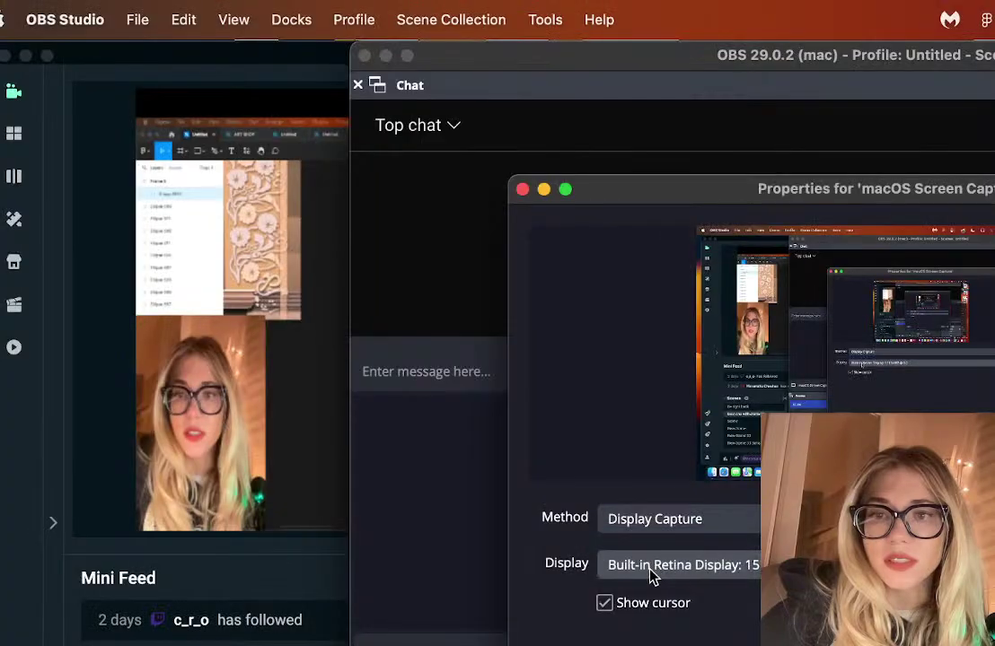
{"action": "left_click", "coordinate": [652, 575]}
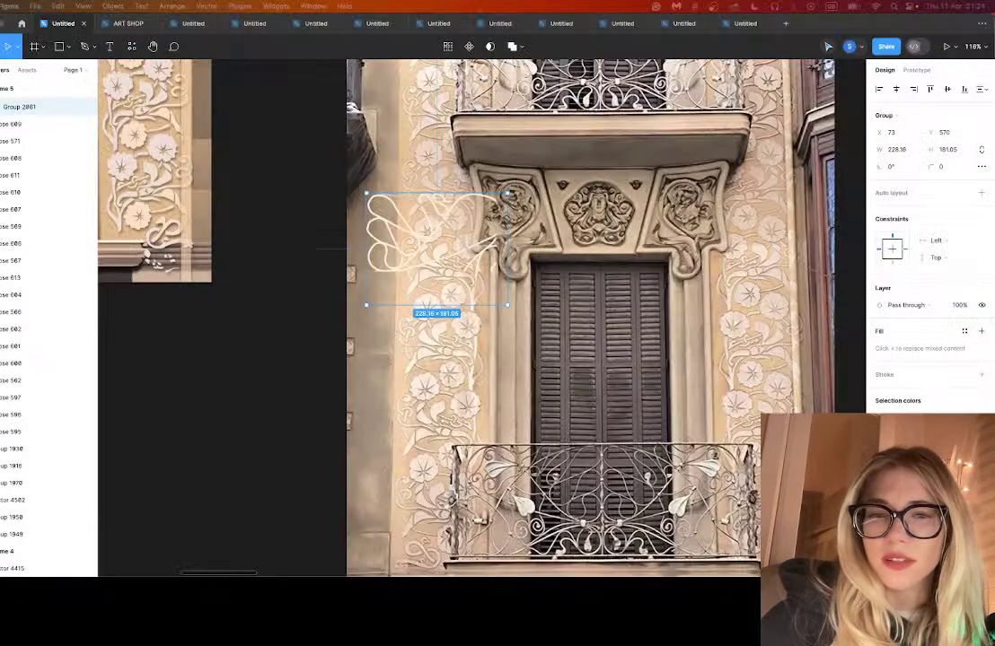
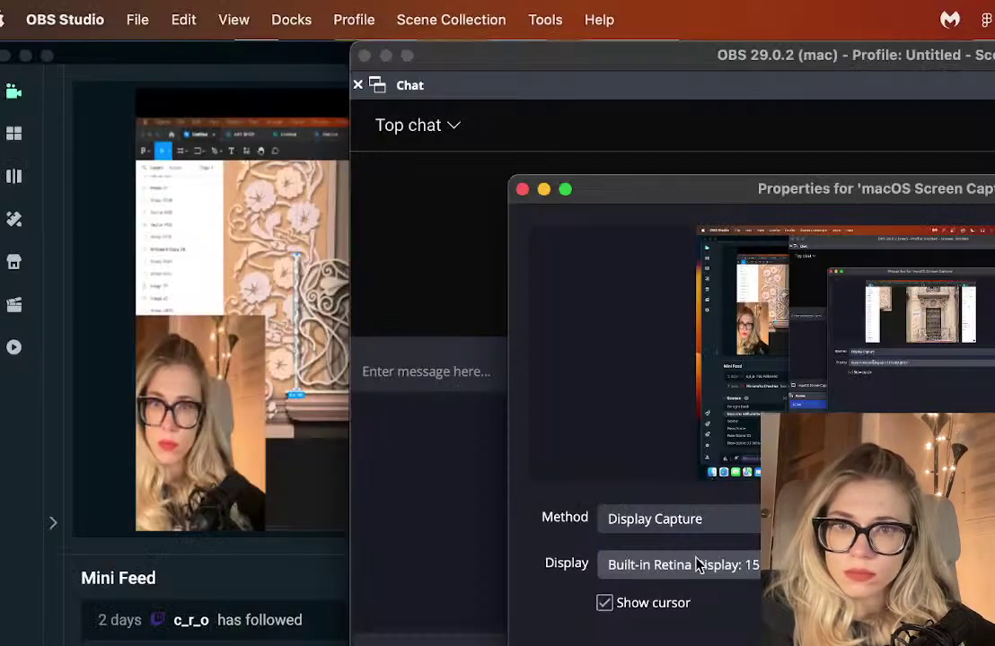
{"action": "left_click", "coordinate": [698, 563]}
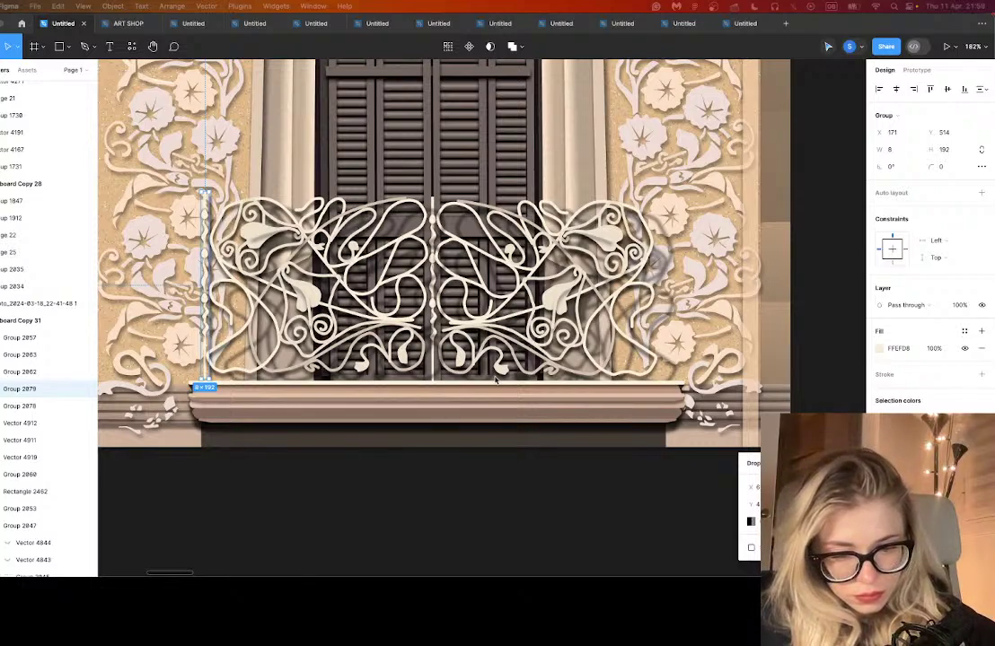
- Duplicate the twisted post at the railing's left end onto its right end, at about X 639, Y 517
{"action": "left_click", "coordinate": [208, 224]}
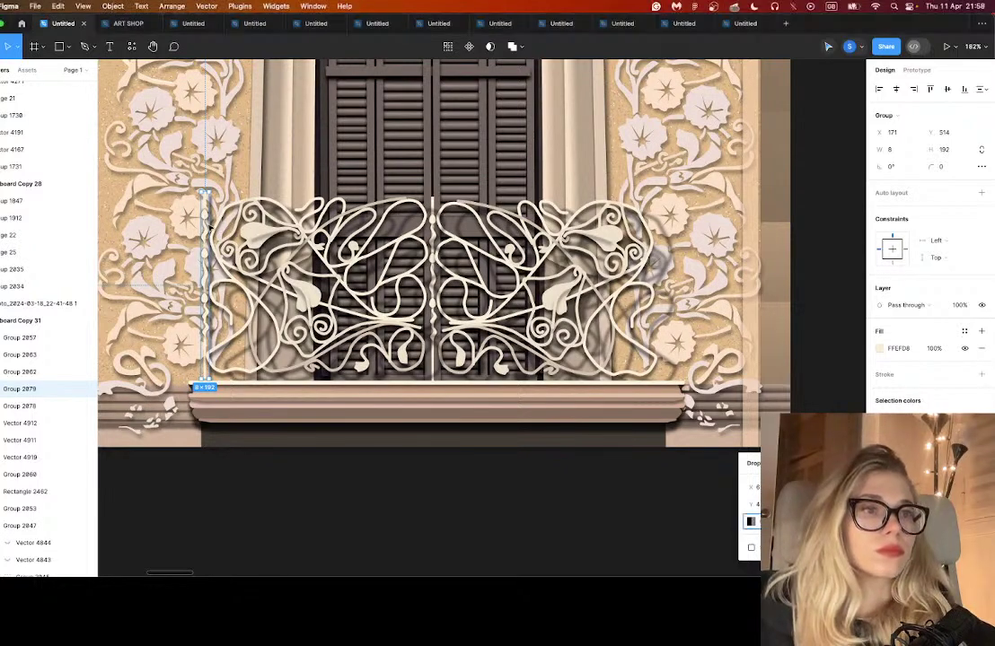
{"action": "left_click_drag", "start_coordinate": [209, 228], "coordinate": [662, 225]}
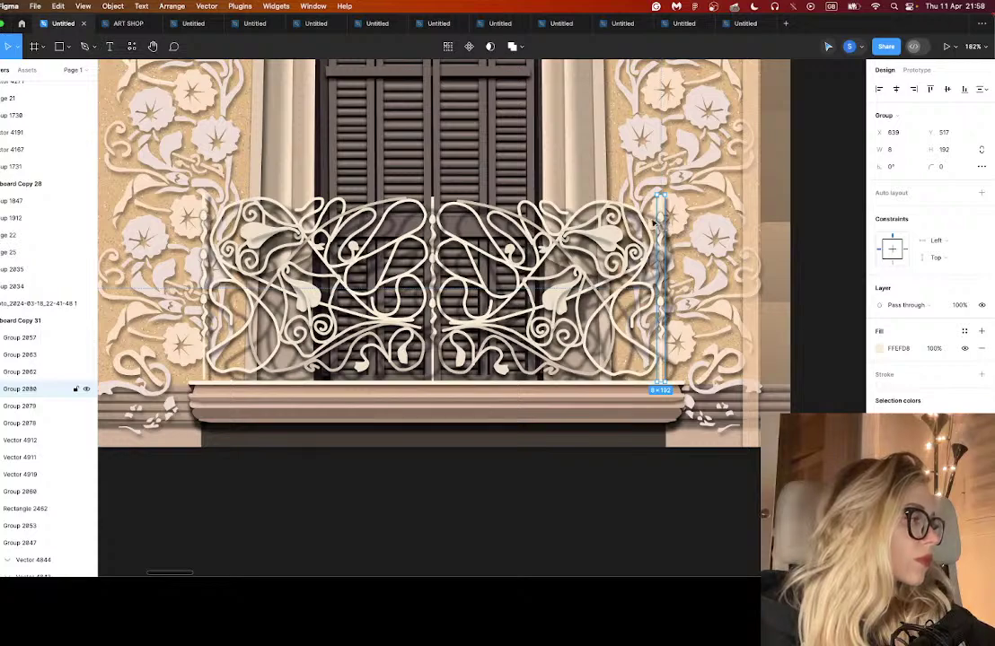
{"action": "scroll", "coordinate": [224, 220], "scroll_direction": "up", "scroll_amount": 1}
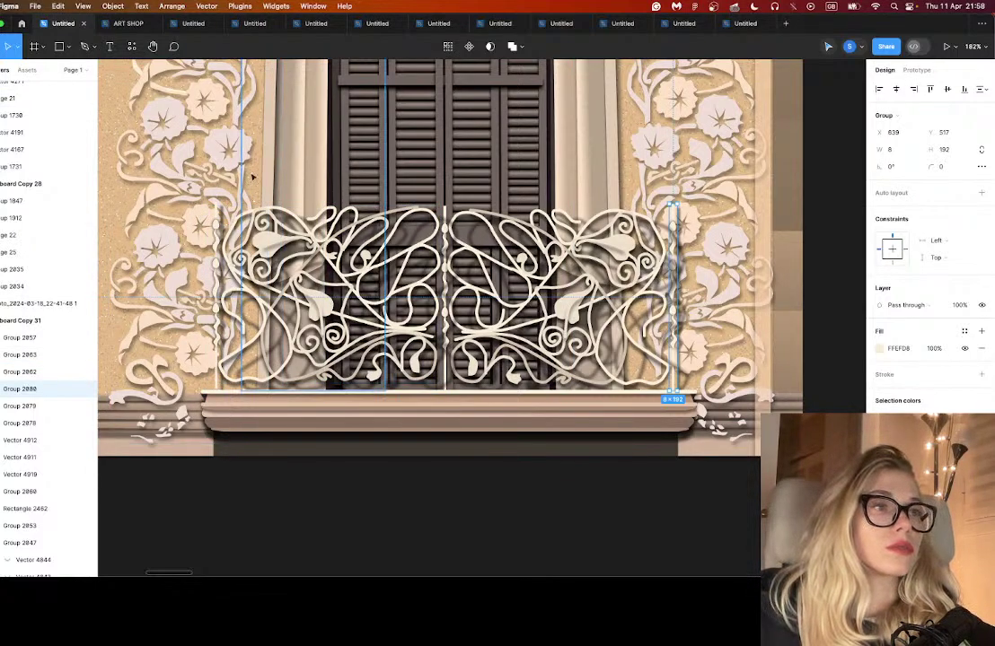
- Copy the left post's thin bar, rotate it to -90°, and stretch it along the railing's top edge to a length of 468
{"action": "left_click", "coordinate": [215, 205]}
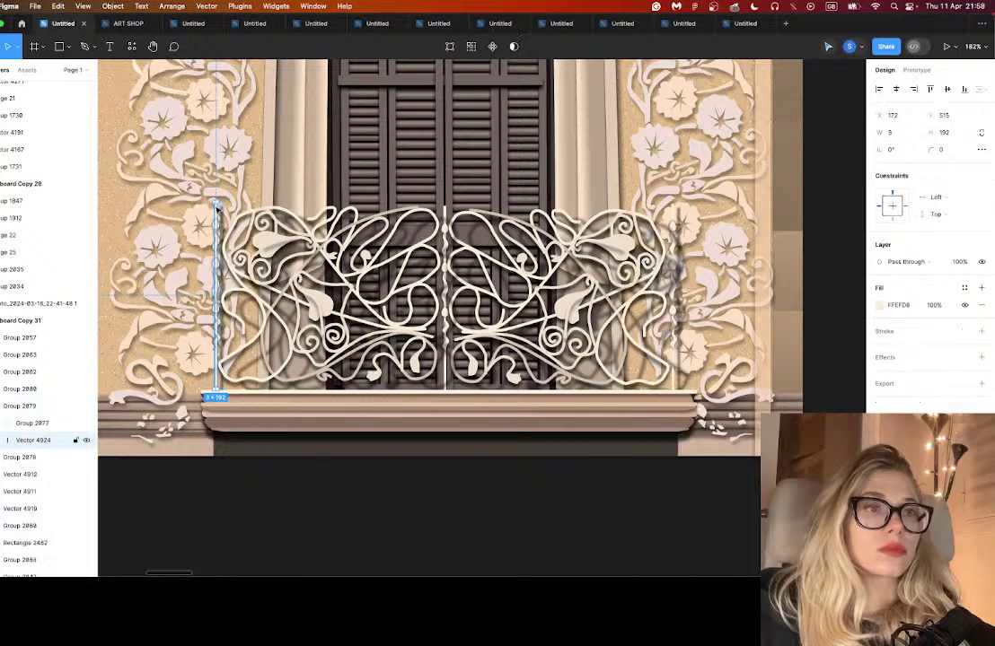
{"action": "key", "text": "Escape"}
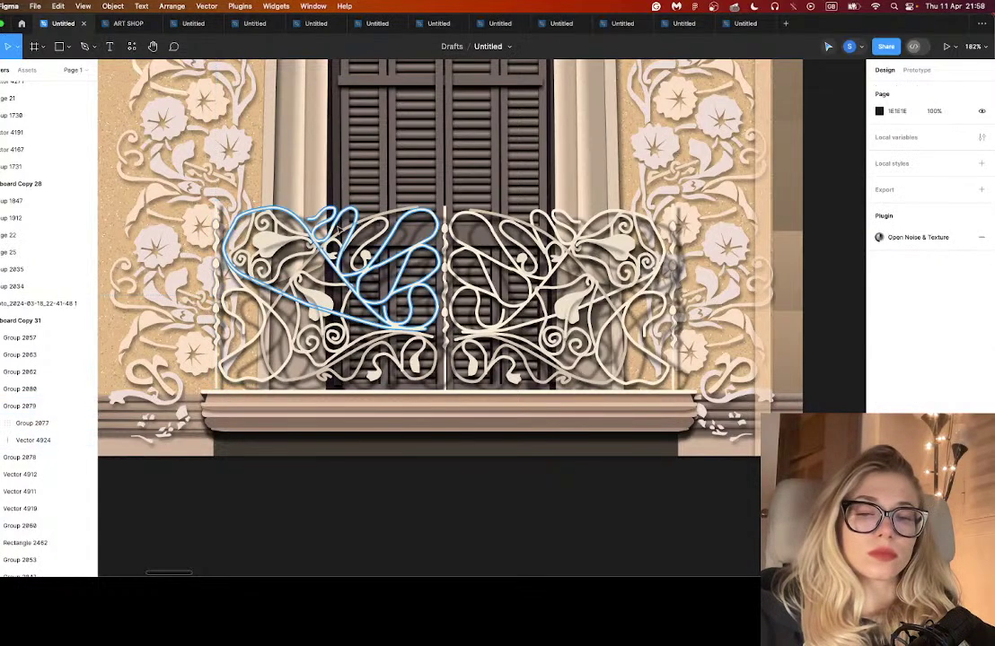
{"action": "key", "text": "super+v"}
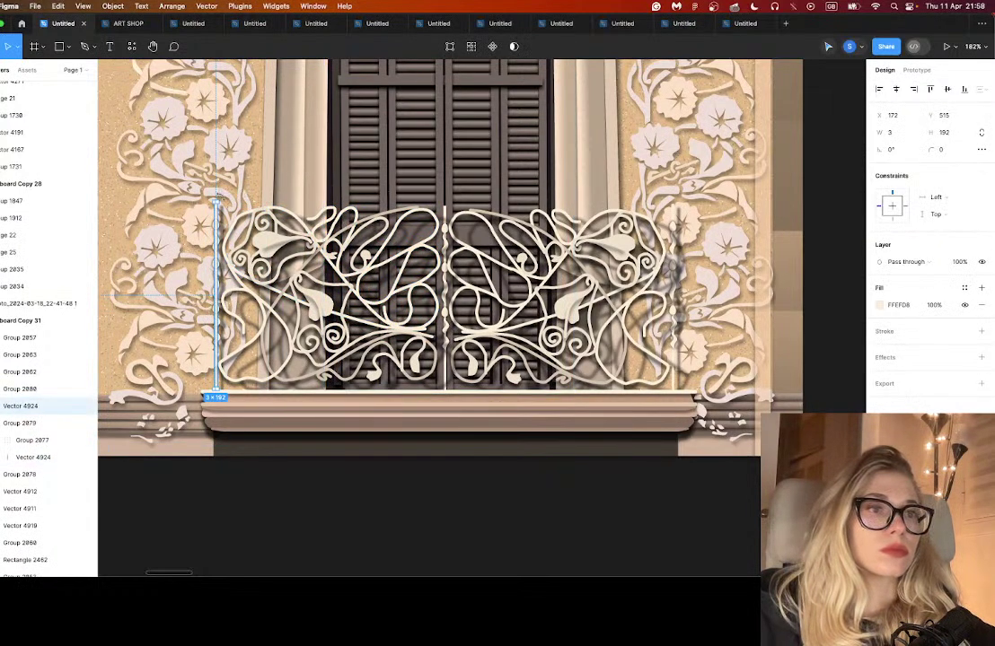
{"action": "left_click_drag", "start_coordinate": [191, 167], "coordinate": [332, 293]}
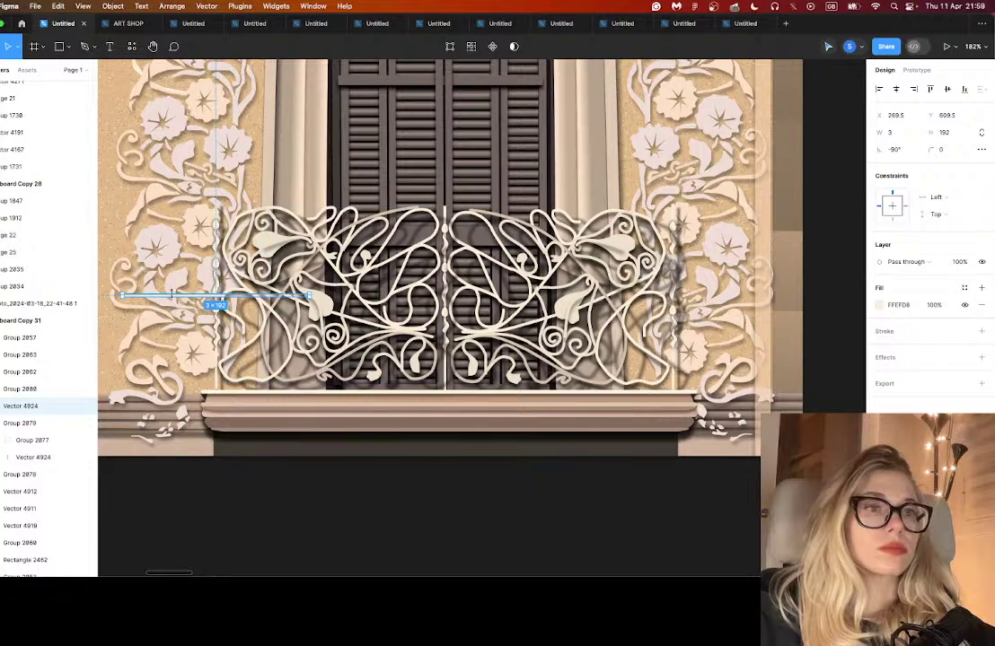
{"action": "left_click_drag", "start_coordinate": [171, 296], "coordinate": [672, 205]}
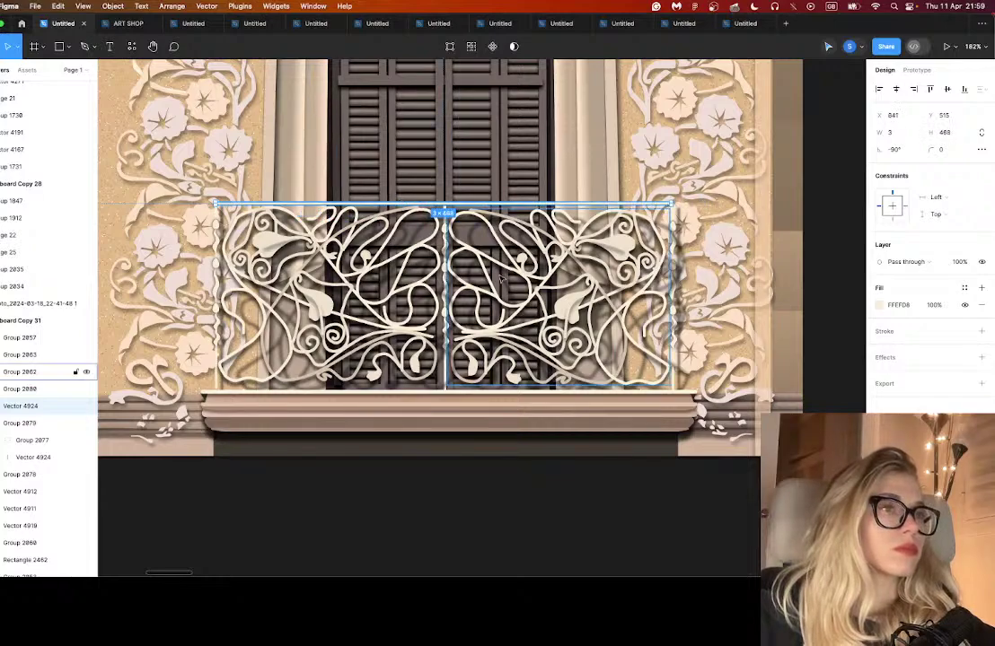
- Check the railing against the balcony photo and add a drop shadow to the top rail with X offset 7 and Y offset 8
{"action": "scroll", "coordinate": [671, 205], "scroll_direction": "down", "scroll_amount": 10}
{"action": "scroll", "coordinate": [761, 96], "scroll_direction": "up", "scroll_amount": 2}
{"action": "scroll", "coordinate": [682, 435], "scroll_direction": "up", "scroll_amount": 10}
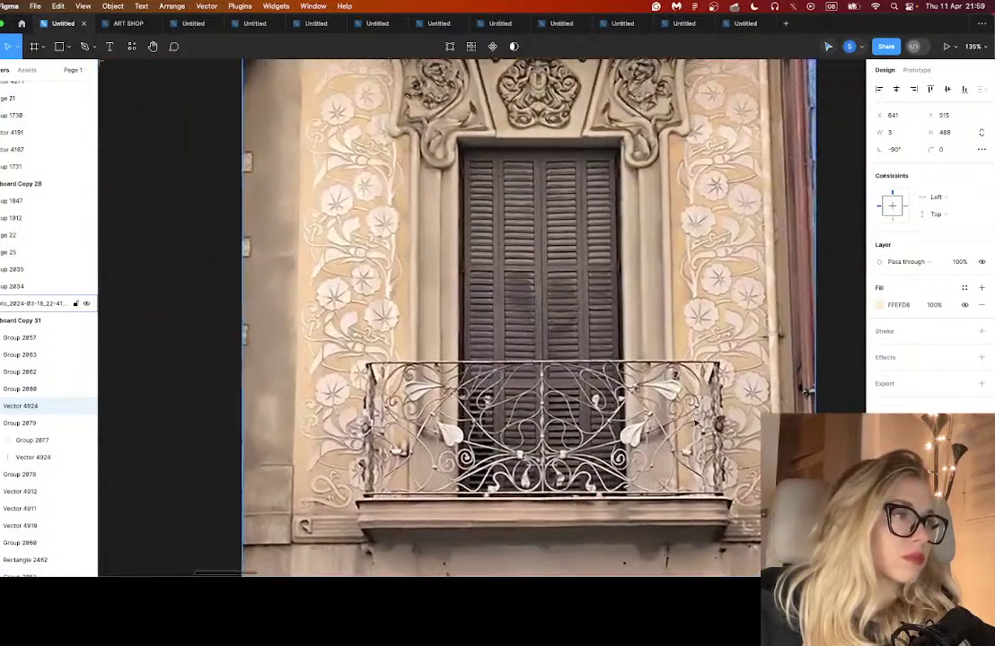
{"action": "scroll", "coordinate": [729, 429], "scroll_direction": "down", "scroll_amount": 10}
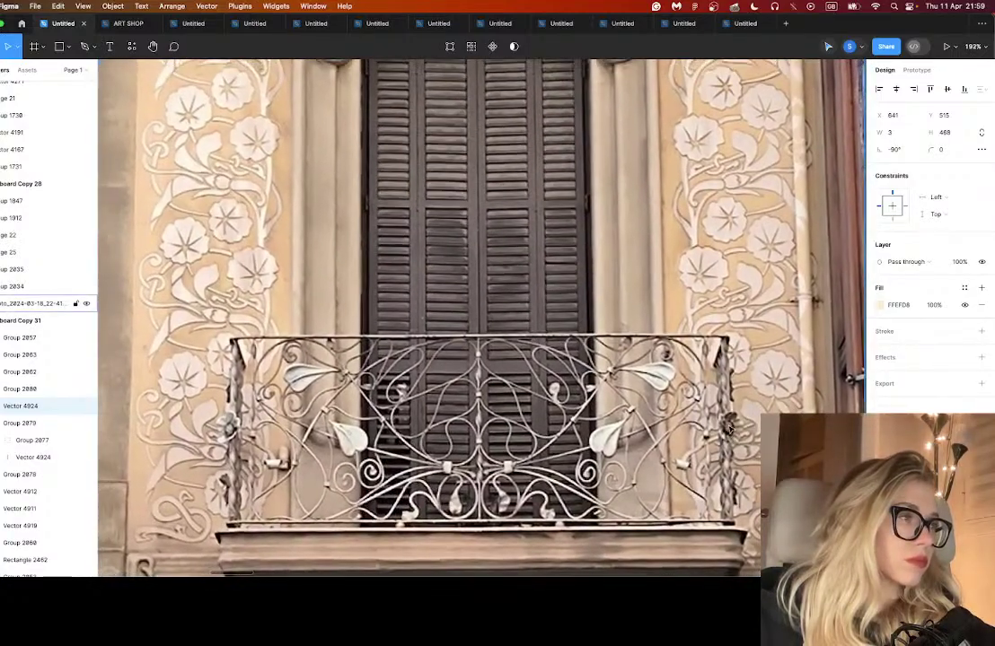
{"action": "scroll", "coordinate": [122, 246], "scroll_direction": "up", "scroll_amount": 6}
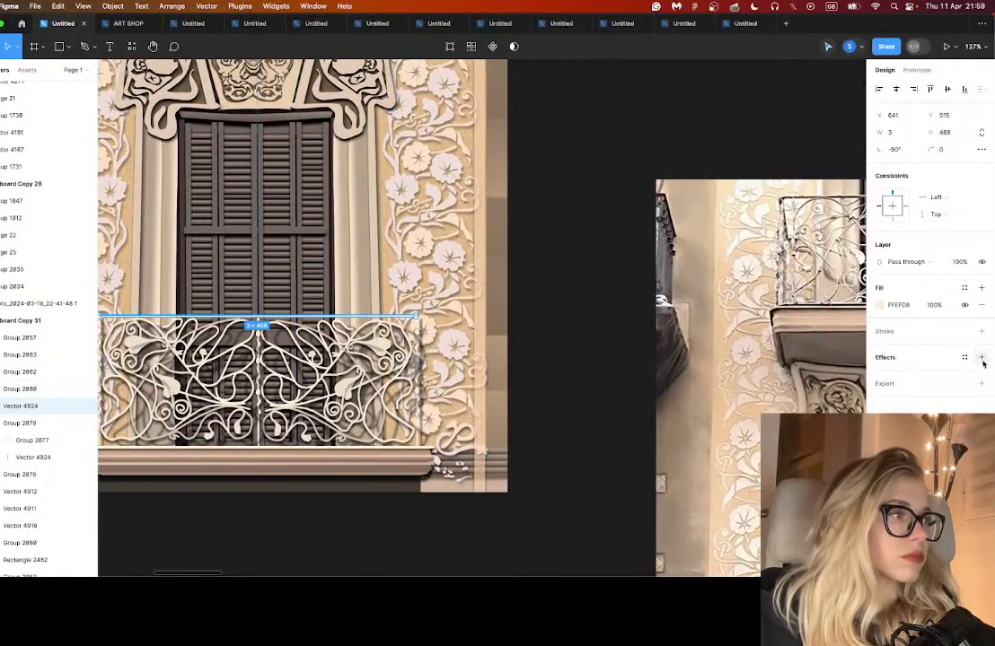
{"action": "left_click", "coordinate": [981, 357]}
{"action": "left_click", "coordinate": [879, 374]}
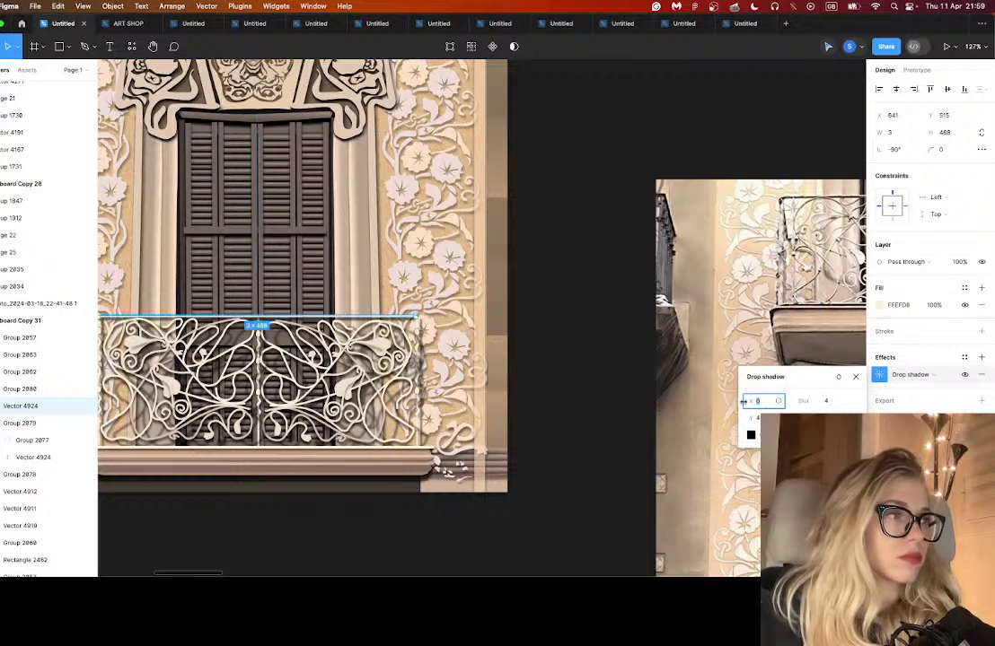
{"action": "left_click_drag", "start_coordinate": [746, 401], "coordinate": [748, 403]}
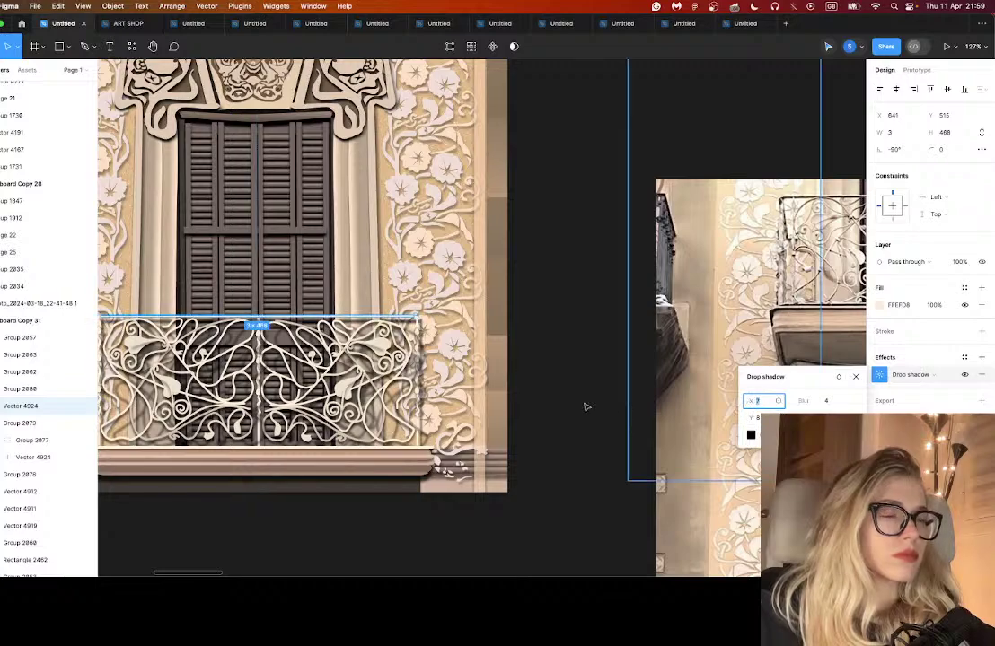
- Examine the drawn balcony, selecting the shutters' horizontal crossbar and the shutter group behind the railing
{"action": "scroll", "coordinate": [583, 407], "scroll_direction": "left", "scroll_amount": 10}
{"action": "scroll", "coordinate": [584, 406], "scroll_direction": "up", "scroll_amount": 2}
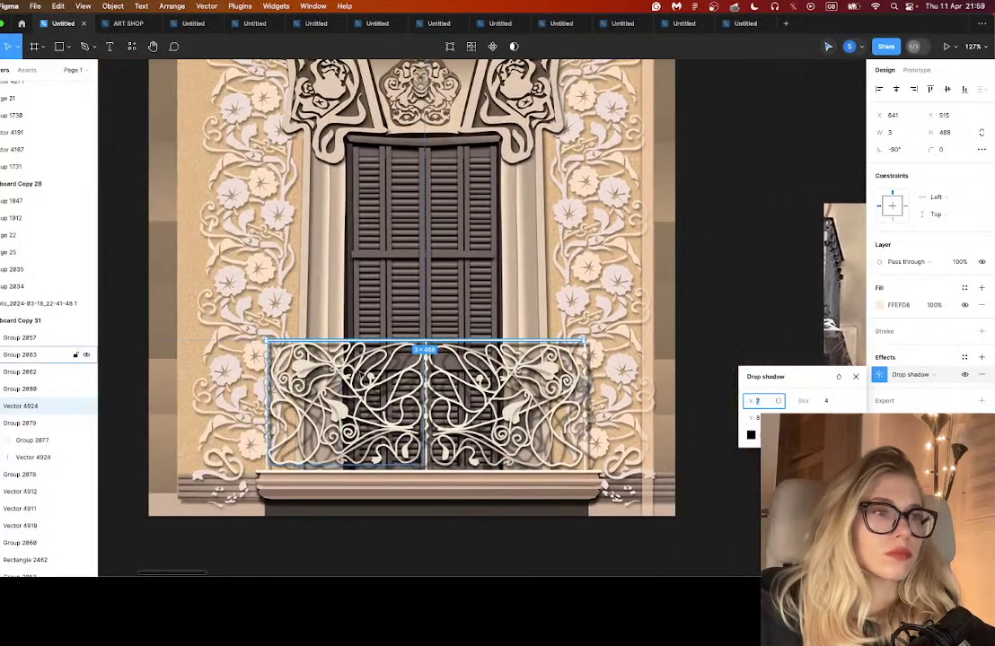
{"action": "left_click", "coordinate": [611, 263]}
{"action": "scroll", "coordinate": [607, 262], "scroll_direction": "down", "scroll_amount": 5}
{"action": "scroll", "coordinate": [521, 261], "scroll_direction": "up", "scroll_amount": 5}
{"action": "left_click", "coordinate": [476, 259]}
{"action": "scroll", "coordinate": [476, 259], "scroll_direction": "up", "scroll_amount": 5}
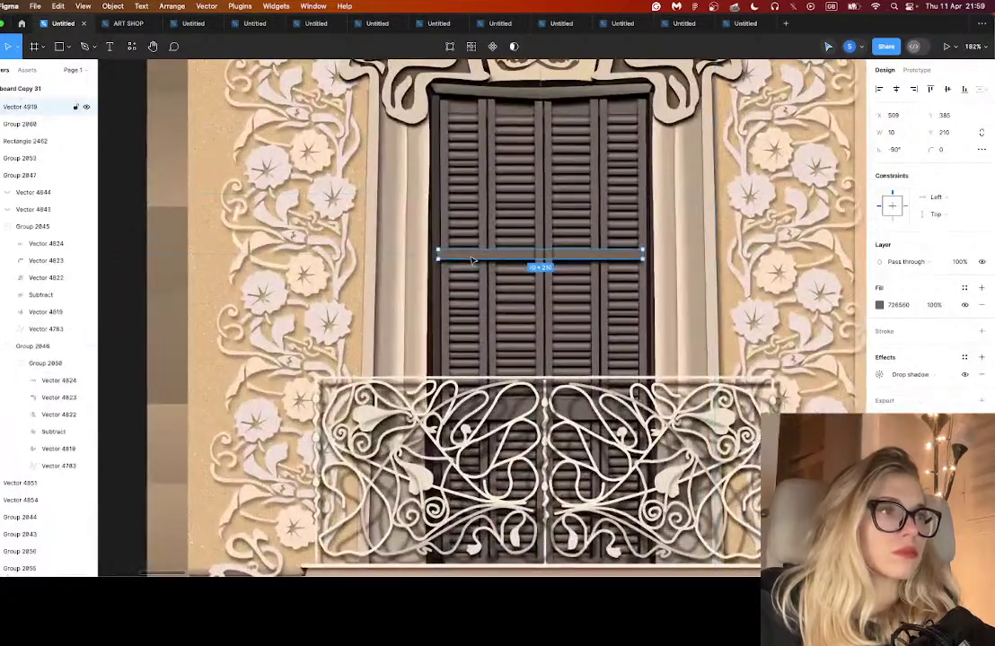
{"action": "left_click", "coordinate": [452, 282]}
{"action": "scroll", "coordinate": [452, 282], "scroll_direction": "down", "scroll_amount": 3}
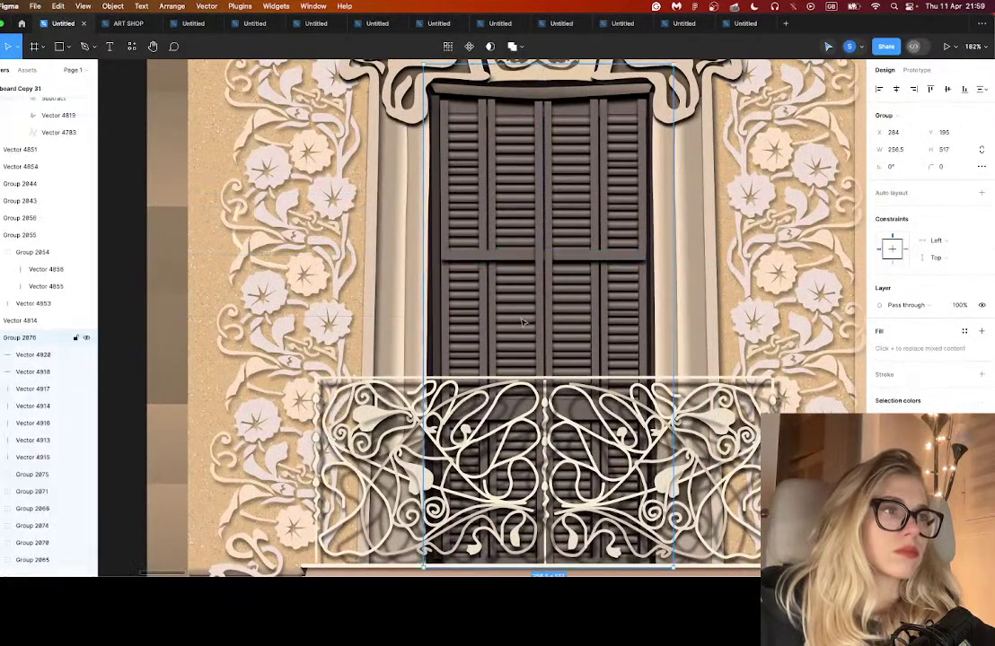
{"action": "scroll", "coordinate": [454, 284], "scroll_direction": "down", "scroll_amount": 5}
{"action": "scroll", "coordinate": [455, 285], "scroll_direction": "down", "scroll_amount": 4}
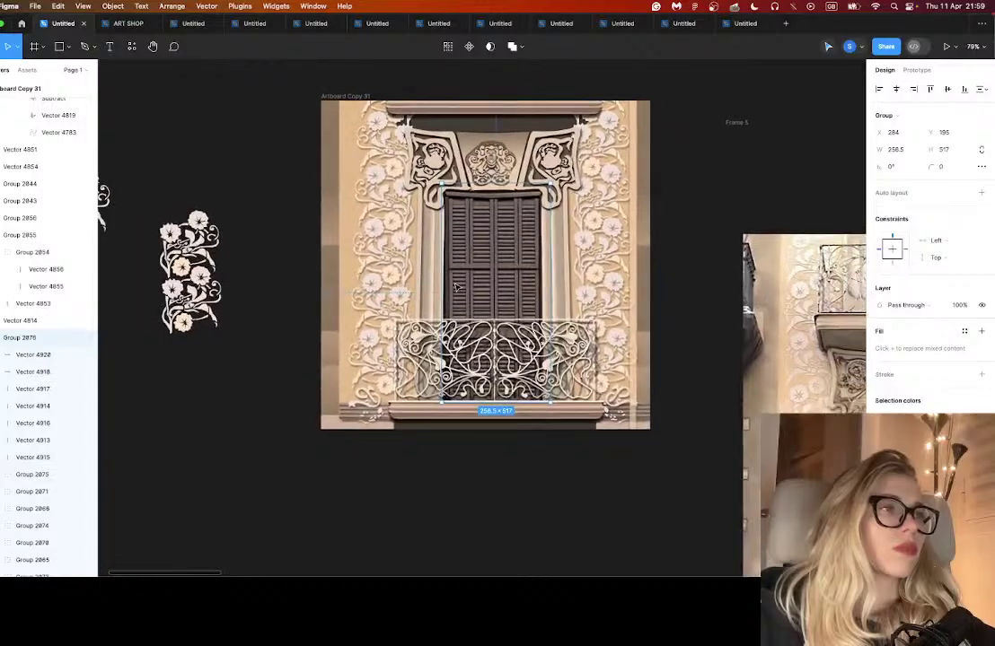
{"action": "scroll", "coordinate": [476, 262], "scroll_direction": "up", "scroll_amount": 7}
{"action": "scroll", "coordinate": [478, 261], "scroll_direction": "down", "scroll_amount": 10}
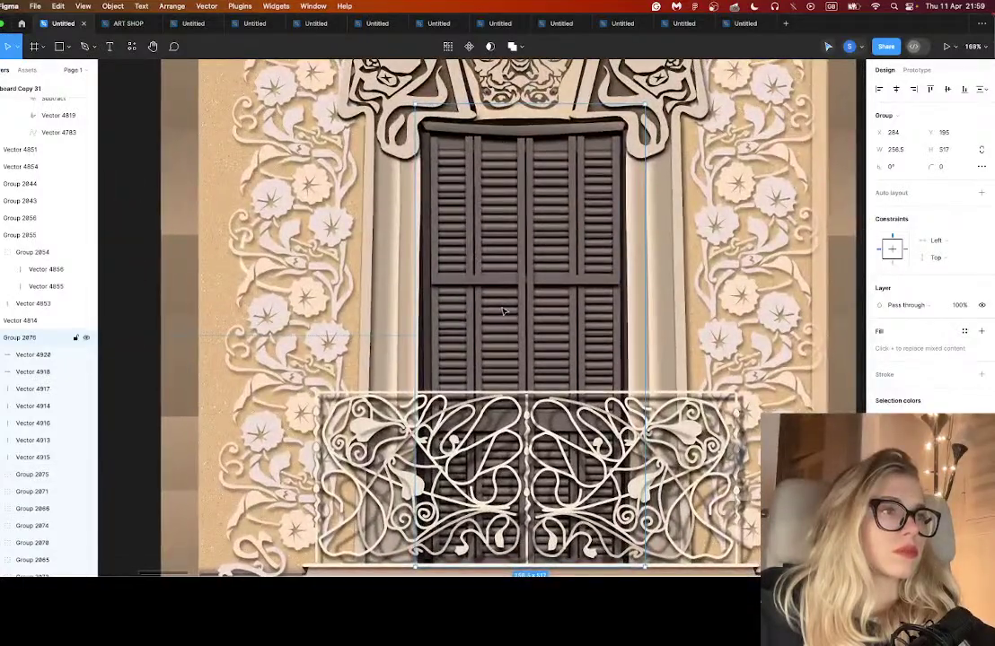
{"action": "scroll", "coordinate": [538, 391], "scroll_direction": "up", "scroll_amount": 15}
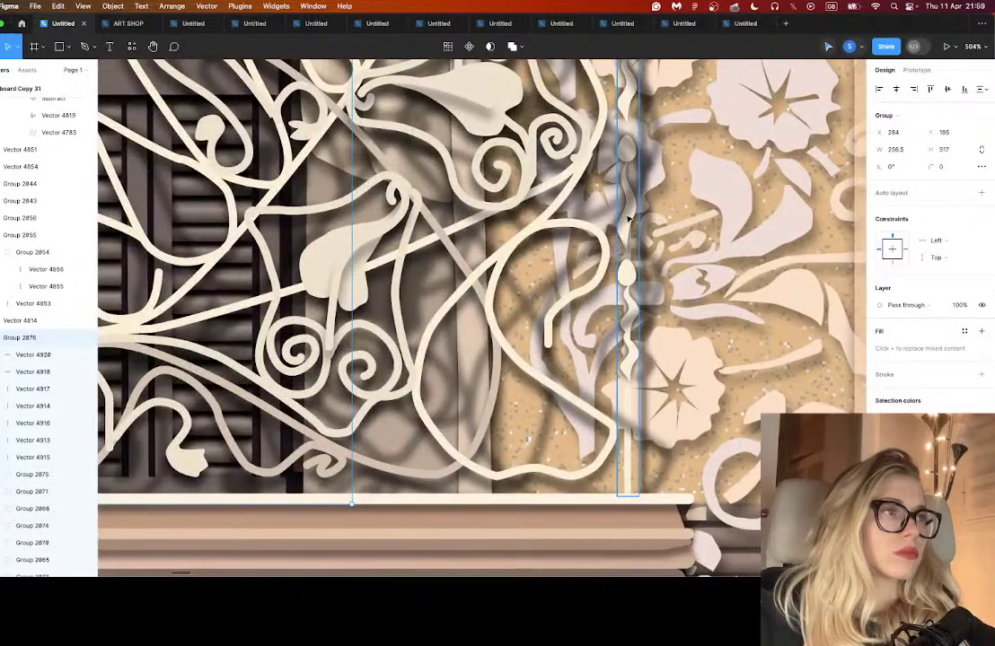
- Copy a wavy segment from the right twisted post onto the base of the photo's left corner post and shorten it to 24 high
{"action": "left_click", "coordinate": [628, 218]}
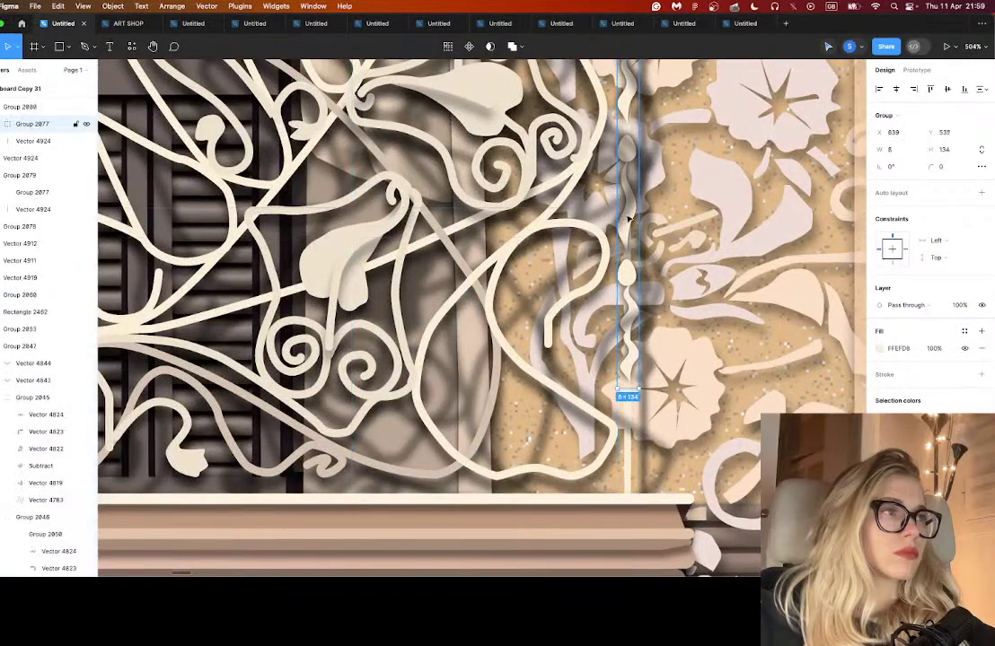
{"action": "double_click", "coordinate": [629, 218]}
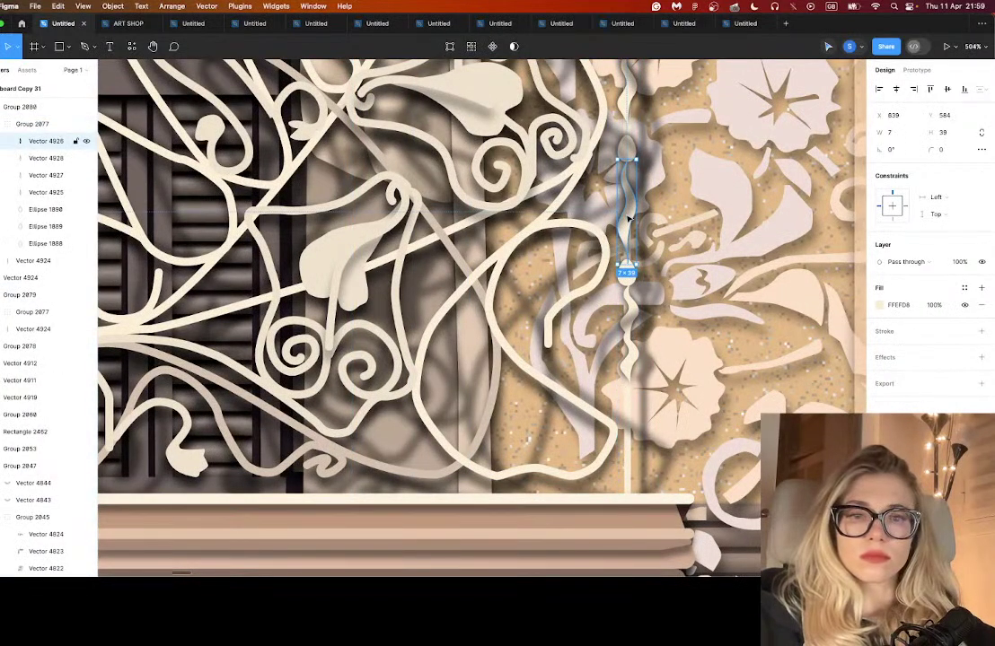
{"action": "key", "text": "Escape"}
{"action": "scroll", "coordinate": [657, 358], "scroll_direction": "down", "scroll_amount": 5}
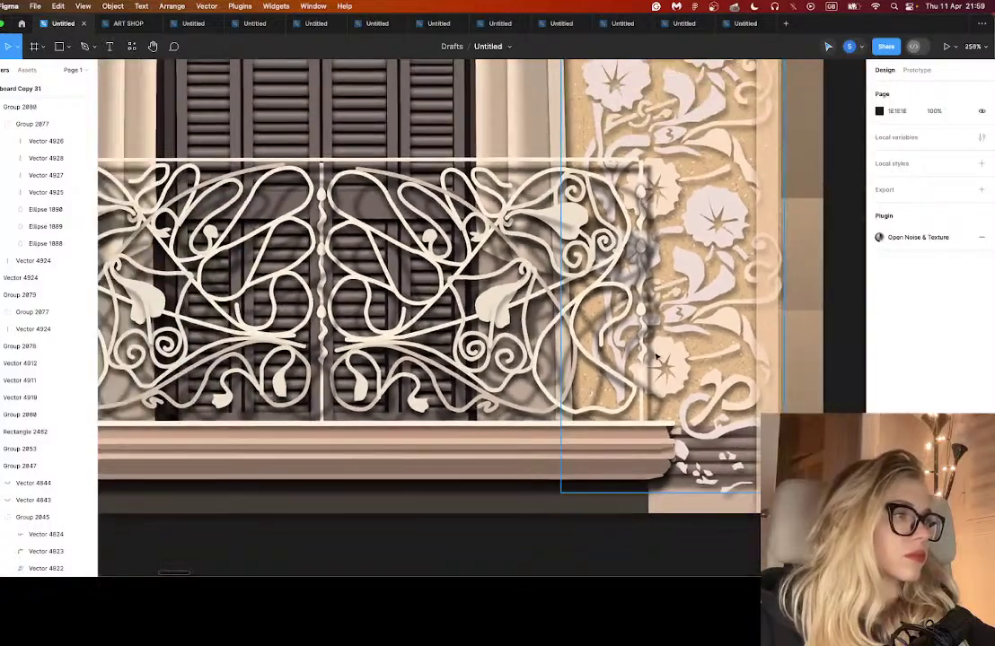
{"action": "scroll", "coordinate": [657, 357], "scroll_direction": "right", "scroll_amount": 10}
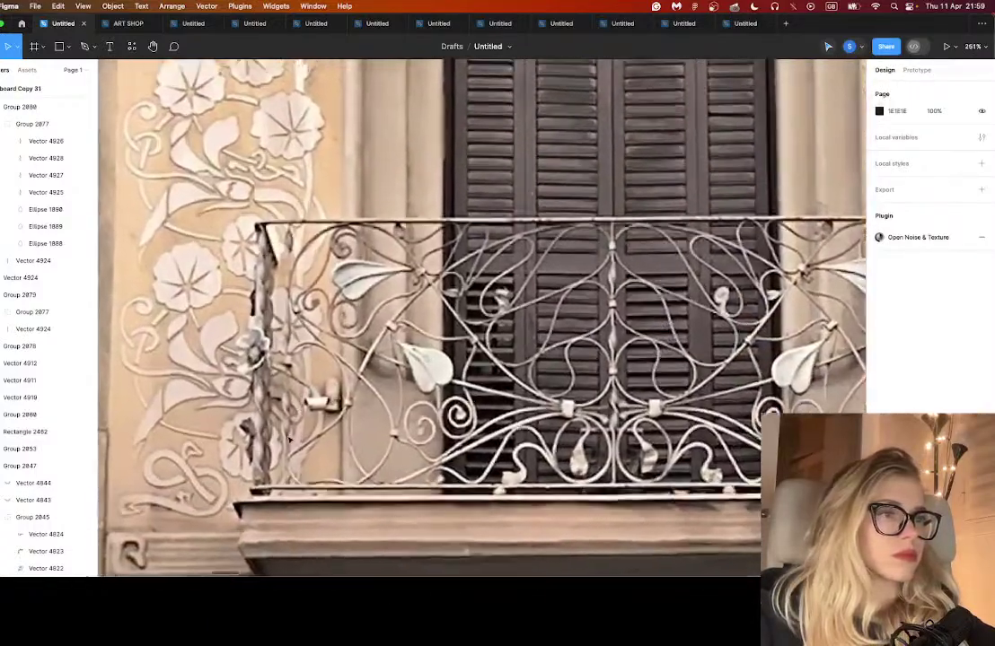
{"action": "scroll", "coordinate": [289, 439], "scroll_direction": "up", "scroll_amount": 5}
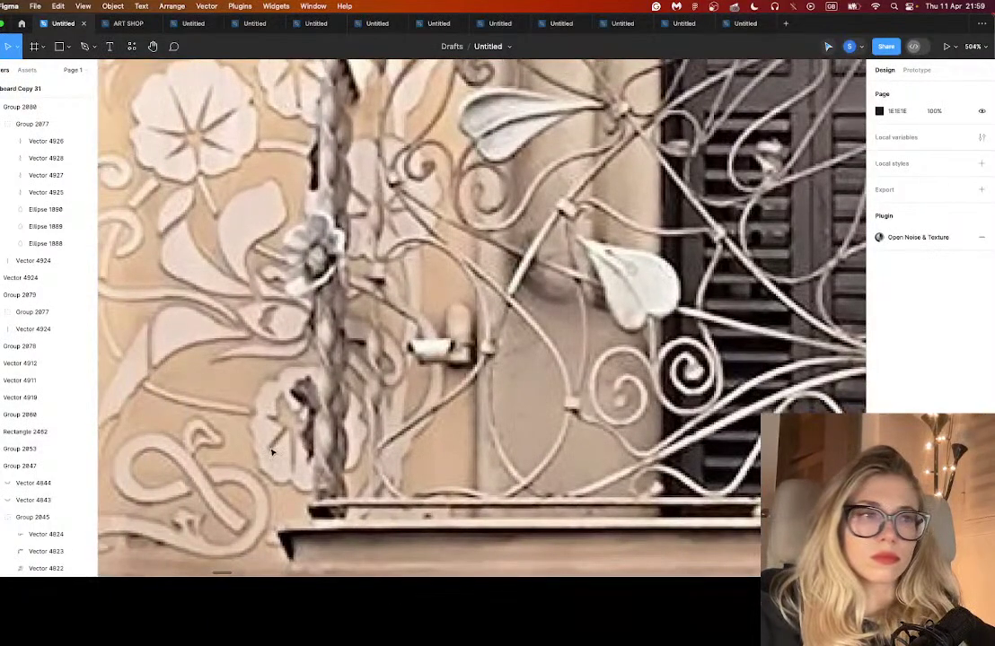
{"action": "key", "text": "super+v"}
{"action": "left_click_drag", "start_coordinate": [484, 322], "coordinate": [331, 476]}
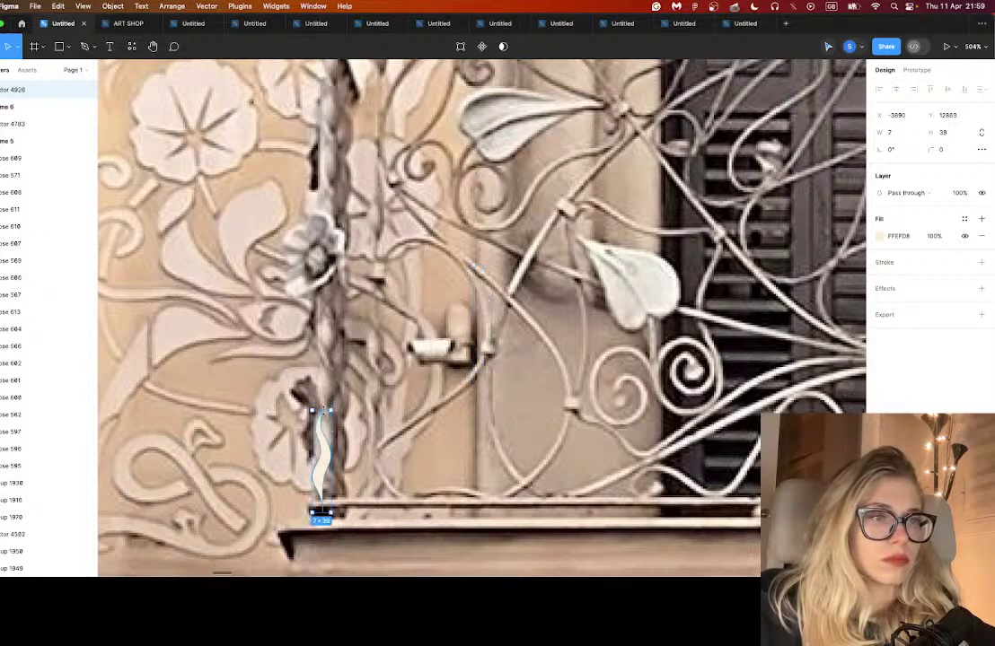
{"action": "left_click_drag", "start_coordinate": [323, 410], "coordinate": [323, 449]}
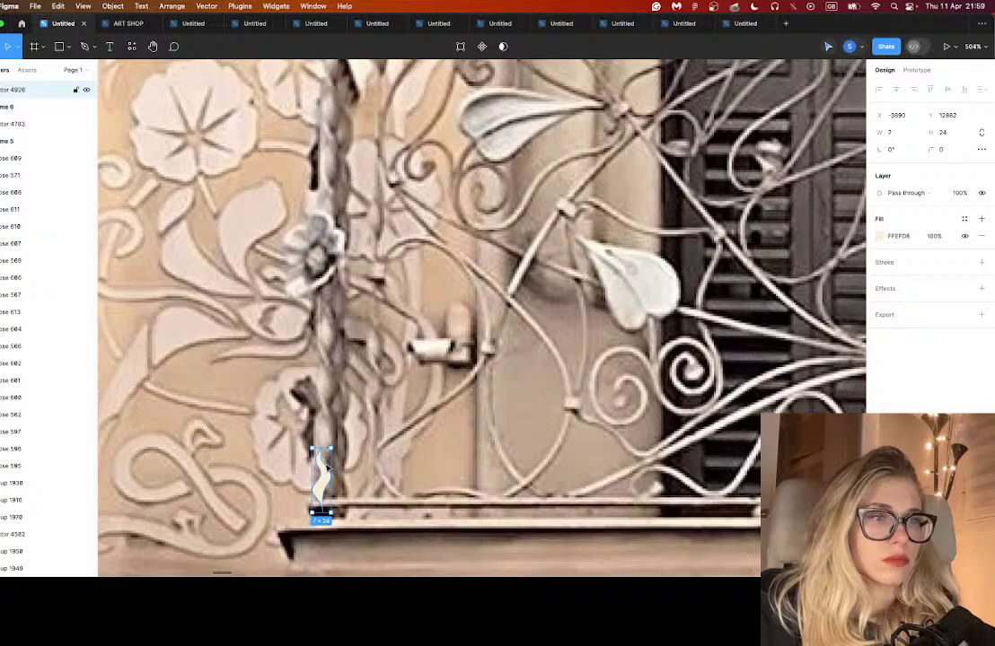
- Edit the pasted segment's points, widening its bulge and shifting its bottom tip to fit the base of the photo's corner post
{"action": "double_click", "coordinate": [328, 466]}
{"action": "left_click", "coordinate": [325, 465]}
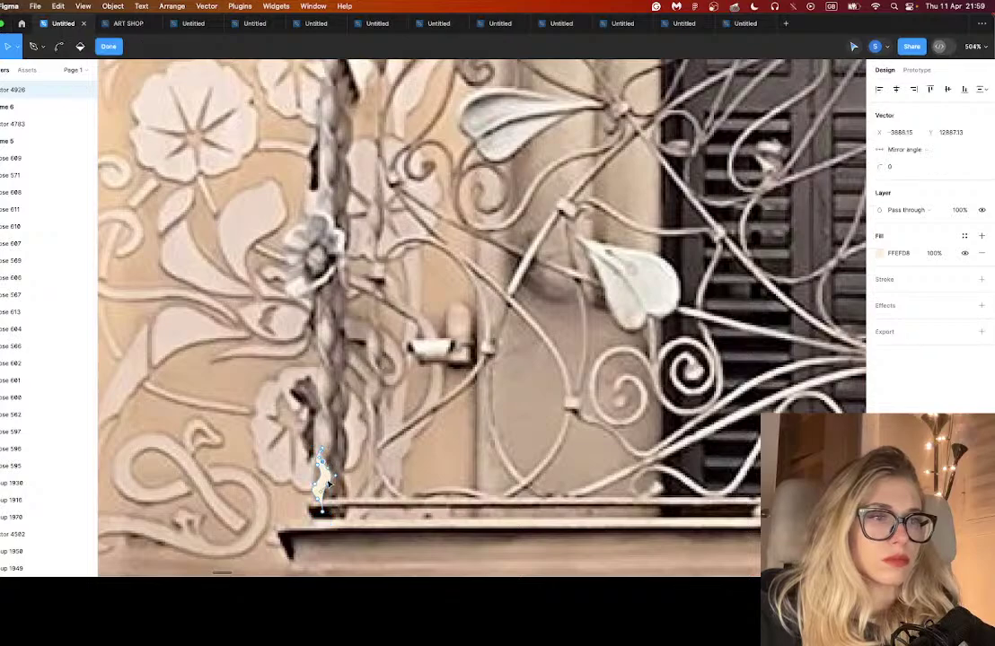
{"action": "left_click_drag", "start_coordinate": [330, 485], "coordinate": [342, 488]}
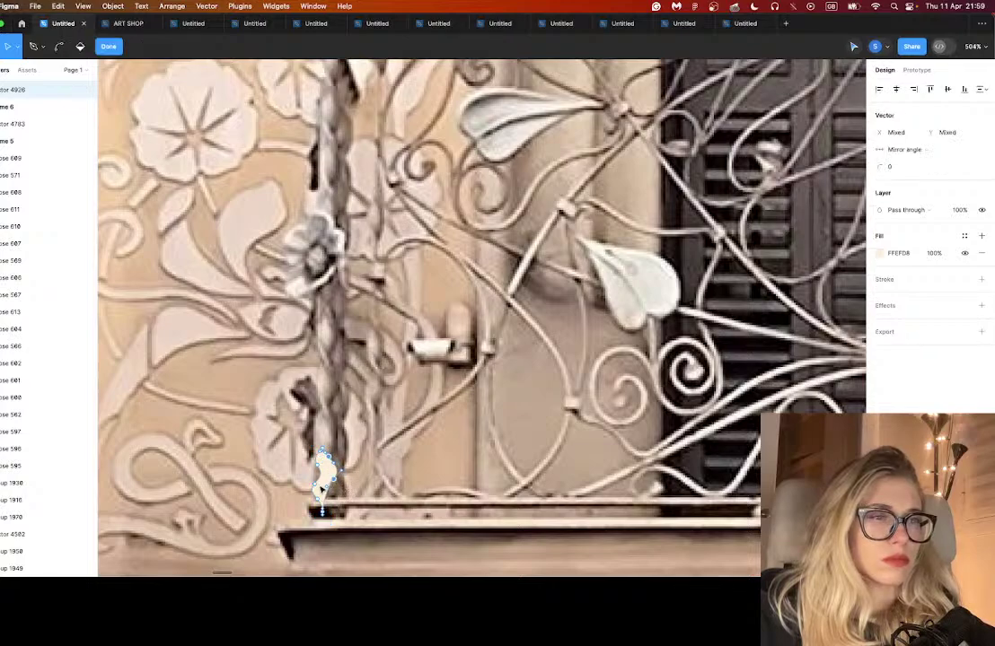
{"action": "left_click", "coordinate": [320, 512]}
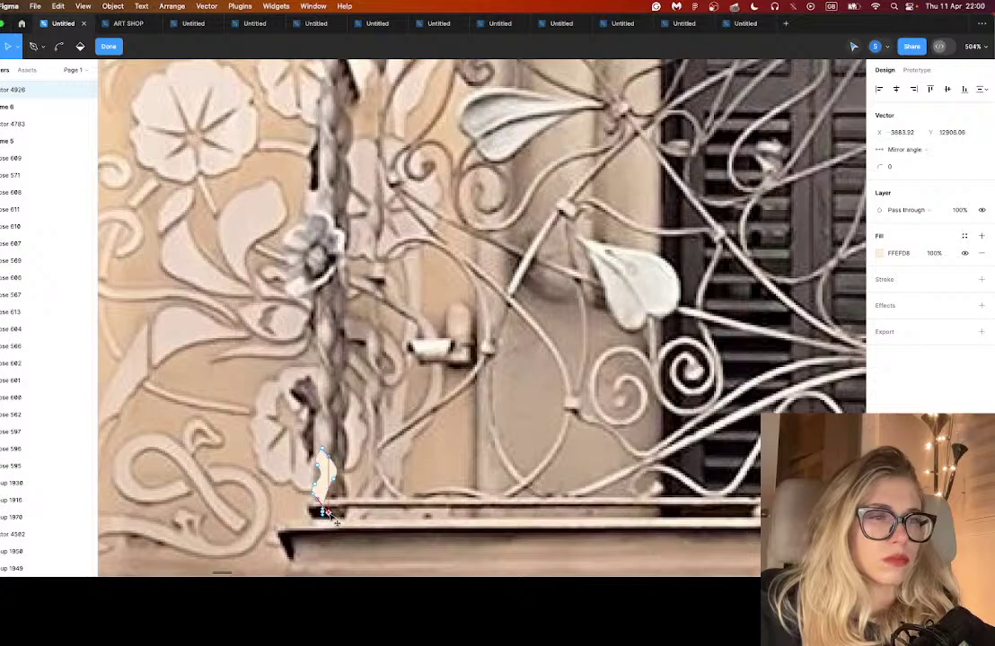
{"action": "scroll", "coordinate": [319, 511], "scroll_direction": "up", "scroll_amount": 5}
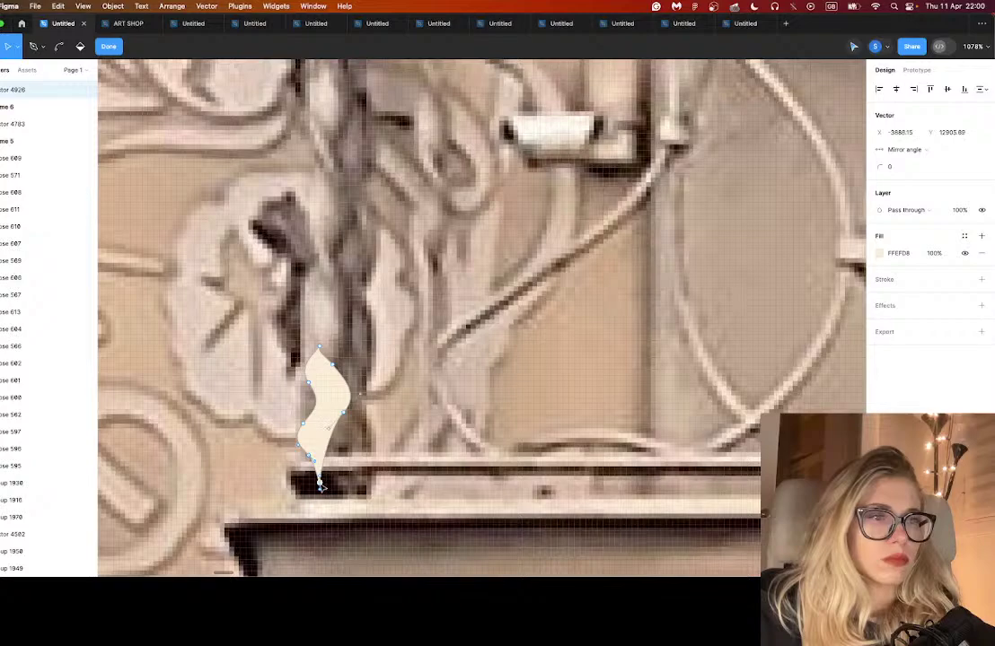
{"action": "left_click_drag", "start_coordinate": [310, 484], "coordinate": [333, 485]}
- Reshape the pasted wave segment's middle points and curve handles to form a rounder bulge and deeper notch along the corner post
{"action": "left_click_drag", "start_coordinate": [303, 424], "coordinate": [301, 412]}
{"action": "left_click", "coordinate": [322, 359]}
{"action": "left_click_drag", "start_coordinate": [332, 365], "coordinate": [300, 389]}
{"action": "left_click", "coordinate": [337, 414]}
{"action": "left_click", "coordinate": [342, 412]}
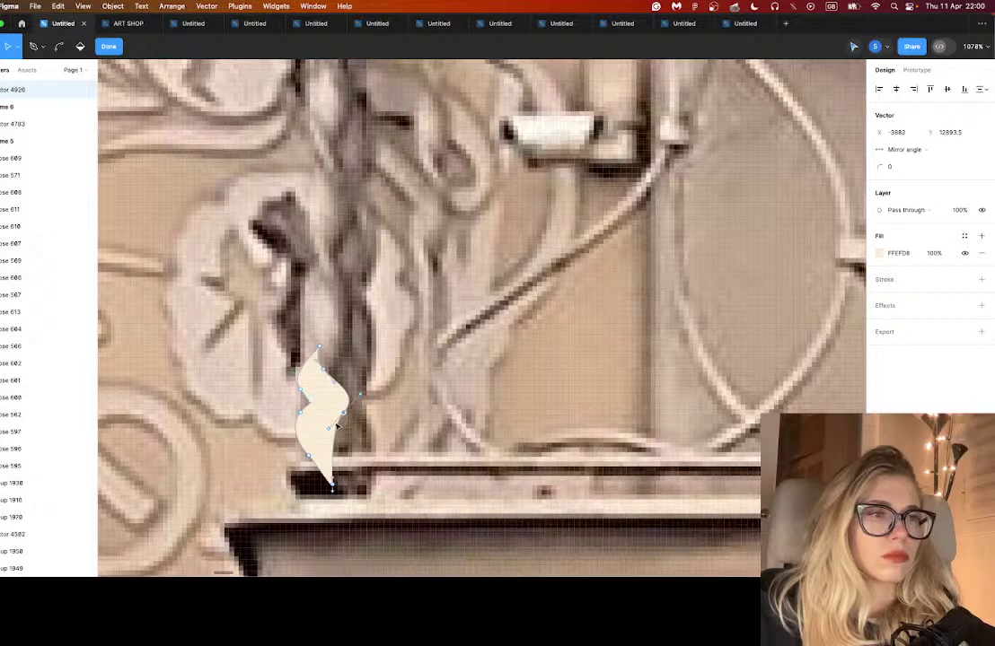
{"action": "left_click_drag", "start_coordinate": [330, 426], "coordinate": [301, 416]}
{"action": "left_click", "coordinate": [301, 412]}
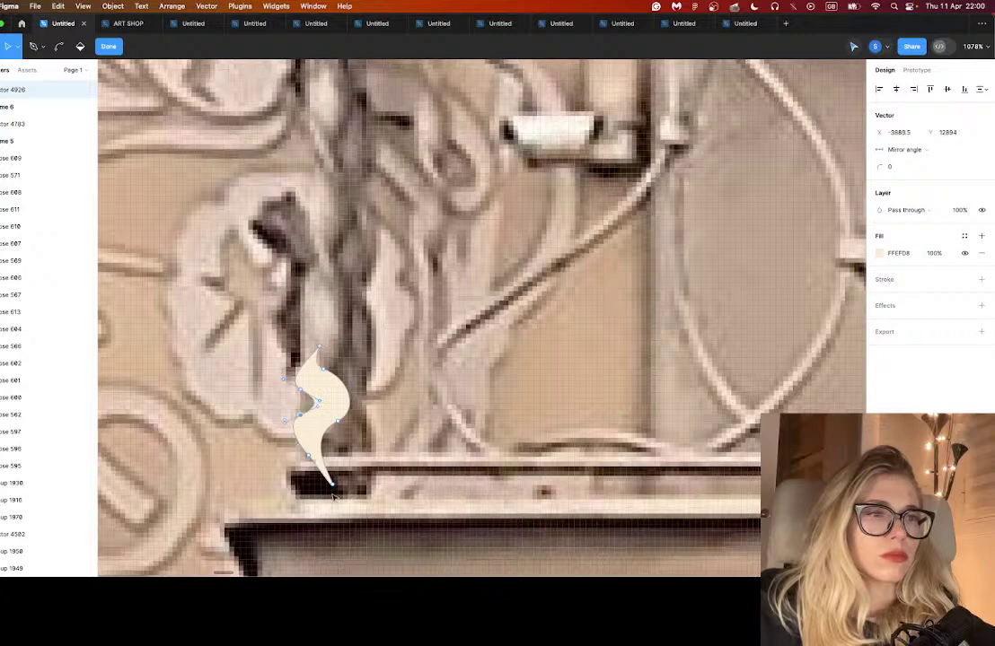
- Refine the wave segment's tapered bottom tip and the curve leading into it, and finish editing the shape
{"action": "left_click", "coordinate": [332, 485]}
{"action": "mouse_move", "coordinate": [332, 486]}
{"action": "left_mouse_down"}
{"action": "mouse_move", "coordinate": [340, 493]}
{"action": "mouse_move", "coordinate": [327, 497]}
{"action": "mouse_move", "coordinate": [332, 490]}
{"action": "left_mouse_up"}
{"action": "left_click_drag", "start_coordinate": [310, 433], "coordinate": [309, 459]}
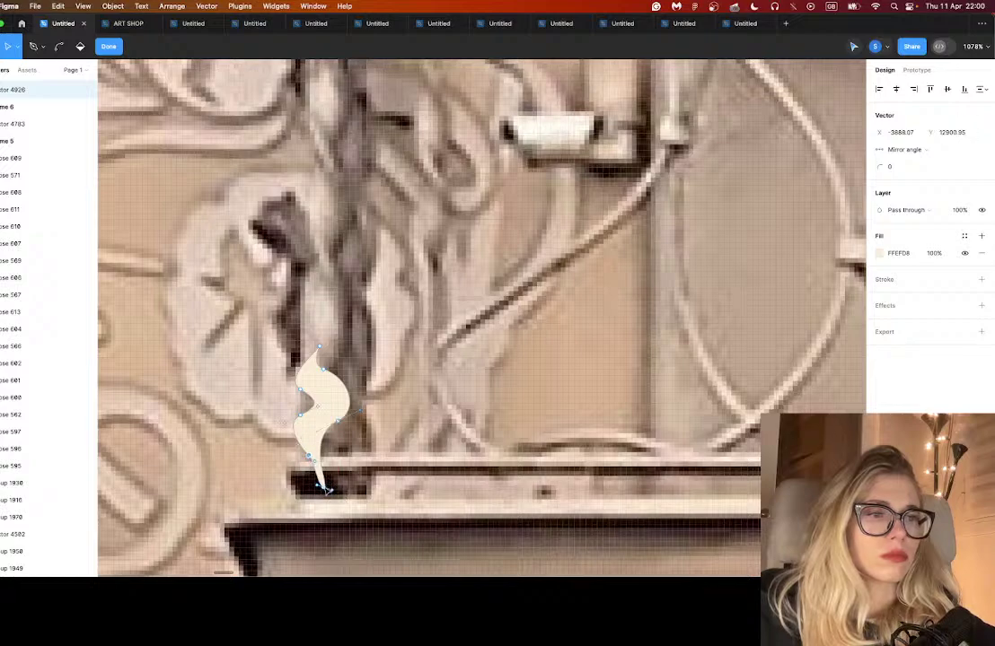
{"action": "left_click", "coordinate": [326, 487]}
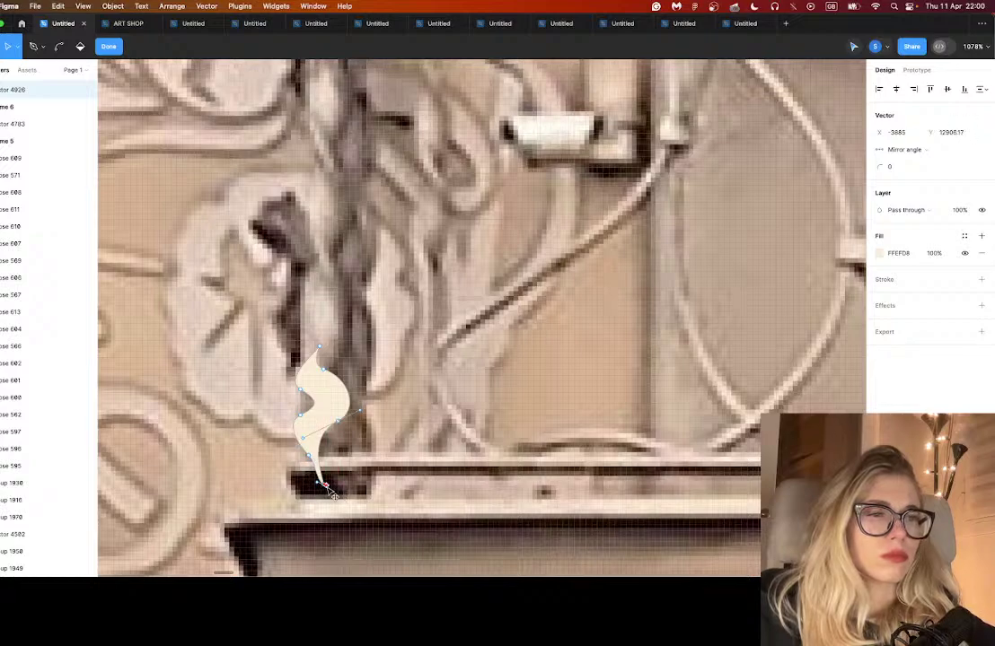
{"action": "left_click_drag", "start_coordinate": [302, 438], "coordinate": [320, 437]}
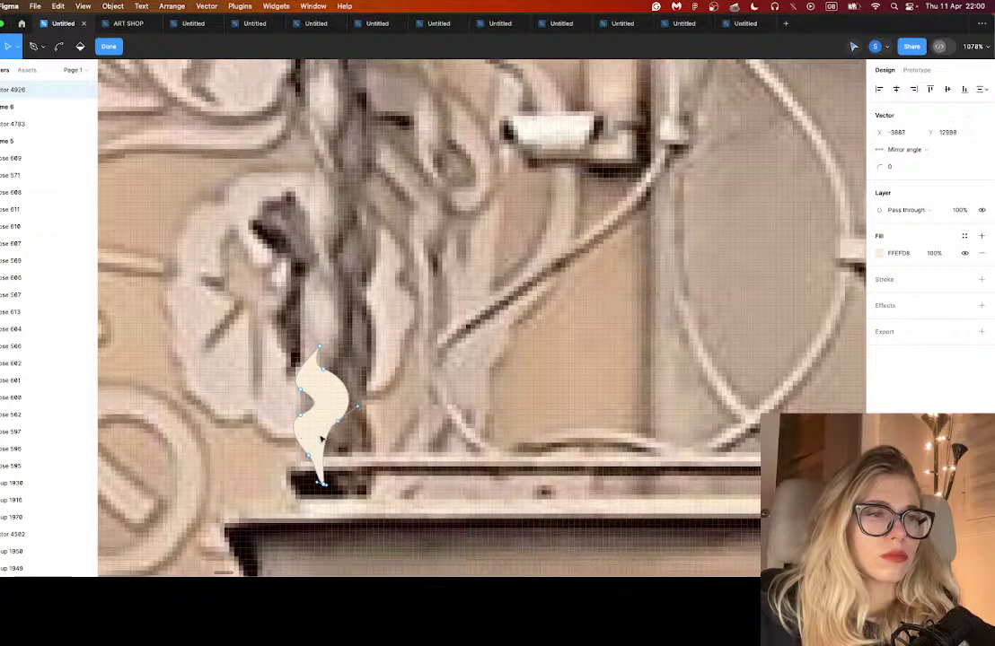
{"action": "key", "text": "Escape"}
{"action": "key", "text": "Escape"}
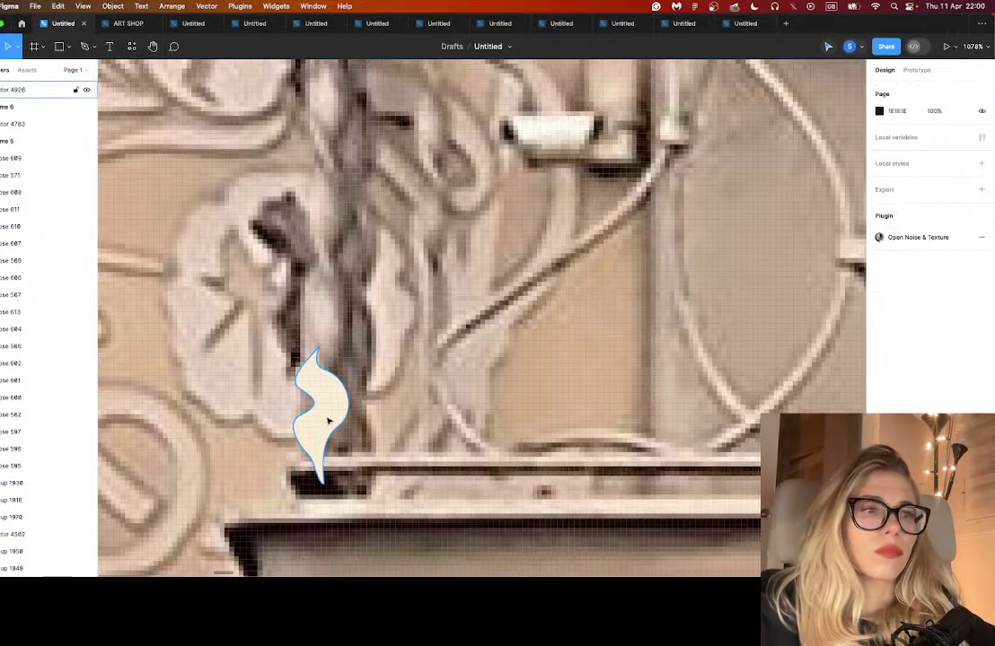
- Duplicate the wave segment directly above the first one and curve the copy's bottom end into a rounded twist joint
{"action": "left_click", "coordinate": [329, 421]}
{"action": "scroll", "coordinate": [329, 421], "scroll_direction": "up", "scroll_amount": 3}
{"action": "left_click_drag", "start_coordinate": [330, 495], "coordinate": [332, 369]}
{"action": "double_click", "coordinate": [332, 369]}
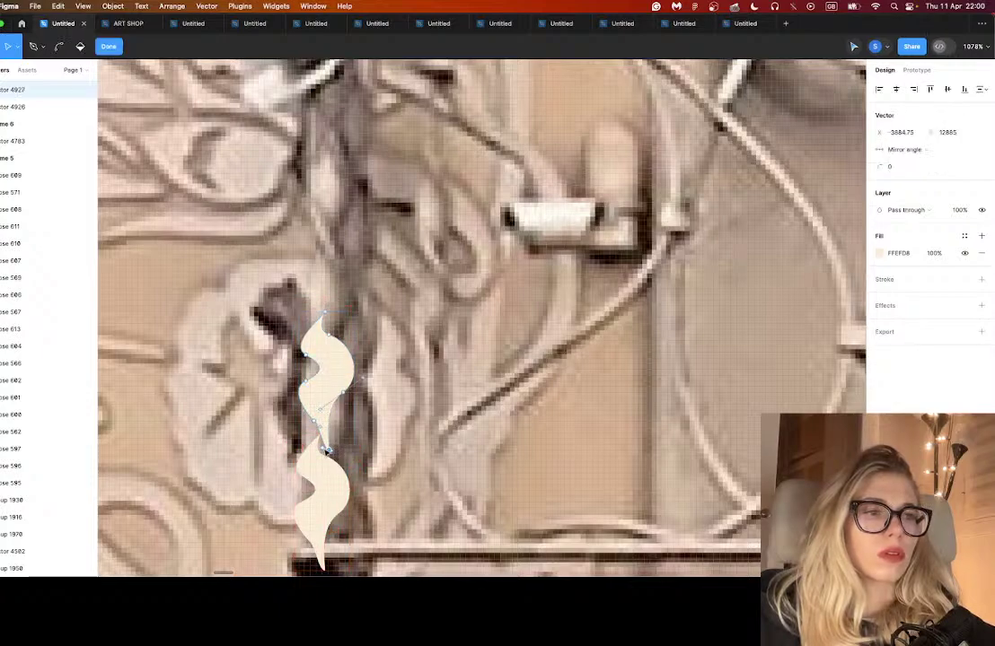
{"action": "mouse_move", "coordinate": [345, 433]}
{"action": "left_mouse_down"}
{"action": "mouse_move", "coordinate": [343, 424]}
{"action": "mouse_move", "coordinate": [362, 422]}
{"action": "mouse_move", "coordinate": [349, 431]}
{"action": "left_mouse_up"}
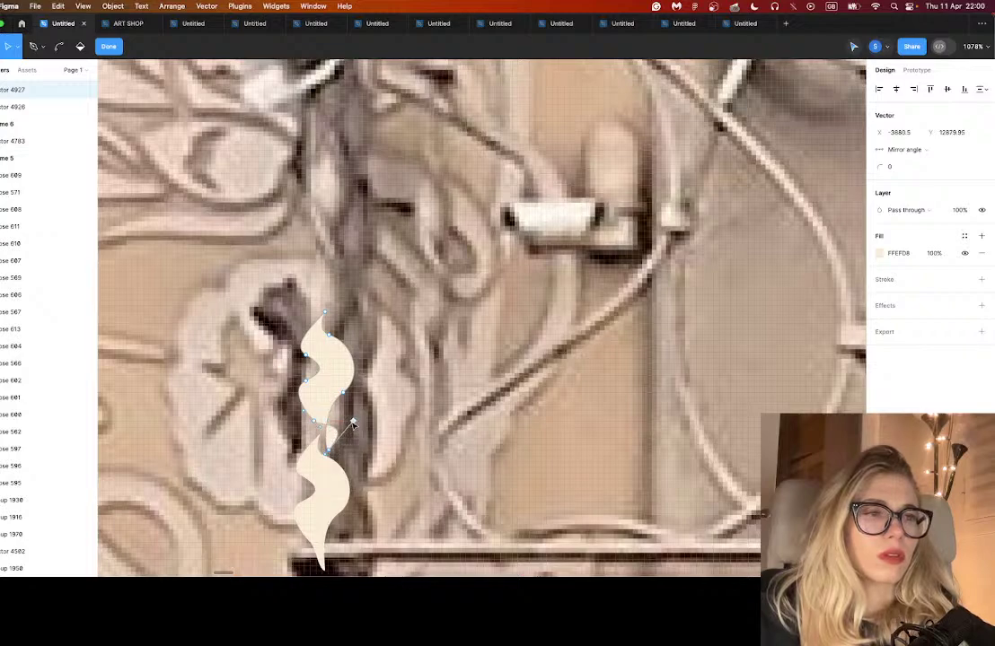
{"action": "left_click_drag", "start_coordinate": [353, 424], "coordinate": [316, 434]}
{"action": "key", "text": "Escape"}
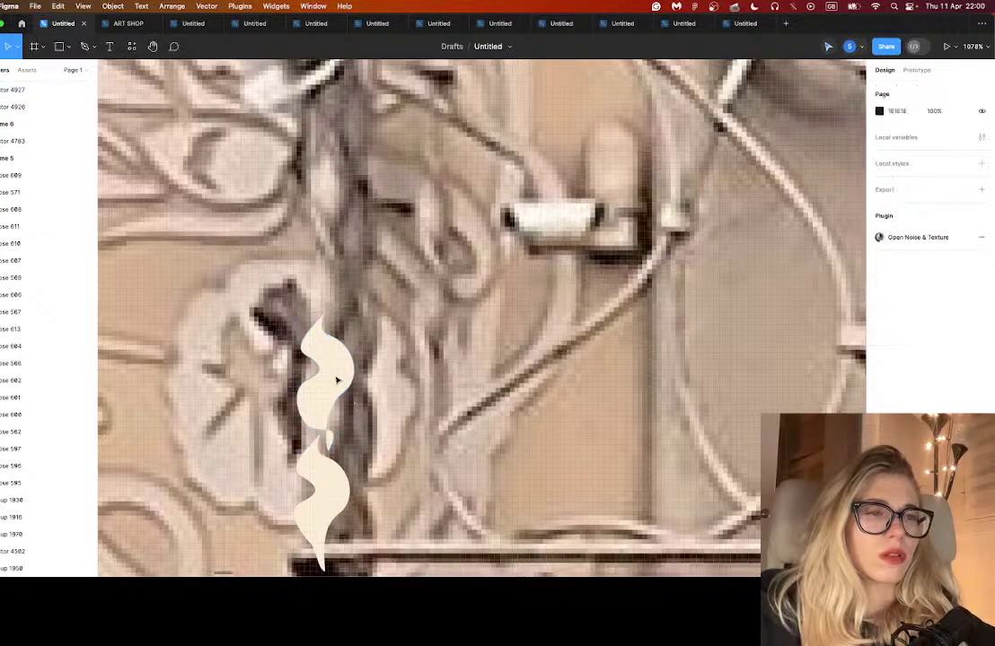
- Copy the reshaped wave segment twice up the corner post, stacking the copies to just below the photo's metal flower
{"action": "scroll", "coordinate": [338, 413], "scroll_direction": "up", "scroll_amount": 2}
{"action": "left_click", "coordinate": [333, 448]}
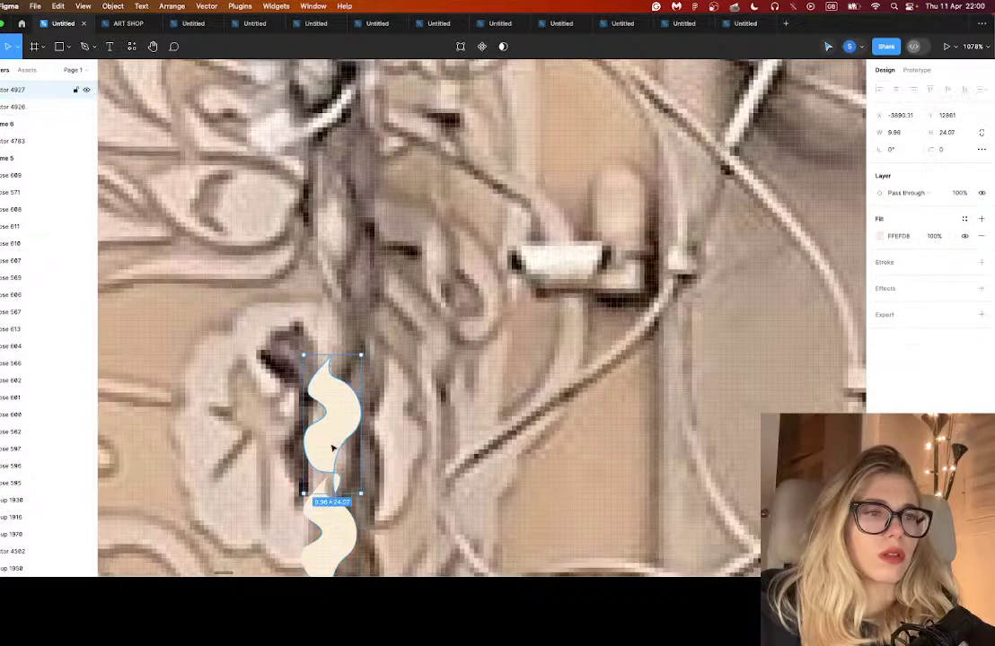
{"action": "left_click_drag", "start_coordinate": [336, 429], "coordinate": [336, 327]}
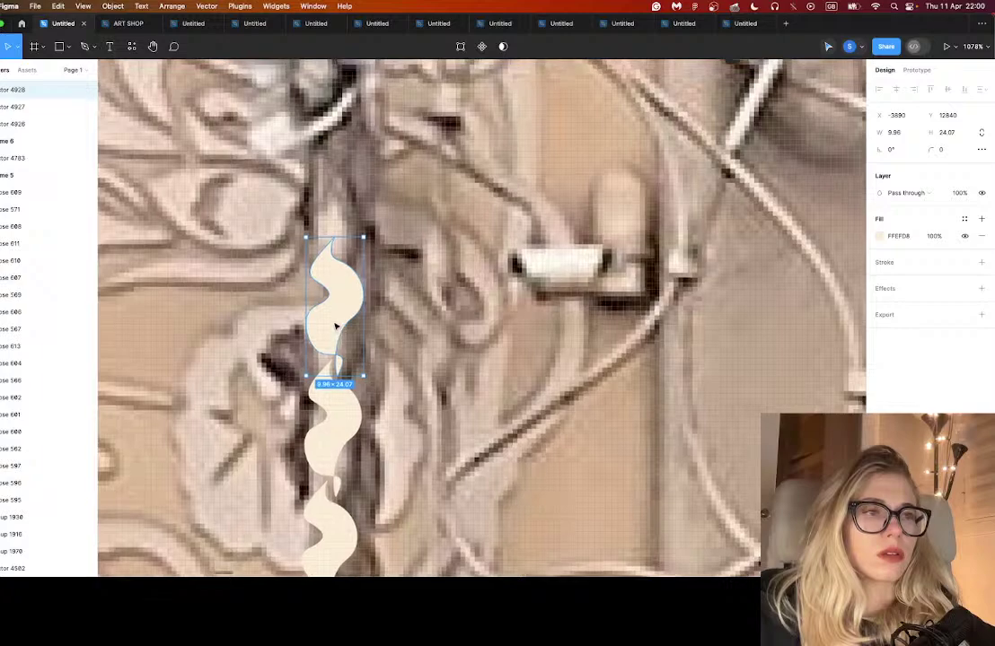
{"action": "scroll", "coordinate": [335, 327], "scroll_direction": "up", "scroll_amount": 4}
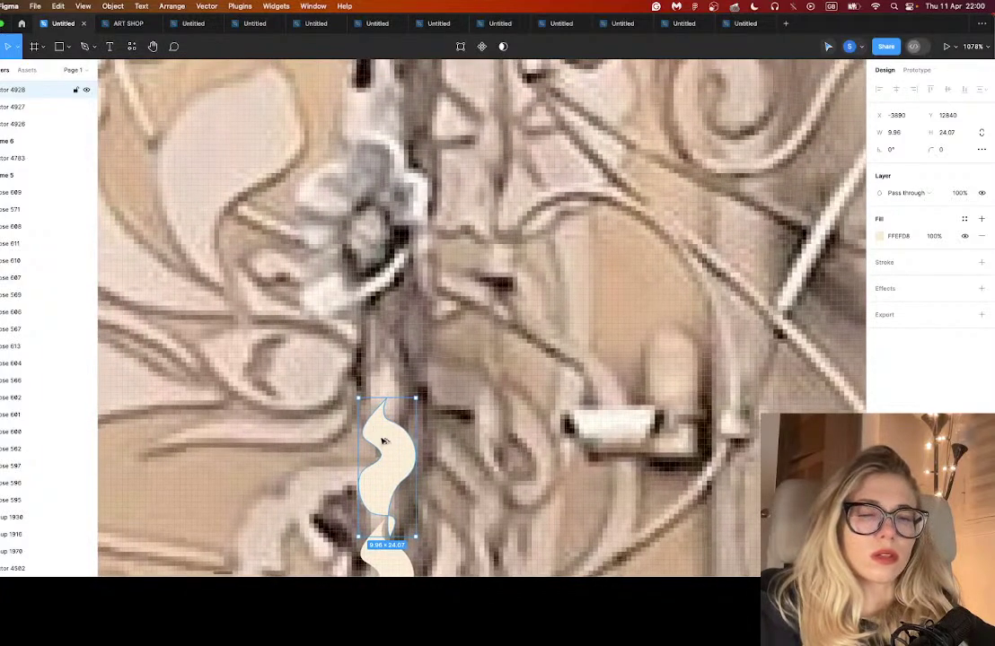
{"action": "left_click_drag", "start_coordinate": [382, 439], "coordinate": [382, 321]}
- Select the four stacked wave segments and align their horizontal centres
{"action": "left_click", "coordinate": [390, 451], "text": "shift"}
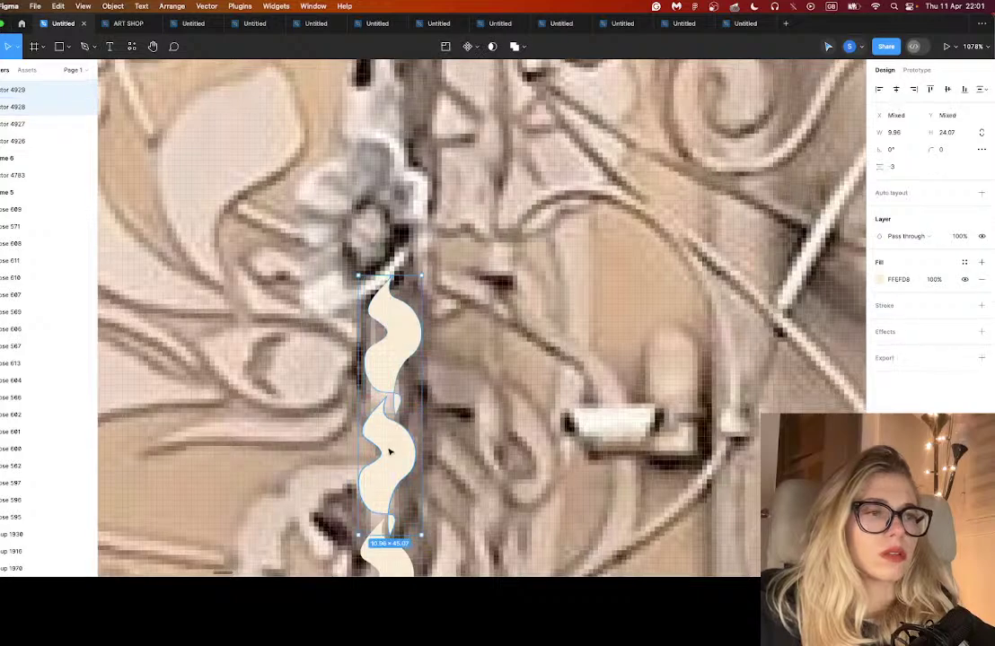
{"action": "scroll", "coordinate": [390, 431], "scroll_direction": "down", "scroll_amount": 5}
{"action": "left_click", "coordinate": [380, 404], "text": "shift"}
{"action": "left_click", "coordinate": [379, 404], "text": "shift"}
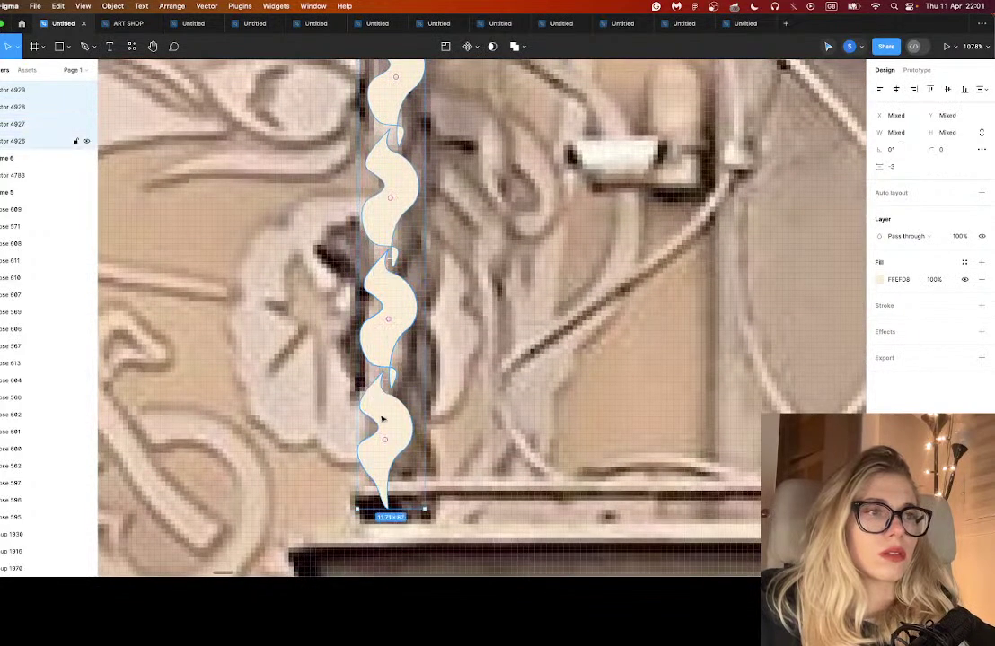
{"action": "left_click", "coordinate": [899, 93]}
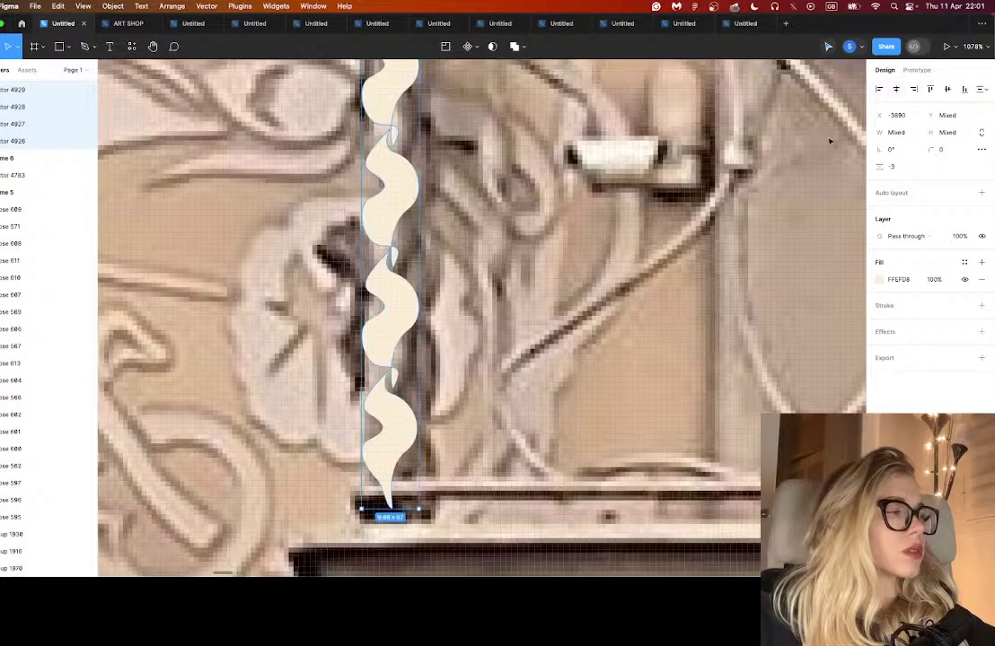
- Copy the four aligned wave segments onto the post above the flower, 10 wide and 21 high each, reaching the top rail
{"action": "scroll", "coordinate": [190, 362], "scroll_direction": "up", "scroll_amount": 2}
{"action": "scroll", "coordinate": [190, 363], "scroll_direction": "up", "scroll_amount": 10}
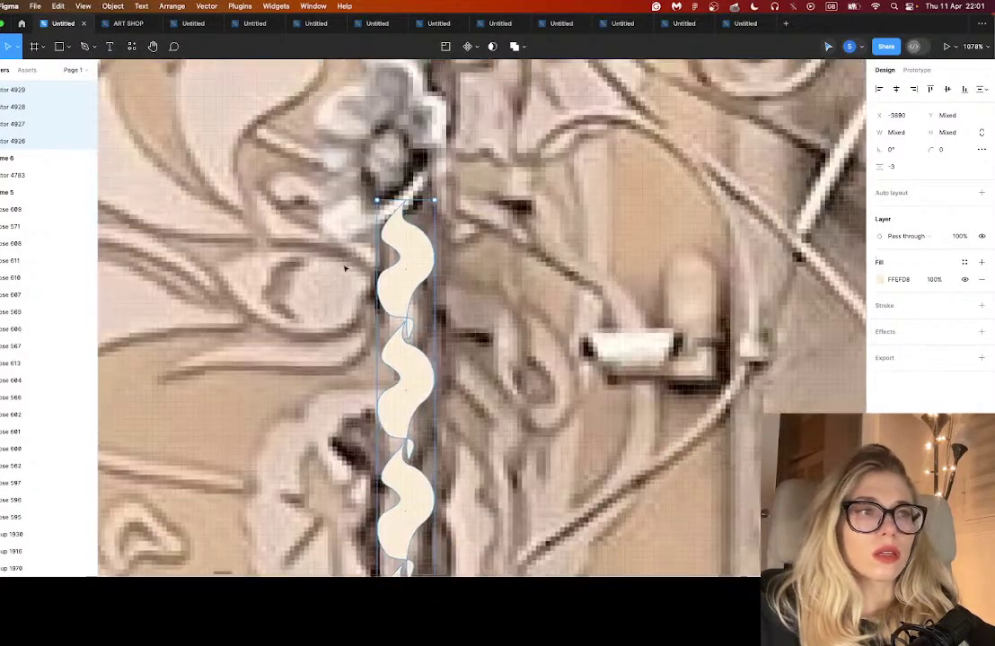
{"action": "scroll", "coordinate": [400, 544], "scroll_direction": "down", "scroll_amount": 5}
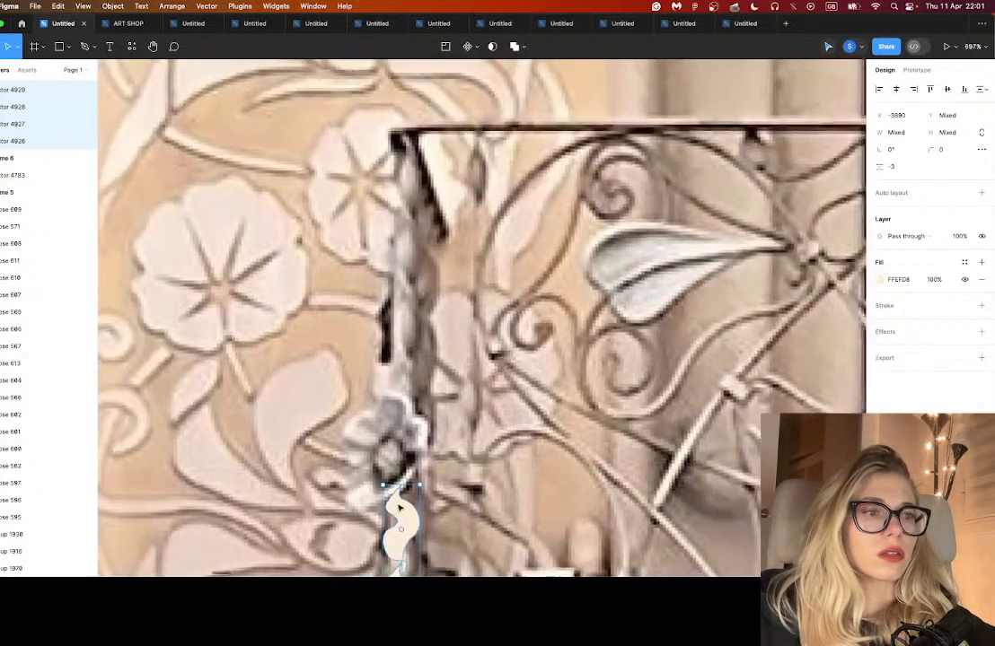
{"action": "left_click_drag", "start_coordinate": [400, 533], "coordinate": [398, 204]}
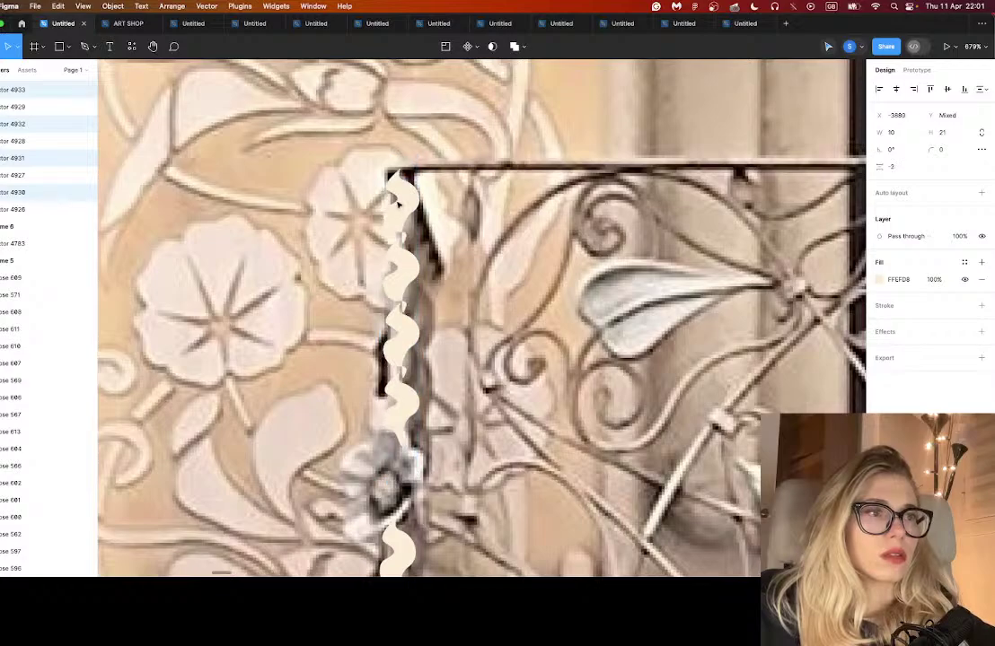
- Select the four wave segments below the flower and adjust them to 10 wide and 25 high each
{"action": "scroll", "coordinate": [418, 388], "scroll_direction": "down", "scroll_amount": 10}
{"action": "scroll", "coordinate": [413, 422], "scroll_direction": "up", "scroll_amount": 3}
{"action": "scroll", "coordinate": [409, 453], "scroll_direction": "down", "scroll_amount": 1}
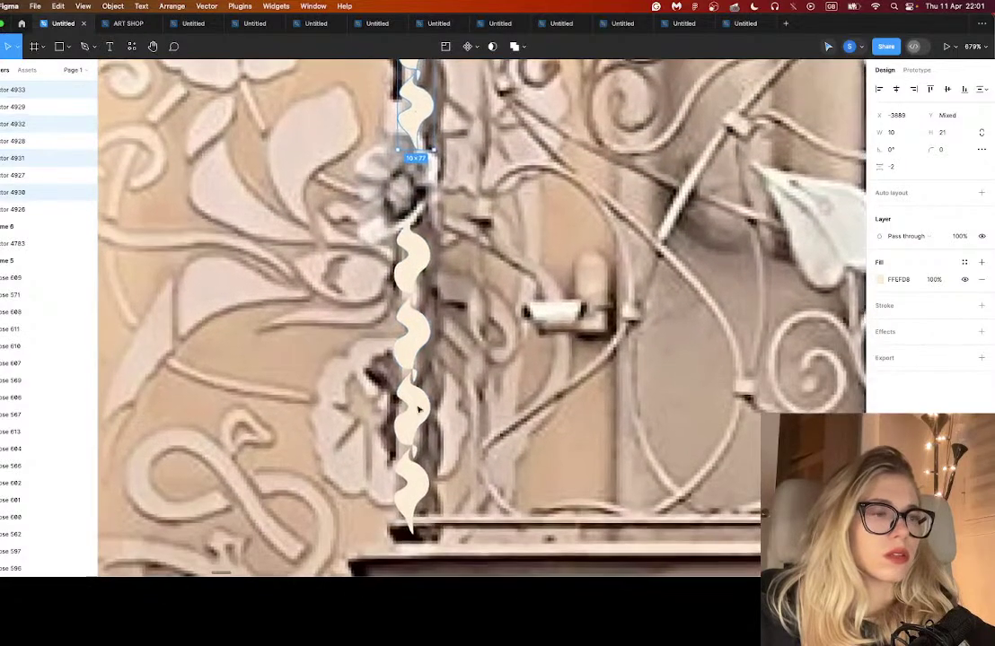
{"action": "left_click", "coordinate": [408, 458], "text": "shift"}
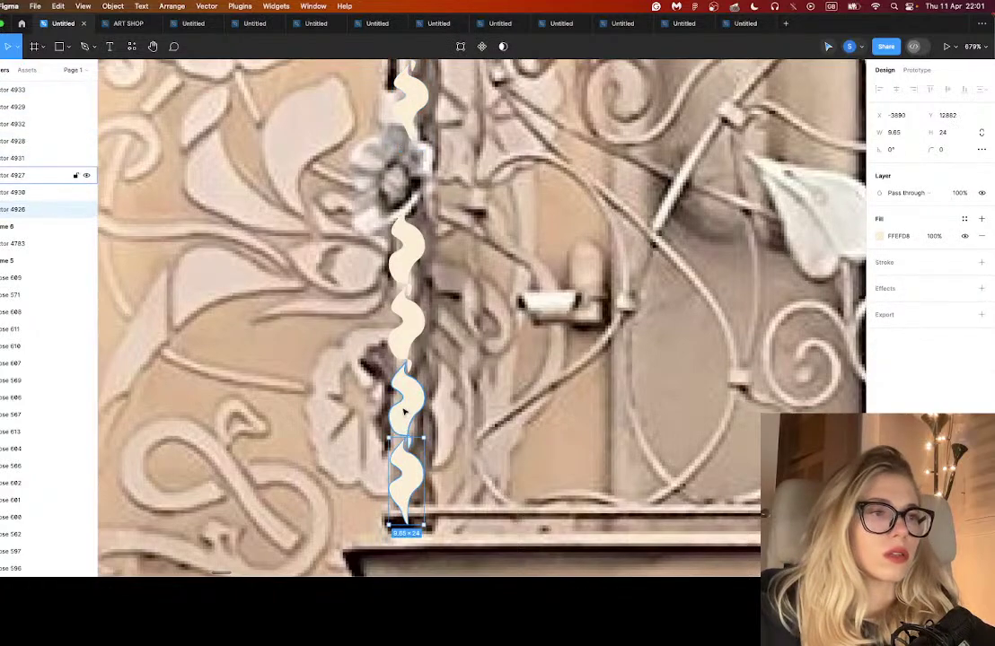
{"action": "left_click", "coordinate": [403, 330], "text": "shift"}
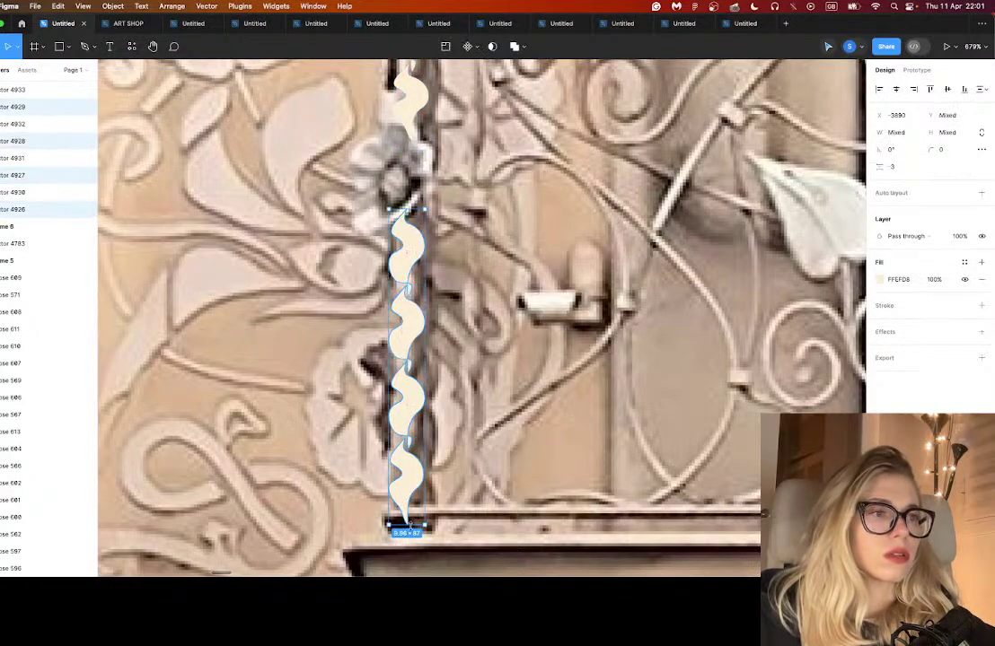
{"action": "left_click", "coordinate": [446, 431]}
{"action": "scroll", "coordinate": [446, 431], "scroll_direction": "right", "scroll_amount": 3}
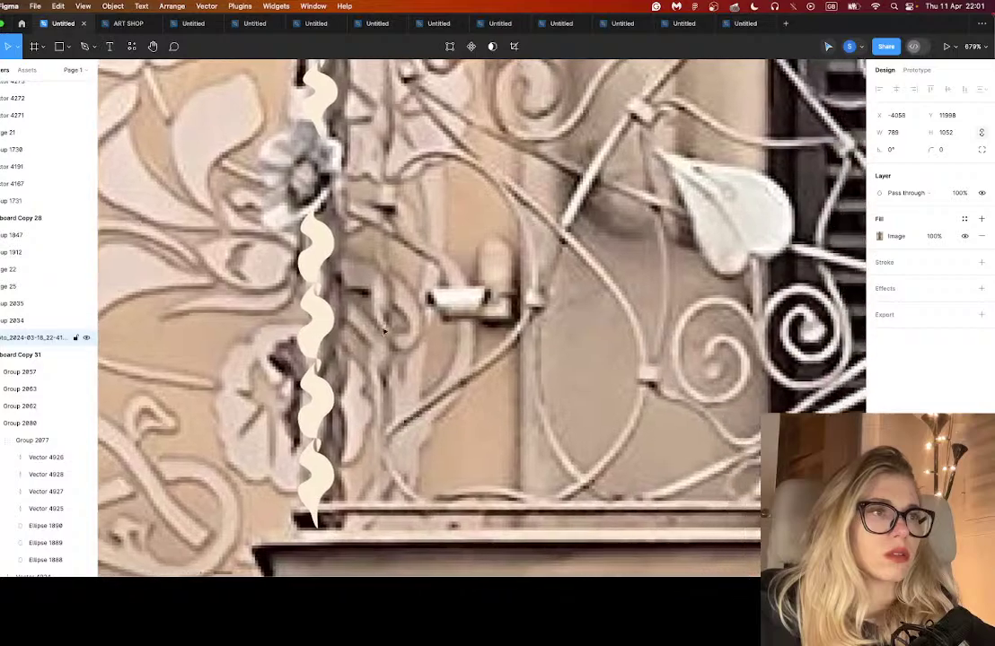
- Select all eight wave segments of the left corner post and group them
{"action": "scroll", "coordinate": [385, 328], "scroll_direction": "up", "scroll_amount": 1}
{"action": "left_click", "coordinate": [311, 449]}
{"action": "left_click", "coordinate": [311, 350], "text": "shift"}
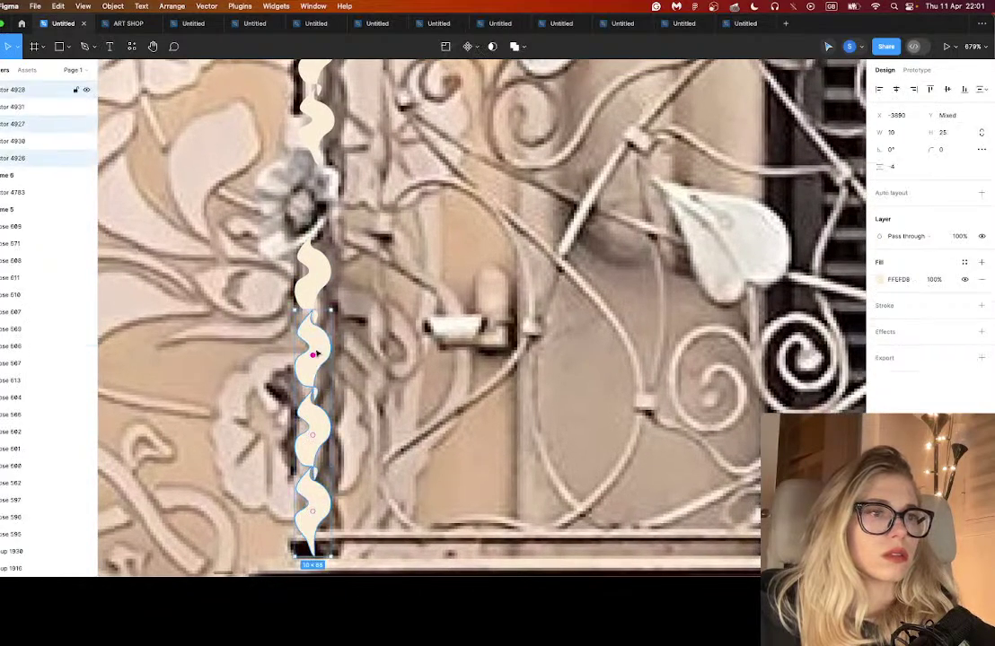
{"action": "left_click", "coordinate": [319, 296], "text": "shift"}
{"action": "left_click", "coordinate": [314, 138], "text": "shift"}
{"action": "scroll", "coordinate": [316, 142], "scroll_direction": "up", "scroll_amount": 4}
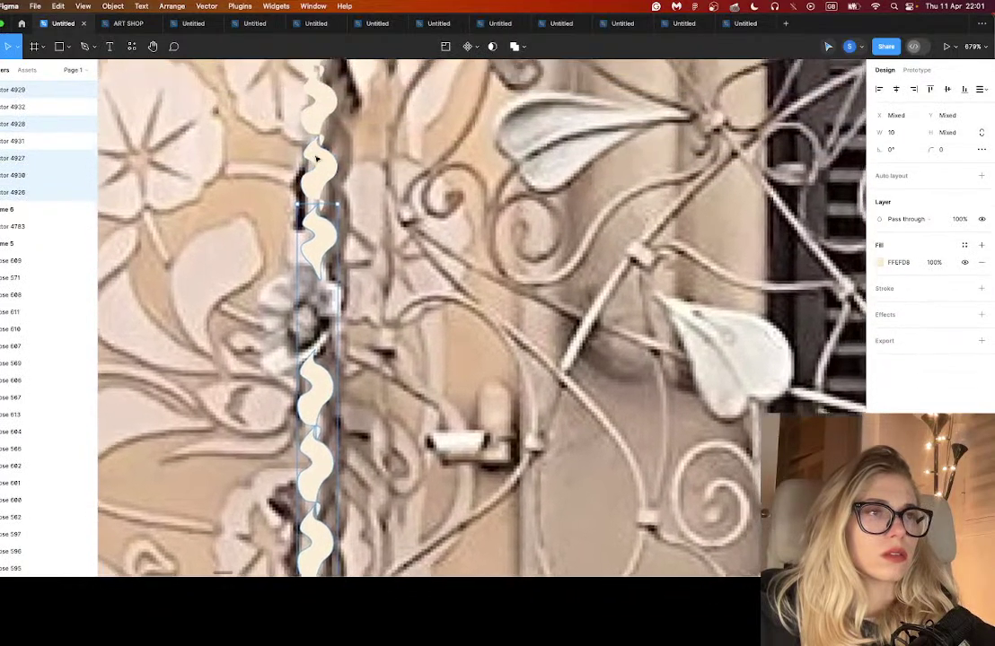
{"action": "left_click", "coordinate": [325, 114], "text": "shift"}
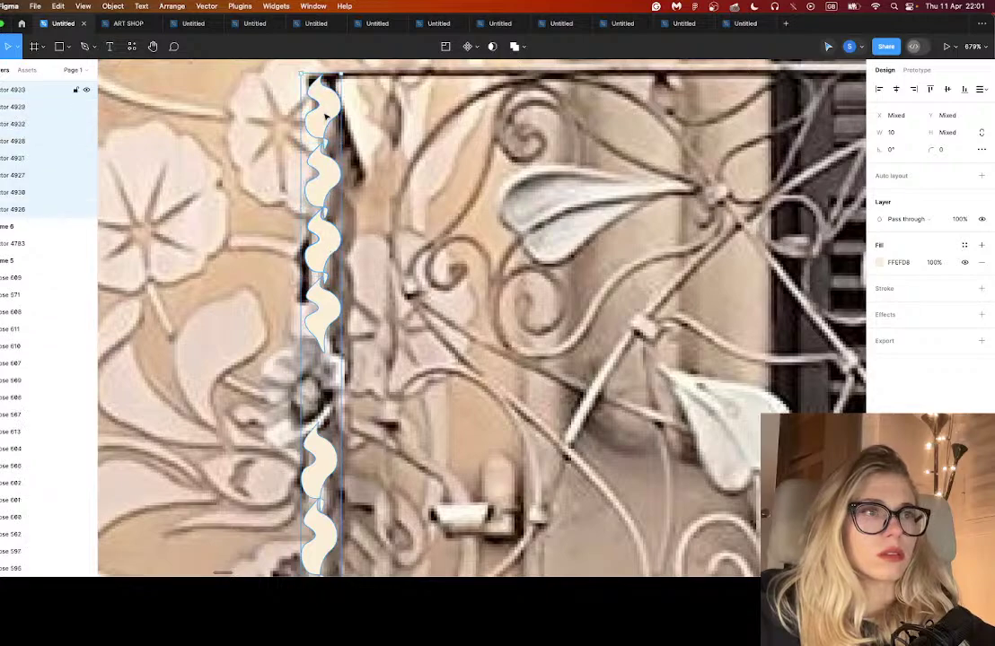
{"action": "key", "text": "super+g"}
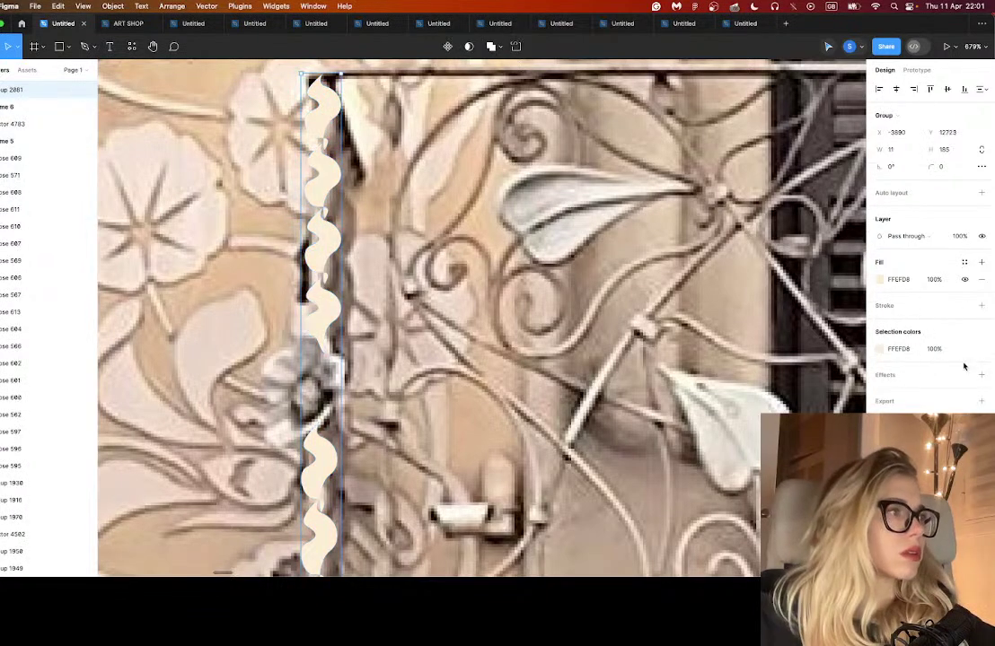
- Add a drop shadow to the grouped wave segments, adjust its offset, and take up the Pen tool for the next shape
{"action": "left_click", "coordinate": [981, 375]}
{"action": "left_click", "coordinate": [878, 392]}
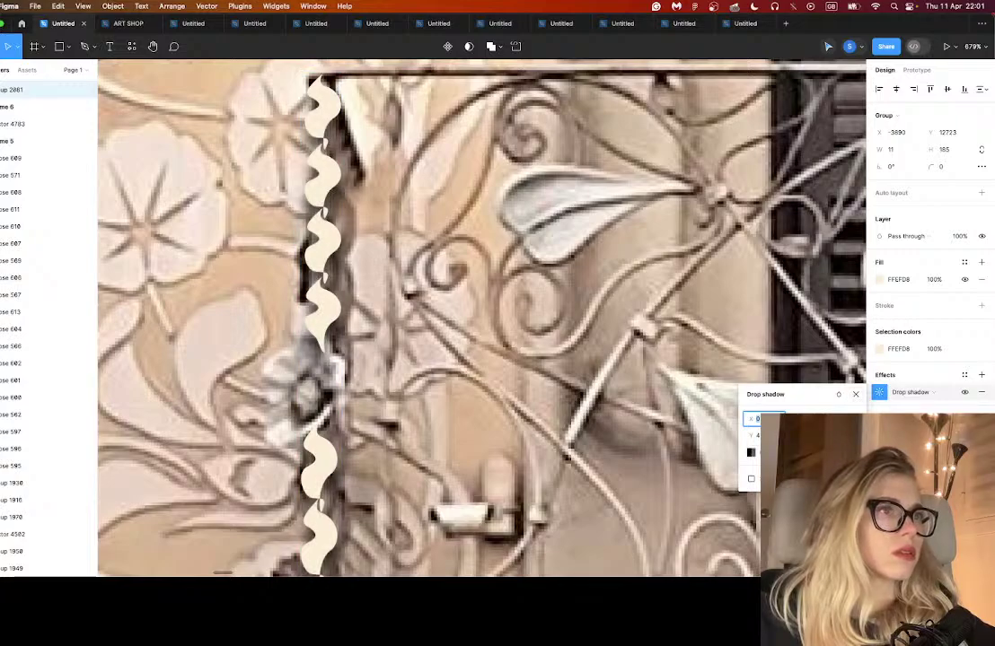
{"action": "left_click_drag", "start_coordinate": [751, 436], "coordinate": [751, 419]}
{"action": "left_click", "coordinate": [467, 380]}
{"action": "scroll", "coordinate": [467, 380], "scroll_direction": "down", "scroll_amount": 2}
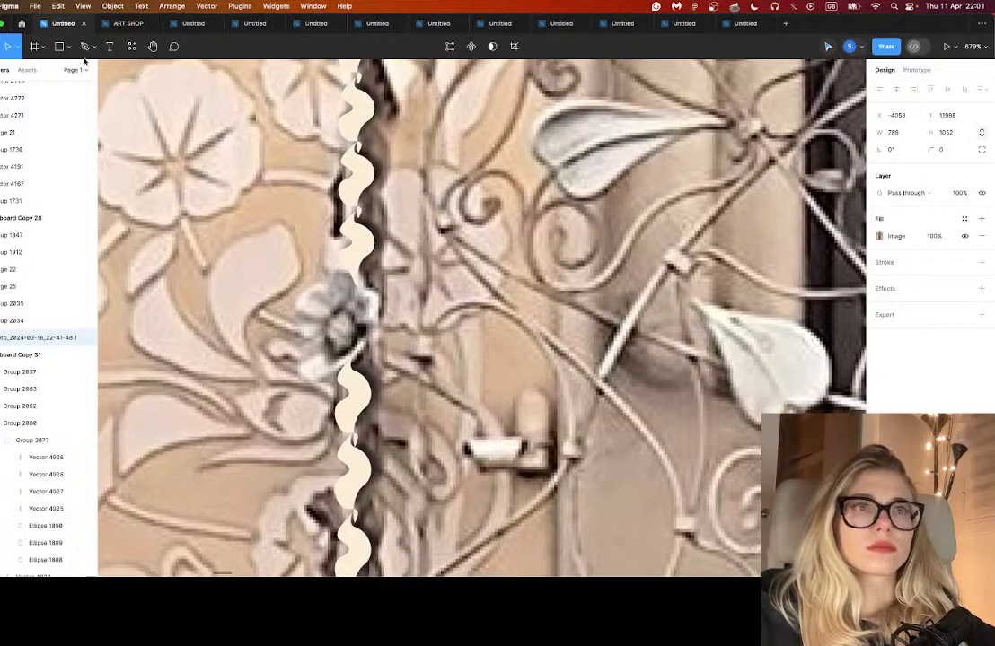
{"action": "left_click", "coordinate": [85, 46]}
{"action": "scroll", "coordinate": [350, 357], "scroll_direction": "down", "scroll_amount": 2}
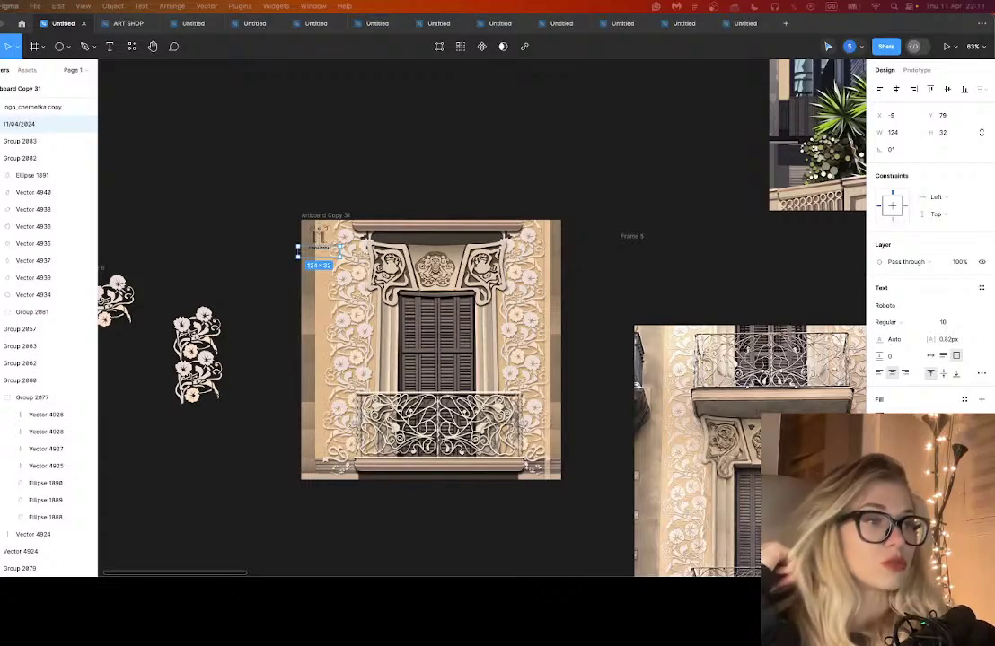
- Examine the earlier bay-window illustration in Artboard Copy 29, selecting its translucent sunbeam shape and the central window group
{"action": "scroll", "coordinate": [625, 230], "scroll_direction": "right", "scroll_amount": 4}
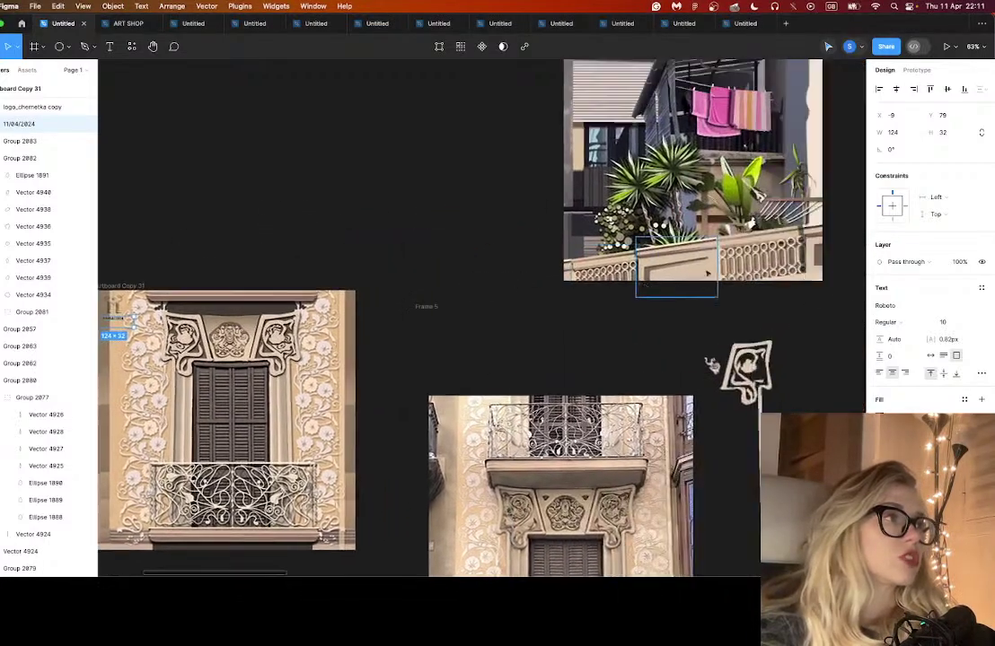
{"action": "scroll", "coordinate": [756, 268], "scroll_direction": "up", "scroll_amount": 4}
{"action": "scroll", "coordinate": [615, 247], "scroll_direction": "up", "scroll_amount": 10}
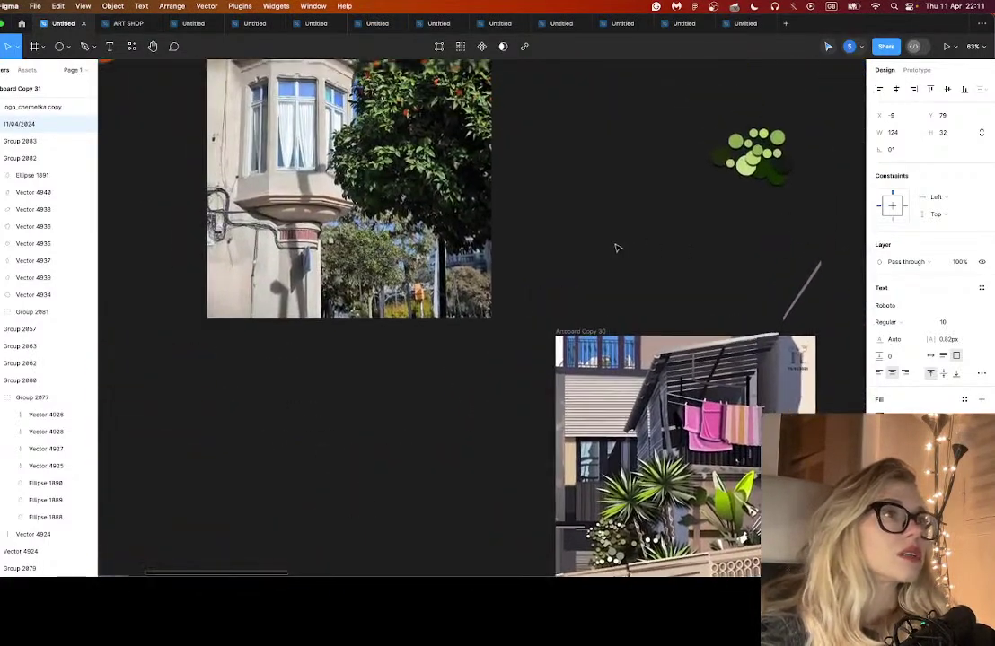
{"action": "scroll", "coordinate": [615, 246], "scroll_direction": "right", "scroll_amount": 3}
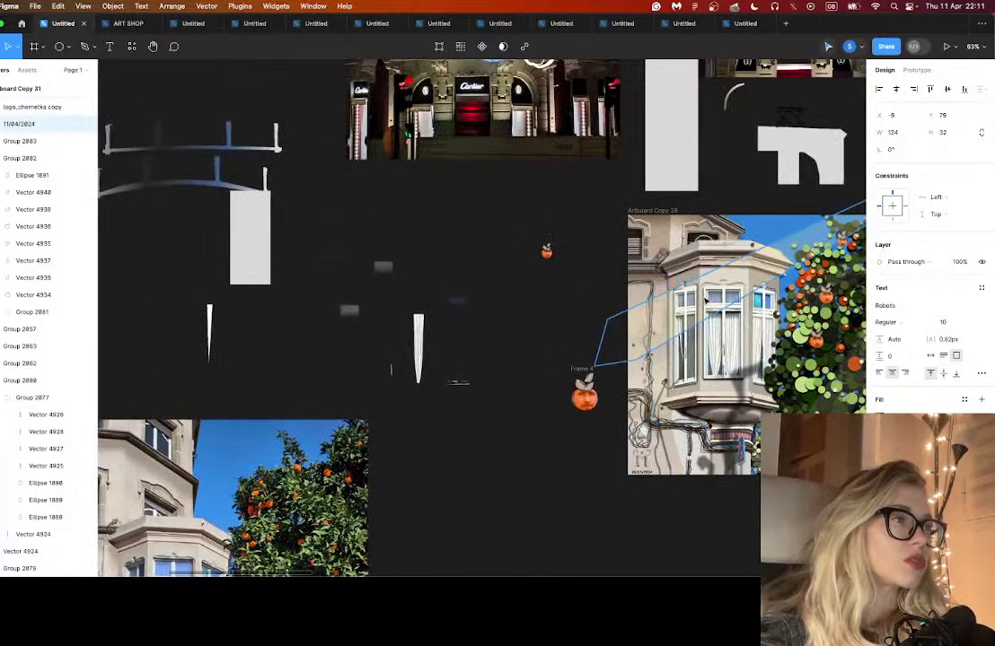
{"action": "left_click", "coordinate": [634, 262]}
{"action": "scroll", "coordinate": [759, 292], "scroll_direction": "up", "scroll_amount": 3}
{"action": "scroll", "coordinate": [735, 304], "scroll_direction": "right", "scroll_amount": 3}
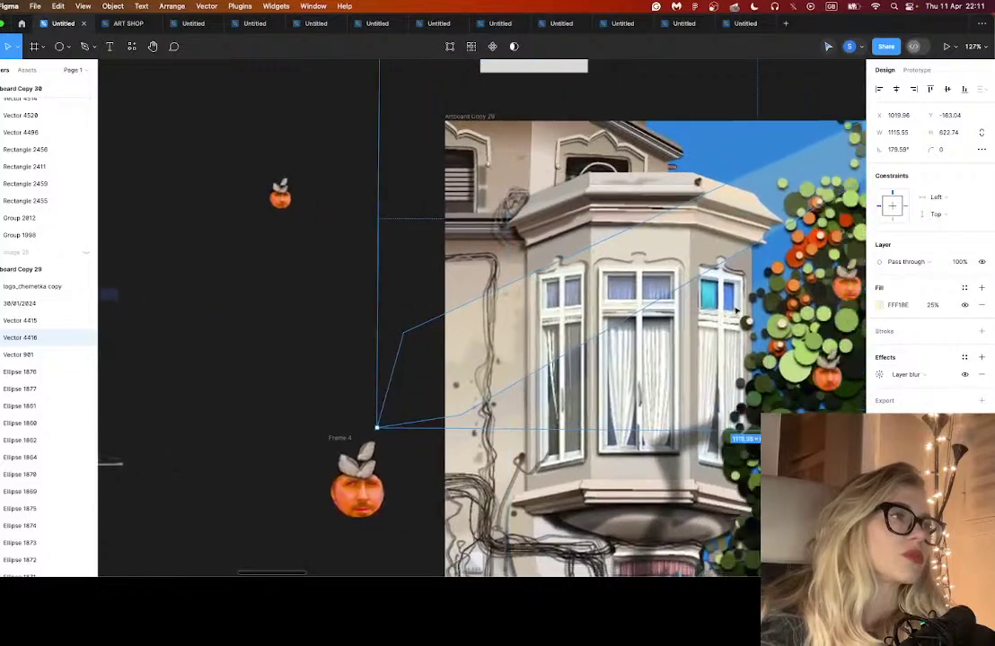
{"action": "scroll", "coordinate": [539, 296], "scroll_direction": "up", "scroll_amount": 4}
{"action": "scroll", "coordinate": [384, 242], "scroll_direction": "down", "scroll_amount": 2}
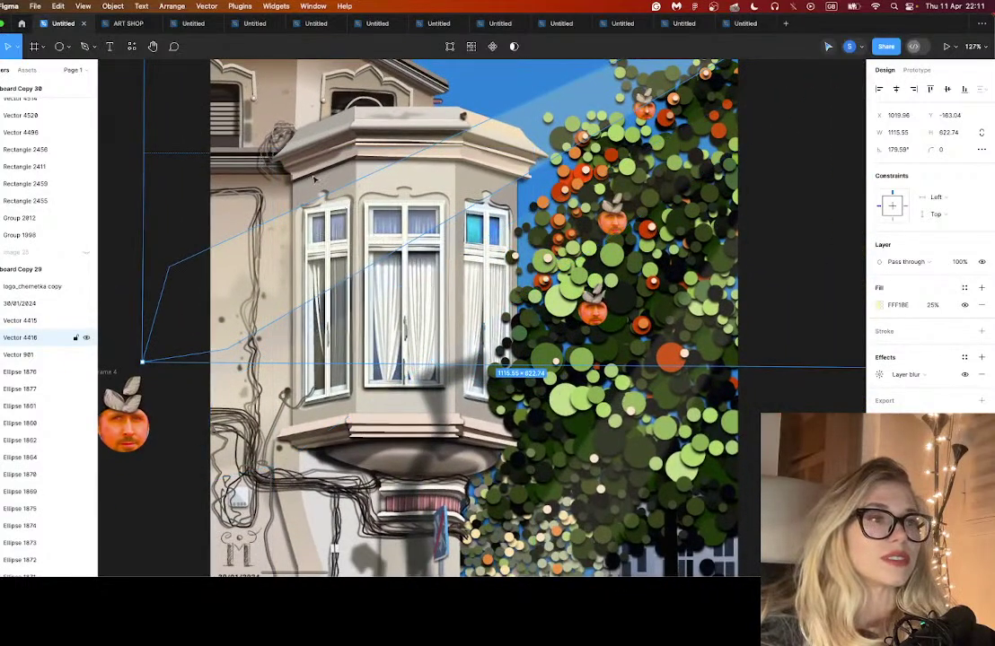
{"action": "left_click_drag", "start_coordinate": [366, 234], "coordinate": [316, 173]}
{"action": "double_click", "coordinate": [390, 222]}
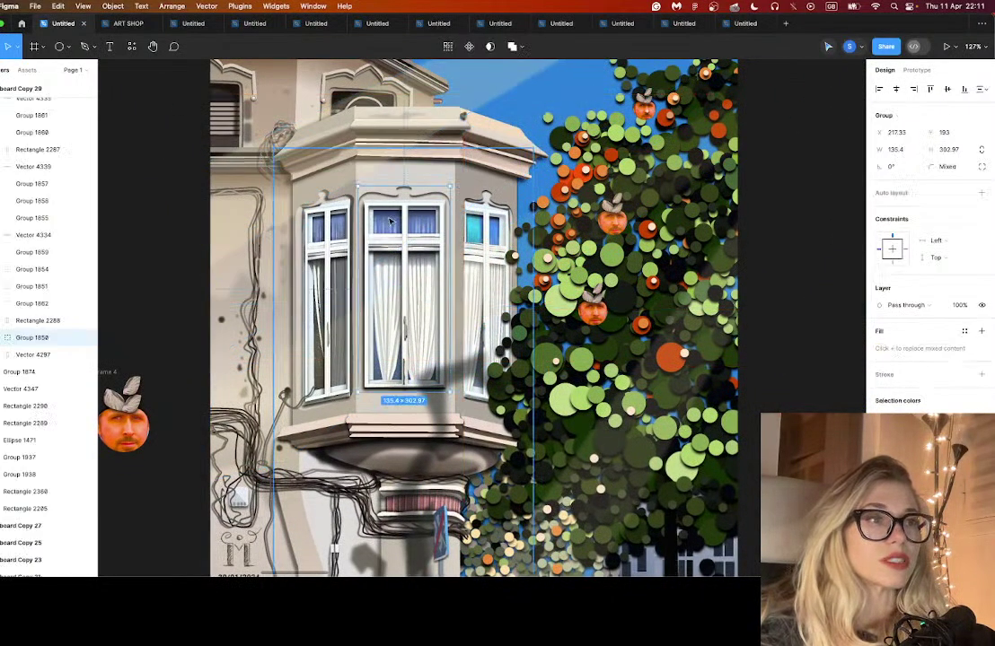
- Copy the blue gradient shade from the bay window's central upper panes onto the balcony door in Artboard Copy 31 and resize it to 228 by 143
{"action": "scroll", "coordinate": [390, 222], "scroll_direction": "up", "scroll_amount": 5}
{"action": "double_click", "coordinate": [390, 222]}
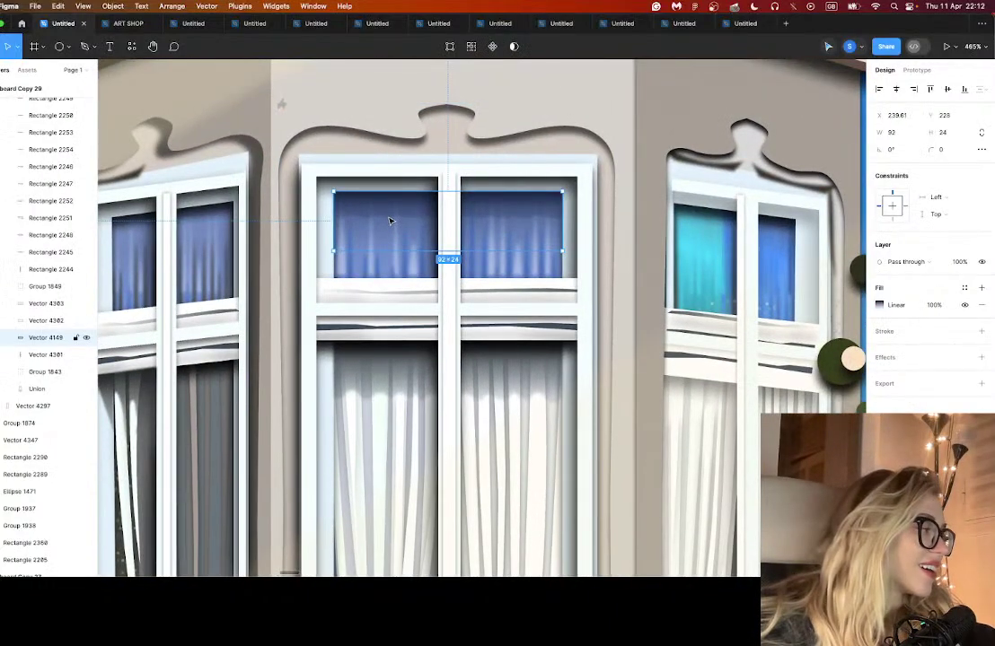
{"action": "scroll", "coordinate": [390, 221], "scroll_direction": "down", "scroll_amount": 5}
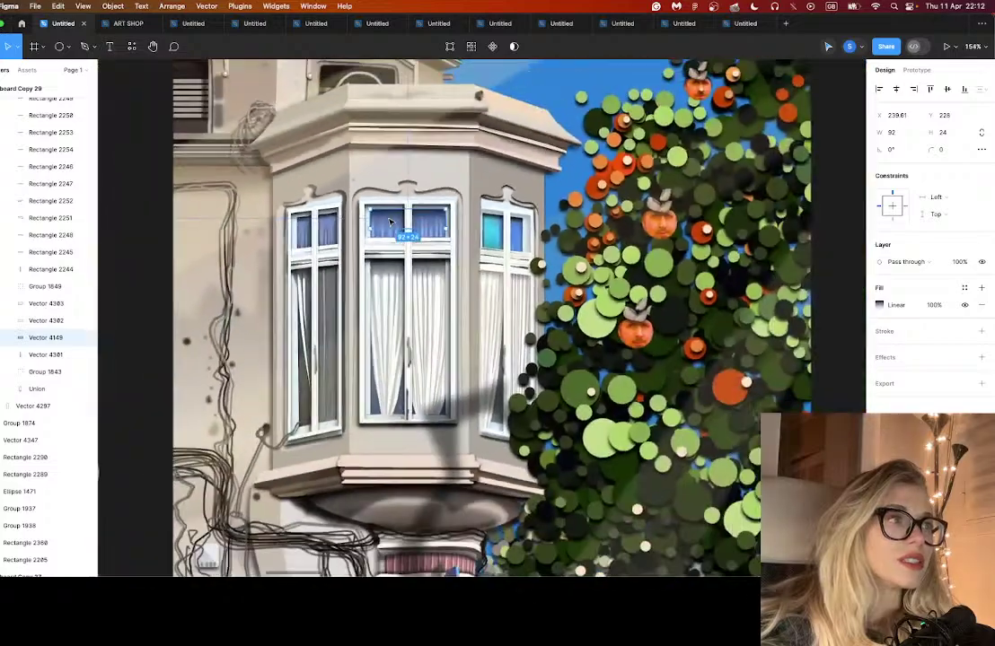
{"action": "left_click", "coordinate": [342, 258]}
{"action": "left_click_drag", "start_coordinate": [295, 220], "coordinate": [314, 250]}
{"action": "scroll", "coordinate": [378, 308], "scroll_direction": "left", "scroll_amount": 4}
{"action": "scroll", "coordinate": [378, 308], "scroll_direction": "down", "scroll_amount": 2}
{"action": "scroll", "coordinate": [378, 307], "scroll_direction": "down", "scroll_amount": 10}
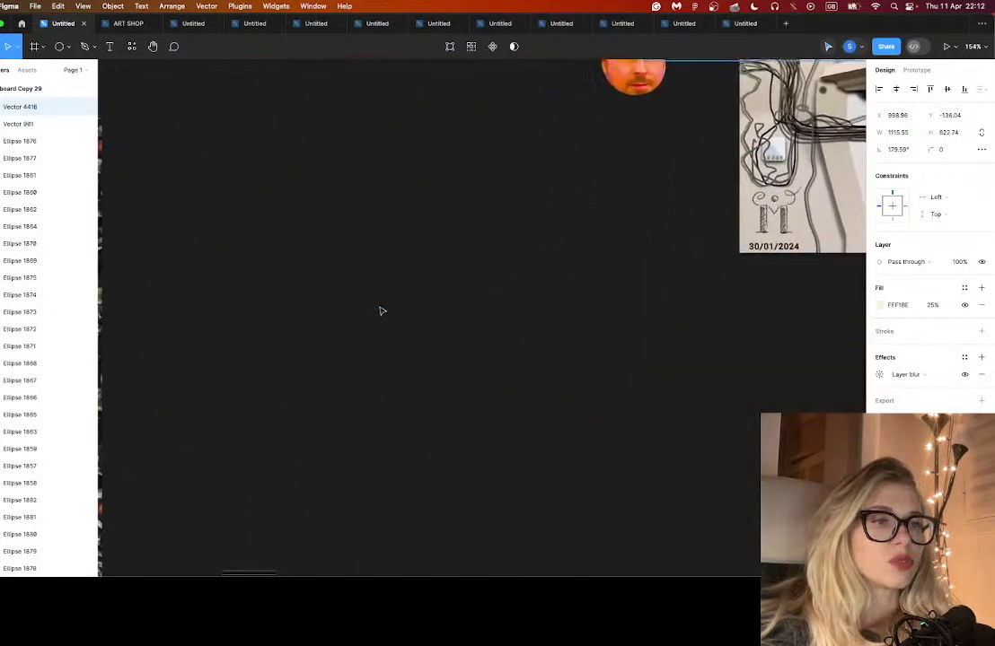
{"action": "scroll", "coordinate": [381, 310], "scroll_direction": "up", "scroll_amount": 15}
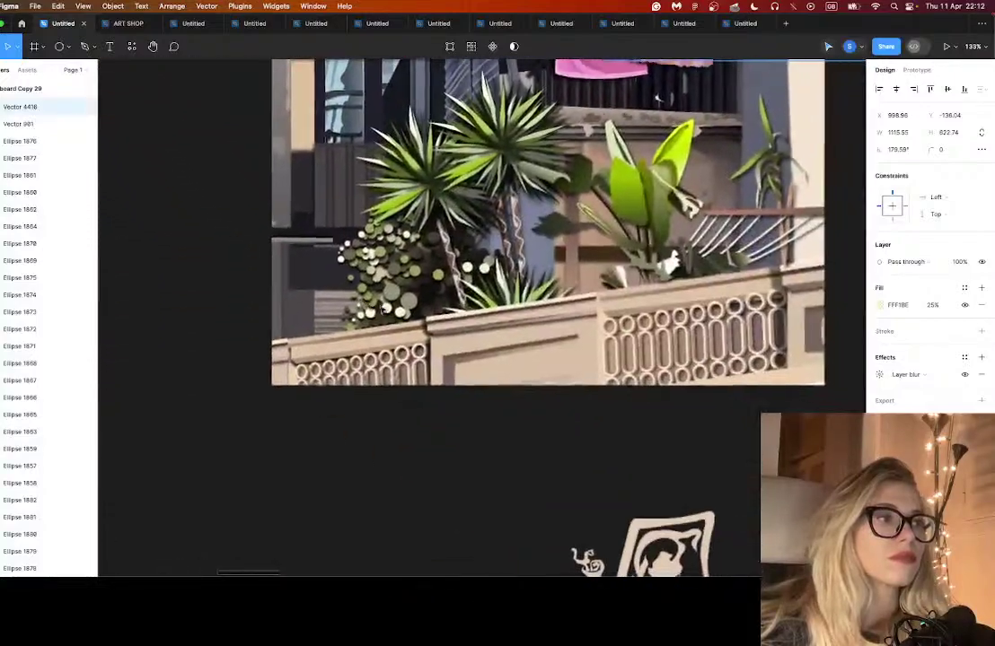
{"action": "scroll", "coordinate": [380, 276], "scroll_direction": "down", "scroll_amount": 1}
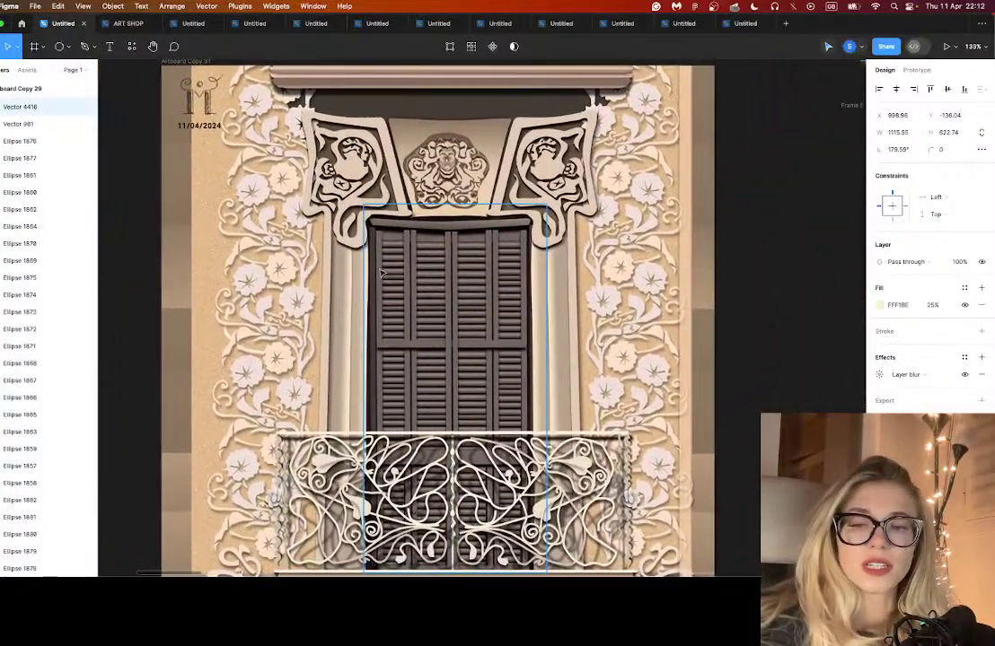
{"action": "left_click", "coordinate": [462, 318]}
{"action": "left_click_drag", "start_coordinate": [462, 318], "coordinate": [529, 318]}
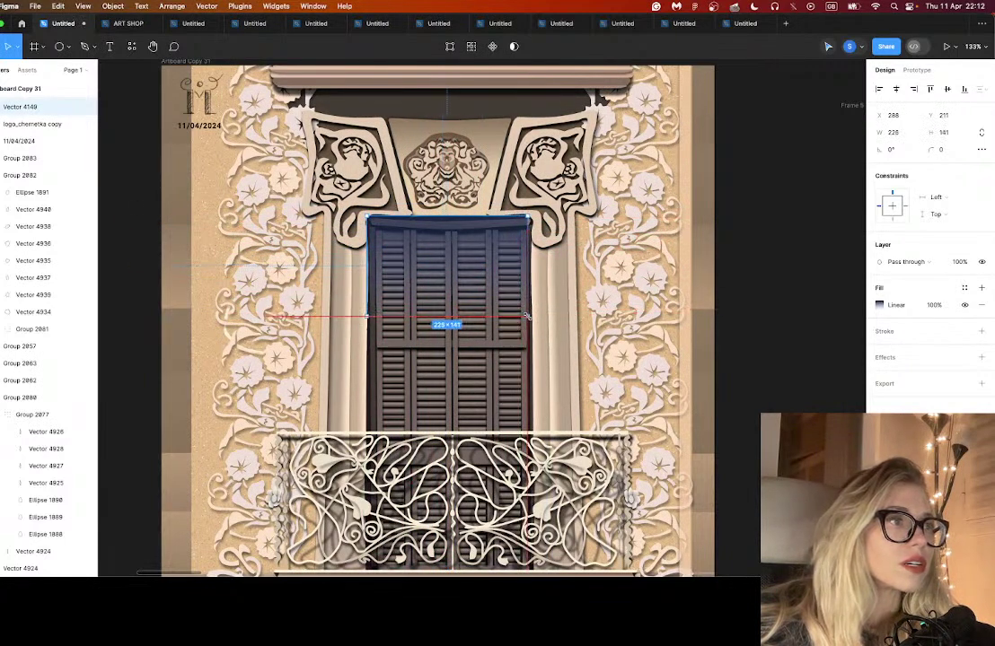
- Recolour the shade's first gradient stop with the near-black sampled from the top edge of the door opening in the reference photo
{"action": "left_click", "coordinate": [880, 305]}
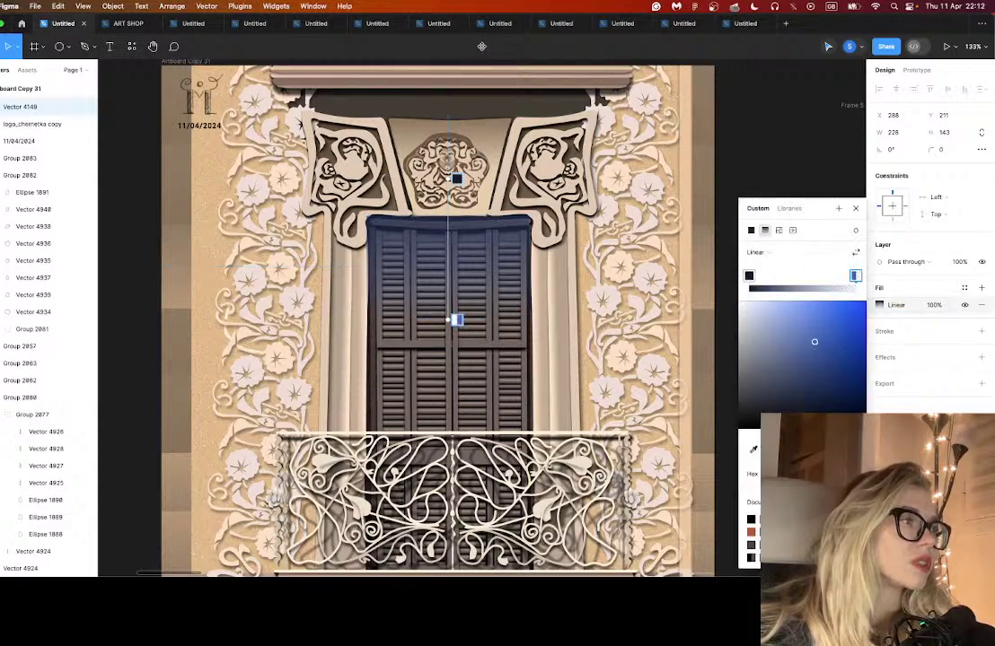
{"action": "left_click", "coordinate": [749, 276]}
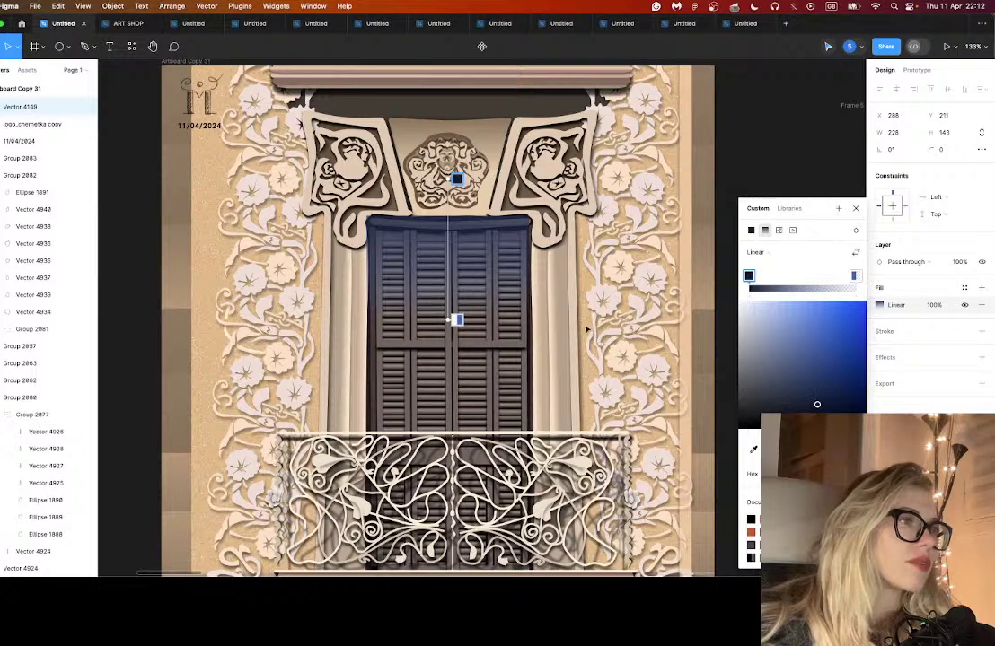
{"action": "scroll", "coordinate": [534, 306], "scroll_direction": "right", "scroll_amount": 10}
{"action": "scroll", "coordinate": [534, 307], "scroll_direction": "down", "scroll_amount": 3}
{"action": "left_click", "coordinate": [754, 449]}
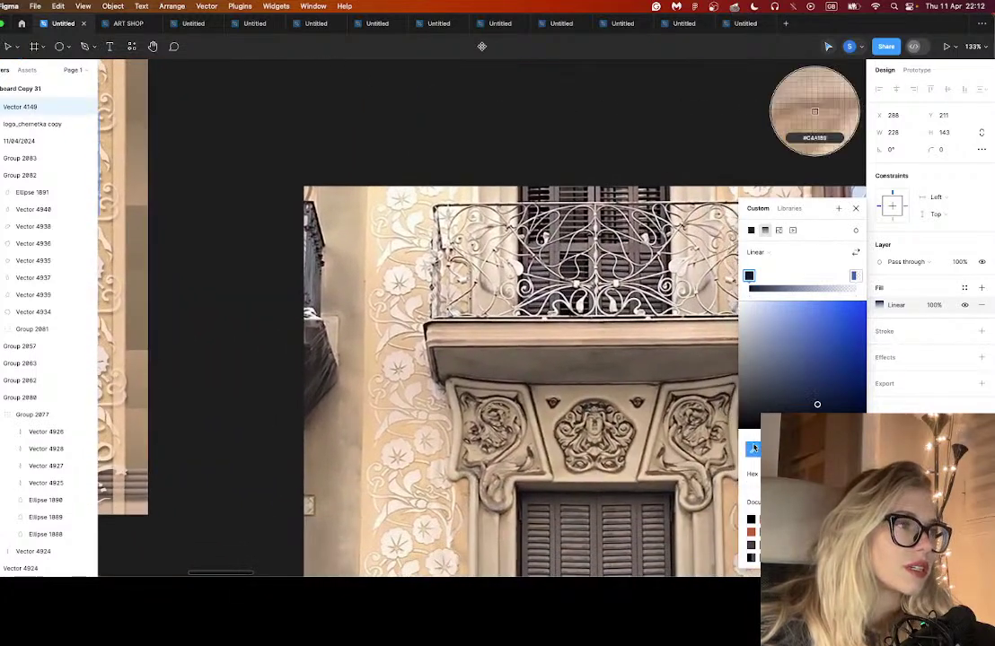
{"action": "scroll", "coordinate": [527, 458], "scroll_direction": "down", "scroll_amount": 2}
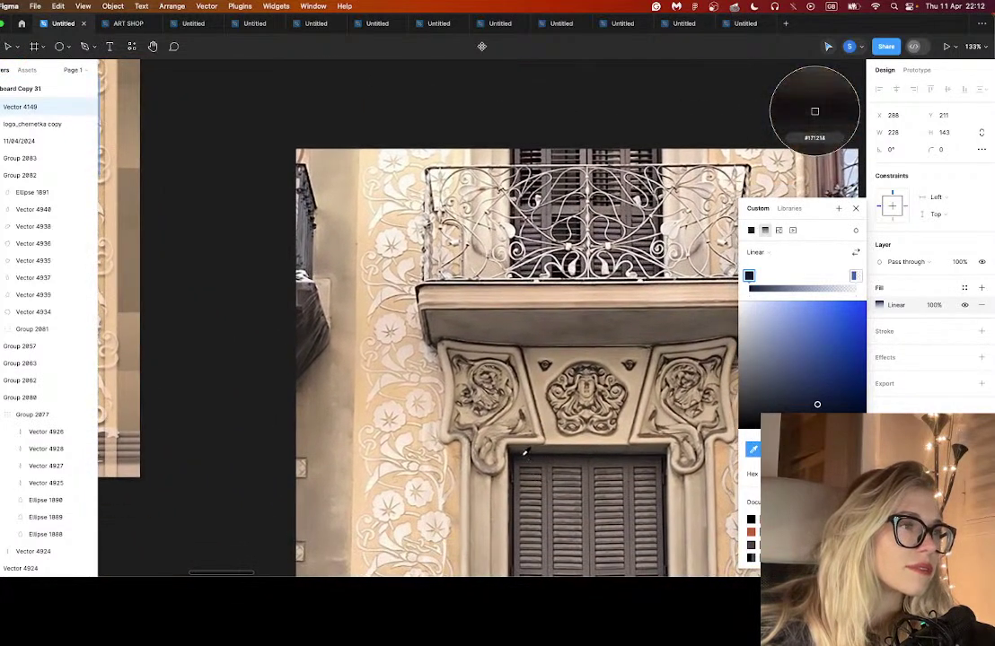
{"action": "left_click", "coordinate": [814, 113]}
- Recolour the shade's end gradient stop with a dark tone sampled above the photo's shutters and make that stop fully transparent
{"action": "left_click", "coordinate": [853, 278]}
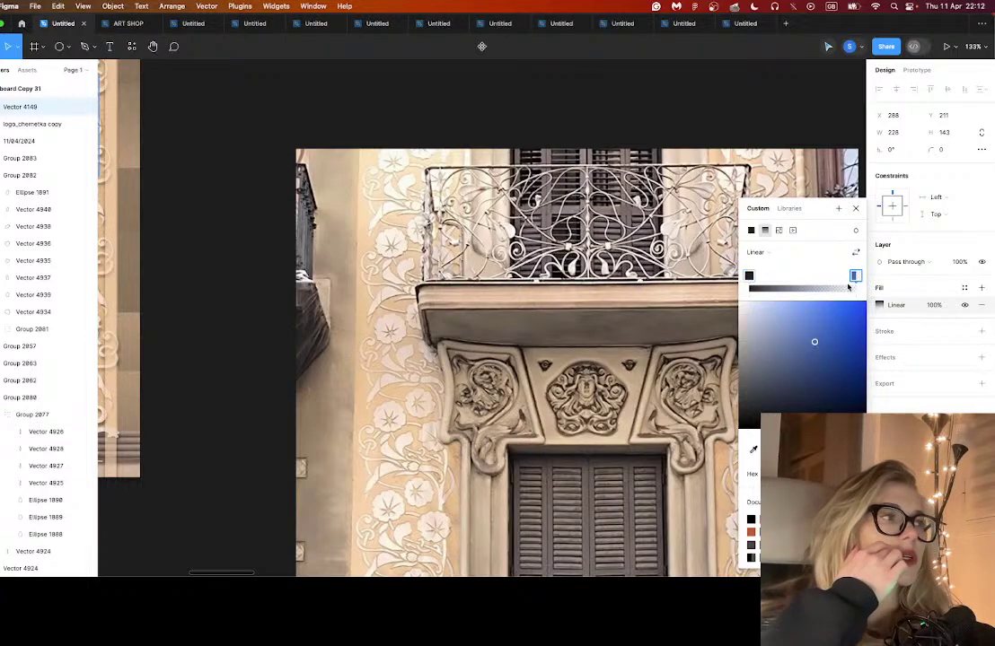
{"action": "left_click", "coordinate": [753, 449]}
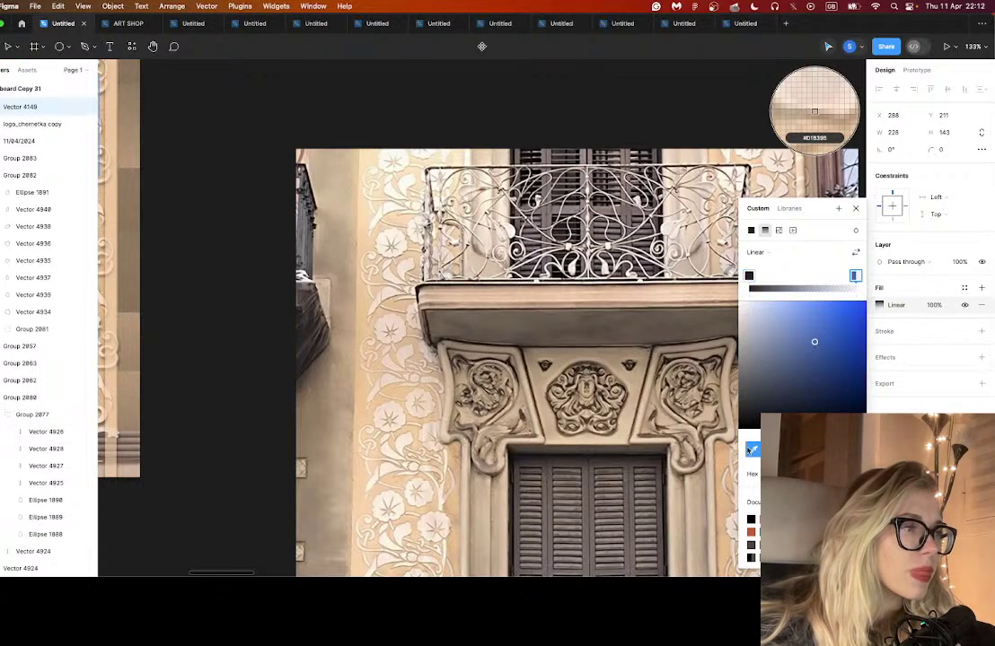
{"action": "left_click", "coordinate": [598, 458]}
{"action": "scroll", "coordinate": [485, 348], "scroll_direction": "up", "scroll_amount": 5}
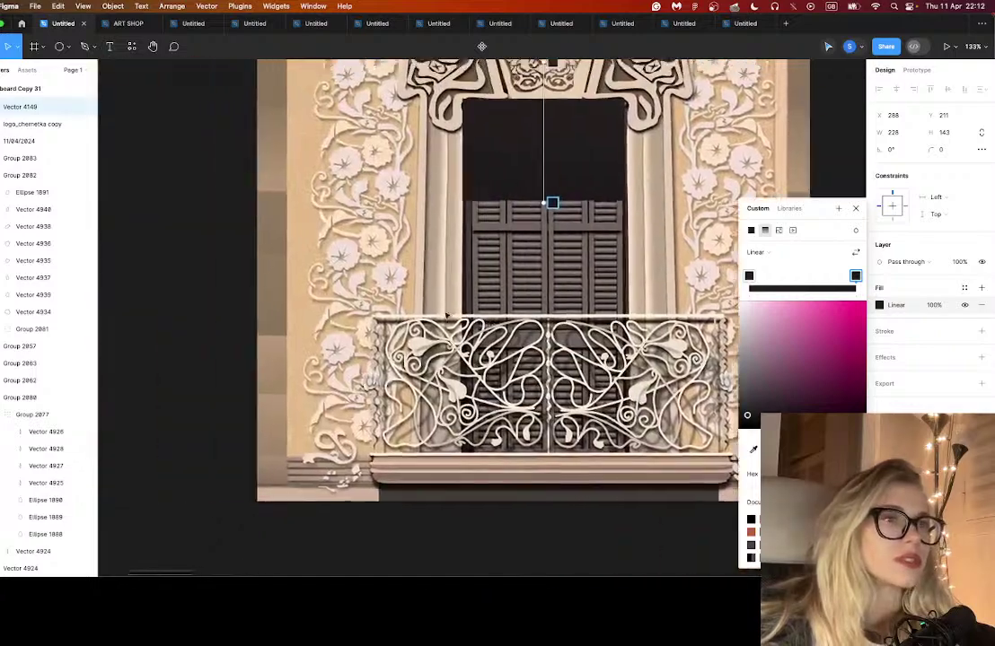
{"action": "scroll", "coordinate": [539, 269], "scroll_direction": "left", "scroll_amount": 4}
{"action": "scroll", "coordinate": [639, 245], "scroll_direction": "right", "scroll_amount": 3}
{"action": "scroll", "coordinate": [639, 245], "scroll_direction": "right", "scroll_amount": 5}
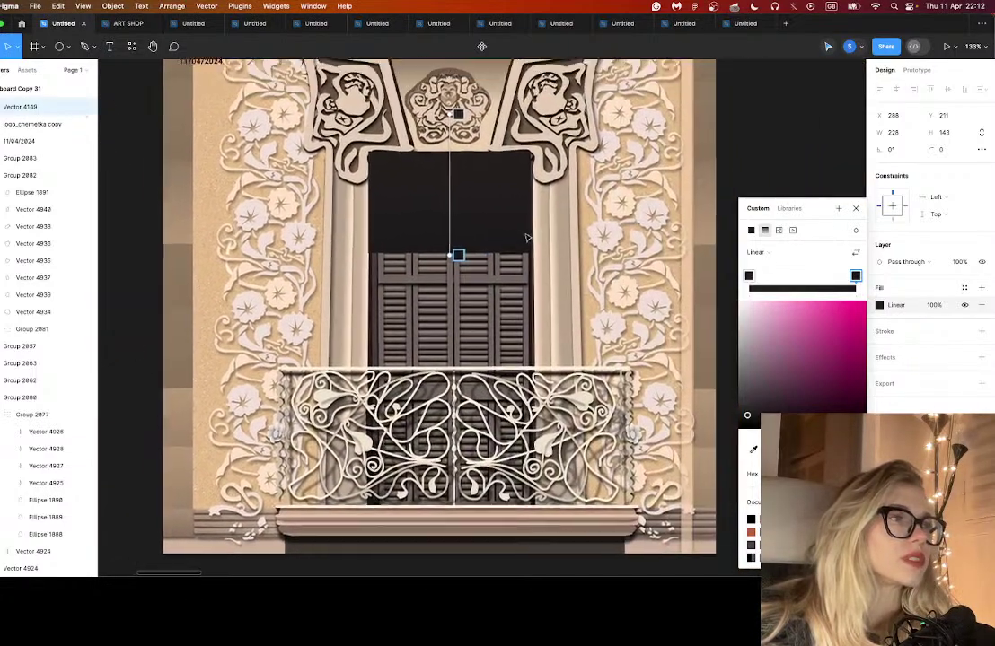
{"action": "scroll", "coordinate": [538, 242], "scroll_direction": "up", "scroll_amount": 1}
{"action": "left_click_drag", "start_coordinate": [849, 456], "coordinate": [744, 456]}
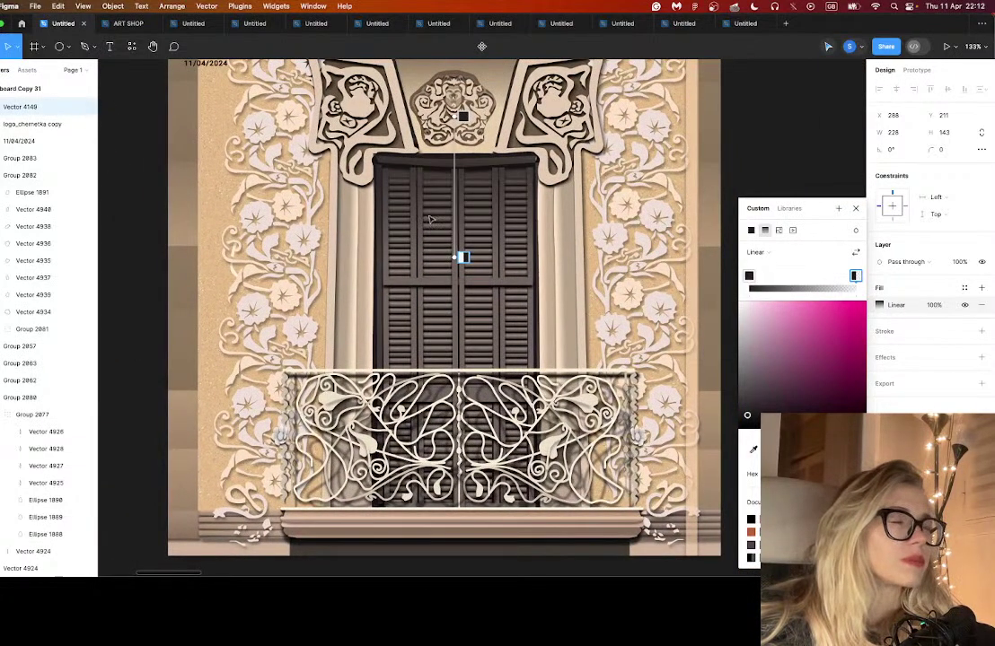
{"action": "key", "text": "Escape"}
{"action": "key", "text": "Escape"}
- Cut the dark gradient shade and paste it lower in the artboard's layer stack, directly beneath Vector 4851
{"action": "left_click", "coordinate": [457, 174]}
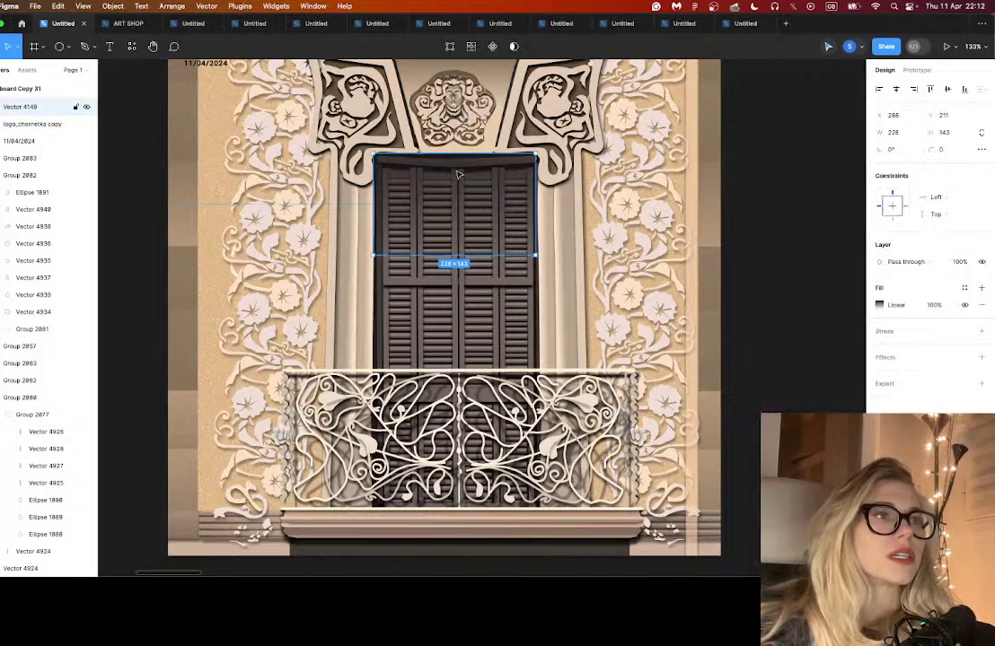
{"action": "key", "text": "super+x"}
{"action": "left_click", "coordinate": [456, 163]}
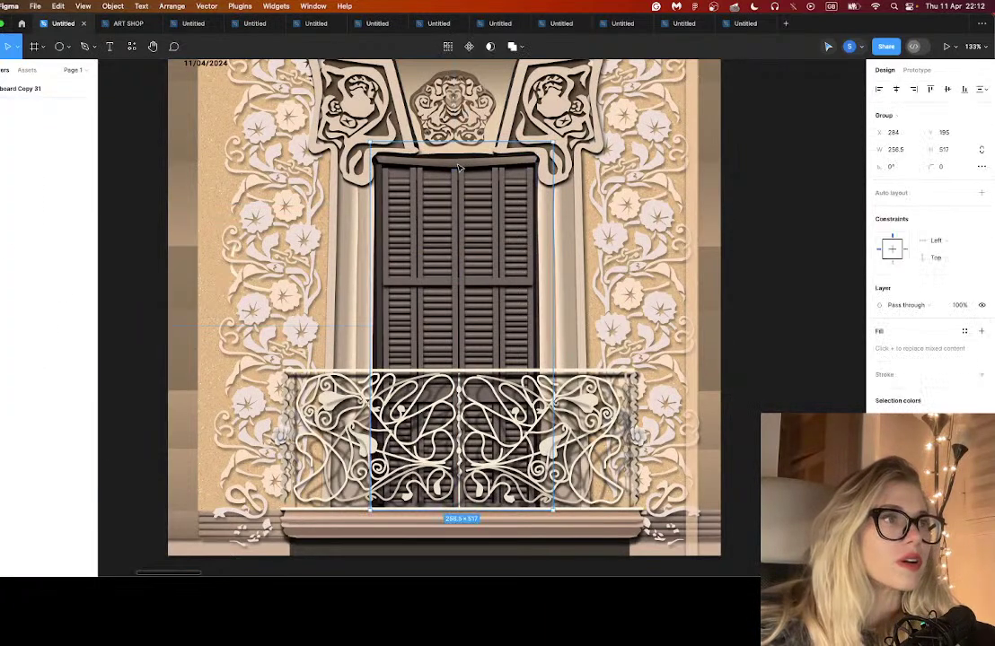
{"action": "double_click", "coordinate": [456, 162]}
{"action": "key", "text": "super+v"}
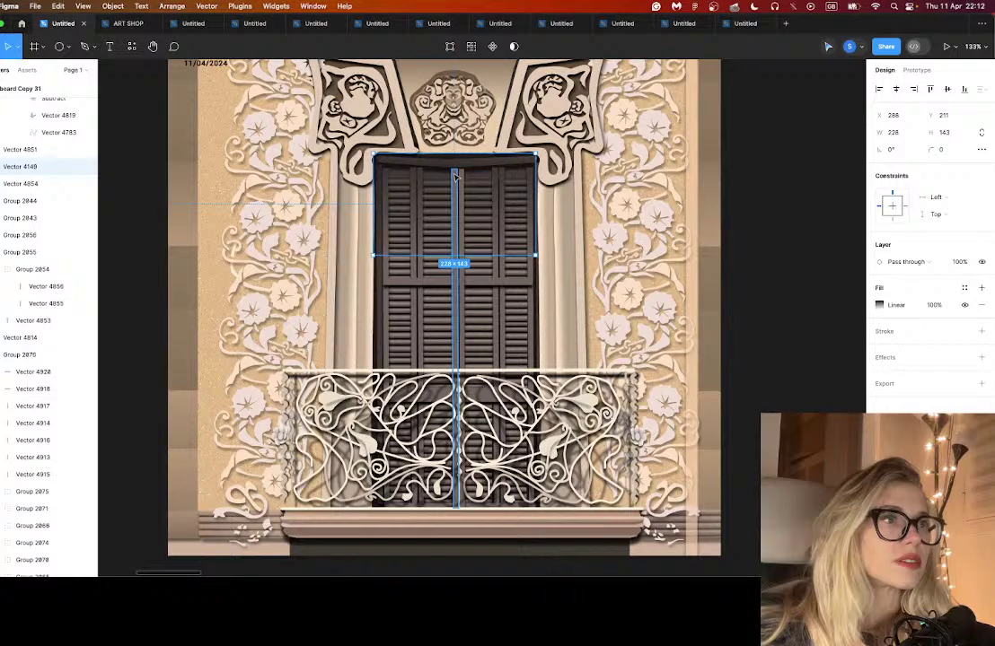
{"action": "key", "text": "Delete"}
{"action": "left_click", "coordinate": [82, 171]}
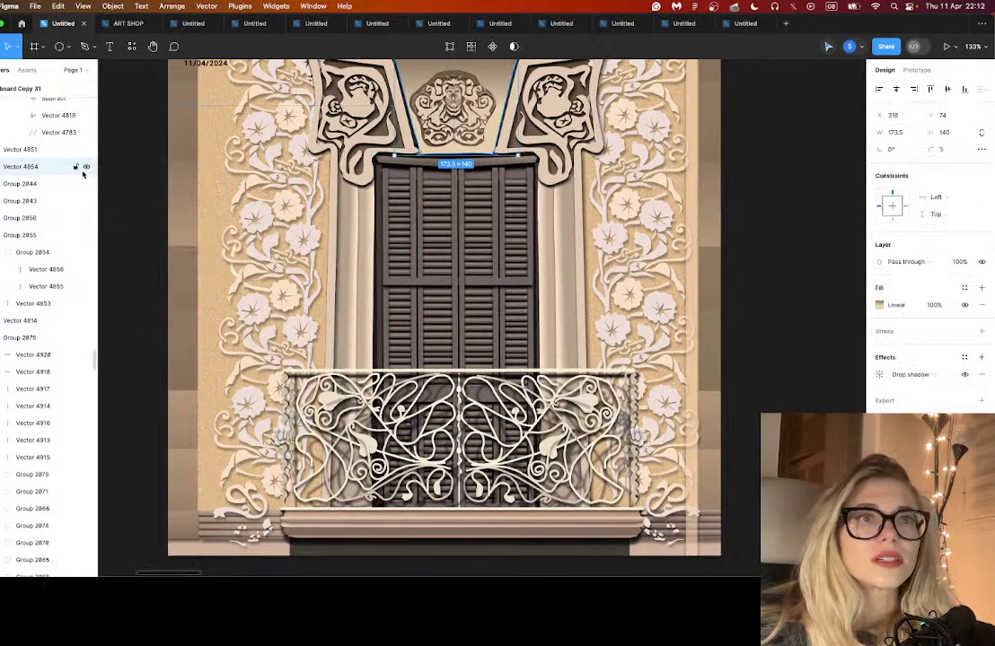
{"action": "key", "text": "ctrl+z"}
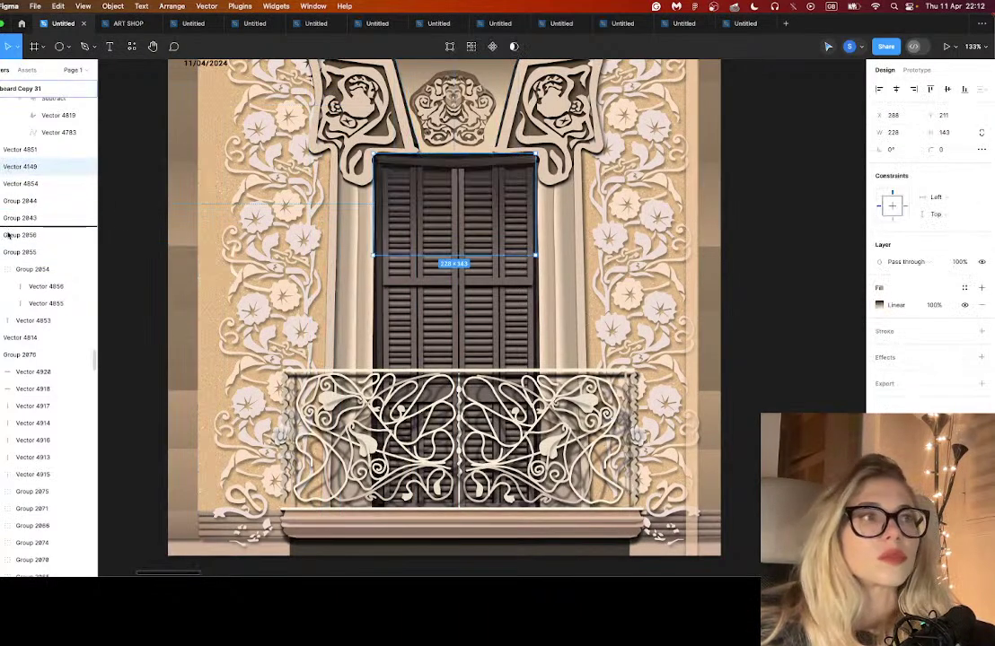
- Reorder the door's shade layer, trying it below Group 2043 and then placing it directly beneath Vector 4854
{"action": "left_click_drag", "start_coordinate": [9, 234], "coordinate": [11, 232]}
{"action": "left_click", "coordinate": [300, 233]}
{"action": "left_click", "coordinate": [444, 202]}
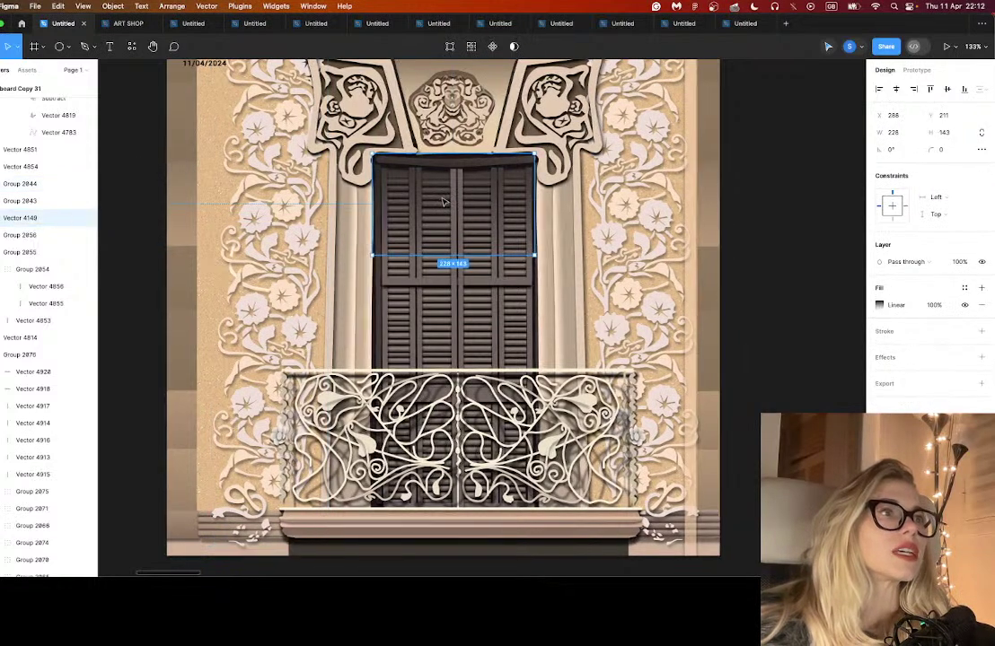
{"action": "scroll", "coordinate": [443, 202], "scroll_direction": "up", "scroll_amount": 2}
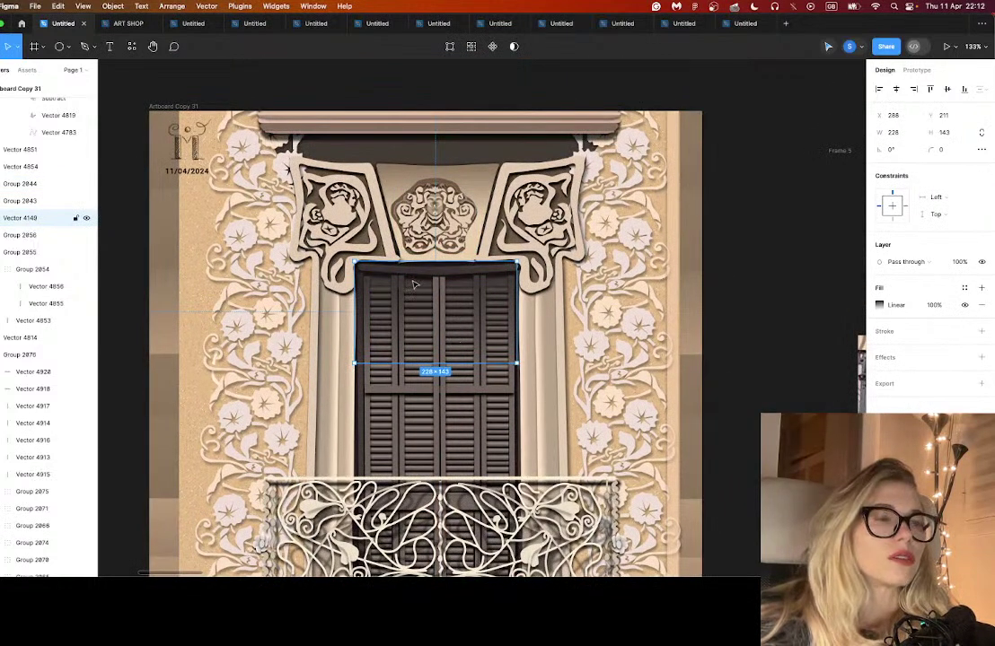
{"action": "left_click_drag", "start_coordinate": [31, 220], "coordinate": [29, 179]}
- Select the two vertical bars in the middle of the shutters and move their layers directly beneath the door's gradient shade
{"action": "left_click", "coordinate": [438, 296]}
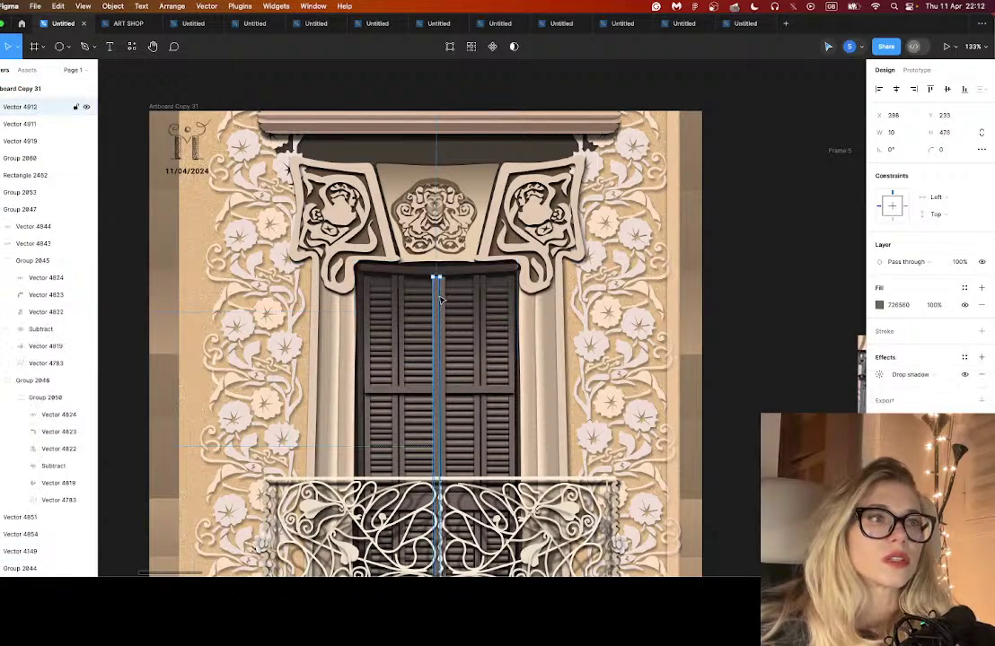
{"action": "left_click", "coordinate": [445, 297], "text": "shift"}
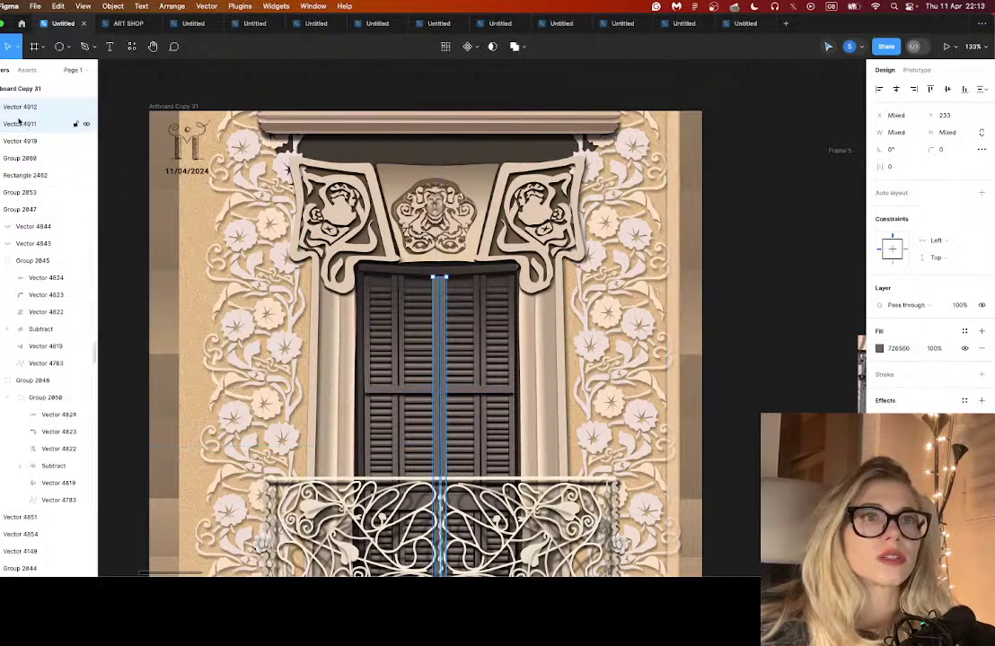
{"action": "left_click_drag", "start_coordinate": [27, 123], "coordinate": [10, 376]}
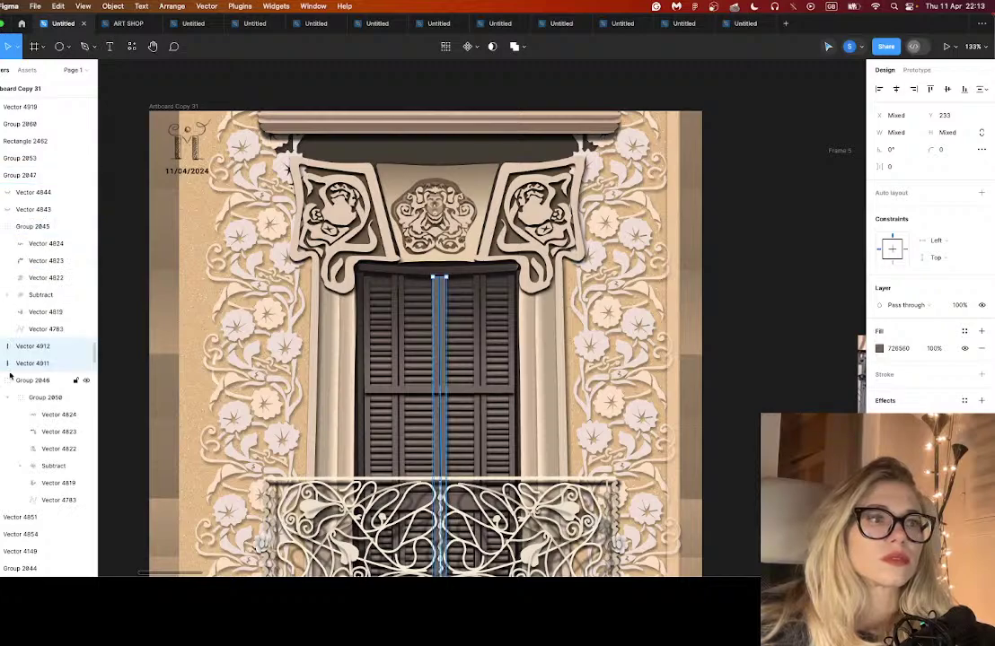
{"action": "scroll", "coordinate": [12, 374], "scroll_direction": "down", "scroll_amount": 3}
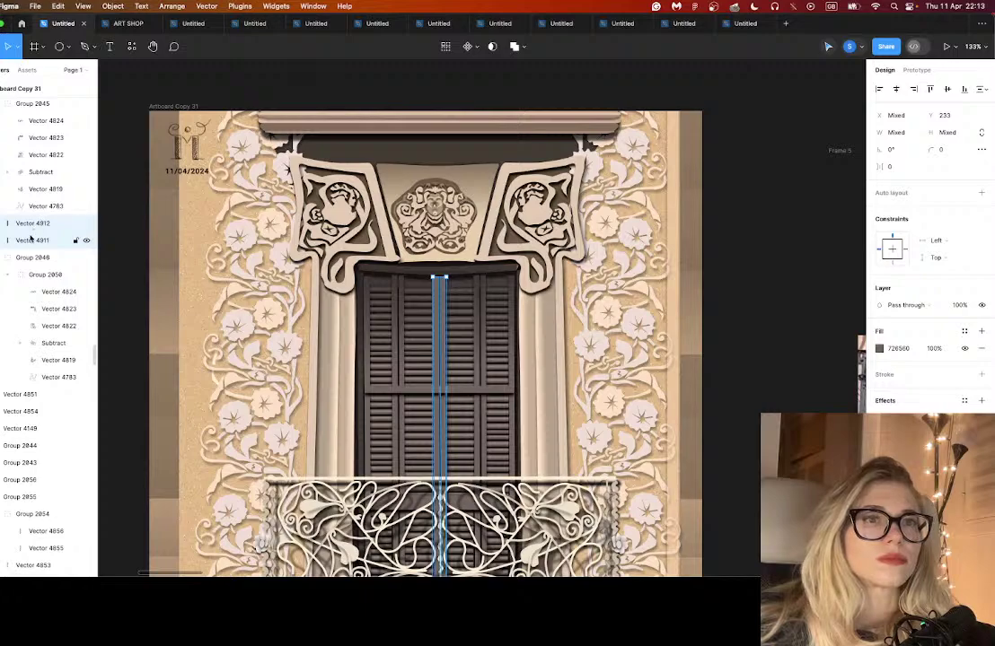
{"action": "left_click_drag", "start_coordinate": [30, 237], "coordinate": [0, 435]}
{"action": "scroll", "coordinate": [395, 316], "scroll_direction": "up", "scroll_amount": 3}
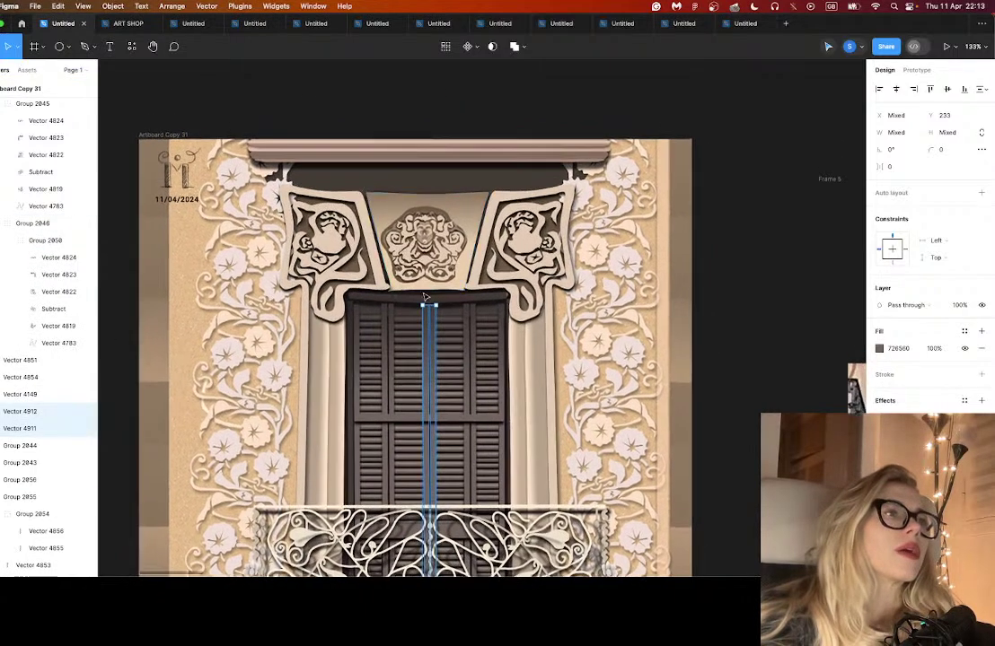
- Duplicate the door's gradient shade up to the cornice and place its layer below the cornice shapes, directly above Rectangle 2462
{"action": "left_click", "coordinate": [395, 316]}
{"action": "left_click_drag", "start_coordinate": [388, 329], "coordinate": [325, 192]}
{"action": "scroll", "coordinate": [328, 233], "scroll_direction": "up", "scroll_amount": 5}
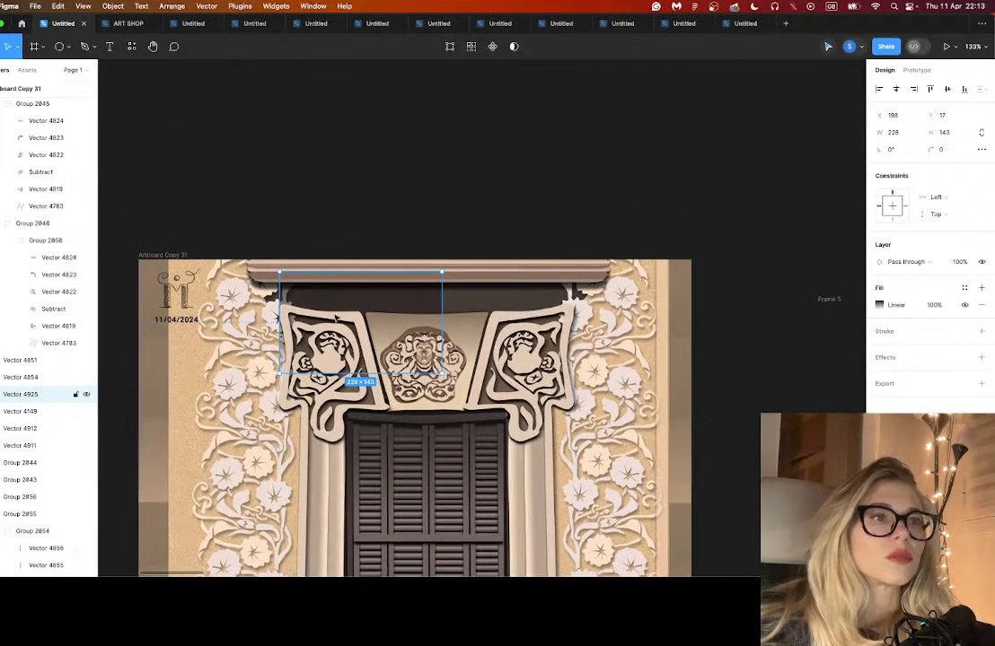
{"action": "key", "text": "BackSpace"}
{"action": "left_click", "coordinate": [342, 269]}
{"action": "key", "text": "super+c"}
{"action": "key", "text": "super+v"}
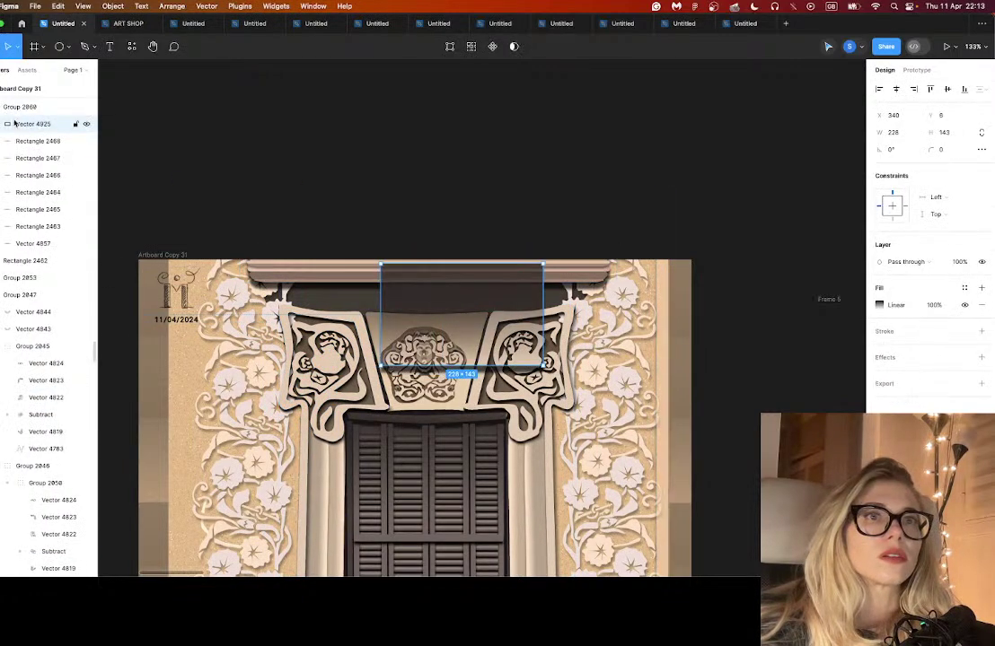
{"action": "left_click_drag", "start_coordinate": [46, 252], "coordinate": [46, 254]}
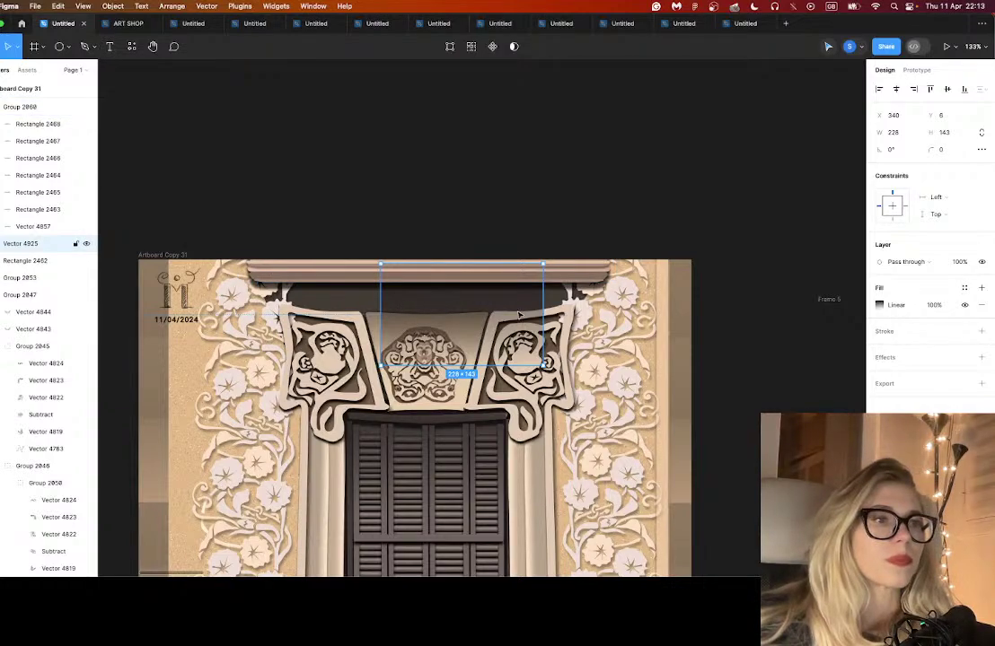
- Align the duplicated shade with the cornice at X 165, Y 7, stretch it to 487 wide, and deselect everything
{"action": "left_click_drag", "start_coordinate": [427, 298], "coordinate": [330, 300]}
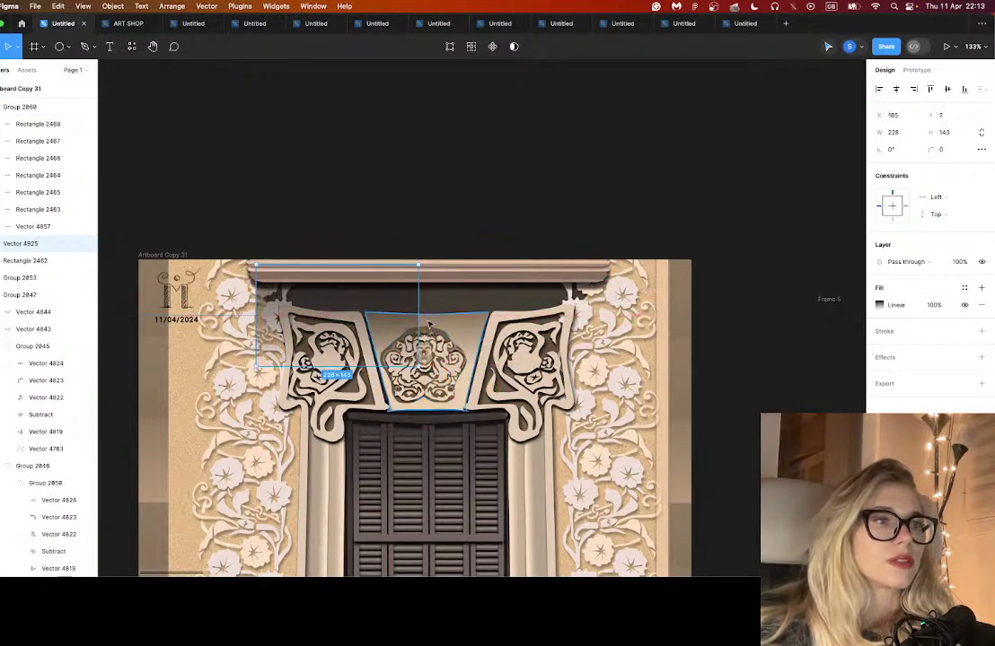
{"action": "left_click_drag", "start_coordinate": [437, 317], "coordinate": [600, 339]}
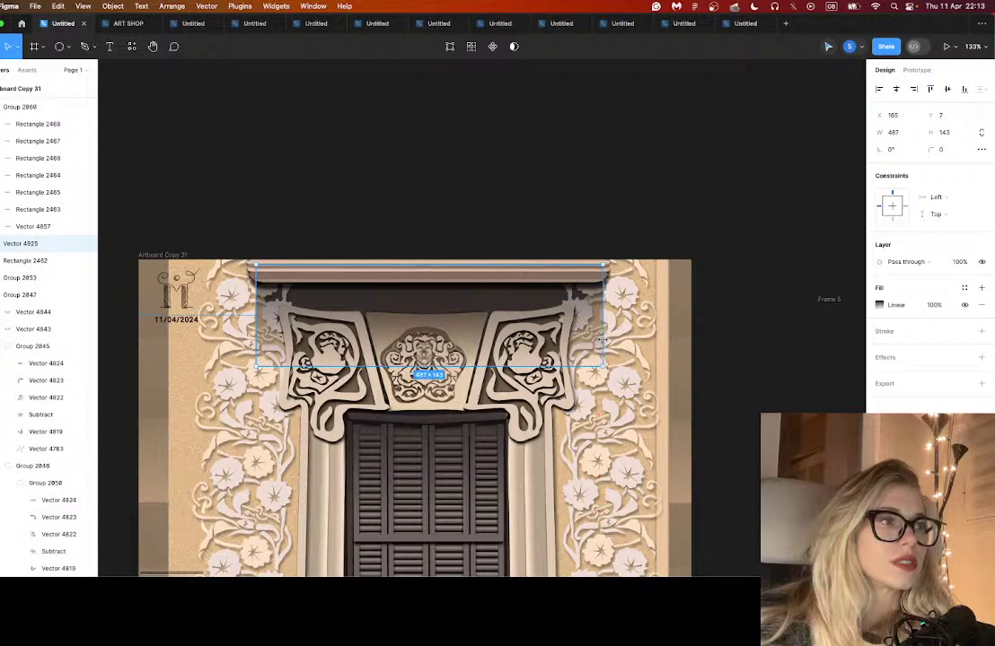
{"action": "left_click", "coordinate": [485, 460]}
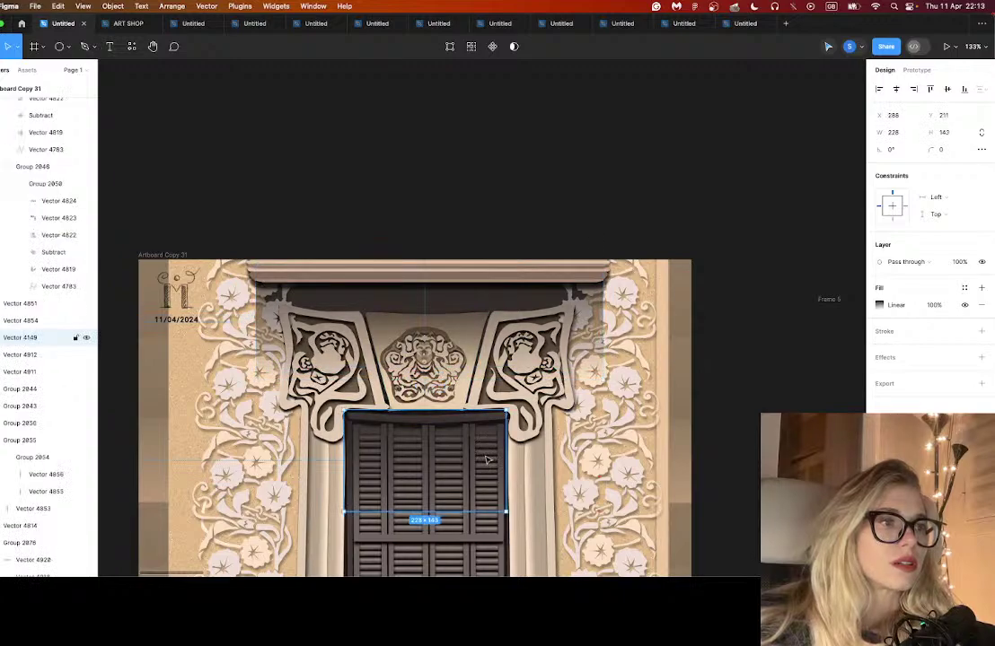
{"action": "scroll", "coordinate": [416, 341], "scroll_direction": "down", "scroll_amount": 10}
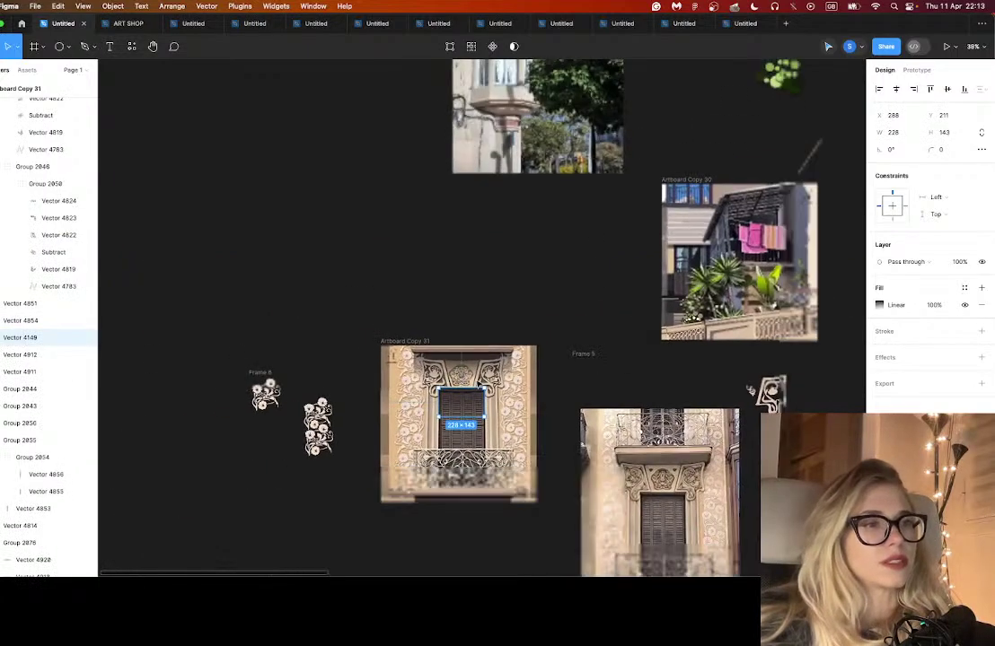
{"action": "scroll", "coordinate": [415, 343], "scroll_direction": "up", "scroll_amount": 4}
{"action": "left_click", "coordinate": [491, 498]}
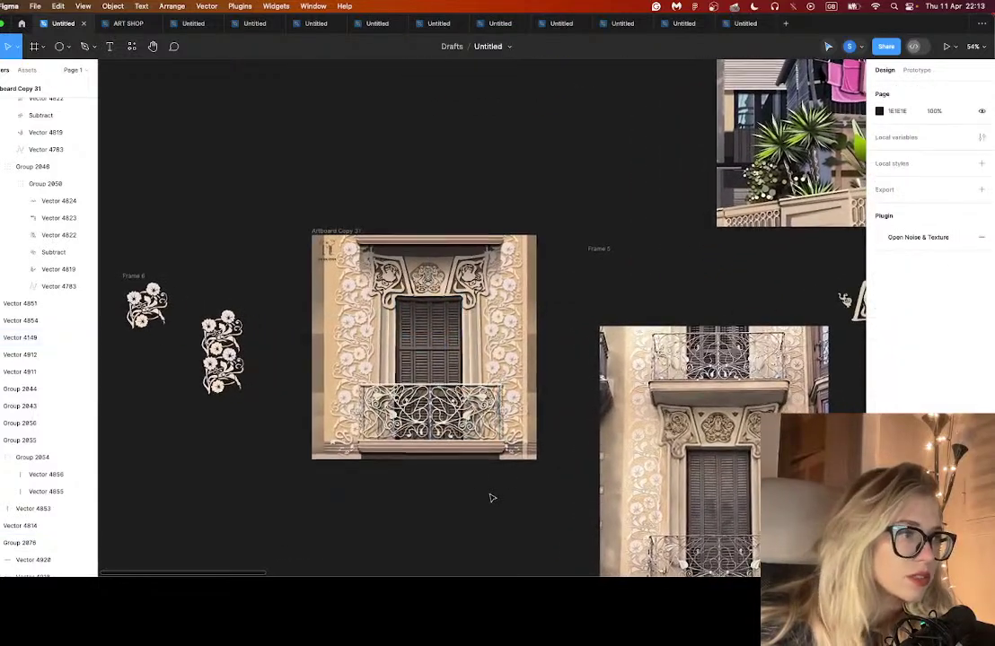
- Move the start of the door shade's linear gradient down to the door's upper edge and stretch the shade to 228 × 215
{"action": "scroll", "coordinate": [492, 495], "scroll_direction": "down", "scroll_amount": 2}
{"action": "scroll", "coordinate": [492, 495], "scroll_direction": "up", "scroll_amount": 3}
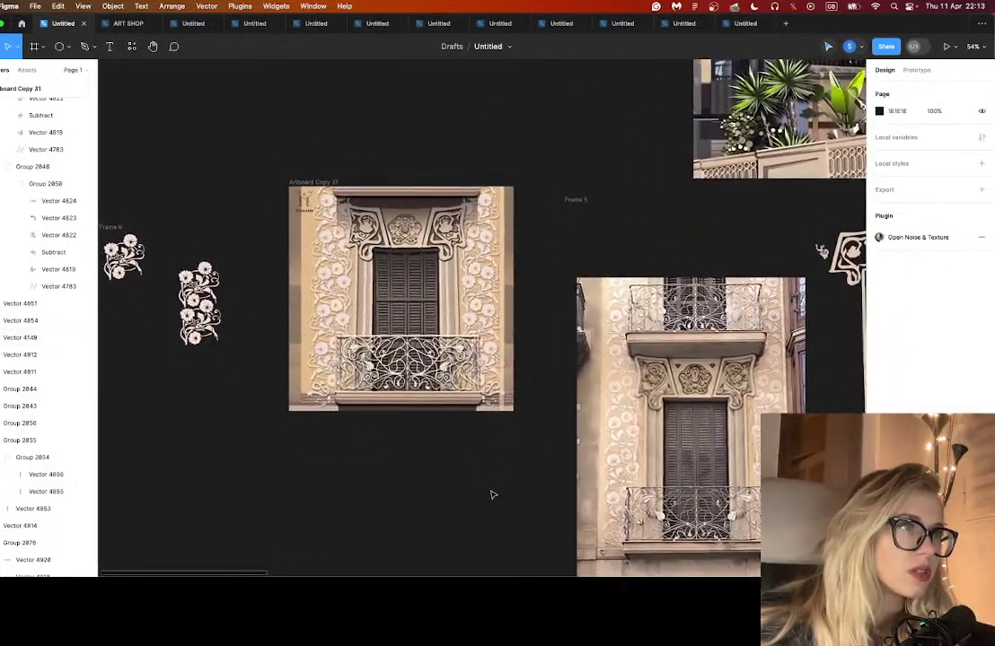
{"action": "left_click", "coordinate": [36, 337]}
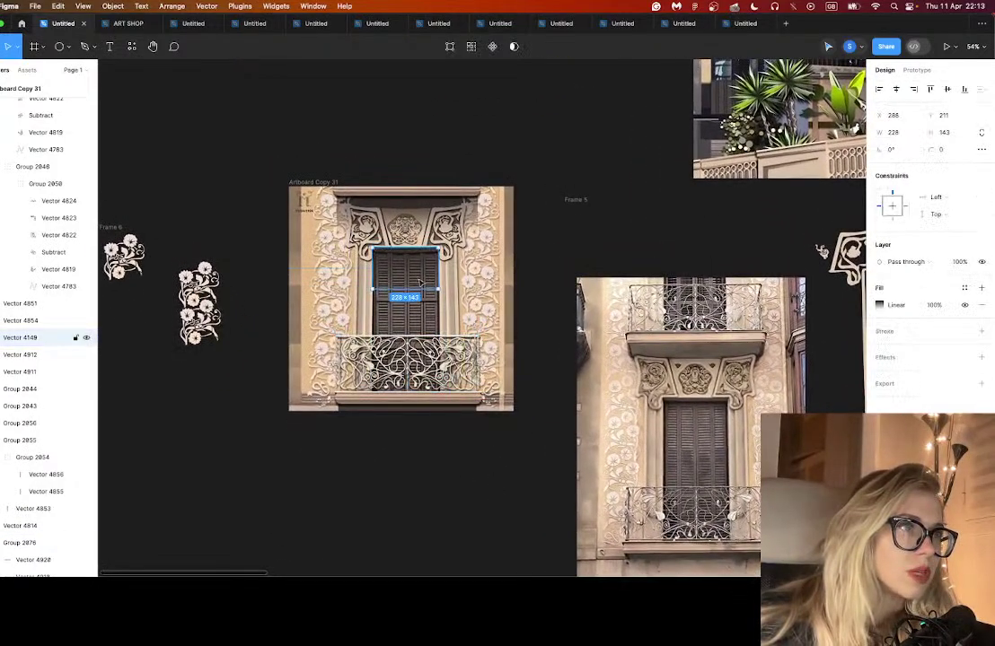
{"action": "left_click", "coordinate": [880, 305]}
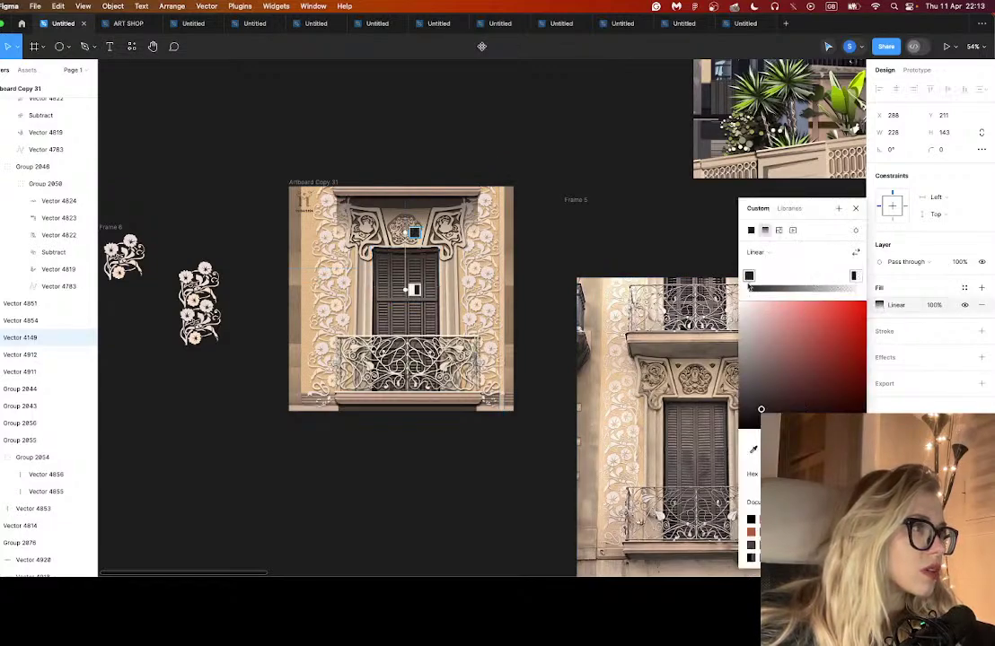
{"action": "left_click_drag", "start_coordinate": [405, 233], "coordinate": [406, 244]}
{"action": "mouse_move", "coordinate": [405, 289]}
{"action": "left_mouse_down"}
{"action": "mouse_move", "coordinate": [406, 309]}
{"action": "mouse_move", "coordinate": [415, 280]}
{"action": "left_mouse_up"}
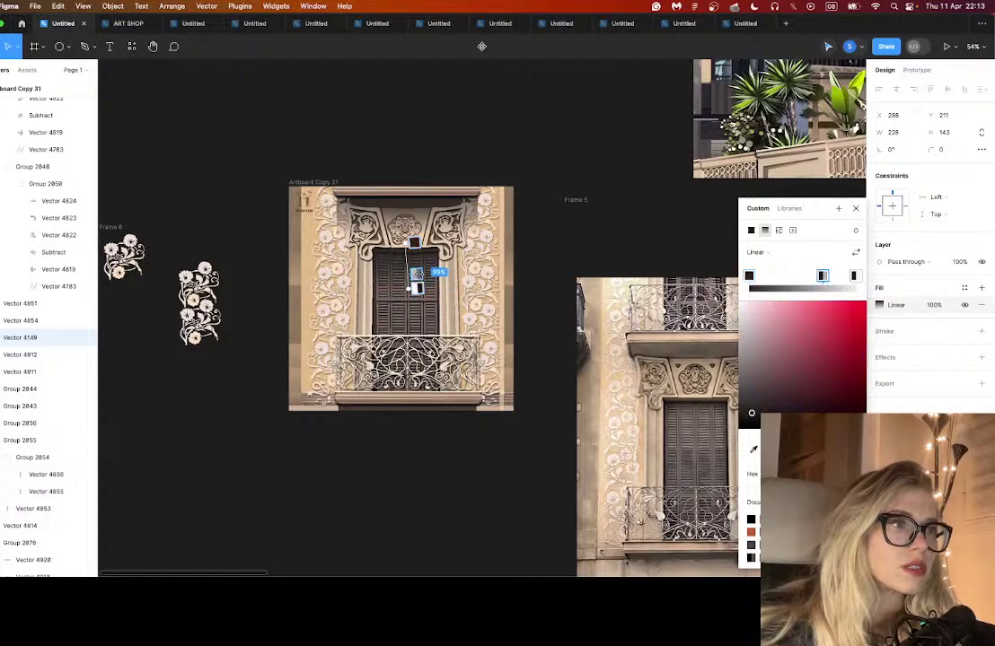
{"action": "key", "text": "Escape"}
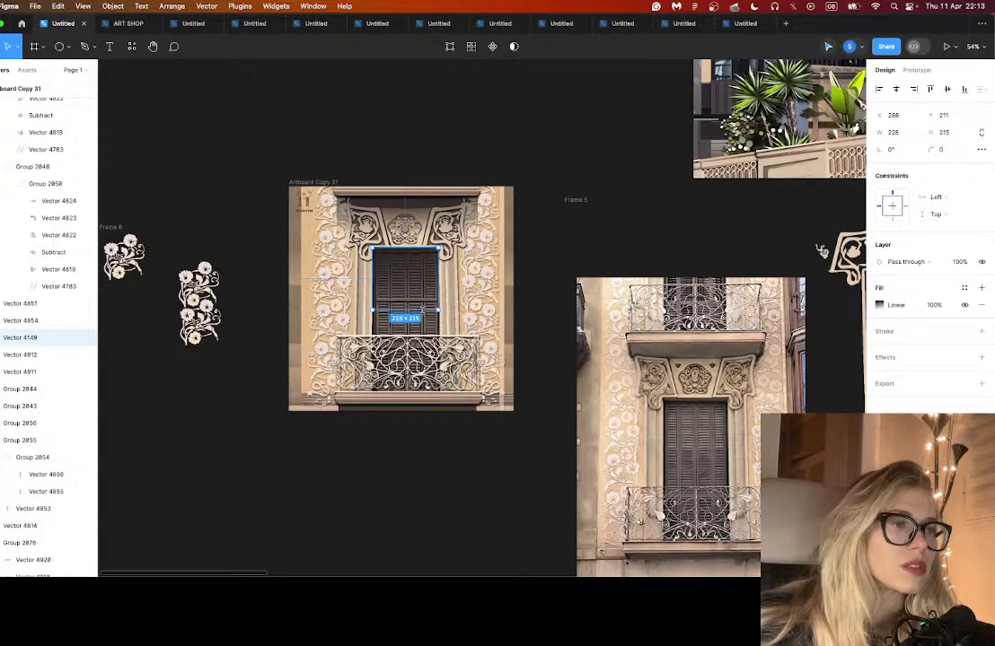
- Stretch the cornice shade to 487 × 211 and move its gradient start down to just above the artboard's upper edge
{"action": "left_click", "coordinate": [415, 225]}
{"action": "left_click_drag", "start_coordinate": [407, 235], "coordinate": [409, 250]}
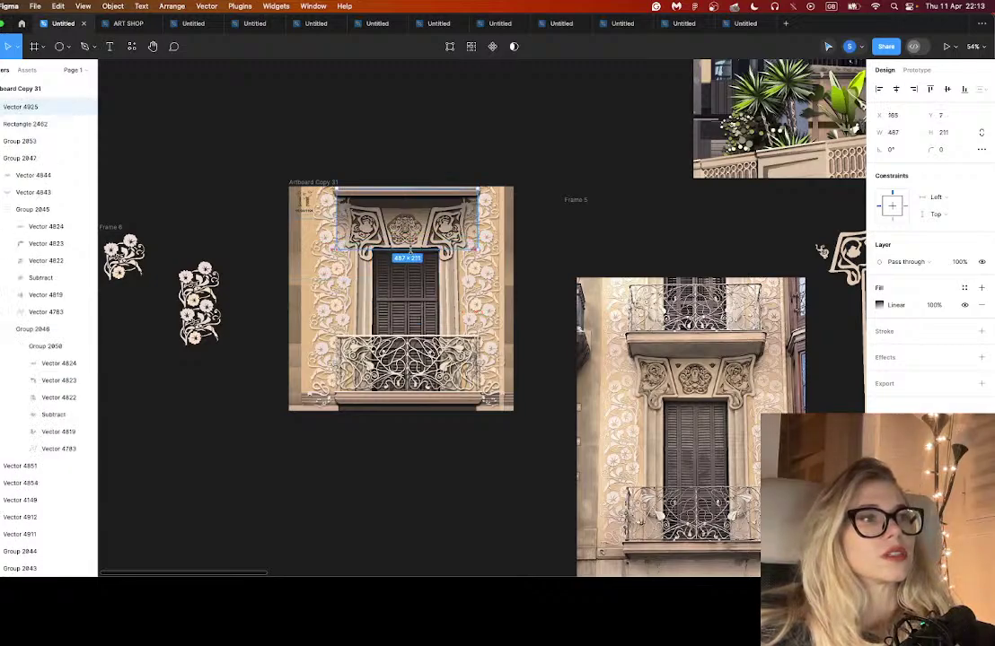
{"action": "left_click", "coordinate": [880, 305]}
{"action": "left_click_drag", "start_coordinate": [407, 165], "coordinate": [408, 180]}
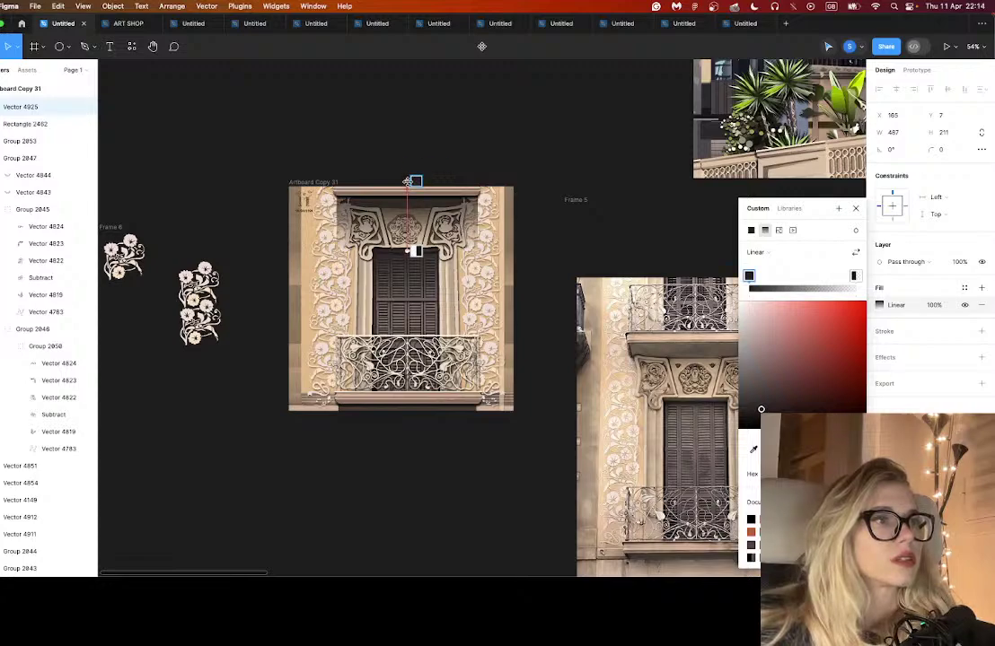
{"action": "left_click", "coordinate": [457, 153]}
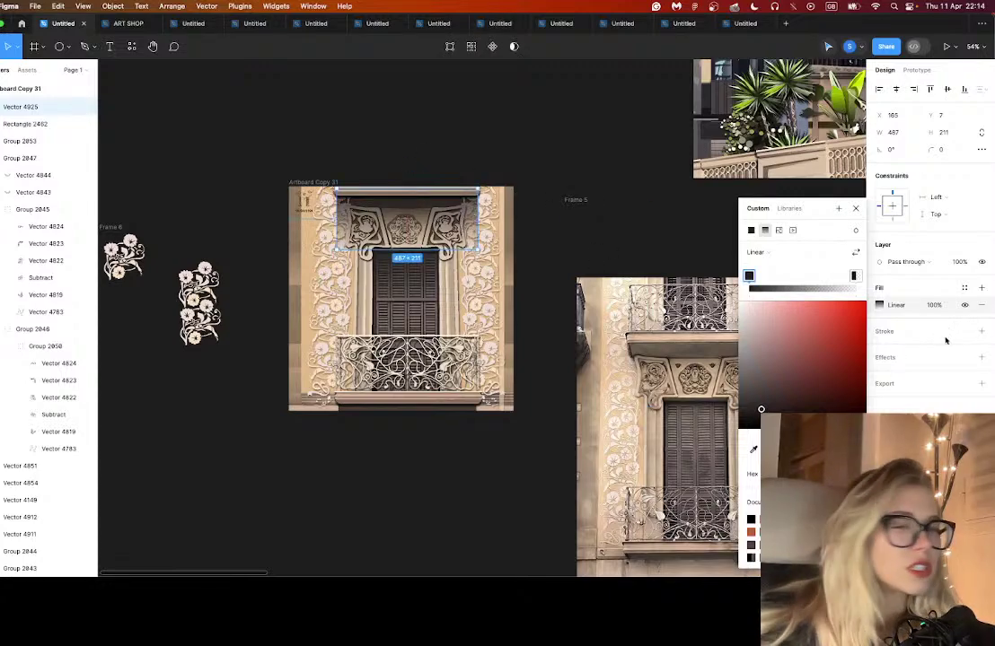
- Apply a Layer blur effect to the cornice shade, raise its blur slightly above the default, and deselect it
{"action": "left_click", "coordinate": [982, 357]}
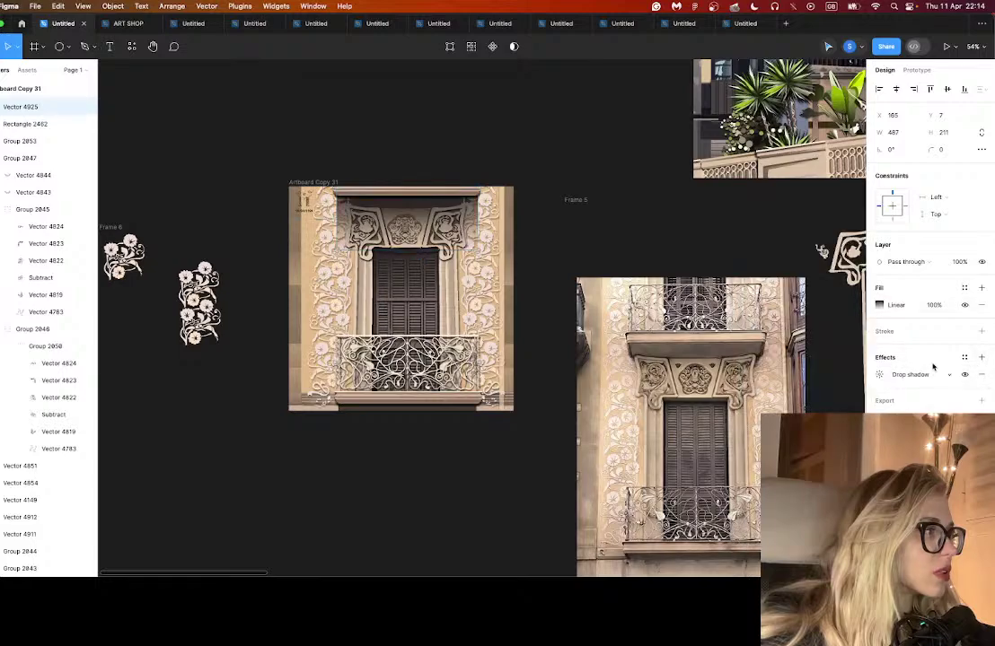
{"action": "left_click", "coordinate": [881, 374]}
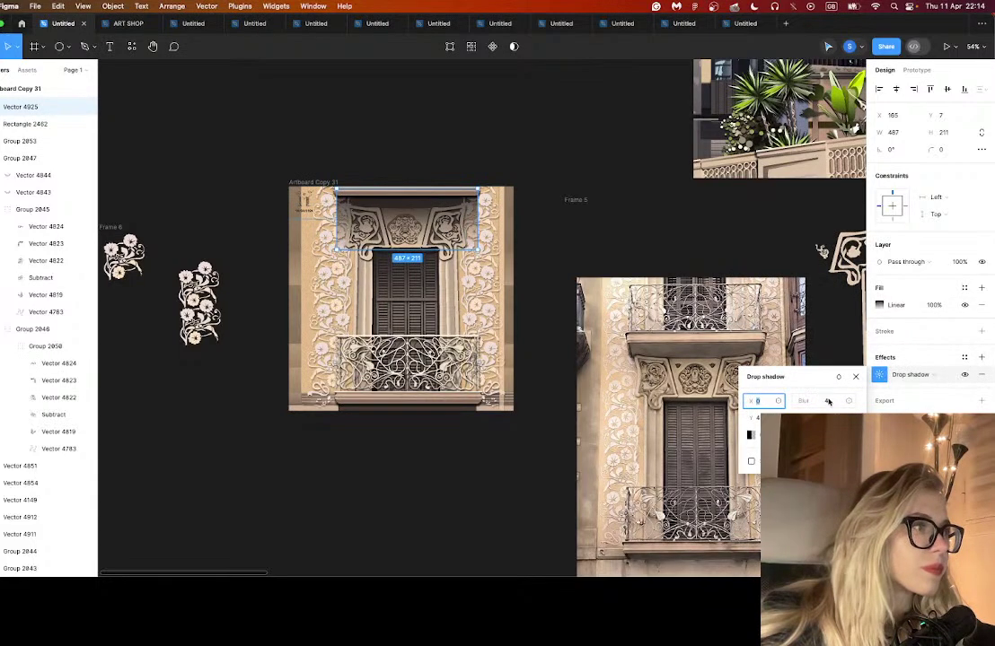
{"action": "left_click", "coordinate": [909, 374]}
{"action": "left_click", "coordinate": [914, 386]}
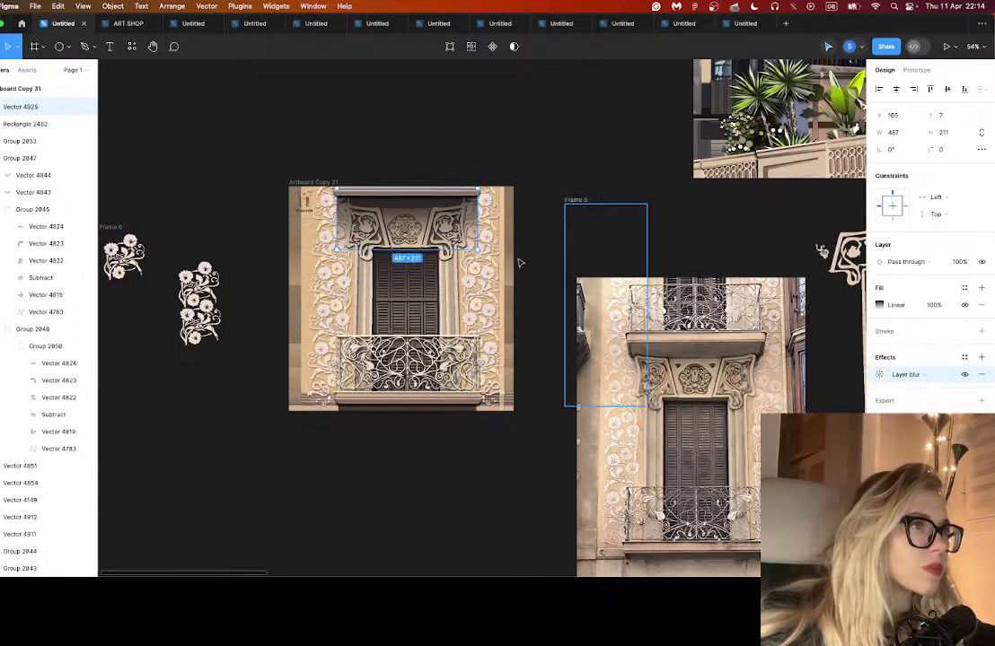
{"action": "scroll", "coordinate": [519, 263], "scroll_direction": "up", "scroll_amount": 5}
{"action": "left_click", "coordinate": [878, 374]}
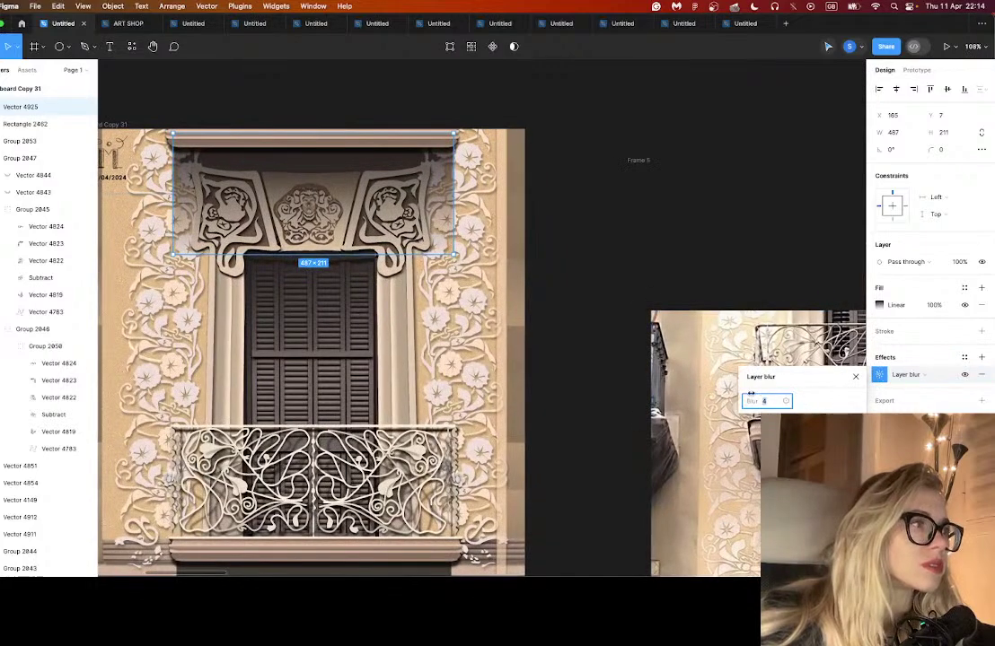
{"action": "left_click_drag", "start_coordinate": [751, 393], "coordinate": [756, 400]}
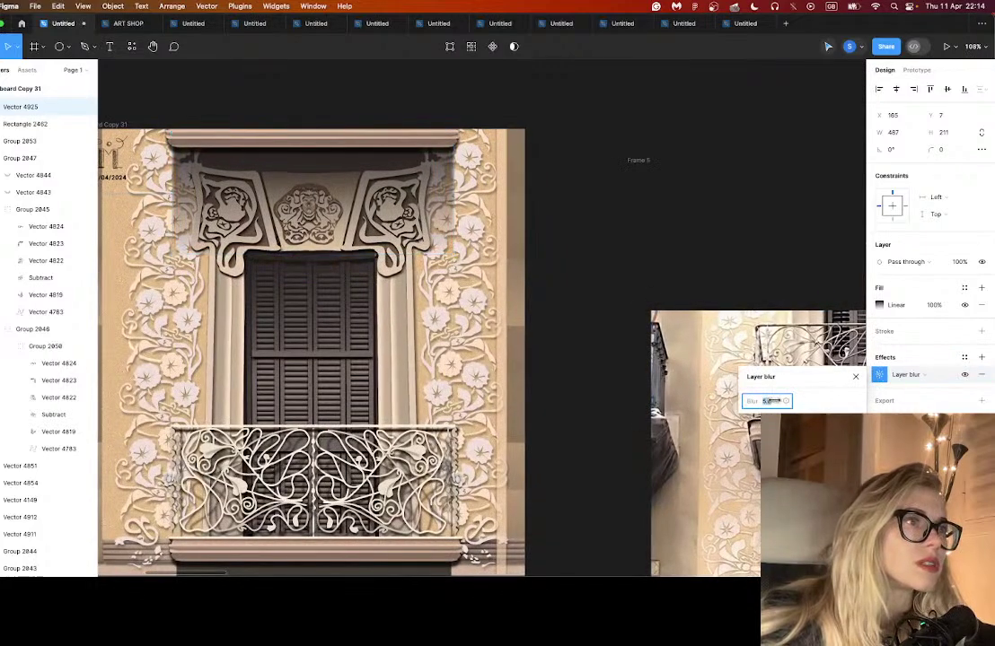
{"action": "left_click", "coordinate": [604, 214]}
{"action": "scroll", "coordinate": [582, 211], "scroll_direction": "down", "scroll_amount": 3}
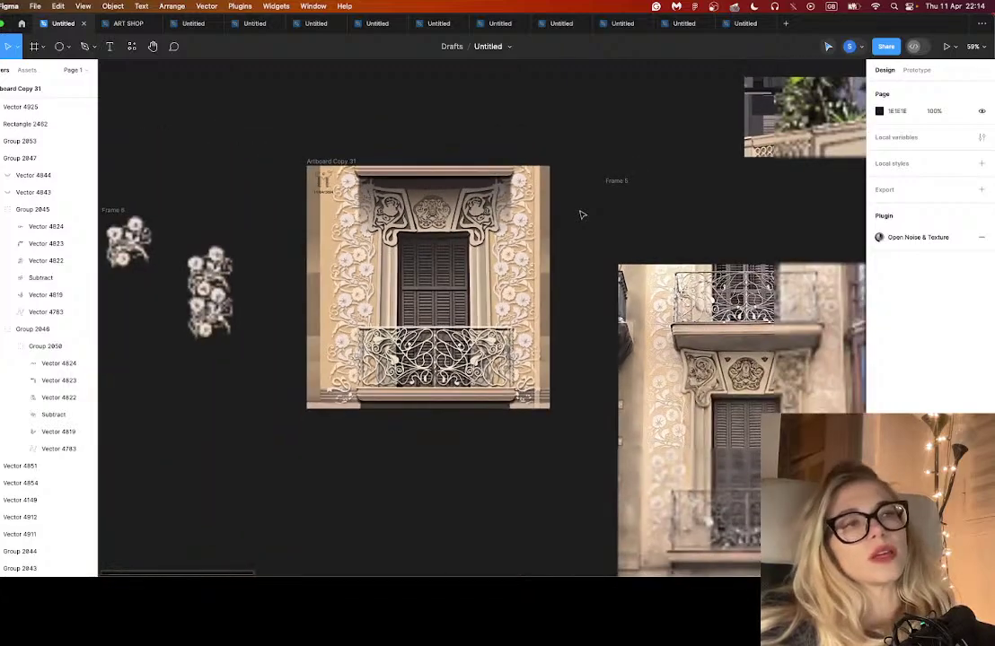
- Compare the shaded balcony illustration with the reference photo to find details still missing
{"action": "scroll", "coordinate": [368, 238], "scroll_direction": "up", "scroll_amount": 8}
{"action": "scroll", "coordinate": [365, 235], "scroll_direction": "down", "scroll_amount": 10}
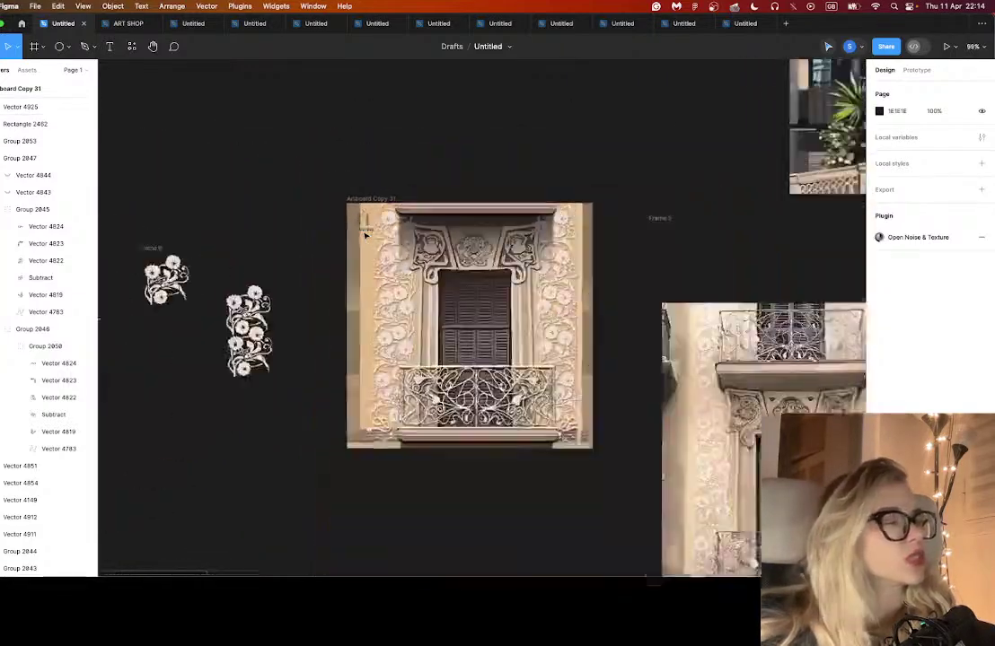
{"action": "scroll", "coordinate": [392, 260], "scroll_direction": "up", "scroll_amount": 5}
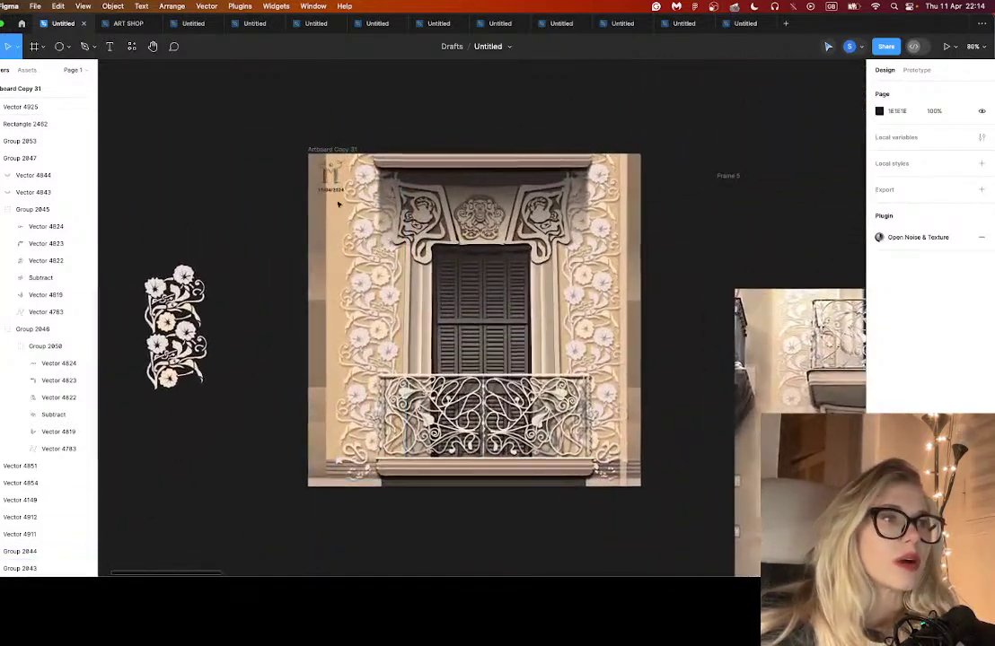
{"action": "left_click", "coordinate": [328, 193]}
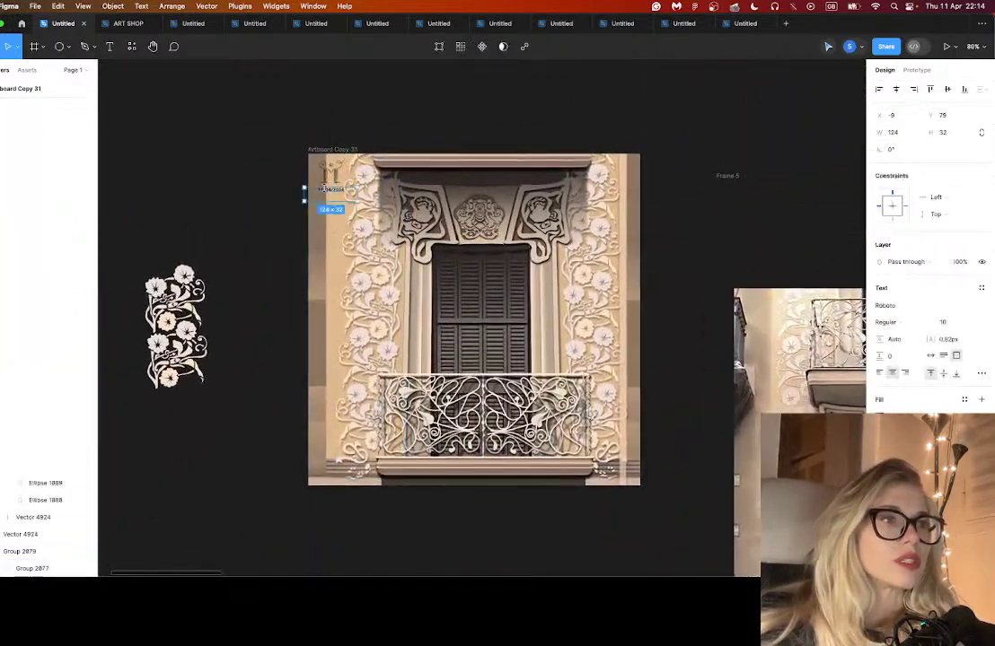
{"action": "left_click", "coordinate": [661, 138]}
{"action": "scroll", "coordinate": [489, 467], "scroll_direction": "right", "scroll_amount": 4}
{"action": "scroll", "coordinate": [489, 467], "scroll_direction": "down", "scroll_amount": 2}
{"action": "scroll", "coordinate": [548, 349], "scroll_direction": "down", "scroll_amount": 1}
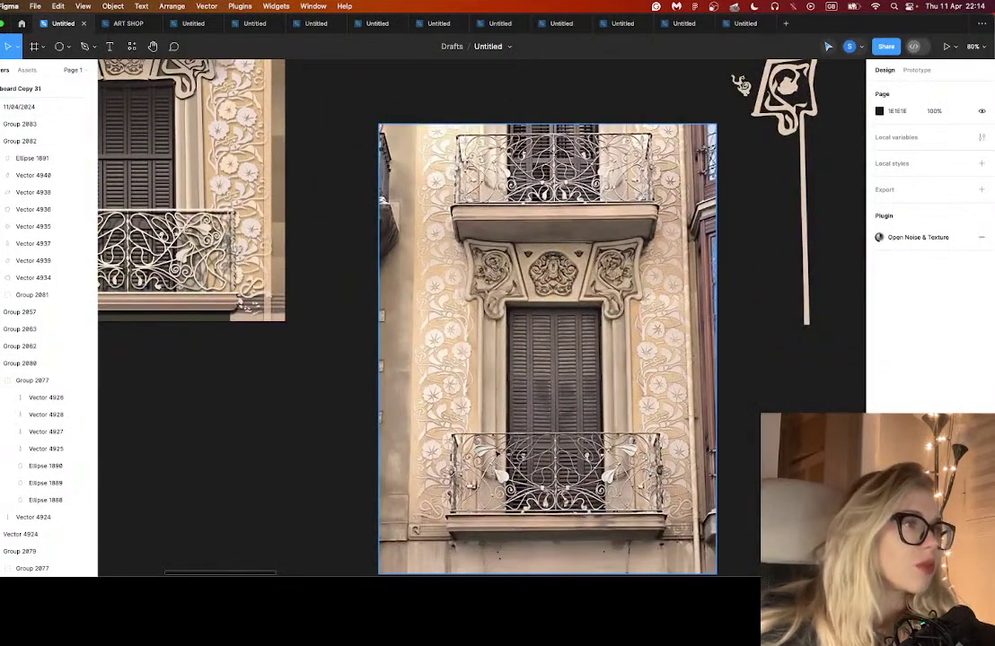
{"action": "scroll", "coordinate": [395, 368], "scroll_direction": "left", "scroll_amount": 3}
{"action": "scroll", "coordinate": [395, 368], "scroll_direction": "up", "scroll_amount": 2}
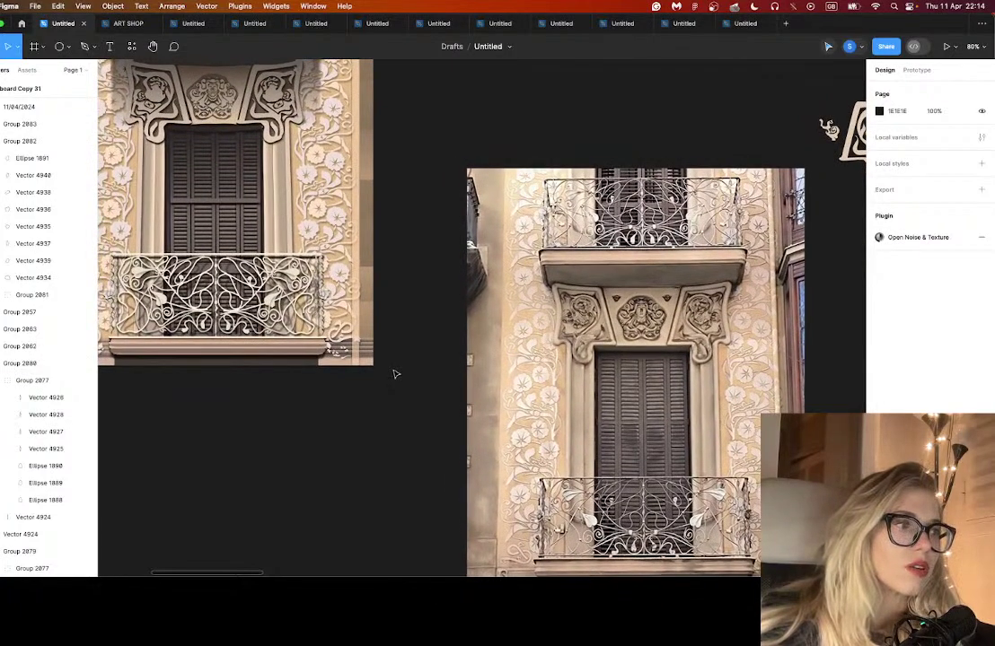
{"action": "scroll", "coordinate": [396, 374], "scroll_direction": "right", "scroll_amount": 1}
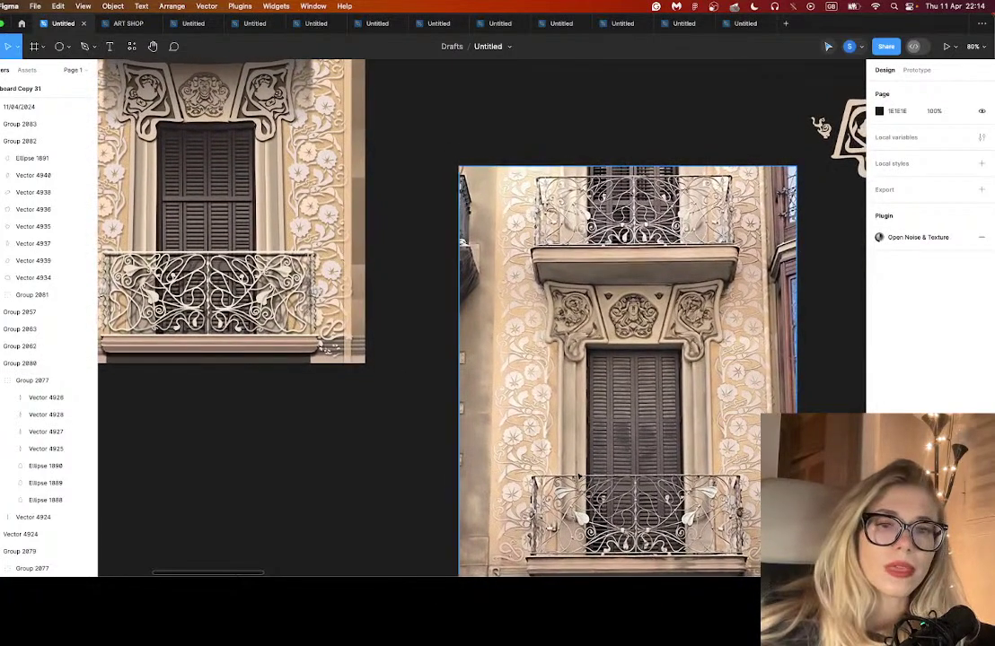
{"action": "scroll", "coordinate": [579, 477], "scroll_direction": "right", "scroll_amount": 1}
- Trace the small clasp just right of the railing's centre on the reference photo with the Pen tool
{"action": "scroll", "coordinate": [604, 467], "scroll_direction": "up", "scroll_amount": 5}
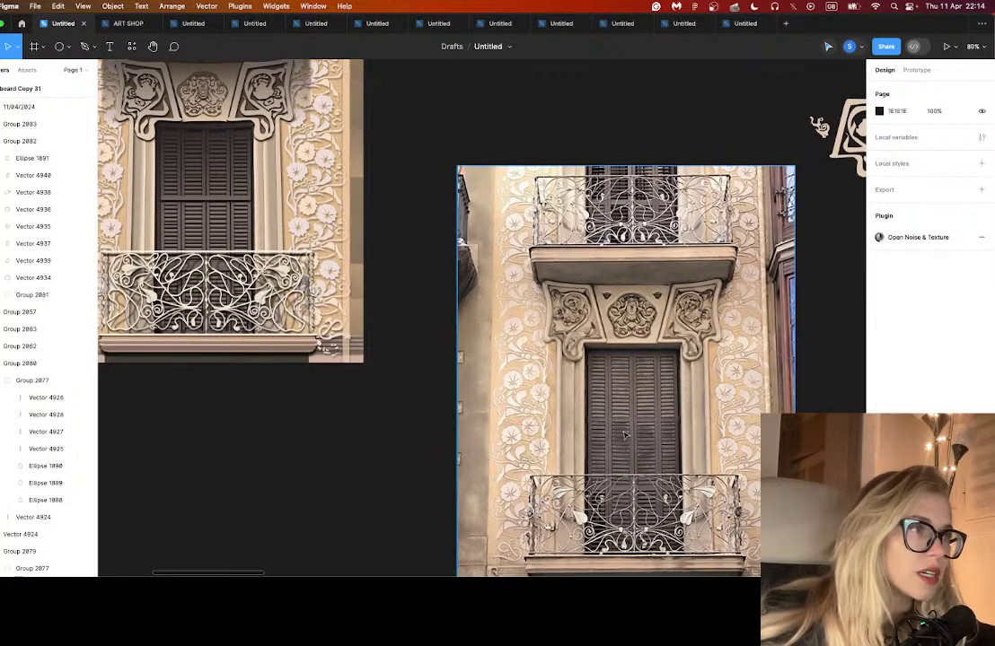
{"action": "scroll", "coordinate": [604, 467], "scroll_direction": "down", "scroll_amount": 3}
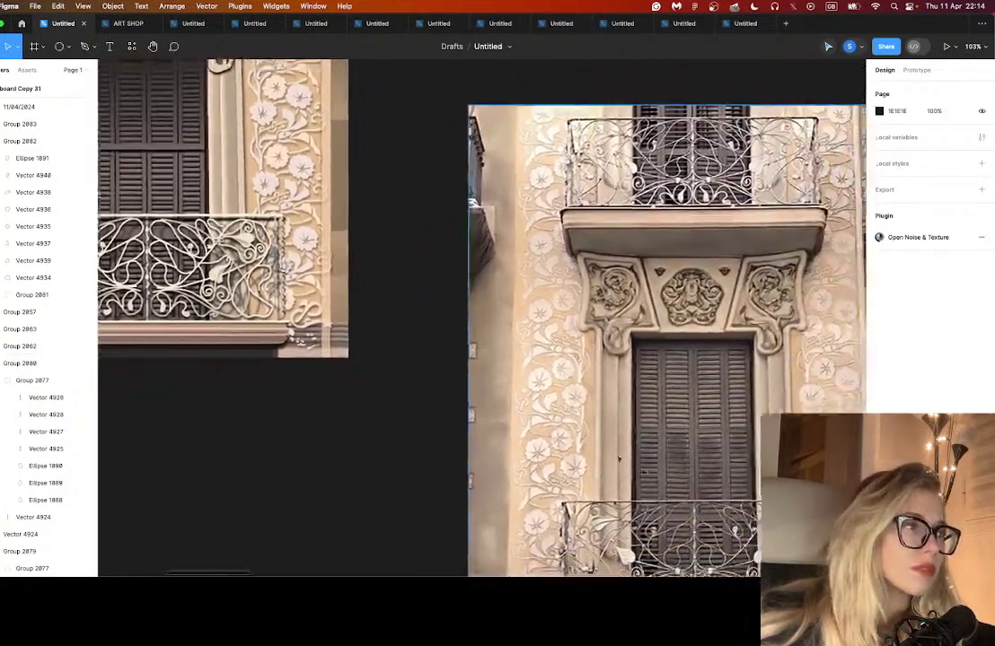
{"action": "scroll", "coordinate": [605, 467], "scroll_direction": "right", "scroll_amount": 4}
{"action": "scroll", "coordinate": [610, 467], "scroll_direction": "up", "scroll_amount": 6}
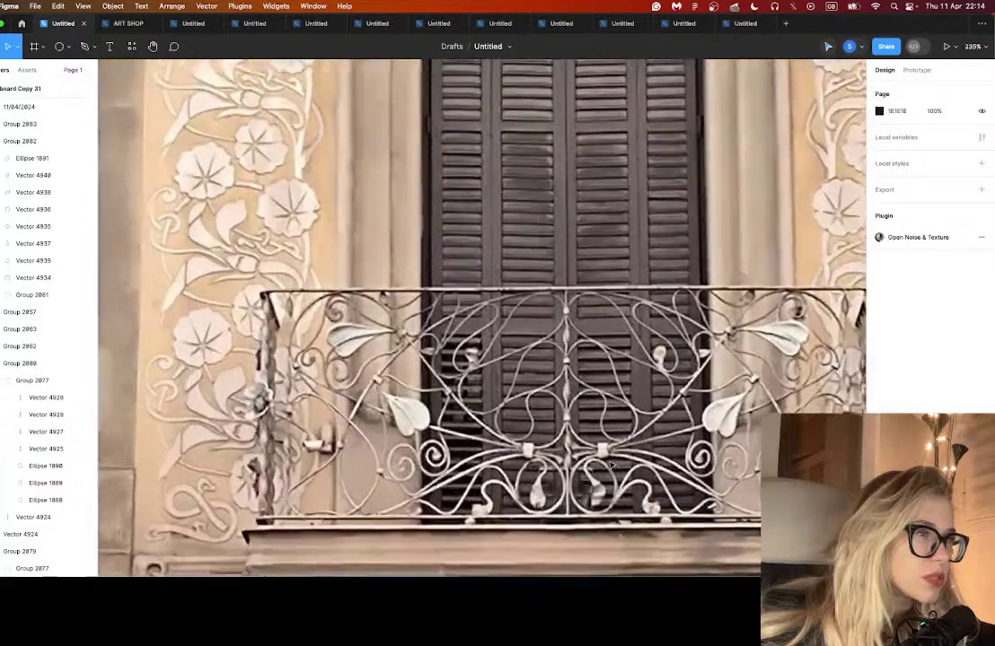
{"action": "scroll", "coordinate": [588, 452], "scroll_direction": "right", "scroll_amount": 2}
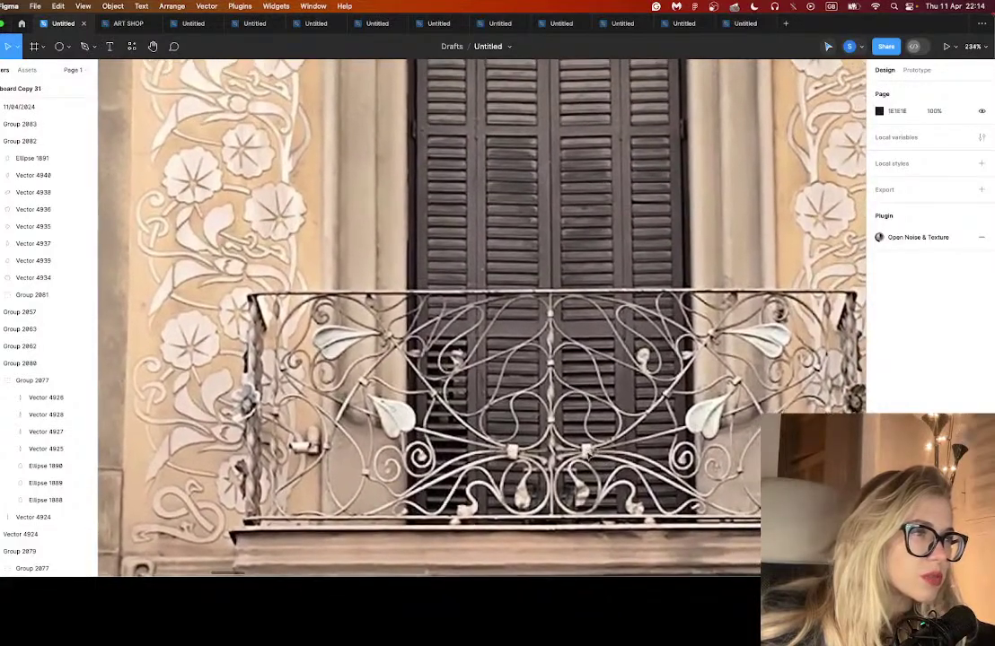
{"action": "scroll", "coordinate": [549, 473], "scroll_direction": "up", "scroll_amount": 8}
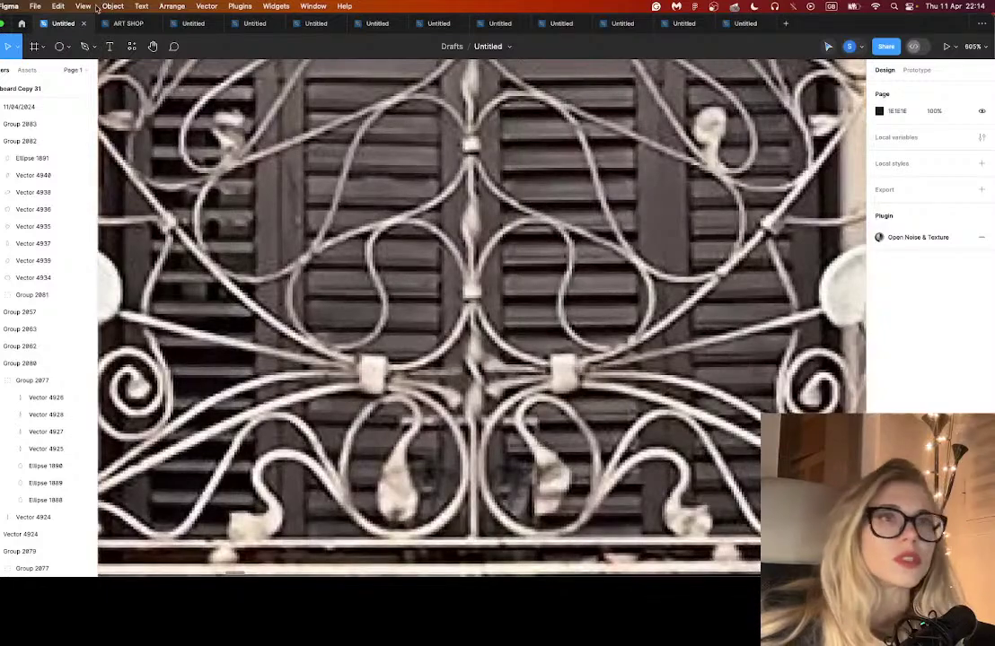
{"action": "left_click", "coordinate": [85, 47]}
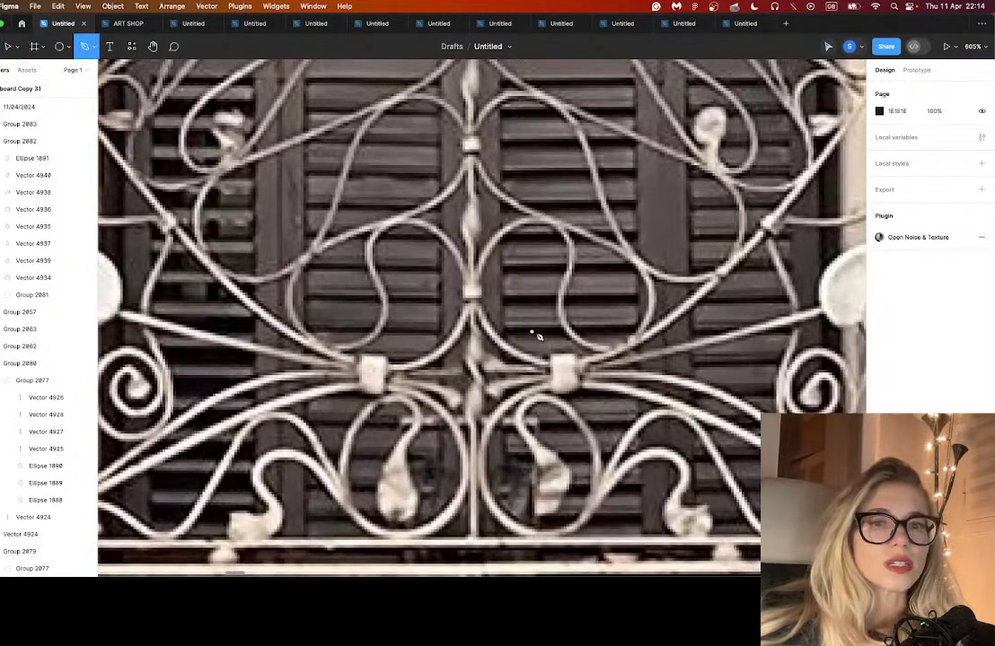
{"action": "left_click", "coordinate": [549, 354]}
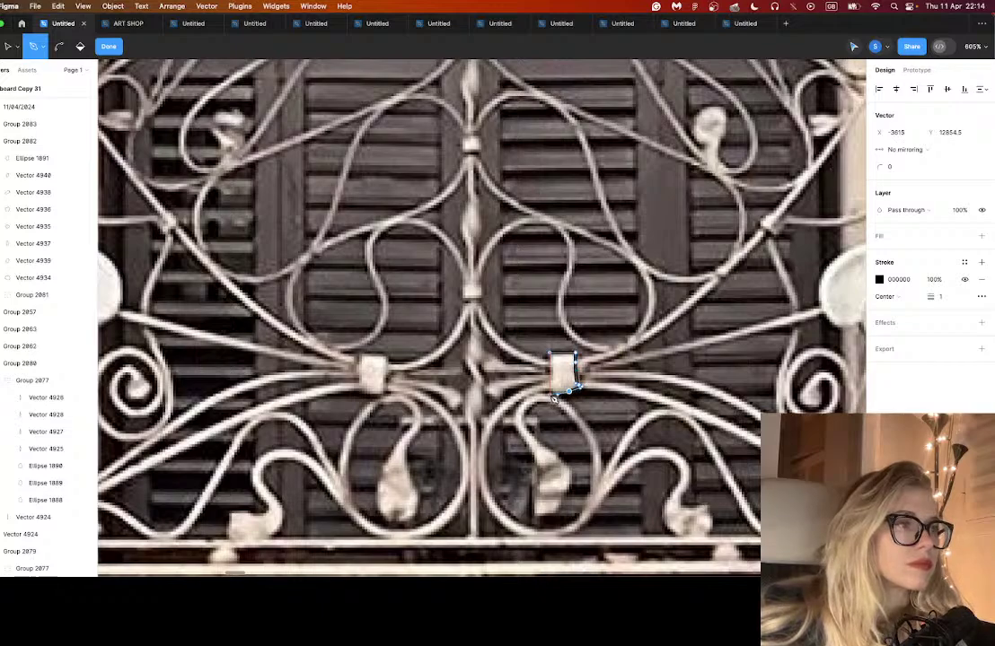
- Remove the clasp's stroke and give it a cream FBF1E6 fill sampled from the photo
{"action": "left_click", "coordinate": [981, 279]}
{"action": "left_click", "coordinate": [982, 236]}
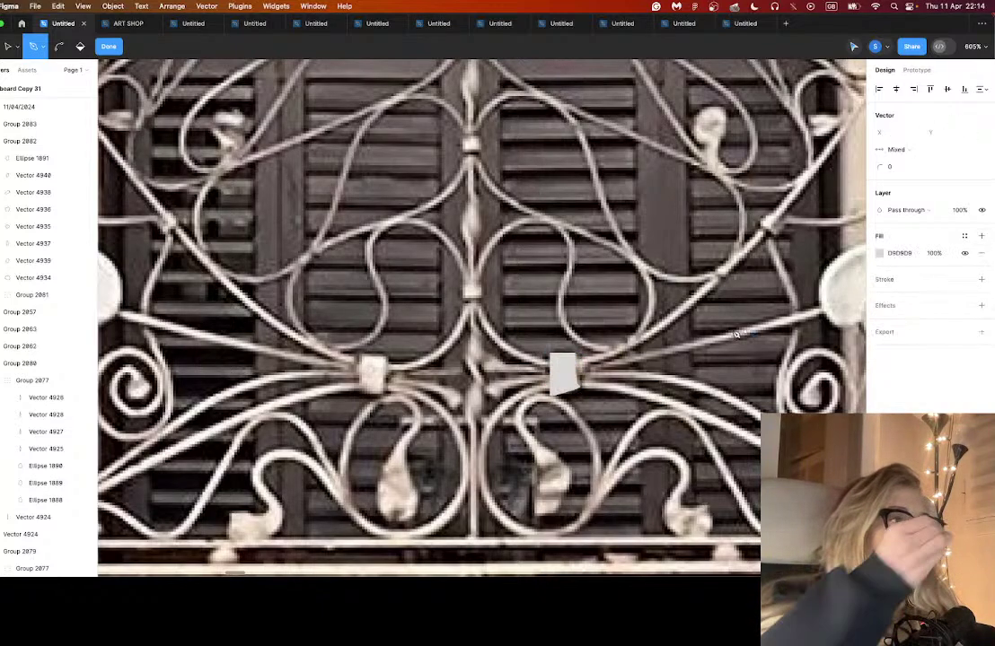
{"action": "left_click", "coordinate": [879, 253]}
{"action": "left_click", "coordinate": [752, 436]}
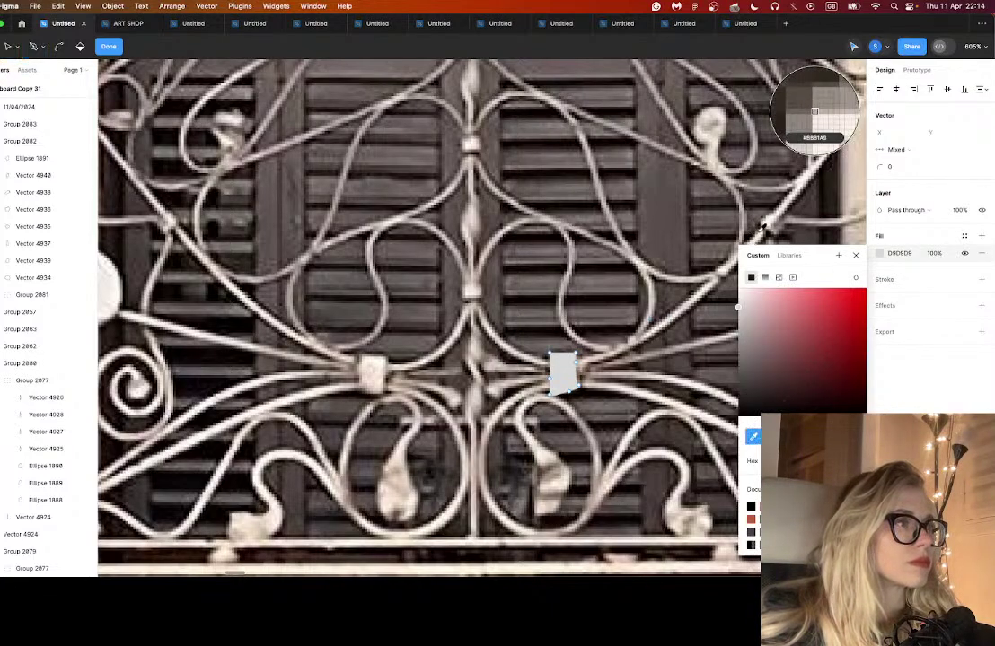
{"action": "left_click", "coordinate": [814, 112]}
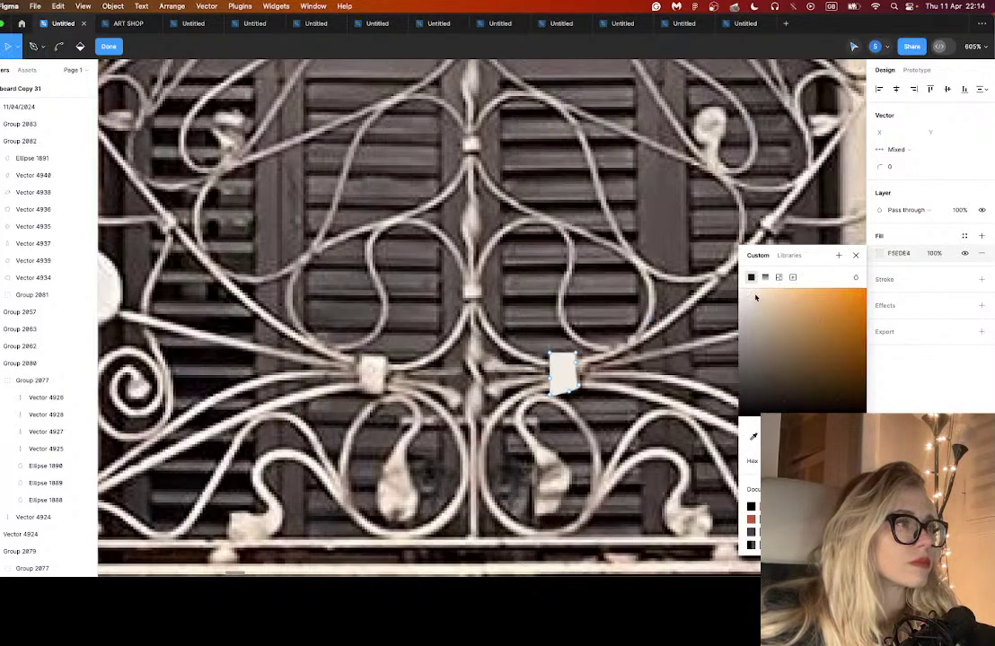
- Add a drop shadow to the clasp with X 0, Y -1, blur 2.6 and 77% opacity, and finish editing the shape
{"action": "left_click", "coordinate": [982, 305]}
{"action": "left_click", "coordinate": [879, 322]}
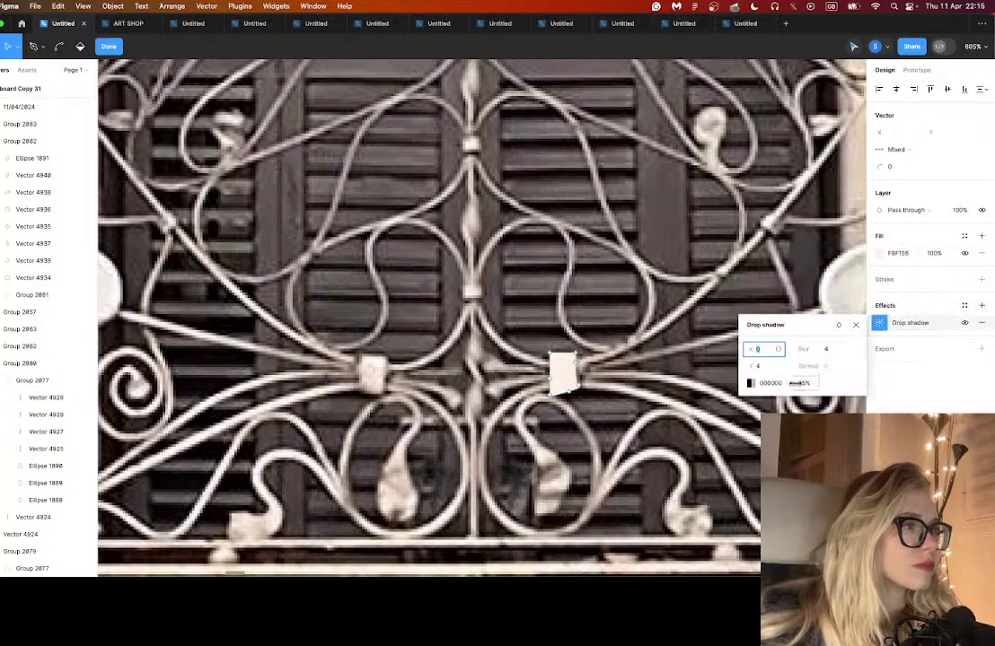
{"action": "left_click_drag", "start_coordinate": [798, 382], "coordinate": [795, 346]}
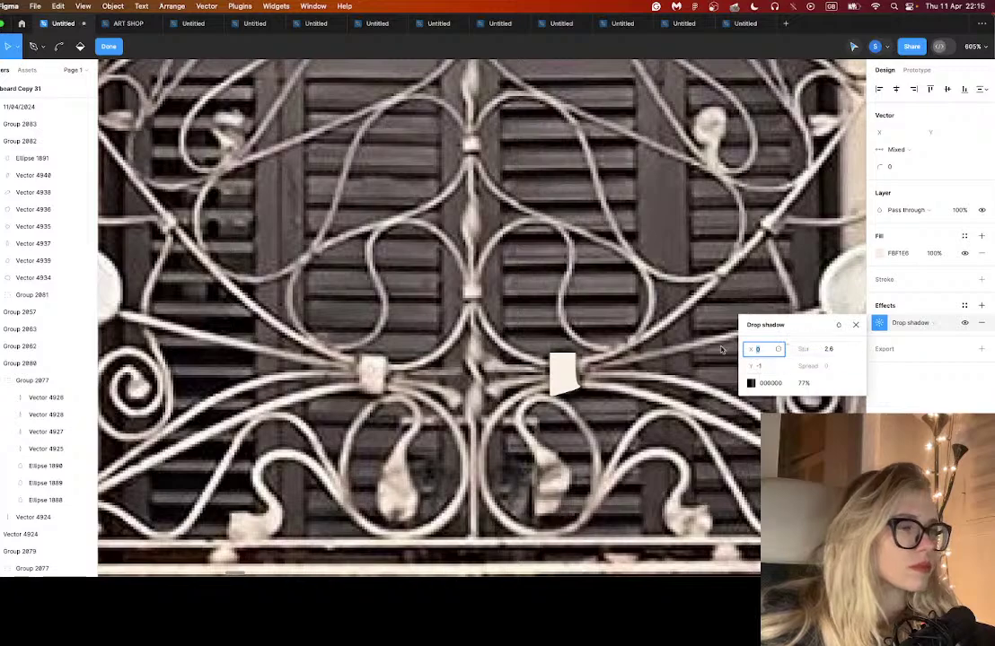
{"action": "key", "text": "Escape"}
{"action": "key", "text": "Escape"}
- Duplicate the clasp onto the joints of the railing's right half, scaling one copy to 7 × 11 and another to 5 × 7 rotated -40.84°
{"action": "scroll", "coordinate": [450, 319], "scroll_direction": "down", "scroll_amount": 5}
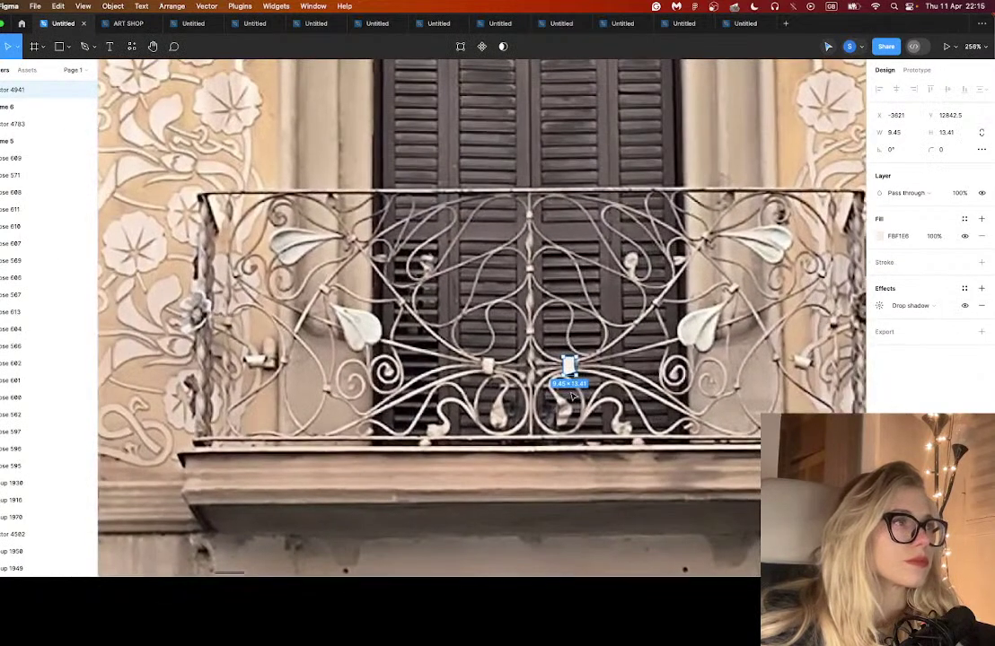
{"action": "left_click_drag", "start_coordinate": [499, 341], "coordinate": [758, 300], "text": "alt"}
{"action": "key", "text": "super+z"}
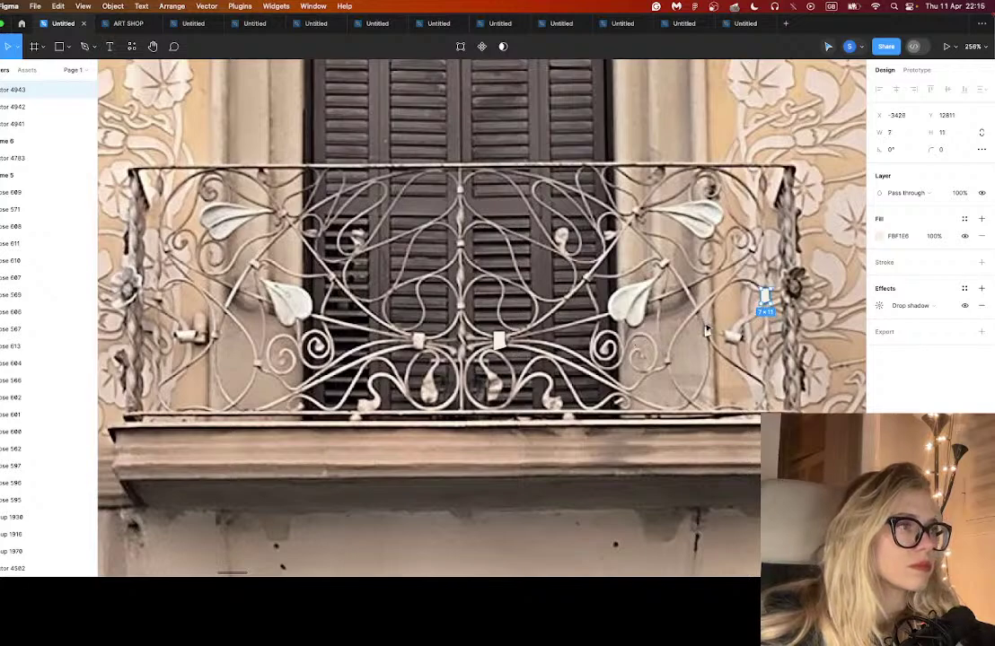
{"action": "left_click", "coordinate": [708, 332]}
{"action": "left_click_drag", "start_coordinate": [707, 333], "coordinate": [673, 260]}
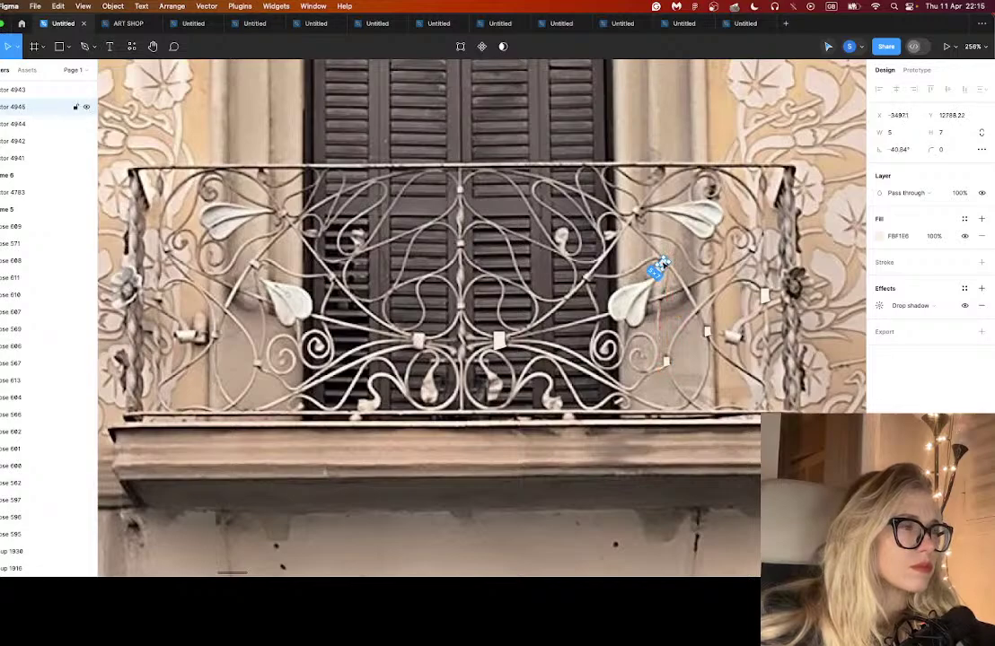
- Lengthen the rotated clasp to 5 × 9.18 and duplicate it at -135° onto the upper leaf joint and, shortened to 5 × 7.57, the right-hand scroll
{"action": "scroll", "coordinate": [663, 263], "scroll_direction": "up", "scroll_amount": 5}
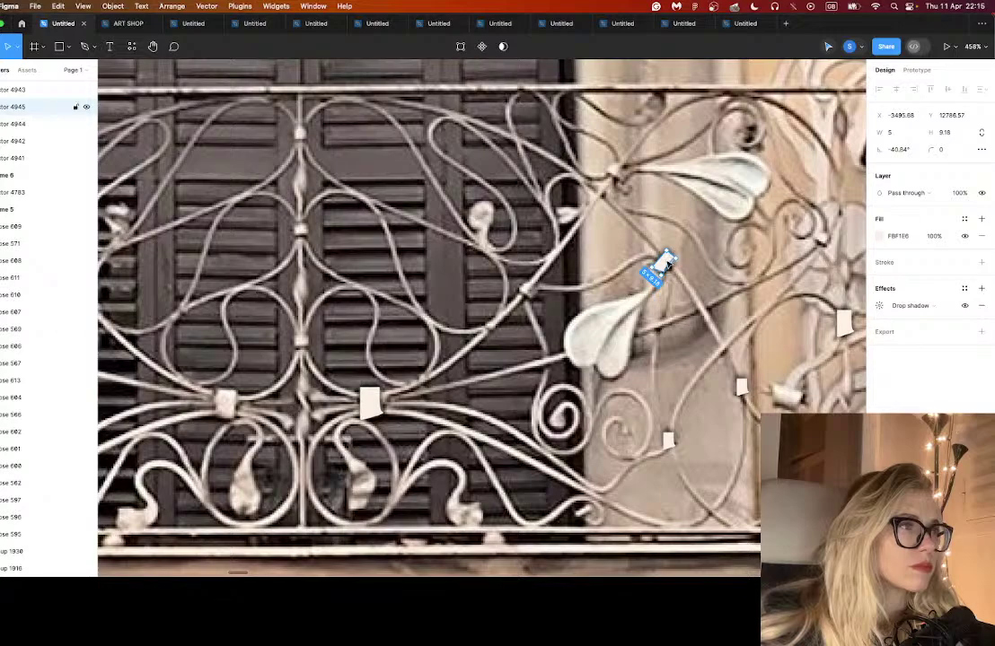
{"action": "left_click_drag", "start_coordinate": [666, 264], "coordinate": [618, 171]}
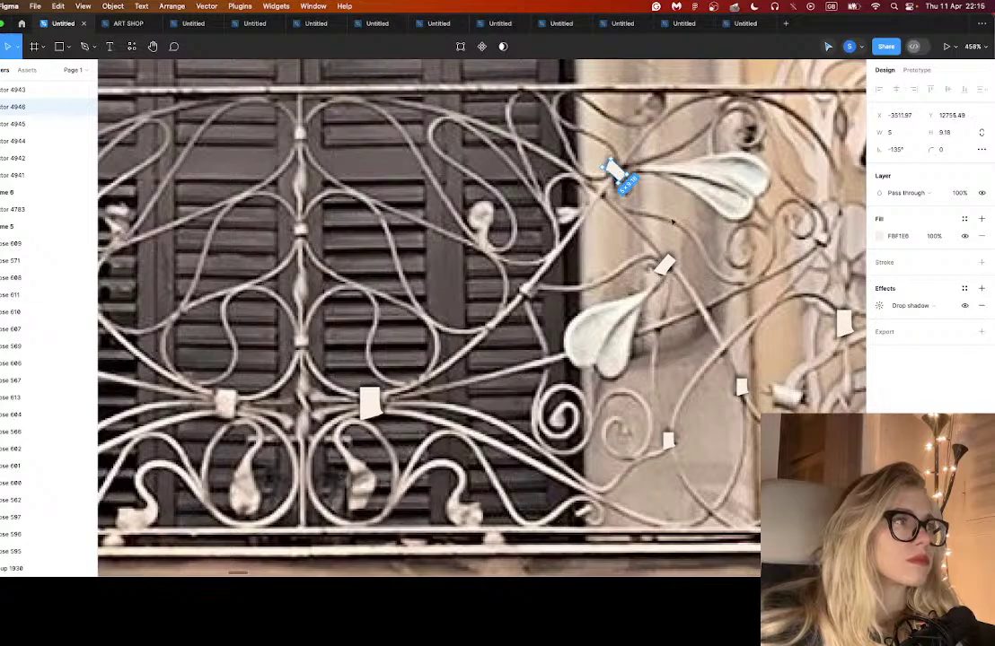
{"action": "scroll", "coordinate": [618, 175], "scroll_direction": "right", "scroll_amount": 3}
{"action": "scroll", "coordinate": [618, 175], "scroll_direction": "down", "scroll_amount": 2}
{"action": "scroll", "coordinate": [728, 274], "scroll_direction": "down", "scroll_amount": 5}
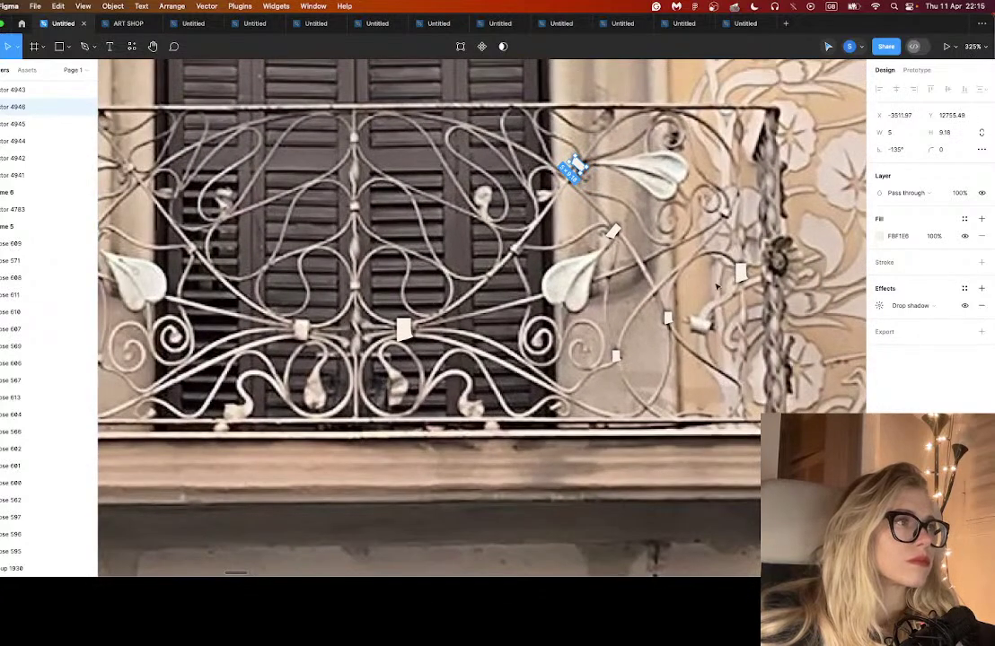
{"action": "left_click", "coordinate": [613, 231]}
{"action": "left_click_drag", "start_coordinate": [613, 231], "coordinate": [729, 209]}
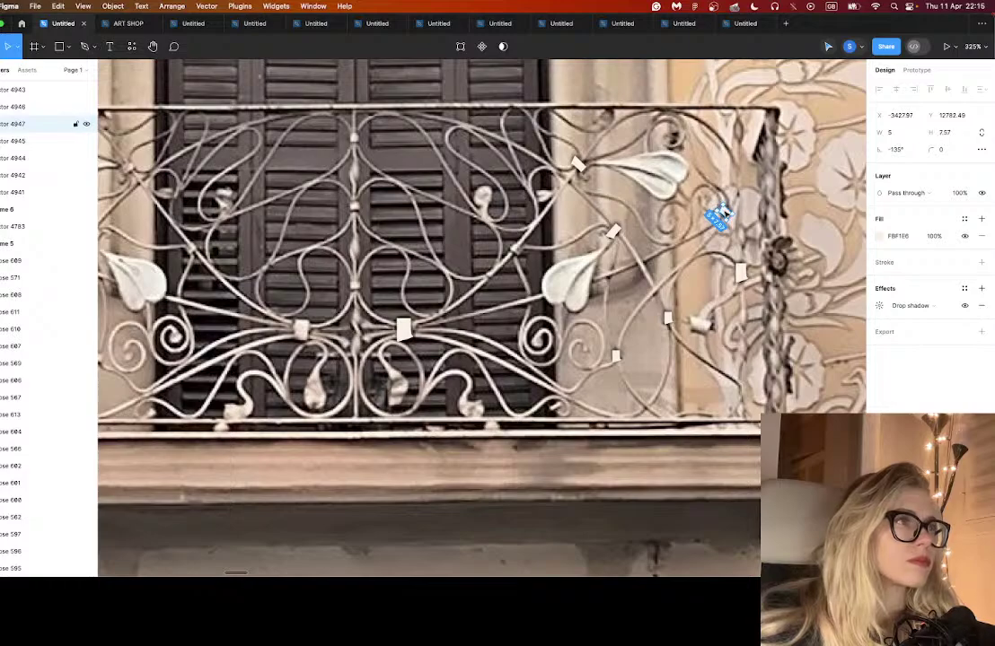
- Duplicate the 7 × 11 clasp onto the cream joint at the railing's lower right and rotate the copy to 75°
{"action": "left_click_drag", "start_coordinate": [741, 272], "coordinate": [710, 329]}
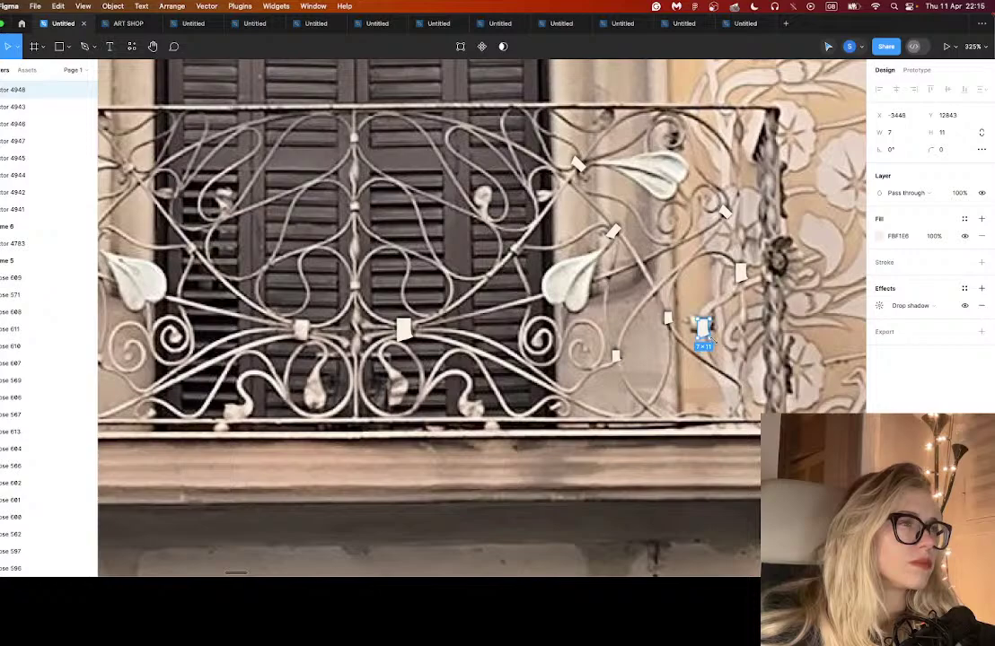
{"action": "left_click_drag", "start_coordinate": [714, 339], "coordinate": [722, 321]}
{"action": "key", "text": "ctrl+z"}
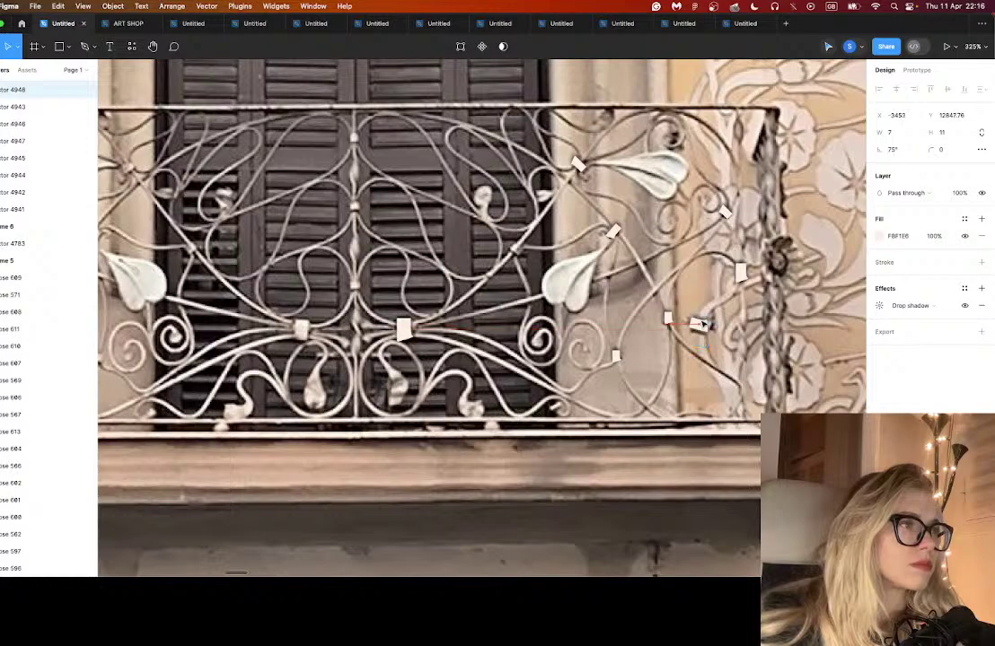
- Select all the clasps on the photo's railing, including the large one near the centre, and group them
{"action": "left_click", "coordinate": [667, 319], "text": "shift"}
{"action": "left_click", "coordinate": [615, 356], "text": "shift"}
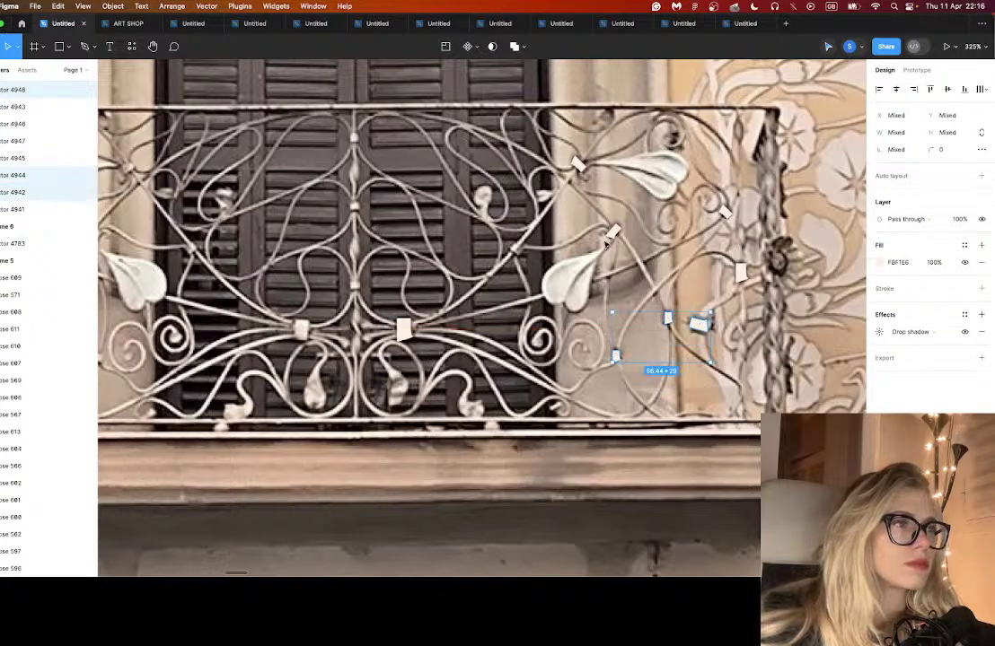
{"action": "left_click", "coordinate": [611, 231], "text": "shift"}
{"action": "left_click", "coordinate": [577, 162], "text": "shift"}
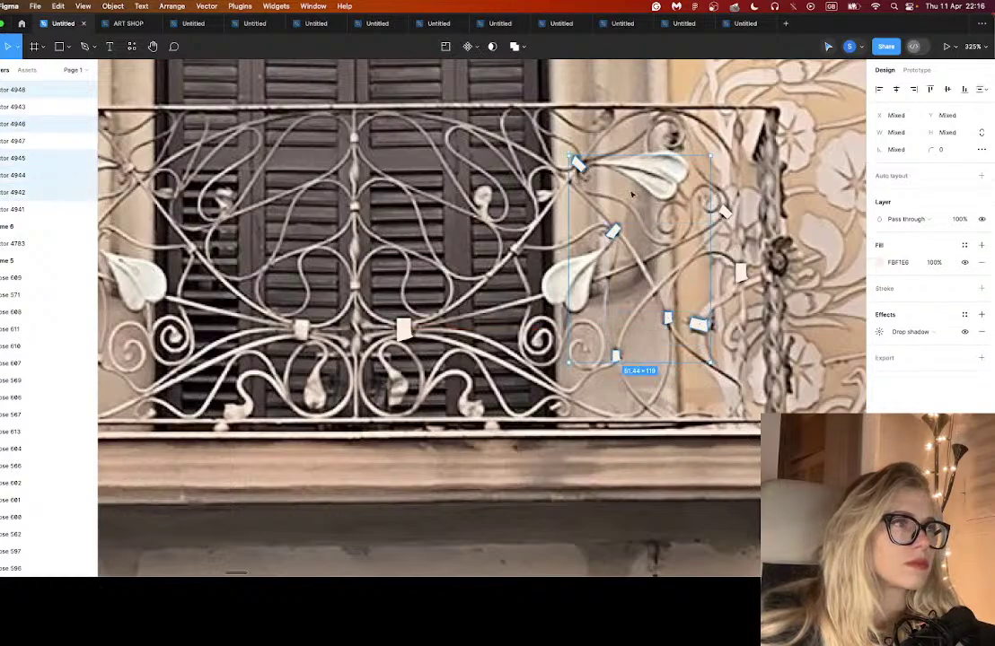
{"action": "left_click", "coordinate": [724, 212], "text": "shift"}
{"action": "left_click", "coordinate": [740, 273], "text": "shift"}
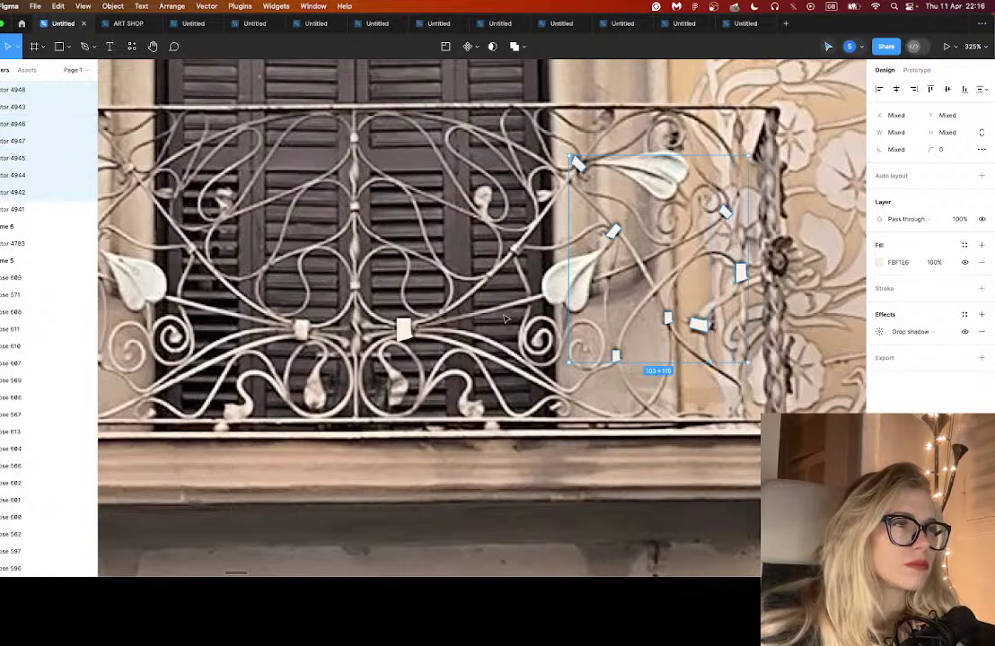
{"action": "left_click", "coordinate": [403, 330], "text": "shift"}
{"action": "key", "text": "super+g"}
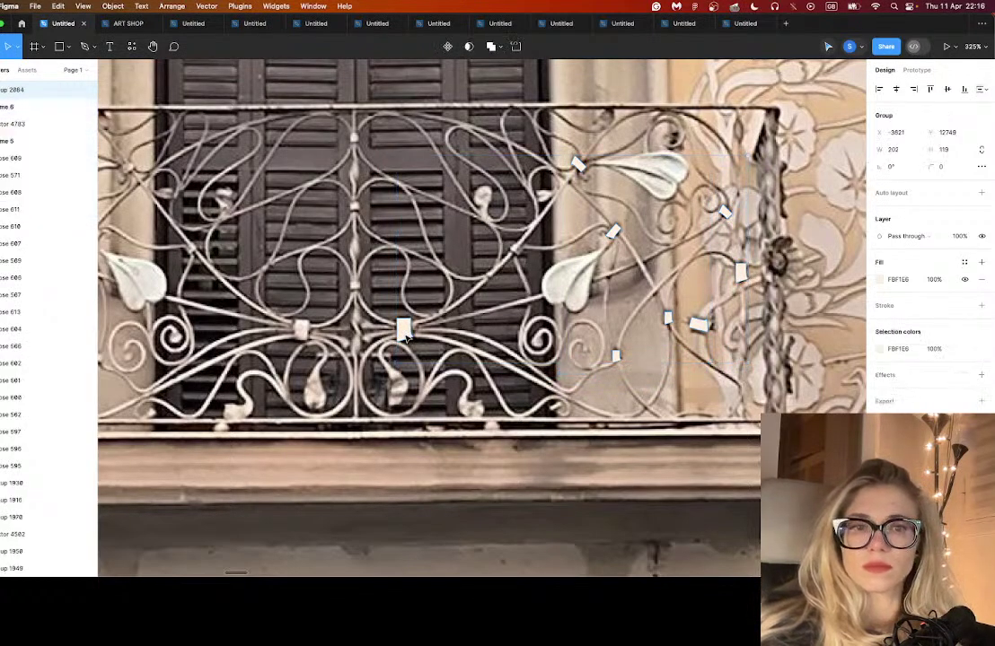
- Cut the clasp group from the reference photo and paste it into the illustration artboard over the railing
{"action": "key", "text": "super+x"}
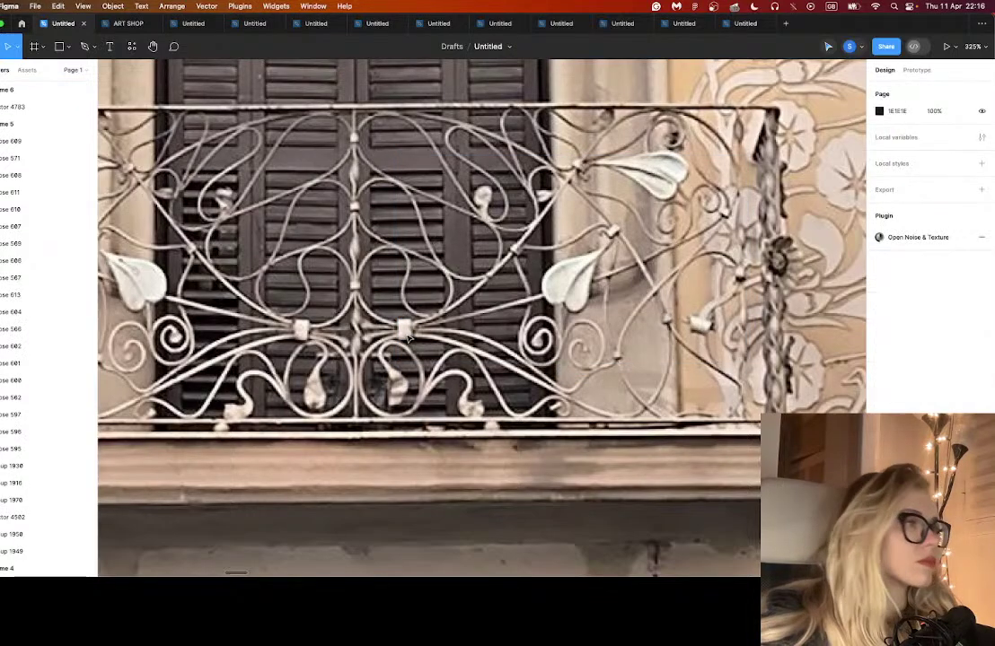
{"action": "scroll", "coordinate": [463, 219], "scroll_direction": "left", "scroll_amount": 5}
{"action": "scroll", "coordinate": [487, 264], "scroll_direction": "left", "scroll_amount": 6}
{"action": "scroll", "coordinate": [488, 266], "scroll_direction": "down", "scroll_amount": 3}
{"action": "scroll", "coordinate": [487, 266], "scroll_direction": "left", "scroll_amount": 8}
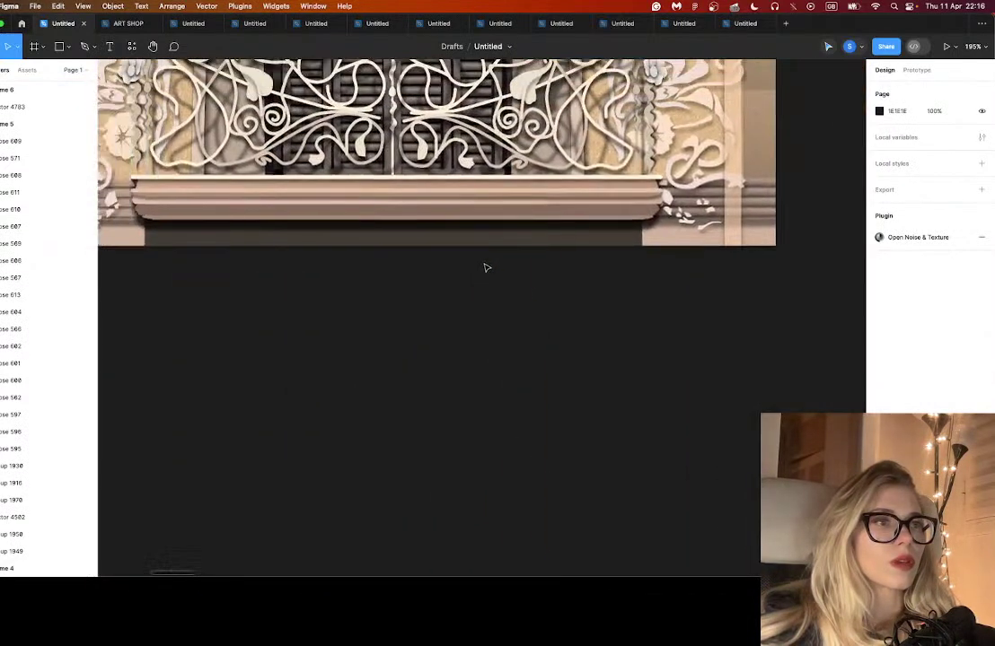
{"action": "scroll", "coordinate": [487, 267], "scroll_direction": "up", "scroll_amount": 3}
{"action": "scroll", "coordinate": [537, 285], "scroll_direction": "right", "scroll_amount": 5}
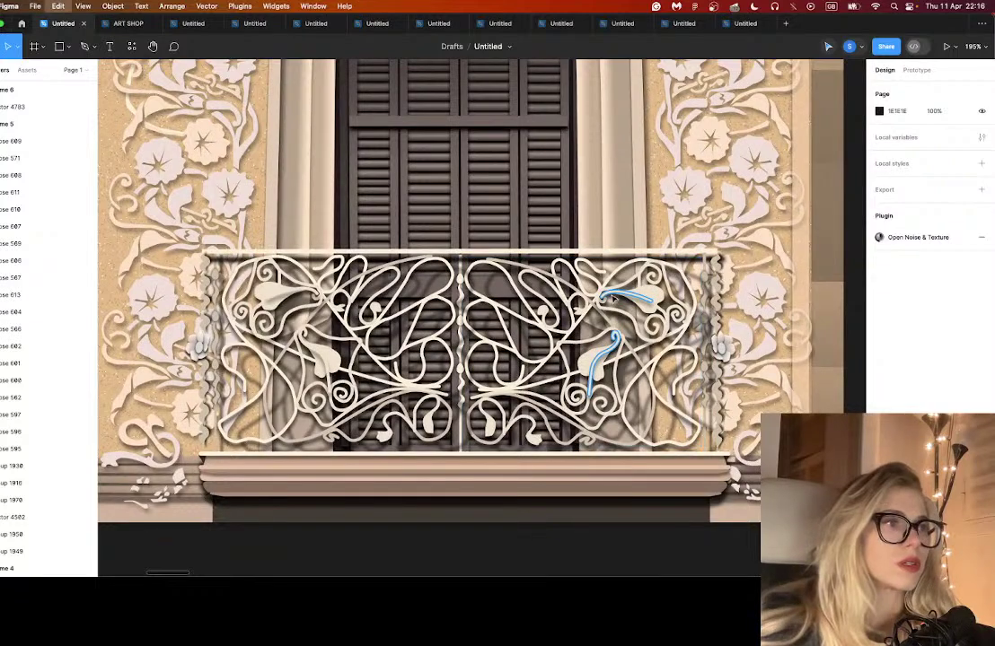
{"action": "left_click", "coordinate": [609, 296]}
{"action": "left_click_drag", "start_coordinate": [506, 305], "coordinate": [494, 345]}
{"action": "left_click_drag", "start_coordinate": [494, 348], "coordinate": [560, 378]}
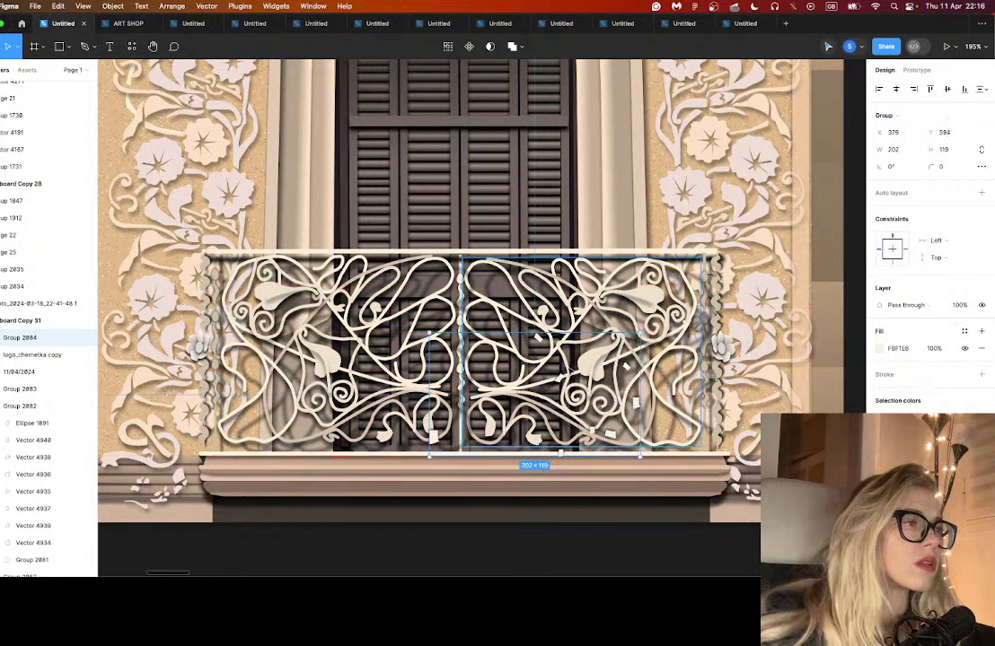
- Compare with the reference photo and move the clasp group onto the railing's right half at X 439, Y 551
{"action": "scroll", "coordinate": [565, 372], "scroll_direction": "right", "scroll_amount": 12}
{"action": "scroll", "coordinate": [522, 364], "scroll_direction": "down", "scroll_amount": 3}
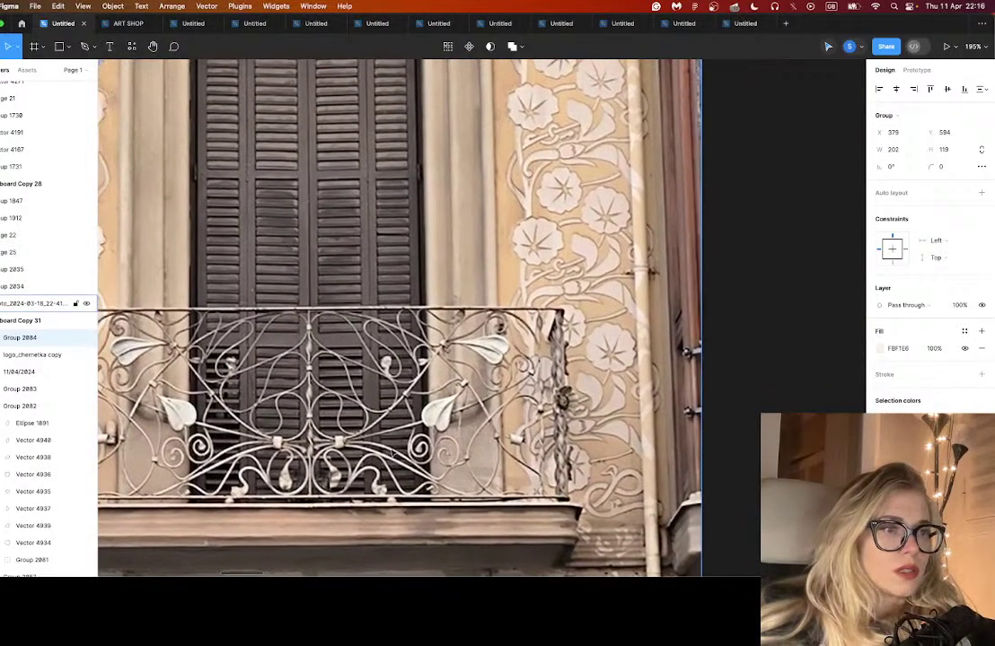
{"action": "scroll", "coordinate": [368, 424], "scroll_direction": "left", "scroll_amount": 10}
{"action": "scroll", "coordinate": [368, 424], "scroll_direction": "up", "scroll_amount": 5}
{"action": "scroll", "coordinate": [370, 445], "scroll_direction": "right", "scroll_amount": 10}
{"action": "scroll", "coordinate": [370, 445], "scroll_direction": "down", "scroll_amount": 5}
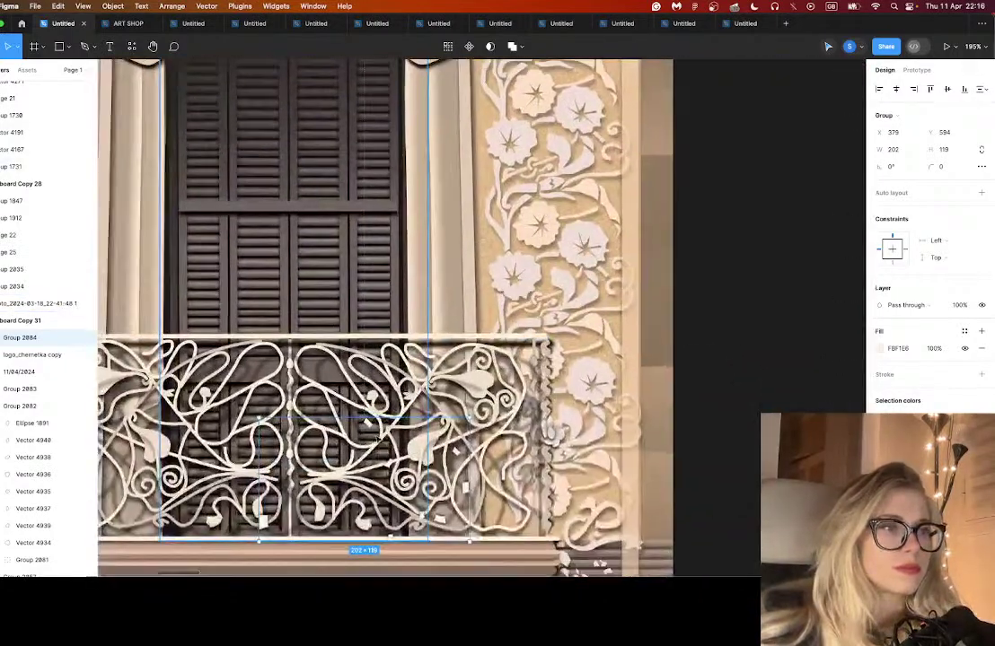
{"action": "scroll", "coordinate": [404, 458], "scroll_direction": "left", "scroll_amount": 2}
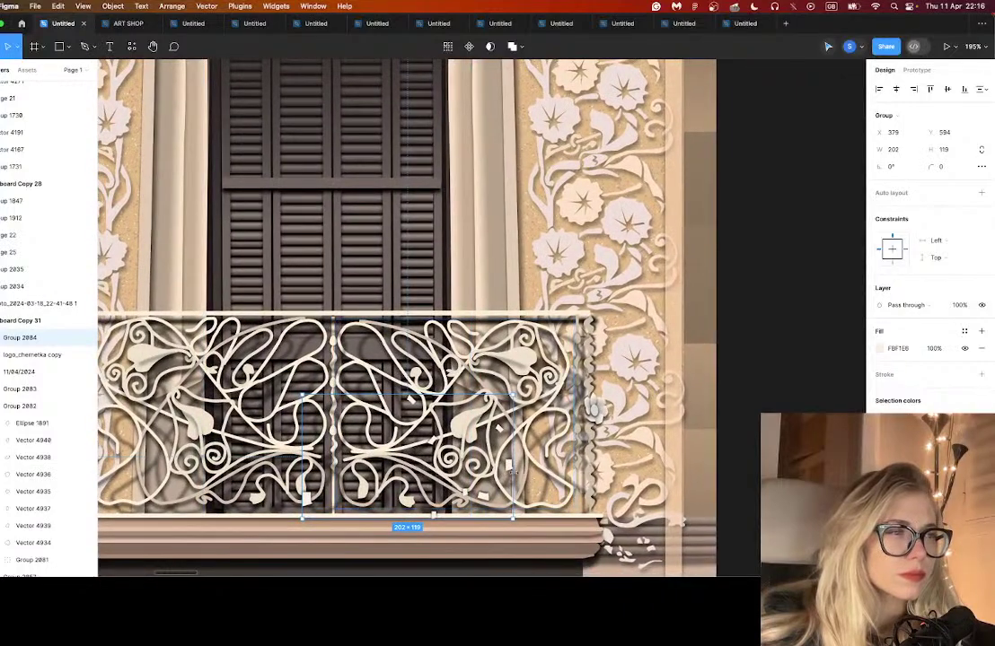
{"action": "left_click_drag", "start_coordinate": [508, 465], "coordinate": [572, 420]}
- Duplicate the clasp group, flip the copy horizontally and move it towards the railing's left half
{"action": "key", "text": "super+d"}
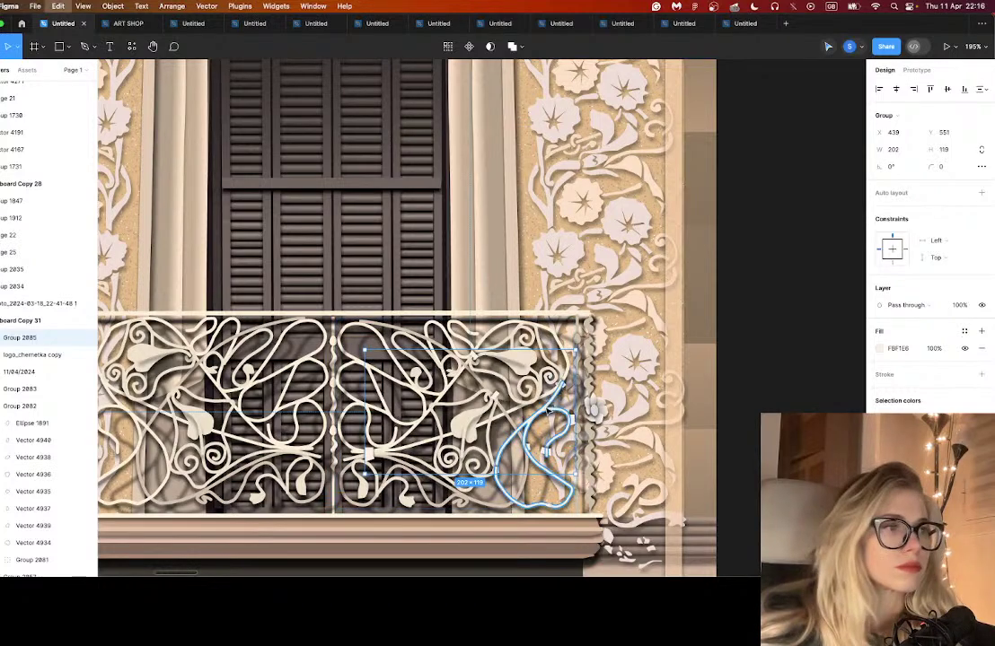
{"action": "right_click", "coordinate": [487, 337]}
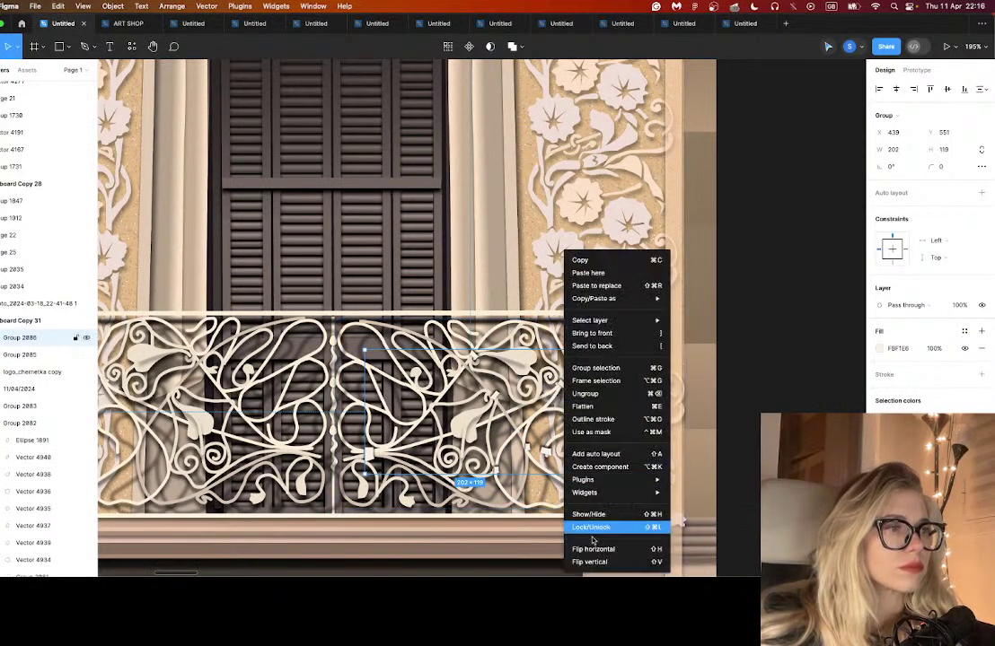
{"action": "left_click", "coordinate": [510, 480]}
{"action": "scroll", "coordinate": [503, 424], "scroll_direction": "left", "scroll_amount": 4}
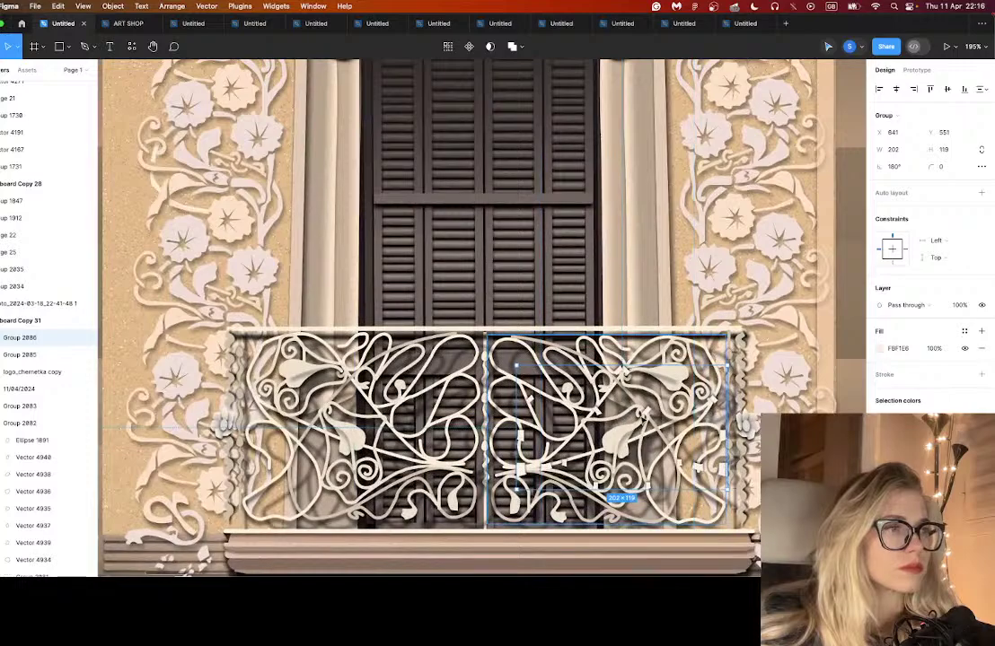
{"action": "left_click_drag", "start_coordinate": [633, 415], "coordinate": [376, 414]}
- Deselect the clasps and examine the whole balcony illustration beside the reference photo
{"action": "scroll", "coordinate": [487, 425], "scroll_direction": "down", "scroll_amount": 4}
{"action": "scroll", "coordinate": [485, 413], "scroll_direction": "down", "scroll_amount": 6}
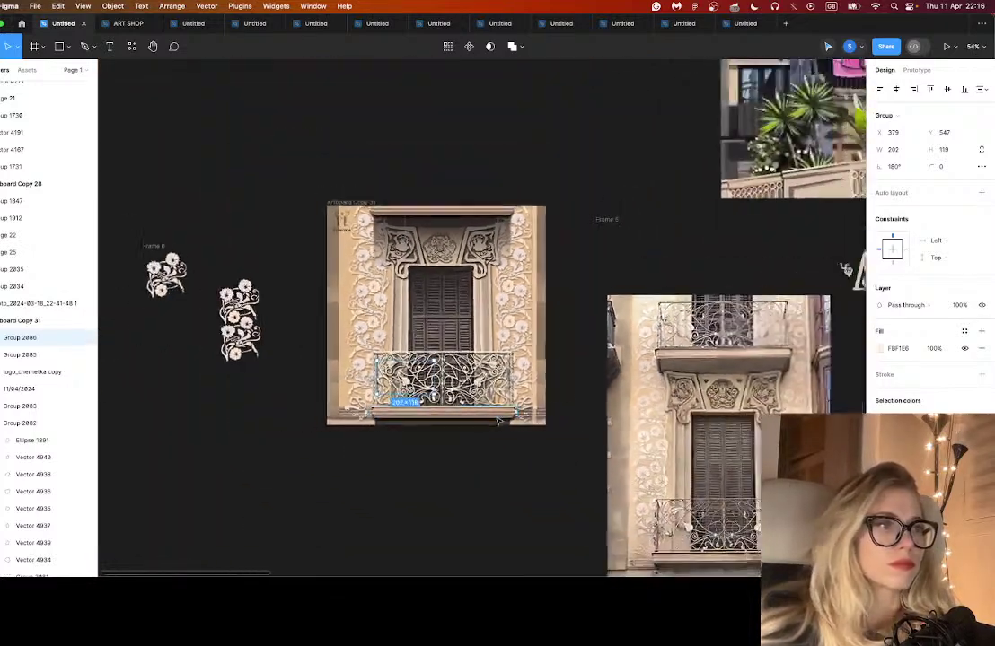
{"action": "left_click", "coordinate": [605, 261]}
{"action": "left_click", "coordinate": [575, 168]}
{"action": "scroll", "coordinate": [539, 269], "scroll_direction": "down", "scroll_amount": 2}
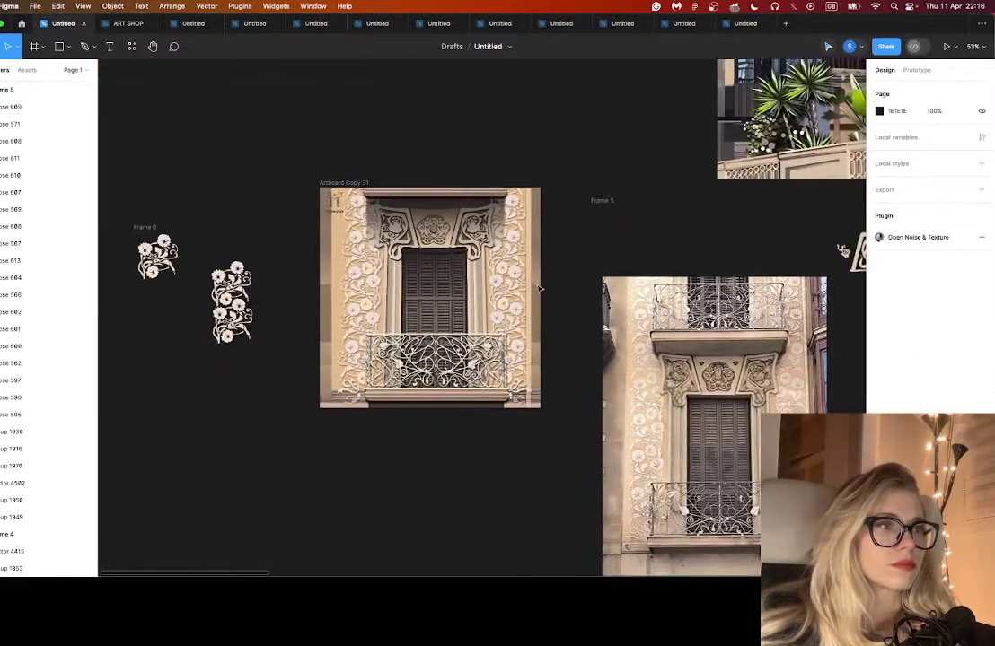
{"action": "scroll", "coordinate": [431, 431], "scroll_direction": "up", "scroll_amount": 3}
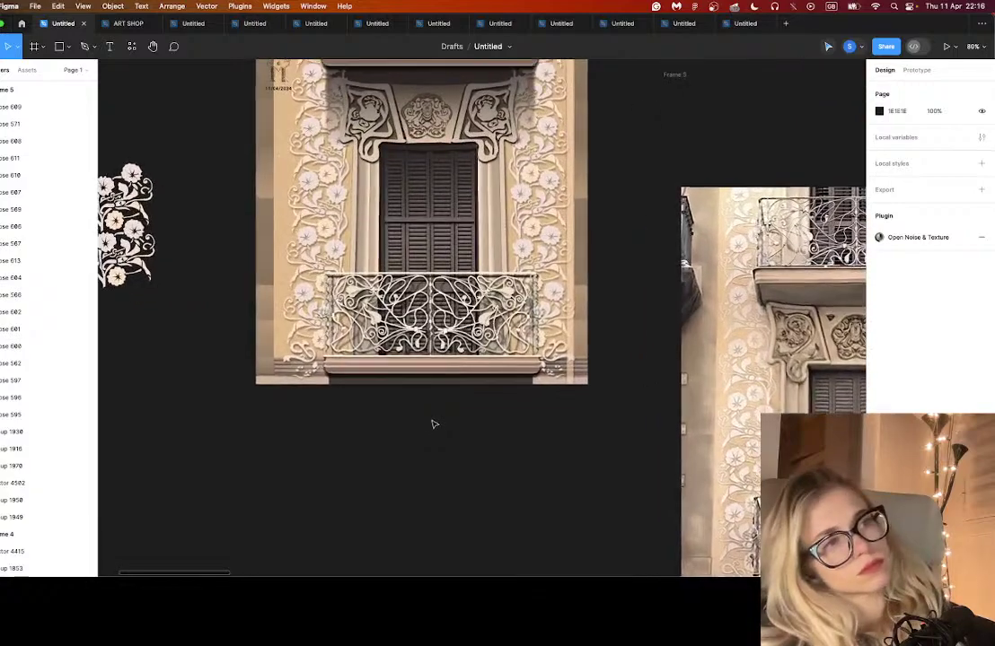
{"action": "scroll", "coordinate": [432, 421], "scroll_direction": "down", "scroll_amount": 3}
{"action": "scroll", "coordinate": [379, 300], "scroll_direction": "up", "scroll_amount": 2}
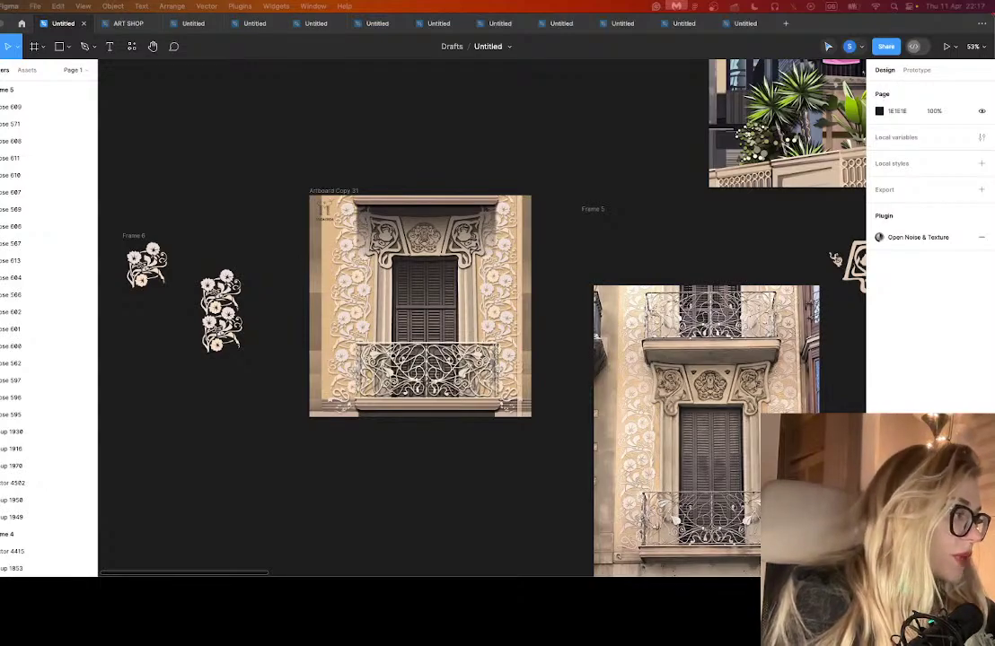
{"action": "scroll", "coordinate": [459, 183], "scroll_direction": "up", "scroll_amount": 2}
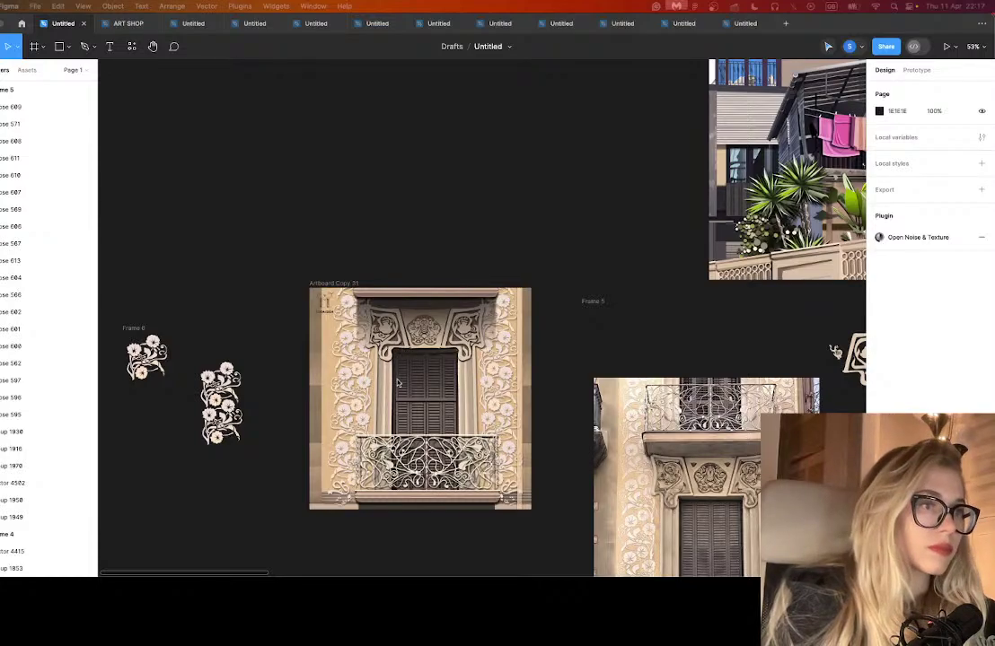
{"action": "scroll", "coordinate": [398, 384], "scroll_direction": "down", "scroll_amount": 3}
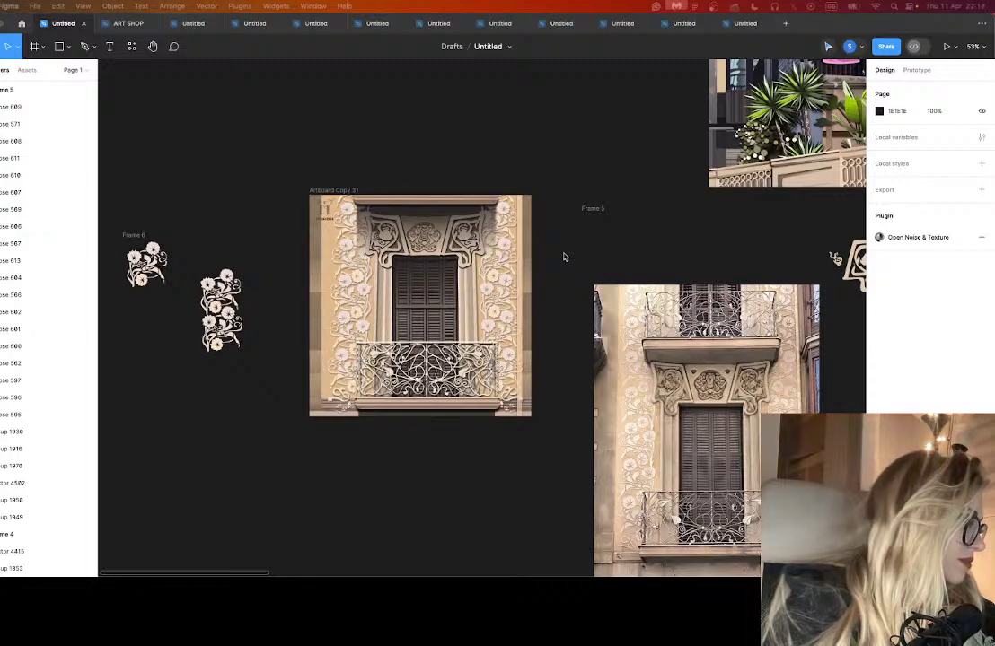
{"action": "scroll", "coordinate": [562, 257], "scroll_direction": "right", "scroll_amount": 4}
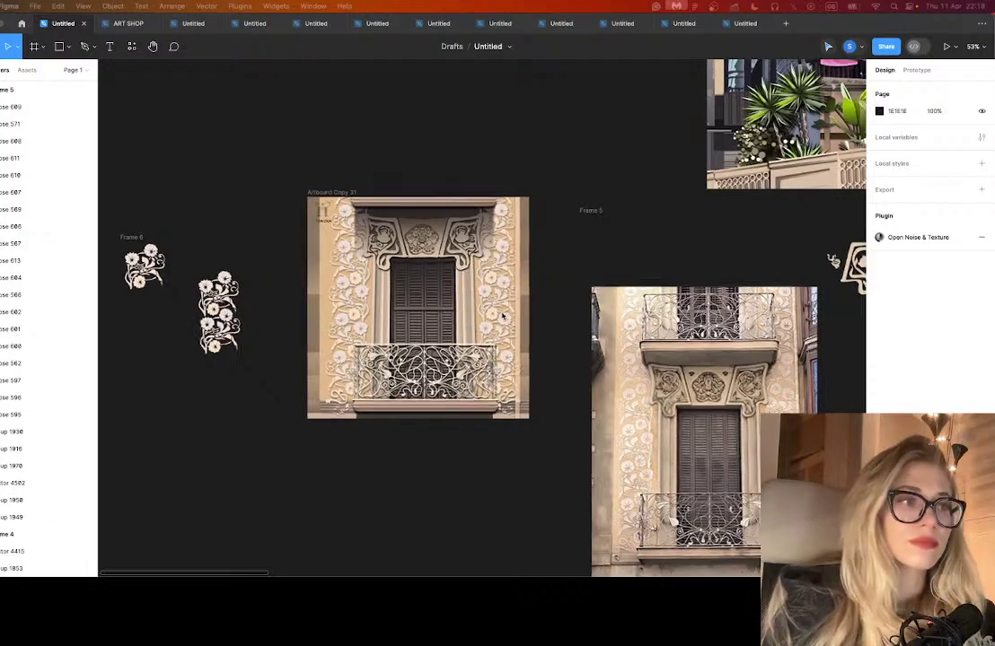
{"action": "scroll", "coordinate": [357, 298], "scroll_direction": "down", "scroll_amount": 1}
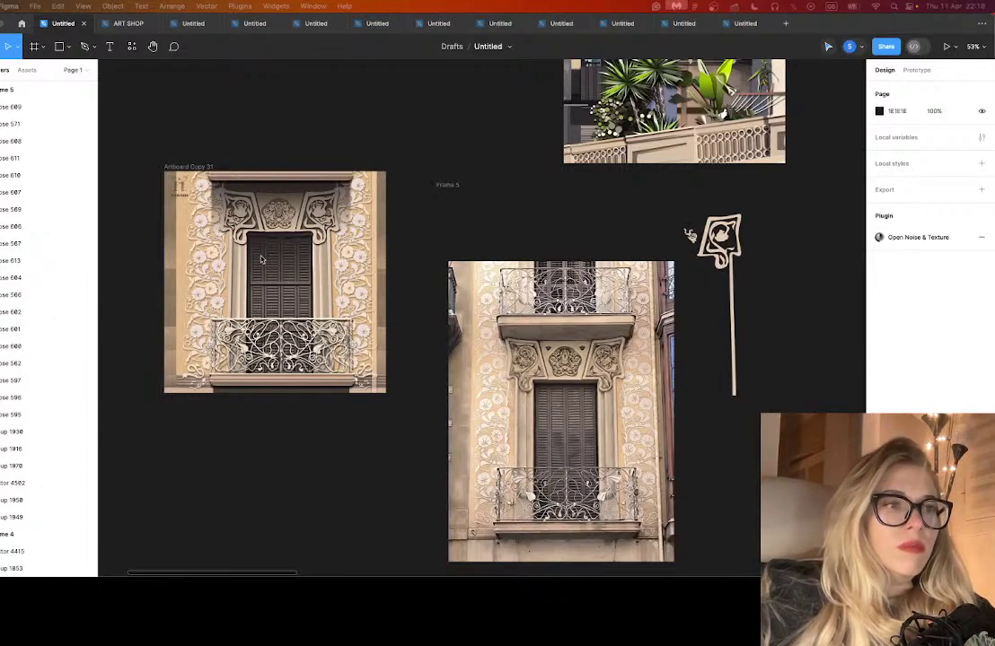
- Draw a closed curved band with the Pen tool right of the face in the central relief above the shutters, and select its upper-left point
{"action": "scroll", "coordinate": [272, 297], "scroll_direction": "up", "scroll_amount": 6}
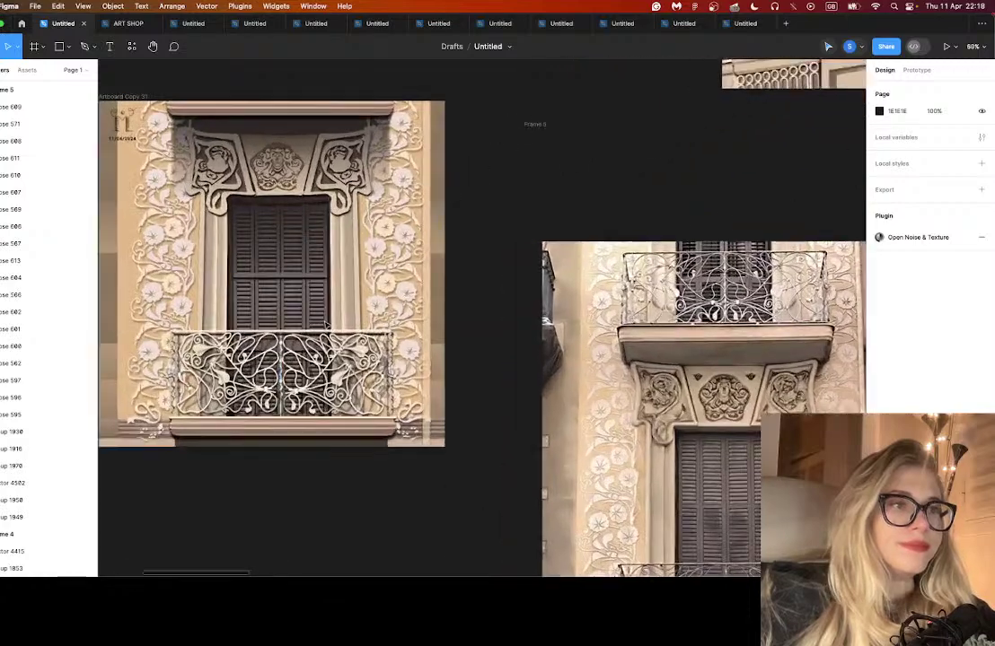
{"action": "scroll", "coordinate": [266, 282], "scroll_direction": "up", "scroll_amount": 10}
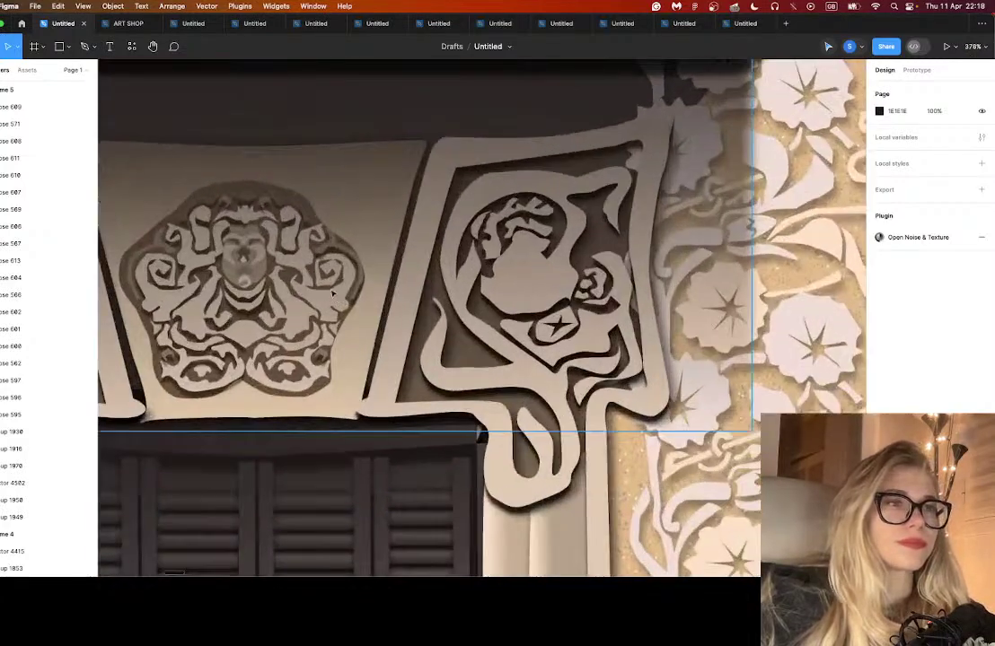
{"action": "scroll", "coordinate": [267, 283], "scroll_direction": "up", "scroll_amount": 3}
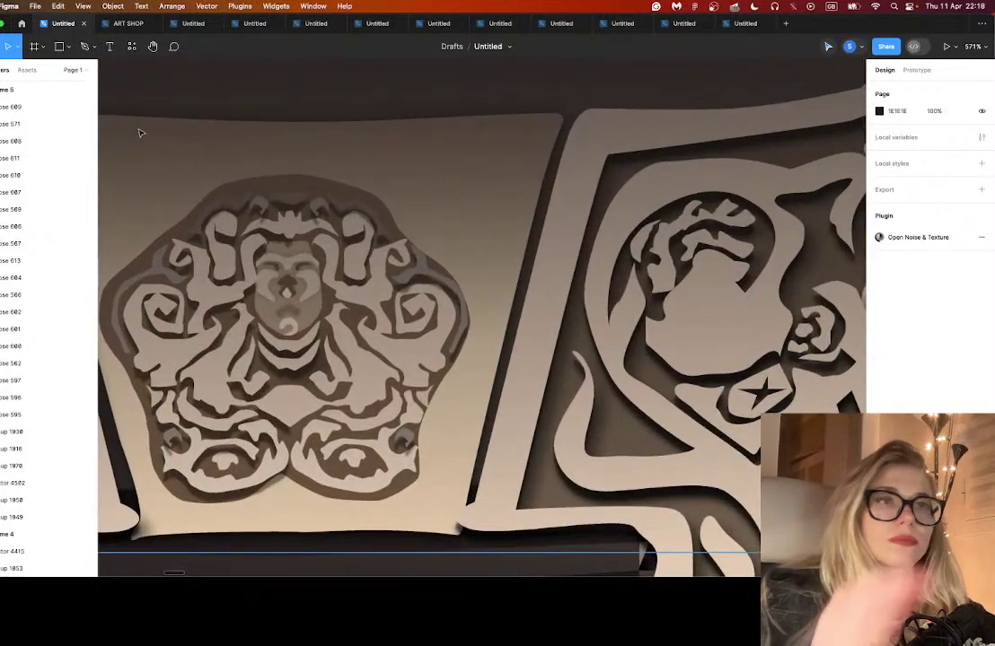
{"action": "left_click", "coordinate": [84, 46]}
{"action": "scroll", "coordinate": [275, 189], "scroll_direction": "up", "scroll_amount": 1}
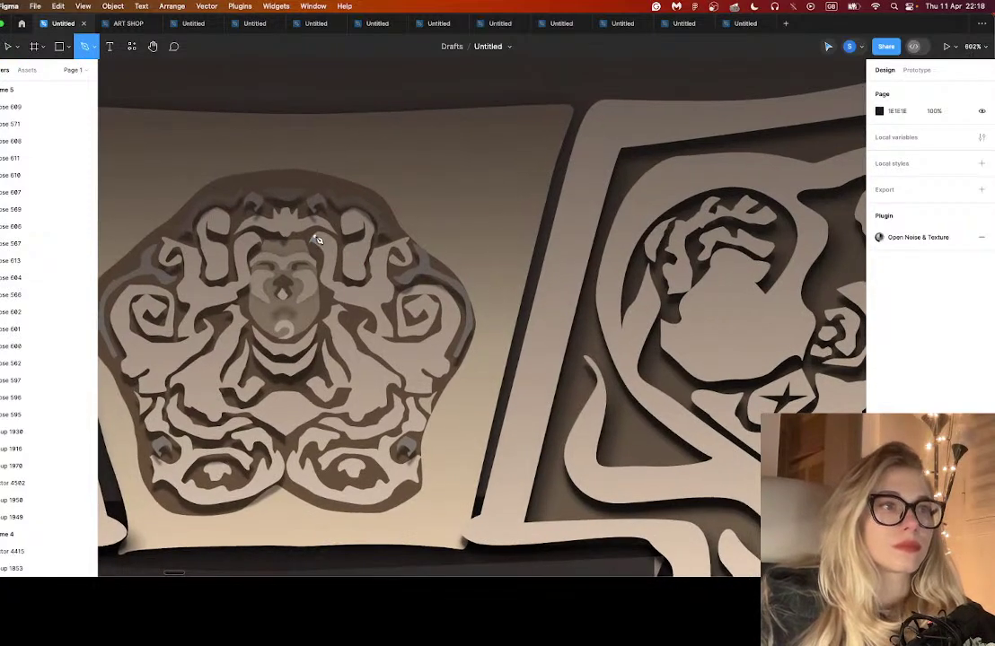
{"action": "left_click", "coordinate": [315, 236]}
{"action": "mouse_move", "coordinate": [331, 236]}
{"action": "left_mouse_down"}
{"action": "mouse_move", "coordinate": [348, 289]}
{"action": "mouse_move", "coordinate": [364, 289]}
{"action": "mouse_move", "coordinate": [387, 246]}
{"action": "mouse_move", "coordinate": [411, 263]}
{"action": "mouse_move", "coordinate": [391, 251]}
{"action": "mouse_move", "coordinate": [371, 295]}
{"action": "mouse_move", "coordinate": [330, 288]}
{"action": "mouse_move", "coordinate": [327, 238]}
{"action": "left_mouse_up"}
{"action": "left_click", "coordinate": [335, 257]}
{"action": "left_click", "coordinate": [330, 277]}
{"action": "left_click", "coordinate": [359, 288]}
{"action": "left_click", "coordinate": [370, 265]}
{"action": "left_click", "coordinate": [399, 241]}
{"action": "left_click", "coordinate": [382, 257]}
{"action": "left_click", "coordinate": [315, 237]}
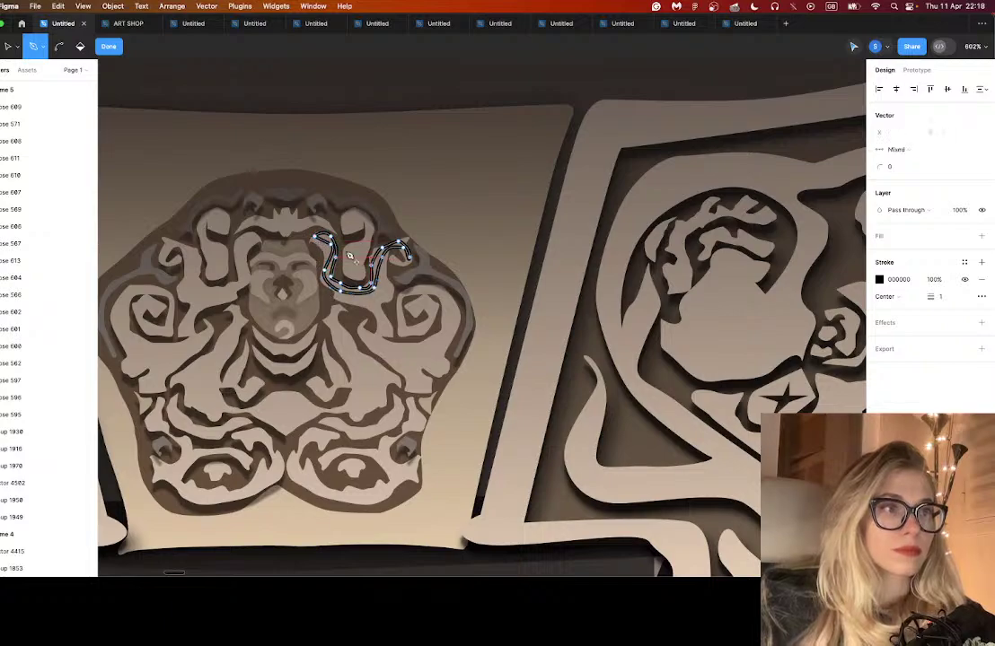
{"action": "key", "text": "Escape"}
{"action": "double_click", "coordinate": [331, 245]}
{"action": "left_click", "coordinate": [321, 239]}
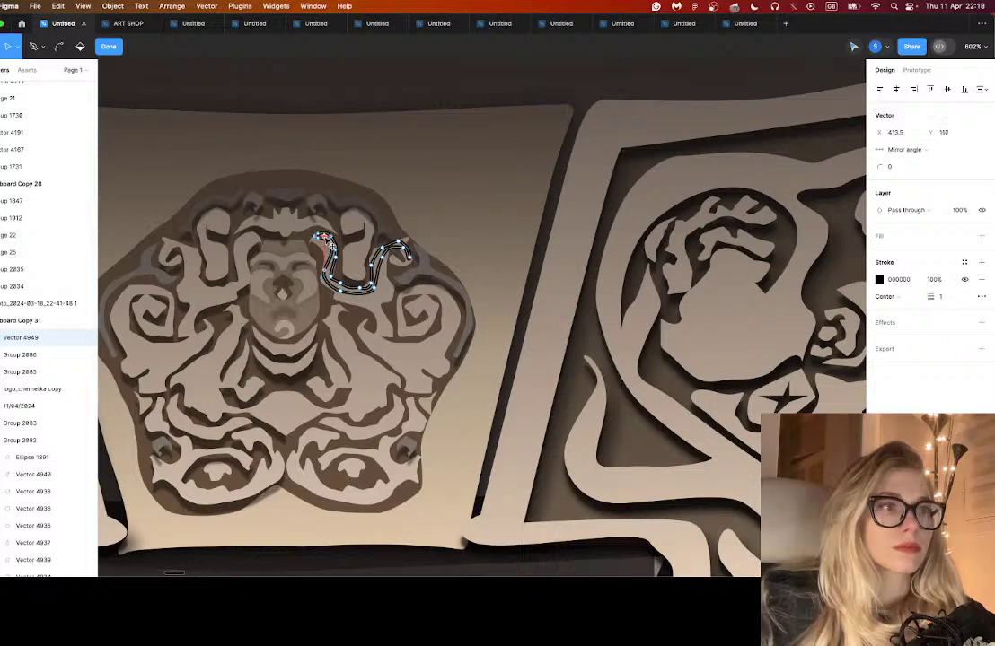
- Remove the curved band's stroke and give it a pale cream FFF8DF fill
{"action": "left_click", "coordinate": [981, 279]}
{"action": "left_click", "coordinate": [980, 237]}
{"action": "left_click", "coordinate": [879, 253]}
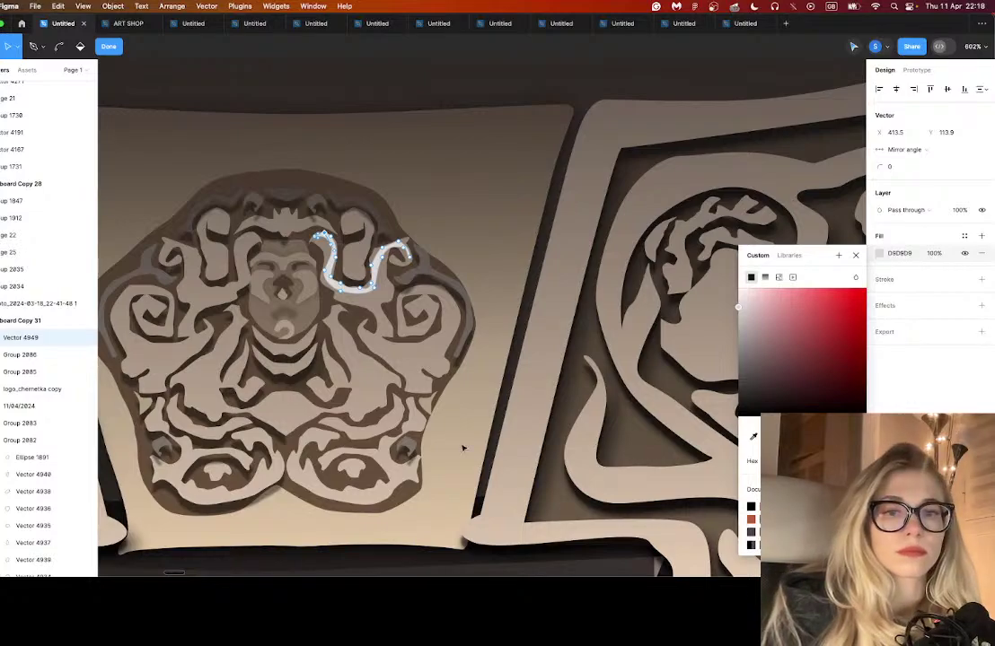
{"action": "scroll", "coordinate": [496, 448], "scroll_direction": "down", "scroll_amount": 5}
{"action": "scroll", "coordinate": [496, 448], "scroll_direction": "right", "scroll_amount": 3}
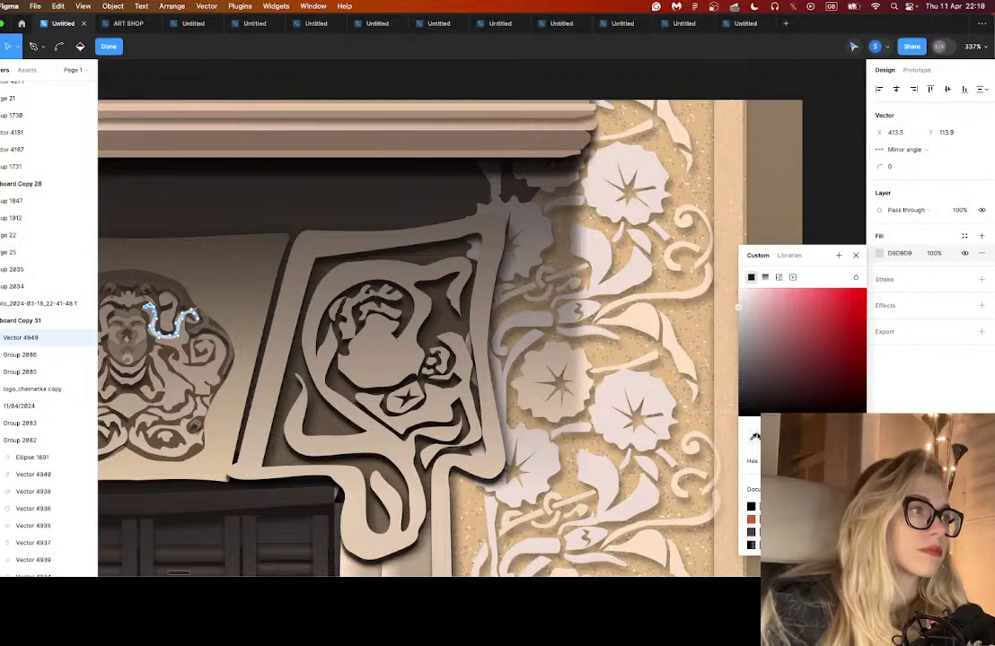
{"action": "left_click", "coordinate": [704, 95]}
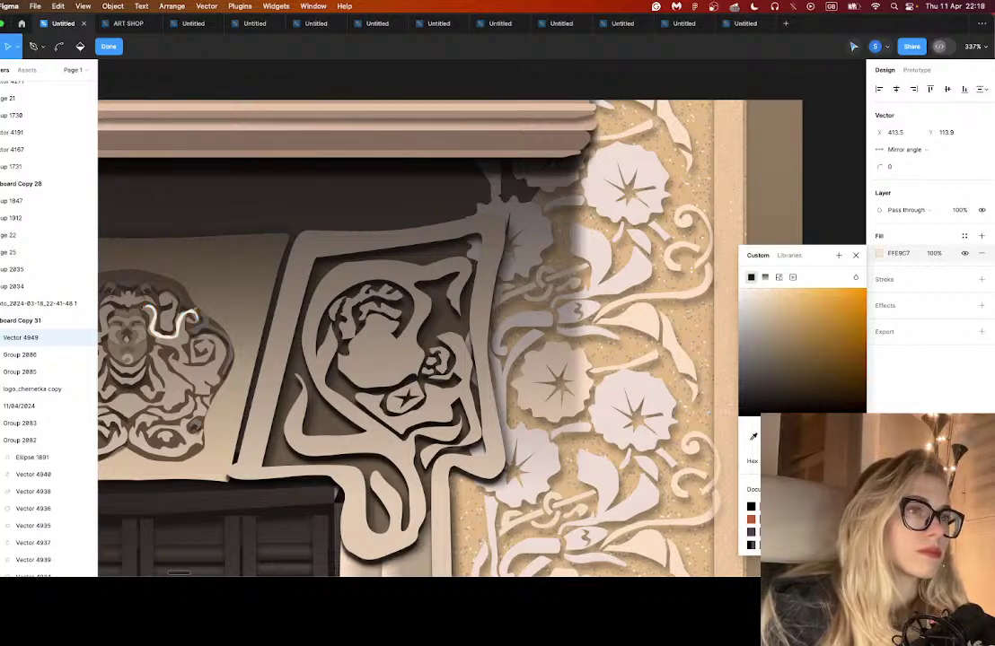
{"action": "left_click_drag", "start_coordinate": [776, 431], "coordinate": [781, 431]}
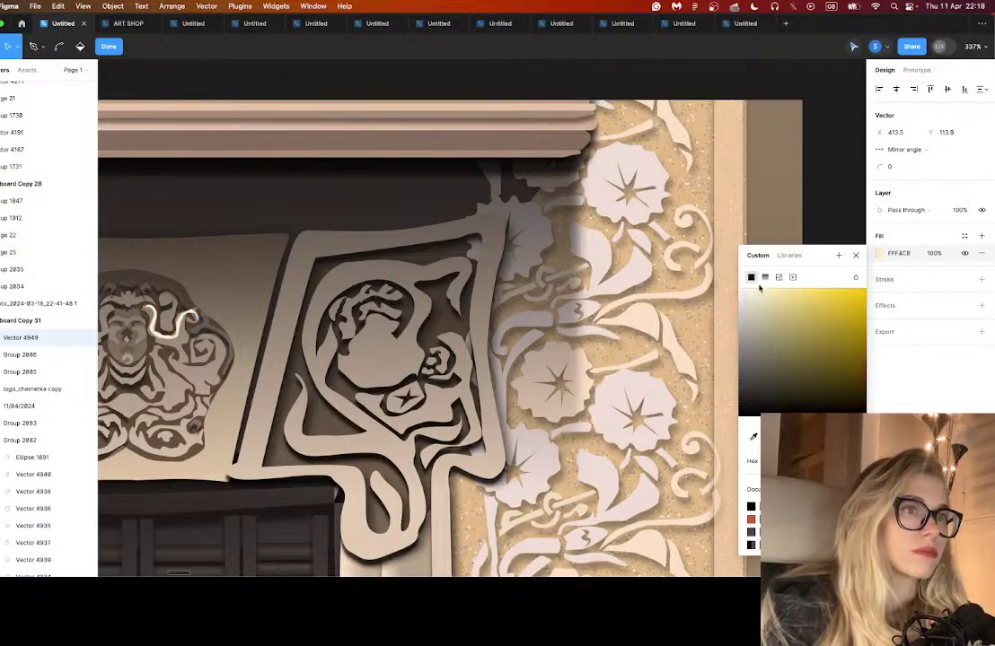
{"action": "left_click_drag", "start_coordinate": [754, 285], "coordinate": [755, 285]}
- Add a layer blur of 1.9 to the cream band and finish editing its shape
{"action": "left_click", "coordinate": [982, 305]}
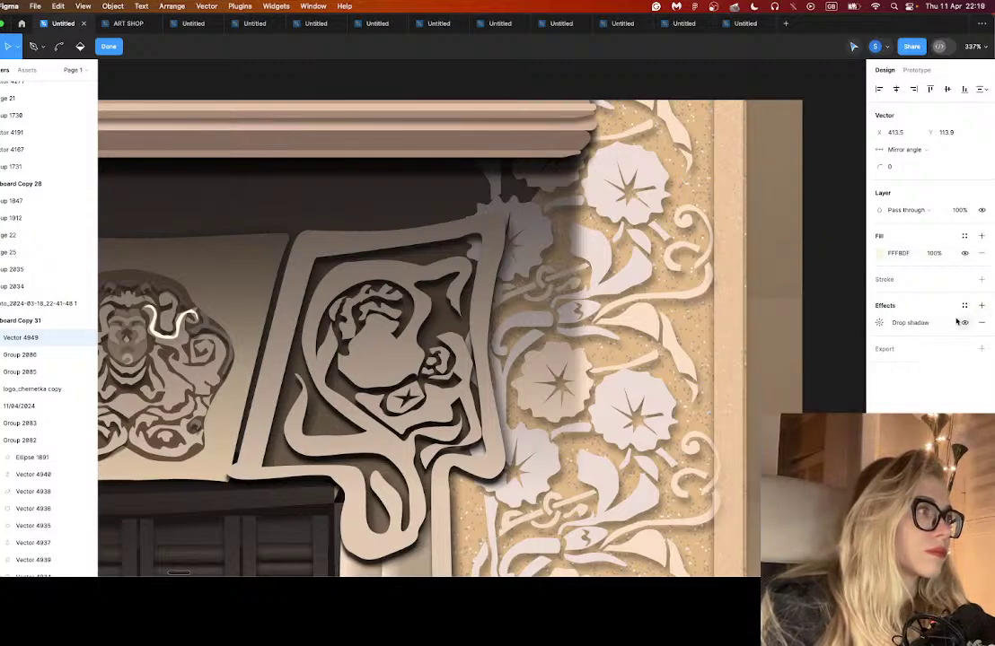
{"action": "left_click", "coordinate": [879, 323]}
{"action": "left_click", "coordinate": [902, 324]}
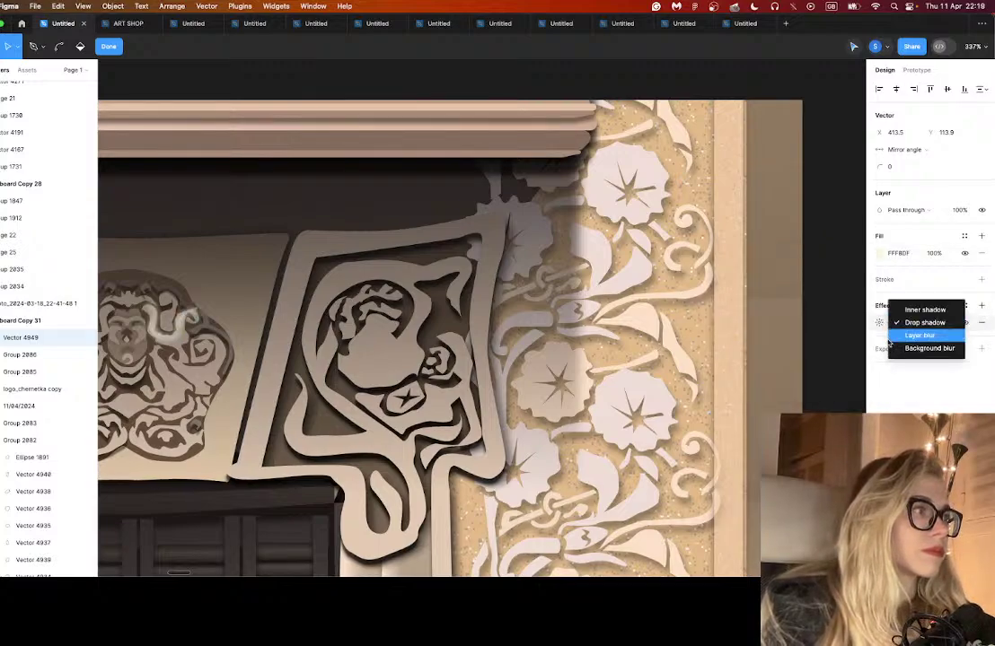
{"action": "left_click", "coordinate": [919, 335]}
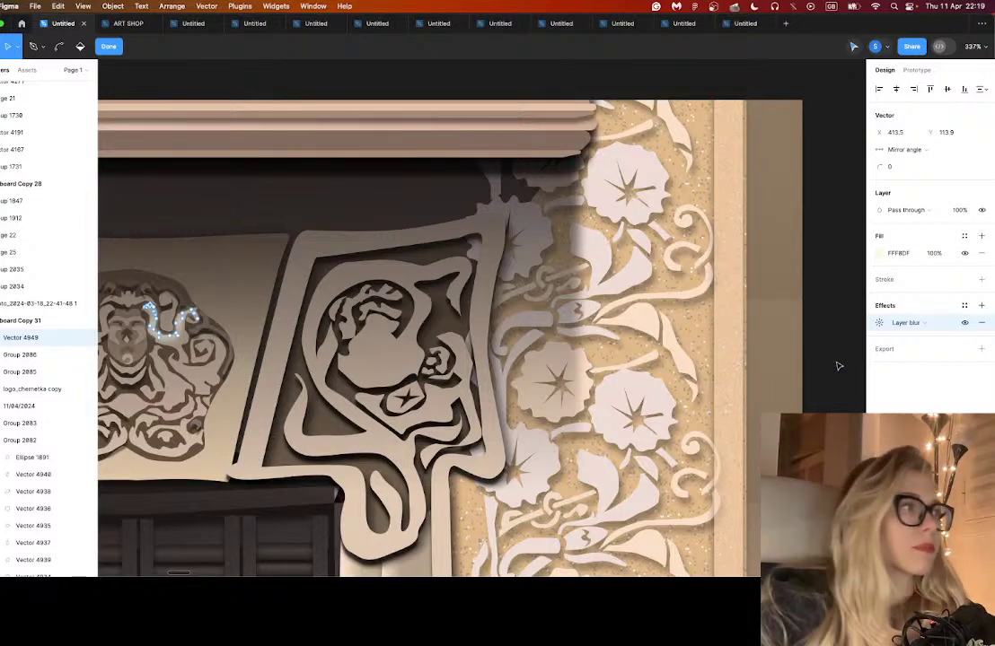
{"action": "left_click", "coordinate": [880, 322]}
{"action": "left_click_drag", "start_coordinate": [752, 350], "coordinate": [730, 350]}
{"action": "scroll", "coordinate": [572, 345], "scroll_direction": "left", "scroll_amount": 8}
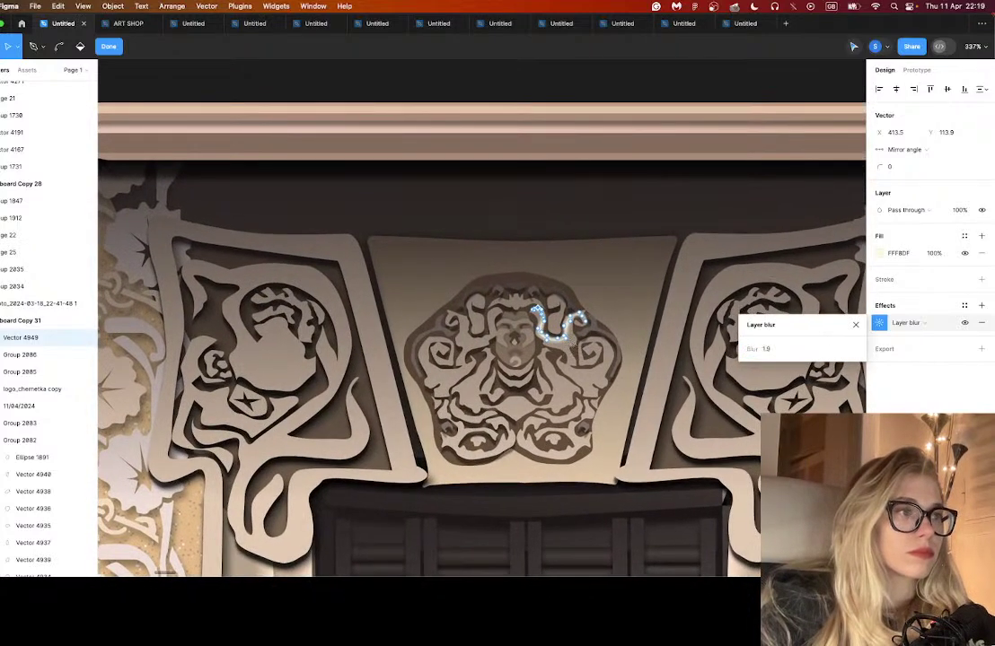
{"action": "key", "text": "Escape"}
{"action": "key", "text": "Escape"}
{"action": "key", "text": "Escape"}
- Duplicate the blurred band, flip the copy horizontally and place it left of the face at X 391.56, Y 114
{"action": "scroll", "coordinate": [570, 350], "scroll_direction": "up", "scroll_amount": 5}
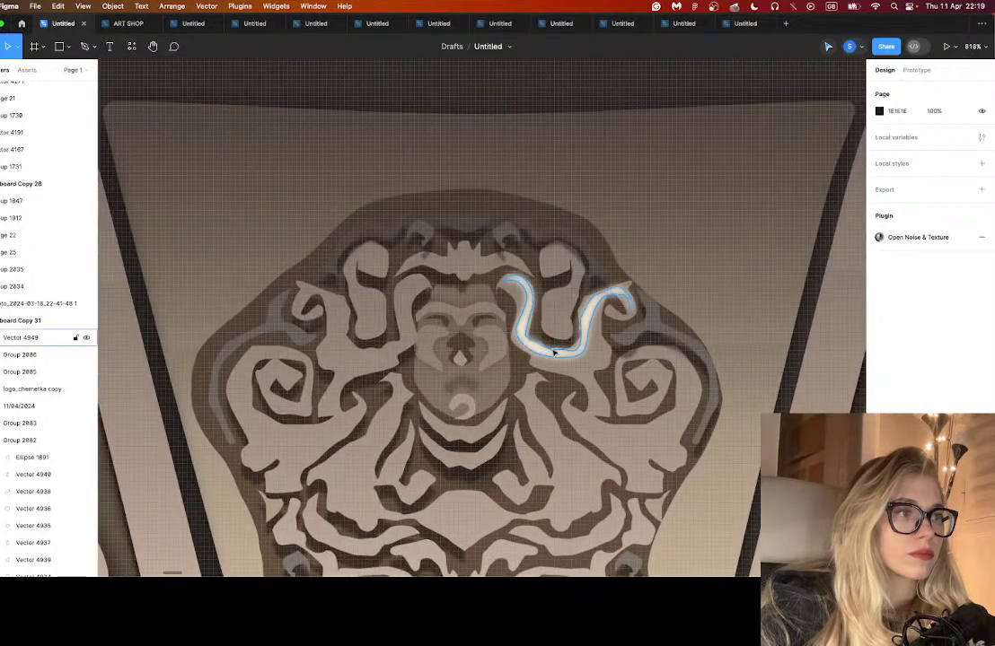
{"action": "left_click", "coordinate": [554, 353]}
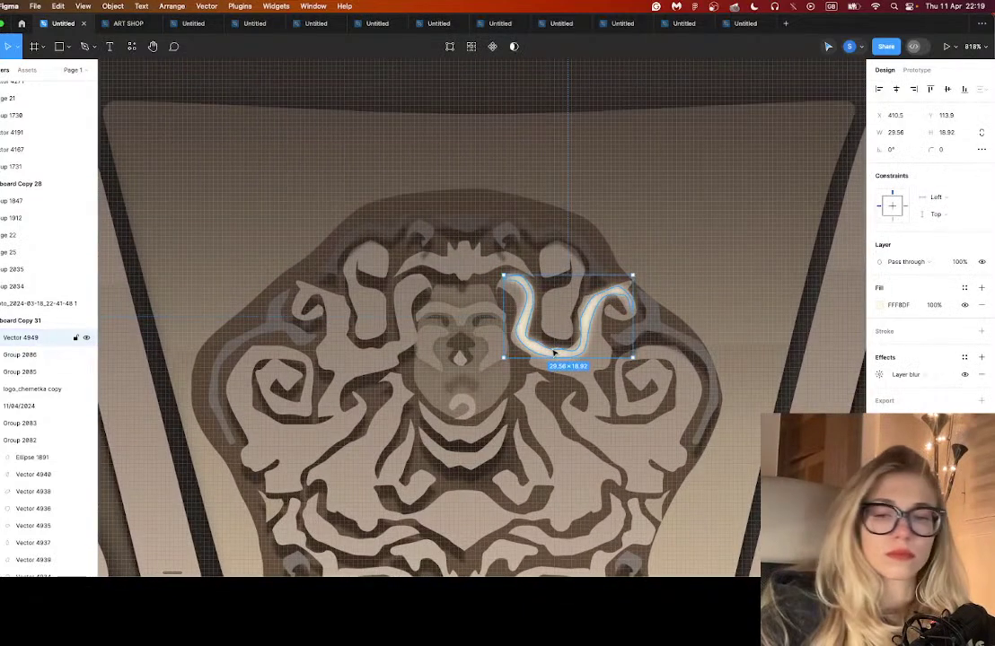
{"action": "right_click", "coordinate": [553, 367]}
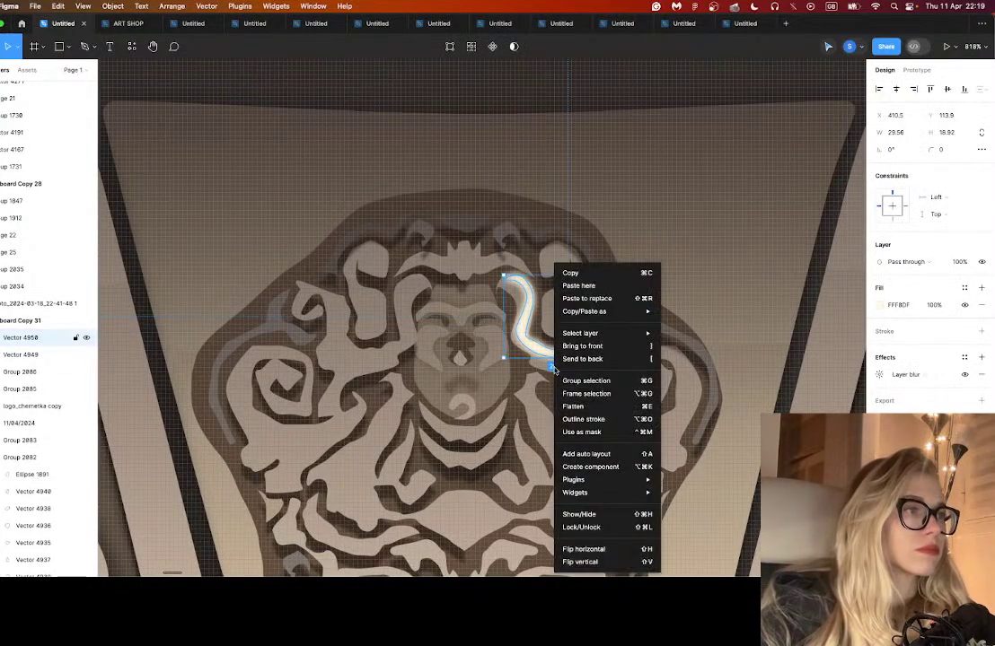
{"action": "left_click", "coordinate": [592, 562]}
{"action": "left_click_drag", "start_coordinate": [588, 353], "coordinate": [378, 353]}
{"action": "scroll", "coordinate": [269, 206], "scroll_direction": "down", "scroll_amount": 5}
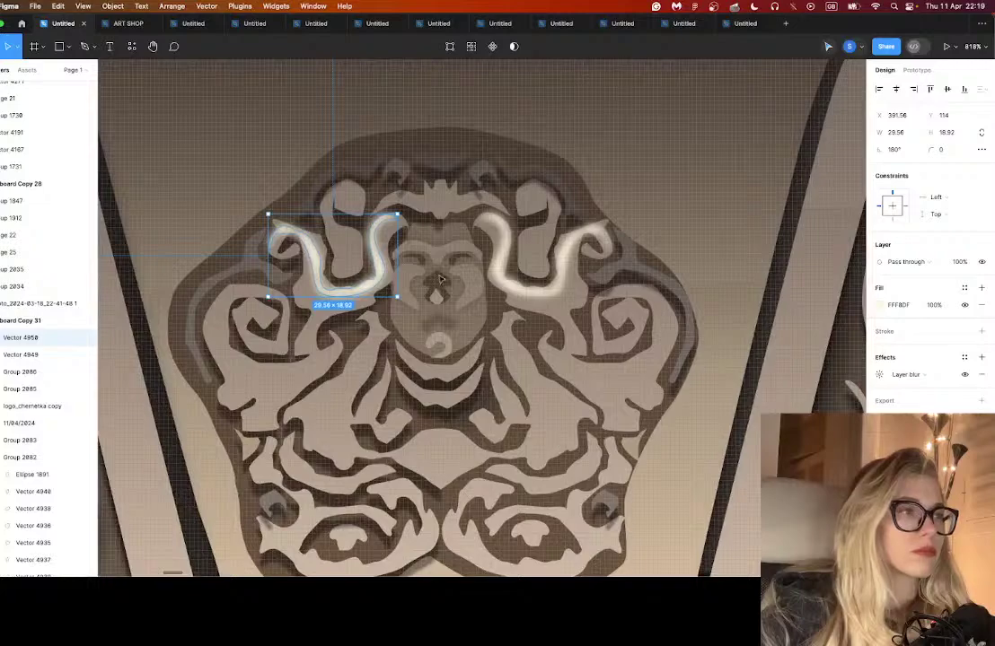
- Draw a closed hook-shaped highlight with the Pen tool inside the relief's right spiral
{"action": "left_click", "coordinate": [85, 46]}
{"action": "scroll", "coordinate": [609, 332], "scroll_direction": "right", "scroll_amount": 2}
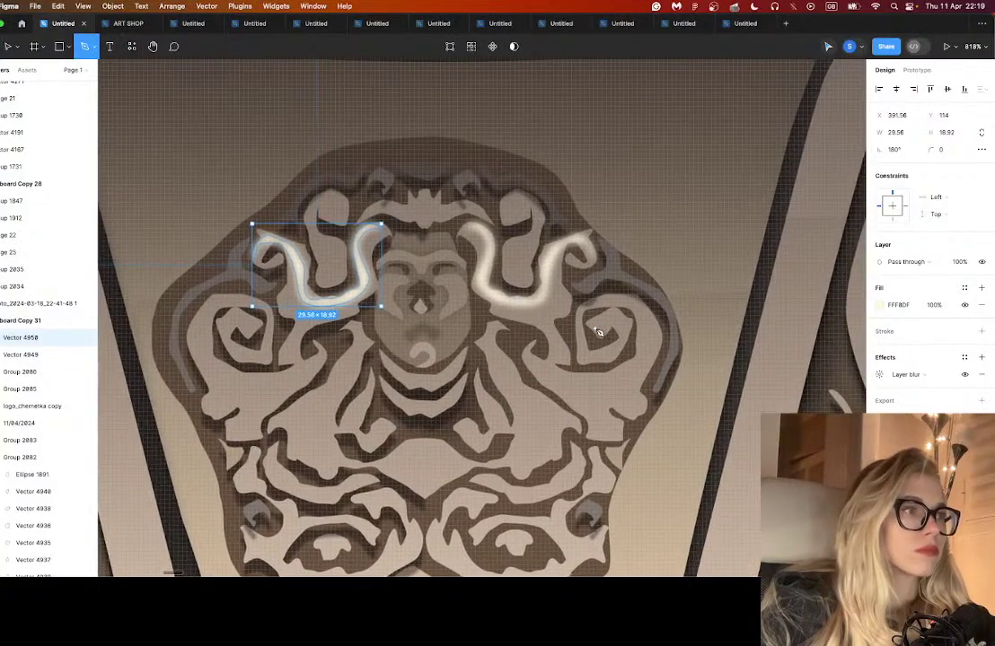
{"action": "left_click", "coordinate": [610, 332]}
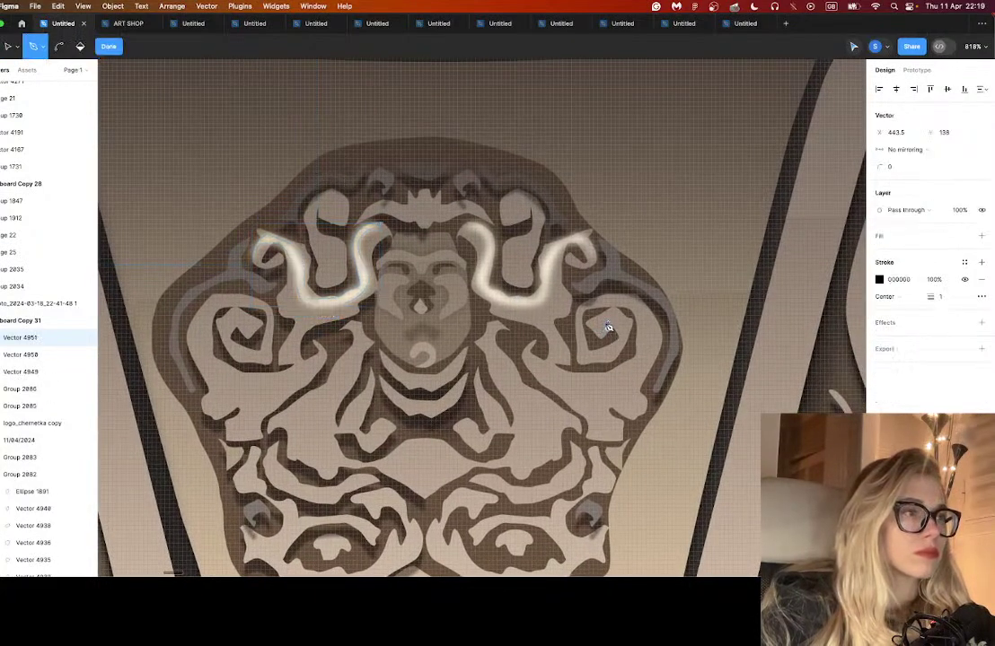
{"action": "mouse_move", "coordinate": [611, 316]}
{"action": "left_mouse_down"}
{"action": "mouse_move", "coordinate": [623, 348]}
{"action": "mouse_move", "coordinate": [596, 361]}
{"action": "mouse_move", "coordinate": [631, 315]}
{"action": "mouse_move", "coordinate": [591, 322]}
{"action": "mouse_move", "coordinate": [600, 335]}
{"action": "left_mouse_up"}
{"action": "left_click", "coordinate": [609, 357]}
{"action": "left_click", "coordinate": [628, 341]}
{"action": "left_click", "coordinate": [624, 313]}
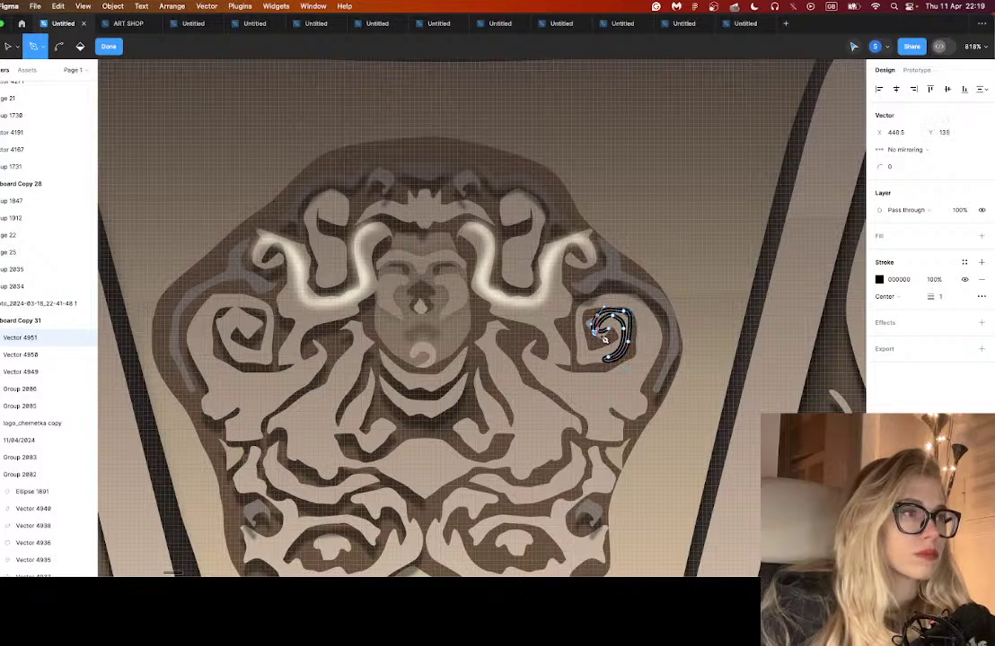
- Replace the hook shape's stroke with a pale cream FFF6E2 fill, starting from a colour sampled on the blurred band
{"action": "left_click", "coordinate": [981, 279]}
{"action": "left_click", "coordinate": [981, 236]}
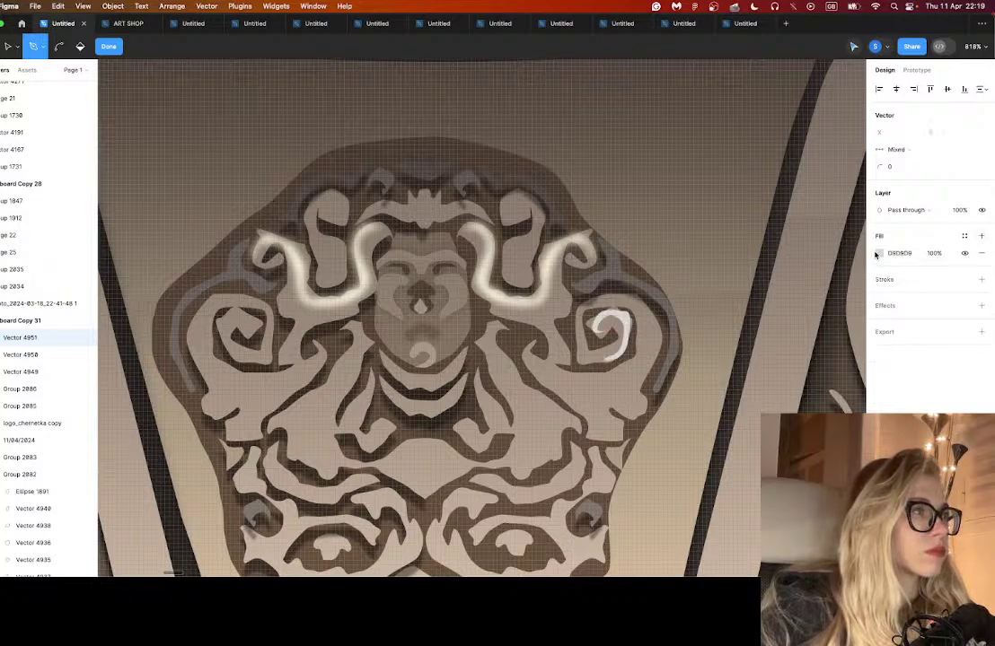
{"action": "left_click", "coordinate": [879, 253]}
{"action": "key", "text": "i"}
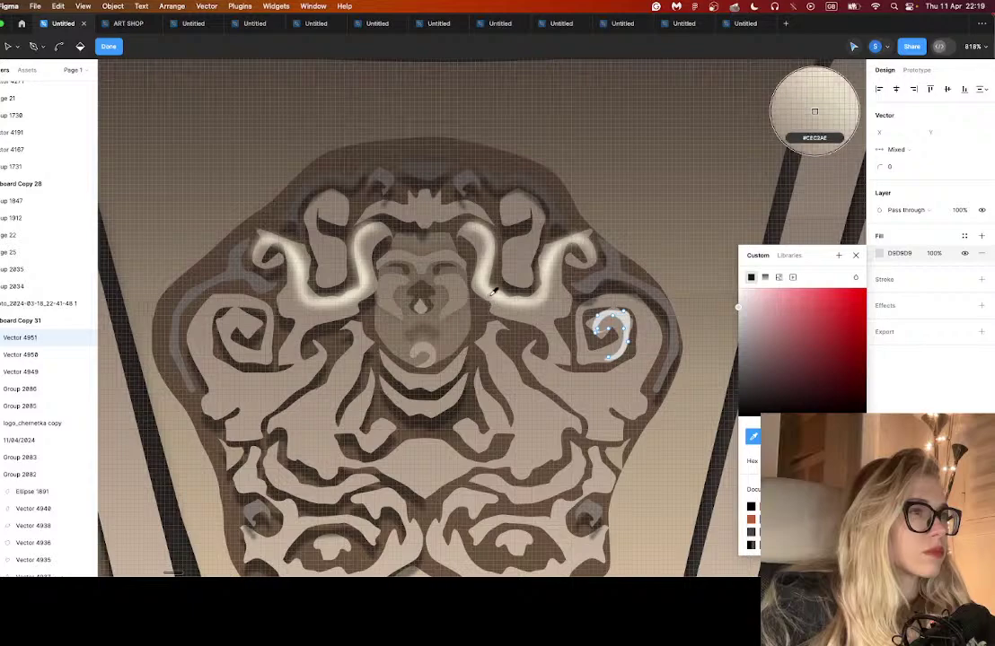
{"action": "left_click", "coordinate": [493, 293]}
{"action": "left_click", "coordinate": [881, 260]}
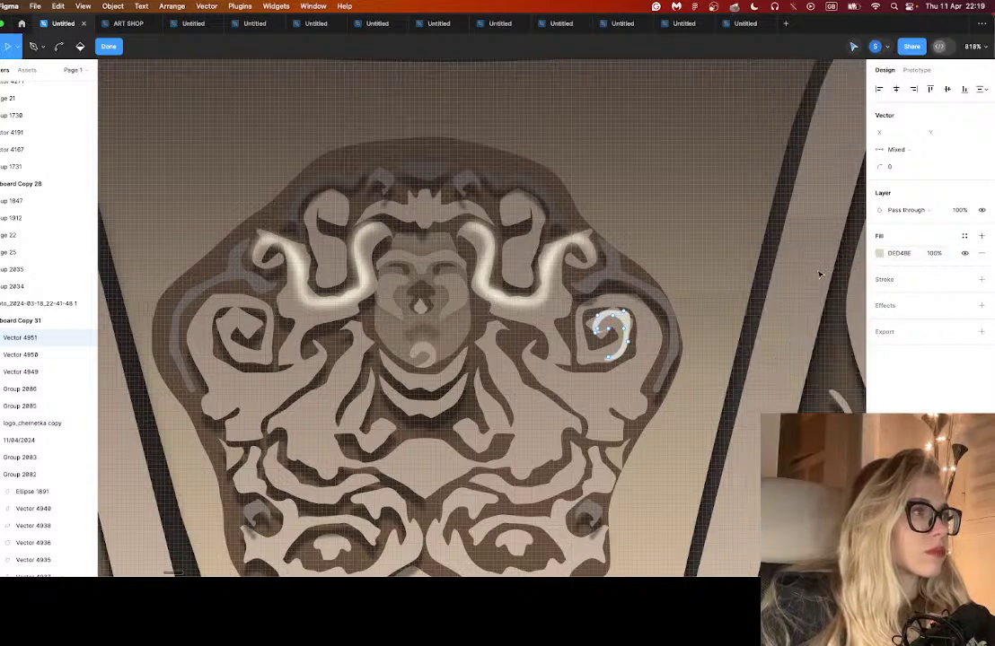
{"action": "left_click", "coordinate": [878, 253]}
{"action": "left_click", "coordinate": [757, 289]}
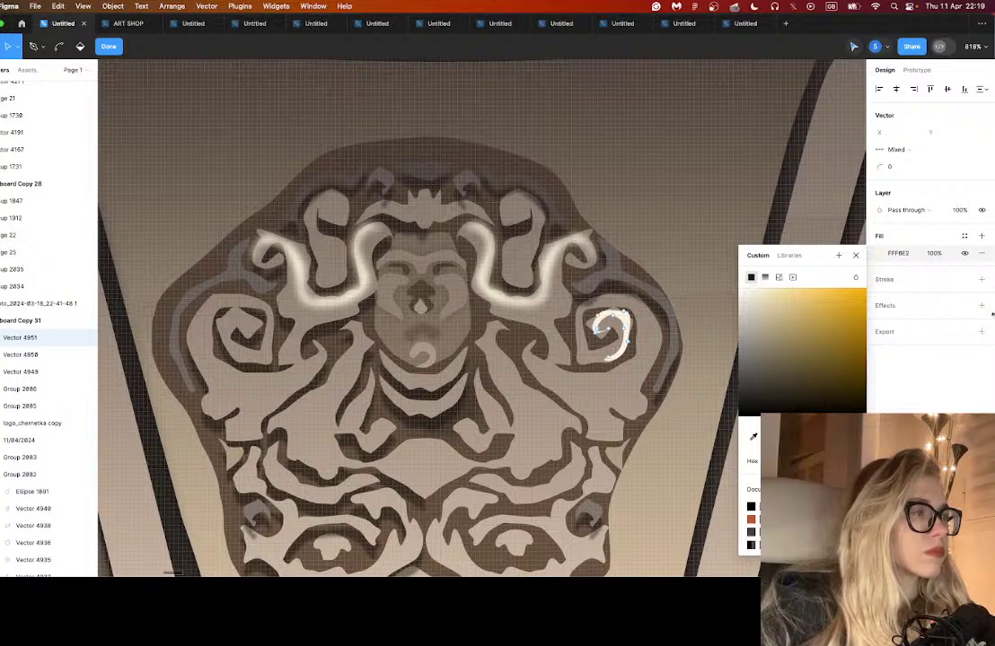
- Finish editing the hook highlight and apply a layer blur of 0.9 to it
{"action": "key", "text": "Escape"}
{"action": "key", "text": "Escape"}
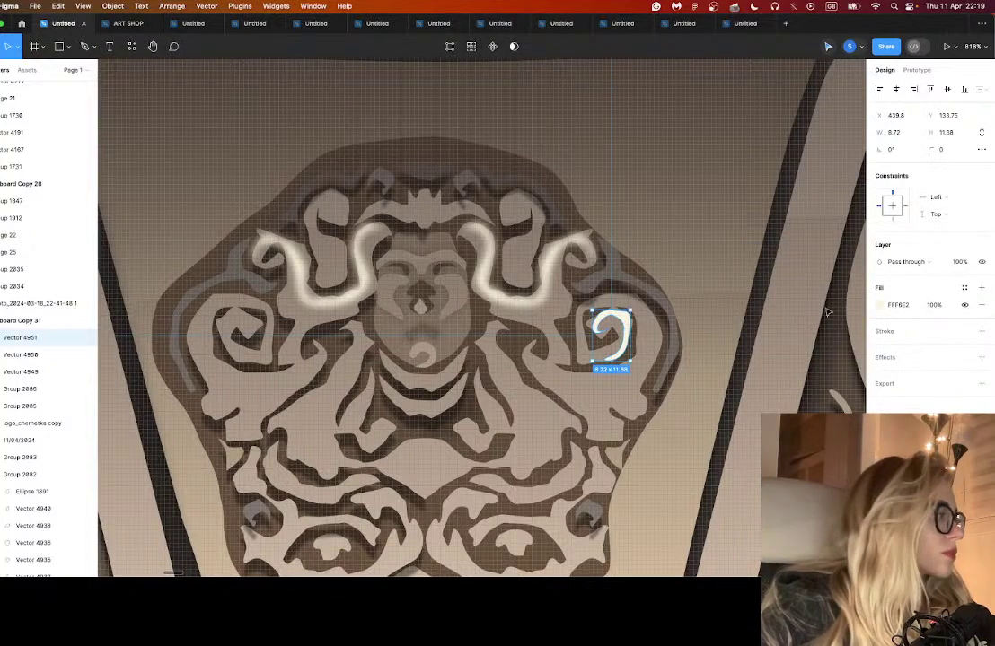
{"action": "left_click", "coordinate": [982, 358]}
{"action": "left_click", "coordinate": [905, 374]}
{"action": "left_click", "coordinate": [888, 386]}
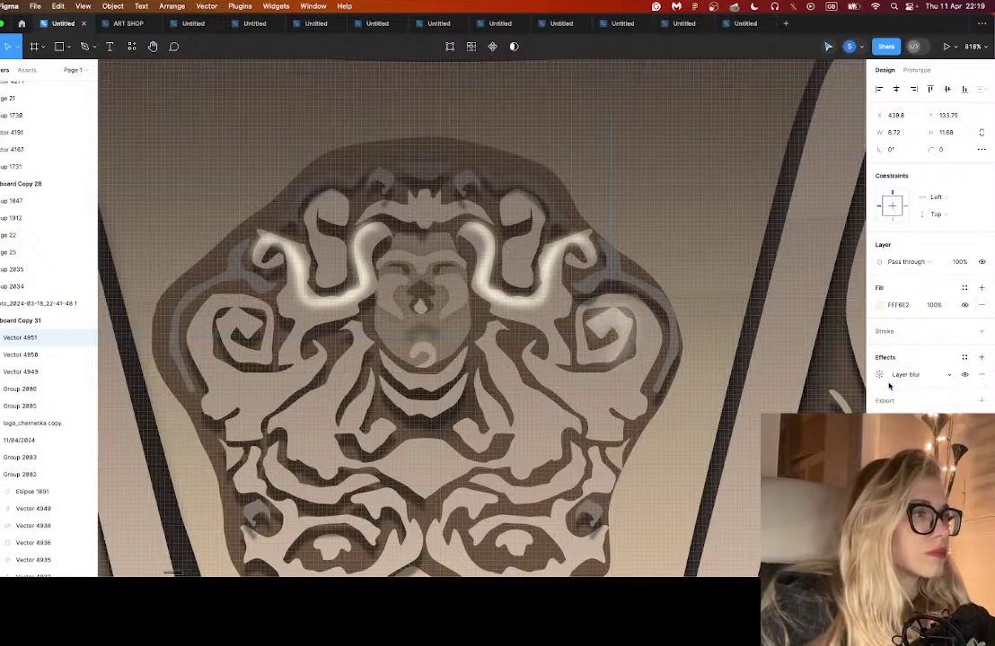
{"action": "left_click", "coordinate": [878, 374]}
{"action": "left_click_drag", "start_coordinate": [750, 401], "coordinate": [721, 402]}
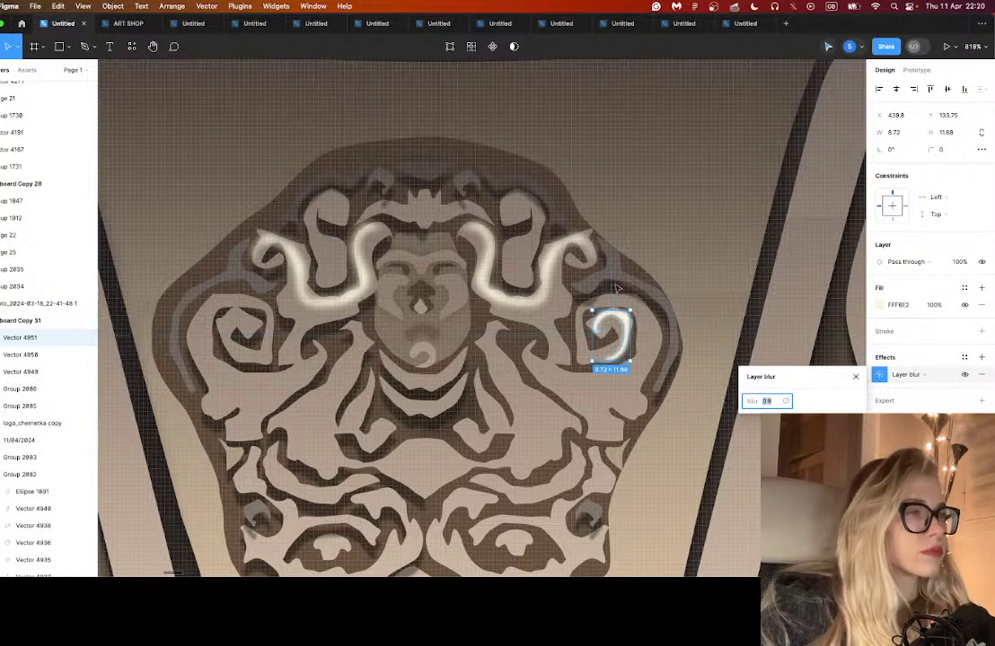
{"action": "left_click", "coordinate": [628, 242]}
- Duplicate the hook highlight, flip the copy horizontally and move it into the relief's left spiral at X 362.72, Y 133
{"action": "left_click", "coordinate": [627, 321]}
{"action": "key", "text": "super+d"}
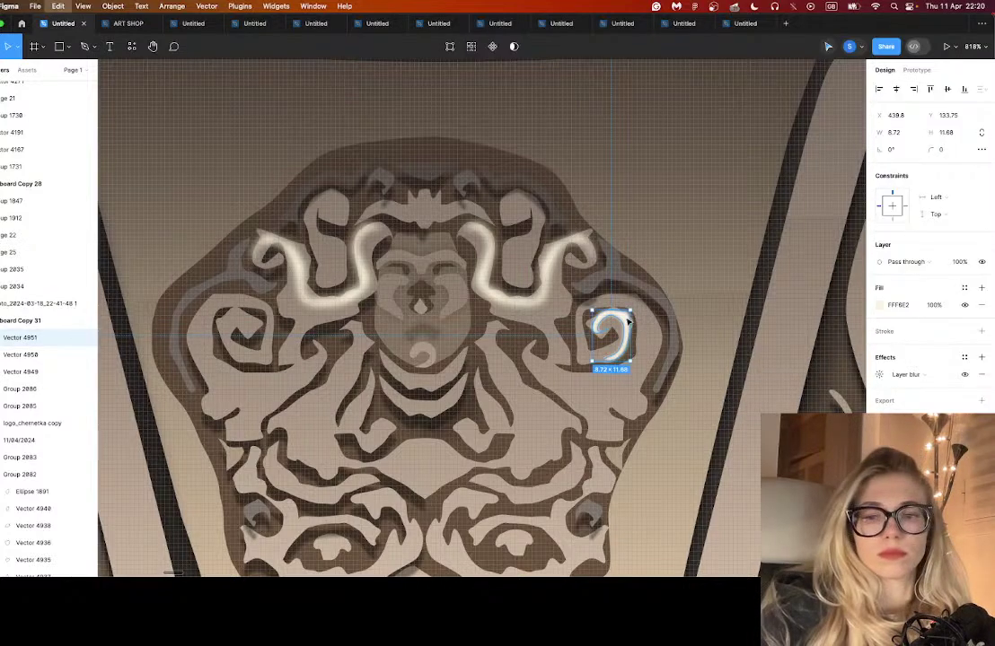
{"action": "right_click", "coordinate": [629, 322]}
{"action": "left_click", "coordinate": [656, 548]}
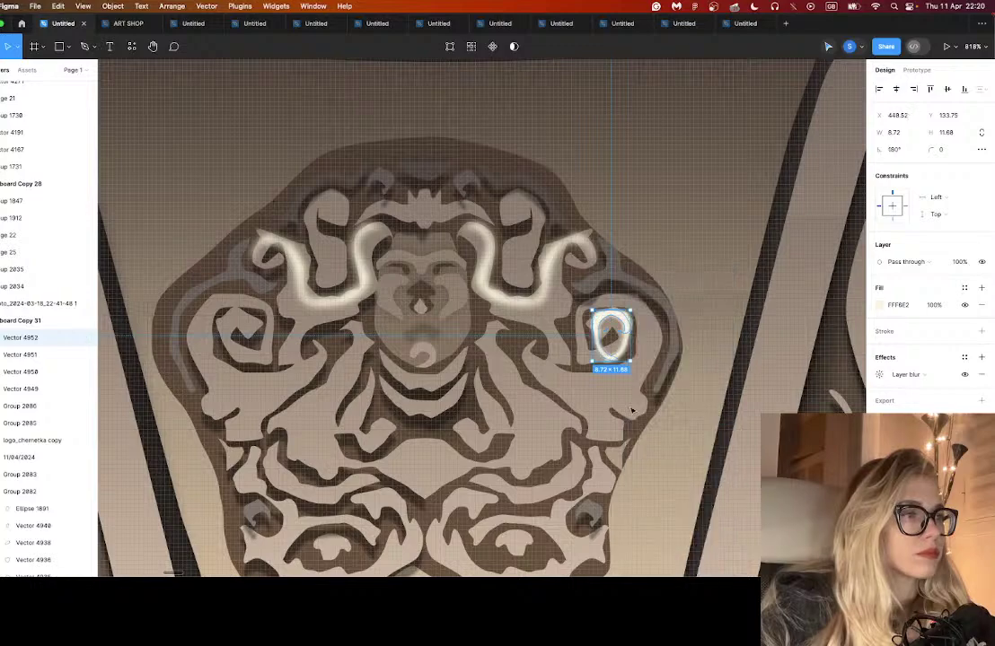
{"action": "left_click_drag", "start_coordinate": [601, 321], "coordinate": [226, 321]}
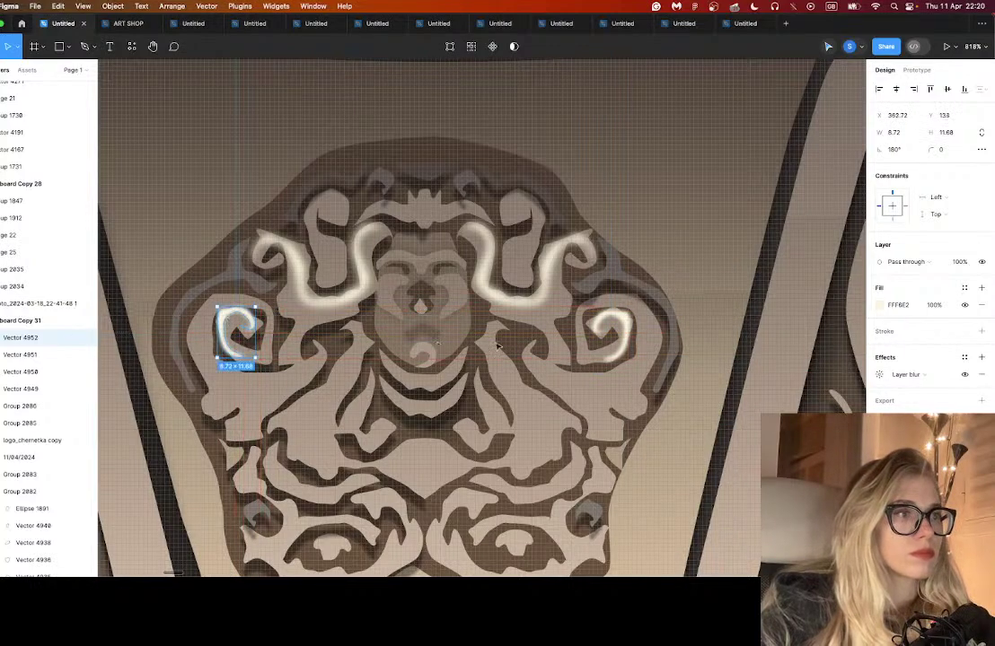
- Copy the two spiral highlights onto the upper lobes on either side of the head, rotating the left copy to 127.41°
{"action": "scroll", "coordinate": [628, 362], "scroll_direction": "down", "scroll_amount": 5}
{"action": "scroll", "coordinate": [629, 363], "scroll_direction": "right", "scroll_amount": 2}
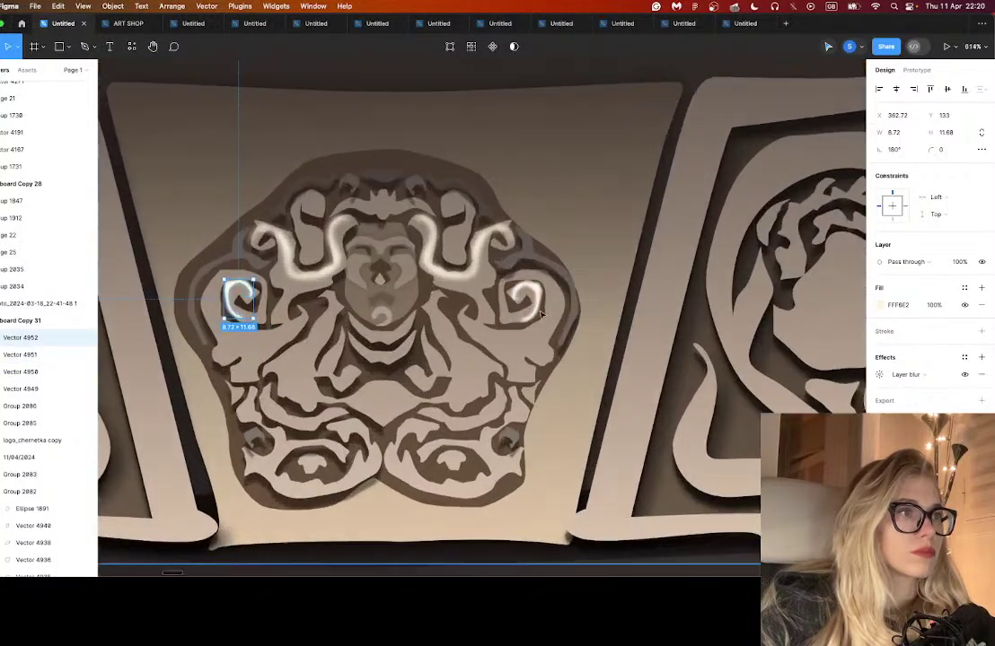
{"action": "scroll", "coordinate": [553, 334], "scroll_direction": "up", "scroll_amount": 5}
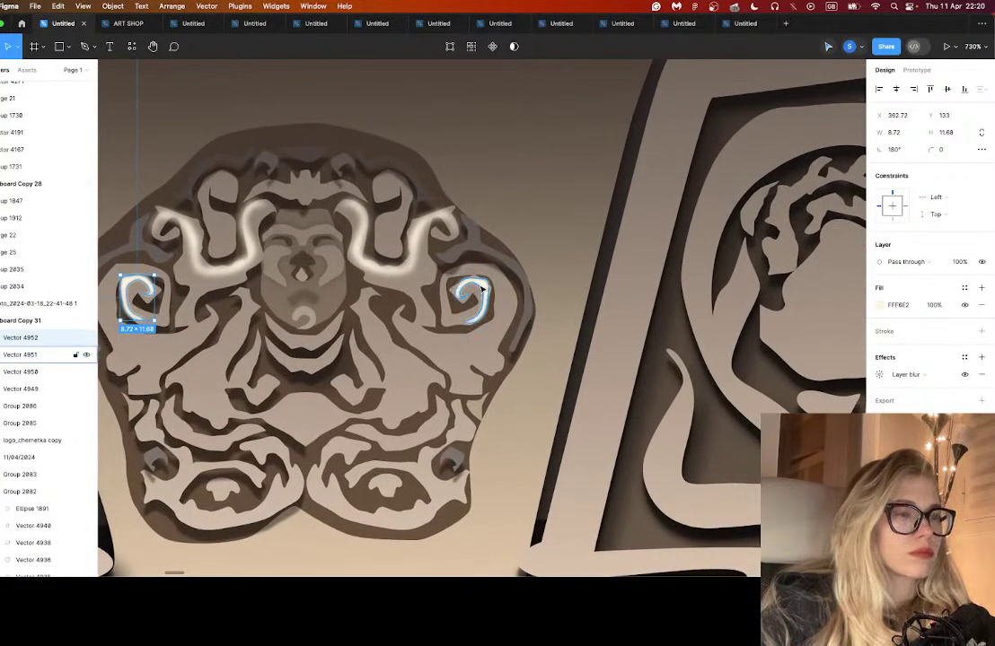
{"action": "left_click_drag", "start_coordinate": [482, 288], "coordinate": [402, 187]}
{"action": "left_click", "coordinate": [133, 287]}
{"action": "left_click_drag", "start_coordinate": [133, 287], "coordinate": [231, 169]}
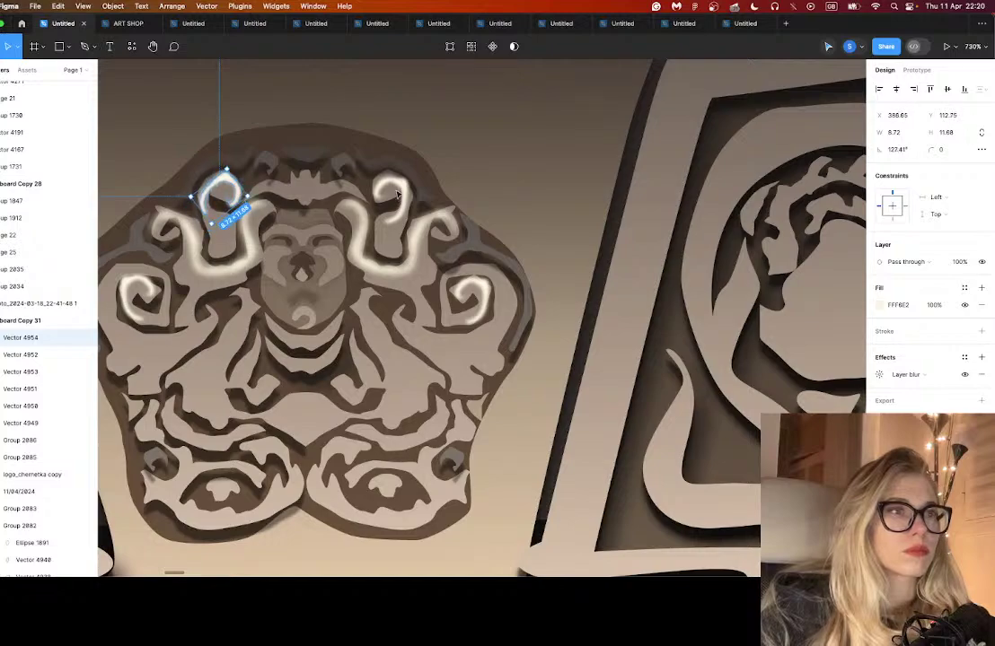
- Rotate the right lobe's highlight to 45.47°, fine-tune the placement of both lobe highlights and deselect them
{"action": "left_click", "coordinate": [398, 191]}
{"action": "mouse_move", "coordinate": [410, 173]}
{"action": "left_mouse_down"}
{"action": "mouse_move", "coordinate": [386, 184]}
{"action": "mouse_move", "coordinate": [393, 178]}
{"action": "left_mouse_up"}
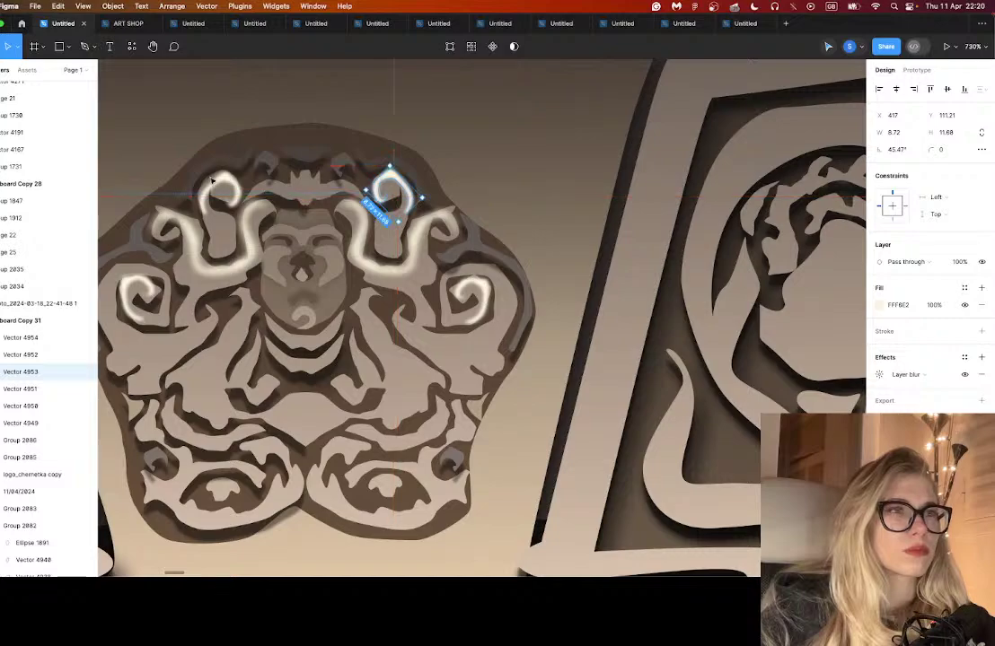
{"action": "left_click_drag", "start_coordinate": [214, 182], "coordinate": [217, 185]}
{"action": "left_click", "coordinate": [297, 350]}
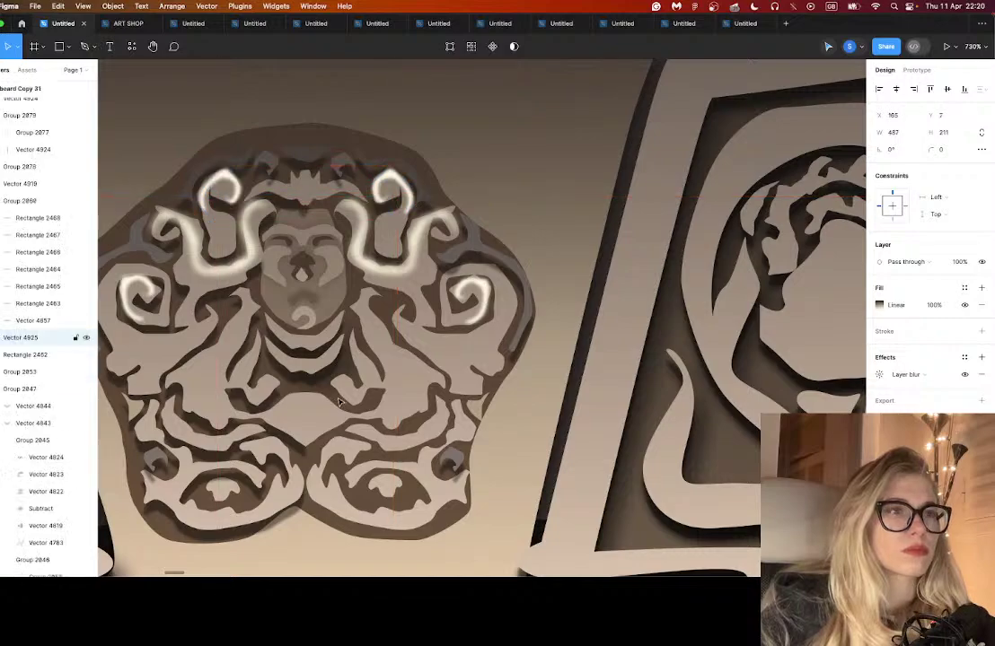
{"action": "scroll", "coordinate": [388, 328], "scroll_direction": "down", "scroll_amount": 3}
{"action": "scroll", "coordinate": [388, 329], "scroll_direction": "right", "scroll_amount": 2}
{"action": "scroll", "coordinate": [387, 329], "scroll_direction": "down", "scroll_amount": 3}
{"action": "scroll", "coordinate": [388, 329], "scroll_direction": "right", "scroll_amount": 3}
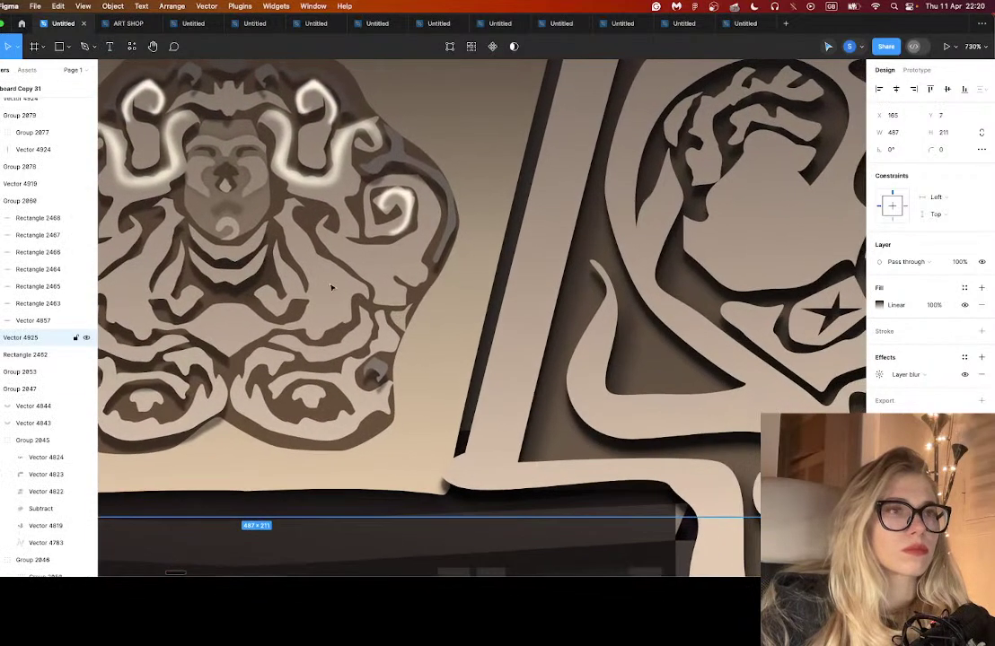
{"action": "left_click", "coordinate": [86, 46]}
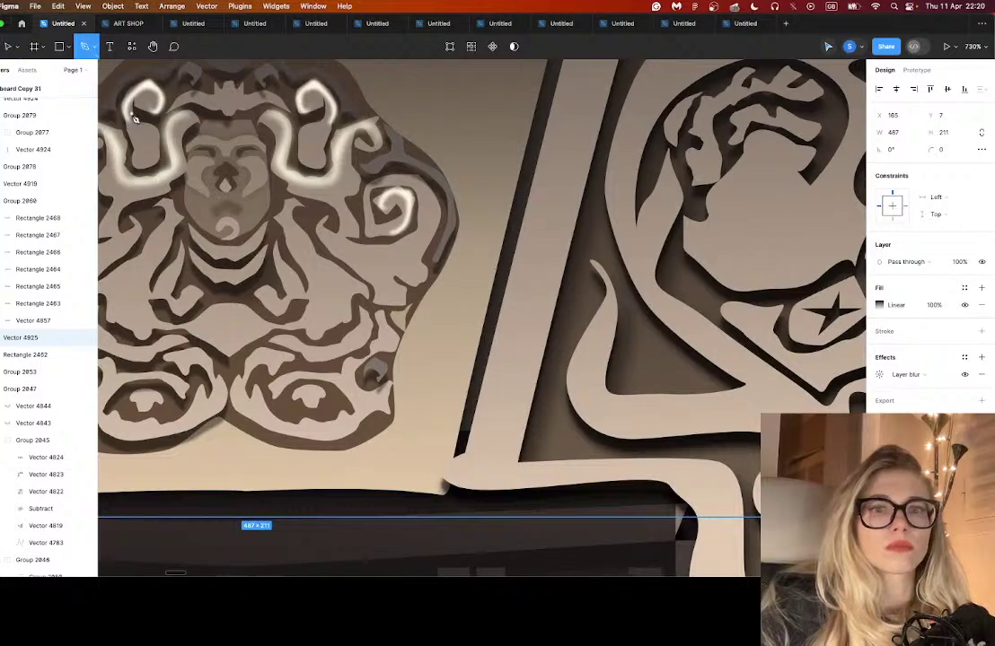
{"action": "key", "text": "Escape"}
{"action": "key", "text": "Escape"}
- Duplicate the right spiral's highlight and reshape the copy's upper part into an arc following the spiral's outer rim
{"action": "left_click", "coordinate": [409, 201]}
{"action": "left_click_drag", "start_coordinate": [408, 201], "coordinate": [364, 140]}
{"action": "scroll", "coordinate": [437, 211], "scroll_direction": "up", "scroll_amount": 3}
{"action": "double_click", "coordinate": [389, 191]}
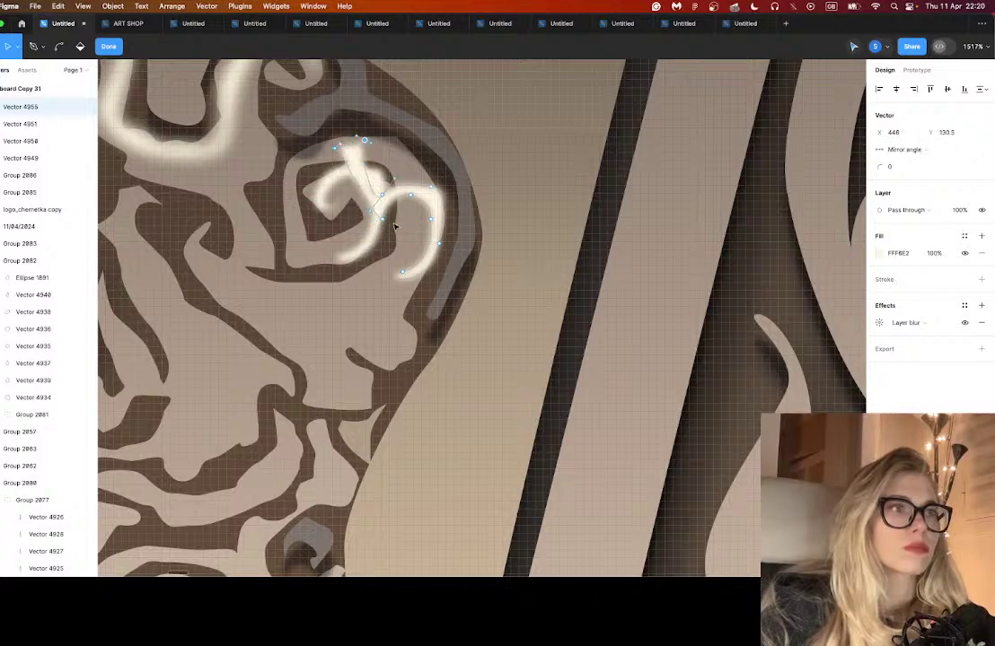
{"action": "left_click_drag", "start_coordinate": [384, 221], "coordinate": [423, 171]}
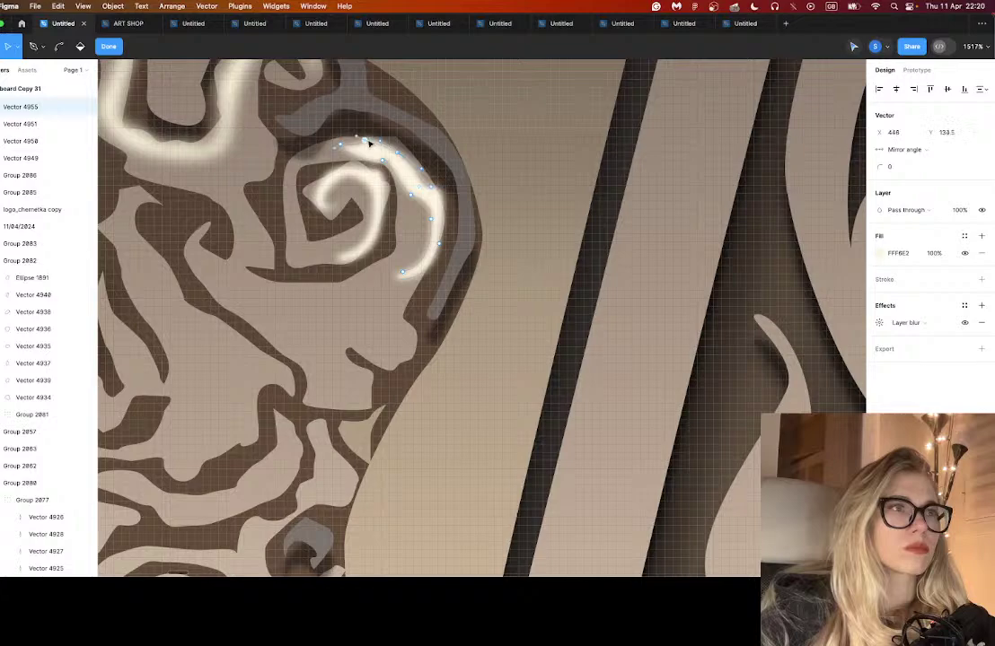
{"action": "left_click_drag", "start_coordinate": [371, 148], "coordinate": [404, 154]}
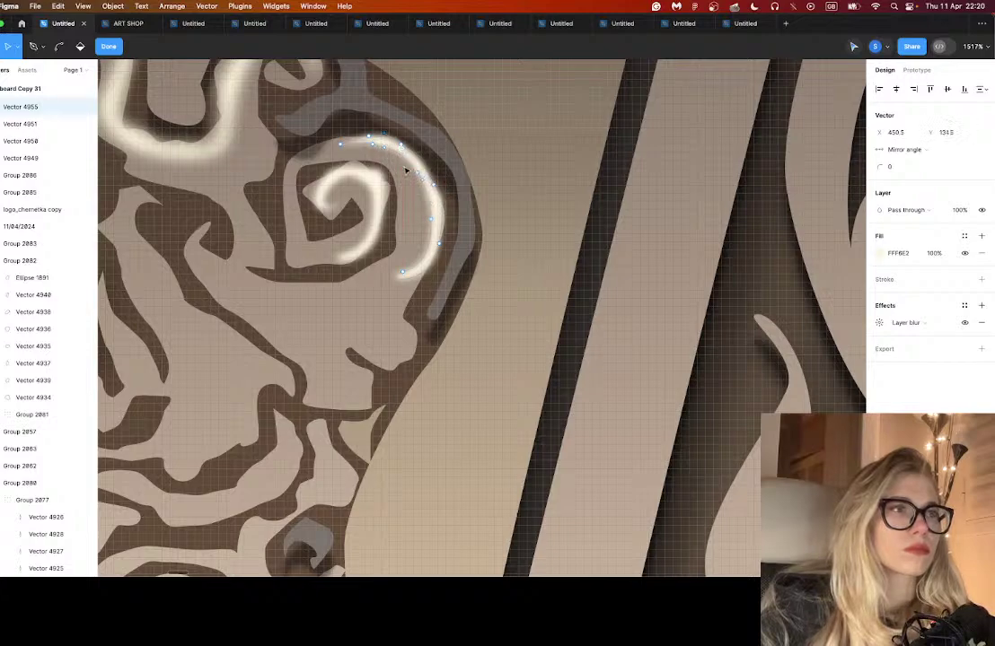
- Extend the rim highlight's lower end downward and smooth the outer curve along its right side
{"action": "left_click", "coordinate": [432, 266]}
{"action": "left_click_drag", "start_coordinate": [403, 272], "coordinate": [422, 296]}
{"action": "left_click", "coordinate": [433, 260]}
{"action": "left_click_drag", "start_coordinate": [439, 244], "coordinate": [439, 243]}
{"action": "left_click_drag", "start_coordinate": [445, 194], "coordinate": [448, 219]}
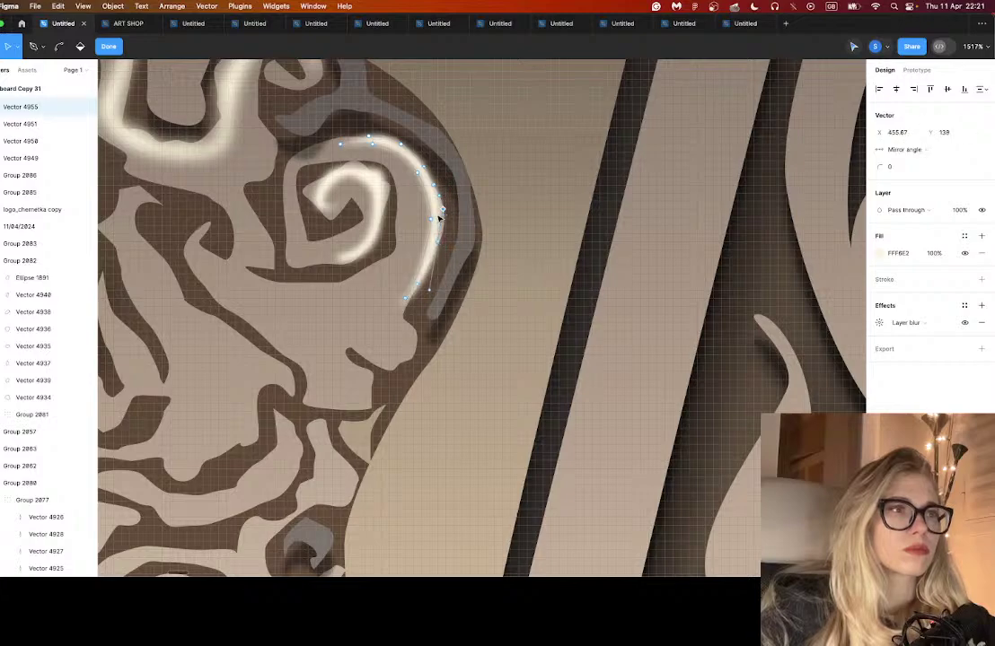
- Refine the rim highlight's inner edge, lengthen its upper tip toward the relief's centre and finish editing the shape
{"action": "left_click", "coordinate": [426, 201]}
{"action": "left_click", "coordinate": [420, 175]}
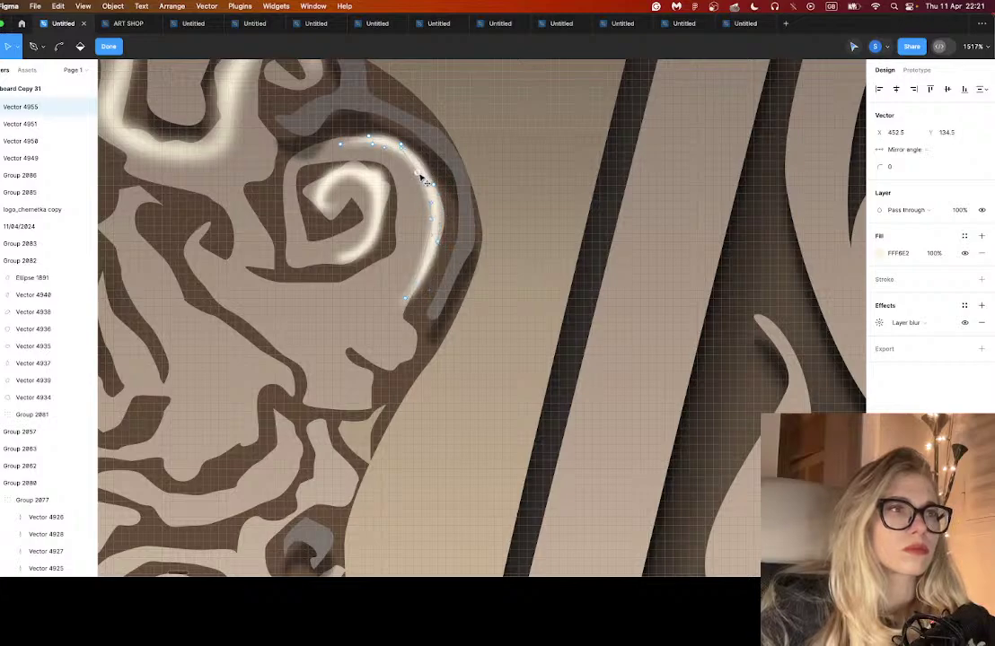
{"action": "left_click_drag", "start_coordinate": [382, 151], "coordinate": [390, 150]}
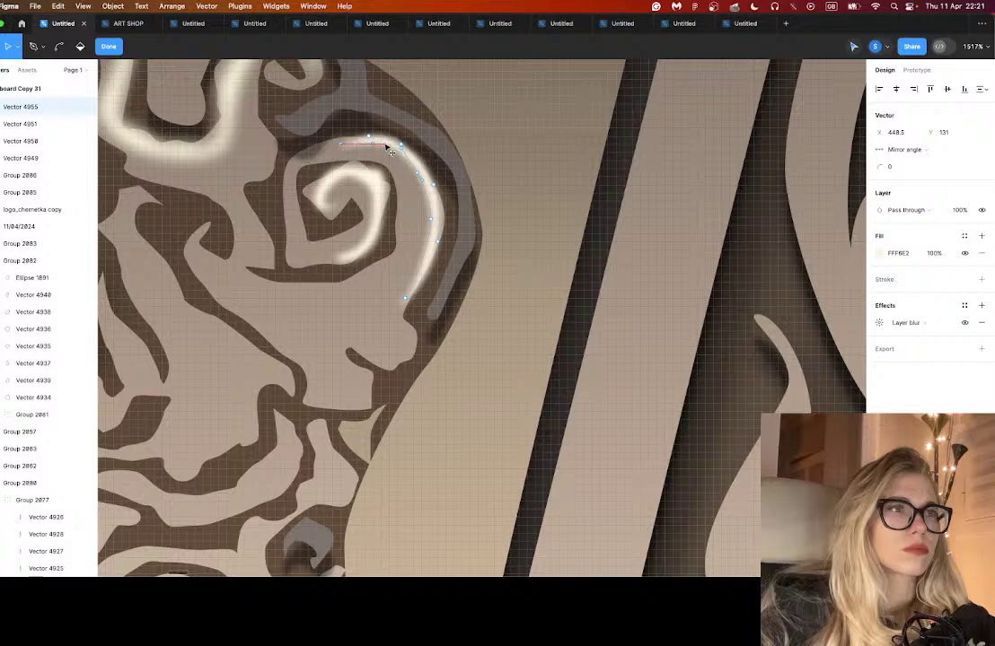
{"action": "left_click", "coordinate": [336, 142]}
{"action": "double_click", "coordinate": [470, 229]}
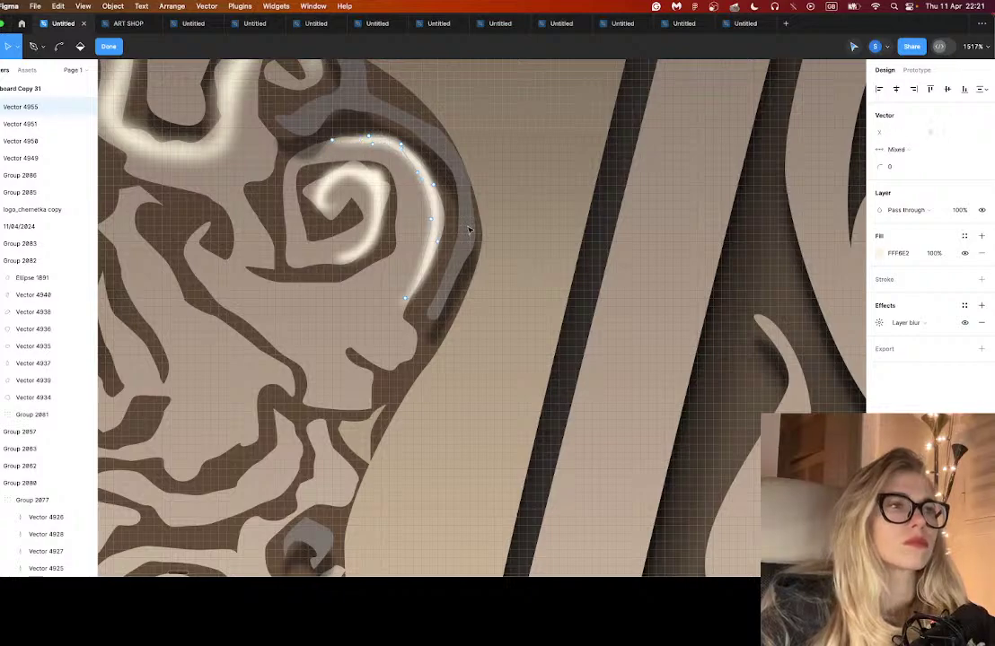
{"action": "left_click", "coordinate": [437, 197]}
{"action": "scroll", "coordinate": [438, 197], "scroll_direction": "down", "scroll_amount": 5}
{"action": "scroll", "coordinate": [436, 197], "scroll_direction": "up", "scroll_amount": 2}
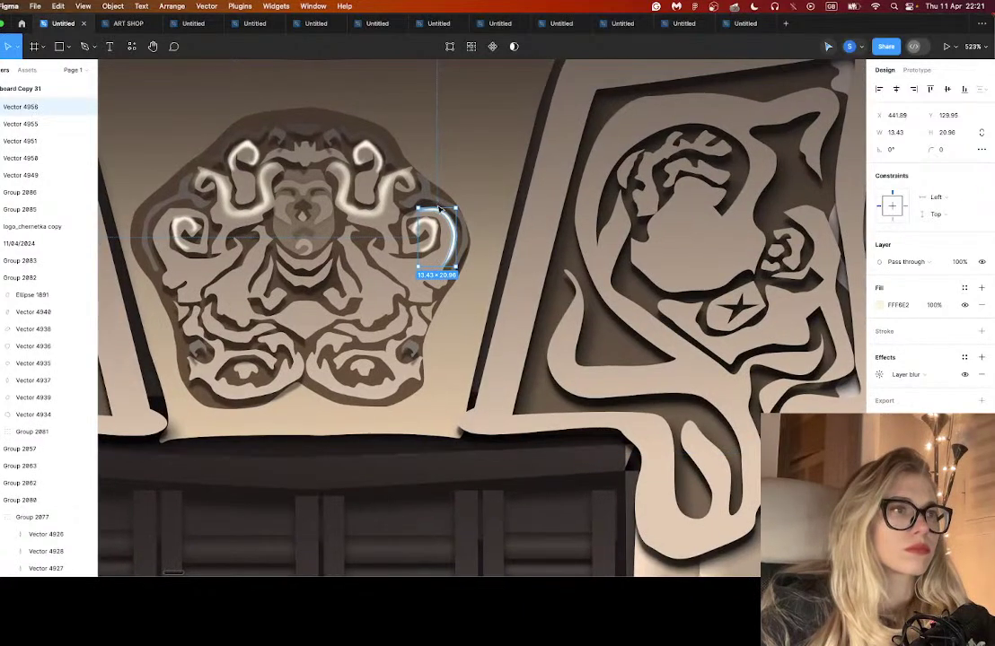
{"action": "right_click", "coordinate": [439, 203]}
{"action": "left_click", "coordinate": [469, 491]}
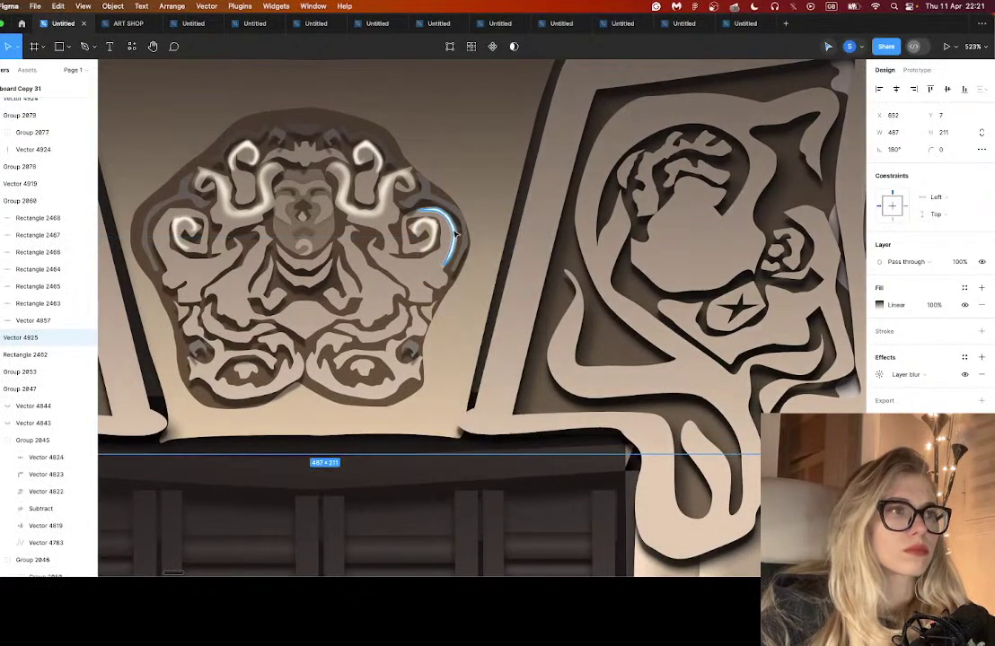
{"action": "right_click", "coordinate": [454, 232]}
{"action": "left_click", "coordinate": [466, 222]}
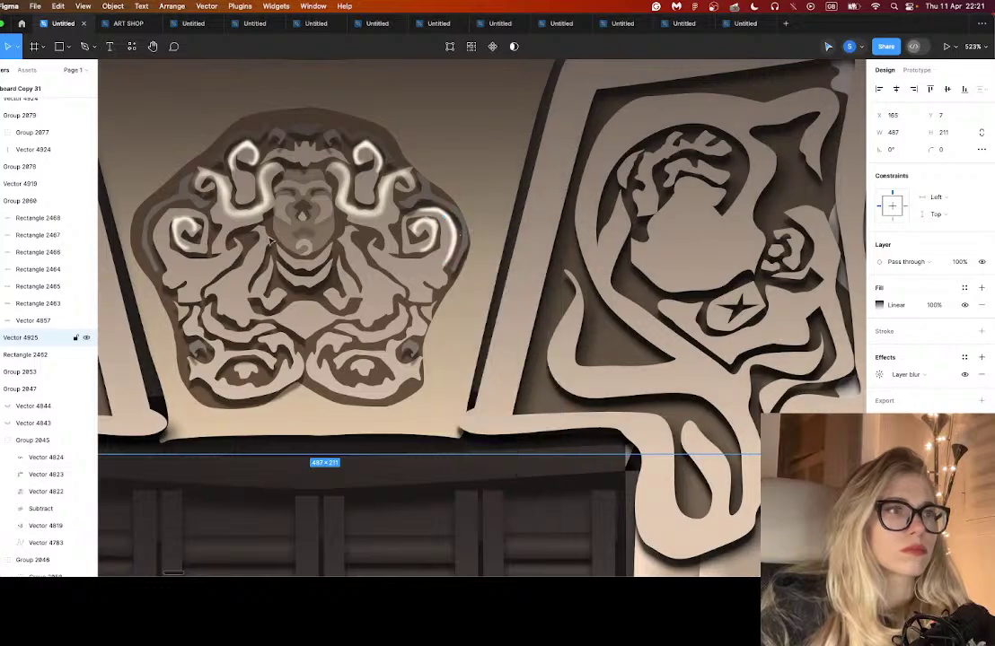
- Duplicate the right rim highlight, flip the copy horizontally and place it around the left spiral at X 360.43, Y 130
{"action": "left_click", "coordinate": [453, 231]}
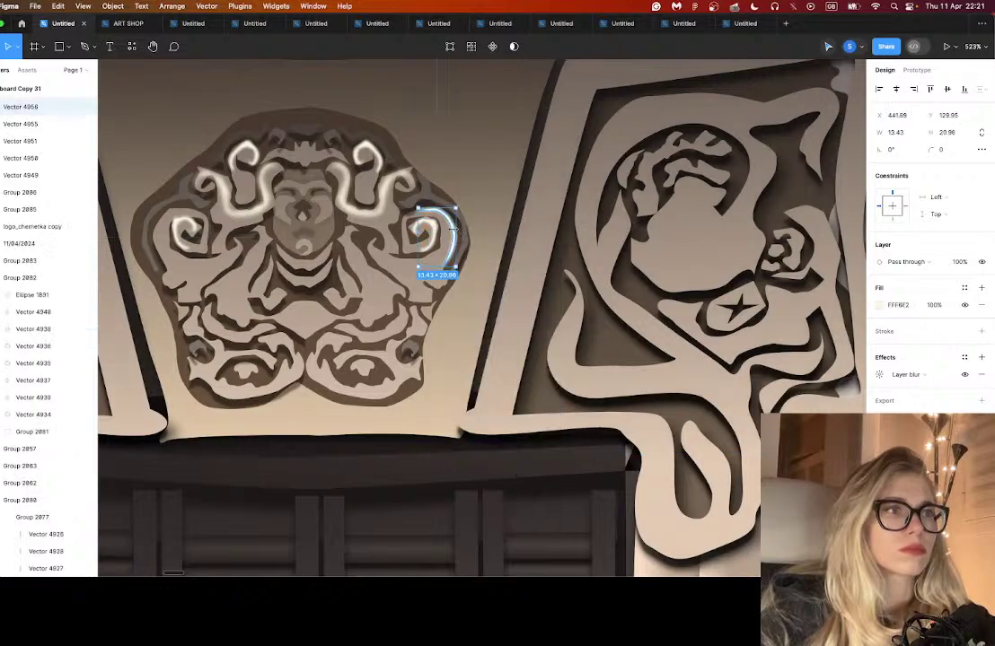
{"action": "scroll", "coordinate": [452, 225], "scroll_direction": "up", "scroll_amount": 5}
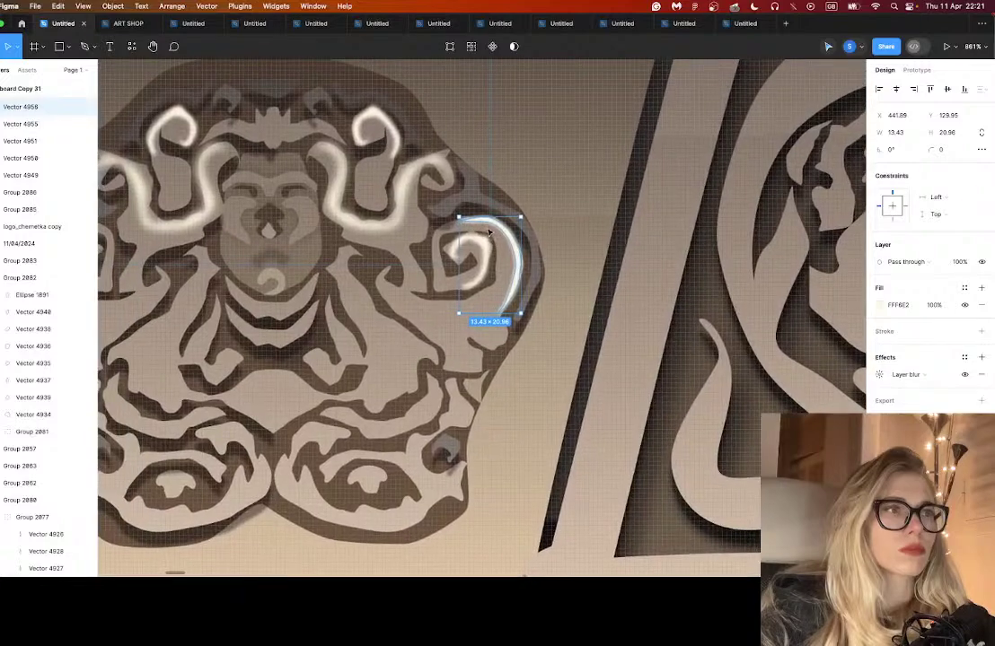
{"action": "left_click_drag", "start_coordinate": [503, 230], "coordinate": [246, 254]}
{"action": "scroll", "coordinate": [249, 253], "scroll_direction": "left", "scroll_amount": 4}
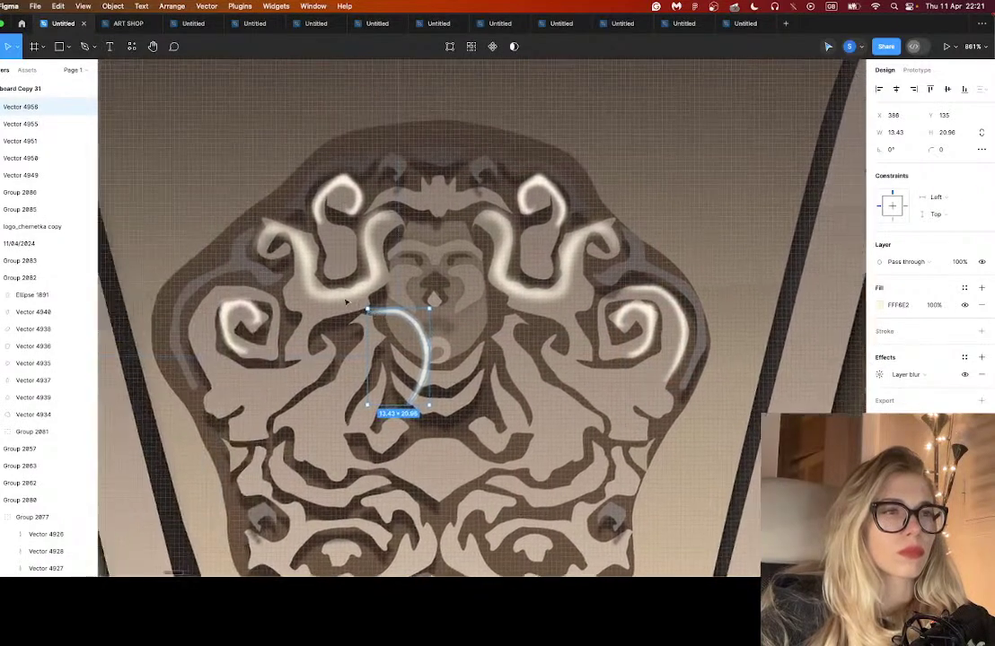
{"action": "right_click", "coordinate": [452, 329]}
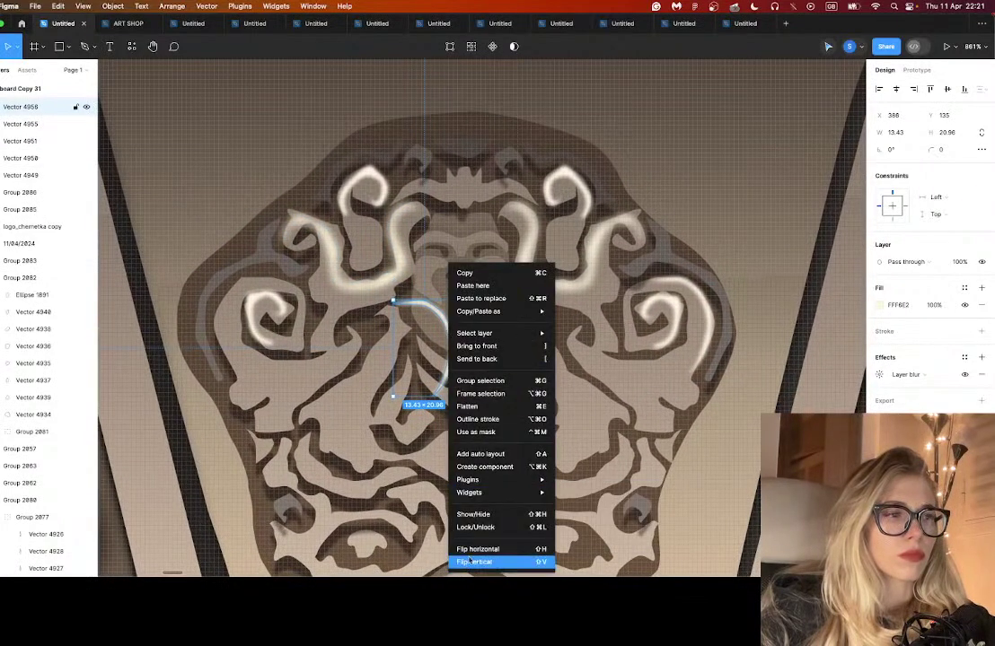
{"action": "left_click", "coordinate": [464, 492]}
{"action": "left_click_drag", "start_coordinate": [411, 316], "coordinate": [232, 290]}
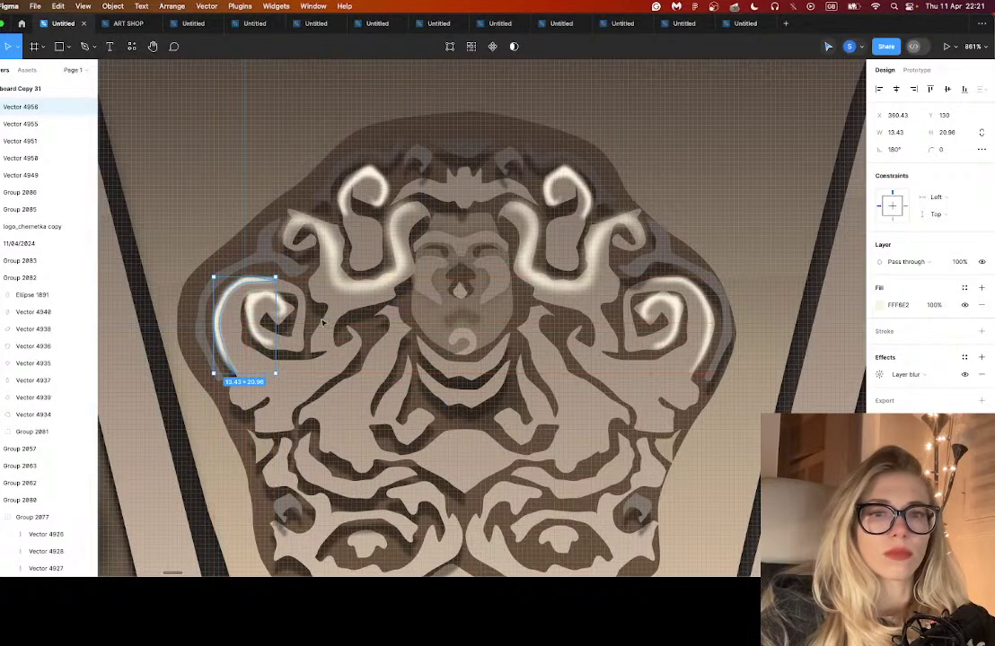
- Place a horizontally flipped copy of the left upper lobe's highlight in the left inner curl, rotated to -151.6° and resized to 6.63 × 7.13
{"action": "scroll", "coordinate": [438, 338], "scroll_direction": "down", "scroll_amount": 5}
{"action": "scroll", "coordinate": [437, 337], "scroll_direction": "up", "scroll_amount": 5}
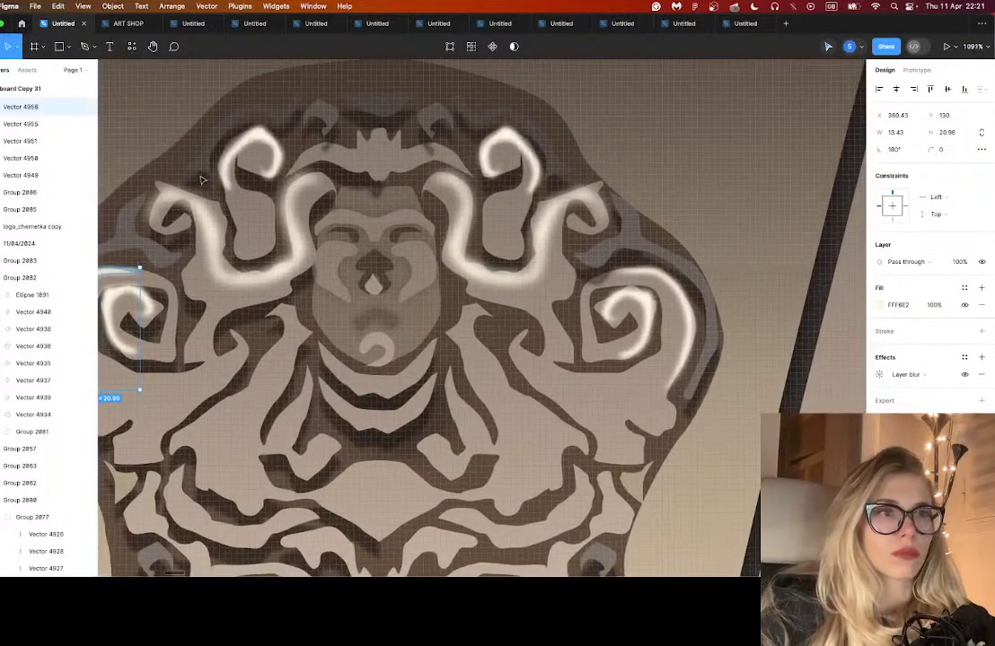
{"action": "left_click", "coordinate": [231, 165]}
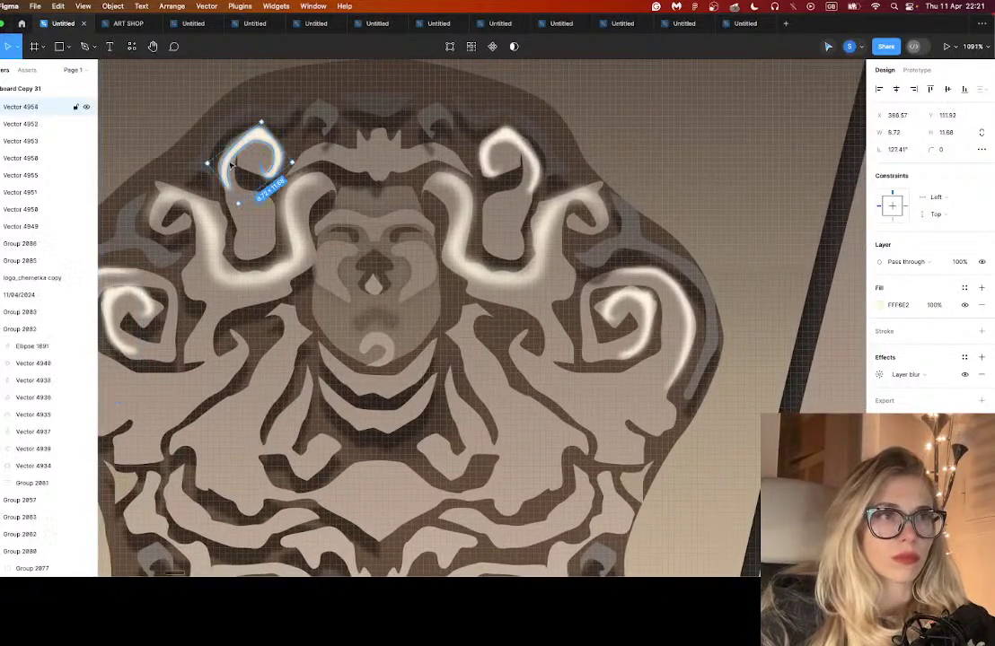
{"action": "left_click_drag", "start_coordinate": [232, 379], "coordinate": [236, 355]}
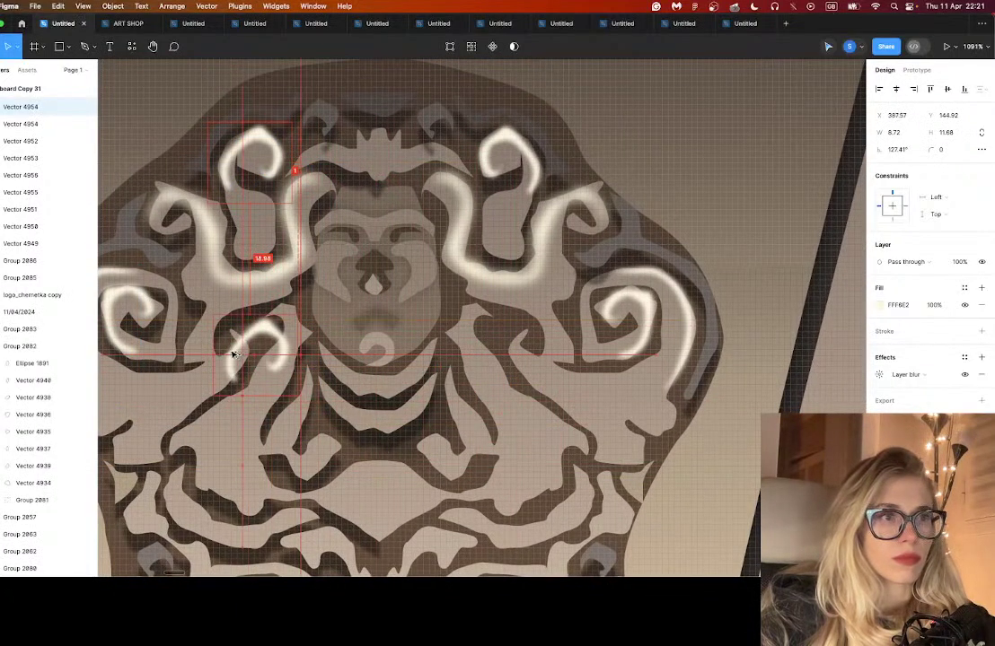
{"action": "right_click", "coordinate": [232, 354]}
{"action": "left_click", "coordinate": [285, 544]}
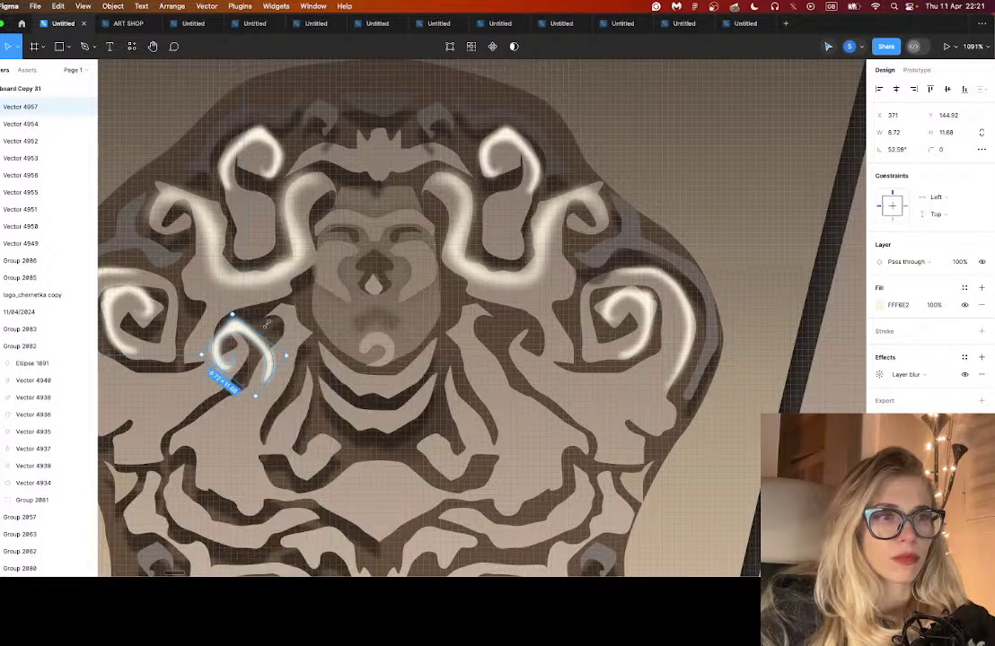
{"action": "left_click_drag", "start_coordinate": [233, 311], "coordinate": [213, 361]}
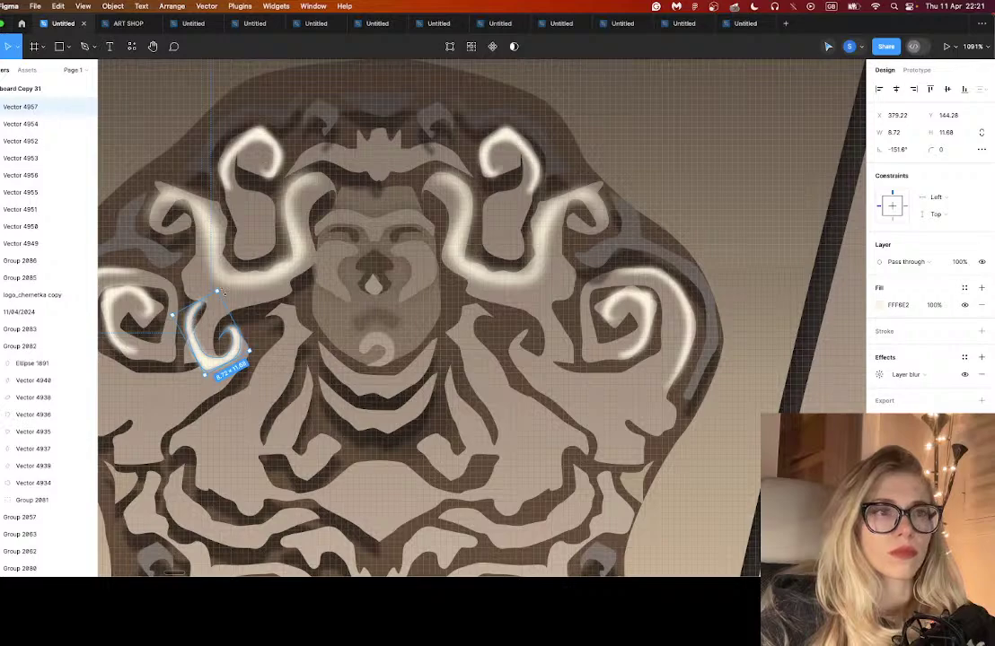
{"action": "left_click_drag", "start_coordinate": [216, 292], "coordinate": [218, 320]}
- Copy the small curl highlight to the right inner curl at X 422, Y 145.27, flip it horizontally and deselect it
{"action": "left_click_drag", "start_coordinate": [211, 367], "coordinate": [504, 369]}
{"action": "right_click", "coordinate": [525, 364]}
{"action": "left_click", "coordinate": [554, 549]}
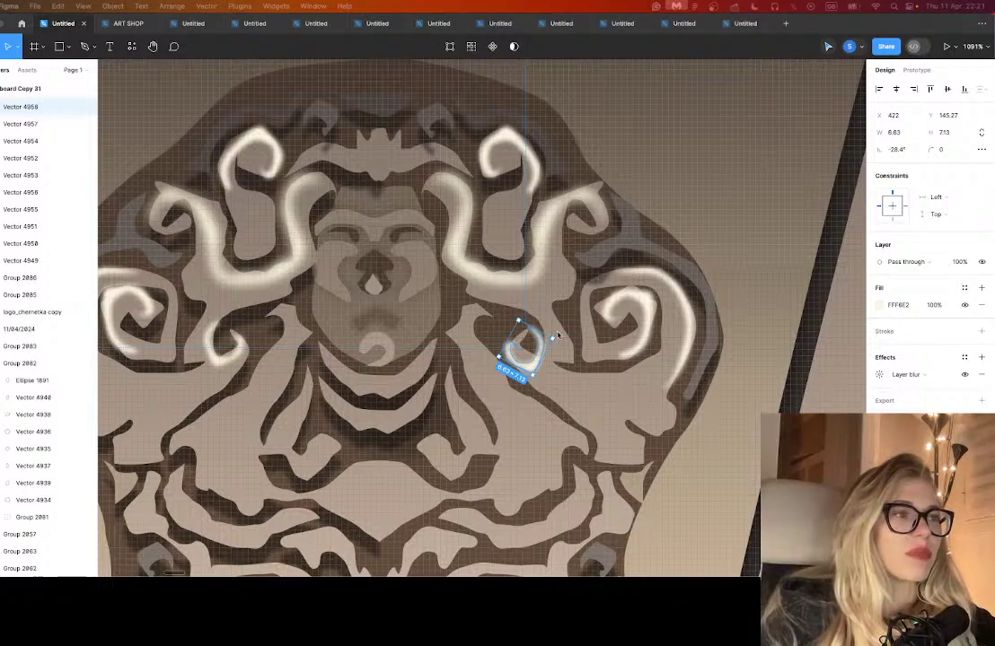
{"action": "left_click", "coordinate": [558, 335]}
{"action": "left_click", "coordinate": [567, 349]}
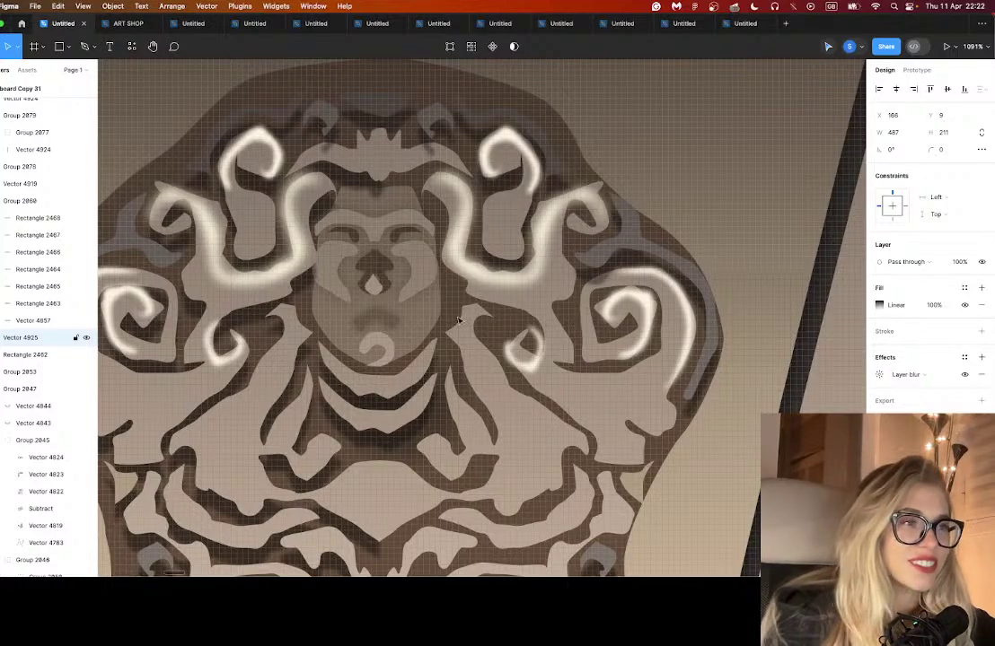
- Examine the highlighted relief in the whole facade illustration and compare it with the reference photo
{"action": "scroll", "coordinate": [458, 321], "scroll_direction": "down", "scroll_amount": 3}
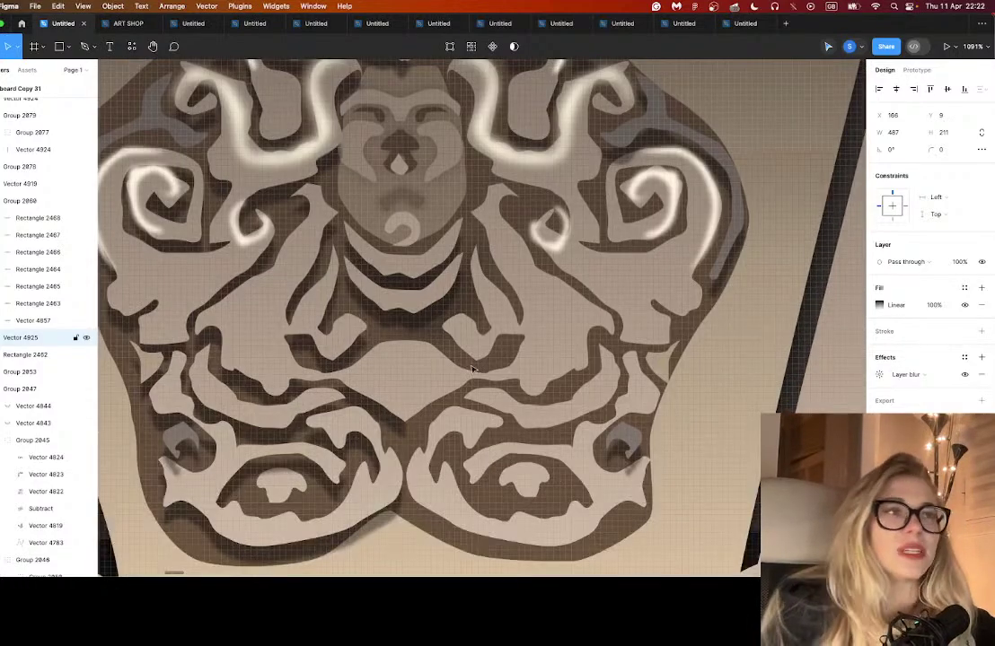
{"action": "scroll", "coordinate": [462, 267], "scroll_direction": "down", "scroll_amount": 10}
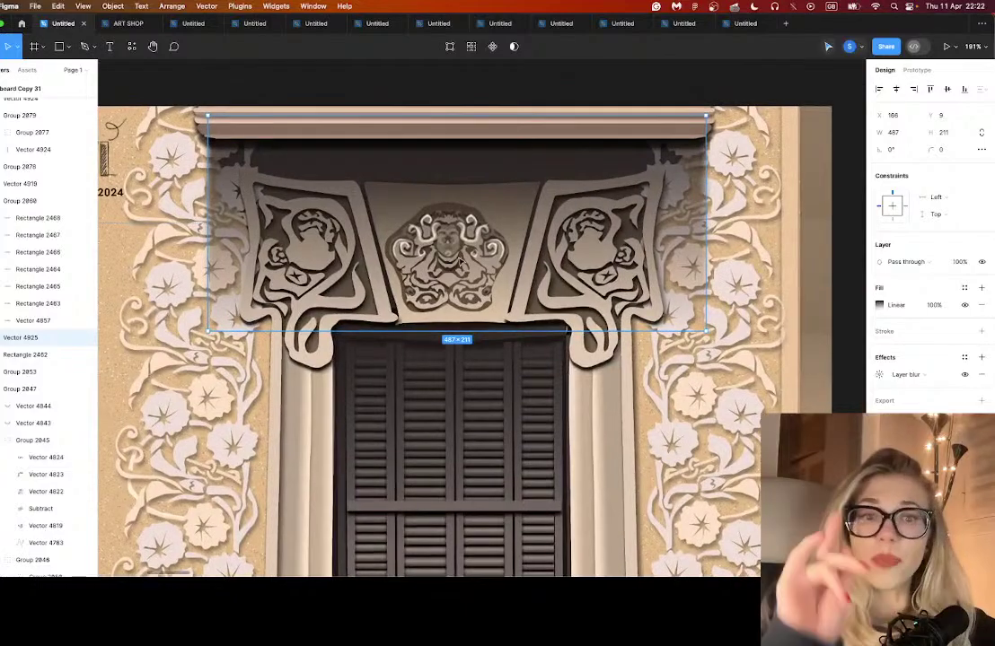
{"action": "scroll", "coordinate": [451, 260], "scroll_direction": "up", "scroll_amount": 3}
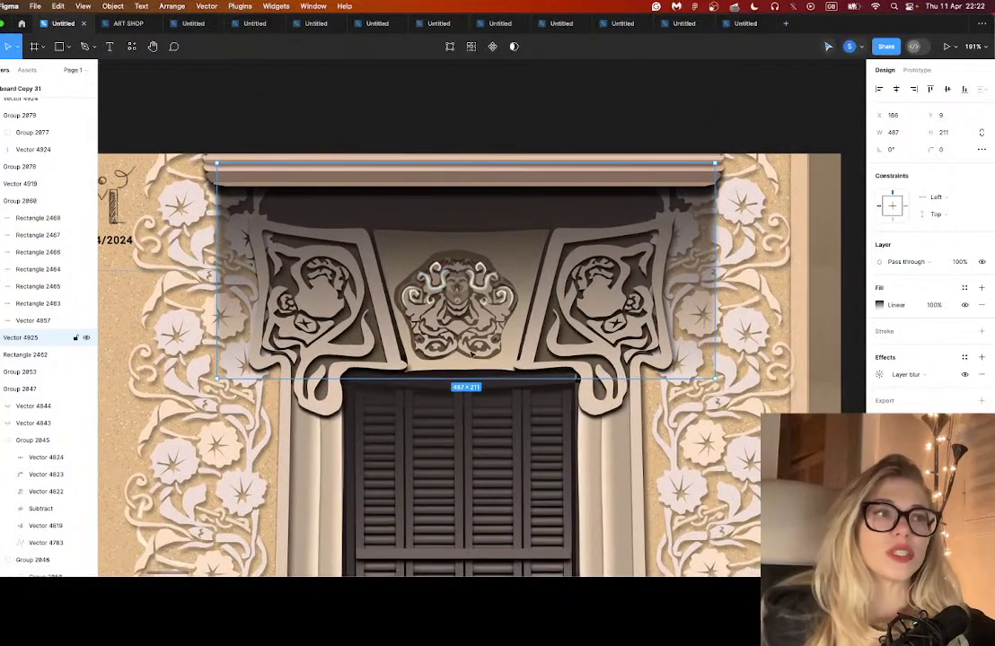
{"action": "left_click", "coordinate": [489, 460]}
{"action": "scroll", "coordinate": [489, 461], "scroll_direction": "down", "scroll_amount": 10}
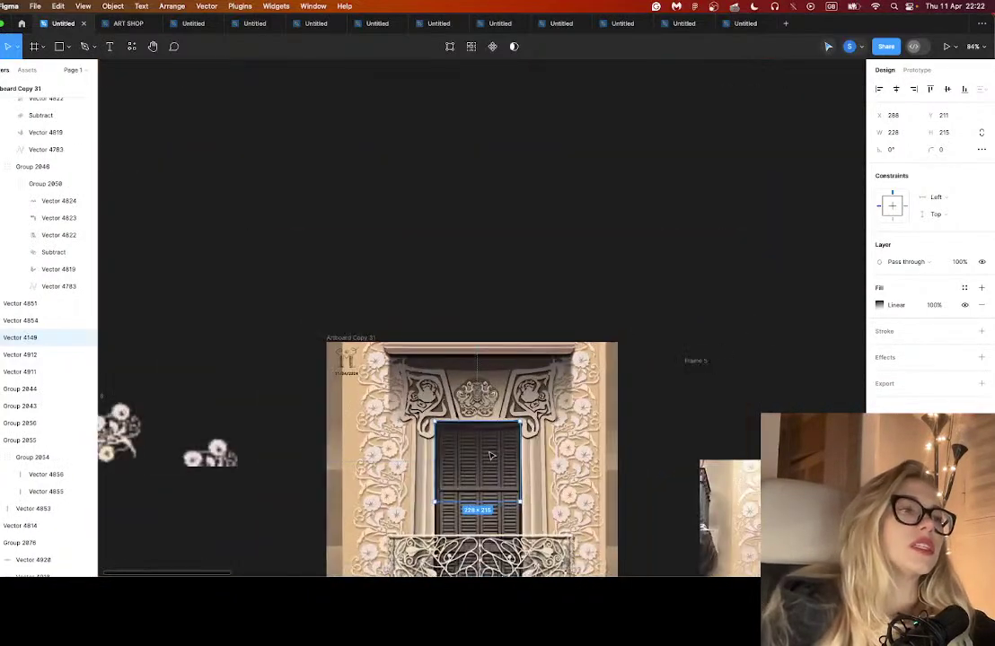
{"action": "scroll", "coordinate": [489, 460], "scroll_direction": "down", "scroll_amount": 2}
{"action": "scroll", "coordinate": [489, 460], "scroll_direction": "right", "scroll_amount": 3}
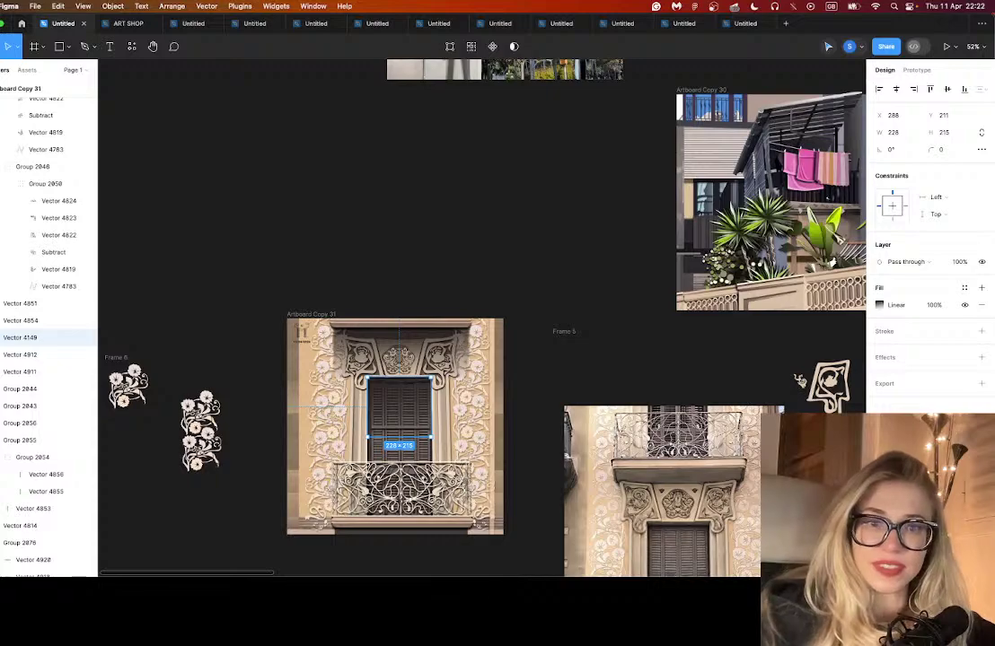
{"action": "scroll", "coordinate": [401, 368], "scroll_direction": "up", "scroll_amount": 10}
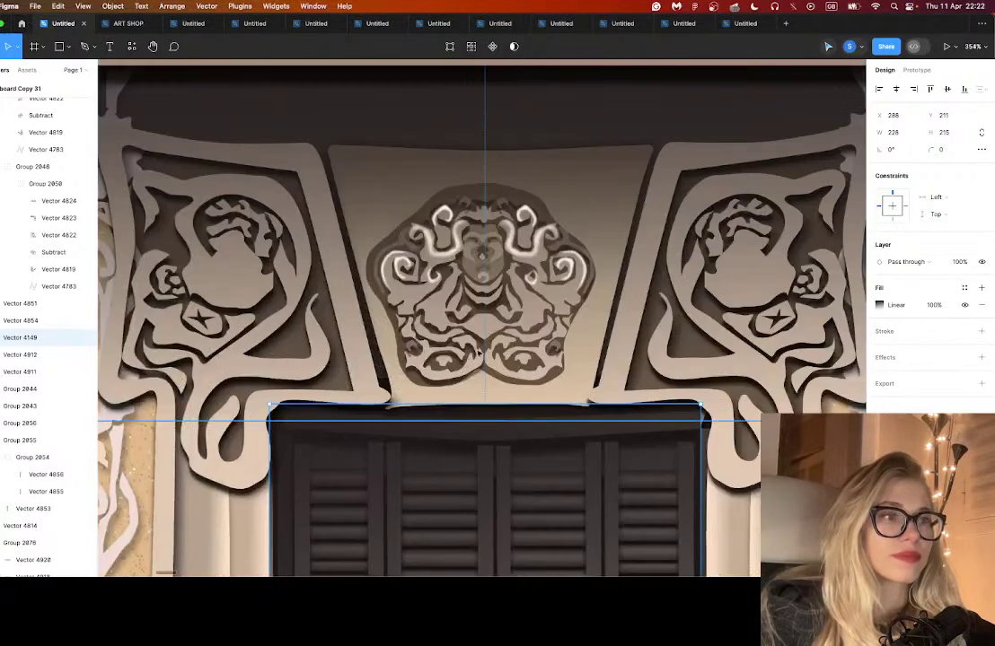
{"action": "scroll", "coordinate": [496, 347], "scroll_direction": "down", "scroll_amount": 5}
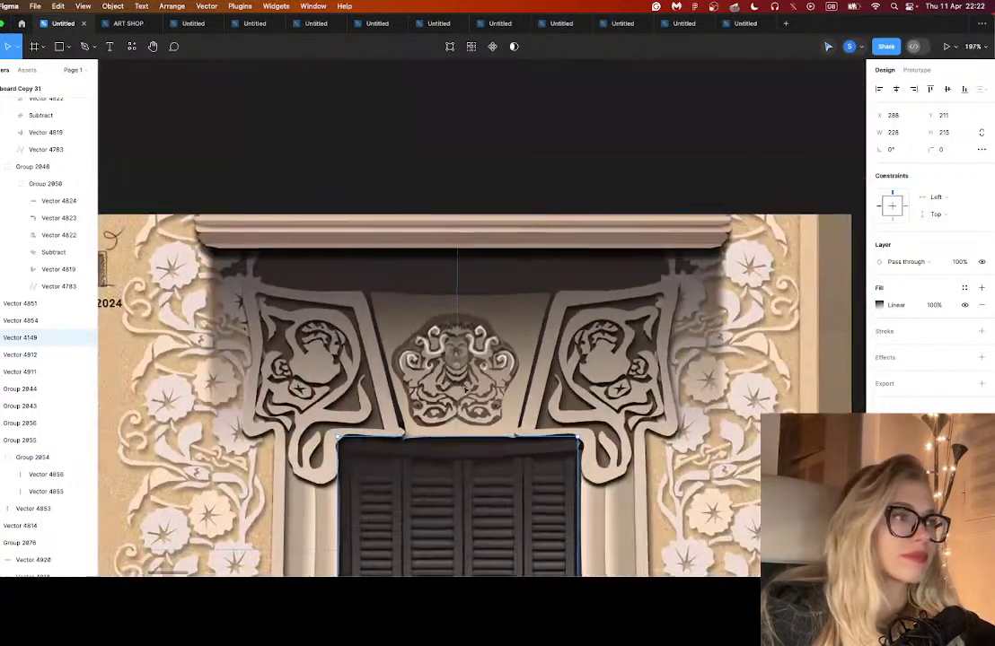
{"action": "scroll", "coordinate": [466, 388], "scroll_direction": "down", "scroll_amount": 5}
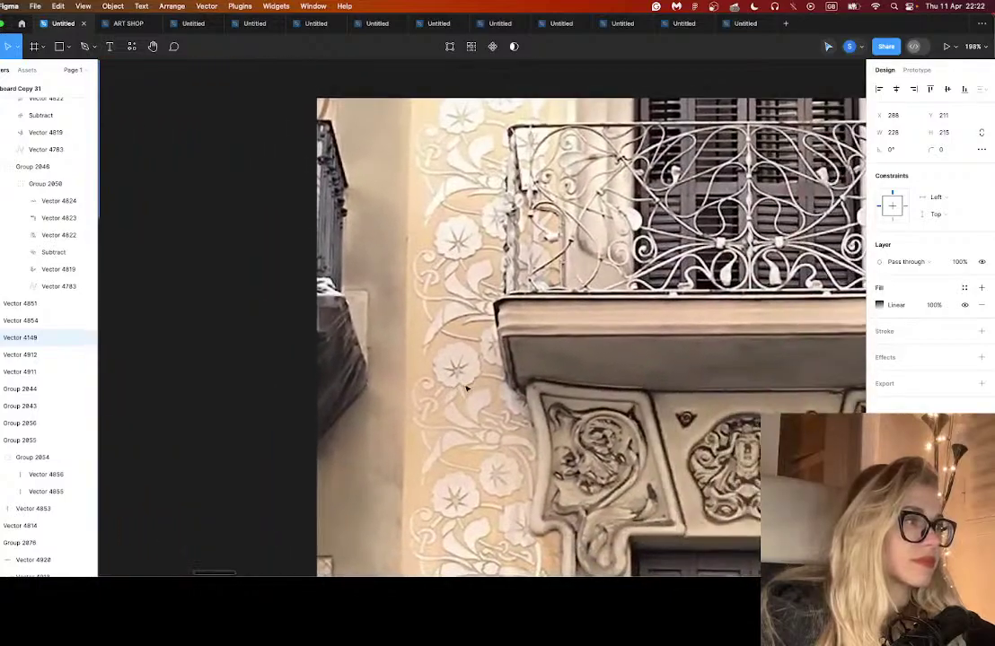
{"action": "scroll", "coordinate": [466, 388], "scroll_direction": "up", "scroll_amount": 5}
{"action": "scroll", "coordinate": [425, 235], "scroll_direction": "up", "scroll_amount": 5}
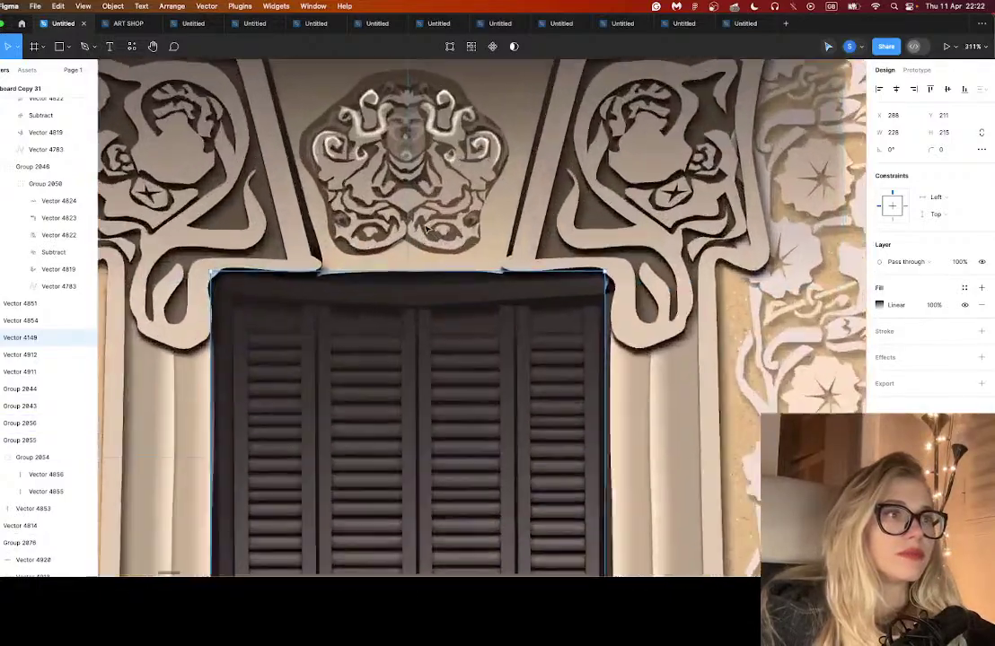
{"action": "scroll", "coordinate": [426, 235], "scroll_direction": "up", "scroll_amount": 5}
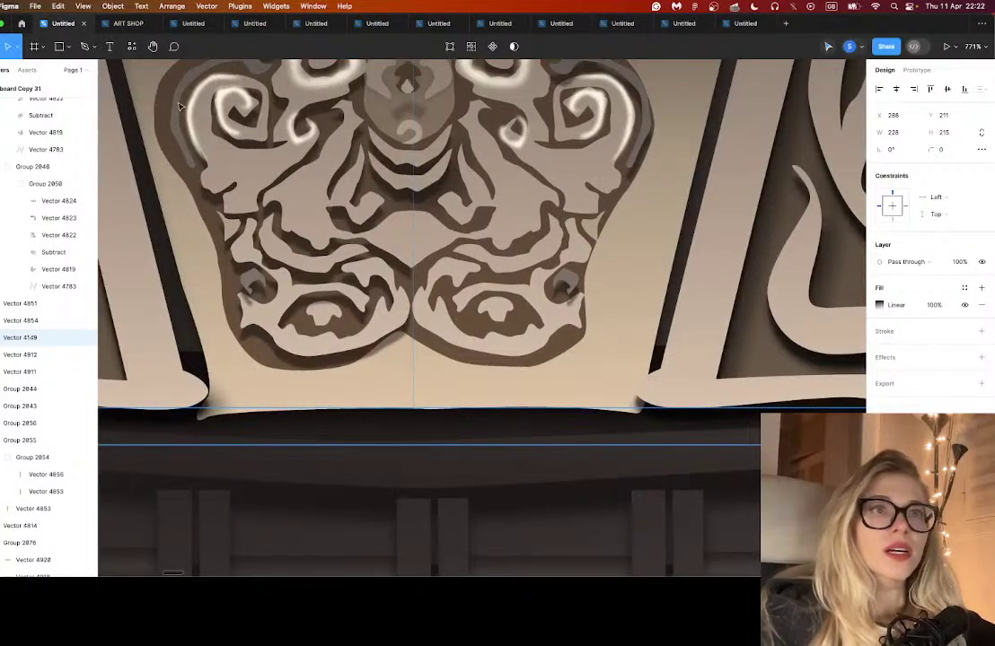
- Trace the lower edge of a new highlight shape along the bottom rims of both lower lobes with the Pen tool
{"action": "left_click", "coordinate": [84, 45]}
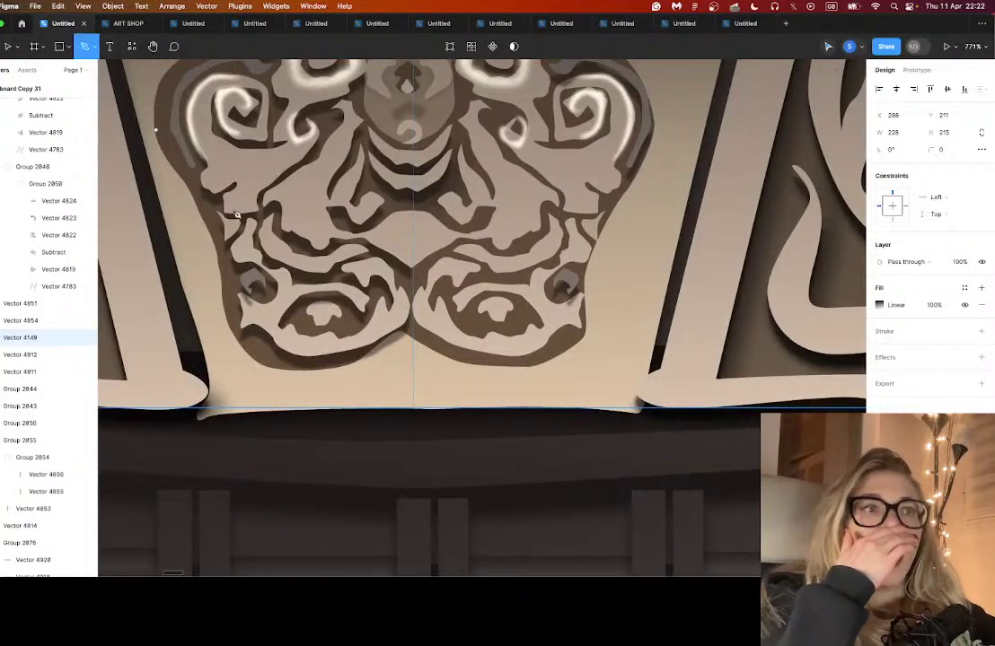
{"action": "left_click", "coordinate": [274, 338]}
{"action": "left_click", "coordinate": [303, 356]}
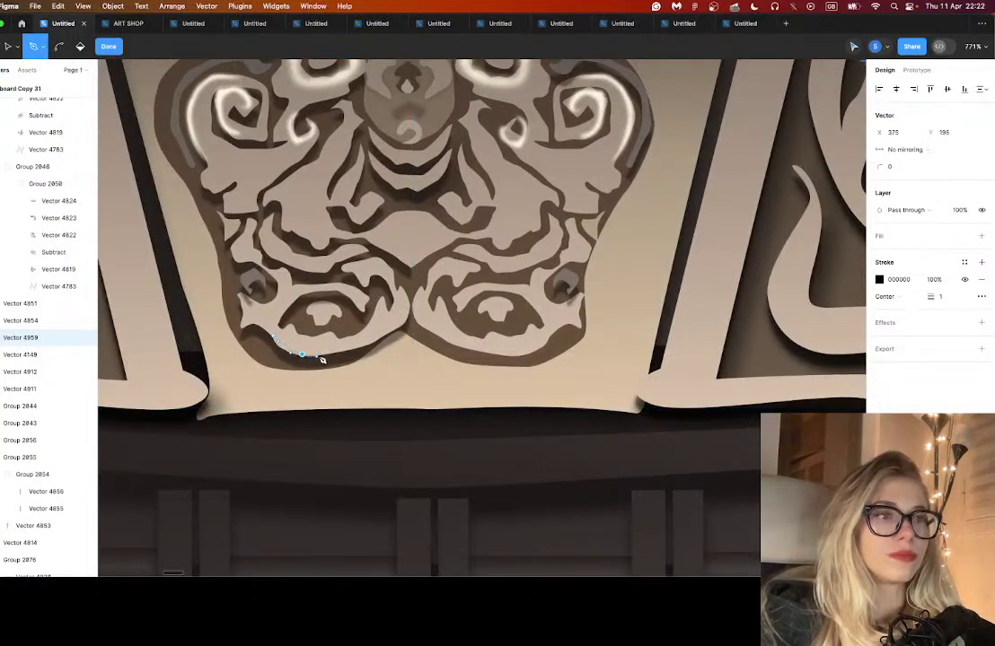
{"action": "left_click", "coordinate": [368, 345]}
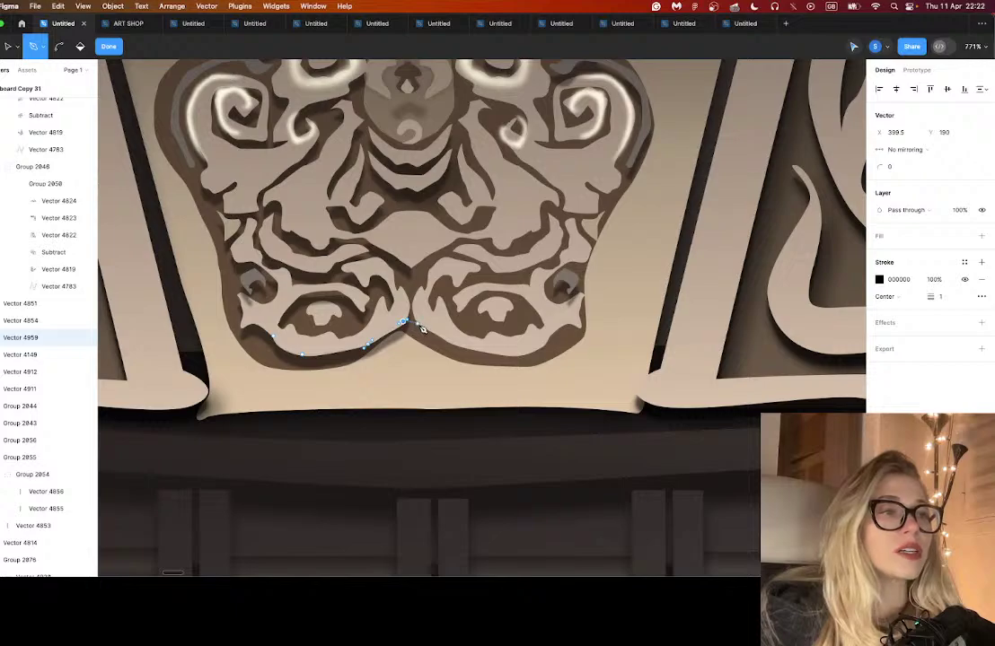
{"action": "left_click_drag", "start_coordinate": [471, 350], "coordinate": [491, 354]}
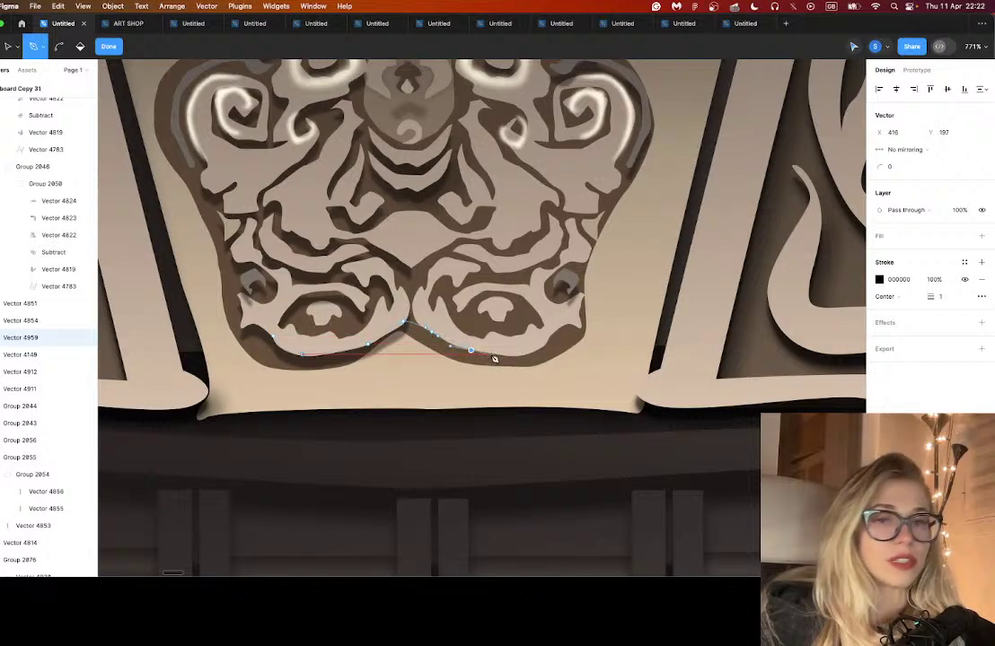
{"action": "left_click", "coordinate": [518, 354]}
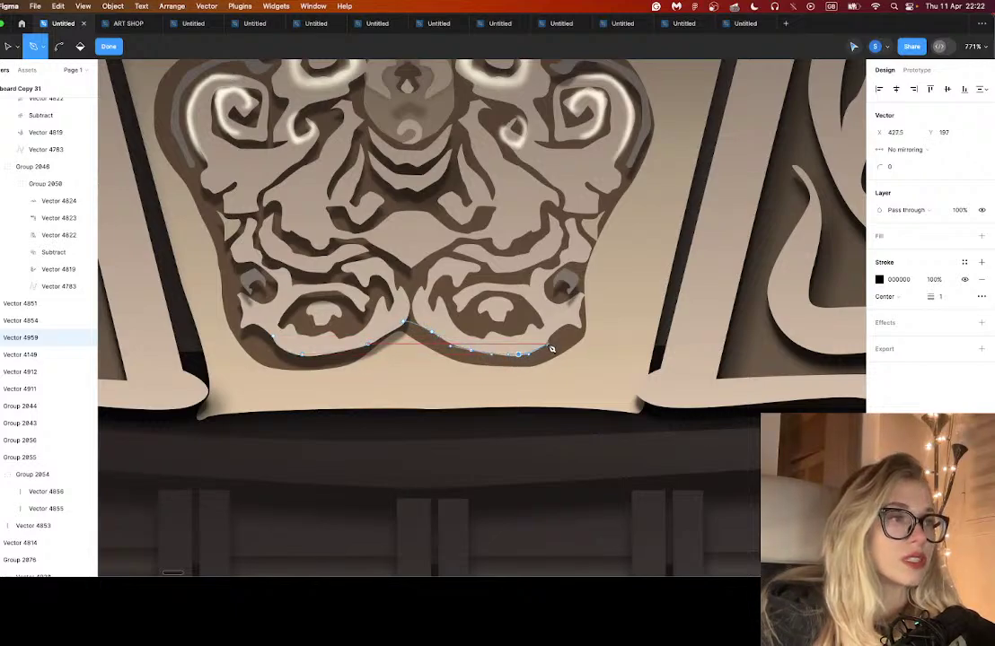
{"action": "left_click", "coordinate": [549, 342]}
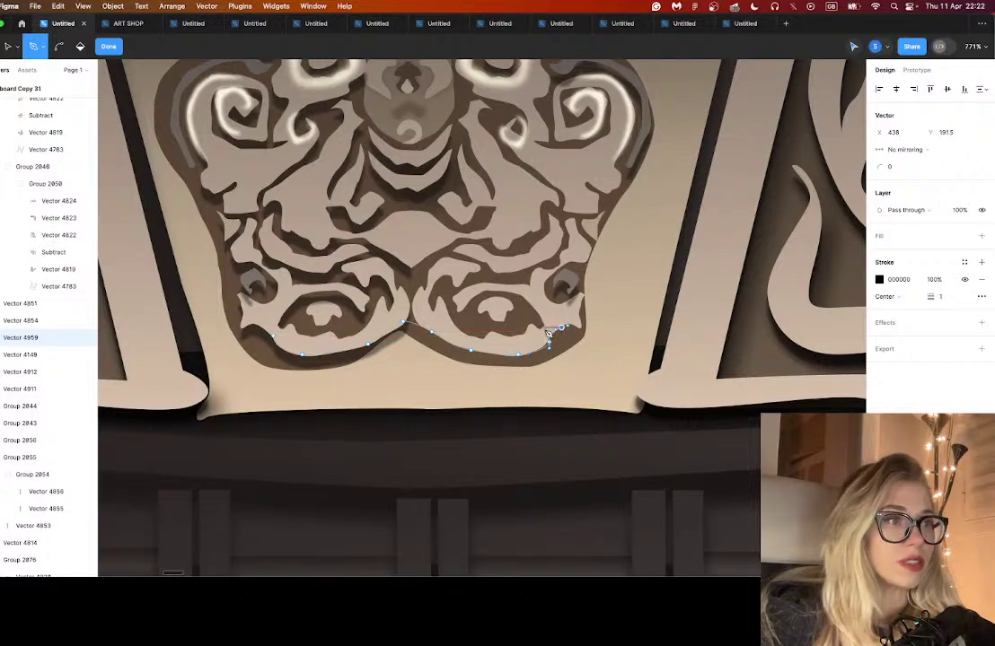
- Trace the highlight's upper edge back across both lower lobes with a central peak, closing a shape about 70.3 × 13.46
{"action": "left_click", "coordinate": [550, 326]}
{"action": "left_click", "coordinate": [541, 336]}
{"action": "left_click", "coordinate": [534, 344]}
{"action": "left_click", "coordinate": [529, 349]}
{"action": "left_click", "coordinate": [518, 350]}
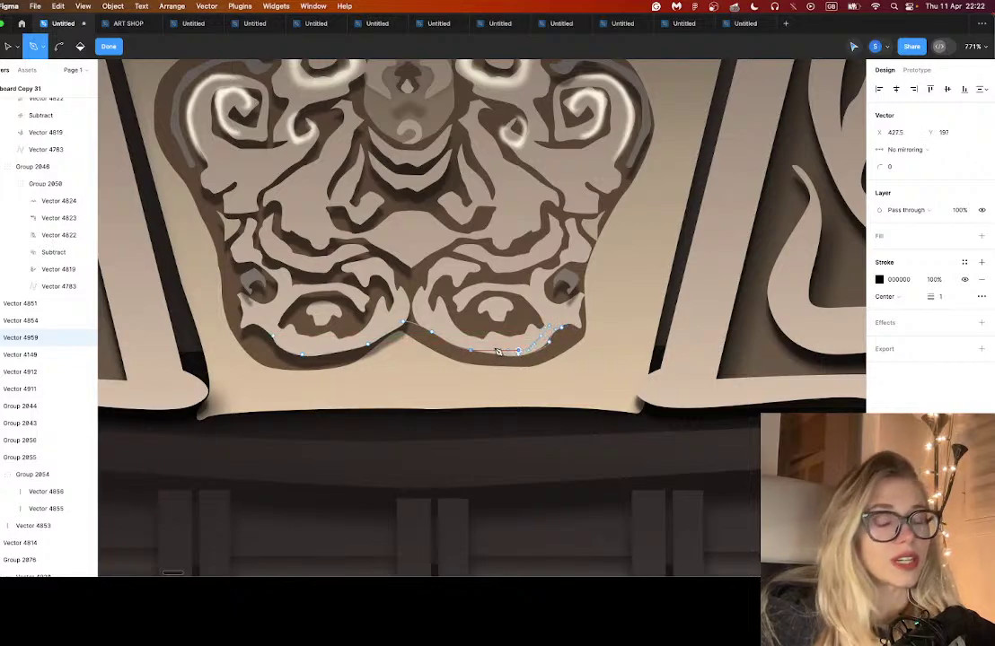
{"action": "left_click_drag", "start_coordinate": [472, 342], "coordinate": [453, 334]}
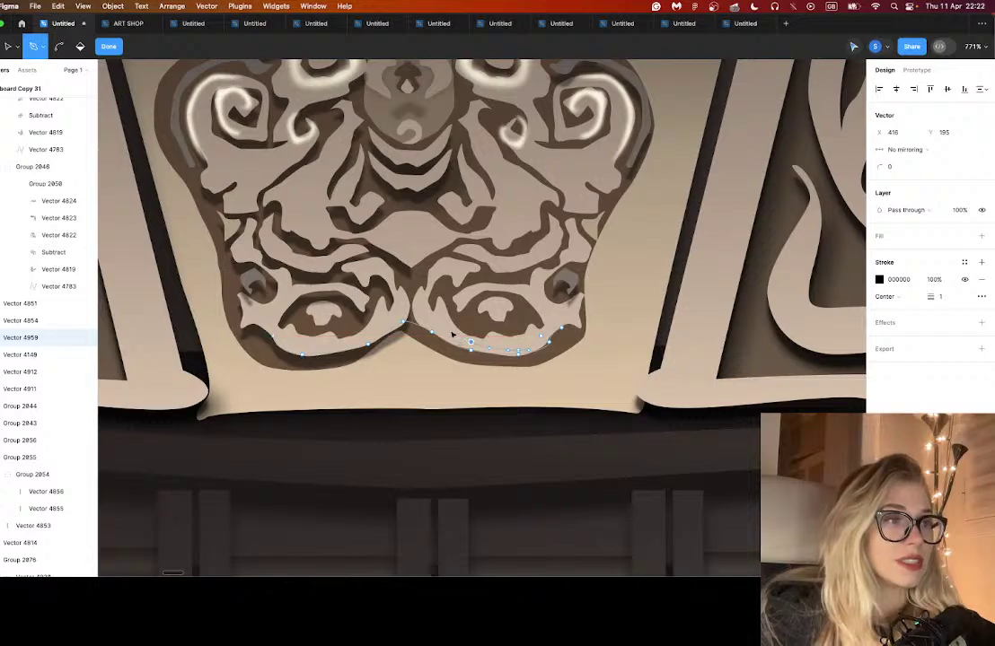
{"action": "left_click", "coordinate": [433, 317]}
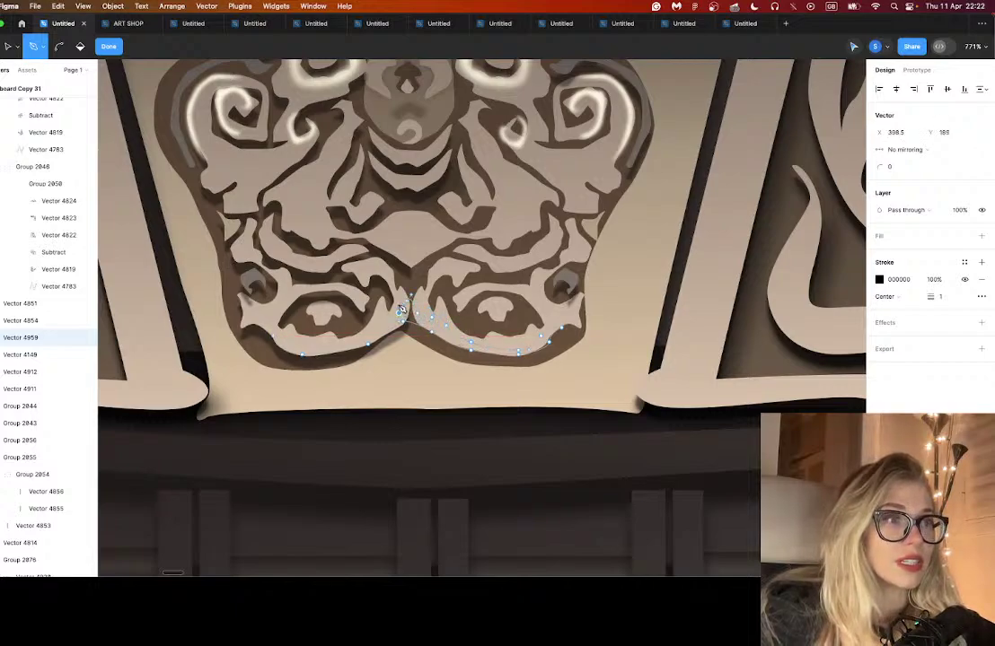
{"action": "left_click_drag", "start_coordinate": [387, 323], "coordinate": [383, 325]}
{"action": "left_click", "coordinate": [341, 344]}
{"action": "left_click", "coordinate": [305, 350]}
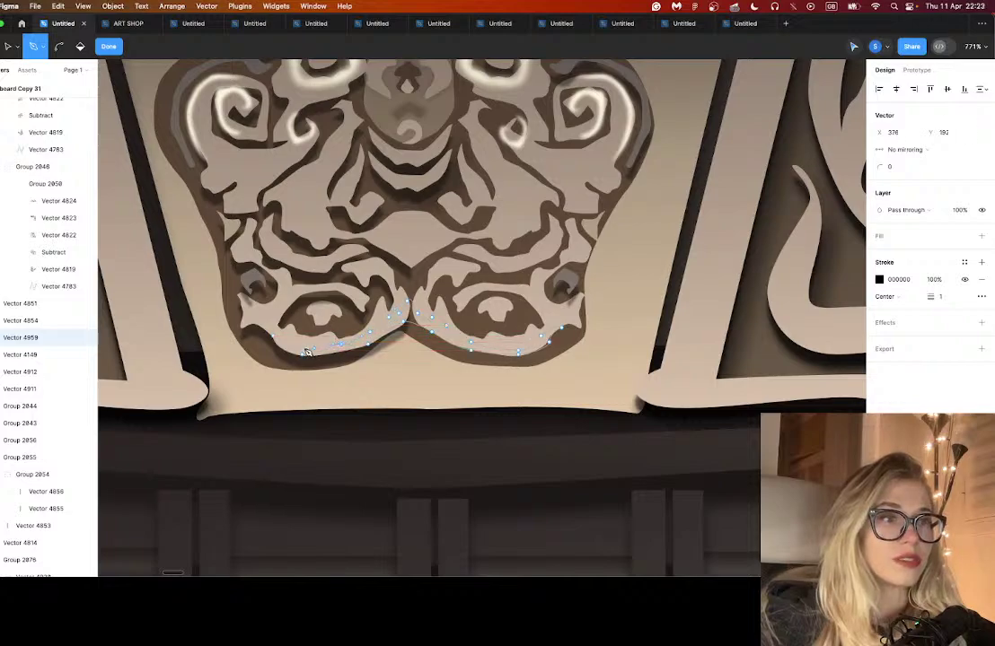
{"action": "left_click", "coordinate": [284, 342]}
{"action": "left_click", "coordinate": [273, 336]}
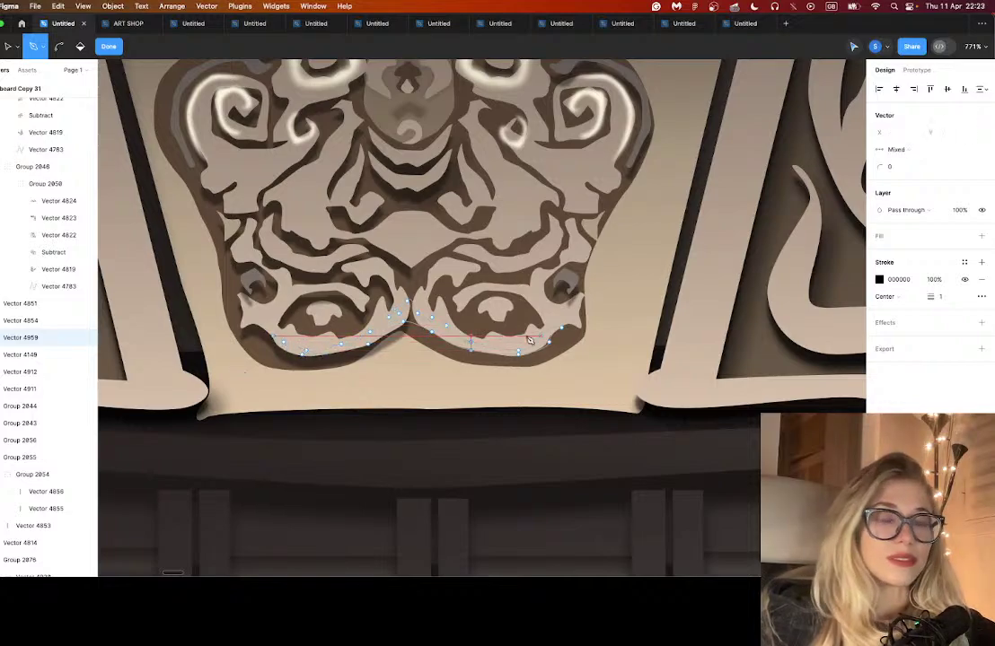
- Replace the lower lobe highlight's stroke with a solid fill and bring the shape to the front
{"action": "left_click", "coordinate": [981, 280]}
{"action": "left_click", "coordinate": [981, 237]}
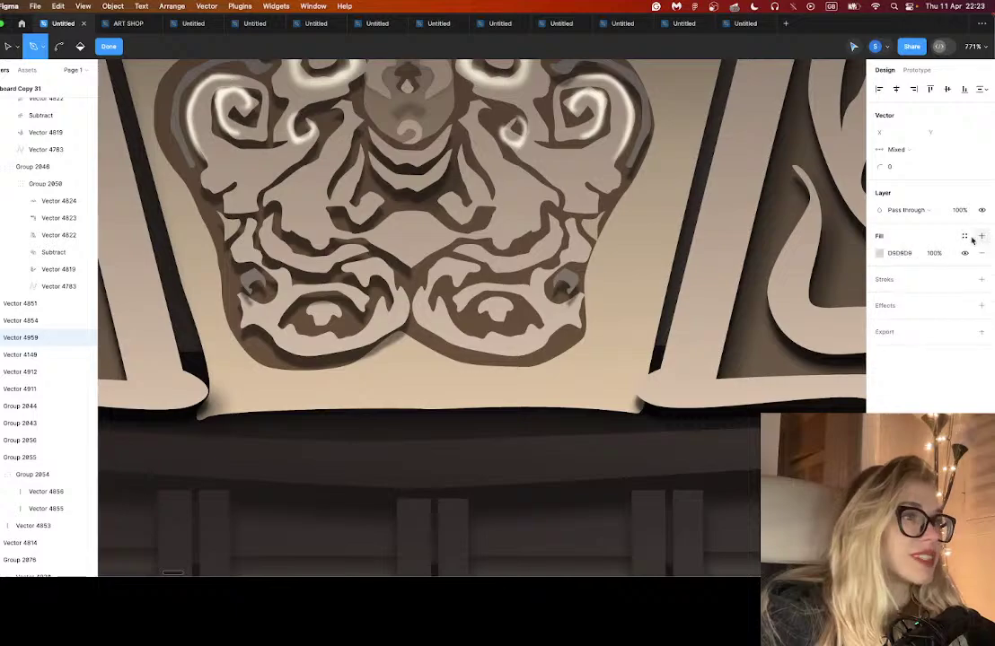
{"action": "key", "text": "Escape"}
{"action": "key", "text": "]"}
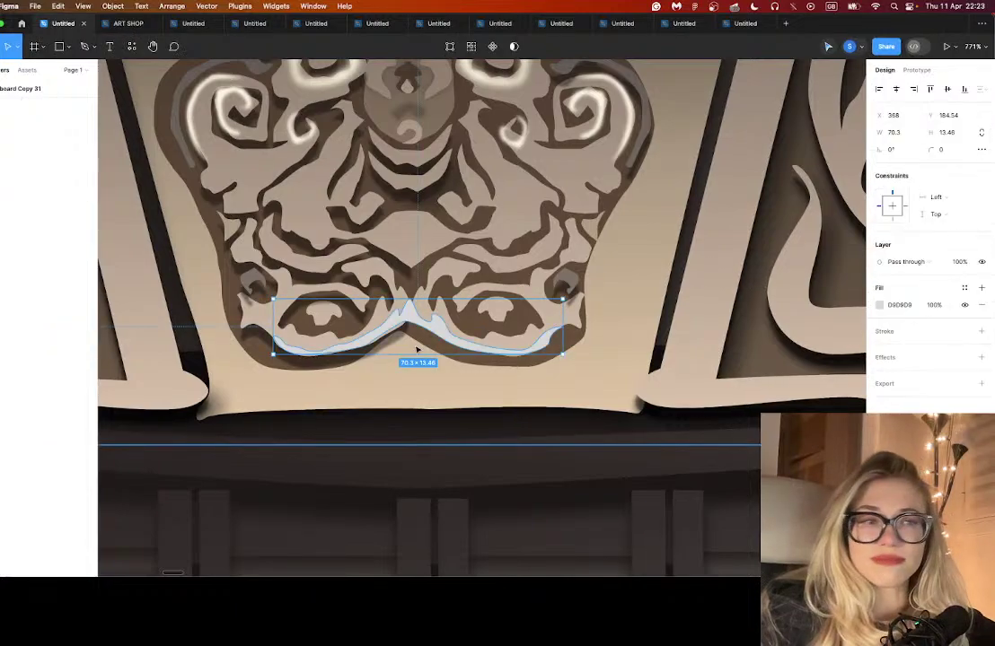
- Sample the cream of the existing highlights for the lower lobe shape's fill and lighten it to FFF8E8
{"action": "left_click", "coordinate": [878, 305]}
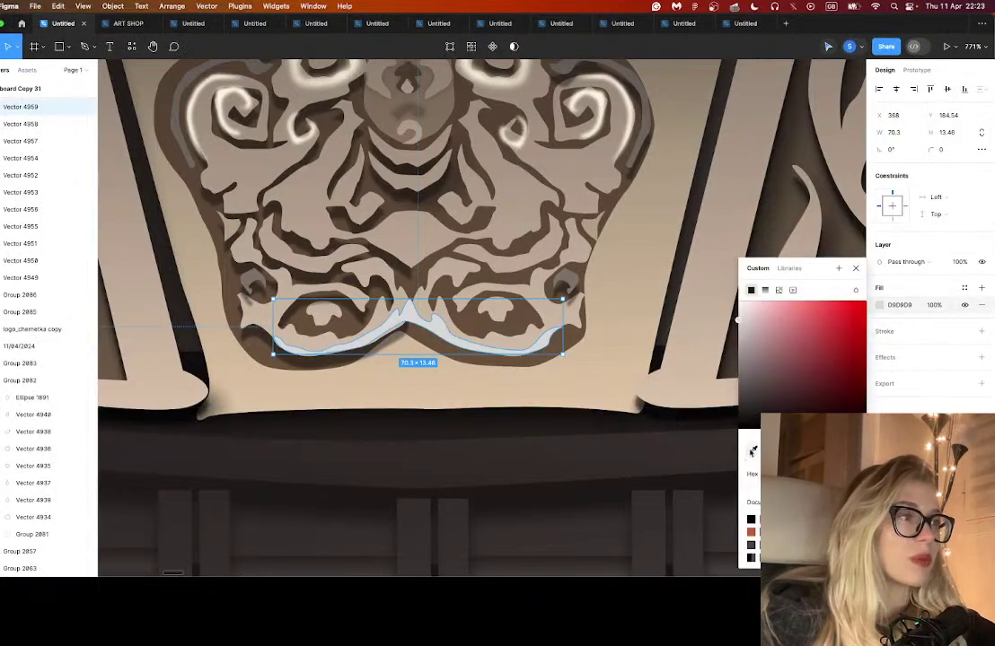
{"action": "key", "text": "i"}
{"action": "left_click", "coordinate": [814, 112]}
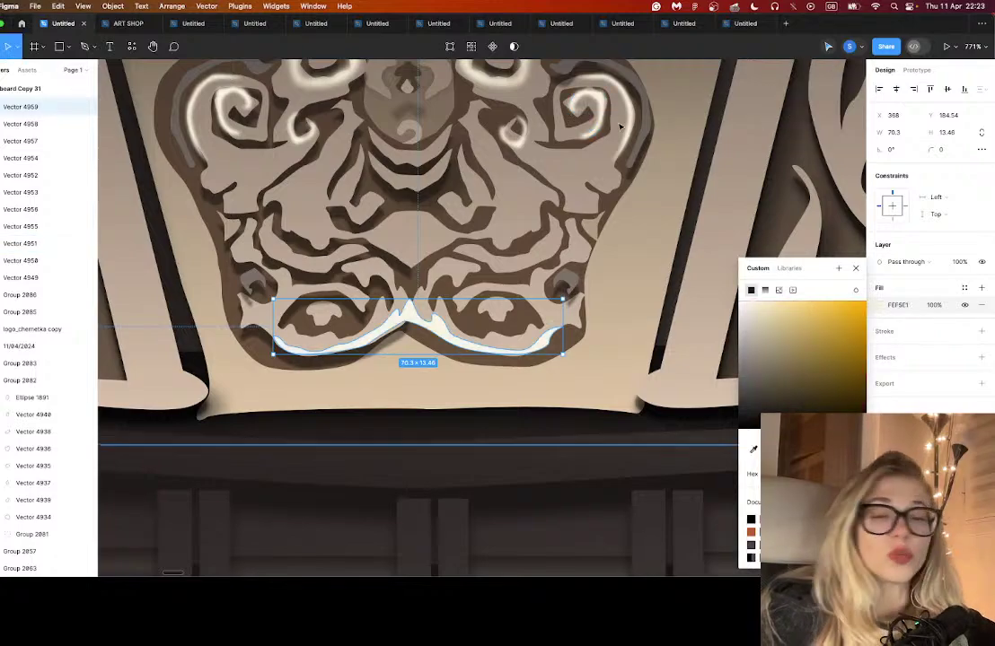
{"action": "left_click", "coordinate": [751, 303]}
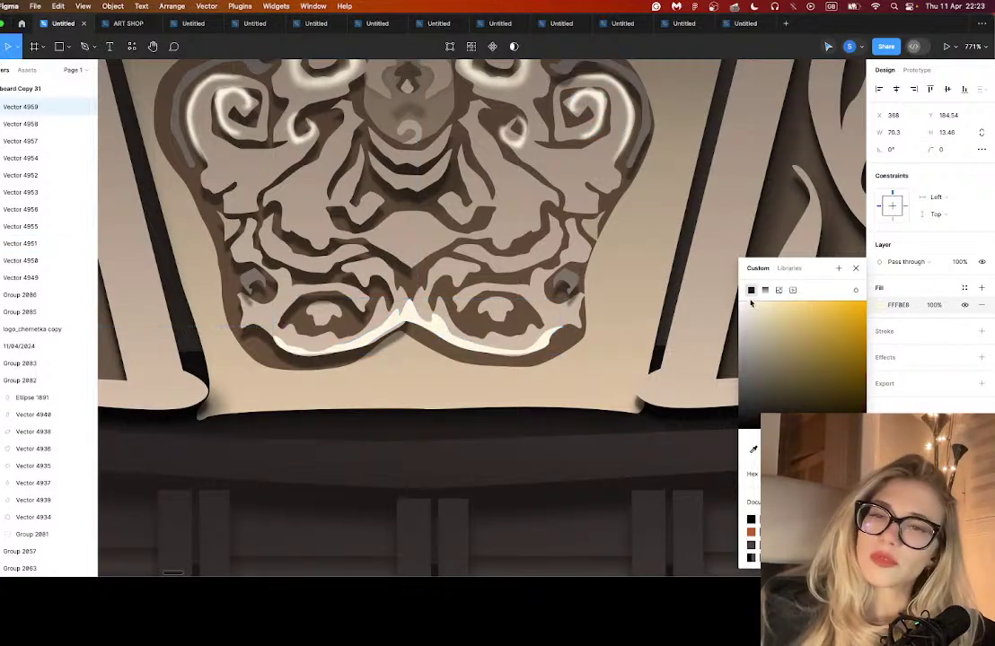
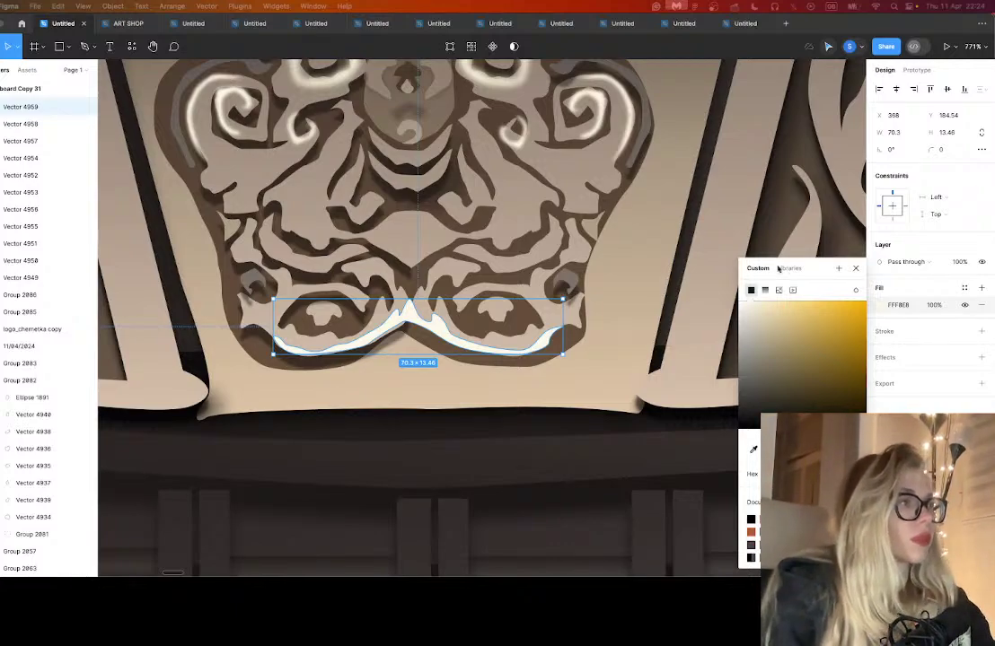
- Apply a layer blur of 1.8 to the lower lobe highlight
{"action": "left_click", "coordinate": [980, 358]}
{"action": "left_click", "coordinate": [902, 373]}
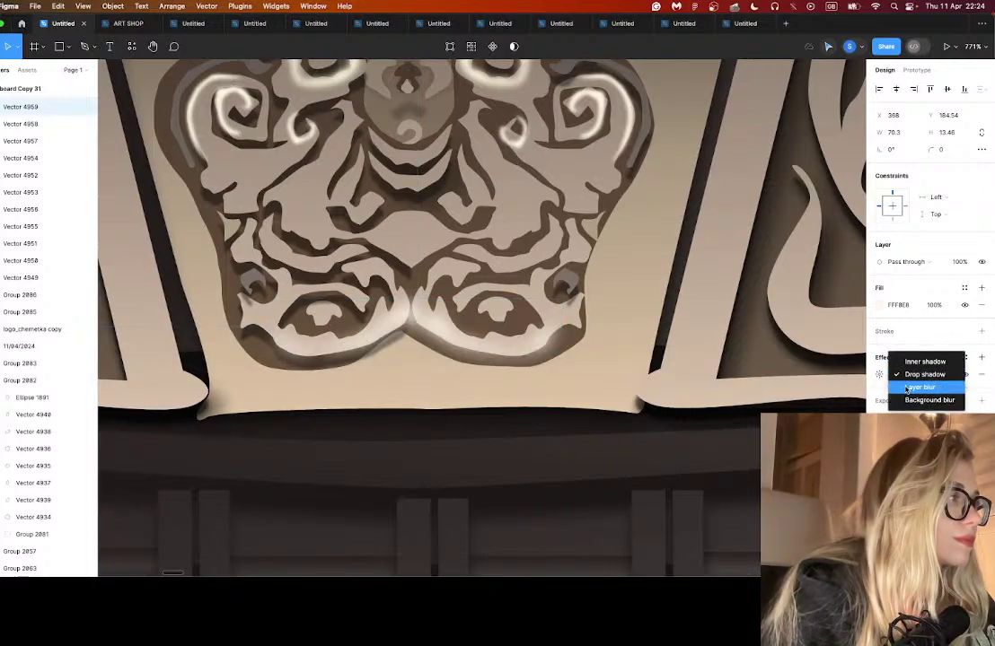
{"action": "left_click", "coordinate": [906, 388]}
{"action": "left_click", "coordinate": [879, 375]}
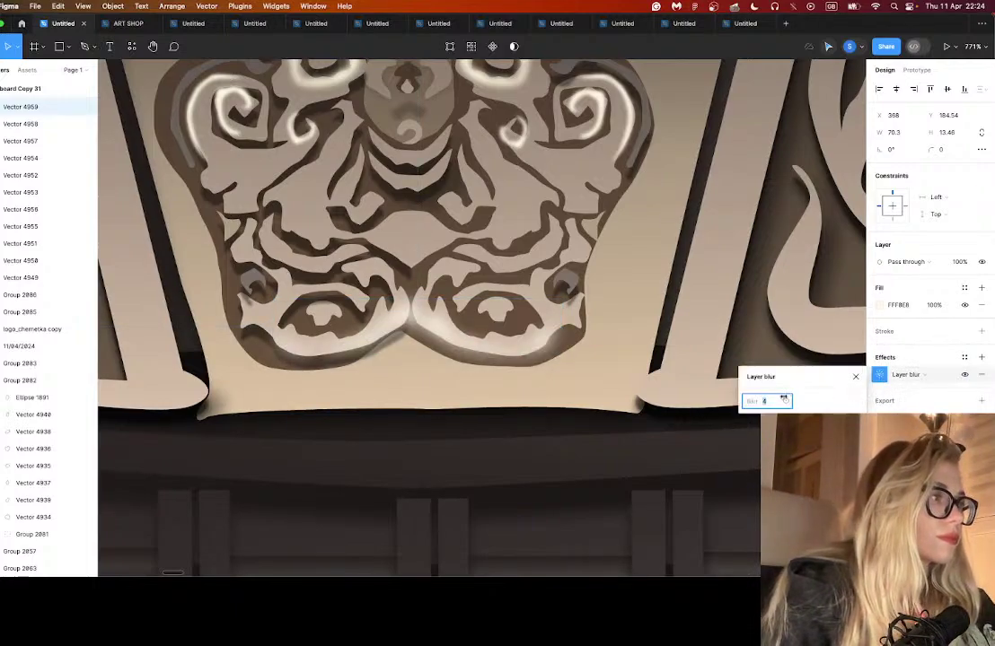
{"action": "left_click_drag", "start_coordinate": [752, 401], "coordinate": [729, 400]}
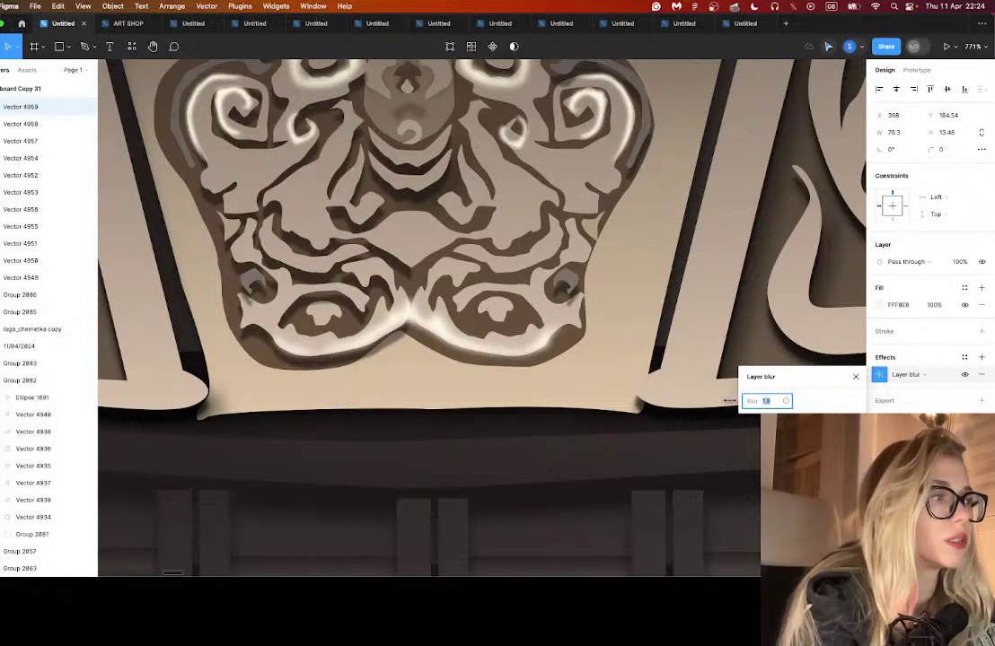
{"action": "left_click", "coordinate": [455, 409]}
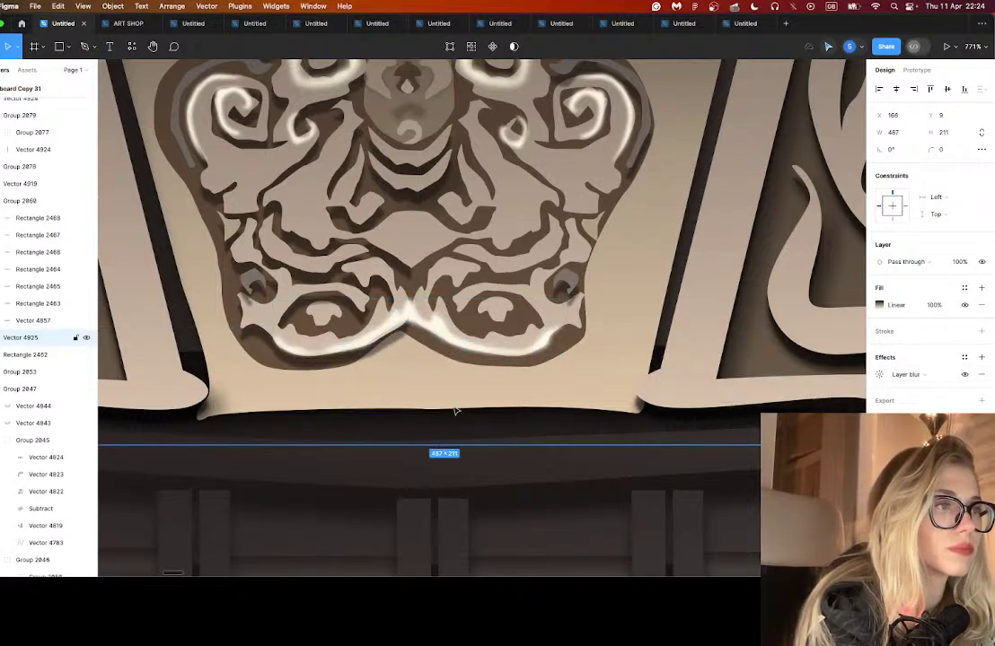
- Copy the right inner curl's highlight onto the chin, flip it horizontally, rotate it to -22.33° and resize it to 5.93 × 6.38
{"action": "scroll", "coordinate": [503, 346], "scroll_direction": "up", "scroll_amount": 5}
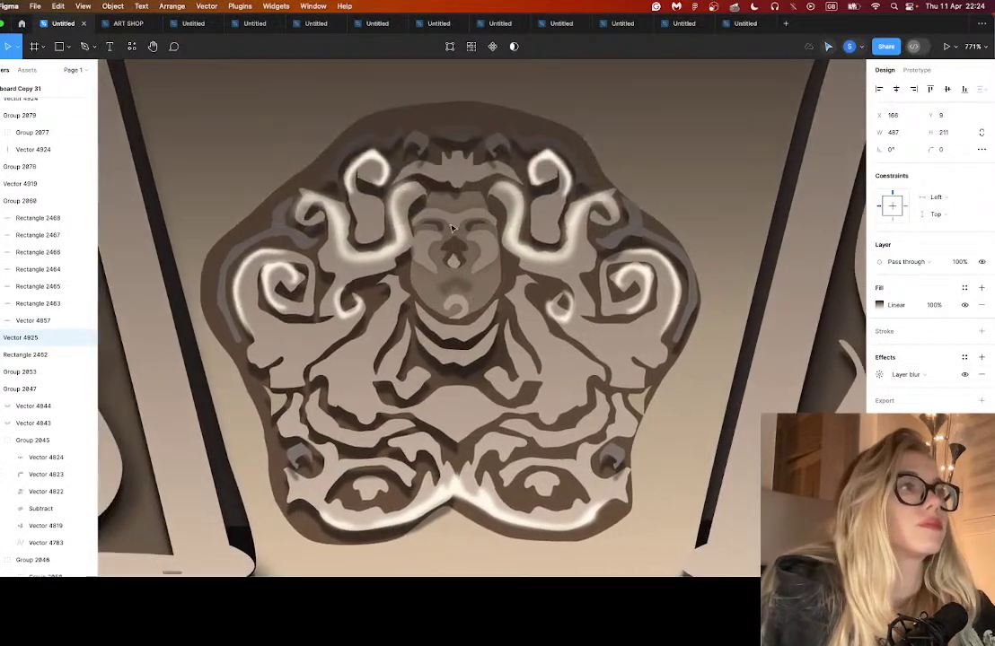
{"action": "left_click", "coordinate": [566, 322]}
{"action": "left_click_drag", "start_coordinate": [570, 336], "coordinate": [393, 283], "text": "alt"}
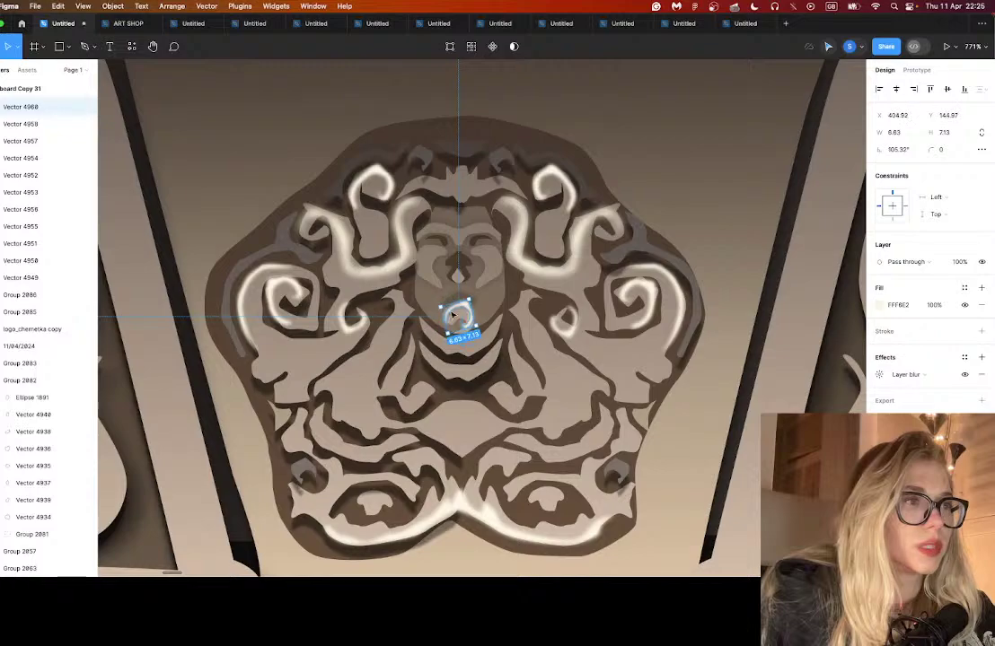
{"action": "scroll", "coordinate": [458, 304], "scroll_direction": "up", "scroll_amount": 5}
{"action": "right_click", "coordinate": [454, 302]}
{"action": "left_click", "coordinate": [486, 548]}
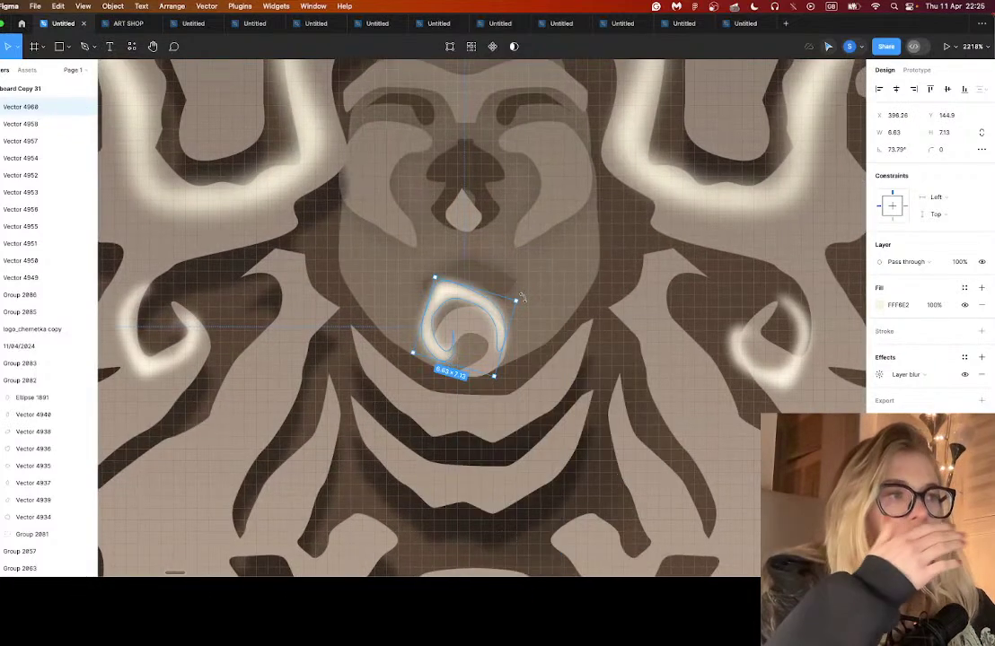
{"action": "left_click_drag", "start_coordinate": [521, 297], "coordinate": [516, 367]}
{"action": "left_click_drag", "start_coordinate": [492, 303], "coordinate": [514, 326]}
- Copy the chin highlight onto the face's right cheek and shrink the copy to 5.03 × 5.42
{"action": "left_click_drag", "start_coordinate": [499, 339], "coordinate": [582, 167]}
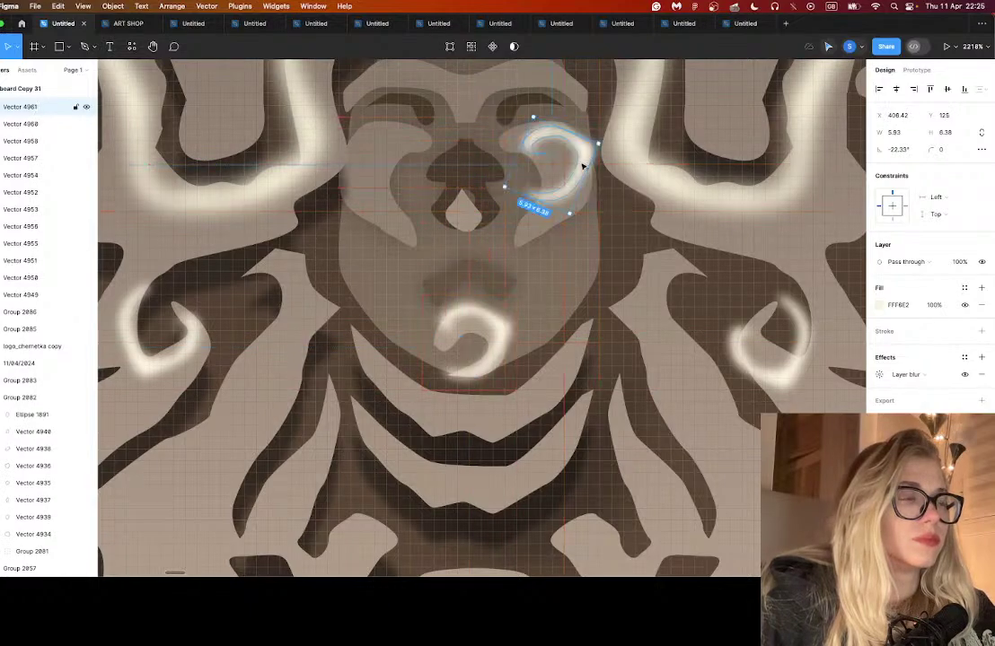
{"action": "scroll", "coordinate": [583, 166], "scroll_direction": "down", "scroll_amount": 6}
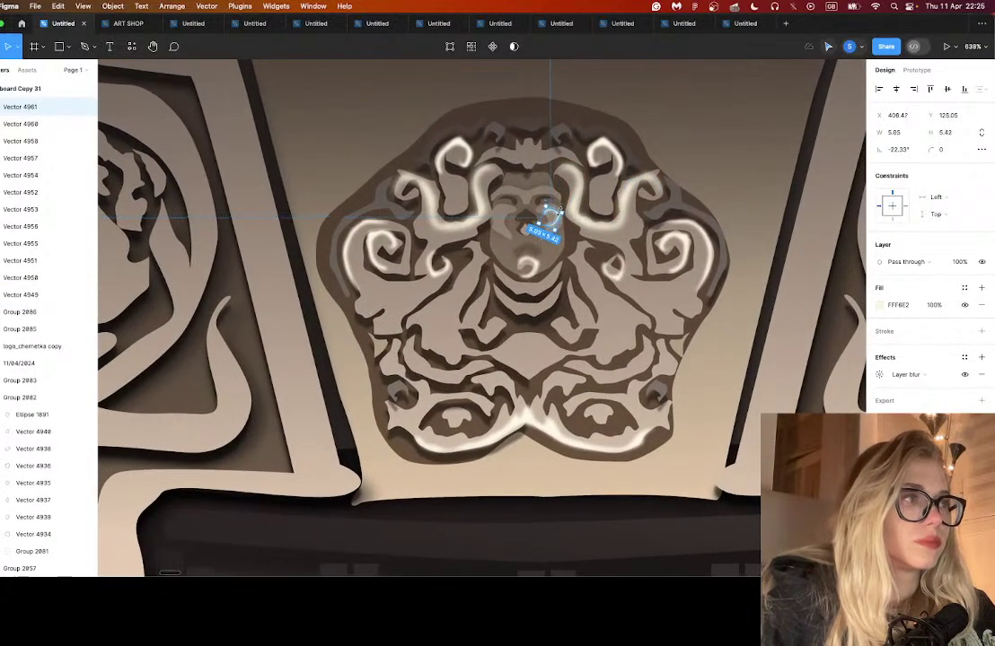
- Copy the lower lobe highlight onto the curved band above the forehead, shrinking it to 20 wide and fitting it over the band
{"action": "left_click", "coordinate": [530, 422]}
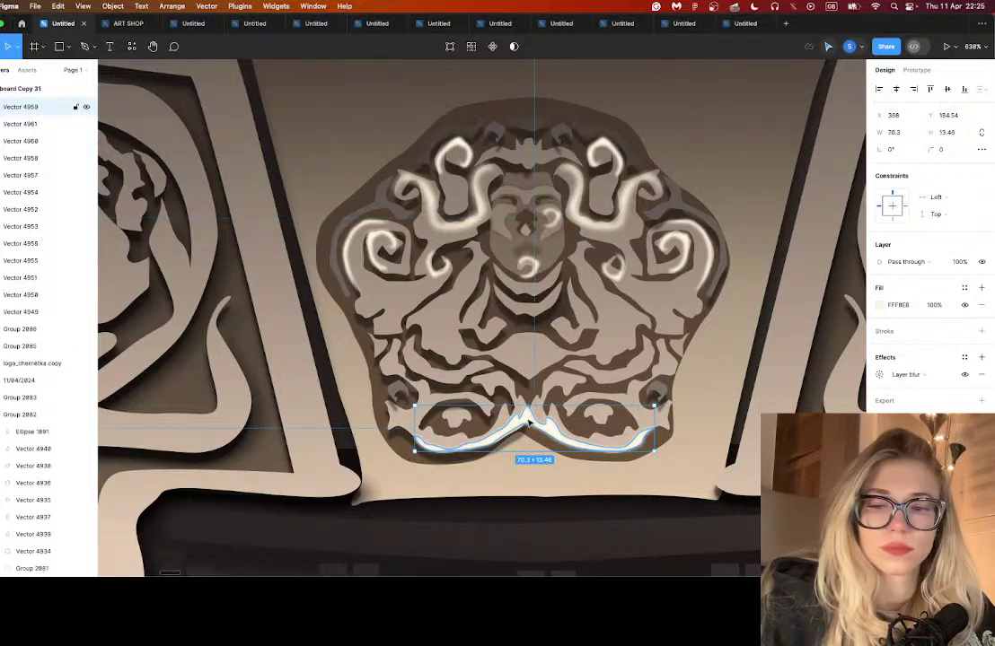
{"action": "left_click_drag", "start_coordinate": [529, 422], "coordinate": [547, 147]}
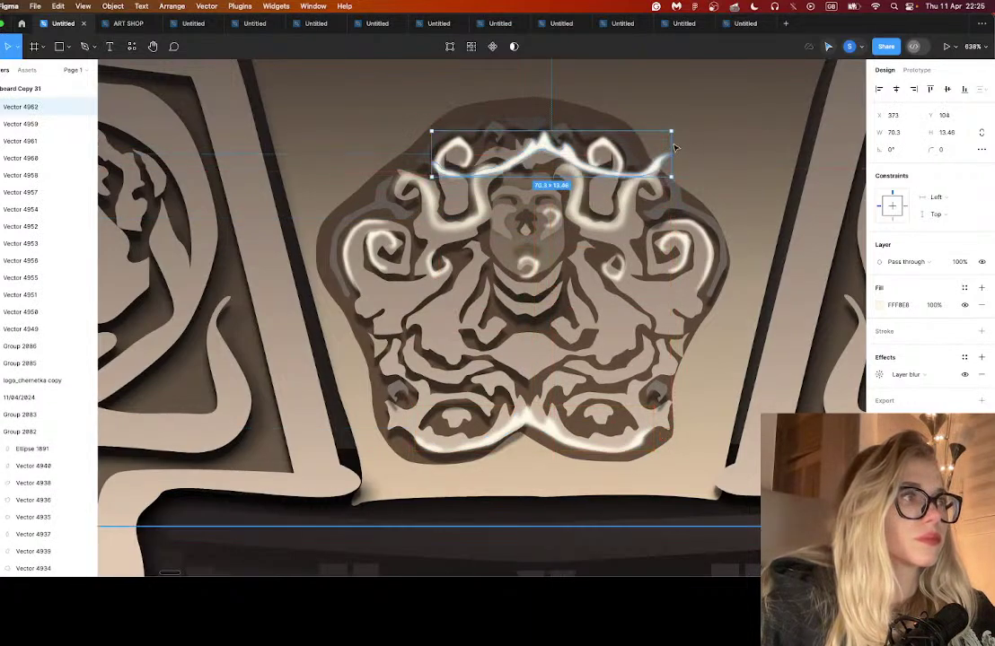
{"action": "left_click_drag", "start_coordinate": [675, 146], "coordinate": [585, 152]}
{"action": "scroll", "coordinate": [557, 150], "scroll_direction": "up", "scroll_amount": 5}
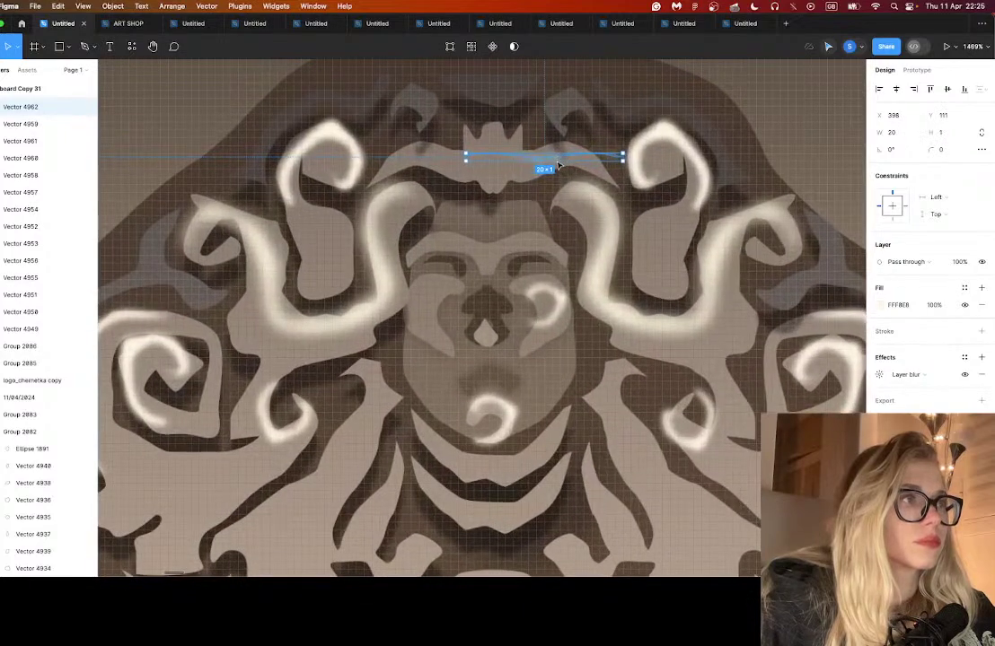
{"action": "scroll", "coordinate": [543, 169], "scroll_direction": "up", "scroll_amount": 5}
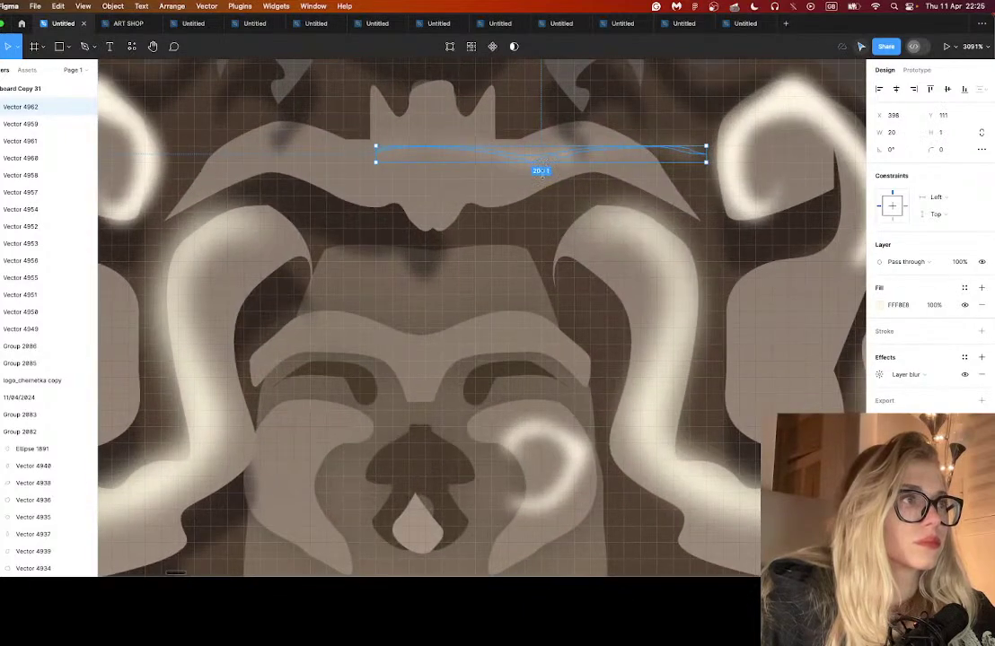
{"action": "left_click_drag", "start_coordinate": [541, 163], "coordinate": [419, 204]}
- Reshape the left half of the forehead band highlight by moving its points to follow the band's left tip and lower edge
{"action": "double_click", "coordinate": [419, 205]}
{"action": "left_click_drag", "start_coordinate": [223, 130], "coordinate": [327, 178]}
{"action": "left_click_drag", "start_coordinate": [203, 155], "coordinate": [258, 204]}
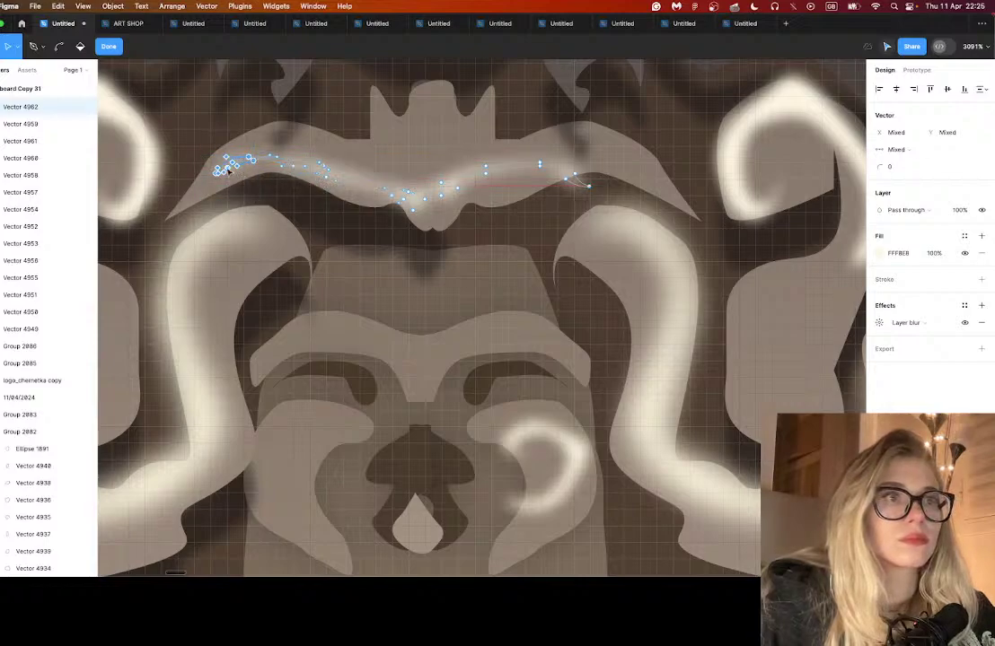
{"action": "mouse_move", "coordinate": [228, 169]}
{"action": "left_mouse_down"}
{"action": "mouse_move", "coordinate": [194, 201]}
{"action": "mouse_move", "coordinate": [232, 155]}
{"action": "left_mouse_up"}
{"action": "left_click", "coordinate": [214, 191]}
{"action": "left_click_drag", "start_coordinate": [327, 176], "coordinate": [289, 173]}
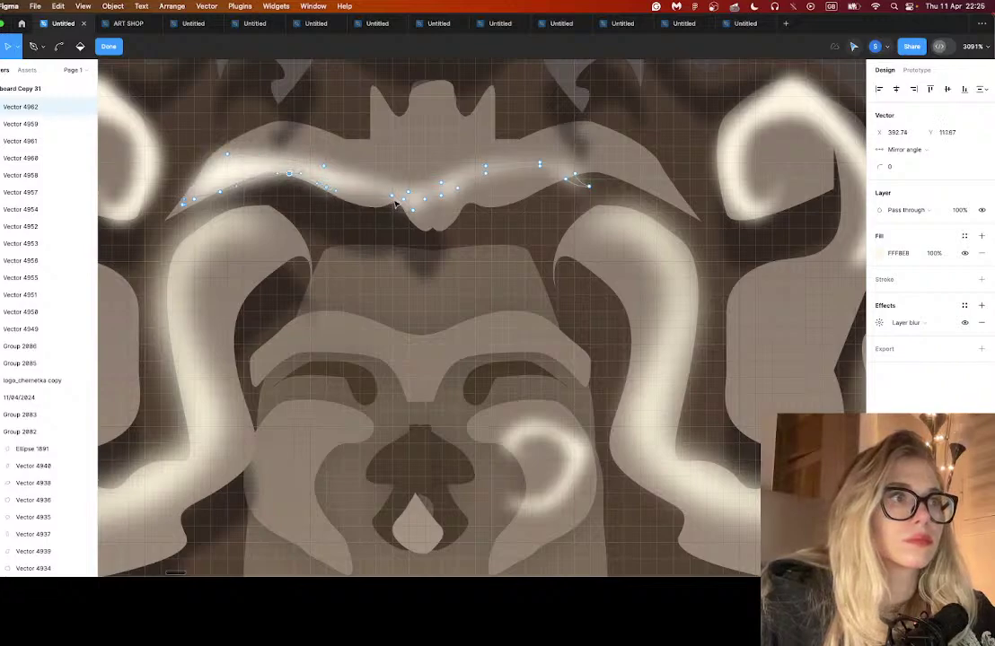
- Reshape the right half of the forehead band highlight by moving its points to follow the band's lower edge, right tip and upper curve
{"action": "left_click_drag", "start_coordinate": [393, 195], "coordinate": [494, 217]}
{"action": "left_click_drag", "start_coordinate": [496, 175], "coordinate": [530, 202]}
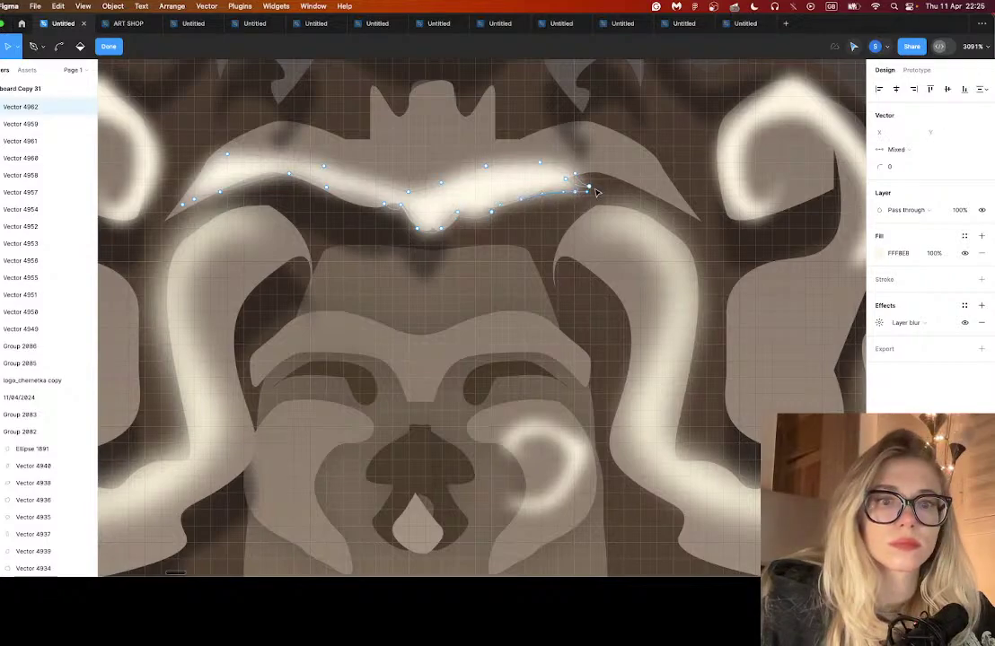
{"action": "left_click_drag", "start_coordinate": [596, 191], "coordinate": [699, 221]}
{"action": "left_click_drag", "start_coordinate": [574, 175], "coordinate": [648, 171]}
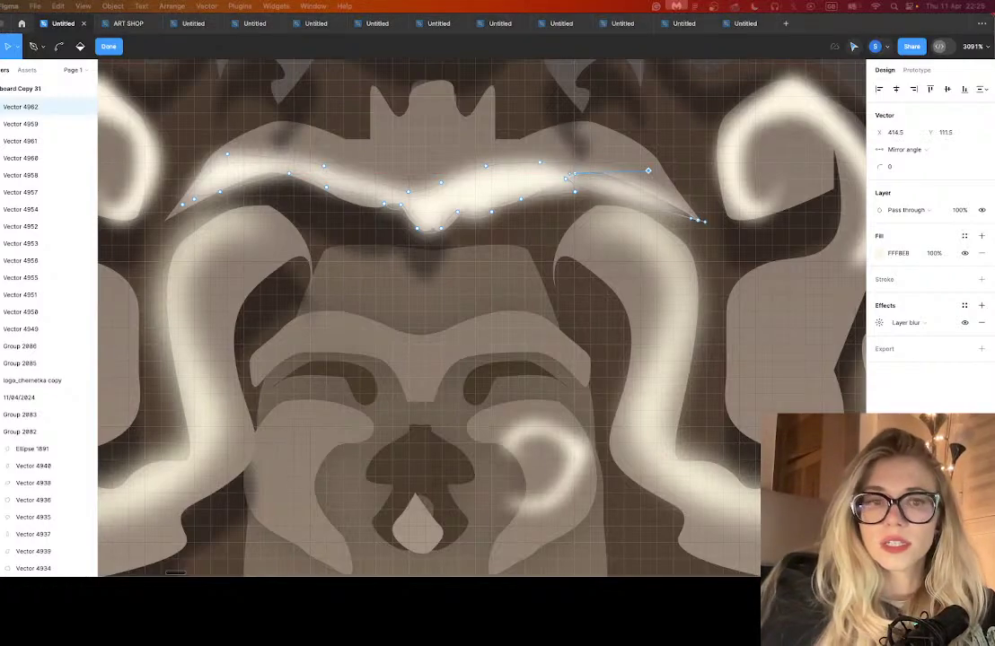
{"action": "left_click", "coordinate": [572, 191]}
{"action": "left_click_drag", "start_coordinate": [574, 191], "coordinate": [581, 154]}
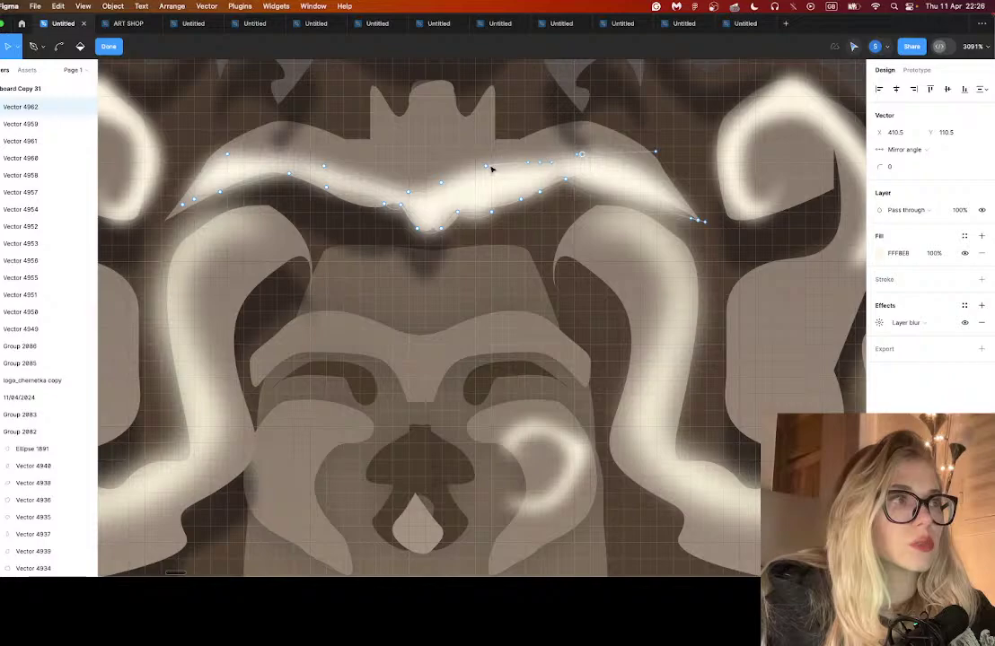
- Refine the forehead band highlight's upper edge by moving its centre and left points to match the band's curve, and finish editing its shape
{"action": "left_click_drag", "start_coordinate": [486, 167], "coordinate": [436, 192]}
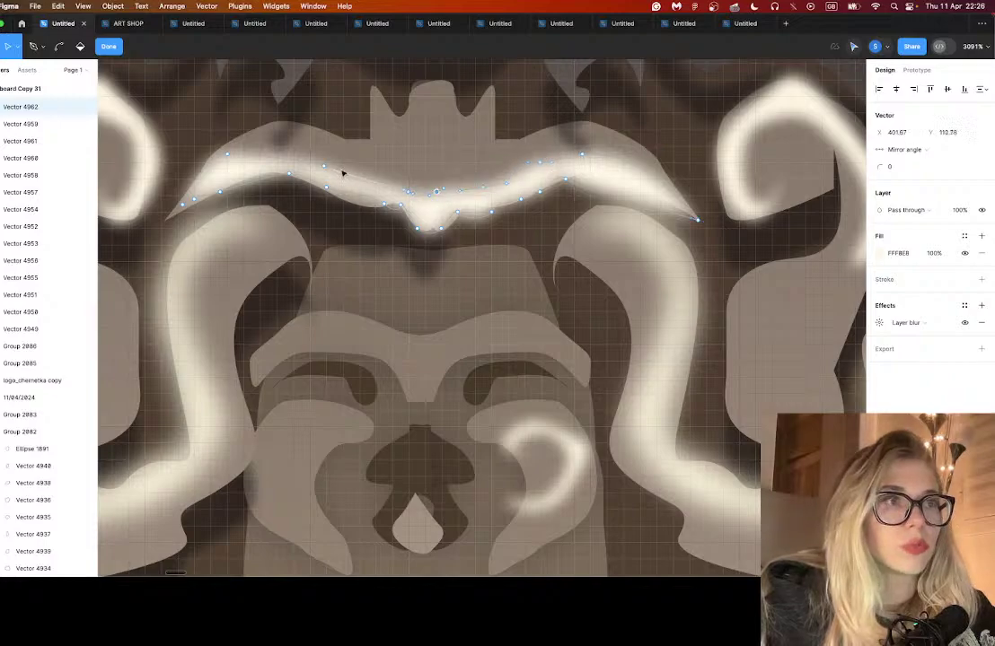
{"action": "left_click_drag", "start_coordinate": [323, 166], "coordinate": [327, 154]}
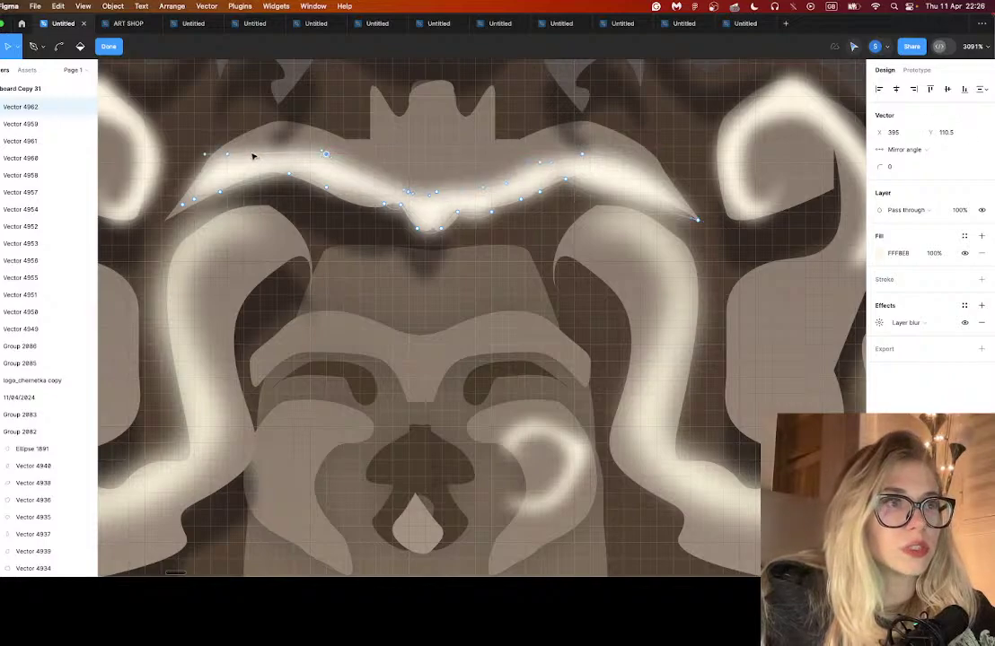
{"action": "left_click_drag", "start_coordinate": [253, 156], "coordinate": [261, 161]}
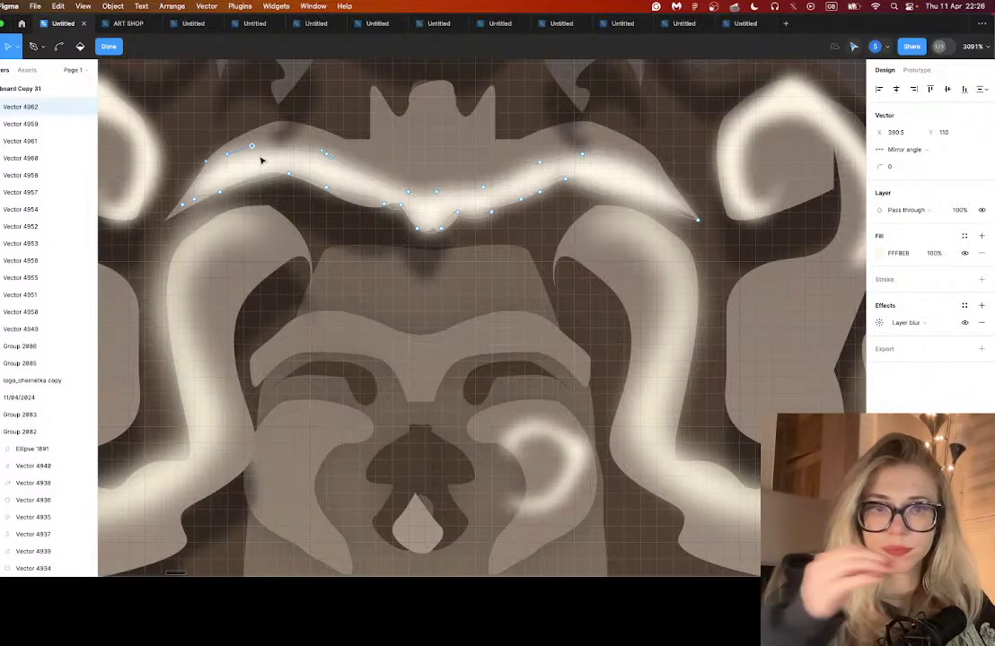
{"action": "left_click", "coordinate": [491, 255]}
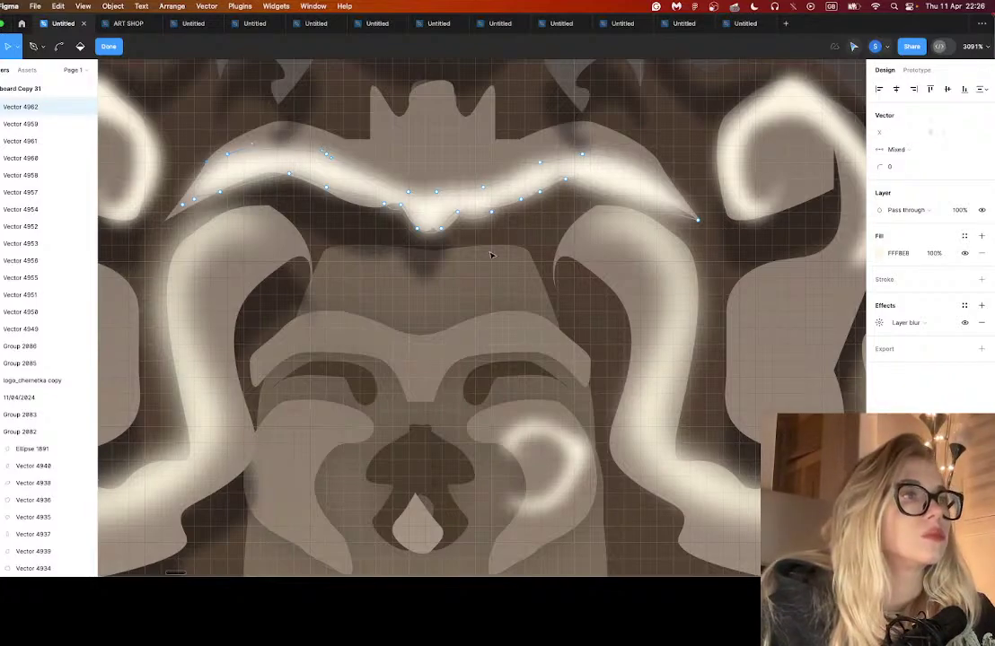
{"action": "scroll", "coordinate": [496, 290], "scroll_direction": "down", "scroll_amount": 5}
{"action": "left_click", "coordinate": [496, 289]}
{"action": "scroll", "coordinate": [510, 277], "scroll_direction": "down", "scroll_amount": 5}
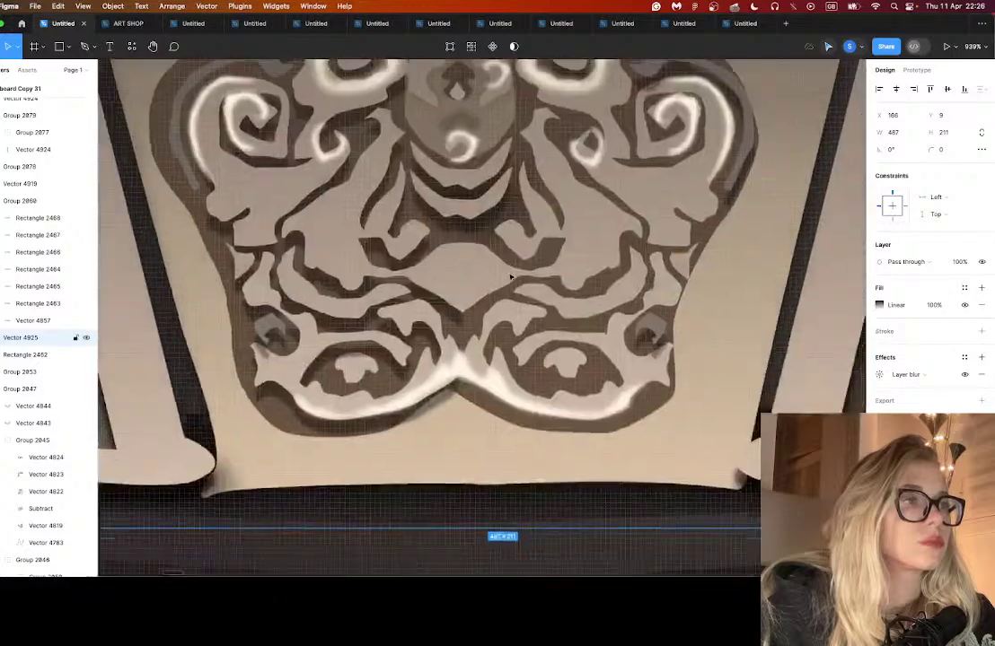
- Copy the right cheek highlight onto the face's left cheek, flip the copy horizontally and fit it to the cheek at 5.05 × 5.7
{"action": "scroll", "coordinate": [510, 275], "scroll_direction": "up", "scroll_amount": 1}
{"action": "scroll", "coordinate": [510, 276], "scroll_direction": "up", "scroll_amount": 3}
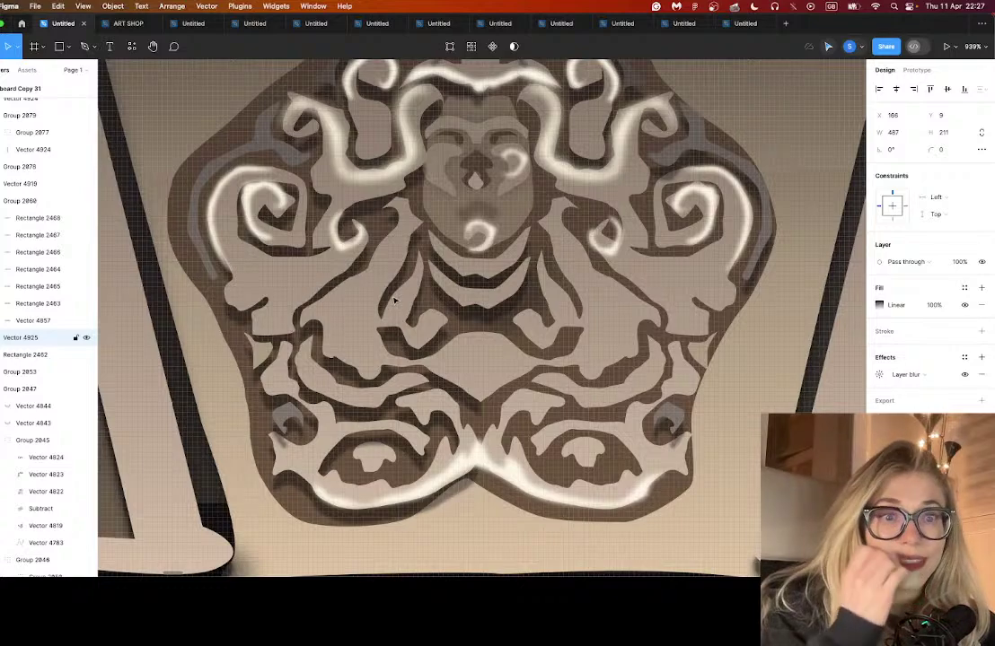
{"action": "left_click", "coordinate": [512, 158]}
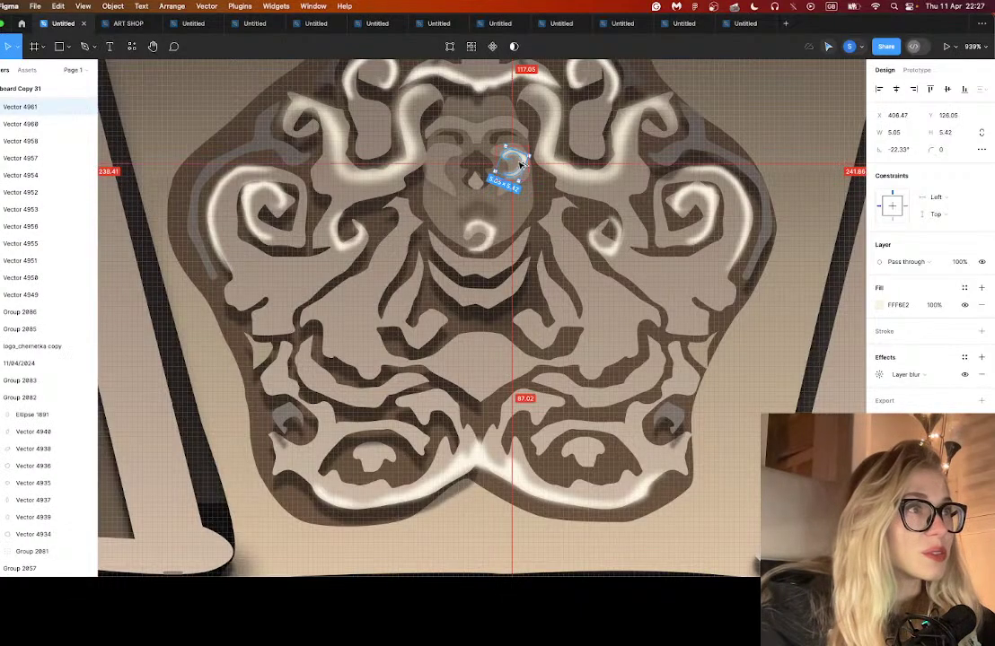
{"action": "left_click_drag", "start_coordinate": [468, 162], "coordinate": [444, 161]}
{"action": "right_click", "coordinate": [444, 160]}
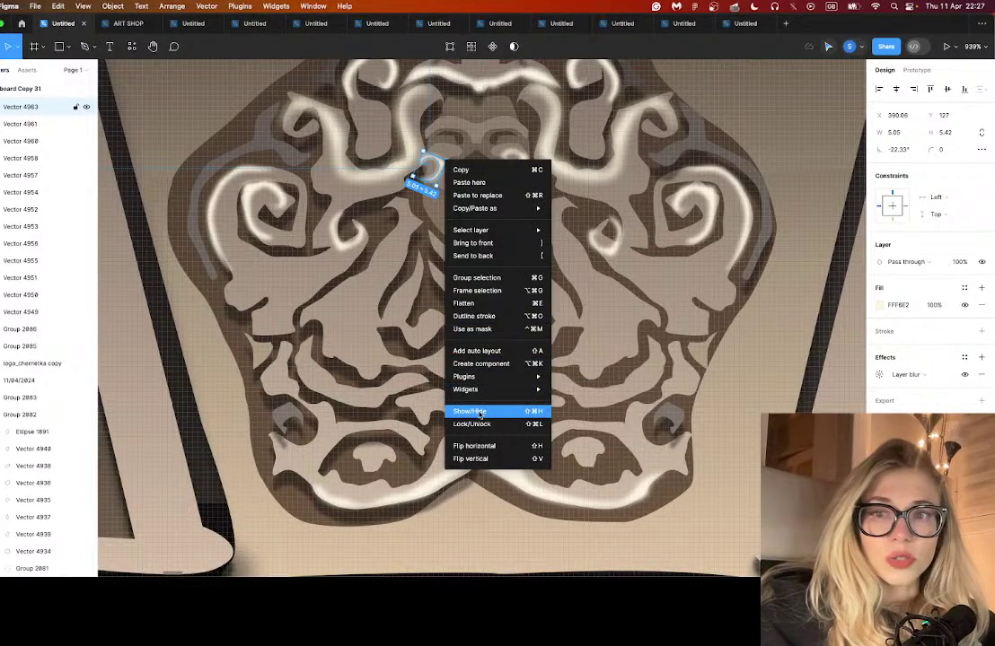
{"action": "left_click", "coordinate": [474, 446]}
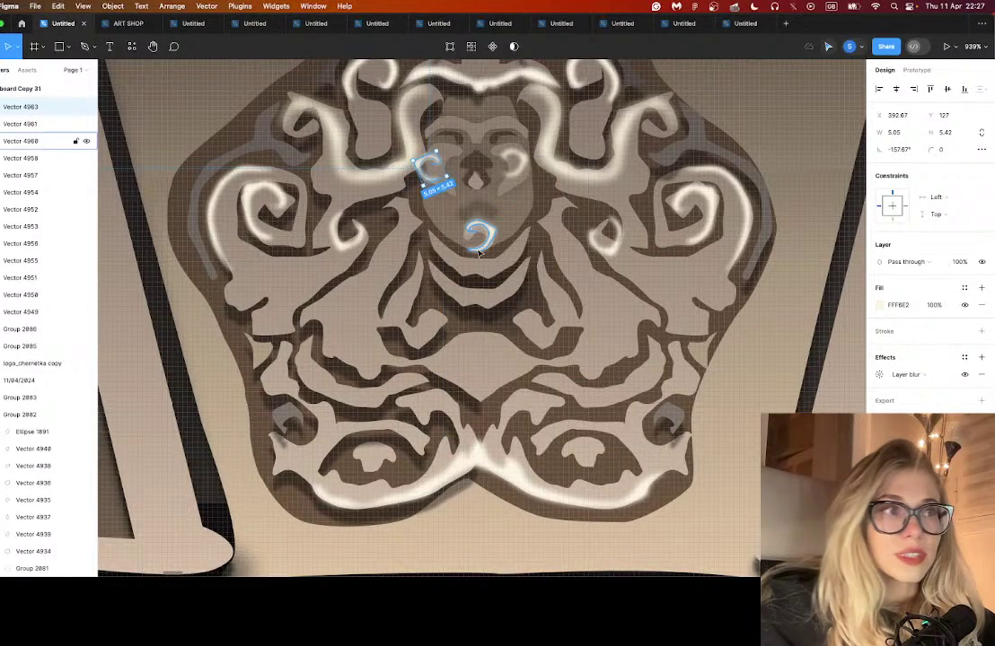
{"action": "left_click_drag", "start_coordinate": [427, 157], "coordinate": [446, 150]}
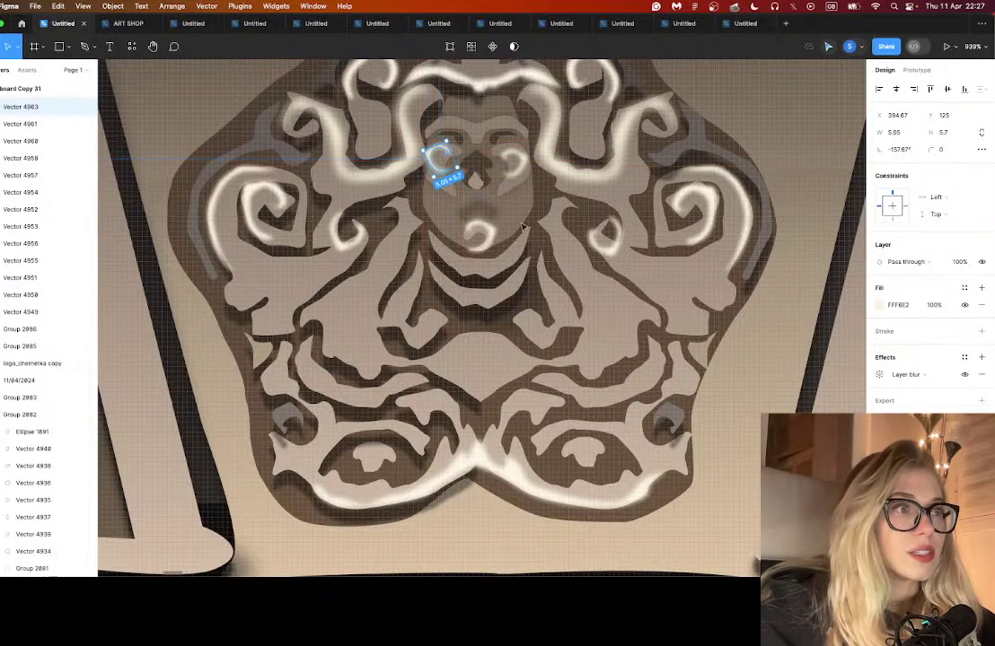
- Copy the forehead band highlight onto the face's brows and shrink the copy to 19 × 5 to fit them
{"action": "left_click", "coordinate": [487, 94]}
{"action": "left_click_drag", "start_coordinate": [484, 93], "coordinate": [486, 141], "text": "alt"}
{"action": "left_click_drag", "start_coordinate": [562, 127], "coordinate": [523, 125], "text": "alt"}
{"action": "left_click_drag", "start_coordinate": [447, 134], "coordinate": [423, 136]}
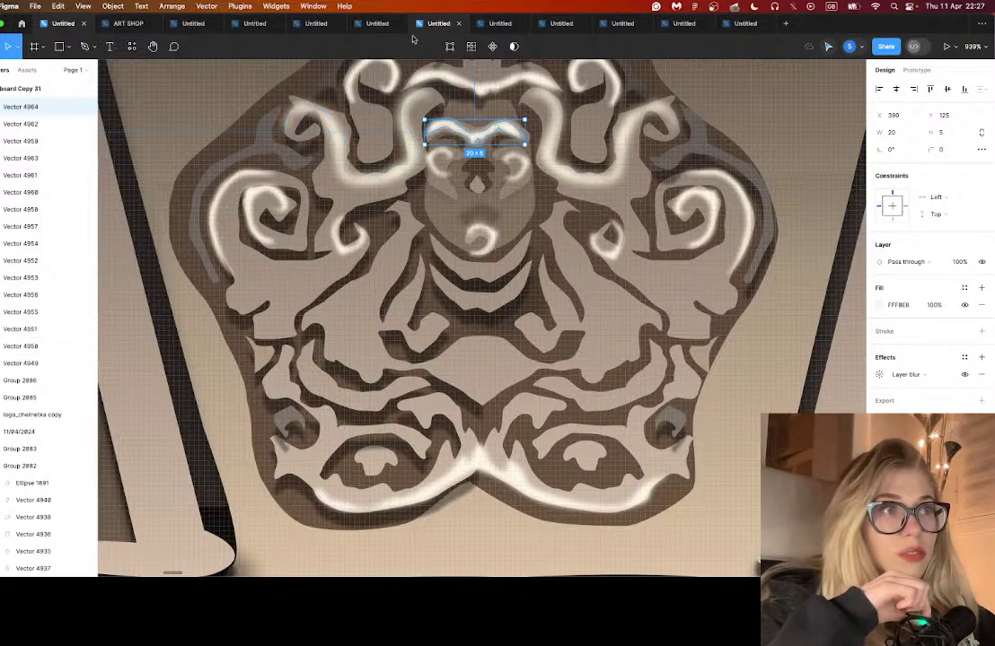
{"action": "left_click_drag", "start_coordinate": [424, 132], "coordinate": [428, 132]}
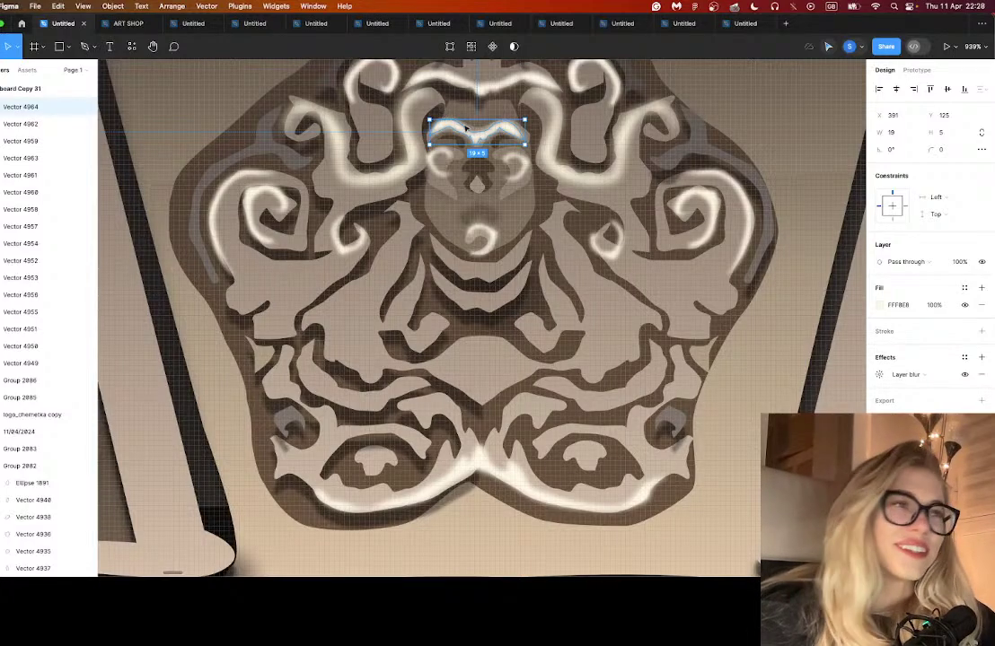
{"action": "left_click", "coordinate": [533, 210]}
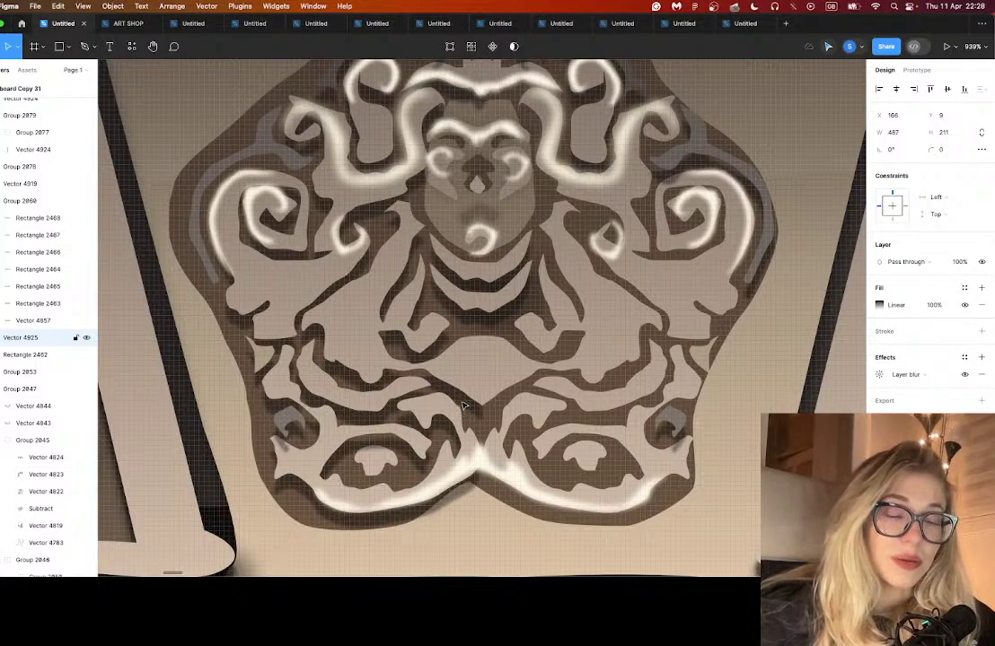
- Rotate the highlight on the small curl right of the chin to -65.69° so it follows the curl
{"action": "left_click", "coordinate": [613, 249]}
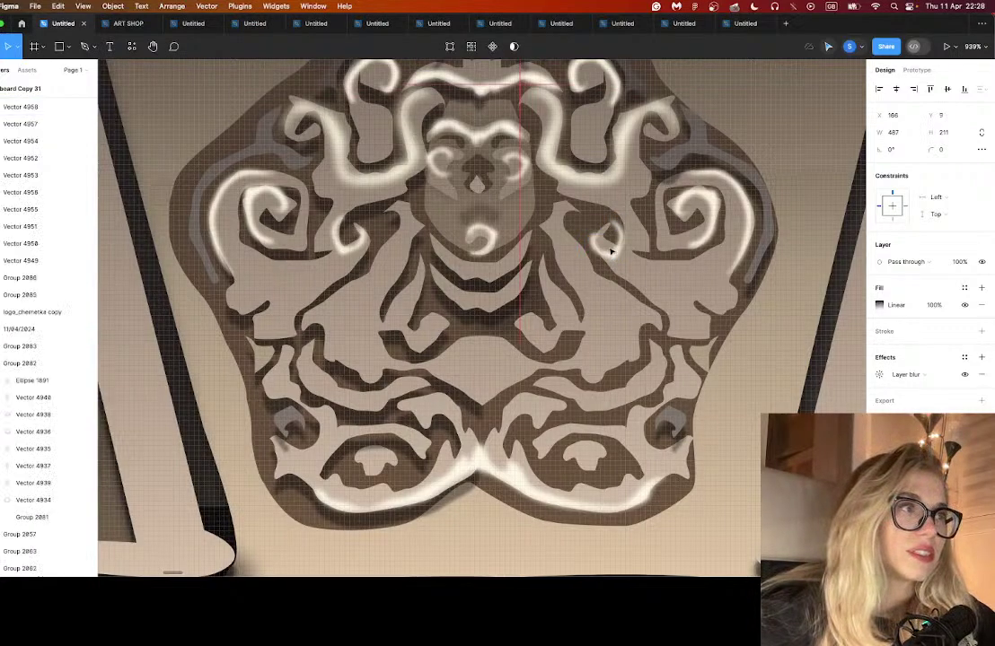
{"action": "left_click_drag", "start_coordinate": [611, 257], "coordinate": [634, 230]}
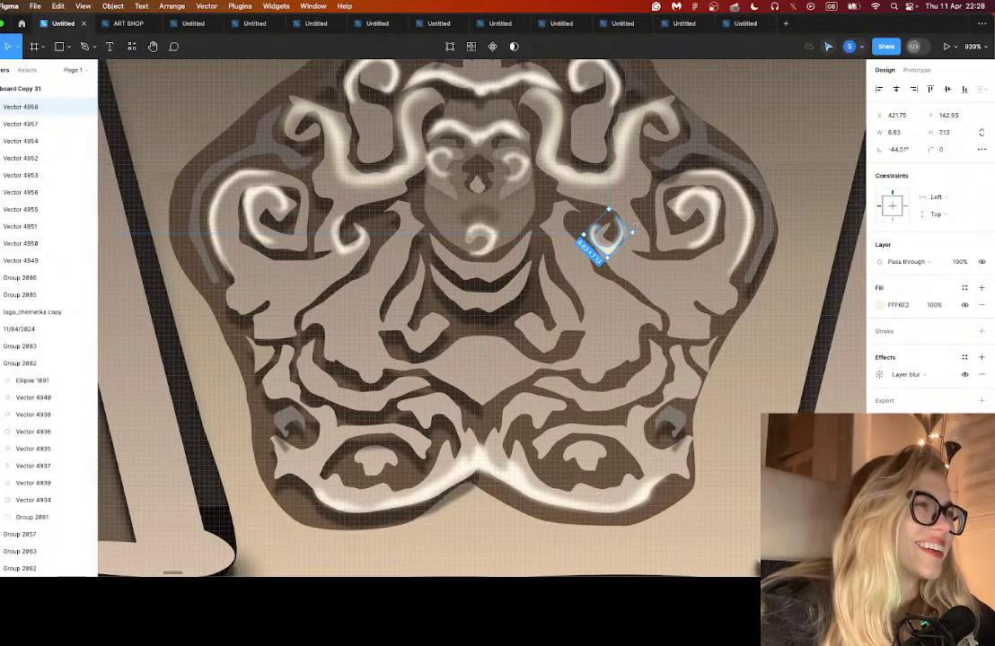
{"action": "left_click_drag", "start_coordinate": [634, 231], "coordinate": [631, 237]}
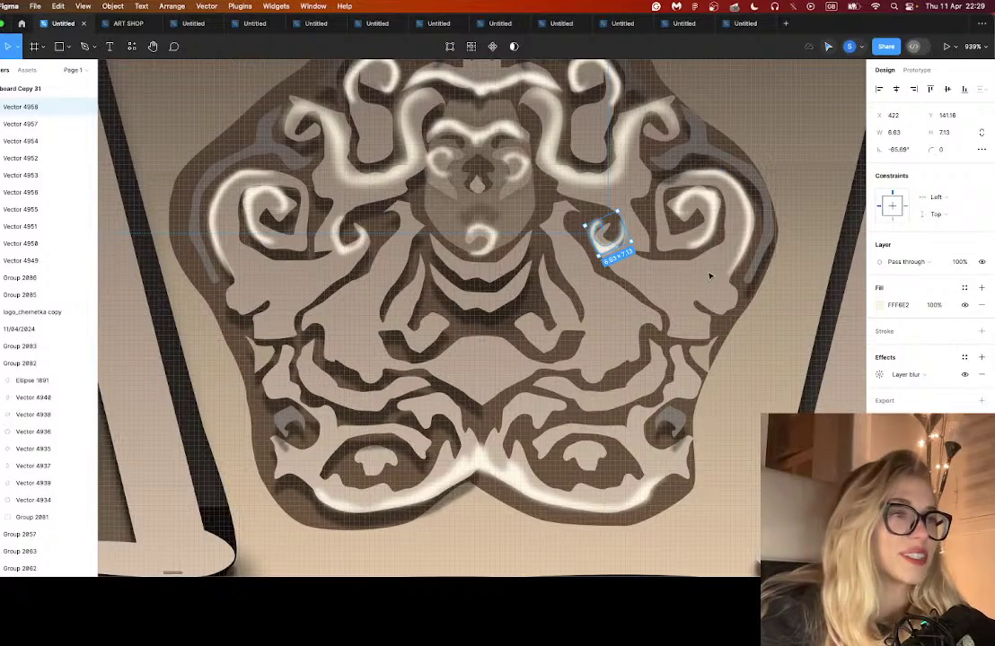
{"action": "scroll", "coordinate": [682, 252], "scroll_direction": "down", "scroll_amount": 3}
{"action": "left_click", "coordinate": [591, 321]}
- Review the whole balcony illustration and examine the neon panther facade artwork on Artboard Copy 27
{"action": "scroll", "coordinate": [590, 321], "scroll_direction": "down", "scroll_amount": 10}
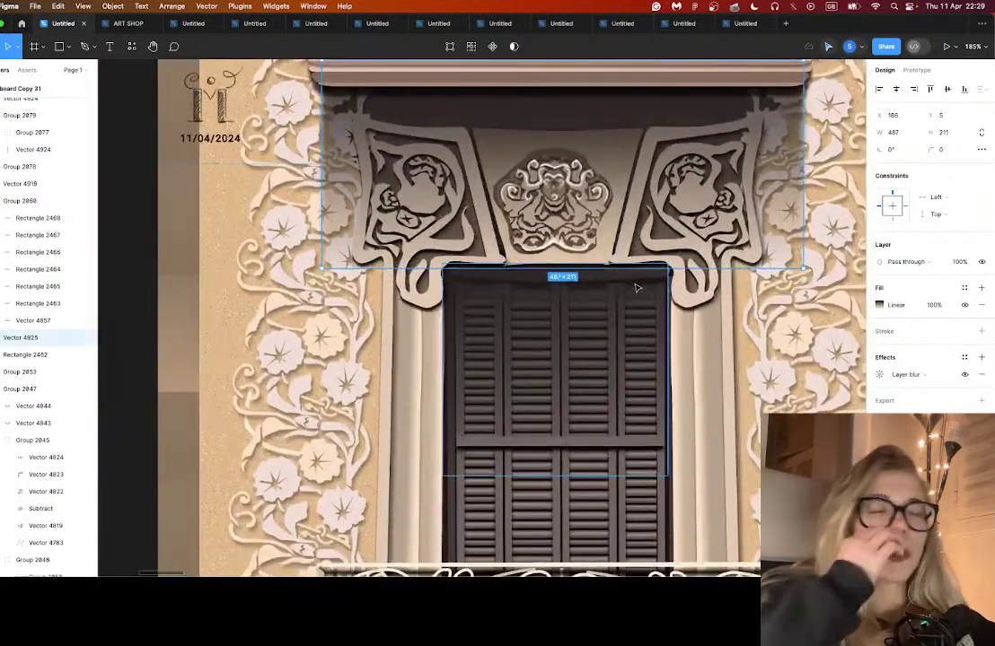
{"action": "scroll", "coordinate": [634, 301], "scroll_direction": "up", "scroll_amount": 1}
{"action": "scroll", "coordinate": [634, 308], "scroll_direction": "down", "scroll_amount": 3}
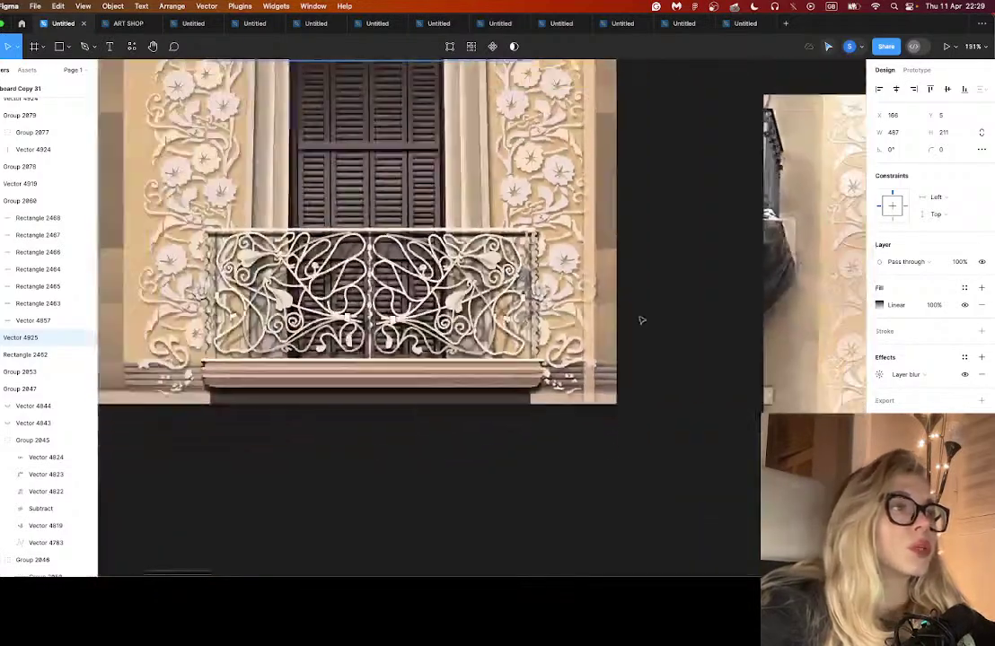
{"action": "scroll", "coordinate": [639, 320], "scroll_direction": "down", "scroll_amount": 10}
{"action": "scroll", "coordinate": [692, 248], "scroll_direction": "right", "scroll_amount": 8}
{"action": "scroll", "coordinate": [692, 248], "scroll_direction": "up", "scroll_amount": 5}
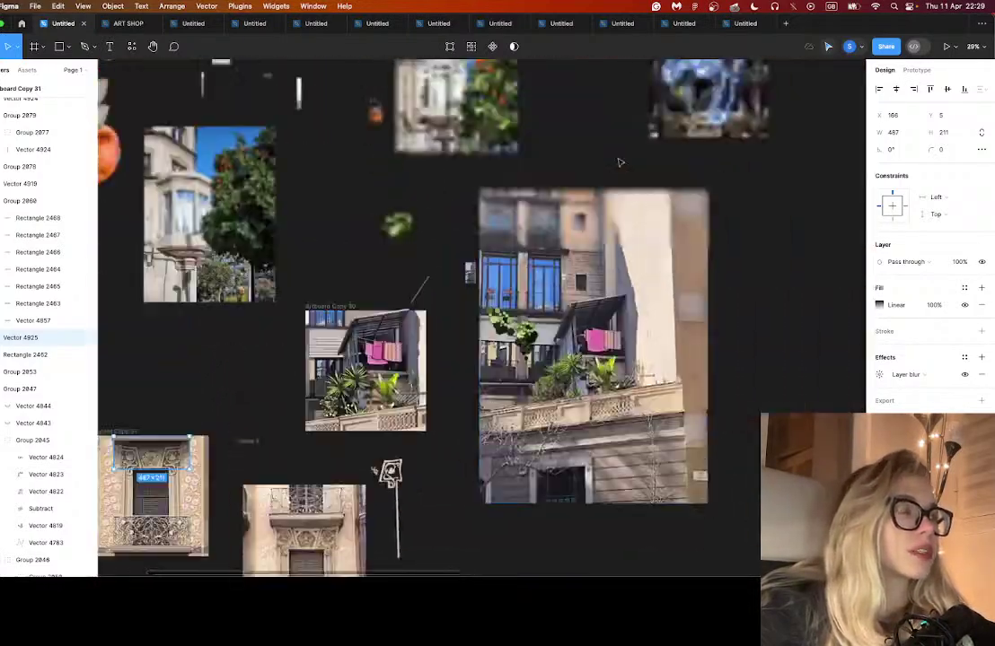
{"action": "scroll", "coordinate": [468, 193], "scroll_direction": "up", "scroll_amount": 5}
{"action": "scroll", "coordinate": [469, 193], "scroll_direction": "left", "scroll_amount": 2}
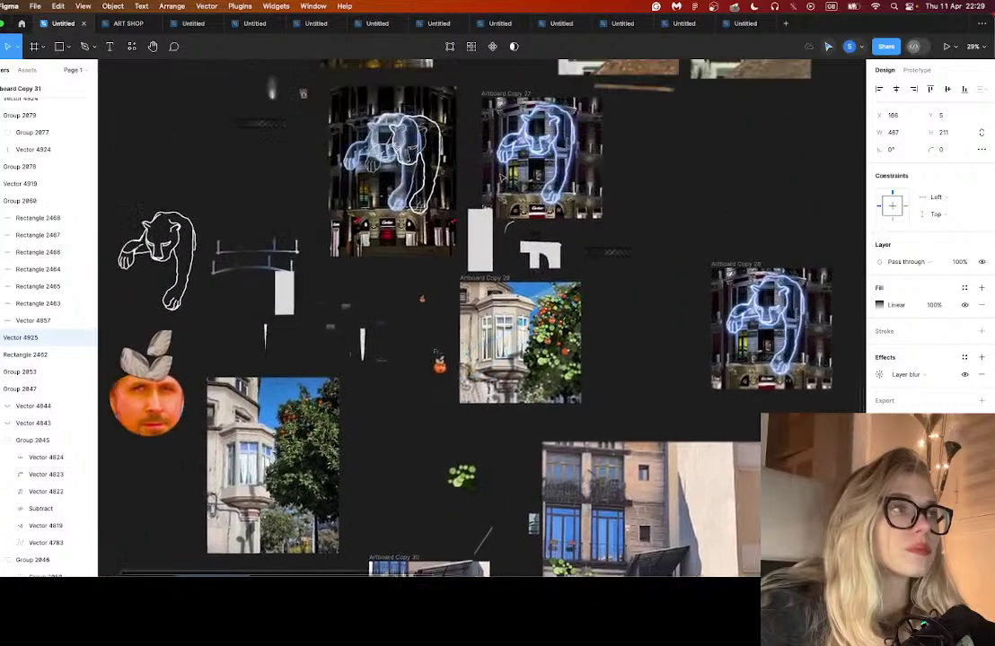
{"action": "scroll", "coordinate": [501, 179], "scroll_direction": "right", "scroll_amount": 3}
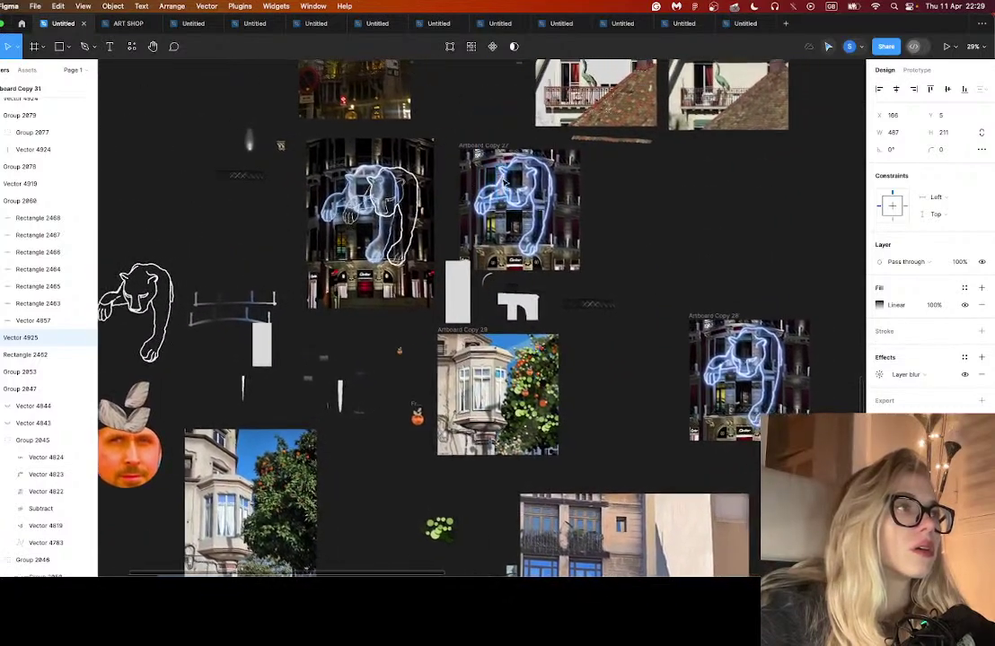
{"action": "scroll", "coordinate": [496, 232], "scroll_direction": "up", "scroll_amount": 10}
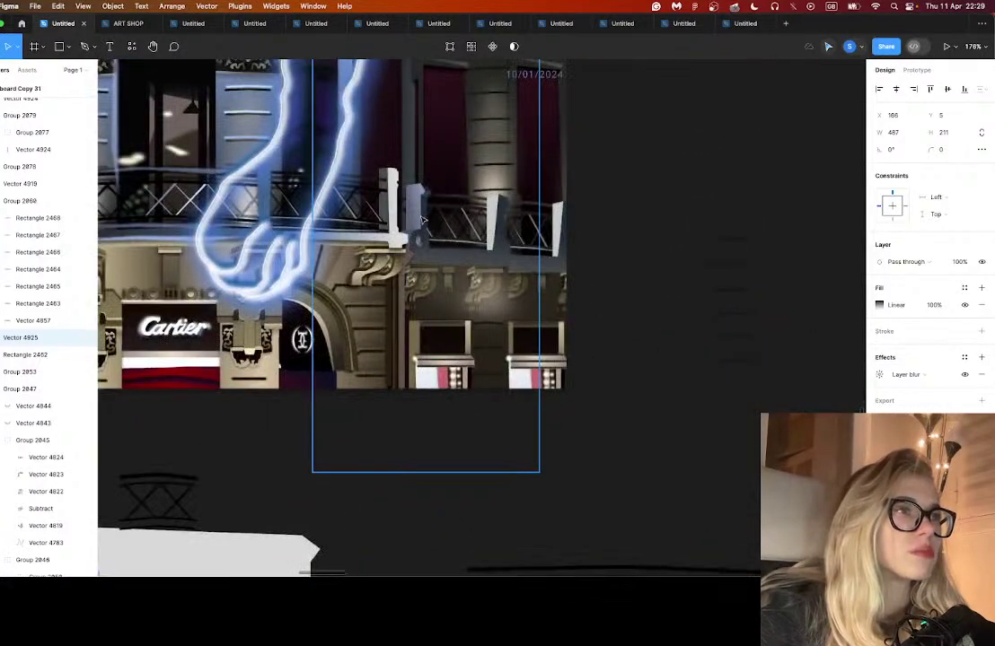
{"action": "scroll", "coordinate": [502, 260], "scroll_direction": "down", "scroll_amount": 6}
{"action": "scroll", "coordinate": [411, 334], "scroll_direction": "up", "scroll_amount": 3}
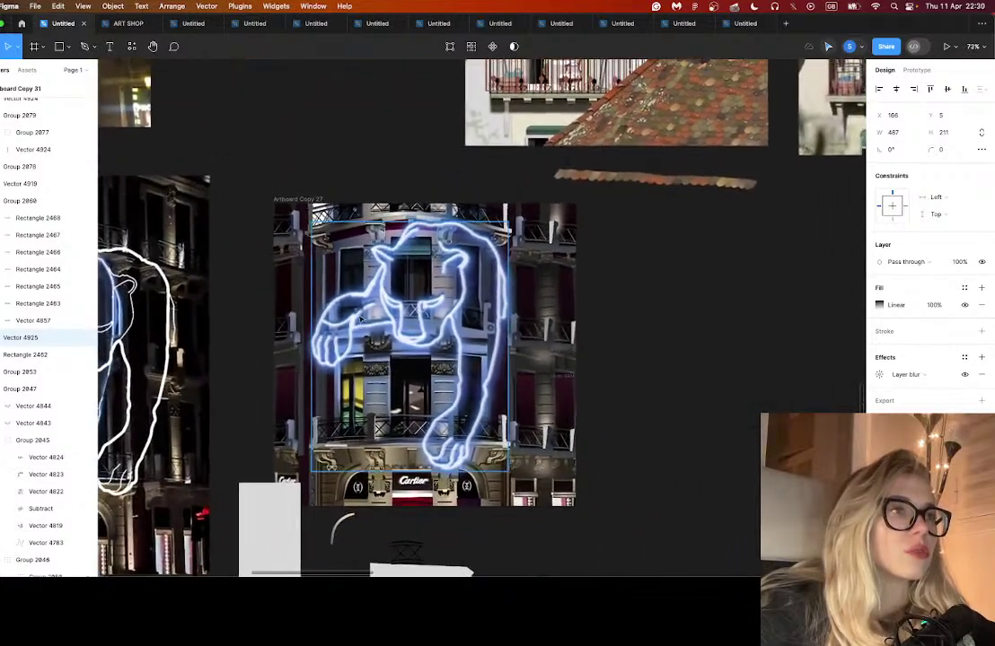
{"action": "scroll", "coordinate": [410, 333], "scroll_direction": "down", "scroll_amount": 3}
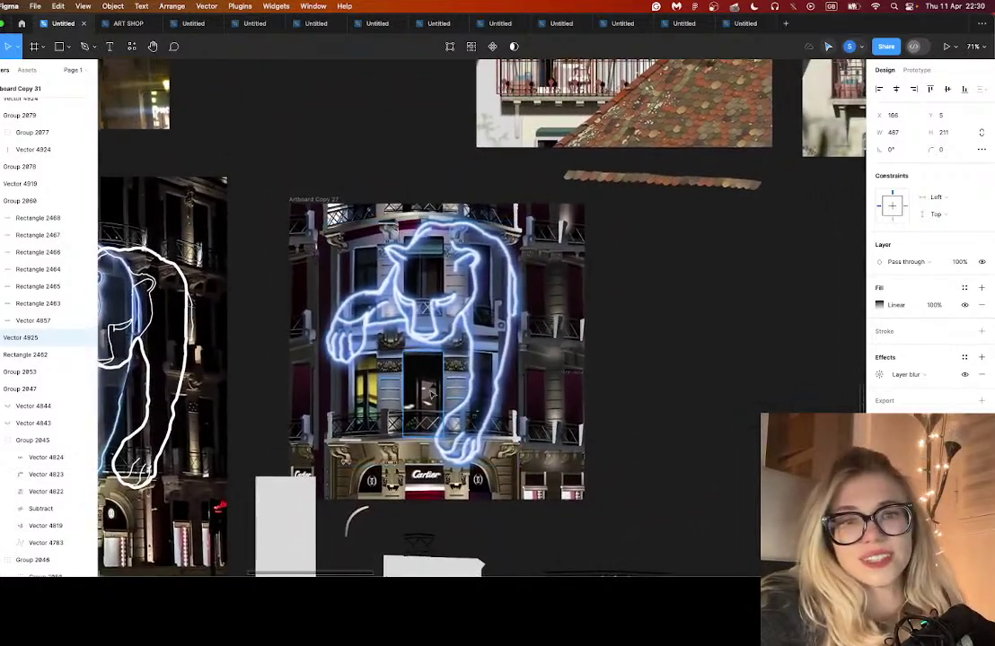
- Look over the earlier rooftop balcony and flower shop illustrations beside their reference photos
{"action": "scroll", "coordinate": [467, 323], "scroll_direction": "up", "scroll_amount": 5}
{"action": "scroll", "coordinate": [466, 323], "scroll_direction": "right", "scroll_amount": 4}
{"action": "scroll", "coordinate": [485, 355], "scroll_direction": "left", "scroll_amount": 5}
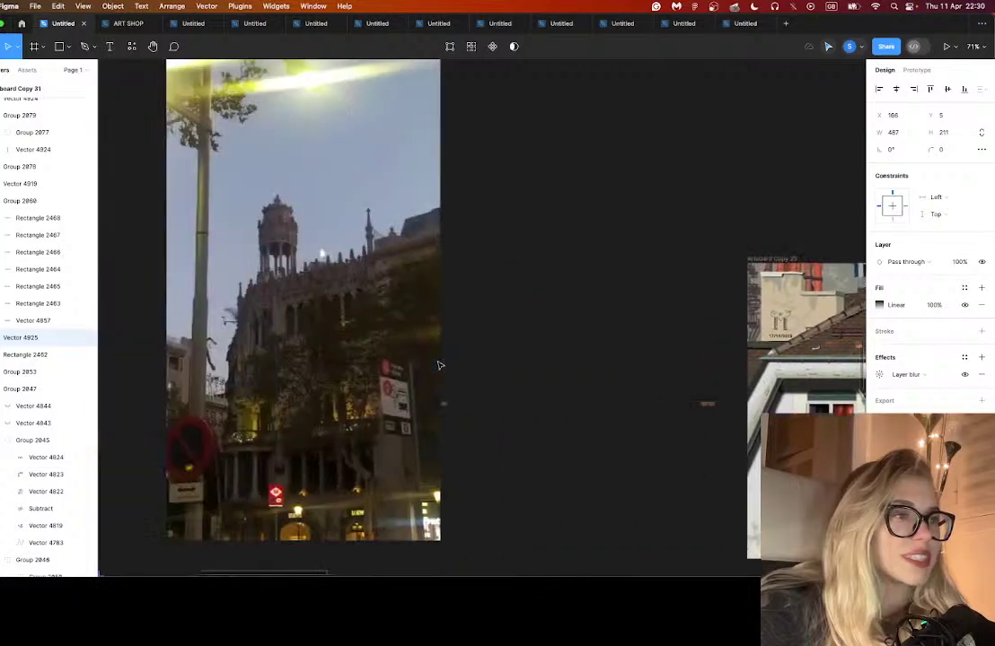
{"action": "scroll", "coordinate": [557, 346], "scroll_direction": "right", "scroll_amount": 6}
{"action": "scroll", "coordinate": [556, 346], "scroll_direction": "down", "scroll_amount": 3}
{"action": "scroll", "coordinate": [559, 343], "scroll_direction": "up", "scroll_amount": 2}
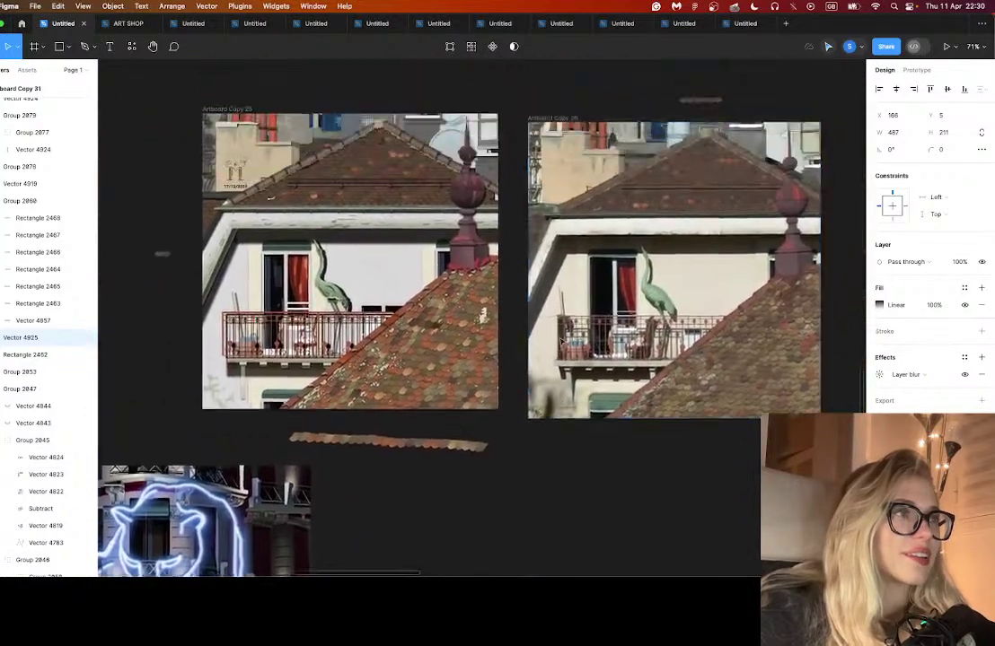
{"action": "scroll", "coordinate": [561, 339], "scroll_direction": "down", "scroll_amount": 10}
{"action": "scroll", "coordinate": [514, 325], "scroll_direction": "up", "scroll_amount": 8}
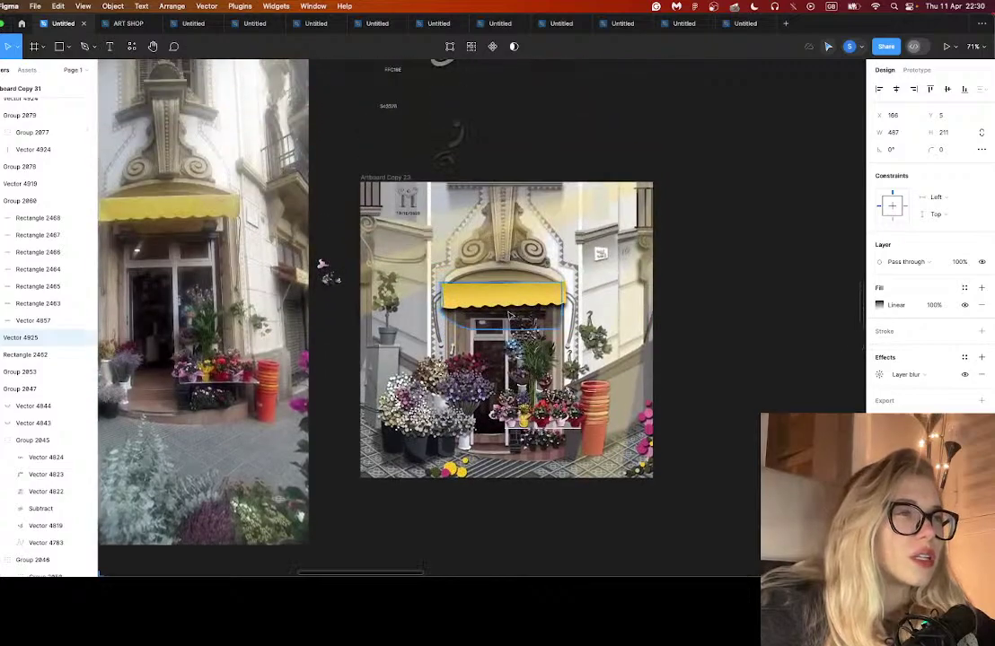
{"action": "scroll", "coordinate": [508, 314], "scroll_direction": "left", "scroll_amount": 5}
{"action": "scroll", "coordinate": [508, 316], "scroll_direction": "down", "scroll_amount": 2}
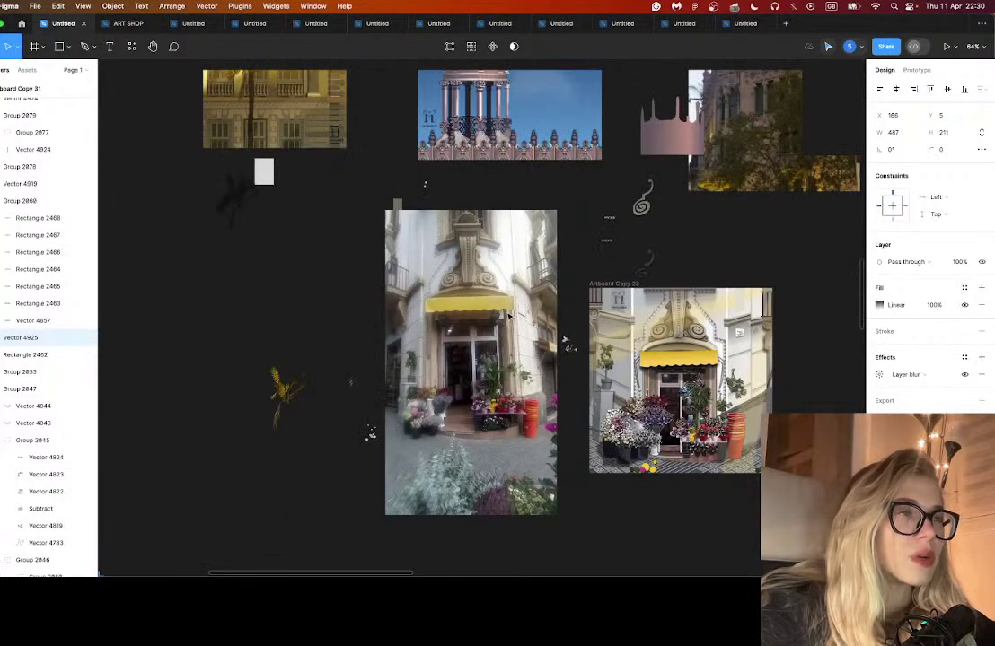
- Browse the older artboards, including Artboard Copy 17 to 22, and examine the railing and potted plants of the flowered balcony illustration up close
{"action": "scroll", "coordinate": [508, 314], "scroll_direction": "down", "scroll_amount": 10}
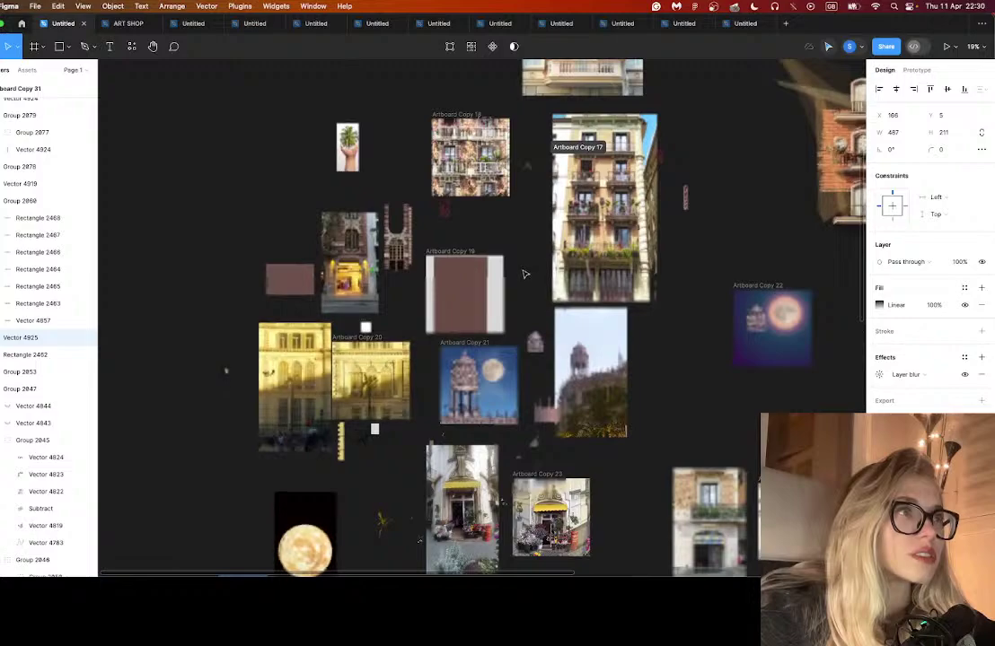
{"action": "scroll", "coordinate": [584, 270], "scroll_direction": "right", "scroll_amount": 3}
{"action": "scroll", "coordinate": [583, 270], "scroll_direction": "down", "scroll_amount": 1}
{"action": "scroll", "coordinate": [628, 251], "scroll_direction": "up", "scroll_amount": 3}
{"action": "scroll", "coordinate": [629, 252], "scroll_direction": "left", "scroll_amount": 2}
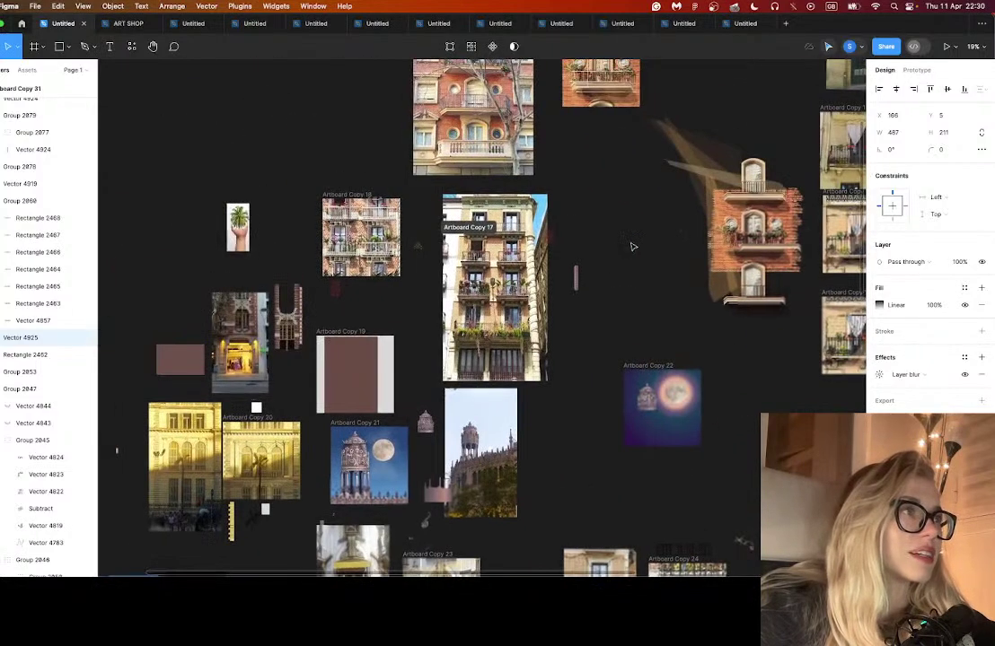
{"action": "scroll", "coordinate": [642, 246], "scroll_direction": "left", "scroll_amount": 3}
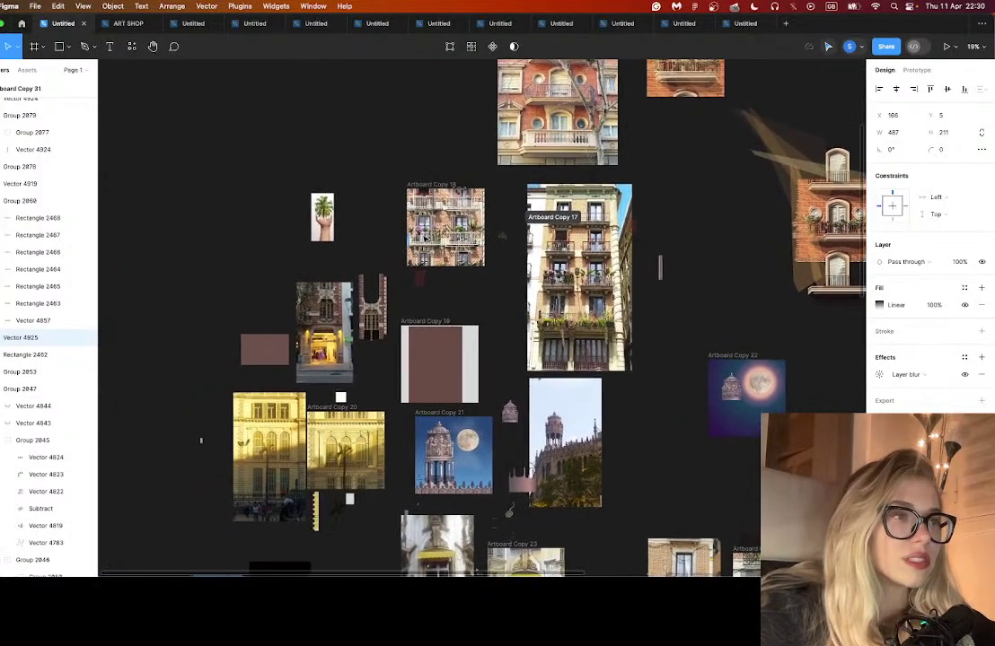
{"action": "scroll", "coordinate": [427, 238], "scroll_direction": "up", "scroll_amount": 15}
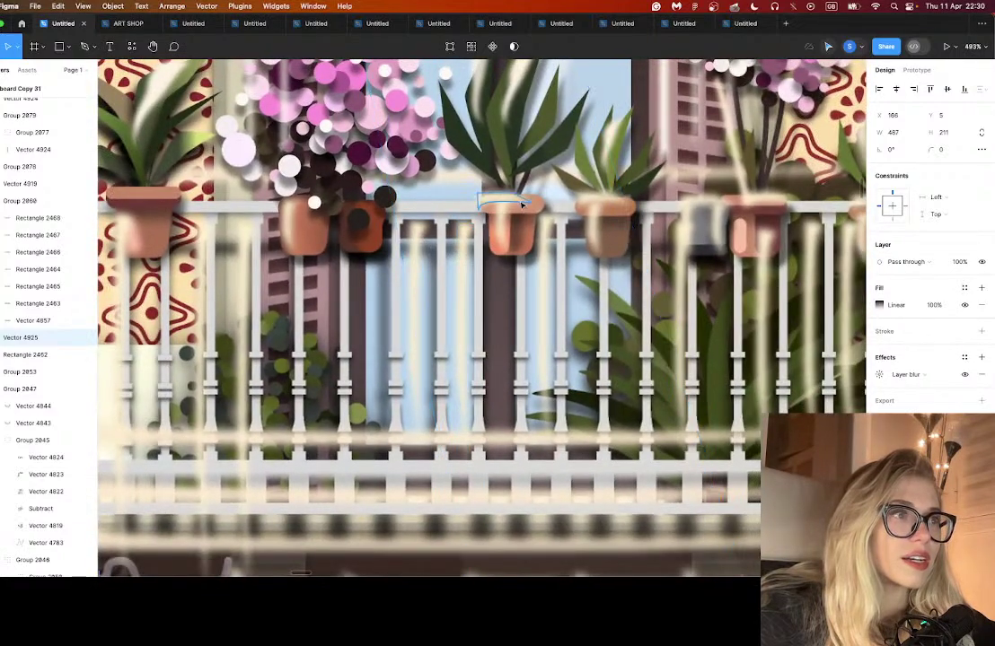
- Copy the blurred cream highlight strip between the railing bars of the flowered balcony illustration
{"action": "left_click", "coordinate": [463, 258]}
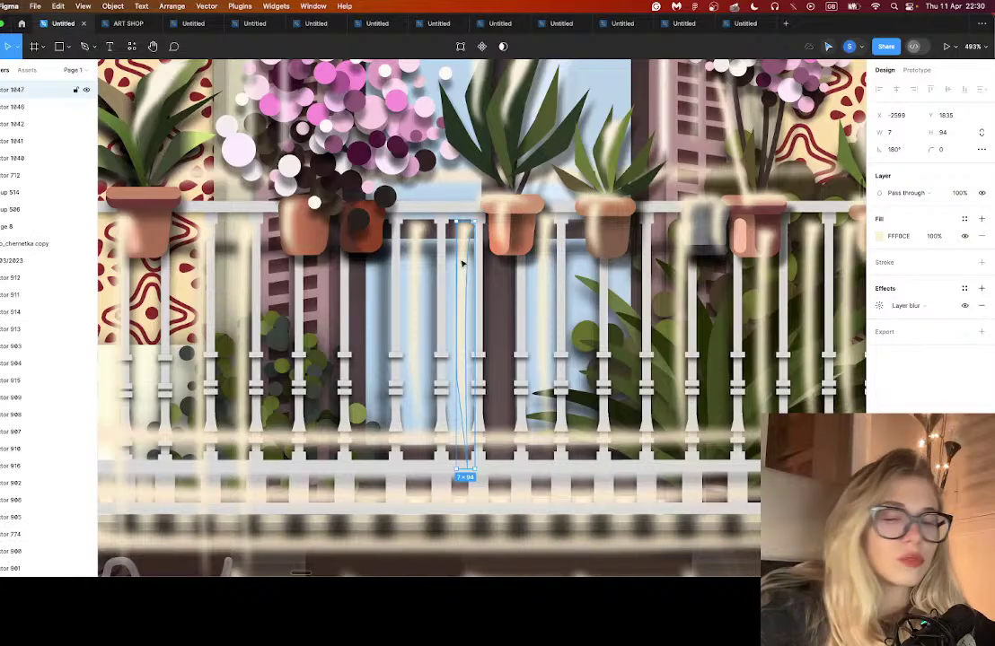
{"action": "scroll", "coordinate": [447, 256], "scroll_direction": "down", "scroll_amount": 5}
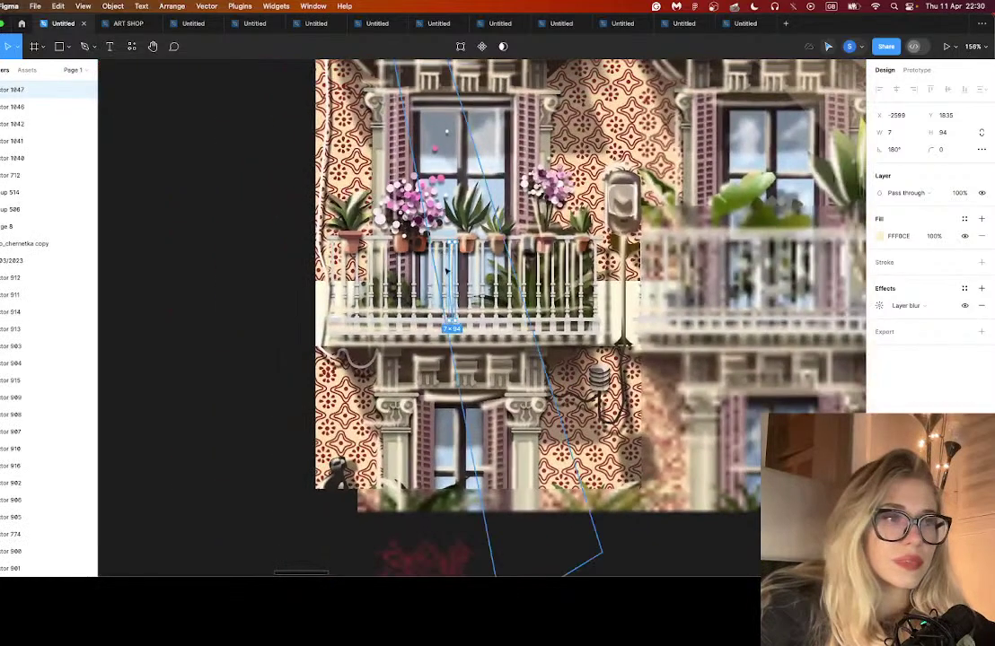
{"action": "scroll", "coordinate": [429, 268], "scroll_direction": "down", "scroll_amount": 8}
{"action": "scroll", "coordinate": [428, 269], "scroll_direction": "left", "scroll_amount": 10}
{"action": "scroll", "coordinate": [428, 269], "scroll_direction": "down", "scroll_amount": 5}
{"action": "scroll", "coordinate": [428, 270], "scroll_direction": "left", "scroll_amount": 8}
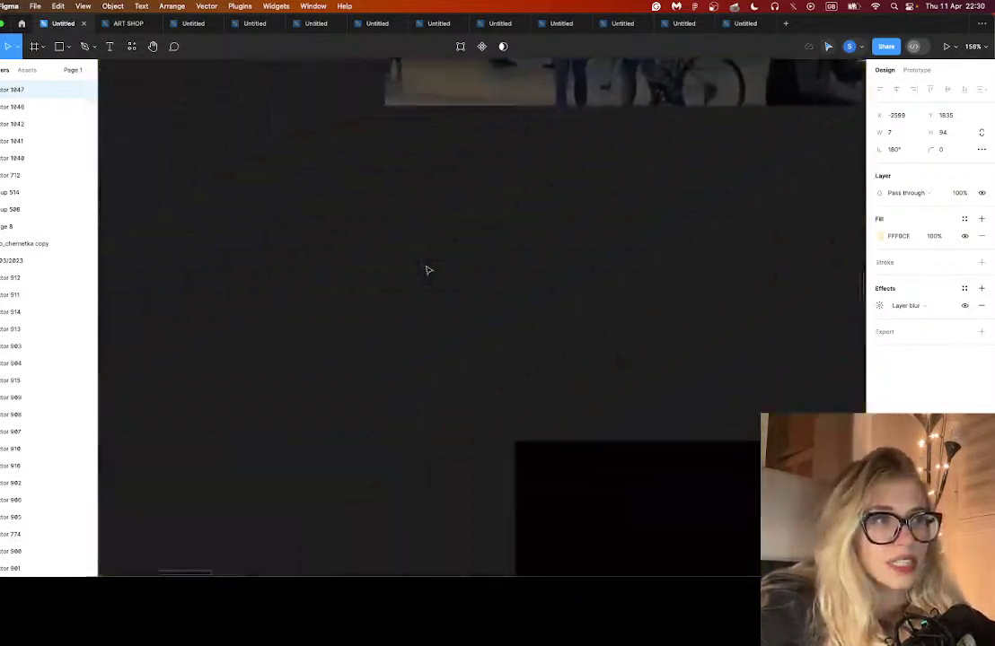
{"action": "scroll", "coordinate": [428, 269], "scroll_direction": "up", "scroll_amount": 7}
{"action": "left_click", "coordinate": [444, 258]}
- Examine the brick facade illustration with shuttered windows and lion medallion beside its dress shop reference photo
{"action": "scroll", "coordinate": [444, 258], "scroll_direction": "right", "scroll_amount": 9}
{"action": "scroll", "coordinate": [443, 258], "scroll_direction": "up", "scroll_amount": 10}
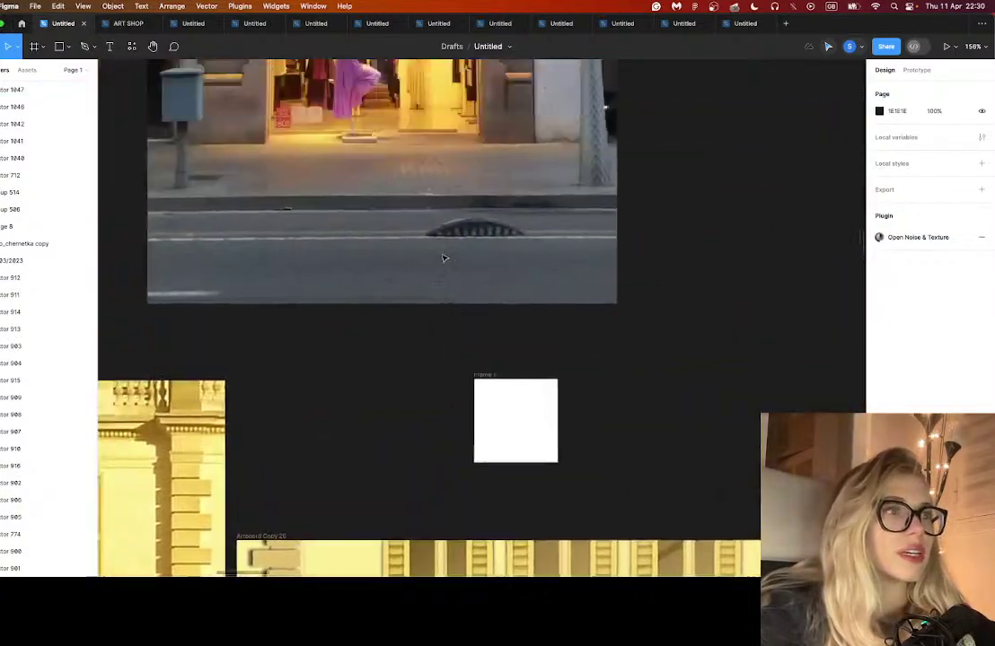
{"action": "scroll", "coordinate": [635, 222], "scroll_direction": "right", "scroll_amount": 5}
{"action": "scroll", "coordinate": [635, 222], "scroll_direction": "up", "scroll_amount": 3}
{"action": "scroll", "coordinate": [635, 223], "scroll_direction": "right", "scroll_amount": 2}
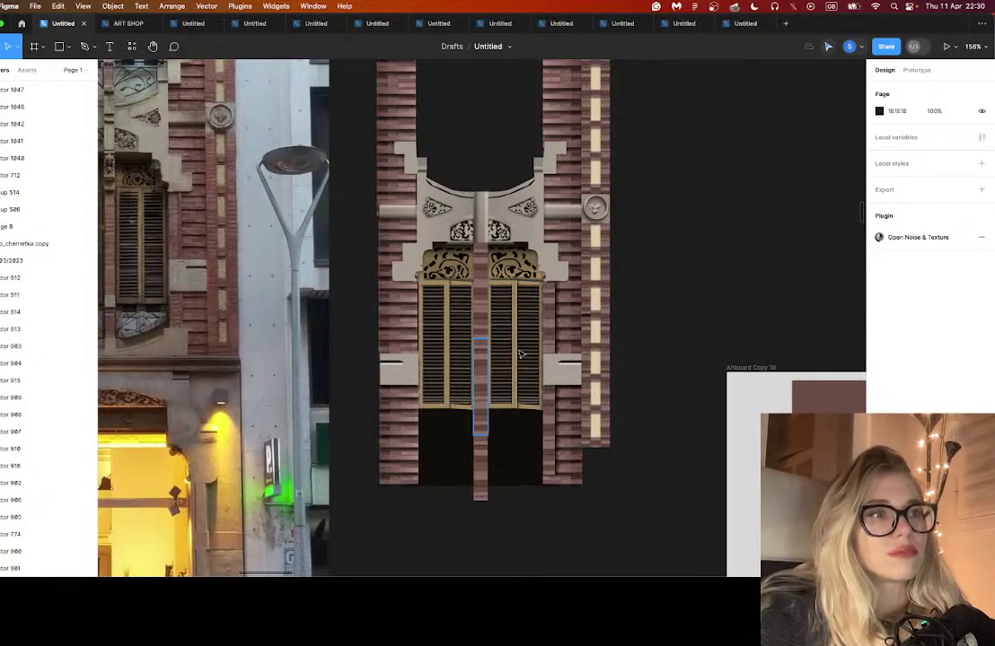
{"action": "scroll", "coordinate": [383, 267], "scroll_direction": "left", "scroll_amount": 6}
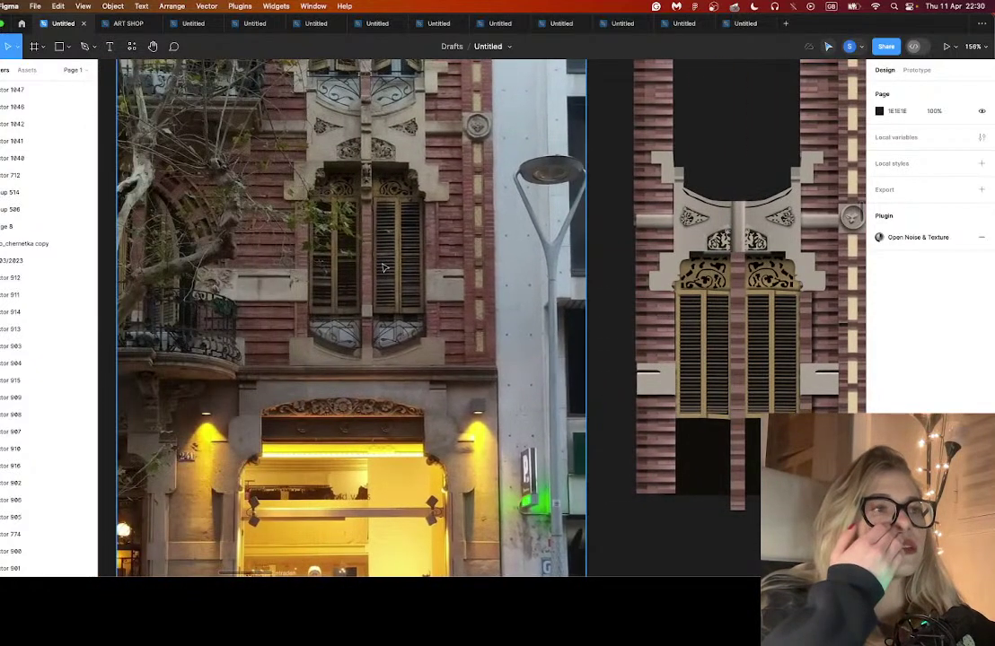
{"action": "scroll", "coordinate": [449, 359], "scroll_direction": "down", "scroll_amount": 5}
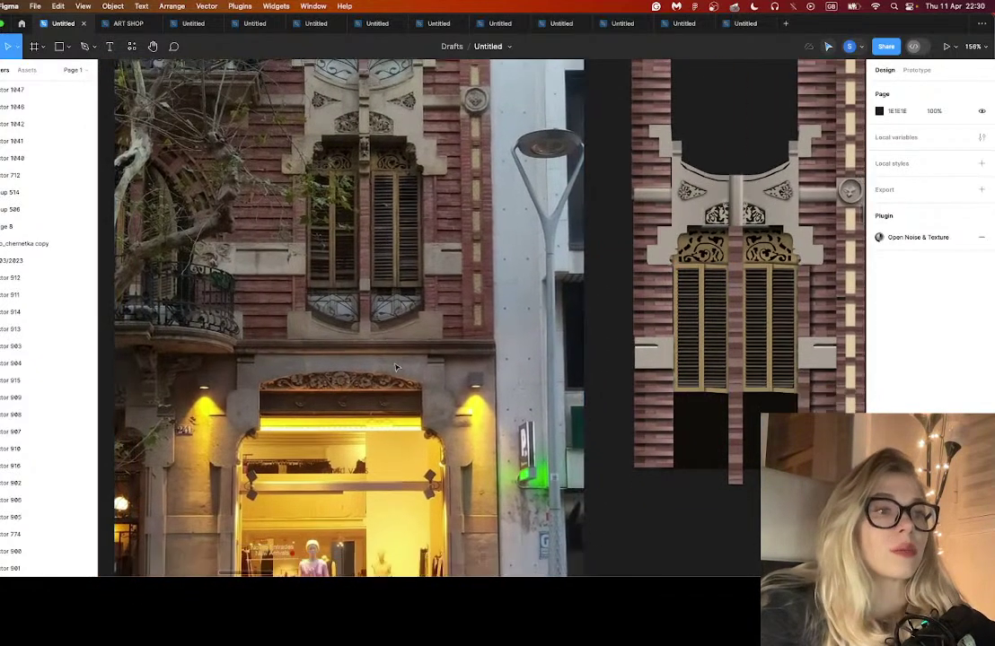
{"action": "scroll", "coordinate": [332, 376], "scroll_direction": "up", "scroll_amount": 4}
{"action": "scroll", "coordinate": [332, 375], "scroll_direction": "up", "scroll_amount": 3}
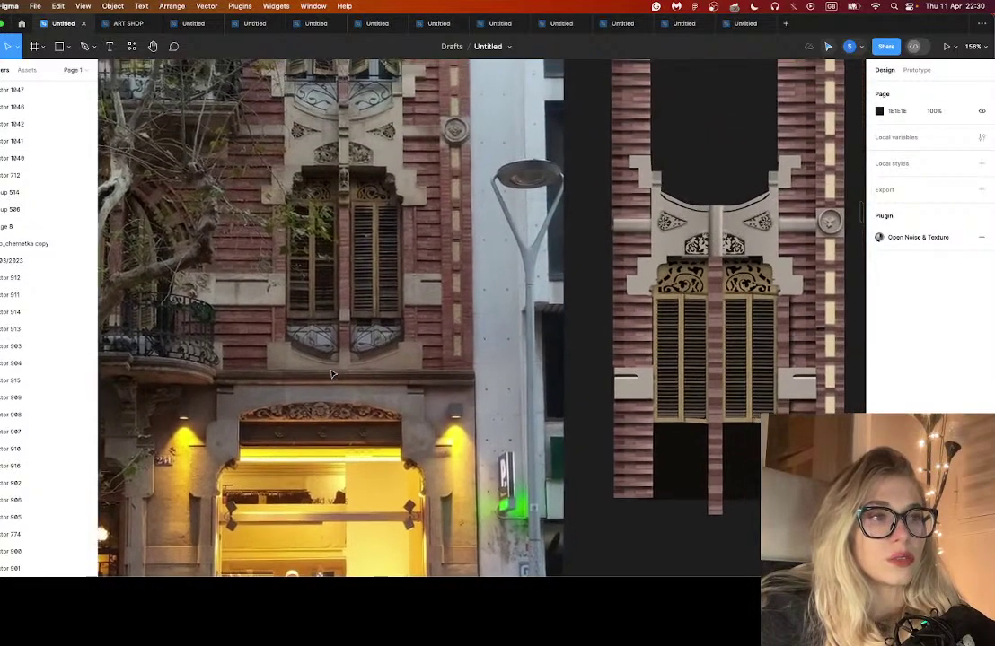
{"action": "scroll", "coordinate": [341, 382], "scroll_direction": "down", "scroll_amount": 5}
{"action": "scroll", "coordinate": [364, 399], "scroll_direction": "up", "scroll_amount": 3}
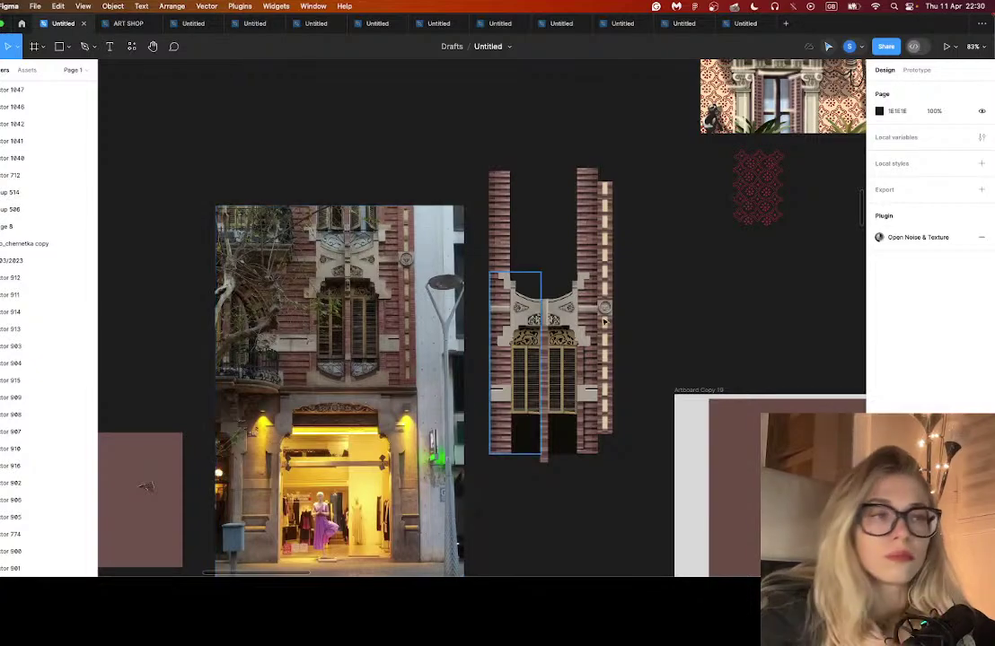
{"action": "scroll", "coordinate": [449, 350], "scroll_direction": "down", "scroll_amount": 2}
{"action": "scroll", "coordinate": [449, 350], "scroll_direction": "right", "scroll_amount": 2}
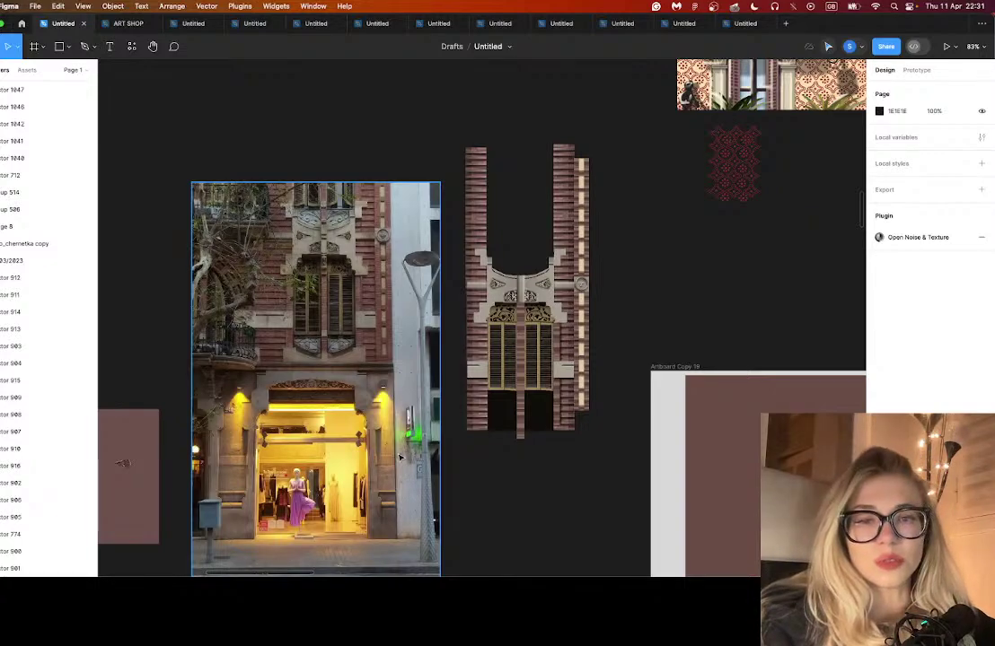
{"action": "left_click", "coordinate": [513, 443]}
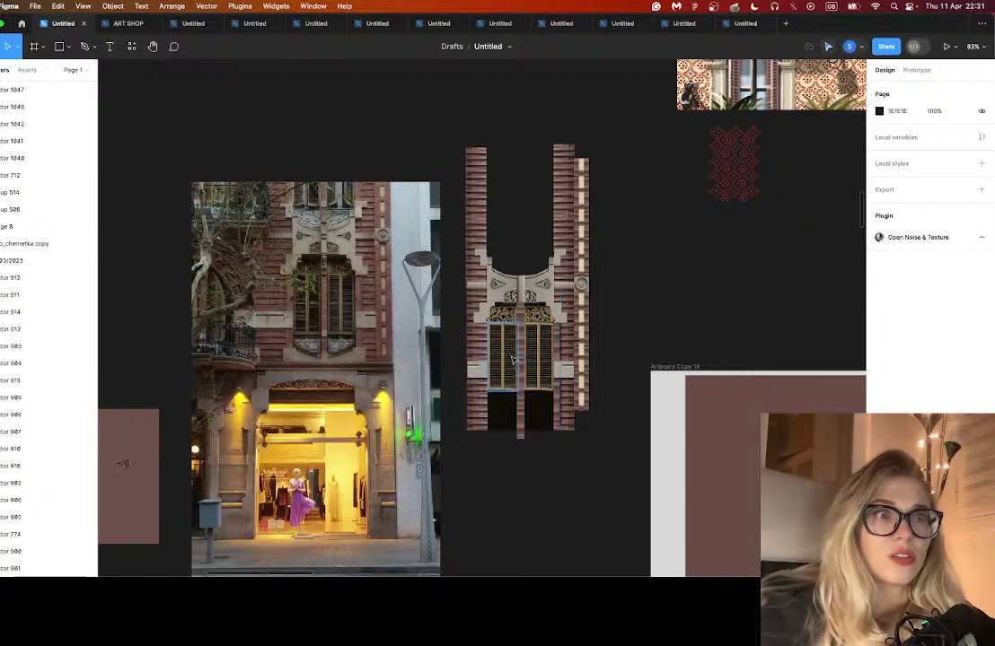
{"action": "left_click_drag", "start_coordinate": [616, 205], "coordinate": [454, 344]}
- Return to the ornate balcony illustration on Artboard Copy 31 and paste the copied blurred highlight over the dark shutters
{"action": "scroll", "coordinate": [454, 345], "scroll_direction": "down", "scroll_amount": 18}
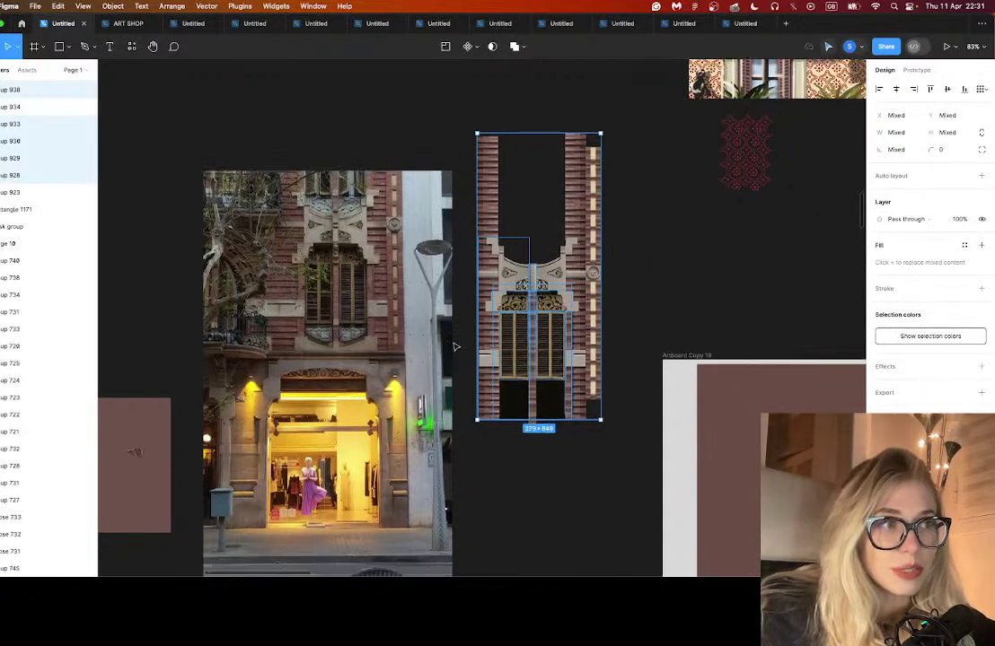
{"action": "scroll", "coordinate": [573, 166], "scroll_direction": "up", "scroll_amount": 2}
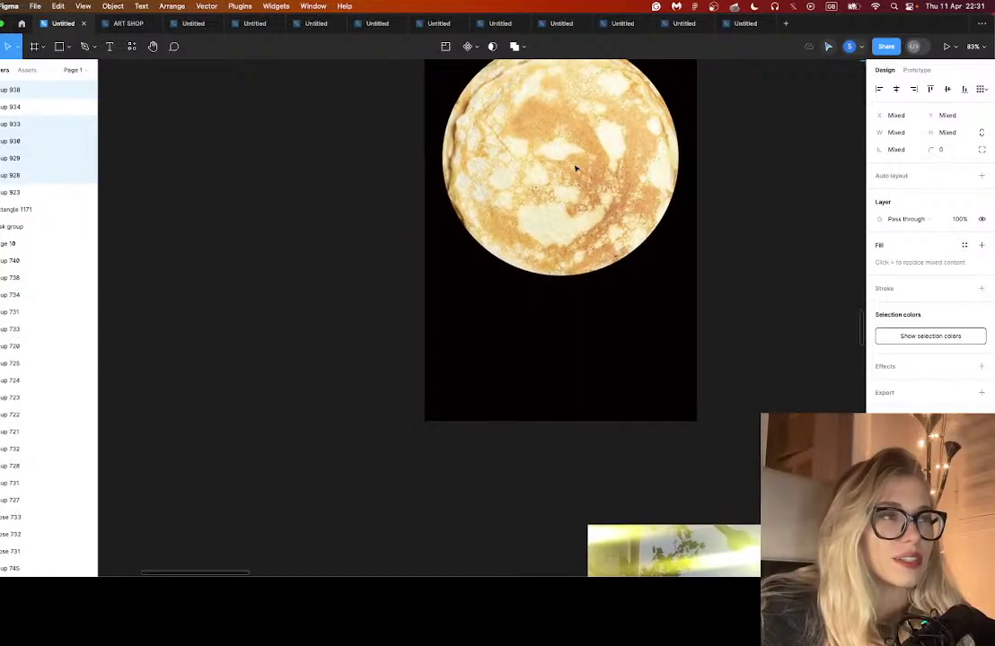
{"action": "scroll", "coordinate": [573, 196], "scroll_direction": "down", "scroll_amount": 8}
{"action": "scroll", "coordinate": [583, 332], "scroll_direction": "down", "scroll_amount": 20}
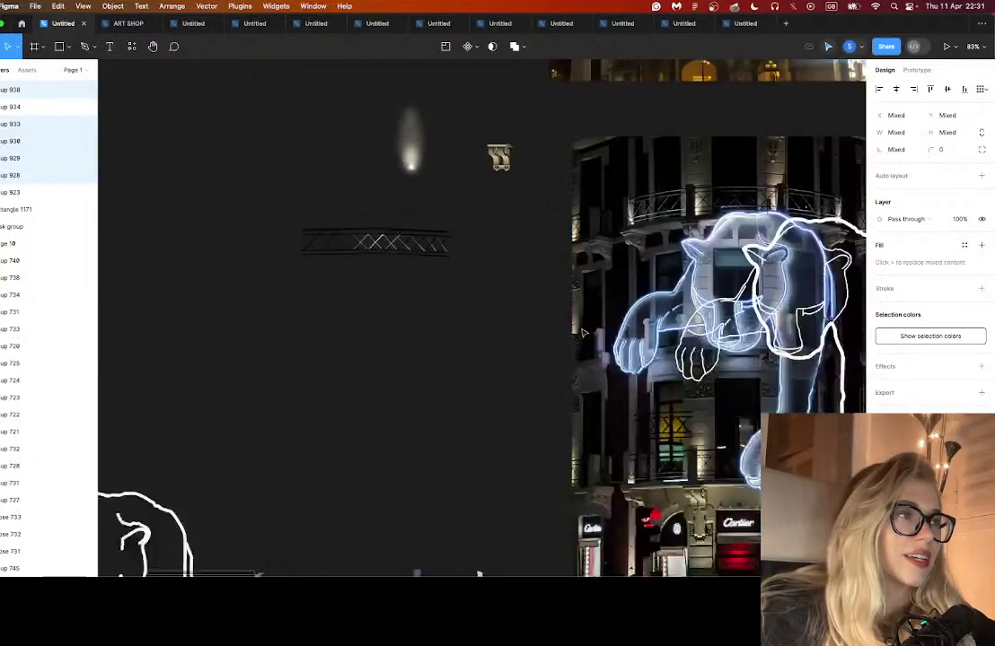
{"action": "scroll", "coordinate": [582, 333], "scroll_direction": "down", "scroll_amount": 8}
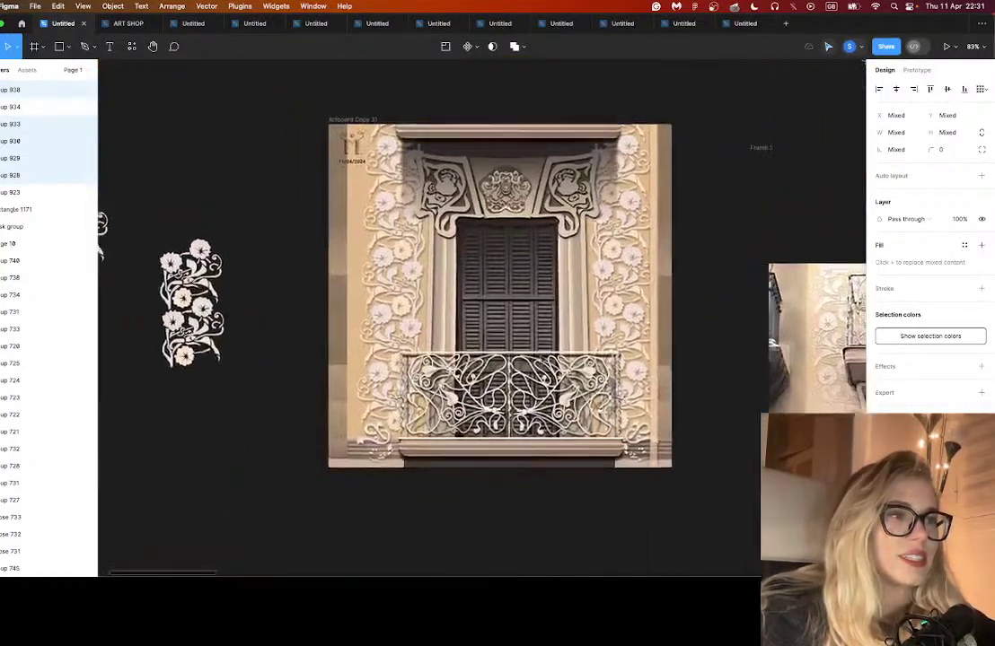
{"action": "scroll", "coordinate": [583, 333], "scroll_direction": "left", "scroll_amount": 5}
{"action": "scroll", "coordinate": [579, 319], "scroll_direction": "right", "scroll_amount": 7}
{"action": "scroll", "coordinate": [575, 308], "scroll_direction": "up", "scroll_amount": 3}
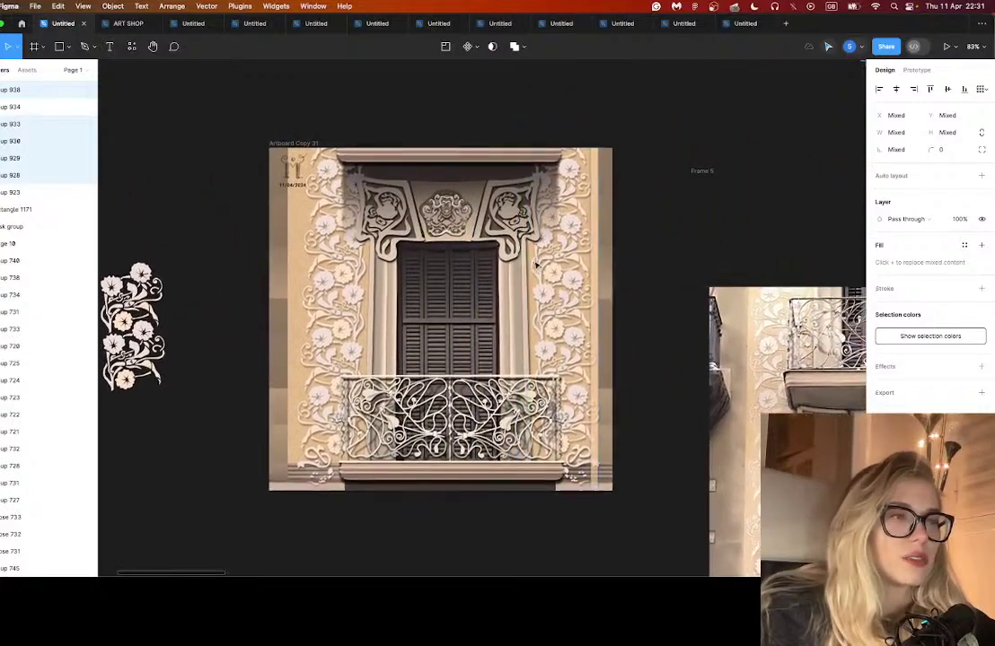
{"action": "scroll", "coordinate": [576, 309], "scroll_direction": "left", "scroll_amount": 1}
{"action": "left_click", "coordinate": [481, 318]}
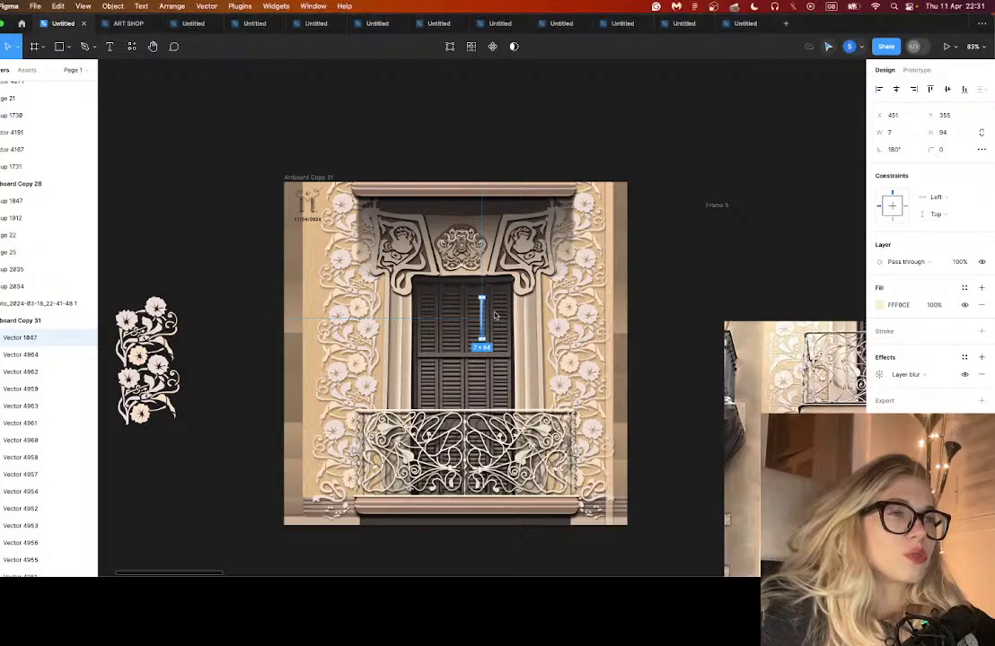
- Rotate the pasted highlight to -90° and place it along the left half of the edge above the shutters
{"action": "scroll", "coordinate": [491, 314], "scroll_direction": "up", "scroll_amount": 5}
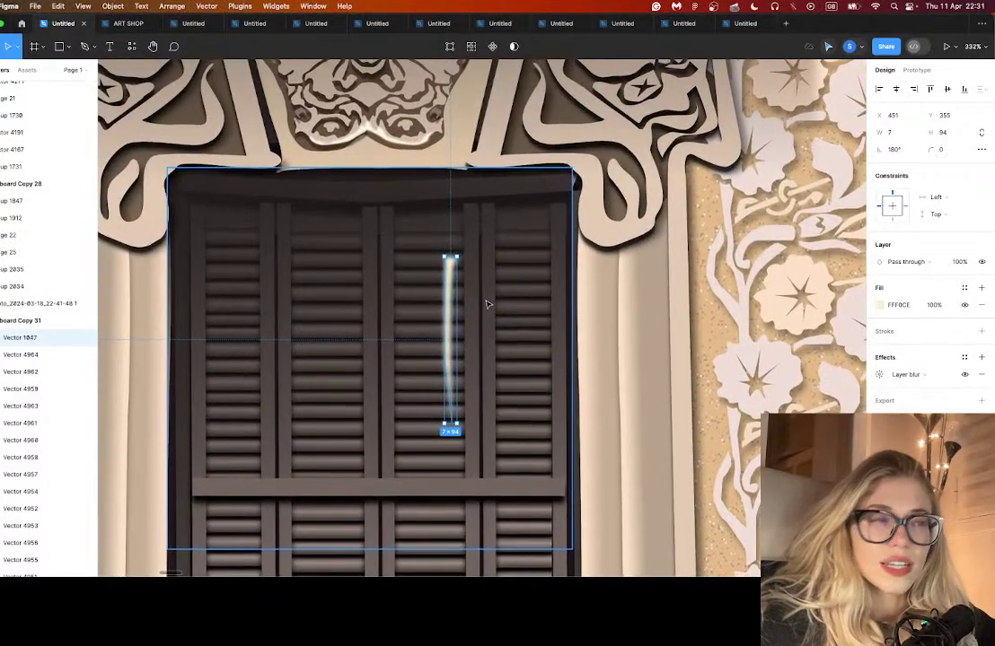
{"action": "scroll", "coordinate": [487, 309], "scroll_direction": "up", "scroll_amount": 2}
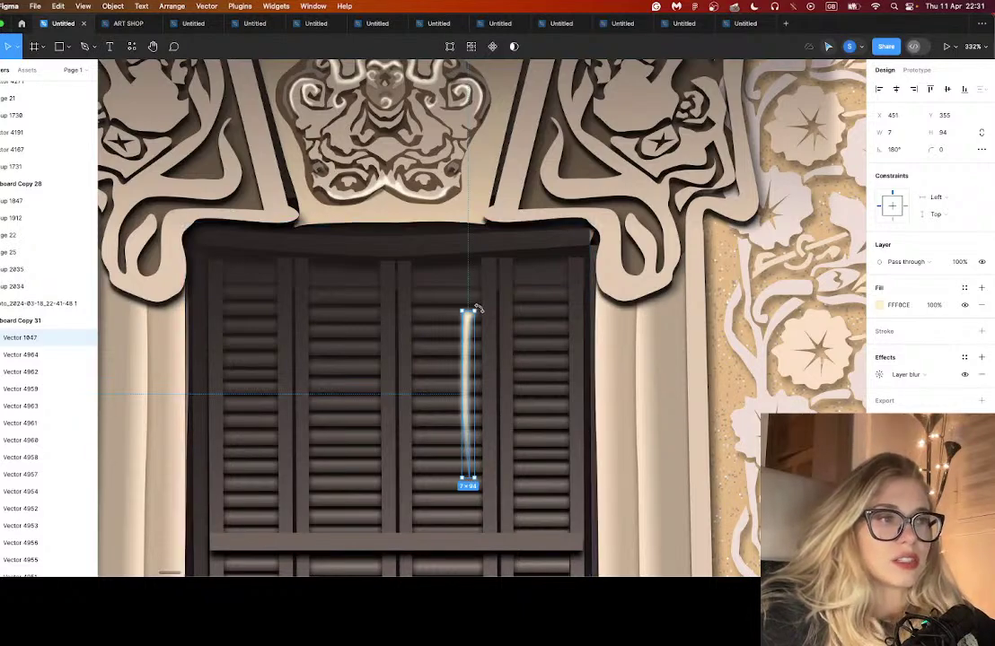
{"action": "left_click_drag", "start_coordinate": [477, 307], "coordinate": [283, 353]}
{"action": "left_click_drag", "start_coordinate": [476, 397], "coordinate": [406, 266]}
- Reshape the highlight's points so it follows the curved edge above the shutters, about 11.5 × 113 in size
{"action": "double_click", "coordinate": [290, 232]}
{"action": "left_click_drag", "start_coordinate": [371, 230], "coordinate": [399, 238]}
{"action": "left_click_drag", "start_coordinate": [337, 241], "coordinate": [307, 239]}
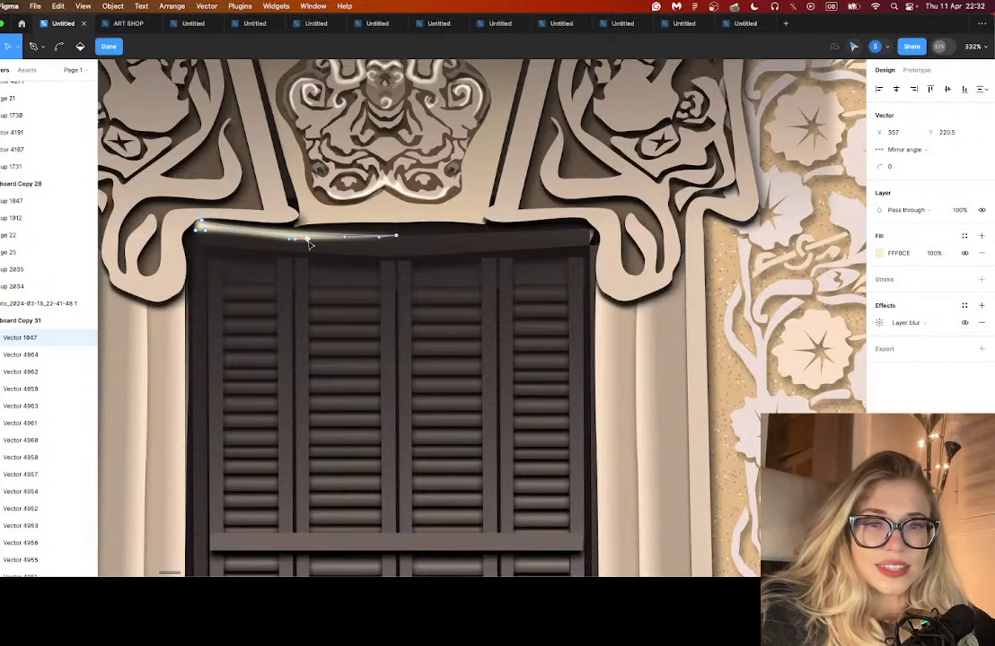
{"action": "key", "text": "Escape"}
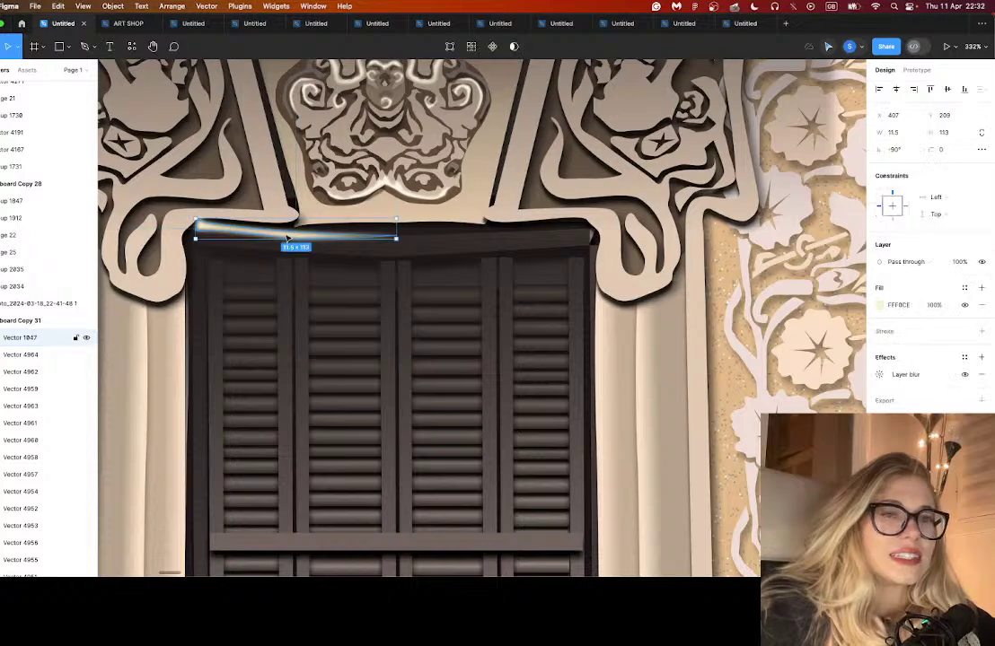
- Duplicate the highlight, flip the copy horizontally and place it along the right half of the edge above the shutters
{"action": "left_click_drag", "start_coordinate": [287, 236], "coordinate": [411, 250]}
{"action": "right_click", "coordinate": [409, 251]}
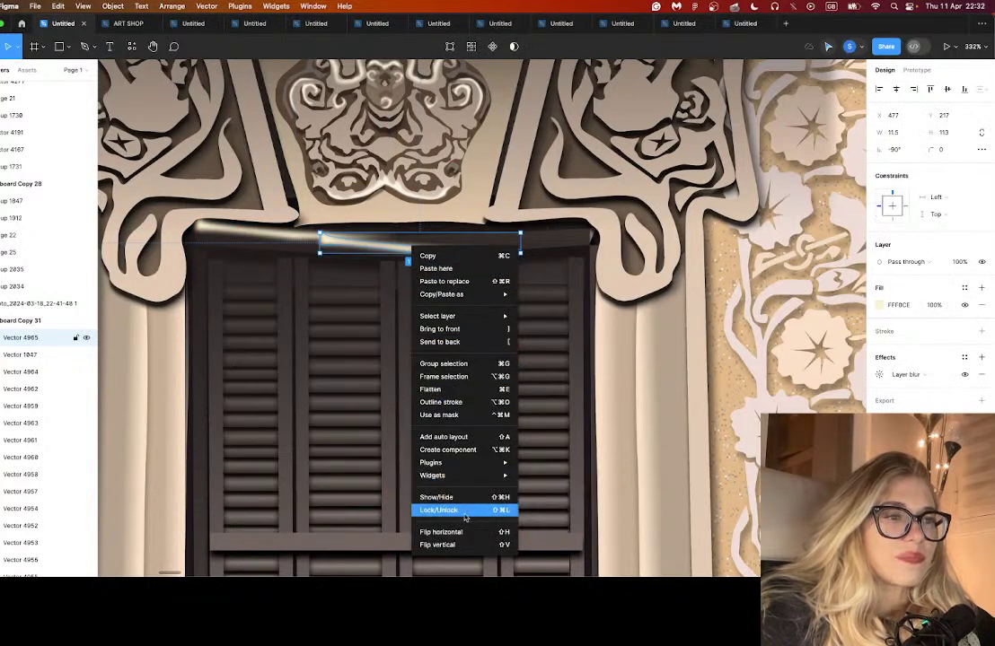
{"action": "left_click", "coordinate": [459, 532]}
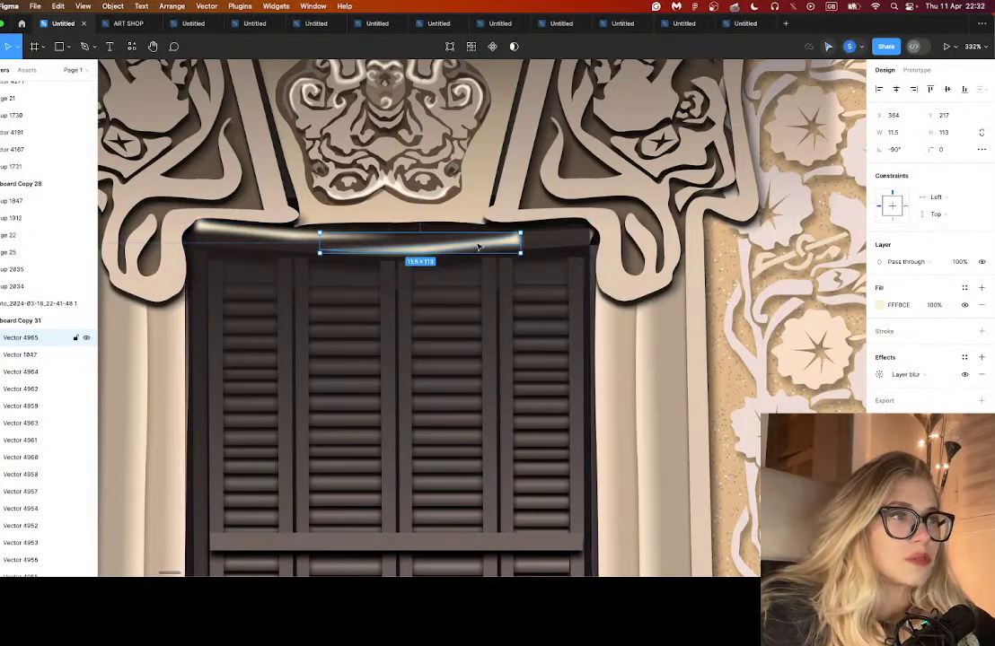
{"action": "left_click_drag", "start_coordinate": [476, 239], "coordinate": [538, 226]}
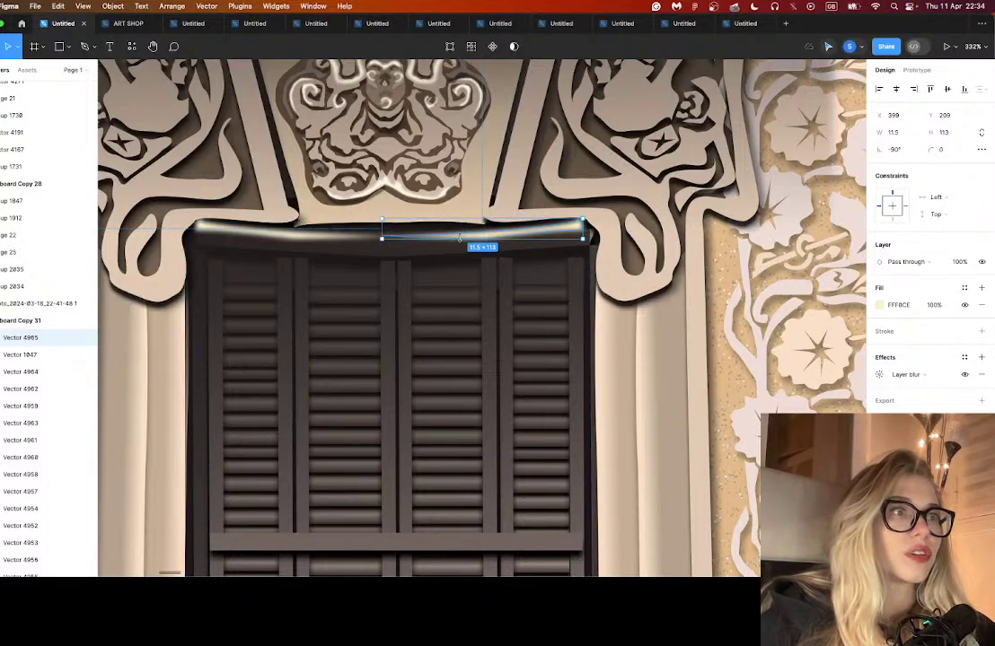
- Reshape the flipped highlight's points to follow the curved edge and meet the left highlight, about 12.69 × 117 in size
{"action": "double_click", "coordinate": [462, 237]}
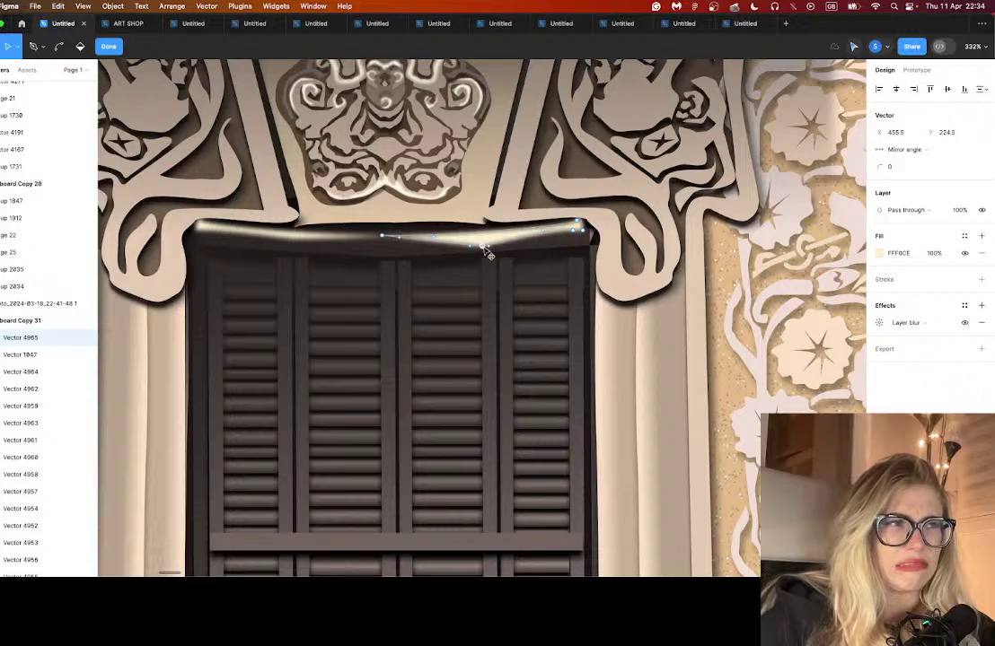
{"action": "left_click_drag", "start_coordinate": [482, 247], "coordinate": [483, 245]}
{"action": "left_click_drag", "start_coordinate": [541, 232], "coordinate": [572, 235]}
{"action": "left_click_drag", "start_coordinate": [473, 245], "coordinate": [450, 240]}
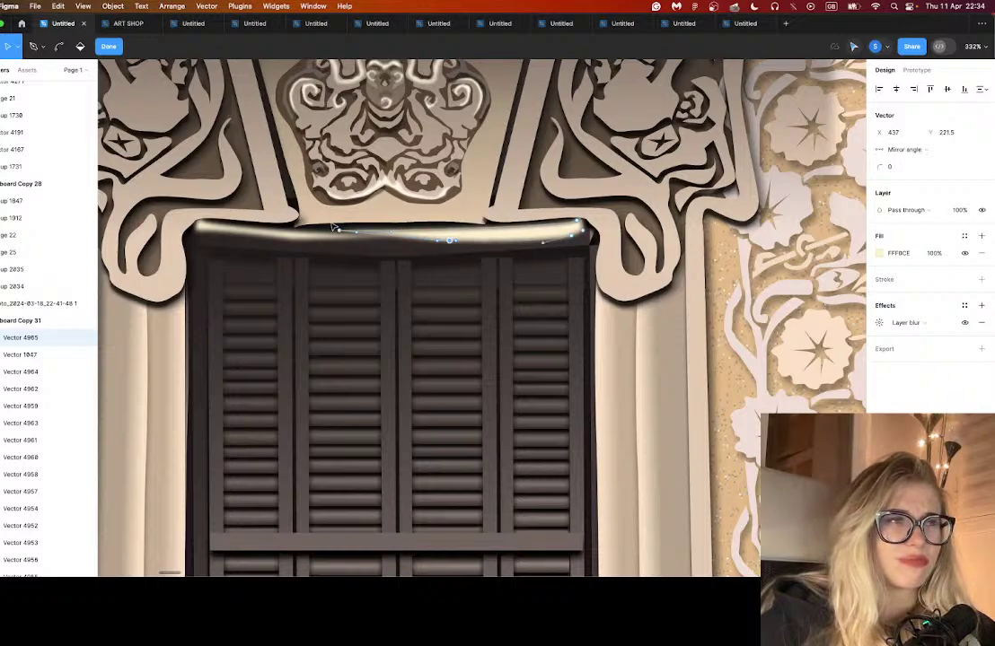
{"action": "left_click", "coordinate": [378, 238]}
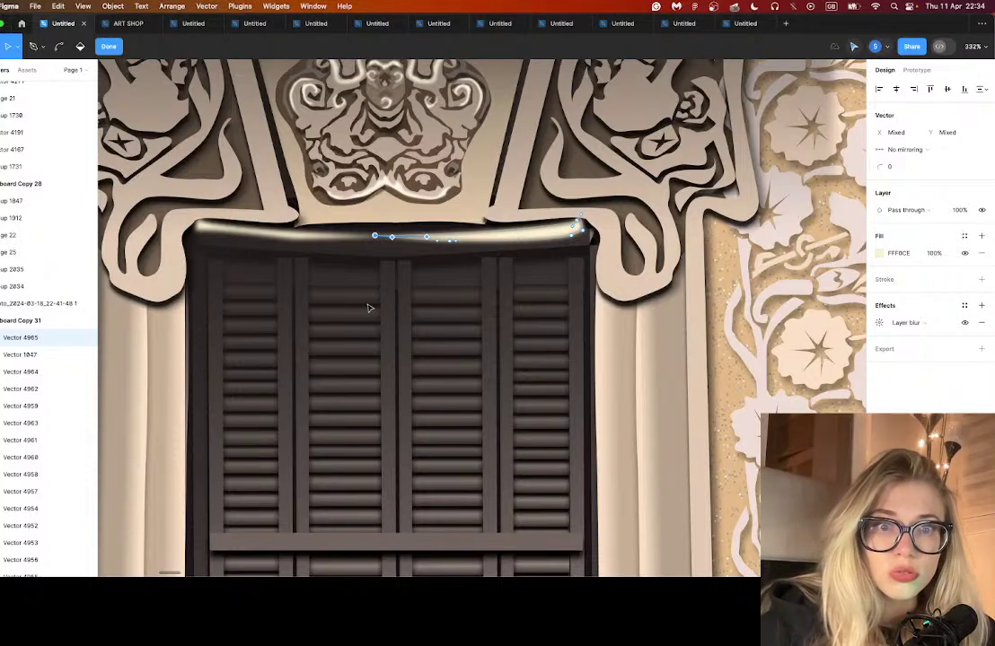
{"action": "key", "text": "Escape"}
{"action": "key", "text": "Escape"}
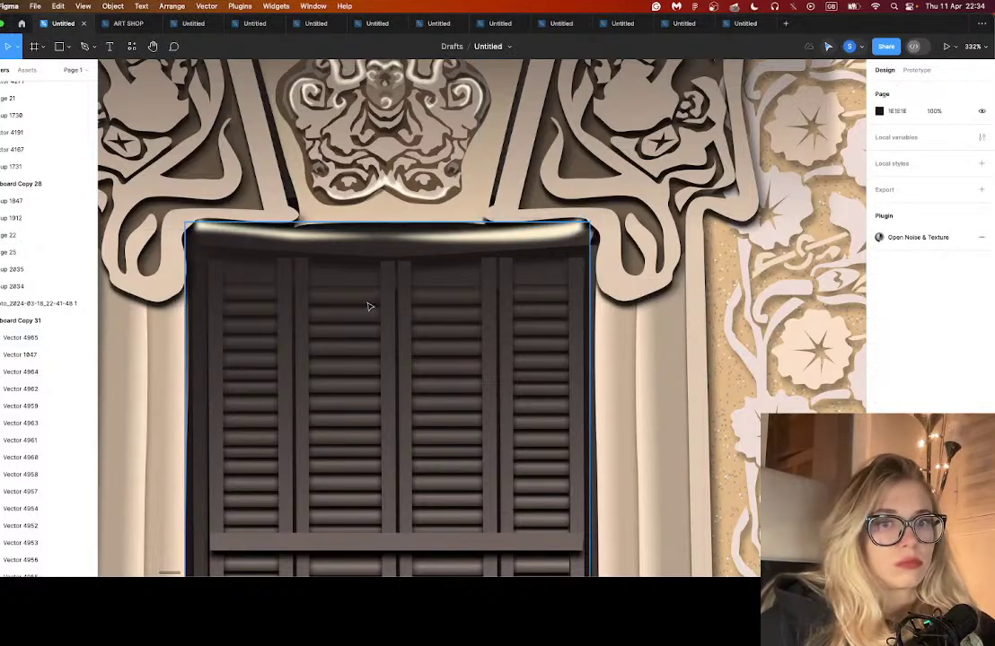
- Duplicate both edge highlights and align the copies along the curved upper edge of the central relief panel
{"action": "scroll", "coordinate": [368, 308], "scroll_direction": "down", "scroll_amount": 5}
{"action": "scroll", "coordinate": [368, 308], "scroll_direction": "down", "scroll_amount": 10}
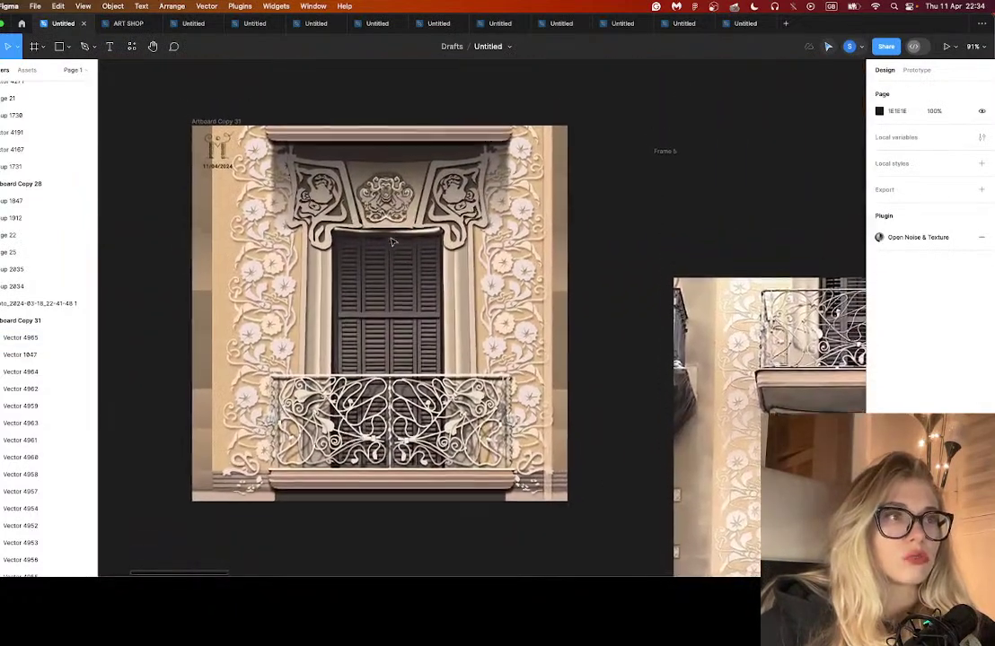
{"action": "scroll", "coordinate": [405, 294], "scroll_direction": "up", "scroll_amount": 5}
{"action": "left_click", "coordinate": [353, 331]}
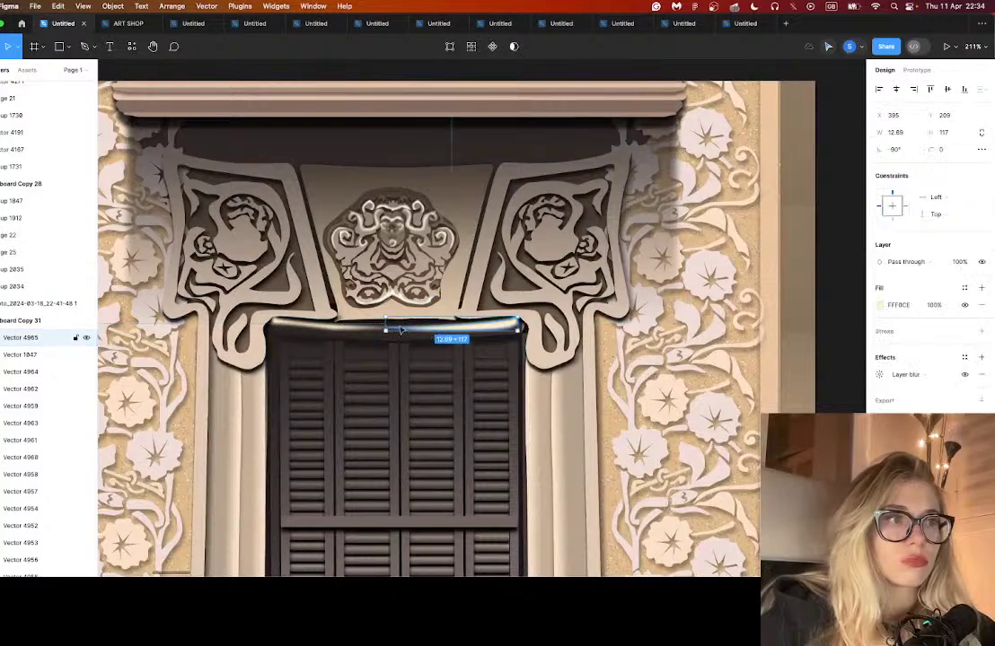
{"action": "left_click", "coordinate": [352, 332], "text": "shift"}
{"action": "left_click_drag", "start_coordinate": [338, 332], "coordinate": [353, 175]}
{"action": "left_click", "coordinate": [335, 169]}
{"action": "left_click", "coordinate": [474, 171]}
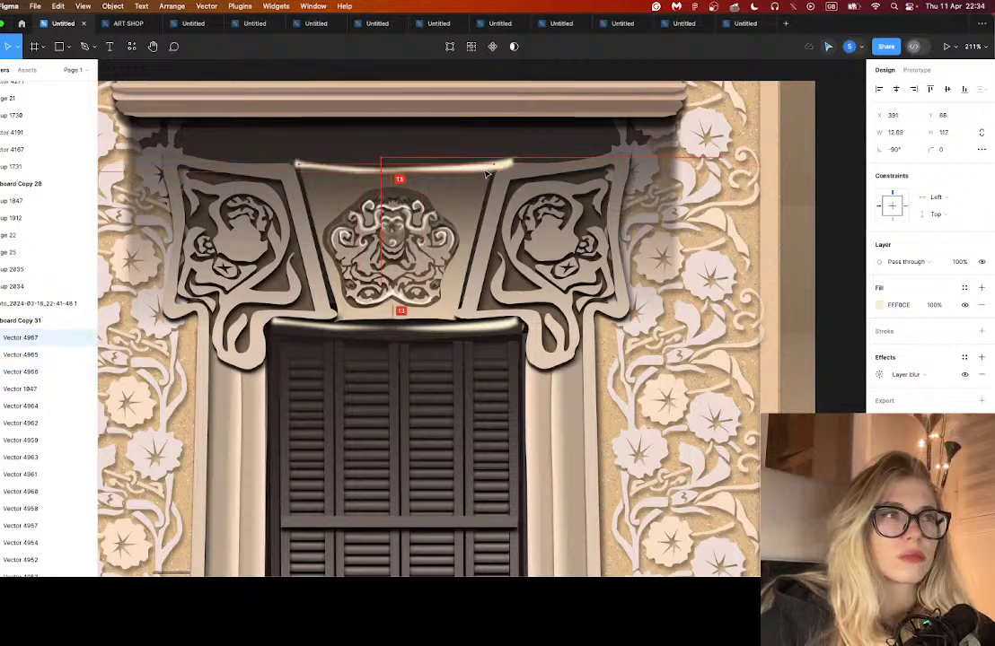
{"action": "left_click_drag", "start_coordinate": [476, 175], "coordinate": [469, 175]}
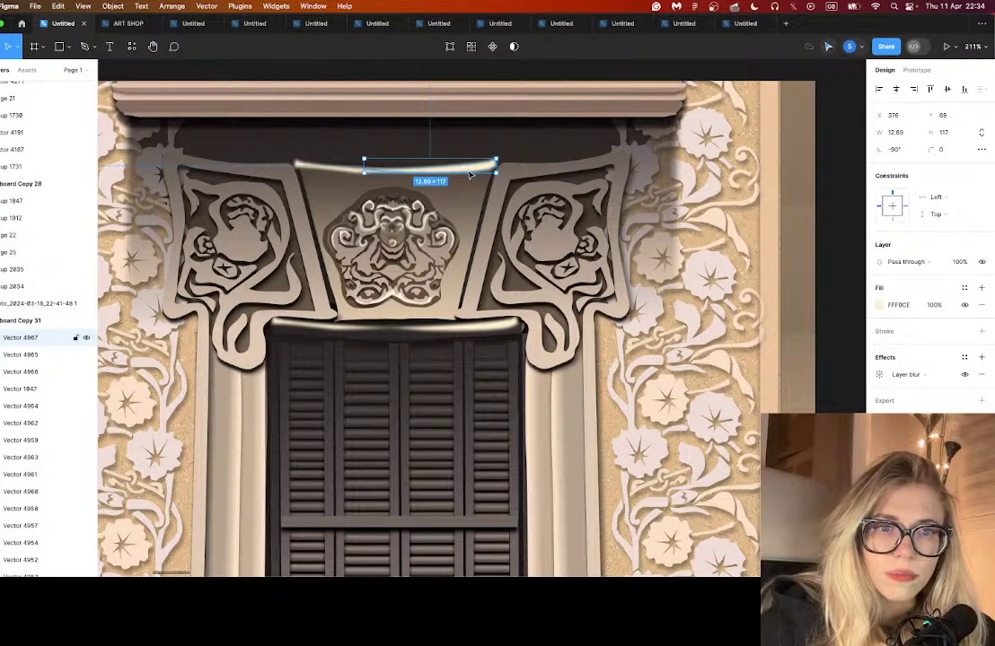
- Duplicate the right-hand highlight onto the upper edge of the right carved panel and set its fill opacity to 61%
{"action": "left_click_drag", "start_coordinate": [469, 174], "coordinate": [600, 159]}
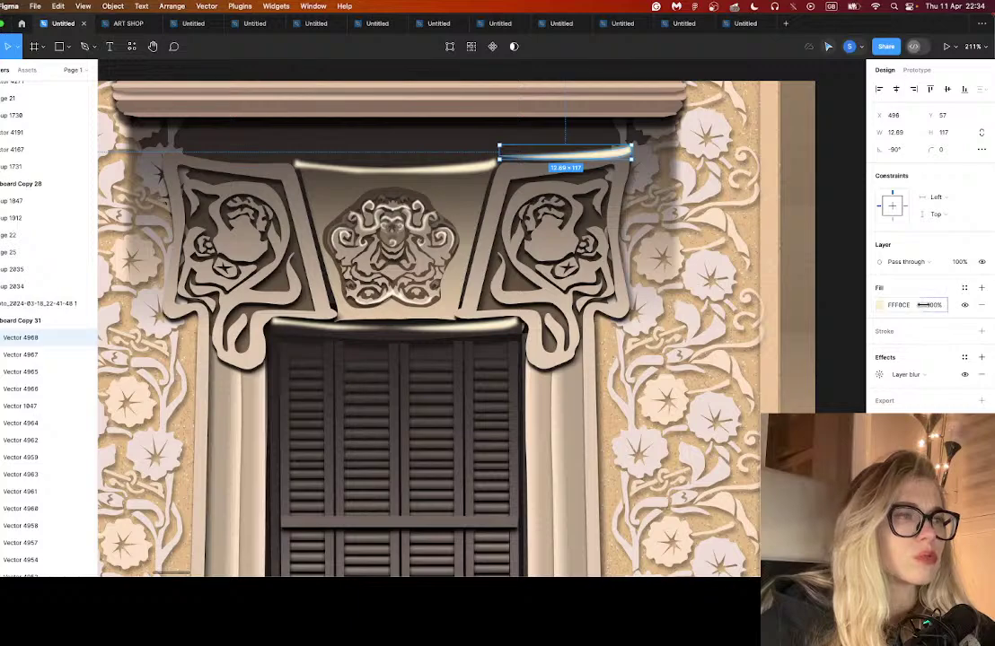
{"action": "left_click_drag", "start_coordinate": [923, 304], "coordinate": [849, 300]}
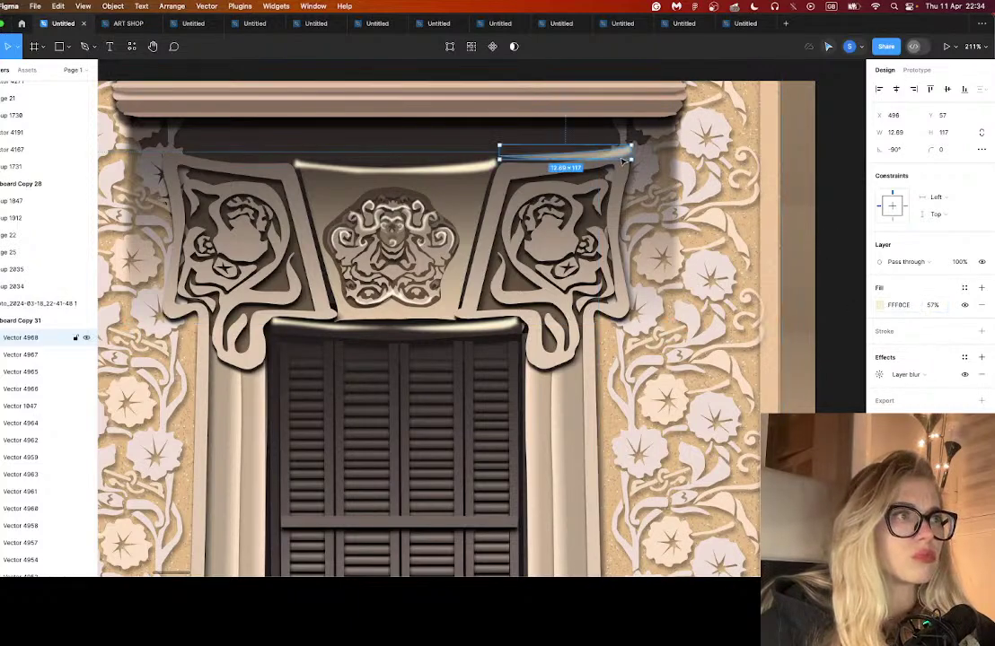
{"action": "left_click_drag", "start_coordinate": [924, 306], "coordinate": [930, 305]}
- Duplicate the edge highlight onto the left carved panel's upper edge, flip it horizontally, and rotate it to about -93.08° to follow the edge
{"action": "left_click_drag", "start_coordinate": [584, 160], "coordinate": [244, 167]}
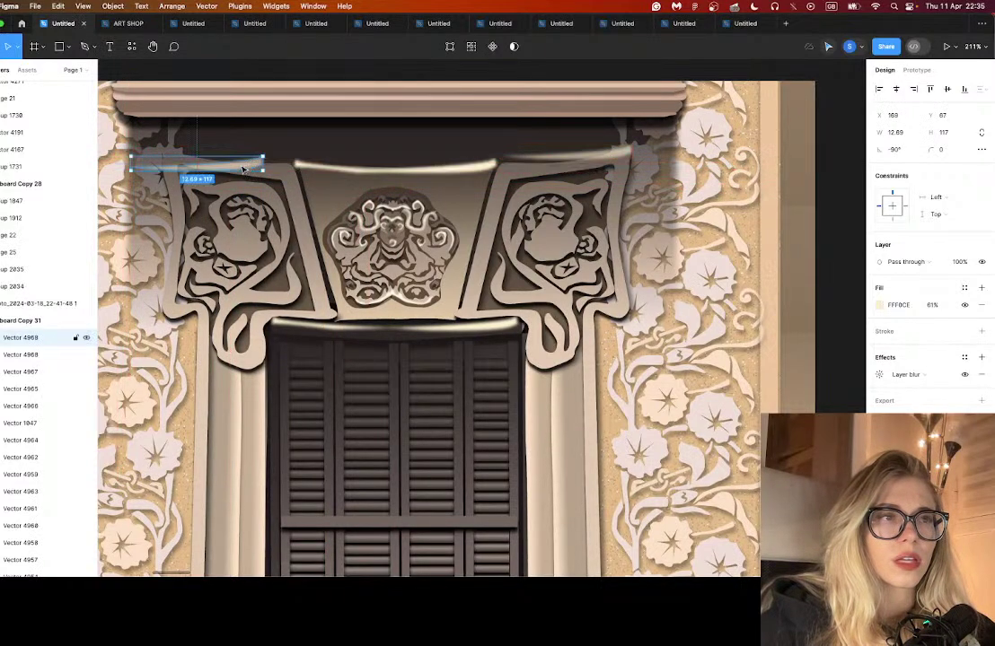
{"action": "right_click", "coordinate": [244, 167]}
{"action": "left_click", "coordinate": [272, 449]}
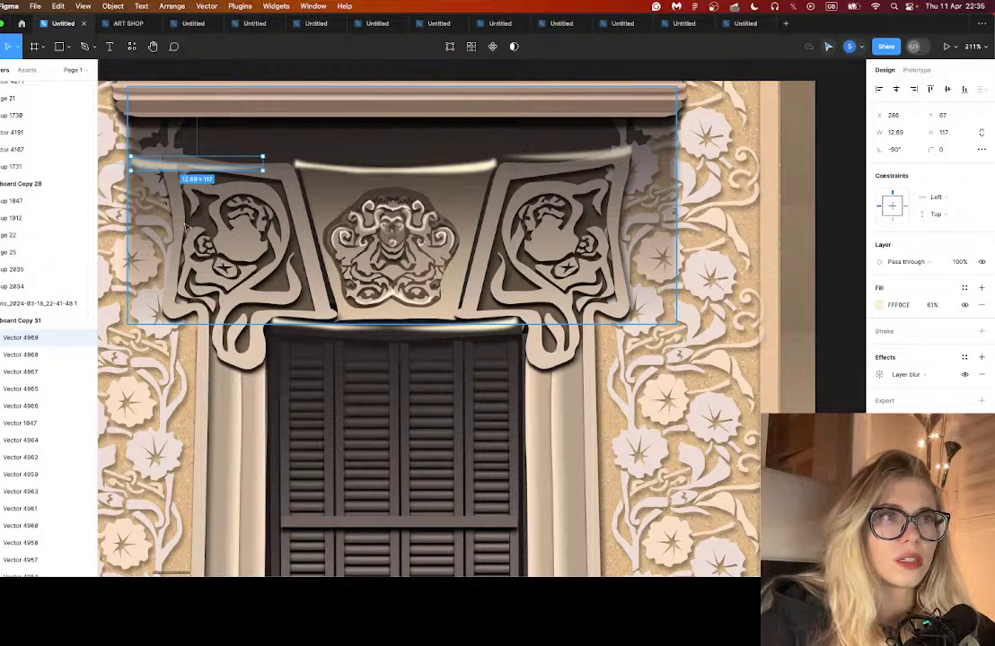
{"action": "left_click_drag", "start_coordinate": [161, 170], "coordinate": [191, 166]}
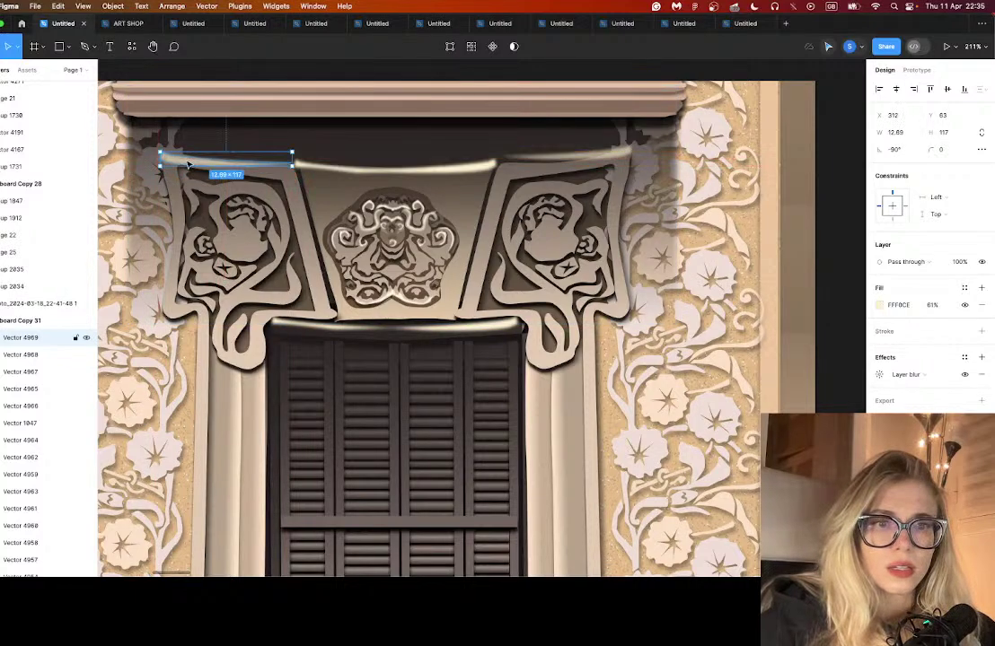
{"action": "left_click", "coordinate": [296, 147]}
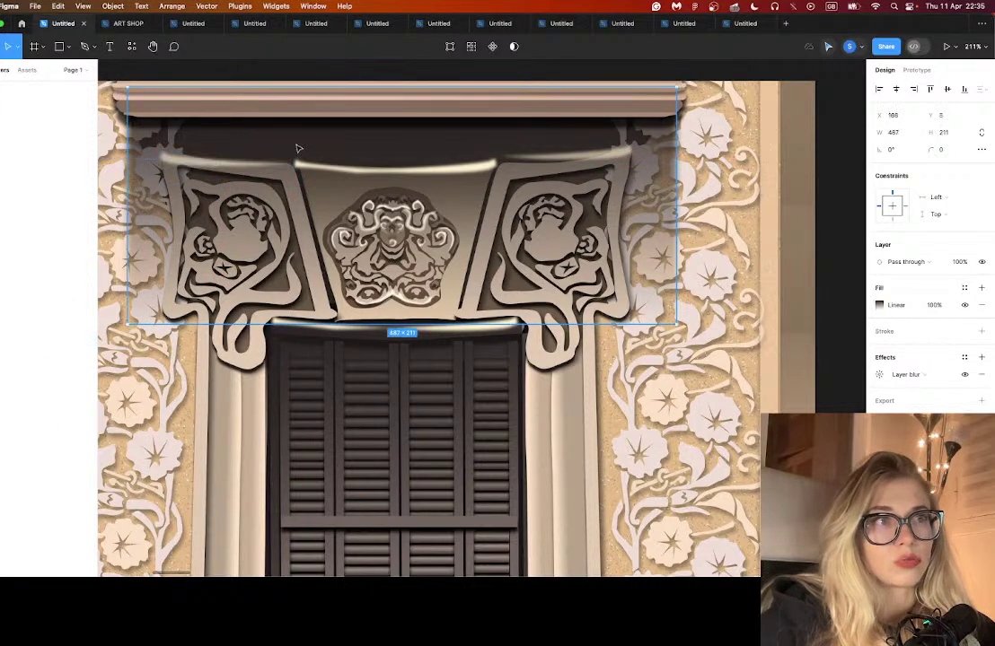
{"action": "left_click", "coordinate": [251, 167]}
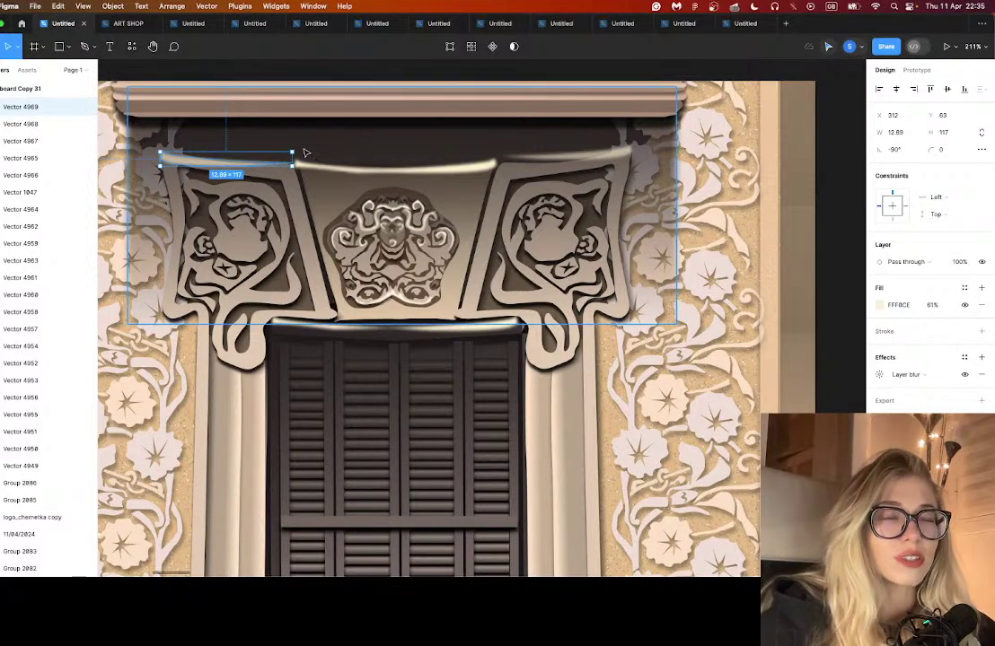
{"action": "left_click_drag", "start_coordinate": [296, 149], "coordinate": [296, 155]}
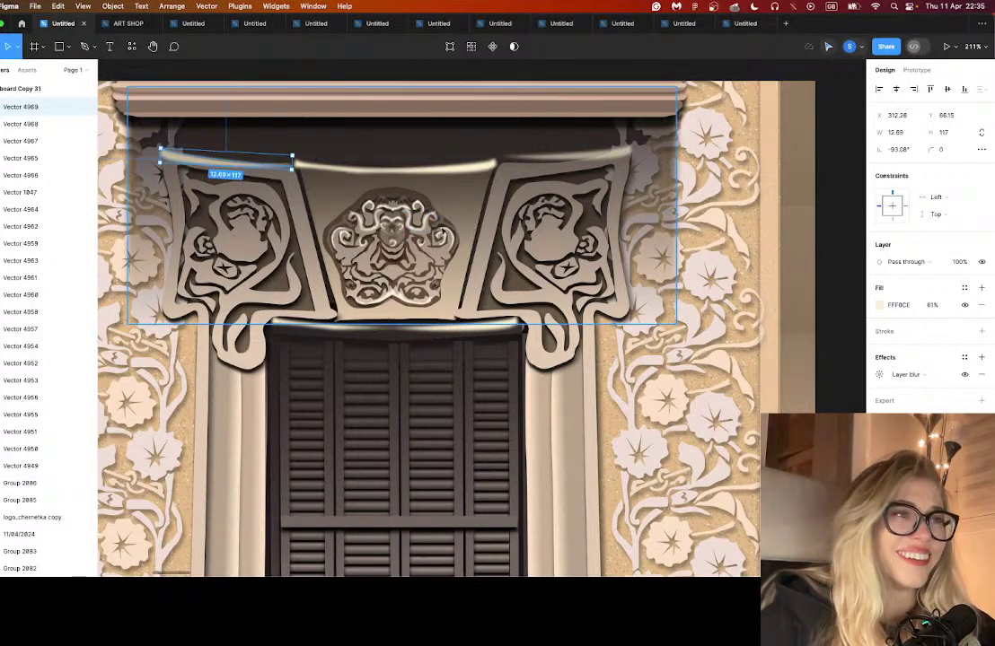
- Duplicate a small curl highlight from the central relief onto the right carved panel and enlarge and rotate it to about 64.12 × 54.43 at 161.28°
{"action": "left_click", "coordinate": [369, 206]}
{"action": "scroll", "coordinate": [369, 205], "scroll_direction": "up", "scroll_amount": 5}
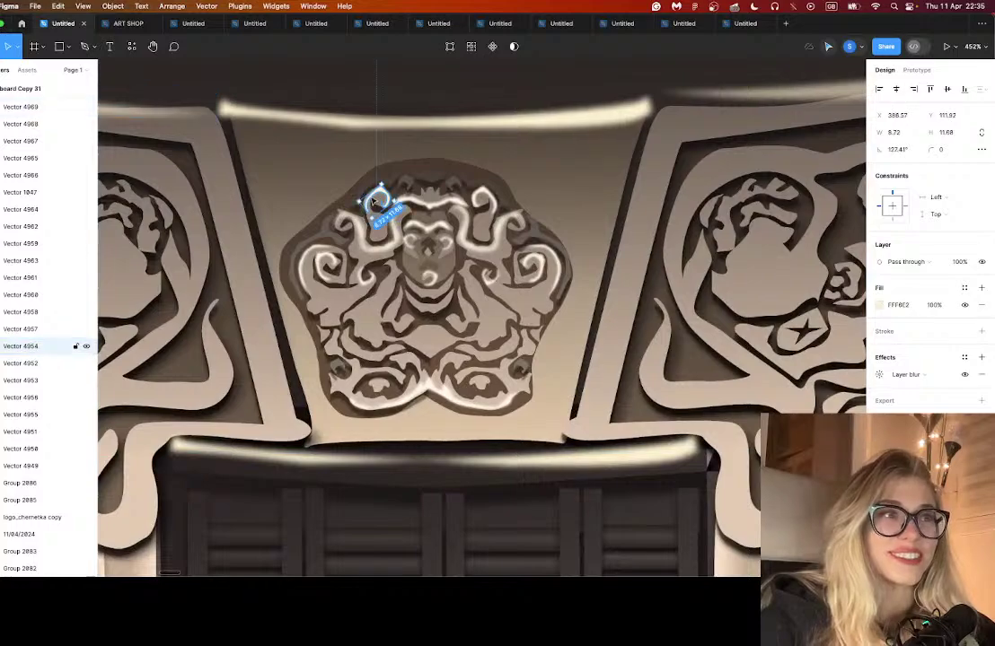
{"action": "left_click_drag", "start_coordinate": [373, 201], "coordinate": [844, 216]}
{"action": "left_click_drag", "start_coordinate": [744, 209], "coordinate": [743, 171]}
{"action": "left_click", "coordinate": [684, 245]}
- Reshape the enlarged curl's points and handles into a slimmer, longer stroke following the right panel's curved scroll, about 67.22 × 86.82
{"action": "double_click", "coordinate": [686, 244]}
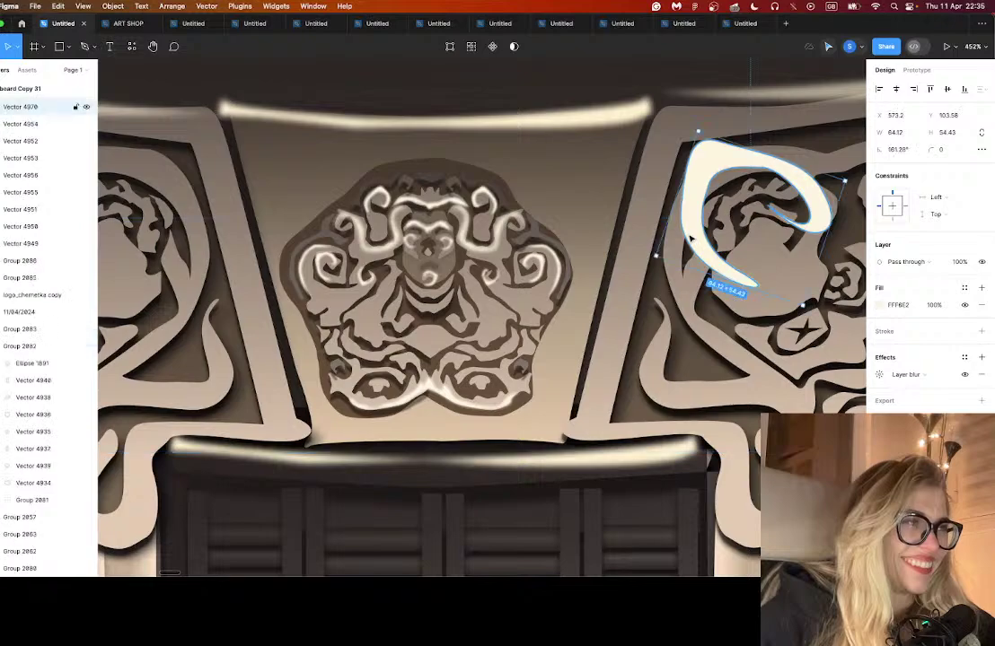
{"action": "mouse_move", "coordinate": [743, 275]}
{"action": "left_mouse_down"}
{"action": "mouse_move", "coordinate": [738, 351]}
{"action": "mouse_move", "coordinate": [726, 357]}
{"action": "left_mouse_up"}
{"action": "left_click_drag", "start_coordinate": [681, 211], "coordinate": [662, 240]}
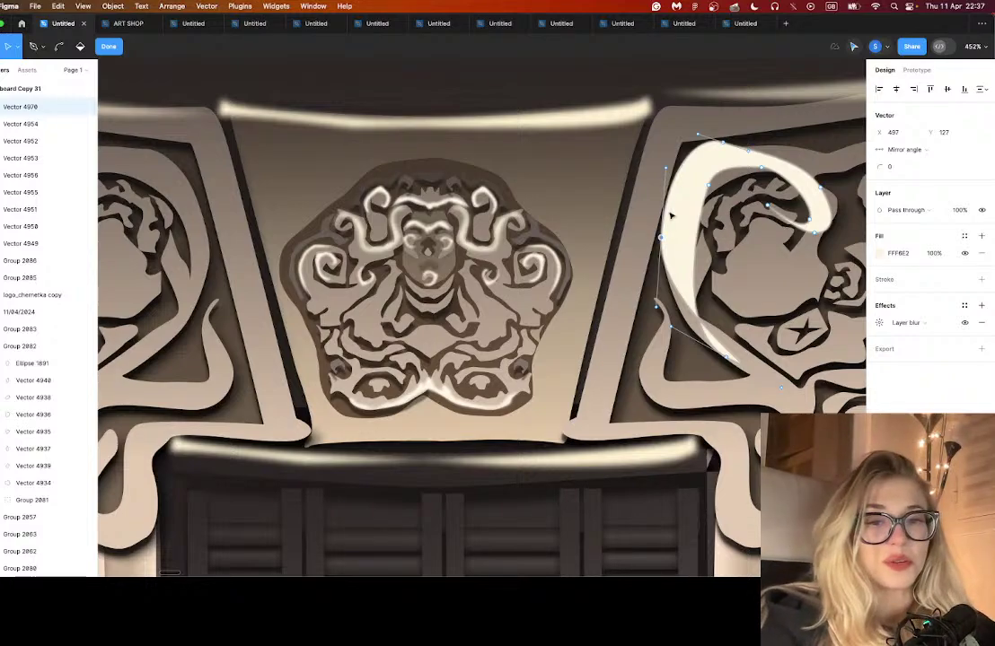
{"action": "left_click", "coordinate": [880, 322]}
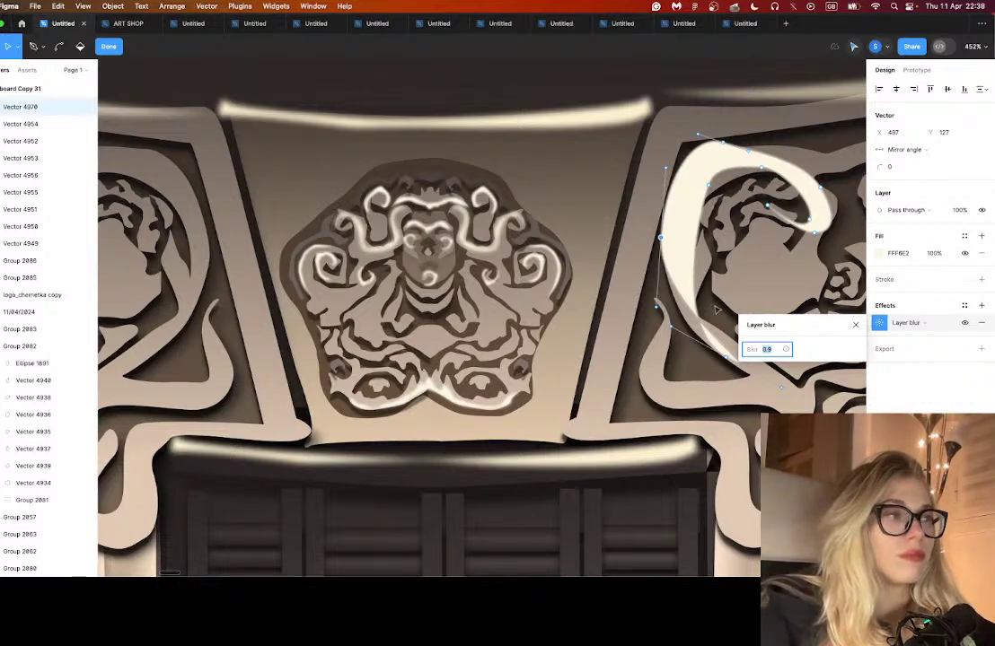
{"action": "left_click", "coordinate": [689, 290]}
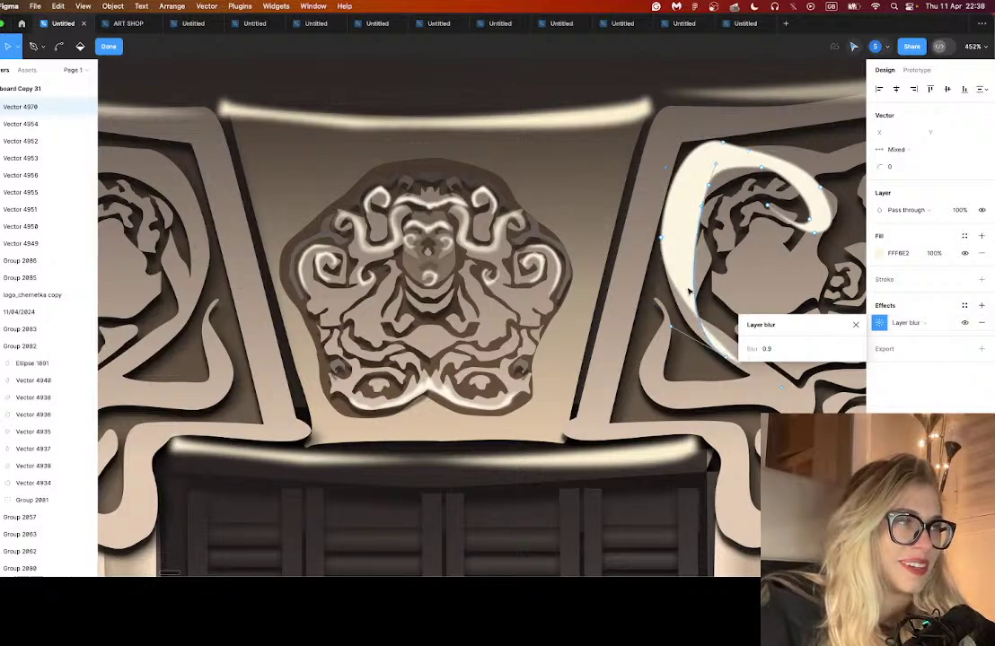
{"action": "left_click", "coordinate": [662, 238]}
{"action": "left_click_drag", "start_coordinate": [657, 309], "coordinate": [653, 345]}
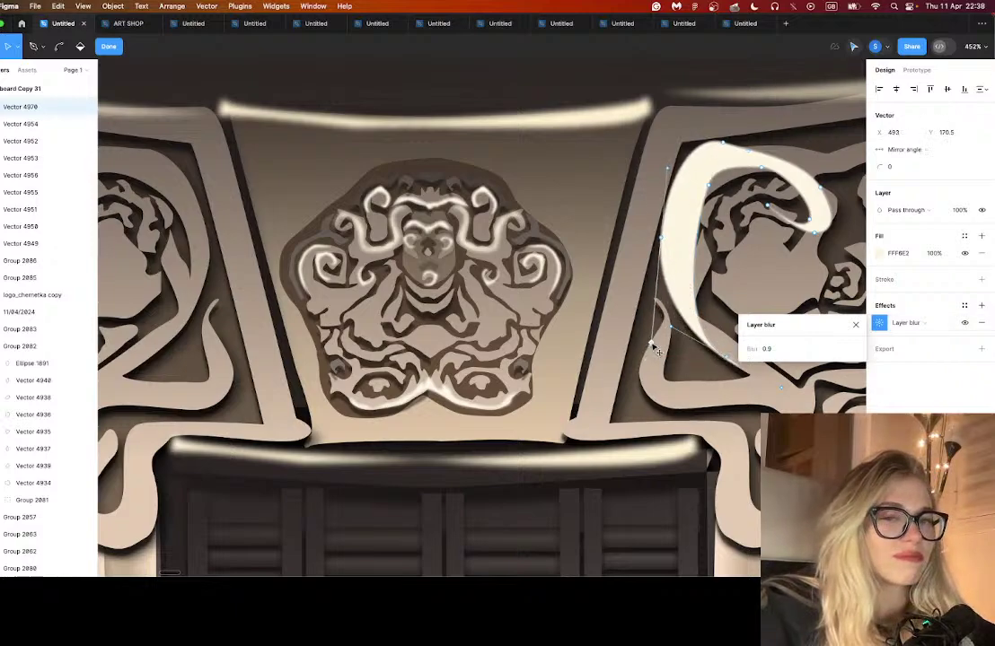
{"action": "left_click_drag", "start_coordinate": [708, 185], "coordinate": [705, 157]}
- Set the curl highlight's layer blur to 2.4 and its fill opacity to 81%
{"action": "left_click", "coordinate": [763, 352]}
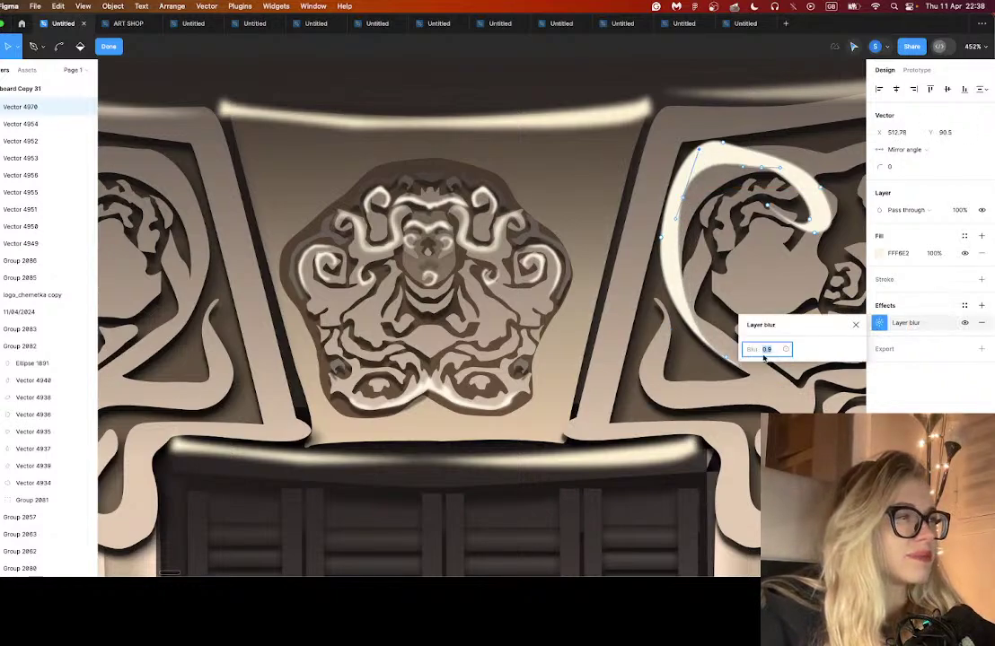
{"action": "left_click_drag", "start_coordinate": [757, 351], "coordinate": [779, 351]}
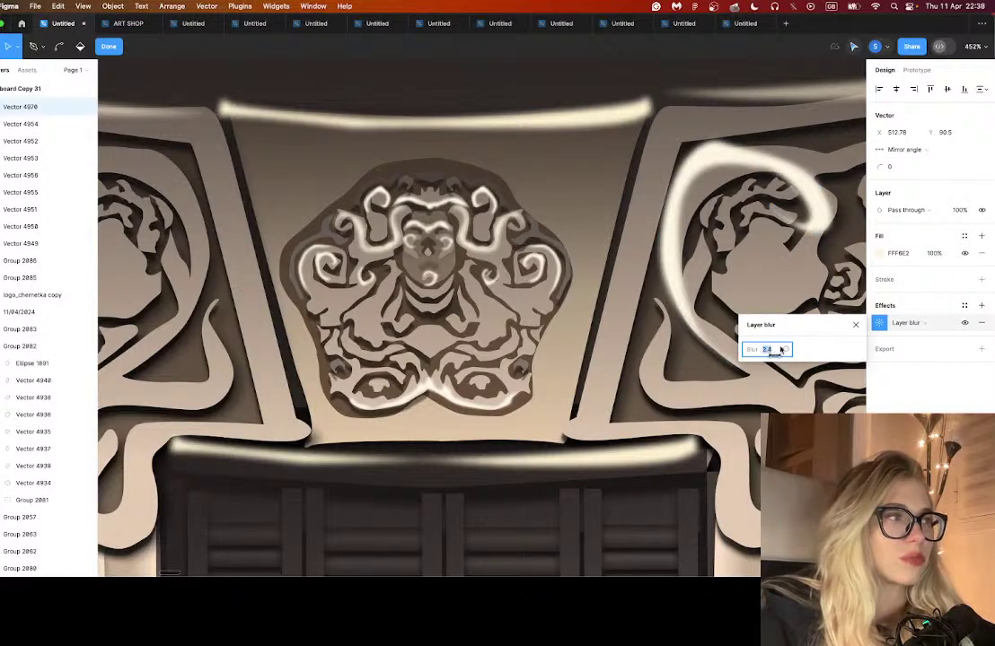
{"action": "left_click_drag", "start_coordinate": [924, 253], "coordinate": [877, 254]}
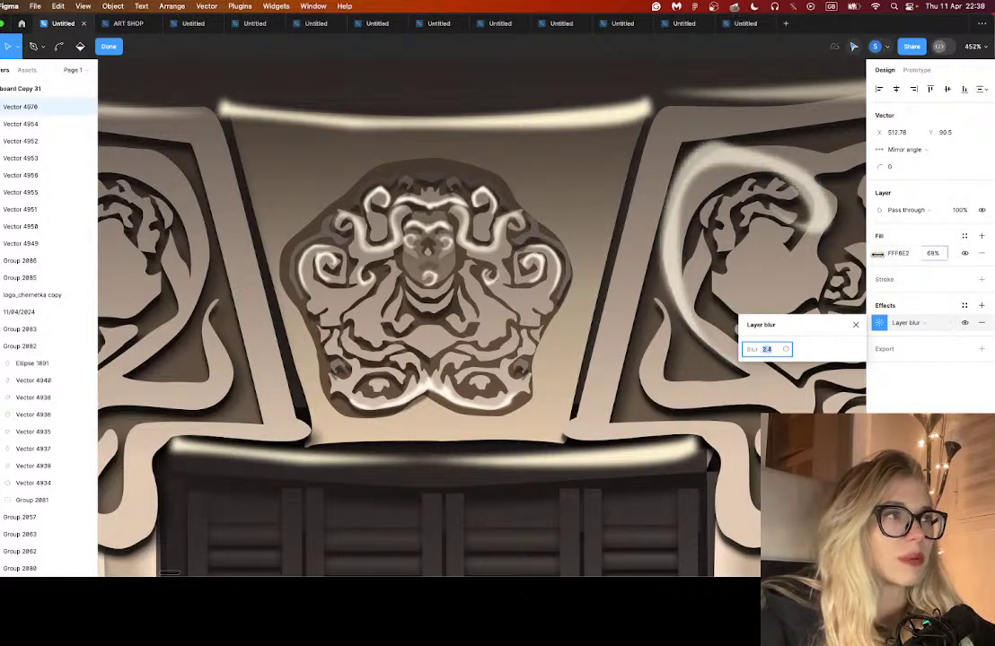
{"action": "key", "text": "8"}
{"action": "key", "text": "1"}
{"action": "key", "text": "Escape"}
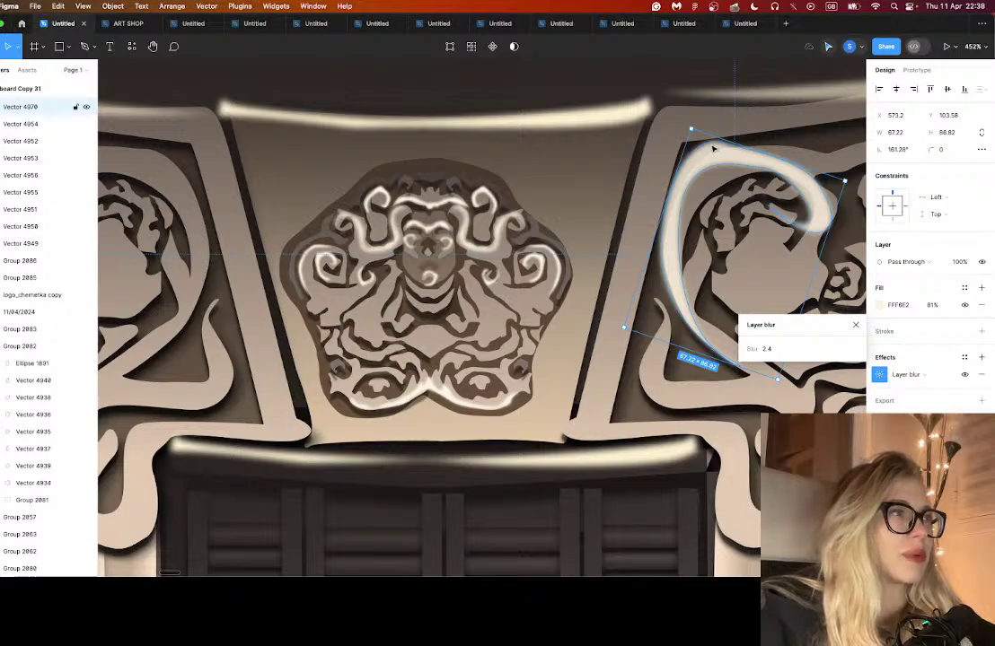
- Adjust the curl highlight's top point and handles so its upper arc is rounder, and finish editing the shape
{"action": "double_click", "coordinate": [714, 148]}
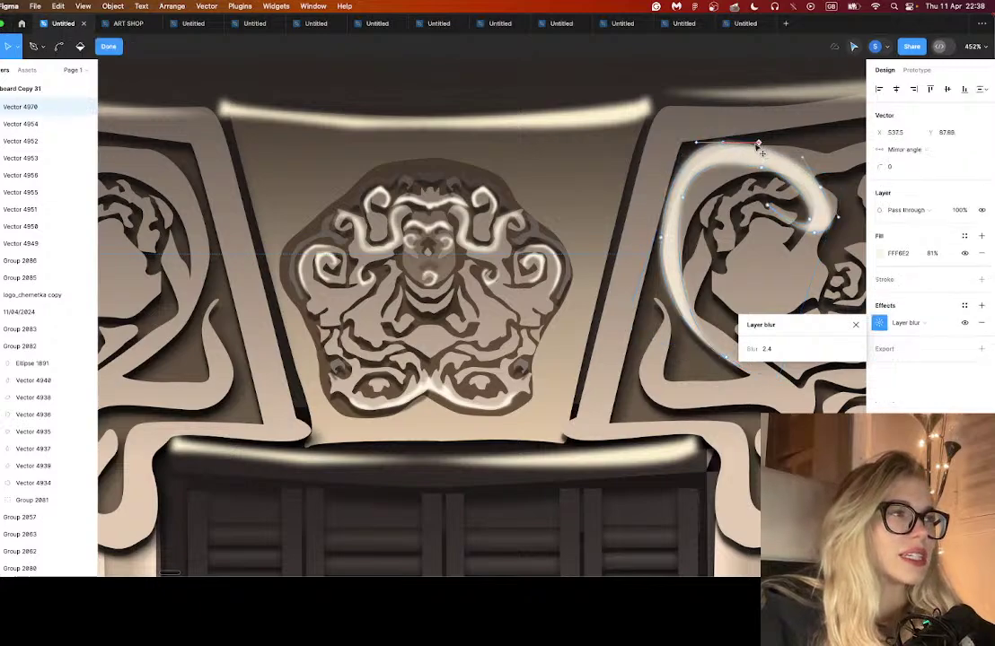
{"action": "left_click_drag", "start_coordinate": [759, 150], "coordinate": [737, 149]}
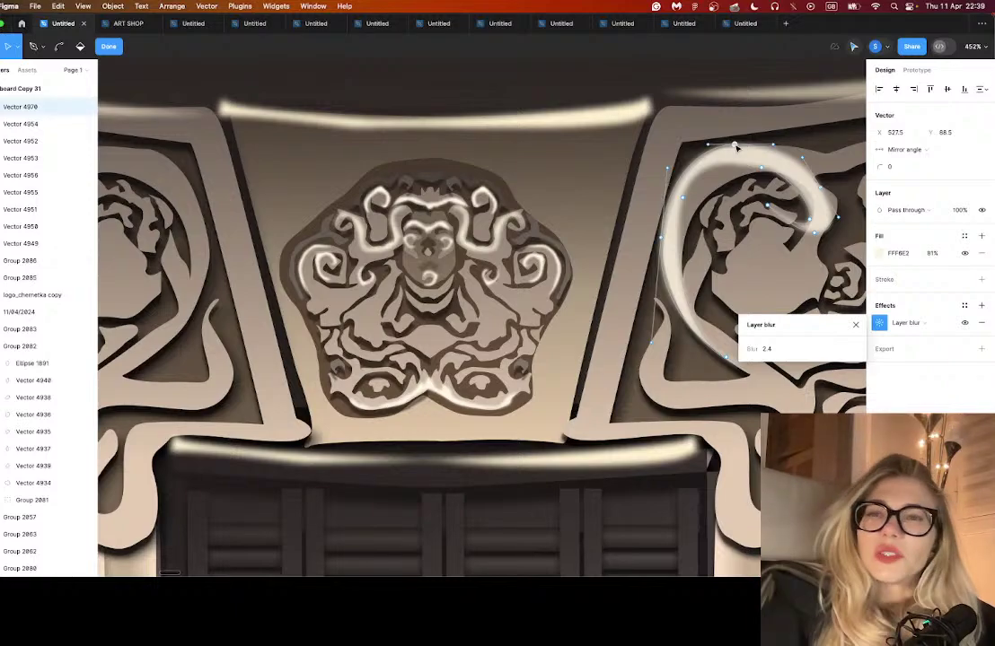
{"action": "double_click", "coordinate": [537, 314]}
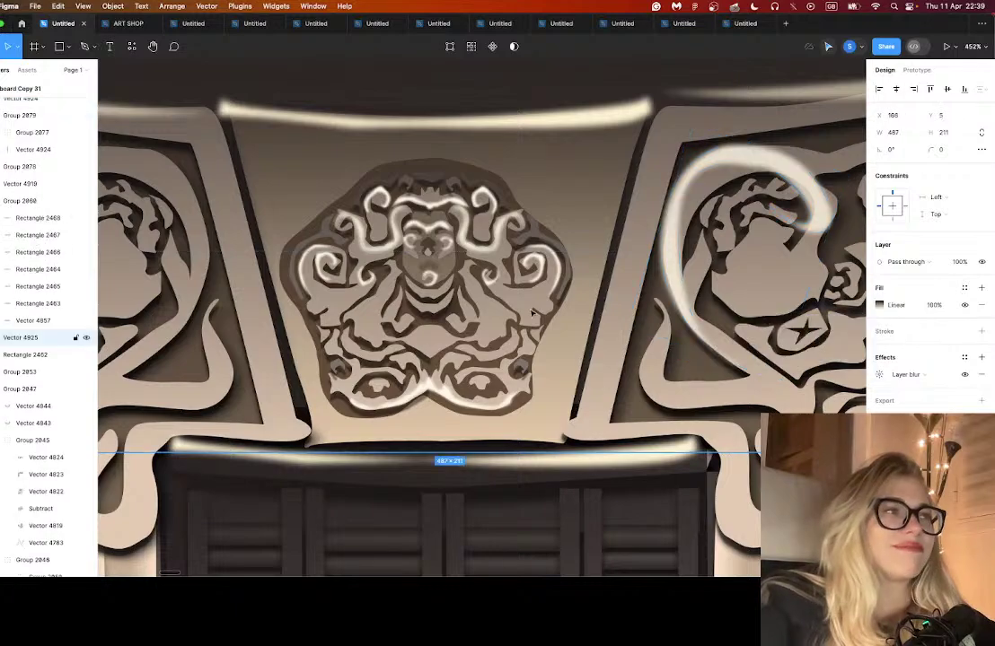
- Duplicate the curl highlight onto the left carved panel and flip the copy horizontally to mirror the right one
{"action": "scroll", "coordinate": [537, 314], "scroll_direction": "right", "scroll_amount": 3}
{"action": "scroll", "coordinate": [537, 316], "scroll_direction": "down", "scroll_amount": 5}
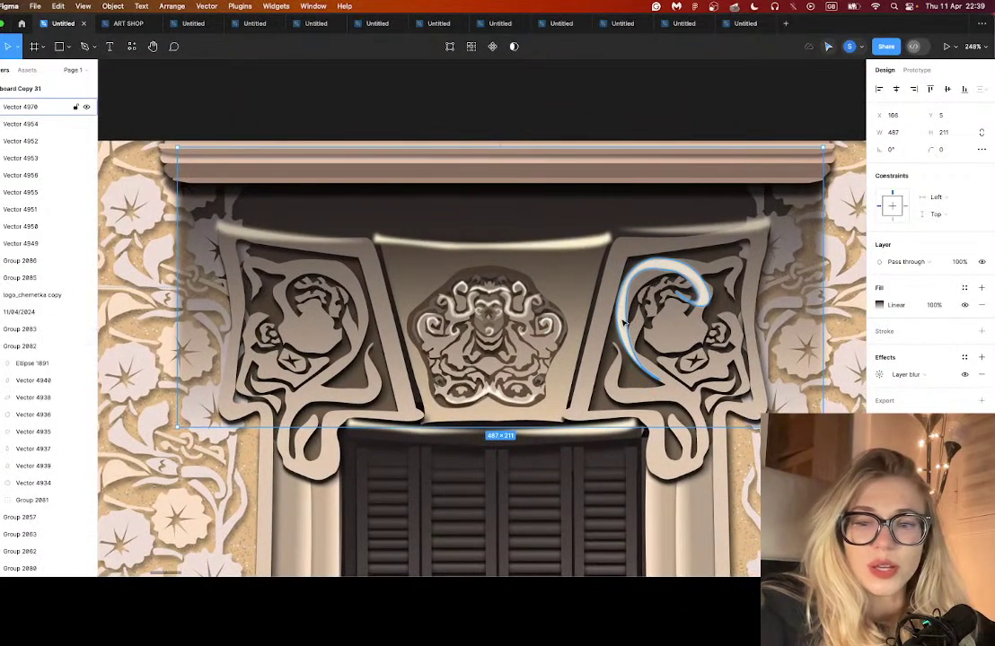
{"action": "left_click_drag", "start_coordinate": [624, 322], "coordinate": [286, 321], "text": "alt"}
{"action": "key", "text": "super+z"}
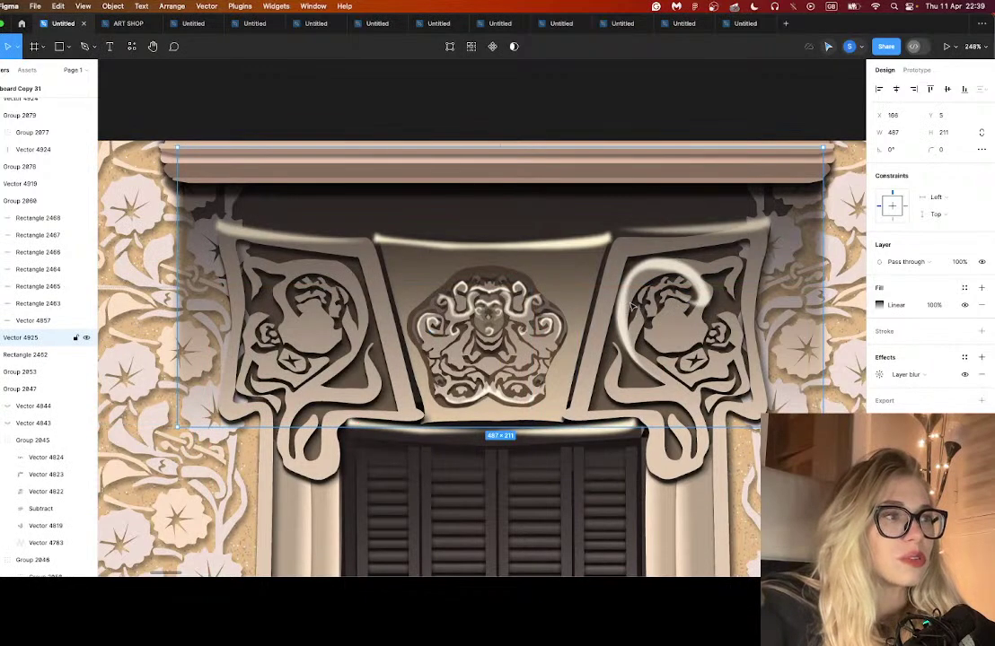
{"action": "left_click", "coordinate": [623, 320]}
{"action": "left_click_drag", "start_coordinate": [622, 321], "coordinate": [296, 275]}
{"action": "right_click", "coordinate": [327, 267]}
{"action": "left_click", "coordinate": [371, 549]}
- Examine the mirrored curl highlights on both carved panels and the shutters and columns below them
{"action": "scroll", "coordinate": [504, 407], "scroll_direction": "up", "scroll_amount": 2}
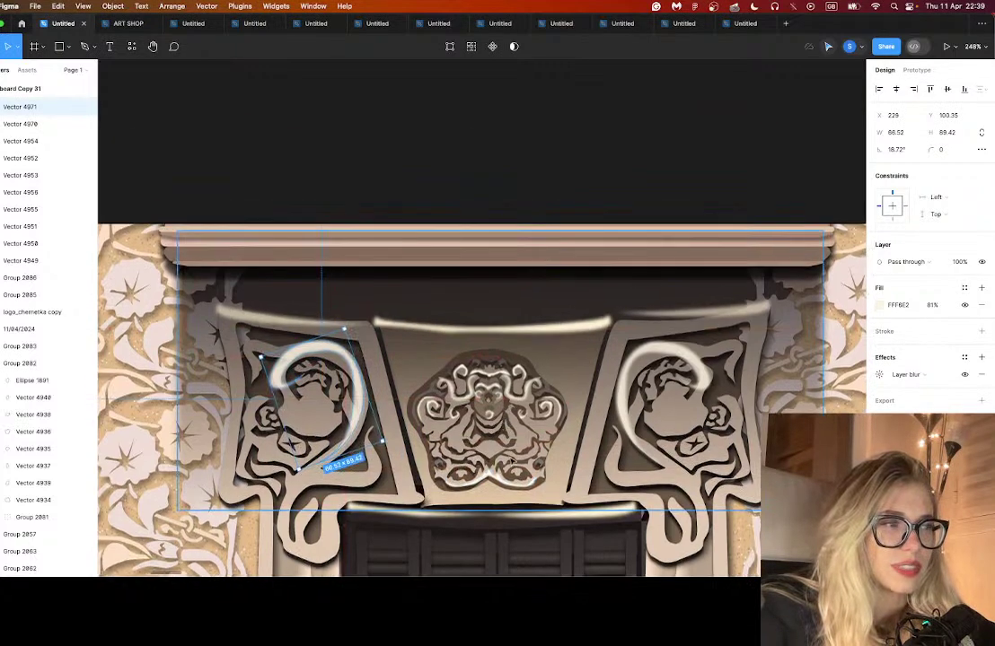
{"action": "scroll", "coordinate": [584, 395], "scroll_direction": "down", "scroll_amount": 2}
{"action": "left_click", "coordinate": [664, 376]}
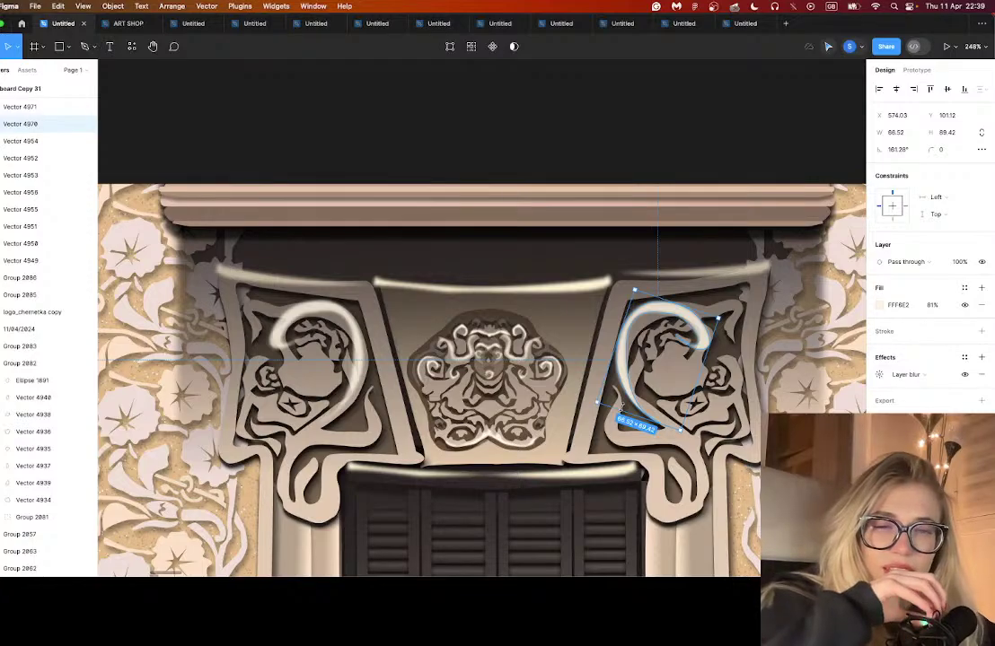
{"action": "left_click", "coordinate": [348, 455]}
{"action": "scroll", "coordinate": [366, 445], "scroll_direction": "down", "scroll_amount": 2}
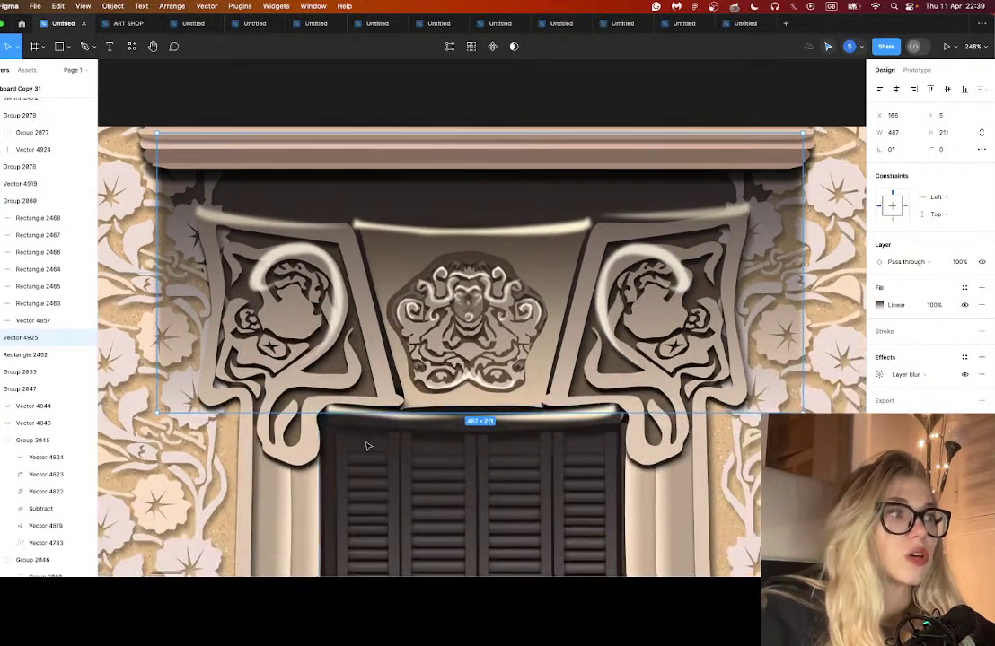
{"action": "scroll", "coordinate": [388, 400], "scroll_direction": "down", "scroll_amount": 5}
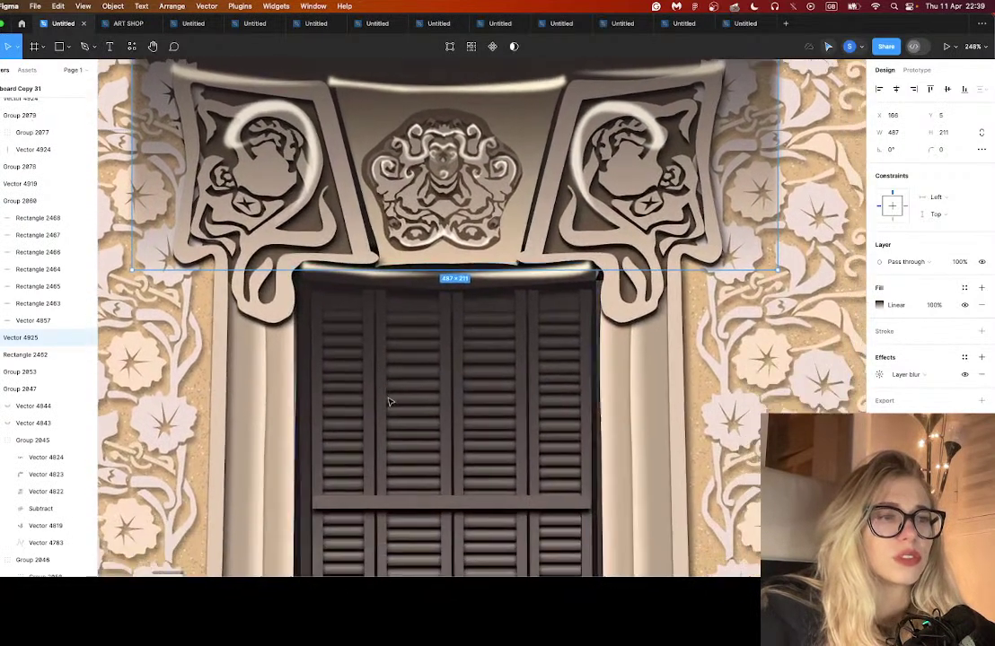
{"action": "scroll", "coordinate": [389, 399], "scroll_direction": "down", "scroll_amount": 5}
{"action": "scroll", "coordinate": [389, 399], "scroll_direction": "up", "scroll_amount": 8}
{"action": "scroll", "coordinate": [389, 398], "scroll_direction": "left", "scroll_amount": 3}
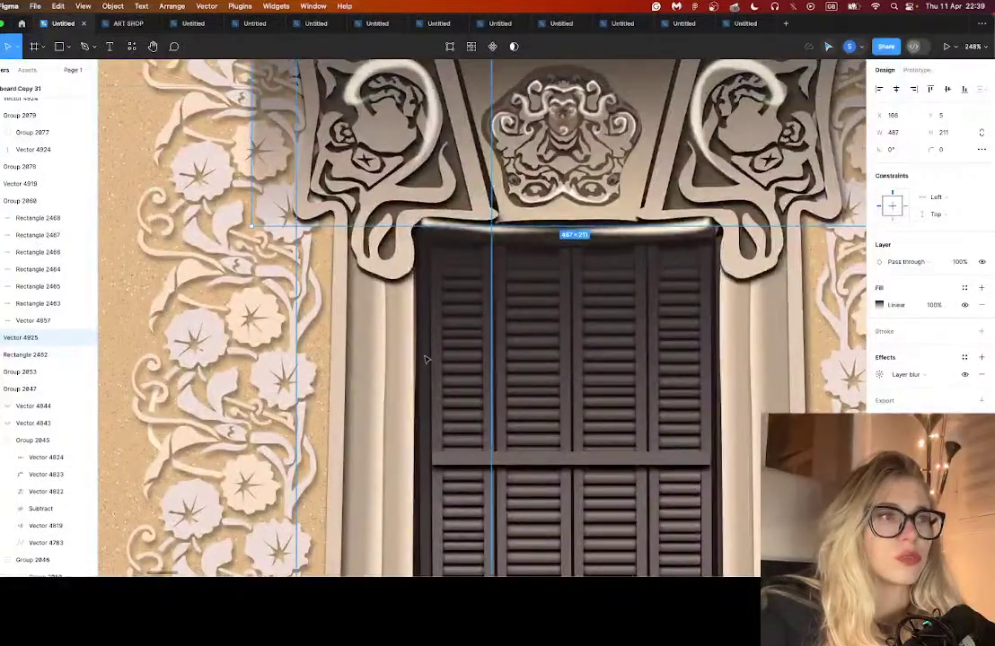
- Browse the other artboards and examine the blurred highlights on the tiled facade's balconies and lintels in the earlier illustration
{"action": "scroll", "coordinate": [540, 267], "scroll_direction": "down", "scroll_amount": 6}
{"action": "scroll", "coordinate": [630, 296], "scroll_direction": "right", "scroll_amount": 5}
{"action": "scroll", "coordinate": [630, 291], "scroll_direction": "up", "scroll_amount": 3}
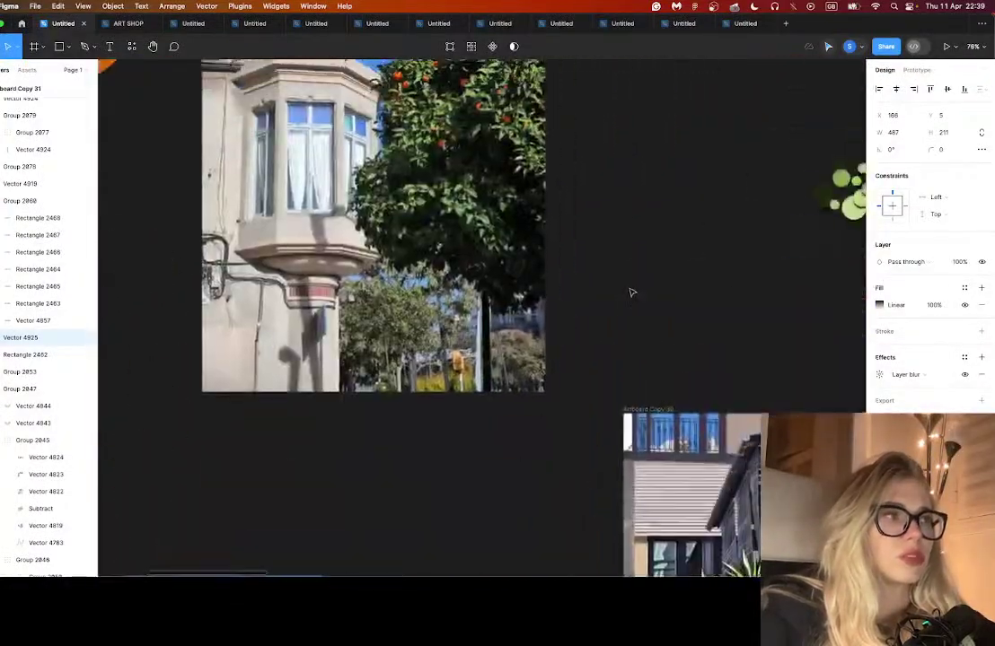
{"action": "scroll", "coordinate": [627, 294], "scroll_direction": "down", "scroll_amount": 5}
{"action": "scroll", "coordinate": [626, 293], "scroll_direction": "down", "scroll_amount": 3}
{"action": "scroll", "coordinate": [615, 321], "scroll_direction": "up", "scroll_amount": 8}
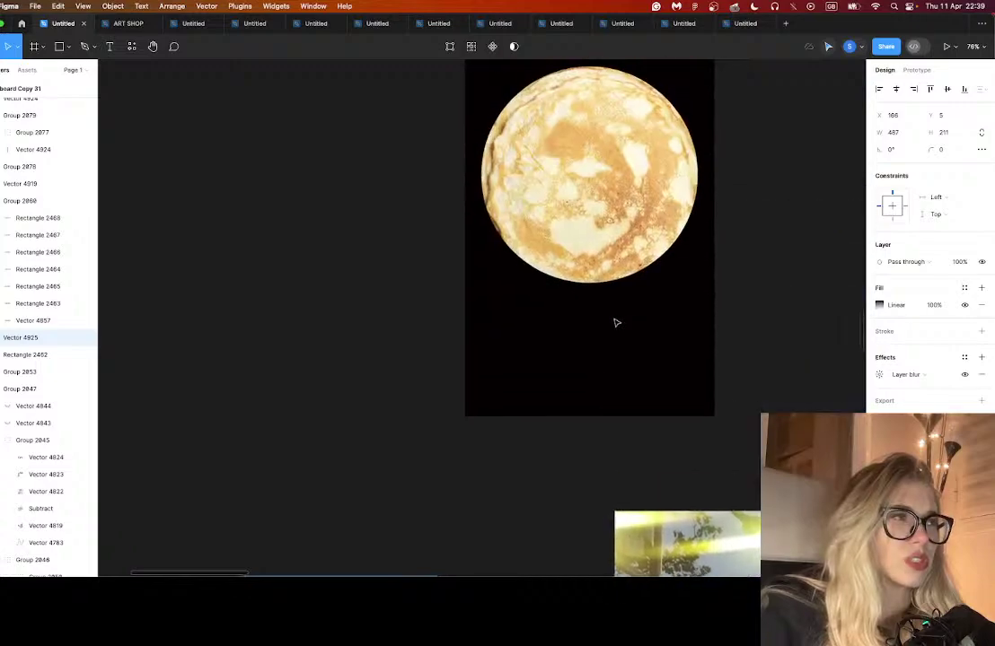
{"action": "scroll", "coordinate": [616, 322], "scroll_direction": "up", "scroll_amount": 10}
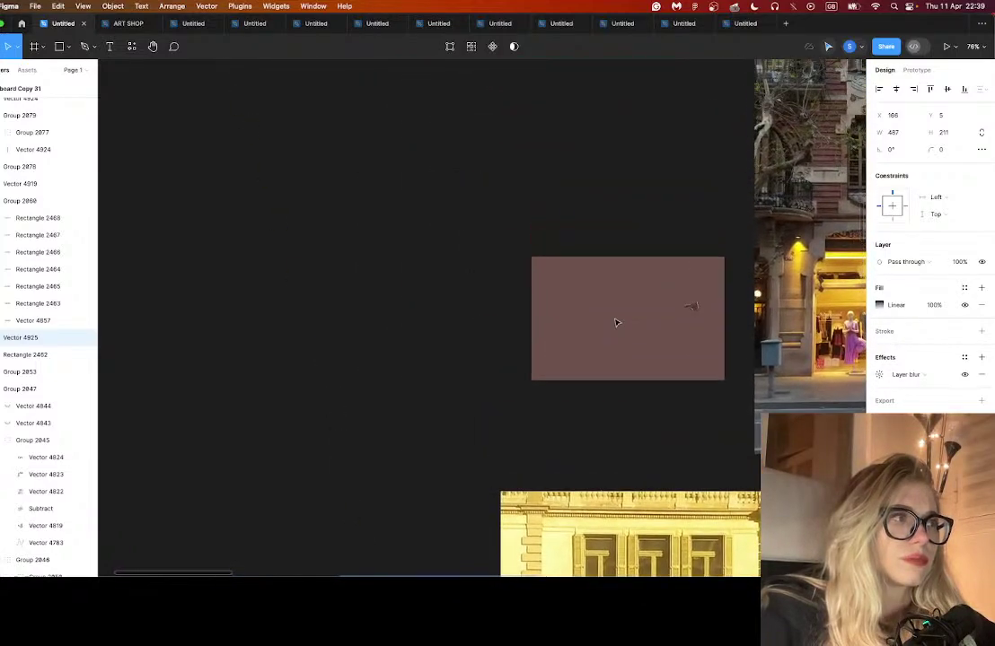
{"action": "scroll", "coordinate": [616, 323], "scroll_direction": "right", "scroll_amount": 3}
{"action": "scroll", "coordinate": [616, 322], "scroll_direction": "up", "scroll_amount": 10}
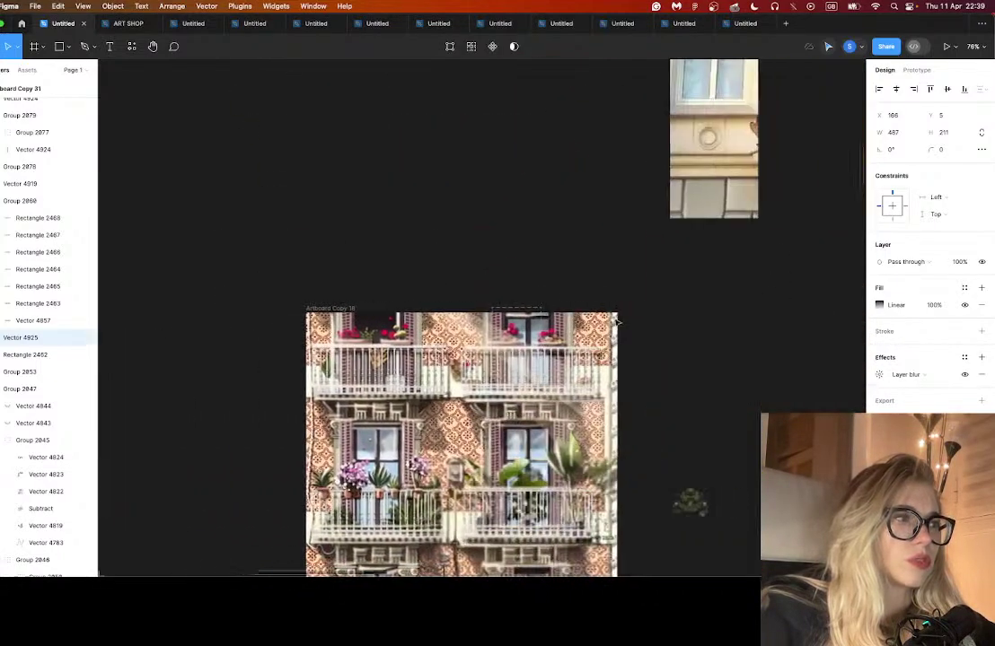
{"action": "scroll", "coordinate": [519, 343], "scroll_direction": "up", "scroll_amount": 5}
{"action": "scroll", "coordinate": [459, 266], "scroll_direction": "up", "scroll_amount": 2}
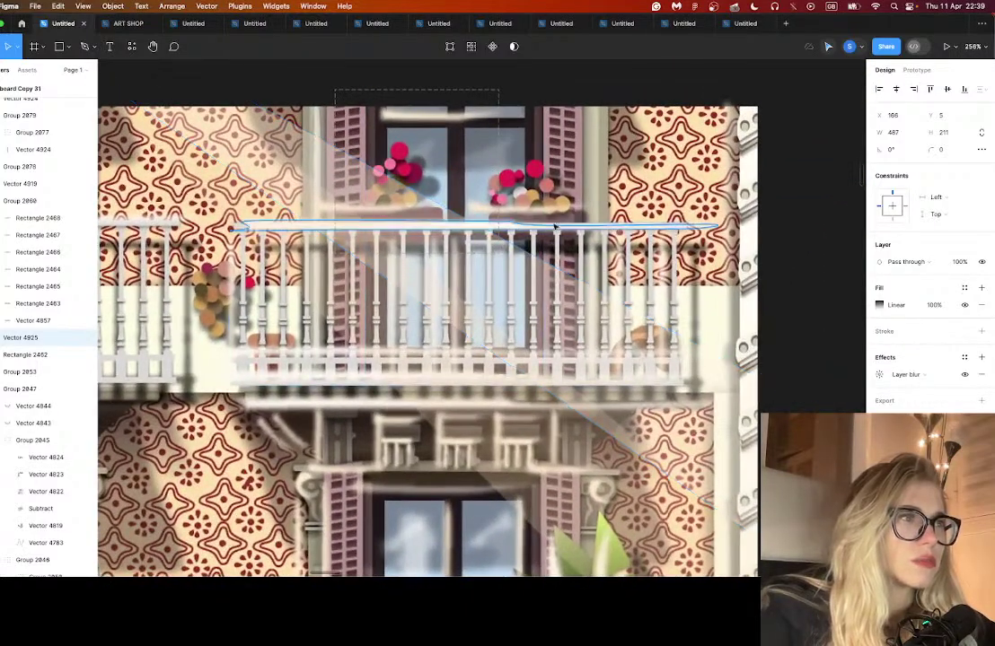
{"action": "scroll", "coordinate": [628, 409], "scroll_direction": "down", "scroll_amount": 1}
{"action": "scroll", "coordinate": [628, 408], "scroll_direction": "down", "scroll_amount": 5}
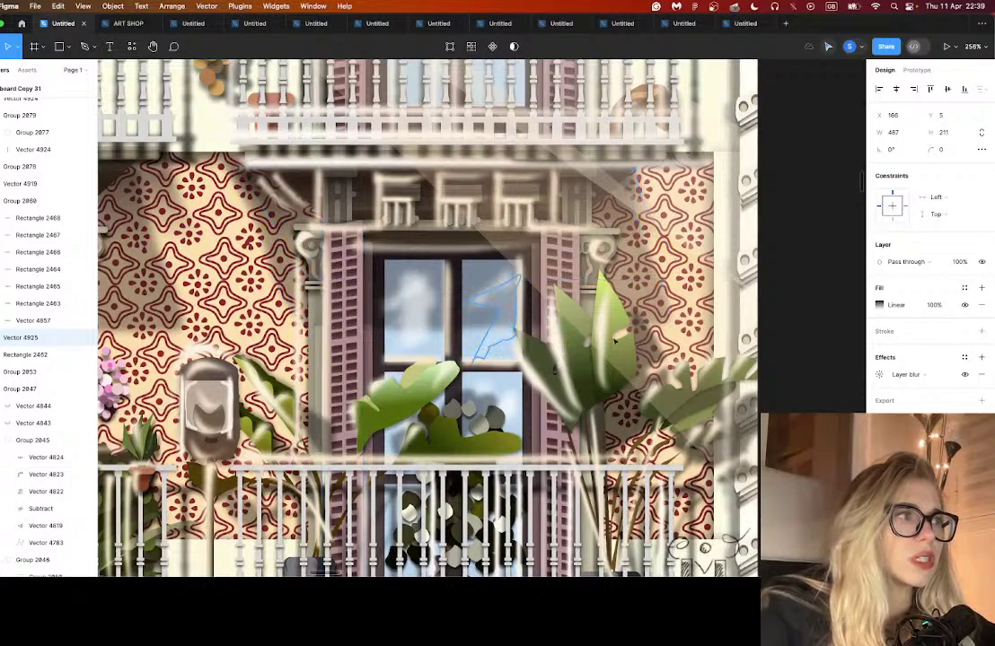
{"action": "left_click", "coordinate": [386, 214]}
{"action": "scroll", "coordinate": [386, 214], "scroll_direction": "down", "scroll_amount": 10}
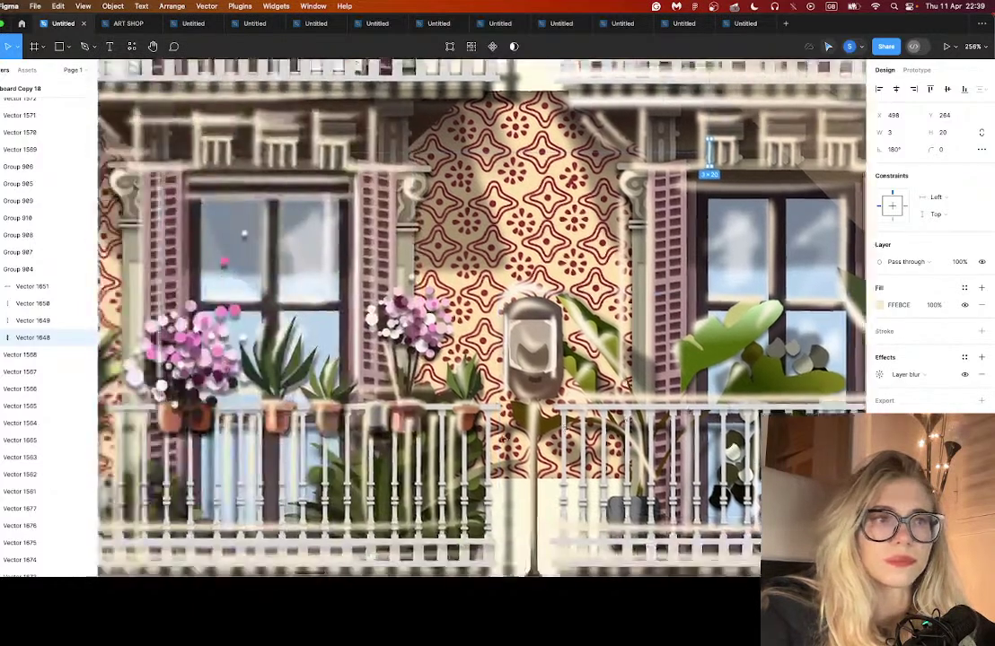
{"action": "scroll", "coordinate": [530, 432], "scroll_direction": "left", "scroll_amount": 15}
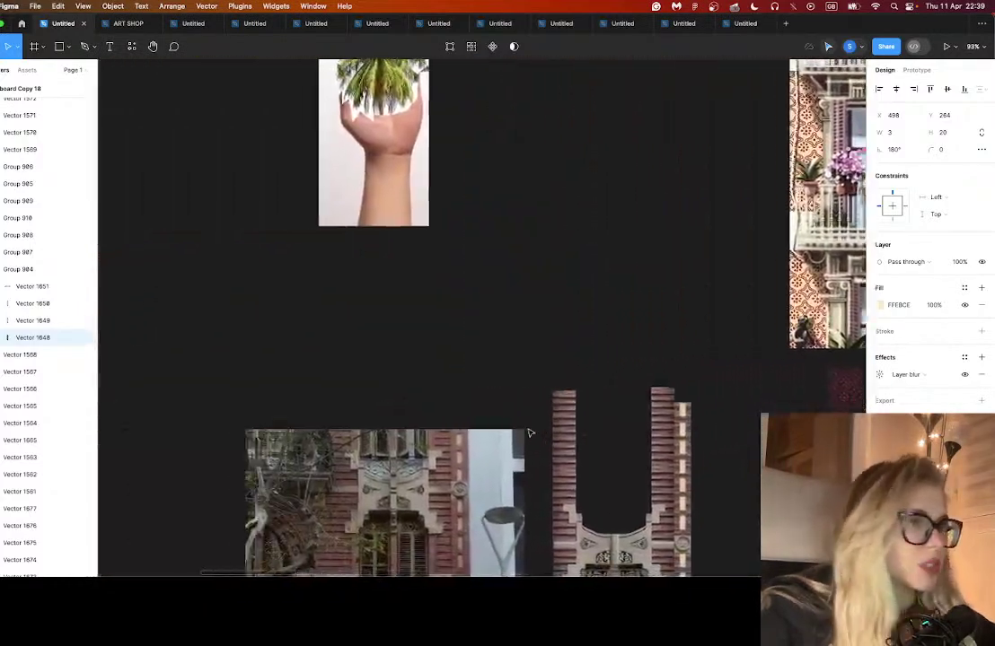
{"action": "scroll", "coordinate": [530, 432], "scroll_direction": "down", "scroll_amount": 15}
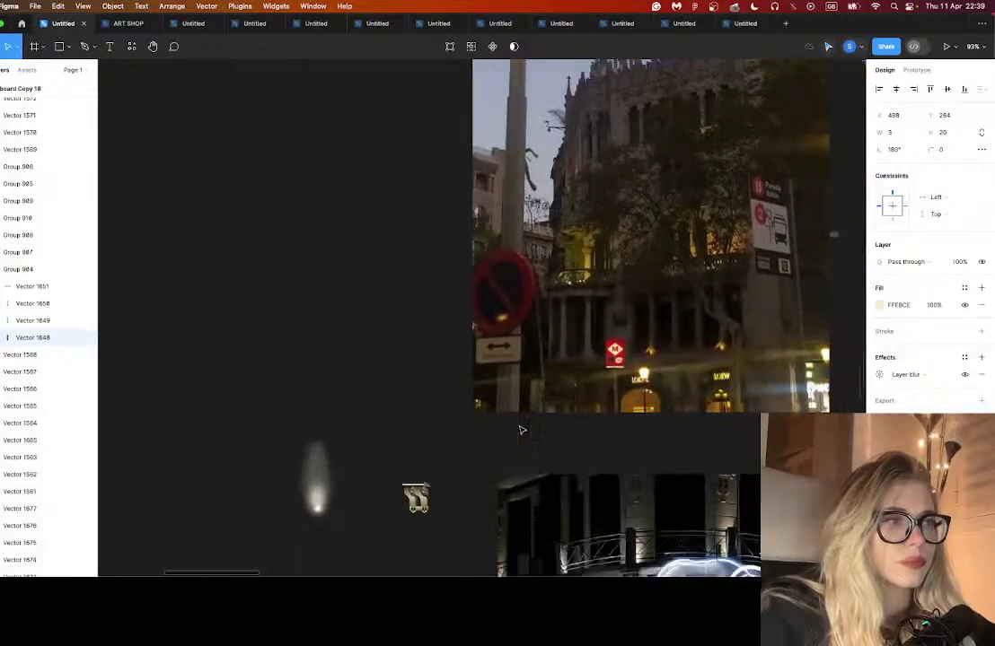
- Paste the copied blurred highlight onto the shutters in Artboard Copy 31 and enlarge it to 9 × 50
{"action": "scroll", "coordinate": [520, 430], "scroll_direction": "down", "scroll_amount": 15}
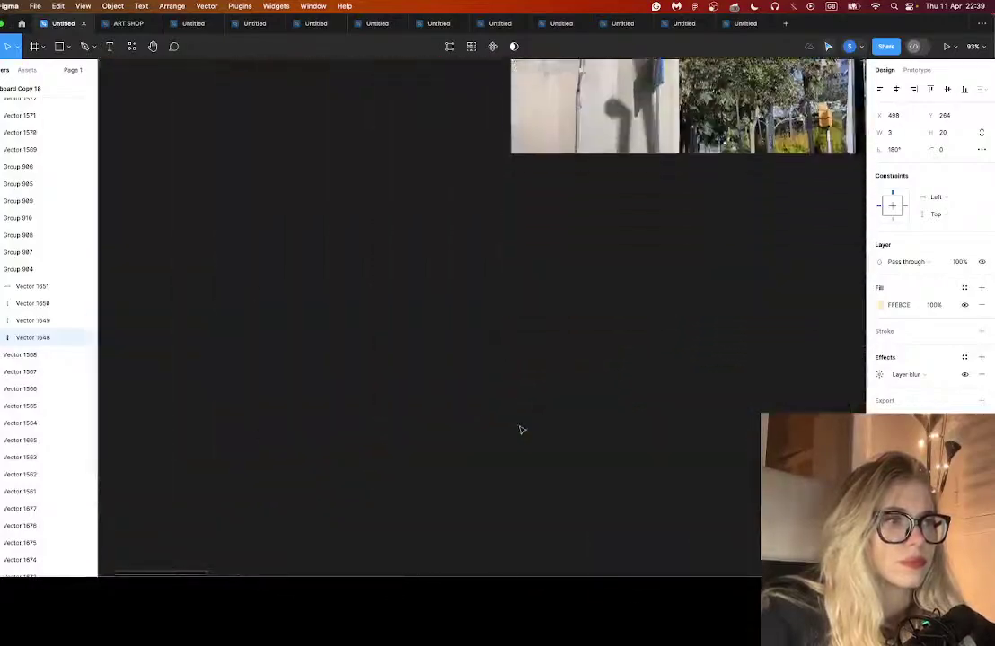
{"action": "scroll", "coordinate": [409, 381], "scroll_direction": "up", "scroll_amount": 5}
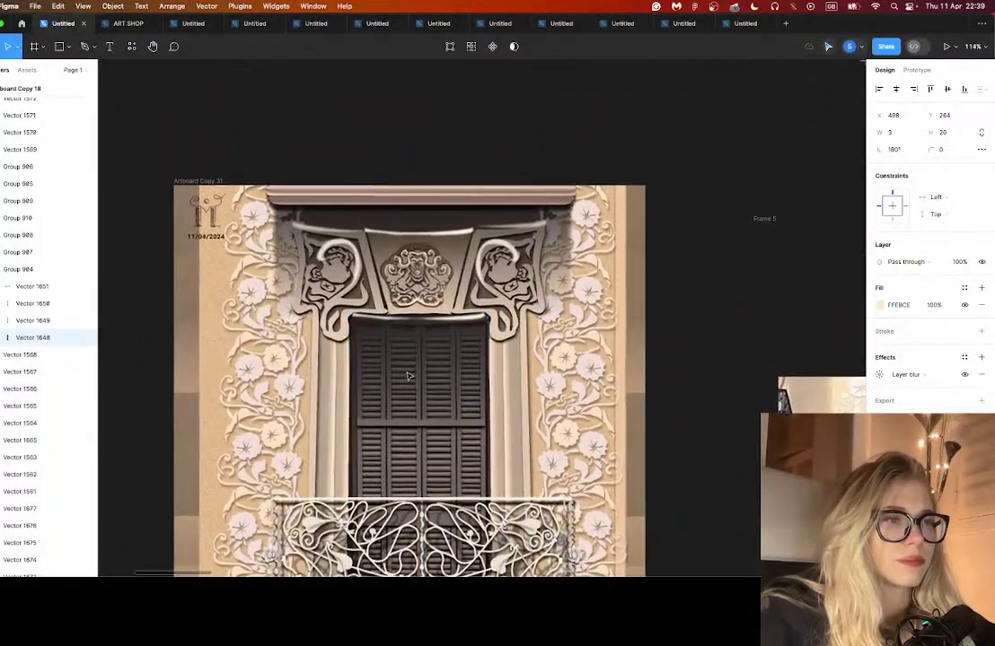
{"action": "scroll", "coordinate": [406, 381], "scroll_direction": "up", "scroll_amount": 5}
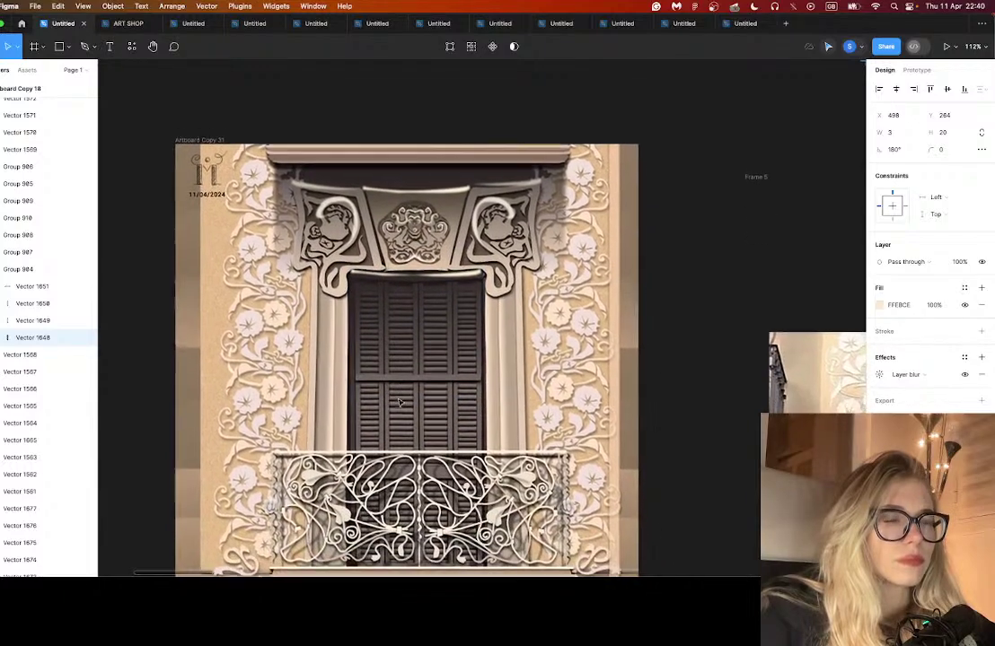
{"action": "key", "text": "super+v"}
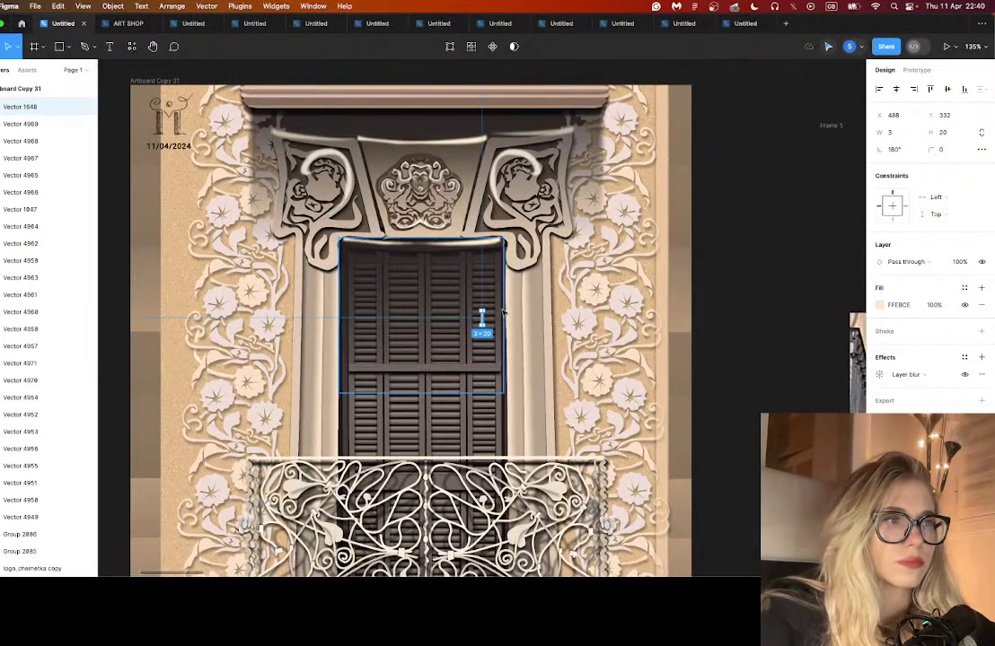
{"action": "left_click_drag", "start_coordinate": [482, 308], "coordinate": [491, 294]}
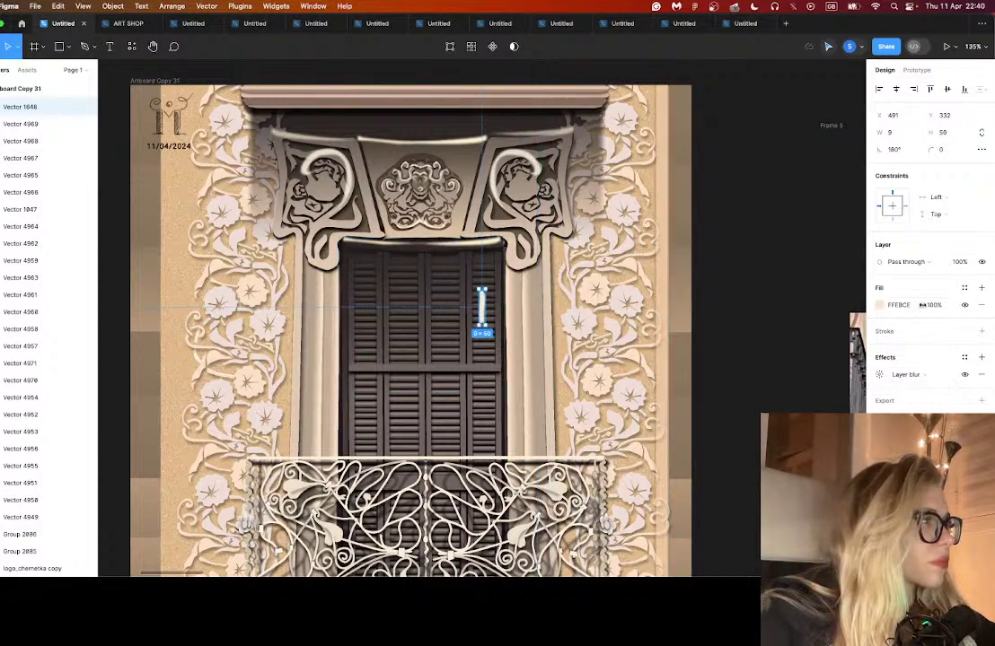
- Set the highlight's fill opacity to 88% and its layer blur to 7.5
{"action": "left_click_drag", "start_coordinate": [923, 304], "coordinate": [901, 304]}
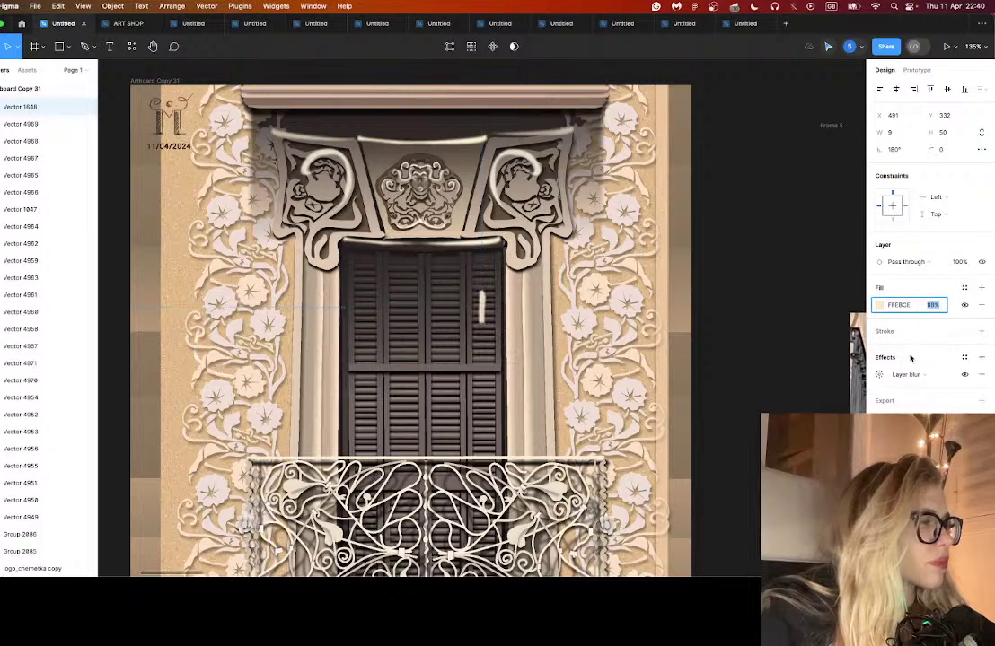
{"action": "left_click", "coordinate": [879, 375]}
{"action": "left_click_drag", "start_coordinate": [752, 401], "coordinate": [813, 402]}
{"action": "scroll", "coordinate": [666, 418], "scroll_direction": "up", "scroll_amount": 3}
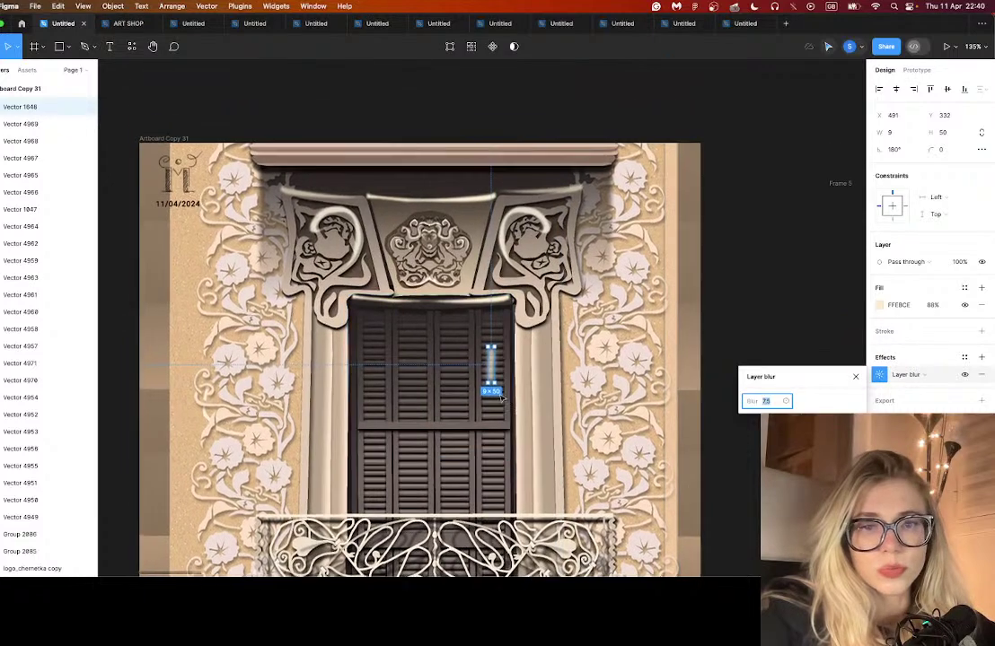
{"action": "scroll", "coordinate": [529, 417], "scroll_direction": "right", "scroll_amount": 1}
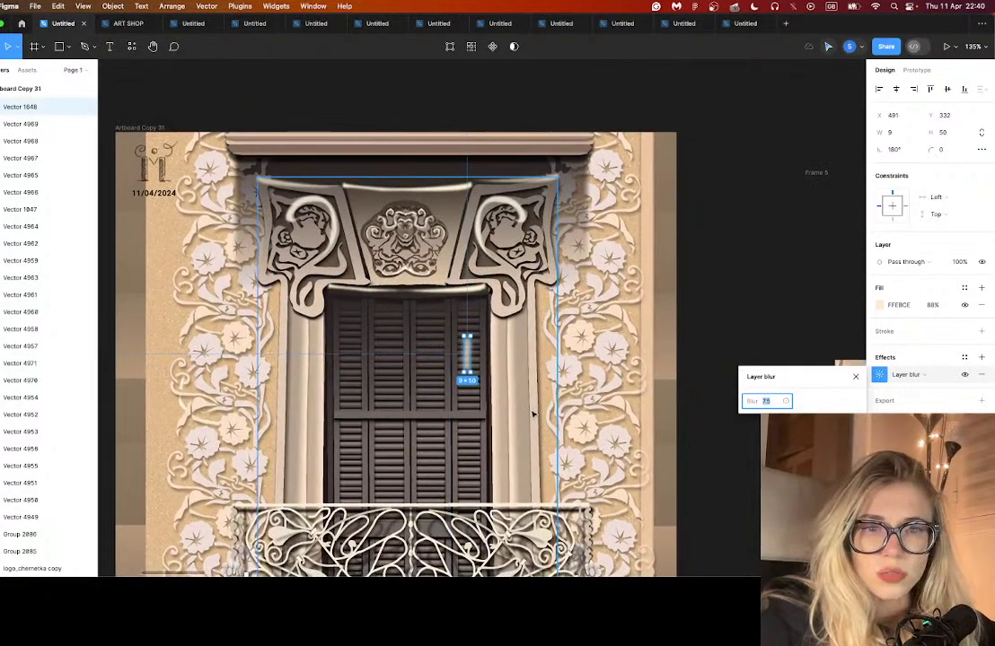
{"action": "scroll", "coordinate": [534, 414], "scroll_direction": "up", "scroll_amount": 2}
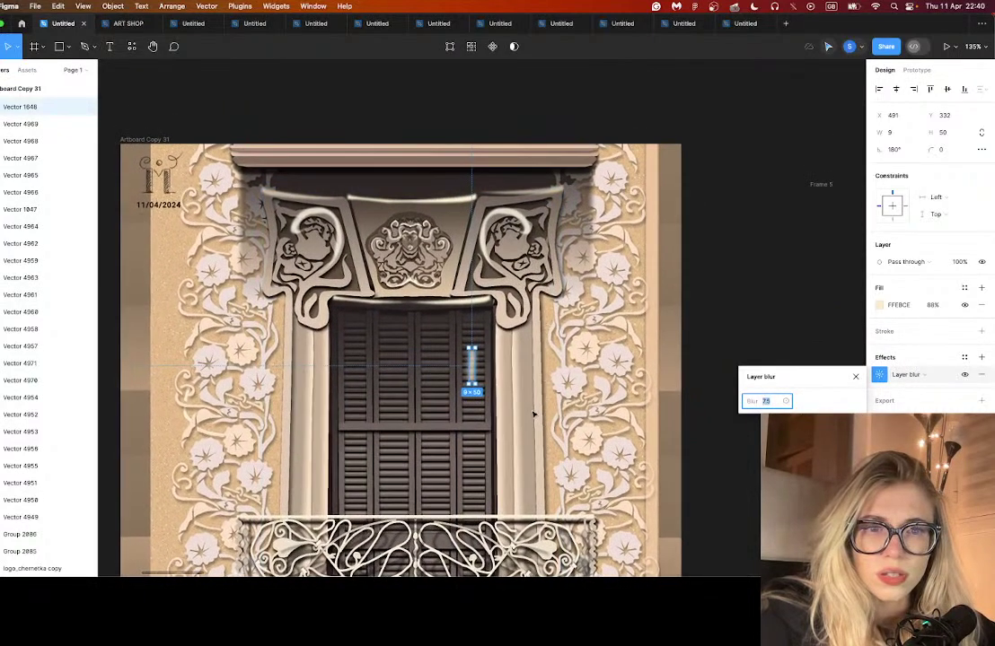
{"action": "scroll", "coordinate": [534, 414], "scroll_direction": "down", "scroll_amount": 2}
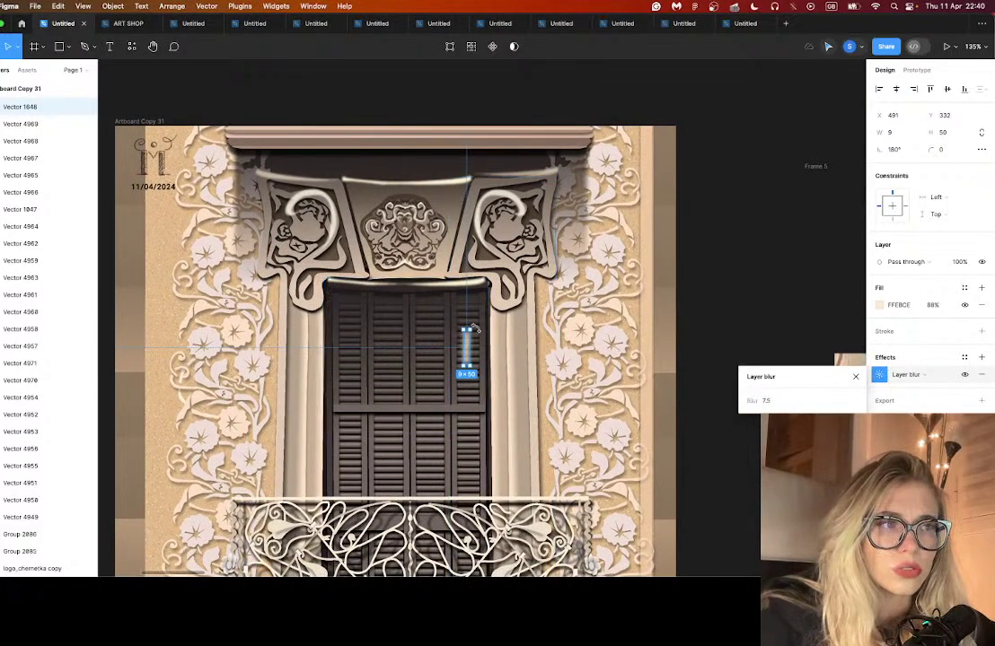
- Rotate the highlight to 90° so it lies horizontally and lighten its fill colour to FFF6E8
{"action": "left_click_drag", "start_coordinate": [473, 326], "coordinate": [493, 353]}
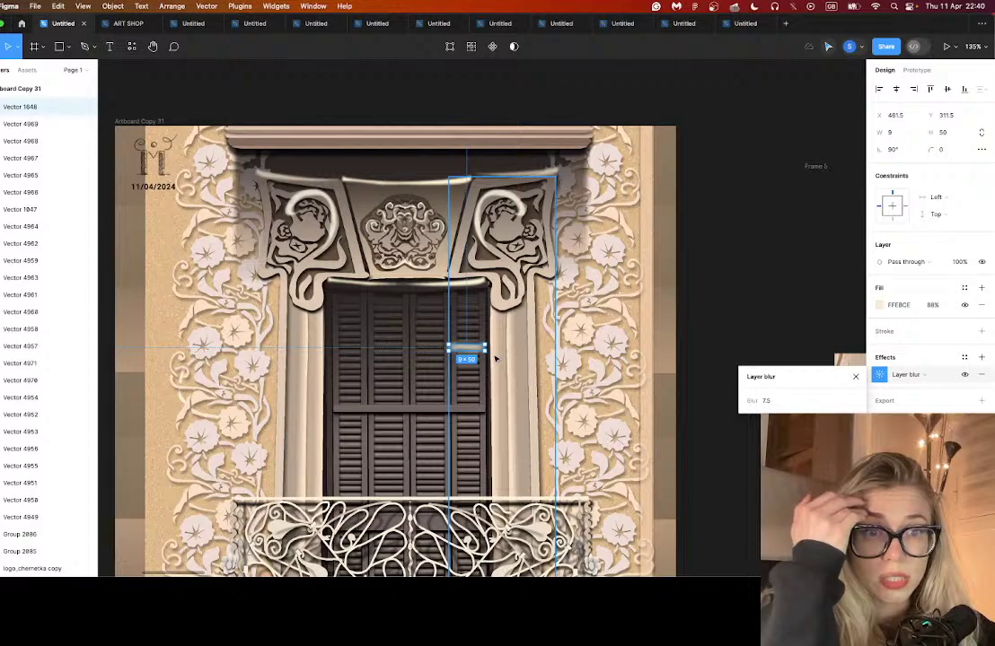
{"action": "scroll", "coordinate": [494, 358], "scroll_direction": "down", "scroll_amount": 3}
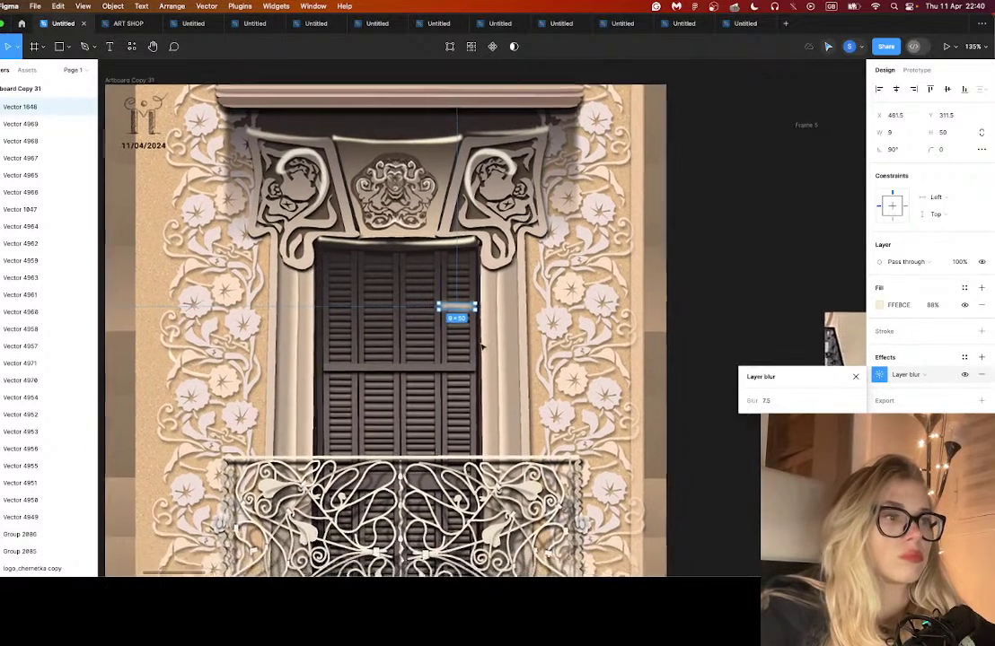
{"action": "scroll", "coordinate": [441, 254], "scroll_direction": "down", "scroll_amount": 1}
{"action": "scroll", "coordinate": [574, 325], "scroll_direction": "up", "scroll_amount": 3}
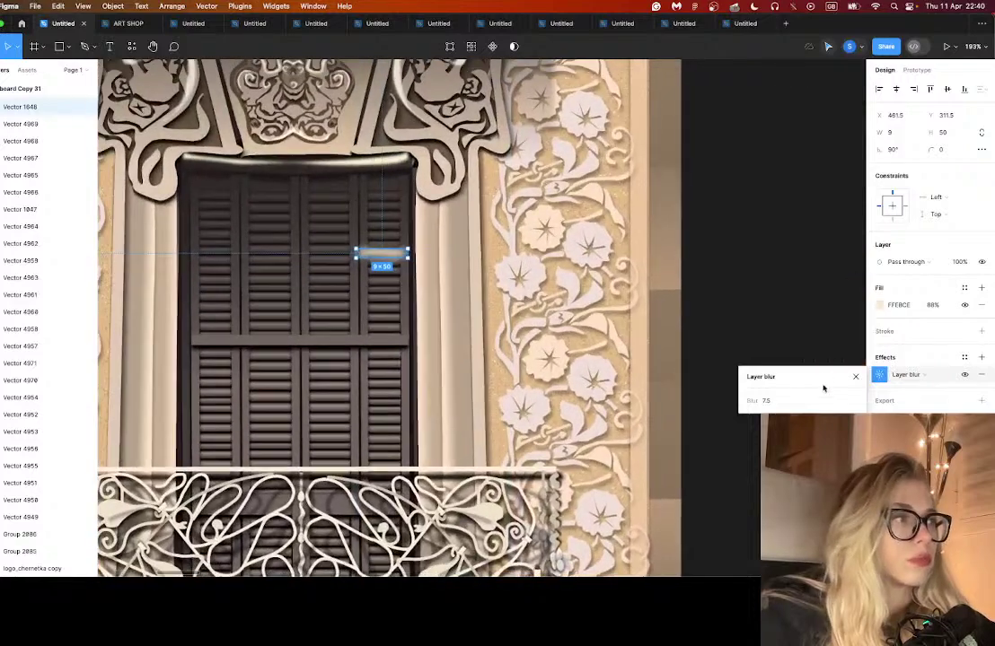
{"action": "left_click", "coordinate": [879, 305]}
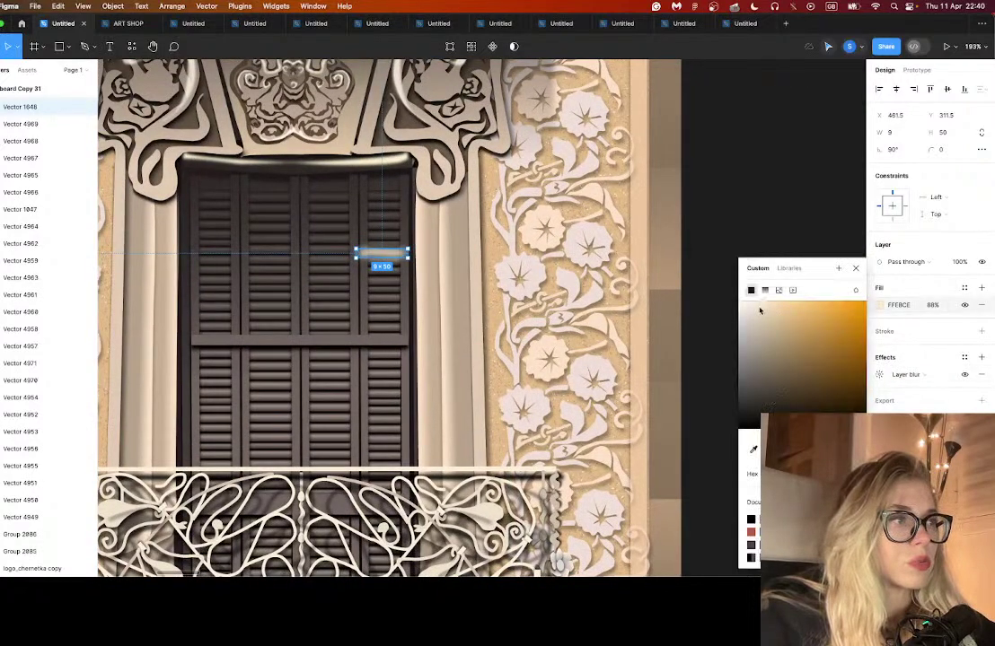
{"action": "left_click_drag", "start_coordinate": [759, 311], "coordinate": [750, 302]}
{"action": "key", "text": "Escape"}
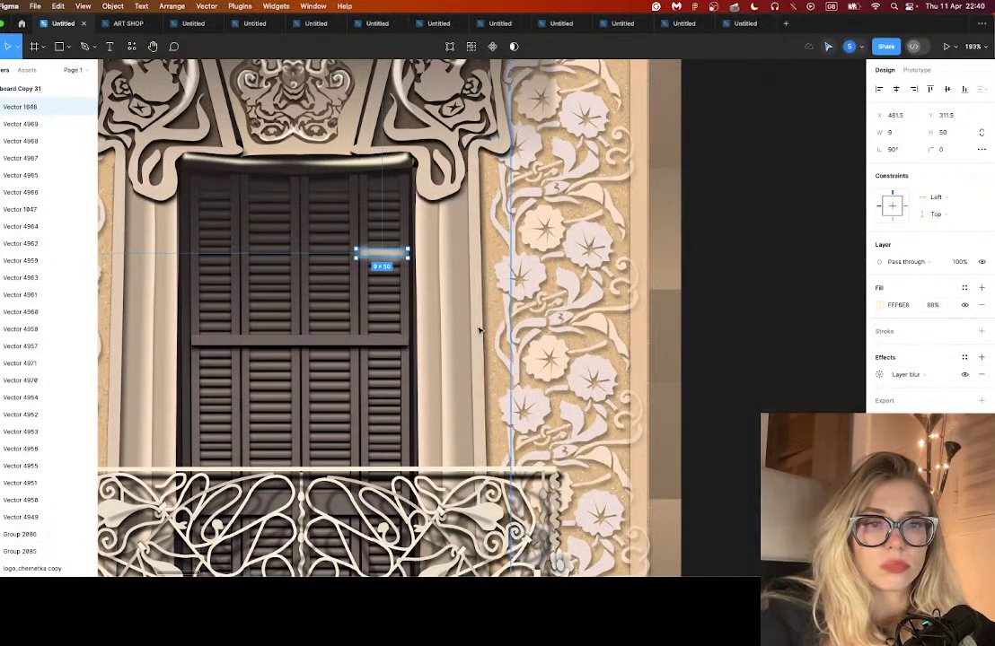
{"action": "scroll", "coordinate": [460, 333], "scroll_direction": "left", "scroll_amount": 3}
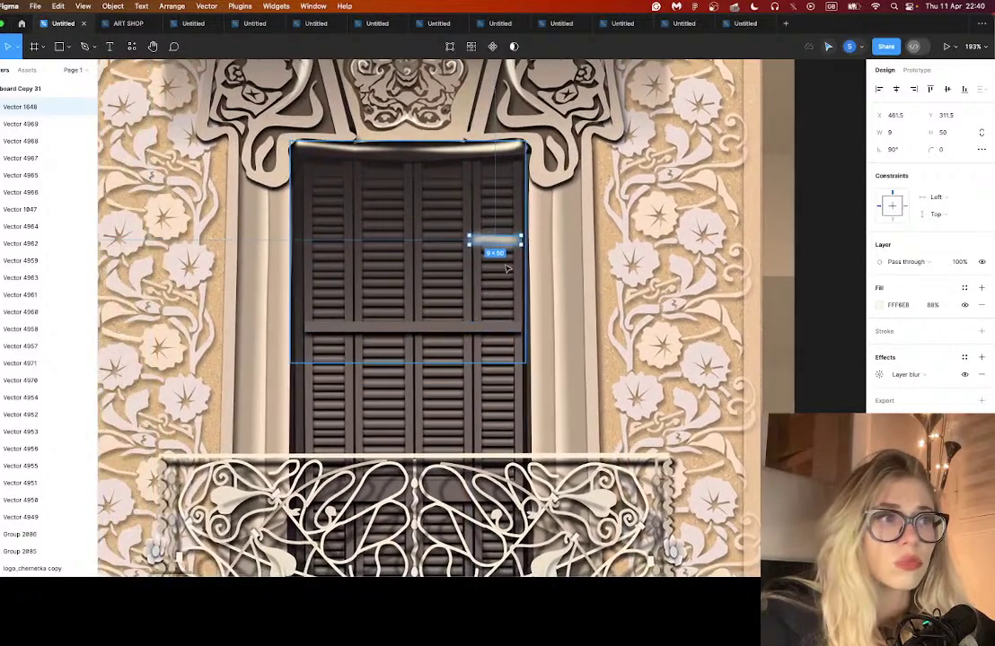
- Place highlight copies along the shutters' middle rail and one stretched to about 505 long above the balcony railing
{"action": "left_click", "coordinate": [509, 261]}
{"action": "left_click", "coordinate": [507, 244]}
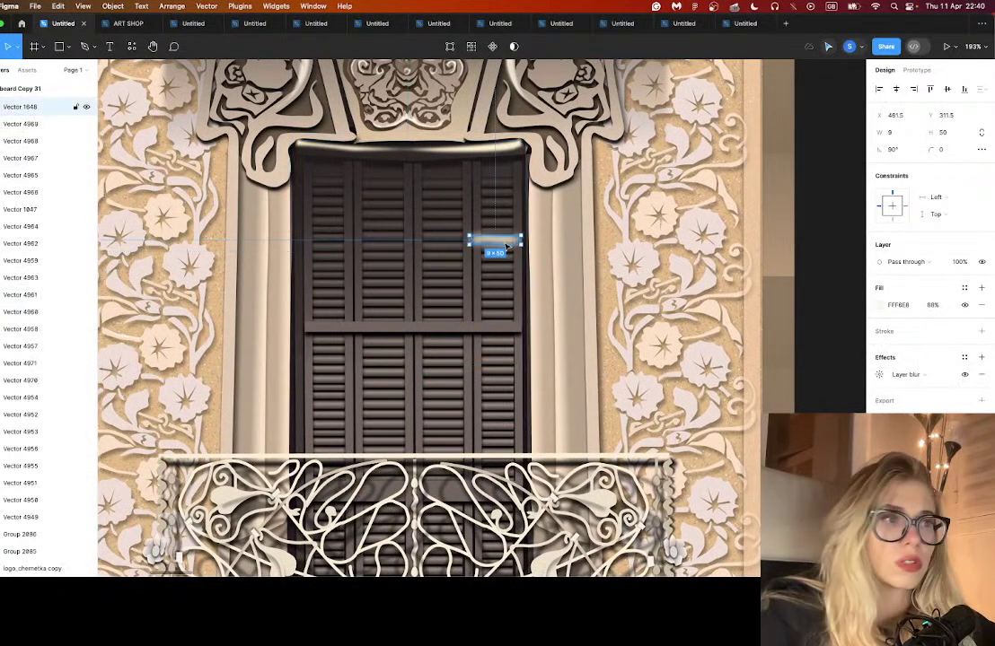
{"action": "left_click_drag", "start_coordinate": [507, 246], "coordinate": [249, 444]}
{"action": "scroll", "coordinate": [249, 443], "scroll_direction": "down", "scroll_amount": 1}
{"action": "scroll", "coordinate": [297, 443], "scroll_direction": "up", "scroll_amount": 5}
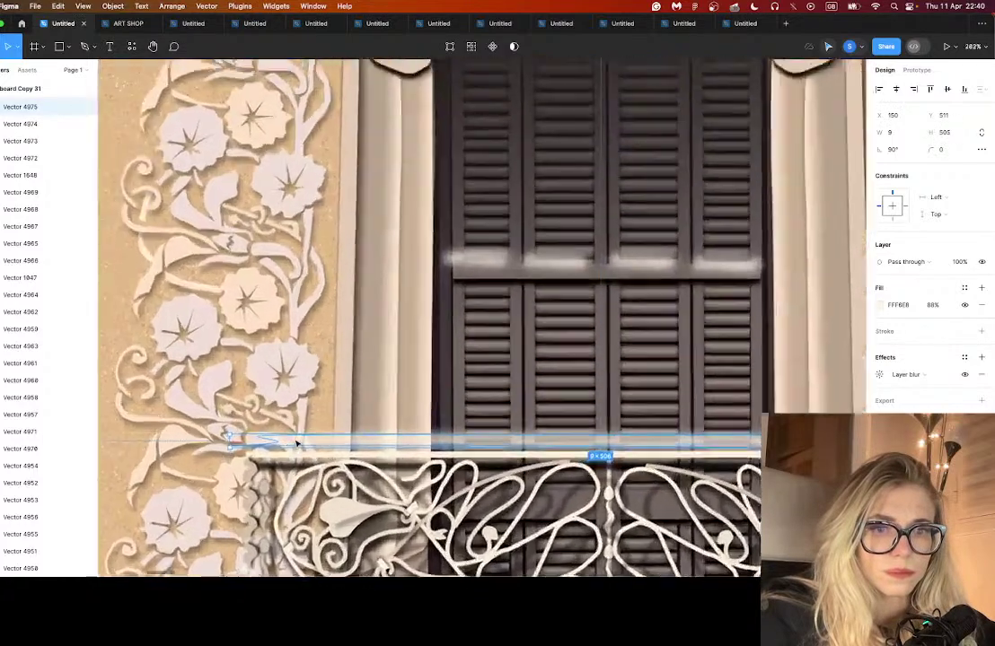
- Edit the long railing highlight's vector points to straighten and square off its left end
{"action": "double_click", "coordinate": [285, 446]}
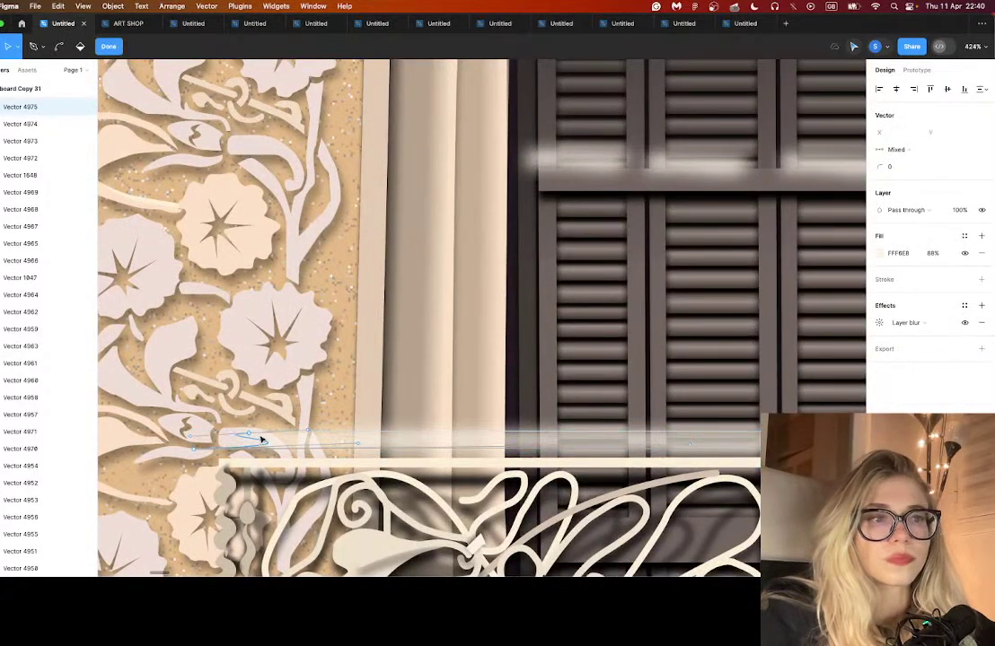
{"action": "left_click", "coordinate": [253, 439]}
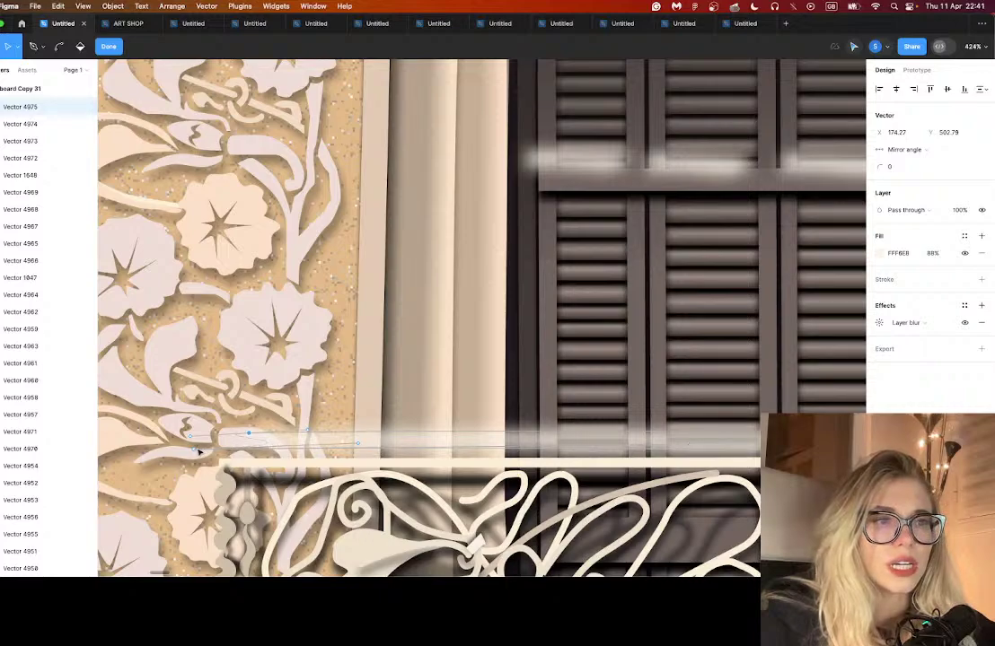
{"action": "left_click_drag", "start_coordinate": [194, 448], "coordinate": [295, 469]}
{"action": "key", "text": "super+z"}
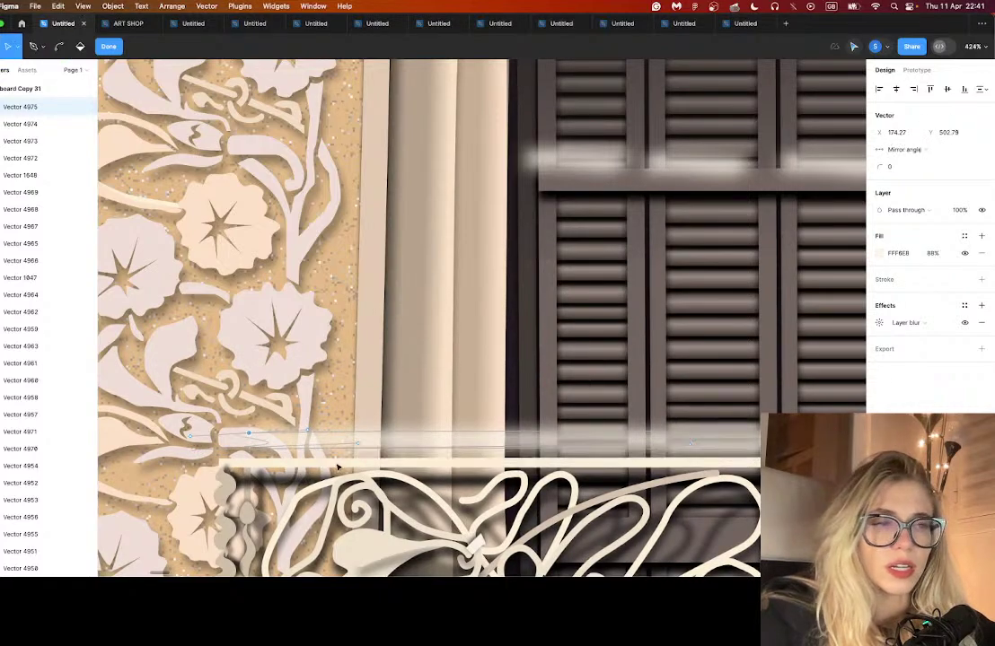
{"action": "mouse_move", "coordinate": [195, 449]}
{"action": "left_mouse_down"}
{"action": "mouse_move", "coordinate": [218, 445]}
{"action": "mouse_move", "coordinate": [196, 450]}
{"action": "left_mouse_up"}
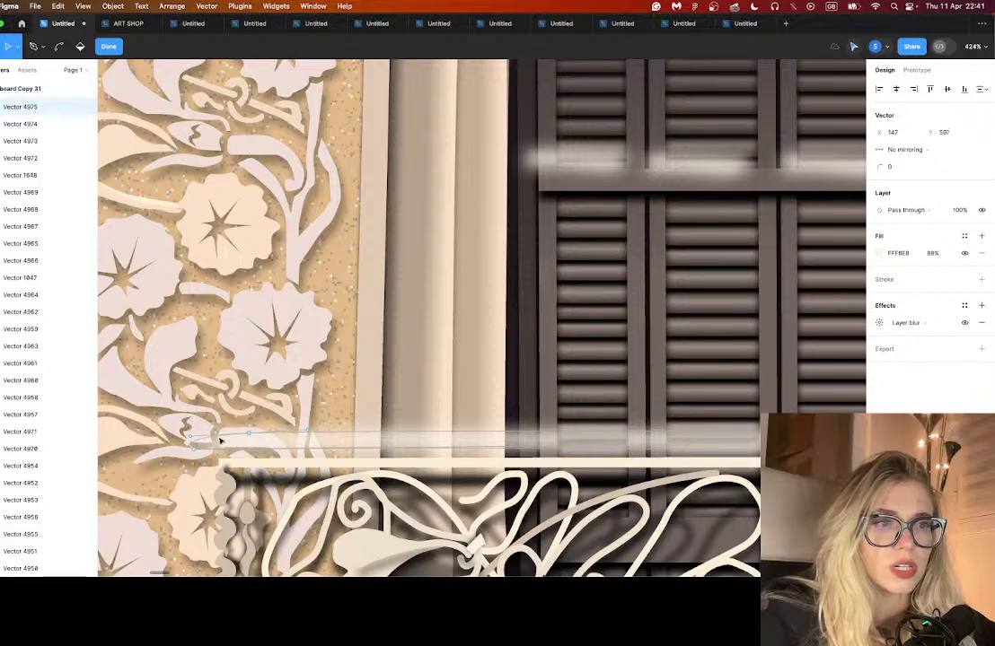
{"action": "left_click", "coordinate": [230, 435]}
{"action": "left_click", "coordinate": [249, 433]}
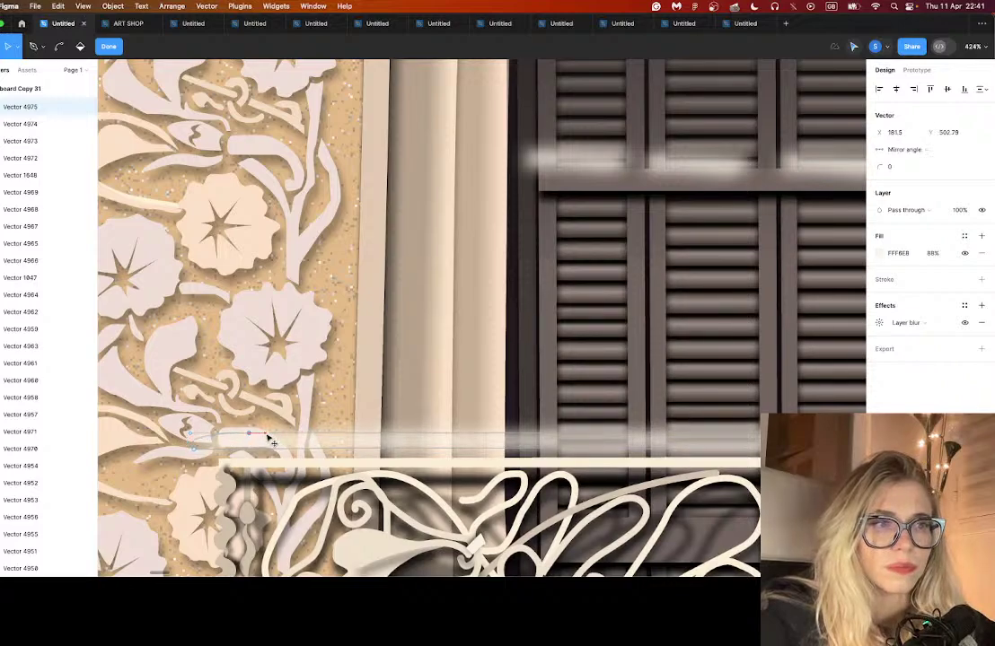
{"action": "left_click", "coordinate": [197, 440]}
{"action": "left_click_drag", "start_coordinate": [196, 437], "coordinate": [196, 439]}
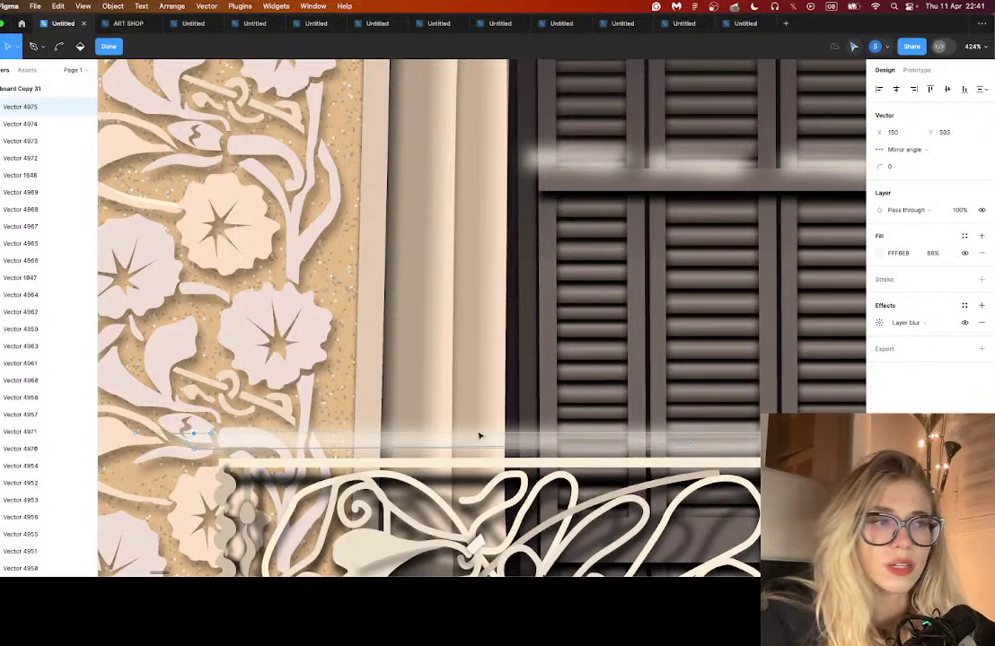
- Straighten the right end of the railing highlight and extend its points to the end of the balcony rail
{"action": "scroll", "coordinate": [508, 431], "scroll_direction": "right", "scroll_amount": 10}
{"action": "scroll", "coordinate": [539, 387], "scroll_direction": "down", "scroll_amount": 2}
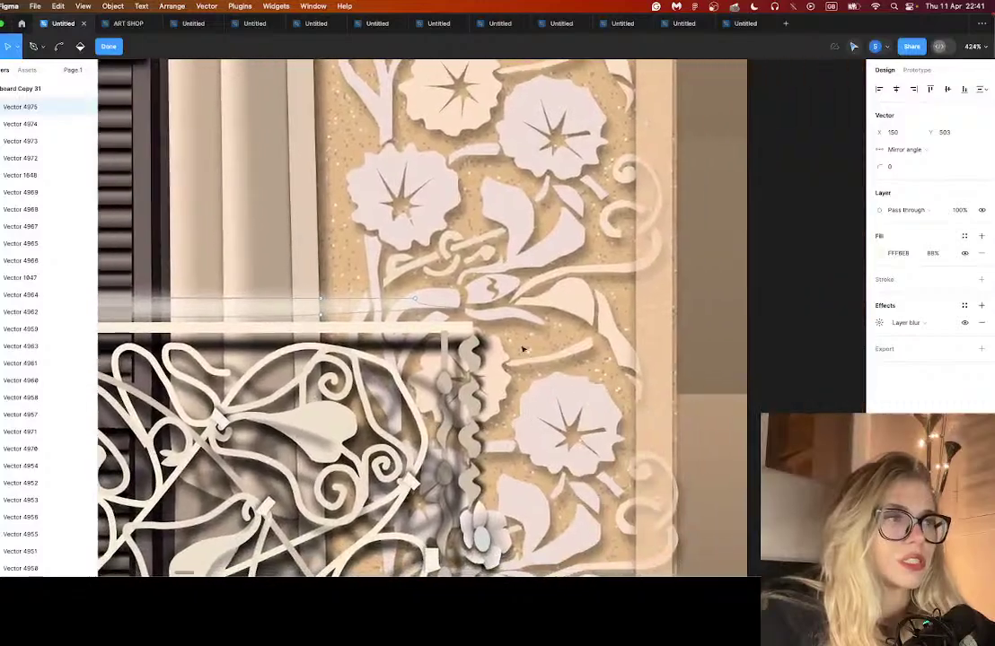
{"action": "left_click", "coordinate": [323, 315]}
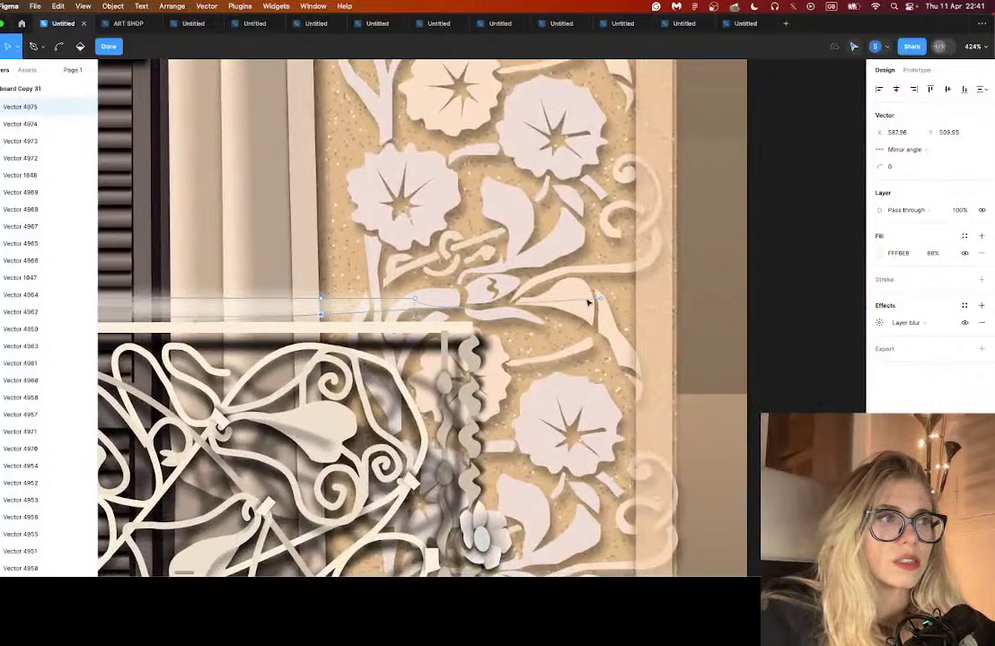
{"action": "left_click_drag", "start_coordinate": [588, 302], "coordinate": [476, 321]}
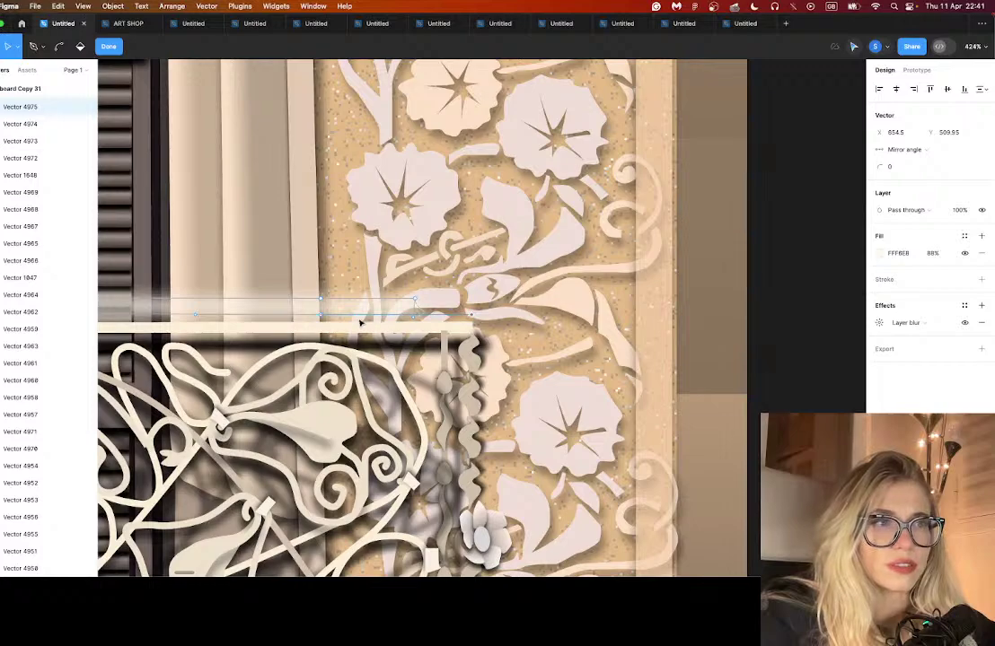
{"action": "left_click_drag", "start_coordinate": [416, 301], "coordinate": [476, 297]}
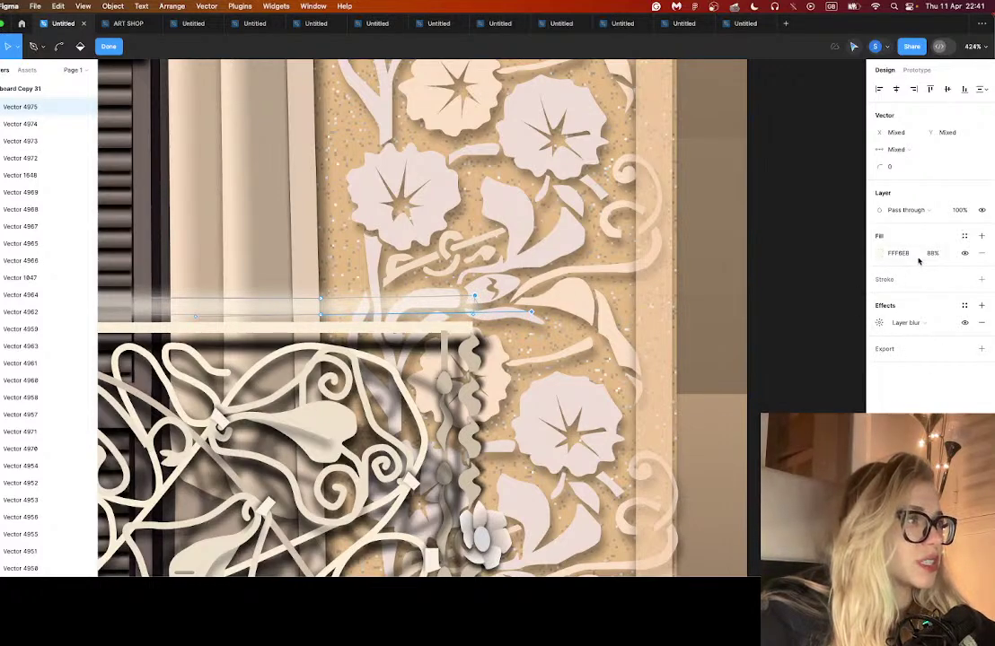
- Set the railing highlight's layer blur to 7.1 and move it down against the balcony's top rail
{"action": "left_click", "coordinate": [880, 321]}
{"action": "left_click_drag", "start_coordinate": [755, 349], "coordinate": [751, 349]}
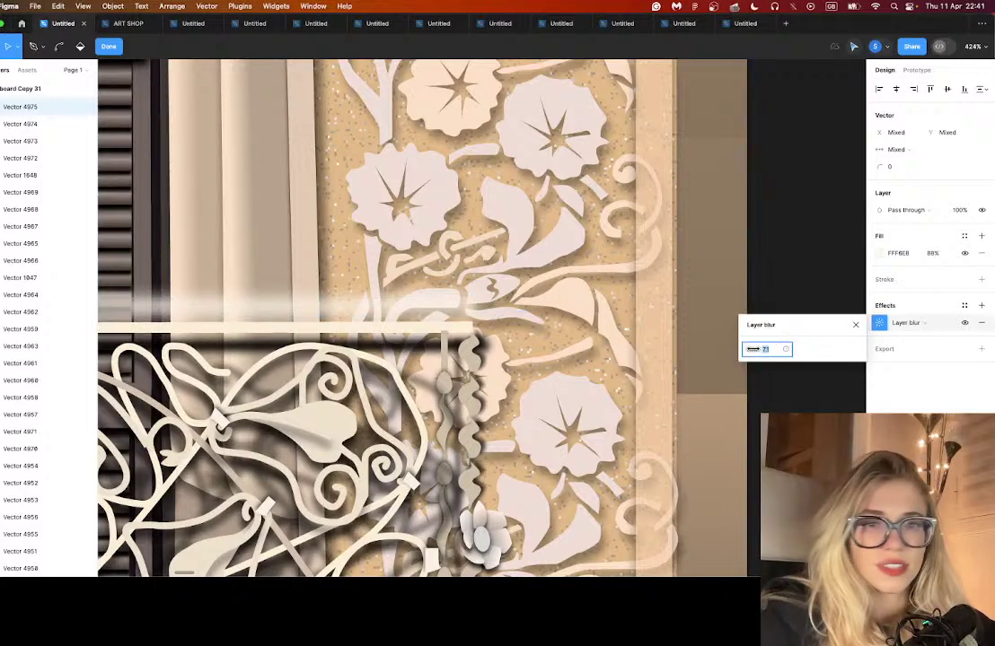
{"action": "double_click", "coordinate": [393, 326]}
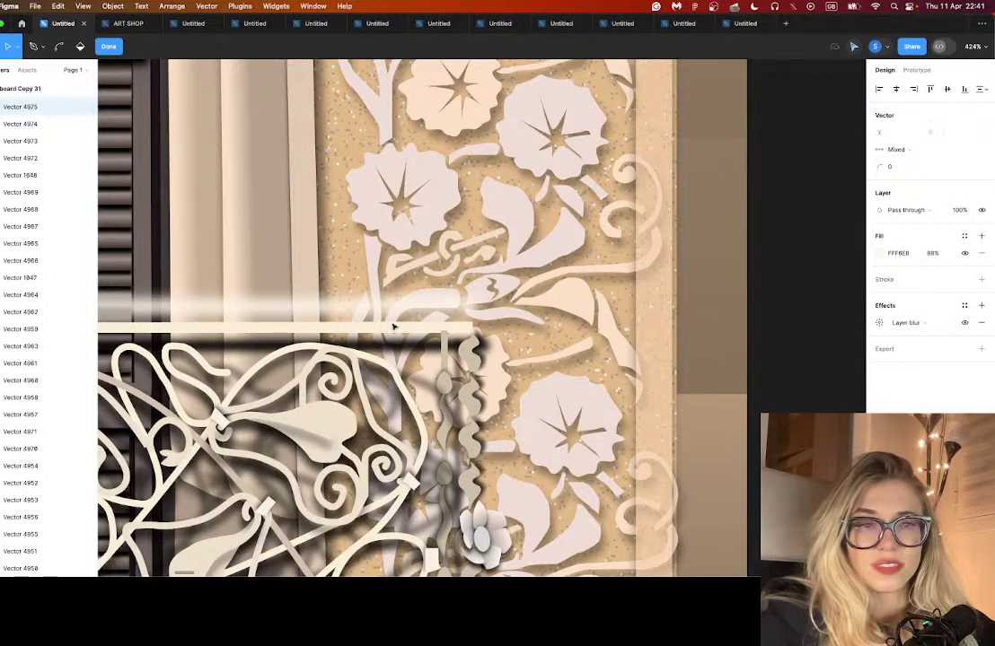
{"action": "left_click", "coordinate": [377, 309]}
{"action": "left_click_drag", "start_coordinate": [377, 309], "coordinate": [392, 316]}
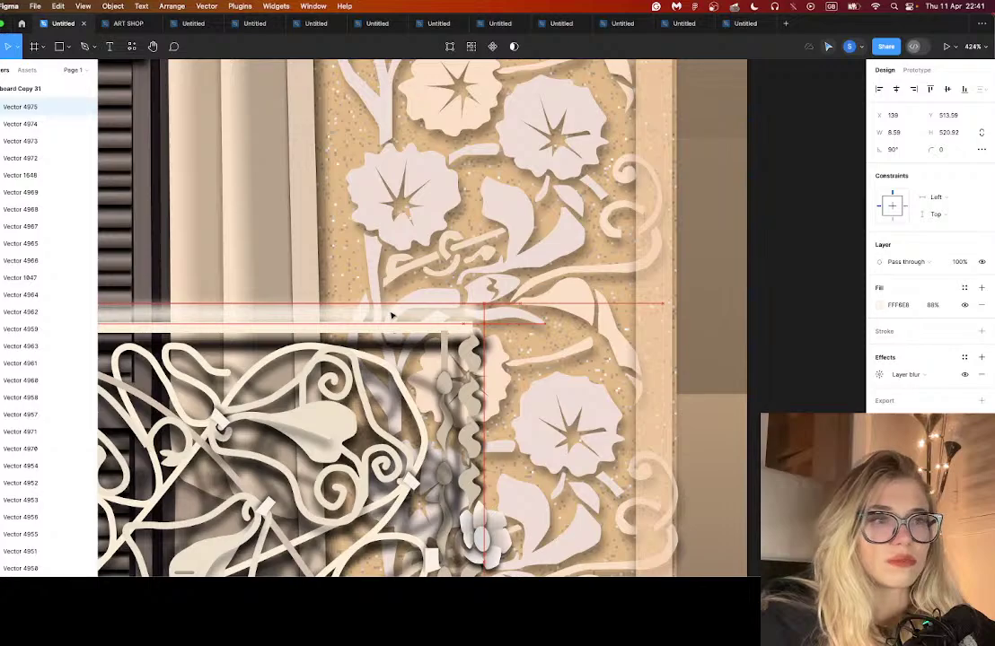
- Duplicate the four middle-rail highlights to the top of the shutters and set the copies' layer opacity to 31%
{"action": "scroll", "coordinate": [392, 316], "scroll_direction": "down", "scroll_amount": 10}
{"action": "scroll", "coordinate": [397, 375], "scroll_direction": "up", "scroll_amount": 5}
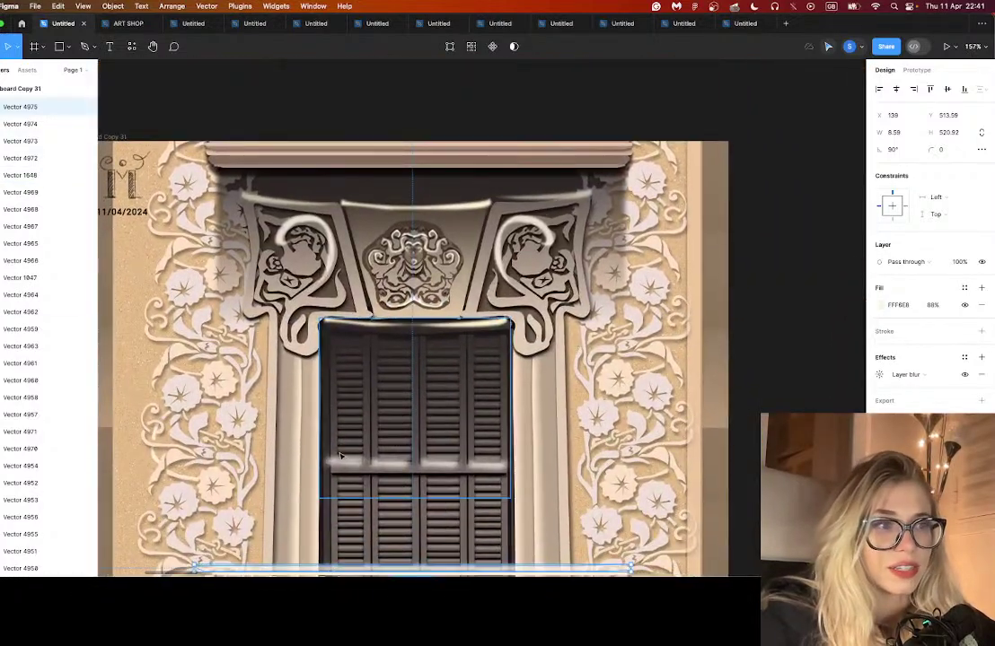
{"action": "left_click", "coordinate": [427, 467]}
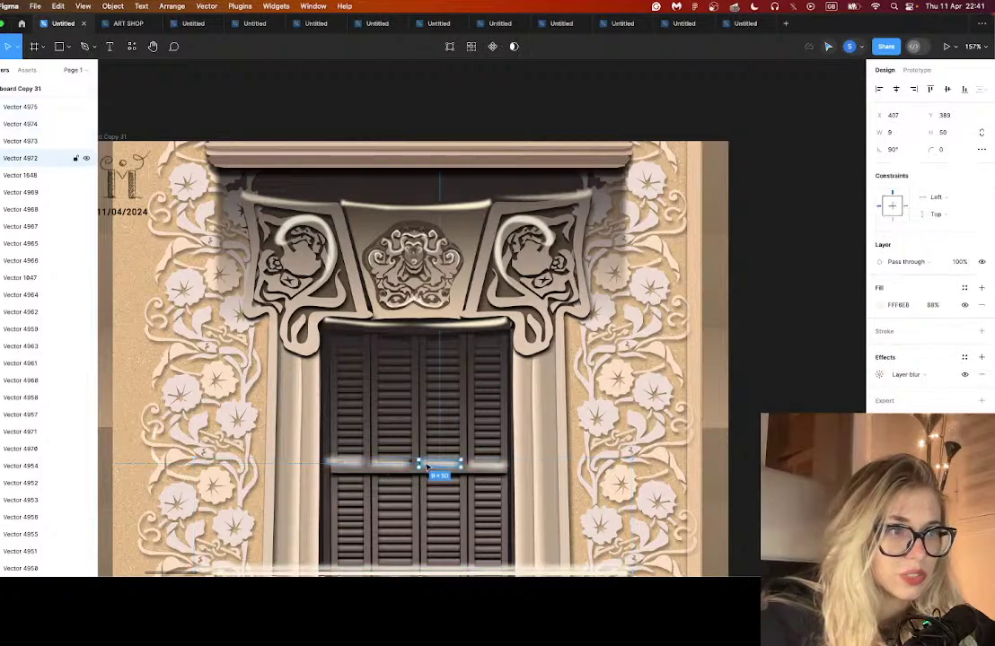
{"action": "left_click", "coordinate": [390, 466]}
{"action": "left_click", "coordinate": [346, 465], "text": "shift"}
{"action": "left_click", "coordinate": [446, 467], "text": "shift"}
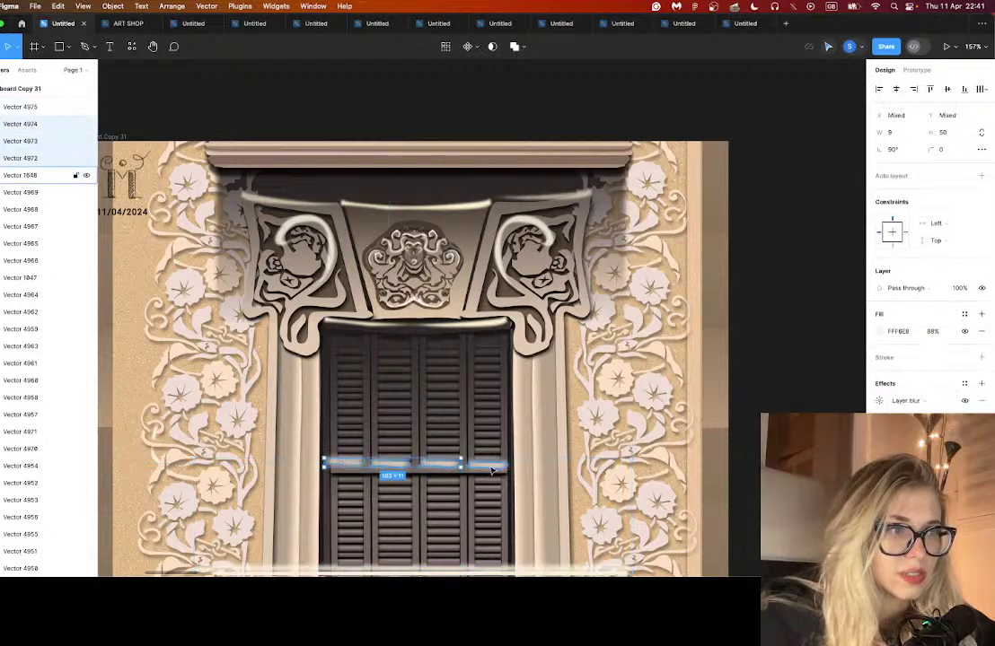
{"action": "left_click_drag", "start_coordinate": [492, 471], "coordinate": [491, 347]}
{"action": "left_click_drag", "start_coordinate": [949, 288], "coordinate": [853, 292]}
{"action": "scroll", "coordinate": [436, 265], "scroll_direction": "down", "scroll_amount": 3}
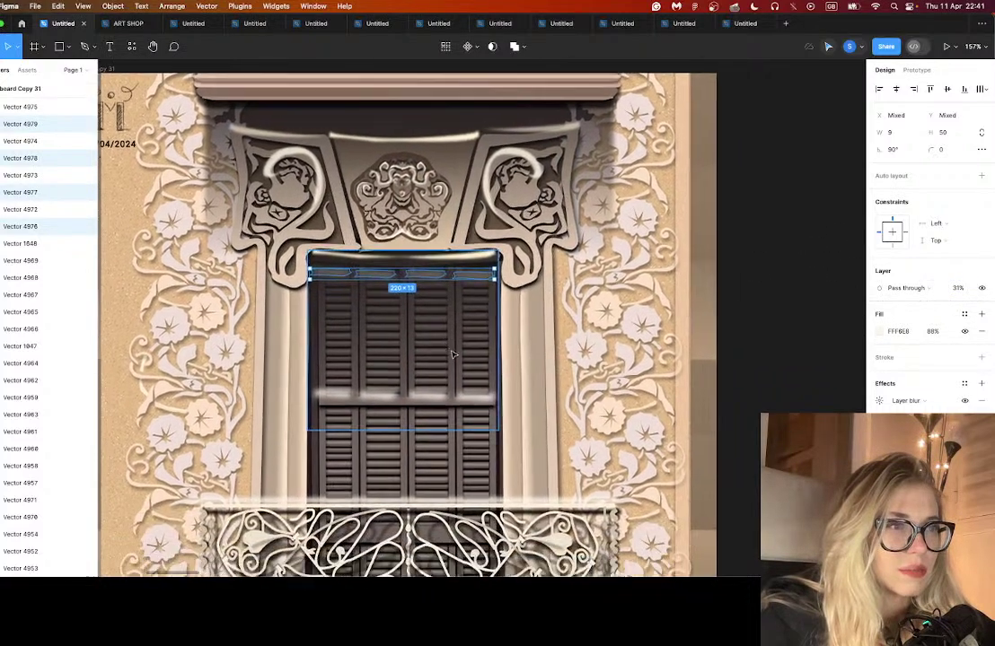
- Duplicate the row of four faint shutter highlights several times at different heights across the upper and lower shutters
{"action": "left_click_drag", "start_coordinate": [427, 267], "coordinate": [427, 338]}
{"action": "scroll", "coordinate": [427, 338], "scroll_direction": "down", "scroll_amount": 7}
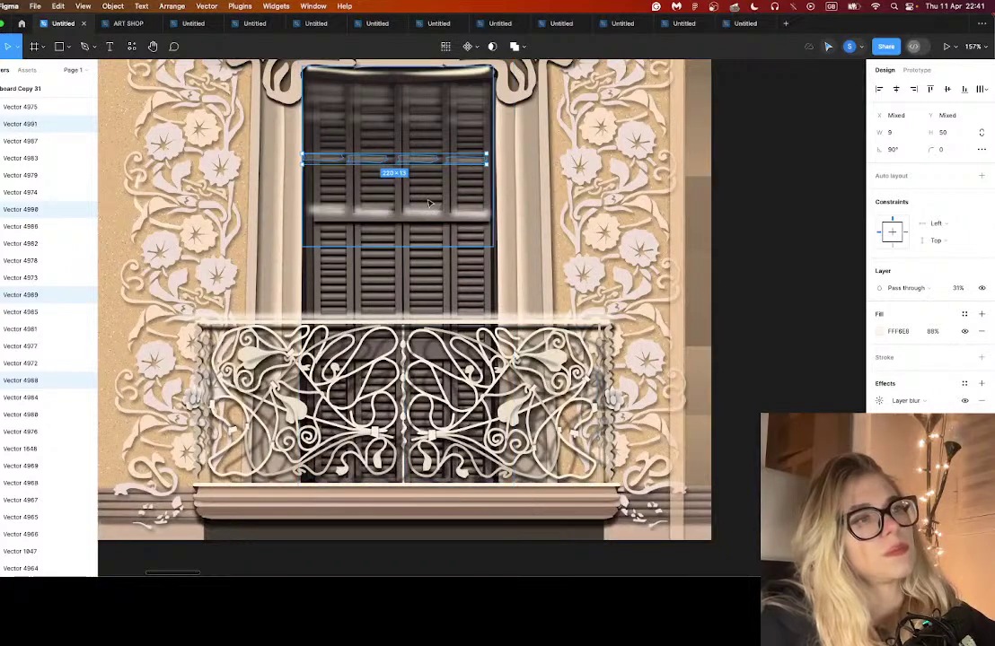
{"action": "left_click_drag", "start_coordinate": [425, 161], "coordinate": [431, 283]}
{"action": "left_click_drag", "start_coordinate": [431, 283], "coordinate": [445, 156]}
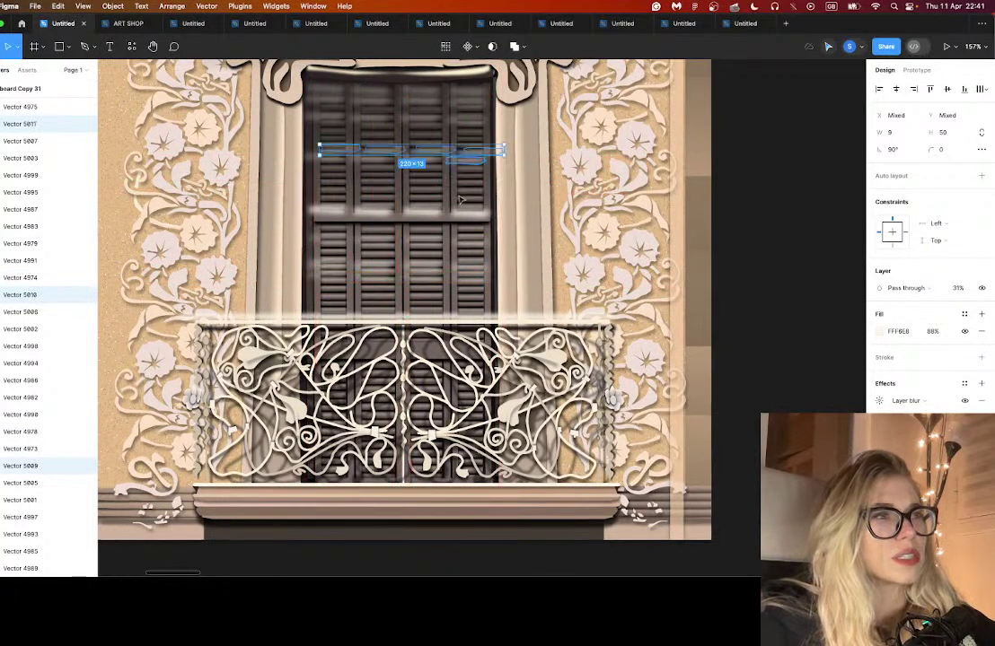
{"action": "left_click", "coordinate": [469, 234]}
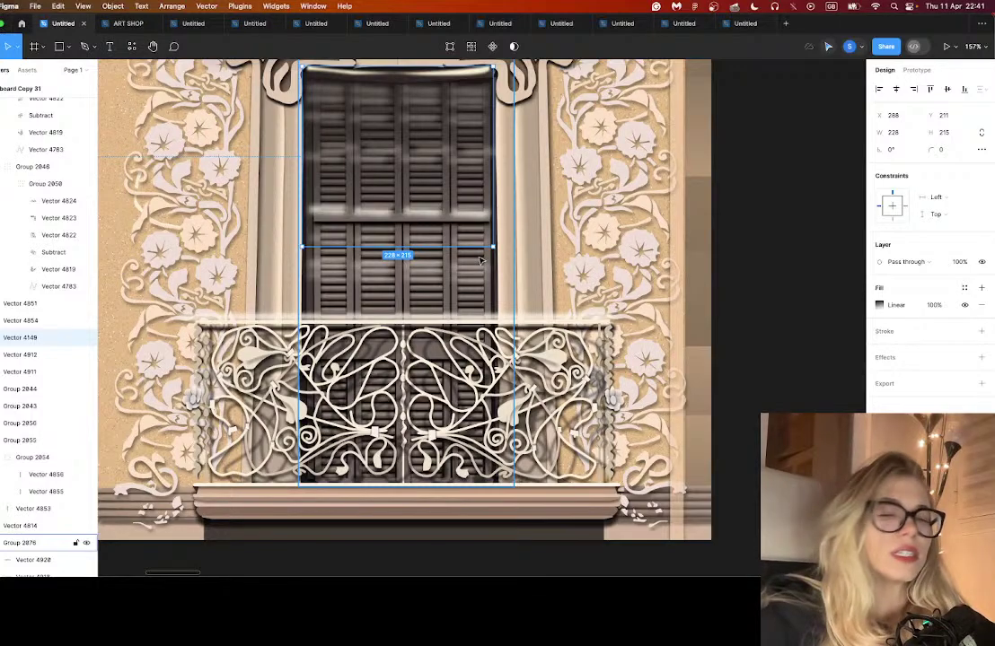
- Duplicate the balcony's top-rail highlight onto the bottom of the railing and again below the balcony ledge
{"action": "scroll", "coordinate": [480, 260], "scroll_direction": "down", "scroll_amount": 6}
{"action": "scroll", "coordinate": [458, 325], "scroll_direction": "up", "scroll_amount": 5}
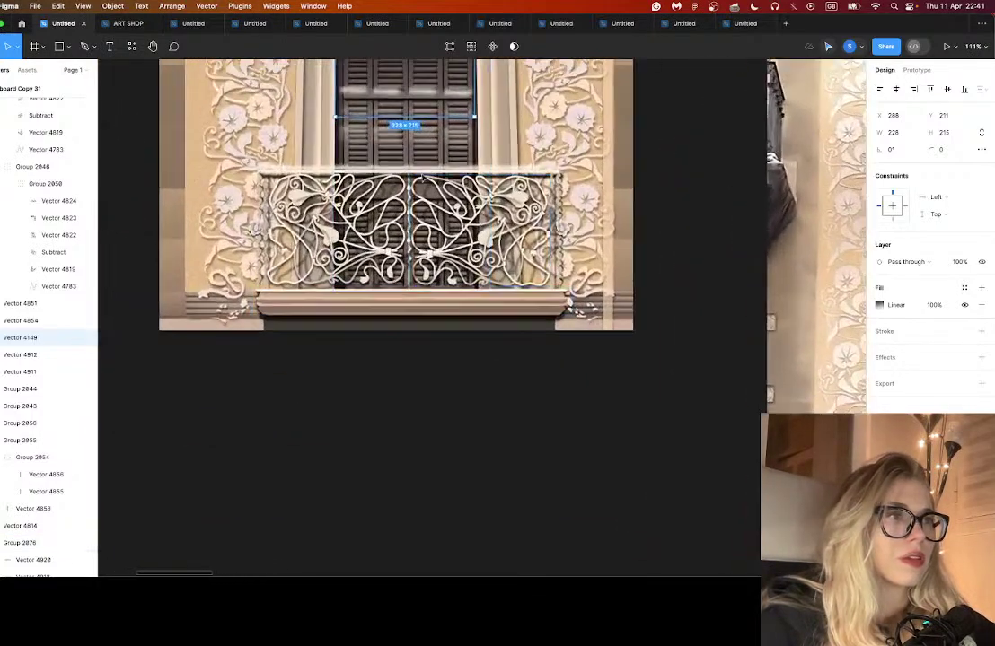
{"action": "left_click", "coordinate": [422, 164]}
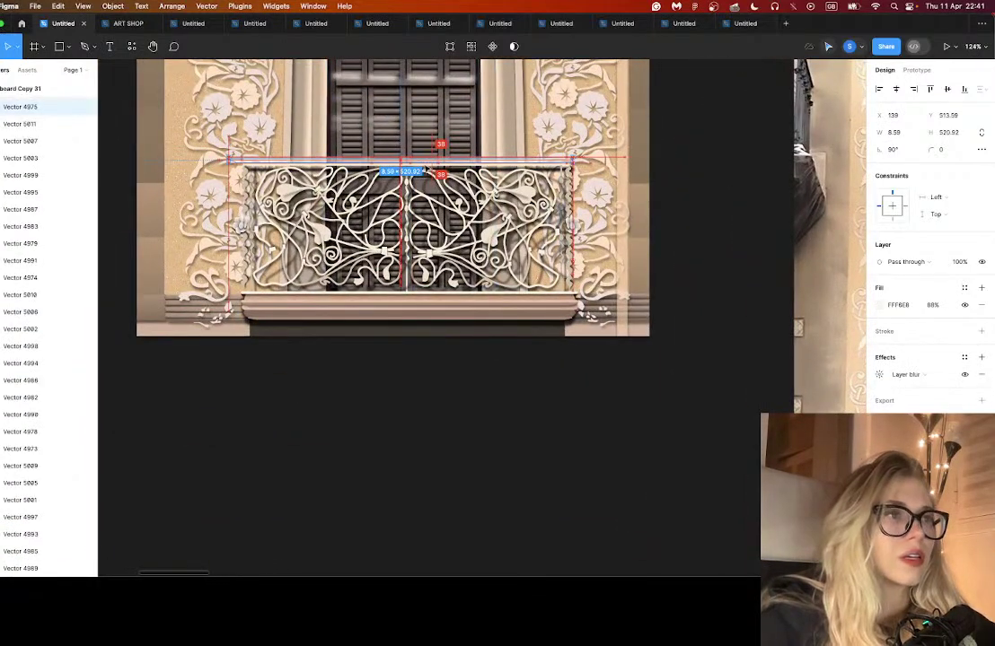
{"action": "left_click_drag", "start_coordinate": [425, 166], "coordinate": [427, 331]}
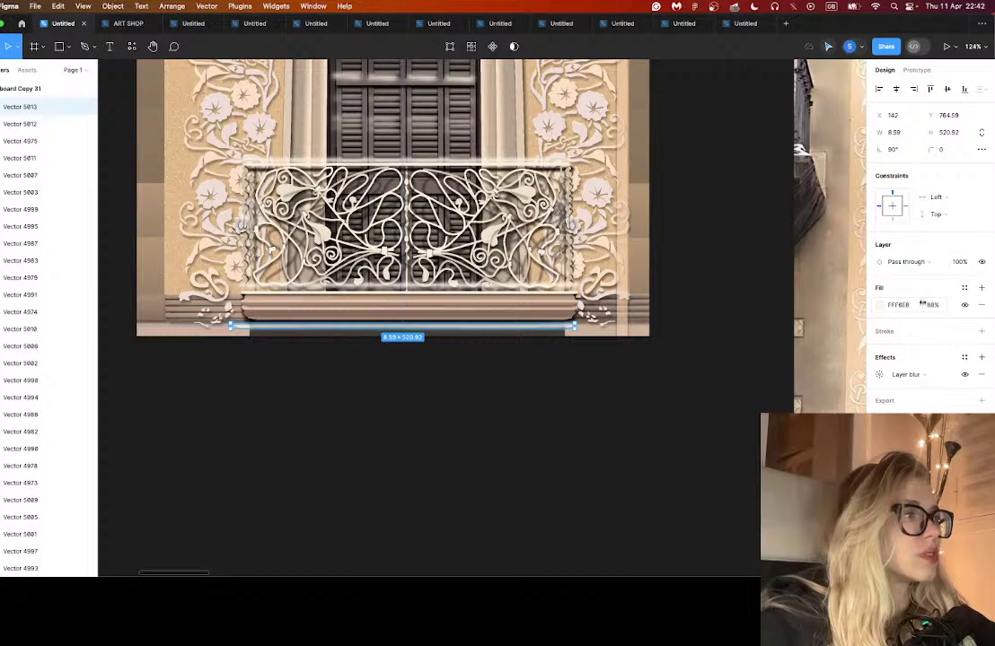
{"action": "scroll", "coordinate": [554, 356], "scroll_direction": "up", "scroll_amount": 5}
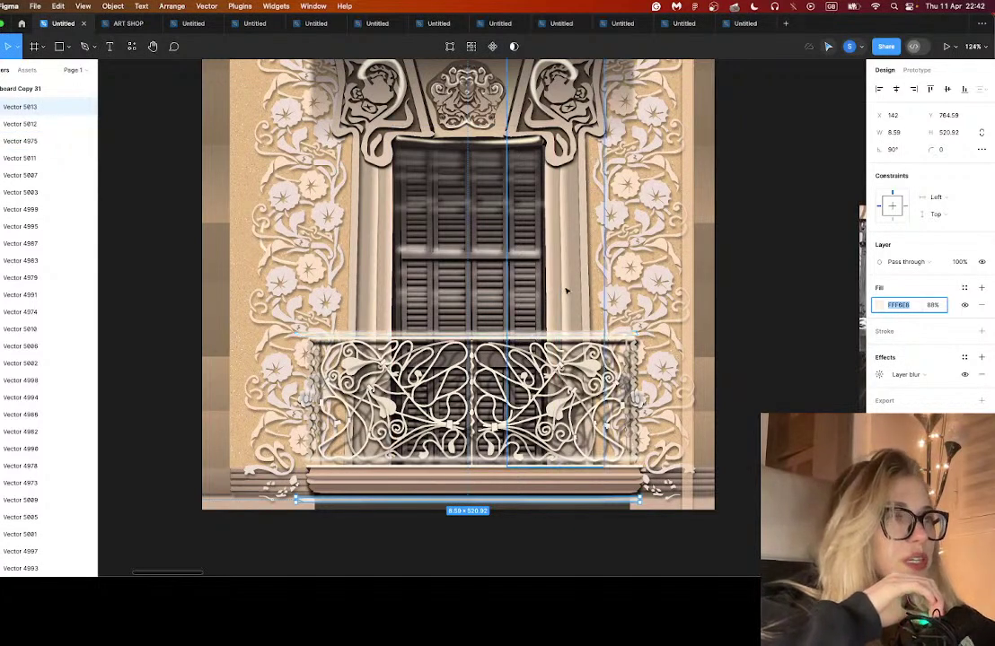
{"action": "left_click", "coordinate": [719, 211]}
- Compare the illustrated window's carvings, shutters and balcony with the reference photo of the facade
{"action": "scroll", "coordinate": [719, 211], "scroll_direction": "up", "scroll_amount": 4}
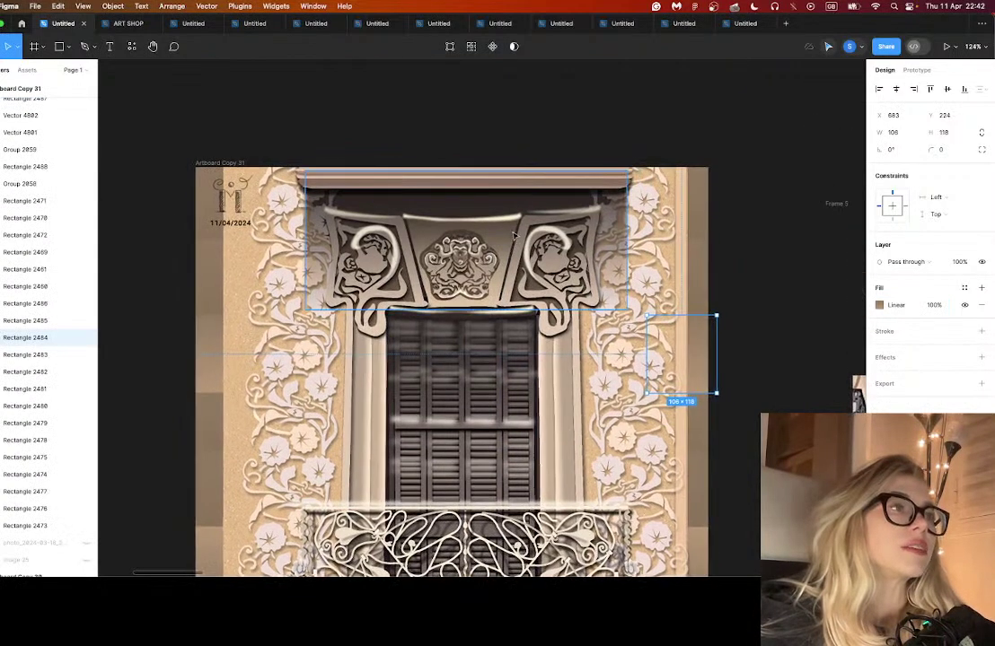
{"action": "left_click", "coordinate": [491, 267]}
{"action": "scroll", "coordinate": [490, 260], "scroll_direction": "up", "scroll_amount": 6}
{"action": "scroll", "coordinate": [359, 269], "scroll_direction": "down", "scroll_amount": 3}
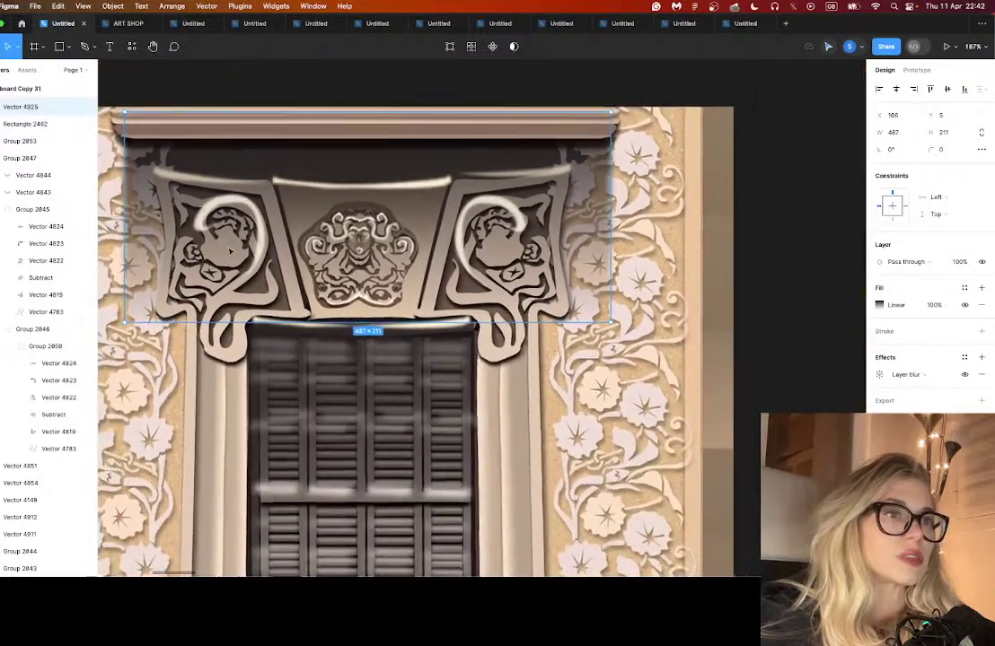
{"action": "scroll", "coordinate": [336, 281], "scroll_direction": "down", "scroll_amount": 6}
{"action": "scroll", "coordinate": [521, 294], "scroll_direction": "down", "scroll_amount": 5}
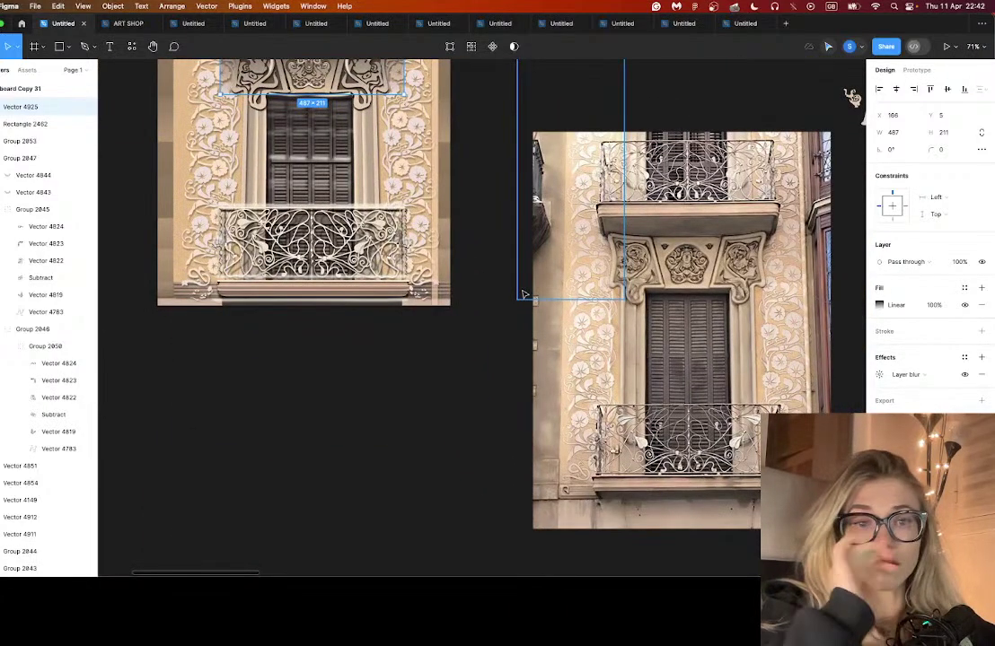
{"action": "scroll", "coordinate": [525, 294], "scroll_direction": "right", "scroll_amount": 3}
{"action": "scroll", "coordinate": [525, 294], "scroll_direction": "up", "scroll_amount": 2}
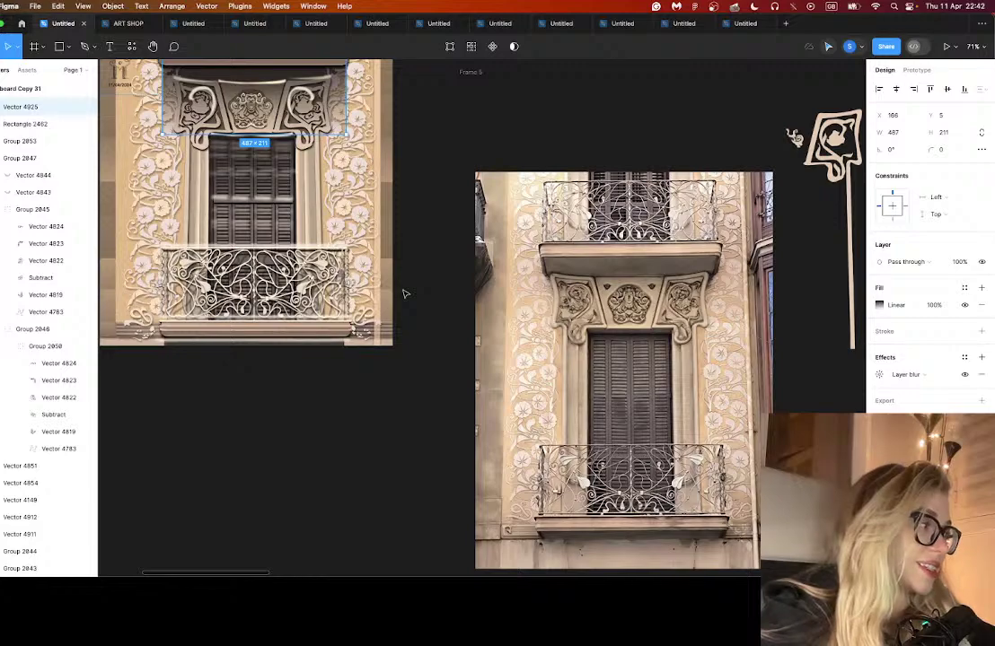
{"action": "scroll", "coordinate": [382, 290], "scroll_direction": "left", "scroll_amount": 4}
{"action": "scroll", "coordinate": [377, 282], "scroll_direction": "up", "scroll_amount": 3}
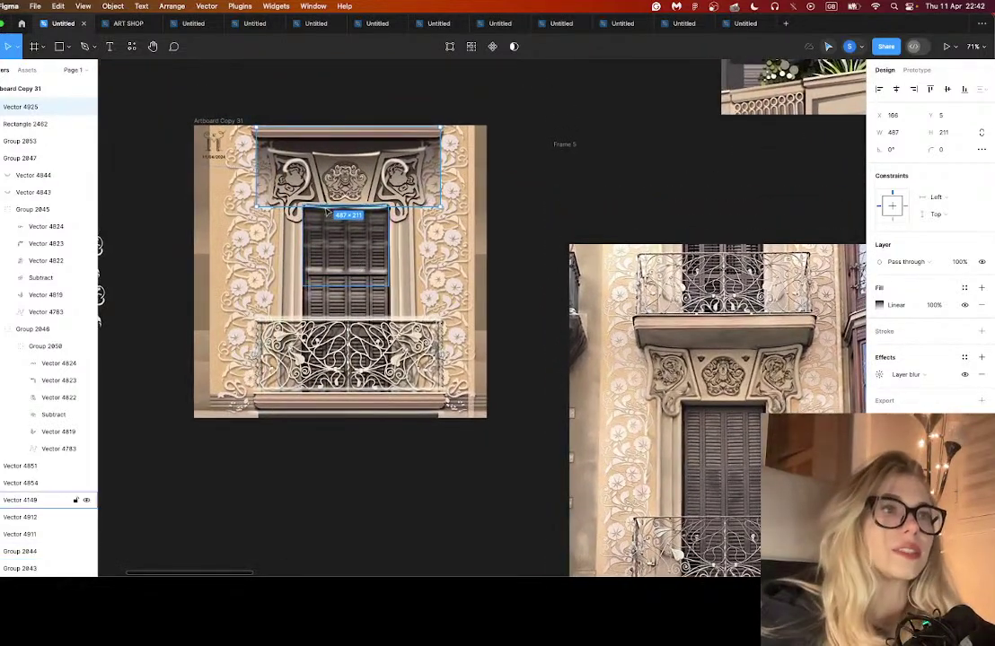
{"action": "scroll", "coordinate": [283, 171], "scroll_direction": "up", "scroll_amount": 5}
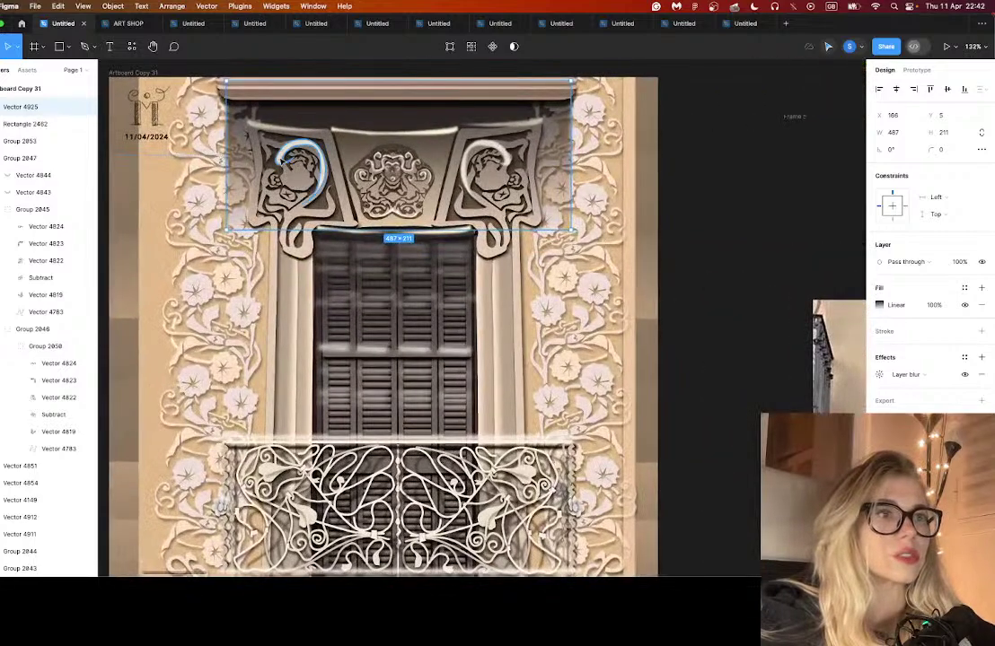
{"action": "scroll", "coordinate": [283, 171], "scroll_direction": "up", "scroll_amount": 5}
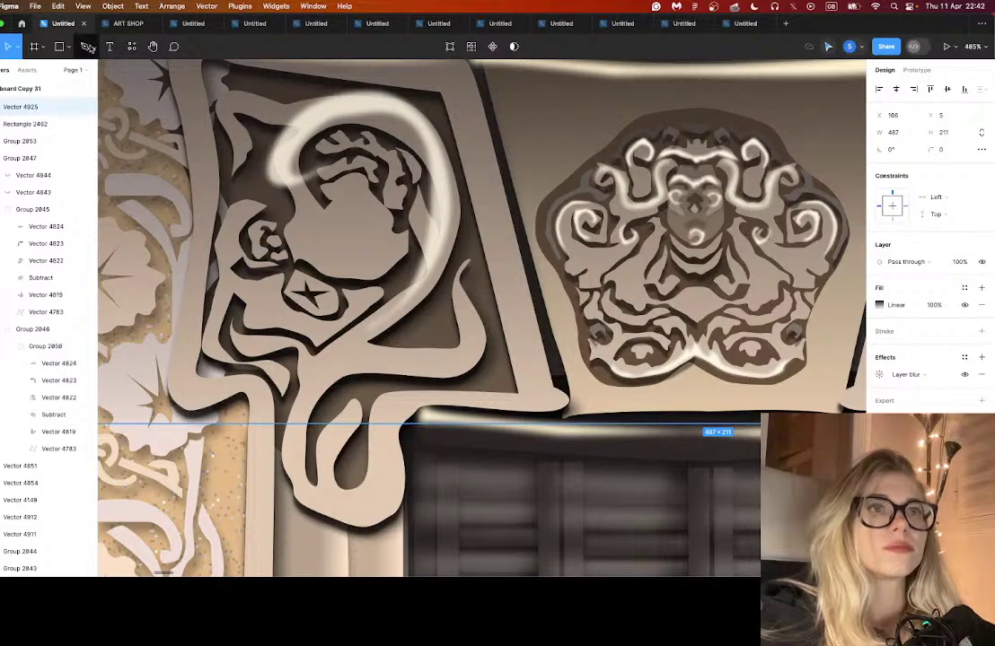
{"action": "key", "text": "Escape"}
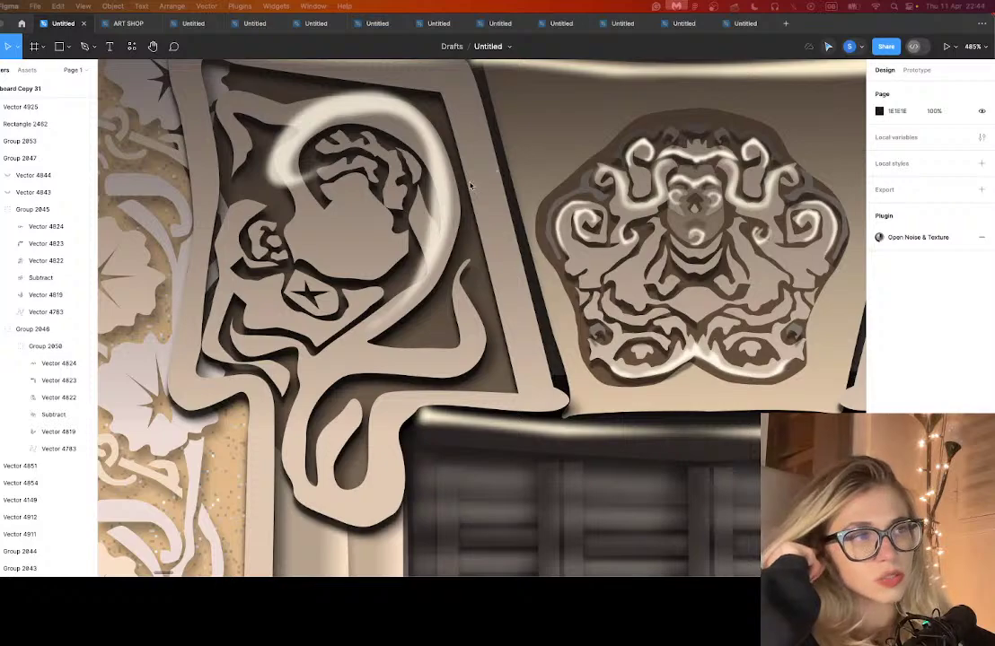
- Duplicate the small chin highlight onto the lower curls on both sides of the central face ornament, flipping the right copy horizontally
{"action": "scroll", "coordinate": [594, 271], "scroll_direction": "right", "scroll_amount": 5}
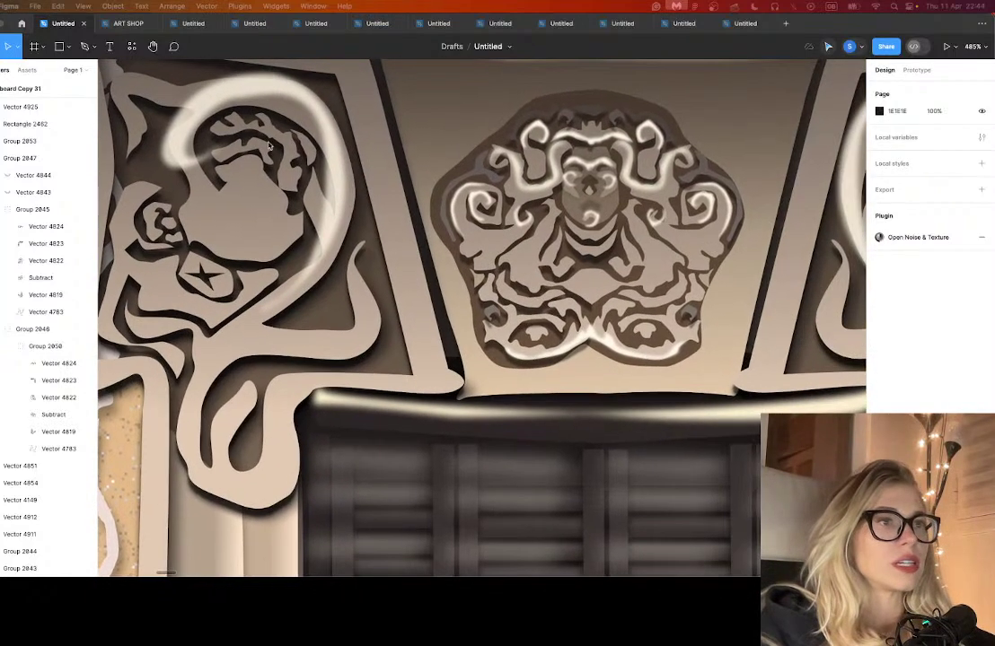
{"action": "left_click_drag", "start_coordinate": [590, 218], "coordinate": [655, 273]}
{"action": "right_click", "coordinate": [654, 274]}
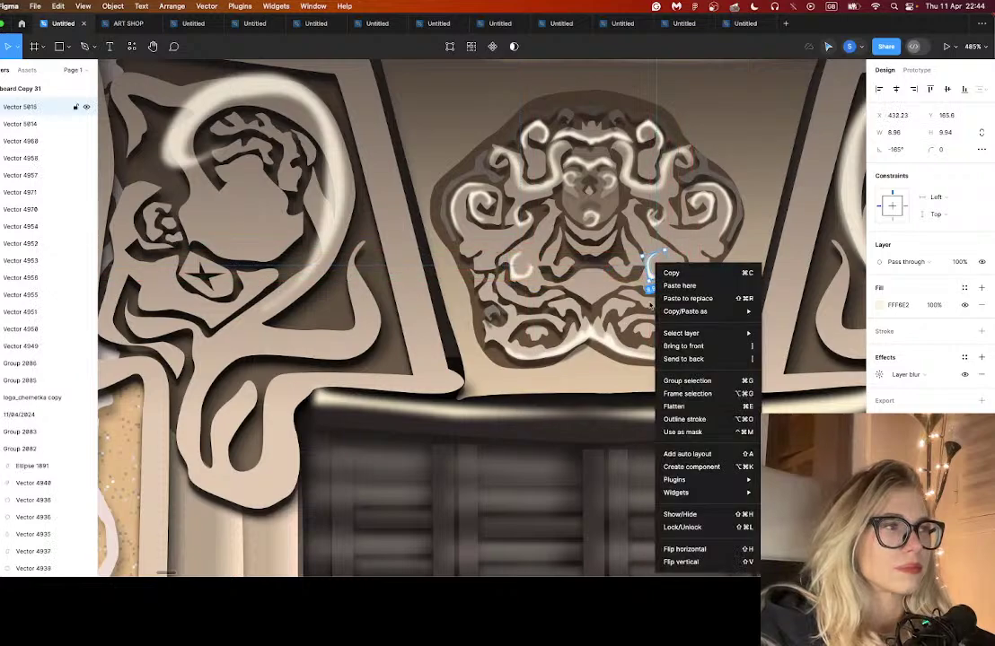
{"action": "left_click", "coordinate": [689, 549]}
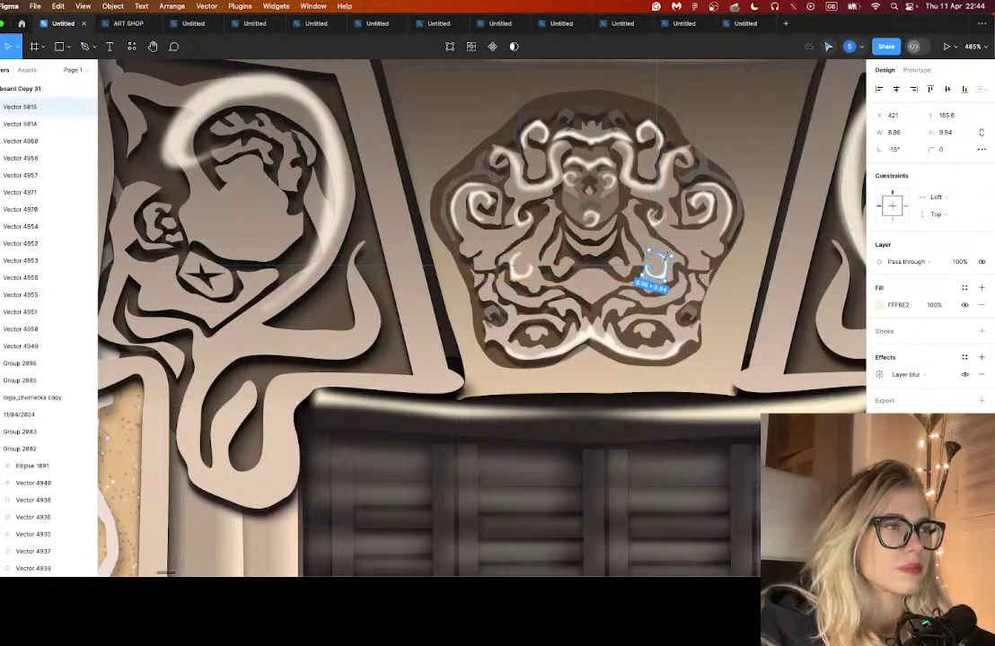
{"action": "left_click_drag", "start_coordinate": [655, 274], "coordinate": [669, 261]}
{"action": "left_click", "coordinate": [508, 221]}
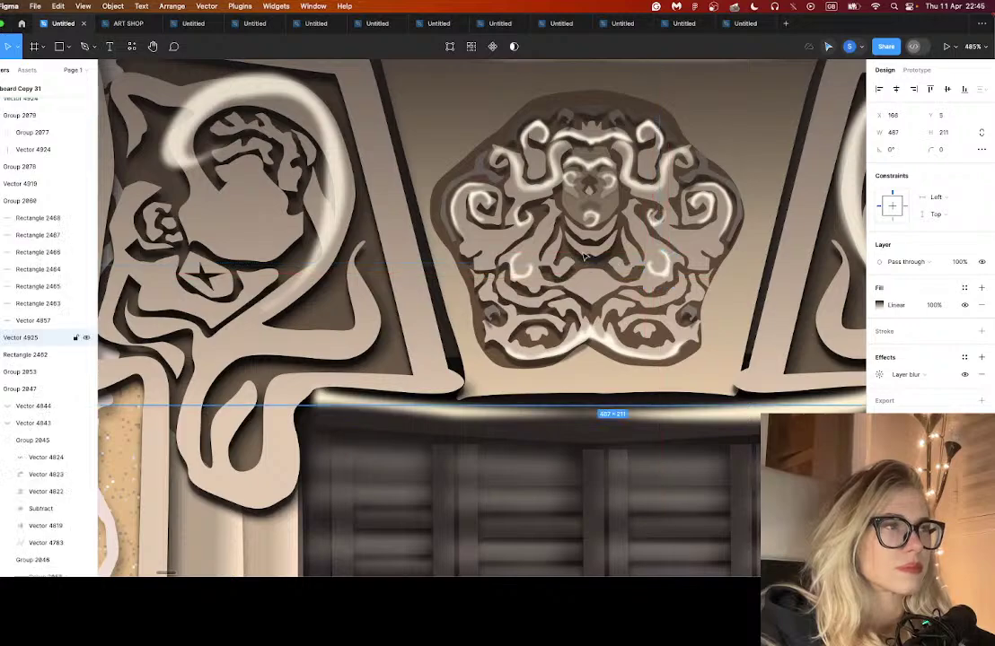
- Duplicate the wavy forehead highlight to below the face ornament, resize it to 19 × 3 and flip it horizontally
{"action": "scroll", "coordinate": [507, 222], "scroll_direction": "left", "scroll_amount": 4}
{"action": "scroll", "coordinate": [819, 240], "scroll_direction": "right", "scroll_amount": 2}
{"action": "scroll", "coordinate": [818, 240], "scroll_direction": "right", "scroll_amount": 5}
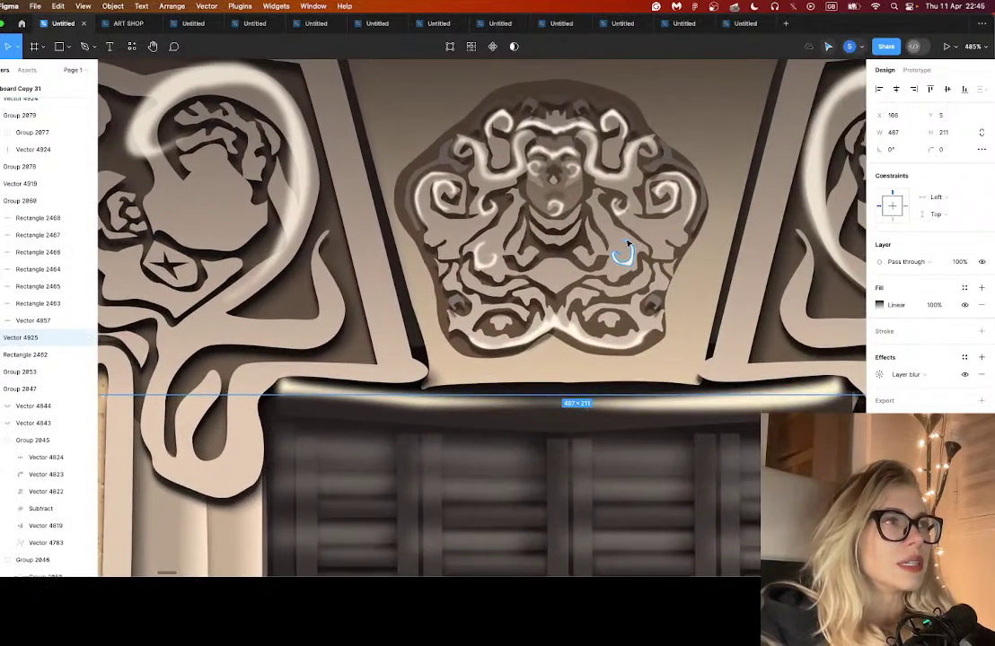
{"action": "left_click", "coordinate": [555, 129]}
{"action": "left_click_drag", "start_coordinate": [562, 200], "coordinate": [563, 226], "text": "alt"}
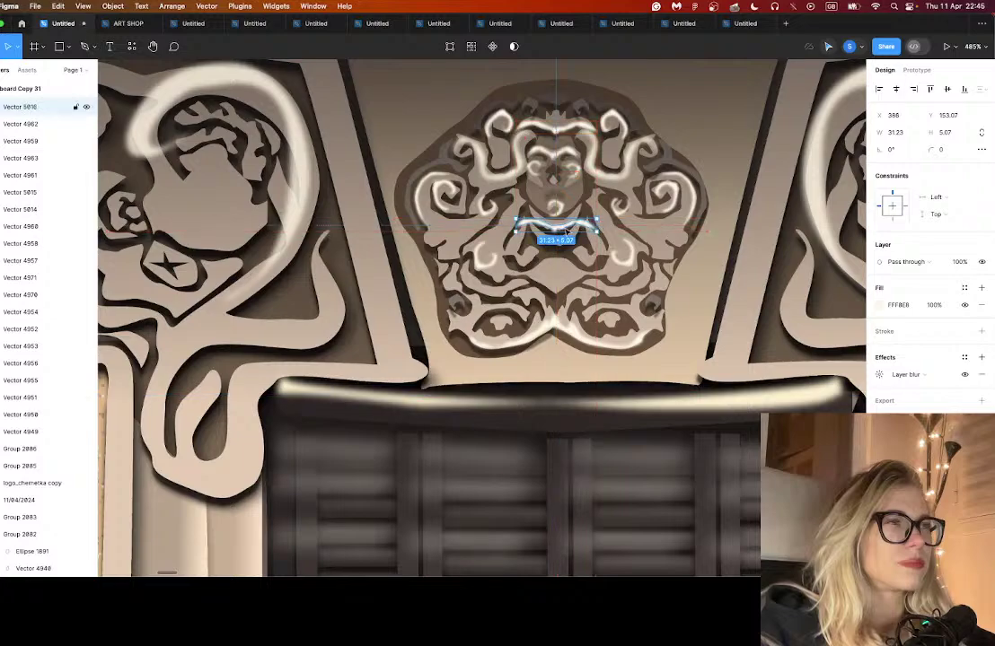
{"action": "double_click", "coordinate": [564, 226]}
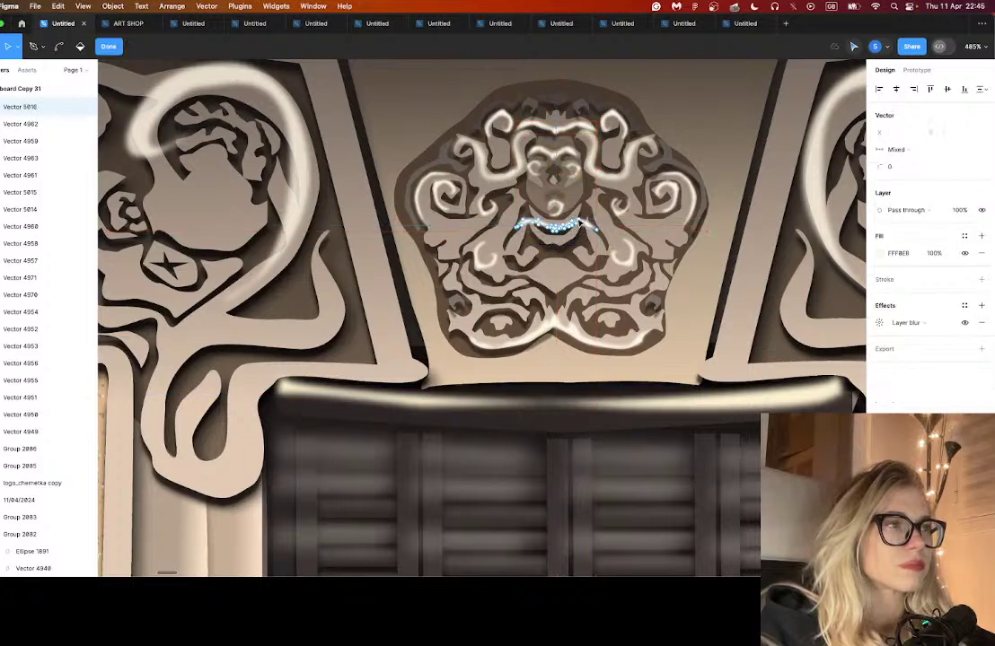
{"action": "key", "text": "Escape"}
{"action": "key", "text": "Escape"}
{"action": "left_click_drag", "start_coordinate": [572, 225], "coordinate": [582, 281]}
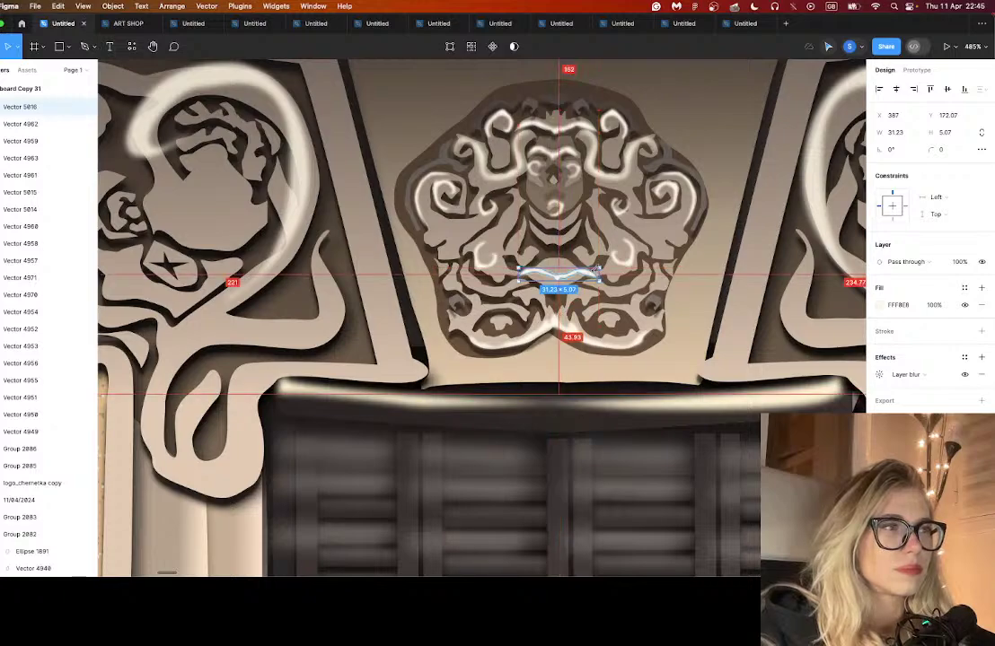
{"action": "right_click", "coordinate": [584, 268]}
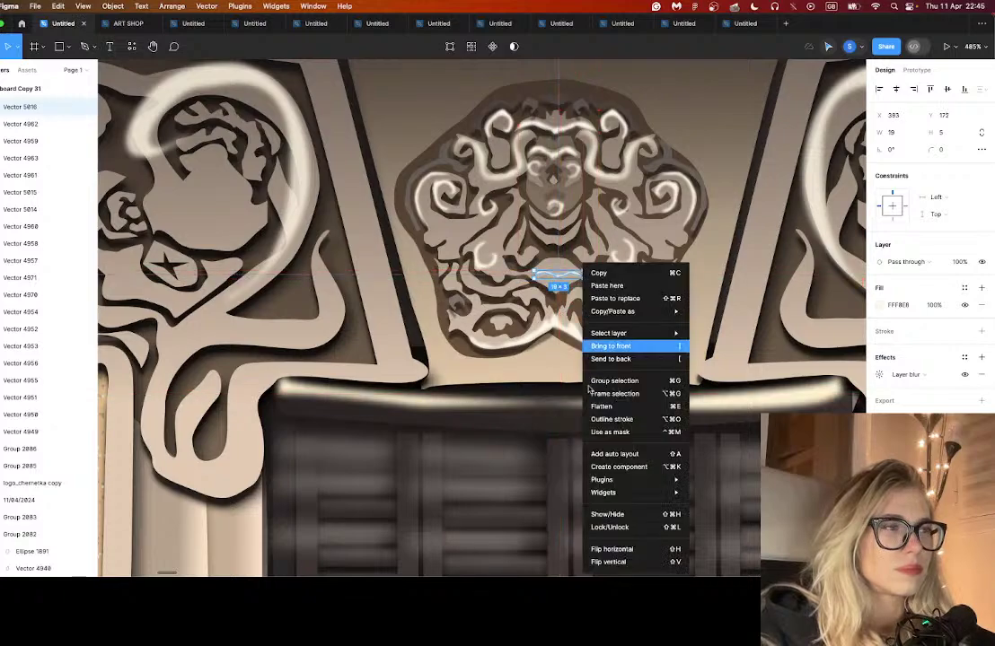
{"action": "left_click", "coordinate": [611, 548]}
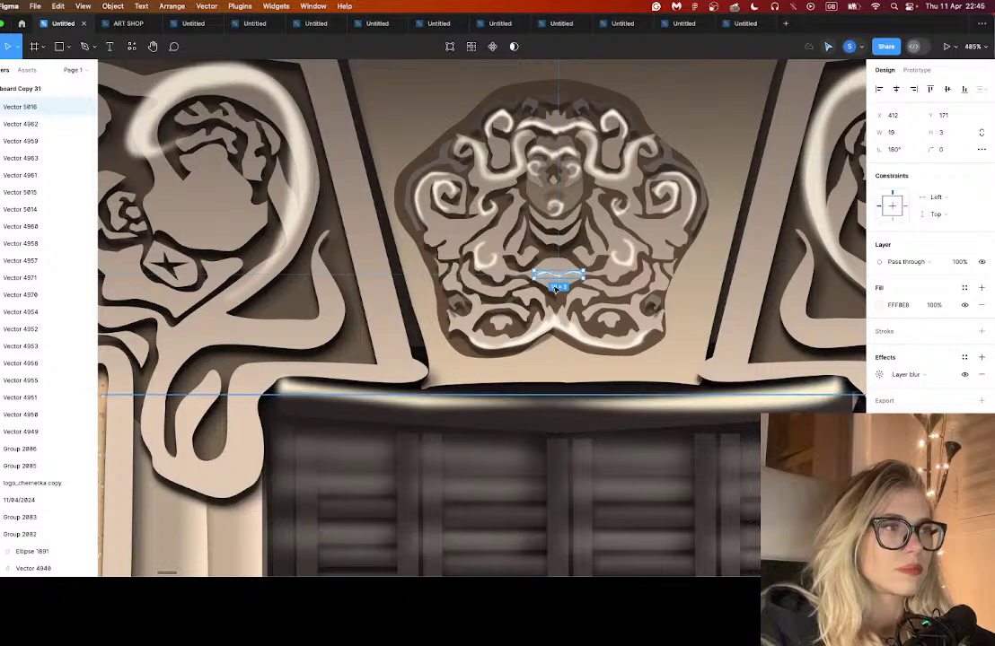
{"action": "left_click_drag", "start_coordinate": [555, 280], "coordinate": [555, 280]}
{"action": "left_click", "coordinate": [555, 272]}
- Draw a closed, irregular branching shape with the Pen tool inside the rounded carving of the left scrolled bracket
{"action": "scroll", "coordinate": [418, 350], "scroll_direction": "left", "scroll_amount": 1}
{"action": "scroll", "coordinate": [417, 350], "scroll_direction": "left", "scroll_amount": 10}
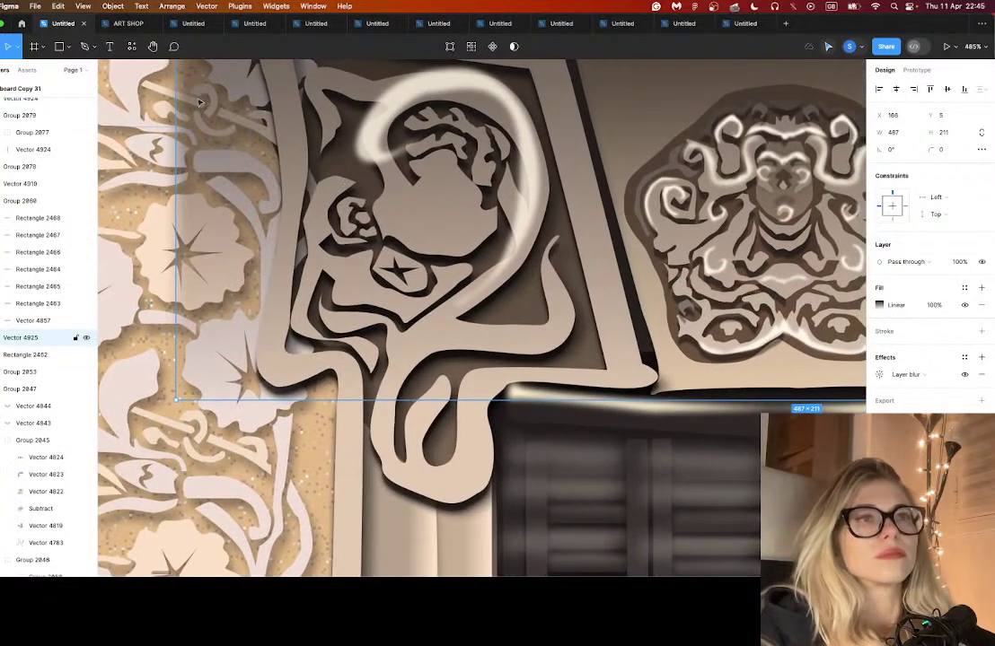
{"action": "key", "text": "p"}
{"action": "left_click", "coordinate": [394, 218]}
{"action": "left_click", "coordinate": [409, 214]}
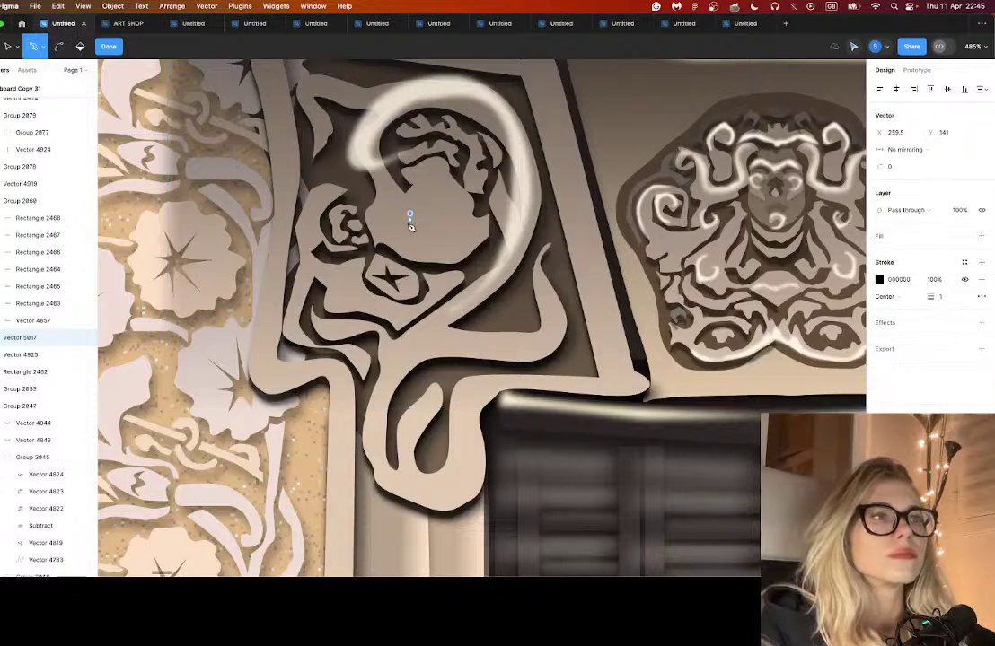
{"action": "left_click", "coordinate": [398, 226]}
{"action": "left_click", "coordinate": [412, 227]}
{"action": "left_click_drag", "start_coordinate": [444, 252], "coordinate": [454, 264]}
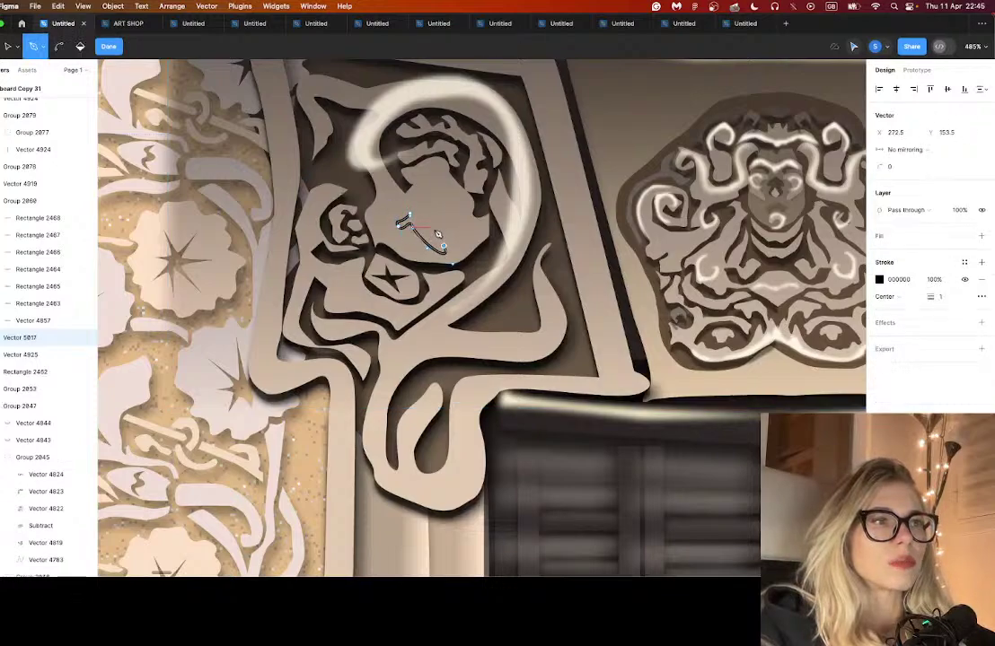
{"action": "mouse_move", "coordinate": [426, 223]}
{"action": "left_mouse_down"}
{"action": "mouse_move", "coordinate": [449, 205]}
{"action": "mouse_move", "coordinate": [427, 181]}
{"action": "mouse_move", "coordinate": [431, 206]}
{"action": "left_mouse_up"}
{"action": "left_click", "coordinate": [443, 227]}
{"action": "left_click", "coordinate": [443, 231]}
{"action": "left_click", "coordinate": [457, 228]}
{"action": "left_click", "coordinate": [466, 226]}
{"action": "left_click", "coordinate": [466, 216]}
{"action": "left_click", "coordinate": [449, 214]}
{"action": "left_click", "coordinate": [444, 190]}
{"action": "left_click", "coordinate": [422, 186]}
{"action": "left_click", "coordinate": [430, 190]}
{"action": "left_click", "coordinate": [435, 191]}
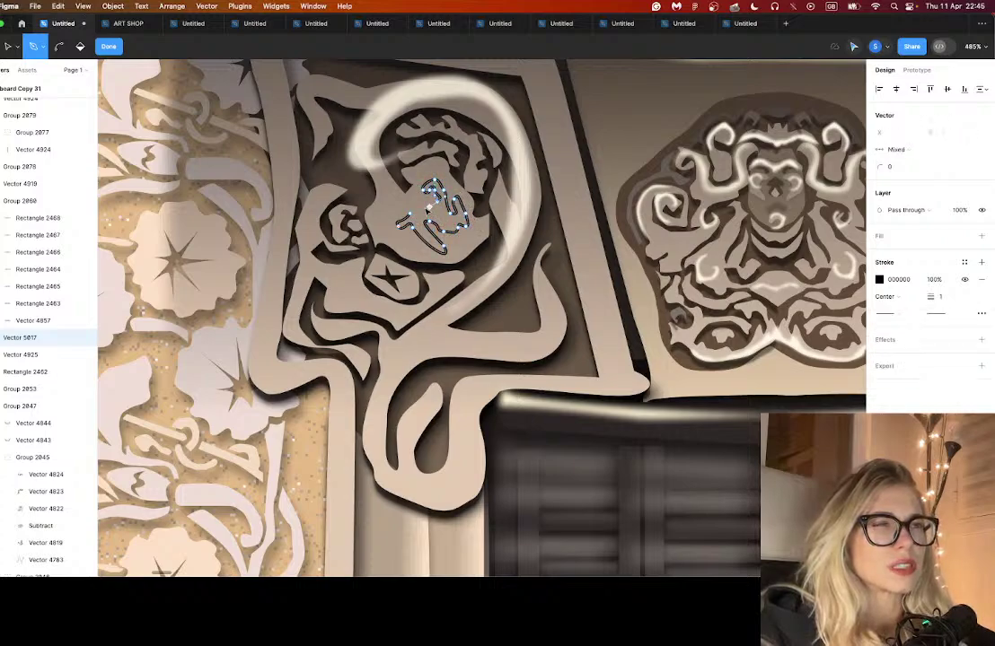
{"action": "left_click", "coordinate": [412, 202]}
{"action": "left_click", "coordinate": [395, 206]}
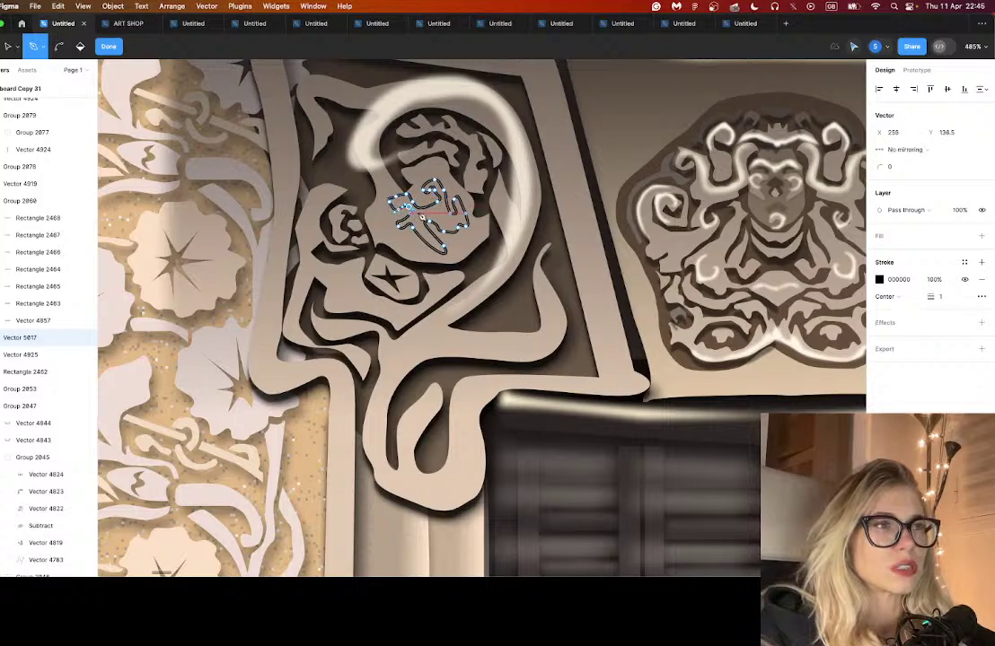
{"action": "left_click", "coordinate": [410, 213]}
{"action": "left_click", "coordinate": [433, 213]}
{"action": "left_click", "coordinate": [444, 222]}
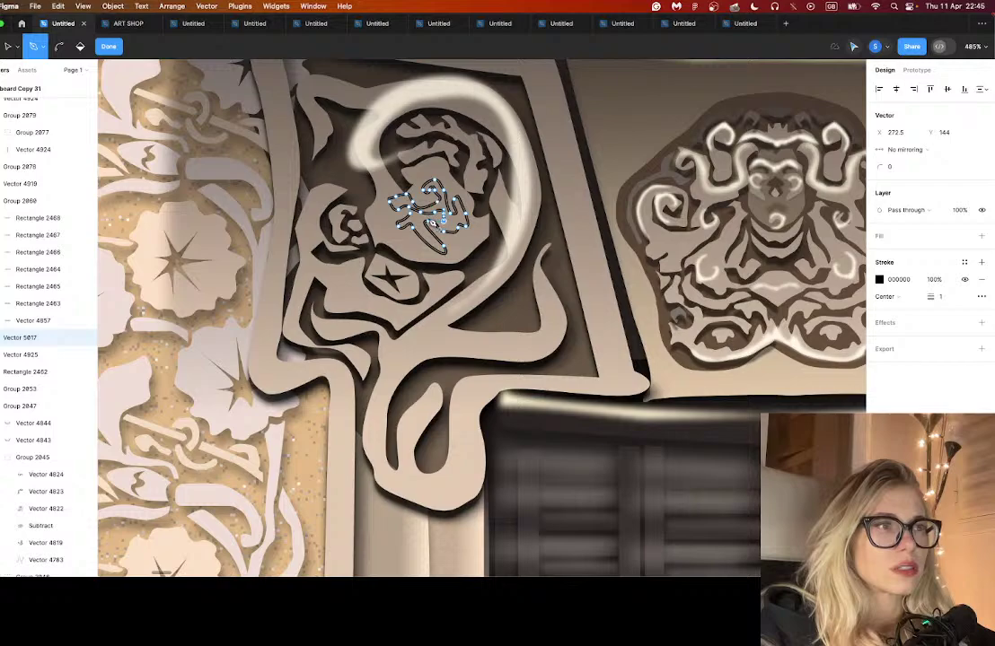
{"action": "left_click", "coordinate": [419, 224]}
{"action": "left_click", "coordinate": [413, 214]}
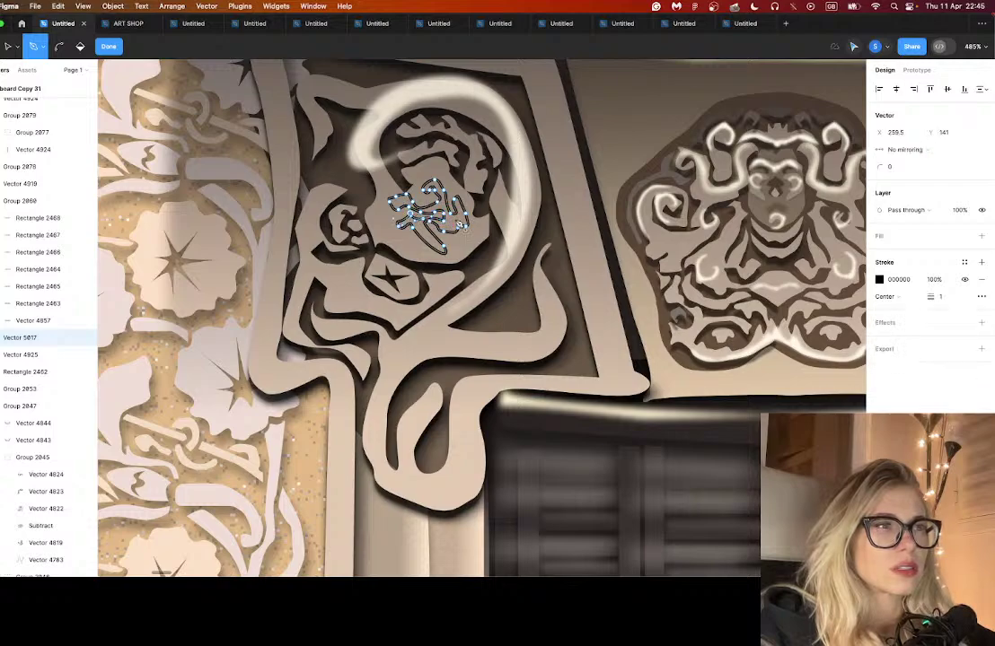
- Remove the new shape's stroke, add a fill and sample the dark brown of the nearby carving recess for it
{"action": "left_click", "coordinate": [982, 279]}
{"action": "left_click", "coordinate": [981, 235]}
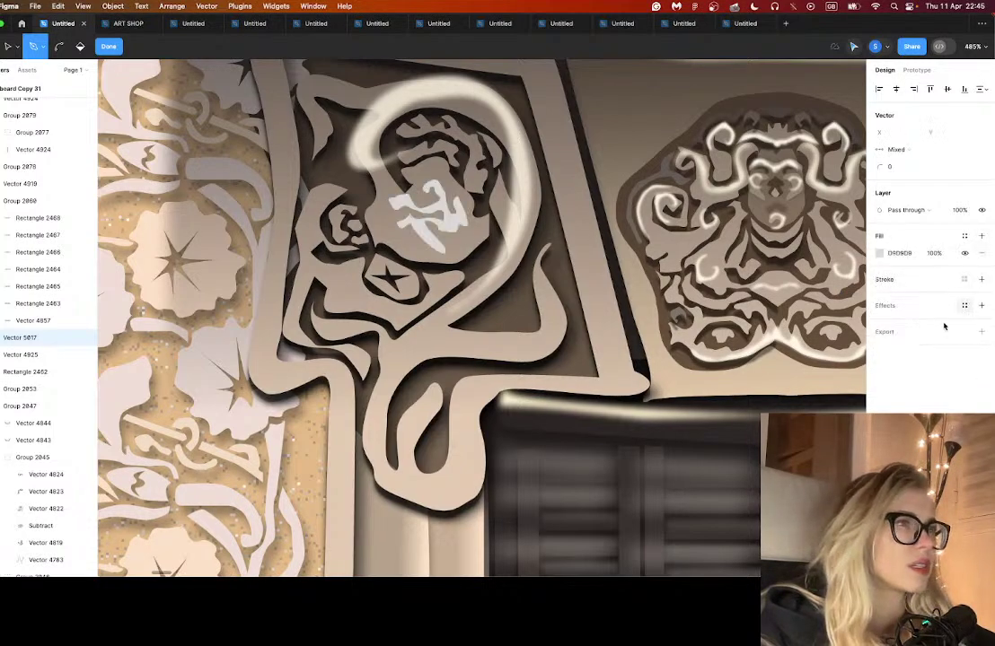
{"action": "left_click", "coordinate": [879, 254]}
{"action": "left_click", "coordinate": [879, 255]}
{"action": "left_click", "coordinate": [878, 256]}
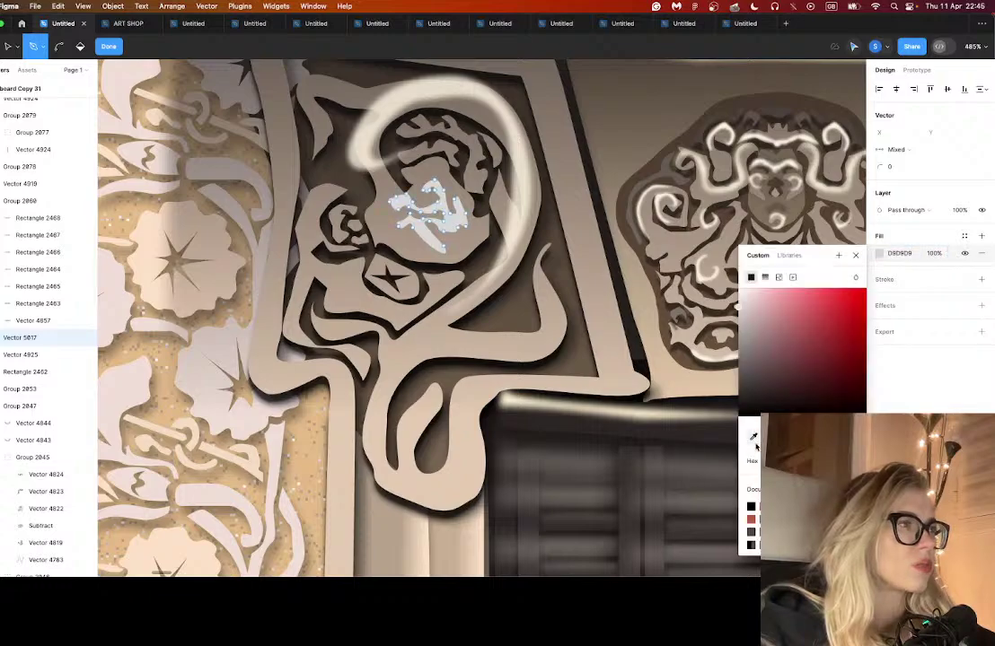
{"action": "left_click", "coordinate": [754, 439]}
{"action": "left_click", "coordinate": [336, 205]}
{"action": "left_click", "coordinate": [481, 304]}
{"action": "key", "text": "Escape"}
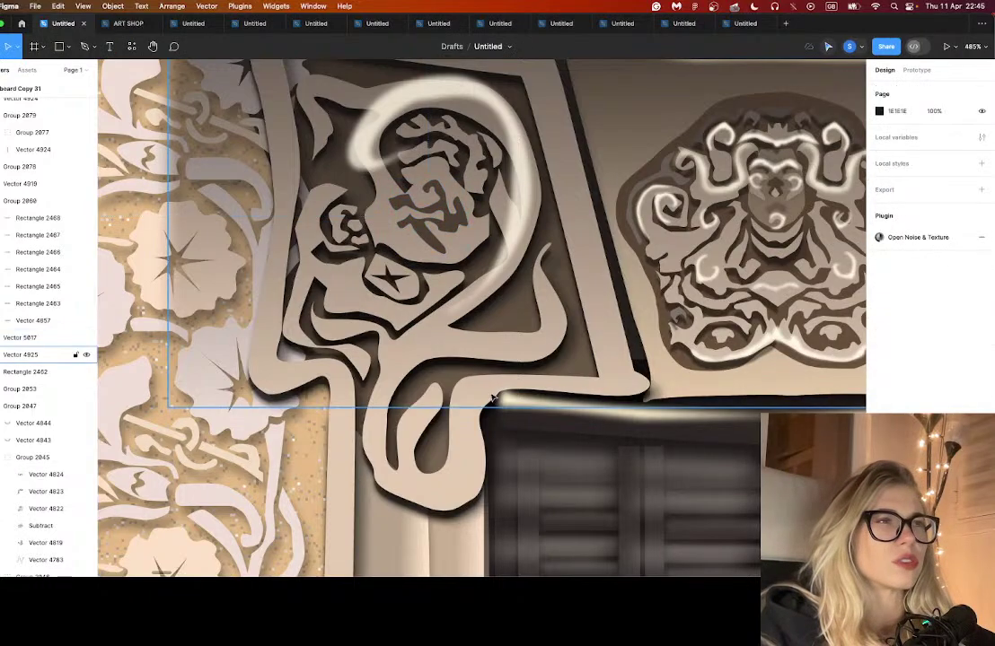
- Duplicate the dark branching carving into the matching rounded recess of the right scrolled bracket and flip the copy horizontally
{"action": "scroll", "coordinate": [467, 296], "scroll_direction": "right", "scroll_amount": 6}
{"action": "left_click_drag", "start_coordinate": [157, 207], "coordinate": [707, 194]}
{"action": "right_click", "coordinate": [680, 183]}
{"action": "left_click", "coordinate": [709, 474]}
{"action": "scroll", "coordinate": [703, 224], "scroll_direction": "right", "scroll_amount": 2}
{"action": "scroll", "coordinate": [703, 225], "scroll_direction": "right", "scroll_amount": 2}
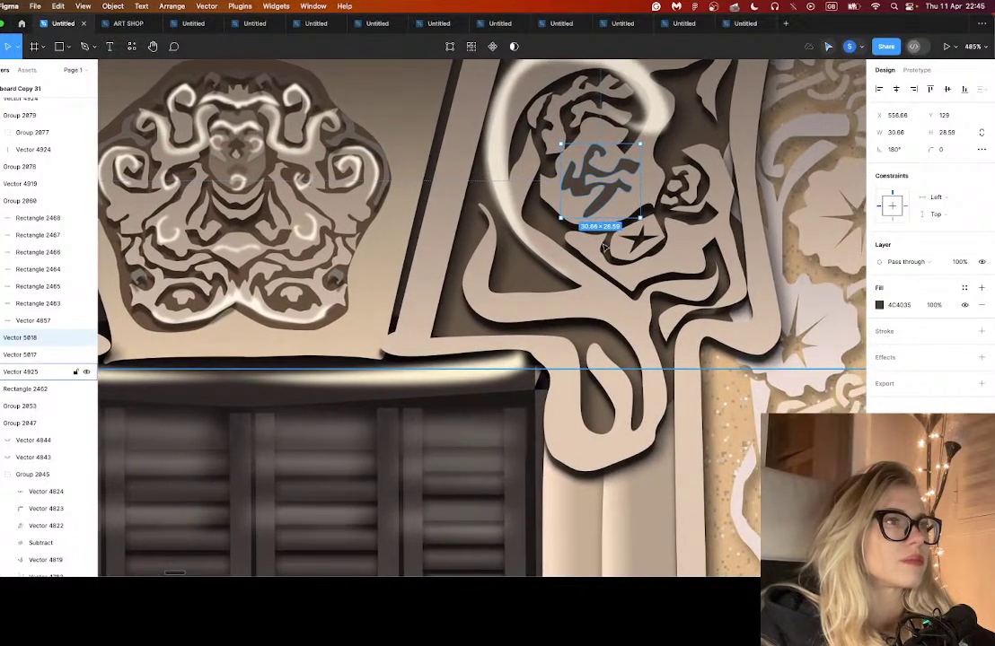
- Duplicate the cream highlight above the central panel to the right bracket's outer edge and turn the copy upright
{"action": "scroll", "coordinate": [521, 224], "scroll_direction": "down", "scroll_amount": 5}
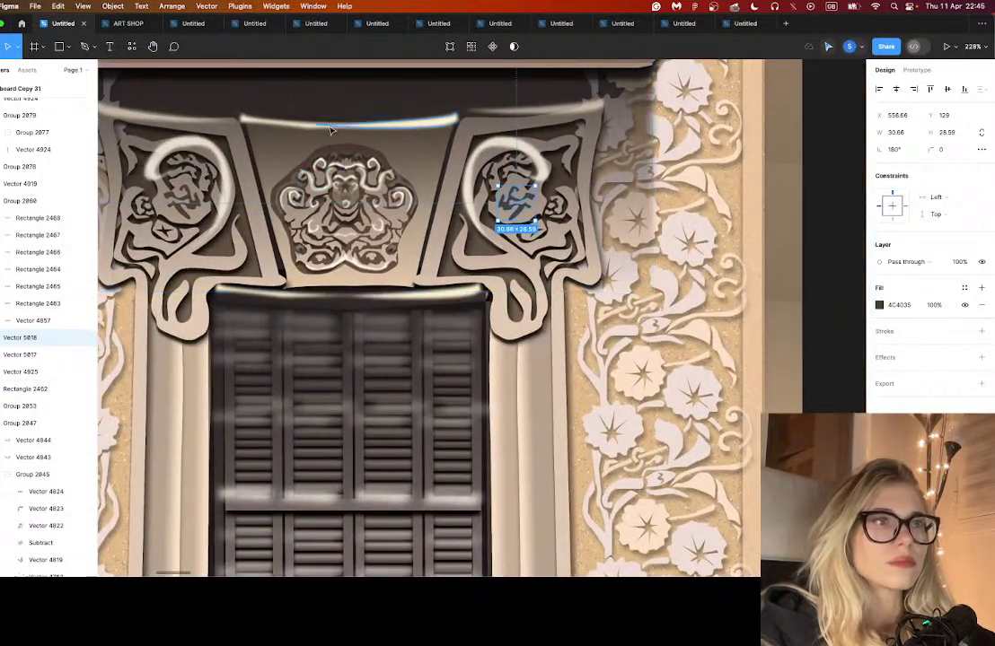
{"action": "left_click", "coordinate": [331, 127]}
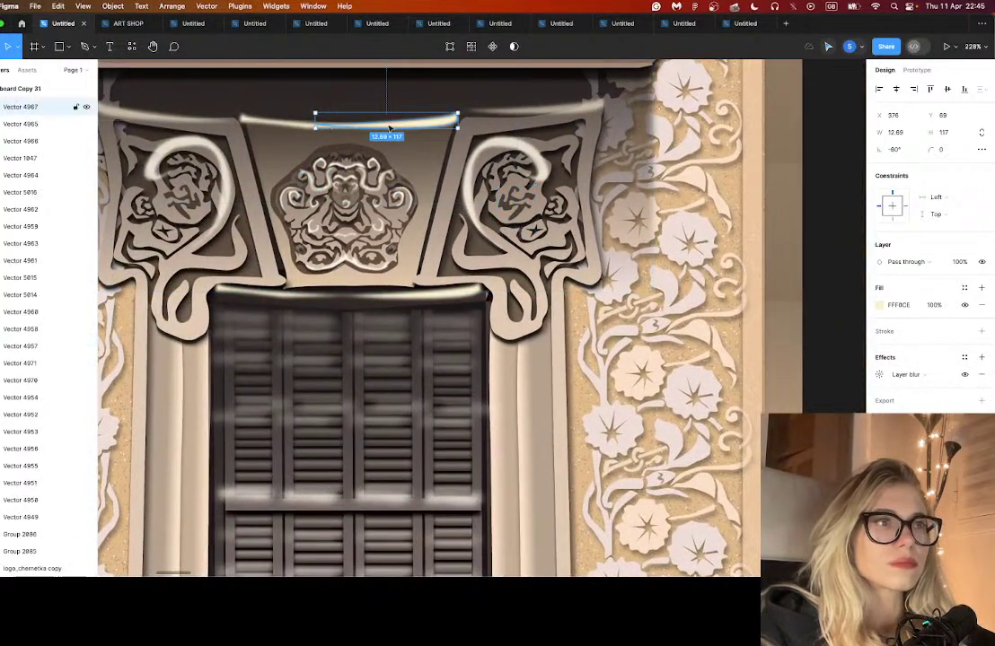
{"action": "left_click_drag", "start_coordinate": [391, 122], "coordinate": [595, 241]}
- Reshape the upright highlight's vector points and curves so it follows the outer contour of the right bracket, then finish editing
{"action": "double_click", "coordinate": [595, 239]}
{"action": "left_click", "coordinate": [588, 169]}
{"action": "left_click_drag", "start_coordinate": [589, 177], "coordinate": [584, 175]}
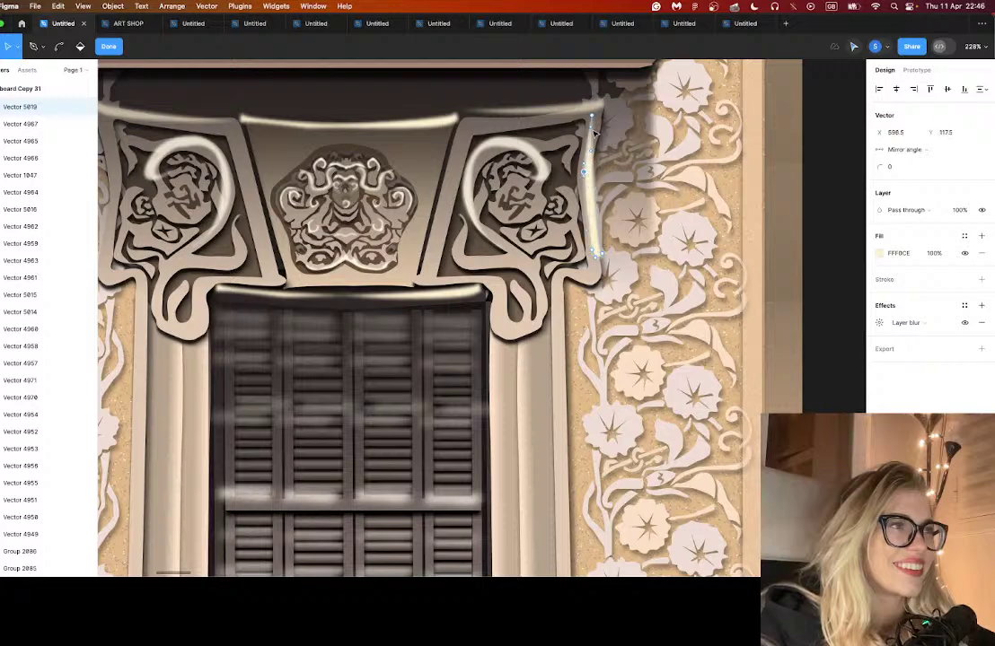
{"action": "left_click_drag", "start_coordinate": [591, 116], "coordinate": [591, 209]}
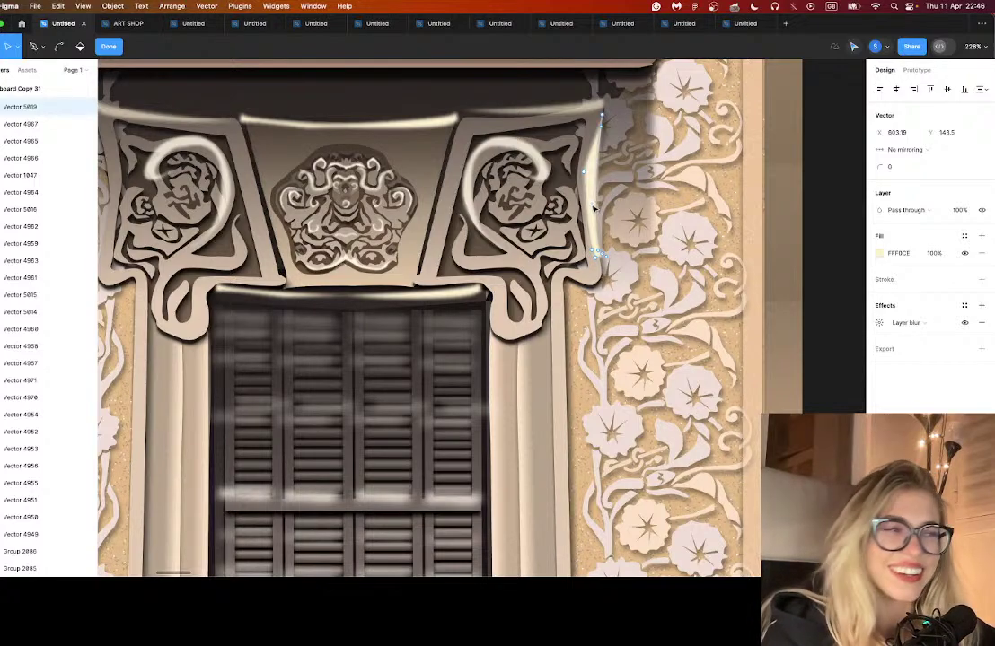
{"action": "left_click", "coordinate": [594, 257], "text": "shift"}
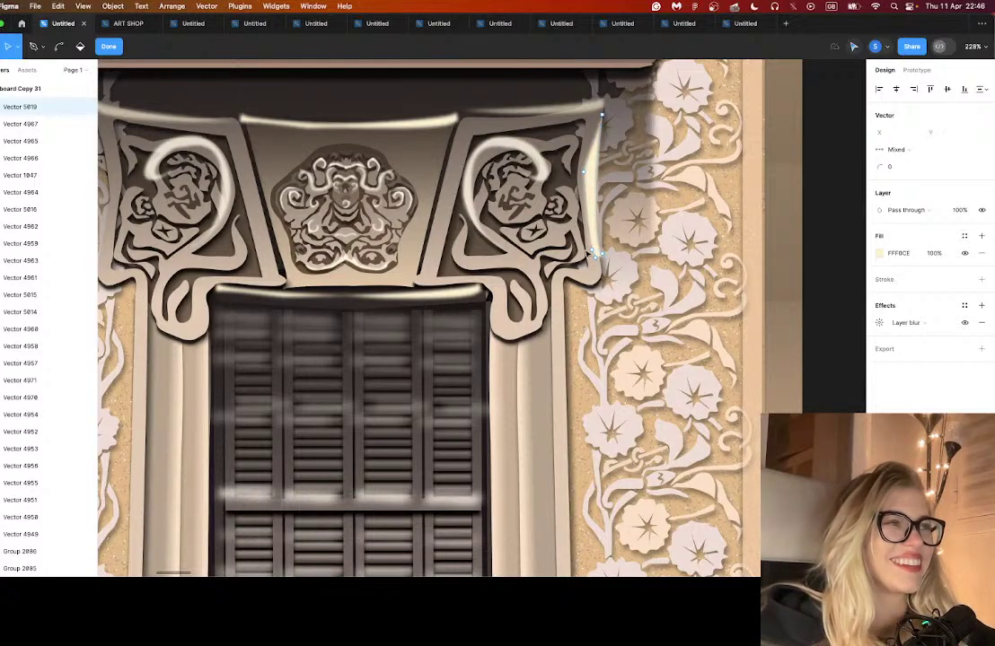
{"action": "left_click", "coordinate": [601, 260]}
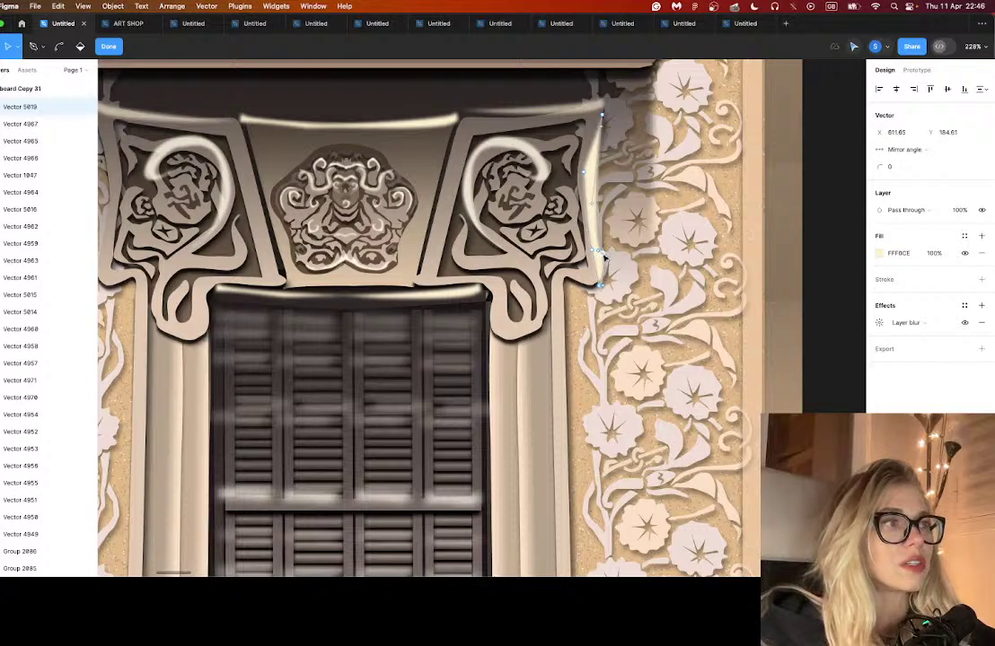
{"action": "left_click_drag", "start_coordinate": [600, 259], "coordinate": [597, 246]}
{"action": "key", "text": "Escape"}
{"action": "key", "text": "Escape"}
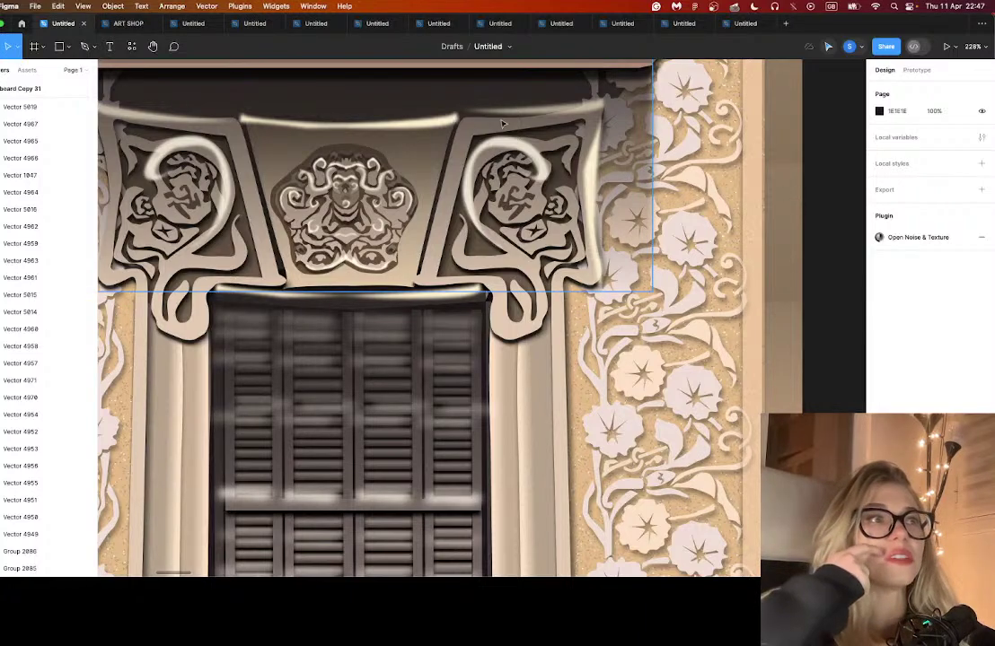
- Duplicate the short highlight on the shutters' middle rail onto the right bracket's slanted inner bar, rotated to 165° and lengthened to about 113
{"action": "left_click", "coordinate": [432, 125]}
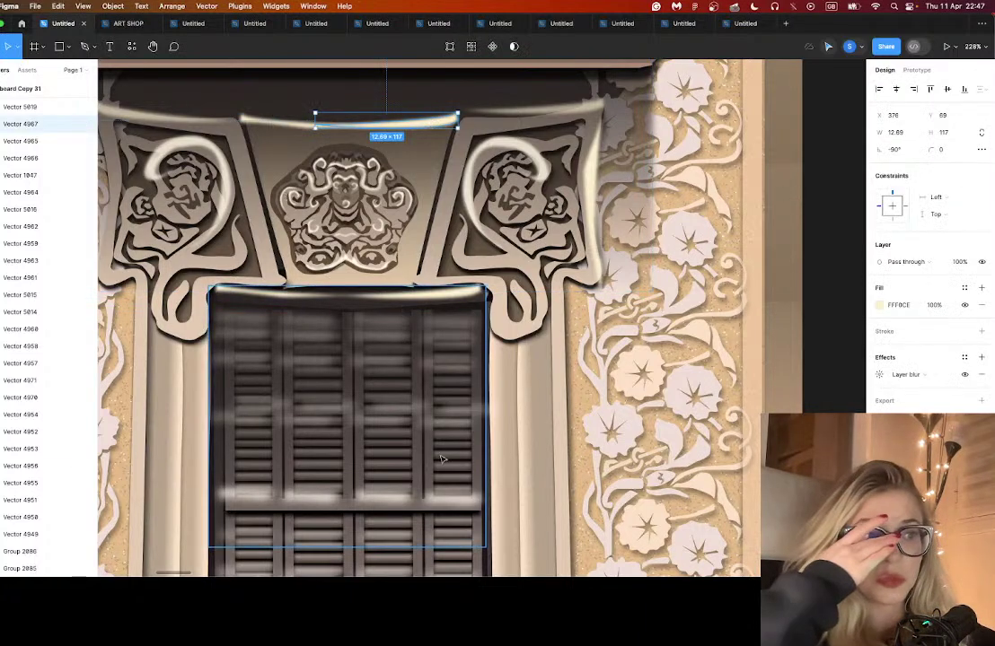
{"action": "left_click", "coordinate": [451, 501]}
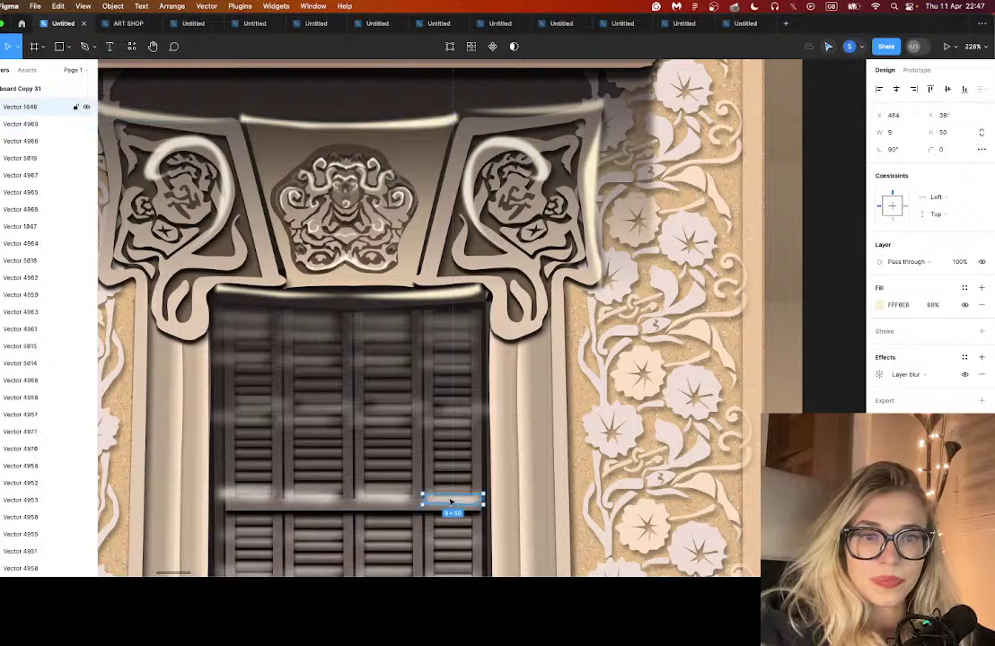
{"action": "left_click_drag", "start_coordinate": [450, 502], "coordinate": [476, 128], "text": "alt"}
{"action": "left_click_drag", "start_coordinate": [453, 193], "coordinate": [431, 272]}
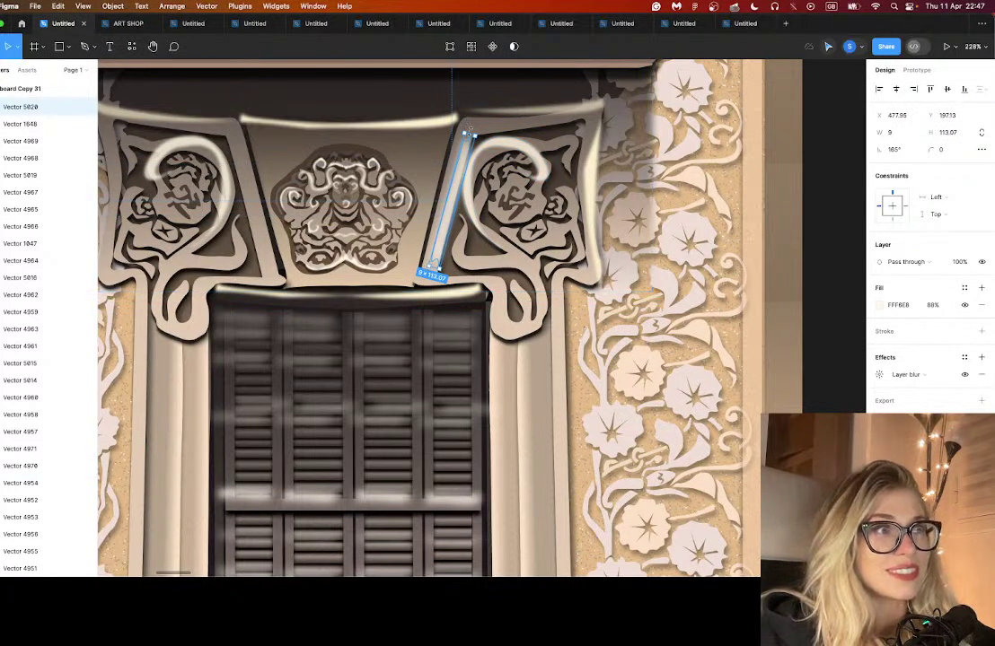
- Copy the slanted highlight to the central panel's left edge, mirrored to -165°, with 100% fill opacity, 5.2 blur and size 5.35 × 151.38
{"action": "left_click_drag", "start_coordinate": [471, 162], "coordinate": [208, 138]}
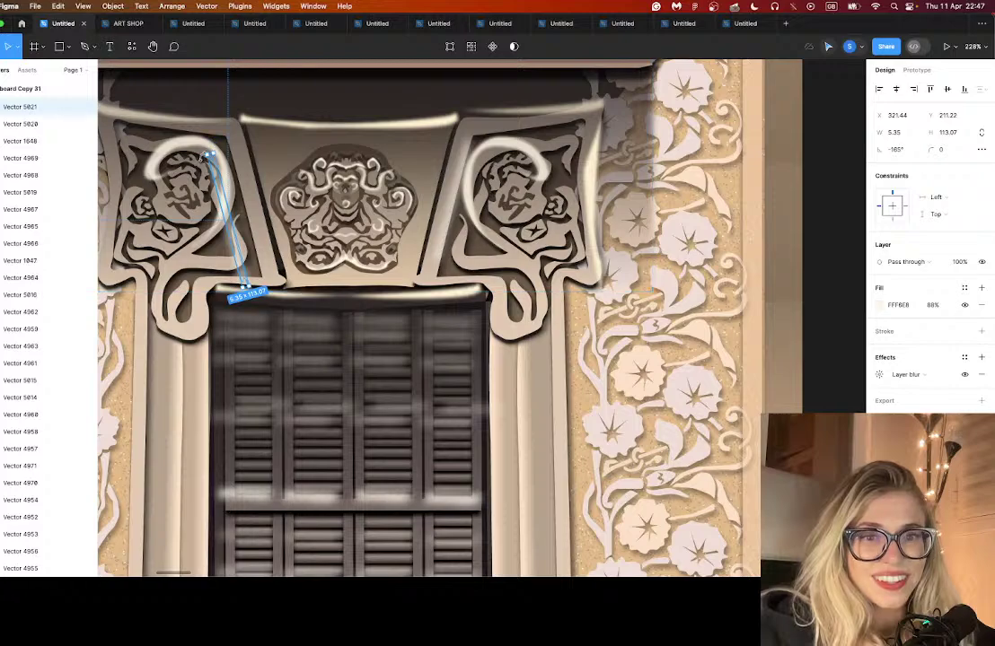
{"action": "left_click_drag", "start_coordinate": [225, 205], "coordinate": [267, 179]}
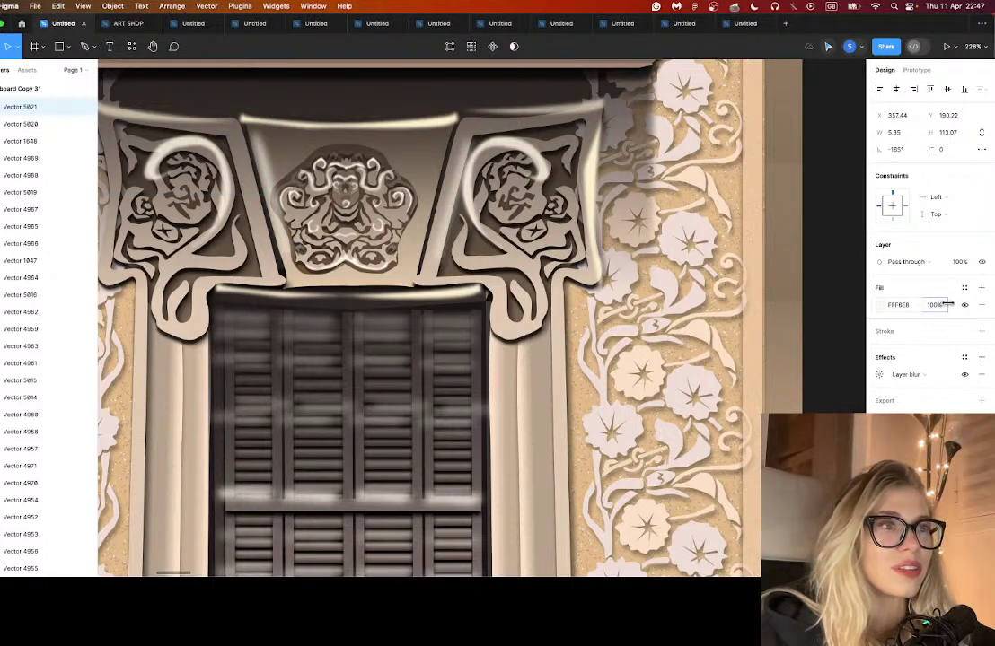
{"action": "left_click", "coordinate": [879, 375]}
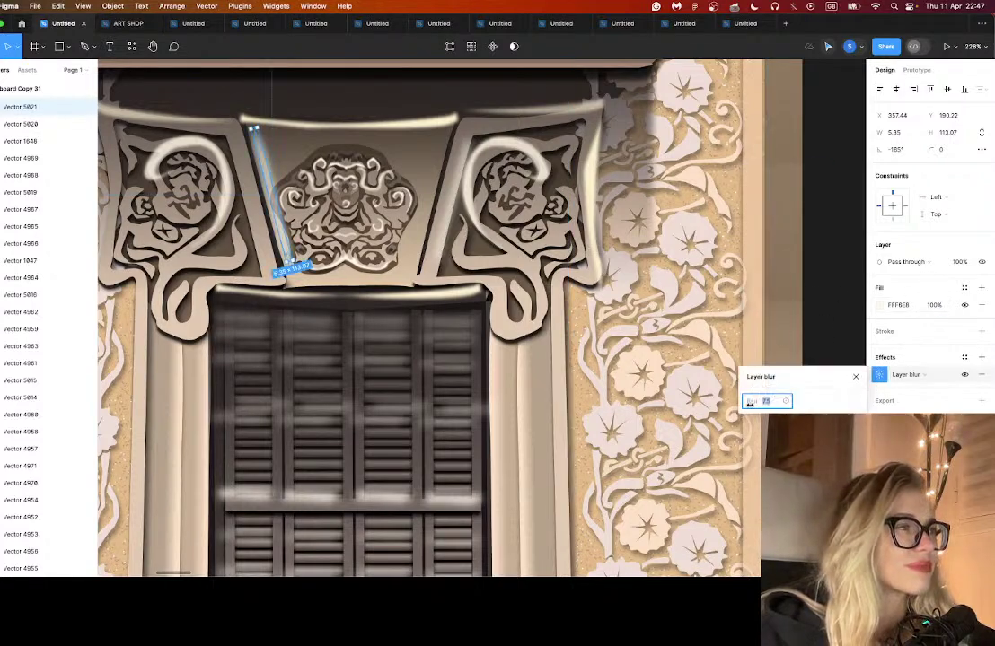
{"action": "left_click_drag", "start_coordinate": [750, 405], "coordinate": [724, 404]}
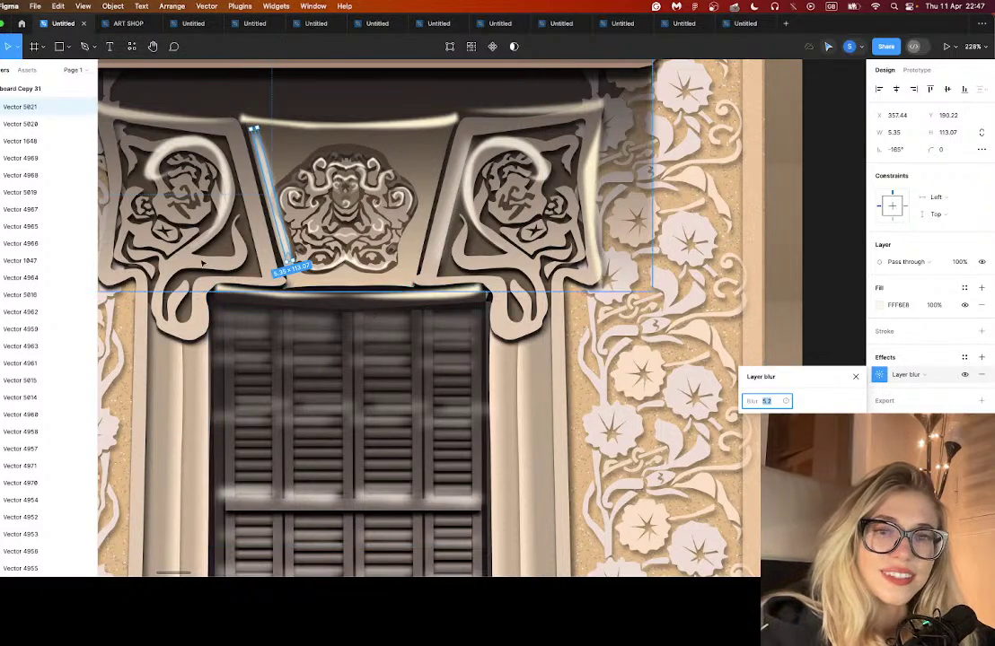
{"action": "left_click", "coordinate": [262, 159]}
{"action": "left_click_drag", "start_coordinate": [262, 160], "coordinate": [255, 149]}
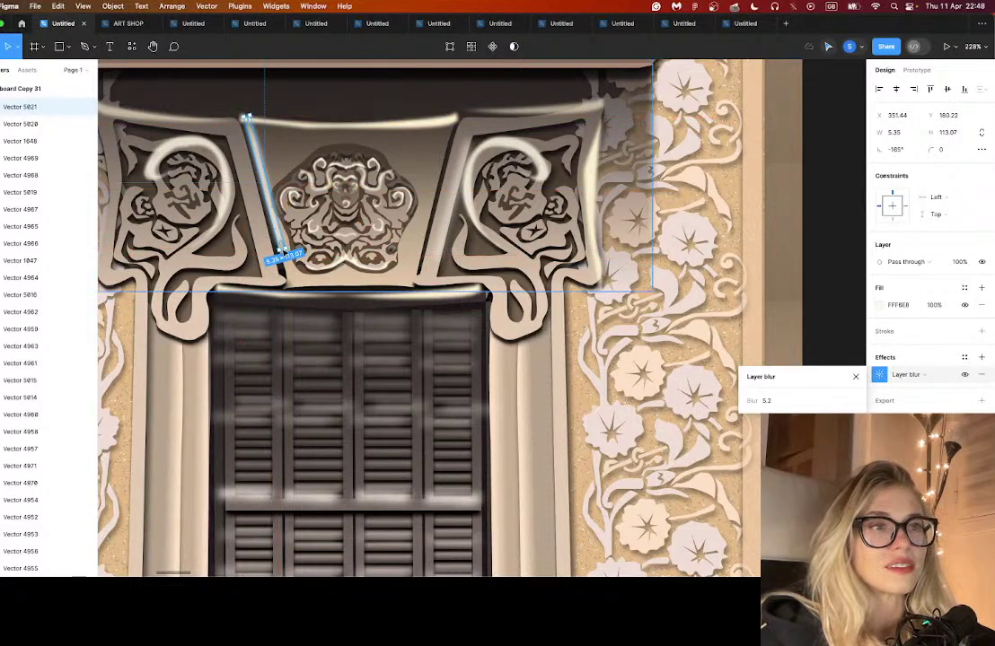
{"action": "left_click_drag", "start_coordinate": [280, 254], "coordinate": [290, 295]}
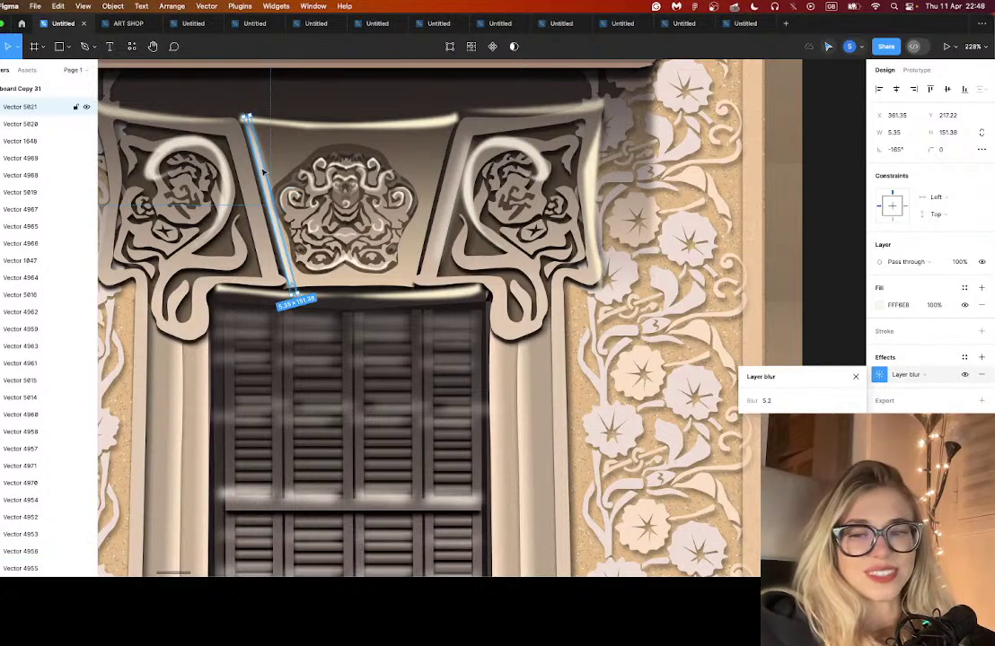
- Duplicate the thin slanted highlight onto the left bracket's inner bar and, mirrored to 165°, along the central panel's right edge
{"action": "mouse_move", "coordinate": [267, 170]}
{"action": "left_mouse_down"}
{"action": "mouse_move", "coordinate": [238, 175]}
{"action": "mouse_move", "coordinate": [427, 182]}
{"action": "left_mouse_up"}
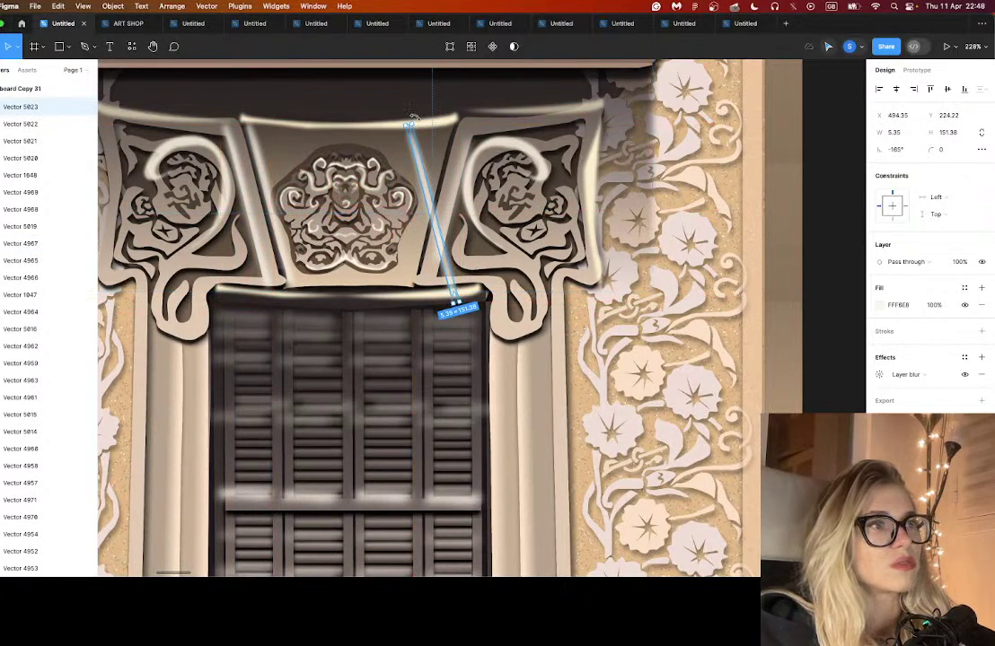
{"action": "left_click_drag", "start_coordinate": [411, 118], "coordinate": [457, 162]}
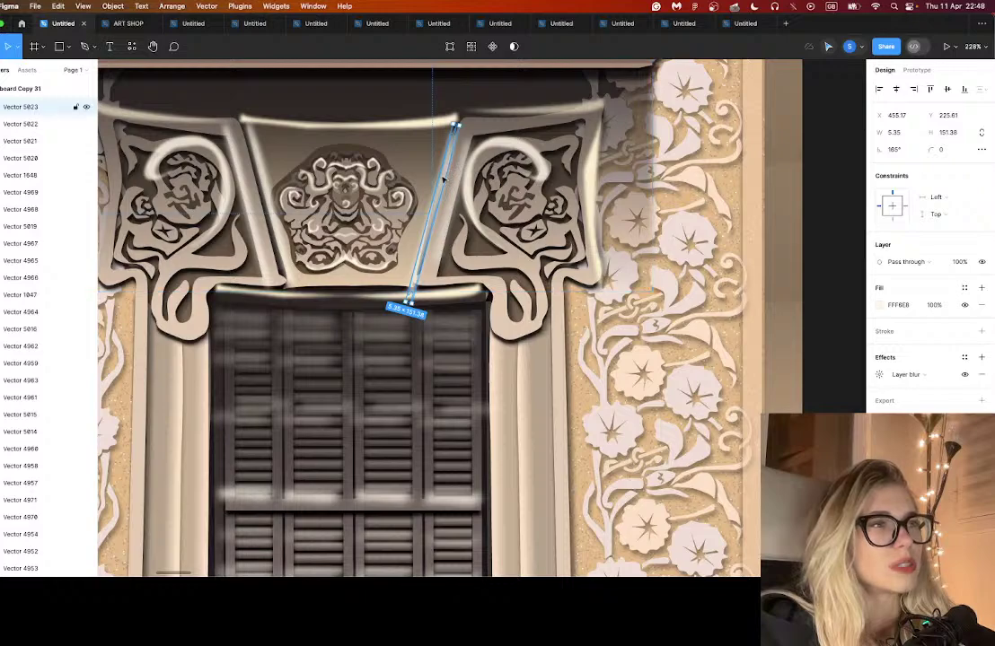
- Duplicate the wavy forehead highlight to the face ornament's upper right edge, enlarge it to 69.62 × 11.31, rotate it to -45° and adjust its blur
{"action": "left_click", "coordinate": [346, 170]}
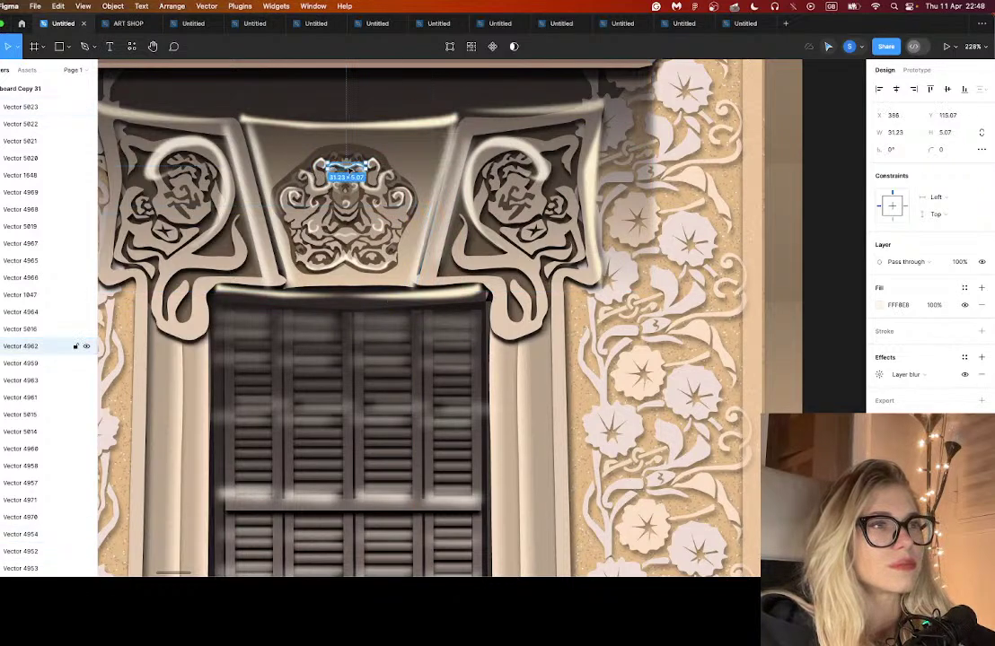
{"action": "left_click_drag", "start_coordinate": [349, 170], "coordinate": [426, 193], "text": "alt"}
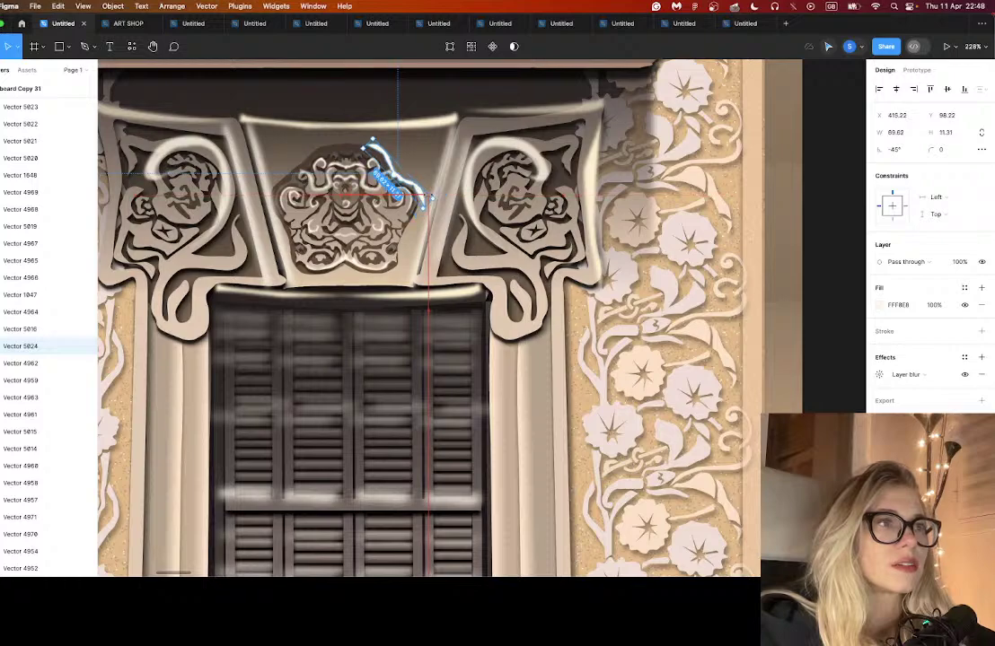
{"action": "left_click", "coordinate": [880, 377]}
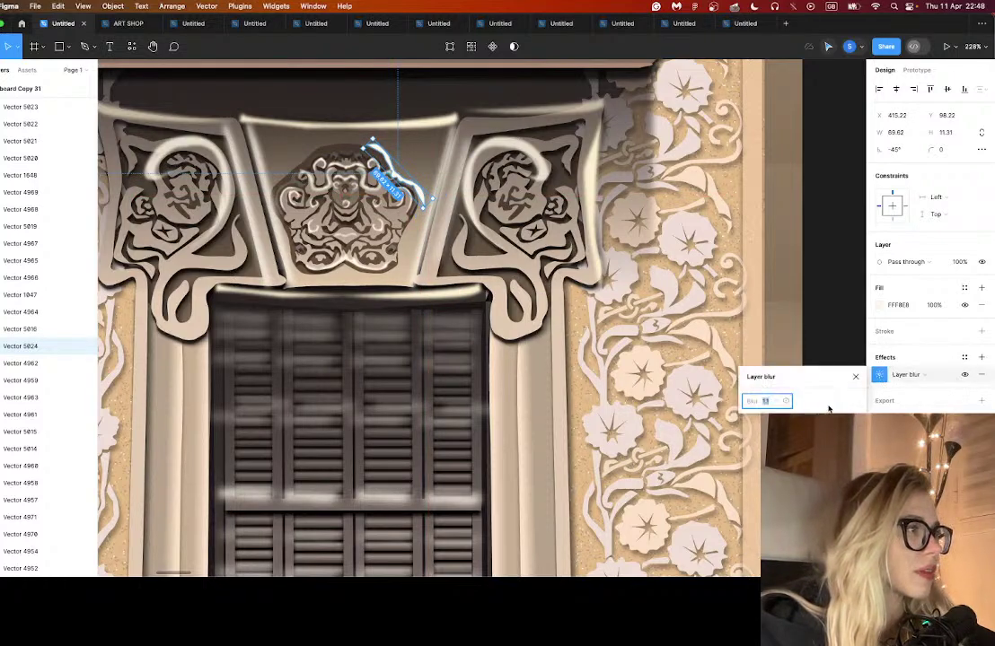
{"action": "left_click_drag", "start_coordinate": [752, 401], "coordinate": [786, 401]}
{"action": "left_click", "coordinate": [422, 293]}
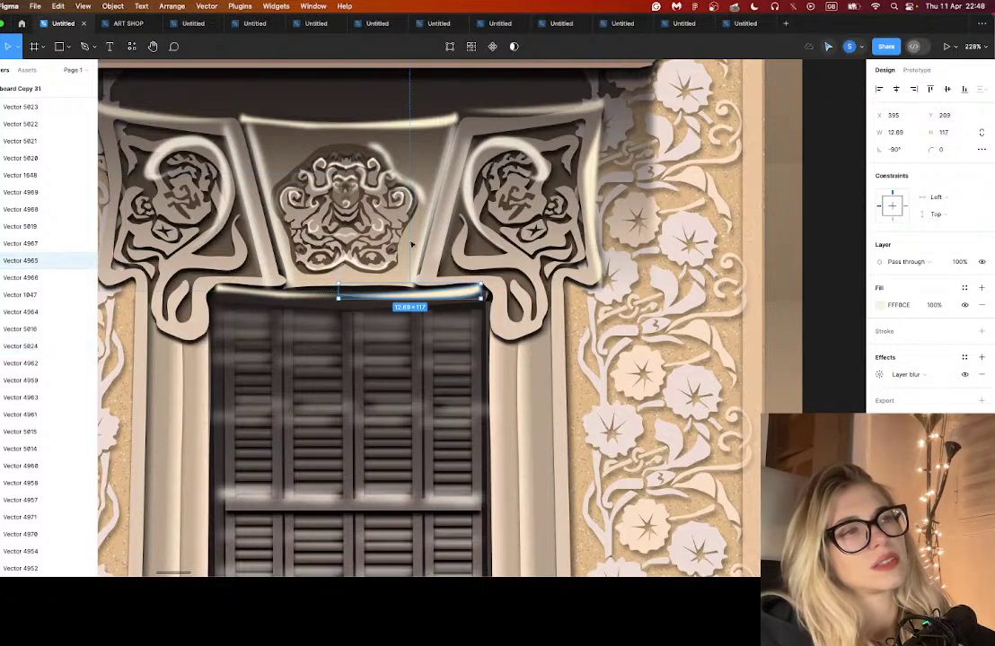
- Duplicate the large wavy highlight along the face ornament's lower right side at -120° and again beneath its base, rotated to 180°
{"action": "left_click", "coordinate": [421, 192]}
{"action": "left_click_drag", "start_coordinate": [420, 192], "coordinate": [368, 292], "text": "alt"}
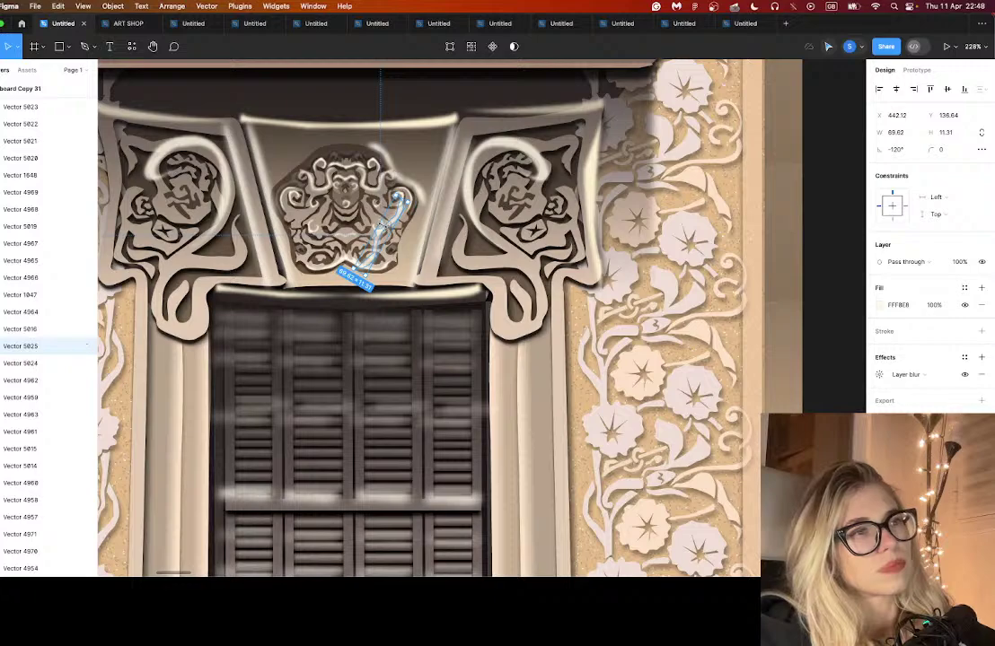
{"action": "left_click_drag", "start_coordinate": [377, 237], "coordinate": [340, 286]}
{"action": "left_click", "coordinate": [375, 245], "text": "shift"}
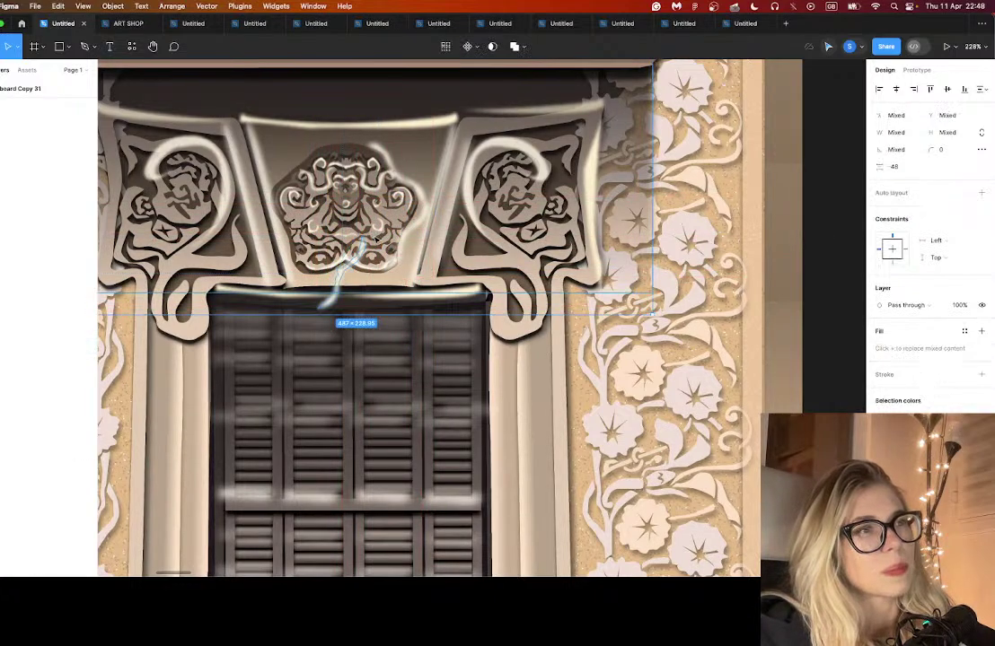
{"action": "left_click", "coordinate": [361, 244]}
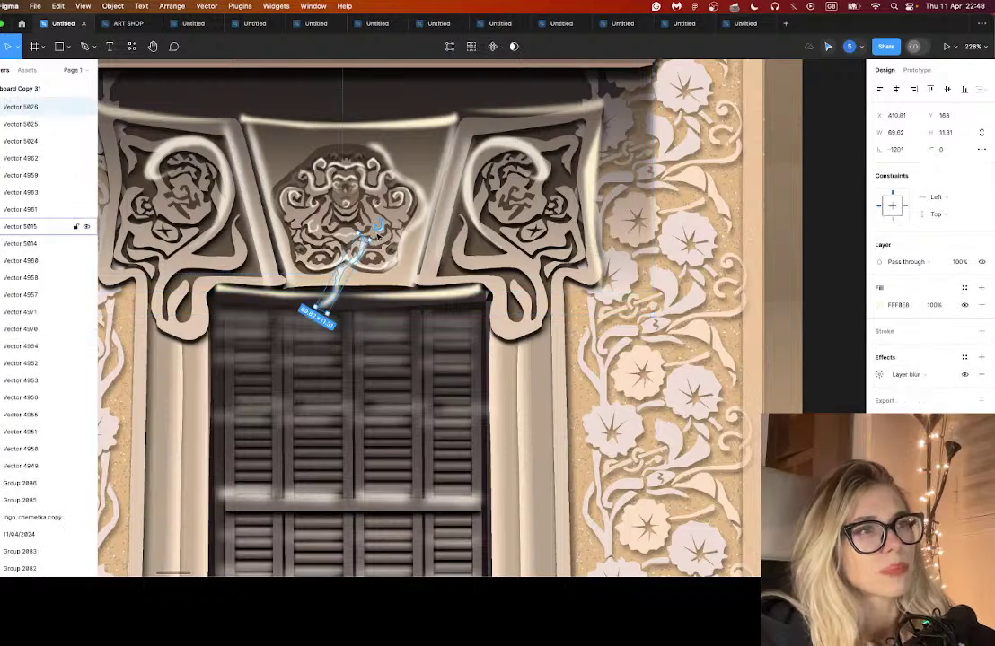
{"action": "left_click_drag", "start_coordinate": [375, 235], "coordinate": [395, 283]}
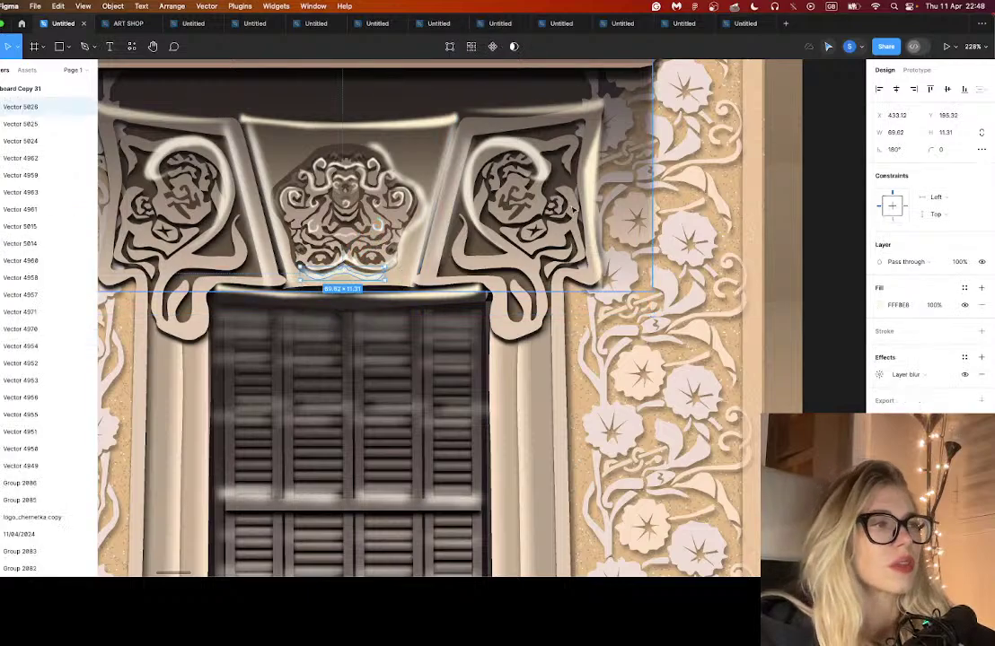
- Duplicate the left bracket's slanted highlight below the right bracket's outer edge, straighten it to 180° and set its layer blur to 4
{"action": "scroll", "coordinate": [545, 276], "scroll_direction": "down", "scroll_amount": 5}
{"action": "scroll", "coordinate": [544, 276], "scroll_direction": "up", "scroll_amount": 5}
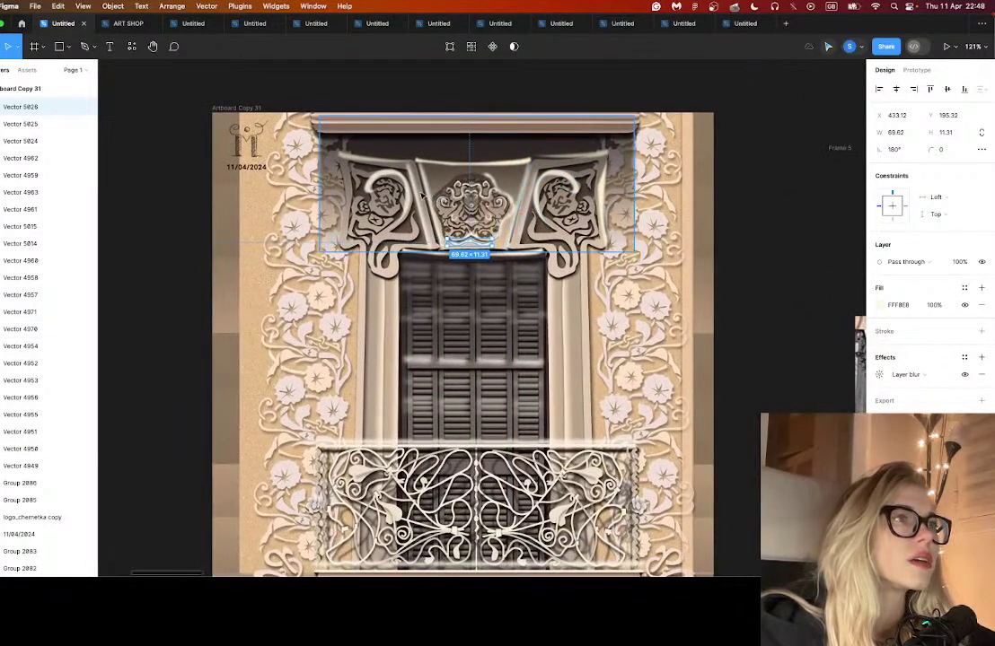
{"action": "left_click", "coordinate": [415, 196]}
{"action": "left_click_drag", "start_coordinate": [416, 195], "coordinate": [599, 276]}
{"action": "left_click", "coordinate": [879, 374]}
{"action": "left_click", "coordinate": [766, 401]}
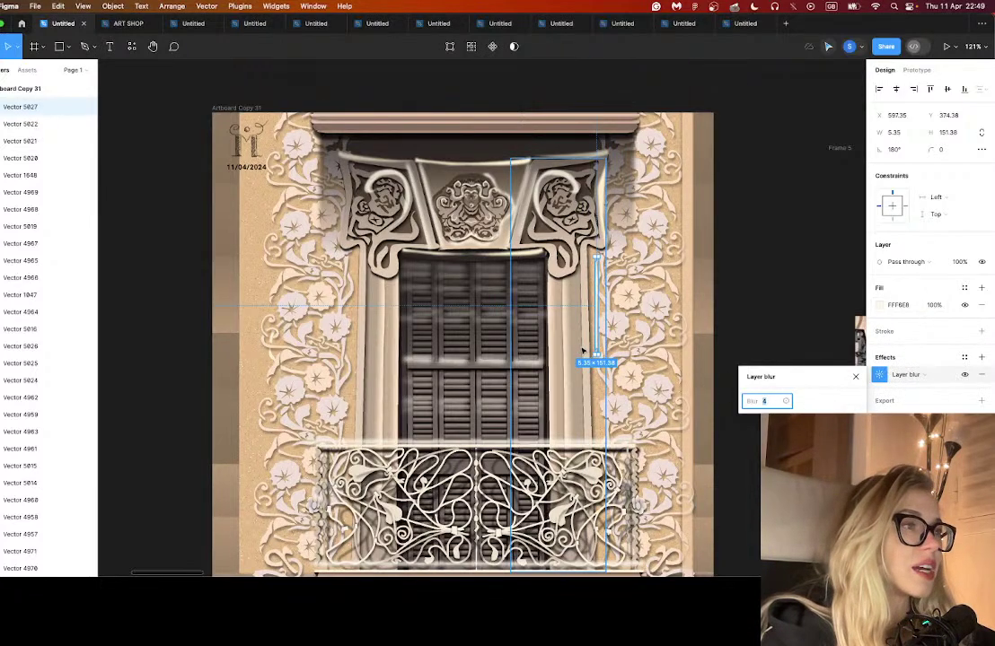
- Set the vertical highlight's blur to 4.8 and fit it at 10 × 328 along the right window frame from the bracket to the balcony rail
{"action": "left_click_drag", "start_coordinate": [598, 256], "coordinate": [597, 246]}
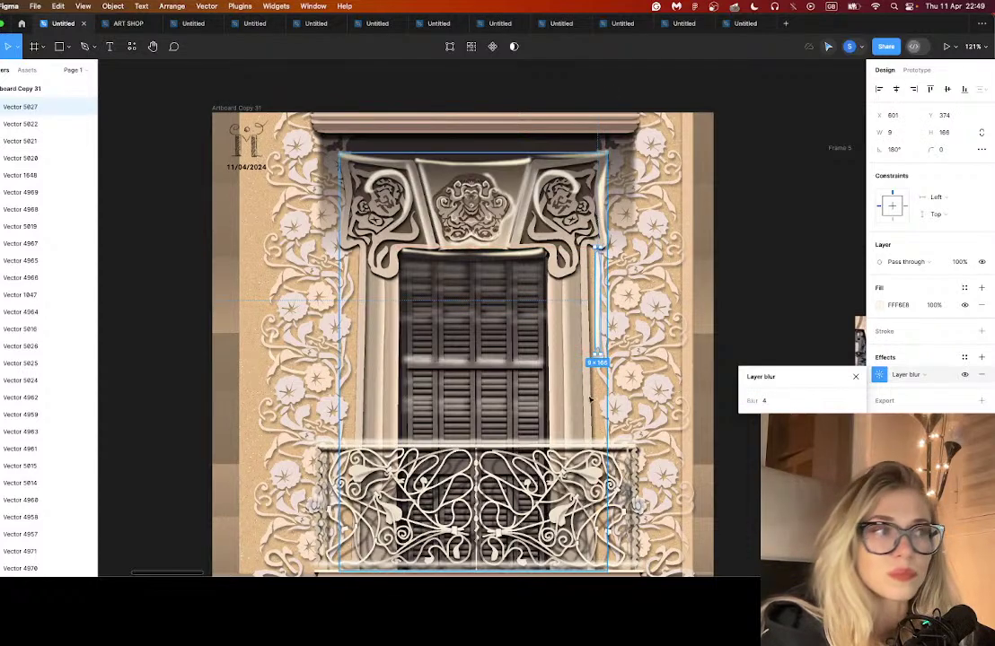
{"action": "left_click_drag", "start_coordinate": [591, 352], "coordinate": [598, 531]}
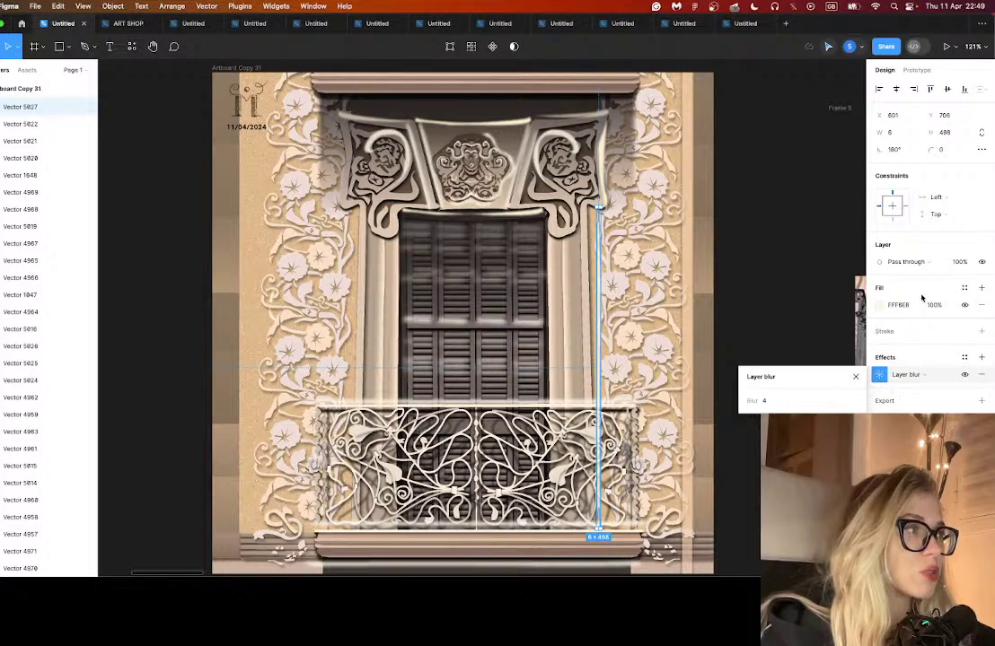
{"action": "mouse_move", "coordinate": [749, 400]}
{"action": "left_mouse_down"}
{"action": "mouse_move", "coordinate": [762, 401]}
{"action": "mouse_move", "coordinate": [749, 400]}
{"action": "left_mouse_up"}
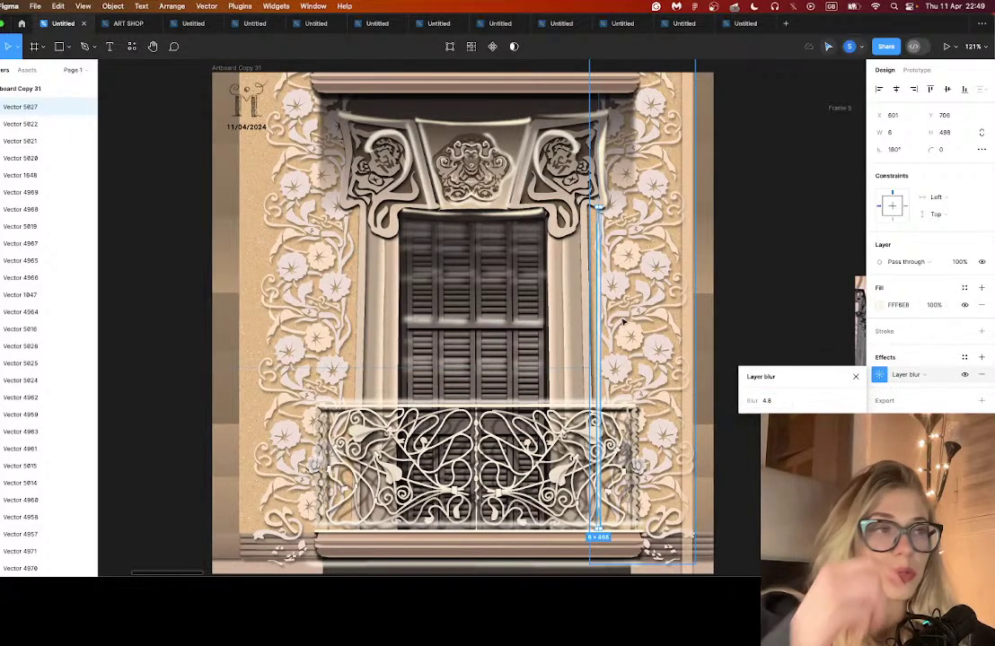
{"action": "left_click_drag", "start_coordinate": [600, 207], "coordinate": [601, 219]}
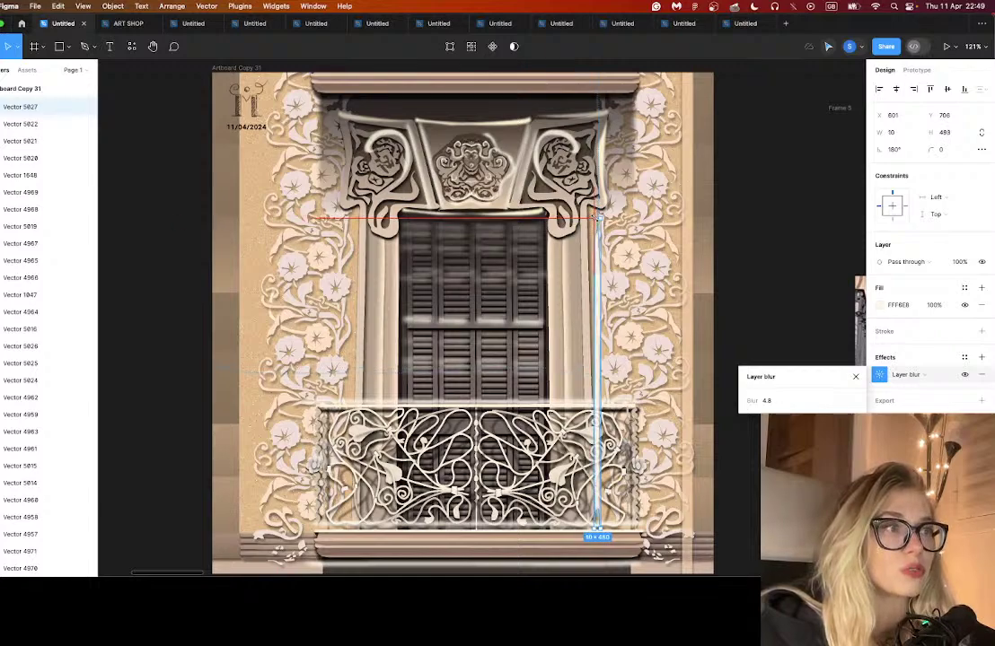
{"action": "left_click_drag", "start_coordinate": [598, 279], "coordinate": [594, 258]}
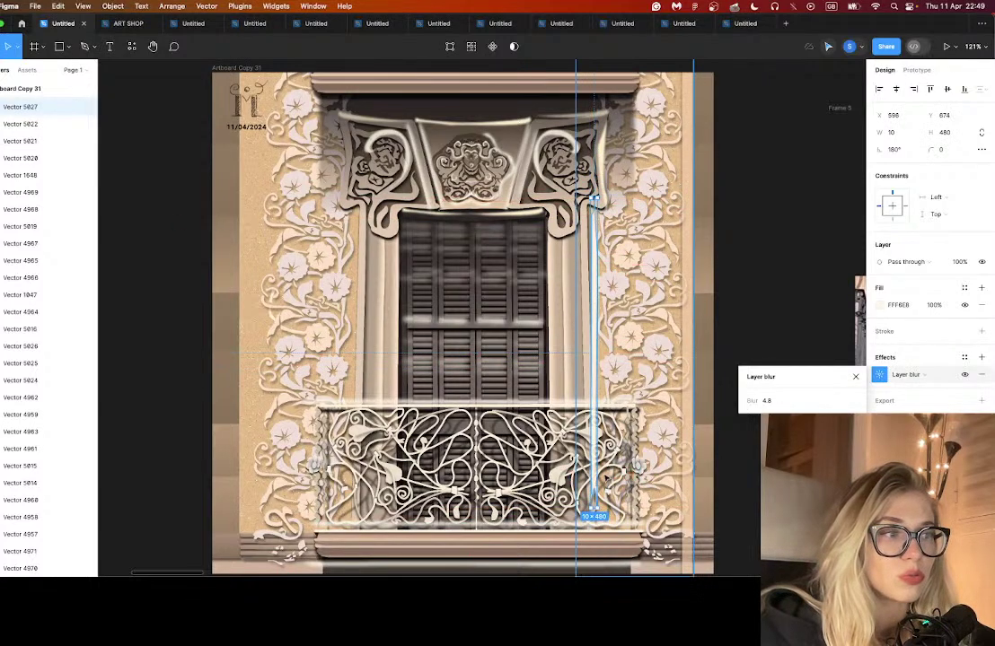
{"action": "left_click_drag", "start_coordinate": [593, 508], "coordinate": [594, 408]}
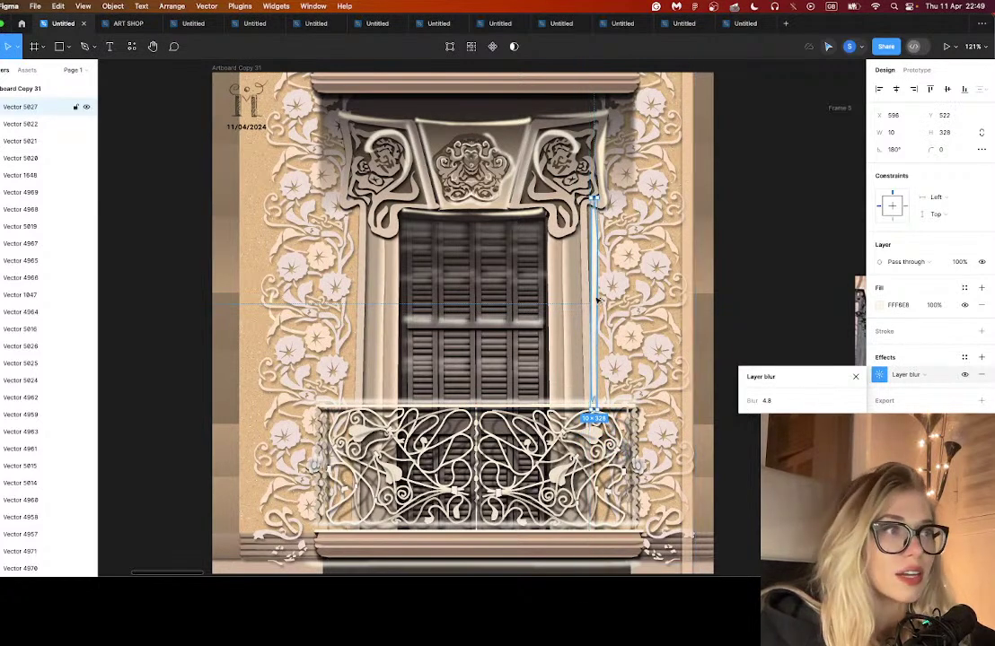
- Duplicate the right frame's vertical highlight onto the inner right frame moulding below the bracket and shorten it to 10 × 282
{"action": "left_click_drag", "start_coordinate": [595, 254], "coordinate": [574, 284]}
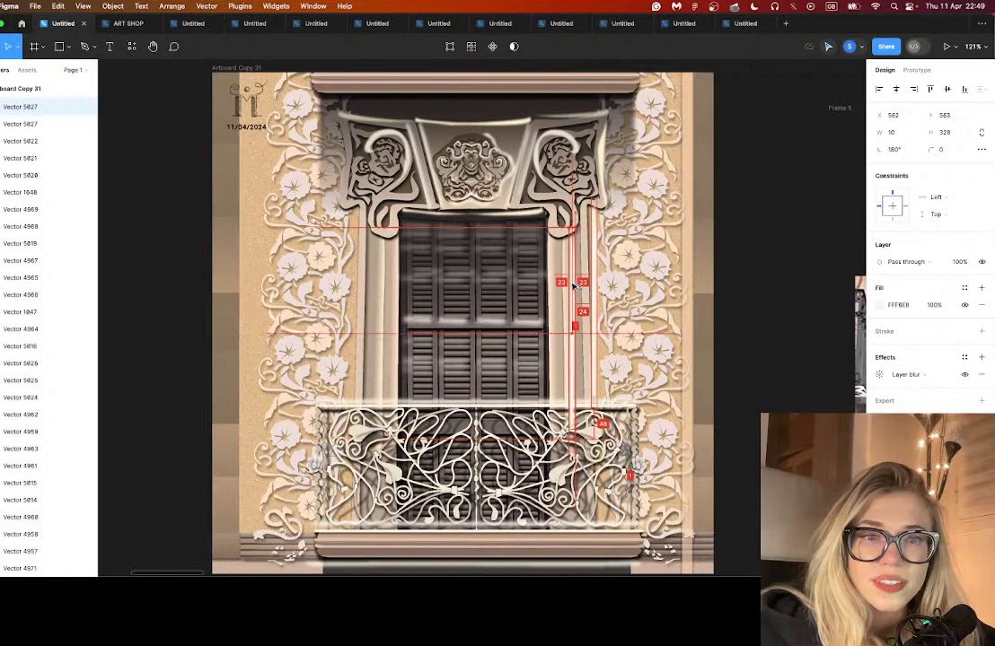
{"action": "left_click_drag", "start_coordinate": [575, 286], "coordinate": [574, 290]}
{"action": "key", "text": "super+z"}
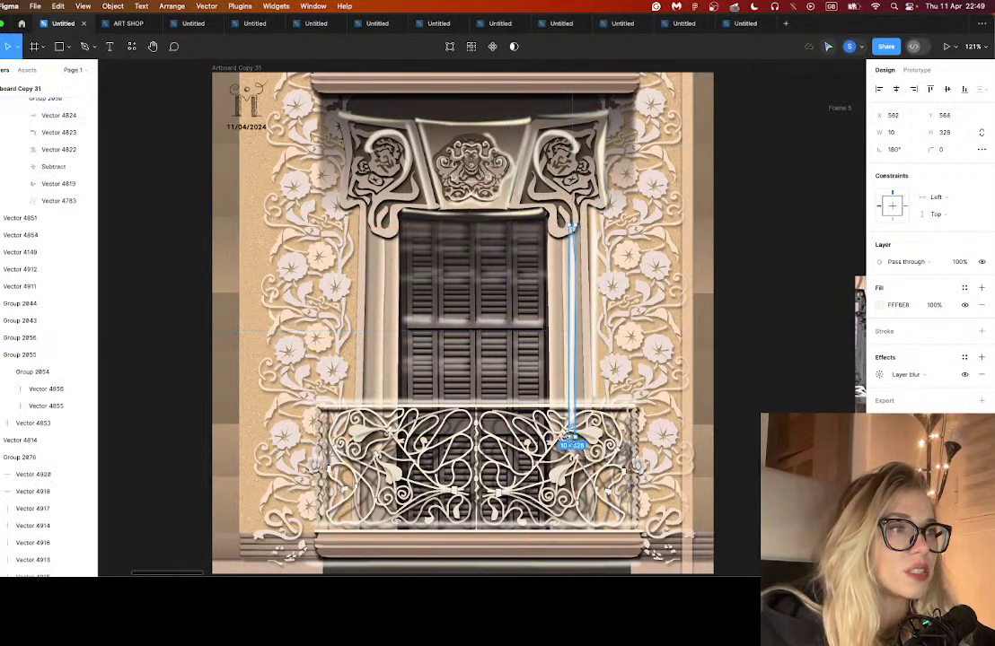
{"action": "key", "text": "super+shift+z"}
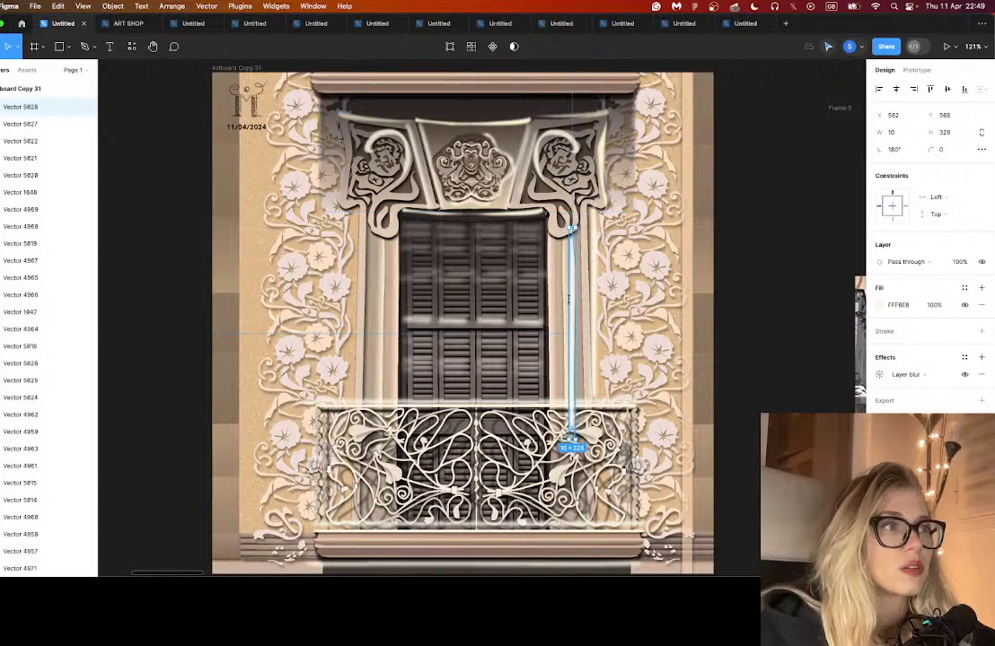
{"action": "left_click_drag", "start_coordinate": [569, 436], "coordinate": [571, 416]}
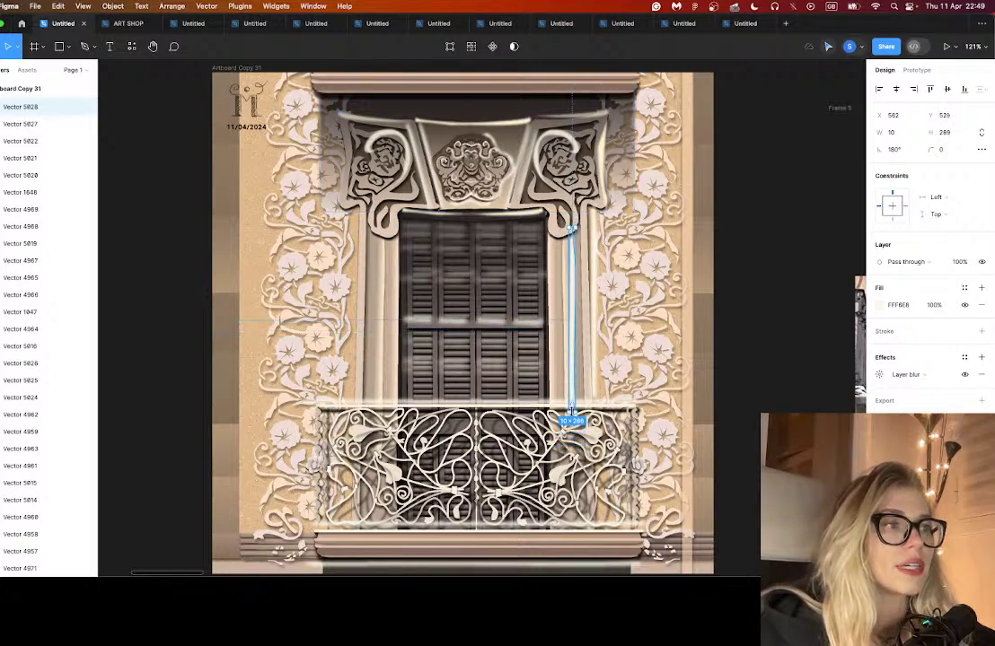
- Duplicate the shortened highlight to the outer left frame at 178.82° and again onto the inner left moulding, narrowed to 7.71 × 282
{"action": "left_click_drag", "start_coordinate": [571, 305], "coordinate": [356, 294]}
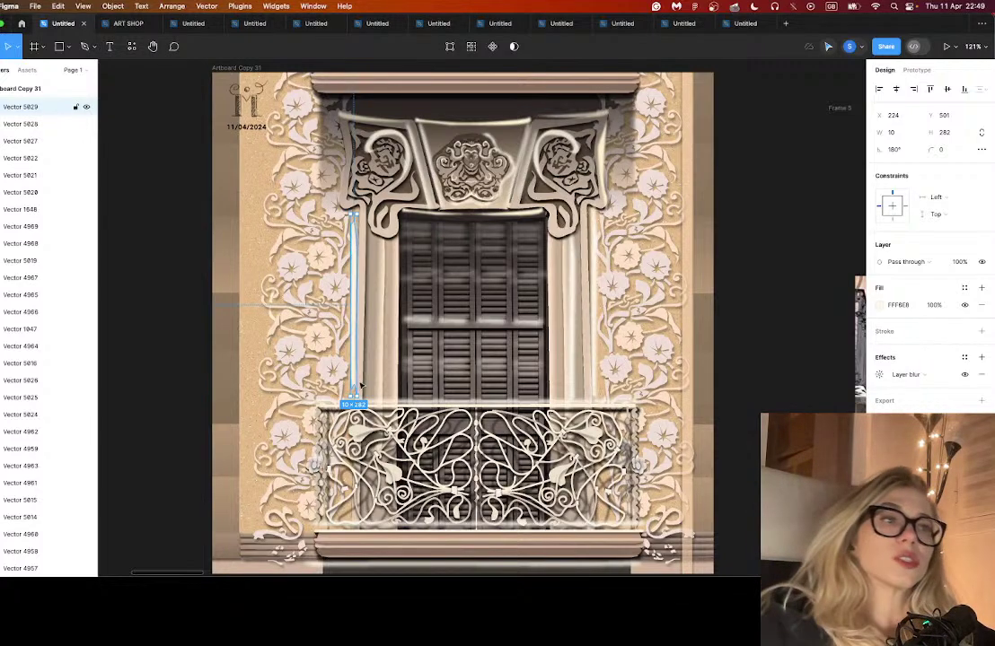
{"action": "left_click_drag", "start_coordinate": [360, 212], "coordinate": [361, 213]}
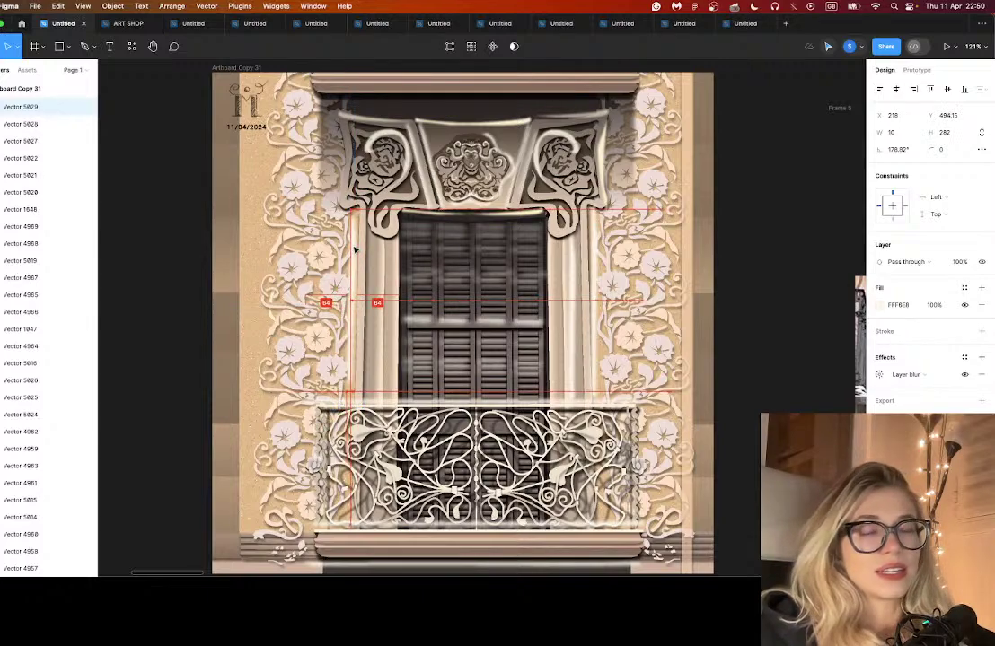
{"action": "left_click_drag", "start_coordinate": [356, 255], "coordinate": [373, 293]}
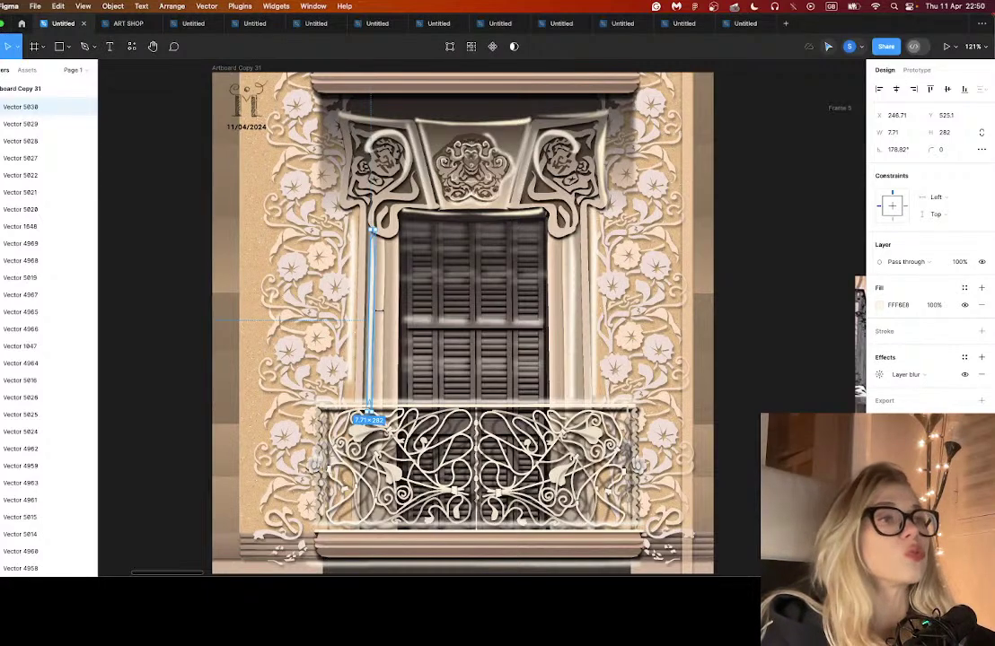
{"action": "left_click", "coordinate": [453, 372]}
- Duplicate the inner right frame's 10 × 282 highlight down the middle of the shutters and set its fill opacity to 44%
{"action": "left_click", "coordinate": [589, 287]}
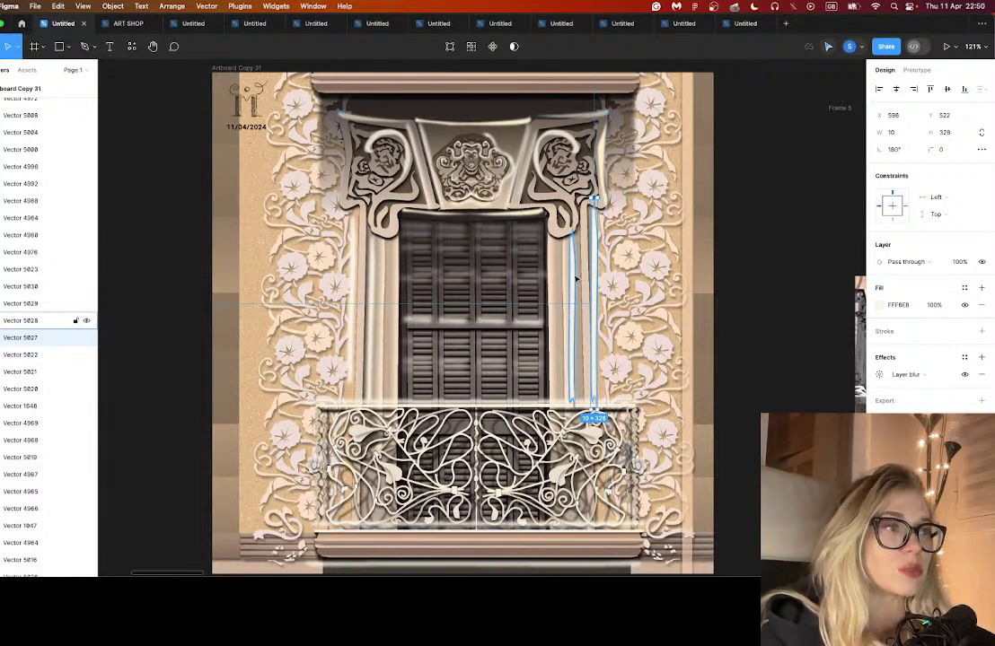
{"action": "left_click_drag", "start_coordinate": [575, 280], "coordinate": [487, 258]}
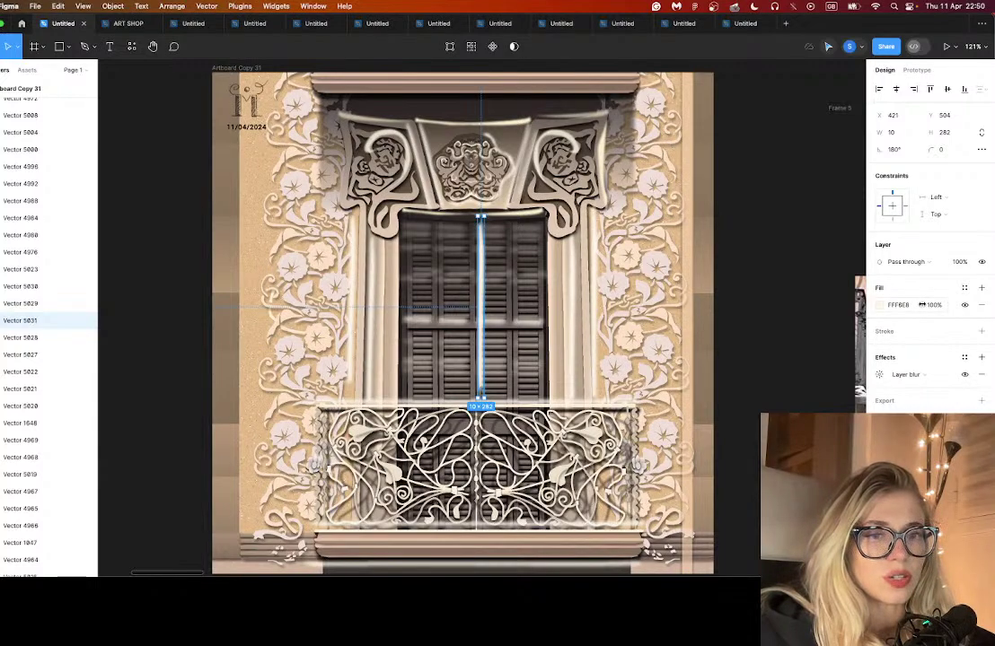
{"action": "left_click_drag", "start_coordinate": [922, 305], "coordinate": [853, 307]}
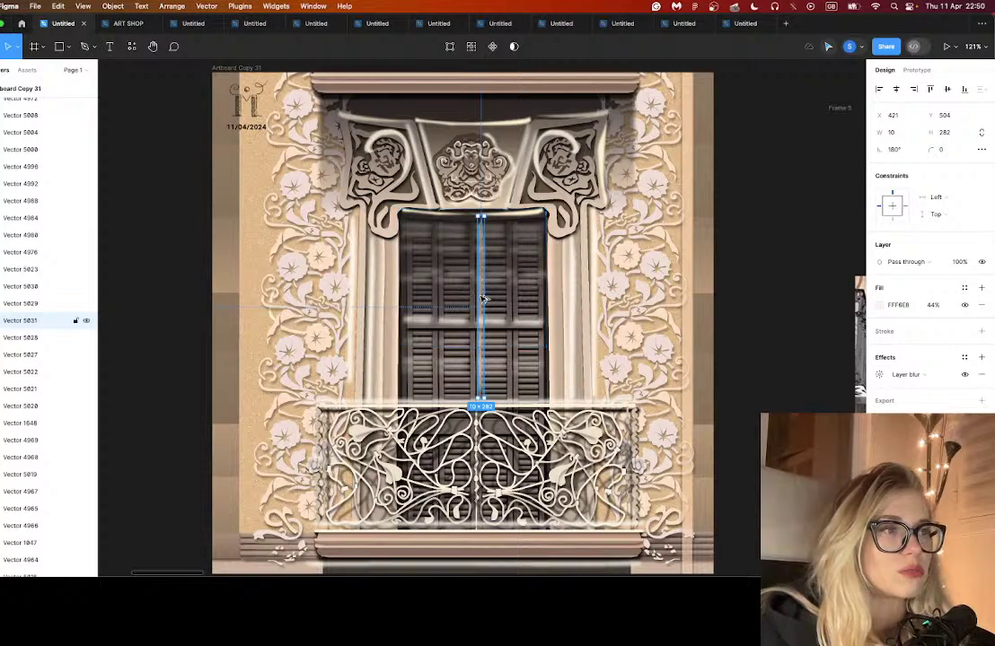
- Duplicate the shutters' vertical highlight along the left wall's edge, extend it to 10 × 719 and set its fill opacity to 67%
{"action": "left_click_drag", "start_coordinate": [483, 299], "coordinate": [212, 117]}
{"action": "scroll", "coordinate": [544, 485], "scroll_direction": "right", "scroll_amount": 1}
{"action": "left_click_drag", "start_coordinate": [213, 227], "coordinate": [213, 508]}
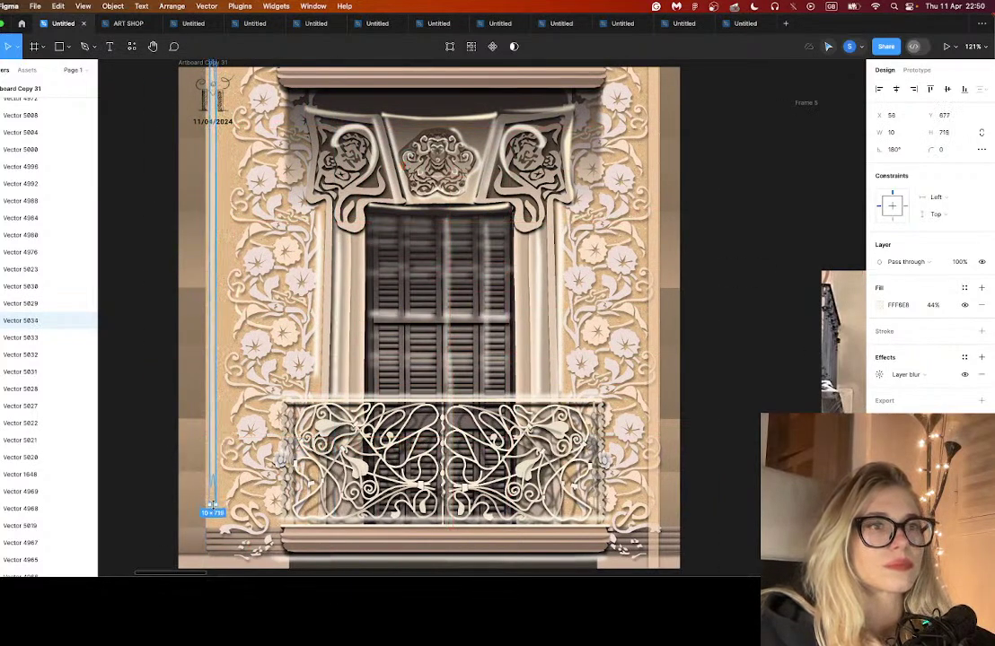
{"action": "left_click", "coordinate": [880, 305]}
{"action": "left_click_drag", "start_coordinate": [806, 456], "coordinate": [815, 456]}
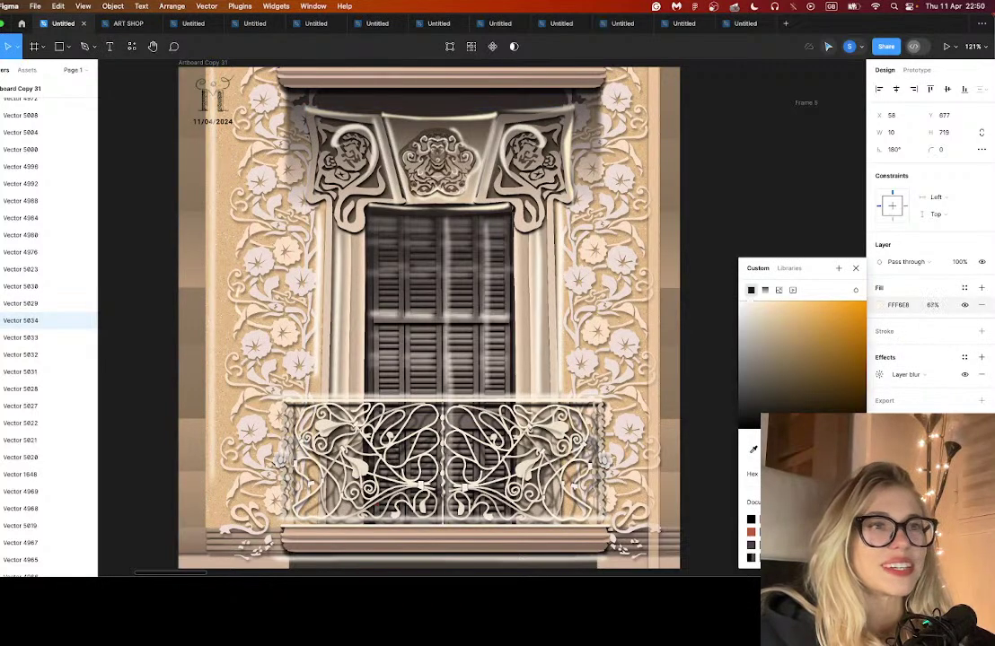
- Duplicate the left wall highlight onto the stone strip beside the artboard's left edge and extend it past the artboard's base to 10 × 854
{"action": "left_click", "coordinate": [212, 197]}
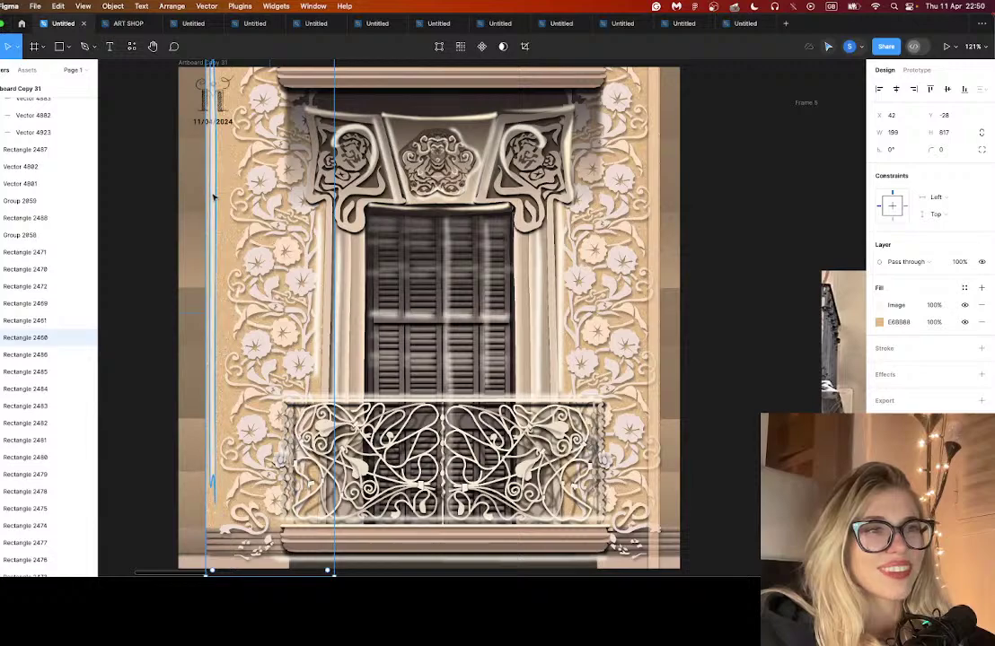
{"action": "left_click", "coordinate": [213, 197]}
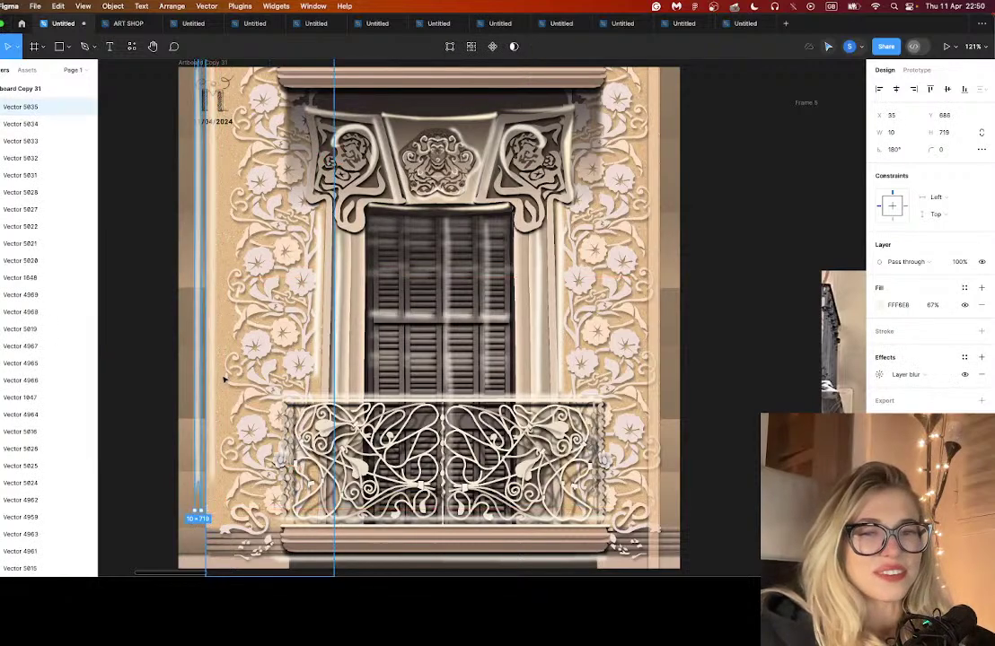
{"action": "scroll", "coordinate": [224, 379], "scroll_direction": "down", "scroll_amount": 5}
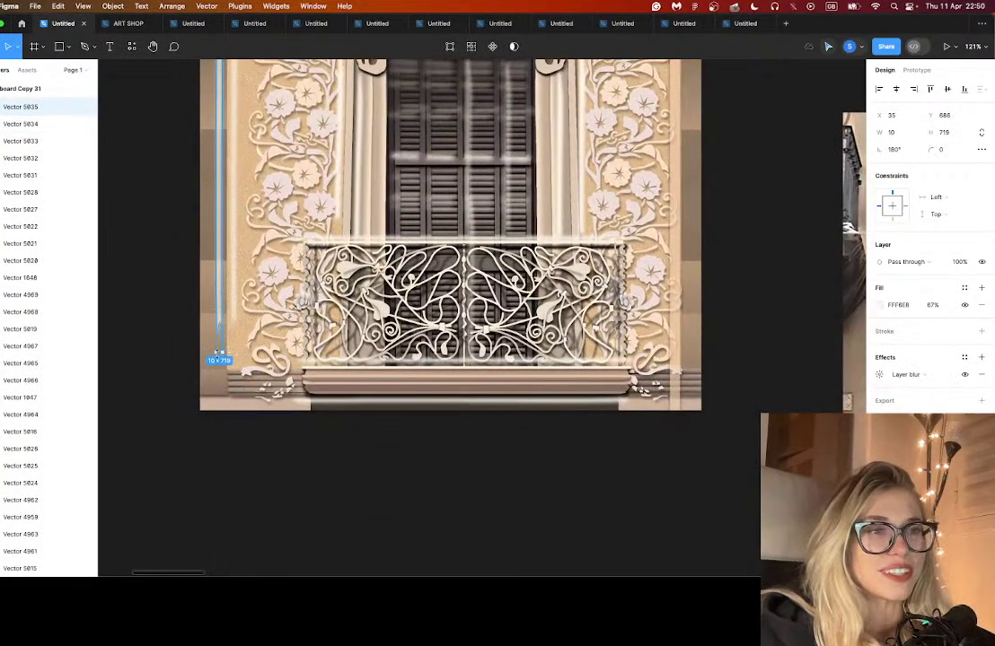
{"action": "left_click_drag", "start_coordinate": [218, 354], "coordinate": [218, 440]}
{"action": "left_click", "coordinate": [342, 440]}
{"action": "scroll", "coordinate": [498, 413], "scroll_direction": "up", "scroll_amount": 3}
{"action": "scroll", "coordinate": [497, 413], "scroll_direction": "right", "scroll_amount": 3}
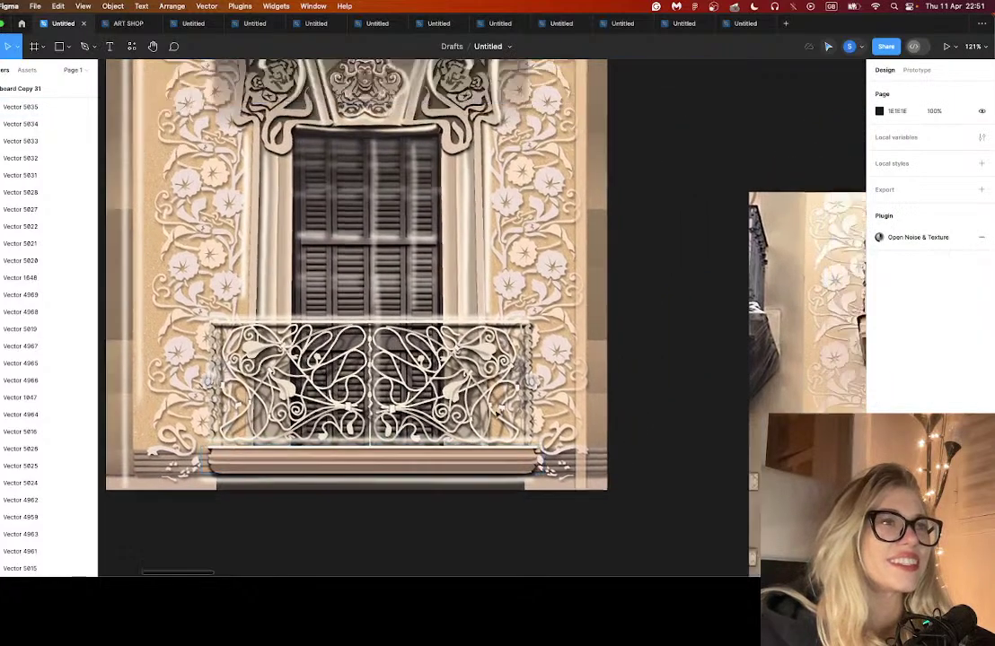
- Duplicate the left stone strip's long highlight onto the matching strip on the right and extend it to 10 × 884
{"action": "scroll", "coordinate": [496, 411], "scroll_direction": "up", "scroll_amount": 2}
{"action": "scroll", "coordinate": [496, 411], "scroll_direction": "right", "scroll_amount": 2}
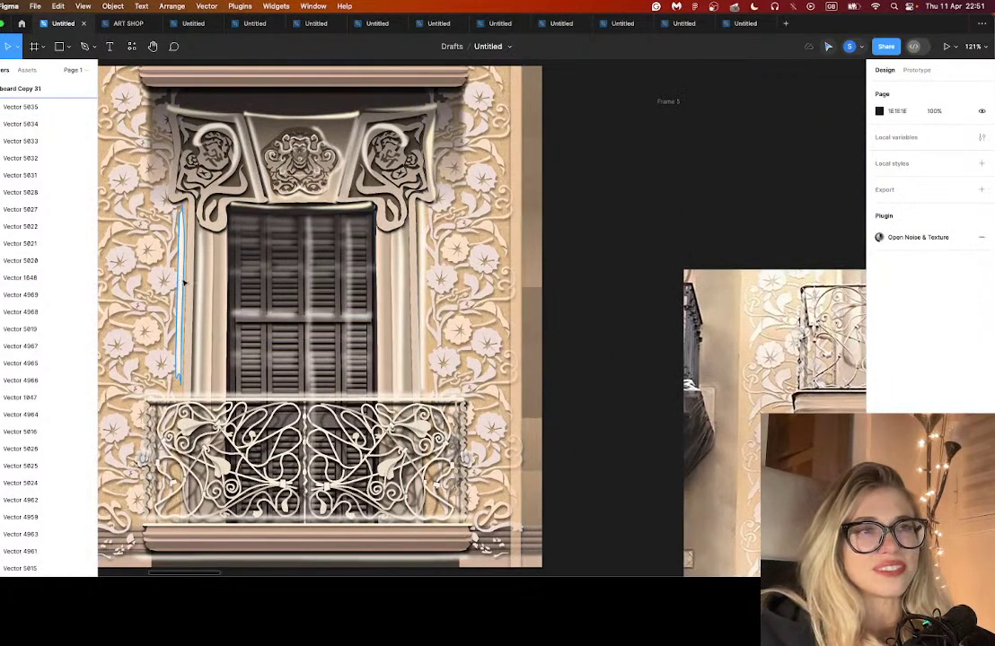
{"action": "scroll", "coordinate": [184, 283], "scroll_direction": "left", "scroll_amount": 3}
{"action": "scroll", "coordinate": [184, 283], "scroll_direction": "up", "scroll_amount": 1}
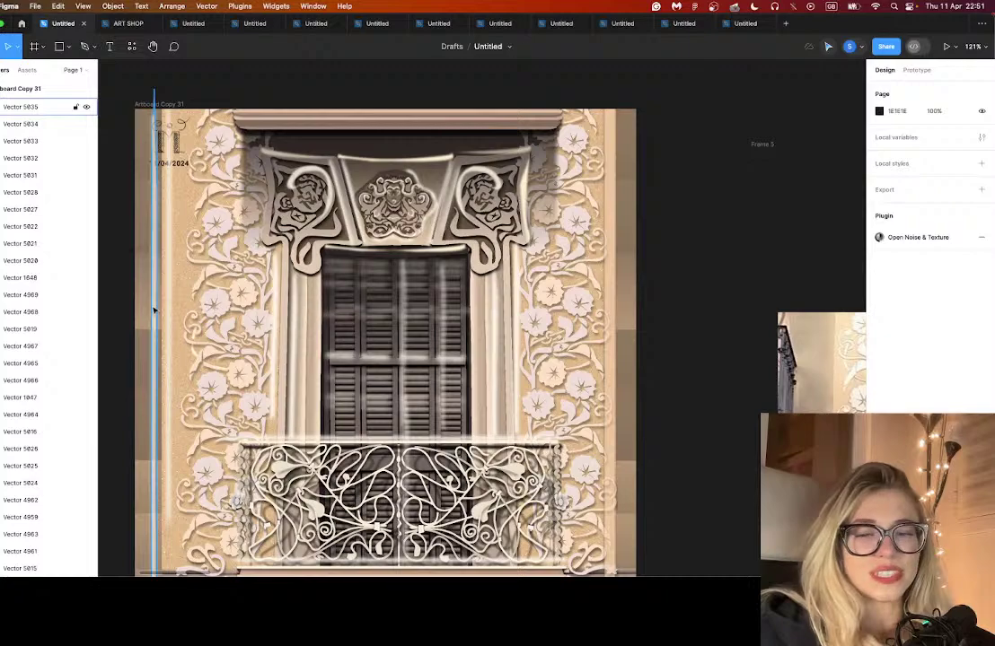
{"action": "left_click_drag", "start_coordinate": [153, 311], "coordinate": [624, 297]}
{"action": "scroll", "coordinate": [624, 359], "scroll_direction": "down", "scroll_amount": 4}
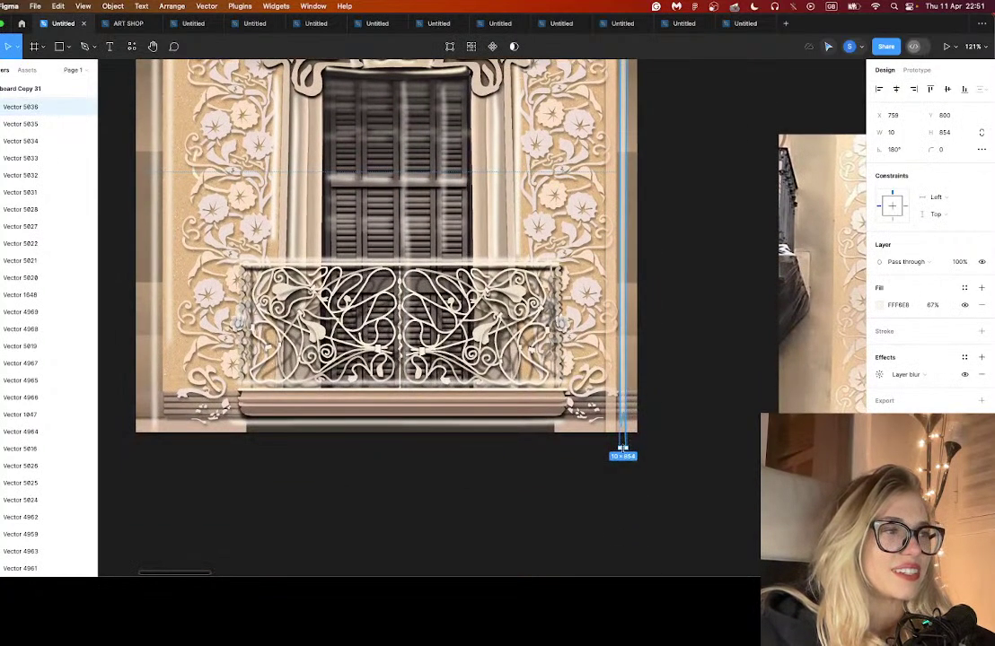
{"action": "left_click_drag", "start_coordinate": [622, 447], "coordinate": [622, 466]}
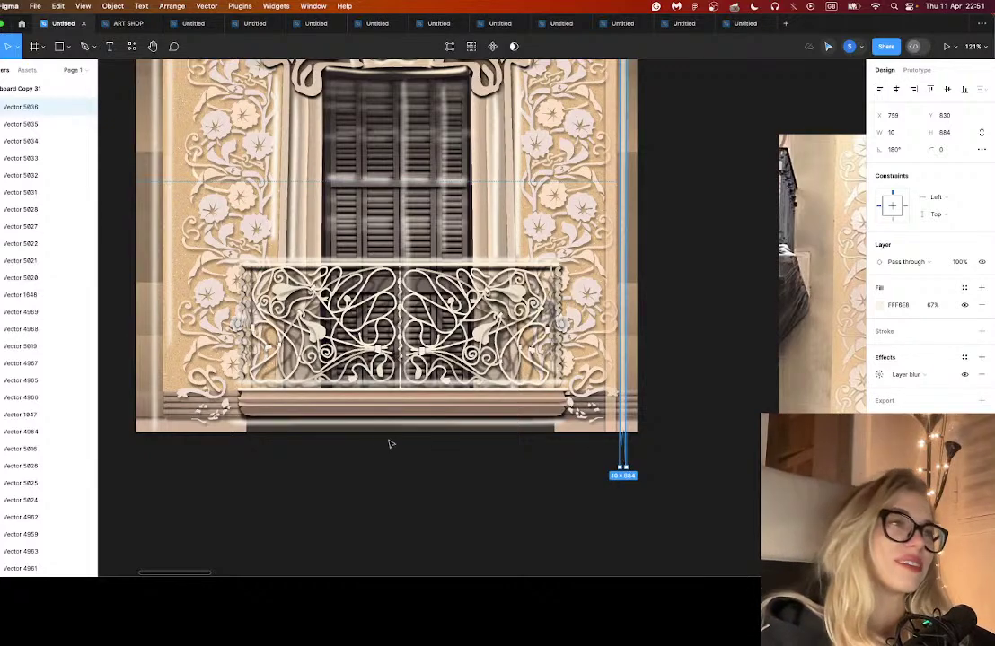
{"action": "left_click", "coordinate": [389, 487]}
{"action": "scroll", "coordinate": [339, 449], "scroll_direction": "up", "scroll_amount": 5}
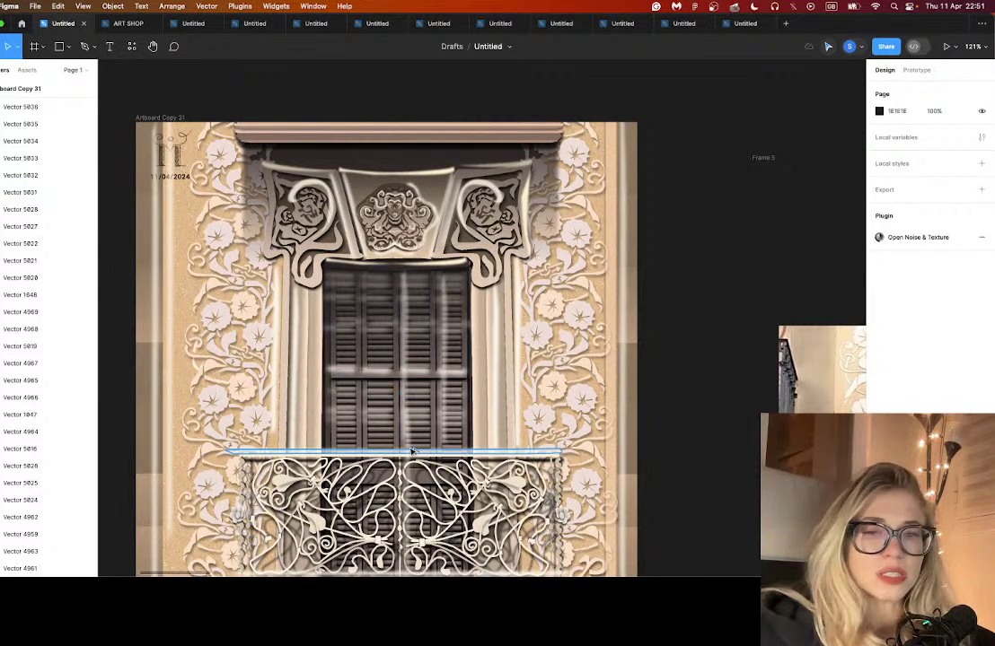
- Duplicate the balcony rail's horizontal highlight to the dark recess just beneath the upper cornice
{"action": "left_click_drag", "start_coordinate": [412, 451], "coordinate": [394, 154]}
{"action": "left_click", "coordinate": [485, 219]}
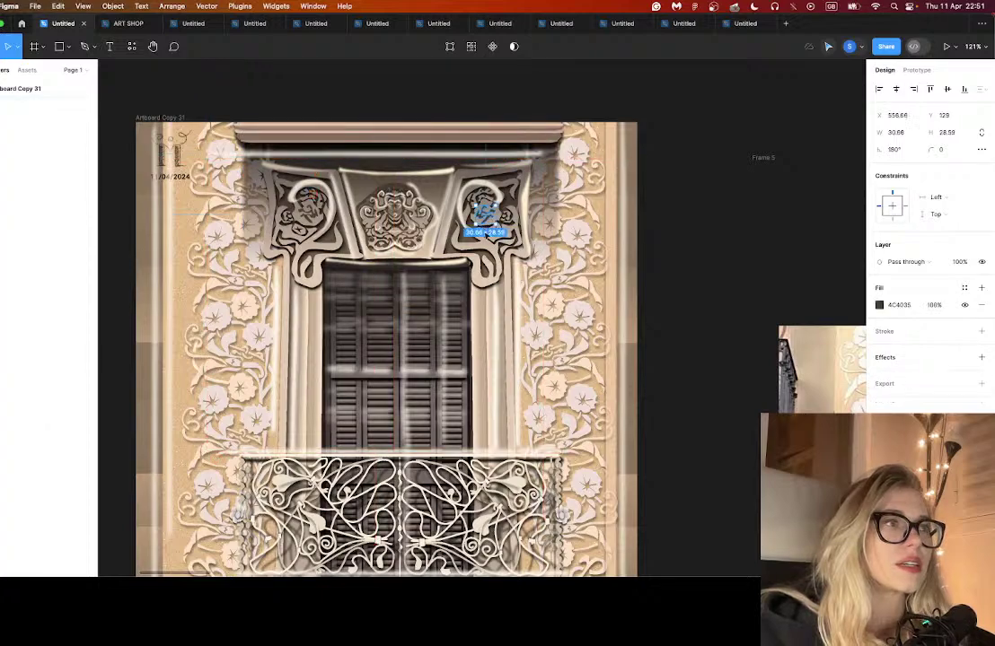
{"action": "scroll", "coordinate": [426, 245], "scroll_direction": "down", "scroll_amount": 3}
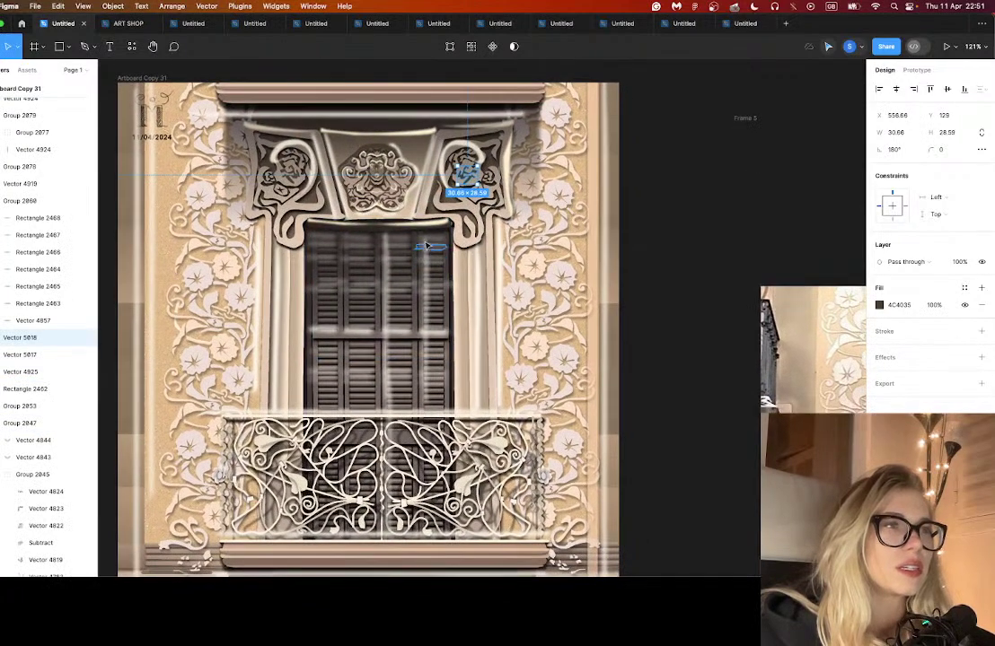
- Duplicate the curved highlight above the shutters slightly lower and stretch it across the window opening to 8 × 261
{"action": "scroll", "coordinate": [426, 245], "scroll_direction": "up", "scroll_amount": 5}
{"action": "left_click", "coordinate": [415, 210]}
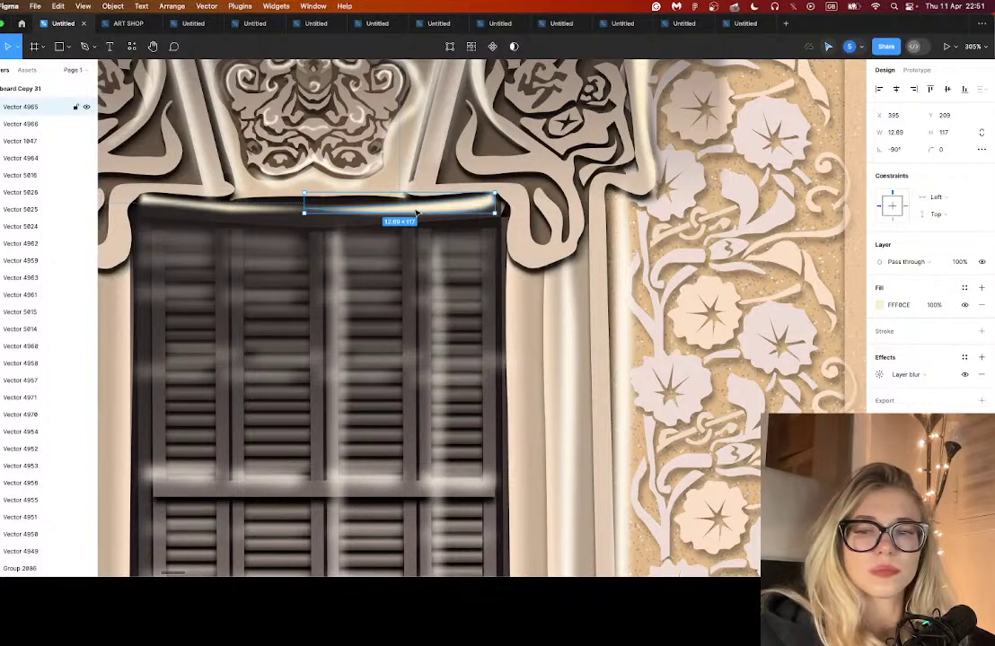
{"action": "left_click_drag", "start_coordinate": [416, 211], "coordinate": [368, 231]}
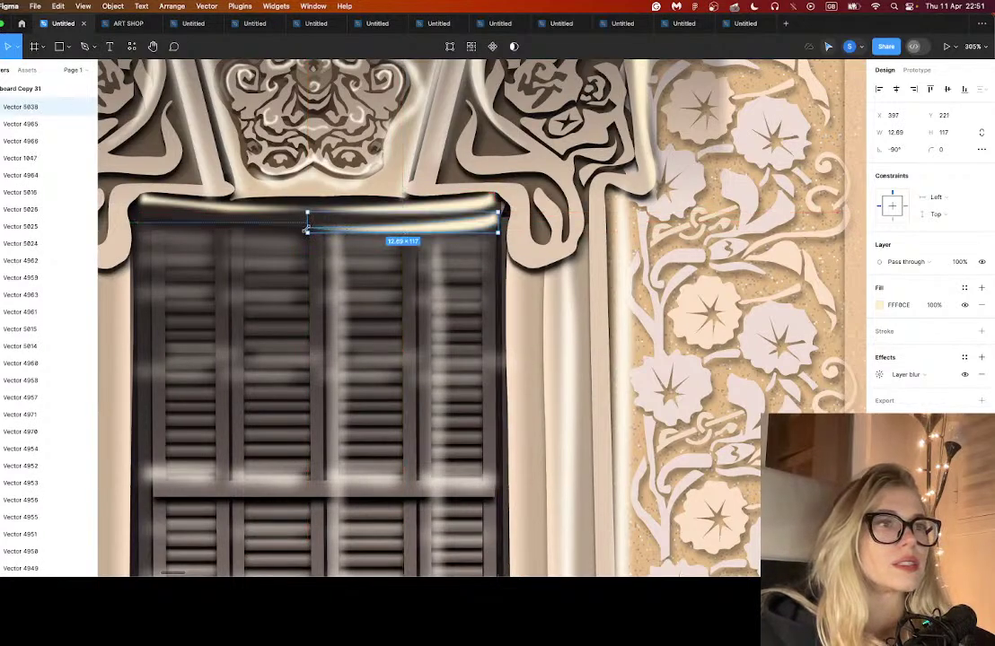
{"action": "left_click_drag", "start_coordinate": [306, 230], "coordinate": [199, 226]}
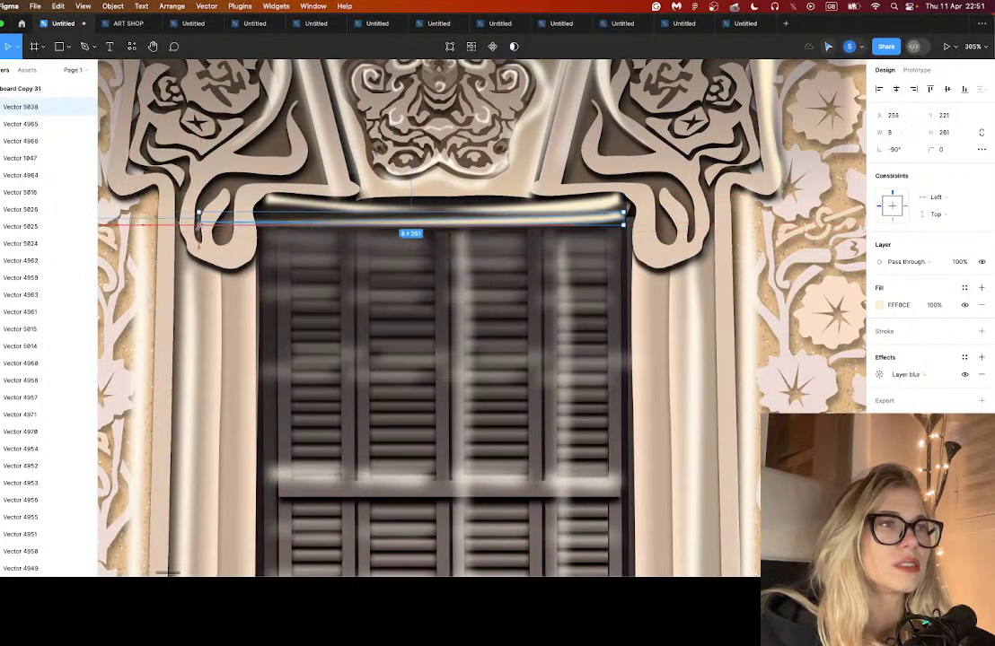
- Reshape the stretched highlight's points, raising its left end and middle so it follows the curve above the shutters
{"action": "double_click", "coordinate": [456, 231]}
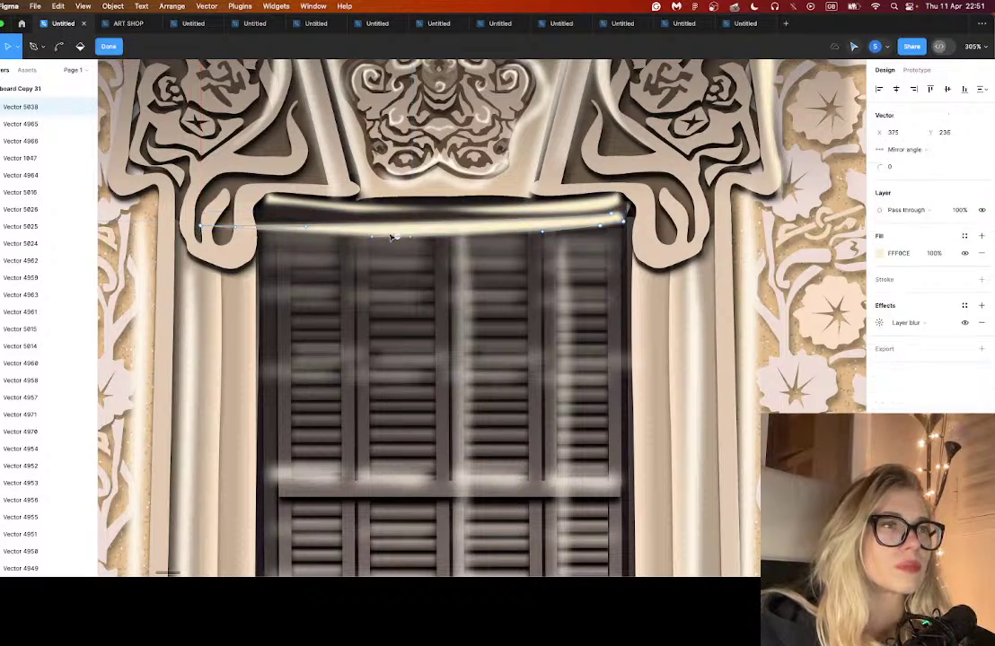
{"action": "left_click_drag", "start_coordinate": [395, 237], "coordinate": [404, 244]}
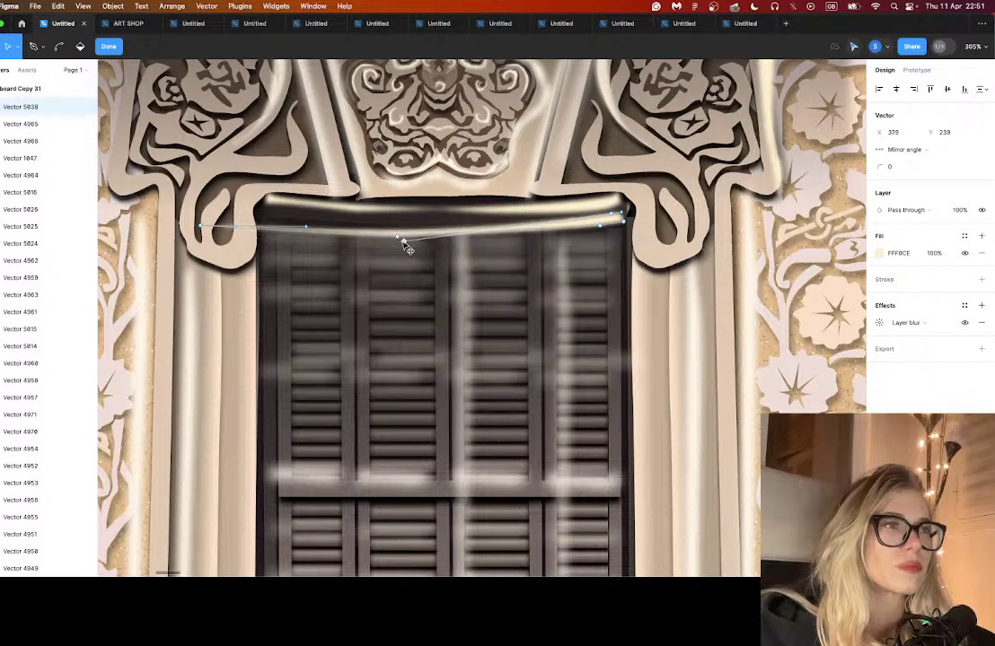
{"action": "left_click", "coordinate": [238, 226]}
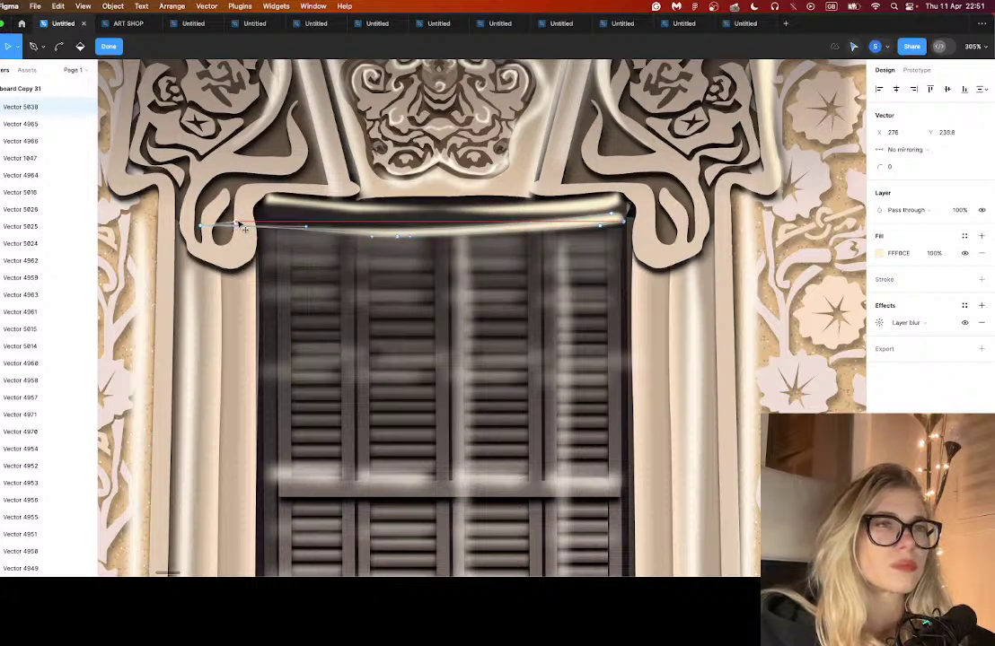
{"action": "mouse_move", "coordinate": [245, 229]}
{"action": "left_mouse_down"}
{"action": "mouse_move", "coordinate": [224, 232]}
{"action": "mouse_move", "coordinate": [238, 239]}
{"action": "left_mouse_up"}
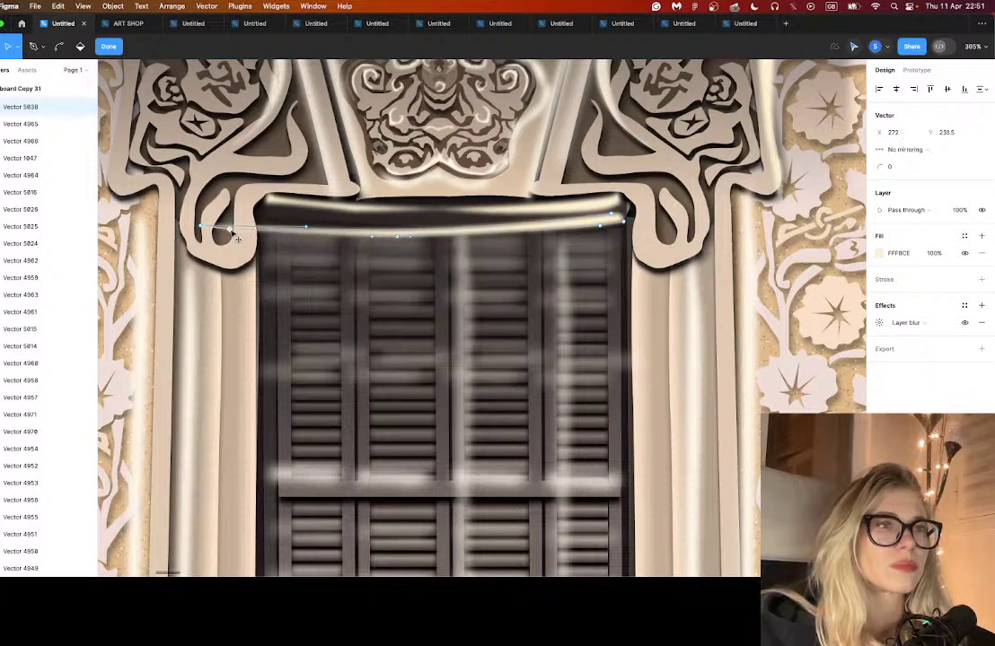
{"action": "left_click_drag", "start_coordinate": [160, 195], "coordinate": [208, 206]}
{"action": "left_click", "coordinate": [368, 232]}
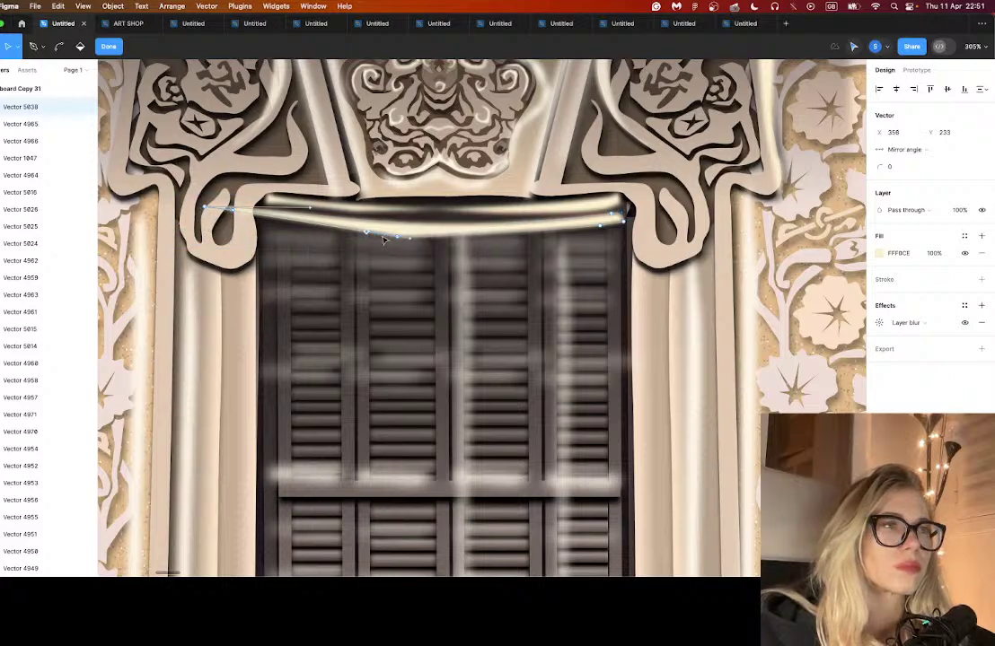
{"action": "left_click_drag", "start_coordinate": [397, 237], "coordinate": [395, 228]}
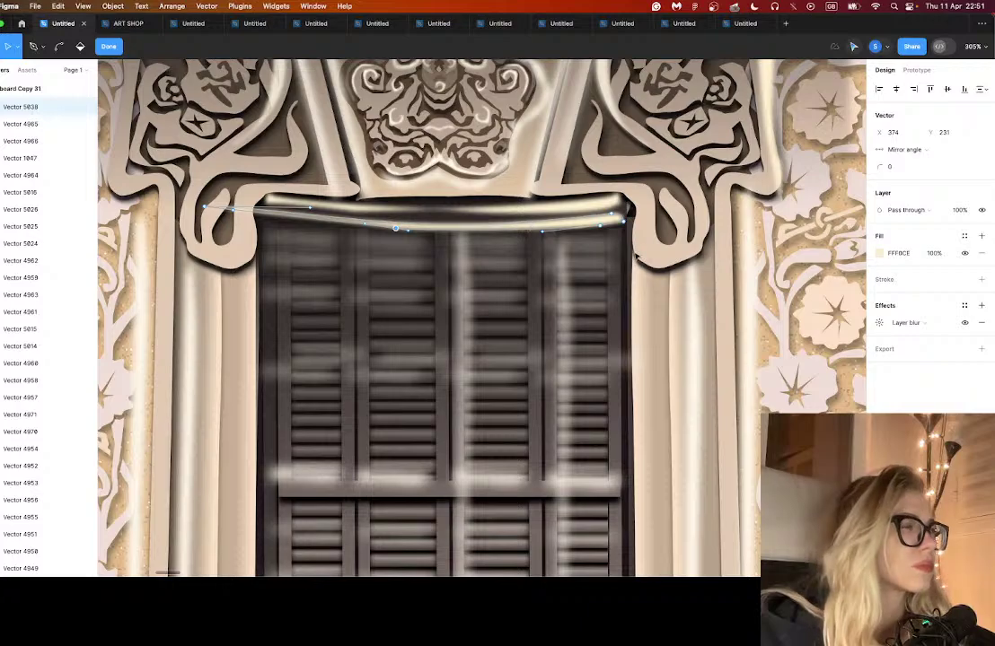
- Set the reshaped highlight's fill opacity to 60% and finish editing its vector
{"action": "left_click_drag", "start_coordinate": [922, 253], "coordinate": [869, 260]}
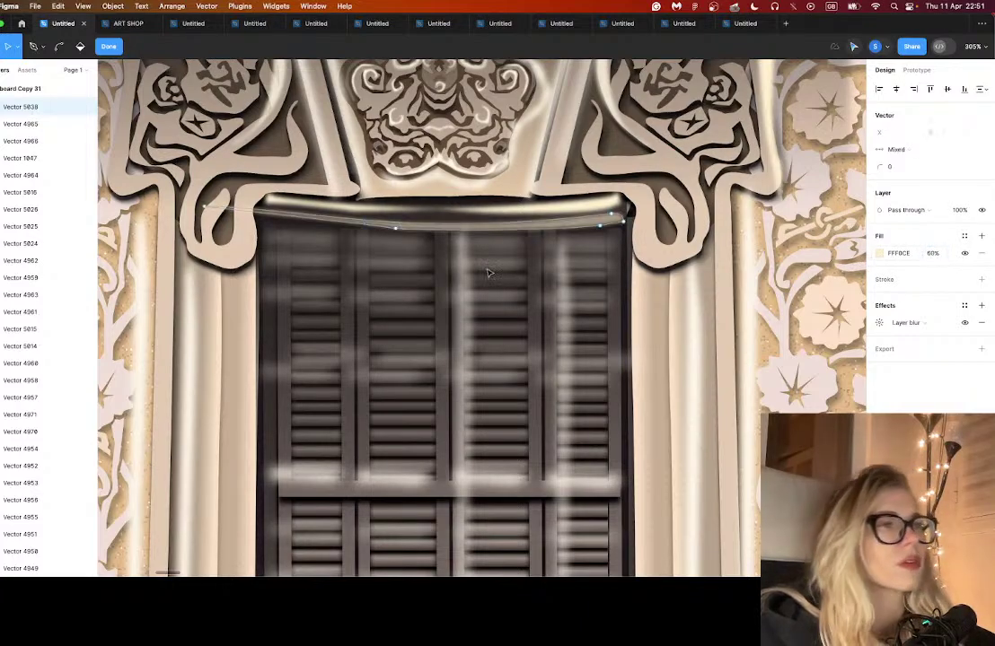
{"action": "scroll", "coordinate": [489, 271], "scroll_direction": "down", "scroll_amount": 5}
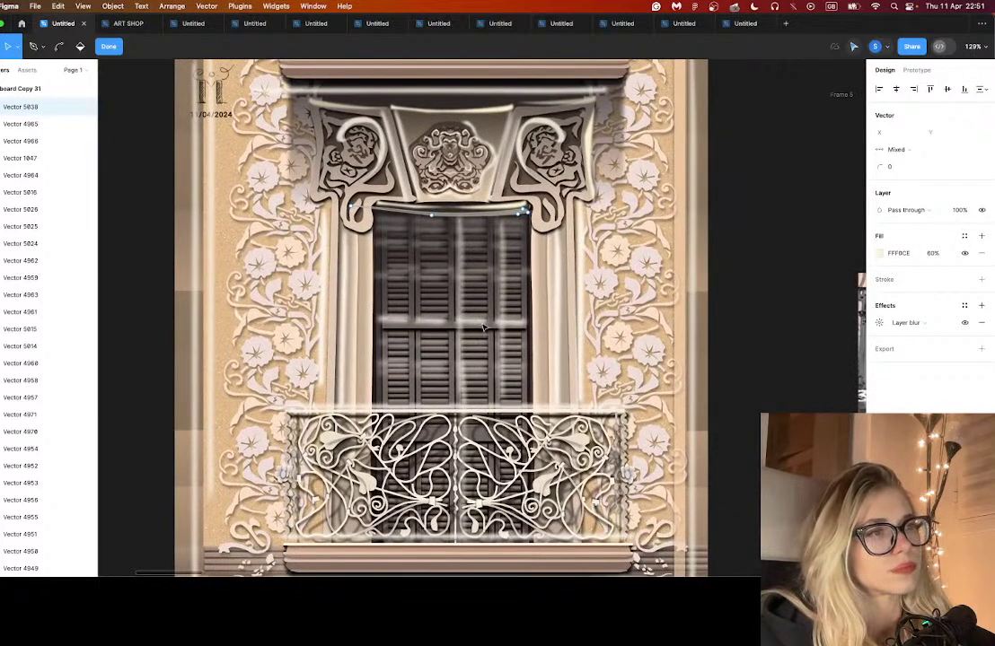
{"action": "key", "text": "Escape"}
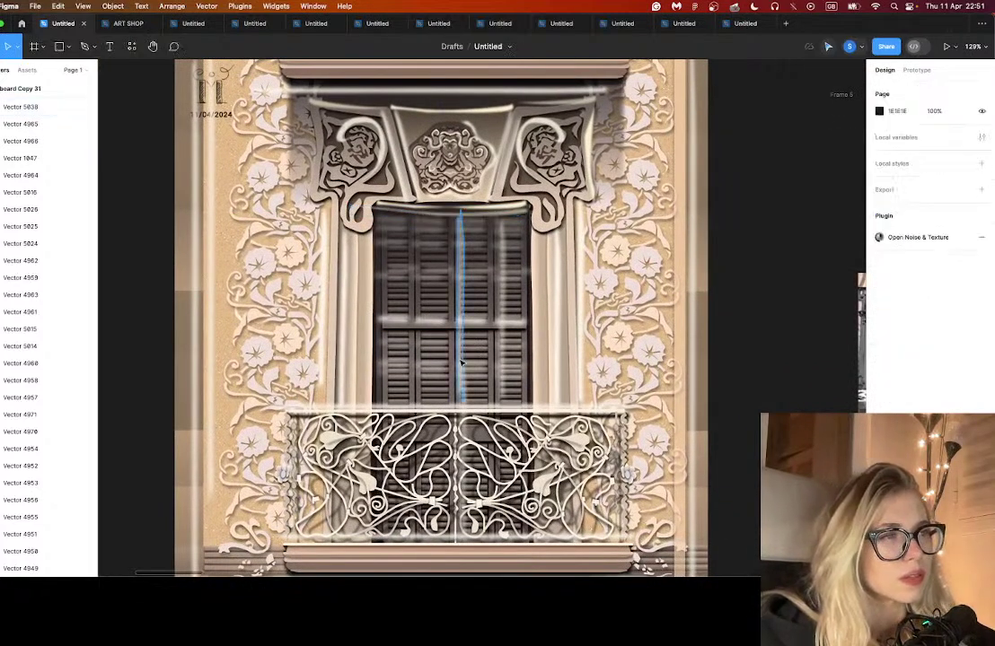
- Duplicate the shutters' central vertical highlight to the left edge of the window opening and narrow the copy to 2 × 282
{"action": "left_click", "coordinate": [460, 362]}
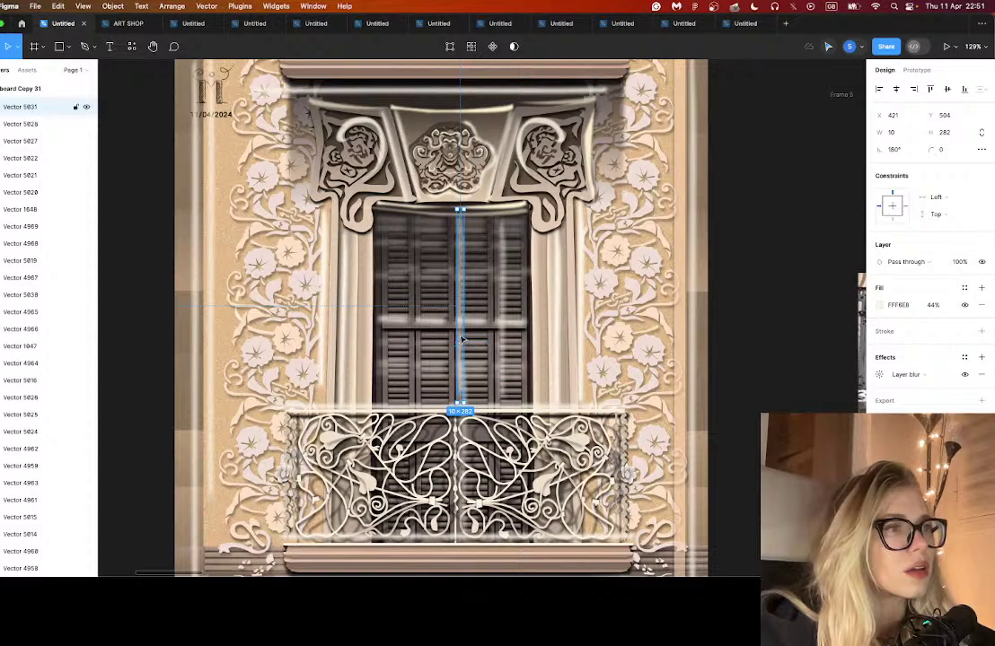
{"action": "left_click_drag", "start_coordinate": [462, 335], "coordinate": [385, 333], "text": "alt"}
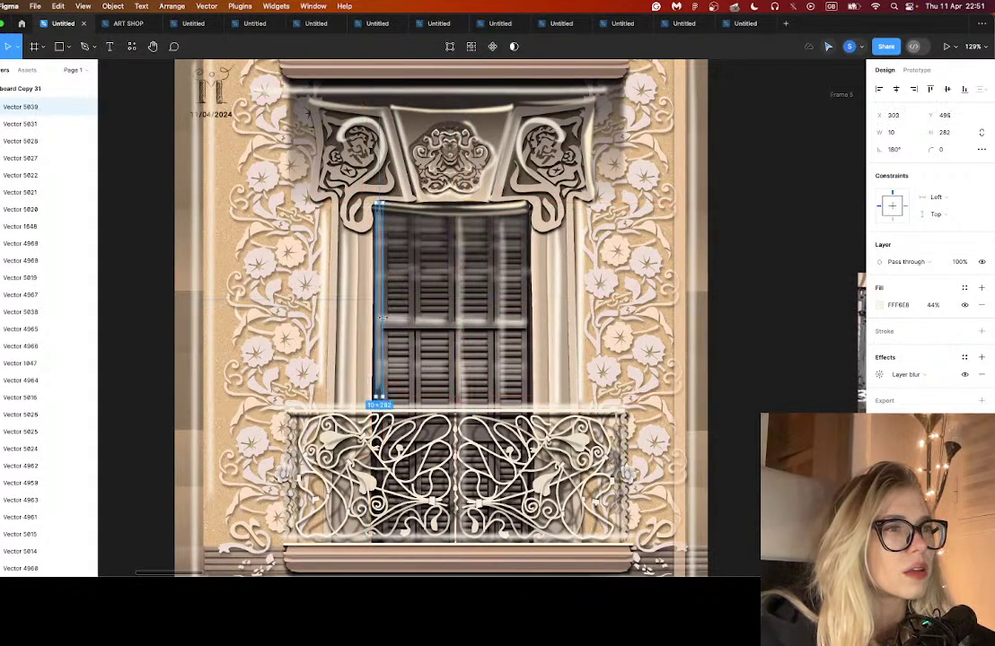
{"action": "left_click", "coordinate": [383, 316]}
{"action": "left_click", "coordinate": [381, 310]}
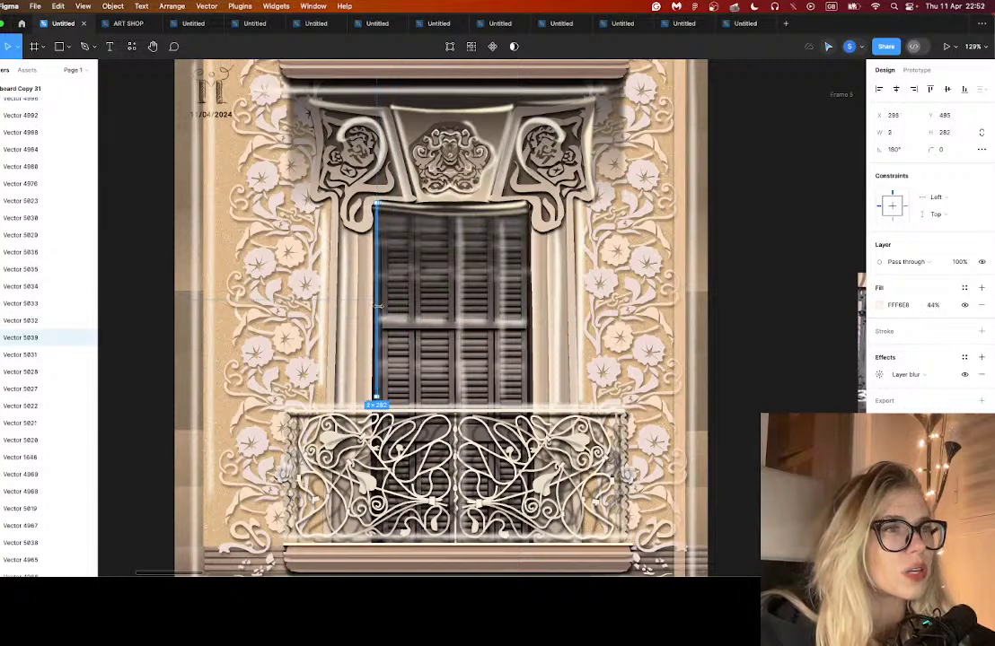
- Add more copies of the narrow vertical highlight along the shutter divisions, including a 4 × 282 one between the left panels
{"action": "left_click", "coordinate": [430, 321]}
{"action": "scroll", "coordinate": [451, 359], "scroll_direction": "down", "scroll_amount": 1}
{"action": "scroll", "coordinate": [451, 359], "scroll_direction": "right", "scroll_amount": 1}
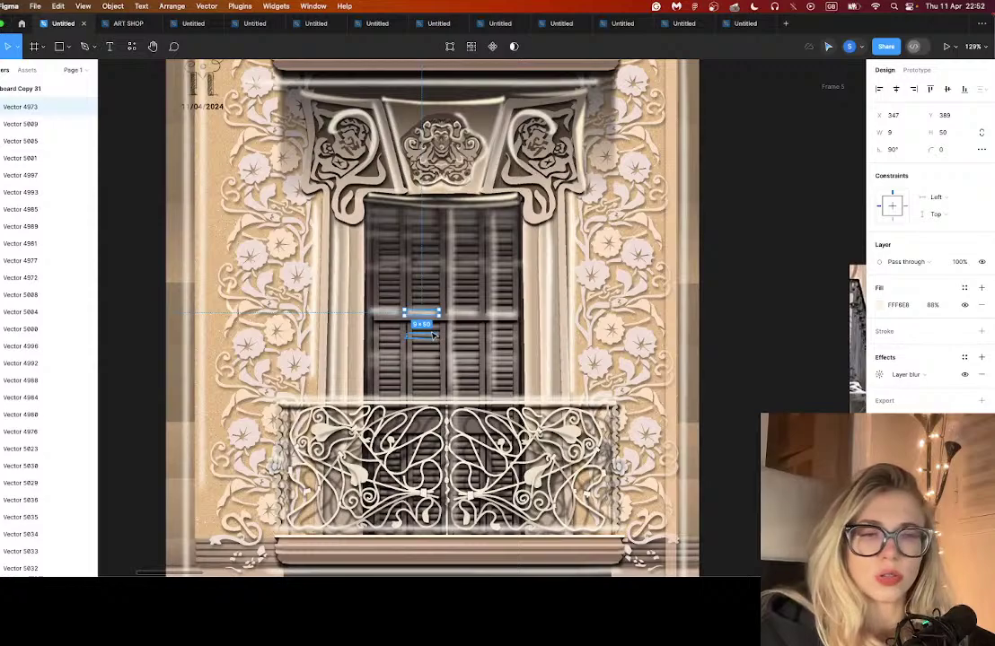
{"action": "left_click", "coordinate": [383, 285]}
{"action": "scroll", "coordinate": [383, 285], "scroll_direction": "up", "scroll_amount": 3}
{"action": "left_click_drag", "start_coordinate": [365, 287], "coordinate": [470, 292]}
{"action": "scroll", "coordinate": [370, 277], "scroll_direction": "up", "scroll_amount": 4}
{"action": "scroll", "coordinate": [489, 304], "scroll_direction": "down", "scroll_amount": 10}
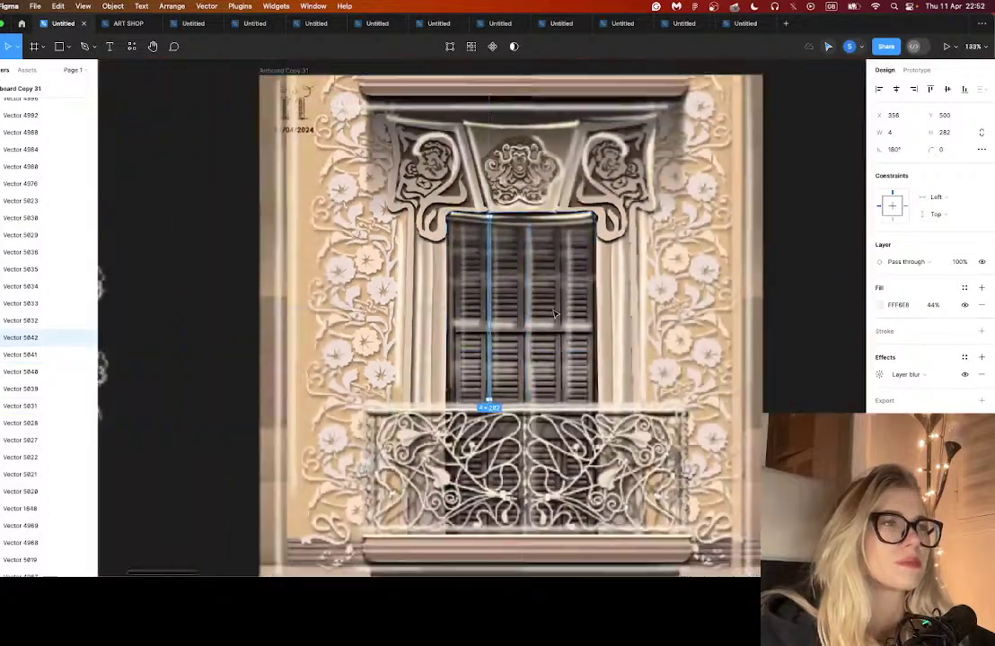
{"action": "left_click", "coordinate": [757, 222]}
{"action": "scroll", "coordinate": [746, 221], "scroll_direction": "right", "scroll_amount": 2}
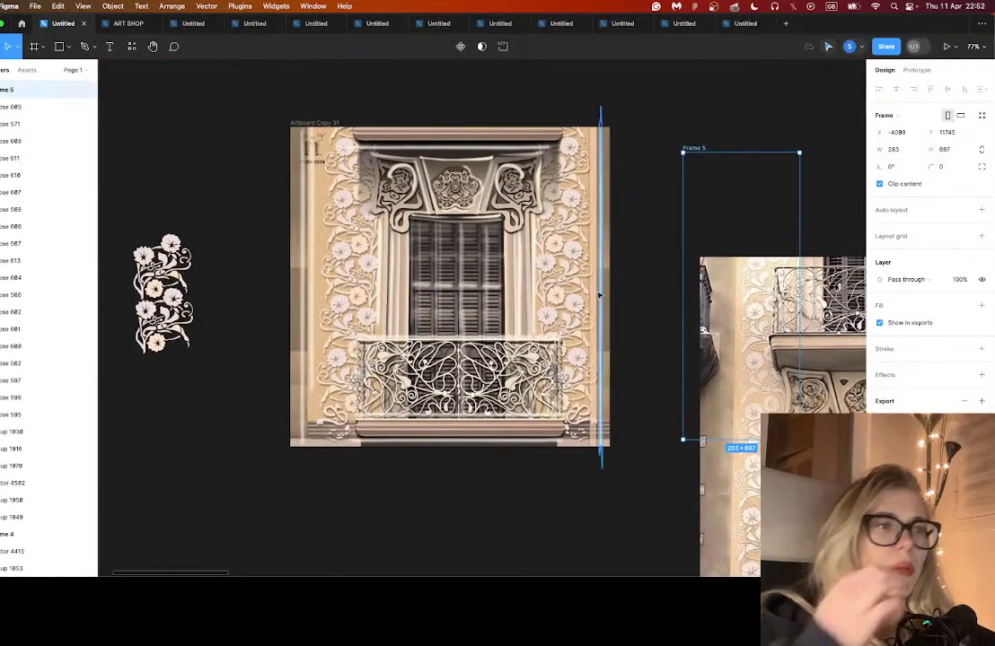
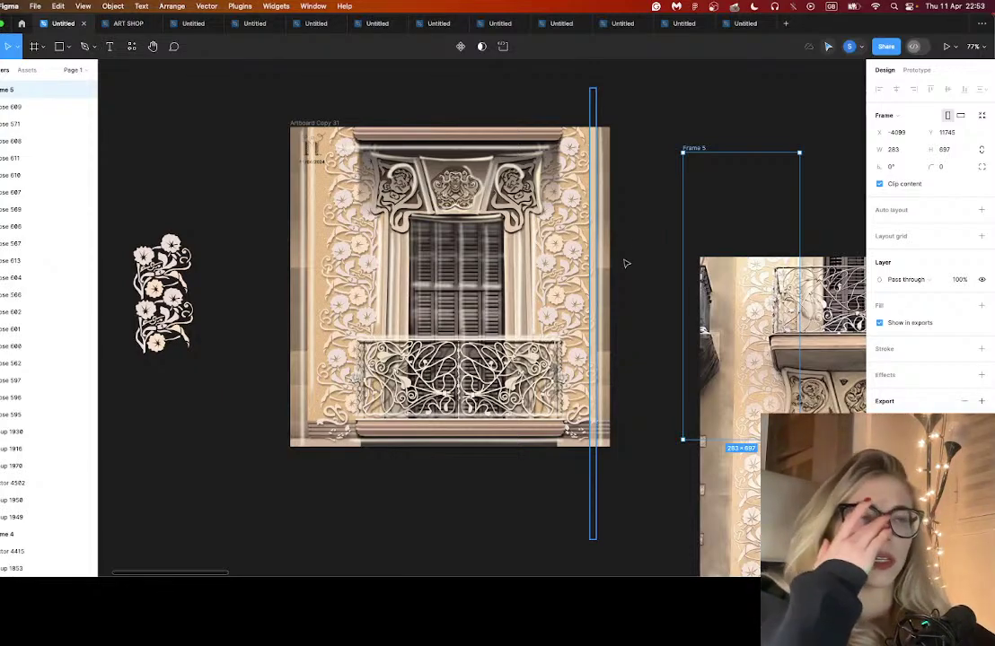
- Adjust the layer blur of the 15.15 × 140.5 vertical highlight on the right bracket's outer edge
{"action": "scroll", "coordinate": [444, 160], "scroll_direction": "up", "scroll_amount": 3}
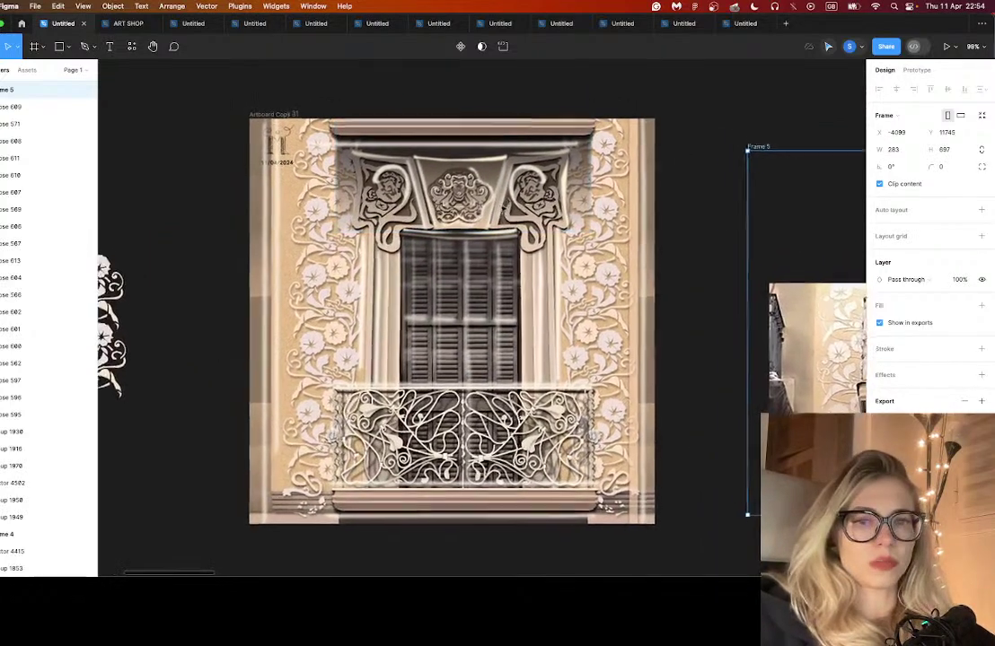
{"action": "scroll", "coordinate": [504, 207], "scroll_direction": "up", "scroll_amount": 1}
{"action": "left_click", "coordinate": [572, 186]}
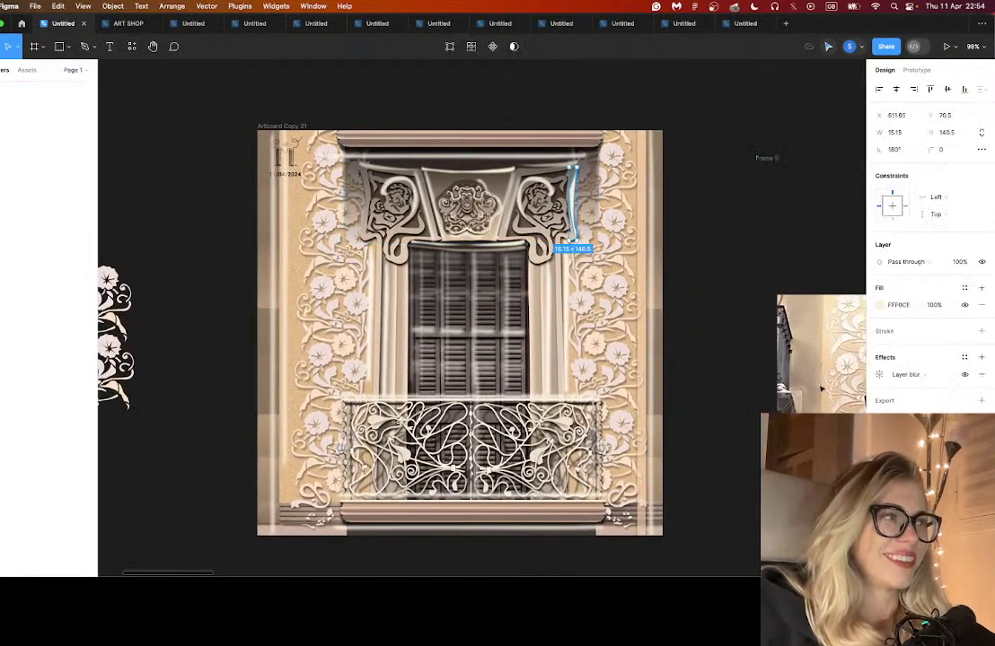
{"action": "left_click", "coordinate": [879, 375]}
{"action": "left_click_drag", "start_coordinate": [753, 401], "coordinate": [786, 401]}
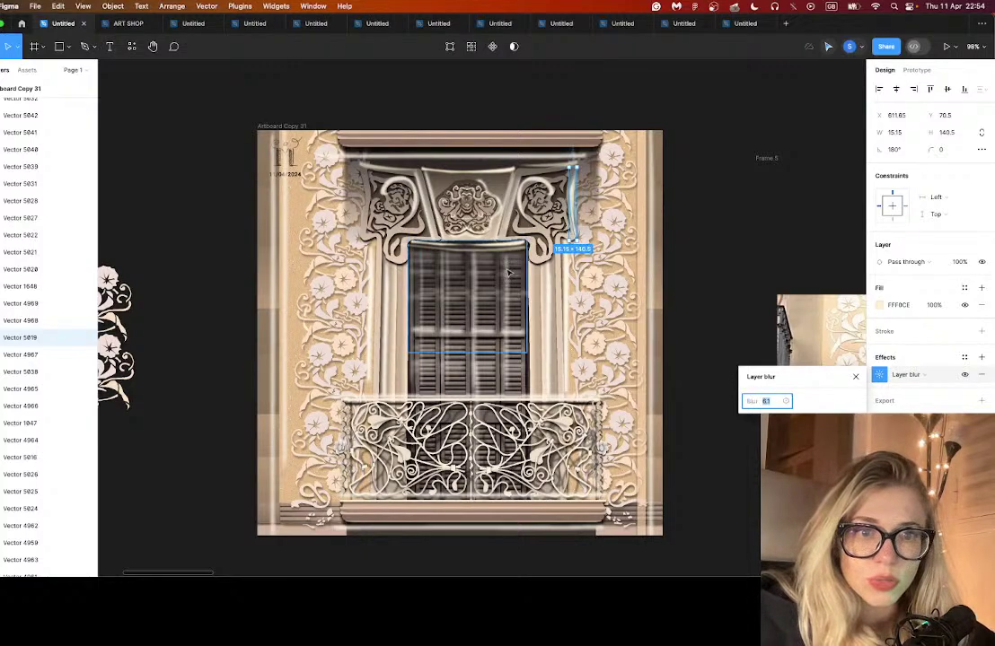
- Duplicate the right bracket's outer-edge highlight to the left bracket's outer edge and flip the copy horizontally
{"action": "scroll", "coordinate": [567, 251], "scroll_direction": "up", "scroll_amount": 3}
{"action": "left_click", "coordinate": [604, 268]}
{"action": "double_click", "coordinate": [604, 267]}
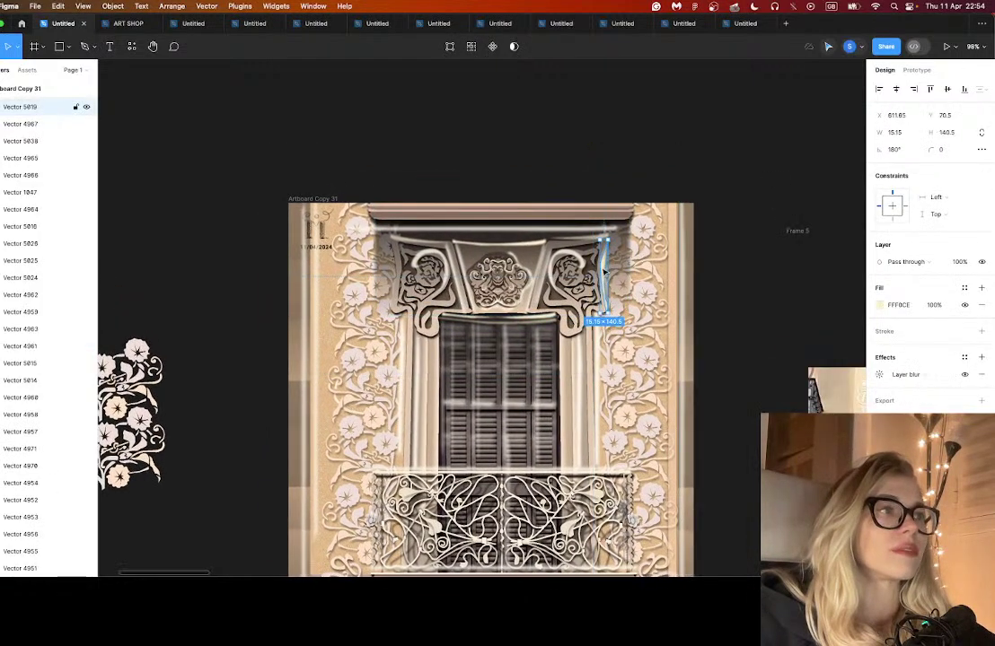
{"action": "left_click", "coordinate": [393, 269]}
{"action": "right_click", "coordinate": [395, 267]}
{"action": "left_click", "coordinate": [431, 549]}
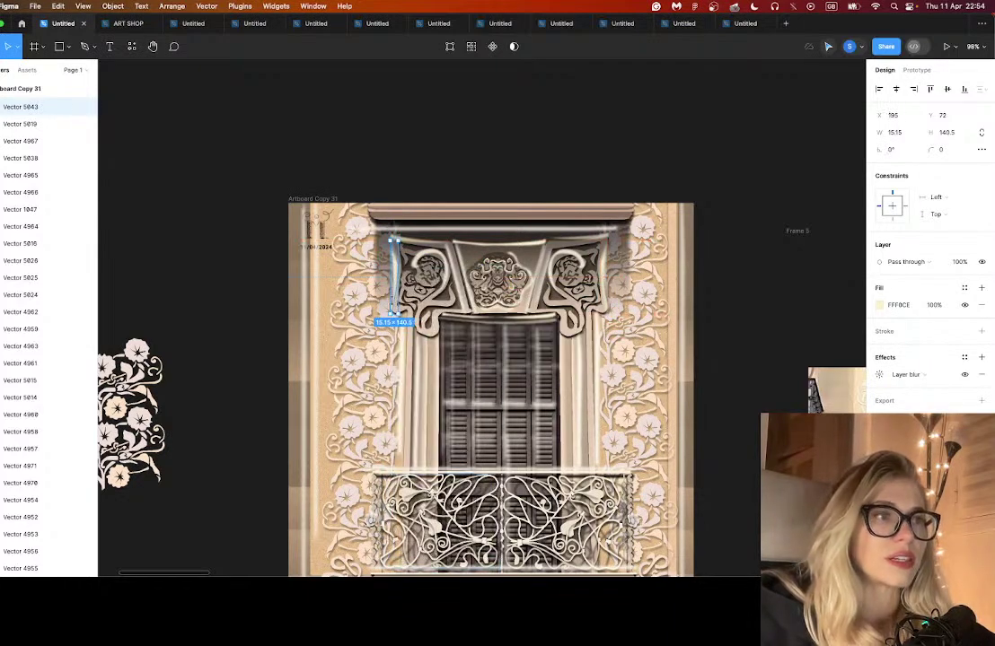
{"action": "left_click", "coordinate": [510, 375]}
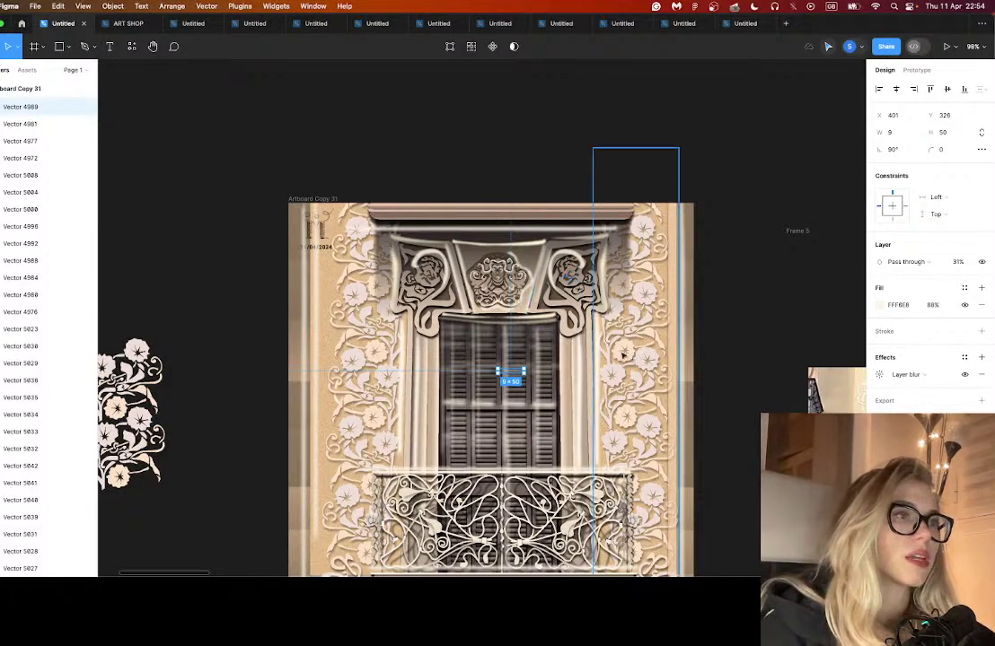
- Duplicate the left bracket's curl highlight, rotate it to -150° and shrink it to 33.9 × 45.57 on the hook beside the window
{"action": "scroll", "coordinate": [431, 262], "scroll_direction": "up", "scroll_amount": 2}
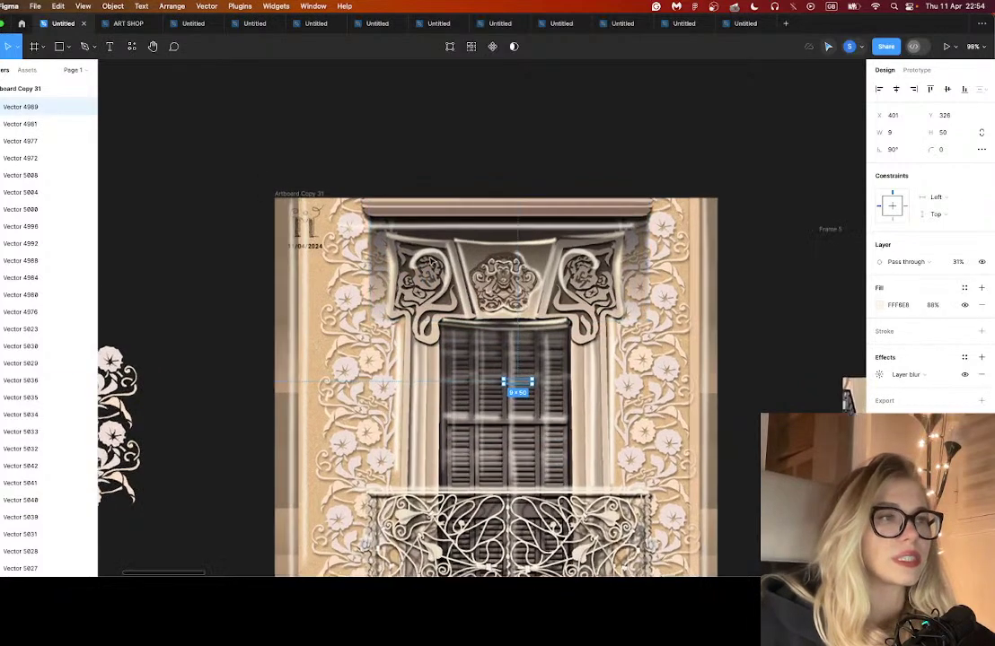
{"action": "scroll", "coordinate": [431, 262], "scroll_direction": "up", "scroll_amount": 5}
{"action": "left_click", "coordinate": [425, 257]}
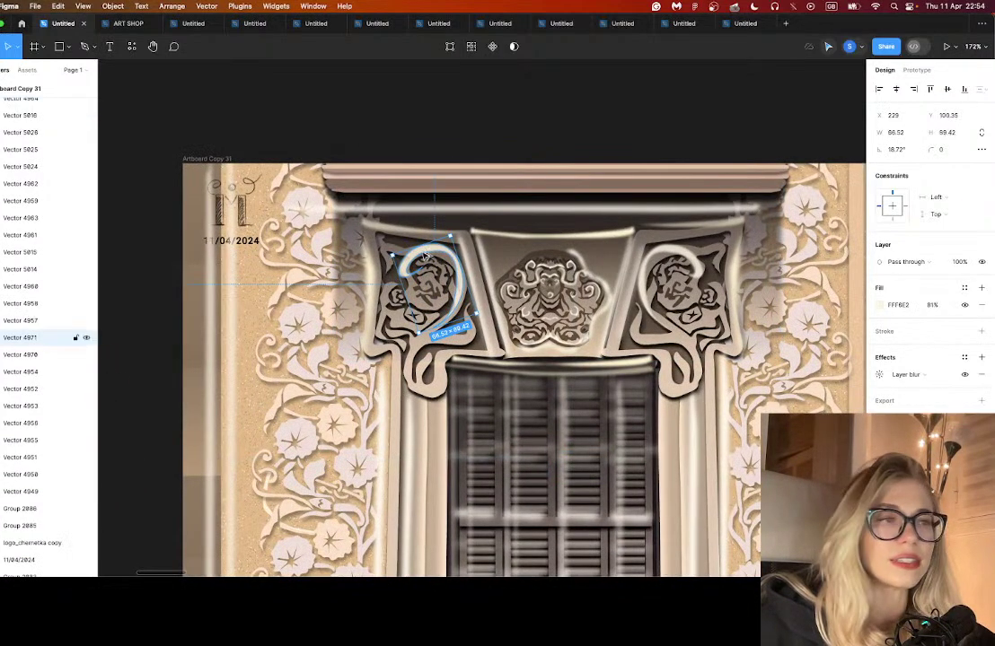
{"action": "left_click_drag", "start_coordinate": [427, 258], "coordinate": [429, 415]}
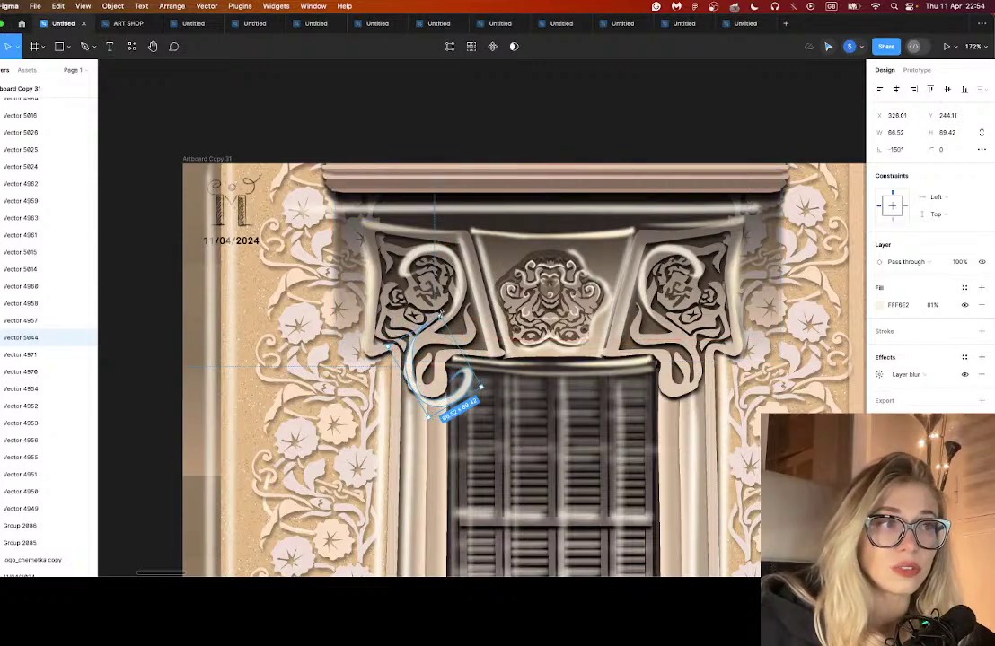
{"action": "left_click_drag", "start_coordinate": [480, 387], "coordinate": [436, 385]}
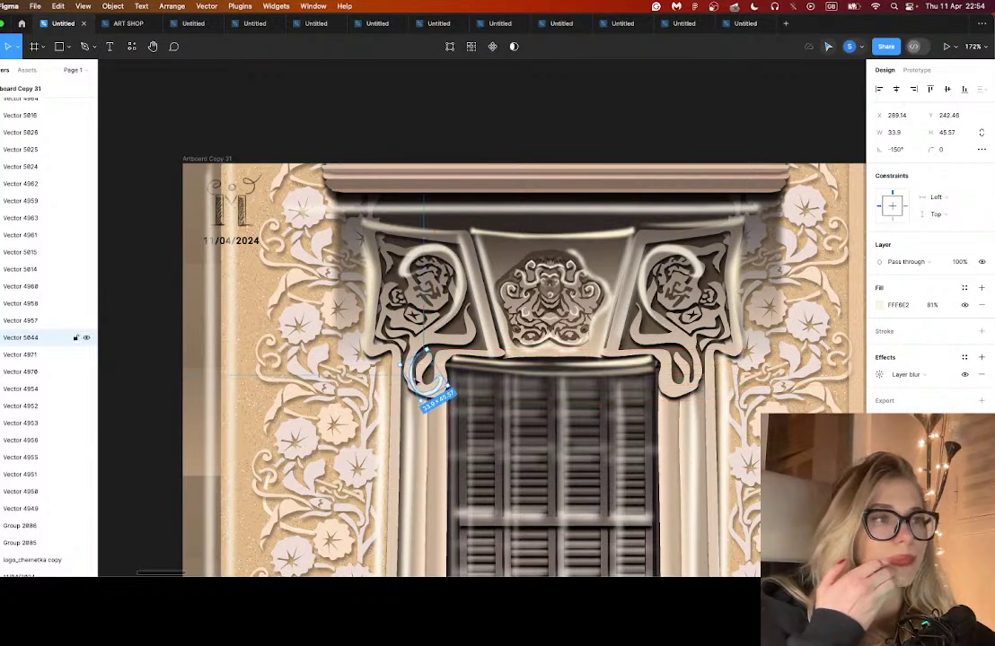
- Trace the inner edge of a crescent-shaped highlight with the Pen tool on the left bracket's petals, beneath the star-shaped flower
{"action": "scroll", "coordinate": [401, 308], "scroll_direction": "up", "scroll_amount": 5}
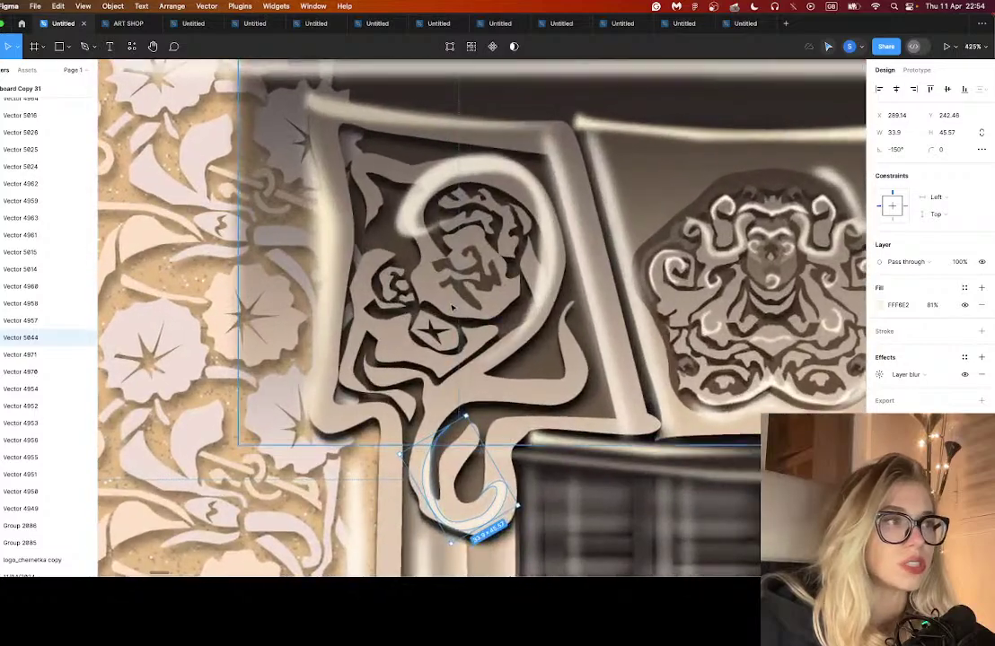
{"action": "key", "text": "p"}
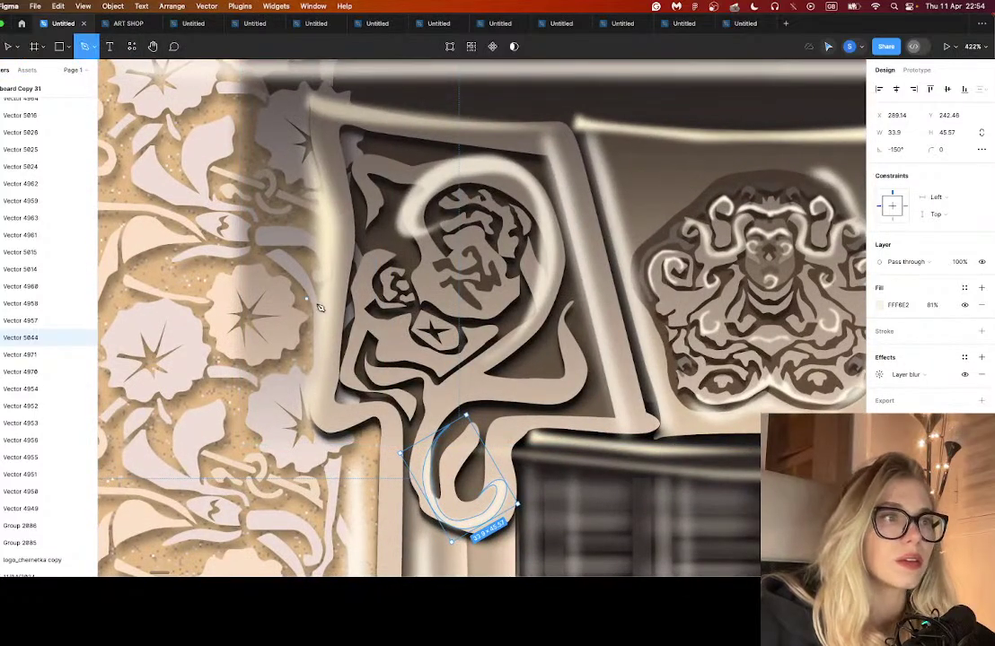
{"action": "left_click", "coordinate": [360, 325]}
{"action": "left_click_drag", "start_coordinate": [383, 319], "coordinate": [400, 353]}
{"action": "left_click", "coordinate": [405, 350]}
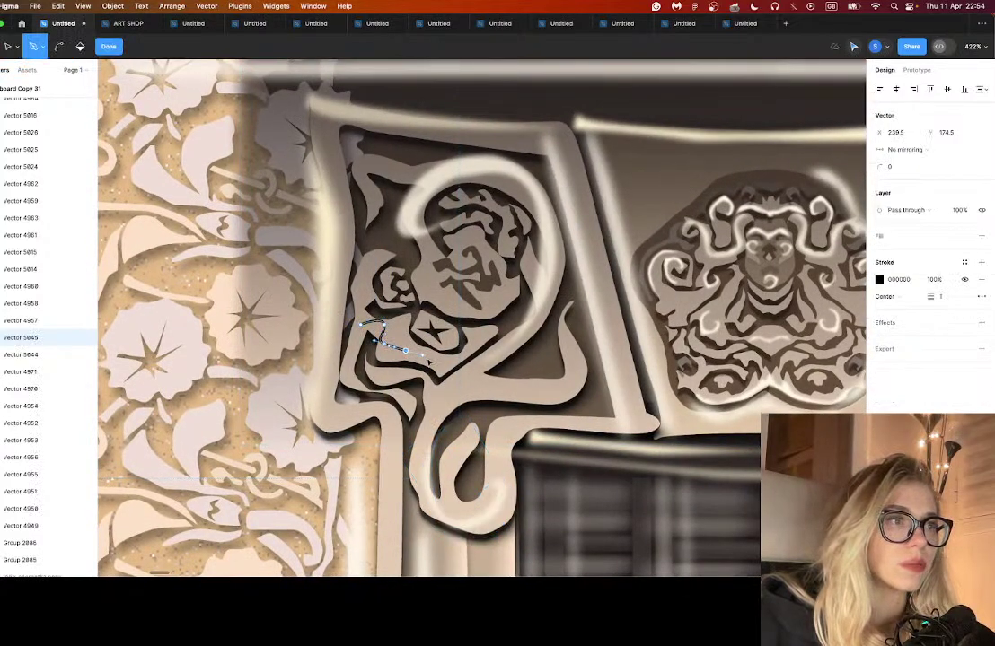
{"action": "left_click", "coordinate": [429, 361]}
{"action": "left_click", "coordinate": [446, 366]}
{"action": "left_click", "coordinate": [473, 347]}
{"action": "left_click", "coordinate": [476, 335]}
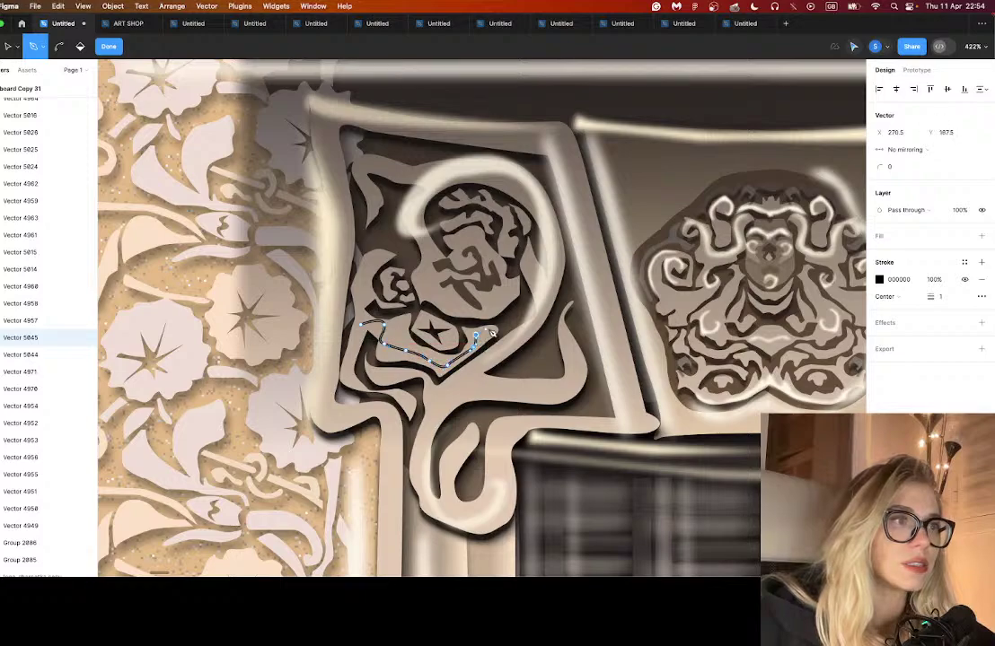
- Trace the crescent's outer edge back along the petals' lower rim and close it as a shape about 57 × 25.6
{"action": "left_click", "coordinate": [489, 326]}
{"action": "left_click", "coordinate": [490, 333]}
{"action": "left_click_drag", "start_coordinate": [469, 361], "coordinate": [457, 366]}
{"action": "left_click", "coordinate": [436, 378]}
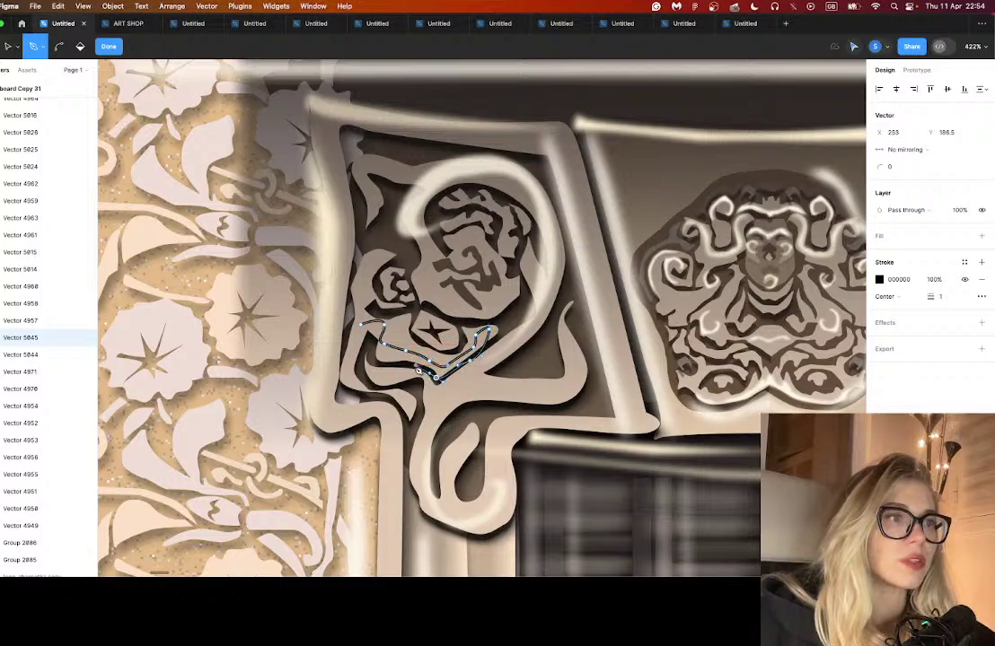
{"action": "left_click", "coordinate": [409, 365]}
{"action": "left_click", "coordinate": [382, 358]}
{"action": "left_click", "coordinate": [371, 348]}
{"action": "left_click", "coordinate": [371, 335]}
{"action": "left_click", "coordinate": [364, 329]}
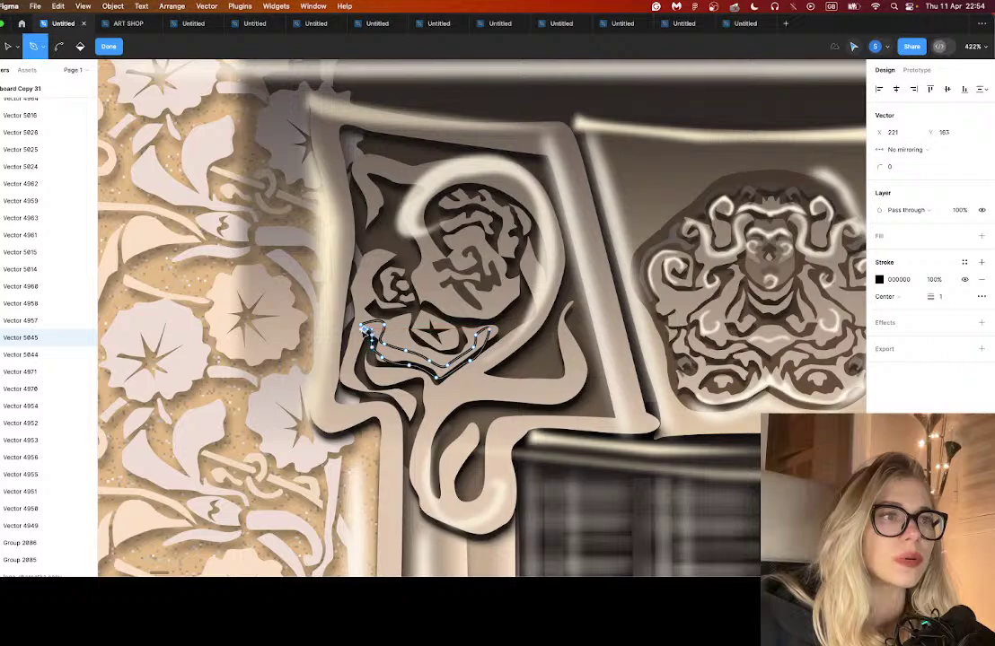
{"action": "left_click", "coordinate": [360, 325]}
- Remove the crescent's stroke and give it a pale cream fill, FFF2DE
{"action": "left_click", "coordinate": [985, 279]}
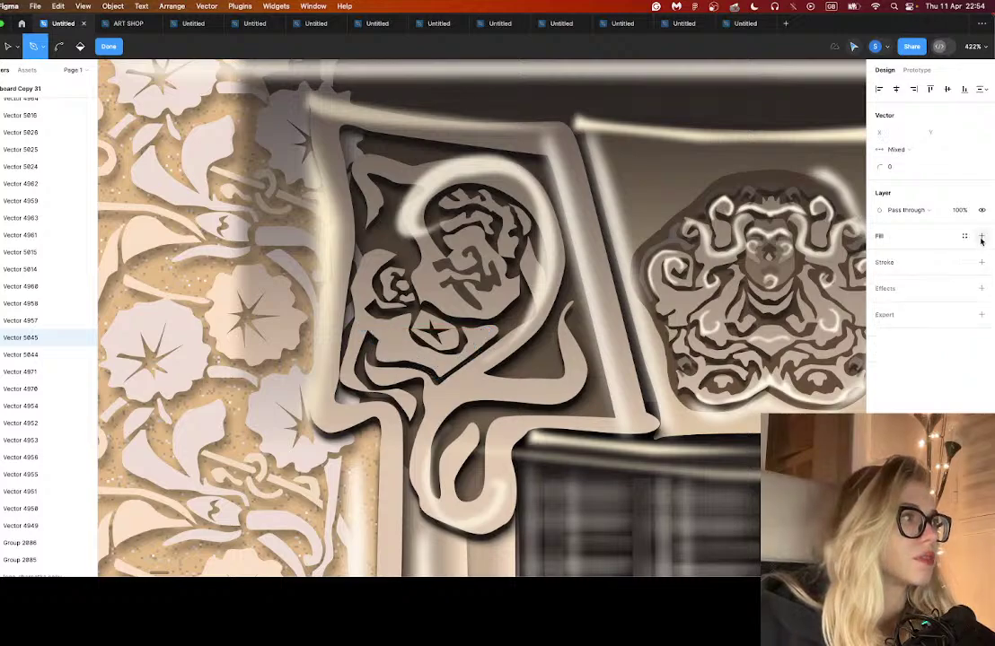
{"action": "left_click", "coordinate": [981, 235]}
{"action": "left_click", "coordinate": [879, 253]}
{"action": "left_click", "coordinate": [754, 439]}
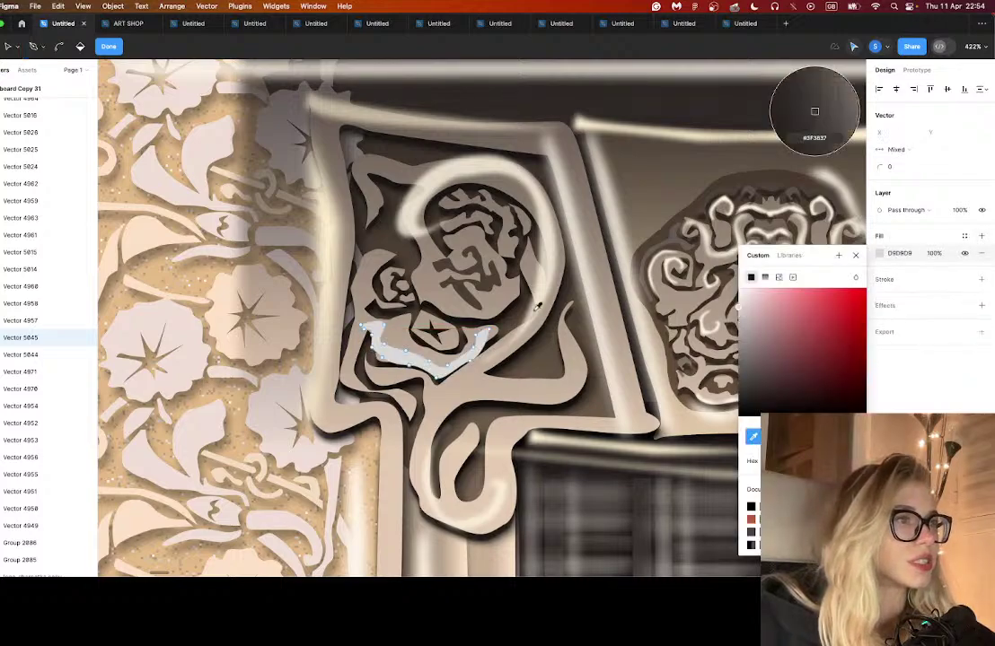
{"action": "left_click", "coordinate": [720, 193]}
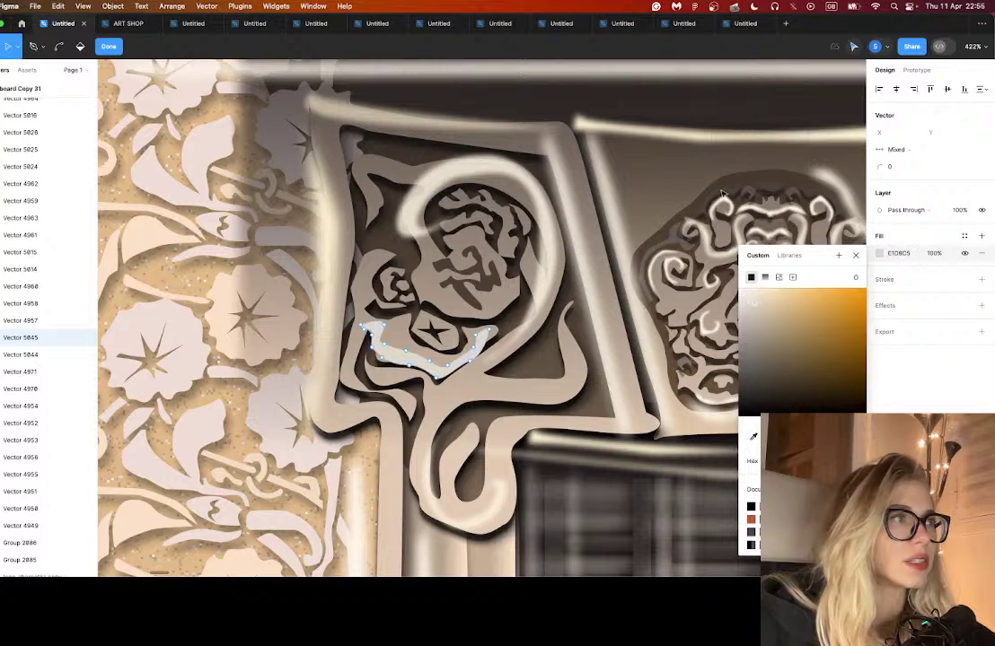
{"action": "left_click", "coordinate": [743, 303]}
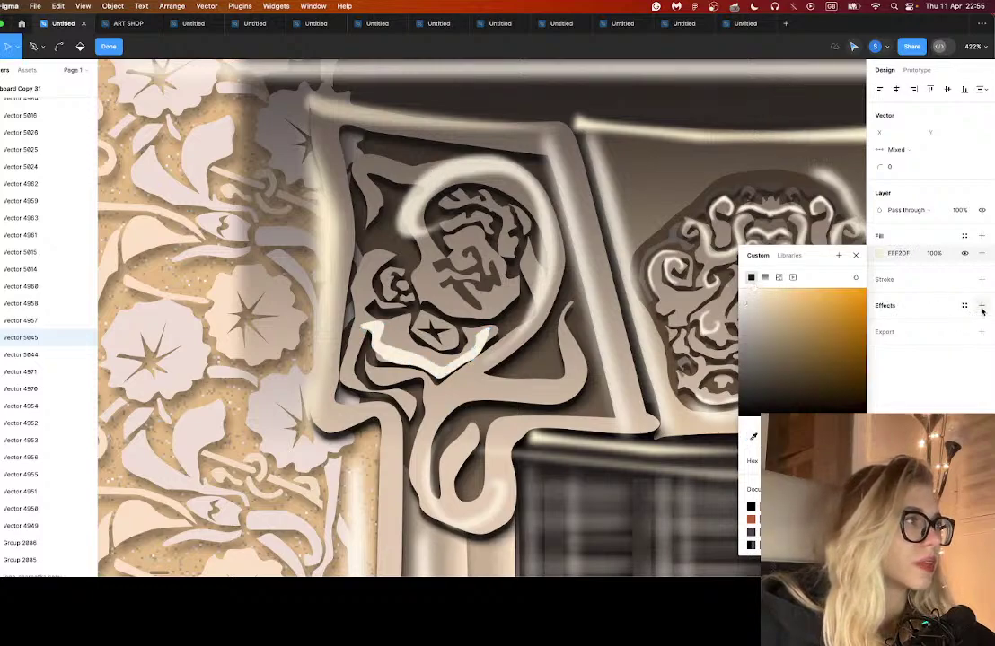
- Add a layer blur to the cream crescent and finish editing its vector
{"action": "left_click", "coordinate": [981, 306]}
{"action": "left_click", "coordinate": [906, 322]}
{"action": "left_click", "coordinate": [908, 335]}
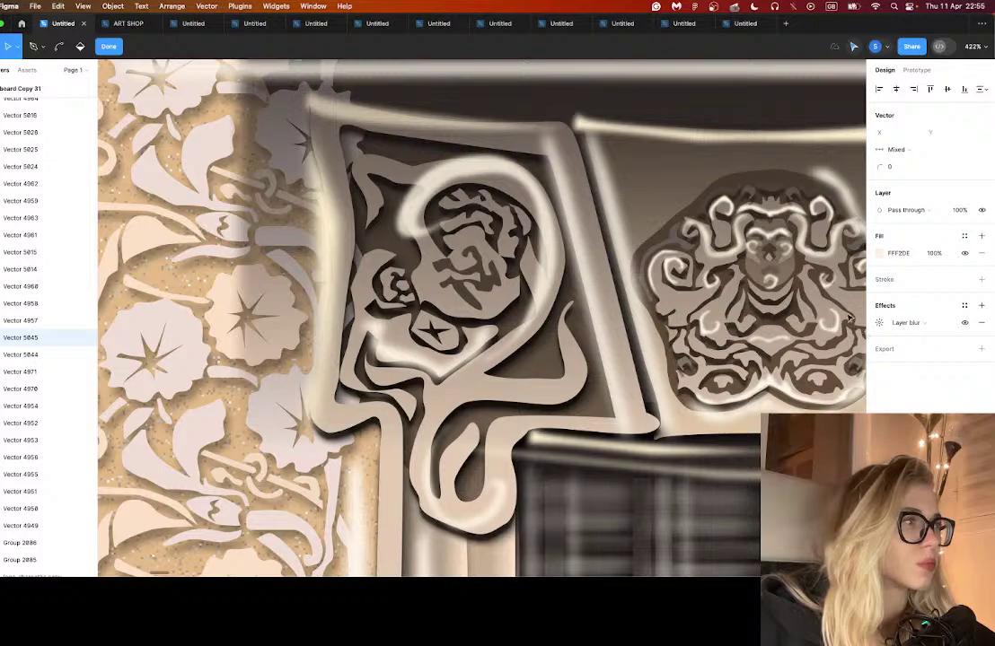
{"action": "key", "text": "Escape"}
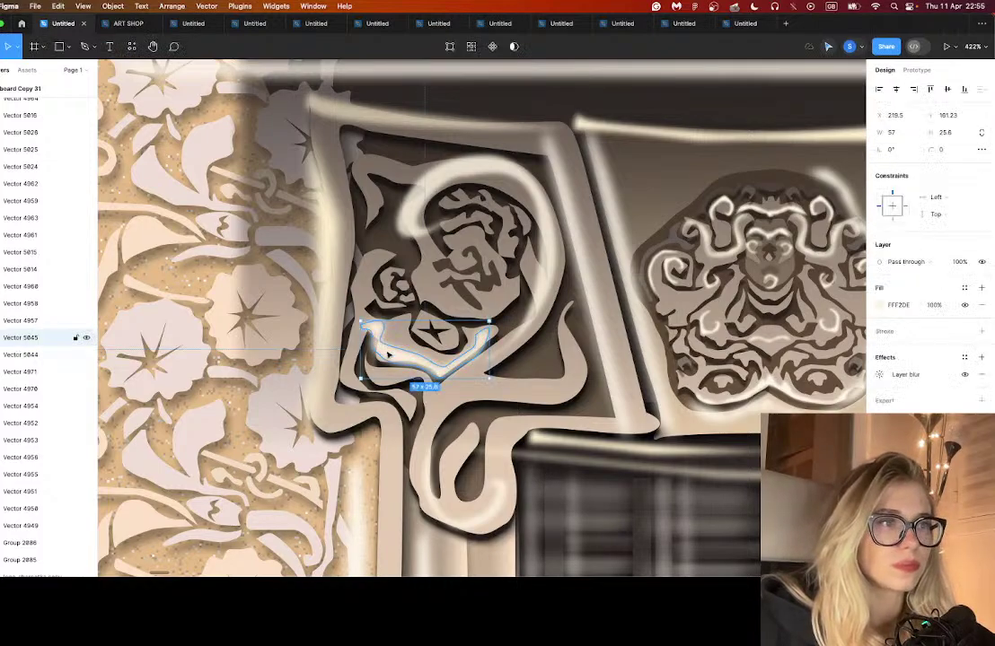
- Duplicate the blurred crescent onto the right bracket's petals, flip it horizontally and position it at X 590, Y 160
{"action": "left_click_drag", "start_coordinate": [387, 354], "coordinate": [790, 294]}
{"action": "right_click", "coordinate": [790, 294]}
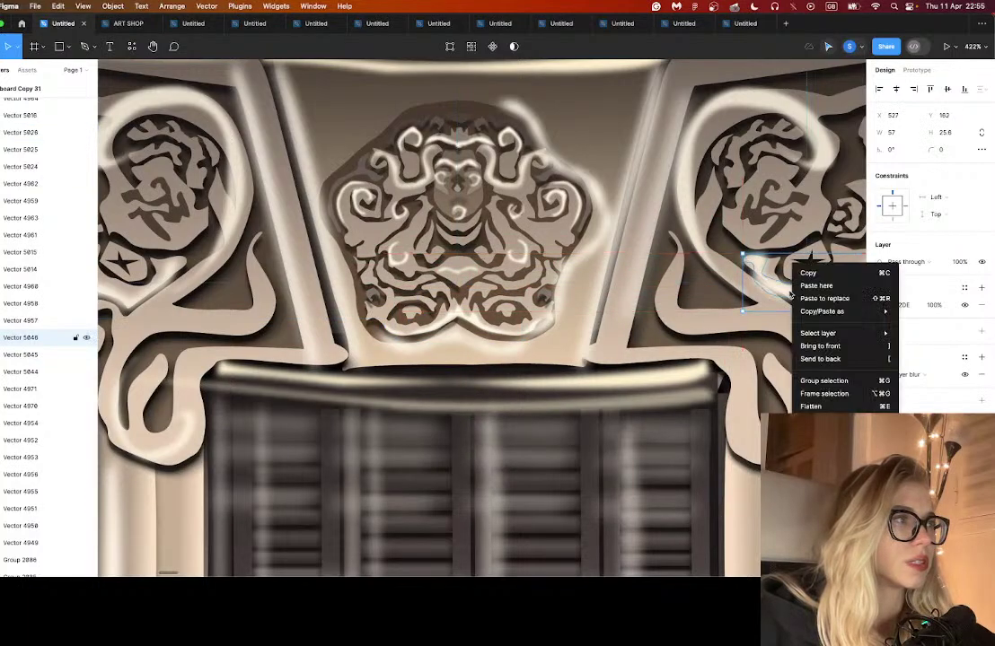
{"action": "left_click", "coordinate": [826, 535]}
{"action": "left_click", "coordinate": [613, 369]}
{"action": "scroll", "coordinate": [819, 312], "scroll_direction": "down", "scroll_amount": 4}
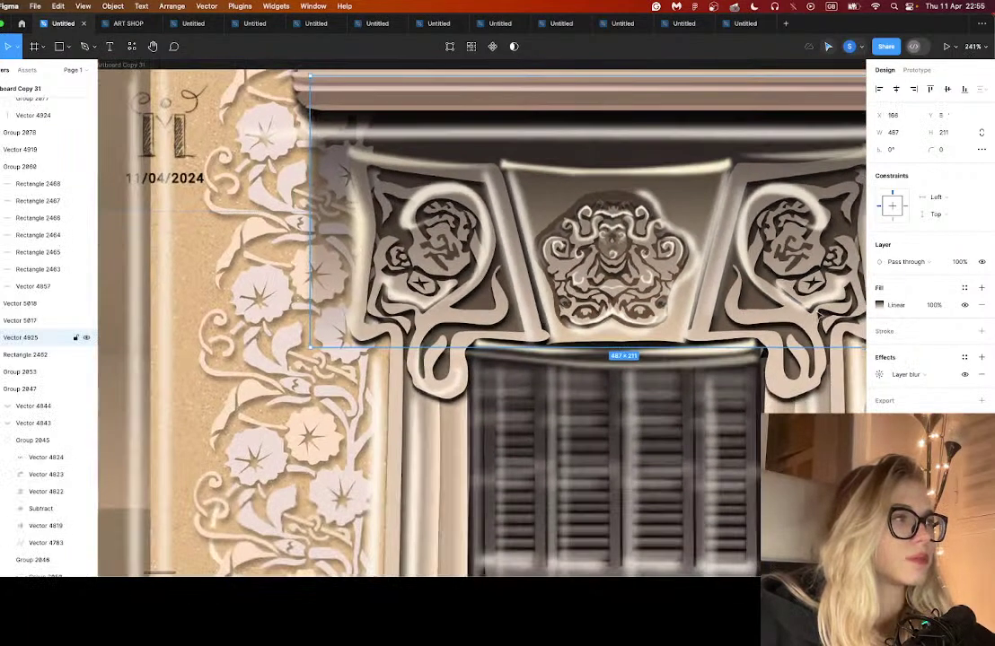
{"action": "scroll", "coordinate": [783, 307], "scroll_direction": "right", "scroll_amount": 2}
{"action": "mouse_move", "coordinate": [738, 295]}
{"action": "left_mouse_down"}
{"action": "mouse_move", "coordinate": [757, 291]}
{"action": "mouse_move", "coordinate": [750, 295]}
{"action": "left_mouse_up"}
{"action": "left_click", "coordinate": [750, 292]}
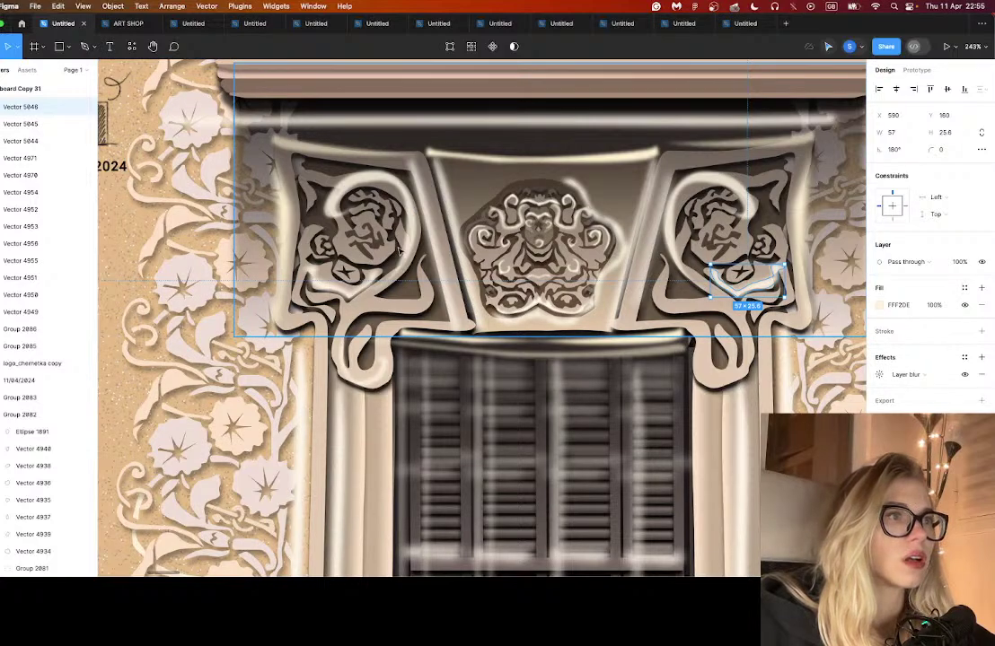
- Trace a closed curved highlight shape along the right bracket's lower inner branch with the Pen tool
{"action": "scroll", "coordinate": [723, 310], "scroll_direction": "up", "scroll_amount": 5}
{"action": "key", "text": "p"}
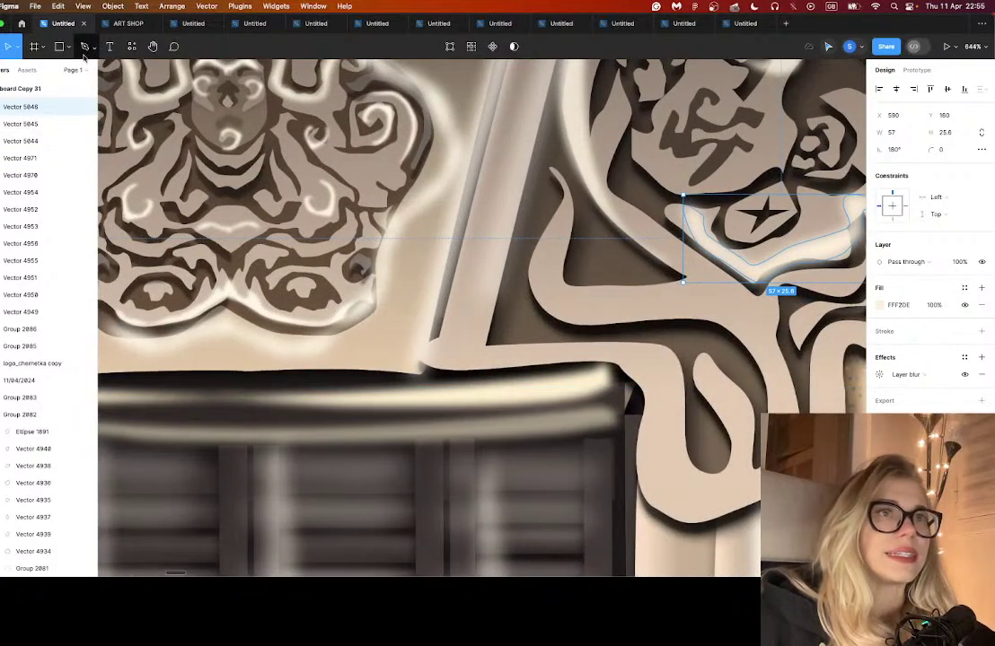
{"action": "left_click", "coordinate": [553, 225]}
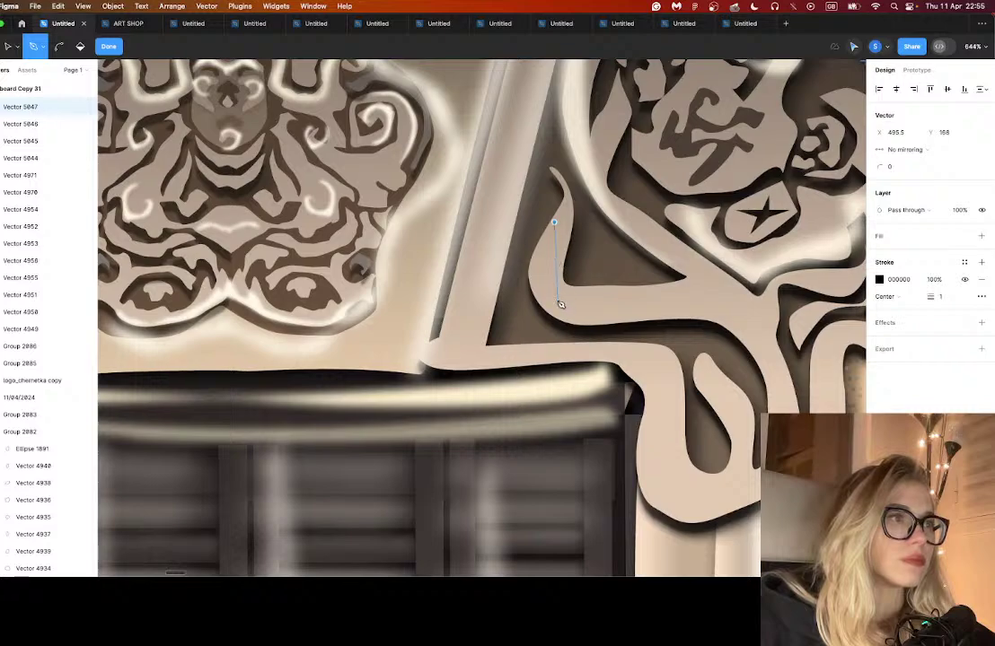
{"action": "left_click_drag", "start_coordinate": [552, 292], "coordinate": [589, 307]}
{"action": "left_click_drag", "start_coordinate": [657, 294], "coordinate": [702, 297]}
{"action": "left_click", "coordinate": [743, 306]}
{"action": "left_click_drag", "start_coordinate": [766, 345], "coordinate": [771, 354]}
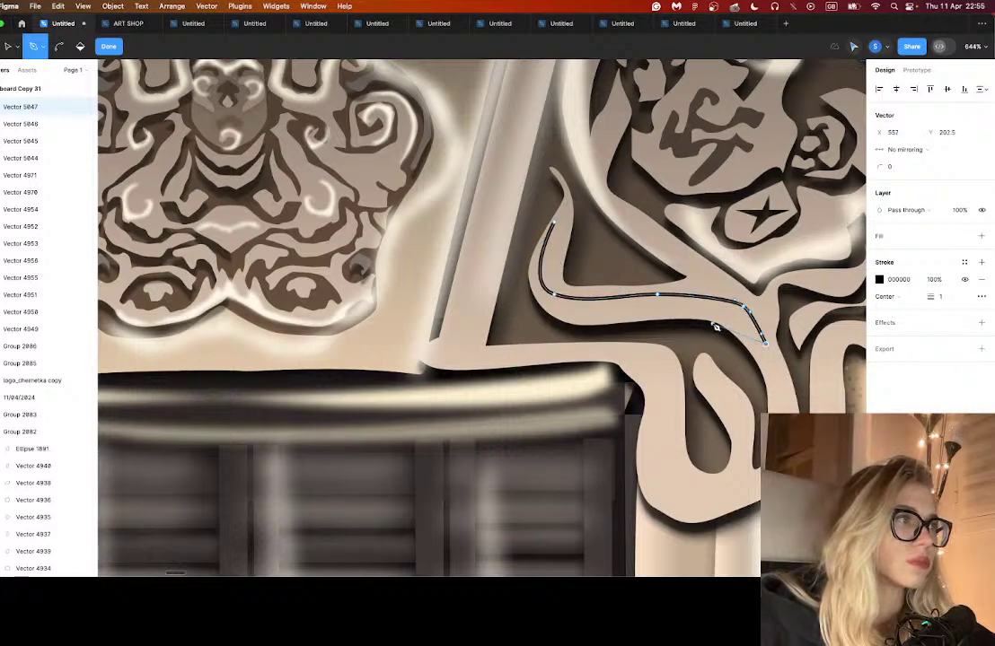
{"action": "left_click_drag", "start_coordinate": [699, 317], "coordinate": [537, 281]}
{"action": "left_click", "coordinate": [554, 225]}
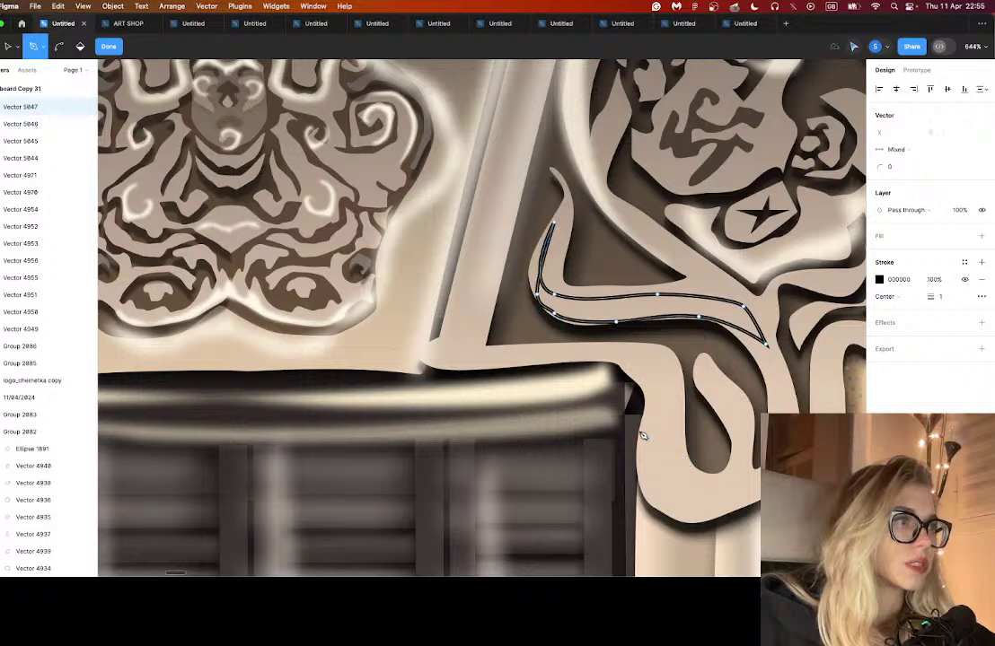
- Add a second closed crescent to the same vector, around the lower curl of the right bracket's scroll
{"action": "left_click_drag", "start_coordinate": [666, 468], "coordinate": [759, 489]}
{"action": "left_click_drag", "start_coordinate": [740, 505], "coordinate": [702, 513]}
{"action": "left_click_drag", "start_coordinate": [647, 511], "coordinate": [642, 496]}
{"action": "left_click", "coordinate": [634, 473]}
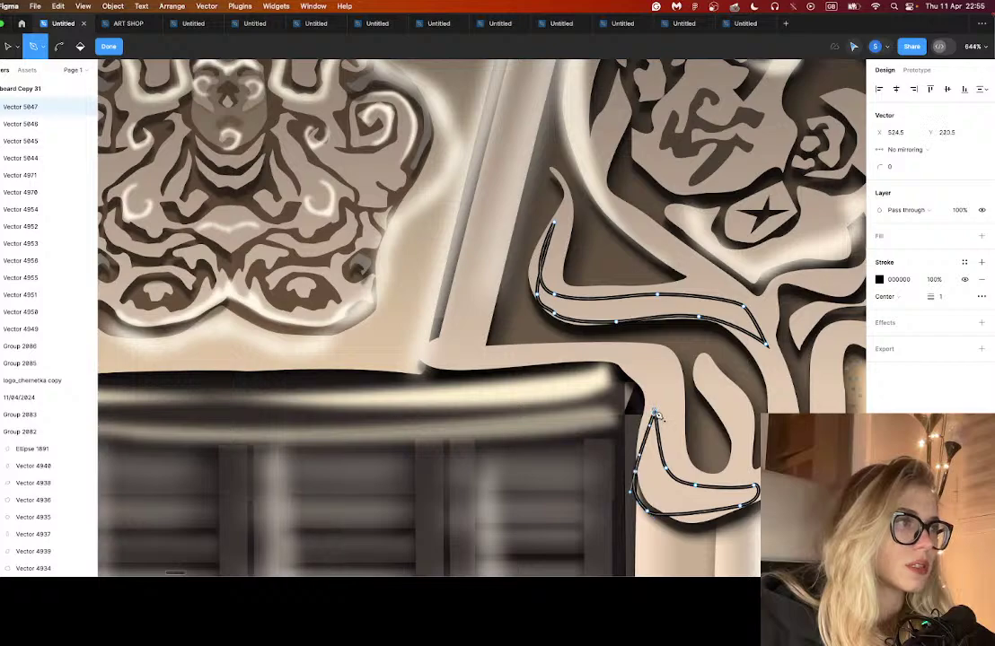
{"action": "left_click", "coordinate": [655, 410]}
- Remove the stroke from the branch and scroll shapes and fill them with near-white FFFDF9
{"action": "left_click", "coordinate": [981, 280]}
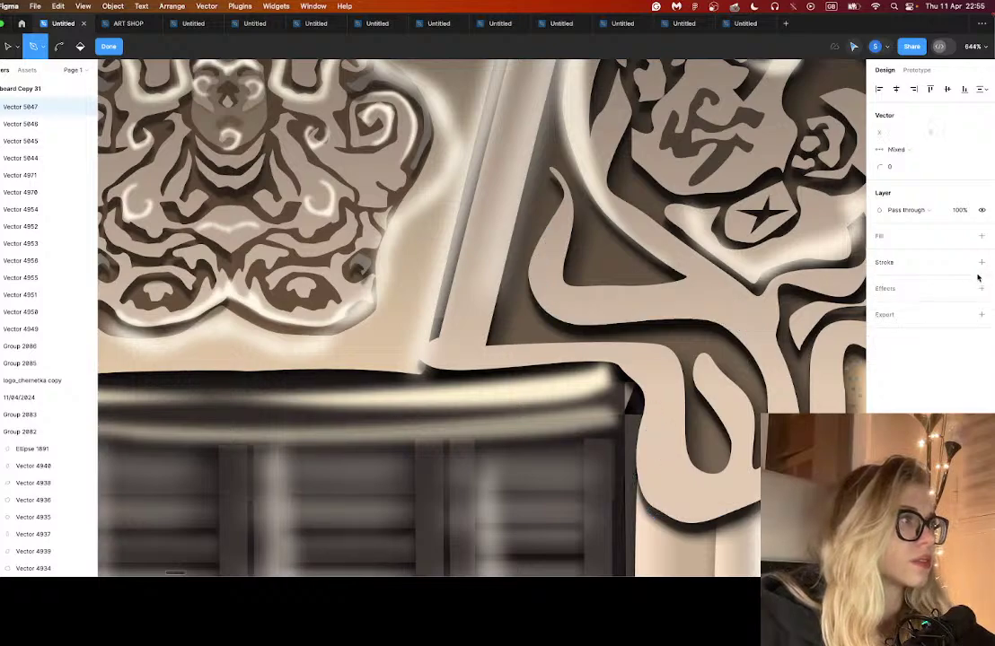
{"action": "left_click", "coordinate": [981, 235]}
{"action": "left_click", "coordinate": [880, 254]}
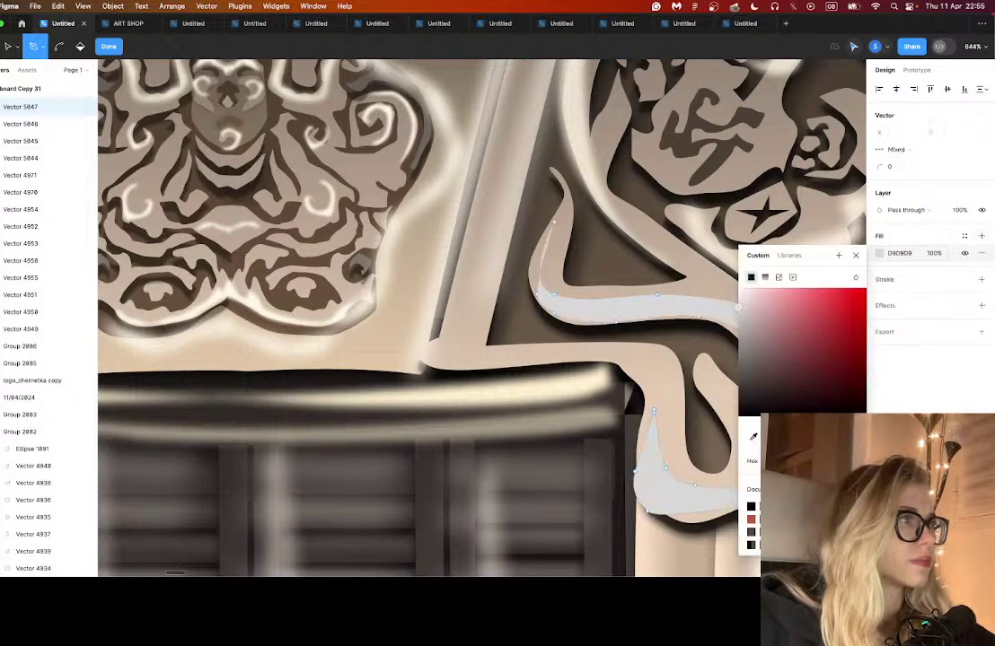
{"action": "left_click", "coordinate": [752, 437]}
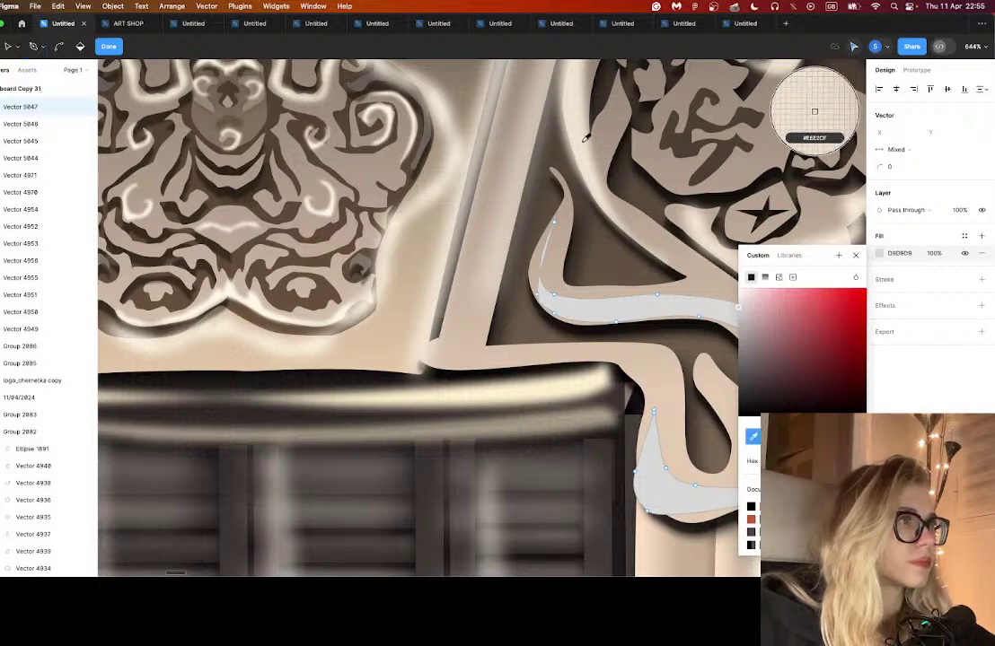
{"action": "left_click", "coordinate": [508, 119]}
{"action": "left_click_drag", "start_coordinate": [762, 310], "coordinate": [741, 272]}
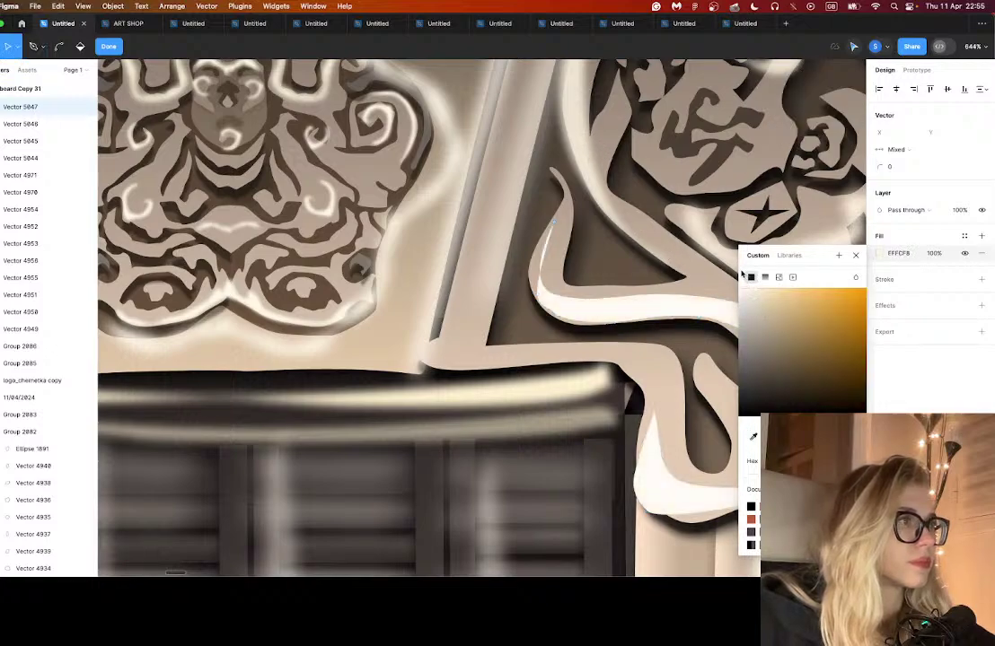
- Add a layer blur to the branch and scroll highlights, change their fill to pale cream FFF9E3 and finish editing the vector
{"action": "left_click", "coordinate": [981, 306]}
{"action": "left_click", "coordinate": [911, 322]}
{"action": "left_click", "coordinate": [917, 336]}
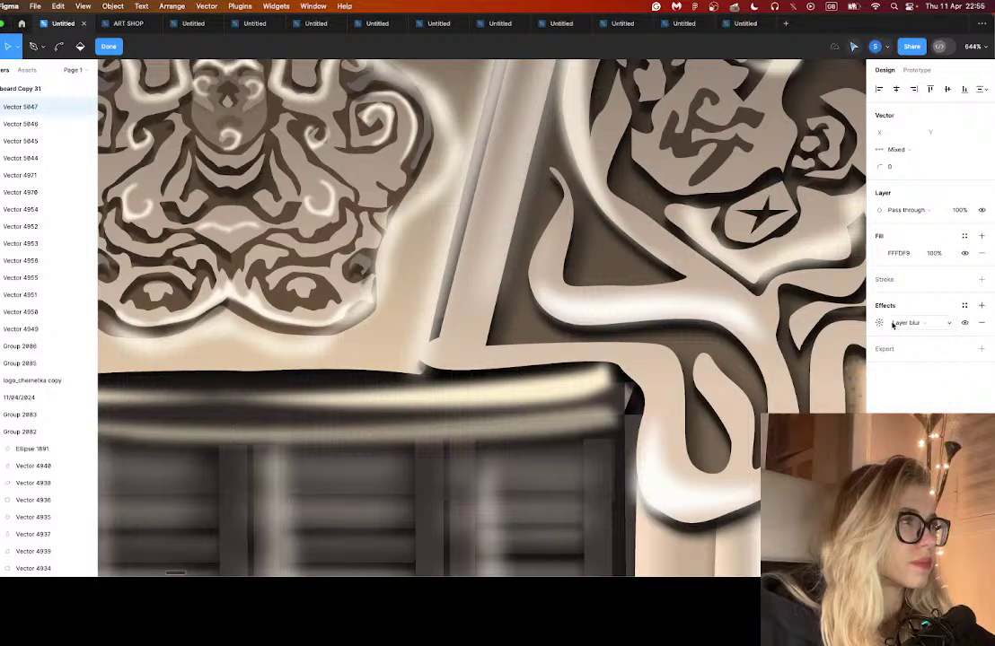
{"action": "left_click", "coordinate": [879, 323]}
{"action": "left_click", "coordinate": [880, 254]}
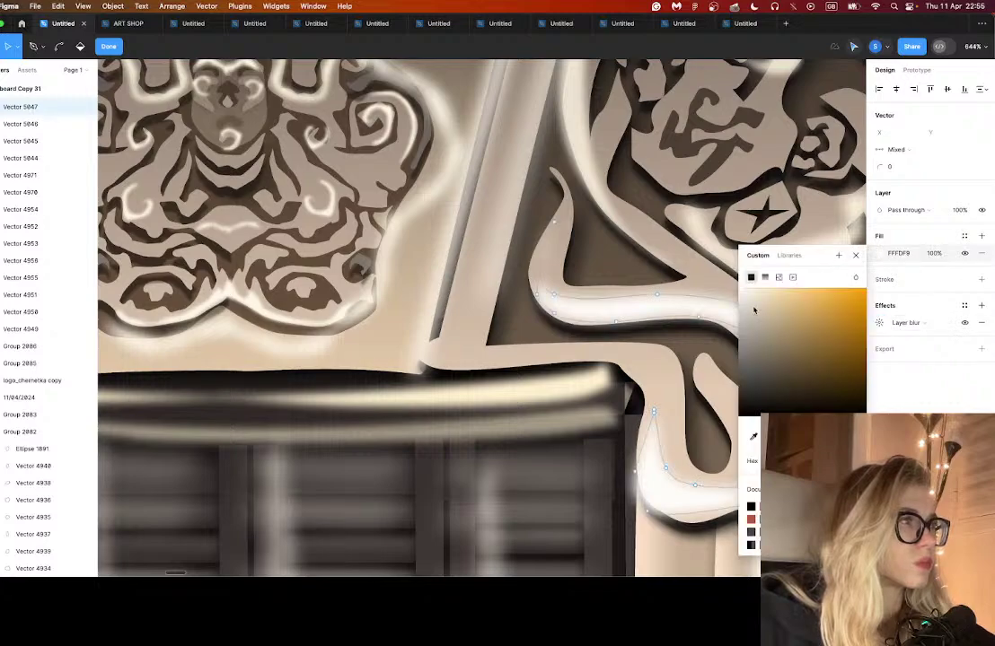
{"action": "left_click_drag", "start_coordinate": [754, 311], "coordinate": [753, 289]}
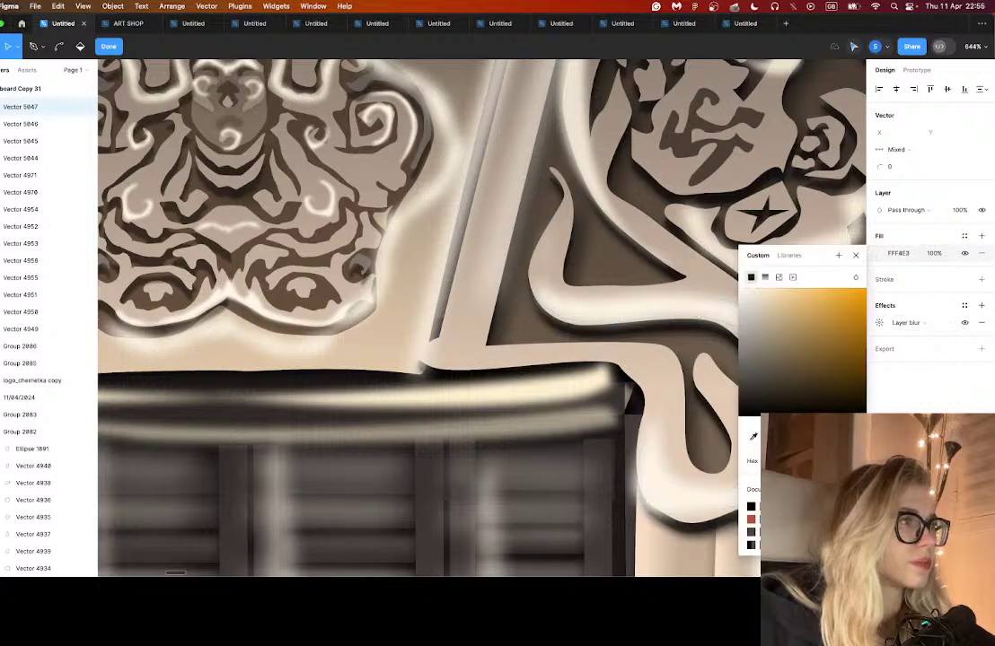
{"action": "key", "text": "Escape"}
{"action": "key", "text": "Escape"}
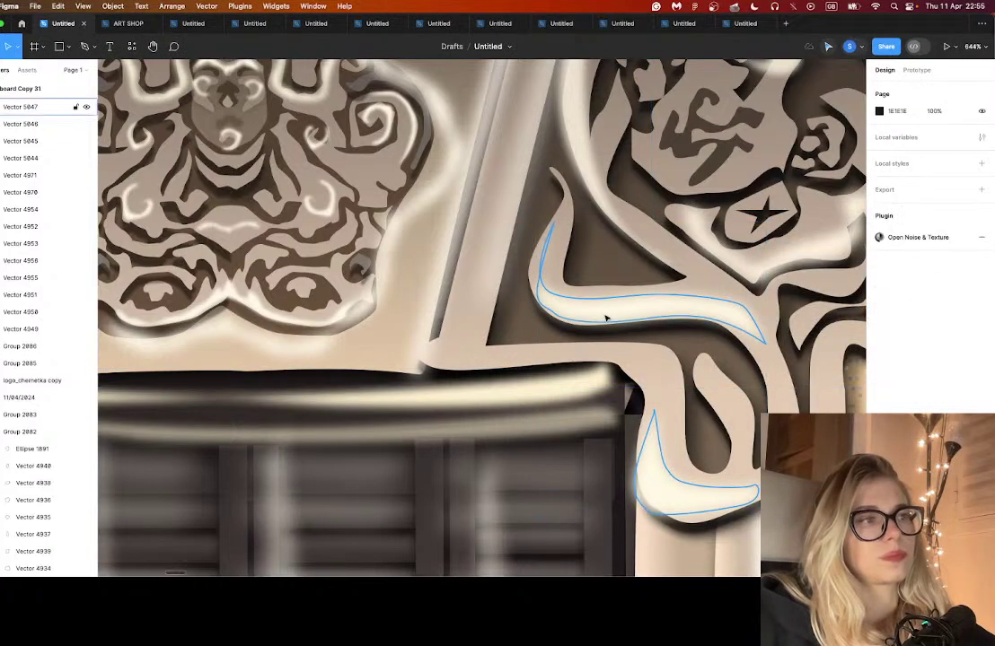
- Duplicate the blurred branch and scroll highlight onto the left bracket and flip it horizontally to mirror the right one
{"action": "left_click", "coordinate": [605, 317]}
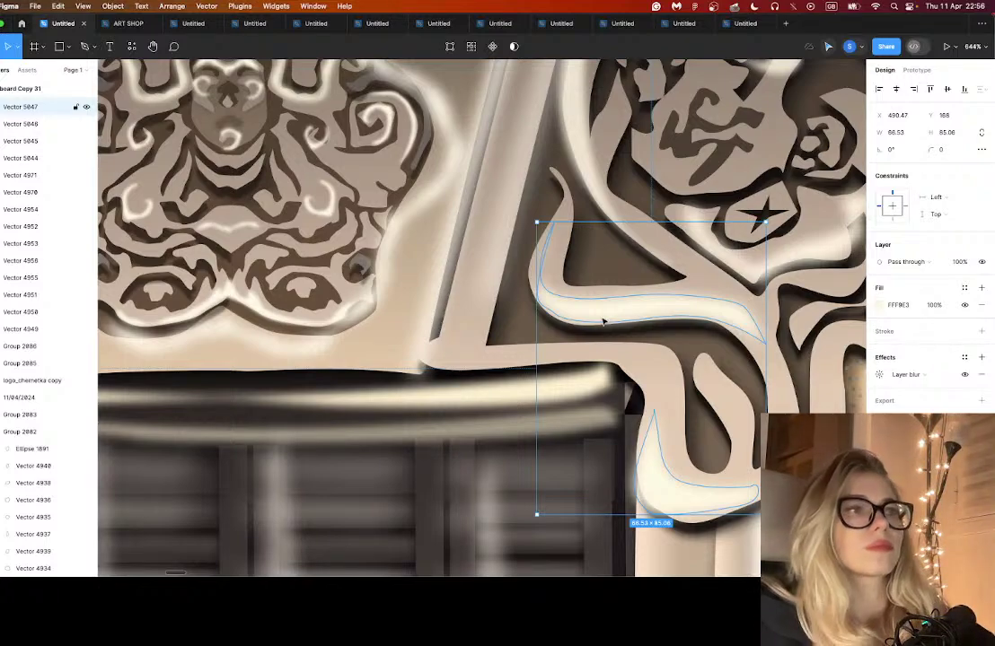
{"action": "left_click", "coordinate": [411, 255]}
{"action": "scroll", "coordinate": [455, 364], "scroll_direction": "left", "scroll_amount": 8}
{"action": "scroll", "coordinate": [456, 365], "scroll_direction": "left", "scroll_amount": 3}
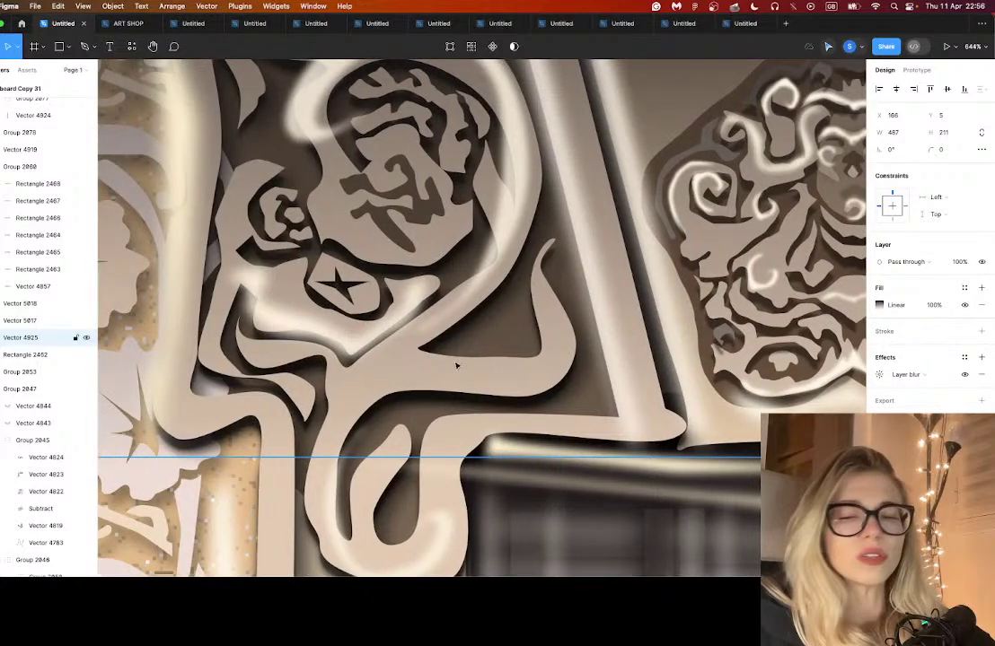
{"action": "key", "text": "super+v"}
{"action": "scroll", "coordinate": [458, 360], "scroll_direction": "right", "scroll_amount": 7}
{"action": "left_click_drag", "start_coordinate": [672, 383], "coordinate": [227, 317]}
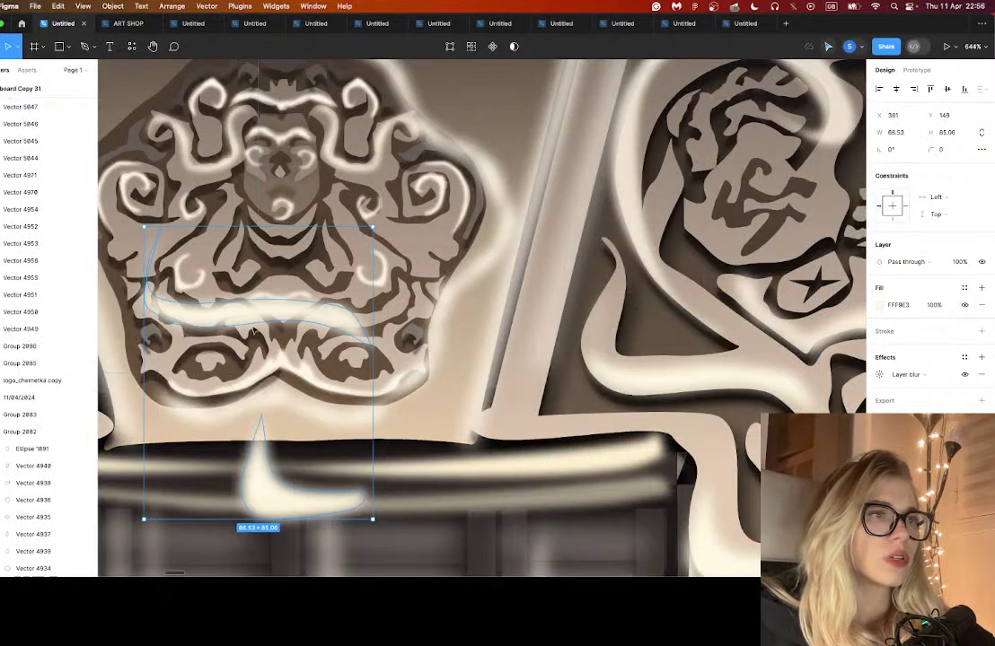
{"action": "scroll", "coordinate": [227, 317], "scroll_direction": "left", "scroll_amount": 8}
{"action": "left_click_drag", "start_coordinate": [795, 321], "coordinate": [397, 395]}
{"action": "right_click", "coordinate": [357, 426]}
{"action": "left_click", "coordinate": [385, 548]}
{"action": "left_click", "coordinate": [451, 294]}
- Copy only the lower crescent from inside the right bracket's highlight vector and finish editing it
{"action": "scroll", "coordinate": [451, 294], "scroll_direction": "down", "scroll_amount": 5}
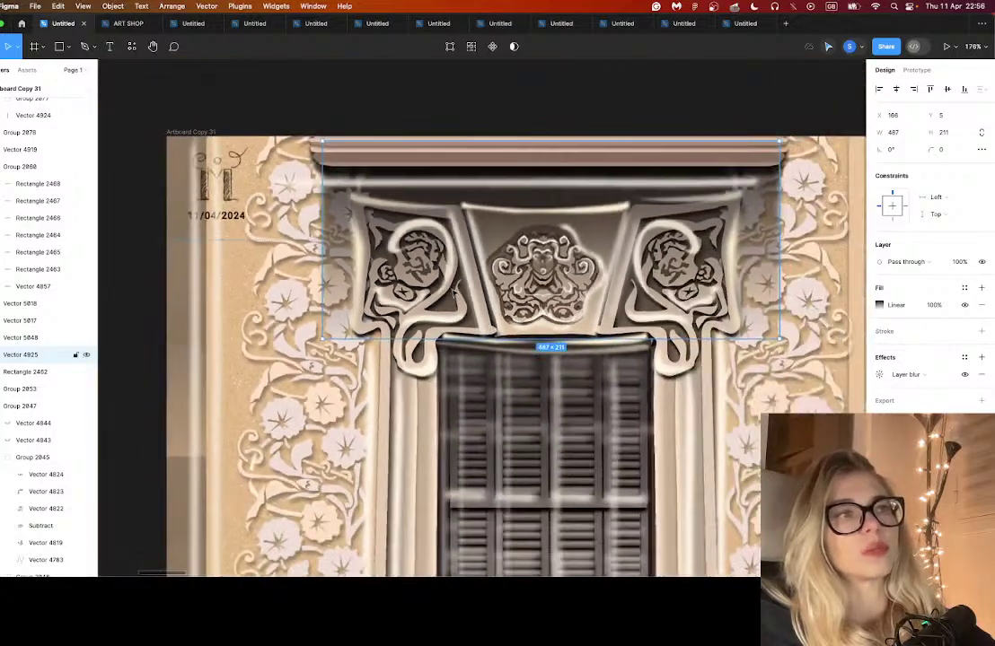
{"action": "scroll", "coordinate": [450, 294], "scroll_direction": "right", "scroll_amount": 3}
{"action": "scroll", "coordinate": [449, 275], "scroll_direction": "up", "scroll_amount": 2}
{"action": "scroll", "coordinate": [448, 274], "scroll_direction": "up", "scroll_amount": 2}
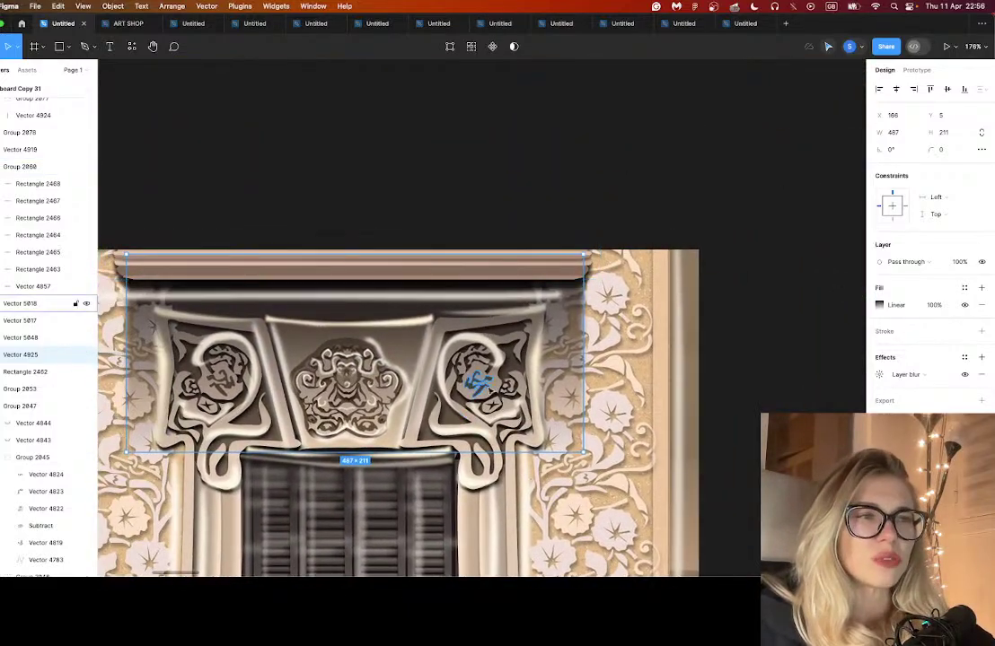
{"action": "scroll", "coordinate": [453, 485], "scroll_direction": "up", "scroll_amount": 3}
{"action": "double_click", "coordinate": [454, 501]}
{"action": "left_click", "coordinate": [453, 505]}
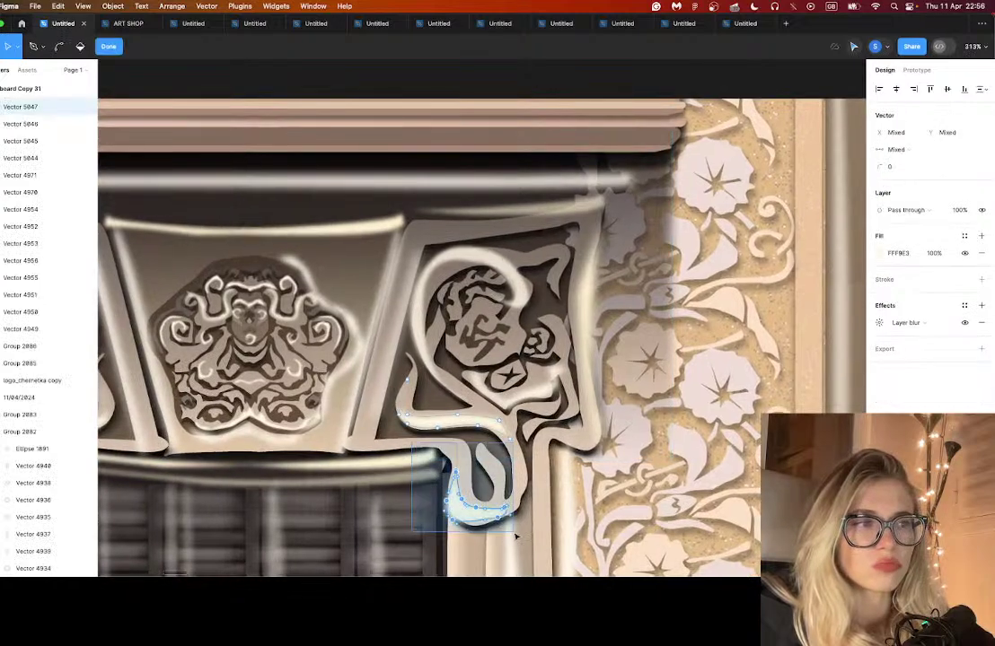
{"action": "key", "text": "super+c"}
{"action": "key", "text": "Escape"}
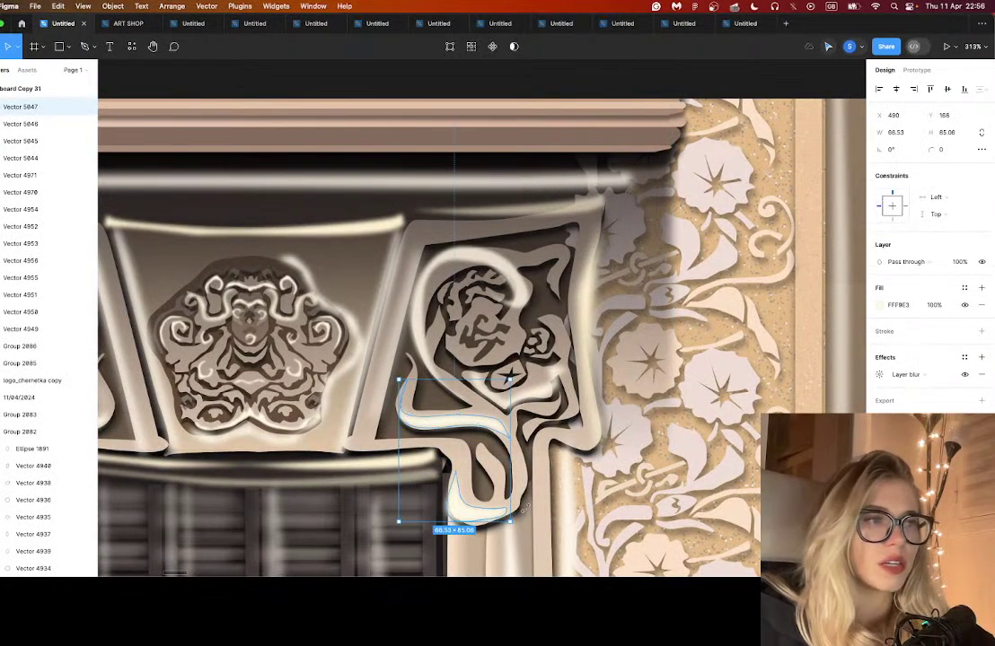
- Paste the crescent above the artwork on the right bracket's rose at X 522, Y 129, with 82% fill opacity
{"action": "left_click", "coordinate": [597, 525]}
{"action": "key", "text": "super+v"}
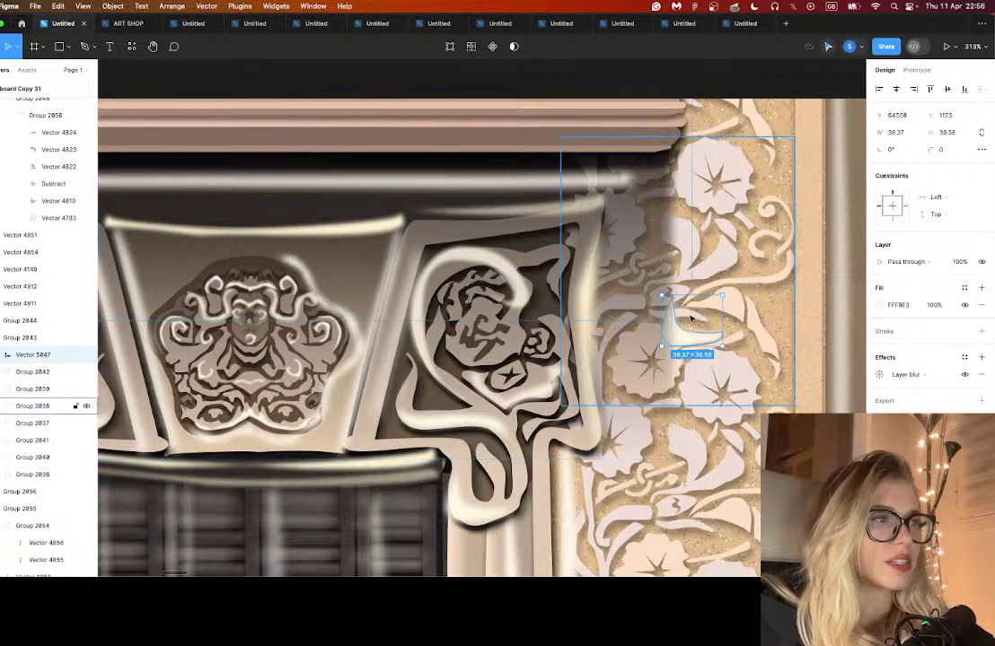
{"action": "left_click_drag", "start_coordinate": [691, 320], "coordinate": [481, 353]}
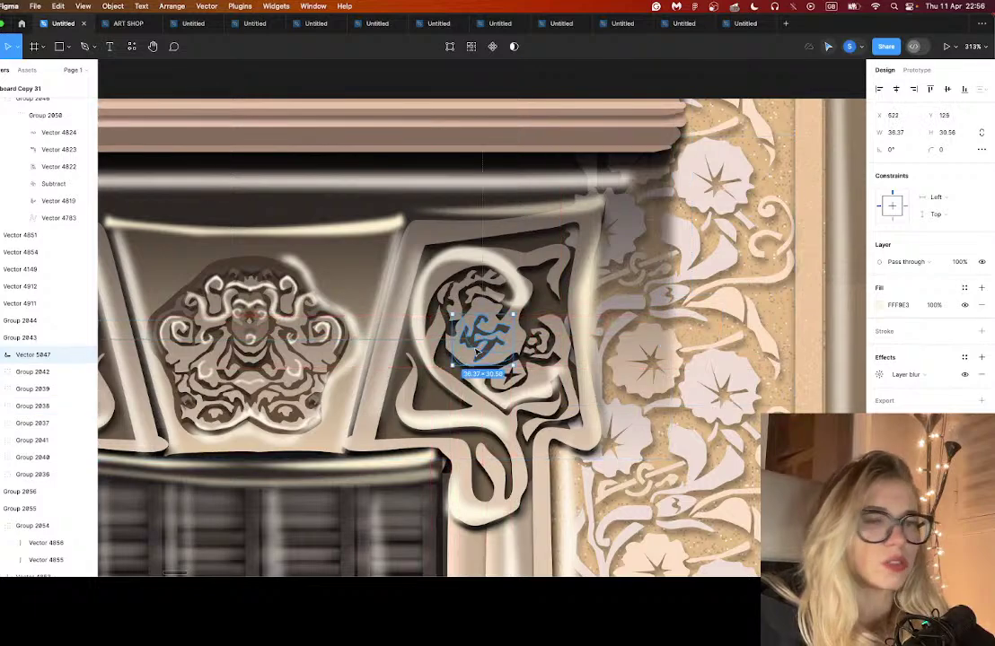
{"action": "key", "text": "super+x"}
{"action": "key", "text": "super+v"}
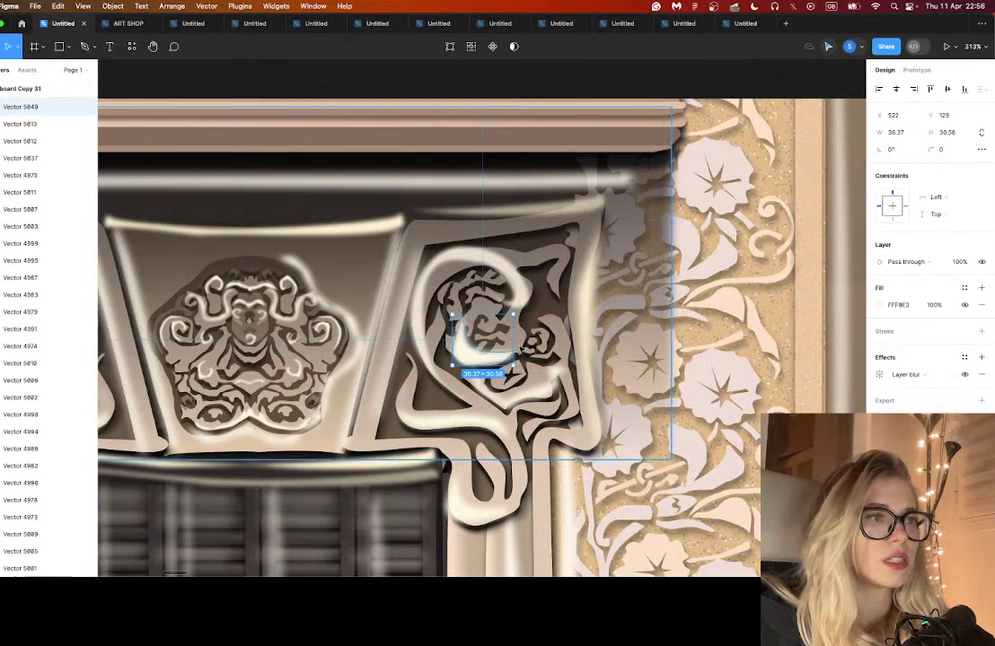
{"action": "left_click_drag", "start_coordinate": [922, 305], "coordinate": [897, 306]}
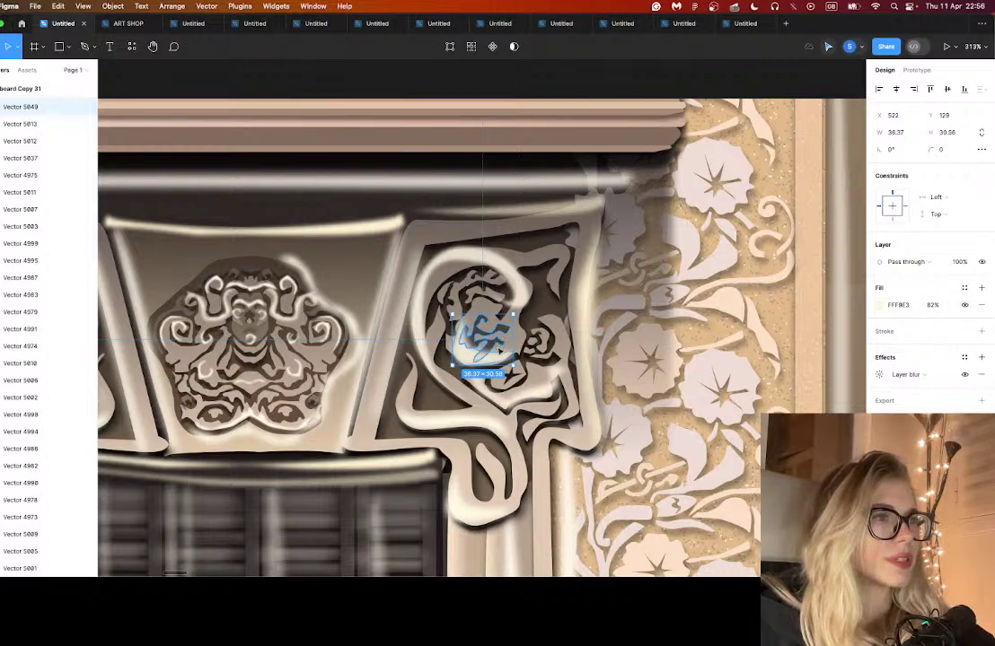
- Duplicate the crescent onto the left bracket's rose, narrow it to 28.31 and rotate it to 85.71°
{"action": "scroll", "coordinate": [485, 346], "scroll_direction": "left", "scroll_amount": 10}
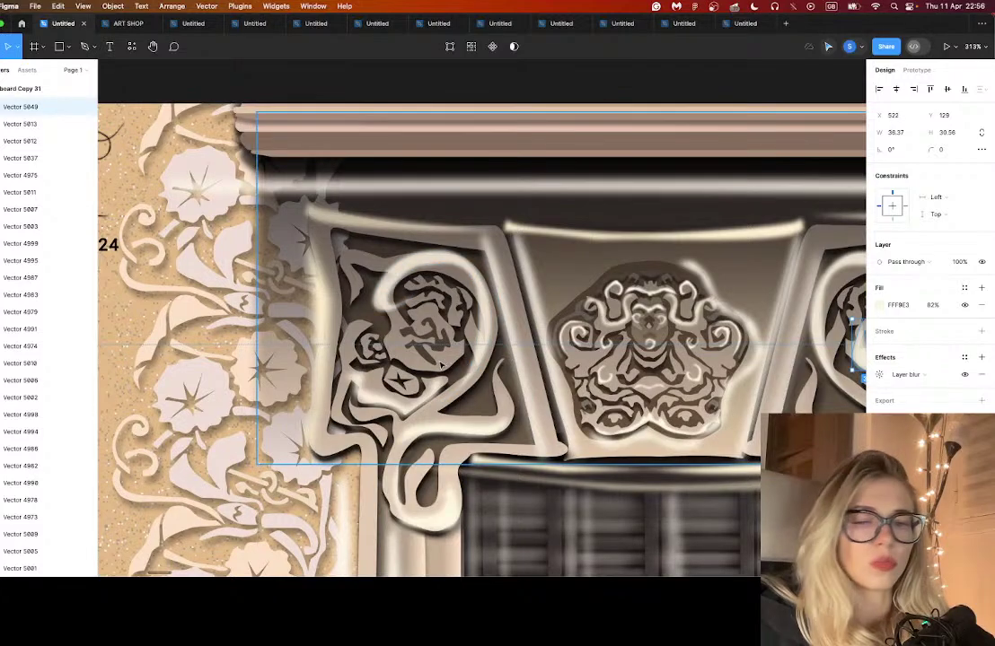
{"action": "scroll", "coordinate": [435, 363], "scroll_direction": "right", "scroll_amount": 3}
{"action": "left_click_drag", "start_coordinate": [762, 357], "coordinate": [314, 368]}
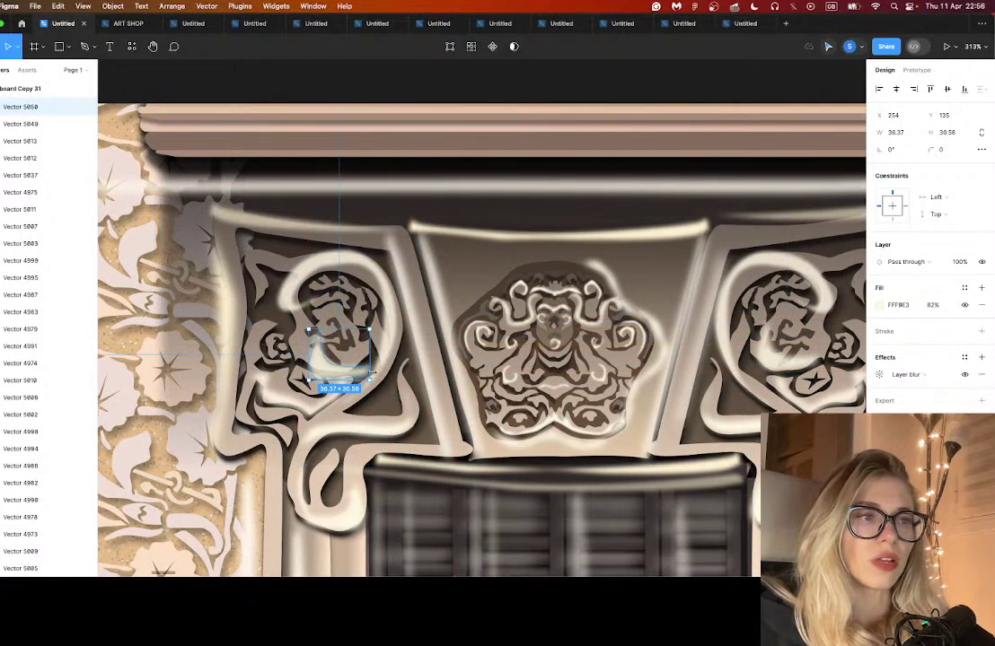
{"action": "left_click_drag", "start_coordinate": [371, 382], "coordinate": [356, 362]}
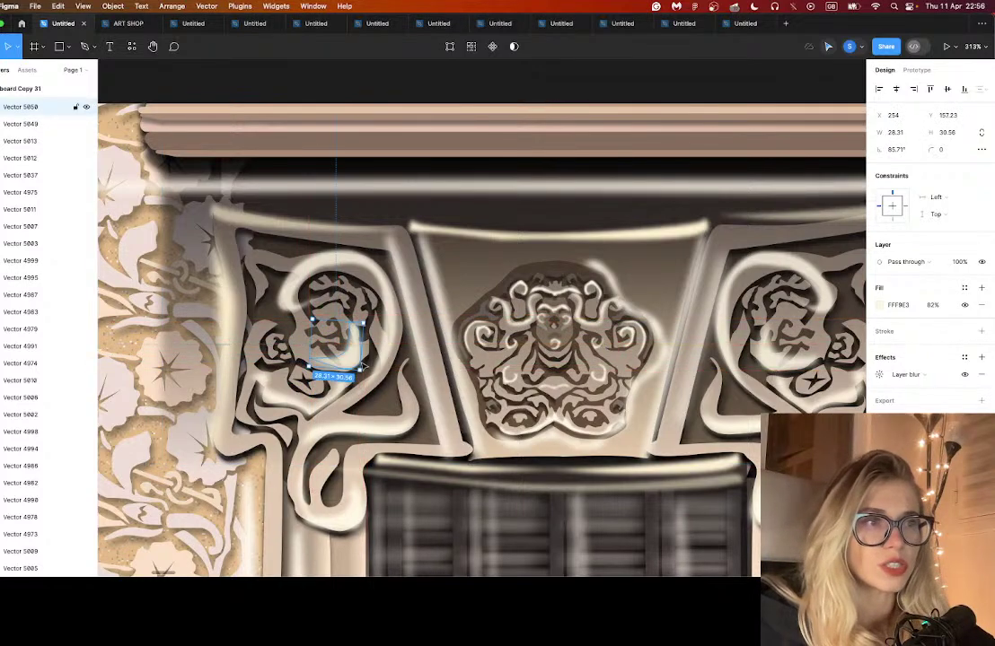
{"action": "left_click", "coordinate": [422, 406]}
- Duplicate the blurred strip below the balcony base onto the base moulding and shorten the copy to about 266 long
{"action": "scroll", "coordinate": [421, 408], "scroll_direction": "down", "scroll_amount": 5}
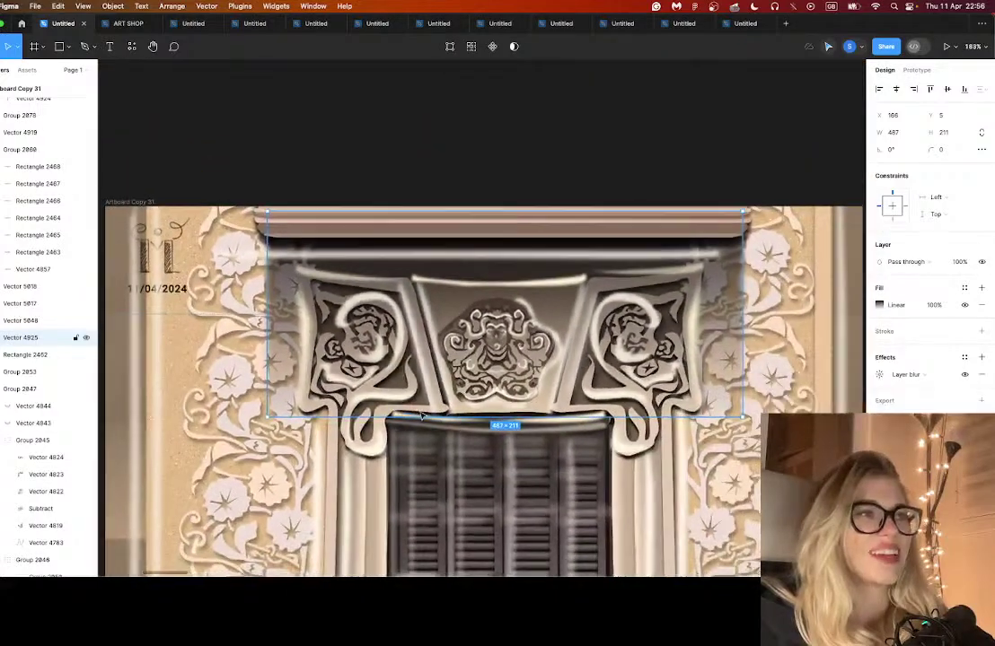
{"action": "scroll", "coordinate": [542, 451], "scroll_direction": "down", "scroll_amount": 10}
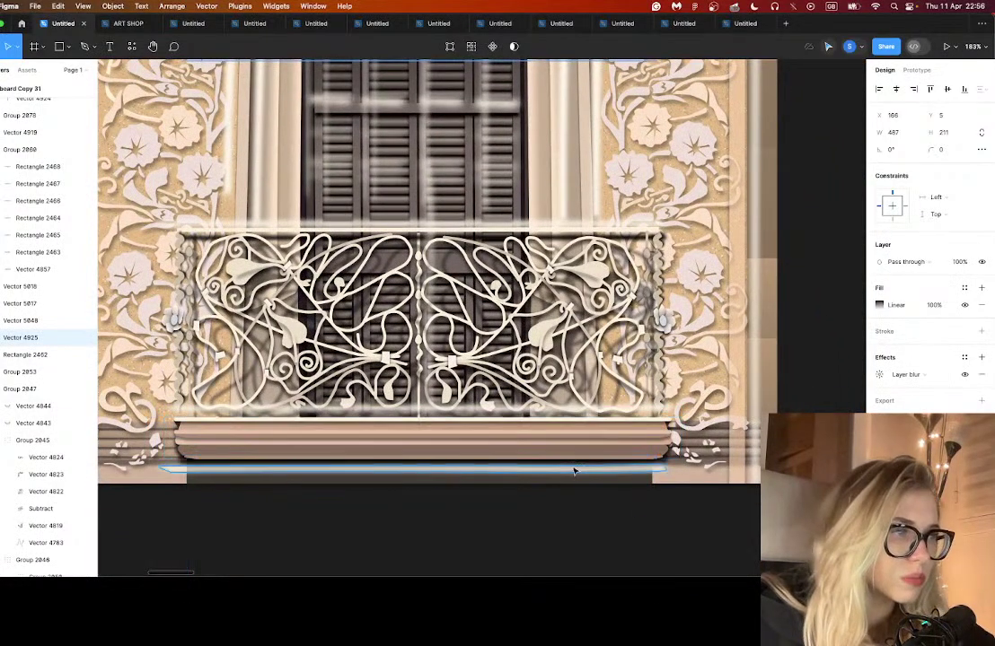
{"action": "left_click", "coordinate": [574, 465]}
{"action": "left_click_drag", "start_coordinate": [574, 466], "coordinate": [580, 446]}
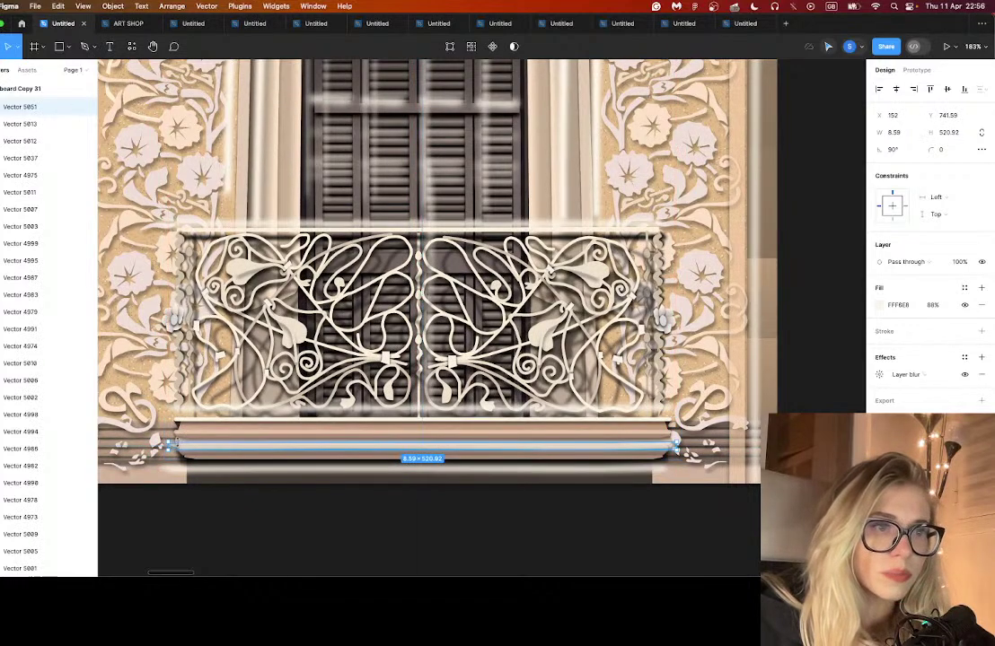
{"action": "left_click_drag", "start_coordinate": [167, 446], "coordinate": [420, 450]}
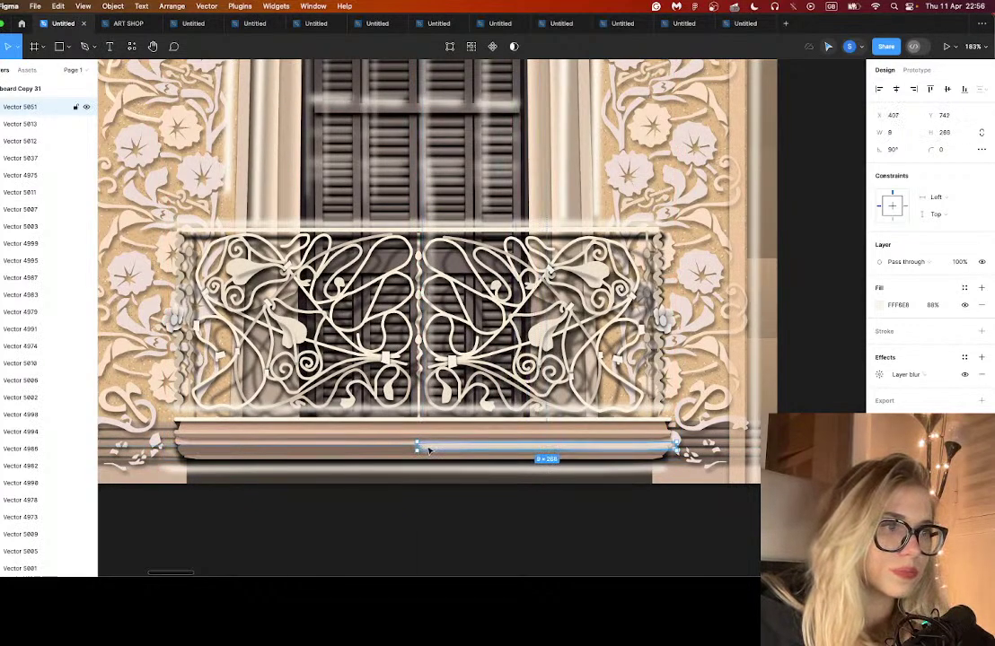
- Reshape the moulding strip's inner end by pulling its point outward into a long taper, about 408.28 long overall
{"action": "double_click", "coordinate": [422, 448]}
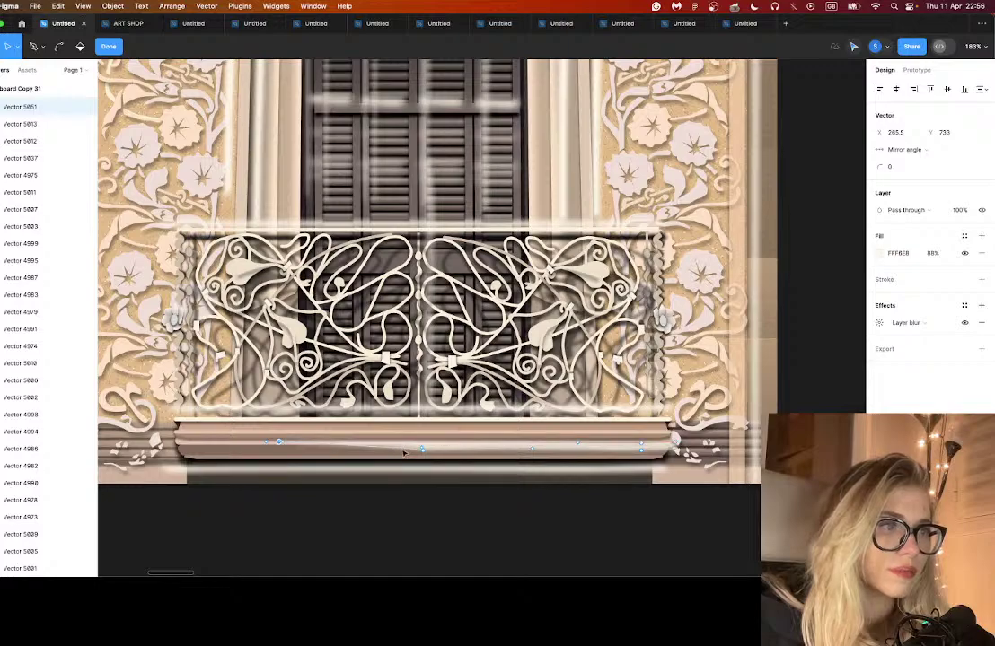
{"action": "left_click", "coordinate": [426, 465]}
{"action": "key", "text": "Escape"}
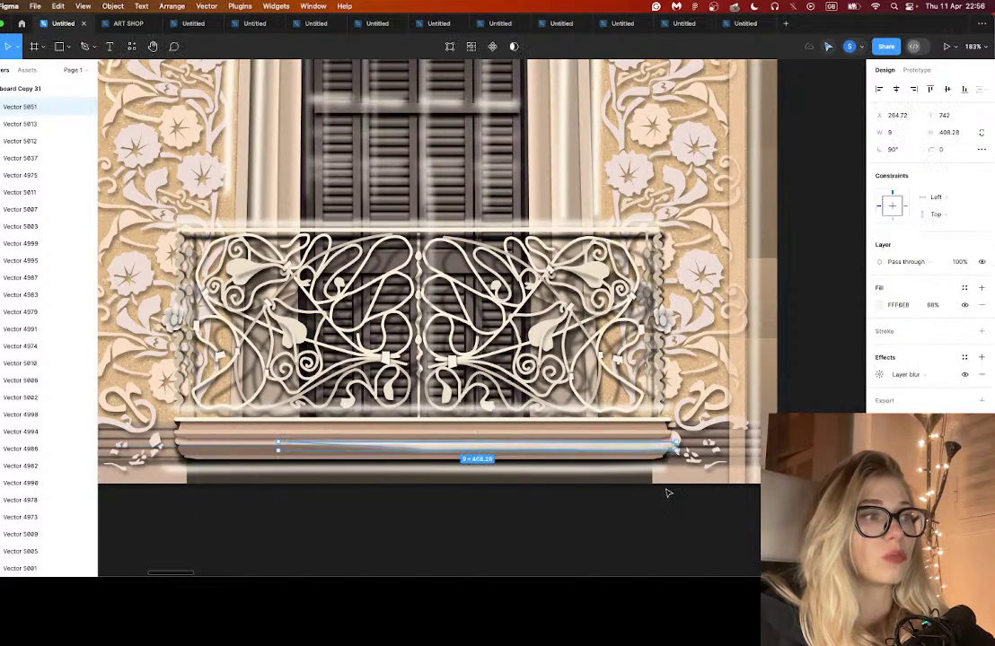
{"action": "left_click", "coordinate": [659, 508]}
{"action": "scroll", "coordinate": [592, 516], "scroll_direction": "down", "scroll_amount": 5}
{"action": "scroll", "coordinate": [577, 463], "scroll_direction": "up", "scroll_amount": 3}
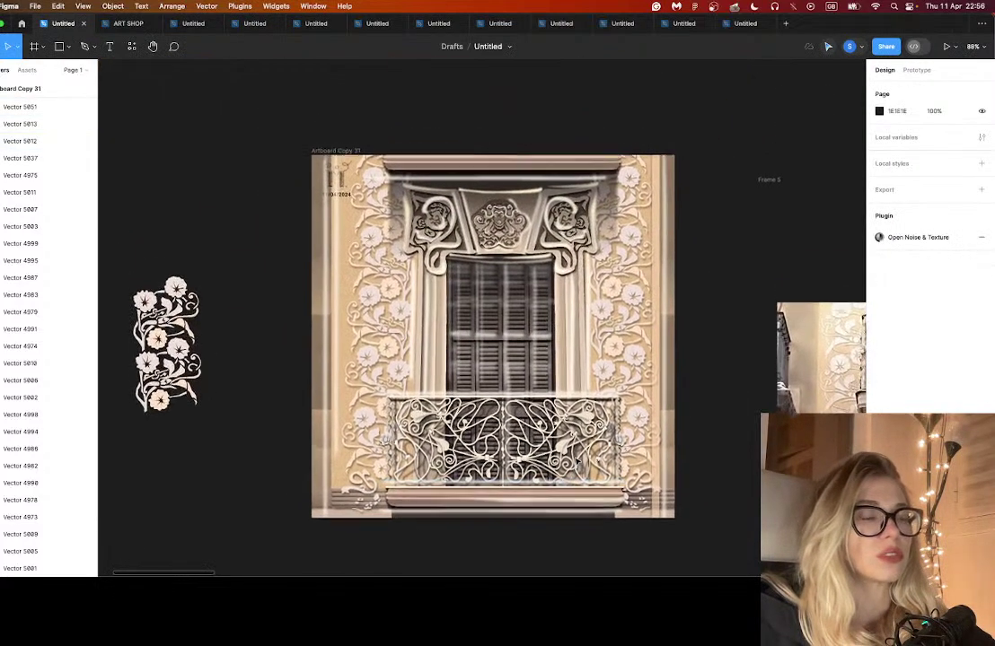
{"action": "scroll", "coordinate": [562, 224], "scroll_direction": "up", "scroll_amount": 2}
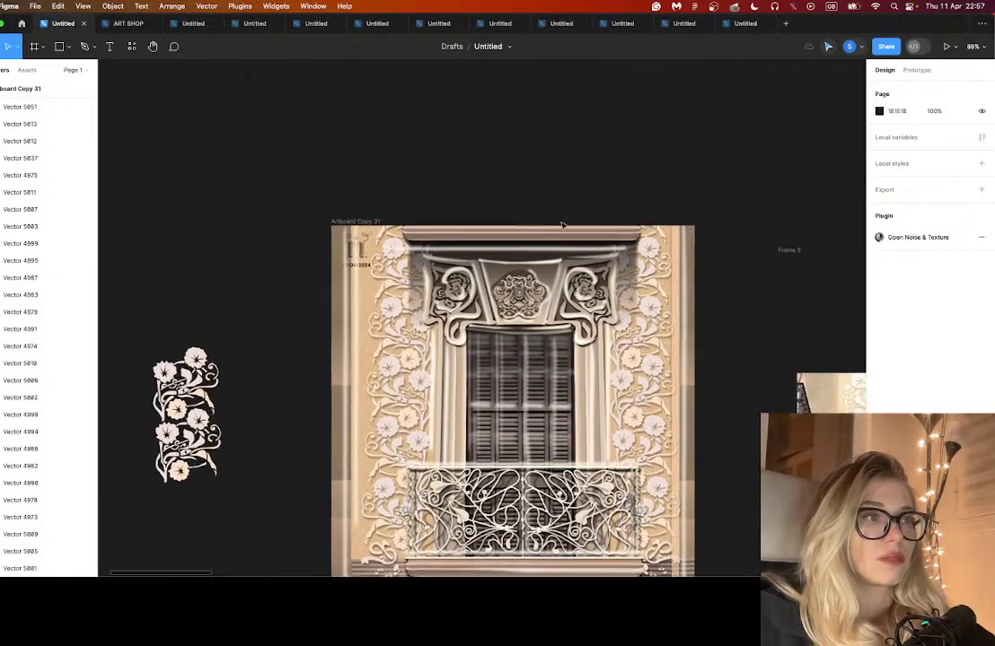
- Duplicate the highlight along the keystone's top edge just above it, then stretch and curve the copy's points into a long taper
{"action": "scroll", "coordinate": [539, 288], "scroll_direction": "up", "scroll_amount": 10}
{"action": "left_click", "coordinate": [531, 262]}
{"action": "left_click_drag", "start_coordinate": [531, 266], "coordinate": [520, 244]}
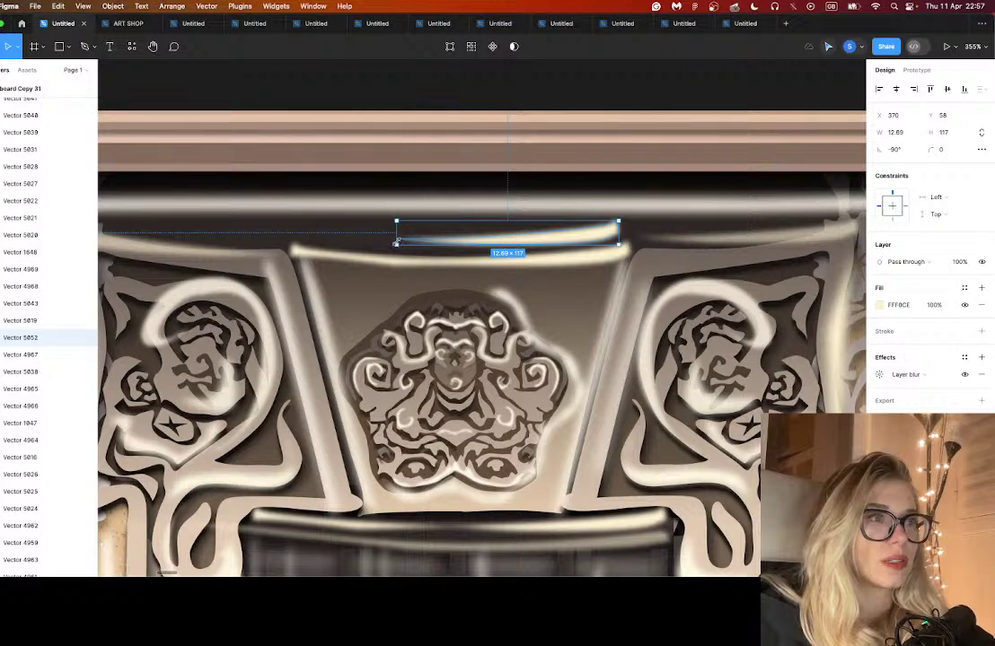
{"action": "left_click_drag", "start_coordinate": [396, 231], "coordinate": [275, 232]}
{"action": "double_click", "coordinate": [524, 231]}
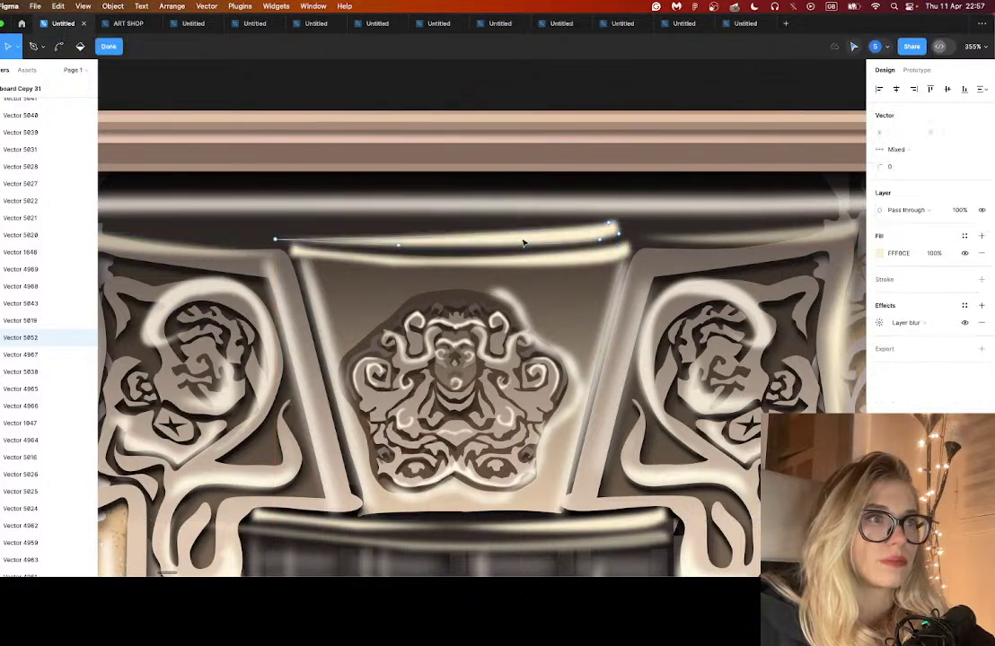
{"action": "left_click_drag", "start_coordinate": [443, 261], "coordinate": [462, 257]}
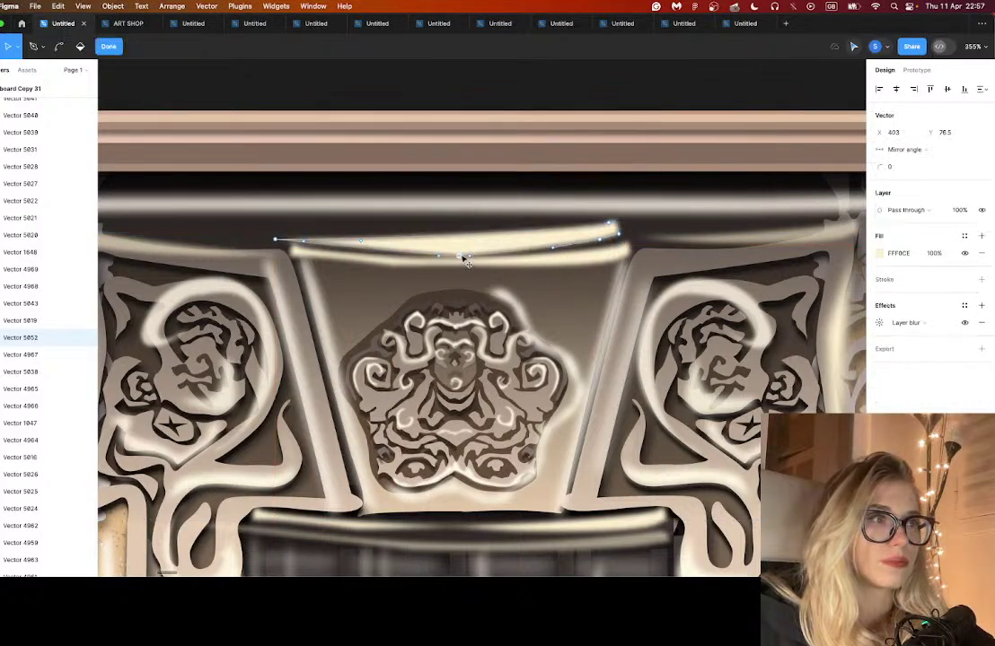
{"action": "left_click_drag", "start_coordinate": [358, 241], "coordinate": [485, 248]}
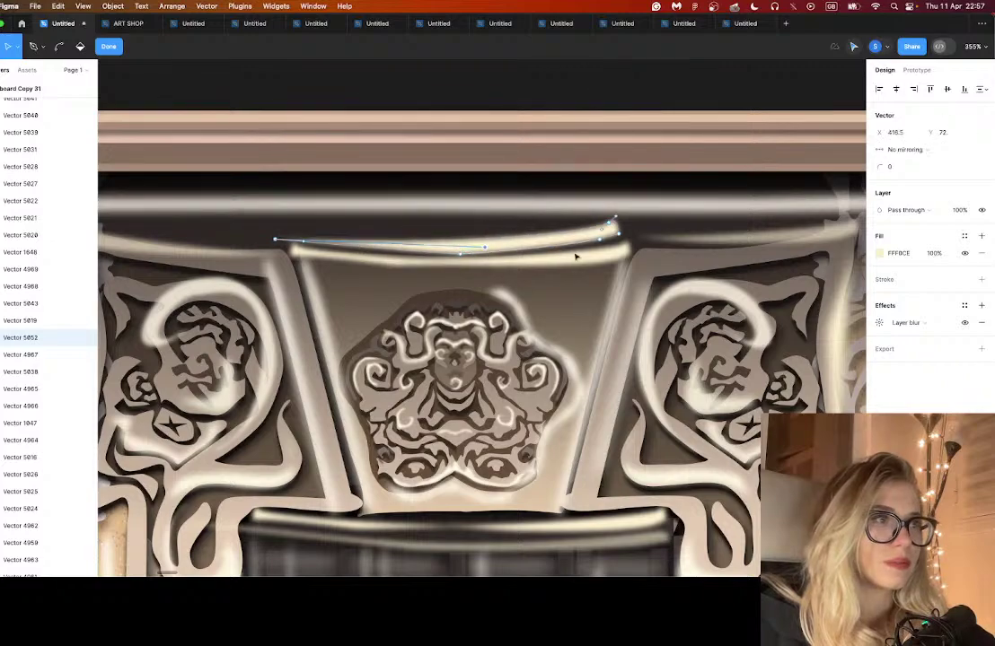
- Set the new keystone strip's fill opacity to 50% and adjust its layer blur
{"action": "left_click", "coordinate": [931, 253]}
{"action": "type", "text": "5"}
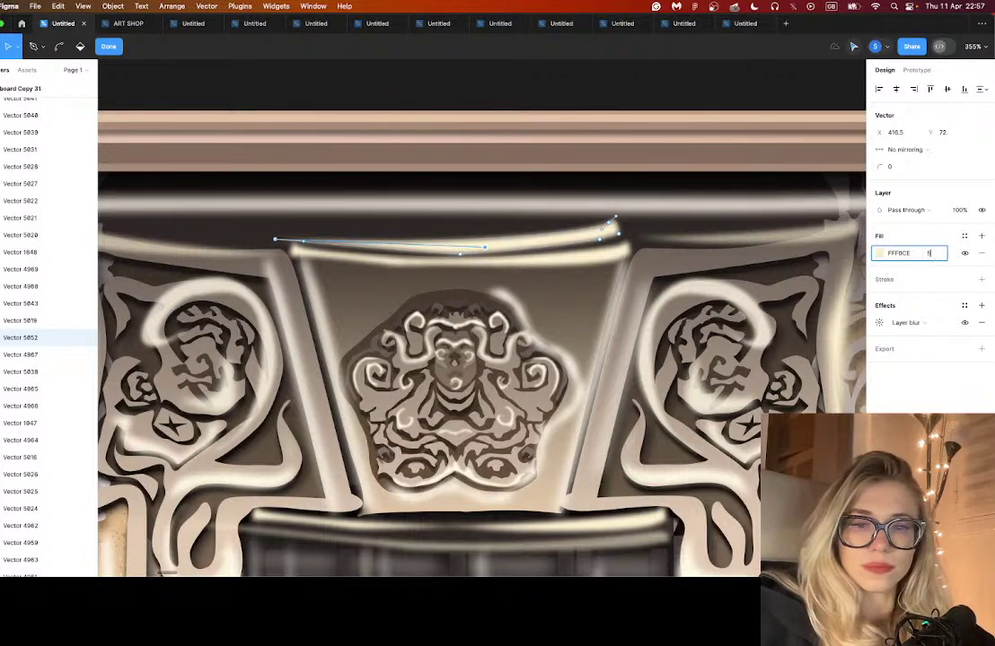
{"action": "type", "text": "0"}
{"action": "key", "text": "Return"}
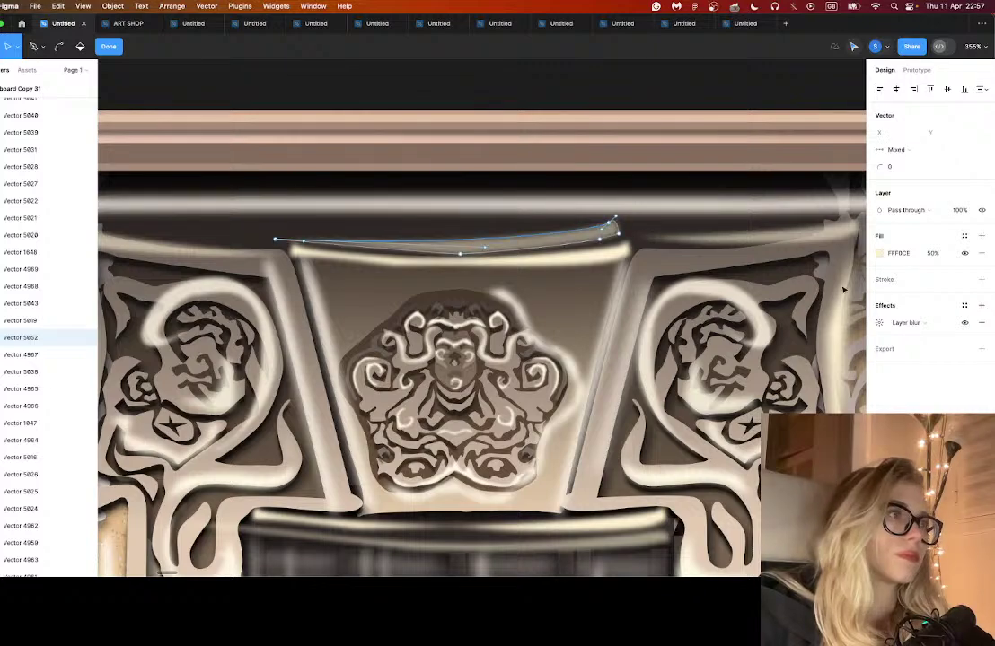
{"action": "left_click", "coordinate": [879, 323]}
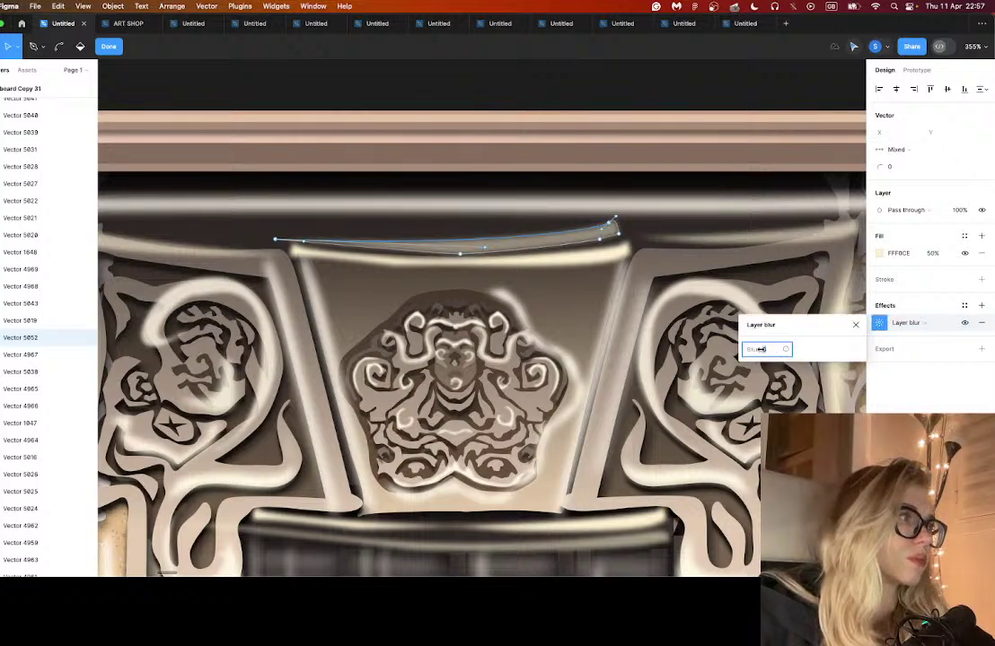
{"action": "key", "text": "Return"}
{"action": "left_click", "coordinate": [697, 352]}
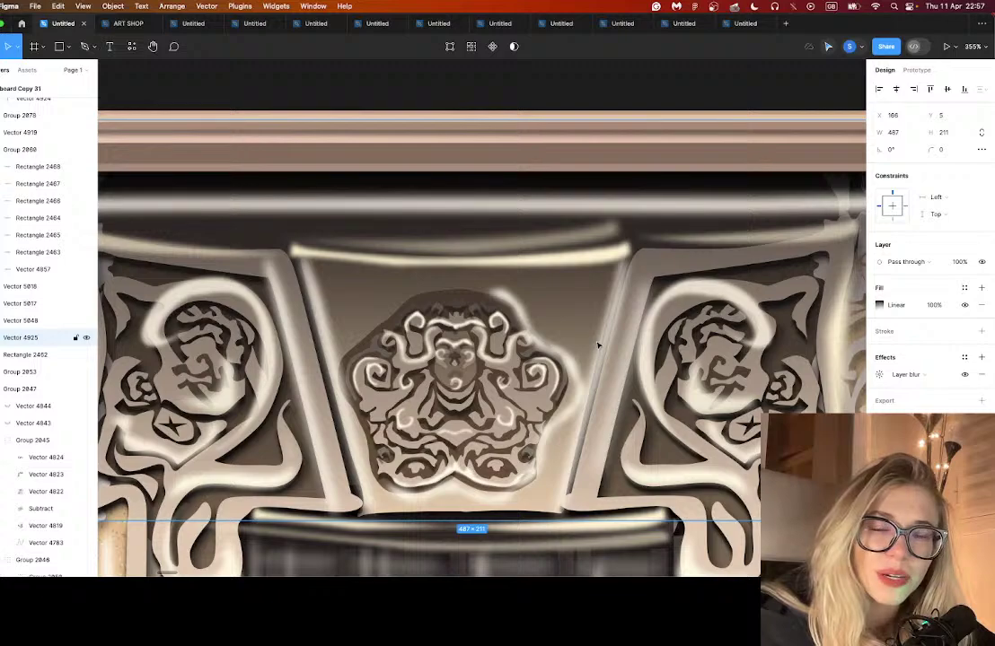
- Copy the two large blurred light beam vectors from the bay window illustration in Artboard Copy 29
{"action": "double_click", "coordinate": [531, 315]}
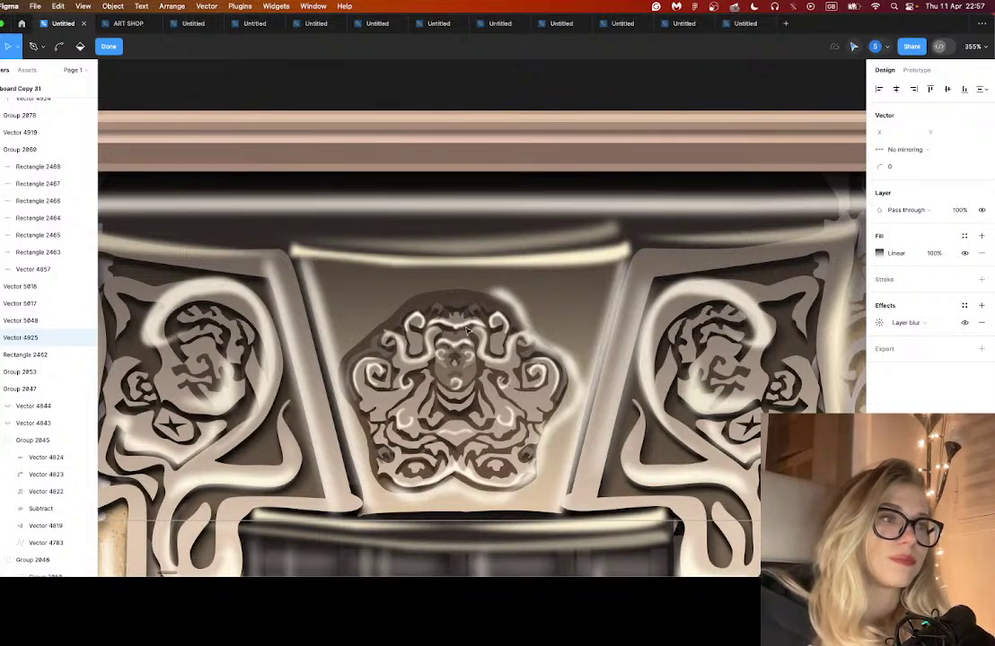
{"action": "scroll", "coordinate": [527, 468], "scroll_direction": "up", "scroll_amount": 2}
{"action": "scroll", "coordinate": [526, 469], "scroll_direction": "down", "scroll_amount": 10}
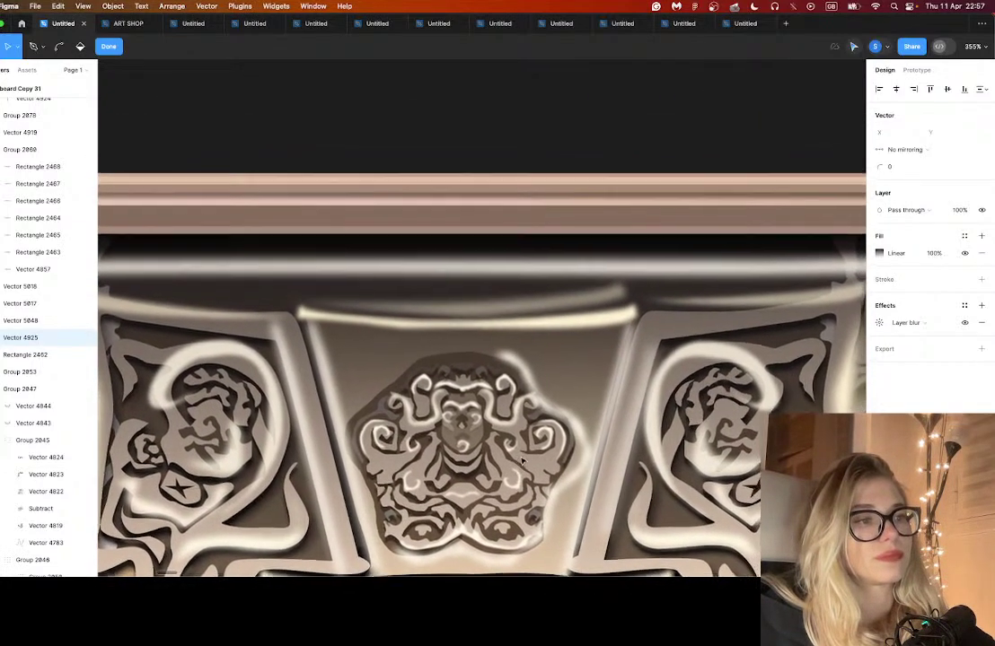
{"action": "scroll", "coordinate": [522, 462], "scroll_direction": "up", "scroll_amount": 5}
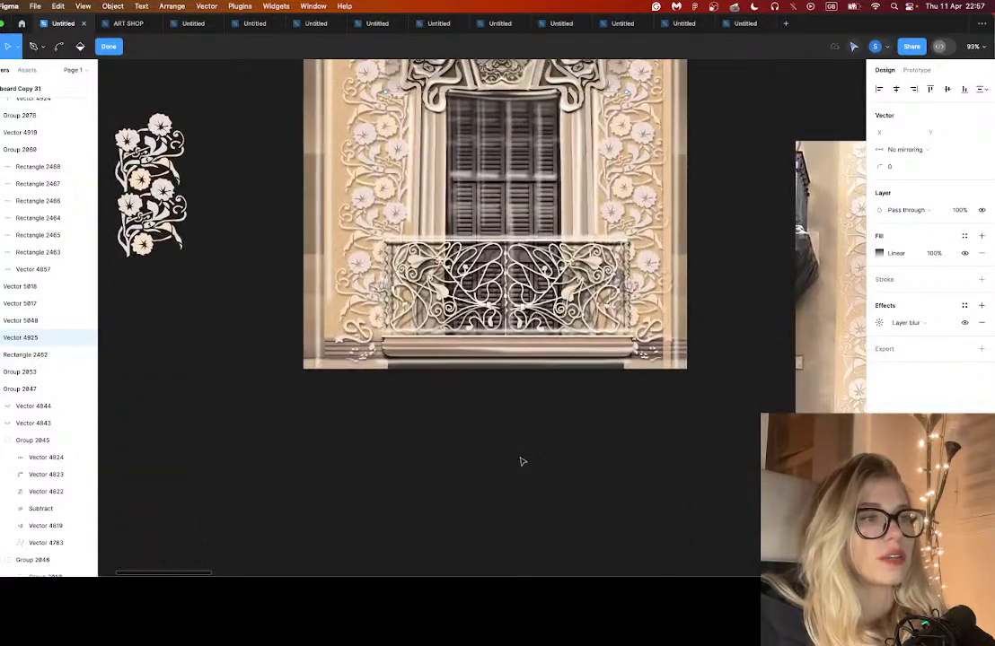
{"action": "scroll", "coordinate": [602, 398], "scroll_direction": "down", "scroll_amount": 5}
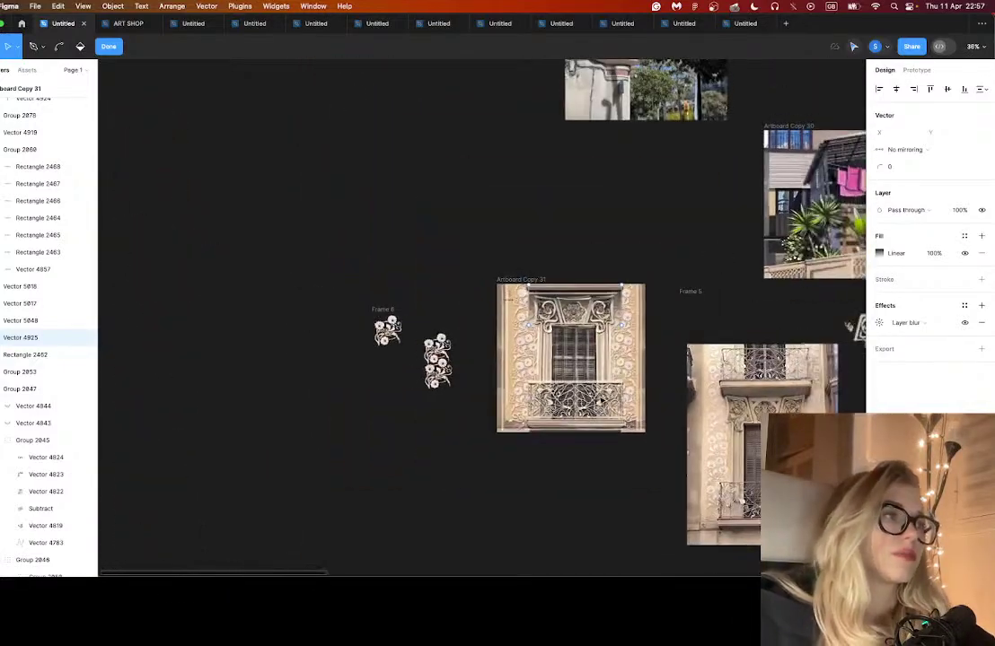
{"action": "scroll", "coordinate": [602, 399], "scroll_direction": "right", "scroll_amount": 4}
{"action": "scroll", "coordinate": [579, 393], "scroll_direction": "up", "scroll_amount": 6}
{"action": "scroll", "coordinate": [554, 273], "scroll_direction": "up", "scroll_amount": 3}
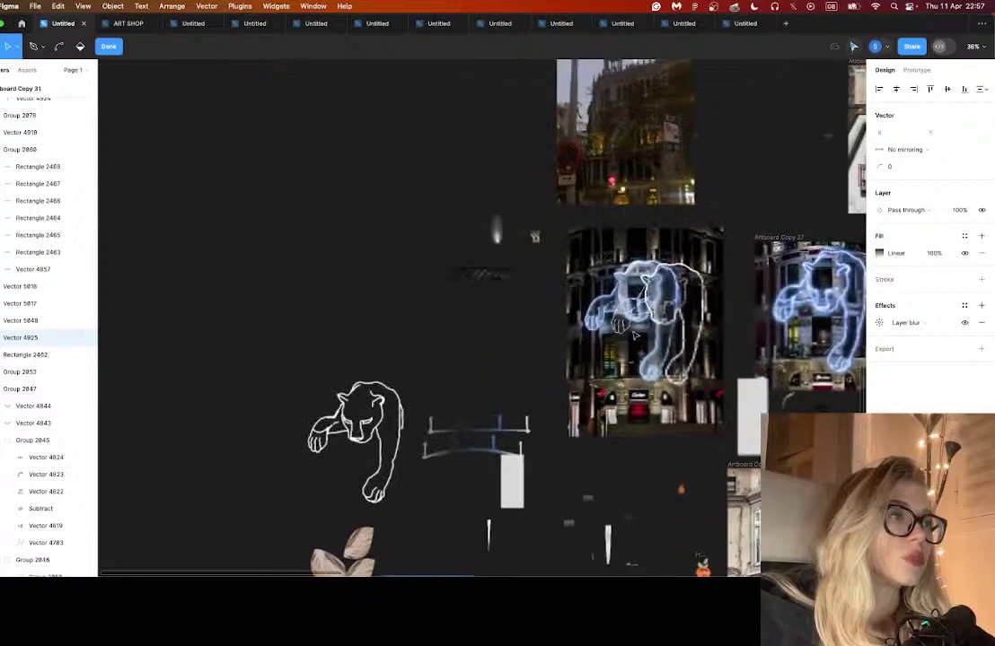
{"action": "scroll", "coordinate": [539, 269], "scroll_direction": "right", "scroll_amount": 6}
{"action": "scroll", "coordinate": [529, 268], "scroll_direction": "down", "scroll_amount": 5}
{"action": "scroll", "coordinate": [487, 251], "scroll_direction": "up", "scroll_amount": 3}
{"action": "scroll", "coordinate": [487, 250], "scroll_direction": "up", "scroll_amount": 5}
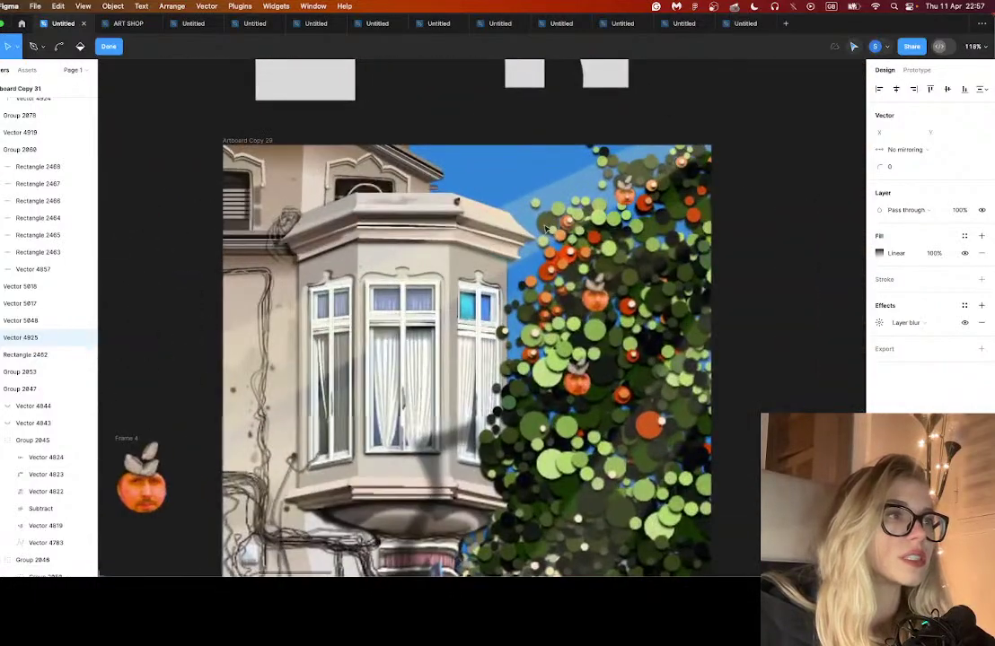
{"action": "left_click", "coordinate": [487, 250]}
{"action": "left_click", "coordinate": [626, 493], "text": "shift"}
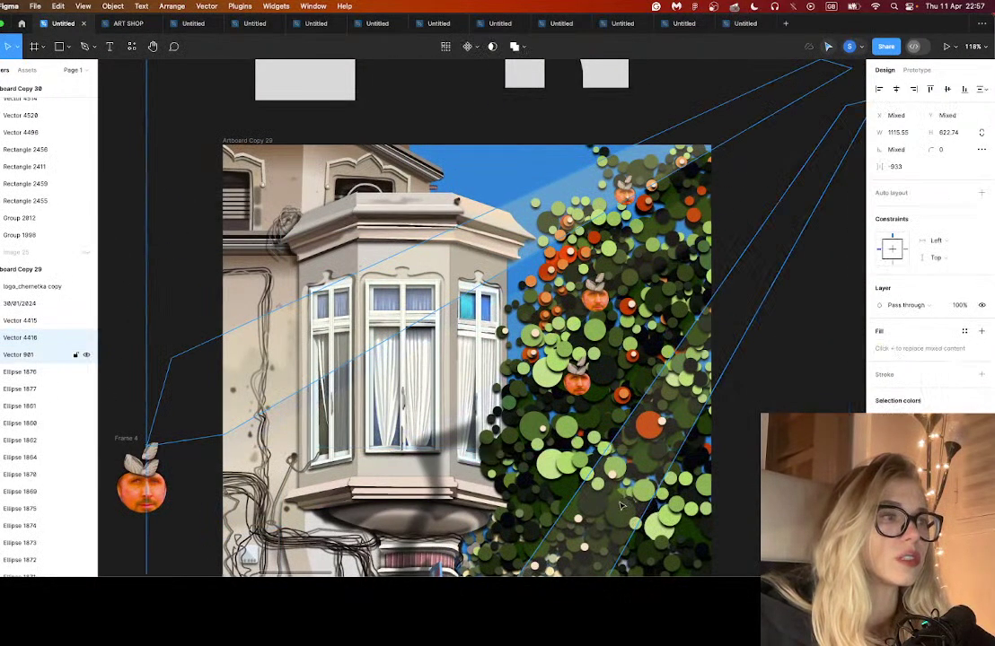
- Paste the two copied light beams into Artboard Copy 31, above the window artwork
{"action": "scroll", "coordinate": [477, 485], "scroll_direction": "down", "scroll_amount": 4}
{"action": "scroll", "coordinate": [477, 486], "scroll_direction": "left", "scroll_amount": 4}
{"action": "scroll", "coordinate": [477, 486], "scroll_direction": "down", "scroll_amount": 14}
{"action": "scroll", "coordinate": [476, 485], "scroll_direction": "left", "scroll_amount": 9}
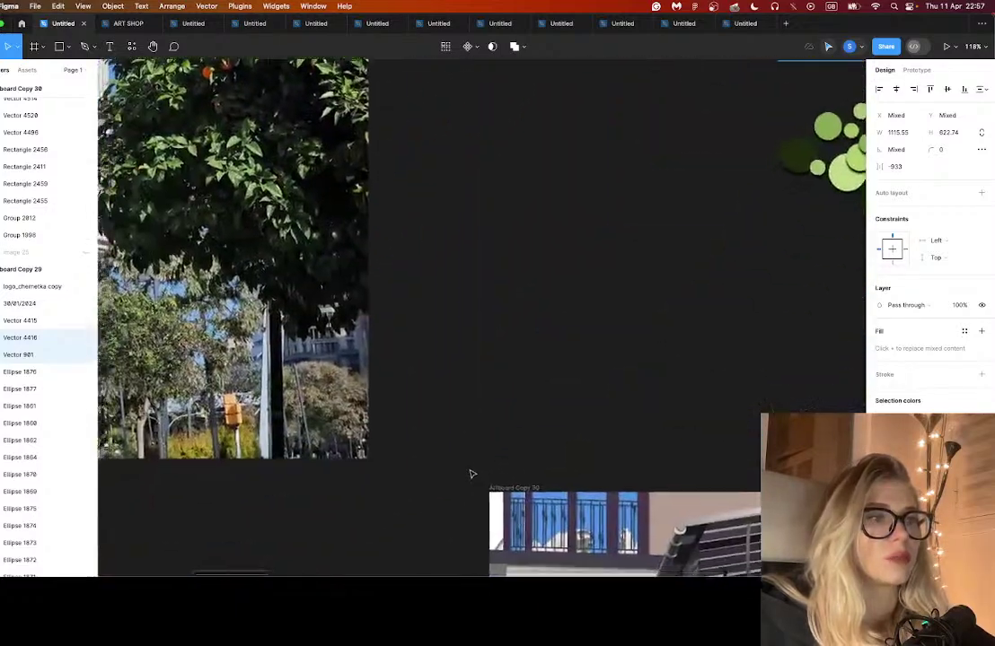
{"action": "scroll", "coordinate": [526, 461], "scroll_direction": "up", "scroll_amount": 2}
{"action": "scroll", "coordinate": [724, 418], "scroll_direction": "right", "scroll_amount": 3}
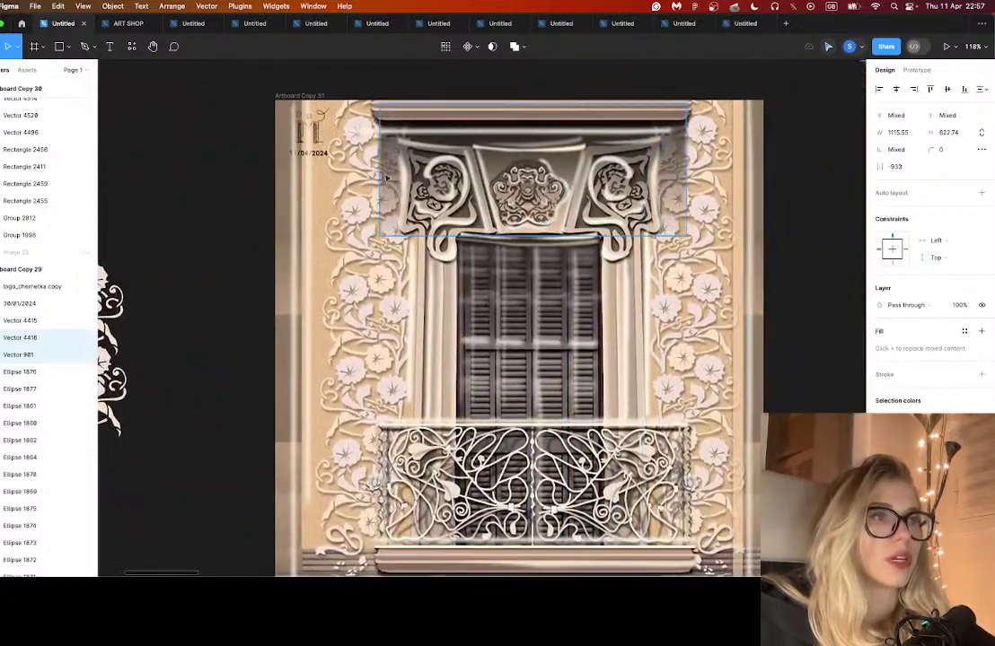
{"action": "left_click", "coordinate": [296, 95]}
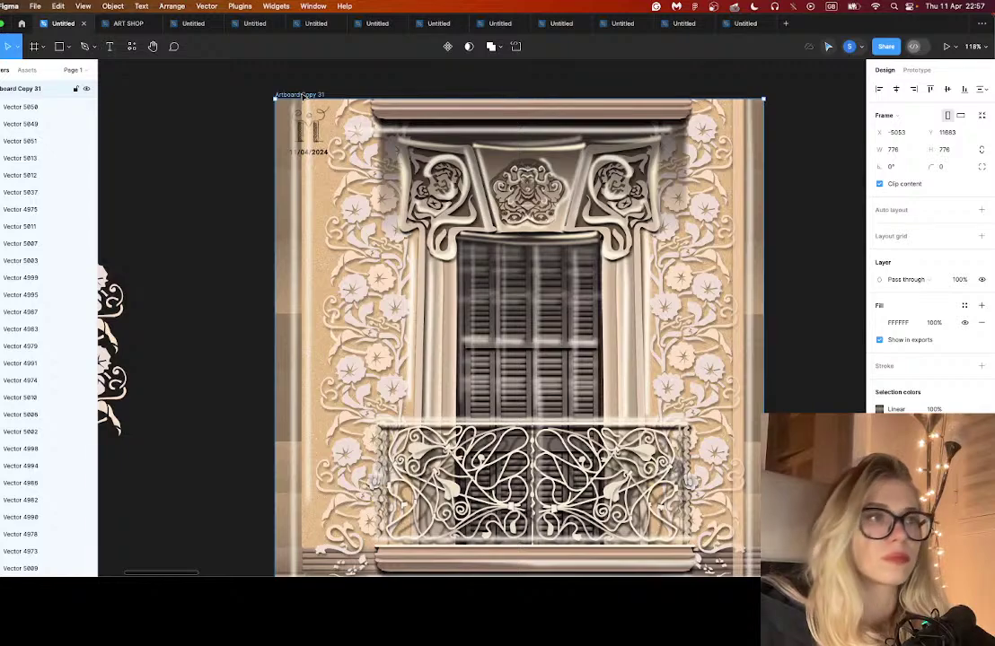
{"action": "key", "text": "super+v"}
{"action": "left_click", "coordinate": [545, 251]}
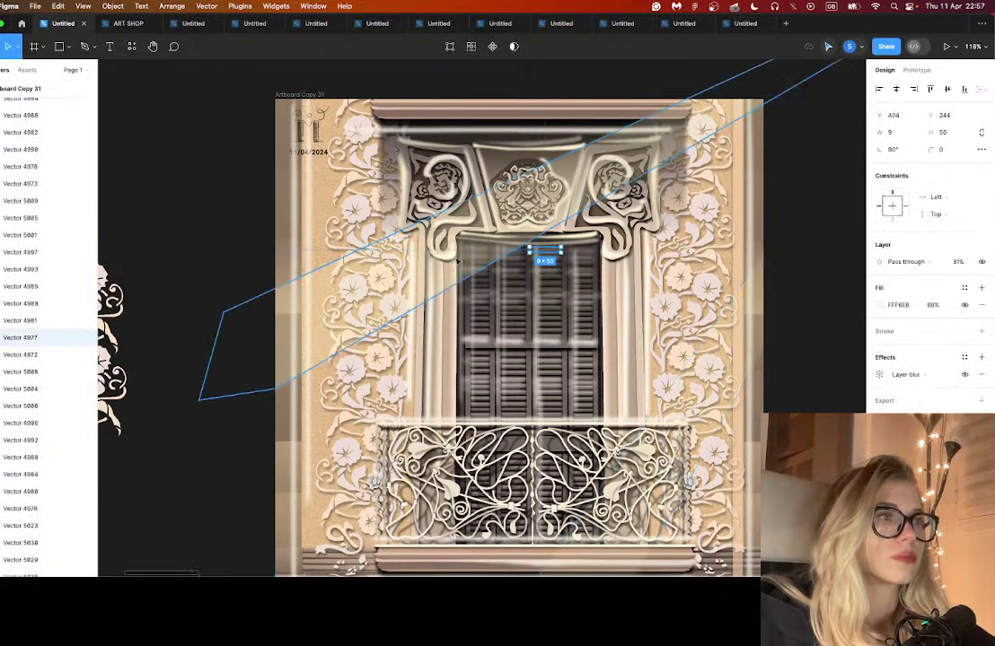
- Duplicate the diagonal light beam lower across the window and rotate the copy to -168.61°
{"action": "left_click", "coordinate": [350, 297]}
{"action": "left_click_drag", "start_coordinate": [333, 314], "coordinate": [356, 441], "text": "alt"}
{"action": "scroll", "coordinate": [644, 347], "scroll_direction": "up", "scroll_amount": 1}
{"action": "scroll", "coordinate": [643, 346], "scroll_direction": "right", "scroll_amount": 3}
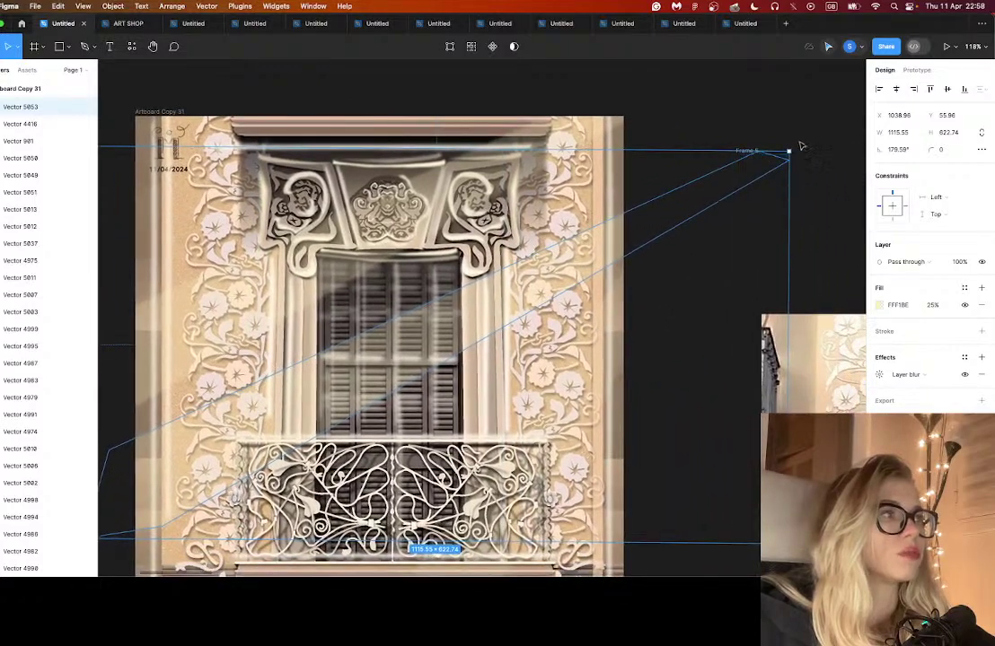
{"action": "left_click_drag", "start_coordinate": [802, 146], "coordinate": [702, 134]}
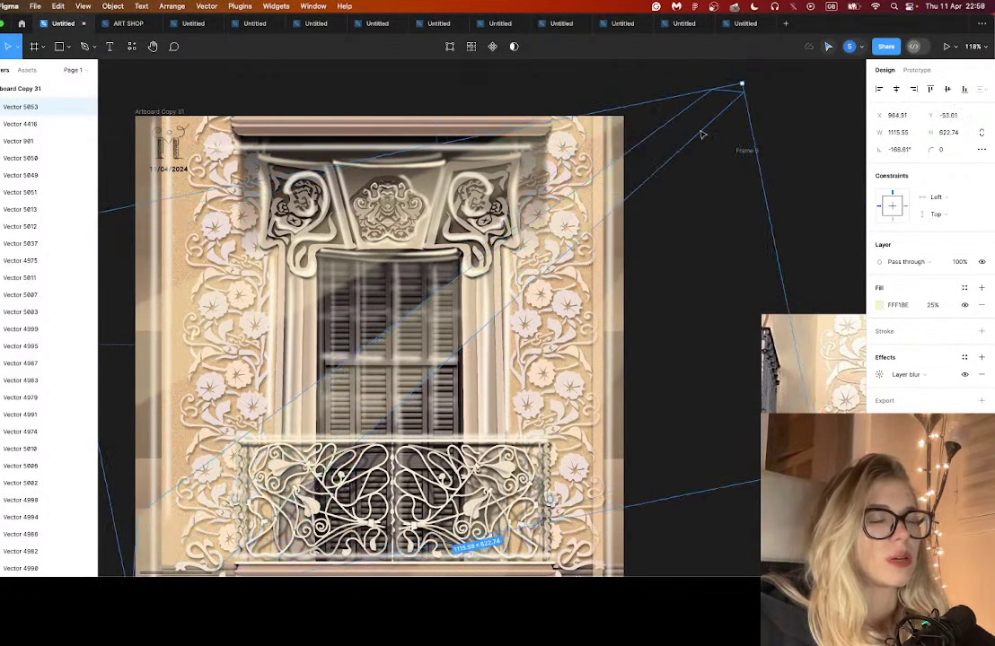
{"action": "left_click", "coordinate": [775, 159]}
{"action": "scroll", "coordinate": [527, 289], "scroll_direction": "down", "scroll_amount": 5}
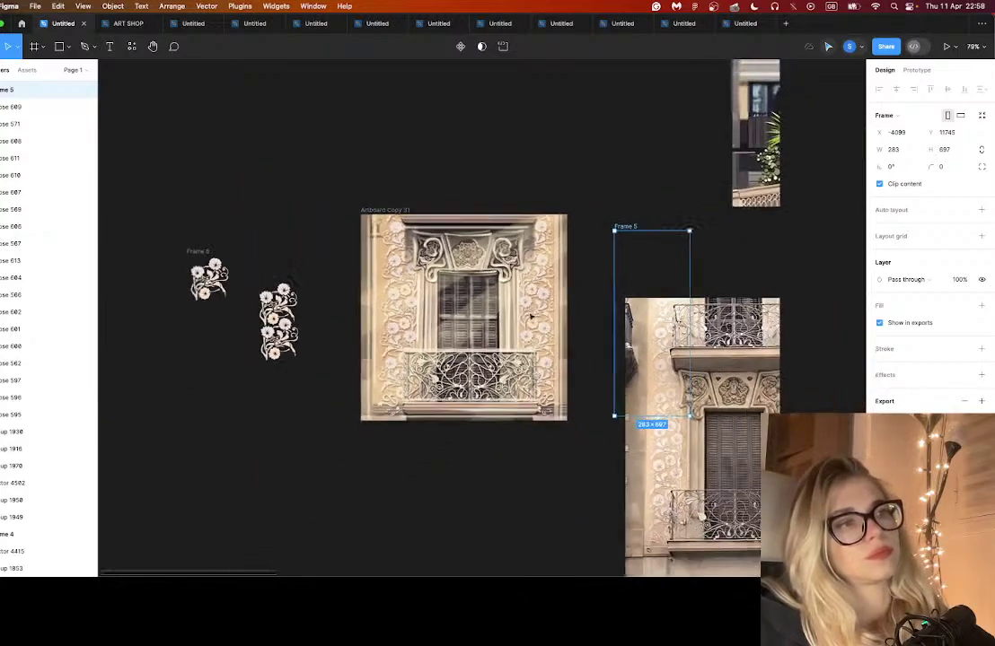
{"action": "left_click", "coordinate": [444, 496]}
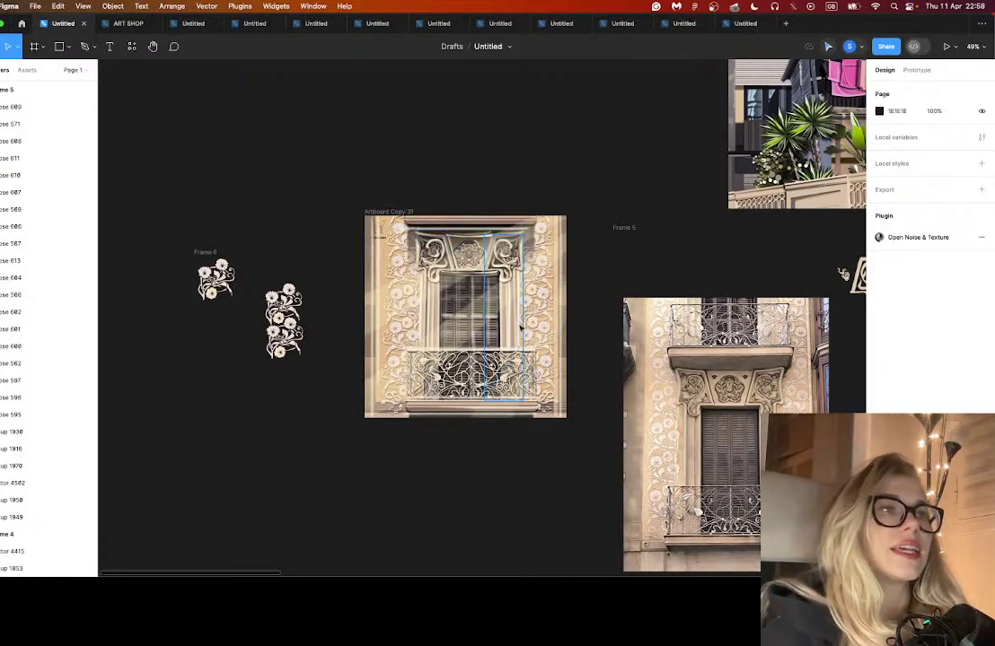
- Duplicate the light beam that crosses the keystone and place the copy across the artboard's upper left part
{"action": "left_click", "coordinate": [474, 263]}
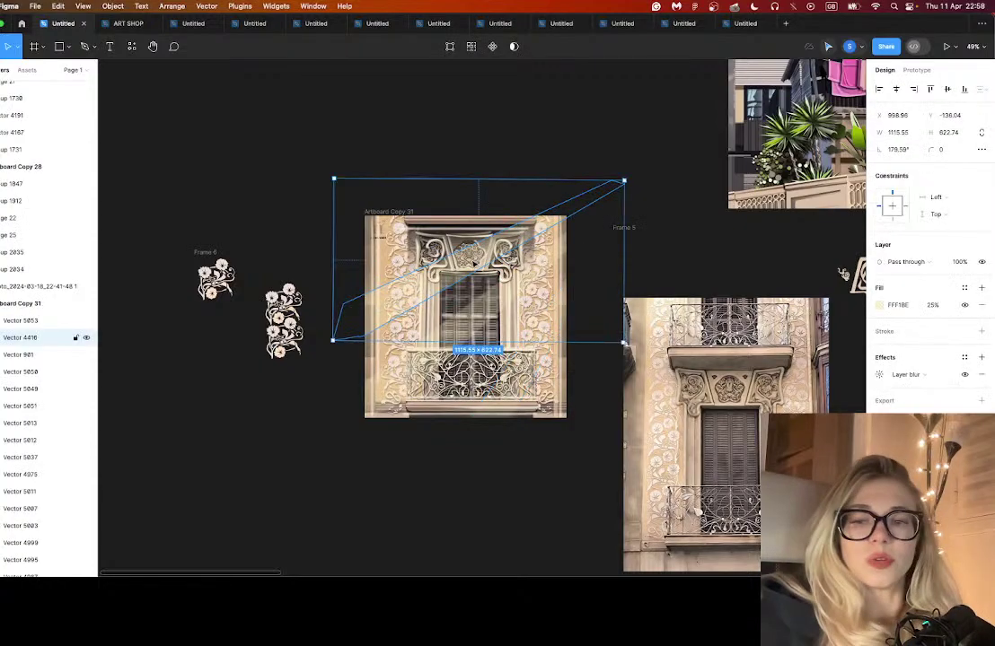
{"action": "left_click_drag", "start_coordinate": [474, 262], "coordinate": [460, 222]}
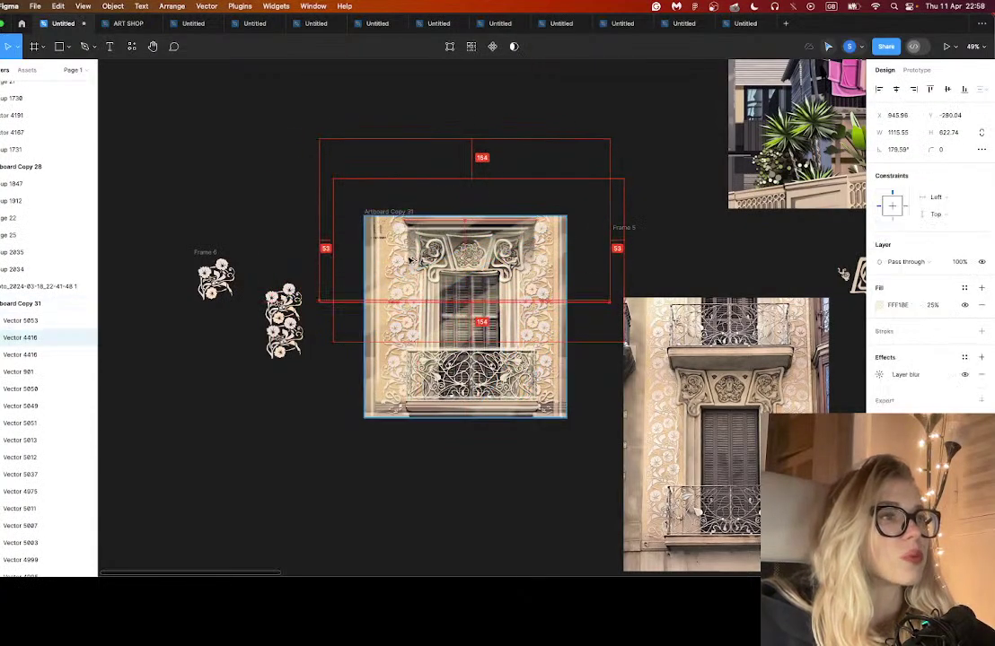
{"action": "left_click_drag", "start_coordinate": [411, 260], "coordinate": [359, 298]}
{"action": "left_click", "coordinate": [508, 127]}
{"action": "scroll", "coordinate": [552, 314], "scroll_direction": "right", "scroll_amount": 3}
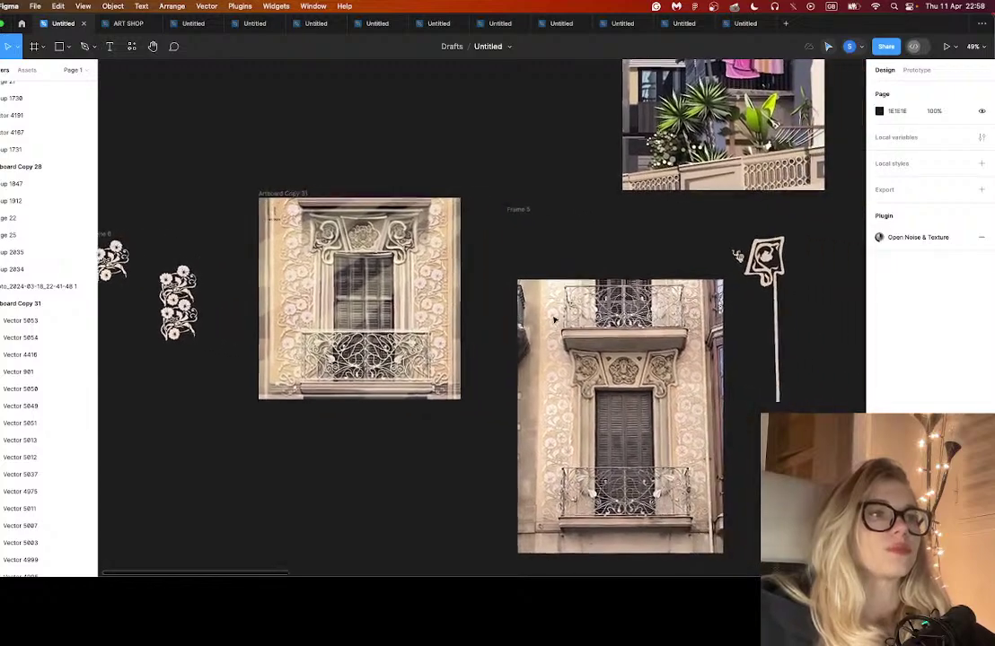
- Duplicate the -168.61° light beam to X 980.59, Y -5 and lighten the copy's fill to FFFBEC
{"action": "left_click", "coordinate": [356, 327]}
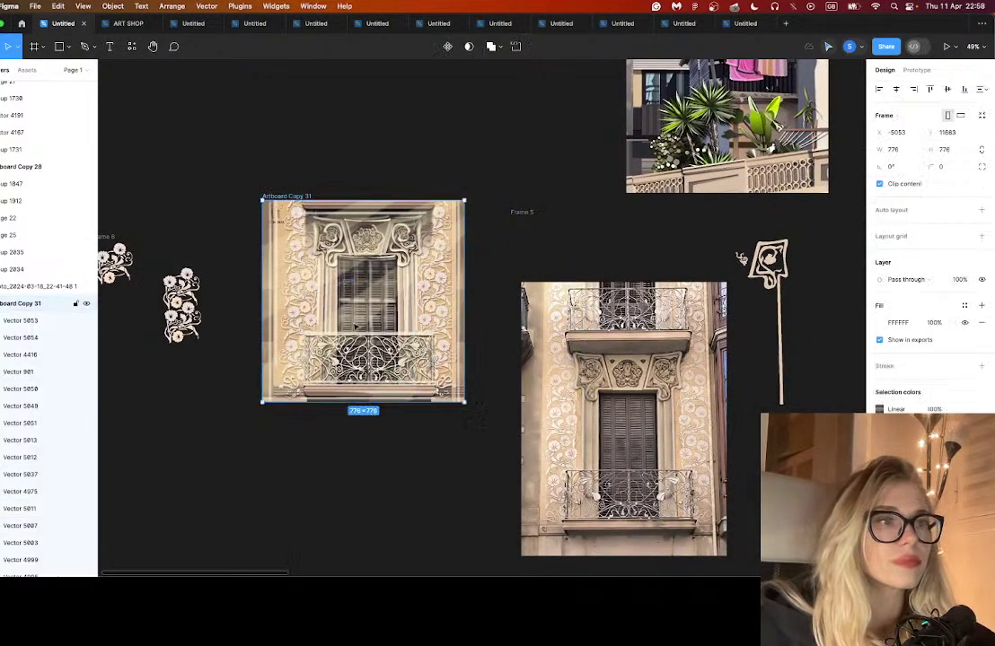
{"action": "left_click_drag", "start_coordinate": [356, 326], "coordinate": [361, 338]}
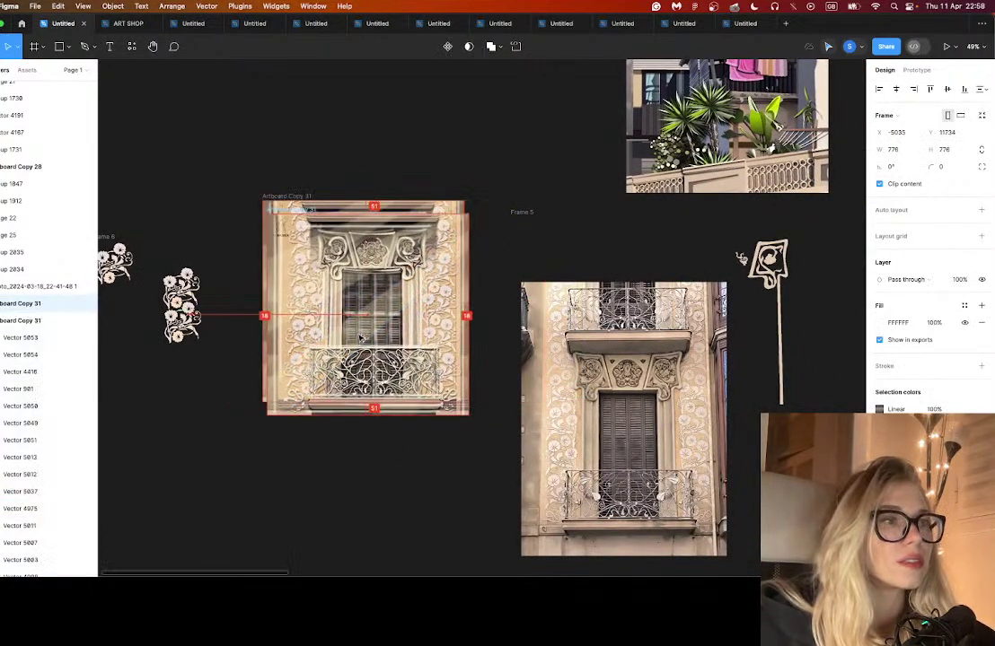
{"action": "left_click", "coordinate": [360, 337]}
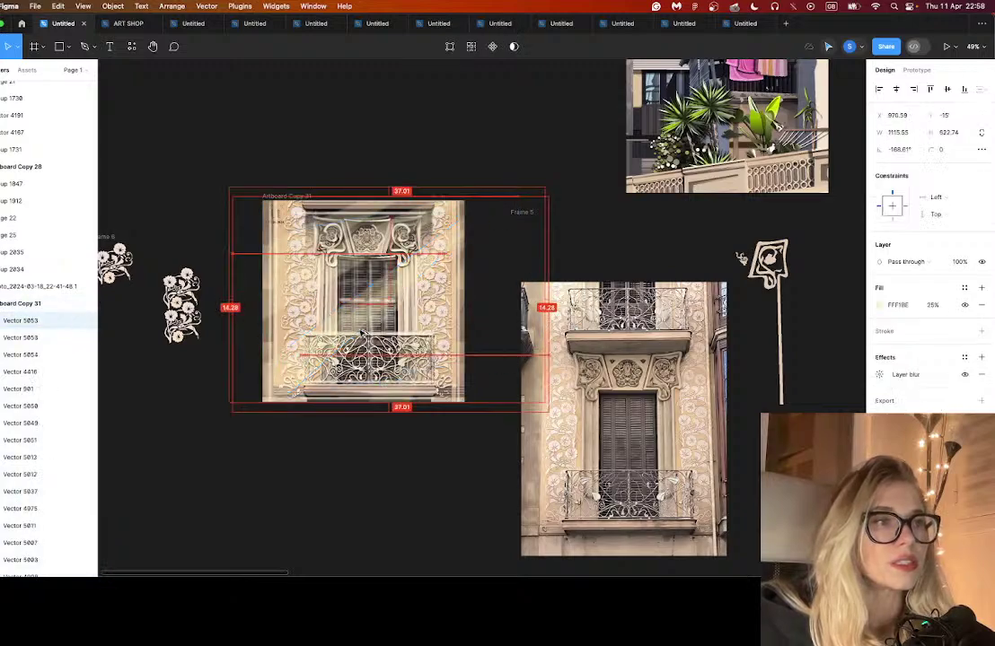
{"action": "left_click", "coordinate": [873, 308]}
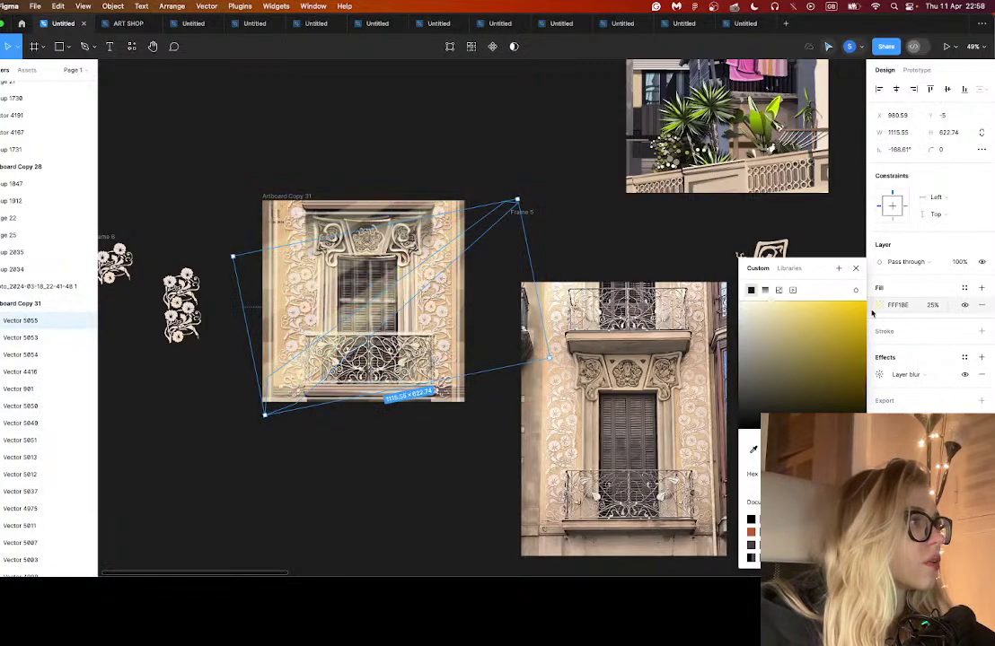
{"action": "left_click_drag", "start_coordinate": [766, 304], "coordinate": [746, 293]}
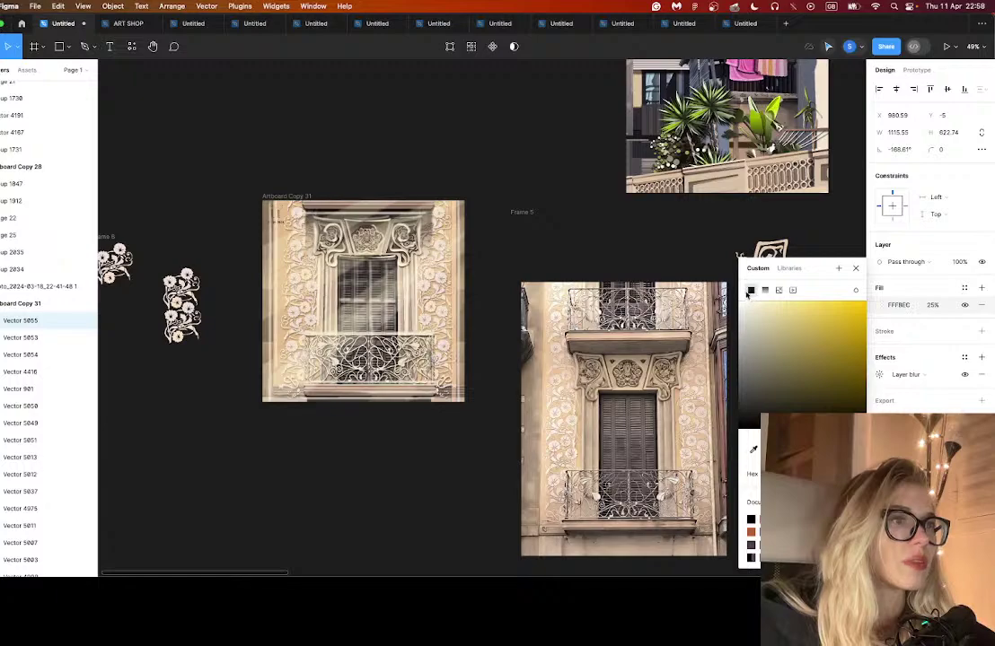
{"action": "left_click", "coordinate": [362, 491]}
{"action": "scroll", "coordinate": [363, 490], "scroll_direction": "up", "scroll_amount": 2}
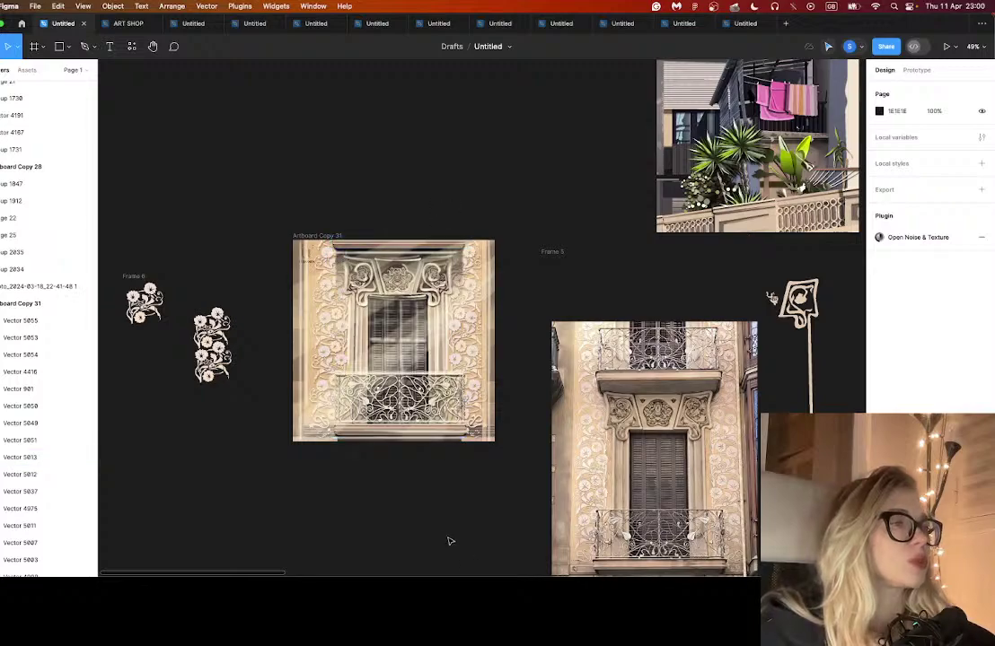
- Increase the fill opacity of the -150° light beam that crosses the balcony's lower right area
{"action": "left_click", "coordinate": [466, 424]}
{"action": "left_click", "coordinate": [422, 445]}
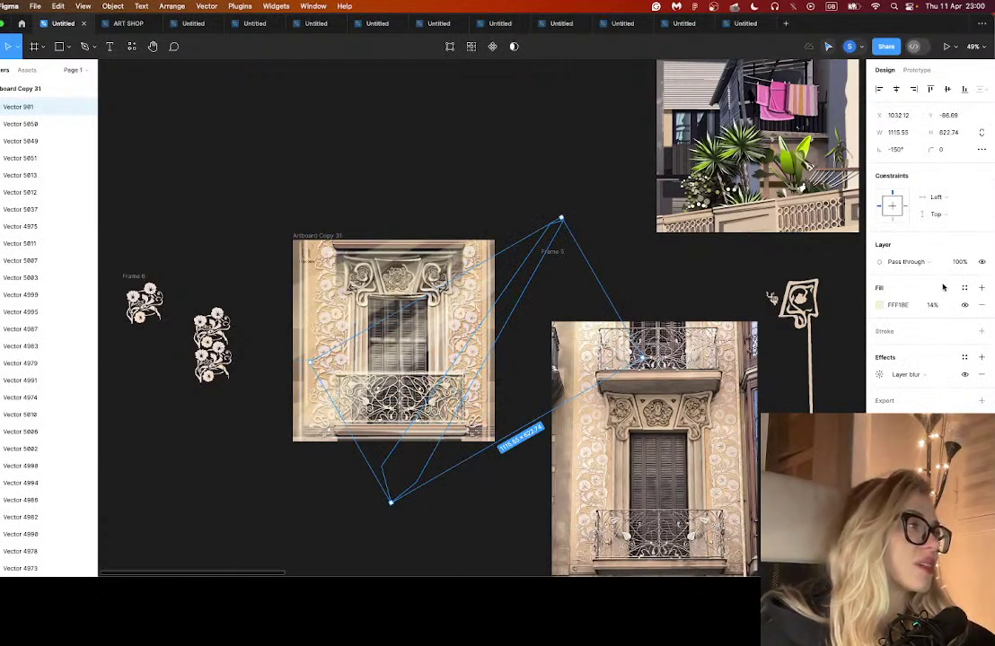
{"action": "left_click_drag", "start_coordinate": [922, 306], "coordinate": [943, 305]}
{"action": "left_click", "coordinate": [493, 465]}
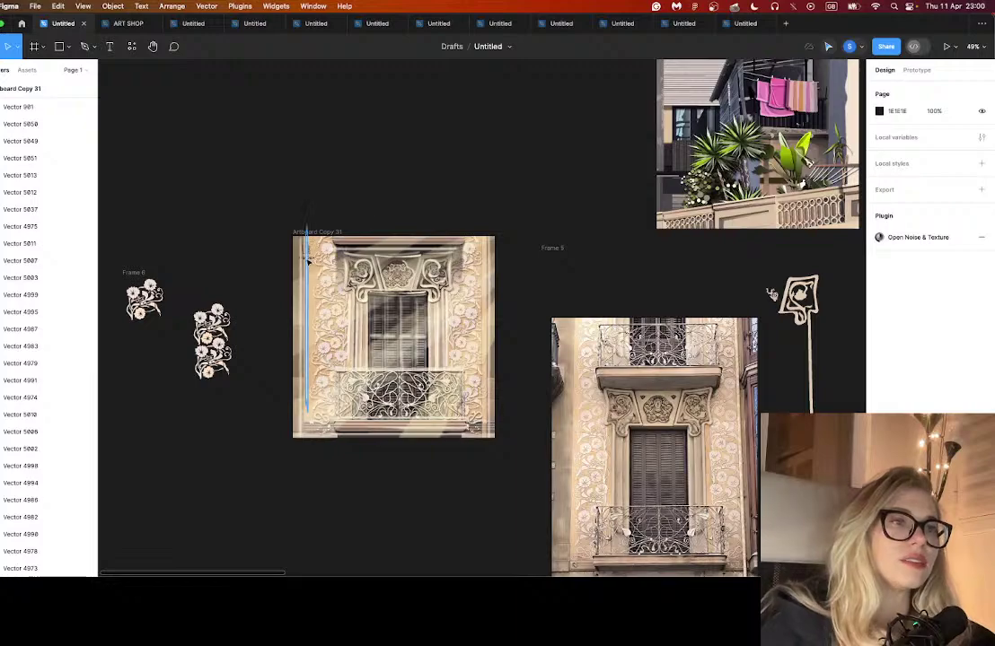
{"action": "scroll", "coordinate": [307, 264], "scroll_direction": "up", "scroll_amount": 3}
{"action": "scroll", "coordinate": [277, 439], "scroll_direction": "up", "scroll_amount": 1}
{"action": "scroll", "coordinate": [278, 306], "scroll_direction": "down", "scroll_amount": 2}
{"action": "scroll", "coordinate": [377, 261], "scroll_direction": "up", "scroll_amount": 5}
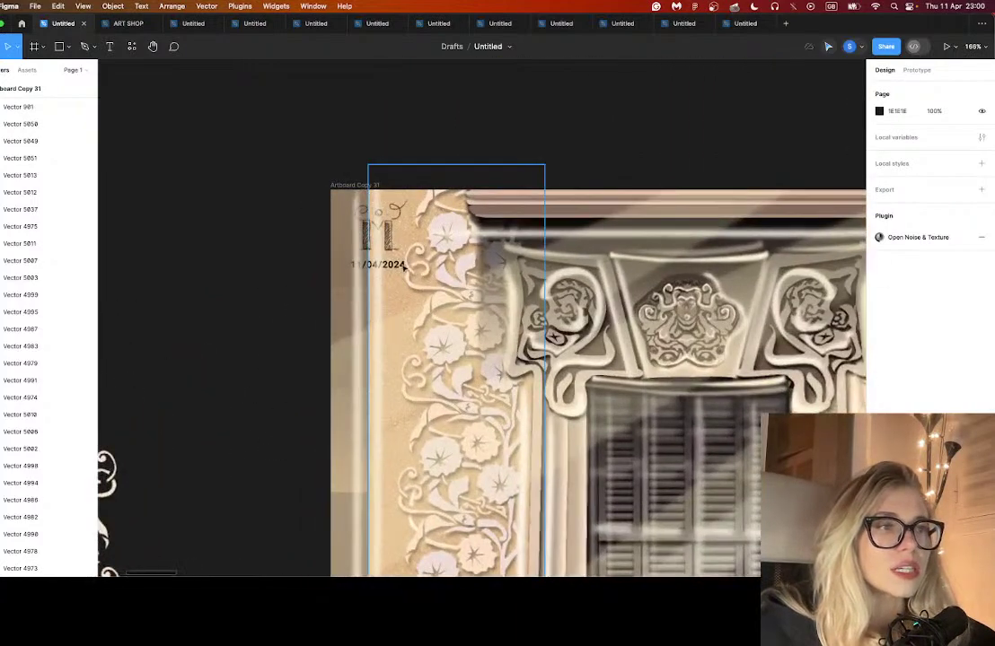
- Bring the signature logo and the 11/04/2024 date in Artboard Copy 31 in front of the light beams
{"action": "left_click", "coordinate": [395, 252]}
{"action": "left_click", "coordinate": [400, 268], "text": "shift"}
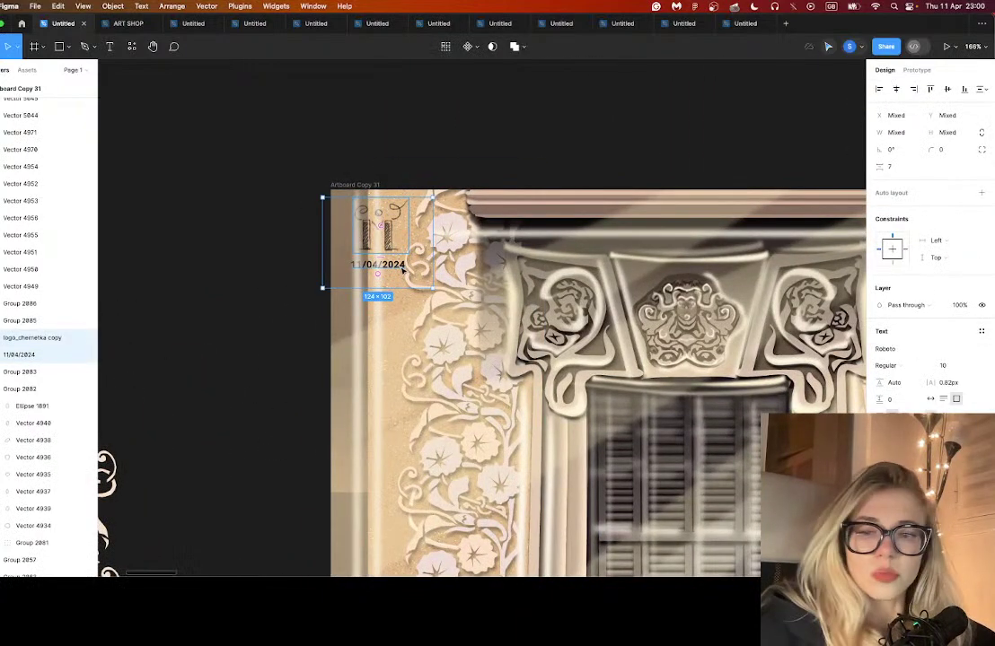
{"action": "key", "text": "BackSpace"}
{"action": "key", "text": "super+z"}
{"action": "left_click", "coordinate": [488, 138]}
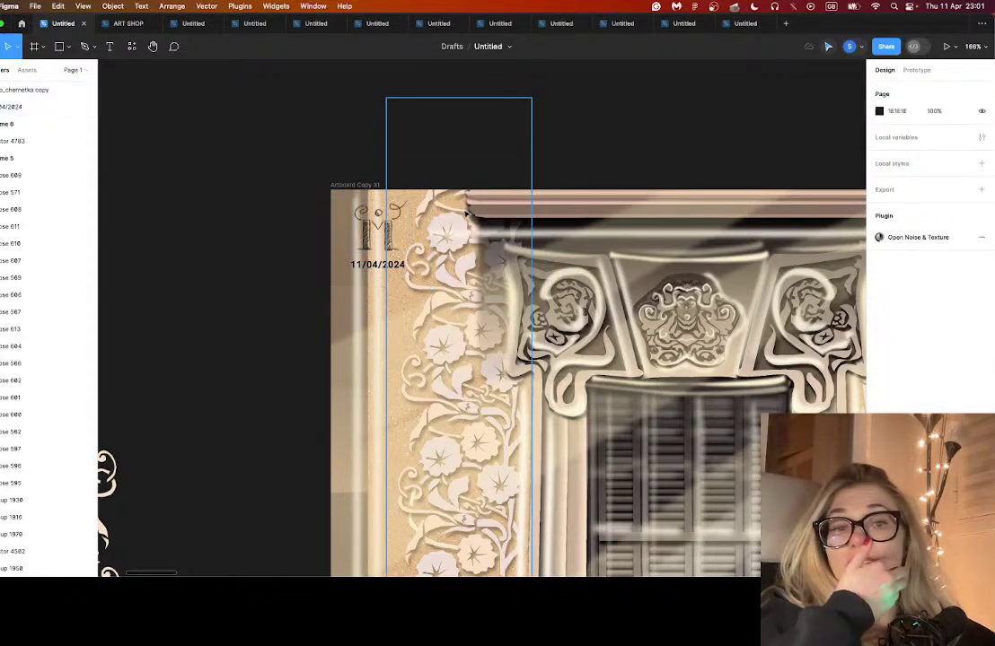
{"action": "scroll", "coordinate": [395, 318], "scroll_direction": "down", "scroll_amount": 6}
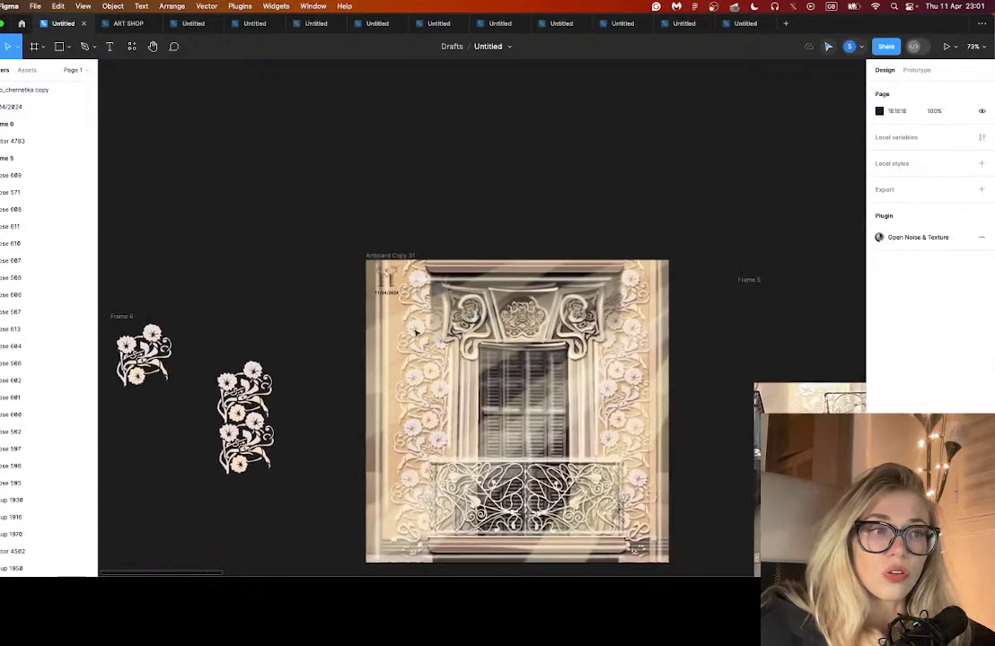
{"action": "scroll", "coordinate": [607, 394], "scroll_direction": "right", "scroll_amount": 6}
{"action": "scroll", "coordinate": [607, 394], "scroll_direction": "up", "scroll_amount": 4}
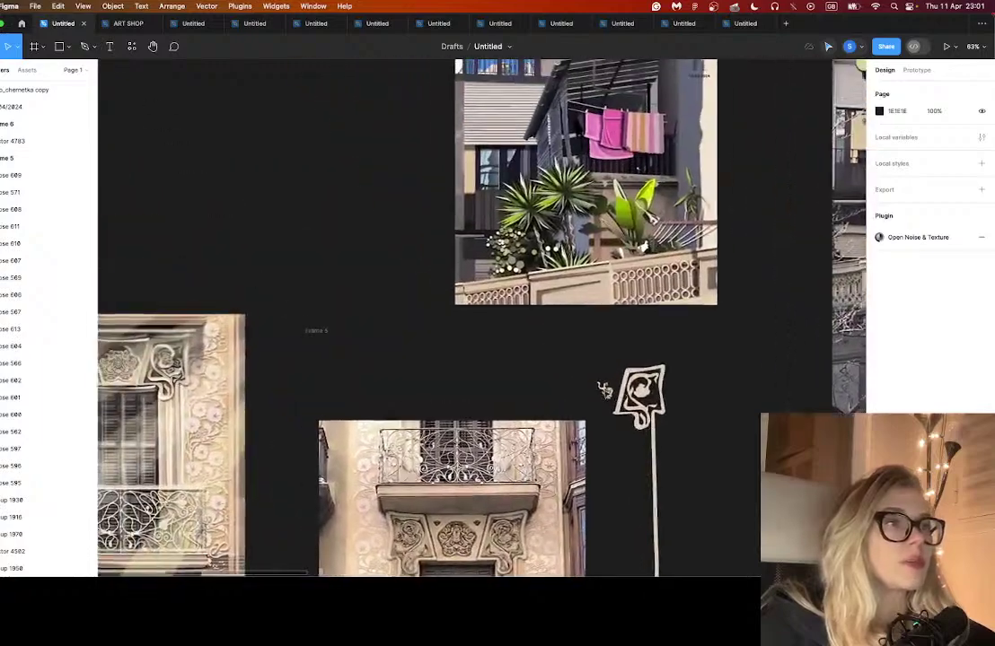
- Switch to the balcony11.blend scene in Blender and look over the houses, ending at the middle-floor shutters of the red-roofed building
{"action": "key", "text": "ctrl+Right"}
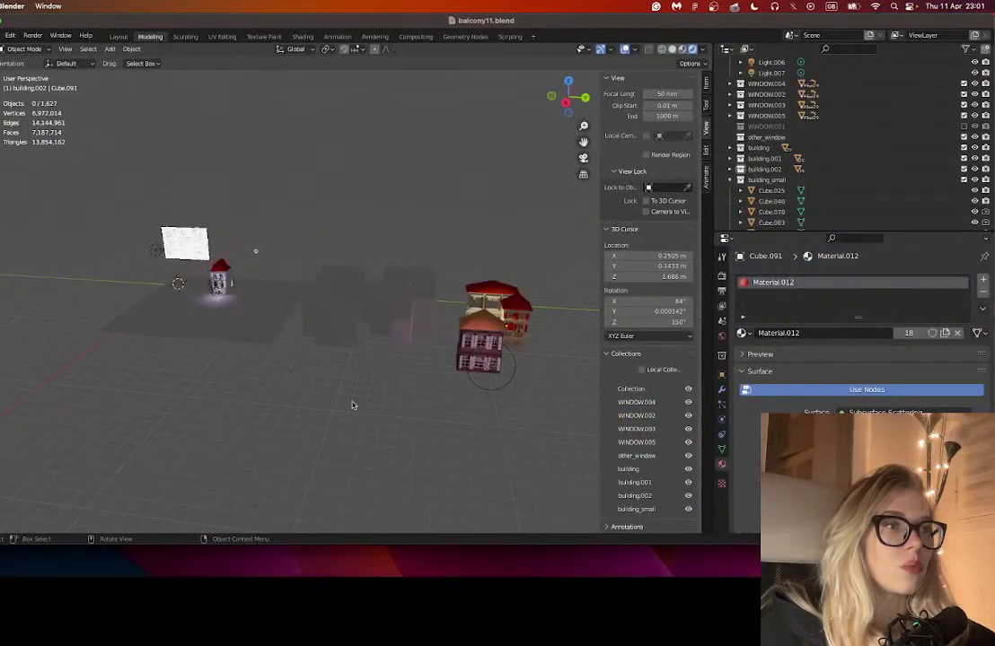
{"action": "scroll", "coordinate": [492, 328], "scroll_direction": "down", "scroll_amount": 3}
{"action": "scroll", "coordinate": [492, 328], "scroll_direction": "right", "scroll_amount": 3}
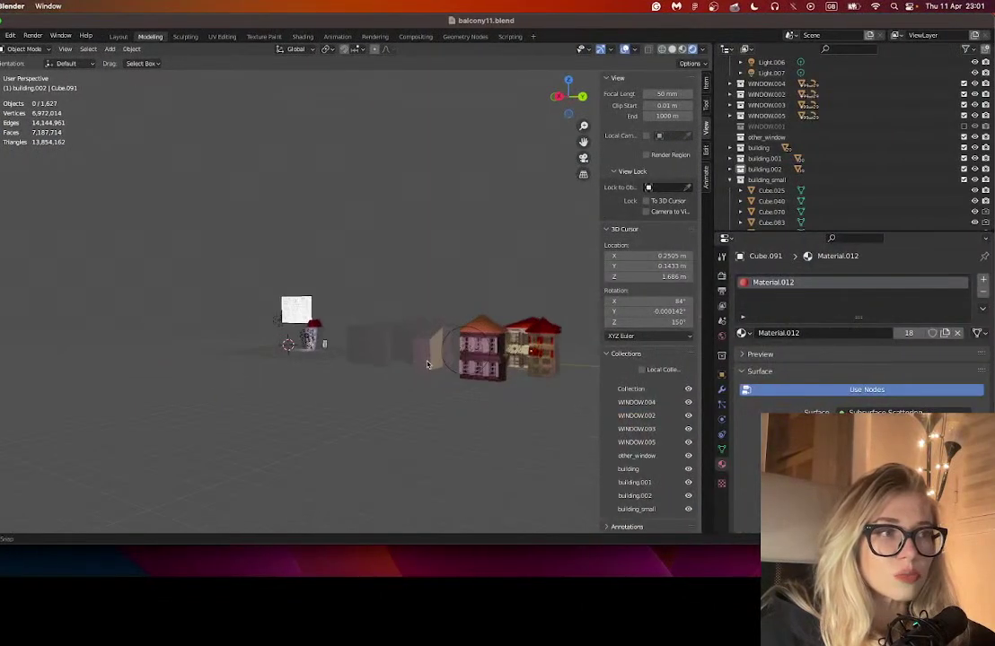
{"action": "scroll", "coordinate": [437, 374], "scroll_direction": "up", "scroll_amount": 2}
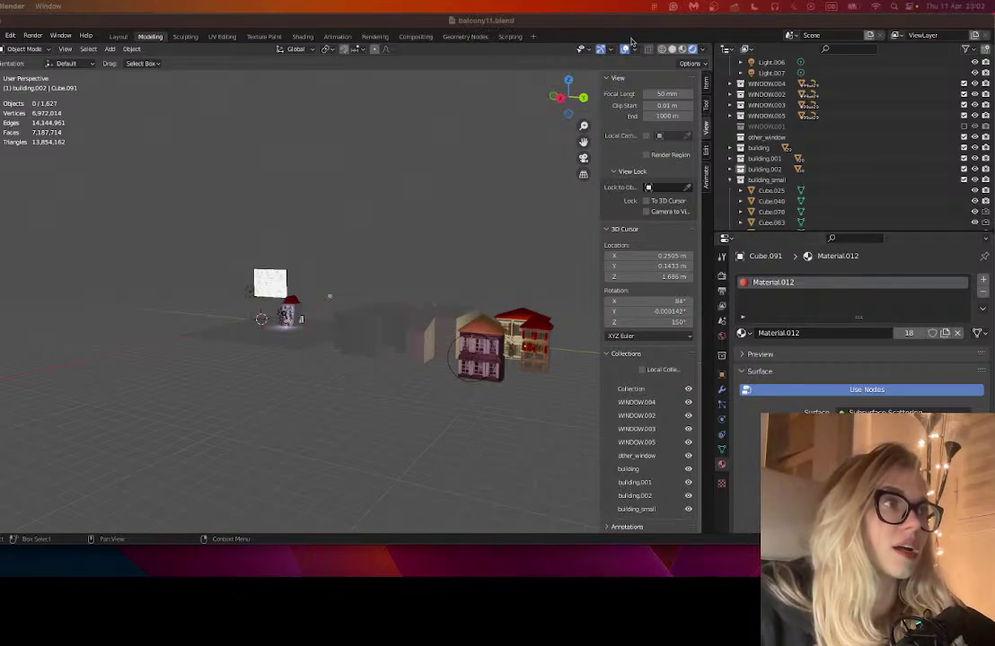
{"action": "mouse_move", "coordinate": [569, 141]}
{"action": "left_mouse_down"}
{"action": "mouse_move", "coordinate": [469, 86]}
{"action": "mouse_move", "coordinate": [581, 143]}
{"action": "left_mouse_up"}
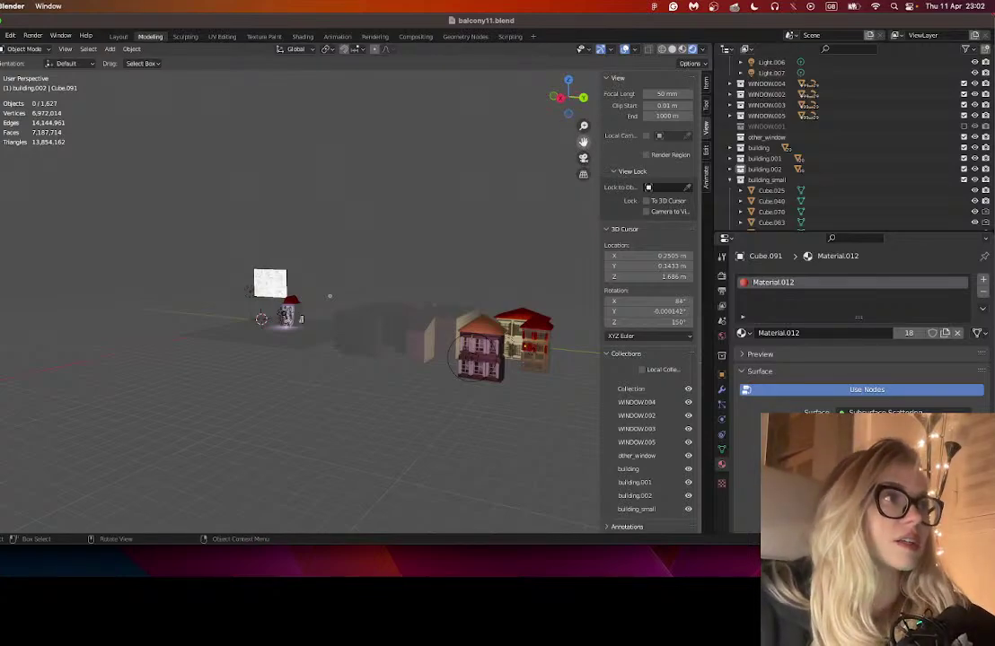
{"action": "left_click_drag", "start_coordinate": [584, 143], "coordinate": [465, 88]}
{"action": "scroll", "coordinate": [424, 360], "scroll_direction": "up", "scroll_amount": 5}
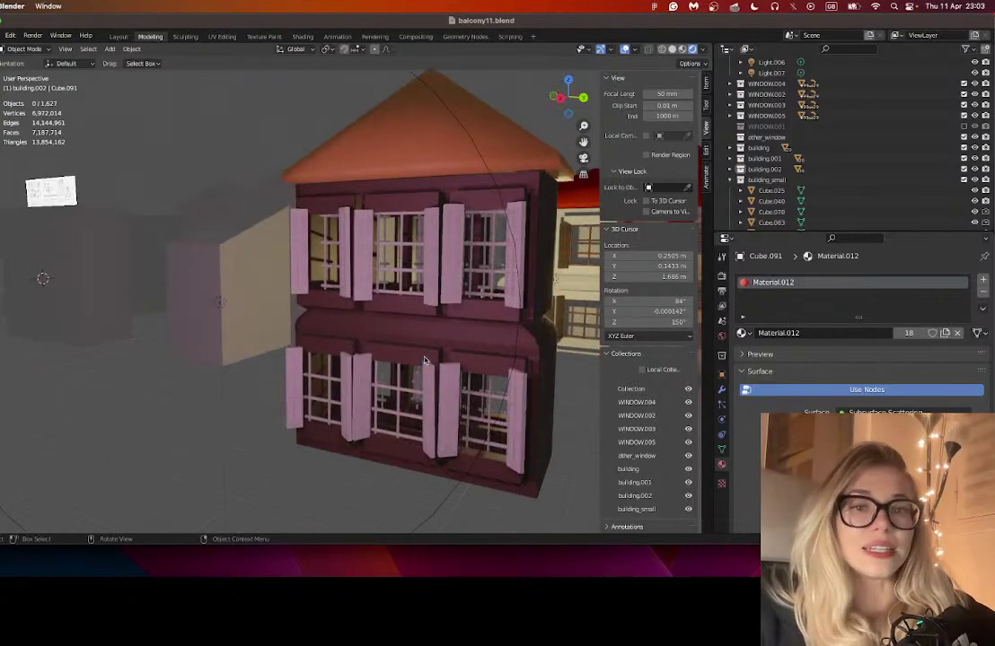
{"action": "left_click_drag", "start_coordinate": [584, 141], "coordinate": [543, 322]}
{"action": "scroll", "coordinate": [548, 319], "scroll_direction": "up", "scroll_amount": 6}
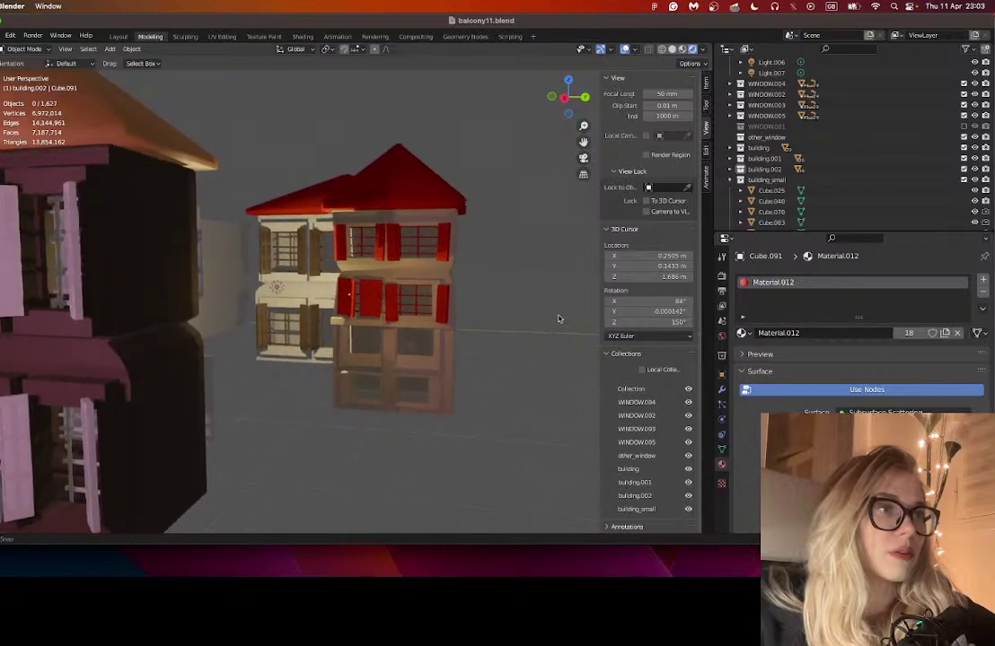
{"action": "left_click_drag", "start_coordinate": [601, 140], "coordinate": [364, 274]}
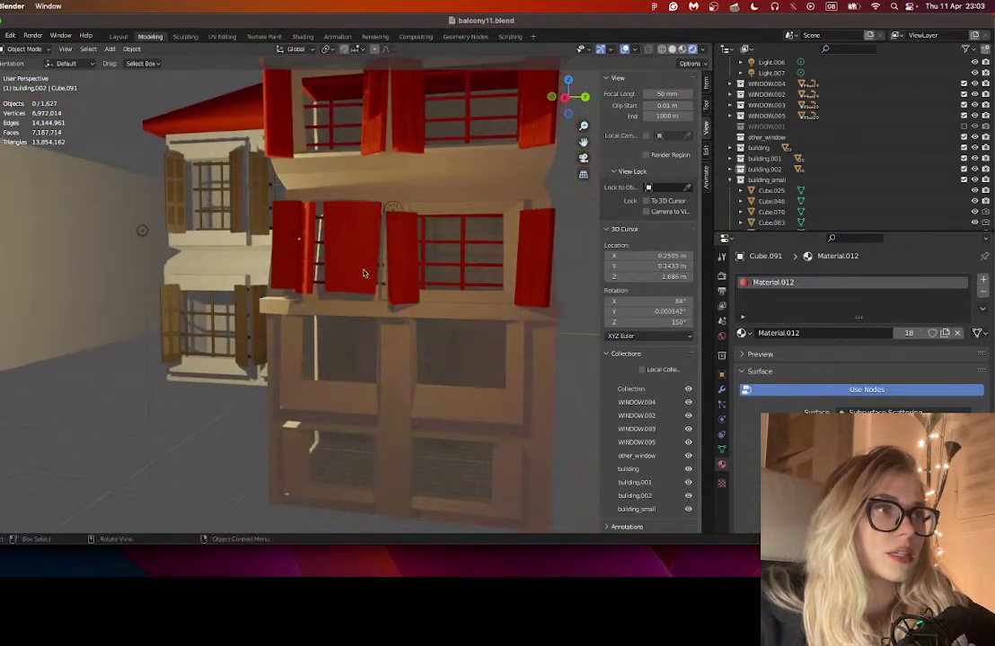
{"action": "left_click", "coordinate": [411, 273]}
{"action": "left_click", "coordinate": [409, 276]}
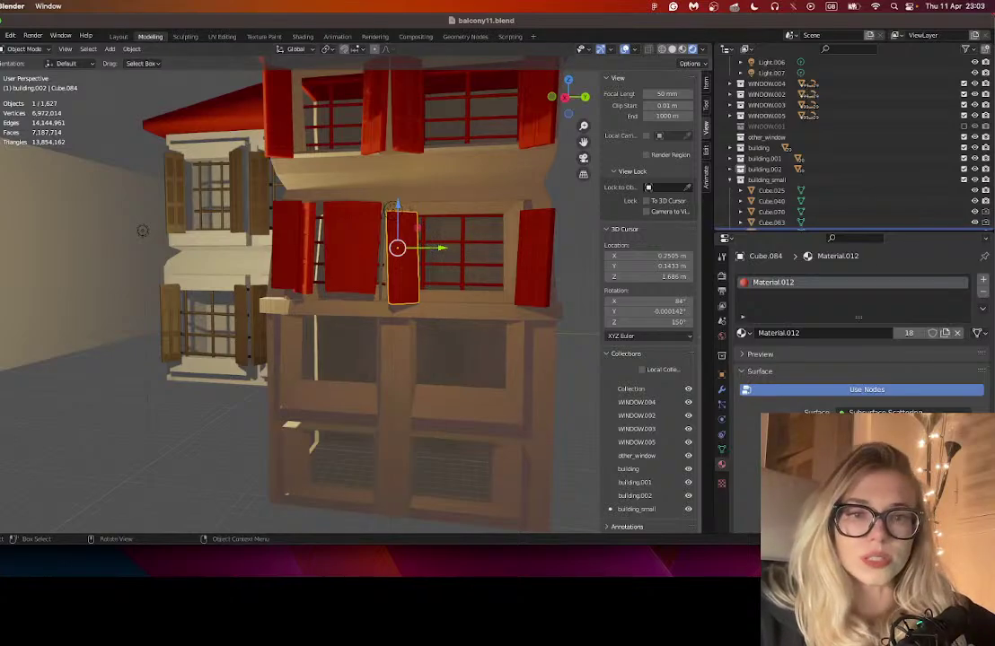
- Switch to Figma and export Artboard Copy 31 to the Desktop as a JPG named dscdscs
{"action": "key", "text": "super+Tab"}
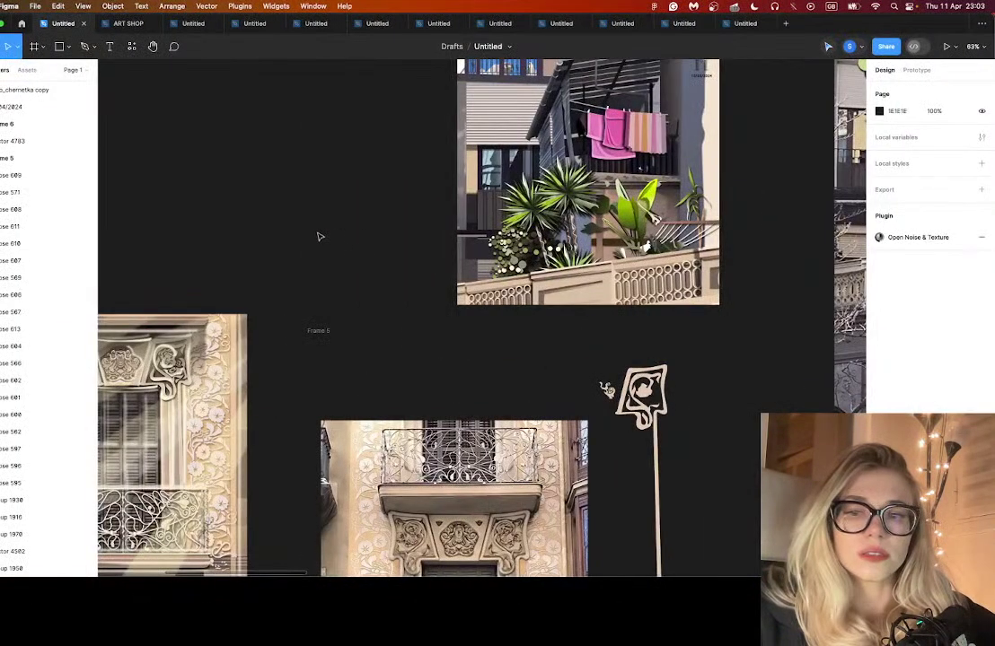
{"action": "left_click_drag", "start_coordinate": [227, 269], "coordinate": [386, 231]}
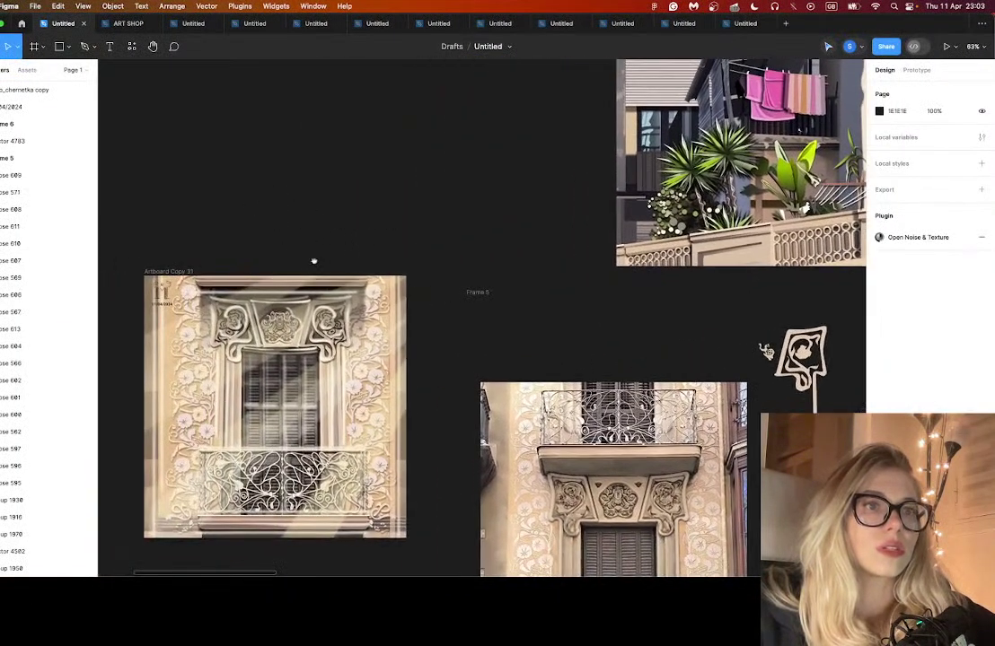
{"action": "left_click", "coordinate": [177, 271]}
{"action": "scroll", "coordinate": [929, 269], "scroll_direction": "down", "scroll_amount": 3}
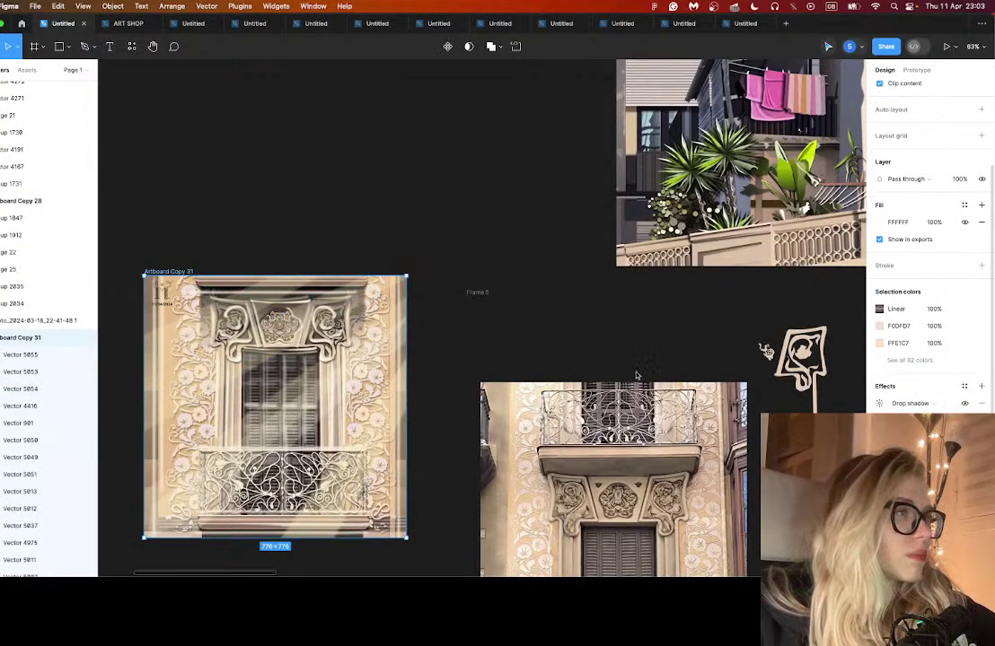
{"action": "key", "text": "super+shift+e"}
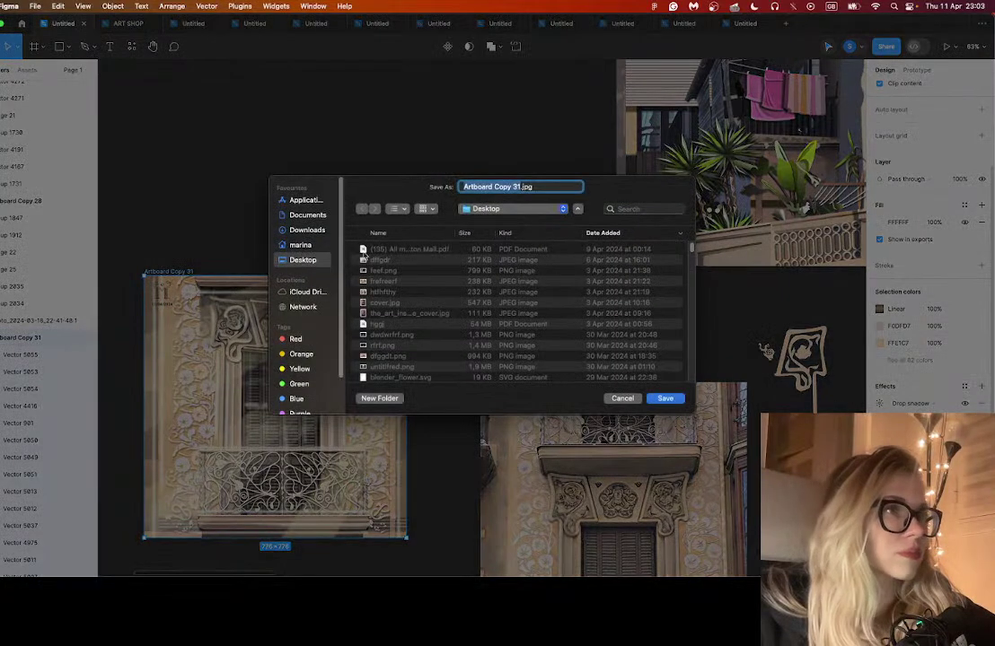
{"action": "type", "text": "dscdscs"}
{"action": "left_click", "coordinate": [681, 402]}
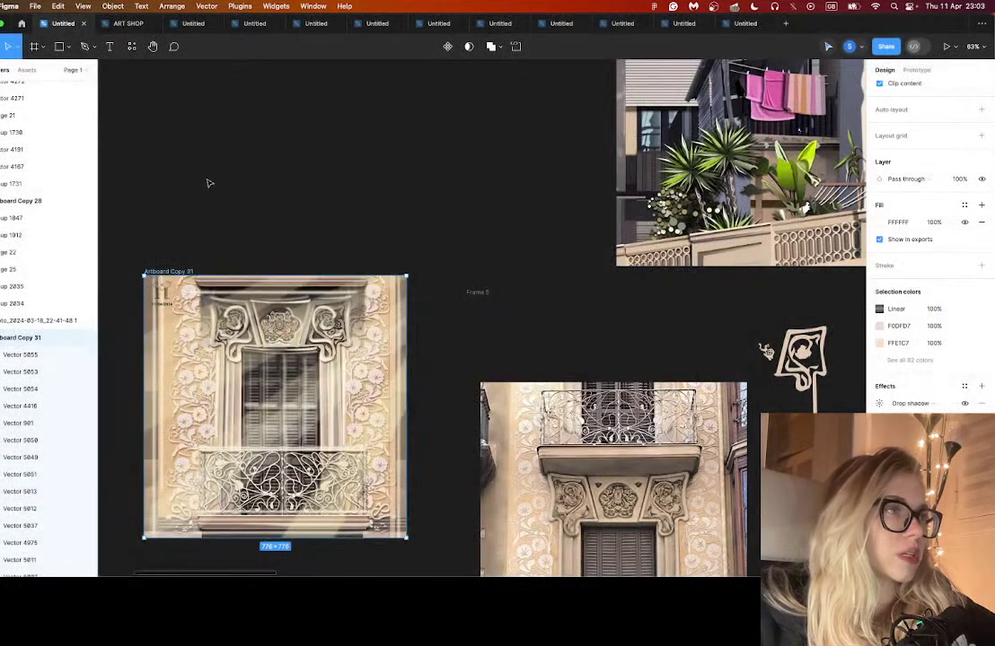
- Switch back to Blender and duplicate the middle floor's right window grille with both red shutters down to the left opening on the floor below
{"action": "key", "text": "super+m"}
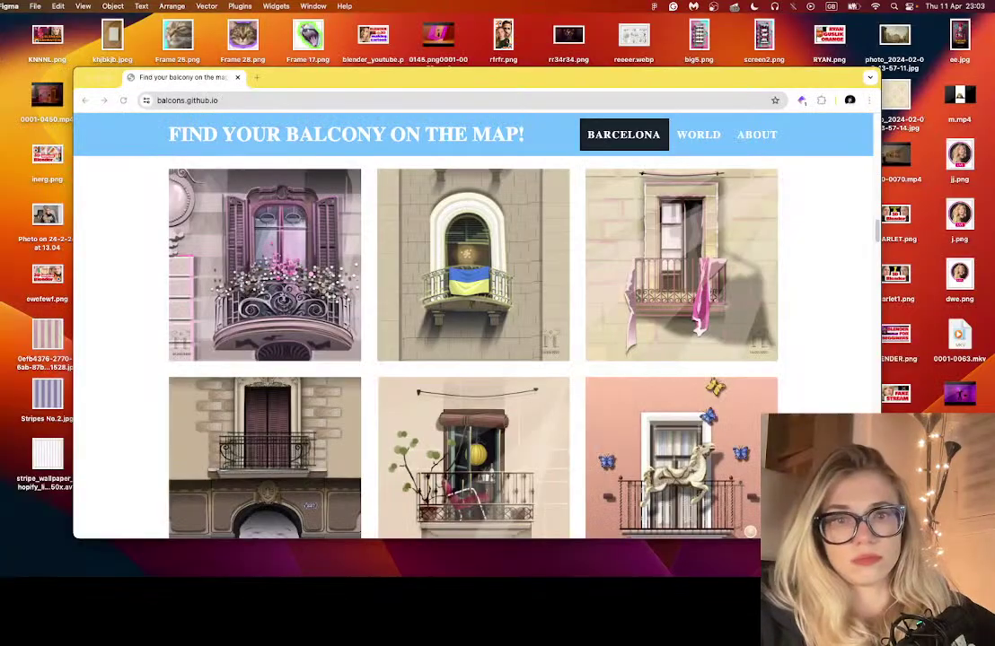
{"action": "left_click", "coordinate": [87, 78]}
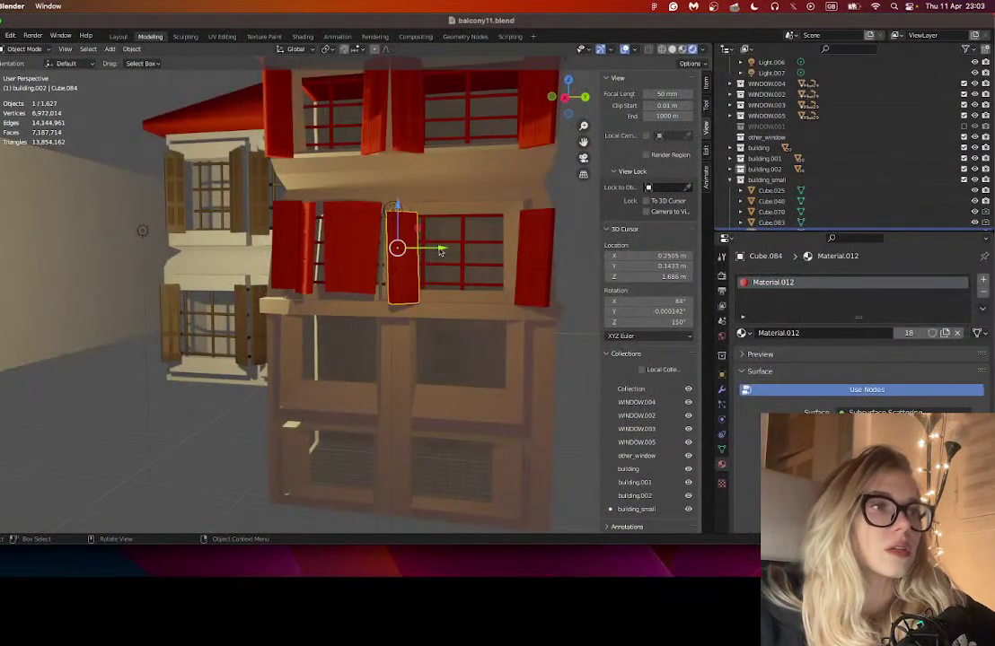
{"action": "left_click", "coordinate": [439, 245]}
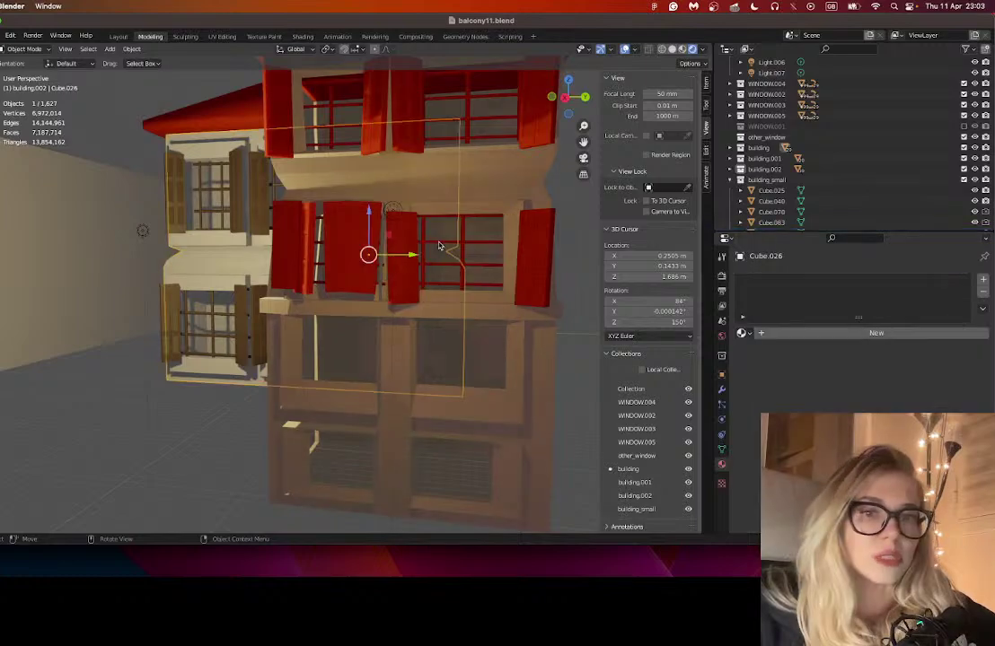
{"action": "left_click", "coordinate": [439, 245]}
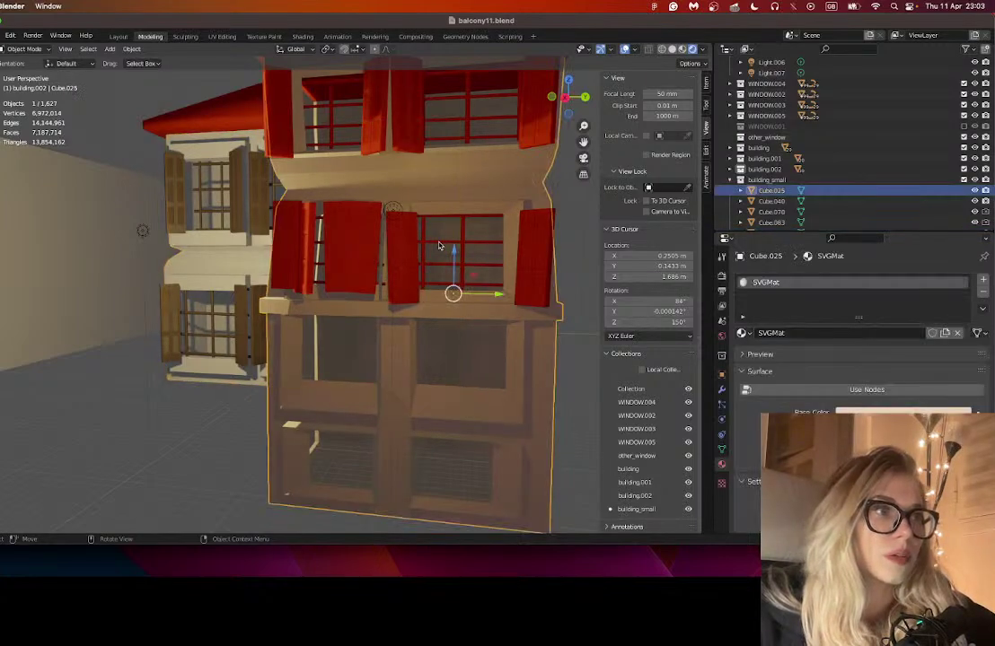
{"action": "left_click", "coordinate": [427, 251]}
{"action": "left_click", "coordinate": [542, 253], "text": "shift"}
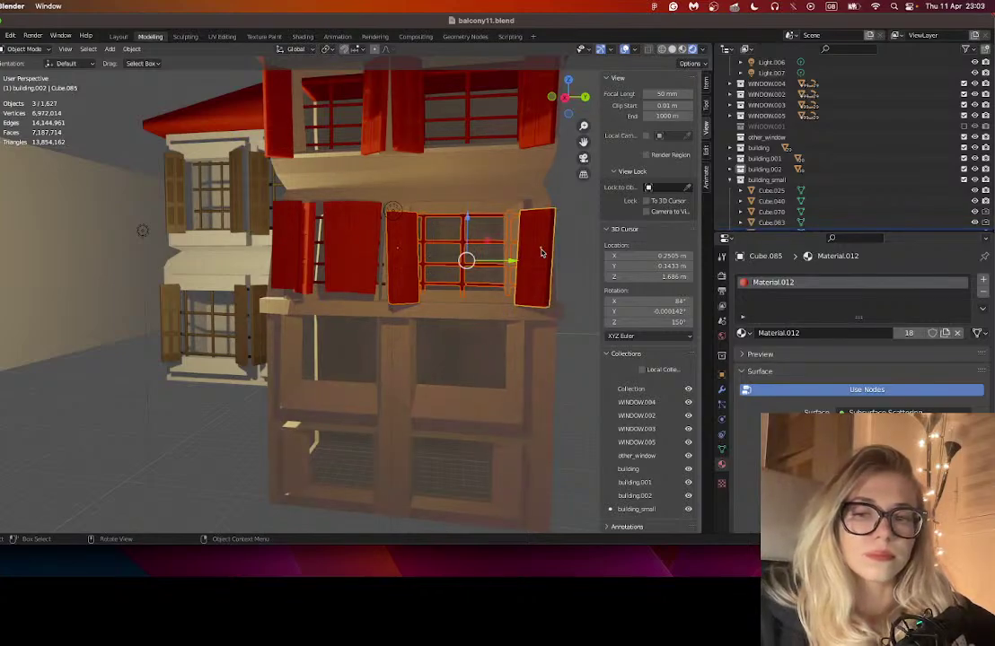
{"action": "key", "text": "shift+d"}
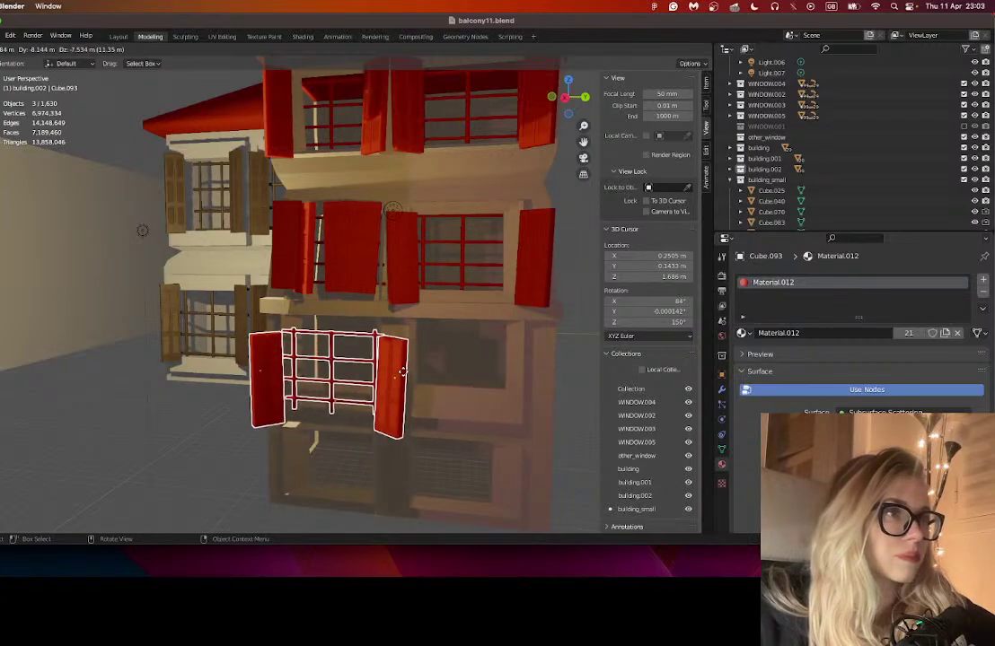
{"action": "left_click", "coordinate": [400, 358]}
- Align the duplicated grille and shutters with the lower floor's left window opening, adjusting their depth and height
{"action": "left_click_drag", "start_coordinate": [345, 304], "coordinate": [385, 383]}
{"action": "key", "text": "g"}
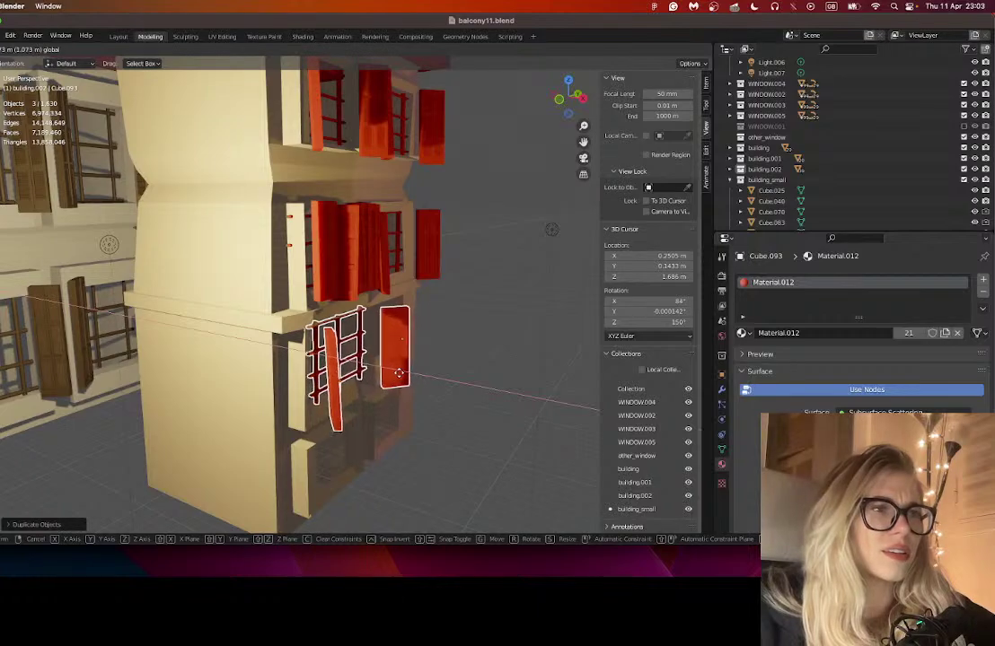
{"action": "left_click", "coordinate": [394, 375]}
{"action": "left_click_drag", "start_coordinate": [395, 376], "coordinate": [341, 310]}
{"action": "left_click", "coordinate": [341, 309]}
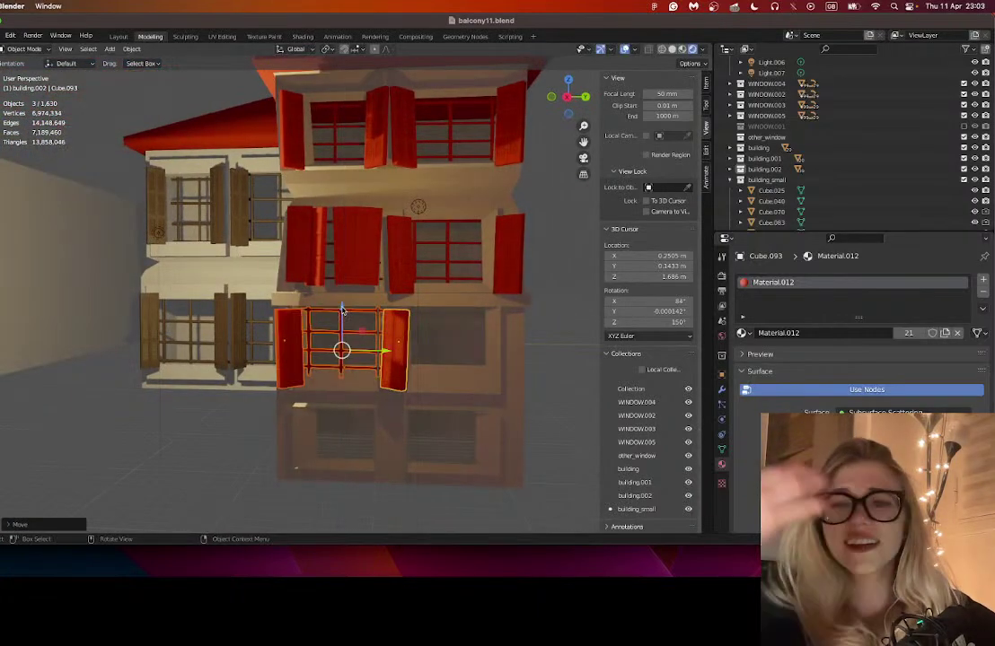
- Move the two adjacent shutter panels covering the middle floor's left window closer to the facade along the X axis
{"action": "mouse_move", "coordinate": [439, 391]}
{"action": "left_mouse_down"}
{"action": "mouse_move", "coordinate": [398, 368]}
{"action": "mouse_move", "coordinate": [432, 385]}
{"action": "left_mouse_up"}
{"action": "scroll", "coordinate": [307, 218], "scroll_direction": "down", "scroll_amount": 5}
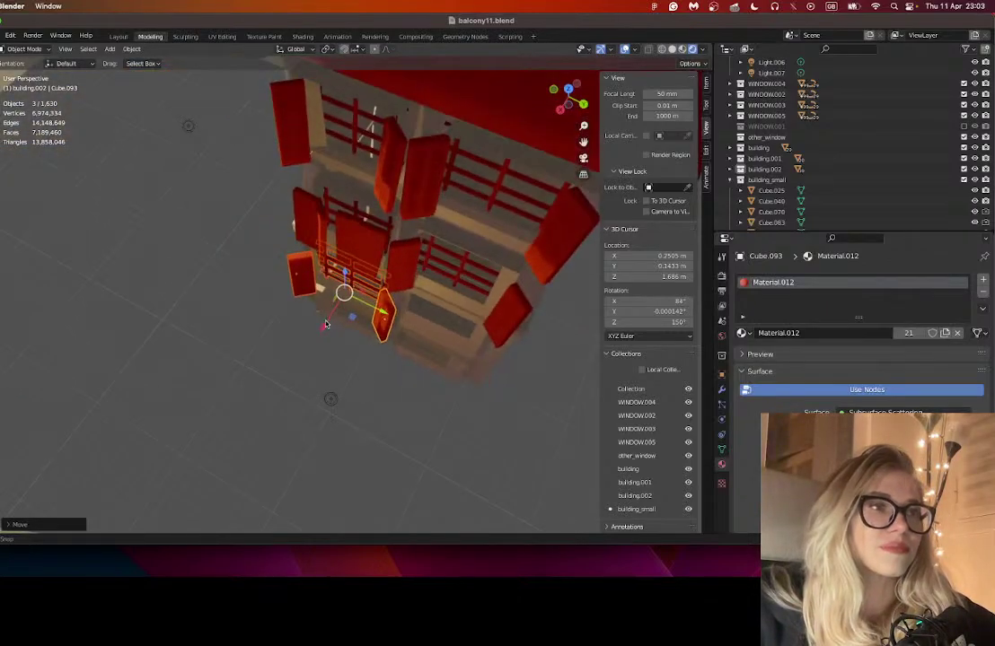
{"action": "left_click", "coordinate": [354, 252]}
{"action": "scroll", "coordinate": [354, 252], "scroll_direction": "down", "scroll_amount": 3}
{"action": "left_click", "coordinate": [368, 232]}
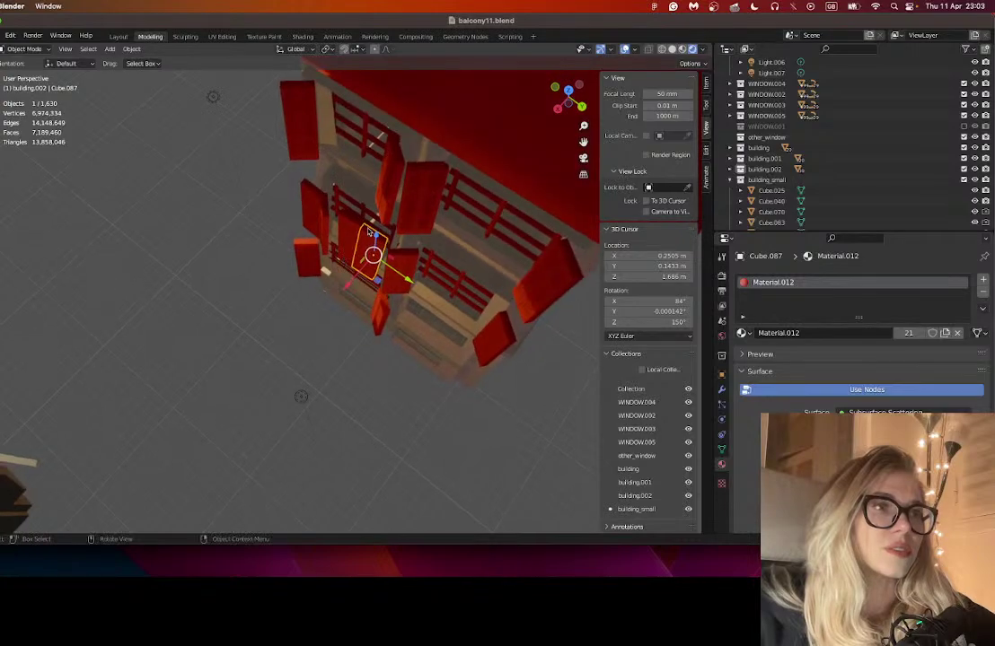
{"action": "left_click", "coordinate": [354, 270]}
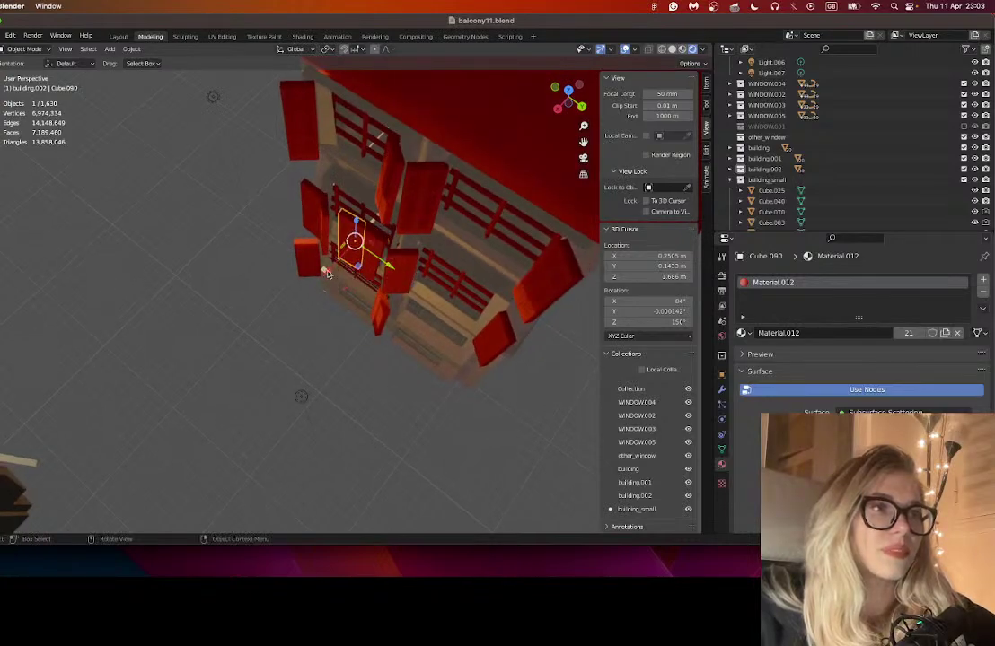
{"action": "key", "text": "shift"}
{"action": "left_click", "coordinate": [367, 263], "text": "shift"}
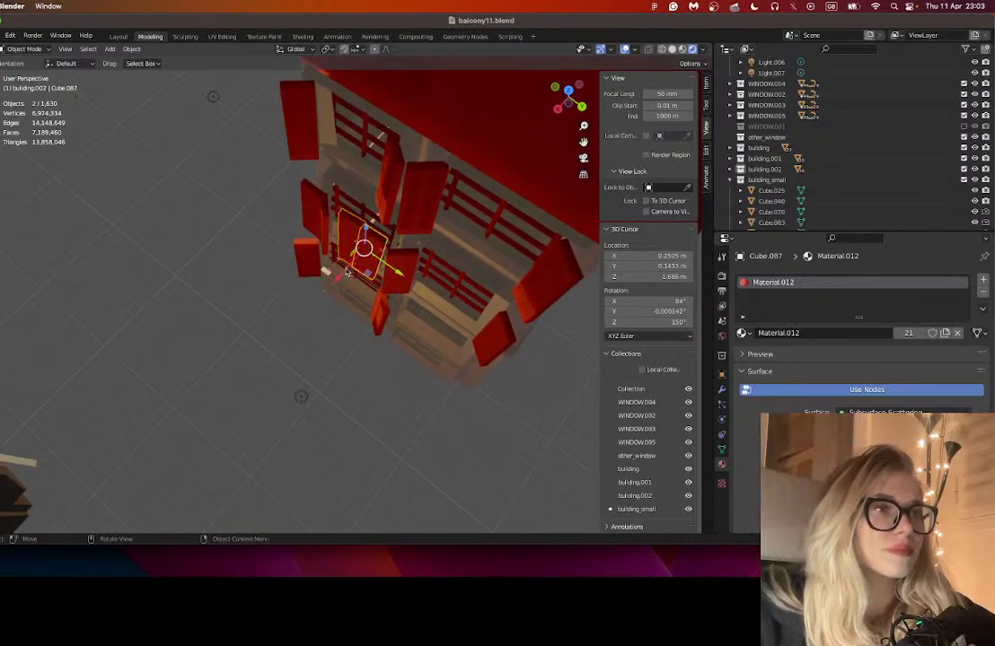
{"action": "left_click_drag", "start_coordinate": [338, 281], "coordinate": [347, 271]}
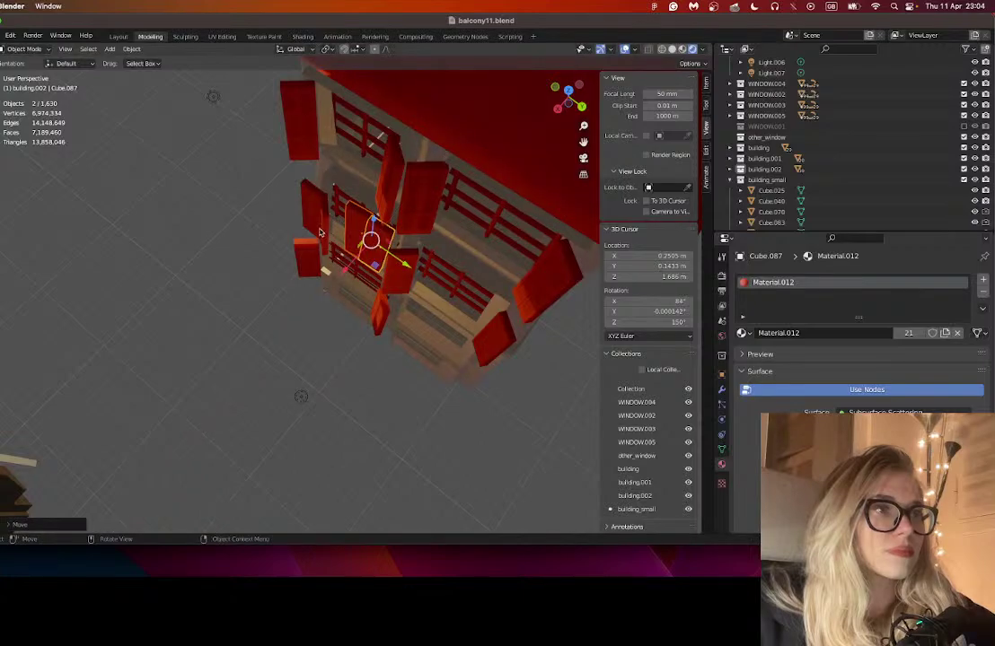
- Move the two shutter panels at the outer left side of the same middle-floor window closer to the facade along X
{"action": "left_click", "coordinate": [321, 232]}
{"action": "key", "text": "shift"}
{"action": "left_click", "coordinate": [306, 235], "text": "shift"}
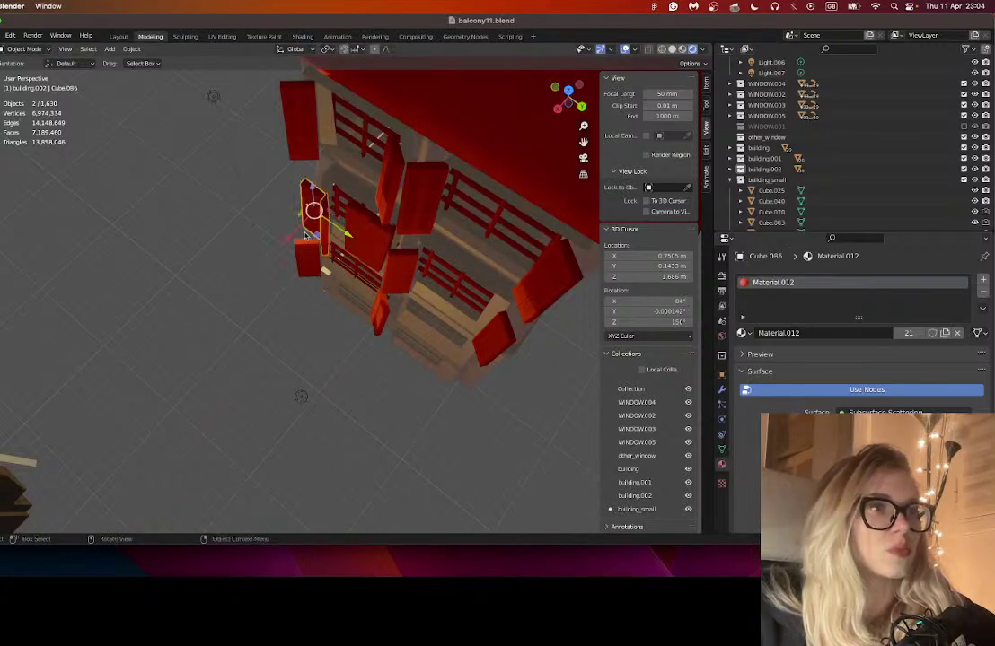
{"action": "left_click_drag", "start_coordinate": [298, 233], "coordinate": [307, 224]}
{"action": "left_click_drag", "start_coordinate": [307, 224], "coordinate": [378, 175]}
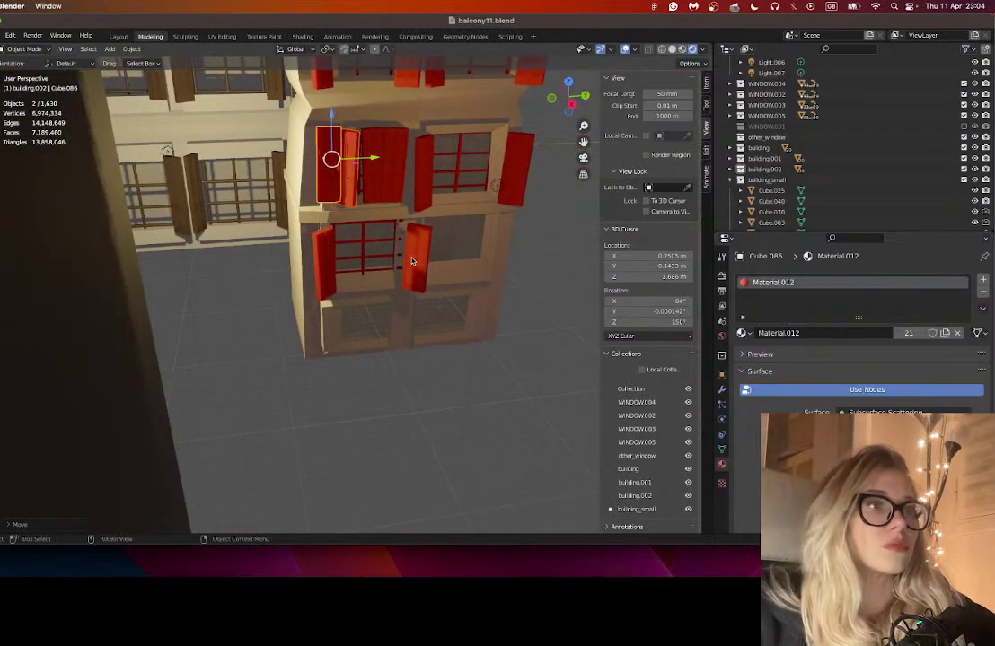
- Move both duplicated shutters of the lower-floor window along X so they sit closer to the facade
{"action": "mouse_move", "coordinate": [413, 260]}
{"action": "left_mouse_down"}
{"action": "mouse_move", "coordinate": [331, 261]}
{"action": "mouse_move", "coordinate": [439, 290]}
{"action": "mouse_move", "coordinate": [398, 310]}
{"action": "mouse_move", "coordinate": [331, 289]}
{"action": "mouse_move", "coordinate": [424, 214]}
{"action": "mouse_move", "coordinate": [404, 260]}
{"action": "mouse_move", "coordinate": [426, 269]}
{"action": "left_mouse_up"}
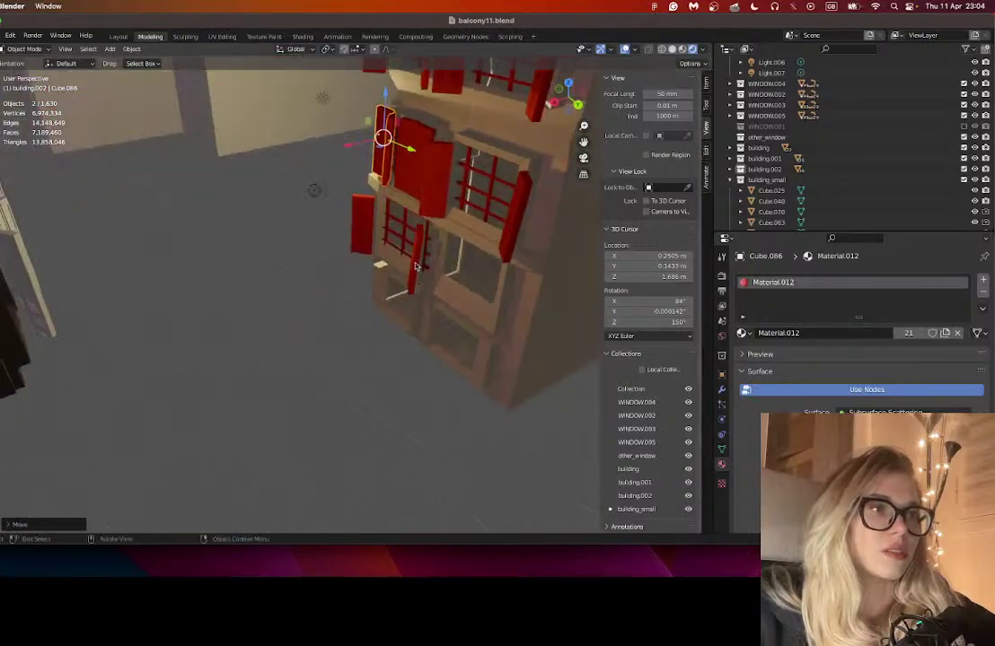
{"action": "left_click", "coordinate": [414, 267]}
{"action": "left_click", "coordinate": [362, 247]}
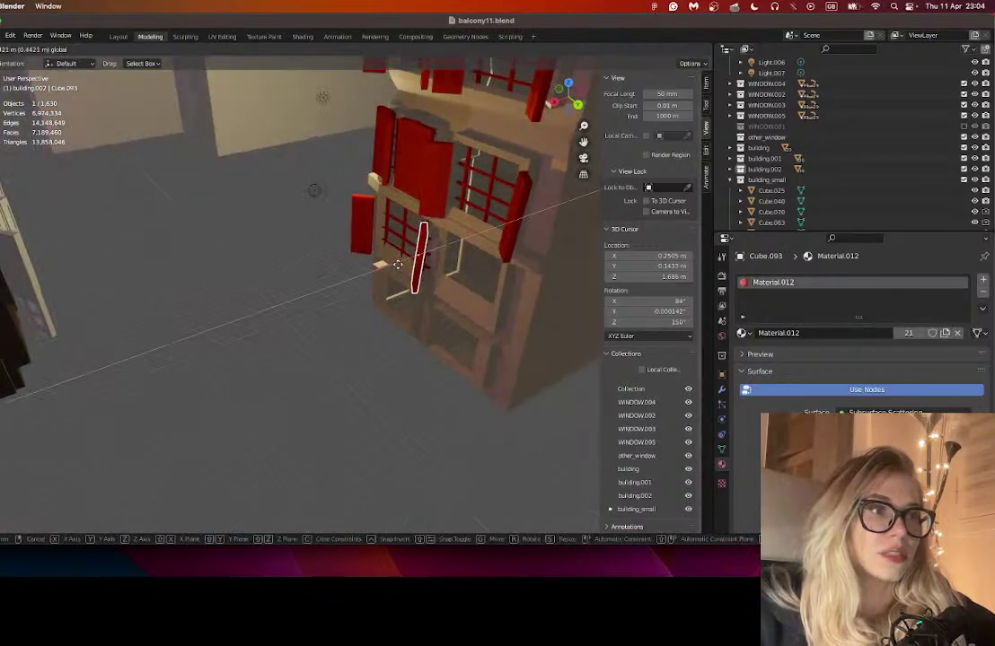
{"action": "left_click", "coordinate": [340, 230]}
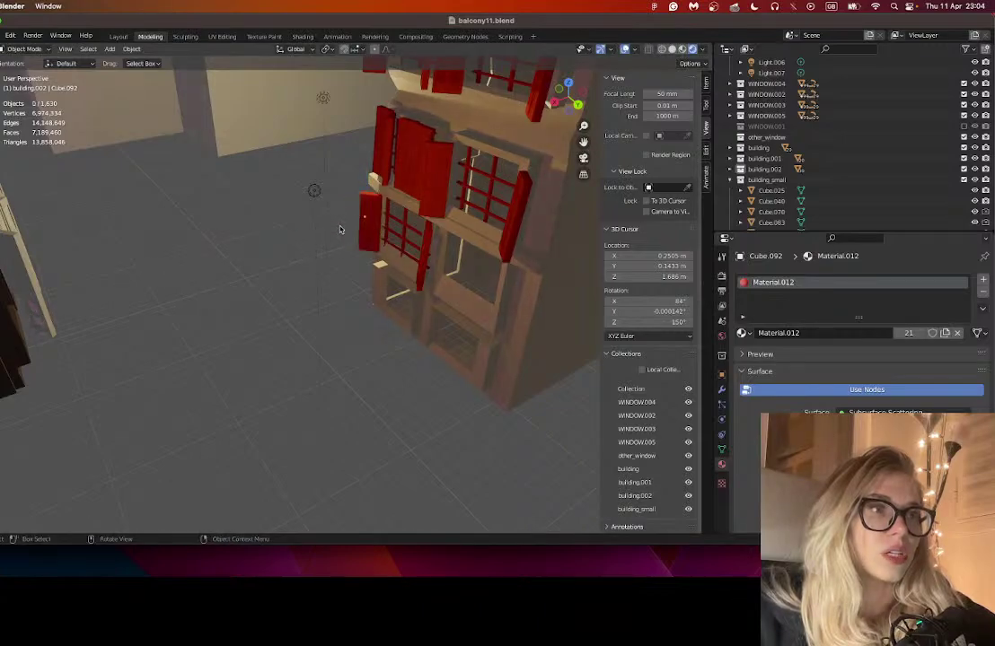
- Move the outer left shutter of the lower-floor left window along X so it sits against the facade
{"action": "left_click", "coordinate": [366, 217]}
{"action": "key", "text": "g"}
{"action": "key", "text": "x"}
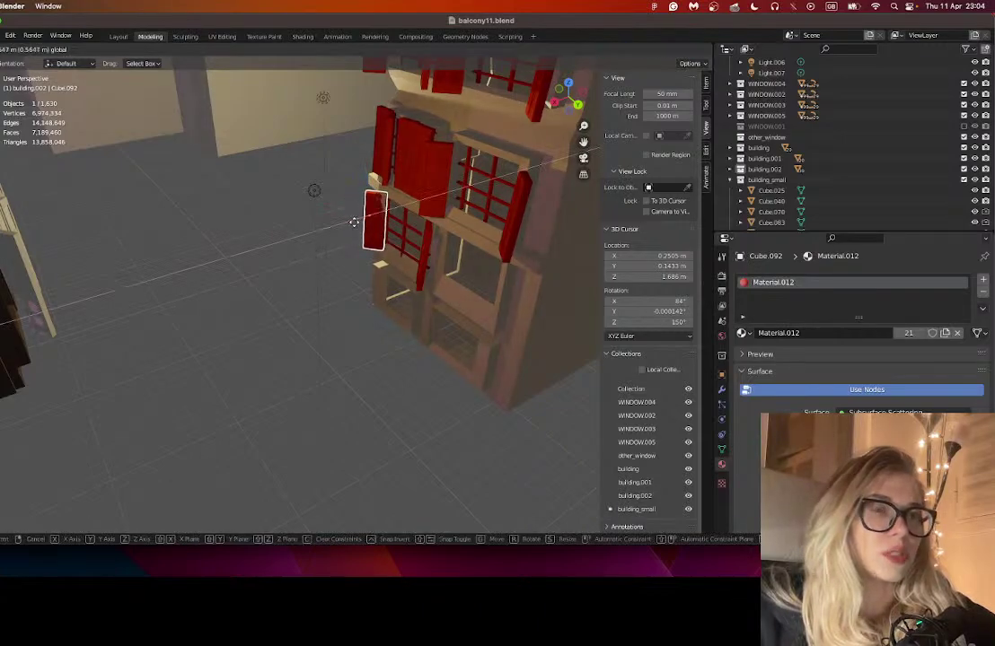
{"action": "left_click", "coordinate": [353, 235]}
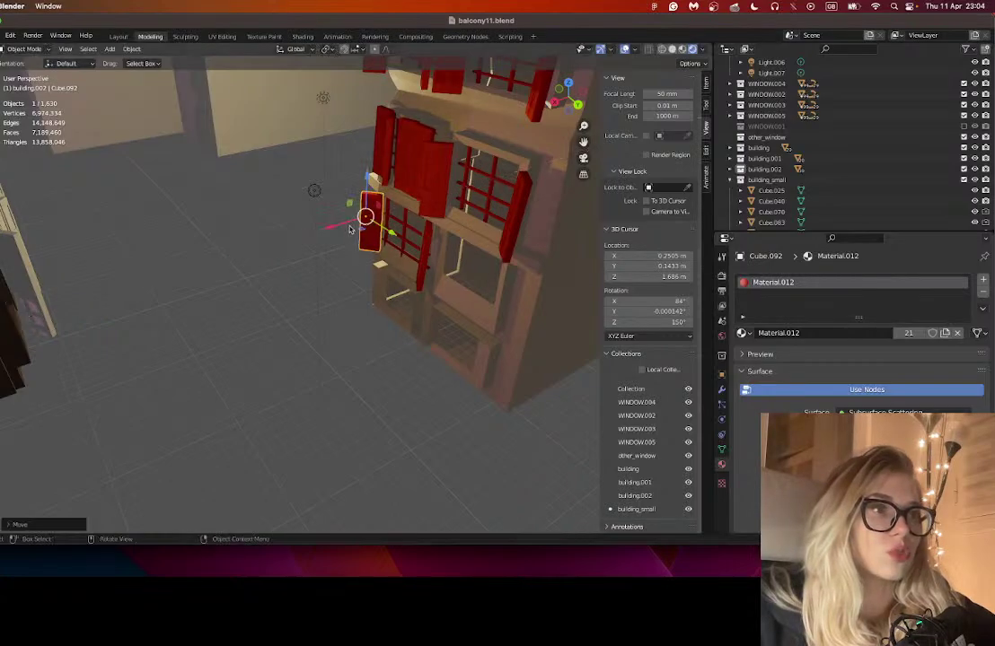
- Duplicate the top floor's left window grille and both shutters, and fit the copy into the lower floor's empty right opening
{"action": "left_click_drag", "start_coordinate": [343, 225], "coordinate": [343, 275]}
{"action": "left_click_drag", "start_coordinate": [344, 274], "coordinate": [409, 282]}
{"action": "scroll", "coordinate": [402, 196], "scroll_direction": "down", "scroll_amount": 1}
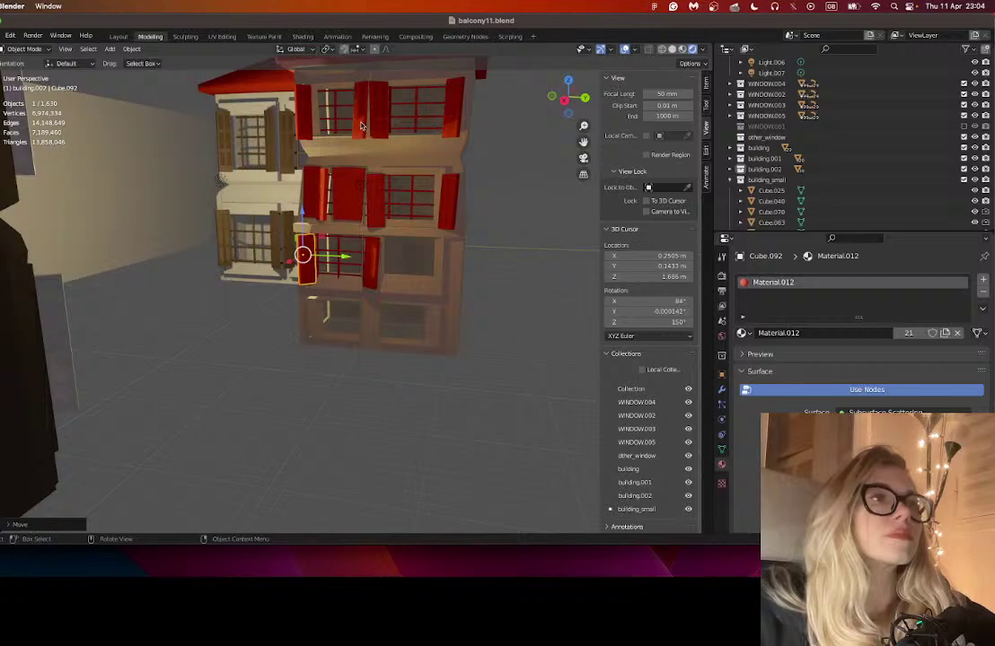
{"action": "left_click", "coordinate": [361, 126]}
{"action": "left_click", "coordinate": [310, 112], "text": "shift"}
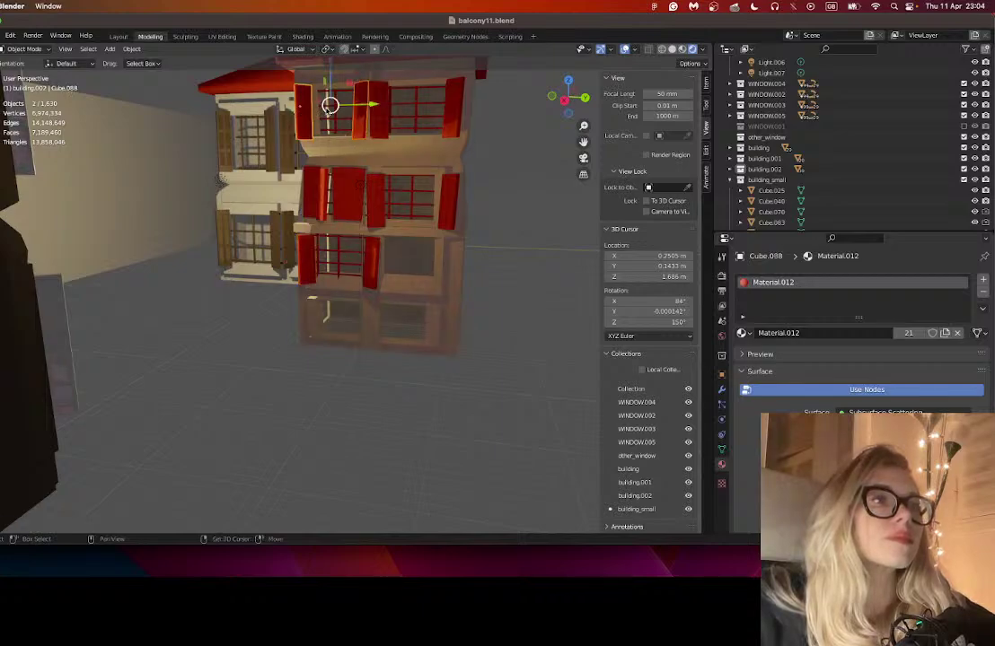
{"action": "left_click", "coordinate": [335, 125]}
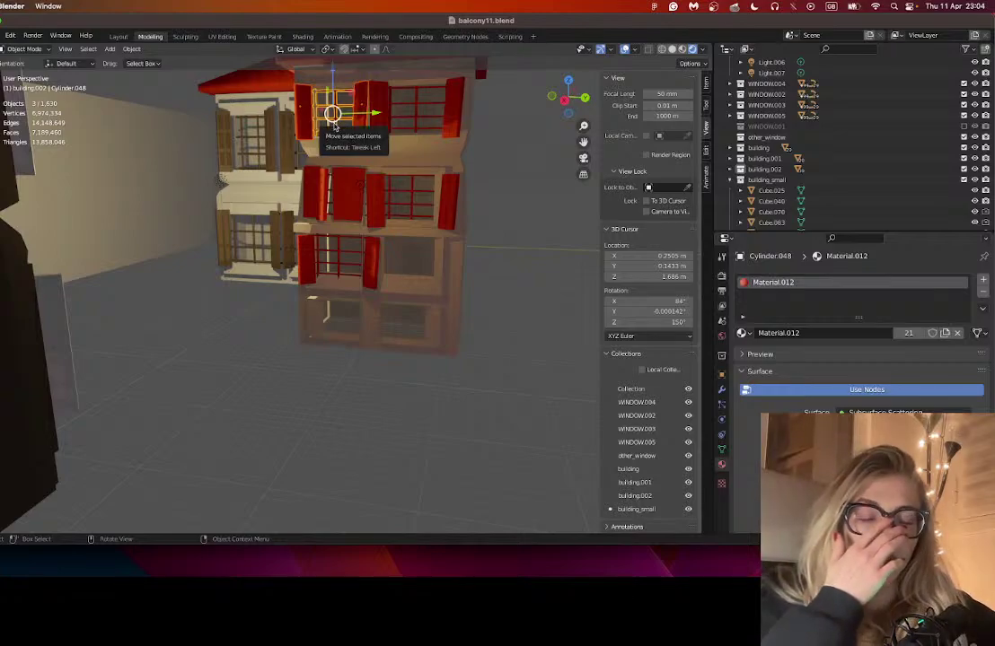
{"action": "key", "text": "shift+d"}
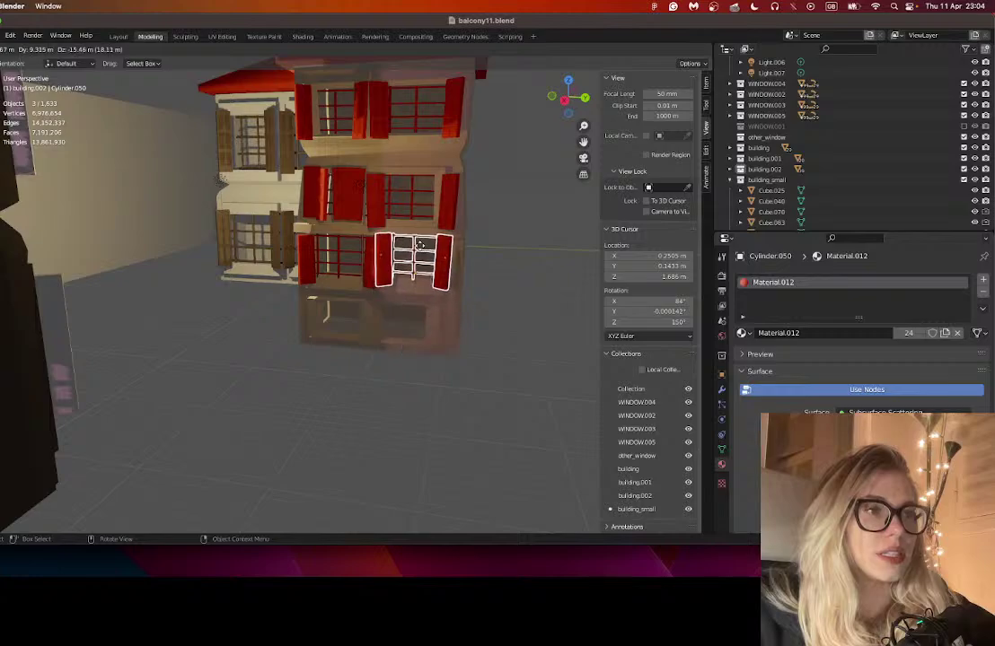
{"action": "left_click", "coordinate": [417, 247]}
{"action": "left_click_drag", "start_coordinate": [418, 251], "coordinate": [332, 297]}
{"action": "left_click_drag", "start_coordinate": [375, 261], "coordinate": [380, 261]}
{"action": "left_click_drag", "start_coordinate": [380, 261], "coordinate": [452, 320]}
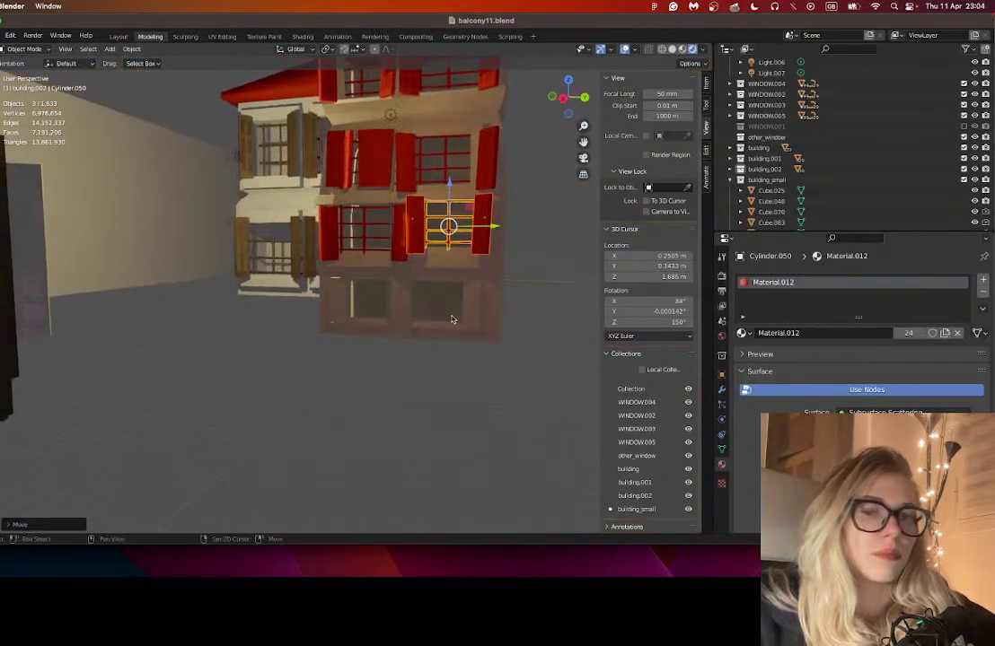
{"action": "left_click", "coordinate": [368, 154]}
{"action": "left_click", "coordinate": [380, 167]}
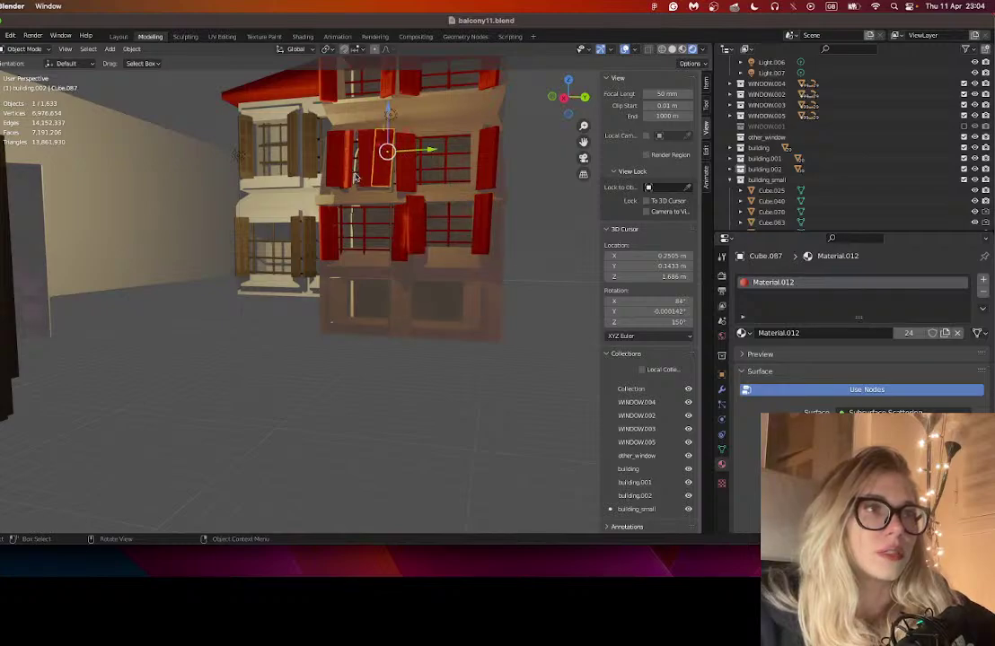
{"action": "left_click", "coordinate": [356, 174]}
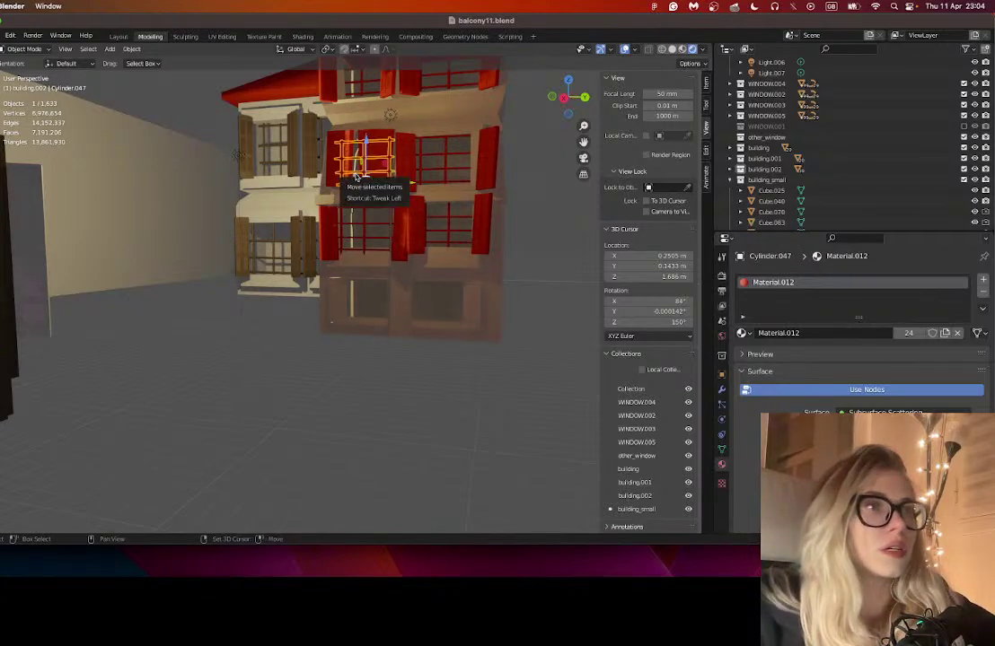
{"action": "left_click", "coordinate": [368, 157], "text": "shift"}
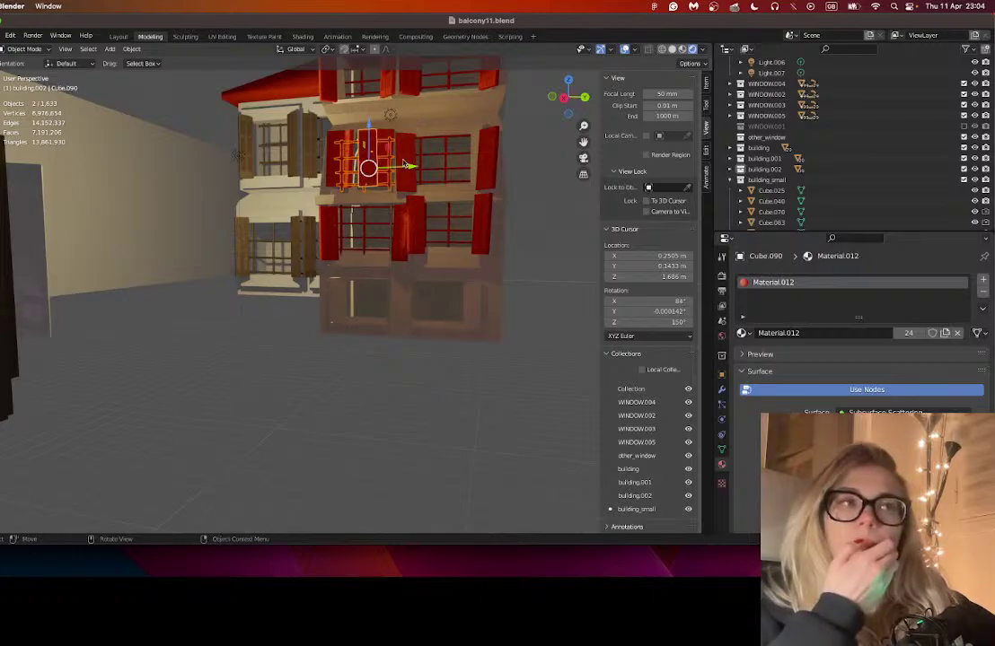
{"action": "left_click", "coordinate": [390, 178]}
- Duplicate the grille and four shutter panels of the middle floor's left window onto the ground floor's right opening
{"action": "scroll", "coordinate": [390, 177], "scroll_direction": "down", "scroll_amount": 3}
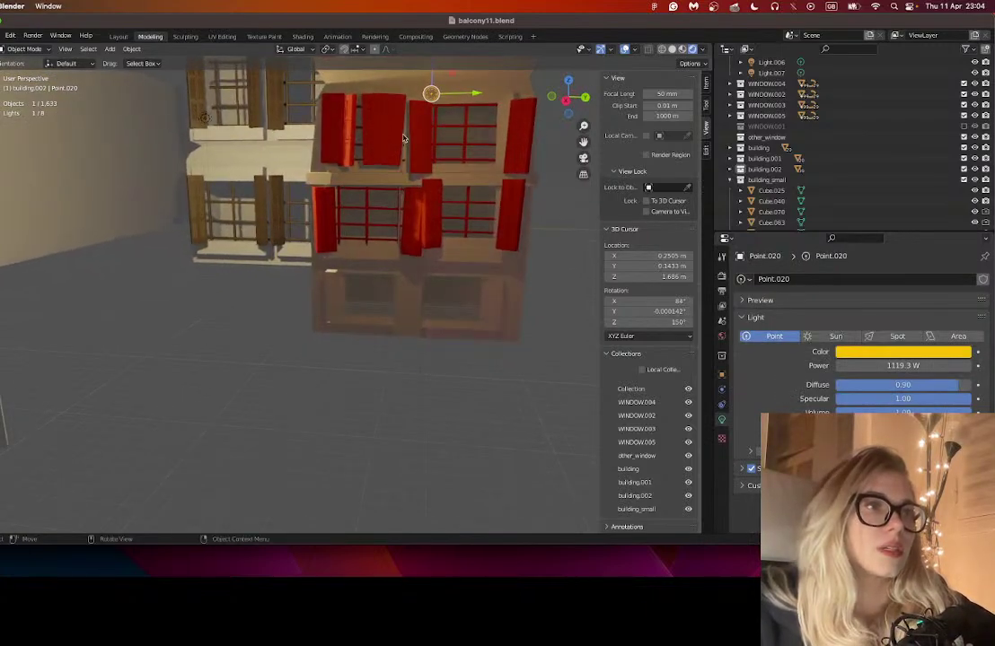
{"action": "left_click", "coordinate": [403, 138]}
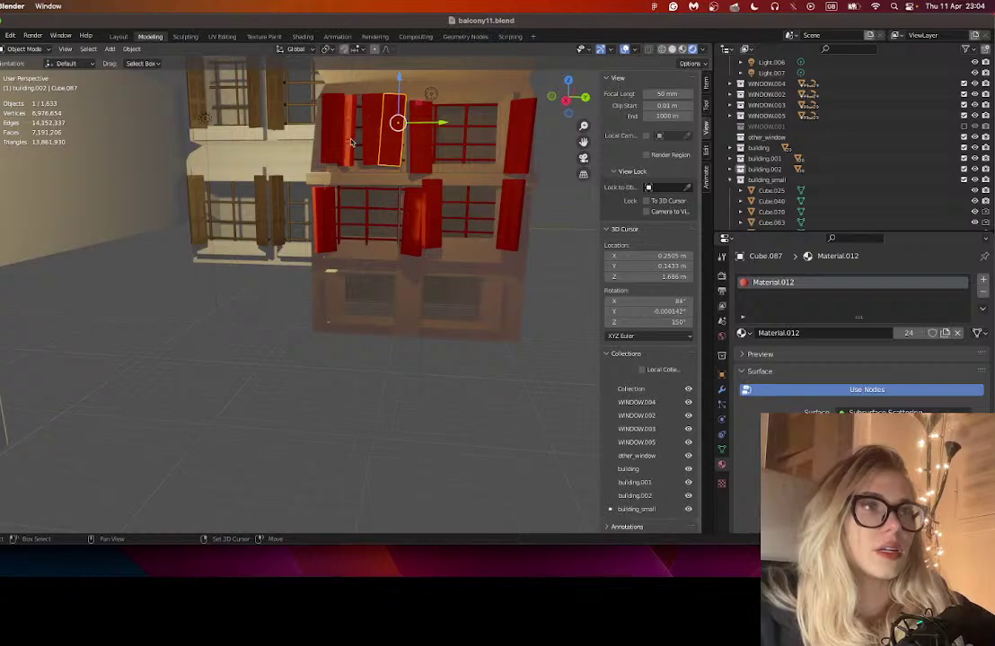
{"action": "left_click", "coordinate": [360, 148], "text": "shift"}
{"action": "left_click", "coordinate": [353, 148], "text": "shift"}
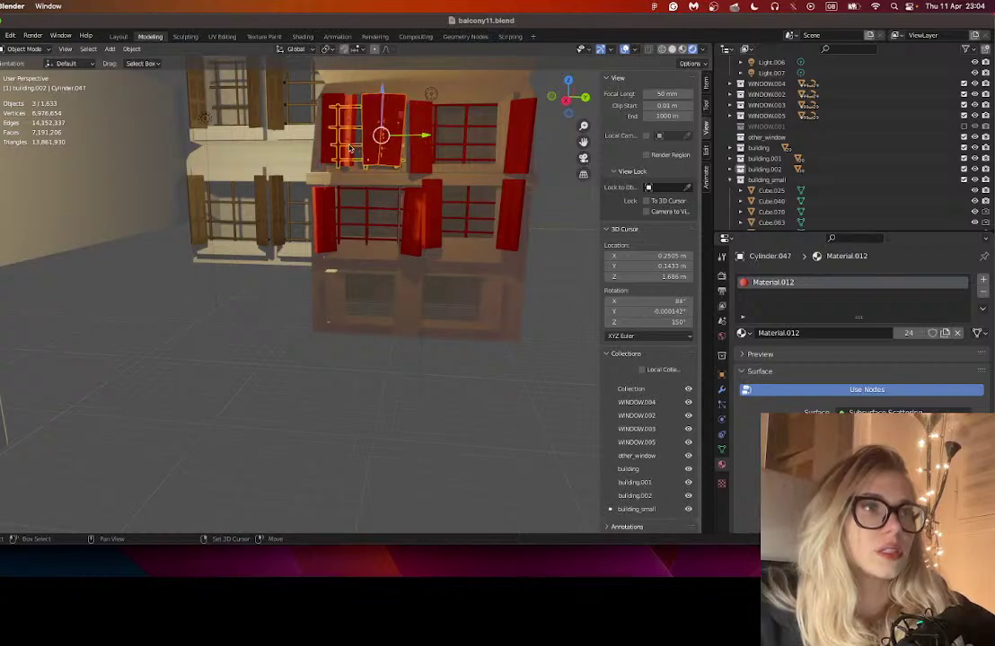
{"action": "left_click", "coordinate": [339, 147], "text": "shift"}
{"action": "left_click", "coordinate": [360, 134], "text": "shift"}
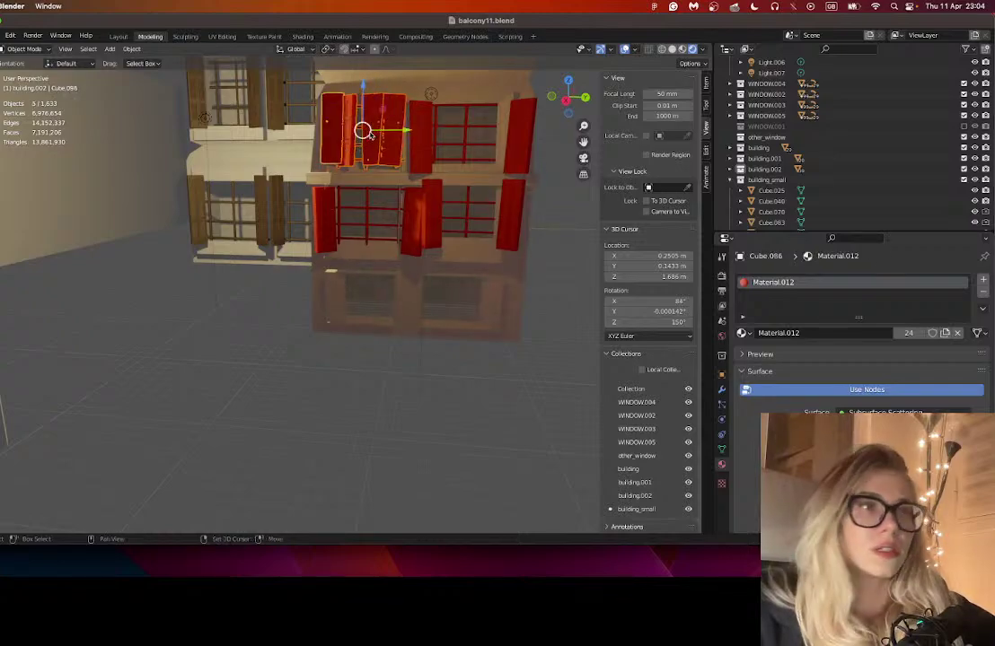
{"action": "key", "text": "shift+d"}
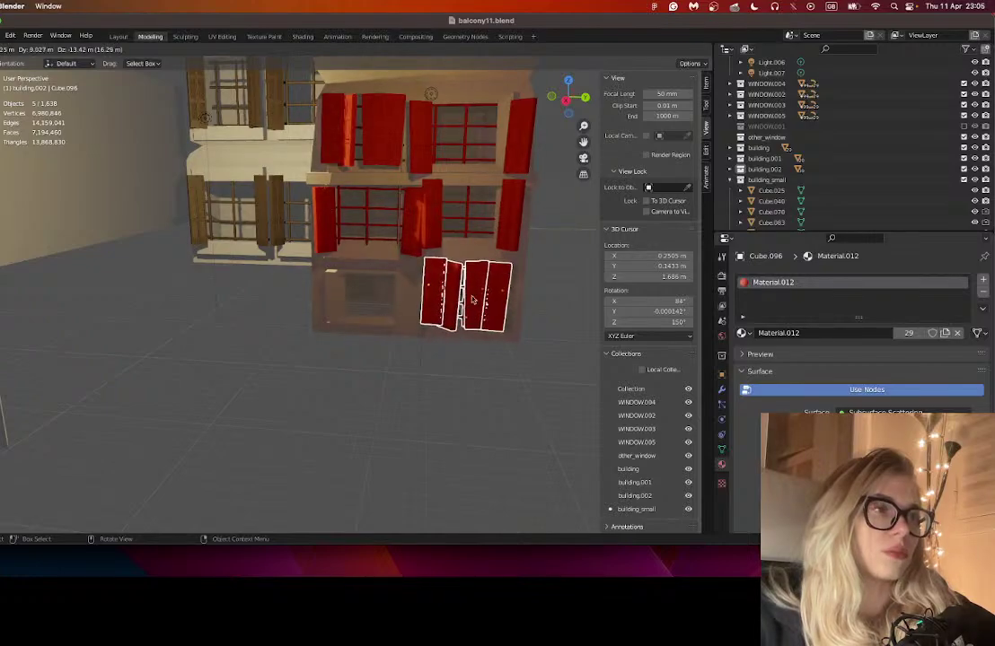
{"action": "left_click", "coordinate": [472, 297]}
- Move the duplicated grille and shutters of the ground floor's right window along X to align with the facade
{"action": "scroll", "coordinate": [462, 301], "scroll_direction": "right", "scroll_amount": 5}
{"action": "key", "text": "g"}
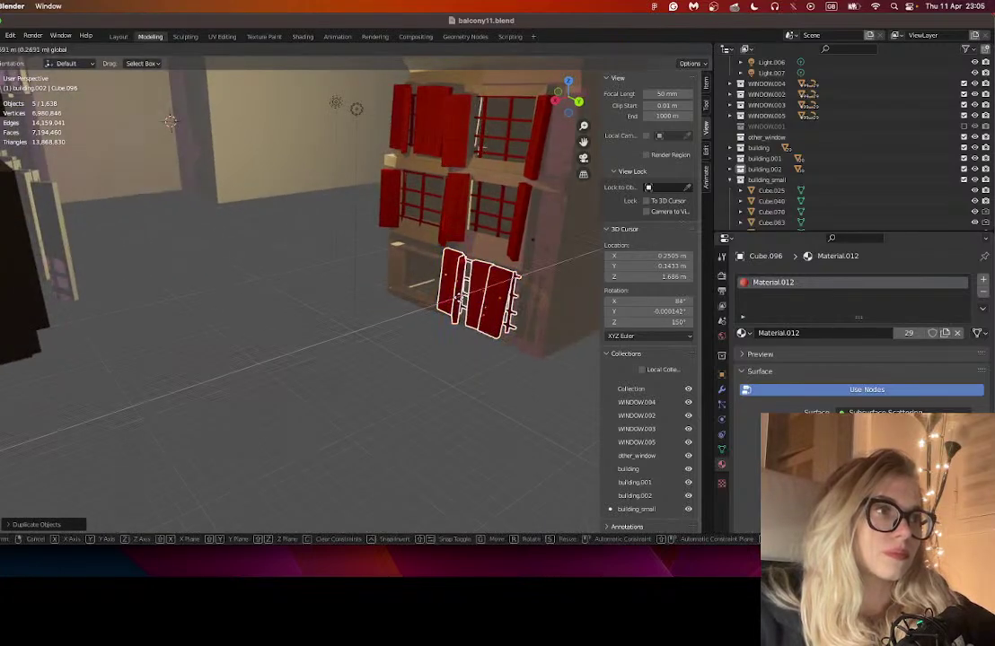
{"action": "key", "text": "x"}
{"action": "left_click", "coordinate": [461, 297]}
- Duplicate the ground floor's right window set and place the copy over the left opening on the same floor
{"action": "scroll", "coordinate": [469, 254], "scroll_direction": "left", "scroll_amount": 5}
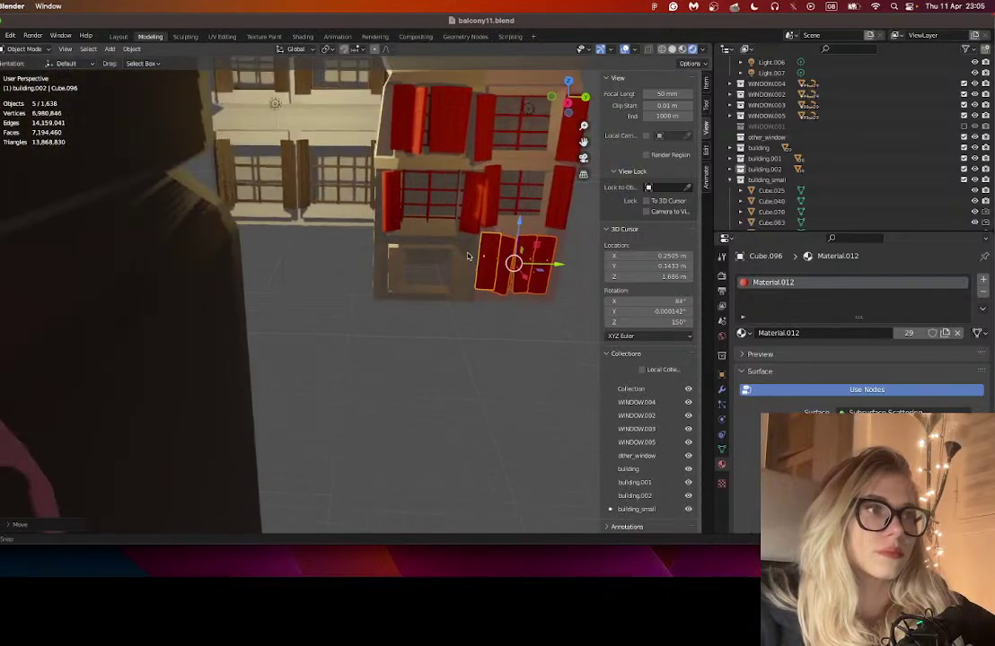
{"action": "key", "text": "shift+d"}
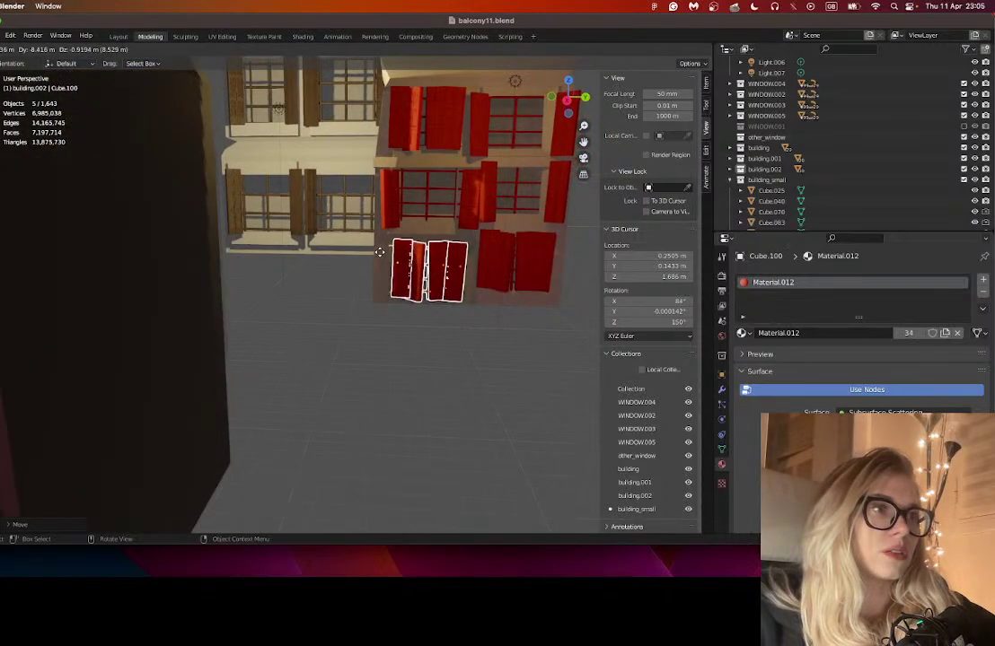
{"action": "left_click", "coordinate": [422, 272]}
{"action": "scroll", "coordinate": [427, 269], "scroll_direction": "up", "scroll_amount": 2}
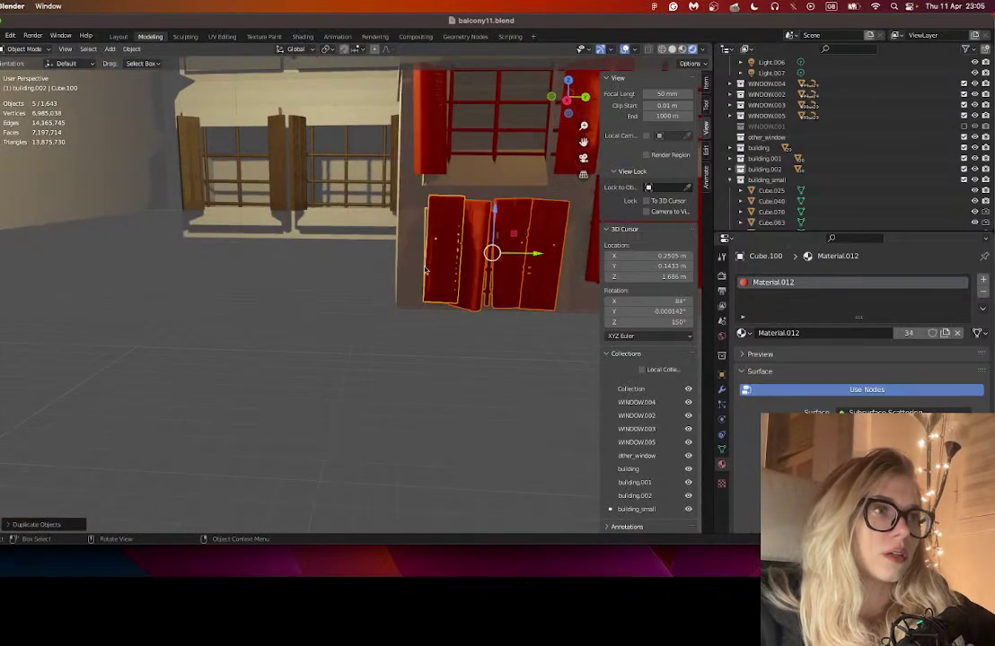
- Delete the angled inner shutter panel from the left half of the ground floor's left window
{"action": "left_click_drag", "start_coordinate": [583, 142], "coordinate": [453, 163]}
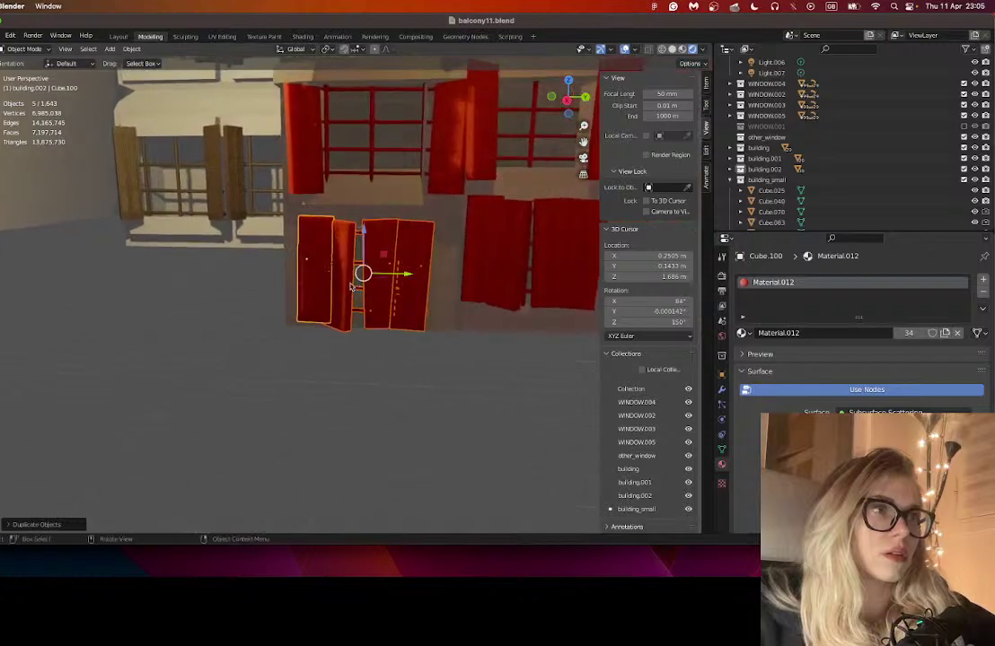
{"action": "left_click", "coordinate": [350, 285]}
{"action": "key", "text": "x"}
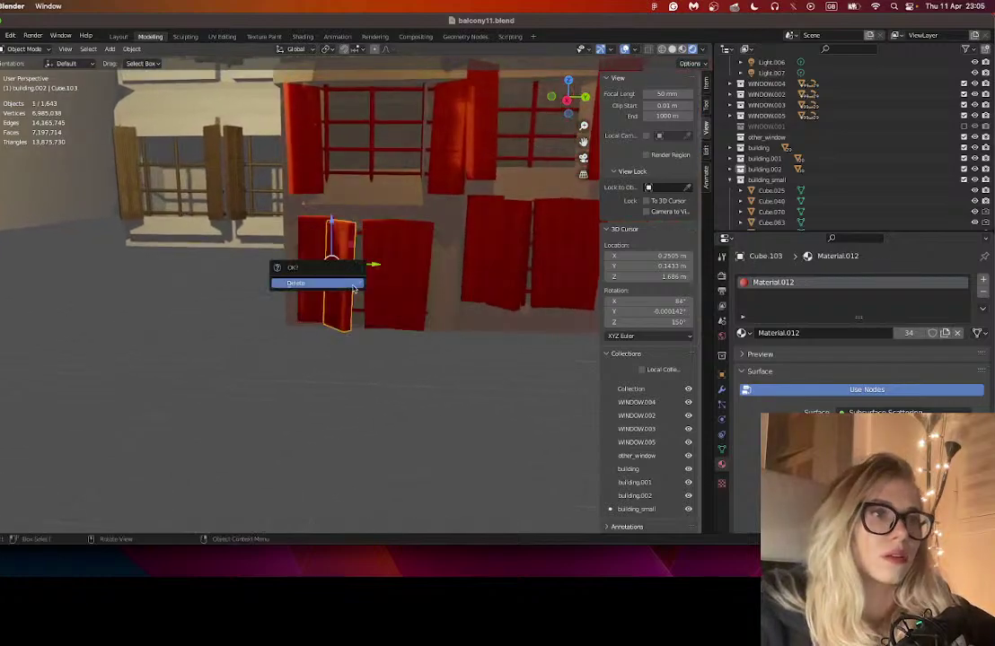
{"action": "left_click", "coordinate": [353, 287]}
{"action": "left_click", "coordinate": [382, 300]}
{"action": "left_click", "coordinate": [386, 407]}
- Save the current Blender file with the newly added windows
{"action": "scroll", "coordinate": [484, 244], "scroll_direction": "down", "scroll_amount": 1}
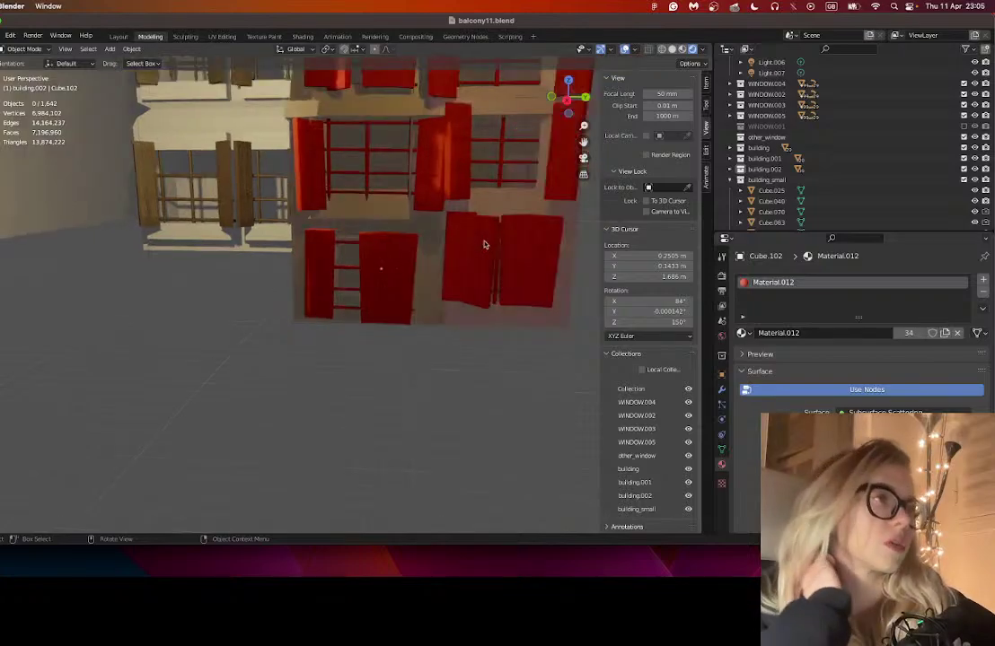
{"action": "scroll", "coordinate": [484, 244], "scroll_direction": "down", "scroll_amount": 5}
{"action": "left_click_drag", "start_coordinate": [478, 253], "coordinate": [418, 289]}
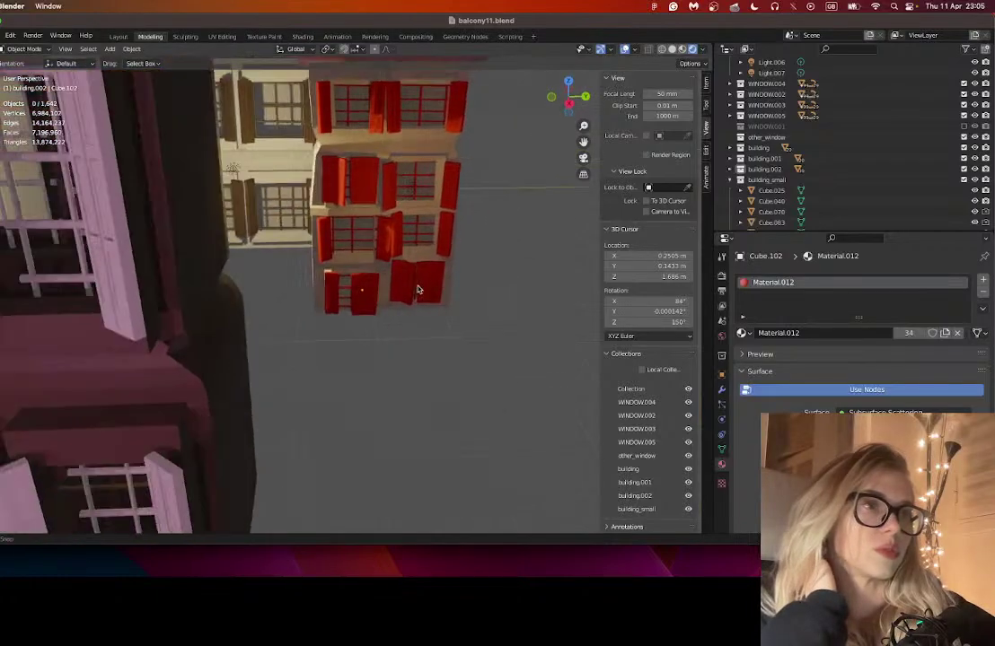
{"action": "scroll", "coordinate": [418, 289], "scroll_direction": "down", "scroll_amount": 5}
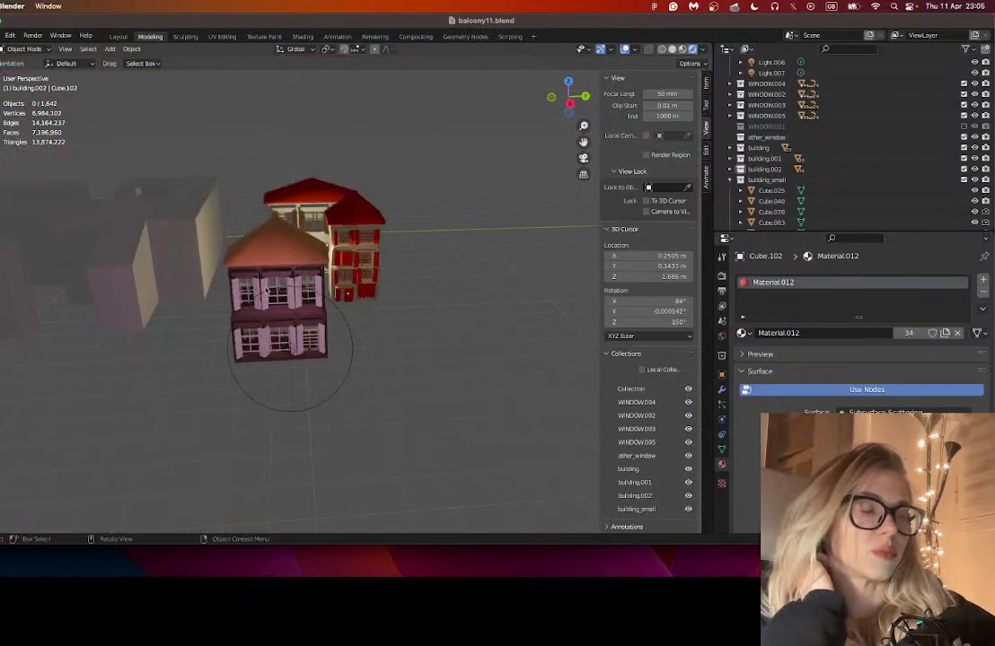
{"action": "left_click_drag", "start_coordinate": [272, 286], "coordinate": [335, 331]}
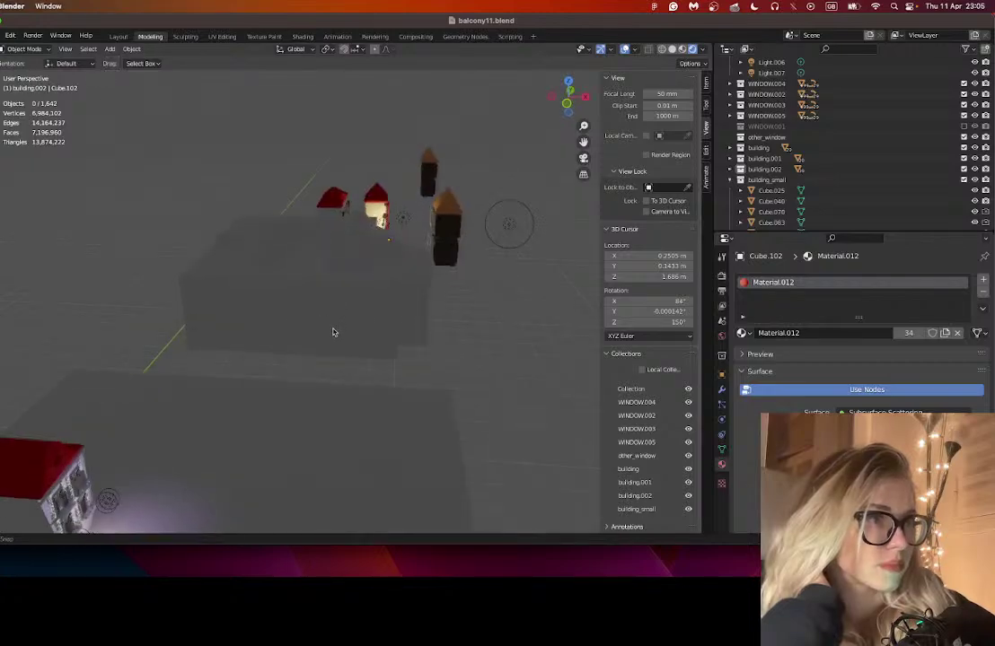
{"action": "left_click_drag", "start_coordinate": [584, 142], "coordinate": [316, 235]}
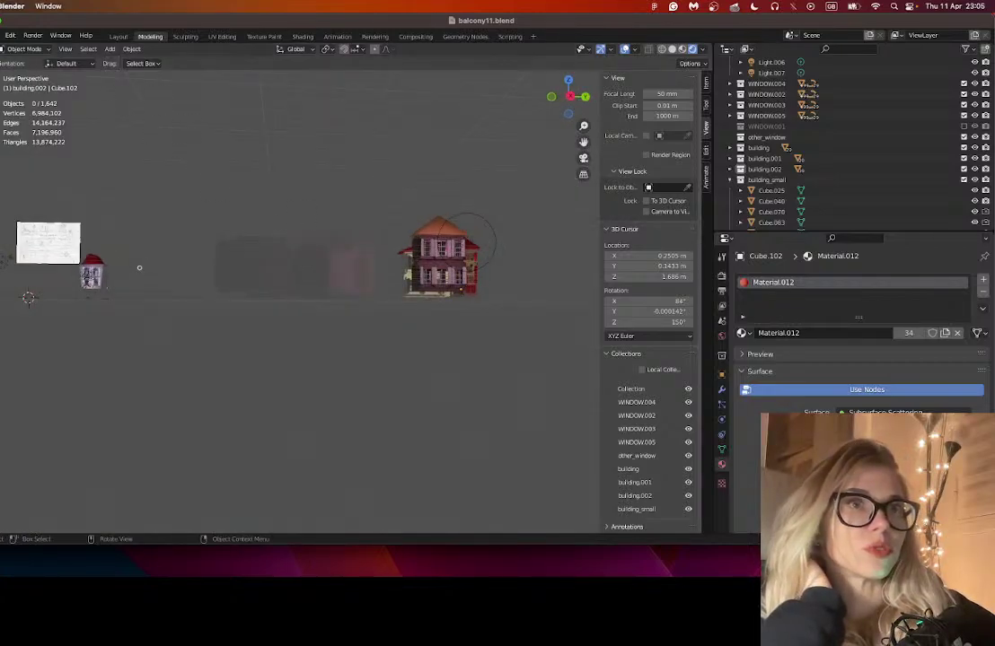
{"action": "left_click", "coordinate": [1, 35]}
{"action": "mouse_move", "coordinate": [25, 94]}
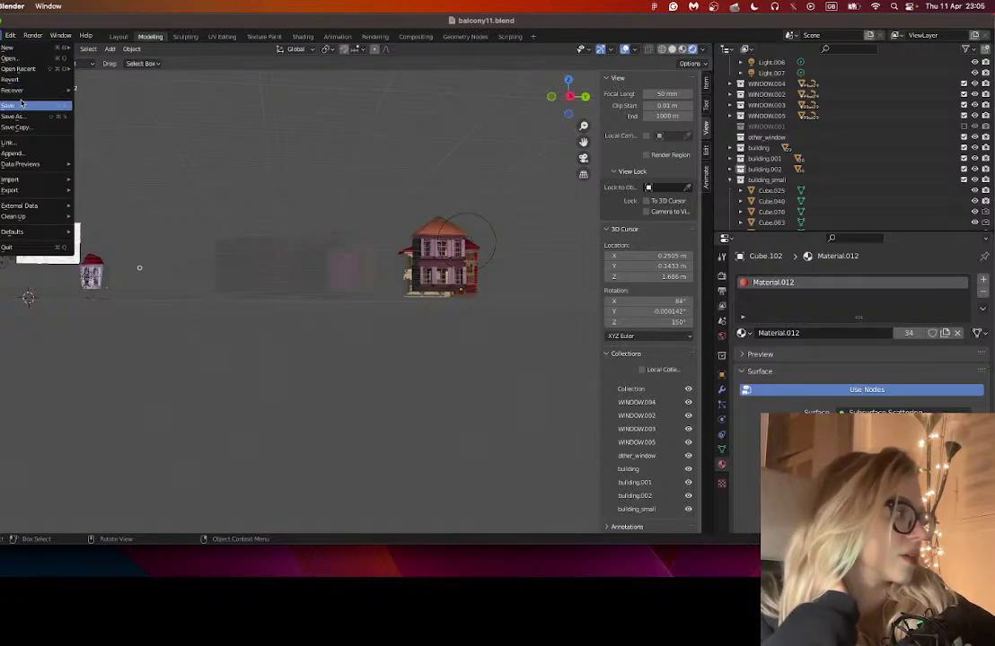
{"action": "left_click", "coordinate": [17, 104]}
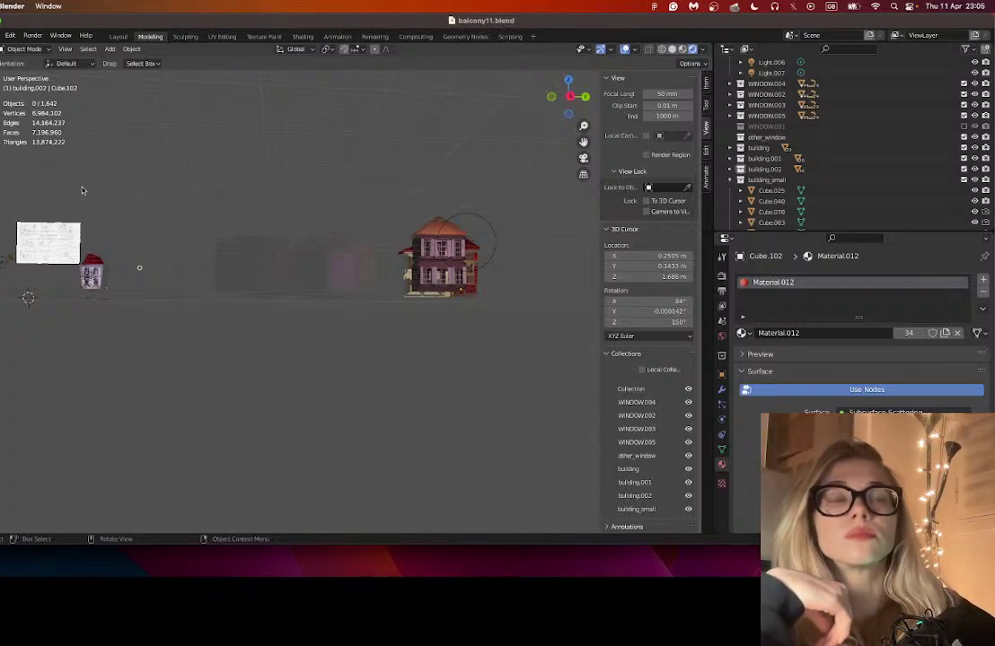
- Select the thin vertical piece on the orange-roofed building and show its object properties
{"action": "left_click_drag", "start_coordinate": [301, 295], "coordinate": [446, 187]}
{"action": "scroll", "coordinate": [405, 280], "scroll_direction": "up", "scroll_amount": 8}
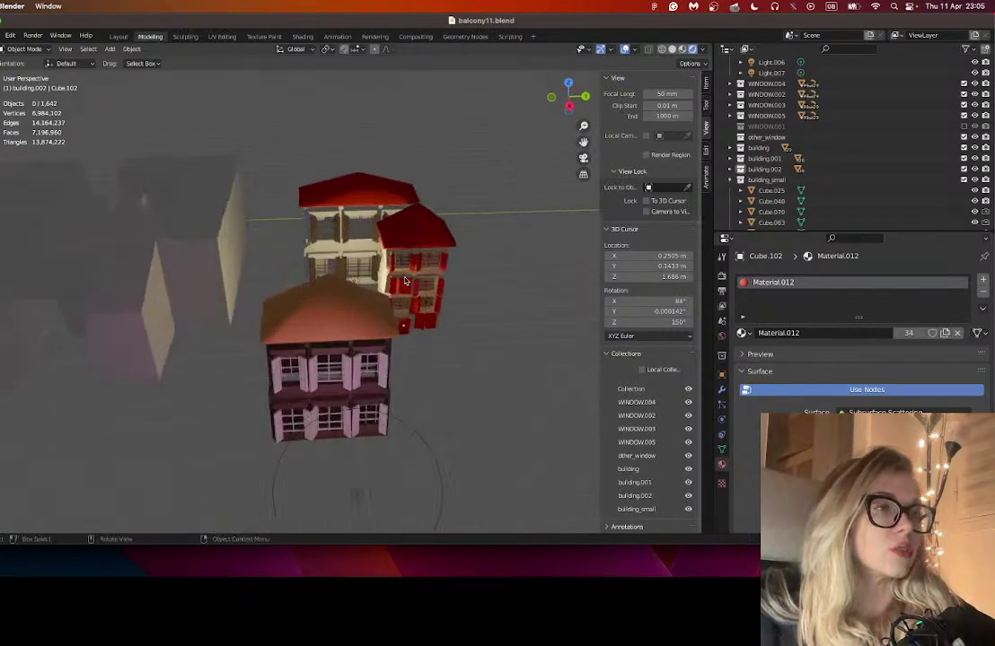
{"action": "left_click_drag", "start_coordinate": [406, 281], "coordinate": [406, 226]}
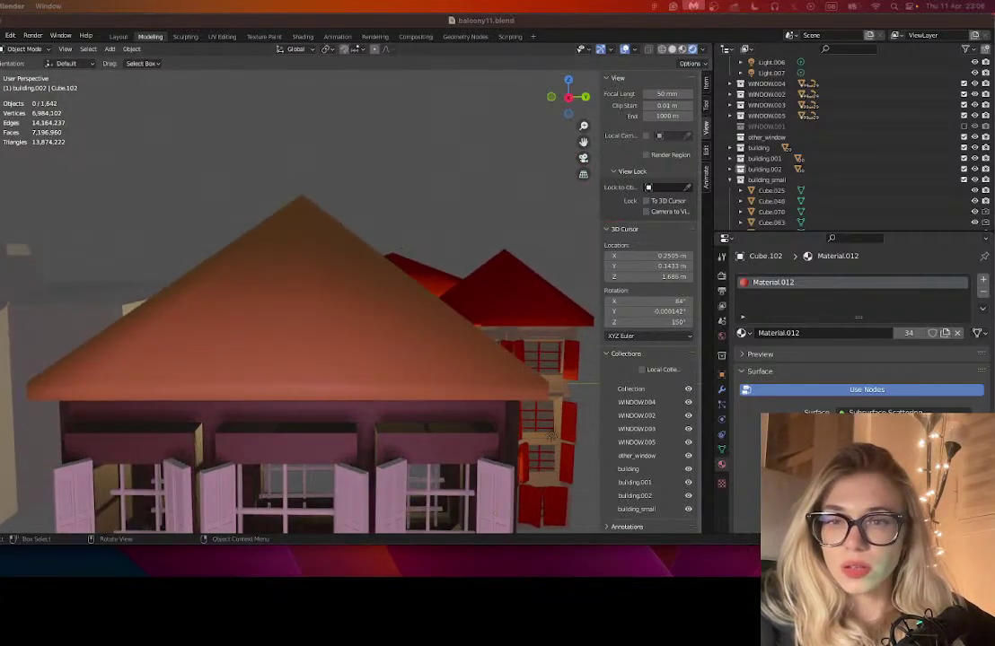
{"action": "scroll", "coordinate": [351, 351], "scroll_direction": "down", "scroll_amount": 7}
{"action": "left_click_drag", "start_coordinate": [350, 355], "coordinate": [277, 353]}
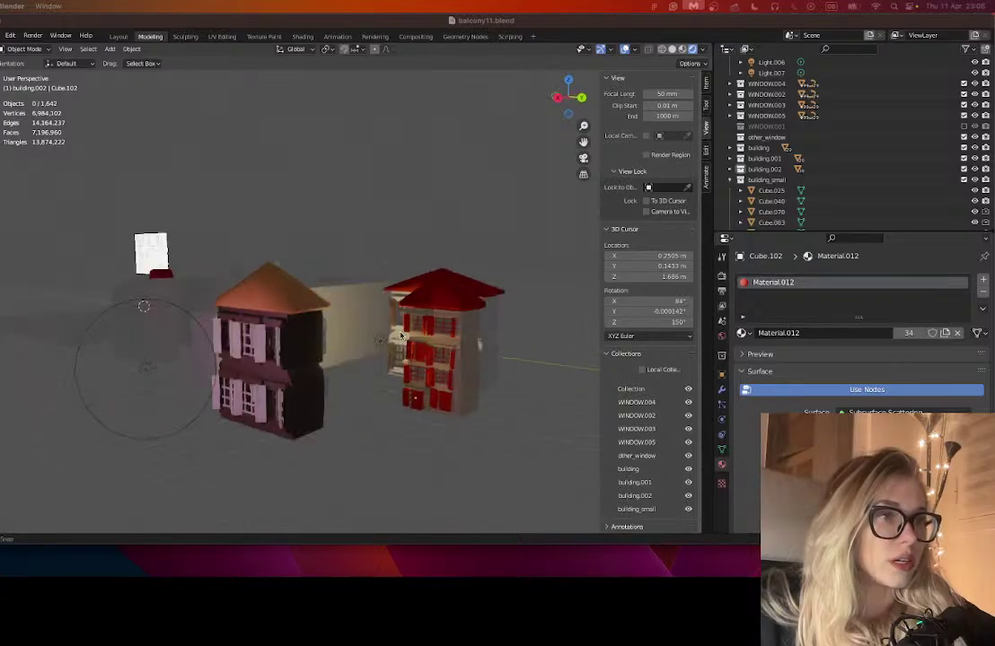
{"action": "left_click", "coordinate": [278, 355]}
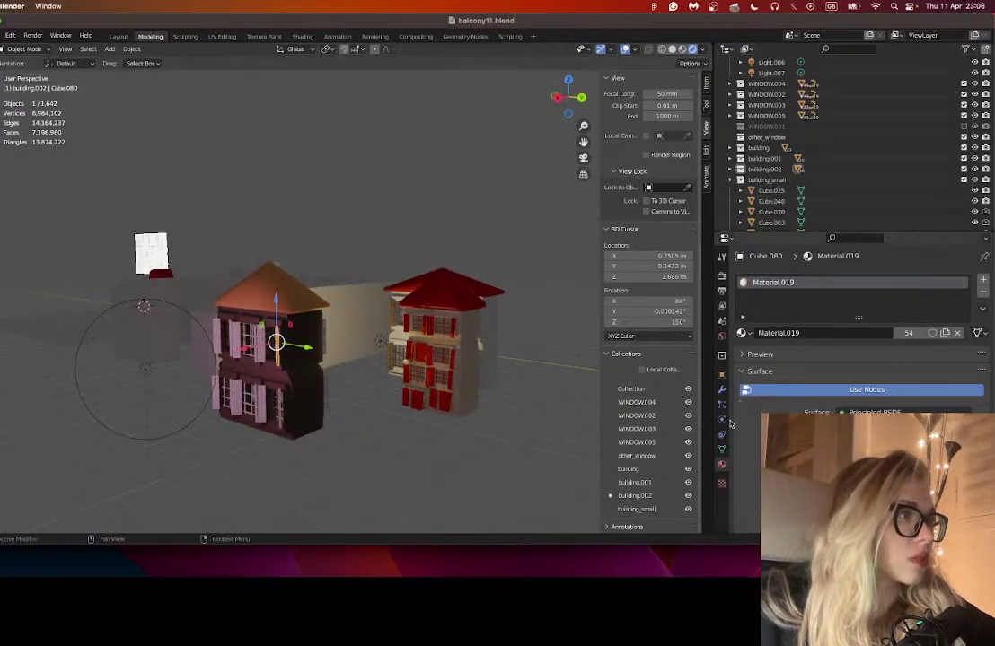
{"action": "left_click", "coordinate": [726, 373]}
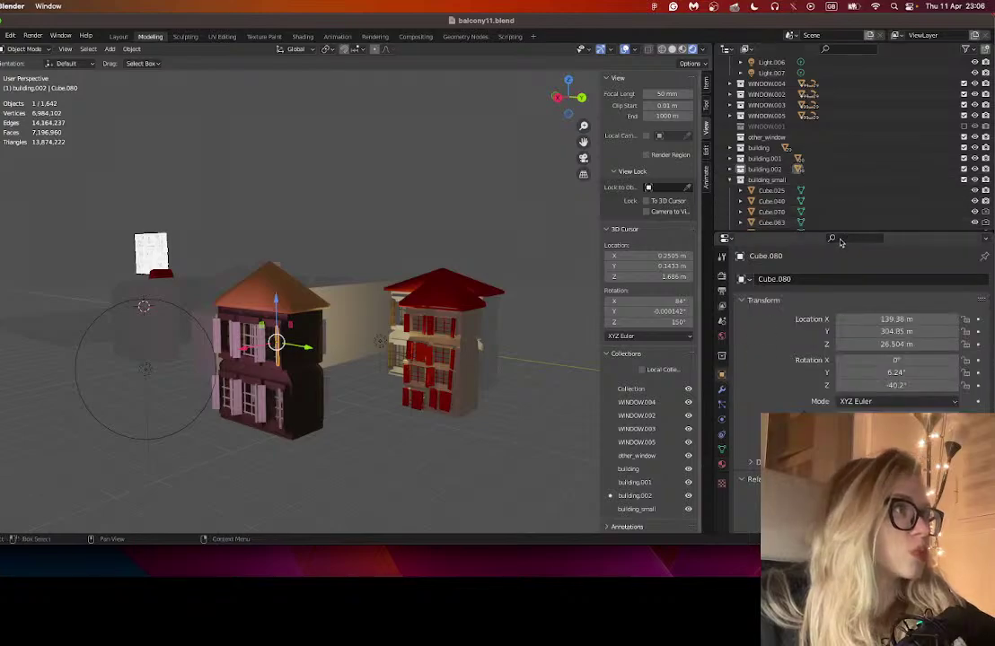
- Enlarge the Outliner and filter it for cube.080
{"action": "left_click_drag", "start_coordinate": [836, 232], "coordinate": [836, 350]}
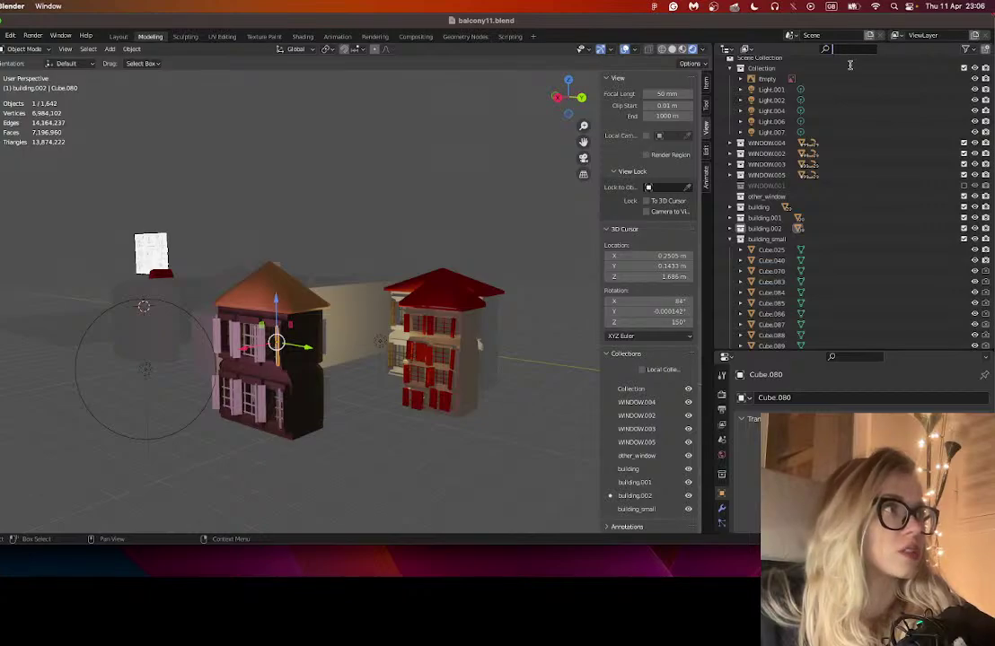
{"action": "type", "text": "cub"}
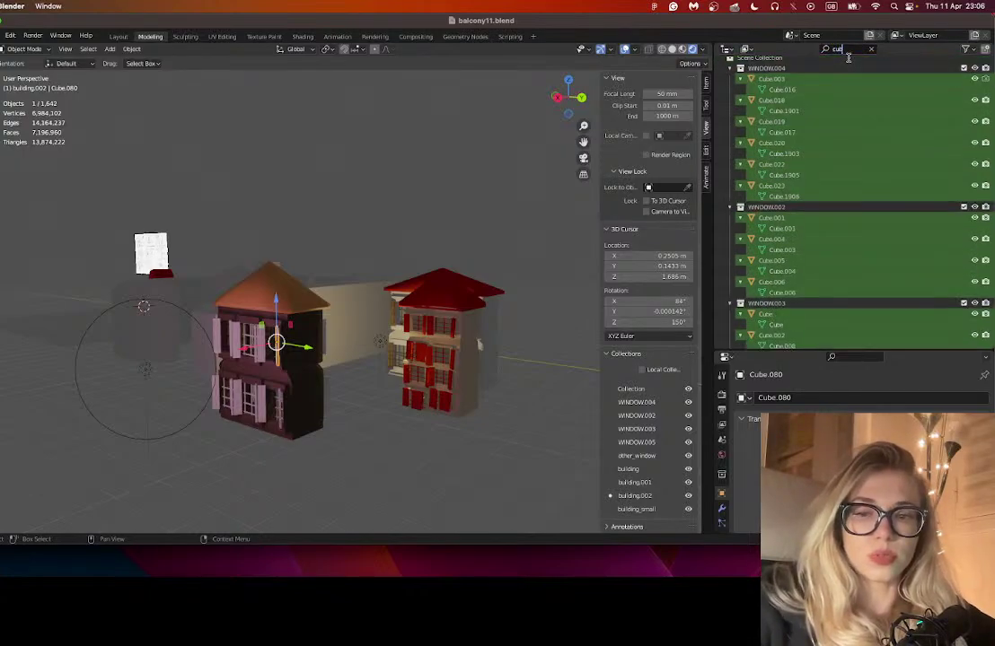
{"action": "type", "text": "e080"}
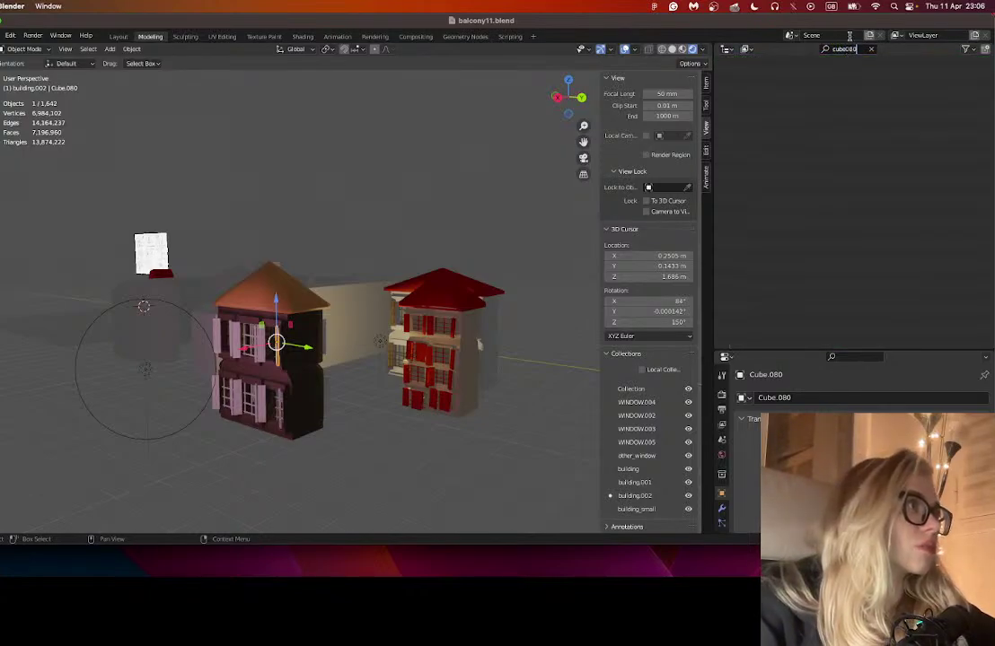
{"action": "double_click", "coordinate": [847, 50]}
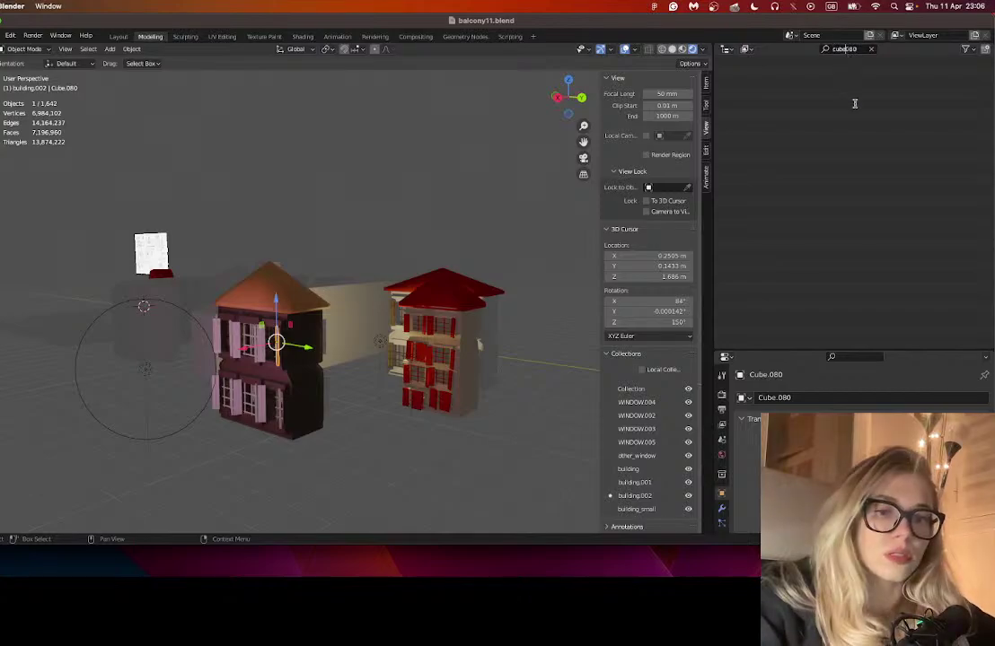
{"action": "key", "text": "Return"}
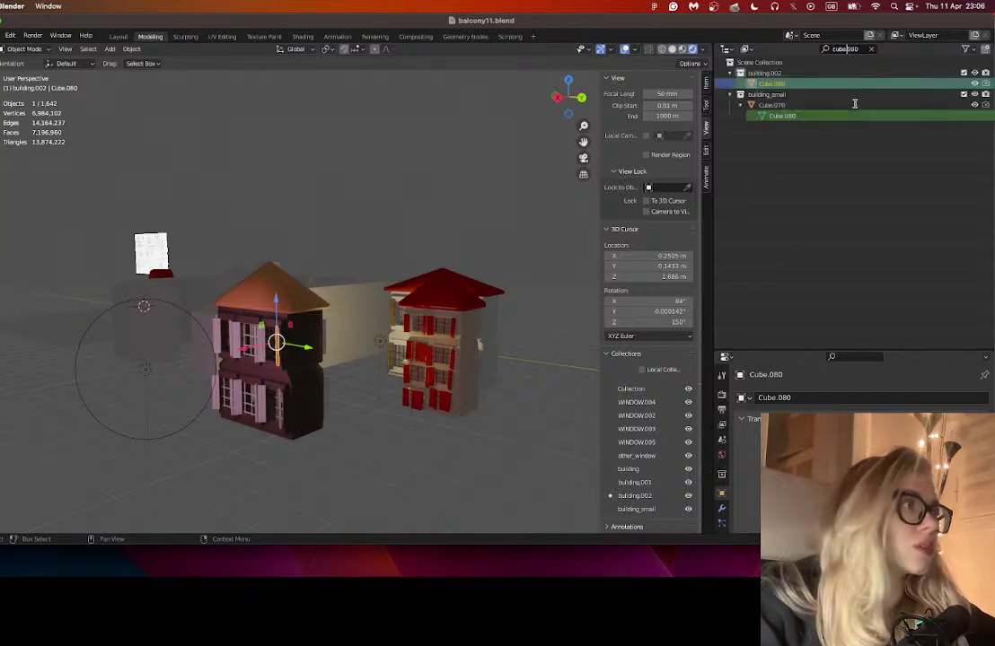
- Select all objects in the building_small collection and set the viewport shading to Material Preview
{"action": "left_click", "coordinate": [781, 95]}
{"action": "right_click", "coordinate": [779, 96]}
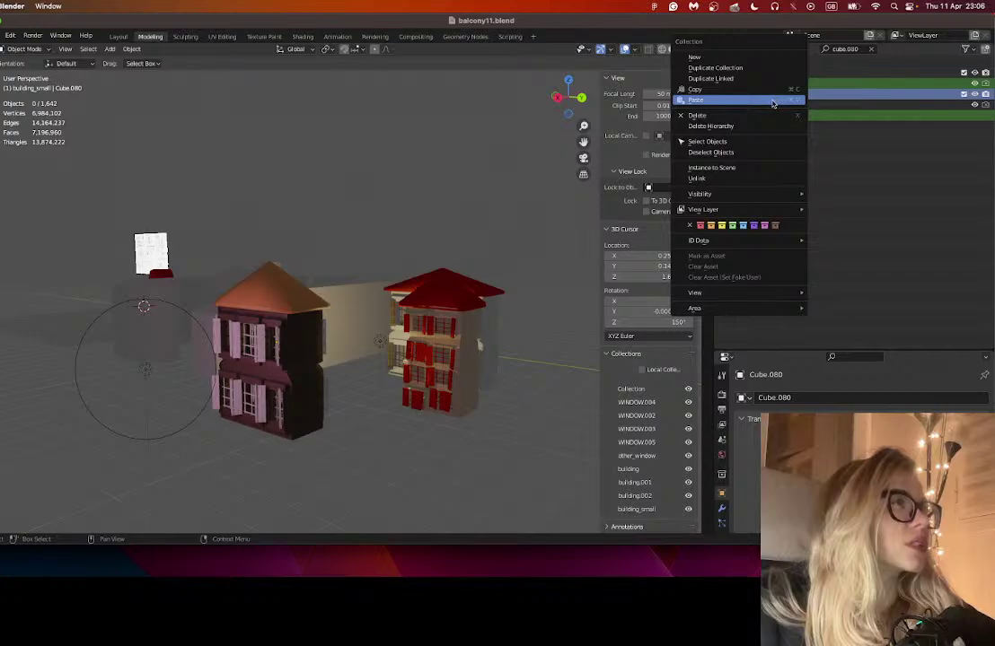
{"action": "left_click", "coordinate": [748, 142]}
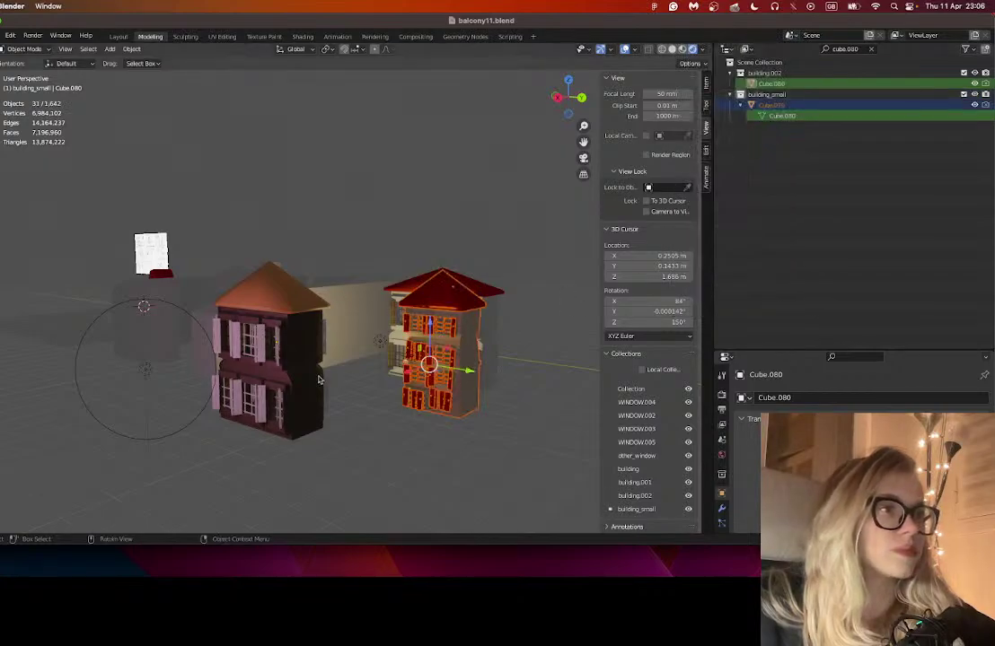
{"action": "scroll", "coordinate": [275, 281], "scroll_direction": "down", "scroll_amount": 5}
{"action": "mouse_move", "coordinate": [275, 282]}
{"action": "left_mouse_down"}
{"action": "mouse_move", "coordinate": [320, 299]}
{"action": "mouse_move", "coordinate": [347, 352]}
{"action": "left_mouse_up"}
{"action": "left_click", "coordinate": [683, 49]}
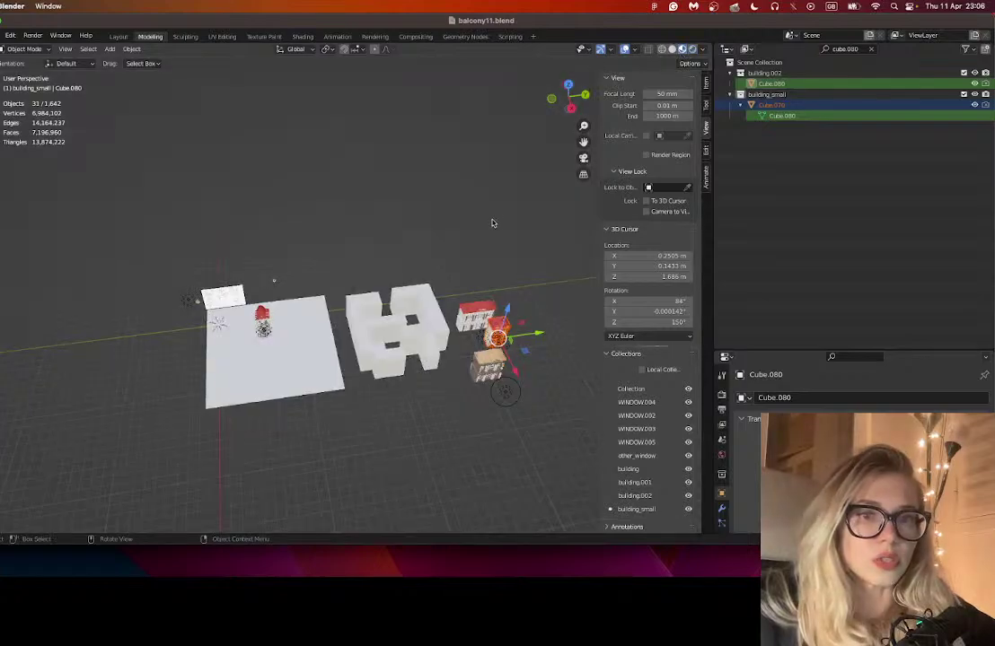
- Move the selected red-shuttered building from the row of finished buildings onto the large white ground plane
{"action": "left_click_drag", "start_coordinate": [442, 352], "coordinate": [430, 303]}
{"action": "scroll", "coordinate": [430, 303], "scroll_direction": "down", "scroll_amount": 3}
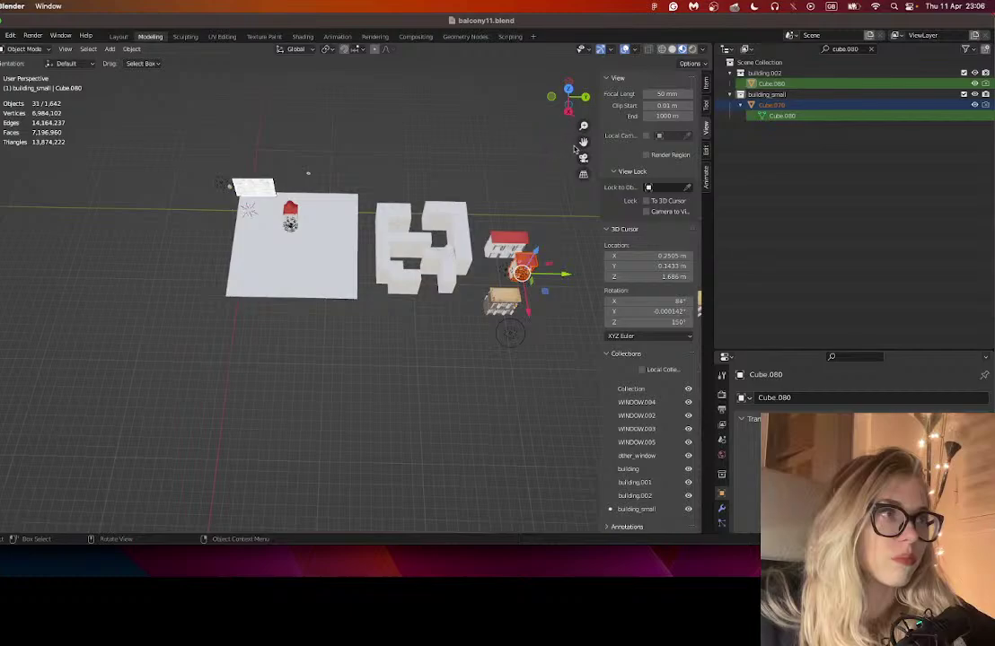
{"action": "scroll", "coordinate": [359, 318], "scroll_direction": "up", "scroll_amount": 4}
{"action": "scroll", "coordinate": [346, 328], "scroll_direction": "up", "scroll_amount": 2}
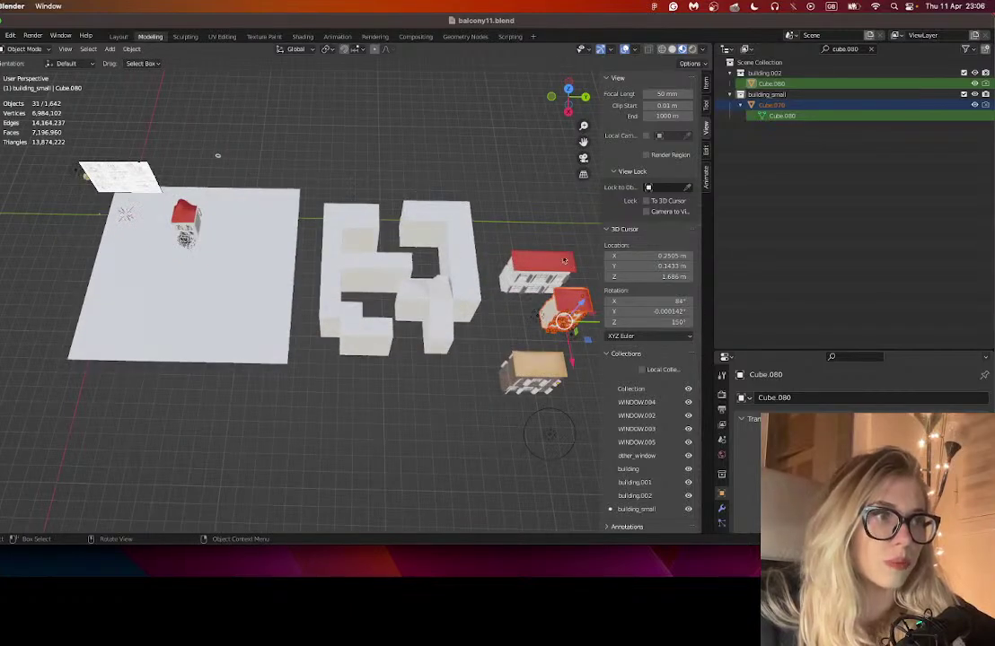
{"action": "left_click_drag", "start_coordinate": [592, 323], "coordinate": [129, 300]}
{"action": "scroll", "coordinate": [130, 298], "scroll_direction": "down", "scroll_amount": 3}
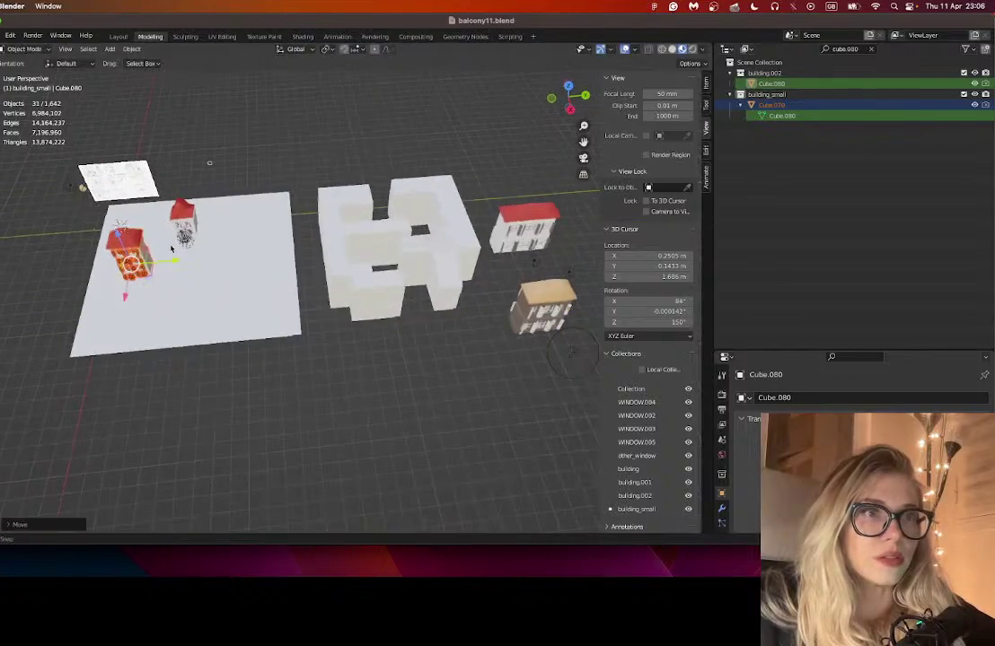
- Shift the red-shuttered building along X and Y to stand in front of the small red-roofed house, and select the tan building's roof
{"action": "left_click_drag", "start_coordinate": [173, 258], "coordinate": [190, 259]}
{"action": "left_click_drag", "start_coordinate": [404, 270], "coordinate": [382, 328]}
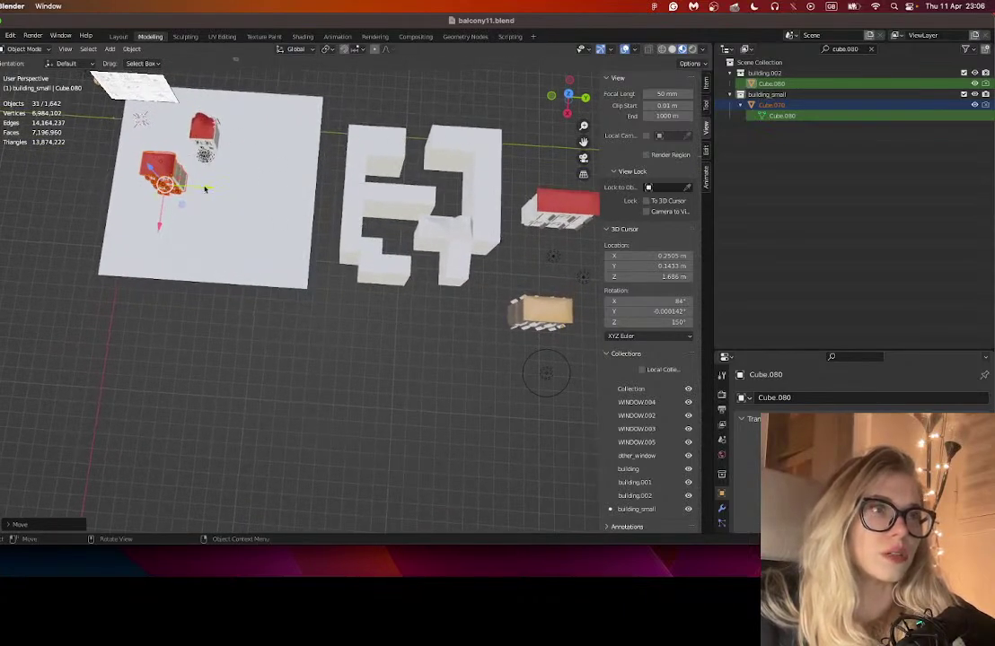
{"action": "key", "text": "g"}
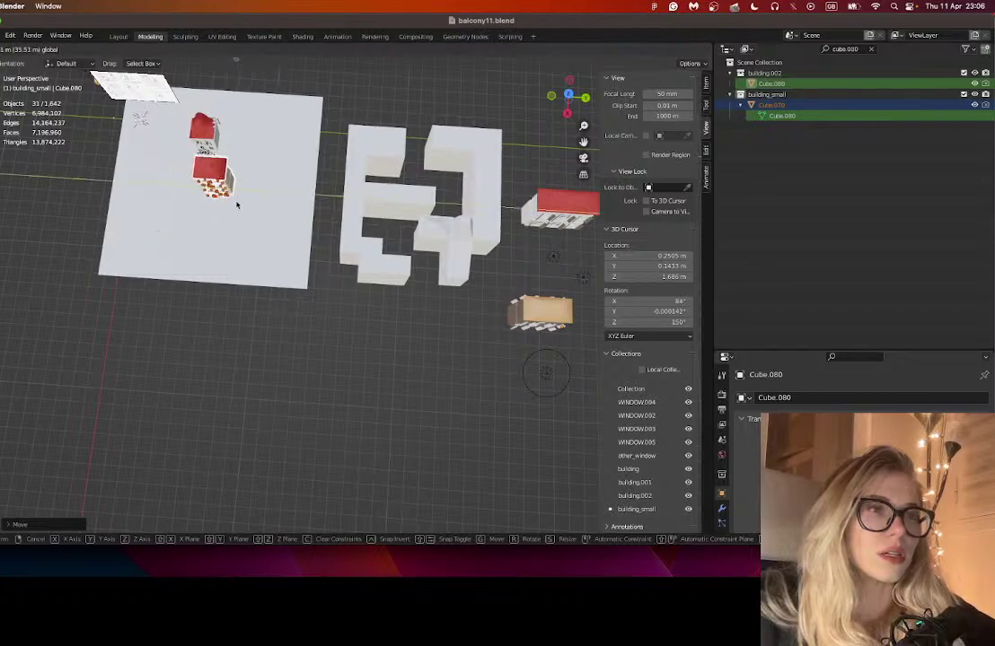
{"action": "key", "text": "z"}
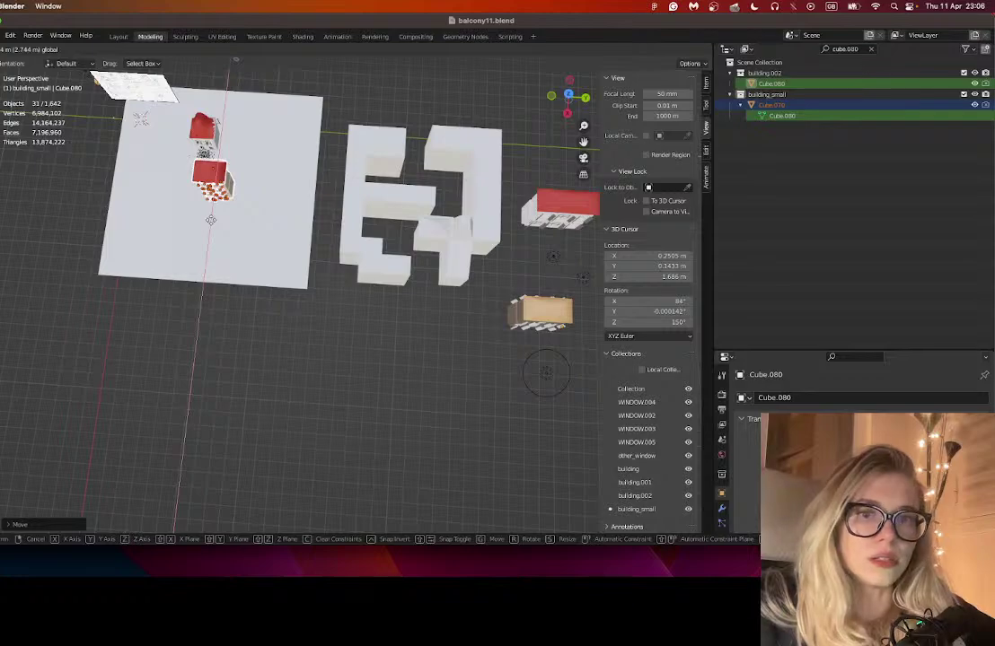
{"action": "left_click", "coordinate": [211, 220]}
{"action": "left_click_drag", "start_coordinate": [347, 306], "coordinate": [339, 254]}
{"action": "left_click", "coordinate": [556, 287]}
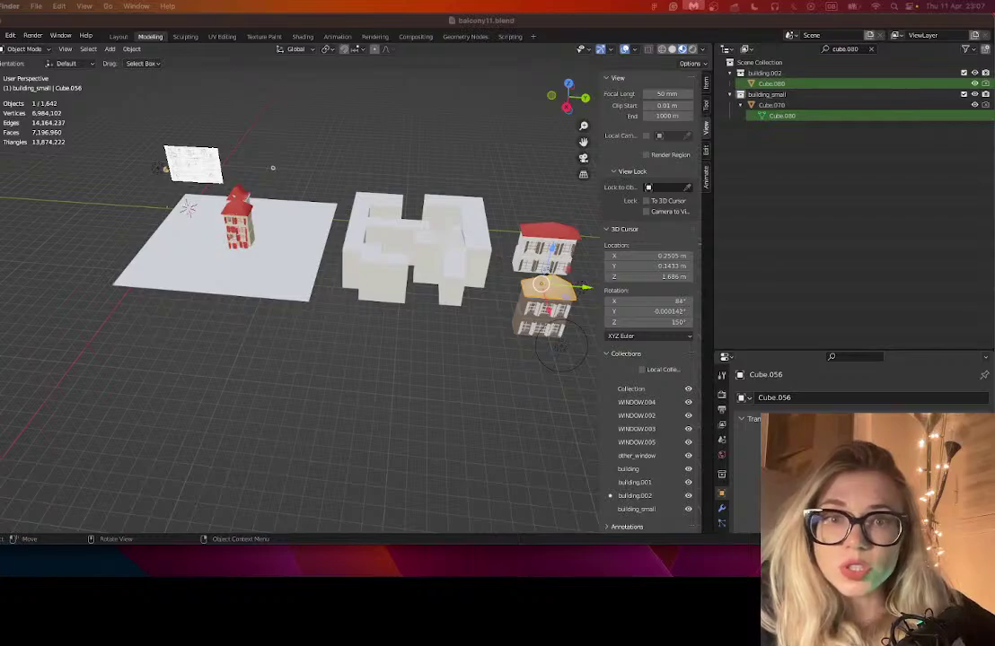
- Preview the ornate balcony reference image dscdscs.jpg from Finder and close the preview
{"action": "key", "text": "space"}
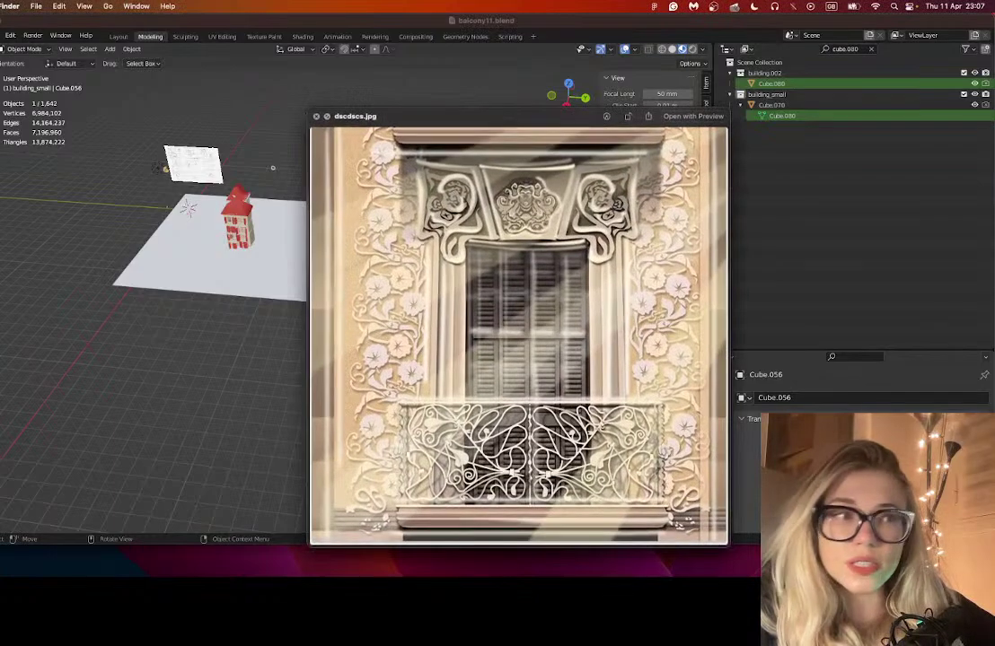
{"action": "left_click_drag", "start_coordinate": [546, 122], "coordinate": [492, 66]}
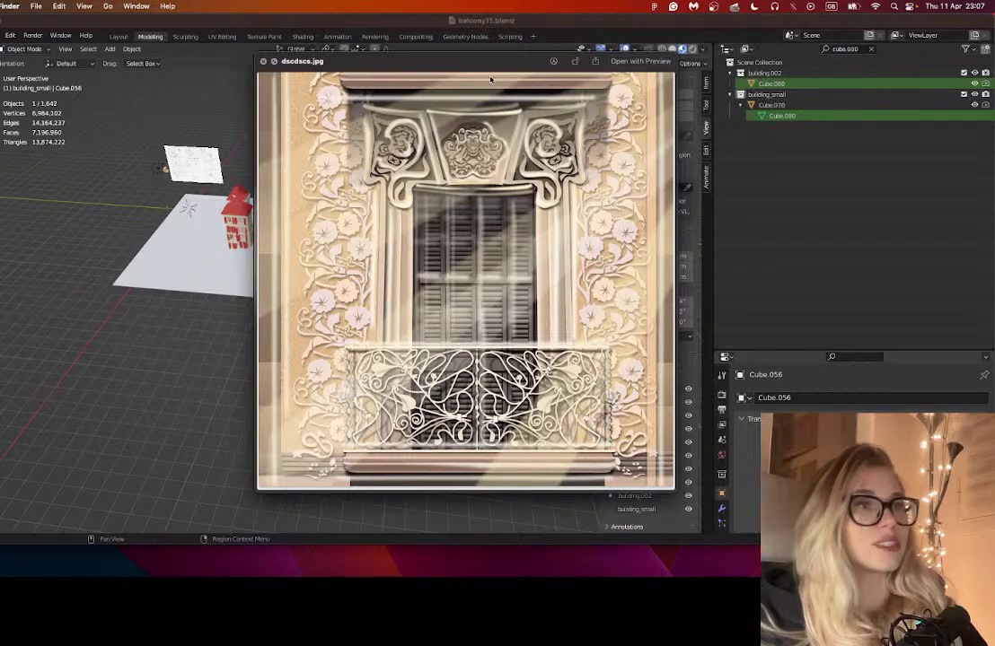
{"action": "left_click", "coordinate": [262, 61]}
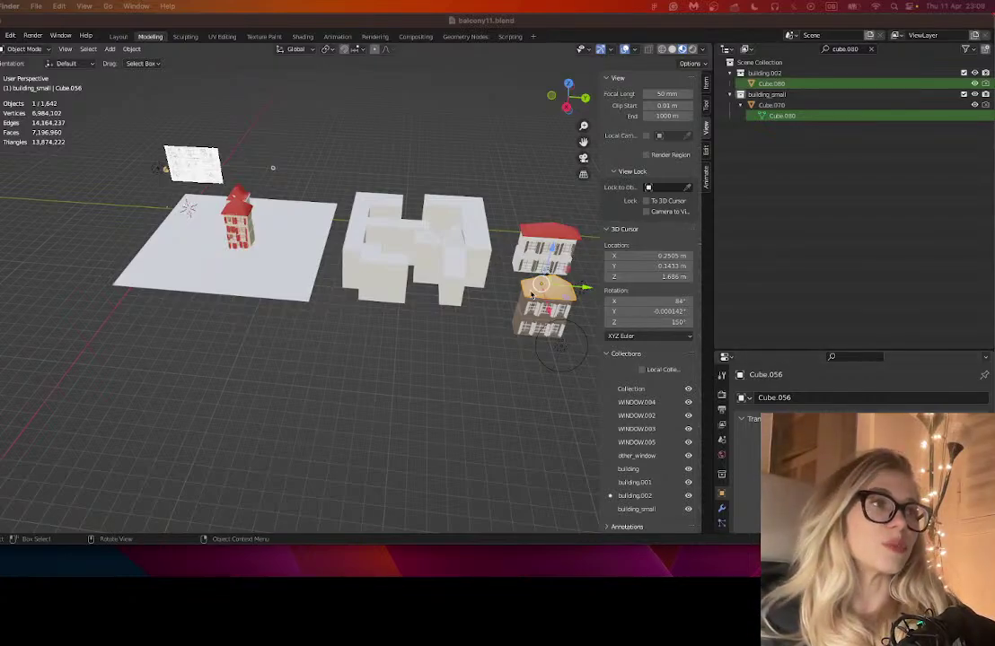
- Filter the Outliner for cube.056 and select all objects in the building.002 collection
{"action": "left_click_drag", "start_coordinate": [584, 143], "coordinate": [588, 151]}
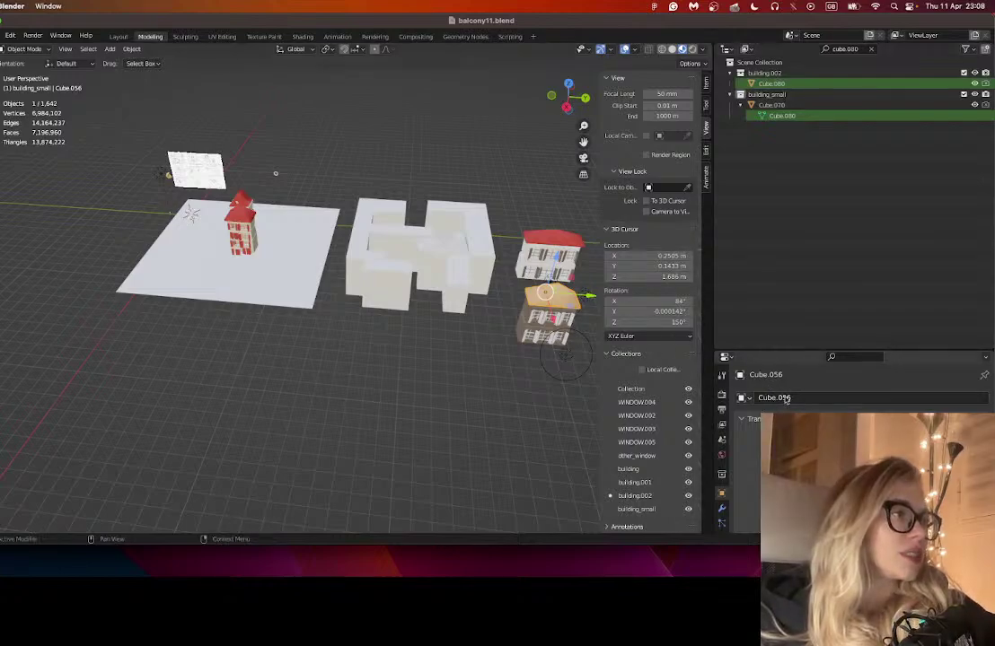
{"action": "left_click", "coordinate": [858, 51]}
{"action": "key", "text": "BackSpace"}
{"action": "key", "text": "BackSpace"}
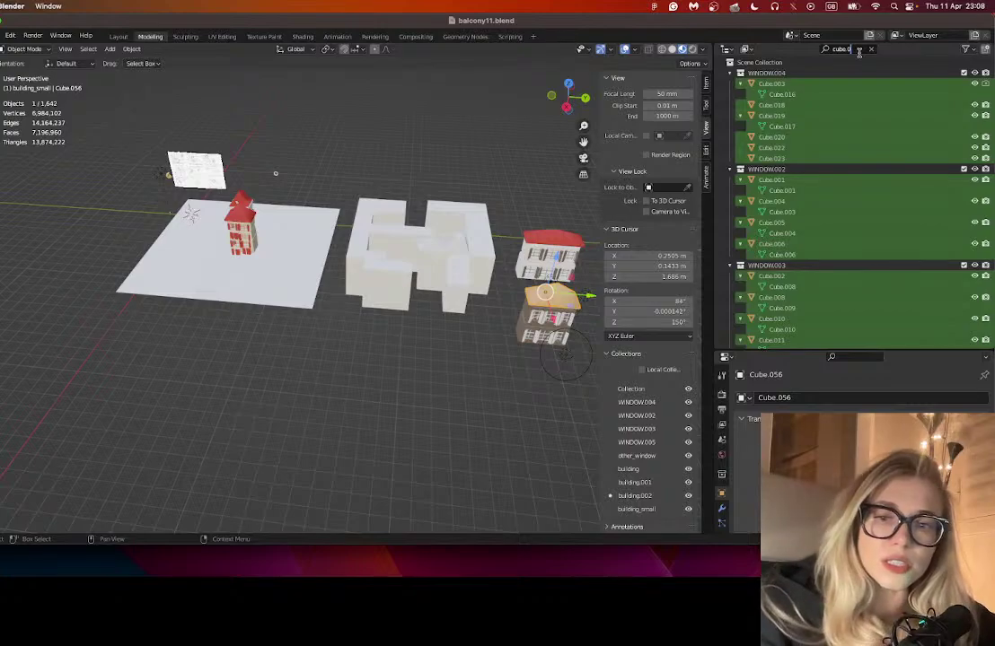
{"action": "type", "text": "56"}
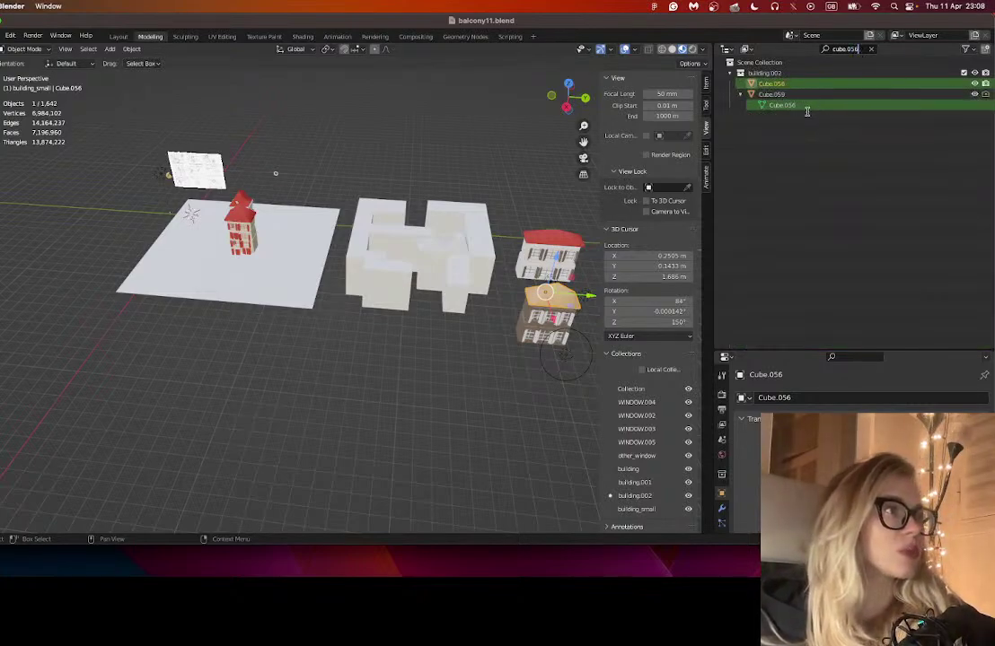
{"action": "left_click", "coordinate": [768, 75]}
{"action": "right_click", "coordinate": [767, 75]}
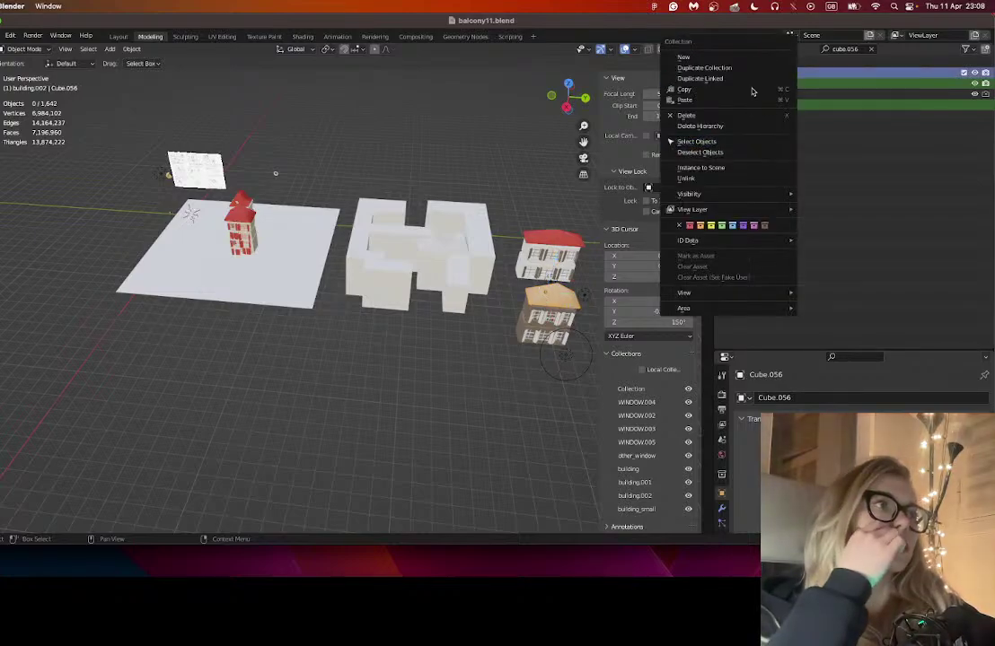
{"action": "left_click", "coordinate": [731, 142]}
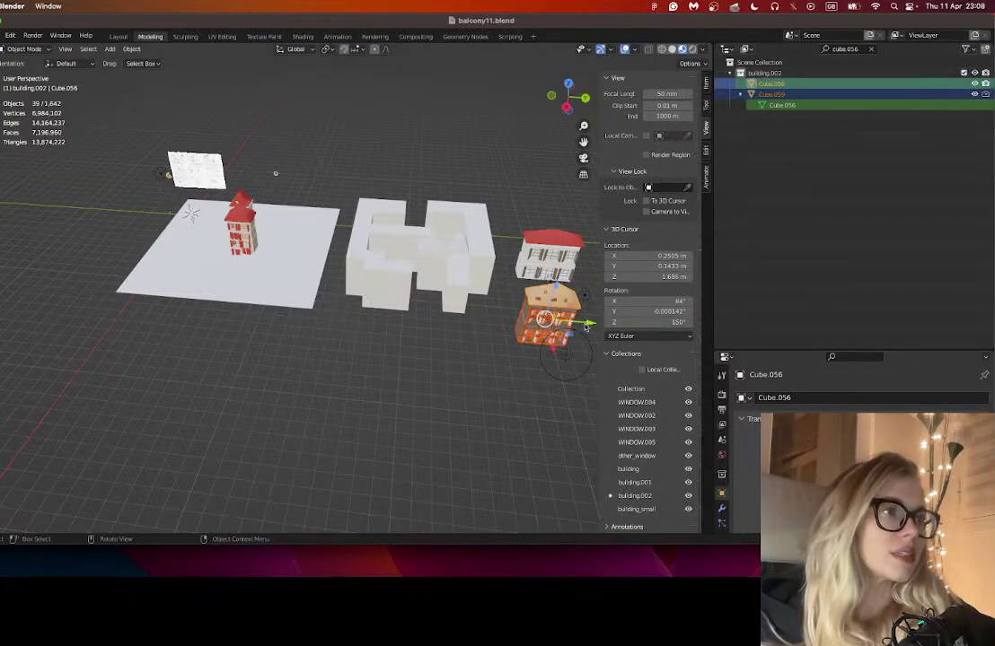
- Move the tan-roofed building onto the white ground plane beside the red-shuttered building
{"action": "key", "text": "g"}
{"action": "left_click", "coordinate": [185, 265]}
{"action": "mouse_move", "coordinate": [235, 257]}
{"action": "left_mouse_down"}
{"action": "mouse_move", "coordinate": [325, 326]}
{"action": "mouse_move", "coordinate": [240, 277]}
{"action": "left_mouse_up"}
{"action": "scroll", "coordinate": [224, 237], "scroll_direction": "up", "scroll_amount": 3}
{"action": "mouse_move", "coordinate": [225, 237]}
{"action": "left_mouse_down"}
{"action": "mouse_move", "coordinate": [167, 74]}
{"action": "mouse_move", "coordinate": [332, 127]}
{"action": "left_mouse_up"}
- Check the two neighbouring buildings in Rendered viewport shading and return to Material Preview
{"action": "left_click", "coordinate": [692, 50]}
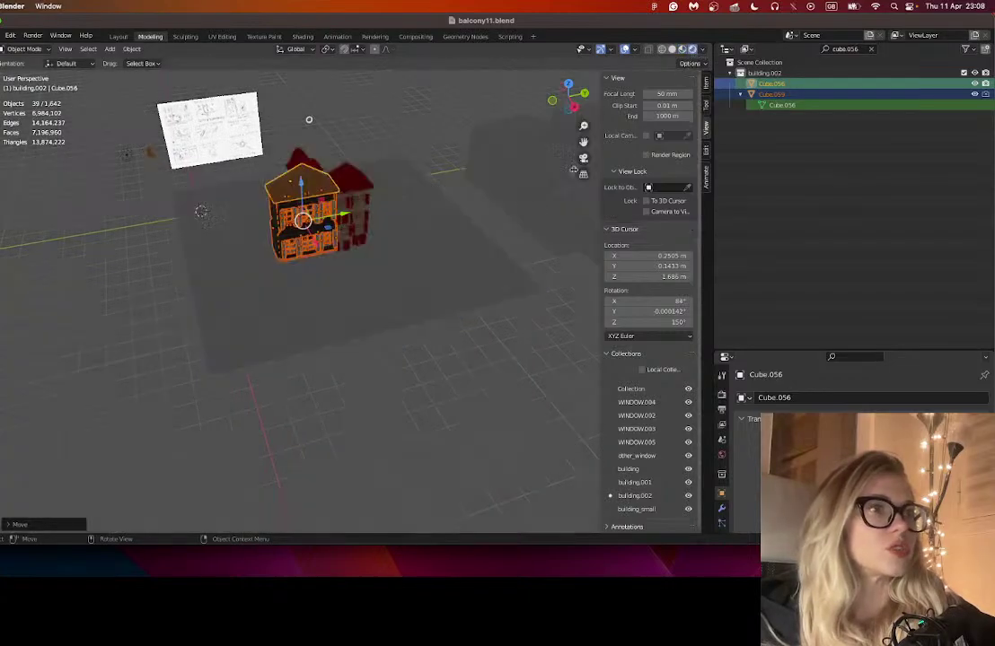
{"action": "scroll", "coordinate": [505, 164], "scroll_direction": "up", "scroll_amount": 2}
{"action": "left_click_drag", "start_coordinate": [501, 118], "coordinate": [531, 172]}
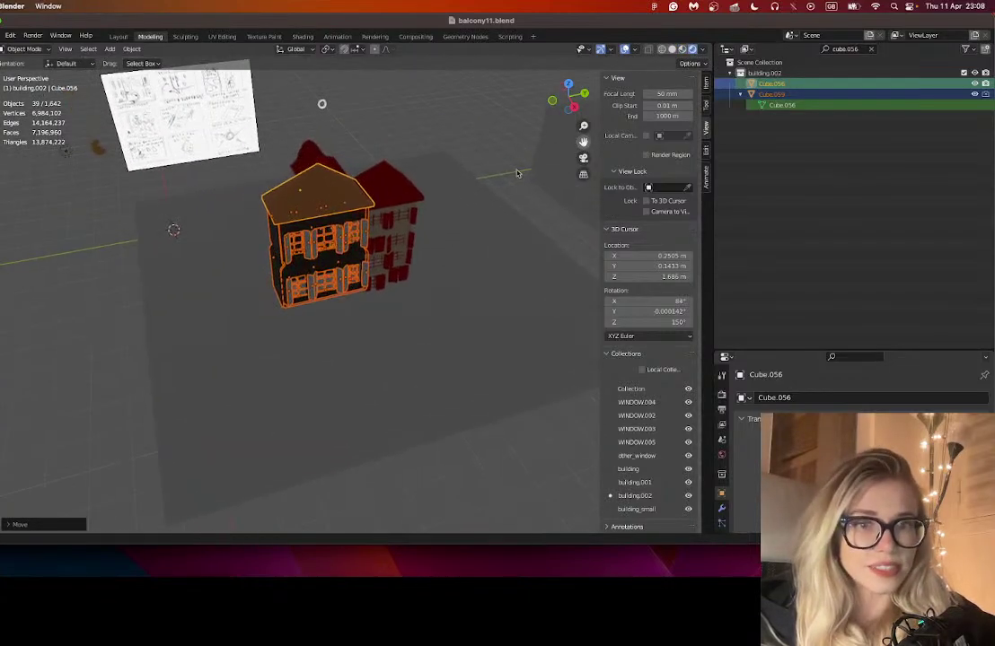
{"action": "mouse_move", "coordinate": [396, 225]}
{"action": "left_mouse_down"}
{"action": "mouse_move", "coordinate": [325, 231]}
{"action": "mouse_move", "coordinate": [356, 222]}
{"action": "left_mouse_up"}
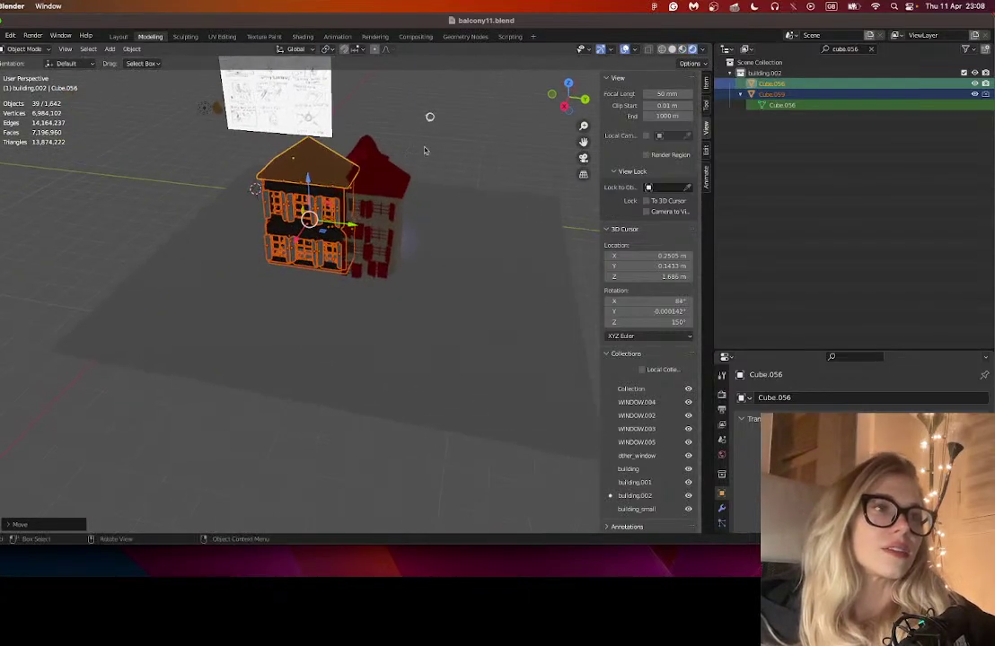
{"action": "left_click", "coordinate": [684, 52]}
- Adjust the tan-roofed building along the Y axis so its side wall meets the red-shuttered building
{"action": "scroll", "coordinate": [431, 180], "scroll_direction": "down", "scroll_amount": 3}
{"action": "scroll", "coordinate": [539, 144], "scroll_direction": "up", "scroll_amount": 4}
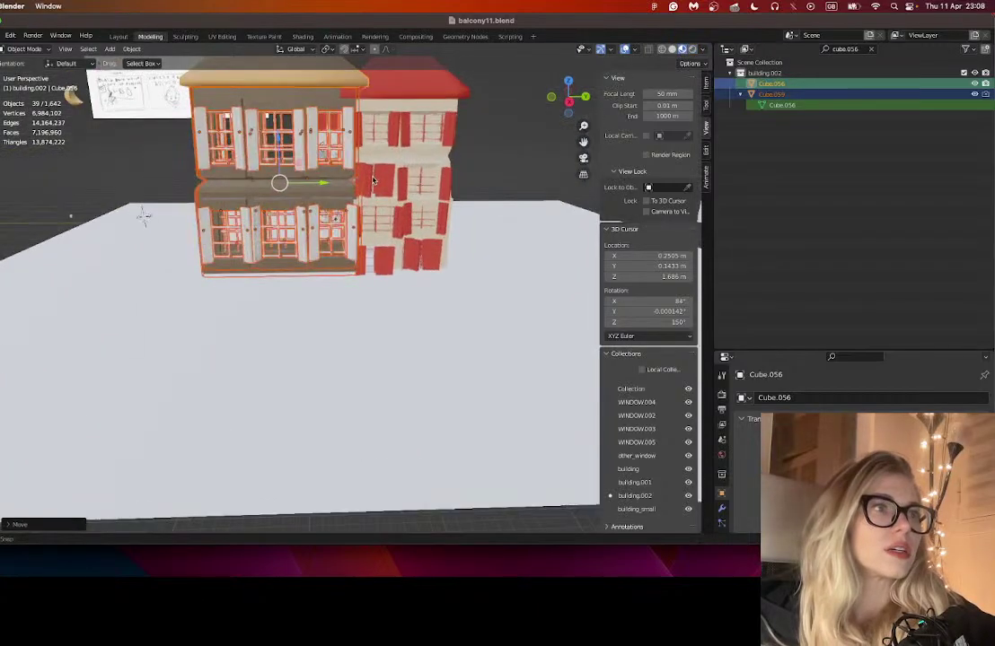
{"action": "left_click_drag", "start_coordinate": [586, 142], "coordinate": [586, 178]}
{"action": "scroll", "coordinate": [386, 193], "scroll_direction": "up", "scroll_amount": 3}
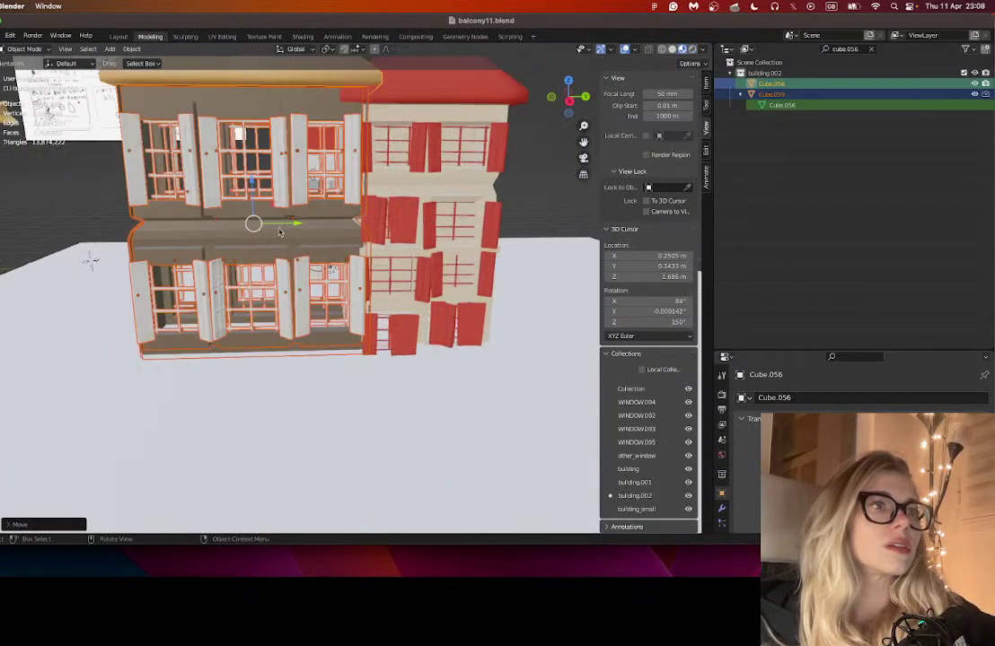
{"action": "left_click_drag", "start_coordinate": [280, 224], "coordinate": [367, 237]}
{"action": "scroll", "coordinate": [367, 237], "scroll_direction": "down", "scroll_amount": 5}
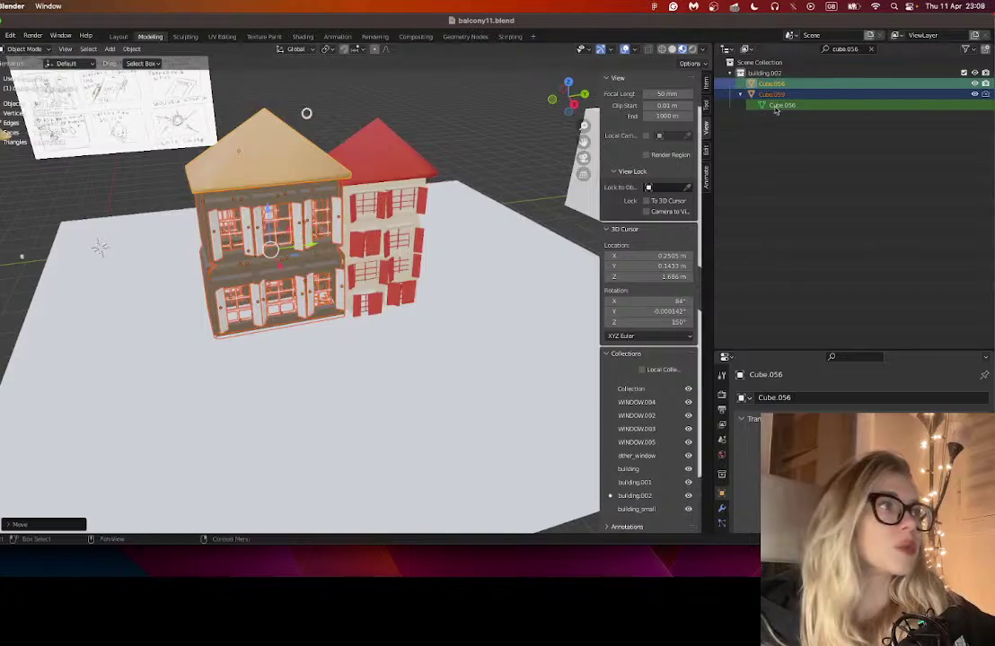
- Duplicate the building.002 collection containing the tan-roofed building
{"action": "right_click", "coordinate": [765, 77]}
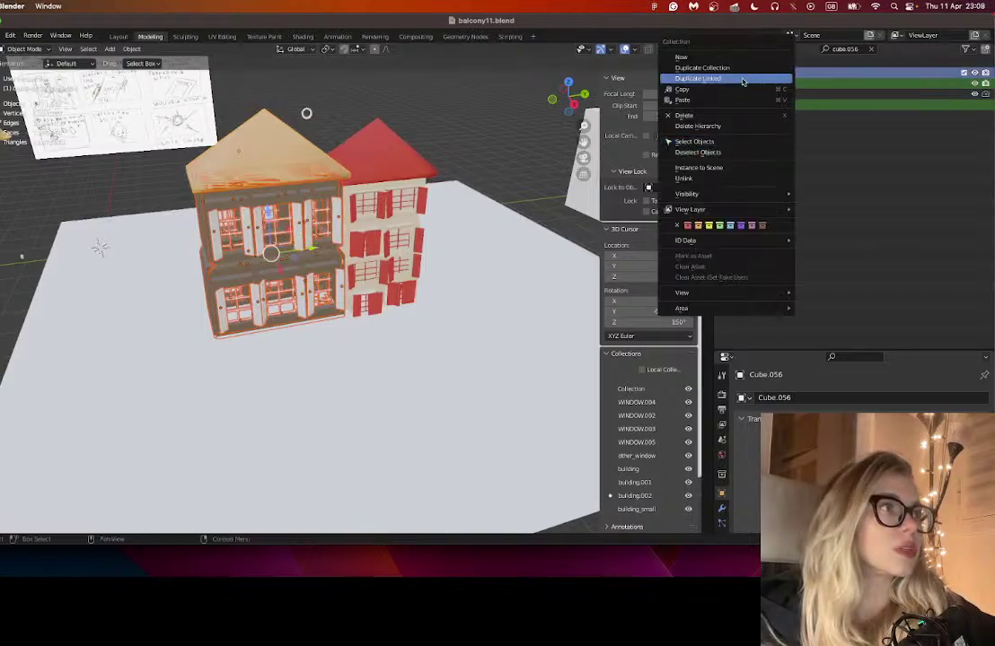
{"action": "key", "text": "Return"}
{"action": "scroll", "coordinate": [489, 267], "scroll_direction": "down", "scroll_amount": 3}
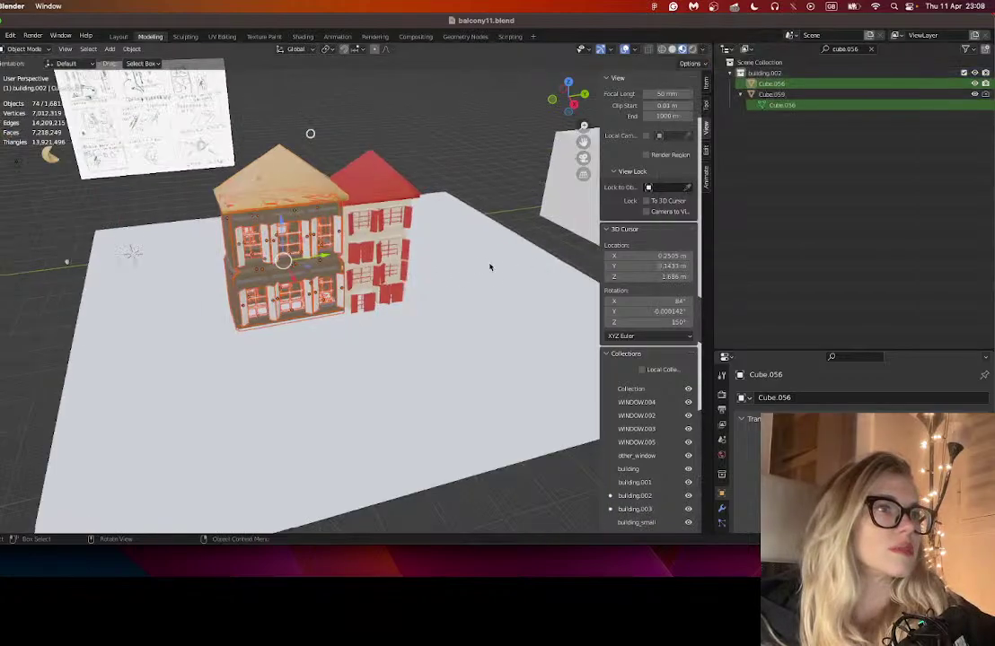
{"action": "scroll", "coordinate": [312, 325], "scroll_direction": "up", "scroll_amount": 4}
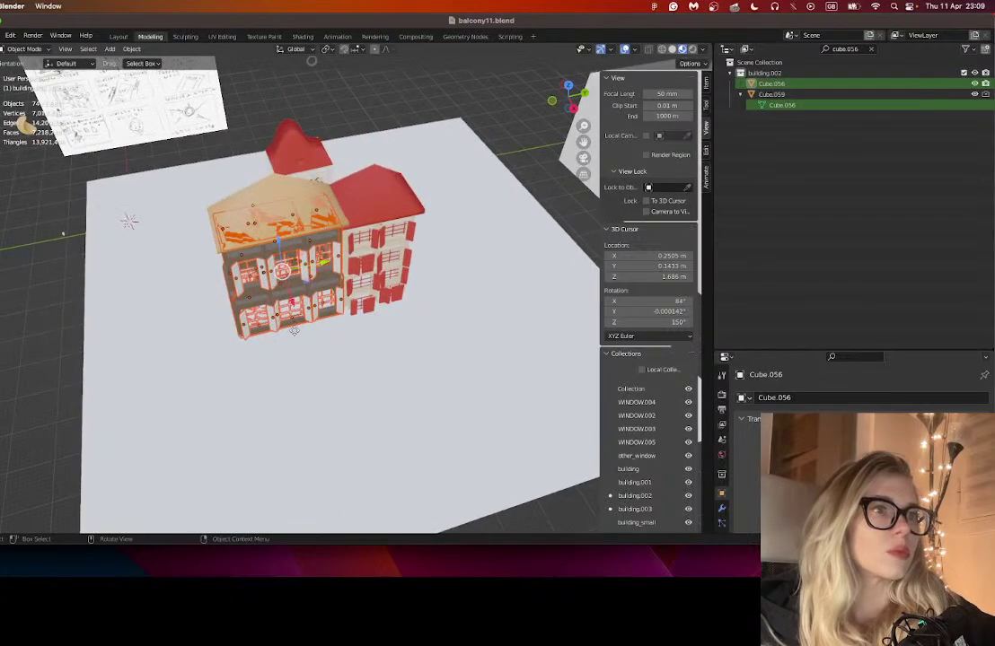
- Try to move the selected building parts toward the front of the white ground plane
{"action": "key", "text": "g"}
{"action": "left_click", "coordinate": [321, 446]}
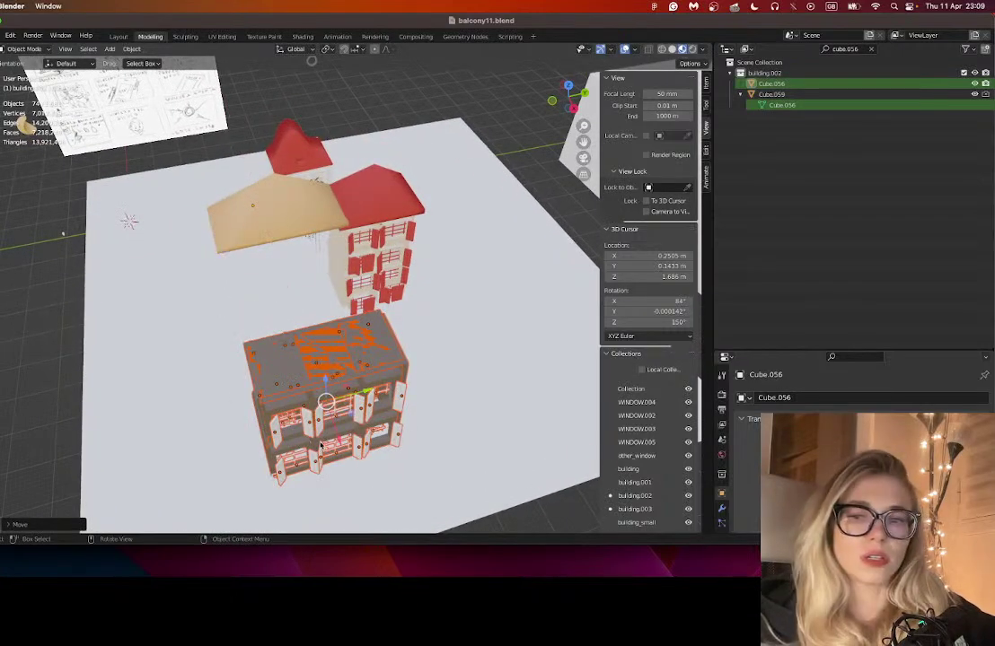
{"action": "key", "text": "super+z"}
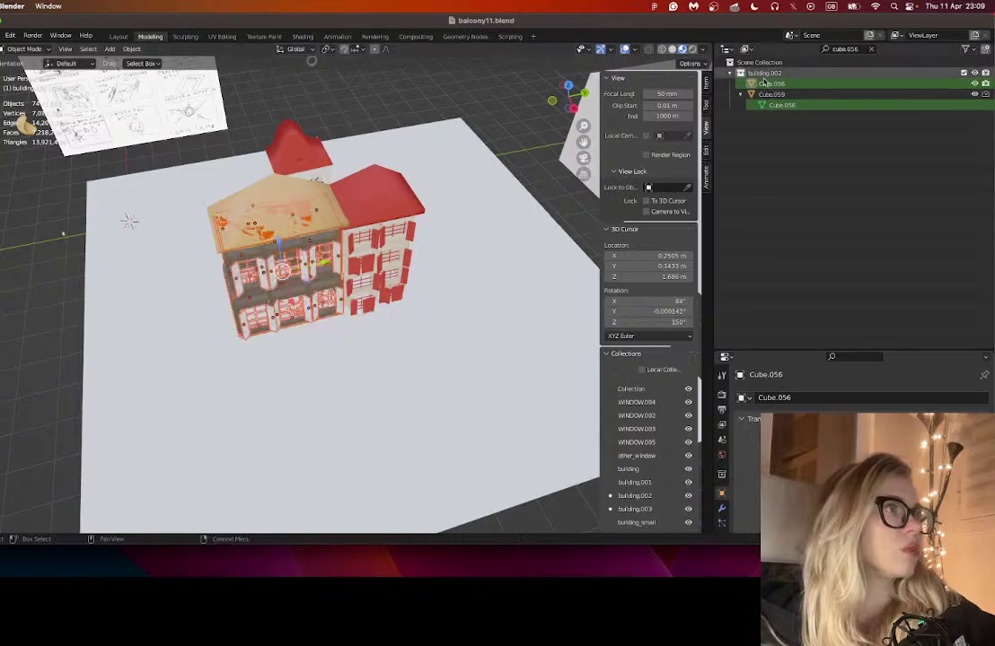
- Clear the Outliner's search filter to list all collections
{"action": "left_click", "coordinate": [871, 49]}
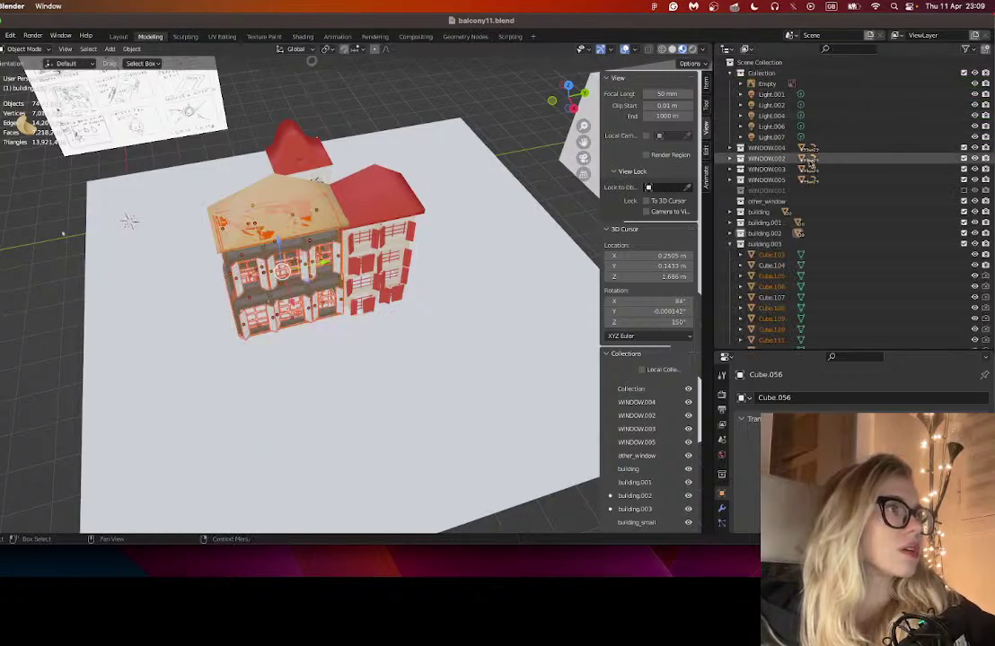
- Select all objects in the building.003 collection and move the building copy along X toward the front of the white ground plane
{"action": "right_click", "coordinate": [760, 244]}
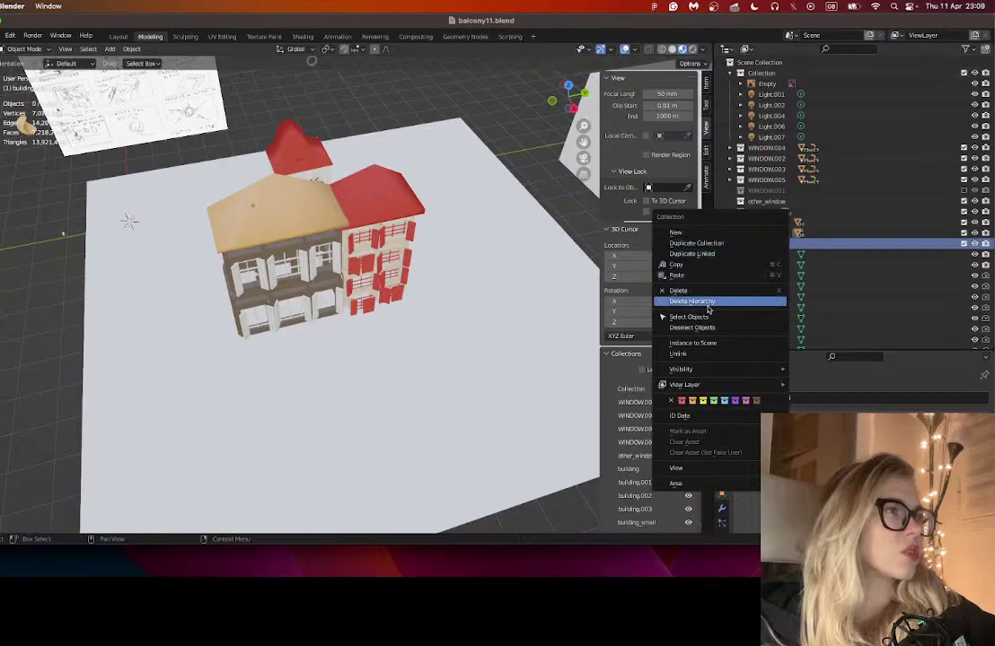
{"action": "left_click", "coordinate": [745, 316]}
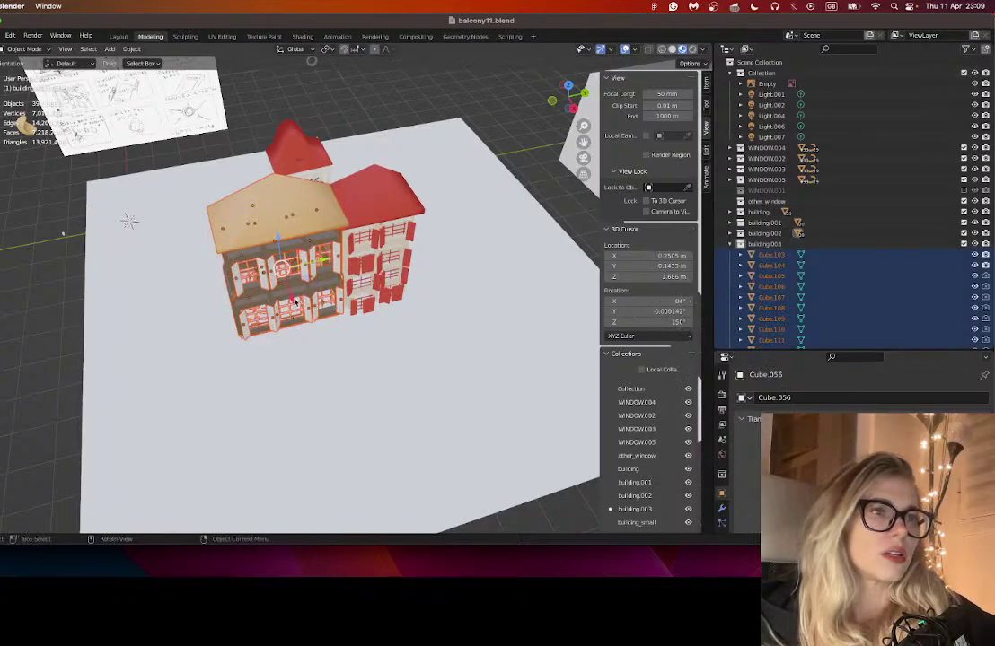
{"action": "left_click_drag", "start_coordinate": [294, 302], "coordinate": [331, 458]}
{"action": "scroll", "coordinate": [521, 212], "scroll_direction": "down", "scroll_amount": 4}
{"action": "scroll", "coordinate": [522, 211], "scroll_direction": "up", "scroll_amount": 5}
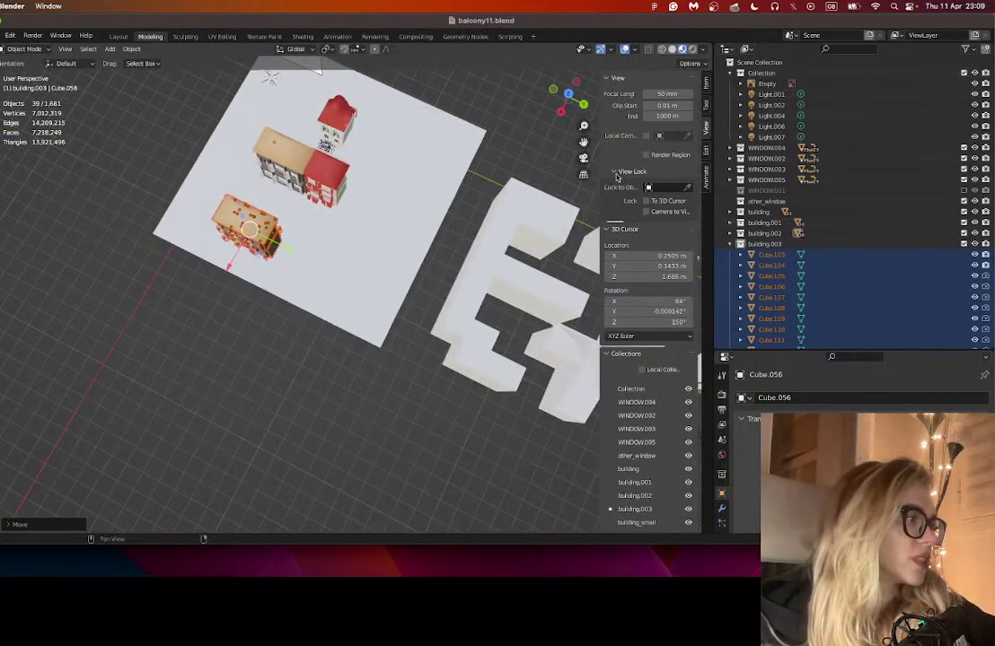
- Shift the duplicated tan-roofed building slightly along the Y axis toward the ground plane's outer side edge
{"action": "scroll", "coordinate": [422, 276], "scroll_direction": "up", "scroll_amount": 3}
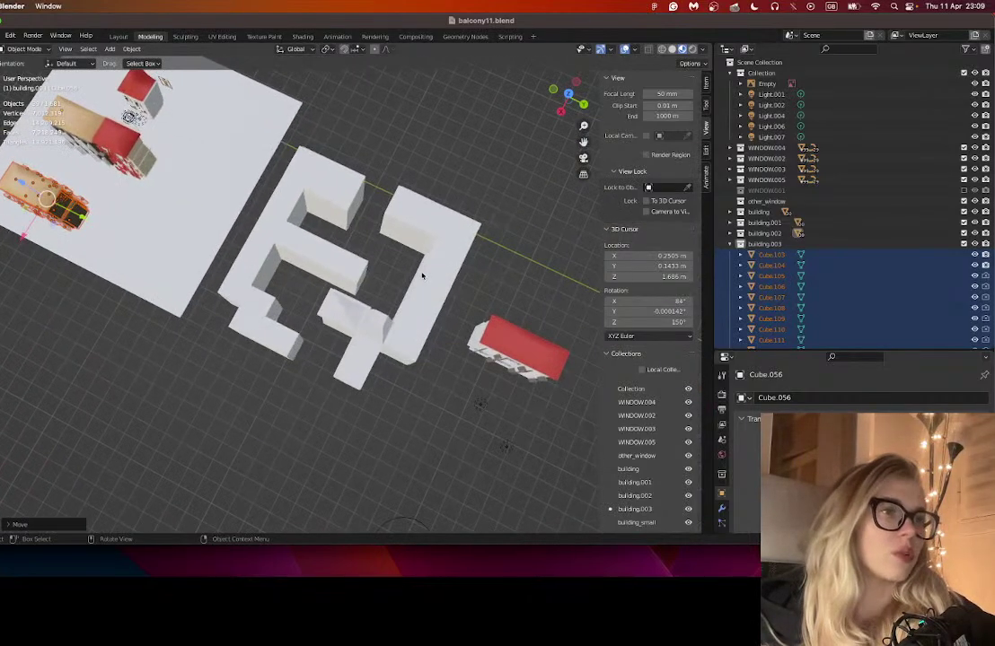
{"action": "left_click_drag", "start_coordinate": [421, 275], "coordinate": [541, 183]}
{"action": "left_click_drag", "start_coordinate": [458, 241], "coordinate": [527, 215]}
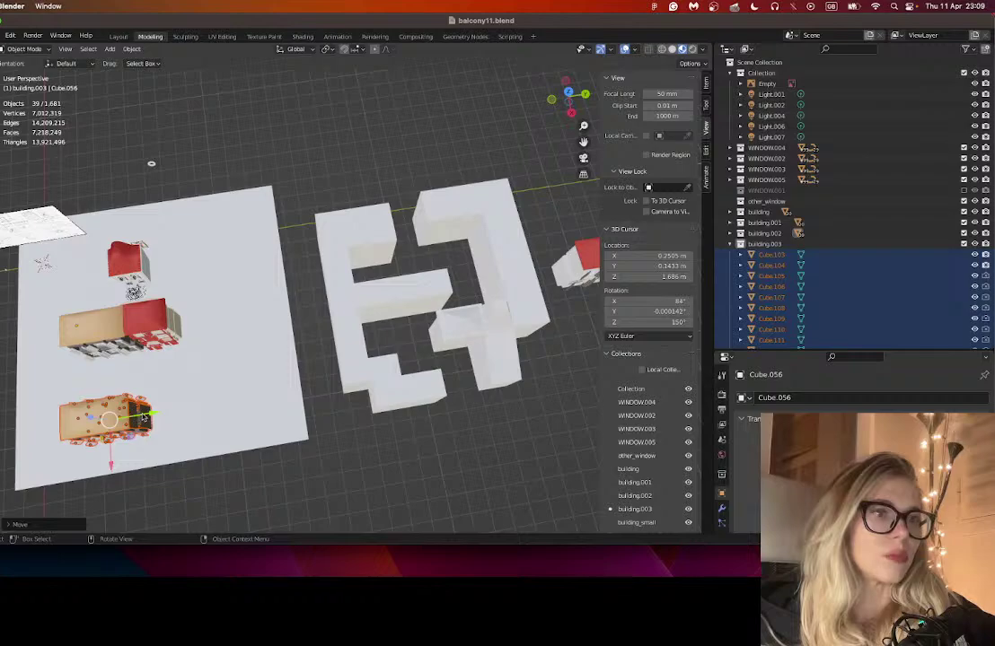
{"action": "left_click_drag", "start_coordinate": [142, 419], "coordinate": [131, 418]}
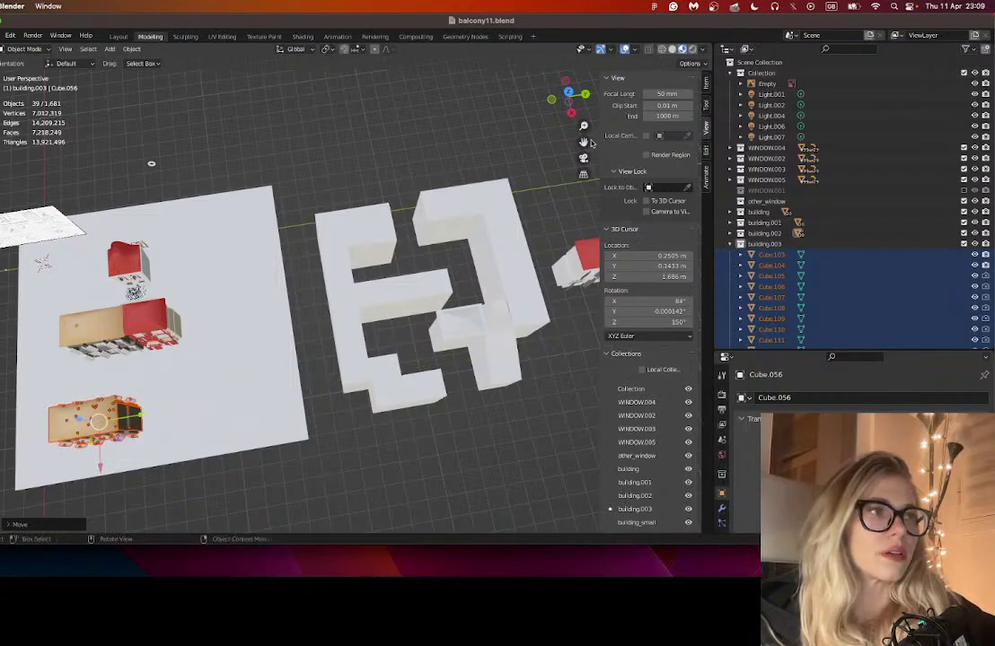
- Rotate the duplicated building about 88° around Z and place it at a right angle to the open end of the building row
{"action": "left_click_drag", "start_coordinate": [507, 123], "coordinate": [100, 452]}
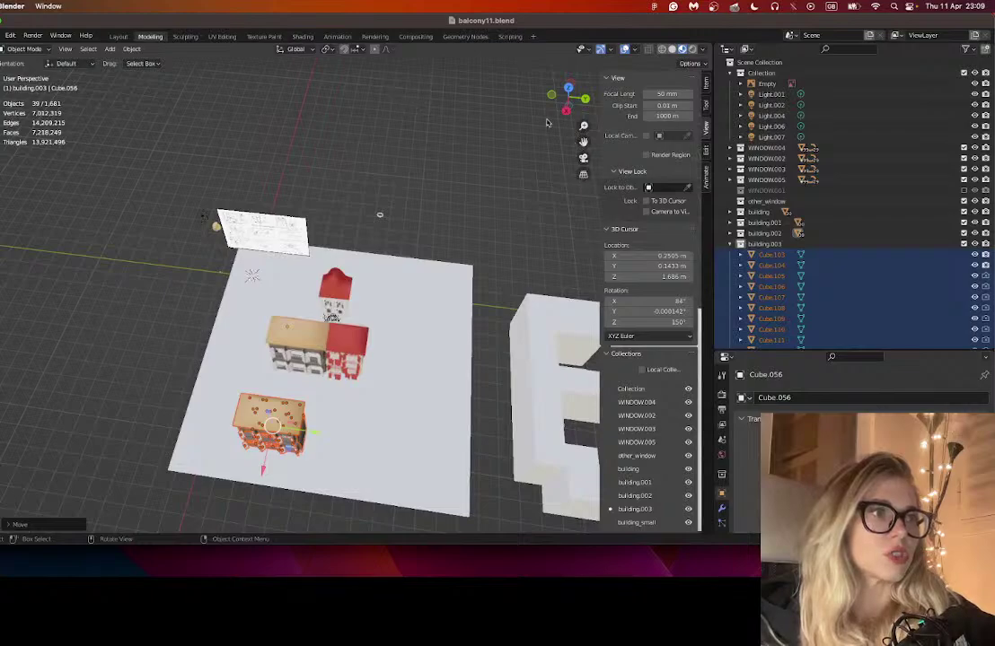
{"action": "left_click_drag", "start_coordinate": [582, 142], "coordinate": [555, 214]}
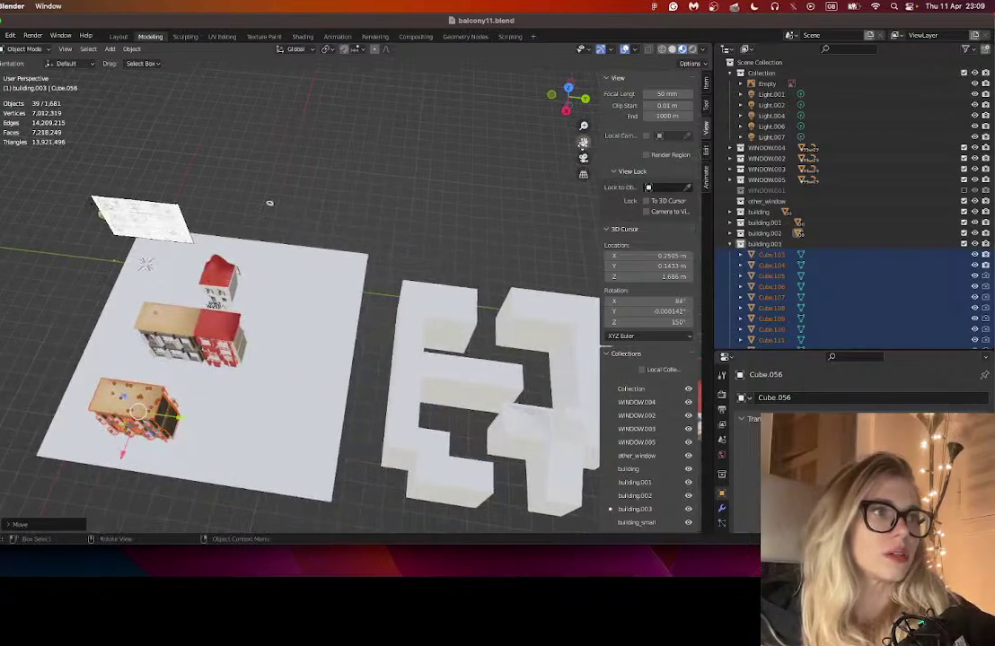
{"action": "left_click_drag", "start_coordinate": [583, 142], "coordinate": [529, 87]}
{"action": "scroll", "coordinate": [427, 350], "scroll_direction": "down", "scroll_amount": 2}
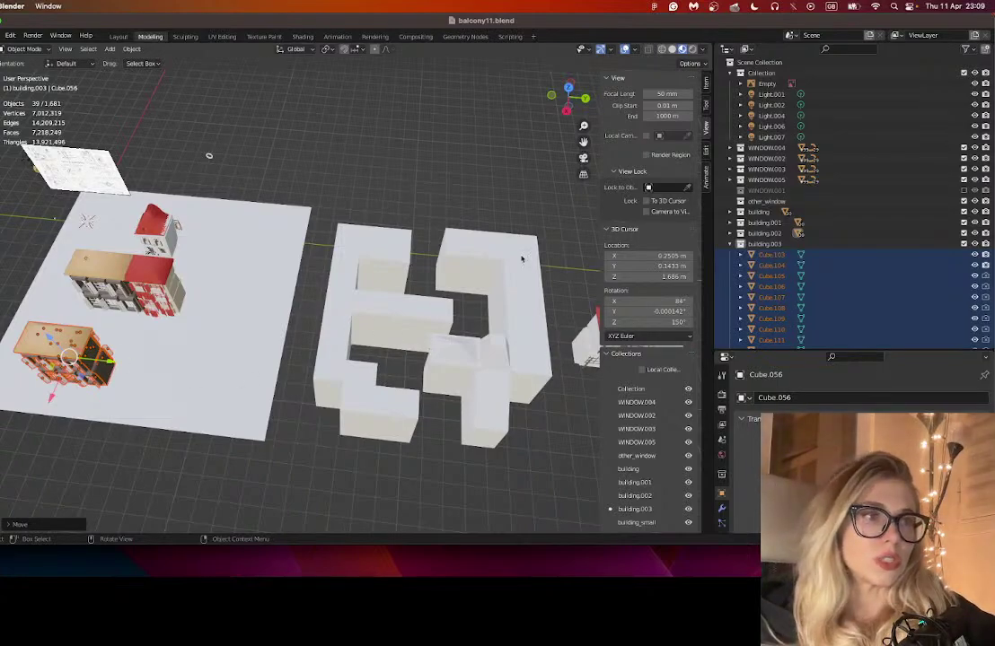
{"action": "left_click_drag", "start_coordinate": [314, 265], "coordinate": [382, 202]}
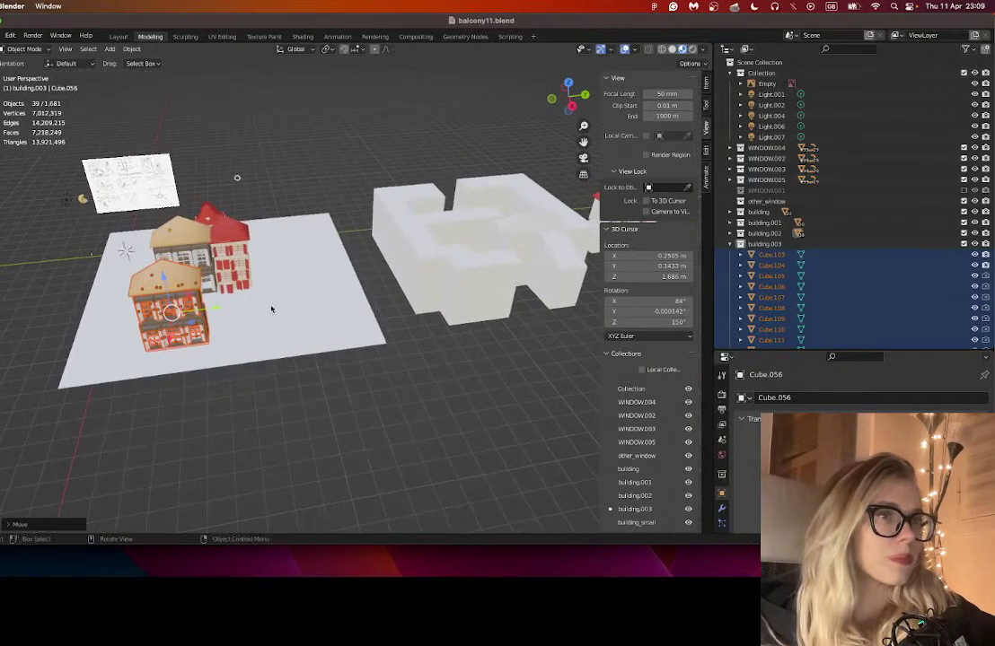
{"action": "left_click_drag", "start_coordinate": [280, 329], "coordinate": [295, 378]}
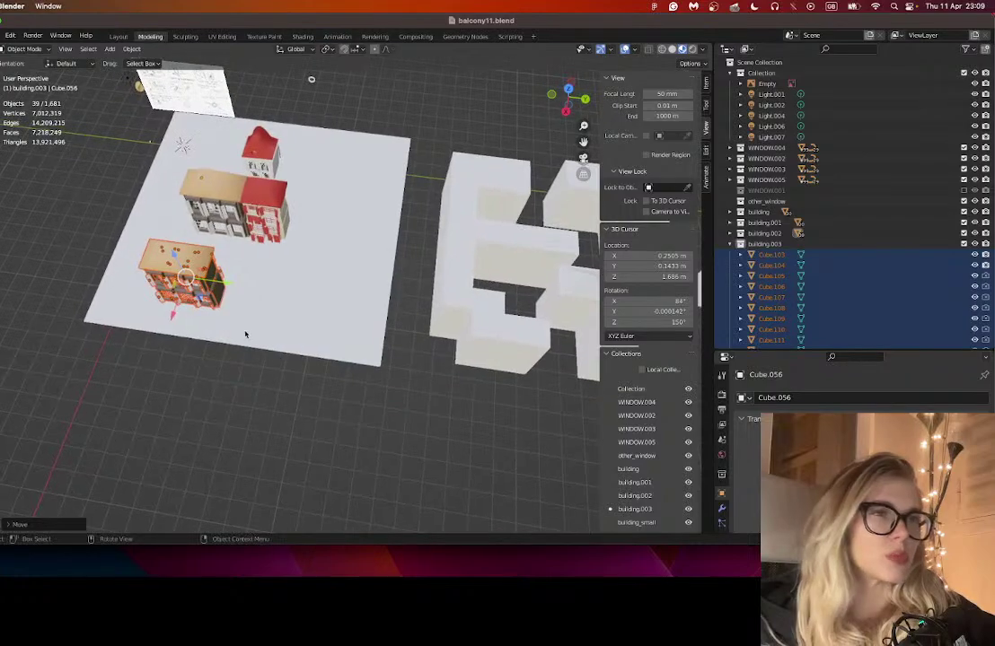
{"action": "left_click_drag", "start_coordinate": [170, 317], "coordinate": [229, 294]}
{"action": "left_click", "coordinate": [2, 146]}
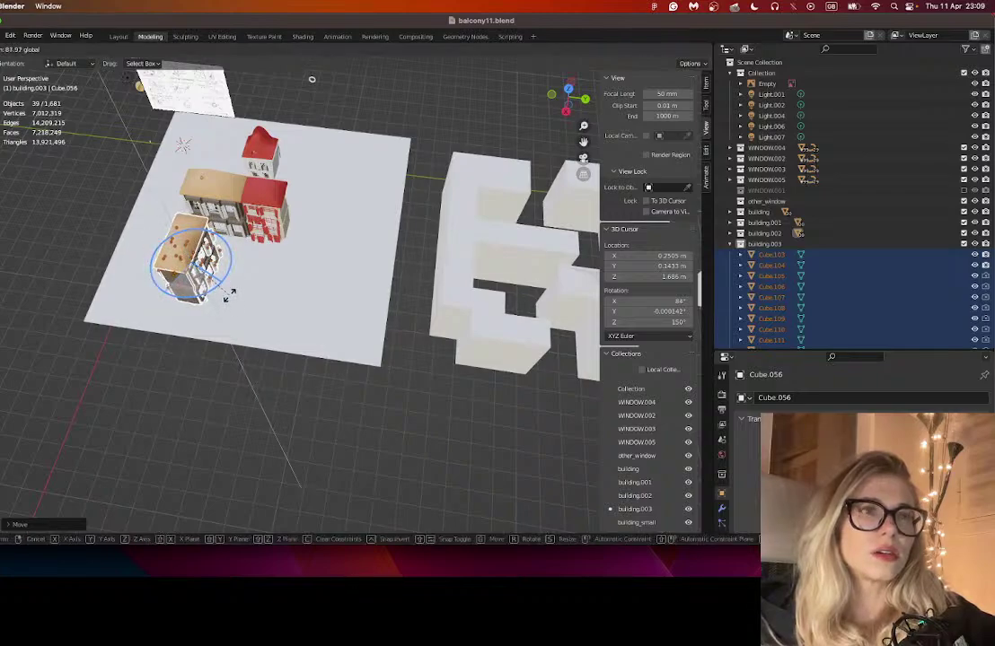
{"action": "left_click_drag", "start_coordinate": [229, 294], "coordinate": [222, 267]}
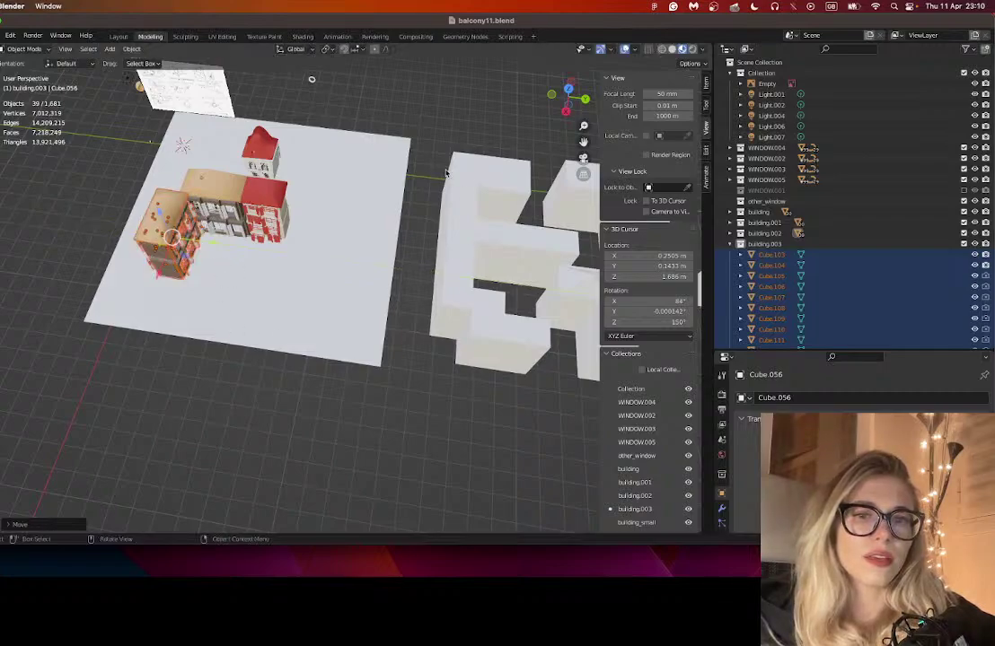
- Lower the rotated building slightly and nudge it along X to meet the neighbouring tan-roofed building at the corner
{"action": "left_click_drag", "start_coordinate": [582, 143], "coordinate": [655, 126]}
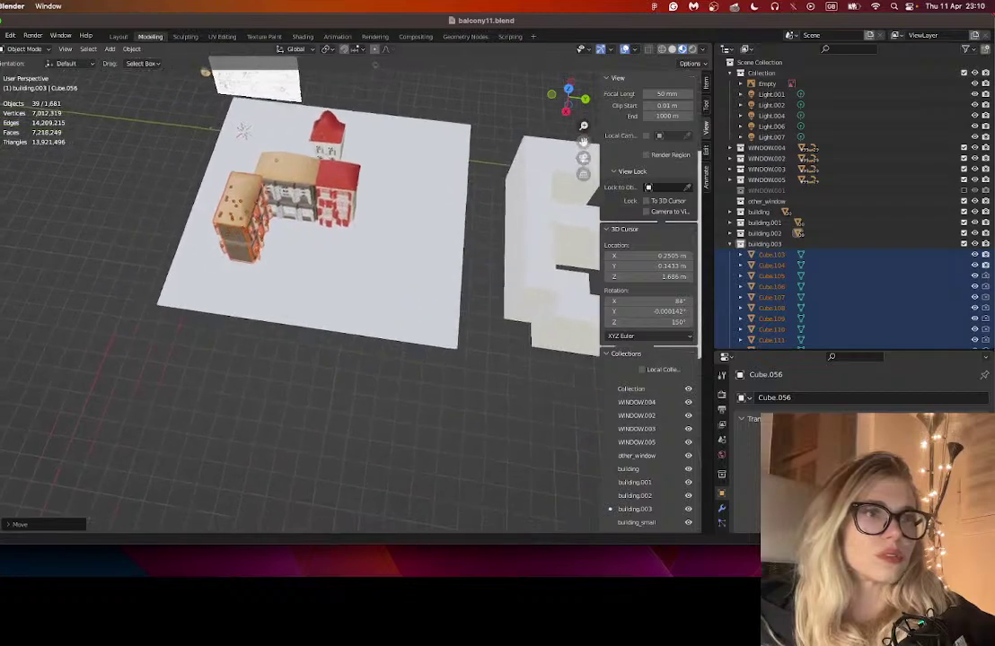
{"action": "left_click_drag", "start_coordinate": [291, 240], "coordinate": [284, 205]}
{"action": "scroll", "coordinate": [284, 206], "scroll_direction": "up", "scroll_amount": 3}
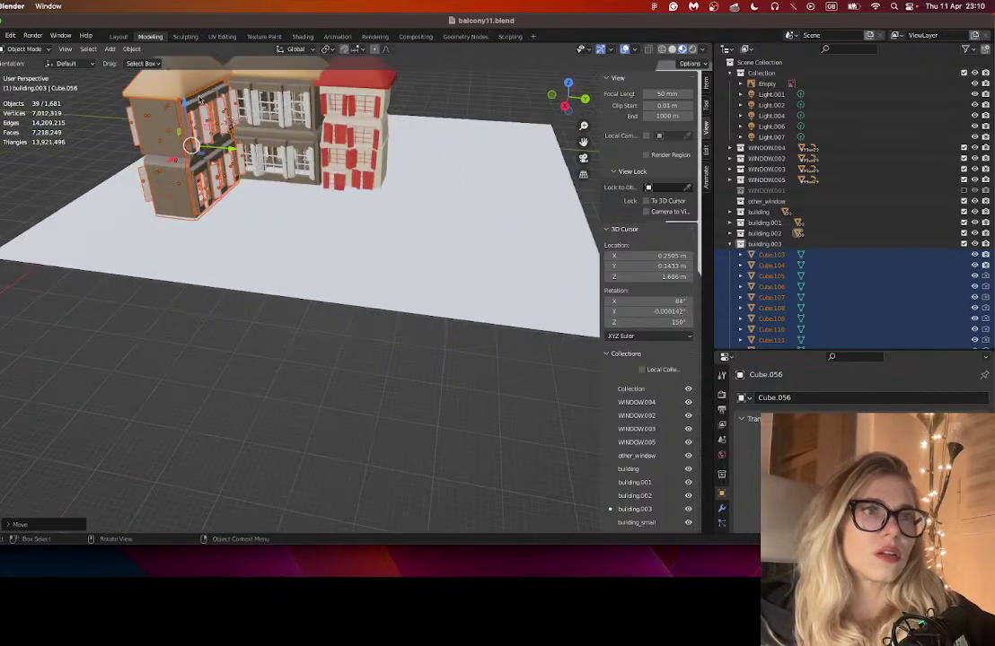
{"action": "left_click_drag", "start_coordinate": [185, 101], "coordinate": [185, 107]}
{"action": "left_click_drag", "start_coordinate": [583, 141], "coordinate": [544, 137]}
{"action": "mouse_move", "coordinate": [216, 282]}
{"action": "left_mouse_down"}
{"action": "mouse_move", "coordinate": [202, 291]}
{"action": "mouse_move", "coordinate": [213, 283]}
{"action": "left_mouse_up"}
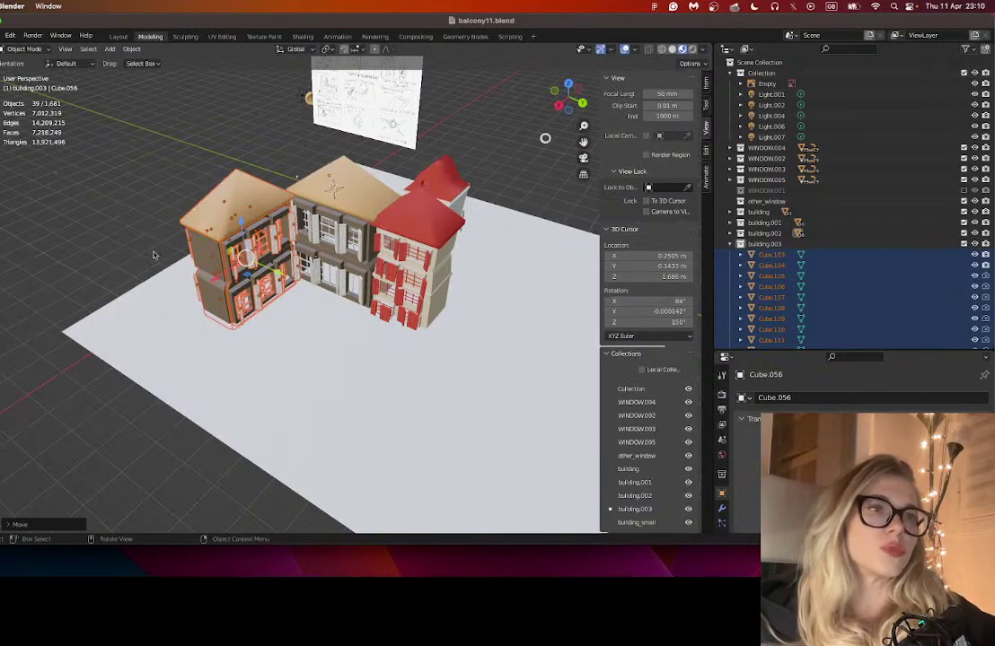
- Select the rotated building's roof and enlarge the Properties editor to show its settings
{"action": "left_click", "coordinate": [137, 285]}
{"action": "left_click", "coordinate": [184, 314]}
{"action": "left_click_drag", "start_coordinate": [184, 314], "coordinate": [266, 269]}
{"action": "scroll", "coordinate": [266, 268], "scroll_direction": "up", "scroll_amount": 6}
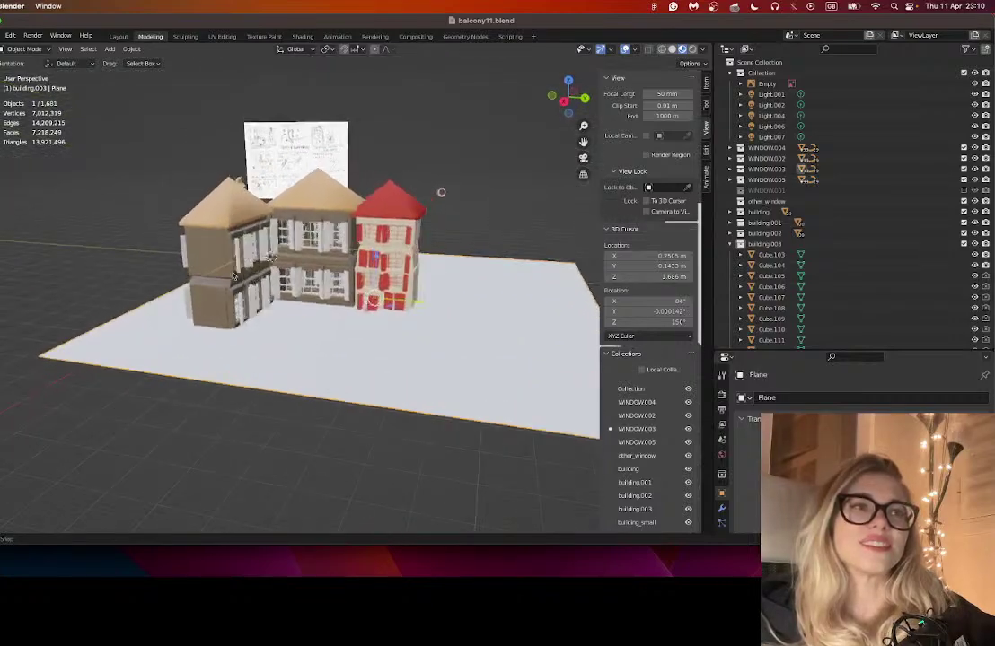
{"action": "left_click", "coordinate": [205, 150]}
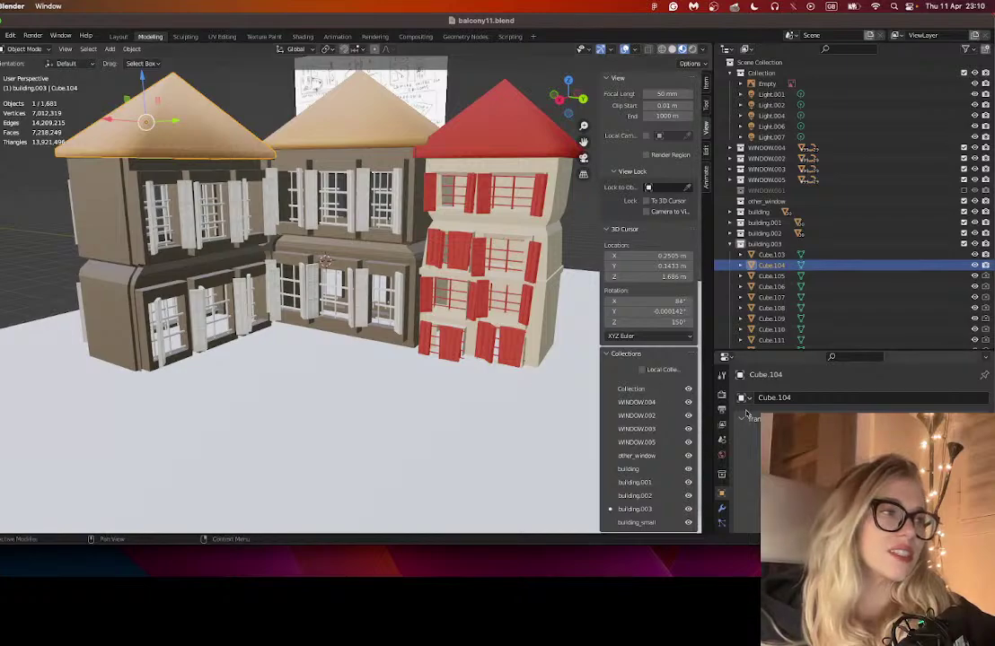
{"action": "left_click", "coordinate": [743, 398]}
{"action": "key", "text": "Escape"}
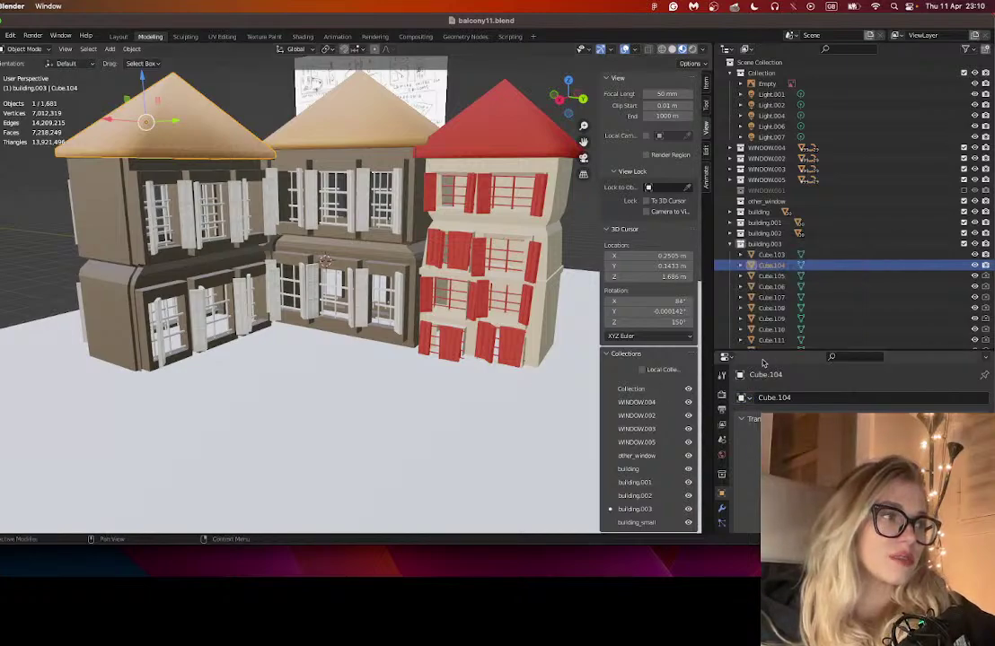
{"action": "left_click_drag", "start_coordinate": [774, 354], "coordinate": [774, 245]}
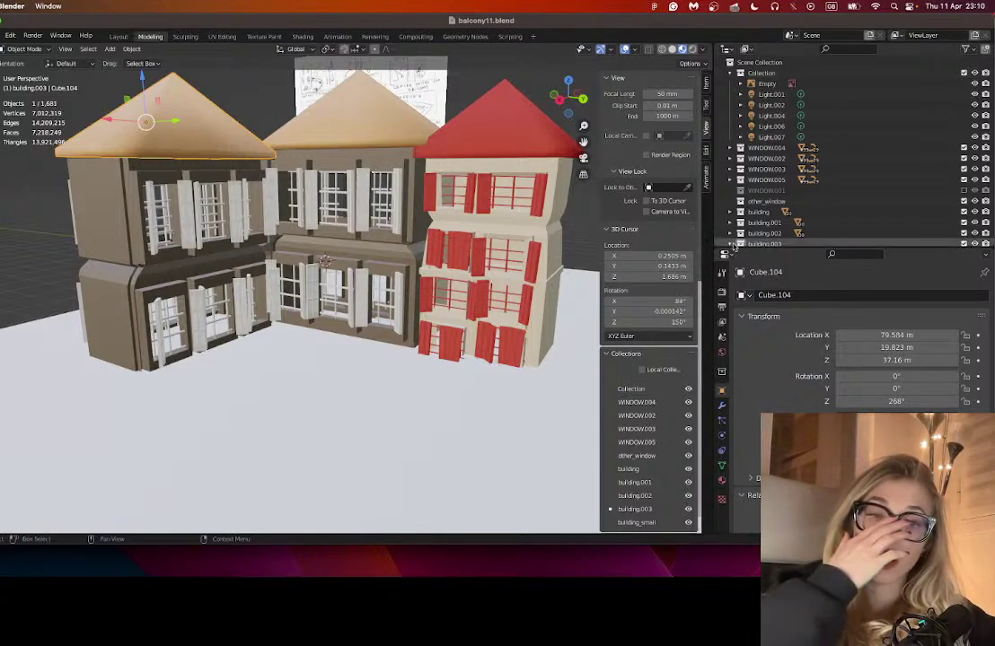
{"action": "scroll", "coordinate": [733, 459], "scroll_direction": "down", "scroll_amount": 2}
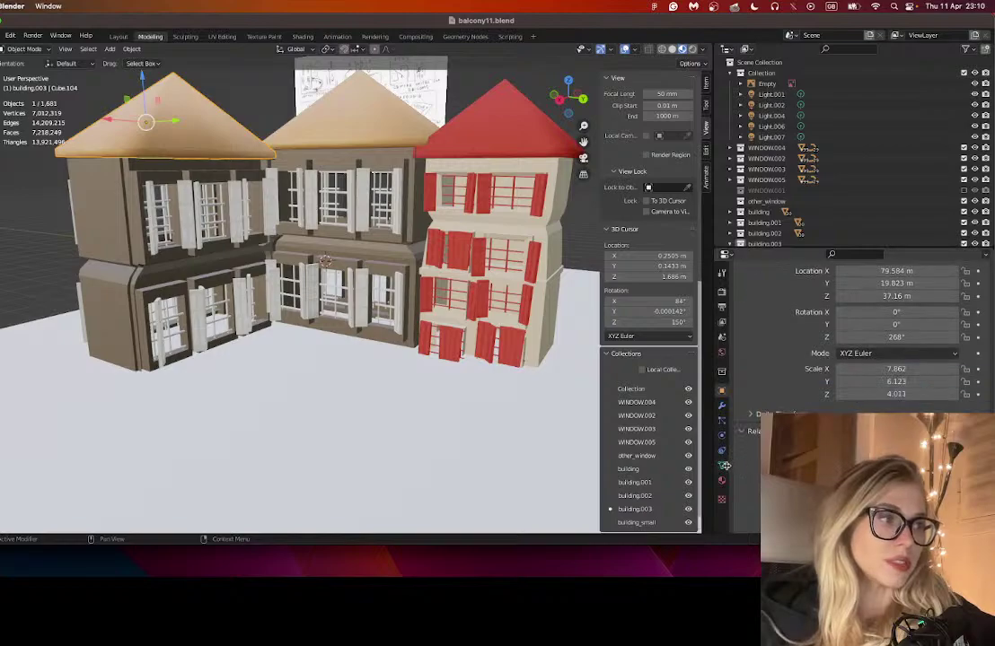
- Assign the existing blue material named Material to the rotated building's roof in place of Material.016
{"action": "left_click", "coordinate": [722, 480]}
{"action": "left_click", "coordinate": [742, 285]}
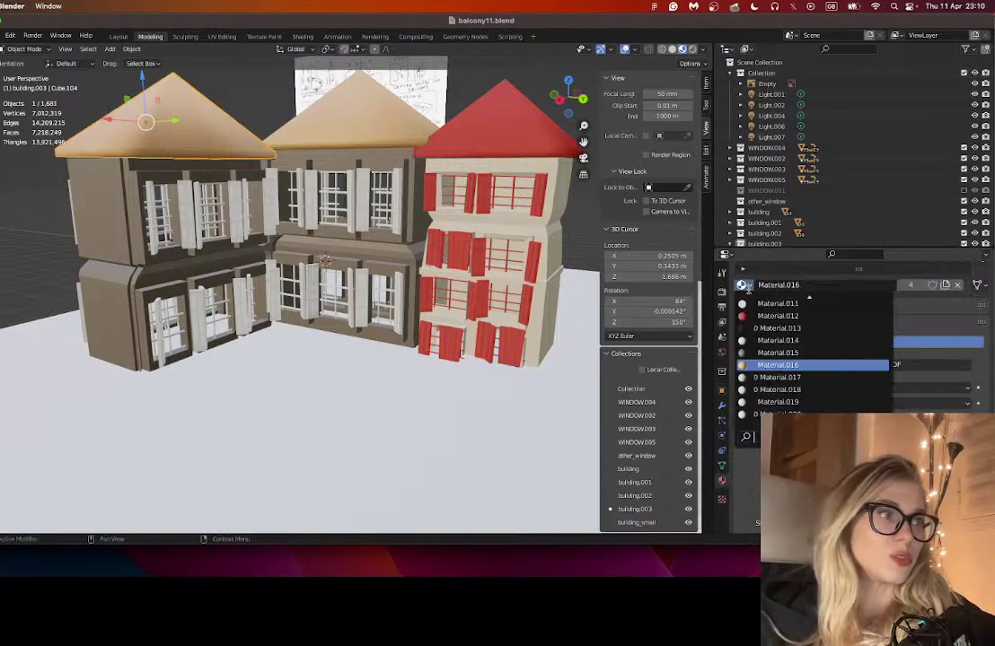
{"action": "left_click", "coordinate": [760, 364]}
{"action": "scroll", "coordinate": [774, 393], "scroll_direction": "down", "scroll_amount": 3}
{"action": "scroll", "coordinate": [774, 393], "scroll_direction": "up", "scroll_amount": 4}
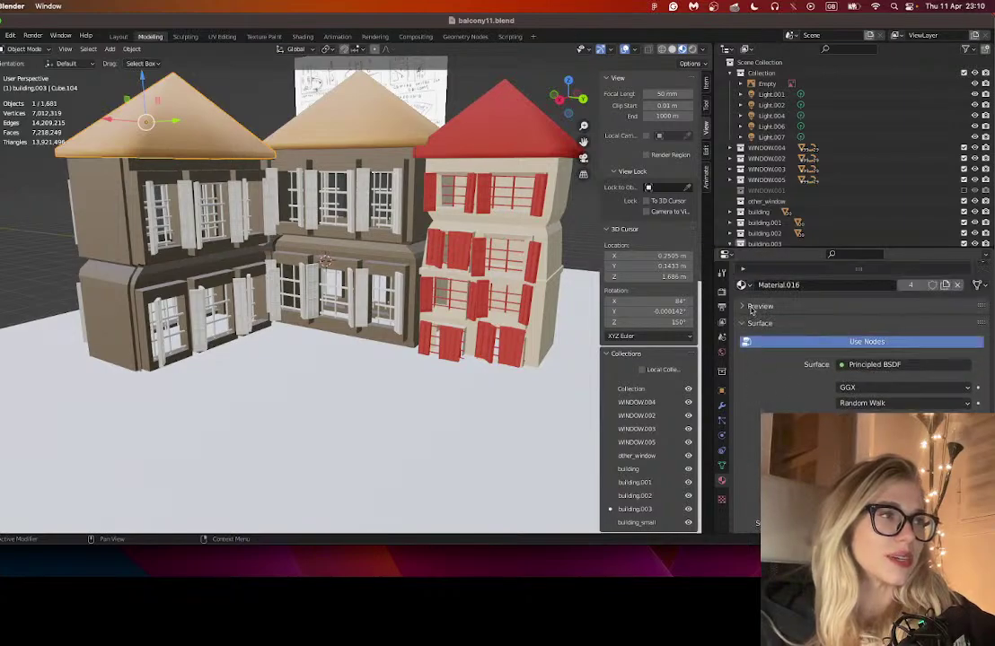
{"action": "left_click", "coordinate": [741, 284]}
{"action": "scroll", "coordinate": [772, 388], "scroll_direction": "down", "scroll_amount": 8}
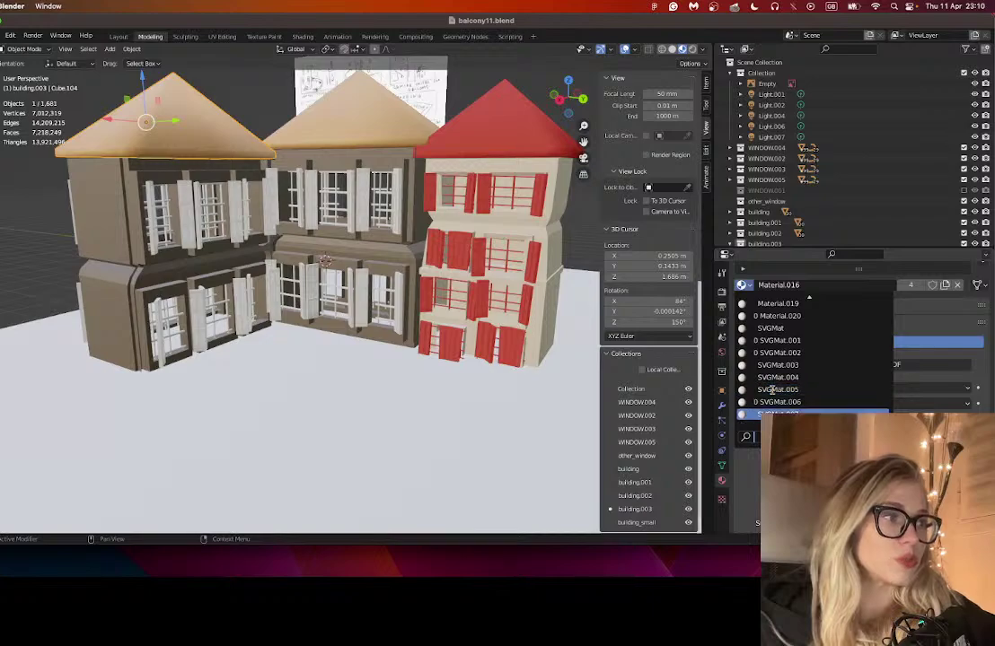
{"action": "scroll", "coordinate": [770, 391], "scroll_direction": "up", "scroll_amount": 3}
{"action": "scroll", "coordinate": [769, 392], "scroll_direction": "up", "scroll_amount": 16}
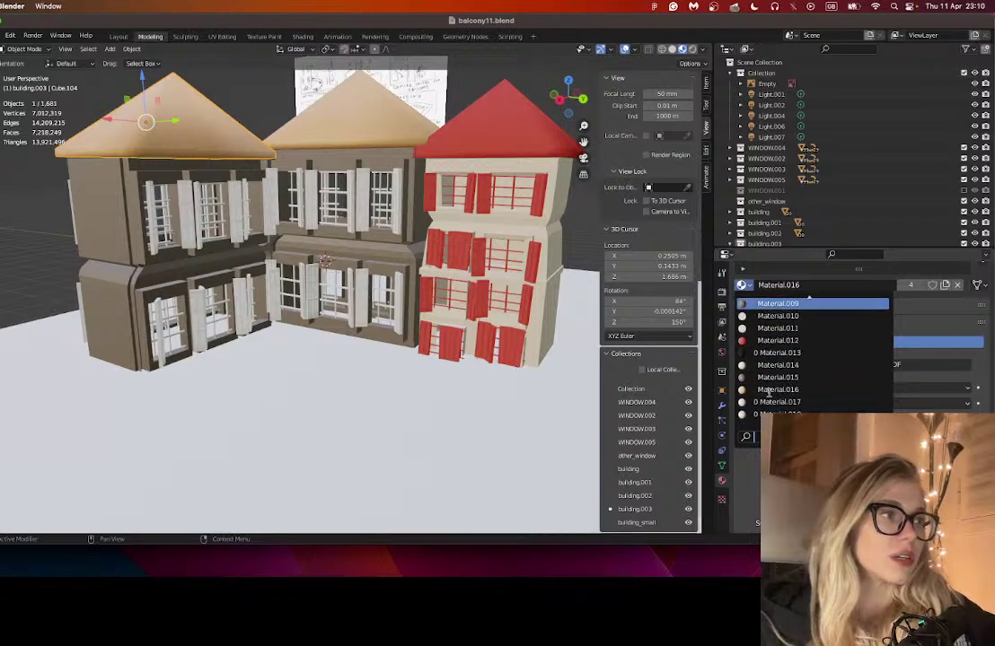
{"action": "scroll", "coordinate": [777, 319], "scroll_direction": "up", "scroll_amount": 2}
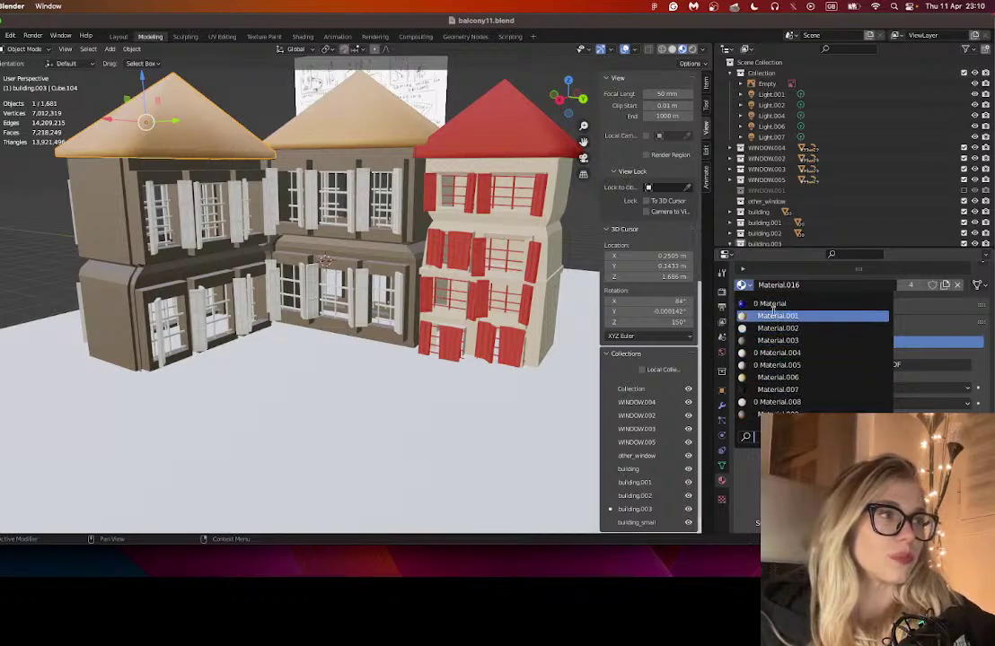
{"action": "left_click", "coordinate": [772, 307]}
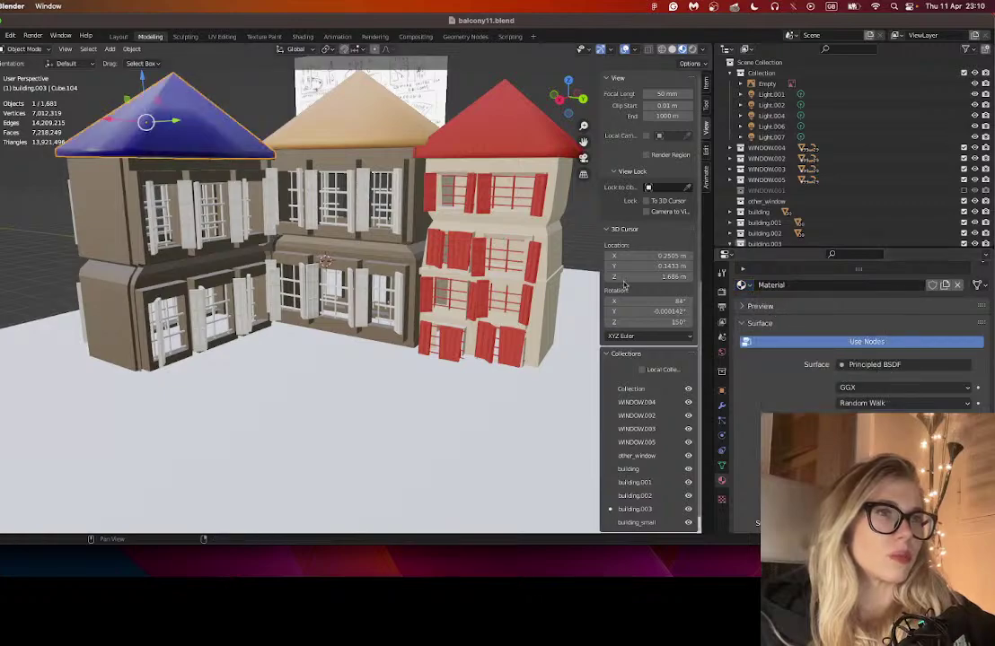
- Assign Material.009 to the blue roof of the leftmost house and Material.016 to the walls of that house
{"action": "left_click", "coordinate": [744, 286]}
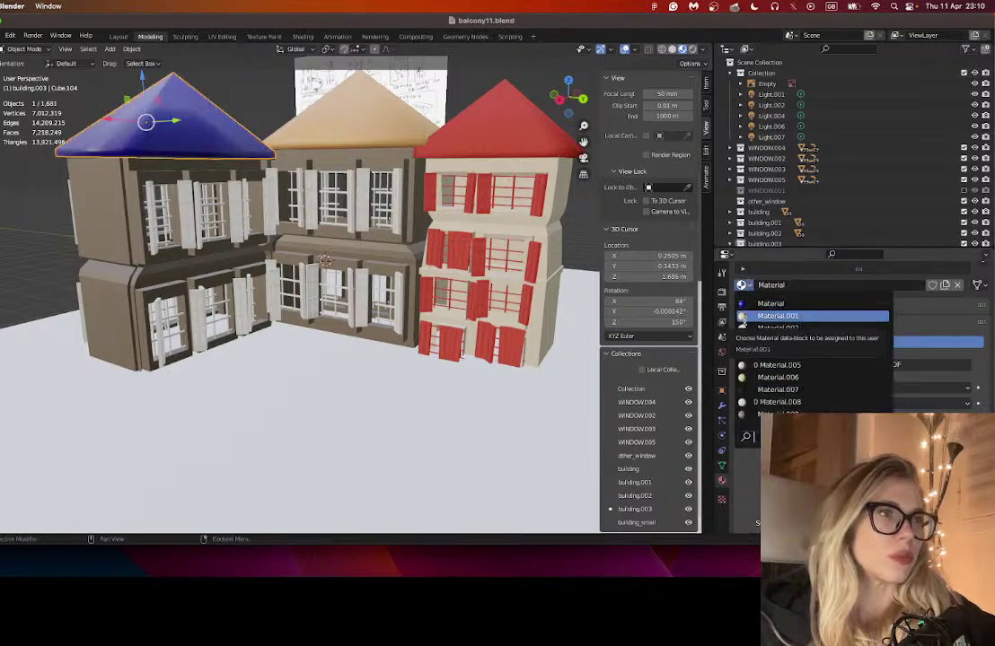
{"action": "left_click", "coordinate": [743, 413]}
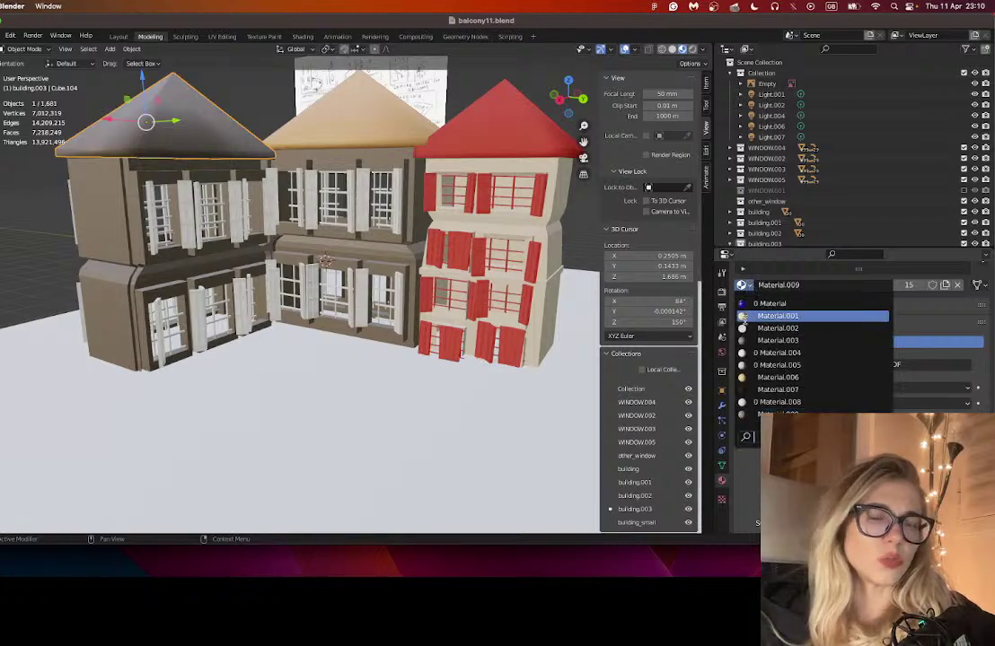
{"action": "left_click", "coordinate": [121, 243]}
{"action": "left_click", "coordinate": [184, 221]}
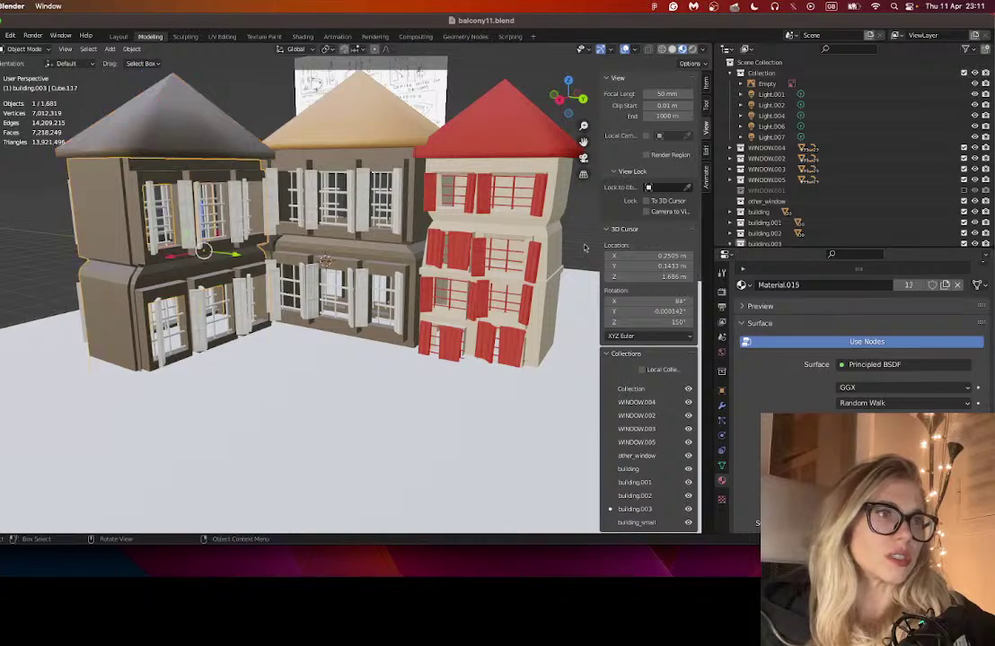
{"action": "left_click", "coordinate": [740, 285]}
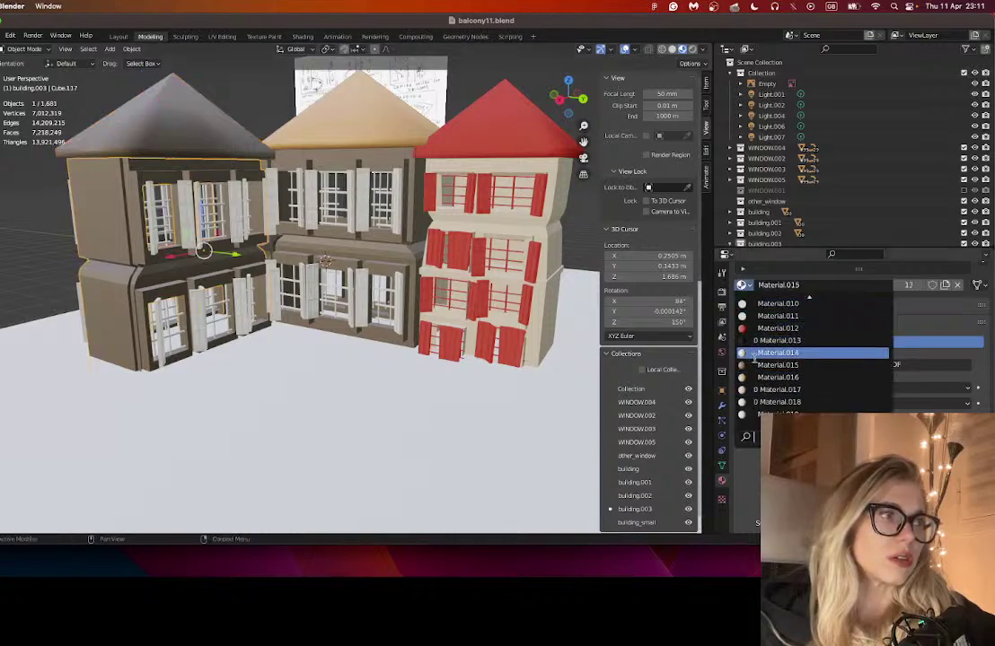
{"action": "left_click", "coordinate": [753, 385]}
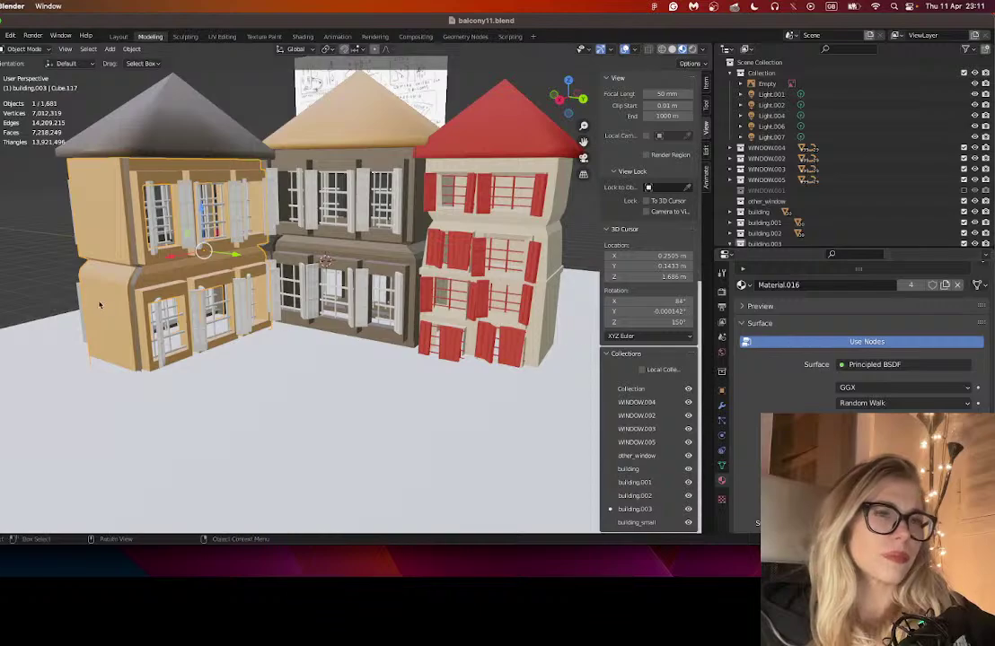
- Examine the recoloured houses and the rest of the scene, up to the detached red-roofed building beyond the white blocks
{"action": "left_click_drag", "start_coordinate": [118, 303], "coordinate": [93, 309]}
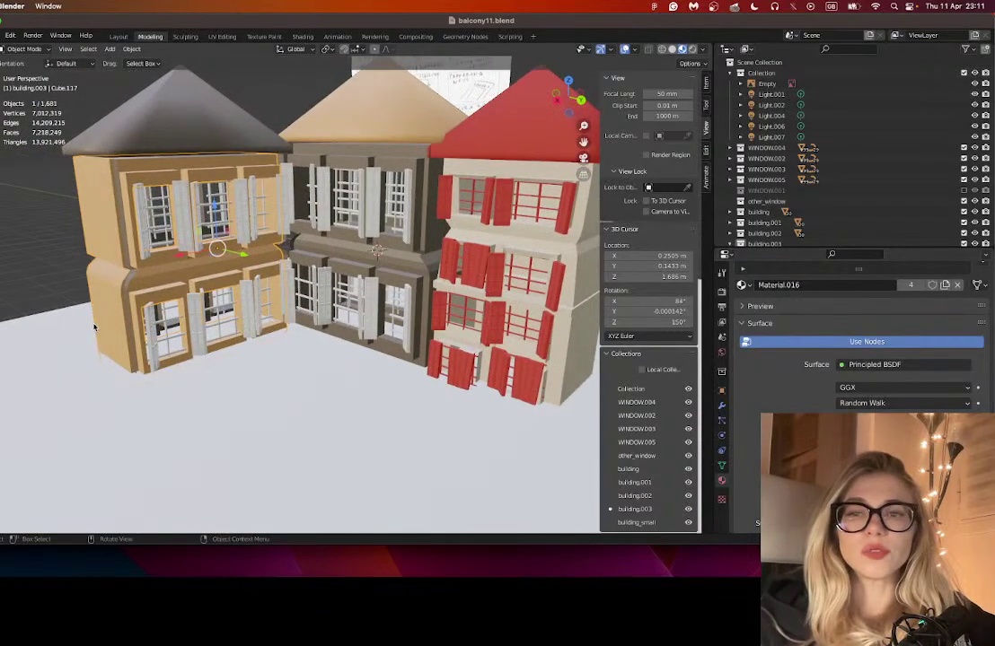
{"action": "scroll", "coordinate": [246, 336], "scroll_direction": "down", "scroll_amount": 1}
{"action": "left_click_drag", "start_coordinate": [246, 337], "coordinate": [259, 318]}
{"action": "scroll", "coordinate": [258, 319], "scroll_direction": "down", "scroll_amount": 10}
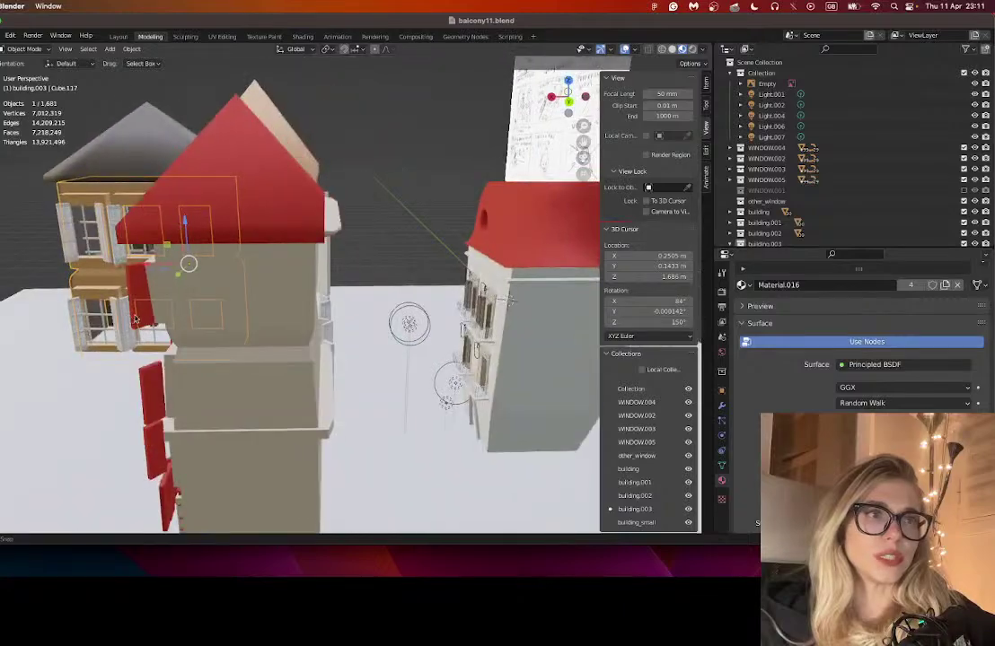
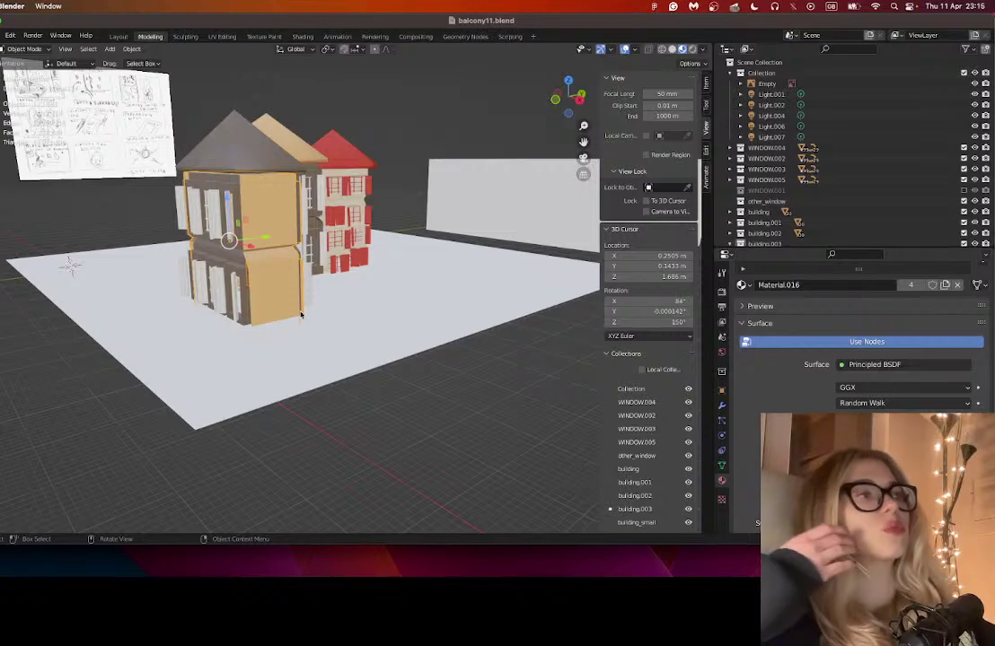
{"action": "scroll", "coordinate": [360, 262], "scroll_direction": "right", "scroll_amount": 5}
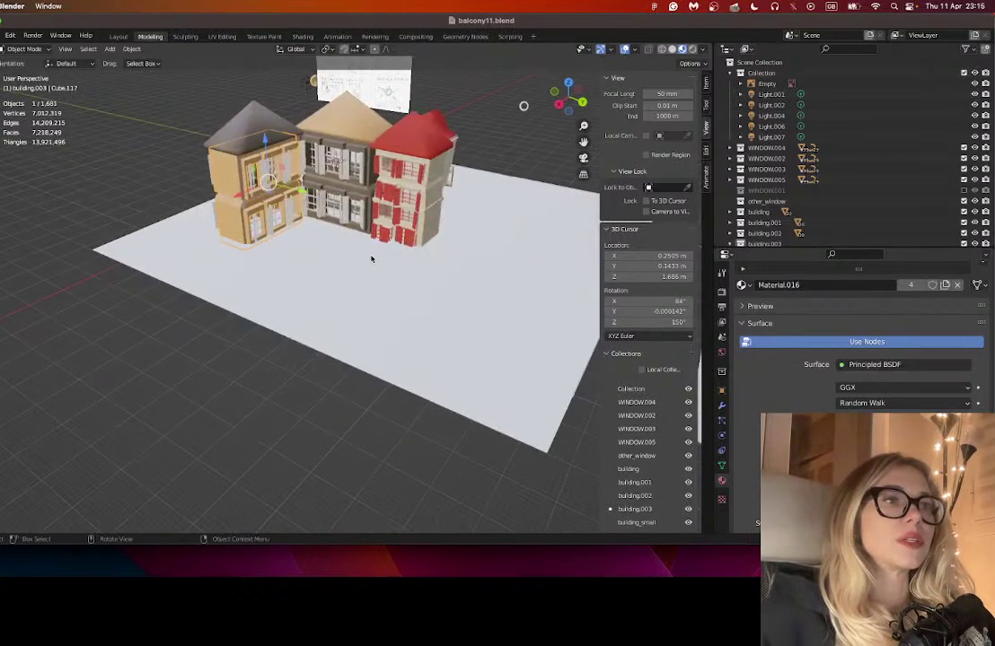
{"action": "left_click_drag", "start_coordinate": [583, 142], "coordinate": [458, 298]}
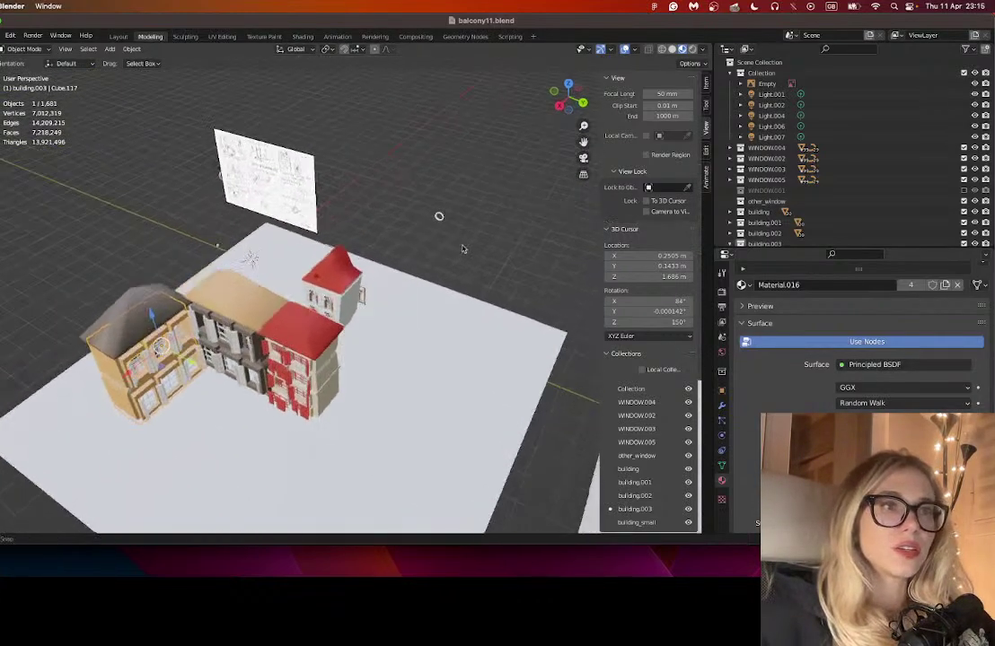
{"action": "scroll", "coordinate": [361, 262], "scroll_direction": "left", "scroll_amount": 5}
{"action": "left_click_drag", "start_coordinate": [582, 142], "coordinate": [230, 102]}
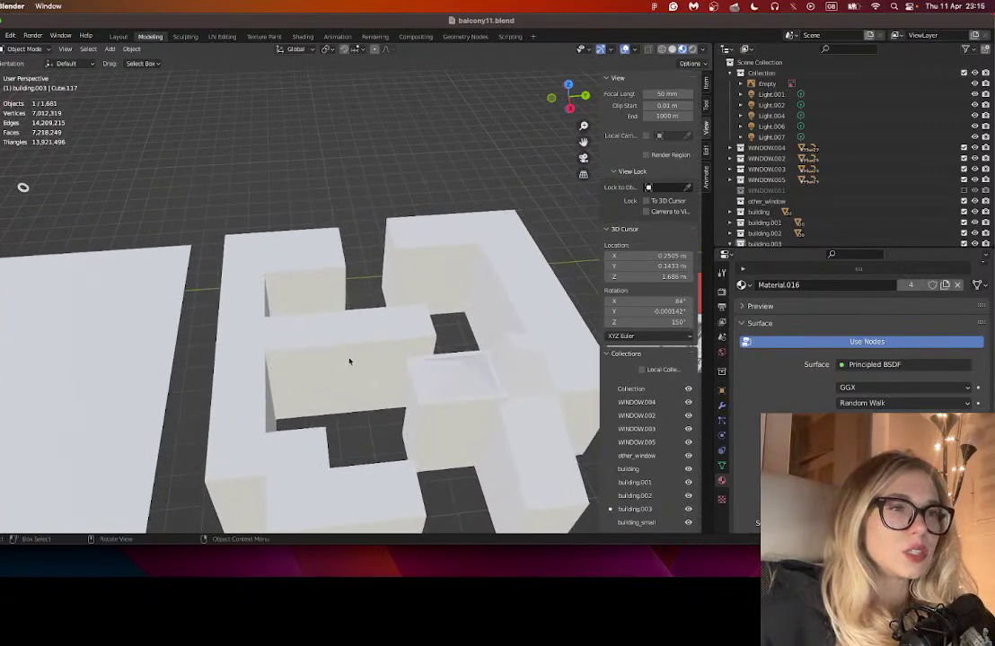
{"action": "scroll", "coordinate": [456, 269], "scroll_direction": "down", "scroll_amount": 2}
{"action": "scroll", "coordinate": [456, 270], "scroll_direction": "down", "scroll_amount": 1}
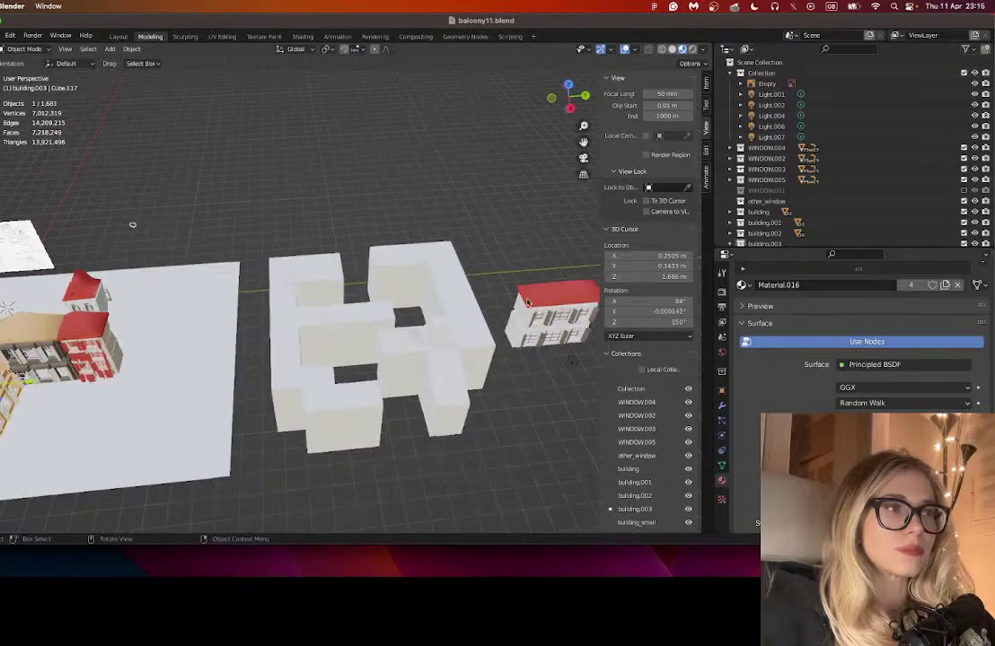
{"action": "scroll", "coordinate": [495, 146], "scroll_direction": "down", "scroll_amount": 3}
{"action": "scroll", "coordinate": [556, 288], "scroll_direction": "right", "scroll_amount": 5}
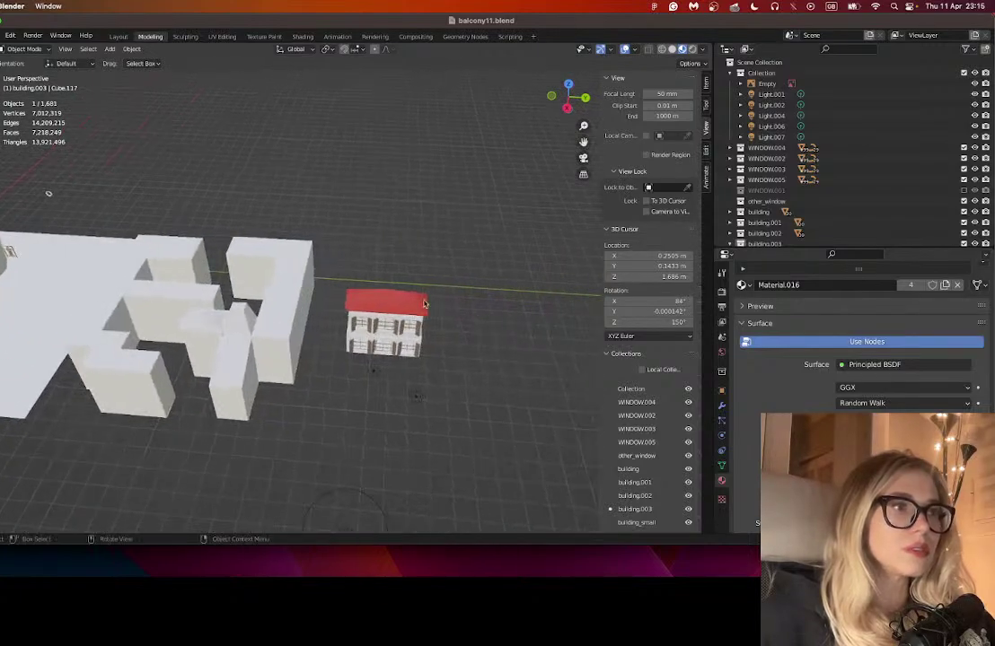
- Select the detached building's red roof and search the outliner for its object name, cube.039
{"action": "left_click", "coordinate": [381, 310]}
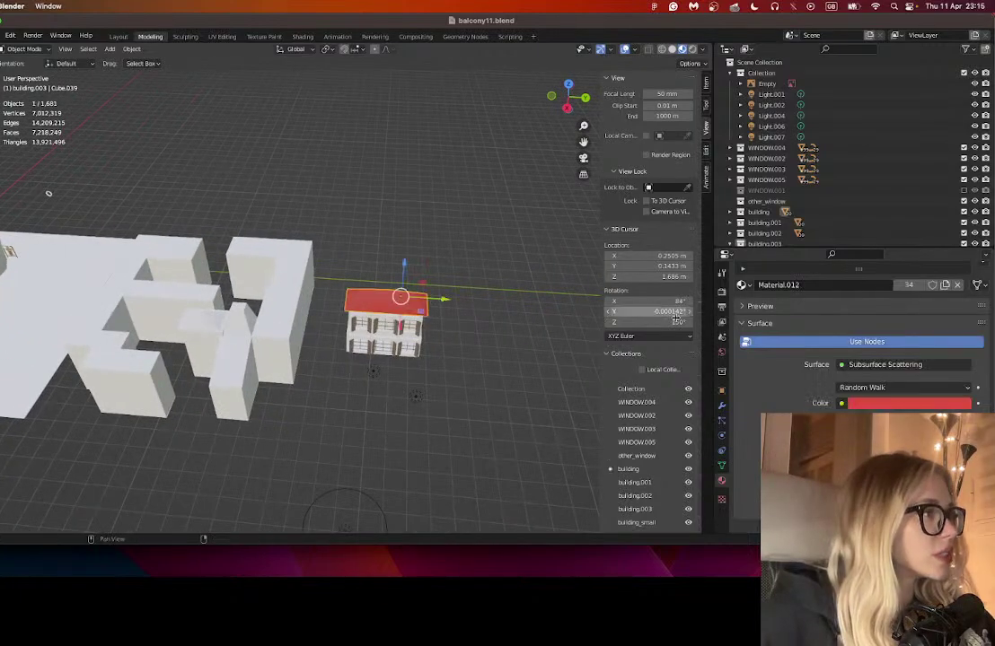
{"action": "left_click", "coordinate": [721, 390]}
{"action": "scroll", "coordinate": [819, 341], "scroll_direction": "up", "scroll_amount": 3}
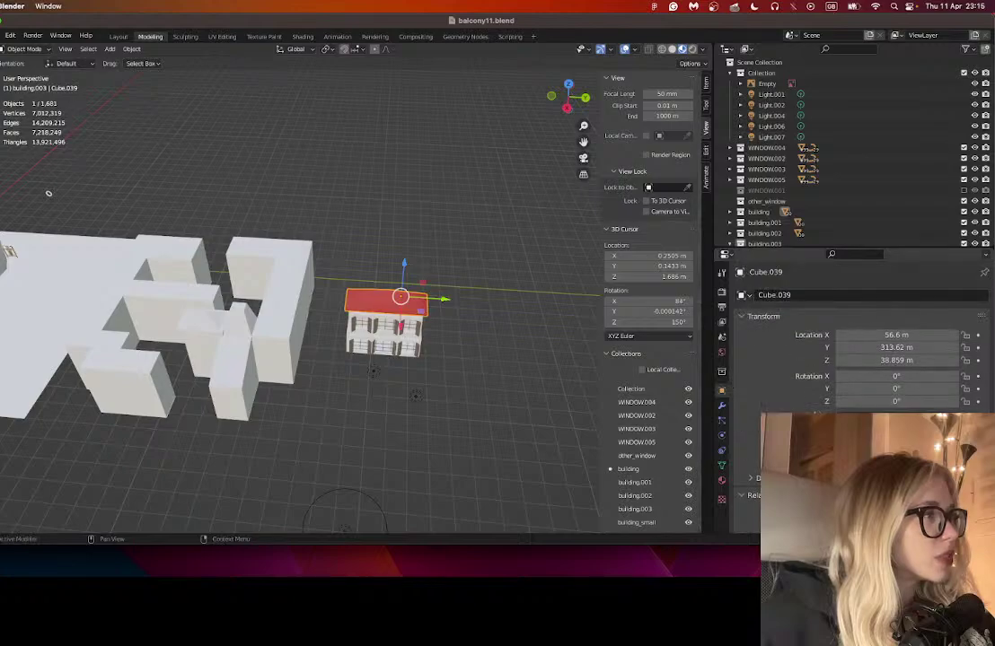
{"action": "left_click", "coordinate": [857, 49]}
{"action": "type", "text": "039"}
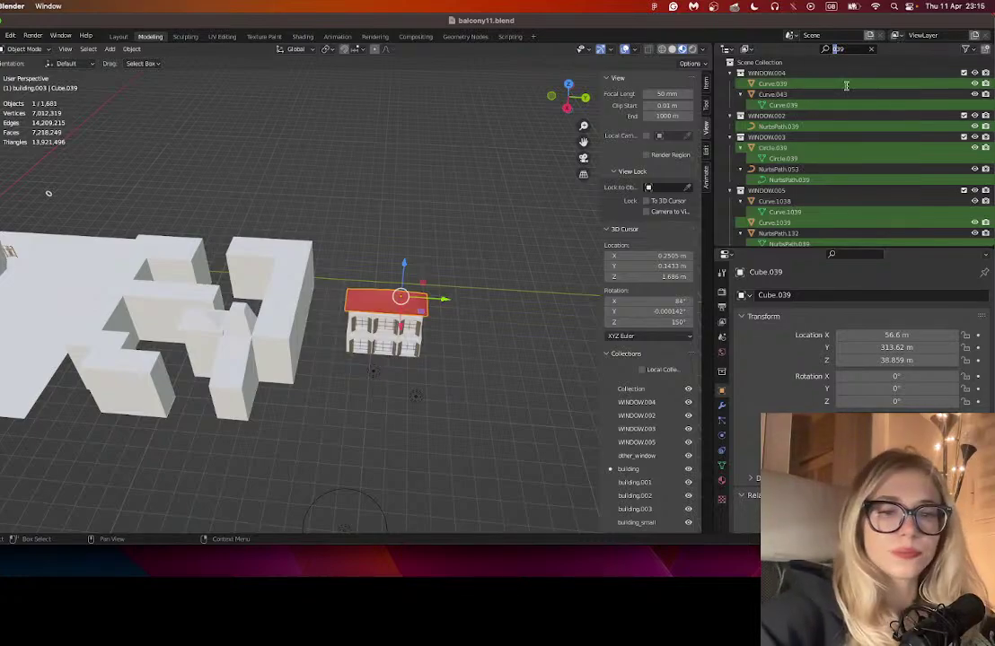
{"action": "type", "text": "cube"}
{"action": "type", "text": "e."}
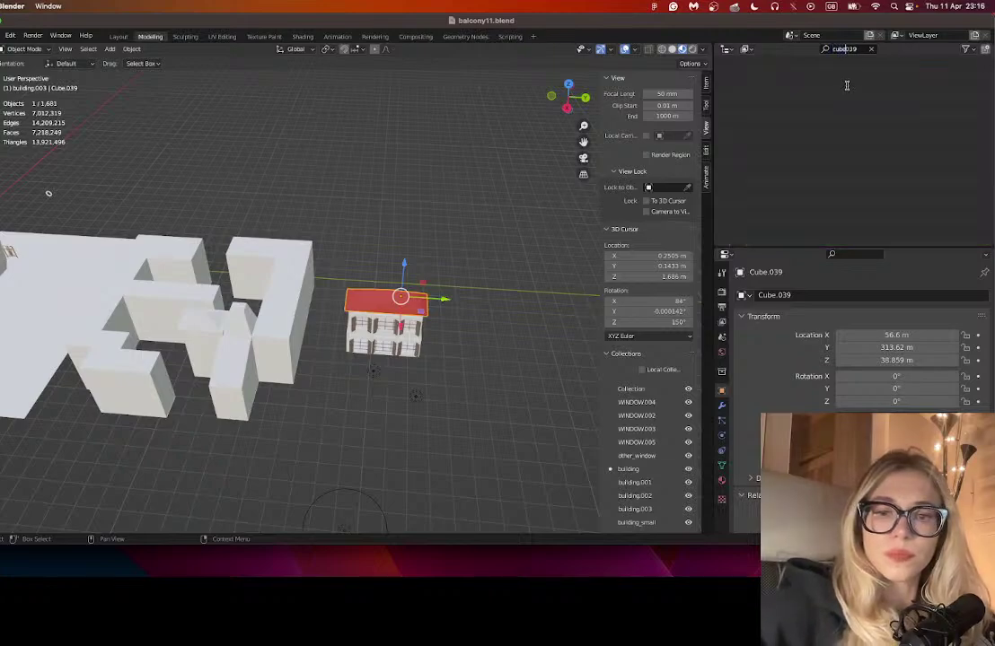
- Clear the outliner search and select all objects of the "building" collection
{"action": "left_click", "coordinate": [760, 94]}
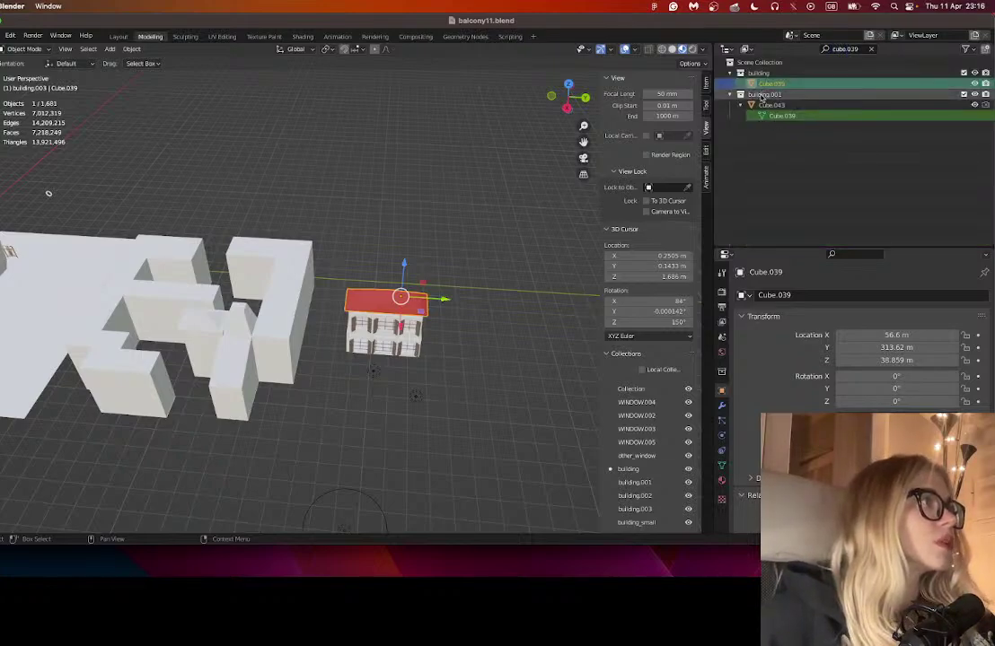
{"action": "left_click", "coordinate": [762, 96]}
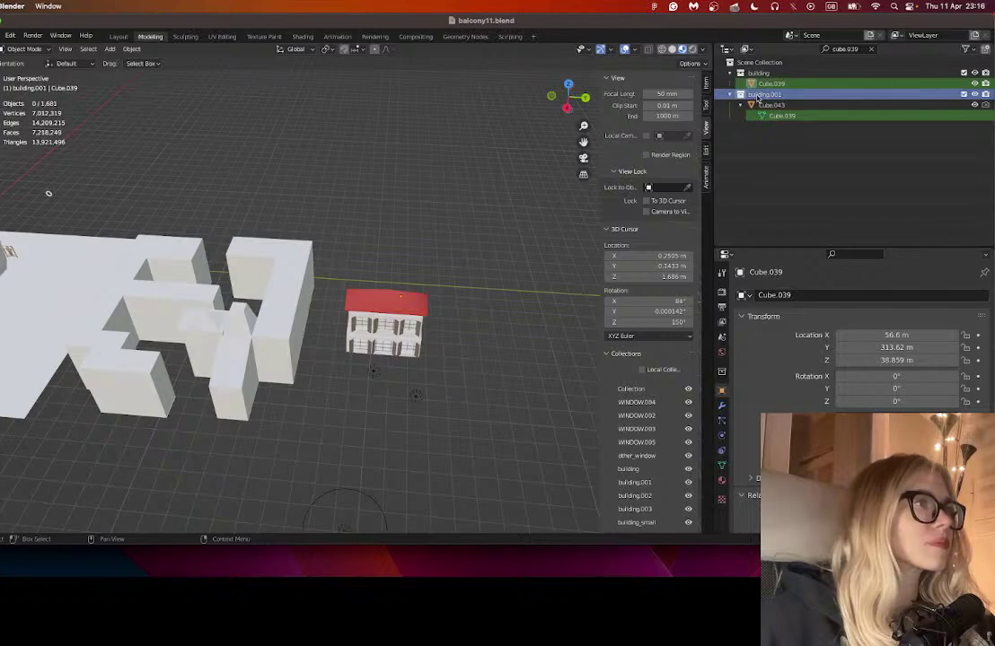
{"action": "left_click", "coordinate": [869, 49]}
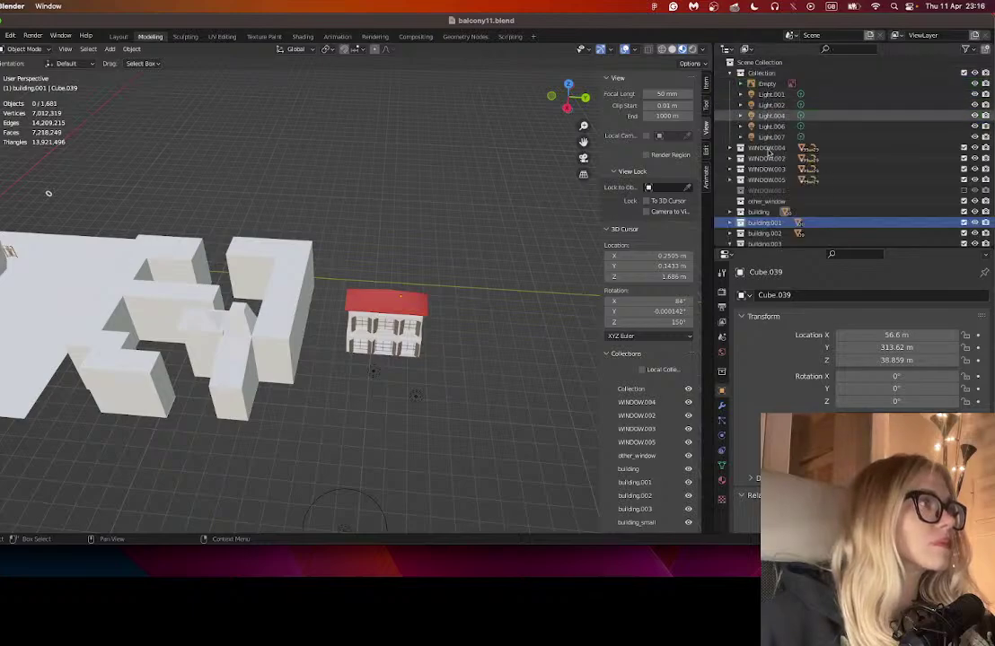
{"action": "right_click", "coordinate": [765, 222]}
{"action": "left_click", "coordinate": [765, 223]}
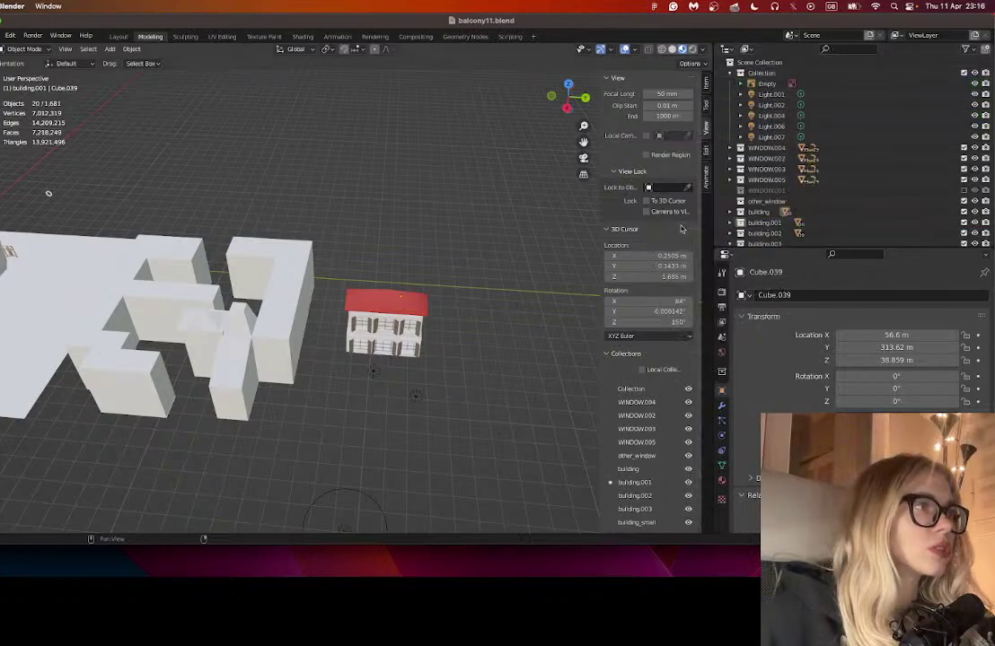
{"action": "left_click", "coordinate": [767, 213]}
{"action": "right_click", "coordinate": [768, 212]}
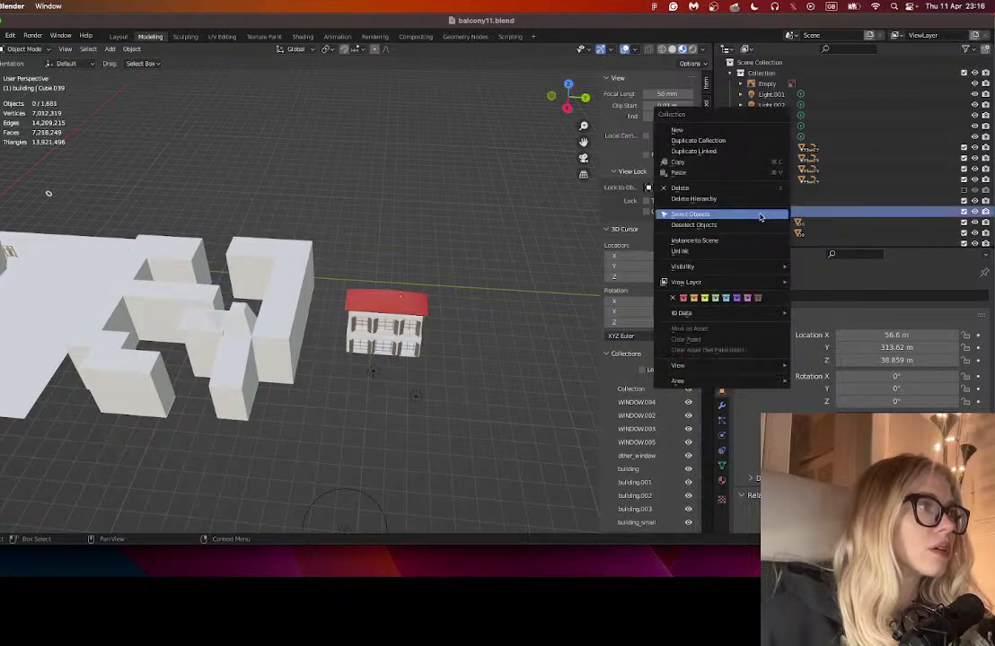
{"action": "left_click", "coordinate": [764, 212]}
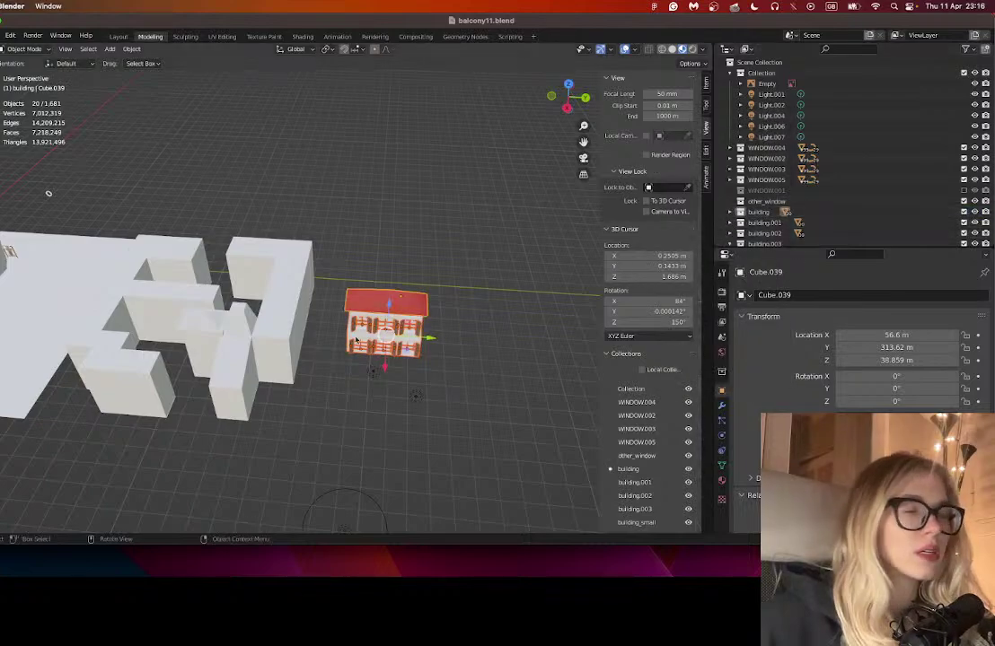
- Move the selected building along Y past the white blocks onto the ground plane, to about 56.3 m
{"action": "left_click_drag", "start_coordinate": [374, 368], "coordinate": [237, 286]}
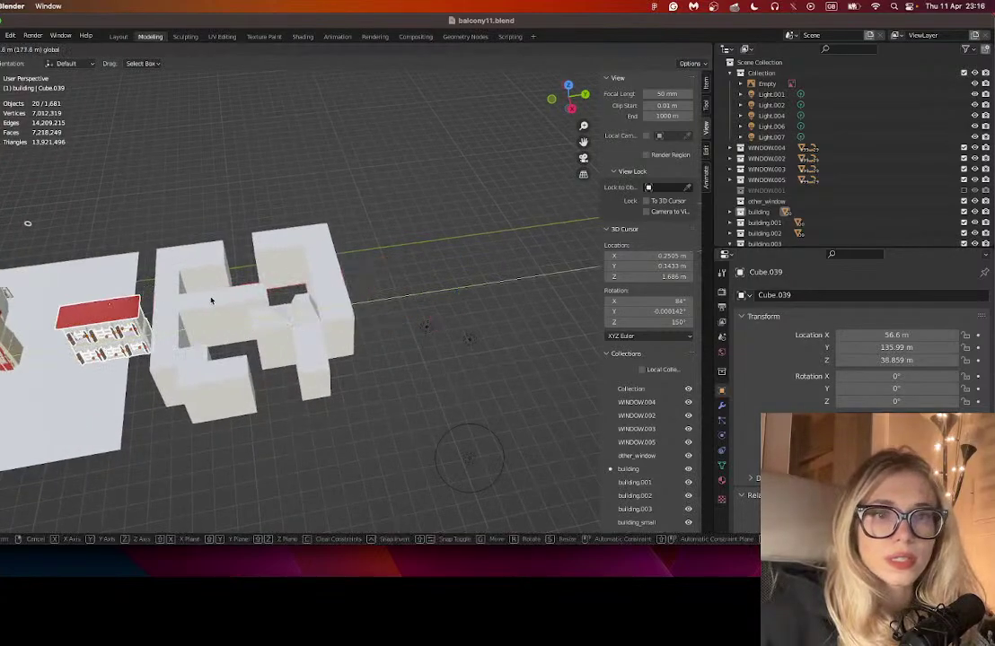
{"action": "left_click", "coordinate": [213, 294]}
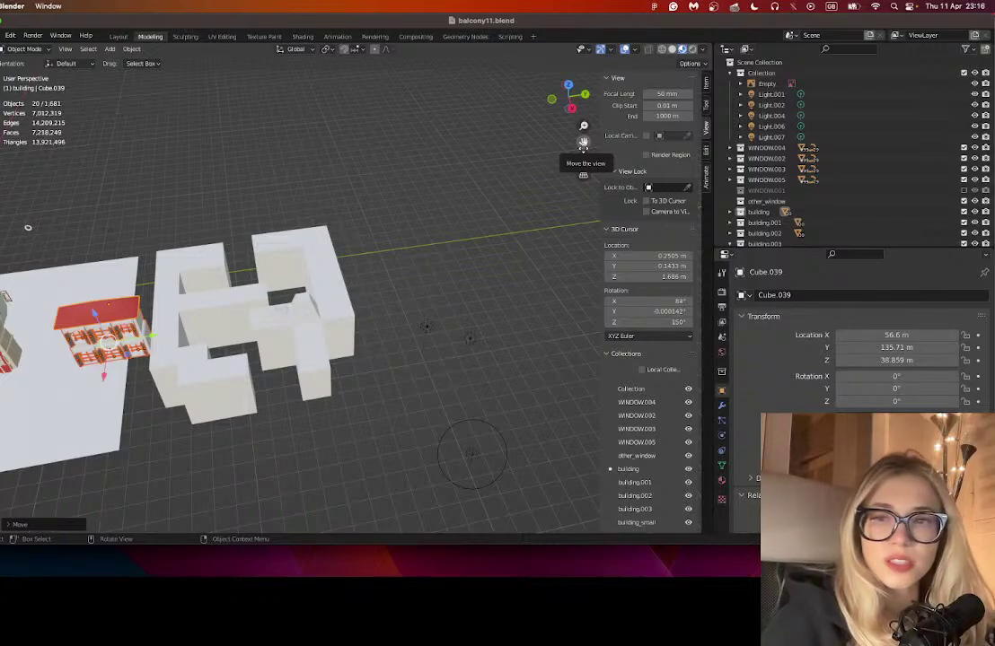
{"action": "mouse_move", "coordinate": [583, 144]}
{"action": "left_mouse_down"}
{"action": "mouse_move", "coordinate": [870, 153]}
{"action": "mouse_move", "coordinate": [583, 145]}
{"action": "mouse_move", "coordinate": [585, 155]}
{"action": "left_mouse_up"}
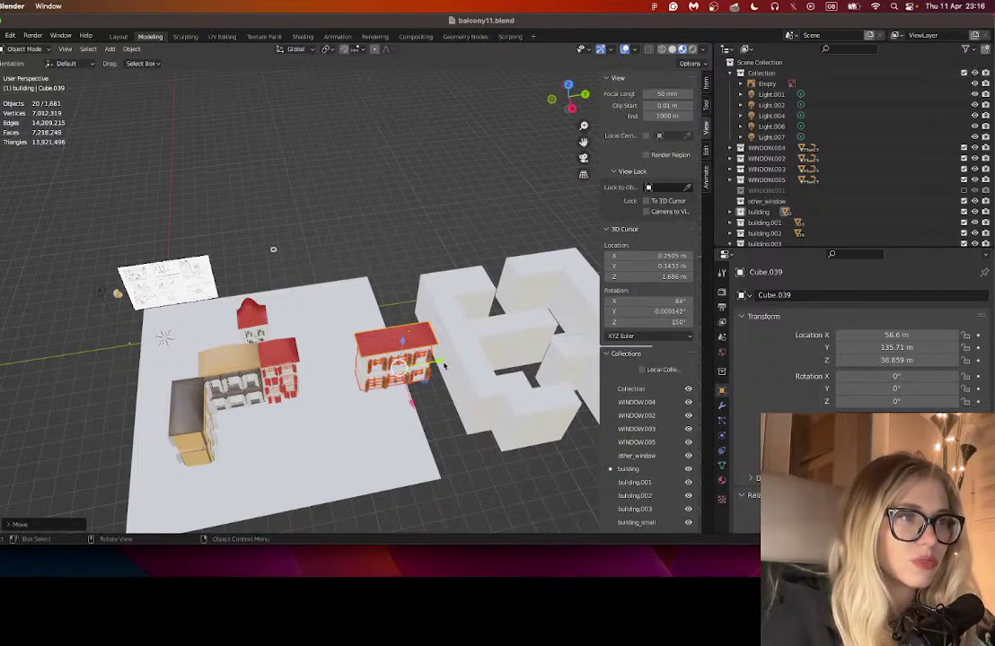
{"action": "key", "text": "g"}
{"action": "left_click", "coordinate": [485, 301]}
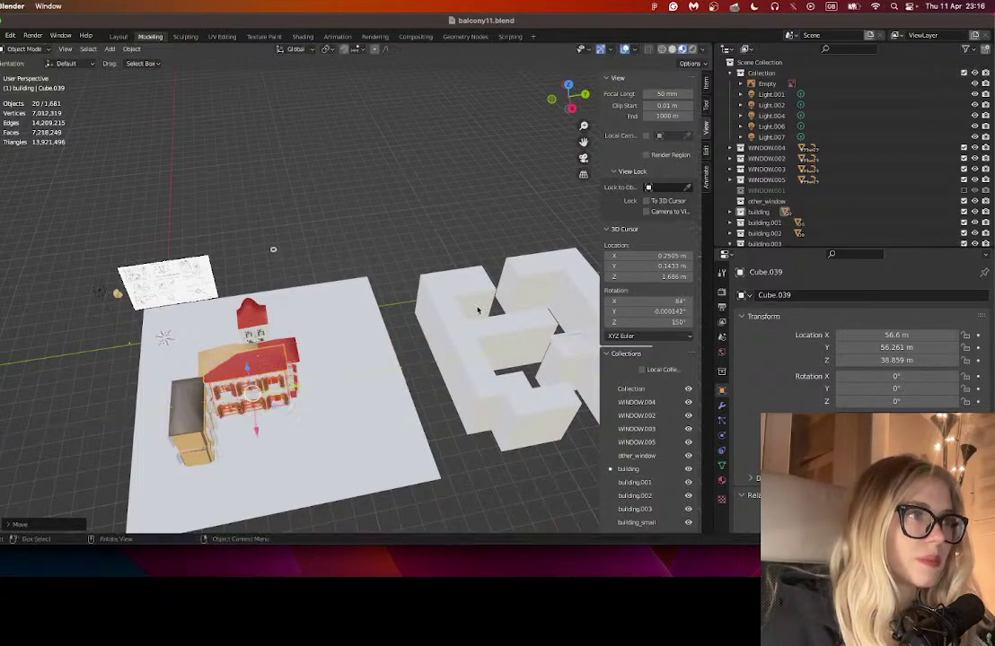
- Move the building beside the small red-roofed house, with its roof at about X 24.5 m and Y 98.8 m
{"action": "scroll", "coordinate": [485, 301], "scroll_direction": "right", "scroll_amount": 3}
{"action": "left_click_drag", "start_coordinate": [583, 142], "coordinate": [484, 170]}
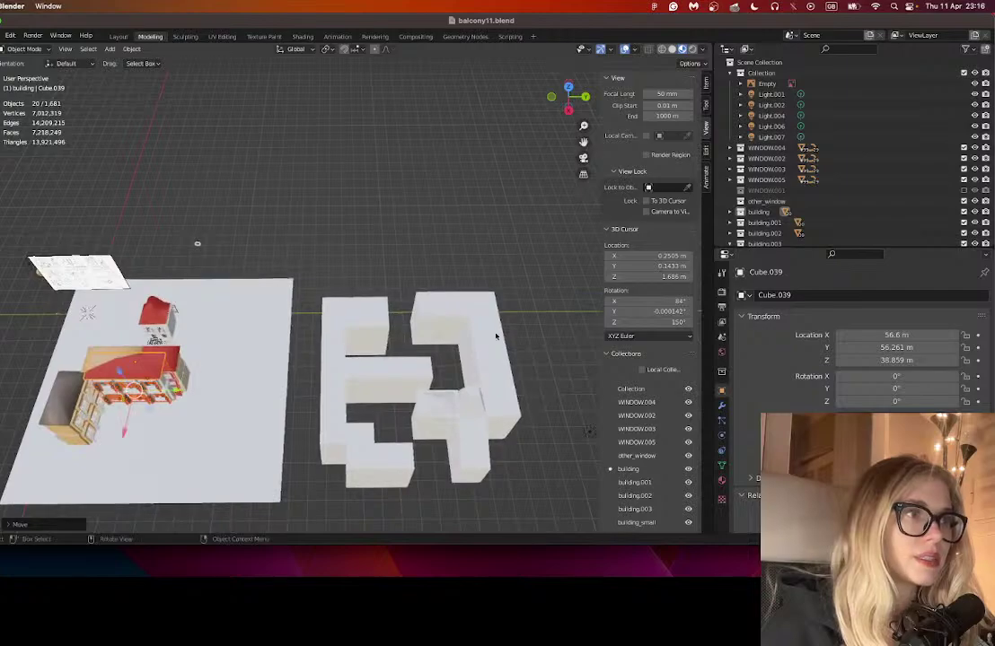
{"action": "left_click_drag", "start_coordinate": [172, 390], "coordinate": [247, 390]}
{"action": "left_click_drag", "start_coordinate": [203, 430], "coordinate": [215, 379]}
{"action": "scroll", "coordinate": [508, 251], "scroll_direction": "left", "scroll_amount": 3}
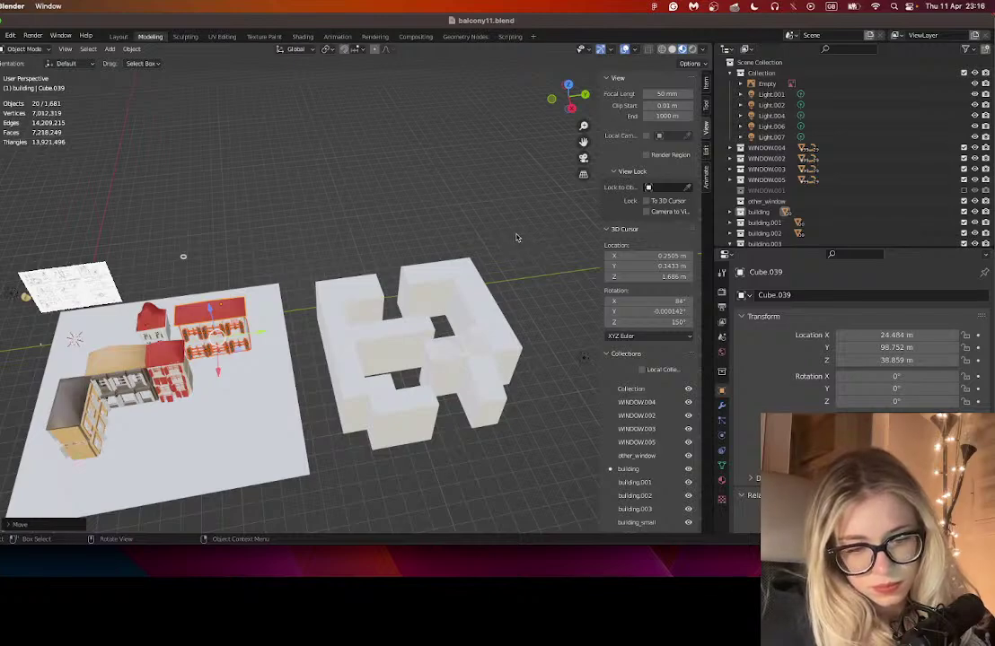
- Shift the building back along X until its roof is at about 18.1 m
{"action": "left_click_drag", "start_coordinate": [583, 143], "coordinate": [740, 103]}
{"action": "scroll", "coordinate": [289, 305], "scroll_direction": "up", "scroll_amount": 8}
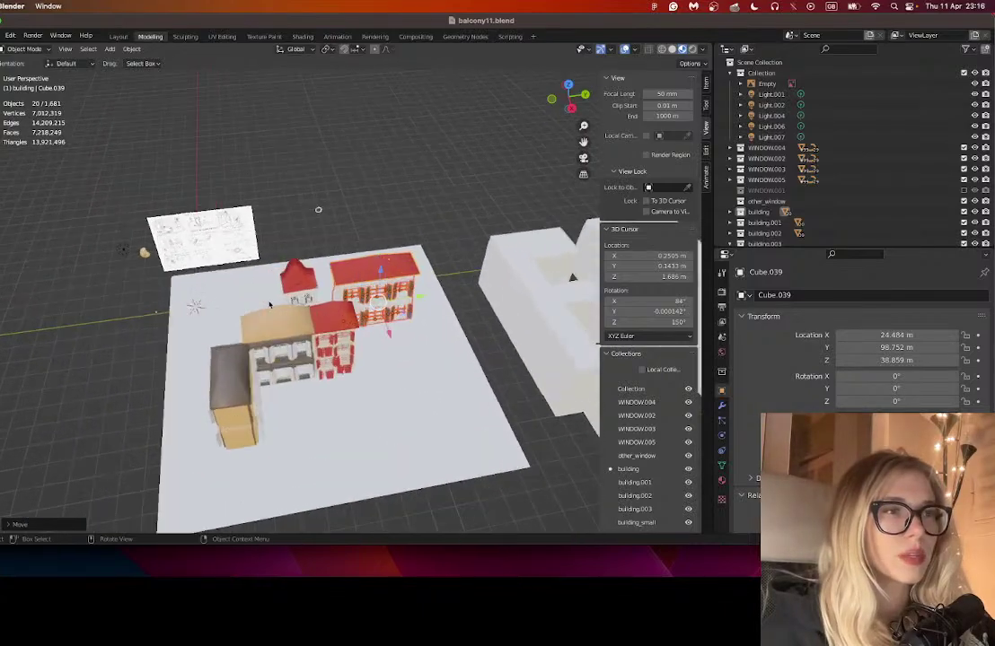
{"action": "scroll", "coordinate": [344, 325], "scroll_direction": "right", "scroll_amount": 4}
{"action": "left_click_drag", "start_coordinate": [413, 381], "coordinate": [421, 343]}
{"action": "scroll", "coordinate": [427, 340], "scroll_direction": "down", "scroll_amount": 6}
{"action": "scroll", "coordinate": [427, 339], "scroll_direction": "right", "scroll_amount": 6}
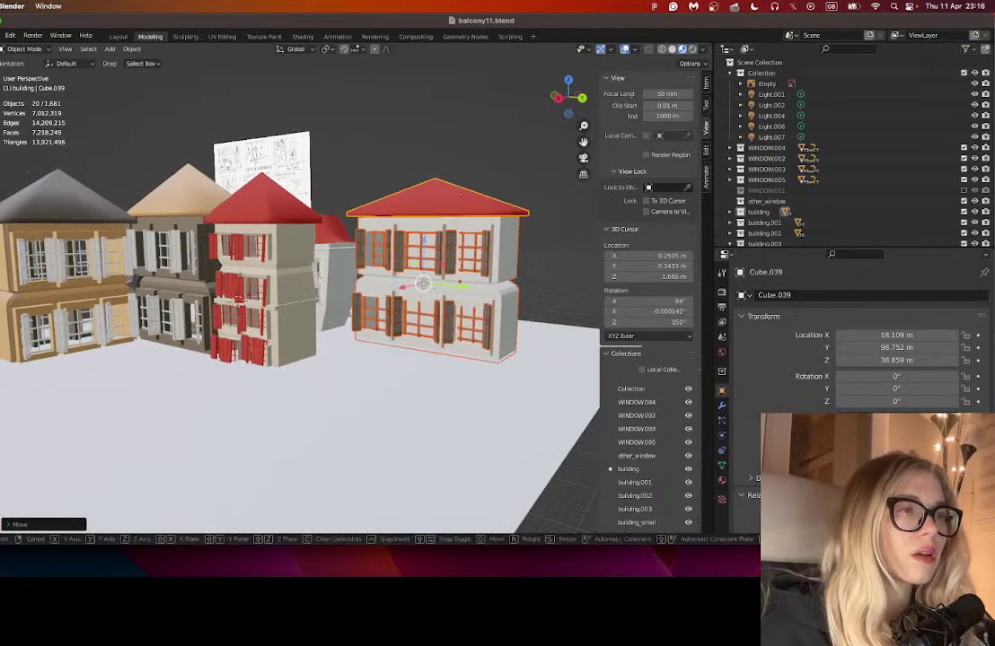
- Move the building closer to the row of houses and lower it, with its roof at about Y 90.2 m and Z 37.4 m
{"action": "key", "text": "g"}
{"action": "key", "text": "y"}
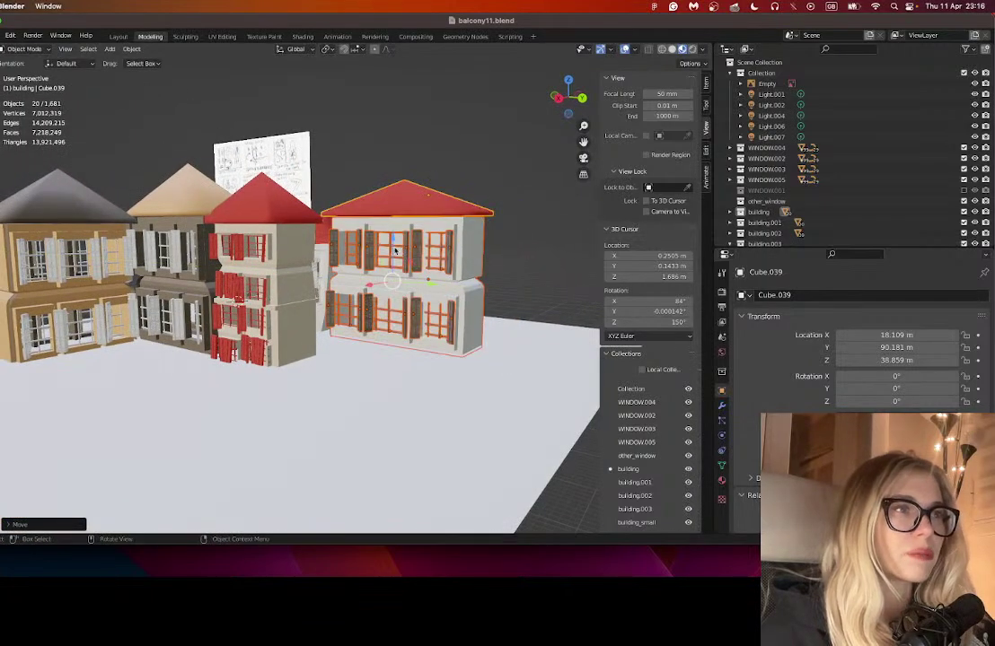
{"action": "key", "text": "z"}
{"action": "left_click", "coordinate": [393, 254]}
- Try scaling the selected red-roofed building down to about 0.93 of its size
{"action": "left_click_drag", "start_coordinate": [377, 368], "coordinate": [526, 374]}
{"action": "scroll", "coordinate": [526, 375], "scroll_direction": "up", "scroll_amount": 10}
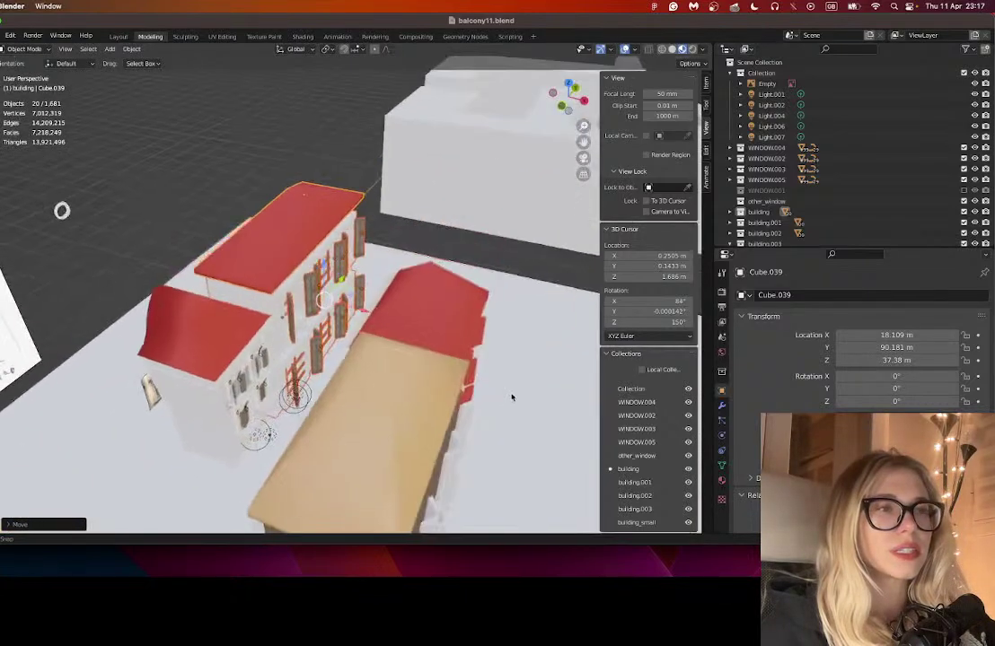
{"action": "key", "text": "c"}
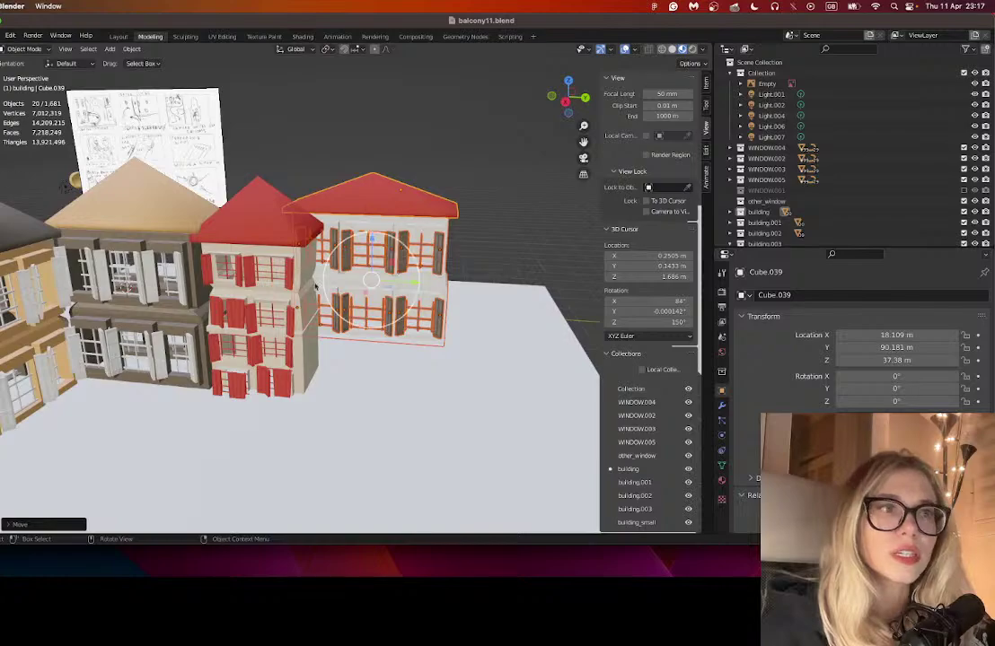
{"action": "key", "text": "Escape"}
{"action": "key", "text": "g"}
{"action": "key", "text": "z"}
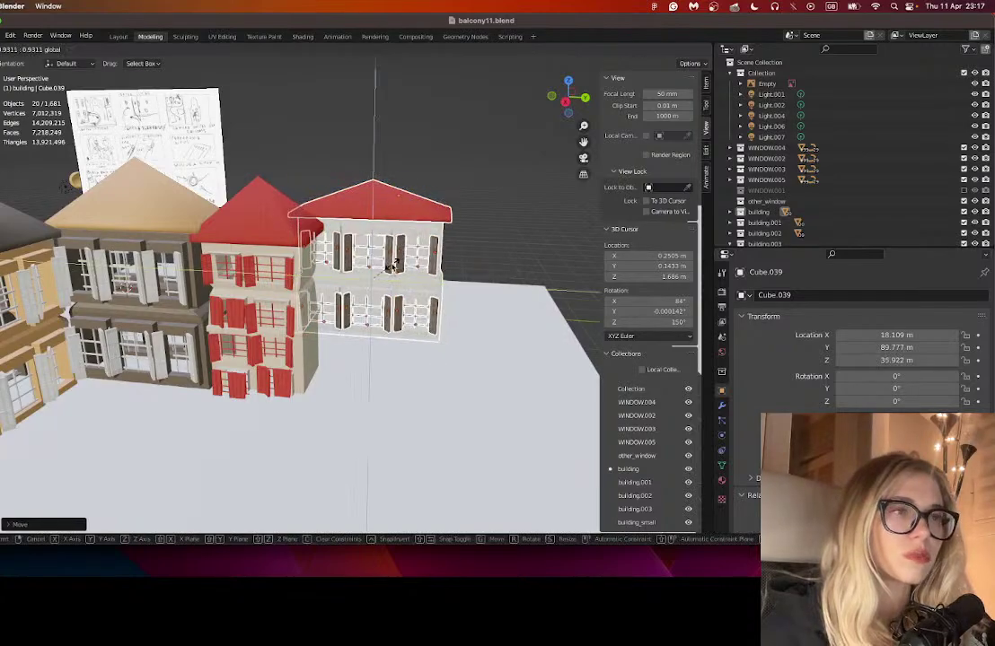
{"action": "left_click", "coordinate": [392, 267]}
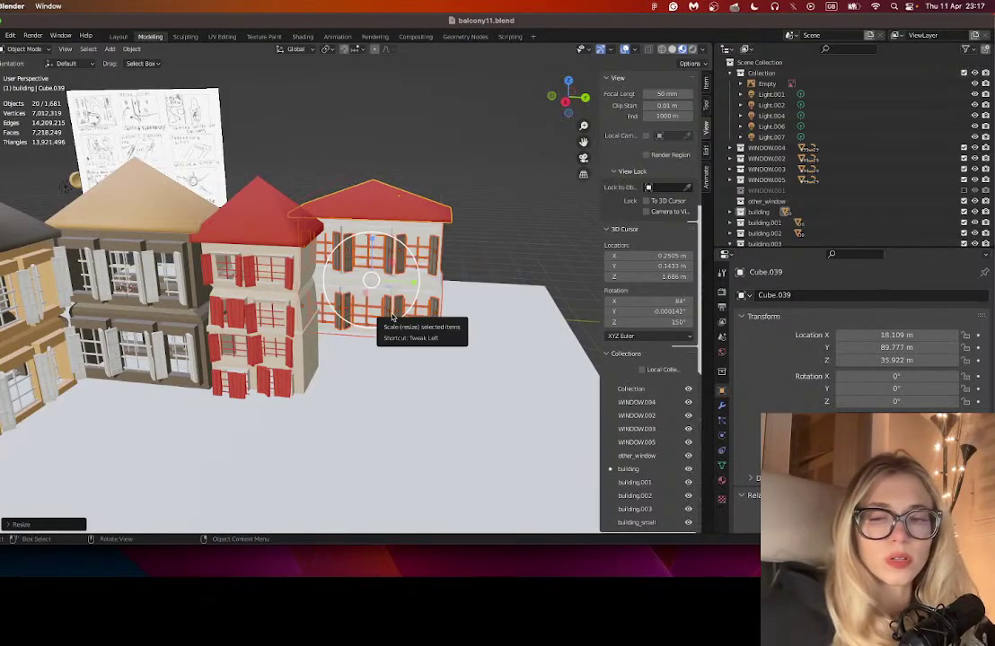
{"action": "key", "text": "ctrl+z"}
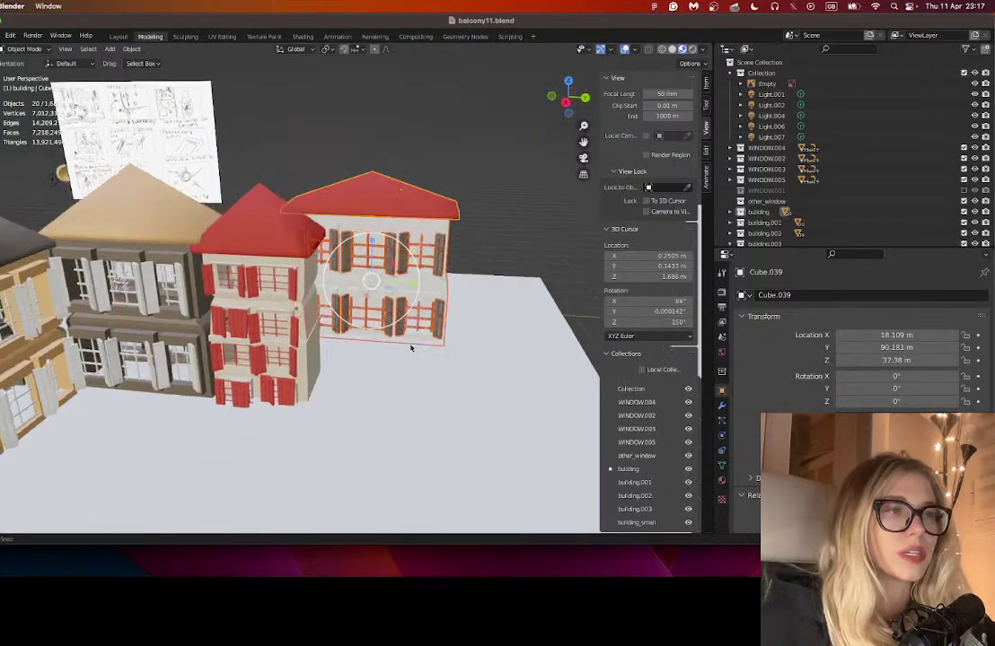
- Duplicate the building collection and select all objects in the copy
{"action": "scroll", "coordinate": [411, 348], "scroll_direction": "up", "scroll_amount": 5}
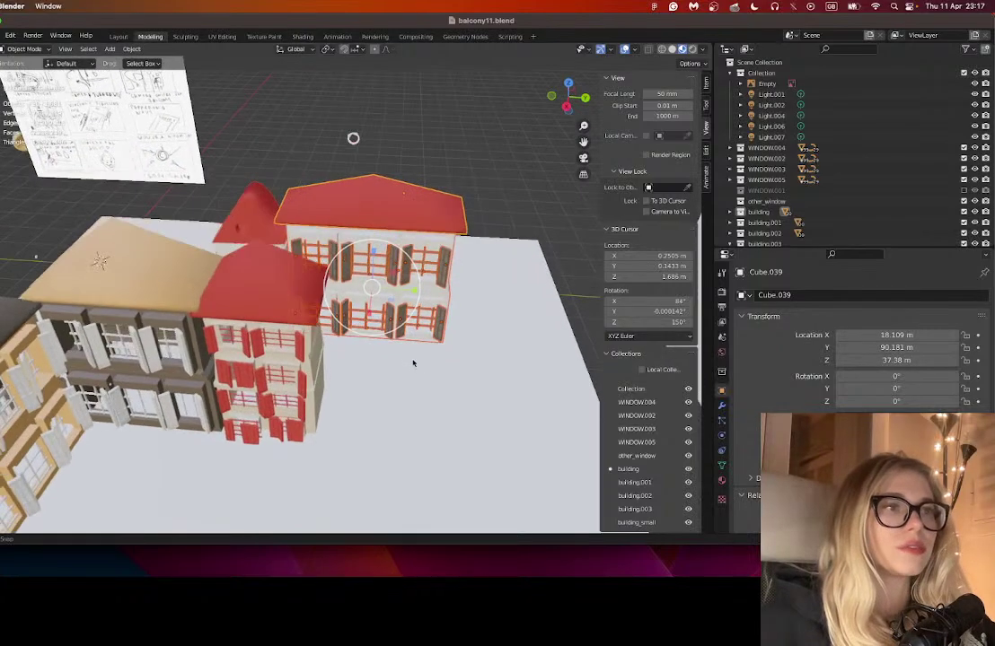
{"action": "scroll", "coordinate": [749, 171], "scroll_direction": "down", "scroll_amount": 3}
{"action": "left_click", "coordinate": [741, 183]}
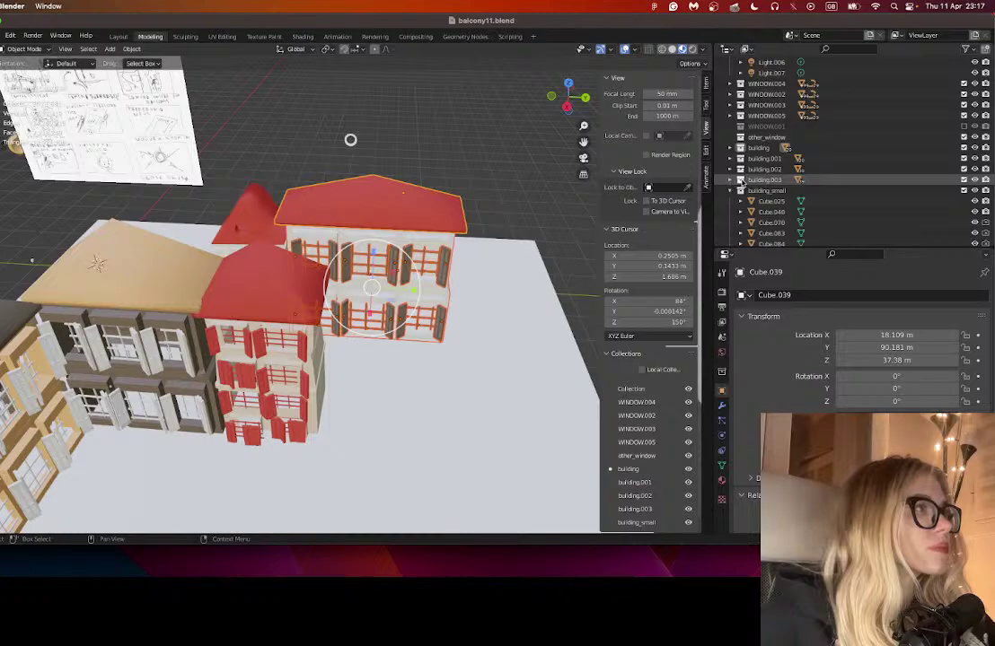
{"action": "right_click", "coordinate": [750, 150]}
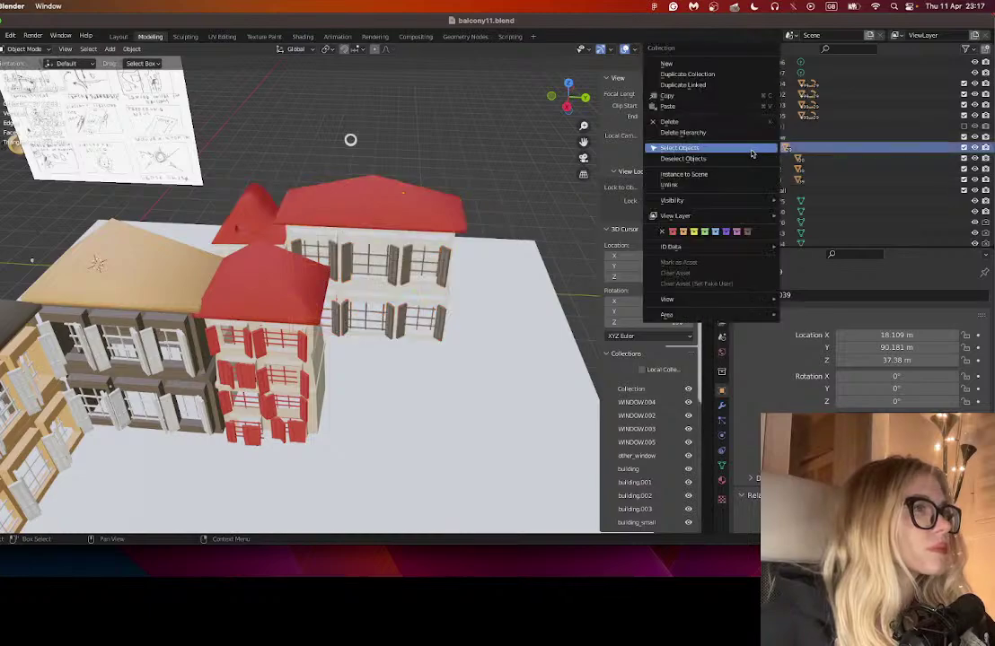
{"action": "left_click", "coordinate": [709, 74]}
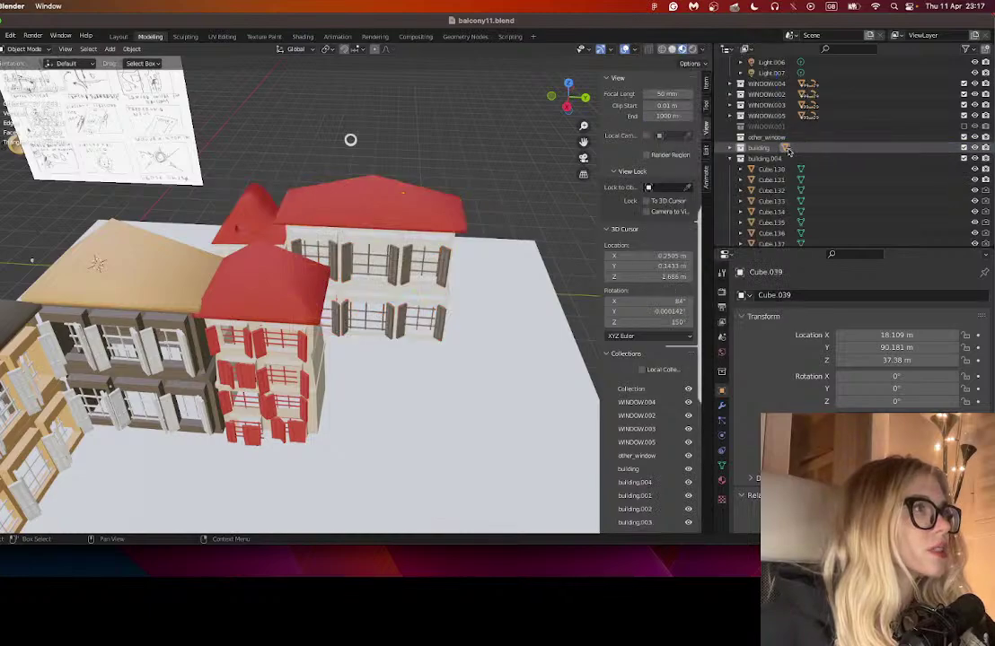
{"action": "right_click", "coordinate": [739, 159]}
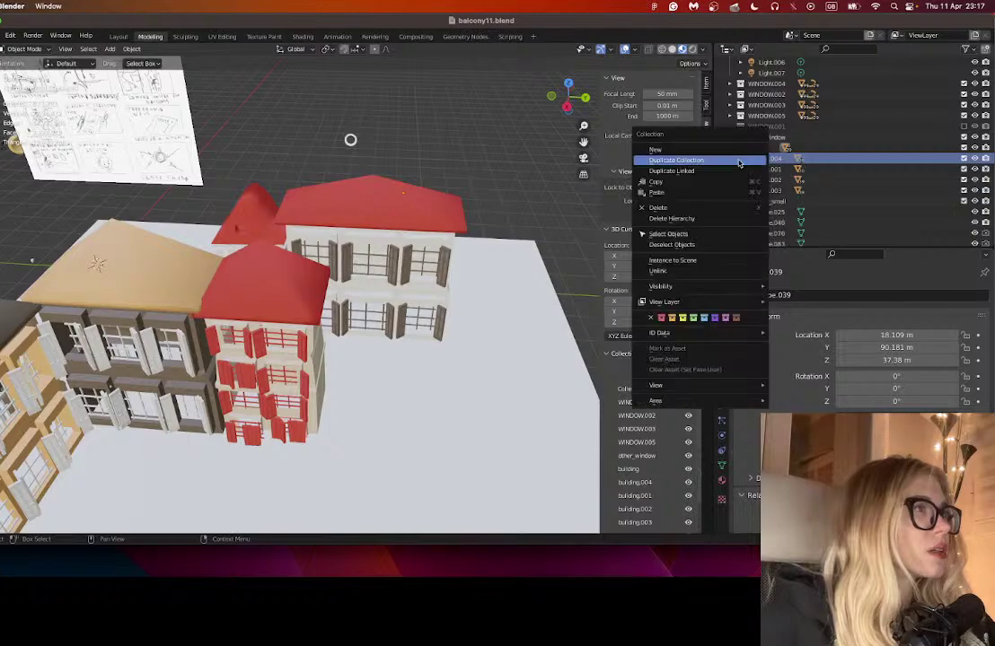
{"action": "left_click", "coordinate": [697, 235]}
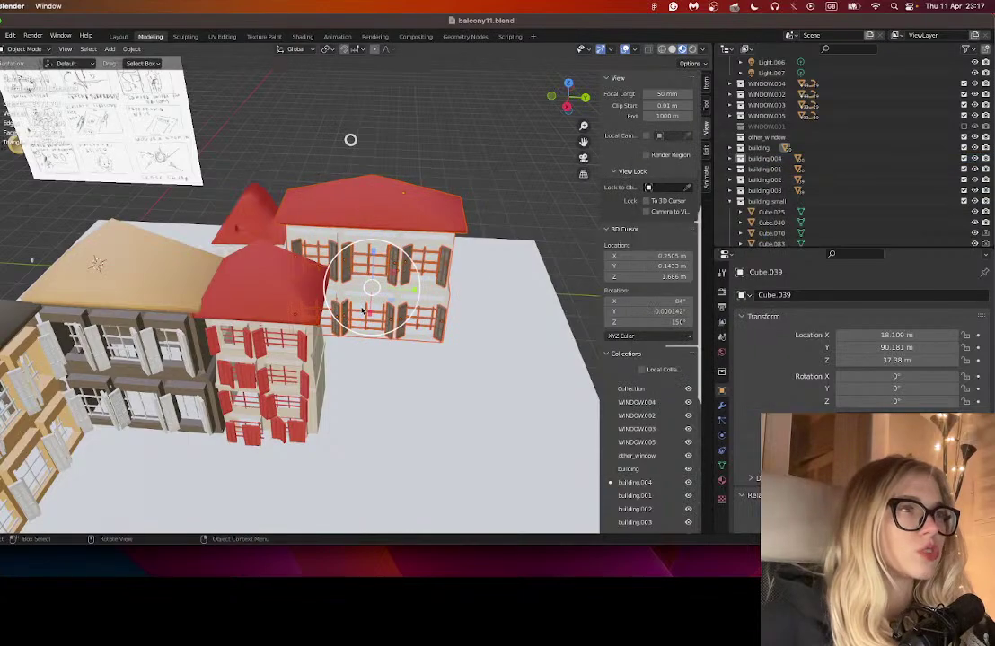
- Move the duplicated building along Y to the other side of the small red-roofed house, with its roof at about 36.4 m
{"action": "key", "text": "shift+space"}
{"action": "key", "text": "g"}
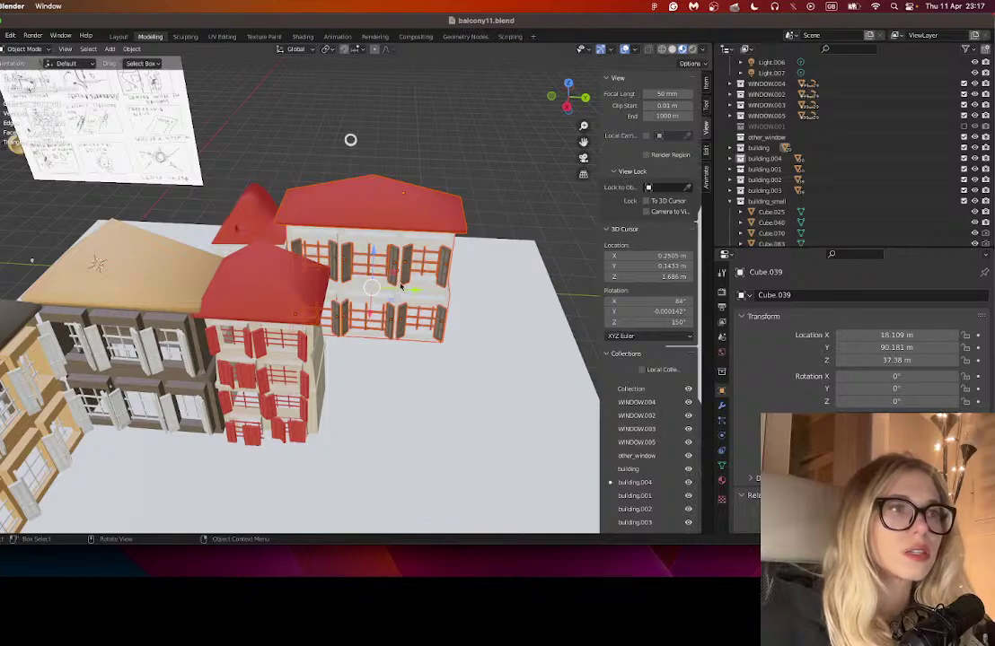
{"action": "key", "text": "shift+d"}
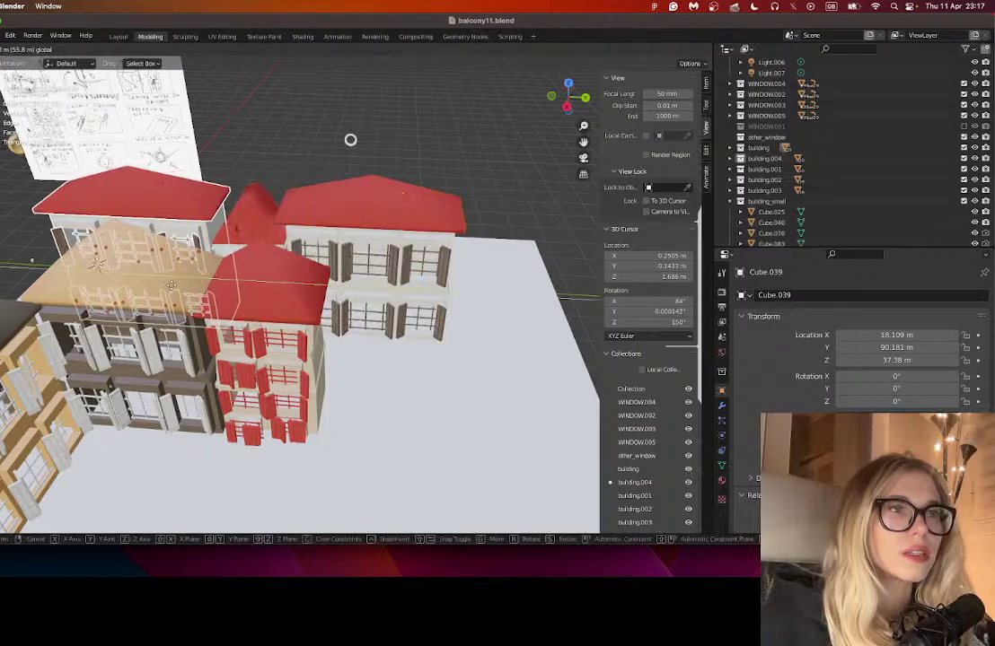
{"action": "left_click", "coordinate": [316, 237]}
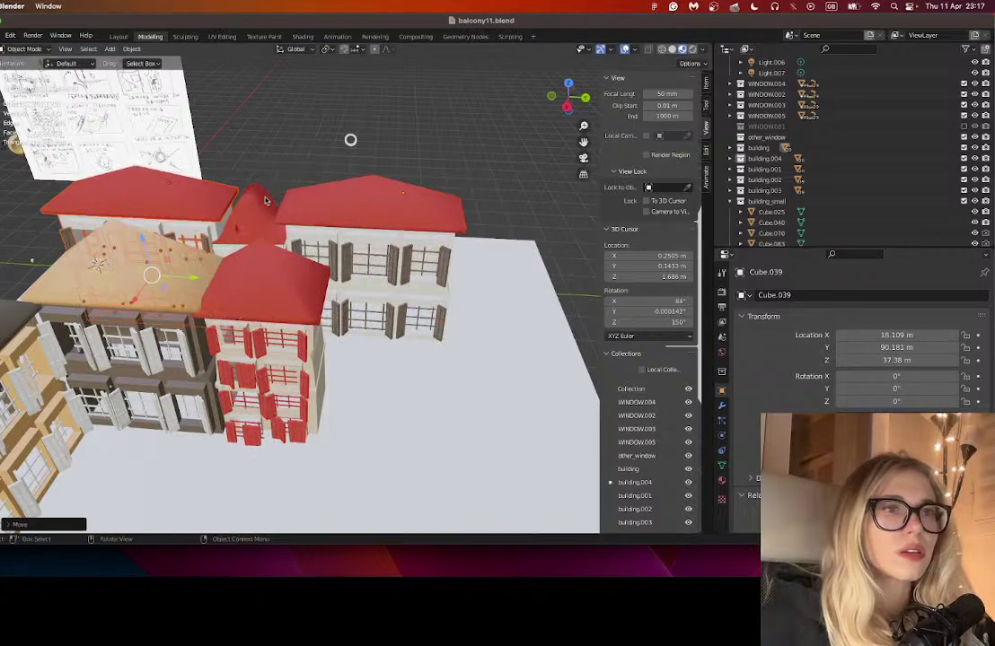
- Recolour the duplicated building's roof tan by assigning Material.016 to it
{"action": "scroll", "coordinate": [291, 196], "scroll_direction": "left", "scroll_amount": 8}
{"action": "left_click", "coordinate": [237, 188]}
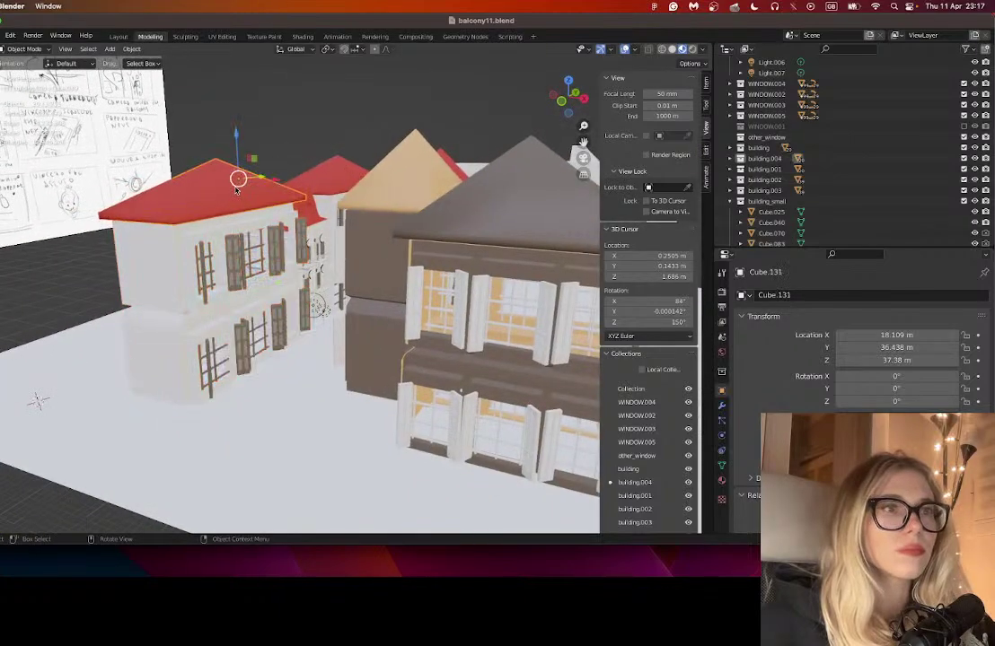
{"action": "left_click", "coordinate": [721, 480]}
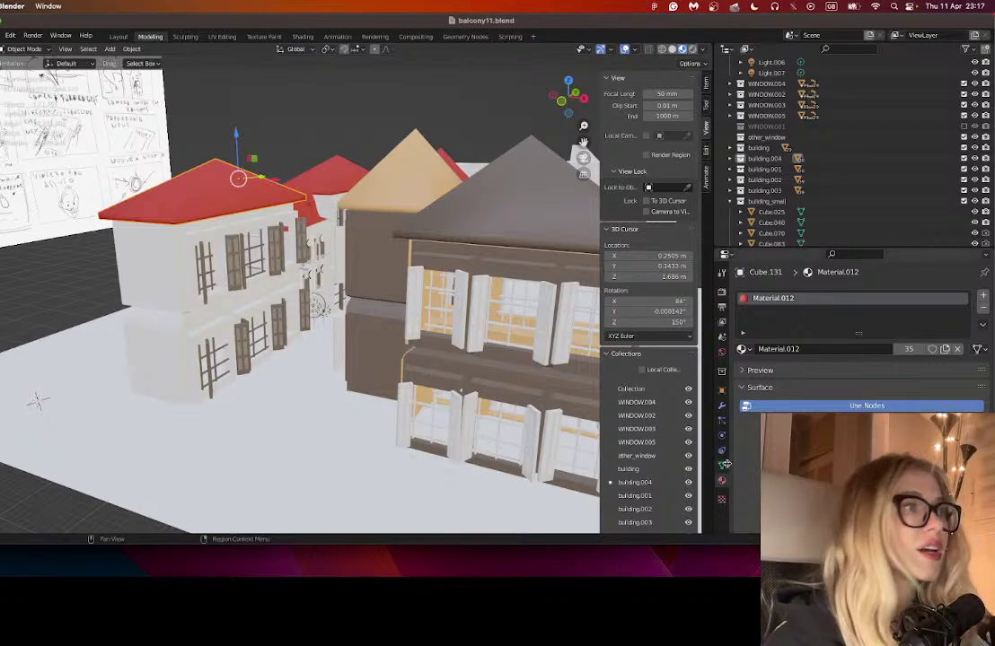
{"action": "left_click", "coordinate": [742, 349]}
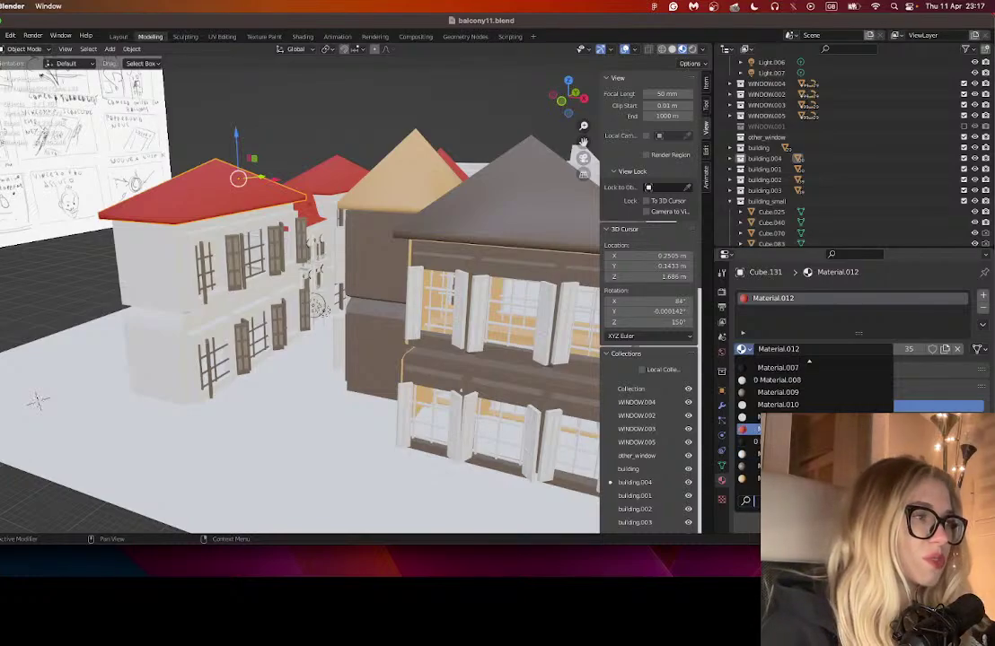
{"action": "left_click", "coordinate": [781, 466]}
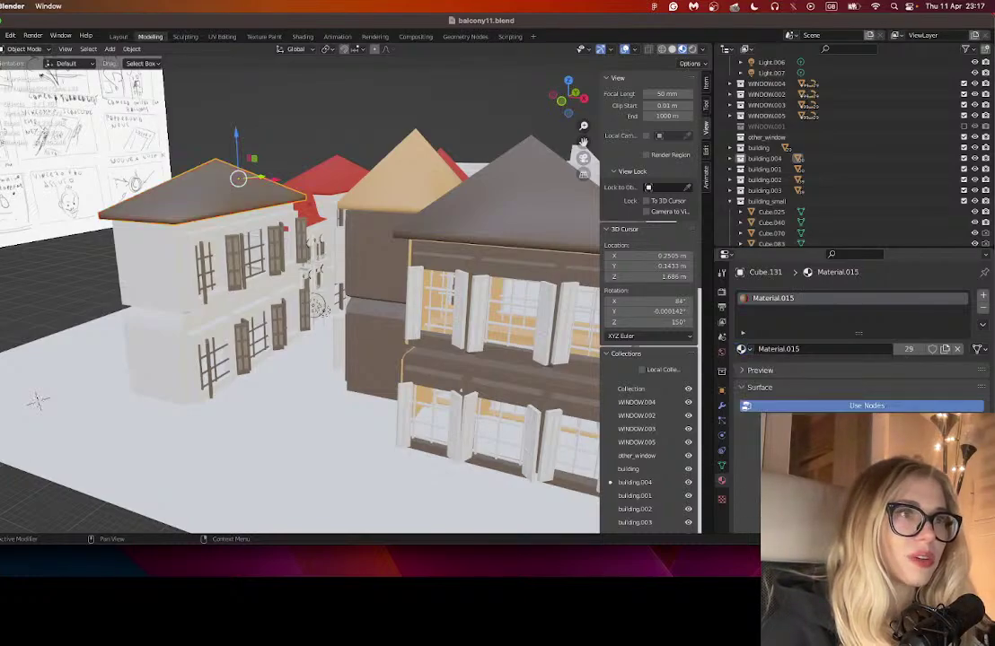
{"action": "left_click", "coordinate": [741, 349]}
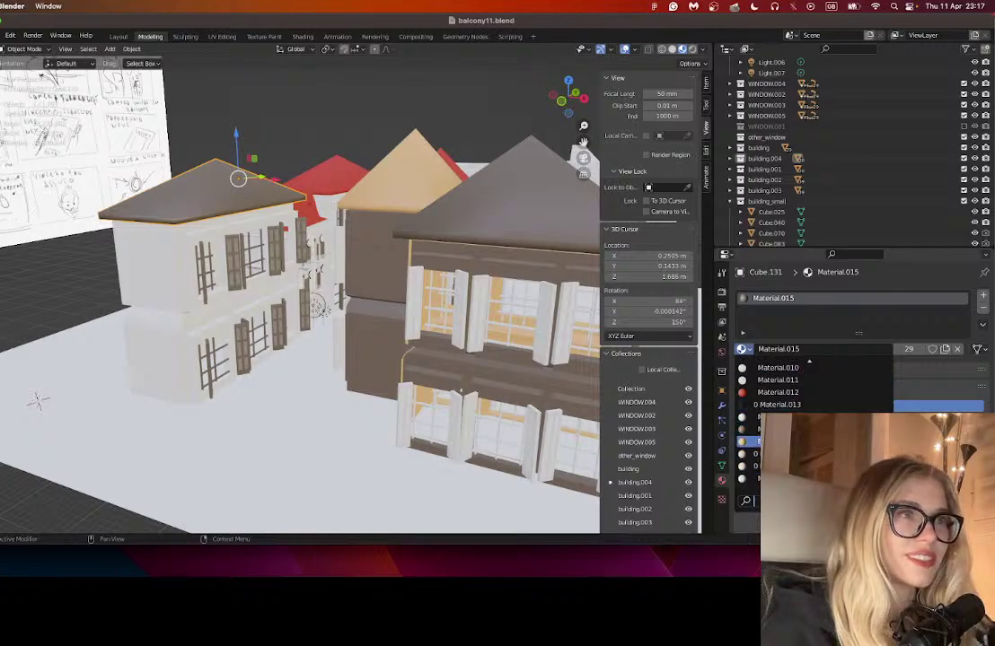
{"action": "left_click", "coordinate": [777, 442]}
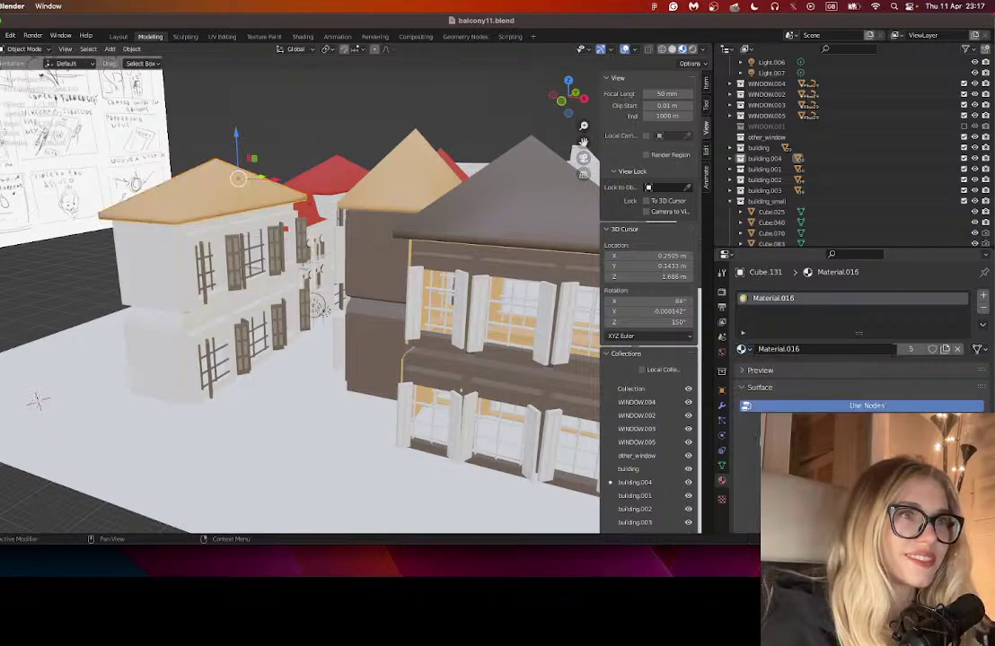
- Assign the yellow Material.006 to the duplicated building's walls
{"action": "left_click", "coordinate": [196, 302]}
{"action": "left_click", "coordinate": [741, 349]}
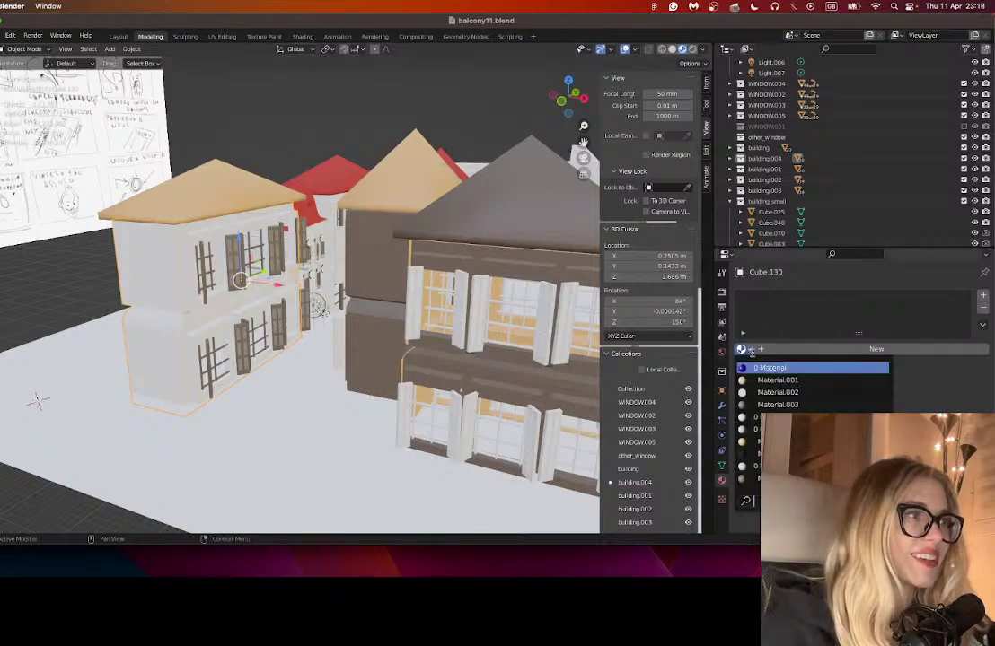
{"action": "left_click", "coordinate": [754, 442]}
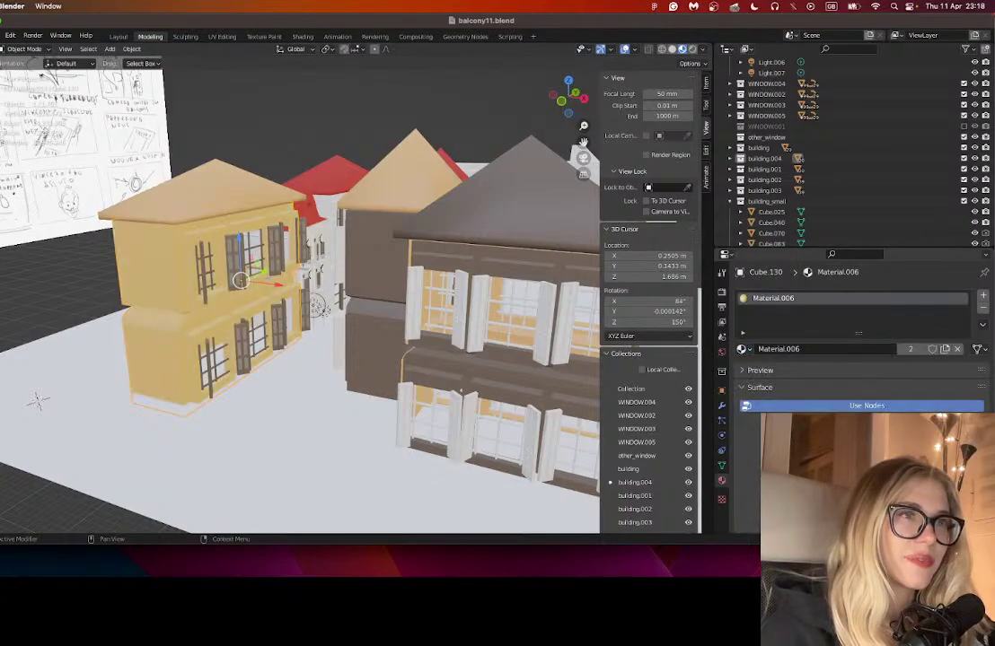
- Duplicate the building_small collection of the house with red shutters and select all objects in the copy
{"action": "left_click_drag", "start_coordinate": [467, 278], "coordinate": [230, 342]}
{"action": "scroll", "coordinate": [501, 300], "scroll_direction": "down", "scroll_amount": 8}
{"action": "scroll", "coordinate": [359, 278], "scroll_direction": "up", "scroll_amount": 10}
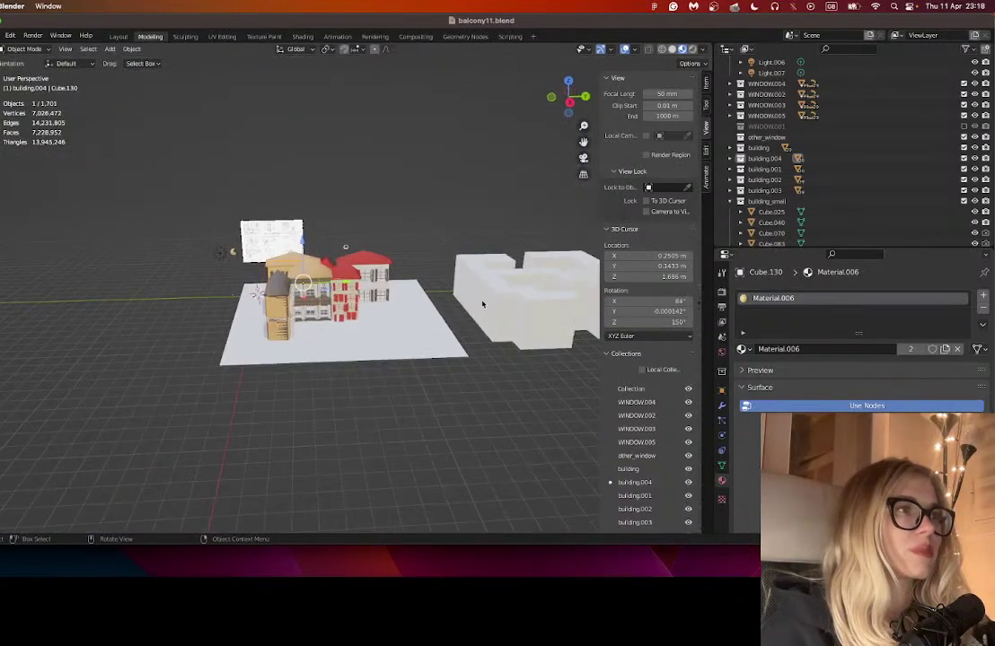
{"action": "left_click", "coordinate": [357, 276]}
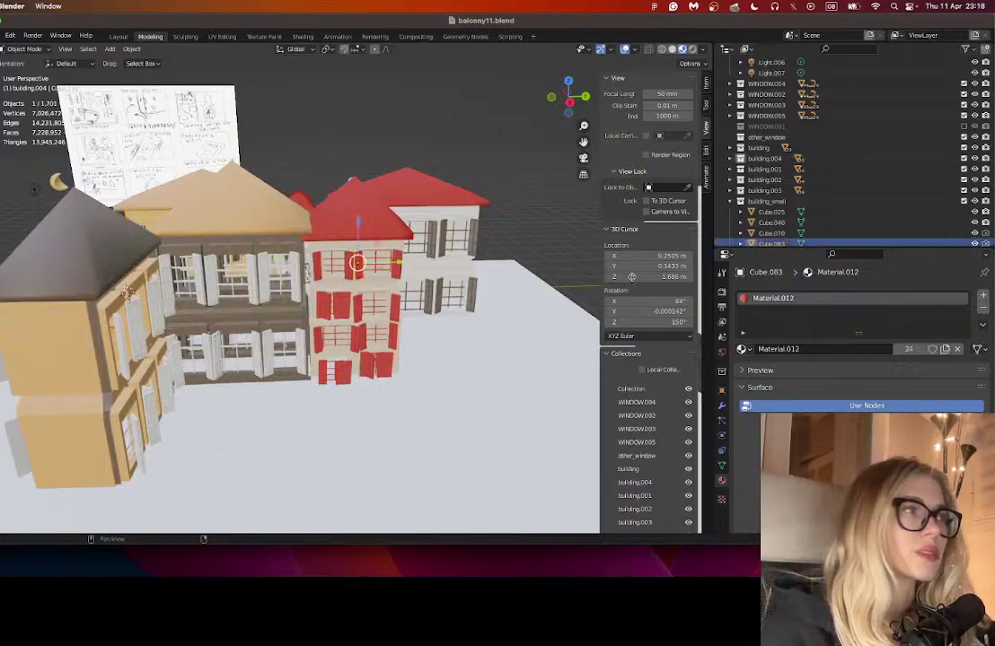
{"action": "right_click", "coordinate": [757, 205]}
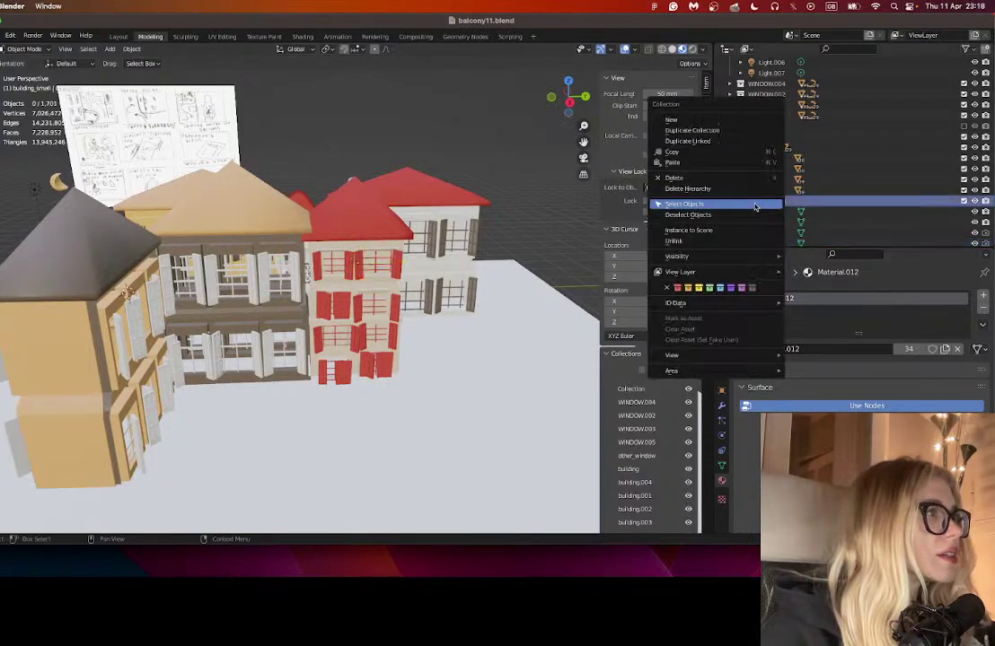
{"action": "left_click", "coordinate": [714, 131]}
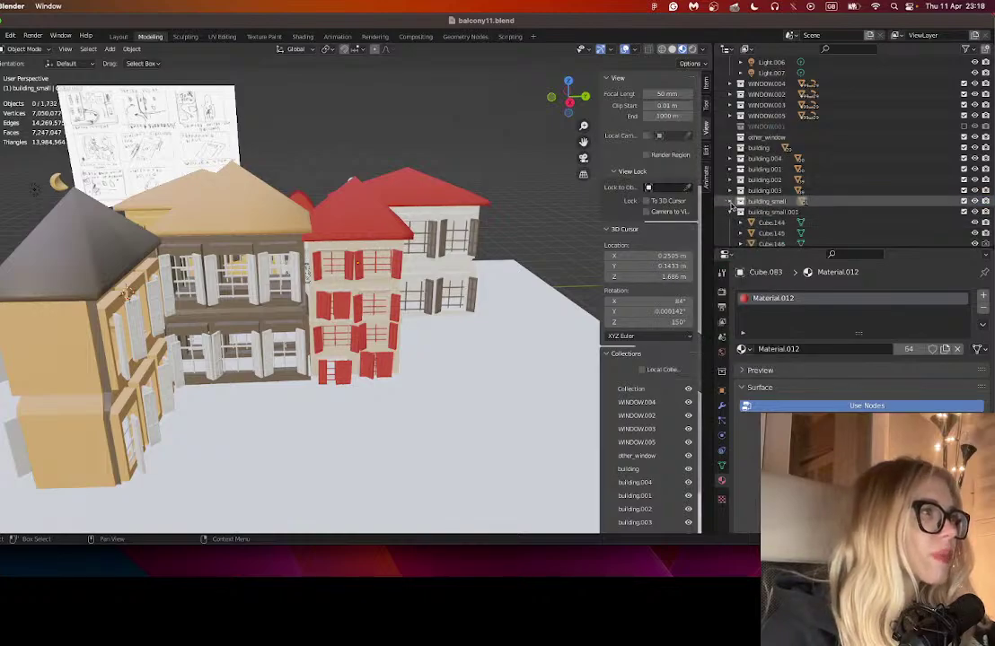
{"action": "right_click", "coordinate": [763, 214]}
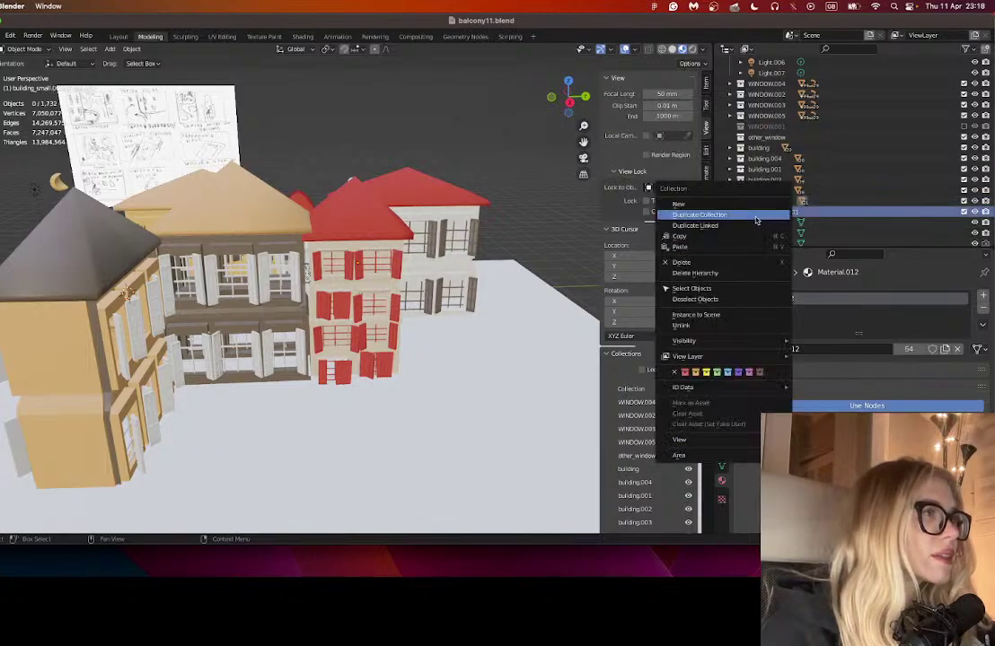
{"action": "left_click", "coordinate": [701, 288]}
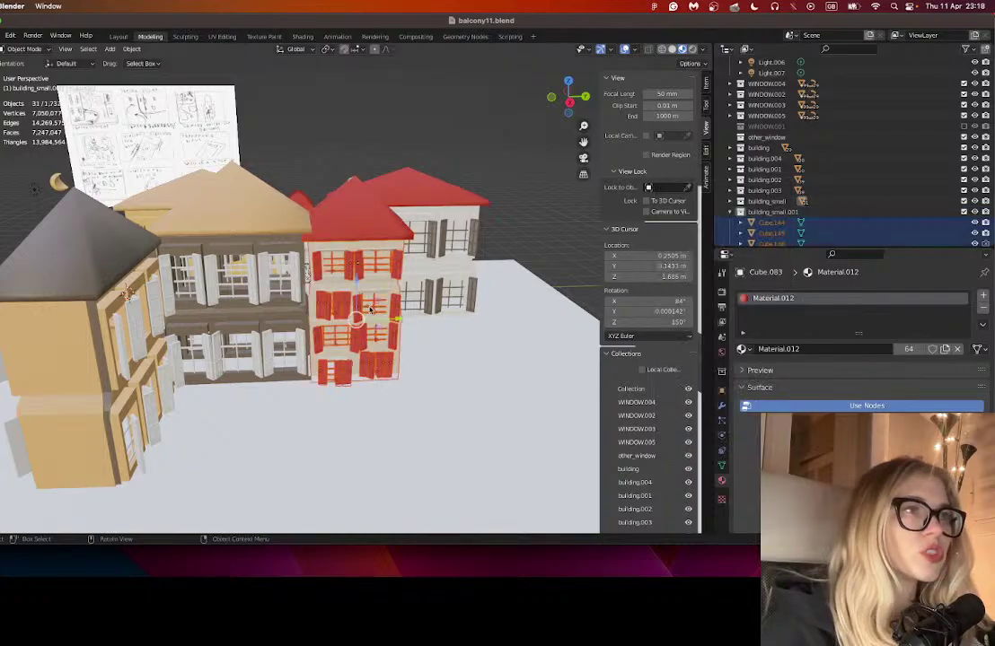
- Move the copied red-shuttered house along Y past the brown house, toward the corner by the grey-roofed building
{"action": "left_click_drag", "start_coordinate": [371, 307], "coordinate": [358, 377]}
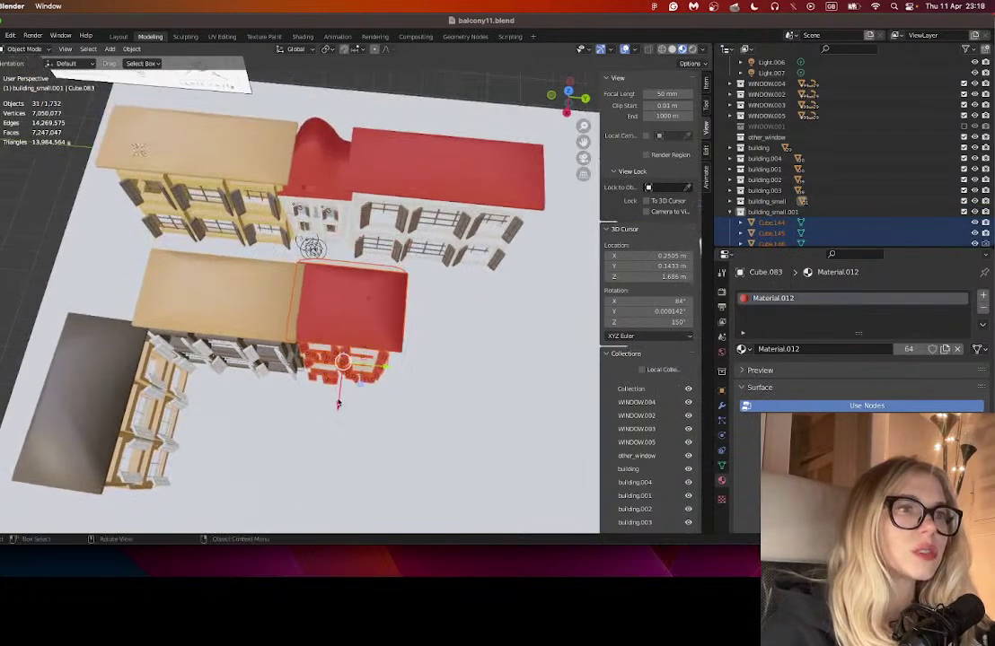
{"action": "key", "text": "shift+d"}
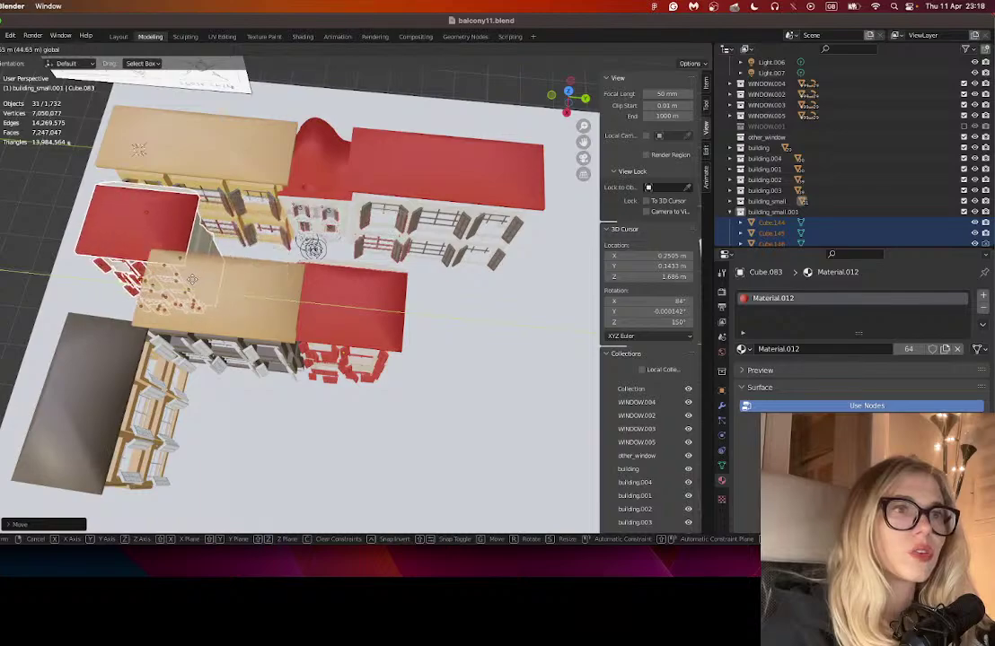
{"action": "left_click", "coordinate": [160, 249]}
- Rotate the copied red-shuttered house about Z by about 130° and shift it along X toward the gap between the two rows
{"action": "left_click_drag", "start_coordinate": [180, 252], "coordinate": [77, 247]}
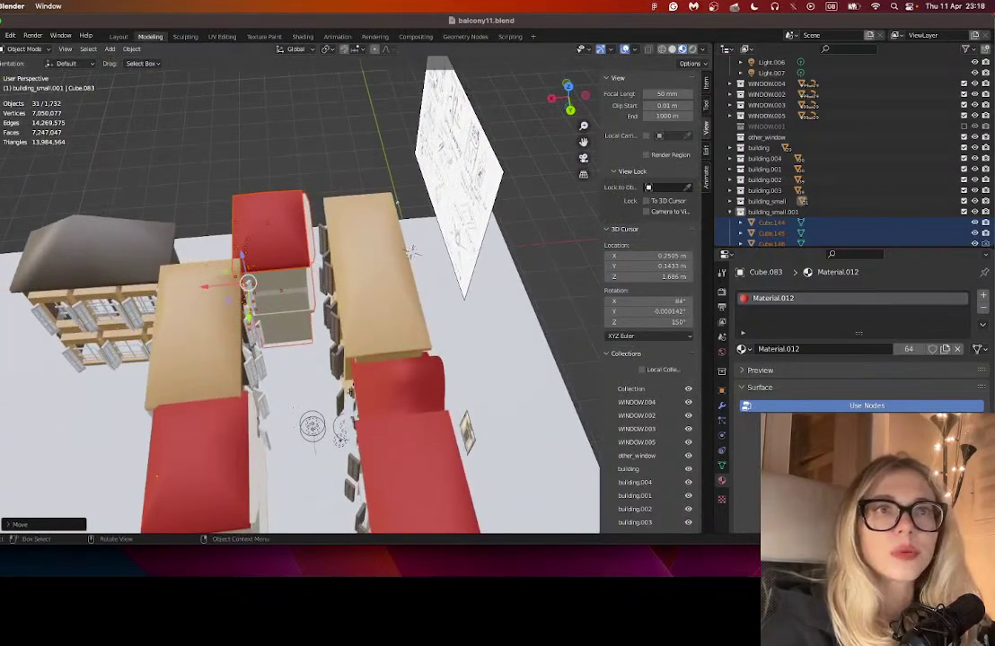
{"action": "key", "text": "r"}
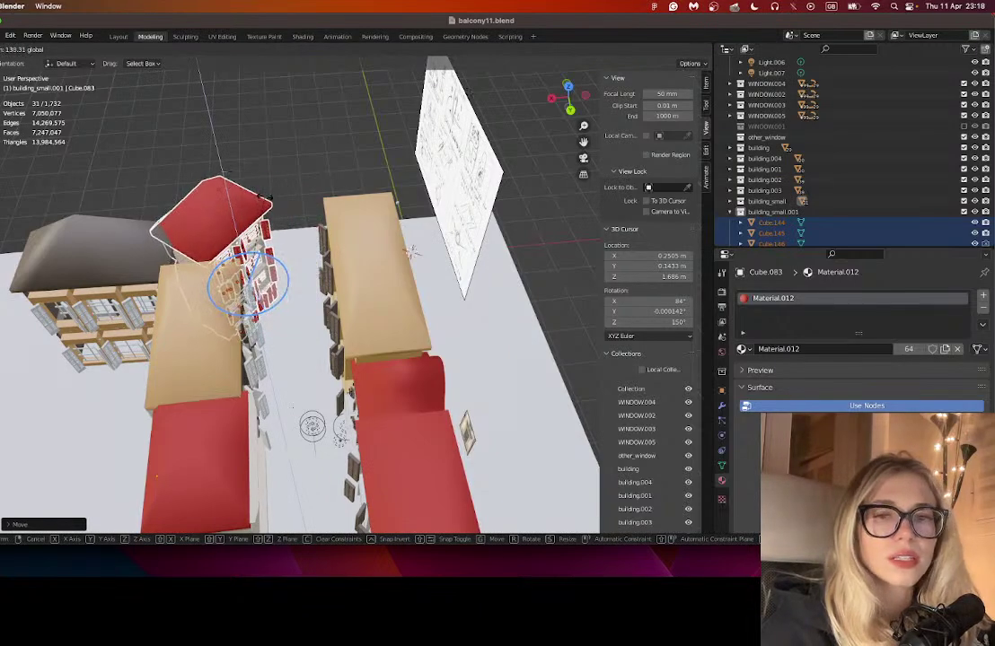
{"action": "left_click", "coordinate": [265, 196]}
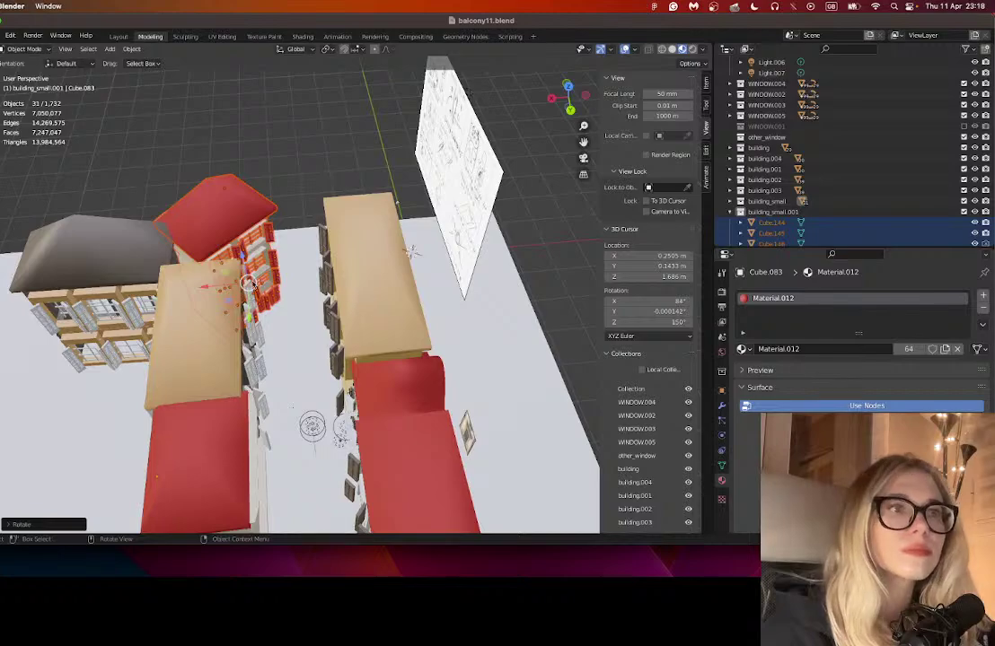
{"action": "key", "text": "g"}
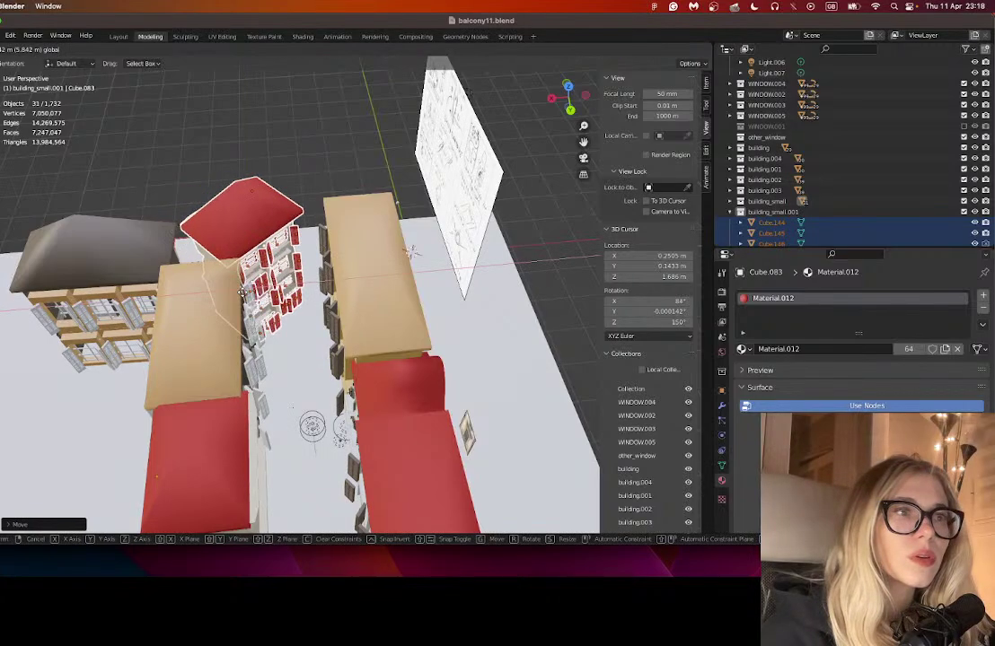
{"action": "left_click", "coordinate": [179, 238]}
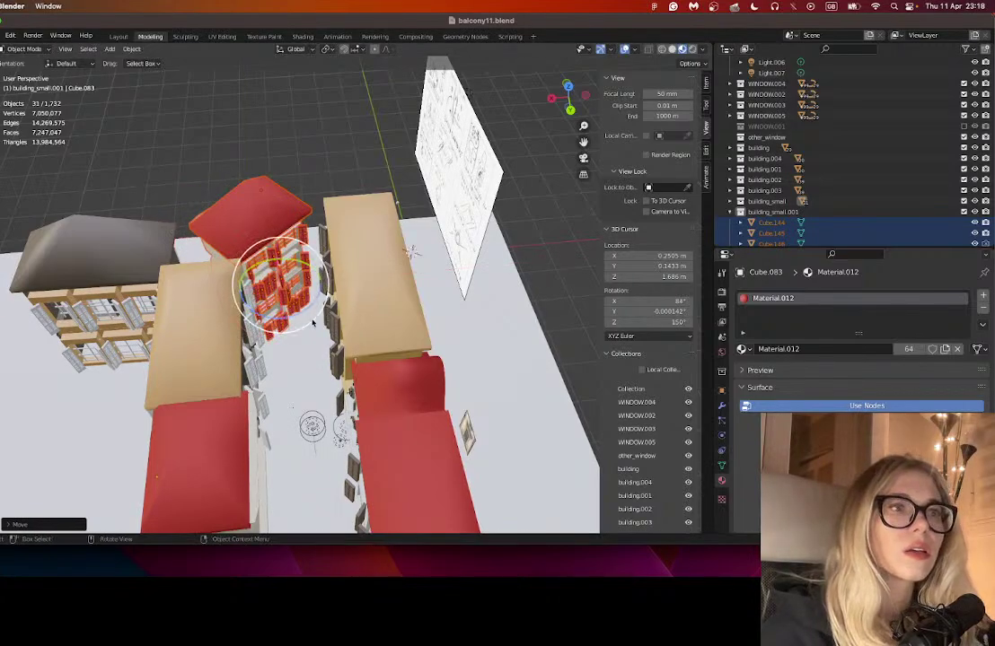
- Turn the copied red-shuttered house slightly more and shift it along X to close the end of the gap between the two rows
{"action": "key", "text": "r"}
{"action": "left_click", "coordinate": [276, 189]}
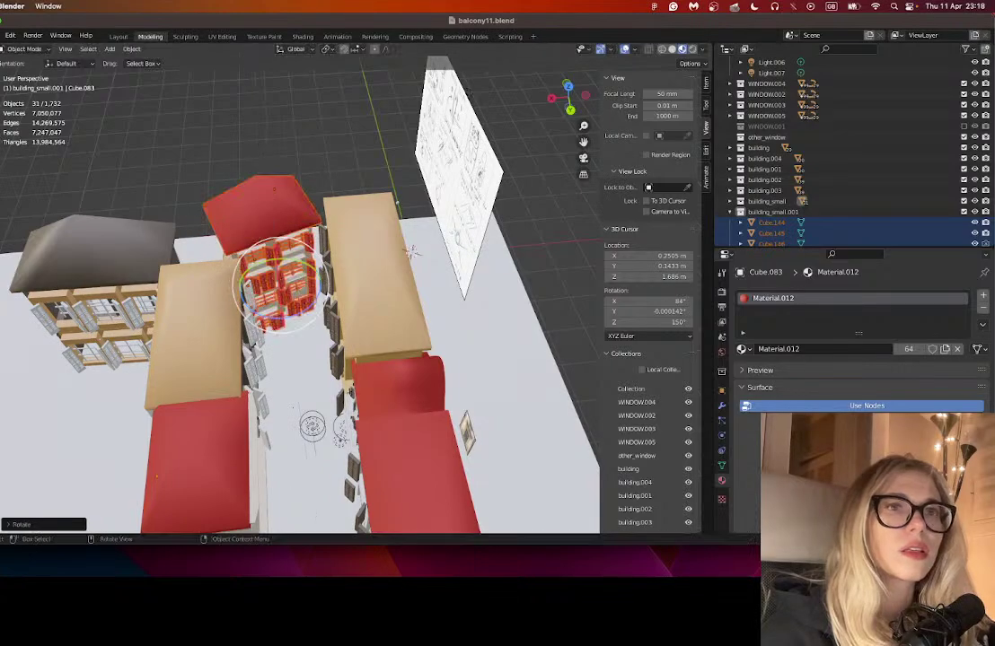
{"action": "left_click_drag", "start_coordinate": [255, 289], "coordinate": [262, 288]}
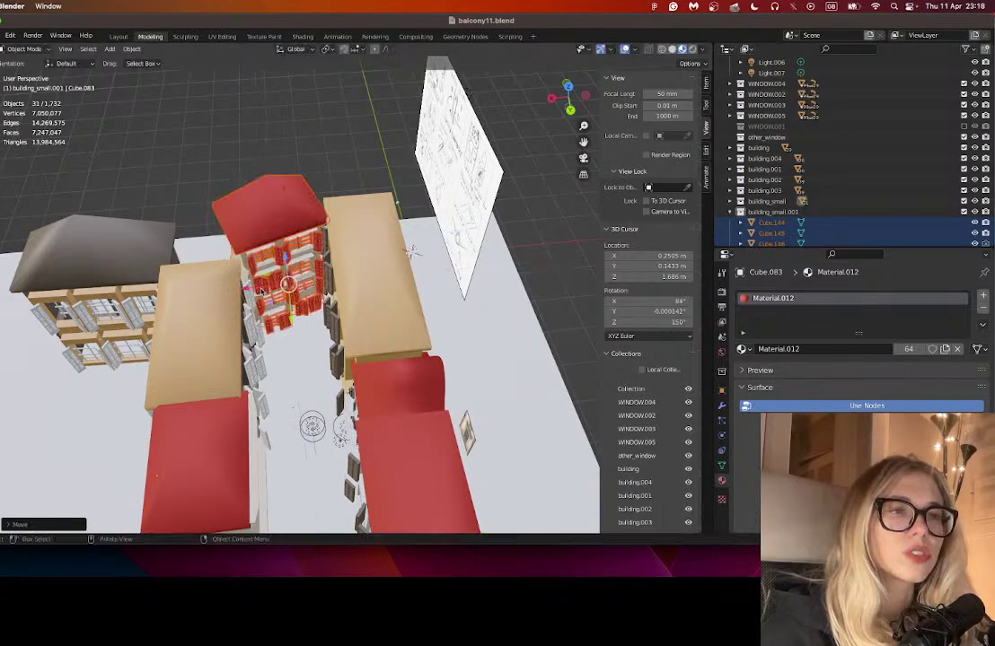
{"action": "scroll", "coordinate": [329, 373], "scroll_direction": "down", "scroll_amount": 5}
{"action": "left_click_drag", "start_coordinate": [330, 373], "coordinate": [351, 318]}
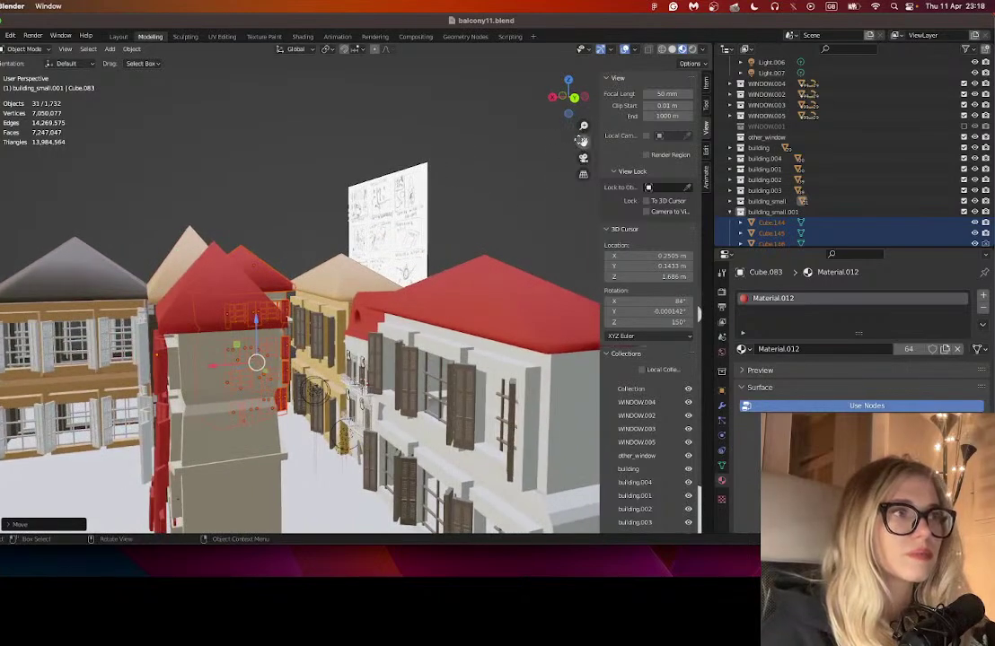
{"action": "left_click_drag", "start_coordinate": [583, 141], "coordinate": [502, 83]}
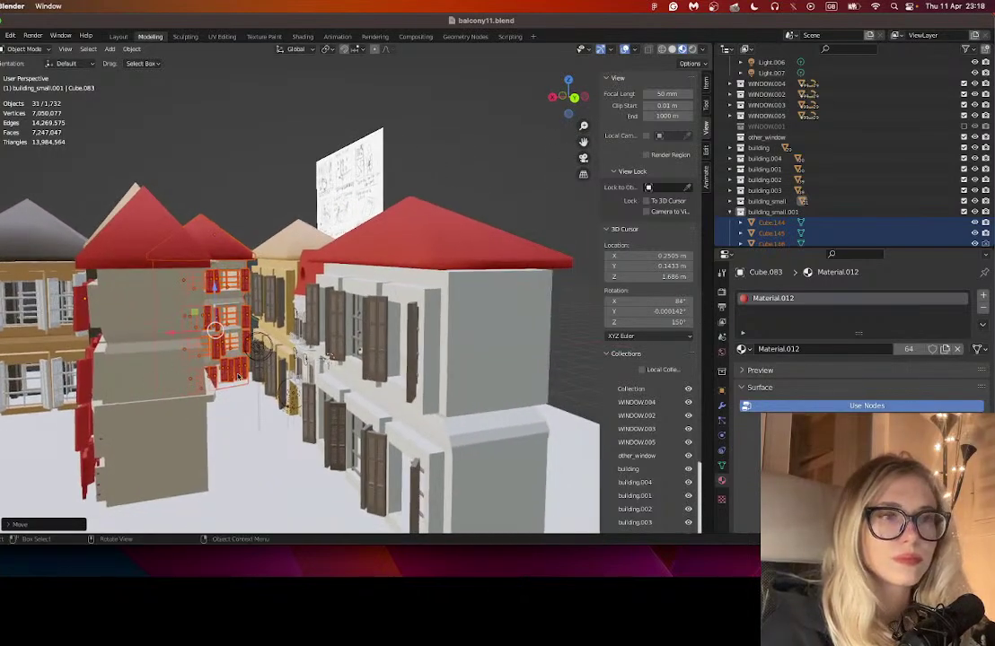
{"action": "left_click_drag", "start_coordinate": [166, 402], "coordinate": [166, 431]}
- Examine the house arrangement on the ground plane against the plain white block layout from above and from the street side
{"action": "scroll", "coordinate": [189, 415], "scroll_direction": "down", "scroll_amount": 5}
{"action": "scroll", "coordinate": [166, 431], "scroll_direction": "down", "scroll_amount": 5}
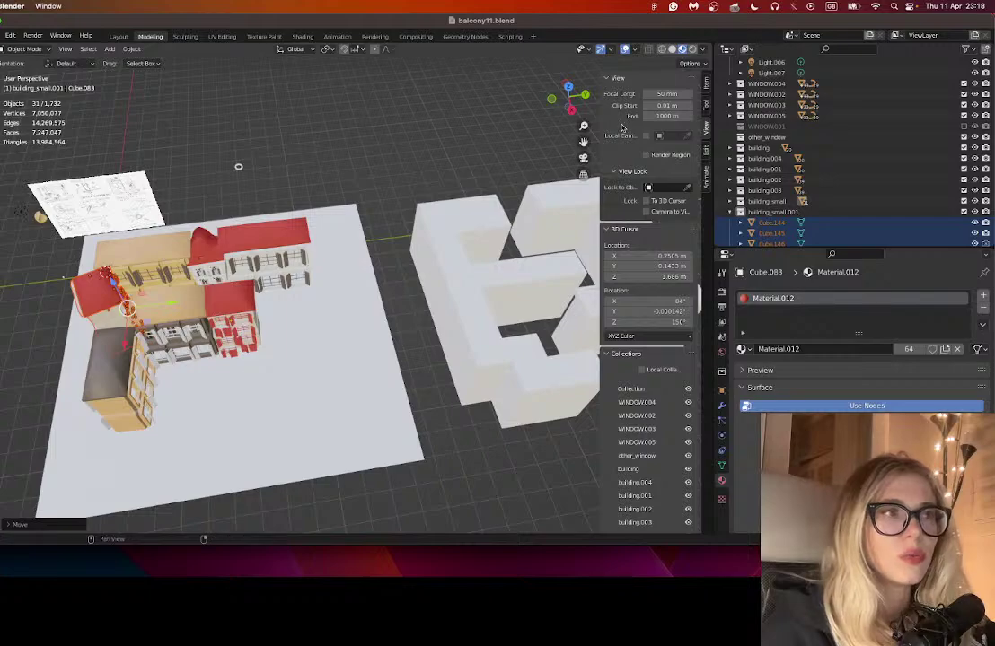
{"action": "scroll", "coordinate": [471, 286], "scroll_direction": "right", "scroll_amount": 5}
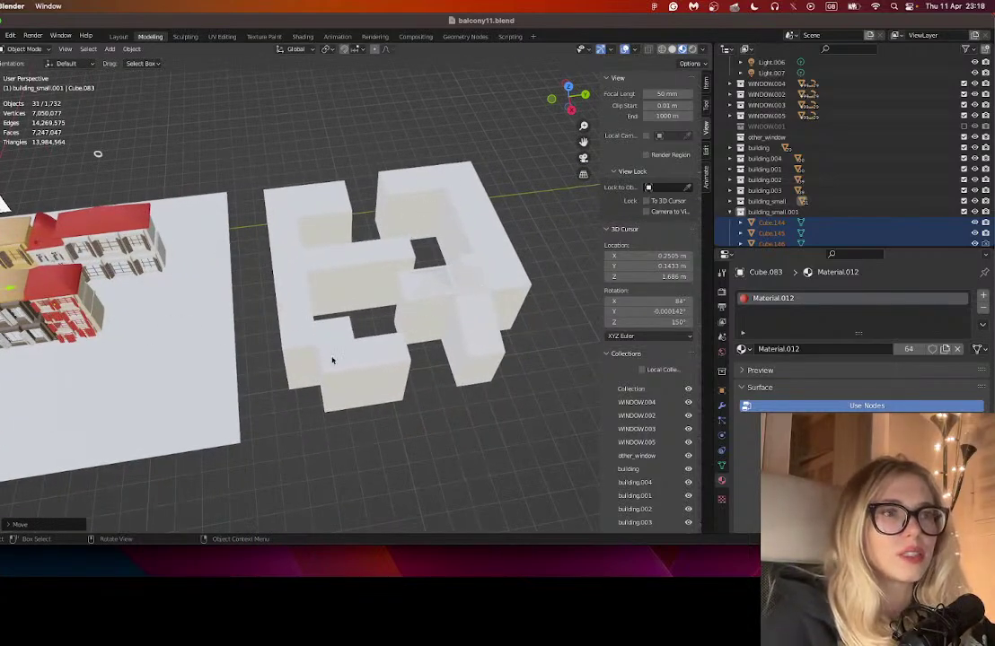
{"action": "scroll", "coordinate": [331, 360], "scroll_direction": "down", "scroll_amount": 5}
{"action": "scroll", "coordinate": [319, 143], "scroll_direction": "up", "scroll_amount": 3}
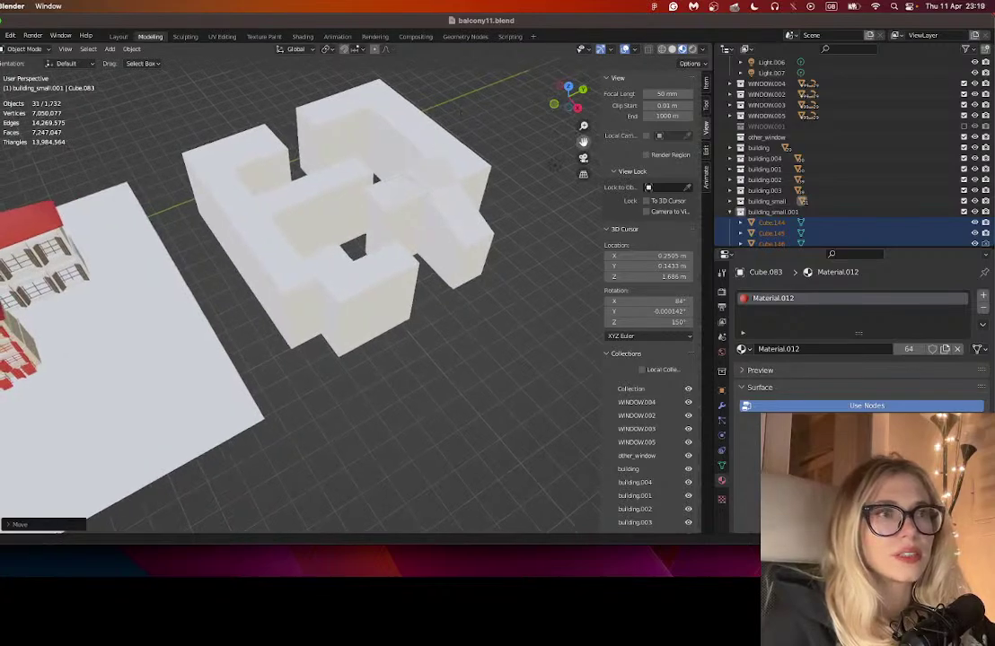
{"action": "scroll", "coordinate": [319, 143], "scroll_direction": "left", "scroll_amount": 6}
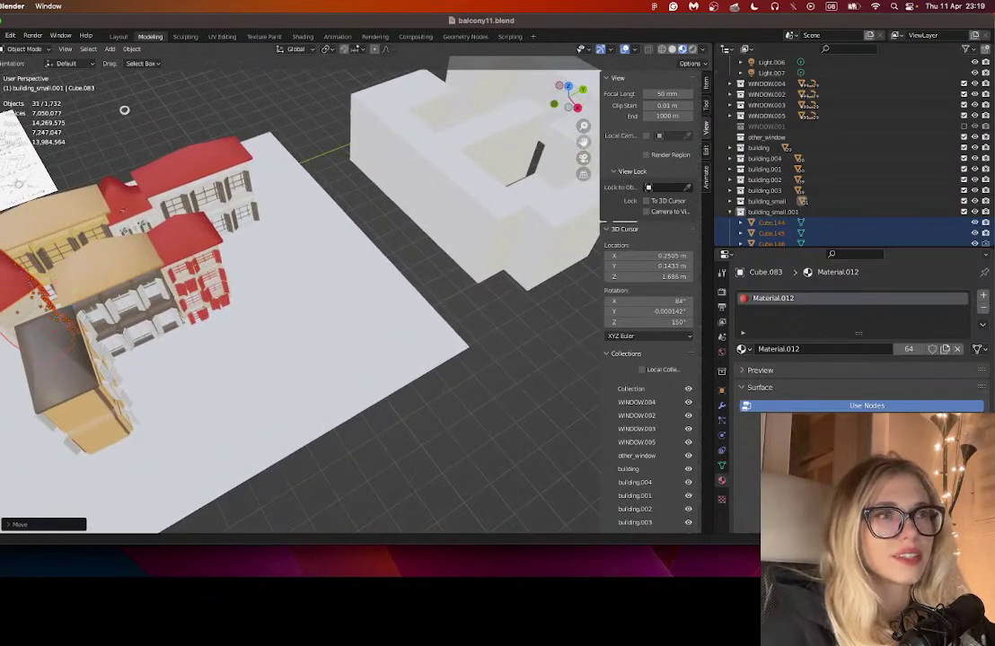
{"action": "scroll", "coordinate": [386, 335], "scroll_direction": "up", "scroll_amount": 8}
{"action": "scroll", "coordinate": [358, 331], "scroll_direction": "up", "scroll_amount": 3}
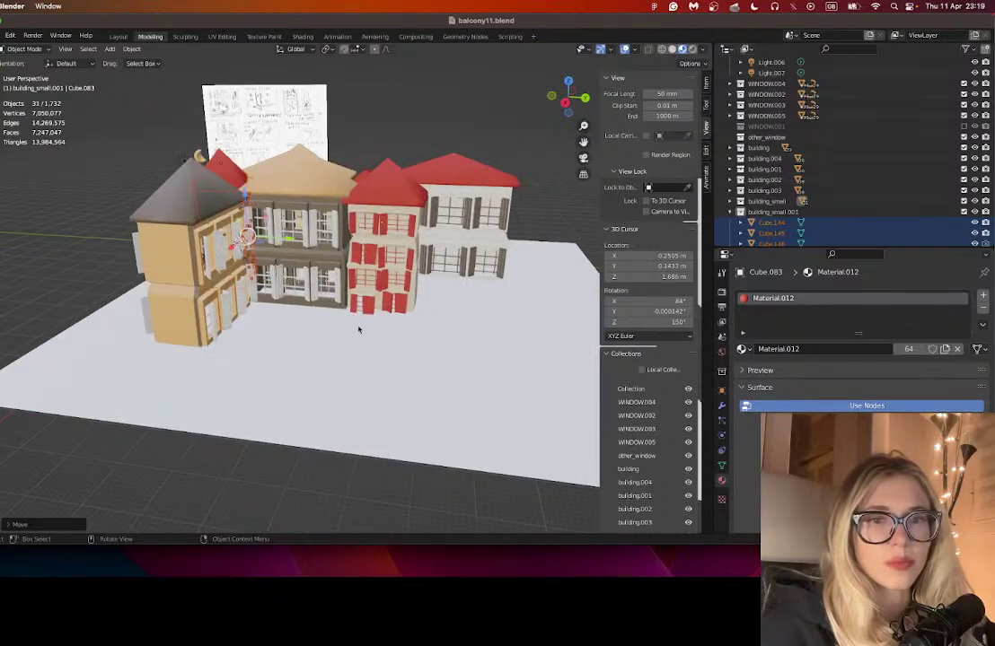
{"action": "scroll", "coordinate": [358, 330], "scroll_direction": "down", "scroll_amount": 5}
{"action": "scroll", "coordinate": [441, 338], "scroll_direction": "down", "scroll_amount": 5}
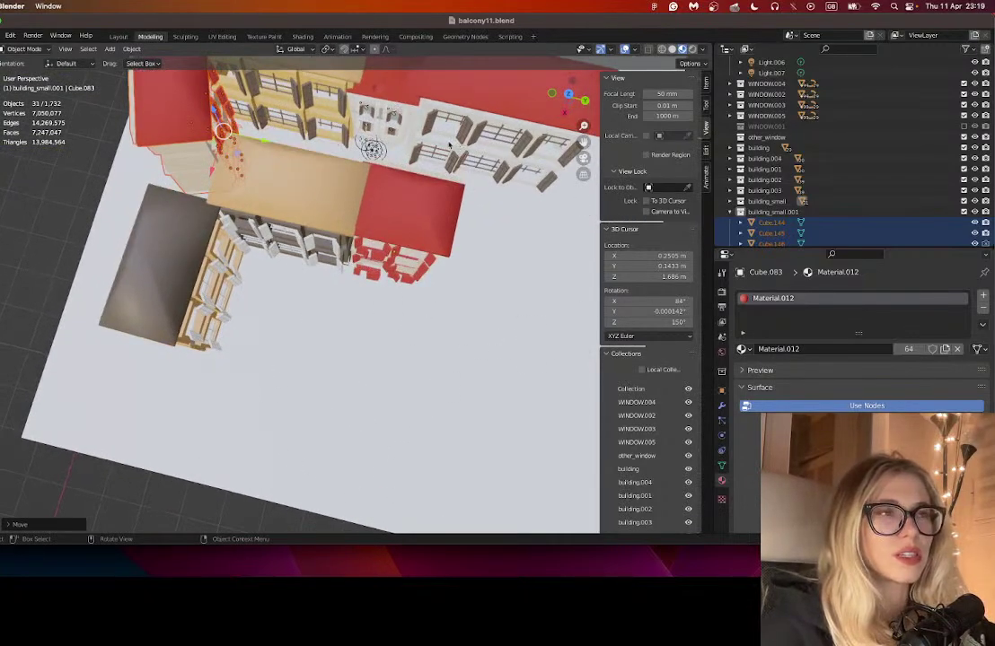
{"action": "scroll", "coordinate": [396, 160], "scroll_direction": "down", "scroll_amount": 5}
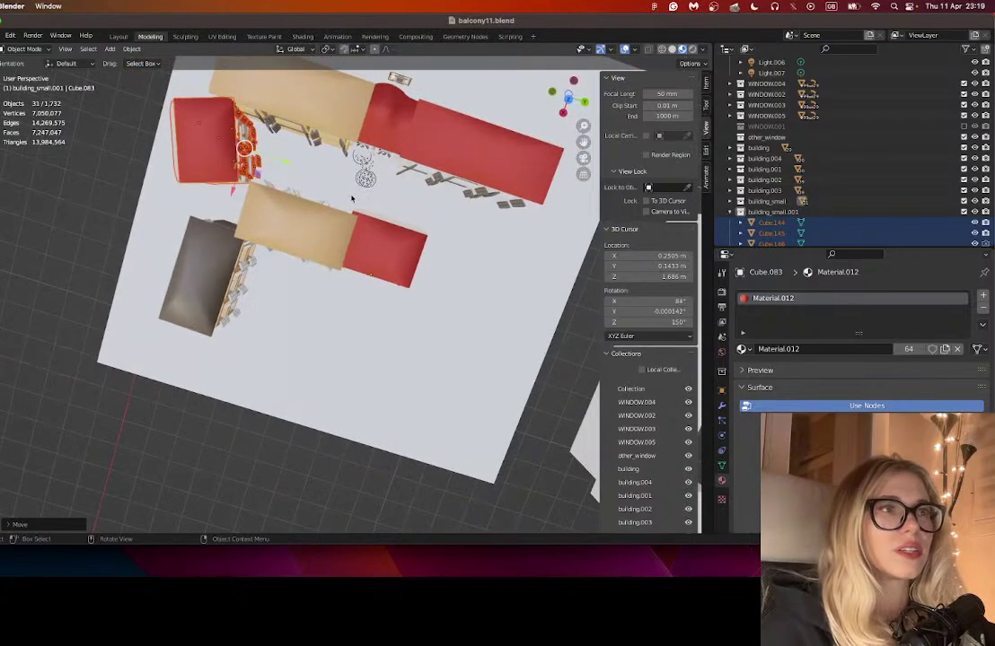
{"action": "scroll", "coordinate": [354, 223], "scroll_direction": "up", "scroll_amount": 10}
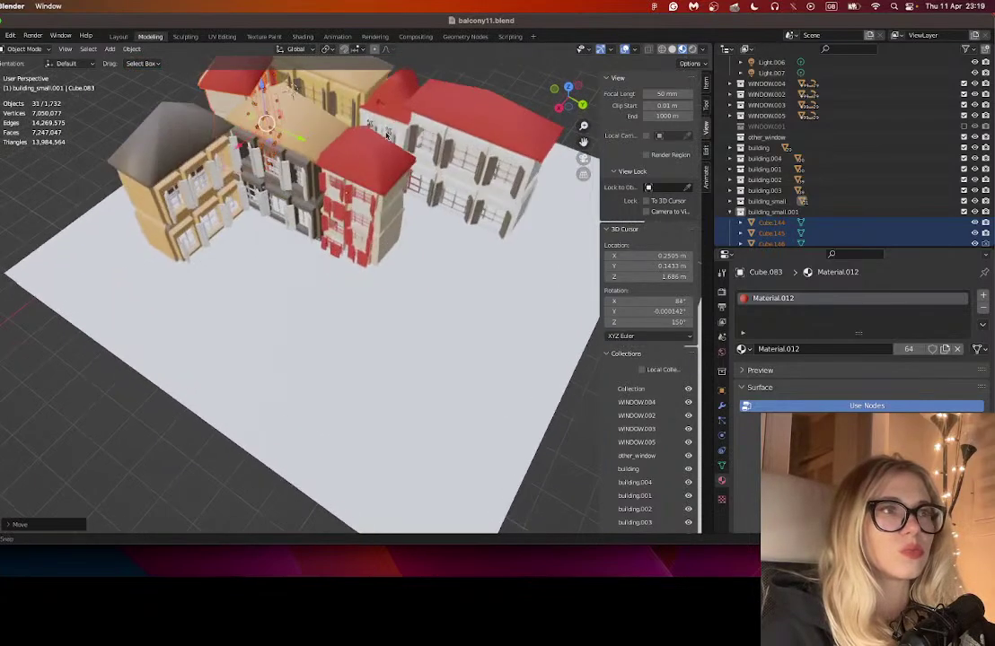
{"action": "left_click_drag", "start_coordinate": [396, 162], "coordinate": [425, 178]}
{"action": "scroll", "coordinate": [425, 178], "scroll_direction": "down", "scroll_amount": 10}
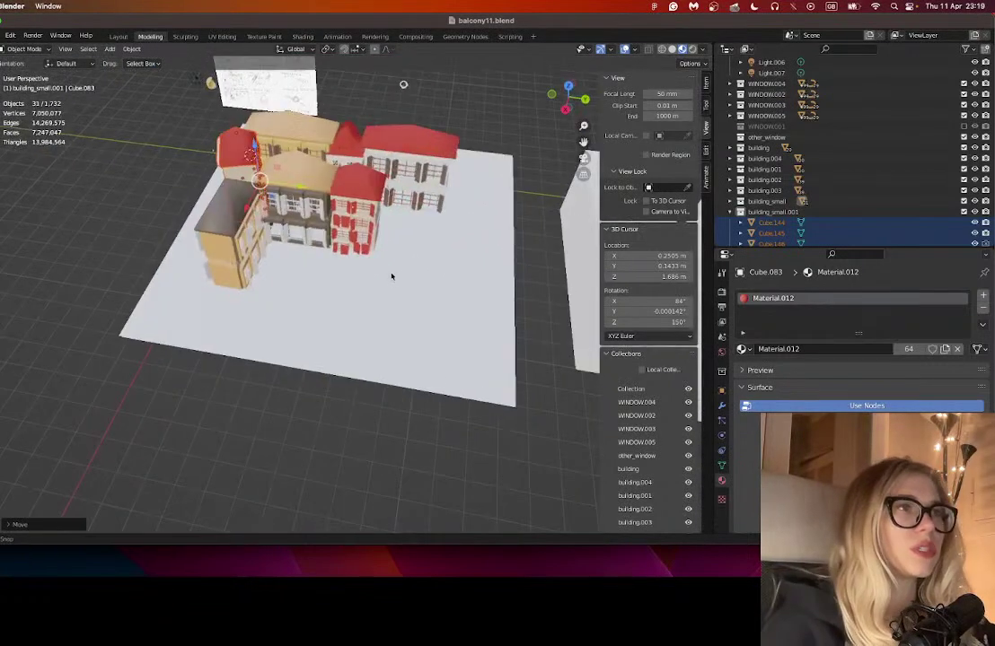
- Find which collection holds the far white building's red roof by searching the outliner for cube.039, select that collection and clear the search
{"action": "left_click", "coordinate": [387, 176]}
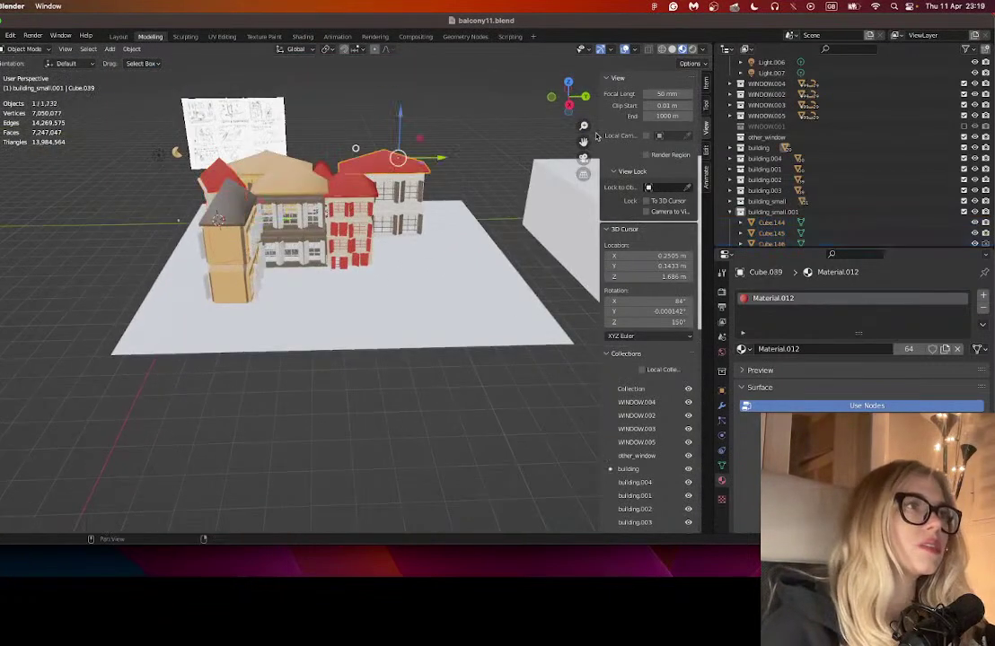
{"action": "scroll", "coordinate": [449, 166], "scroll_direction": "up", "scroll_amount": 5}
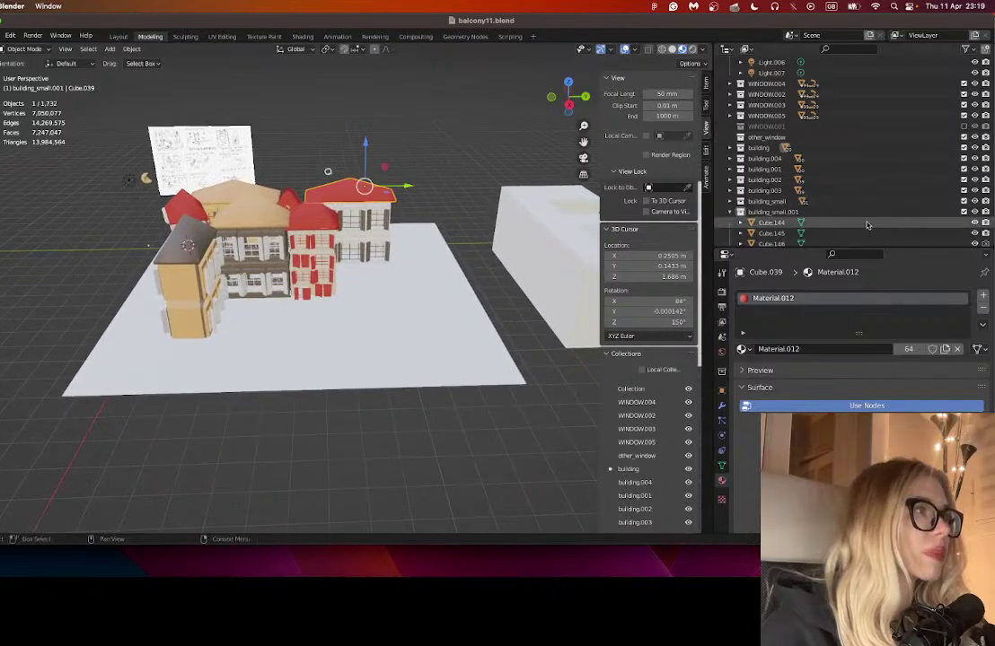
{"action": "left_click", "coordinate": [722, 393]}
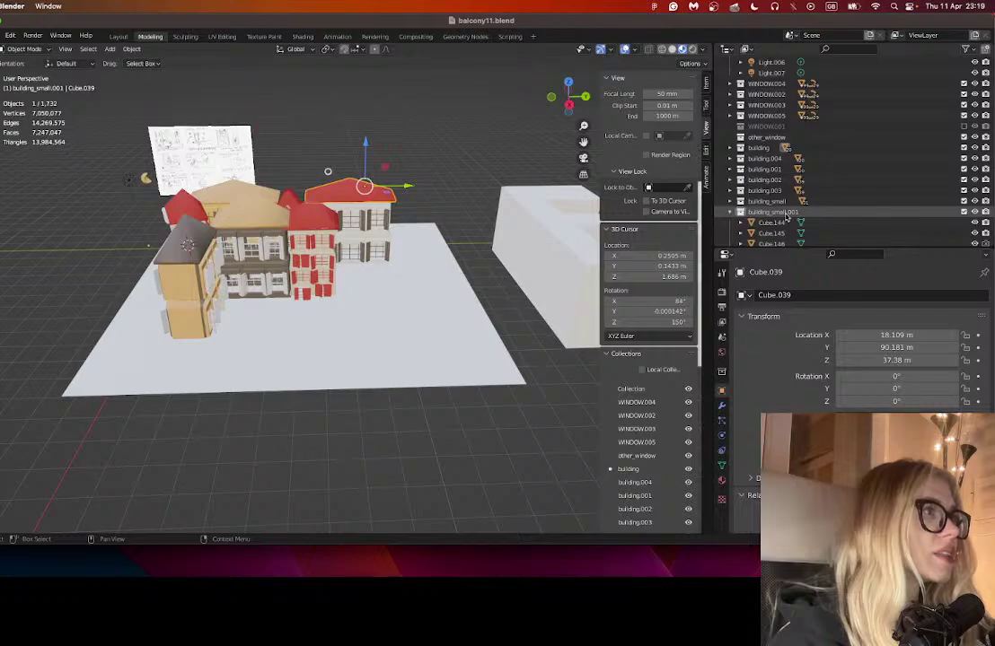
{"action": "left_click", "coordinate": [836, 50]}
{"action": "type", "text": "cube"}
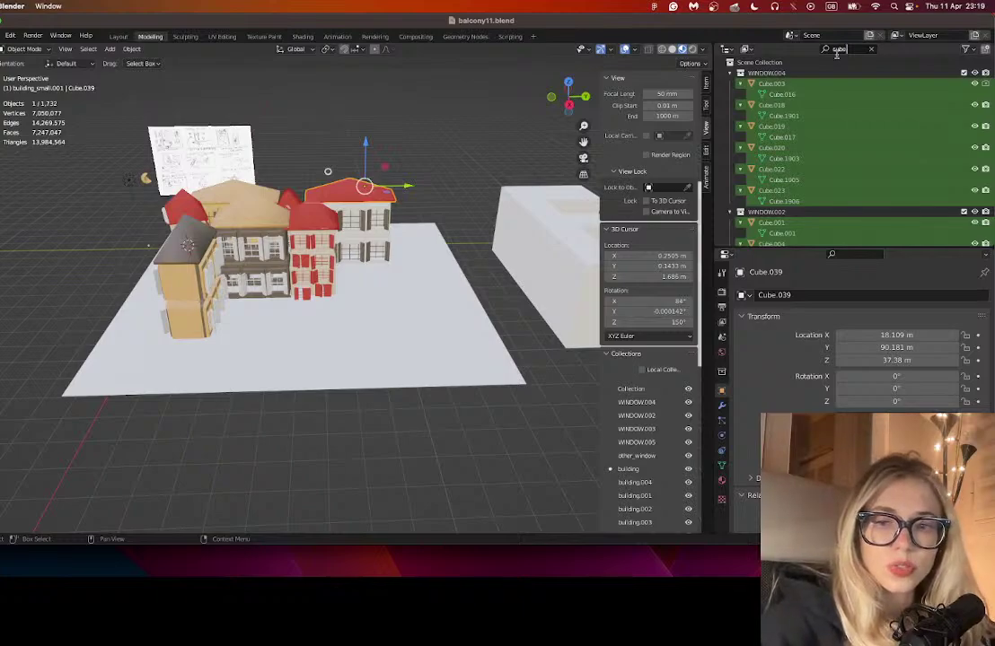
{"action": "type", "text": ".3"}
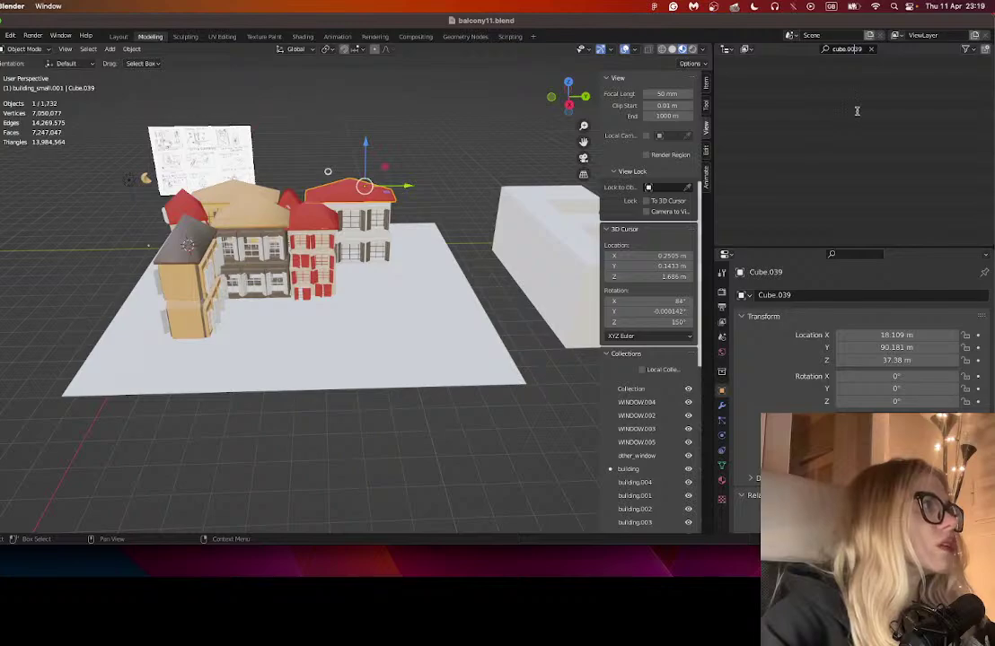
{"action": "key", "text": "Return"}
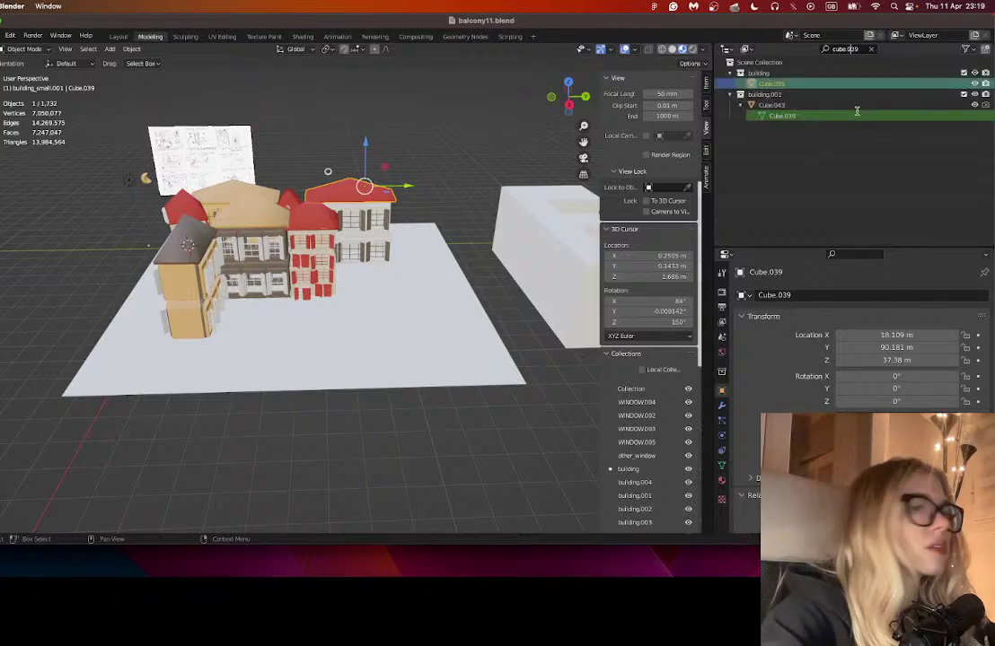
{"action": "left_click", "coordinate": [757, 74]}
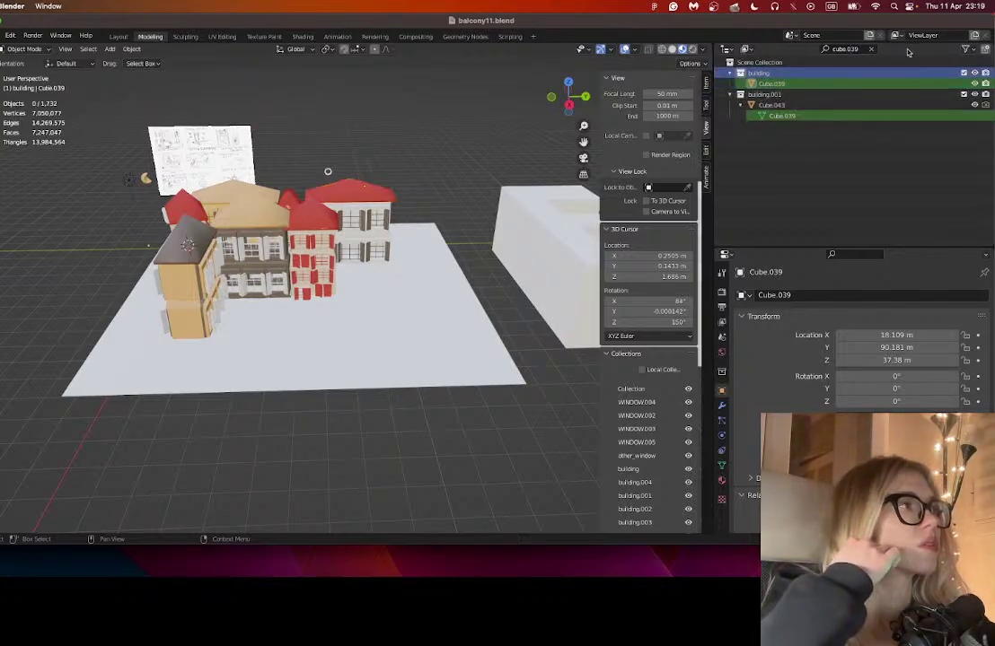
{"action": "key", "text": "alt+f"}
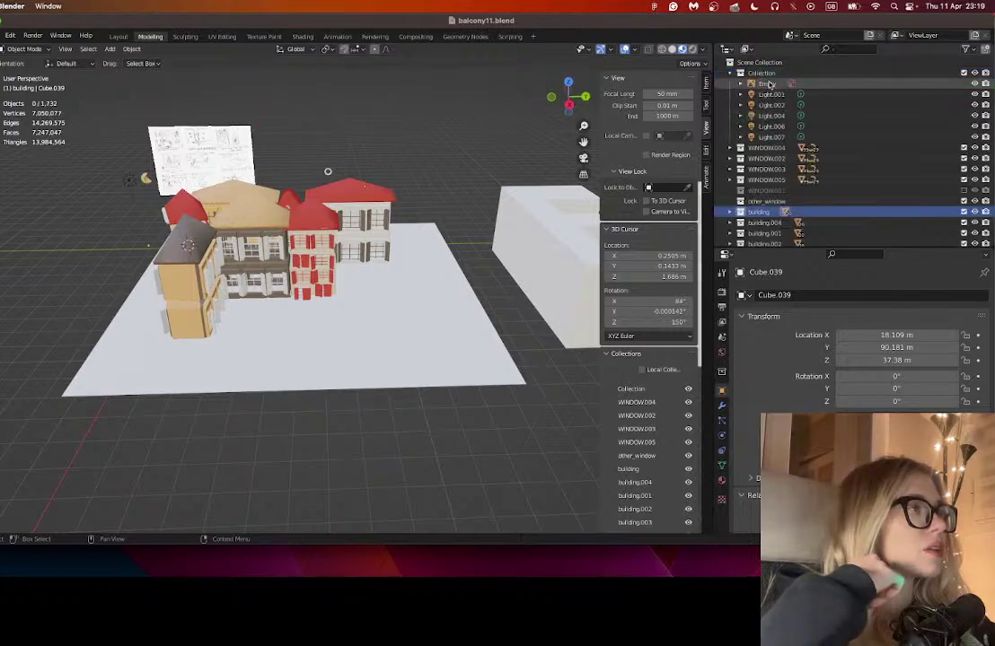
- Duplicate the building.001 collection and select all objects in the copy
{"action": "right_click", "coordinate": [751, 233]}
{"action": "left_click", "coordinate": [754, 158]}
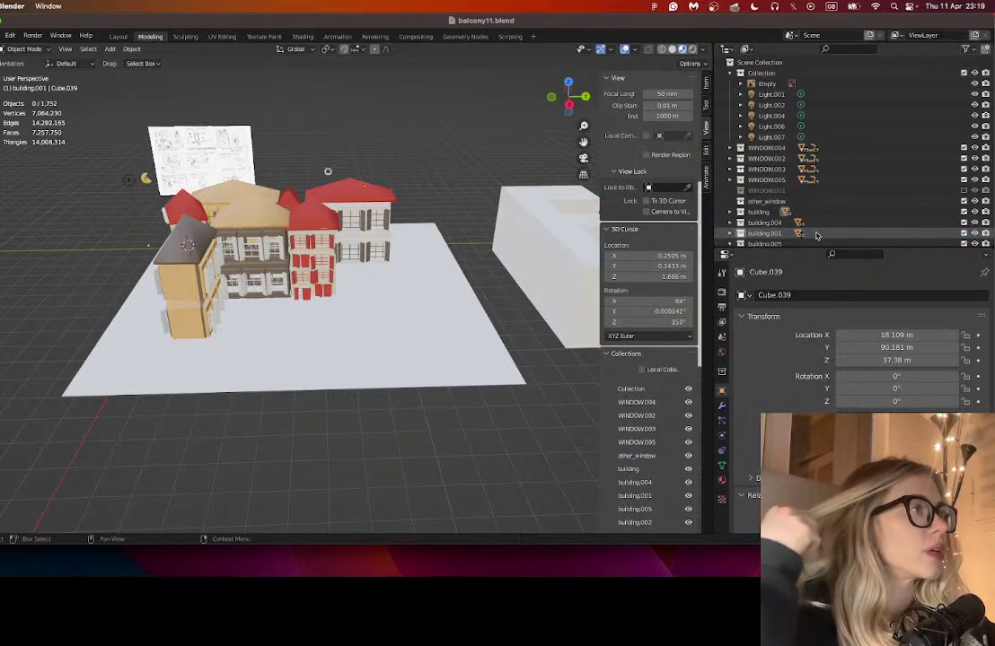
{"action": "scroll", "coordinate": [771, 174], "scroll_direction": "down", "scroll_amount": 5}
{"action": "left_click", "coordinate": [755, 158]}
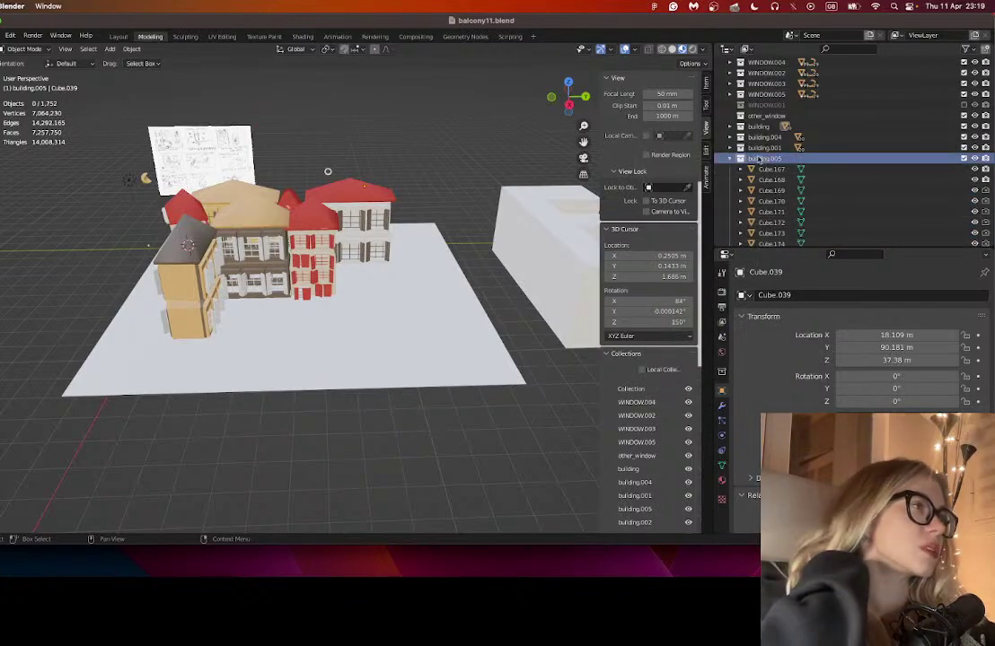
{"action": "right_click", "coordinate": [755, 158]}
{"action": "left_click", "coordinate": [686, 230]}
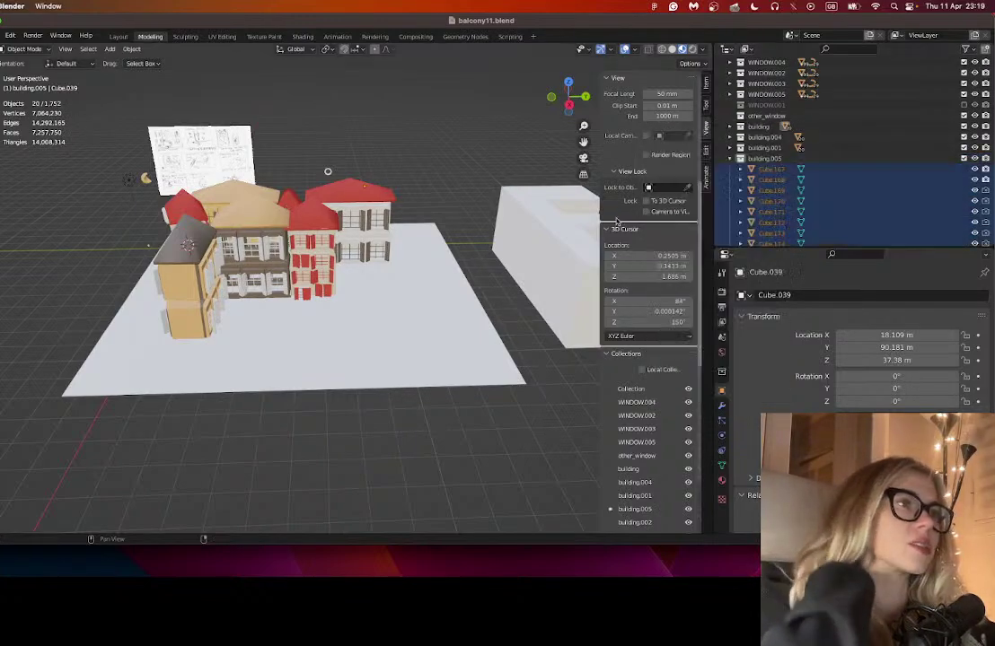
- Move the copied brown house along Y from its distant original to beside the white block layout
{"action": "scroll", "coordinate": [359, 233], "scroll_direction": "down", "scroll_amount": 3}
{"action": "left_click_drag", "start_coordinate": [379, 255], "coordinate": [380, 262]}
{"action": "scroll", "coordinate": [467, 262], "scroll_direction": "down", "scroll_amount": 10}
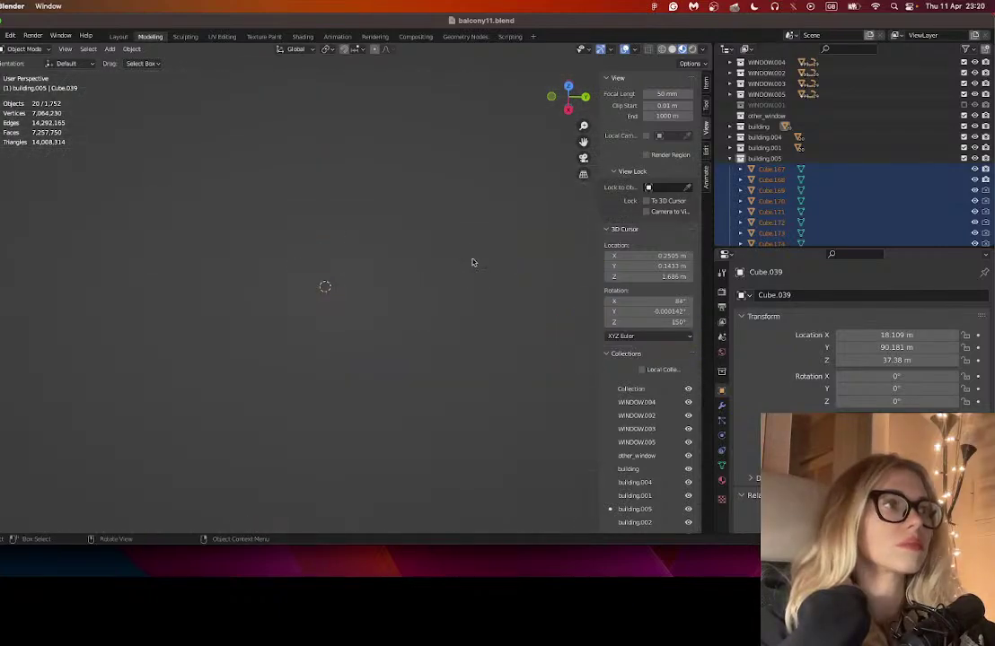
{"action": "scroll", "coordinate": [474, 264], "scroll_direction": "up", "scroll_amount": 3}
{"action": "scroll", "coordinate": [477, 265], "scroll_direction": "up", "scroll_amount": 2}
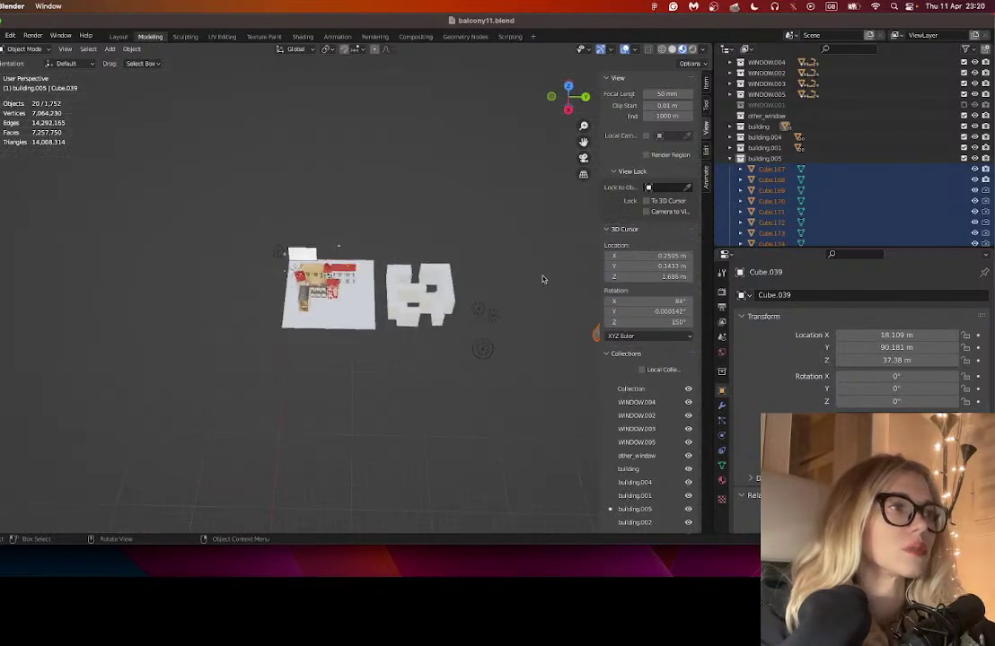
{"action": "left_click_drag", "start_coordinate": [582, 142], "coordinate": [563, 146]}
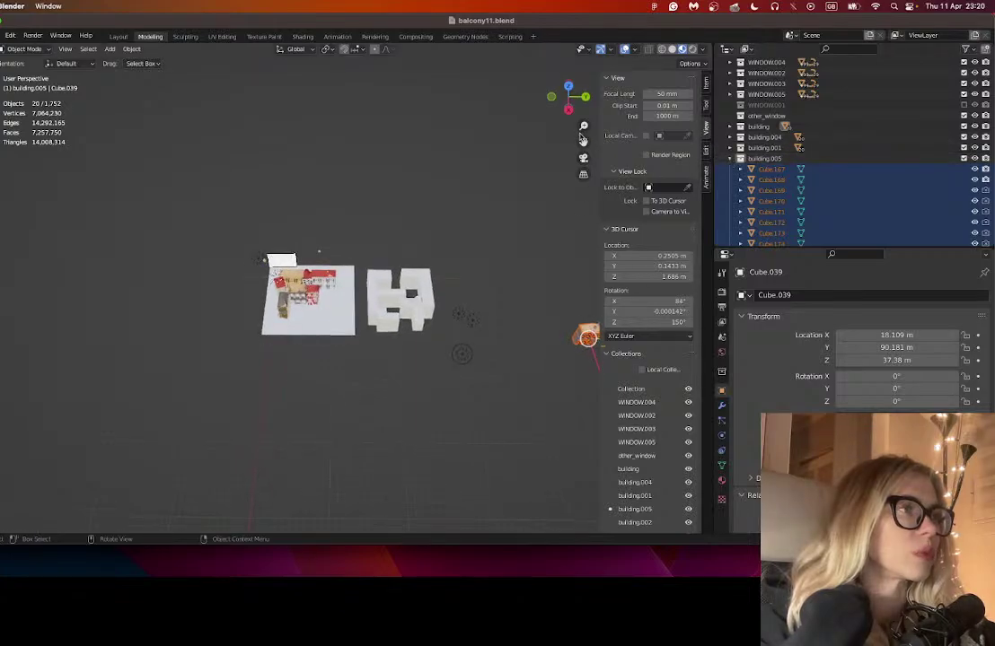
{"action": "left_click_drag", "start_coordinate": [582, 141], "coordinate": [449, 143]}
{"action": "scroll", "coordinate": [548, 389], "scroll_direction": "up", "scroll_amount": 3}
{"action": "key", "text": "shift+d"}
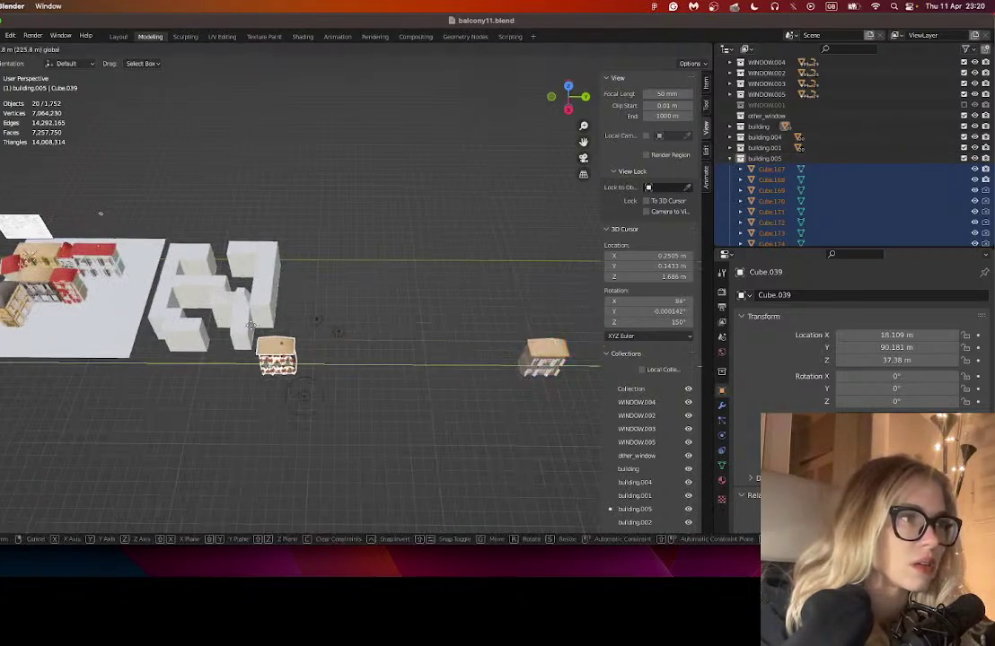
{"action": "left_click", "coordinate": [245, 303]}
{"action": "scroll", "coordinate": [247, 301], "scroll_direction": "down", "scroll_amount": 3}
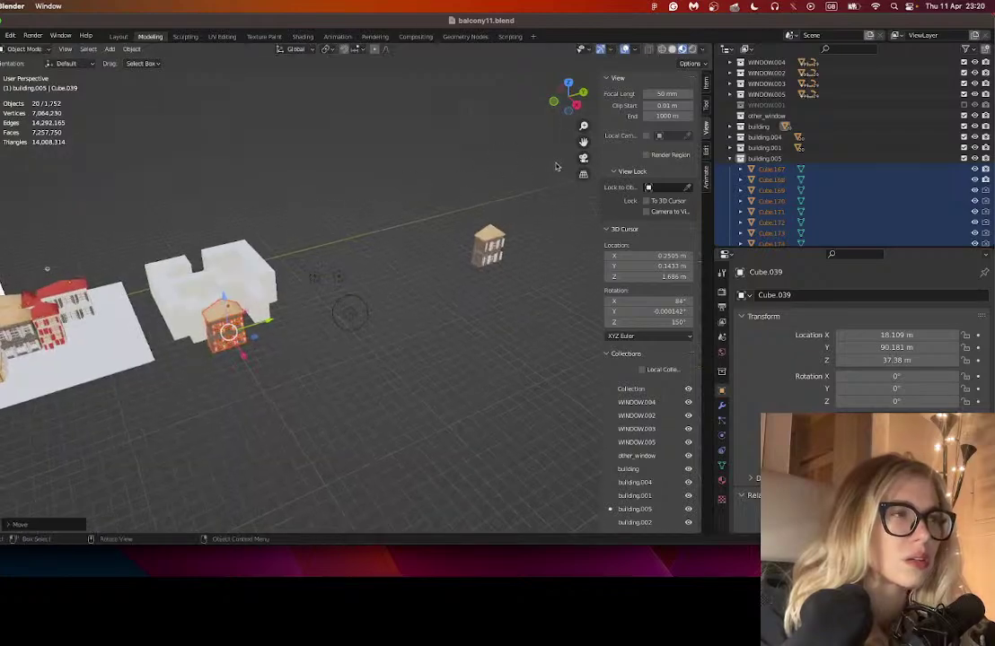
- Bring the copied brown house along Y onto the ground plane and position it past the red-shuttered house
{"action": "left_click_drag", "start_coordinate": [582, 142], "coordinate": [718, 135]}
{"action": "scroll", "coordinate": [271, 298], "scroll_direction": "up", "scroll_amount": 3}
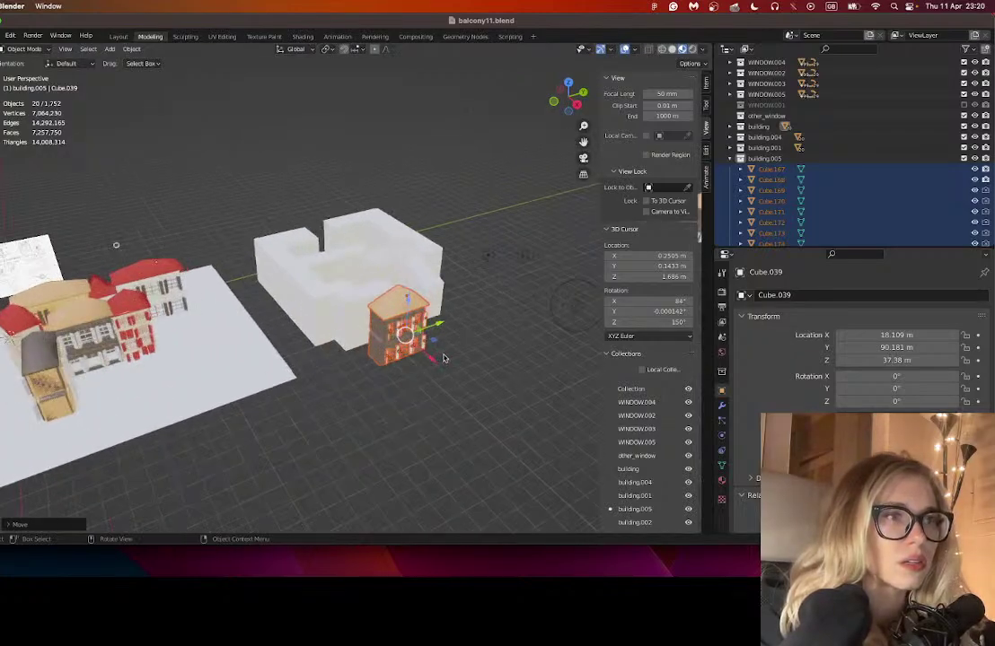
{"action": "left_click_drag", "start_coordinate": [440, 328], "coordinate": [228, 408]}
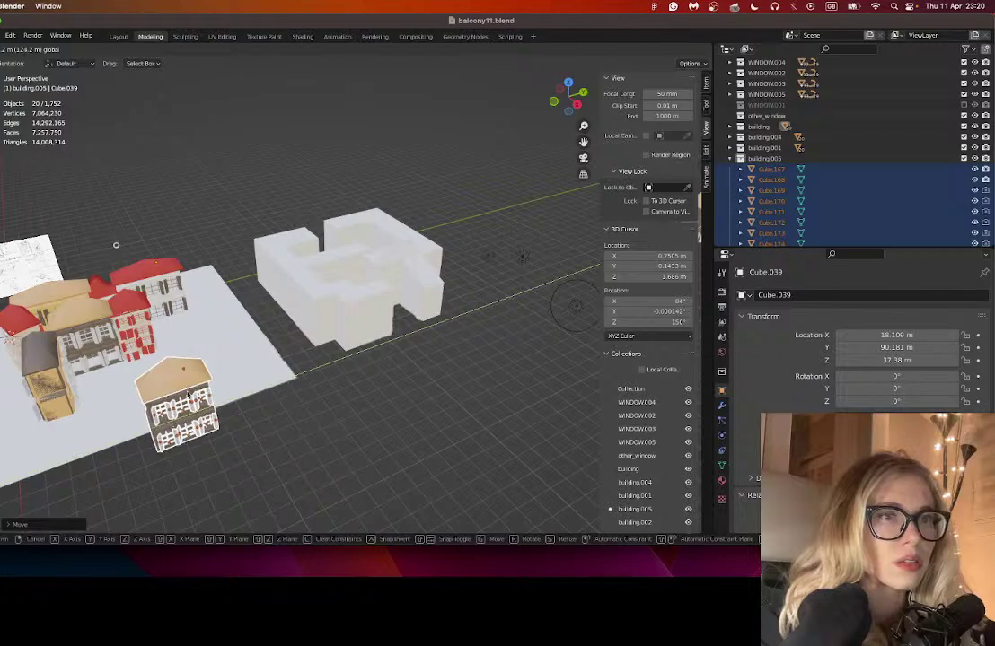
{"action": "scroll", "coordinate": [228, 409], "scroll_direction": "right", "scroll_amount": 3}
{"action": "left_click_drag", "start_coordinate": [178, 443], "coordinate": [188, 350]}
{"action": "scroll", "coordinate": [215, 366], "scroll_direction": "up", "scroll_amount": 3}
{"action": "left_click_drag", "start_coordinate": [117, 379], "coordinate": [224, 370]}
{"action": "scroll", "coordinate": [302, 374], "scroll_direction": "left", "scroll_amount": 5}
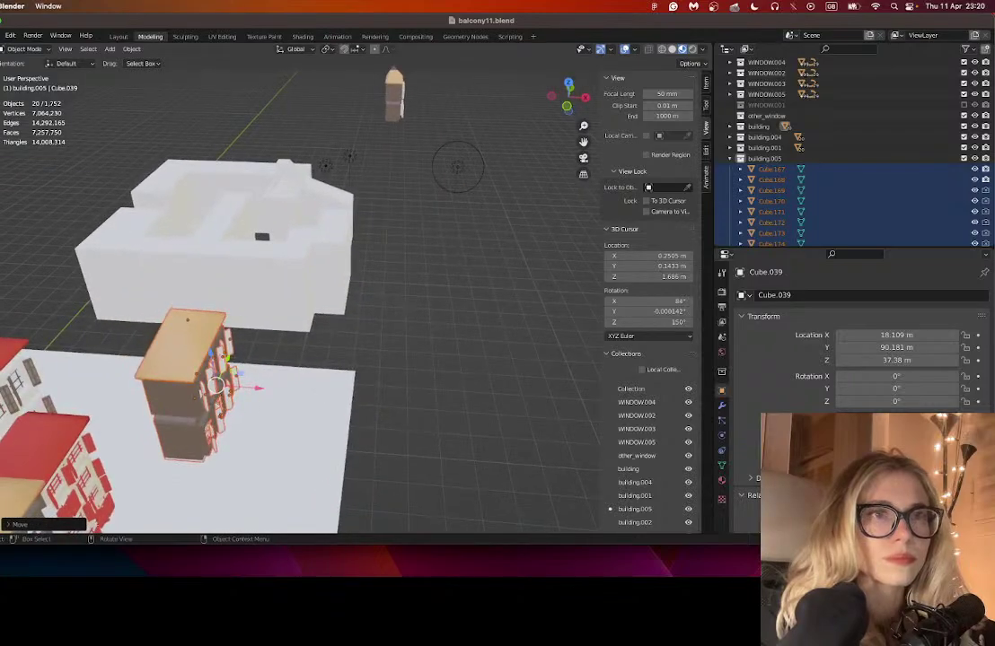
- Rotate the copied brown house about Z by about -86° and shift it along X toward the end of the white building's row
{"action": "key", "text": "r"}
{"action": "key", "text": "z"}
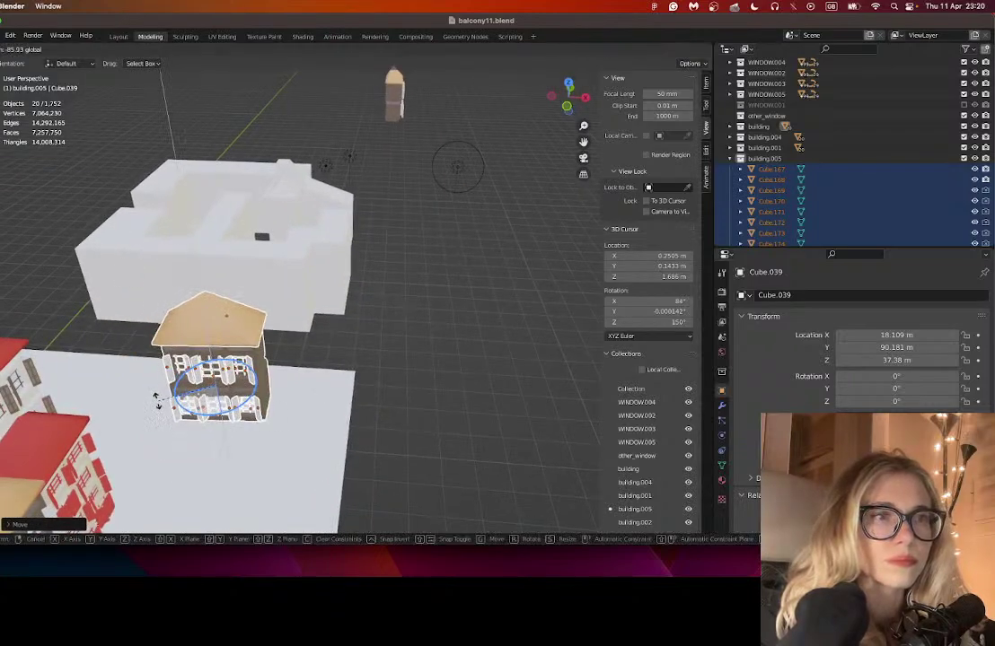
{"action": "left_click", "coordinate": [156, 399]}
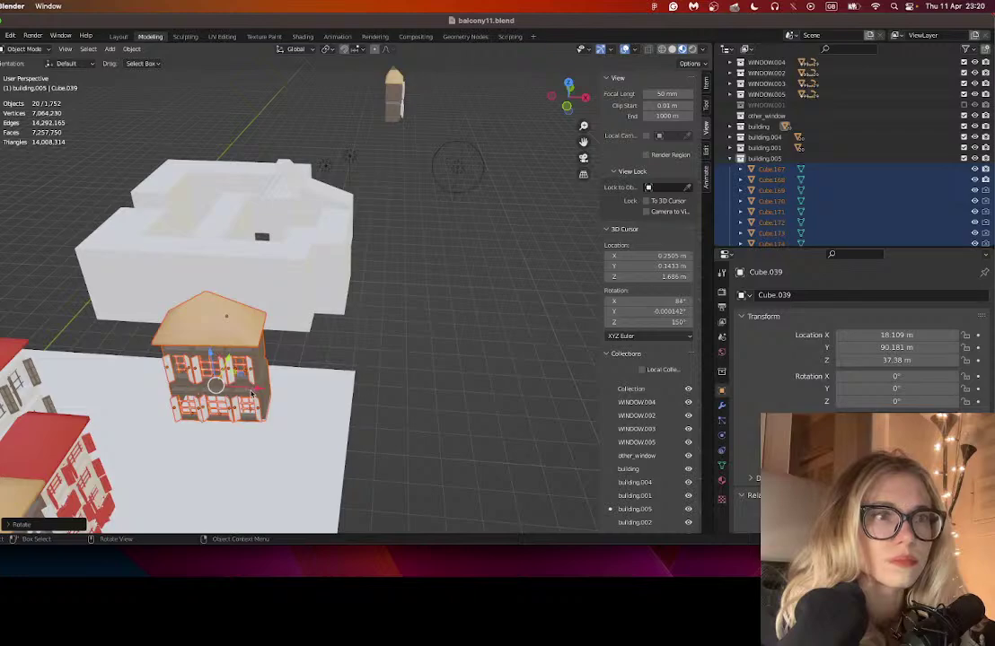
{"action": "left_click_drag", "start_coordinate": [251, 393], "coordinate": [136, 384]}
{"action": "scroll", "coordinate": [72, 145], "scroll_direction": "right", "scroll_amount": 5}
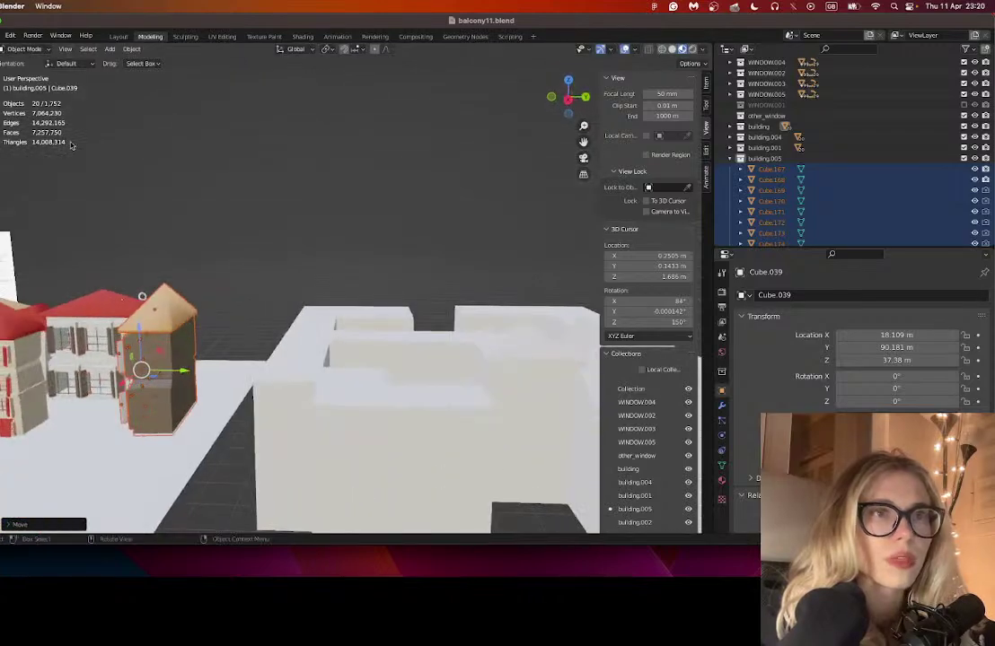
- Rotate the copied brown house about Z by about 14° so it angles off the end of the white building's row
{"action": "key", "text": "r"}
{"action": "key", "text": "z"}
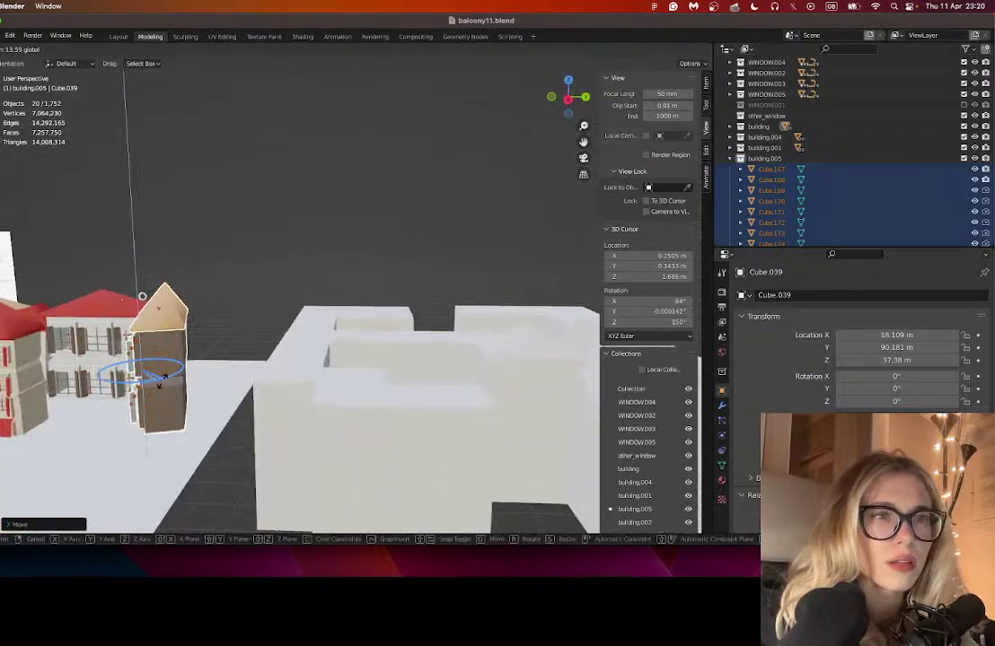
{"action": "left_click", "coordinate": [172, 379]}
{"action": "scroll", "coordinate": [224, 359], "scroll_direction": "down", "scroll_amount": 15}
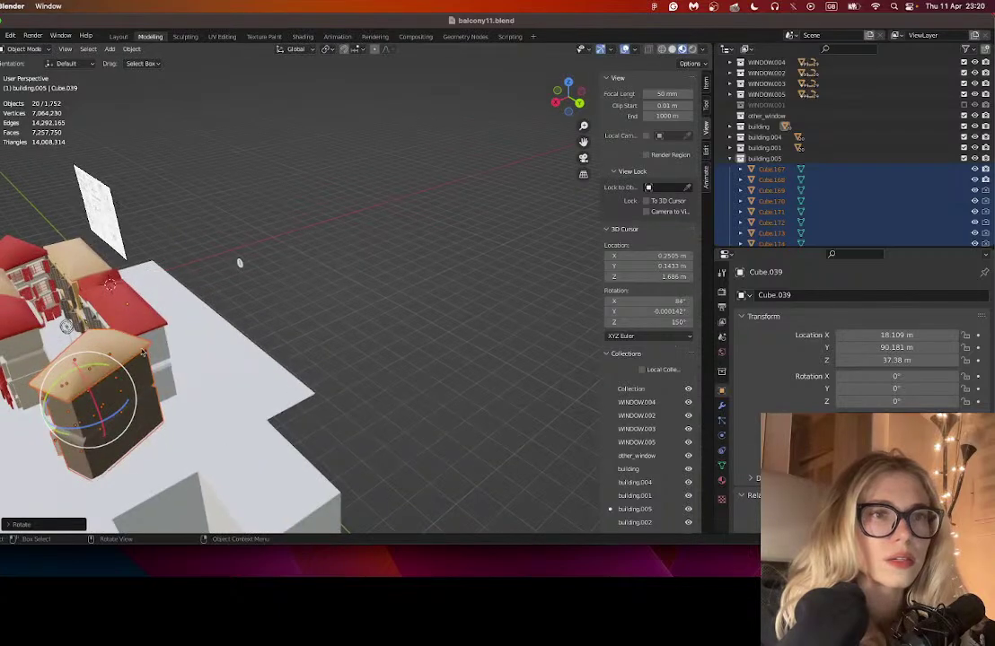
{"action": "scroll", "coordinate": [275, 328], "scroll_direction": "down", "scroll_amount": 10}
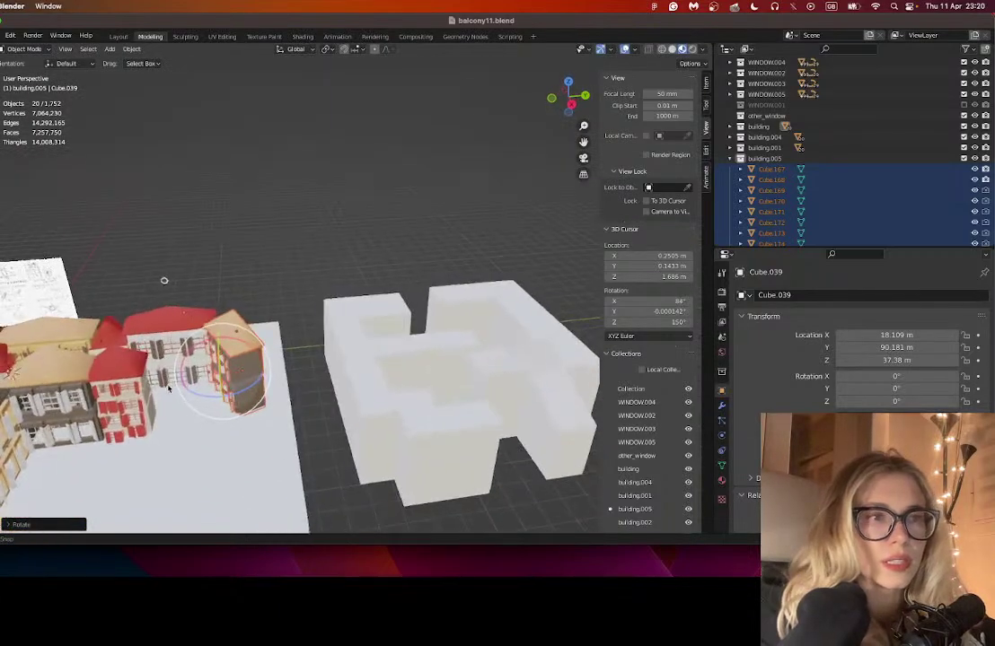
{"action": "scroll", "coordinate": [167, 388], "scroll_direction": "down", "scroll_amount": 6}
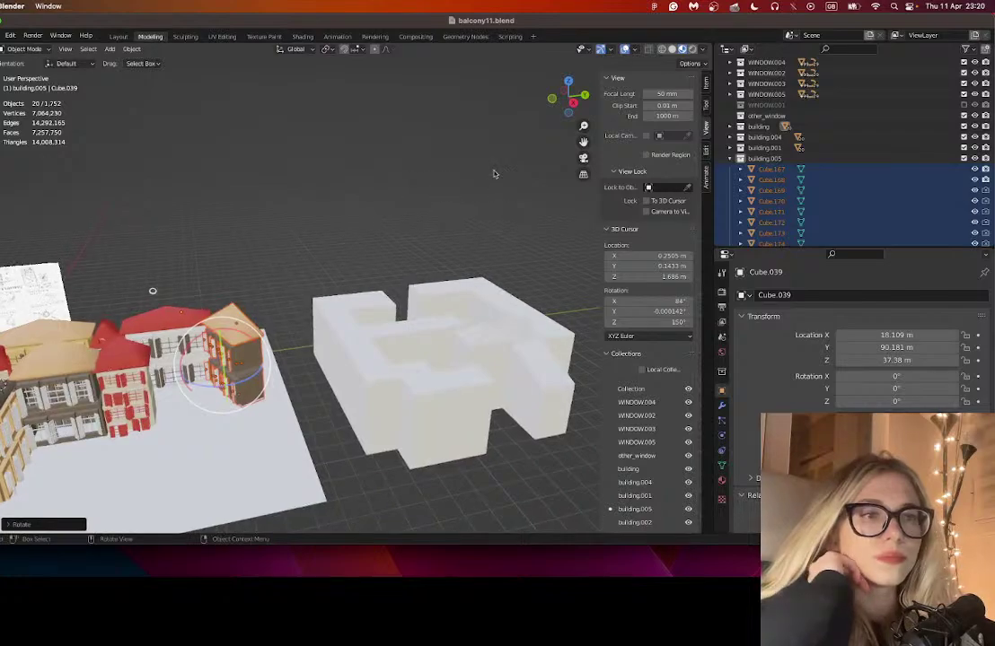
- Try to move the yellow body of the grey-roofed house along Y, and undo the move
{"action": "scroll", "coordinate": [167, 388], "scroll_direction": "down", "scroll_amount": 4}
{"action": "left_click_drag", "start_coordinate": [583, 142], "coordinate": [540, 158]}
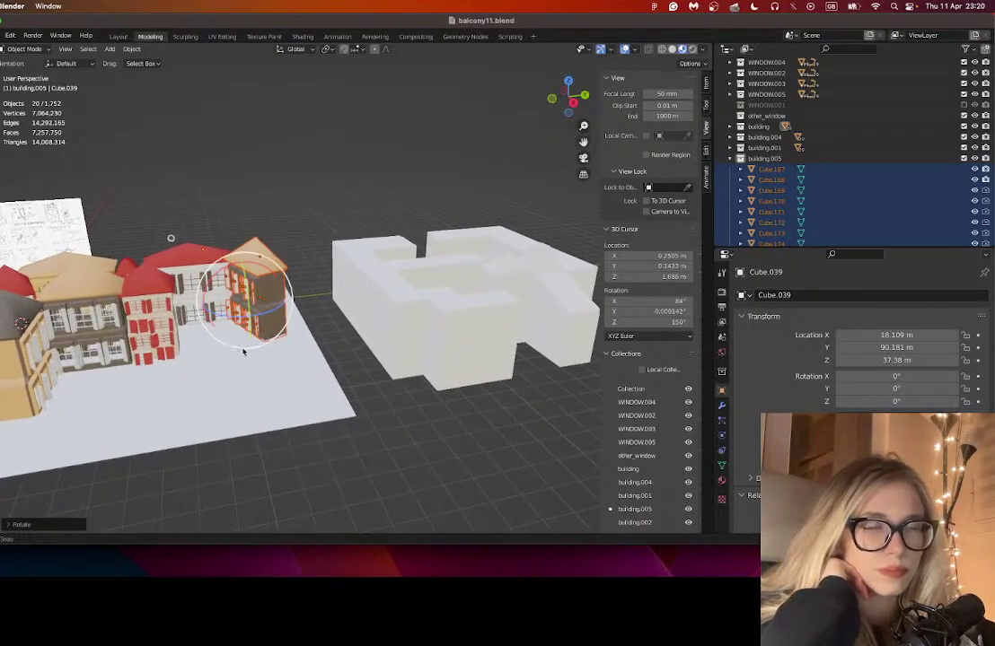
{"action": "left_click_drag", "start_coordinate": [242, 348], "coordinate": [396, 371]}
{"action": "scroll", "coordinate": [395, 372], "scroll_direction": "down", "scroll_amount": 15}
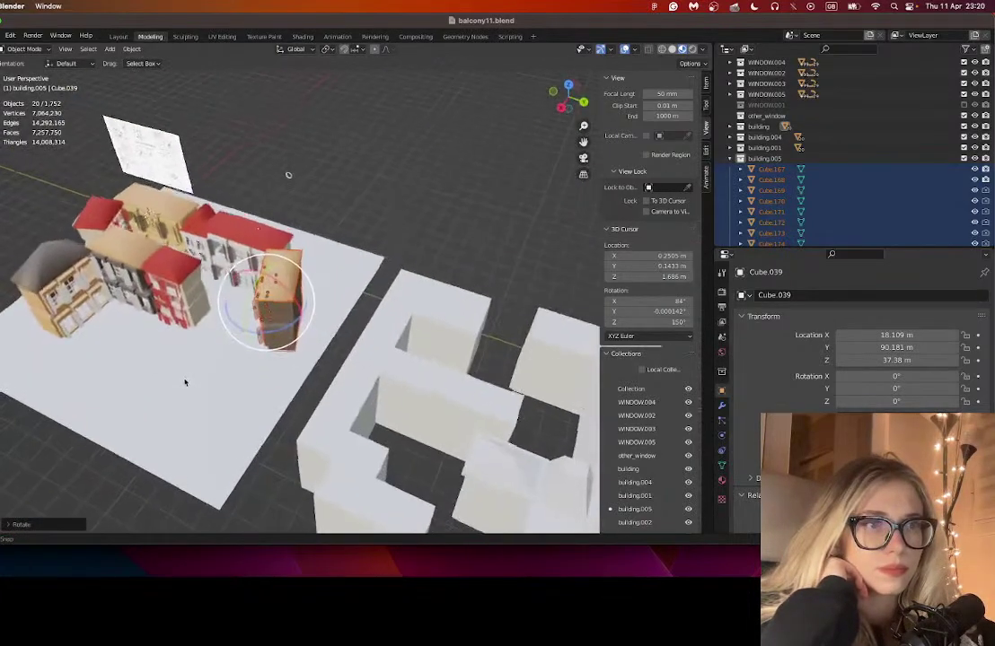
{"action": "left_click_drag", "start_coordinate": [229, 350], "coordinate": [225, 350]}
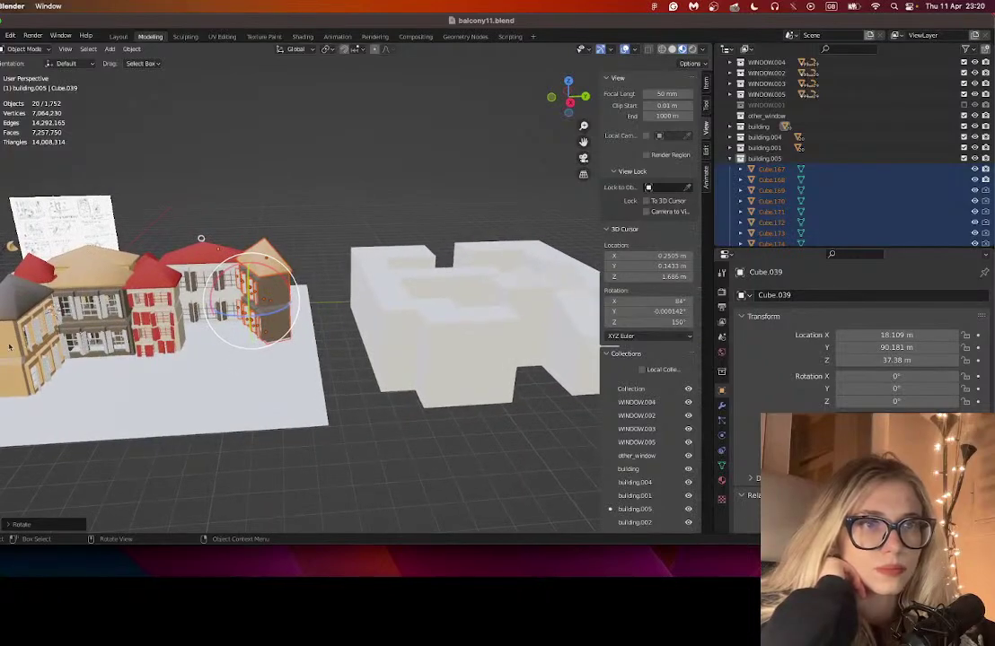
{"action": "left_click", "coordinate": [15, 351]}
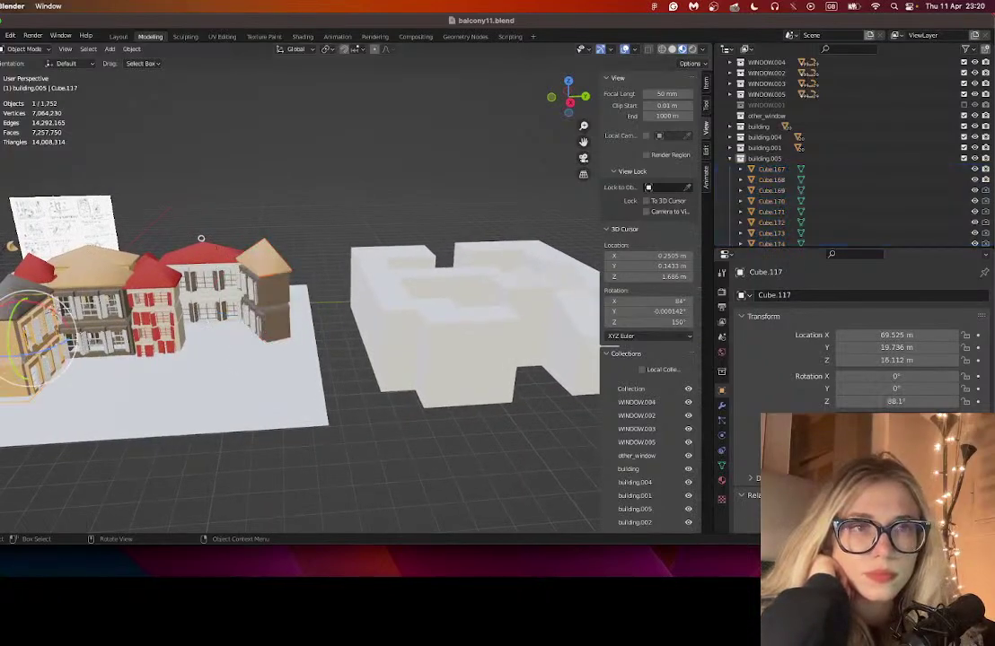
{"action": "key", "text": "g"}
{"action": "key", "text": "y"}
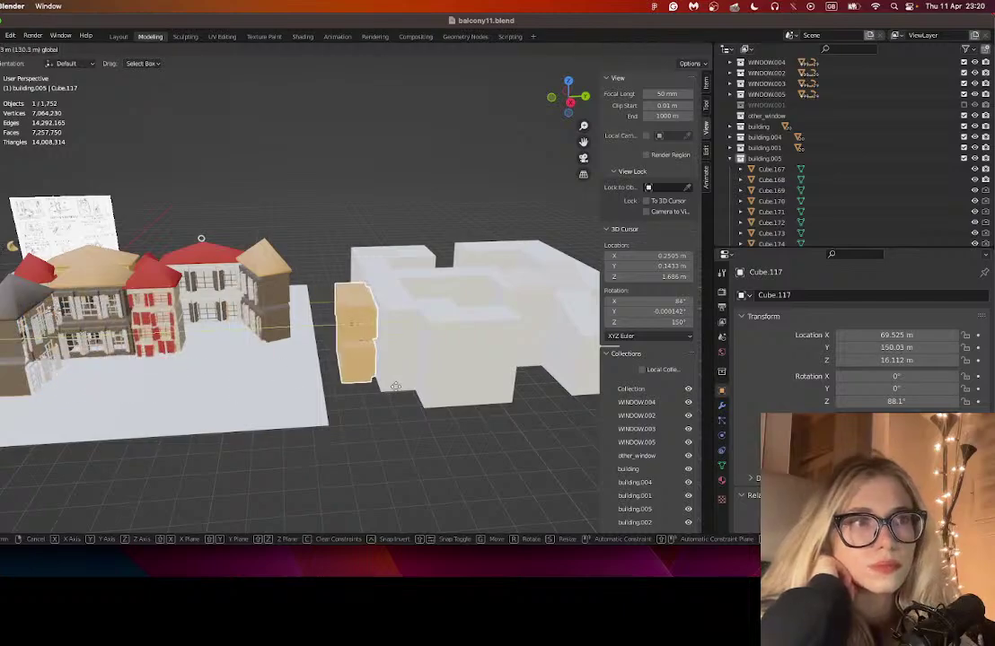
{"action": "left_click", "coordinate": [90, 398]}
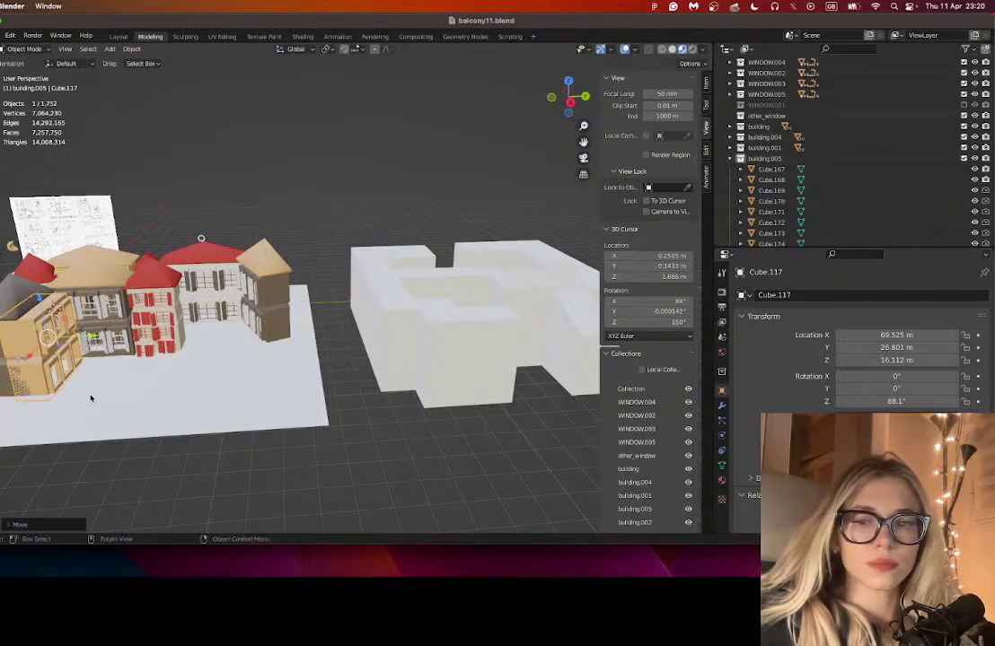
{"action": "key", "text": "ctrl+z"}
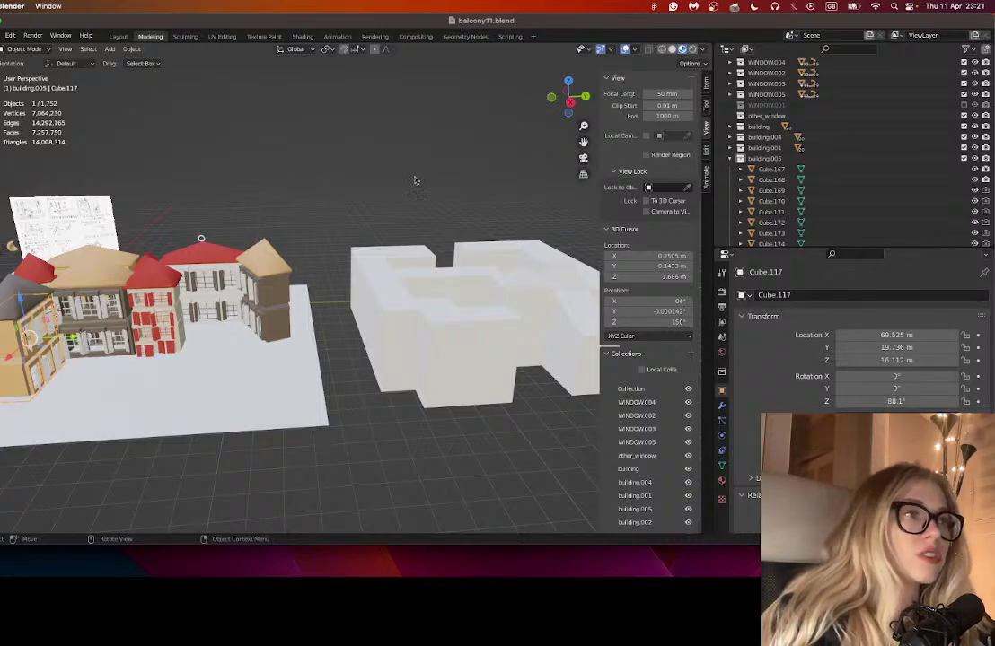
- Search the scene objects for 117 to locate the collection holding the grey-roofed house's body, and clear the search
{"action": "left_click_drag", "start_coordinate": [579, 146], "coordinate": [672, 133]}
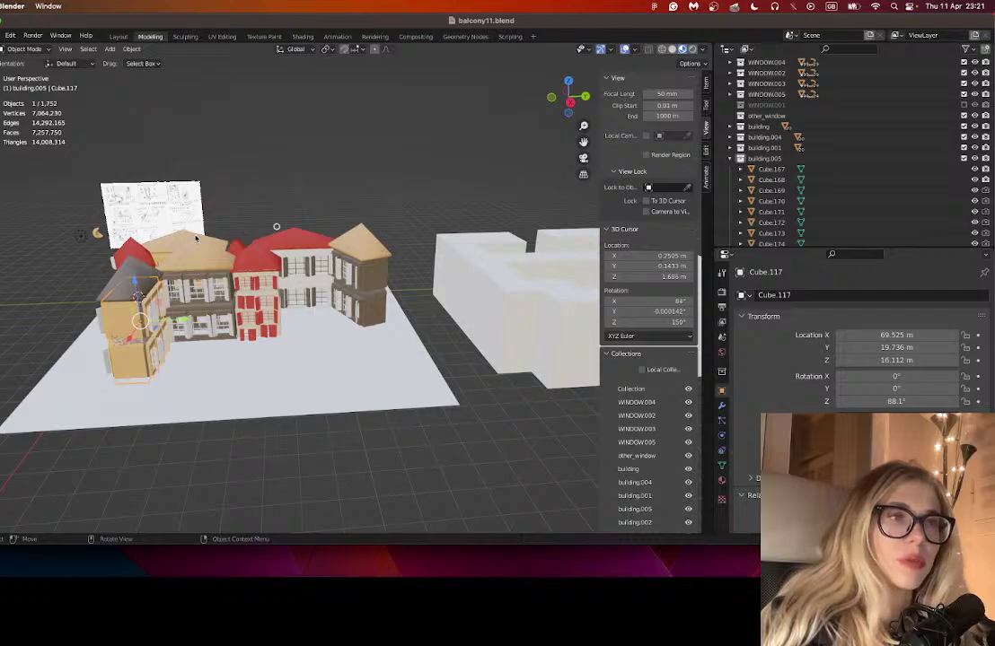
{"action": "left_click_drag", "start_coordinate": [583, 142], "coordinate": [718, 127]}
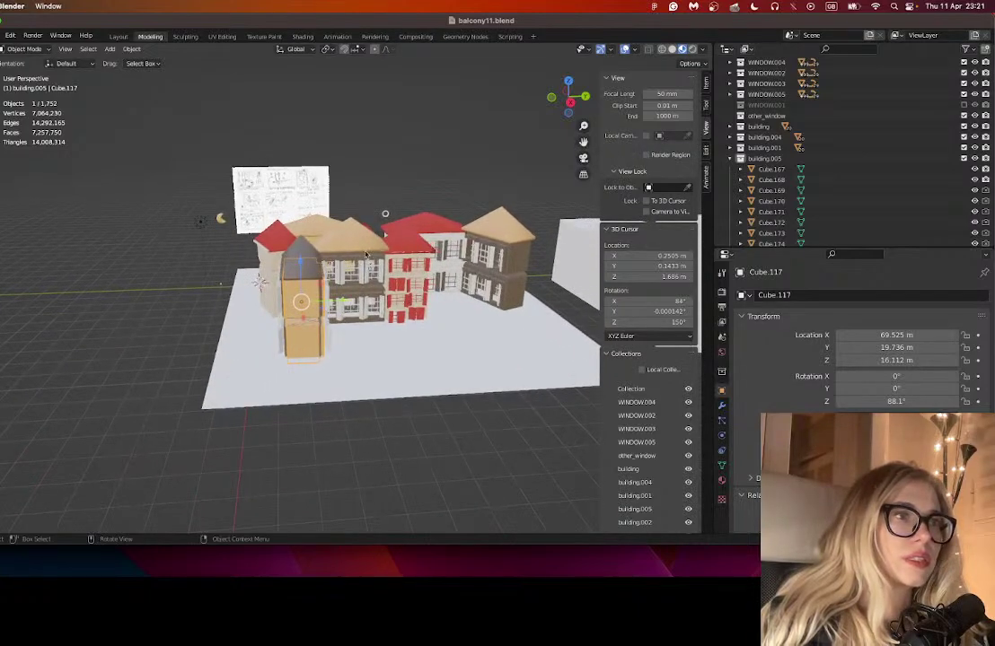
{"action": "left_click", "coordinate": [842, 49]}
{"action": "type", "text": "117"}
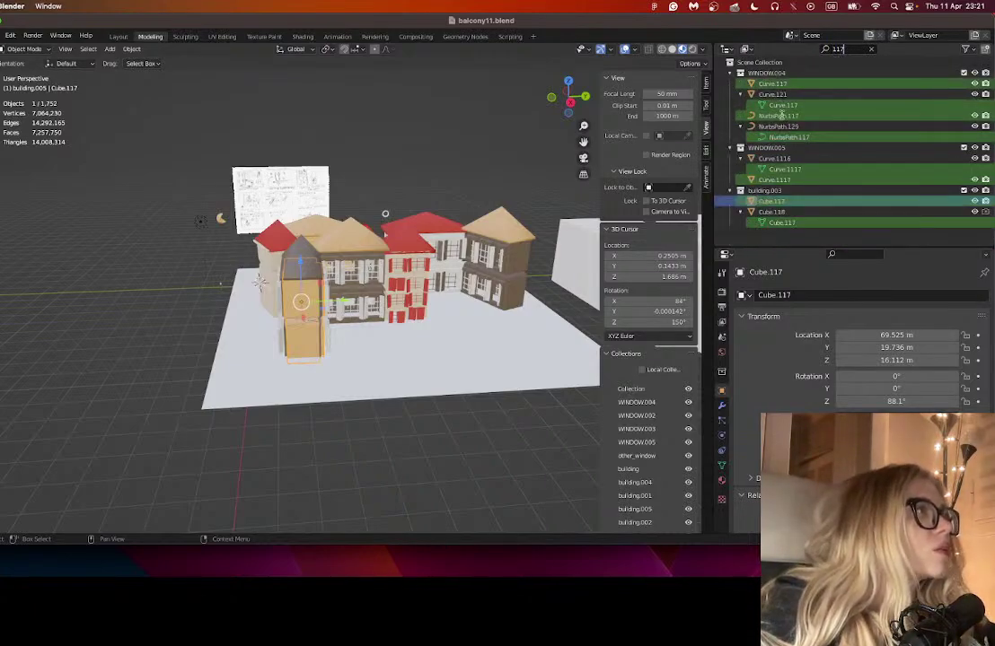
{"action": "left_click", "coordinate": [871, 50]}
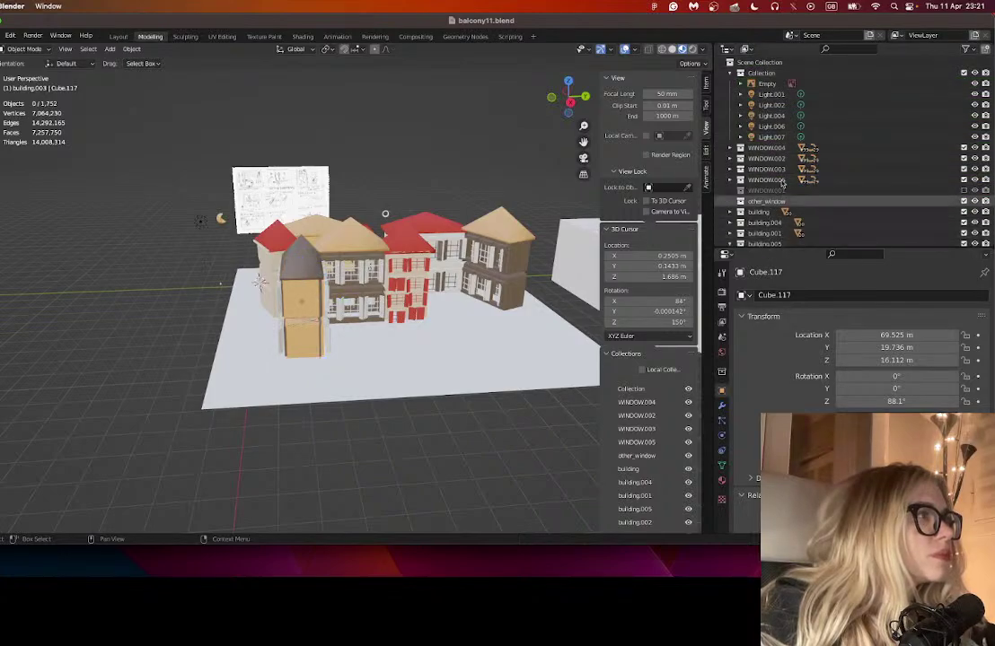
- Duplicate the building.003 collection and select all objects in the copy
{"action": "scroll", "coordinate": [782, 183], "scroll_direction": "down", "scroll_amount": 3}
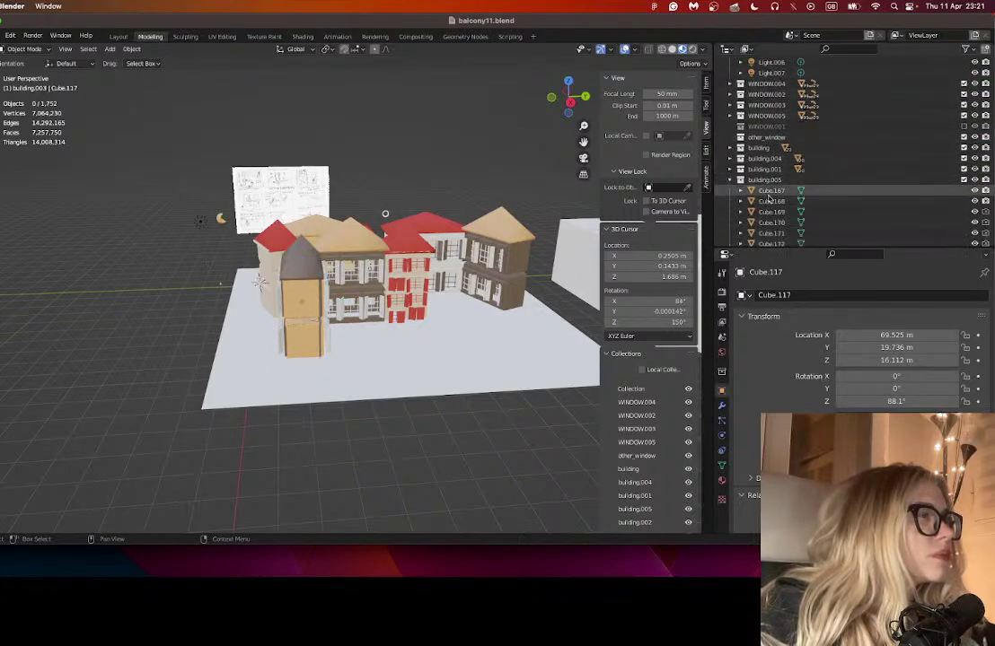
{"action": "left_click", "coordinate": [729, 180]}
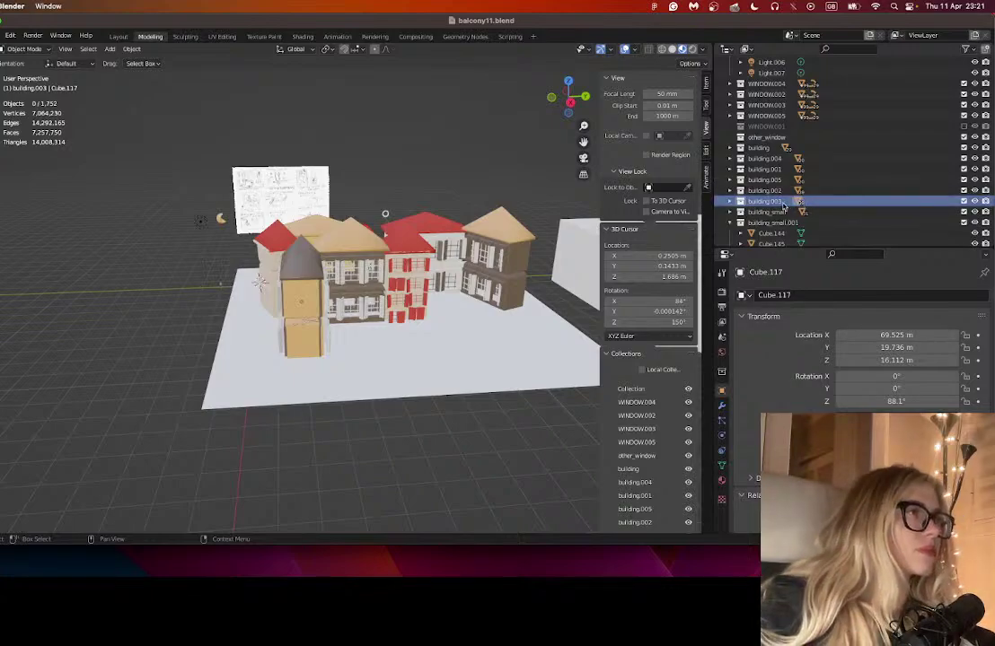
{"action": "right_click", "coordinate": [766, 202]}
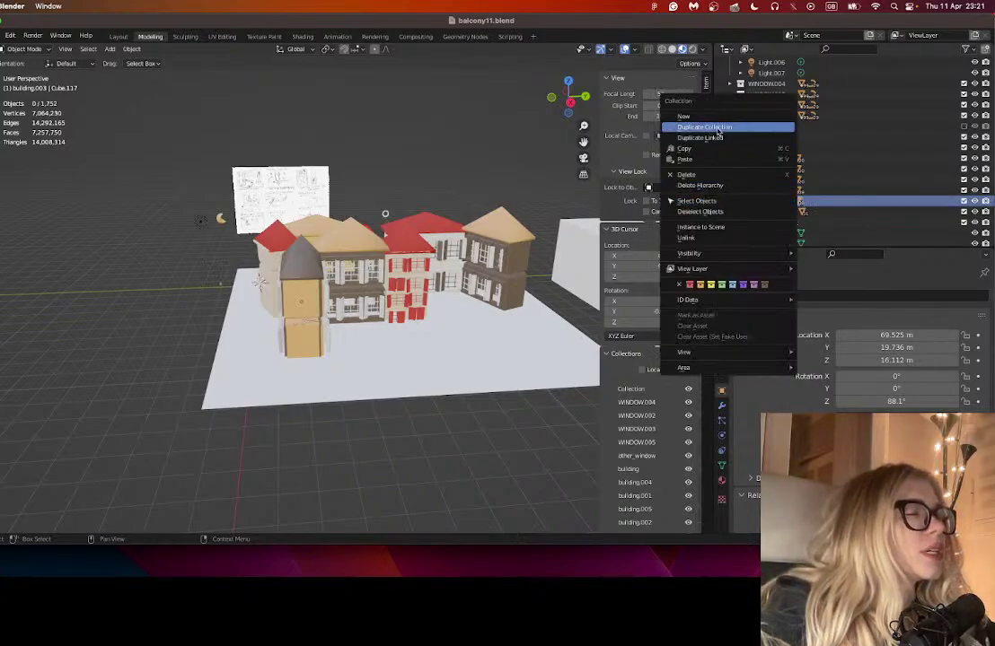
{"action": "left_click", "coordinate": [708, 128]}
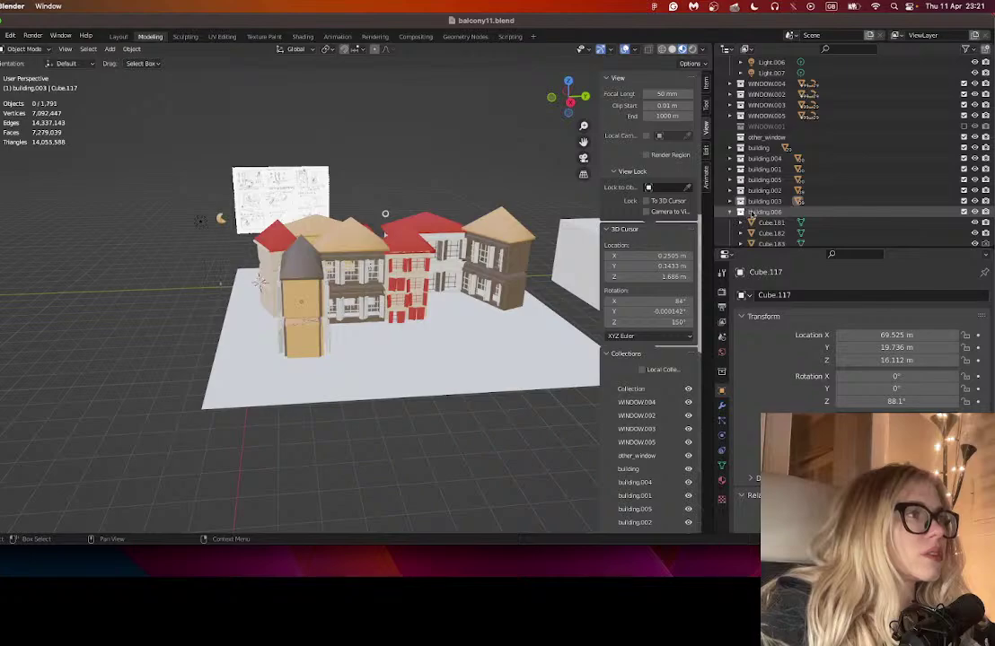
{"action": "right_click", "coordinate": [756, 214]}
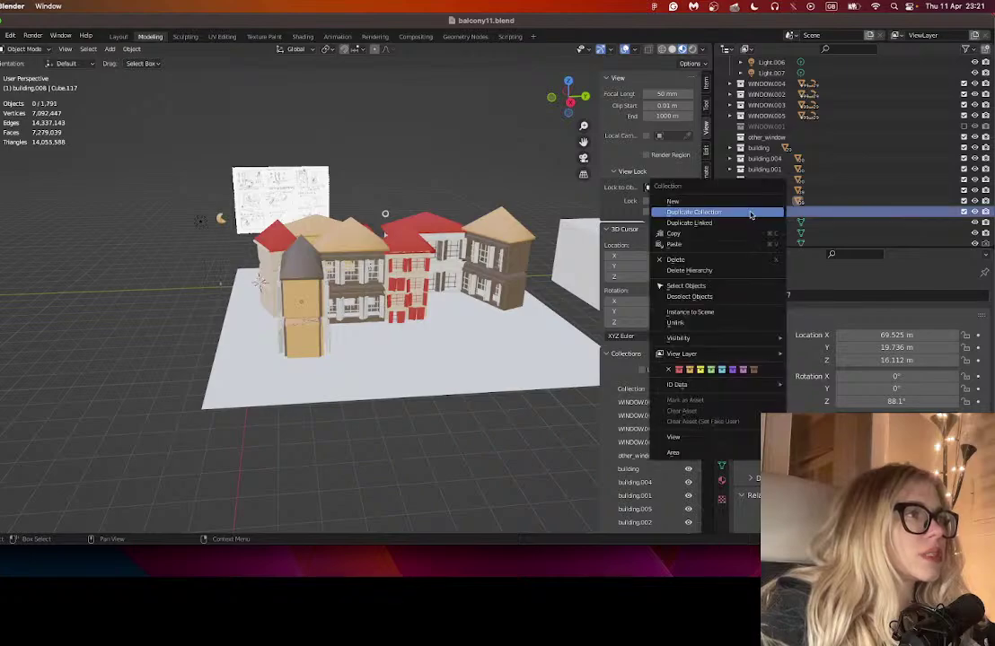
{"action": "left_click", "coordinate": [706, 284]}
- Move the copied grey-roofed house along Y to the front of the angled brown house and rotate it about Z by roughly half a turn
{"action": "key", "text": "g"}
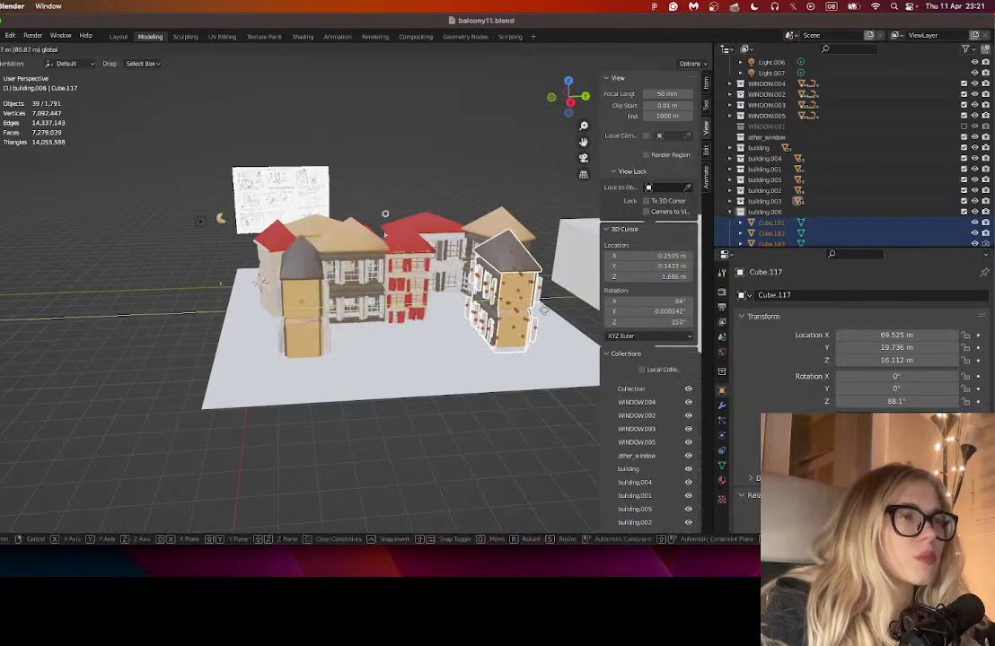
{"action": "left_click", "coordinate": [151, 167]}
{"action": "key", "text": "r"}
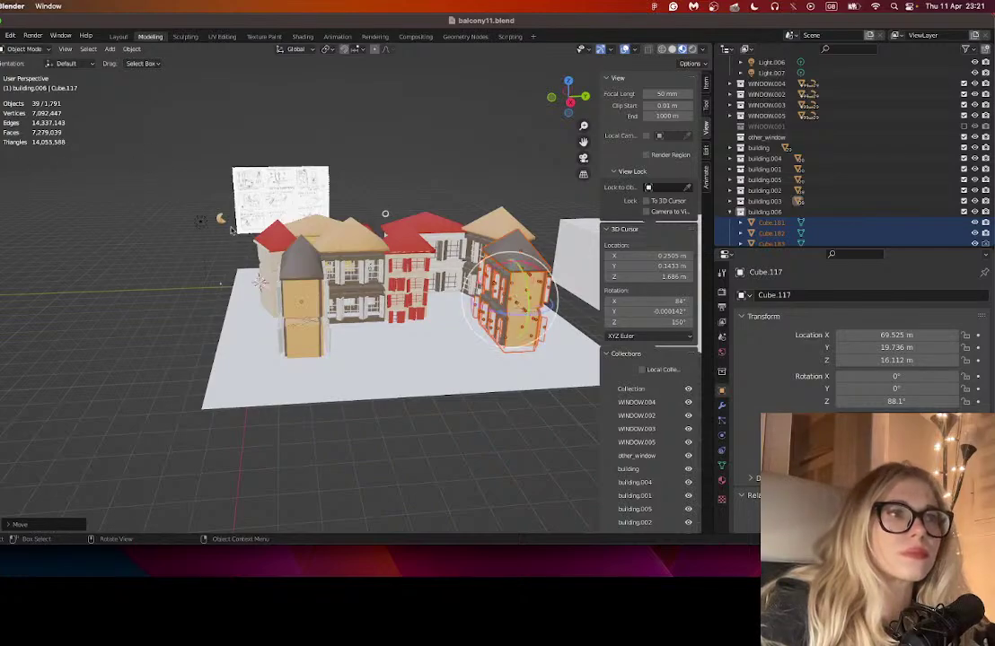
{"action": "left_click_drag", "start_coordinate": [404, 269], "coordinate": [519, 314]}
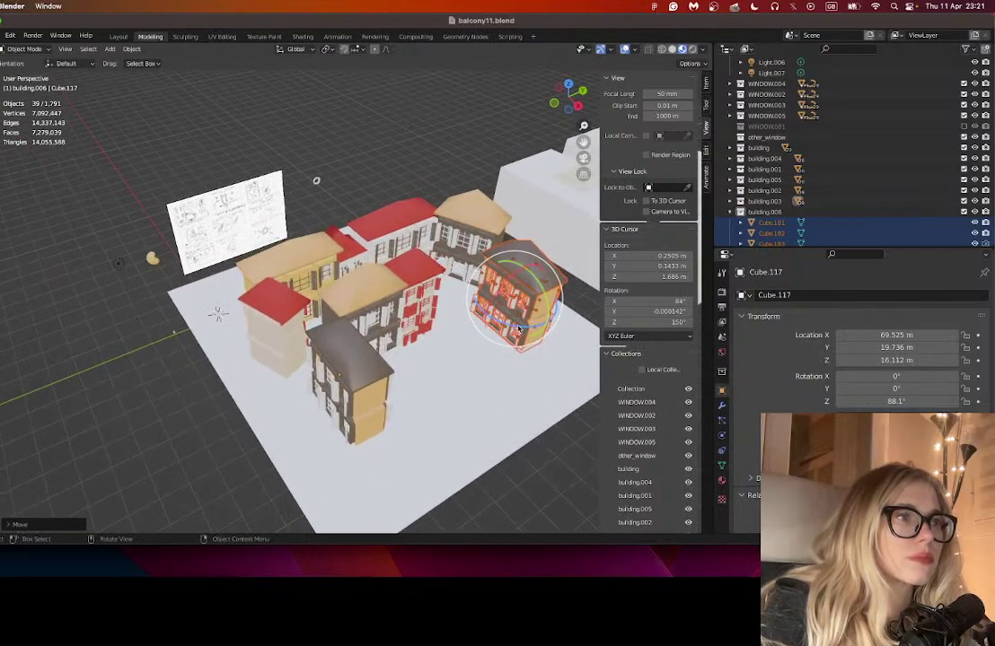
{"action": "key", "text": "z"}
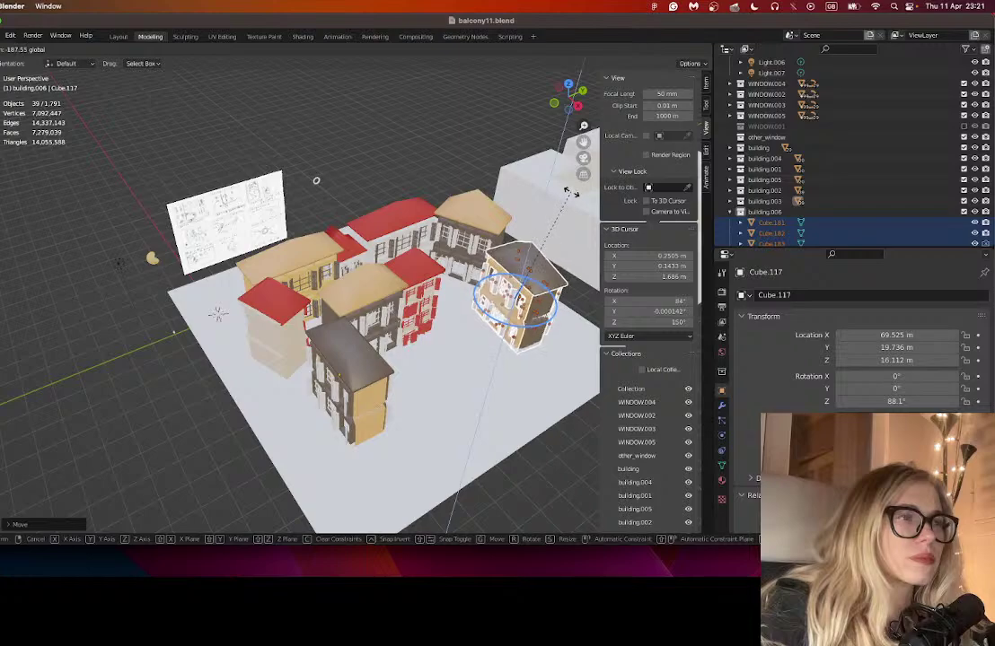
{"action": "left_click", "coordinate": [493, 163]}
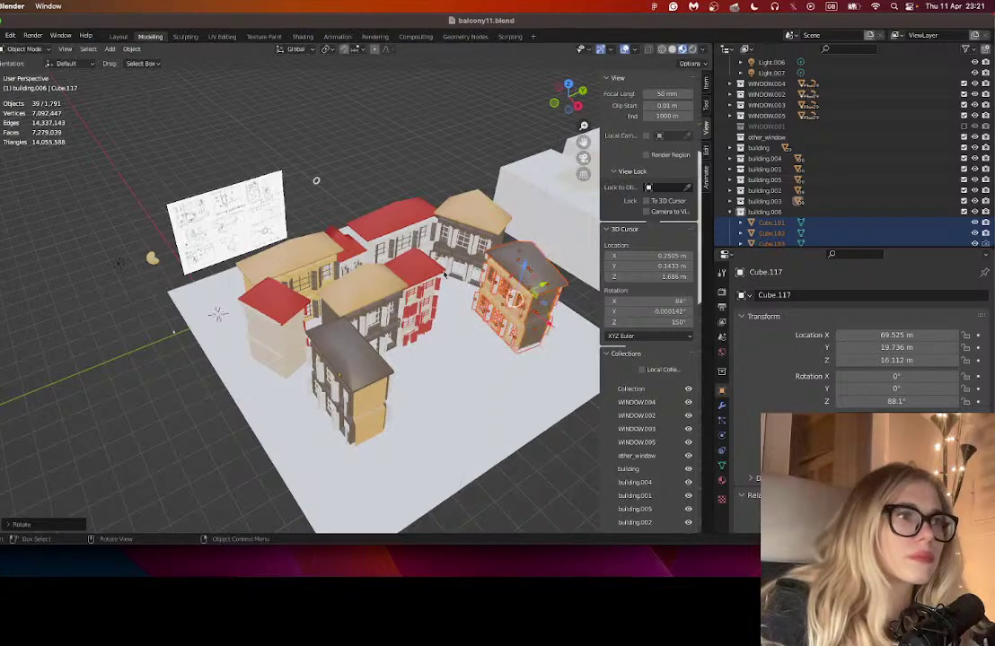
- Shift the copied grey-roofed house against the end of the brown house and fine-tune its rotation about Z
{"action": "key", "text": "g"}
{"action": "left_click", "coordinate": [550, 277]}
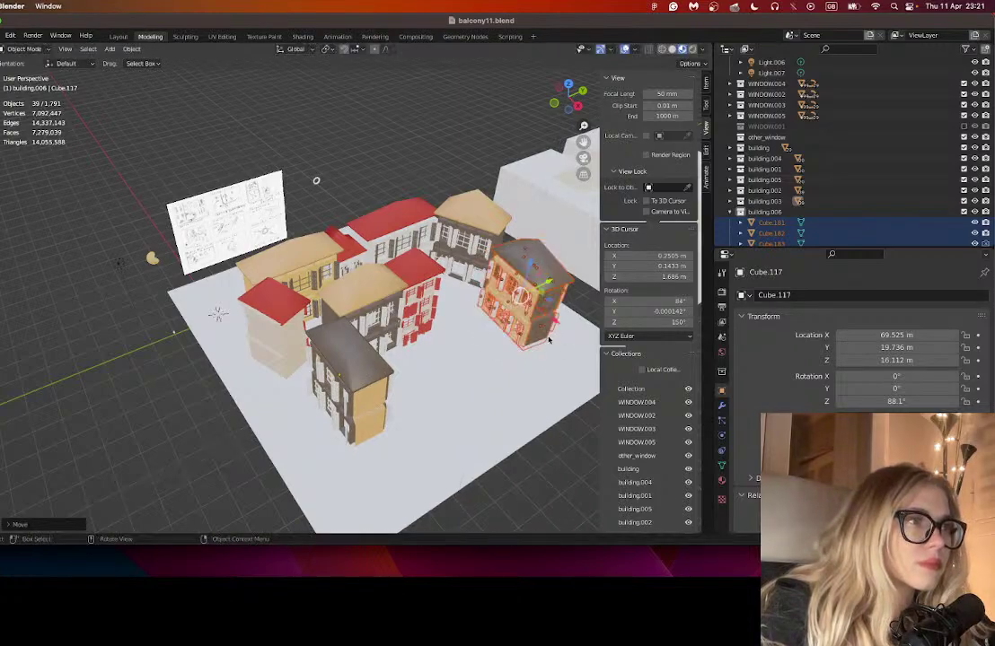
{"action": "key", "text": "g"}
{"action": "left_click", "coordinate": [516, 283]}
{"action": "scroll", "coordinate": [516, 283], "scroll_direction": "down", "scroll_amount": 3}
{"action": "scroll", "coordinate": [517, 284], "scroll_direction": "right", "scroll_amount": 2}
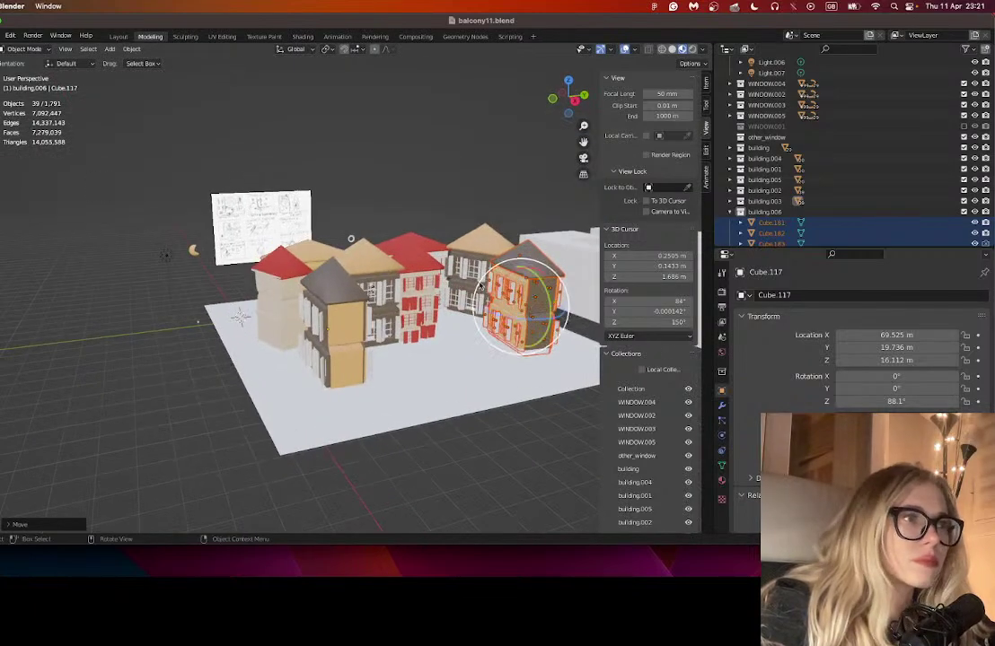
{"action": "key", "text": "g"}
{"action": "key", "text": "z"}
{"action": "left_click_drag", "start_coordinate": [490, 308], "coordinate": [492, 312]}
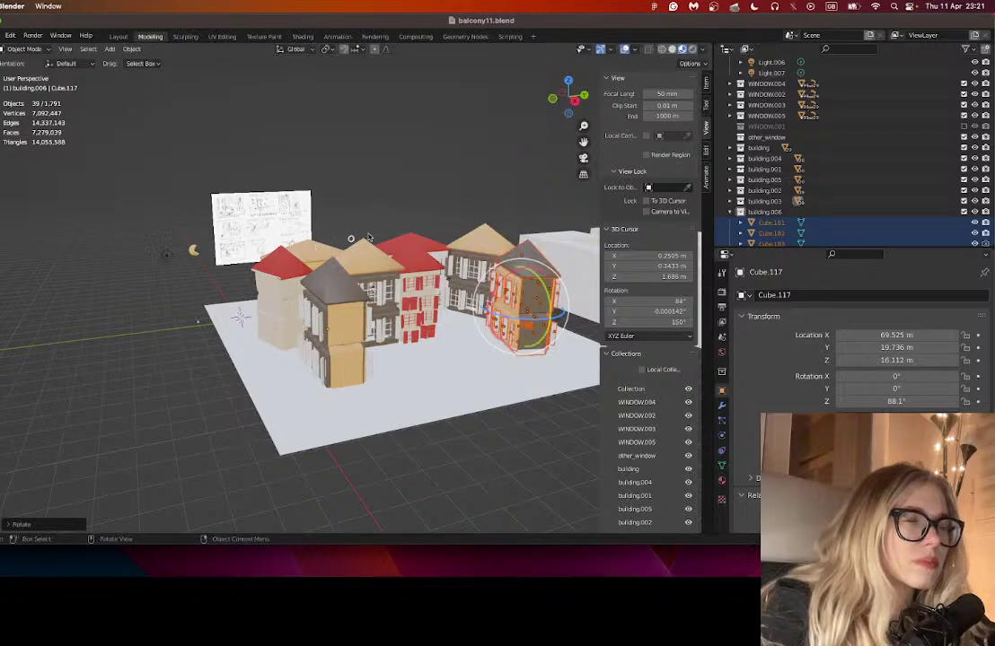
- Examine the junction between the copied grey-roofed house and the brown house, and compare the whole arrangement with the white block layout
{"action": "left_click_drag", "start_coordinate": [310, 204], "coordinate": [453, 224]}
{"action": "left_click_drag", "start_coordinate": [575, 153], "coordinate": [763, 191]}
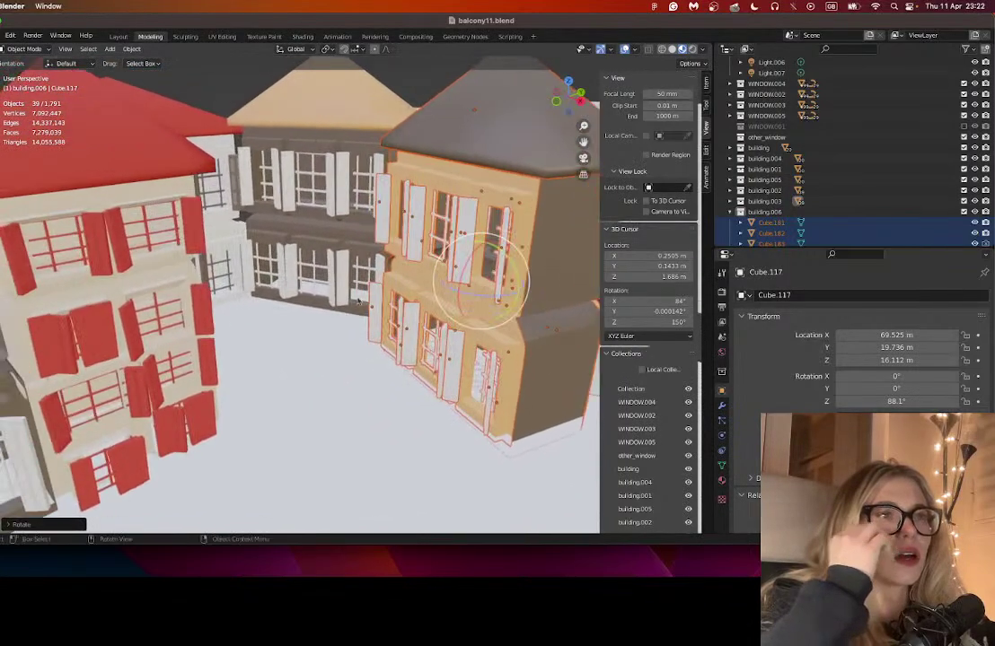
{"action": "scroll", "coordinate": [252, 302], "scroll_direction": "down", "scroll_amount": 6}
{"action": "left_click_drag", "start_coordinate": [253, 302], "coordinate": [228, 315]}
{"action": "scroll", "coordinate": [228, 314], "scroll_direction": "up", "scroll_amount": 10}
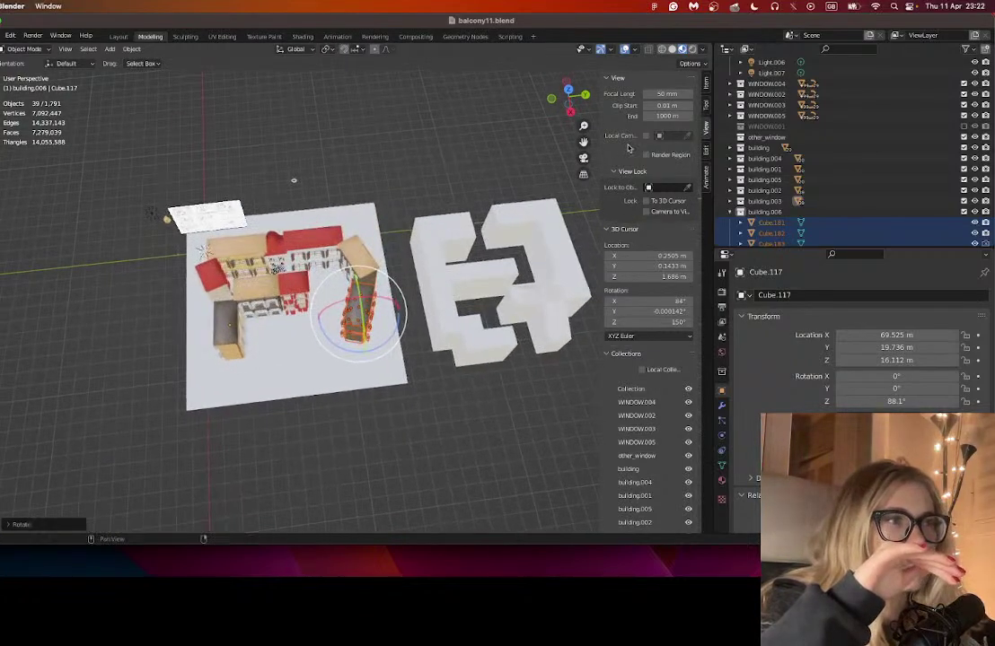
{"action": "left_click_drag", "start_coordinate": [584, 146], "coordinate": [487, 150]}
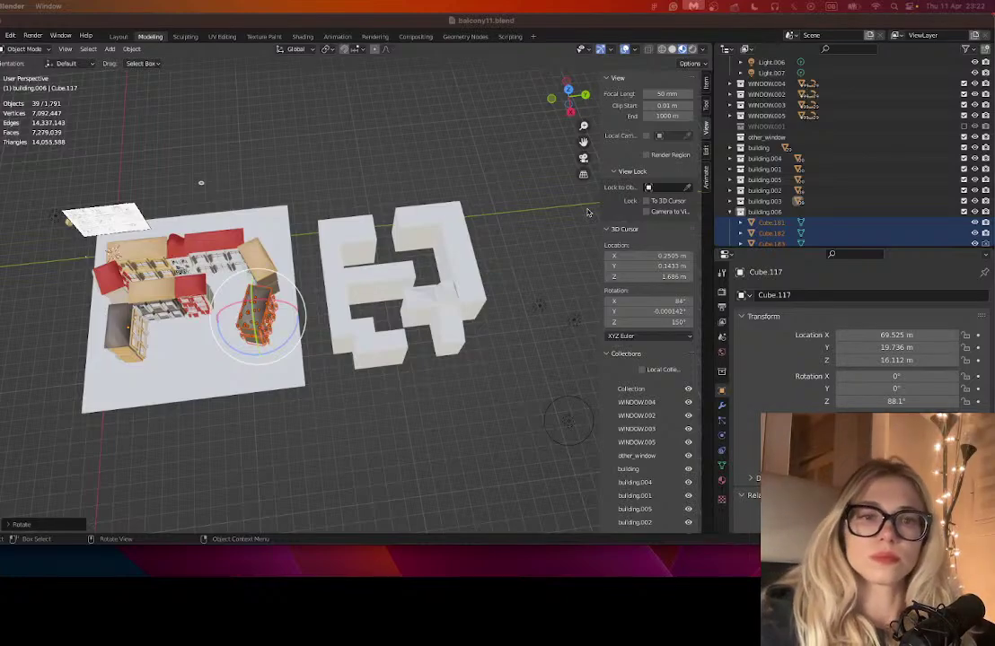
{"action": "left_click_drag", "start_coordinate": [583, 142], "coordinate": [799, 182]}
{"action": "left_click_drag", "start_coordinate": [648, 164], "coordinate": [600, 160]}
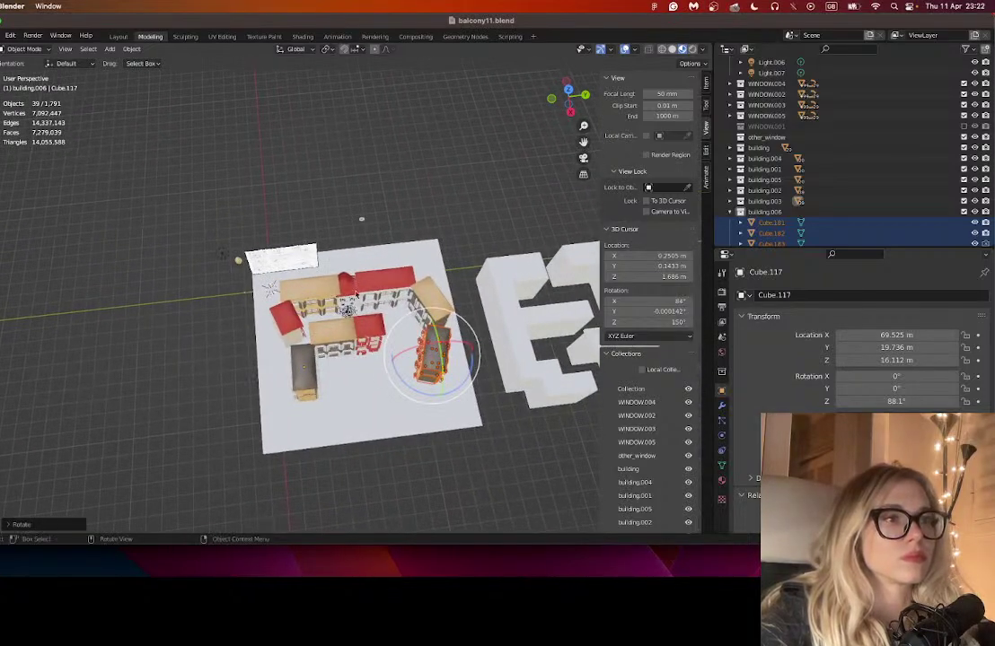
{"action": "left_click_drag", "start_coordinate": [341, 232], "coordinate": [347, 255]}
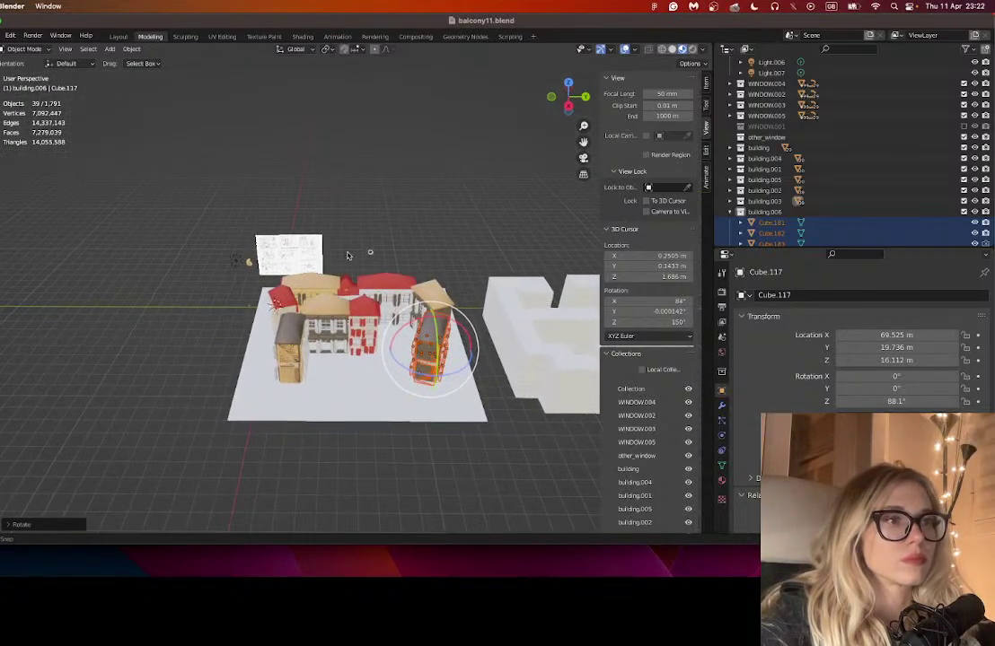
- Filter the outliner for 039 starting from the back red roof, select the building.001 collection, and clear the filter
{"action": "left_click", "coordinate": [392, 282]}
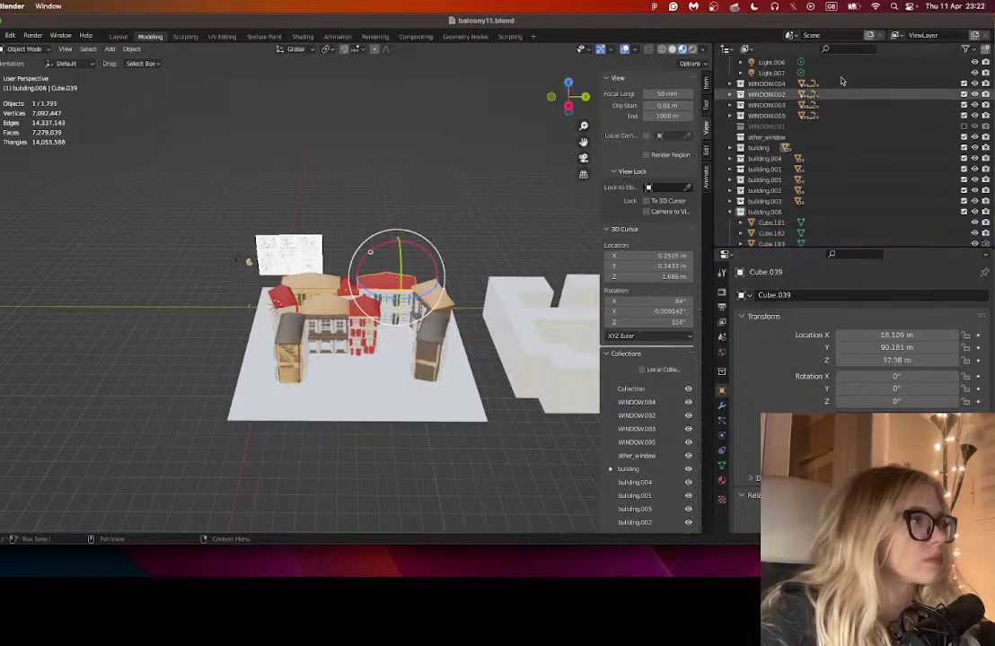
{"action": "left_click", "coordinate": [839, 50]}
{"action": "type", "text": "03"}
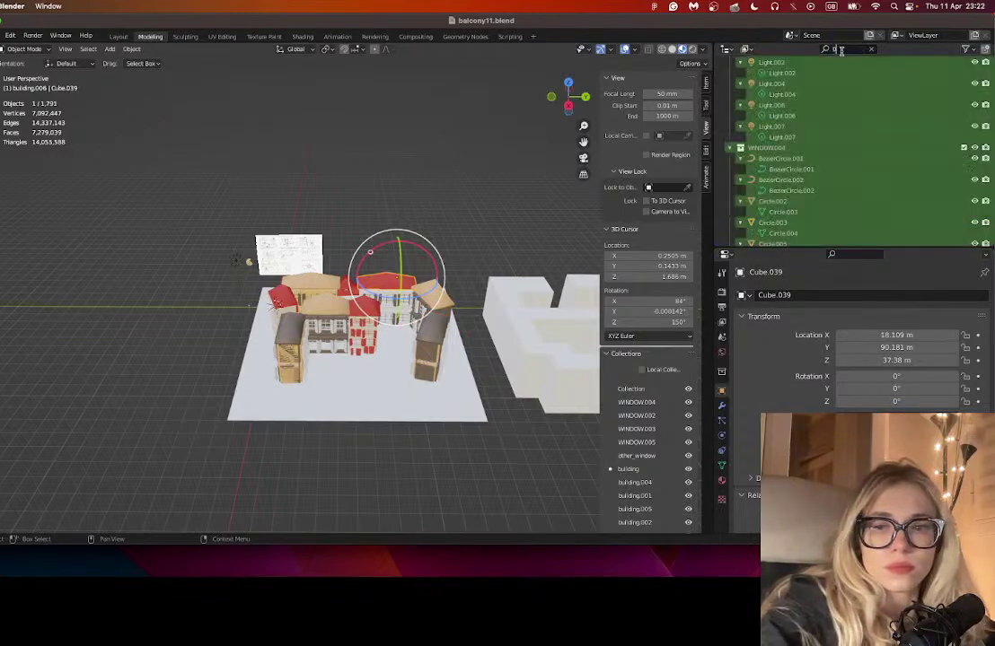
{"action": "type", "text": "9"}
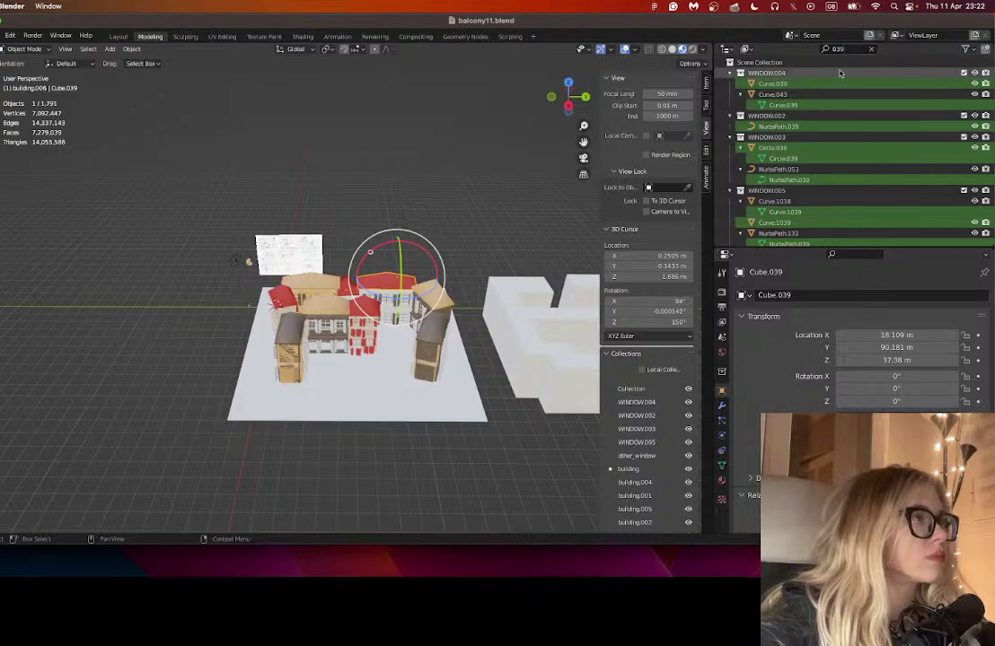
{"action": "scroll", "coordinate": [780, 193], "scroll_direction": "down", "scroll_amount": 4}
{"action": "left_click", "coordinate": [780, 191]}
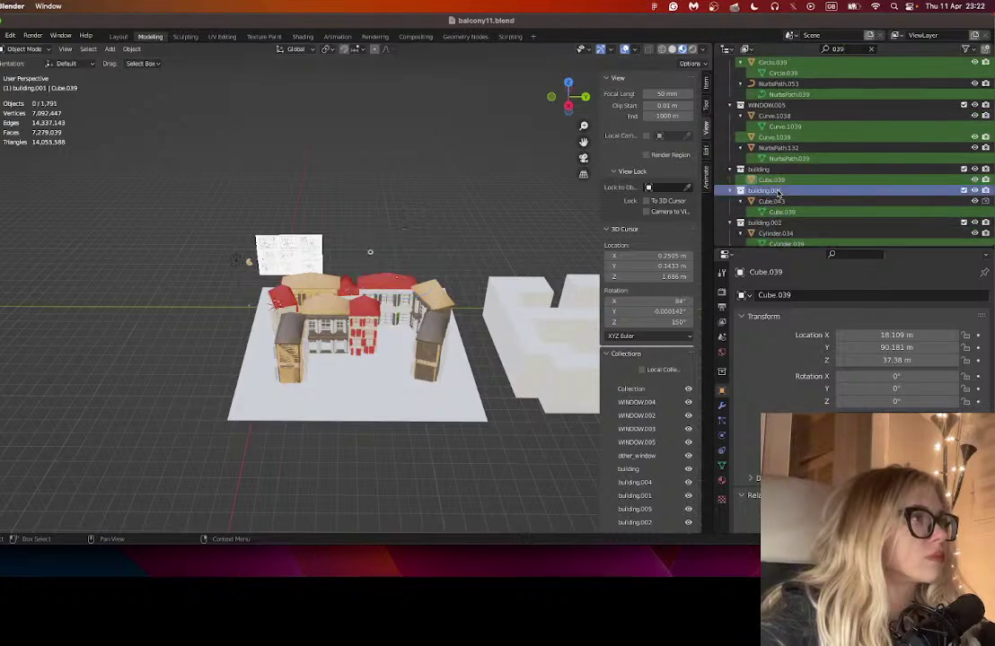
{"action": "left_click", "coordinate": [871, 51]}
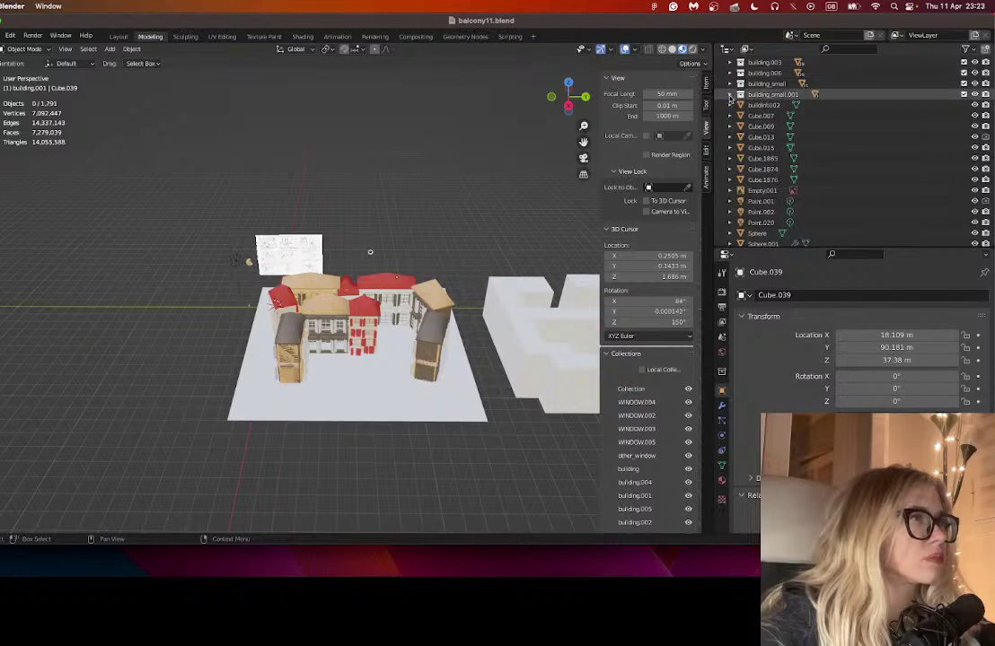
{"action": "left_click", "coordinate": [730, 95]}
{"action": "scroll", "coordinate": [759, 135], "scroll_direction": "up", "scroll_amount": 3}
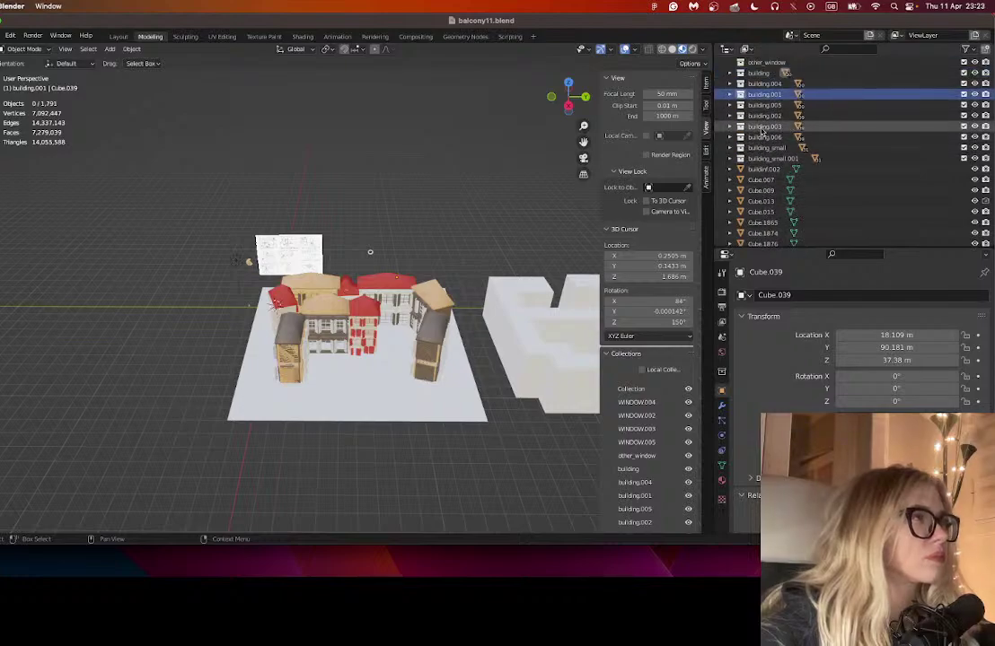
- Duplicate the building.001 collection and select all objects in the copy
{"action": "right_click", "coordinate": [765, 95]}
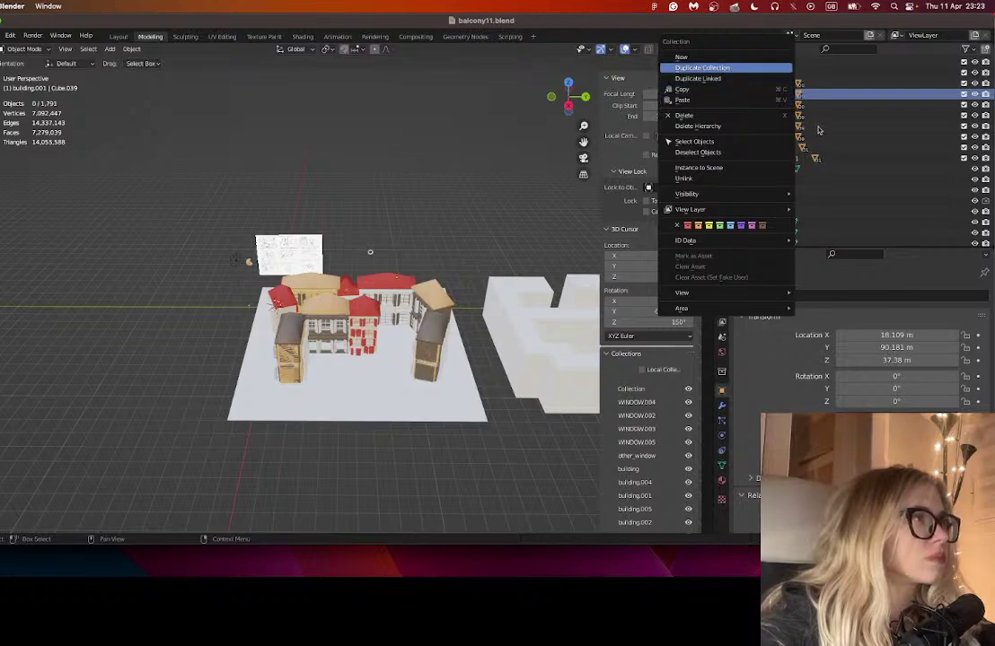
{"action": "key", "text": "Return"}
{"action": "left_click", "coordinate": [738, 106]}
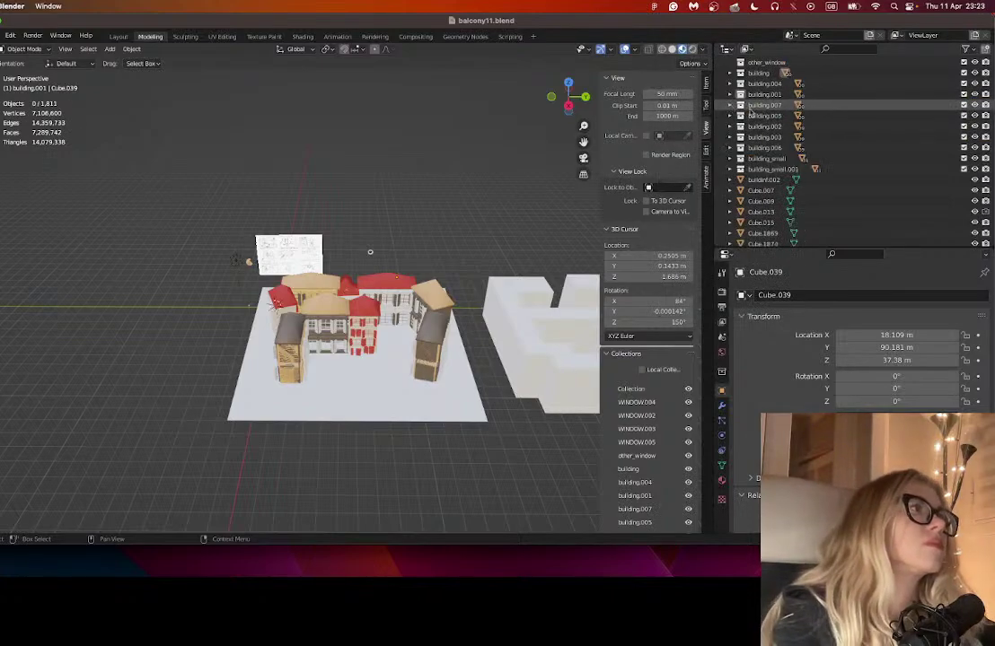
{"action": "left_click", "coordinate": [752, 106]}
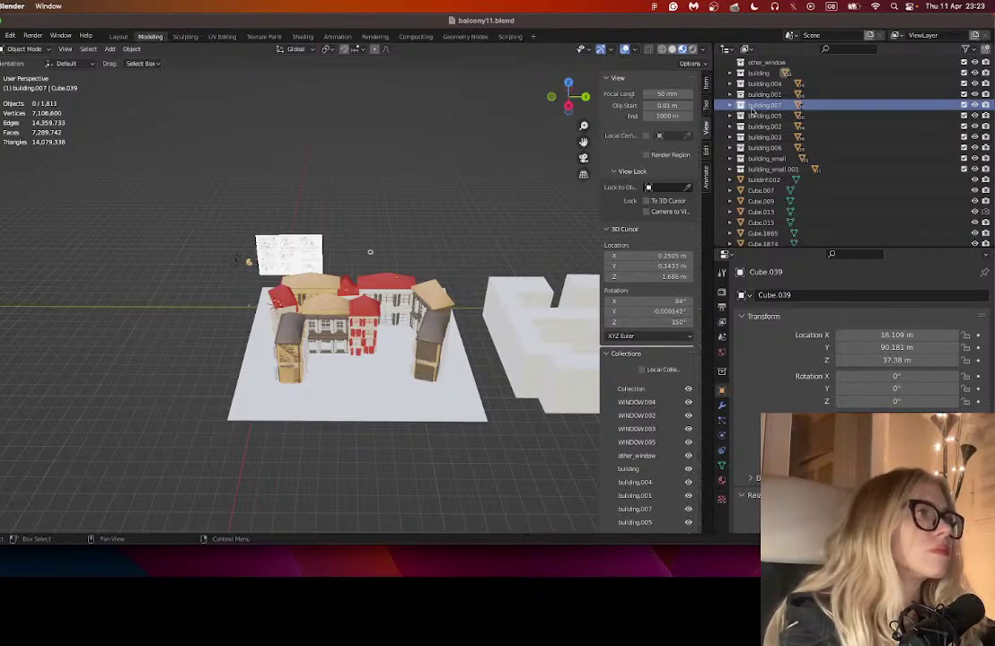
{"action": "right_click", "coordinate": [753, 108]}
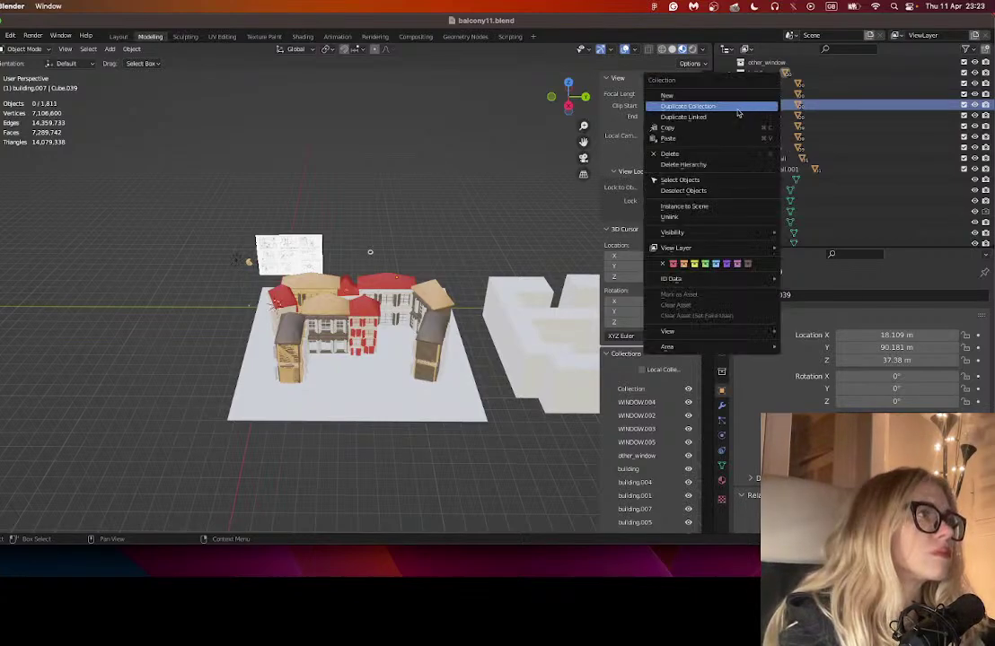
{"action": "left_click", "coordinate": [700, 179]}
- Move the copied tan-roofed brown house forward onto the open front area of the ground plane, between the two grey-roofed houses
{"action": "scroll", "coordinate": [317, 303], "scroll_direction": "down", "scroll_amount": 6}
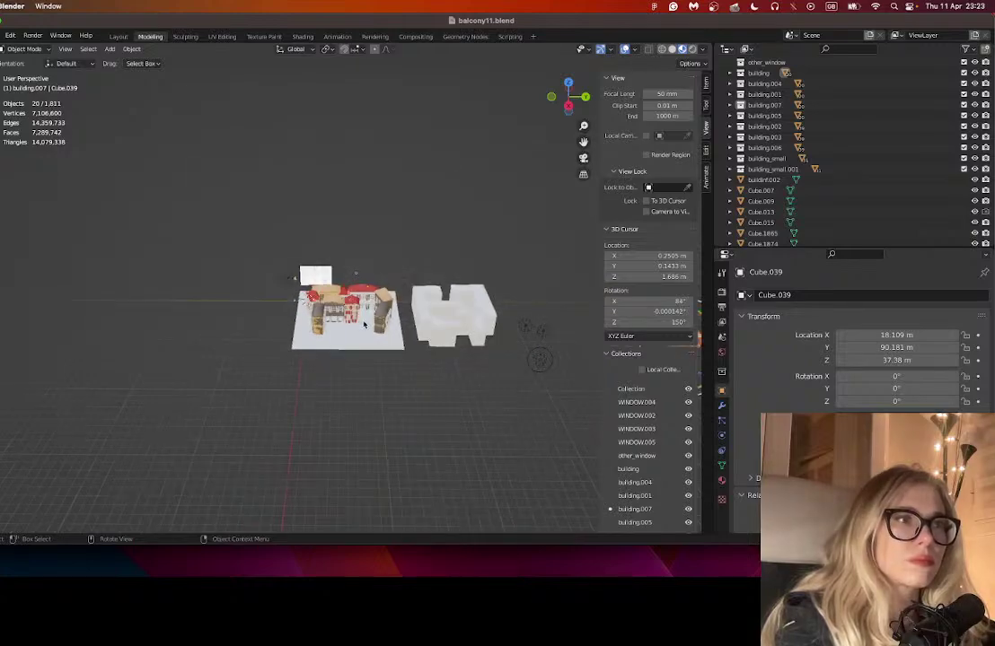
{"action": "scroll", "coordinate": [484, 348], "scroll_direction": "up", "scroll_amount": 3}
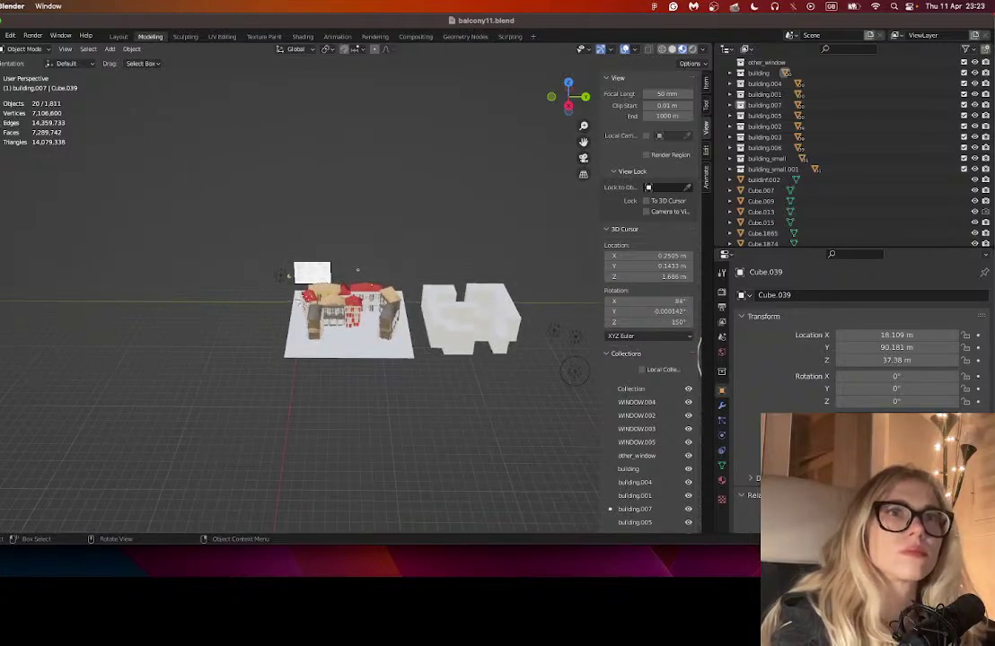
{"action": "left_click_drag", "start_coordinate": [582, 142], "coordinate": [653, 339]}
{"action": "left_click_drag", "start_coordinate": [593, 364], "coordinate": [189, 363]}
{"action": "scroll", "coordinate": [509, 219], "scroll_direction": "up", "scroll_amount": 2}
{"action": "left_click_drag", "start_coordinate": [297, 220], "coordinate": [537, 182]}
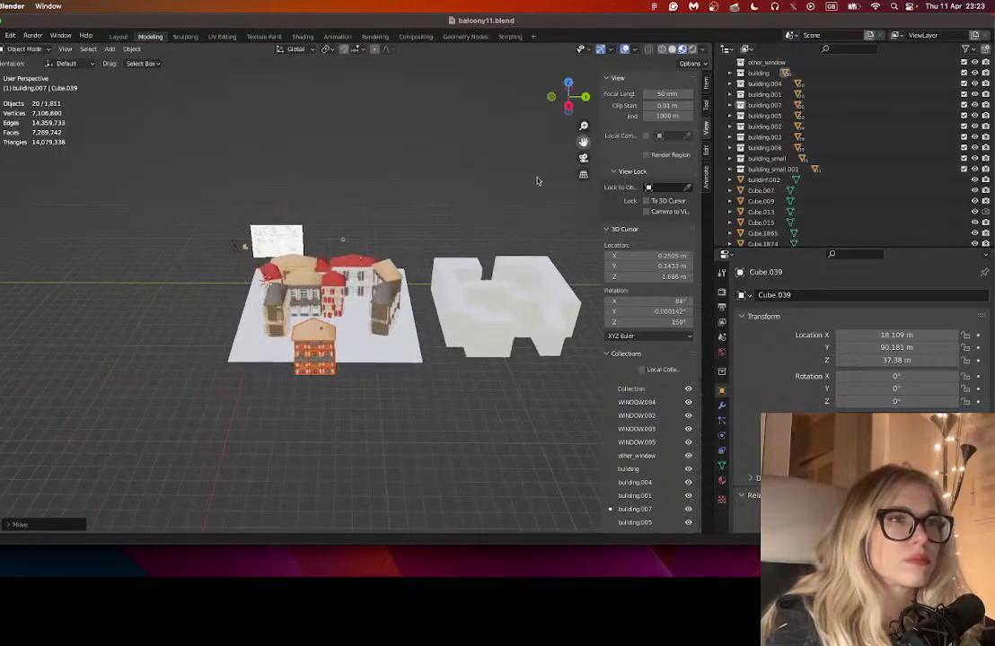
{"action": "scroll", "coordinate": [331, 364], "scroll_direction": "up", "scroll_amount": 4}
{"action": "left_click_drag", "start_coordinate": [286, 454], "coordinate": [282, 399]}
{"action": "scroll", "coordinate": [282, 398], "scroll_direction": "up", "scroll_amount": 4}
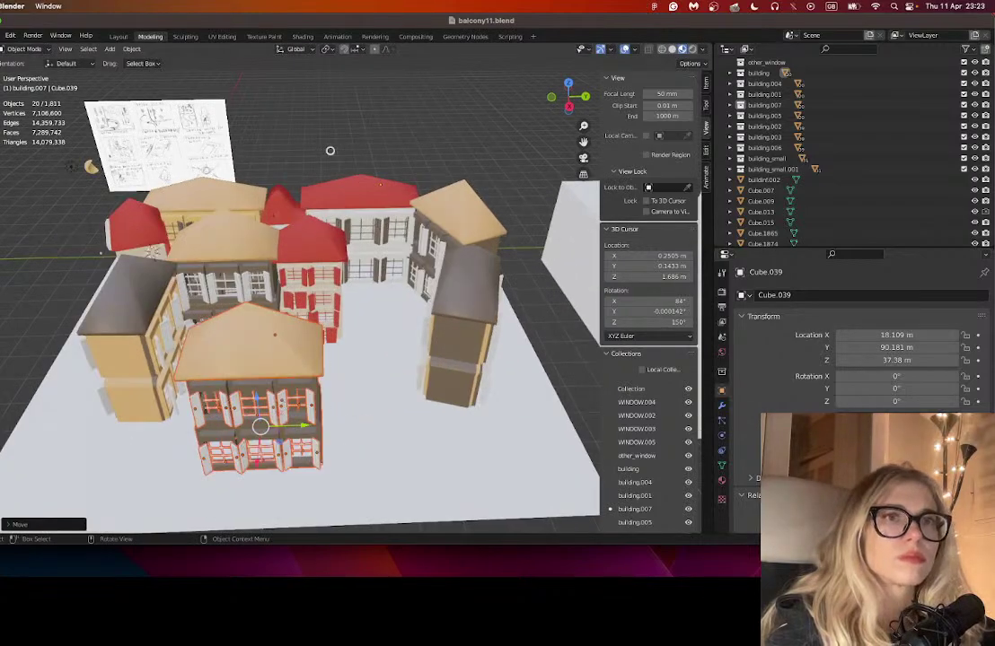
- Rotate the copied tan-roofed brown house about Z by roughly a quarter turn and shift it towards the brown grey-roofed house
{"action": "left_click", "coordinate": [3, 164]}
{"action": "left_click_drag", "start_coordinate": [290, 447], "coordinate": [226, 456]}
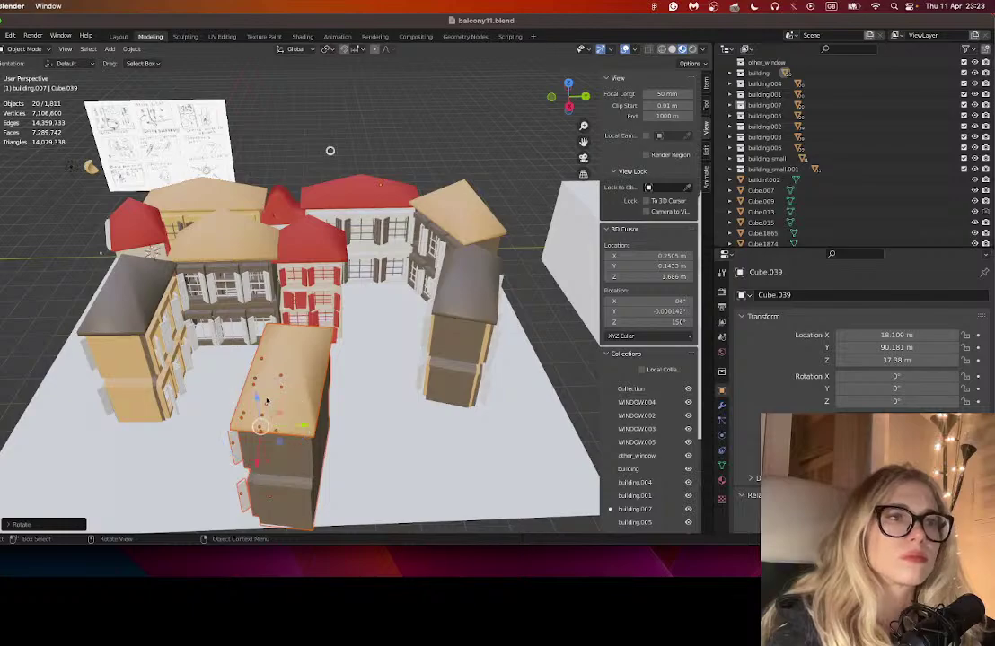
{"action": "key", "text": "g"}
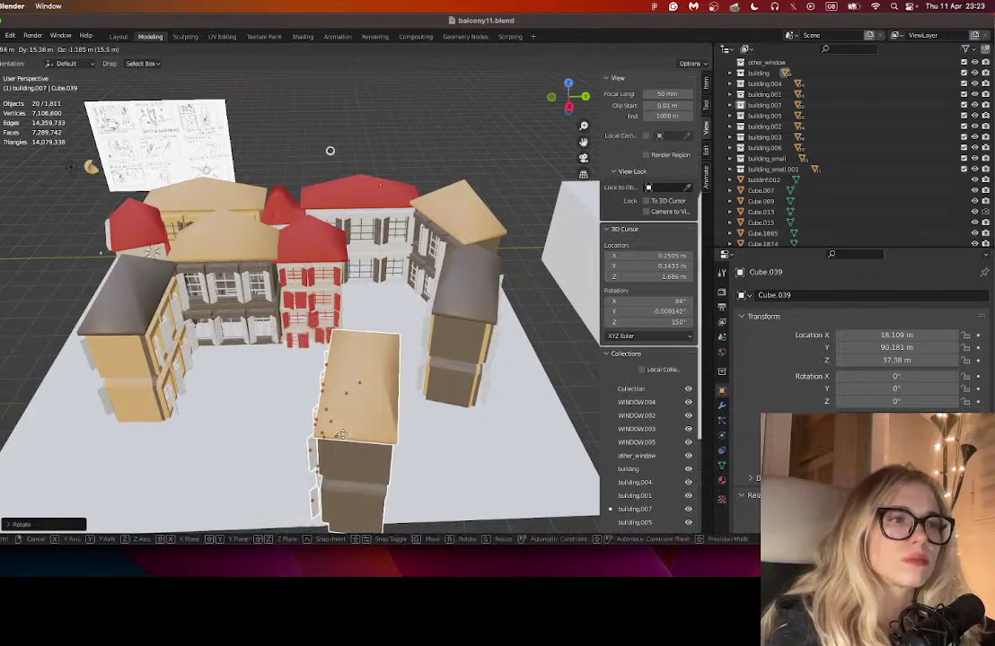
{"action": "left_click", "coordinate": [228, 394]}
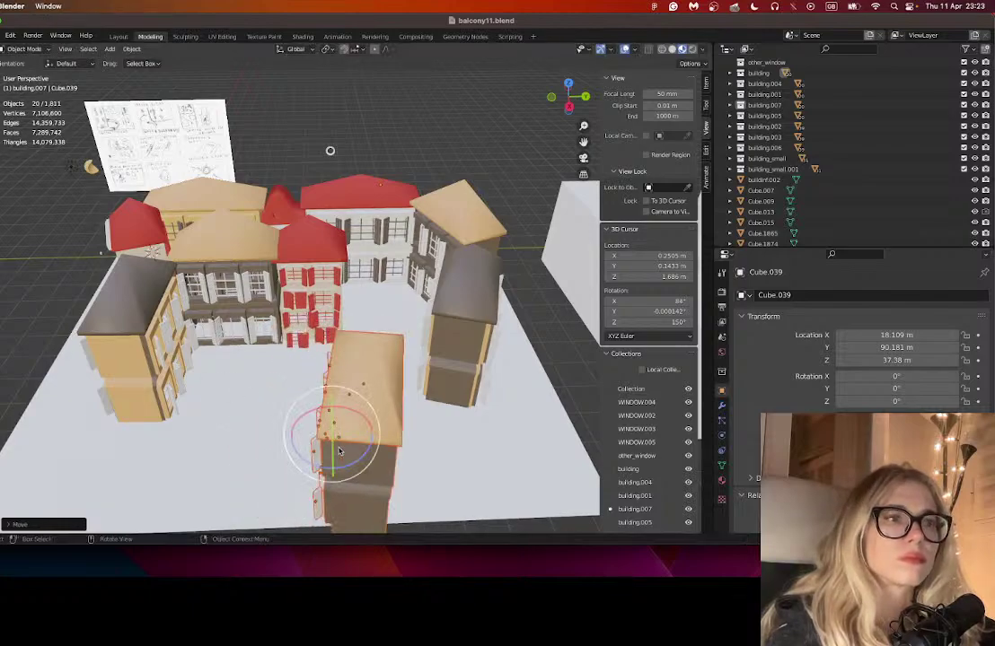
- Fine-tune the copied tan-roofed house's rotation about Z by about 10° and move it closer to the brown grey-roofed house
{"action": "key", "text": "r"}
{"action": "key", "text": "z"}
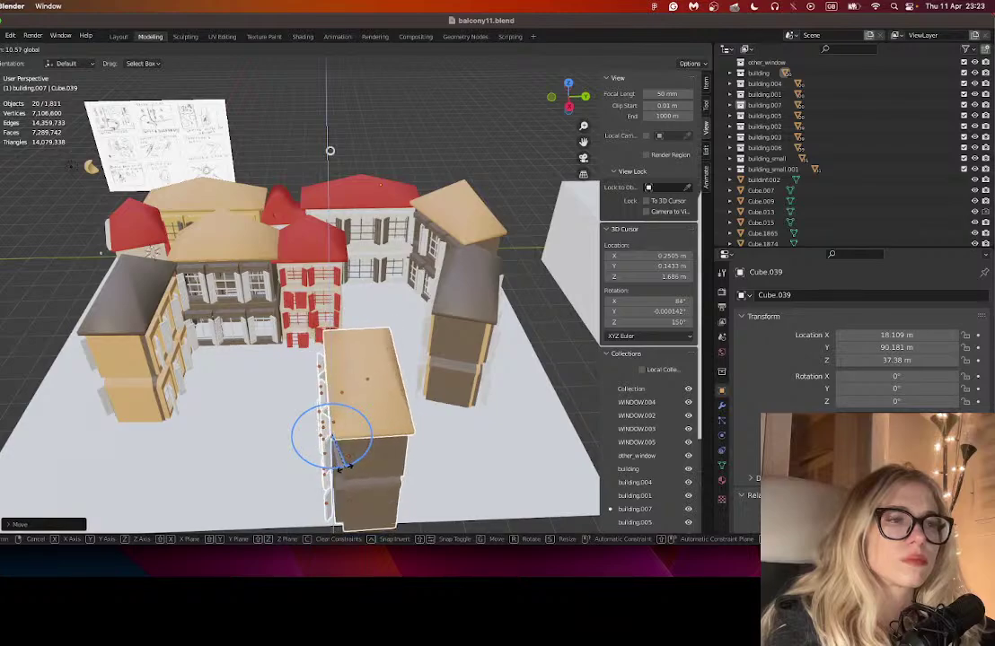
{"action": "left_click", "coordinate": [339, 467]}
{"action": "key", "text": "shift+space"}
{"action": "key", "text": "g"}
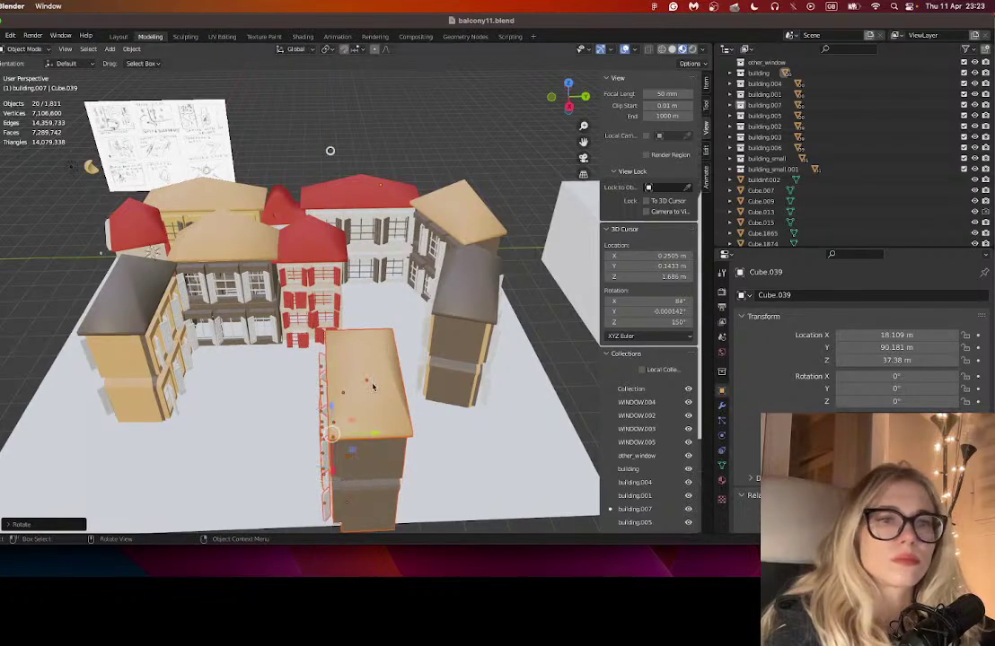
{"action": "key", "text": "g"}
{"action": "left_click", "coordinate": [390, 388]}
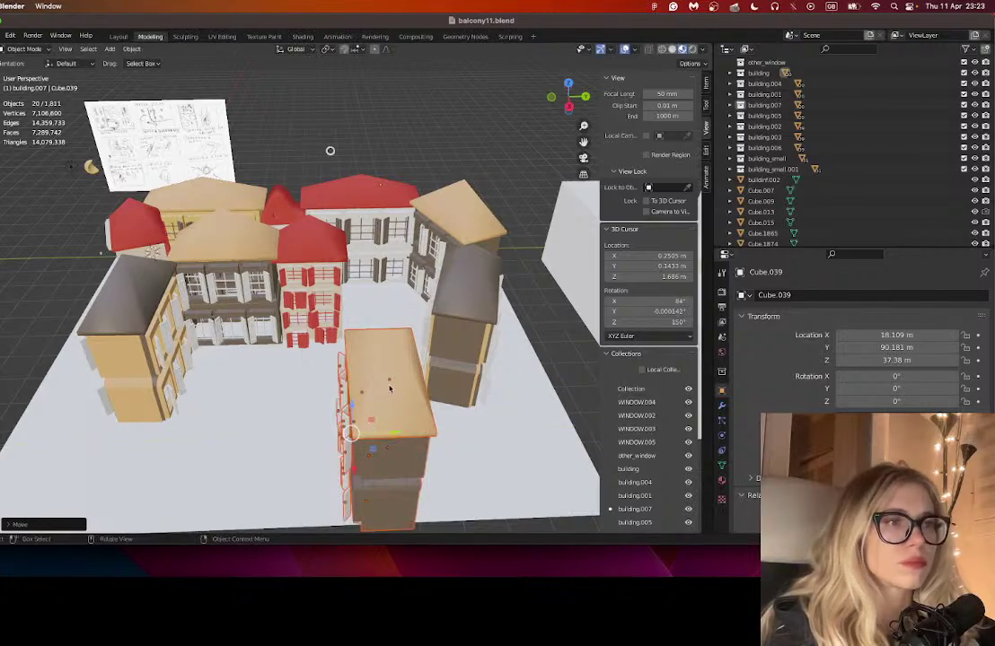
- Select the wall of the white red-roofed house at the back and filter the outliner for 026 to locate its collection
{"action": "left_click", "coordinate": [351, 218]}
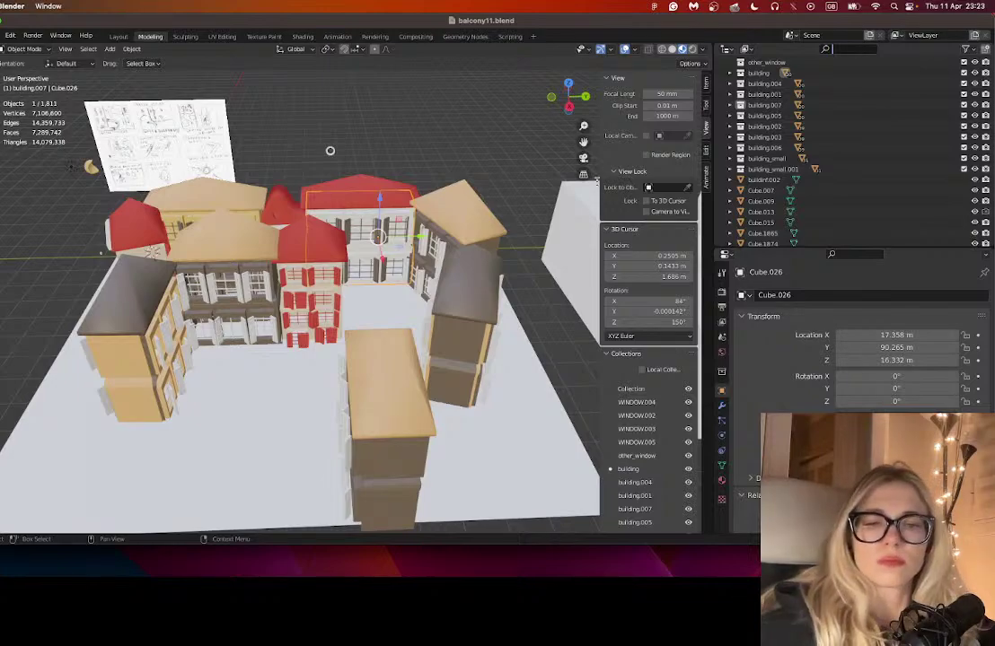
{"action": "left_click", "coordinate": [832, 48]}
{"action": "type", "text": "026"}
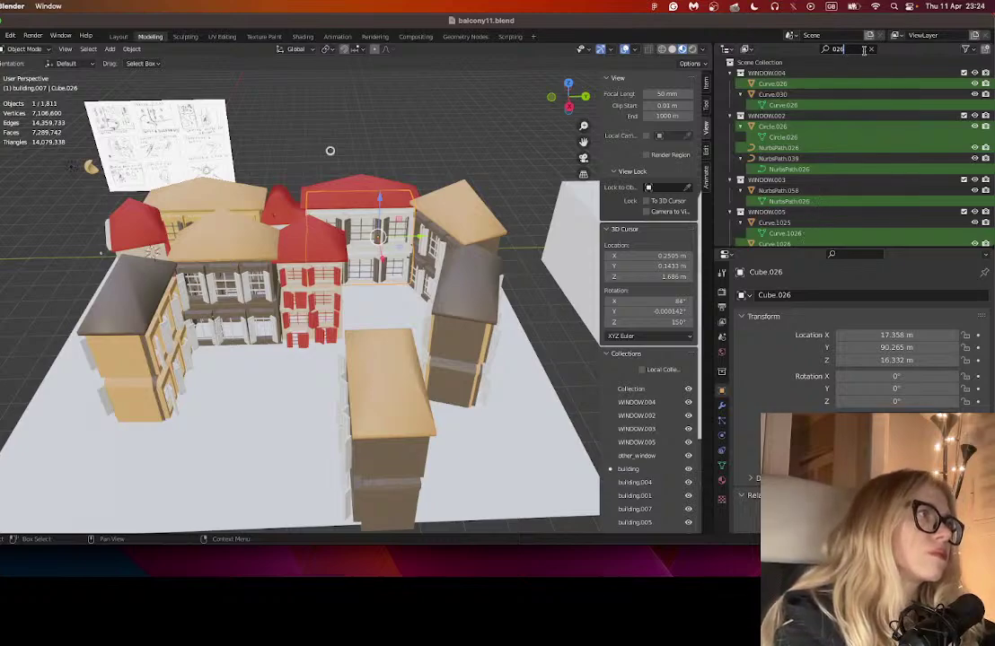
{"action": "key", "text": "Return"}
{"action": "scroll", "coordinate": [841, 121], "scroll_direction": "down", "scroll_amount": 3}
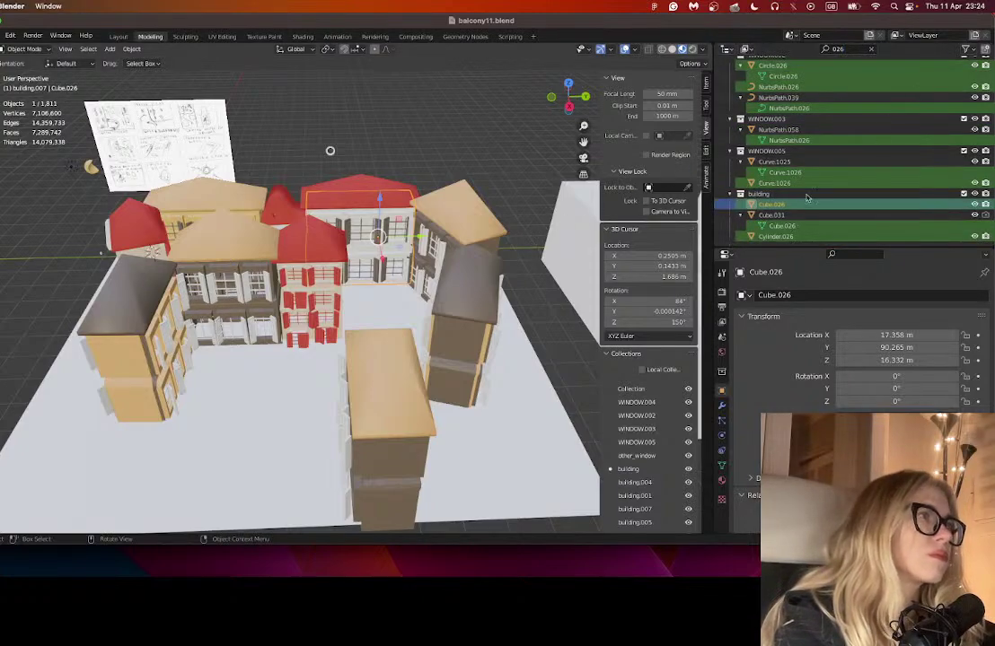
{"action": "key", "text": "super+z"}
- Duplicate the building collection, clear the outliner filter, and select all objects in the copy
{"action": "right_click", "coordinate": [765, 195]}
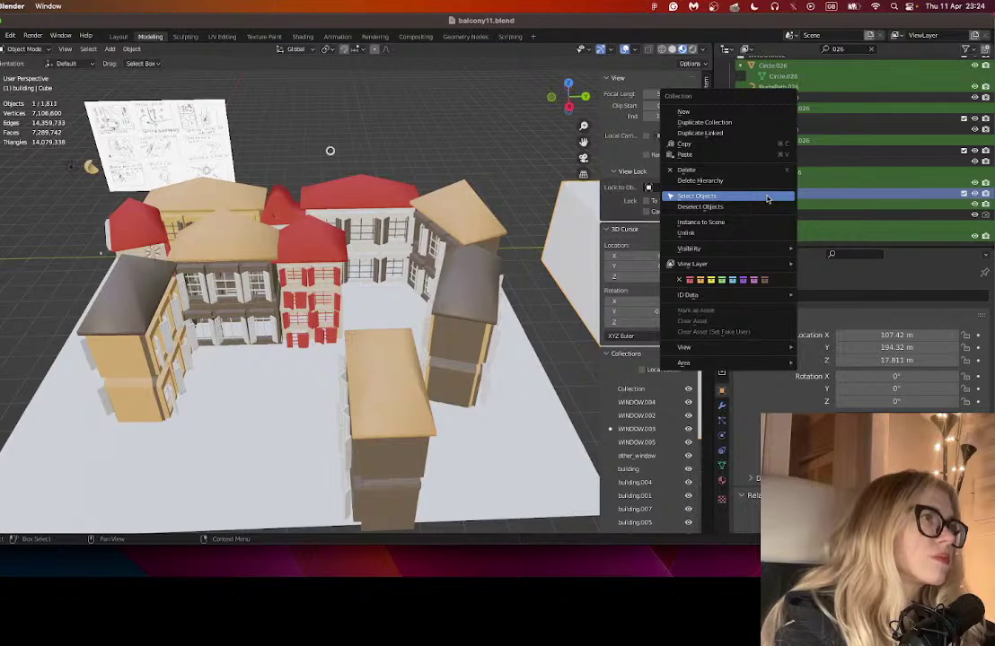
{"action": "left_click", "coordinate": [737, 124]}
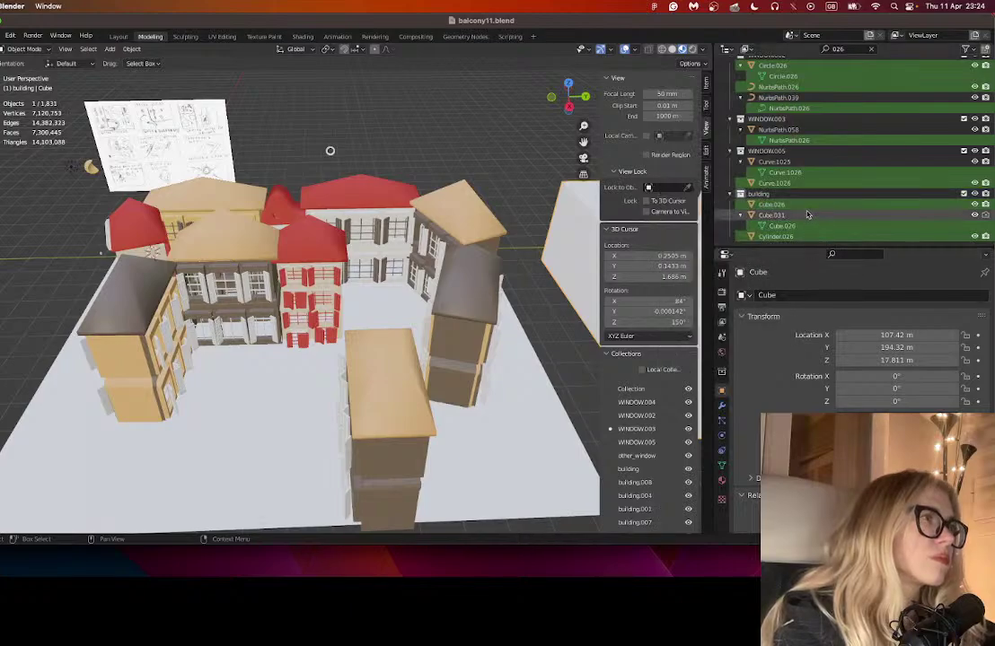
{"action": "left_click", "coordinate": [872, 49]}
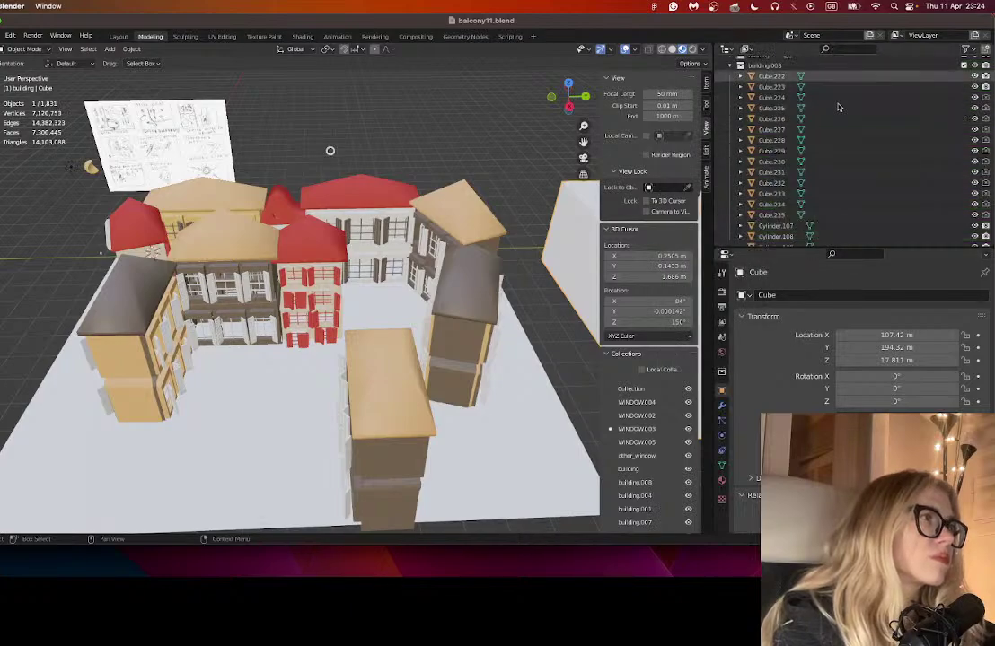
{"action": "left_click", "coordinate": [766, 68]}
{"action": "right_click", "coordinate": [766, 68]}
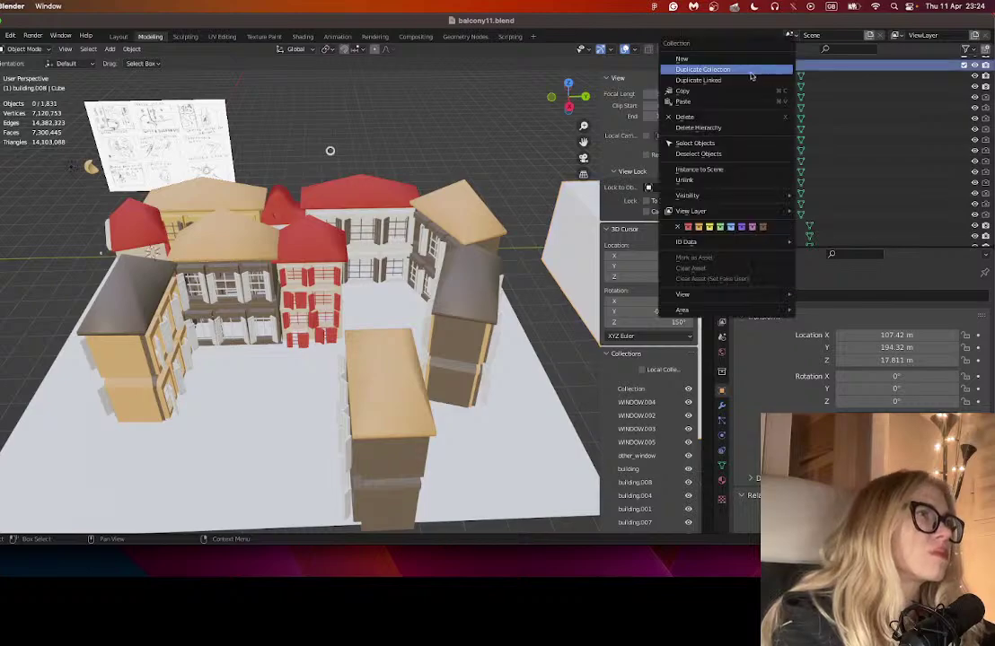
{"action": "left_click", "coordinate": [710, 142]}
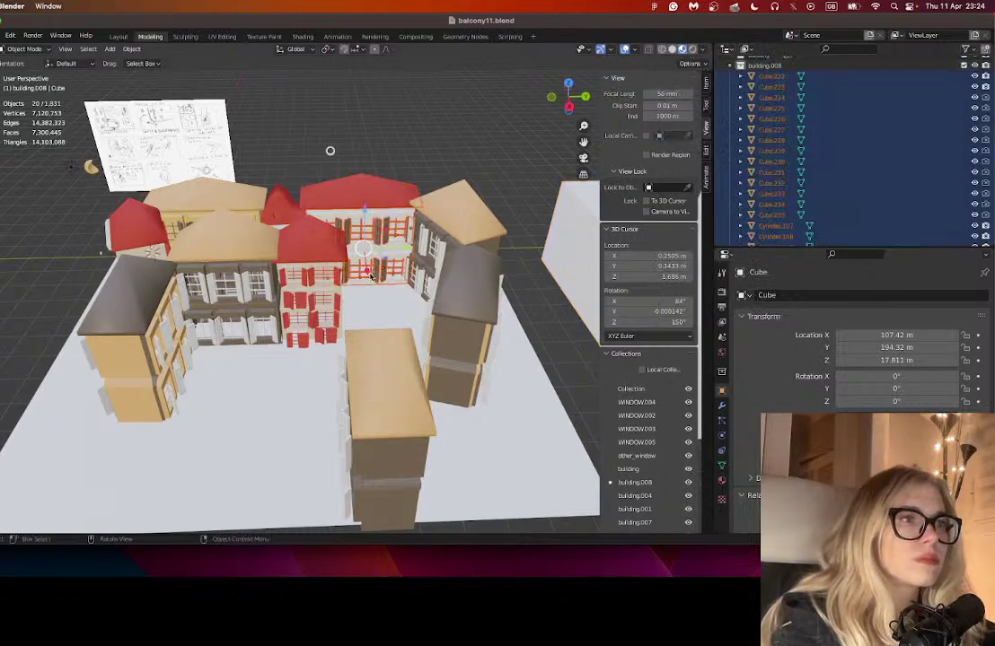
- Move the copied white red-roofed house forward and along Y to the front area, beside the yellow grey-roofed house
{"action": "key", "text": "g"}
{"action": "left_click", "coordinate": [435, 414]}
{"action": "key", "text": "g"}
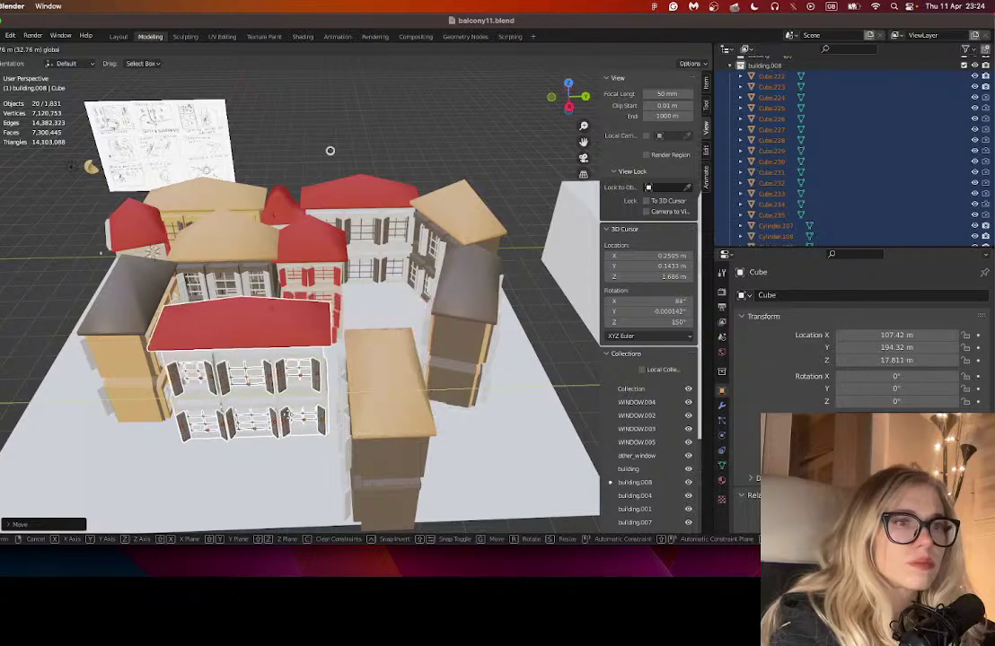
{"action": "left_click", "coordinate": [220, 405]}
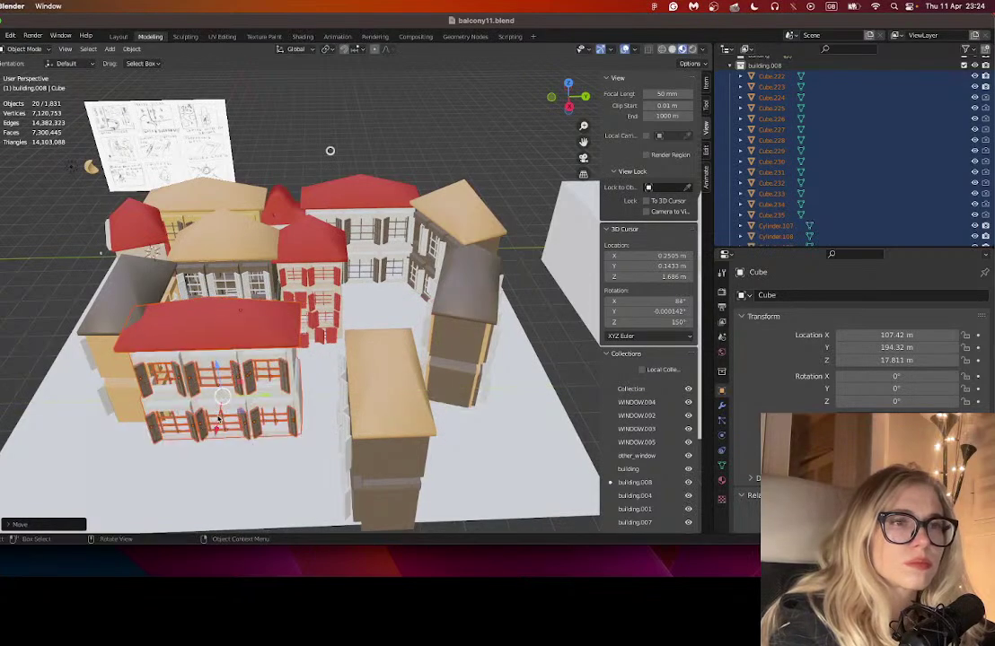
{"action": "left_click_drag", "start_coordinate": [218, 419], "coordinate": [214, 447]}
{"action": "left_click_drag", "start_coordinate": [263, 351], "coordinate": [239, 344]}
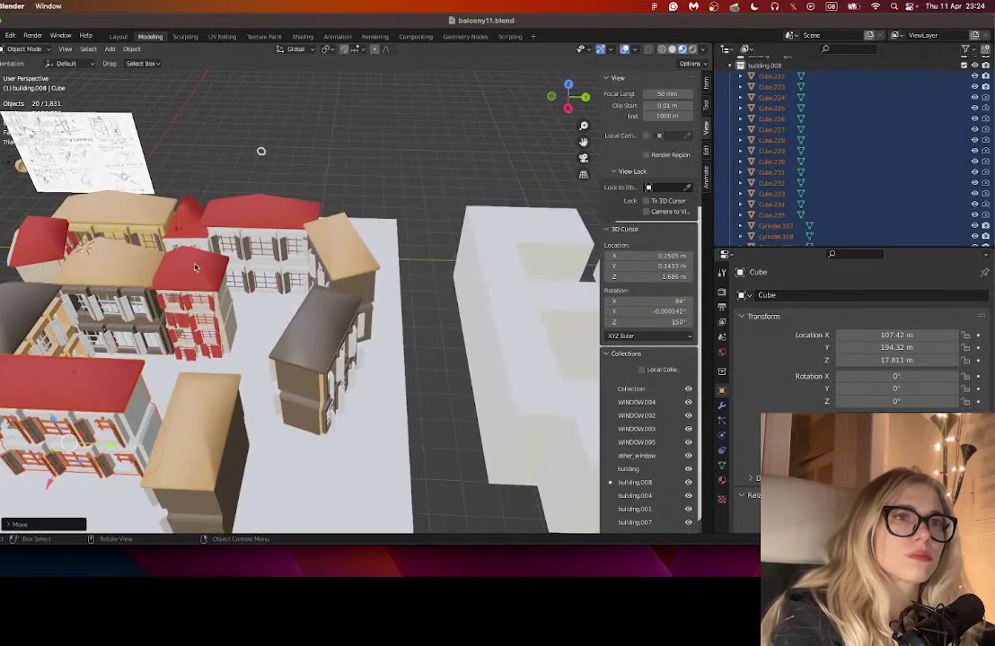
- Select the roof of the small red-roofed house, filter the outliner for 145, and select the building_small.001 collection
{"action": "left_click", "coordinate": [54, 242]}
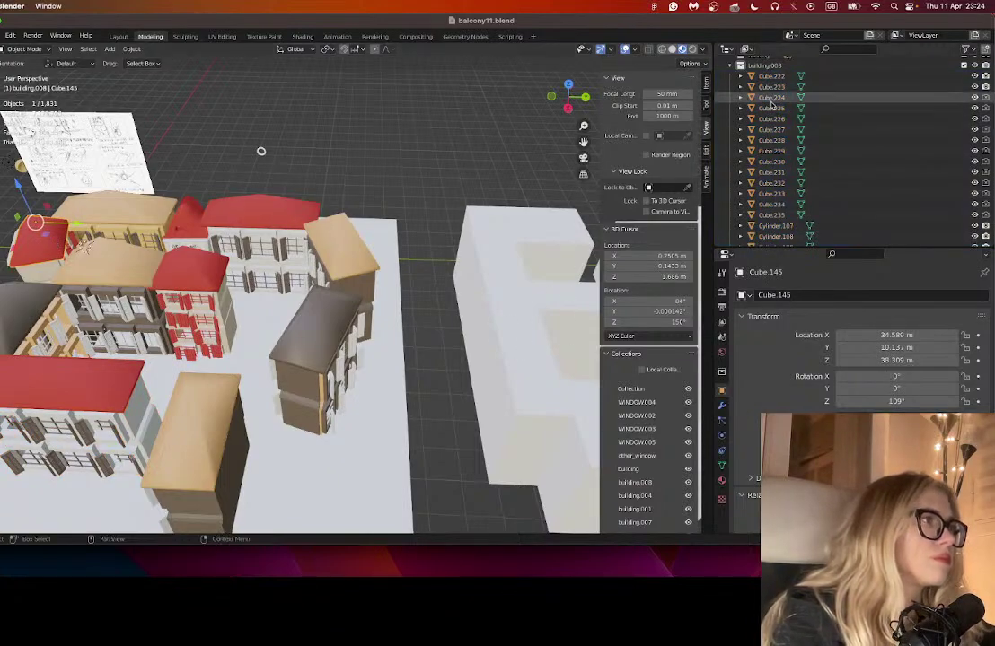
{"action": "type", "text": "145"}
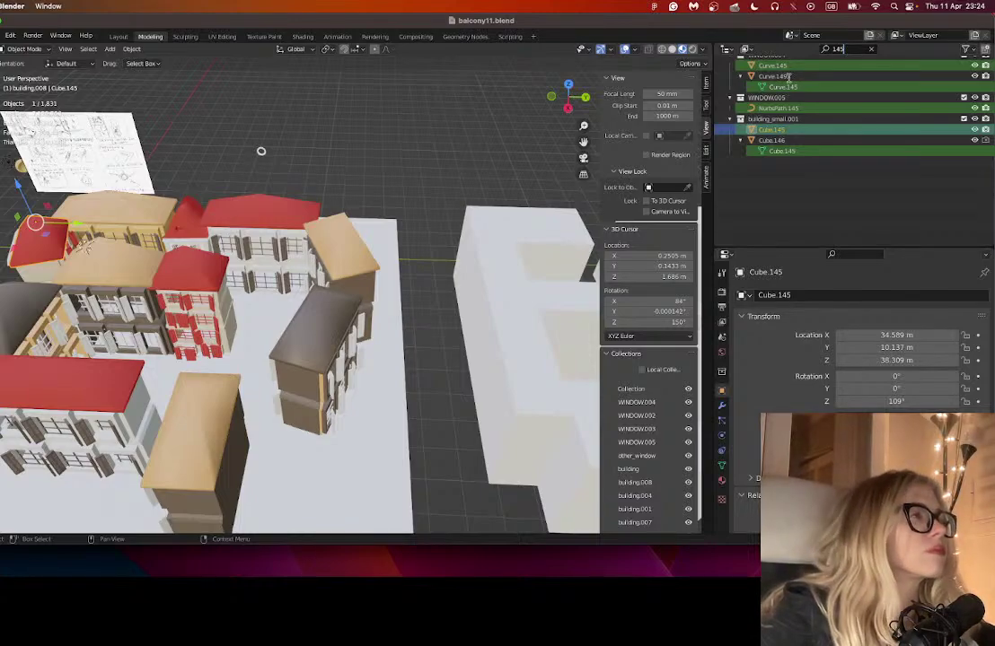
{"action": "scroll", "coordinate": [790, 148], "scroll_direction": "up", "scroll_amount": 2}
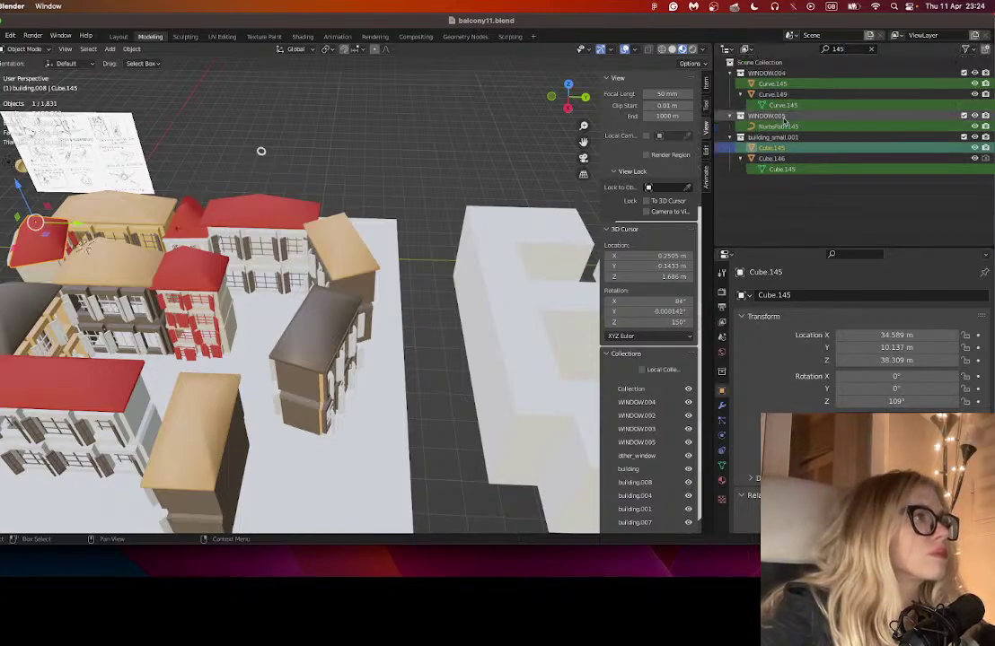
{"action": "left_click", "coordinate": [870, 49]}
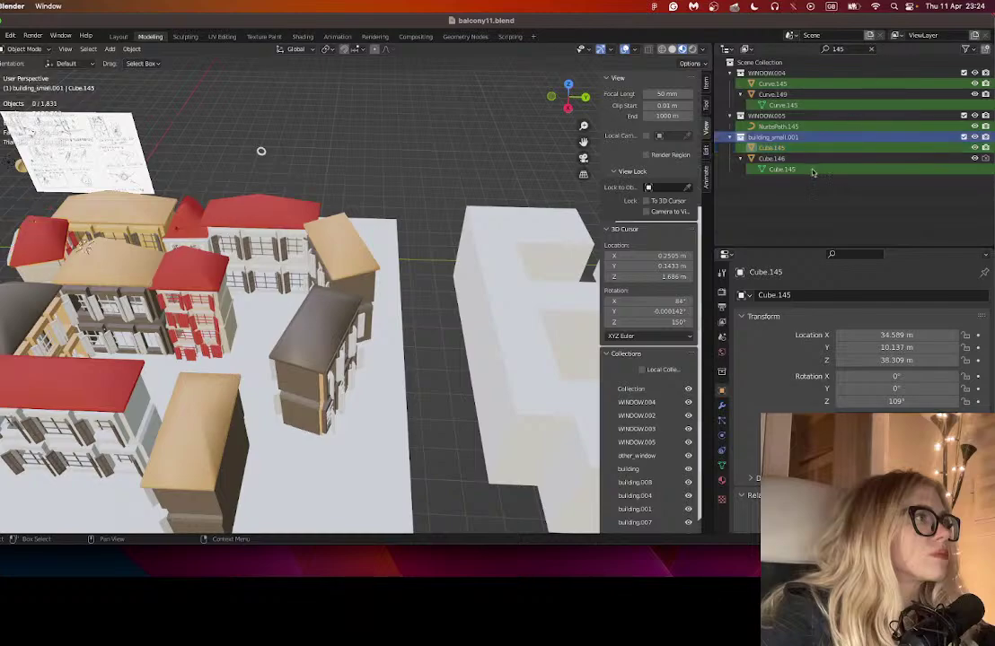
- Clear the outliner filter, duplicate the building_small.001 collection, and select all objects in the copy
{"action": "left_click", "coordinate": [733, 223]}
{"action": "left_click", "coordinate": [733, 223]}
{"action": "scroll", "coordinate": [790, 179], "scroll_direction": "down", "scroll_amount": 4}
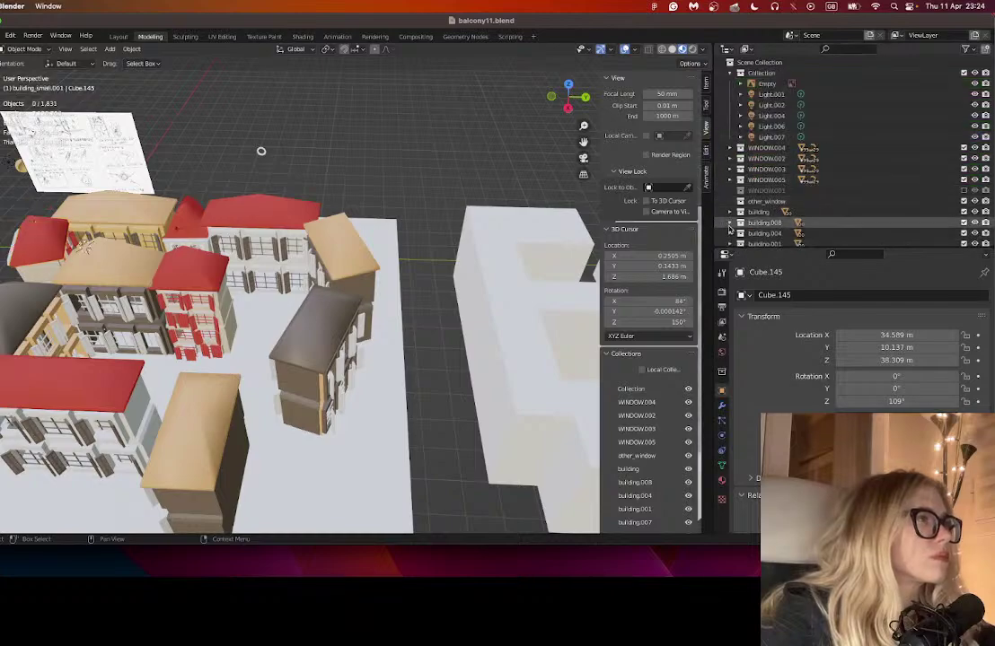
{"action": "left_click", "coordinate": [742, 233]}
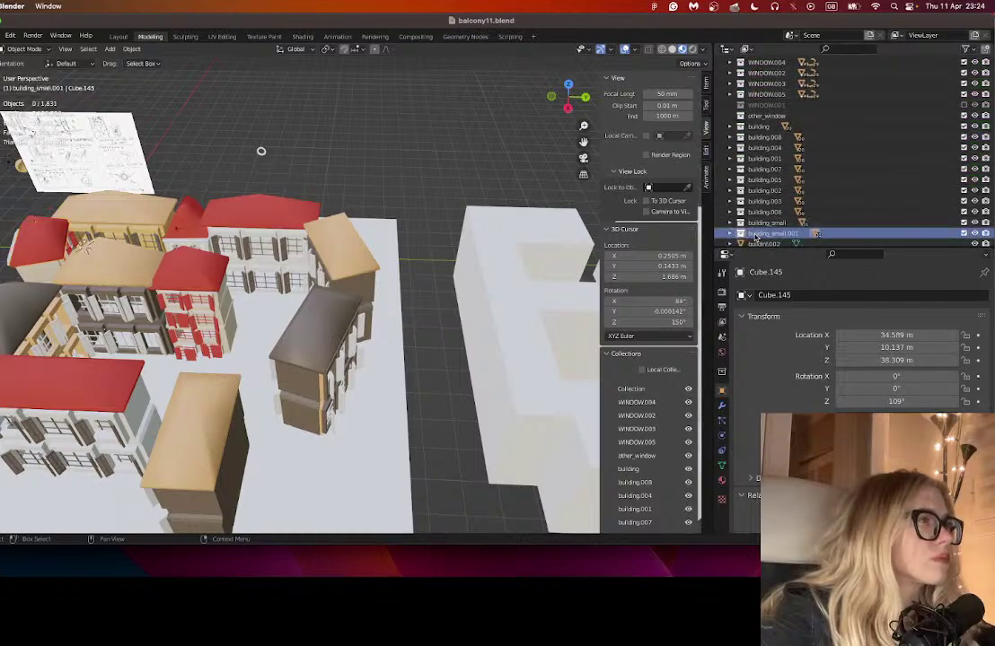
{"action": "right_click", "coordinate": [742, 233]}
{"action": "left_click", "coordinate": [709, 161]}
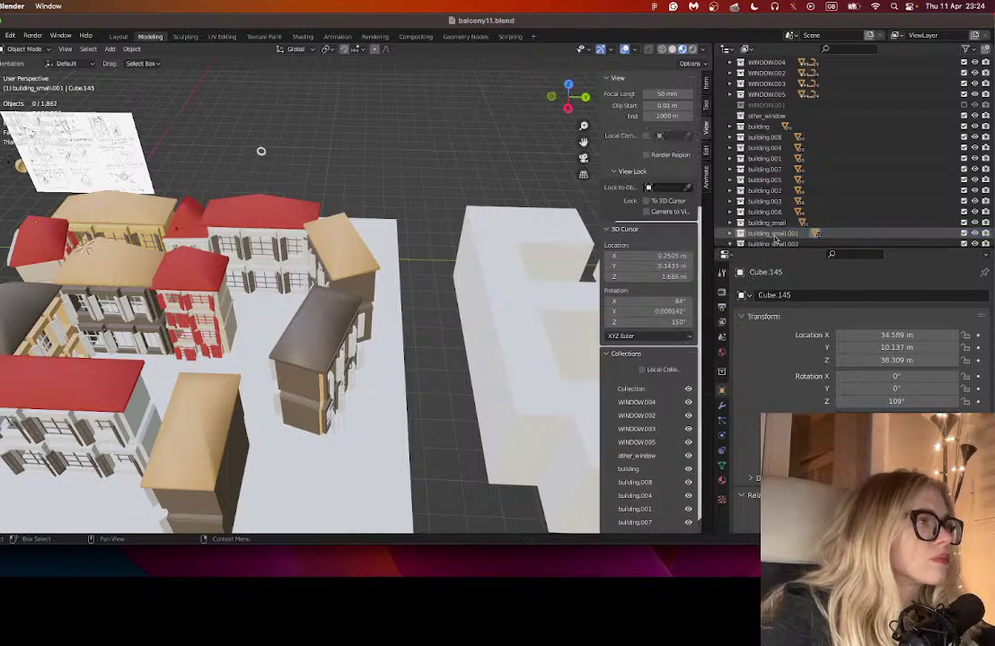
{"action": "right_click", "coordinate": [736, 242]}
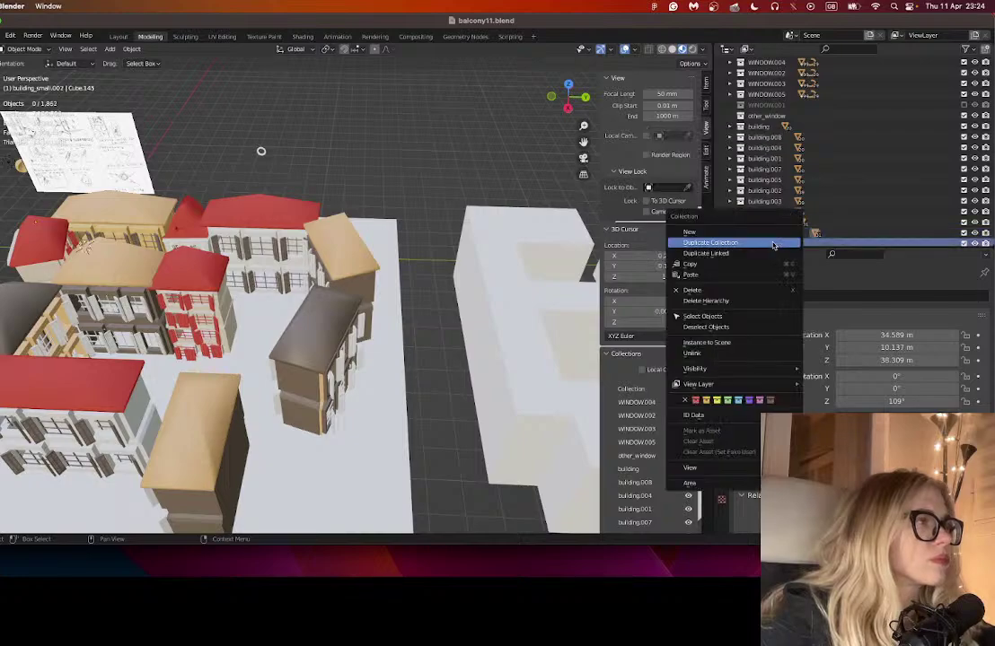
{"action": "left_click", "coordinate": [702, 316]}
- Move the copied small red-roofed house out of its original into the open area in front of the red-walled house
{"action": "left_click_drag", "start_coordinate": [123, 284], "coordinate": [194, 394]}
{"action": "scroll", "coordinate": [255, 337], "scroll_direction": "up", "scroll_amount": 3}
{"action": "left_click_drag", "start_coordinate": [583, 142], "coordinate": [688, 42]}
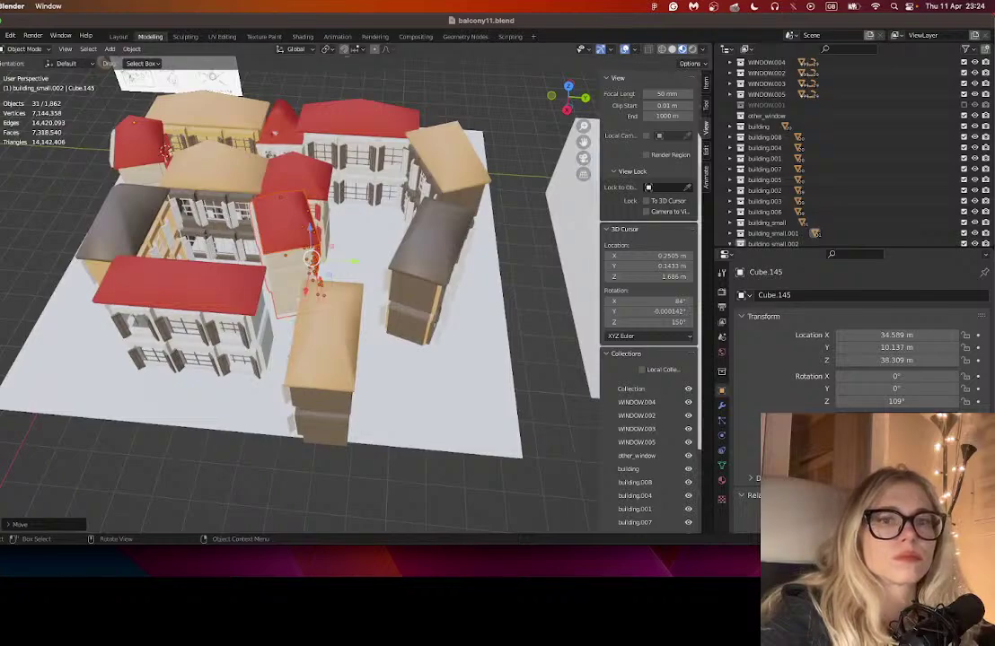
- Rotate the copied small house about half a turn around the Z axis, undoing the extra rotation made after it
{"action": "key", "text": "shift+space"}
{"action": "key", "text": "r"}
{"action": "left_click_drag", "start_coordinate": [318, 284], "coordinate": [272, 149]}
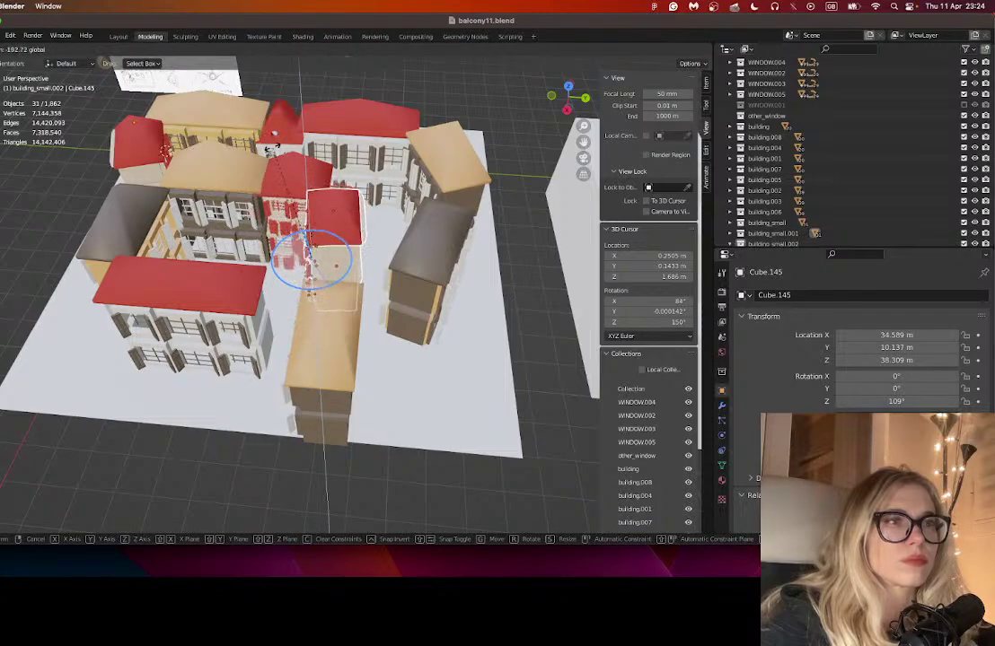
{"action": "left_click_drag", "start_coordinate": [337, 276], "coordinate": [277, 290]}
{"action": "scroll", "coordinate": [462, 348], "scroll_direction": "down", "scroll_amount": 4}
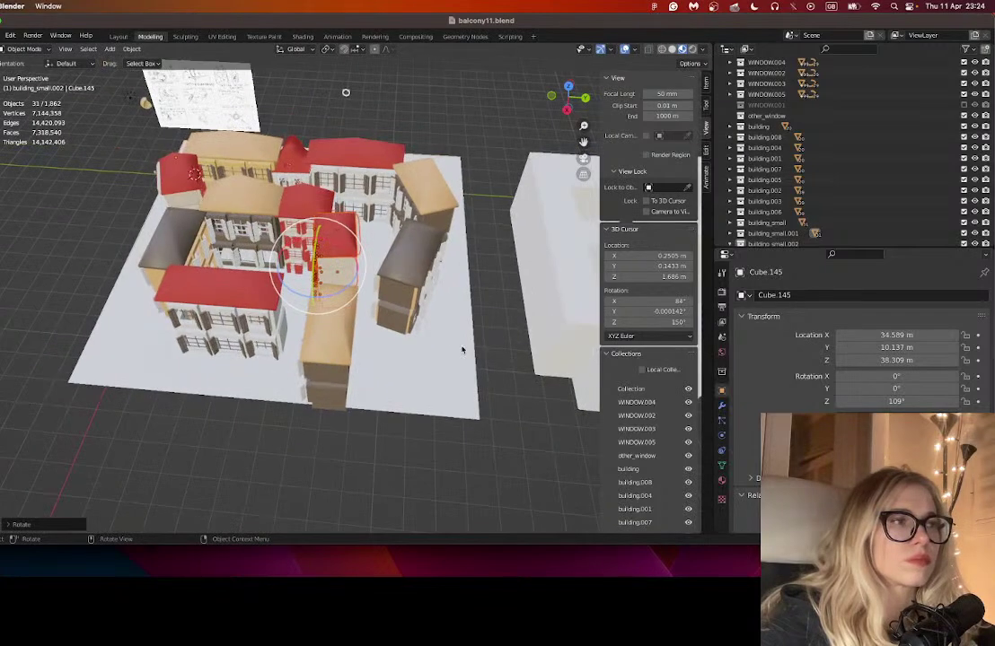
{"action": "scroll", "coordinate": [443, 352], "scroll_direction": "down", "scroll_amount": 5}
{"action": "scroll", "coordinate": [431, 351], "scroll_direction": "up", "scroll_amount": 3}
{"action": "scroll", "coordinate": [422, 349], "scroll_direction": "down", "scroll_amount": 1}
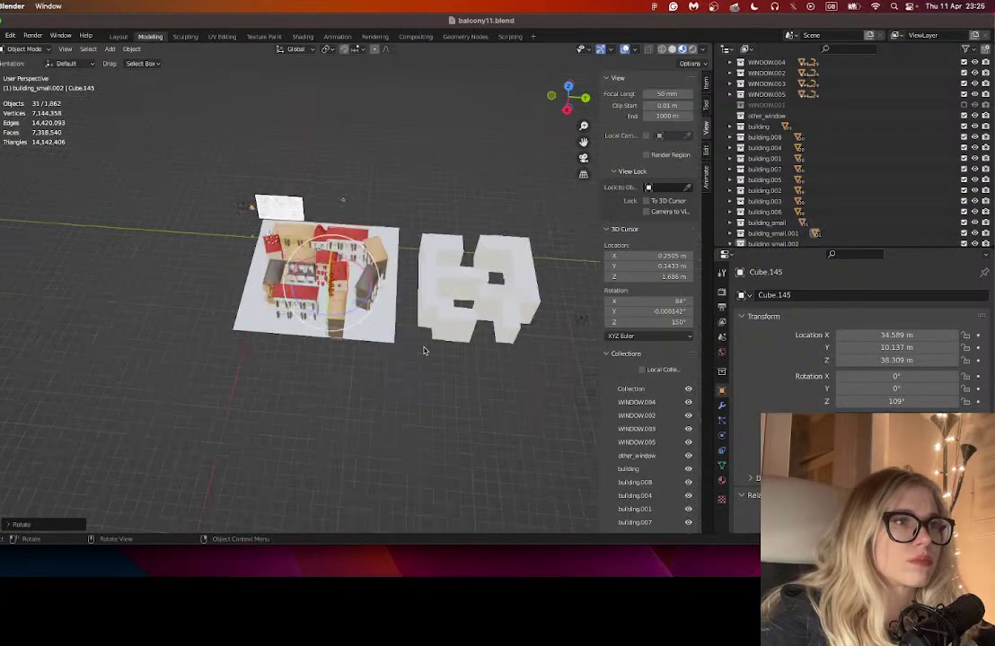
{"action": "scroll", "coordinate": [421, 349], "scroll_direction": "up", "scroll_amount": 2}
{"action": "scroll", "coordinate": [250, 242], "scroll_direction": "up", "scroll_amount": 2}
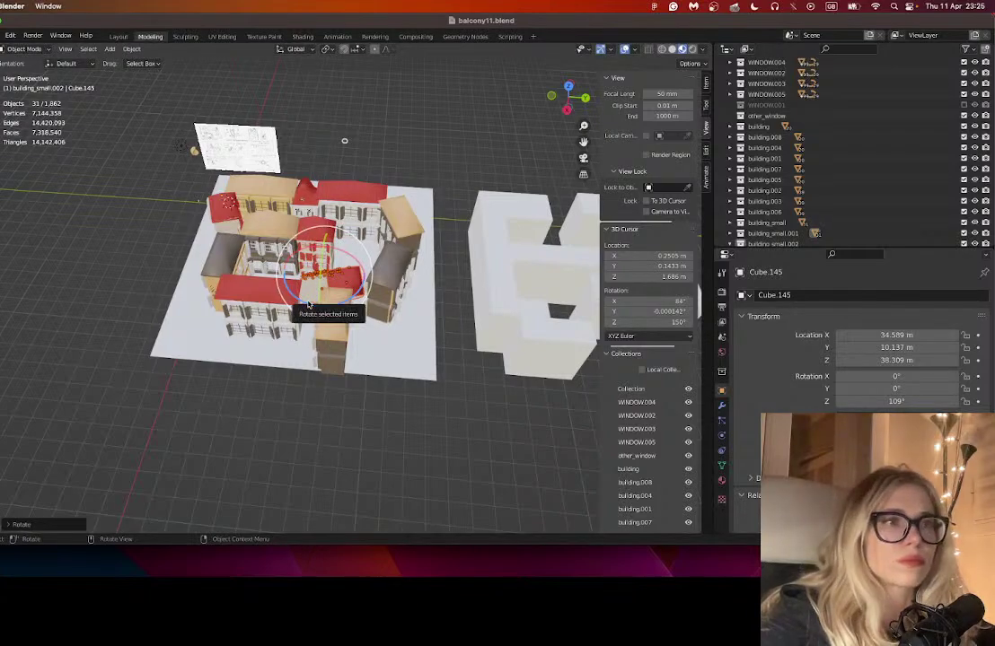
{"action": "key", "text": "ctrl+z"}
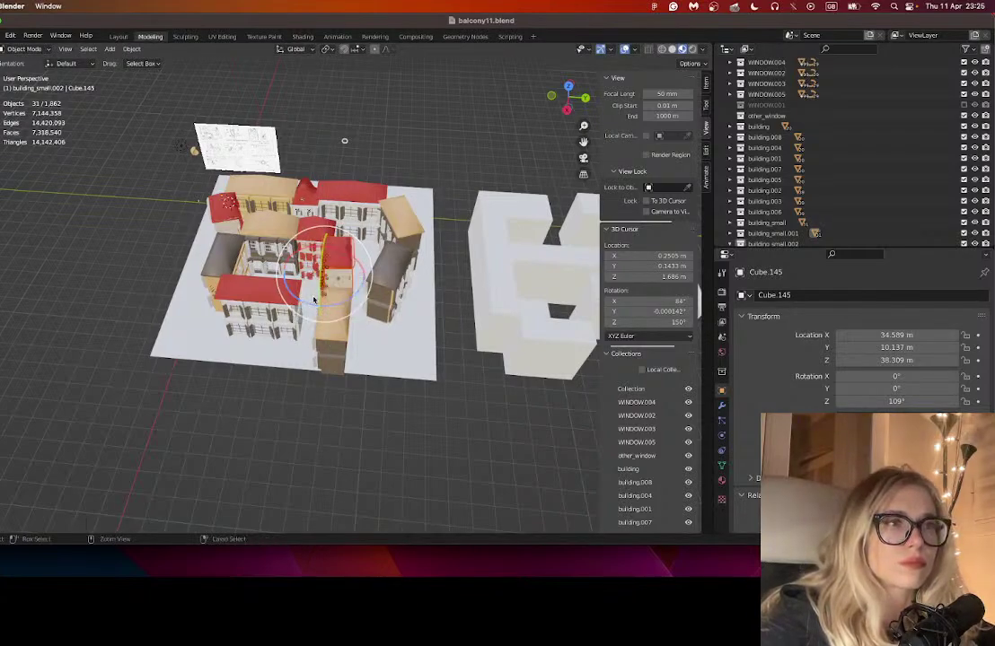
- Move the copied small house forward into the gap beside the white red-roofed house and behind the yellow-roofed one
{"action": "left_click_drag", "start_coordinate": [315, 307], "coordinate": [15, 150]}
{"action": "scroll", "coordinate": [350, 333], "scroll_direction": "left", "scroll_amount": 3}
{"action": "scroll", "coordinate": [350, 333], "scroll_direction": "left", "scroll_amount": 3}
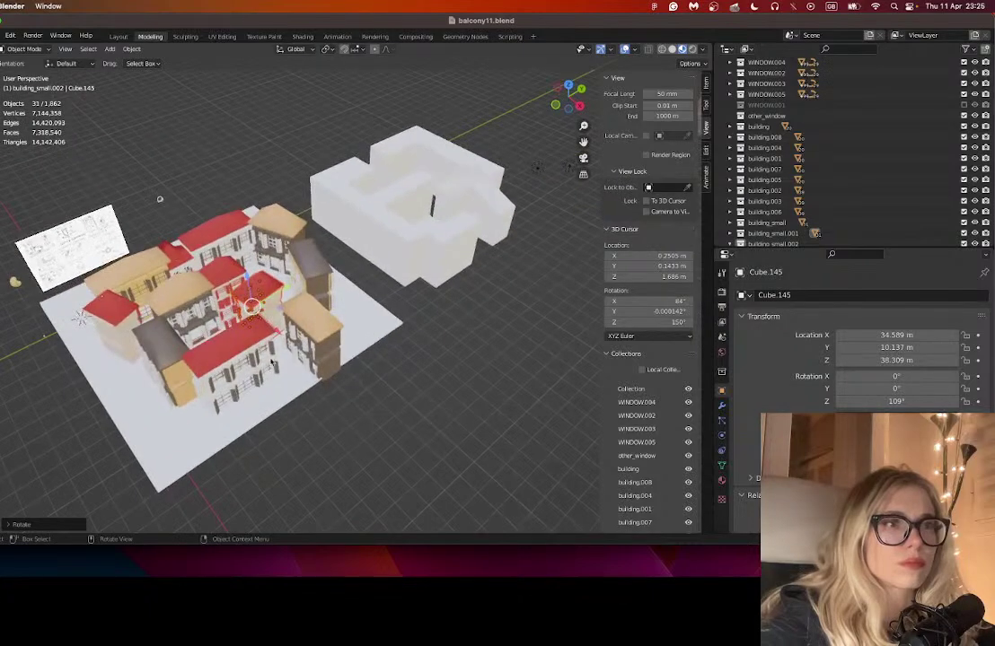
{"action": "scroll", "coordinate": [350, 333], "scroll_direction": "up", "scroll_amount": 3}
{"action": "scroll", "coordinate": [350, 333], "scroll_direction": "left", "scroll_amount": 4}
{"action": "left_click_drag", "start_coordinate": [158, 347], "coordinate": [56, 382]}
{"action": "scroll", "coordinate": [55, 383], "scroll_direction": "left", "scroll_amount": 2}
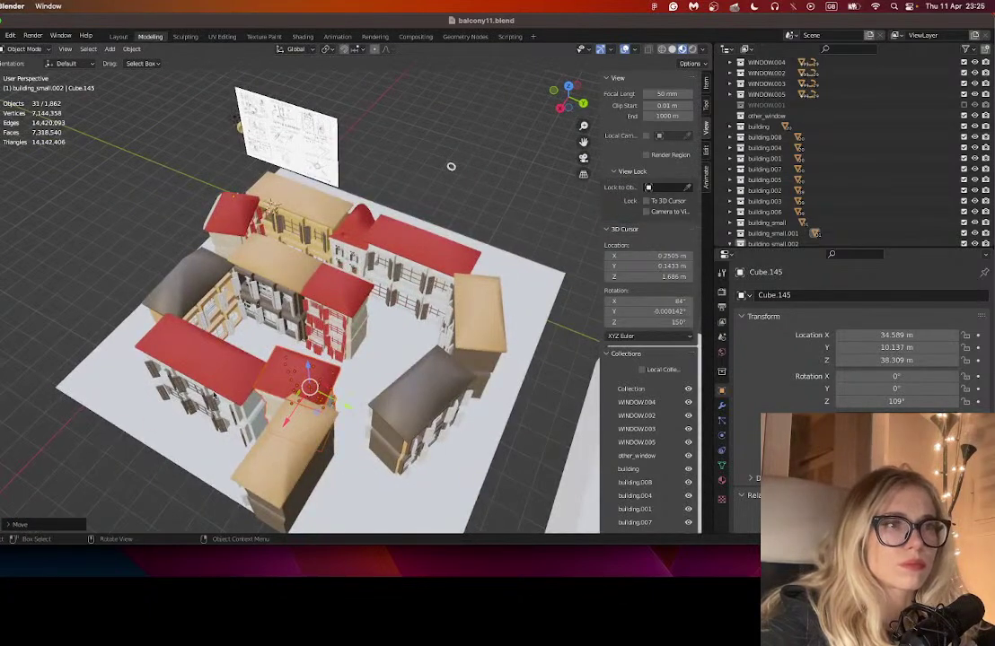
- Move the copied small house along Y to stand between the front yellow-roofed house and the grey-roofed house
{"action": "key", "text": "g"}
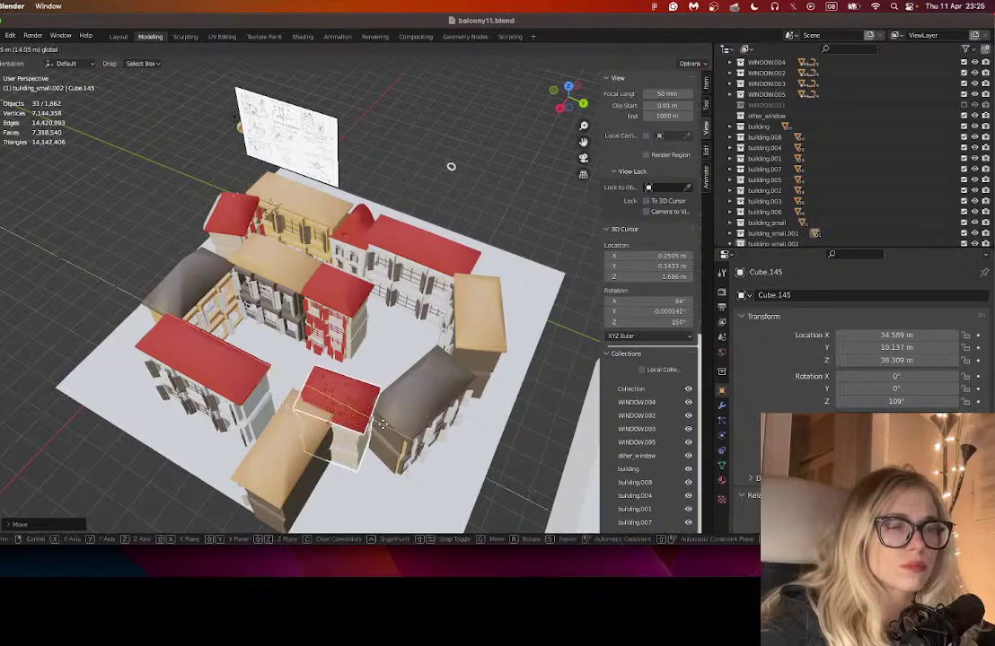
{"action": "left_click", "coordinate": [383, 428]}
{"action": "scroll", "coordinate": [259, 356], "scroll_direction": "down", "scroll_amount": 4}
{"action": "scroll", "coordinate": [346, 347], "scroll_direction": "left", "scroll_amount": 6}
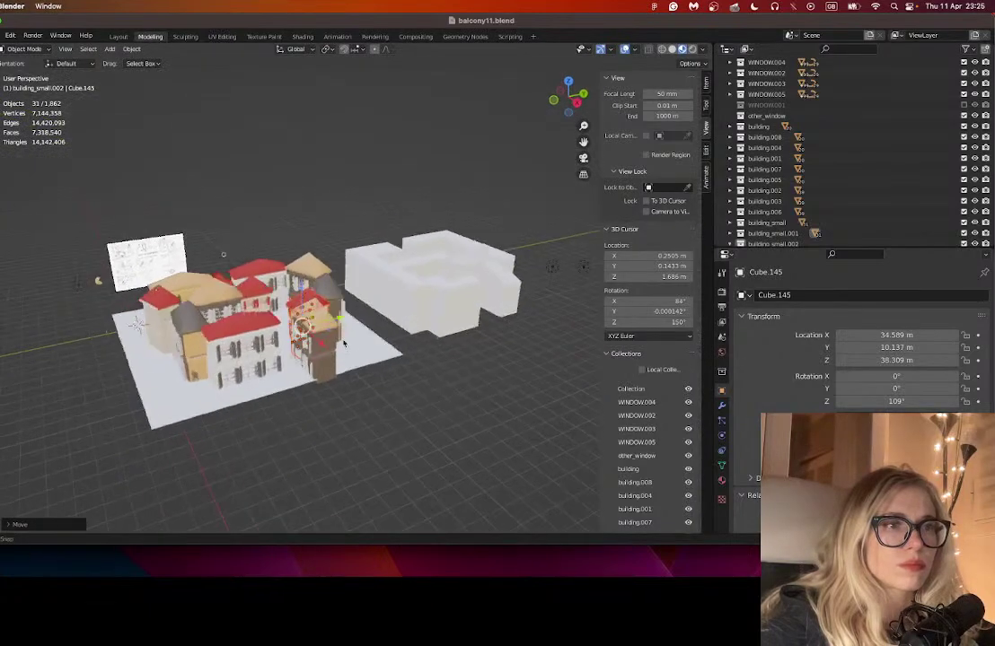
{"action": "scroll", "coordinate": [348, 348], "scroll_direction": "up", "scroll_amount": 8}
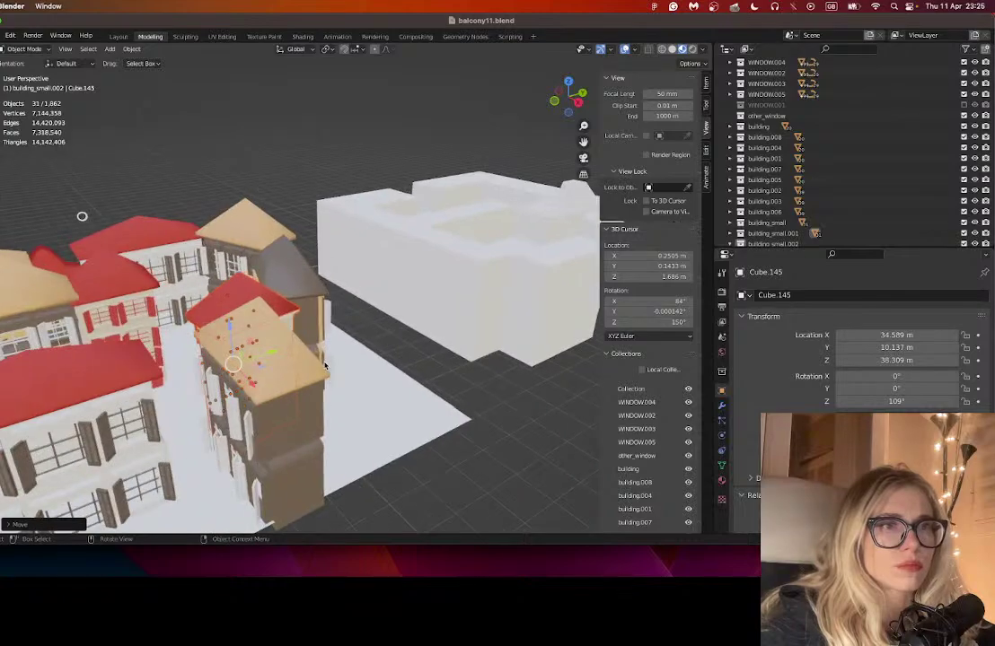
{"action": "left_click_drag", "start_coordinate": [264, 395], "coordinate": [246, 355]}
{"action": "scroll", "coordinate": [246, 355], "scroll_direction": "up", "scroll_amount": 10}
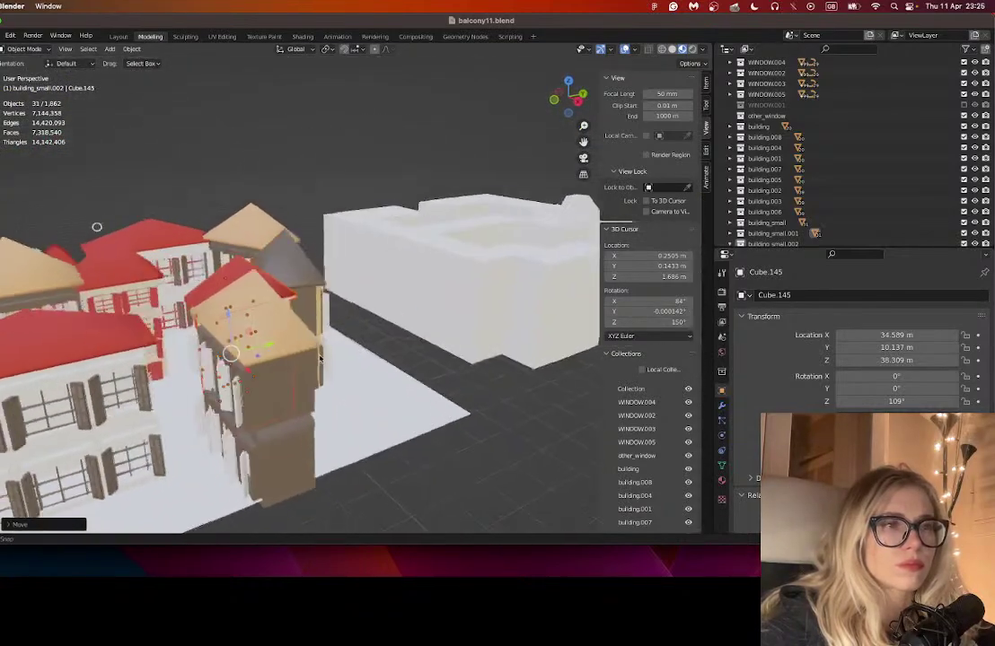
- Switch the viewport to rendered shading, view the row of houses, and save balcony11.blend
{"action": "left_click", "coordinate": [692, 48]}
{"action": "scroll", "coordinate": [312, 318], "scroll_direction": "down", "scroll_amount": 4}
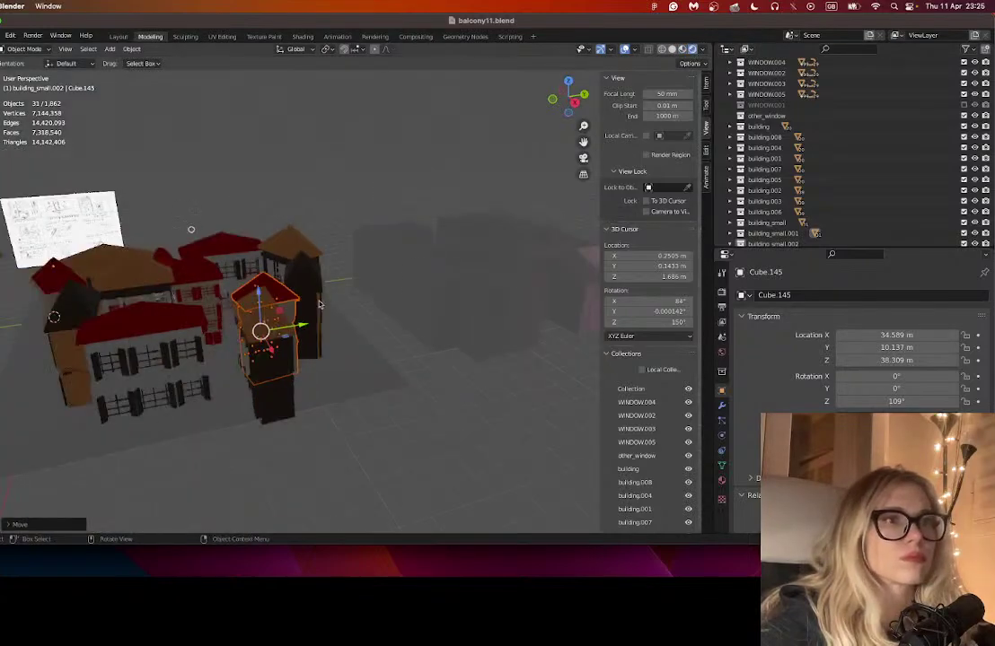
{"action": "left_click_drag", "start_coordinate": [313, 318], "coordinate": [300, 326]}
{"action": "left_click", "coordinate": [1, 36]}
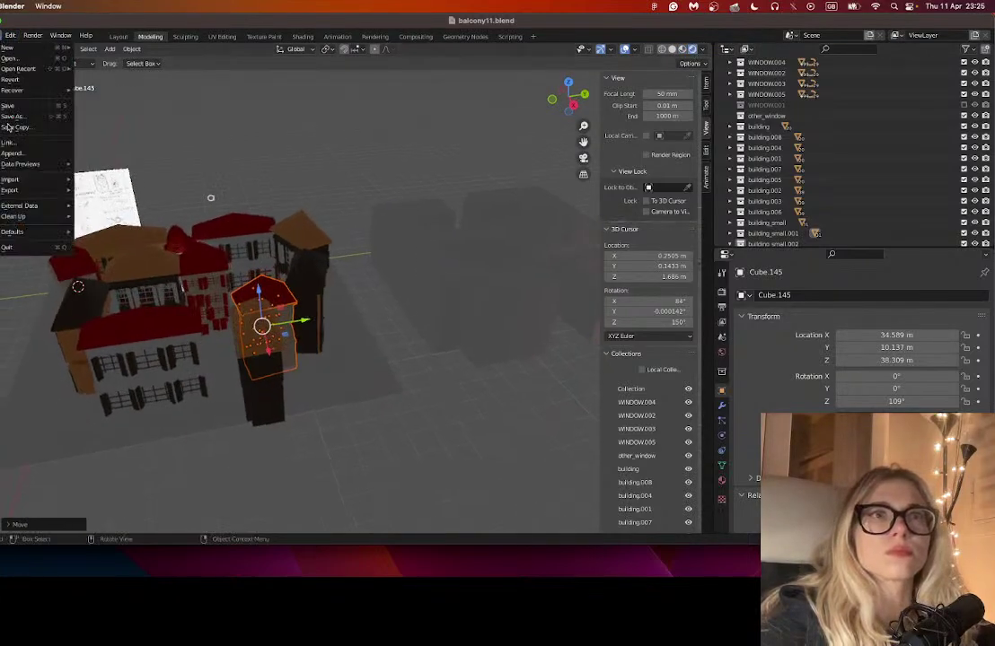
{"action": "left_click", "coordinate": [7, 104]}
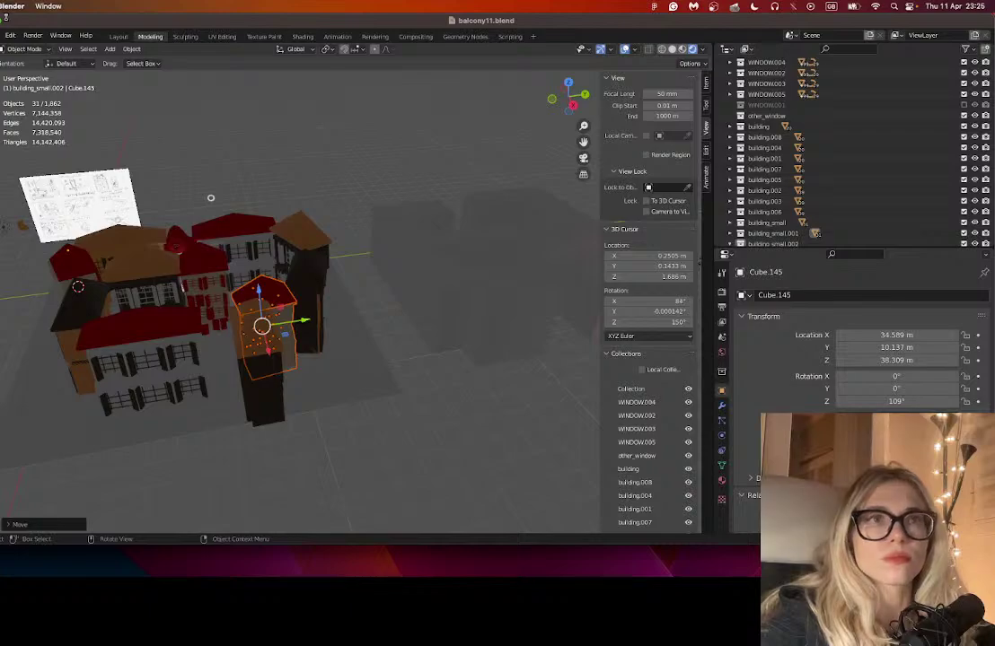
{"action": "key", "text": "ctrl+s"}
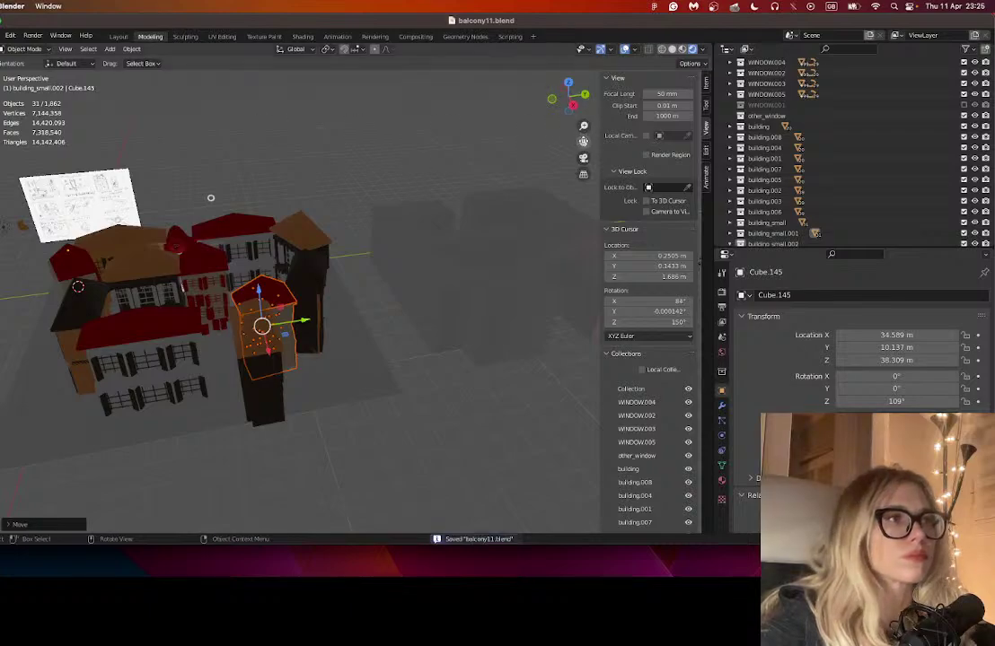
- Open the night_house145blend.blend file from the project folder
{"action": "scroll", "coordinate": [216, 278], "scroll_direction": "left", "scroll_amount": 5}
{"action": "scroll", "coordinate": [215, 278], "scroll_direction": "up", "scroll_amount": 4}
{"action": "scroll", "coordinate": [216, 279], "scroll_direction": "right", "scroll_amount": 3}
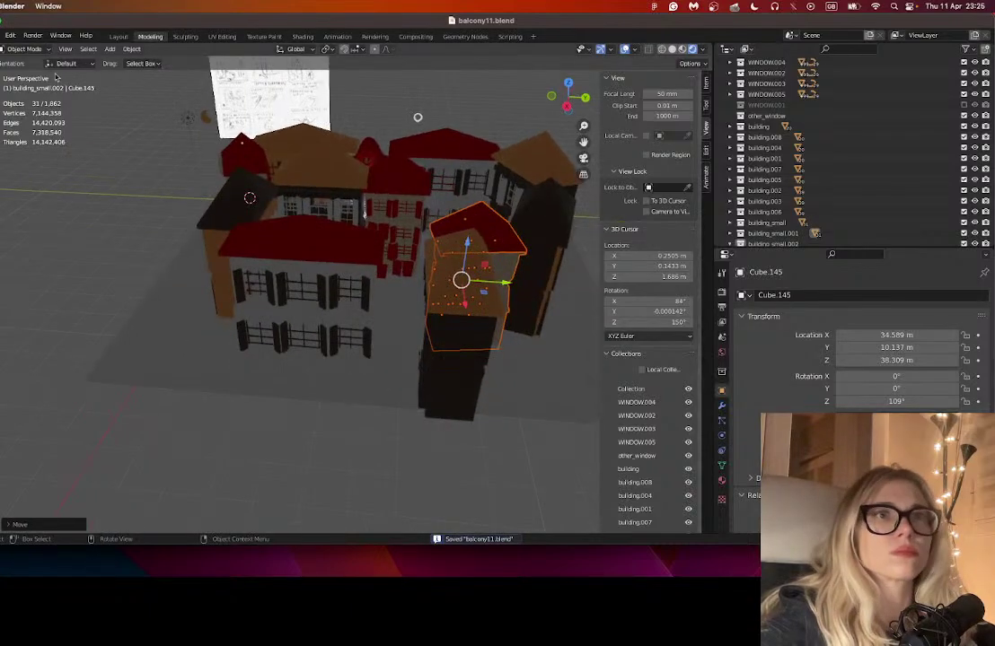
{"action": "left_click", "coordinate": [2, 36]}
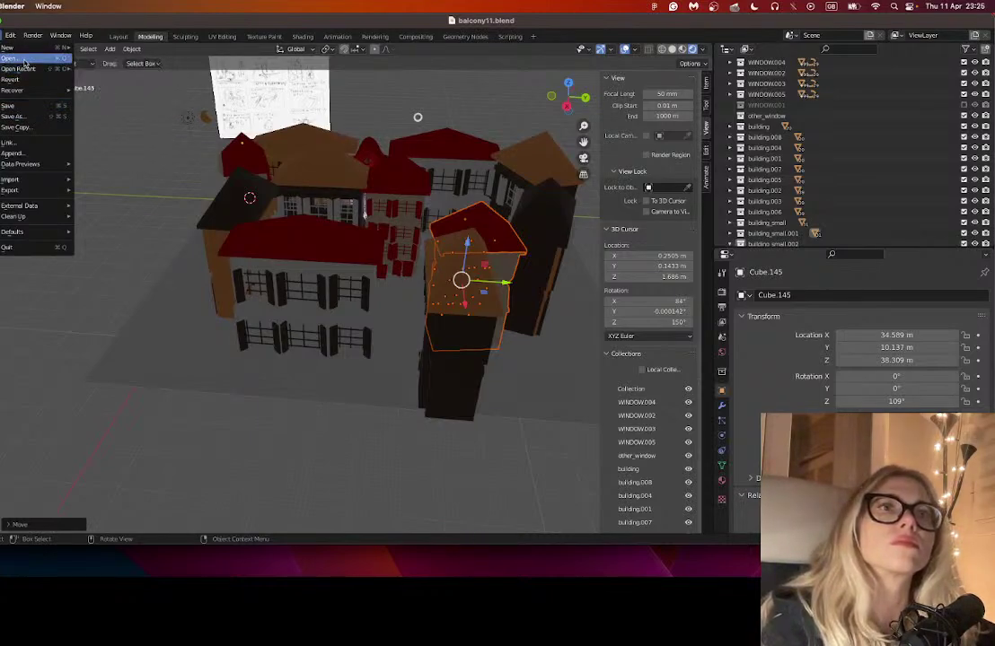
{"action": "left_click", "coordinate": [9, 58]}
{"action": "scroll", "coordinate": [512, 380], "scroll_direction": "down", "scroll_amount": 6}
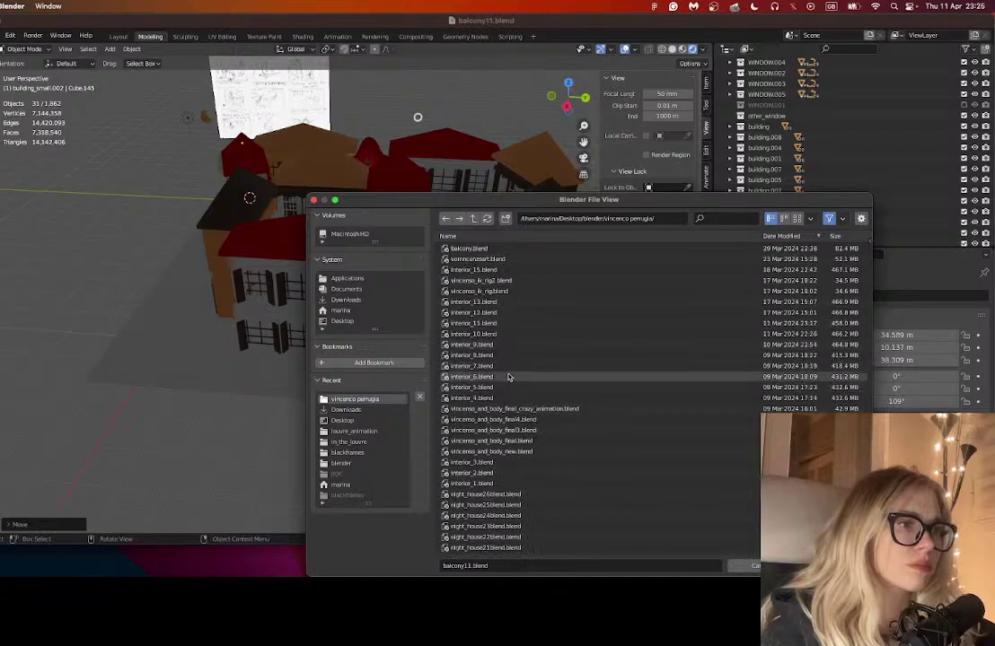
{"action": "left_click", "coordinate": [579, 494]}
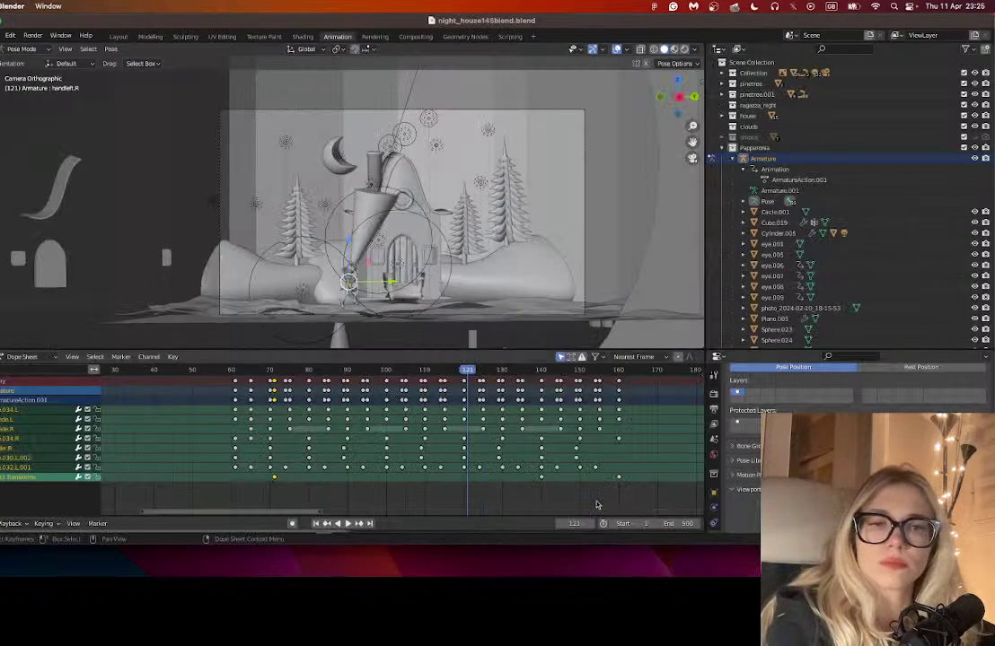
- Show the night house scene in Material Preview shading and examine its house and background colours
{"action": "key", "text": "ctrl+alt+s"}
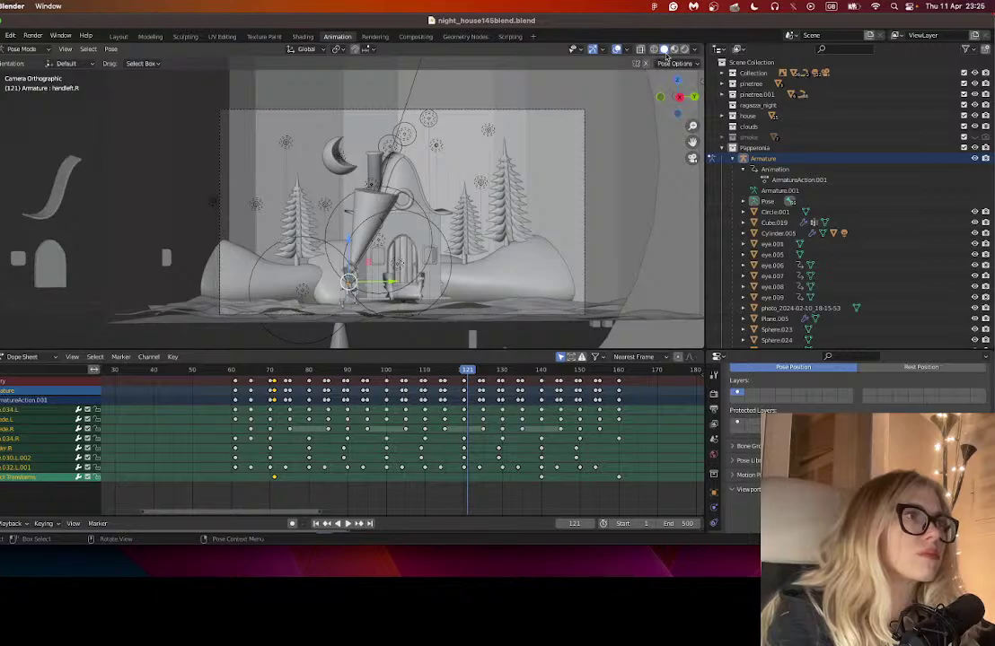
{"action": "left_click", "coordinate": [674, 49]}
{"action": "left_click_drag", "start_coordinate": [535, 233], "coordinate": [467, 232]}
{"action": "scroll", "coordinate": [467, 232], "scroll_direction": "down", "scroll_amount": 8}
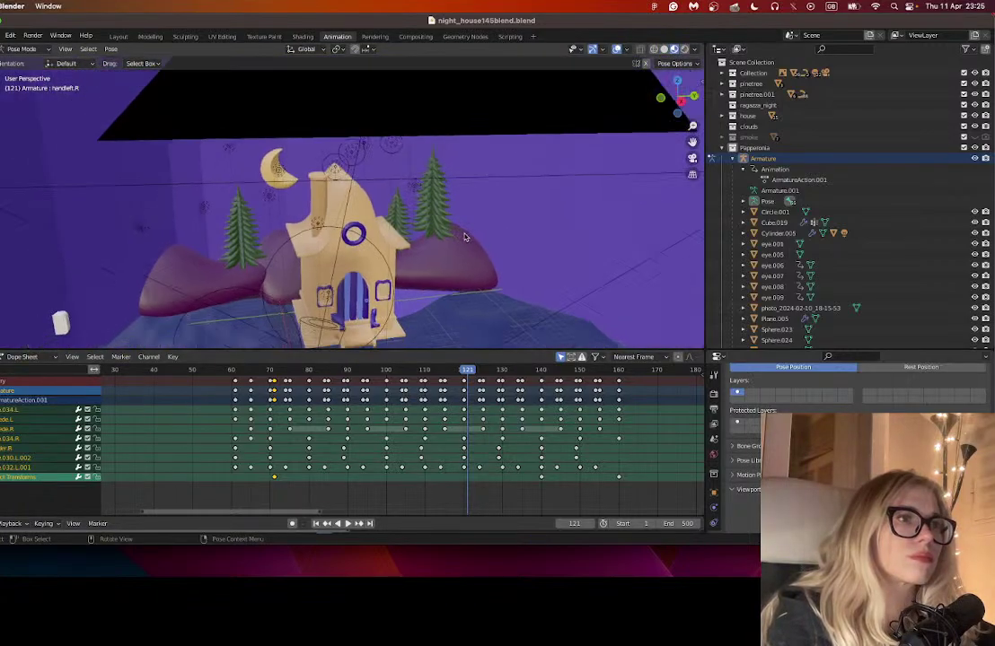
{"action": "left_click", "coordinate": [317, 198]}
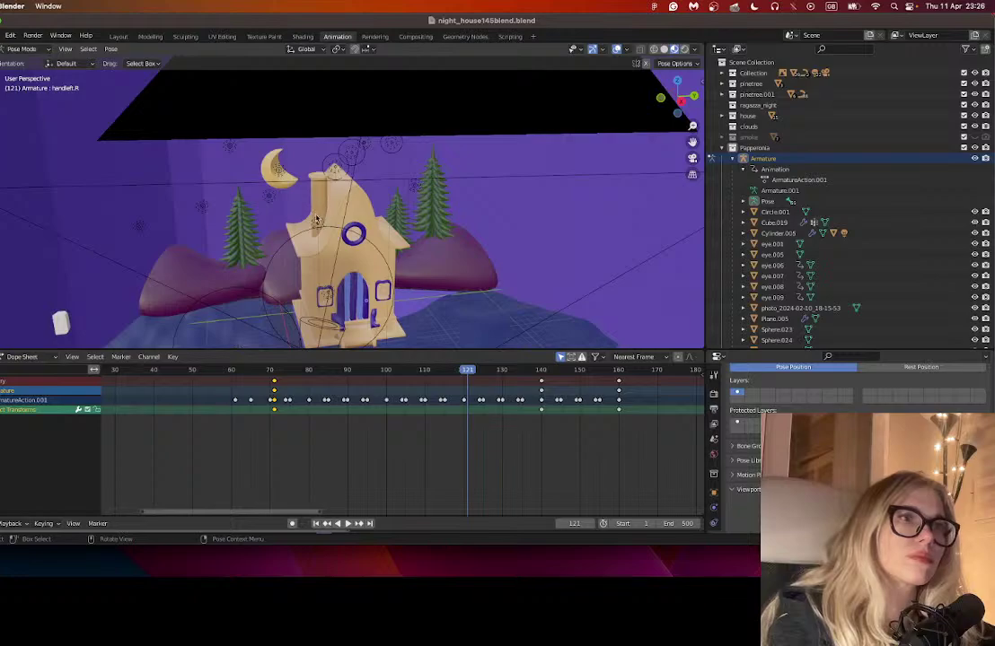
- Switch to the Modeling workspace and examine the layout of the night scene around the house
{"action": "left_click", "coordinate": [118, 36]}
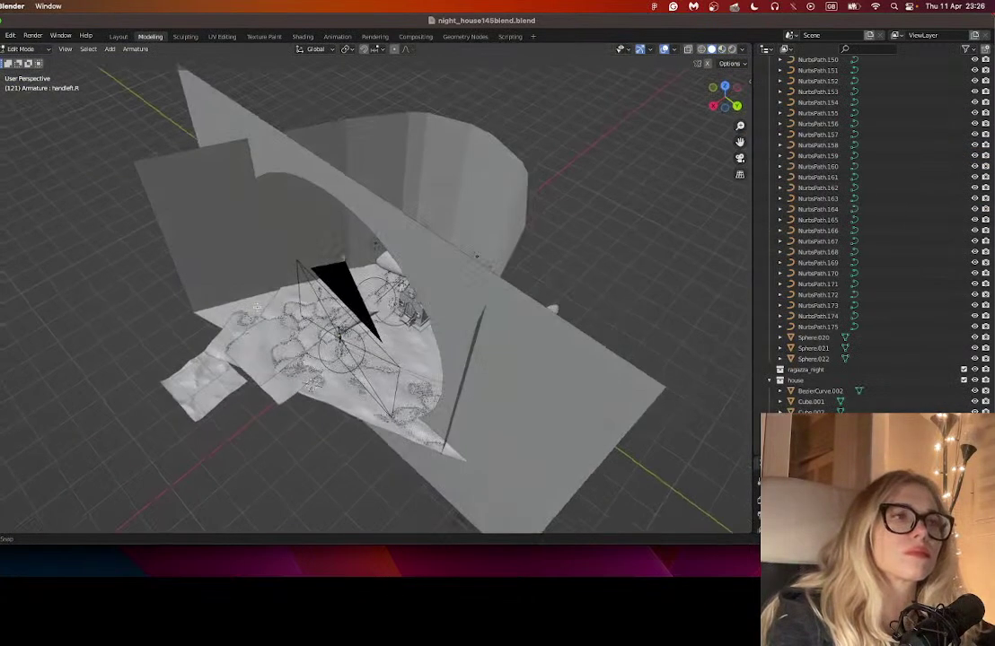
{"action": "left_click_drag", "start_coordinate": [257, 307], "coordinate": [439, 219]}
{"action": "key", "text": "shift+space"}
{"action": "key", "text": "g"}
{"action": "scroll", "coordinate": [375, 296], "scroll_direction": "up", "scroll_amount": 3}
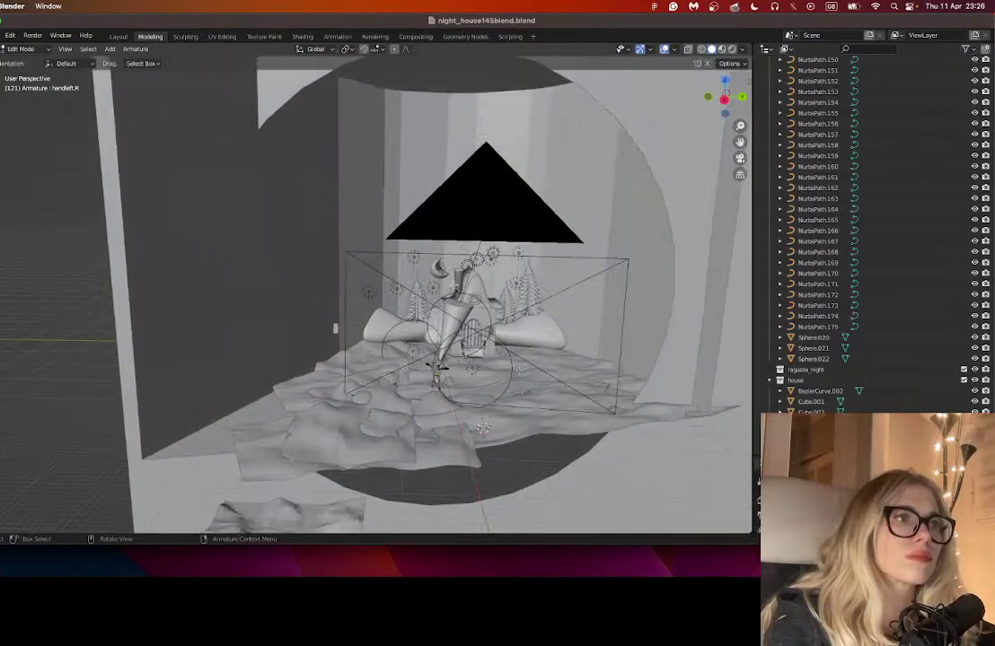
{"action": "scroll", "coordinate": [521, 261], "scroll_direction": "up", "scroll_amount": 3}
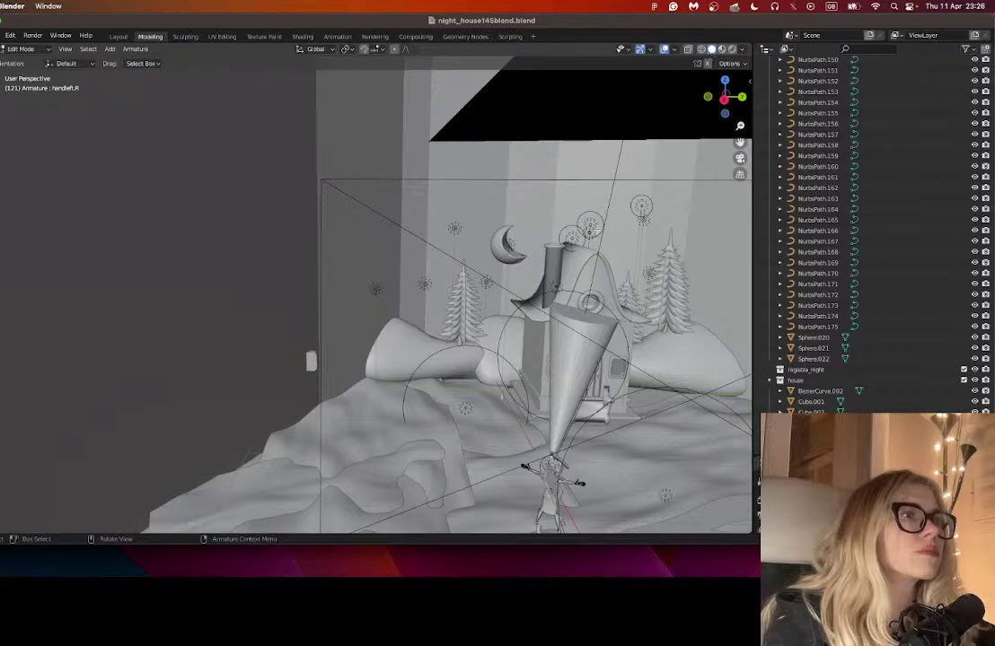
- Examine the house front through the scene camera and look through the NurbsPath objects in the outliner
{"action": "left_click", "coordinate": [839, 211]}
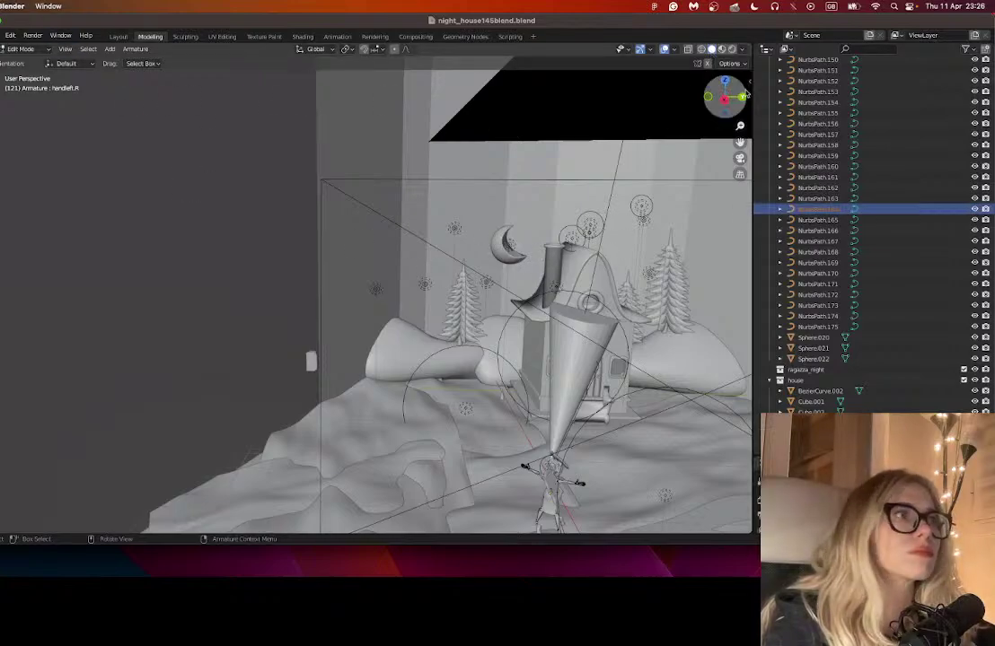
{"action": "left_click", "coordinate": [638, 49]}
{"action": "left_click", "coordinate": [639, 51]}
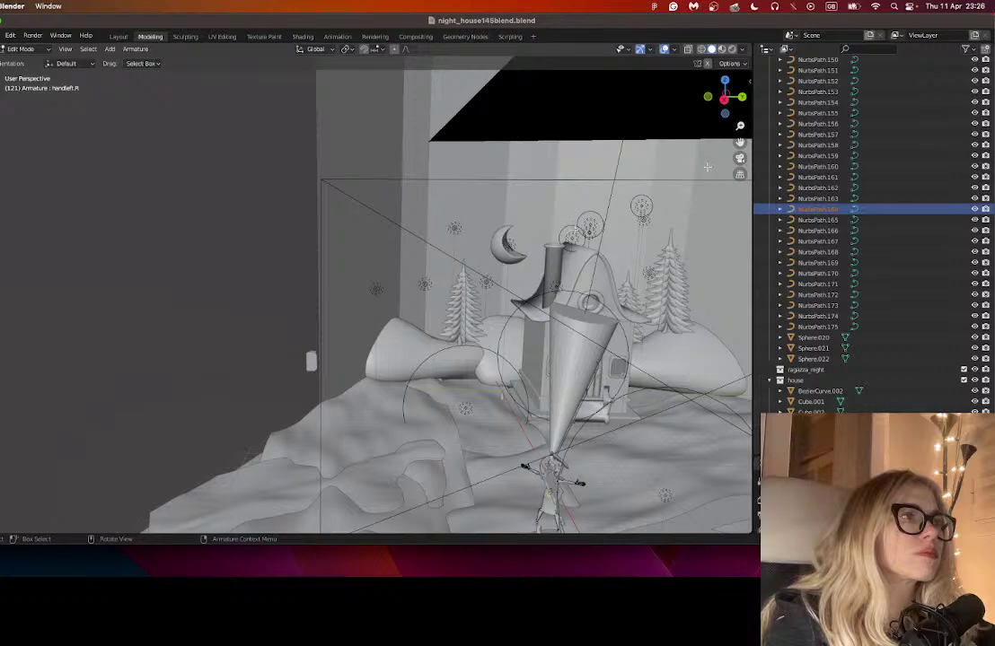
{"action": "left_click", "coordinate": [739, 158]}
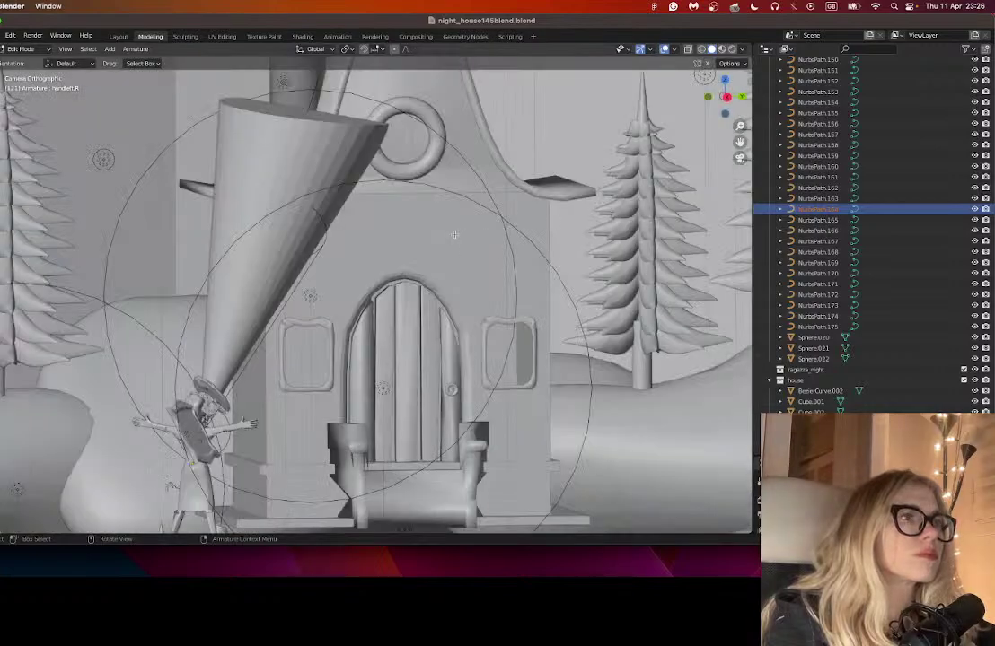
{"action": "left_click", "coordinate": [815, 145]}
{"action": "scroll", "coordinate": [815, 184], "scroll_direction": "up", "scroll_amount": 7}
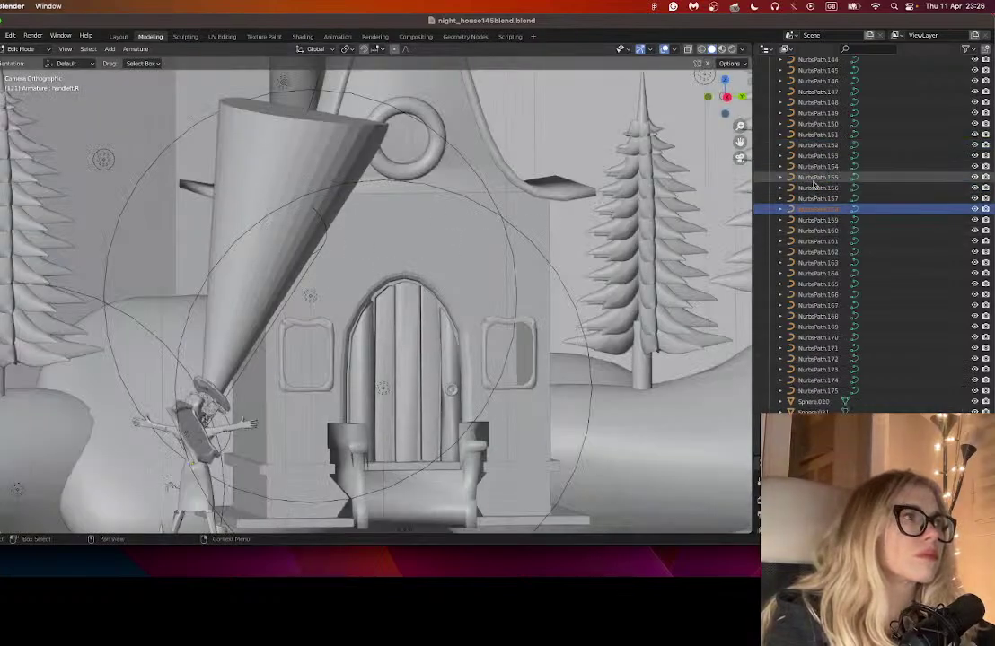
- Open the night_house26blend.blend file from the vincenco perrugia project folder
{"action": "left_click", "coordinate": [4, 34]}
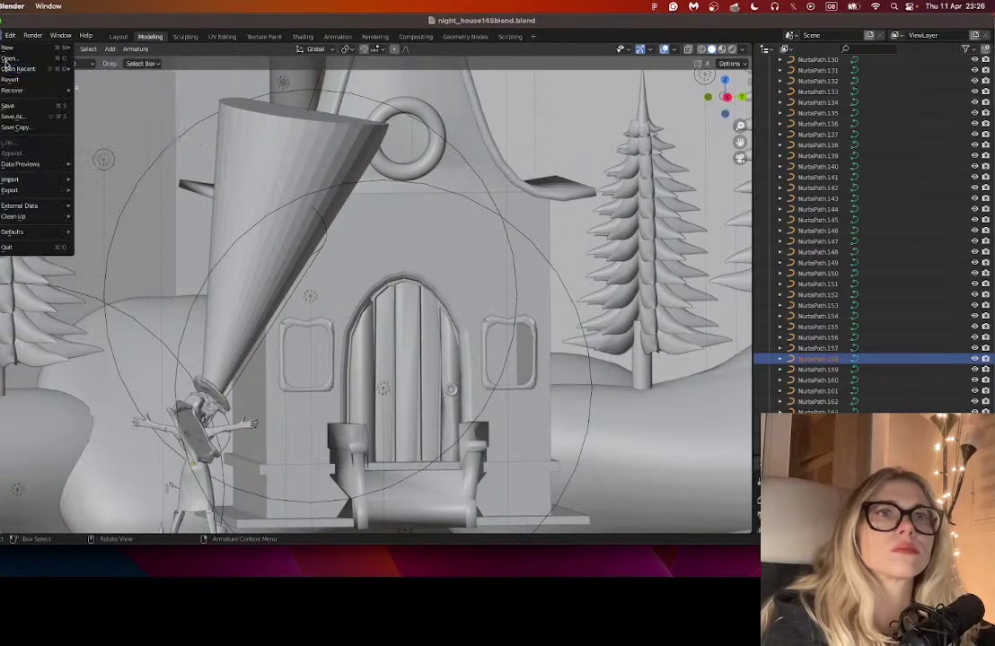
{"action": "left_click", "coordinate": [16, 217]}
{"action": "left_click", "coordinate": [451, 309]}
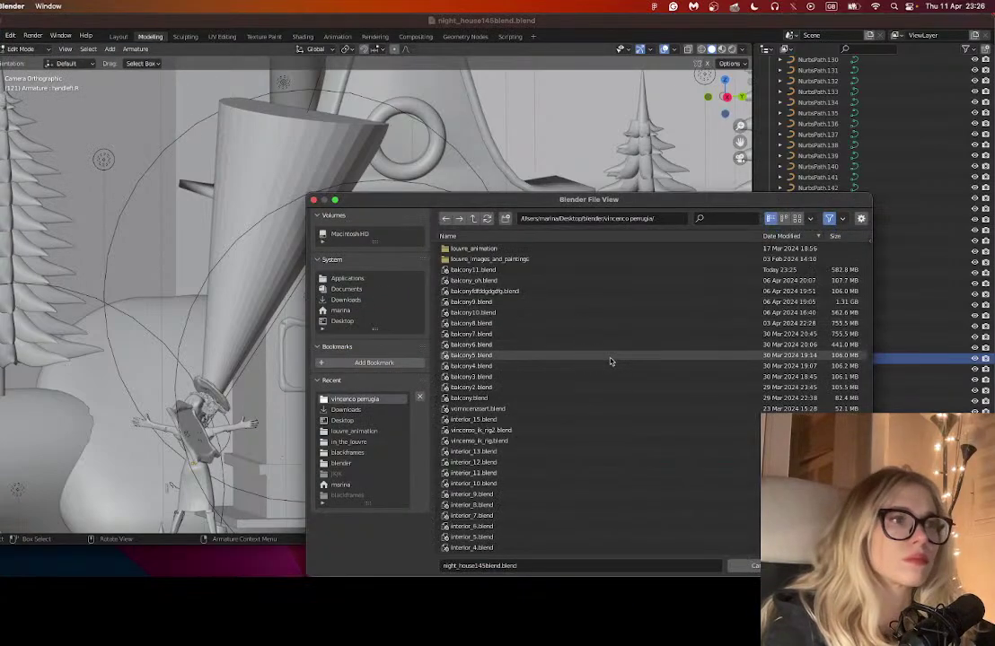
{"action": "scroll", "coordinate": [508, 467], "scroll_direction": "down", "scroll_amount": 5}
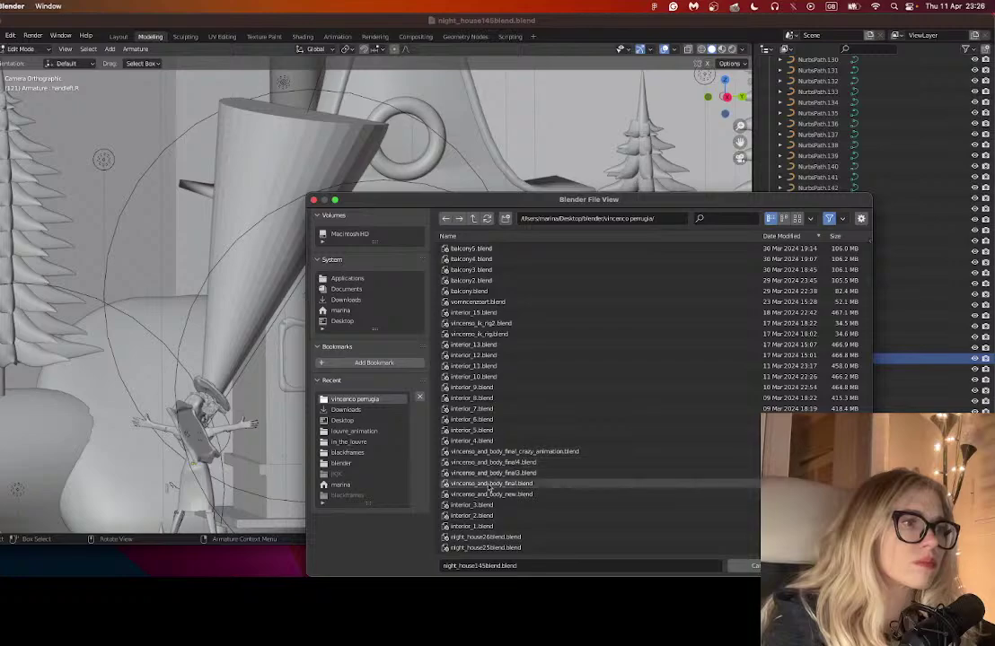
{"action": "left_click", "coordinate": [503, 516]}
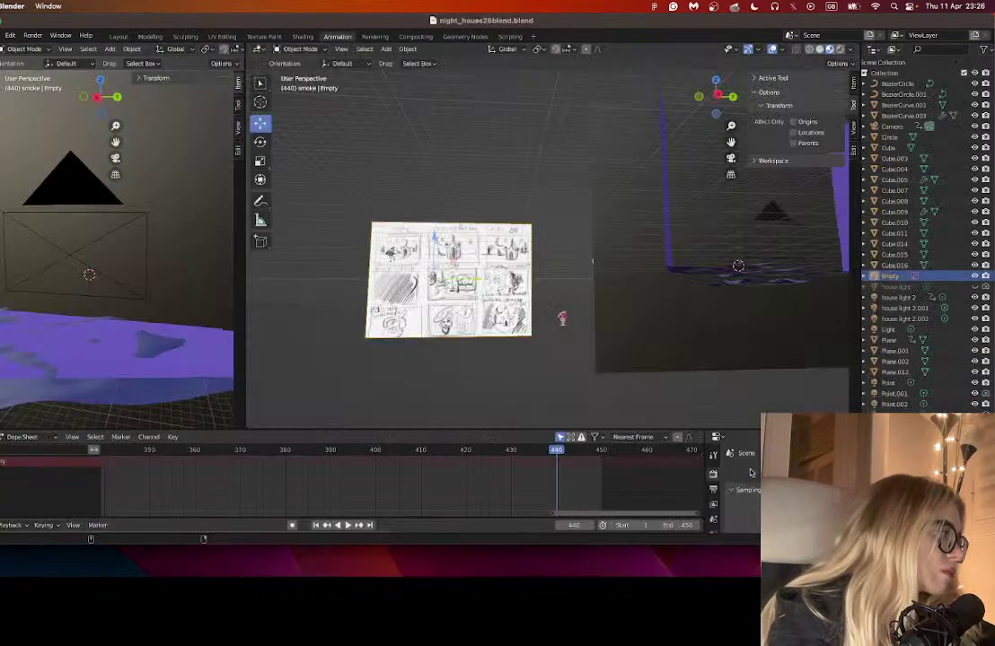
- Find the red-roofed night house in the scene and select the large green tree at the end of the purple hill
{"action": "left_click_drag", "start_coordinate": [229, 303], "coordinate": [105, 305]}
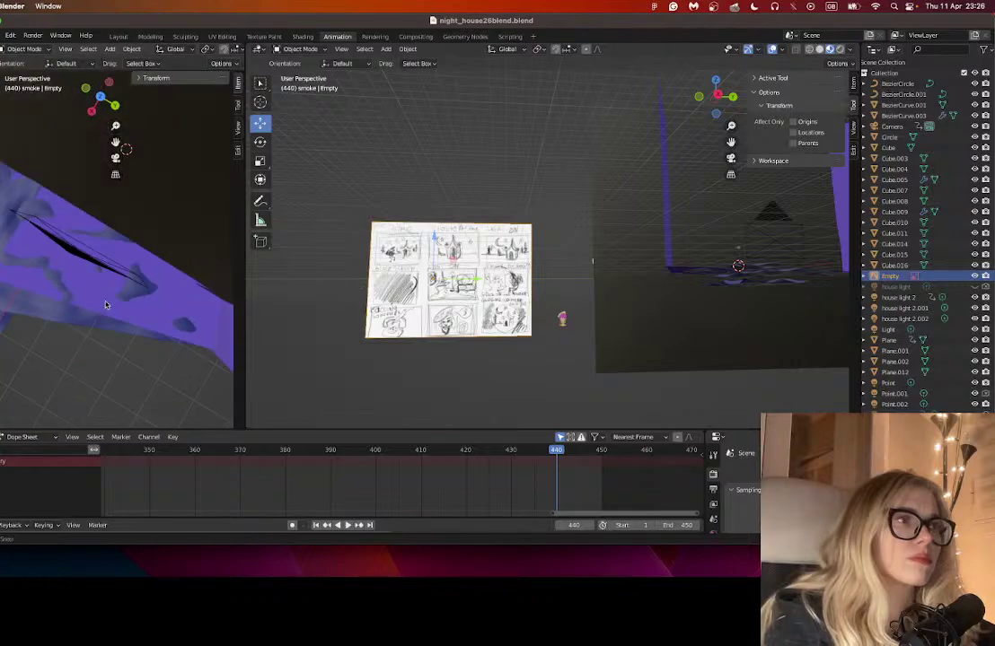
{"action": "left_click_drag", "start_coordinate": [460, 228], "coordinate": [529, 233]}
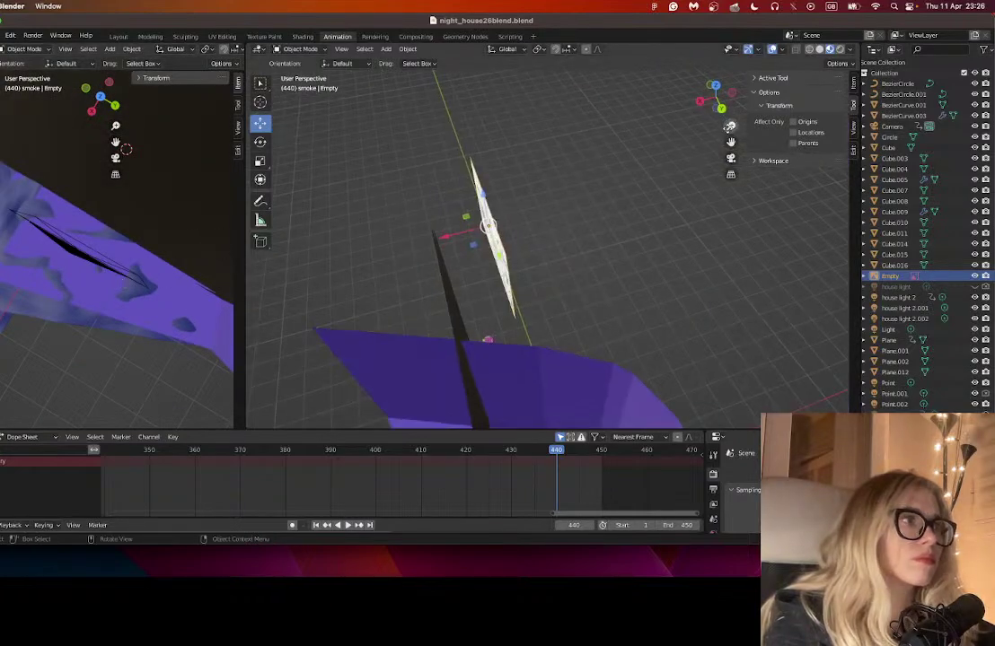
{"action": "left_click_drag", "start_coordinate": [730, 142], "coordinate": [637, 72]}
{"action": "left_click_drag", "start_coordinate": [404, 287], "coordinate": [616, 318]}
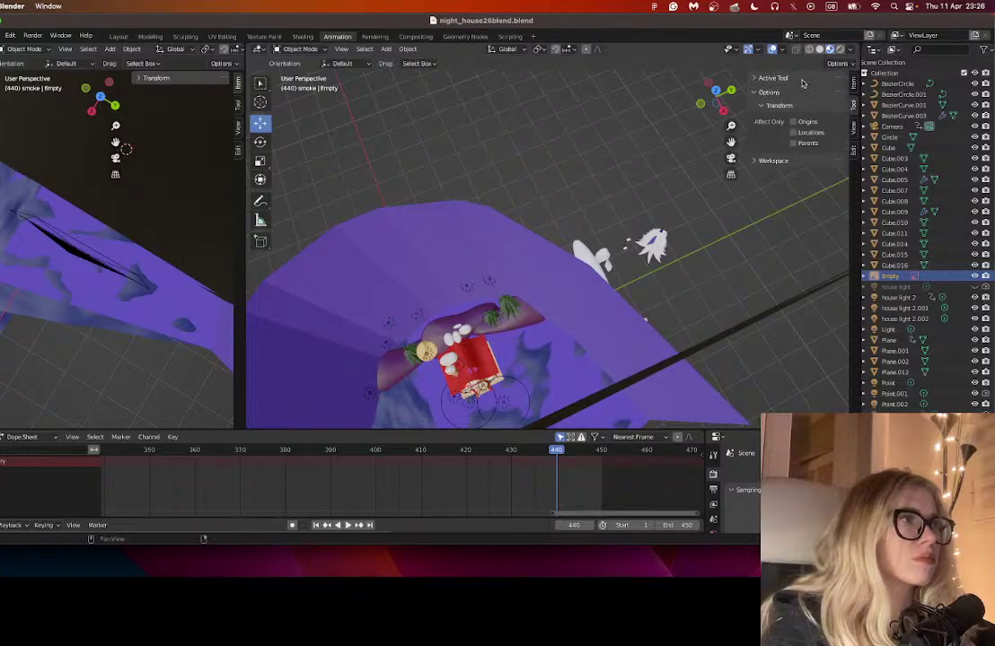
{"action": "left_click_drag", "start_coordinate": [730, 142], "coordinate": [889, 34]}
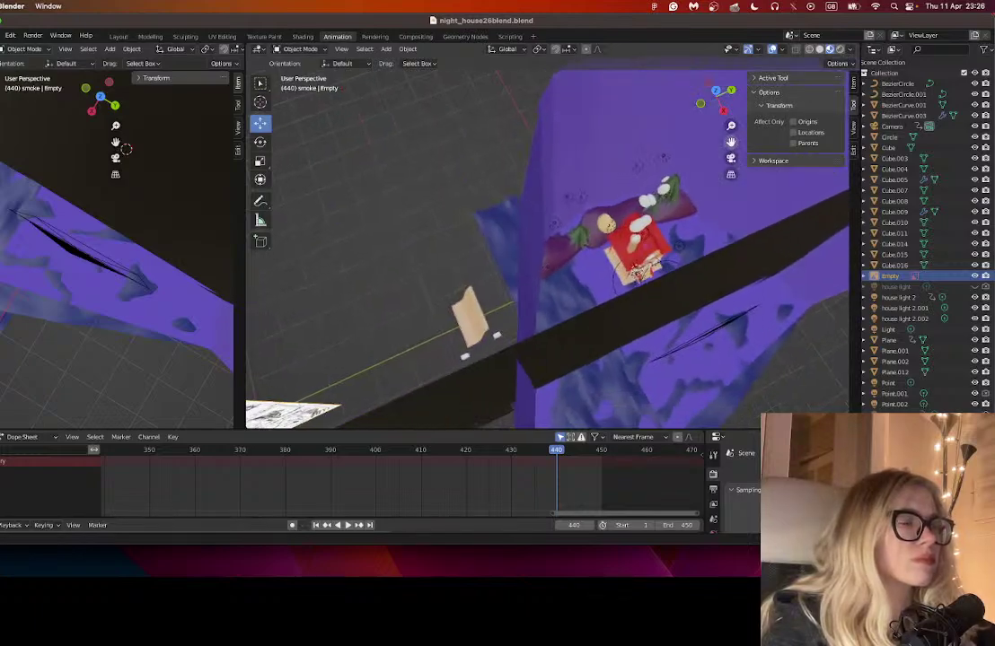
{"action": "scroll", "coordinate": [625, 224], "scroll_direction": "up", "scroll_amount": 4}
{"action": "left_click_drag", "start_coordinate": [729, 141], "coordinate": [628, 157]}
{"action": "left_click", "coordinate": [628, 158]}
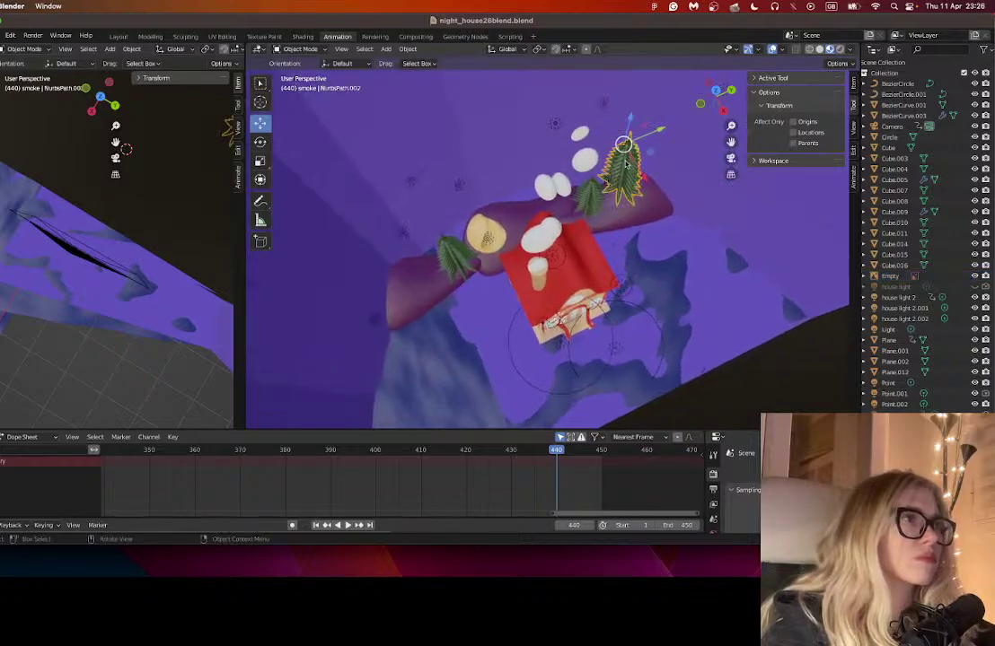
{"action": "right_click", "coordinate": [628, 158]}
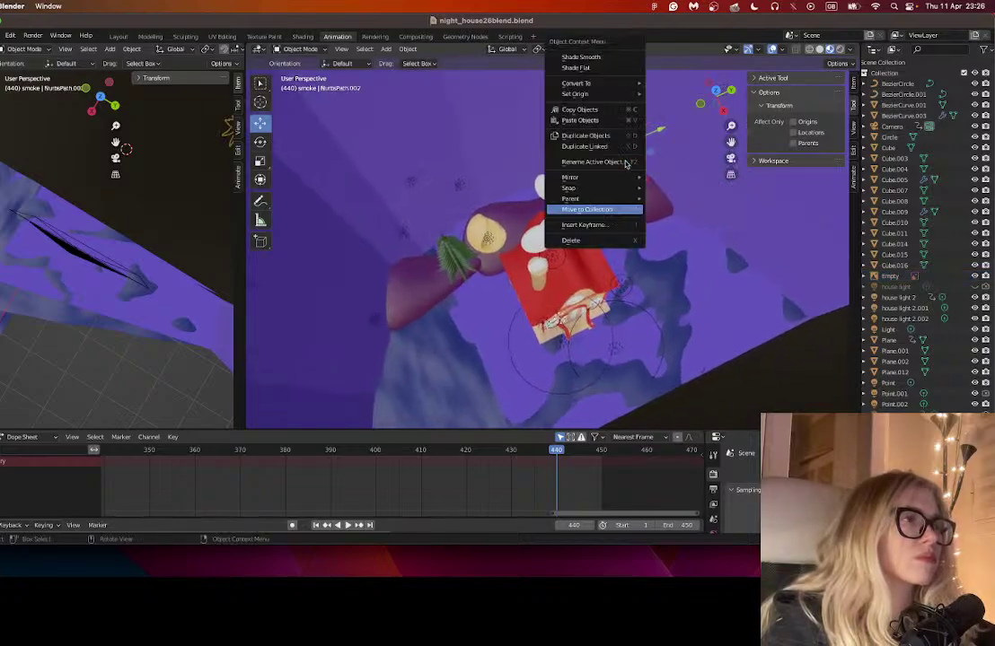
- Add the large backdrop cube and several point lights around the house to the tree selection
{"action": "left_click", "coordinate": [448, 144], "text": "shift"}
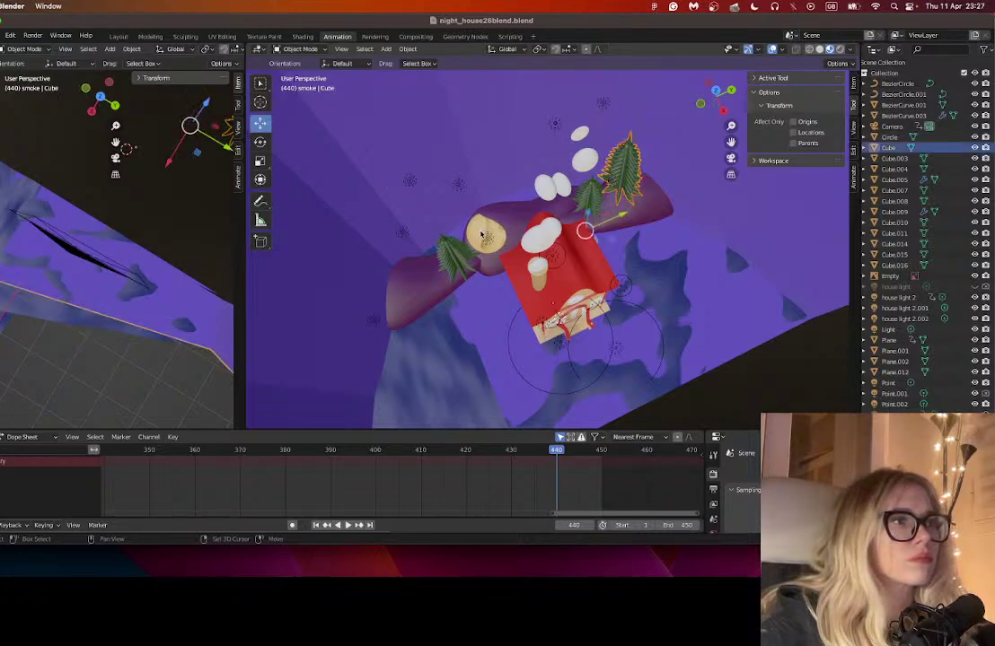
{"action": "key", "text": "super+z"}
{"action": "key", "text": "super+z"}
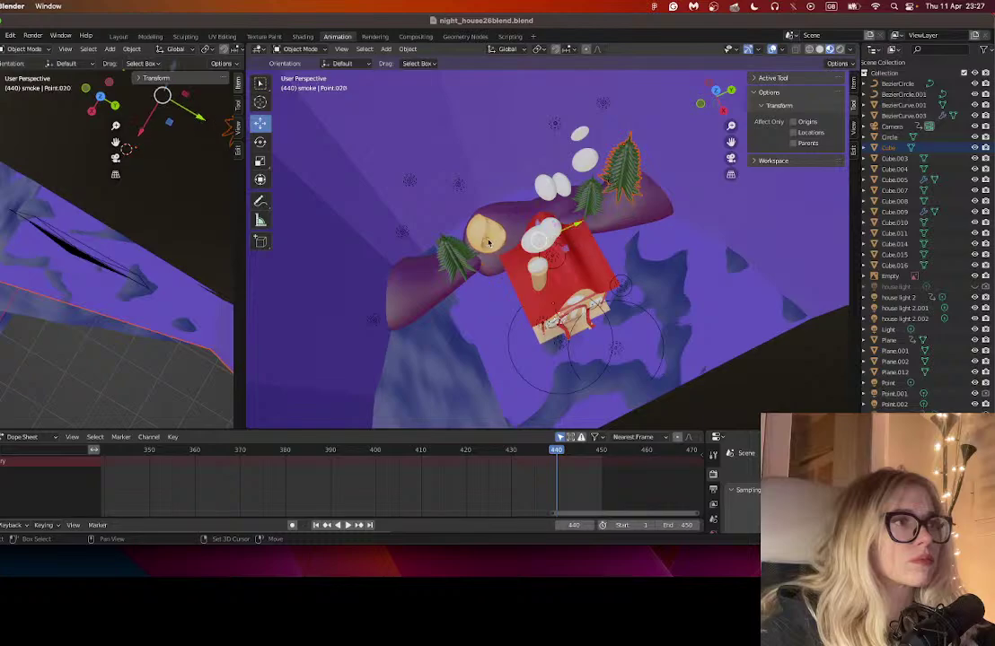
{"action": "left_click", "coordinate": [554, 125]}
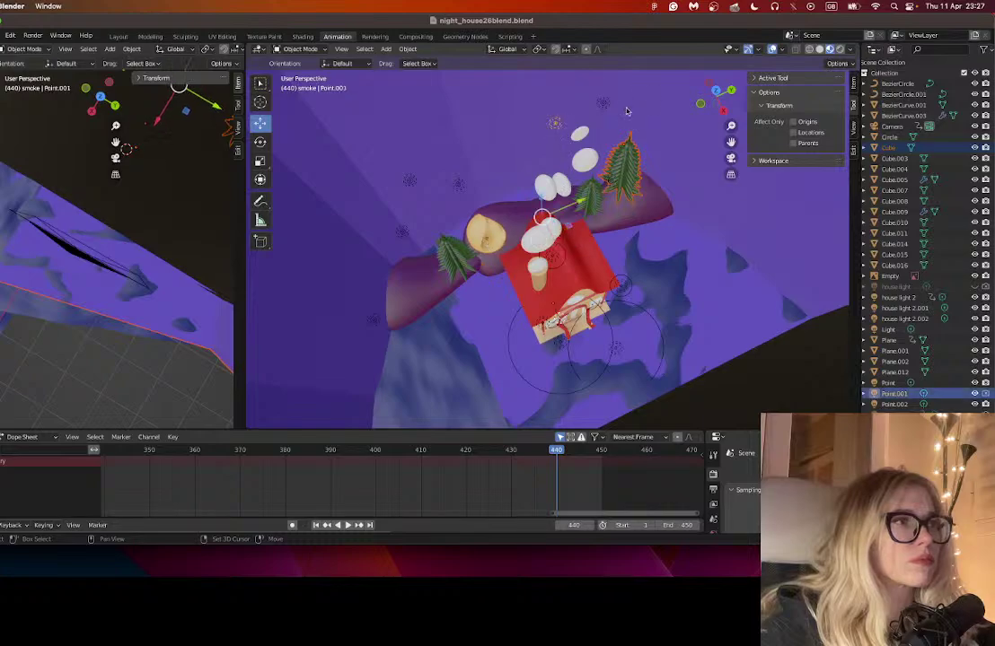
{"action": "left_click", "coordinate": [458, 185]}
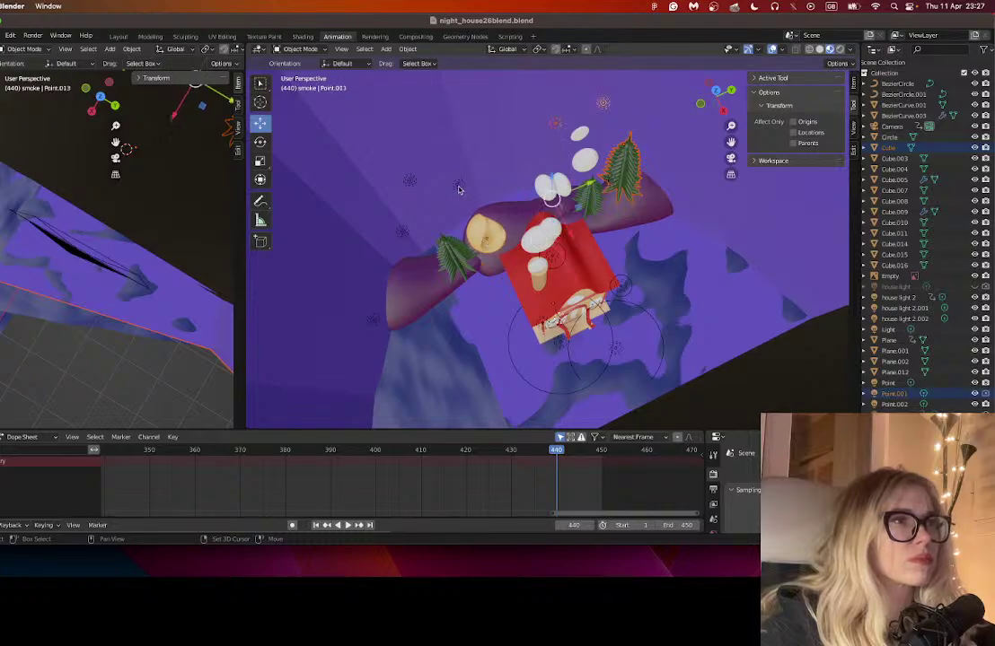
{"action": "left_click", "coordinate": [409, 183]}
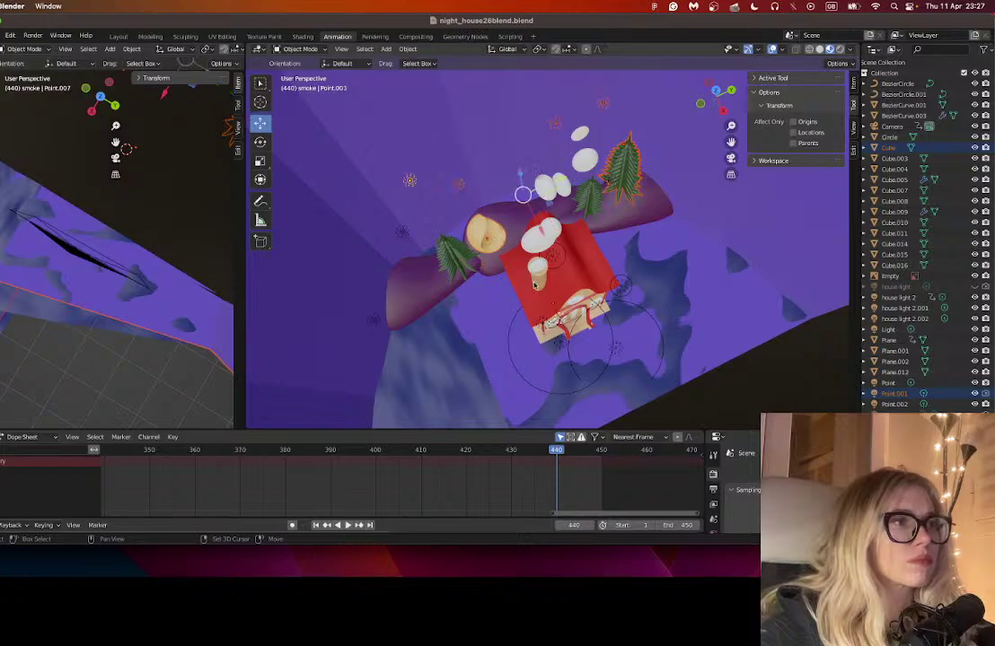
- Add the chimney cylinder and its smoke spheres to the selection and copy all selected objects
{"action": "left_click", "coordinate": [537, 271]}
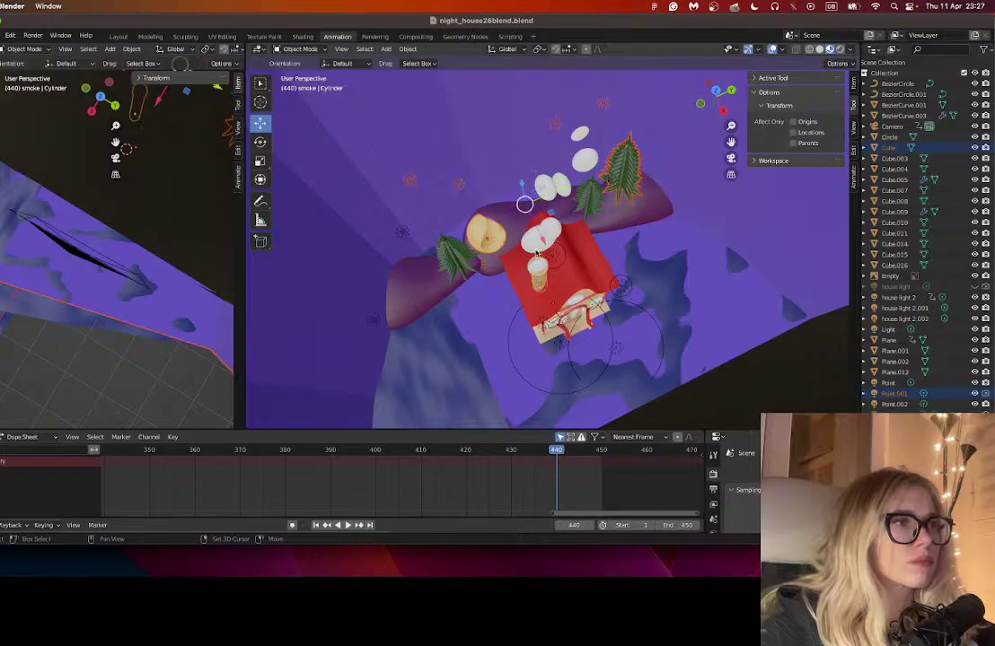
{"action": "left_click", "coordinate": [539, 268]}
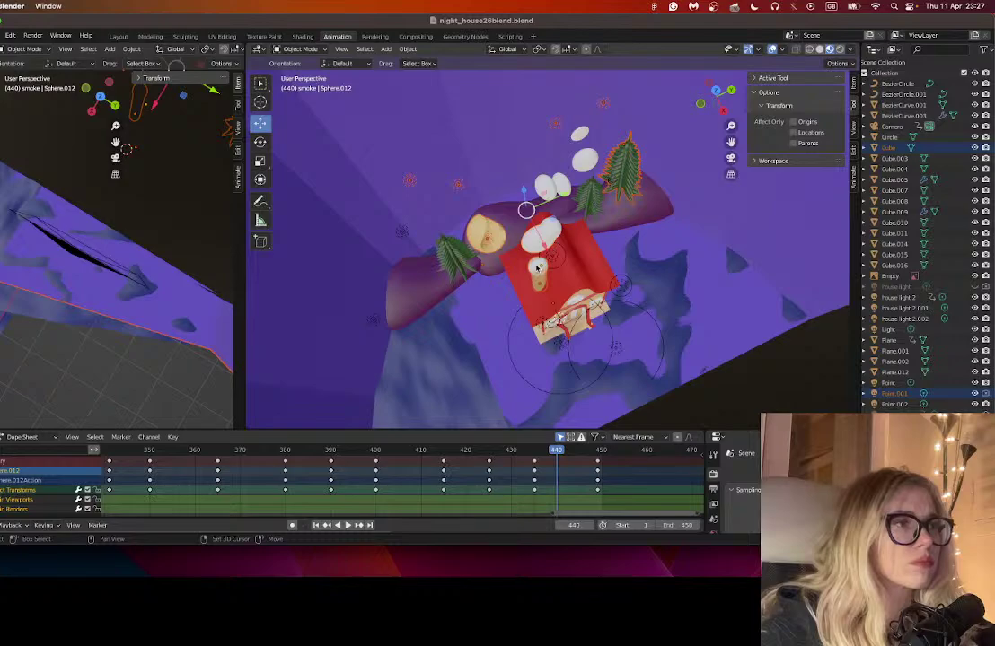
{"action": "left_click", "coordinate": [551, 226]}
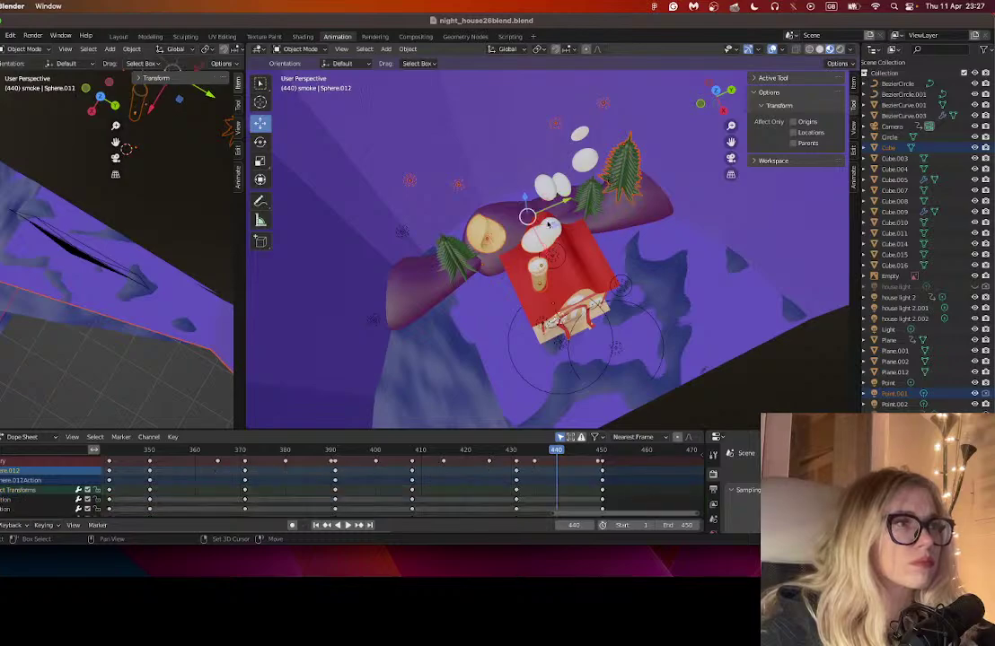
{"action": "left_click", "coordinate": [548, 224]}
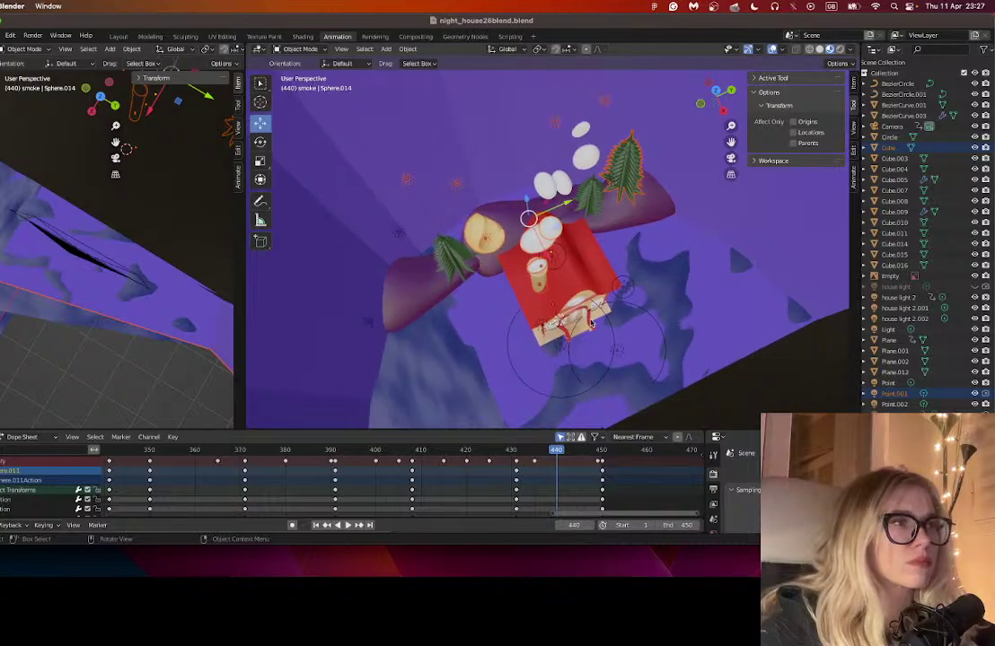
{"action": "scroll", "coordinate": [592, 323], "scroll_direction": "down", "scroll_amount": 4}
{"action": "right_click", "coordinate": [457, 184]}
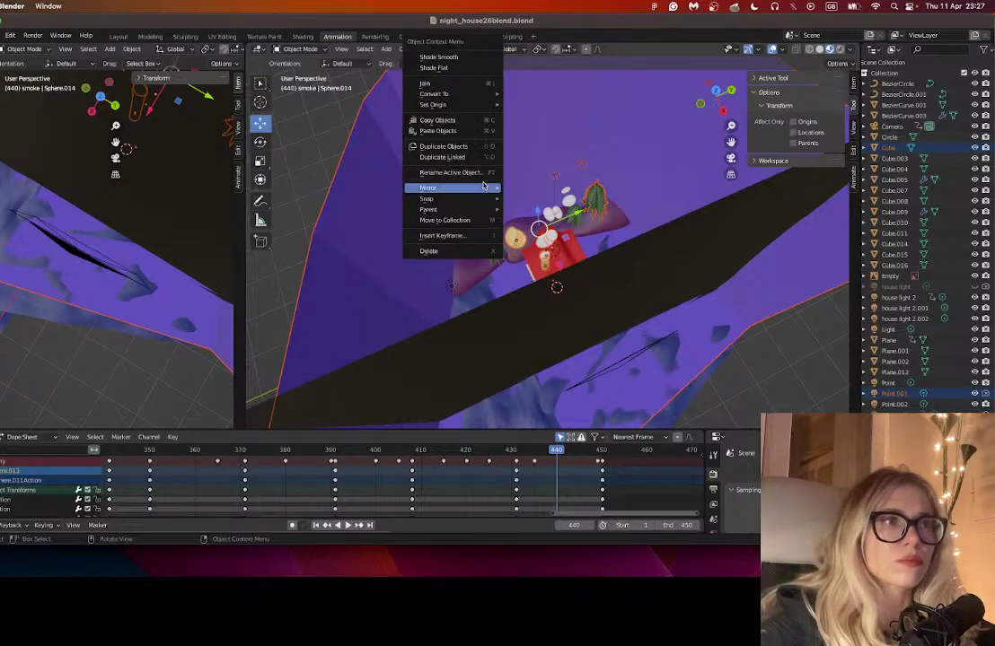
{"action": "left_click", "coordinate": [449, 121]}
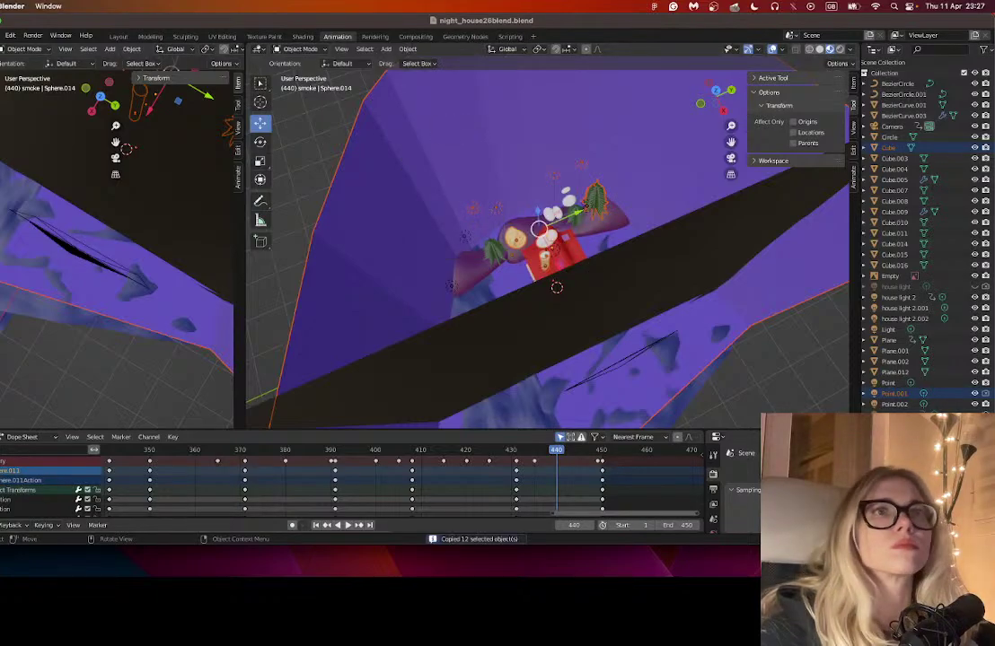
- Reopen the balcony11.blend street scene from the recent files
{"action": "left_click", "coordinate": [3, 35]}
{"action": "mouse_move", "coordinate": [18, 68]}
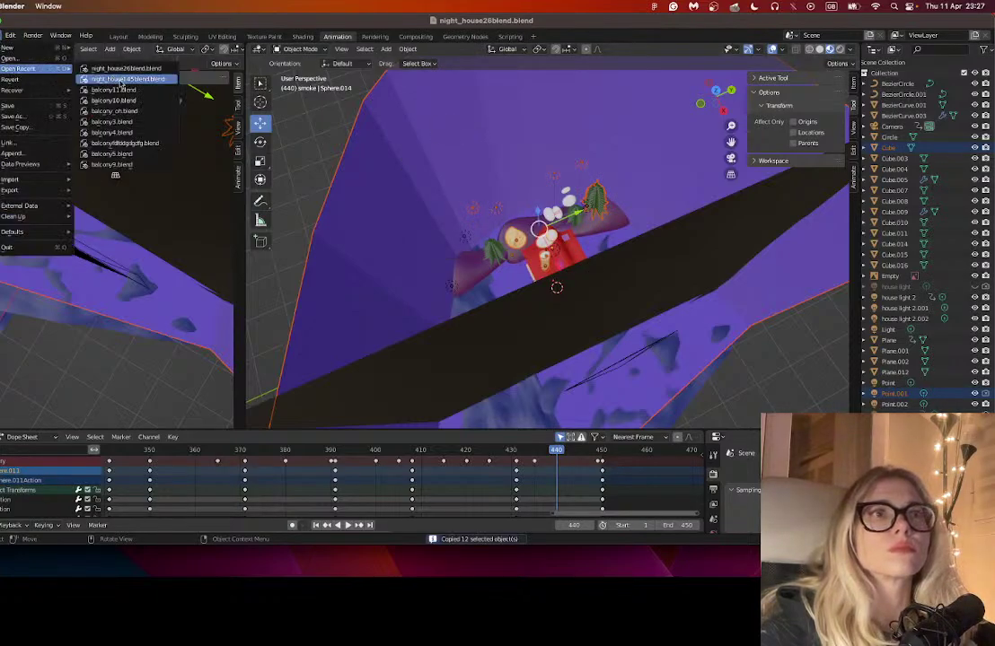
{"action": "left_click", "coordinate": [103, 75]}
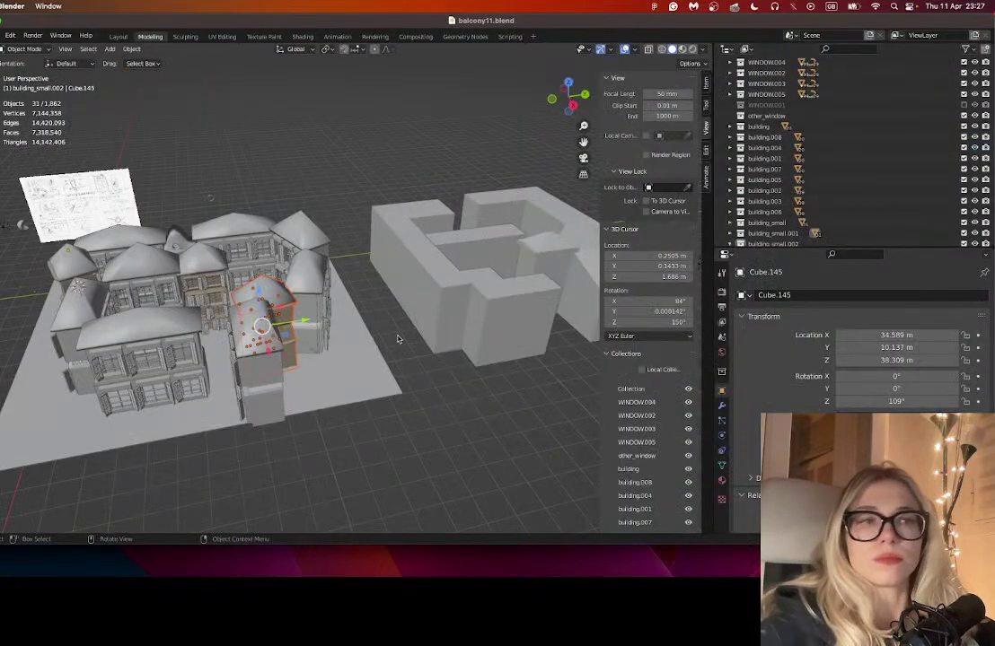
- Deselect the small building and paste the copied night-scene objects into the street scene
{"action": "left_click", "coordinate": [265, 156]}
{"action": "scroll", "coordinate": [500, 121], "scroll_direction": "up", "scroll_amount": 3}
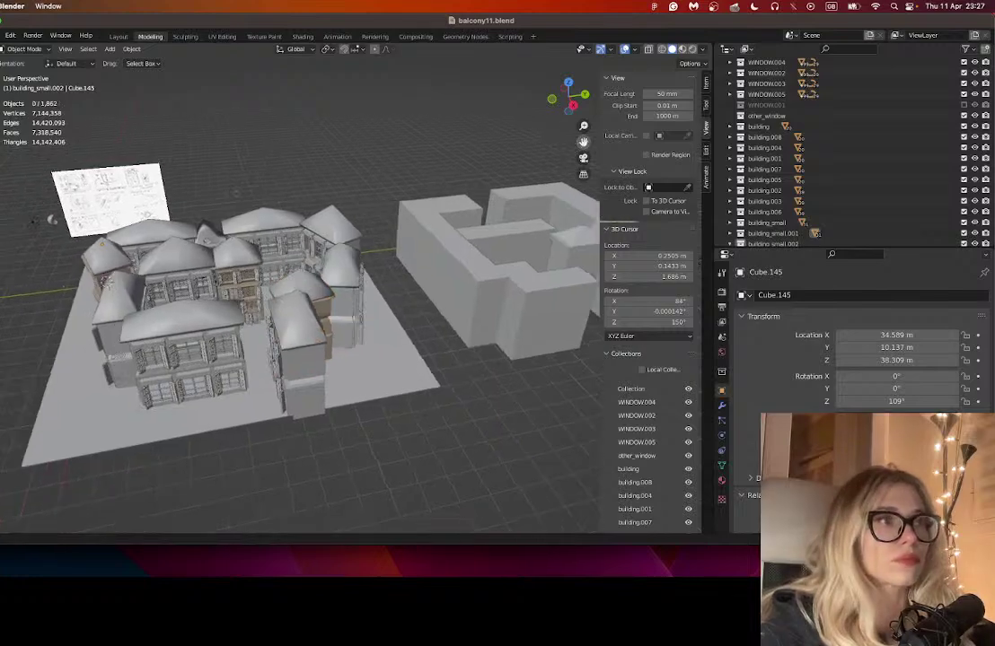
{"action": "key", "text": "ctrl+v"}
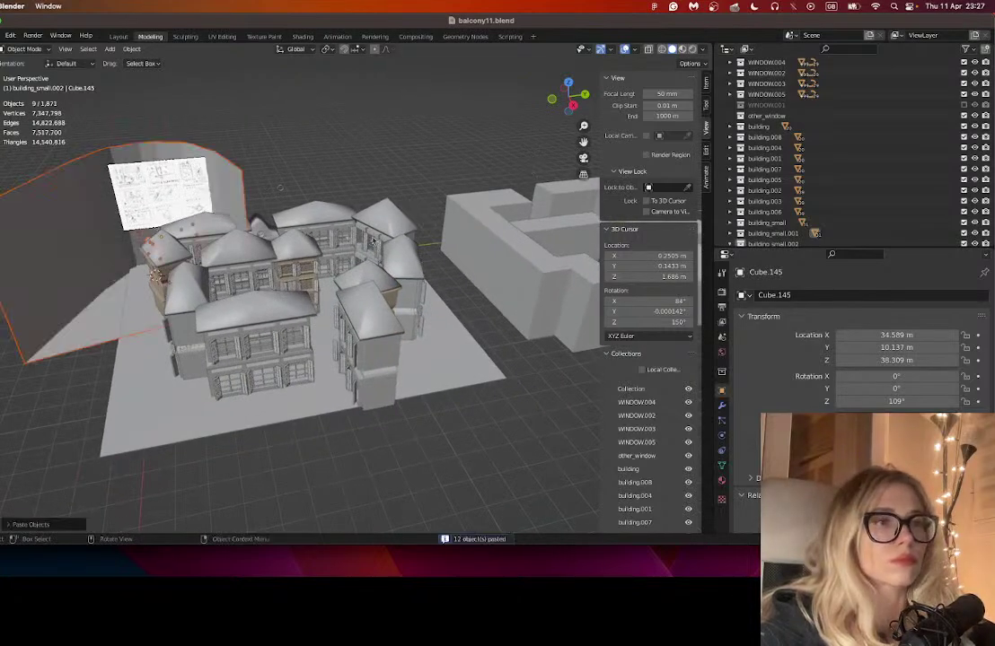
{"action": "scroll", "coordinate": [265, 290], "scroll_direction": "up", "scroll_amount": 5}
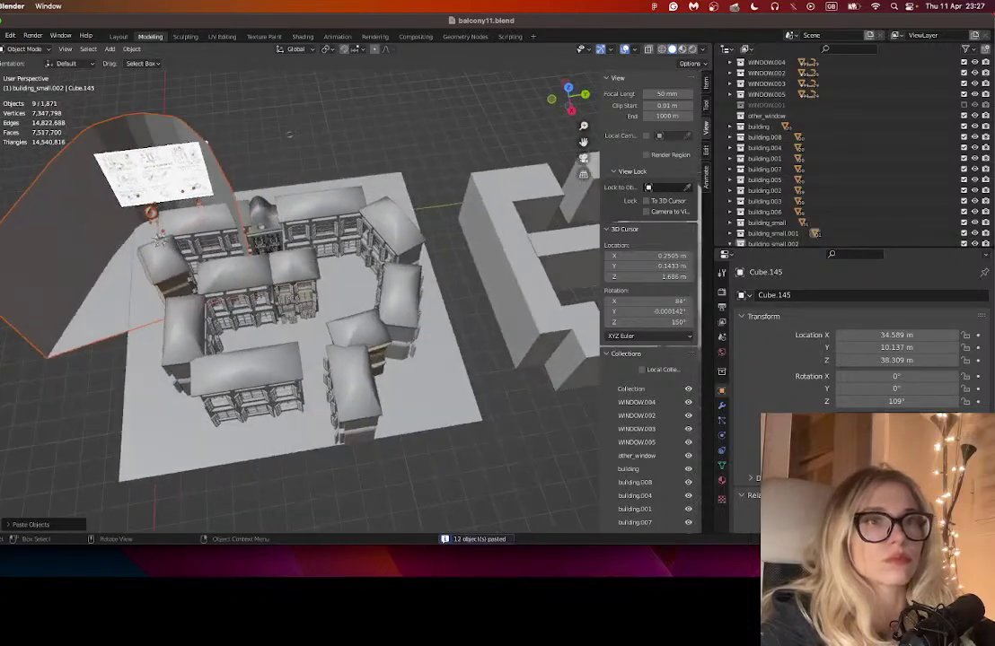
- Move the pasted backdrop, tree, chimney and lights together along the Y axis, clear of the street houses
{"action": "scroll", "coordinate": [36, 153], "scroll_direction": "down", "scroll_amount": 5}
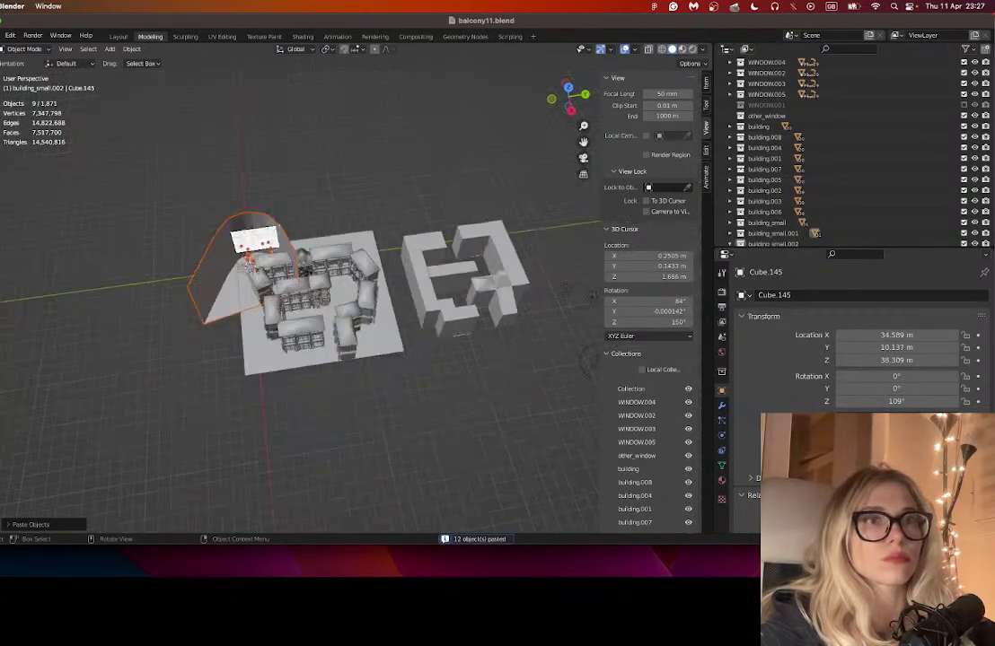
{"action": "left_click_drag", "start_coordinate": [255, 294], "coordinate": [248, 230]}
{"action": "left_click_drag", "start_coordinate": [256, 231], "coordinate": [341, 196]}
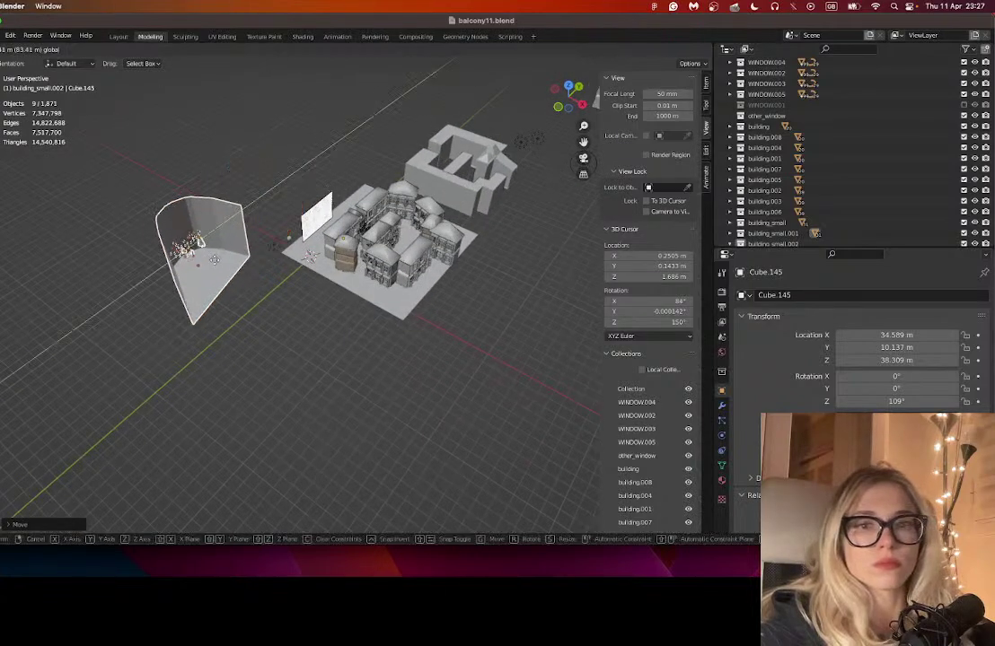
{"action": "left_click", "coordinate": [218, 308]}
{"action": "scroll", "coordinate": [269, 279], "scroll_direction": "up", "scroll_amount": 4}
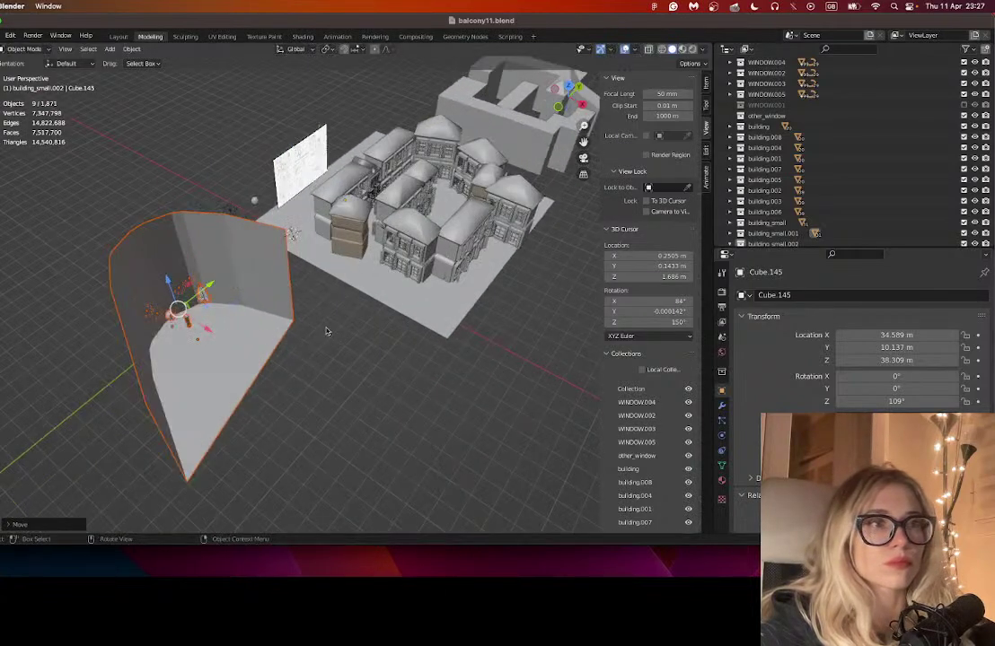
{"action": "scroll", "coordinate": [296, 296], "scroll_direction": "up", "scroll_amount": 3}
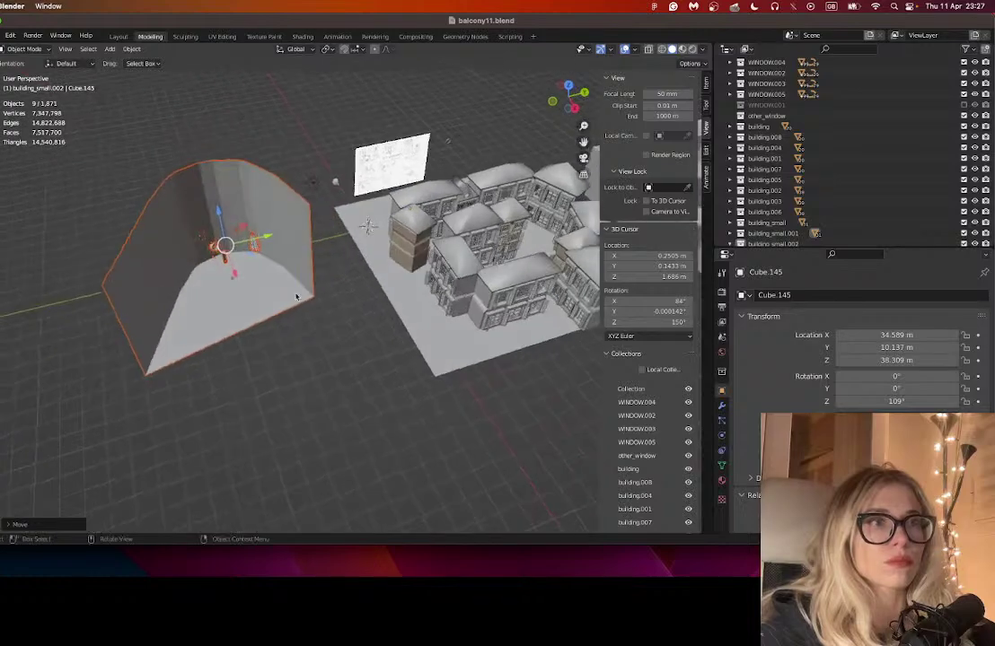
- Select only the pasted tree and move it along Y and X among the houses, to about X 50.5 m, Y 48.5 m
{"action": "left_click", "coordinate": [260, 245]}
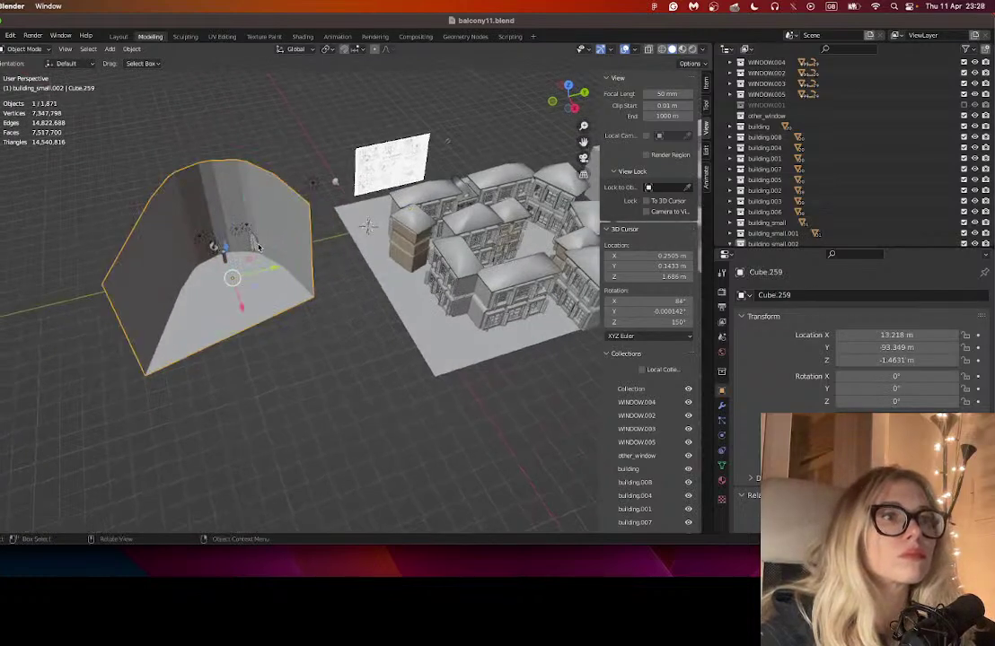
{"action": "left_click", "coordinate": [260, 243]}
{"action": "key", "text": "g"}
{"action": "key", "text": "y"}
{"action": "left_click", "coordinate": [467, 229]}
{"action": "left_click_drag", "start_coordinate": [476, 233], "coordinate": [418, 289]}
{"action": "key", "text": "g"}
{"action": "key", "text": "x"}
{"action": "left_click", "coordinate": [501, 270]}
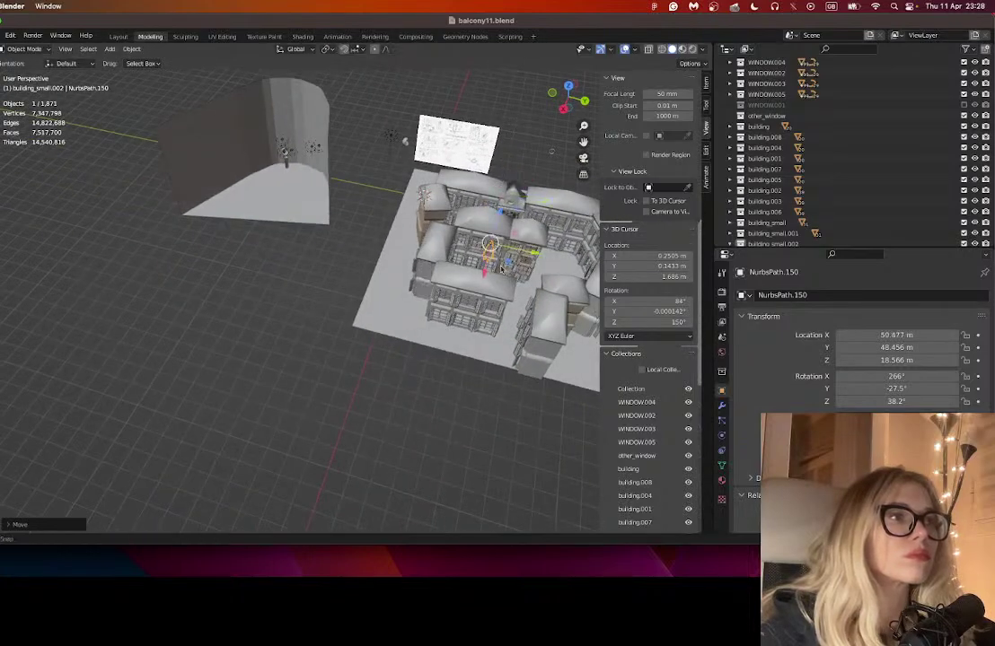
- Shift the tree along all three axes to about X 58.3 m, Y 77.5 m and raise it to Z 28.4 m
{"action": "scroll", "coordinate": [501, 268], "scroll_direction": "left", "scroll_amount": 3}
{"action": "key", "text": "g"}
{"action": "key", "text": "y"}
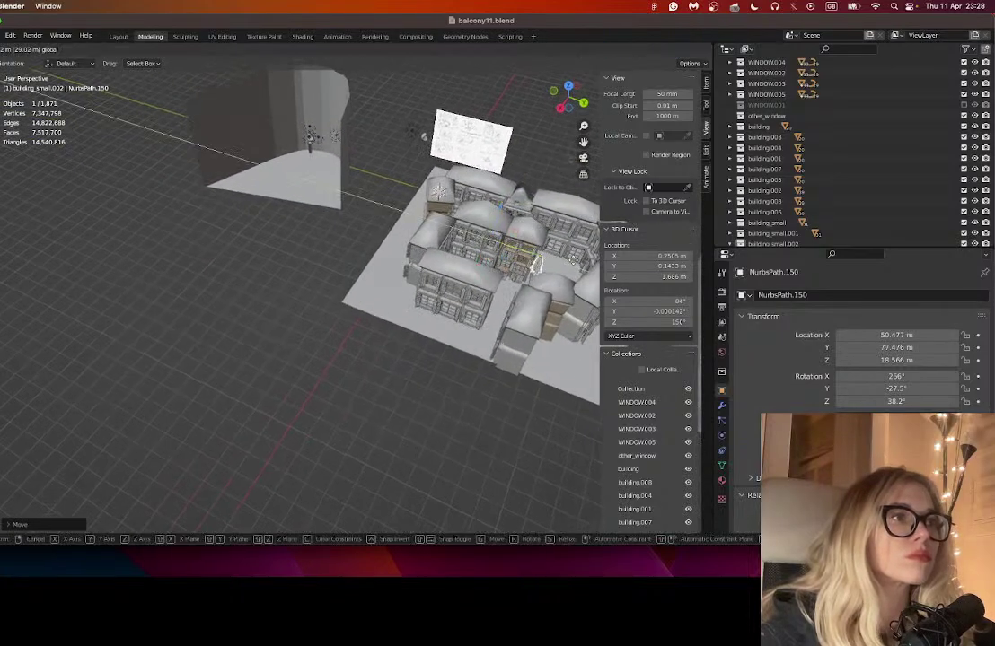
{"action": "left_click", "coordinate": [531, 290]}
{"action": "key", "text": "g"}
{"action": "key", "text": "x"}
{"action": "left_click", "coordinate": [526, 294]}
{"action": "left_click_drag", "start_coordinate": [526, 294], "coordinate": [576, 242]}
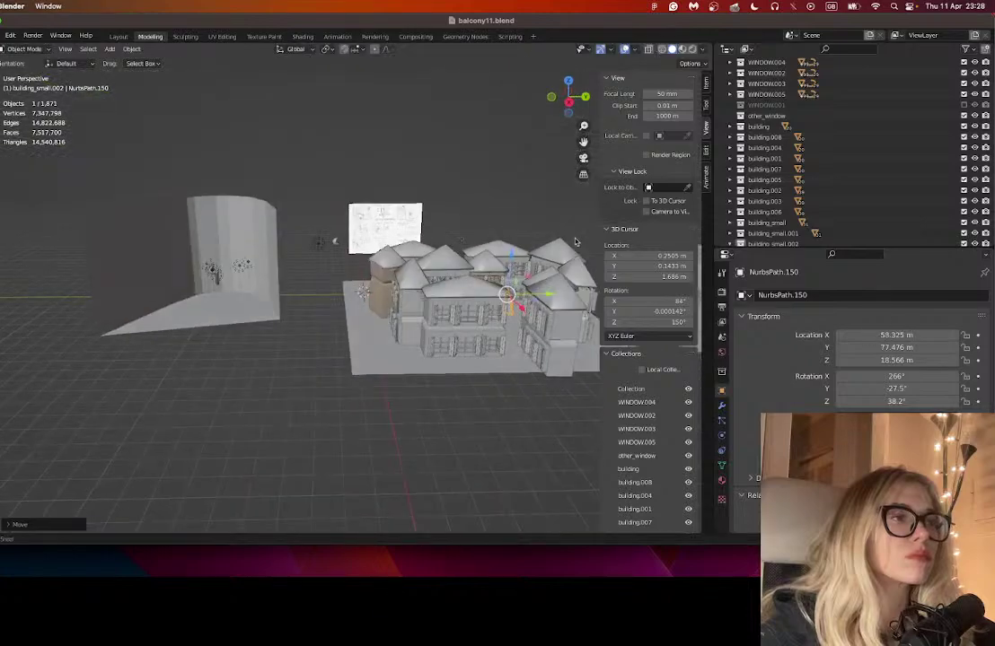
{"action": "scroll", "coordinate": [575, 242], "scroll_direction": "left", "scroll_amount": 1}
{"action": "left_click_drag", "start_coordinate": [511, 263], "coordinate": [512, 243]}
{"action": "left_click_drag", "start_coordinate": [512, 242], "coordinate": [464, 297]}
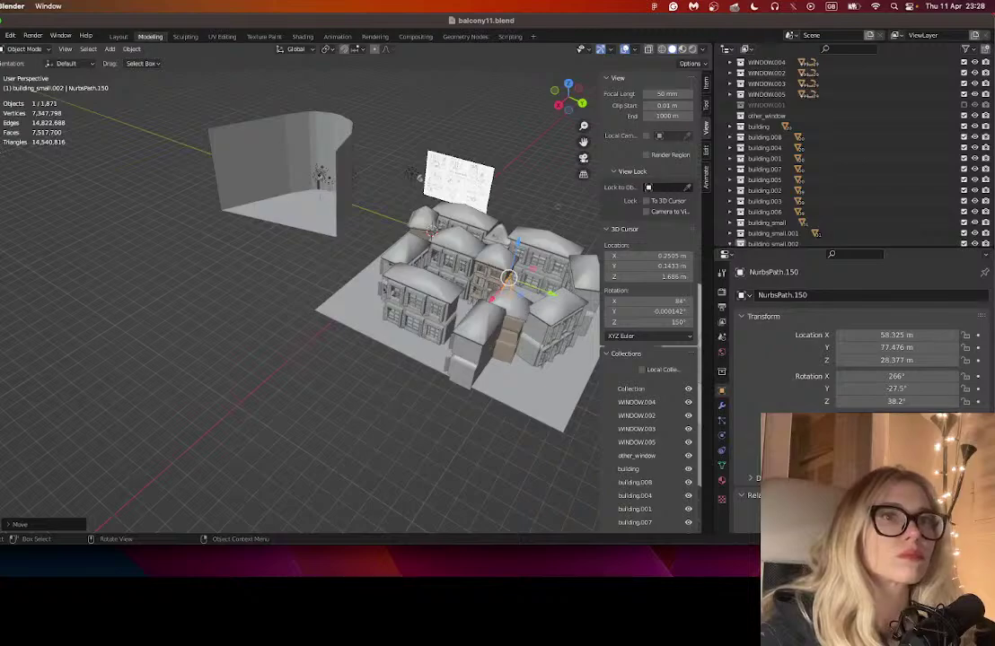
- Scale the tree among the houses up to about 2.1 times its size
{"action": "key", "text": "s"}
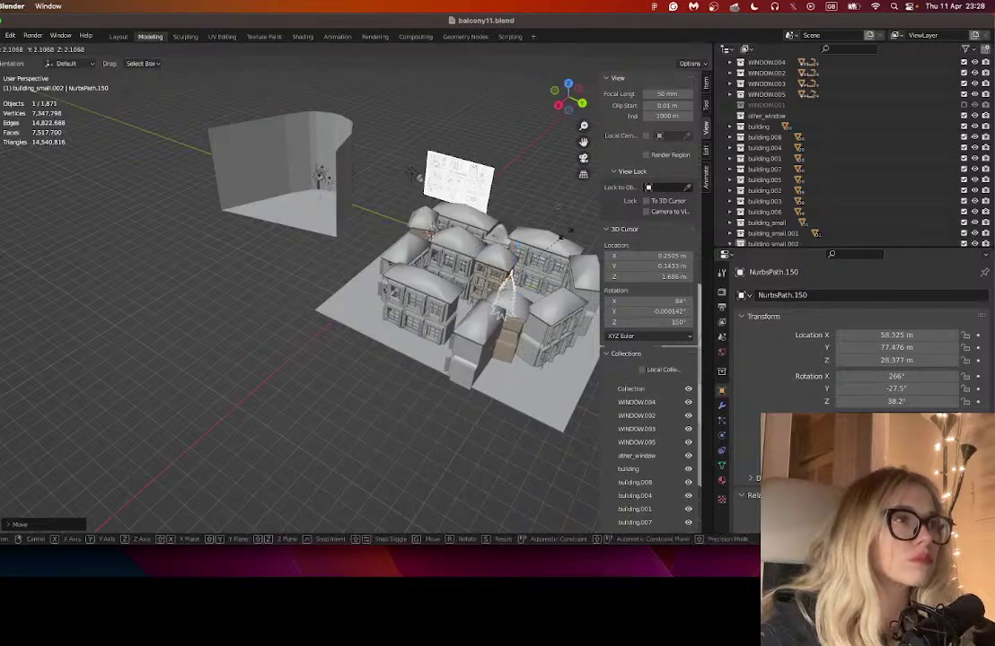
{"action": "left_click", "coordinate": [507, 278]}
{"action": "left_click_drag", "start_coordinate": [583, 142], "coordinate": [377, 175]}
{"action": "left_click_drag", "start_coordinate": [569, 97], "coordinate": [644, 36]}
{"action": "mouse_move", "coordinate": [326, 261]}
{"action": "left_mouse_down"}
{"action": "mouse_move", "coordinate": [325, 236]}
{"action": "mouse_move", "coordinate": [322, 257]}
{"action": "left_mouse_up"}
{"action": "scroll", "coordinate": [325, 305], "scroll_direction": "down", "scroll_amount": 5}
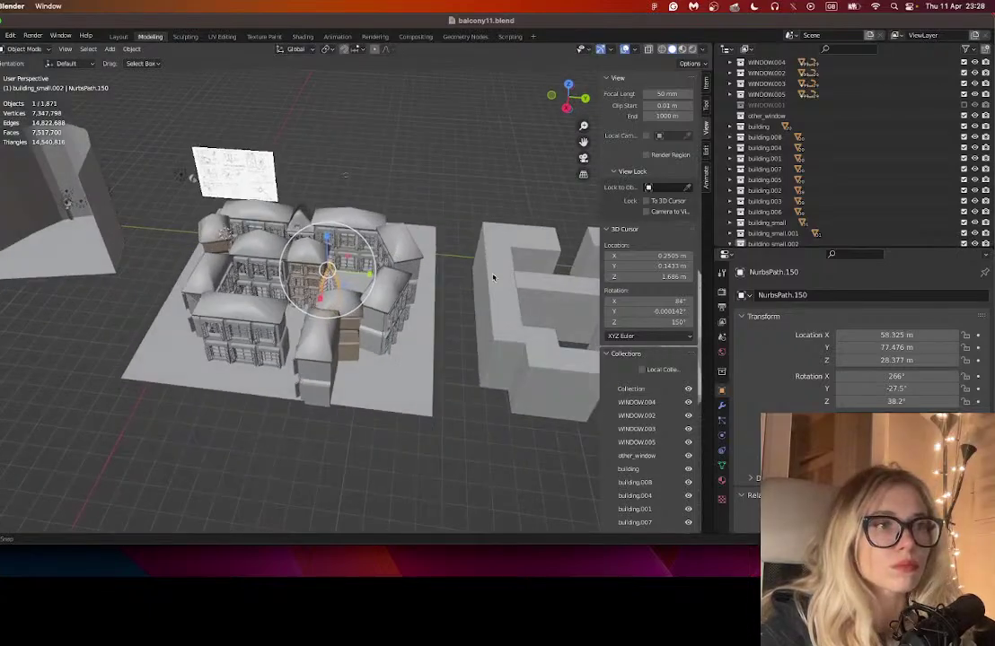
- Try to raise the enlarged tree along the Z axis above the houses
{"action": "key", "text": "g"}
{"action": "key", "text": "z"}
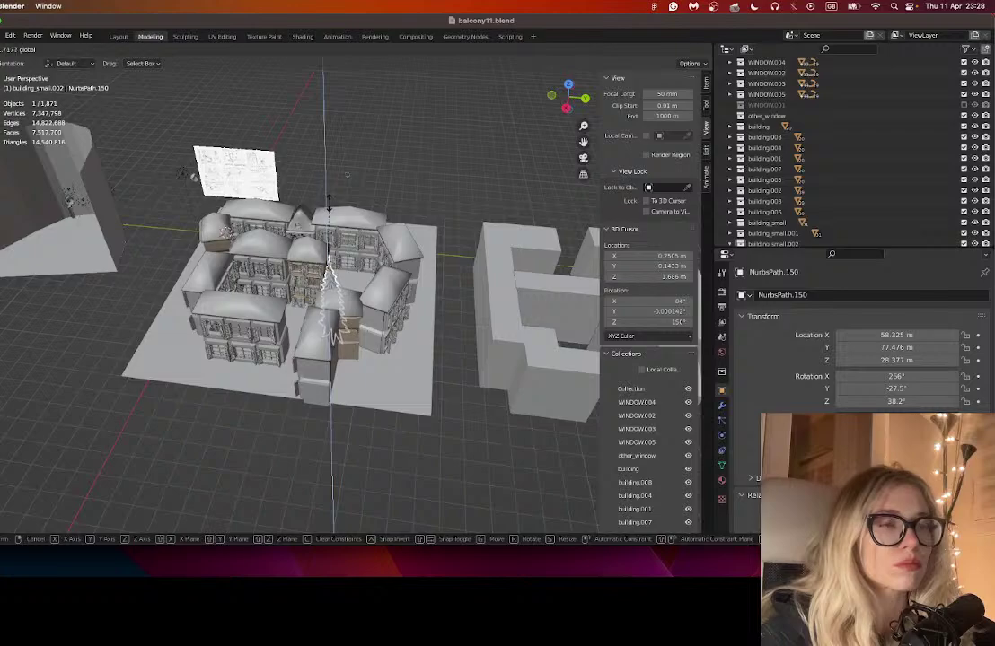
{"action": "key", "text": "Escape"}
{"action": "scroll", "coordinate": [339, 243], "scroll_direction": "up", "scroll_amount": 3}
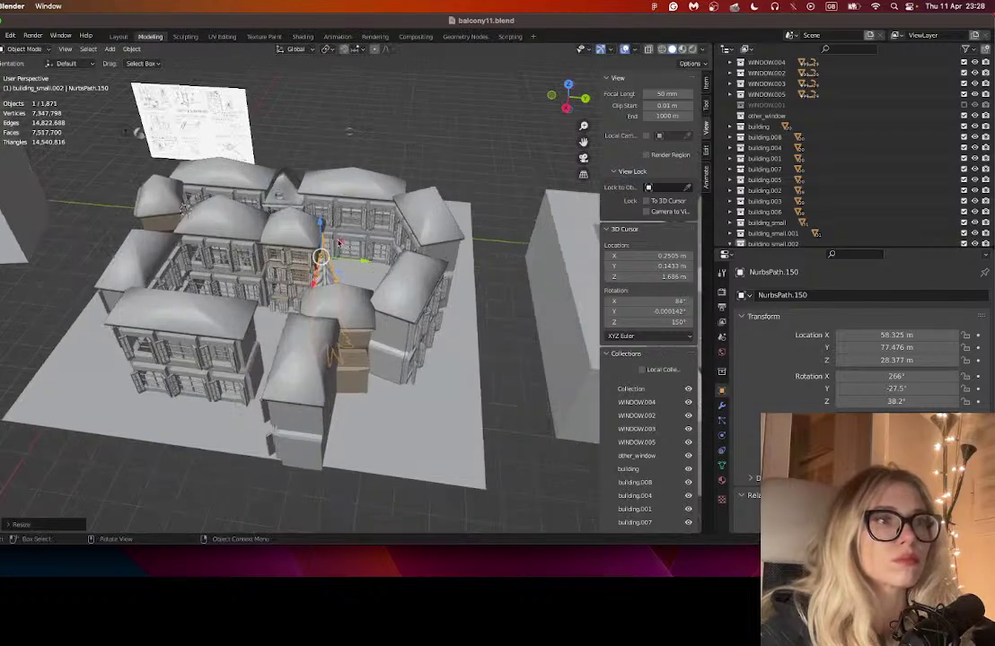
{"action": "left_click_drag", "start_coordinate": [321, 225], "coordinate": [322, 129]}
{"action": "left_click_drag", "start_coordinate": [327, 141], "coordinate": [355, 135]}
{"action": "key", "text": "ctrl+z"}
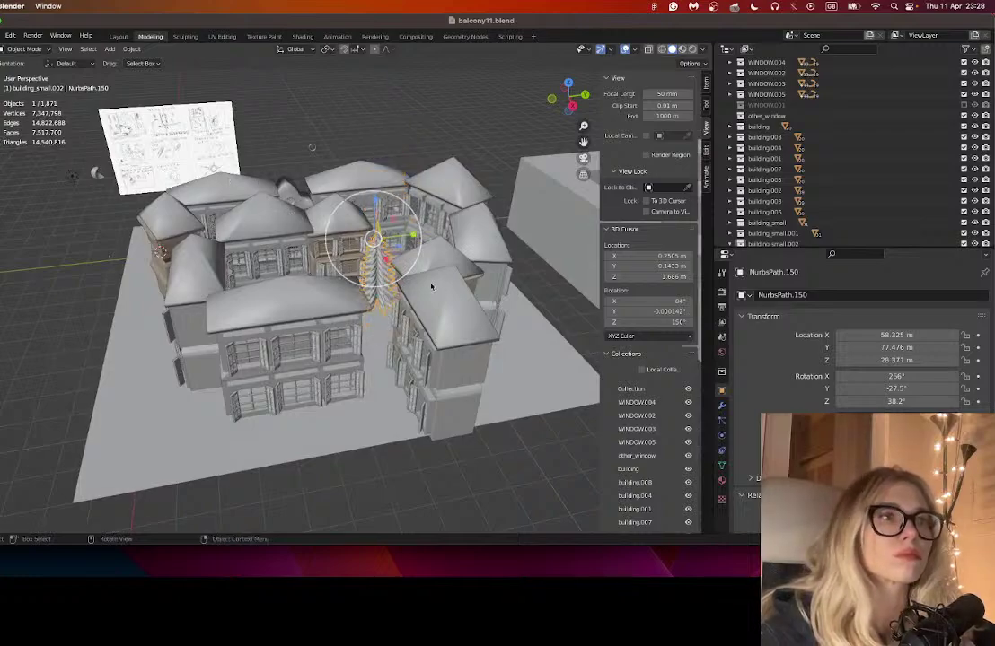
- Scale the tree up further and move it to the ground plane's far corner, about X 2.3 m, Y 115 m, Z 51.3 m
{"action": "key", "text": "s"}
{"action": "left_click", "coordinate": [381, 168]}
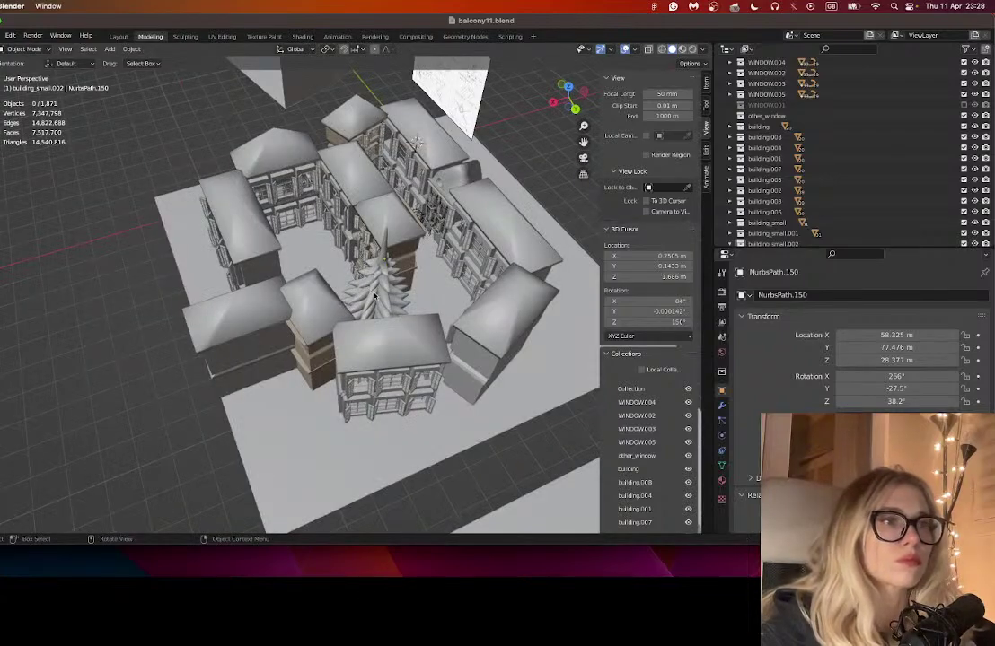
{"action": "left_click", "coordinate": [378, 269]}
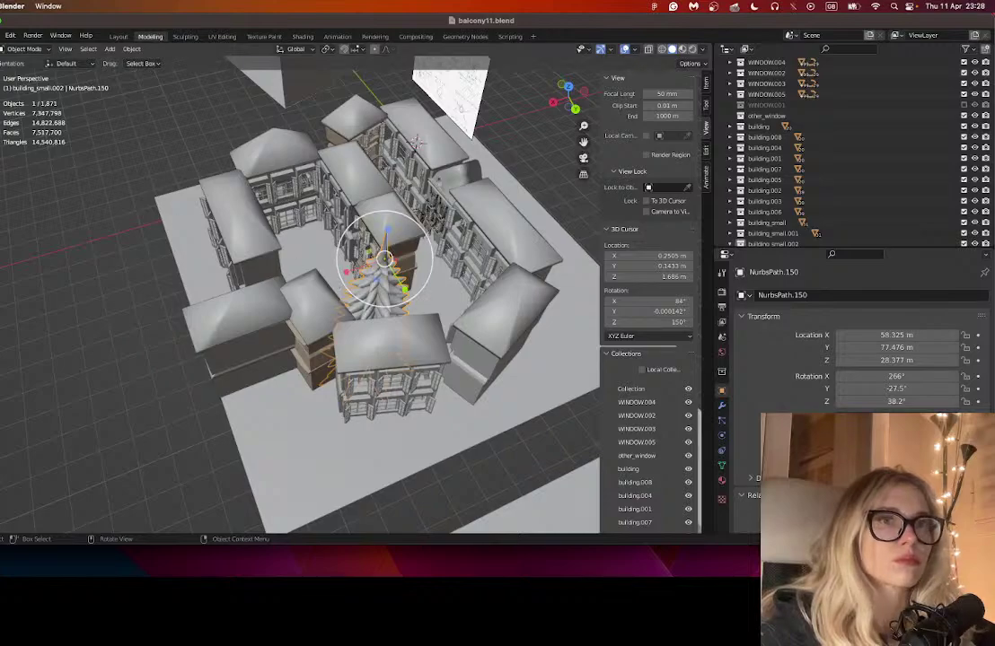
{"action": "left_click_drag", "start_coordinate": [344, 272], "coordinate": [424, 294]}
{"action": "left_click_drag", "start_coordinate": [388, 213], "coordinate": [481, 144]}
{"action": "mouse_move", "coordinate": [538, 334]}
{"action": "left_mouse_down"}
{"action": "mouse_move", "coordinate": [409, 278]}
{"action": "mouse_move", "coordinate": [519, 317]}
{"action": "mouse_move", "coordinate": [525, 330]}
{"action": "left_mouse_up"}
{"action": "scroll", "coordinate": [409, 277], "scroll_direction": "down", "scroll_amount": 4}
{"action": "left_click_drag", "start_coordinate": [543, 271], "coordinate": [549, 256]}
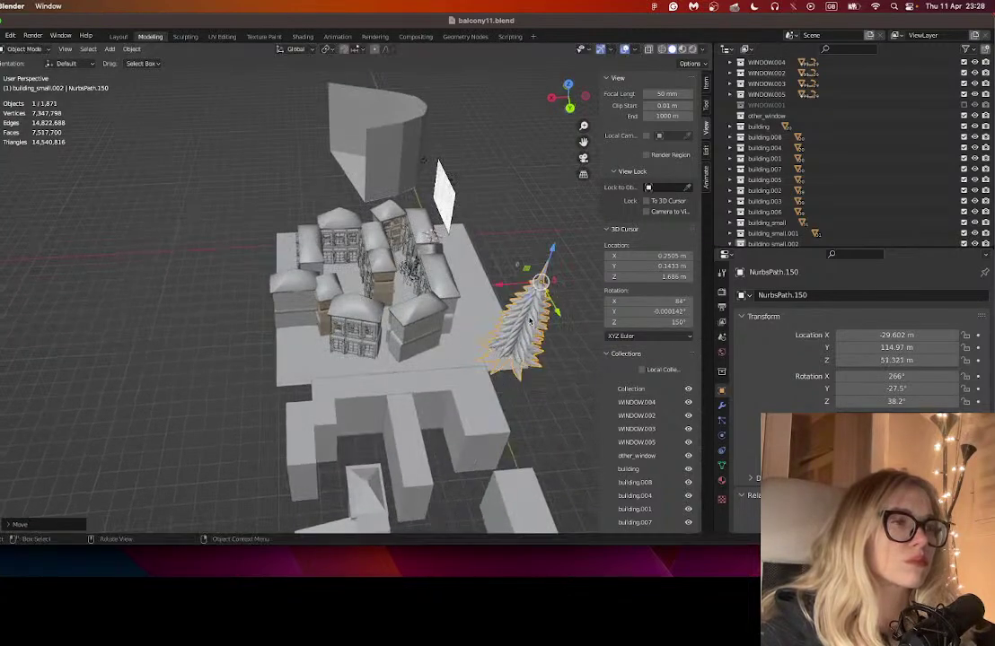
{"action": "left_click_drag", "start_coordinate": [494, 286], "coordinate": [440, 290]}
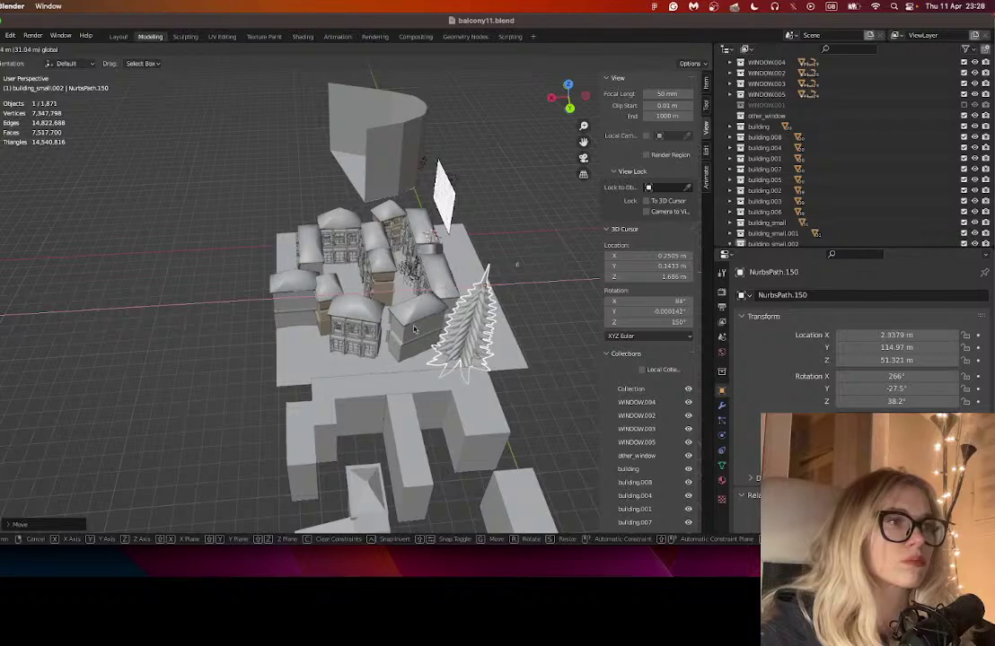
- Select the pasted chimney cylinder beside the backdrop and move it along Y among the street houses, to about Y 33.8 m
{"action": "left_click_drag", "start_coordinate": [366, 381], "coordinate": [441, 372]}
{"action": "scroll", "coordinate": [441, 373], "scroll_direction": "left", "scroll_amount": 5}
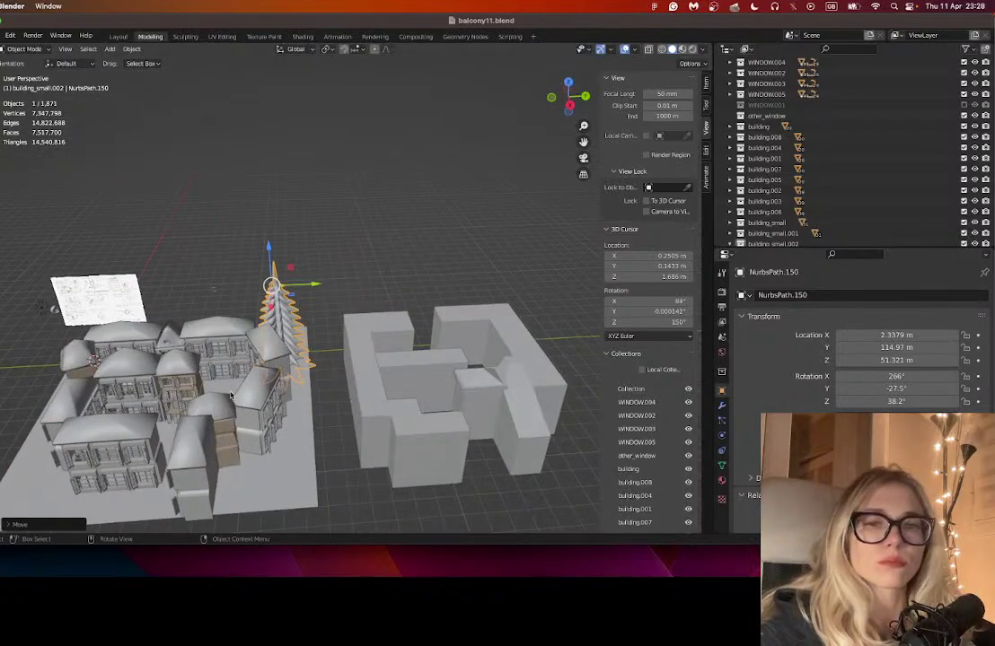
{"action": "scroll", "coordinate": [231, 395], "scroll_direction": "left", "scroll_amount": 3}
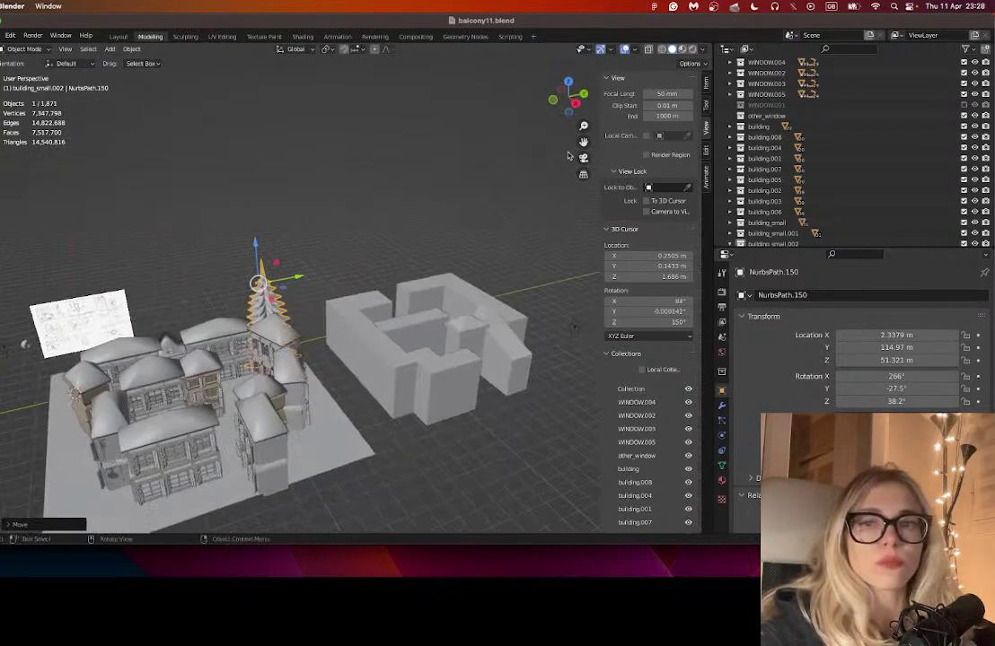
{"action": "left_click_drag", "start_coordinate": [582, 142], "coordinate": [634, 110]}
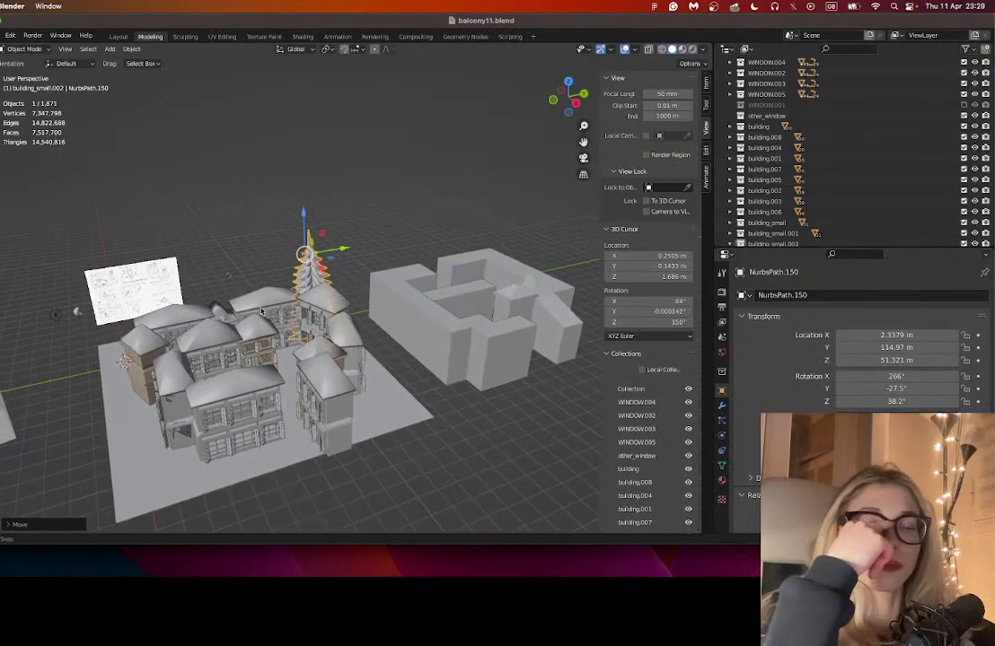
{"action": "left_click_drag", "start_coordinate": [261, 311], "coordinate": [133, 307]}
{"action": "scroll", "coordinate": [196, 299], "scroll_direction": "left", "scroll_amount": 10}
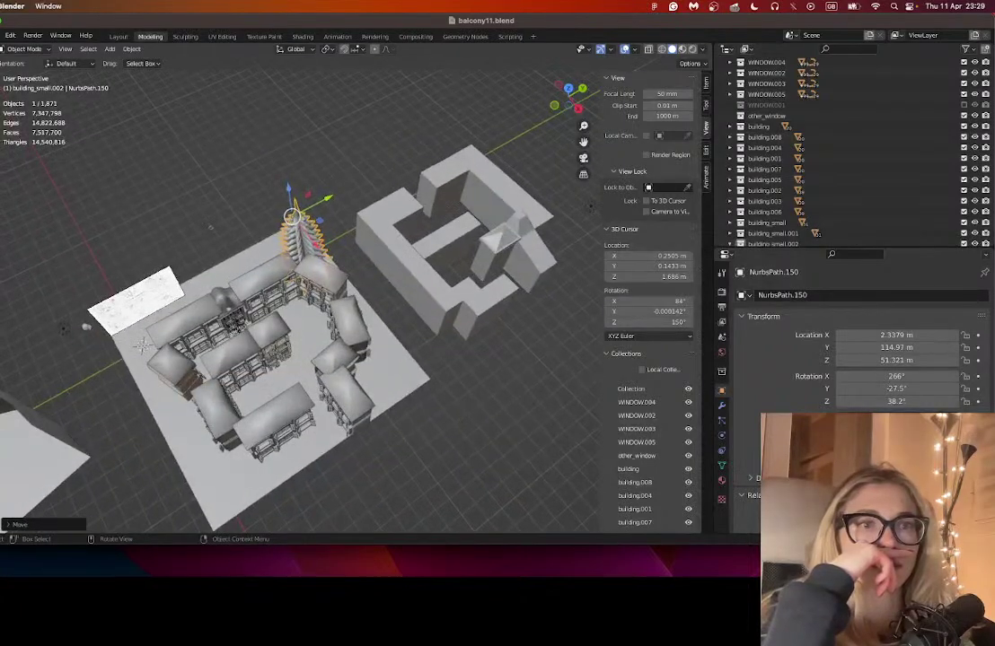
{"action": "key", "text": "super+z"}
{"action": "key", "text": "super+z"}
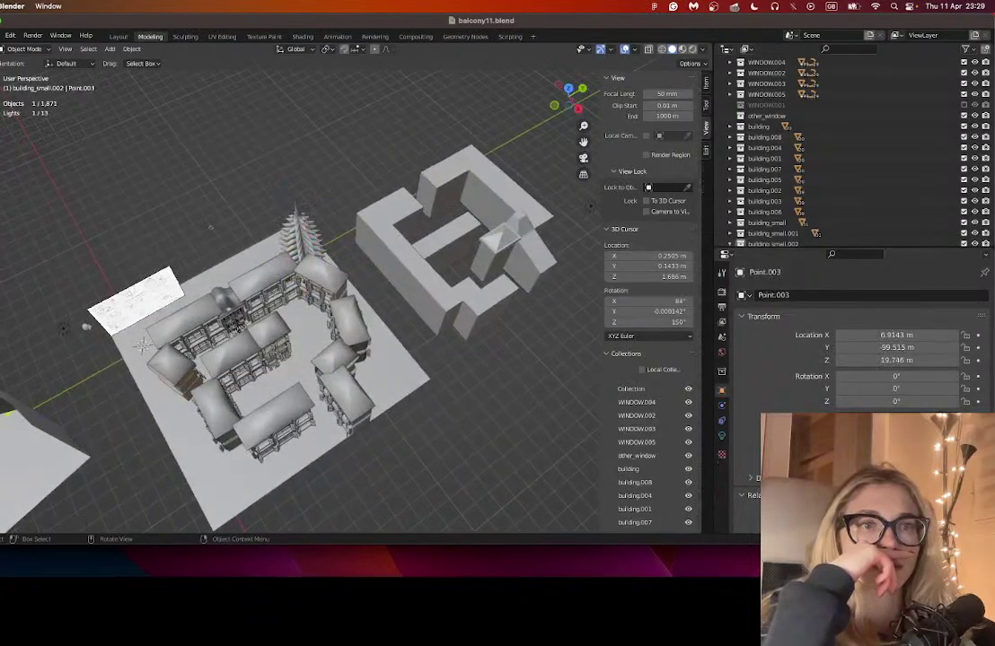
{"action": "key", "text": "super+z"}
{"action": "left_click_drag", "start_coordinate": [2, 443], "coordinate": [232, 343]}
{"action": "scroll", "coordinate": [231, 343], "scroll_direction": "right", "scroll_amount": 8}
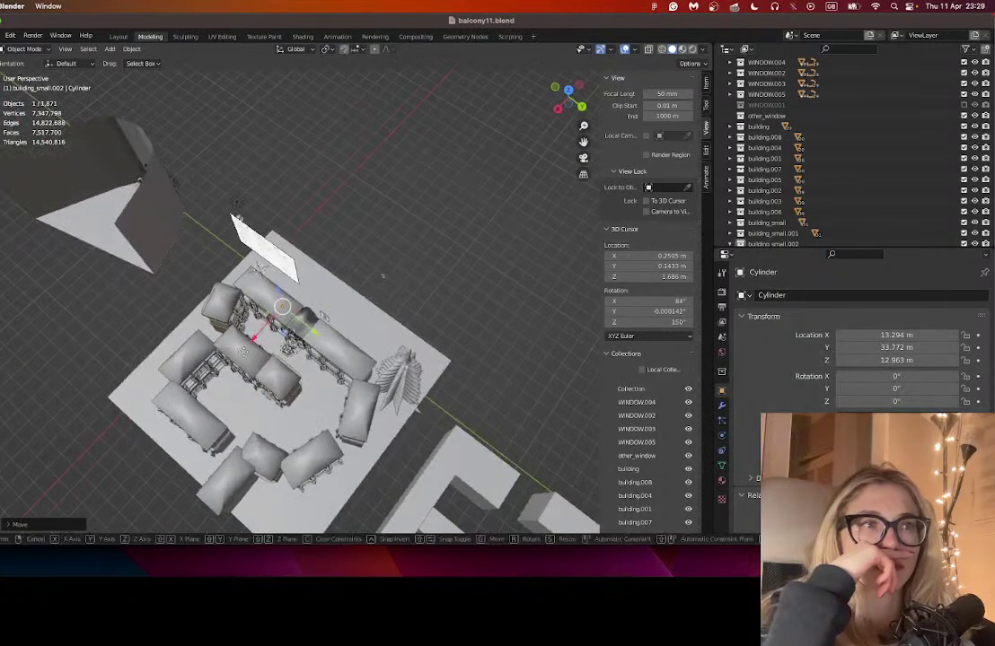
- Move the chimney along X to about 54.1 m and set it on the middle house's roof at about Z 37.6 m
{"action": "key", "text": "g"}
{"action": "key", "text": "x"}
{"action": "left_click", "coordinate": [225, 350]}
{"action": "key", "text": "g"}
{"action": "key", "text": "z"}
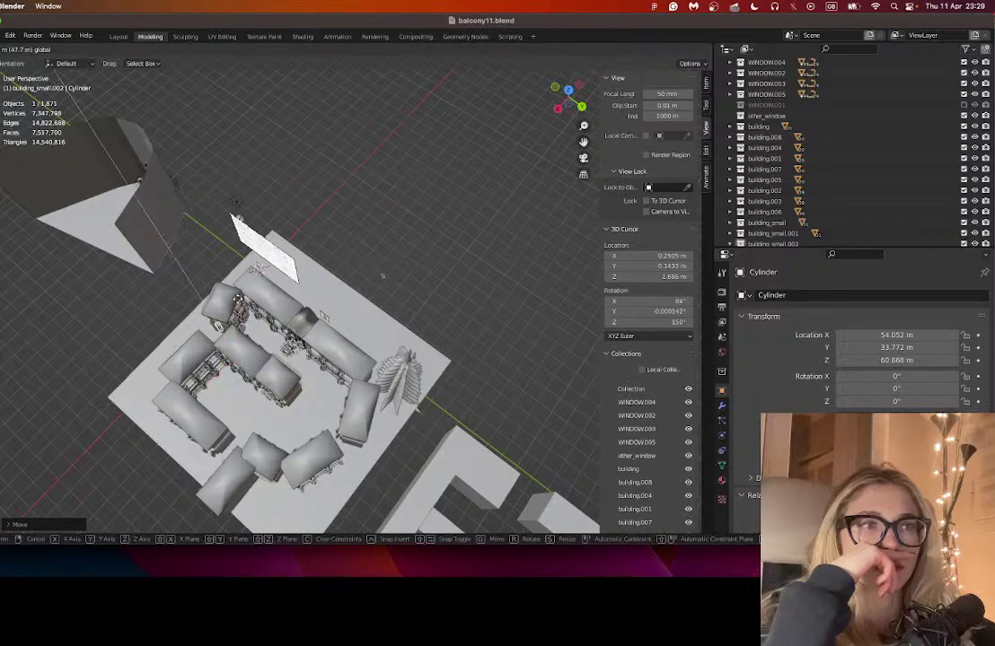
{"action": "left_click", "coordinate": [208, 275]}
{"action": "left_click_drag", "start_coordinate": [226, 347], "coordinate": [295, 258]}
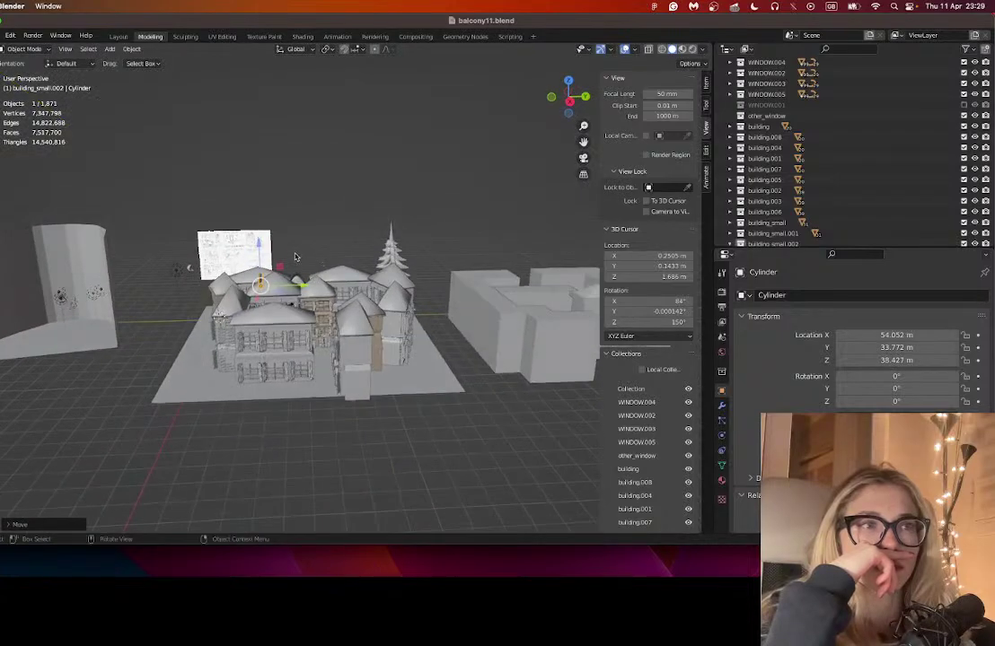
{"action": "scroll", "coordinate": [279, 261], "scroll_direction": "up", "scroll_amount": 5}
{"action": "key", "text": "g"}
{"action": "key", "text": "z"}
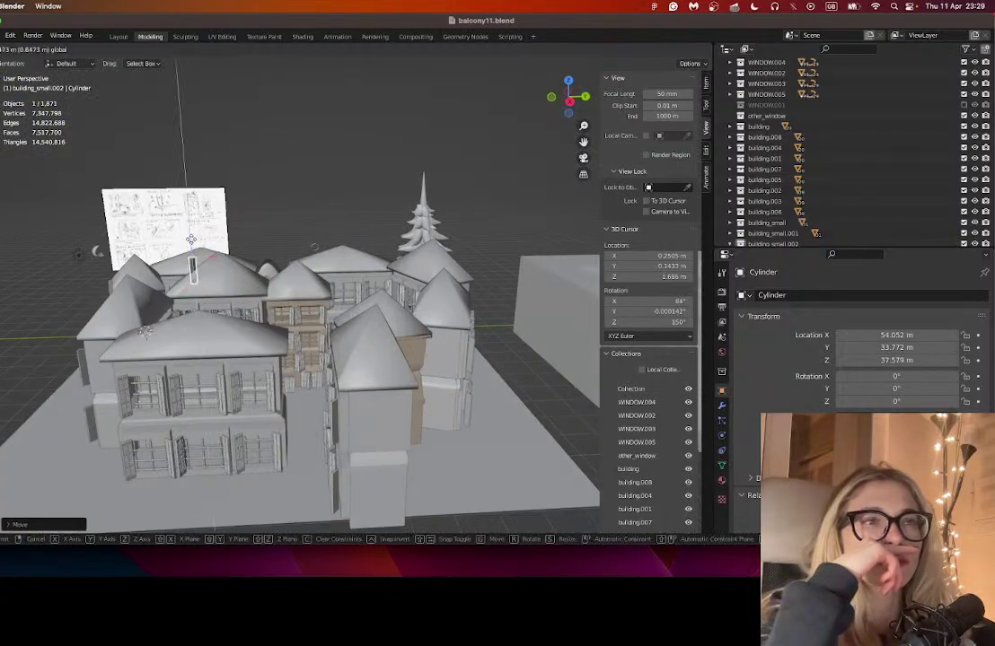
{"action": "left_click", "coordinate": [306, 333]}
- Select the pointed roof of the narrow house in the back row and filter the Outliner by its number, 1865
{"action": "scroll", "coordinate": [289, 200], "scroll_direction": "down", "scroll_amount": 10}
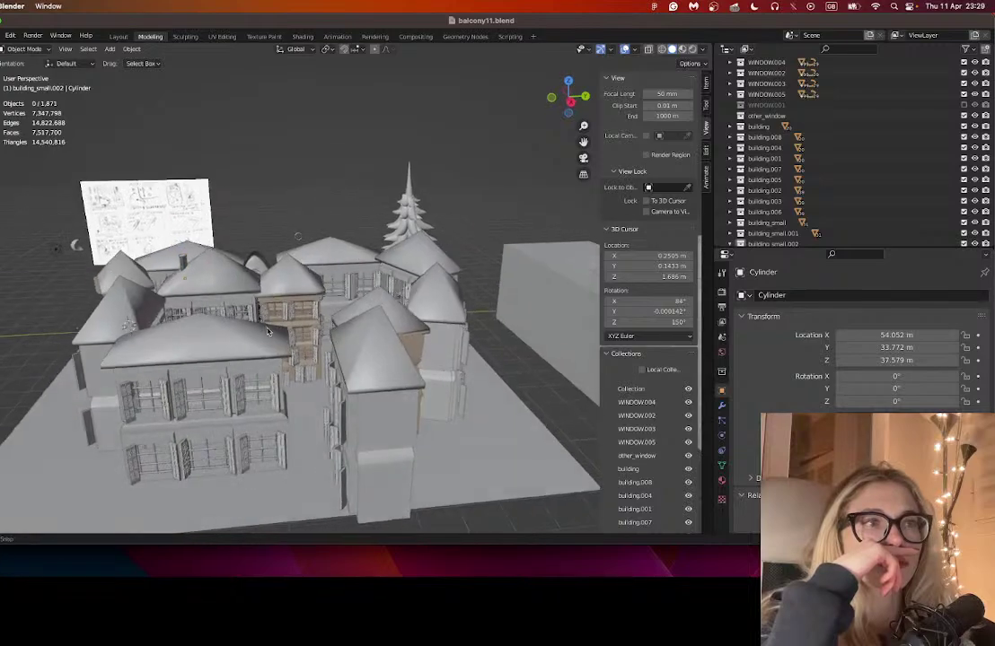
{"action": "left_click", "coordinate": [285, 185]}
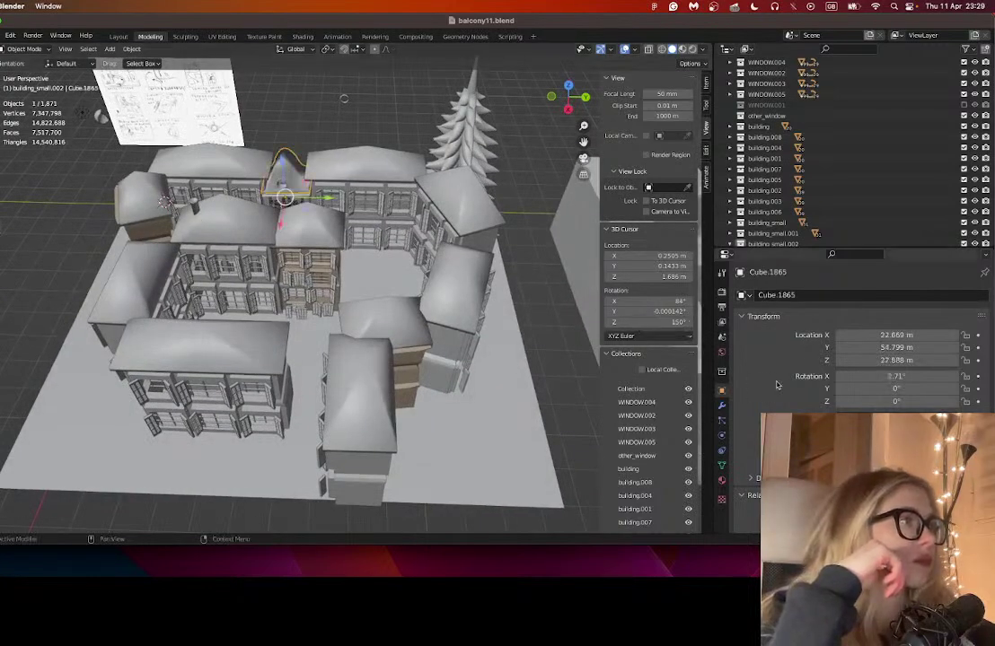
{"action": "left_click_drag", "start_coordinate": [812, 294], "coordinate": [778, 294]}
{"action": "key", "text": "super+c"}
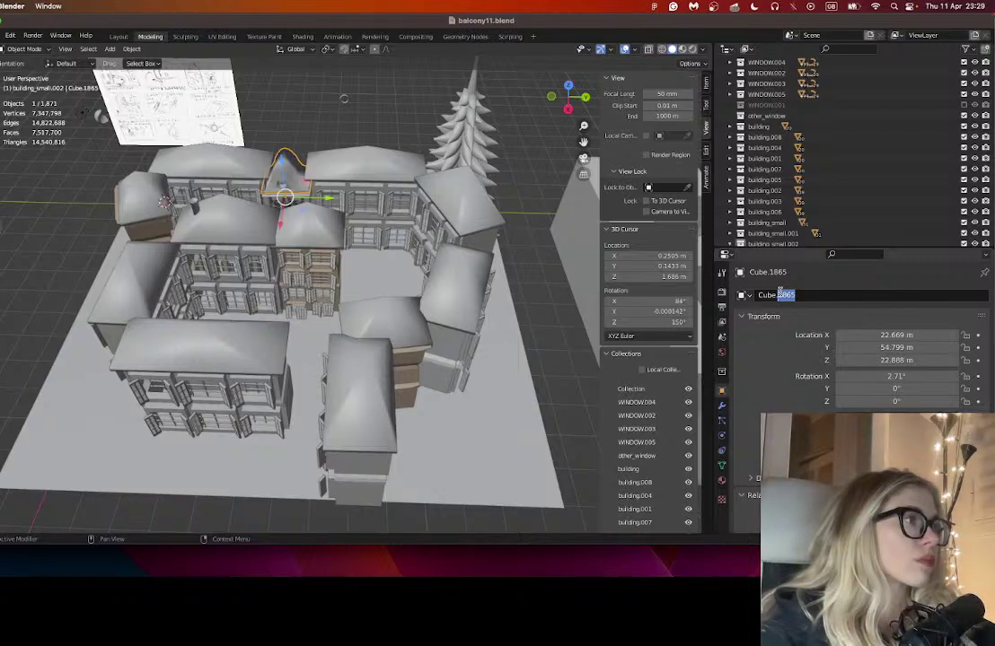
{"action": "left_click", "coordinate": [848, 50]}
{"action": "key", "text": "super+v"}
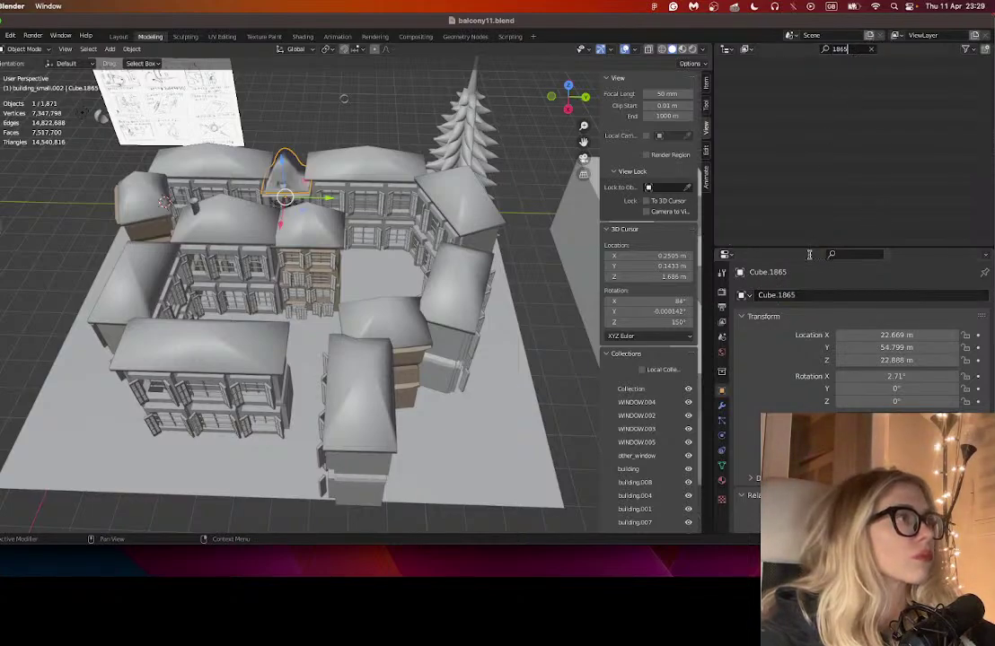
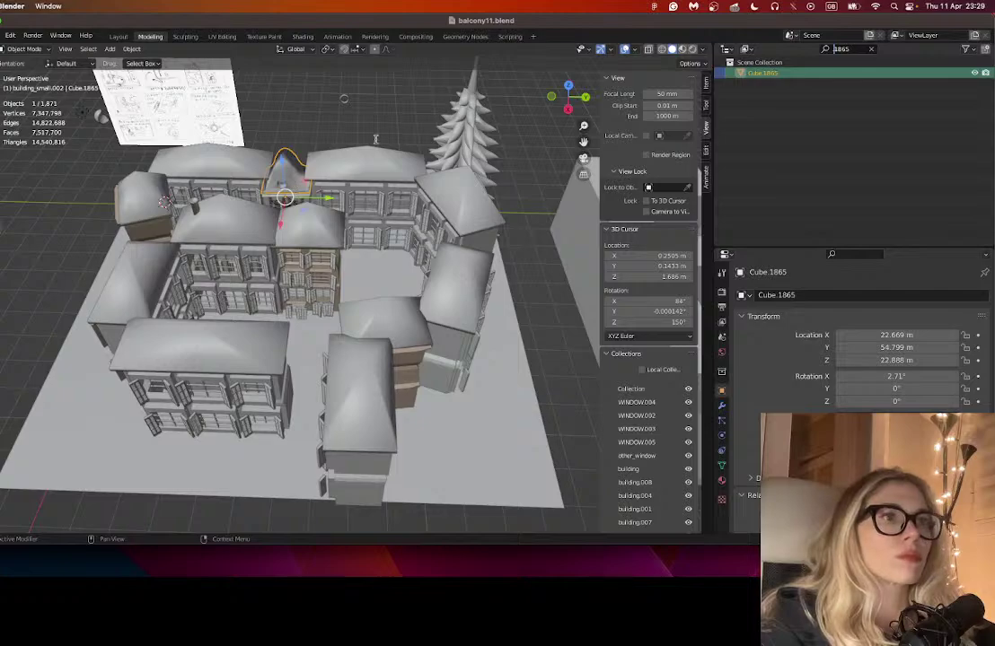
- Select the curve on the narrow house's balcony windows, look up Curve.824 in the Outliner, and clear the filter
{"action": "scroll", "coordinate": [505, 121], "scroll_direction": "left", "scroll_amount": 3}
{"action": "scroll", "coordinate": [506, 121], "scroll_direction": "up", "scroll_amount": 5}
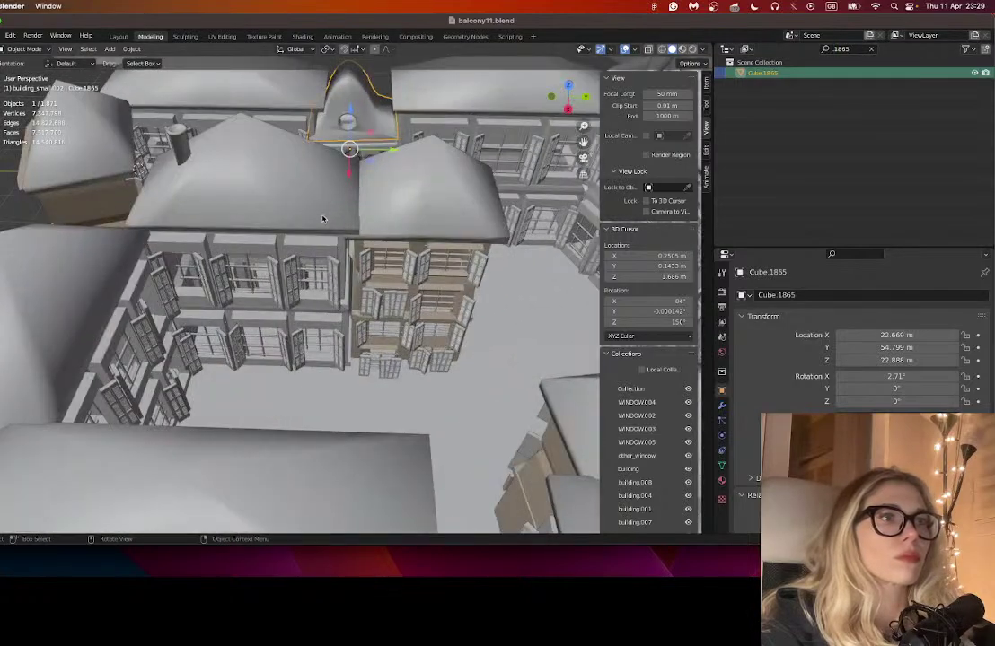
{"action": "scroll", "coordinate": [506, 132], "scroll_direction": "up", "scroll_amount": 3}
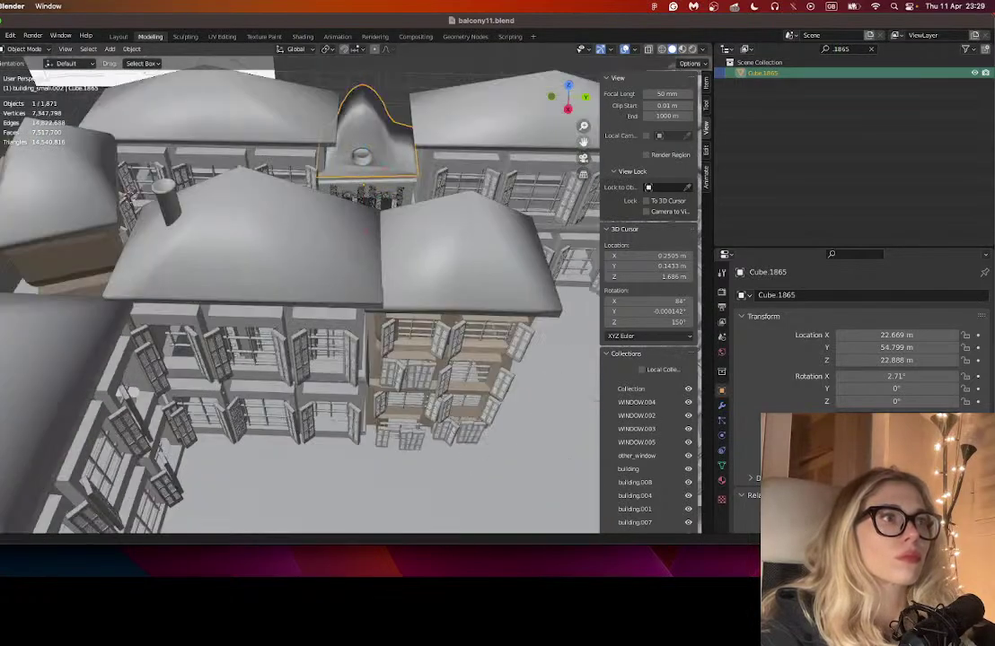
{"action": "scroll", "coordinate": [408, 217], "scroll_direction": "up", "scroll_amount": 4}
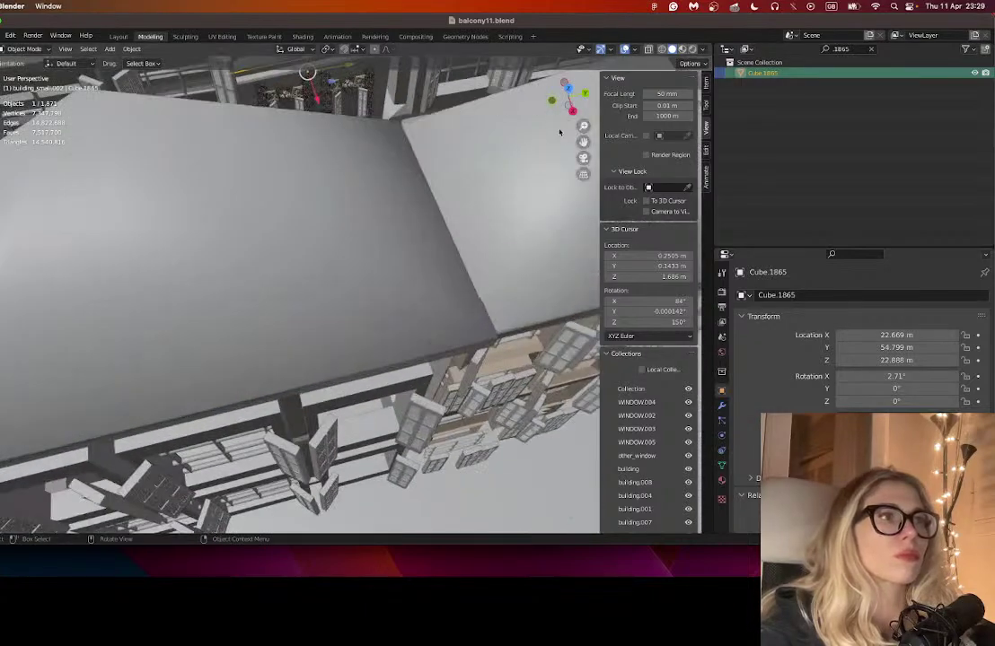
{"action": "scroll", "coordinate": [408, 188], "scroll_direction": "up", "scroll_amount": 5}
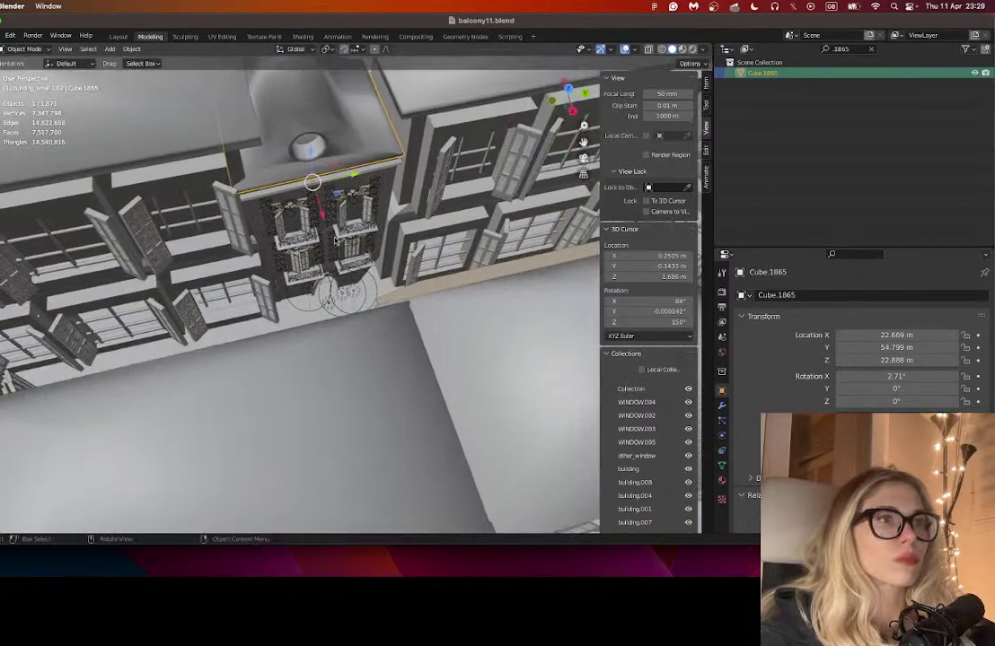
{"action": "left_click", "coordinate": [329, 236]}
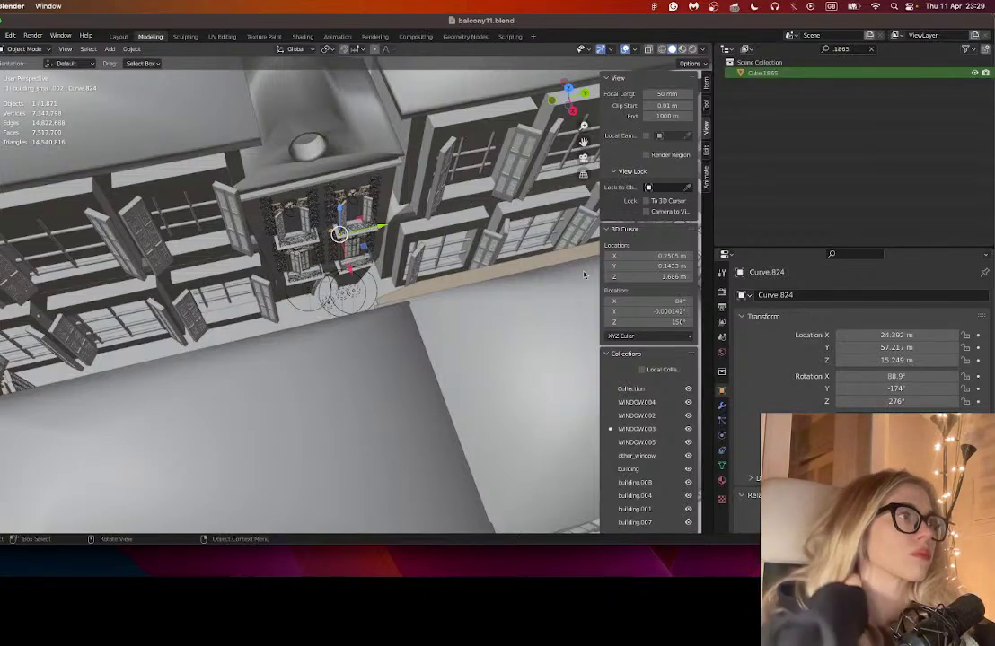
{"action": "left_click", "coordinate": [783, 295]}
{"action": "key", "text": "ctrl+c"}
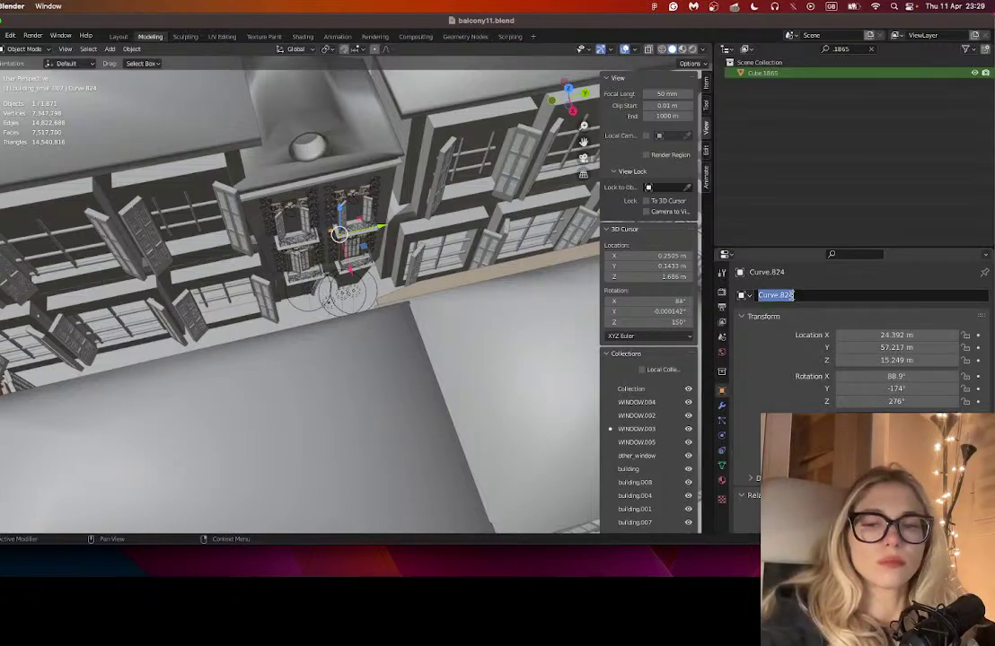
{"action": "left_click", "coordinate": [831, 49]}
{"action": "key", "text": "ctrl+v"}
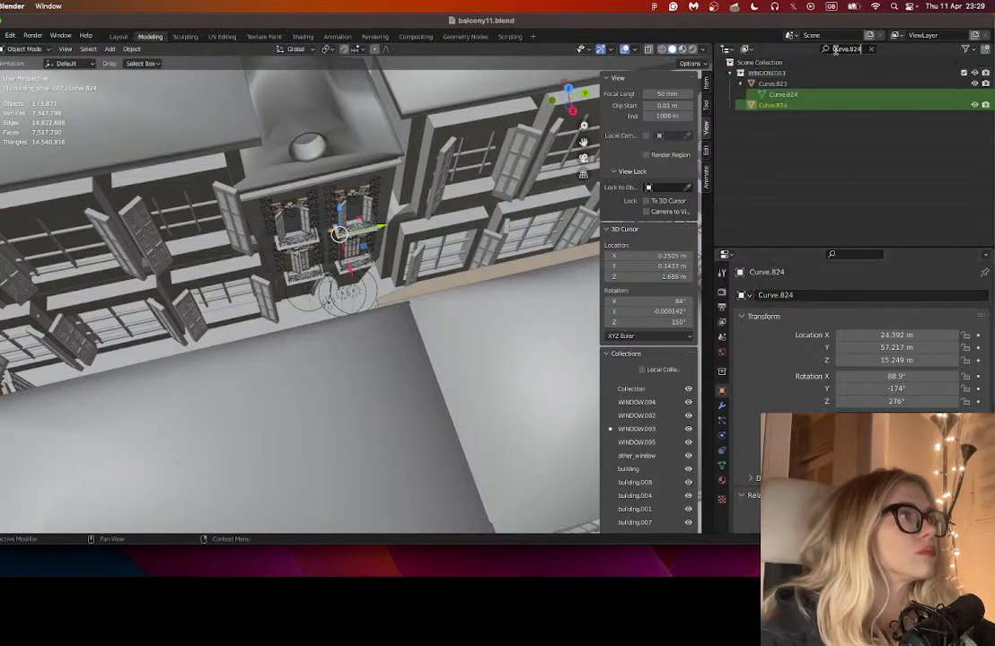
{"action": "left_click", "coordinate": [762, 63]}
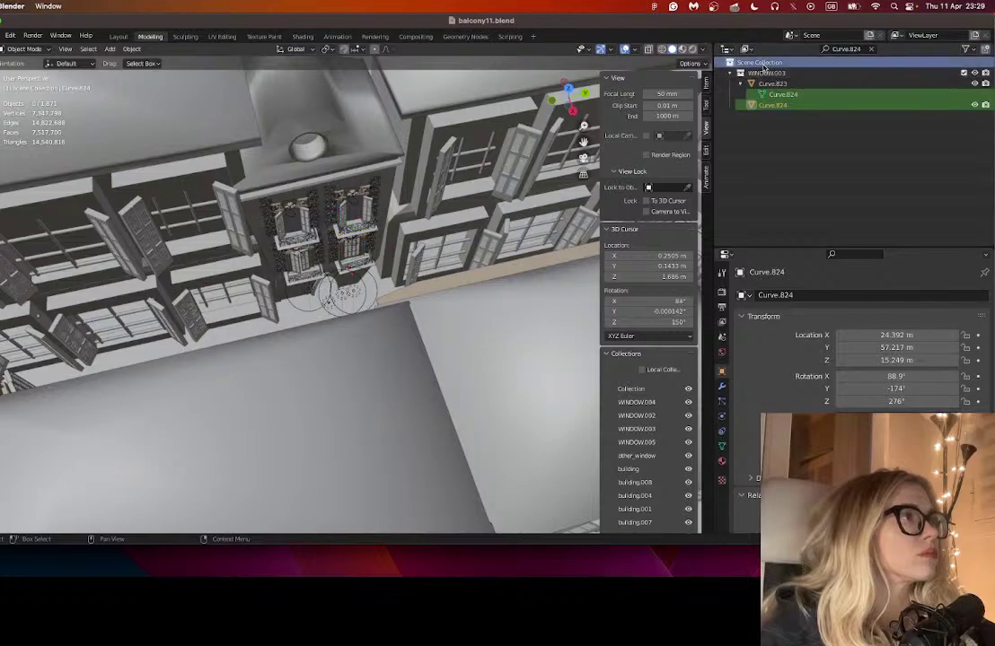
{"action": "left_click", "coordinate": [870, 49]}
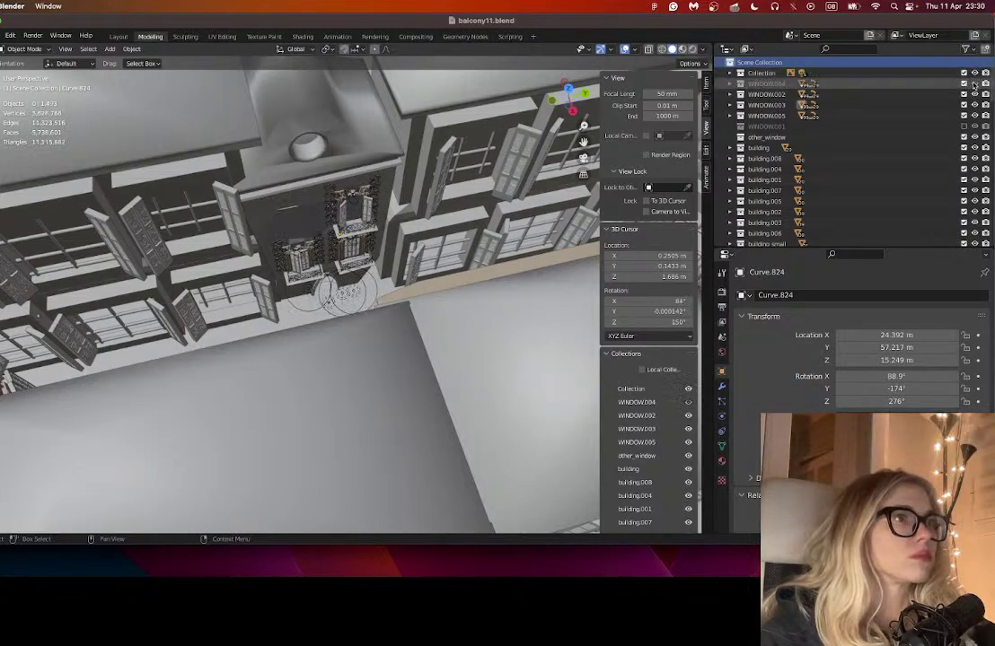
- Toggle the visibility of the WINDOW.004 and WINDOW.002 collections to identify their windows, and select the other_window collection
{"action": "left_click", "coordinate": [975, 94]}
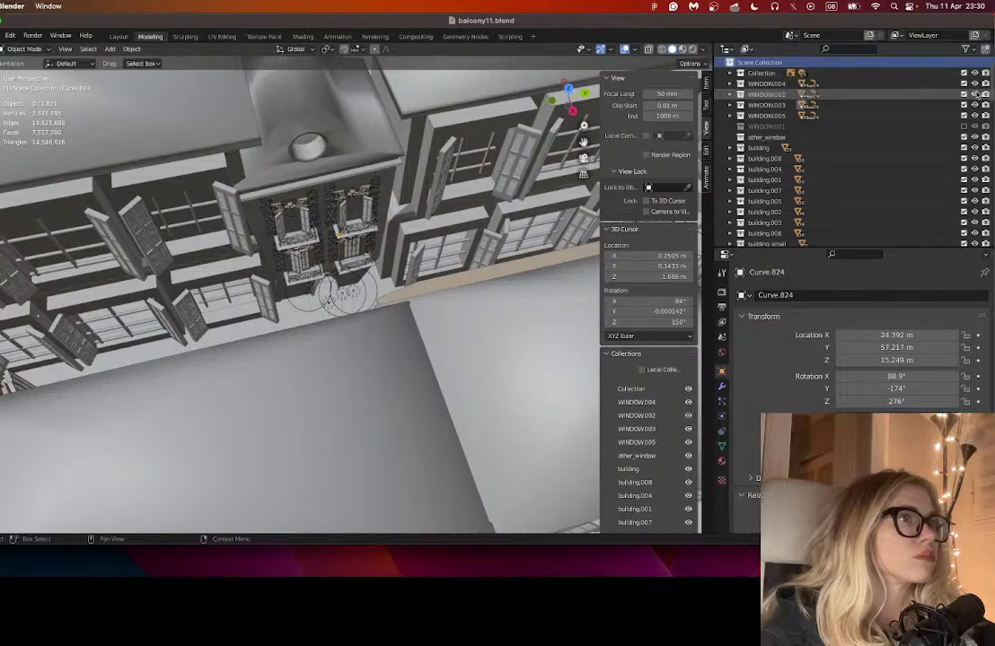
{"action": "left_click", "coordinate": [975, 94]}
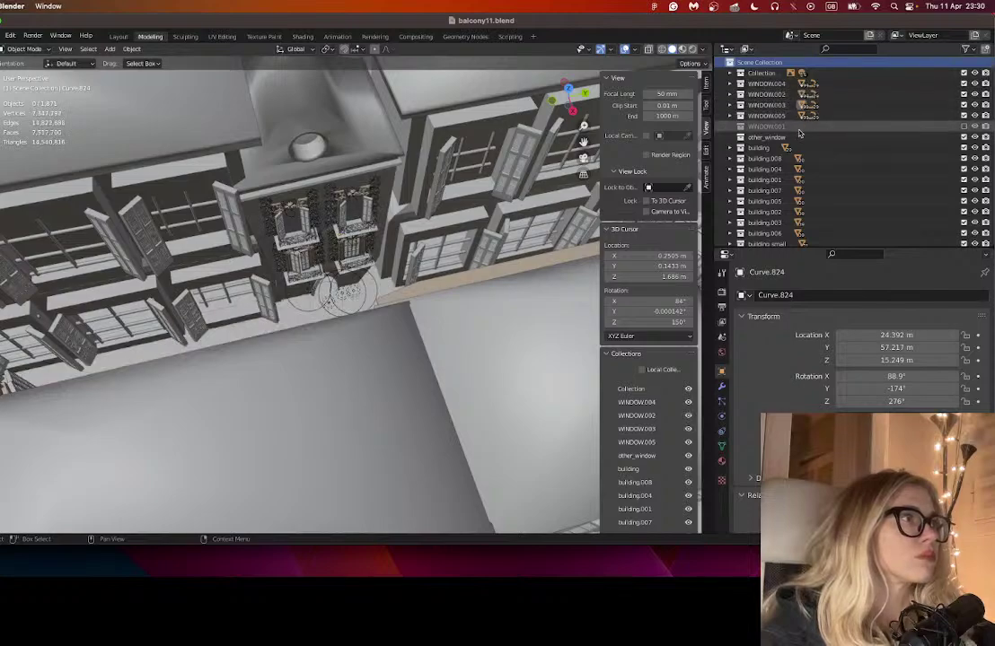
{"action": "left_click", "coordinate": [770, 137]}
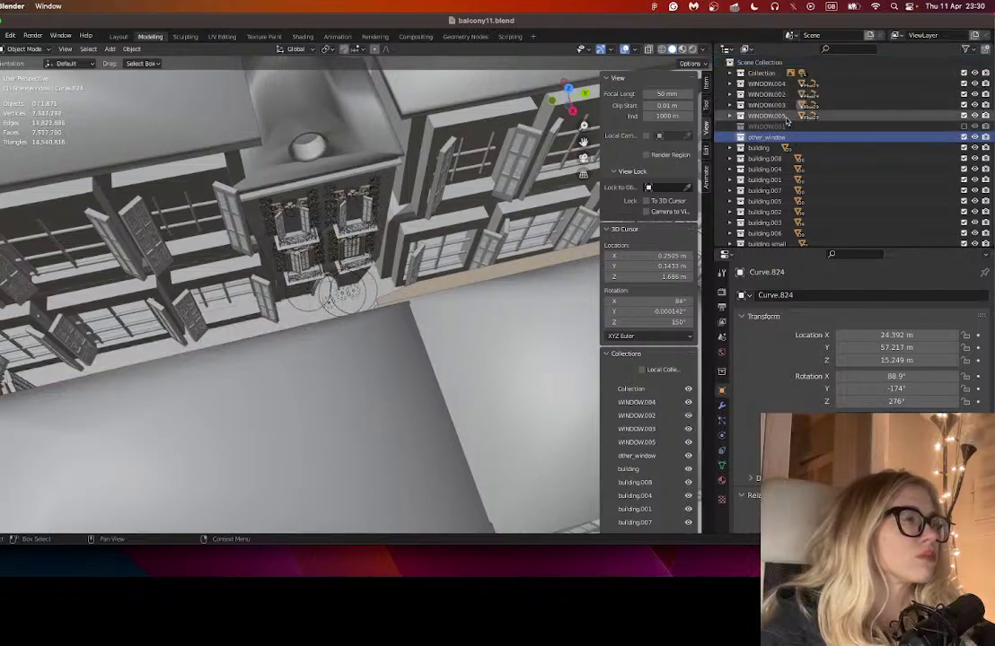
- Toggle the visibility of the WINDOW.004 collection to check which of the narrow house's windows it contains
{"action": "left_click", "coordinate": [762, 73]}
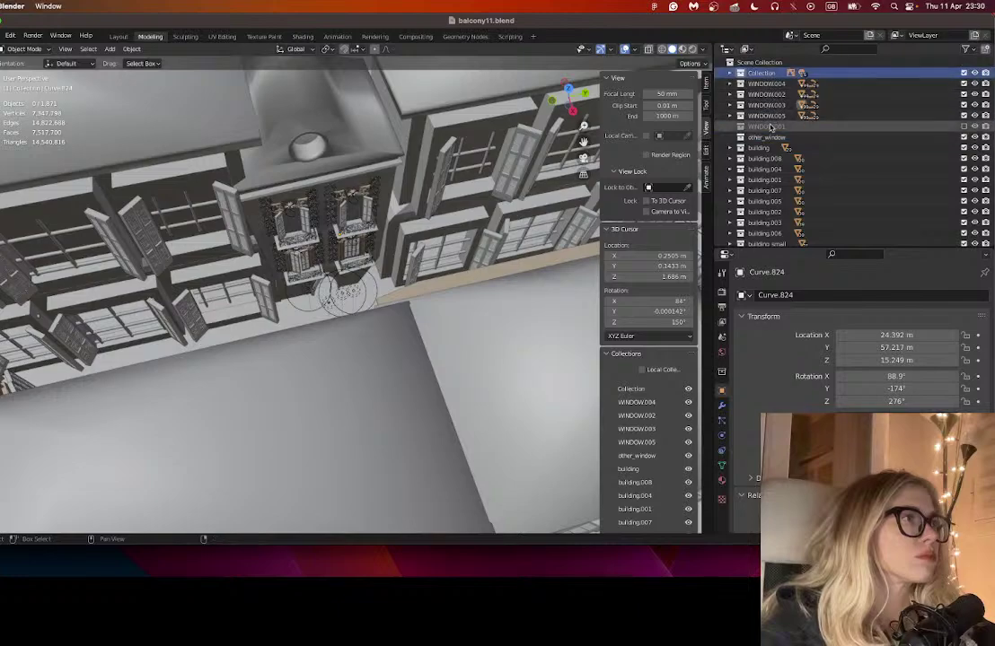
{"action": "left_click", "coordinate": [963, 73]}
{"action": "left_click", "coordinate": [963, 72]}
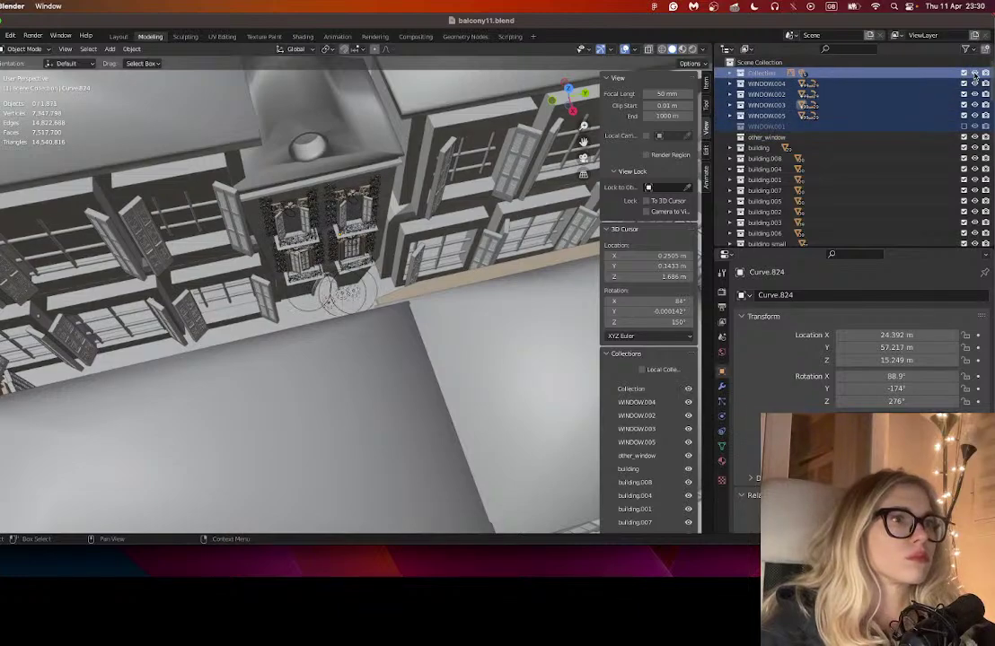
{"action": "left_click", "coordinate": [836, 84]}
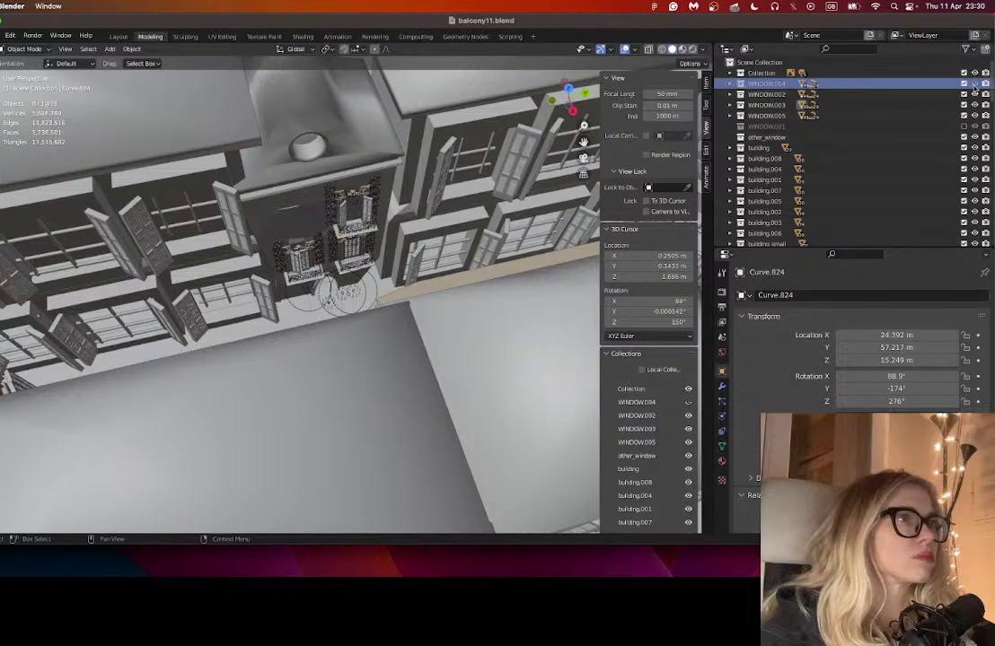
- Select the narrow house's body, locate buildinf.002 in the Outliner, and toggle its visibility to identify it
{"action": "left_click", "coordinate": [392, 178]}
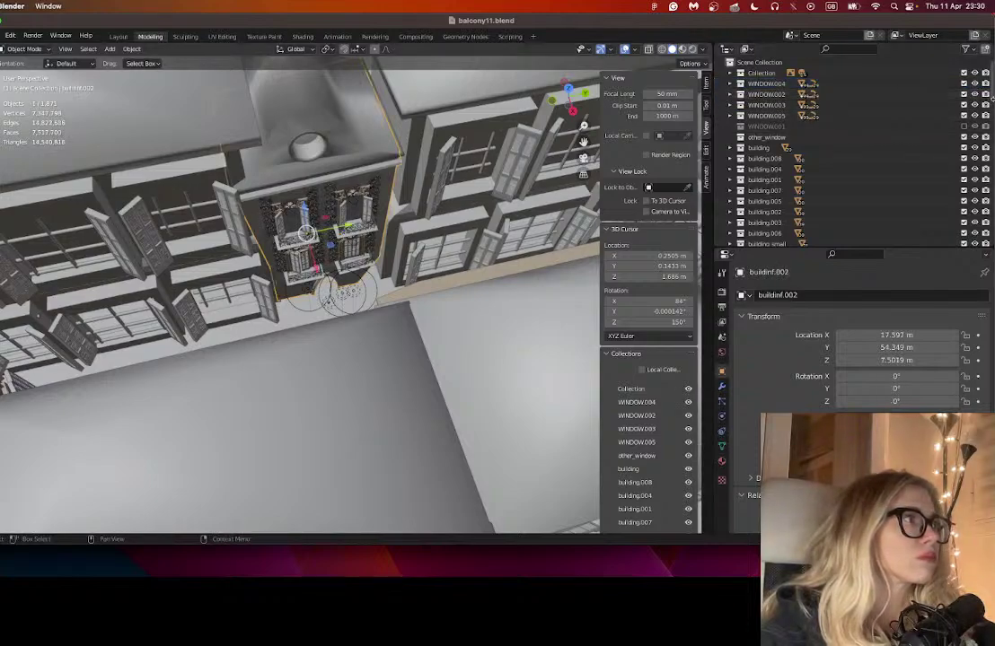
{"action": "left_click_drag", "start_coordinate": [992, 94], "coordinate": [987, 226]}
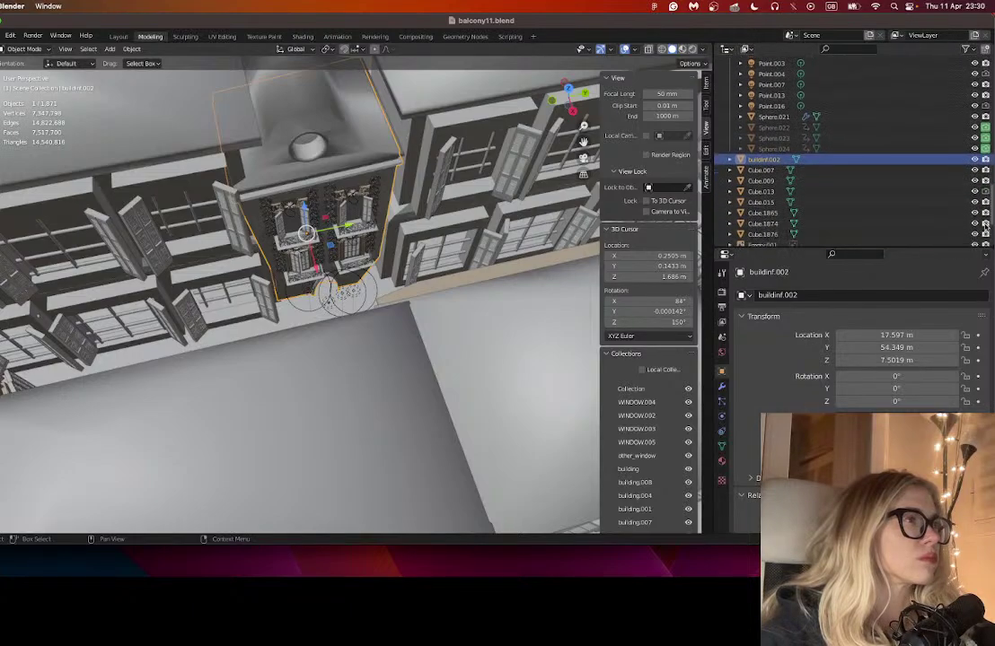
{"action": "left_click", "coordinate": [975, 159]}
{"action": "left_click", "coordinate": [975, 159]}
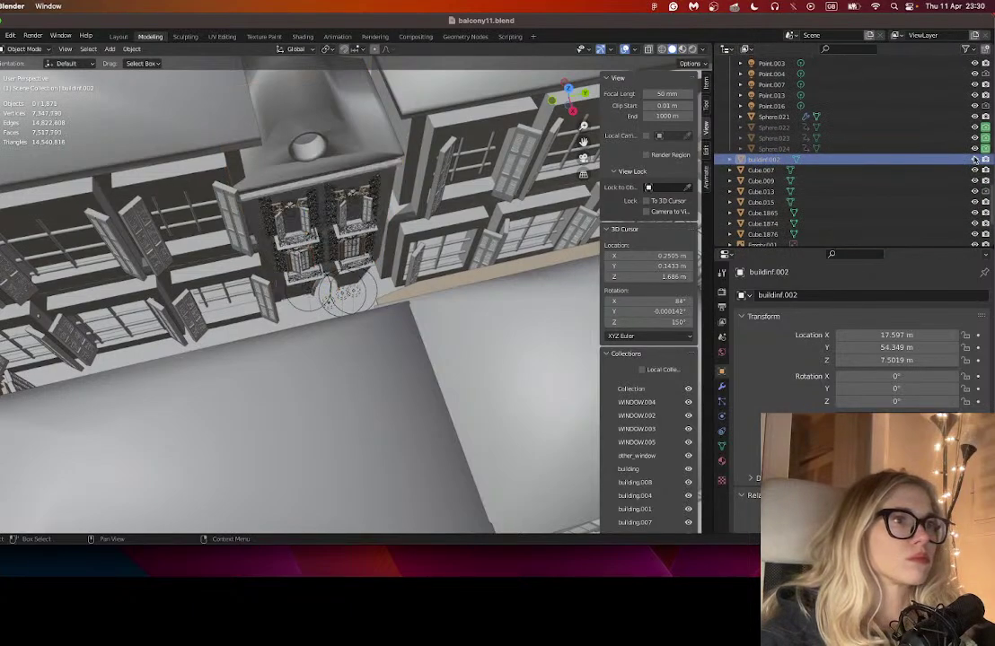
{"action": "left_click", "coordinate": [867, 164]}
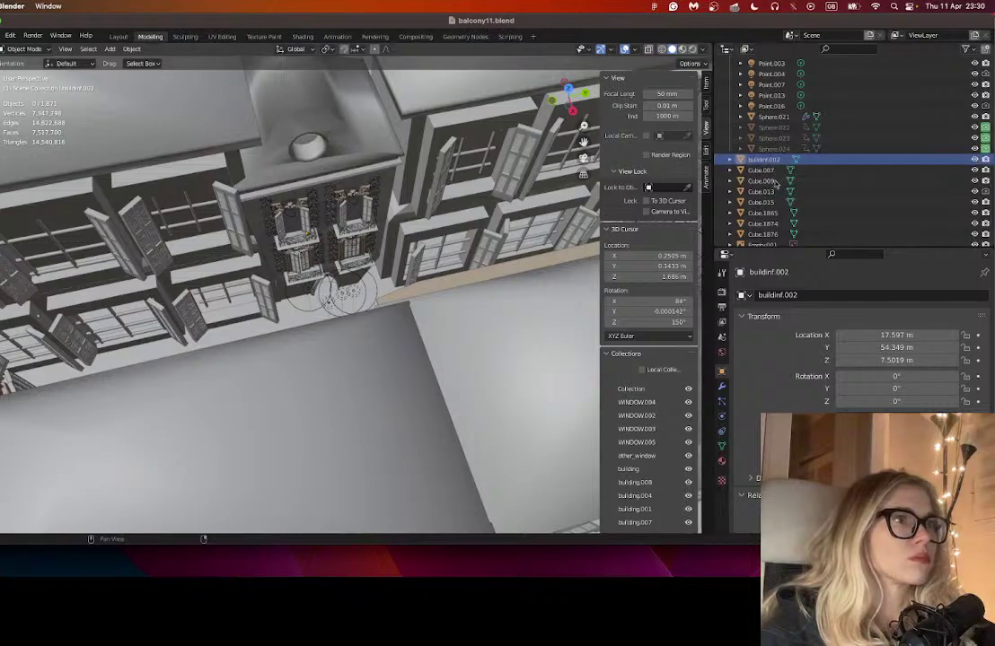
- Try to select the narrow house's body and roof together with the WINDOW collections in the Outliner
{"action": "left_click", "coordinate": [369, 151]}
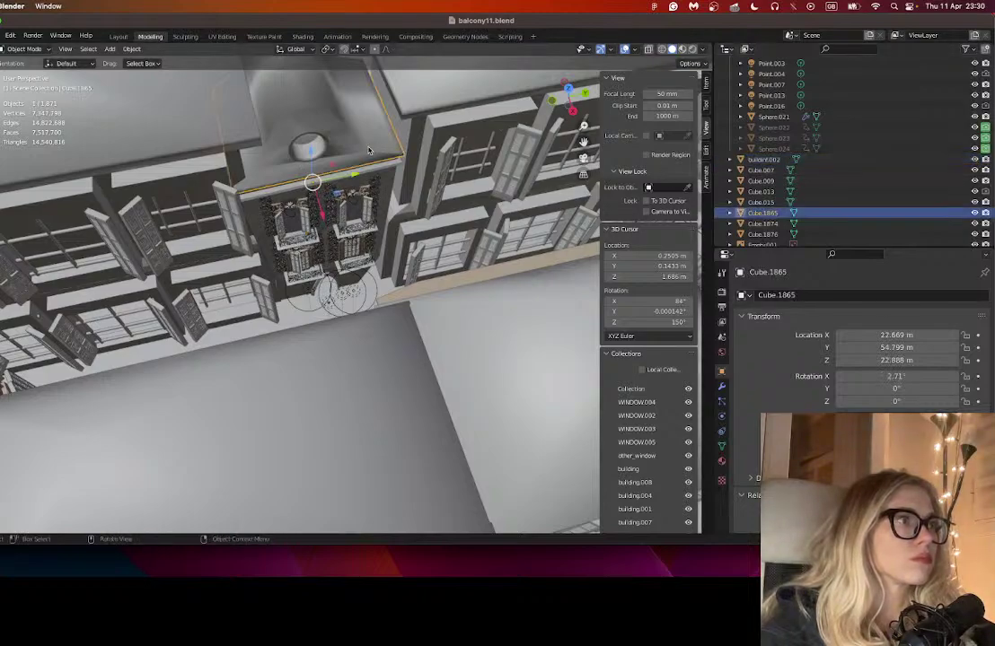
{"action": "left_click", "coordinate": [402, 189]}
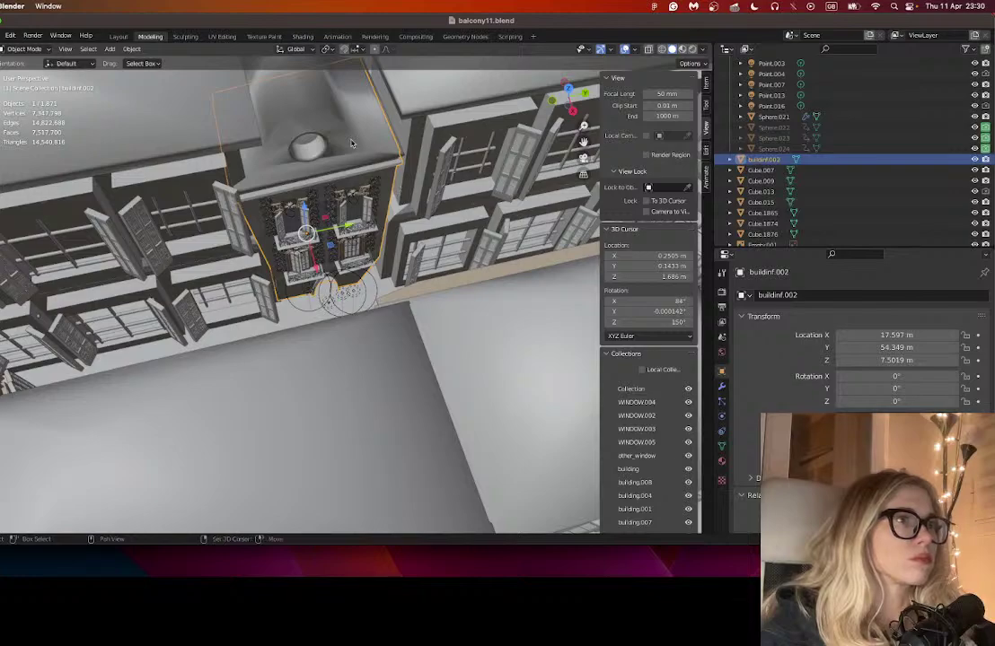
{"action": "left_click", "coordinate": [358, 177]}
{"action": "scroll", "coordinate": [764, 172], "scroll_direction": "up", "scroll_amount": 2}
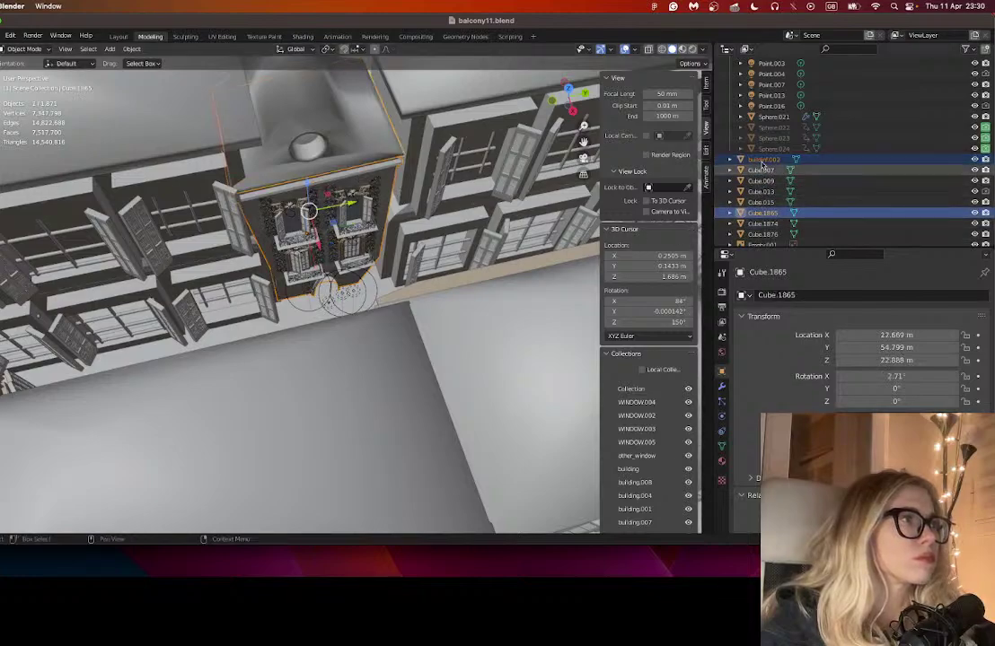
{"action": "scroll", "coordinate": [764, 173], "scroll_direction": "up", "scroll_amount": 15}
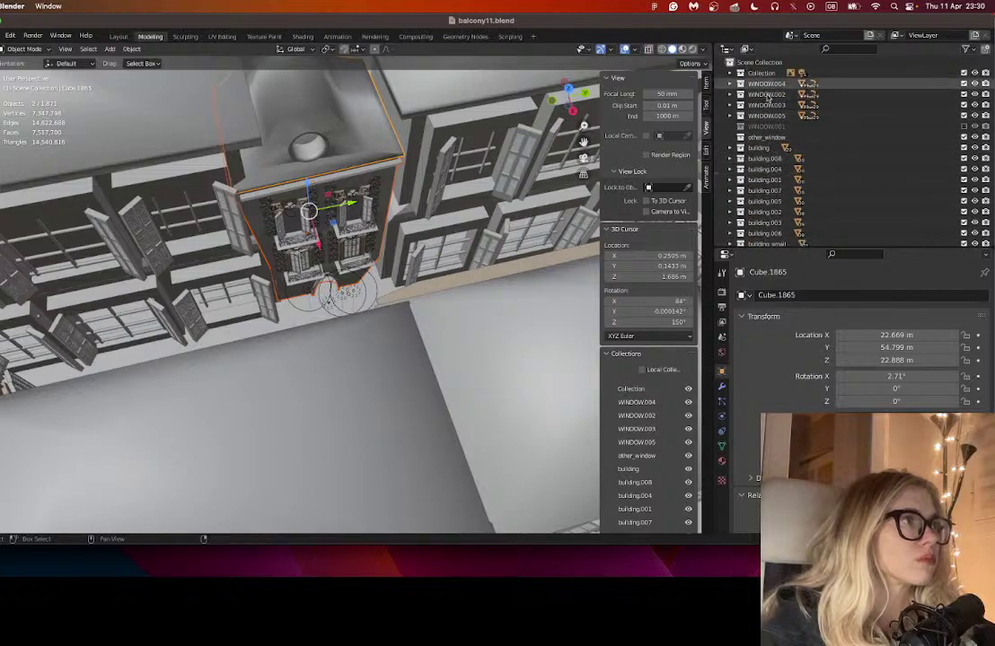
{"action": "left_click", "coordinate": [768, 95], "text": "shift"}
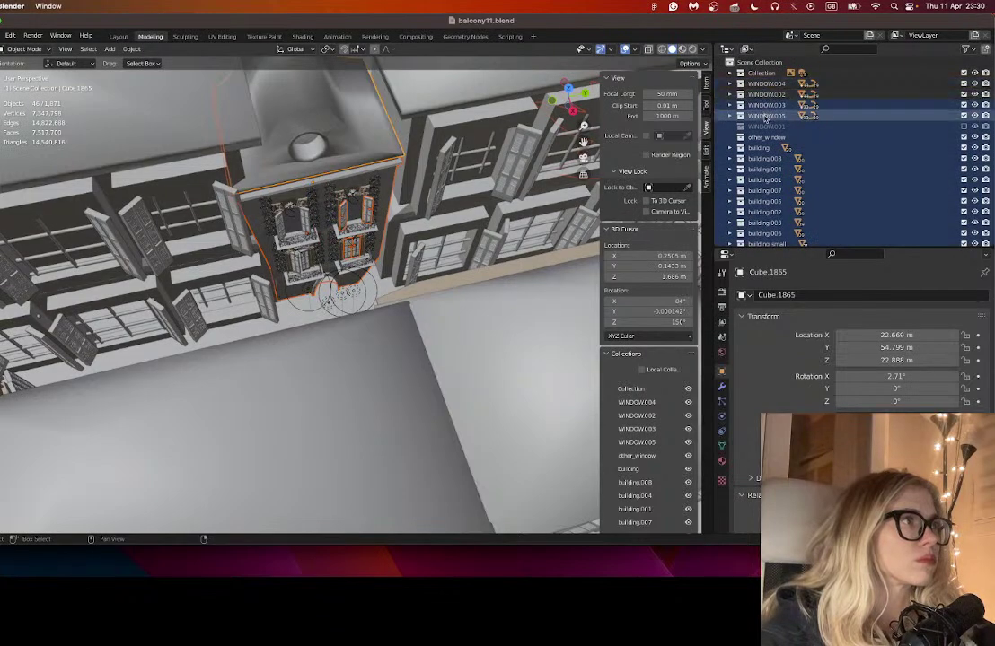
{"action": "left_click", "coordinate": [764, 116]}
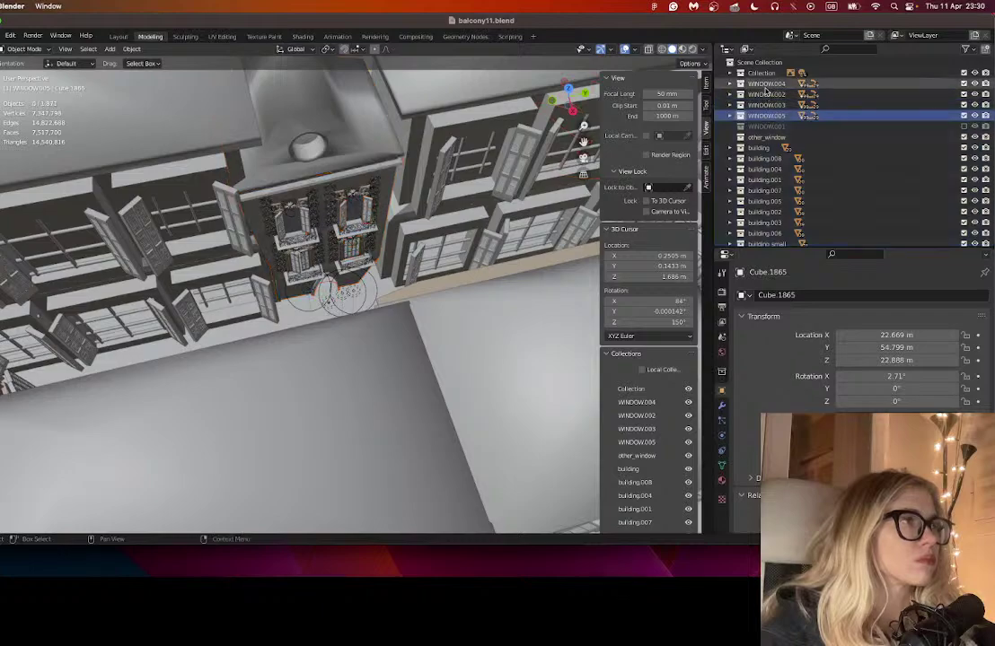
{"action": "left_click", "coordinate": [766, 83], "text": "ctrl"}
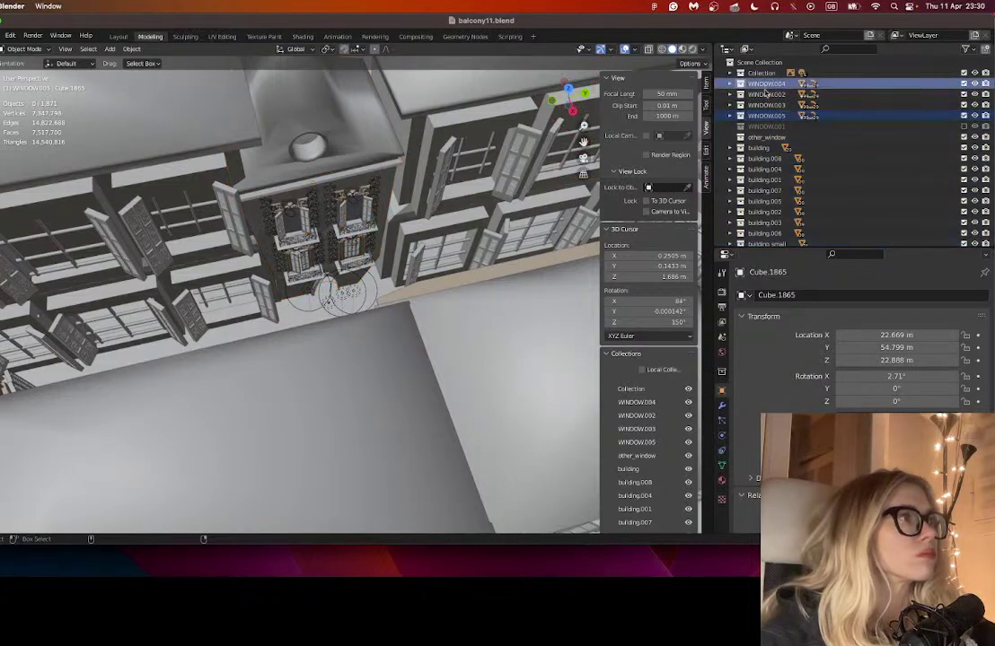
{"action": "scroll", "coordinate": [766, 93], "scroll_direction": "down", "scroll_amount": 6}
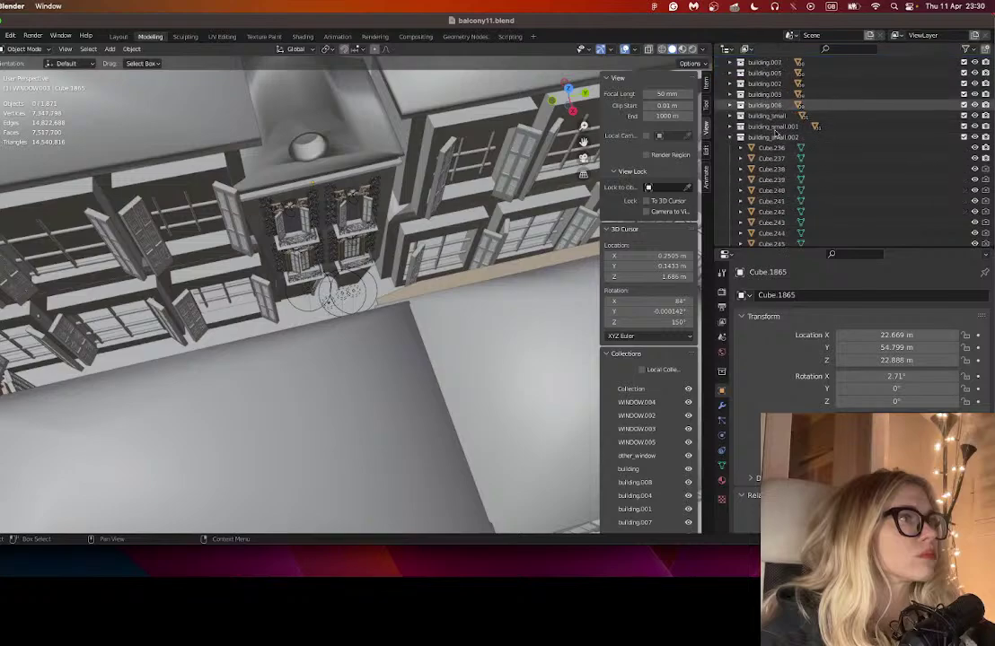
- Select the narrow house's body and roof, buildinf.002 and Cube.1865, and put both into a new collection
{"action": "scroll", "coordinate": [774, 132], "scroll_direction": "down", "scroll_amount": 1}
{"action": "left_click", "coordinate": [385, 194]}
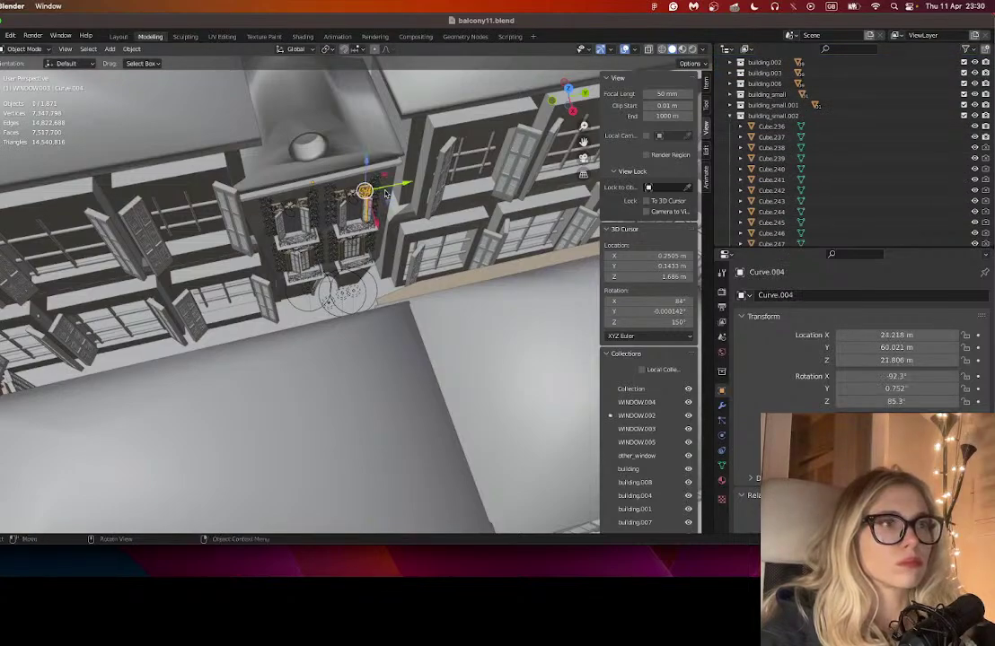
{"action": "left_click", "coordinate": [366, 163]}
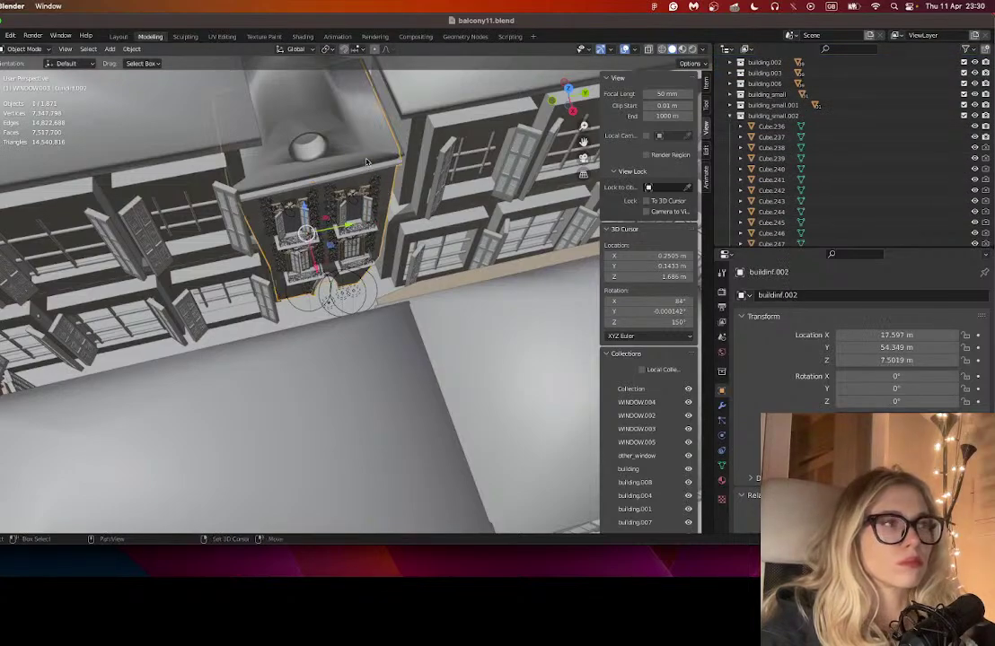
{"action": "left_click", "coordinate": [366, 162]}
{"action": "scroll", "coordinate": [783, 133], "scroll_direction": "down", "scroll_amount": 10}
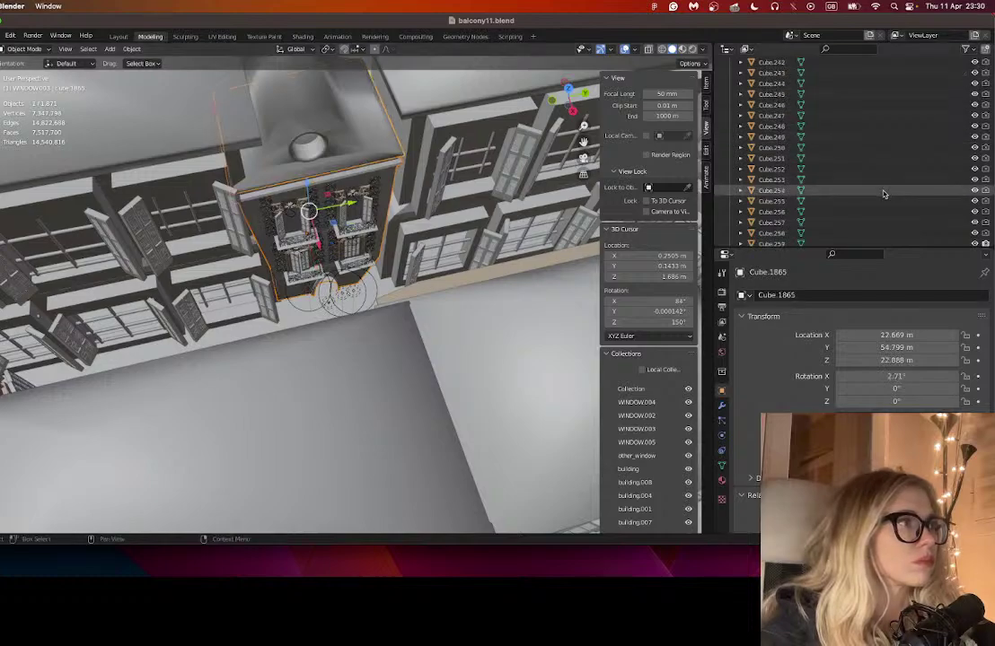
{"action": "scroll", "coordinate": [879, 195], "scroll_direction": "down", "scroll_amount": 5}
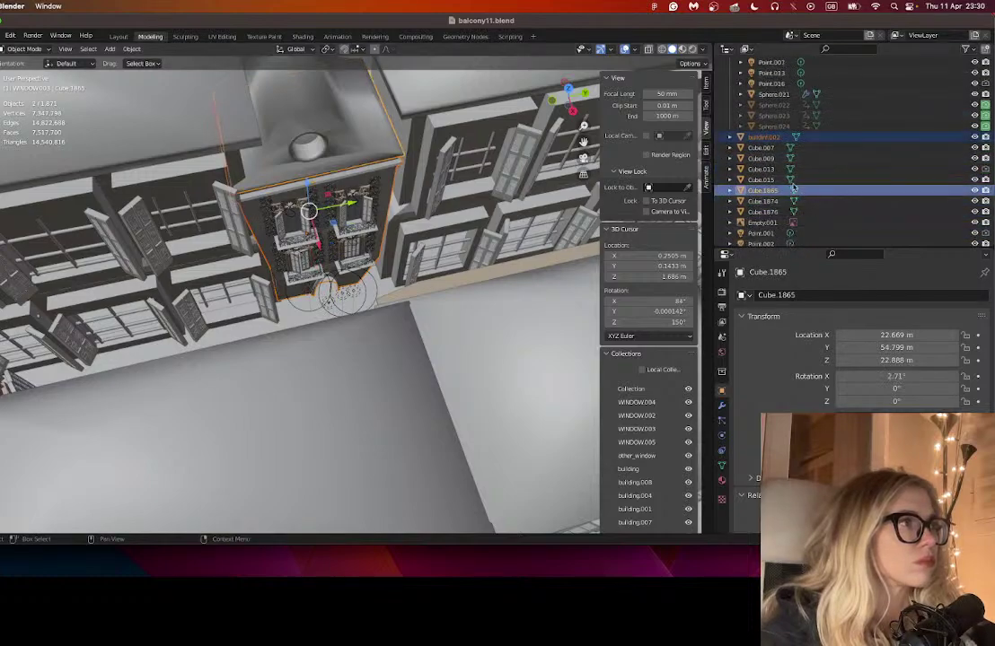
{"action": "right_click", "coordinate": [767, 140]}
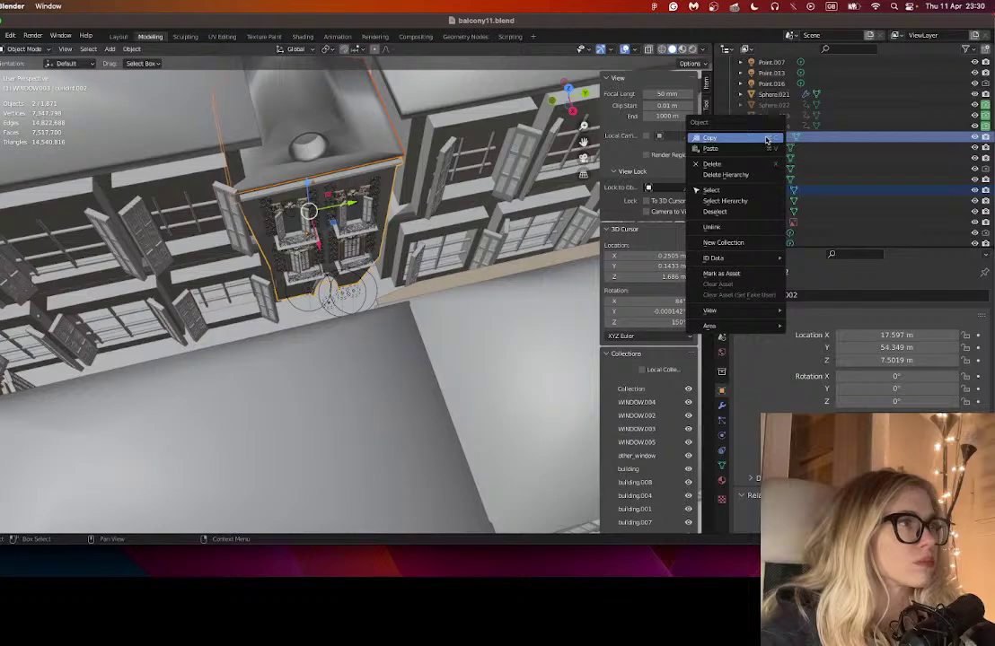
{"action": "left_click", "coordinate": [719, 243]}
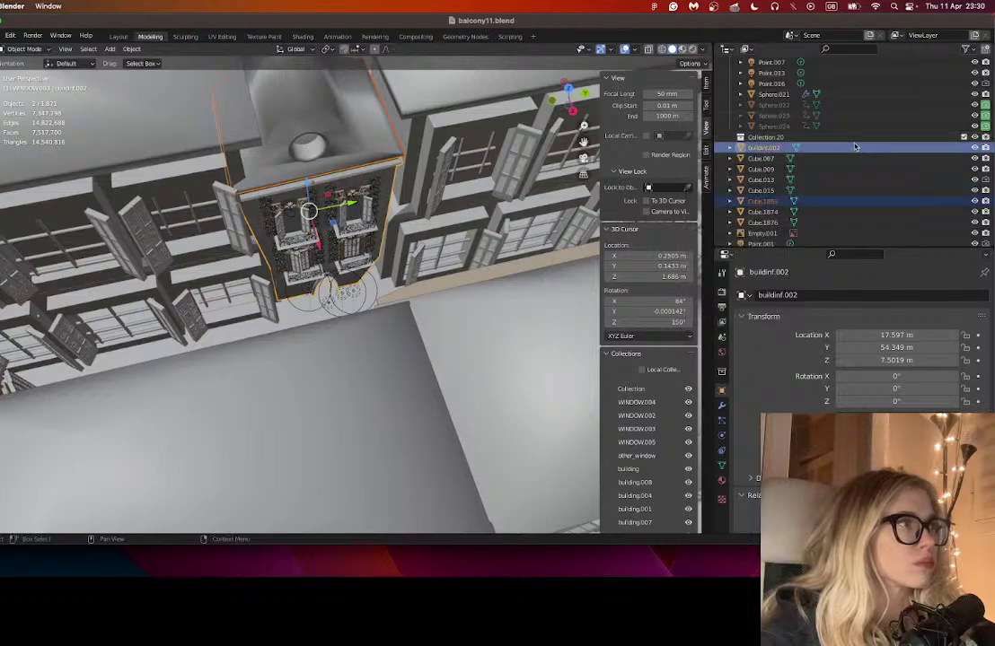
{"action": "left_click_drag", "start_coordinate": [764, 148], "coordinate": [765, 140]}
- Move Collection 20 up the Outliner to sit directly below the first Collection
{"action": "scroll", "coordinate": [766, 144], "scroll_direction": "up", "scroll_amount": 3}
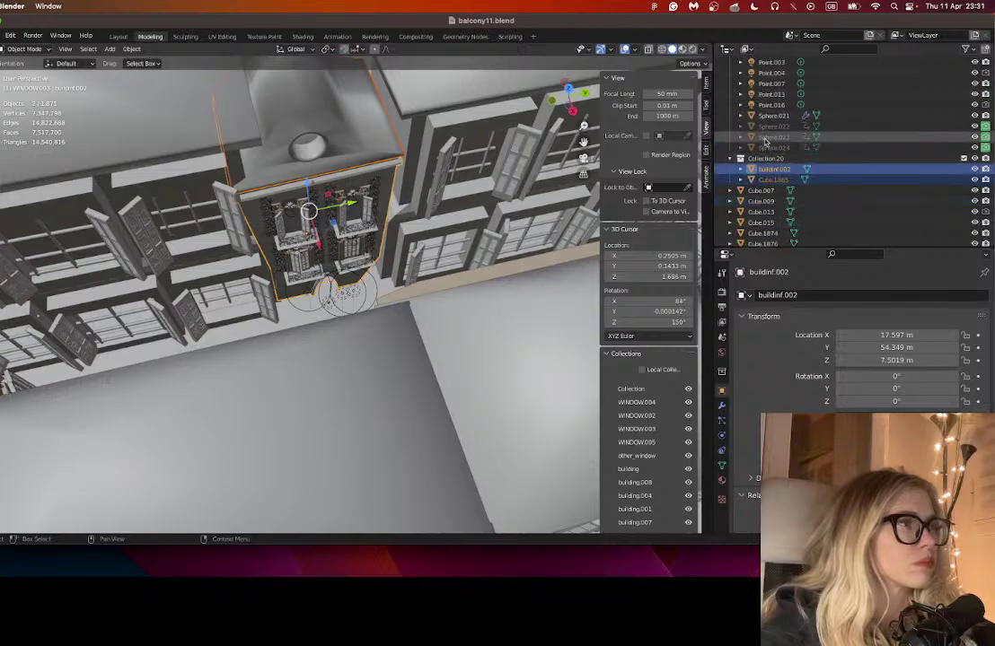
{"action": "left_click", "coordinate": [765, 202]}
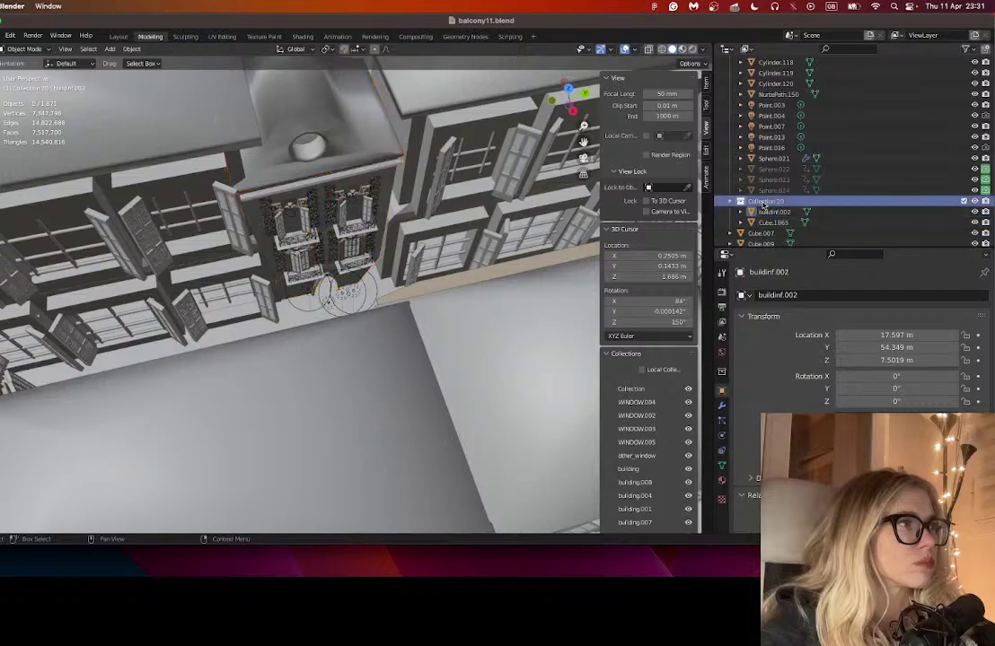
{"action": "left_click_drag", "start_coordinate": [759, 205], "coordinate": [760, 90]}
- Nest WINDOW.004, WINDOW.002, WINDOW.003 and WINDOW.005 inside Collection 20 and toggle its visibility to check its contents
{"action": "left_click", "coordinate": [756, 117]}
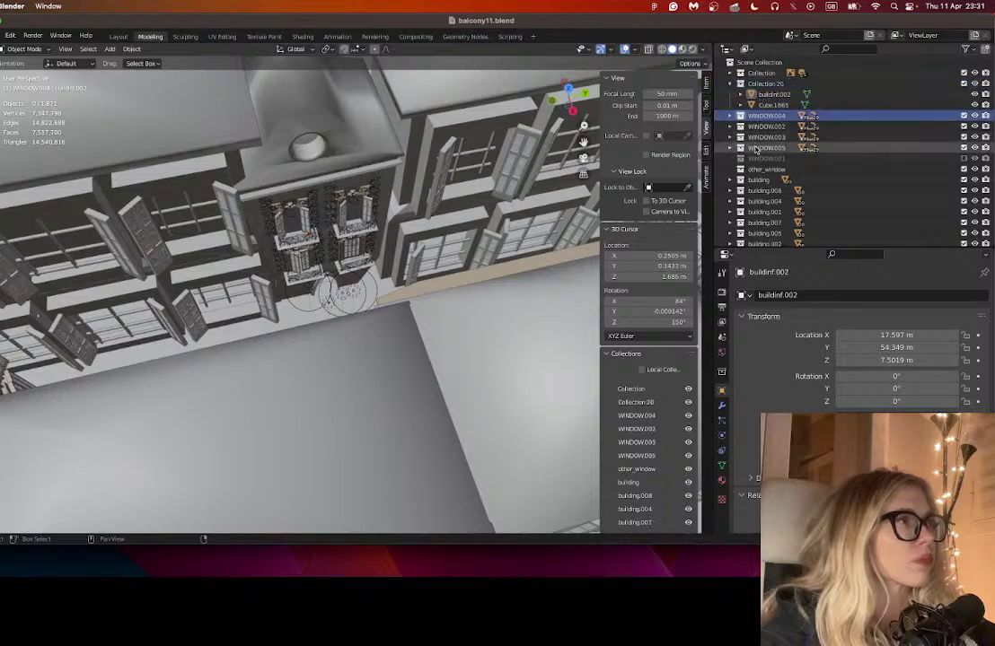
{"action": "left_click_drag", "start_coordinate": [756, 149], "coordinate": [765, 83]}
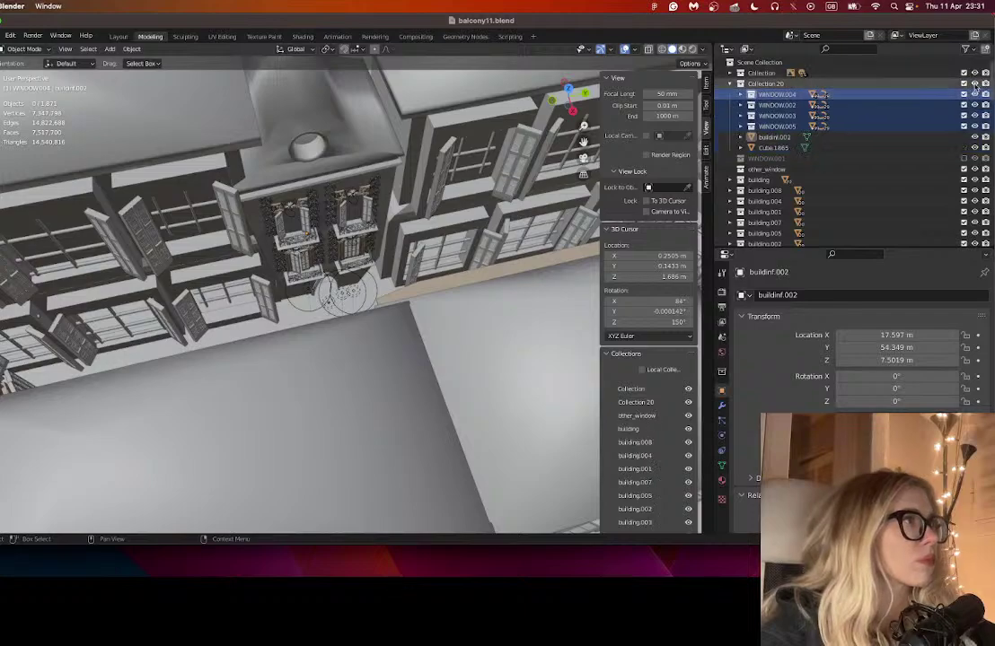
{"action": "left_click", "coordinate": [975, 84]}
{"action": "left_click", "coordinate": [975, 84]}
{"action": "left_click", "coordinate": [975, 83]}
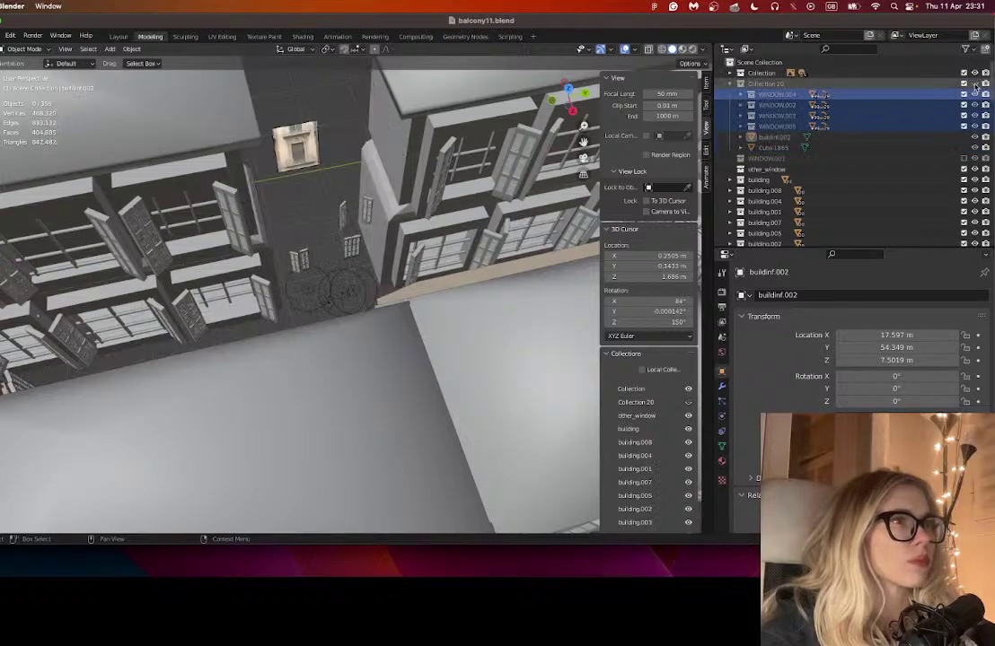
{"action": "left_click", "coordinate": [975, 84]}
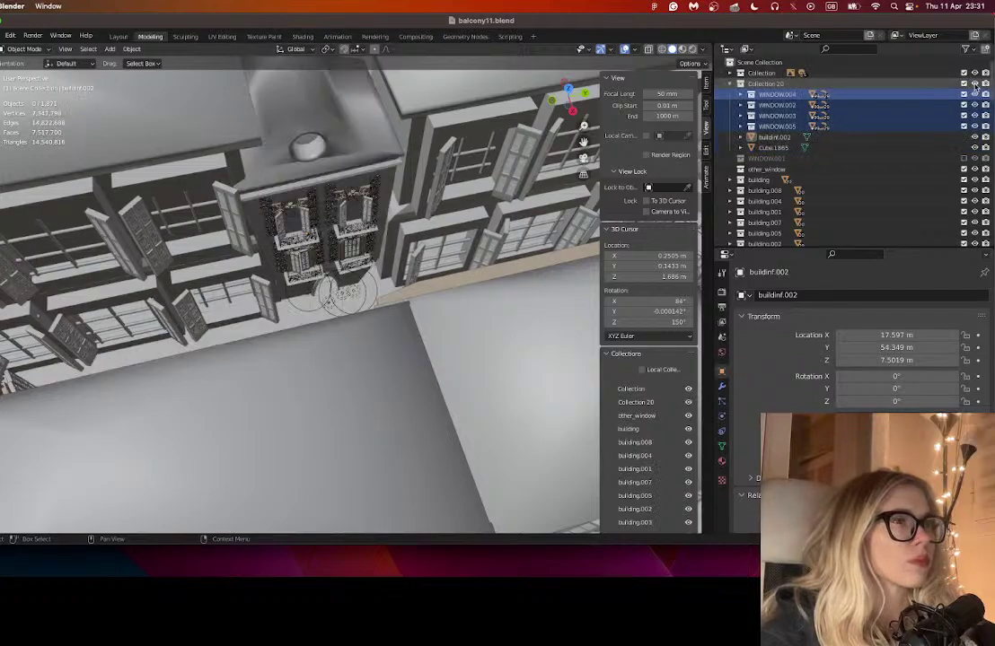
- Move the narrow house's upper window shutters, Cube.013 and Cube.015, into Collection 20 and toggle its visibility to check them
{"action": "left_click", "coordinate": [365, 219]}
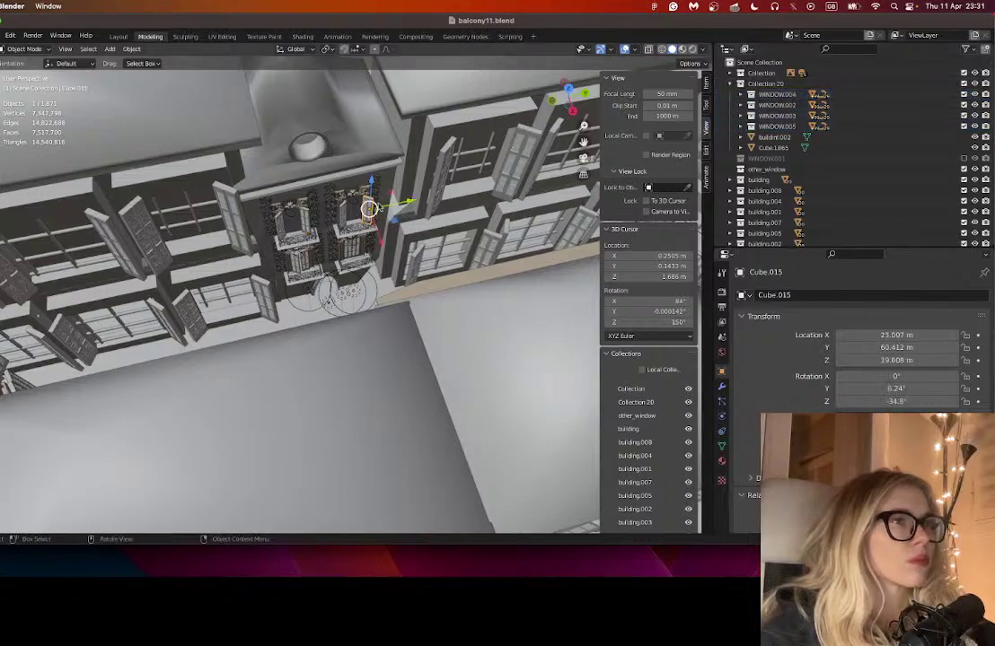
{"action": "left_click", "coordinate": [344, 219]}
{"action": "scroll", "coordinate": [923, 155], "scroll_direction": "down", "scroll_amount": 10}
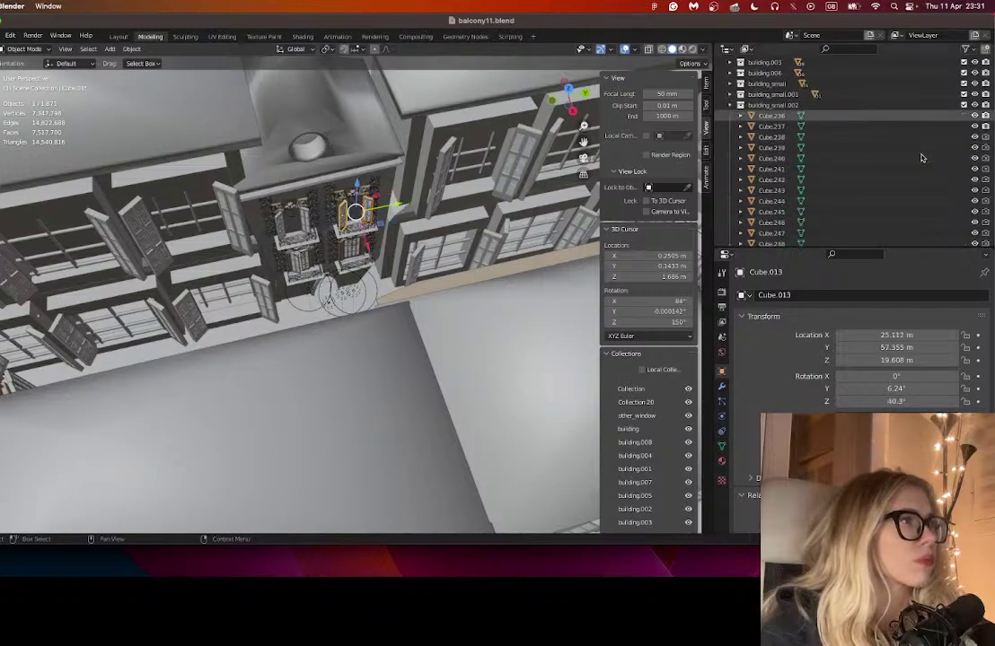
{"action": "scroll", "coordinate": [921, 158], "scroll_direction": "up", "scroll_amount": 10}
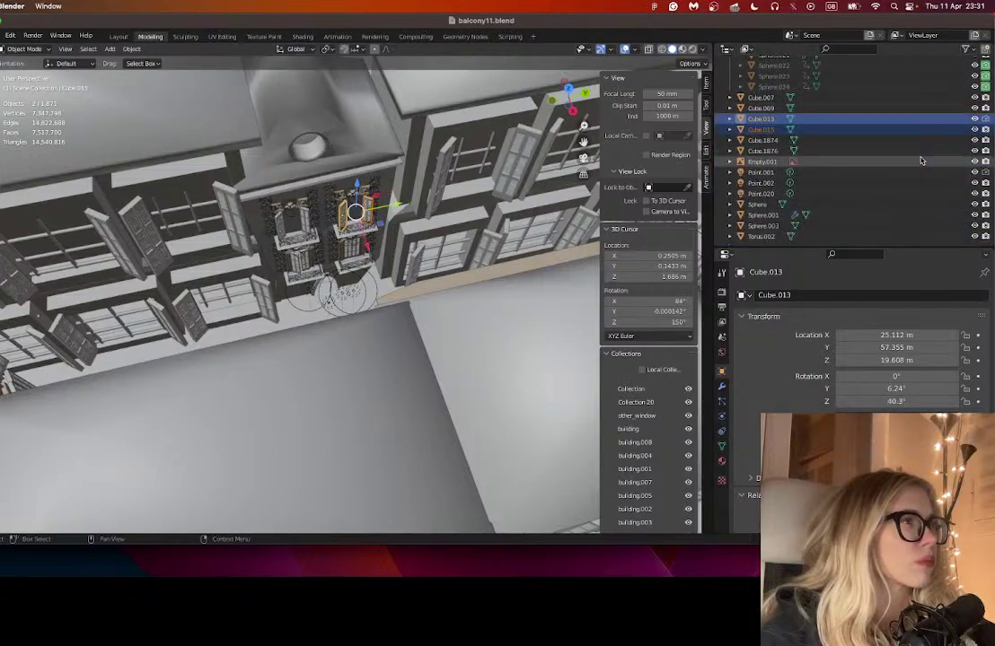
{"action": "left_click_drag", "start_coordinate": [833, 51], "coordinate": [820, 117]}
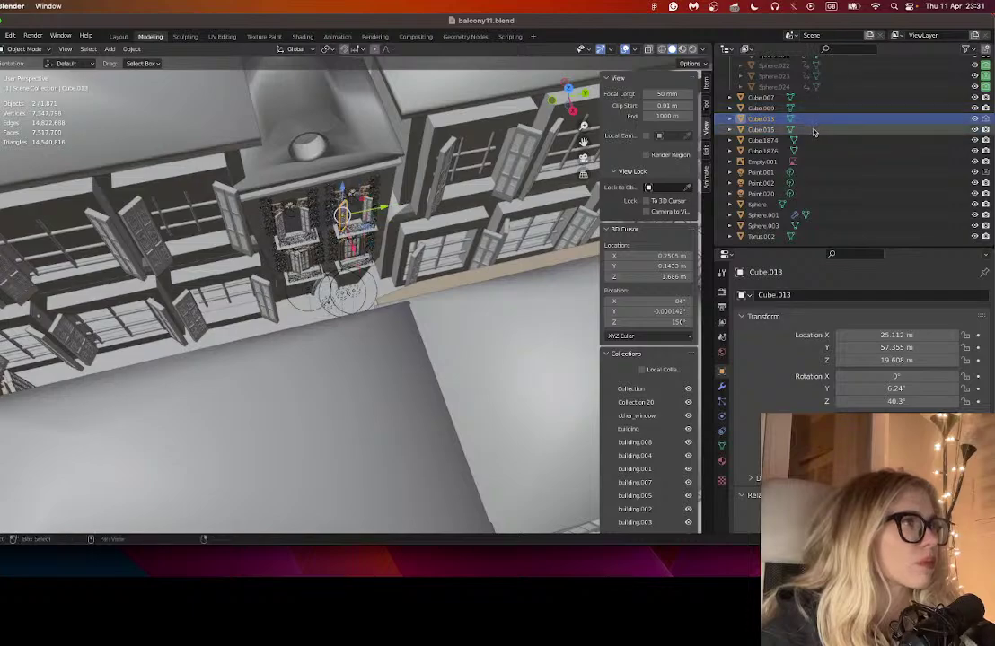
{"action": "left_click_drag", "start_coordinate": [819, 122], "coordinate": [833, 65]}
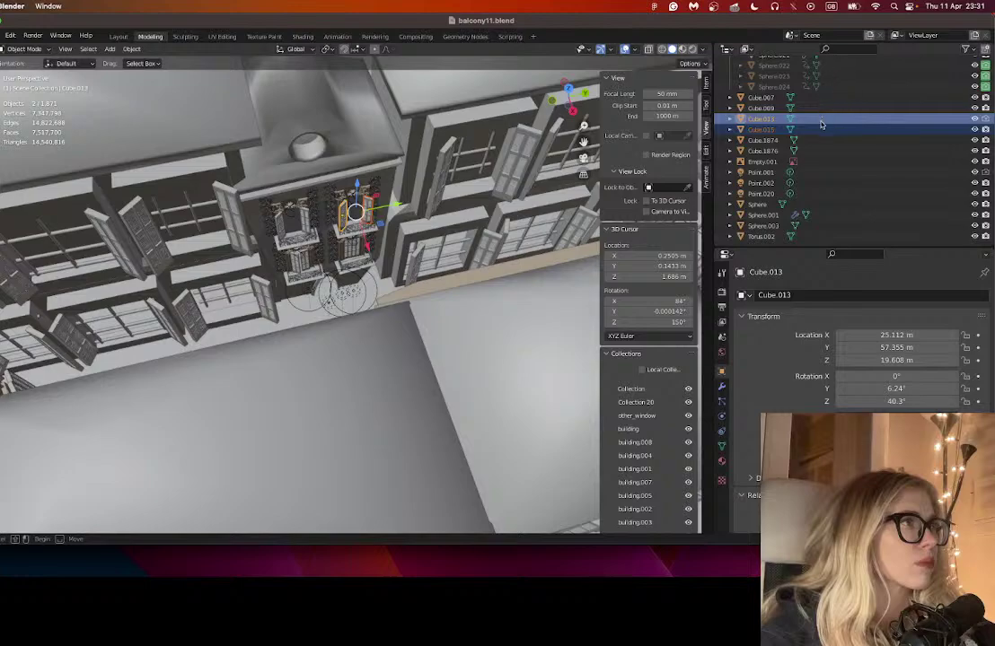
{"action": "left_click_drag", "start_coordinate": [819, 124], "coordinate": [765, 84]}
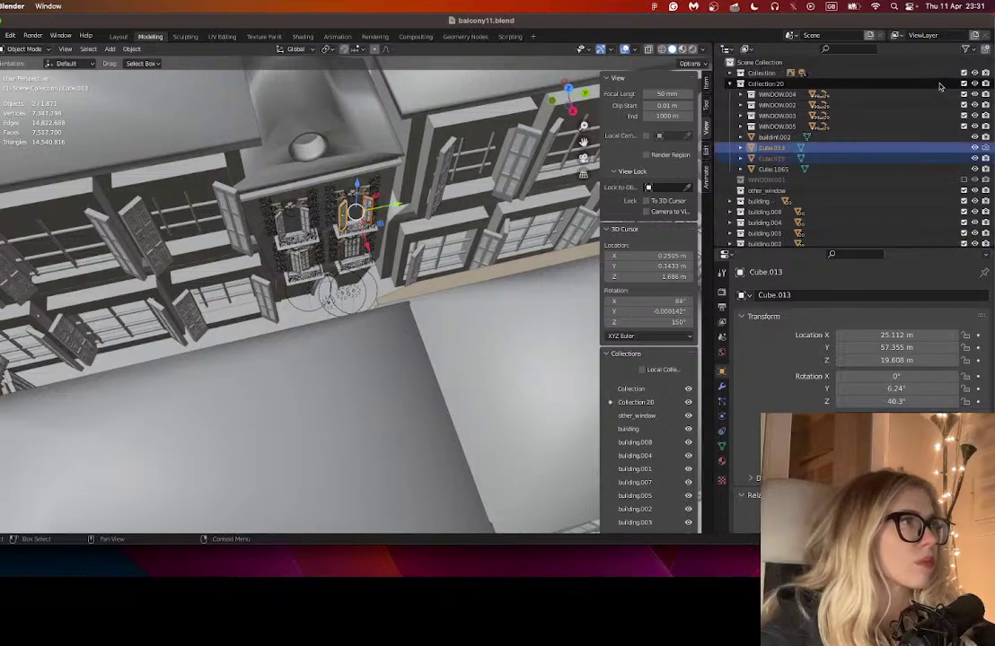
{"action": "left_click", "coordinate": [974, 84]}
{"action": "left_click", "coordinate": [974, 84]}
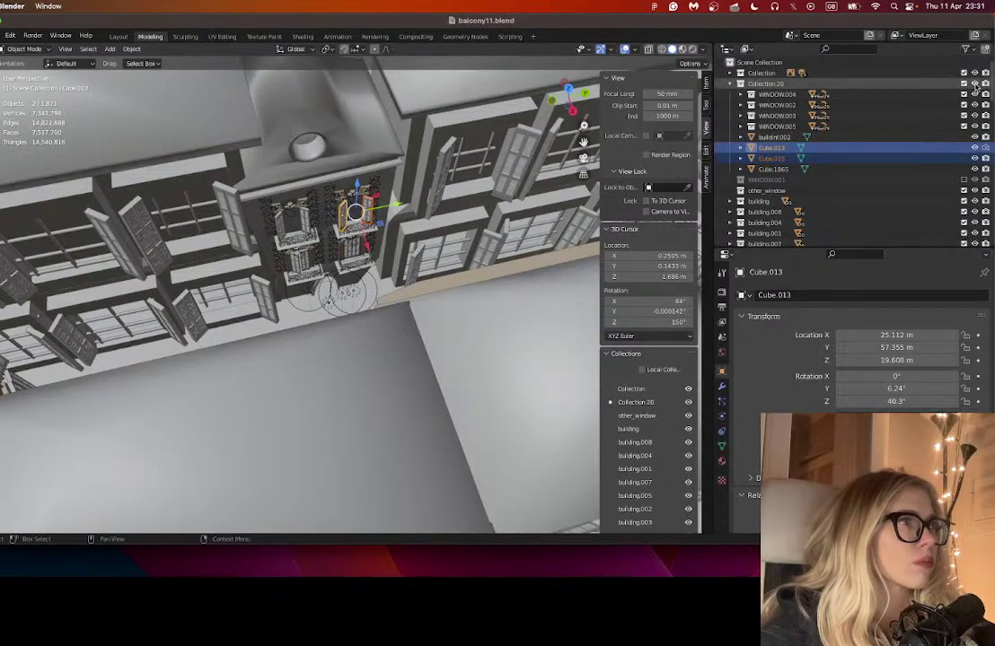
{"action": "left_click", "coordinate": [975, 83]}
{"action": "left_click", "coordinate": [975, 84]}
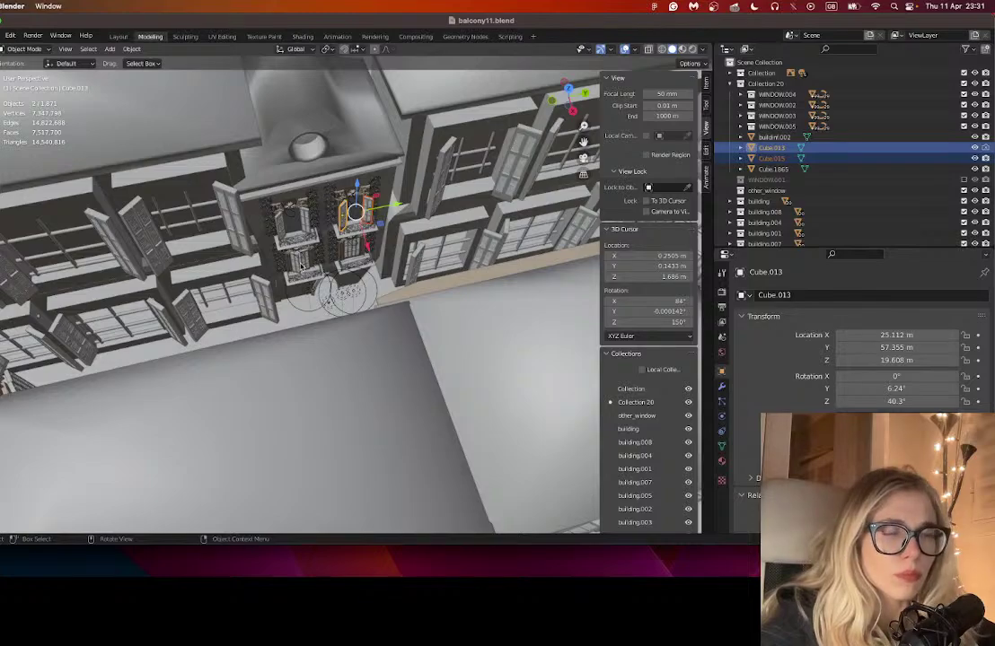
- Select the narrow house's four lower window shutters, Cube.1874, Cube.1876, Cube.009 and Cube.007, and move them into Collection 20
{"action": "left_click", "coordinate": [302, 267]}
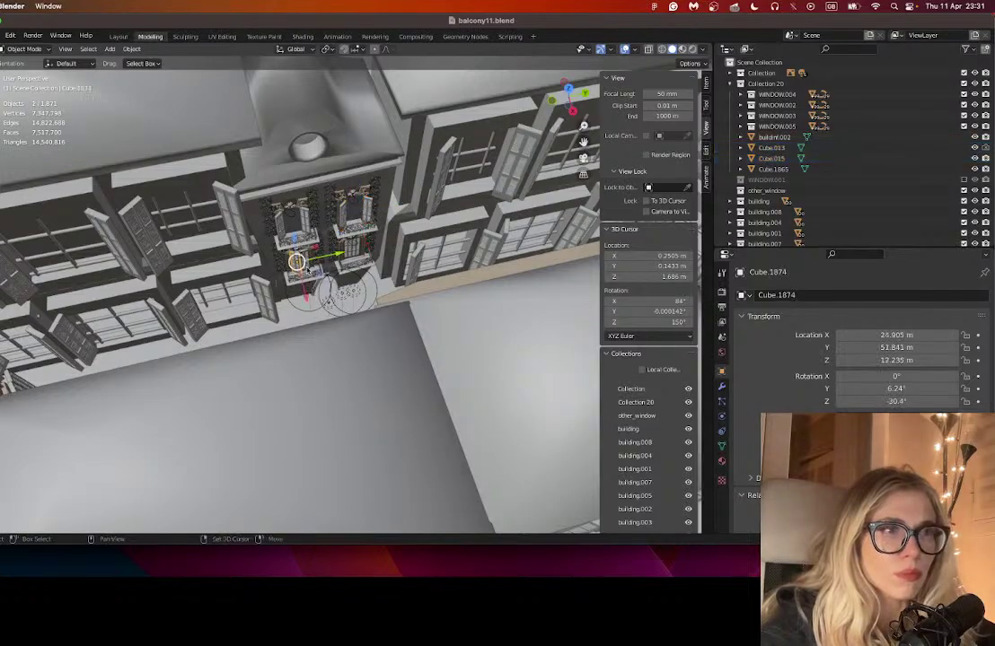
{"action": "left_click", "coordinate": [308, 271]}
{"action": "scroll", "coordinate": [341, 260], "scroll_direction": "up", "scroll_amount": 4}
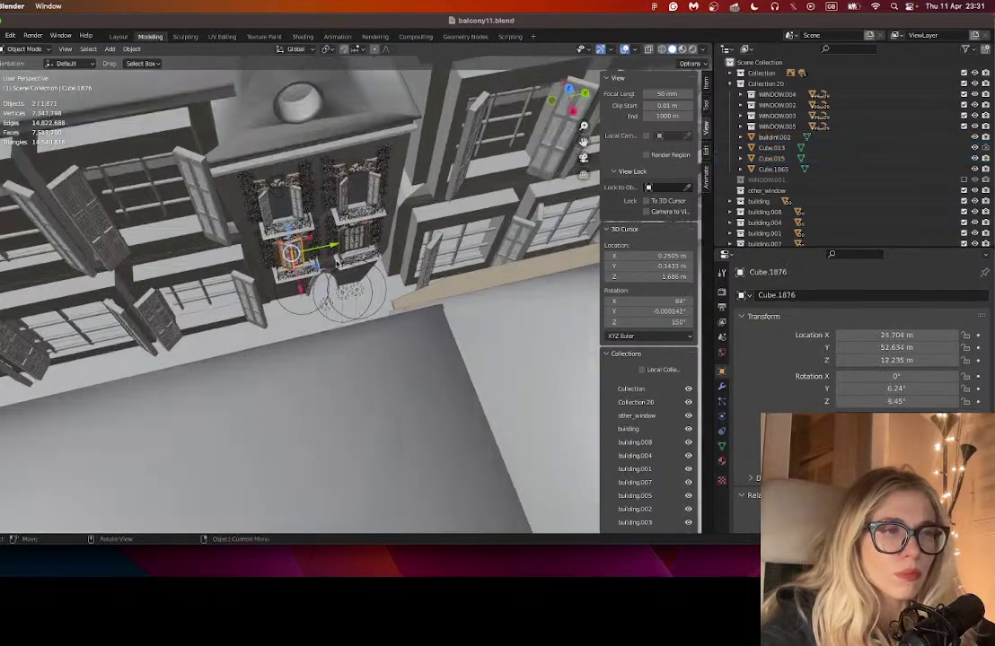
{"action": "left_click", "coordinate": [341, 205]}
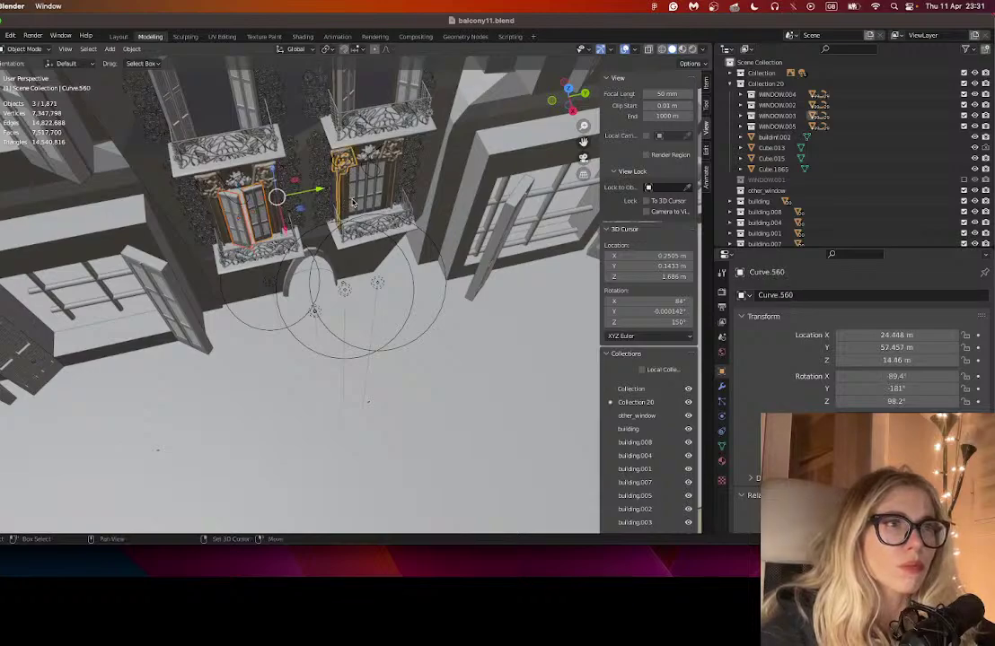
{"action": "left_click", "coordinate": [253, 223]}
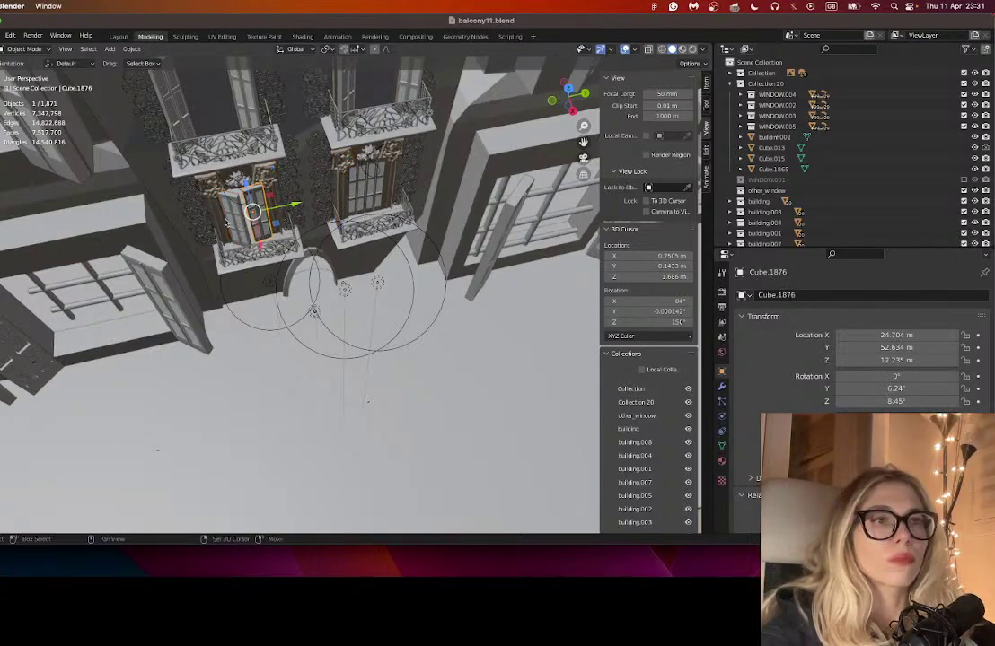
{"action": "left_click", "coordinate": [346, 211], "text": "shift"}
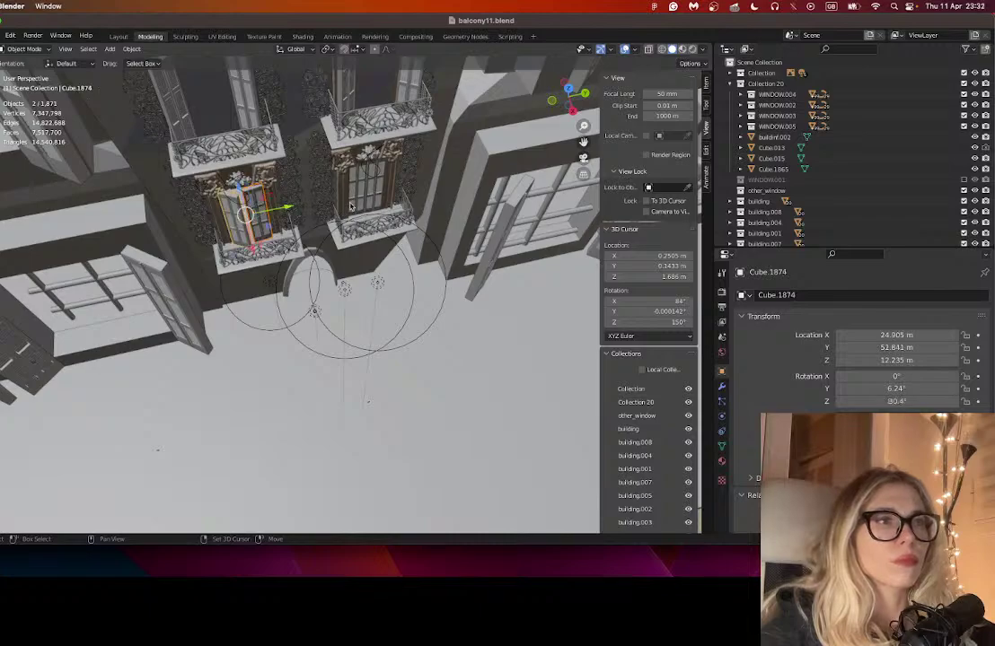
{"action": "left_click", "coordinate": [365, 204], "text": "shift"}
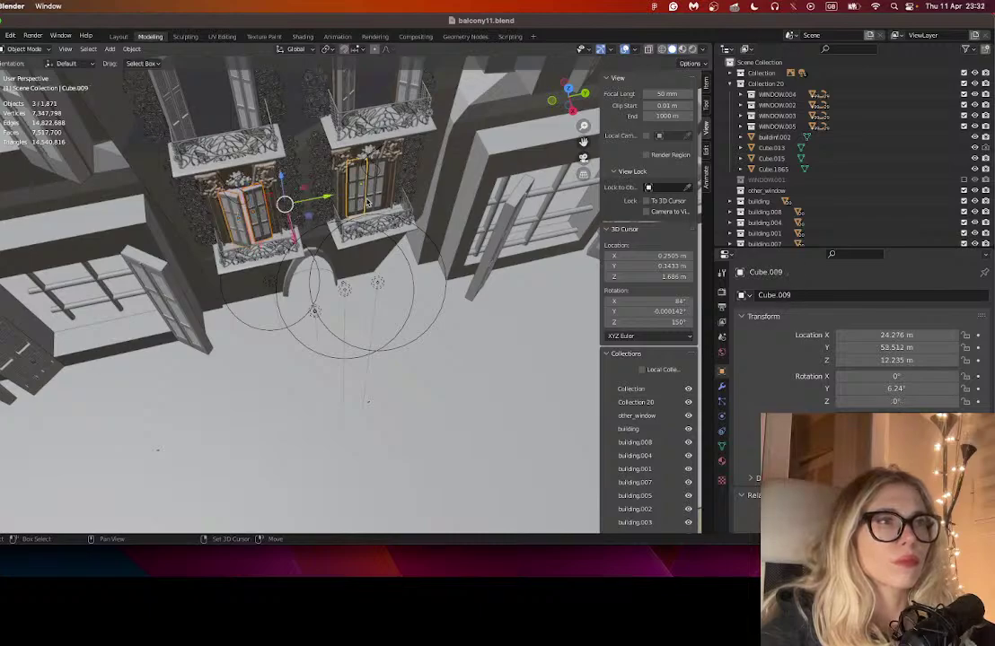
{"action": "left_click", "coordinate": [375, 200], "text": "shift"}
{"action": "scroll", "coordinate": [902, 139], "scroll_direction": "down", "scroll_amount": 7}
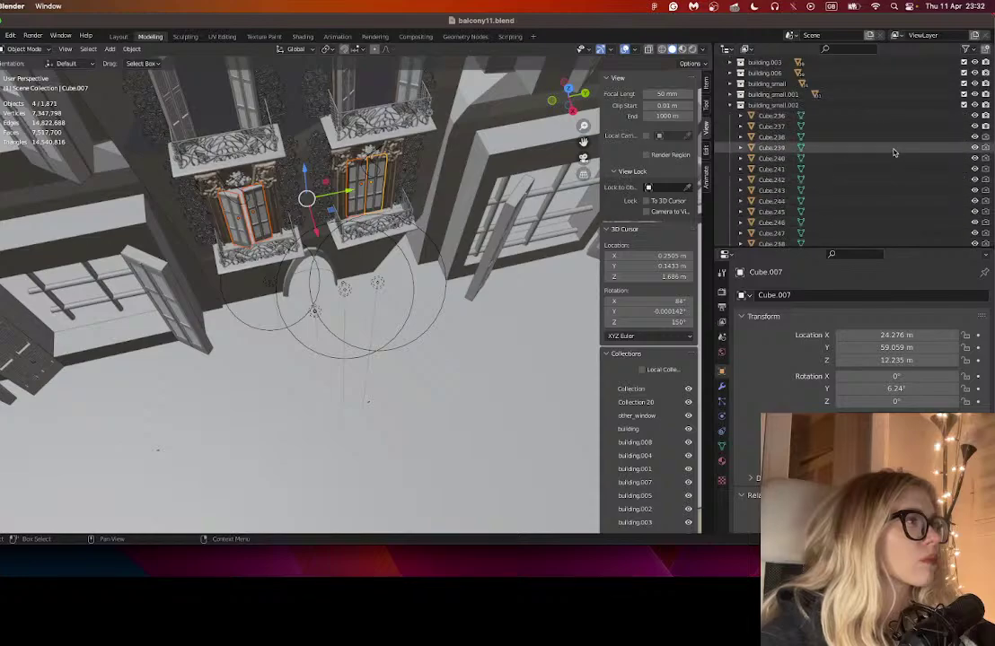
{"action": "scroll", "coordinate": [893, 153], "scroll_direction": "down", "scroll_amount": 10}
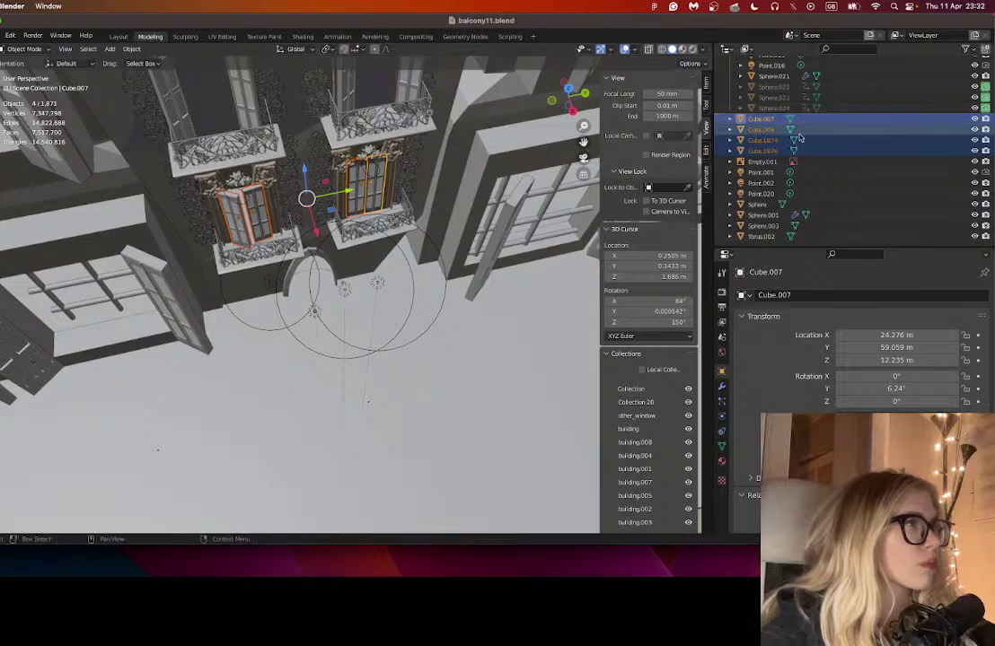
{"action": "left_click_drag", "start_coordinate": [798, 138], "coordinate": [773, 87]}
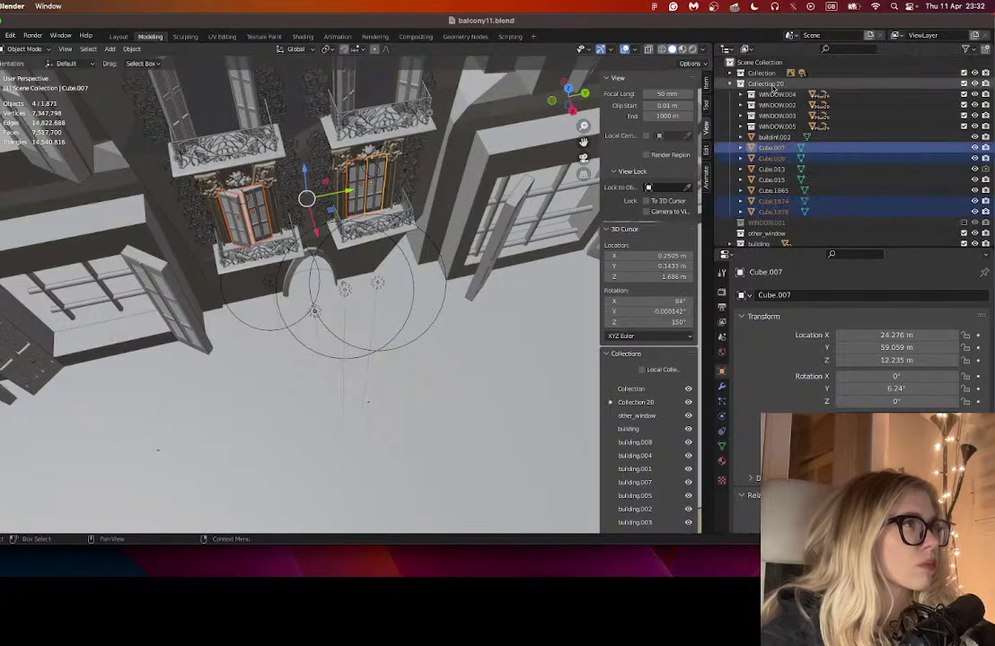
- Select all objects of Collection 20 and scale the whole narrow house up slightly
{"action": "left_click", "coordinate": [773, 84]}
{"action": "right_click", "coordinate": [773, 84]}
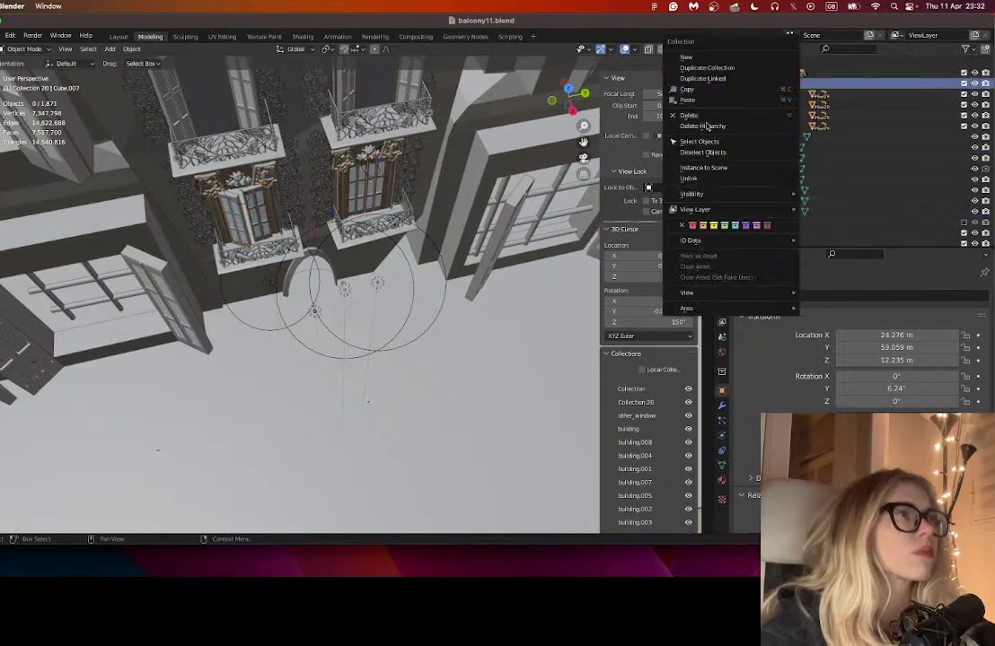
{"action": "left_click", "coordinate": [699, 141]}
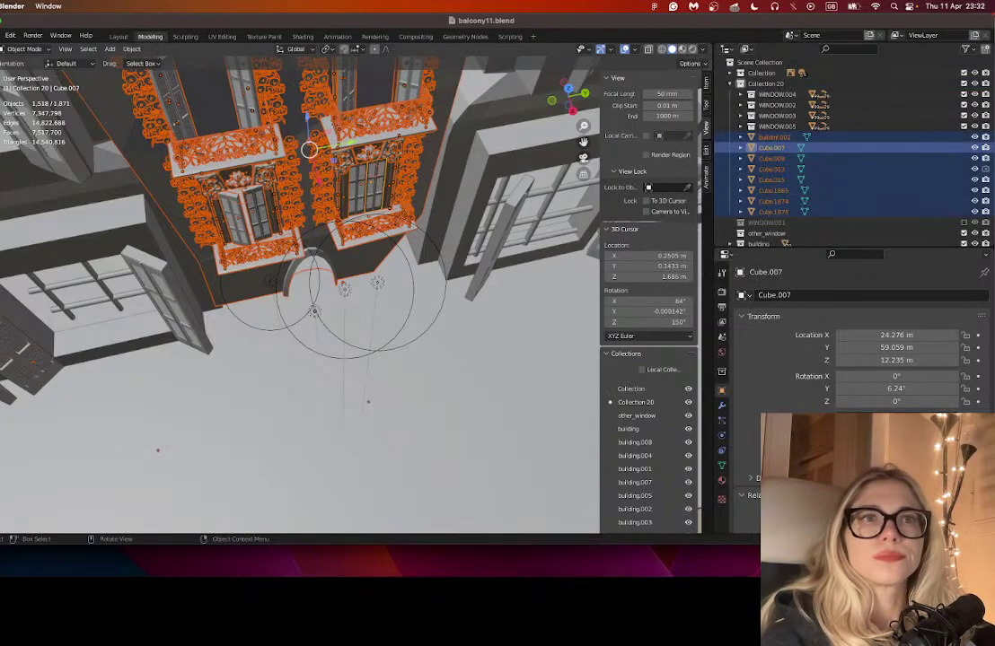
{"action": "scroll", "coordinate": [304, 196], "scroll_direction": "down", "scroll_amount": 4}
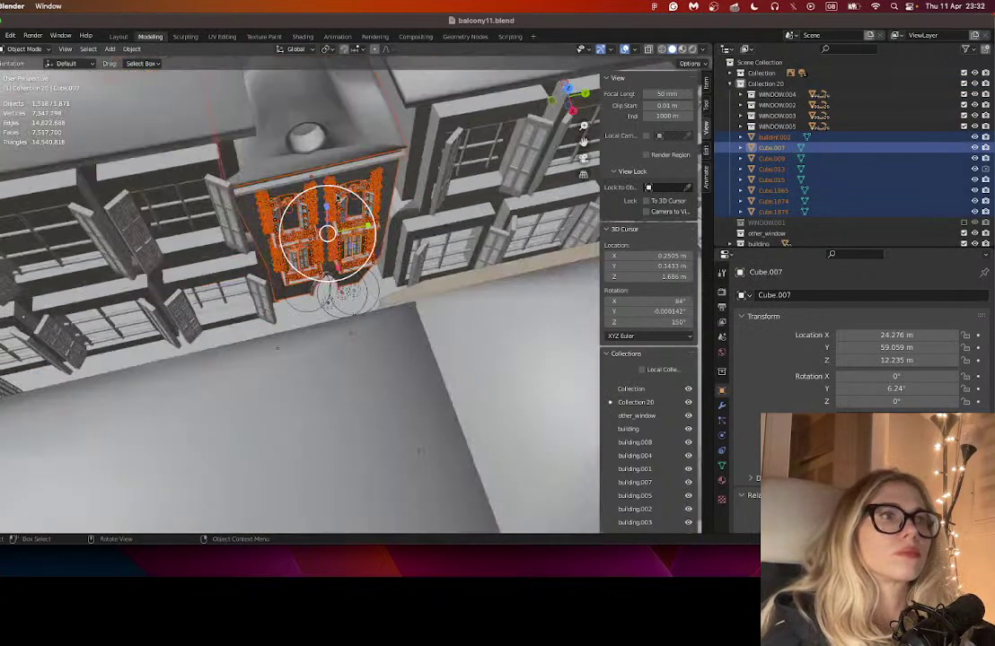
{"action": "key", "text": "g"}
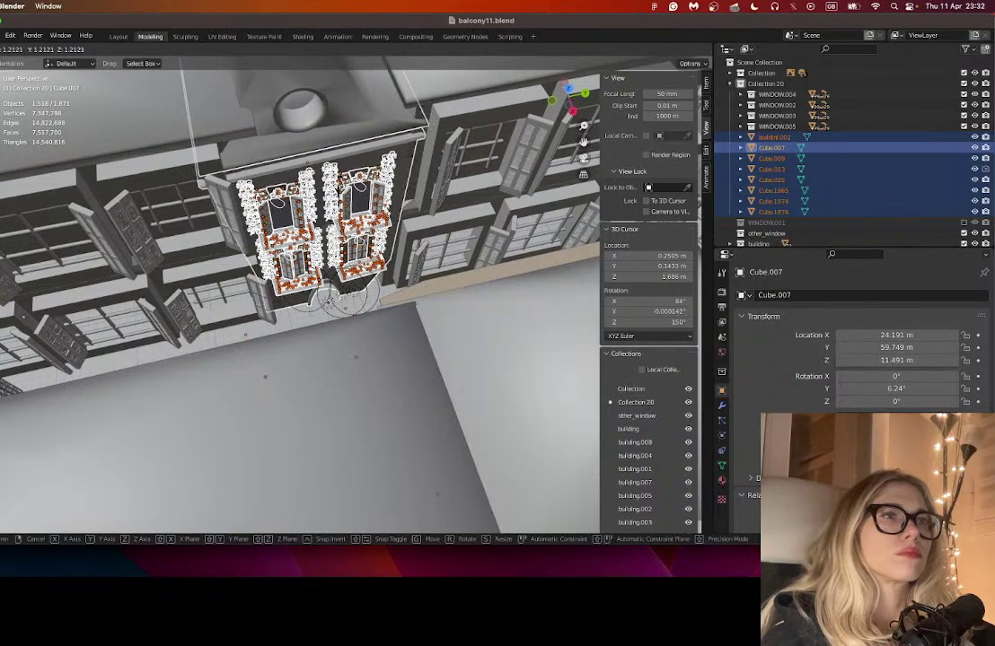
{"action": "left_click", "coordinate": [328, 302]}
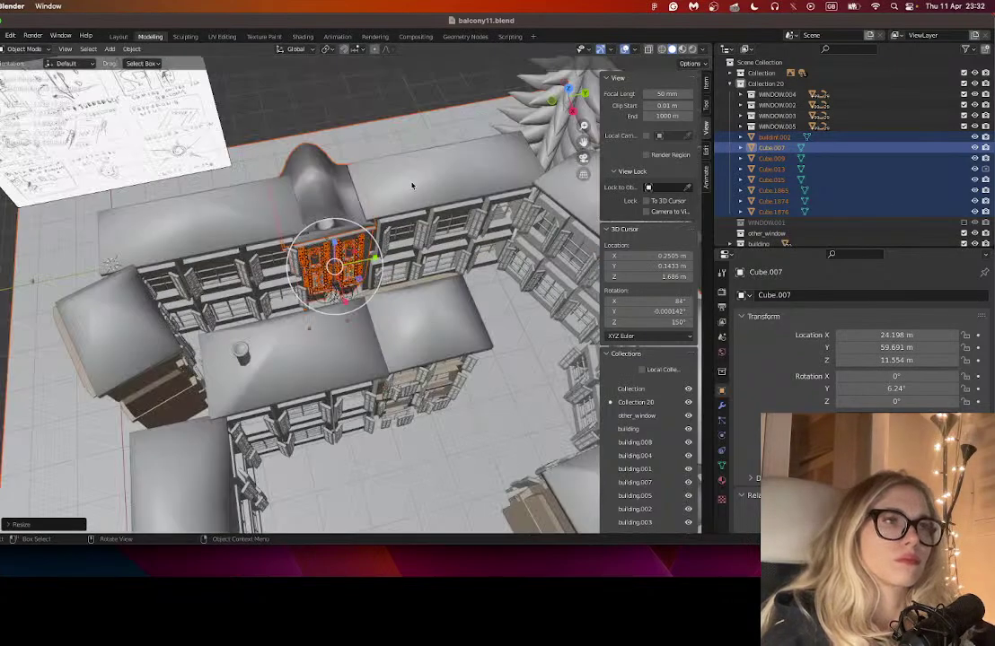
- Enlarge the narrow house in two more passes, the last by a factor of about 1.10, and raise it about 2.5 m
{"action": "scroll", "coordinate": [359, 175], "scroll_direction": "down", "scroll_amount": 5}
{"action": "scroll", "coordinate": [359, 175], "scroll_direction": "up", "scroll_amount": 3}
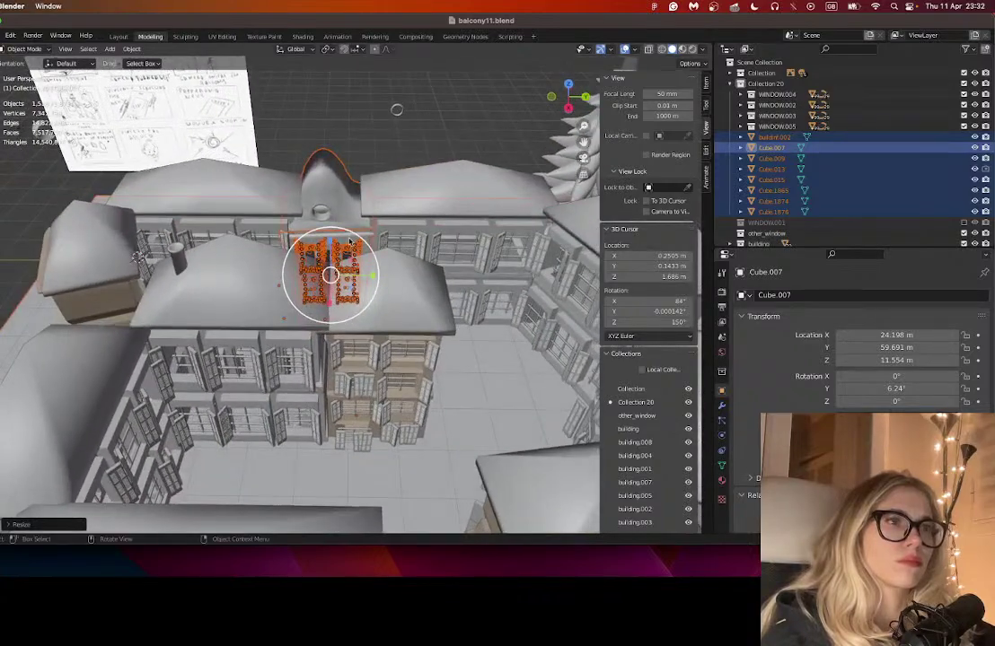
{"action": "key", "text": "s"}
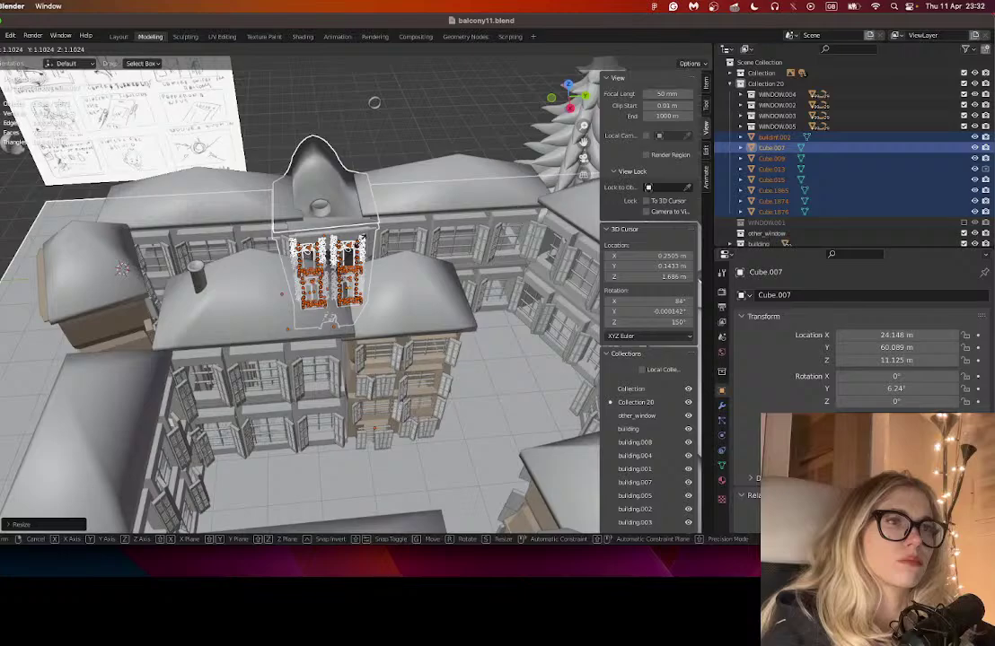
{"action": "left_click", "coordinate": [377, 240]}
{"action": "left_click_drag", "start_coordinate": [377, 240], "coordinate": [280, 200]}
{"action": "scroll", "coordinate": [279, 199], "scroll_direction": "down", "scroll_amount": 10}
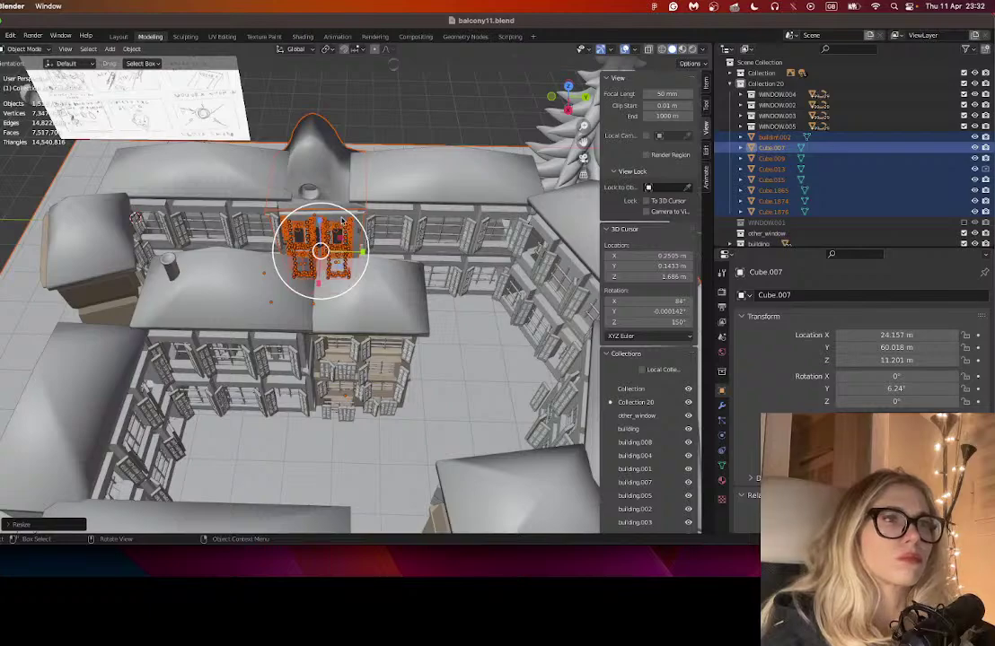
{"action": "key", "text": "s"}
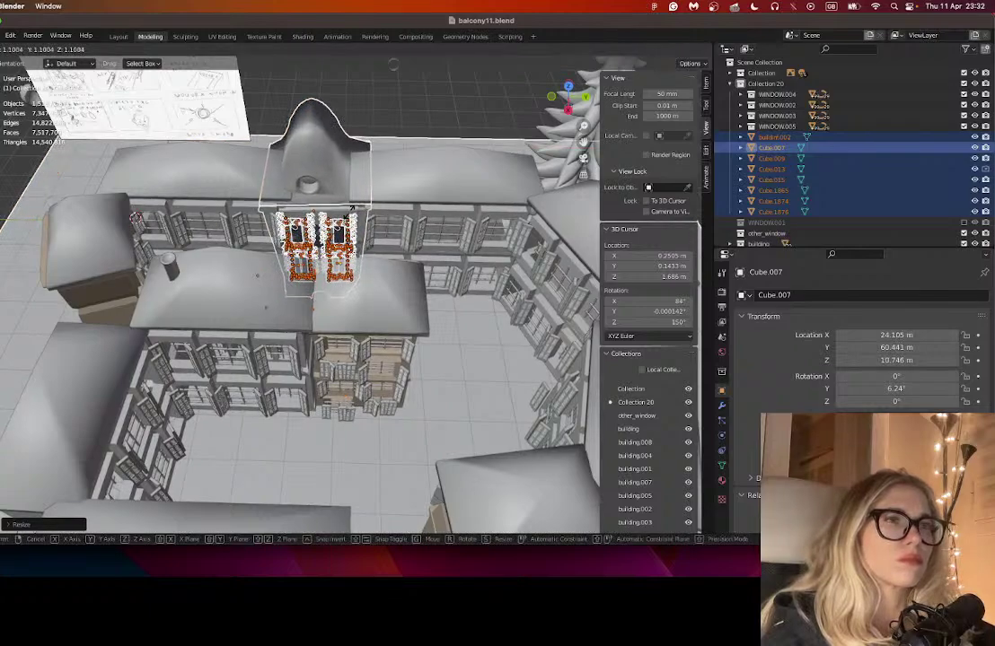
{"action": "left_click", "coordinate": [350, 208]}
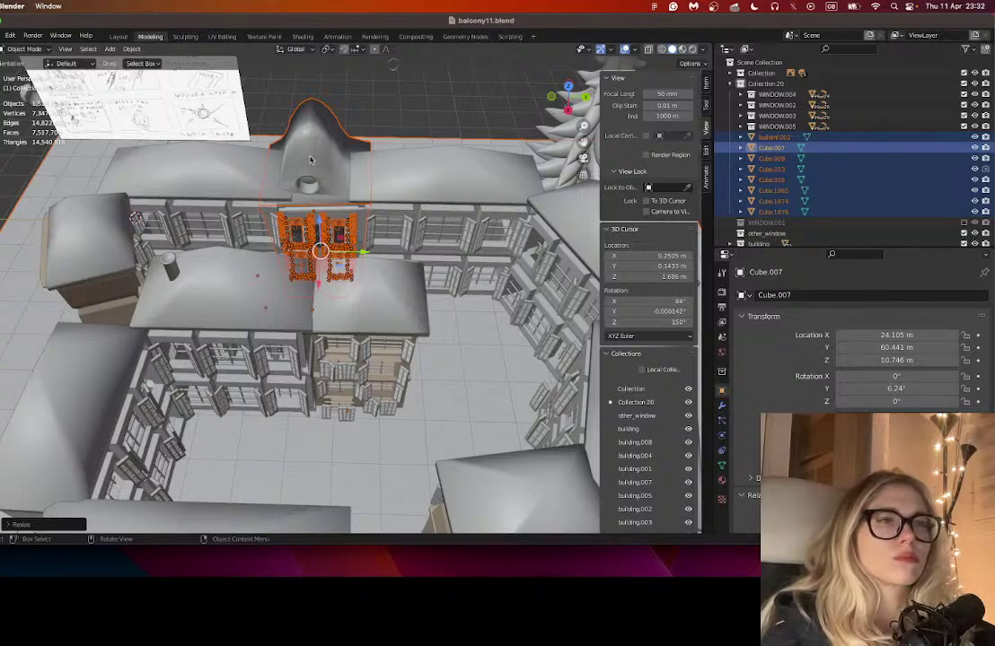
{"action": "left_click_drag", "start_coordinate": [319, 222], "coordinate": [320, 205]}
{"action": "left_click", "coordinate": [410, 146]}
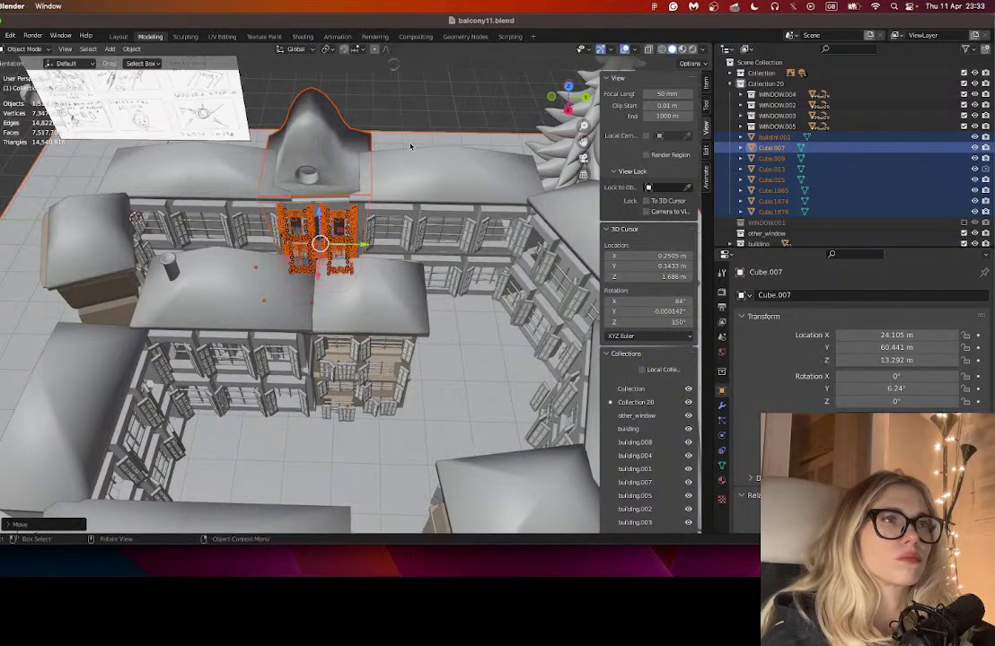
- Lower the ground plane along Z to about -24.18 m
{"action": "left_click", "coordinate": [346, 382]}
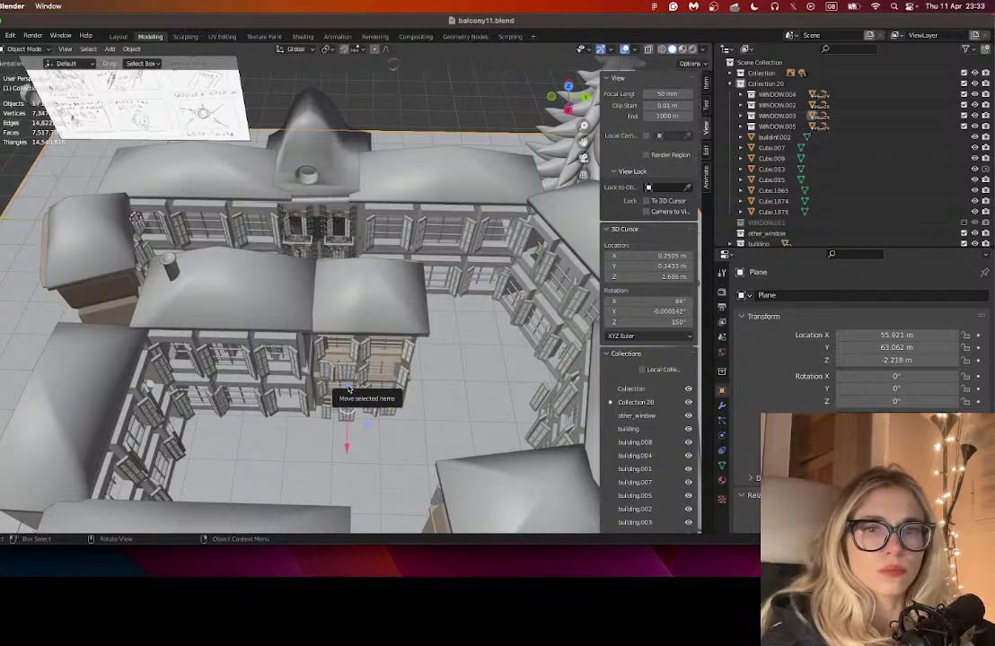
{"action": "key", "text": "g"}
{"action": "key", "text": "z"}
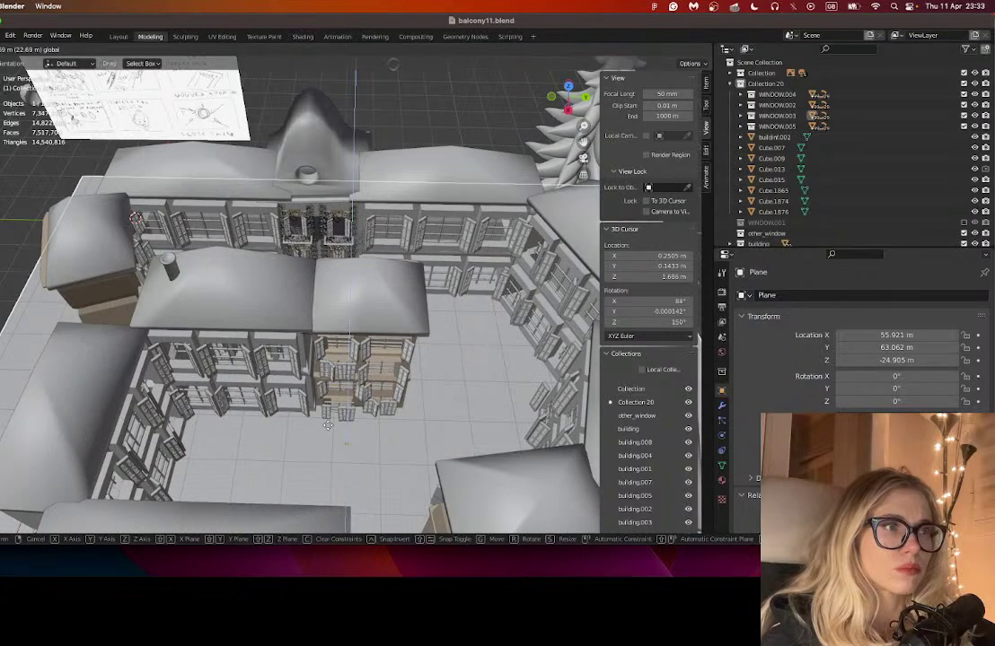
{"action": "left_click", "coordinate": [314, 285]}
{"action": "scroll", "coordinate": [315, 285], "scroll_direction": "down", "scroll_amount": 5}
{"action": "left_click_drag", "start_coordinate": [314, 285], "coordinate": [287, 408]}
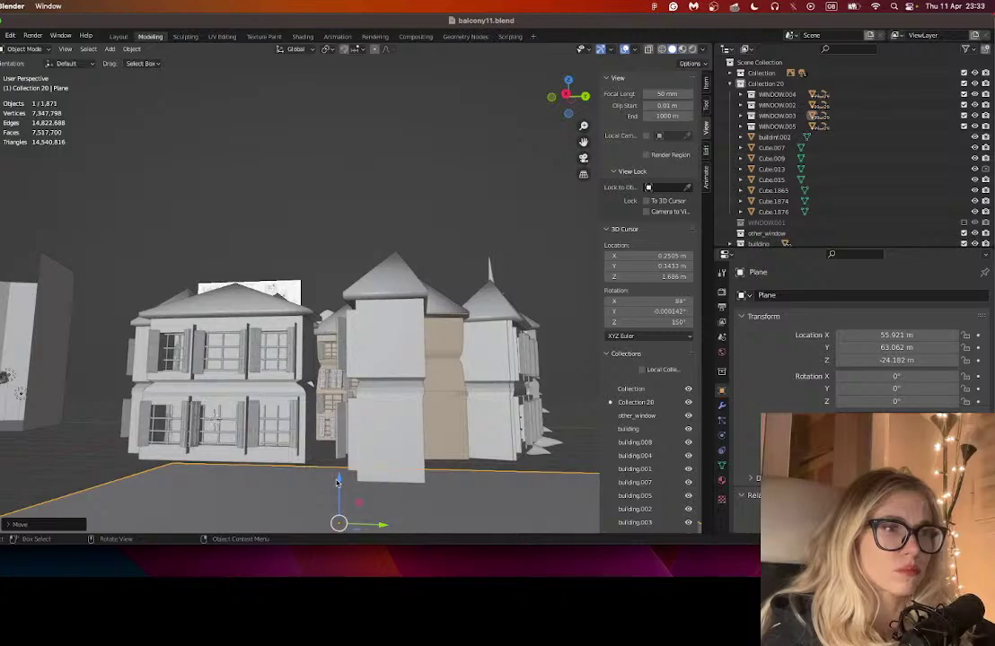
- Raise and fine-tune the ground plane along Z to about -0.28 m, near the base of the houses
{"action": "key", "text": "g"}
{"action": "key", "text": "z"}
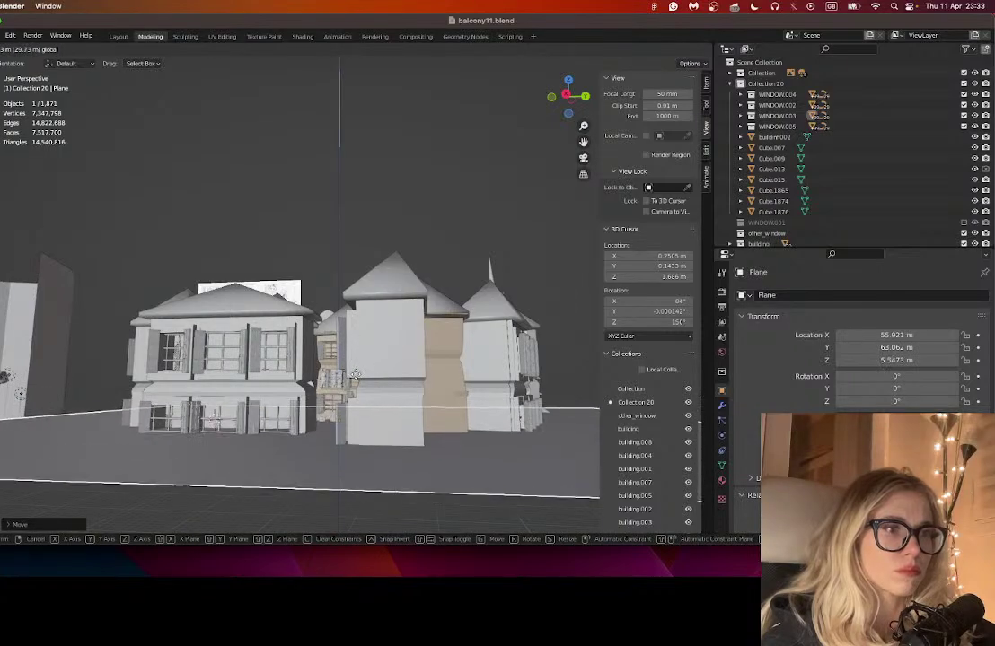
{"action": "left_click", "coordinate": [359, 377]}
{"action": "scroll", "coordinate": [361, 359], "scroll_direction": "down", "scroll_amount": 4}
{"action": "scroll", "coordinate": [341, 391], "scroll_direction": "up", "scroll_amount": 1}
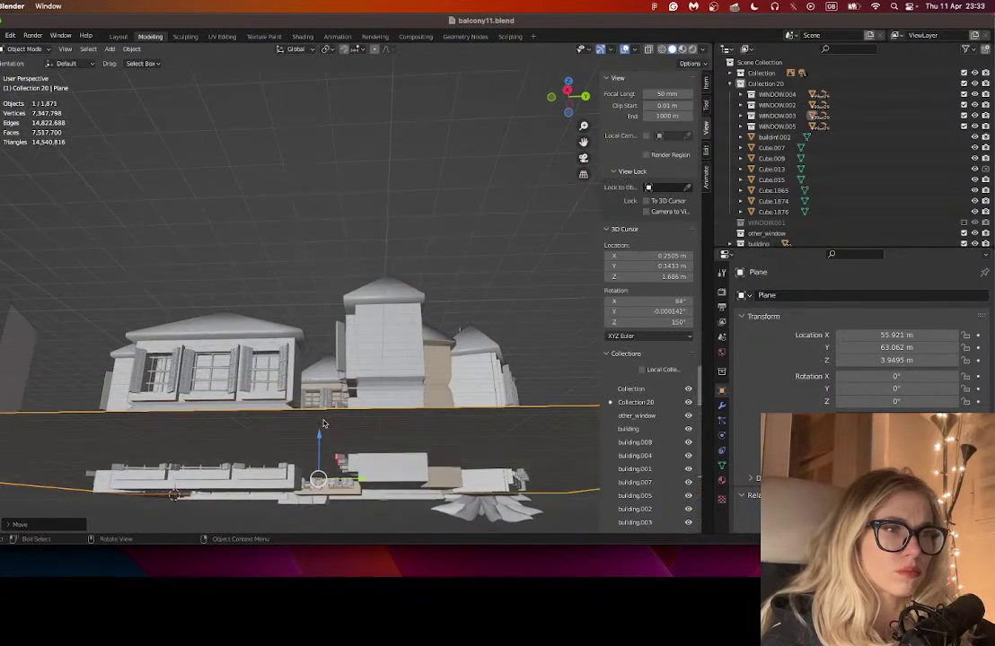
{"action": "key", "text": "g"}
{"action": "key", "text": "z"}
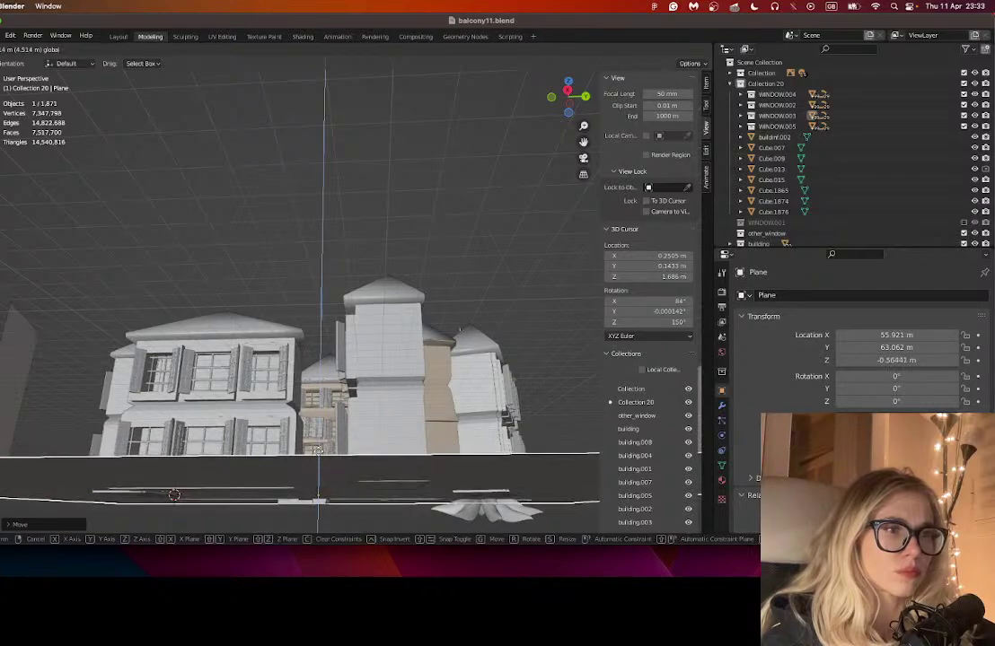
{"action": "left_click", "coordinate": [318, 467]}
{"action": "scroll", "coordinate": [378, 395], "scroll_direction": "up", "scroll_amount": 5}
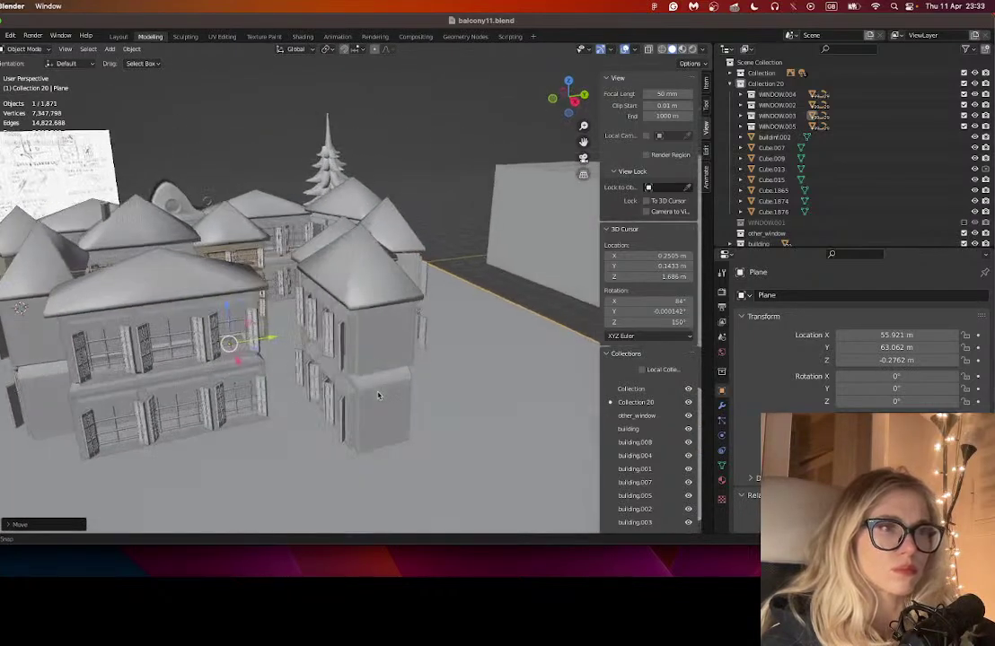
- Save the scene under its current file name, balcony11.blend
{"action": "scroll", "coordinate": [378, 395], "scroll_direction": "up", "scroll_amount": 2}
{"action": "left_click", "coordinate": [3, 35]}
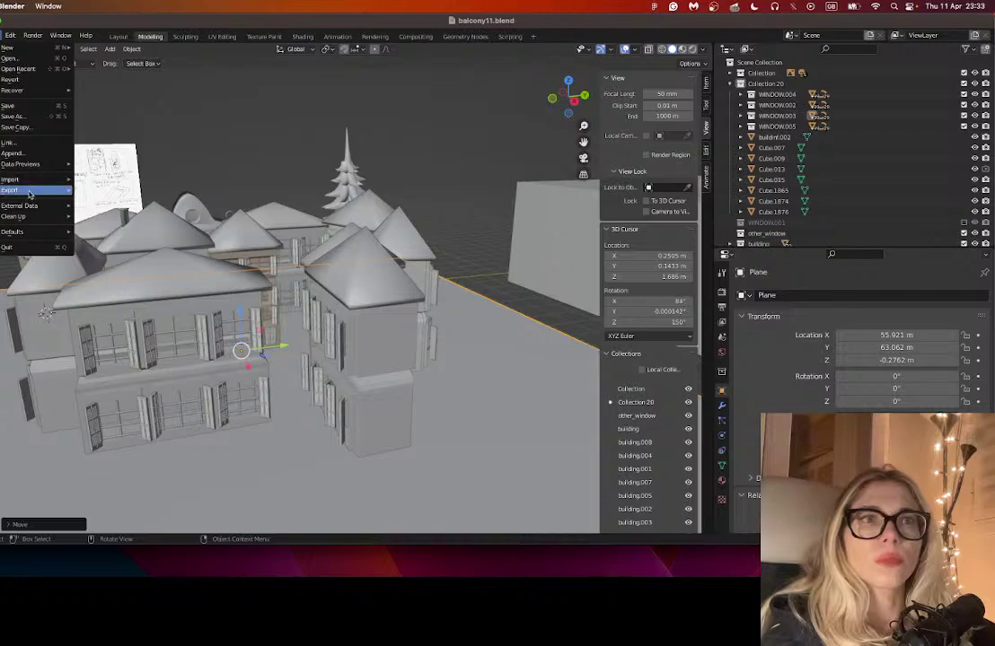
{"action": "left_click", "coordinate": [13, 105]}
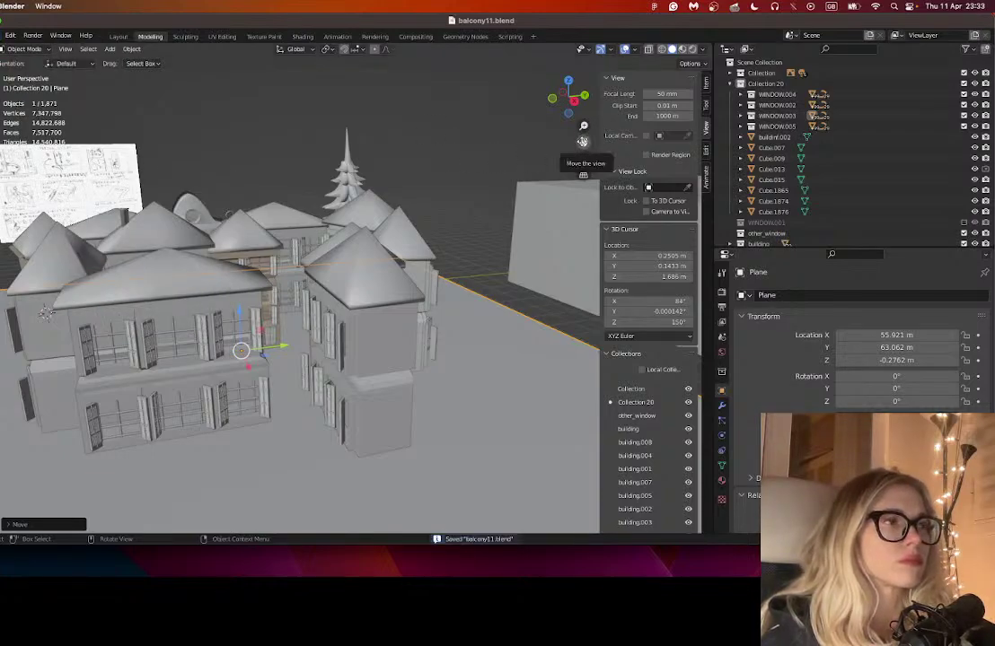
- View the whole street from above, collapse Collection 20 in the Outliner and toggle its visibility to check the grouped house
{"action": "left_click_drag", "start_coordinate": [582, 142], "coordinate": [673, 208]}
{"action": "left_click_drag", "start_coordinate": [568, 97], "coordinate": [536, 128]}
{"action": "left_click", "coordinate": [730, 83]}
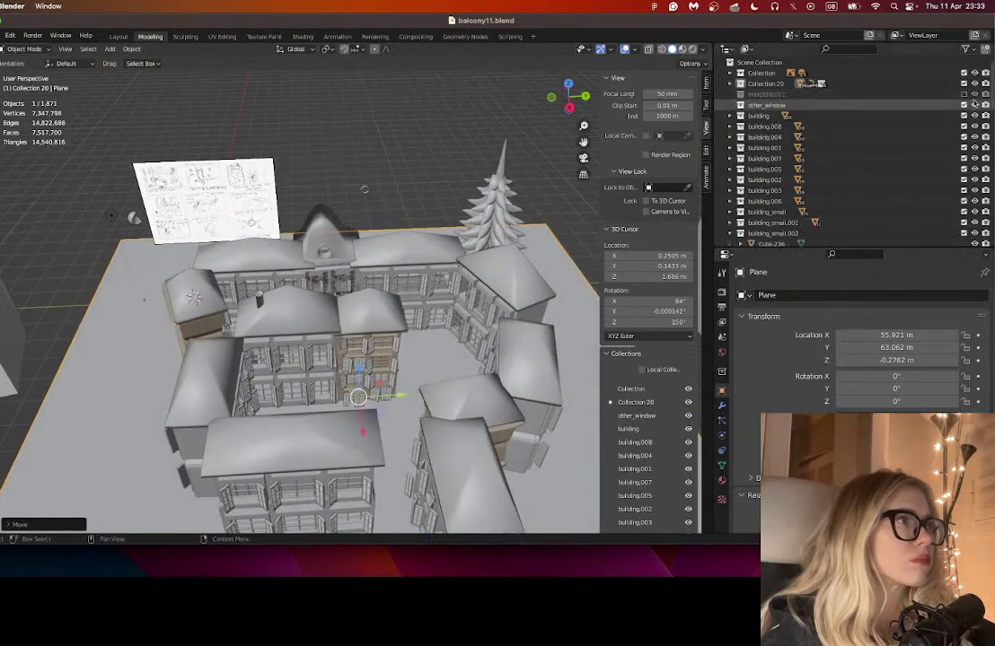
{"action": "left_click", "coordinate": [974, 84]}
{"action": "left_click", "coordinate": [973, 83]}
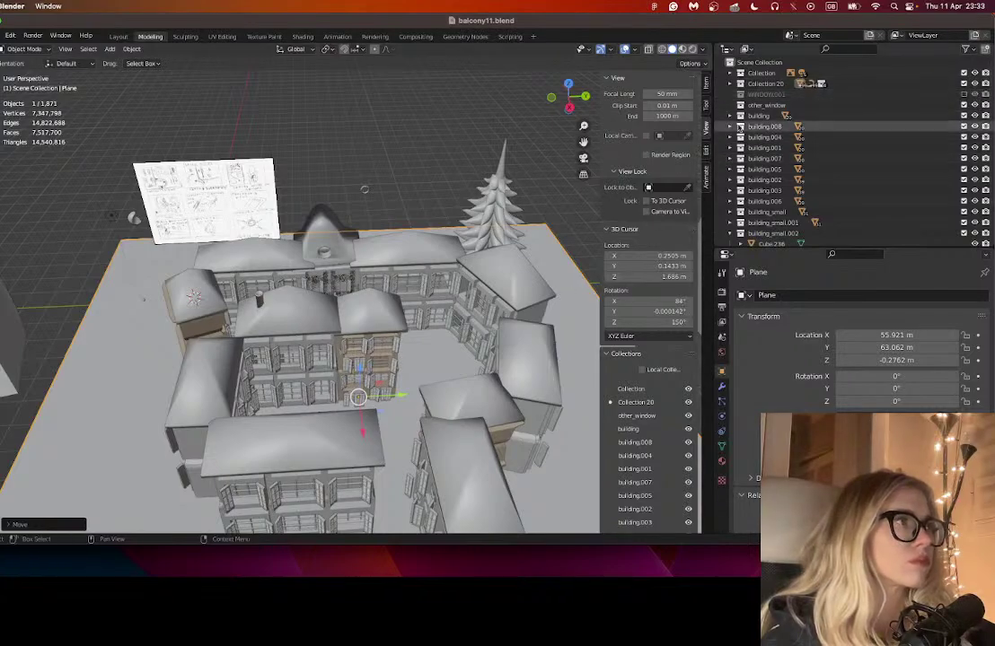
- Select Cube.039, the roof of the long house beside the narrow one, and leave Collection 20 collapsed in the Outliner
{"action": "left_click", "coordinate": [732, 84]}
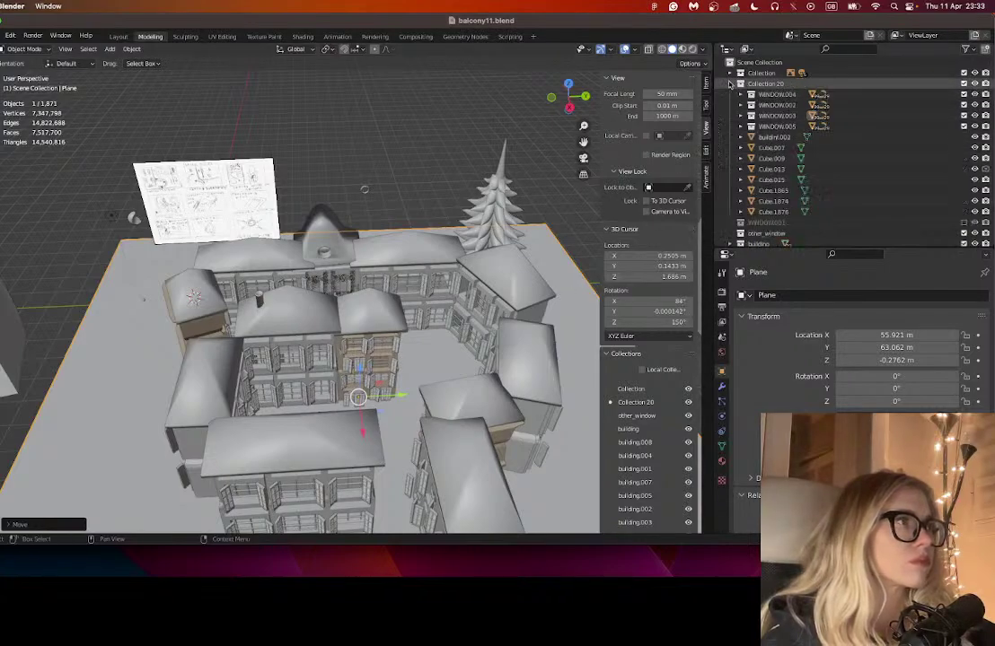
{"action": "left_click", "coordinate": [562, 273]}
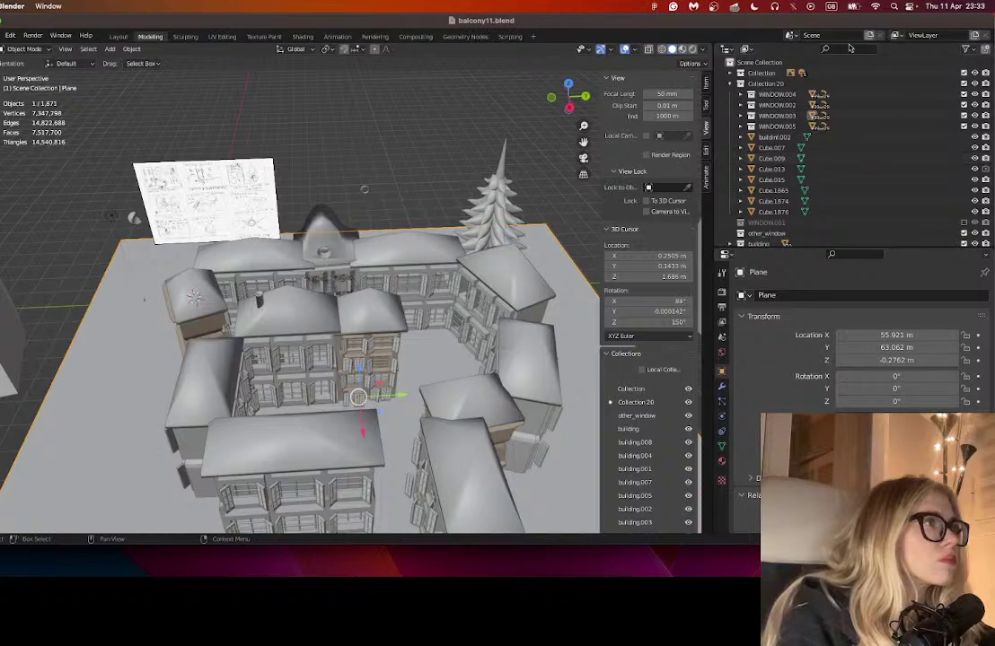
{"action": "left_click", "coordinate": [402, 272]}
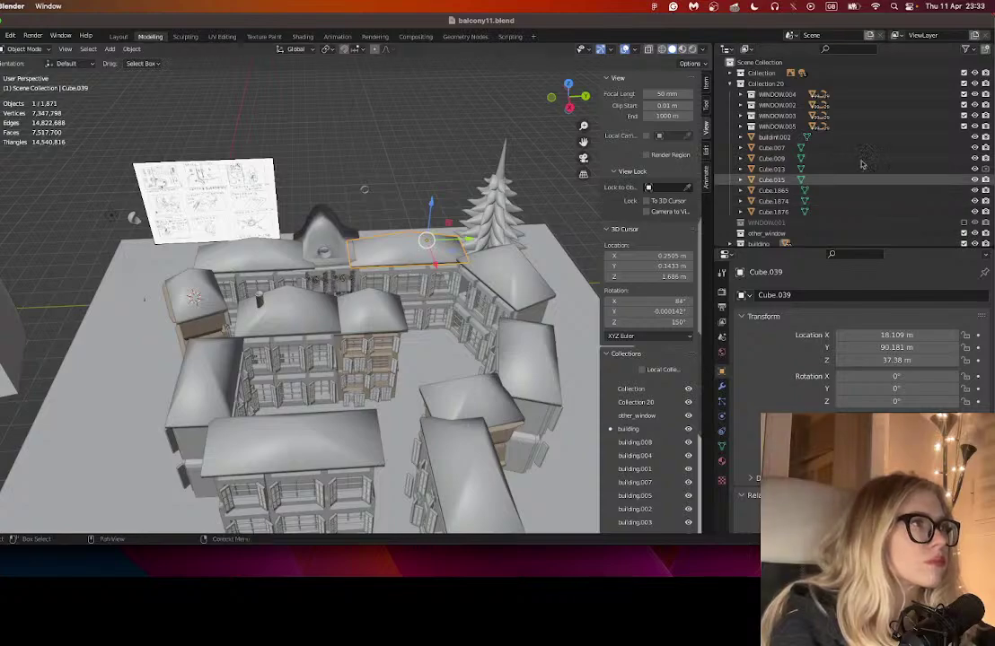
{"action": "left_click", "coordinate": [741, 83]}
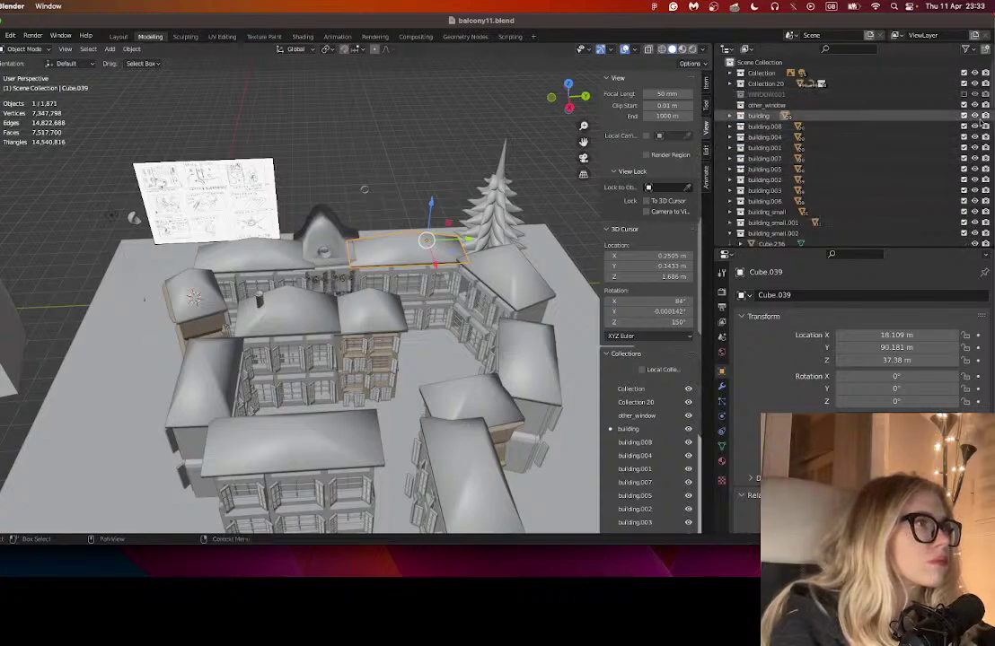
- Hide and show the building and building_small collections one at a time, from building_small.001 to building.007, to identify their houses
{"action": "left_click", "coordinate": [964, 180]}
{"action": "left_click", "coordinate": [964, 179]}
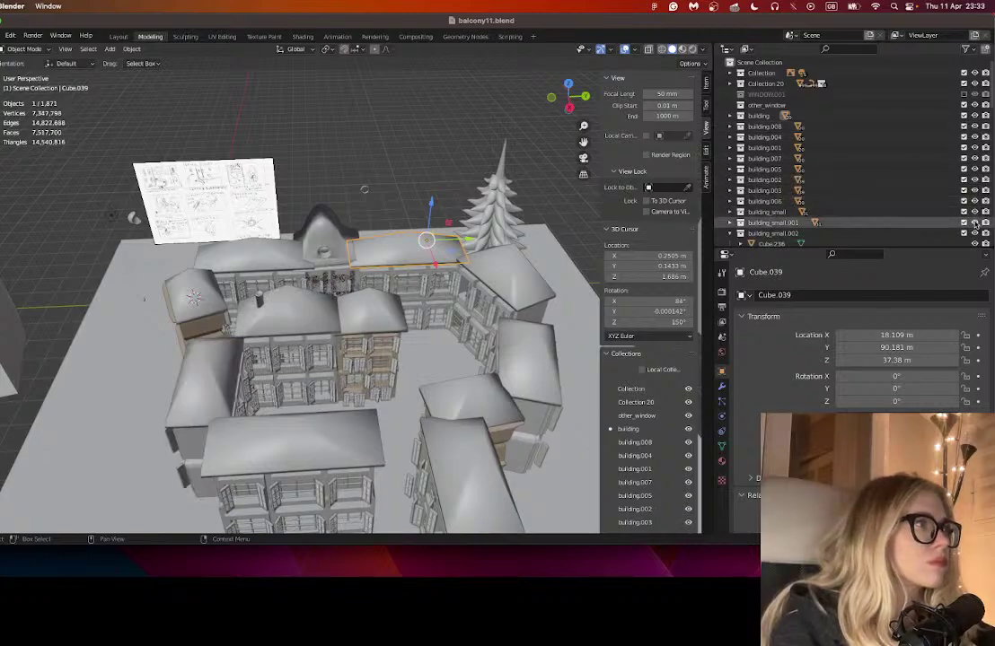
{"action": "left_click", "coordinate": [973, 224]}
{"action": "left_click", "coordinate": [973, 224]}
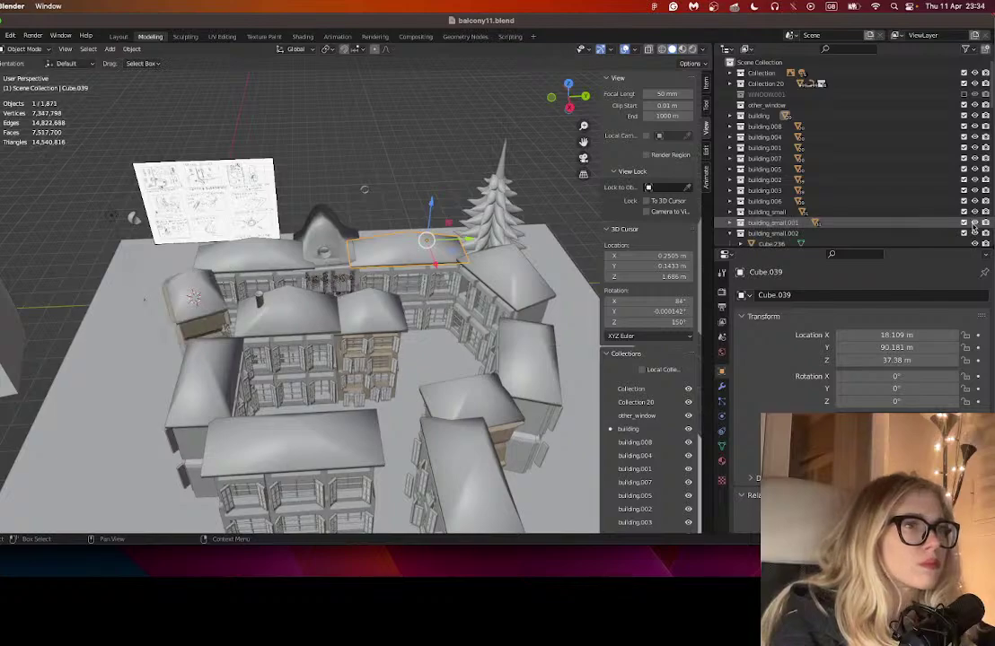
{"action": "left_click", "coordinate": [973, 212]}
{"action": "left_click", "coordinate": [973, 212]}
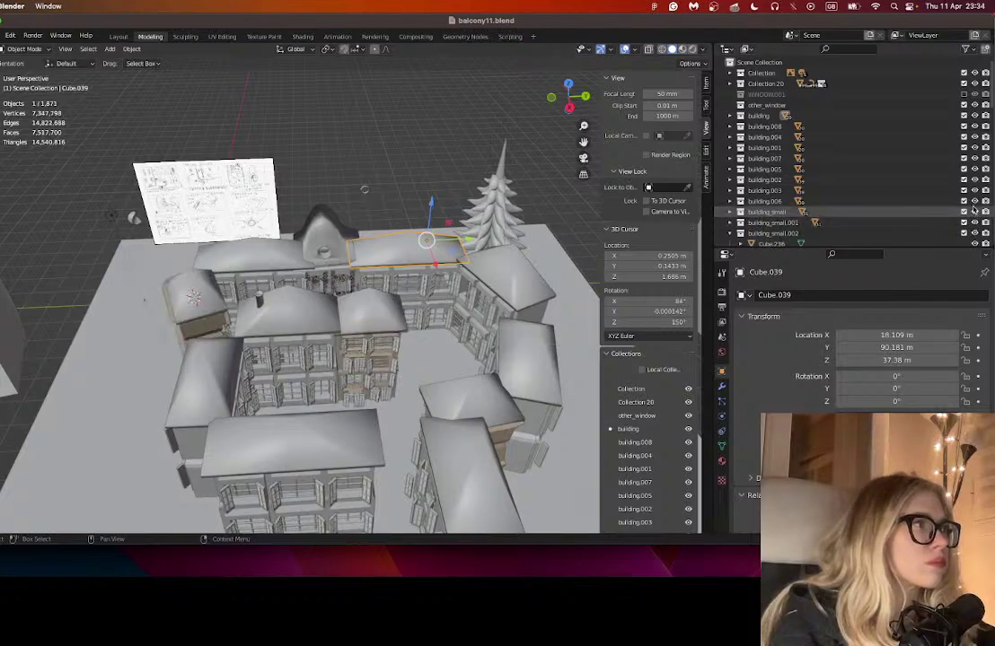
{"action": "left_click", "coordinate": [973, 202]}
{"action": "left_click", "coordinate": [974, 203]}
{"action": "left_click", "coordinate": [973, 191]}
{"action": "left_click", "coordinate": [974, 190]}
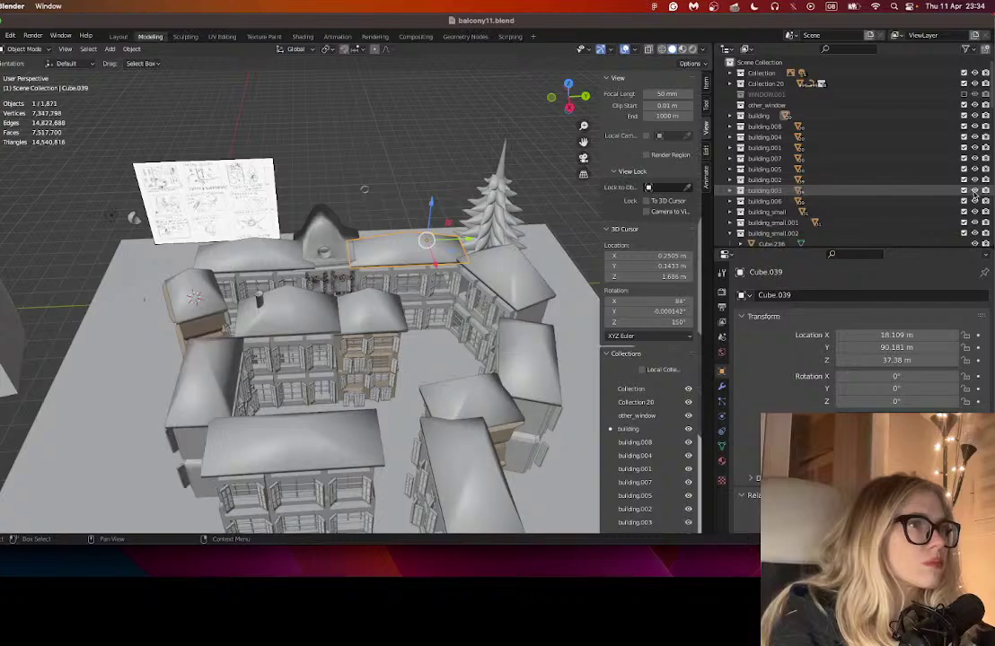
{"action": "left_click", "coordinate": [974, 179]}
{"action": "left_click", "coordinate": [974, 180]}
{"action": "left_click", "coordinate": [974, 169]}
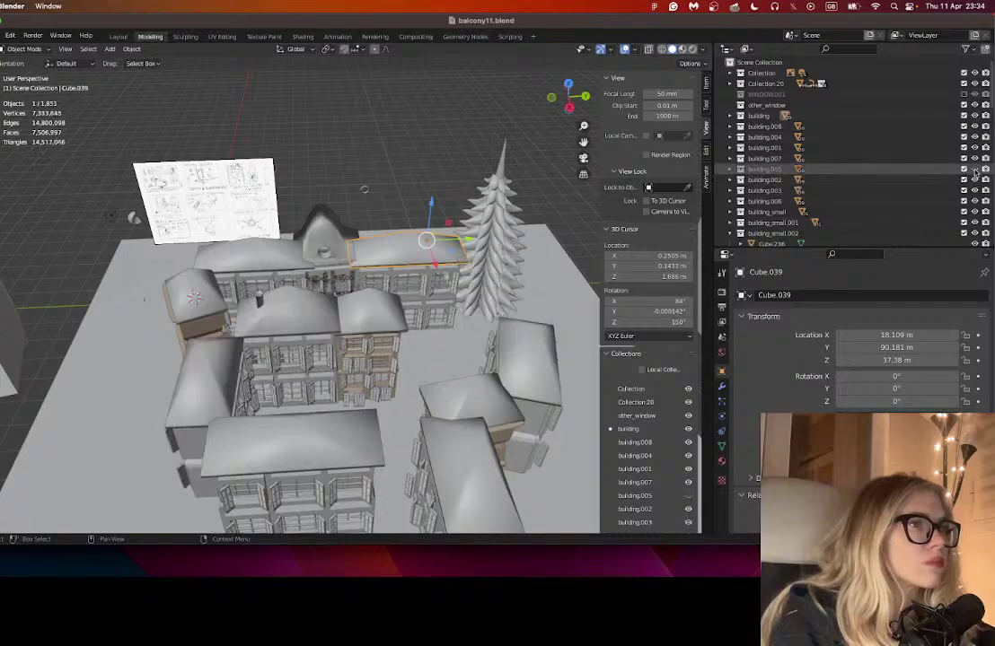
{"action": "left_click", "coordinate": [974, 169]}
{"action": "left_click", "coordinate": [974, 158]}
{"action": "left_click", "coordinate": [974, 158]}
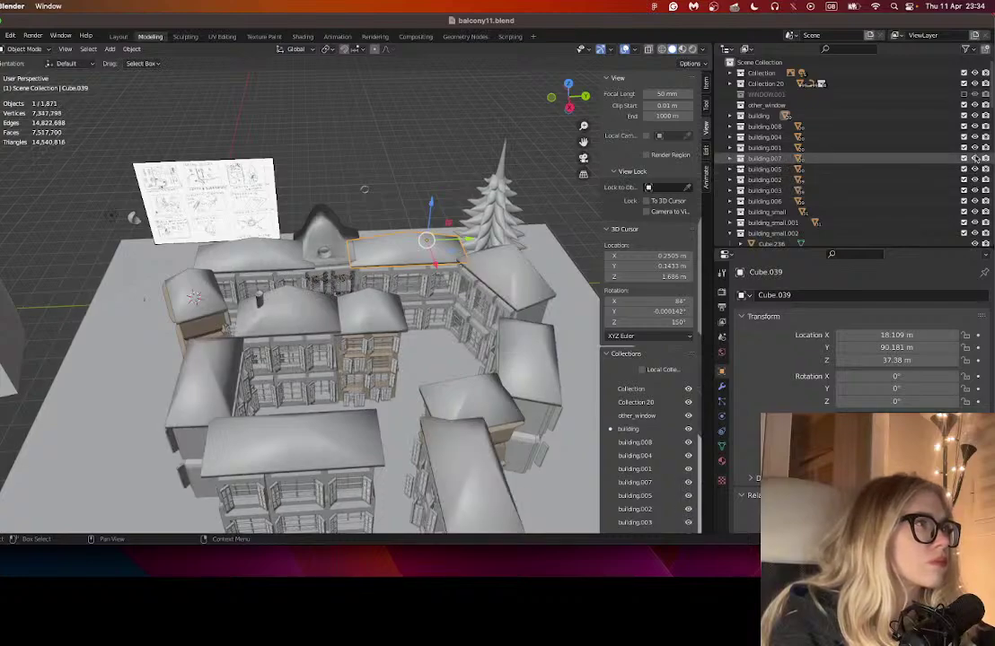
- Identify the building.004 house by toggling its visibility, select its objects and move them about 6.7 m along Y away from the gabled house
{"action": "left_click", "coordinate": [974, 137]}
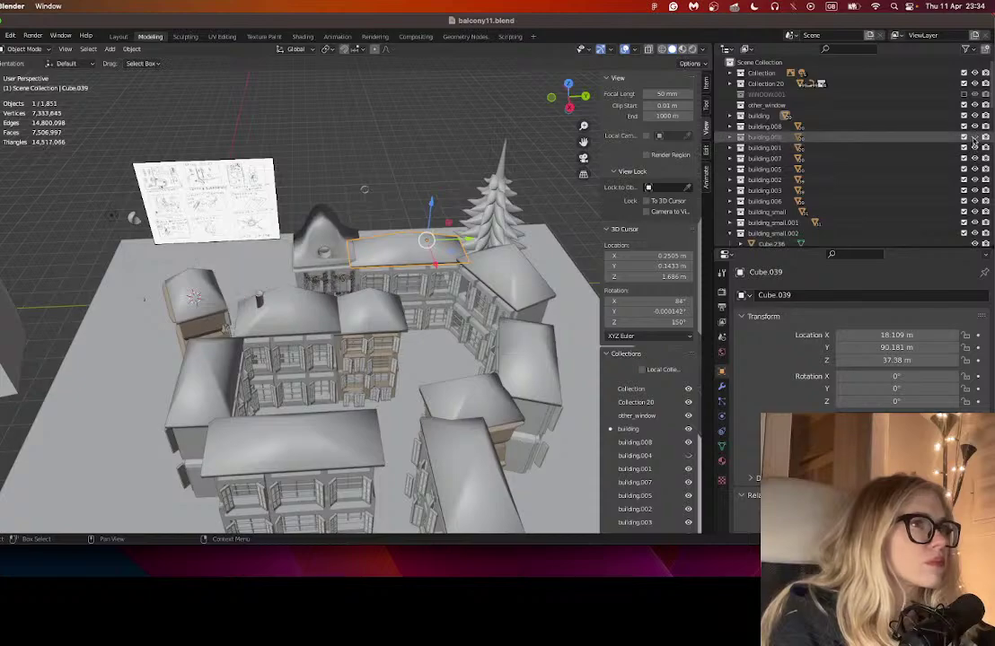
{"action": "left_click", "coordinate": [974, 137]}
{"action": "right_click", "coordinate": [760, 142]}
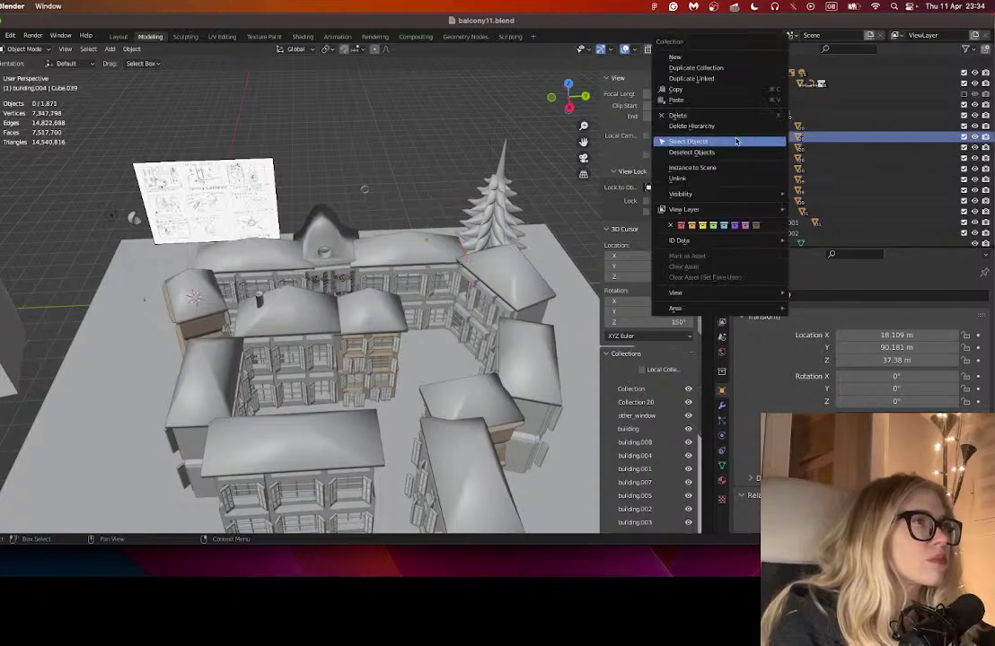
{"action": "left_click", "coordinate": [687, 141]}
{"action": "key", "text": "g"}
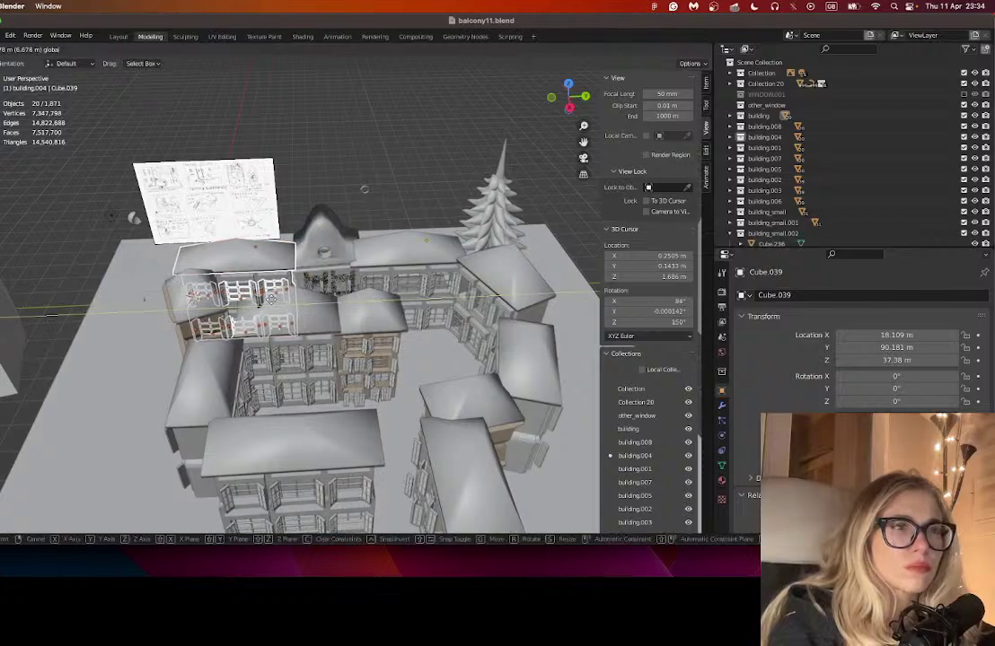
{"action": "left_click", "coordinate": [261, 296]}
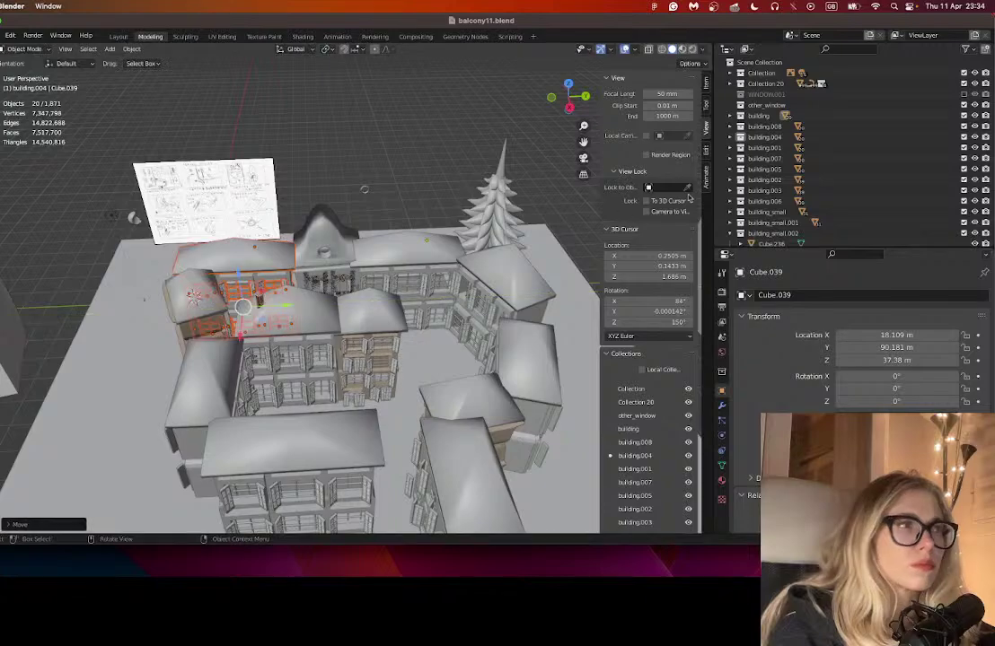
- Identify the house in the building collection, move all its objects about 4.2 m along Y away from the gabled house, and deselect them
{"action": "left_click", "coordinate": [974, 116]}
{"action": "left_click", "coordinate": [974, 116]}
{"action": "right_click", "coordinate": [752, 117]}
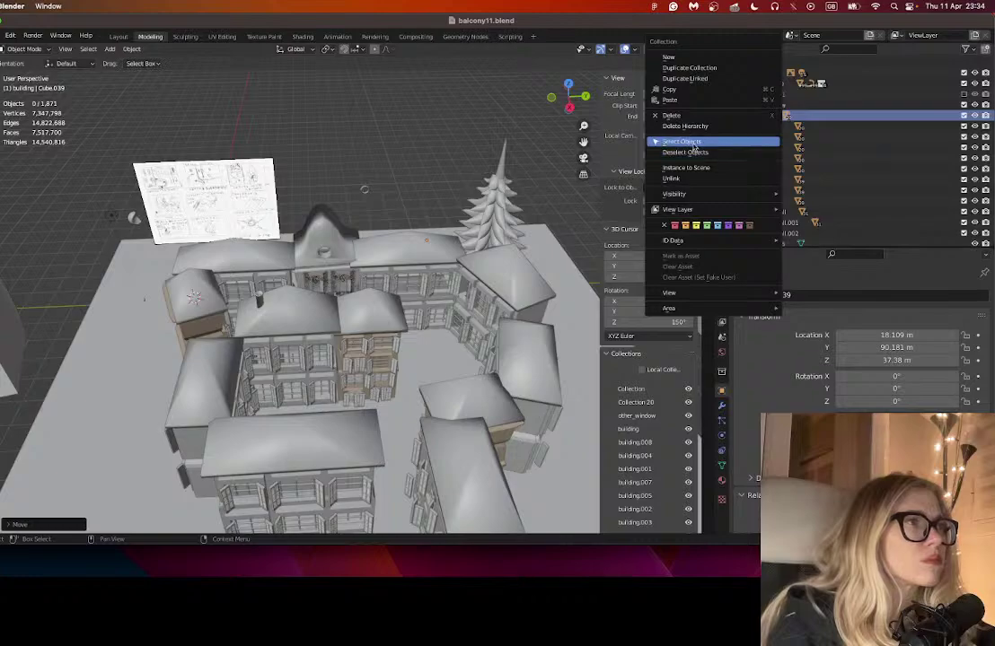
{"action": "left_click", "coordinate": [682, 141]}
{"action": "key", "text": "g"}
{"action": "key", "text": "y"}
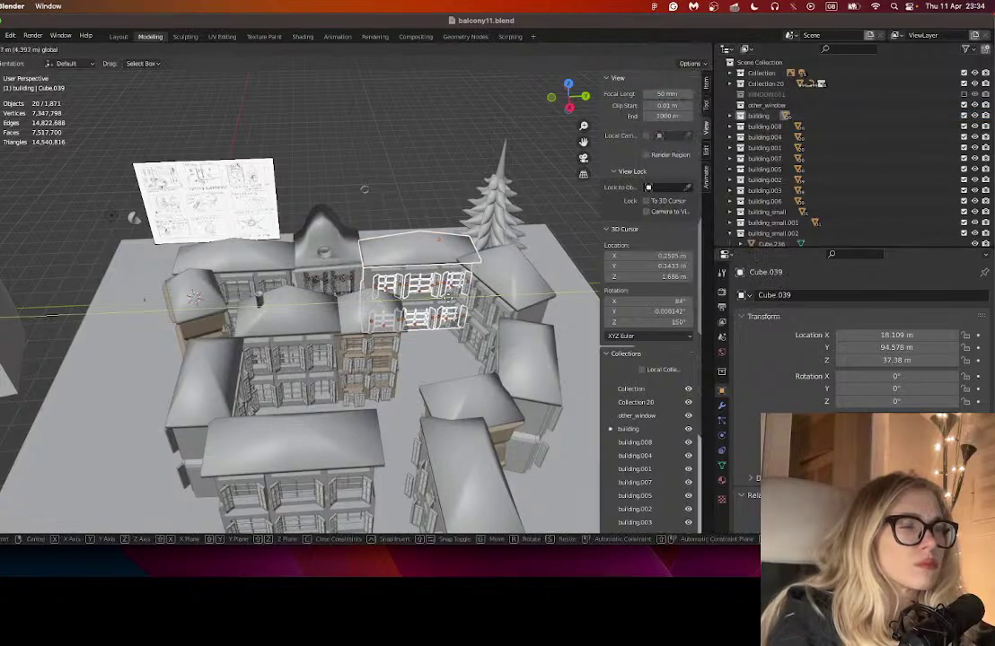
{"action": "left_click", "coordinate": [63, 283]}
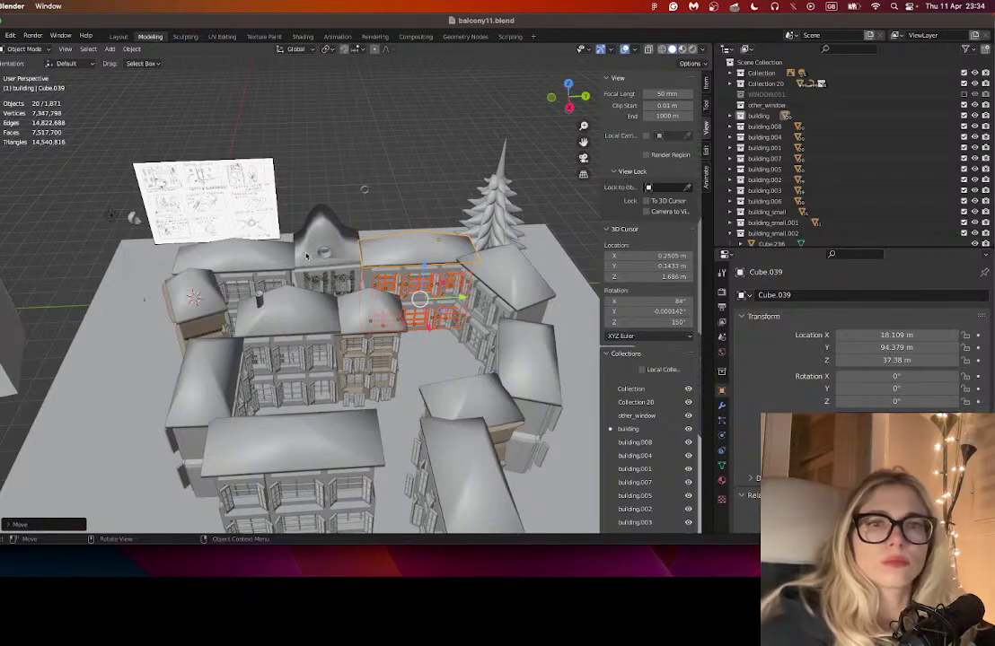
{"action": "left_click", "coordinate": [242, 129]}
{"action": "scroll", "coordinate": [278, 323], "scroll_direction": "down", "scroll_amount": 2}
{"action": "scroll", "coordinate": [278, 323], "scroll_direction": "down", "scroll_amount": 2}
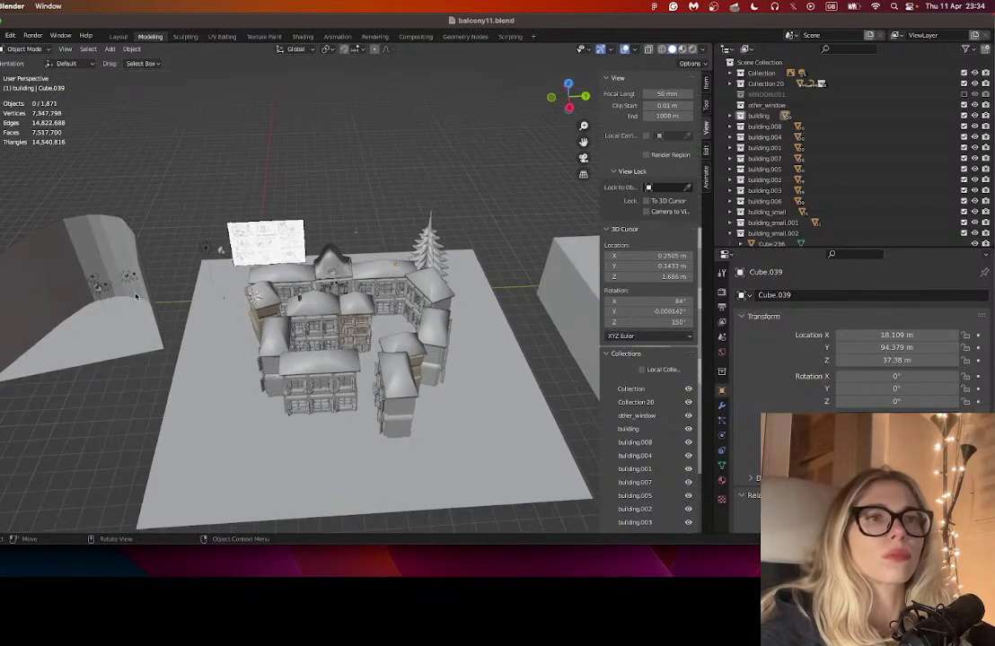
{"action": "scroll", "coordinate": [87, 294], "scroll_direction": "up", "scroll_amount": 1}
{"action": "left_click", "coordinate": [93, 289]}
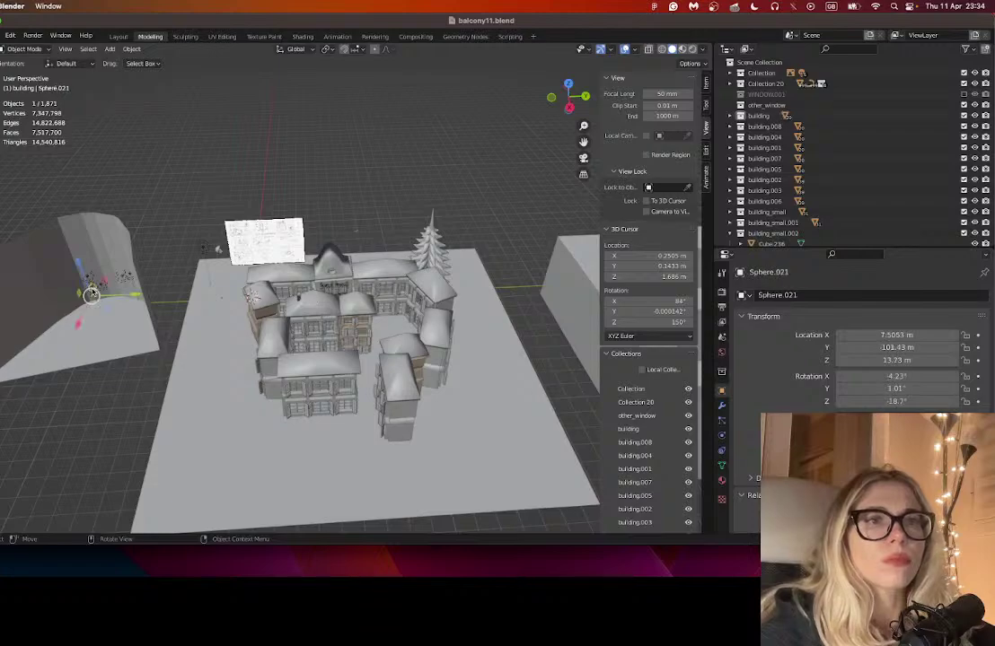
{"action": "left_click", "coordinate": [103, 287], "text": "shift"}
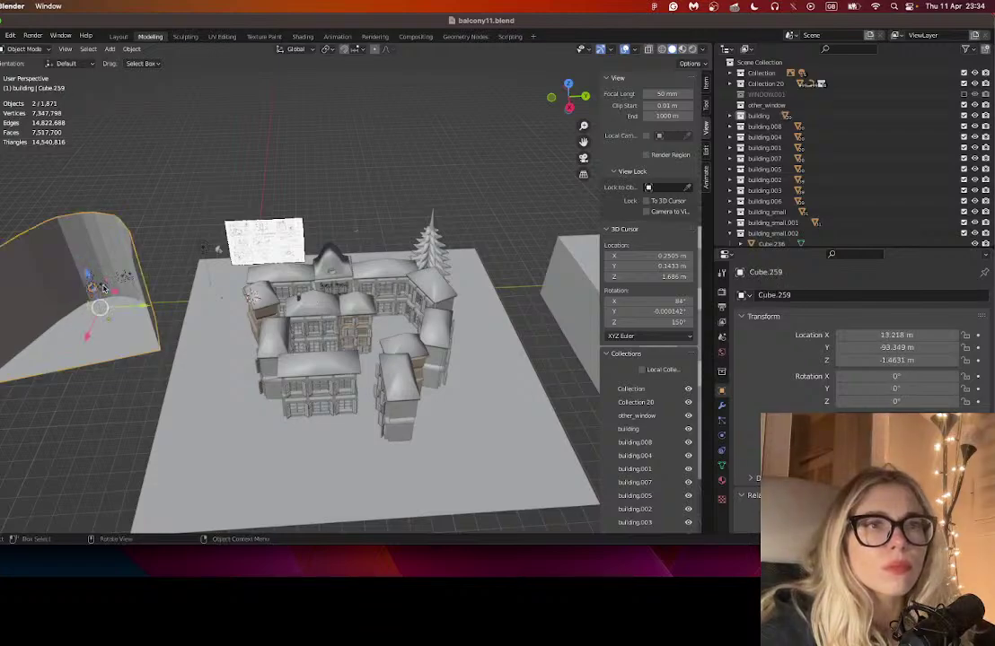
{"action": "key", "text": "alt+a"}
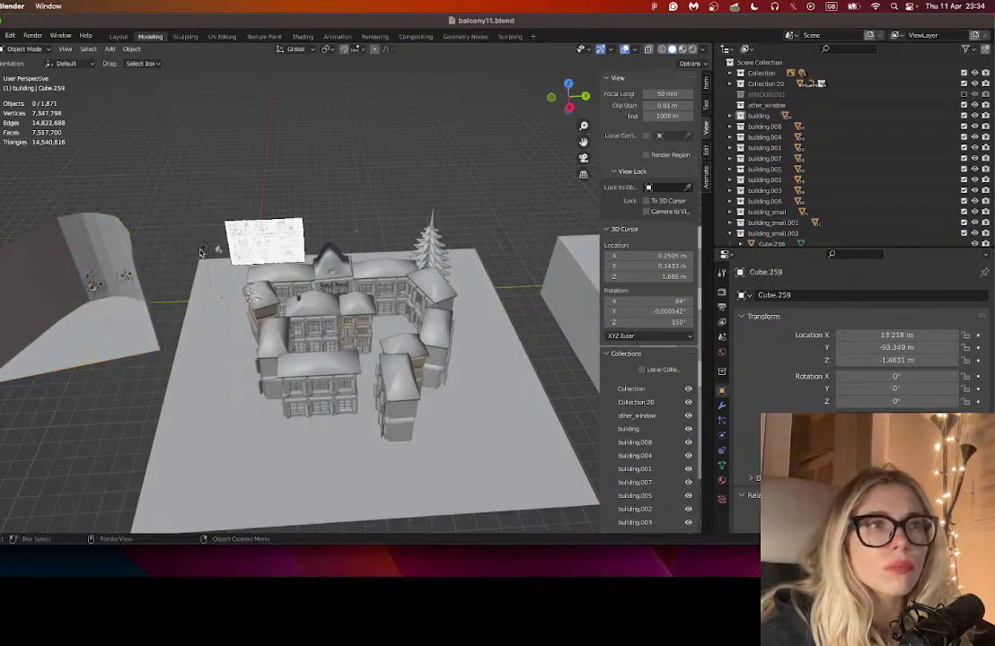
- Move the Point.001 light over the houses to about X 41 m, Y 87 m, Z 31.4 m
{"action": "left_click", "coordinate": [203, 251]}
{"action": "key", "text": "g"}
{"action": "key", "text": "y"}
{"action": "left_click_drag", "start_coordinate": [317, 258], "coordinate": [283, 327]}
{"action": "key", "text": "y"}
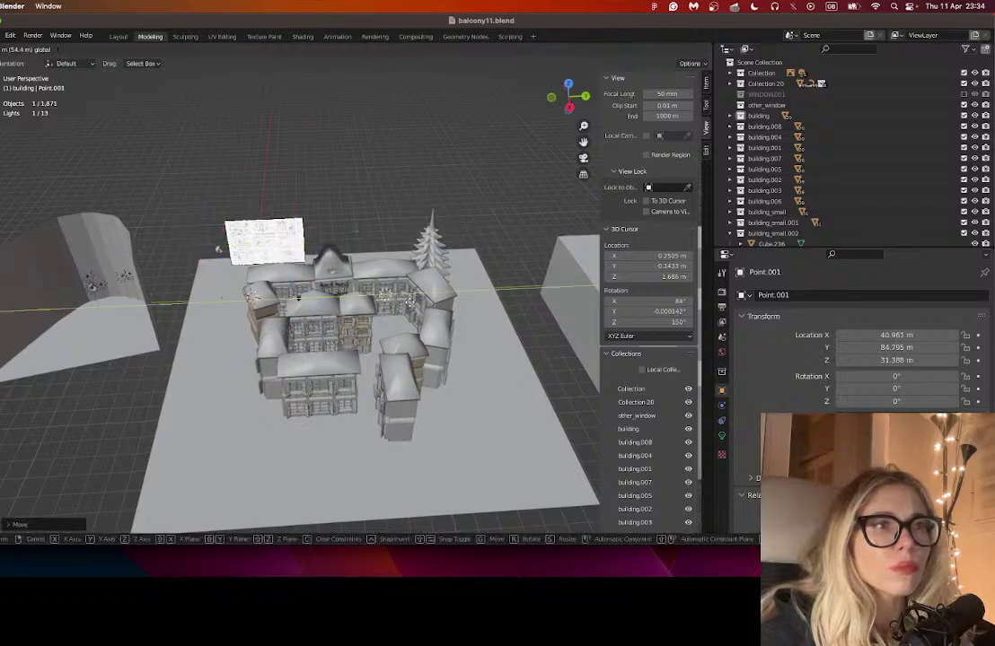
{"action": "left_click", "coordinate": [314, 231]}
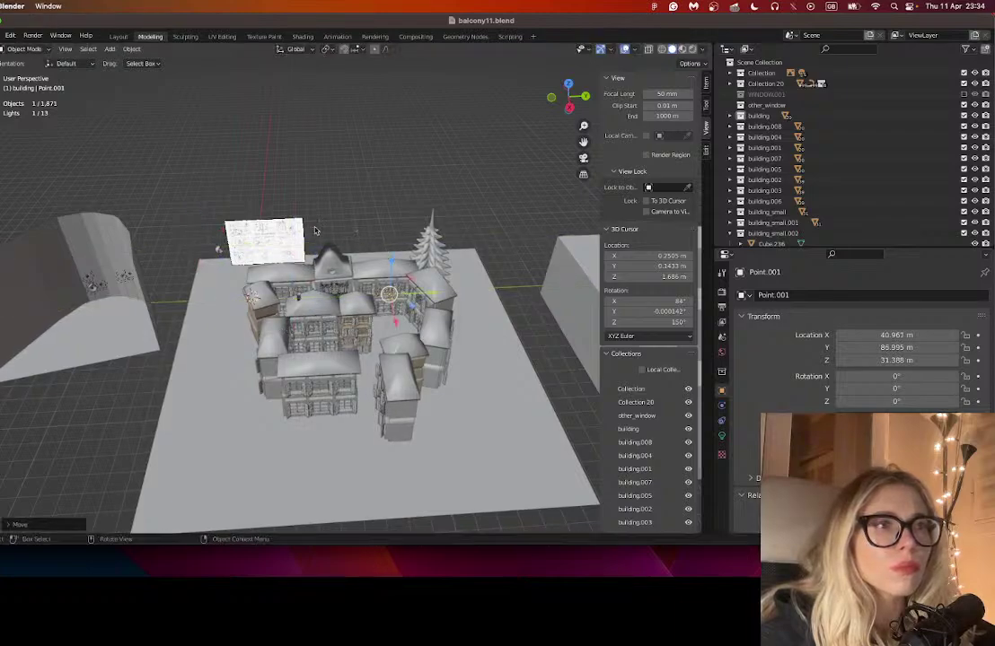
- Move the storyboard reference image, Empty.001, back along X to about -117.5 m, away from the street
{"action": "left_click", "coordinate": [219, 253]}
{"action": "left_click_drag", "start_coordinate": [221, 254], "coordinate": [260, 285]}
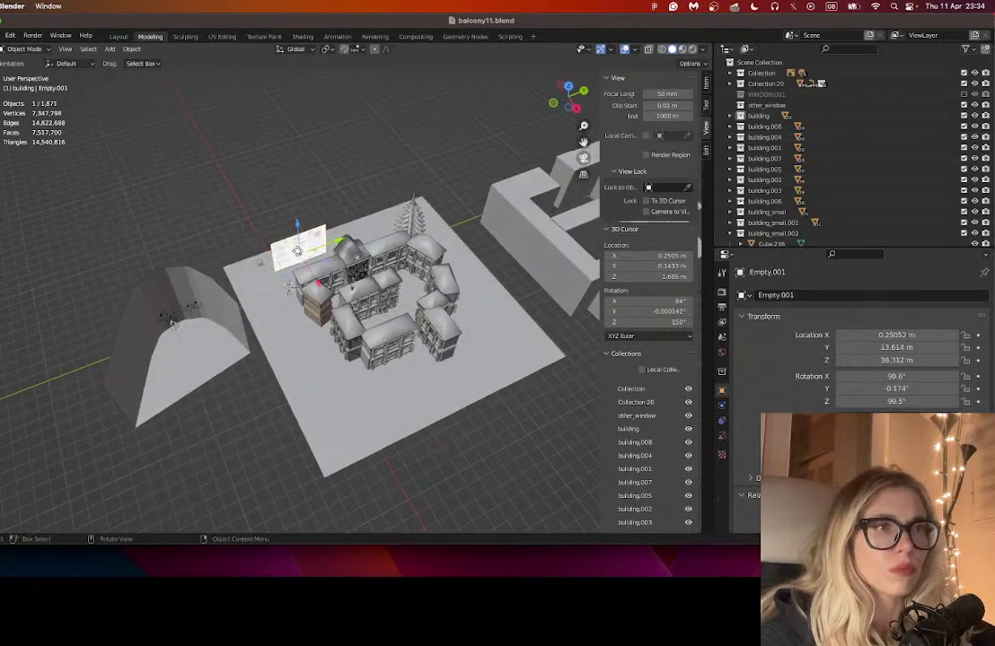
{"action": "left_click", "coordinate": [259, 260]}
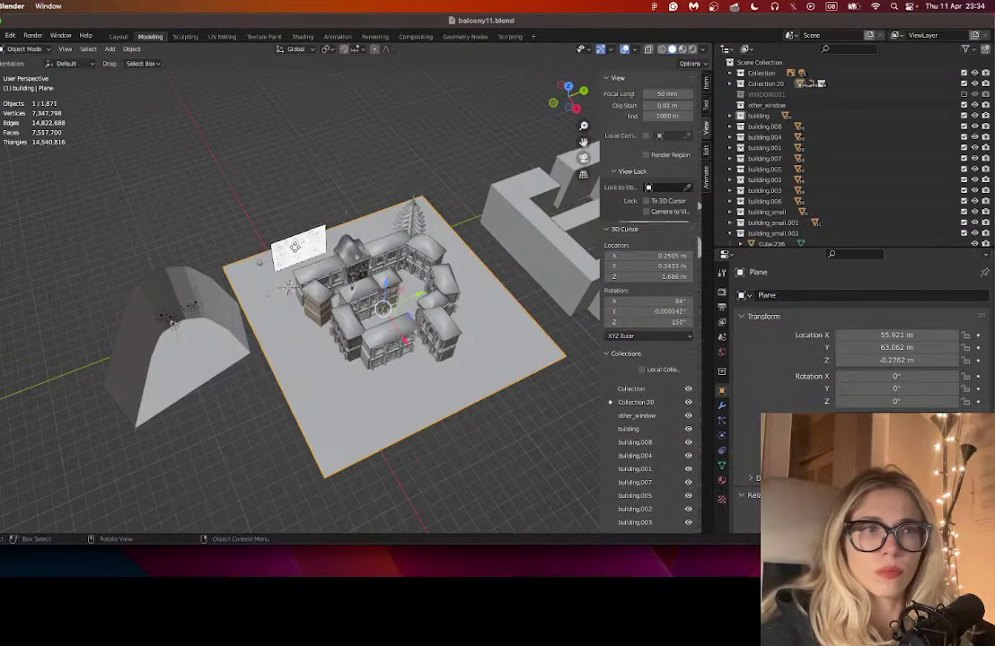
{"action": "left_click", "coordinate": [299, 252]}
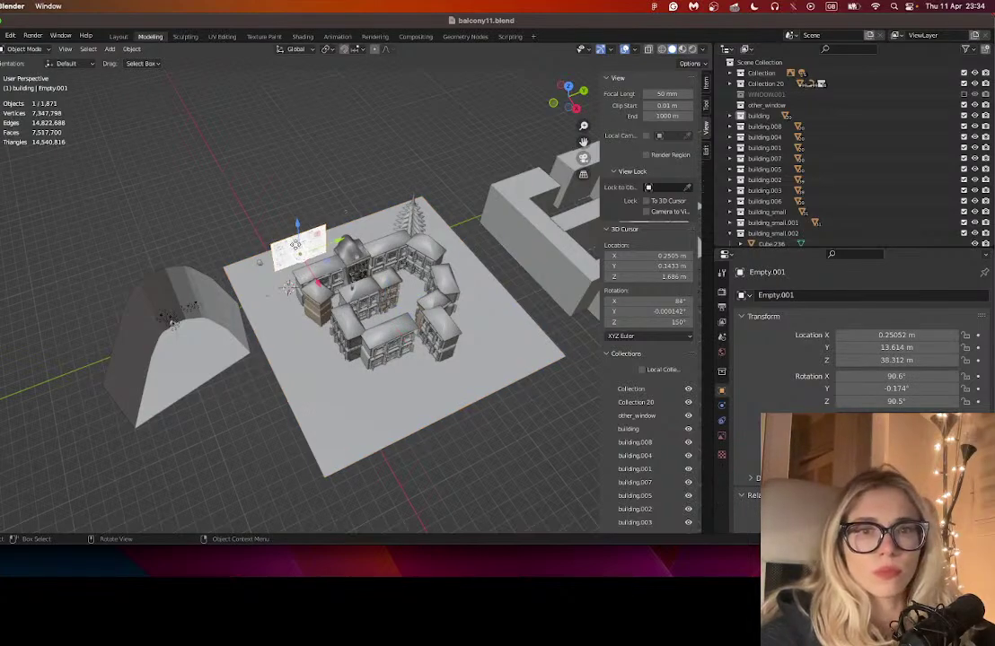
{"action": "key", "text": "g"}
{"action": "key", "text": "x"}
{"action": "left_click", "coordinate": [259, 251]}
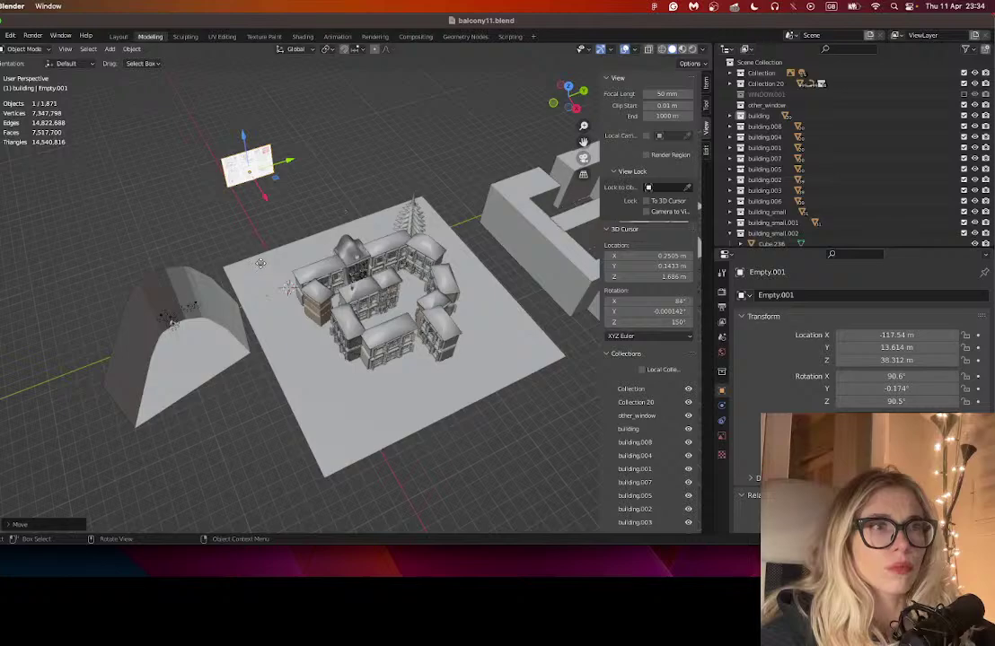
- Move Sphere.001 above the back row of houses to about X 8.7 m, Y 78.9 m, Z 43.3 m
{"action": "left_click", "coordinate": [262, 264]}
{"action": "key", "text": "g"}
{"action": "key", "text": "y"}
{"action": "left_click", "coordinate": [225, 279]}
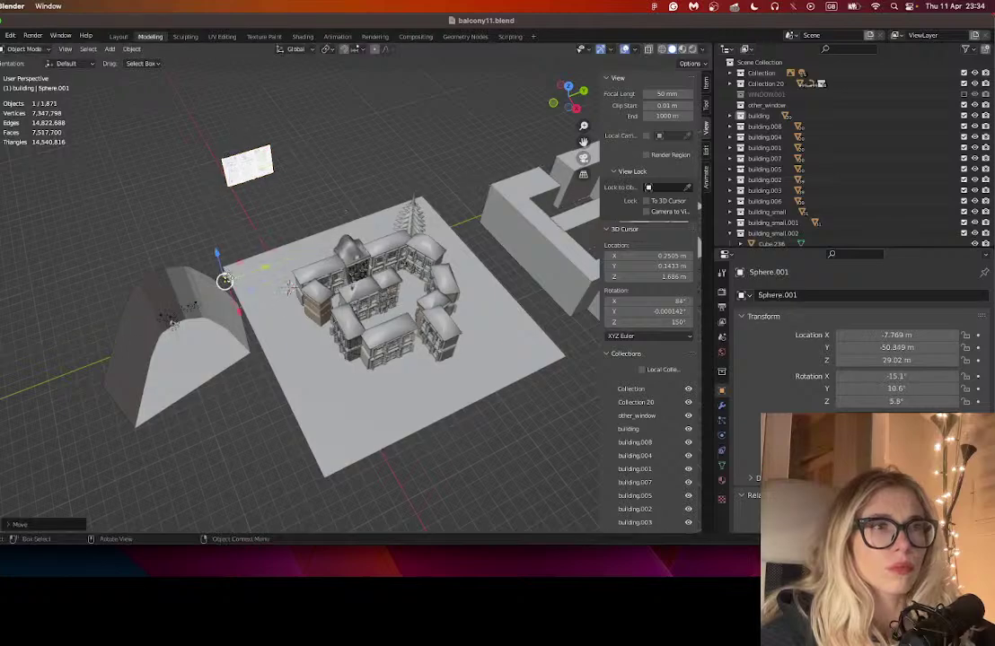
{"action": "key", "text": "g"}
{"action": "left_click_drag", "start_coordinate": [243, 302], "coordinate": [317, 273]}
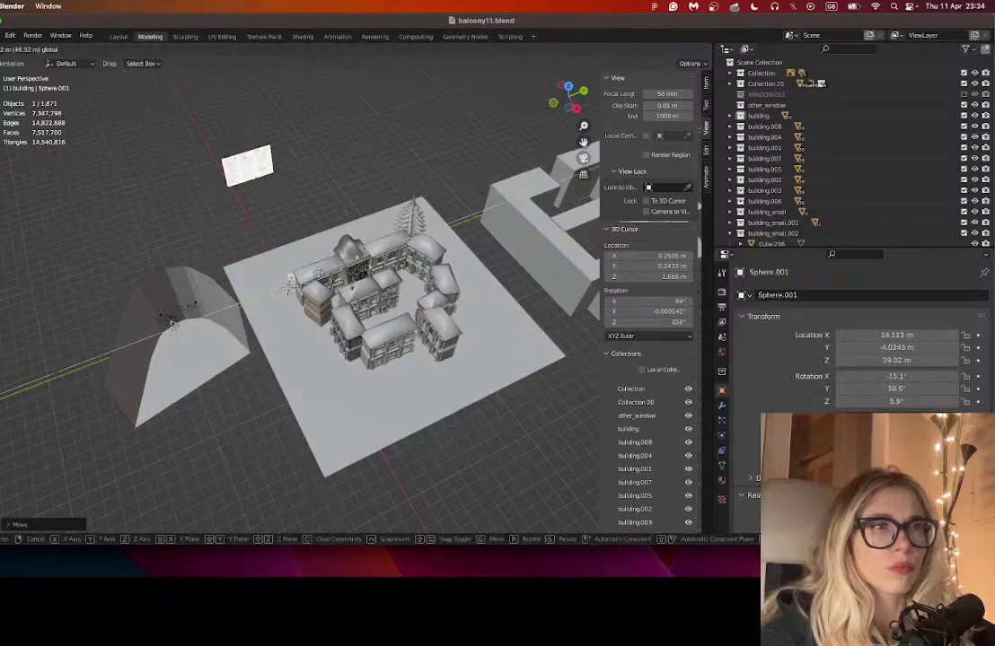
{"action": "left_click_drag", "start_coordinate": [384, 281], "coordinate": [386, 280]}
{"action": "left_click_drag", "start_coordinate": [386, 280], "coordinate": [400, 226]}
{"action": "scroll", "coordinate": [400, 227], "scroll_direction": "up", "scroll_amount": 4}
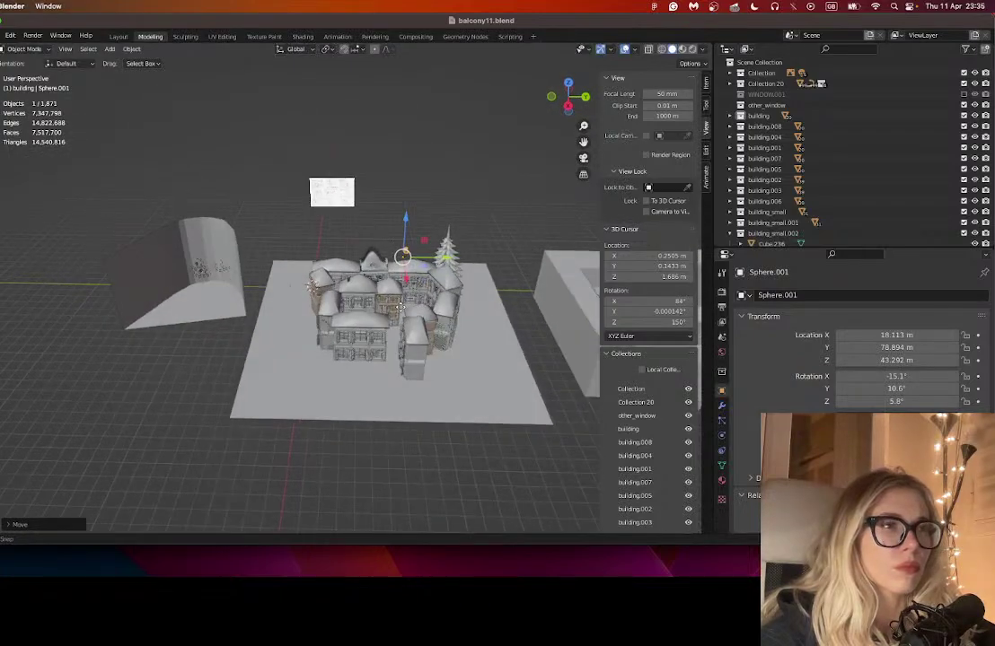
{"action": "left_click_drag", "start_coordinate": [400, 285], "coordinate": [272, 253]}
{"action": "left_click", "coordinate": [272, 253]}
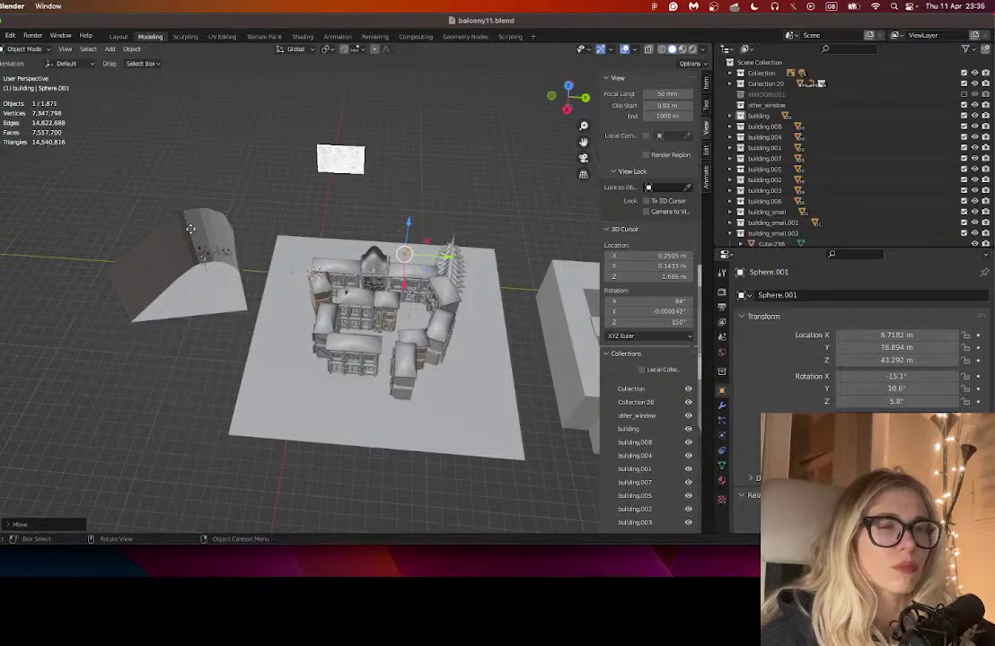
- Move the Point.016 light from the curved backdrop along Y towards the houses
{"action": "left_click", "coordinate": [206, 258]}
{"action": "left_click", "coordinate": [207, 255]}
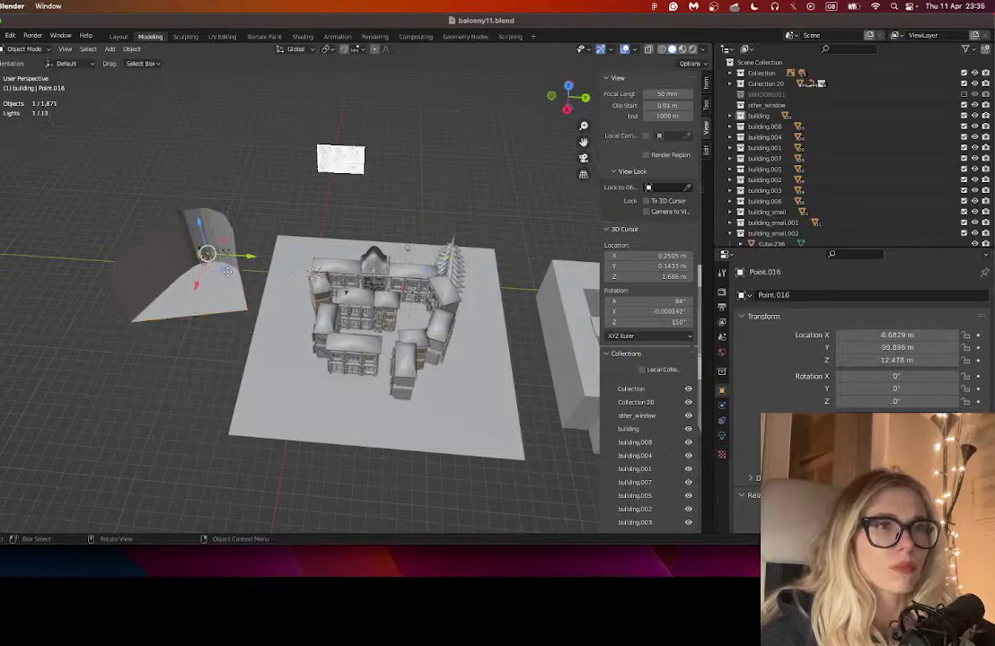
{"action": "key", "text": "g"}
{"action": "key", "text": "y"}
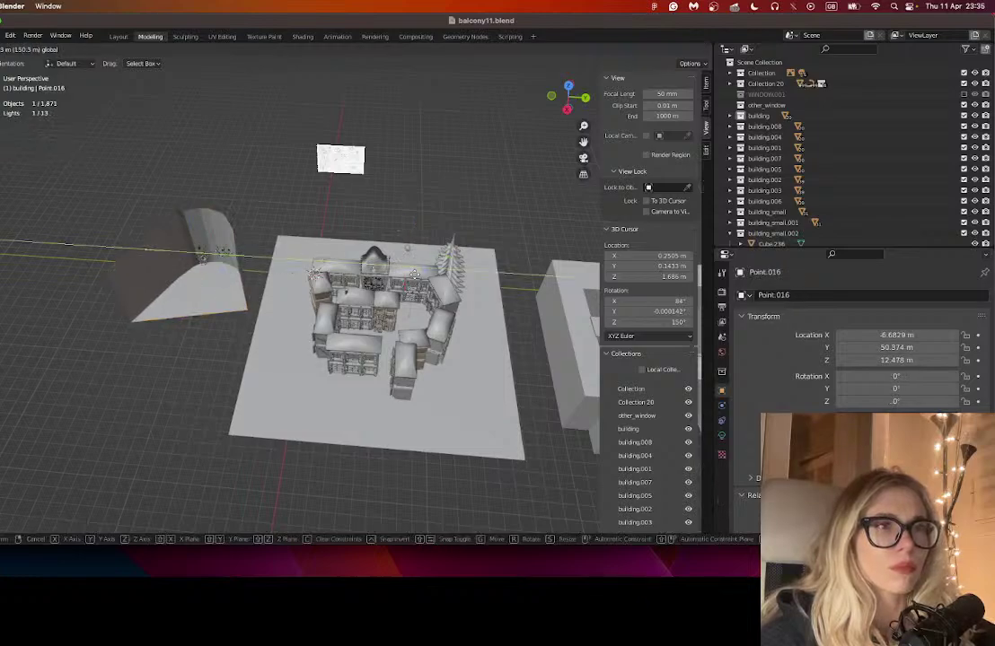
- Move the point light above the rear of the village to about Y 96.7 m and Z 31.8 m
{"action": "mouse_move", "coordinate": [432, 276]}
{"action": "left_mouse_down"}
{"action": "mouse_move", "coordinate": [408, 231]}
{"action": "mouse_move", "coordinate": [442, 257]}
{"action": "left_mouse_up"}
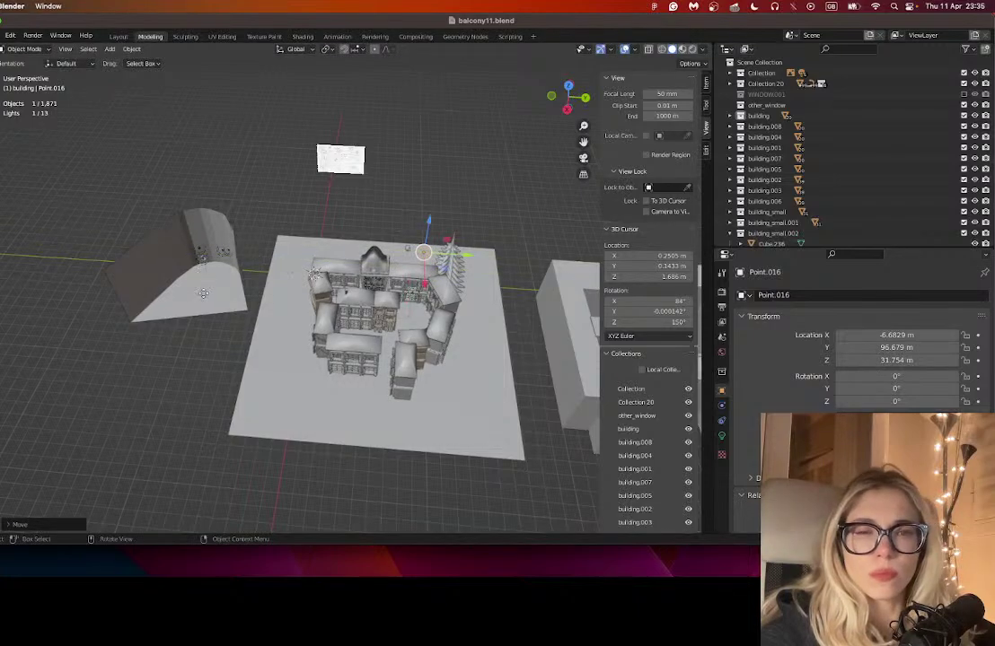
{"action": "left_click_drag", "start_coordinate": [204, 301], "coordinate": [220, 297]}
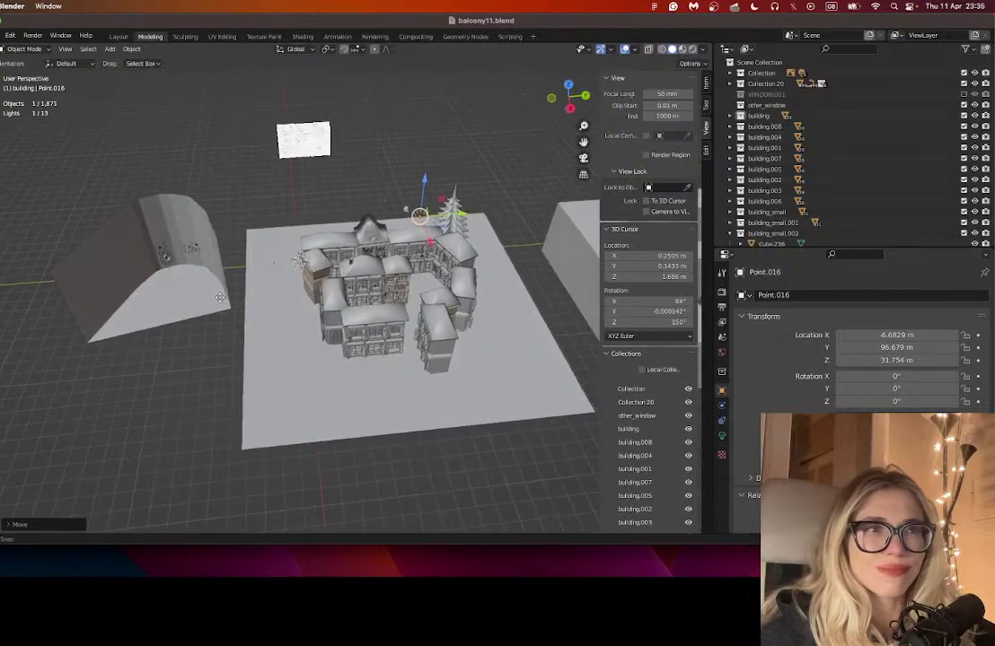
{"action": "scroll", "coordinate": [220, 297], "scroll_direction": "left", "scroll_amount": 3}
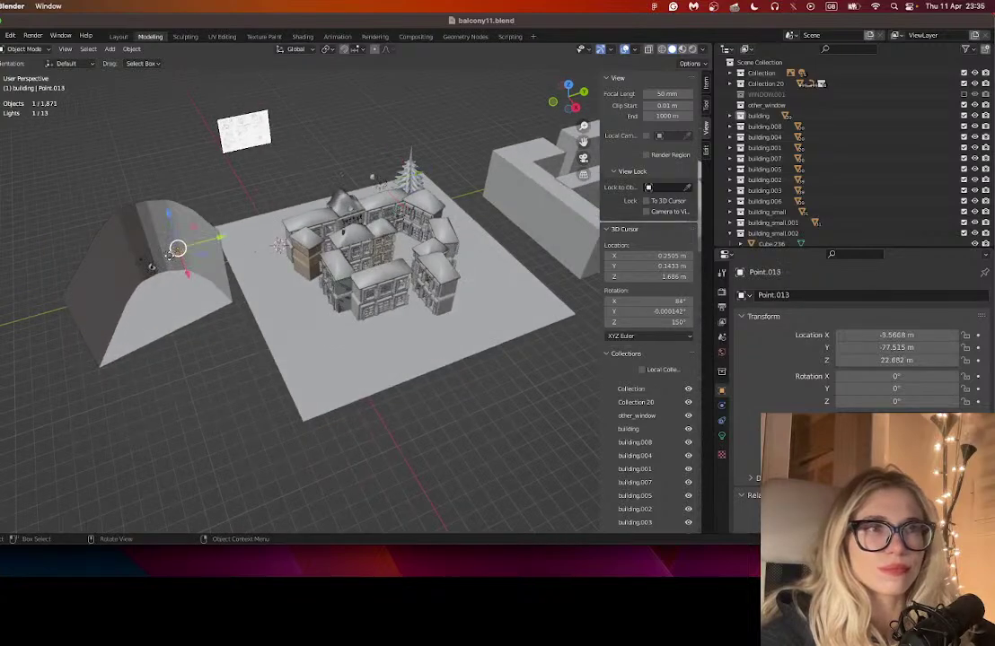
- Select the curved backdrop together with four of its point lights and move them about 33 m along negative Y
{"action": "left_click", "coordinate": [170, 252]}
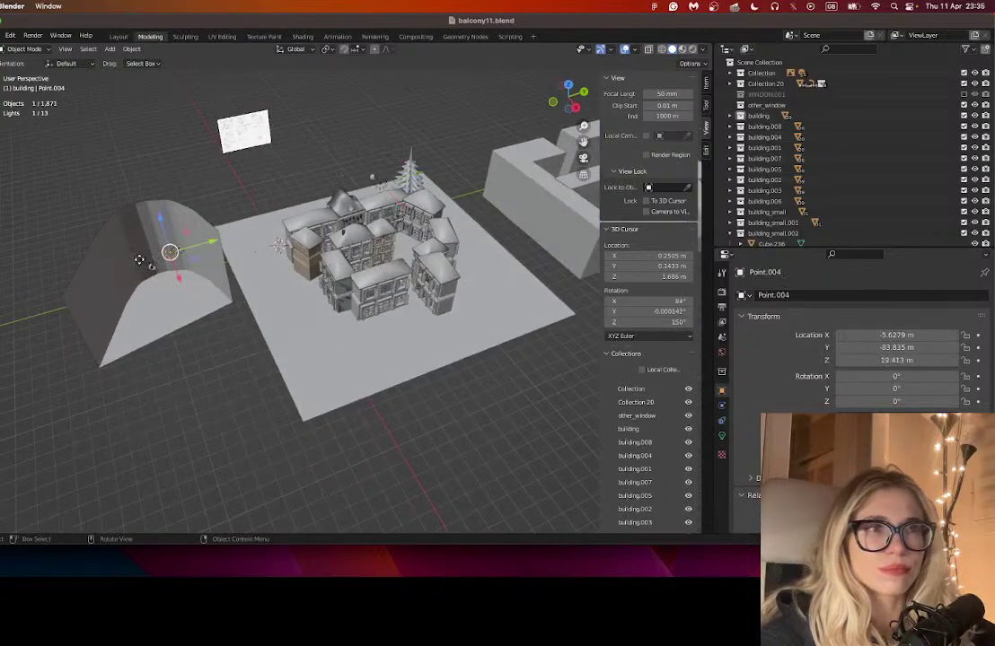
{"action": "left_click", "coordinate": [144, 260]}
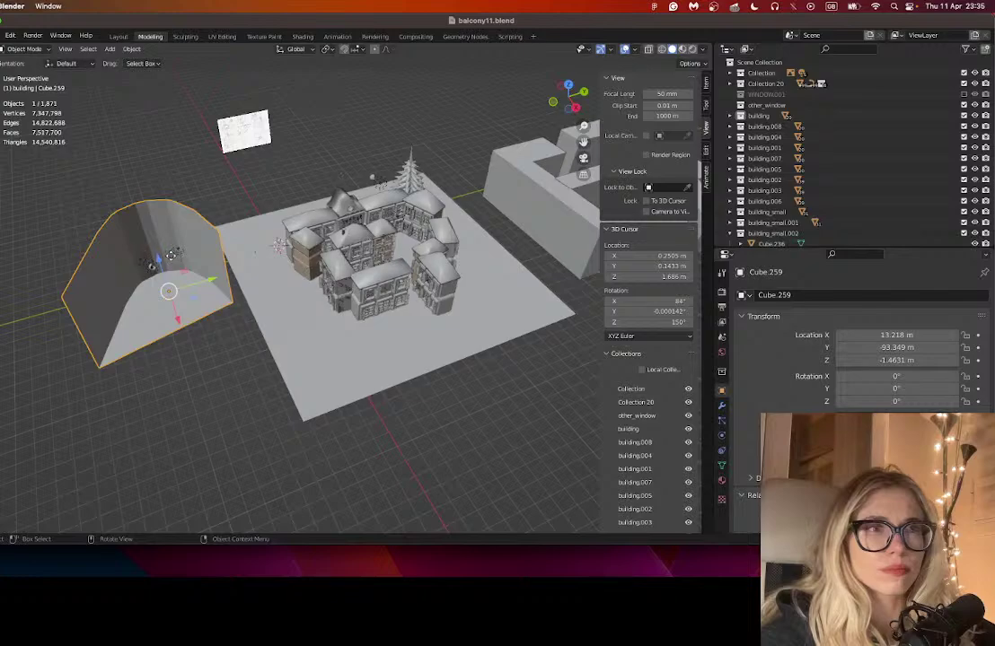
{"action": "left_click", "coordinate": [170, 252]}
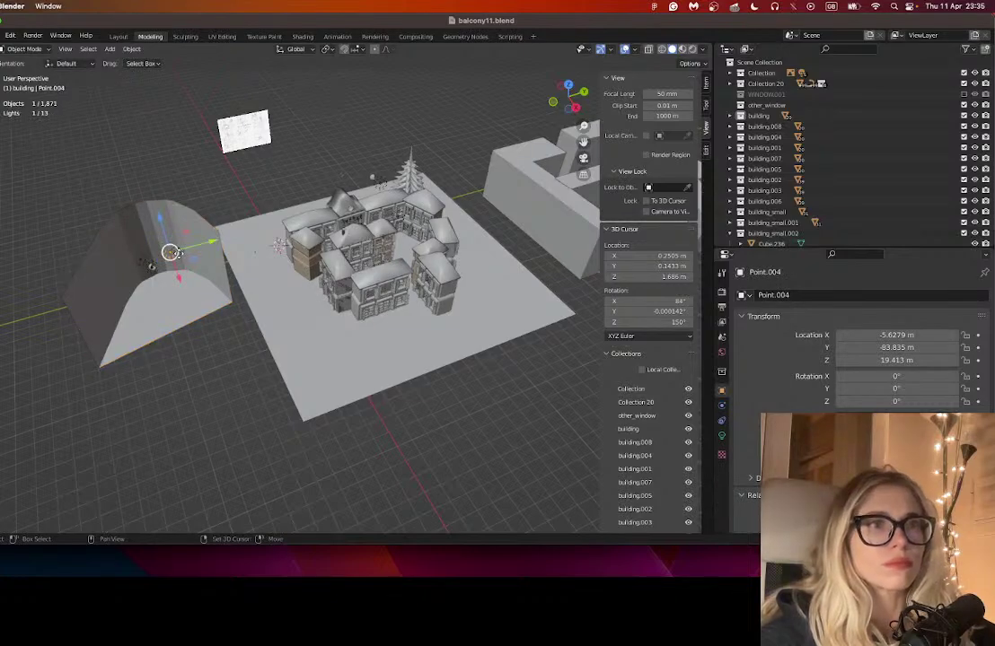
{"action": "left_click", "coordinate": [174, 251], "text": "shift"}
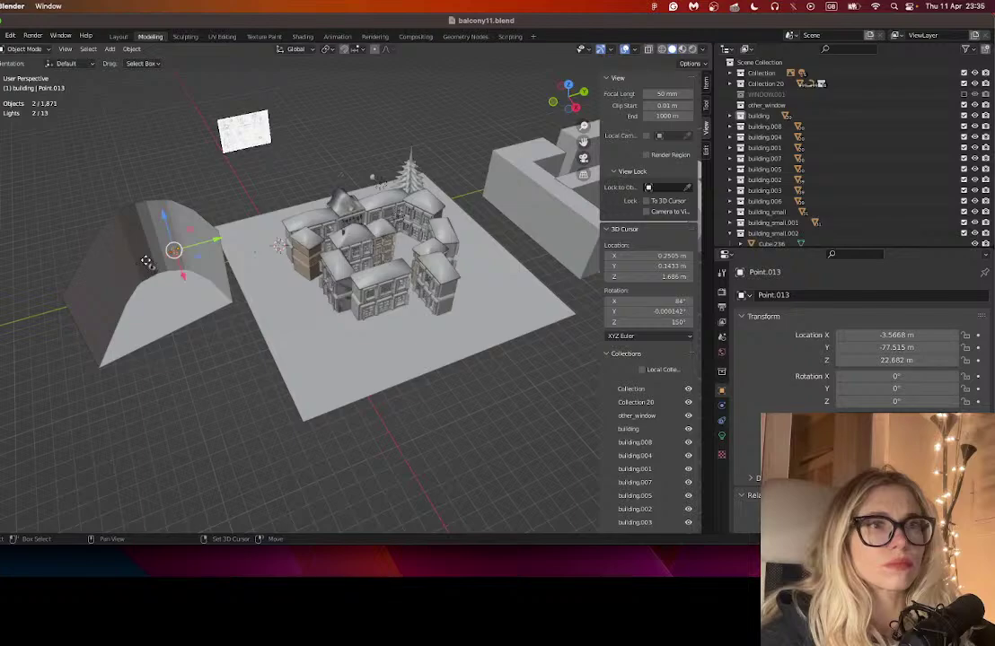
{"action": "left_click", "coordinate": [147, 261], "text": "shift"}
{"action": "left_click", "coordinate": [144, 260], "text": "shift"}
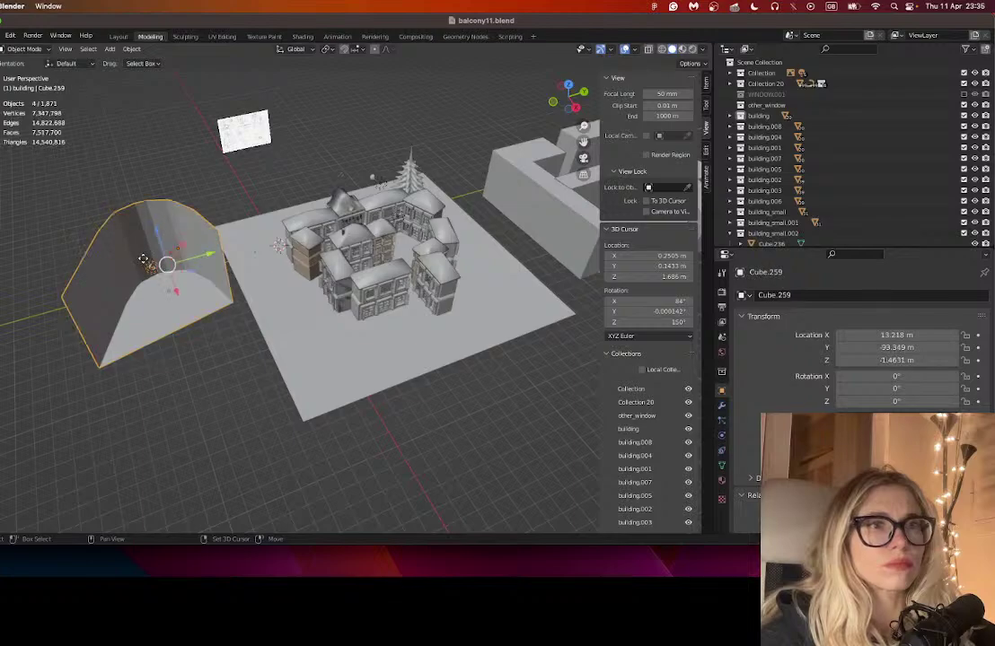
{"action": "left_click", "coordinate": [149, 260], "text": "shift"}
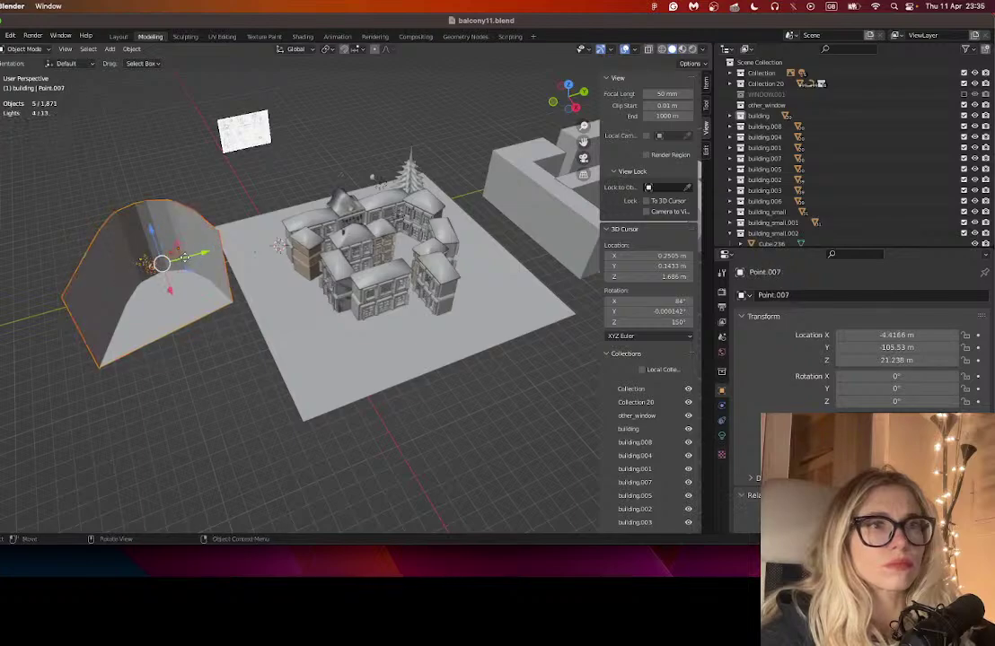
{"action": "key", "text": "g"}
{"action": "left_click", "coordinate": [152, 321]}
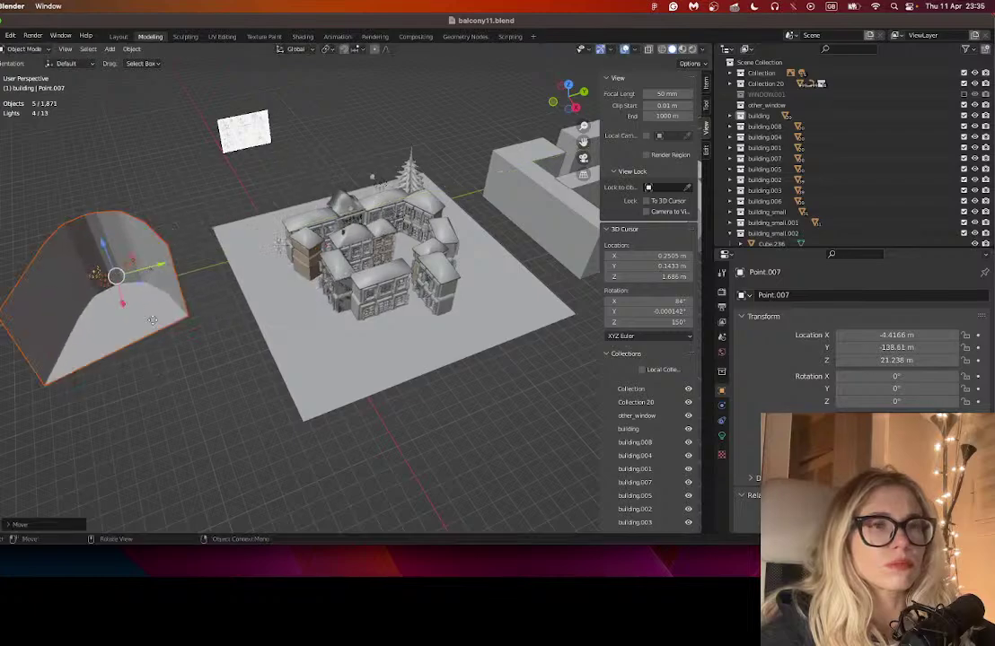
- Move only the curved backdrop back along the X axis to about X -137.7 m
{"action": "left_click", "coordinate": [155, 312]}
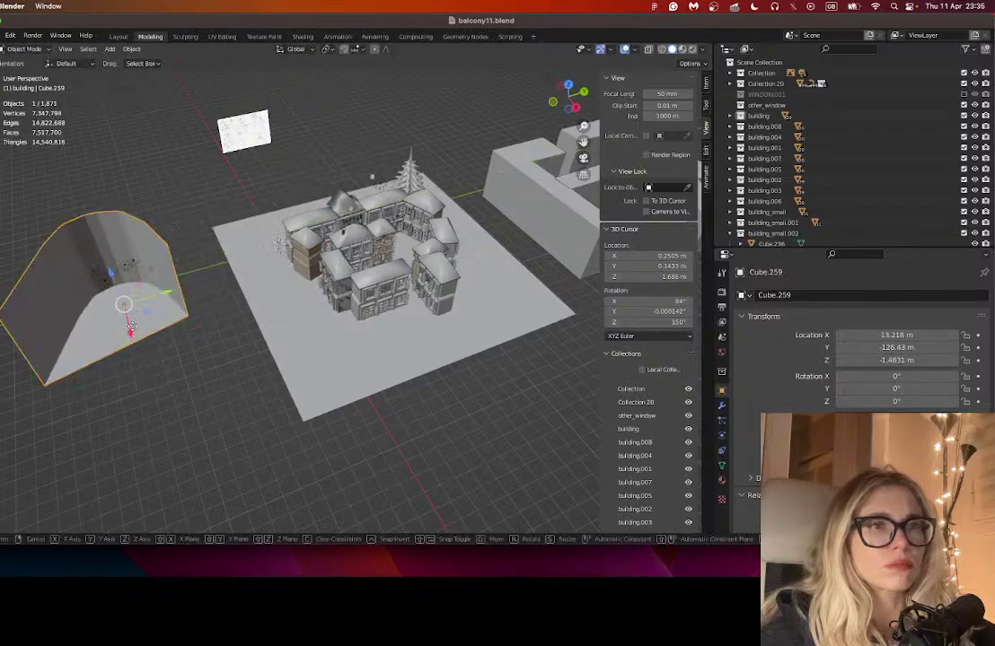
{"action": "key", "text": "g"}
{"action": "left_click", "coordinate": [151, 268]}
- Select the cluster of point lights left beside the village and move it over into the village courtyard
{"action": "left_click_drag", "start_coordinate": [86, 256], "coordinate": [142, 312]}
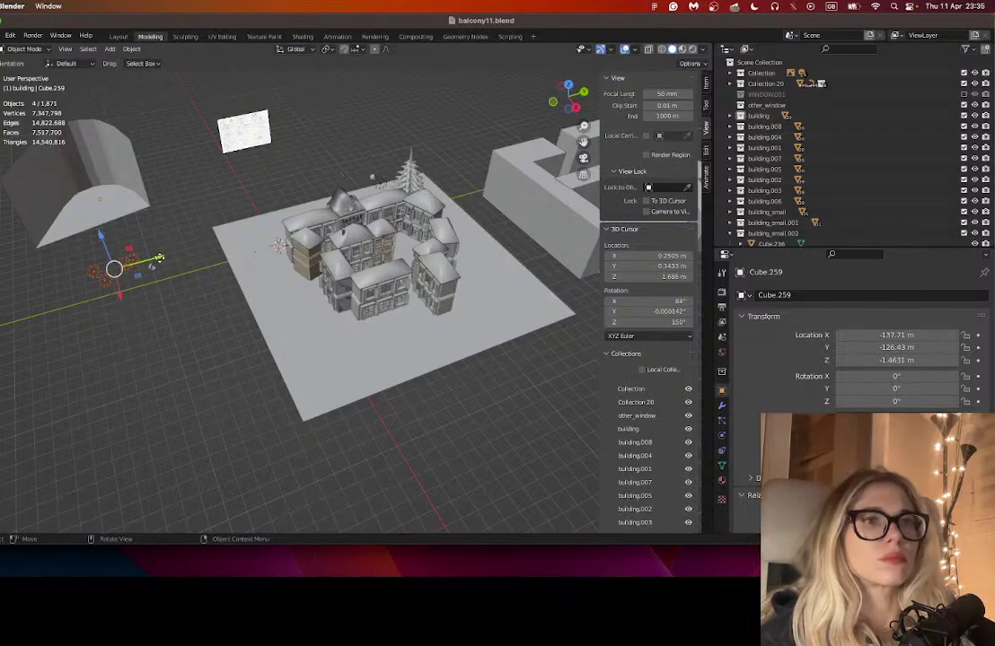
{"action": "left_click_drag", "start_coordinate": [158, 258], "coordinate": [152, 266]}
{"action": "left_click", "coordinate": [152, 266]}
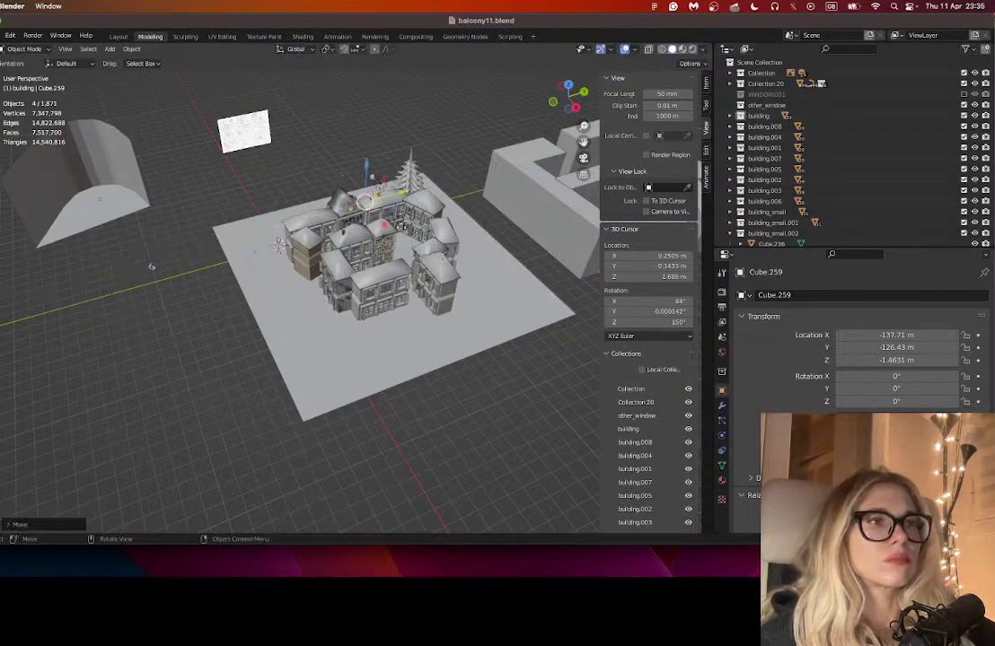
{"action": "key", "text": "b"}
{"action": "left_click_drag", "start_coordinate": [341, 217], "coordinate": [368, 221]}
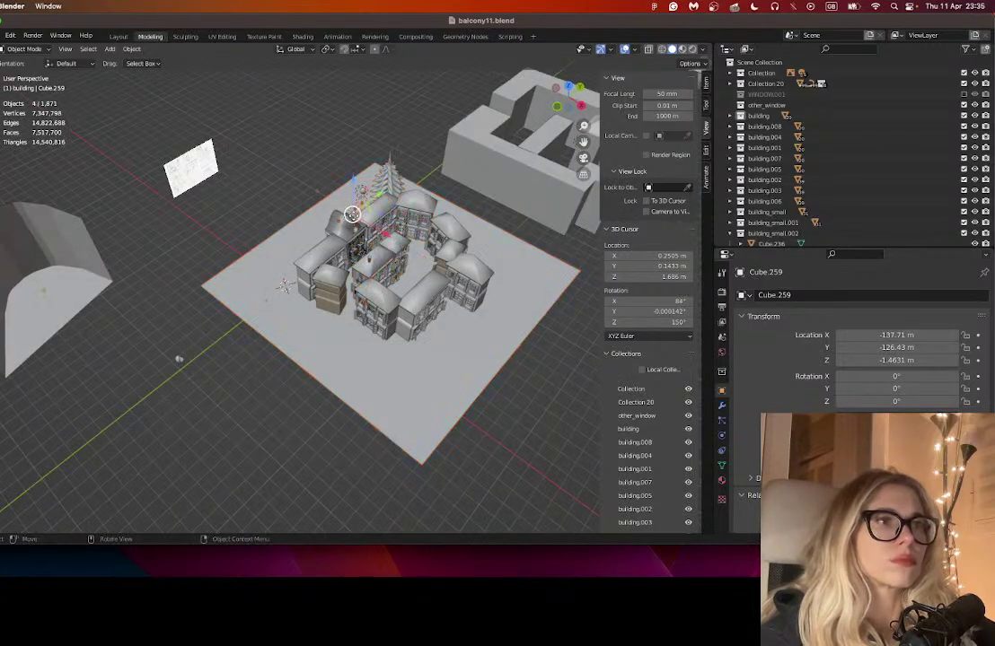
{"action": "key", "text": "g"}
{"action": "left_click", "coordinate": [368, 268]}
{"action": "scroll", "coordinate": [377, 269], "scroll_direction": "right", "scroll_amount": 5}
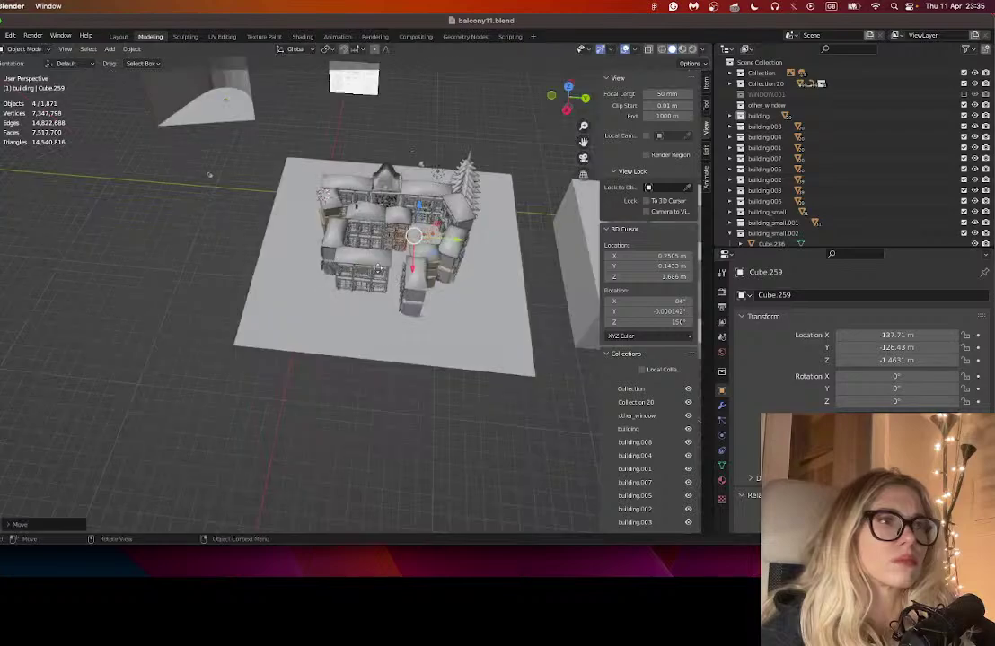
- Move the curved backdrop along Y to about 116.6 m so that it stands behind the village
{"action": "left_click", "coordinate": [403, 244]}
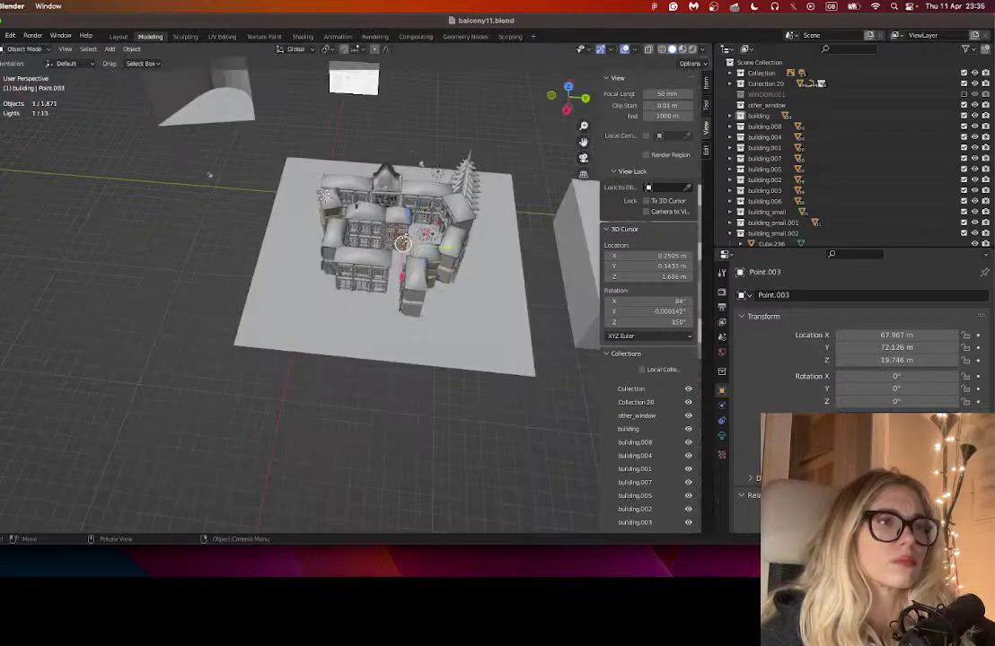
{"action": "left_click", "coordinate": [204, 123]}
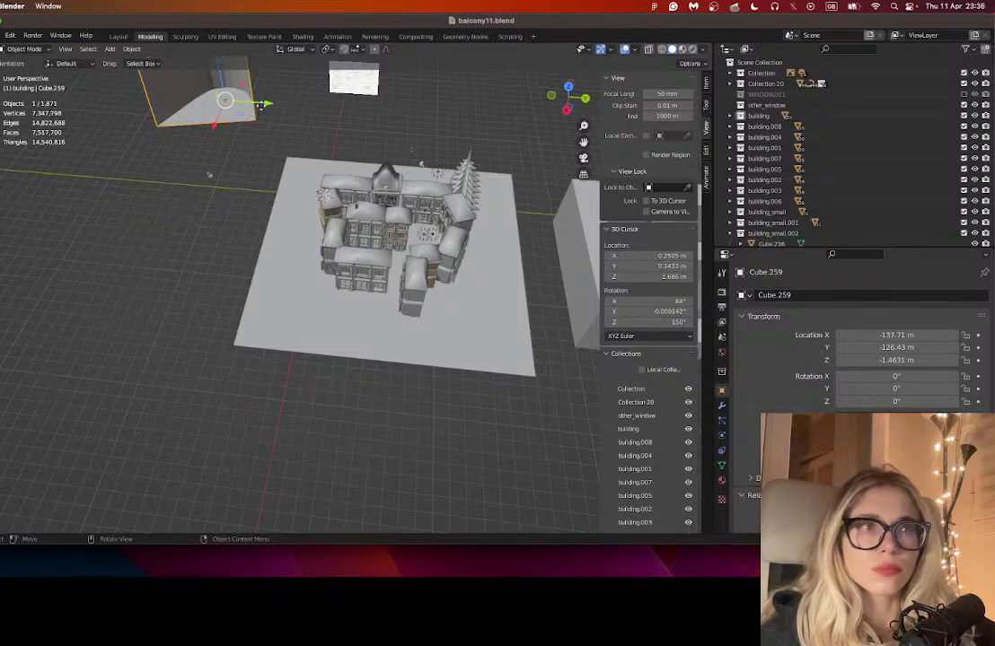
{"action": "left_click_drag", "start_coordinate": [276, 94], "coordinate": [498, 117]}
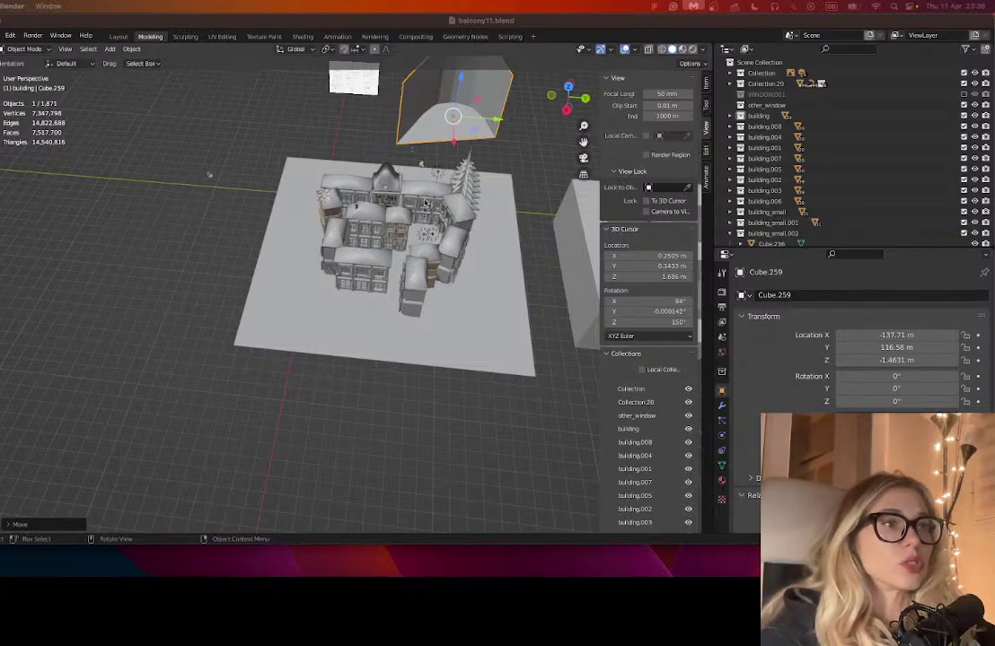
- Move one courtyard point light toward the front of the village, to about X 90.1 m and Y 68.8 m
{"action": "left_click_drag", "start_coordinate": [424, 243], "coordinate": [421, 253]}
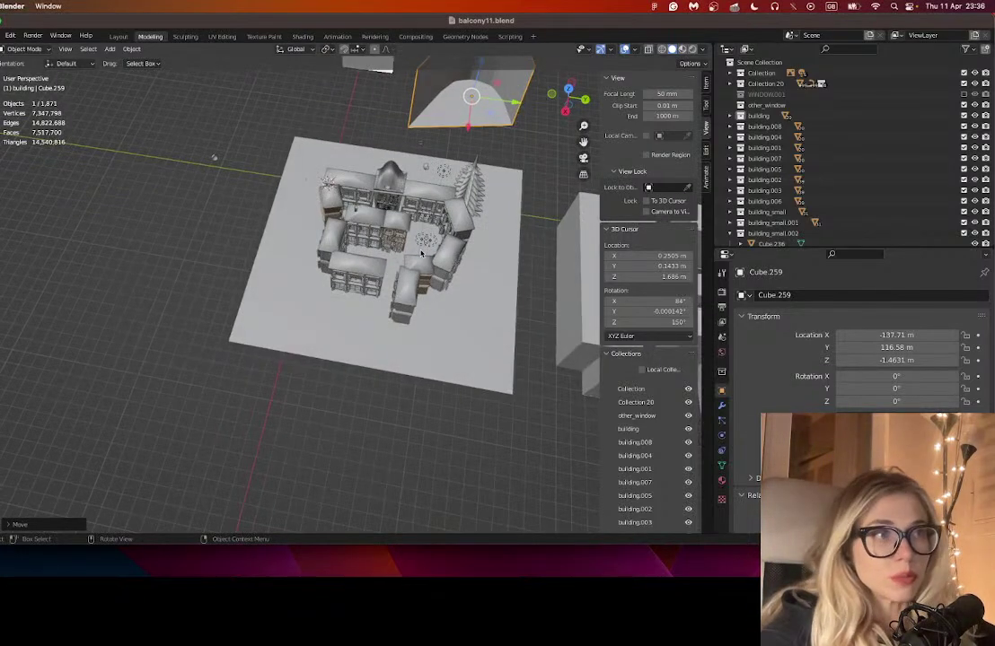
{"action": "left_click", "coordinate": [425, 242]}
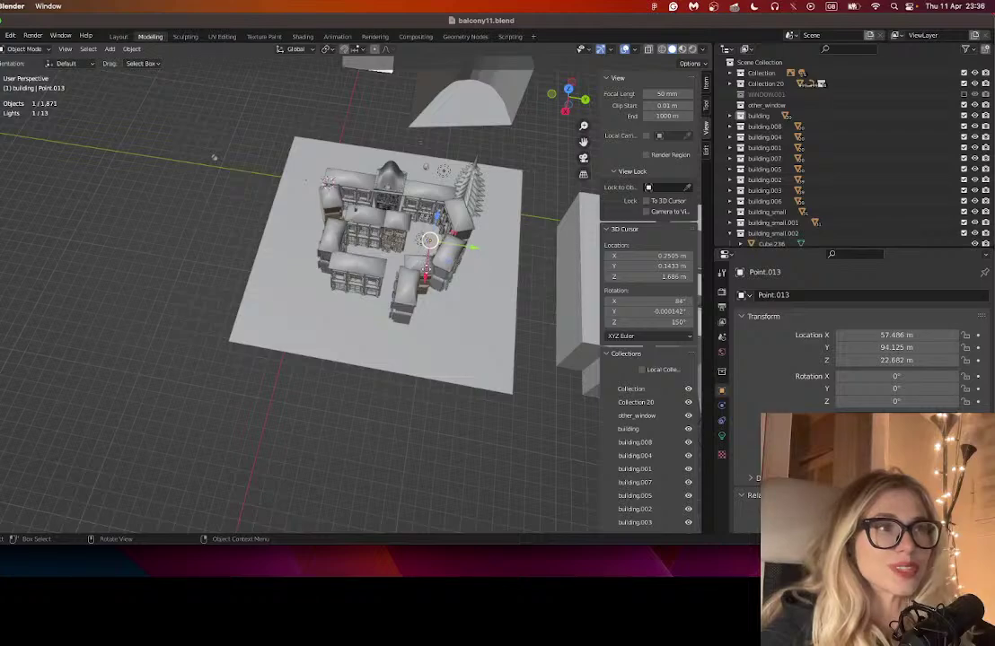
{"action": "key", "text": "g"}
{"action": "key", "text": "x"}
{"action": "left_click", "coordinate": [420, 305]}
{"action": "left_click_drag", "start_coordinate": [438, 282], "coordinate": [404, 280]}
{"action": "left_click_drag", "start_coordinate": [404, 281], "coordinate": [454, 224]}
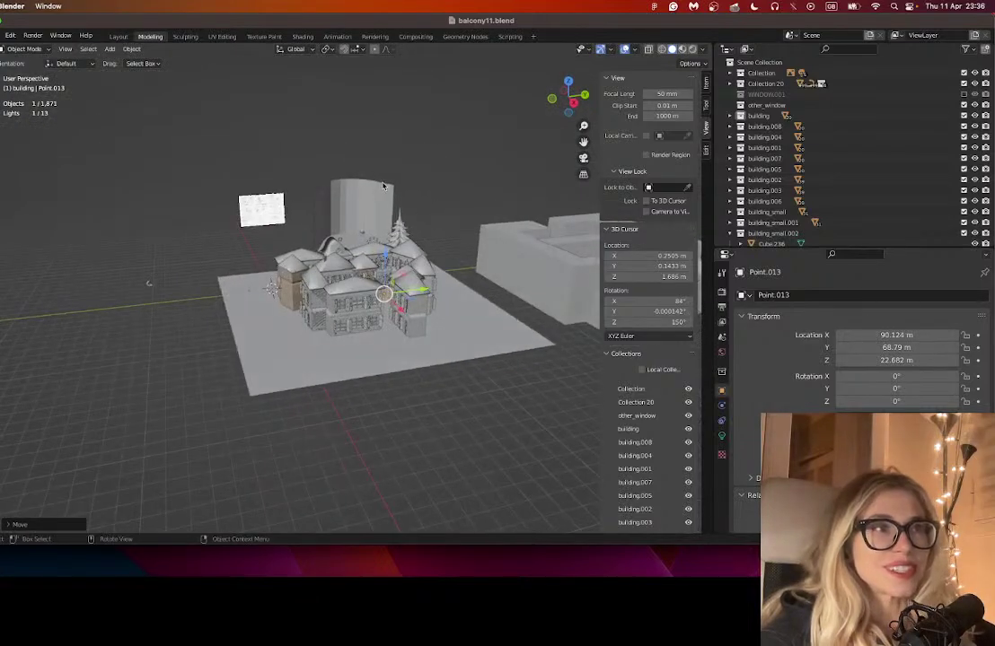
- Bring the backdrop forward to about X 48.4 m and scale it up in height and depth around the village
{"action": "left_click", "coordinate": [387, 187]}
{"action": "left_click_drag", "start_coordinate": [464, 175], "coordinate": [489, 304]}
{"action": "key", "text": "s"}
{"action": "key", "text": "z"}
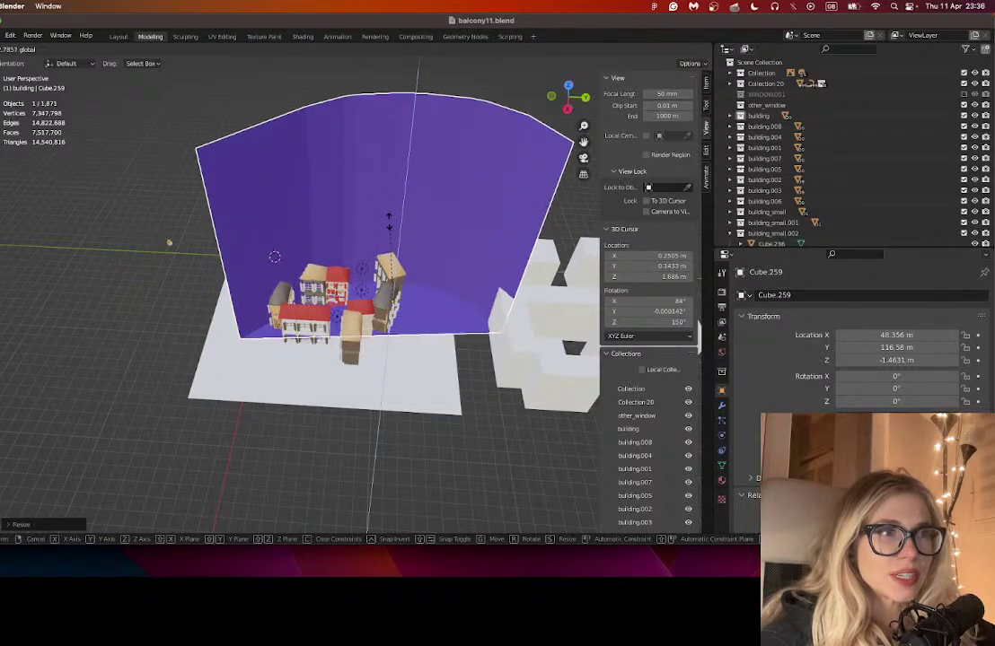
{"action": "left_click_drag", "start_coordinate": [389, 222], "coordinate": [389, 223]}
{"action": "left_click_drag", "start_coordinate": [391, 339], "coordinate": [379, 385]}
{"action": "left_click", "coordinate": [380, 382]}
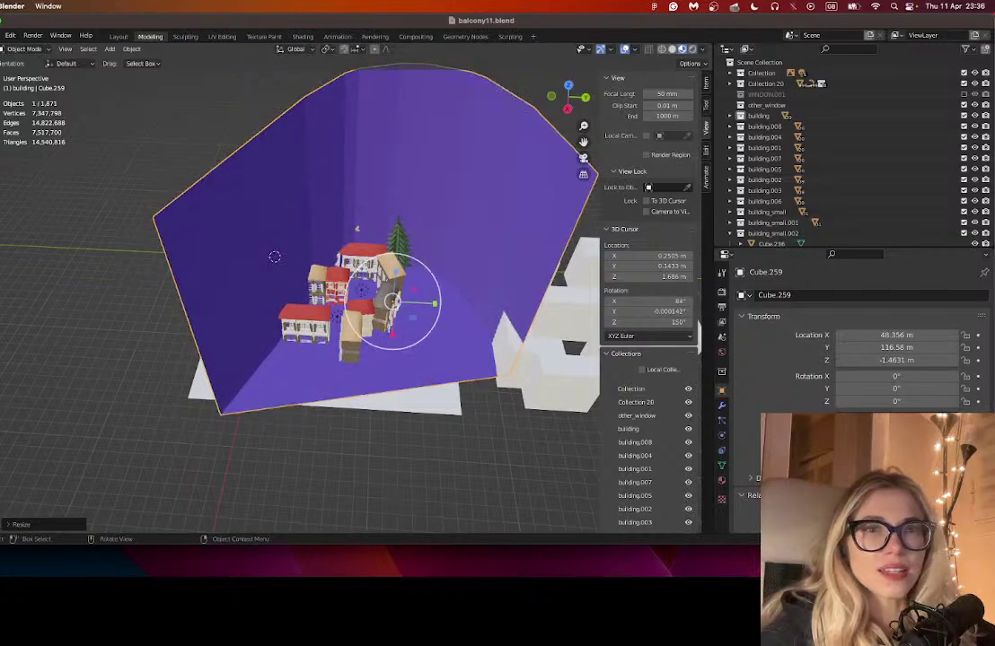
- Center the backdrop around the village at about Y 80.8 m and lower it to about Z -5.6 m
{"action": "left_click_drag", "start_coordinate": [429, 304], "coordinate": [363, 301]}
{"action": "left_click_drag", "start_coordinate": [384, 325], "coordinate": [405, 274]}
{"action": "key", "text": "g"}
{"action": "key", "text": "z"}
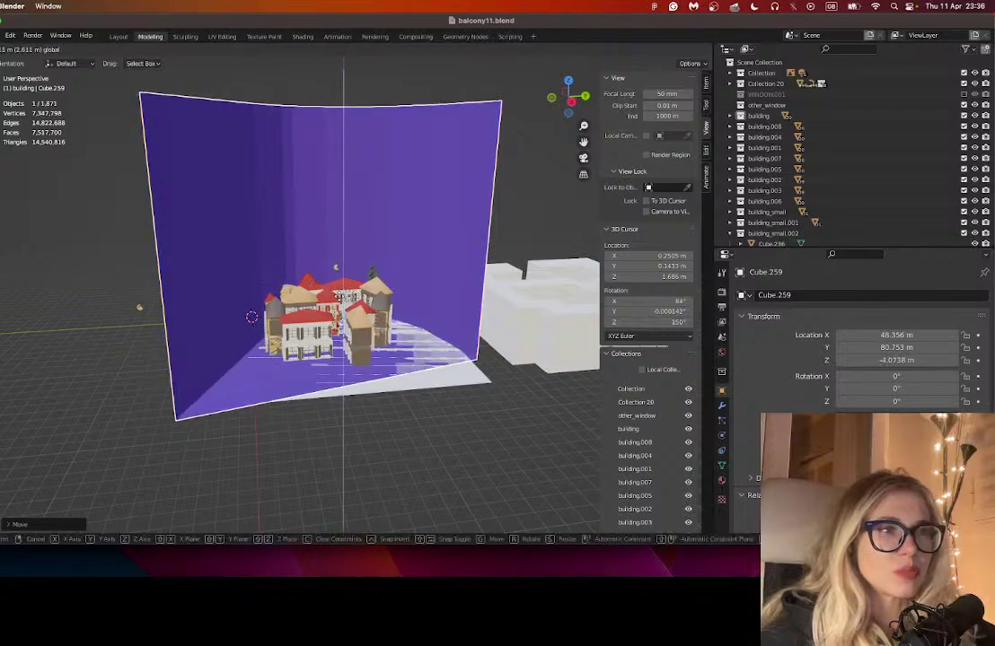
{"action": "left_click", "coordinate": [342, 300]}
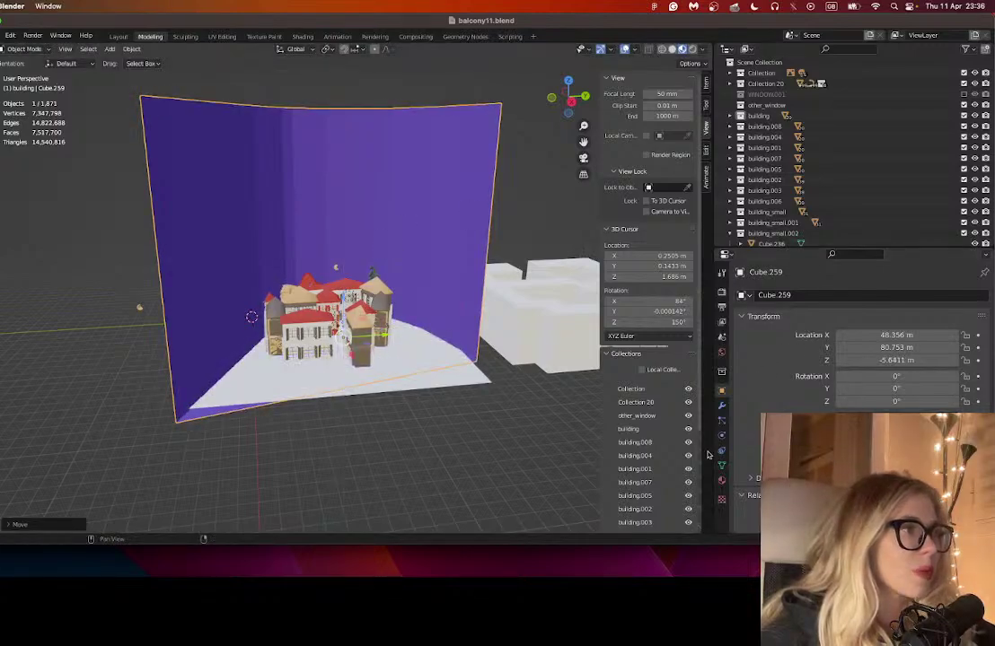
- Try Material.003 on the backdrop and look through the other existing materials
{"action": "left_click", "coordinate": [721, 481]}
{"action": "left_click", "coordinate": [741, 349]}
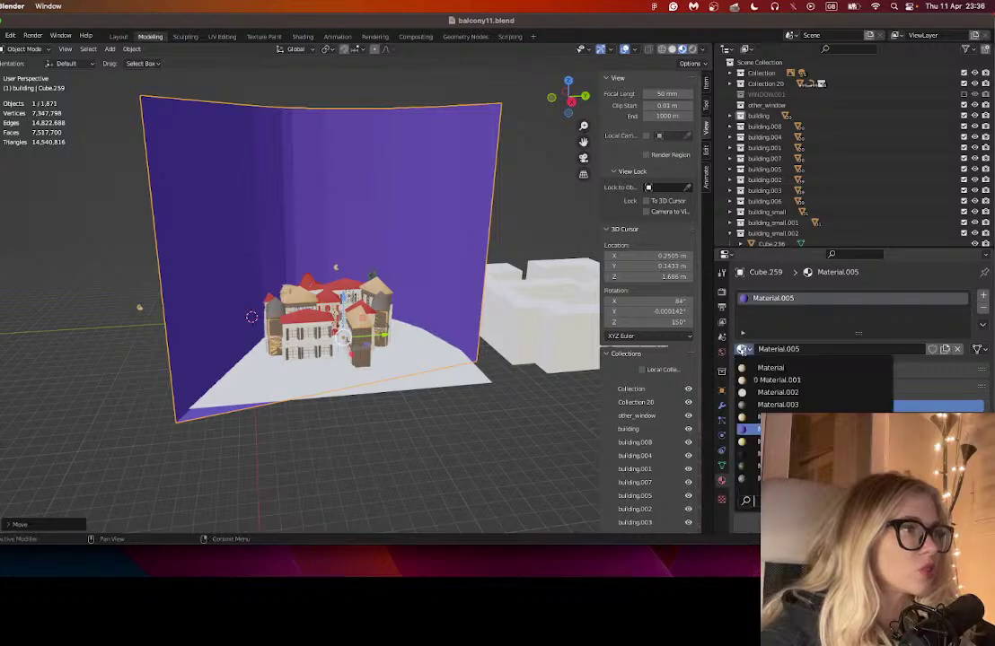
{"action": "left_click", "coordinate": [758, 406]}
{"action": "left_click", "coordinate": [741, 350]}
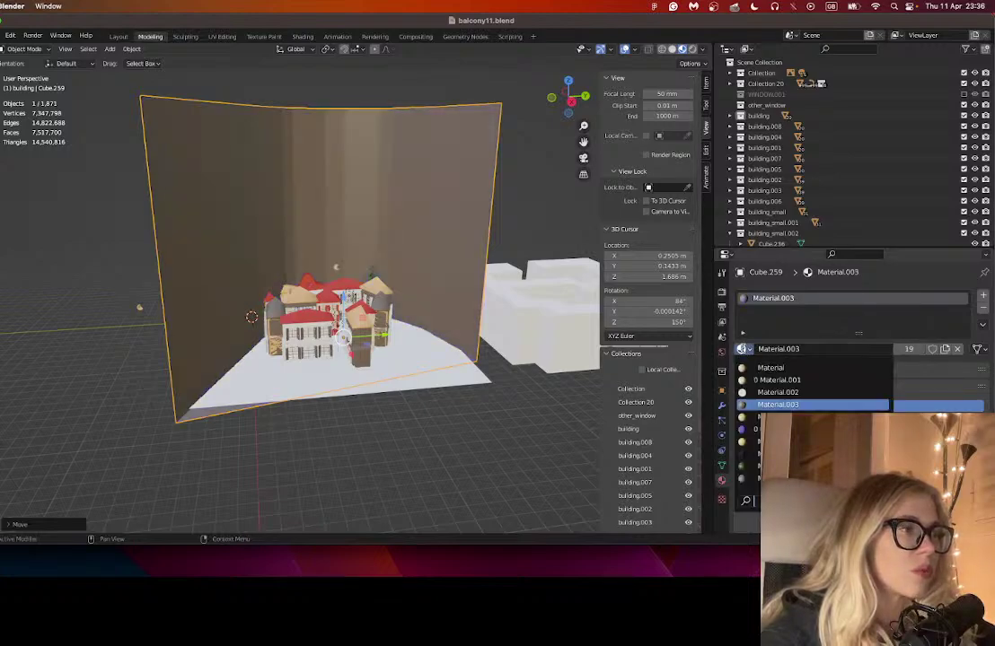
{"action": "scroll", "coordinate": [752, 429], "scroll_direction": "down", "scroll_amount": 12}
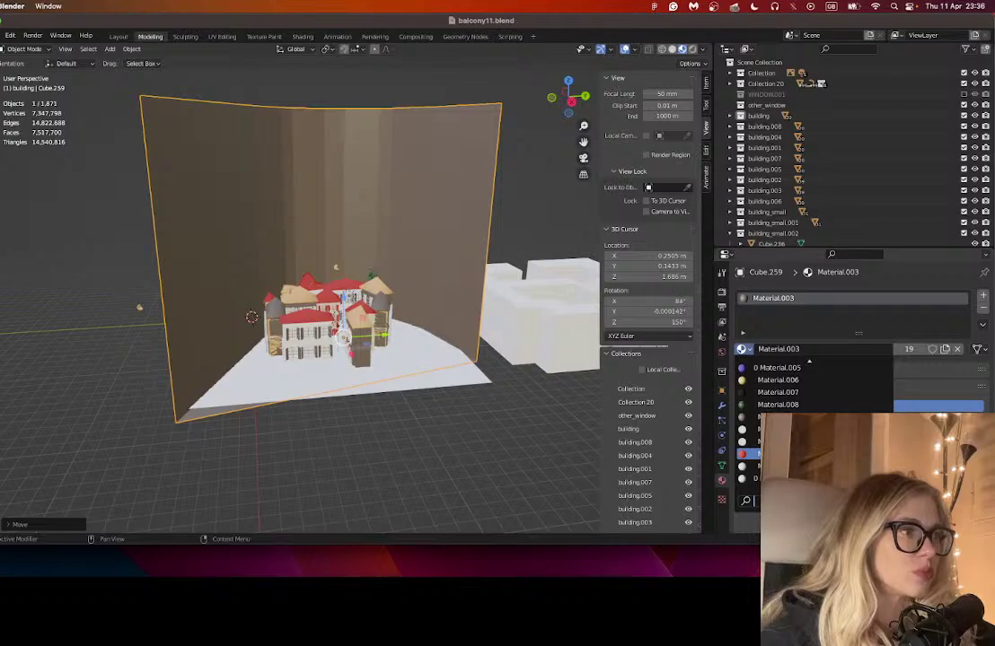
{"action": "scroll", "coordinate": [753, 430], "scroll_direction": "up", "scroll_amount": 12}
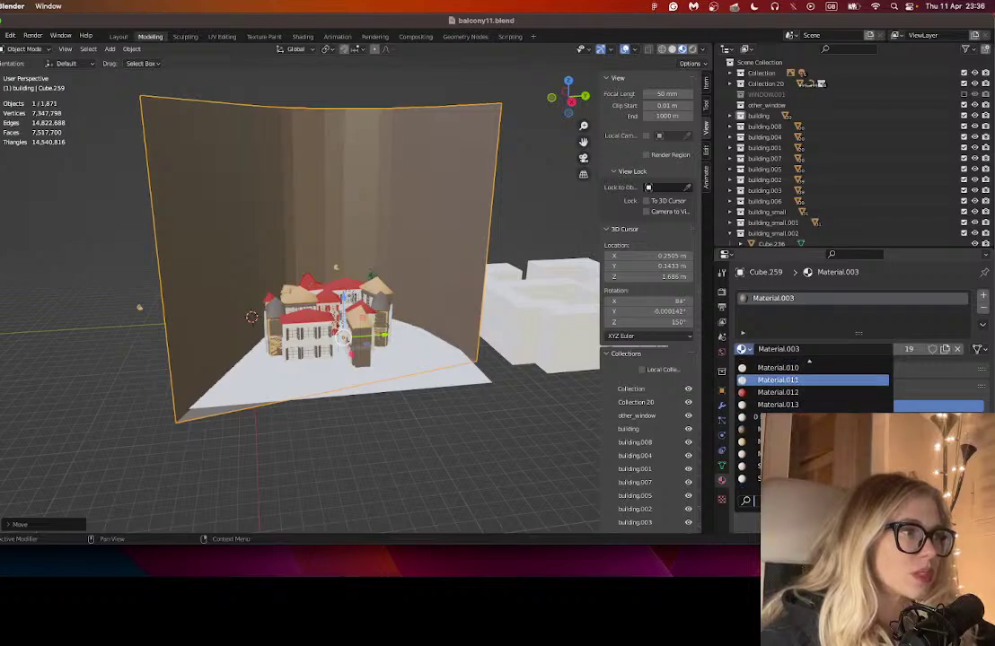
{"action": "scroll", "coordinate": [752, 429], "scroll_direction": "down", "scroll_amount": 11}
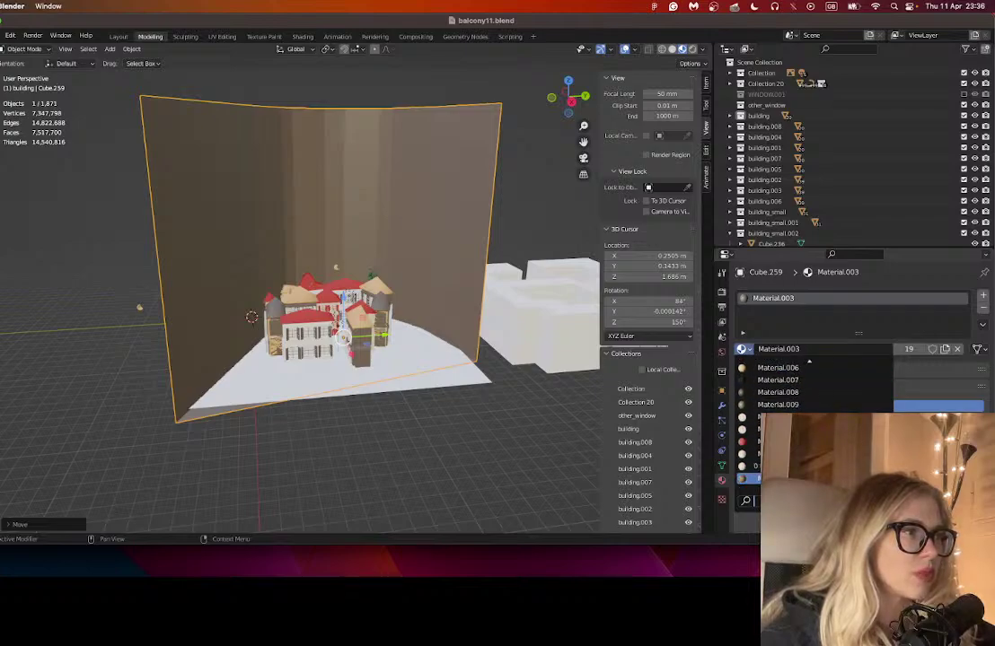
- Replace the backdrop's material slot with a new material and give it a dark navy blue base color
{"action": "left_click", "coordinate": [983, 306]}
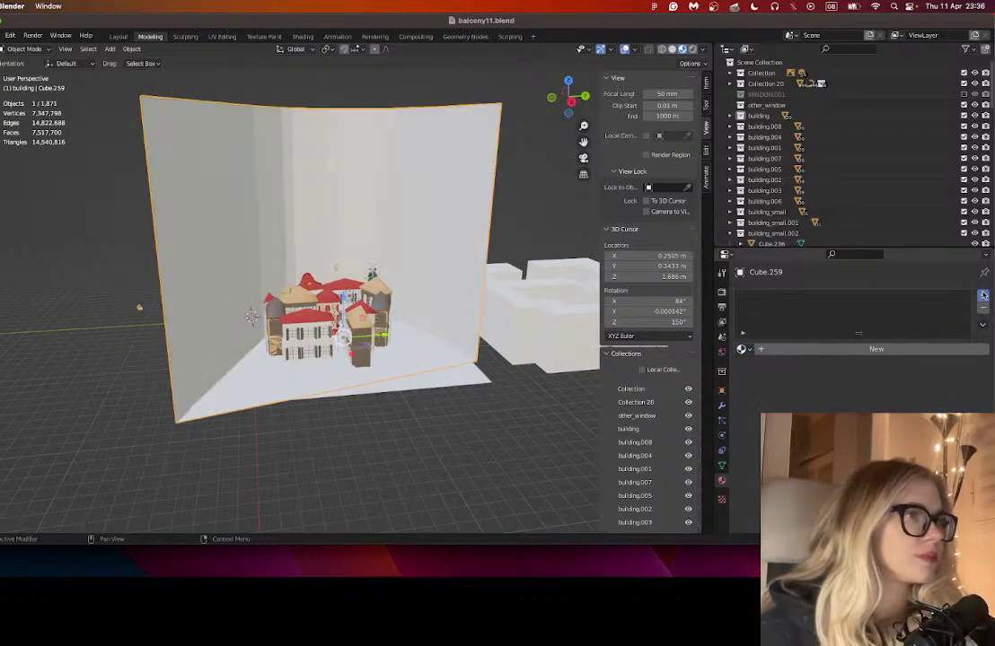
{"action": "left_click", "coordinate": [983, 294]}
{"action": "left_click", "coordinate": [860, 350]}
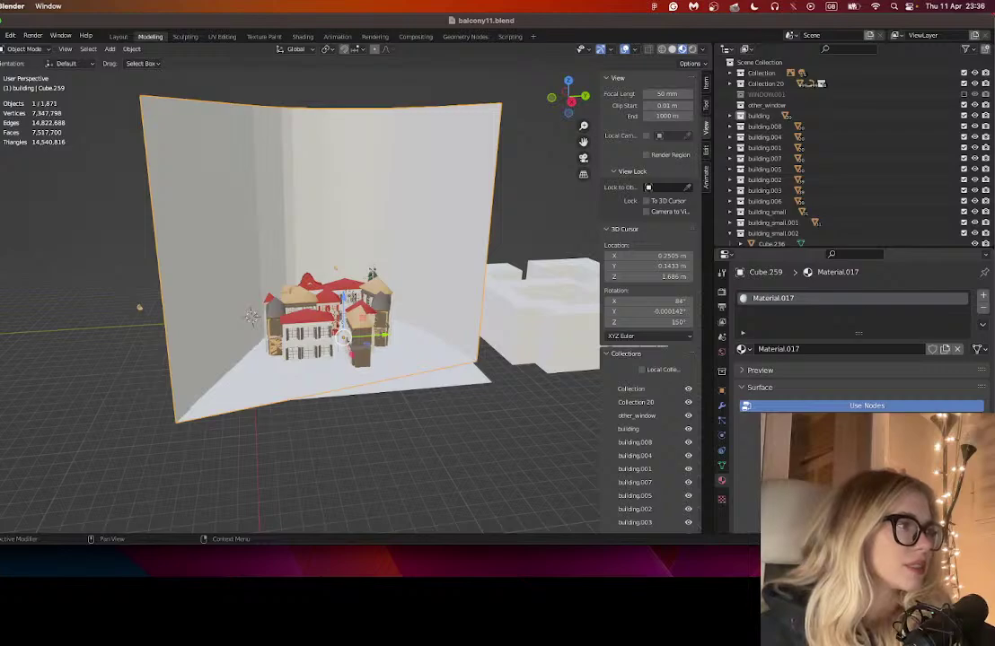
{"action": "left_click", "coordinate": [909, 462]}
{"action": "mouse_move", "coordinate": [915, 365]}
{"action": "left_mouse_down"}
{"action": "mouse_move", "coordinate": [920, 328]}
{"action": "mouse_move", "coordinate": [960, 385]}
{"action": "mouse_move", "coordinate": [960, 371]}
{"action": "left_mouse_up"}
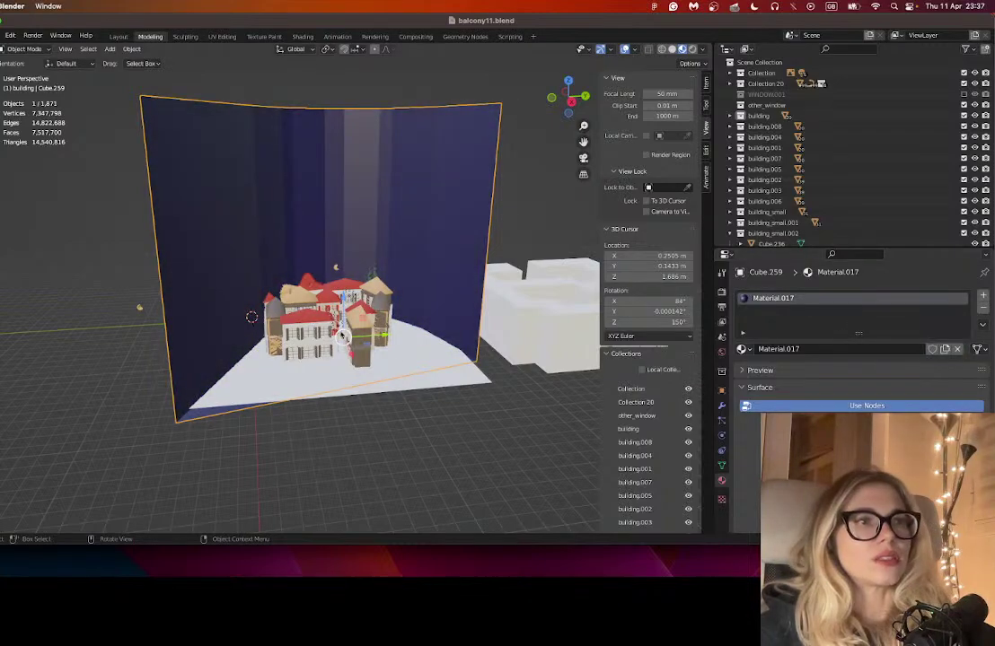
- Switch the viewport to Rendered shading and examine the lighting of the village against the backdrop
{"action": "left_click_drag", "start_coordinate": [408, 366], "coordinate": [377, 389]}
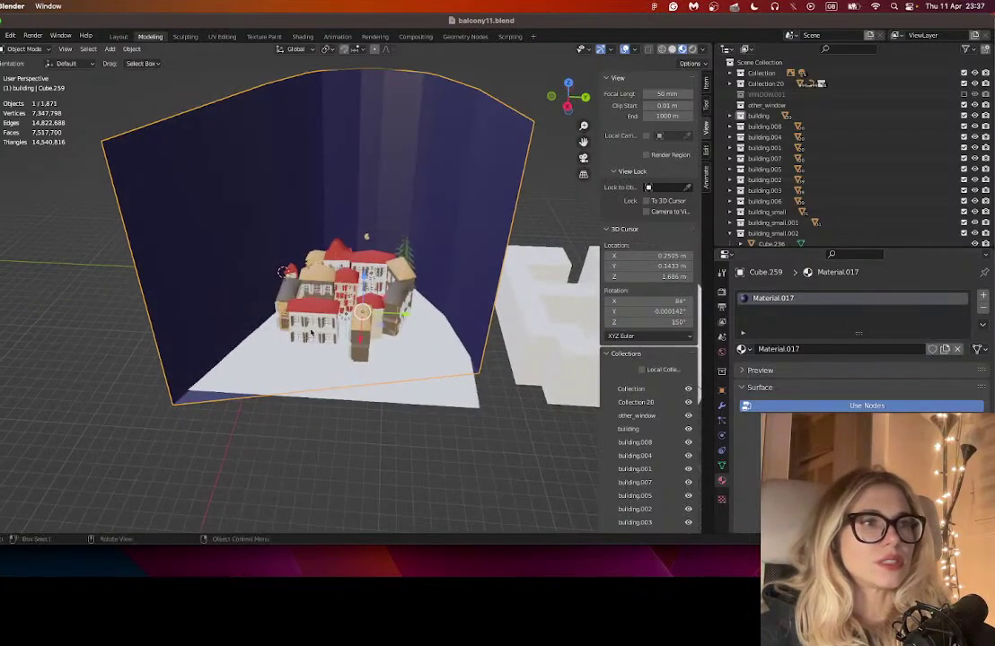
{"action": "left_click", "coordinate": [692, 49]}
{"action": "scroll", "coordinate": [269, 359], "scroll_direction": "up", "scroll_amount": 6}
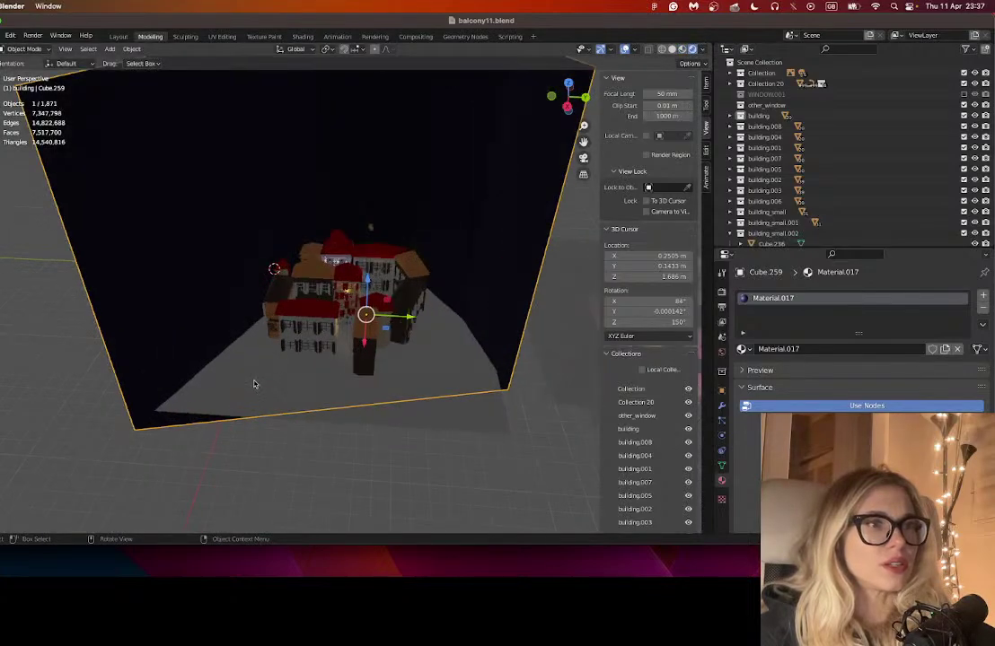
{"action": "scroll", "coordinate": [304, 343], "scroll_direction": "up", "scroll_amount": 5}
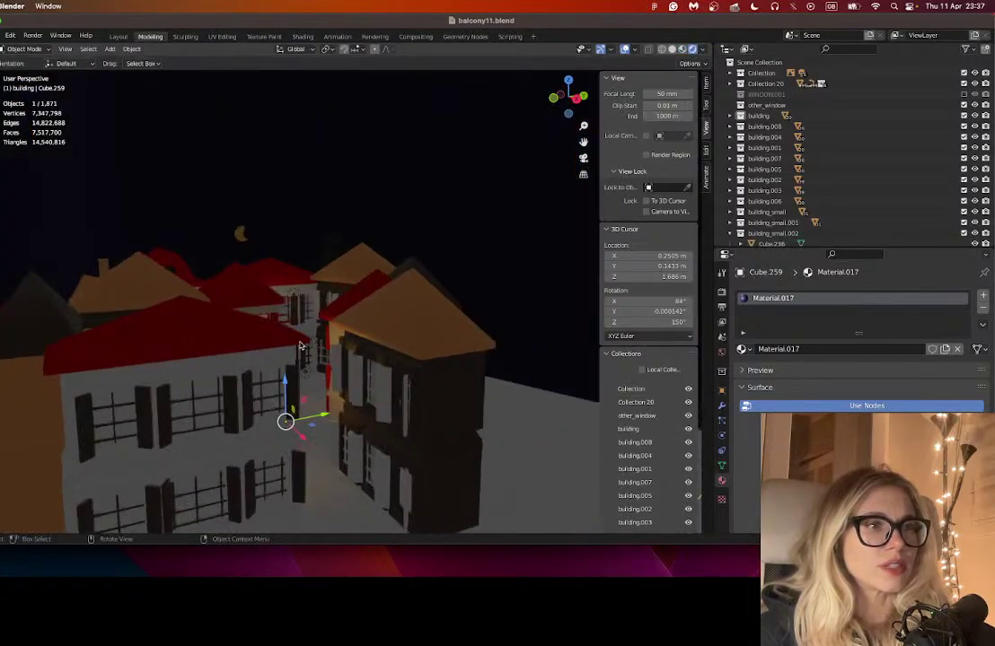
{"action": "scroll", "coordinate": [272, 364], "scroll_direction": "up", "scroll_amount": 3}
{"action": "left_click_drag", "start_coordinate": [290, 344], "coordinate": [350, 244]}
{"action": "scroll", "coordinate": [357, 235], "scroll_direction": "up", "scroll_amount": 4}
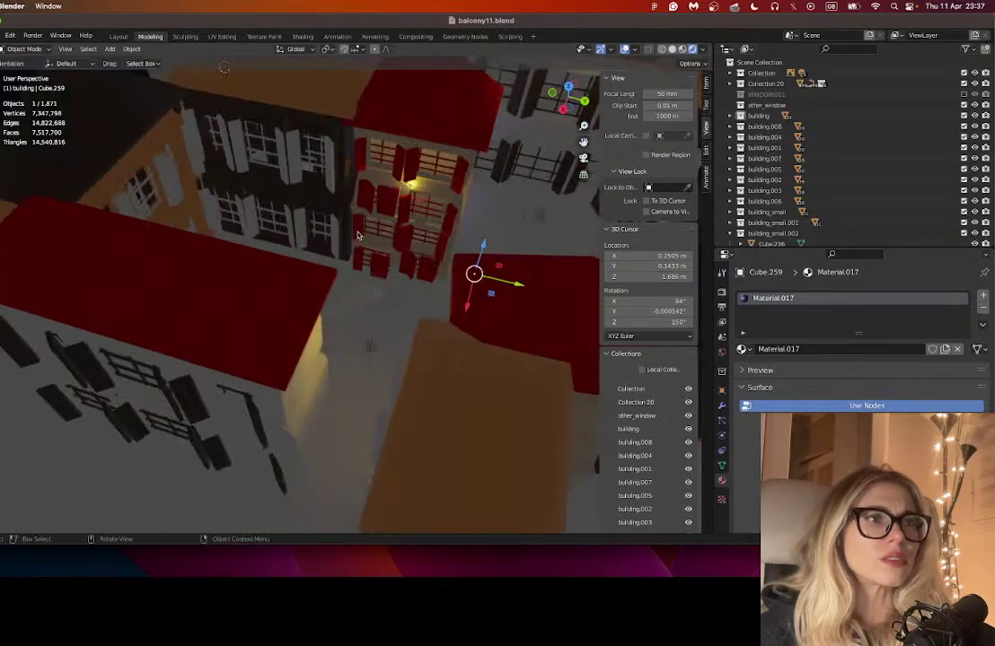
{"action": "left_click", "coordinate": [428, 206]}
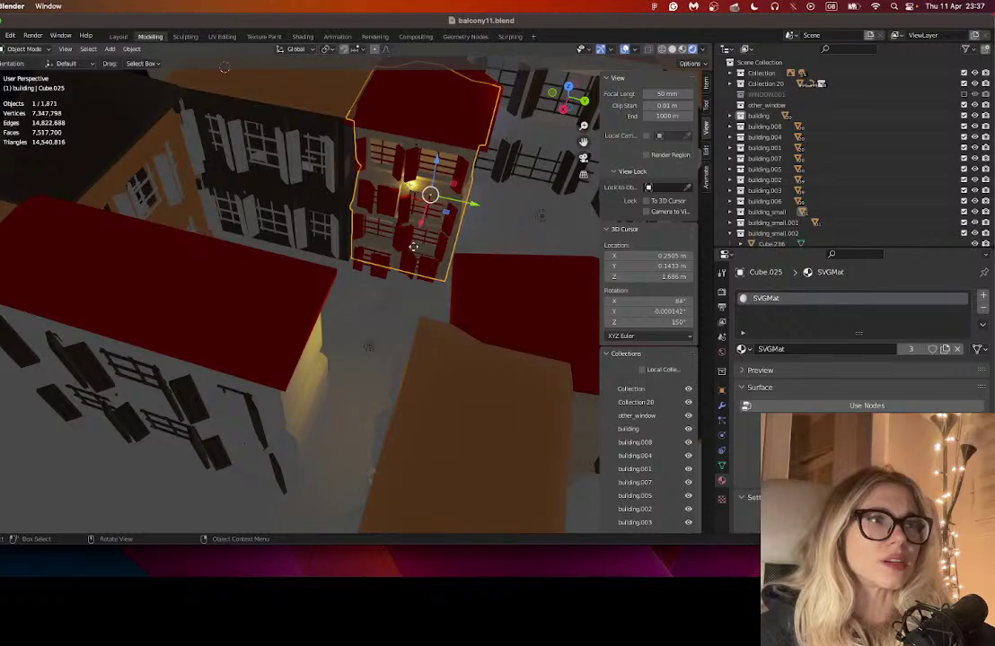
{"action": "left_click", "coordinate": [418, 236]}
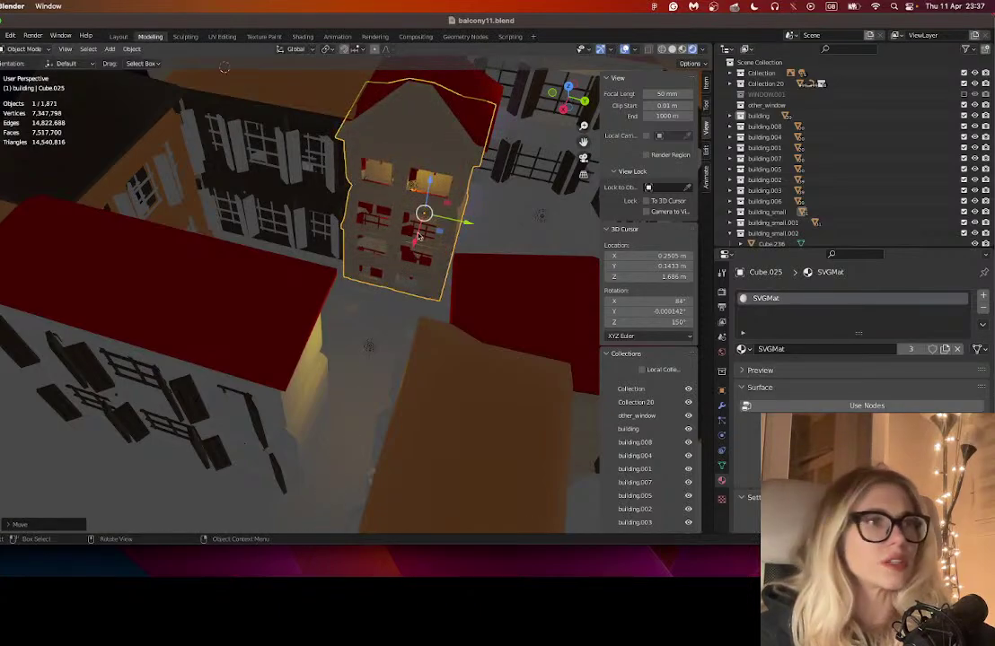
{"action": "key", "text": "ctrl+z"}
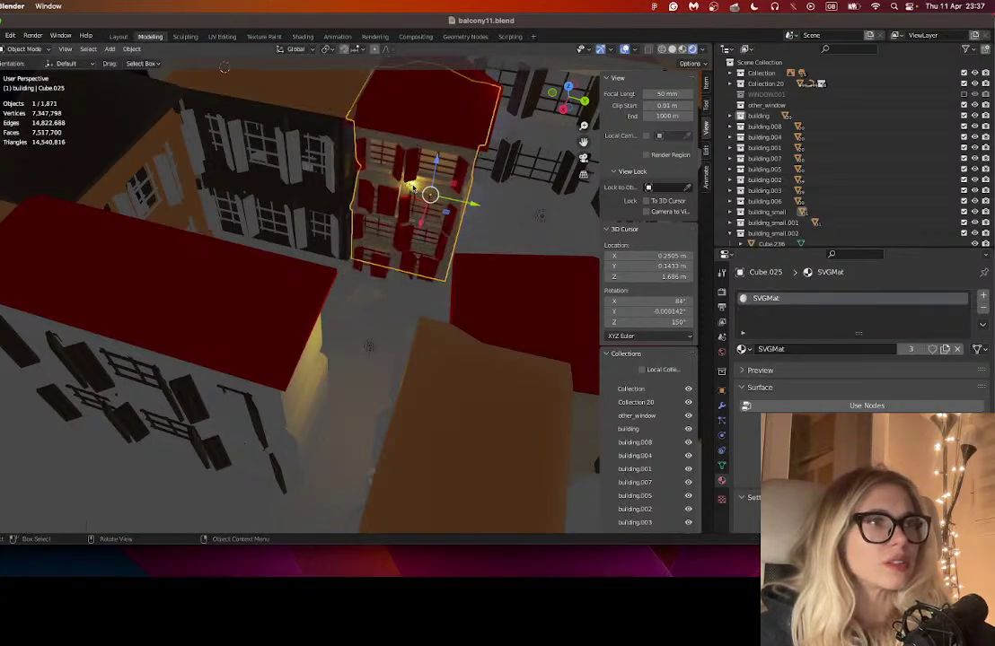
- Lower the yellow point light in front of the red-shuttered building by about 13.7 m along Z
{"action": "left_click", "coordinate": [412, 187]}
{"action": "key", "text": "g"}
{"action": "key", "text": "z"}
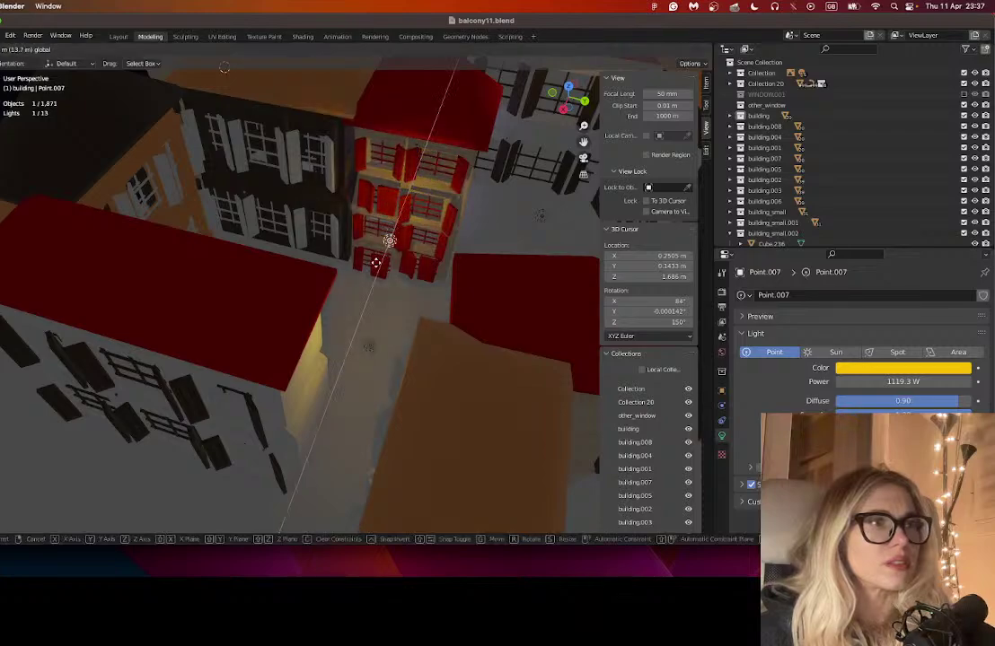
{"action": "left_click", "coordinate": [375, 262]}
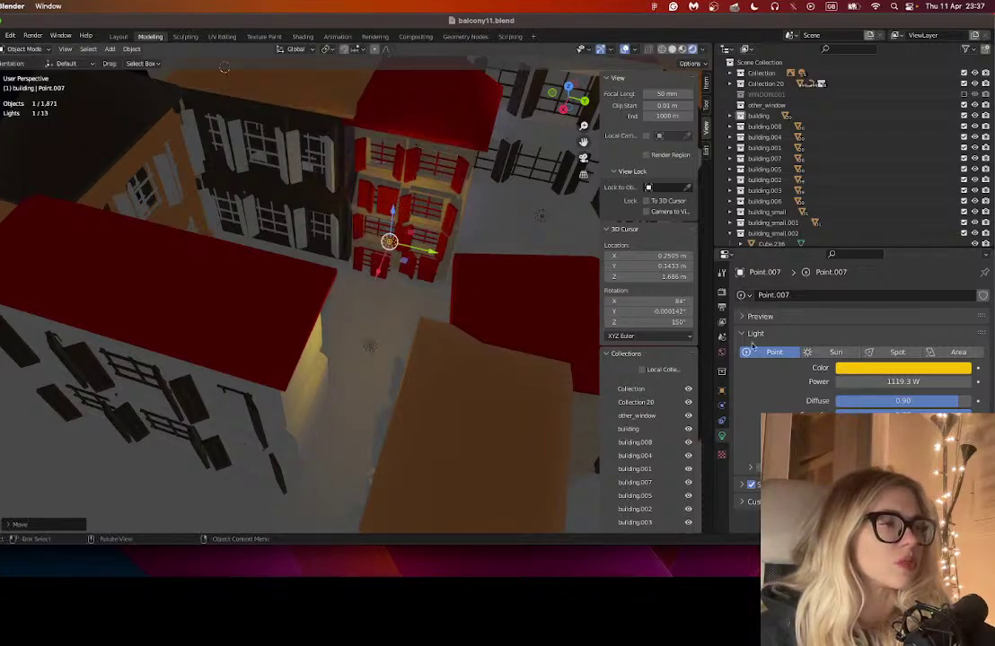
- Duplicate the three point lights in front of the brightly lit balcony building and place the copies in the courtyard near the red-shuttered building
{"action": "left_click", "coordinate": [368, 345]}
{"action": "left_click_drag", "start_coordinate": [427, 271], "coordinate": [442, 319]}
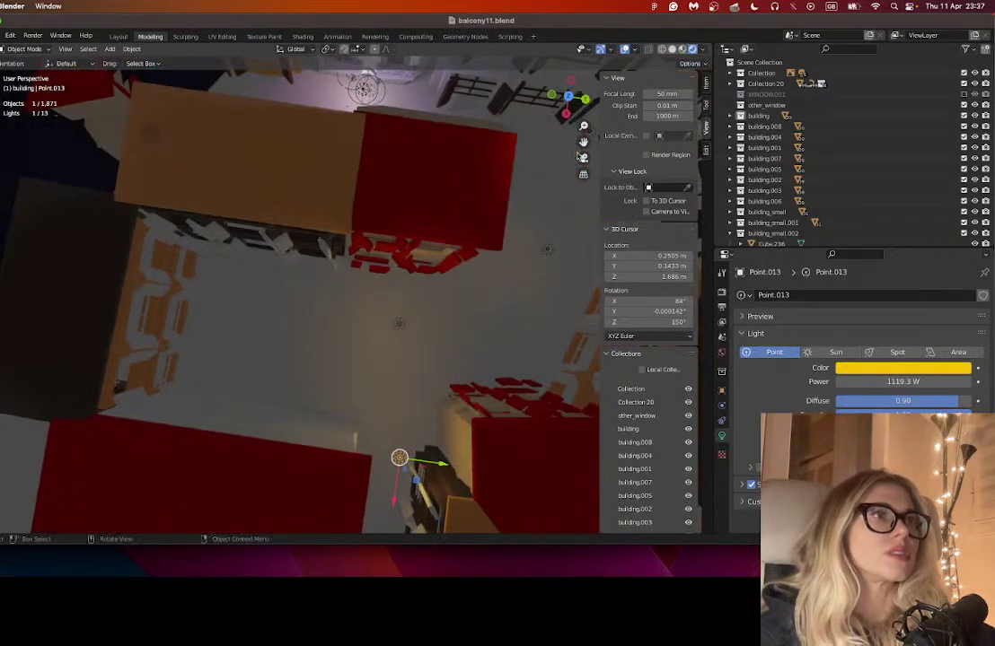
{"action": "left_click_drag", "start_coordinate": [583, 141], "coordinate": [533, 297]}
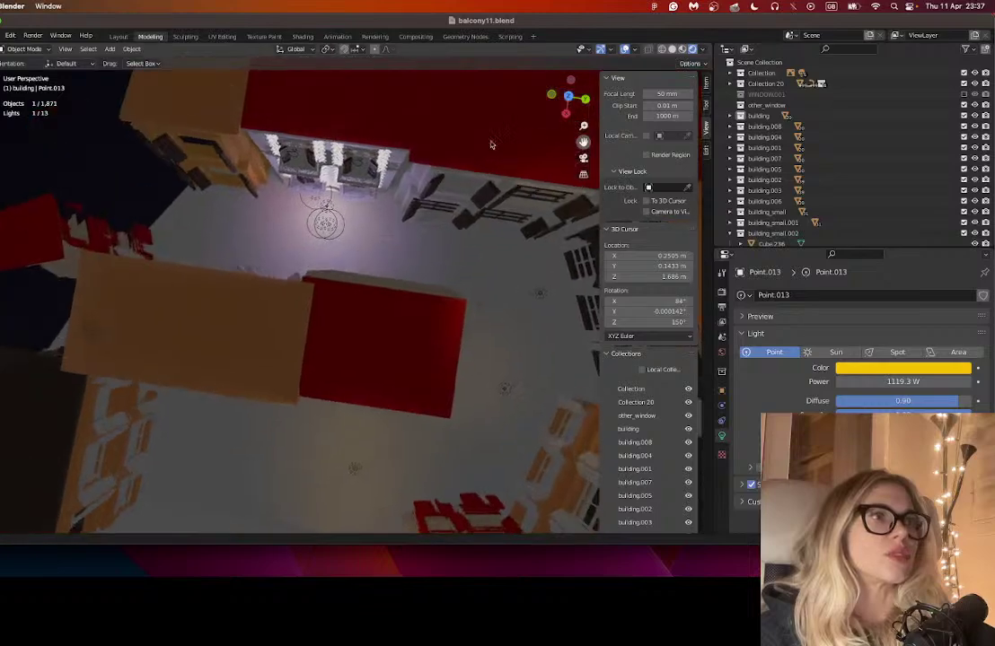
{"action": "left_click", "coordinate": [329, 226]}
{"action": "left_click_drag", "start_coordinate": [328, 225], "coordinate": [338, 201]}
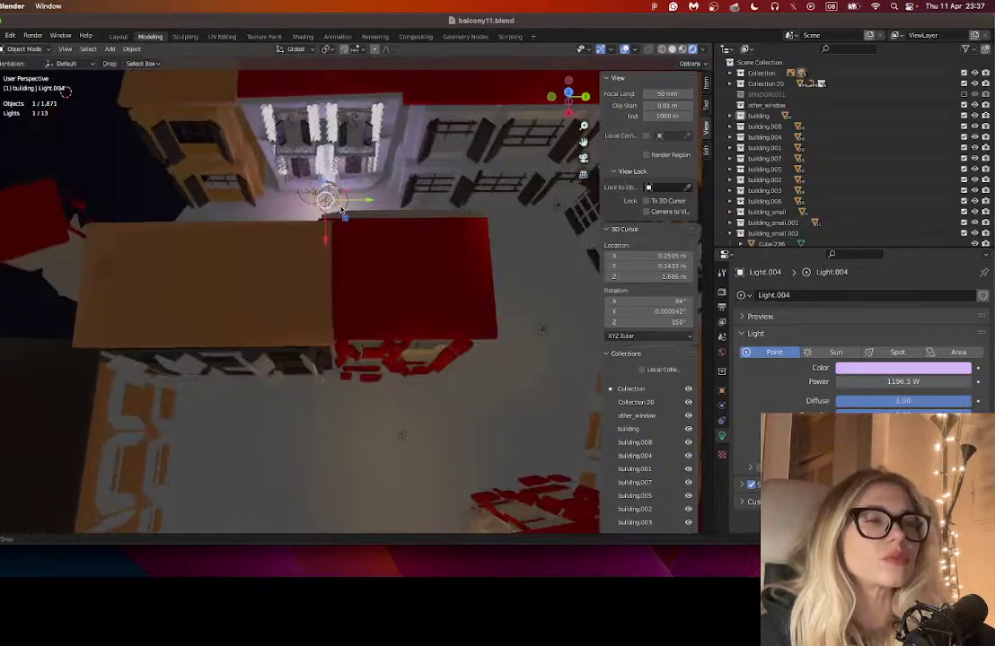
{"action": "left_click", "coordinate": [327, 199], "text": "shift"}
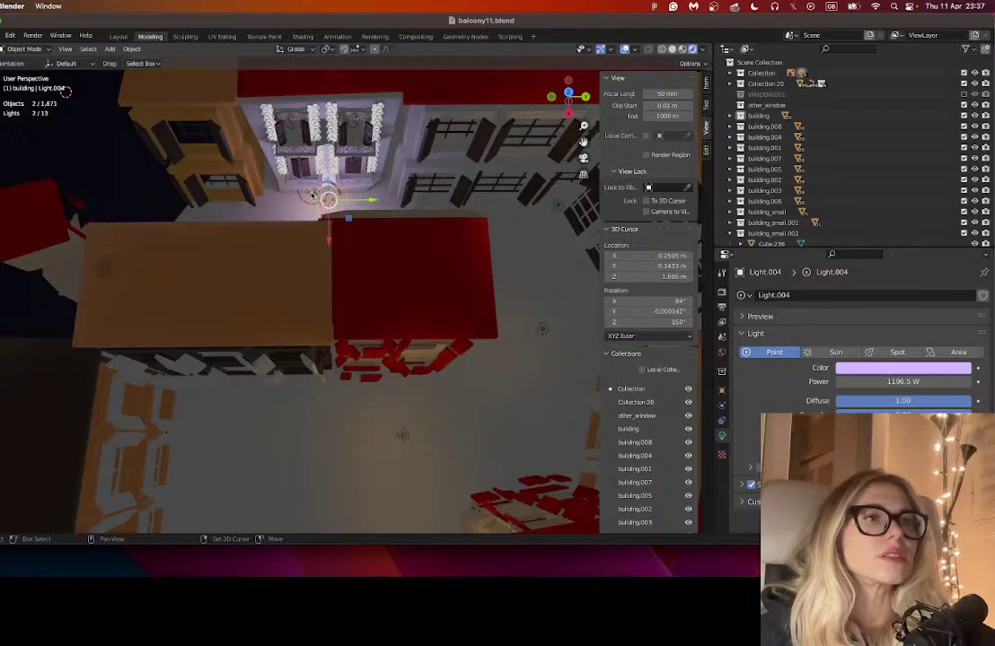
{"action": "left_click", "coordinate": [310, 193], "text": "shift"}
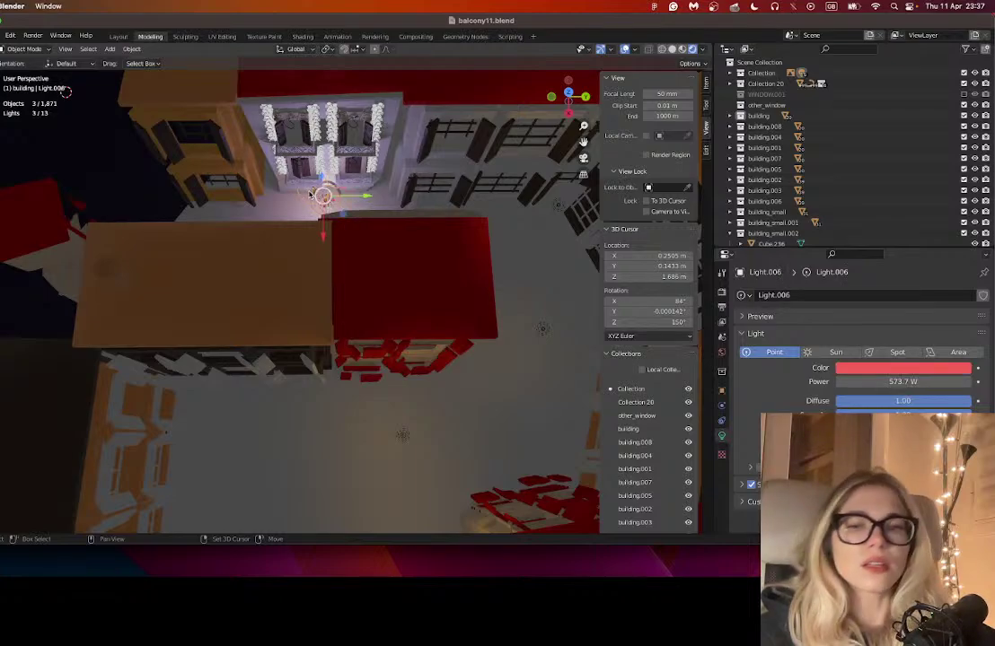
{"action": "key", "text": "shift+d"}
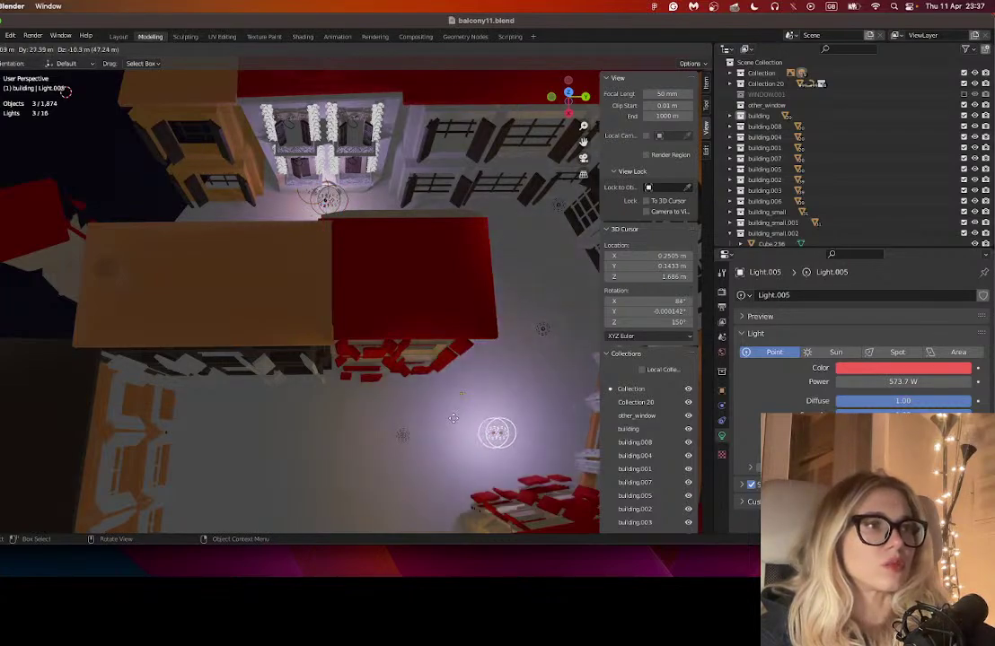
{"action": "left_click", "coordinate": [367, 474]}
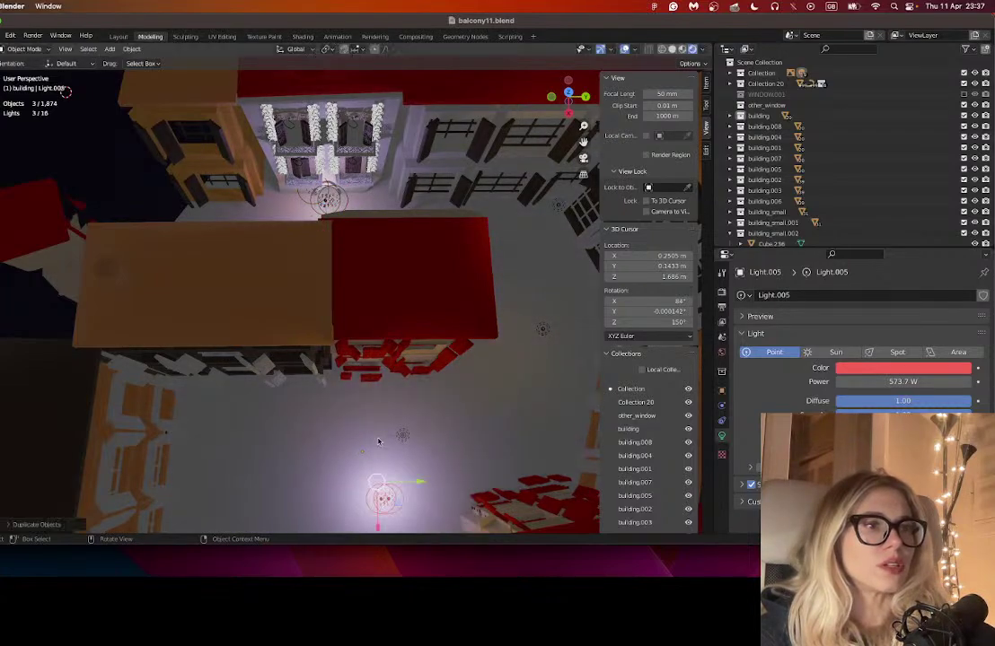
- Raise the three duplicated lights along Z above the courtyard ground near the red-shuttered building
{"action": "scroll", "coordinate": [386, 318], "scroll_direction": "down", "scroll_amount": 8}
{"action": "scroll", "coordinate": [367, 322], "scroll_direction": "up", "scroll_amount": 4}
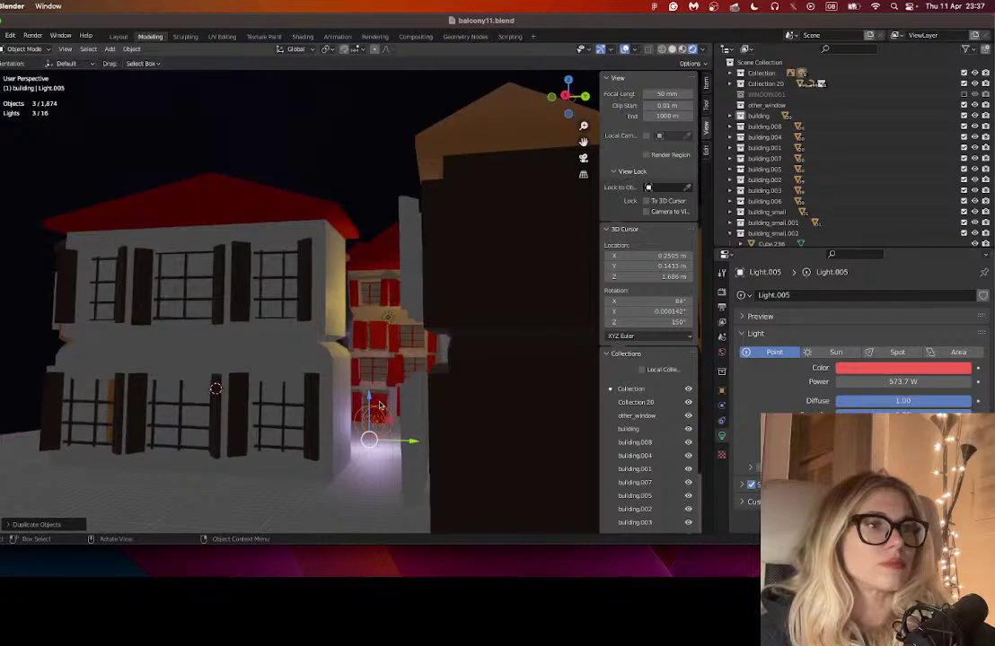
{"action": "key", "text": "g"}
{"action": "key", "text": "z"}
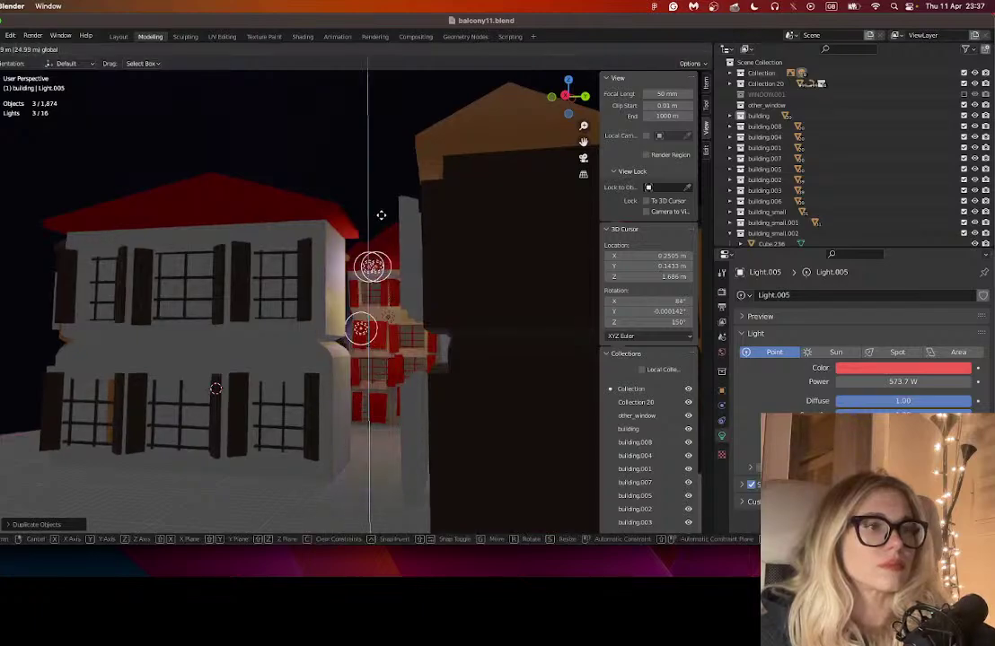
{"action": "left_click", "coordinate": [471, 371]}
- Duplicate the three courtyard lights again and place the copies in front of the long white building at the back
{"action": "scroll", "coordinate": [431, 375], "scroll_direction": "up", "scroll_amount": 8}
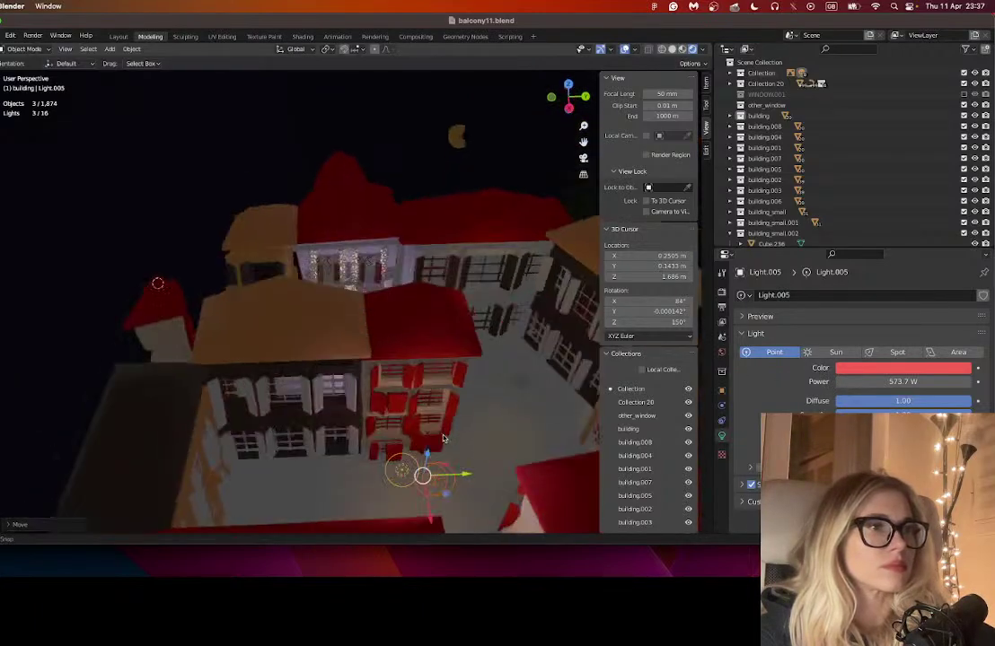
{"action": "scroll", "coordinate": [431, 411], "scroll_direction": "down", "scroll_amount": 5}
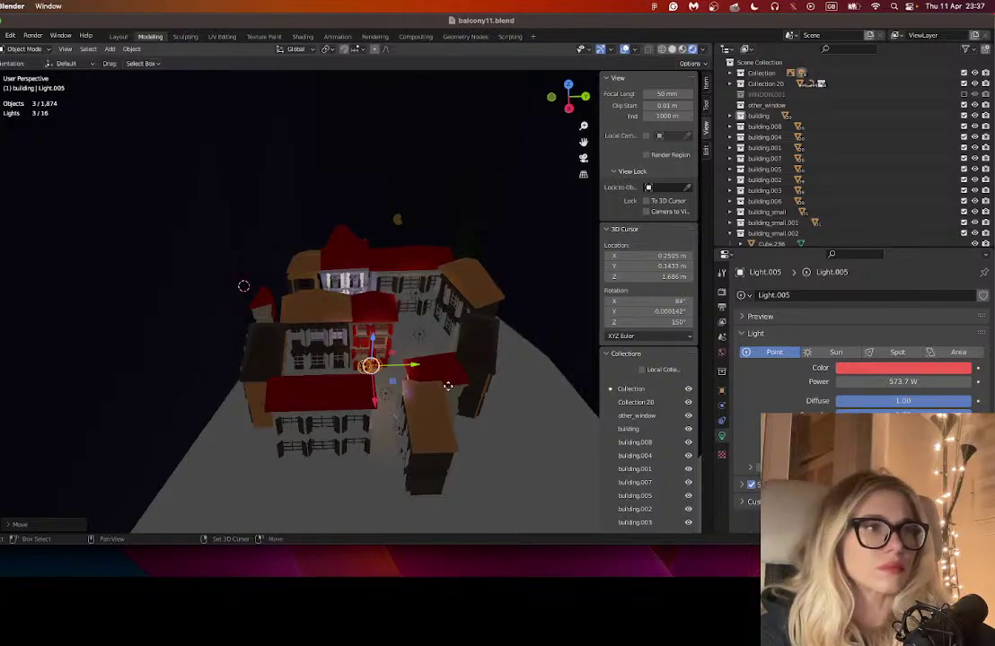
{"action": "key", "text": "shift+d"}
{"action": "left_click", "coordinate": [457, 352]}
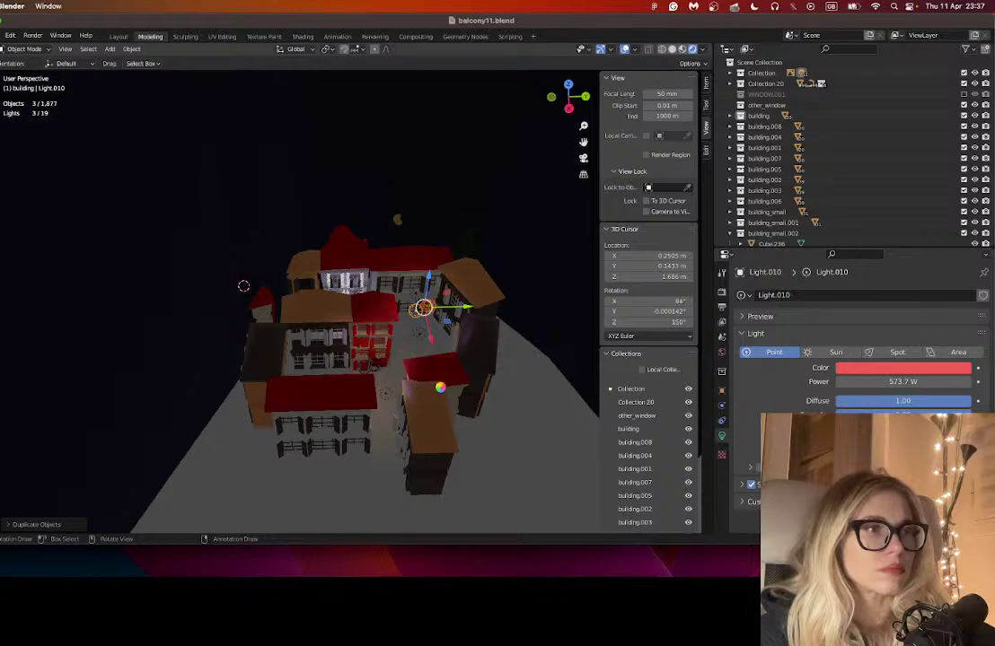
- Select the fir tree behind the village and examine its position against the backdrop in Material Preview shading
{"action": "scroll", "coordinate": [420, 384], "scroll_direction": "up", "scroll_amount": 5}
{"action": "scroll", "coordinate": [401, 373], "scroll_direction": "left", "scroll_amount": 3}
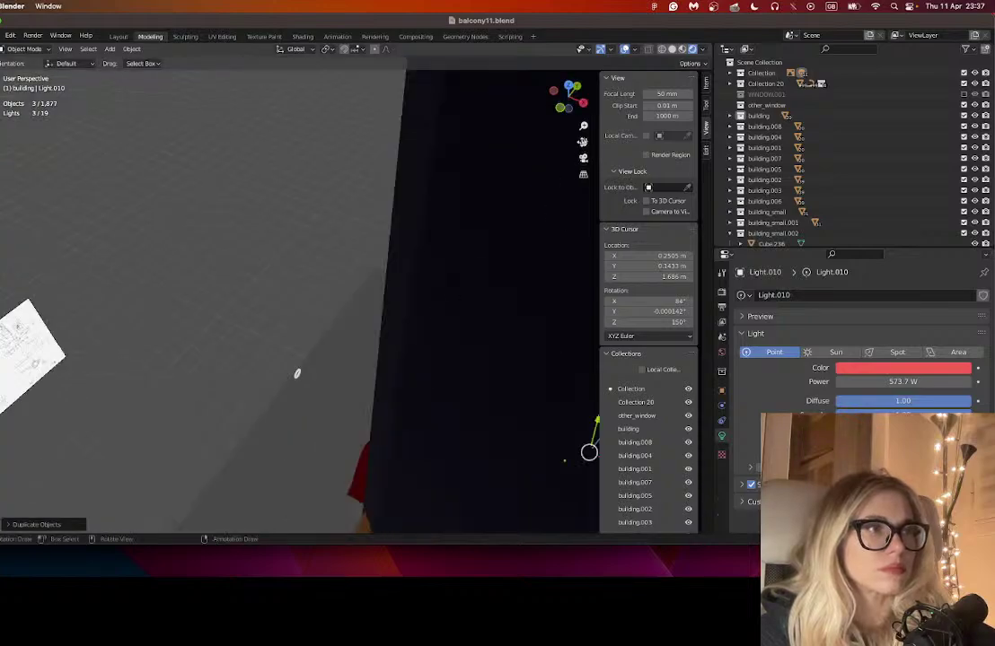
{"action": "scroll", "coordinate": [297, 373], "scroll_direction": "down", "scroll_amount": 10}
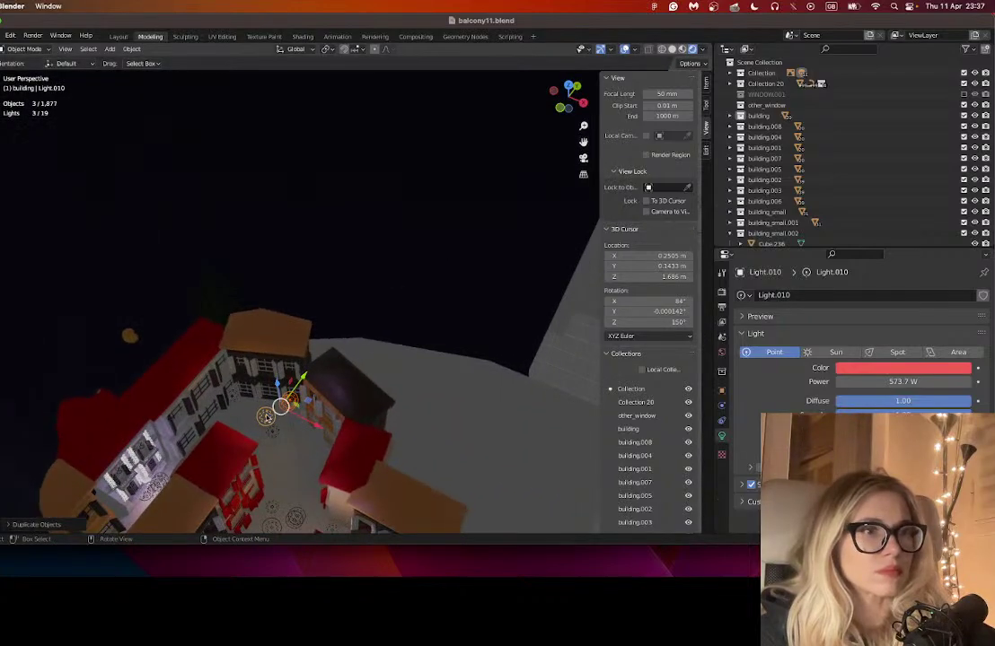
{"action": "scroll", "coordinate": [266, 418], "scroll_direction": "down", "scroll_amount": 5}
{"action": "scroll", "coordinate": [230, 355], "scroll_direction": "up", "scroll_amount": 5}
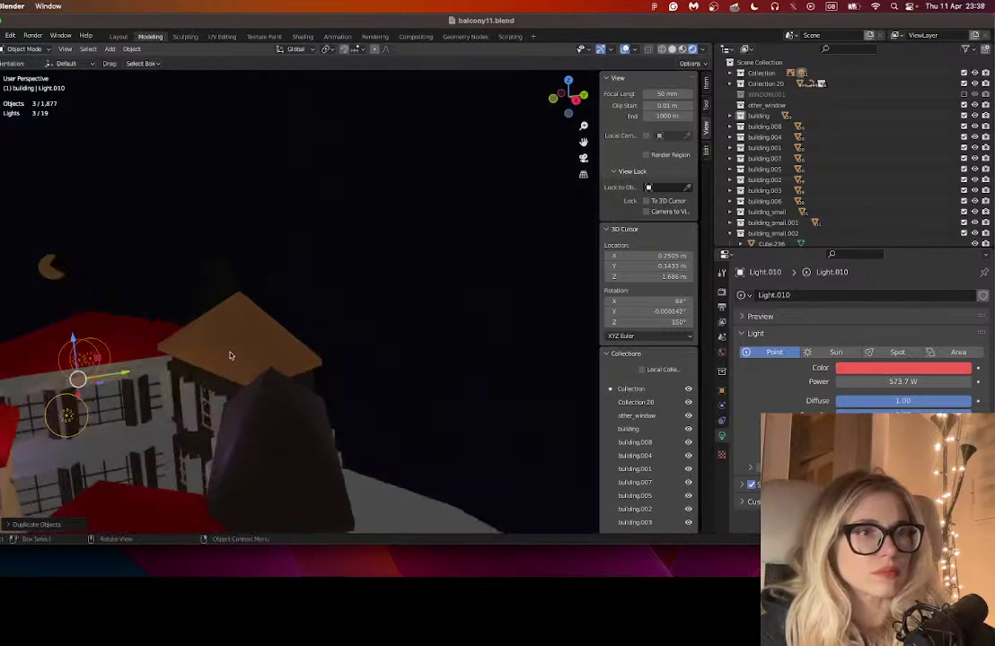
{"action": "left_click_drag", "start_coordinate": [583, 142], "coordinate": [744, 177]}
{"action": "scroll", "coordinate": [334, 329], "scroll_direction": "up", "scroll_amount": 3}
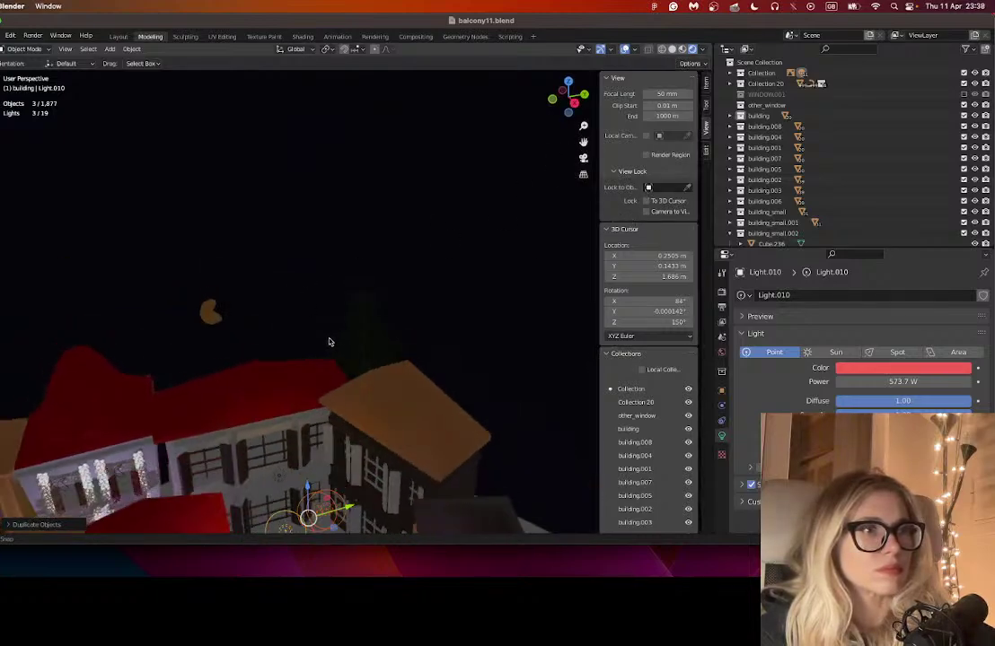
{"action": "left_click", "coordinate": [375, 338]}
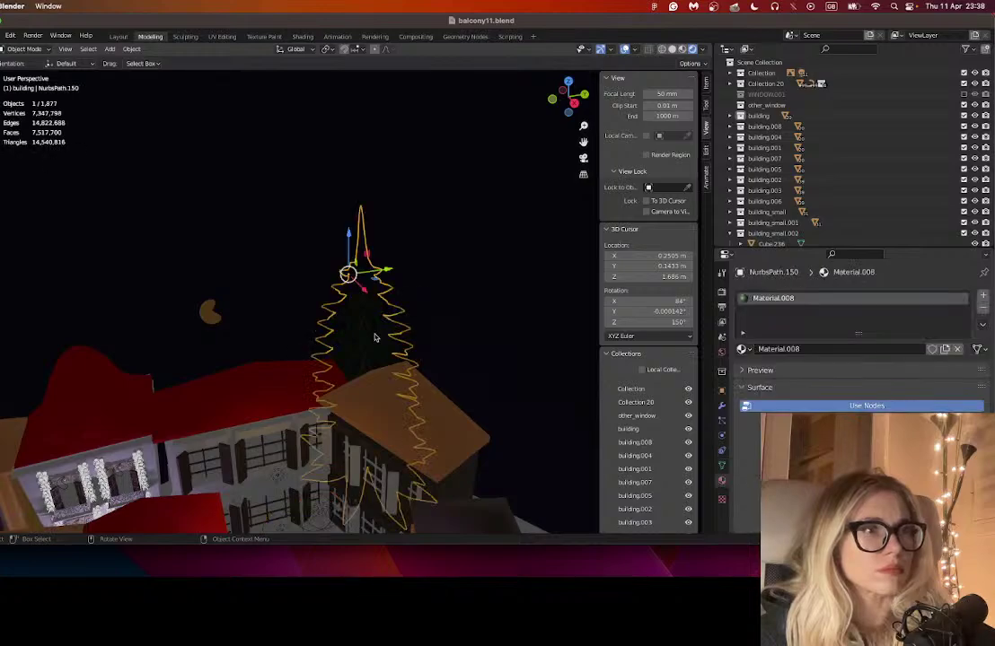
{"action": "left_click", "coordinate": [681, 50]}
{"action": "left_click_drag", "start_coordinate": [445, 180], "coordinate": [317, 334]}
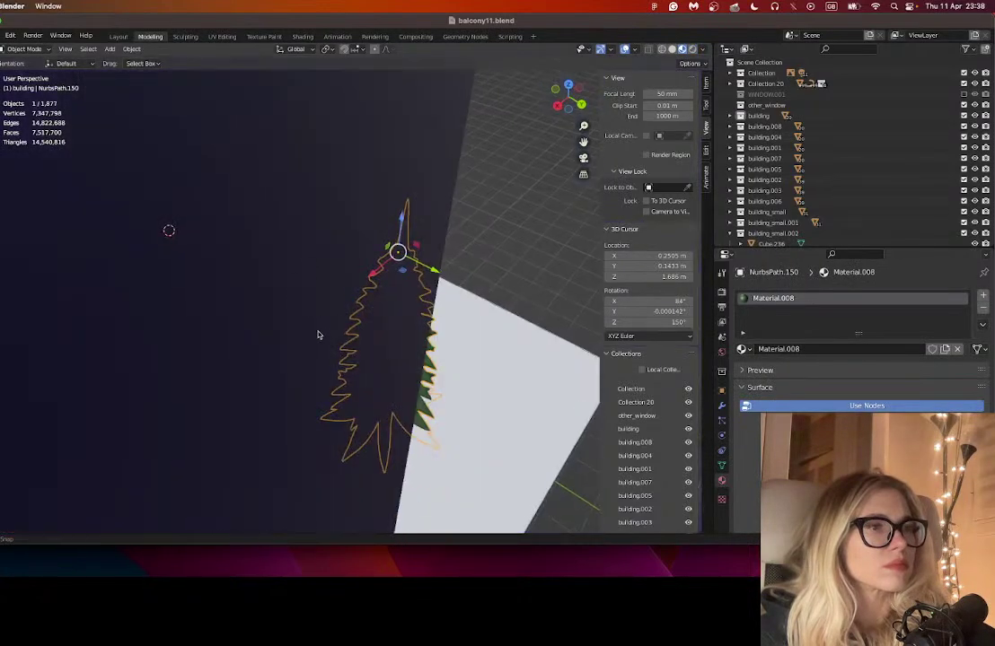
{"action": "left_click_drag", "start_coordinate": [326, 229], "coordinate": [424, 262]}
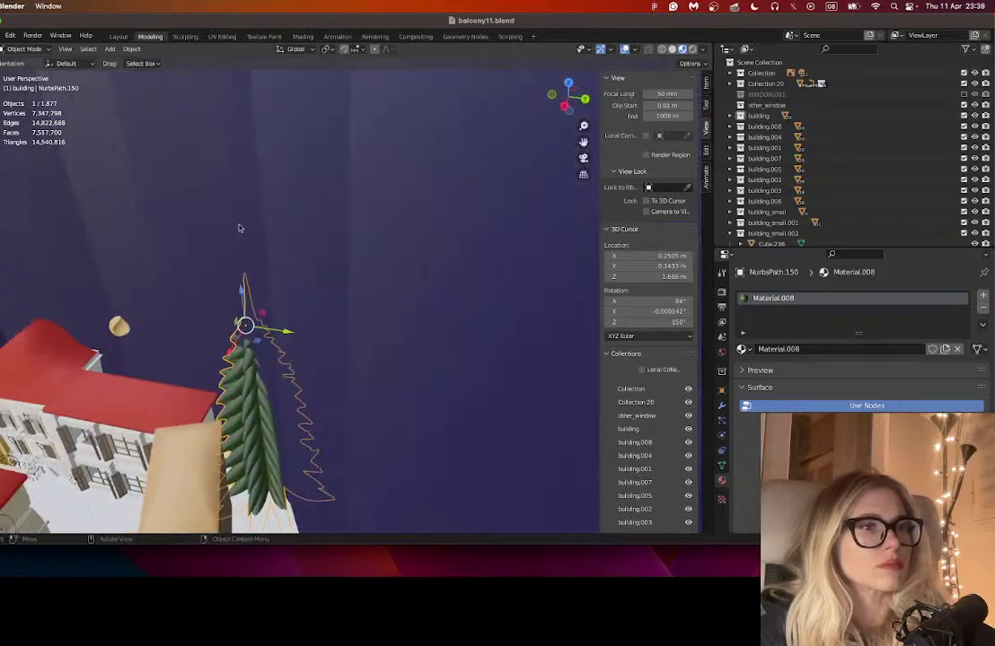
- Move the dark blue backdrop back along X so it clears the fir tree behind the village
{"action": "scroll", "coordinate": [239, 231], "scroll_direction": "down", "scroll_amount": 8}
{"action": "left_click", "coordinate": [253, 250]}
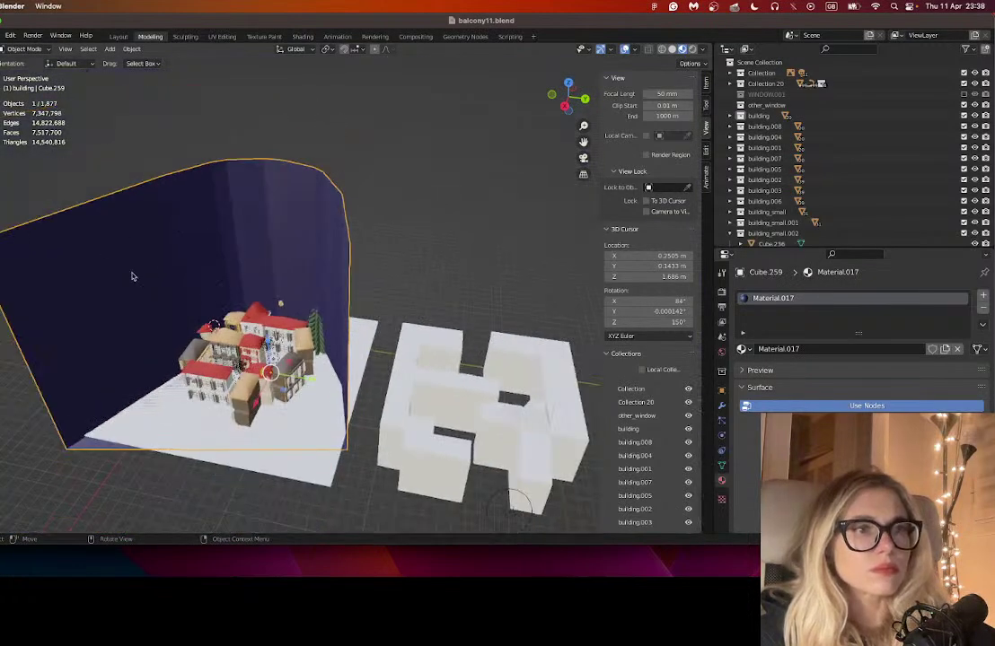
{"action": "left_click_drag", "start_coordinate": [255, 402], "coordinate": [264, 385]}
{"action": "left_click_drag", "start_coordinate": [583, 142], "coordinate": [727, 143]}
{"action": "mouse_move", "coordinate": [438, 334]}
{"action": "left_mouse_down"}
{"action": "mouse_move", "coordinate": [464, 310]}
{"action": "mouse_move", "coordinate": [431, 305]}
{"action": "left_mouse_up"}
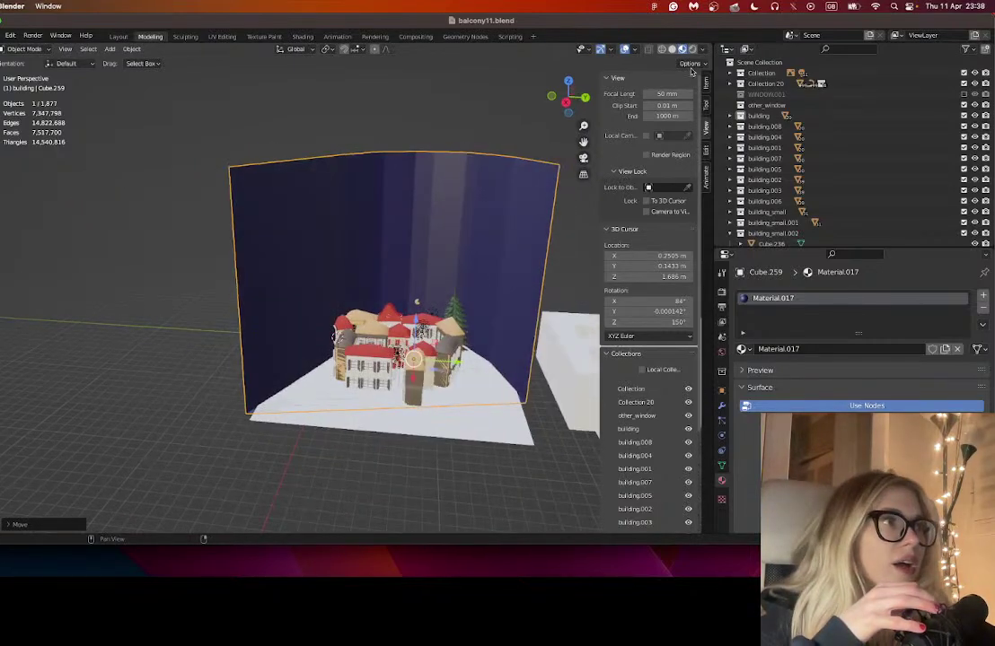
- Check the village and the fir tree in Rendered shading, and return to Material Preview shading
{"action": "left_click", "coordinate": [692, 50]}
{"action": "scroll", "coordinate": [462, 375], "scroll_direction": "up", "scroll_amount": 5}
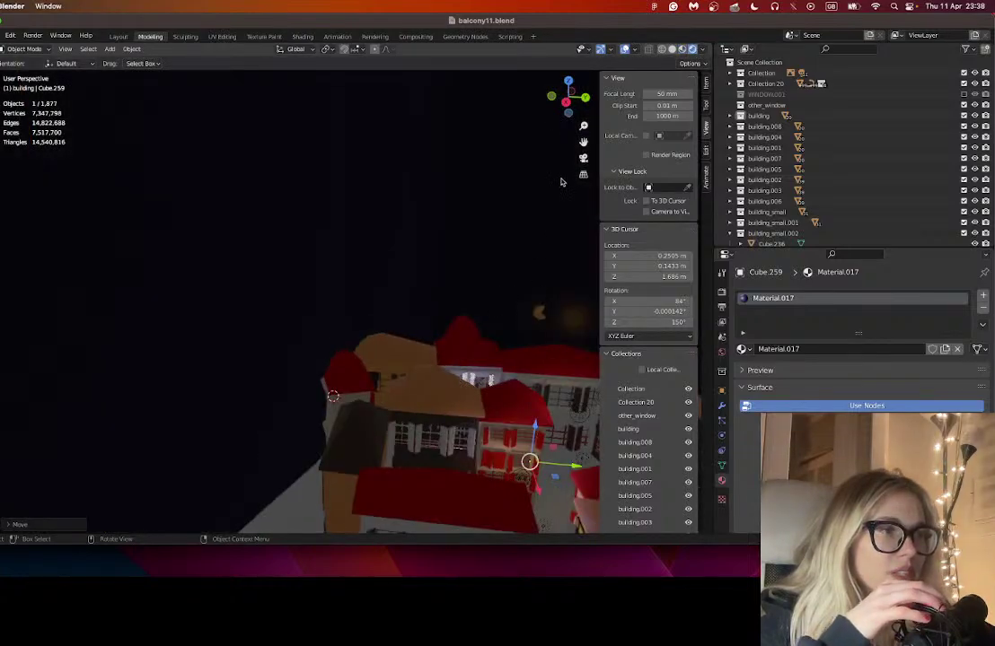
{"action": "left_click_drag", "start_coordinate": [583, 142], "coordinate": [484, 123]}
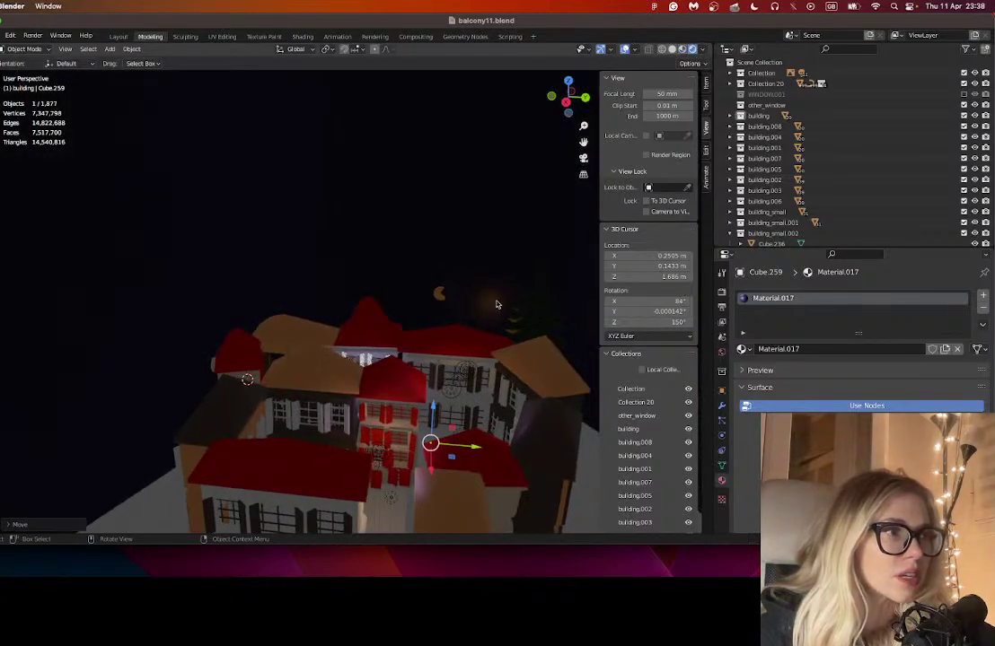
{"action": "left_click", "coordinate": [683, 50]}
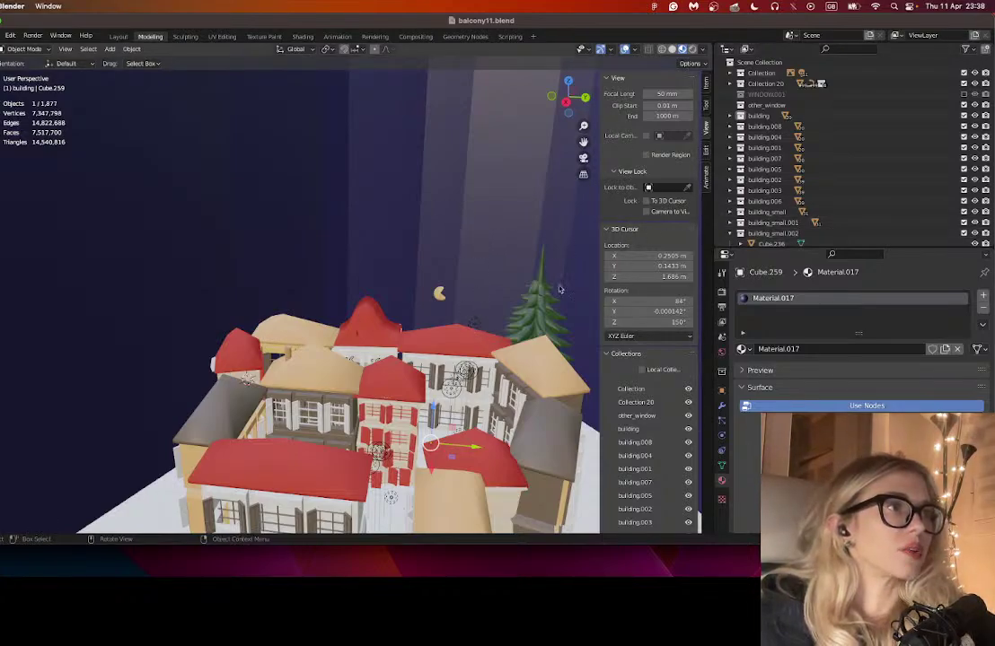
- Raise the yellow point light between the moon and the fir tree along Z and shift it forward along X
{"action": "key", "text": "super+z"}
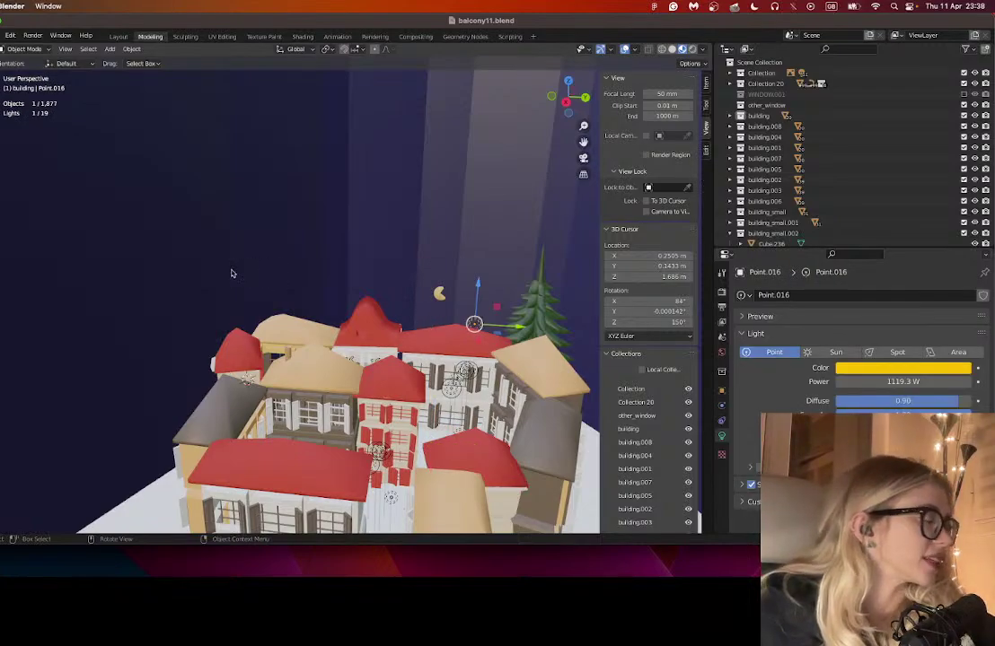
{"action": "scroll", "coordinate": [377, 310], "scroll_direction": "right", "scroll_amount": 5}
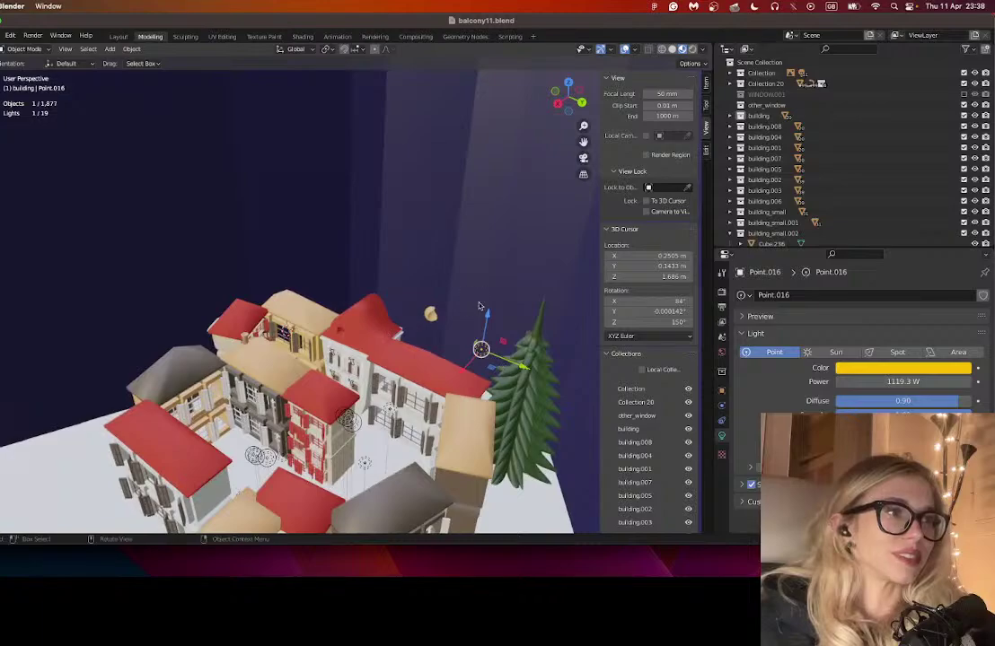
{"action": "left_click_drag", "start_coordinate": [488, 321], "coordinate": [494, 268]}
{"action": "scroll", "coordinate": [476, 333], "scroll_direction": "right", "scroll_amount": 3}
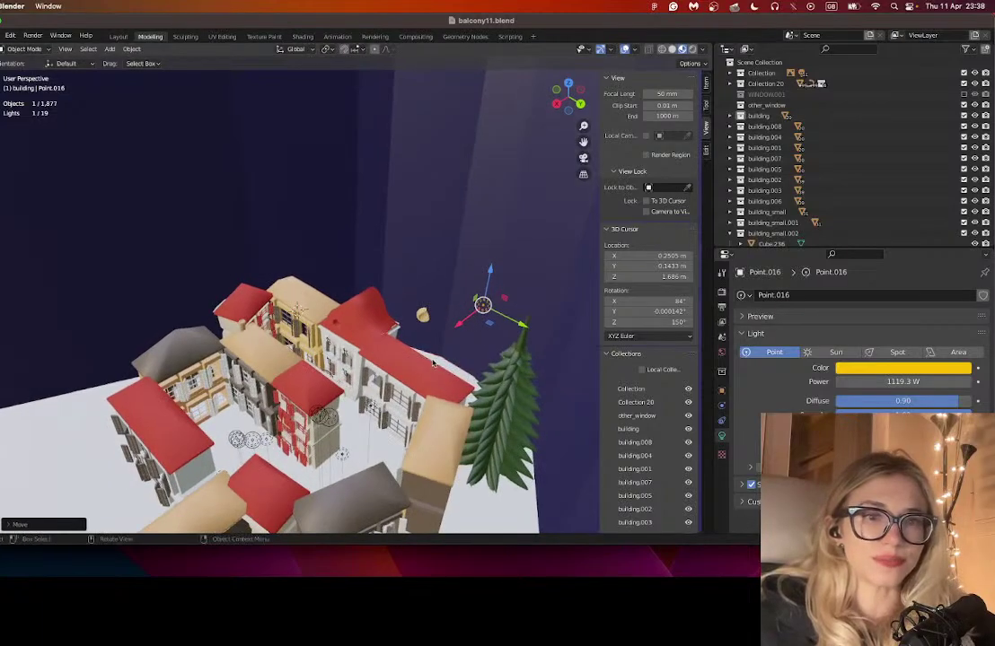
{"action": "left_click_drag", "start_coordinate": [457, 330], "coordinate": [440, 341]}
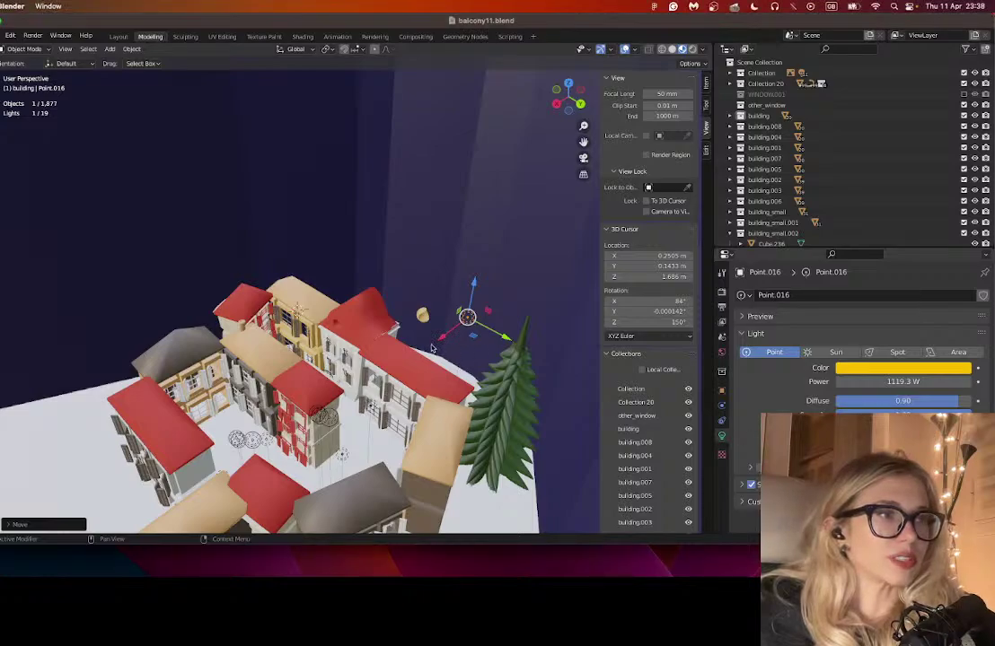
- Move the yellow point light back along X beside the crescent moon, and shift the moon along Z
{"action": "left_click_drag", "start_coordinate": [431, 347], "coordinate": [464, 348]}
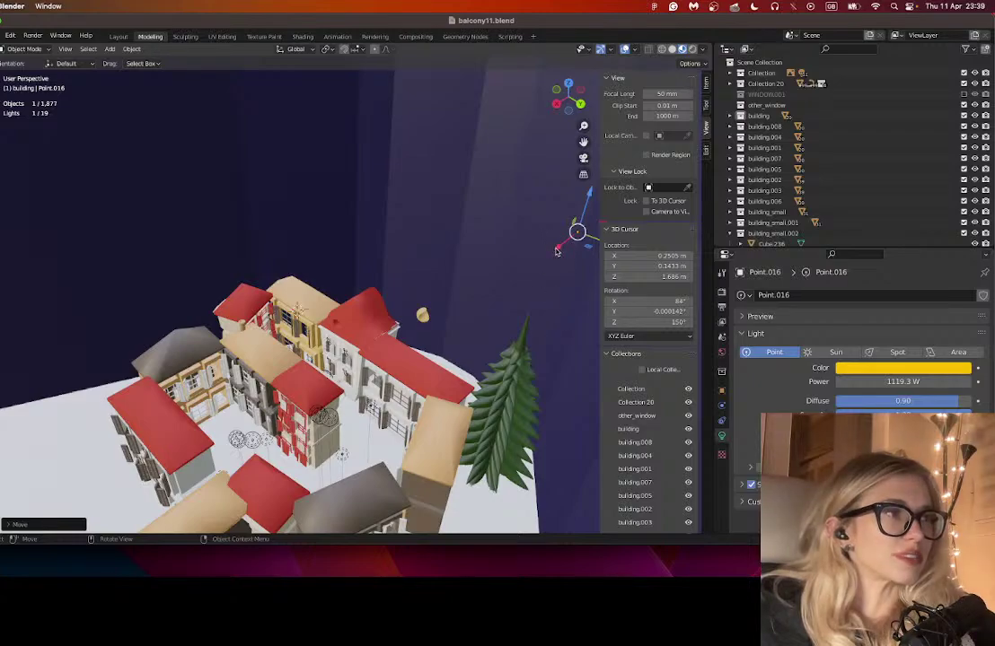
{"action": "left_click_drag", "start_coordinate": [555, 253], "coordinate": [418, 328]}
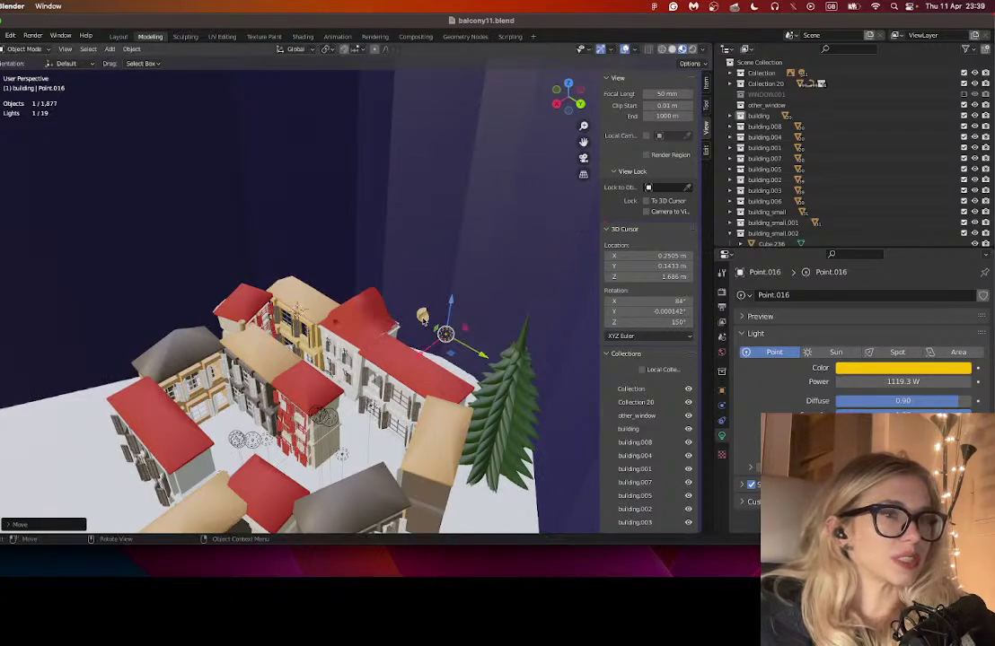
{"action": "left_click", "coordinate": [422, 320]}
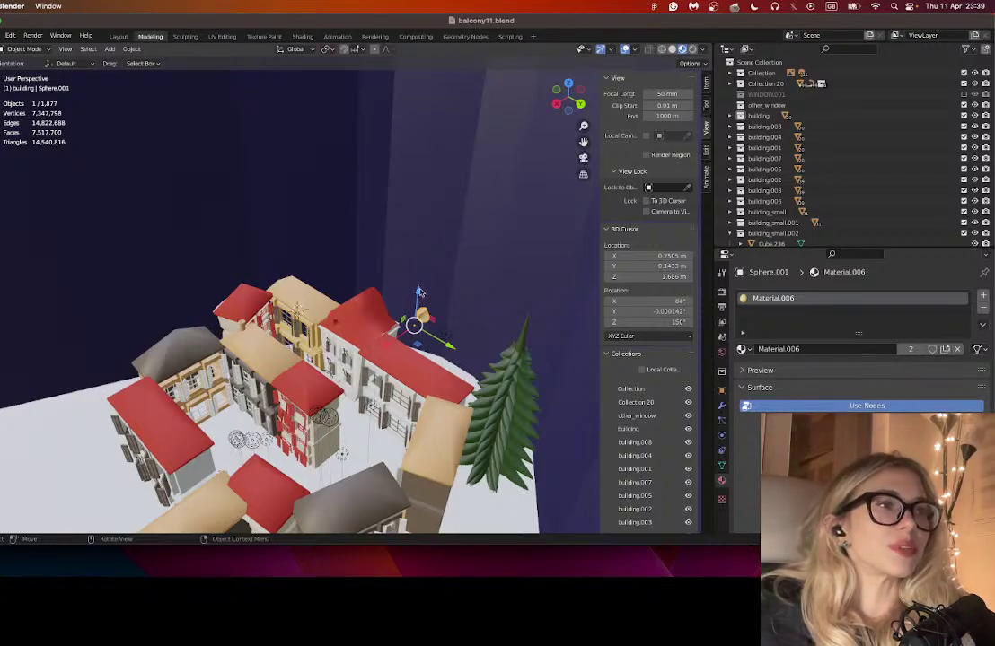
{"action": "left_click_drag", "start_coordinate": [419, 293], "coordinate": [444, 323]}
{"action": "left_click", "coordinate": [448, 344]}
- Move the yellow point light up along Z and along Y until it lines up with the crescent moon
{"action": "scroll", "coordinate": [503, 258], "scroll_direction": "up", "scroll_amount": 1}
{"action": "key", "text": "g"}
{"action": "key", "text": "y"}
{"action": "left_click_drag", "start_coordinate": [450, 238], "coordinate": [447, 249]}
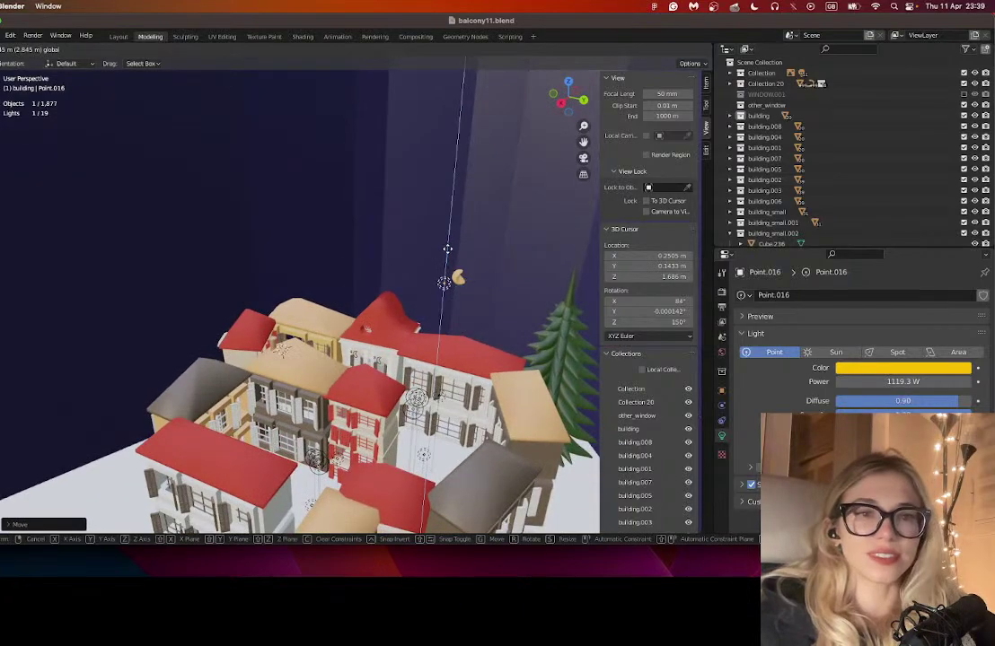
{"action": "left_click", "coordinate": [443, 307]}
{"action": "left_click_drag", "start_coordinate": [431, 307], "coordinate": [499, 288]}
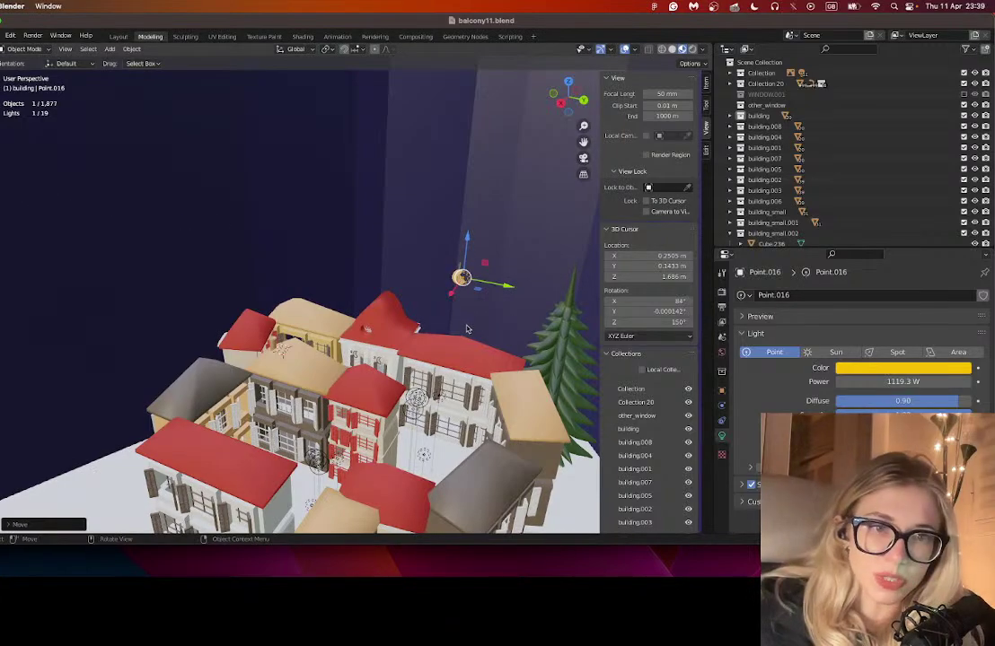
- Switch to Rendered shading and fine-tune the yellow point light's height along Z against the crescent moon
{"action": "scroll", "coordinate": [506, 304], "scroll_direction": "down", "scroll_amount": 5}
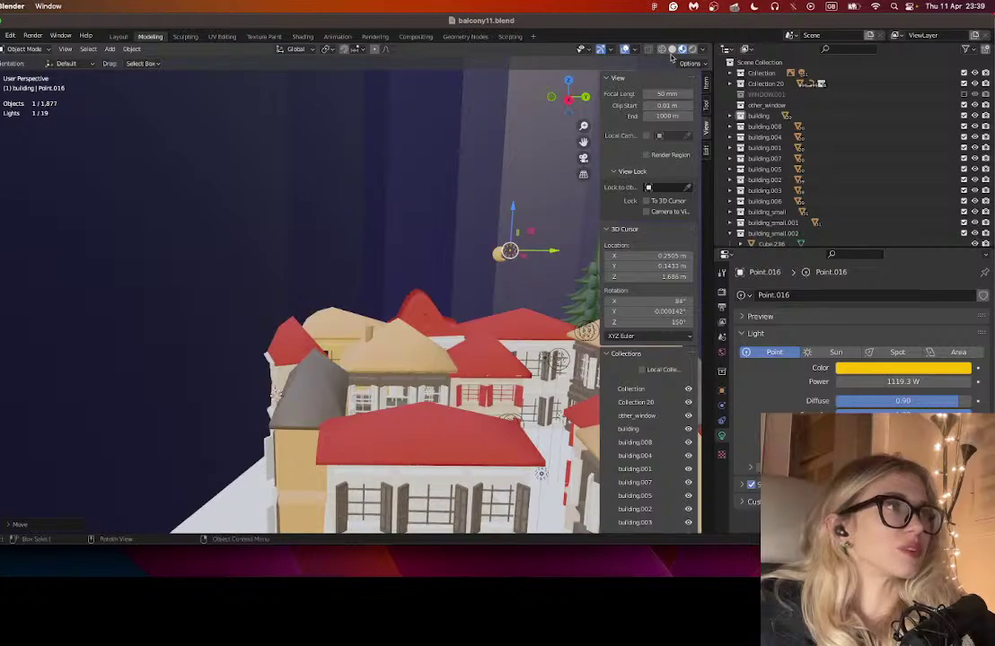
{"action": "left_click", "coordinate": [691, 49]}
{"action": "left_click_drag", "start_coordinate": [584, 144], "coordinate": [545, 172]}
{"action": "scroll", "coordinate": [545, 432], "scroll_direction": "up", "scroll_amount": 2}
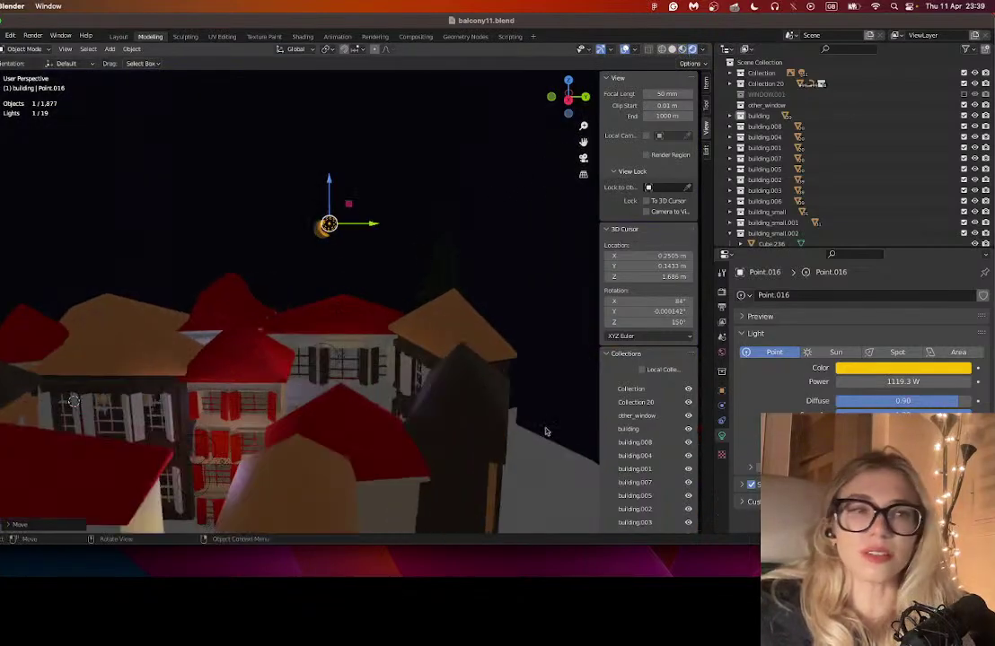
{"action": "scroll", "coordinate": [321, 228], "scroll_direction": "right", "scroll_amount": 5}
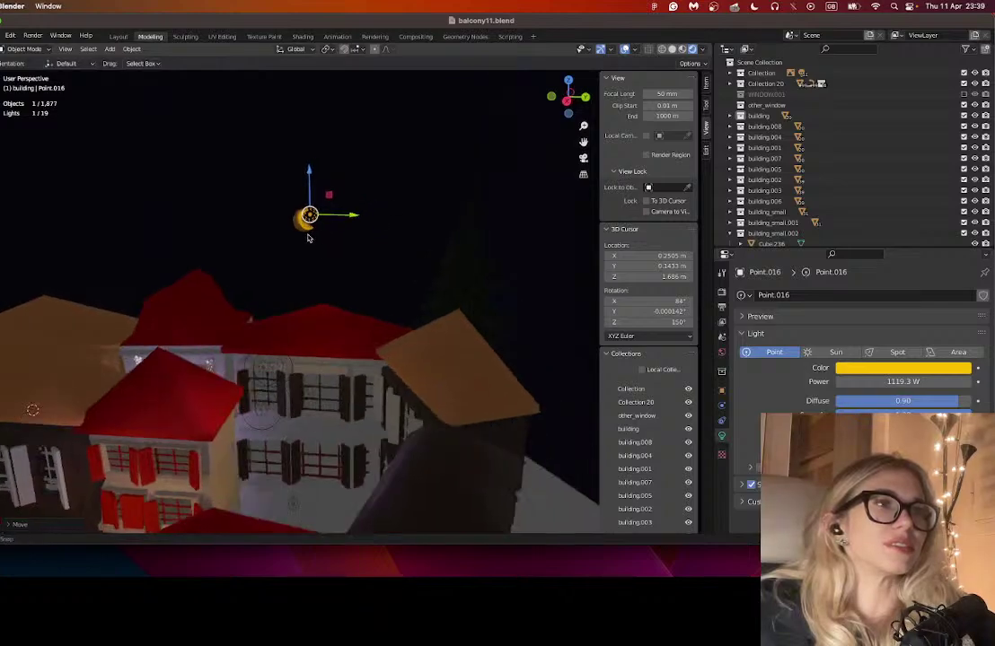
{"action": "left_click_drag", "start_coordinate": [288, 184], "coordinate": [137, 373]}
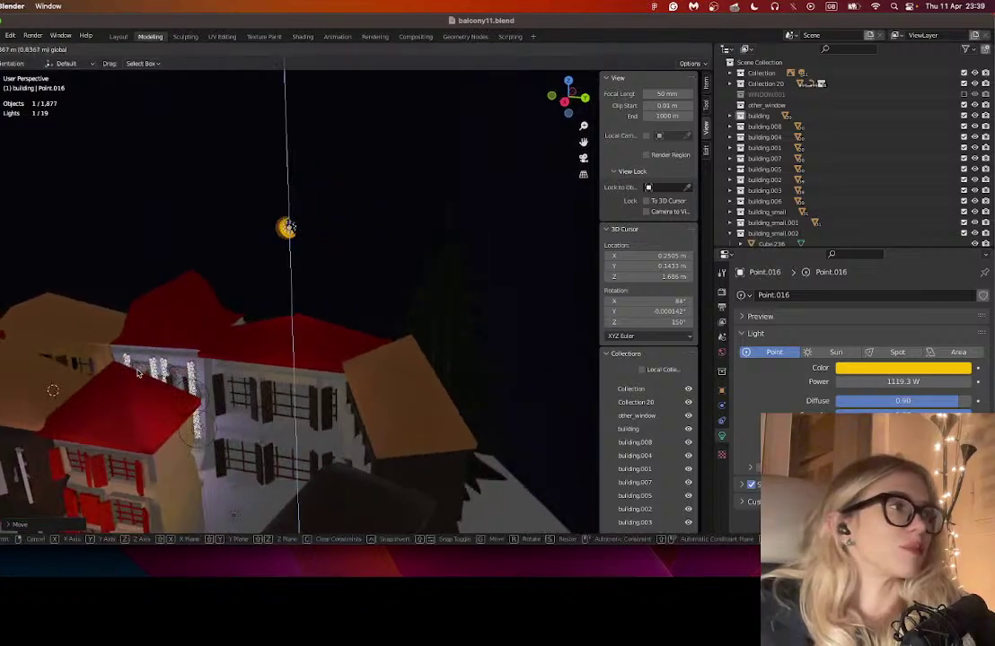
{"action": "left_click_drag", "start_coordinate": [251, 437], "coordinate": [253, 437]}
{"action": "scroll", "coordinate": [299, 395], "scroll_direction": "up", "scroll_amount": 1}
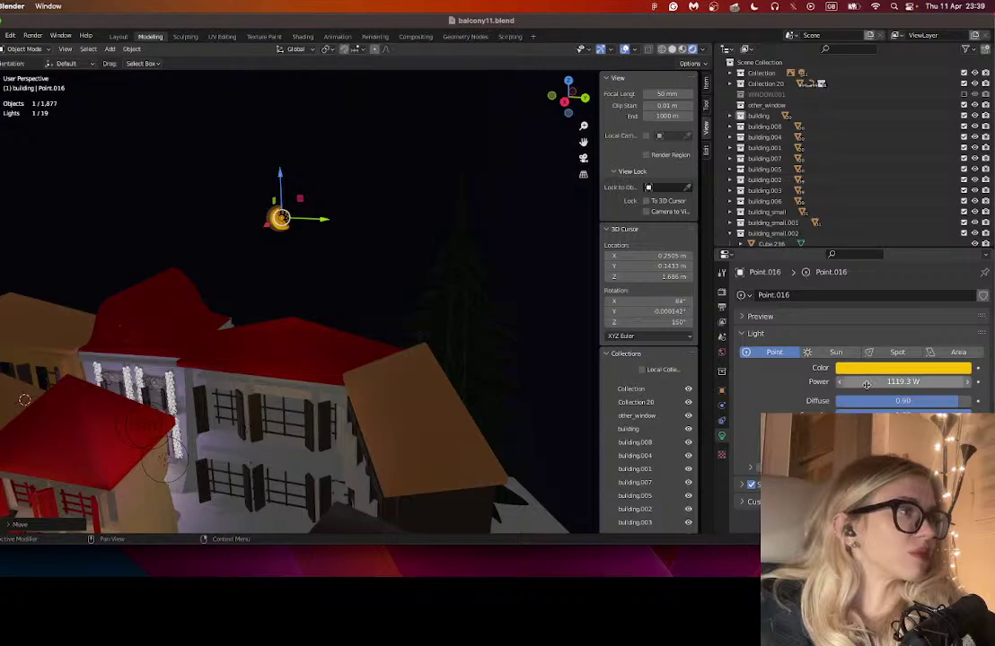
- Set the moon's point light power to 1387.3 W and check the village lighting from several sides
{"action": "left_click_drag", "start_coordinate": [865, 381], "coordinate": [893, 381]}
{"action": "scroll", "coordinate": [193, 368], "scroll_direction": "down", "scroll_amount": 3}
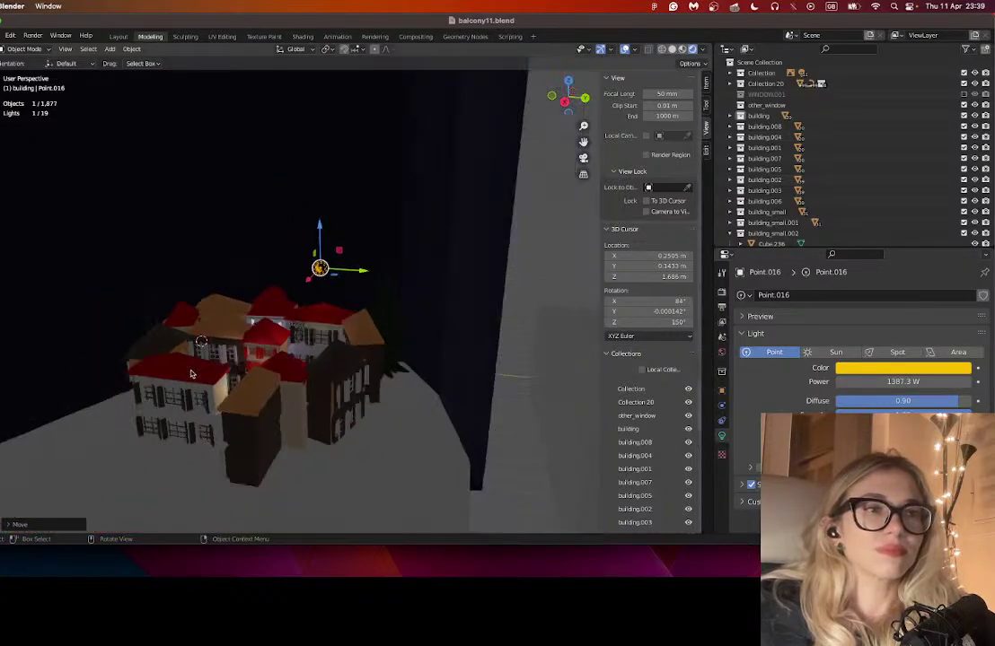
{"action": "scroll", "coordinate": [238, 378], "scroll_direction": "left", "scroll_amount": 5}
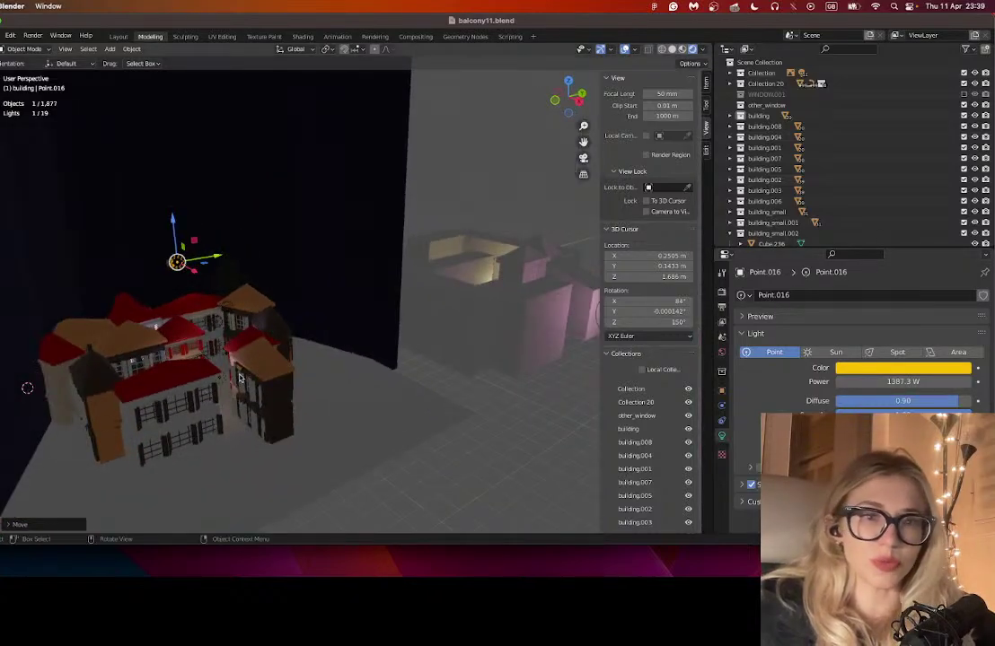
{"action": "scroll", "coordinate": [27, 387], "scroll_direction": "left", "scroll_amount": 10}
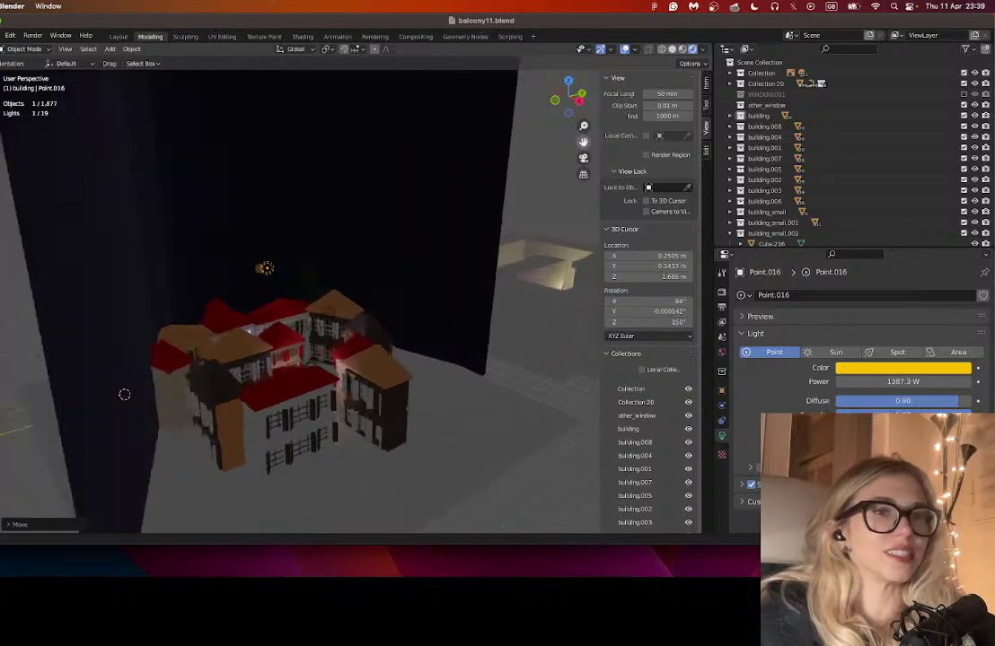
{"action": "scroll", "coordinate": [393, 381], "scroll_direction": "left", "scroll_amount": 8}
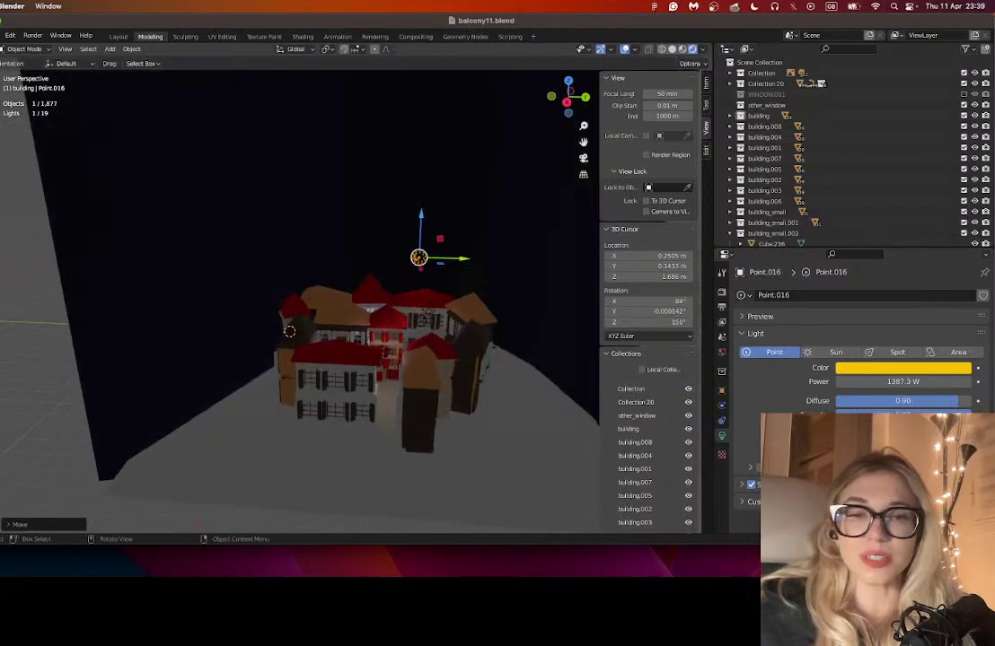
{"action": "scroll", "coordinate": [307, 317], "scroll_direction": "up", "scroll_amount": 2}
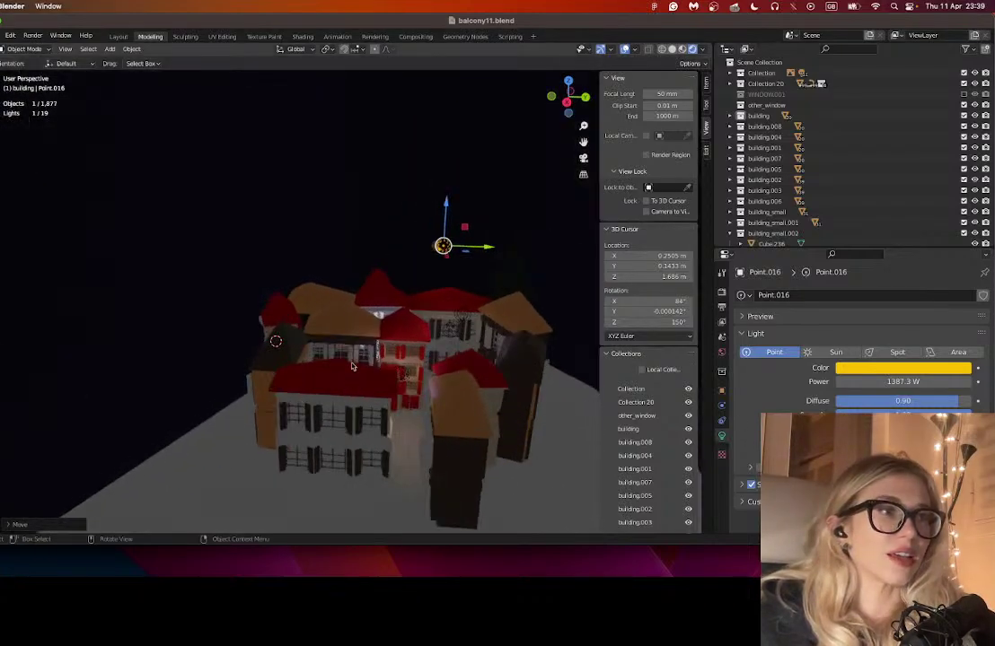
- Add a Sun light to the scene and move it along Y over the village
{"action": "left_click", "coordinate": [112, 49]}
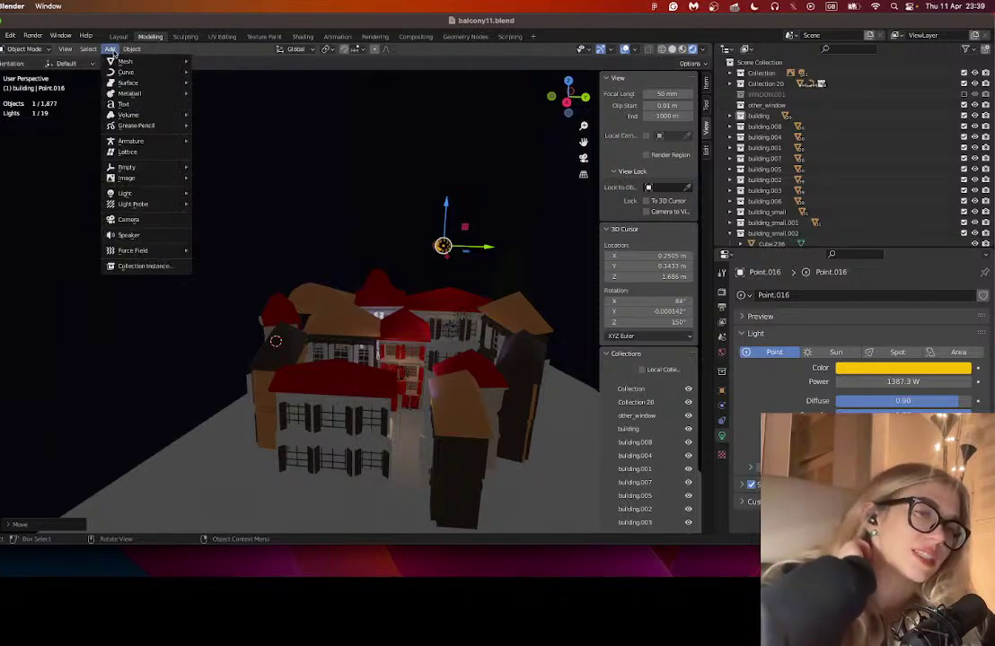
{"action": "mouse_move", "coordinate": [175, 193]}
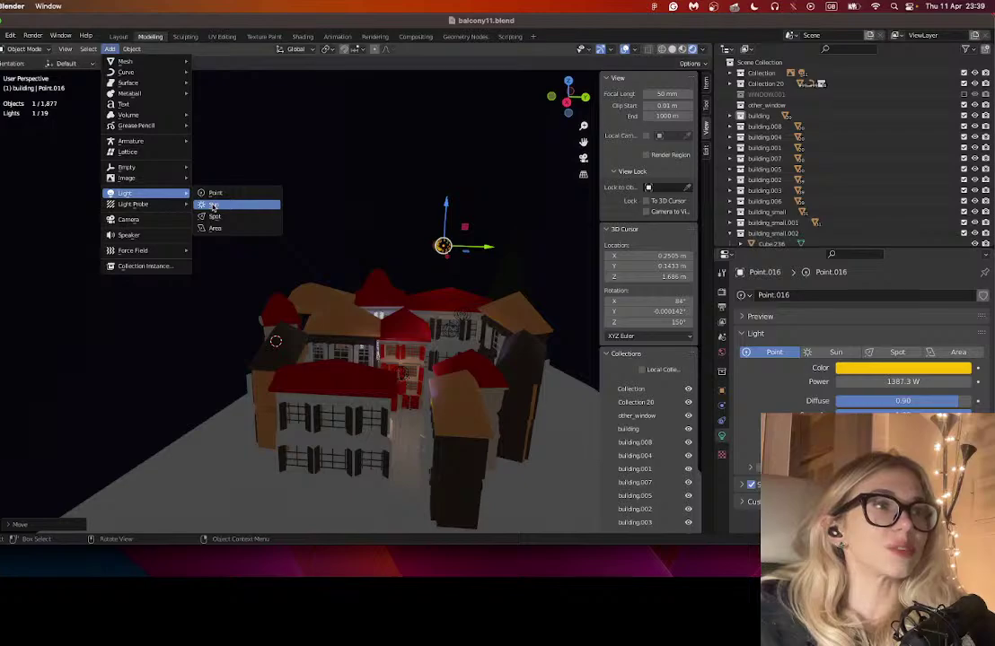
{"action": "left_click", "coordinate": [214, 207]}
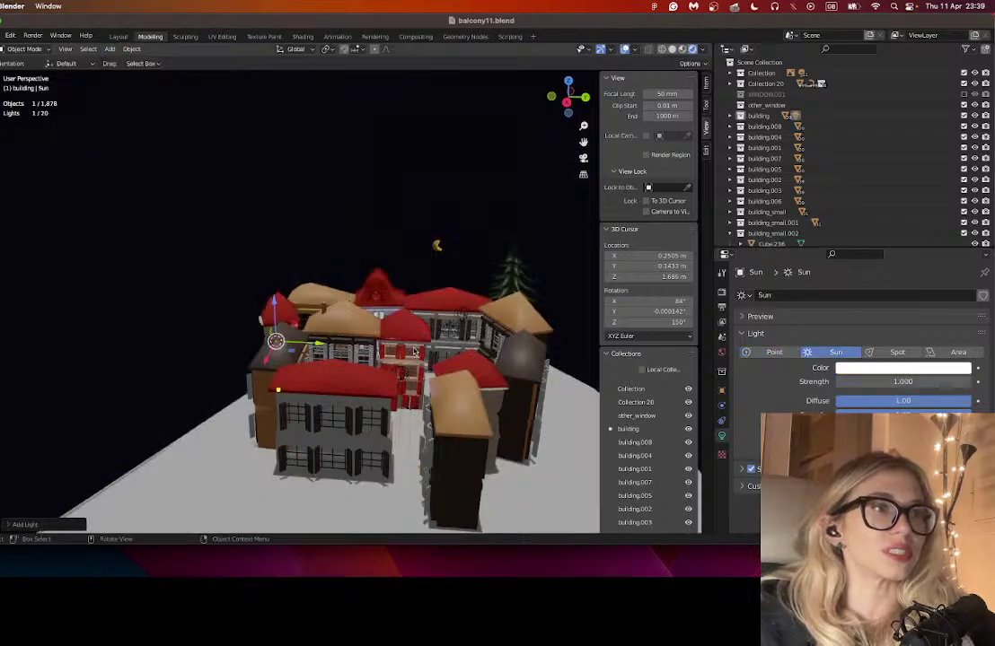
{"action": "key", "text": "g"}
{"action": "key", "text": "y"}
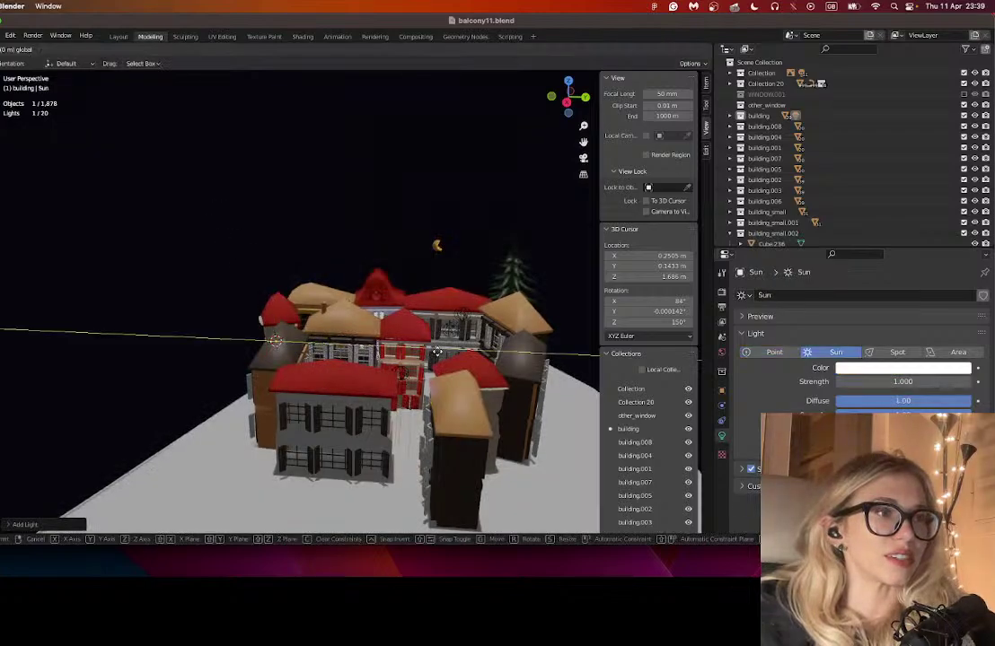
{"action": "left_click", "coordinate": [507, 353]}
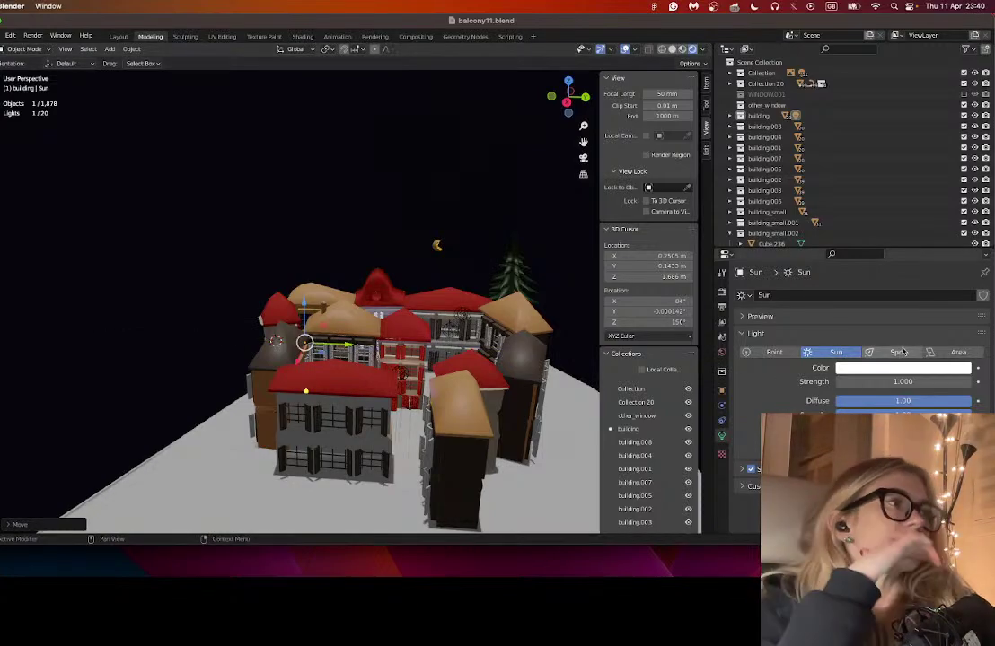
- Try the Point type on the new light, return it to Sun and set its strength to 0.900
{"action": "left_click", "coordinate": [773, 352]}
{"action": "left_click", "coordinate": [839, 352]}
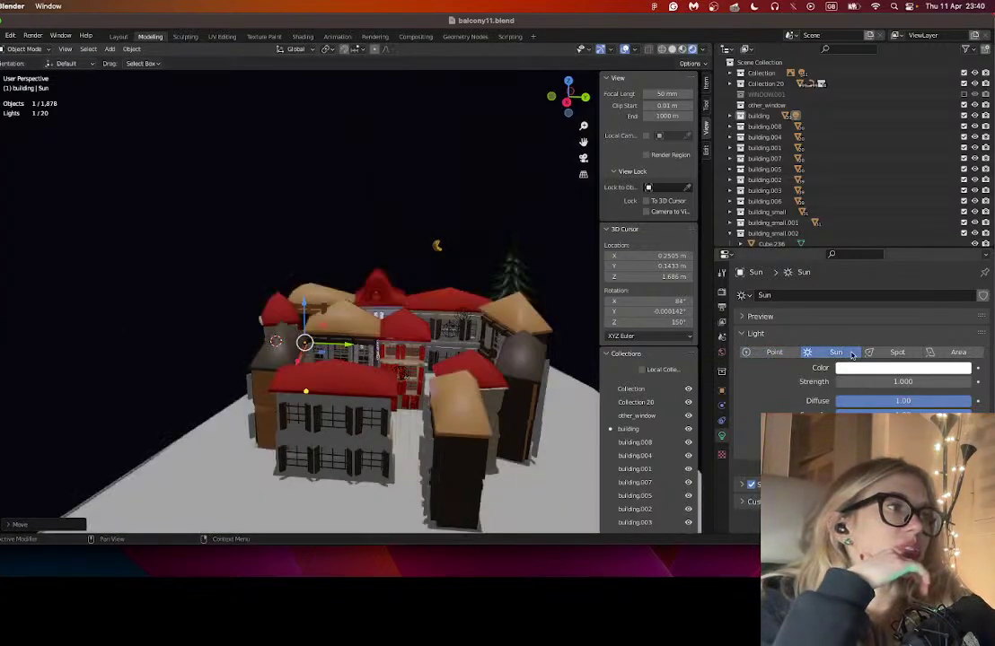
{"action": "left_click_drag", "start_coordinate": [897, 381], "coordinate": [887, 381]}
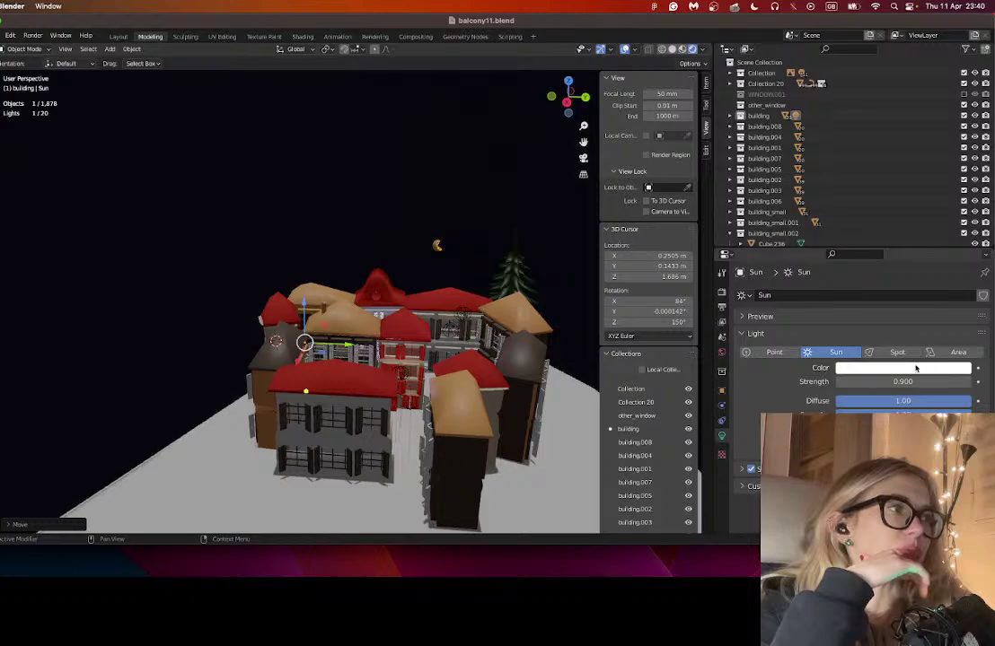
- Tint the new light pale pink with hue 0.019, saturation 0.638 and value 1.000, and show its preview
{"action": "left_click", "coordinate": [915, 368]}
{"action": "left_click", "coordinate": [885, 269]}
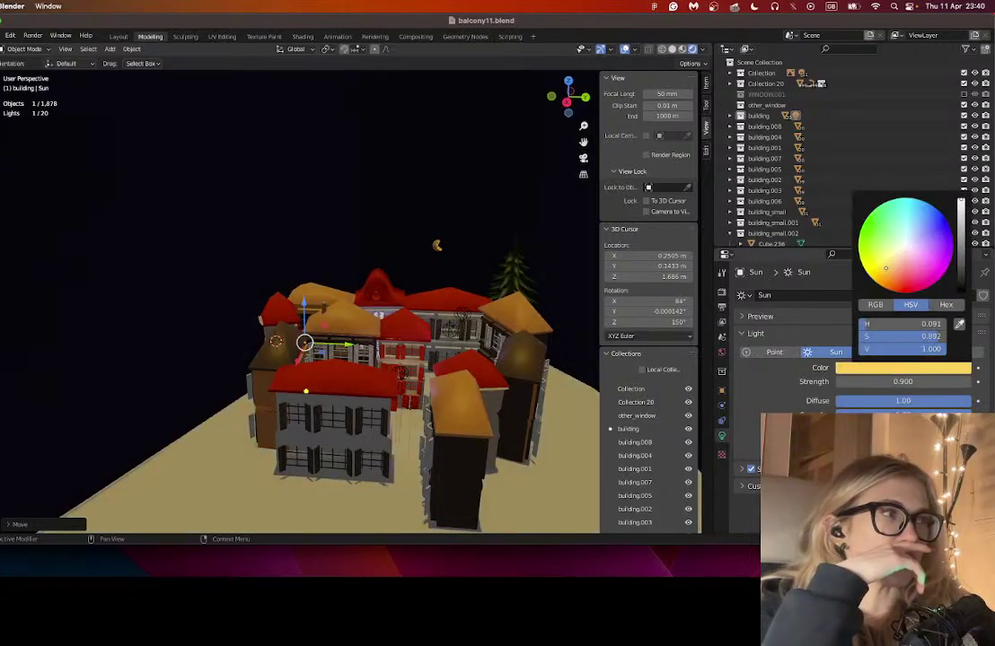
{"action": "left_click_drag", "start_coordinate": [885, 268], "coordinate": [903, 262]}
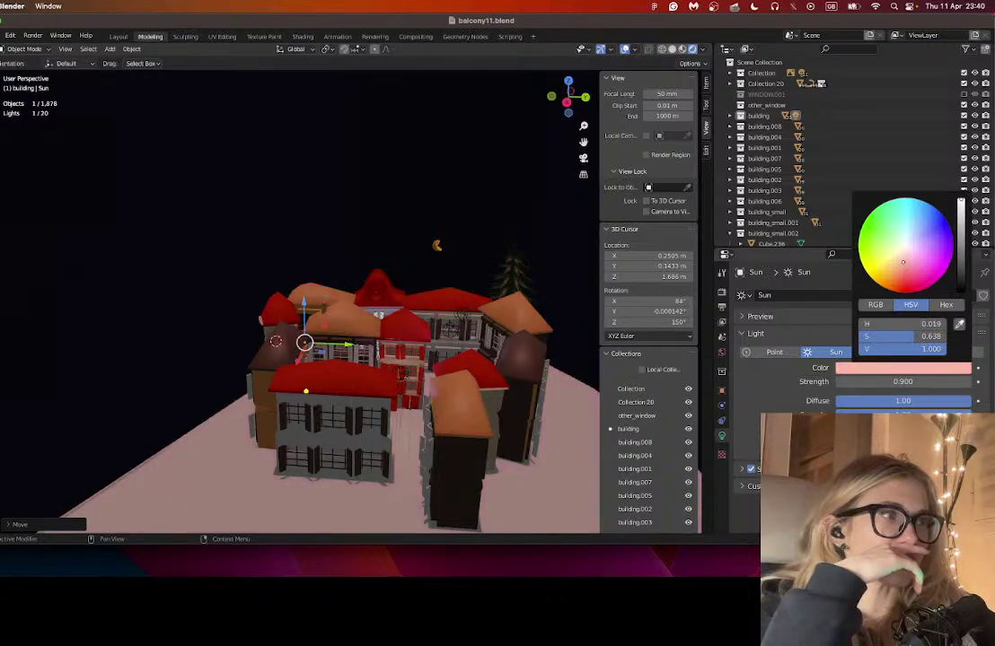
{"action": "left_click", "coordinate": [837, 317]}
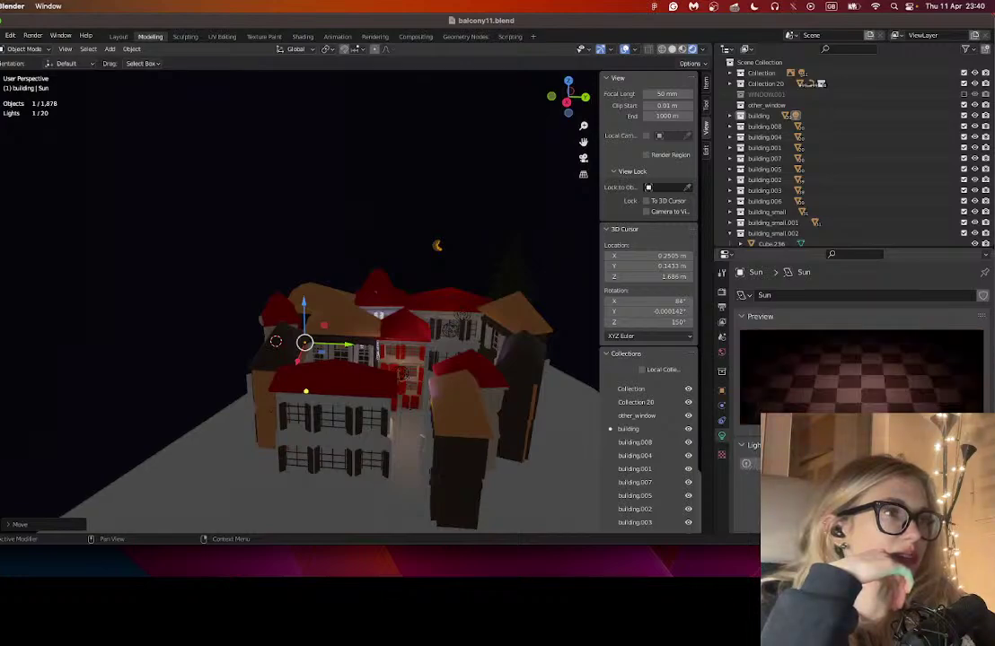
- Raise the new pink light above the roofs and check the village in Material Preview and Rendered shading
{"action": "mouse_move", "coordinate": [303, 308]}
{"action": "left_mouse_down"}
{"action": "mouse_move", "coordinate": [304, 216]}
{"action": "mouse_move", "coordinate": [405, 248]}
{"action": "mouse_move", "coordinate": [387, 246]}
{"action": "left_mouse_up"}
{"action": "left_click", "coordinate": [682, 50]}
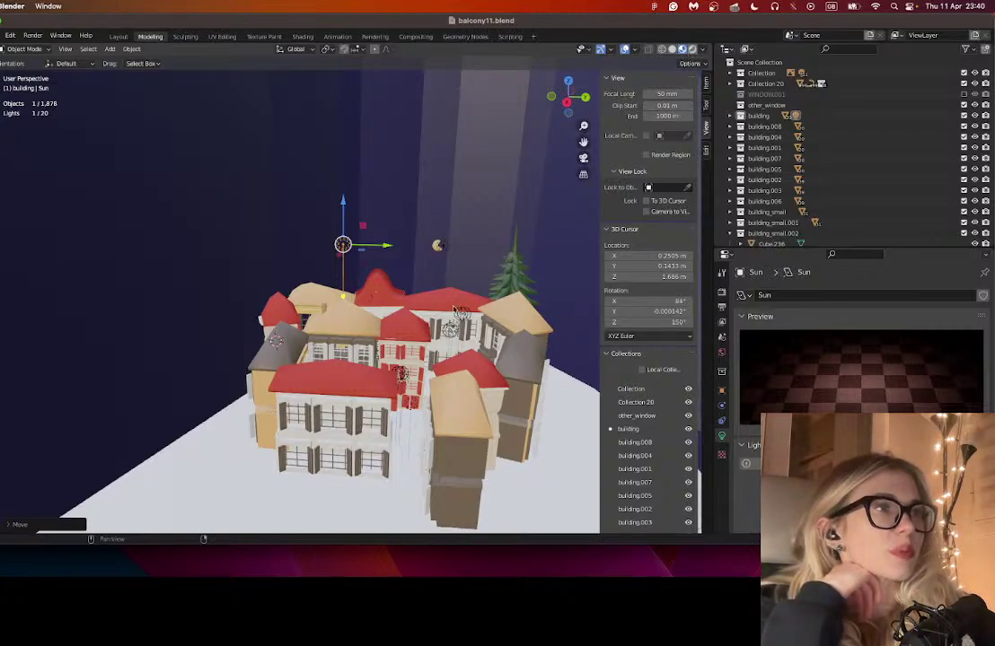
{"action": "left_click", "coordinate": [692, 50]}
{"action": "left_click_drag", "start_coordinate": [391, 357], "coordinate": [382, 326]}
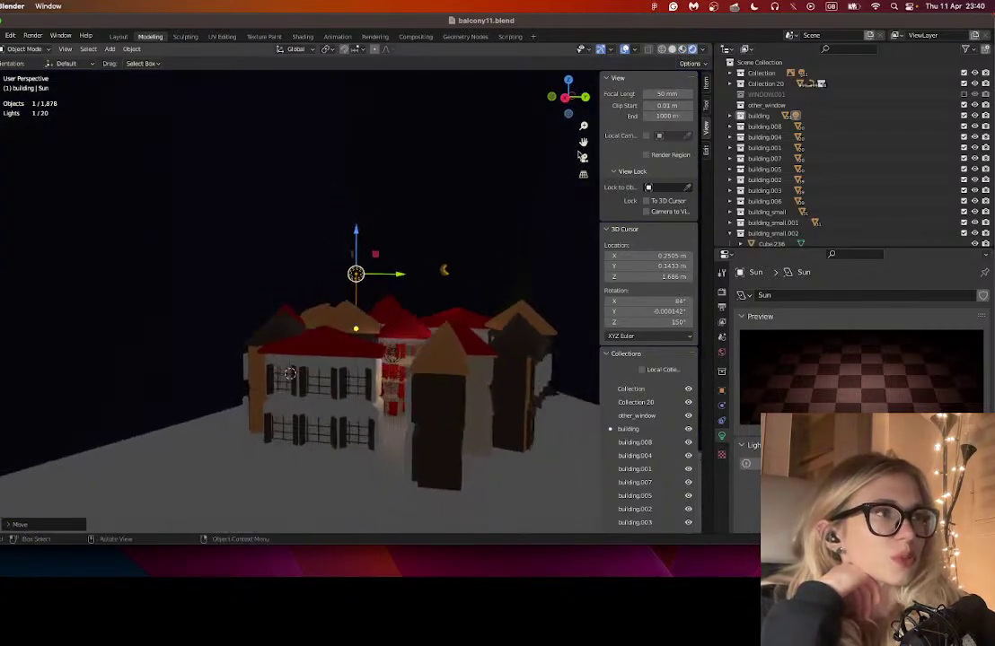
{"action": "left_click_drag", "start_coordinate": [583, 142], "coordinate": [582, 137]}
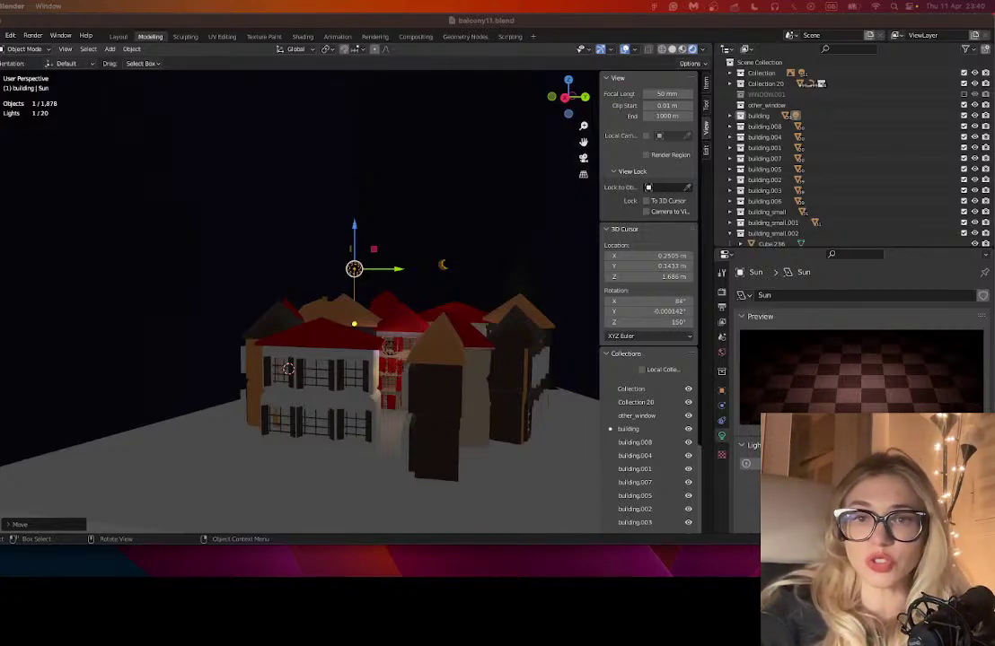
- Switch to Finder to view the ornate balcony image dscdscs.jpg, and close the image preview
{"action": "key", "text": "super+Tab"}
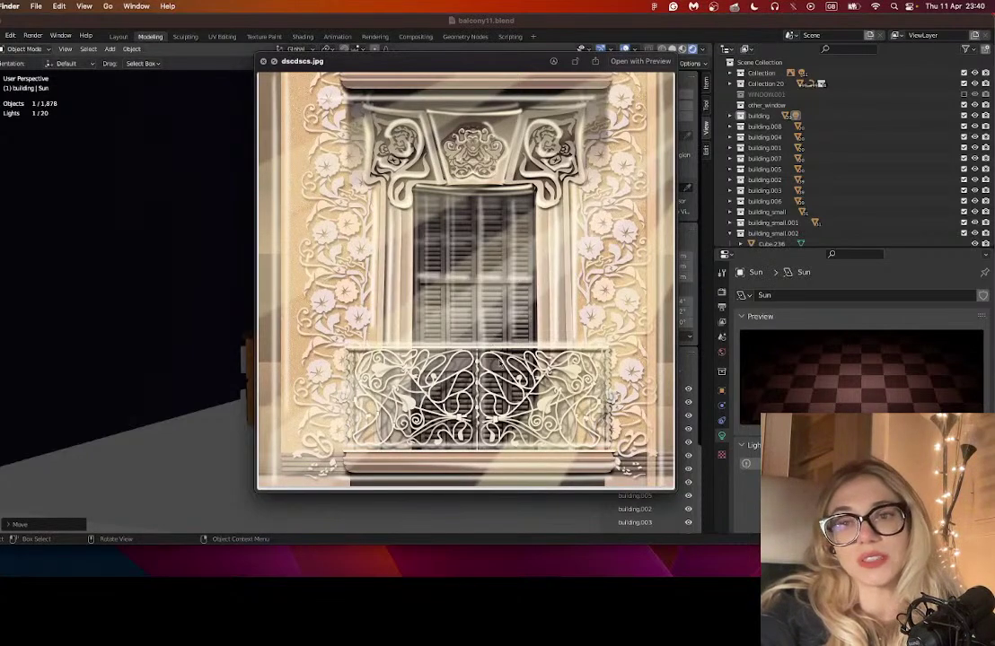
{"action": "key", "text": "space"}
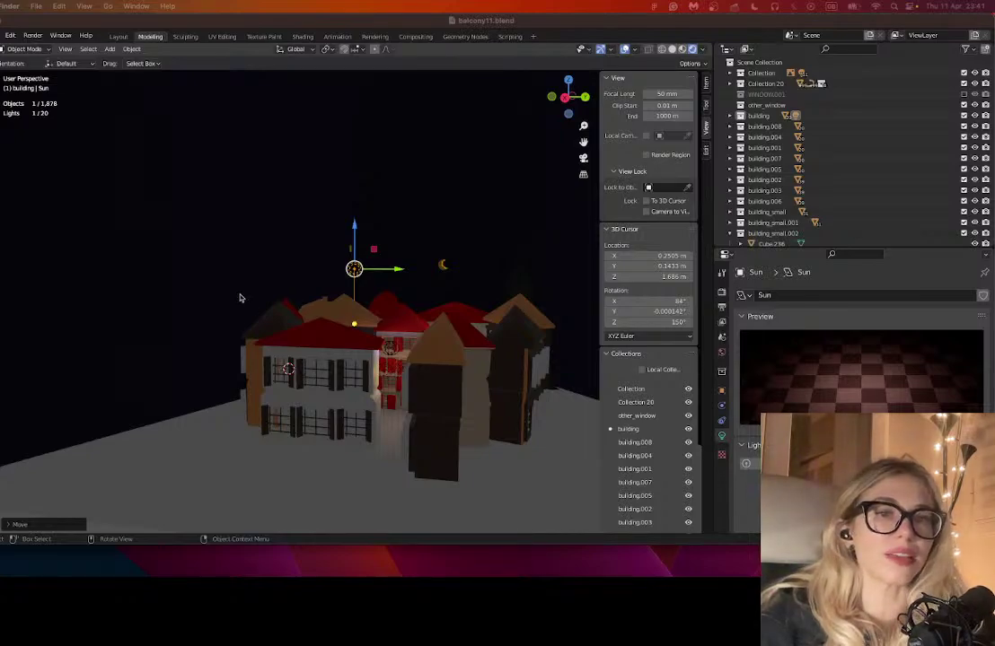
{"action": "scroll", "coordinate": [252, 303], "scroll_direction": "left", "scroll_amount": 3}
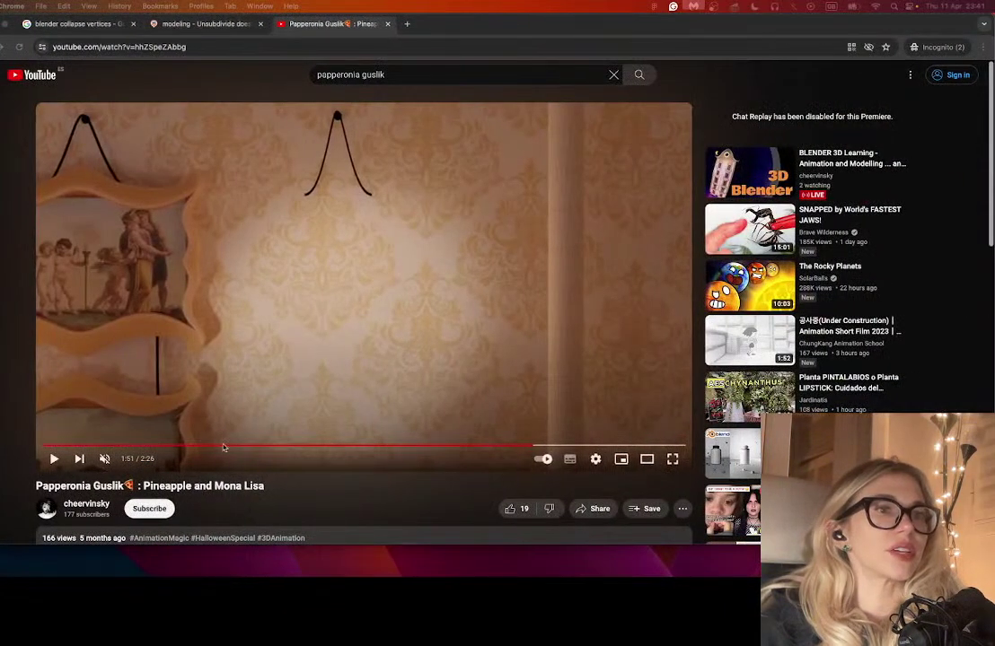
- Watch part of the Papperonia Guslik: Pineapple and Mona Lisa video in Chrome, pause it and return to Blender
{"action": "left_click", "coordinate": [268, 446]}
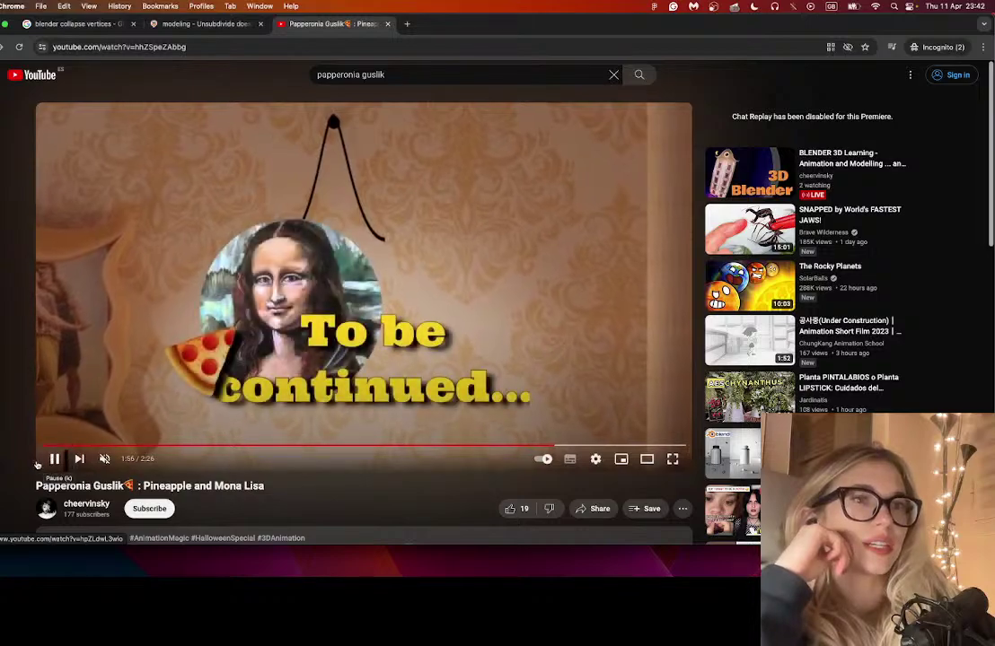
{"action": "left_click", "coordinate": [51, 459]}
{"action": "key", "text": "ctrl+Left"}
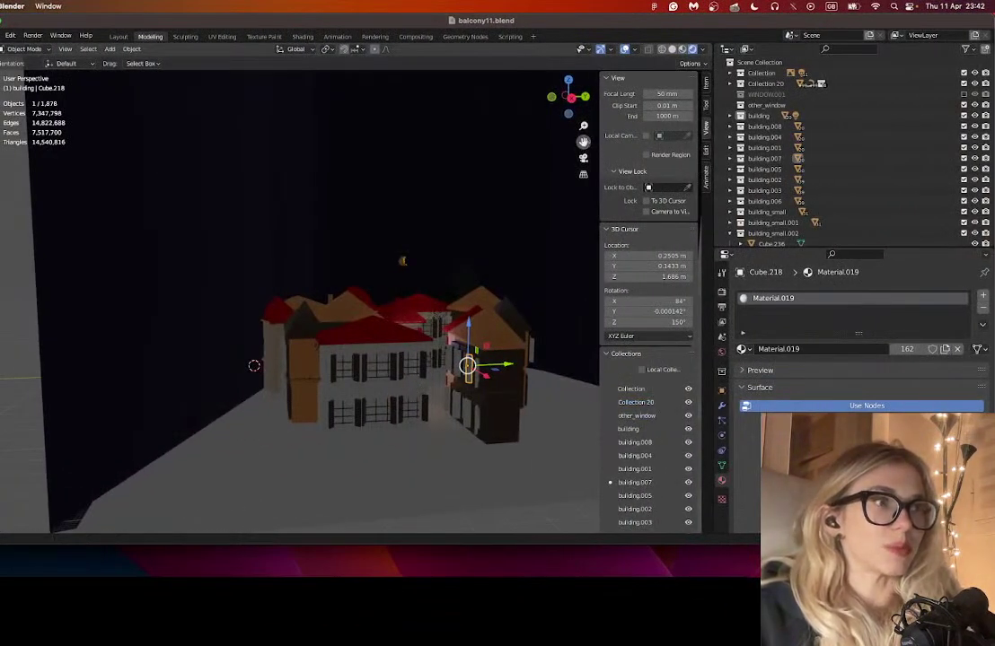
- Assign the existing Material.009 to the ground plane beneath the village
{"action": "mouse_move", "coordinate": [583, 142]}
{"action": "left_mouse_down"}
{"action": "mouse_move", "coordinate": [522, 80]}
{"action": "mouse_move", "coordinate": [494, 79]}
{"action": "mouse_move", "coordinate": [590, 151]}
{"action": "left_mouse_up"}
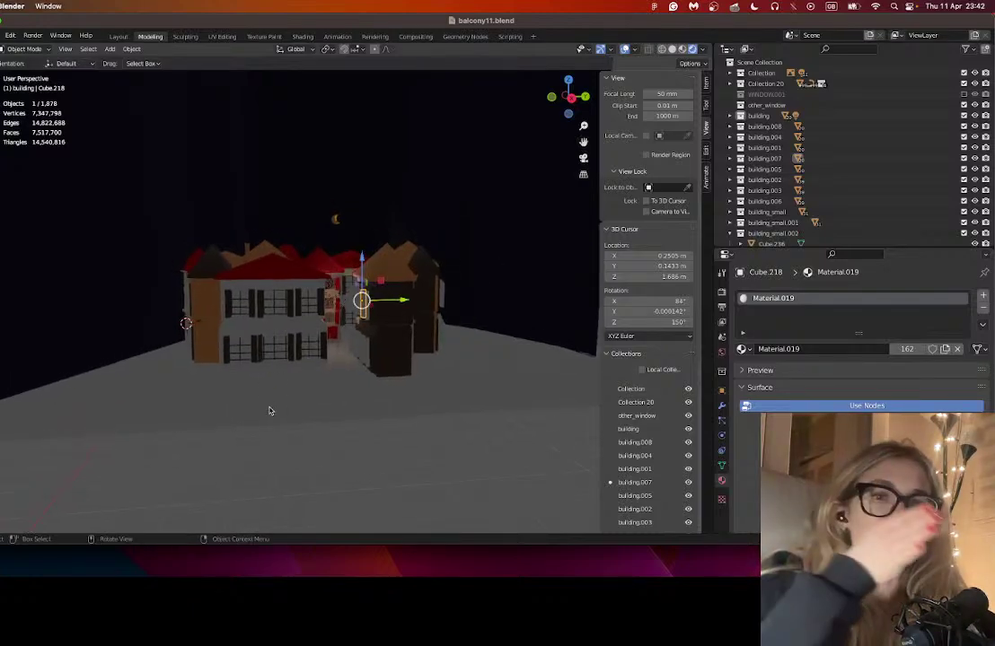
{"action": "left_click", "coordinate": [459, 359]}
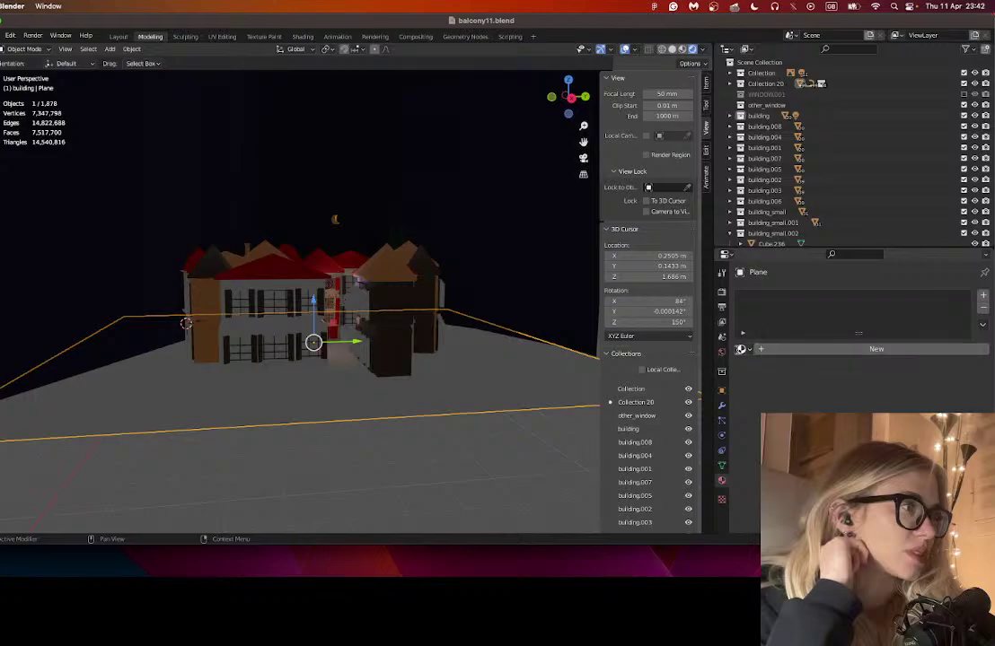
{"action": "left_click", "coordinate": [742, 349]}
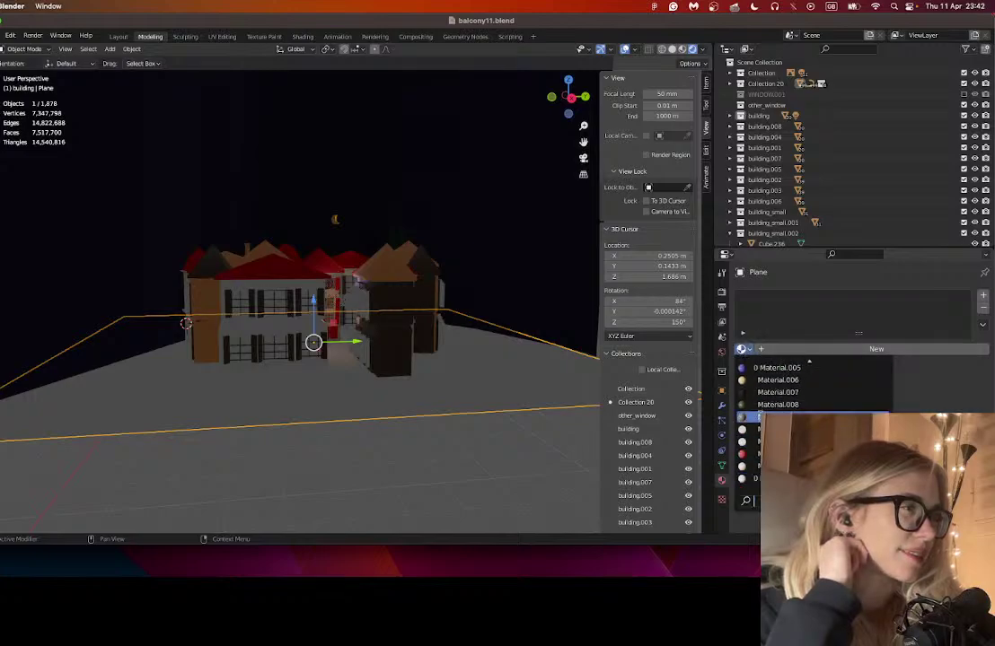
{"action": "left_click", "coordinate": [790, 417]}
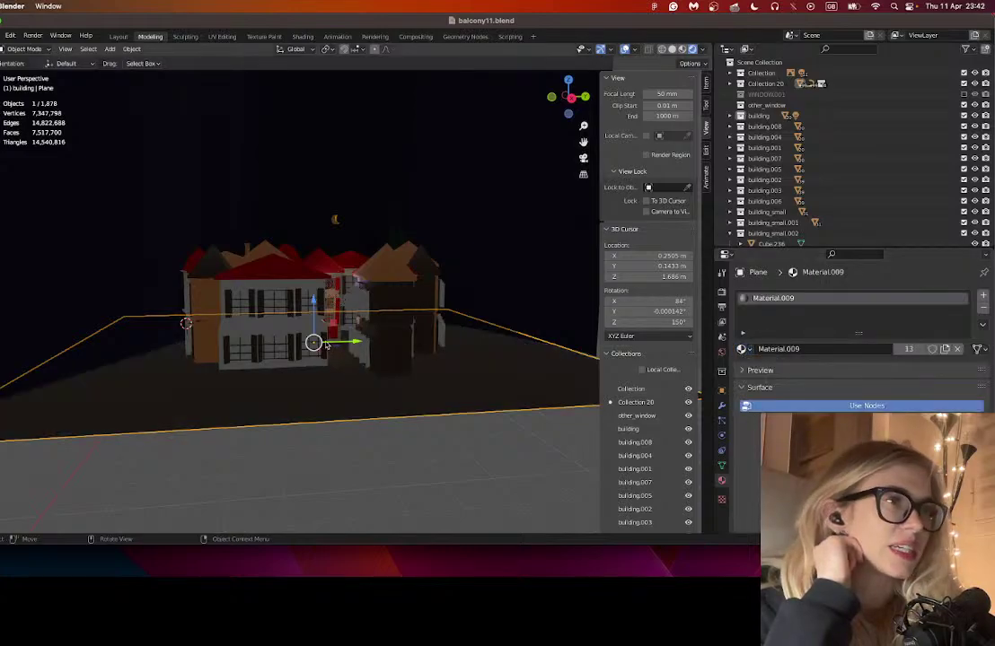
- Select the yellow point light in the courtyard and move it along the X axis into the red-shuttered house
{"action": "scroll", "coordinate": [325, 344], "scroll_direction": "up", "scroll_amount": 5}
{"action": "scroll", "coordinate": [326, 345], "scroll_direction": "down", "scroll_amount": 3}
{"action": "left_click_drag", "start_coordinate": [326, 344], "coordinate": [314, 399]}
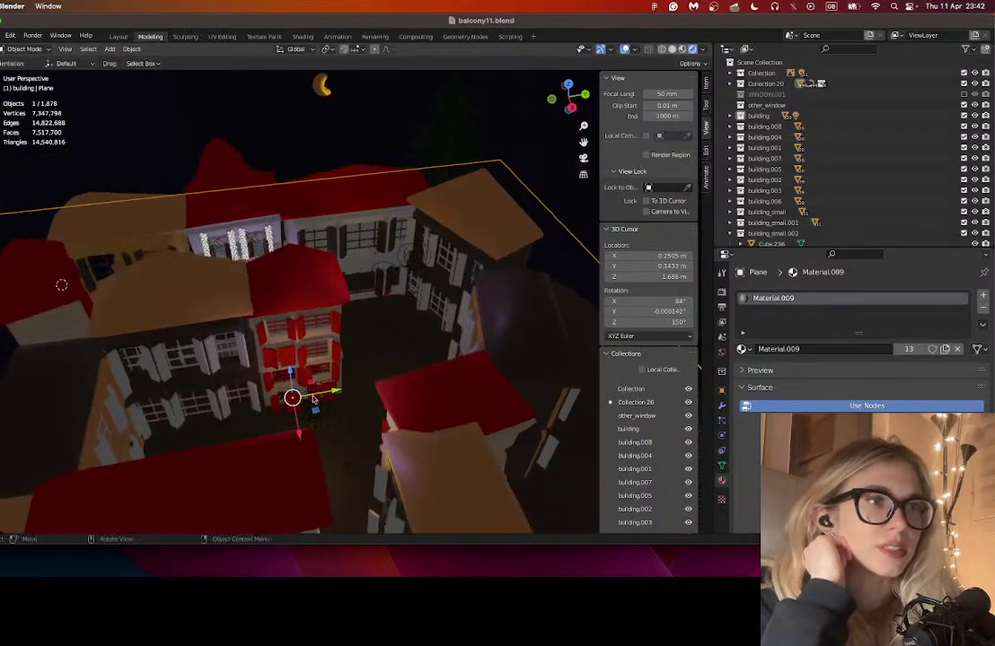
{"action": "left_click", "coordinate": [309, 405]}
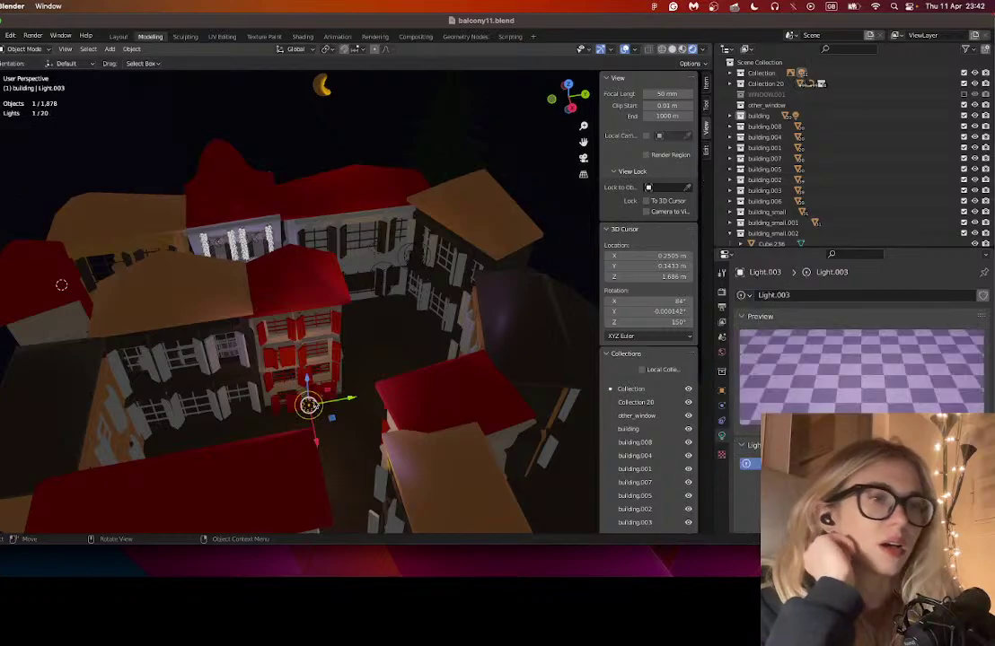
{"action": "left_click", "coordinate": [293, 410]}
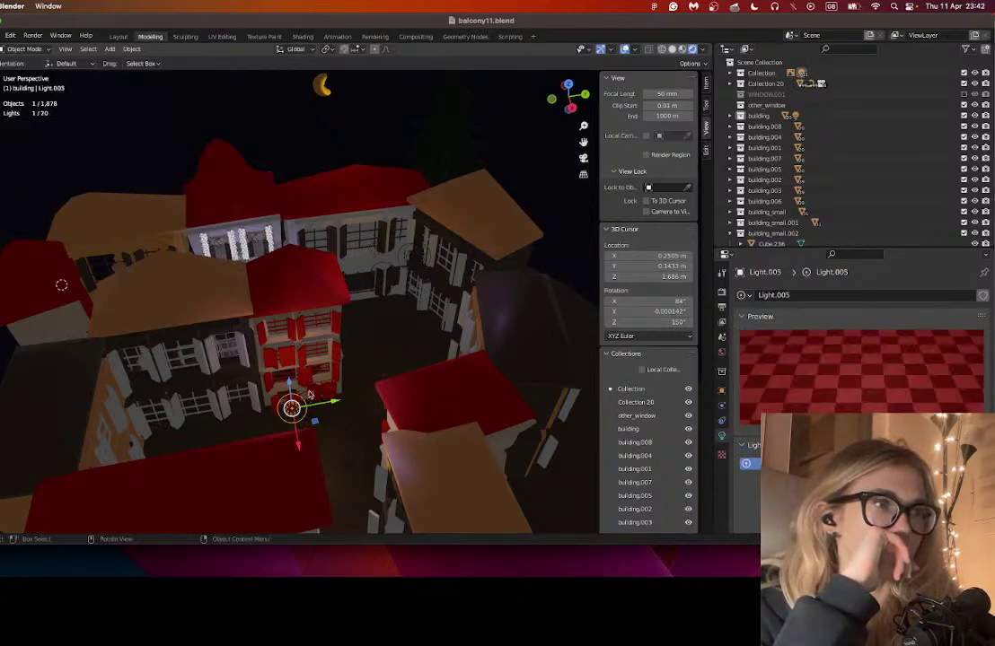
{"action": "left_click", "coordinate": [310, 388]}
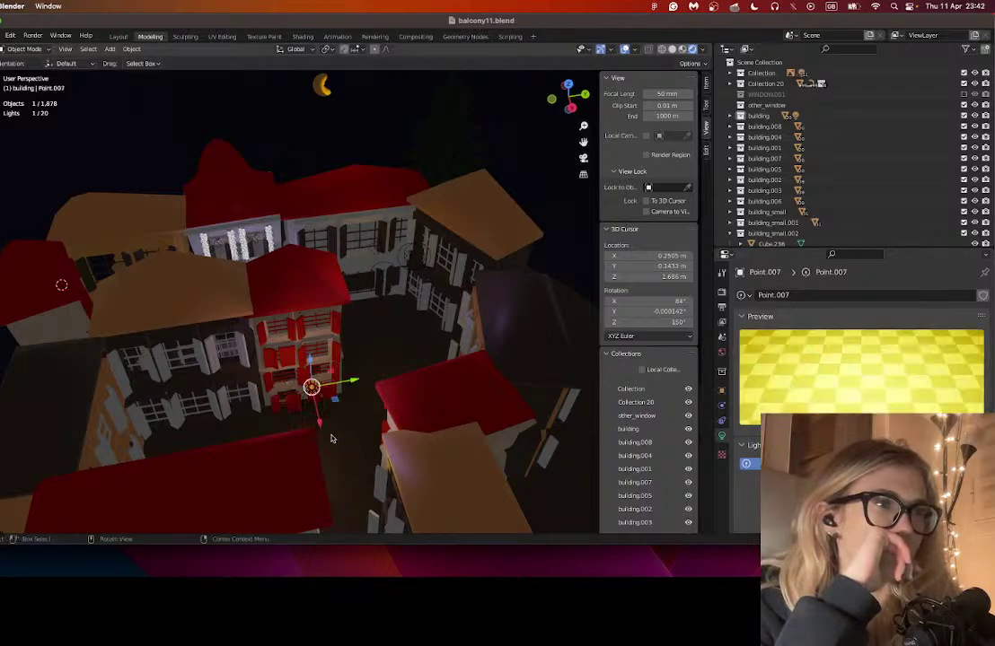
{"action": "key", "text": "g"}
{"action": "key", "text": "z"}
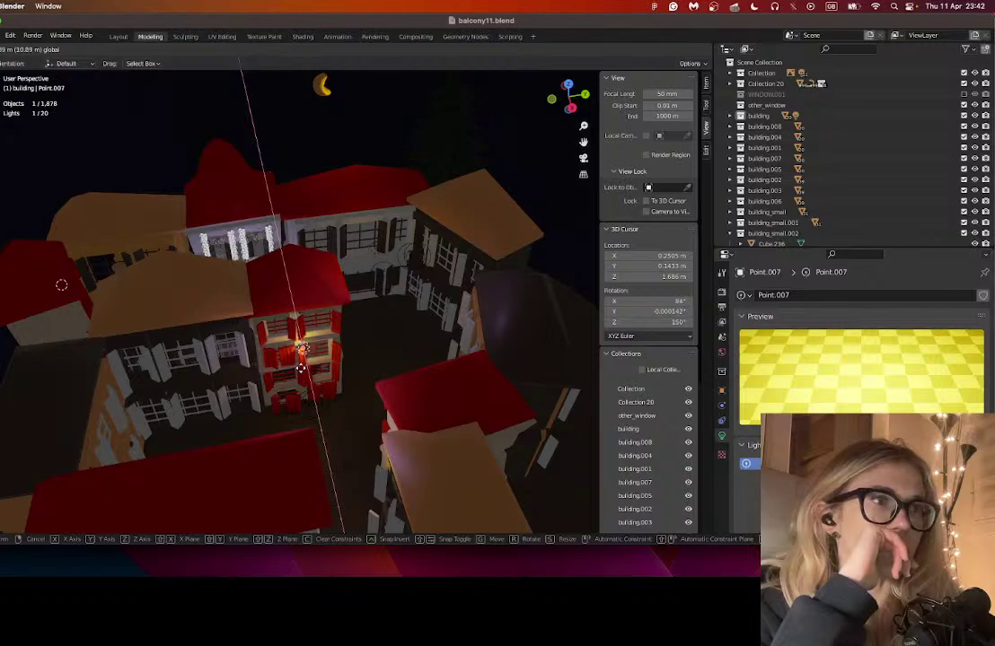
{"action": "left_click", "coordinate": [296, 335]}
- Increase the power of the yellow point light in the red-shuttered house
{"action": "scroll", "coordinate": [296, 335], "scroll_direction": "down", "scroll_amount": 4}
{"action": "scroll", "coordinate": [295, 335], "scroll_direction": "down", "scroll_amount": 4}
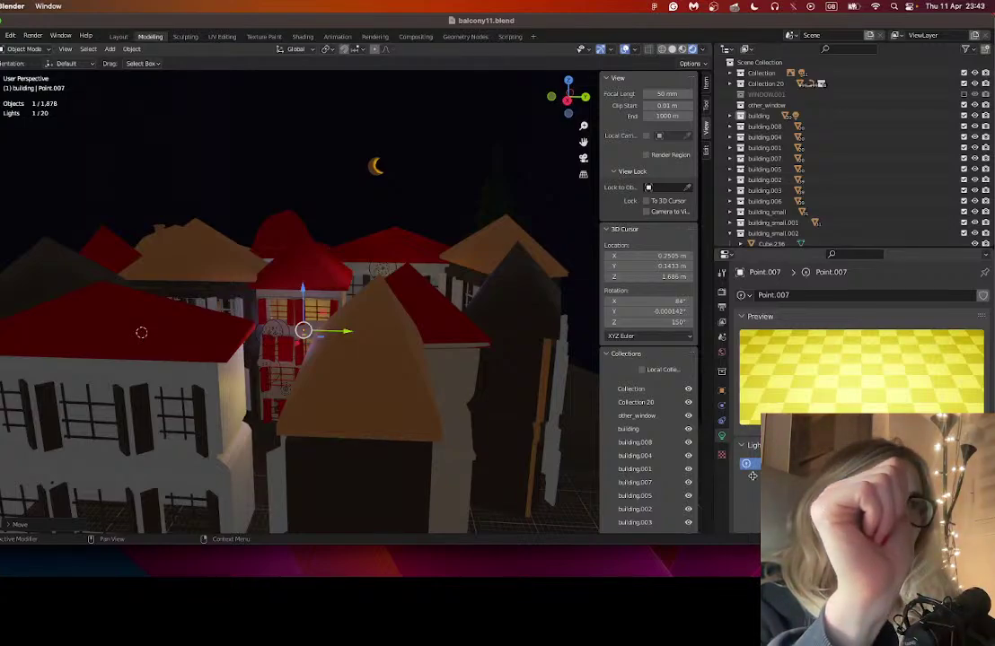
{"action": "key", "text": "Return"}
{"action": "scroll", "coordinate": [367, 333], "scroll_direction": "up", "scroll_amount": 5}
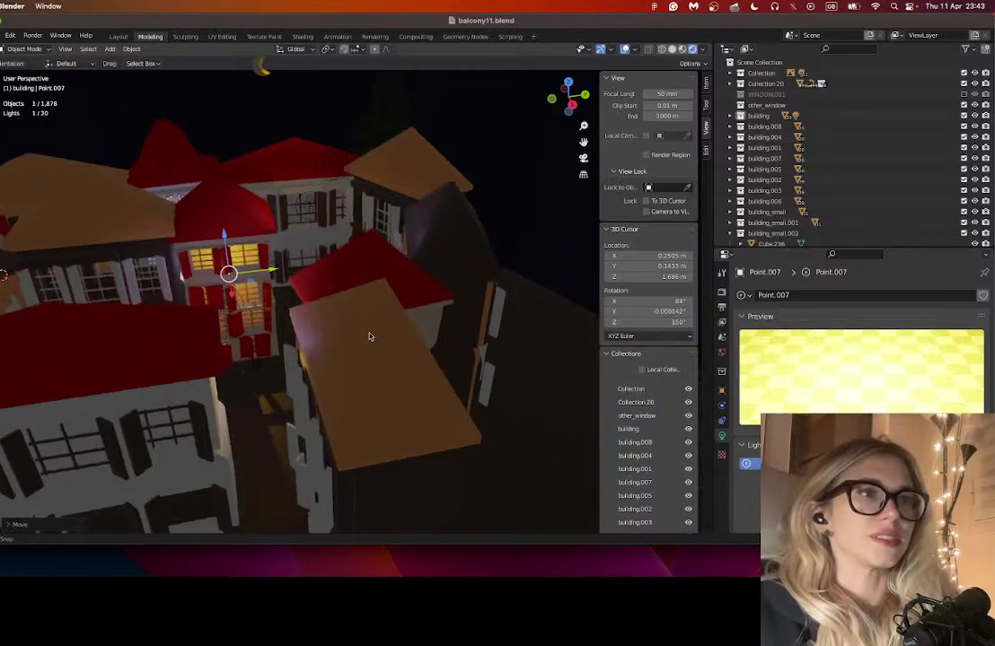
- Duplicate the yellow light, switch to Material Preview shading, and move the copy along the X axis to the white red-roofed house in front
{"action": "left_click_drag", "start_coordinate": [585, 144], "coordinate": [636, 119]}
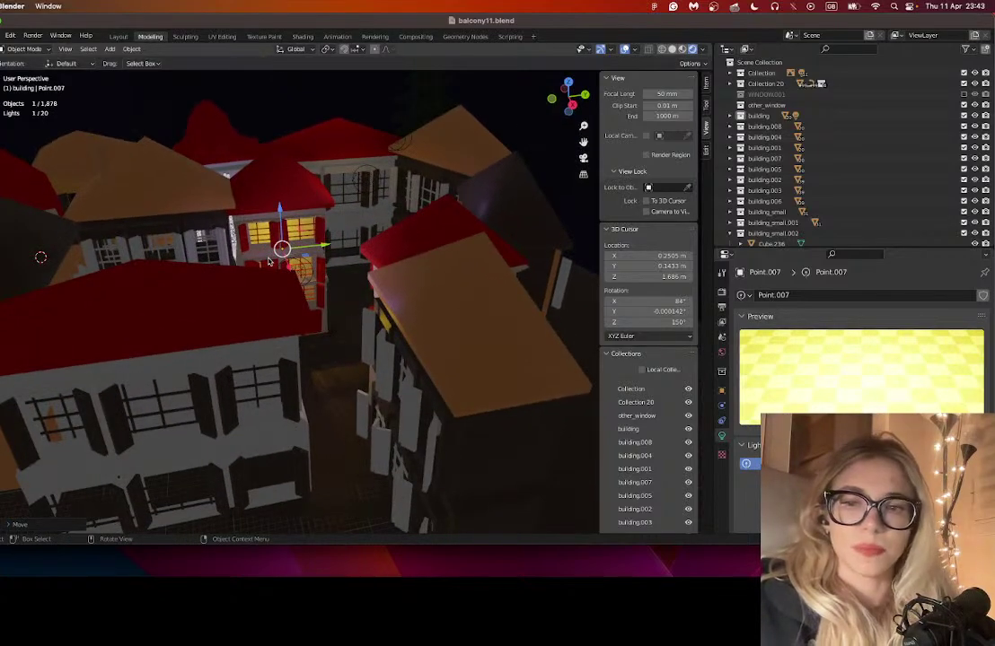
{"action": "key", "text": "shift+d"}
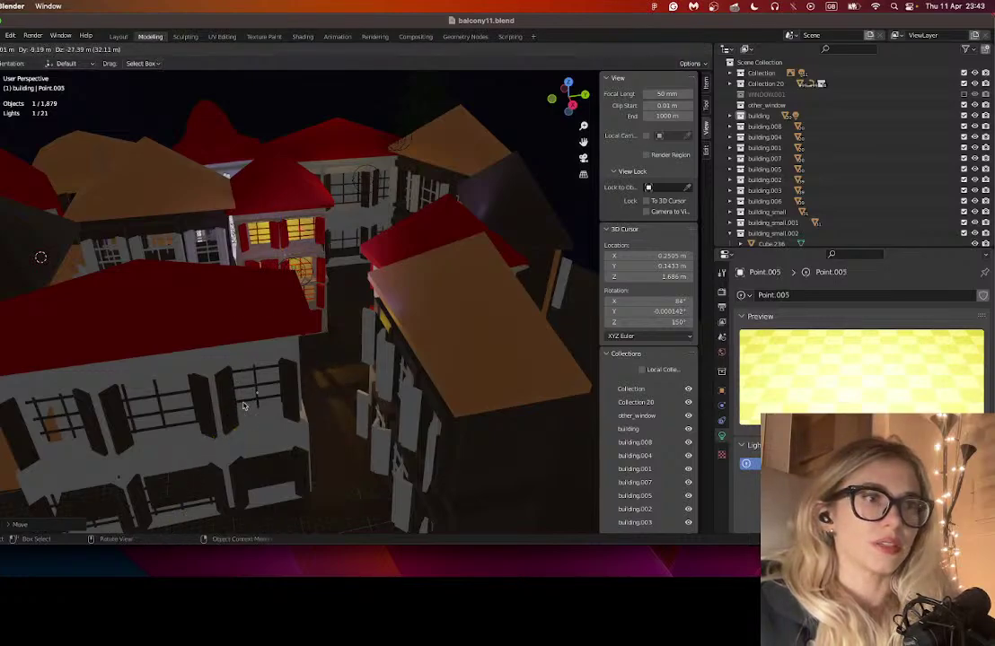
{"action": "left_click", "coordinate": [590, 96]}
{"action": "left_click", "coordinate": [683, 49]}
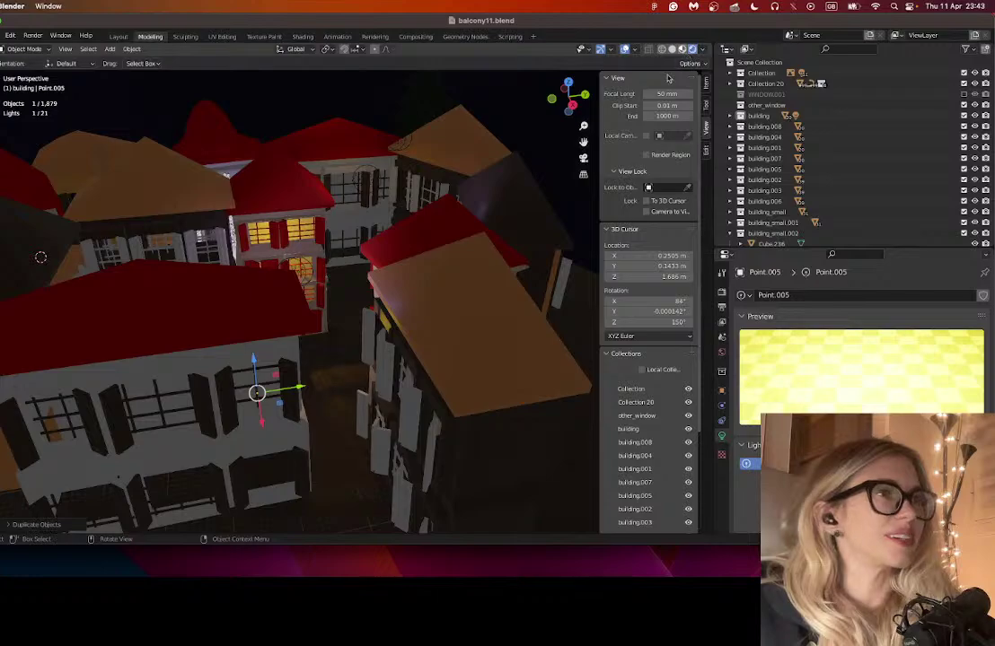
{"action": "scroll", "coordinate": [277, 334], "scroll_direction": "down", "scroll_amount": 2}
{"action": "left_click_drag", "start_coordinate": [277, 333], "coordinate": [242, 374]}
{"action": "scroll", "coordinate": [242, 375], "scroll_direction": "down", "scroll_amount": 3}
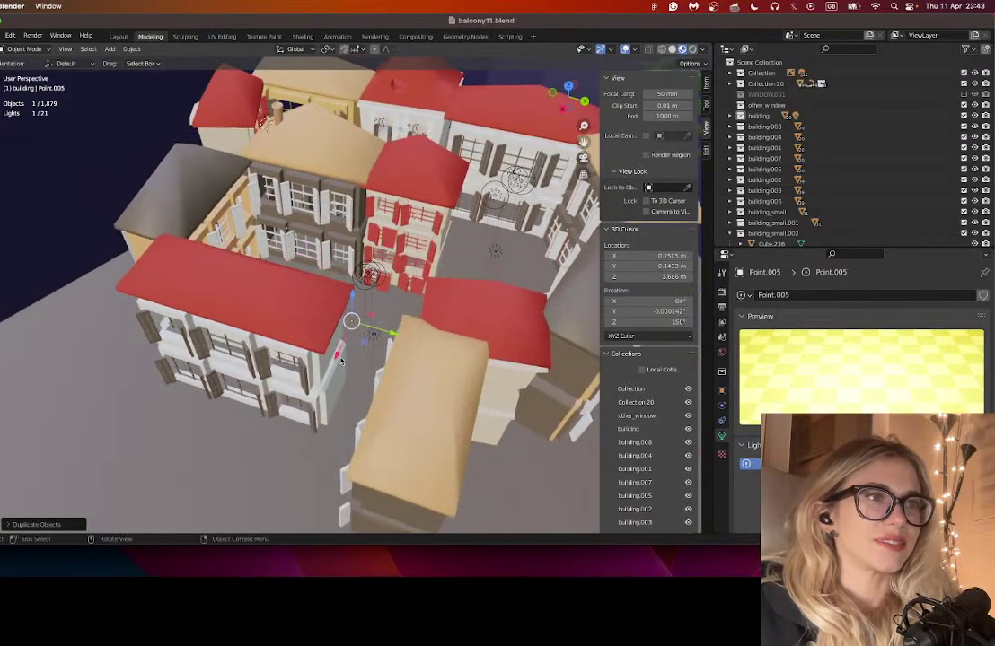
{"action": "key", "text": "g"}
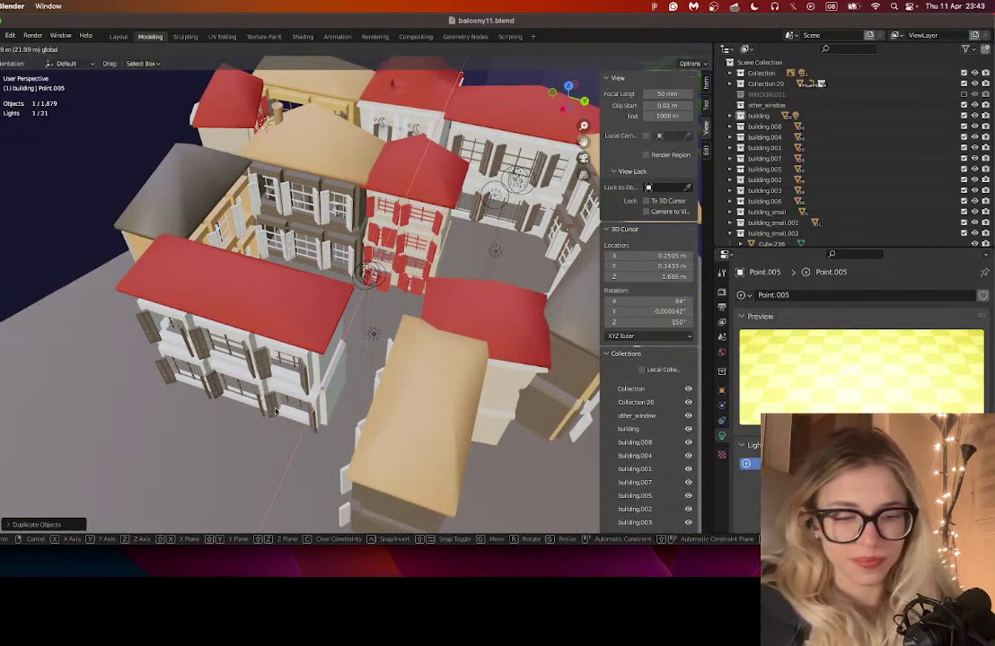
{"action": "left_click", "coordinate": [275, 411]}
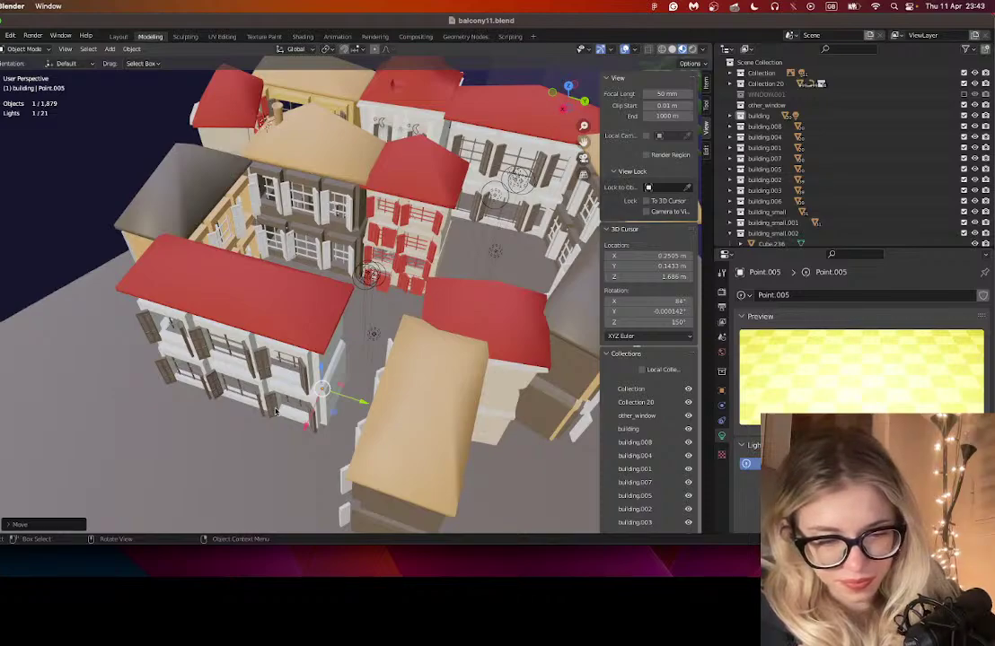
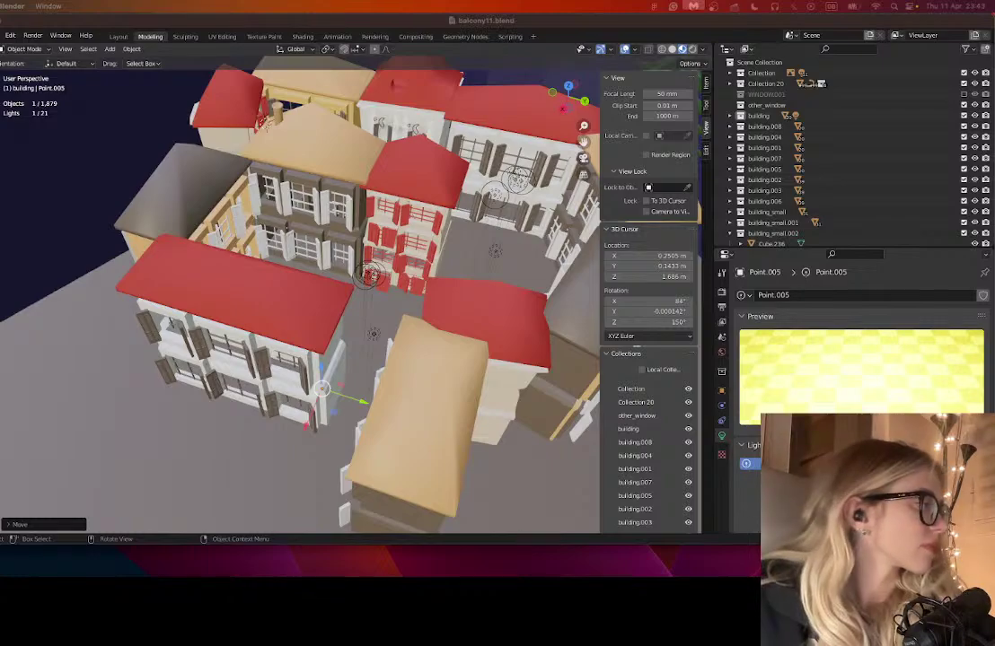
- Move the copied light along the Y axis to the middle of the white red-roofed house
{"action": "scroll", "coordinate": [295, 355], "scroll_direction": "right", "scroll_amount": 4}
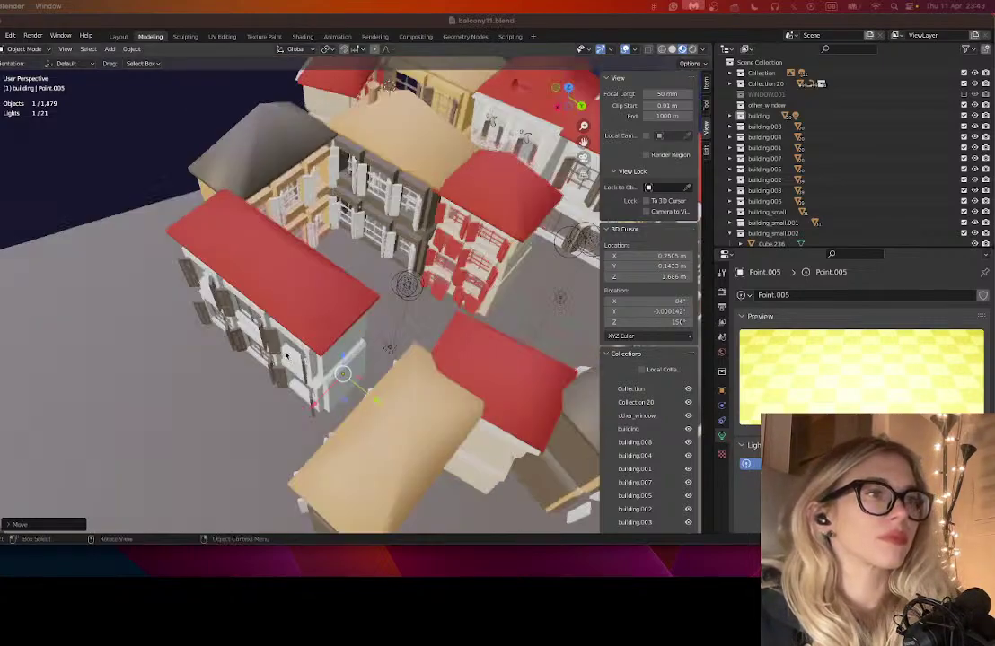
{"action": "scroll", "coordinate": [357, 378], "scroll_direction": "right", "scroll_amount": 4}
{"action": "key", "text": "g"}
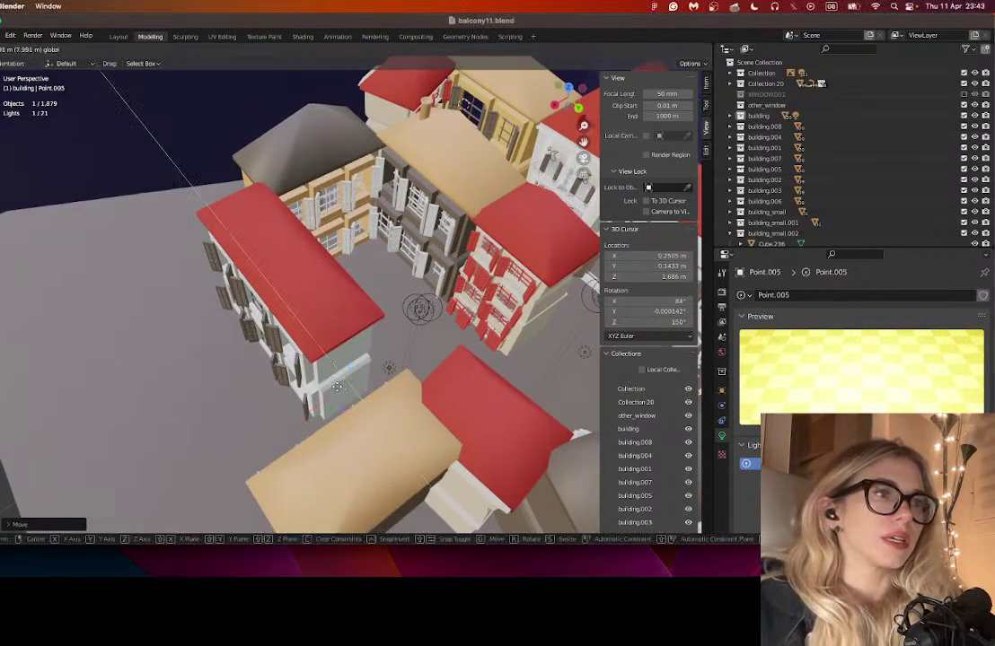
{"action": "left_click", "coordinate": [363, 298]}
- Raise the copied light to the upper-floor windows of the white house and return to Rendered shading
{"action": "scroll", "coordinate": [363, 298], "scroll_direction": "down", "scroll_amount": 5}
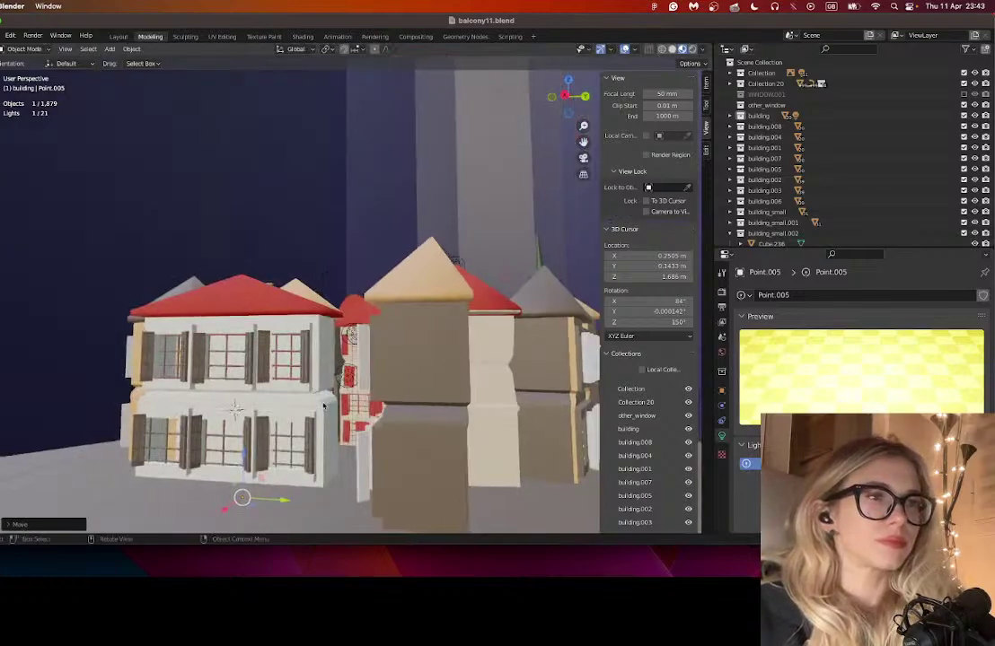
{"action": "key", "text": "g"}
{"action": "key", "text": "z"}
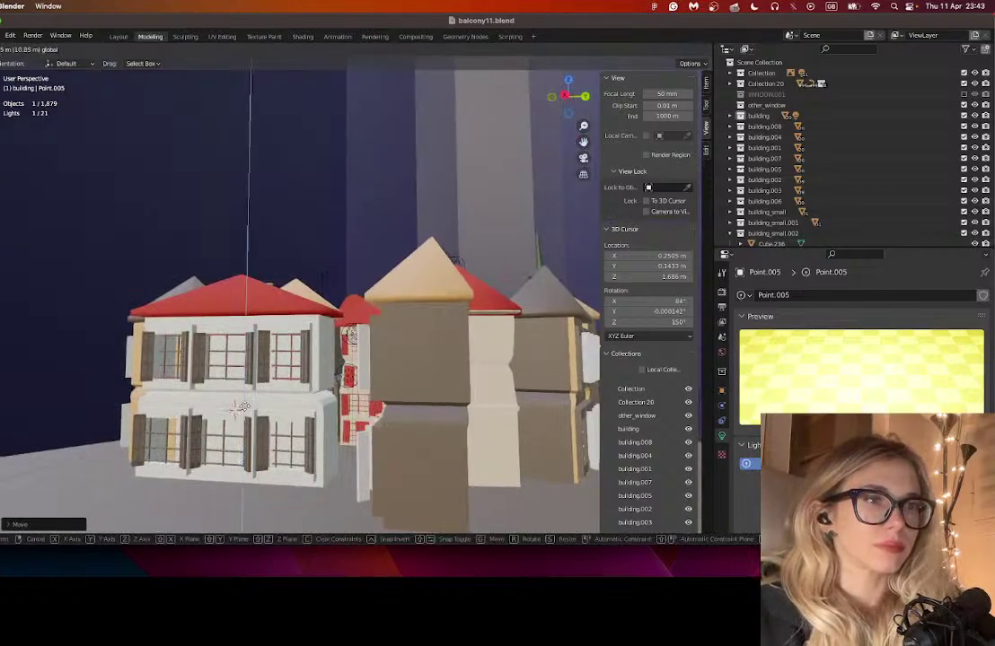
{"action": "left_click", "coordinate": [238, 393]}
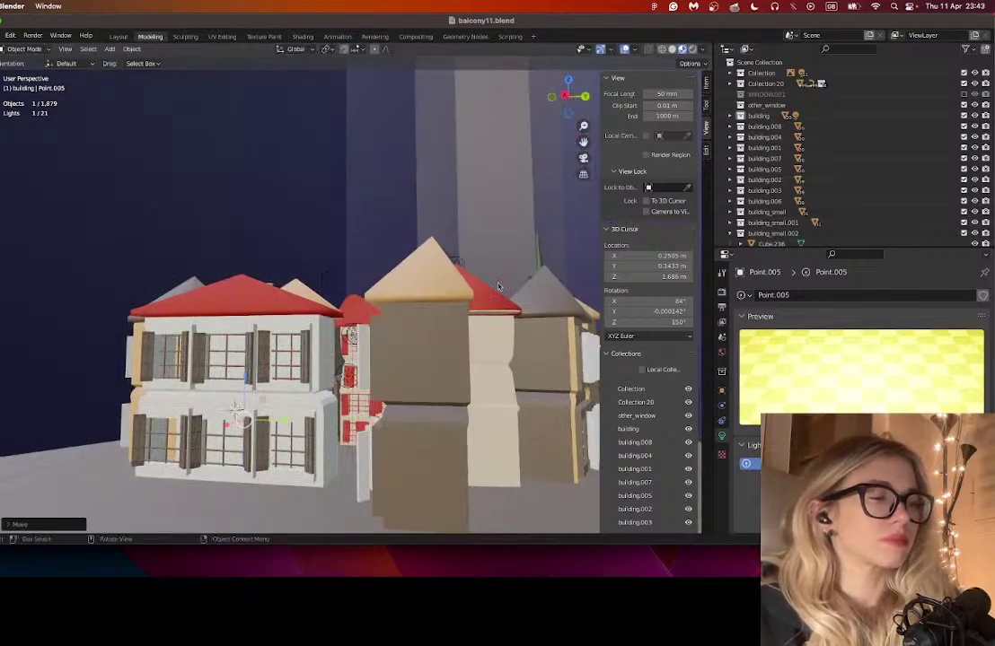
{"action": "left_click", "coordinate": [692, 48]}
{"action": "key", "text": "g"}
{"action": "key", "text": "z"}
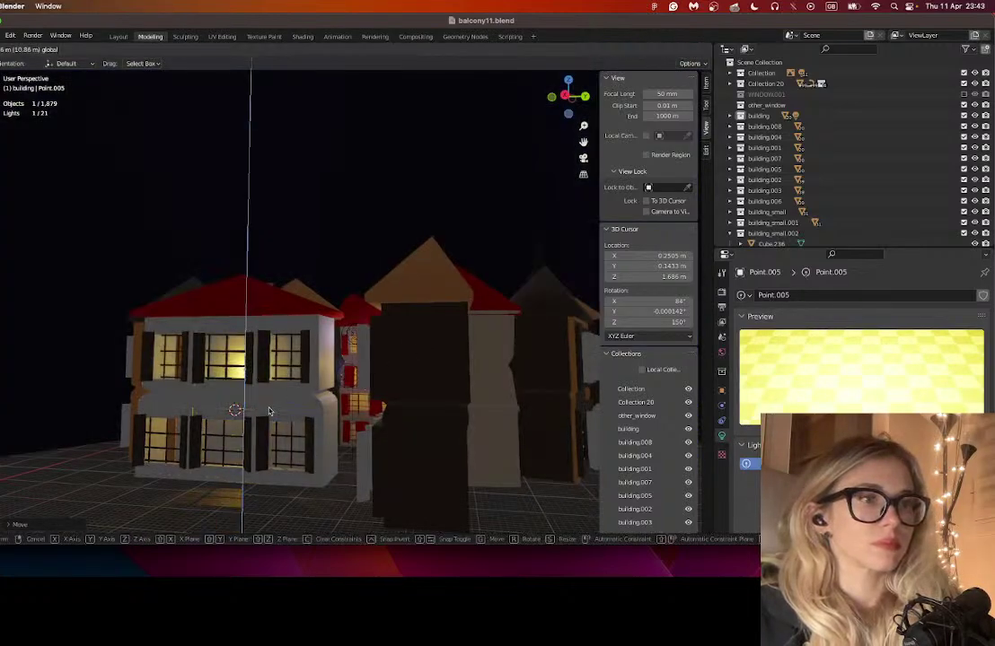
{"action": "left_click", "coordinate": [269, 411]}
- Duplicate the white house's light and move the copy along the X axis into the dark tan-roofed house behind it
{"action": "scroll", "coordinate": [277, 414], "scroll_direction": "up", "scroll_amount": 10}
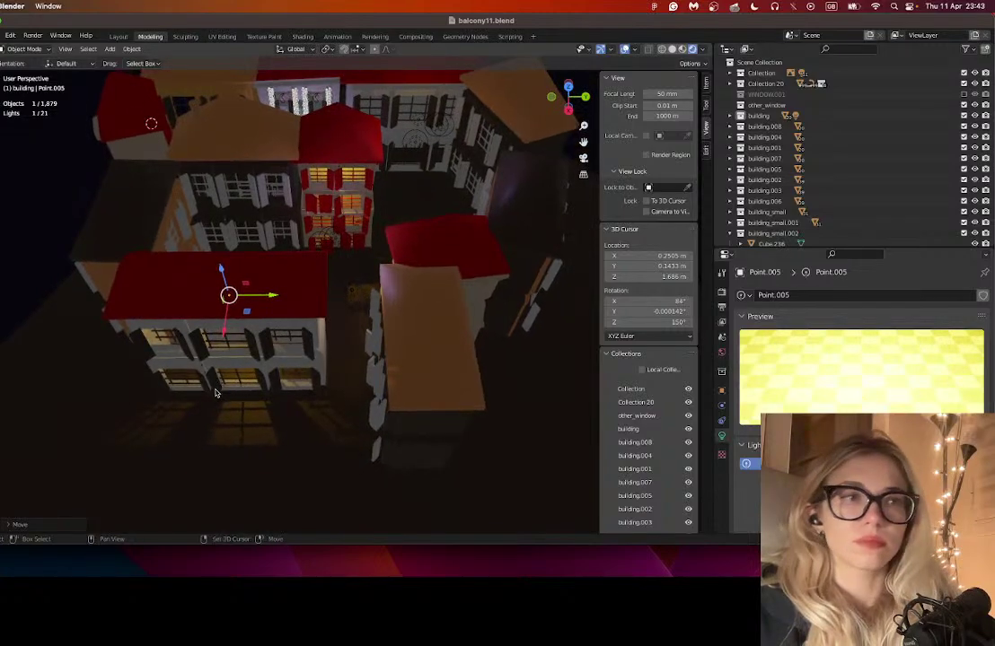
{"action": "key", "text": "shift+d"}
{"action": "right_click", "coordinate": [227, 322]}
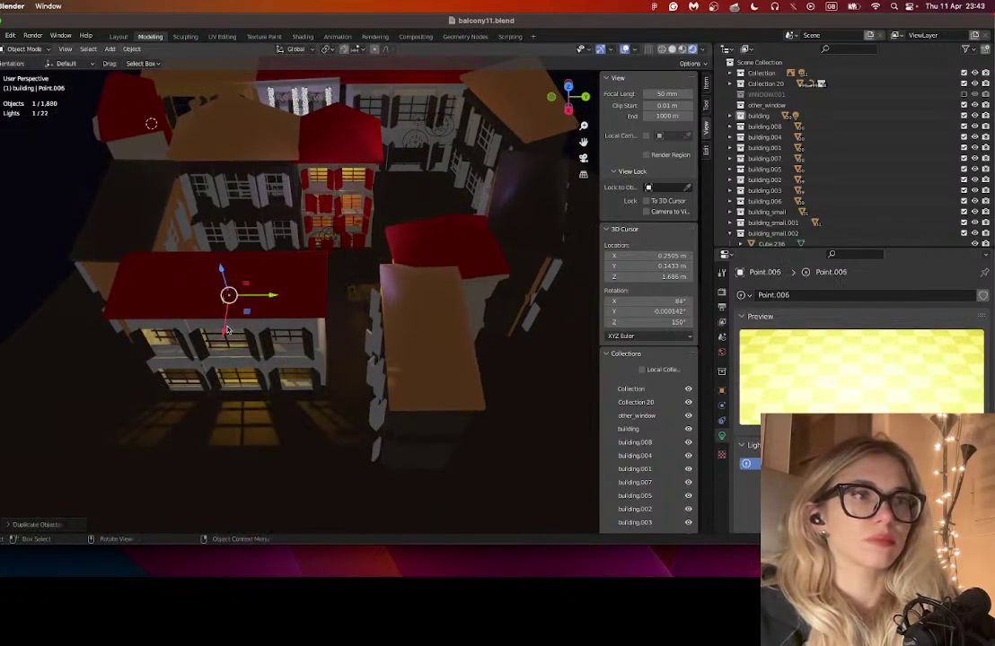
{"action": "key", "text": "g"}
{"action": "key", "text": "z"}
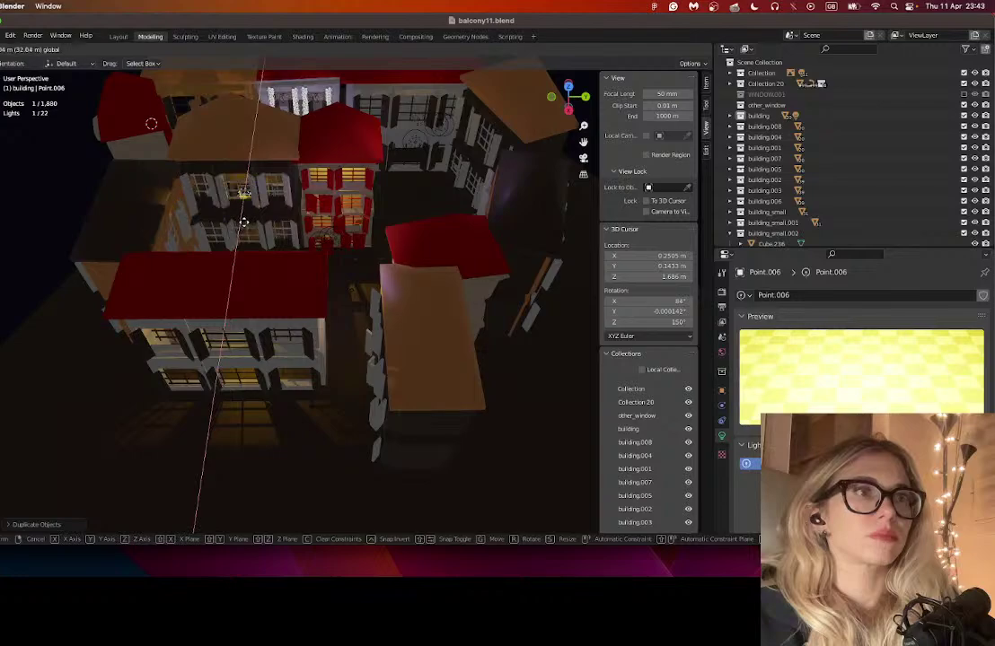
{"action": "left_click", "coordinate": [261, 300]}
- Duplicate the dark house's light and place the copy at the tan-roofed house beside the white one
{"action": "left_click_drag", "start_coordinate": [261, 301], "coordinate": [325, 306]}
{"action": "scroll", "coordinate": [280, 314], "scroll_direction": "up", "scroll_amount": 1}
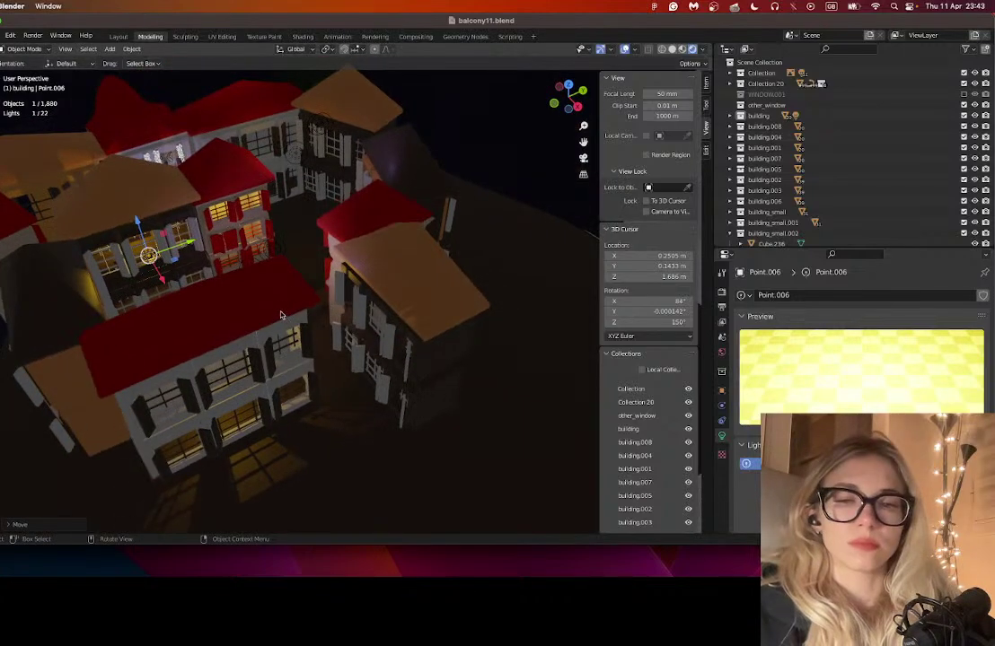
{"action": "key", "text": "shift+d"}
{"action": "right_click", "coordinate": [162, 260]}
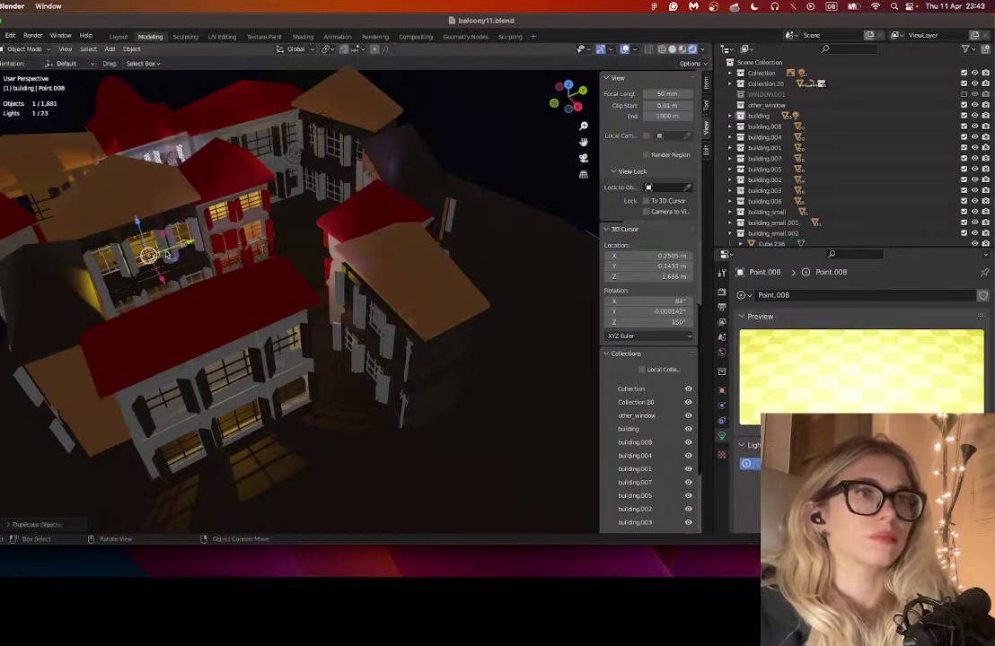
{"action": "key", "text": "g"}
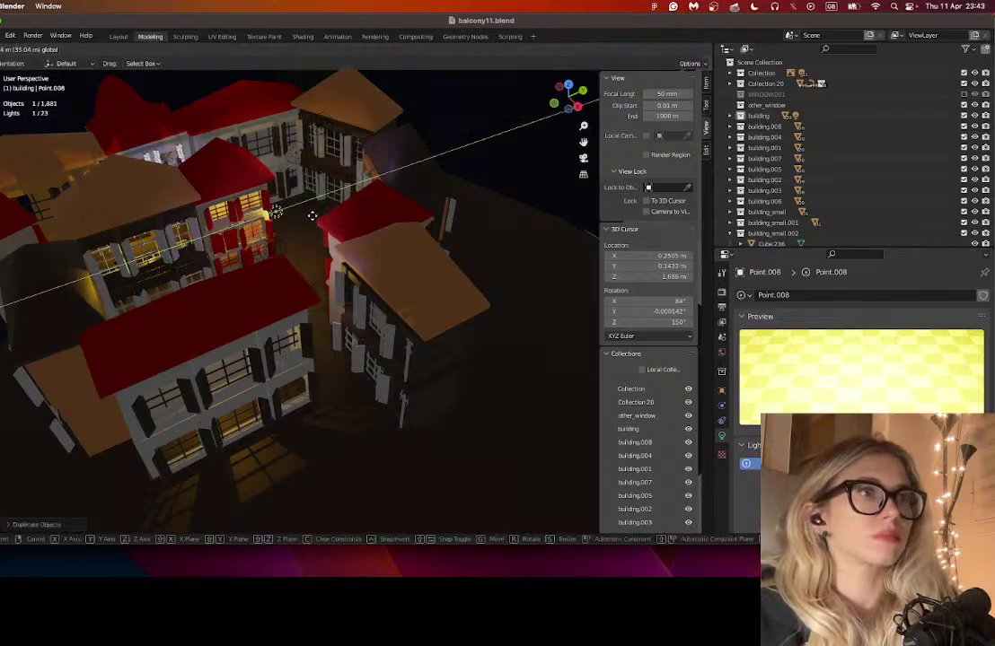
{"action": "left_click", "coordinate": [289, 219]}
{"action": "key", "text": "g"}
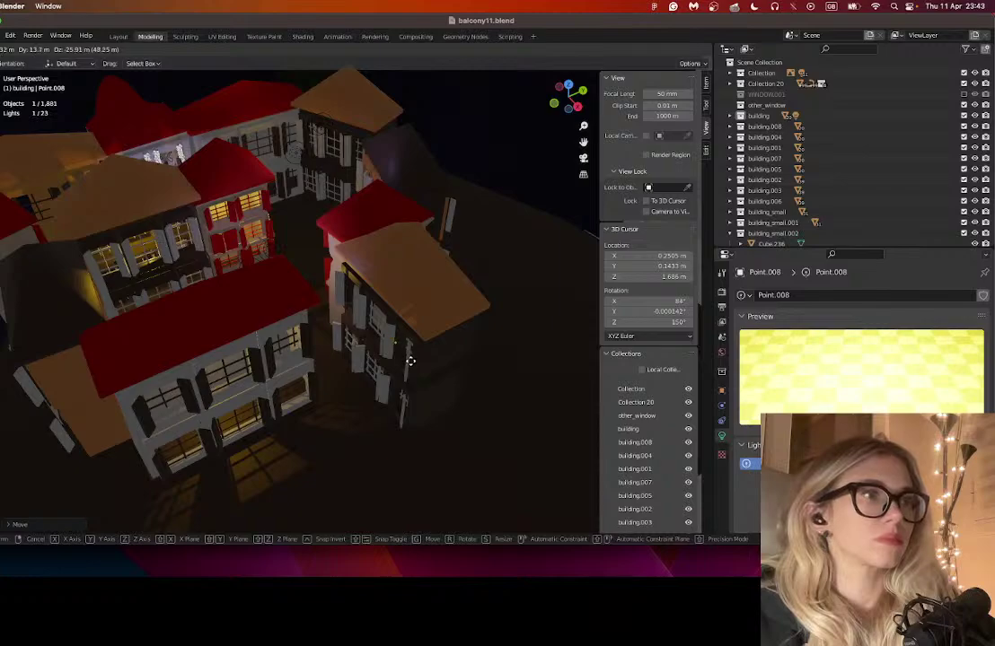
{"action": "left_click", "coordinate": [413, 367]}
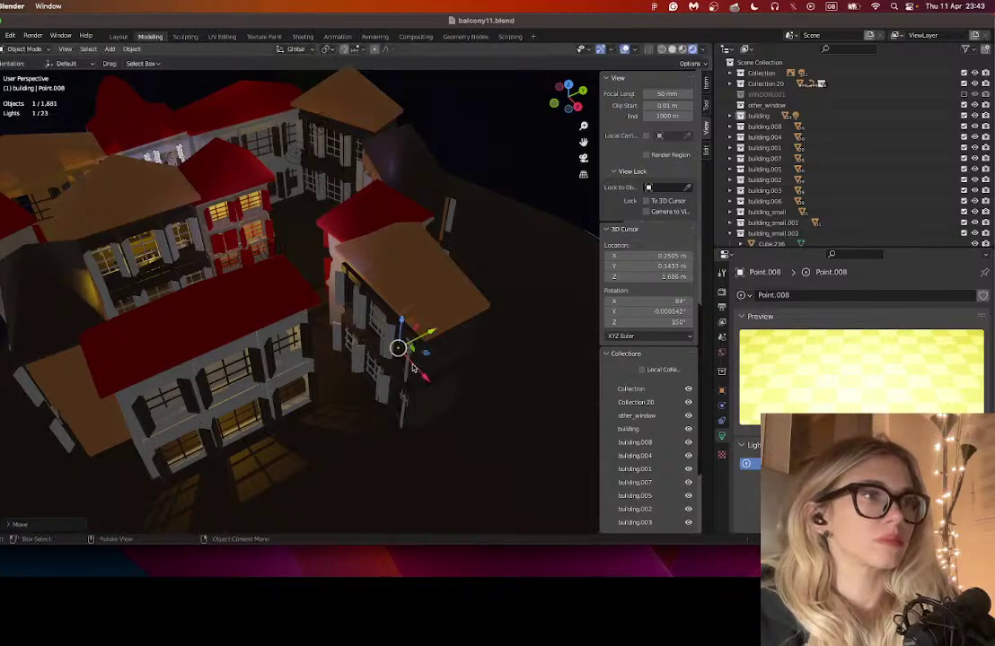
- Raise the newest light vertically to the upper-floor level of the neighbouring tan-roofed house
{"action": "scroll", "coordinate": [411, 355], "scroll_direction": "up", "scroll_amount": 10}
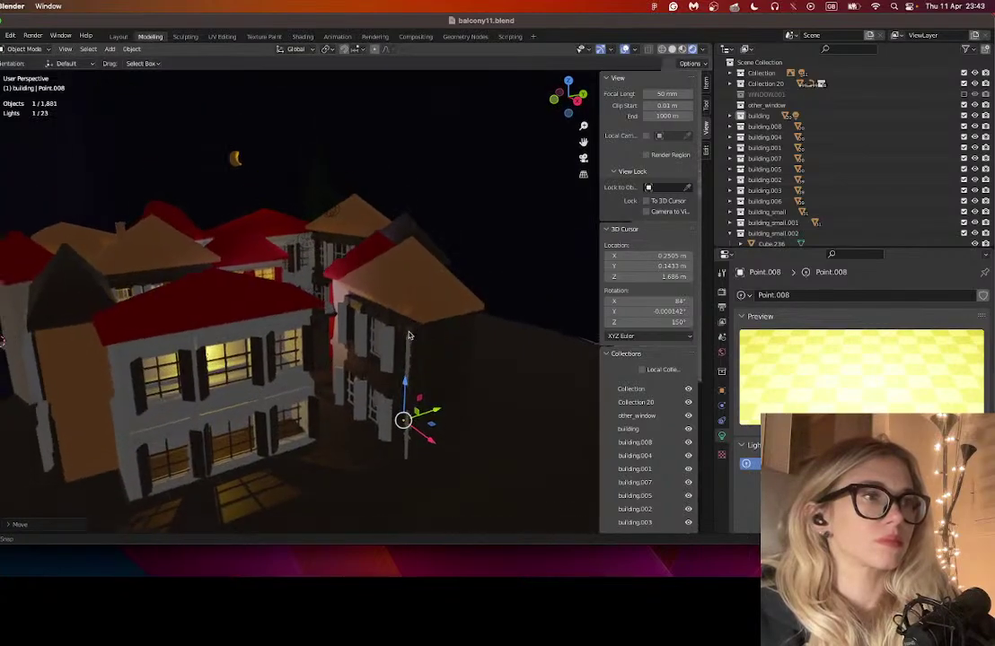
{"action": "key", "text": "g"}
{"action": "key", "text": "z"}
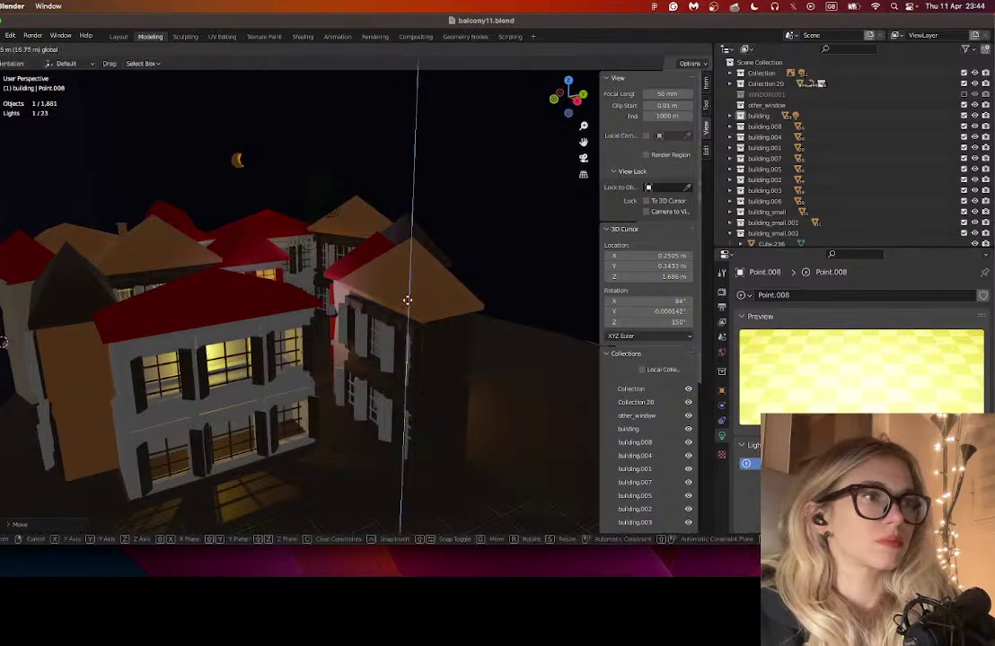
{"action": "left_click", "coordinate": [404, 364]}
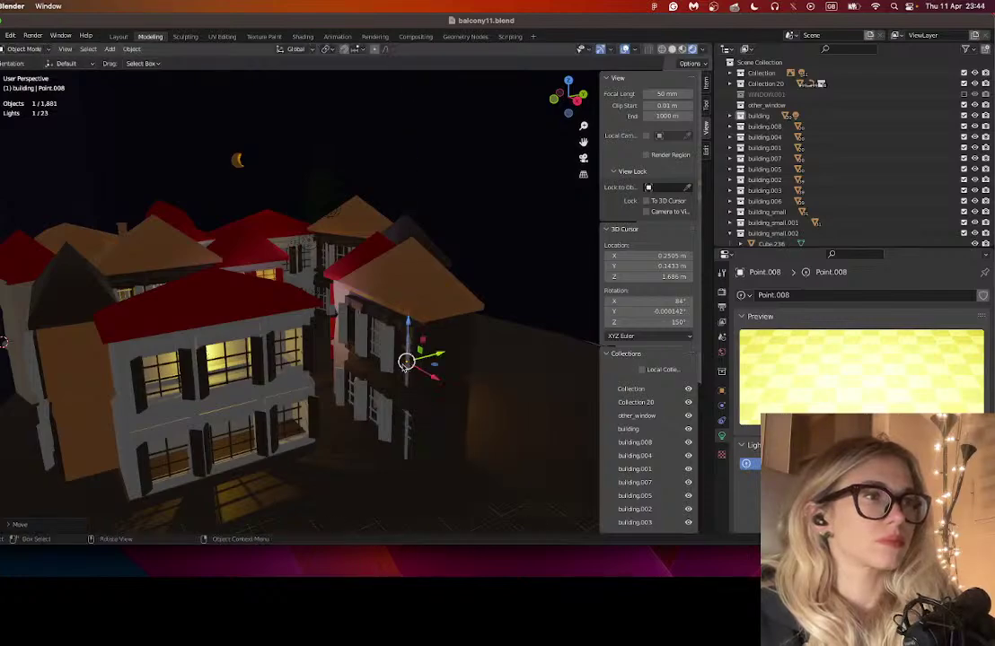
- Move the selected light along the Y axis into the tan-roofed house beside the white one
{"action": "key", "text": "g"}
{"action": "key", "text": "y"}
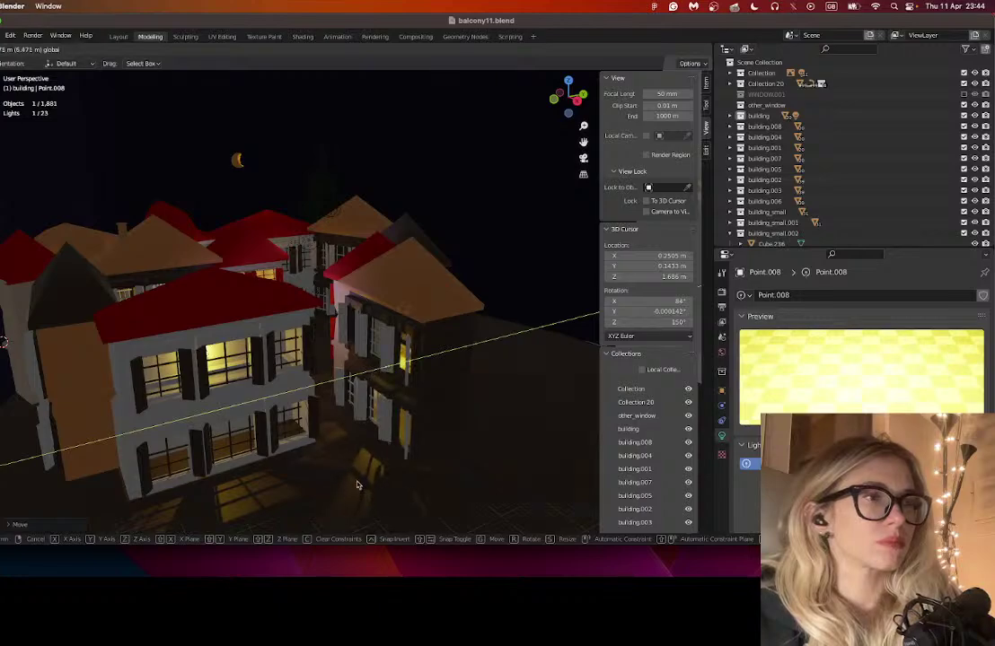
{"action": "left_click", "coordinate": [357, 485]}
{"action": "scroll", "coordinate": [357, 453], "scroll_direction": "up", "scroll_amount": 4}
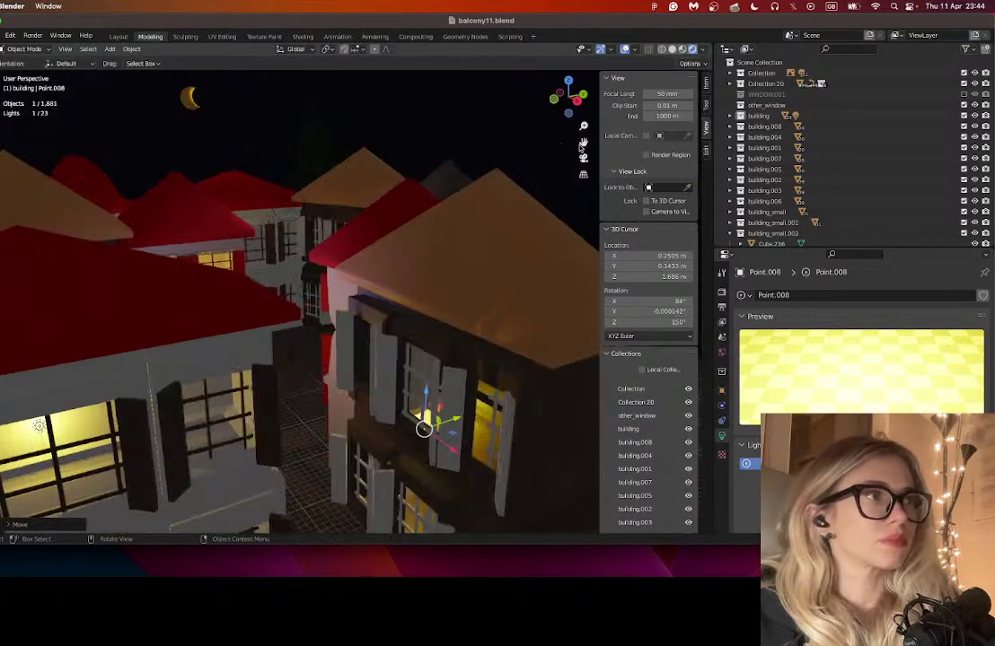
{"action": "left_click_drag", "start_coordinate": [581, 144], "coordinate": [590, 67]}
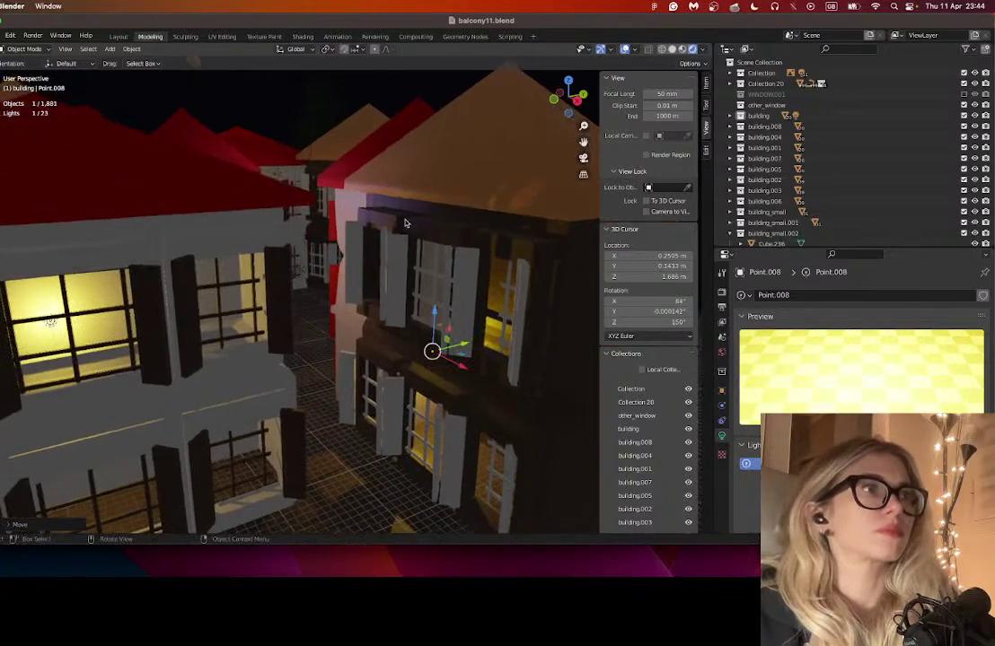
{"action": "left_click", "coordinate": [418, 177]}
{"action": "right_click", "coordinate": [419, 182]}
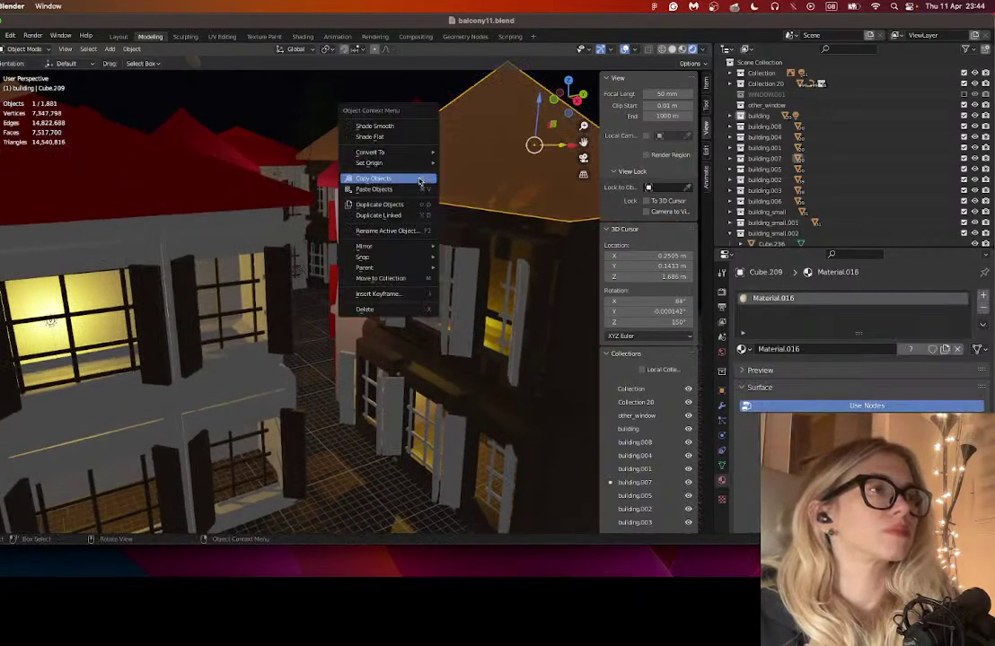
{"action": "left_click", "coordinate": [394, 127]}
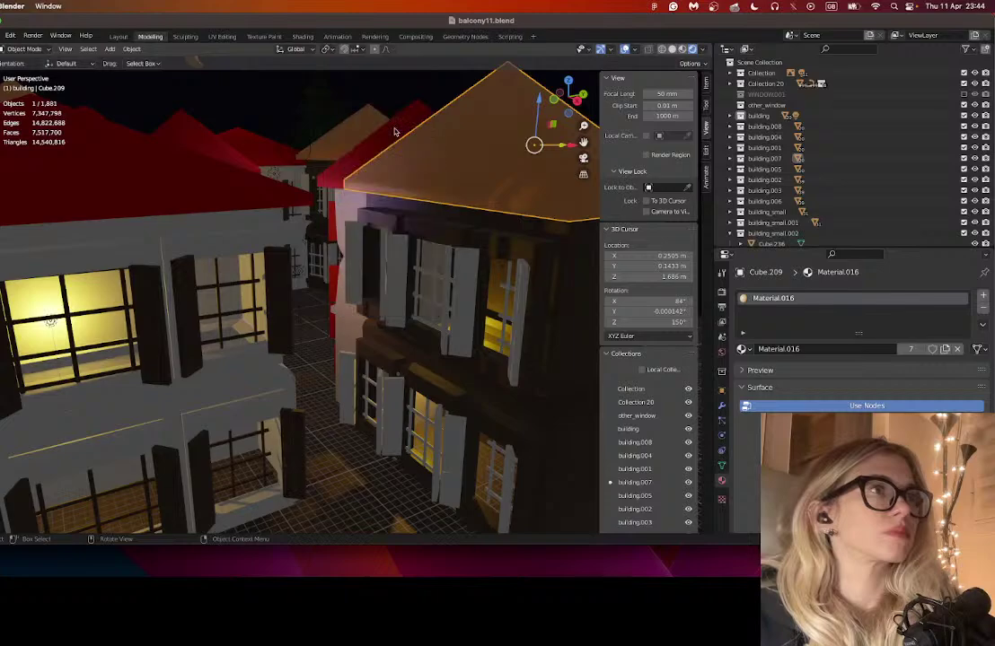
{"action": "left_click", "coordinate": [203, 207]}
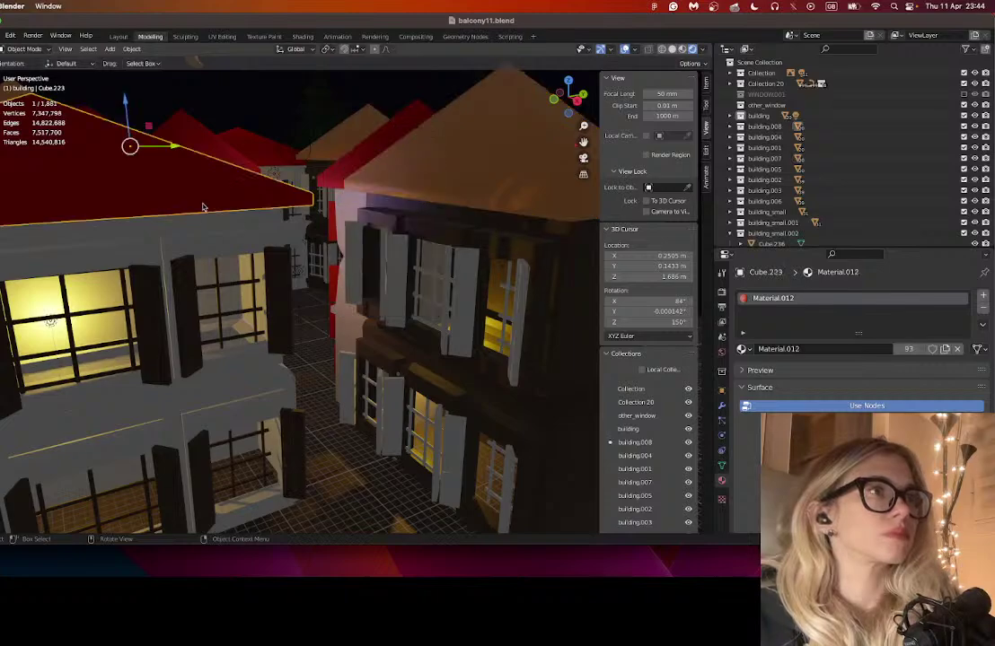
{"action": "right_click", "coordinate": [203, 208]}
{"action": "left_click", "coordinate": [194, 206]}
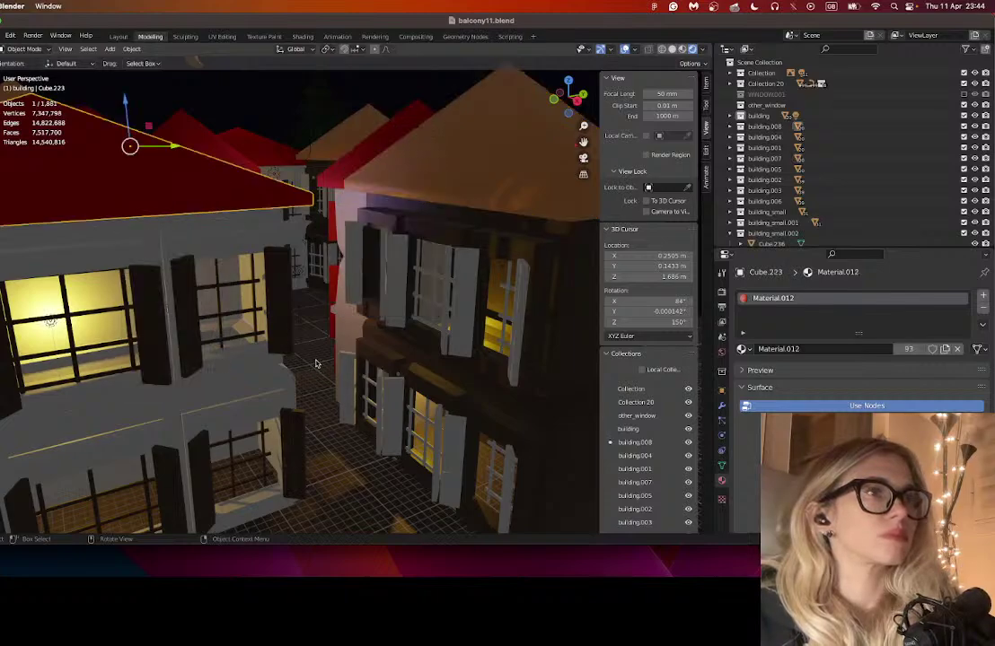
- Duplicate the point light behind the dark house's upper-floor window and place the copy near the far tan-roofed house across the square
{"action": "left_click_drag", "start_coordinate": [312, 379], "coordinate": [304, 396]}
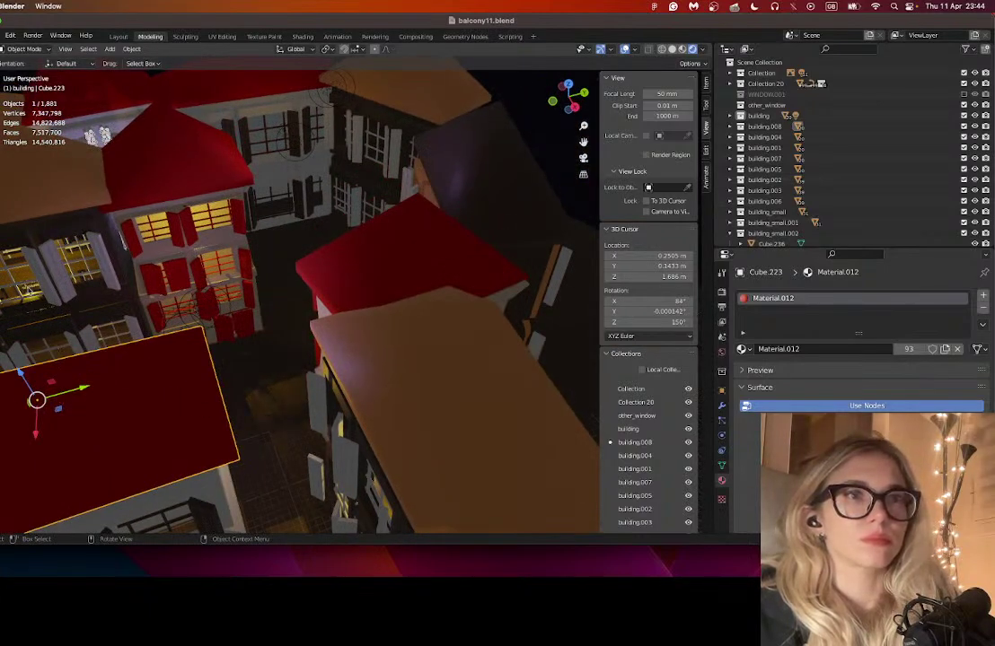
{"action": "left_click", "coordinate": [25, 290]}
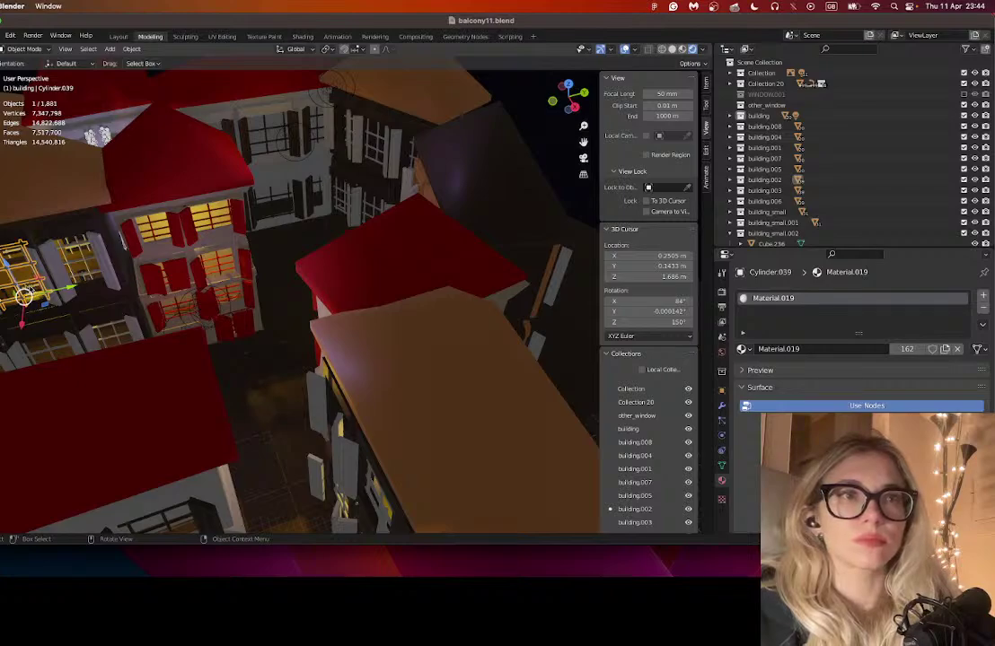
{"action": "left_click", "coordinate": [29, 287]}
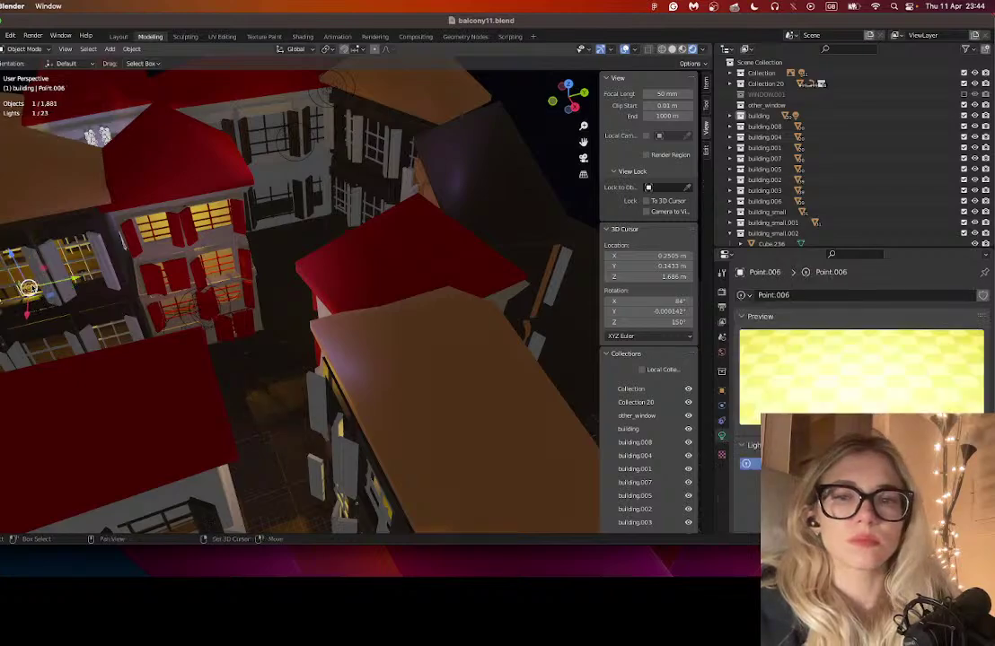
{"action": "key", "text": "shift+d"}
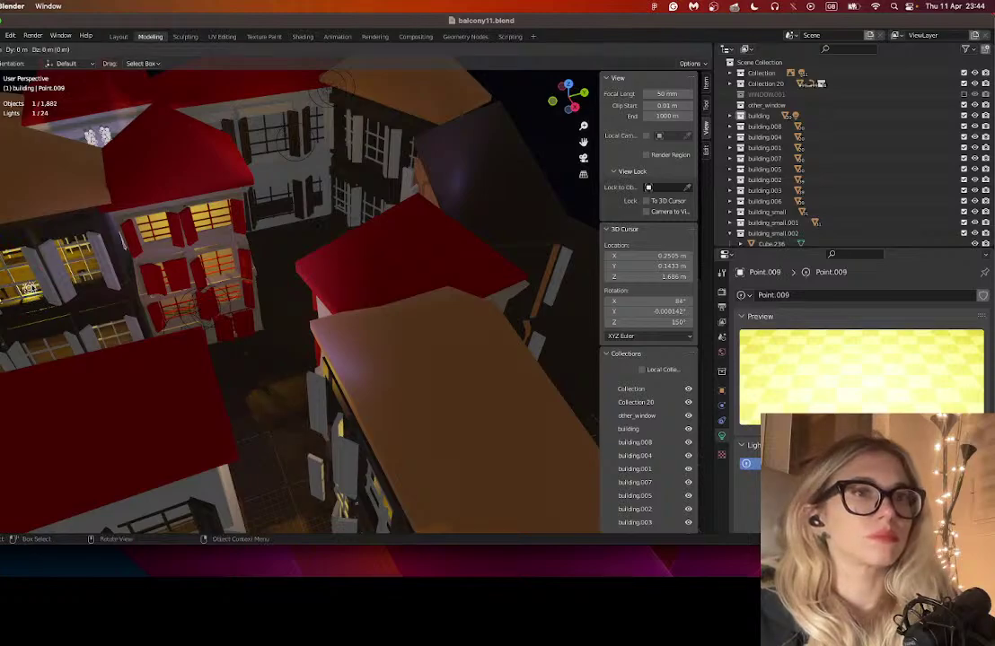
{"action": "left_click", "coordinate": [372, 196]}
{"action": "scroll", "coordinate": [391, 249], "scroll_direction": "left", "scroll_amount": 5}
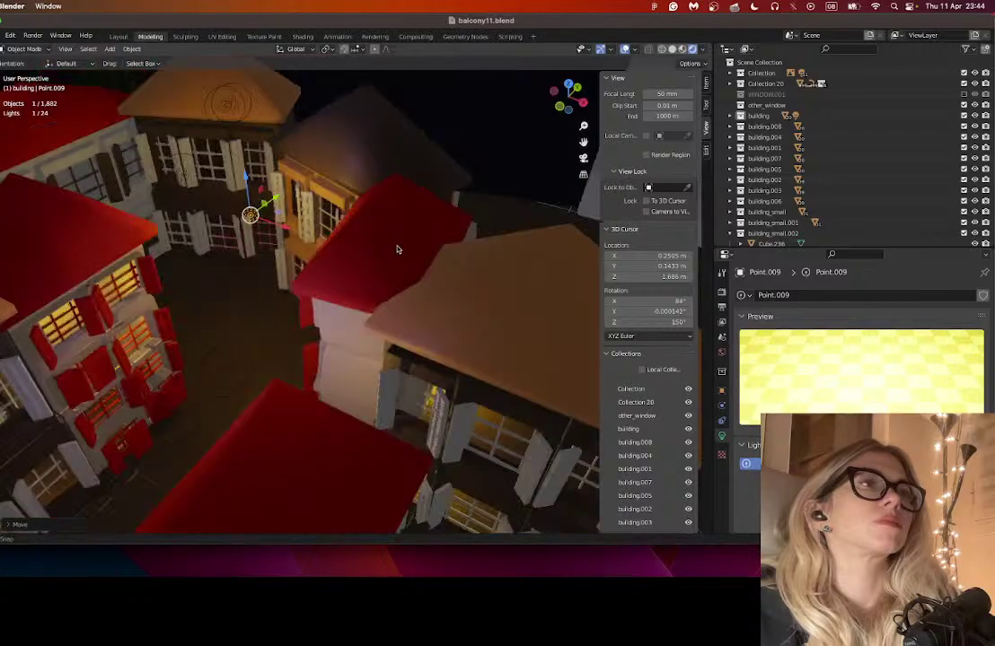
{"action": "scroll", "coordinate": [398, 250], "scroll_direction": "left", "scroll_amount": 2}
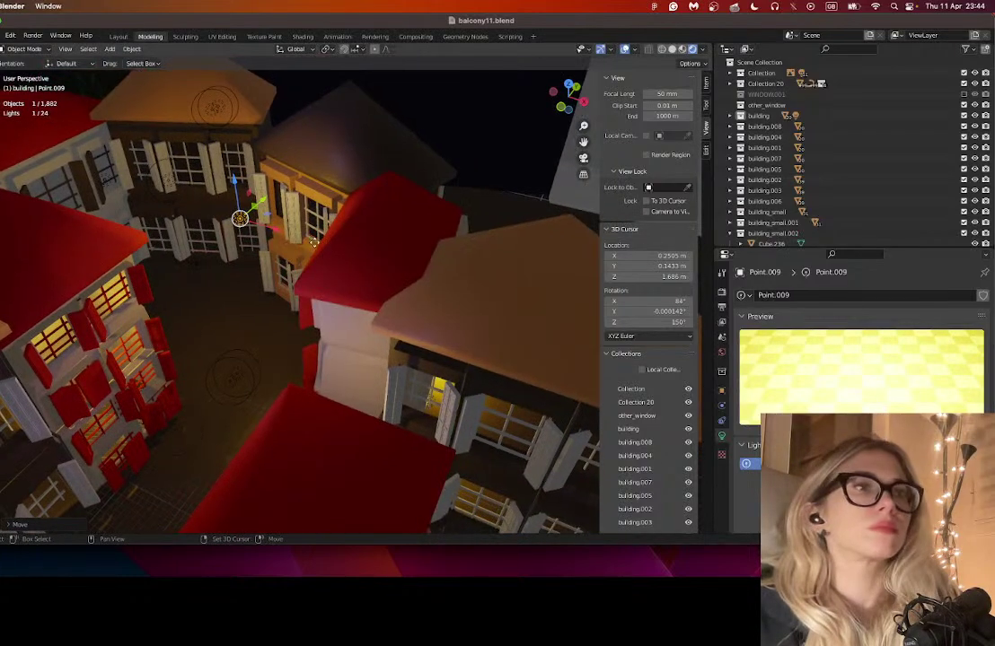
- Duplicate the newest light and position the copy at the orange house's upper-floor windows, shifting it along the X axis to the middle window
{"action": "key", "text": "shift+d"}
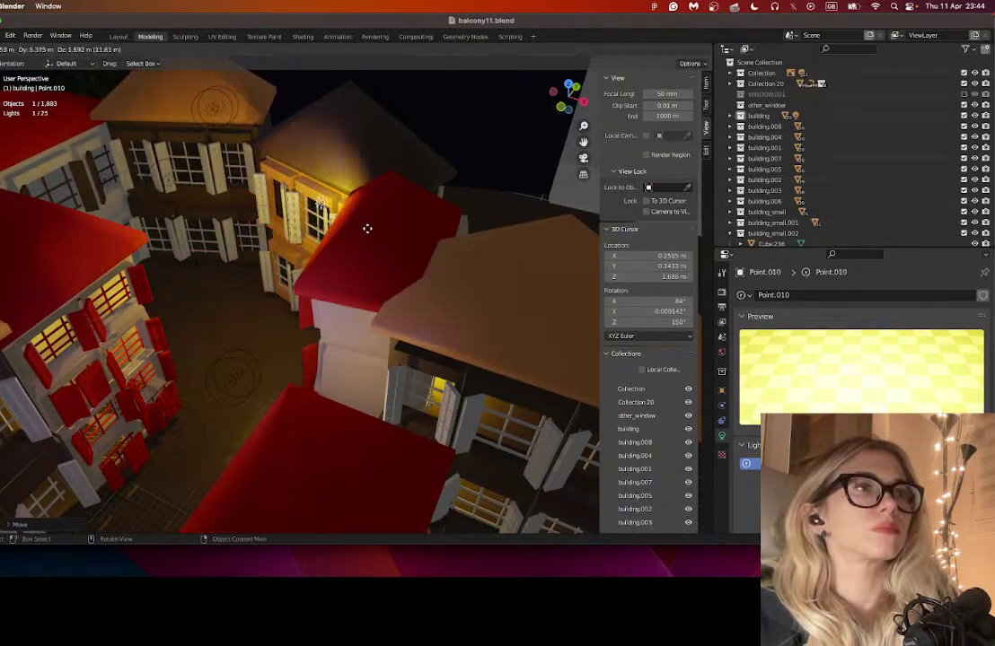
{"action": "left_click", "coordinate": [367, 229]}
{"action": "scroll", "coordinate": [381, 231], "scroll_direction": "left", "scroll_amount": 5}
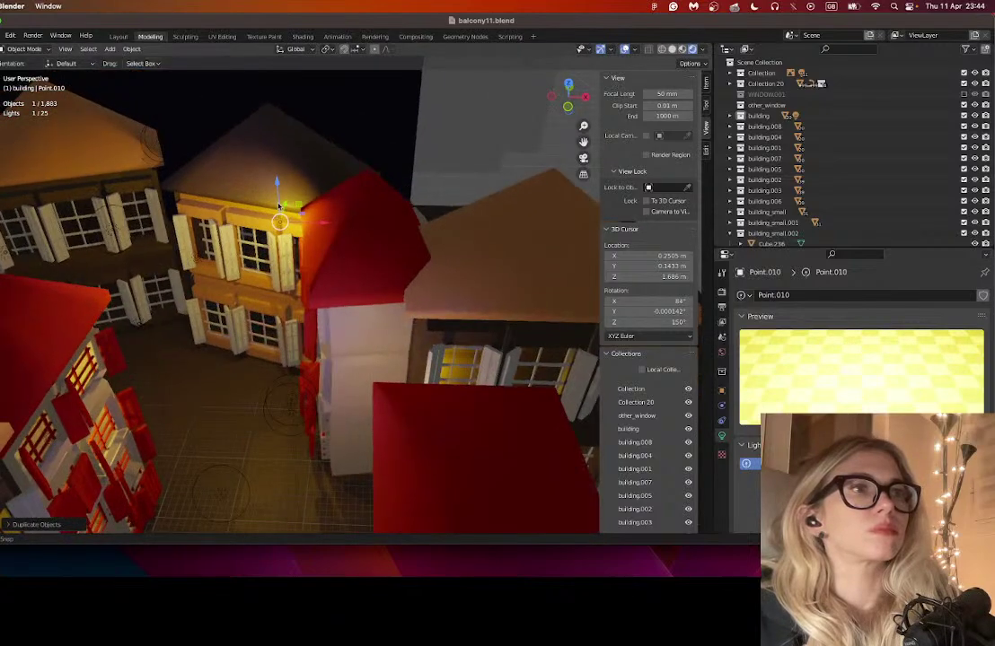
{"action": "key", "text": "g"}
{"action": "left_click", "coordinate": [306, 285]}
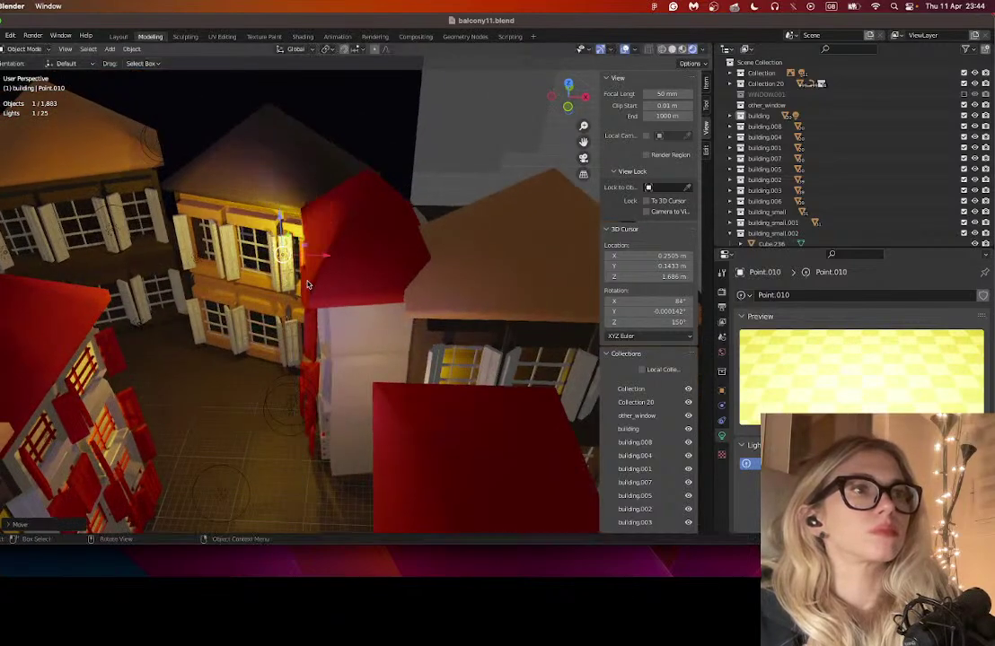
{"action": "left_click_drag", "start_coordinate": [306, 257], "coordinate": [249, 253]}
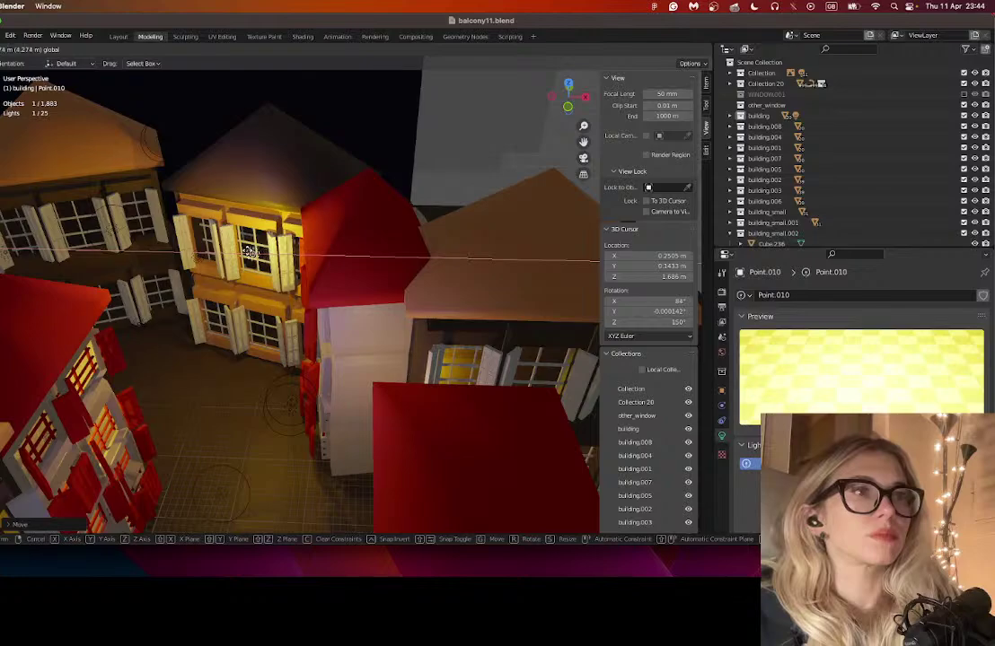
{"action": "left_click", "coordinate": [238, 274]}
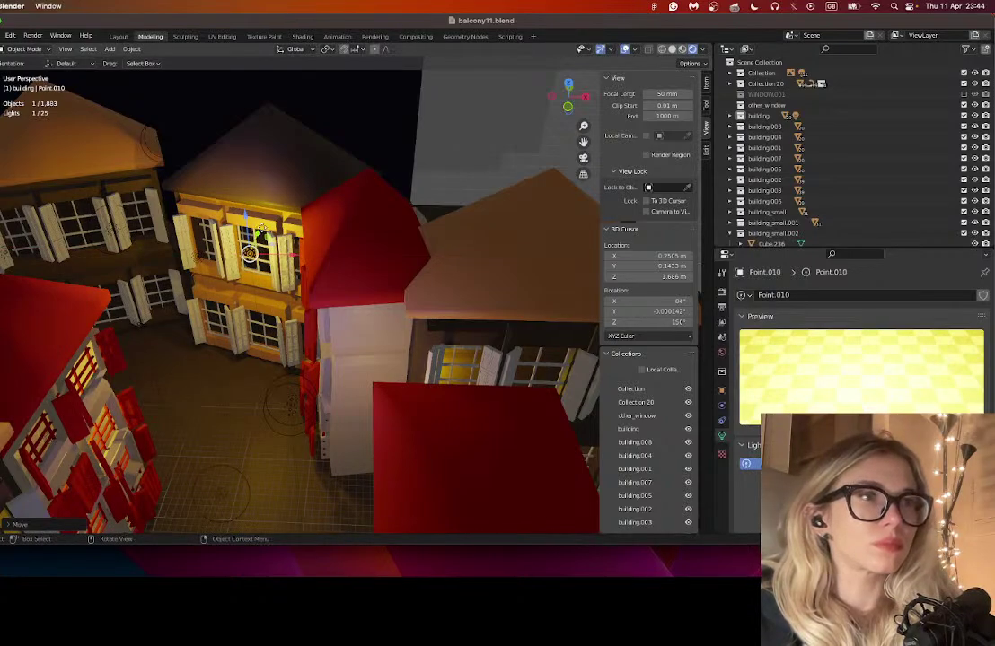
- Move the orange house's light along the Y axis into the building and adjust its height to the upper-floor windows
{"action": "key", "text": "g"}
{"action": "key", "text": "y"}
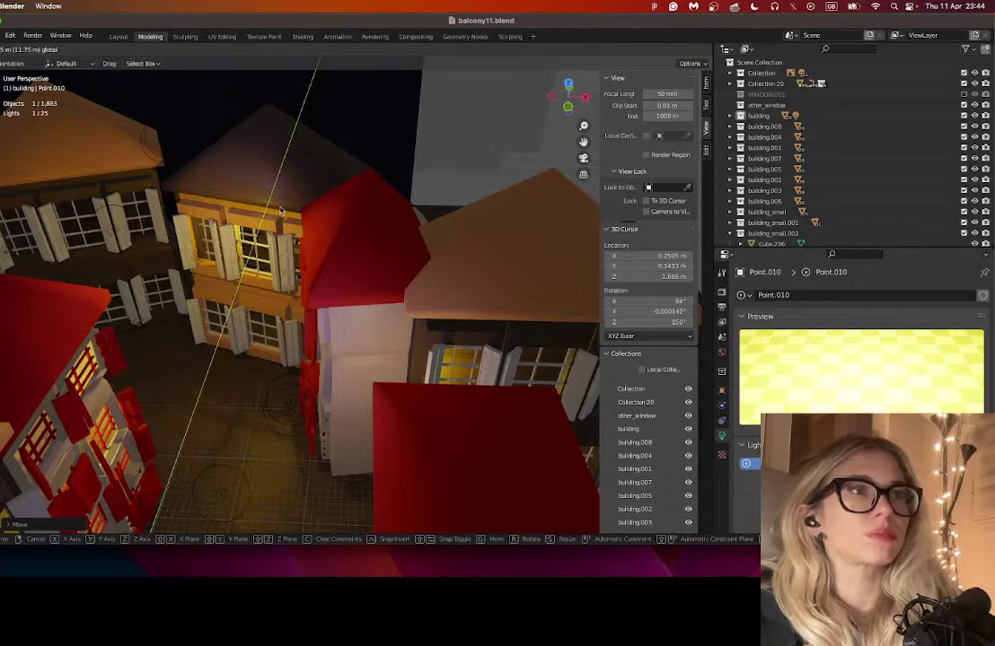
{"action": "left_click", "coordinate": [280, 209]}
{"action": "scroll", "coordinate": [258, 210], "scroll_direction": "down", "scroll_amount": 5}
{"action": "key", "text": "g"}
{"action": "key", "text": "z"}
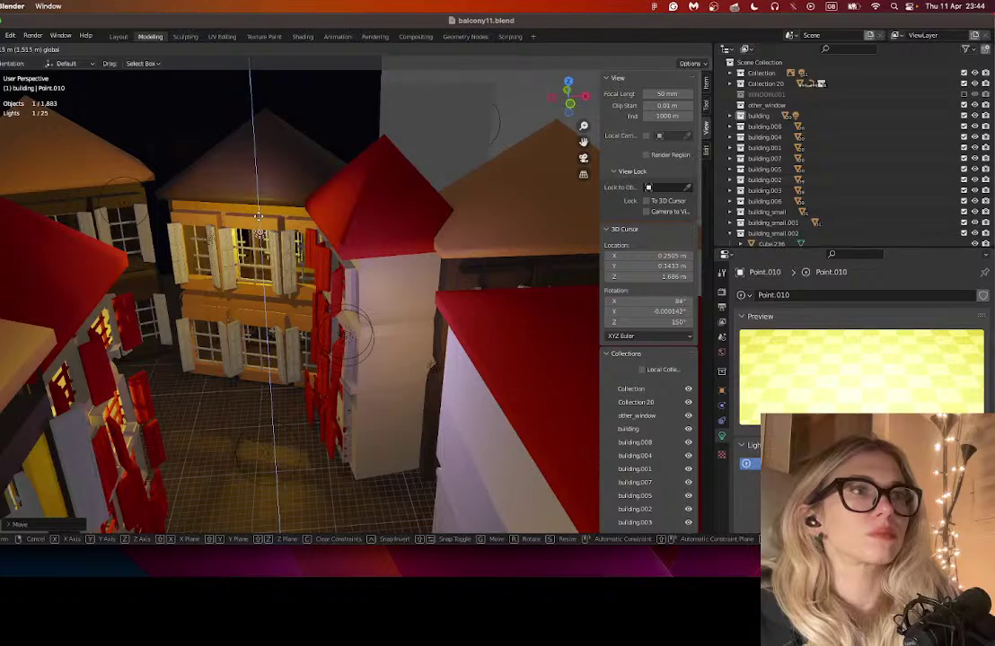
{"action": "left_click", "coordinate": [247, 251]}
- Duplicate the orange house's light and move the copy along the X axis to the neighbouring dark house with the tan roof
{"action": "scroll", "coordinate": [248, 250], "scroll_direction": "up", "scroll_amount": 5}
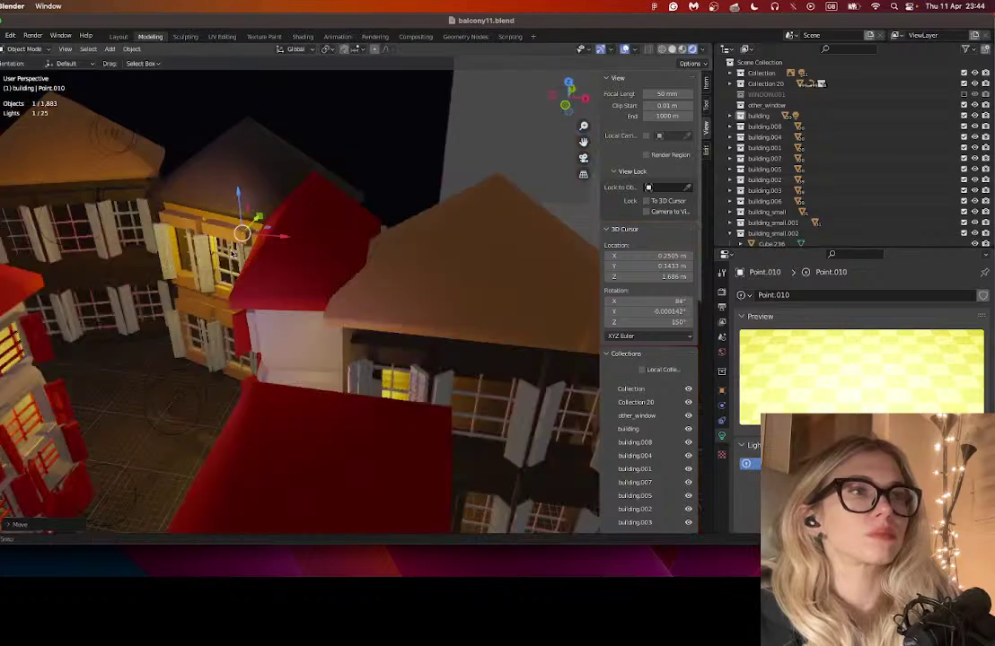
{"action": "key", "text": "shift+d"}
{"action": "left_click", "coordinate": [233, 254]}
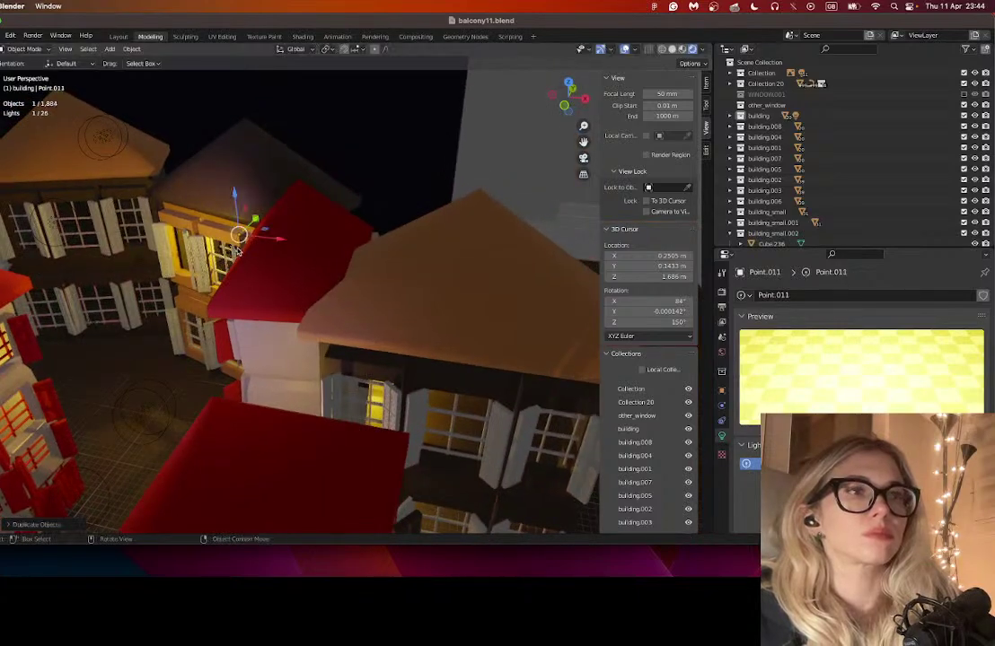
{"action": "key", "text": "g"}
{"action": "key", "text": "x"}
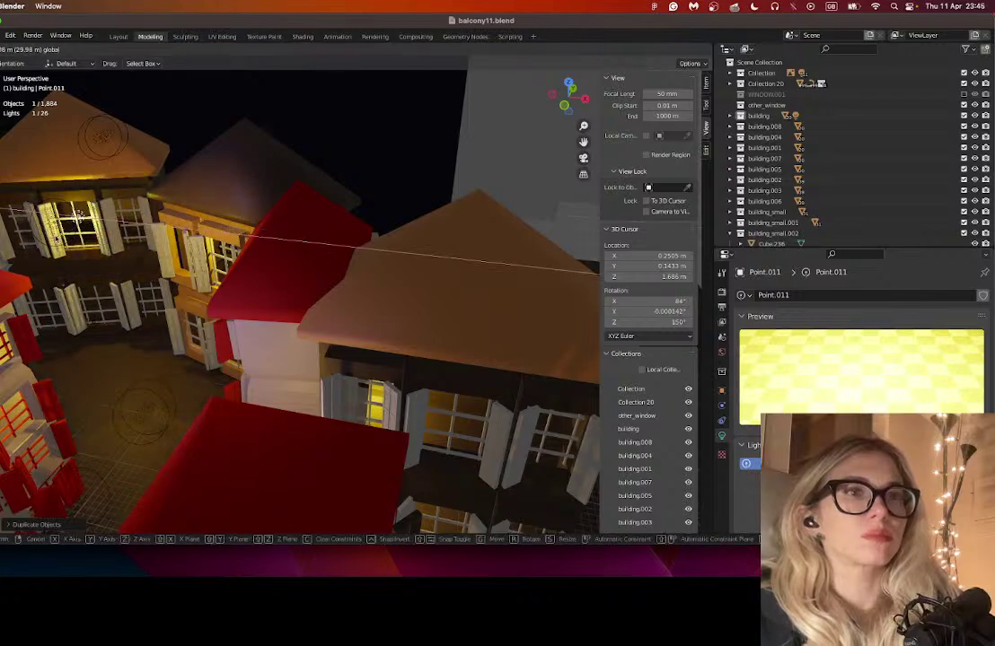
{"action": "left_click", "coordinate": [56, 239]}
- Move the copied light along the Y axis into the far dark house behind its upper-floor windows
{"action": "scroll", "coordinate": [63, 237], "scroll_direction": "up", "scroll_amount": 5}
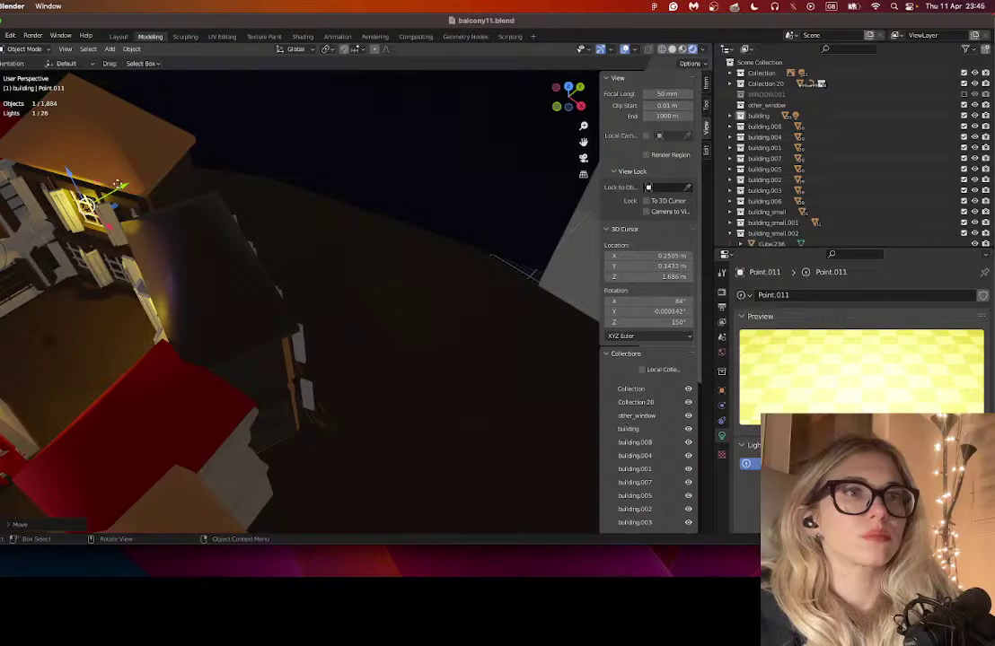
{"action": "key", "text": "g"}
{"action": "key", "text": "x"}
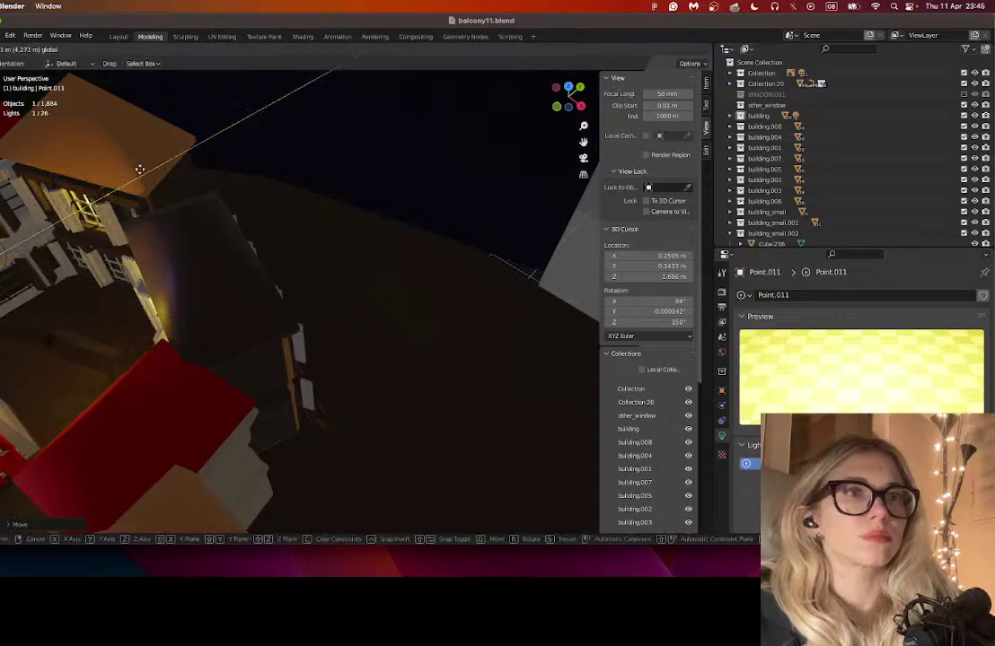
{"action": "left_click", "coordinate": [149, 201]}
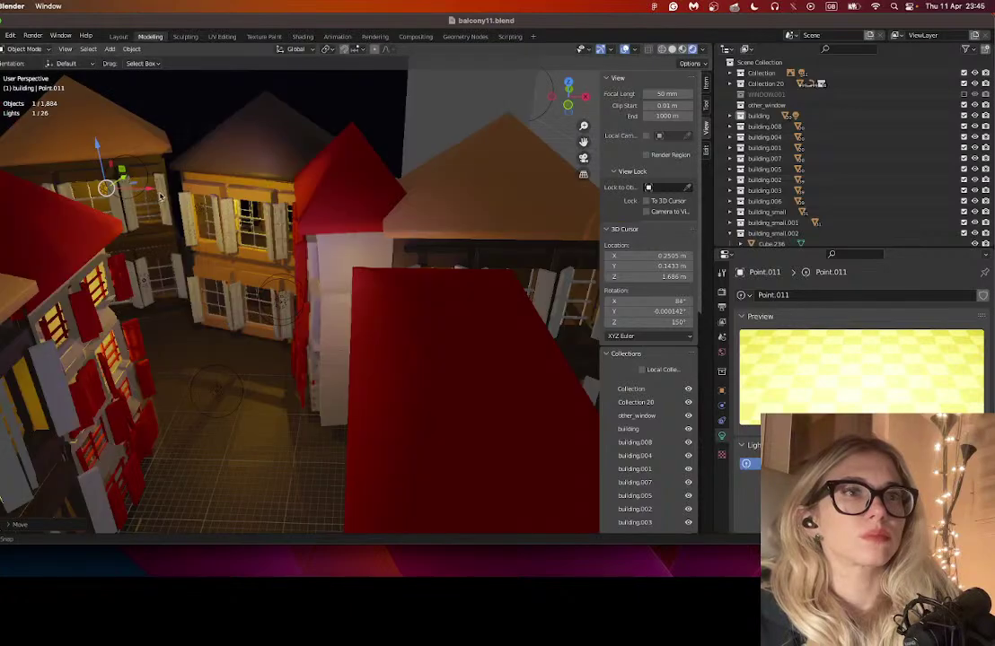
- Inspect the window lighting of the houses from around the village, including the dark tan-roofed house beside the white one
{"action": "scroll", "coordinate": [161, 202], "scroll_direction": "down", "scroll_amount": 2}
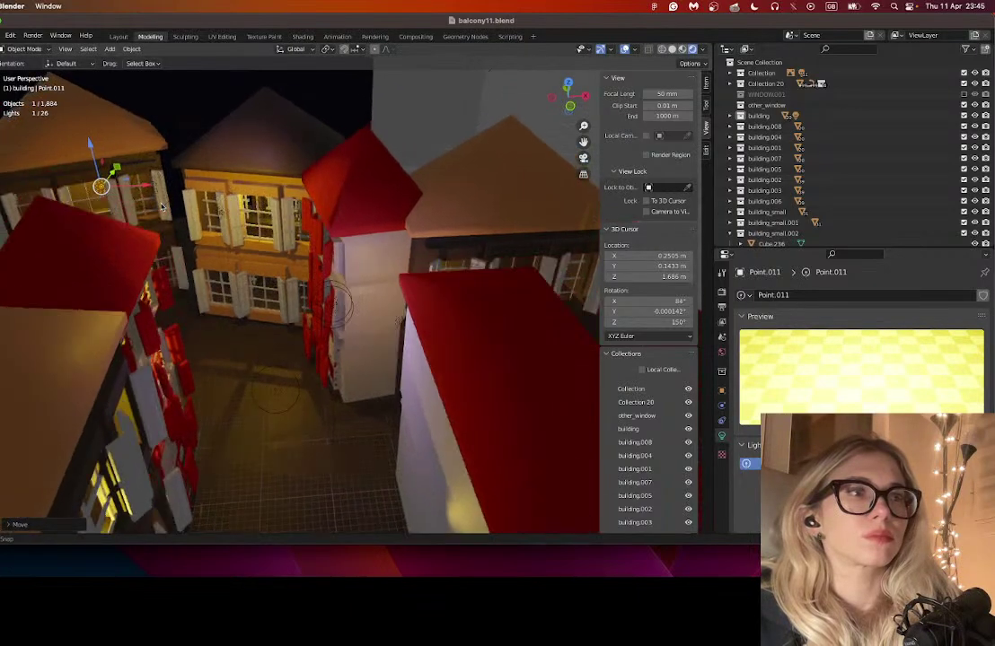
{"action": "scroll", "coordinate": [215, 201], "scroll_direction": "right", "scroll_amount": 6}
{"action": "left_click_drag", "start_coordinate": [245, 201], "coordinate": [630, 149]}
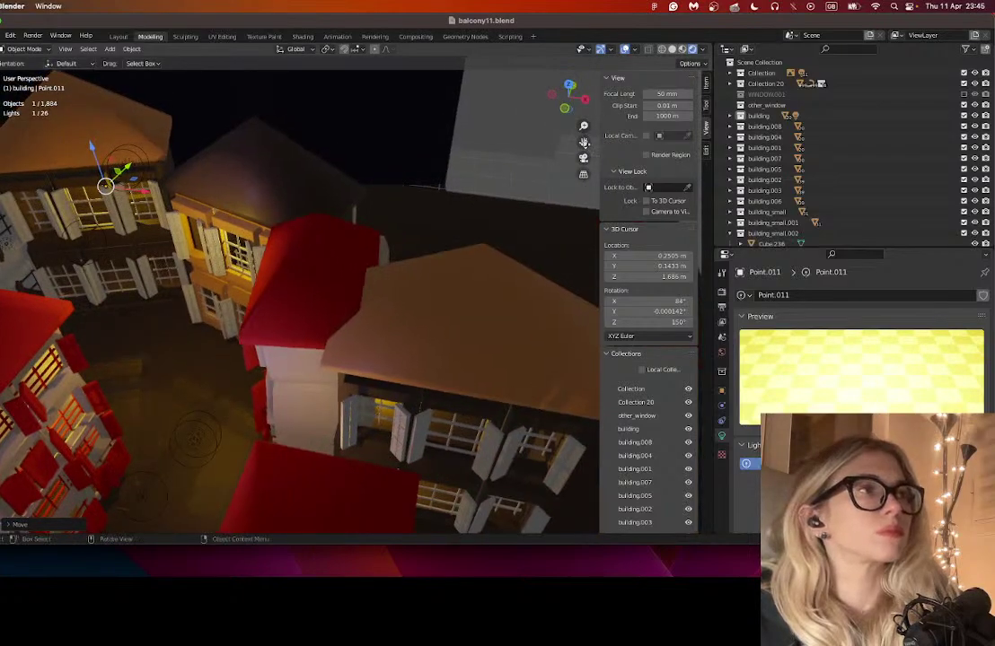
{"action": "scroll", "coordinate": [245, 278], "scroll_direction": "left", "scroll_amount": 5}
{"action": "left_click_drag", "start_coordinate": [245, 278], "coordinate": [212, 276]}
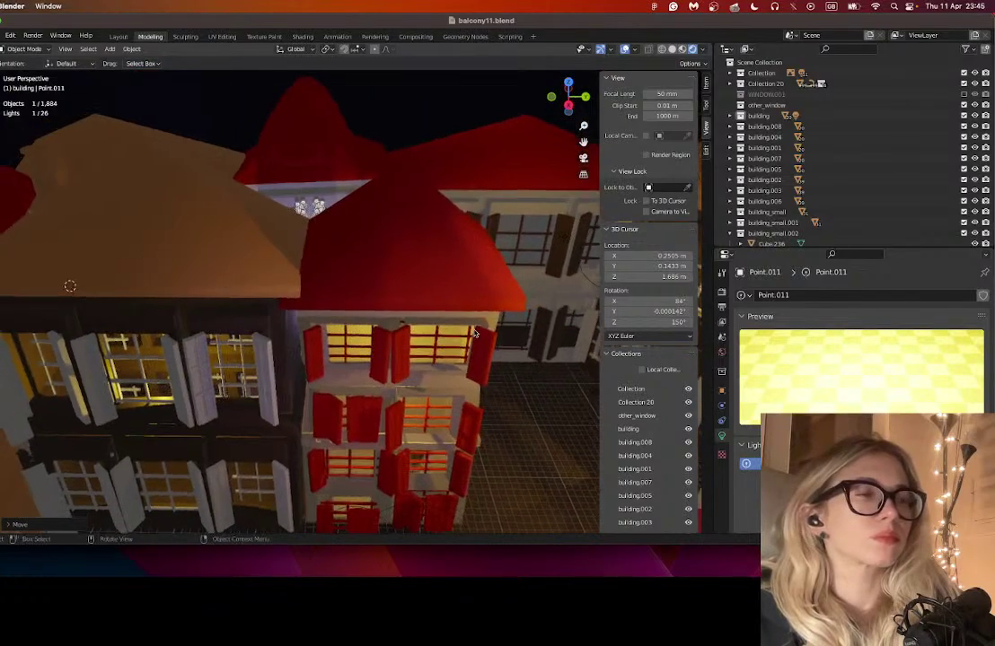
{"action": "scroll", "coordinate": [450, 295], "scroll_direction": "up", "scroll_amount": 8}
{"action": "scroll", "coordinate": [451, 308], "scroll_direction": "down", "scroll_amount": 10}
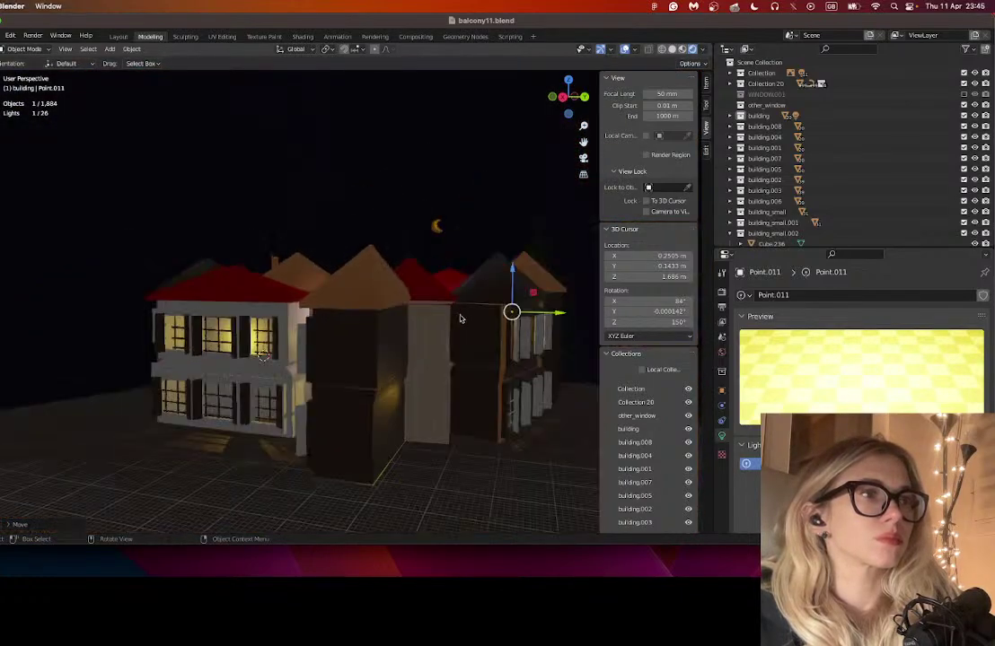
{"action": "left_click_drag", "start_coordinate": [459, 319], "coordinate": [503, 320]}
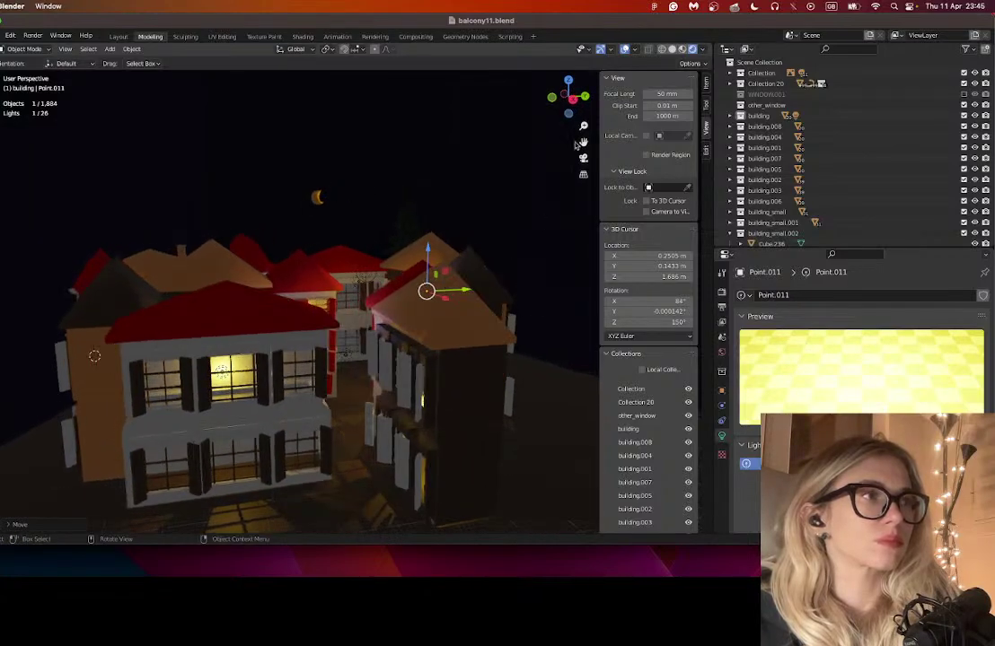
{"action": "left_click_drag", "start_coordinate": [582, 142], "coordinate": [576, 109]}
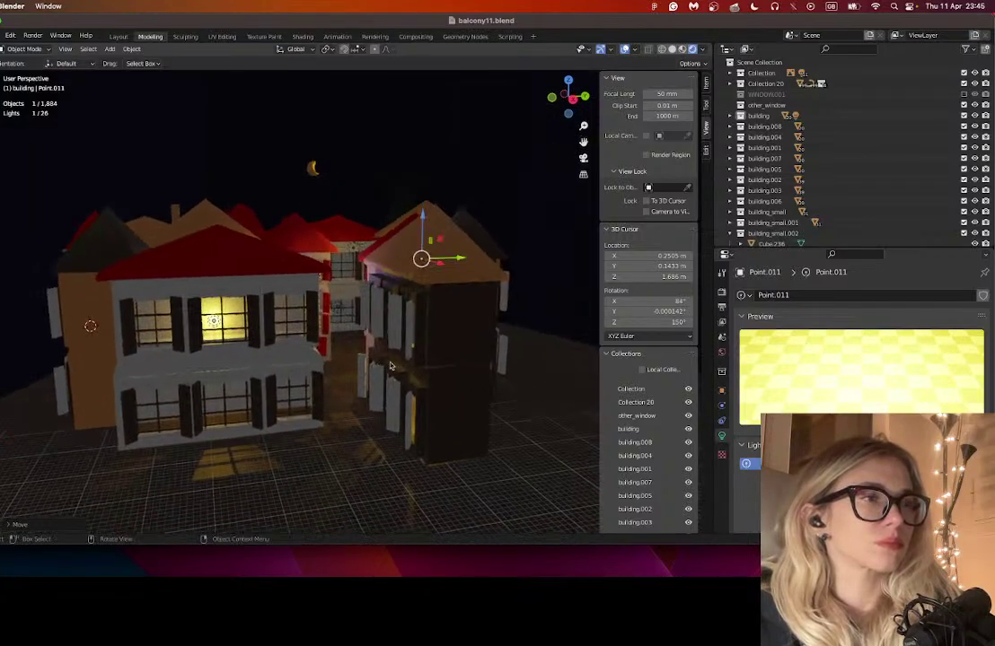
{"action": "left_click_drag", "start_coordinate": [391, 362], "coordinate": [429, 368]}
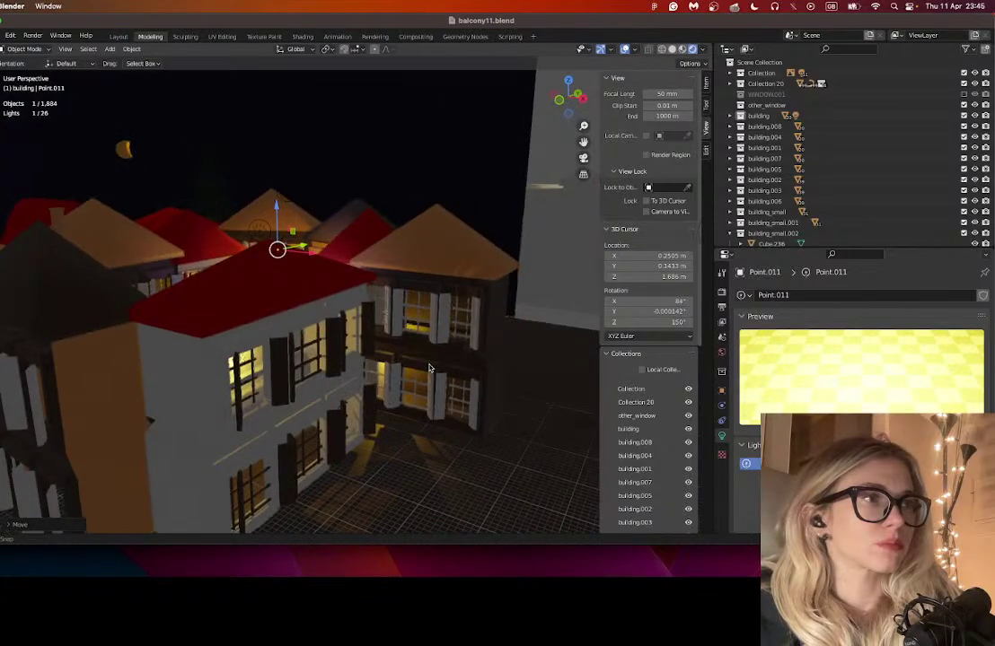
{"action": "scroll", "coordinate": [425, 368], "scroll_direction": "up", "scroll_amount": 10}
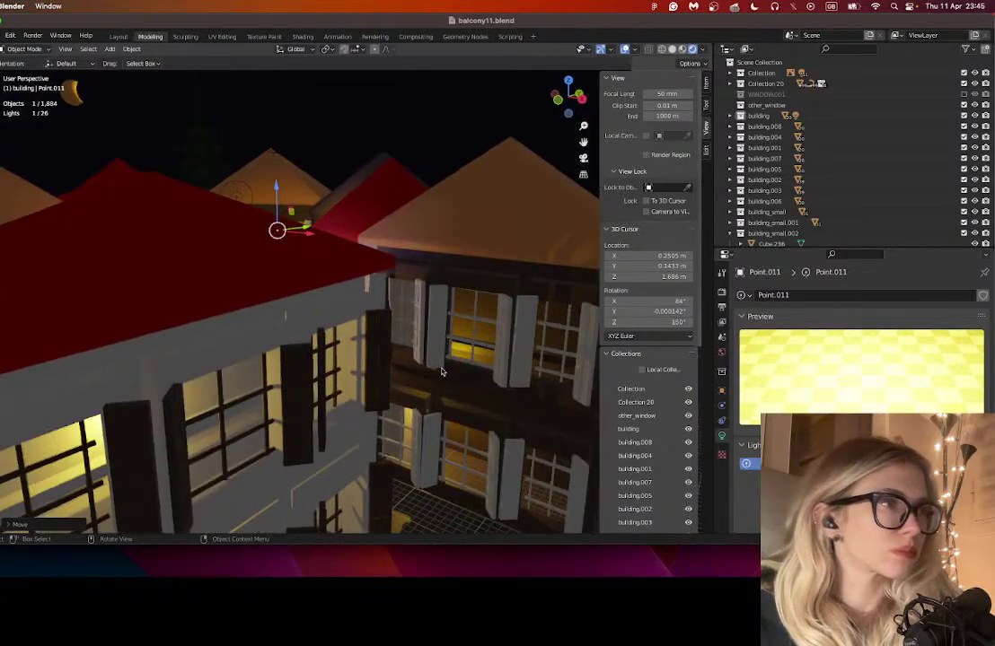
{"action": "scroll", "coordinate": [438, 382], "scroll_direction": "up", "scroll_amount": 5}
{"action": "left_click_drag", "start_coordinate": [438, 381], "coordinate": [417, 395]}
{"action": "scroll", "coordinate": [416, 395], "scroll_direction": "up", "scroll_amount": 5}
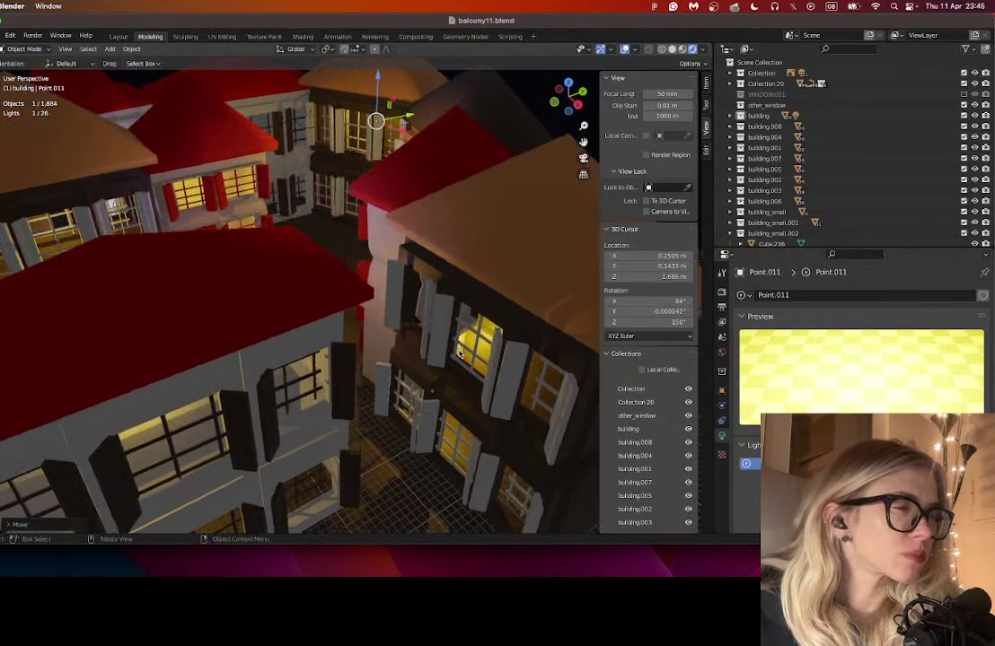
- Duplicate in place the yellow light behind the middle upper-floor window of the dark tan-roofed house beside the white one
{"action": "left_click", "coordinate": [458, 352]}
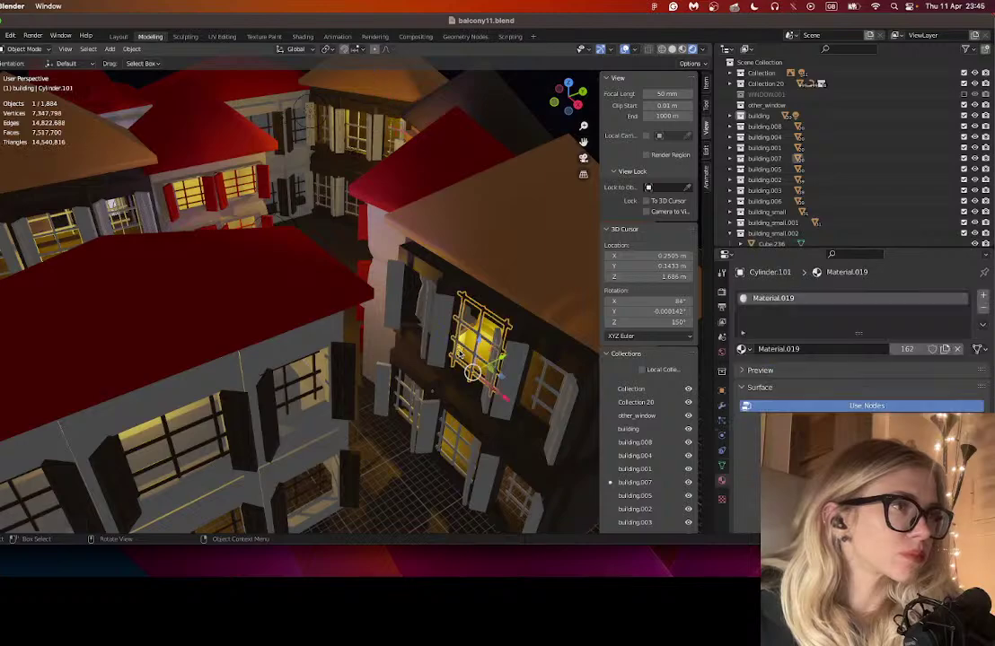
{"action": "left_click", "coordinate": [459, 353]}
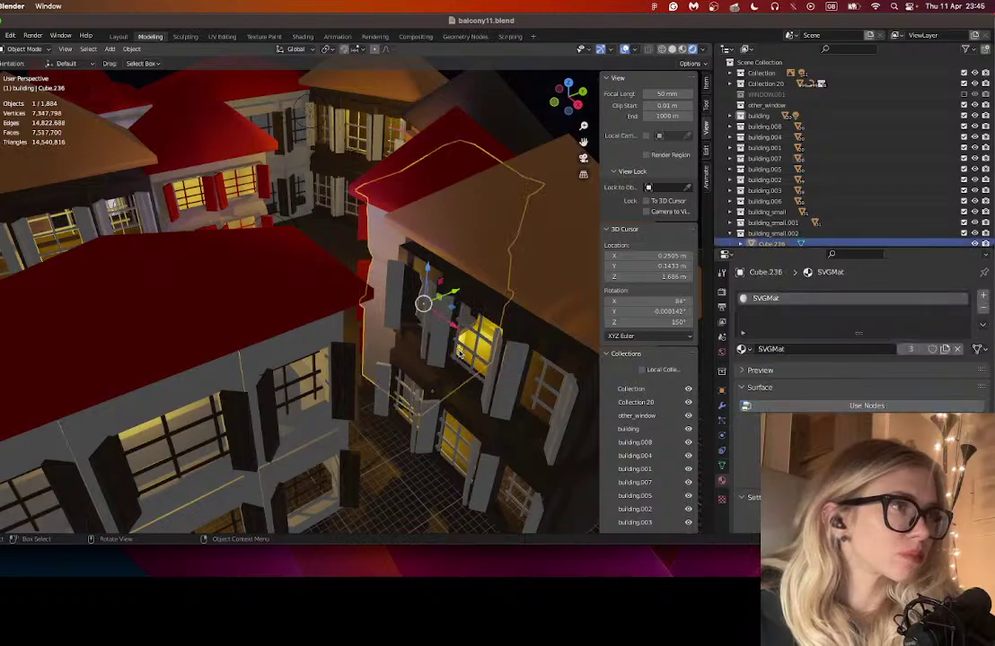
{"action": "left_click", "coordinate": [459, 353]}
{"action": "left_click", "coordinate": [457, 351]}
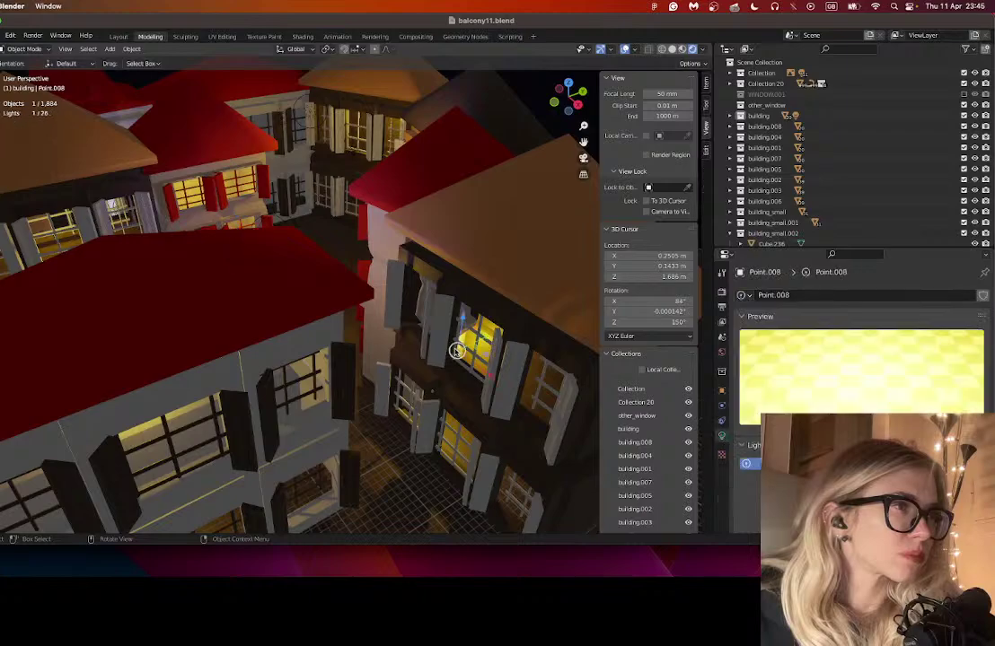
{"action": "scroll", "coordinate": [456, 350], "scroll_direction": "right", "scroll_amount": 3}
{"action": "key", "text": "shift+d"}
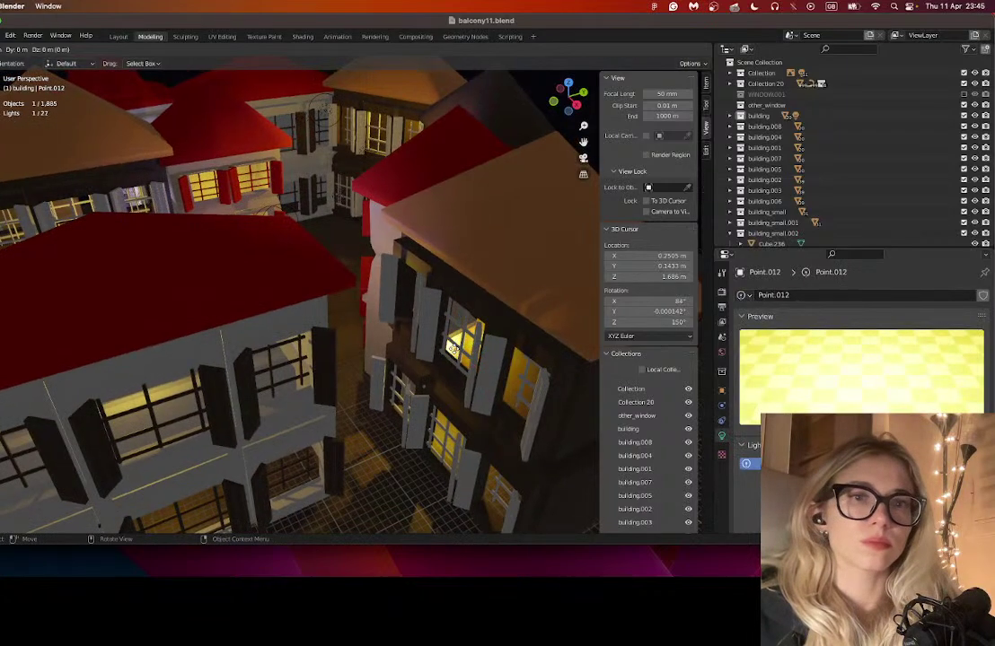
{"action": "key", "text": "Escape"}
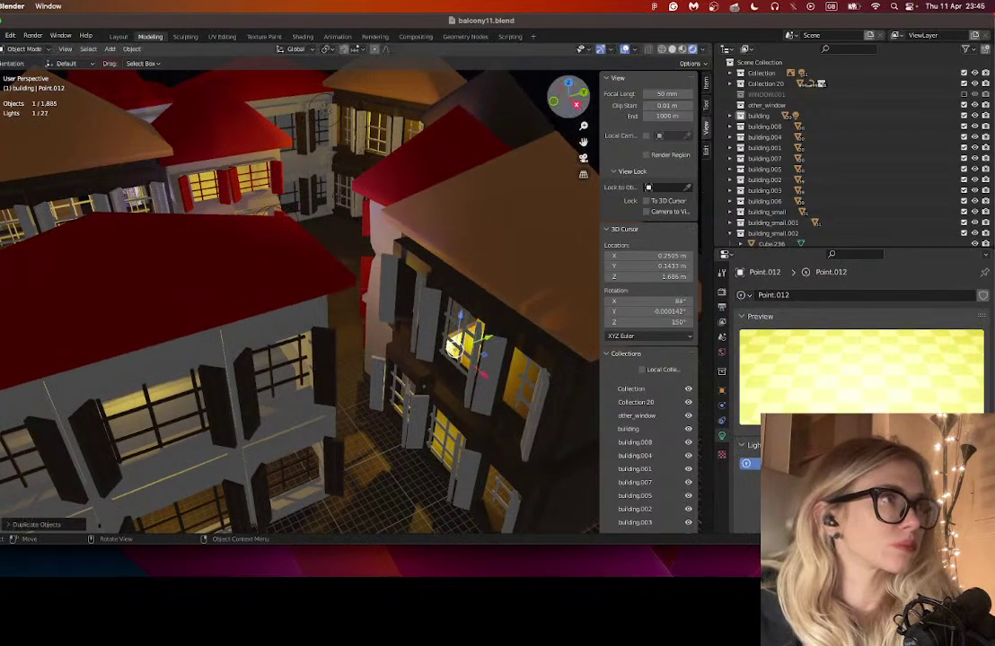
{"action": "left_click_drag", "start_coordinate": [575, 110], "coordinate": [580, 142]}
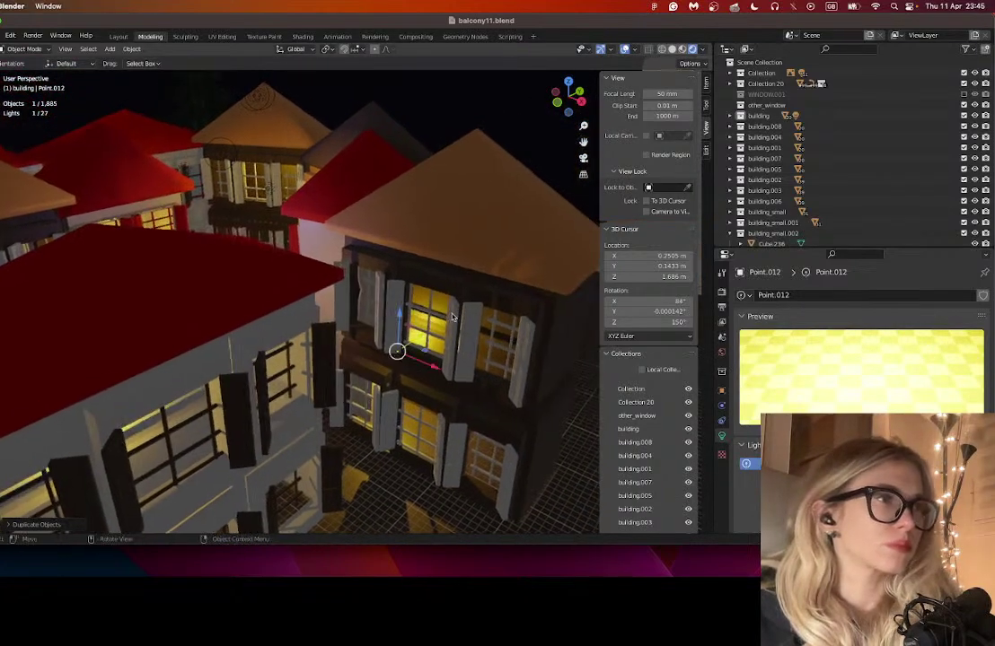
- Move the copied light along the X axis toward the dark house's neighbouring end window and raise it to window height
{"action": "key", "text": "g"}
{"action": "key", "text": "x"}
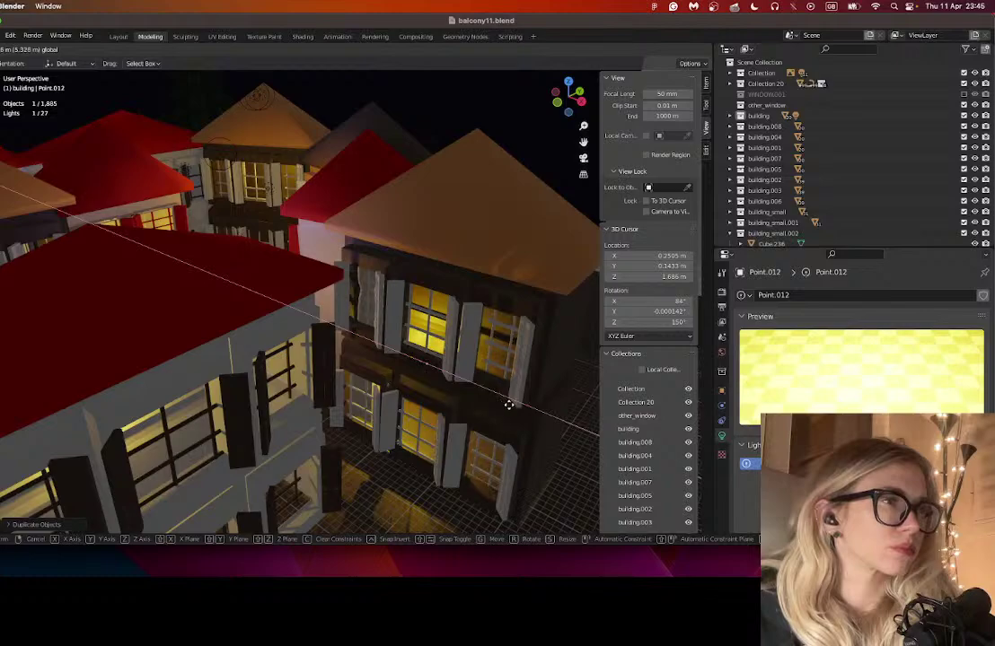
{"action": "left_click", "coordinate": [464, 368]}
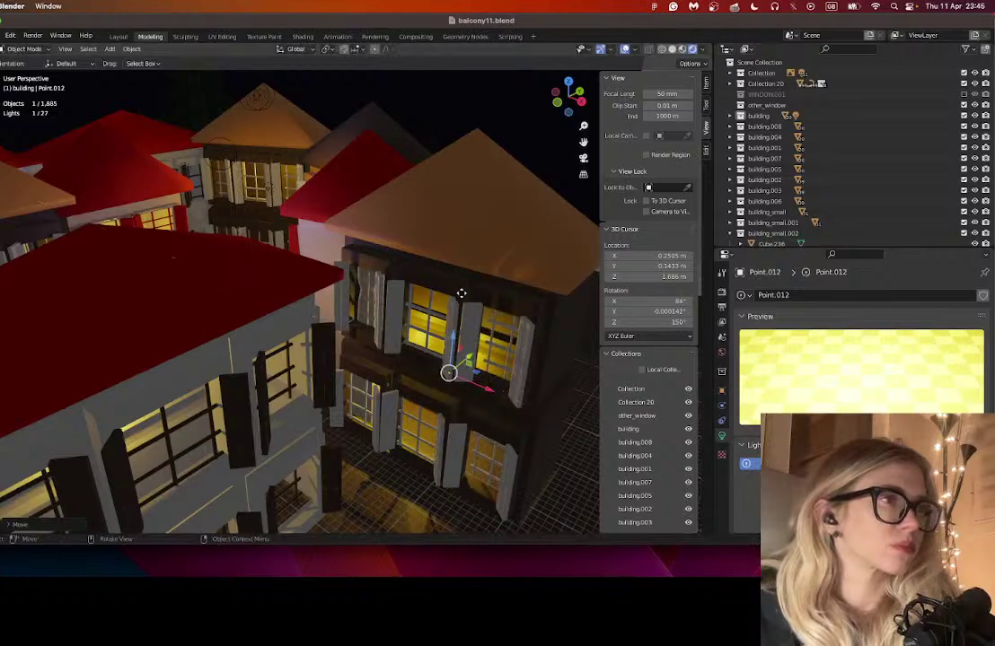
{"action": "key", "text": "g"}
{"action": "key", "text": "z"}
{"action": "left_click", "coordinate": [513, 359]}
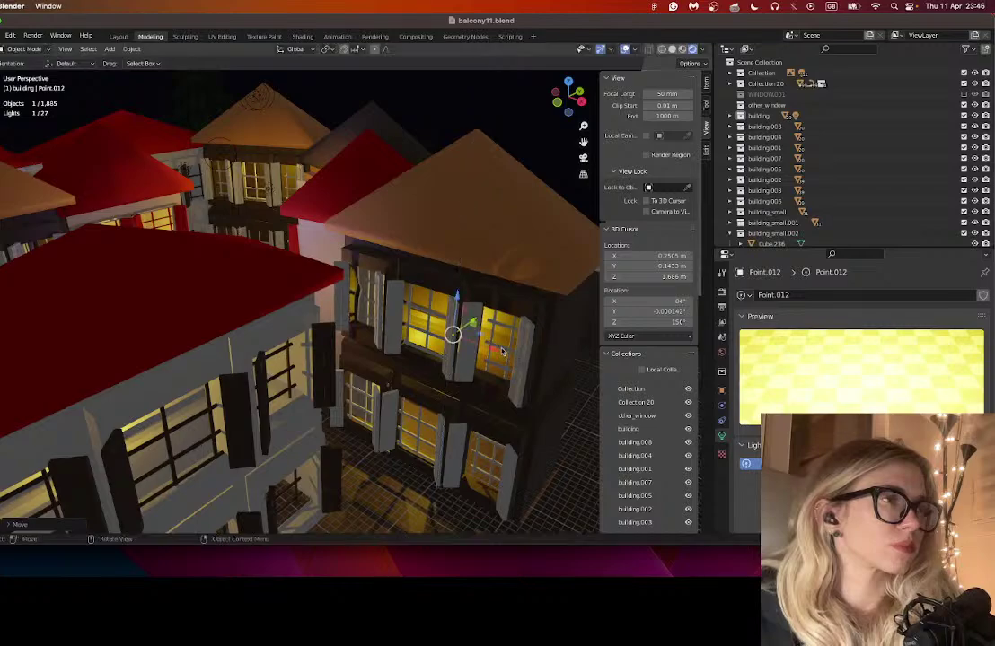
- Reposition the grille of the dark house's end upper-floor window along the X axis and slightly outward toward the courtyard
{"action": "left_click", "coordinate": [504, 353]}
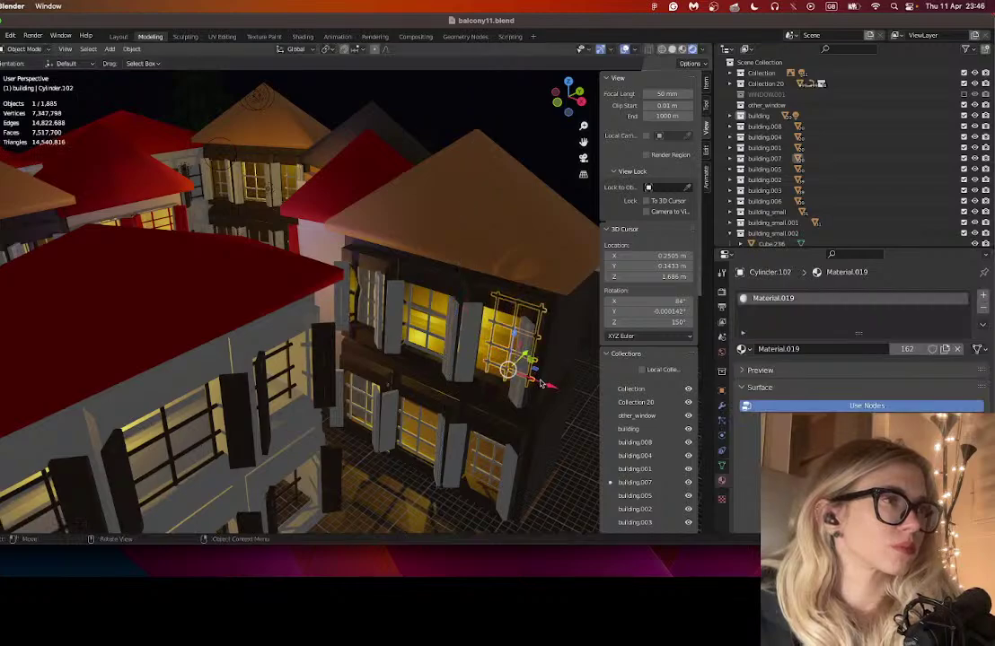
{"action": "key", "text": "g"}
{"action": "key", "text": "x"}
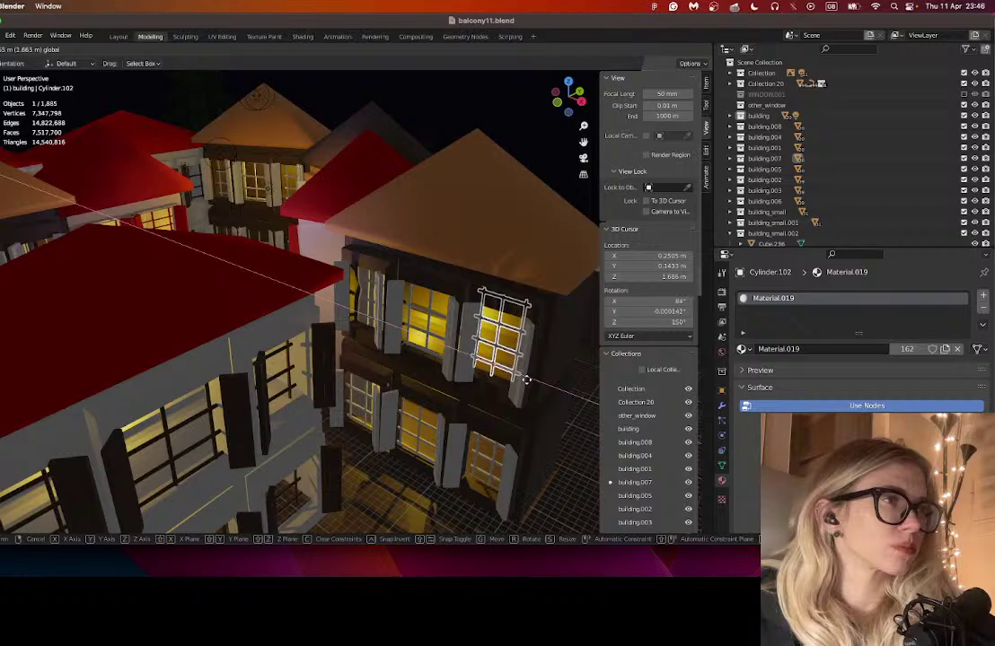
{"action": "left_click", "coordinate": [503, 393]}
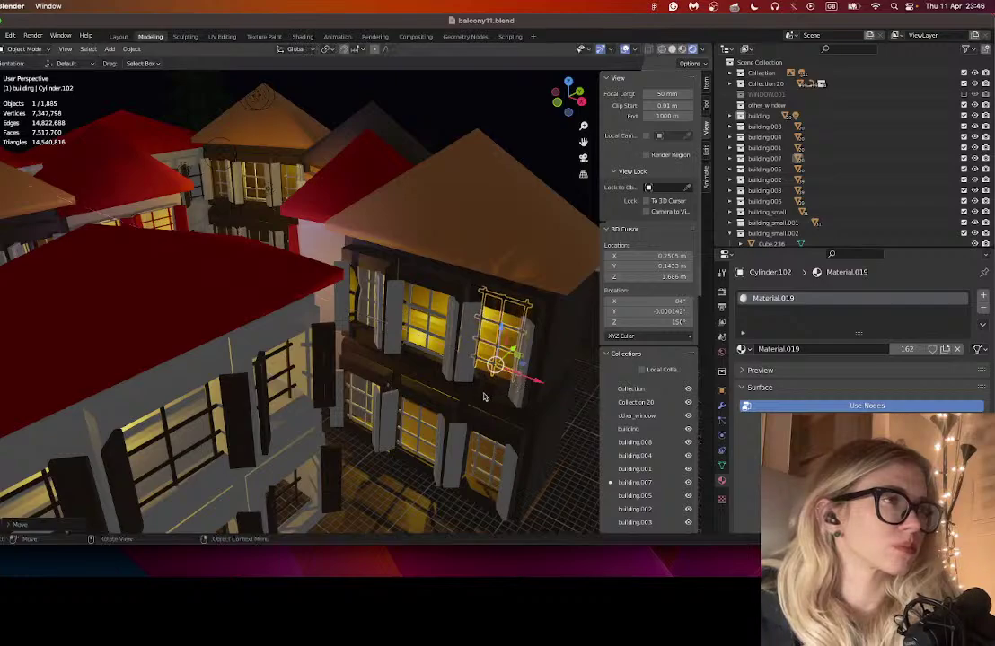
{"action": "scroll", "coordinate": [484, 397], "scroll_direction": "right", "scroll_amount": 5}
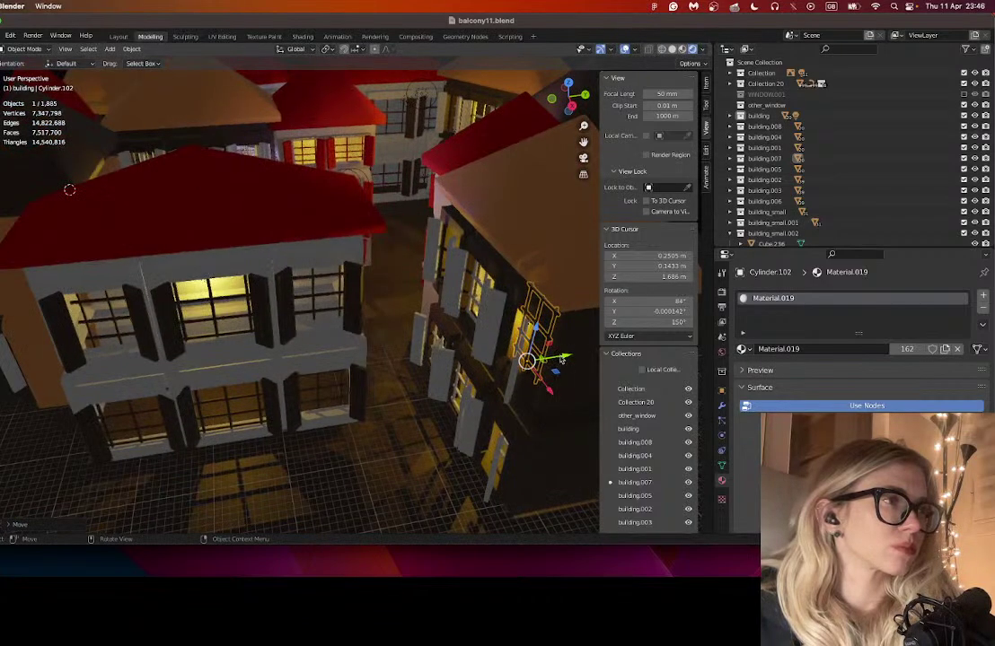
{"action": "key", "text": "g"}
{"action": "key", "text": "x"}
{"action": "left_click", "coordinate": [365, 289]}
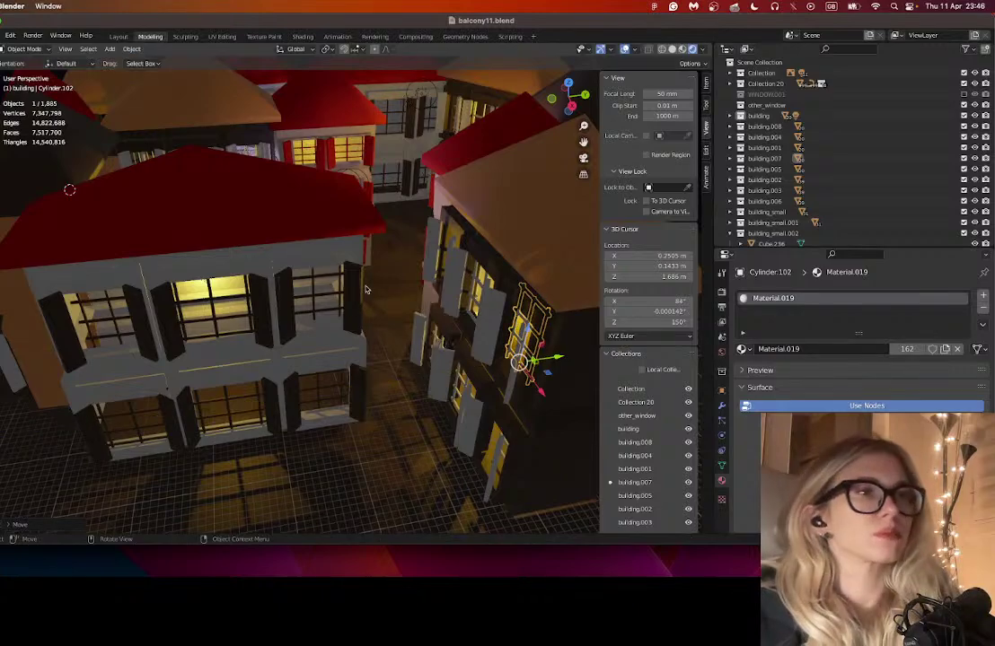
- Duplicate the white house's upper-floor light, move the copy along the Y axis to the end window nearest the dark house, and raise it slightly
{"action": "scroll", "coordinate": [365, 289], "scroll_direction": "down", "scroll_amount": 3}
{"action": "scroll", "coordinate": [365, 289], "scroll_direction": "down", "scroll_amount": 3}
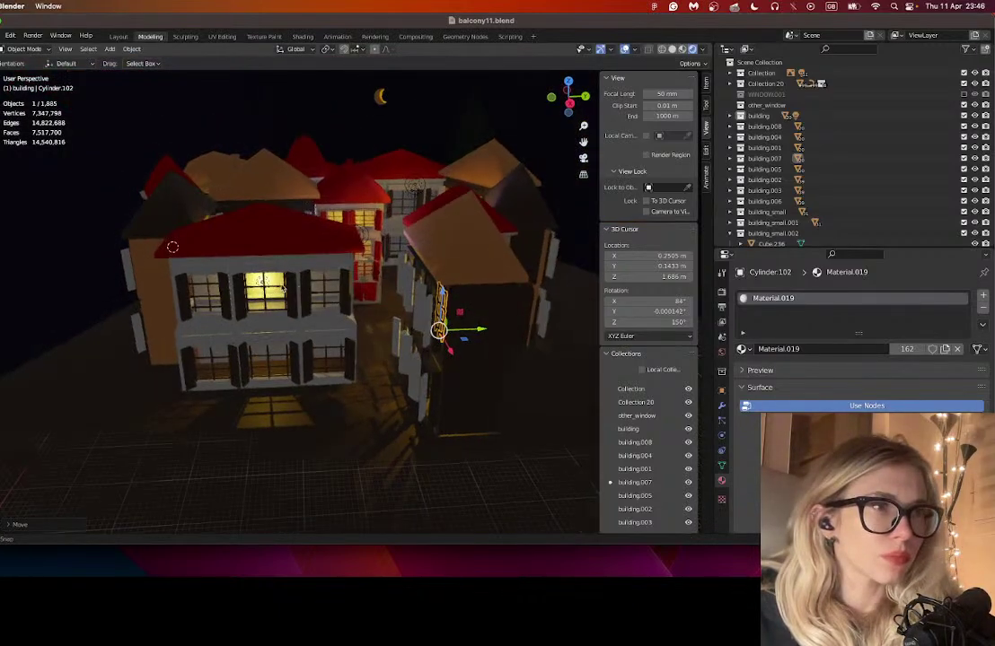
{"action": "left_click", "coordinate": [260, 280]}
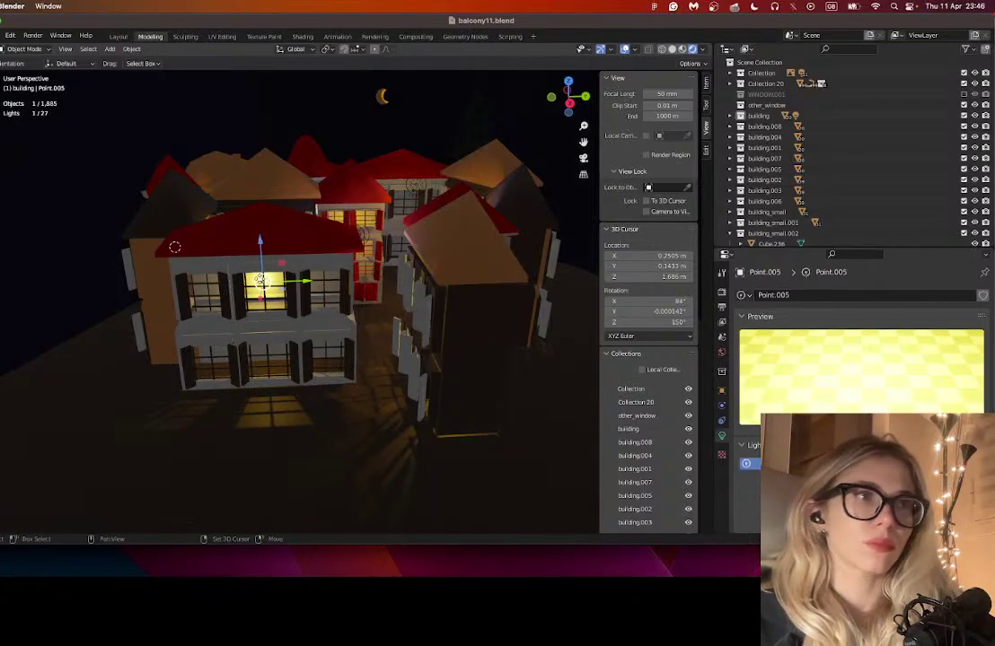
{"action": "key", "text": "shift+d"}
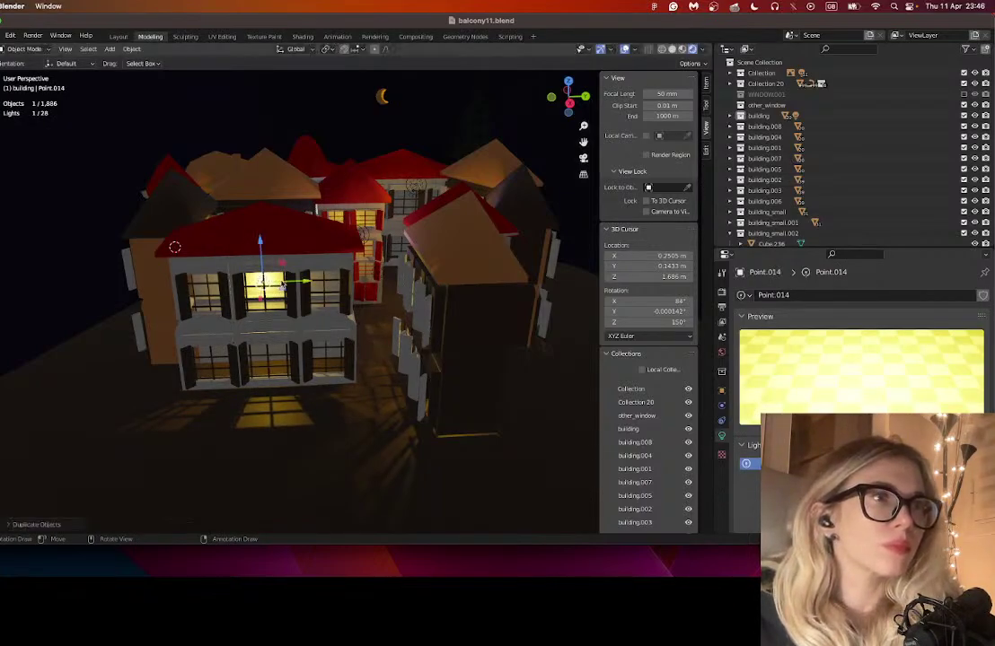
{"action": "key", "text": "x"}
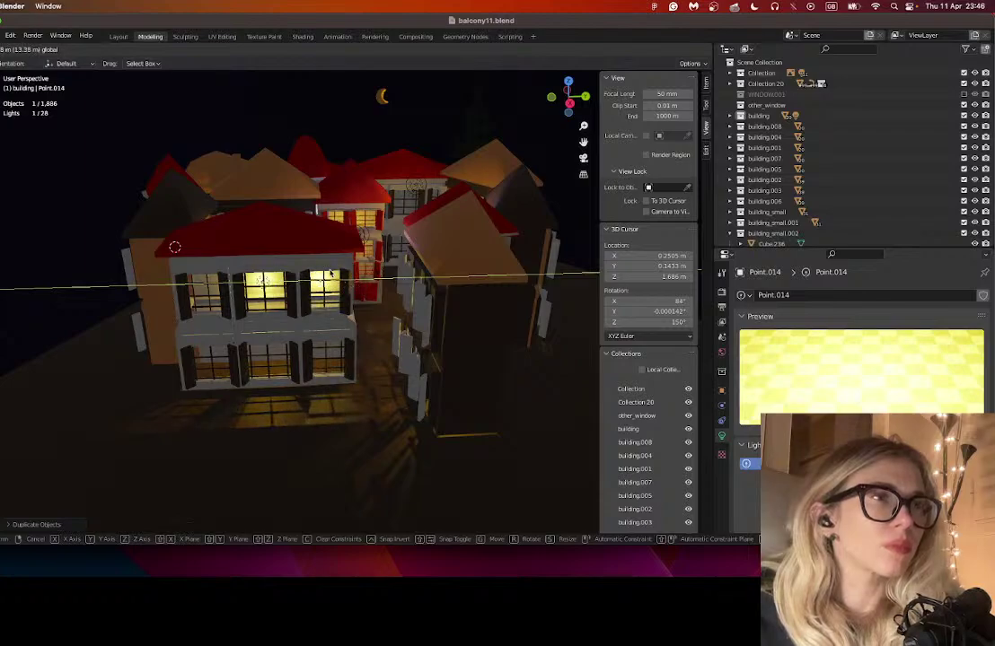
{"action": "left_click", "coordinate": [326, 270]}
{"action": "key", "text": "g"}
{"action": "key", "text": "z"}
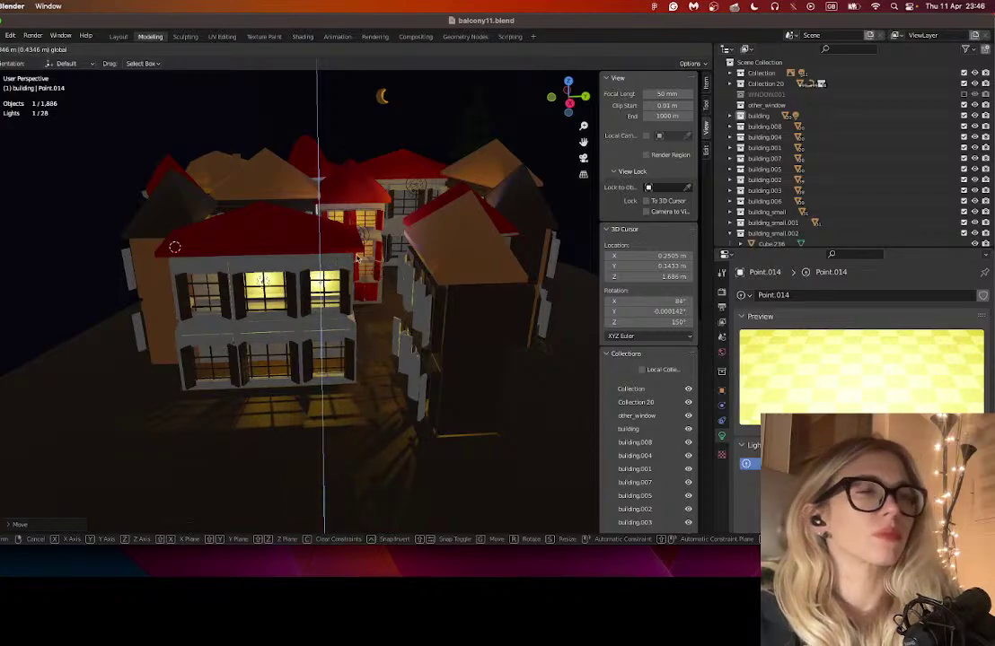
{"action": "left_click", "coordinate": [326, 231]}
- Delete the two purple lights, Light.008 and Light.003, standing close together in the village courtyard
{"action": "left_click_drag", "start_coordinate": [310, 245], "coordinate": [274, 262]}
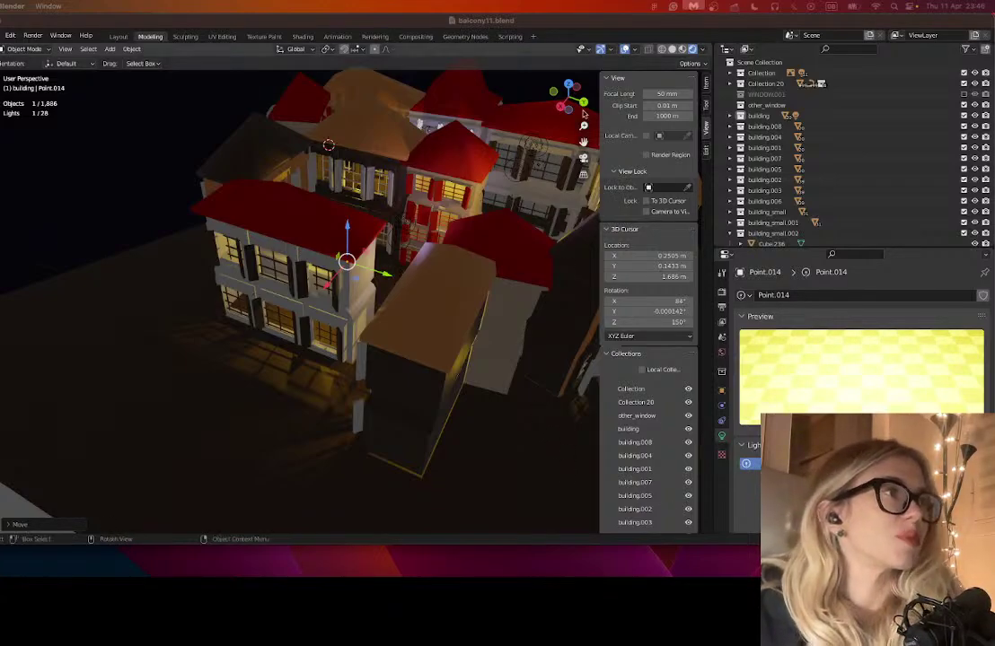
{"action": "left_click_drag", "start_coordinate": [584, 145], "coordinate": [558, 171]}
{"action": "left_click_drag", "start_coordinate": [455, 257], "coordinate": [508, 268]}
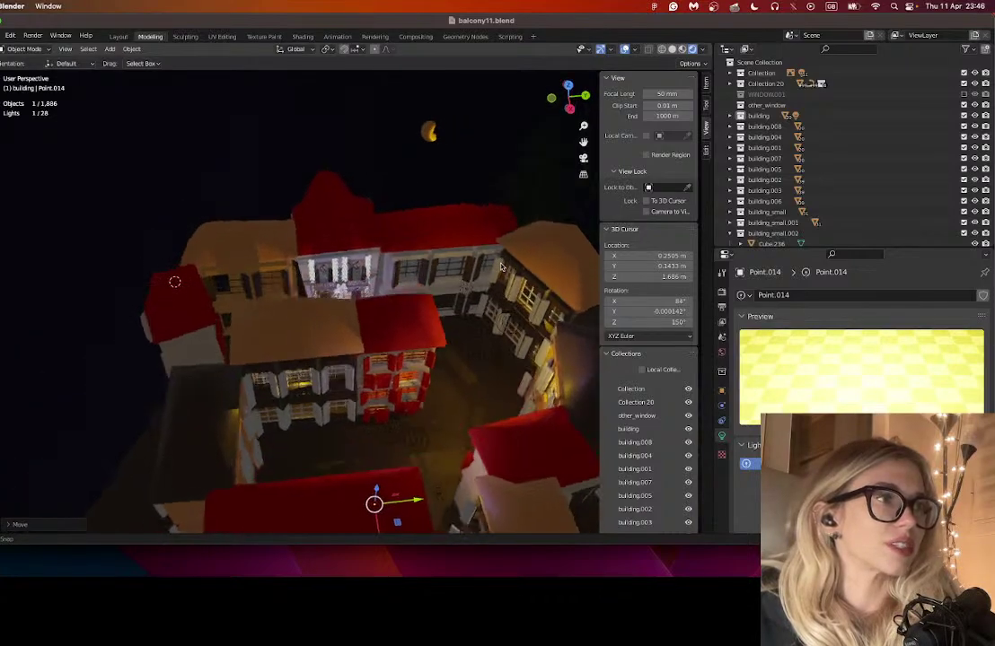
{"action": "left_click", "coordinate": [411, 439]}
{"action": "key", "text": "x"}
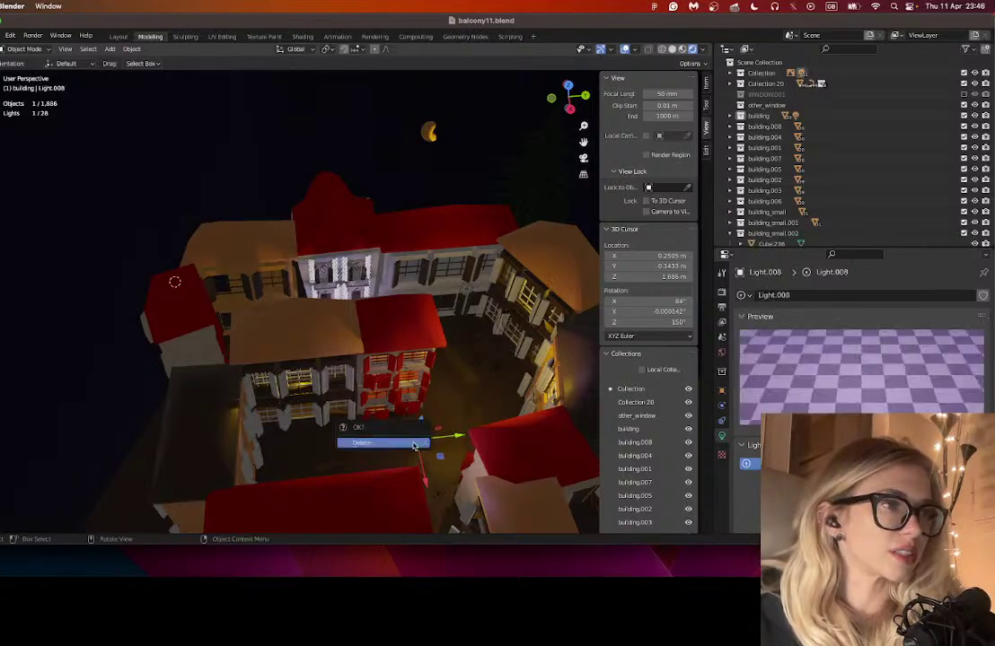
{"action": "left_click", "coordinate": [412, 442]}
{"action": "left_click", "coordinate": [411, 442]}
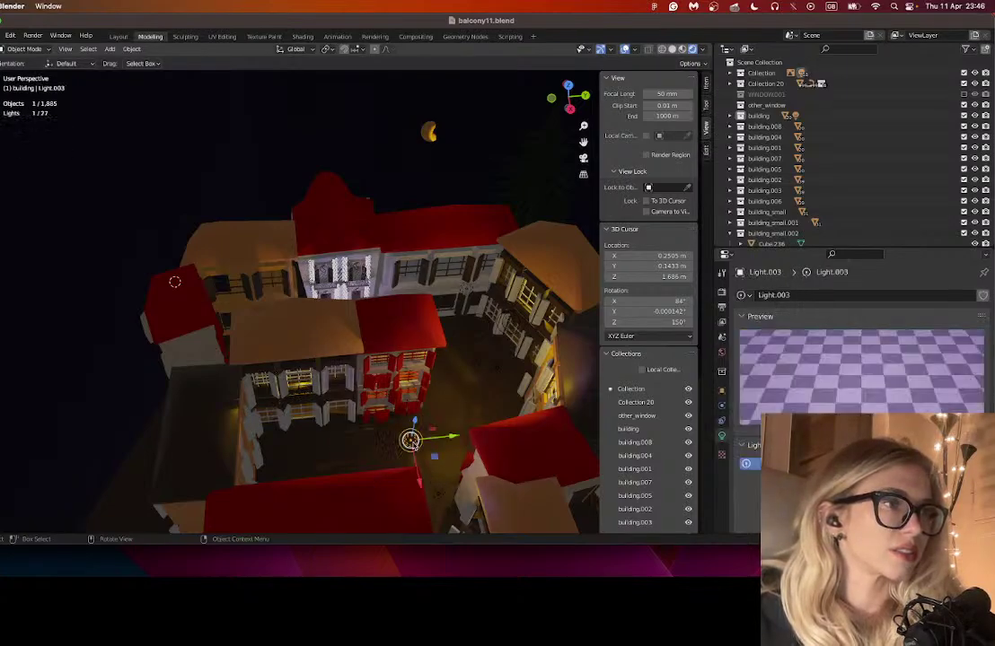
{"action": "key", "text": "x"}
{"action": "left_click", "coordinate": [362, 442]}
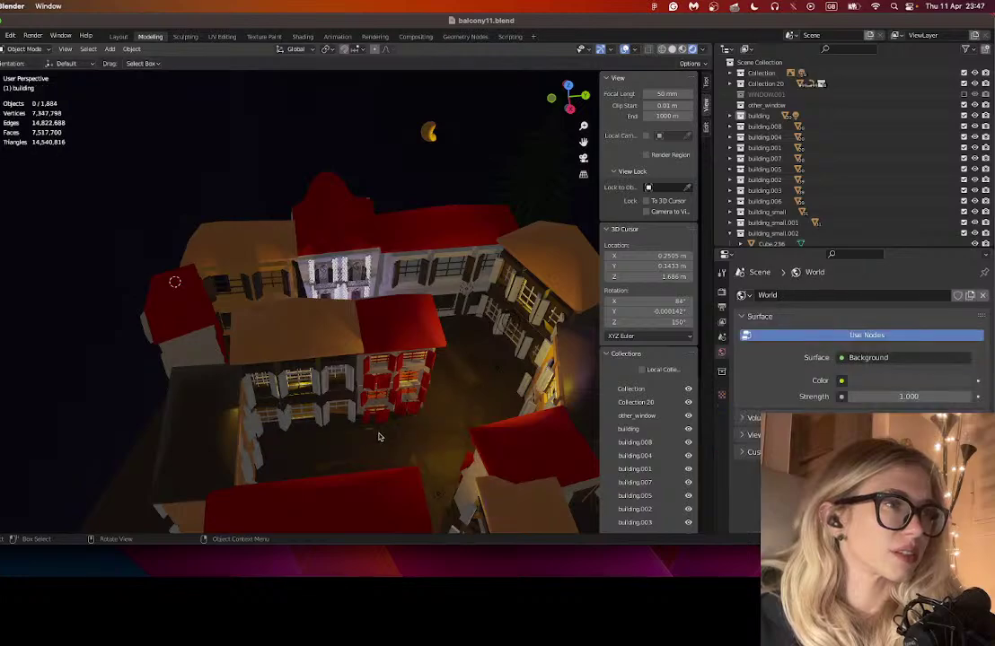
- Delete the red light, Light.005, from the courtyard behind the white house
{"action": "left_click", "coordinate": [388, 435]}
{"action": "key", "text": "x"}
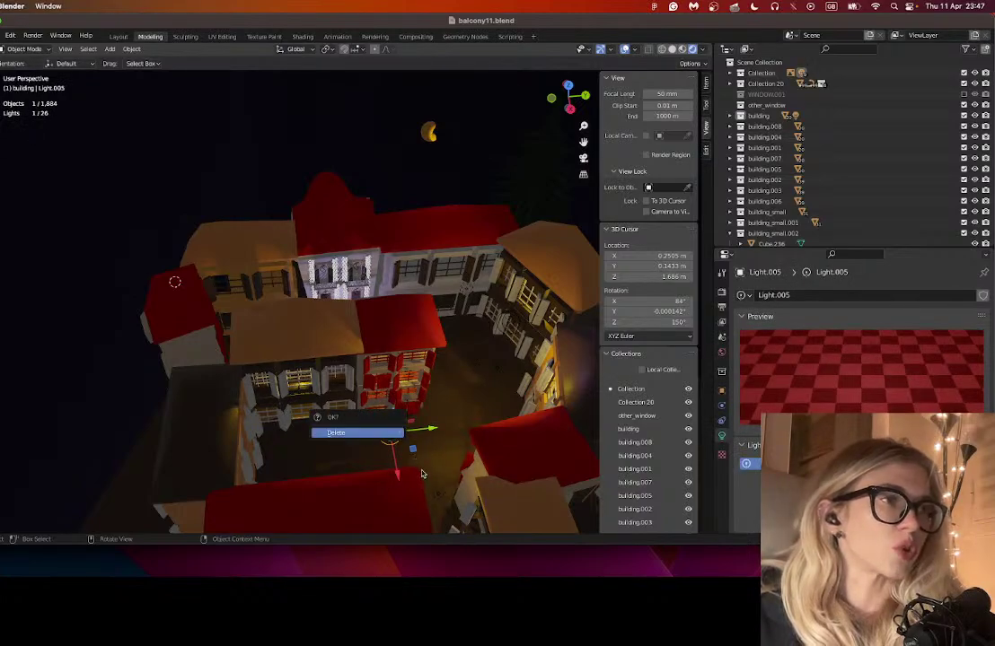
{"action": "key", "text": "Escape"}
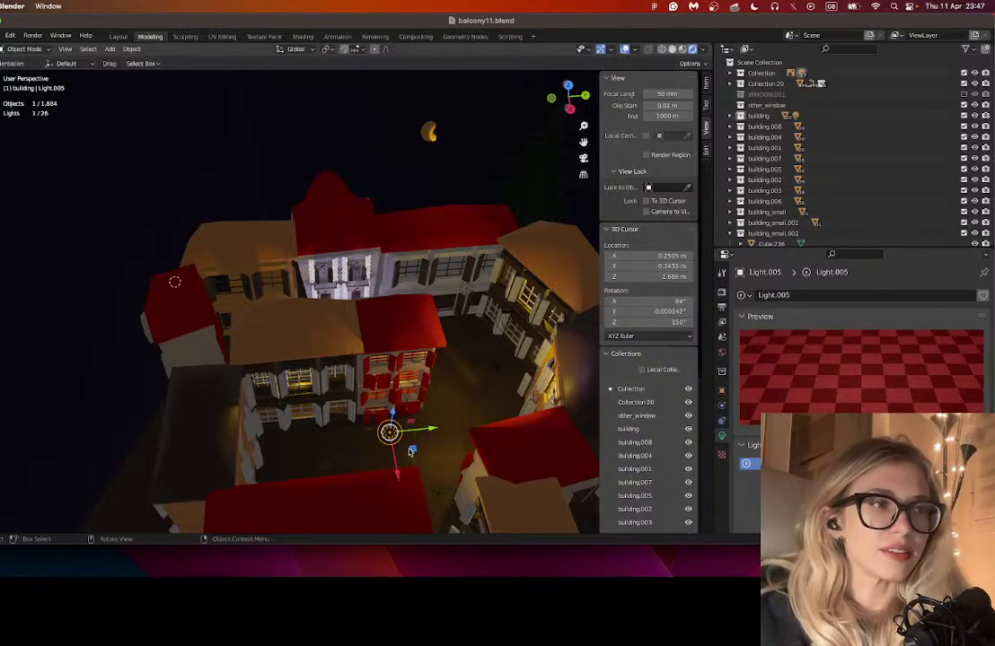
{"action": "key", "text": "x"}
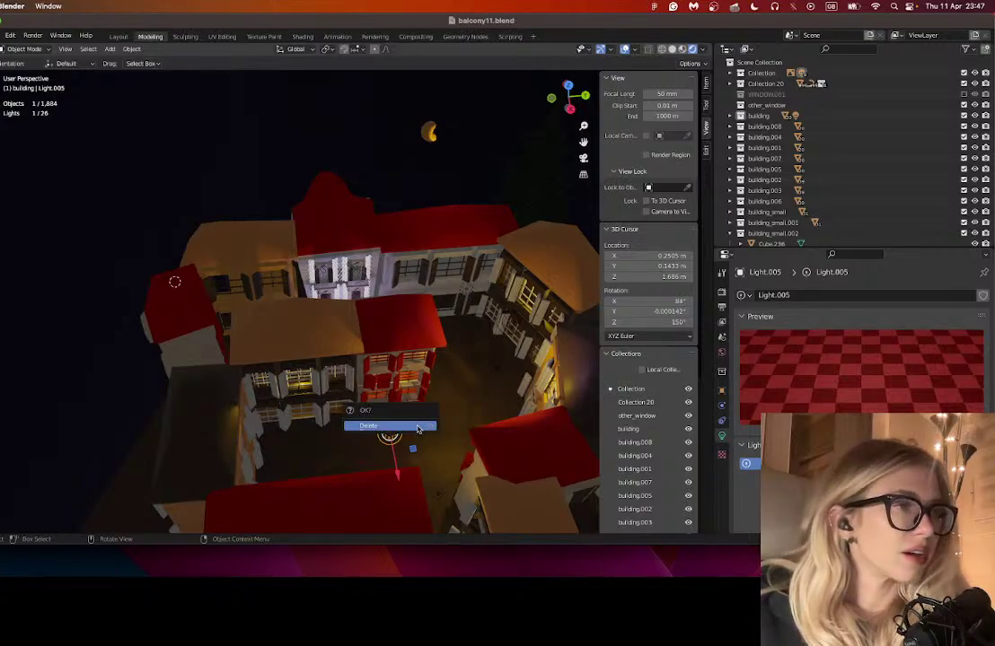
{"action": "key", "text": "Return"}
- Move the yellow light between the white house and the tan-roofed house along the X axis into the courtyard
{"action": "left_click", "coordinate": [439, 494]}
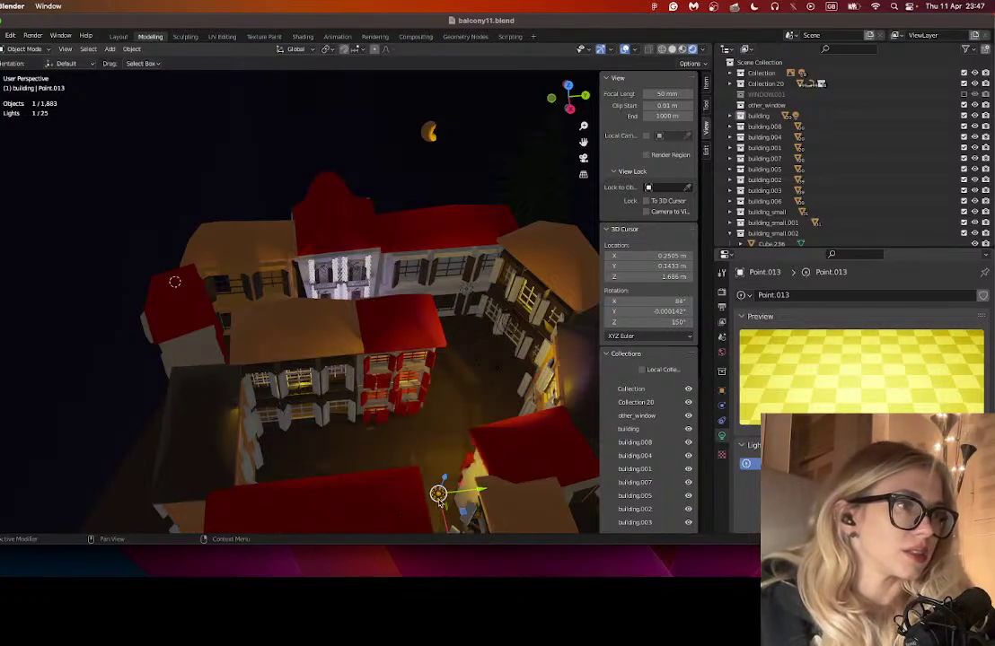
{"action": "left_click_drag", "start_coordinate": [438, 493], "coordinate": [403, 468]}
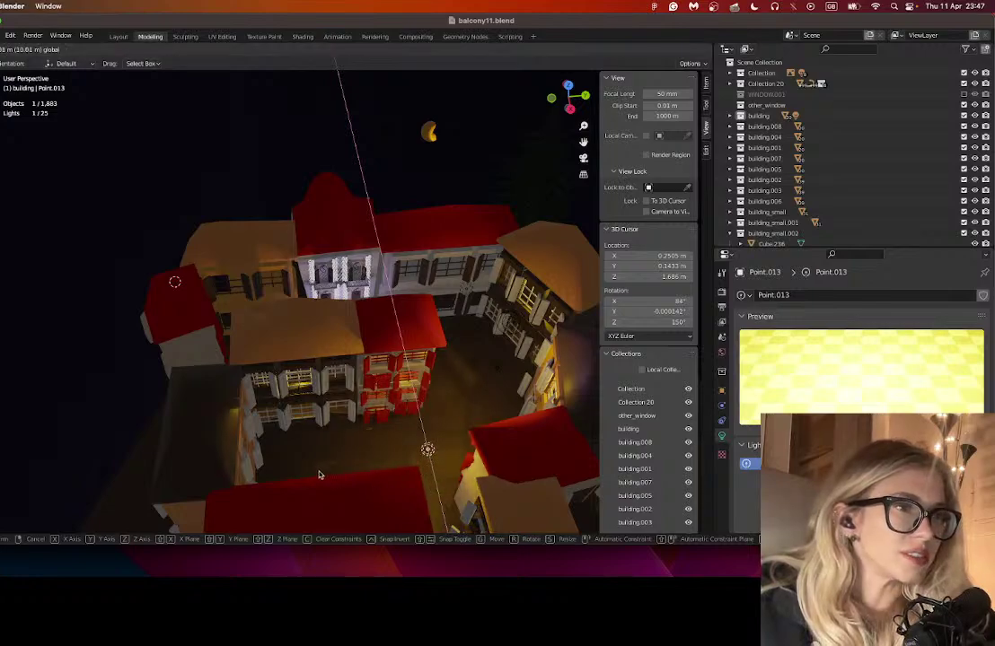
{"action": "left_click_drag", "start_coordinate": [320, 475], "coordinate": [320, 475]}
- Duplicate the yellow courtyard light and move the copy along the Y axis to the orange house's upper floor
{"action": "scroll", "coordinate": [307, 444], "scroll_direction": "right", "scroll_amount": 5}
{"action": "scroll", "coordinate": [293, 423], "scroll_direction": "right", "scroll_amount": 5}
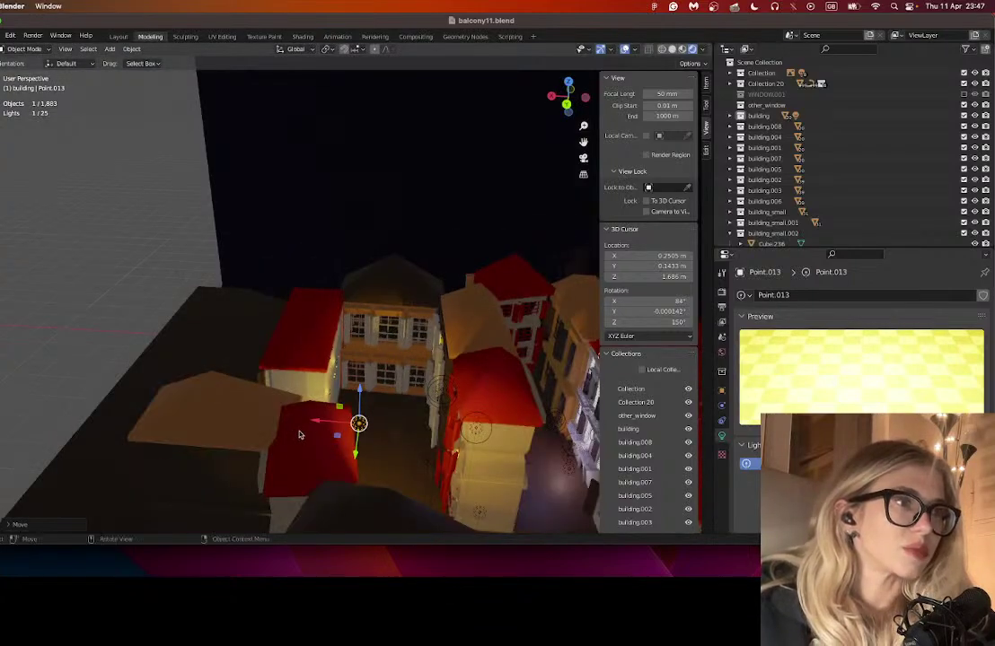
{"action": "key", "text": "shift+d"}
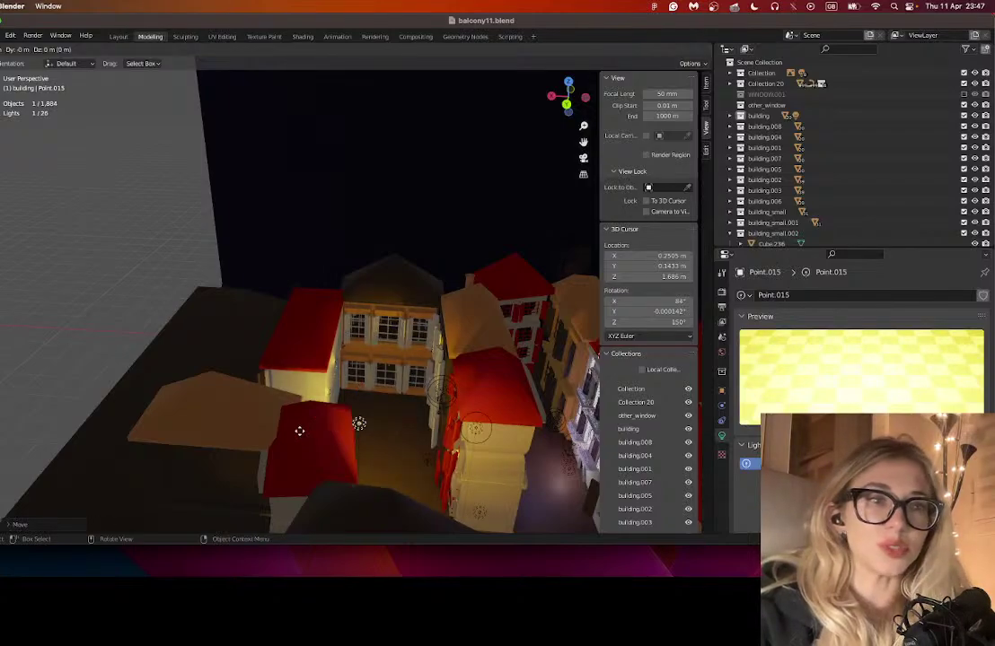
{"action": "right_click", "coordinate": [299, 431]}
{"action": "key", "text": "g"}
{"action": "key", "text": "z"}
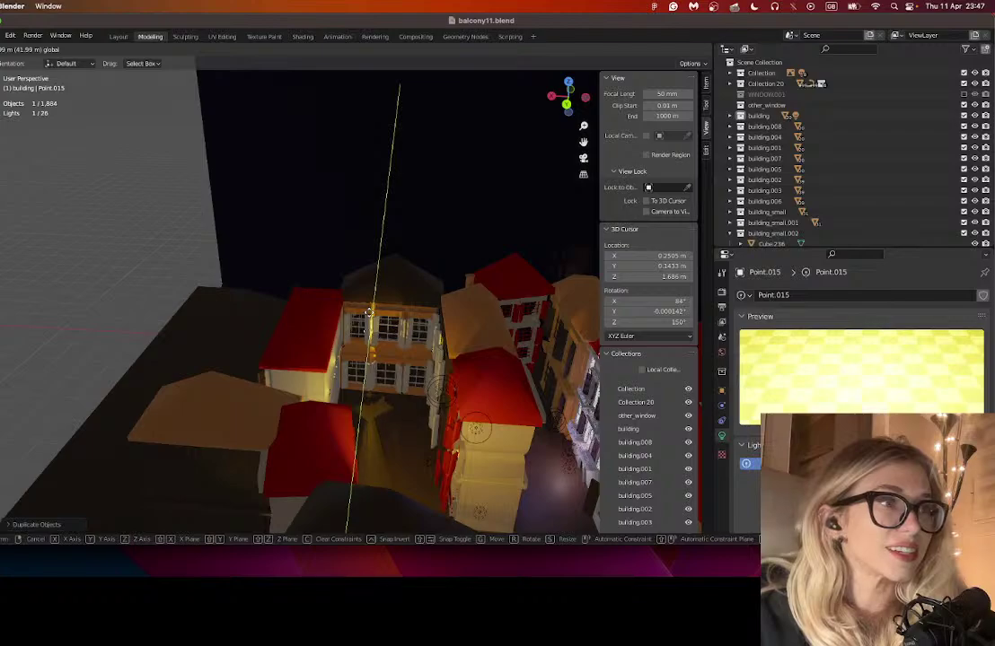
{"action": "left_click", "coordinate": [382, 346]}
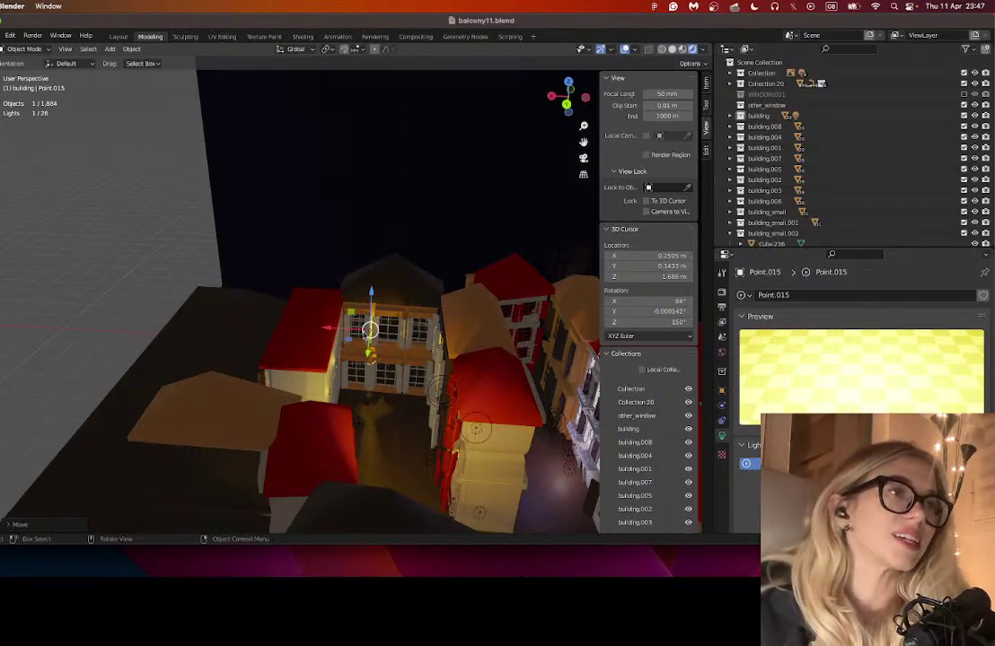
- Move the copied light along the X axis behind the orange house's end upper-floor window beside the red-roofed house
{"action": "key", "text": "g"}
{"action": "key", "text": "x"}
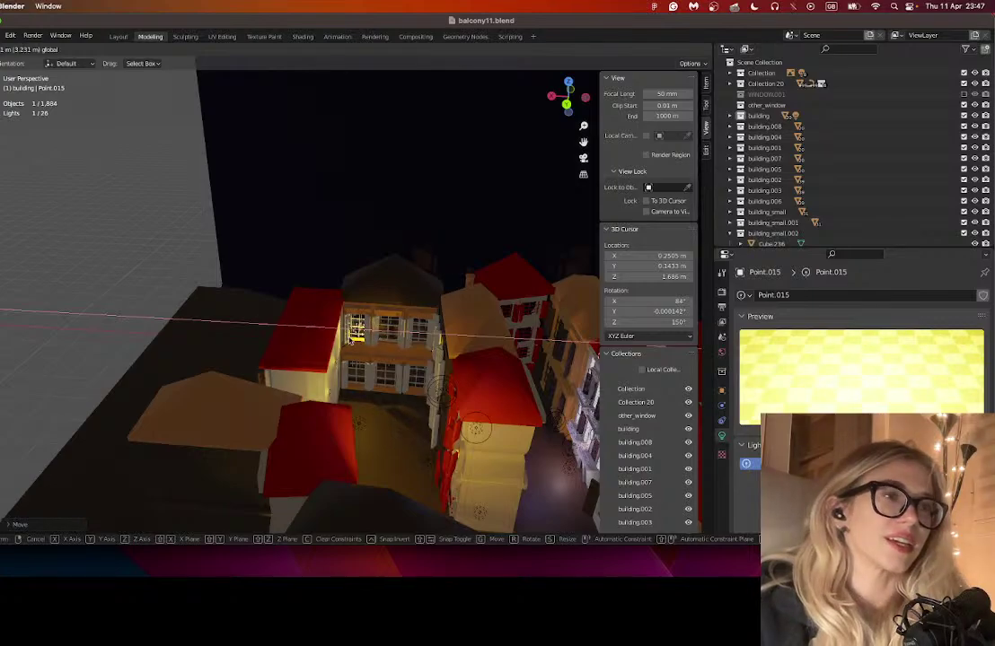
{"action": "left_click", "coordinate": [314, 324]}
{"action": "scroll", "coordinate": [377, 383], "scroll_direction": "up", "scroll_amount": 4}
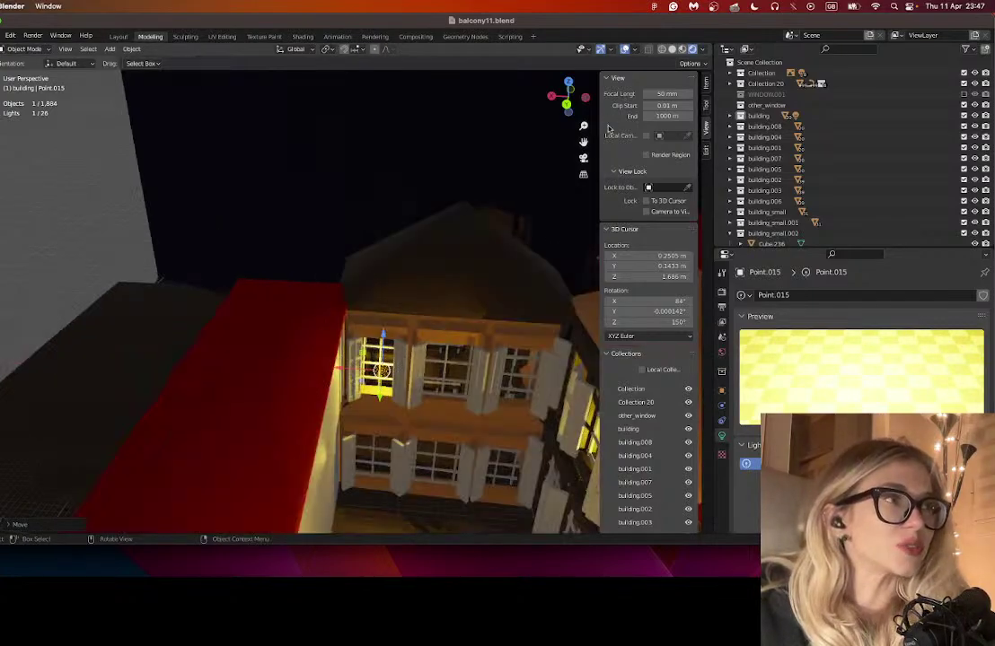
- Move the copied light along the Y axis within the orange house, behind the end upper-floor window beside the red-roofed house
{"action": "left_click_drag", "start_coordinate": [582, 142], "coordinate": [506, 39]}
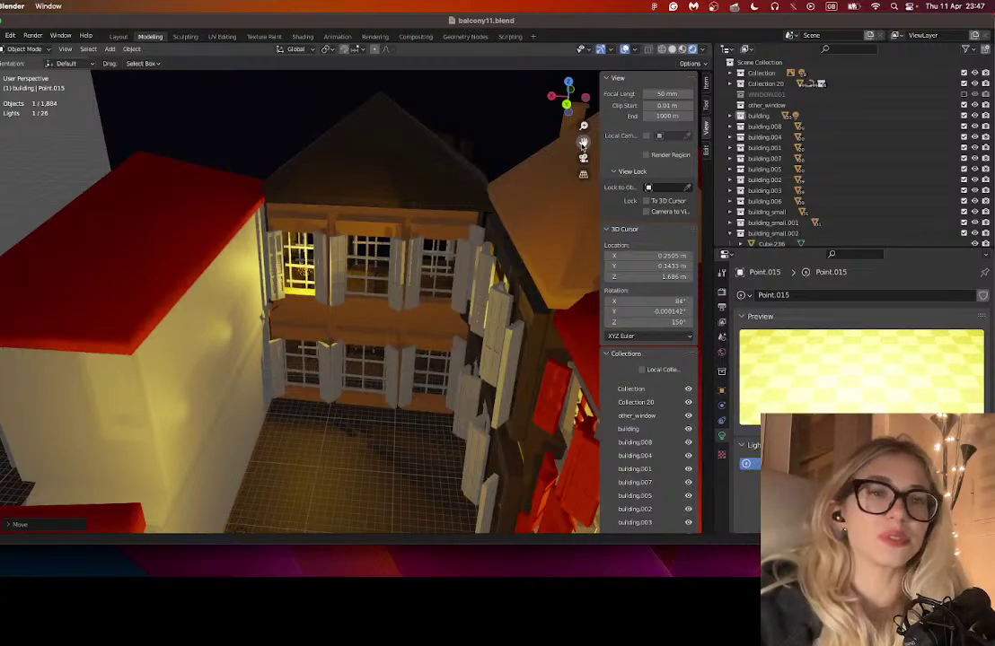
{"action": "scroll", "coordinate": [319, 342], "scroll_direction": "up", "scroll_amount": 2}
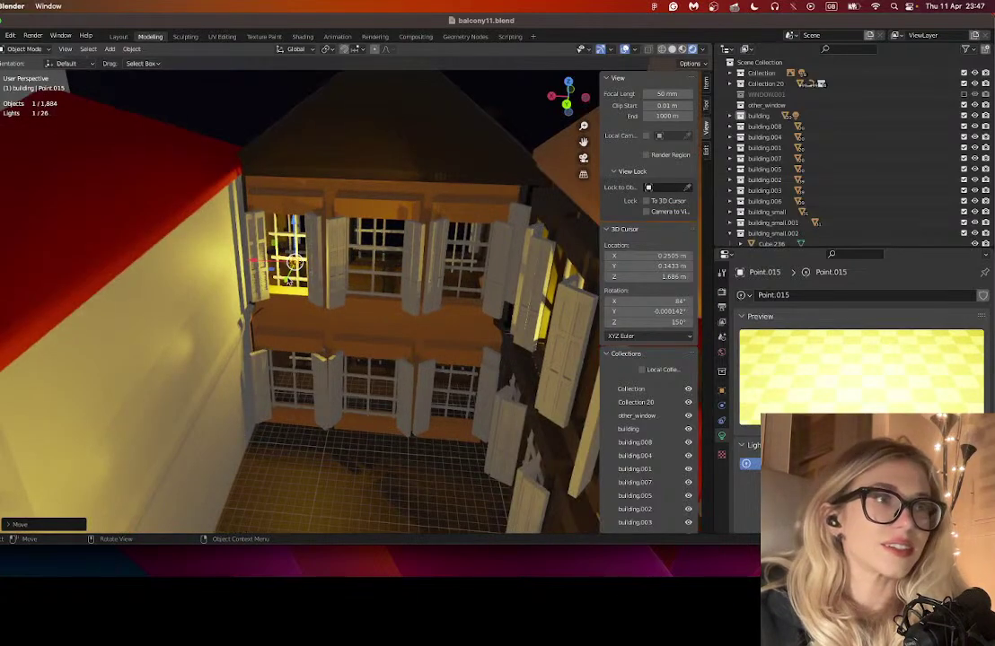
{"action": "key", "text": "g"}
{"action": "key", "text": "y"}
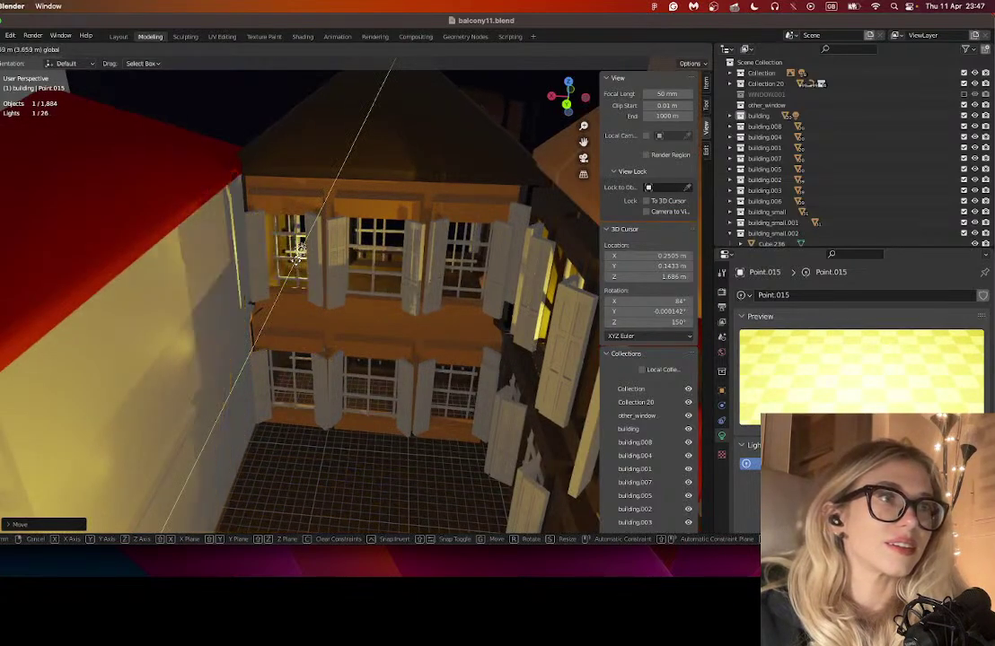
{"action": "left_click", "coordinate": [293, 263]}
- Duplicate the orange house's upper-floor light and place the copy behind the upper-floor window at the opposite end
{"action": "left_click_drag", "start_coordinate": [466, 391], "coordinate": [530, 350]}
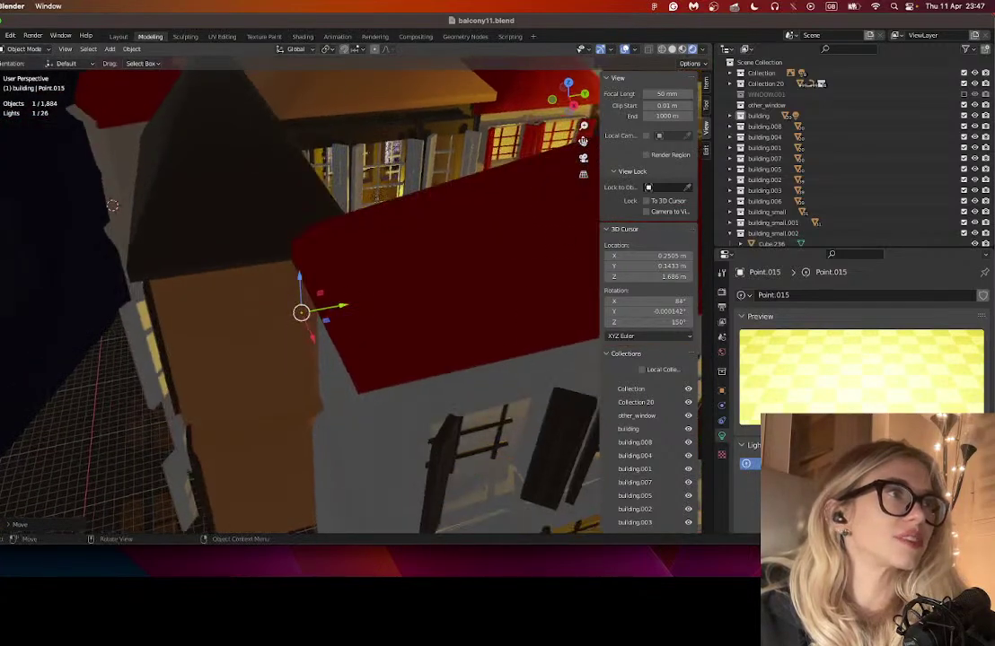
{"action": "left_click_drag", "start_coordinate": [584, 142], "coordinate": [275, 192]}
{"action": "scroll", "coordinate": [292, 496], "scroll_direction": "down", "scroll_amount": 10}
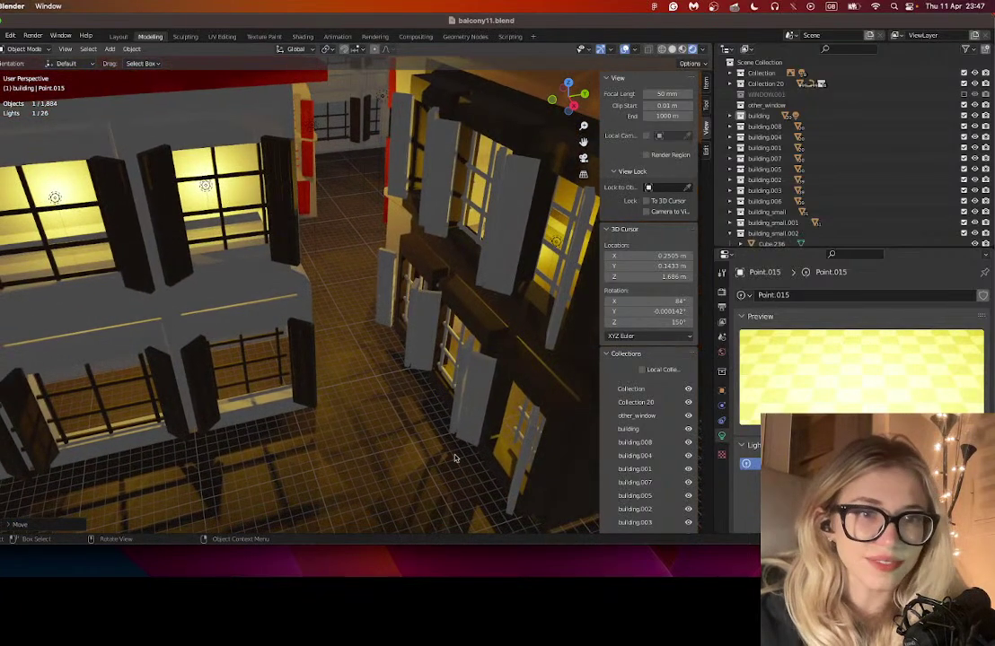
{"action": "left_click_drag", "start_coordinate": [583, 142], "coordinate": [333, 280]}
{"action": "left_click_drag", "start_coordinate": [583, 142], "coordinate": [388, 177]}
{"action": "left_click_drag", "start_coordinate": [583, 142], "coordinate": [558, 270]}
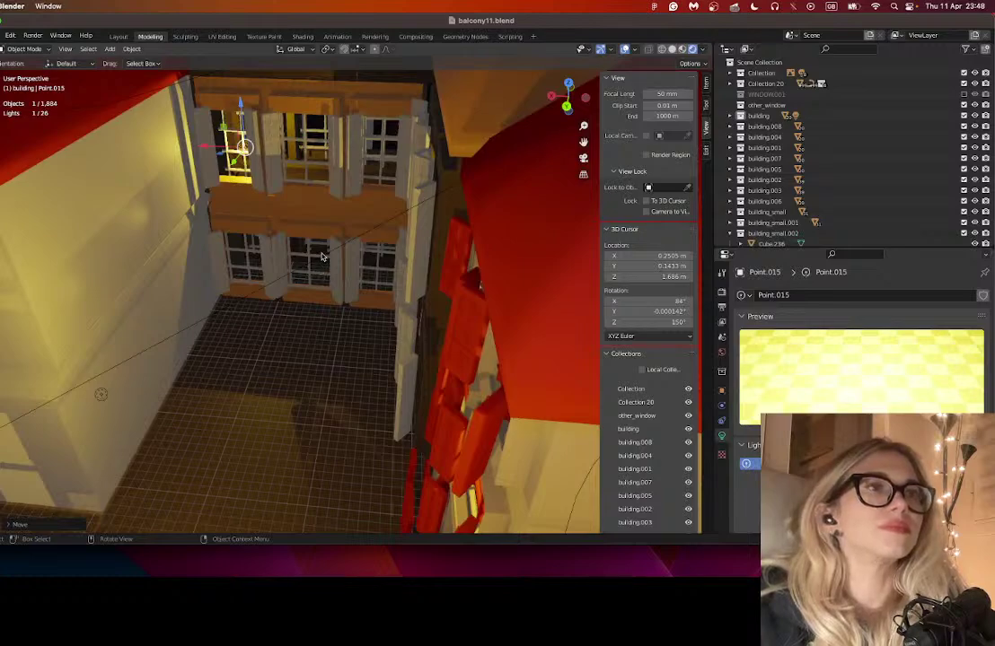
{"action": "mouse_move", "coordinate": [324, 248]}
{"action": "left_mouse_down"}
{"action": "mouse_move", "coordinate": [329, 235]}
{"action": "mouse_move", "coordinate": [327, 245]}
{"action": "left_mouse_up"}
{"action": "key", "text": "shift+d"}
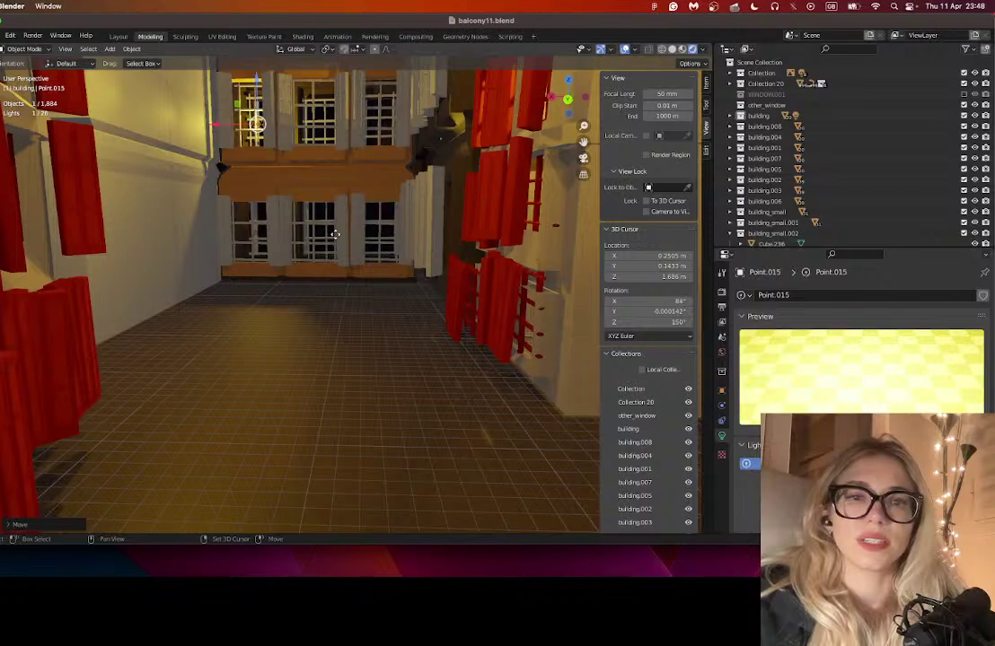
{"action": "right_click", "coordinate": [356, 230]}
{"action": "key", "text": "g"}
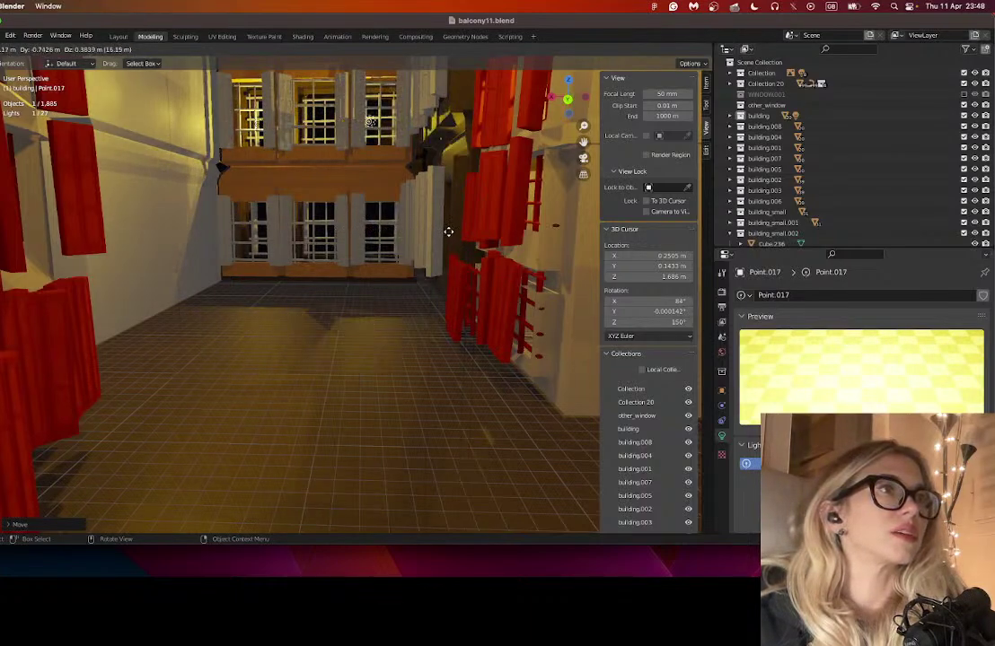
- Move the new copy down along the Z axis behind the orange house's end lower-floor window
{"action": "key", "text": "shift+d"}
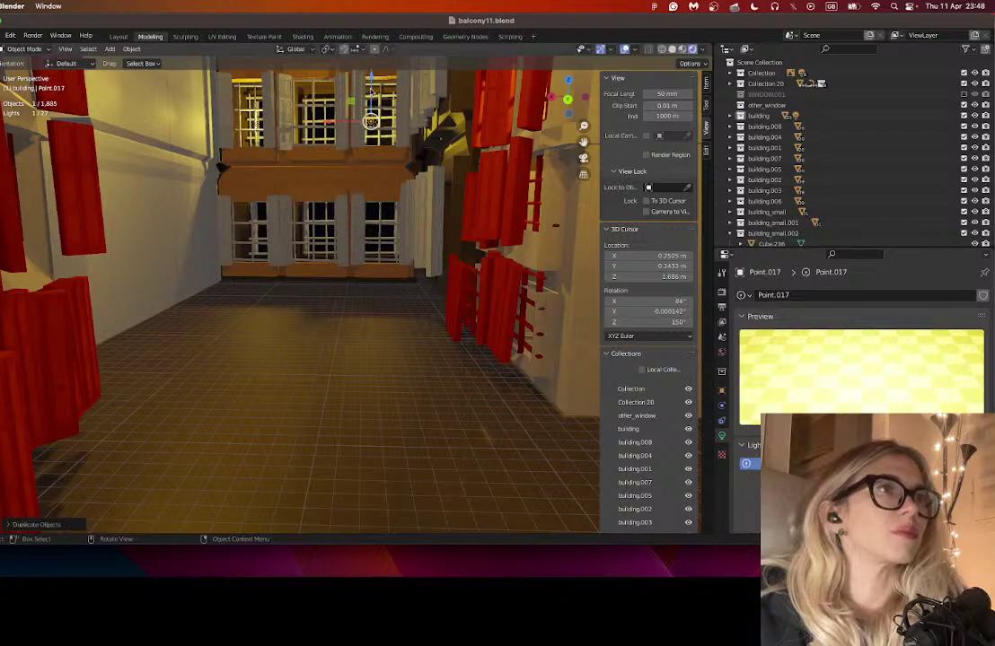
{"action": "key", "text": "z"}
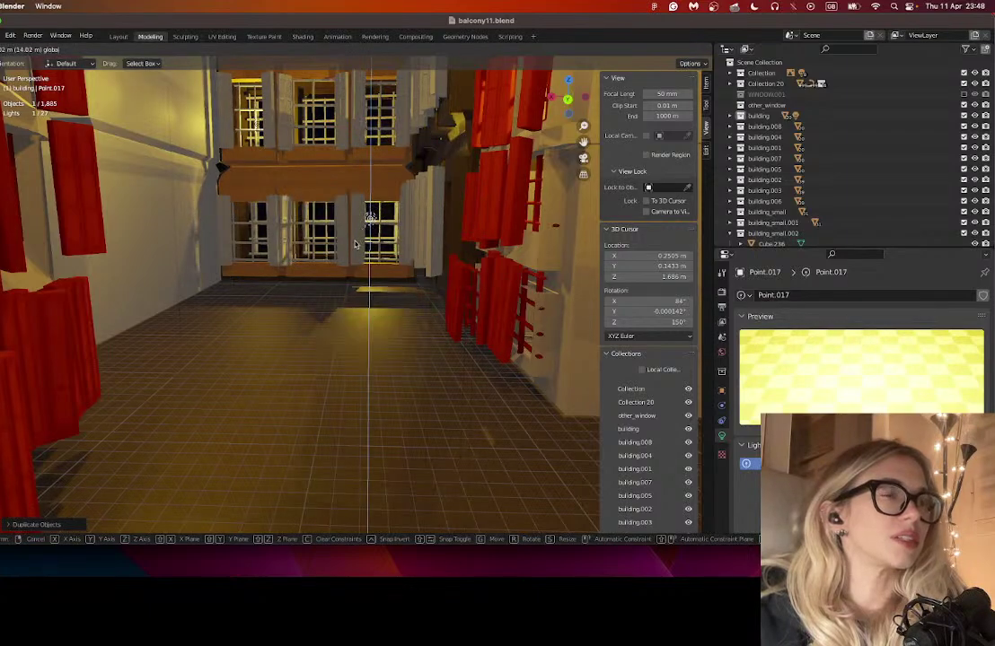
{"action": "left_click", "coordinate": [400, 269]}
- Select the crescent moon above the village and rotate it slightly with the Rotate tool
{"action": "scroll", "coordinate": [400, 268], "scroll_direction": "down", "scroll_amount": 12}
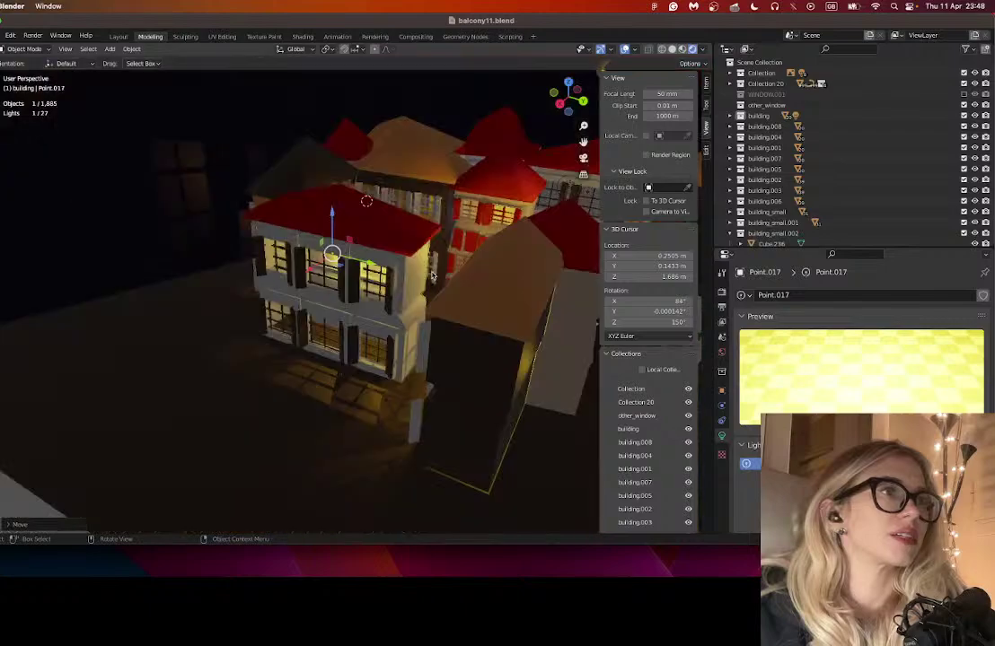
{"action": "scroll", "coordinate": [417, 277], "scroll_direction": "up", "scroll_amount": 10}
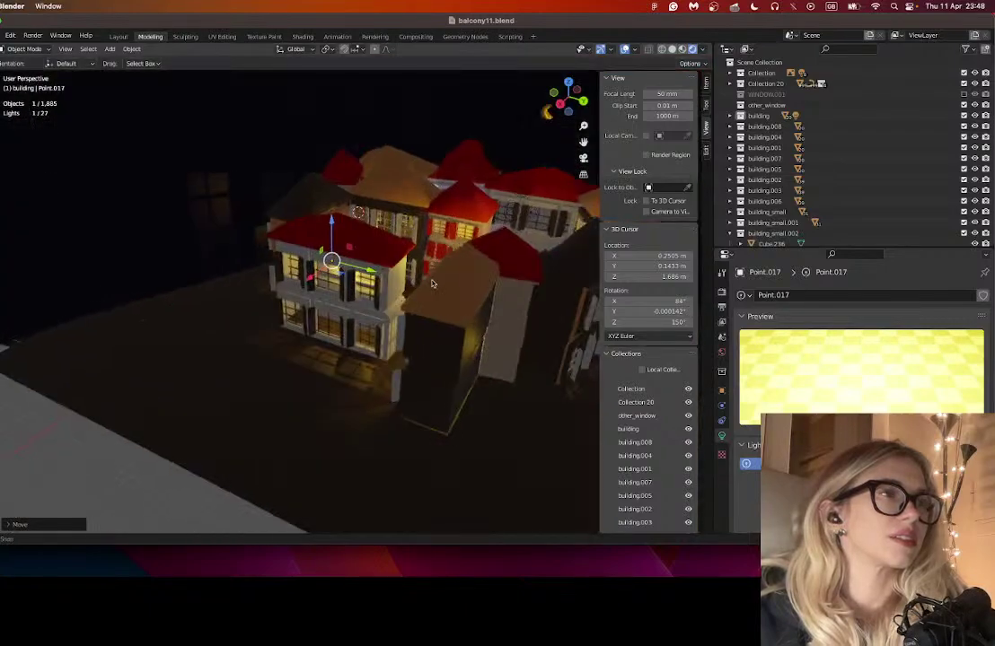
{"action": "left_click_drag", "start_coordinate": [454, 288], "coordinate": [476, 290]}
{"action": "scroll", "coordinate": [454, 288], "scroll_direction": "up", "scroll_amount": 4}
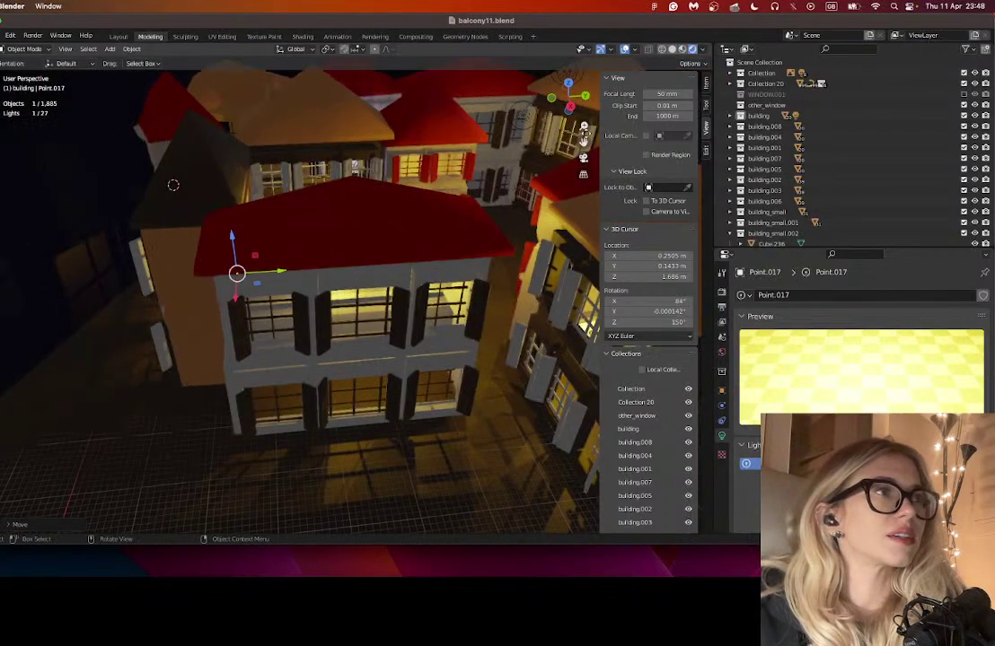
{"action": "left_click_drag", "start_coordinate": [585, 140], "coordinate": [348, 255]}
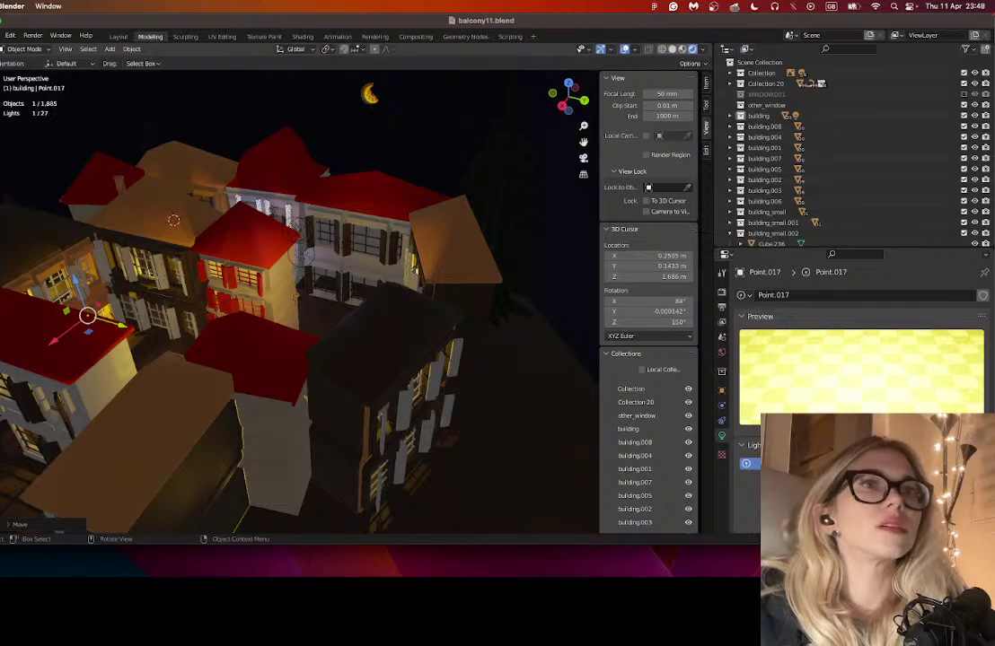
{"action": "left_click", "coordinate": [366, 97]}
{"action": "left_click", "coordinate": [6, 139]}
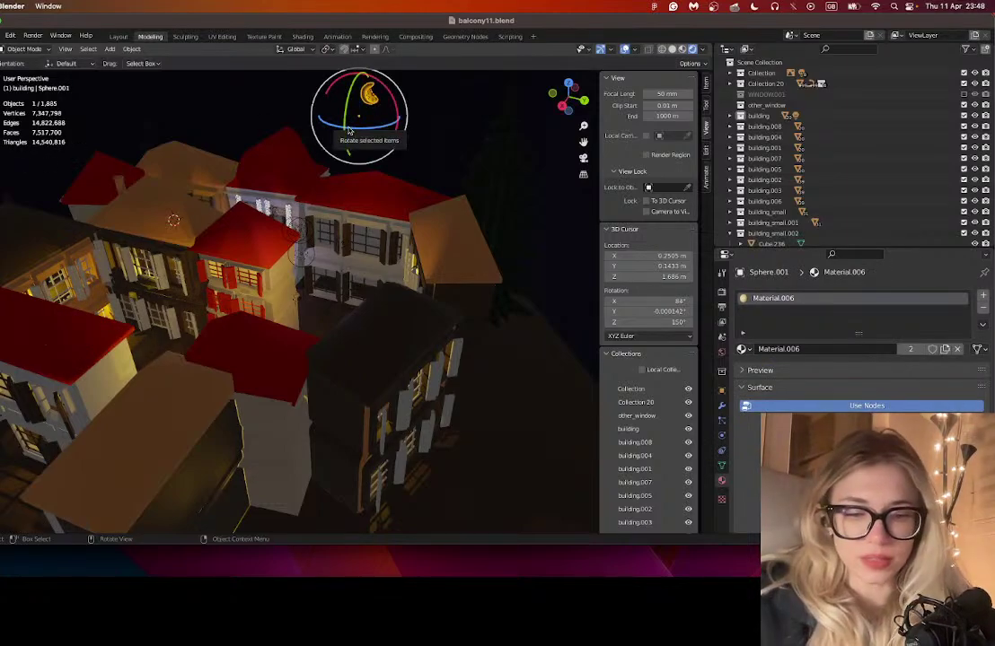
{"action": "mouse_move", "coordinate": [348, 131]}
{"action": "left_mouse_down"}
{"action": "mouse_move", "coordinate": [356, 118]}
{"action": "mouse_move", "coordinate": [346, 130]}
{"action": "left_mouse_up"}
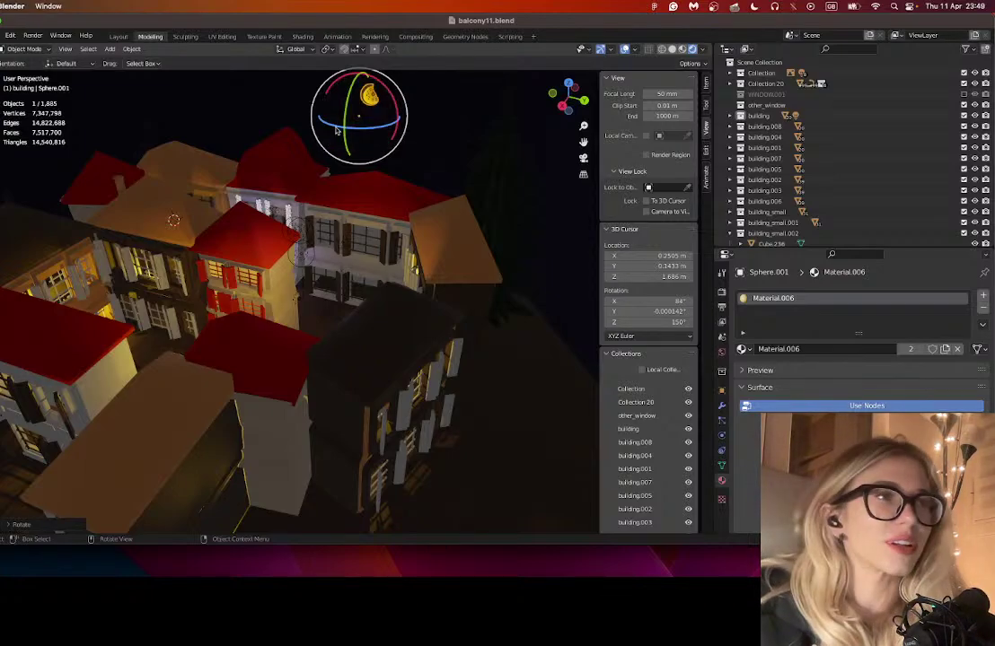
{"action": "left_click_drag", "start_coordinate": [393, 123], "coordinate": [414, 162]}
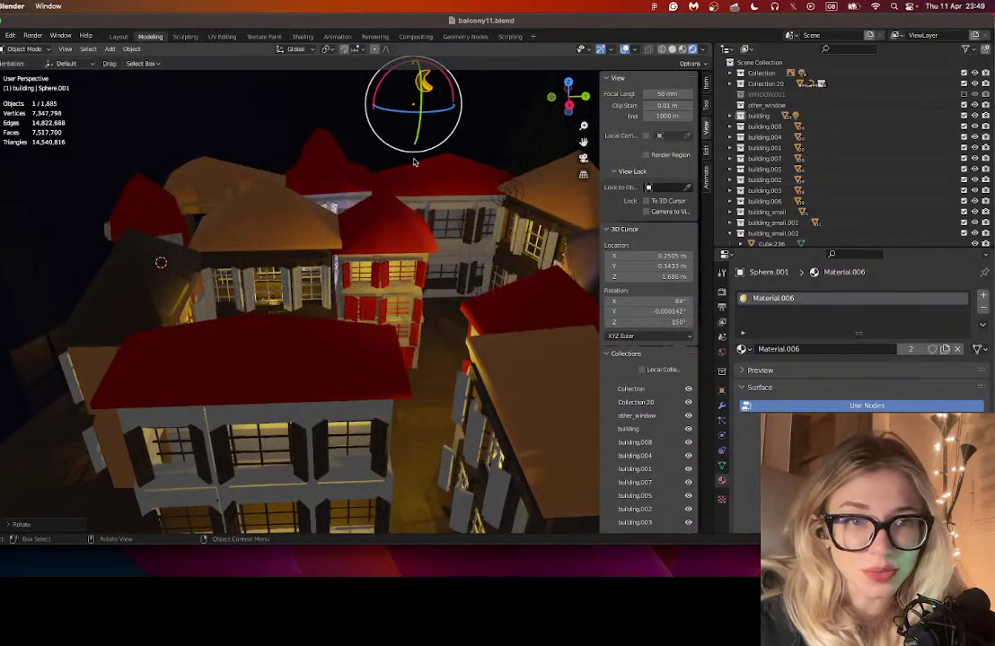
- Delete the purple lights Light.009 and Light.011 and another light in front of the far red-roofed white house
{"action": "left_click", "coordinate": [507, 204]}
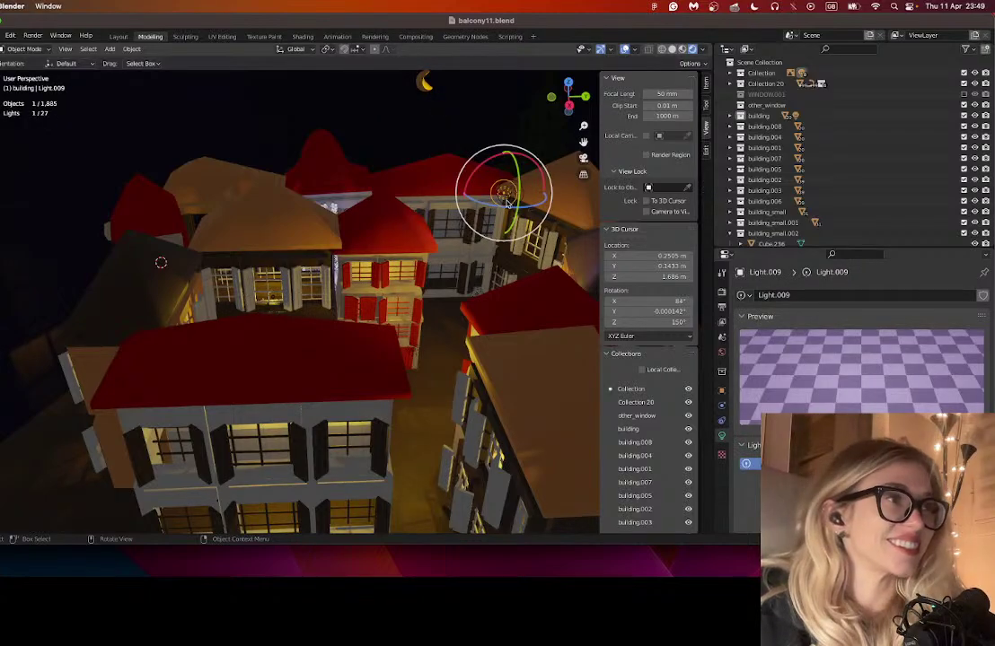
{"action": "key", "text": "x"}
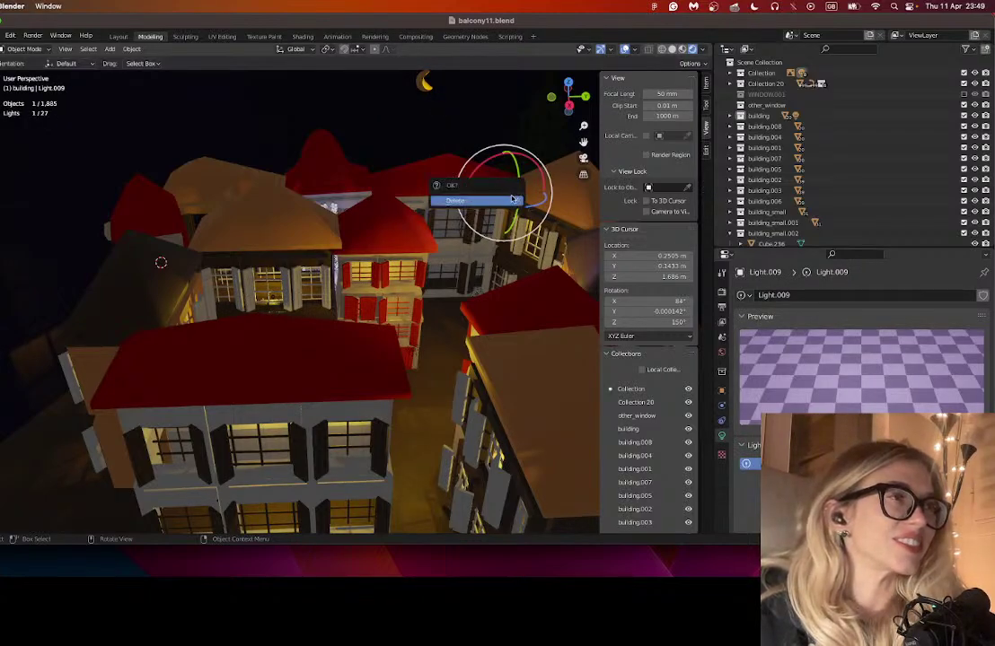
{"action": "left_click", "coordinate": [512, 199]}
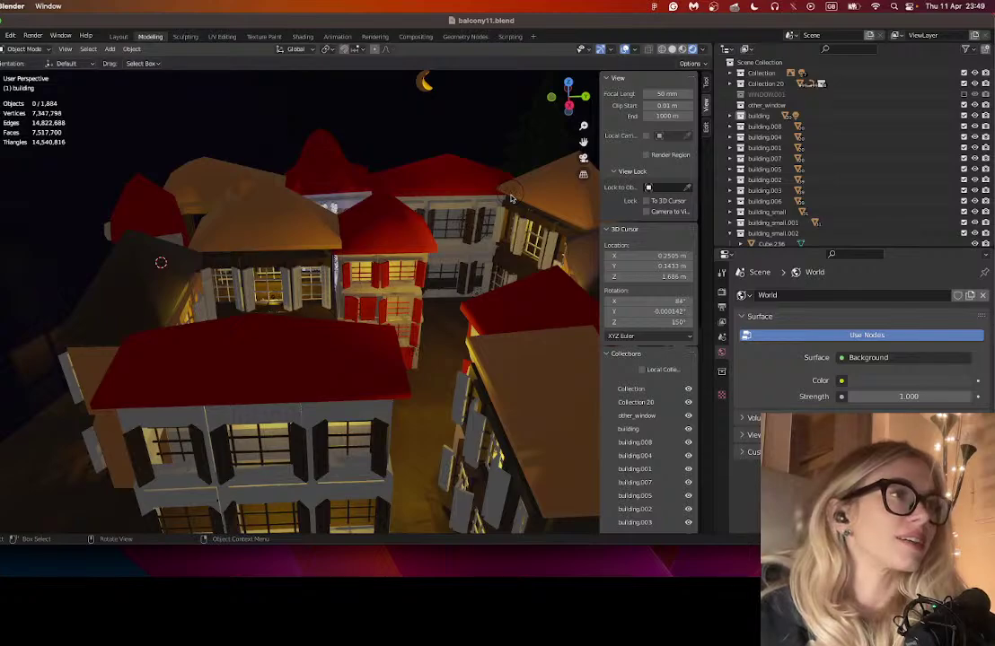
{"action": "left_click", "coordinate": [510, 199]}
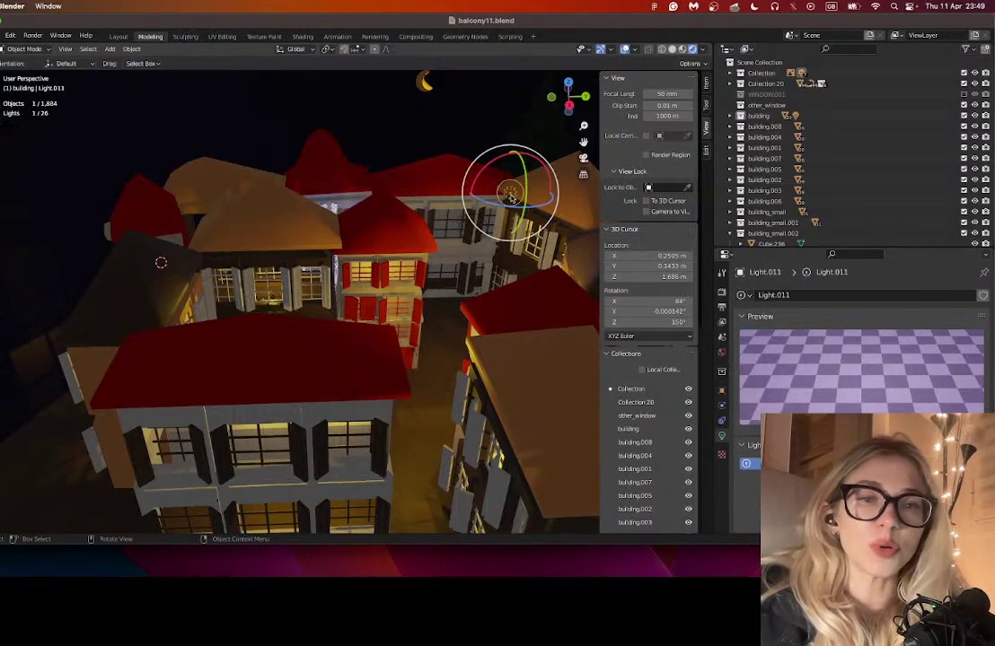
{"action": "key", "text": "x"}
{"action": "left_click", "coordinate": [492, 197]}
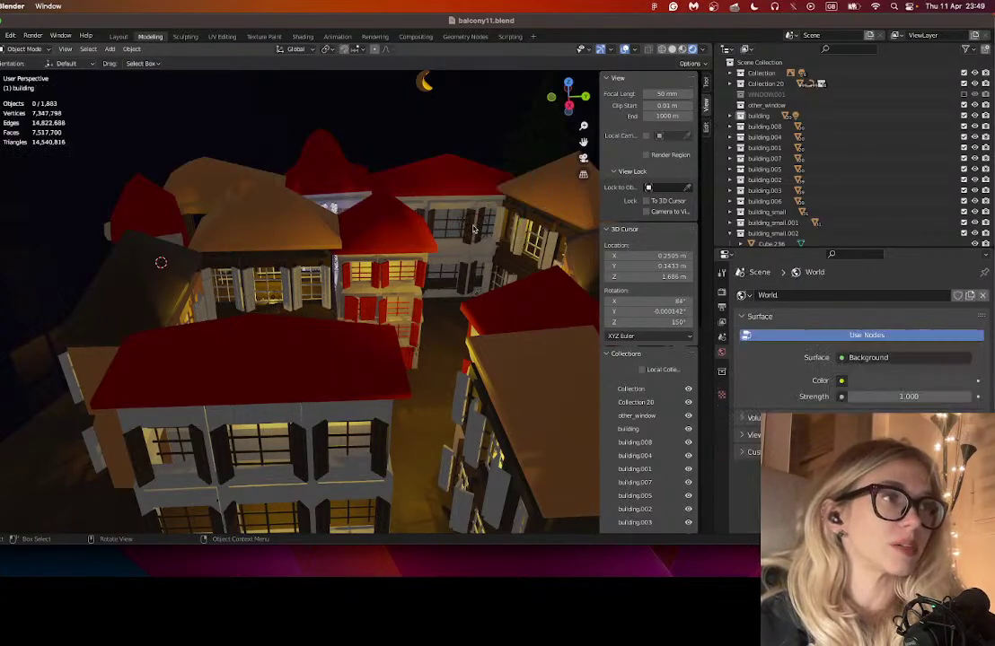
{"action": "left_click", "coordinate": [470, 226]}
{"action": "key", "text": "Delete"}
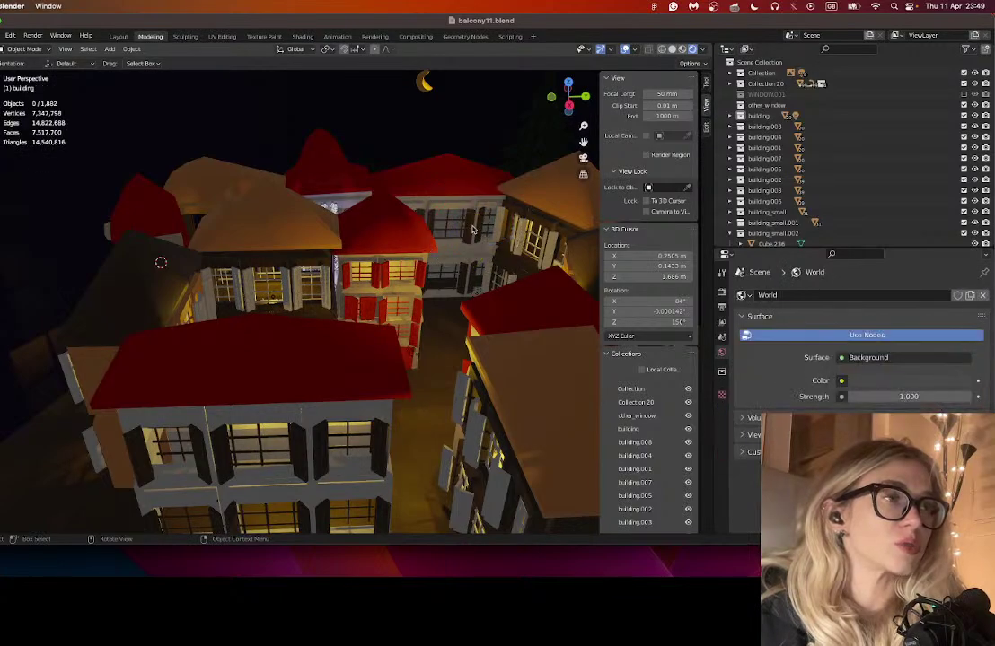
- Delete the yellow light Point.004 from the courtyard beside the house with red shutters
{"action": "left_click", "coordinate": [461, 224]}
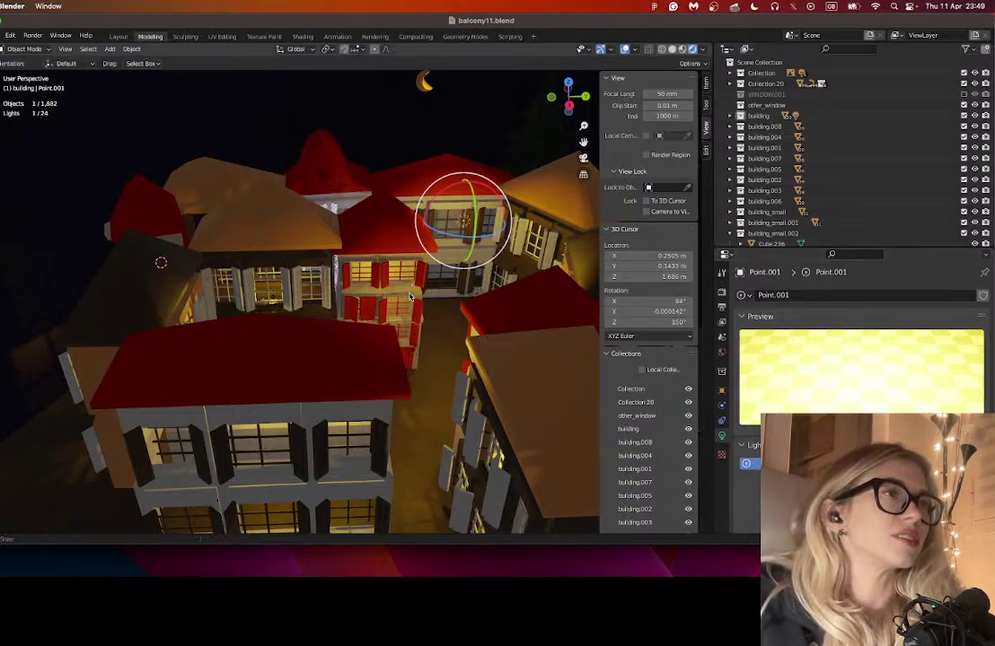
{"action": "left_click_drag", "start_coordinate": [410, 296], "coordinate": [464, 285]}
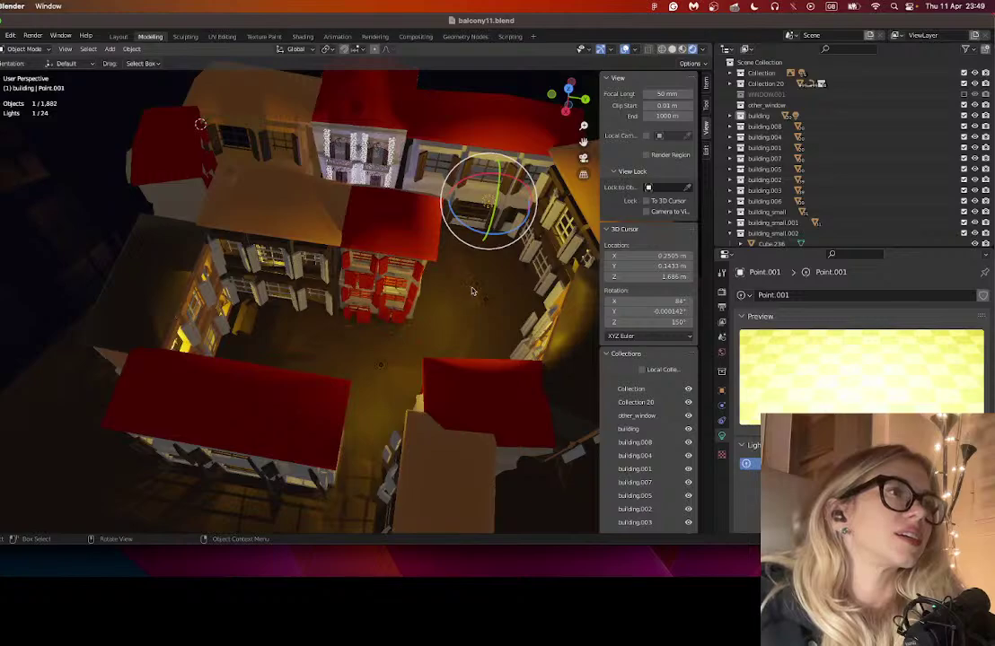
{"action": "left_click", "coordinate": [472, 290]}
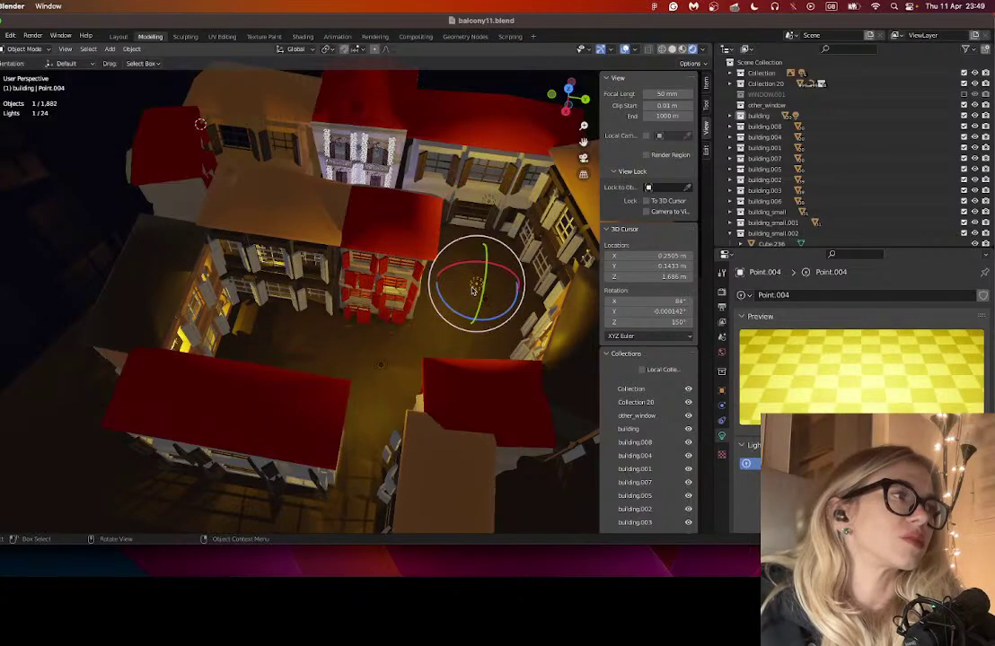
{"action": "key", "text": "x"}
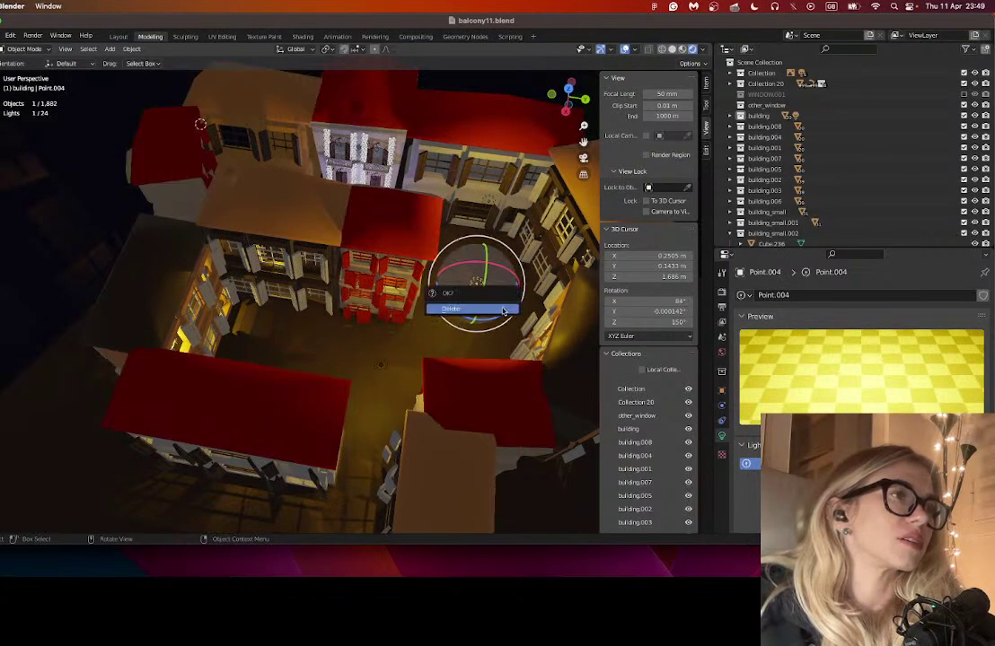
{"action": "left_click", "coordinate": [497, 309]}
- Raise the remaining yellow courtyard light, Point.009, along the Z axis to roof height by the far white house
{"action": "left_click", "coordinate": [491, 305]}
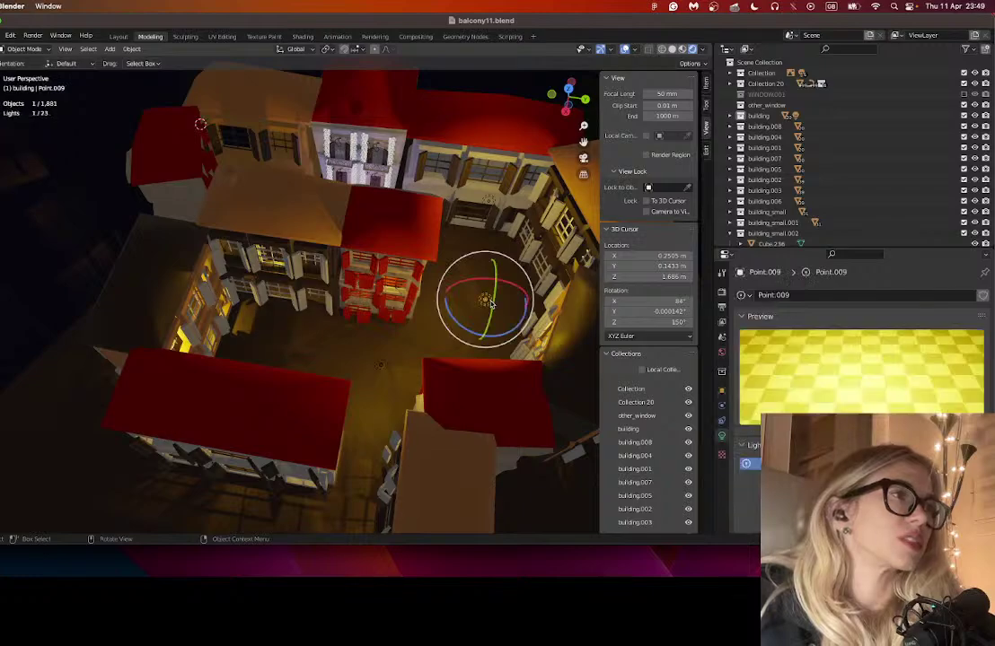
{"action": "key", "text": "x"}
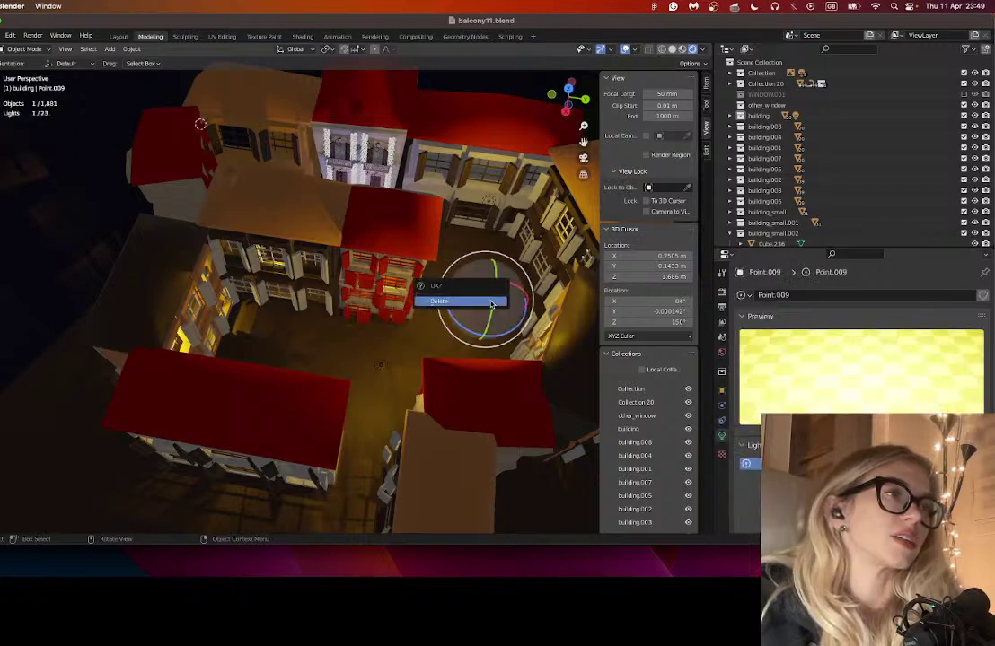
{"action": "key", "text": "Escape"}
{"action": "left_click", "coordinate": [3, 134]}
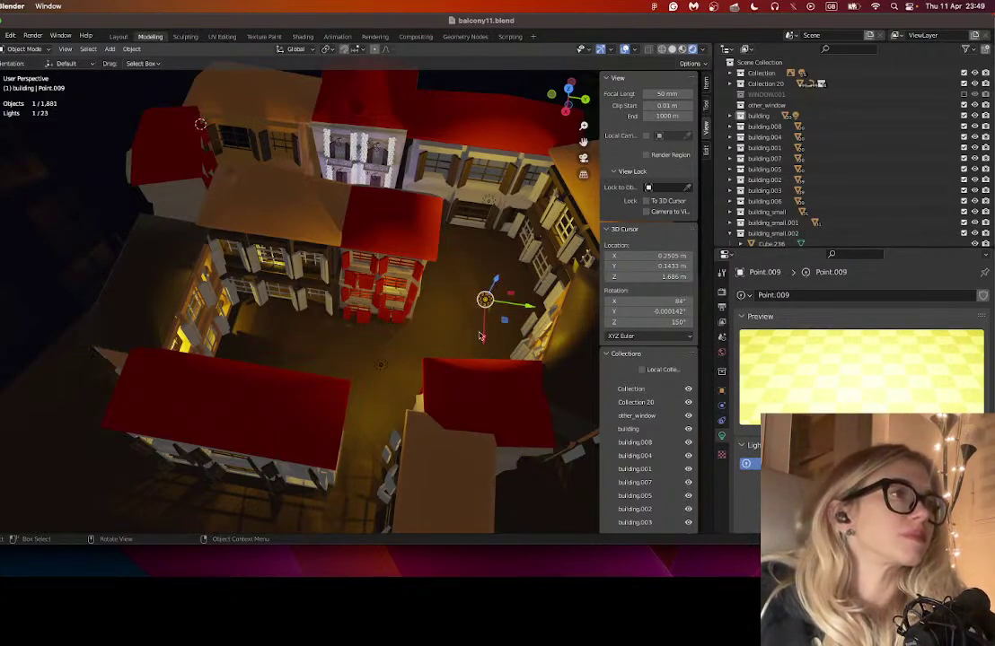
{"action": "key", "text": "g"}
{"action": "key", "text": "z"}
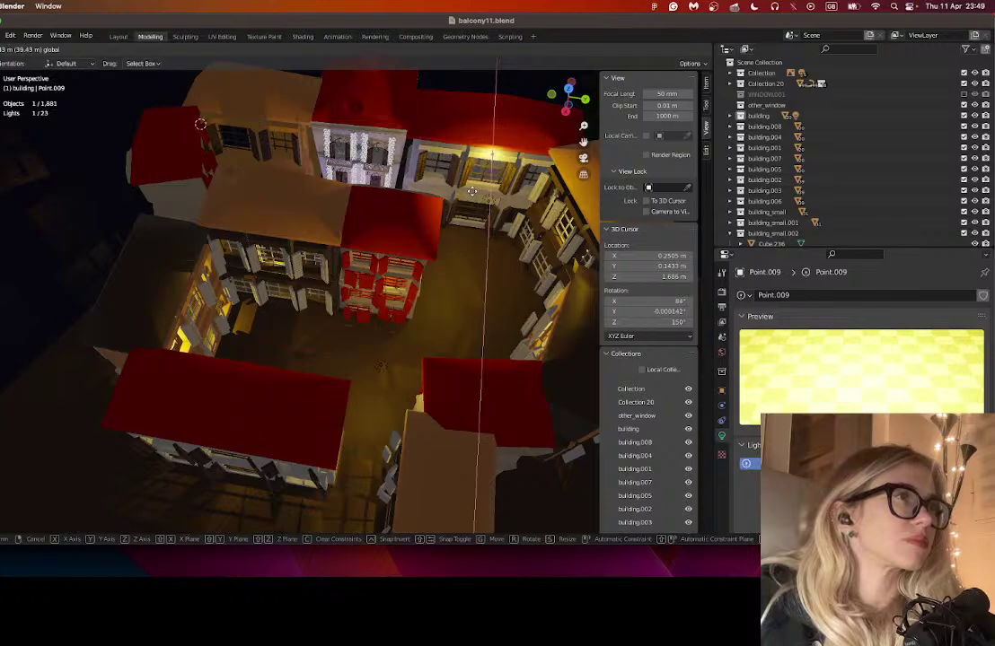
{"action": "left_click", "coordinate": [485, 242]}
- Lower Point.009 along the Z axis to light the far white house's middle upper-floor window
{"action": "scroll", "coordinate": [485, 241], "scroll_direction": "down", "scroll_amount": 3}
{"action": "left_click_drag", "start_coordinate": [484, 242], "coordinate": [484, 226]}
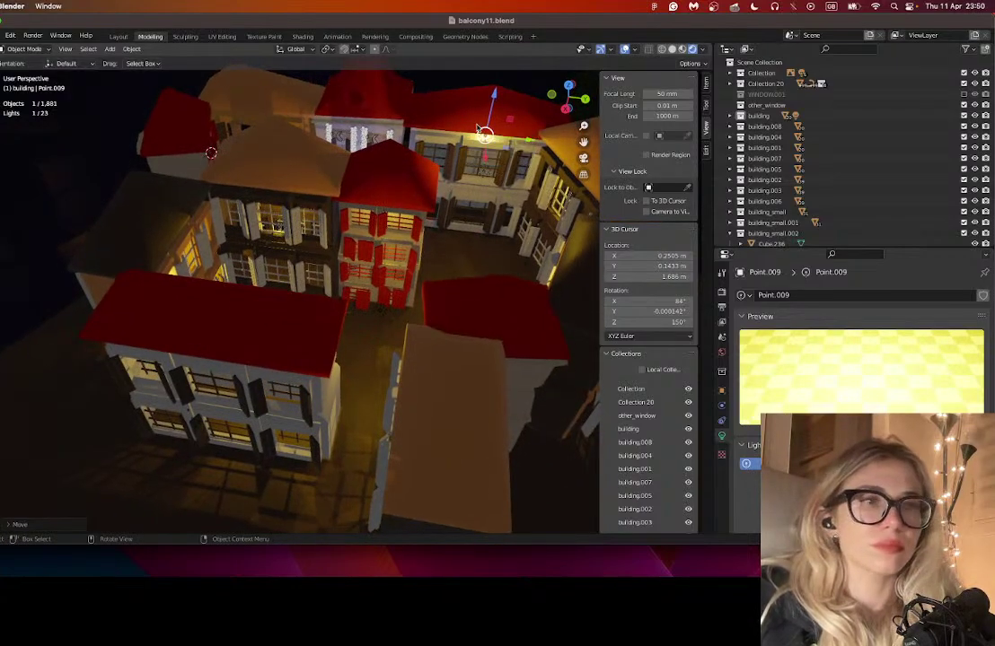
{"action": "key", "text": "g"}
{"action": "key", "text": "z"}
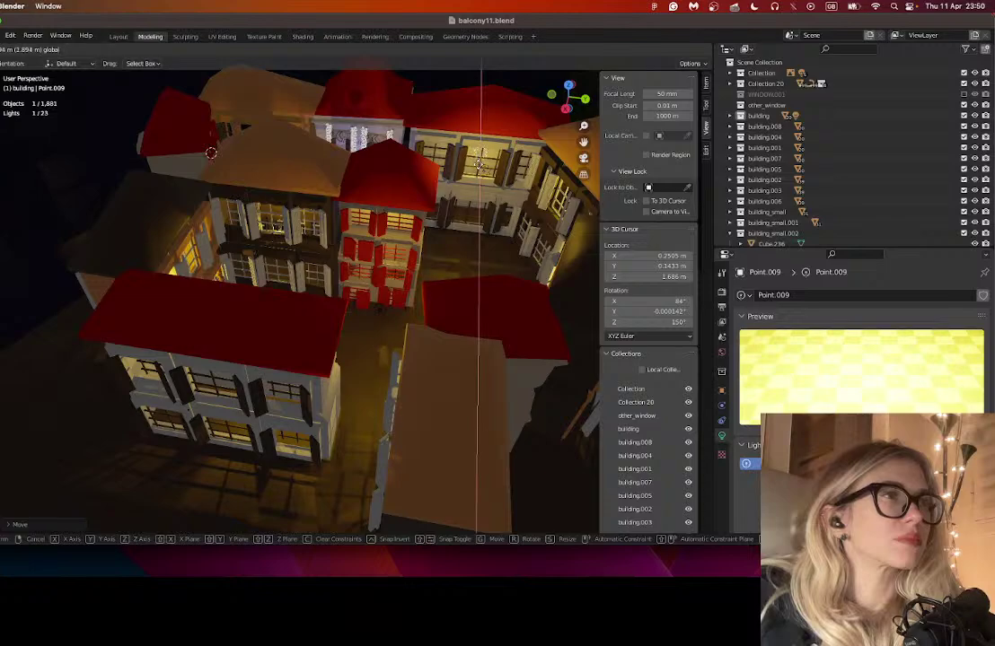
{"action": "left_click", "coordinate": [473, 216]}
{"action": "left_click_drag", "start_coordinate": [473, 215], "coordinate": [441, 220]}
{"action": "scroll", "coordinate": [441, 220], "scroll_direction": "right", "scroll_amount": 3}
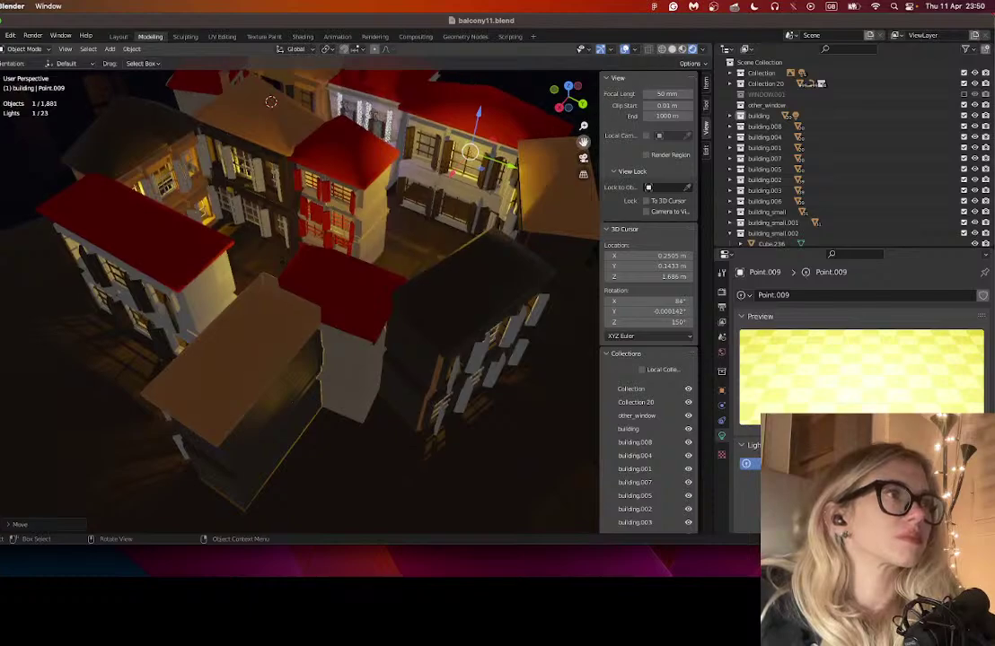
{"action": "left_click_drag", "start_coordinate": [583, 141], "coordinate": [549, 235]}
{"action": "scroll", "coordinate": [521, 236], "scroll_direction": "up", "scroll_amount": 5}
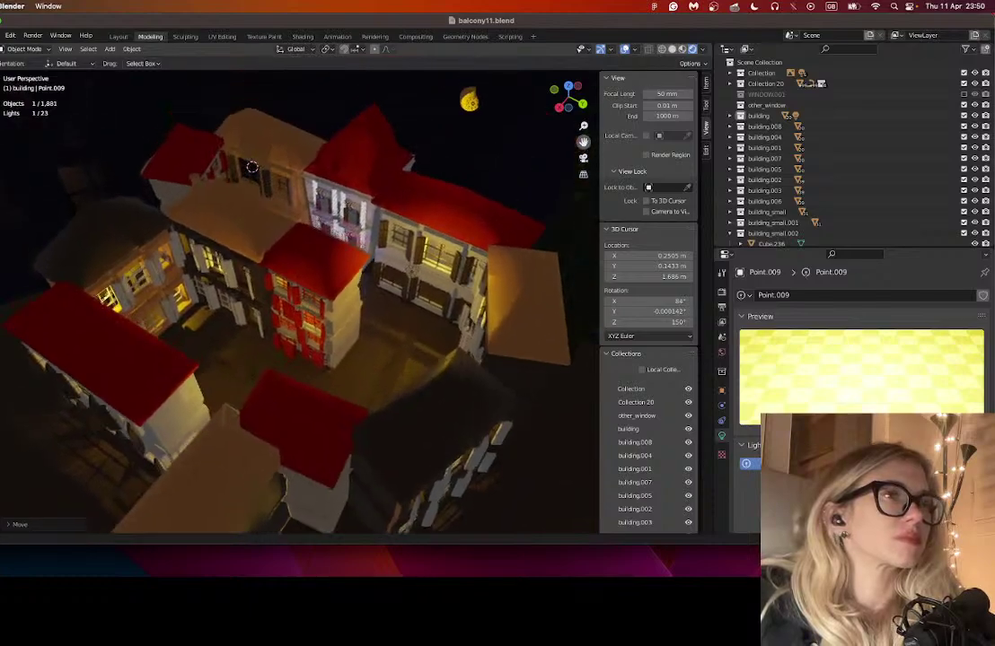
- Duplicate Point.009 and move the copy about 51 m along the Y axis to the far tan-roofed house's upper windows
{"action": "key", "text": "shift+d"}
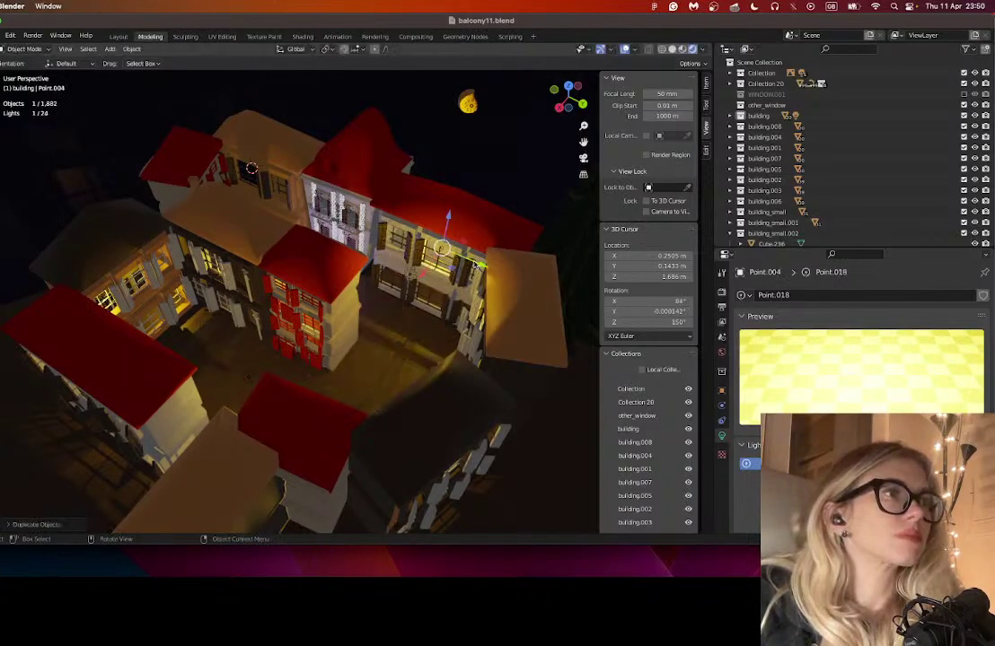
{"action": "key", "text": "y"}
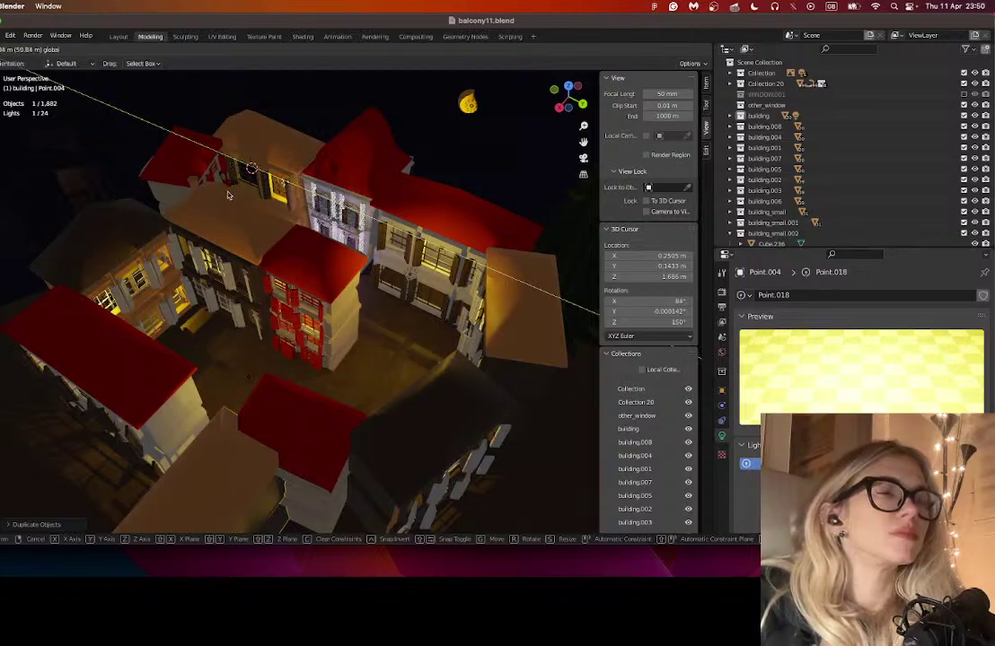
{"action": "left_click", "coordinate": [228, 195]}
- Duplicate the yellow light over to the narrow red-shuttered house and raise the copy along the Z axis to its top floor
{"action": "scroll", "coordinate": [178, 200], "scroll_direction": "right", "scroll_amount": 8}
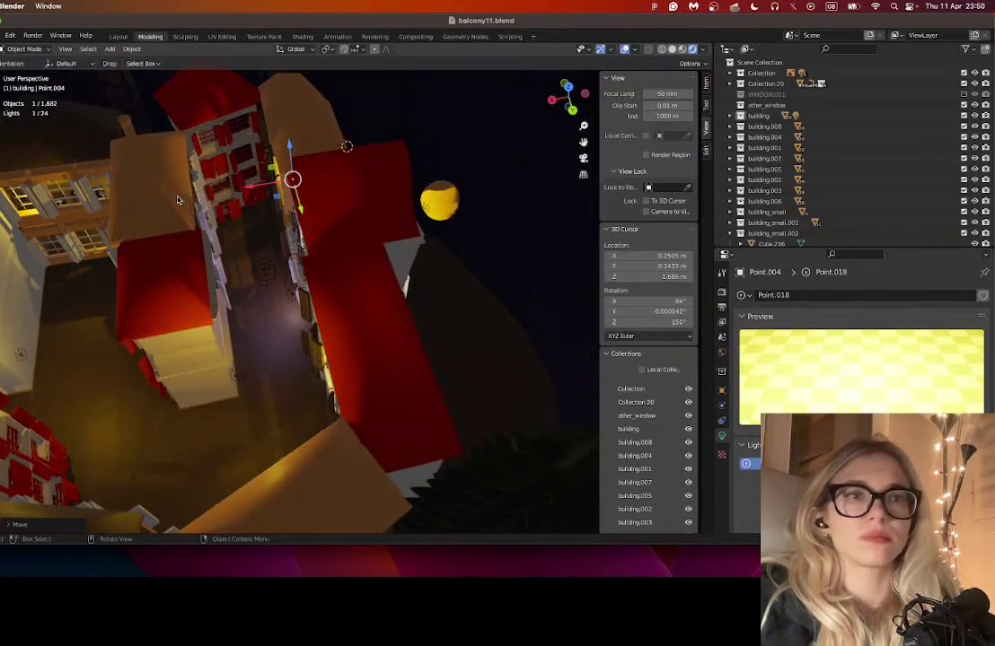
{"action": "key", "text": "shift+d"}
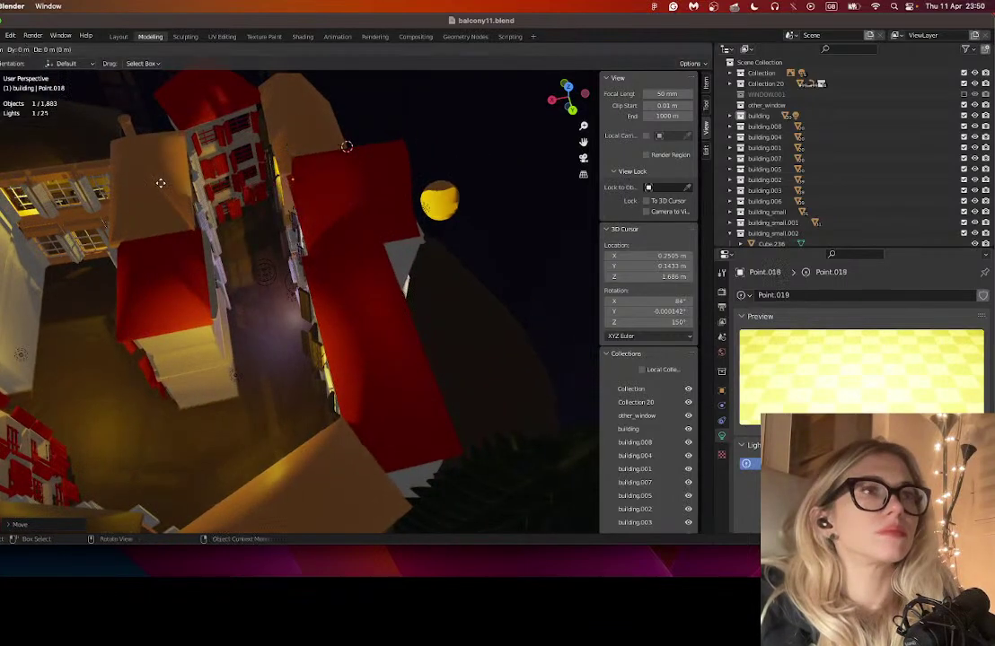
{"action": "left_click", "coordinate": [136, 169]}
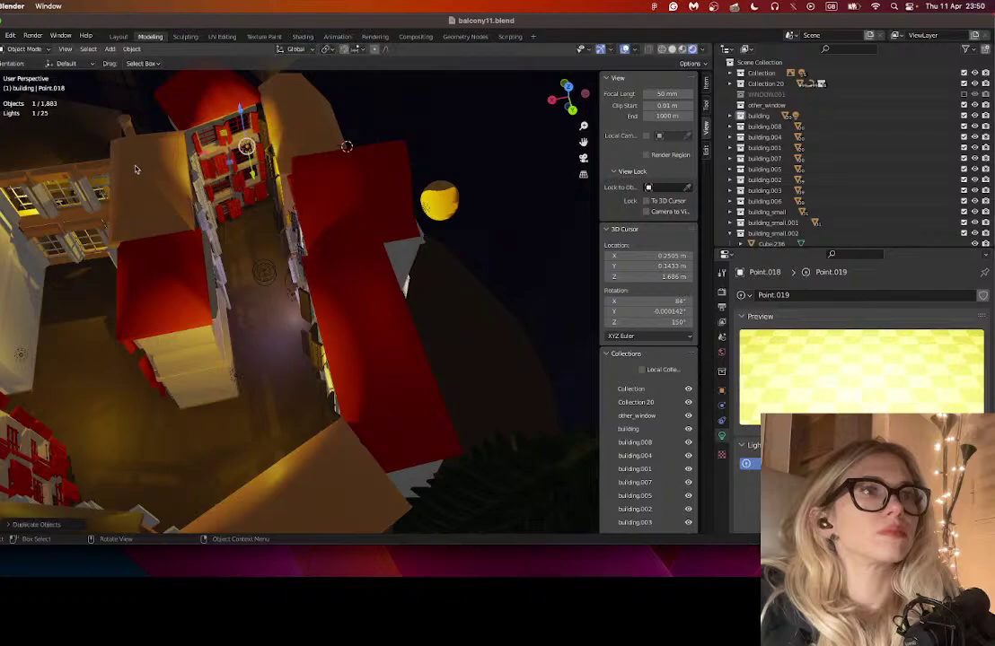
{"action": "key", "text": "g"}
{"action": "key", "text": "z"}
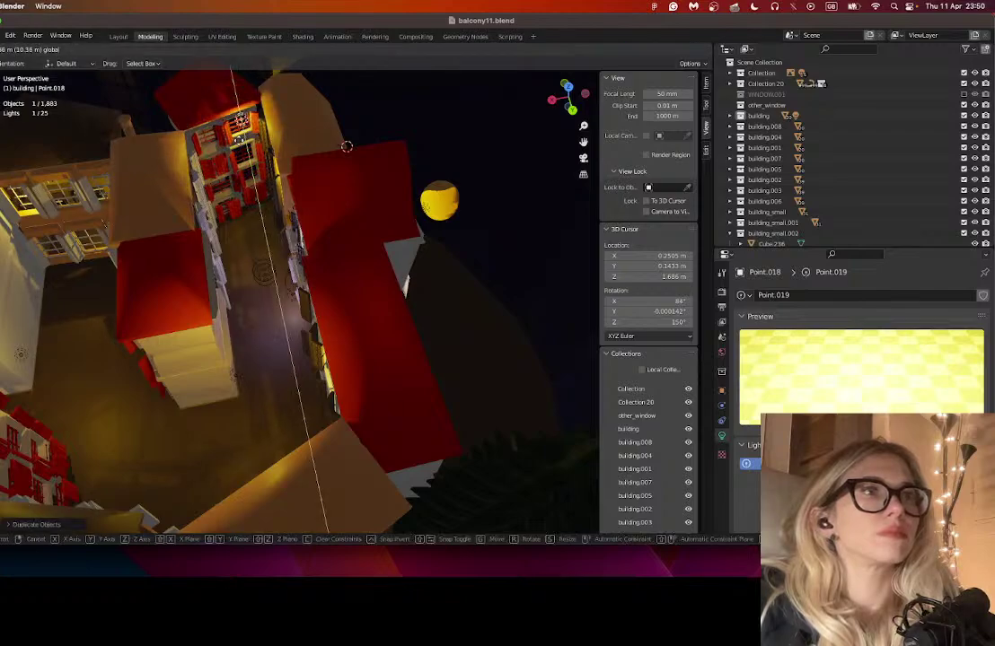
{"action": "left_click", "coordinate": [216, 103]}
- Lower the new light along the Z axis below the red-shuttered house's top-floor windows and shift it about 1.2 m along X
{"action": "key", "text": "g"}
{"action": "key", "text": "z"}
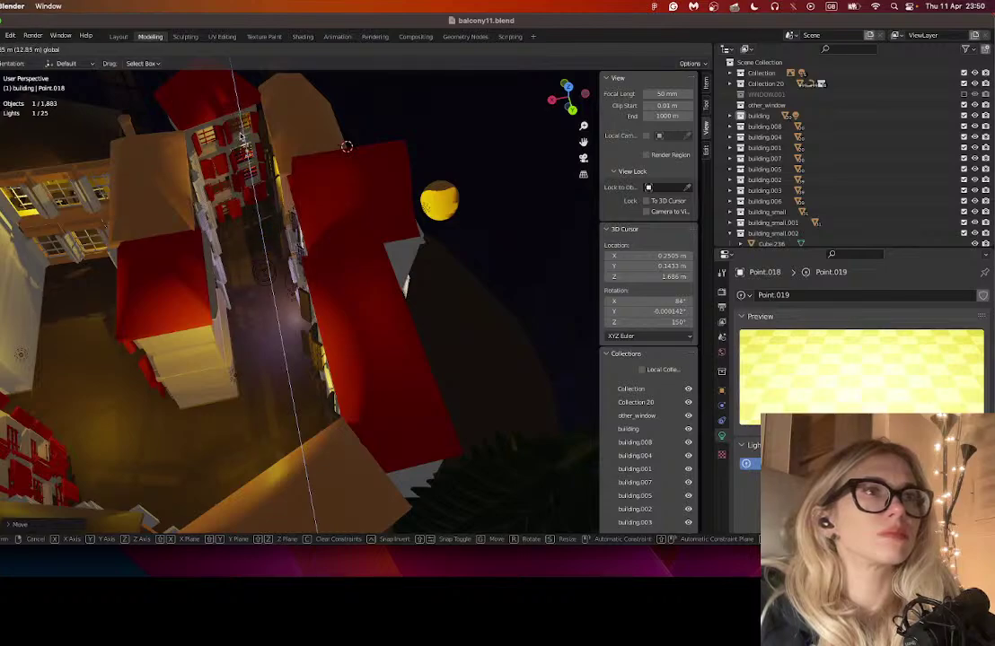
{"action": "left_click", "coordinate": [223, 157]}
{"action": "key", "text": "g"}
{"action": "key", "text": "x"}
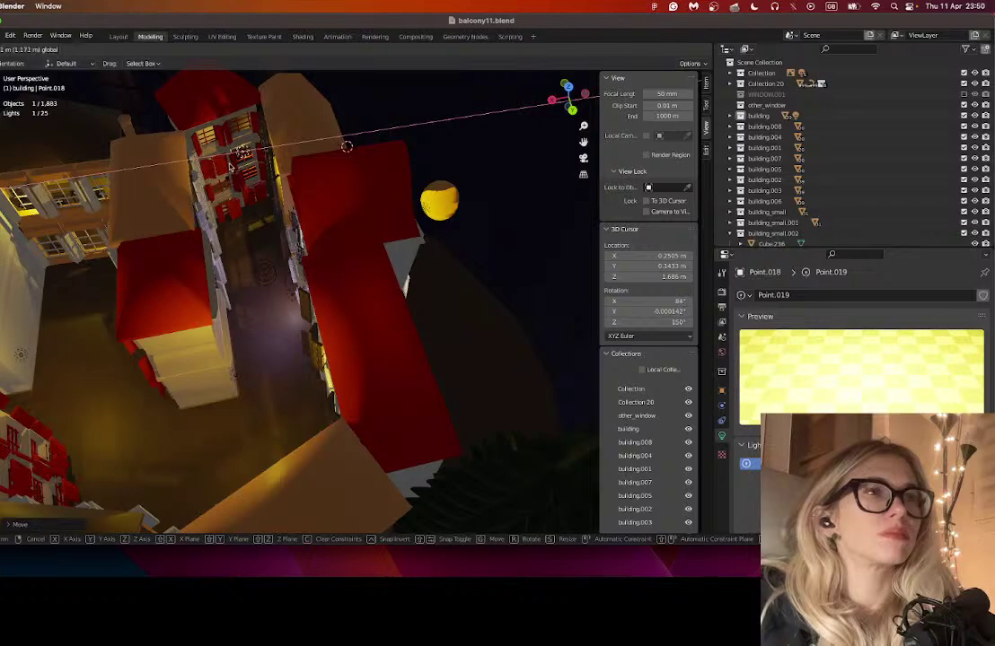
{"action": "left_click", "coordinate": [231, 166]}
- Duplicate the red-shuttered house's light and raise the copy about 9.8 m along the Z axis to its top floor
{"action": "key", "text": "shift+d"}
{"action": "left_click", "coordinate": [235, 148]}
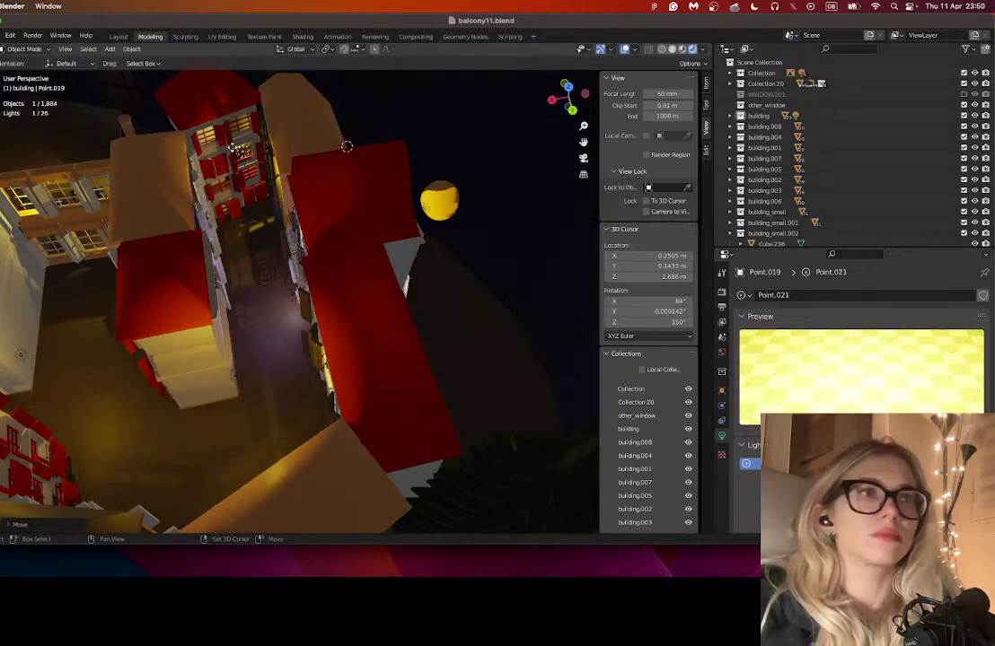
{"action": "left_click", "coordinate": [241, 151]}
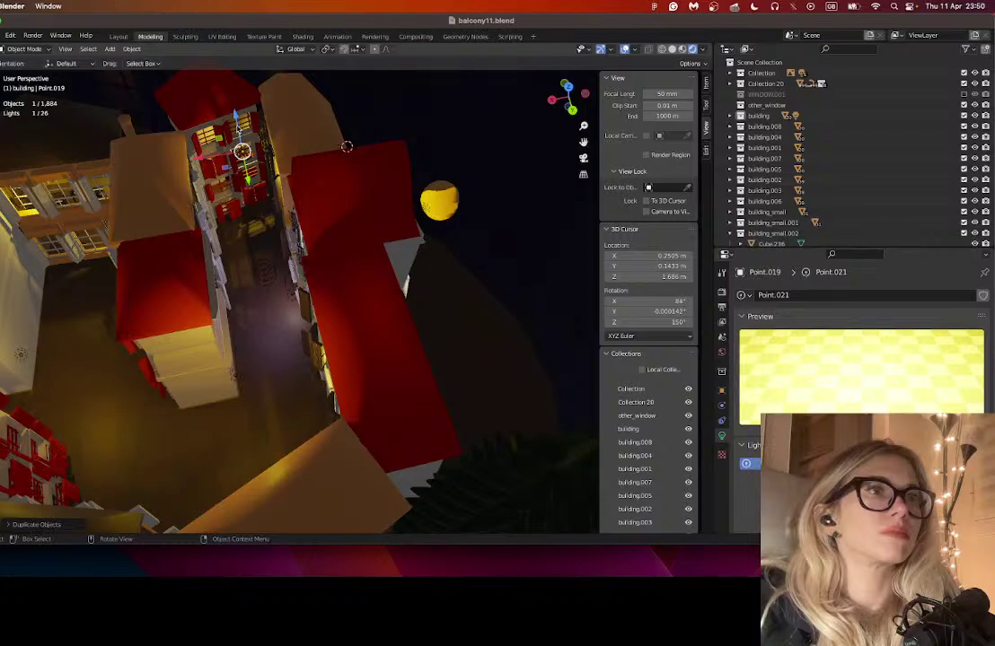
{"action": "key", "text": "g"}
{"action": "key", "text": "z"}
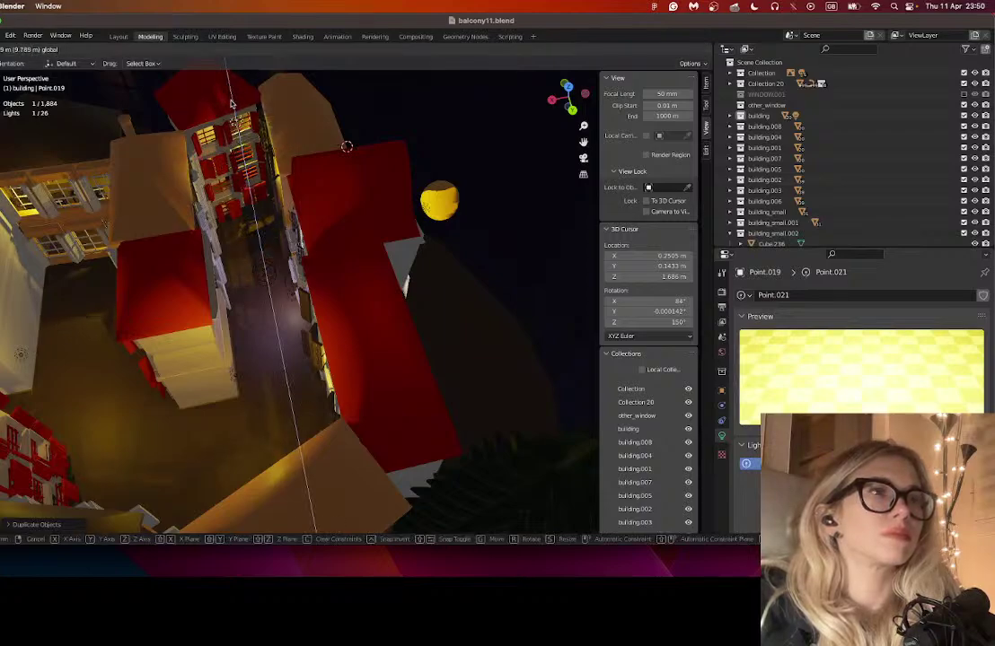
{"action": "left_click", "coordinate": [231, 103]}
- Duplicate the top-floor light, lower the copy about 19 m along Z and shift it about 8 m along X across the red-shuttered facade
{"action": "key", "text": "shift+d"}
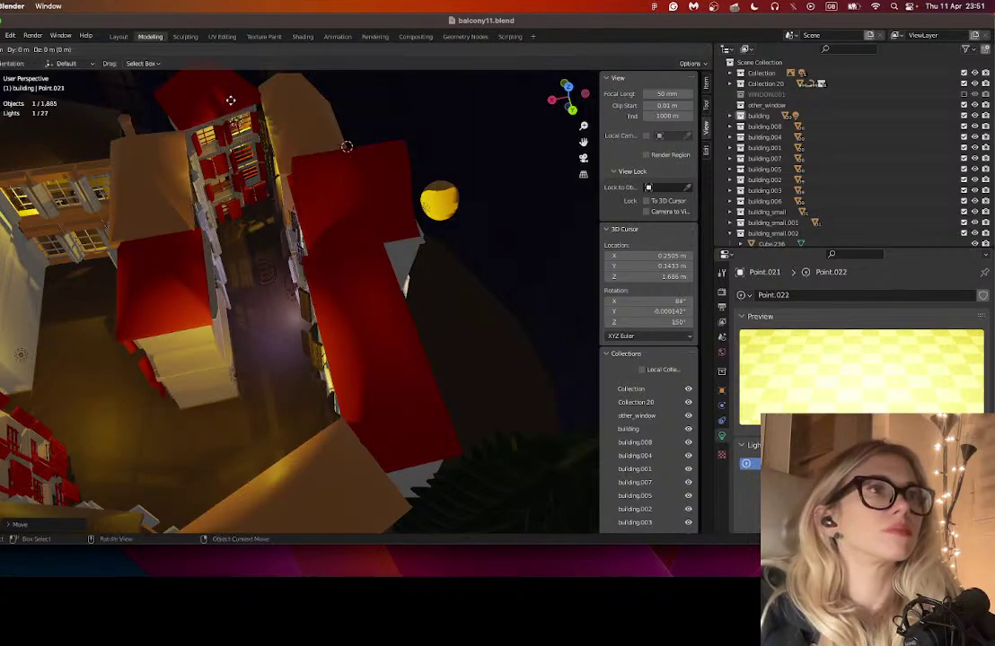
{"action": "left_click", "coordinate": [231, 100]}
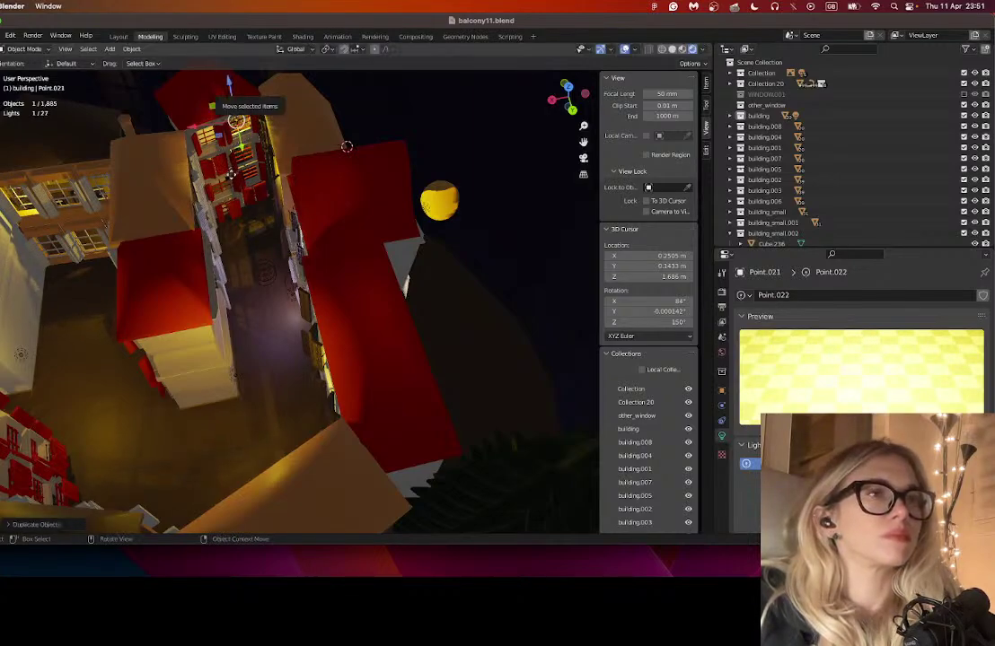
{"action": "key", "text": "shift+d"}
{"action": "key", "text": "z"}
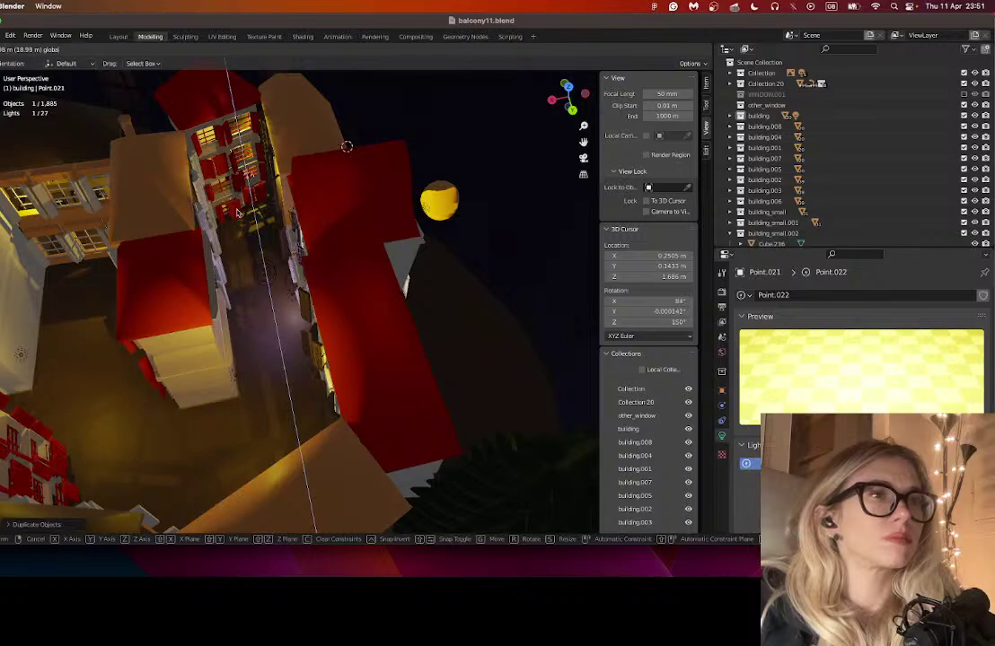
{"action": "left_click", "coordinate": [210, 181]}
{"action": "key", "text": "g"}
{"action": "key", "text": "x"}
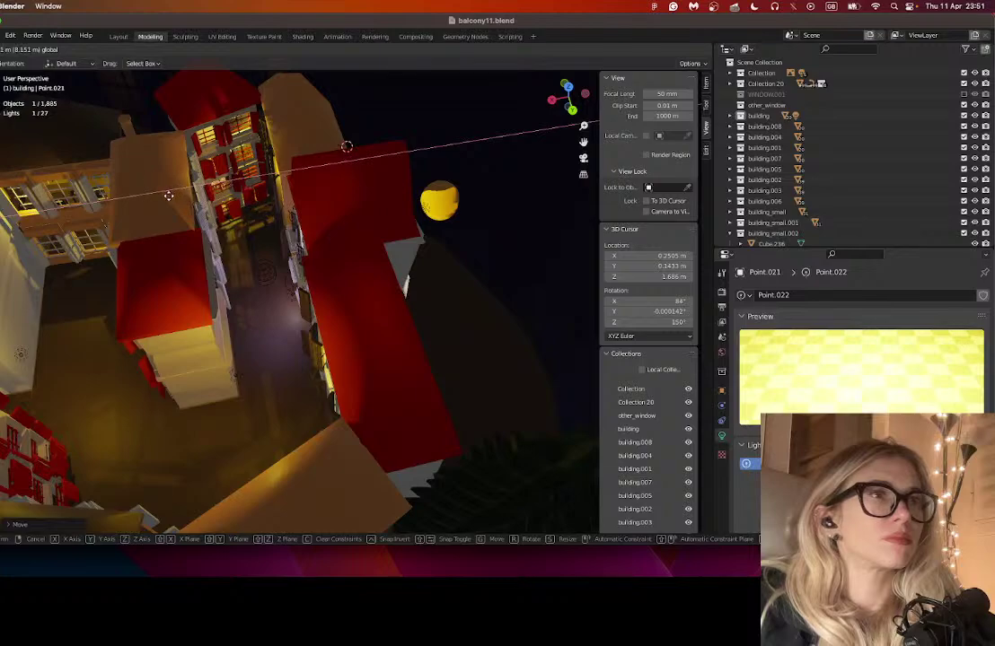
{"action": "left_click", "coordinate": [148, 318]}
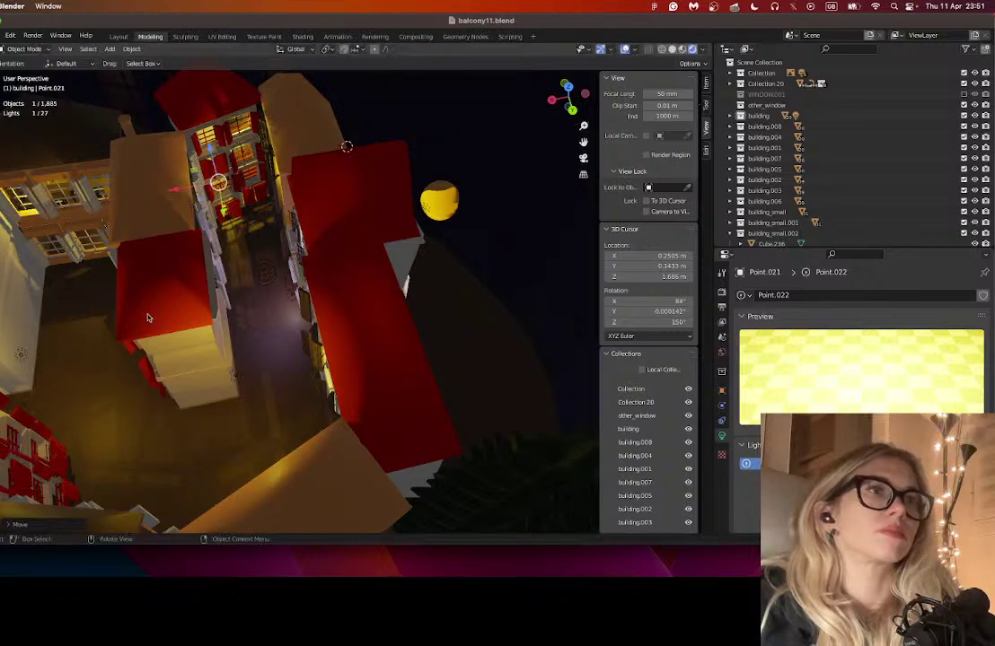
- Duplicate the crescent moon, move the copy along the Y axis beside the original, and delete the copy
{"action": "left_click_drag", "start_coordinate": [148, 318], "coordinate": [262, 276]}
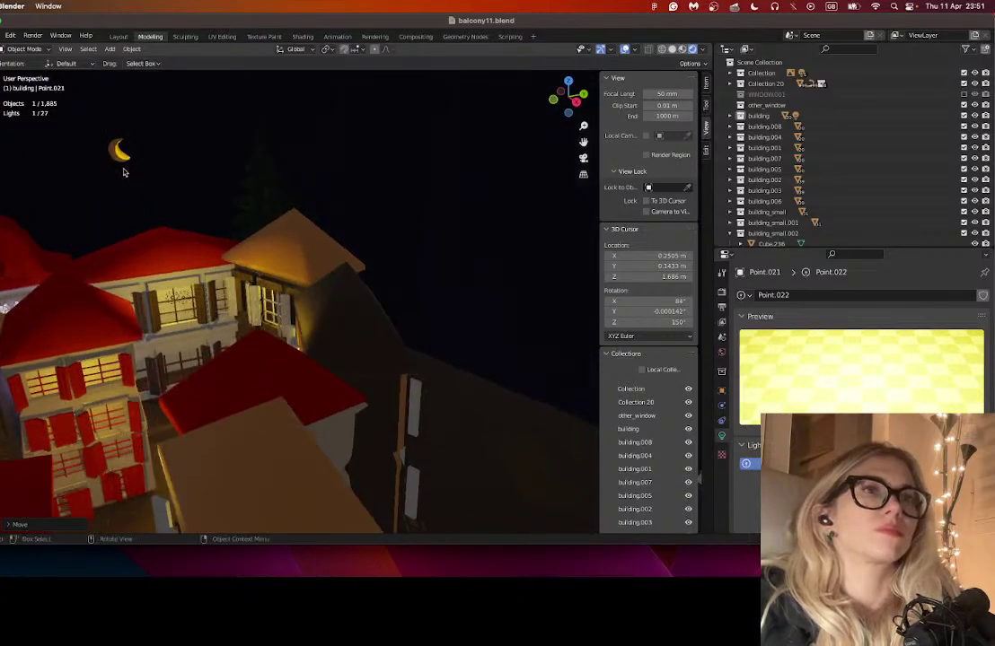
{"action": "scroll", "coordinate": [118, 156], "scroll_direction": "up", "scroll_amount": 3}
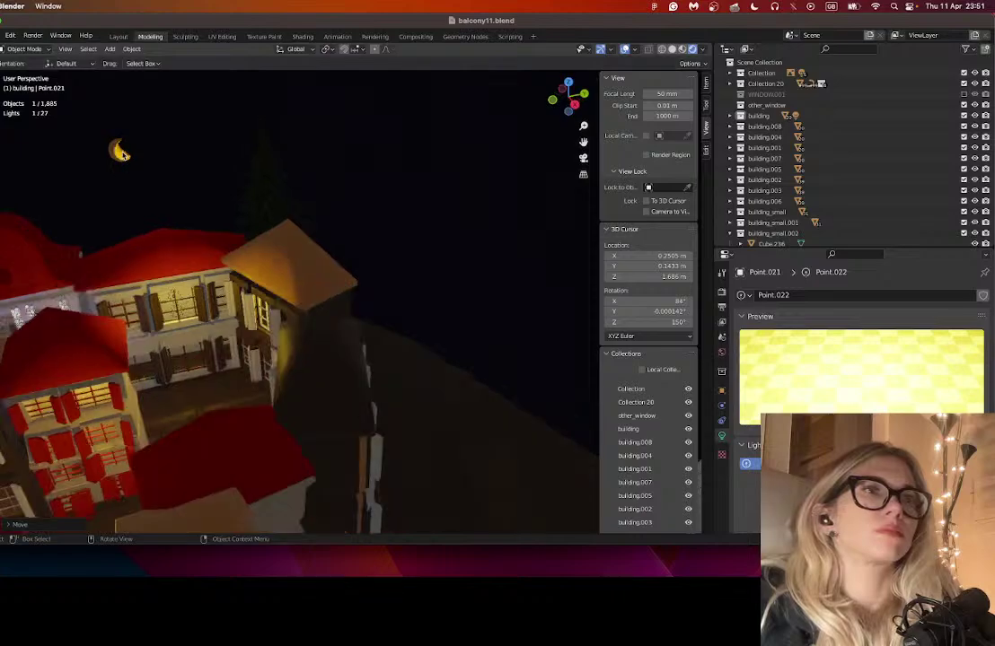
{"action": "left_click", "coordinate": [122, 153]}
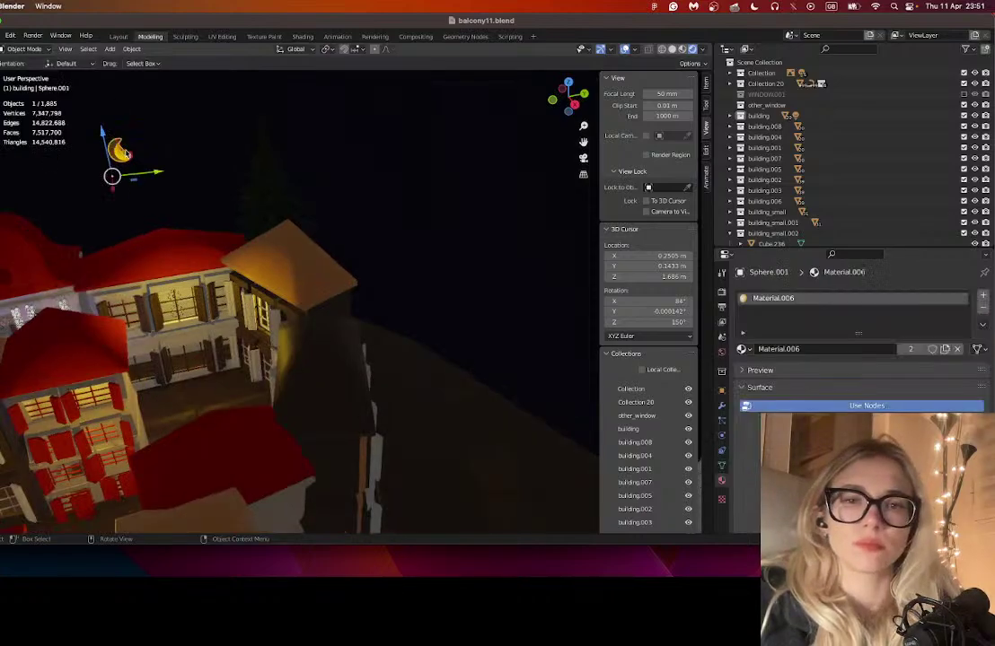
{"action": "key", "text": "shift+d"}
{"action": "right_click", "coordinate": [127, 155]}
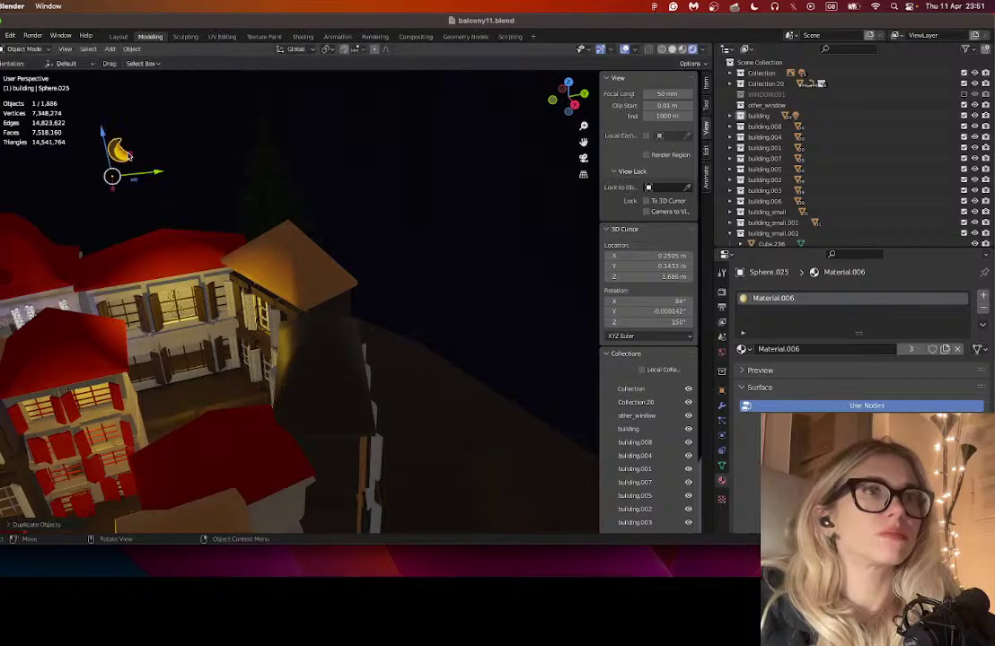
{"action": "key", "text": "g"}
{"action": "key", "text": "y"}
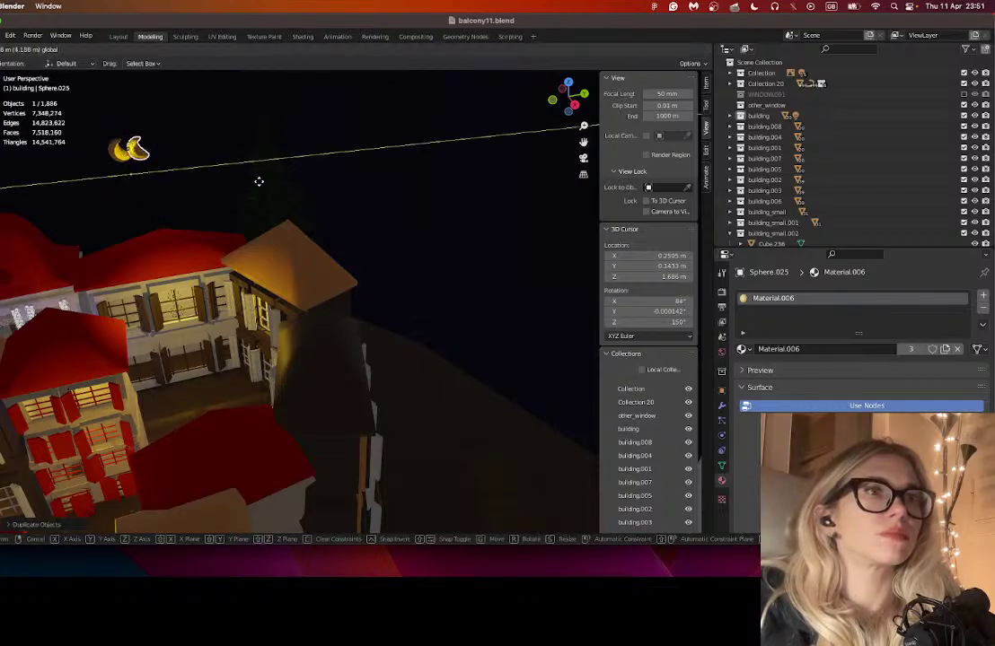
{"action": "left_click", "coordinate": [209, 185]}
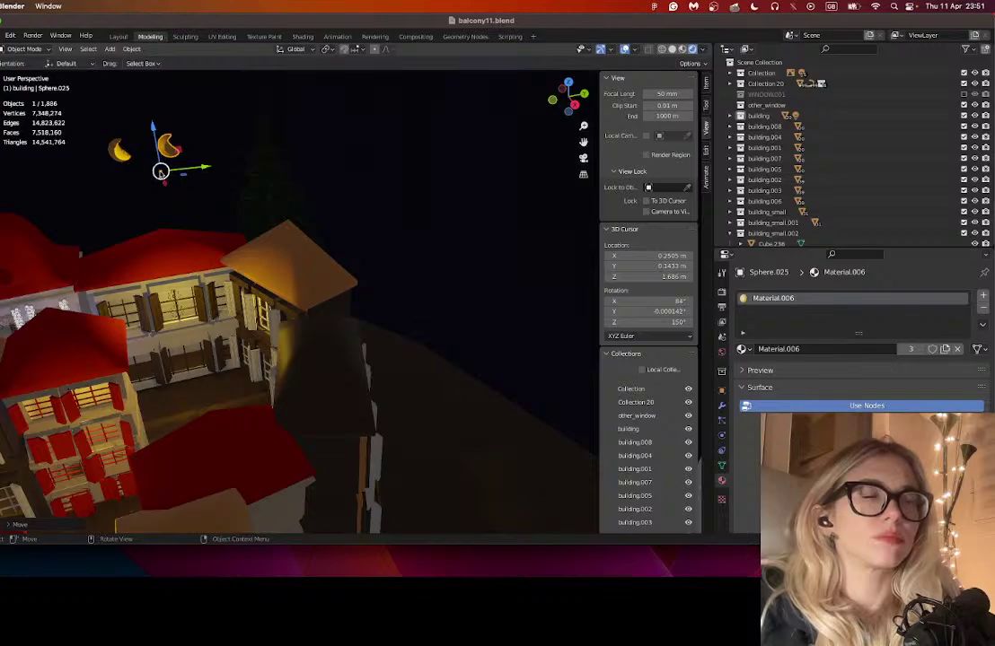
{"action": "key", "text": "x"}
{"action": "left_click", "coordinate": [163, 179]}
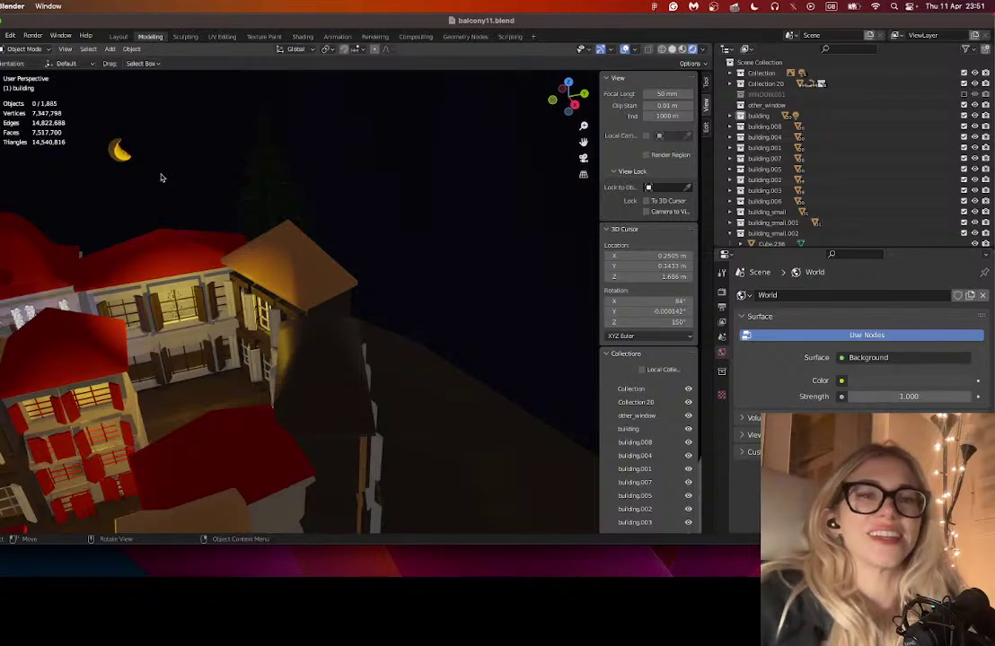
- Duplicate the moon's point light, Point.016, and place the copy beside the fir tree behind the tan-roofed corner house
{"action": "scroll", "coordinate": [435, 278], "scroll_direction": "down", "scroll_amount": 6}
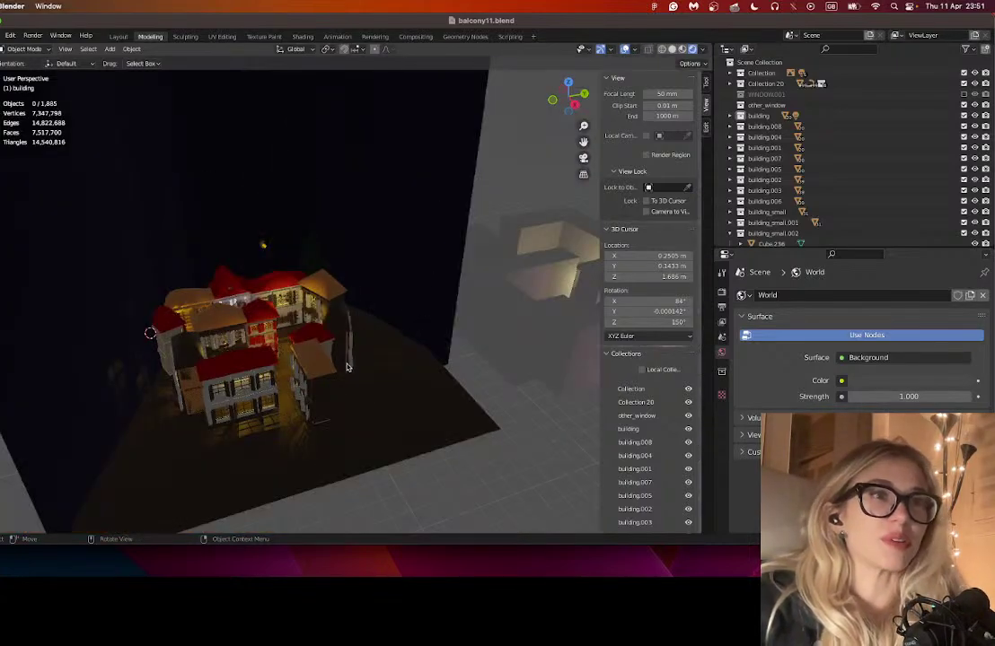
{"action": "scroll", "coordinate": [346, 358], "scroll_direction": "up", "scroll_amount": 1}
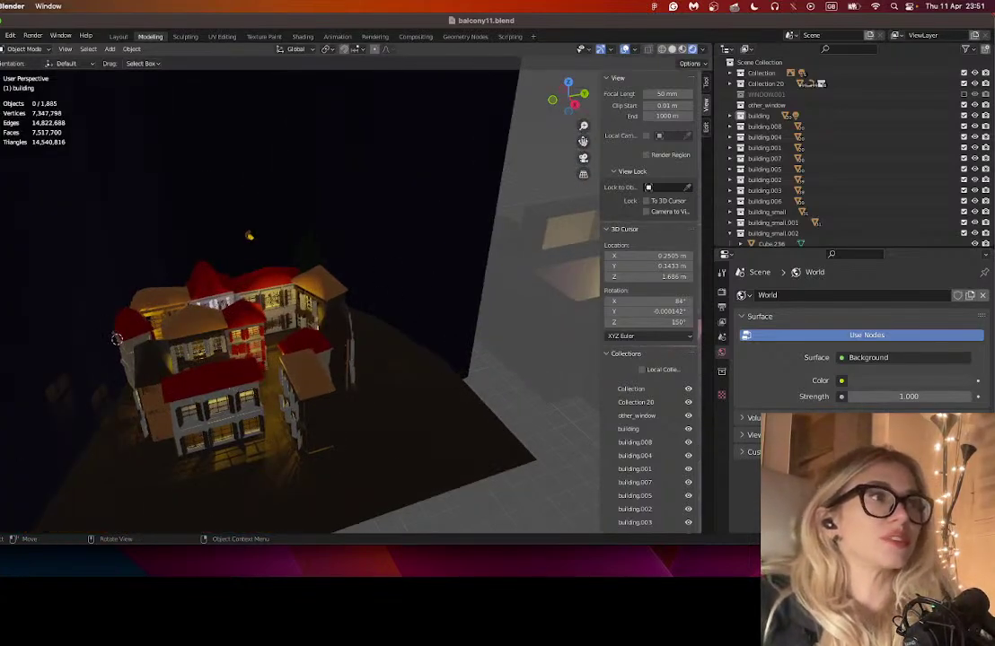
{"action": "scroll", "coordinate": [249, 291], "scroll_direction": "left", "scroll_amount": 1}
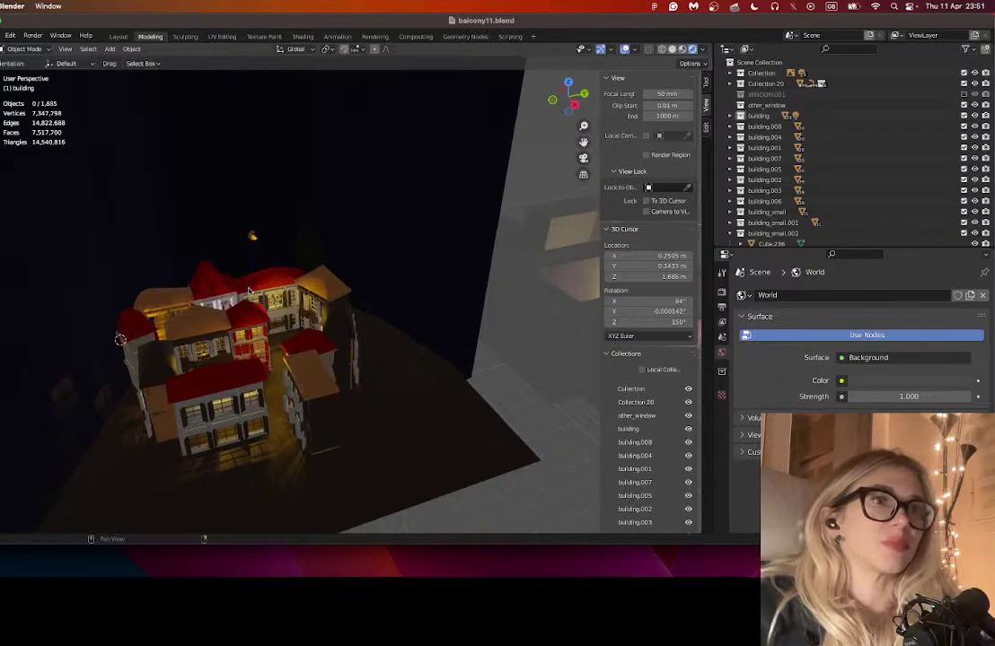
{"action": "scroll", "coordinate": [232, 290], "scroll_direction": "right", "scroll_amount": 3}
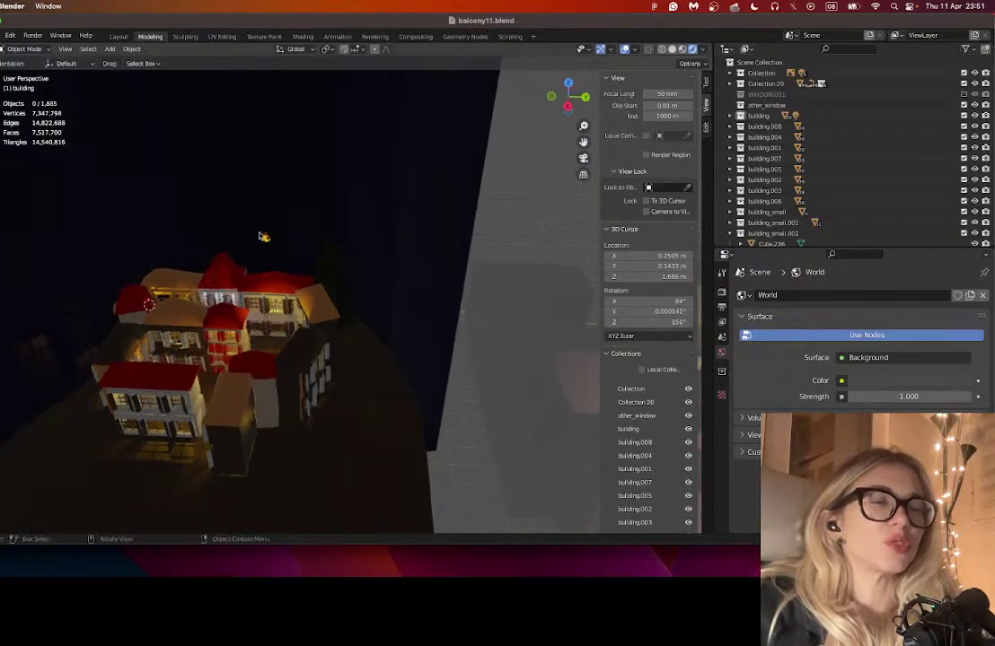
{"action": "scroll", "coordinate": [260, 236], "scroll_direction": "up", "scroll_amount": 3}
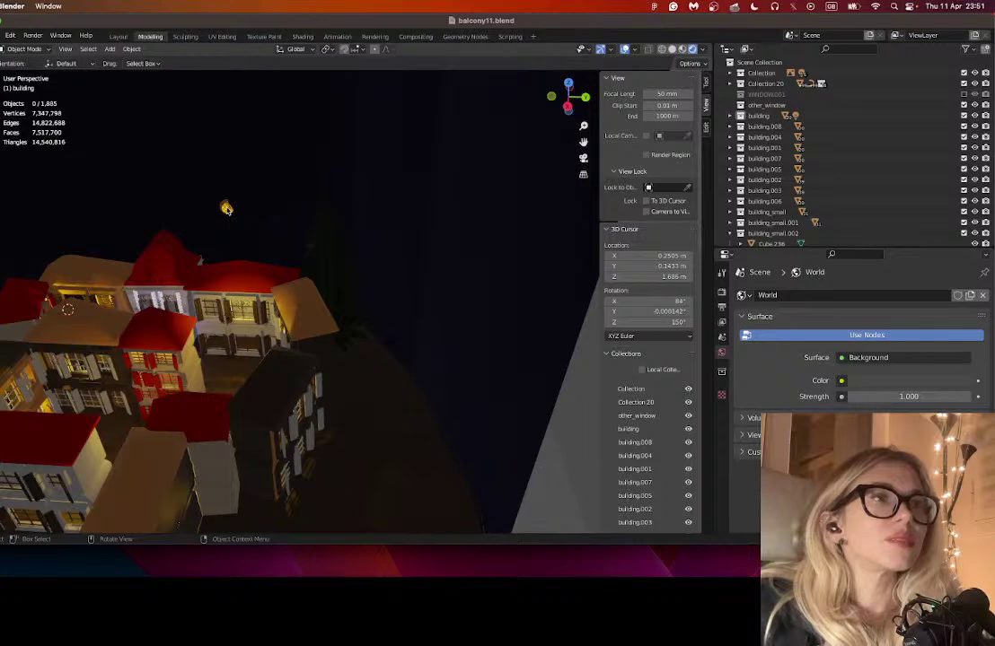
{"action": "left_click", "coordinate": [227, 208]}
{"action": "key", "text": "shift"}
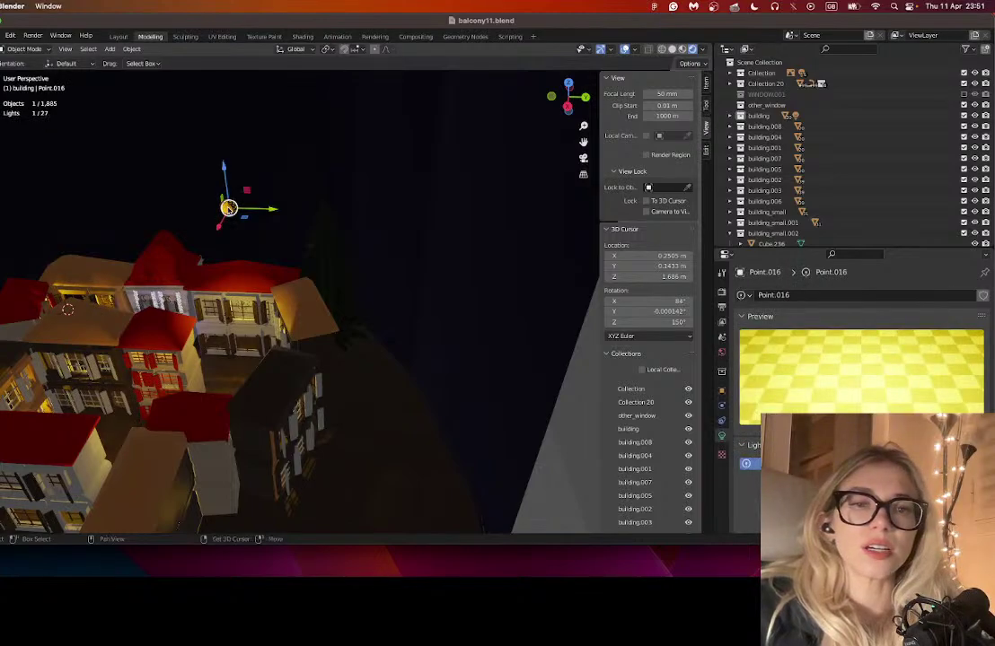
{"action": "key", "text": "shift+d"}
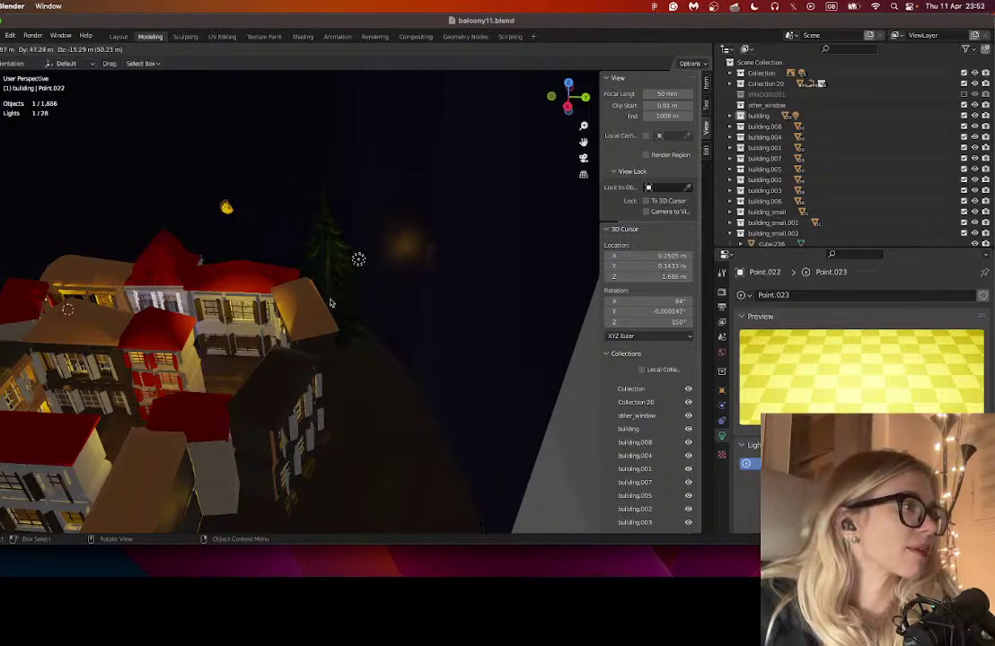
{"action": "left_click", "coordinate": [329, 303]}
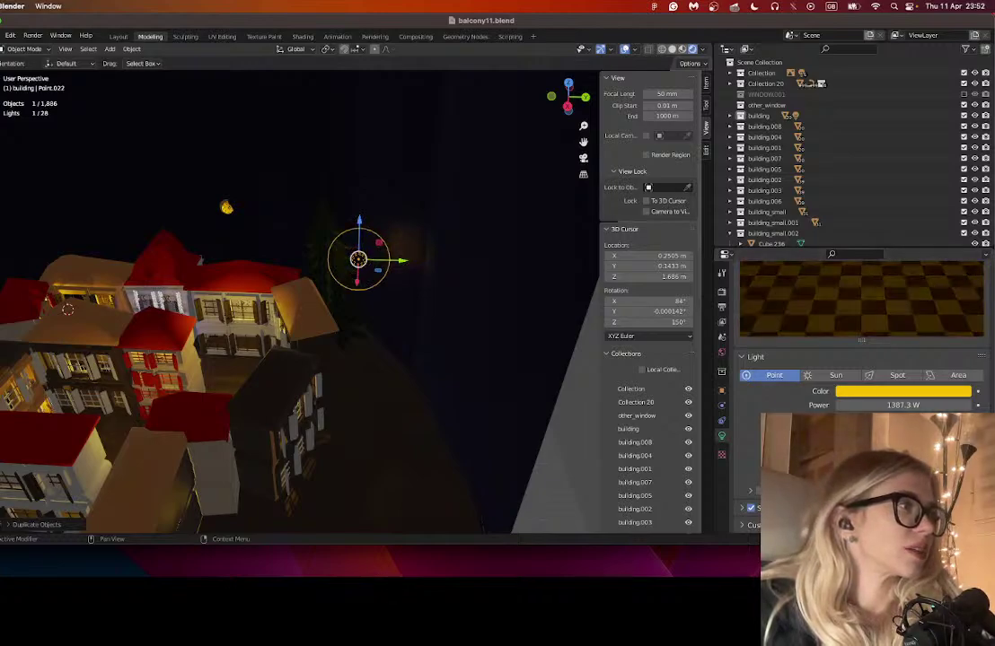
- Set the power of the point light beside the fir tree to 40000 W
{"action": "left_click", "coordinate": [854, 406]}
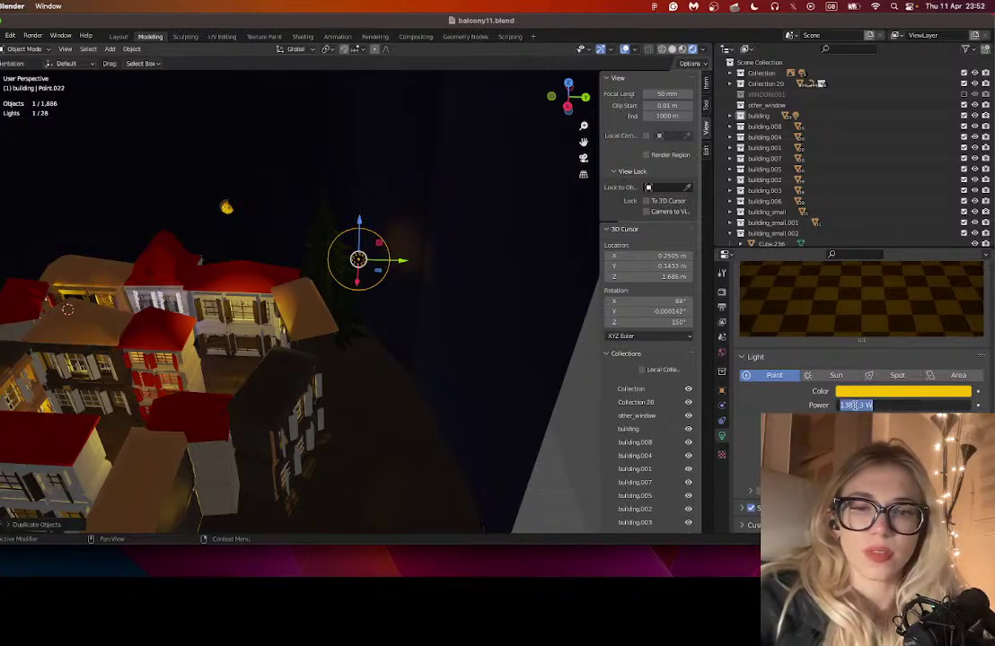
{"action": "type", "text": "400"}
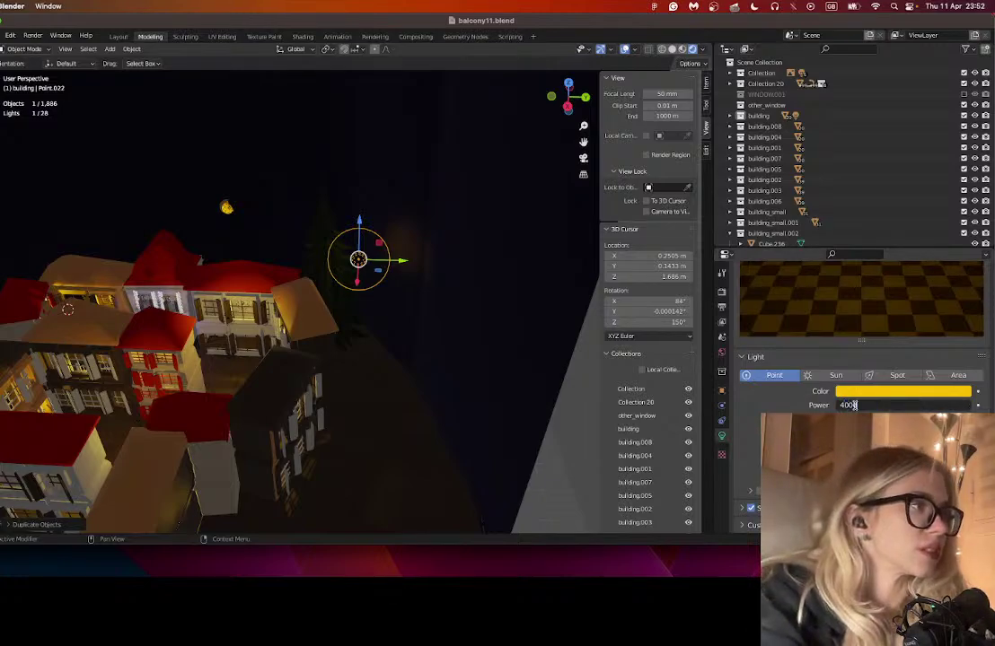
{"action": "type", "text": "00"}
{"action": "key", "text": "Return"}
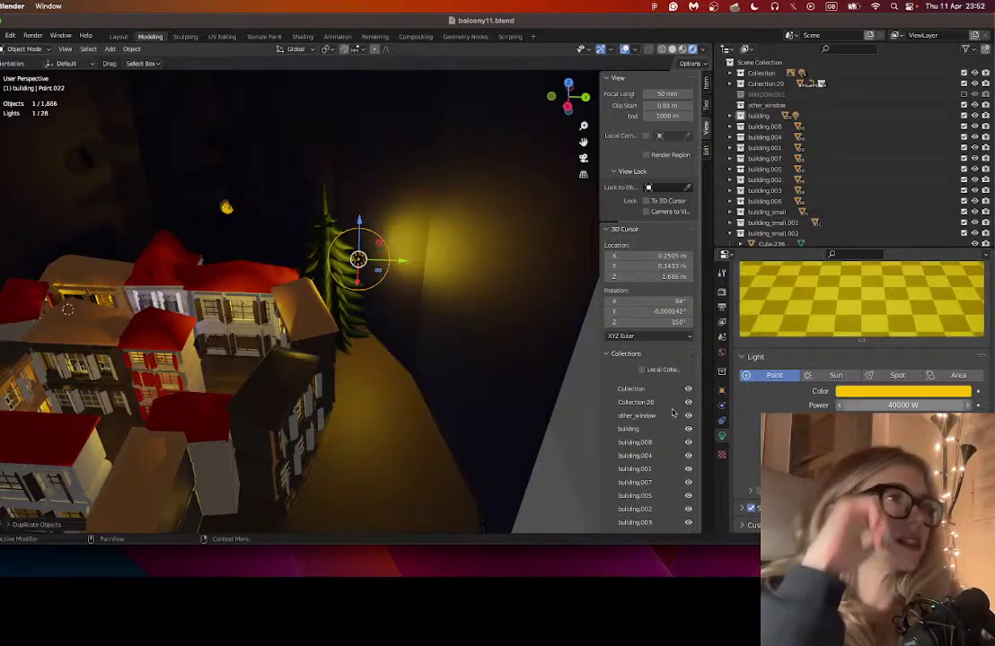
{"action": "left_click", "coordinate": [868, 405]}
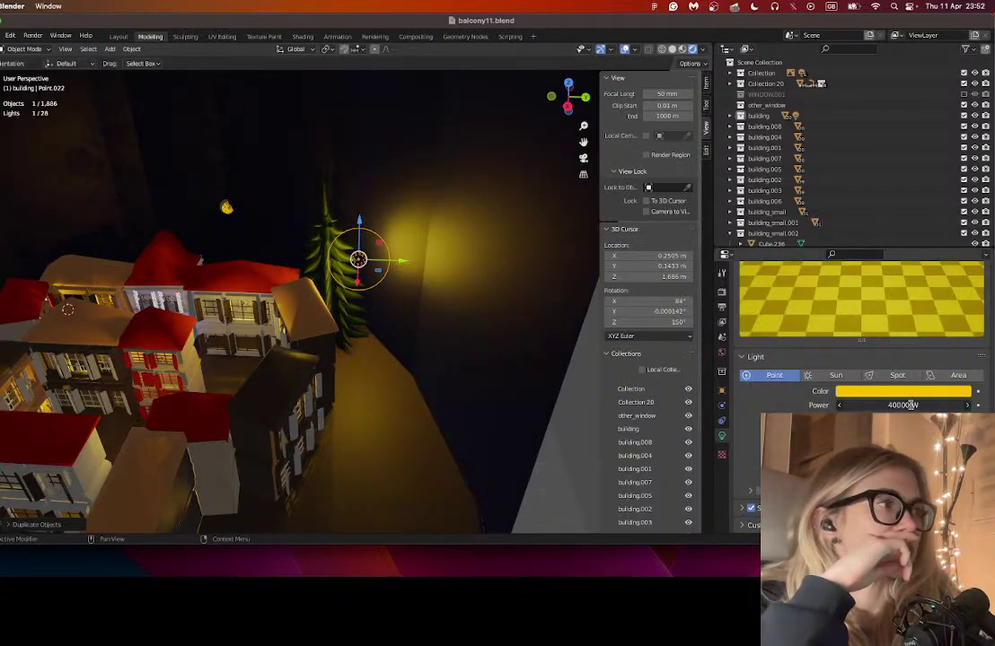
- Set the power of the point light beside the fir tree to 4000 W and enlarge its radius
{"action": "left_click", "coordinate": [869, 405]}
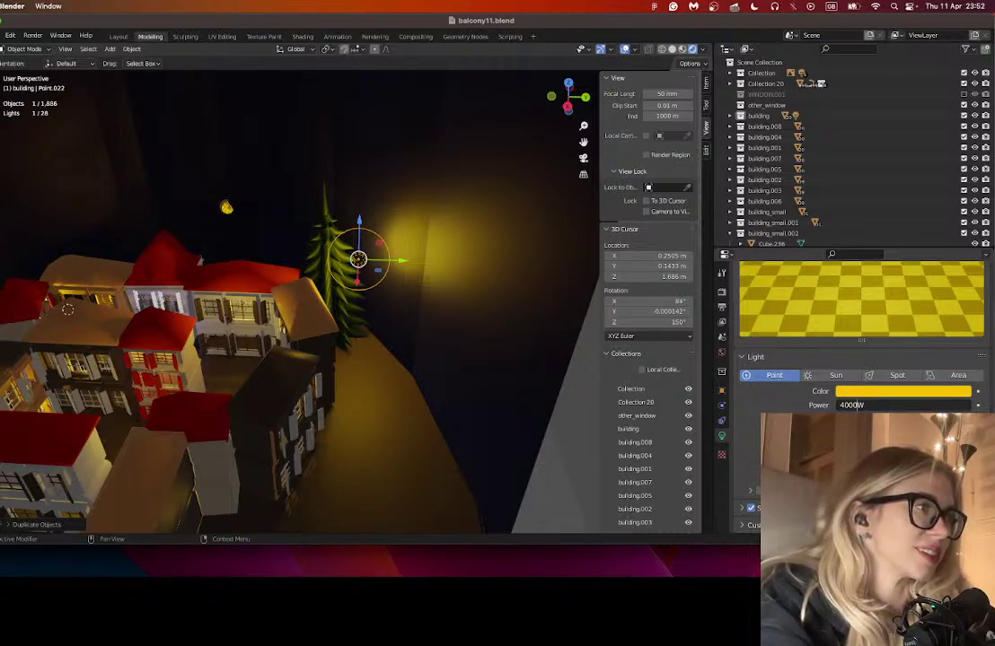
{"action": "key", "text": "Return"}
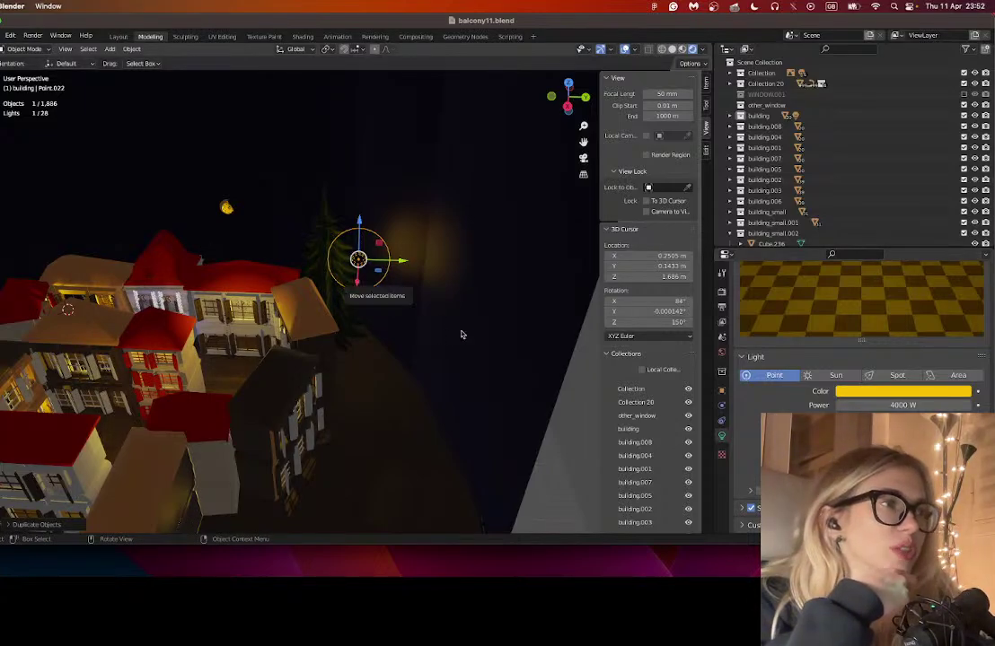
{"action": "key", "text": "shift"}
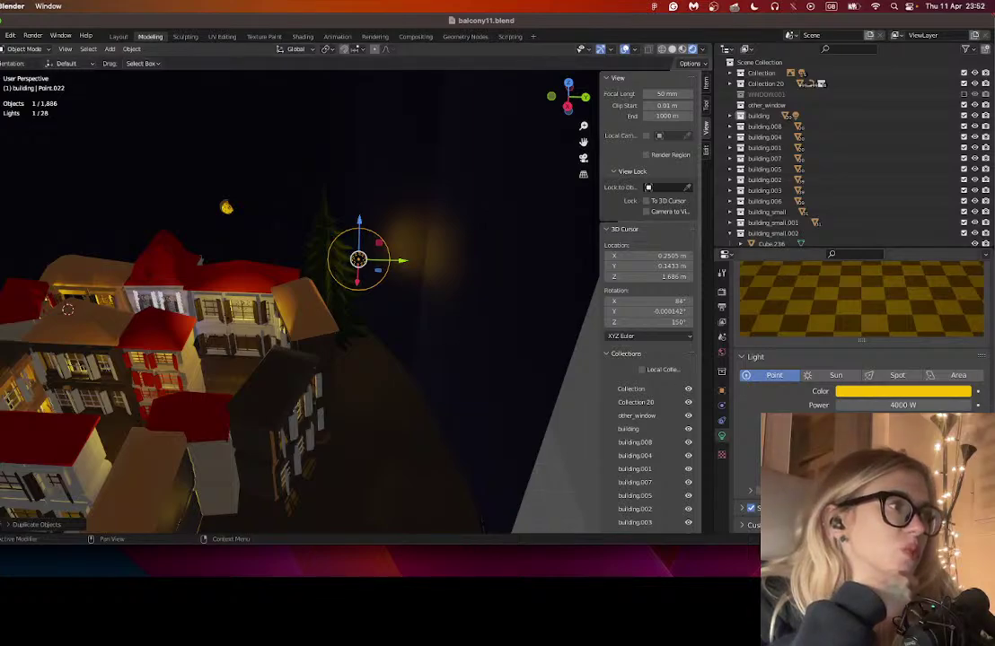
{"action": "left_click_drag", "start_coordinate": [902, 468], "coordinate": [951, 469]}
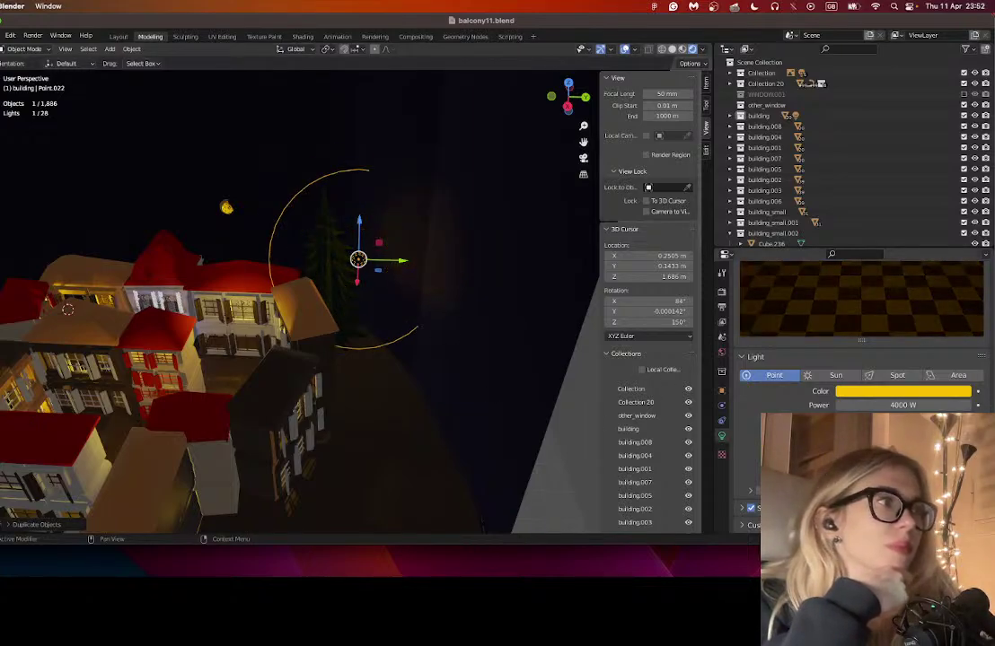
{"action": "left_click_drag", "start_coordinate": [490, 396], "coordinate": [504, 411]}
- Set the power of the light beside the fir tree to 8000 W and reduce its radius
{"action": "left_click", "coordinate": [885, 404]}
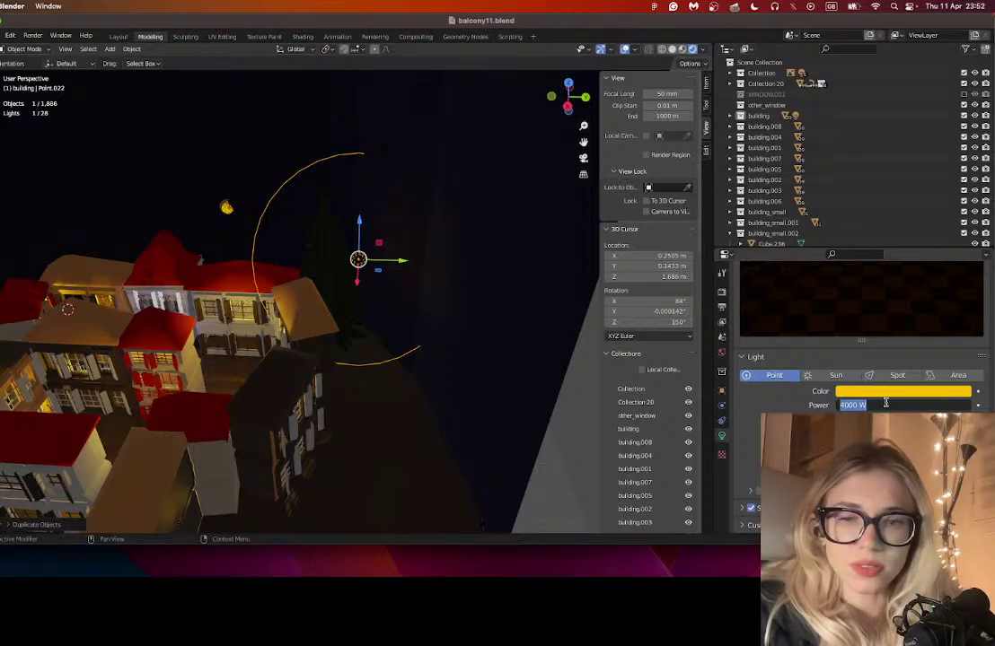
{"action": "type", "text": "8"}
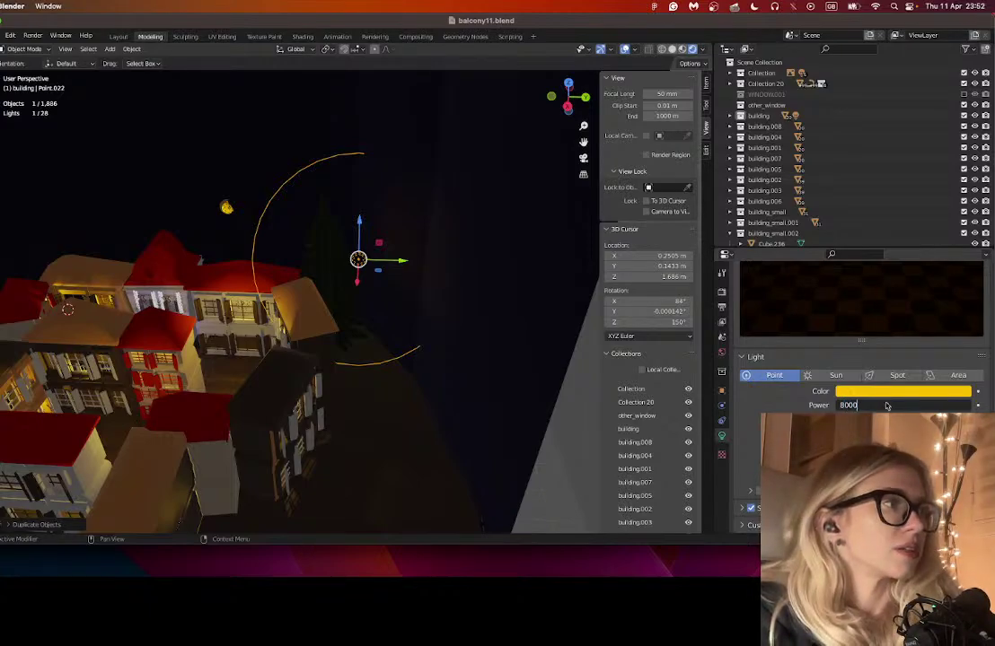
{"action": "type", "text": "000"}
{"action": "key", "text": "Return"}
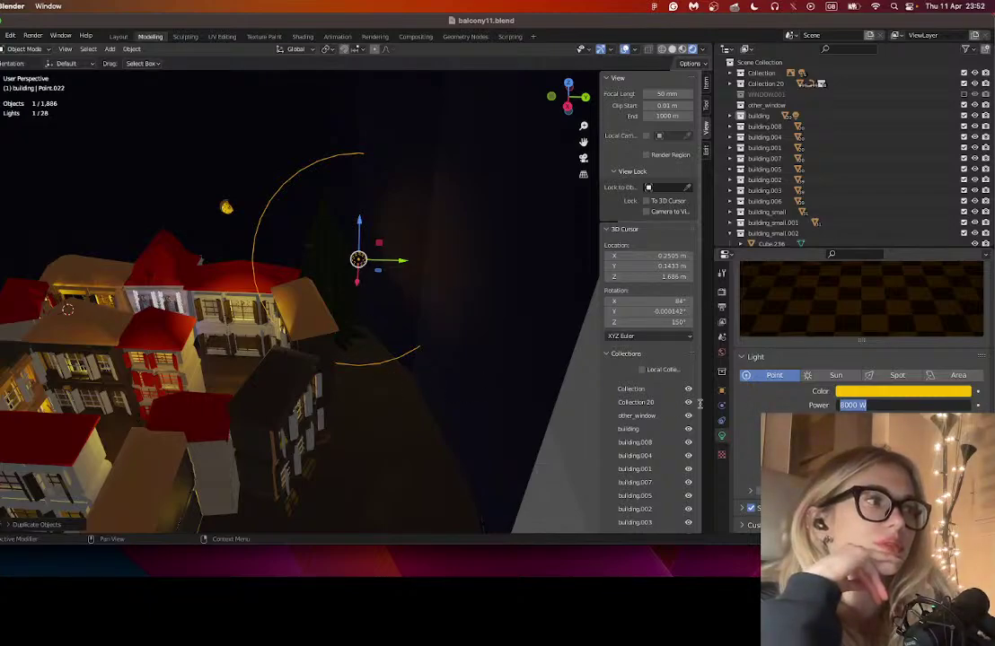
{"action": "key", "text": "Return"}
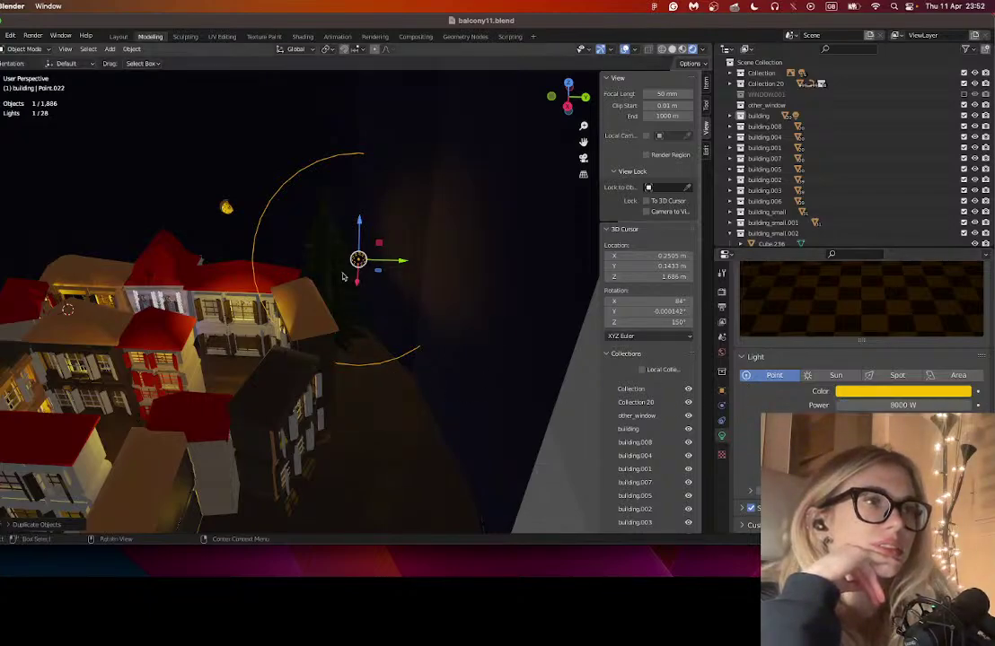
{"action": "key", "text": "shift"}
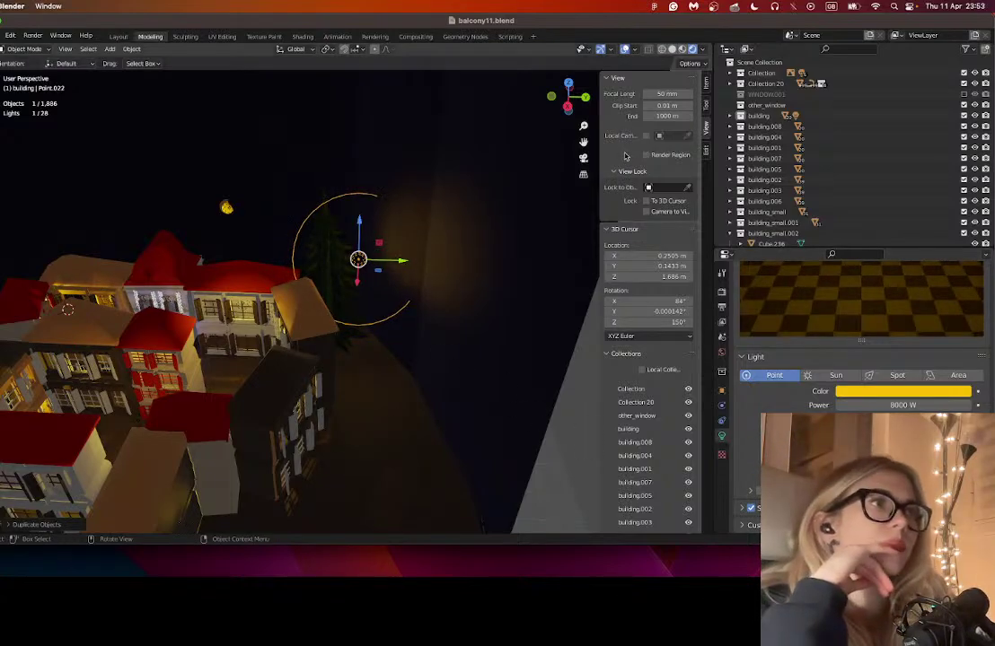
- Move the fir-tree light about 31 m along the Y axis towards the crescent moon, above the red roofs
{"action": "left_click_drag", "start_coordinate": [581, 144], "coordinate": [555, 168]}
{"action": "left_click_drag", "start_coordinate": [359, 183], "coordinate": [413, 219]}
{"action": "scroll", "coordinate": [356, 191], "scroll_direction": "up", "scroll_amount": 5}
{"action": "scroll", "coordinate": [355, 191], "scroll_direction": "right", "scroll_amount": 6}
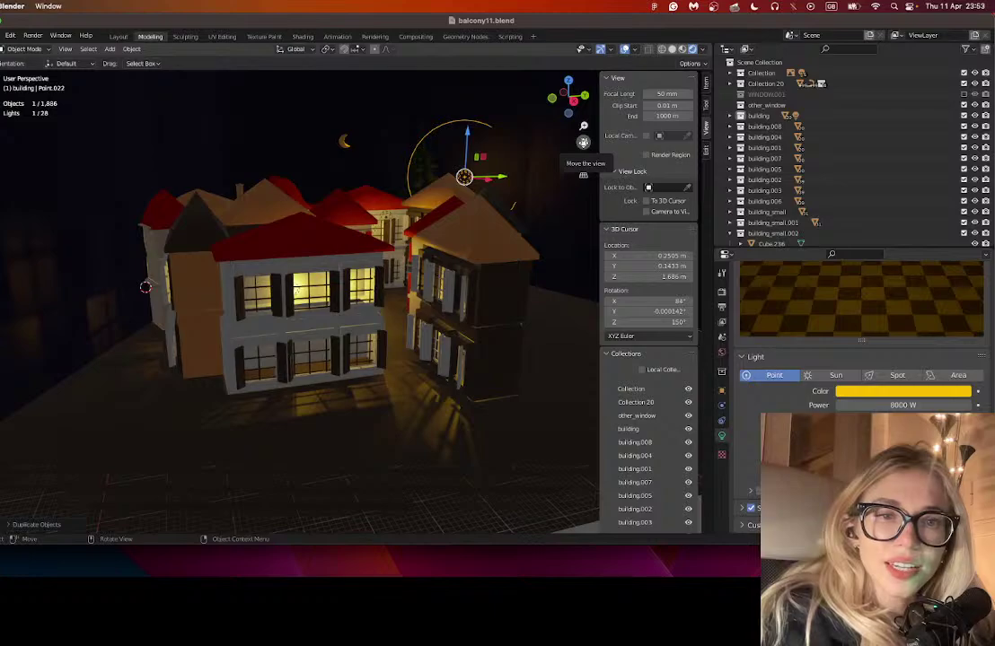
{"action": "left_click_drag", "start_coordinate": [582, 142], "coordinate": [548, 178]}
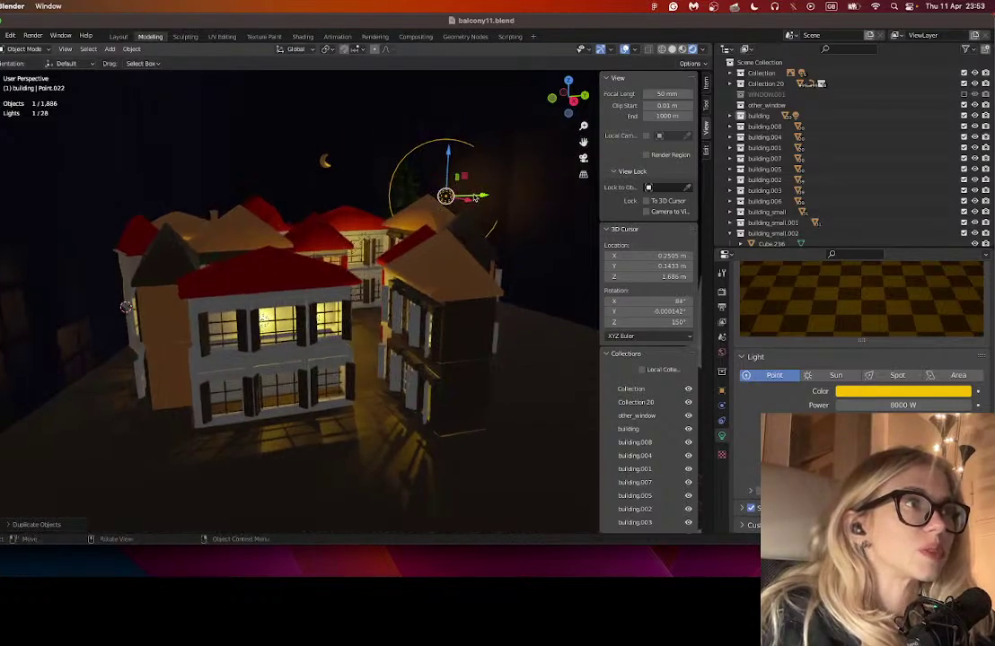
{"action": "left_click_drag", "start_coordinate": [452, 194], "coordinate": [443, 196]}
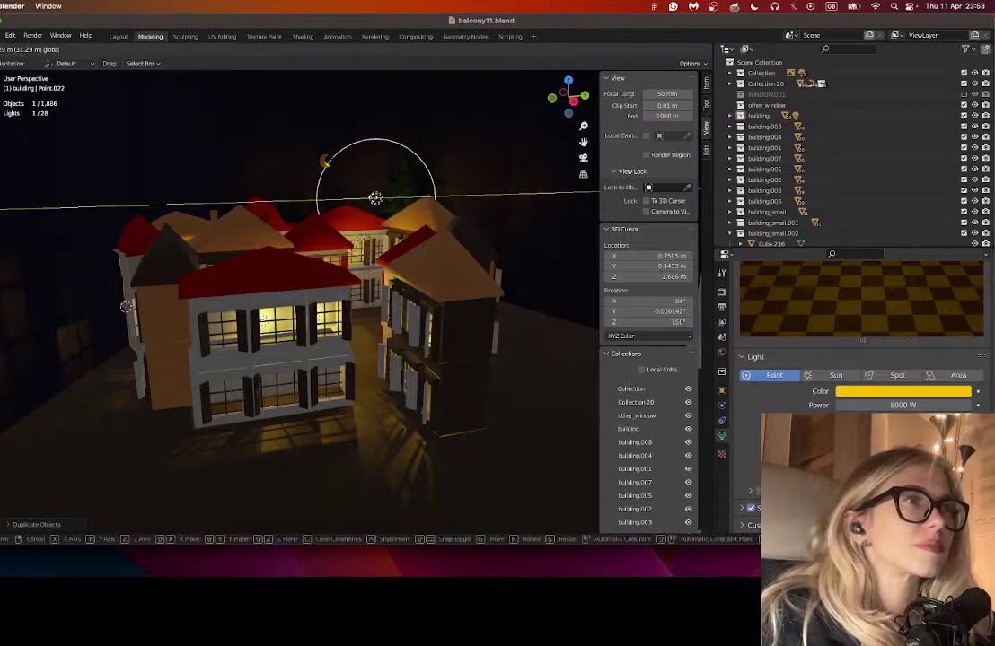
{"action": "left_click", "coordinate": [253, 98]}
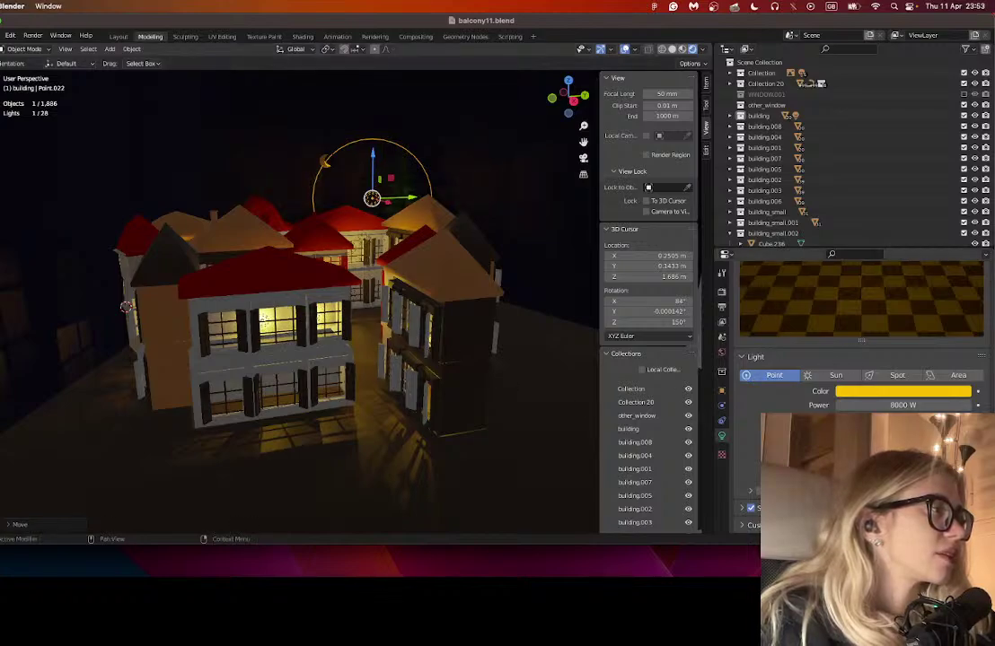
- Shrink the radius of the light beside the moon and raise its power to 8243.2 W
{"action": "left_click_drag", "start_coordinate": [902, 470], "coordinate": [866, 469]}
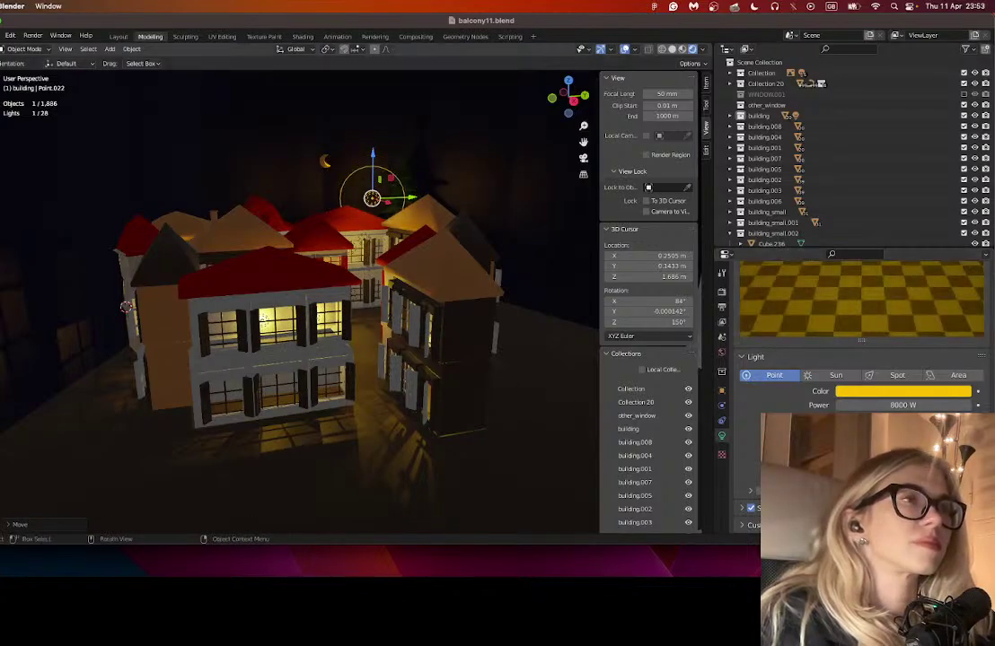
{"action": "left_click_drag", "start_coordinate": [865, 406], "coordinate": [876, 406]}
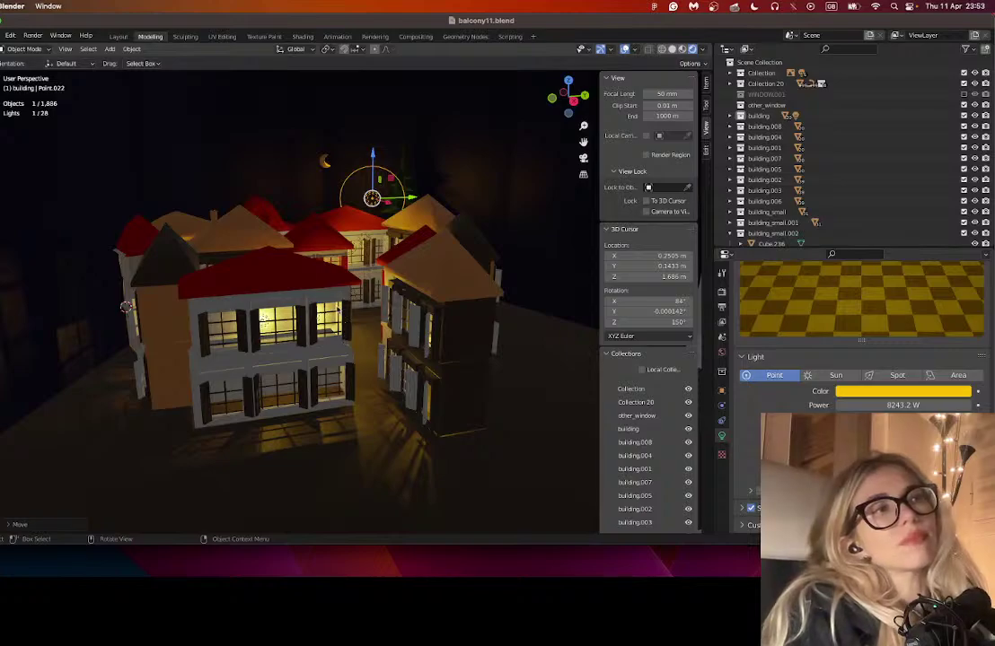
{"action": "scroll", "coordinate": [337, 310], "scroll_direction": "up", "scroll_amount": 2}
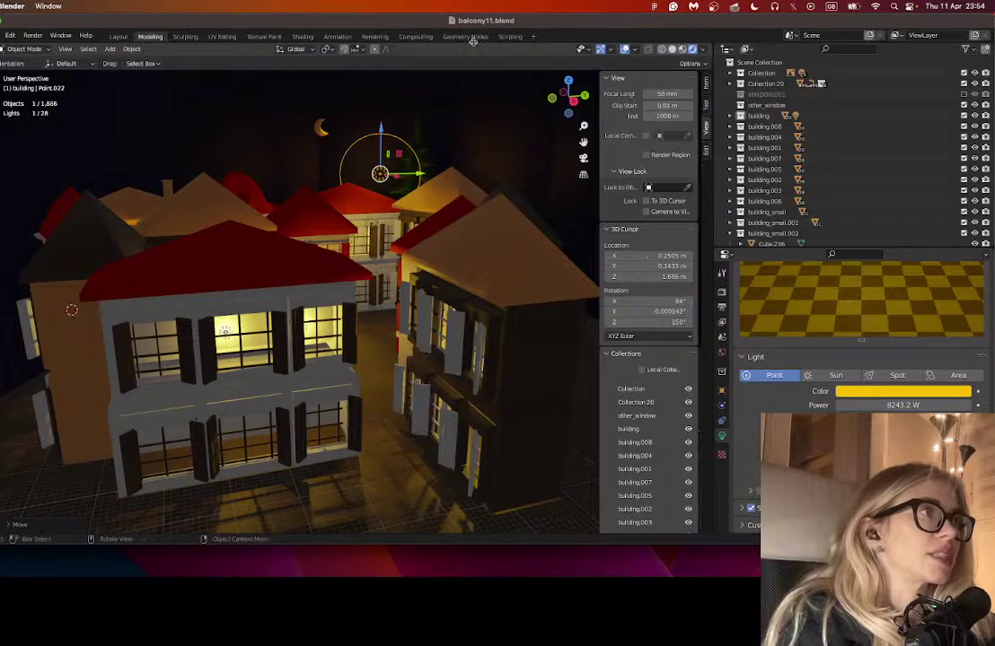
- Save the scene file balcony11.blend
{"action": "left_click", "coordinate": [3, 35]}
{"action": "left_click", "coordinate": [20, 97]}
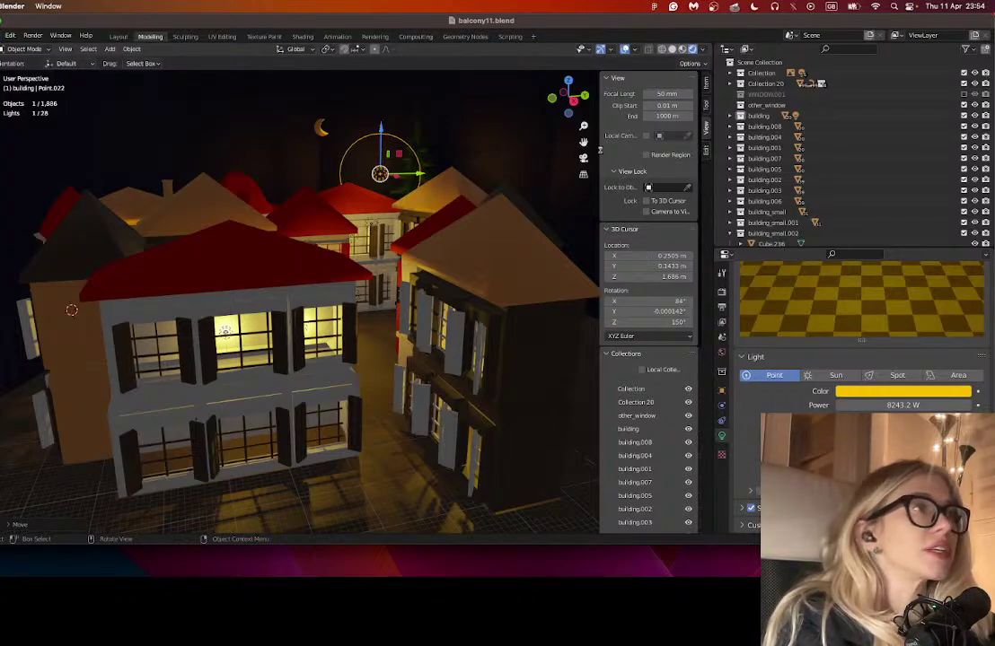
{"action": "key", "text": "super+s"}
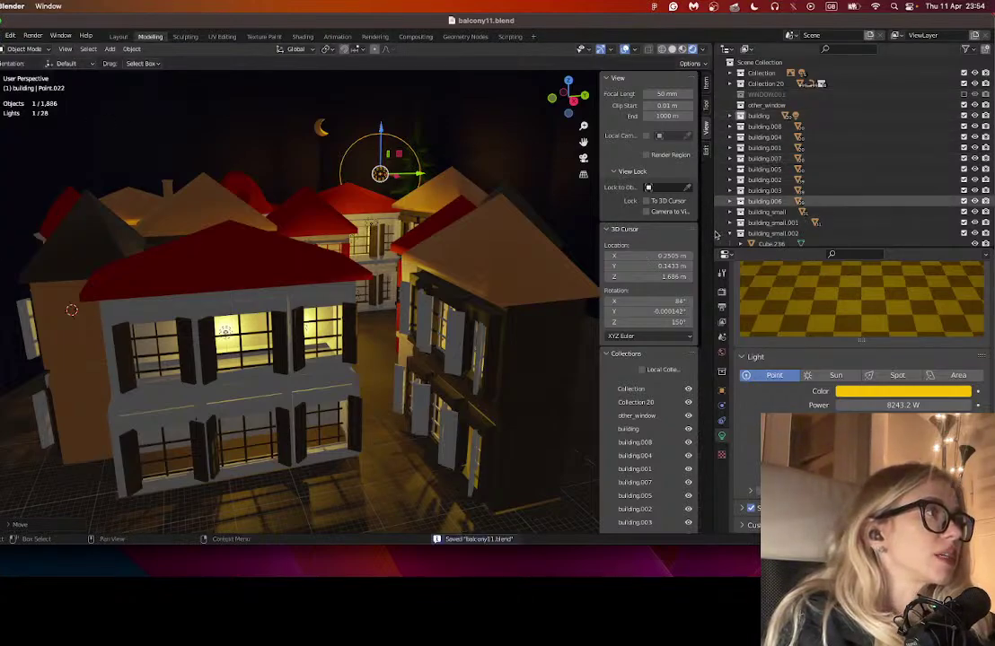
- Switch the viewport to Material Preview shading and add a camera to the scene
{"action": "scroll", "coordinate": [852, 153], "scroll_direction": "down", "scroll_amount": 5}
{"action": "left_click", "coordinate": [681, 48]}
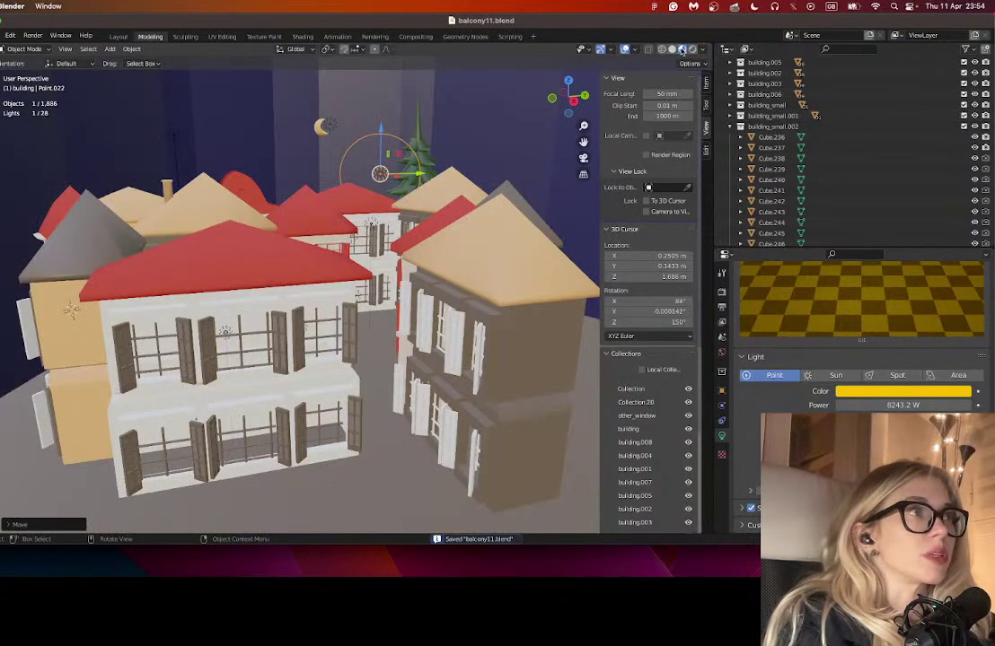
{"action": "scroll", "coordinate": [494, 350], "scroll_direction": "down", "scroll_amount": 8}
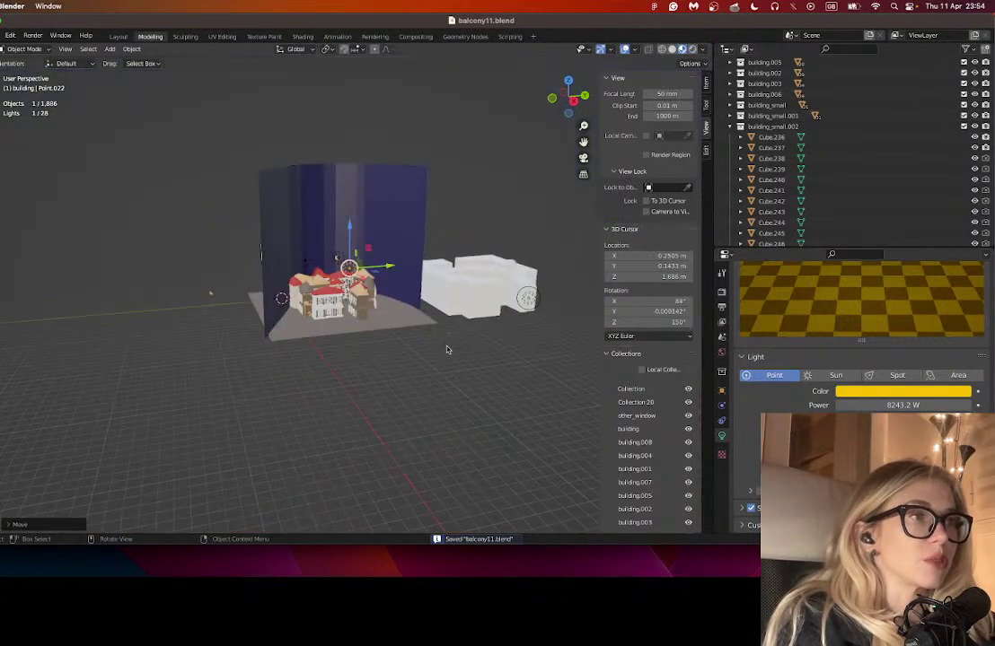
{"action": "left_click_drag", "start_coordinate": [447, 349], "coordinate": [386, 354]}
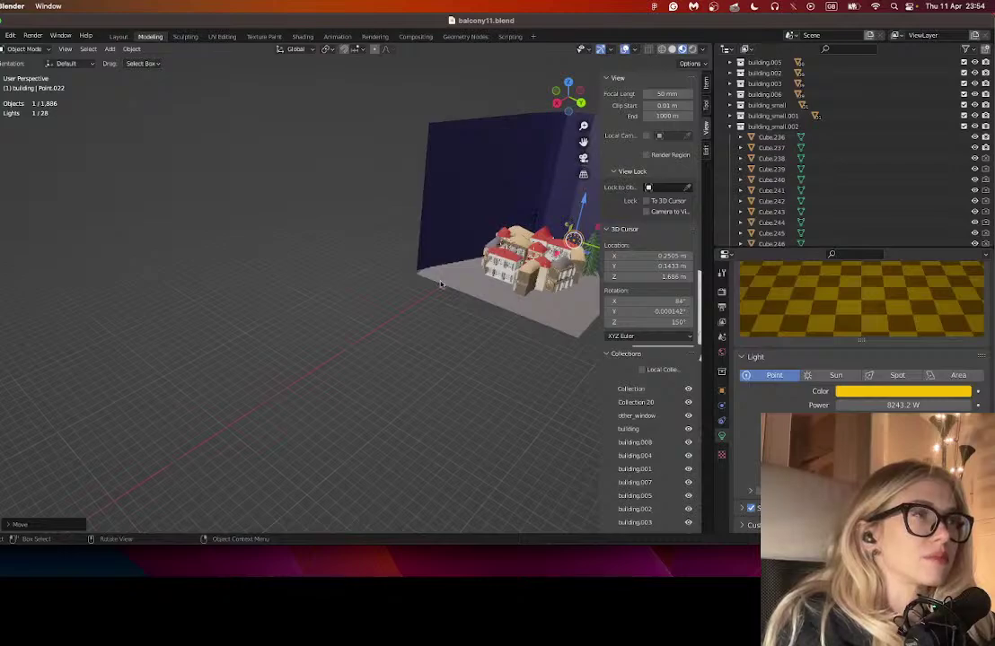
{"action": "scroll", "coordinate": [810, 202], "scroll_direction": "down", "scroll_amount": 15}
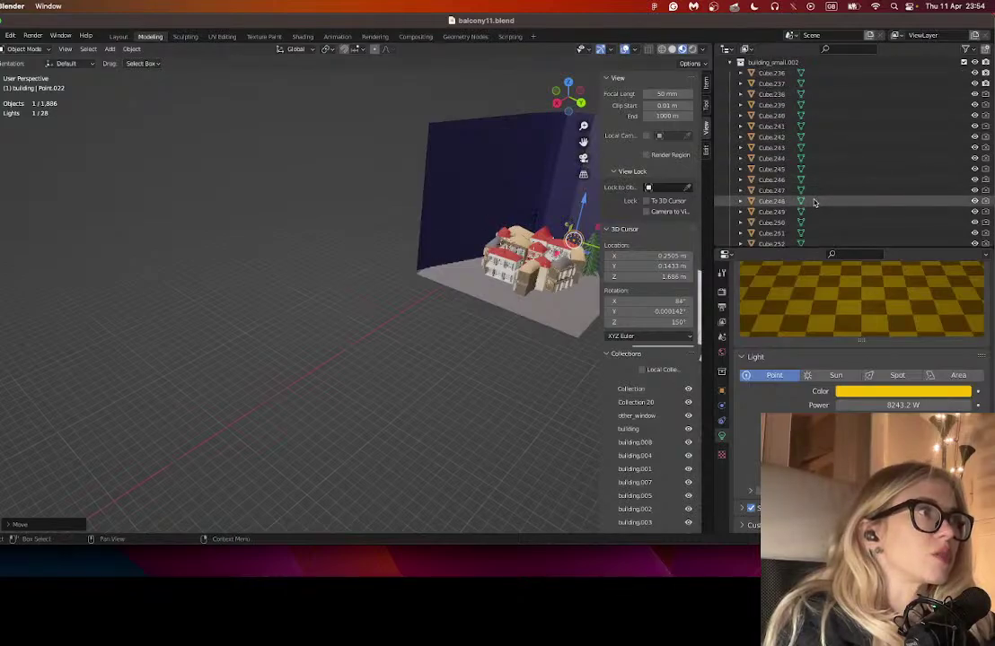
{"action": "scroll", "coordinate": [811, 206], "scroll_direction": "down", "scroll_amount": 15}
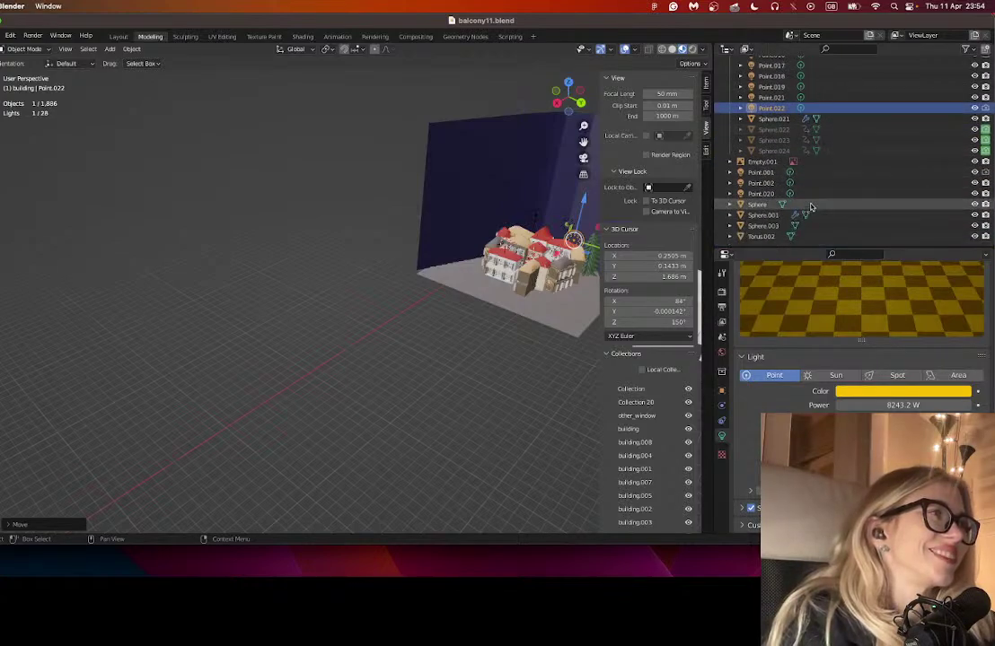
{"action": "left_click", "coordinate": [110, 50]}
{"action": "mouse_move", "coordinate": [135, 85]}
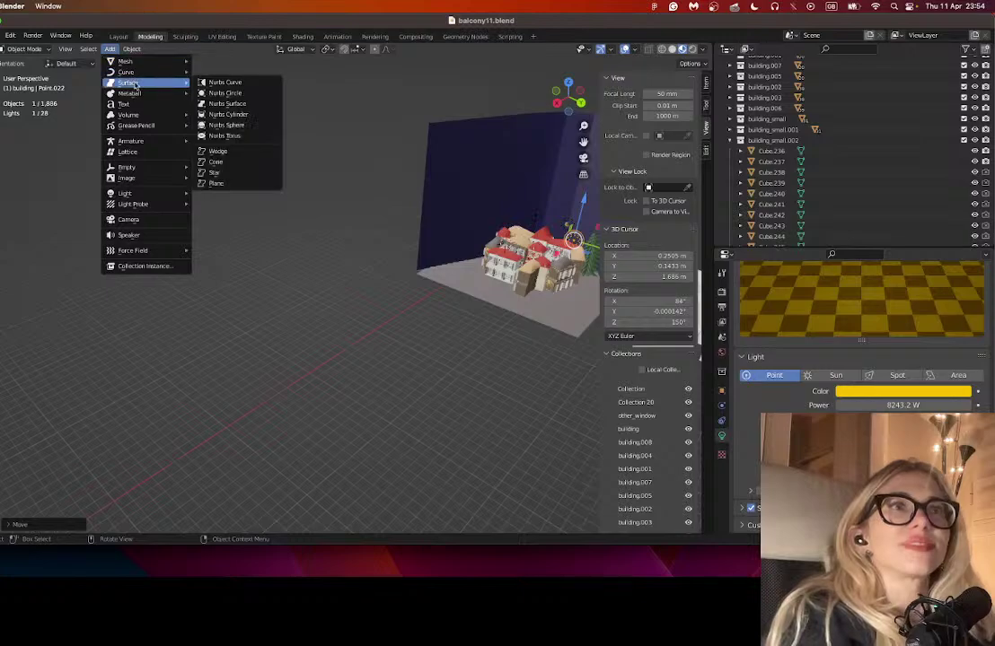
{"action": "left_click", "coordinate": [129, 219]}
- Look through the new camera and steer it with Walk Navigation to face the houses from about X 166 m, Y 58 m
{"action": "left_click_drag", "start_coordinate": [487, 264], "coordinate": [426, 308]}
{"action": "scroll", "coordinate": [425, 308], "scroll_direction": "up", "scroll_amount": 2}
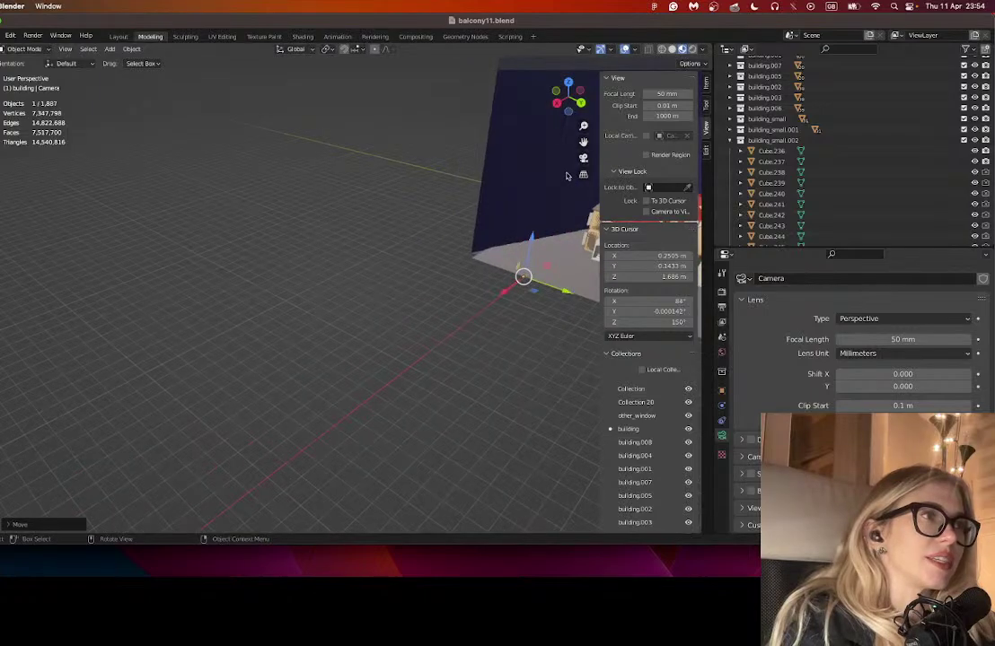
{"action": "left_click_drag", "start_coordinate": [582, 142], "coordinate": [452, 147]}
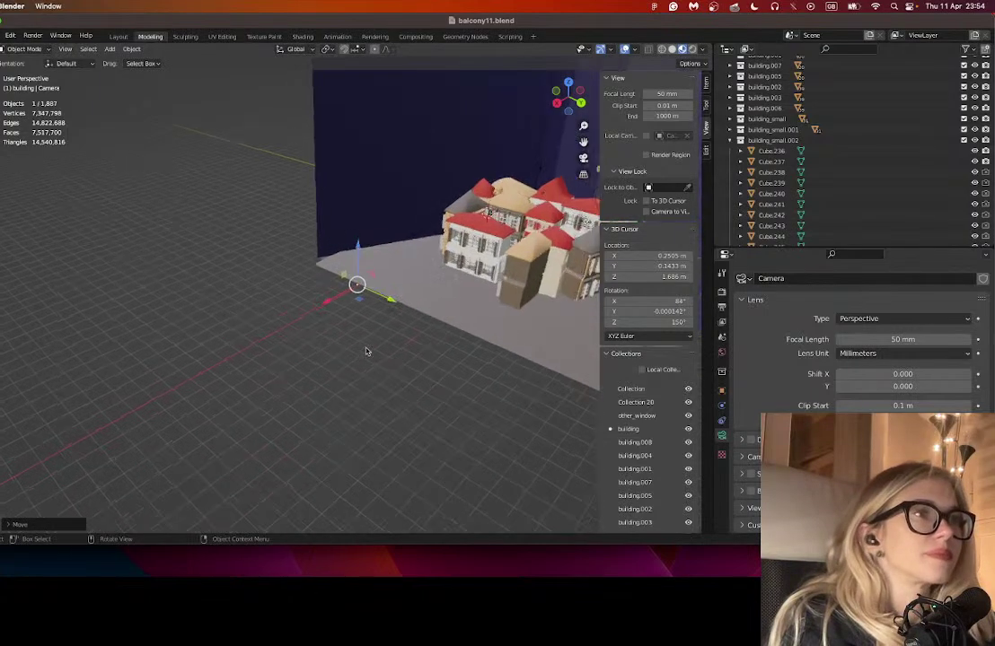
{"action": "scroll", "coordinate": [367, 351], "scroll_direction": "left", "scroll_amount": 6}
{"action": "left_click_drag", "start_coordinate": [143, 293], "coordinate": [240, 291]}
{"action": "scroll", "coordinate": [241, 292], "scroll_direction": "up", "scroll_amount": 1}
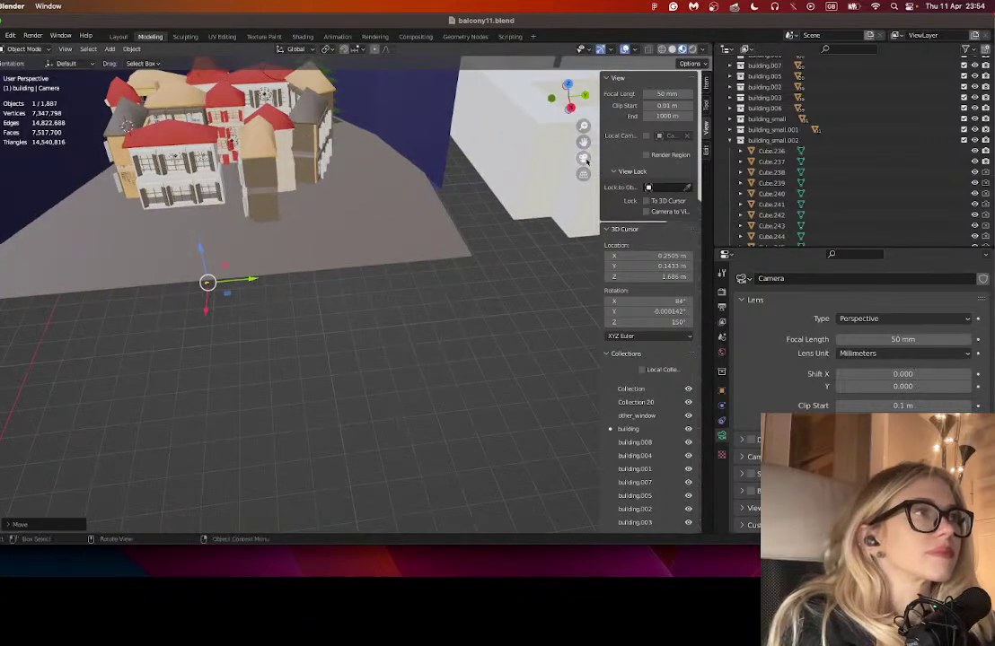
{"action": "left_click", "coordinate": [584, 159]}
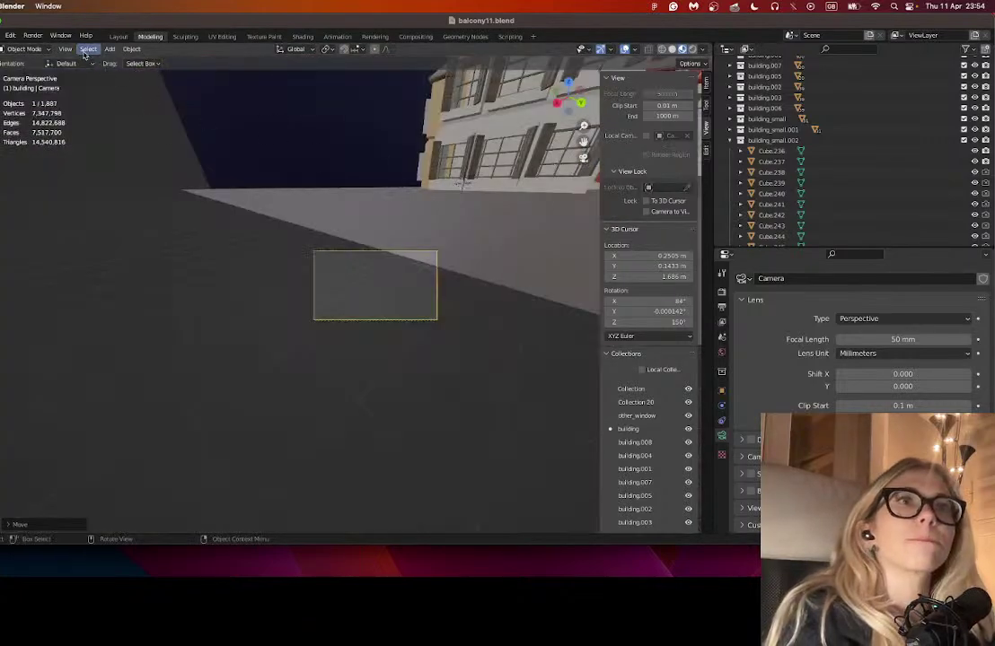
{"action": "left_click", "coordinate": [63, 50]}
{"action": "mouse_move", "coordinate": [86, 184]}
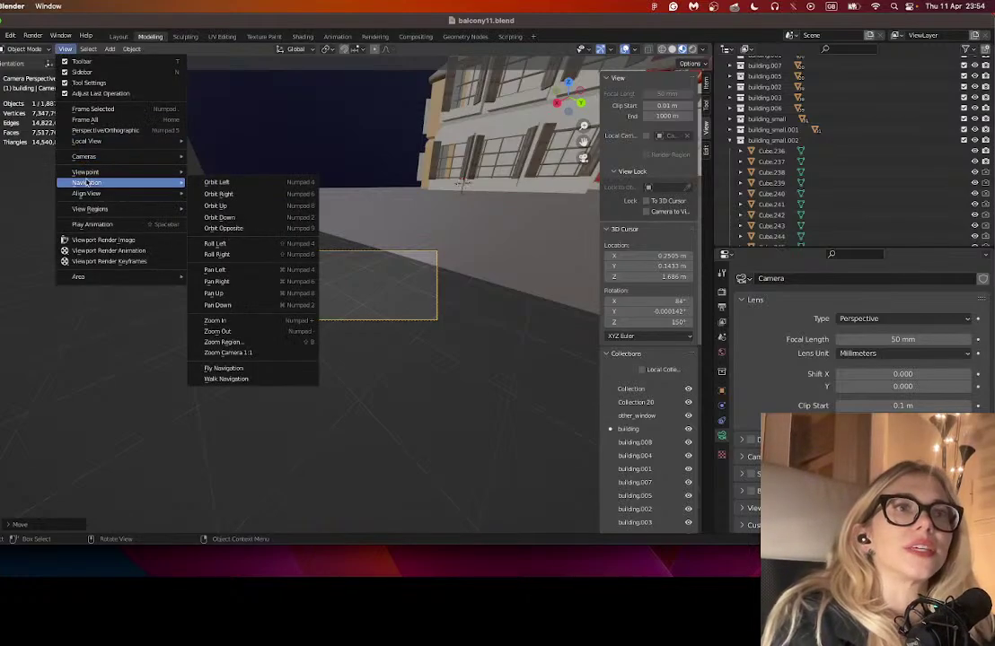
{"action": "left_click", "coordinate": [226, 379]}
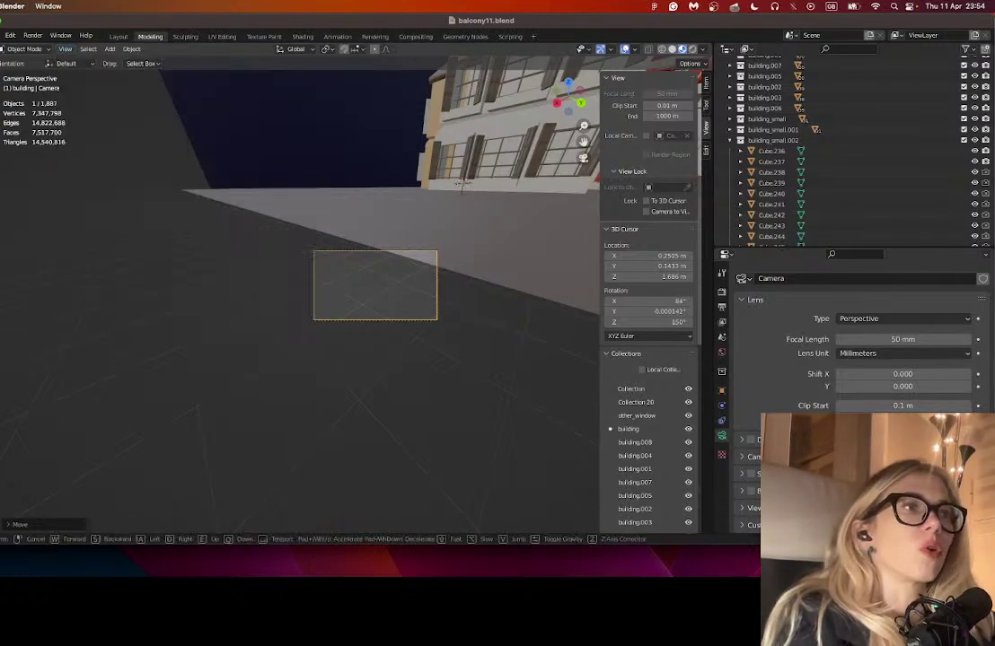
{"action": "key", "text": "s"}
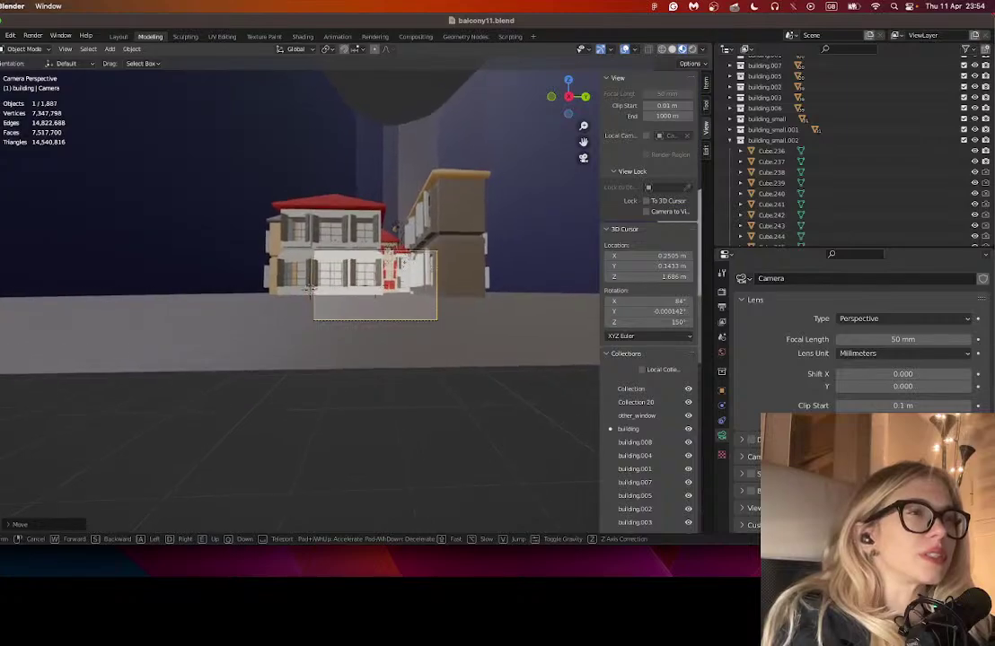
{"action": "left_click", "coordinate": [408, 224]}
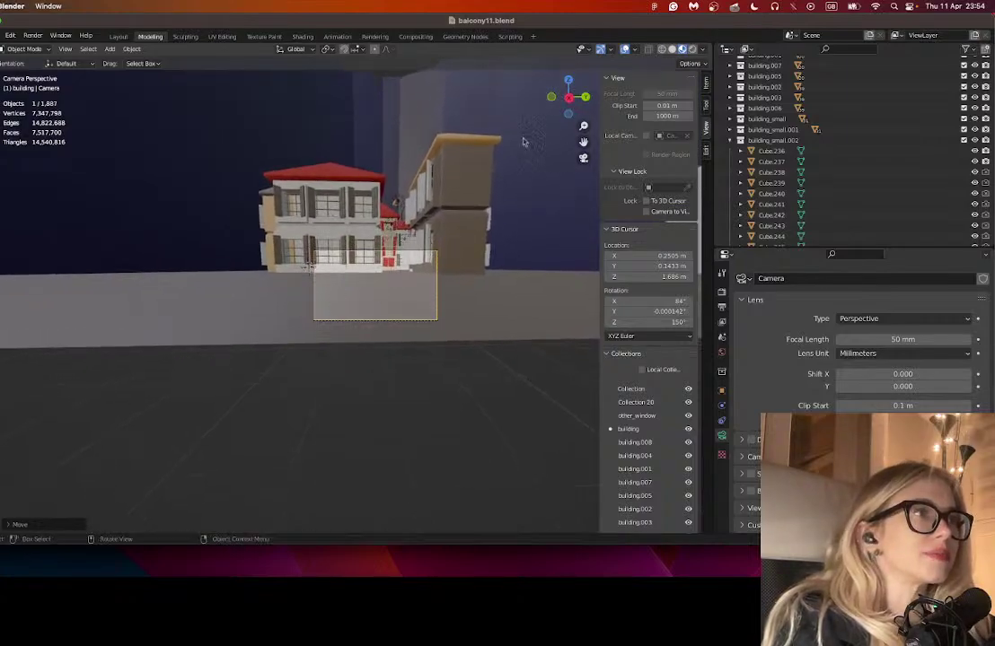
- Split the 3D viewport into two side-by-side views and widen the second one into the outliner and properties space
{"action": "left_click_drag", "start_coordinate": [1, 55], "coordinate": [323, 66]}
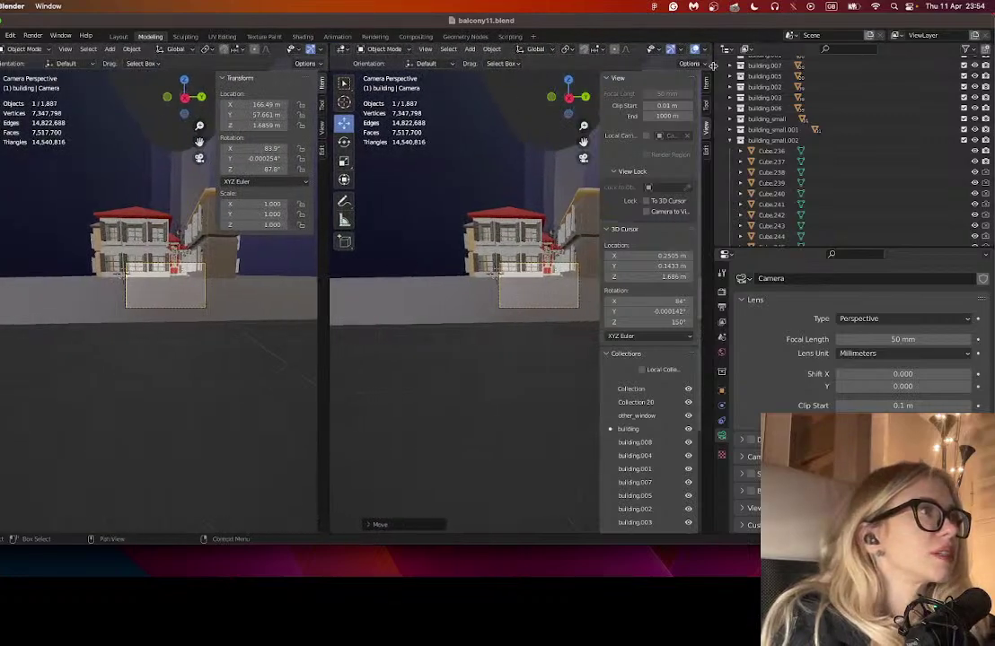
{"action": "left_click_drag", "start_coordinate": [715, 66], "coordinate": [924, 74]}
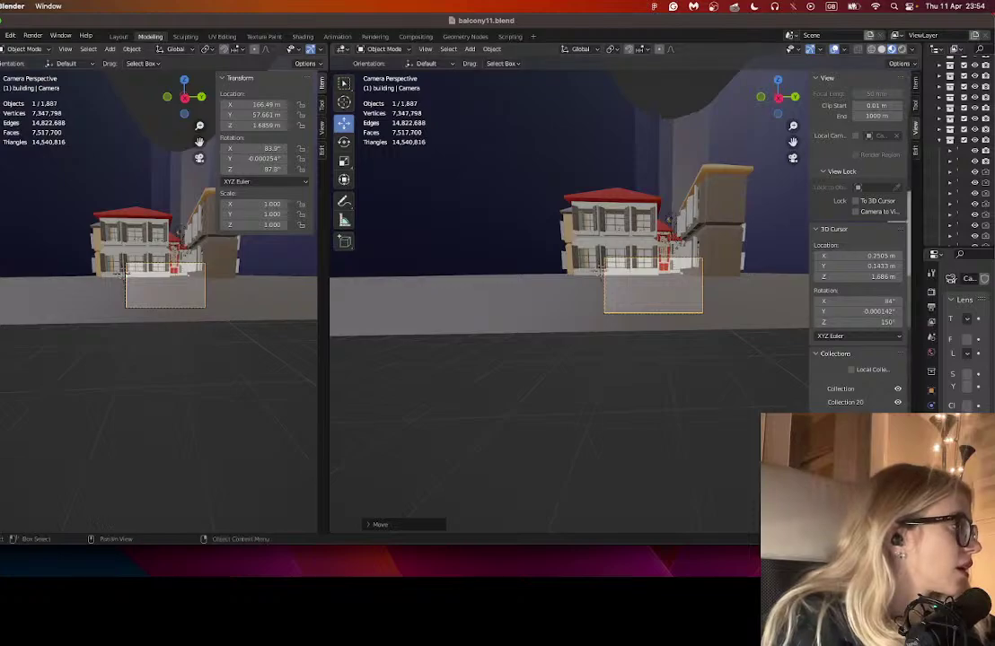
- Save the scene file balcony11.blend with the split view in place
{"action": "left_click", "coordinate": [2, 36]}
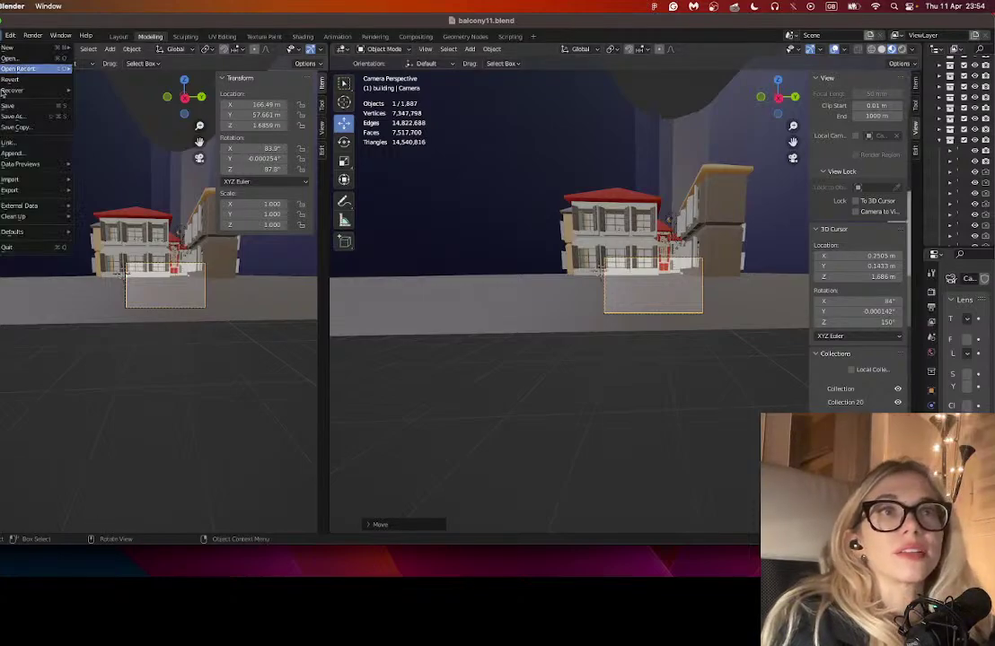
{"action": "left_click", "coordinate": [32, 100]}
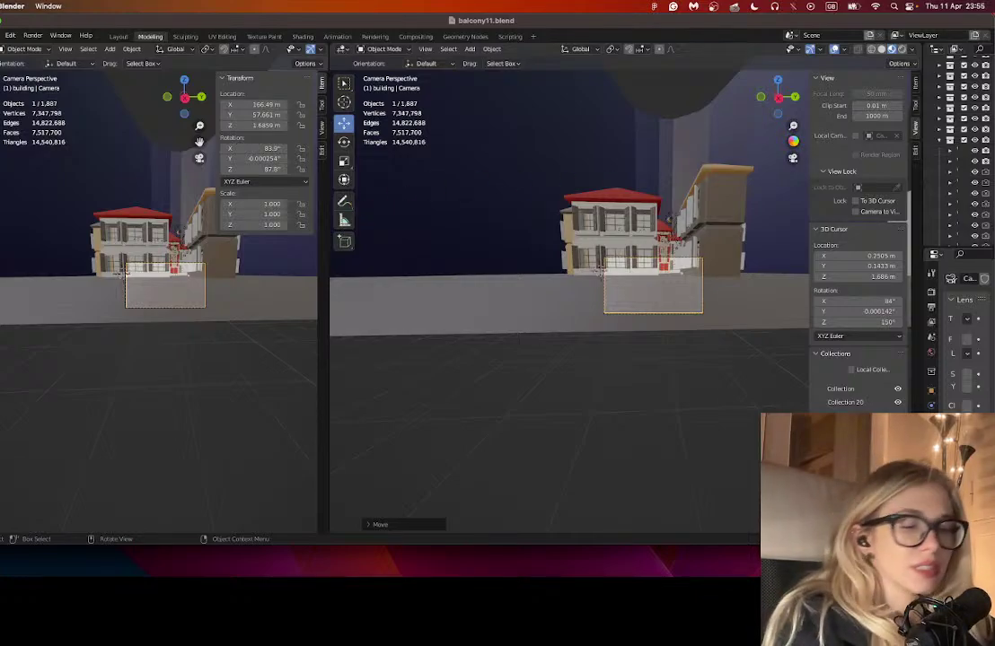
{"action": "key", "text": "super+s"}
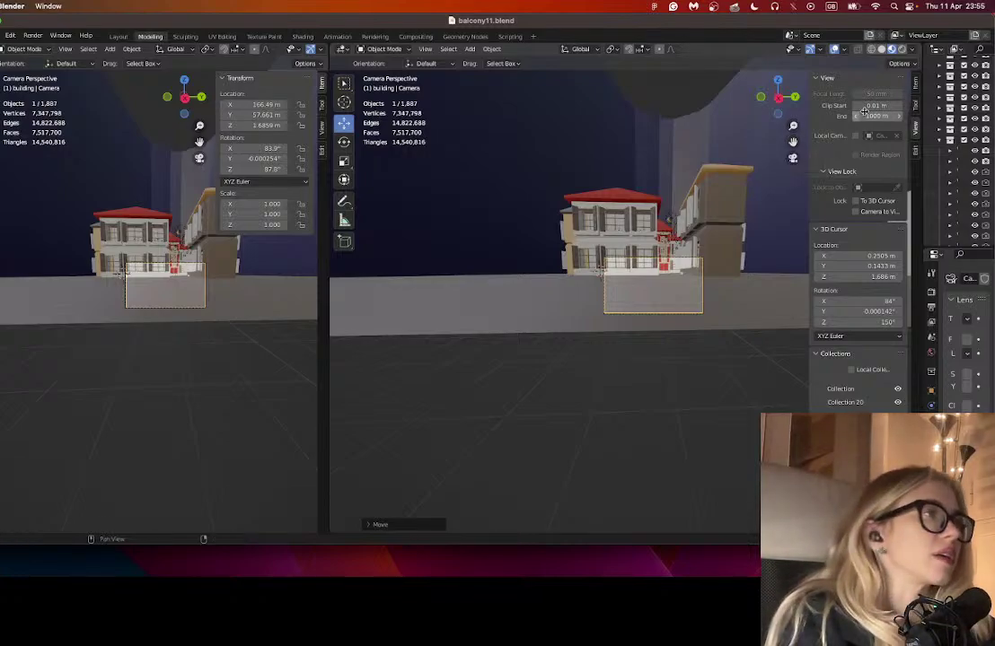
- Take the second viewport out of camera view, and enlarge the camera view in the first one
{"action": "left_click", "coordinate": [793, 158]}
{"action": "left_click_drag", "start_coordinate": [532, 245], "coordinate": [565, 238]}
{"action": "scroll", "coordinate": [611, 224], "scroll_direction": "up", "scroll_amount": 5}
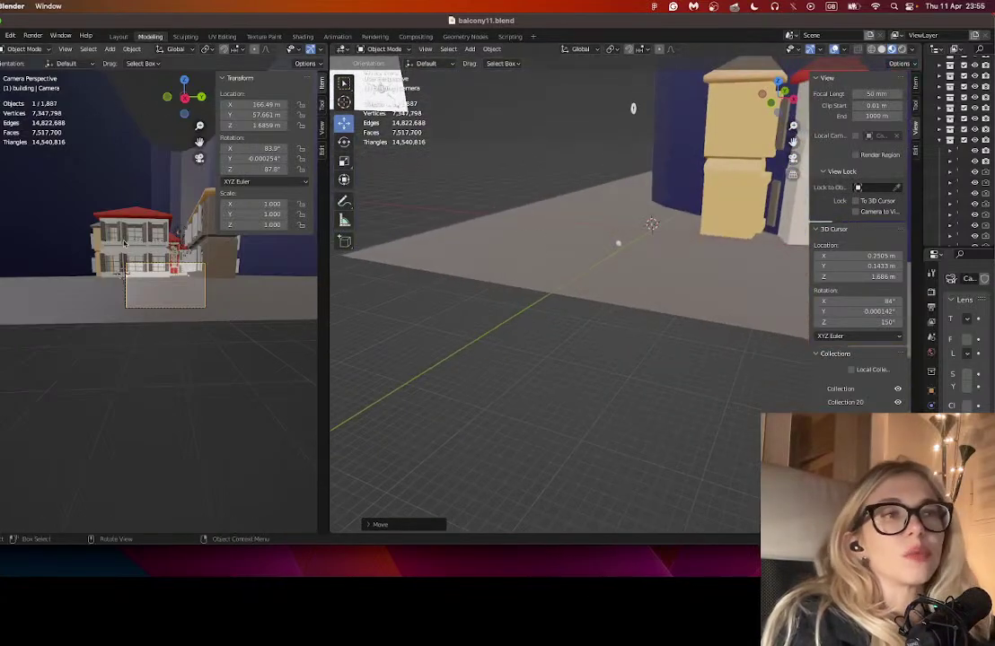
{"action": "scroll", "coordinate": [97, 310], "scroll_direction": "up", "scroll_amount": 5}
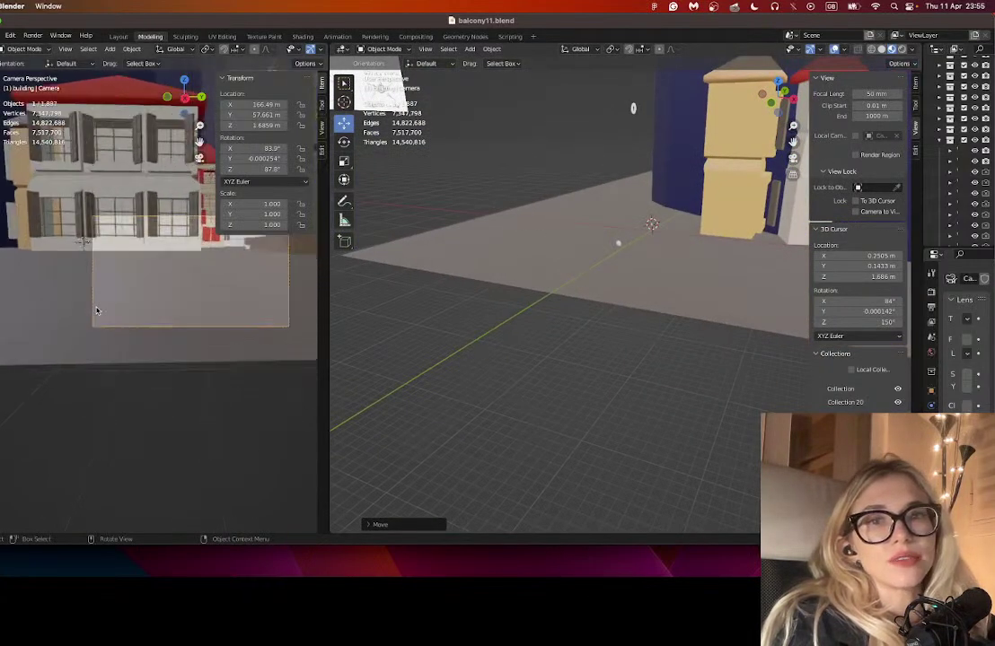
{"action": "scroll", "coordinate": [97, 311], "scroll_direction": "up", "scroll_amount": 2}
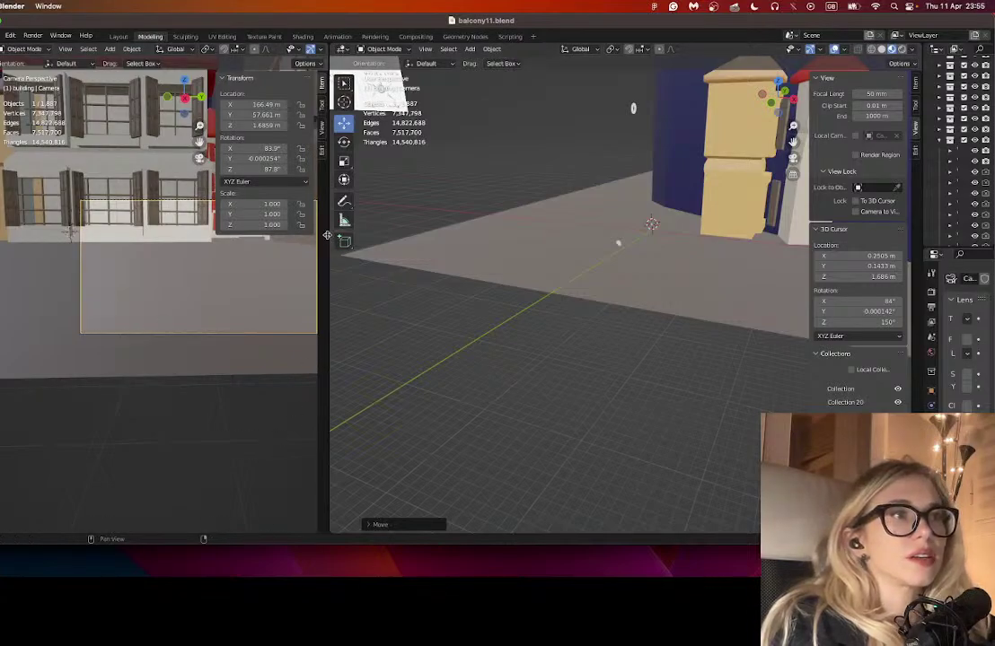
{"action": "left_click_drag", "start_coordinate": [327, 235], "coordinate": [448, 235]}
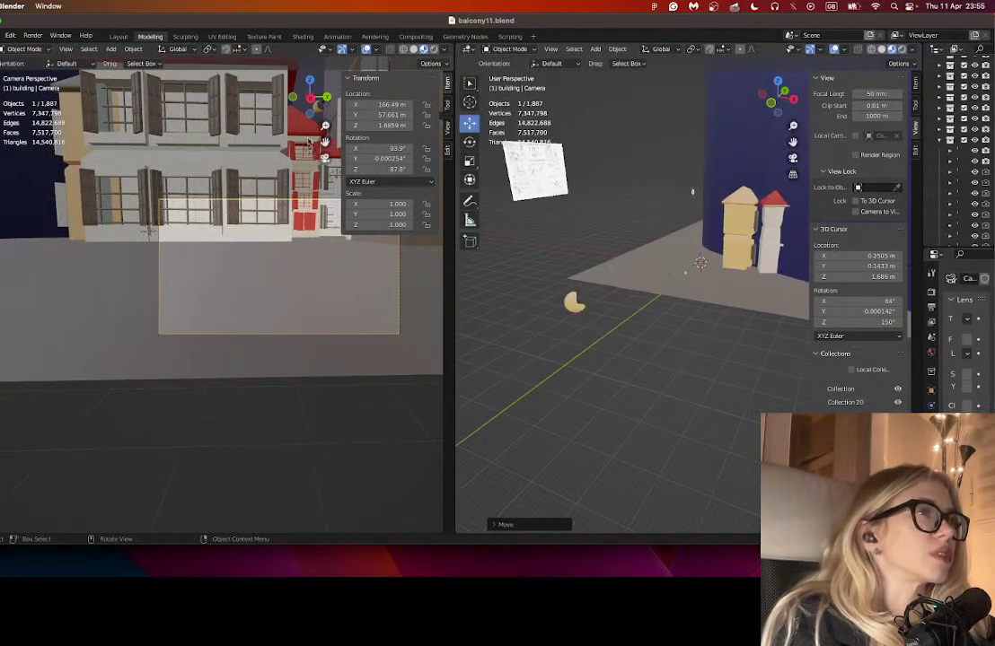
- Find the camera in the free view and raise it vertically along Z to 15.751 m
{"action": "scroll", "coordinate": [684, 335], "scroll_direction": "down", "scroll_amount": 8}
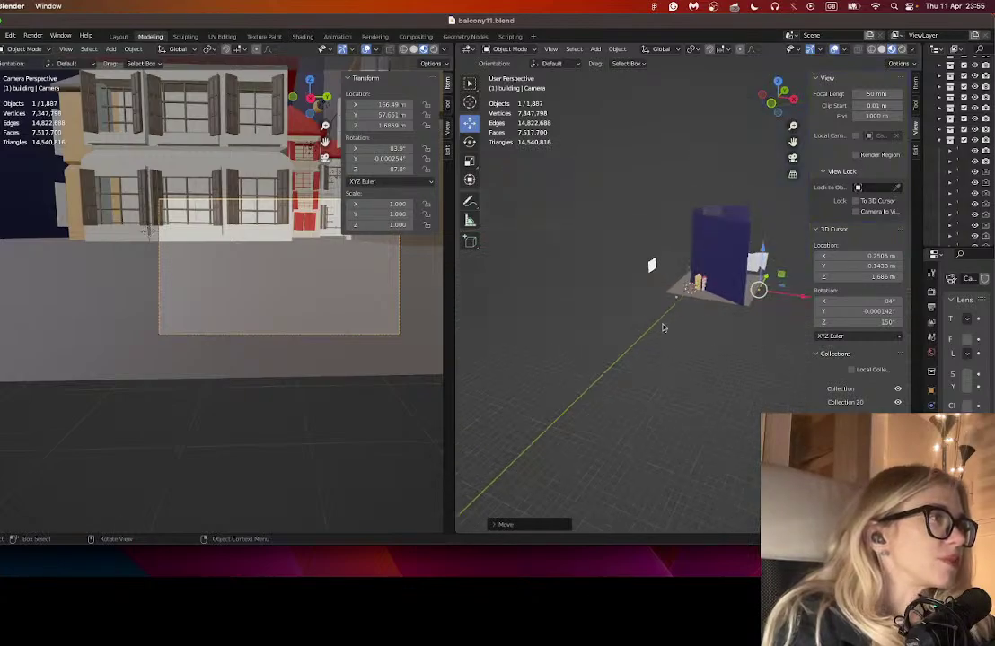
{"action": "left_click_drag", "start_coordinate": [728, 310], "coordinate": [696, 311]}
{"action": "left_click_drag", "start_coordinate": [793, 142], "coordinate": [626, 147]}
{"action": "scroll", "coordinate": [678, 217], "scroll_direction": "up", "scroll_amount": 5}
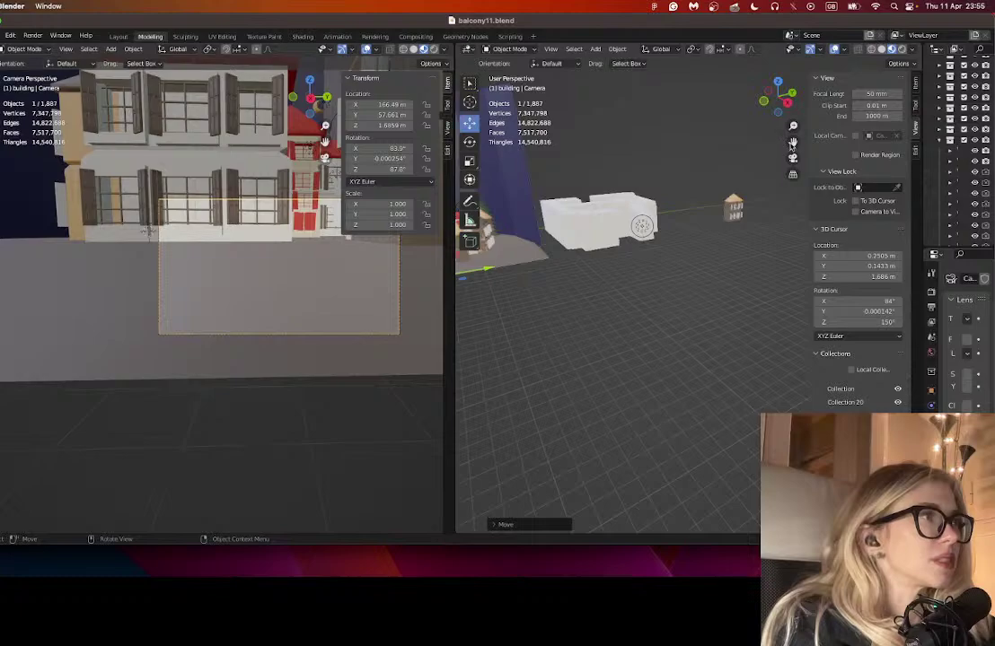
{"action": "left_click_drag", "start_coordinate": [793, 142], "coordinate": [987, 153]}
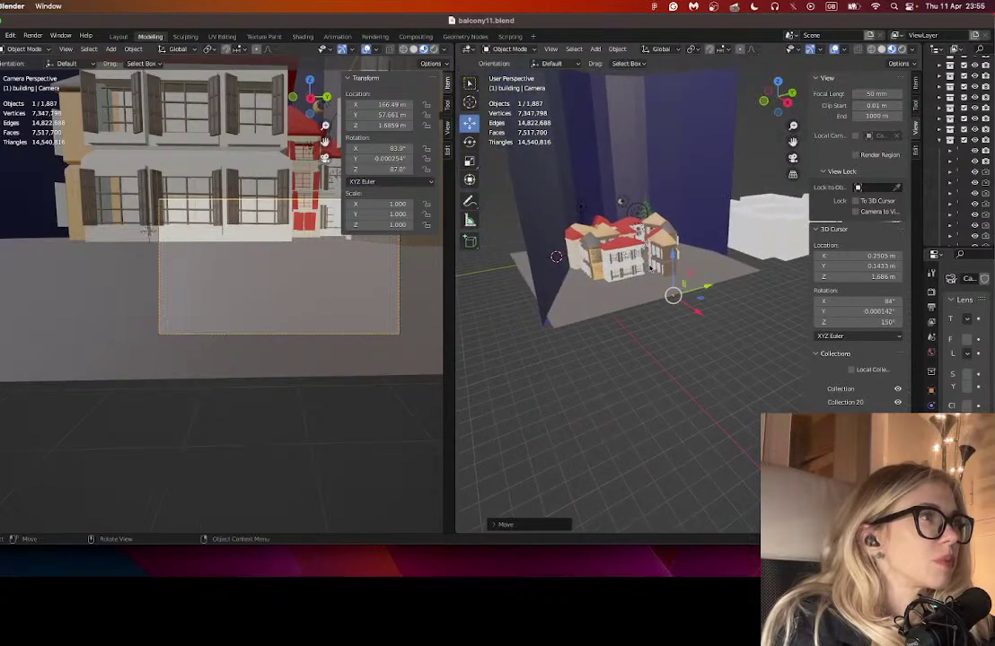
{"action": "scroll", "coordinate": [663, 325], "scroll_direction": "up", "scroll_amount": 3}
{"action": "scroll", "coordinate": [662, 325], "scroll_direction": "right", "scroll_amount": 3}
{"action": "key", "text": "g"}
{"action": "key", "text": "z"}
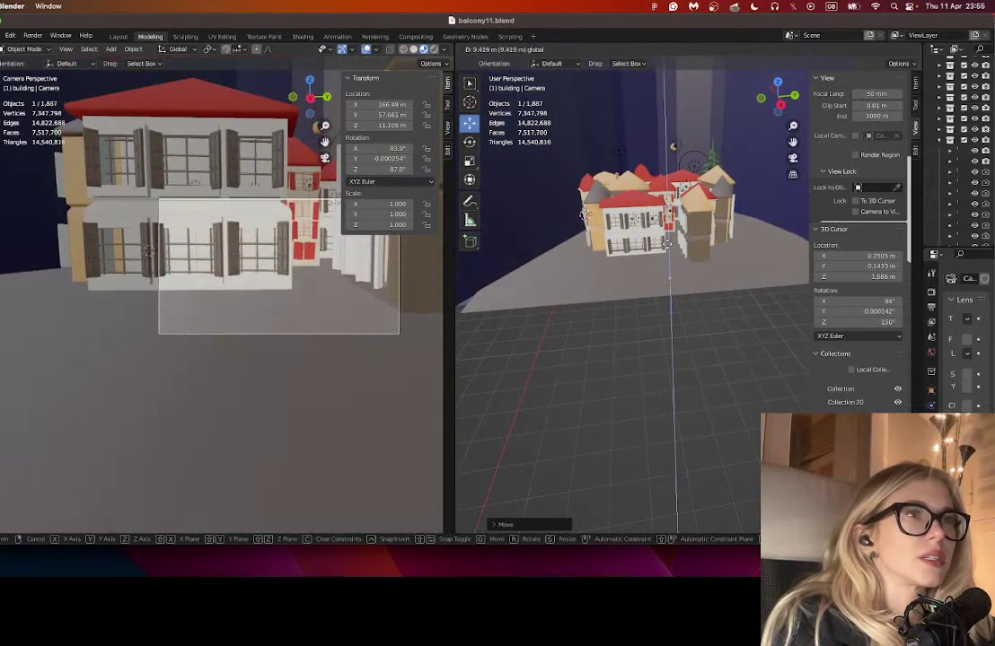
{"action": "left_click", "coordinate": [933, 356]}
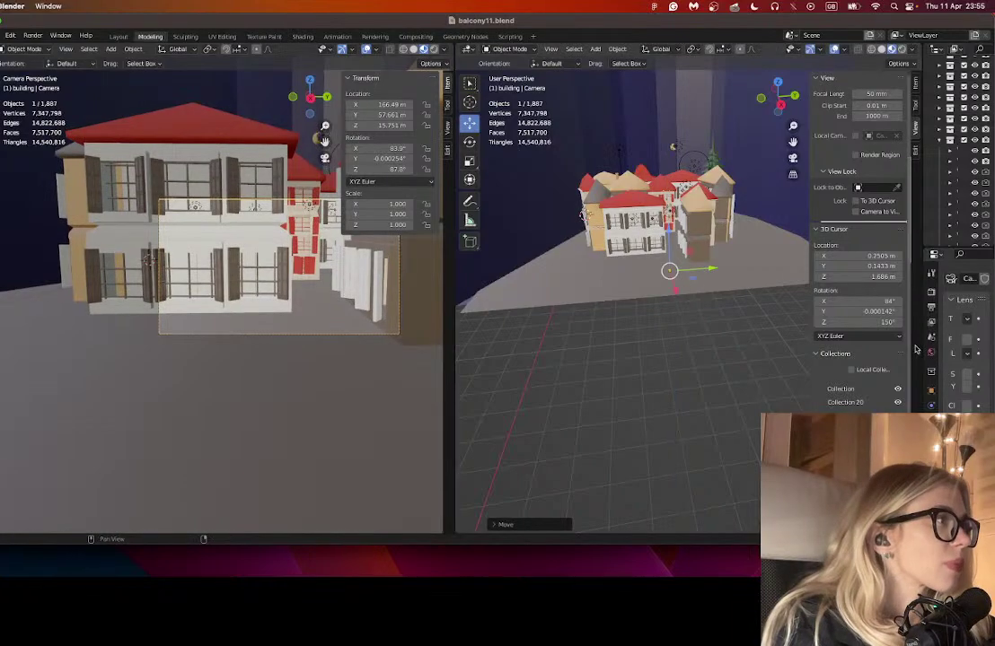
- Widen the properties area and set the camera's focal length to 25 mm
{"action": "left_click_drag", "start_coordinate": [926, 356], "coordinate": [744, 356]}
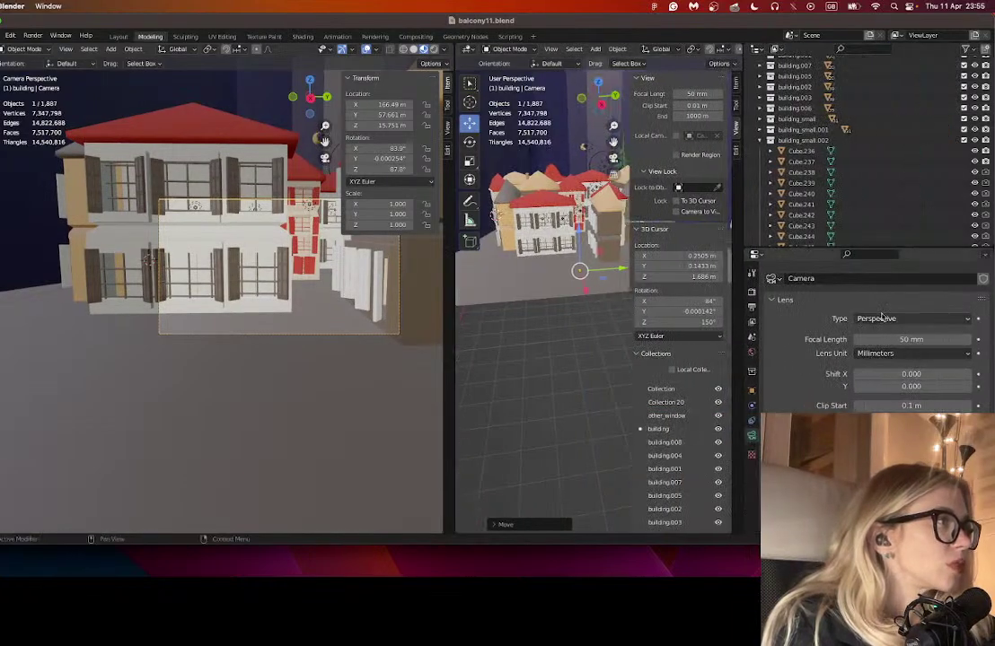
{"action": "left_click_drag", "start_coordinate": [888, 339], "coordinate": [855, 339]}
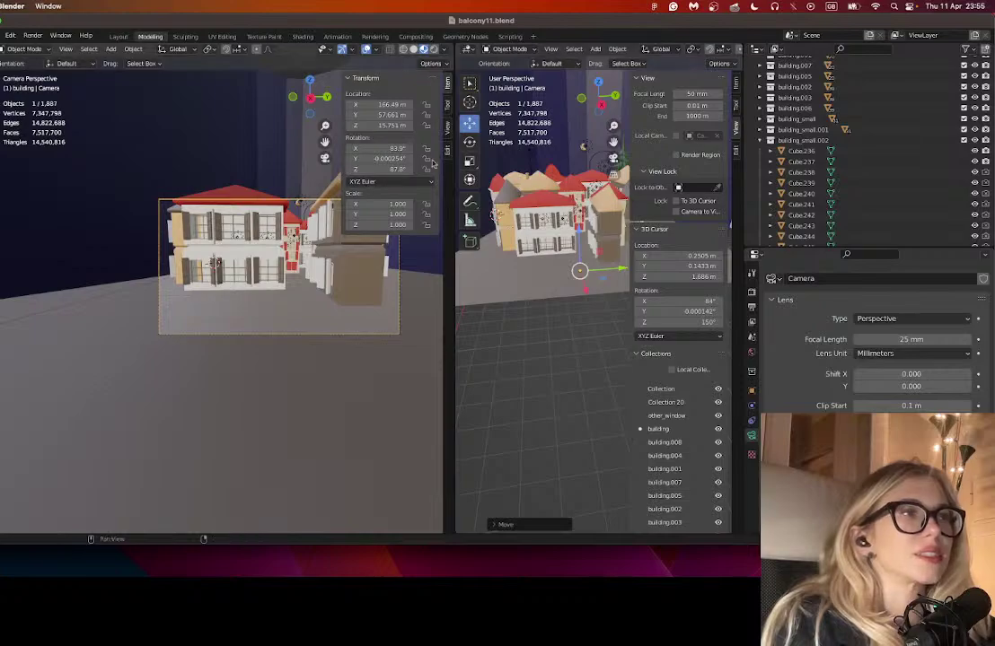
- Rotate the camera around the Z axis to 57.2° so it faces the gap beside the front house
{"action": "left_click", "coordinate": [469, 142]}
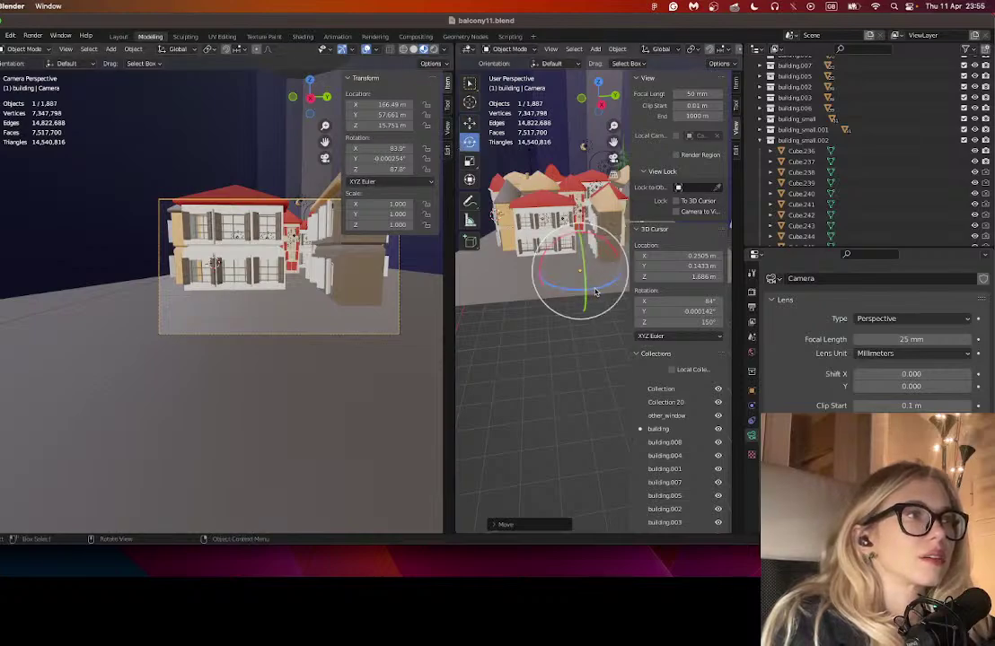
{"action": "left_click_drag", "start_coordinate": [580, 288], "coordinate": [582, 287]}
{"action": "left_click_drag", "start_coordinate": [613, 142], "coordinate": [603, 193]}
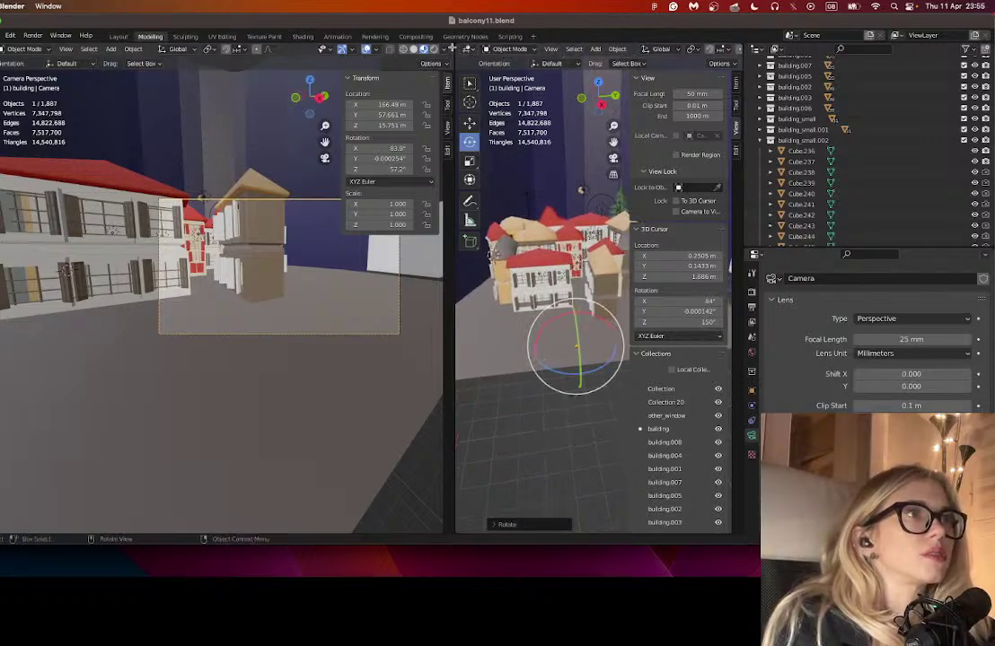
- Switch to the Animation workspace and frame the whole village with its backdrop in the viewport
{"action": "left_click_drag", "start_coordinate": [449, 76], "coordinate": [306, 75]}
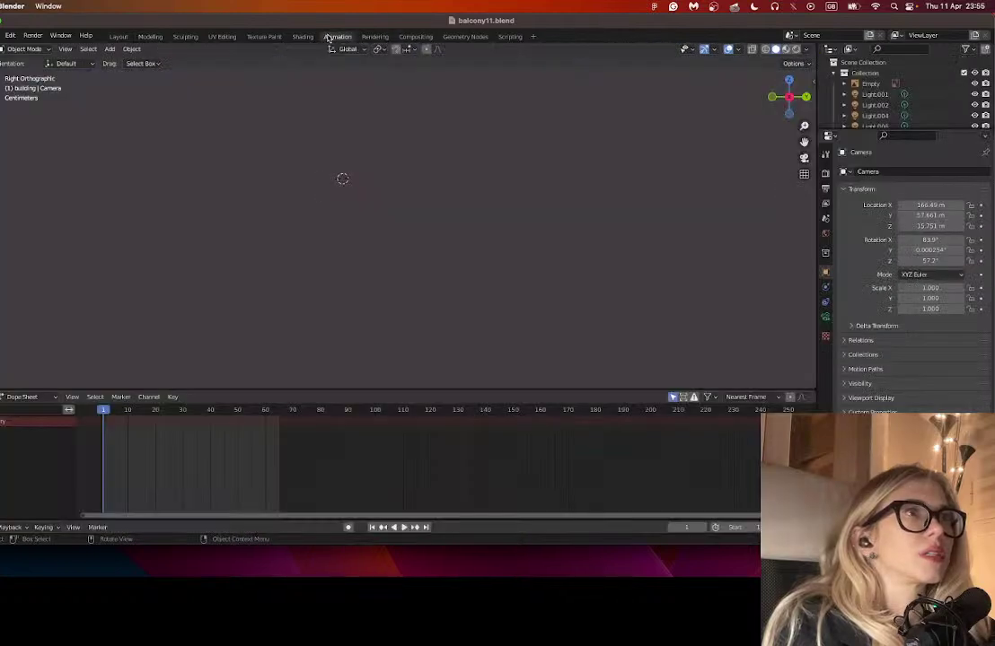
{"action": "left_click", "coordinate": [338, 36]}
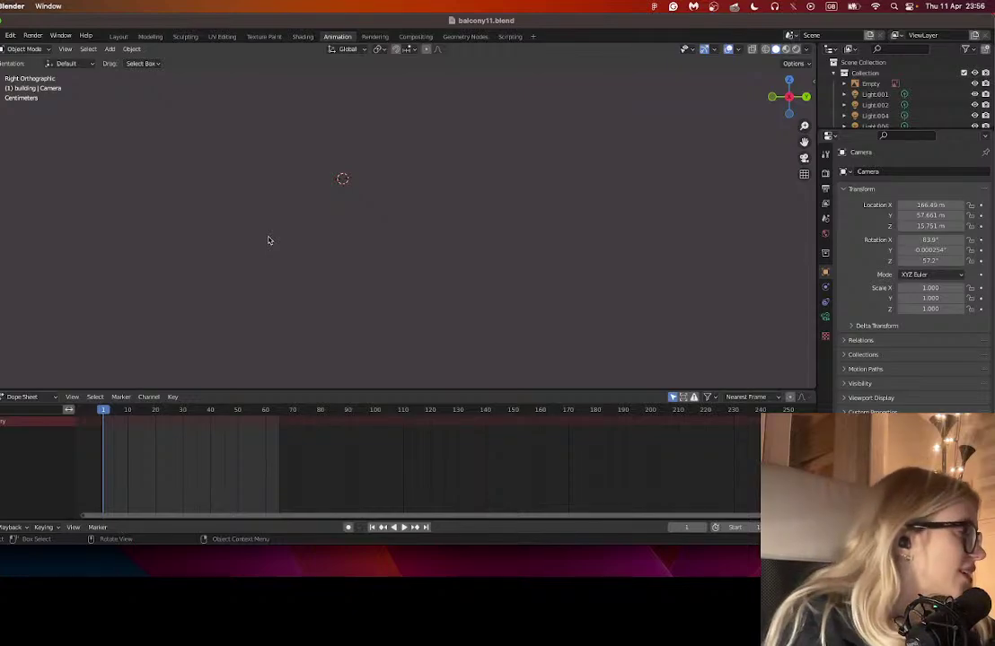
{"action": "scroll", "coordinate": [334, 243], "scroll_direction": "down", "scroll_amount": 5}
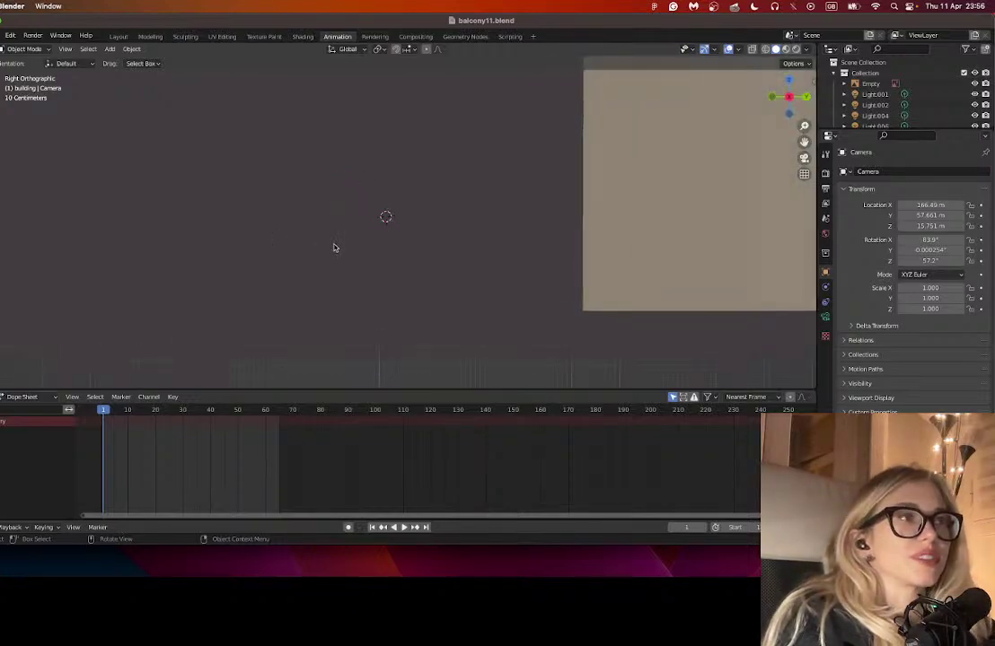
{"action": "scroll", "coordinate": [334, 248], "scroll_direction": "down", "scroll_amount": 4}
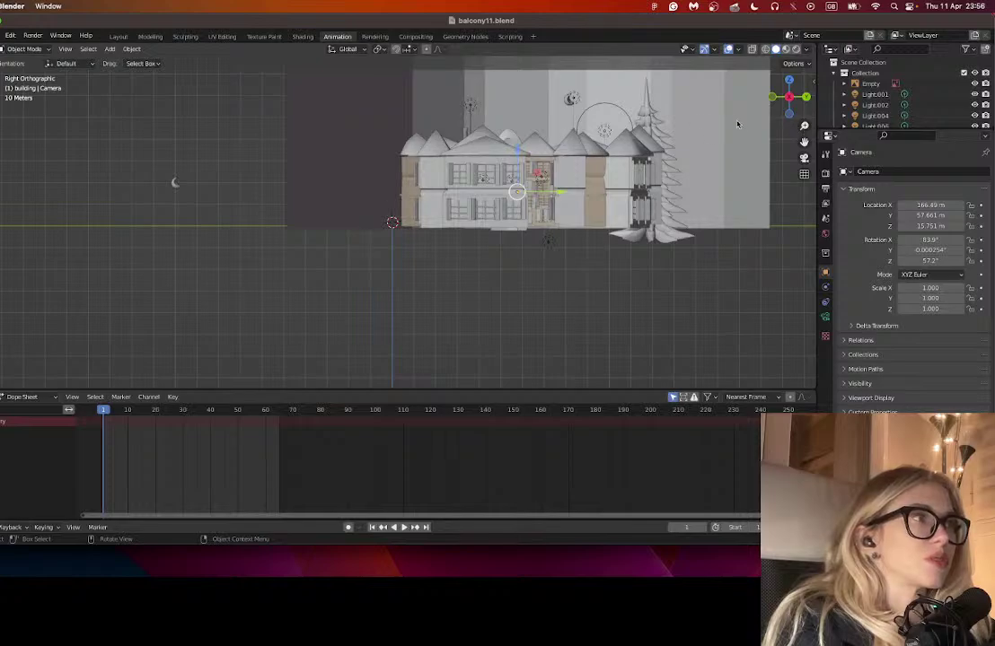
{"action": "left_click_drag", "start_coordinate": [804, 142], "coordinate": [697, 194]}
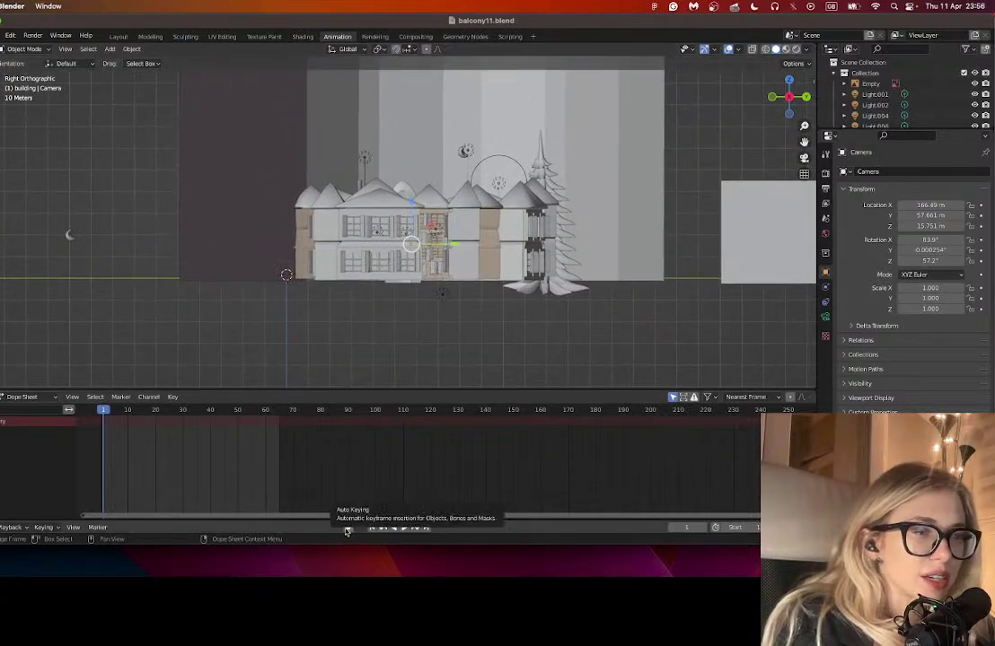
- Save the scene as a new file named balcony12.blend
{"action": "left_click", "coordinate": [3, 35]}
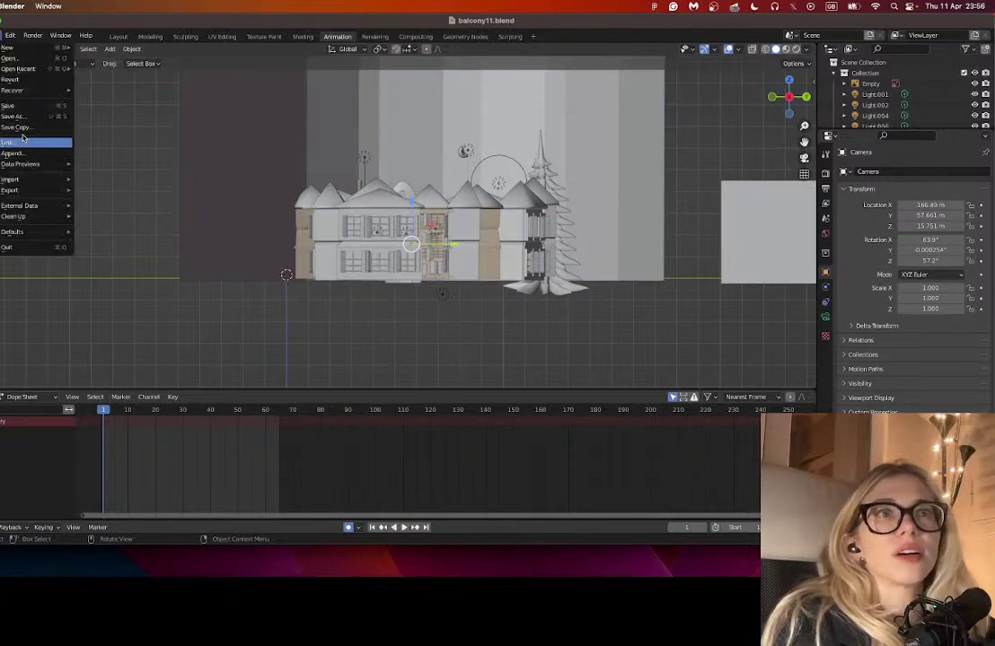
{"action": "left_click", "coordinate": [27, 116]}
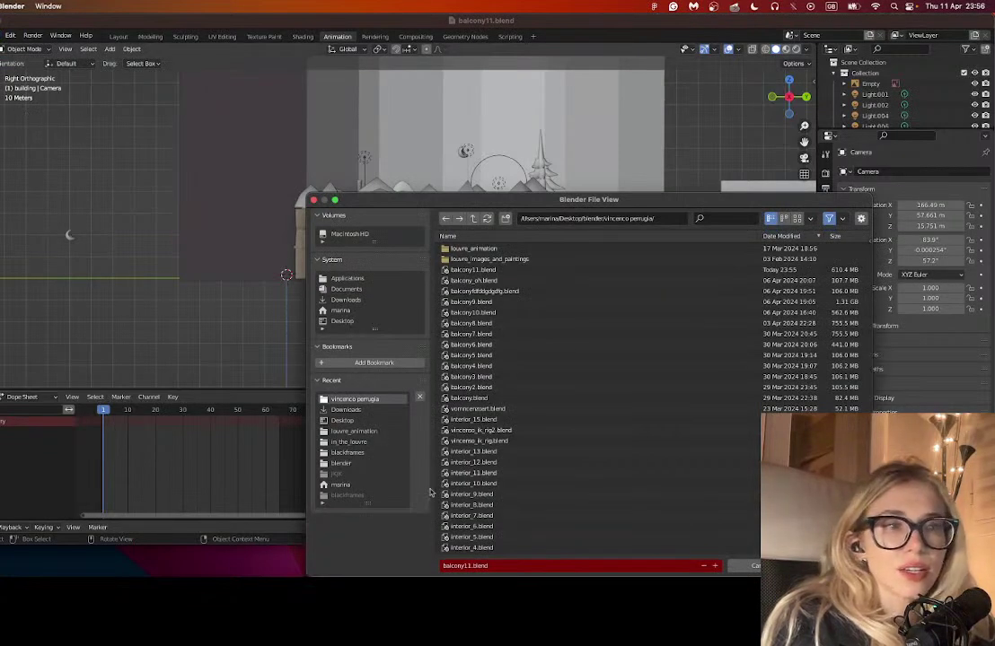
{"action": "left_click", "coordinate": [470, 567]}
{"action": "left_click", "coordinate": [471, 566]}
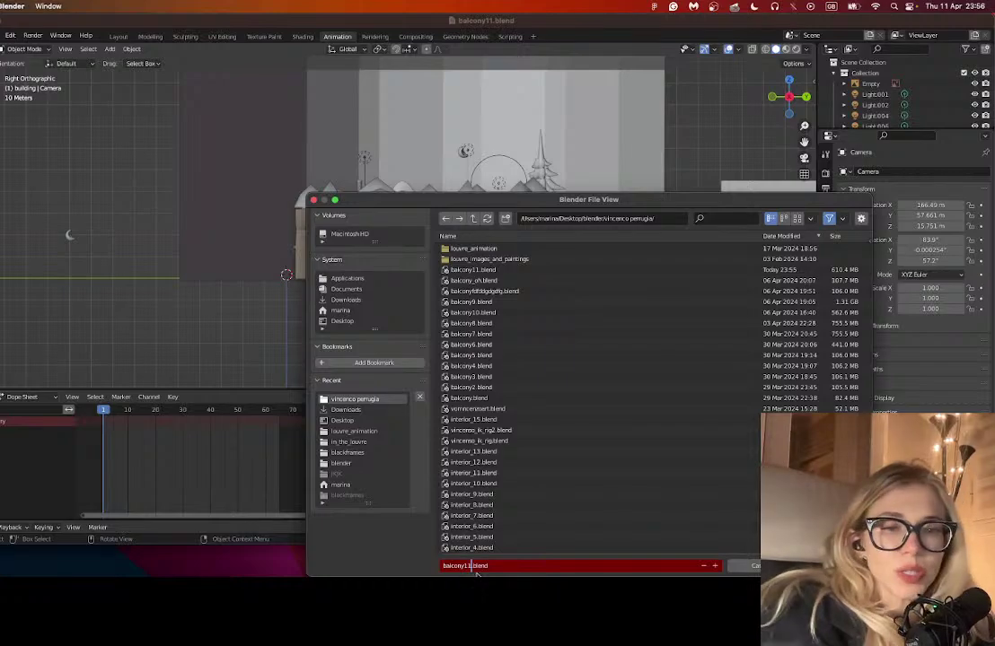
{"action": "key", "text": "BackSpace"}
{"action": "type", "text": "2"}
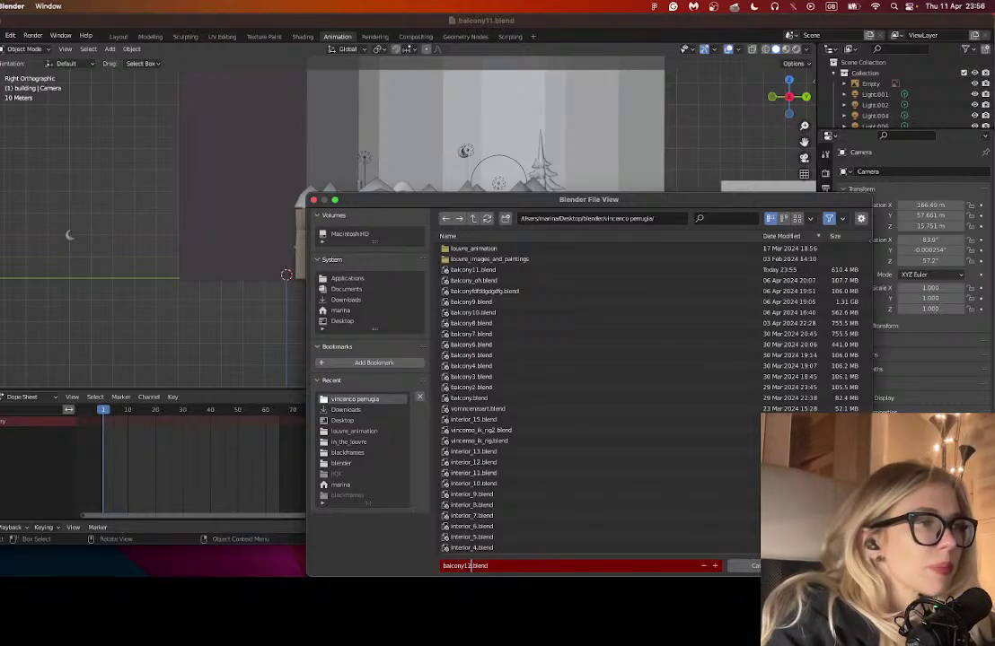
{"action": "key", "text": "Return"}
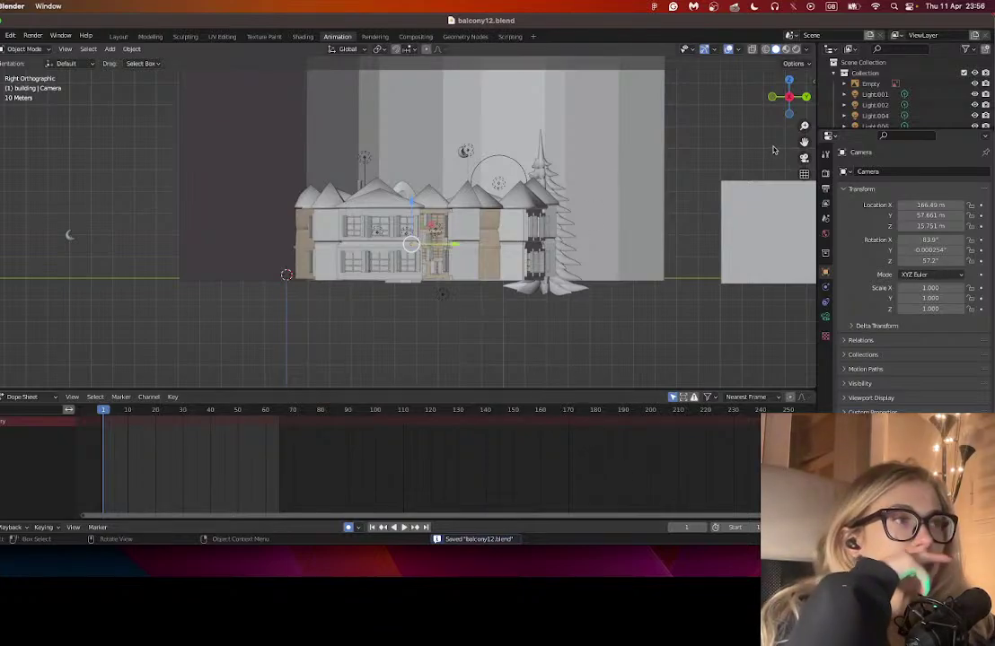
- Split the Animation viewport into two views, with the first showing the camera view in Material Preview shading and widened
{"action": "left_click_drag", "start_coordinate": [788, 97], "coordinate": [761, 104]}
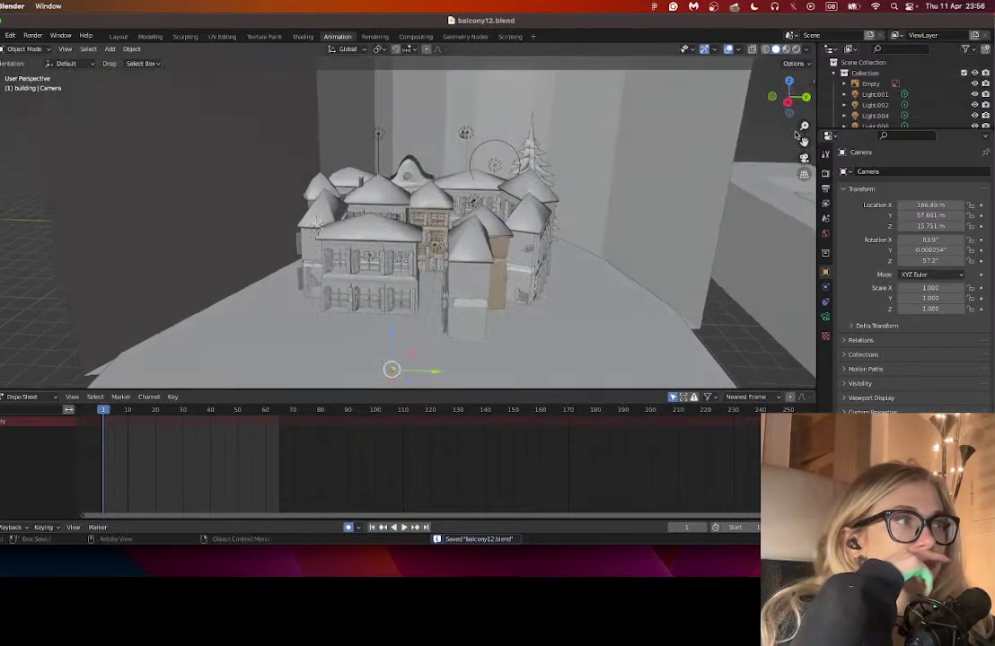
{"action": "left_click_drag", "start_coordinate": [804, 142], "coordinate": [791, 90]}
{"action": "scroll", "coordinate": [465, 280], "scroll_direction": "down", "scroll_amount": 1}
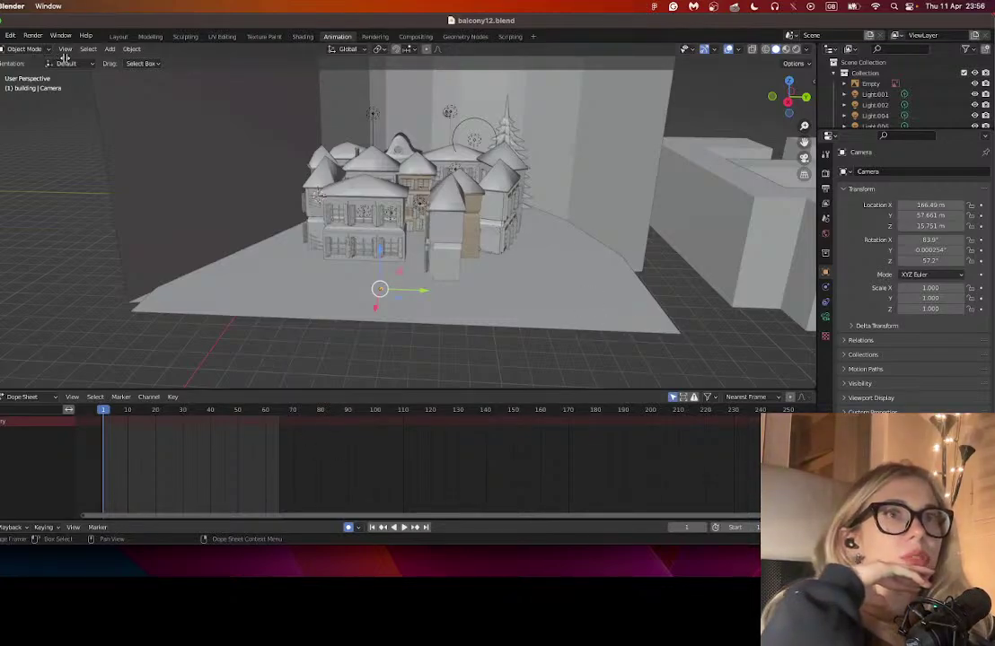
{"action": "left_click_drag", "start_coordinate": [65, 57], "coordinate": [193, 99]}
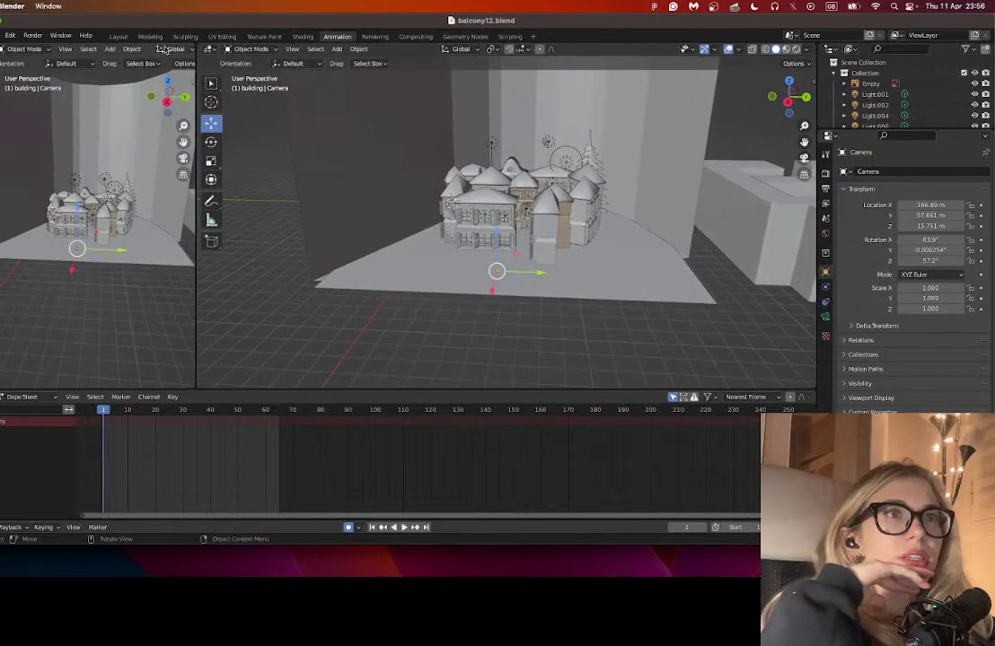
{"action": "scroll", "coordinate": [162, 58], "scroll_direction": "right", "scroll_amount": 8}
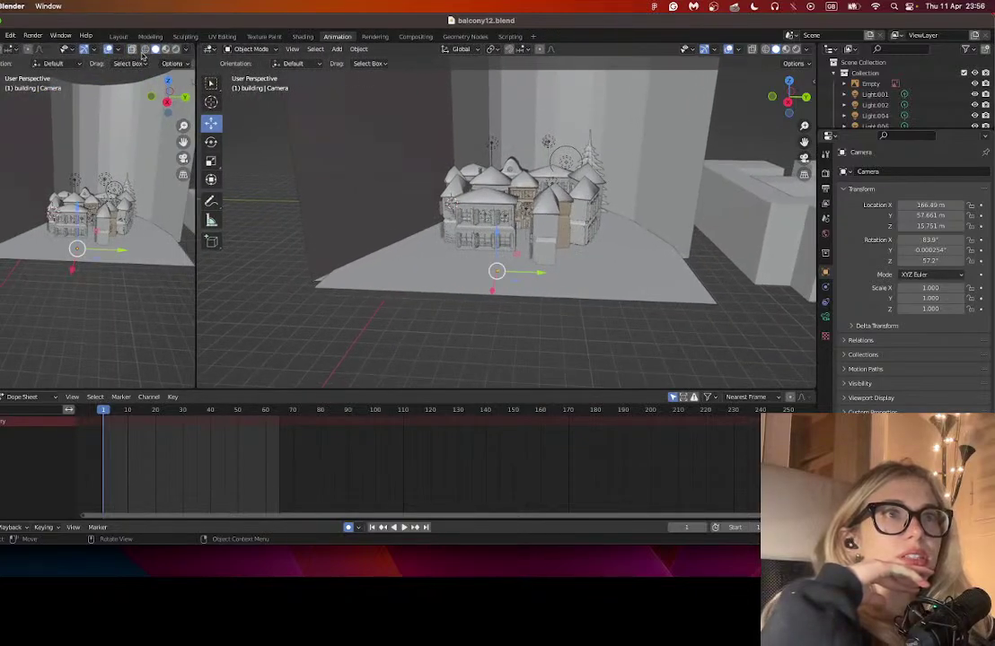
{"action": "scroll", "coordinate": [184, 52], "scroll_direction": "right", "scroll_amount": 3}
{"action": "left_click", "coordinate": [165, 50]}
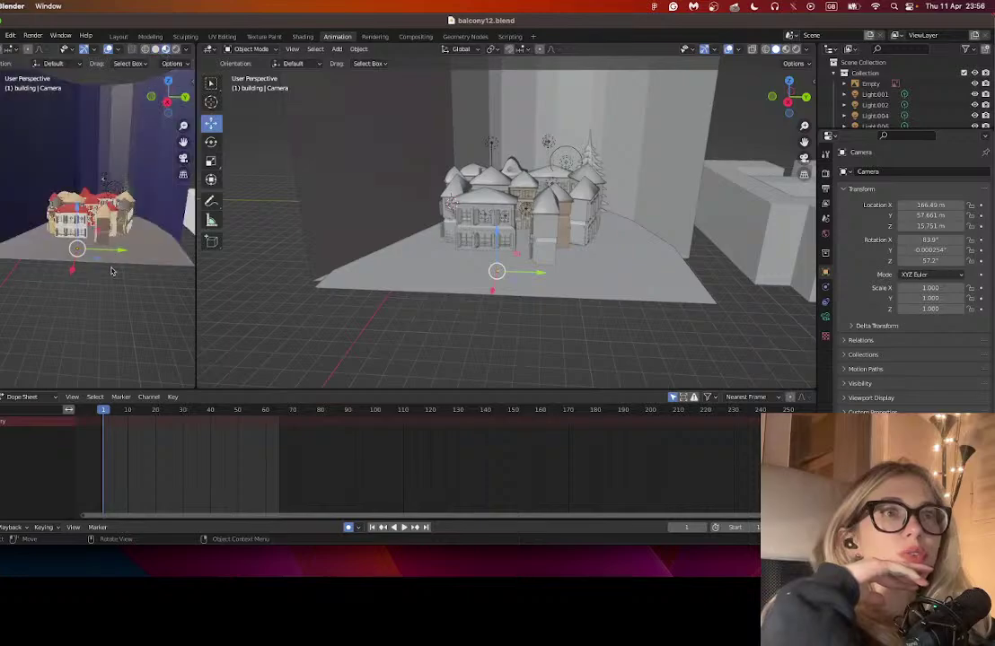
{"action": "left_click", "coordinate": [184, 159]}
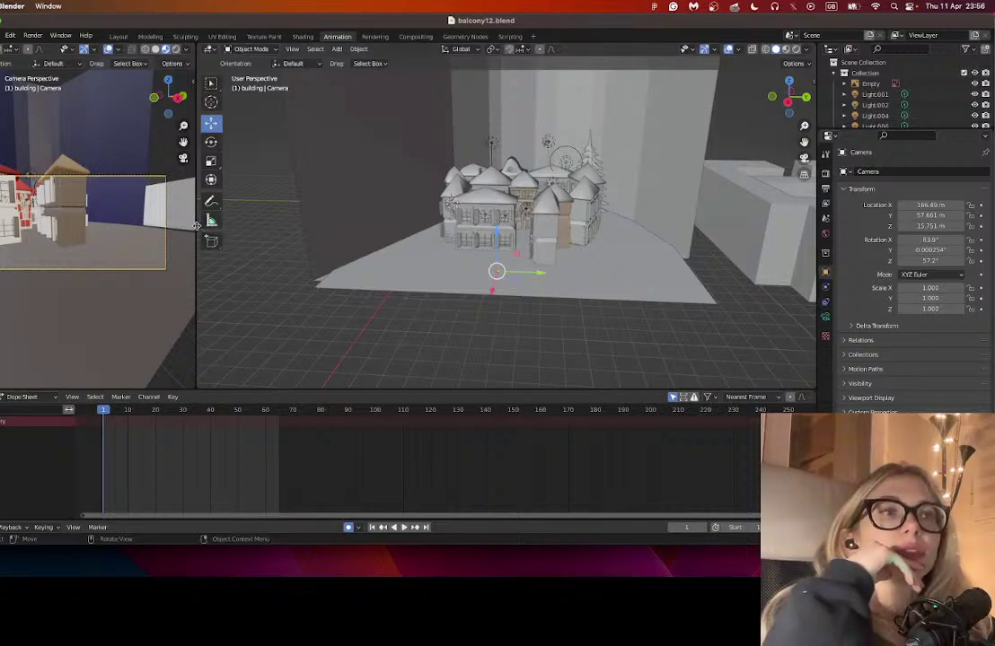
{"action": "left_click_drag", "start_coordinate": [196, 226], "coordinate": [350, 225]}
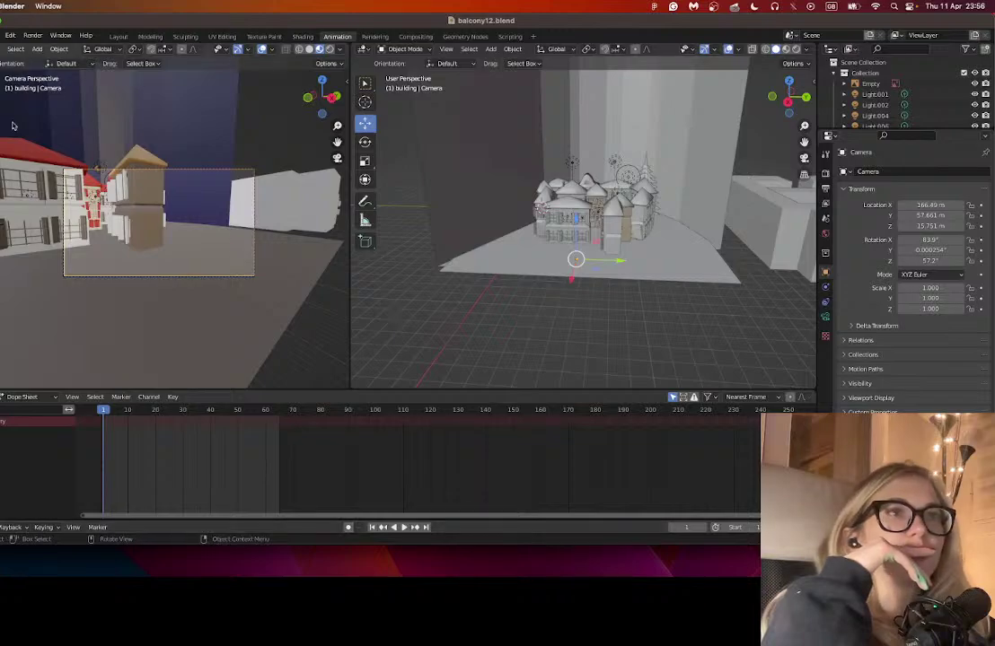
- Rotate the camera to 86.5° around Z, move it forward to X 160.19 m, and keyframe it at frame 1 with auto keying on
{"action": "left_click", "coordinate": [366, 143]}
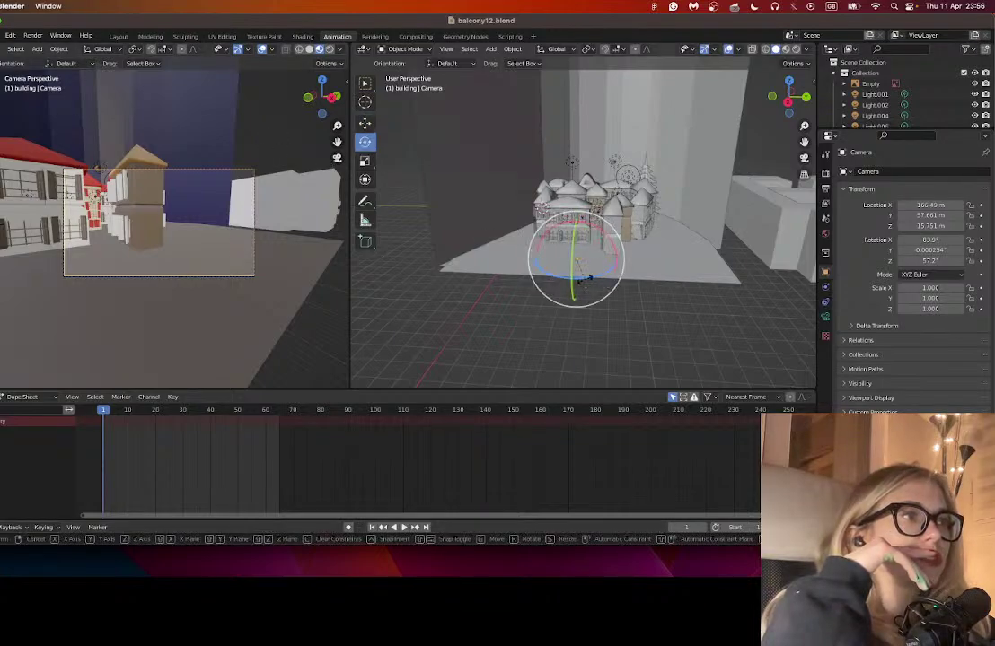
{"action": "left_click_drag", "start_coordinate": [582, 274], "coordinate": [609, 286]}
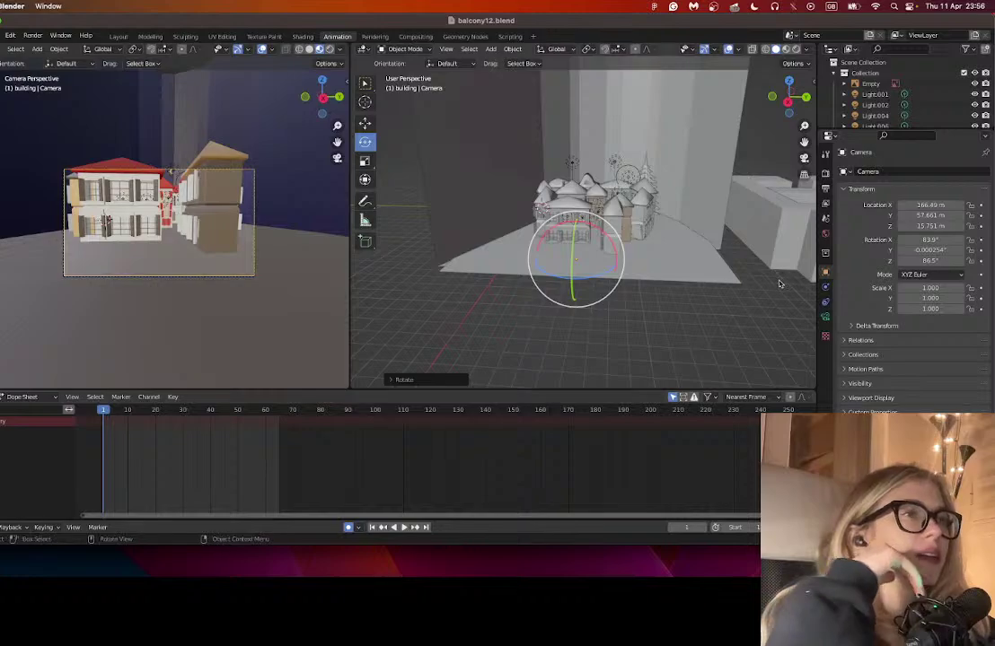
{"action": "left_click", "coordinate": [365, 124]}
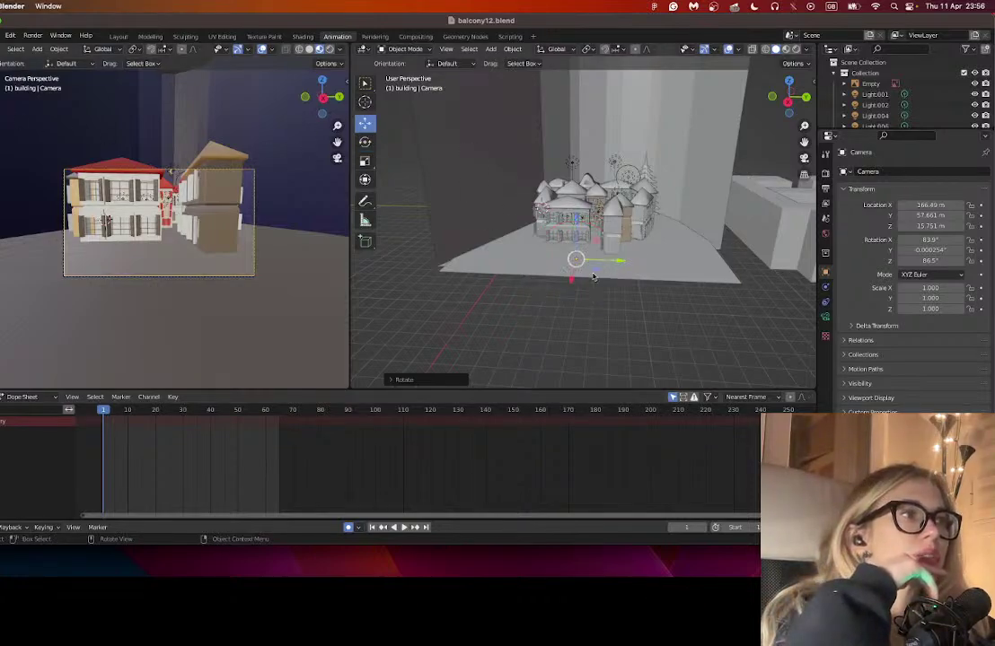
{"action": "left_click_drag", "start_coordinate": [571, 280], "coordinate": [575, 276]}
{"action": "key", "text": "i"}
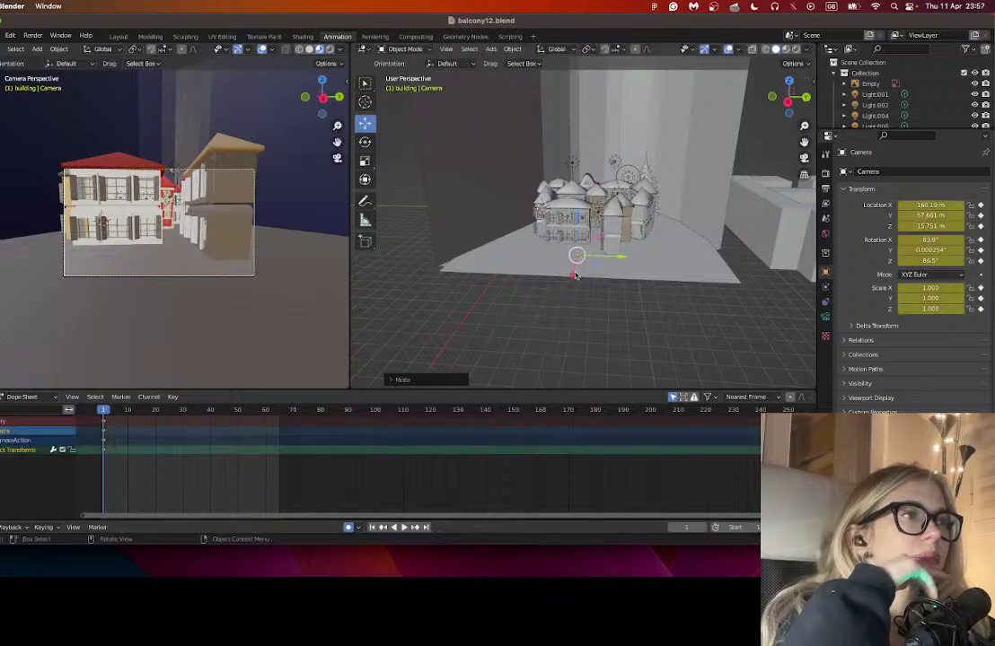
- At frame 10, key the camera at X 128.19 m and Z 27.651 m, rotated to X 69.2° and Z 56.5°
{"action": "left_click", "coordinate": [128, 413]}
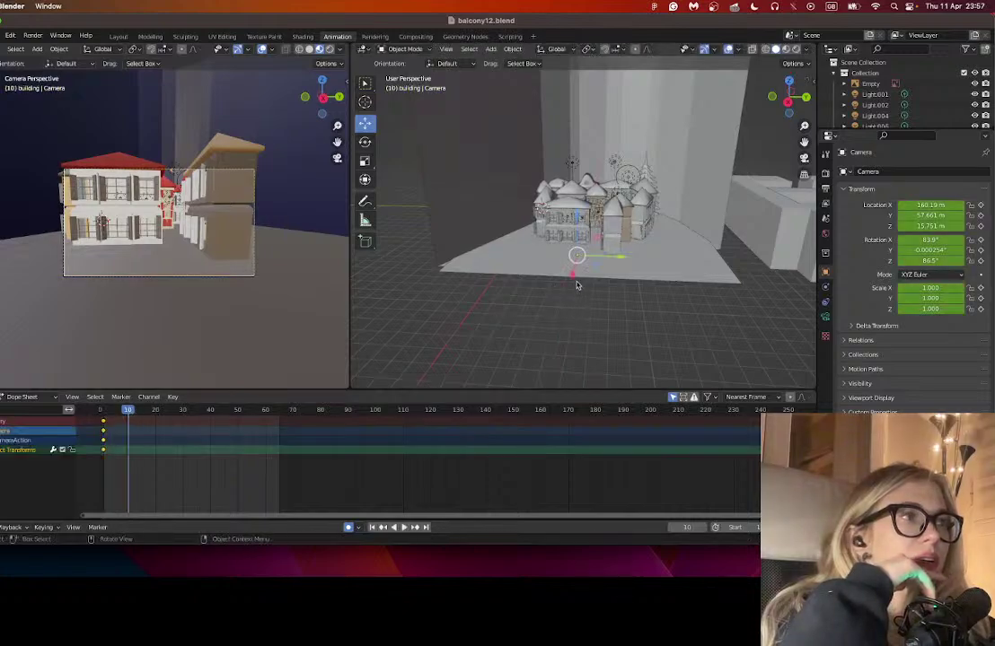
{"action": "left_click_drag", "start_coordinate": [575, 274], "coordinate": [381, 182]}
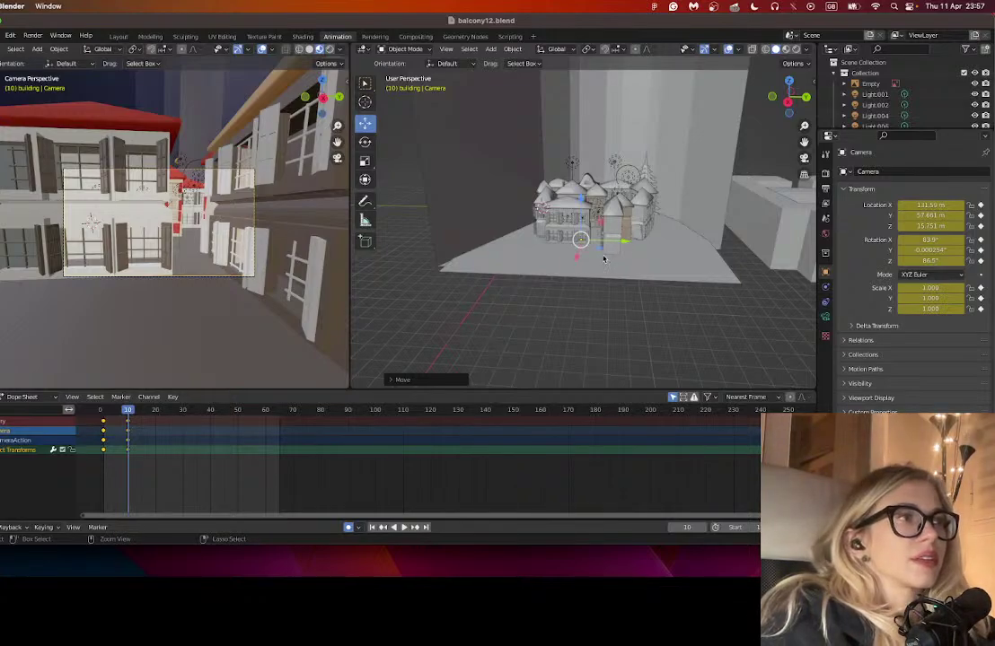
{"action": "key", "text": "ctrl+z"}
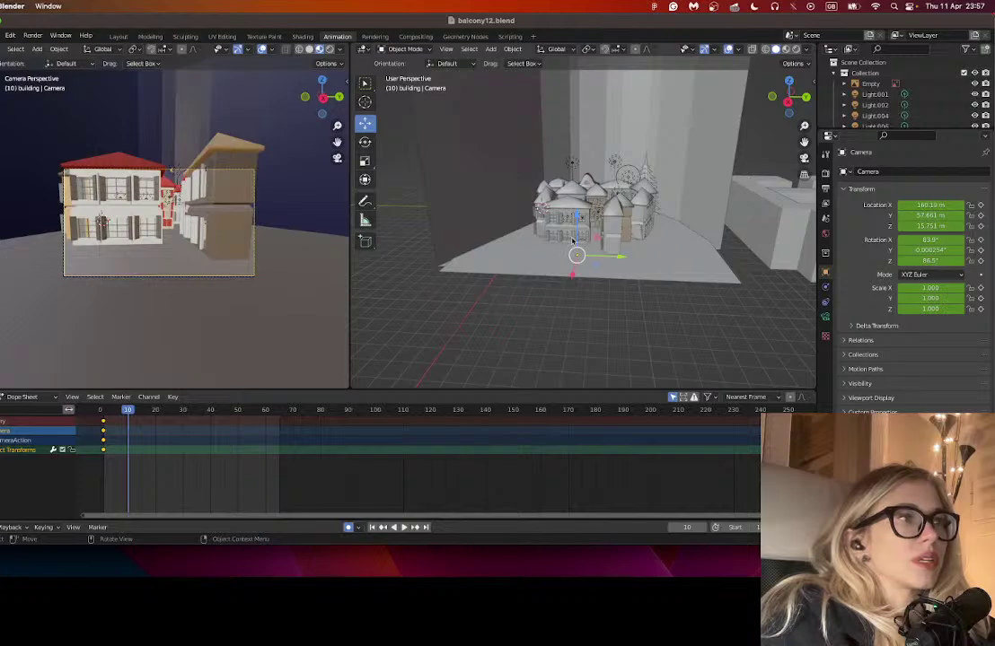
{"action": "left_click_drag", "start_coordinate": [573, 240], "coordinate": [581, 224]}
{"action": "left_click", "coordinate": [364, 141]}
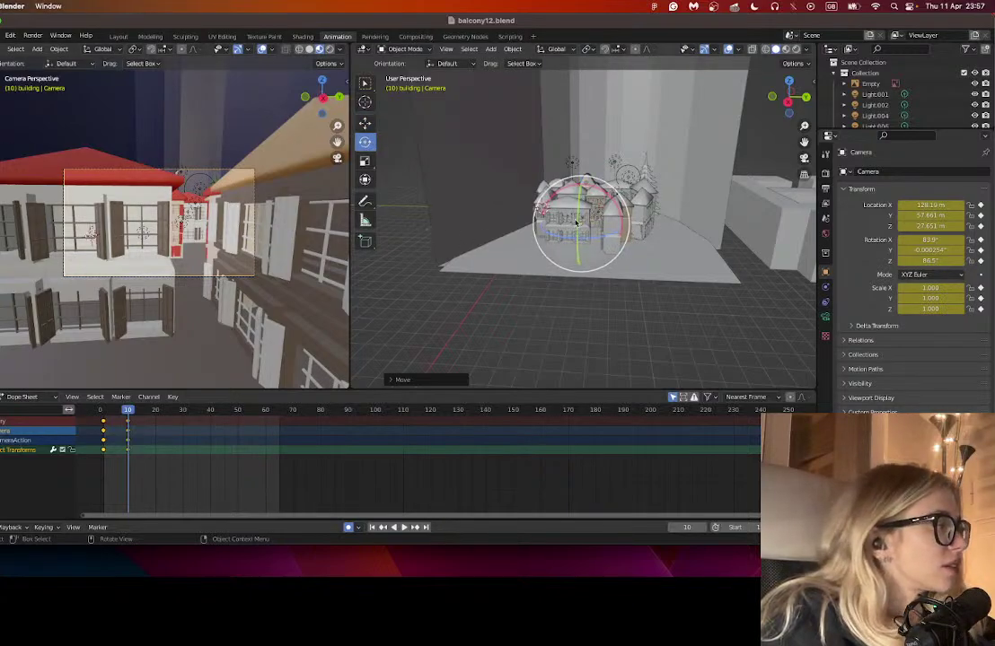
{"action": "left_click_drag", "start_coordinate": [579, 218], "coordinate": [576, 193]}
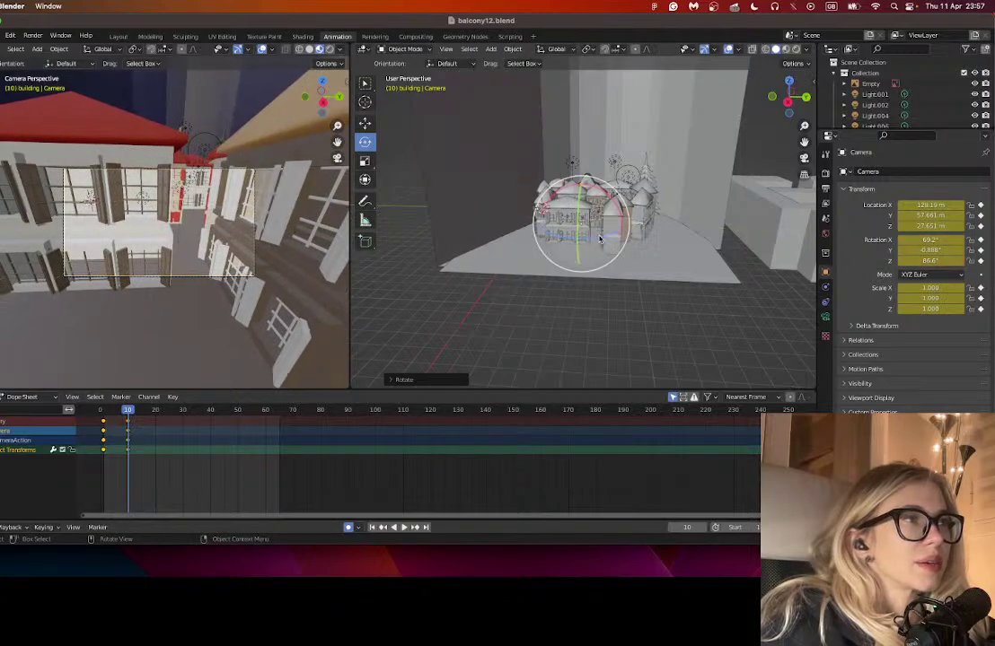
{"action": "left_click_drag", "start_coordinate": [600, 238], "coordinate": [587, 244]}
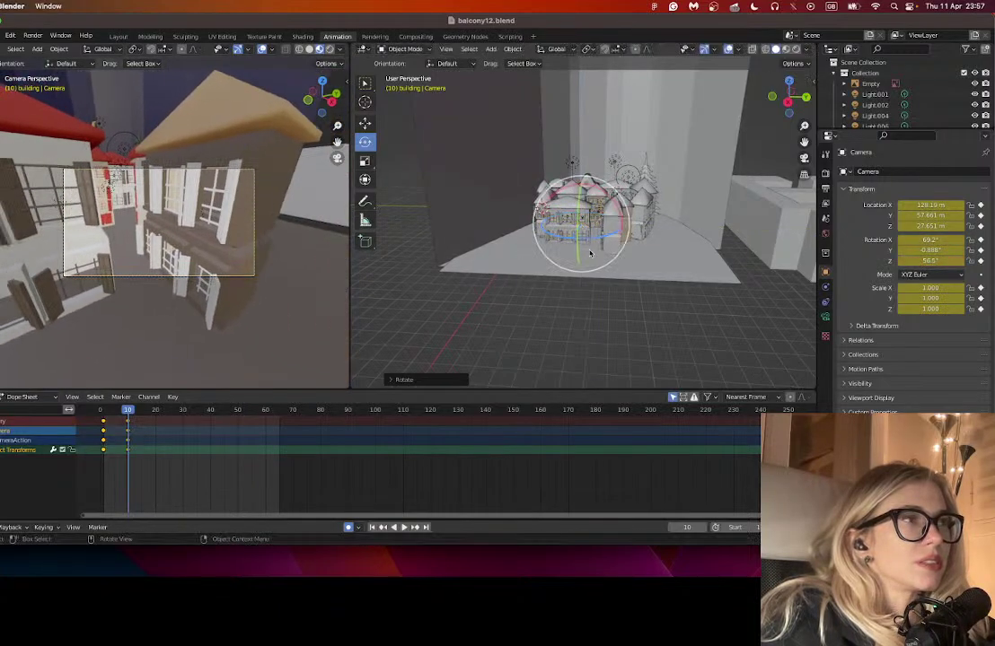
- At frame 21, key the camera shifted sideways to Y 66.101 m and rotated to 70.9° around Z
{"action": "left_click", "coordinate": [158, 410]}
{"action": "left_click", "coordinate": [364, 123]}
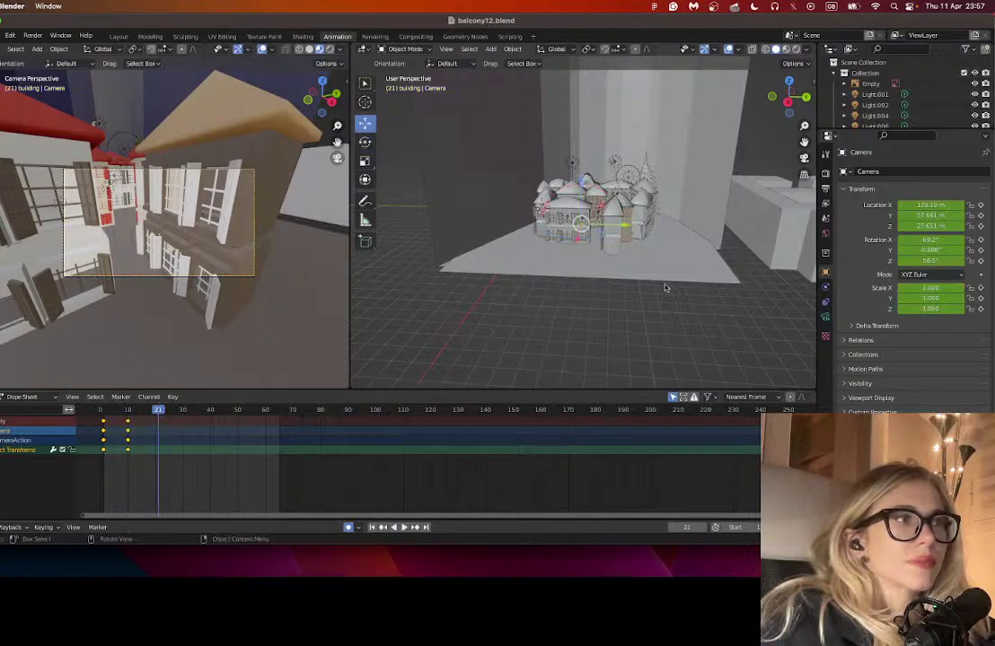
{"action": "scroll", "coordinate": [658, 268], "scroll_direction": "up", "scroll_amount": 5}
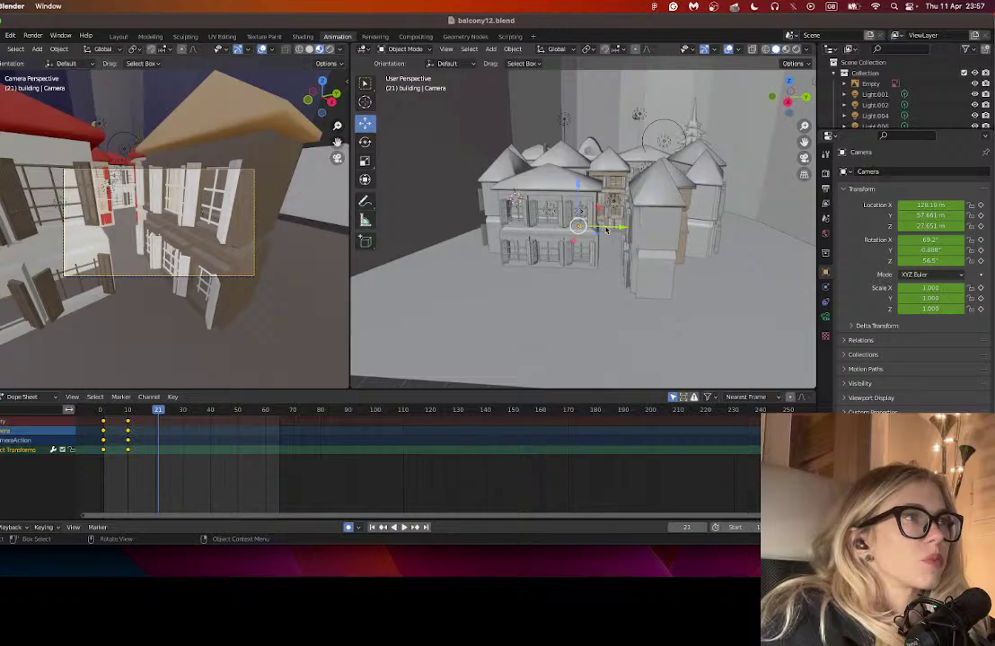
{"action": "mouse_move", "coordinate": [606, 231]}
{"action": "left_mouse_down"}
{"action": "mouse_move", "coordinate": [627, 225]}
{"action": "mouse_move", "coordinate": [615, 245]}
{"action": "left_mouse_up"}
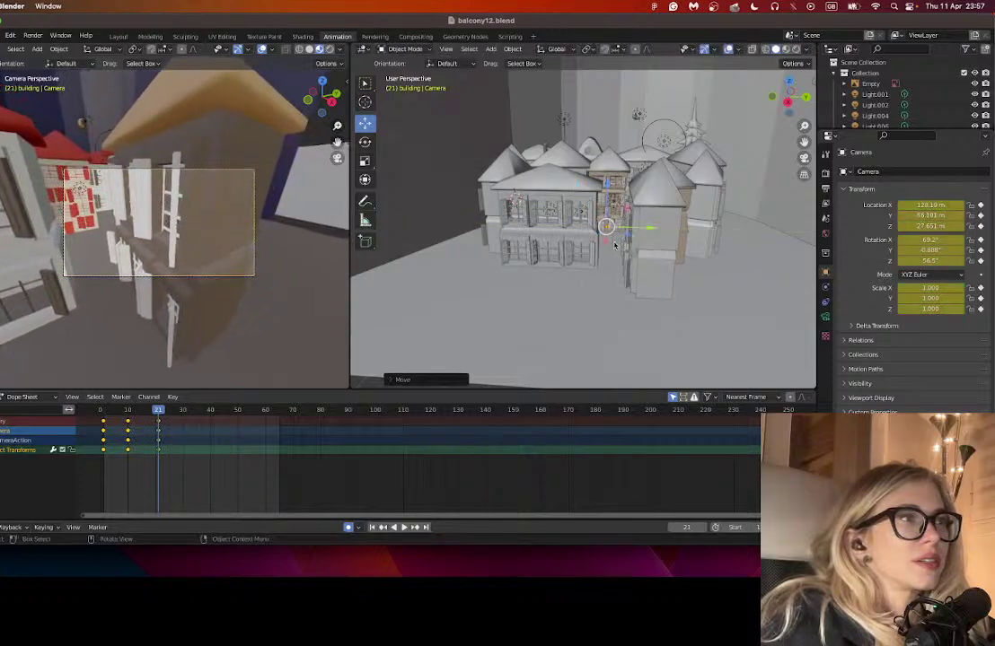
{"action": "key", "text": "r"}
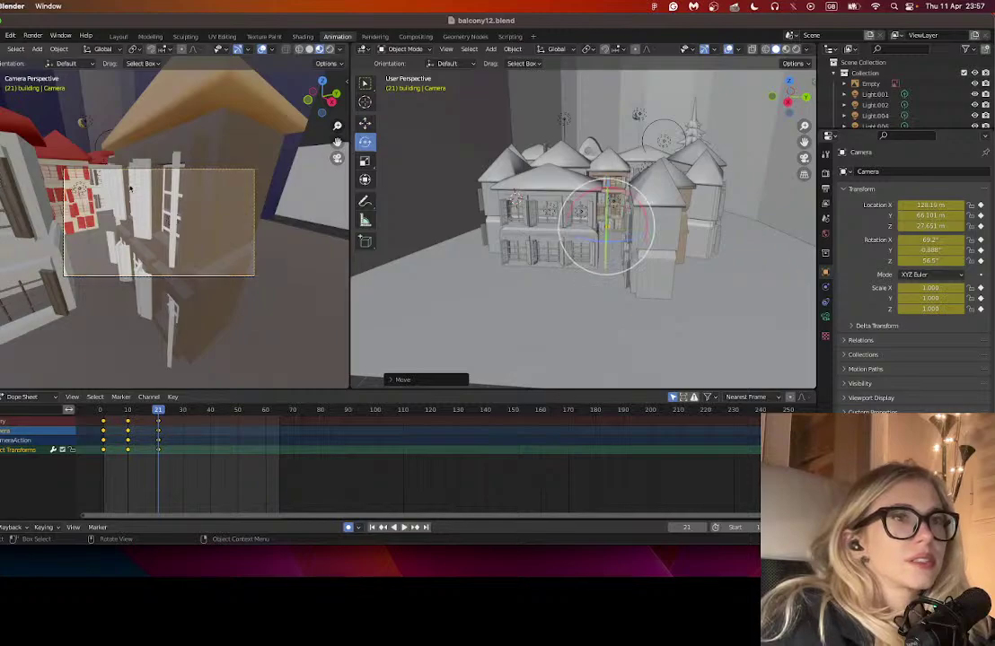
{"action": "left_click_drag", "start_coordinate": [618, 244], "coordinate": [614, 229]}
- Key the camera advancing between the houses: X 113.46 m at frame 27, and X 108.25 m with Z 15.113 m at frame 32
{"action": "left_click", "coordinate": [176, 410]}
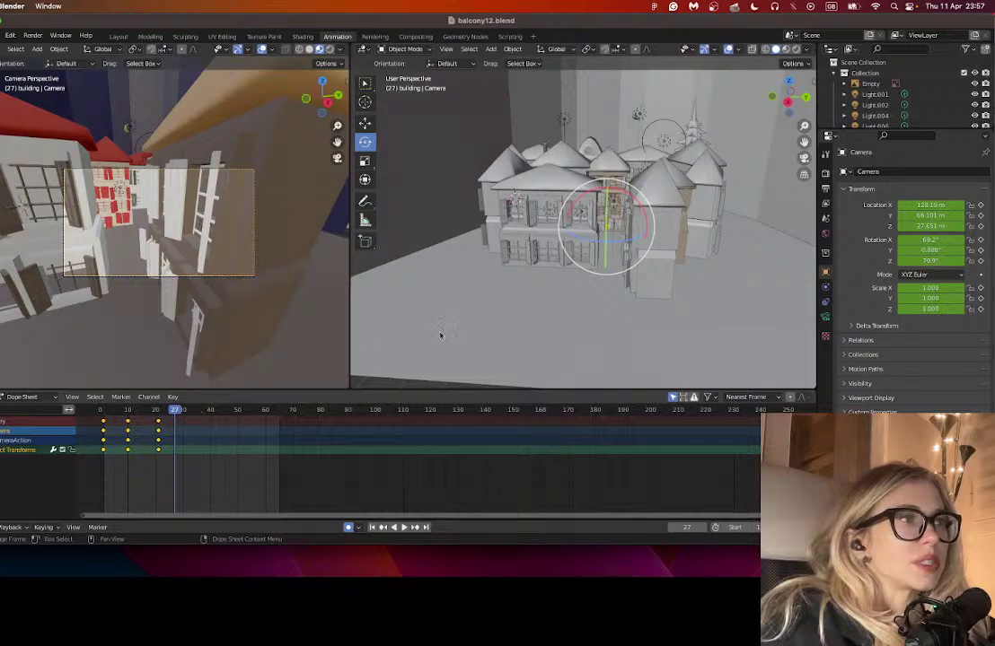
{"action": "key", "text": "g"}
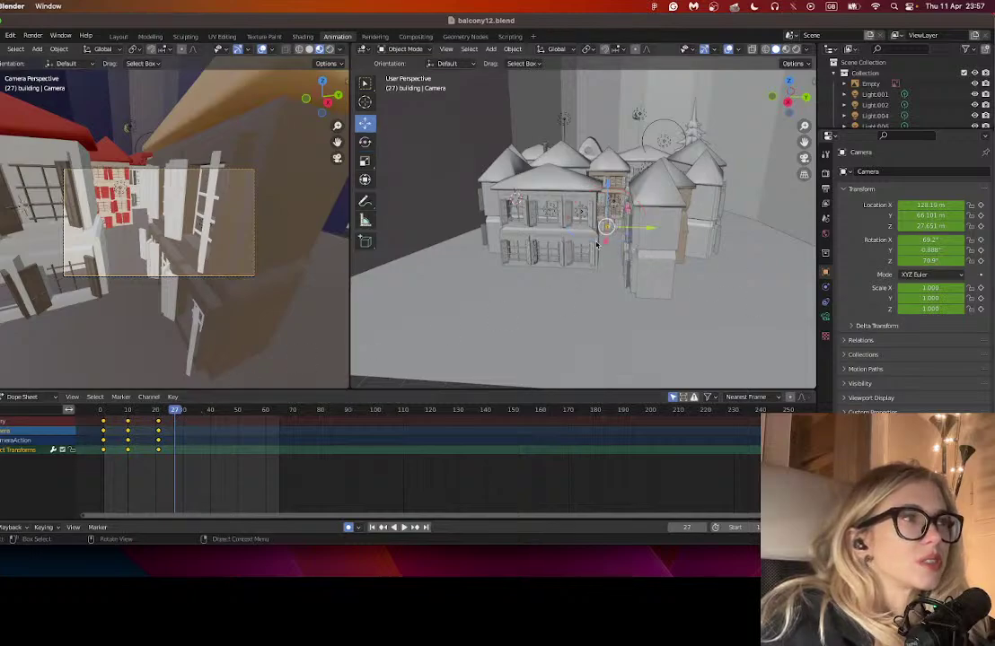
{"action": "left_click_drag", "start_coordinate": [604, 242], "coordinate": [605, 227]}
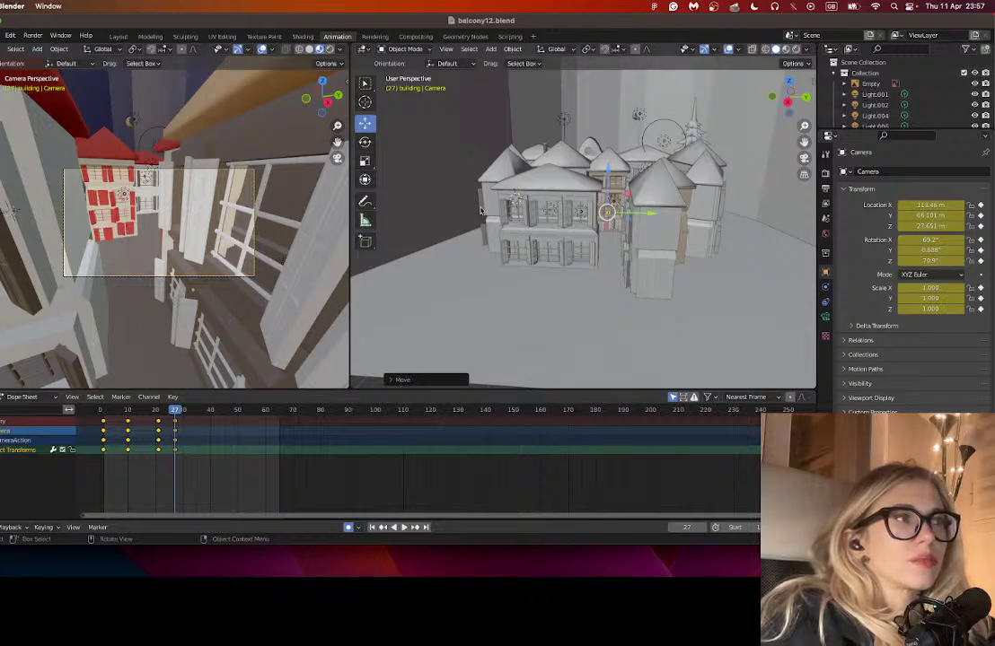
{"action": "left_click", "coordinate": [188, 411]}
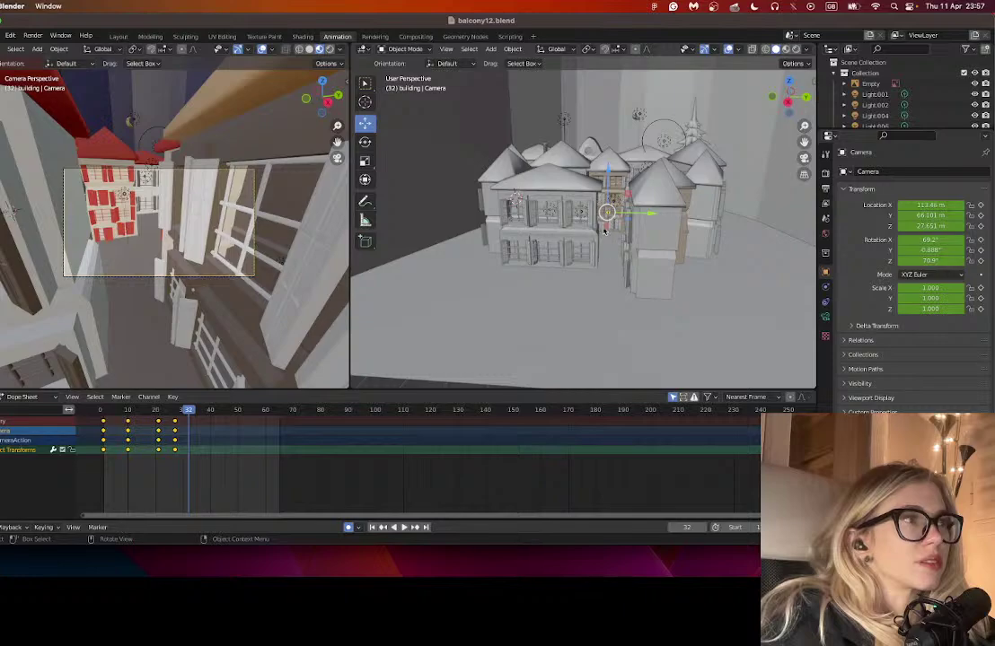
{"action": "mouse_move", "coordinate": [604, 232]}
{"action": "left_mouse_down"}
{"action": "mouse_move", "coordinate": [605, 189]}
{"action": "mouse_move", "coordinate": [606, 212]}
{"action": "left_mouse_up"}
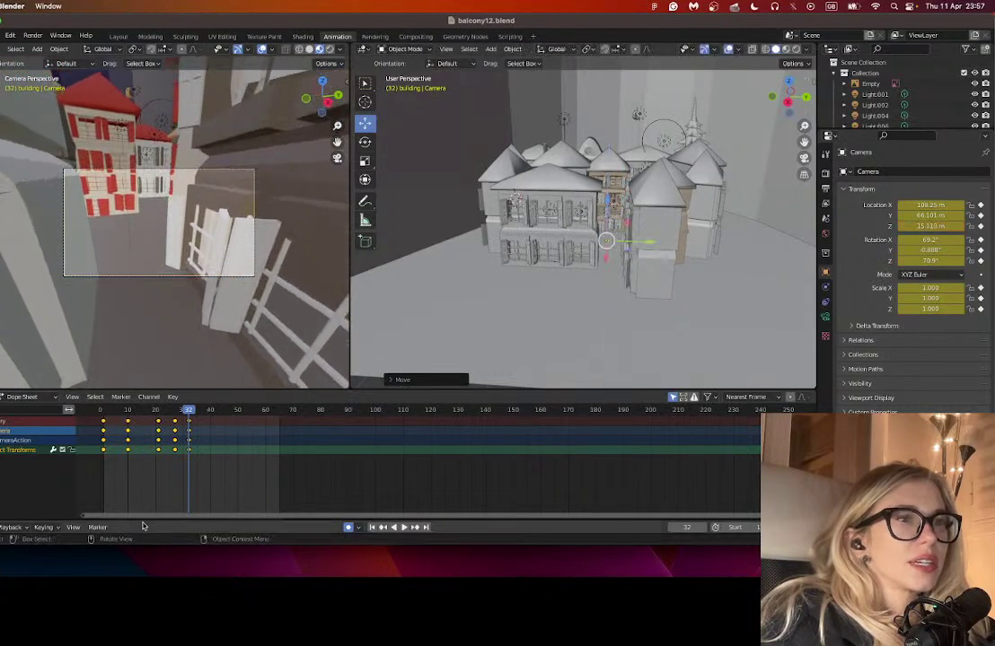
- At frame 39, key the camera rotated to X 77.7° and Z 101°, aiming at the red-shuttered house
{"action": "left_click", "coordinate": [211, 410]}
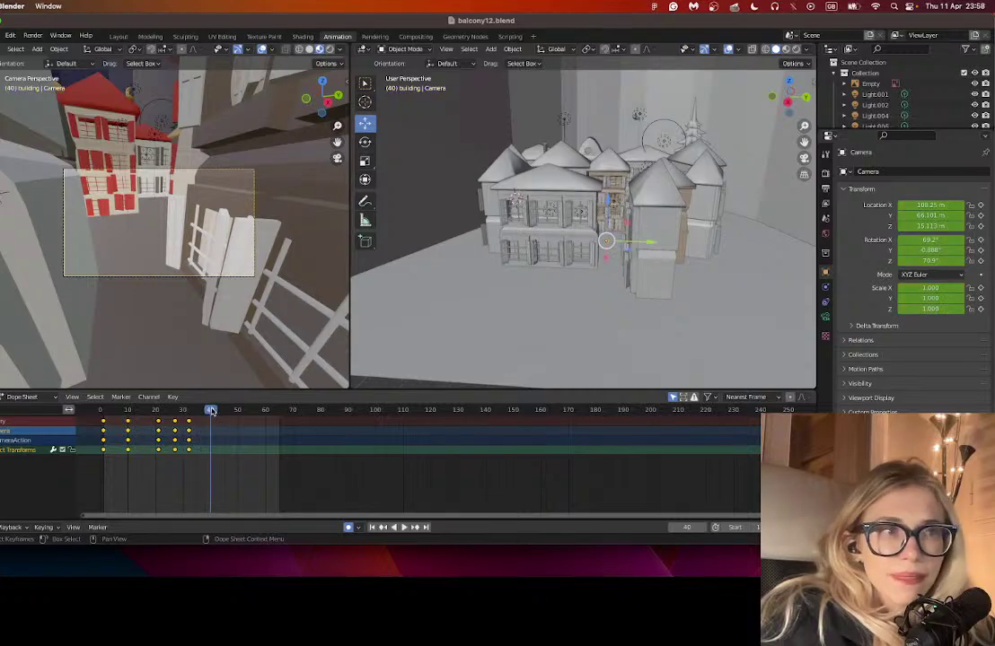
{"action": "left_click_drag", "start_coordinate": [211, 411], "coordinate": [207, 410]}
{"action": "left_click", "coordinate": [368, 143]}
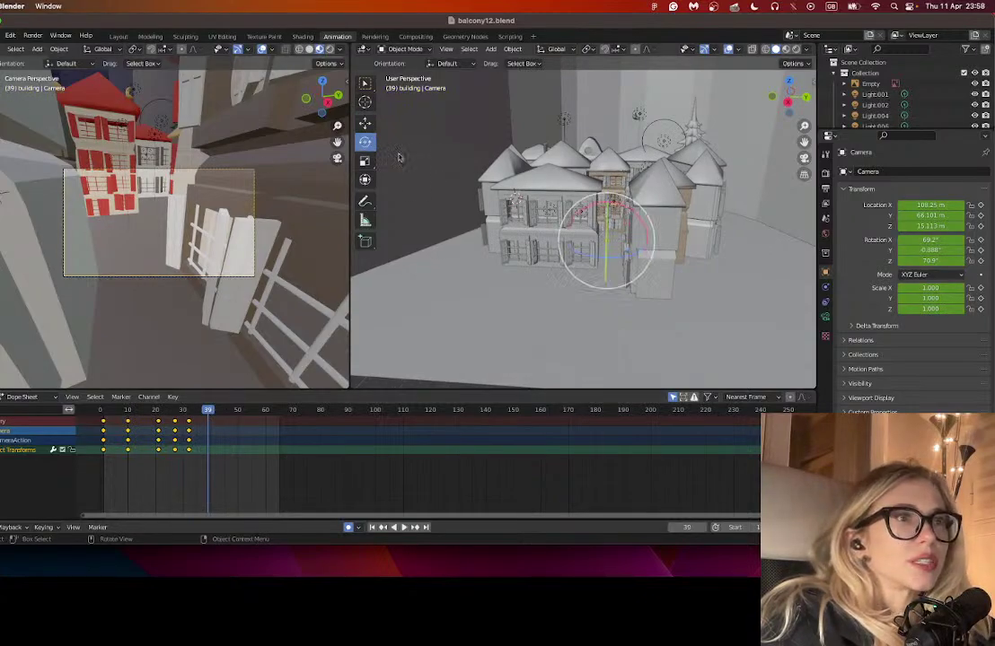
{"action": "left_click_drag", "start_coordinate": [594, 259], "coordinate": [511, 296]}
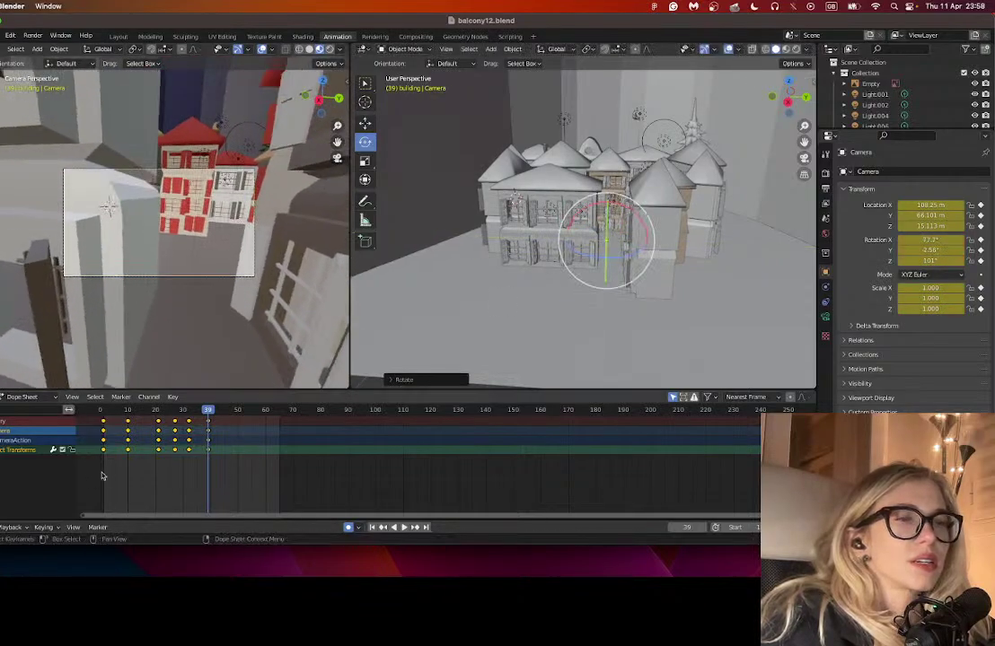
- At frame 43, key the camera moved forward between the houses to about X 88.9 m
{"action": "left_click", "coordinate": [219, 411]}
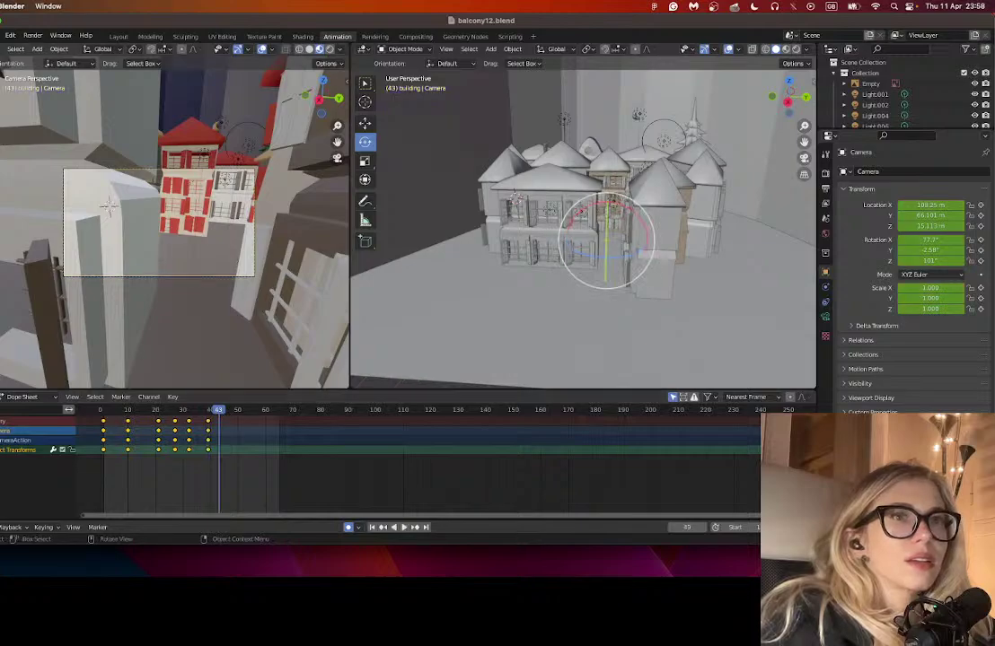
{"action": "key", "text": "shift+space"}
{"action": "key", "text": "g"}
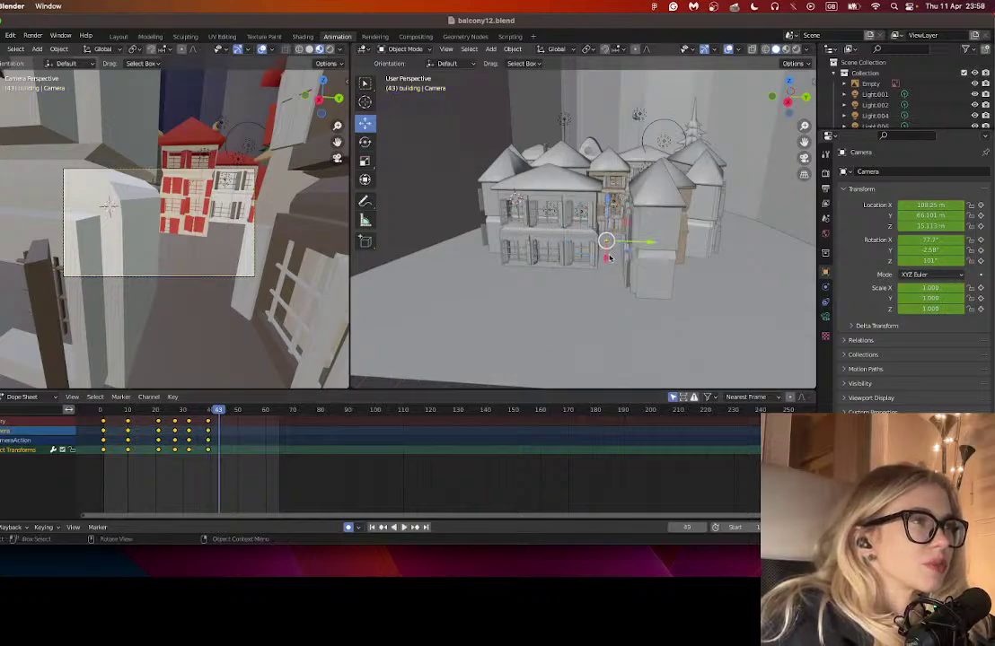
{"action": "left_click_drag", "start_coordinate": [607, 257], "coordinate": [606, 224]}
- At frame 48, key the camera rotated to 143° around Z, facing the corner between the beige and grey houses
{"action": "left_click", "coordinate": [232, 410]}
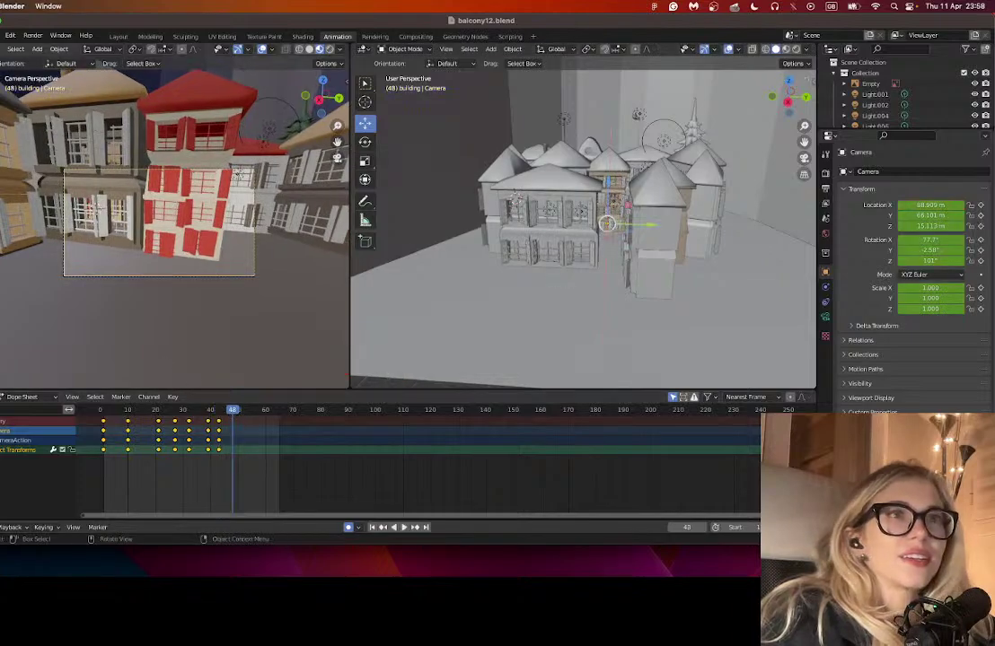
{"action": "left_click", "coordinate": [364, 142]}
{"action": "left_click_drag", "start_coordinate": [628, 242], "coordinate": [699, 235]}
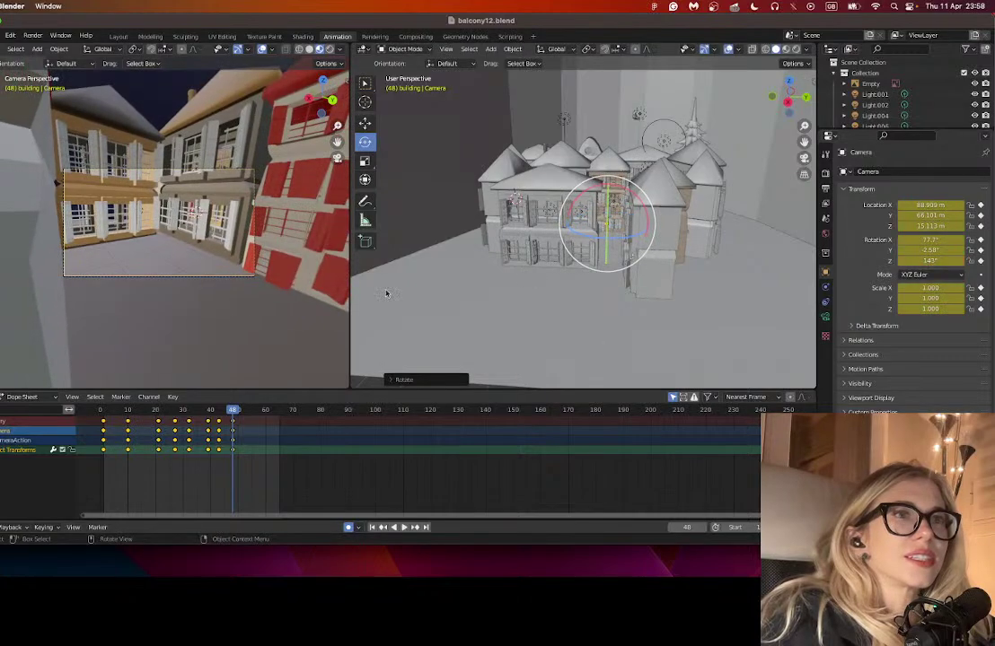
{"action": "left_click", "coordinate": [365, 123]}
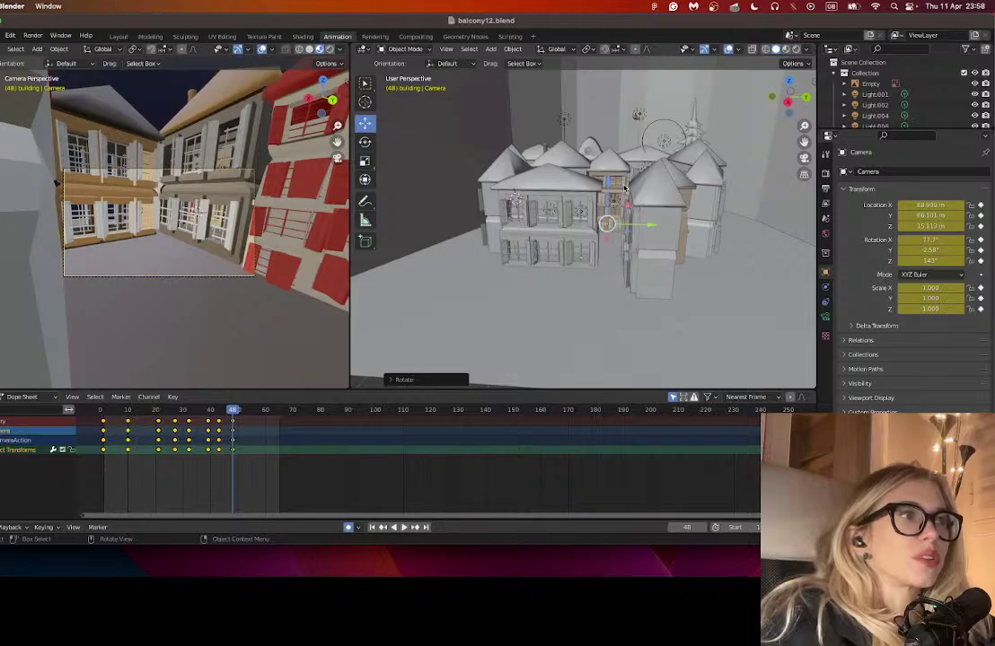
{"action": "left_click_drag", "start_coordinate": [613, 186], "coordinate": [608, 147]}
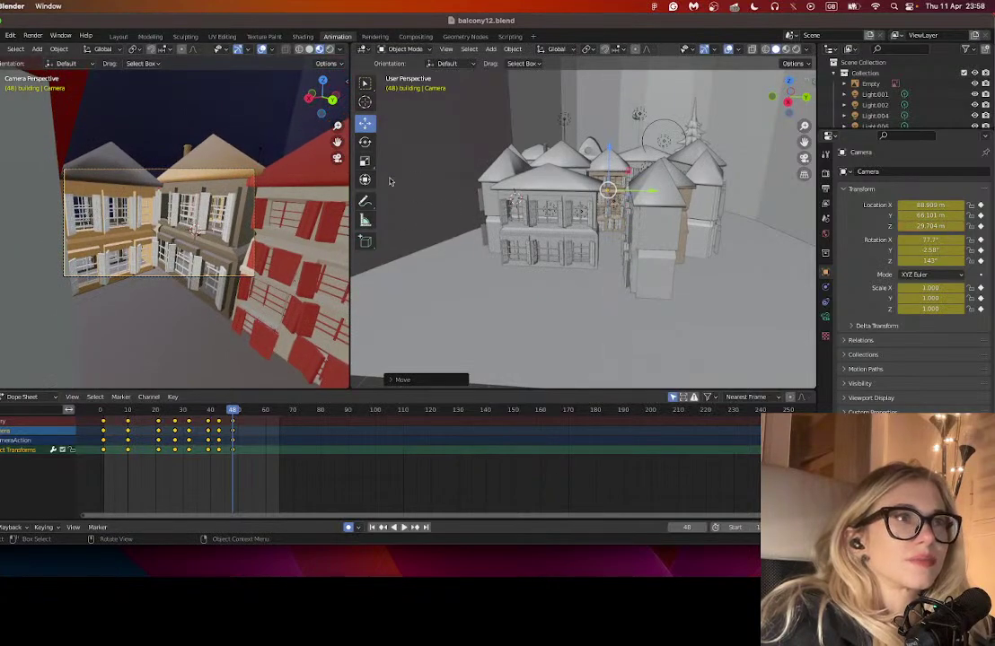
{"action": "left_click_drag", "start_coordinate": [612, 177], "coordinate": [608, 165]}
{"action": "left_click_drag", "start_coordinate": [517, 180], "coordinate": [517, 180]}
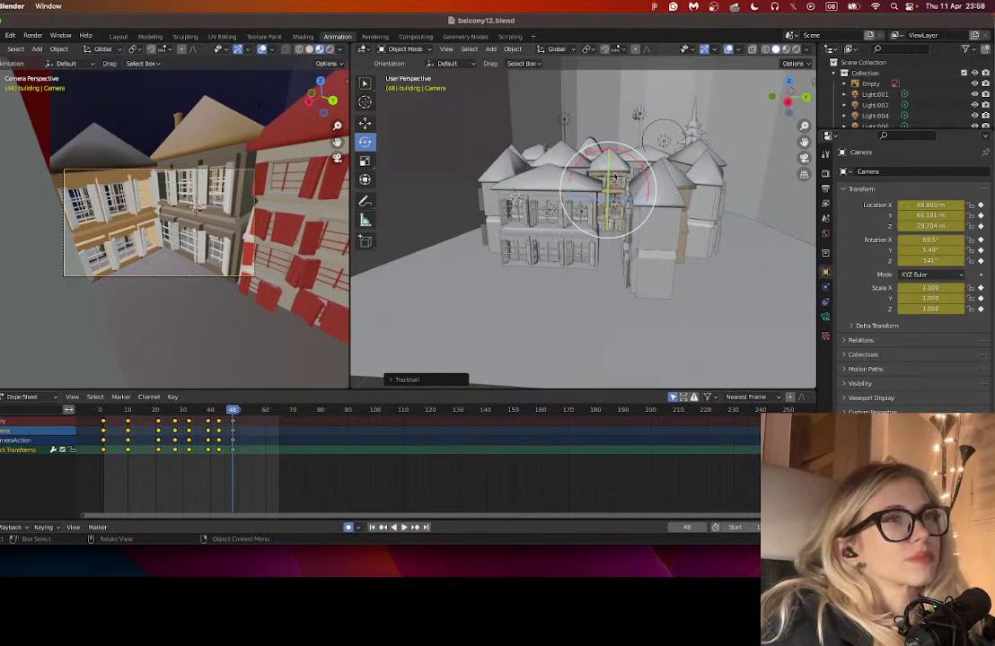
{"action": "key", "text": "super+z"}
{"action": "key", "text": "super+z"}
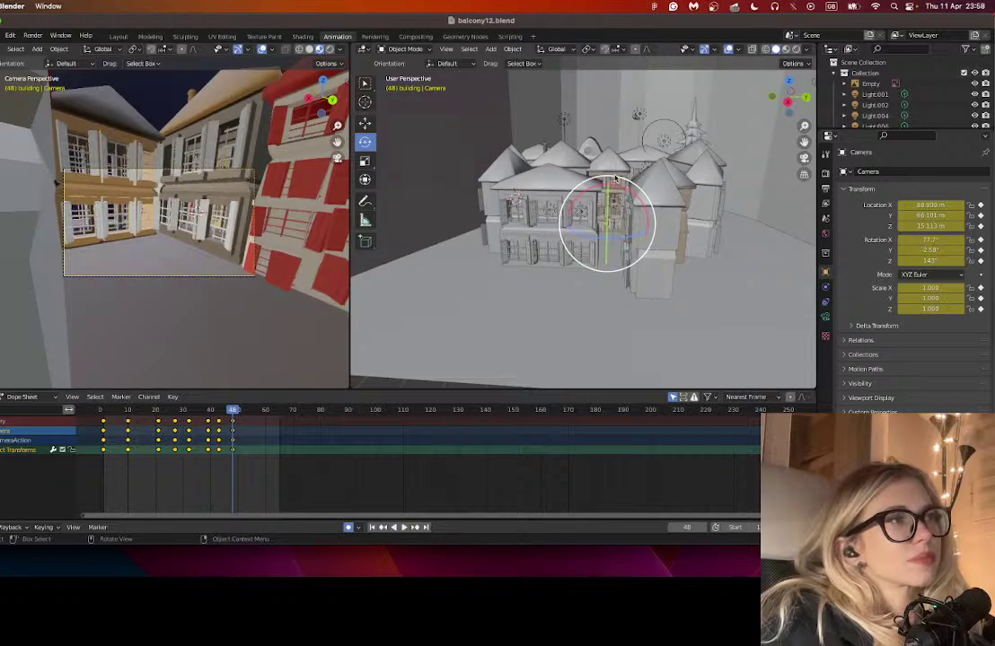
- At frame 48, raise the camera to about 40.4 m in Z and tilt it to about 59.9° X and 142° Z rotation
{"action": "left_click", "coordinate": [364, 123]}
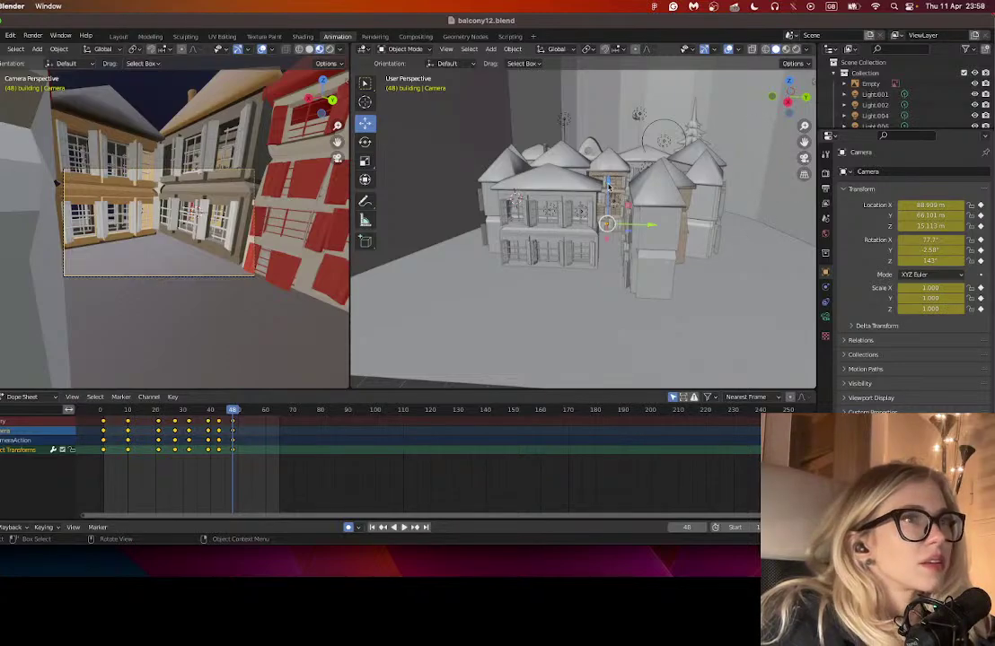
{"action": "left_click_drag", "start_coordinate": [608, 186], "coordinate": [626, 152]}
{"action": "left_click", "coordinate": [366, 143]}
{"action": "key", "text": "ctrl+z"}
{"action": "key", "text": "ctrl+z"}
{"action": "scroll", "coordinate": [589, 183], "scroll_direction": "left", "scroll_amount": 3}
{"action": "key", "text": "r"}
{"action": "left_click", "coordinate": [626, 152]}
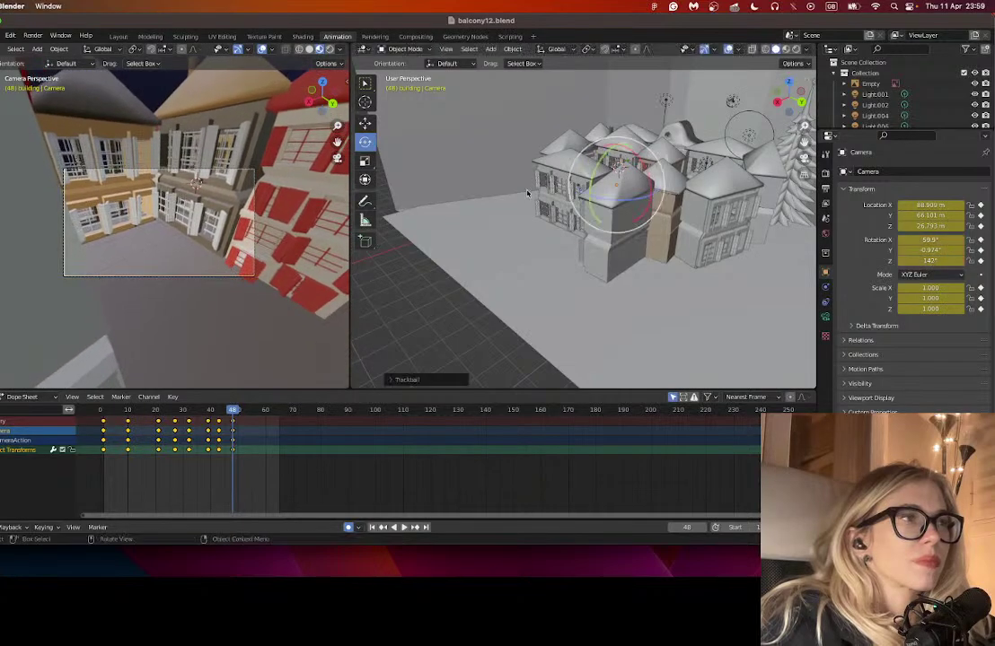
{"action": "left_click", "coordinate": [364, 126]}
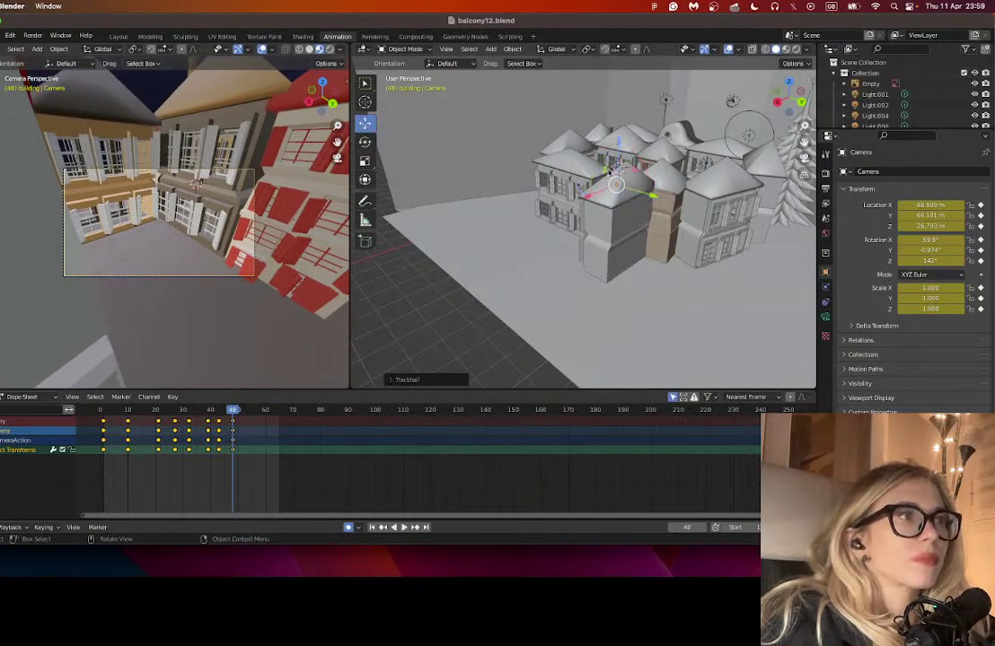
{"action": "left_click_drag", "start_coordinate": [615, 171], "coordinate": [510, 292]}
- At frame 54, rotate the camera to about 110° around Z and lower it to about 22.7 m, and advance to frame 58
{"action": "left_click_drag", "start_coordinate": [311, 410], "coordinate": [252, 412]}
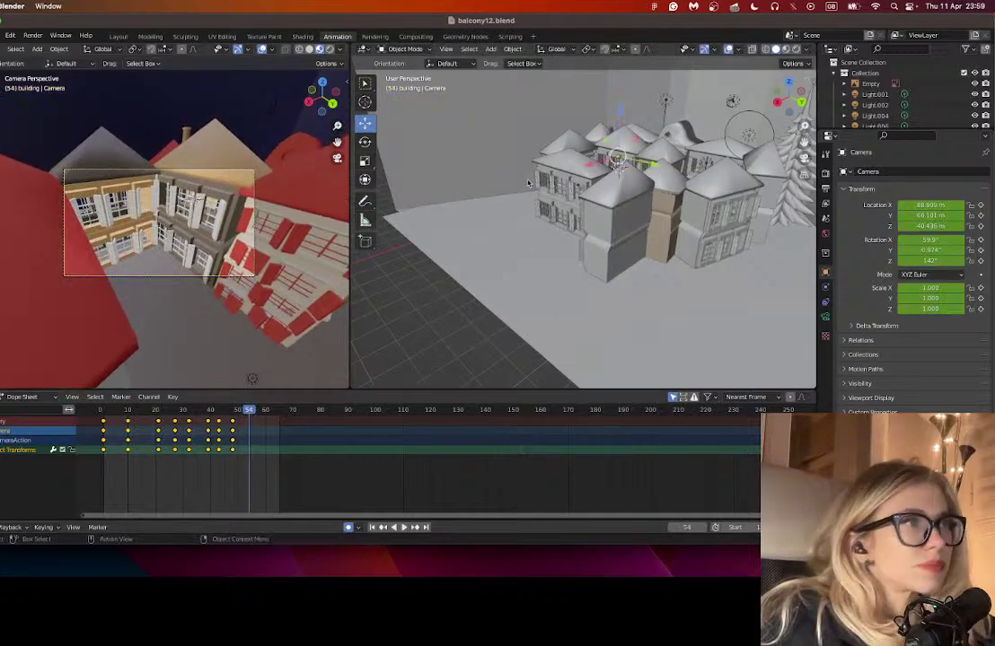
{"action": "left_click_drag", "start_coordinate": [803, 142], "coordinate": [754, 191]}
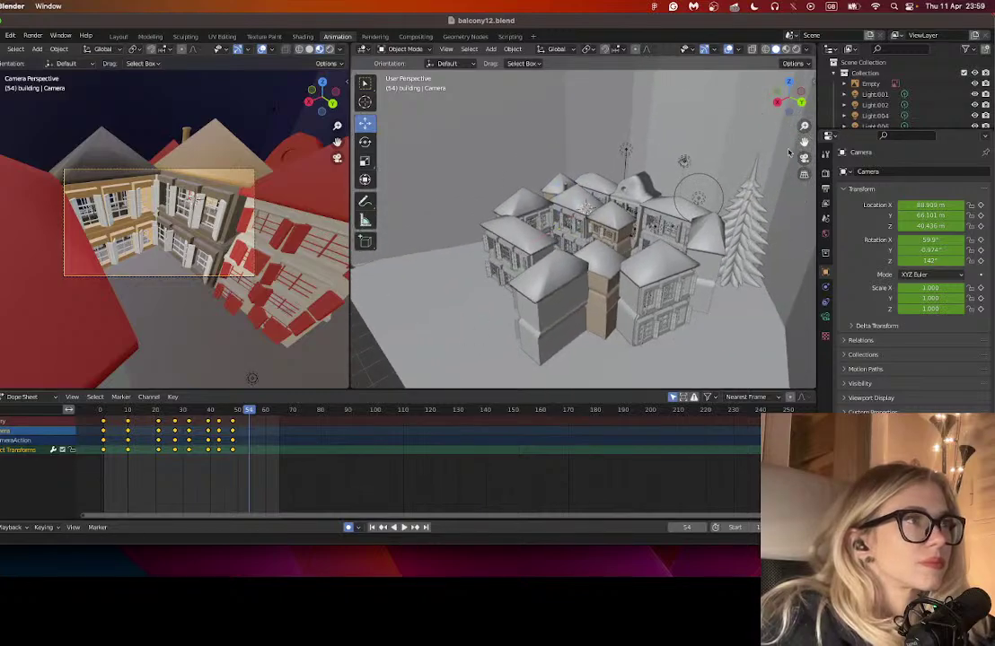
{"action": "scroll", "coordinate": [583, 228], "scroll_direction": "up", "scroll_amount": 3}
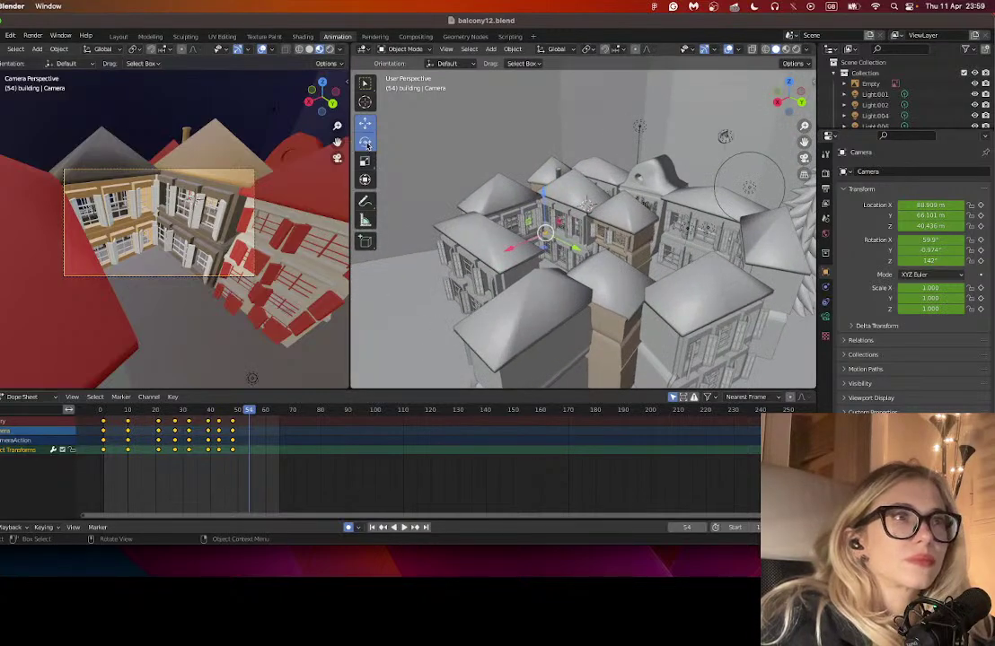
{"action": "left_click", "coordinate": [366, 144]}
{"action": "left_click_drag", "start_coordinate": [512, 229], "coordinate": [556, 255]}
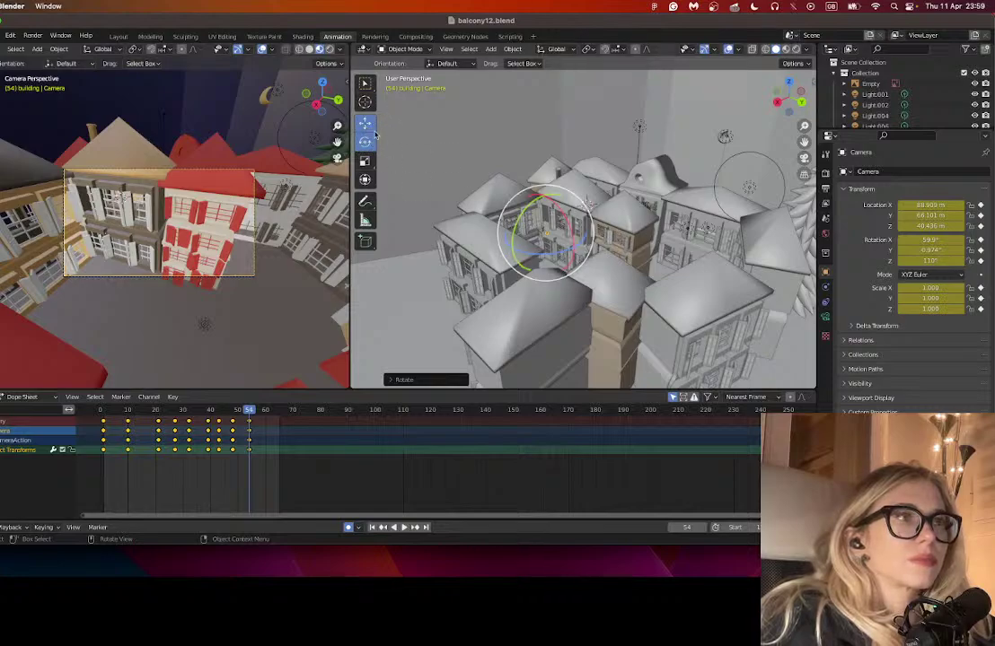
{"action": "left_click", "coordinate": [364, 122]}
{"action": "left_click_drag", "start_coordinate": [538, 184], "coordinate": [531, 239]}
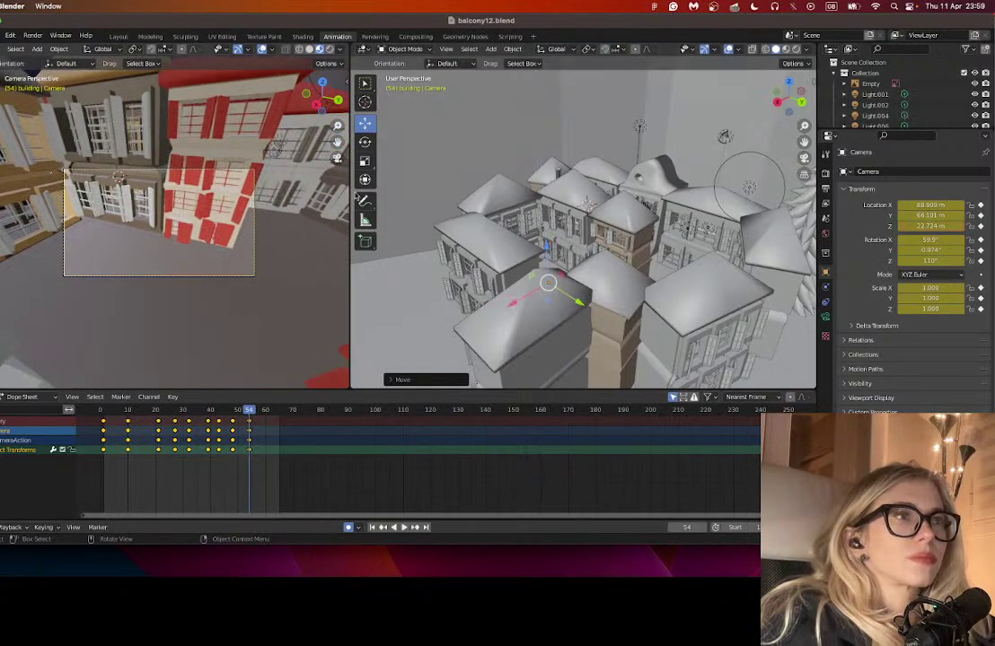
{"action": "left_click", "coordinate": [261, 411]}
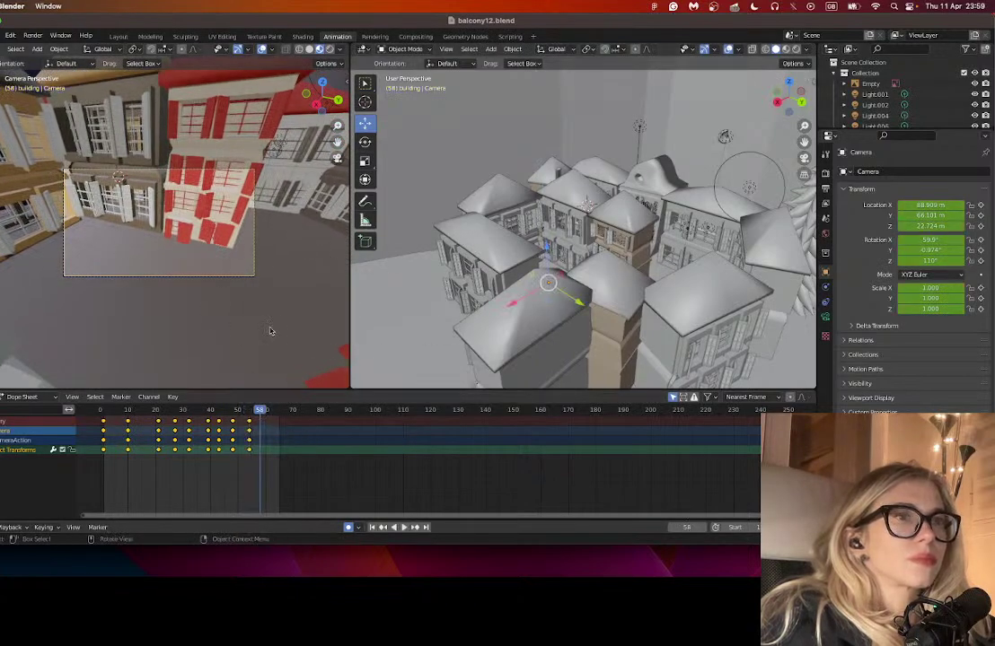
{"action": "left_click", "coordinate": [513, 266]}
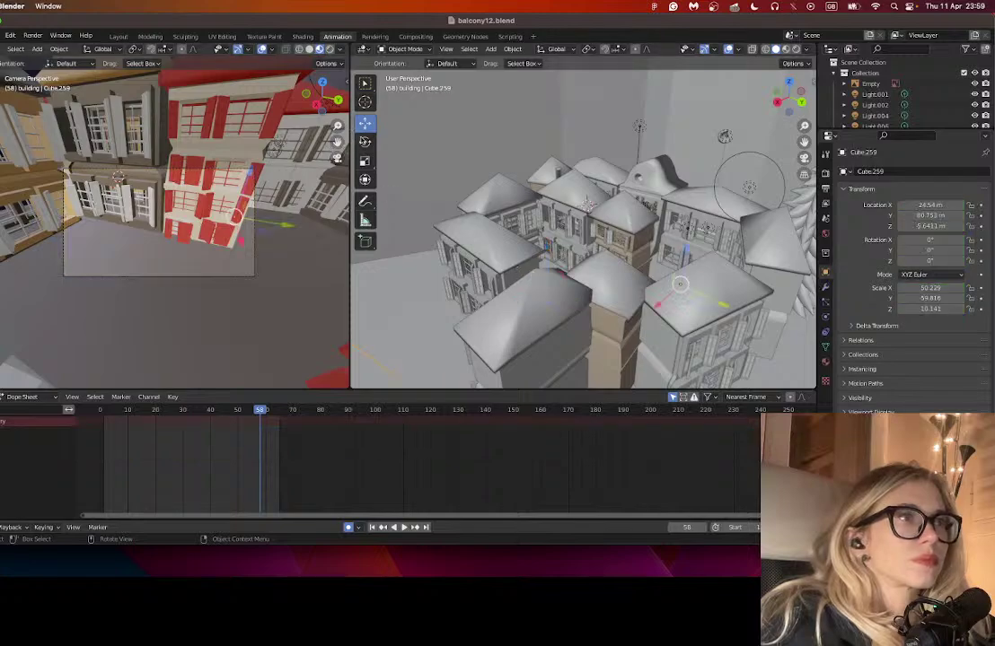
{"action": "left_click", "coordinate": [365, 142]}
{"action": "left_click_drag", "start_coordinate": [643, 296], "coordinate": [624, 289]}
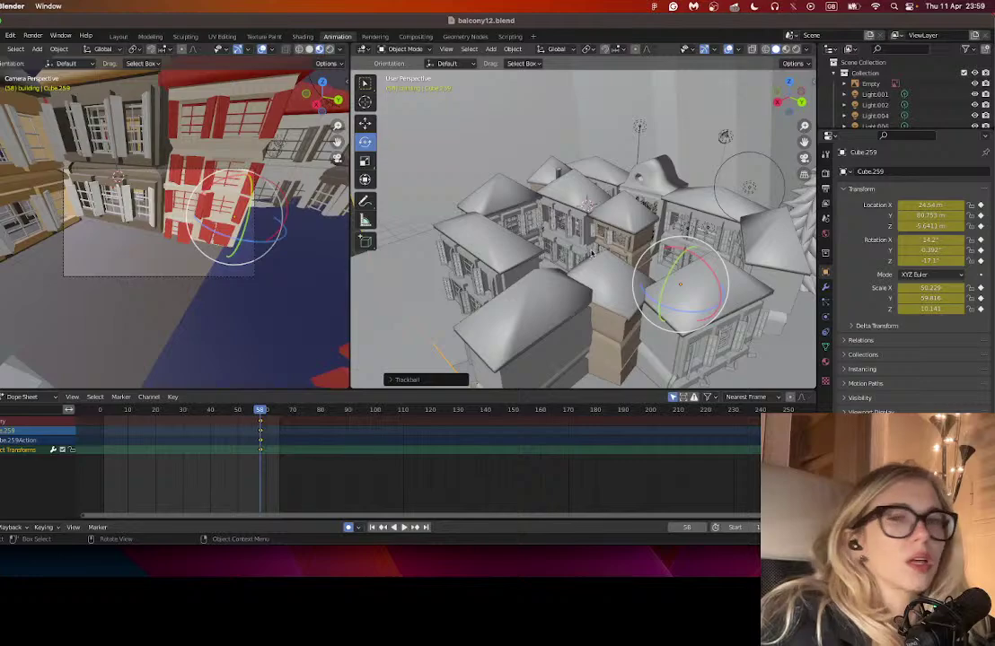
{"action": "key", "text": "super+z"}
{"action": "key", "text": "super+z"}
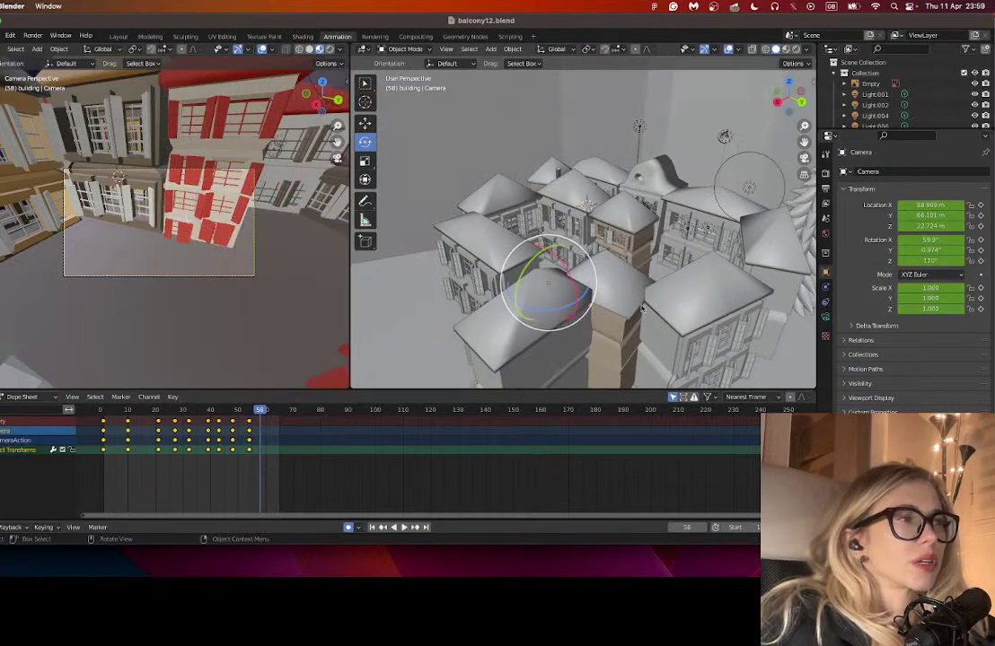
- At frame 58, rotate the camera to about 37.5° around Z and move it along X to about 77.8 m
{"action": "left_click_drag", "start_coordinate": [505, 262], "coordinate": [543, 289]}
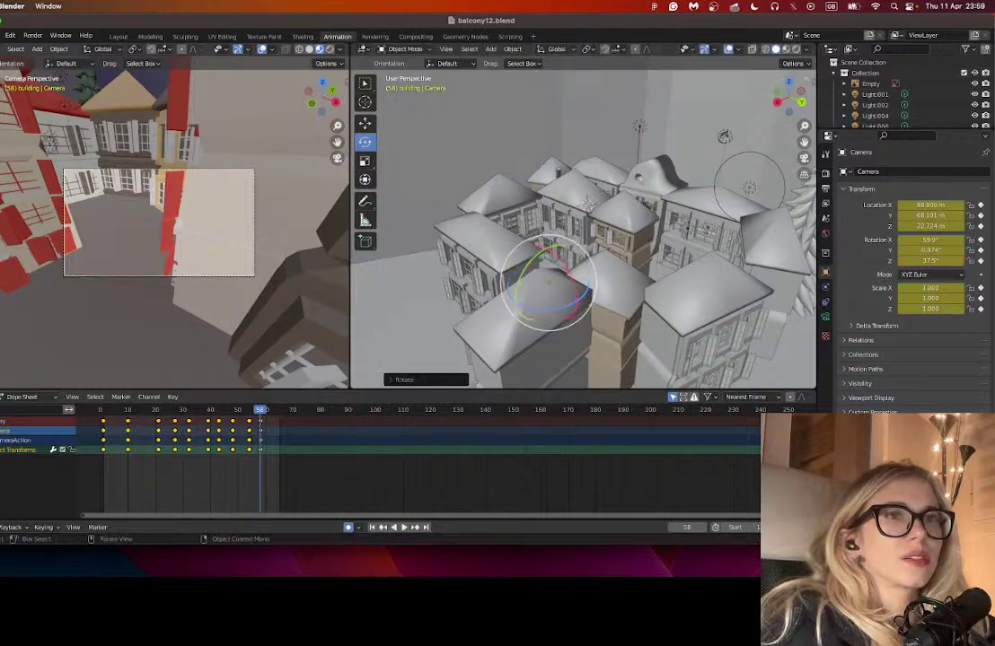
{"action": "left_click", "coordinate": [364, 123]}
{"action": "left_click_drag", "start_coordinate": [593, 275], "coordinate": [699, 294]}
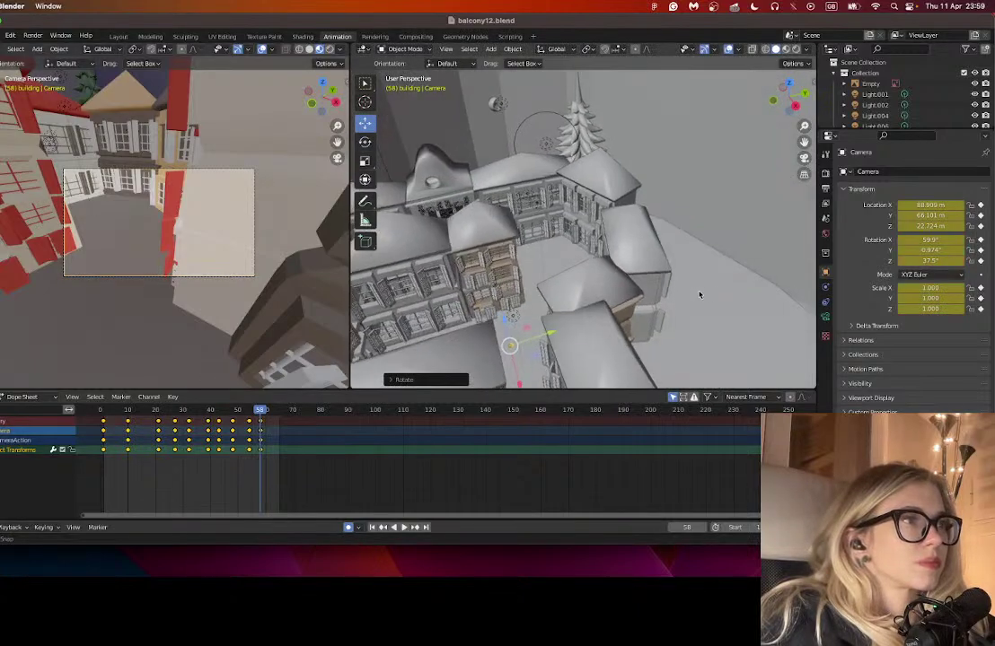
{"action": "left_click_drag", "start_coordinate": [517, 371], "coordinate": [516, 372]}
{"action": "key", "text": "x"}
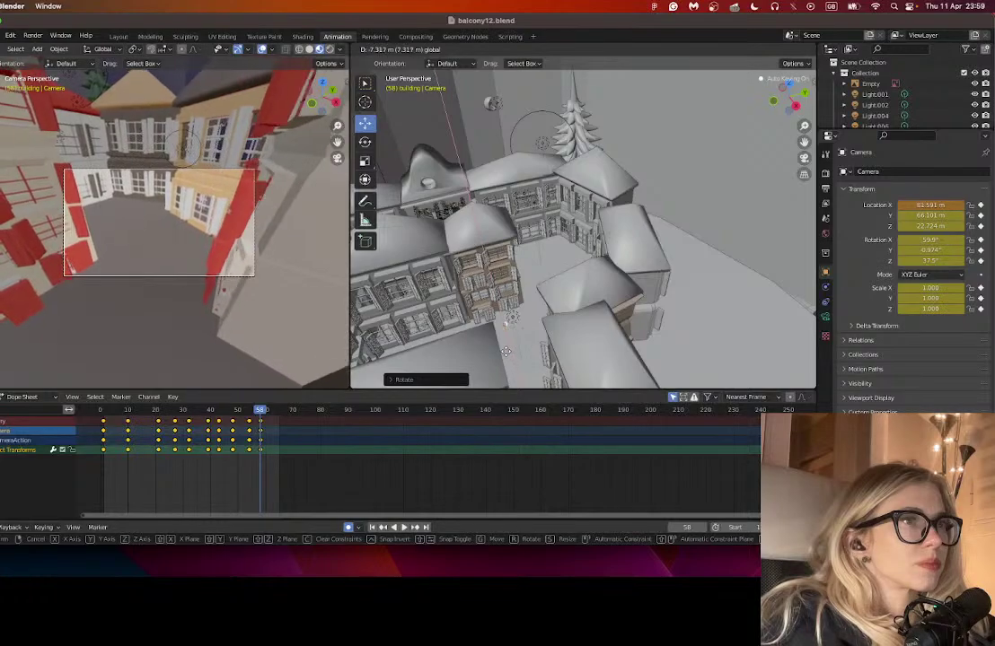
{"action": "left_click", "coordinate": [499, 348]}
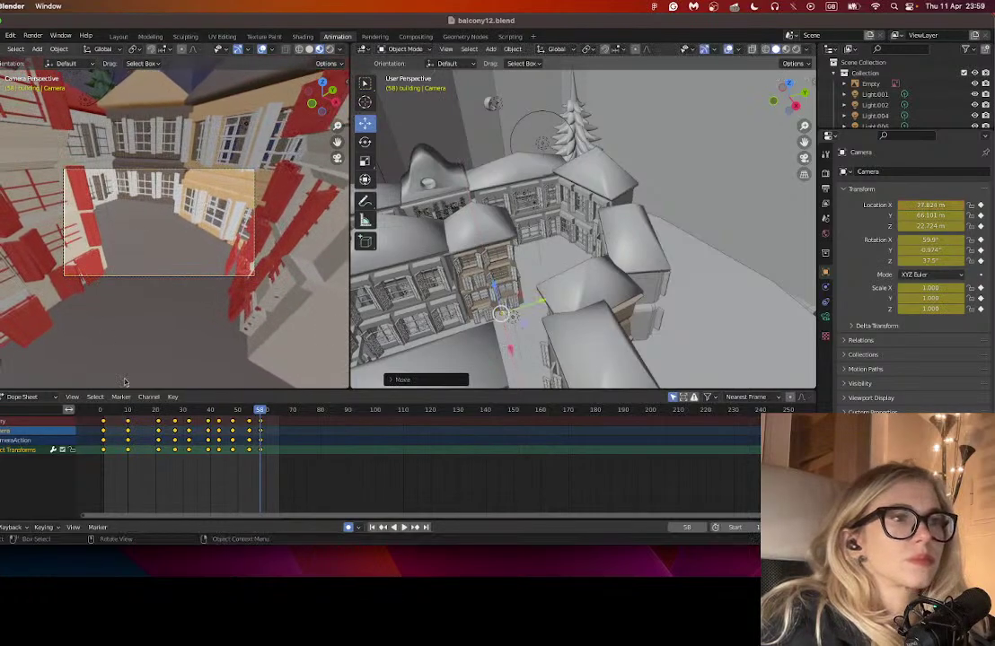
- At frame 62, rotate the camera to about 83° in X, -6.8° in Y and 13.2° in Z
{"action": "left_click", "coordinate": [270, 411]}
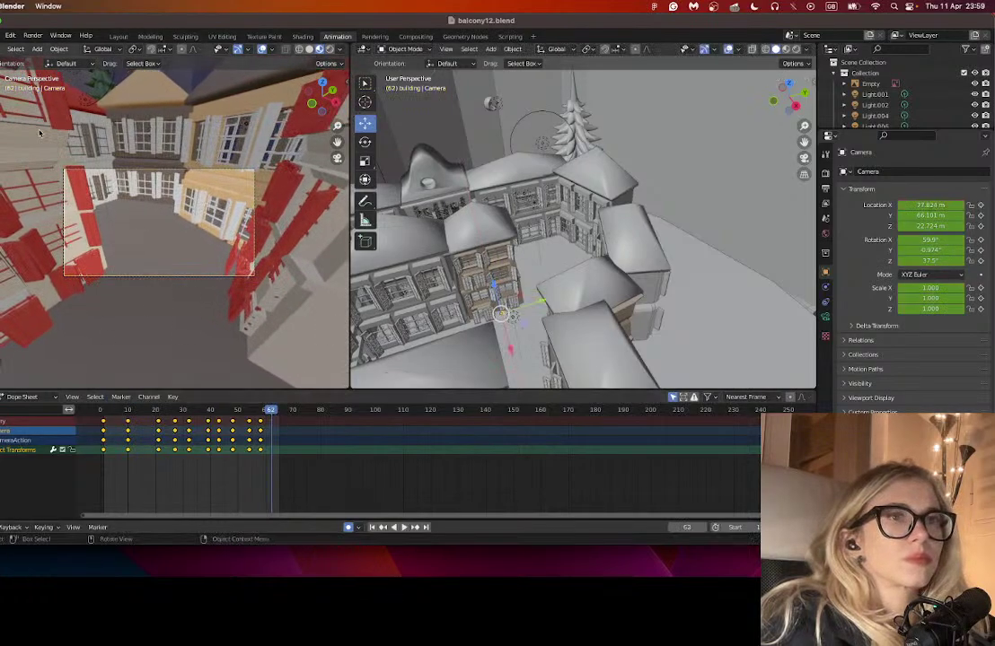
{"action": "left_click", "coordinate": [364, 144]}
{"action": "left_click_drag", "start_coordinate": [494, 285], "coordinate": [539, 300]}
{"action": "key", "text": "super+z"}
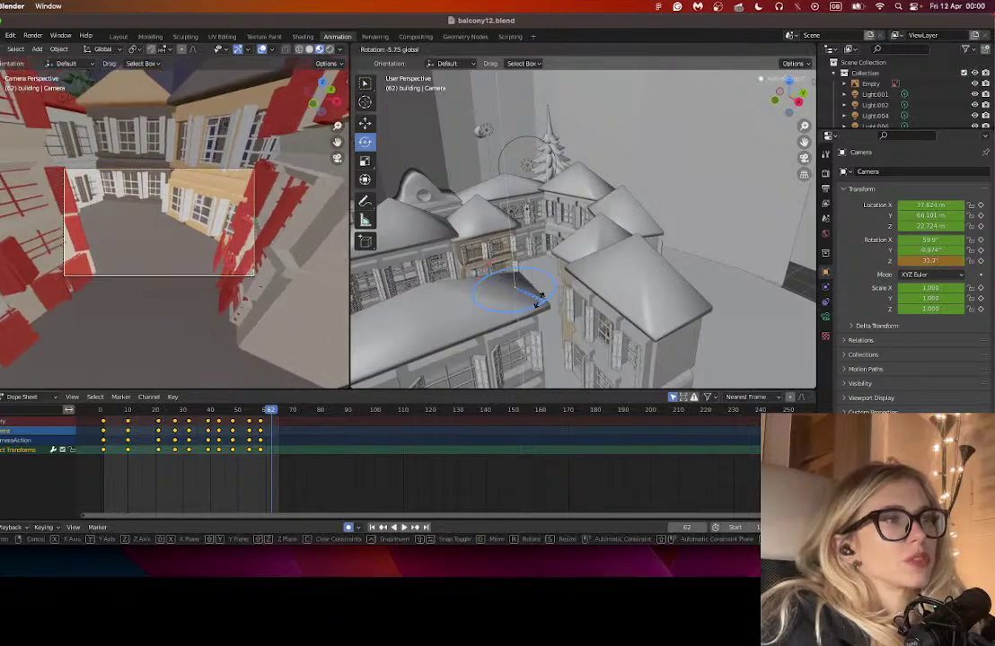
{"action": "left_click", "coordinate": [510, 286]}
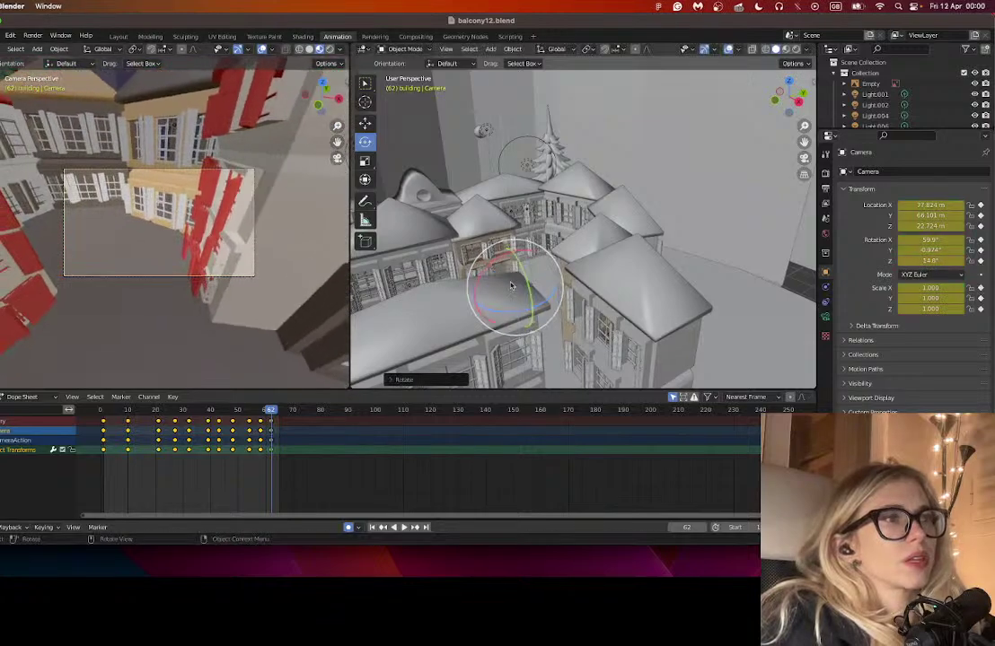
{"action": "scroll", "coordinate": [511, 284], "scroll_direction": "left", "scroll_amount": 3}
{"action": "left_click_drag", "start_coordinate": [486, 268], "coordinate": [470, 281]}
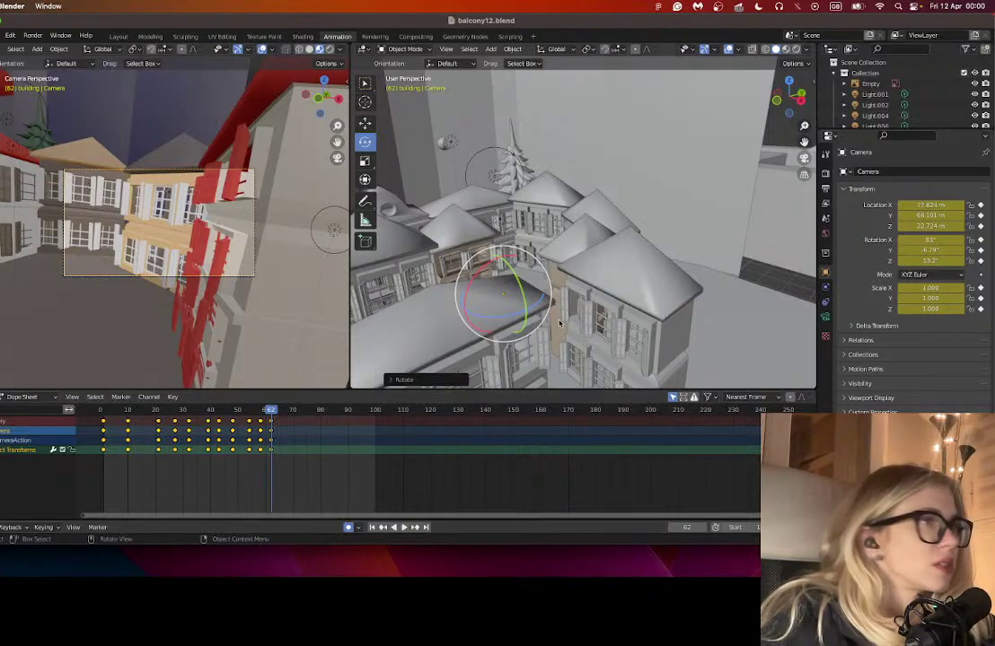
- Still at frame 62, turn the camera to about -0.6° around Z and move it along Y to about 75.4 m
{"action": "left_click_drag", "start_coordinate": [513, 314], "coordinate": [531, 297]}
{"action": "key", "text": "shift+space"}
{"action": "key", "text": "g"}
{"action": "scroll", "coordinate": [536, 296], "scroll_direction": "up", "scroll_amount": 3}
- At frame 69, move the camera along X to about 60.5 m and rotate it to about 54.5° around Z
{"action": "left_click", "coordinate": [290, 412]}
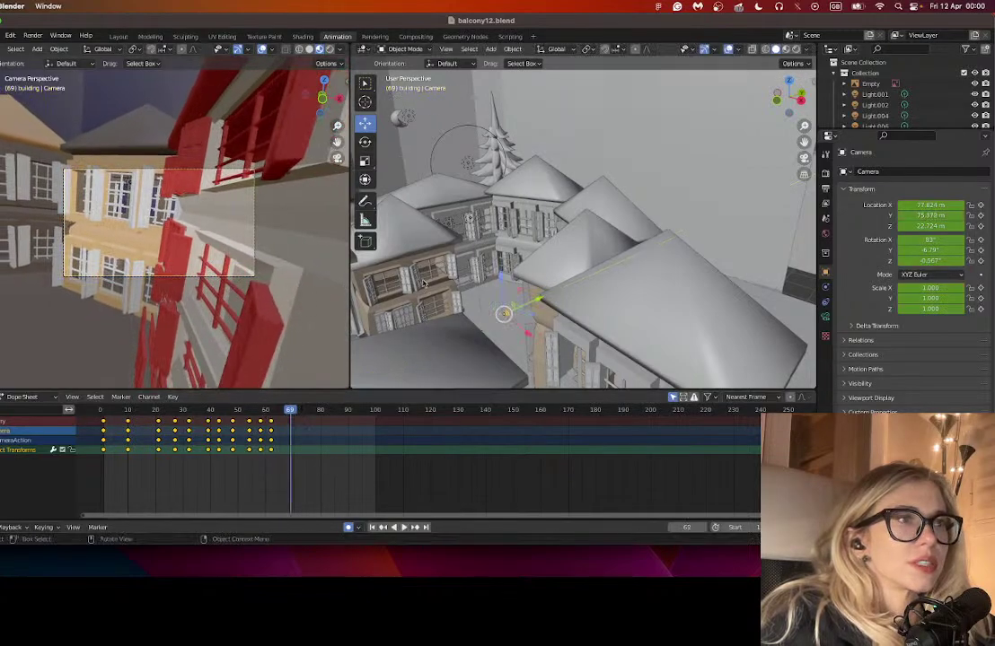
{"action": "left_click_drag", "start_coordinate": [423, 282], "coordinate": [450, 310]}
{"action": "key", "text": "g"}
{"action": "key", "text": "x"}
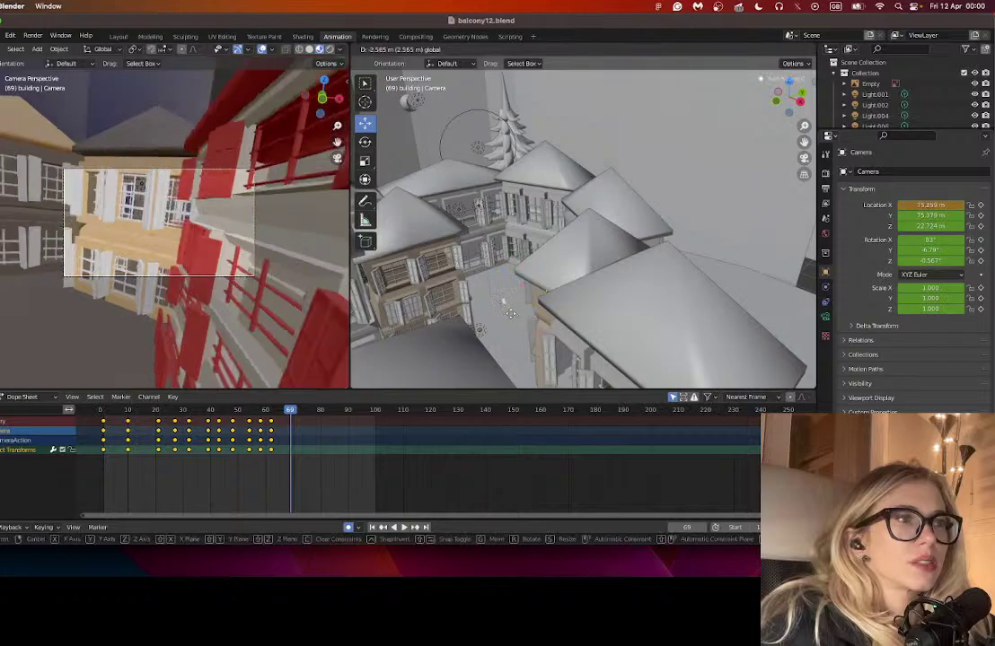
{"action": "left_click", "coordinate": [473, 273]}
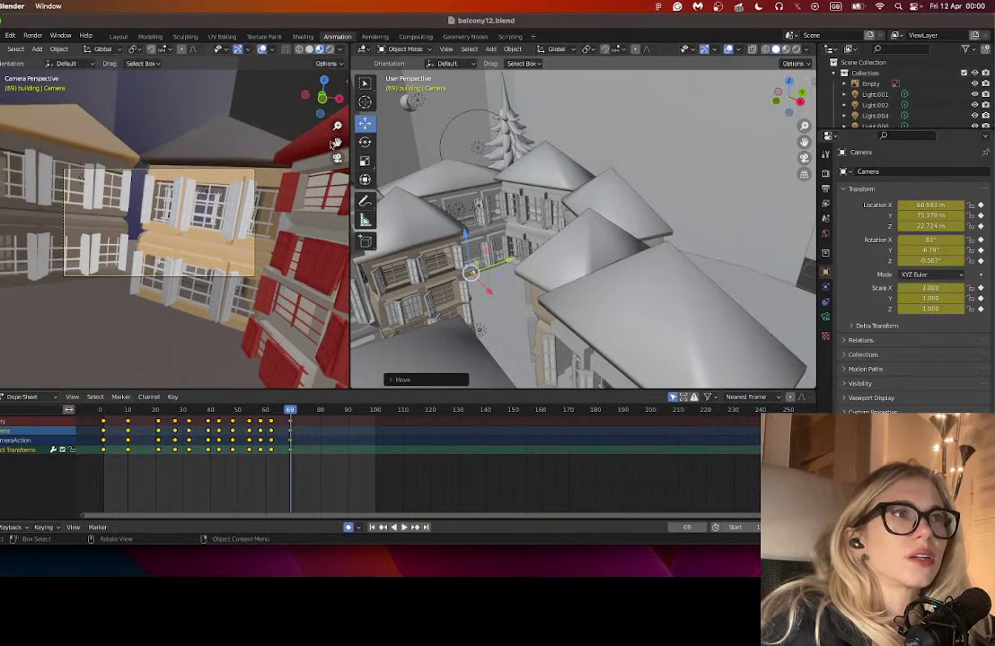
{"action": "left_click", "coordinate": [366, 144]}
{"action": "left_click_drag", "start_coordinate": [471, 276], "coordinate": [439, 205]}
- At frame 75, move the camera to about X 57.4, Y 88.9, Z 21.6 m and rotate it to about 118° around Z
{"action": "left_click", "coordinate": [307, 411]}
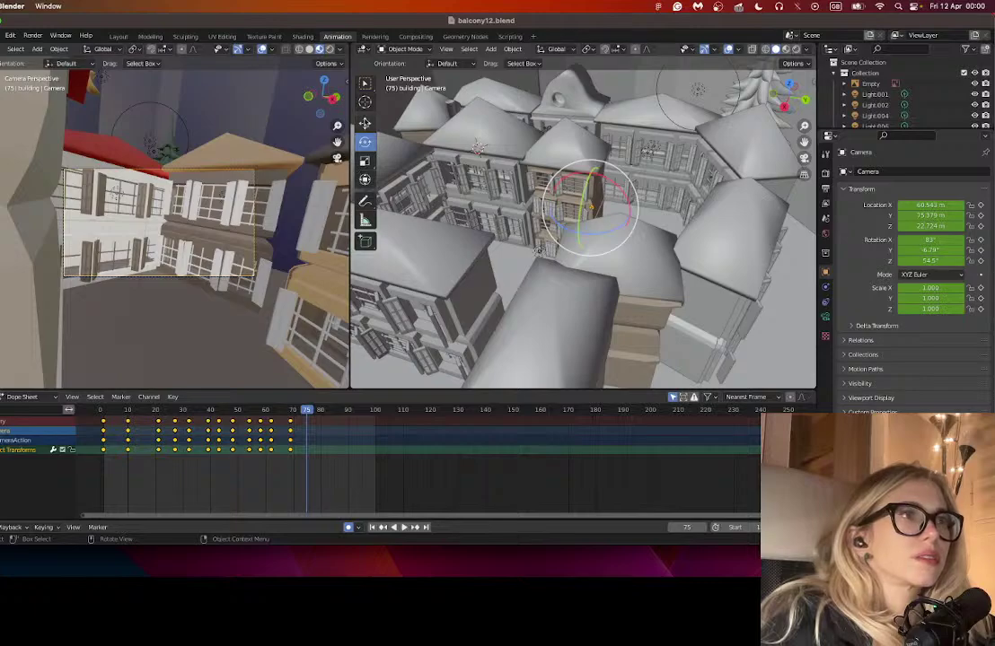
{"action": "left_click", "coordinate": [364, 122]}
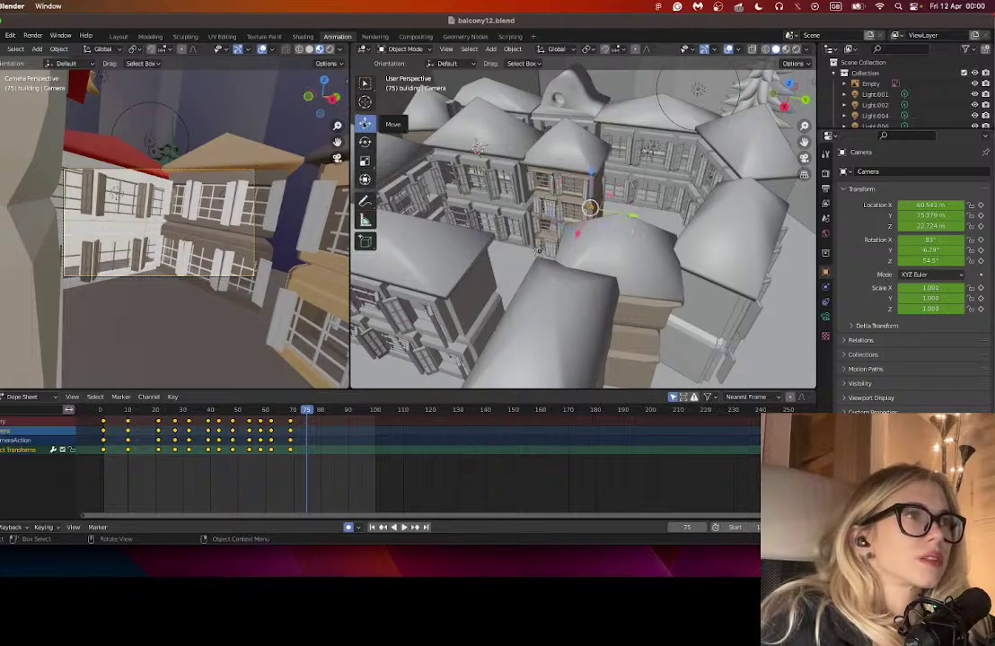
{"action": "left_click_drag", "start_coordinate": [588, 207], "coordinate": [652, 241]}
{"action": "left_click", "coordinate": [365, 142]}
- At frame 82, move the camera along X to about 44.8 m and rotate it to about 172° around Z
{"action": "left_click", "coordinate": [326, 410]}
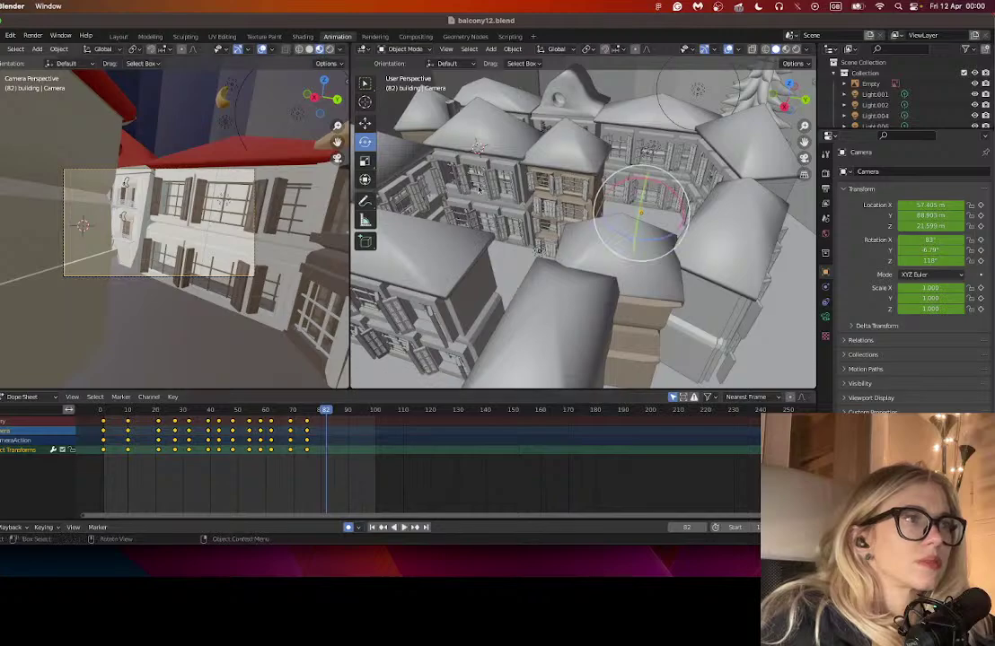
{"action": "left_click", "coordinate": [364, 123]}
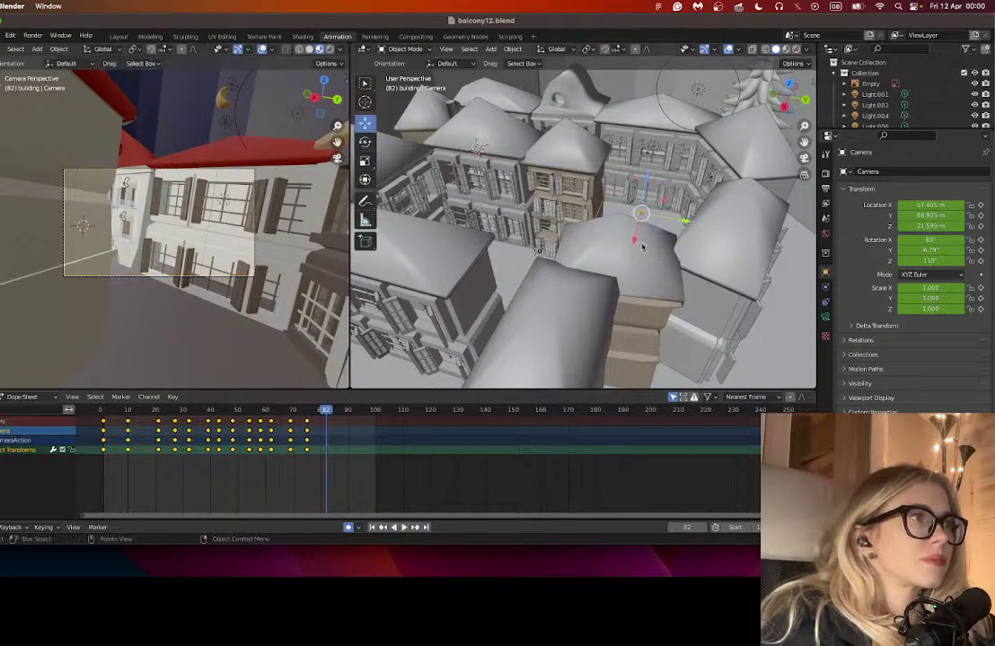
{"action": "left_click_drag", "start_coordinate": [642, 247], "coordinate": [666, 204]}
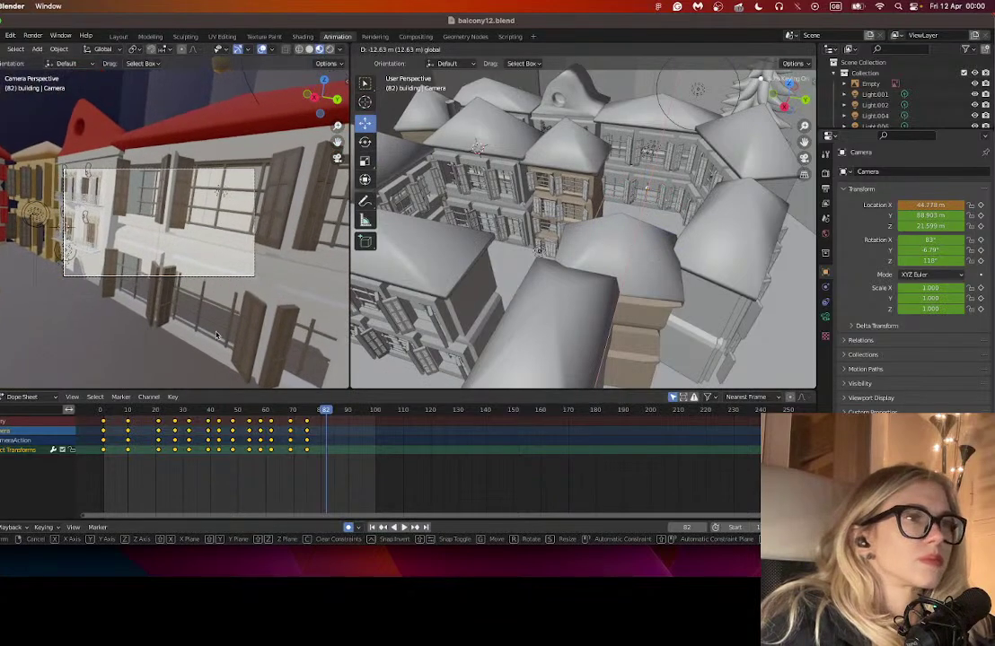
{"action": "left_click_drag", "start_coordinate": [216, 336], "coordinate": [215, 336]}
{"action": "left_click", "coordinate": [364, 143]}
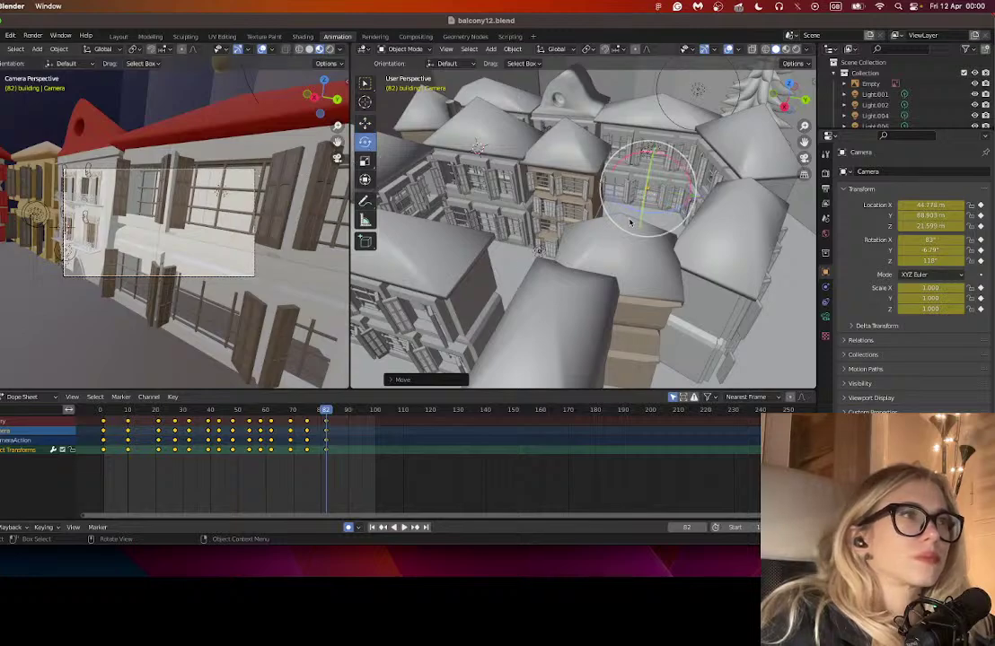
{"action": "left_click_drag", "start_coordinate": [631, 209], "coordinate": [651, 212]}
- At frame 85, move the camera further down the street along X to about 39.4 m
{"action": "key", "text": "Right"}
{"action": "key", "text": "Right"}
{"action": "key", "text": "Right"}
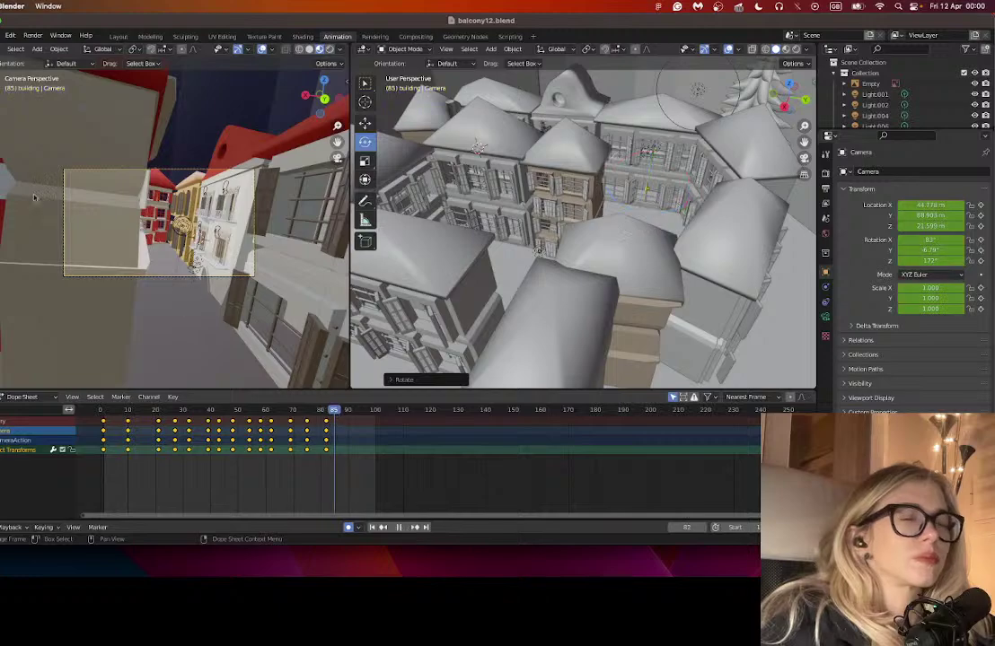
{"action": "left_click", "coordinate": [365, 123]}
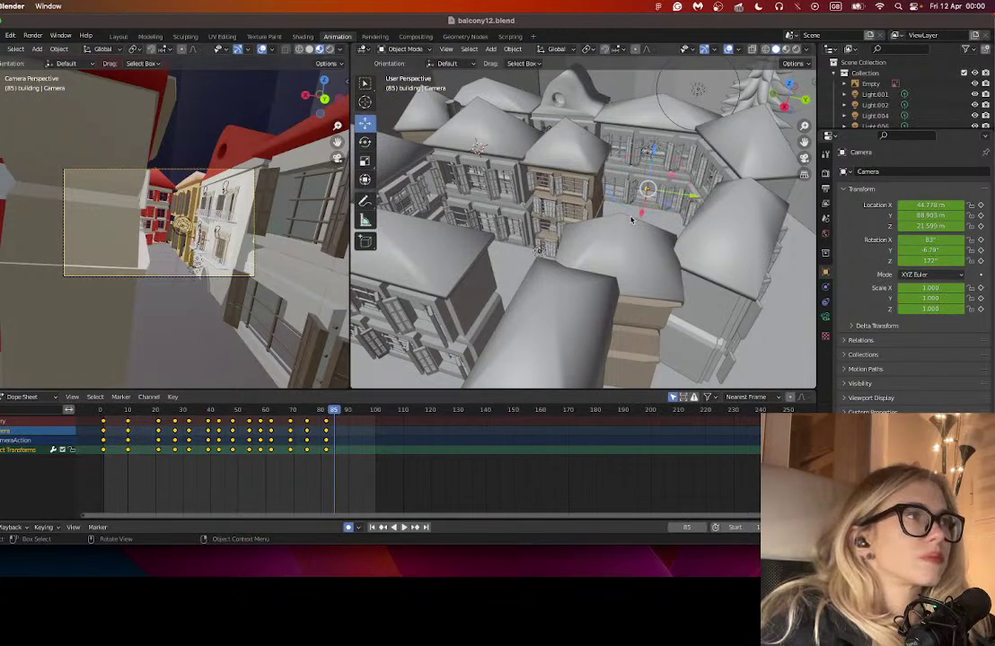
{"action": "mouse_move", "coordinate": [631, 218]}
{"action": "left_mouse_down"}
{"action": "mouse_move", "coordinate": [640, 202]}
{"action": "mouse_move", "coordinate": [638, 210]}
{"action": "left_mouse_up"}
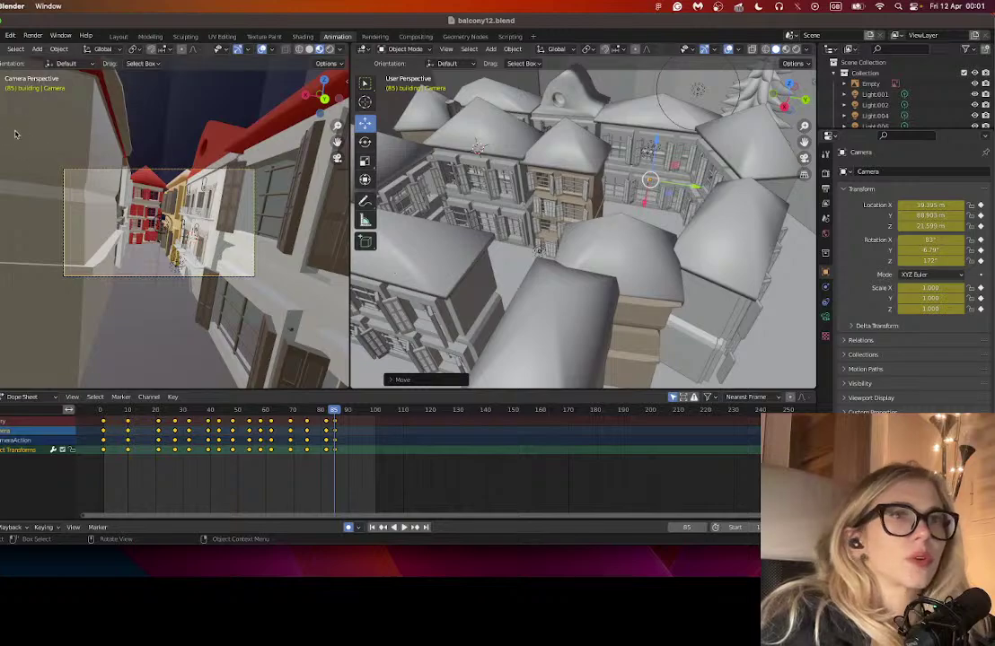
- At frame 91, move the camera along Y to about 58.2 m and rotate it to about 94.6° around X and 89.4° around Z
{"action": "left_click", "coordinate": [351, 410]}
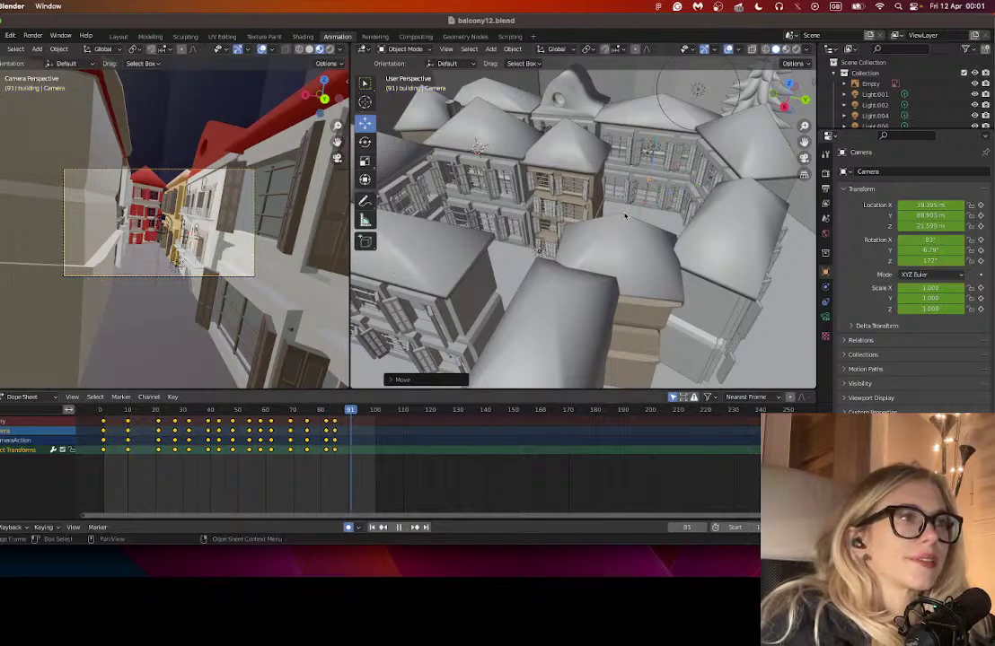
{"action": "key", "text": "g"}
{"action": "key", "text": "y"}
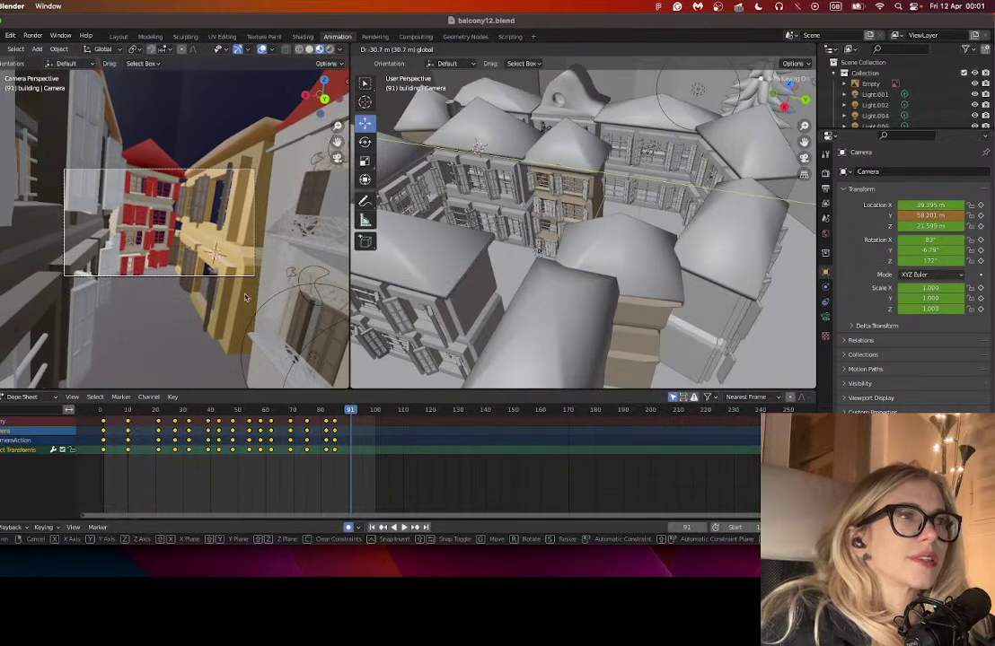
{"action": "left_click", "coordinate": [566, 179]}
{"action": "left_click", "coordinate": [366, 144]}
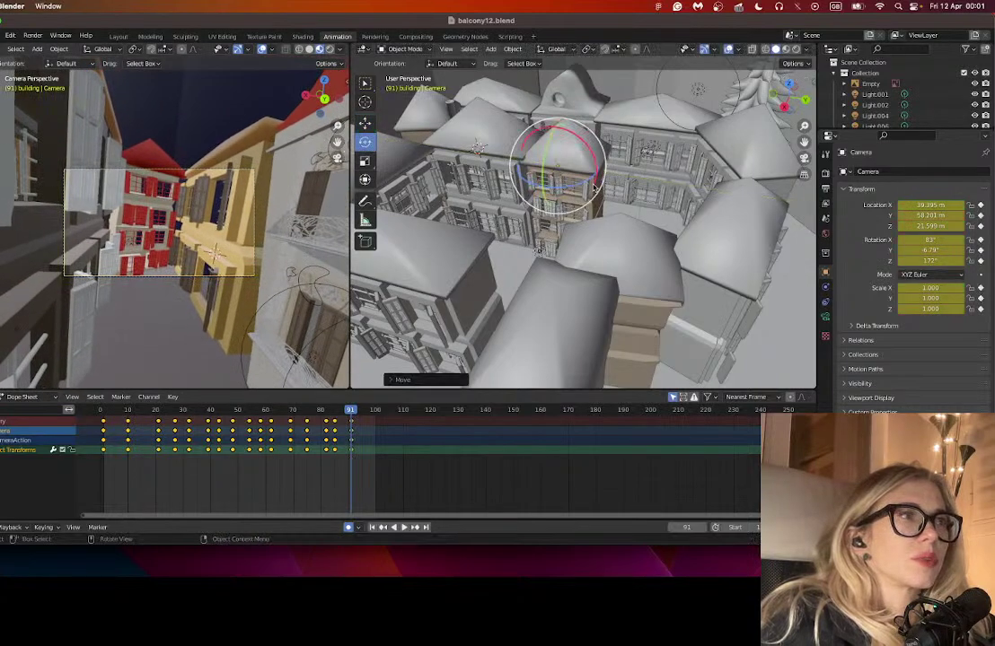
{"action": "left_click_drag", "start_coordinate": [594, 182], "coordinate": [543, 186]}
{"action": "left_click_drag", "start_coordinate": [595, 156], "coordinate": [545, 159]}
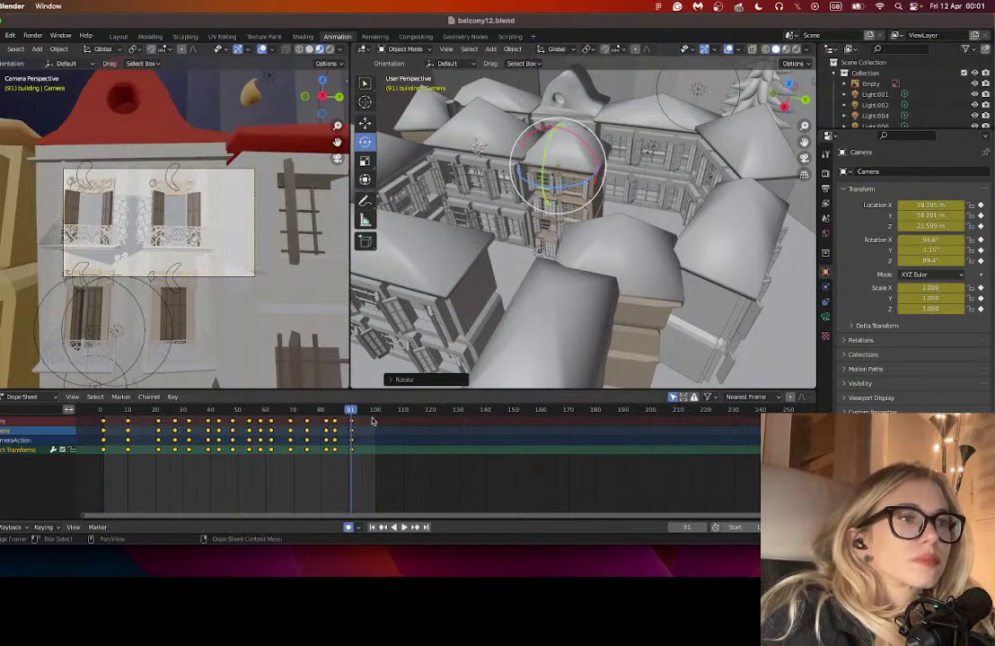
- Extend the animation's end to frame 120 and copy the camera keyframe from frame 91 to frame 99 to hold the pose
{"action": "left_click_drag", "start_coordinate": [357, 415], "coordinate": [359, 415]}
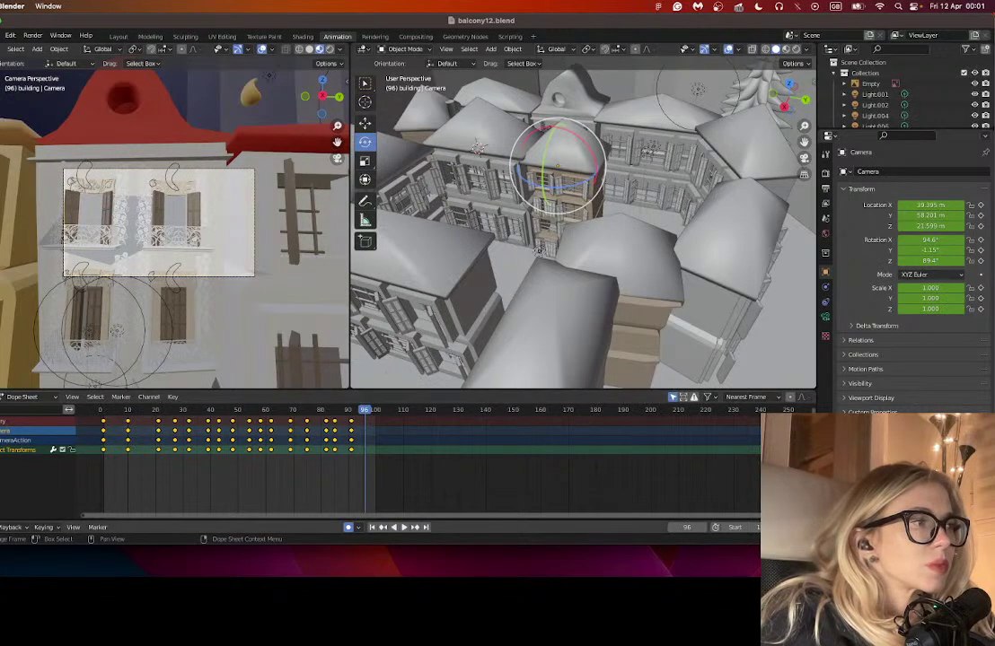
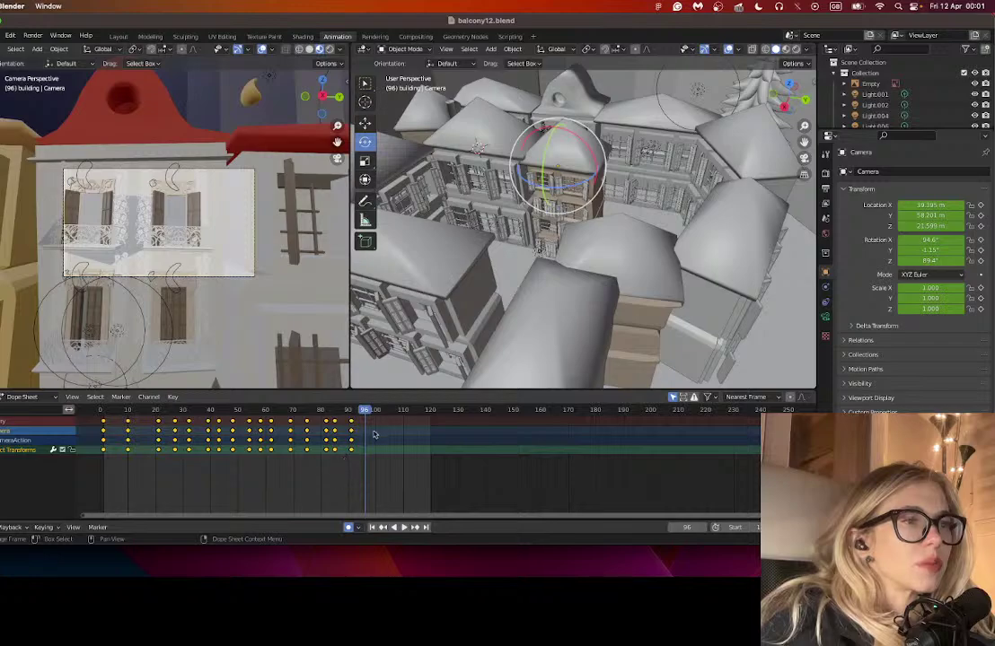
{"action": "left_click_drag", "start_coordinate": [344, 459], "coordinate": [361, 417]}
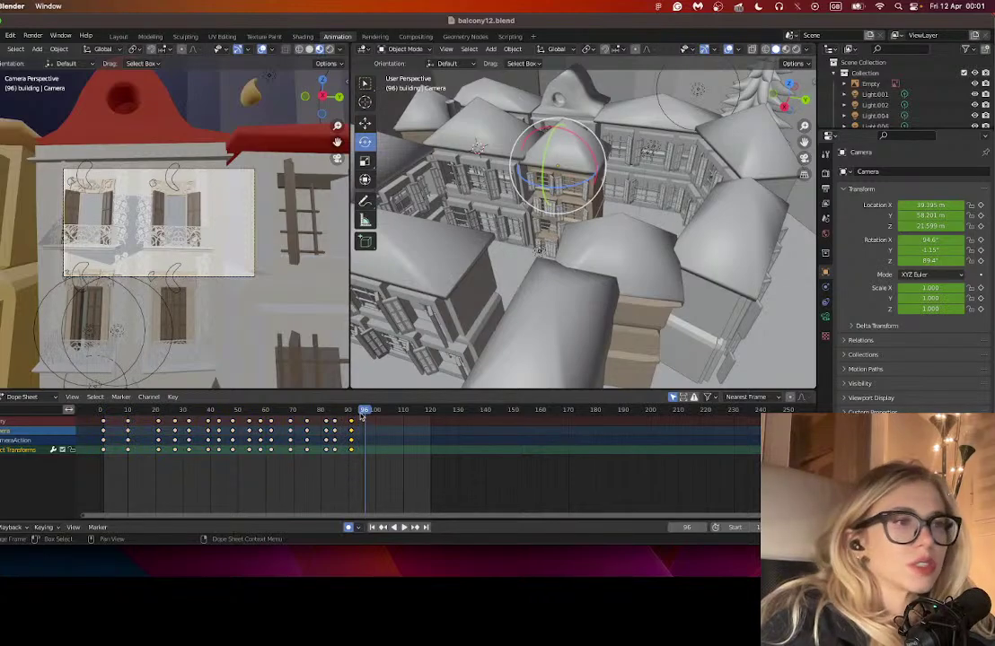
{"action": "left_click", "coordinate": [373, 411]}
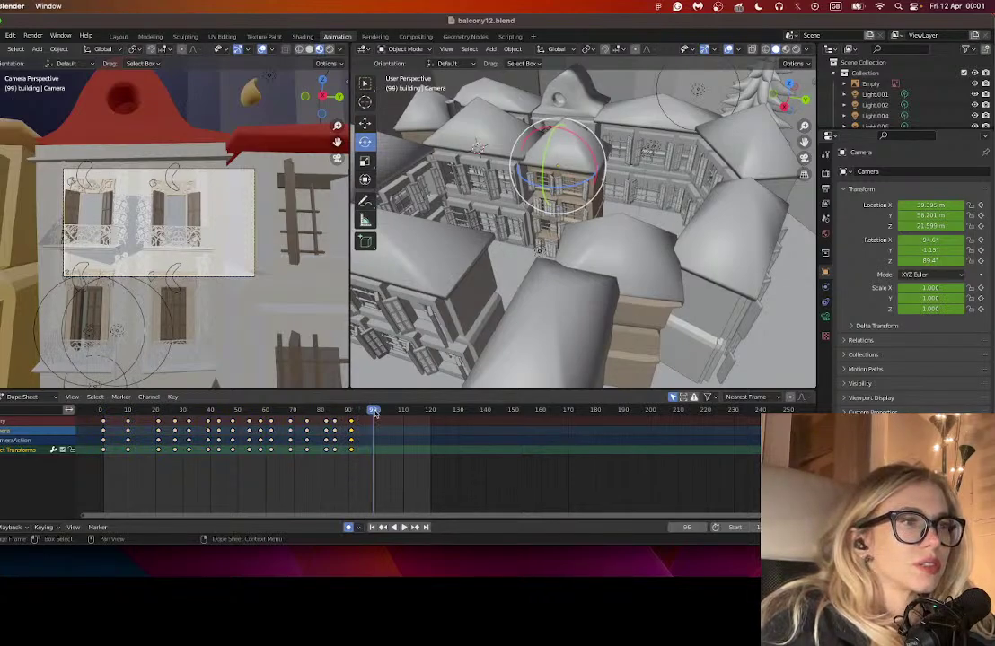
{"action": "key", "text": "super+v"}
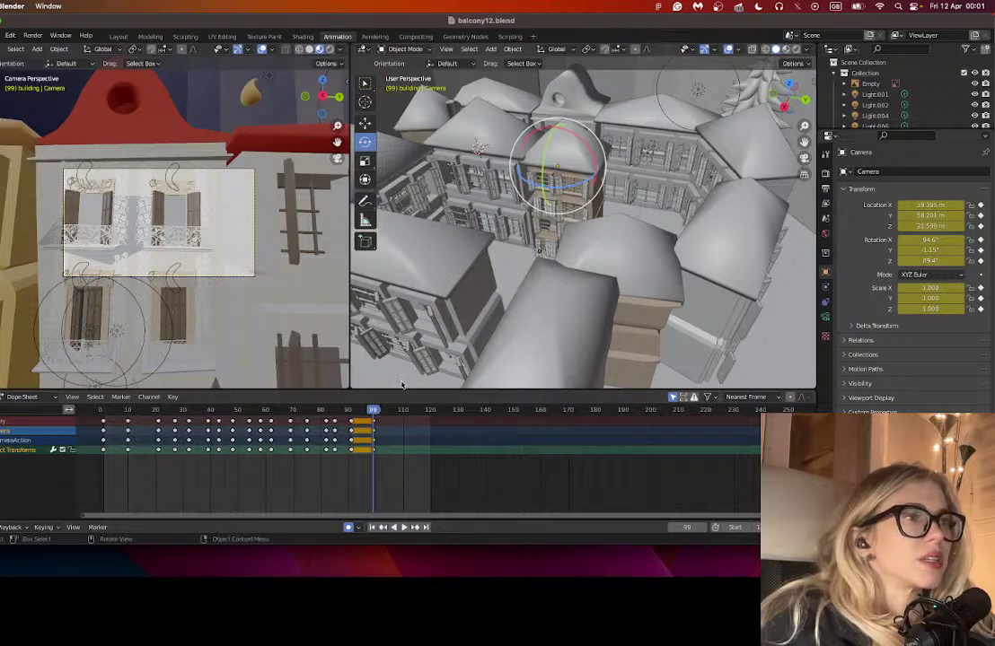
- At frame 105, move the camera to the balcony window at about X 27.9, Y 59.4, Z 24.1 m
{"action": "left_click", "coordinate": [390, 406]}
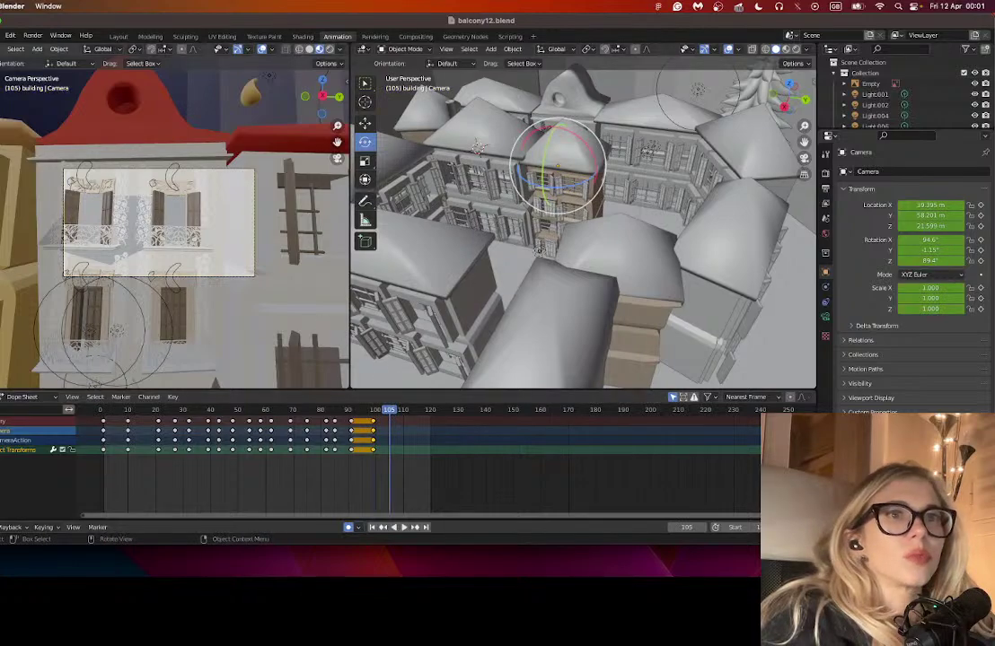
{"action": "left_click", "coordinate": [365, 122]}
{"action": "left_click_drag", "start_coordinate": [540, 190], "coordinate": [558, 177]}
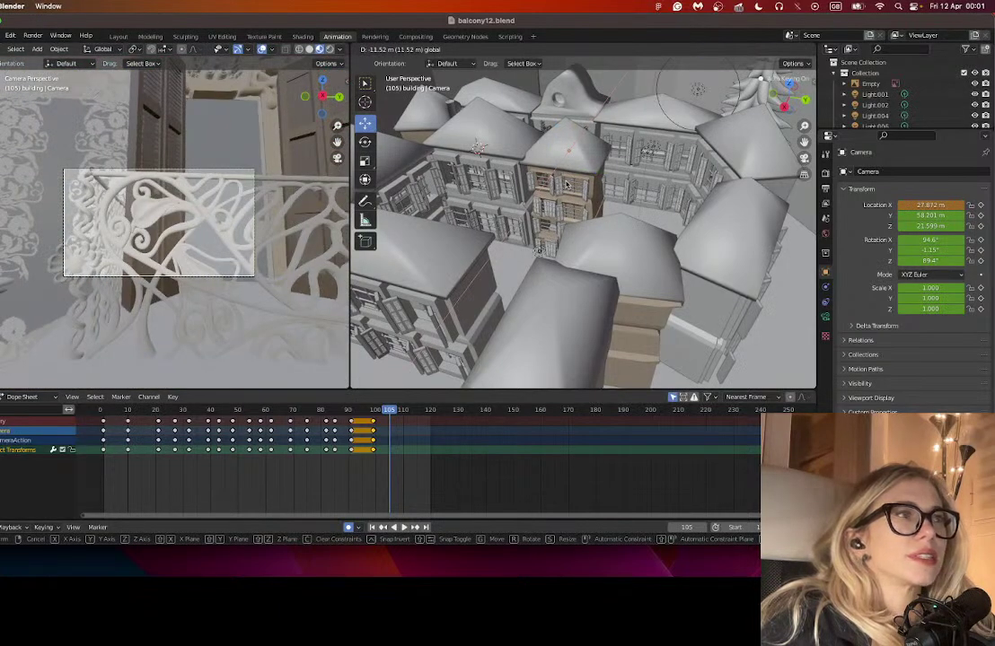
{"action": "left_click", "coordinate": [565, 184]}
{"action": "key", "text": "g"}
{"action": "key", "text": "y"}
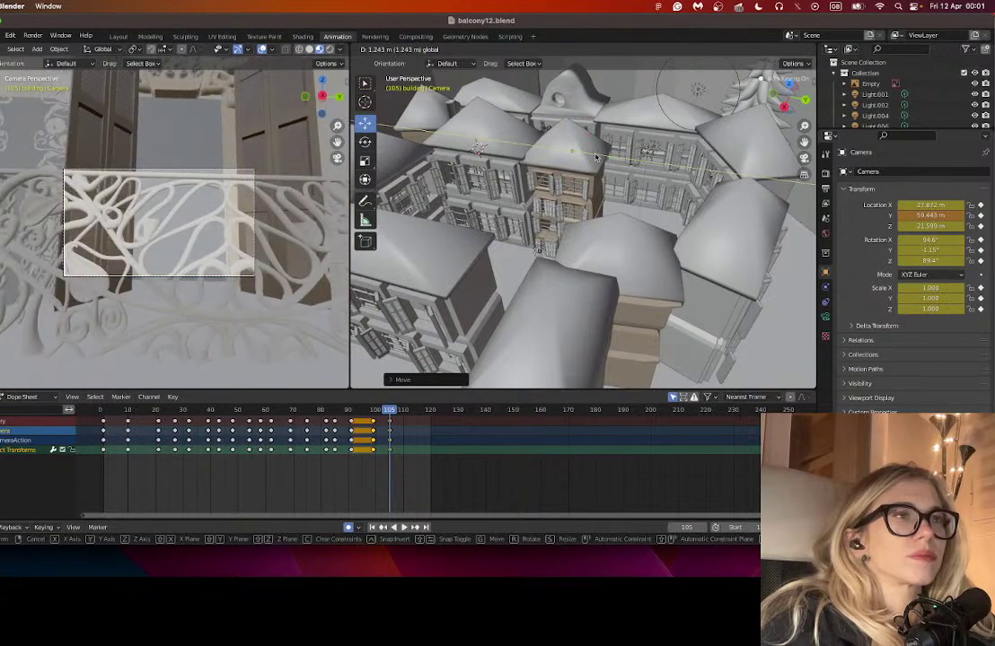
{"action": "left_click_drag", "start_coordinate": [596, 157], "coordinate": [565, 117]}
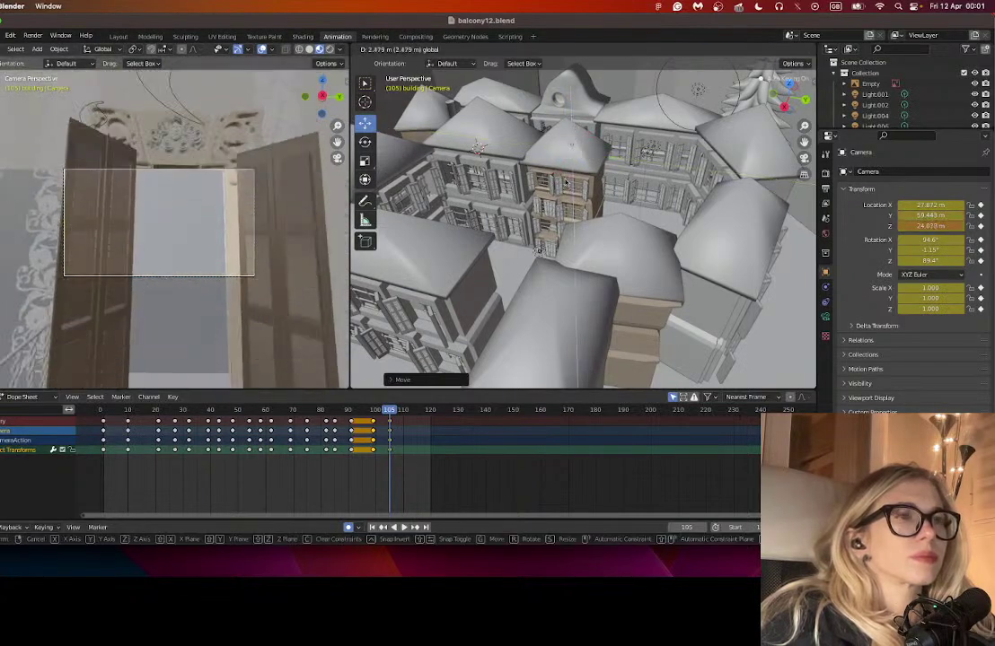
{"action": "left_click", "coordinate": [565, 184]}
- At frame 105, tilt the camera to about 83.7° around X and move it through the window along X to about 21.2 m
{"action": "left_click", "coordinate": [365, 143]}
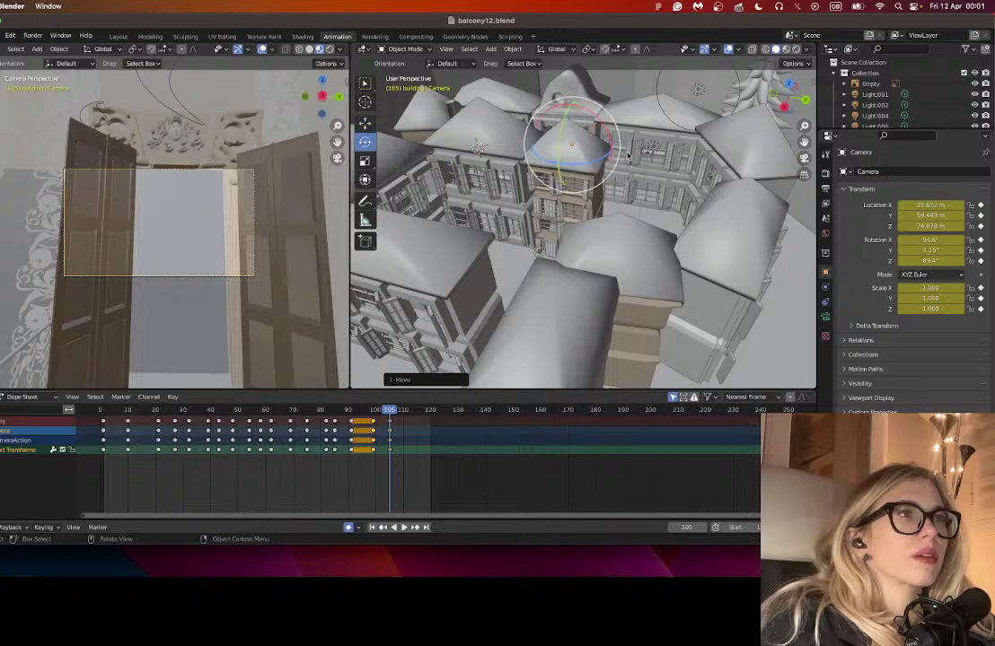
{"action": "left_click_drag", "start_coordinate": [559, 131], "coordinate": [571, 120]}
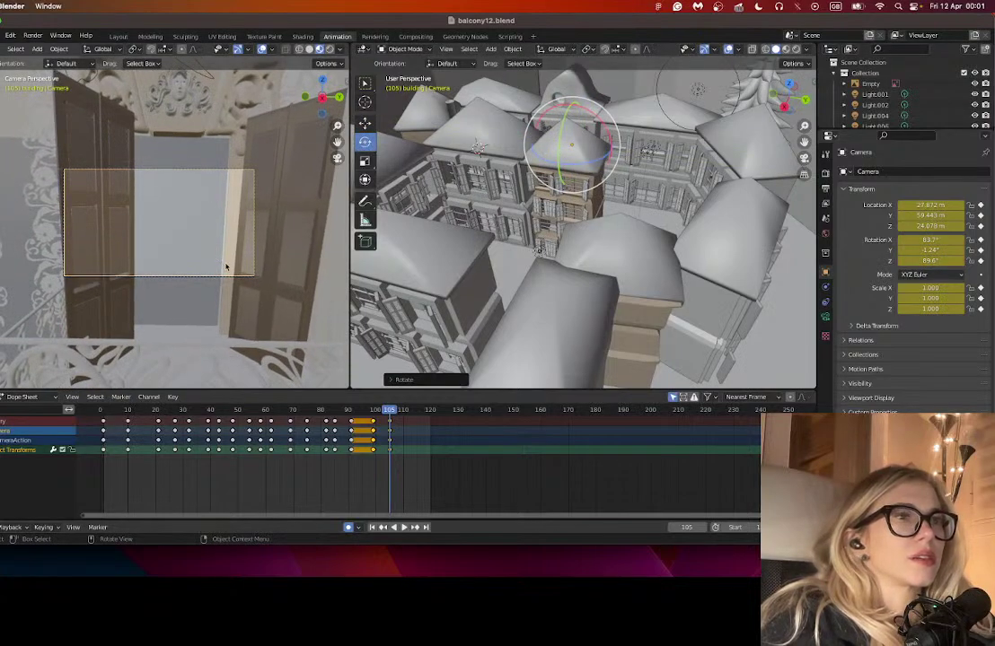
{"action": "key", "text": "shift+space"}
{"action": "key", "text": "g"}
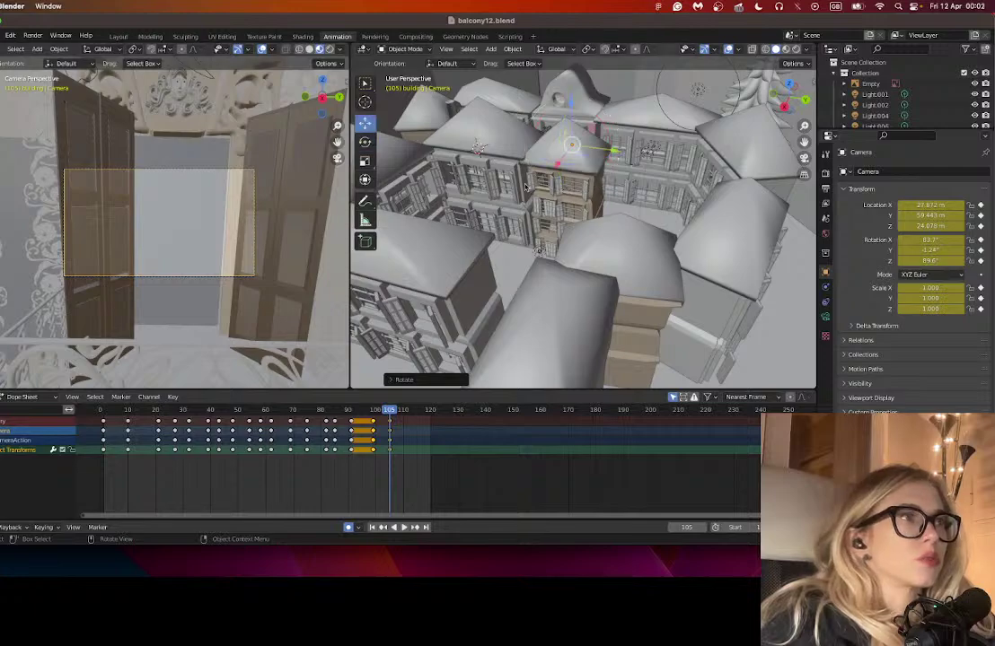
{"action": "left_click_drag", "start_coordinate": [556, 164], "coordinate": [563, 157]}
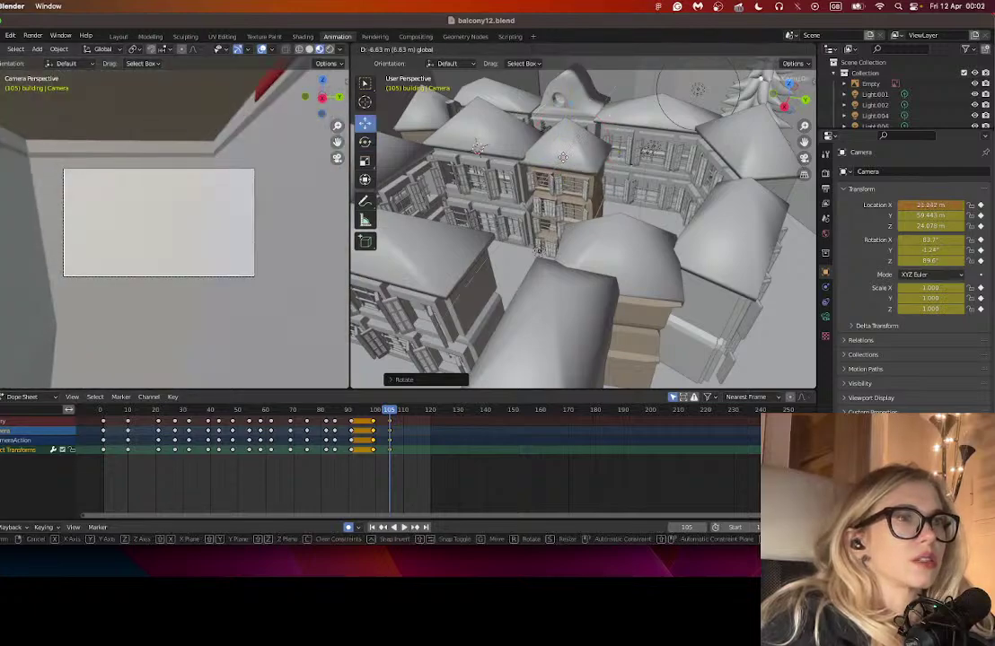
- Save balcony12.blend and turn off automatic keyframing
{"action": "left_click_drag", "start_coordinate": [324, 230], "coordinate": [337, 196]}
{"action": "scroll", "coordinate": [448, 204], "scroll_direction": "down", "scroll_amount": 6}
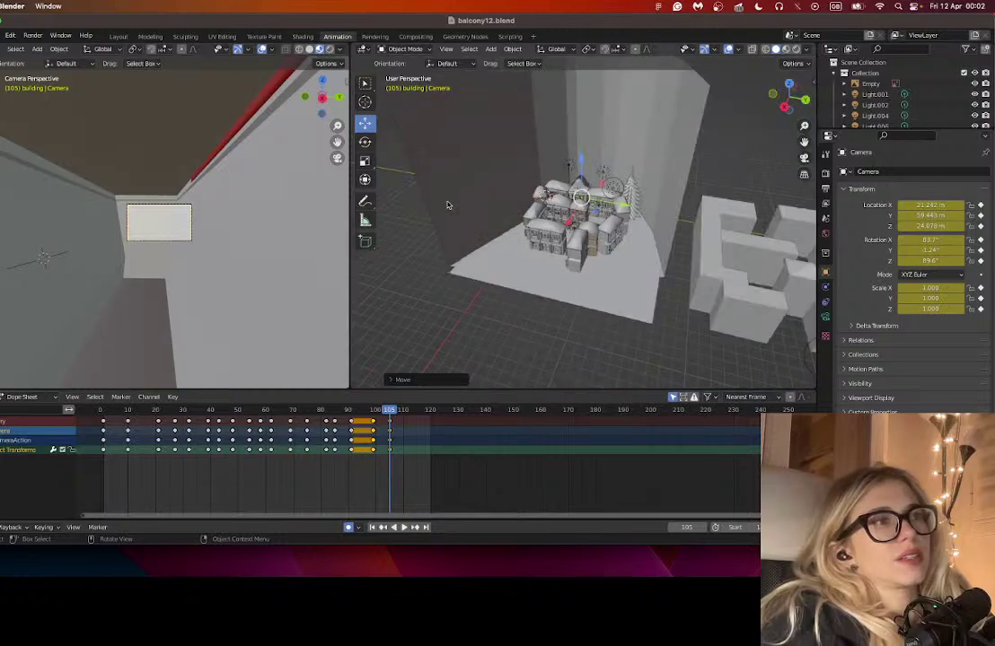
{"action": "left_click", "coordinate": [58, 48]}
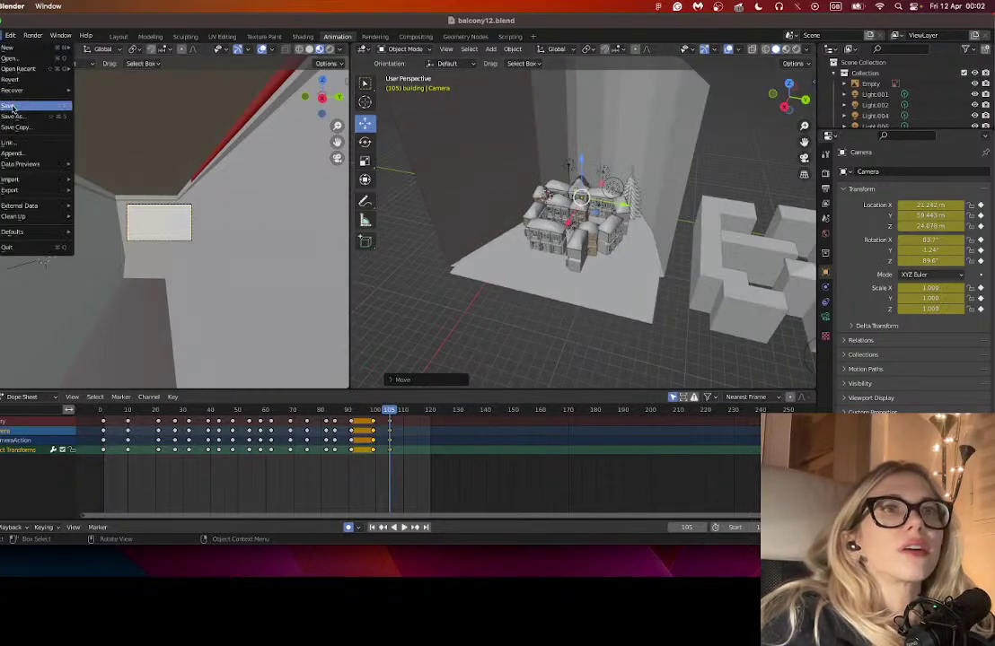
{"action": "key", "text": "super+s"}
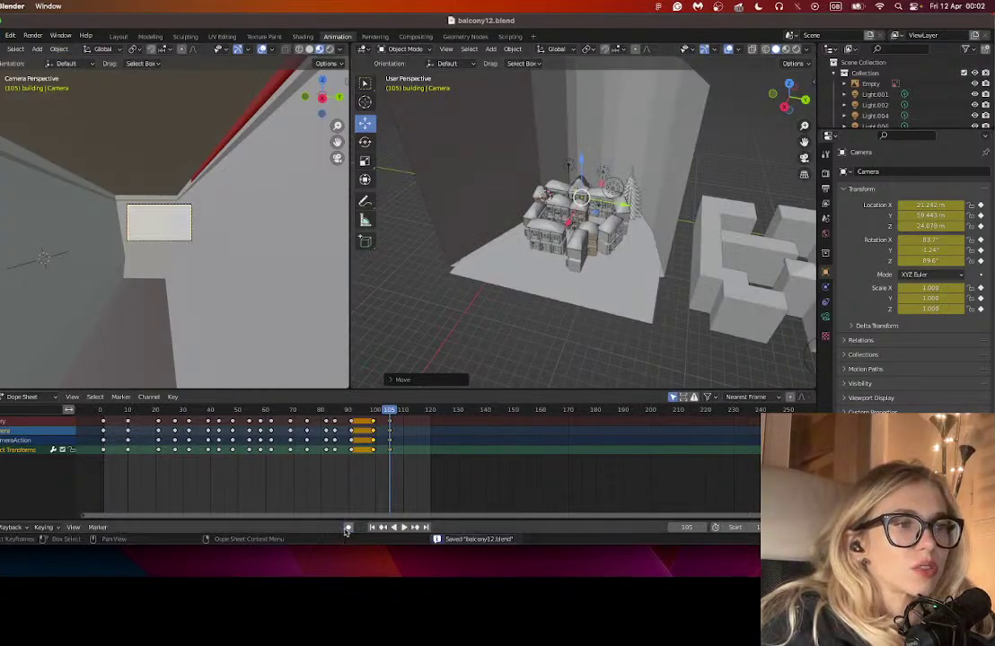
- Enlarge the main viewport and show the rendered camera view at frame 0
{"action": "left_click", "coordinate": [786, 49]}
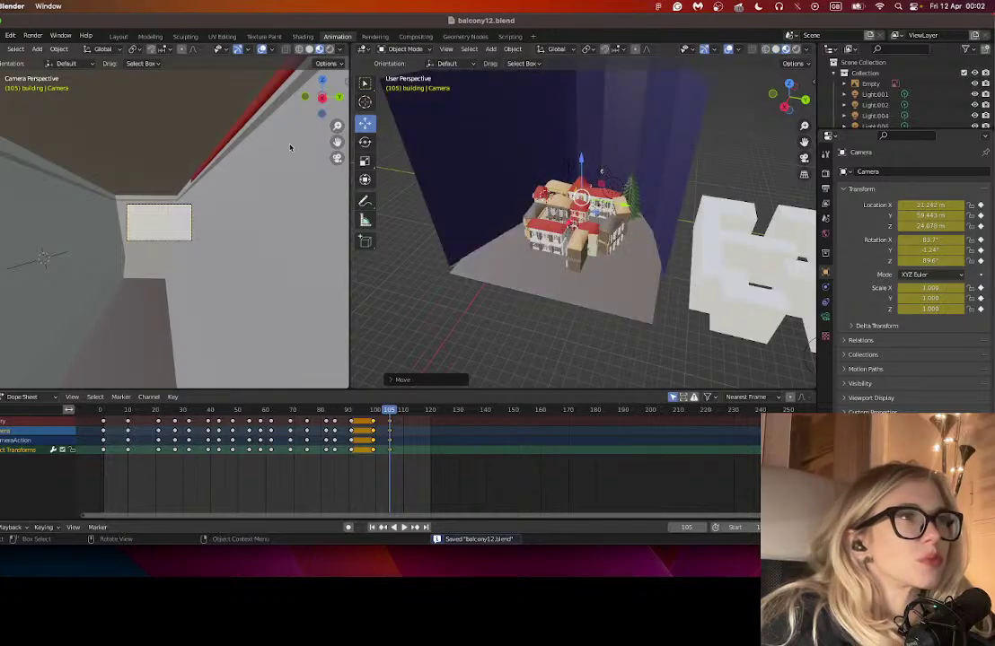
{"action": "left_click_drag", "start_coordinate": [348, 152], "coordinate": [60, 153]}
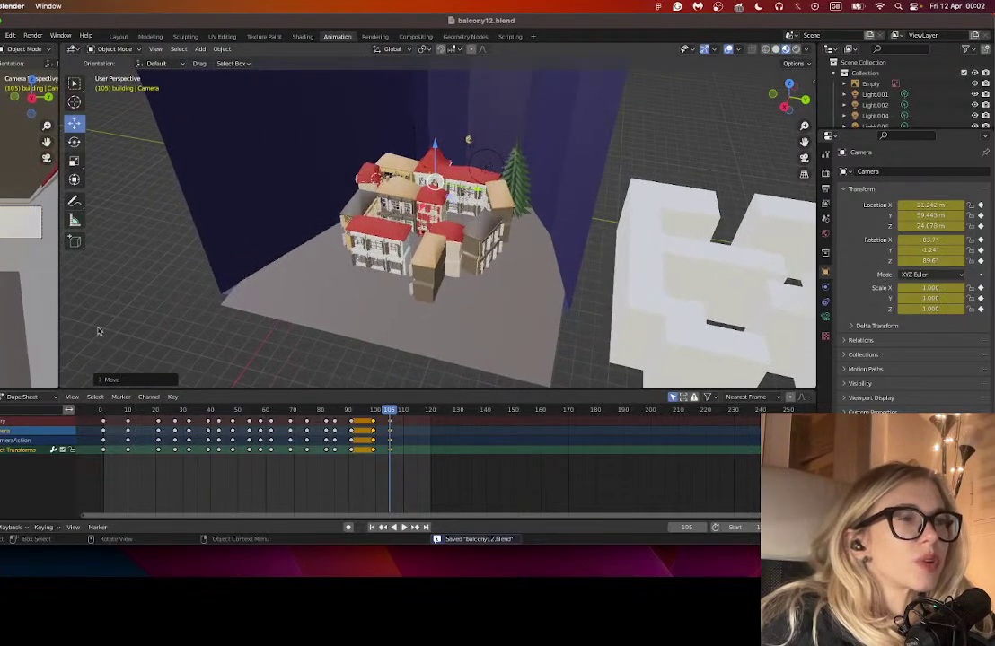
{"action": "left_click", "coordinate": [101, 411]}
{"action": "key", "text": "space"}
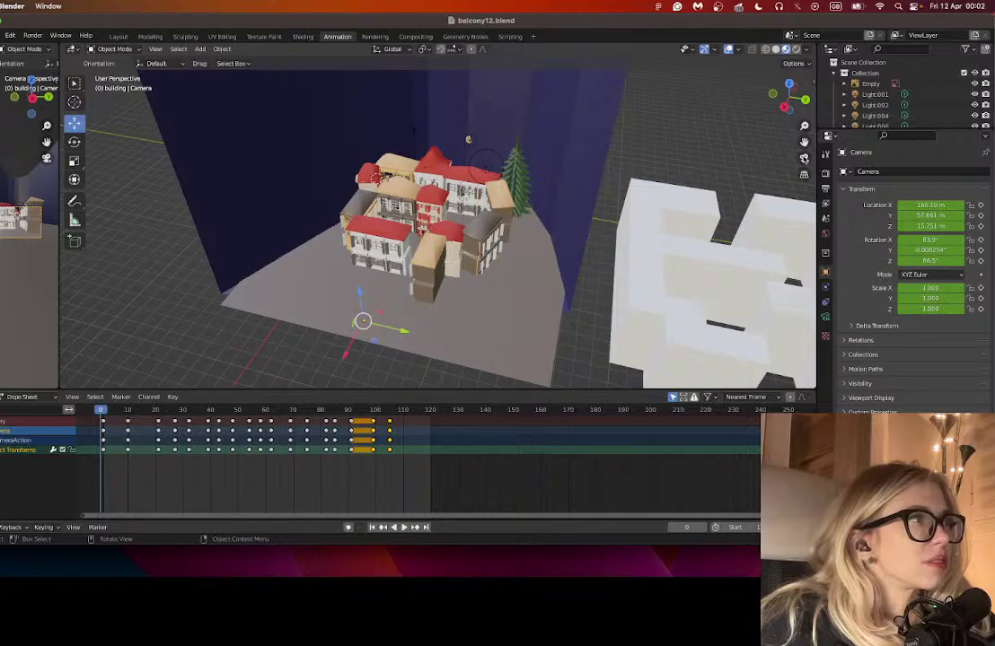
{"action": "left_click", "coordinate": [796, 49]}
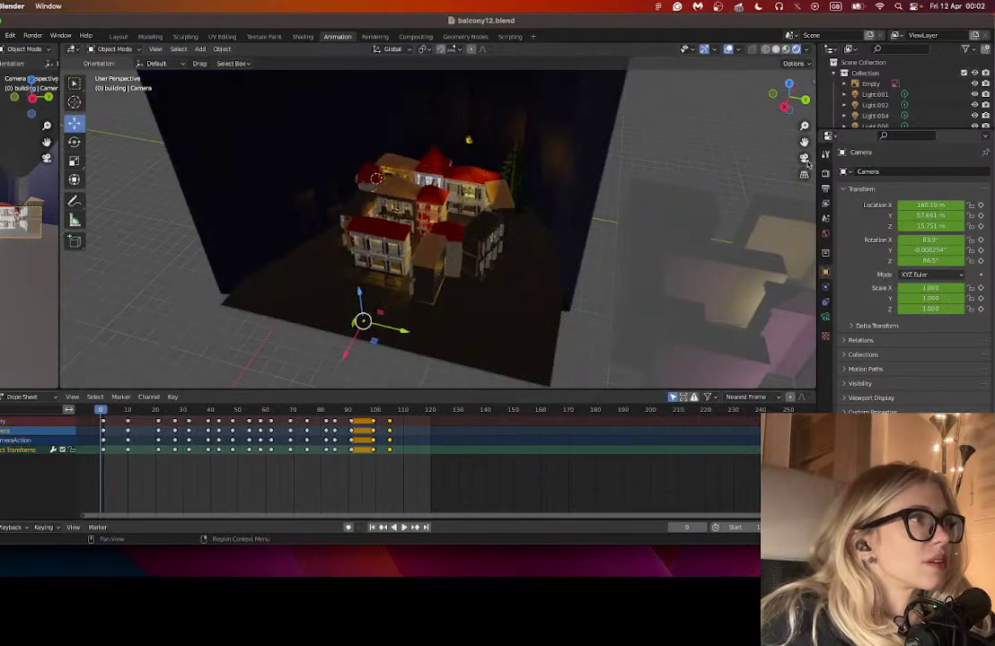
{"action": "left_click", "coordinate": [805, 159]}
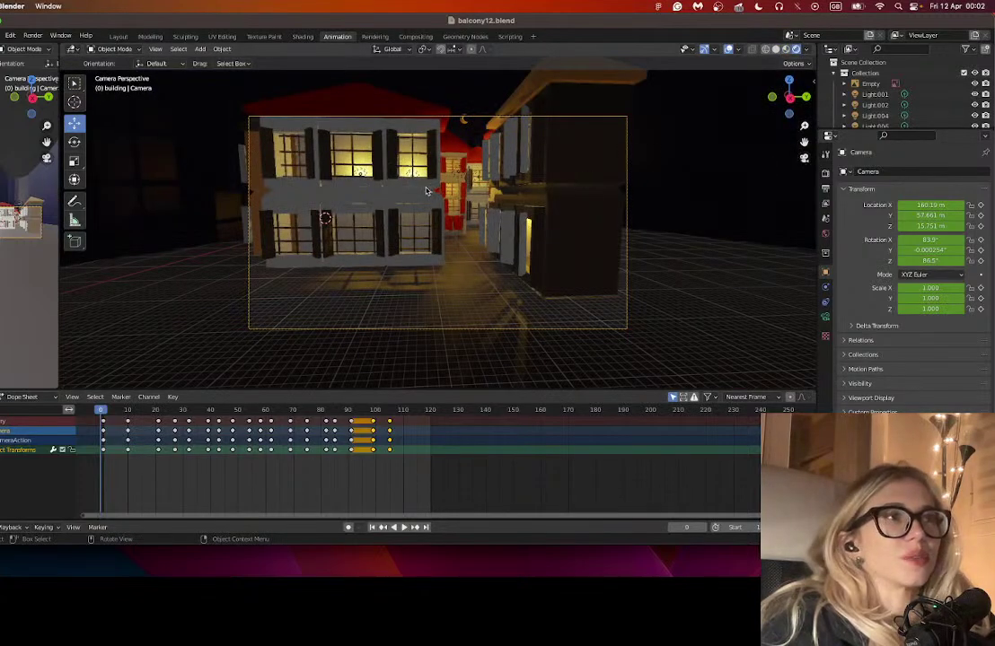
{"action": "scroll", "coordinate": [440, 196], "scroll_direction": "up", "scroll_amount": 2}
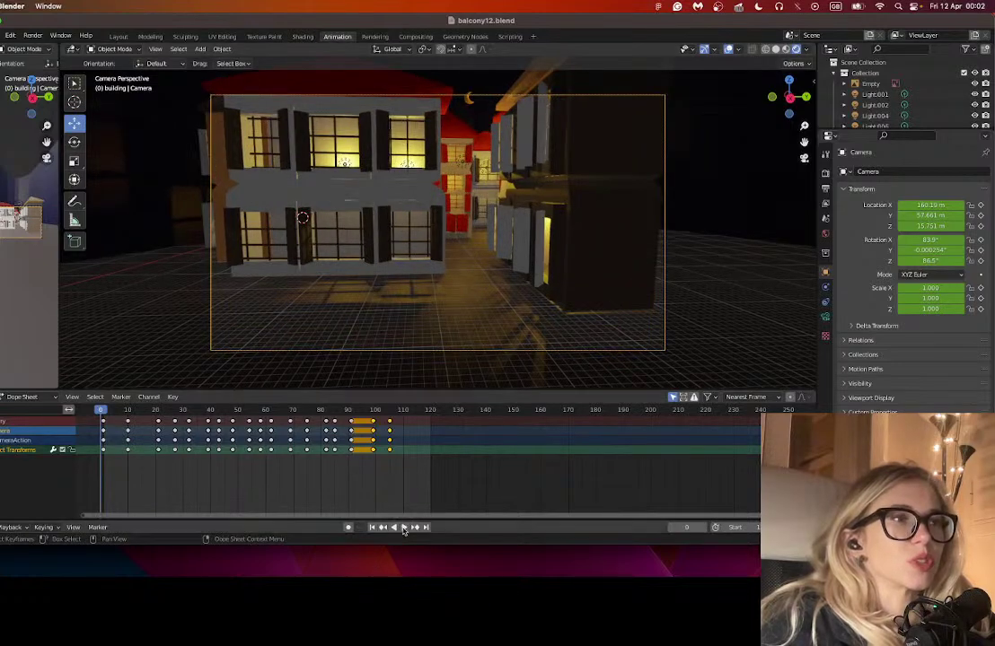
- Play the camera animation from frame 0, then replay it from frame 2 to check the pacing of the fly-through
{"action": "left_click", "coordinate": [403, 528]}
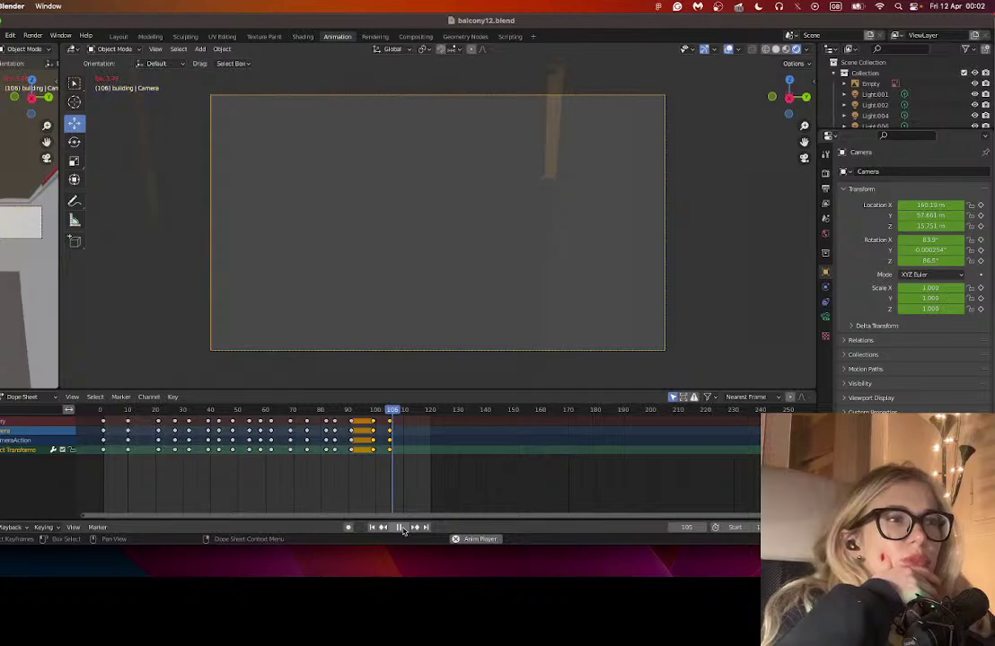
{"action": "left_click", "coordinate": [398, 527]}
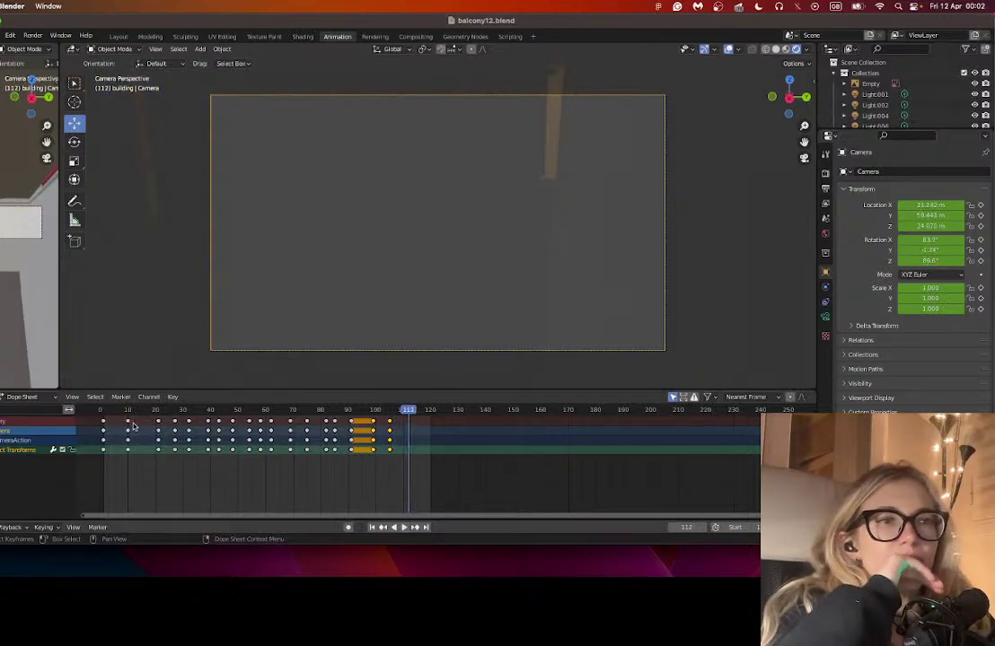
{"action": "left_click", "coordinate": [134, 410]}
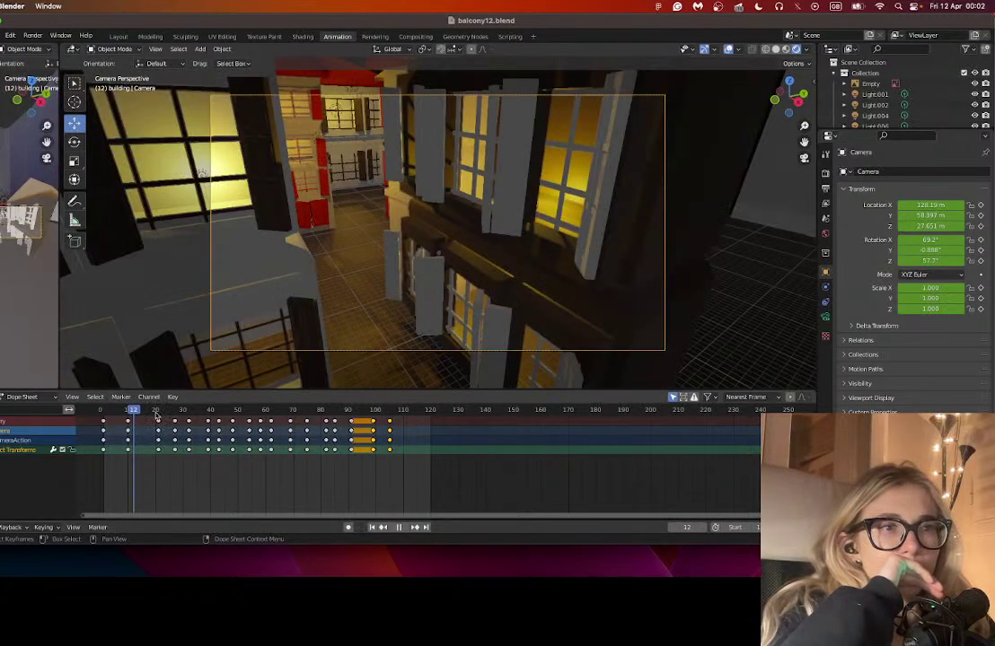
{"action": "left_click", "coordinate": [106, 421]}
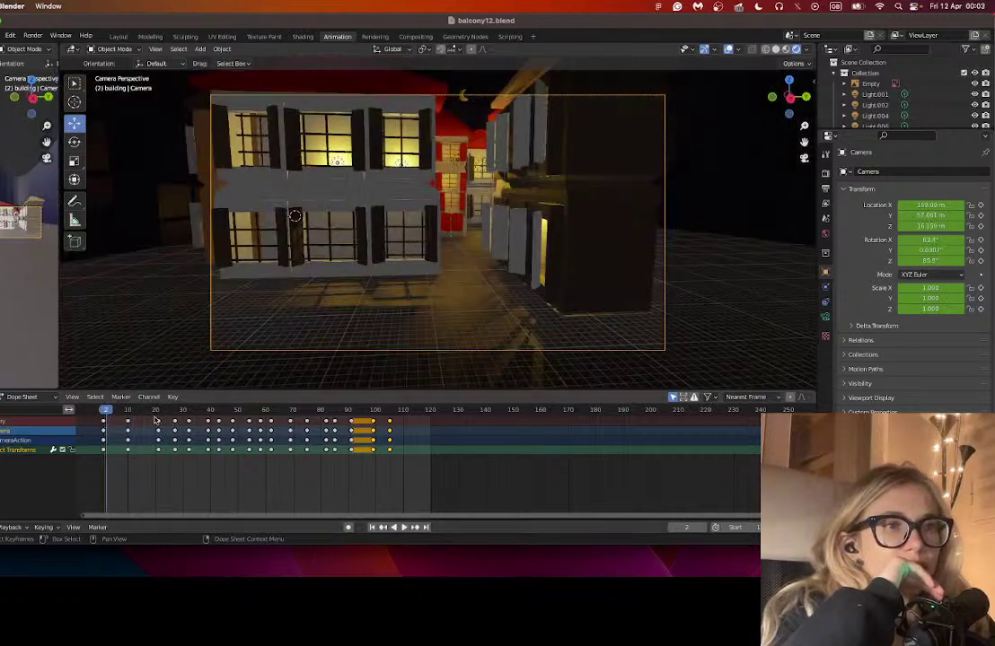
{"action": "key", "text": "space"}
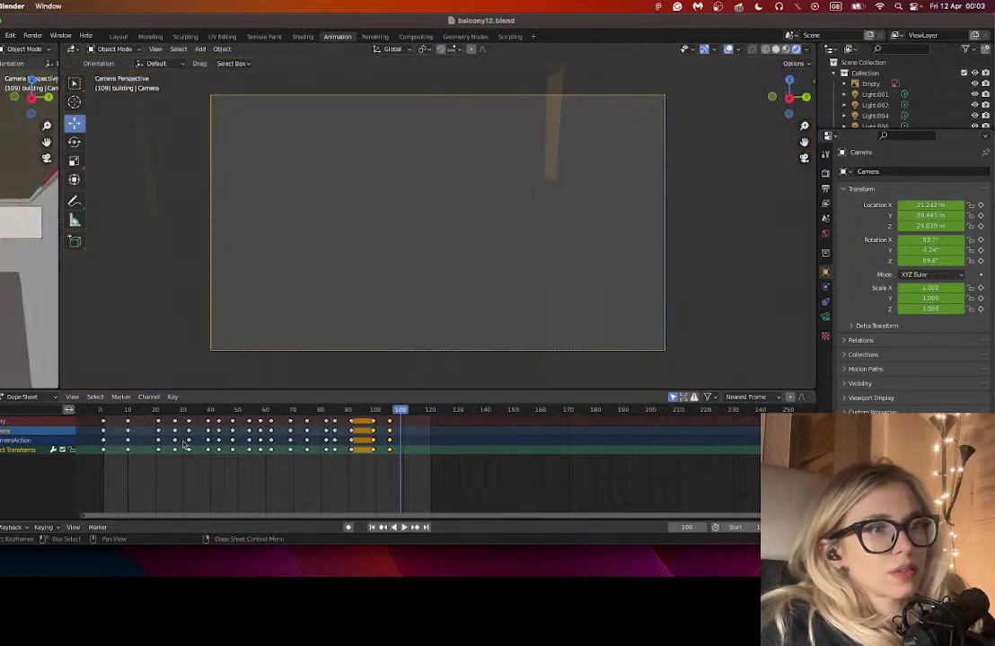
- Shift all camera keyframes from frame 21 onward about 8 frames earlier
{"action": "left_click_drag", "start_coordinate": [406, 492], "coordinate": [153, 421]}
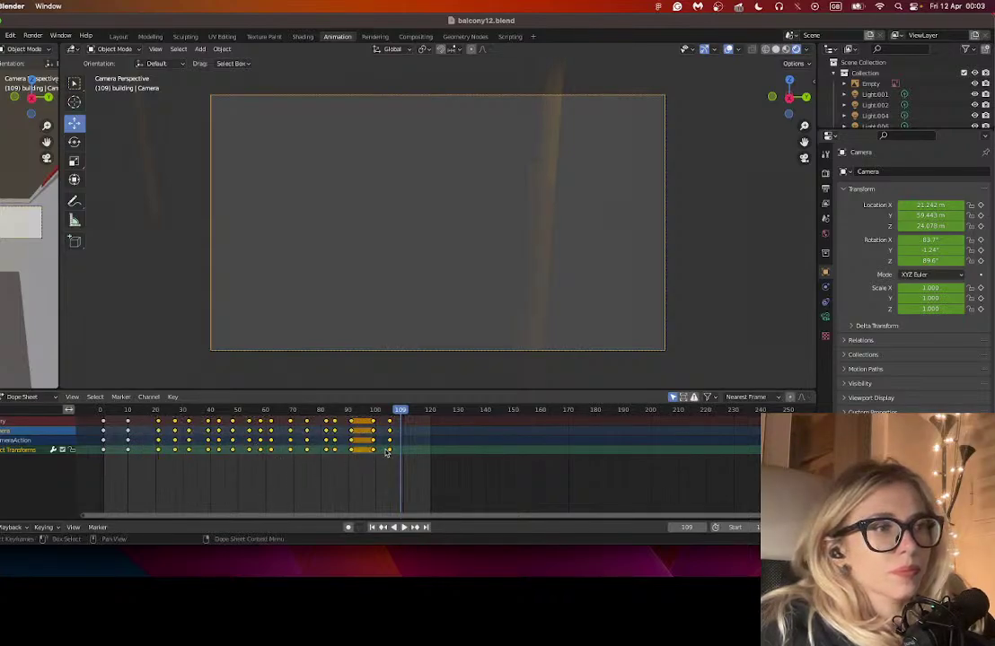
{"action": "key", "text": "g"}
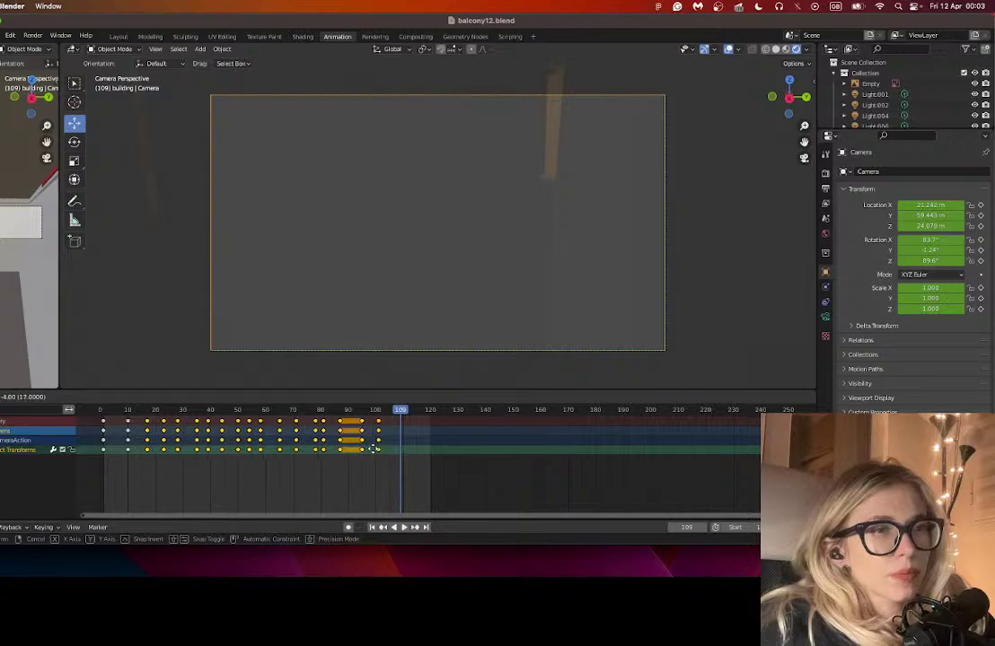
{"action": "left_click", "coordinate": [376, 465]}
{"action": "left_click", "coordinate": [378, 468]}
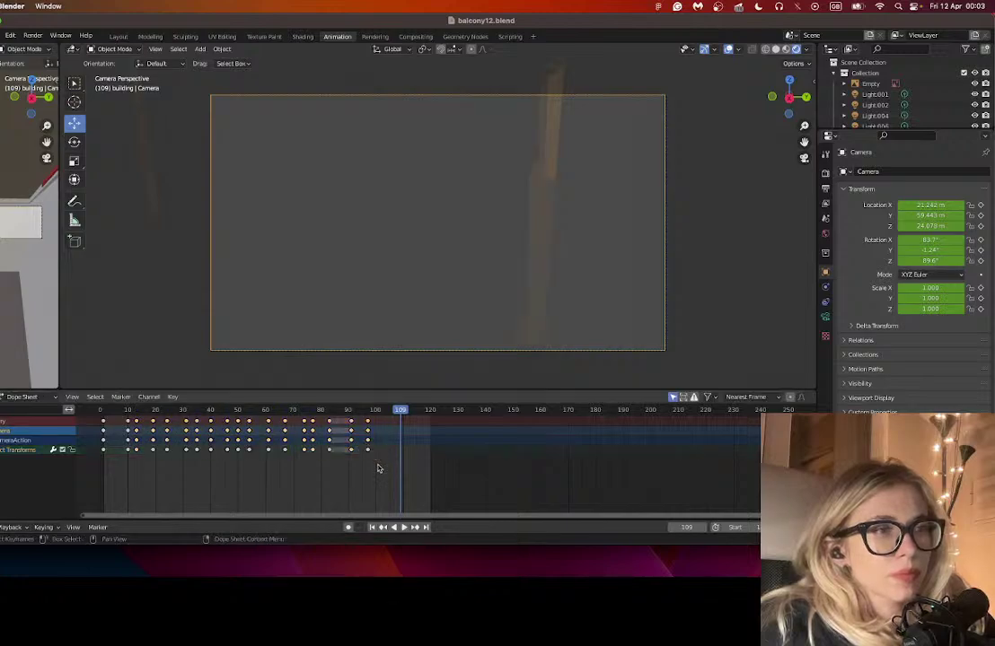
- Shift all camera keyframes from frame 10 onward about 5 frames earlier
{"action": "left_click_drag", "start_coordinate": [379, 465], "coordinate": [129, 427]}
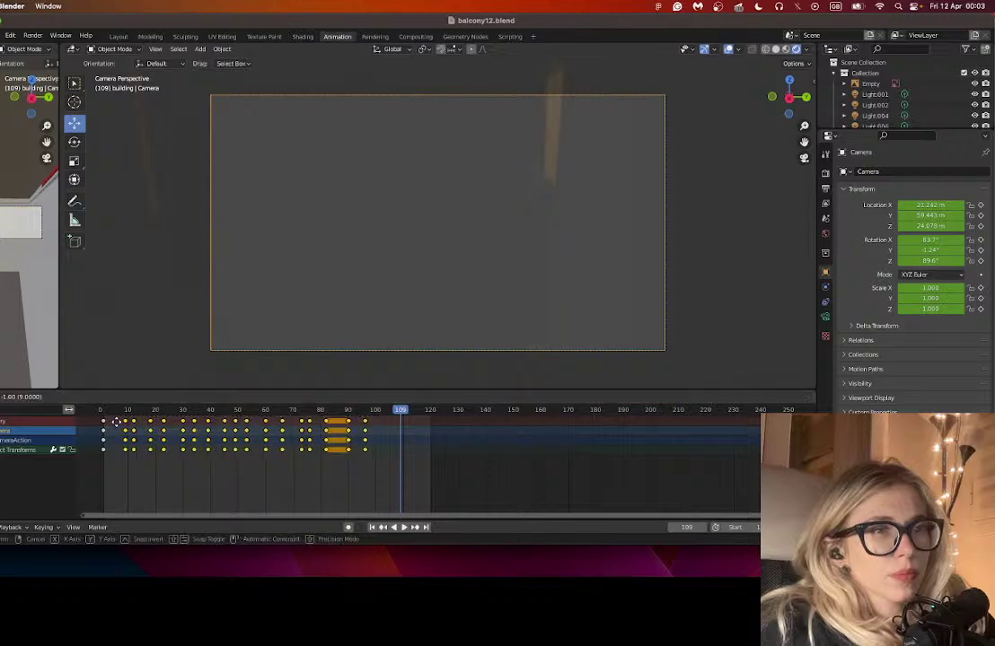
{"action": "key", "text": "g"}
{"action": "left_click", "coordinate": [274, 490]}
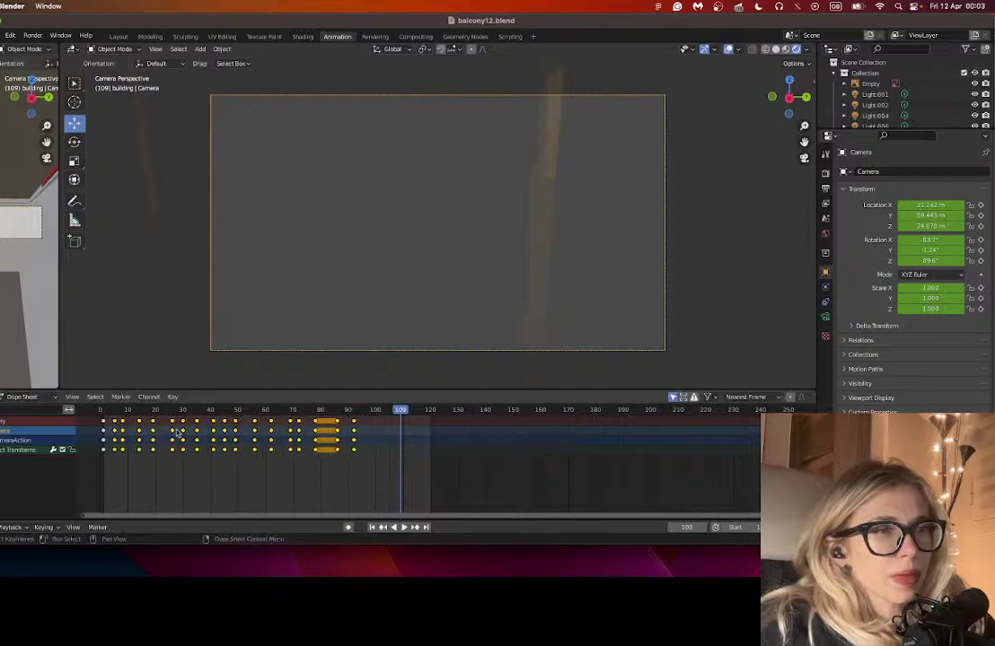
- Shift the camera keyframes from frame 26 onward about 3 frames earlier, and those from frame 14 onward about 2 frames earlier
{"action": "left_click_drag", "start_coordinate": [371, 463], "coordinate": [168, 419]}
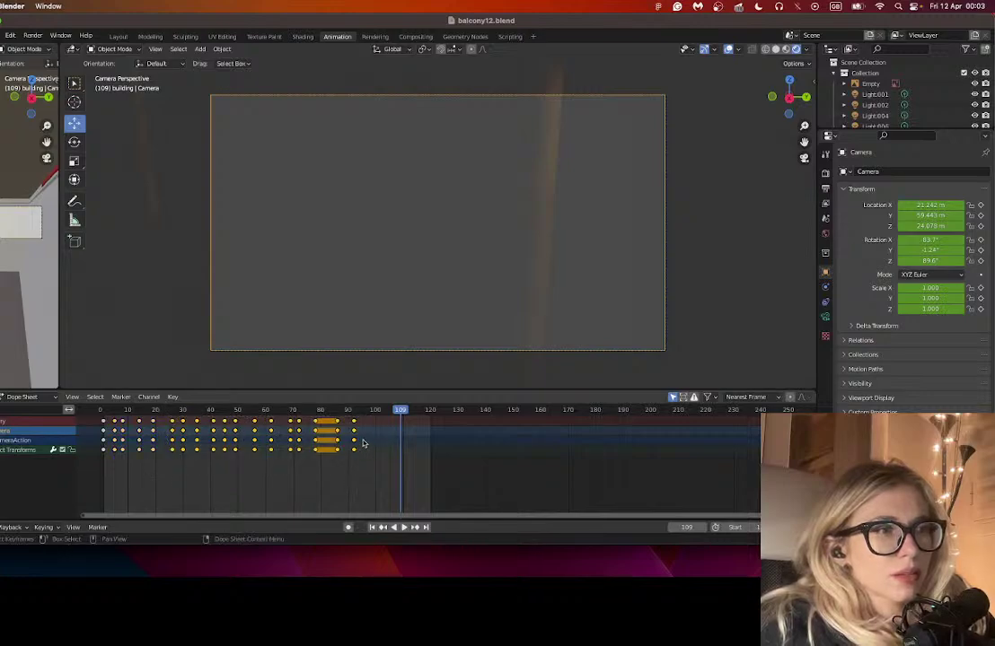
{"action": "key", "text": "g"}
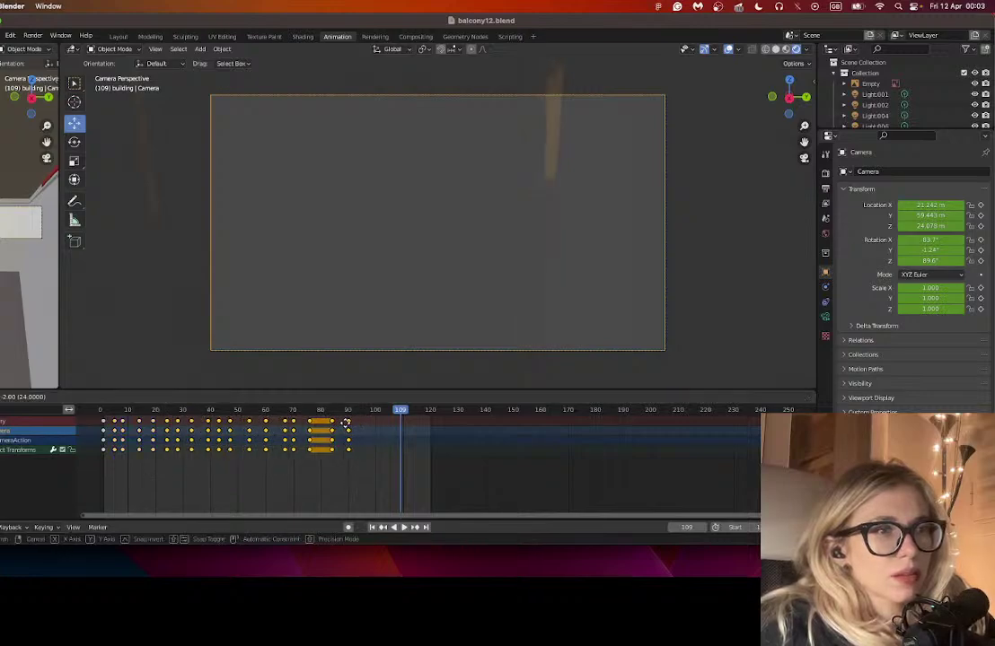
{"action": "left_click", "coordinate": [277, 455]}
{"action": "left_click_drag", "start_coordinate": [351, 462], "coordinate": [134, 420]}
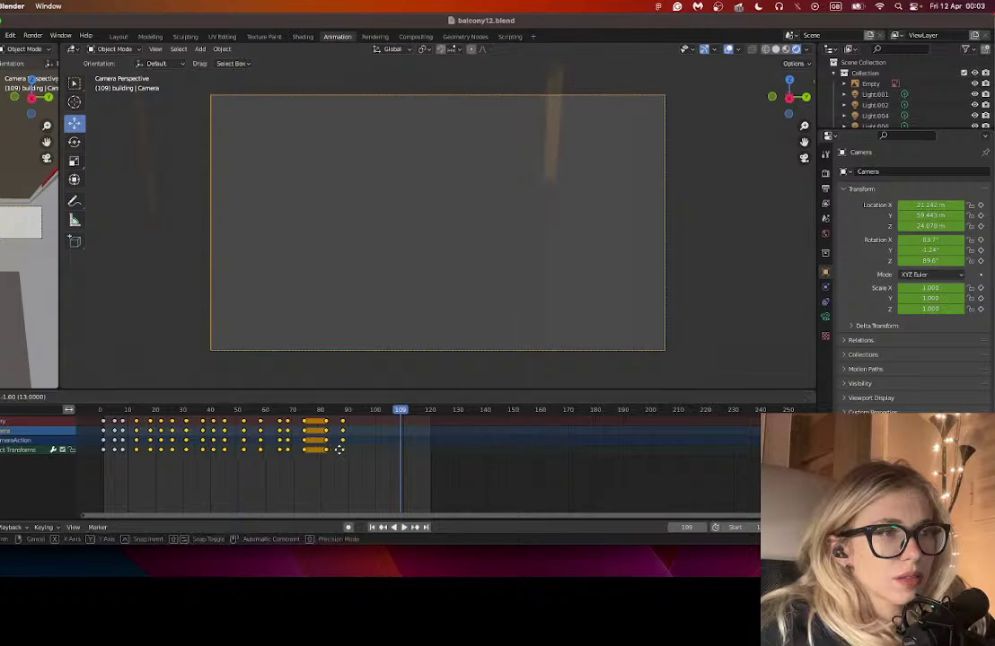
{"action": "key", "text": "g"}
{"action": "left_click", "coordinate": [402, 456]}
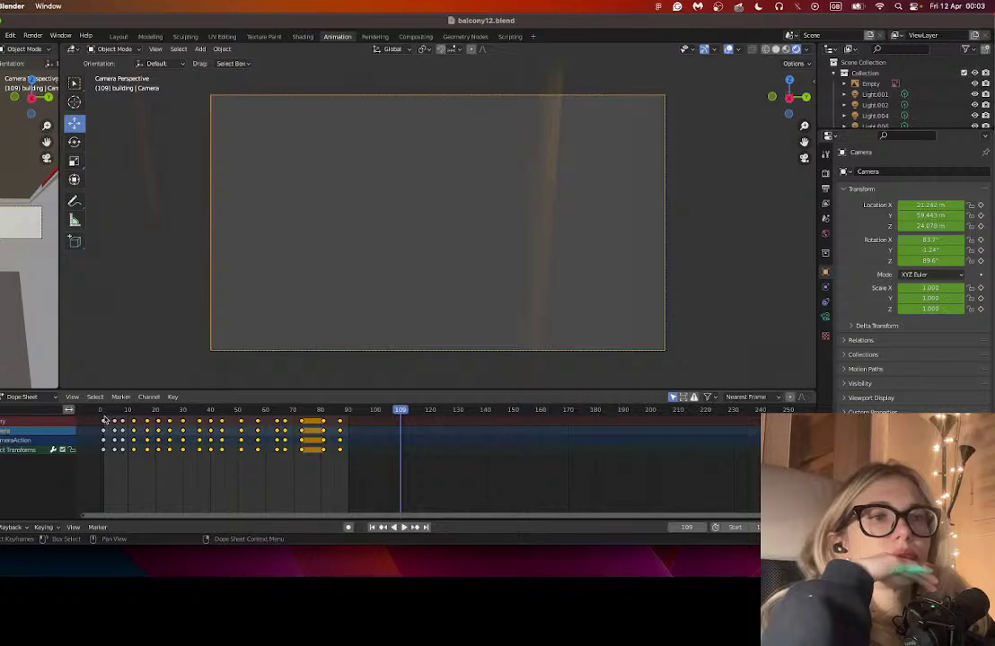
- Play the camera animation from frame 1 and stop at about frame 9 to check the opening move
{"action": "left_click", "coordinate": [103, 418]}
{"action": "left_click", "coordinate": [104, 412]}
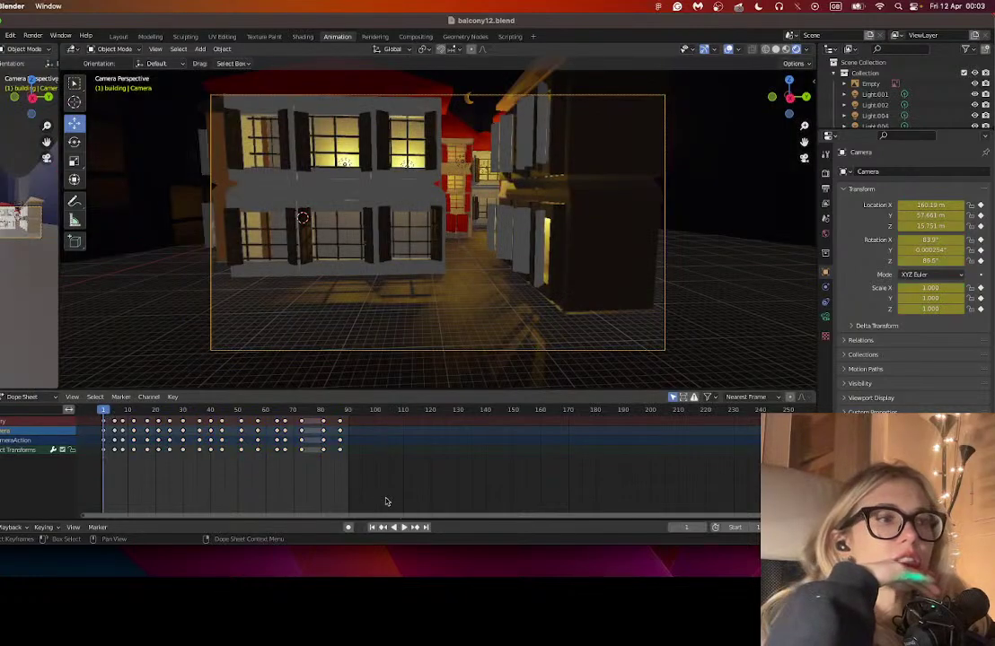
{"action": "left_click", "coordinate": [401, 528]}
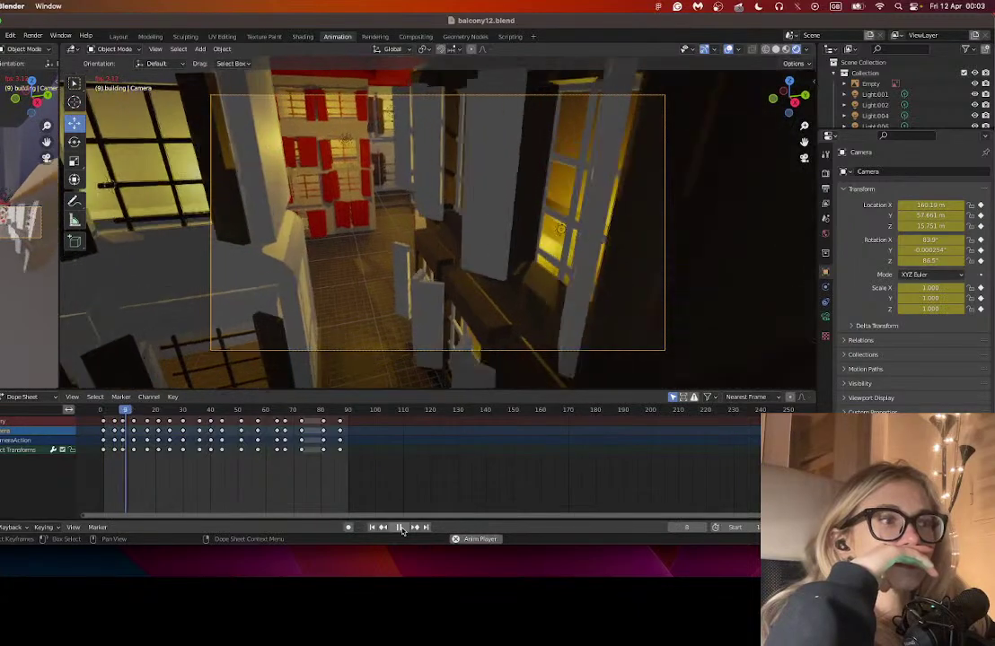
{"action": "left_click", "coordinate": [402, 528]}
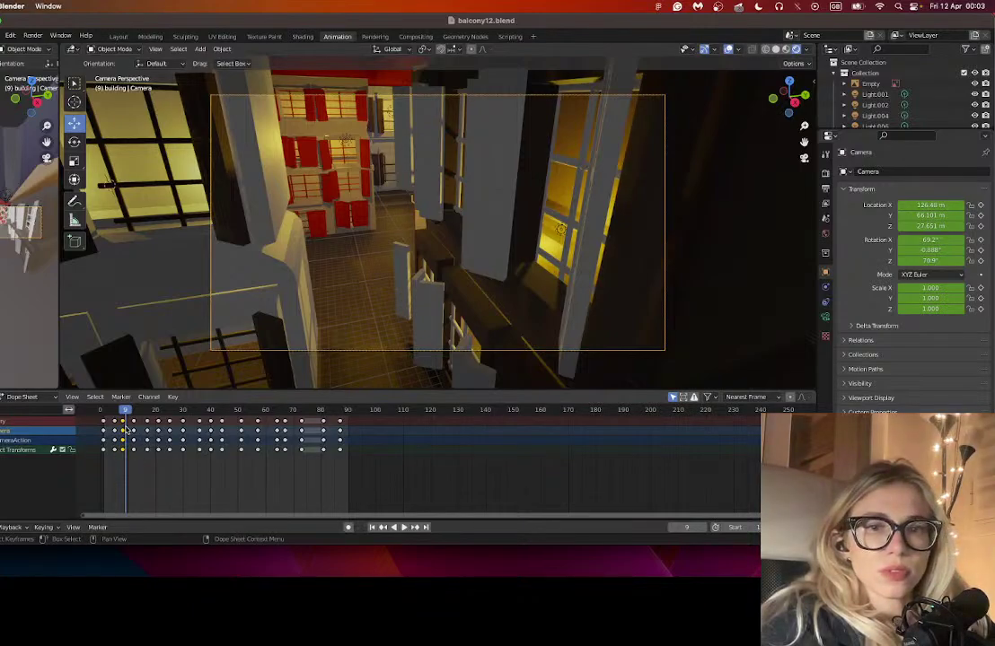
- Delete the camera keyframe at frame 8 and shift all keyframes from frame 12 onward 4 frames earlier
{"action": "key", "text": "x"}
{"action": "left_click", "coordinate": [126, 430]}
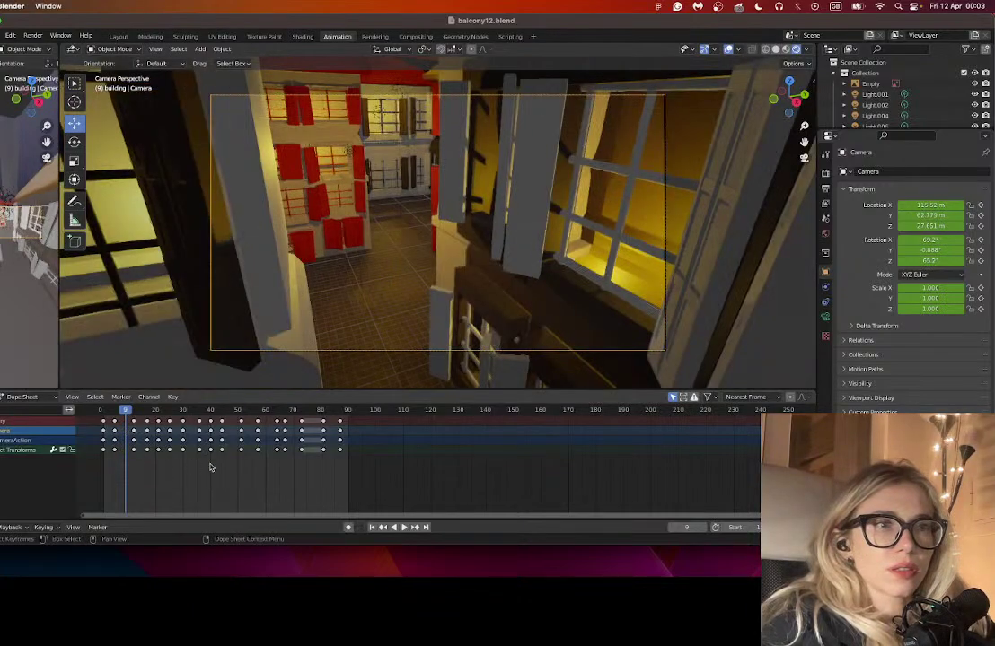
{"action": "left_click_drag", "start_coordinate": [348, 465], "coordinate": [133, 424]}
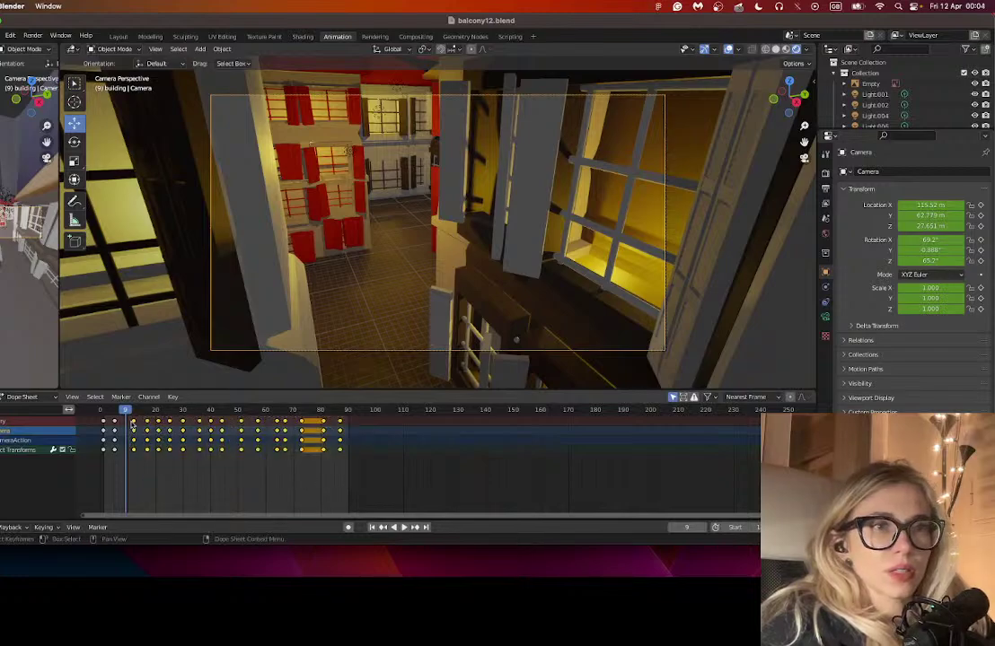
{"action": "key", "text": "g"}
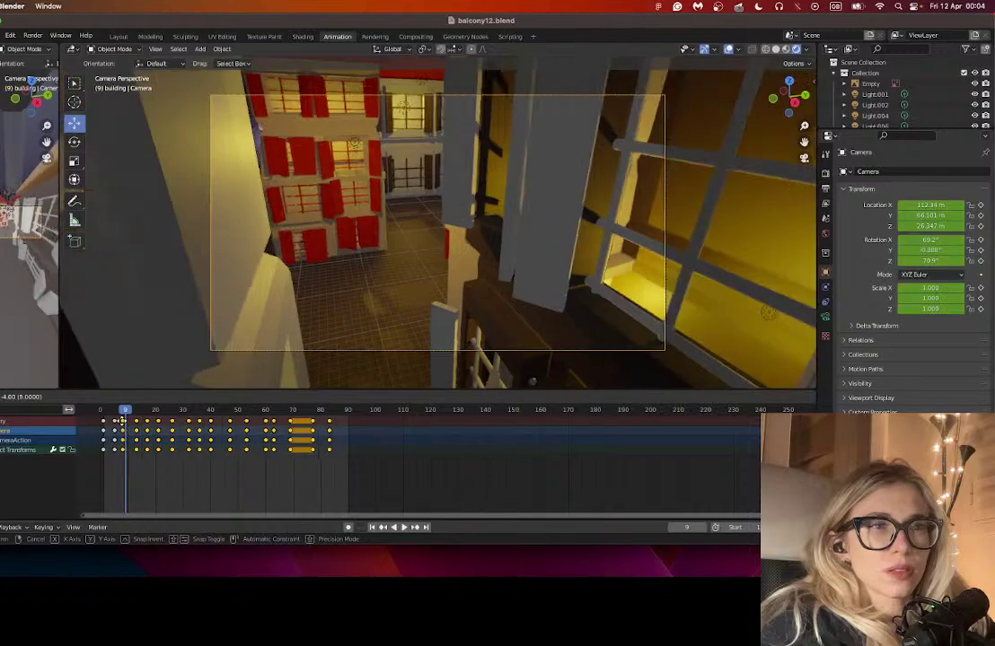
{"action": "left_click", "coordinate": [105, 418]}
- Replay the camera animation from frame 1 and stop at frame 15 between the buildings
{"action": "left_click", "coordinate": [103, 410]}
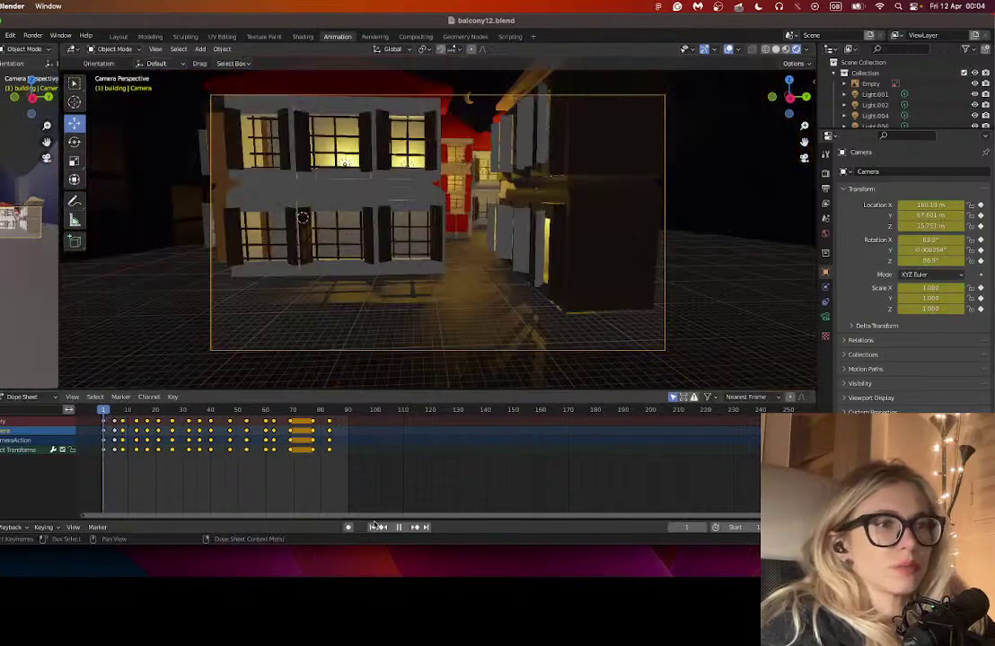
{"action": "left_click", "coordinate": [402, 527]}
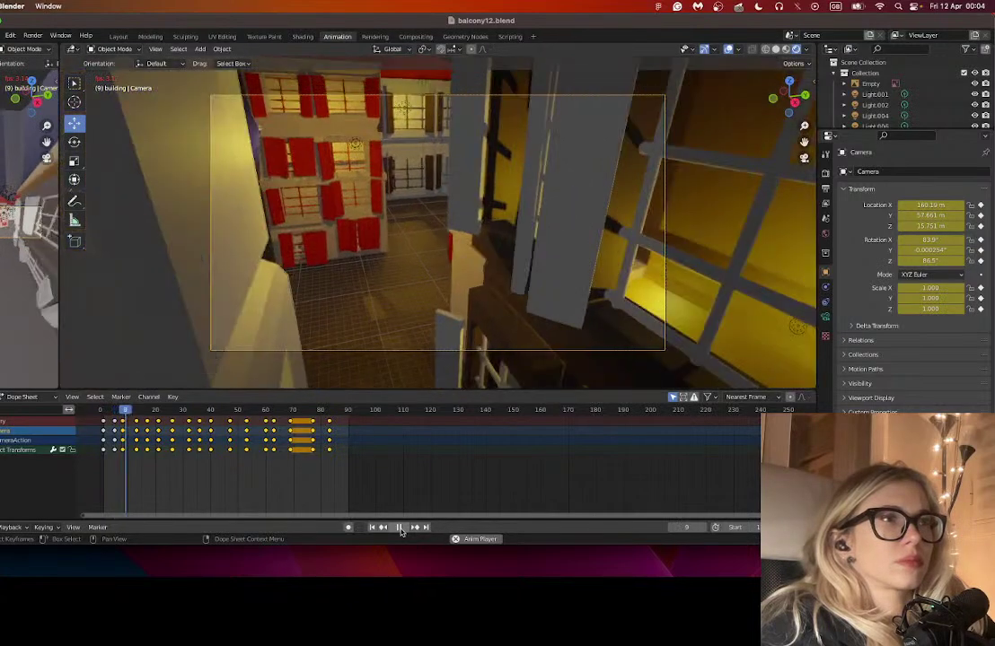
{"action": "left_click", "coordinate": [400, 527]}
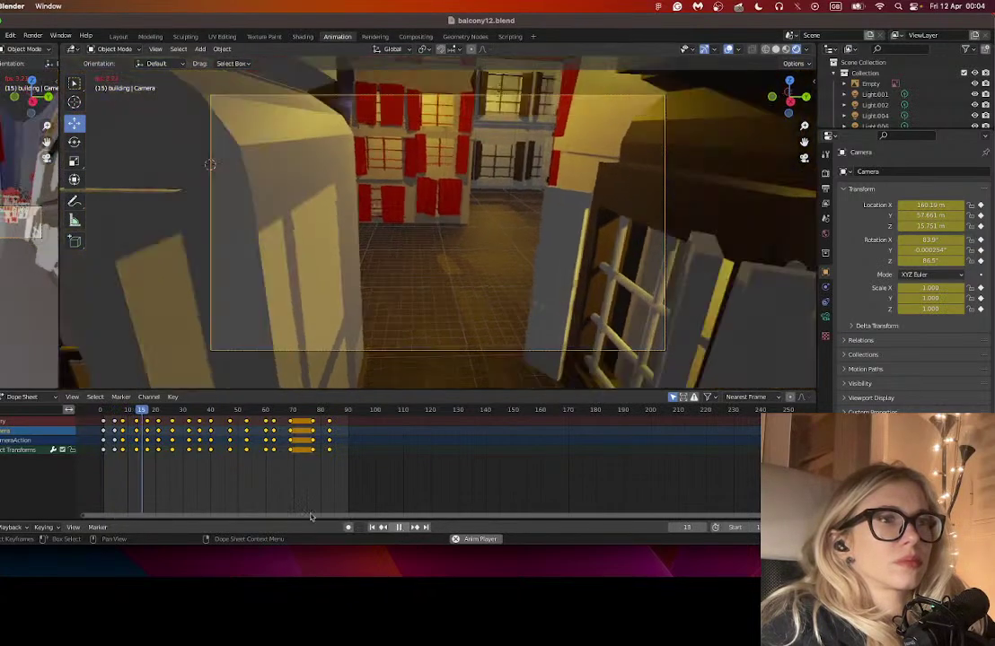
- Delete the camera keyframe at frame 13 and shift all keyframes from frame 17 onward about 5 frames earlier
{"action": "left_click_drag", "start_coordinate": [135, 460], "coordinate": [140, 424]}
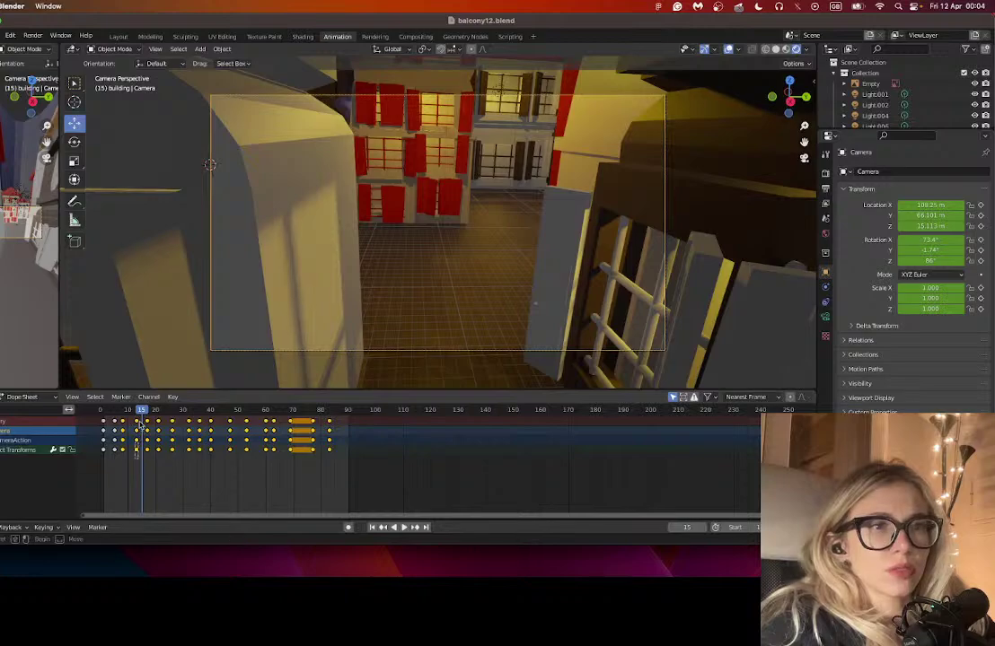
{"action": "key", "text": "x"}
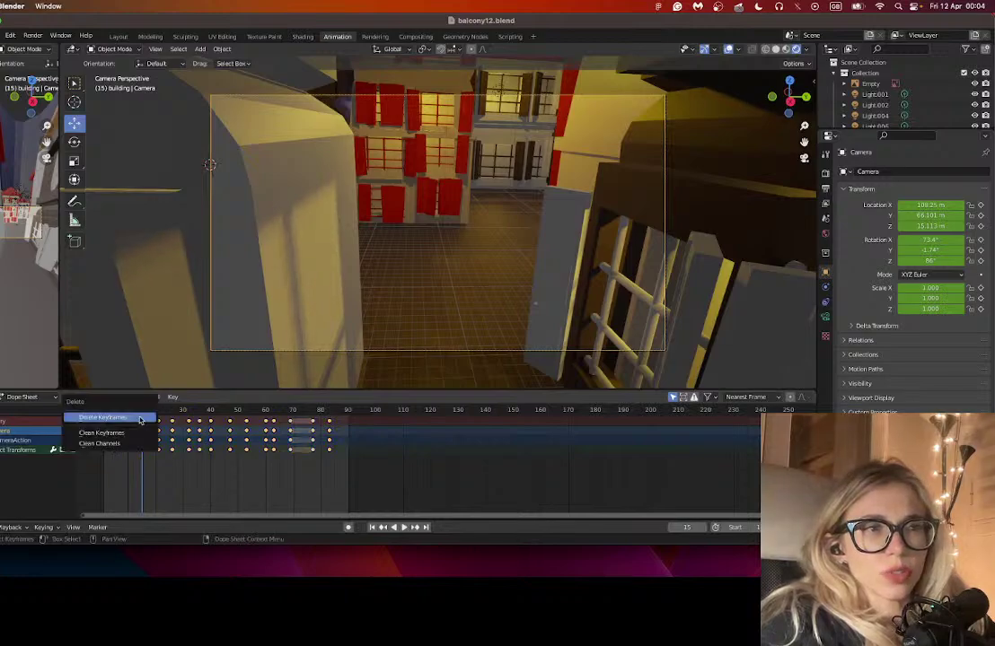
{"action": "left_click_drag", "start_coordinate": [339, 458], "coordinate": [146, 421]}
{"action": "key", "text": "g"}
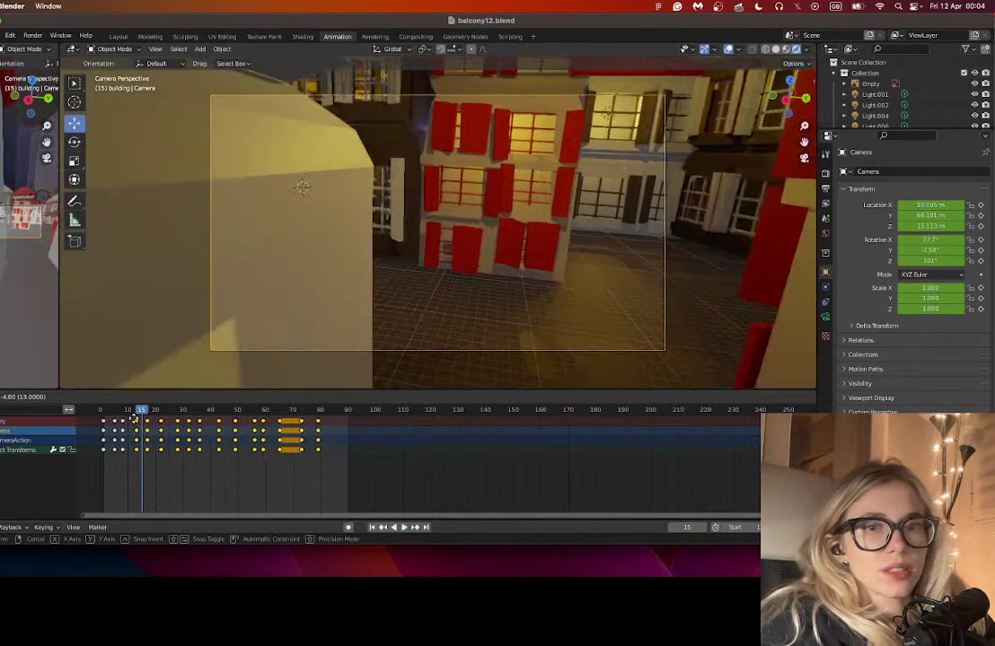
{"action": "left_click", "coordinate": [131, 419]}
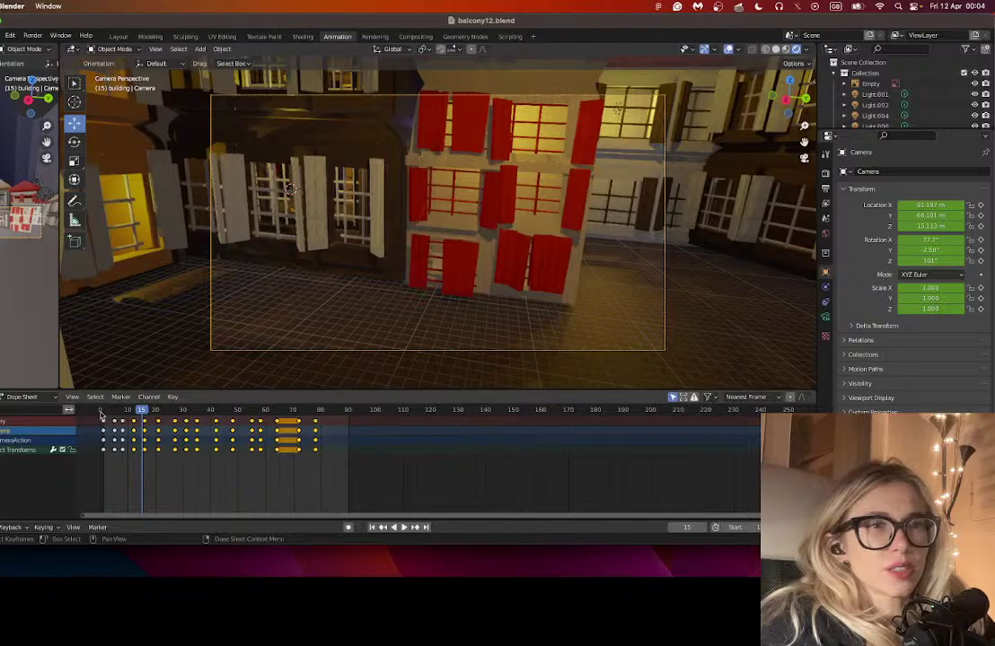
- Play the whole fly-through from frame 0, then replay its opening from frame 1 and stop at frame 11
{"action": "left_click", "coordinate": [101, 413]}
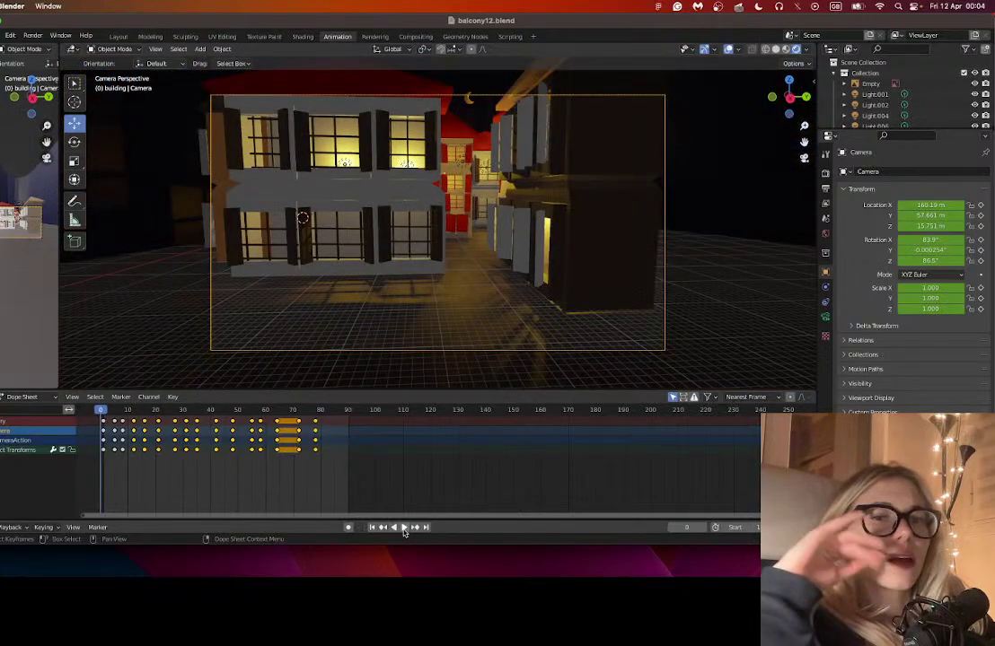
{"action": "left_click", "coordinate": [403, 528]}
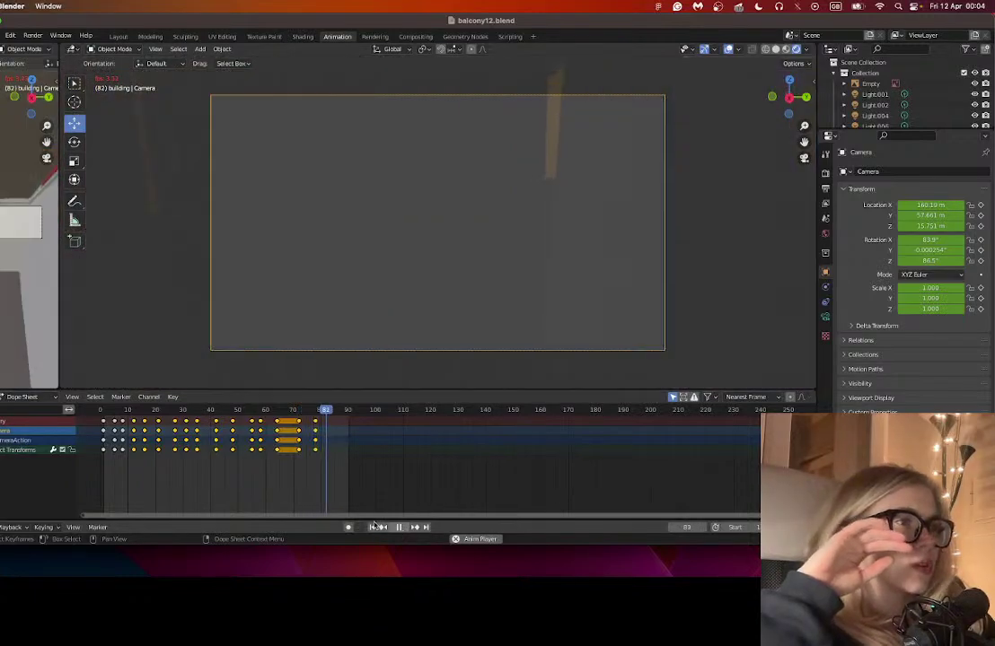
{"action": "left_click", "coordinate": [400, 528]}
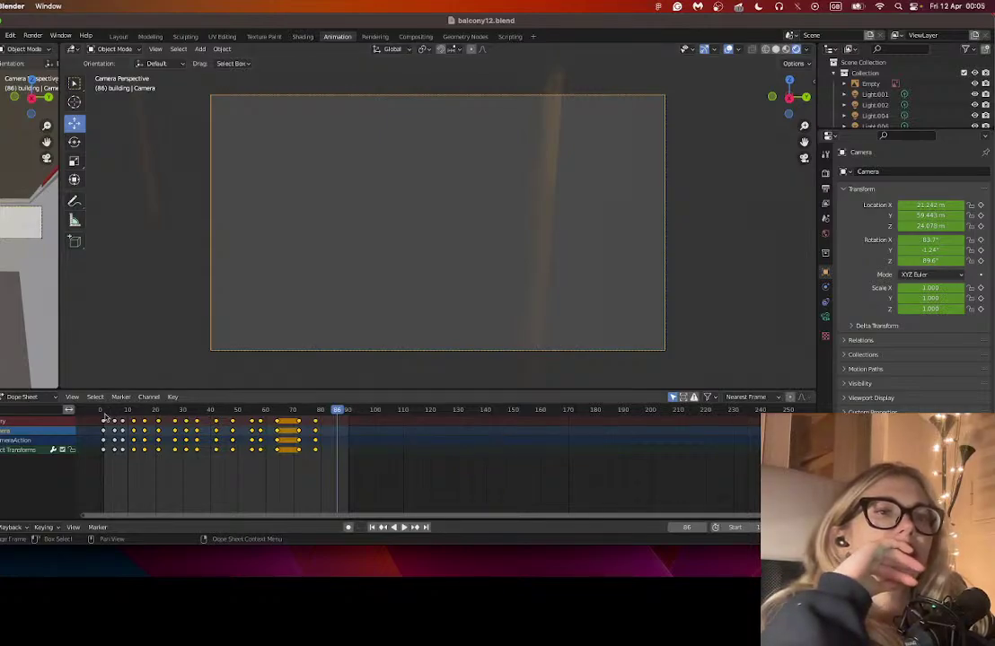
{"action": "left_click", "coordinate": [104, 413]}
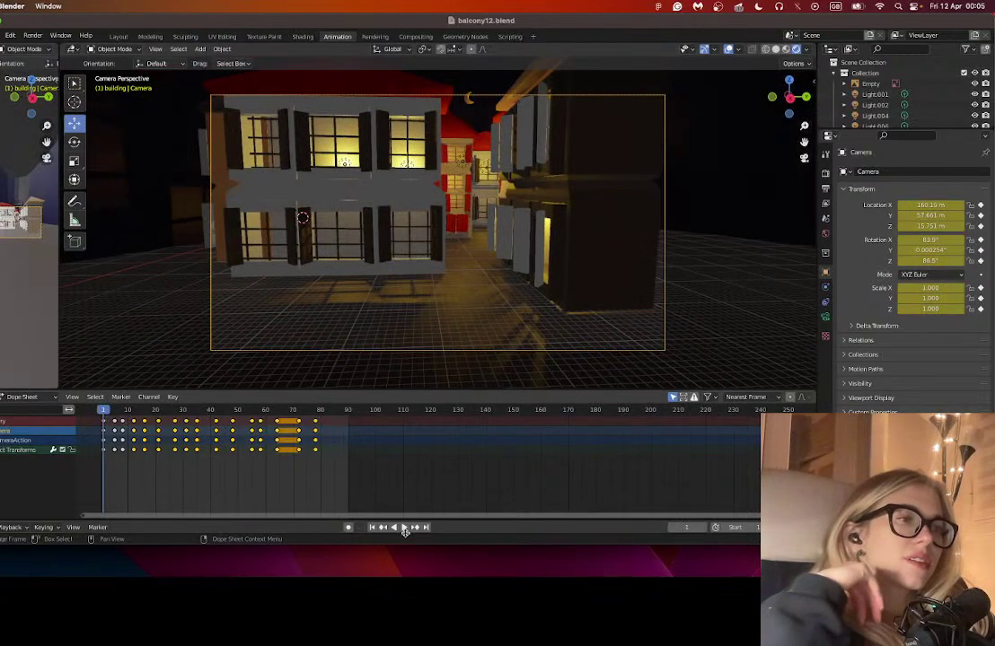
{"action": "left_click", "coordinate": [404, 528]}
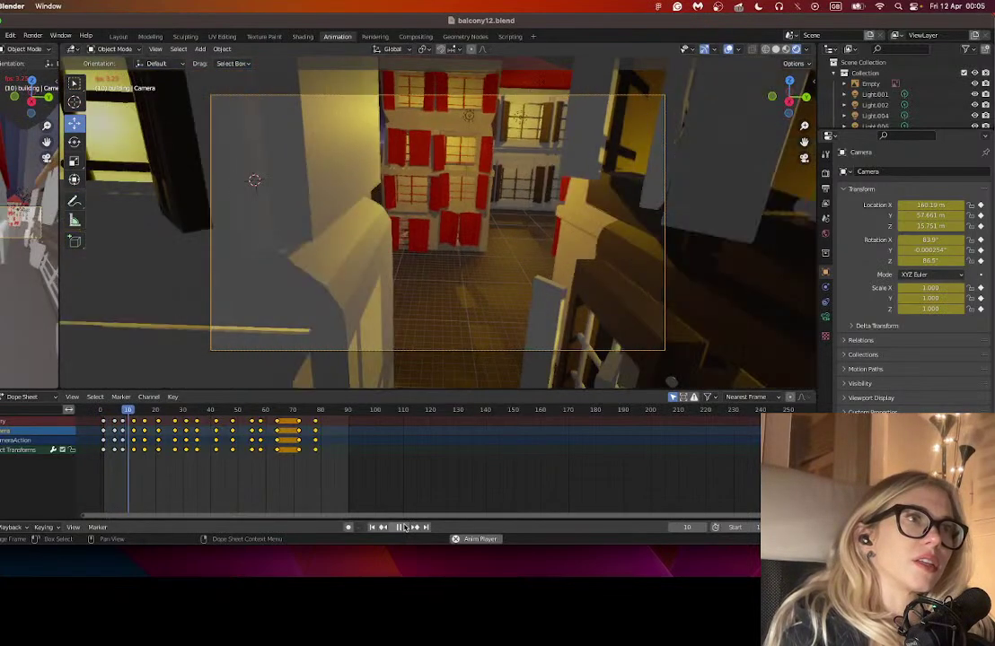
{"action": "left_click", "coordinate": [401, 527]}
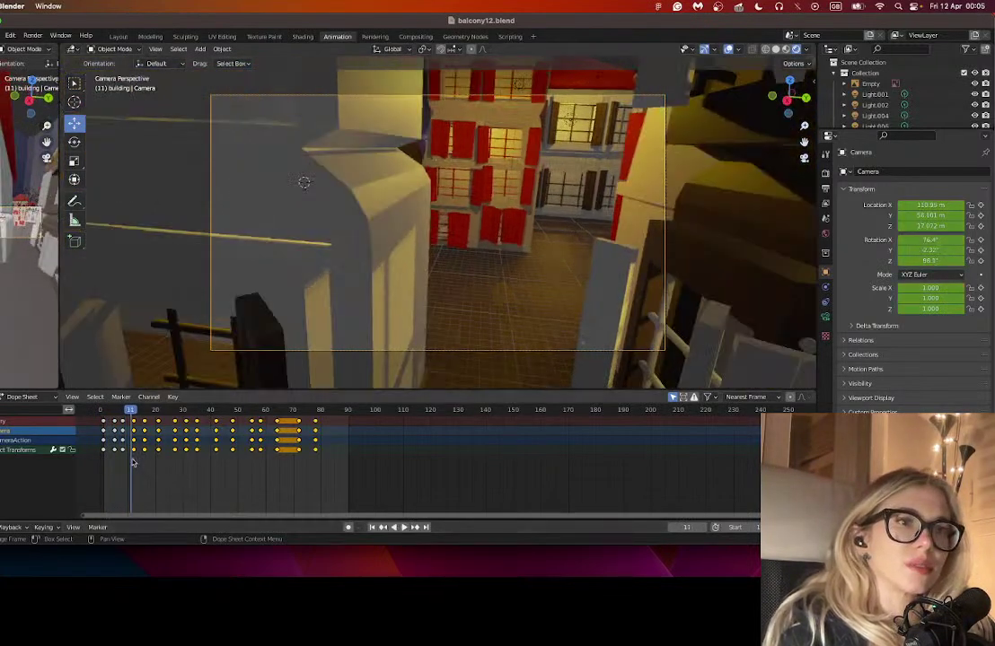
- Delete the camera keyframe at frame 12 and shift all keyframes from frame 16 onward about 4 frames earlier
{"action": "left_click_drag", "start_coordinate": [132, 458], "coordinate": [138, 424]}
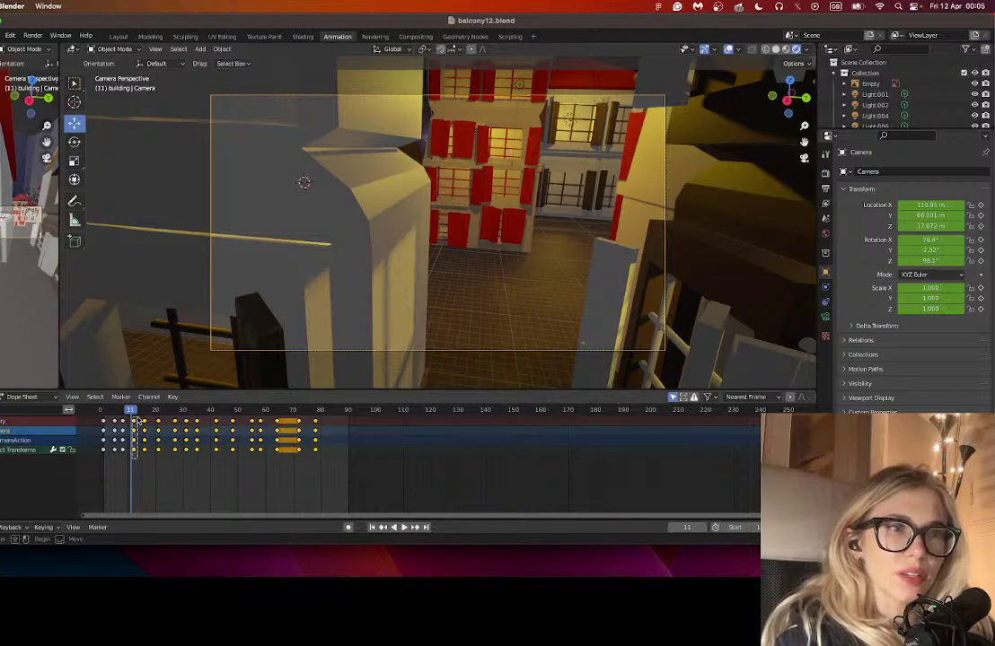
{"action": "left_click", "coordinate": [138, 421]}
{"action": "key", "text": "x"}
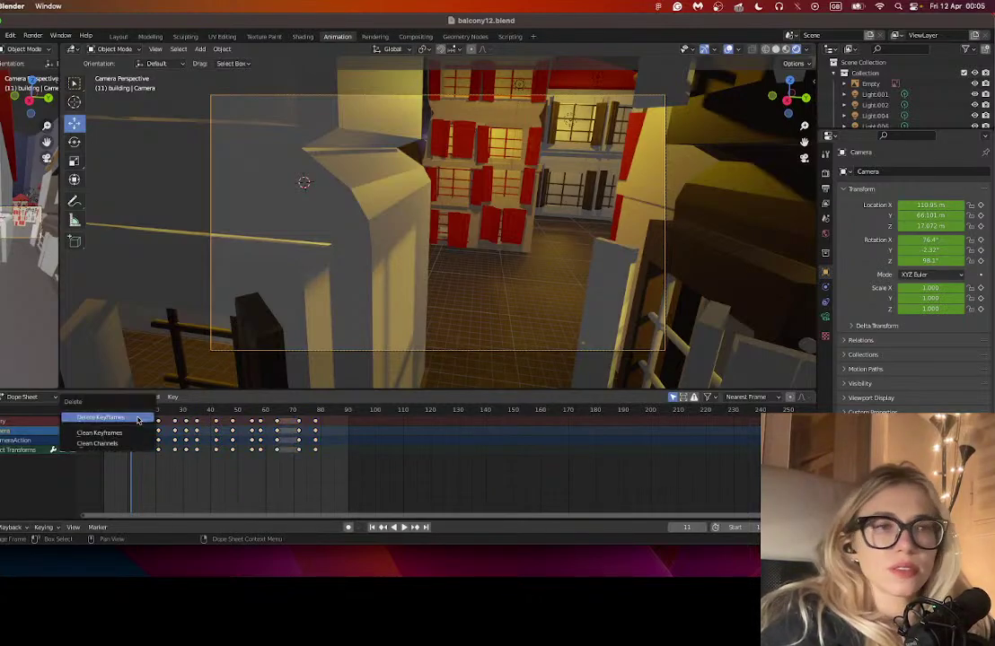
{"action": "left_click", "coordinate": [138, 420]}
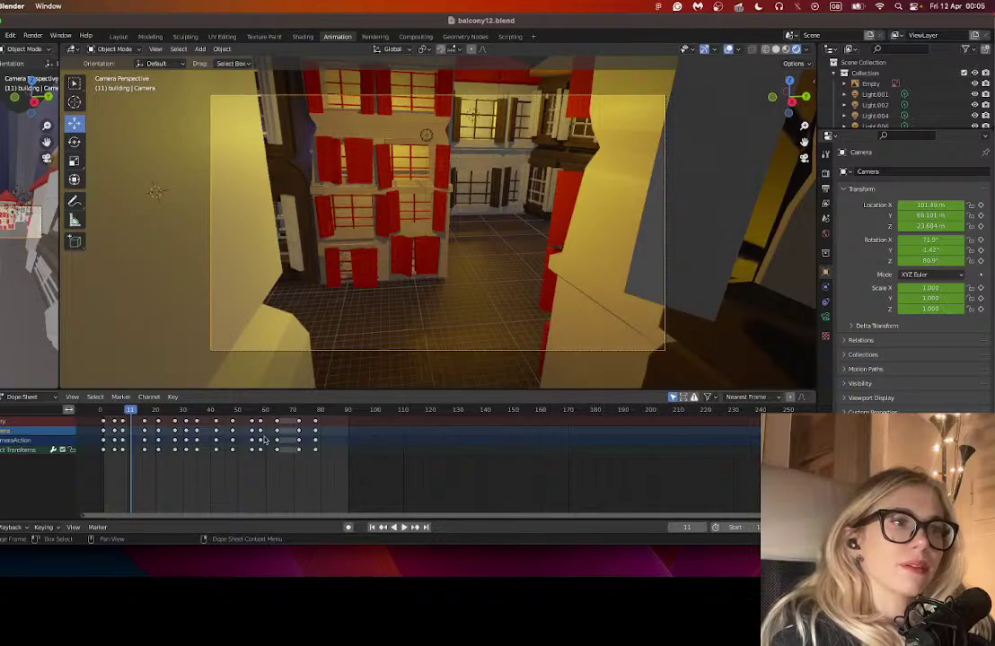
{"action": "left_click_drag", "start_coordinate": [347, 466], "coordinate": [144, 422]}
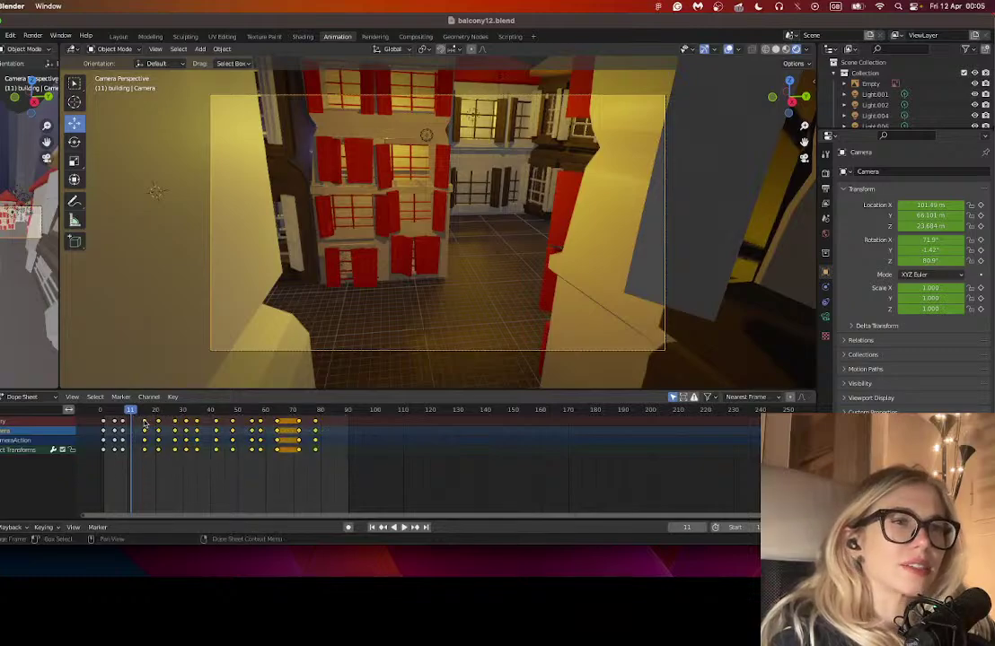
{"action": "key", "text": "g"}
{"action": "left_click", "coordinate": [126, 419]}
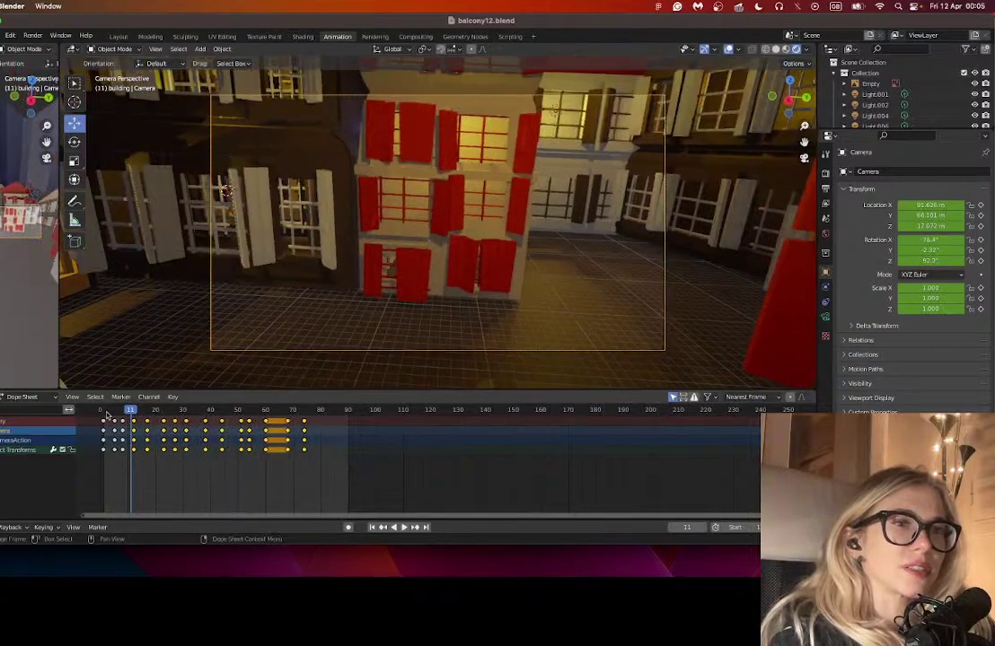
- Play the camera animation from frame 1 and stop at frame 18 to check the turn between the houses
{"action": "left_click", "coordinate": [103, 411]}
{"action": "key", "text": "space"}
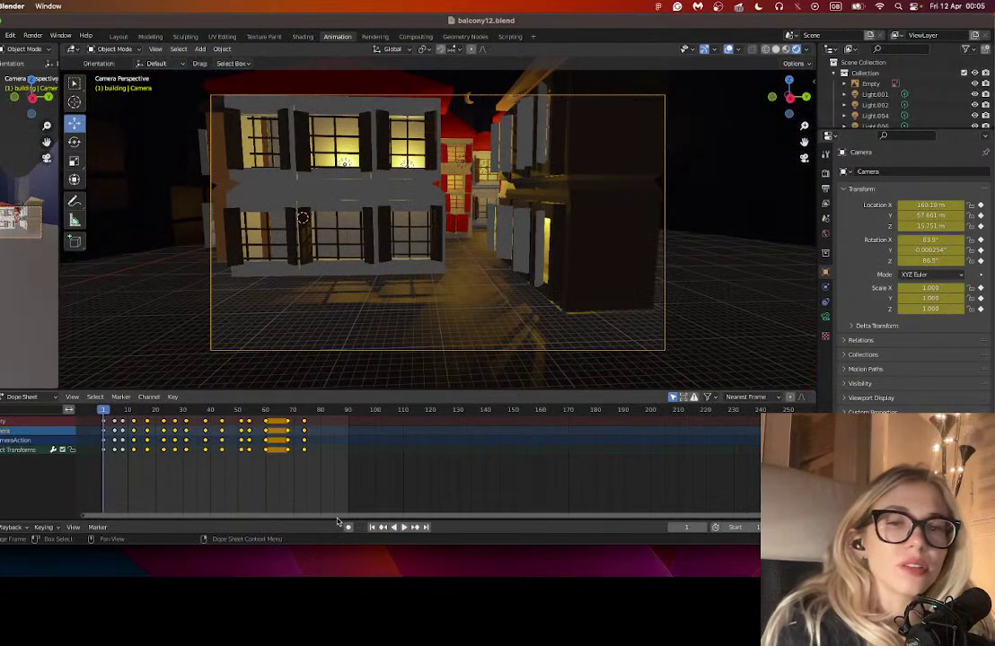
{"action": "left_click", "coordinate": [403, 527]}
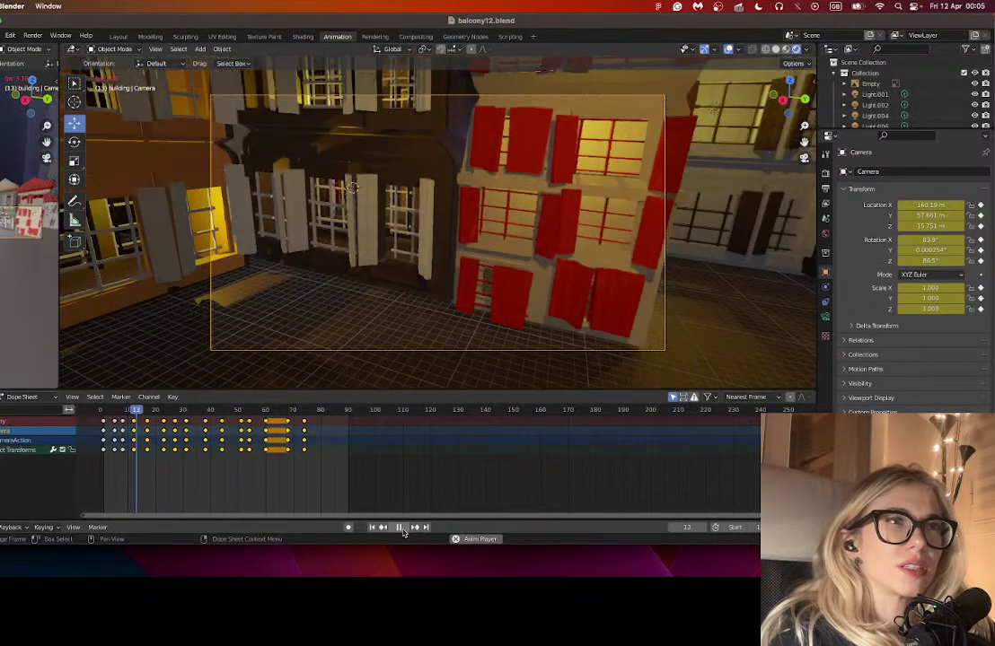
{"action": "left_click", "coordinate": [403, 532]}
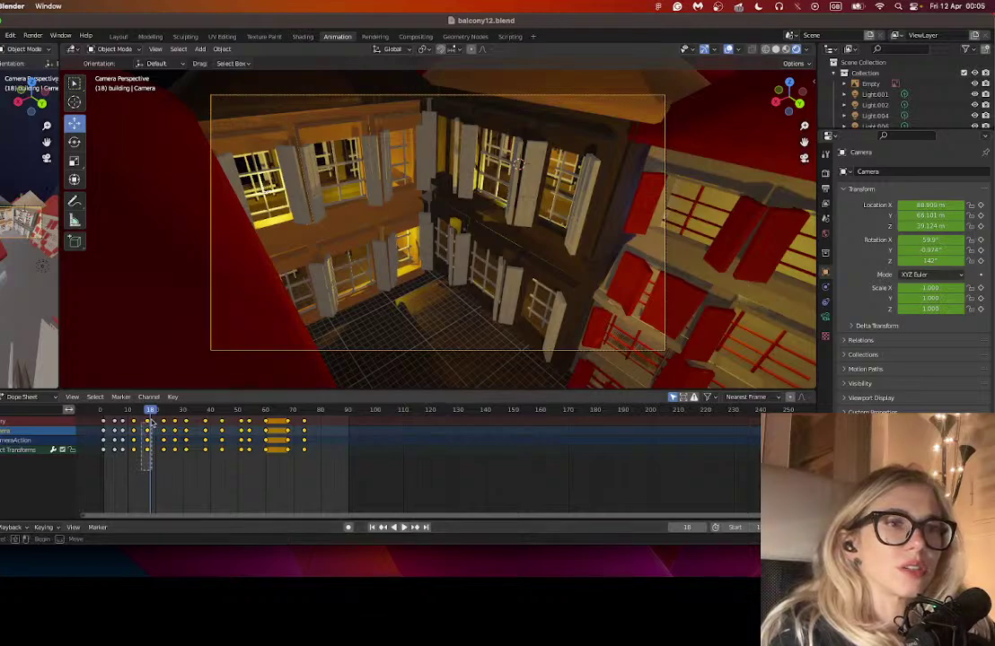
- Delete the camera keyframe at frame 17 and shift all keyframes from frame 23 onward 7 frames earlier
{"action": "left_click", "coordinate": [153, 422]}
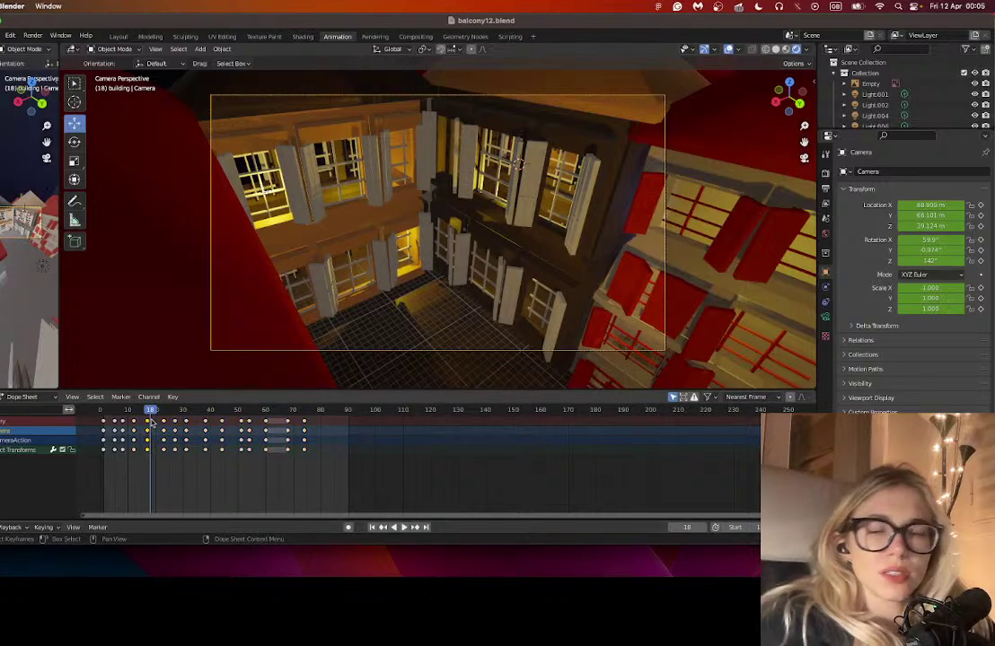
{"action": "key", "text": "x"}
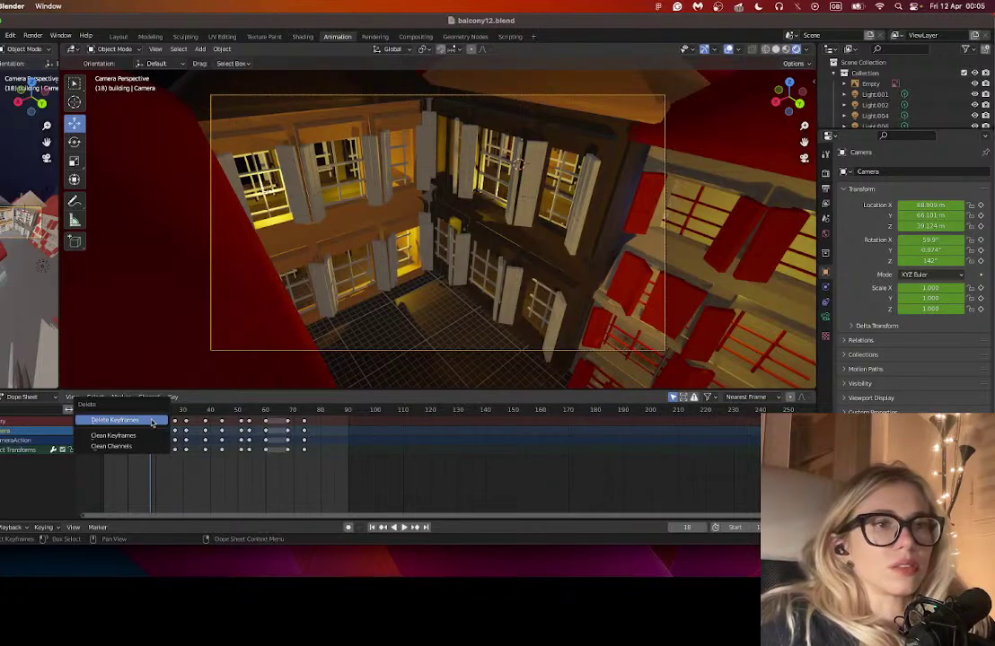
{"action": "left_click", "coordinate": [152, 422]}
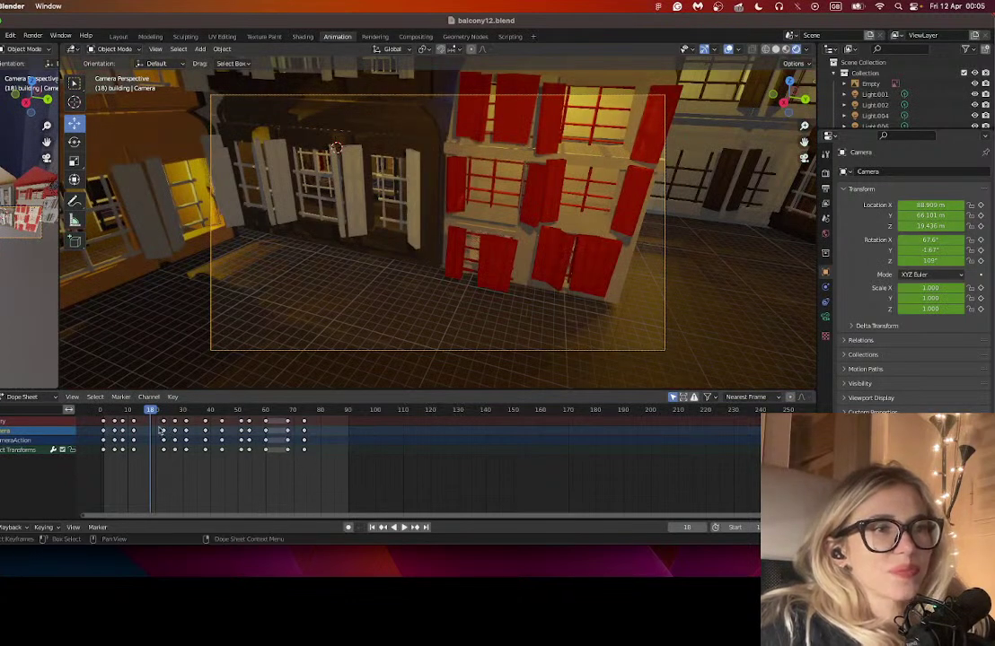
{"action": "left_click_drag", "start_coordinate": [318, 462], "coordinate": [162, 423]}
{"action": "key", "text": "g"}
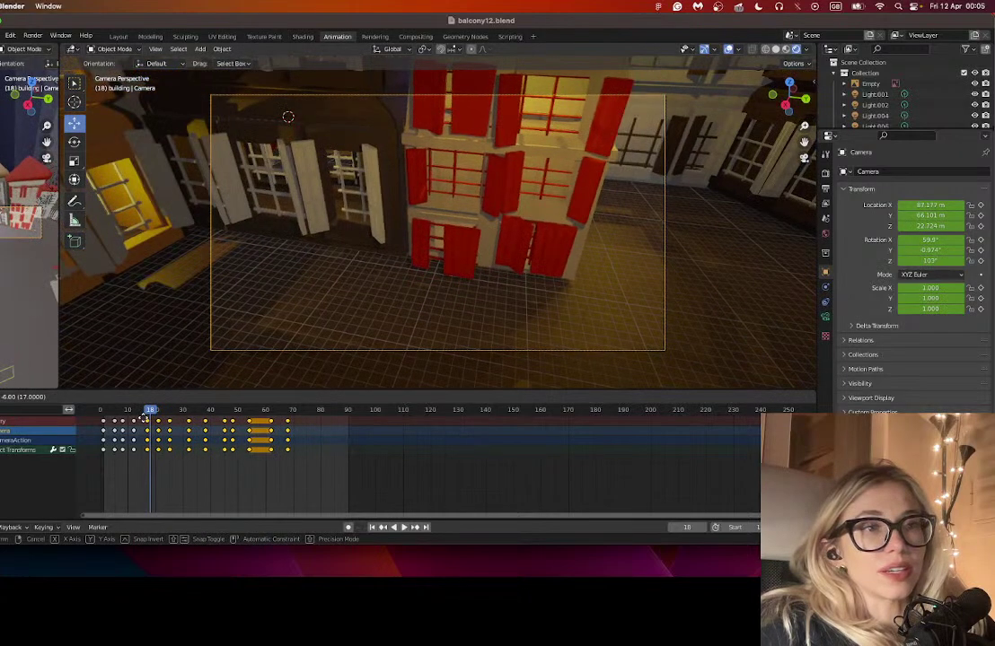
{"action": "mouse_move", "coordinate": [251, 479]}
{"action": "left_click", "coordinate": [314, 465]}
- Move the camera keyframe at frame 31 to frame 28 and shift all keyframes from frame 37 onward 5 frames earlier
{"action": "left_click", "coordinate": [185, 433]}
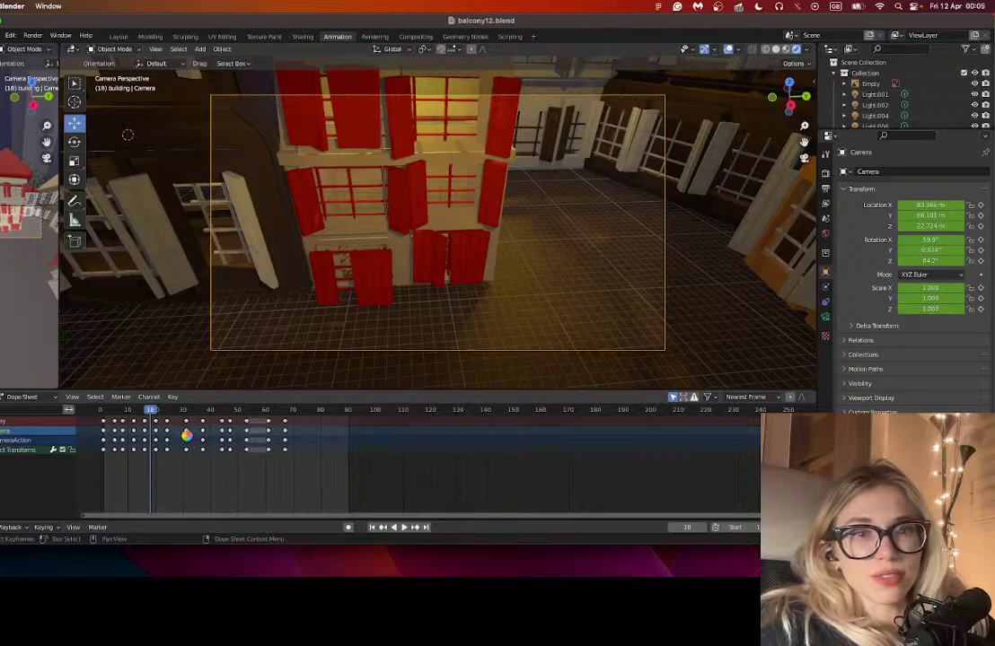
{"action": "left_click_drag", "start_coordinate": [317, 463], "coordinate": [185, 434]}
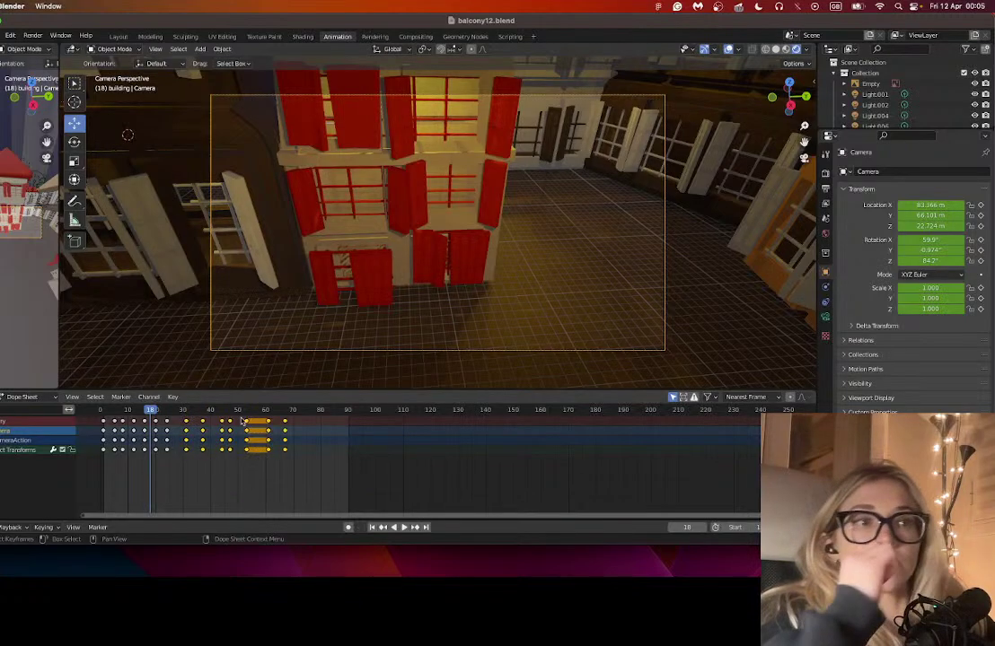
{"action": "key", "text": "g"}
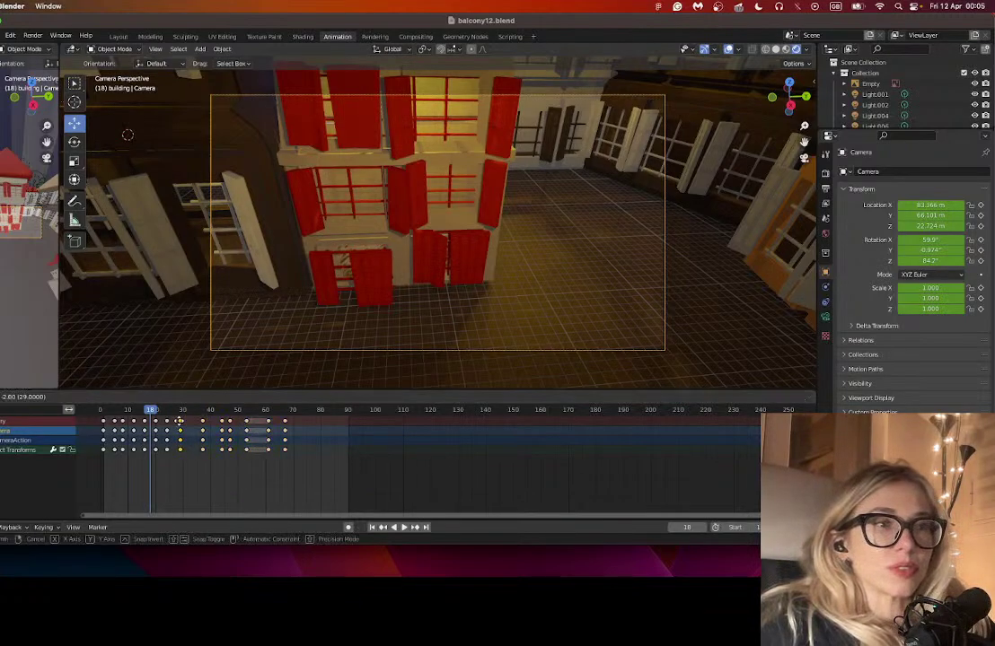
{"action": "left_click", "coordinate": [296, 469]}
{"action": "left_click_drag", "start_coordinate": [296, 461], "coordinate": [203, 424]}
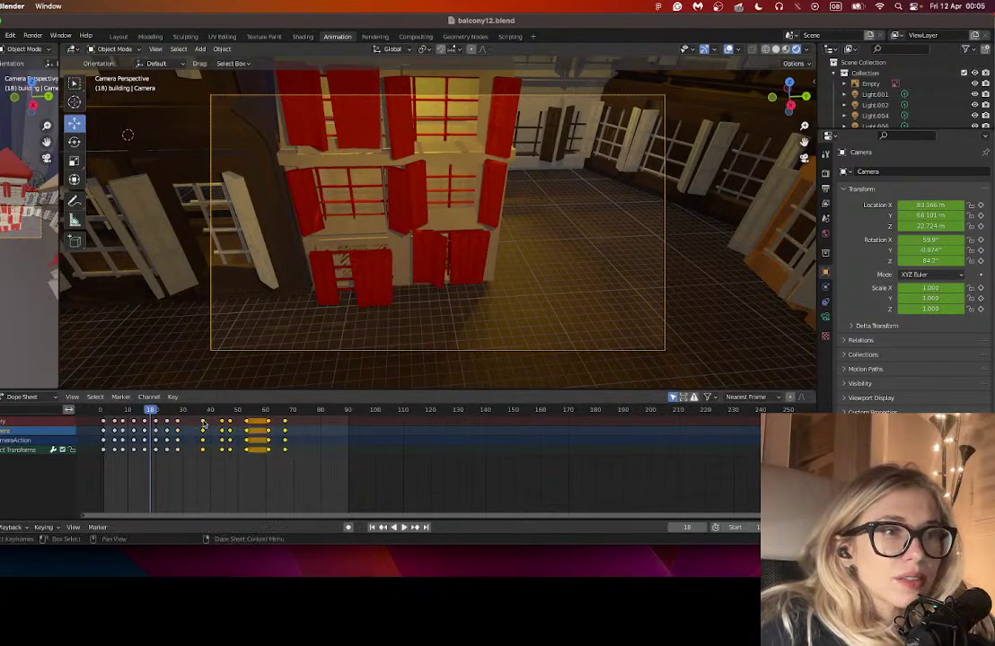
{"action": "key", "text": "g"}
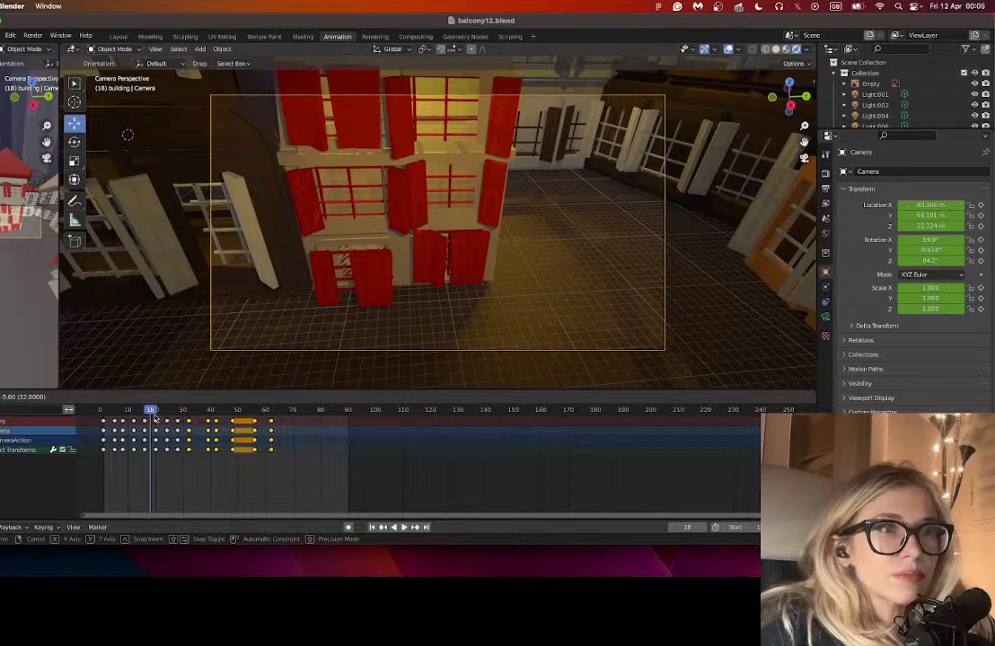
{"action": "left_click", "coordinate": [117, 415]}
- Play the tightened fly-through from frame 1 past the turn, then stop playback at frame 16
{"action": "left_click", "coordinate": [104, 415]}
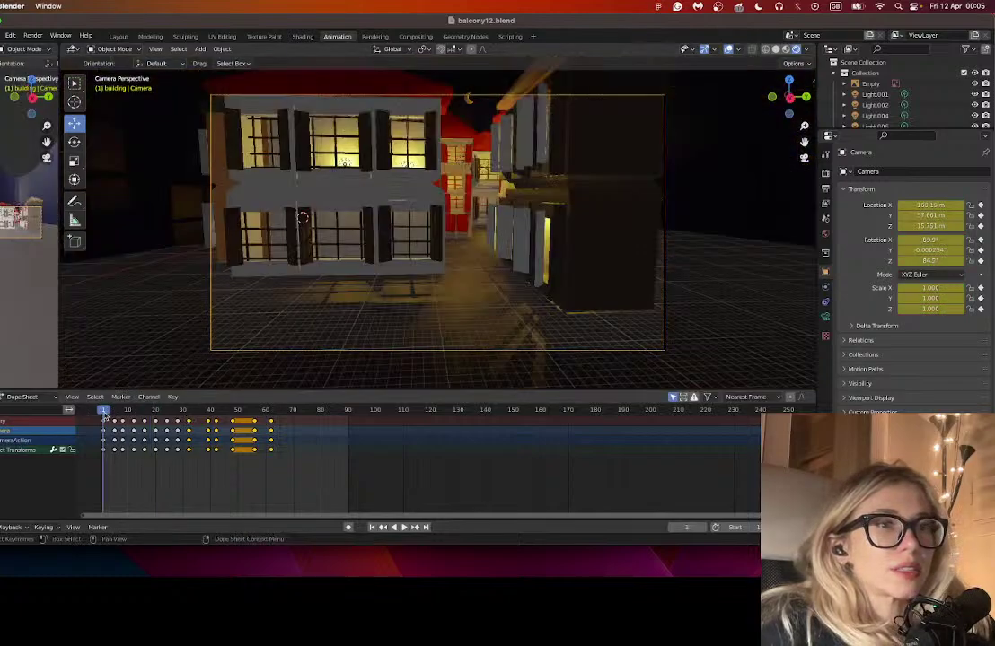
{"action": "left_click", "coordinate": [403, 528]}
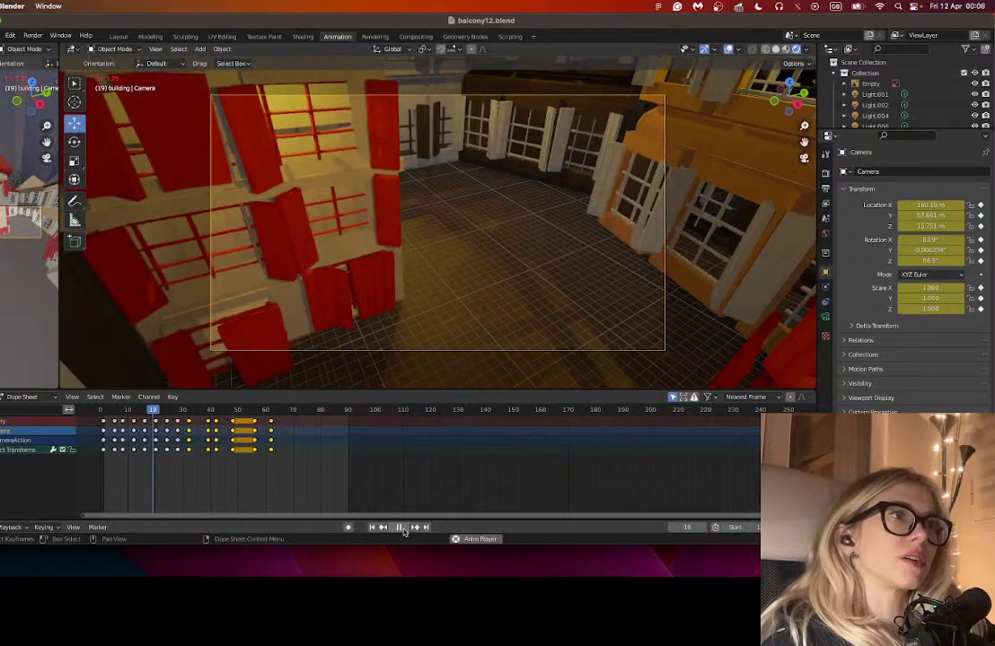
{"action": "left_click", "coordinate": [403, 528]}
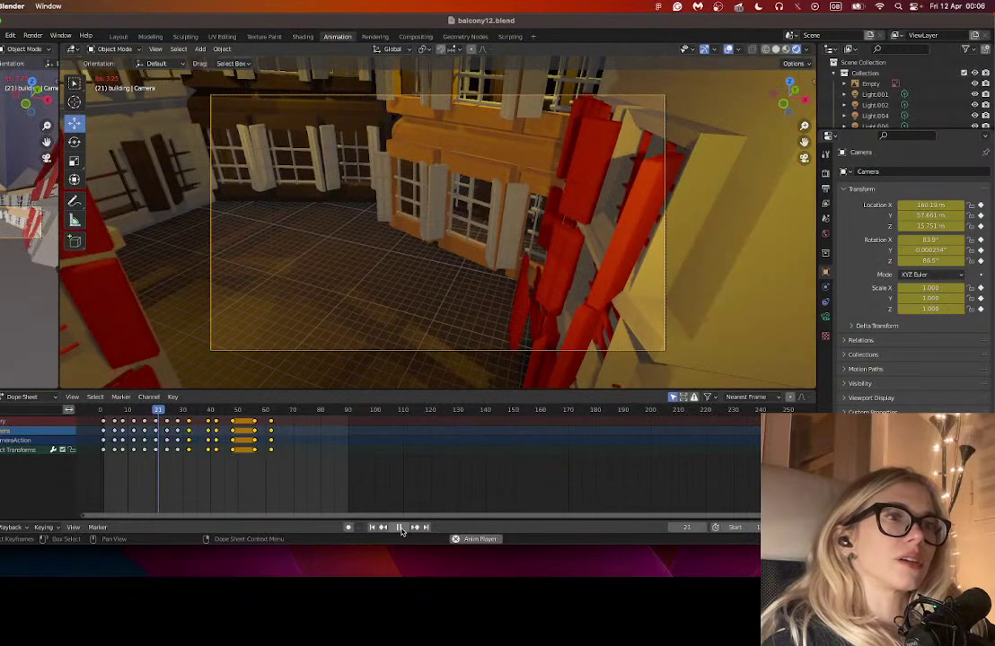
{"action": "left_click", "coordinate": [144, 413]}
{"action": "key", "text": "space"}
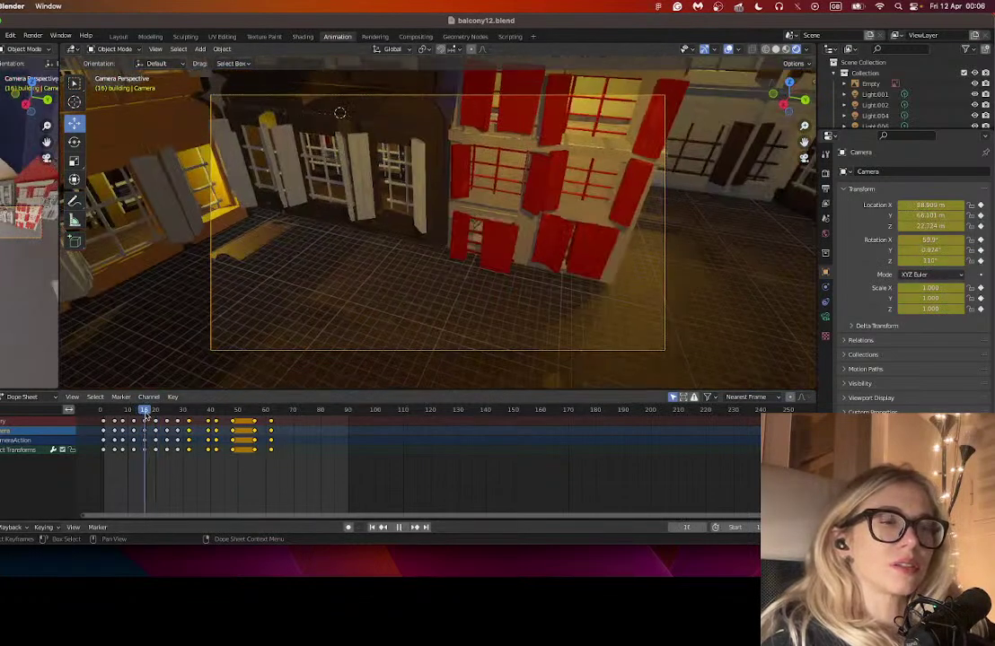
- Turn on auto keying and leave the camera view in the main viewport with the Rotate tool active
{"action": "left_click", "coordinate": [348, 528]}
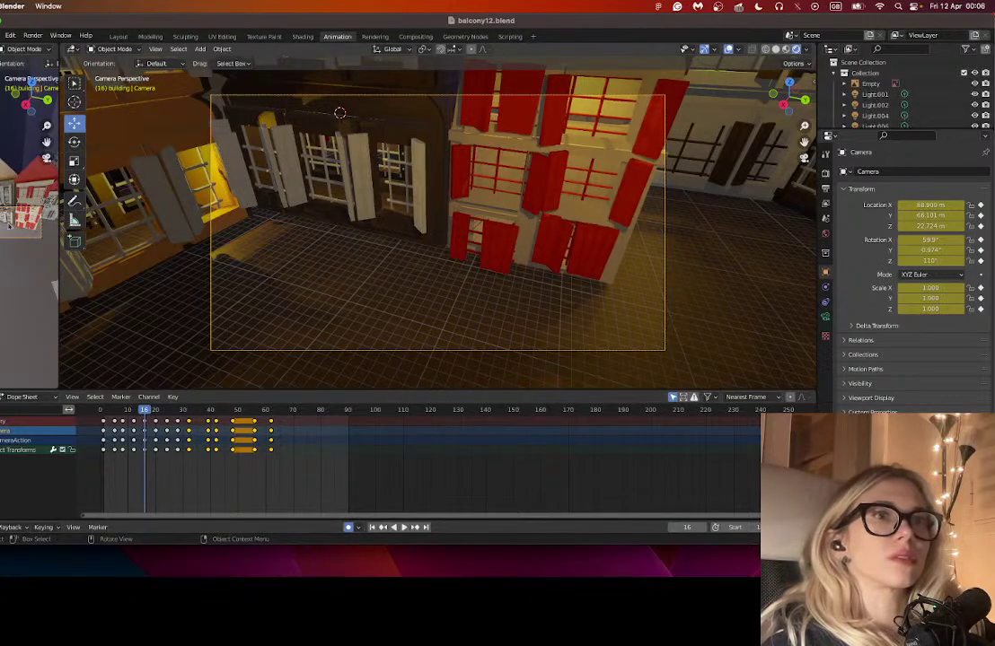
{"action": "left_click", "coordinate": [803, 158]}
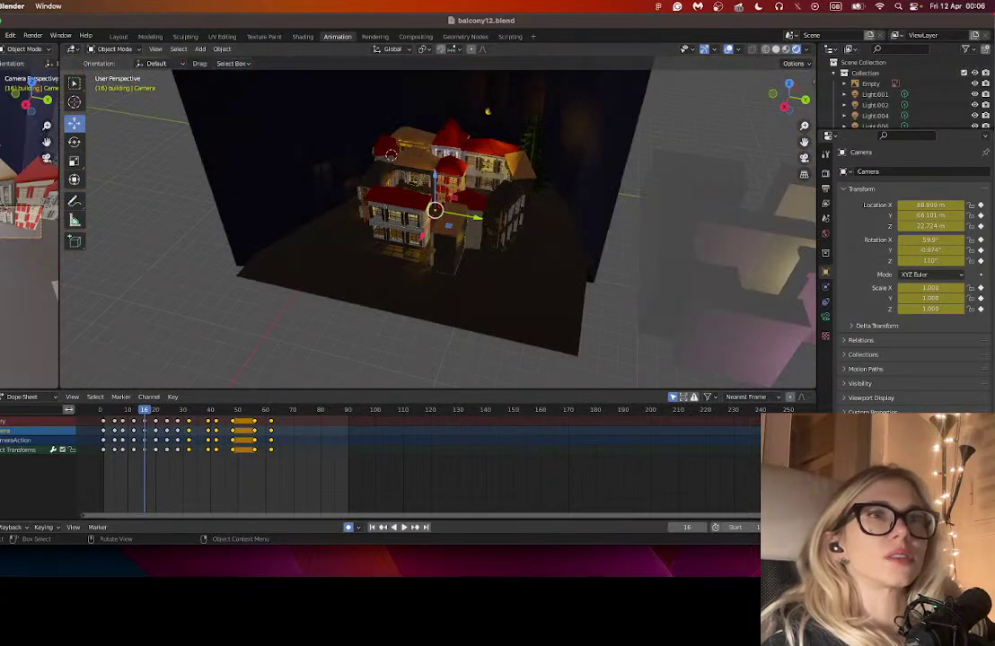
{"action": "key", "text": "shift+space"}
{"action": "key", "text": "r"}
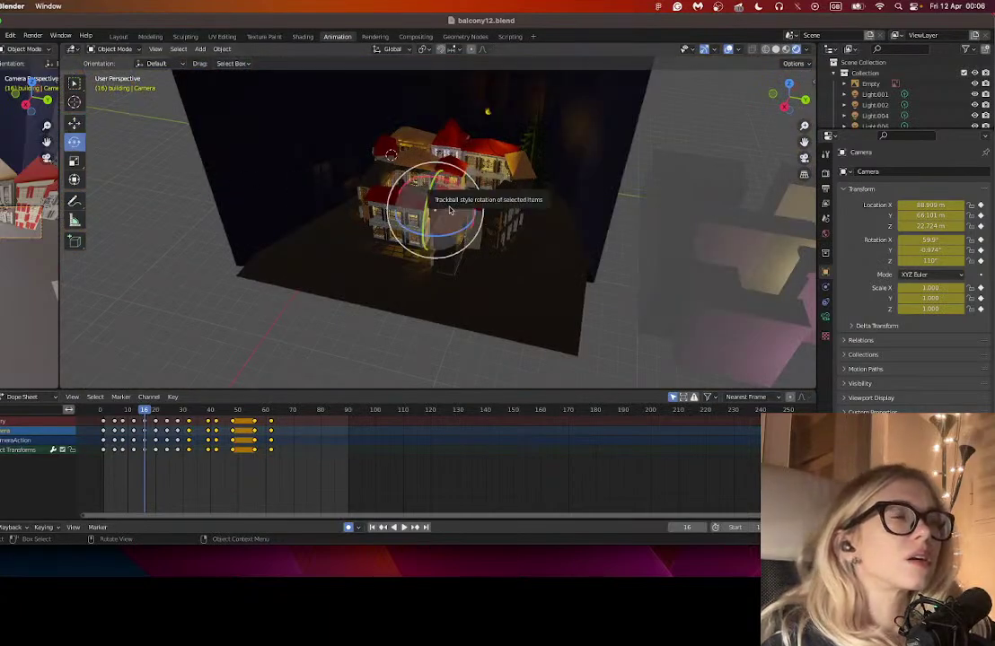
- Try to rotate the camera freely at frame 16 with trackball rotation
{"action": "left_click_drag", "start_coordinate": [431, 218], "coordinate": [422, 217]}
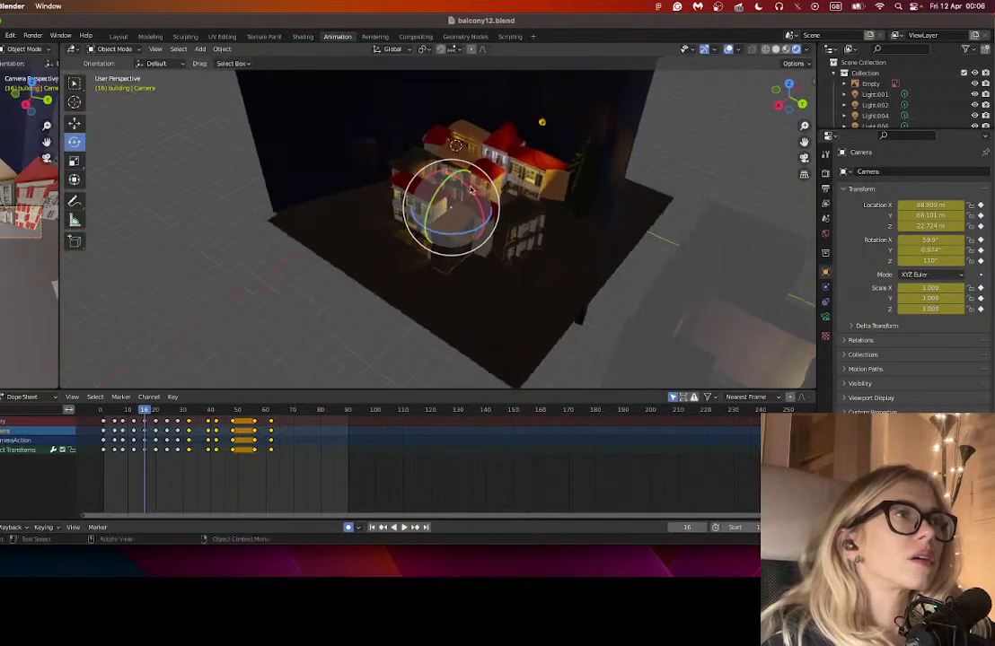
{"action": "mouse_move", "coordinate": [470, 191]}
{"action": "left_mouse_down"}
{"action": "mouse_move", "coordinate": [454, 188]}
{"action": "mouse_move", "coordinate": [471, 199]}
{"action": "left_mouse_up"}
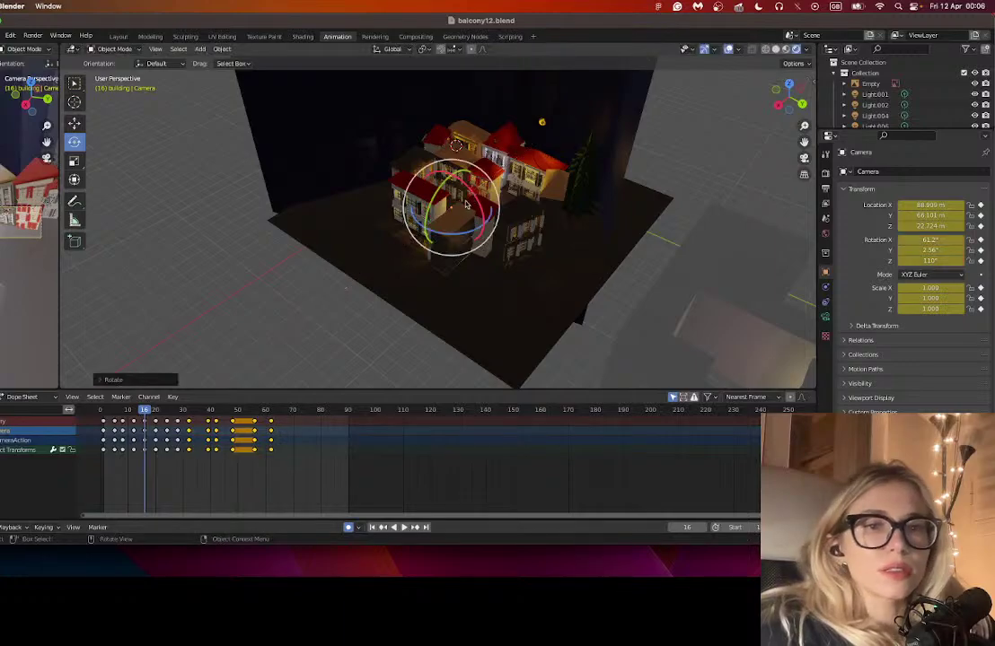
{"action": "key", "text": "super+z"}
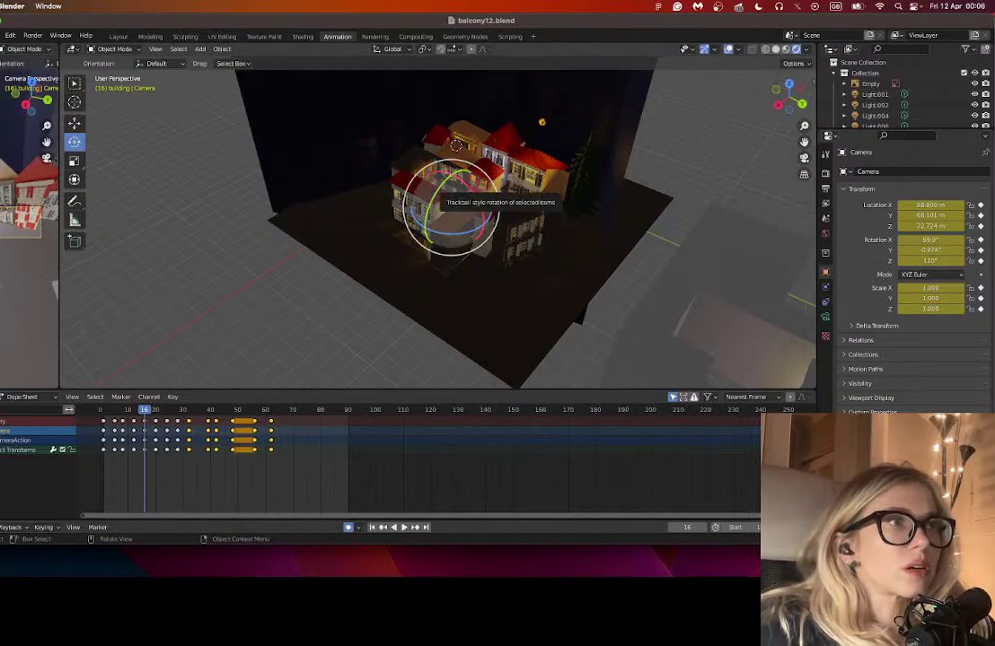
{"action": "left_click", "coordinate": [464, 202]}
{"action": "left_click_drag", "start_coordinate": [464, 202], "coordinate": [456, 207]}
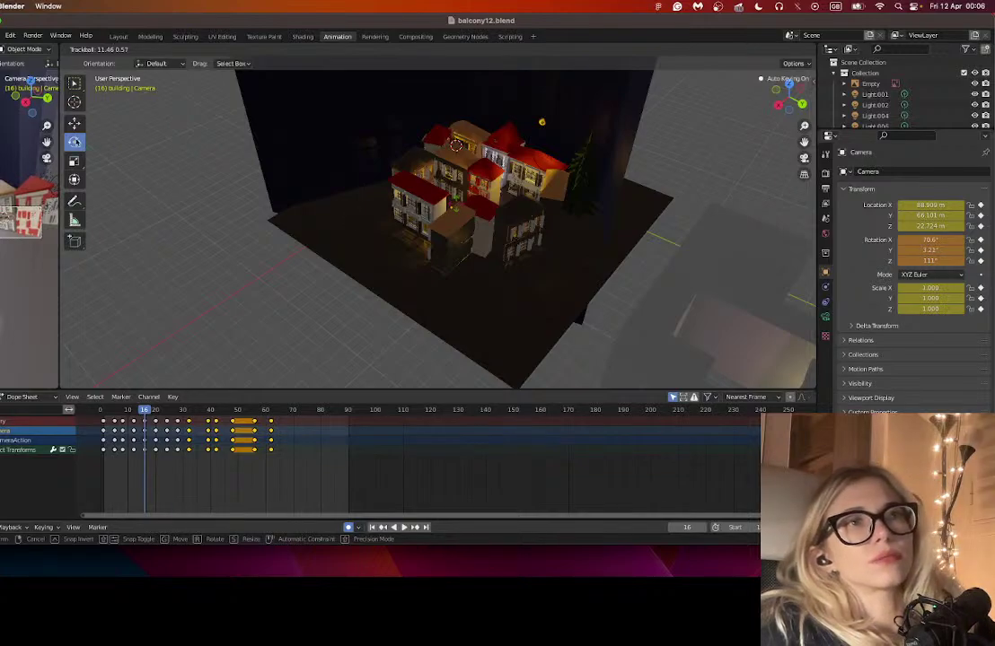
{"action": "key", "text": "Escape"}
- Enlarge the camera preview viewport and show the village overview in solid shading, close up around the camera
{"action": "left_click_drag", "start_coordinate": [58, 128], "coordinate": [391, 165]}
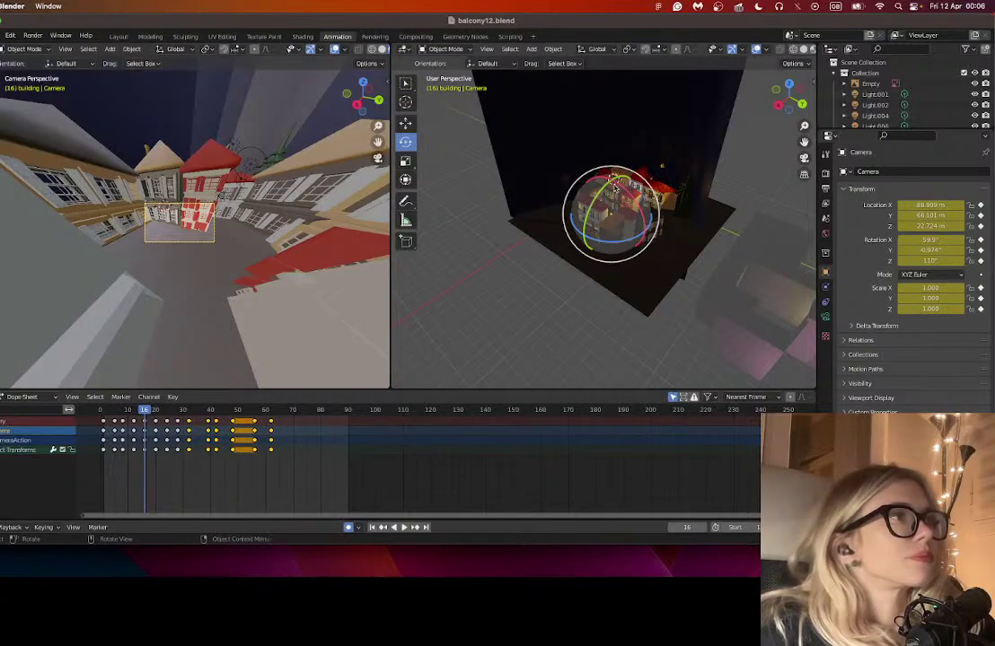
{"action": "left_click_drag", "start_coordinate": [612, 182], "coordinate": [616, 187]}
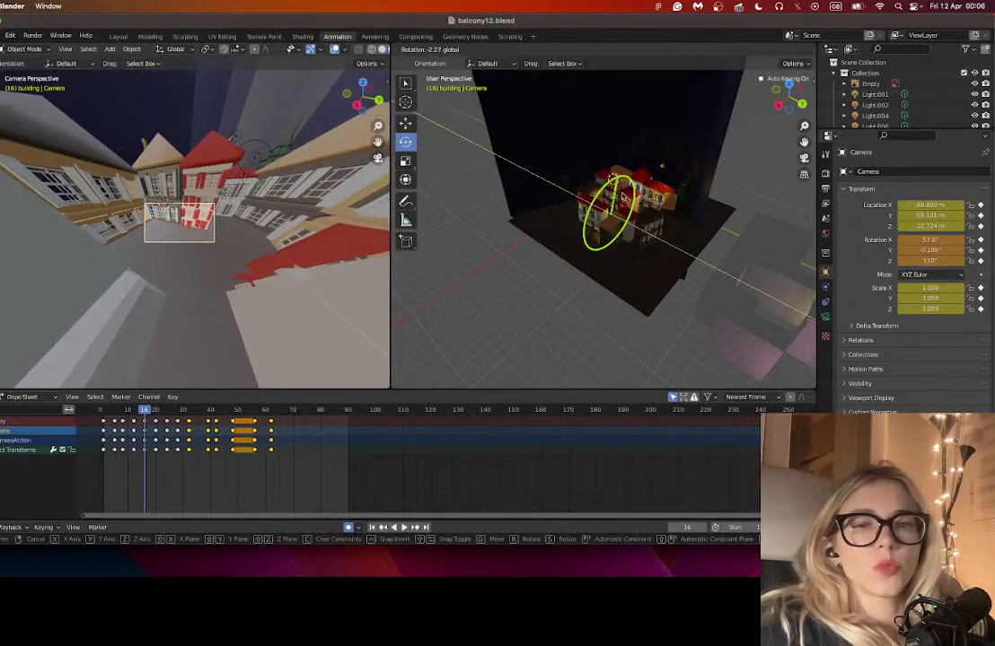
{"action": "right_click", "coordinate": [629, 195]}
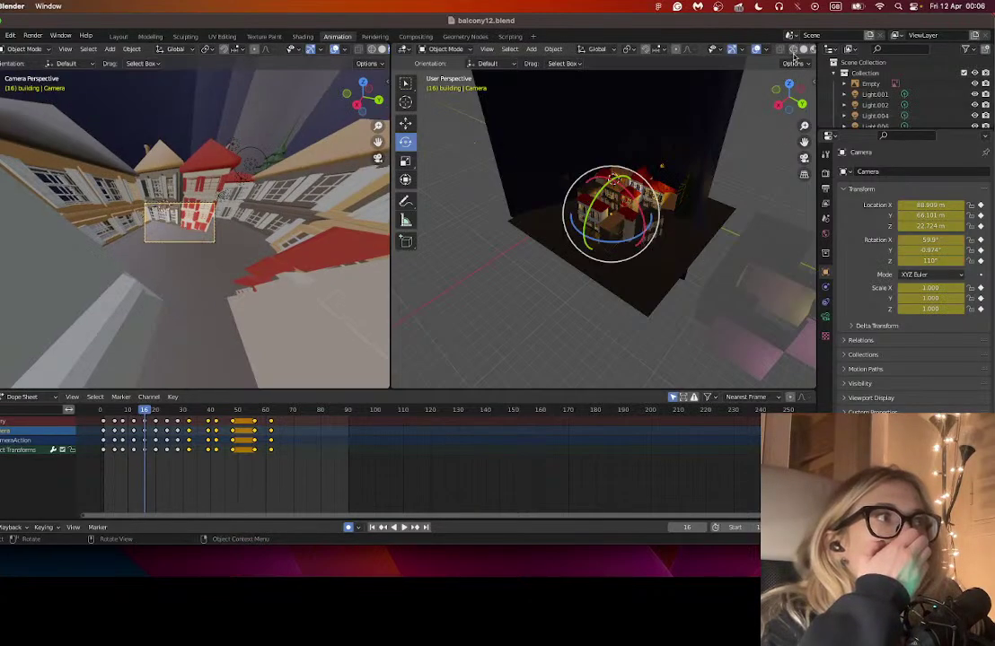
{"action": "scroll", "coordinate": [629, 195], "scroll_direction": "up", "scroll_amount": 3}
{"action": "left_click", "coordinate": [793, 50]}
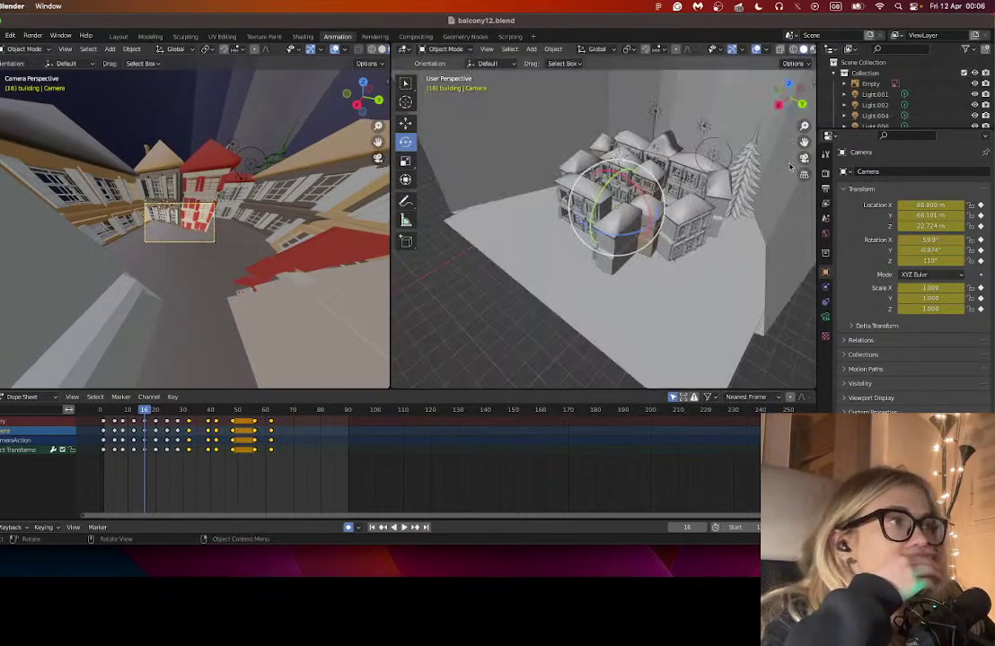
{"action": "scroll", "coordinate": [514, 218], "scroll_direction": "right", "scroll_amount": 5}
{"action": "scroll", "coordinate": [513, 218], "scroll_direction": "up", "scroll_amount": 5}
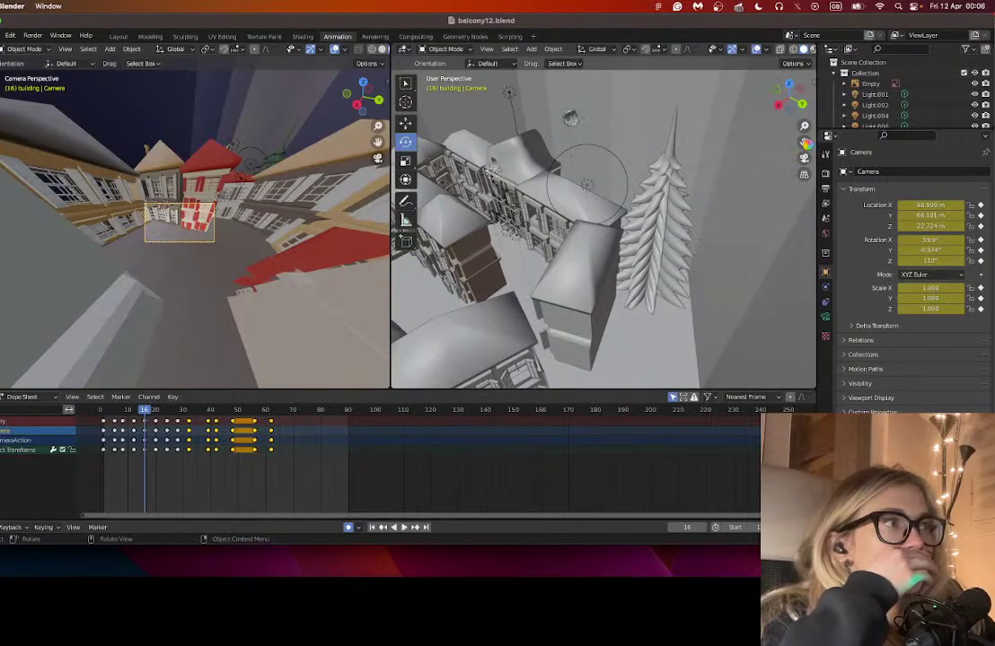
{"action": "left_click_drag", "start_coordinate": [806, 143], "coordinate": [933, 101]}
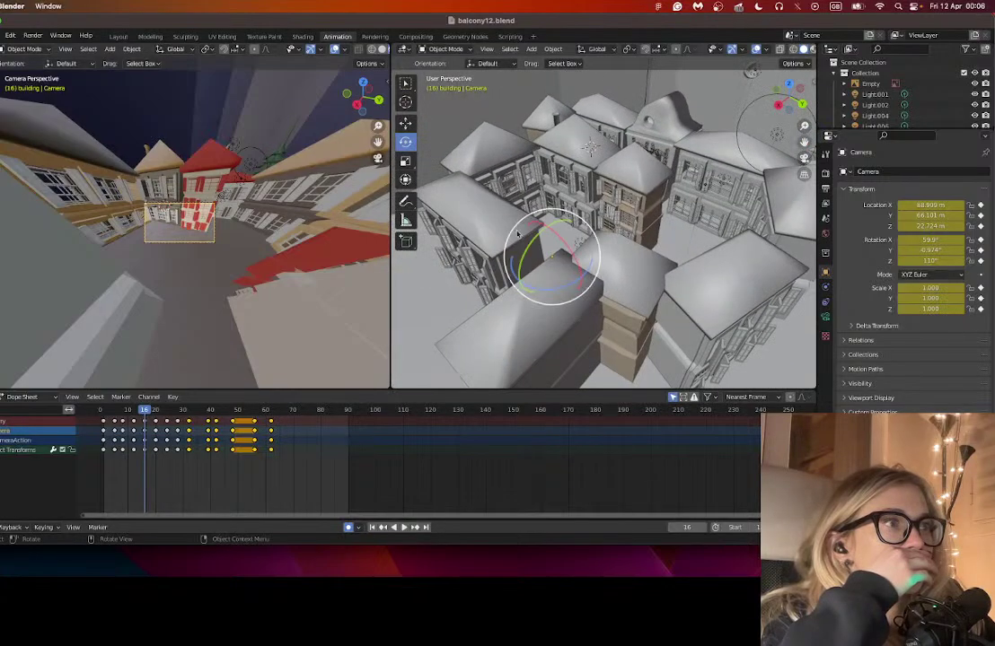
- Rotate the camera at frame 16 to about X 83.6°, Y 0.757°, Z 108° so it looks levelly along the street
{"action": "mouse_move", "coordinate": [549, 228]}
{"action": "left_mouse_down"}
{"action": "mouse_move", "coordinate": [574, 227]}
{"action": "mouse_move", "coordinate": [557, 221]}
{"action": "mouse_move", "coordinate": [557, 236]}
{"action": "mouse_move", "coordinate": [562, 223]}
{"action": "left_mouse_up"}
{"action": "key", "text": "super+z"}
{"action": "key", "text": "r"}
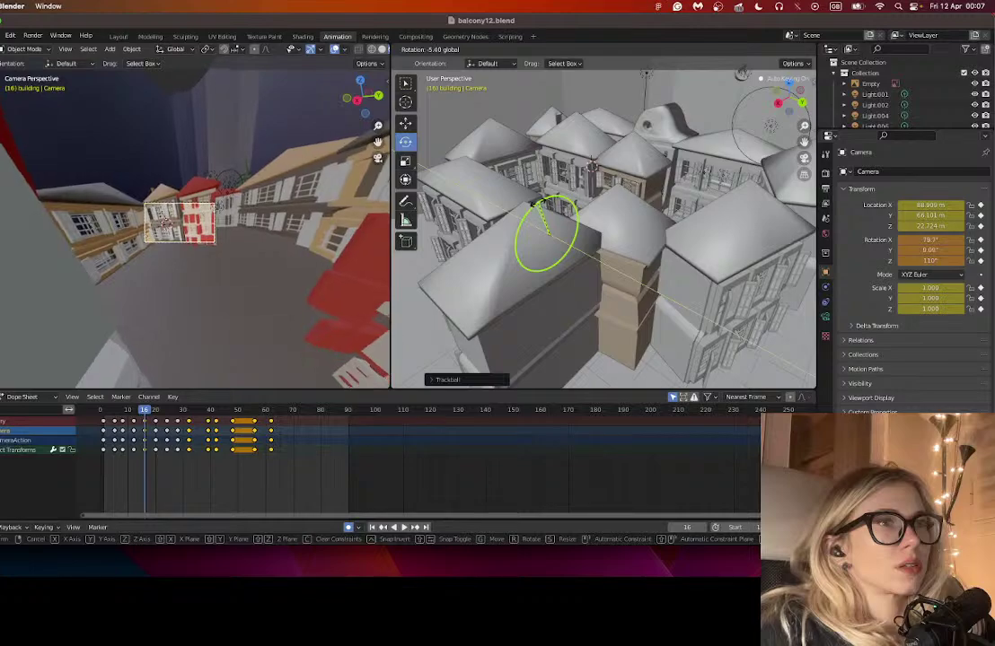
{"action": "left_click", "coordinate": [552, 229]}
{"action": "key", "text": "r"}
{"action": "key", "text": "r"}
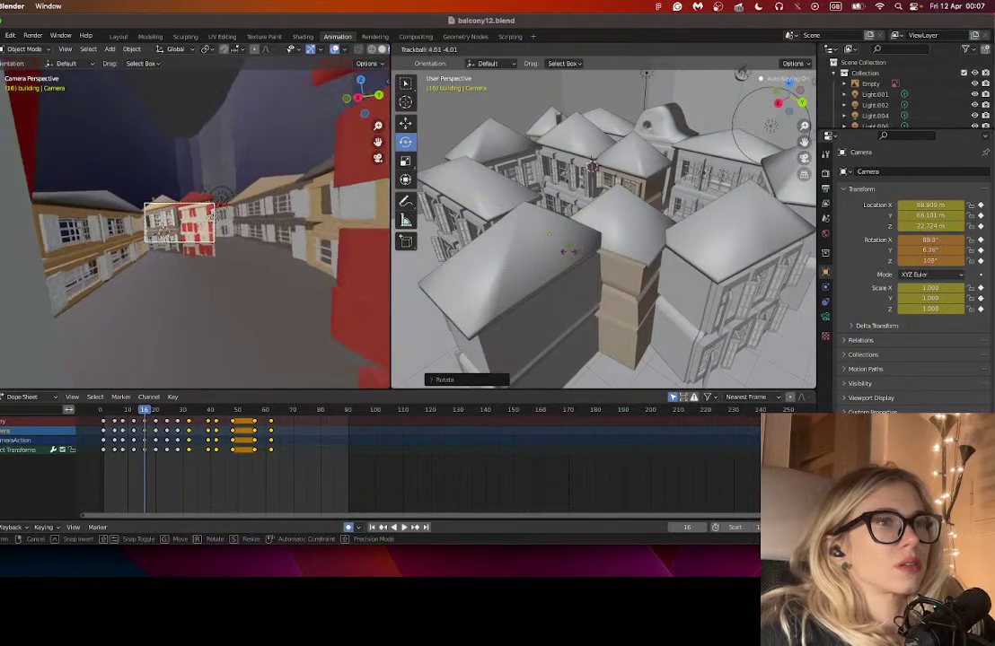
{"action": "left_click", "coordinate": [567, 226]}
{"action": "key", "text": "r"}
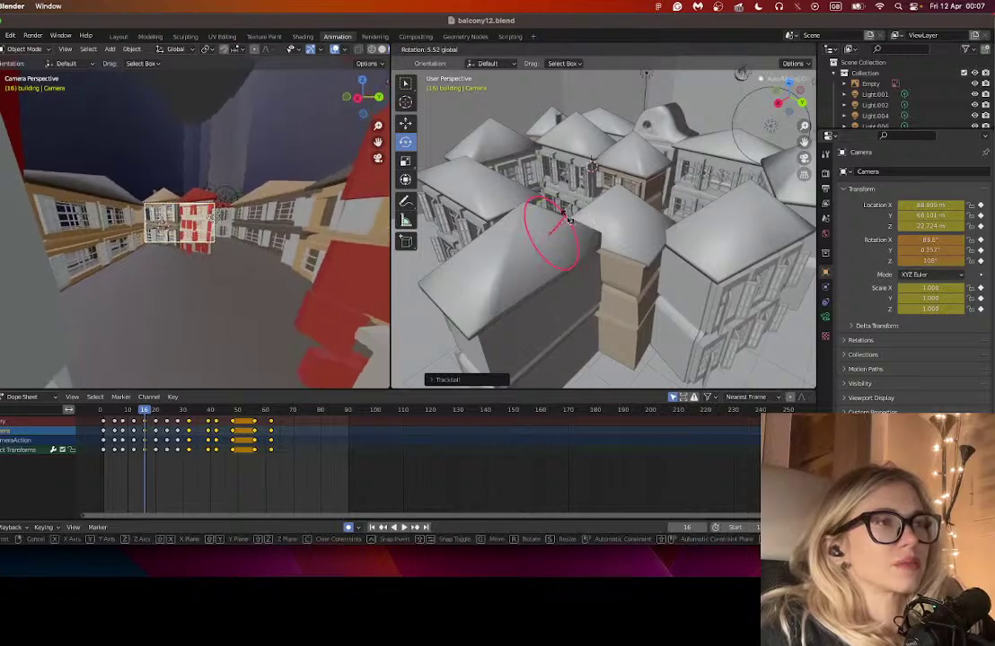
{"action": "left_click", "coordinate": [568, 220]}
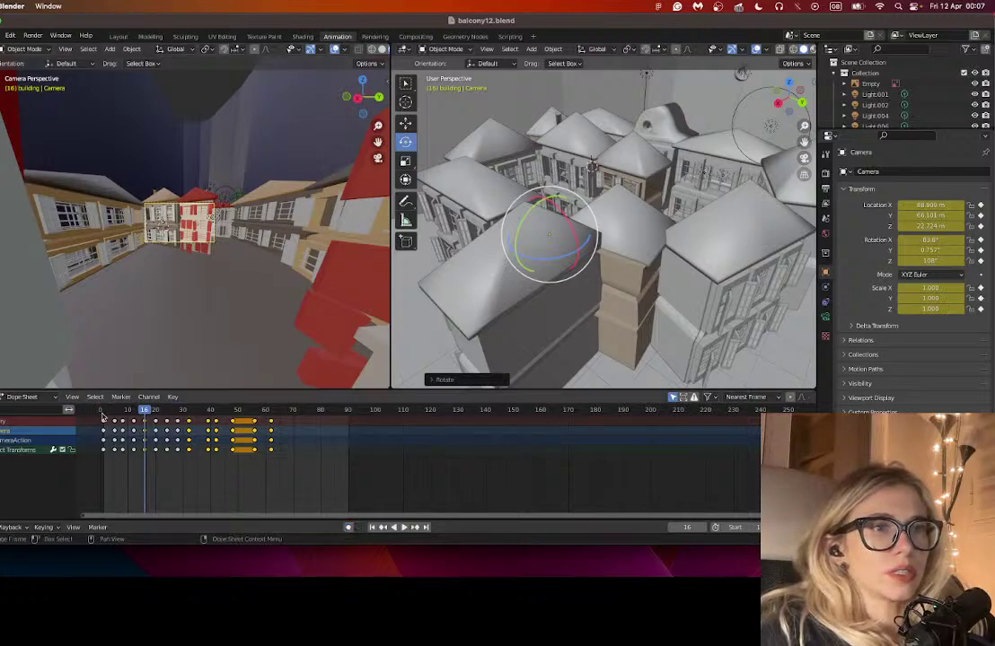
- Restore the large main viewport to rendered shading in camera view and play the fly-through from frame 1
{"action": "left_click", "coordinate": [102, 412]}
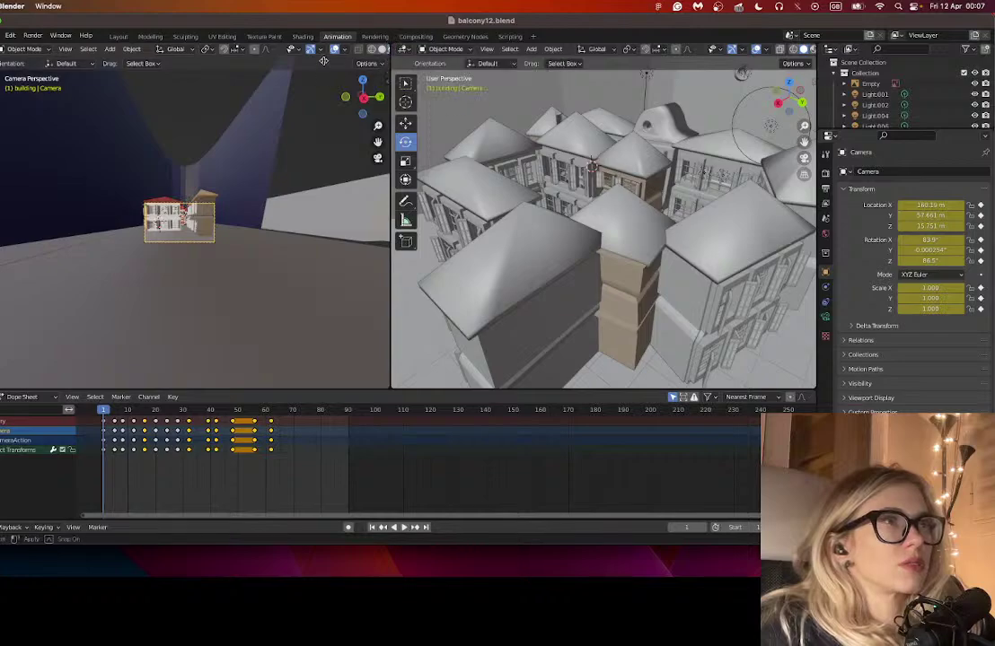
{"action": "left_click_drag", "start_coordinate": [392, 47], "coordinate": [97, 101]}
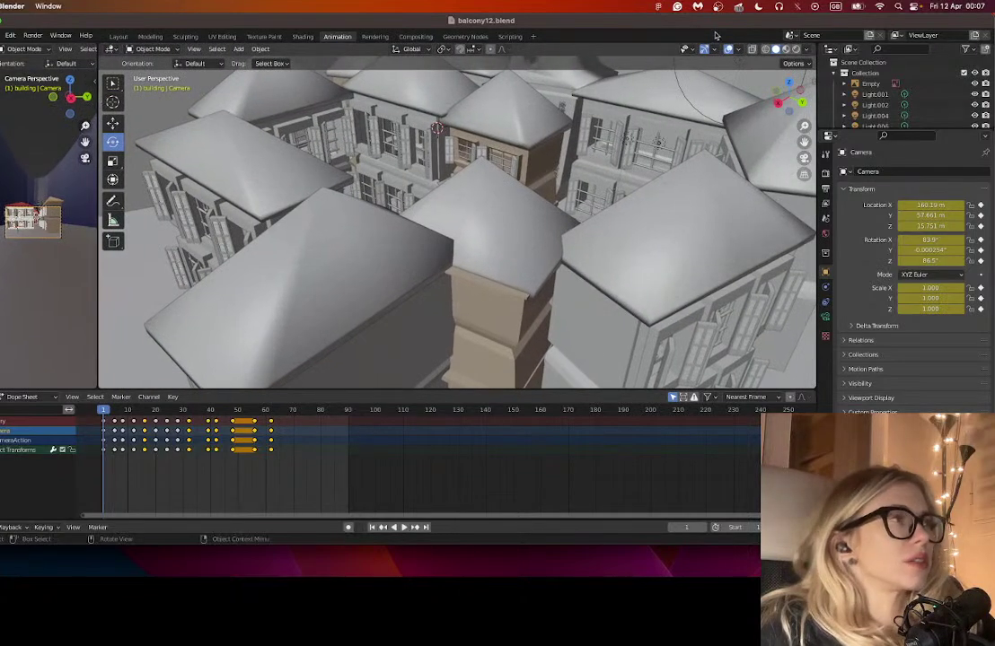
{"action": "left_click", "coordinate": [785, 49]}
{"action": "left_click", "coordinate": [795, 49]}
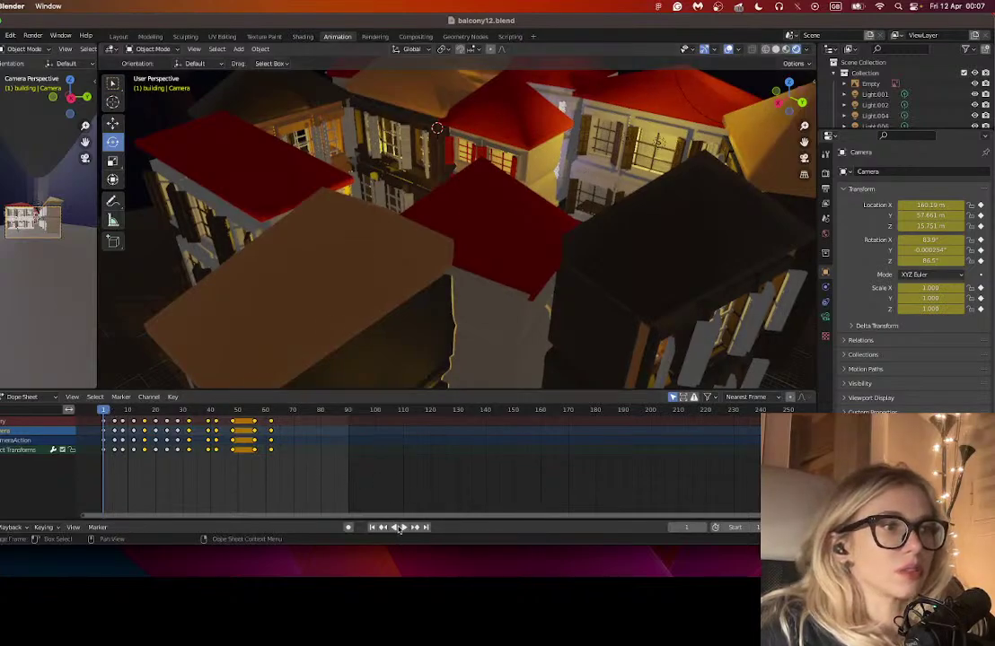
{"action": "left_click", "coordinate": [804, 159]}
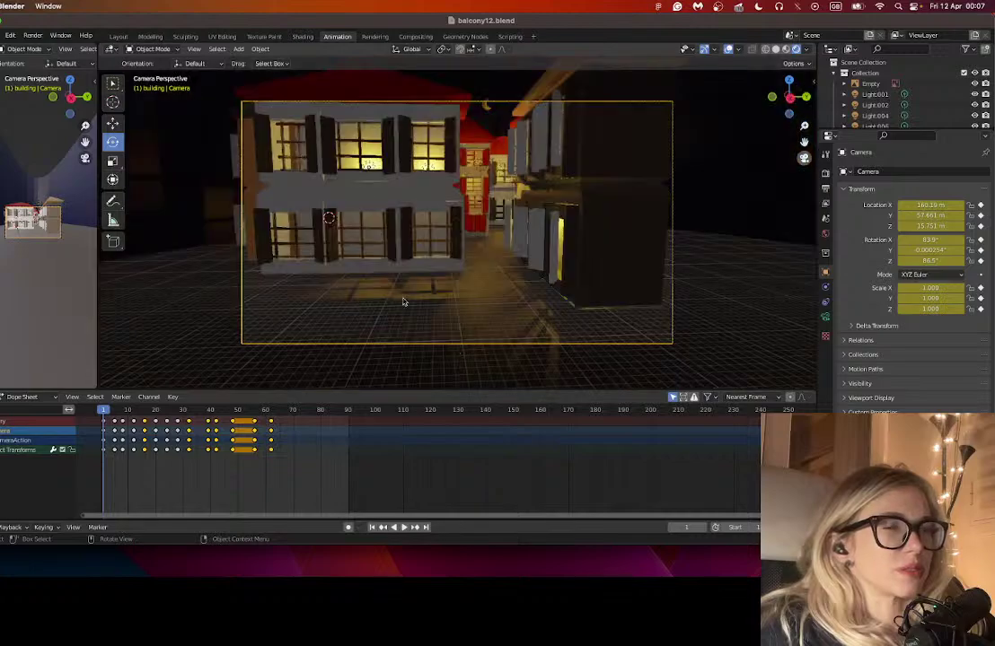
{"action": "left_click", "coordinate": [405, 528]}
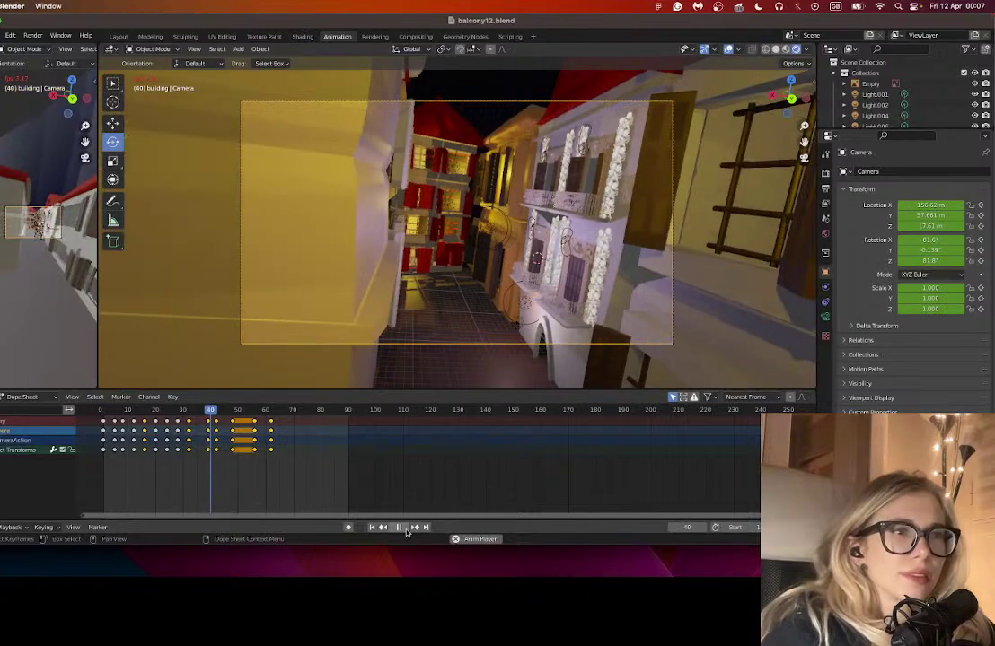
- Delete the camera keyframes at frame 39 and shift all following keyframes 6 frames earlier
{"action": "left_click", "coordinate": [404, 529]}
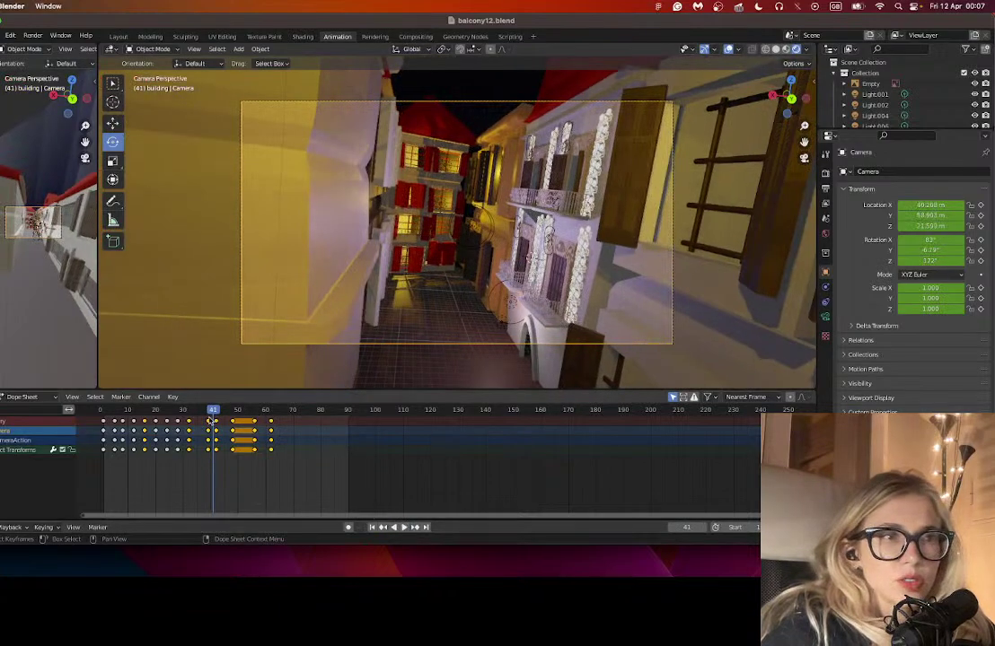
{"action": "left_click_drag", "start_coordinate": [201, 470], "coordinate": [212, 420]}
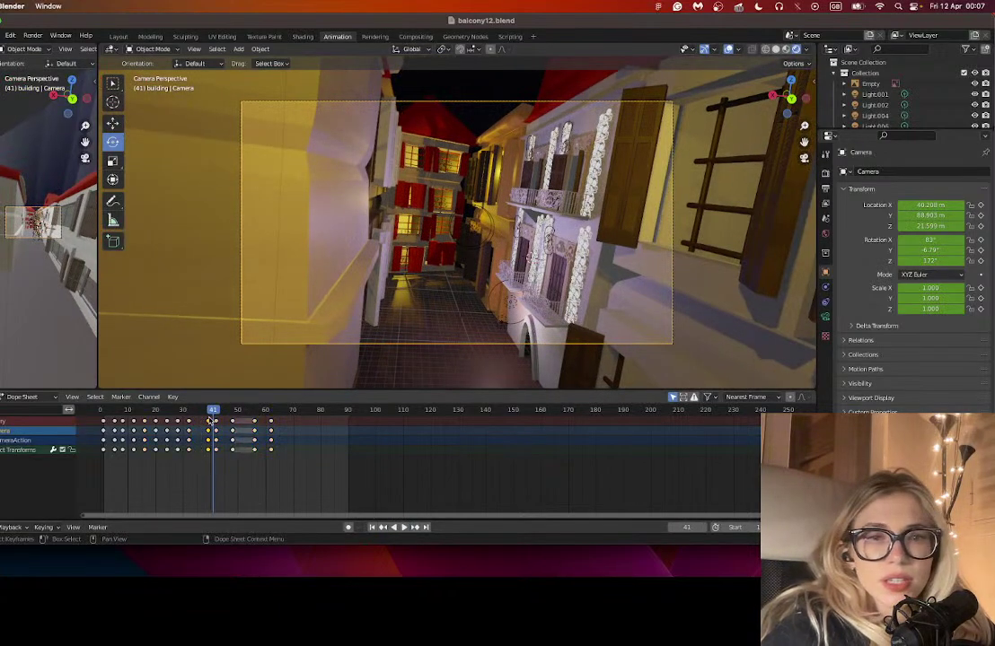
{"action": "key", "text": "x"}
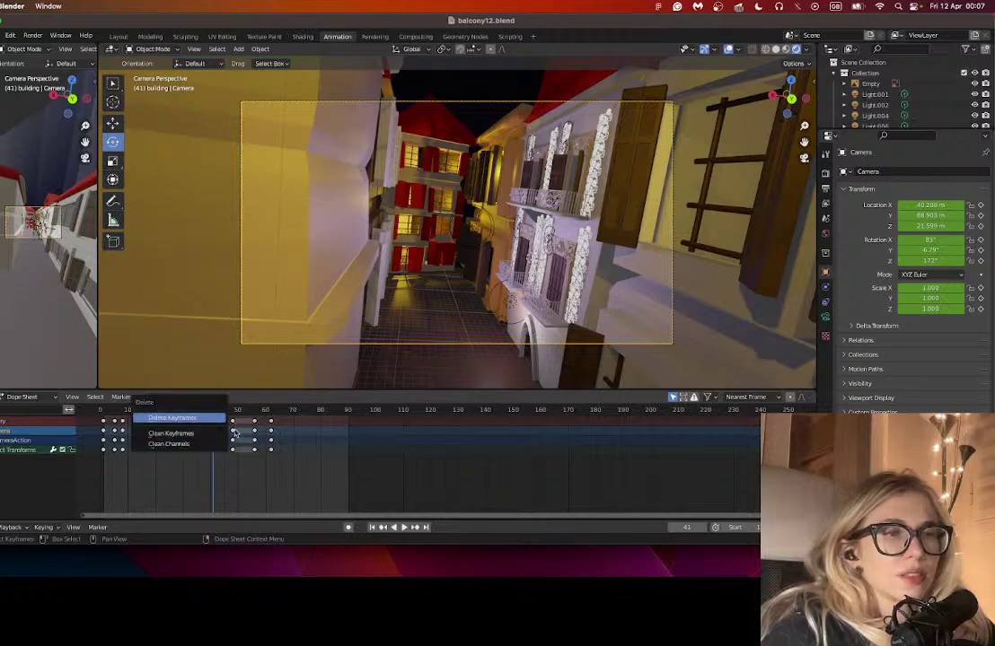
{"action": "key", "text": "Return"}
{"action": "left_click_drag", "start_coordinate": [313, 461], "coordinate": [216, 426]}
{"action": "key", "text": "g"}
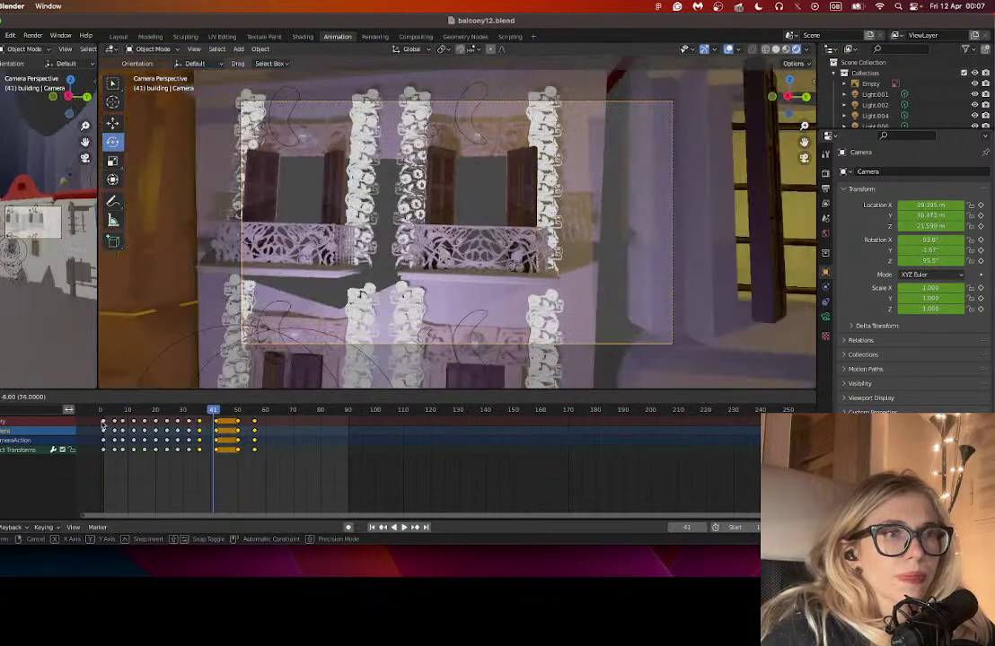
{"action": "left_click", "coordinate": [103, 426]}
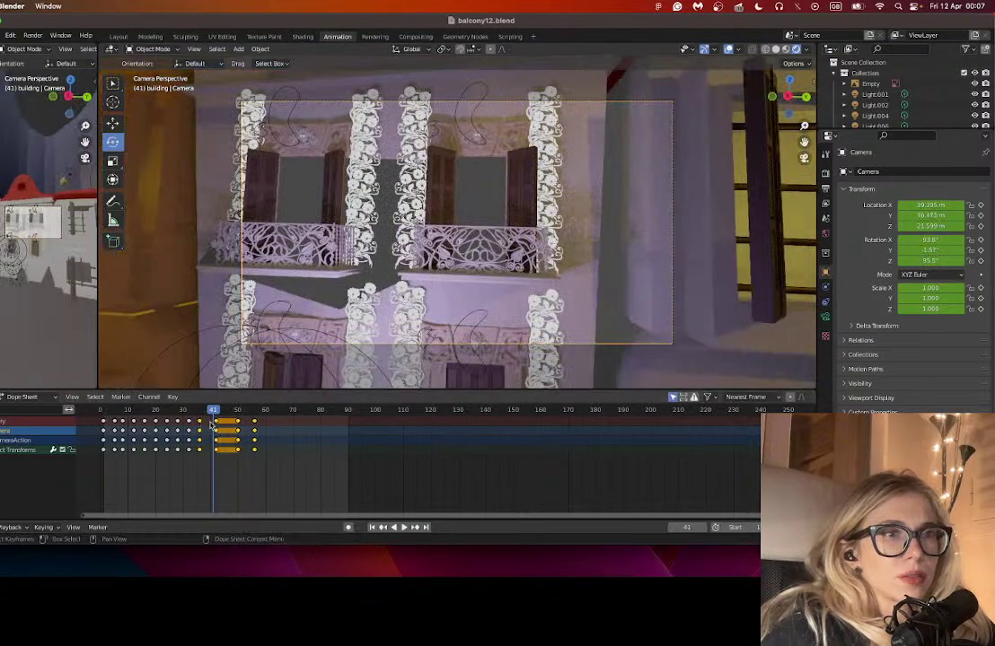
- Play the fly-through from frame 2 to check the motion around frame 18
{"action": "left_click", "coordinate": [108, 417]}
{"action": "left_click", "coordinate": [106, 410]}
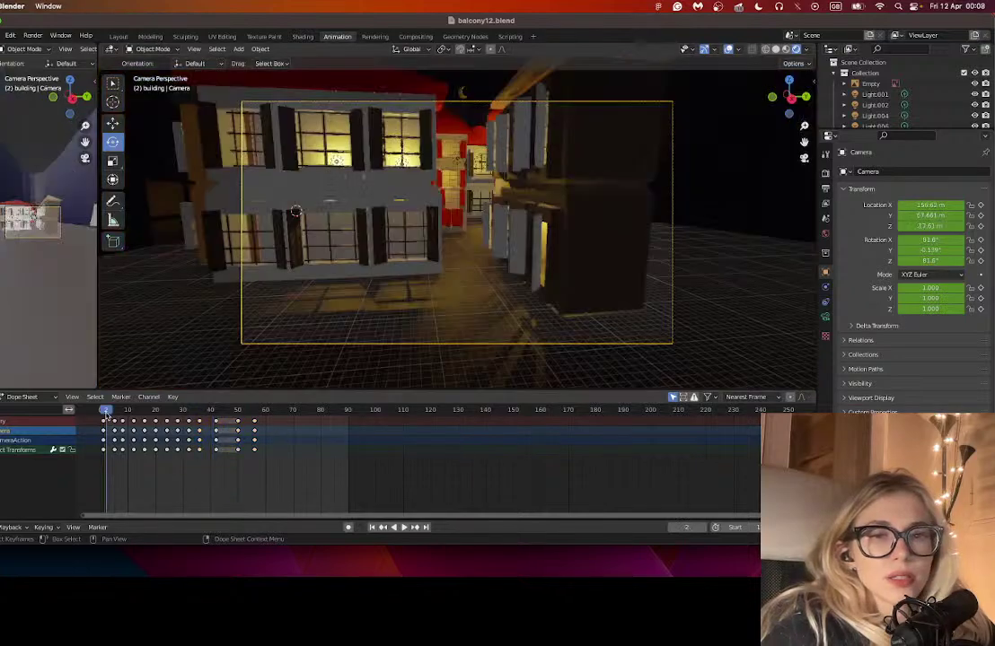
{"action": "left_click", "coordinate": [401, 528]}
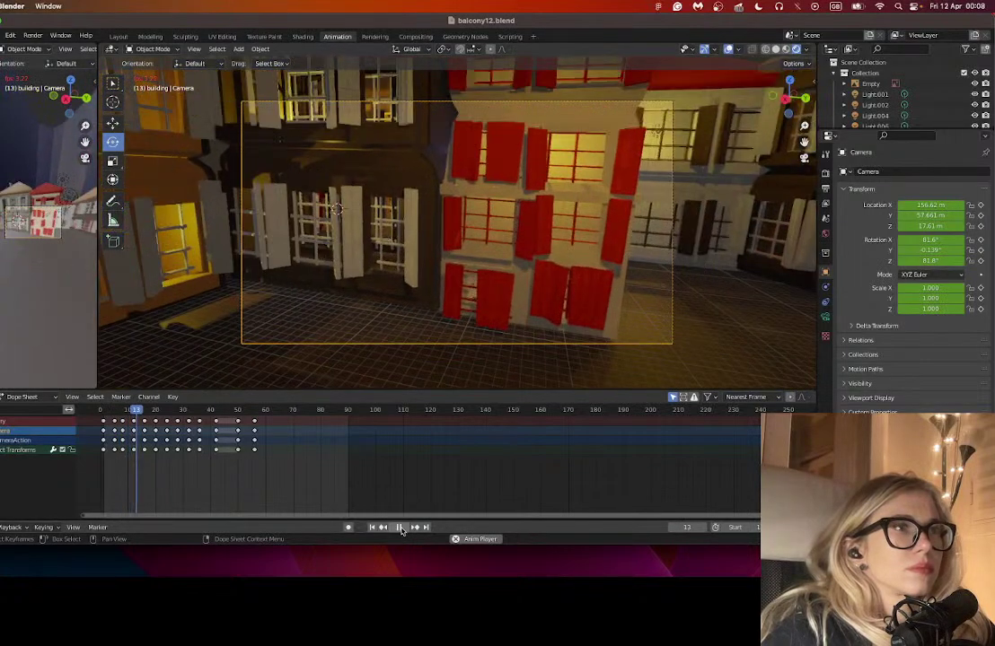
{"action": "left_click", "coordinate": [401, 527]}
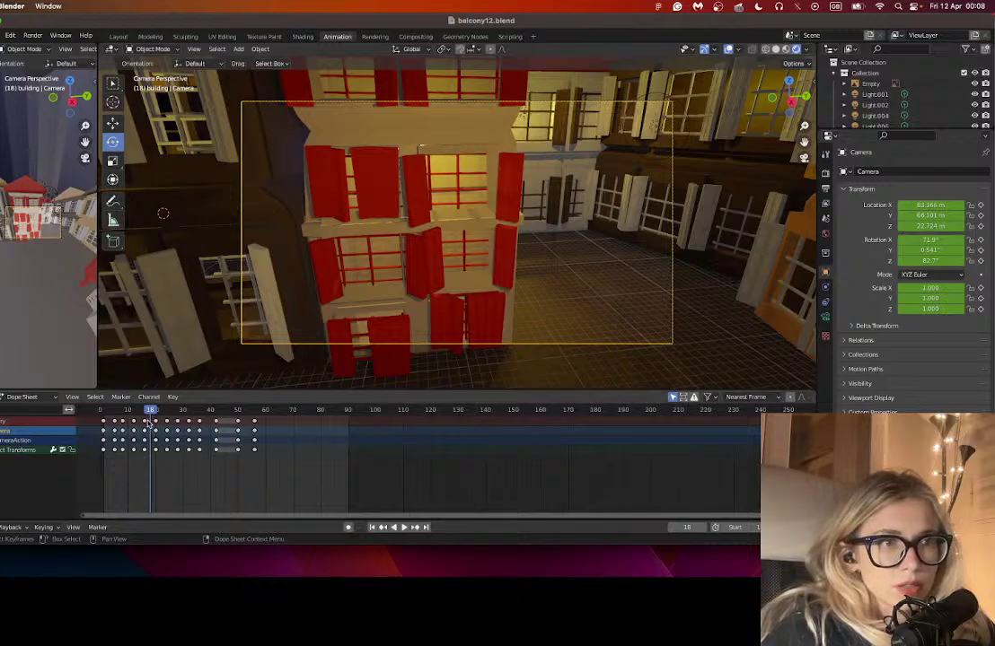
- Delete the camera keyframes at frame 16 and shift all following keyframes 5 frames earlier, so they start at frame 15
{"action": "left_click_drag", "start_coordinate": [141, 456], "coordinate": [145, 420]}
{"action": "key", "text": "x"}
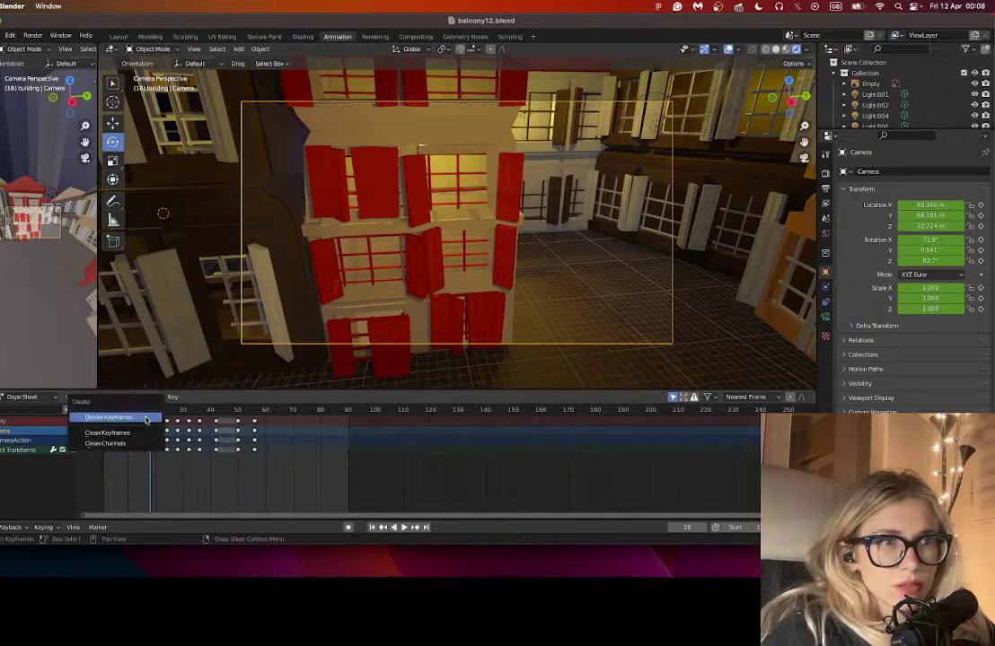
{"action": "left_click", "coordinate": [145, 418]}
{"action": "left_click_drag", "start_coordinate": [144, 415], "coordinate": [325, 481]}
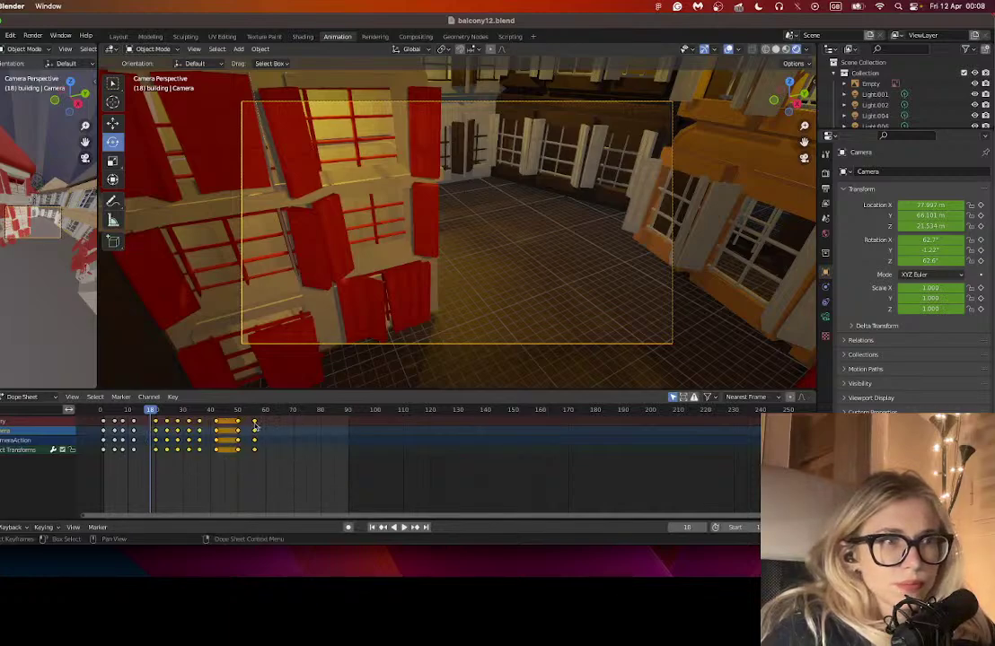
{"action": "key", "text": "g"}
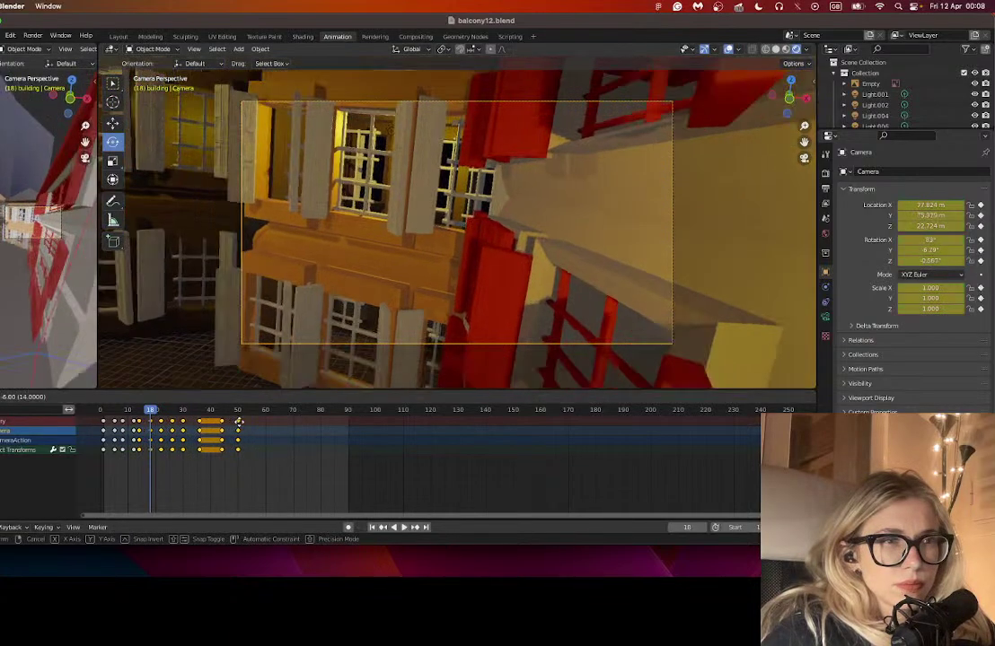
{"action": "left_click", "coordinate": [88, 427]}
- Play the whole fly-through from the start up to frame 52 and return to frame 1
{"action": "left_click", "coordinate": [101, 409]}
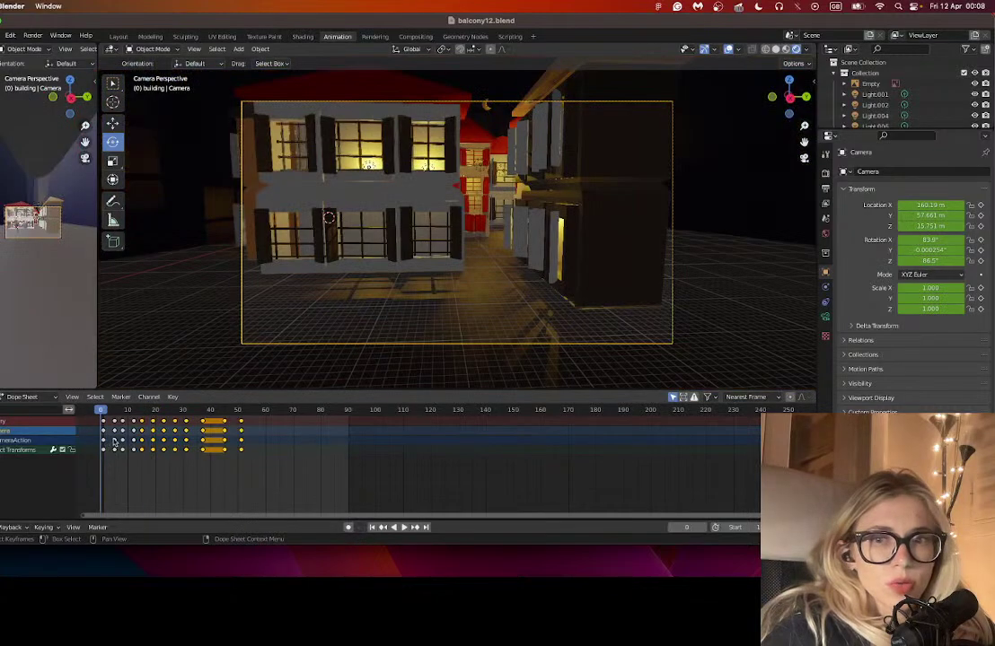
{"action": "left_click", "coordinate": [404, 528]}
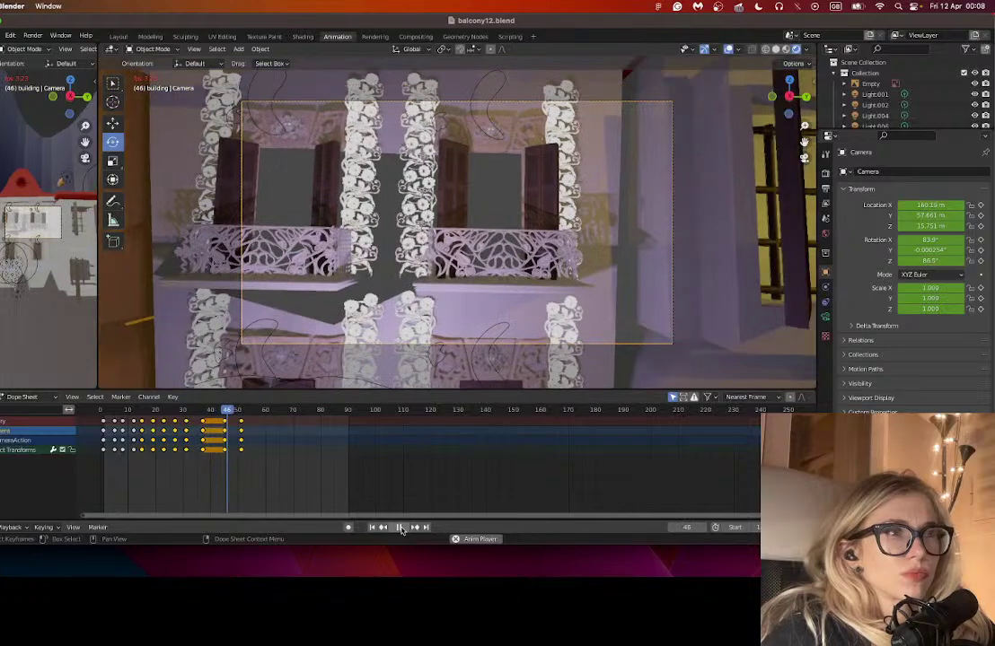
{"action": "key", "text": "space"}
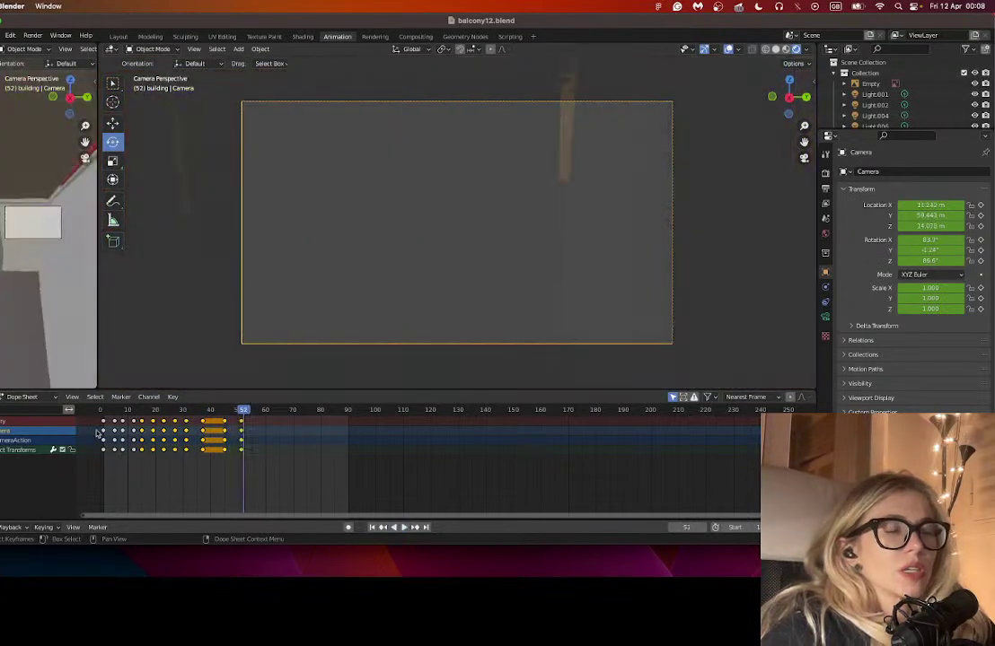
{"action": "left_click", "coordinate": [103, 413]}
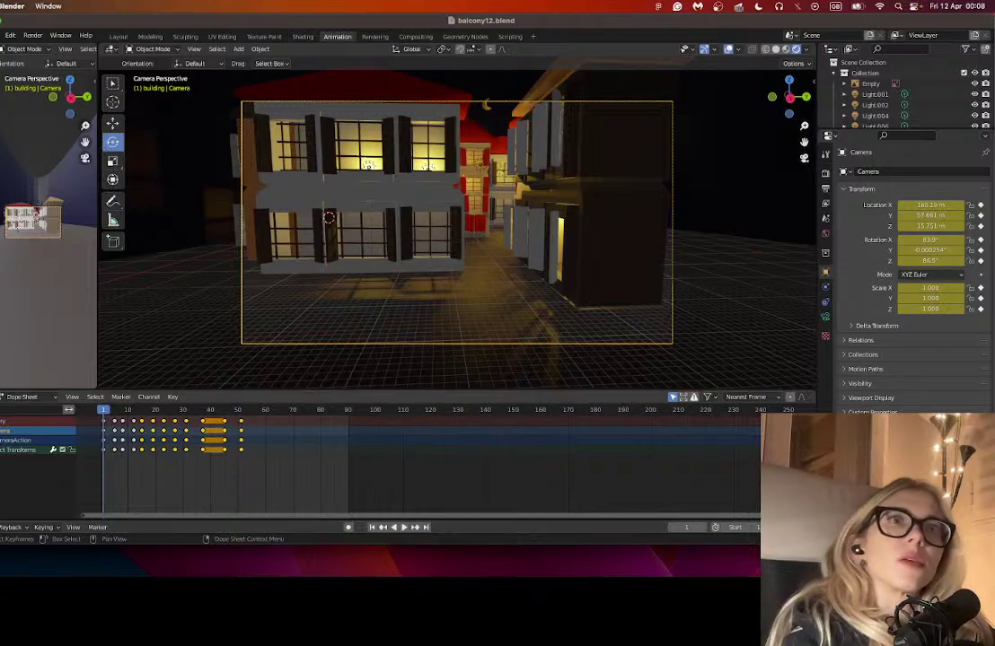
- Save the project as a new version named balcony13.blend
{"action": "left_click", "coordinate": [3, 35]}
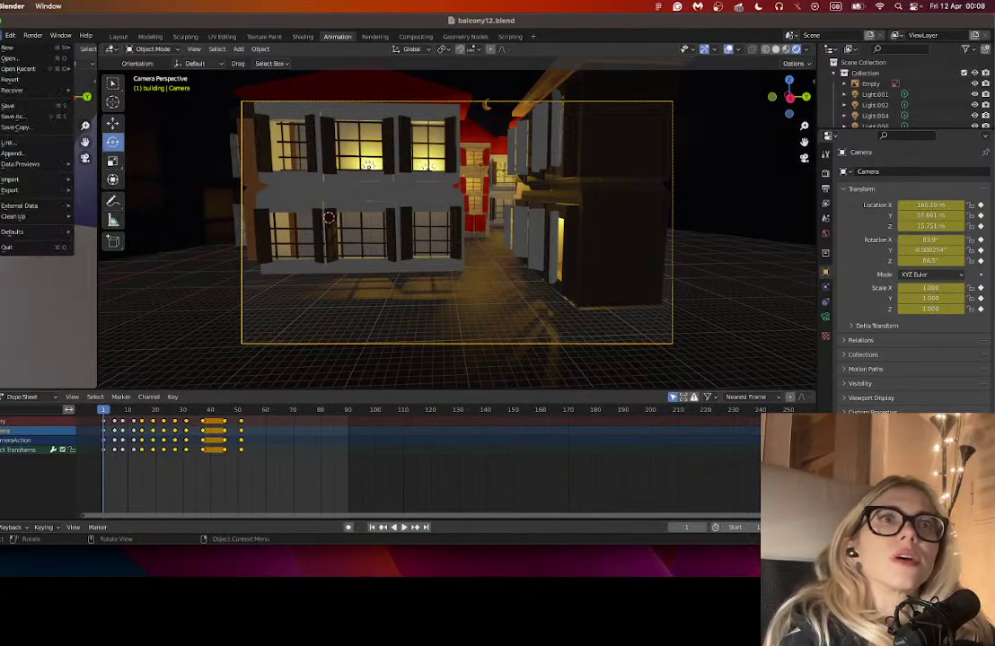
{"action": "left_click", "coordinate": [13, 116]}
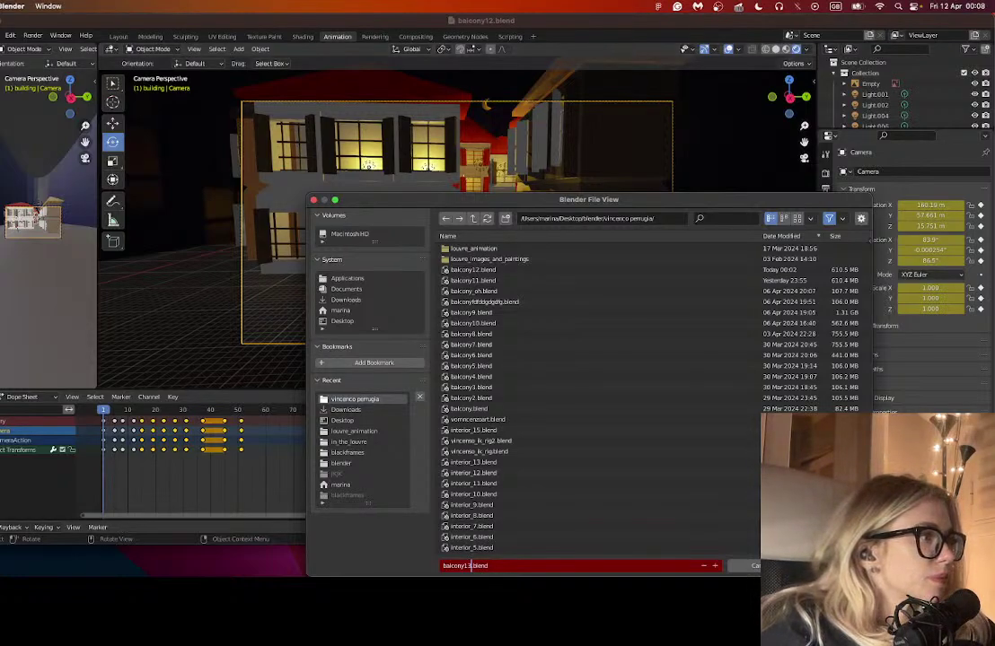
{"action": "key", "text": "Return"}
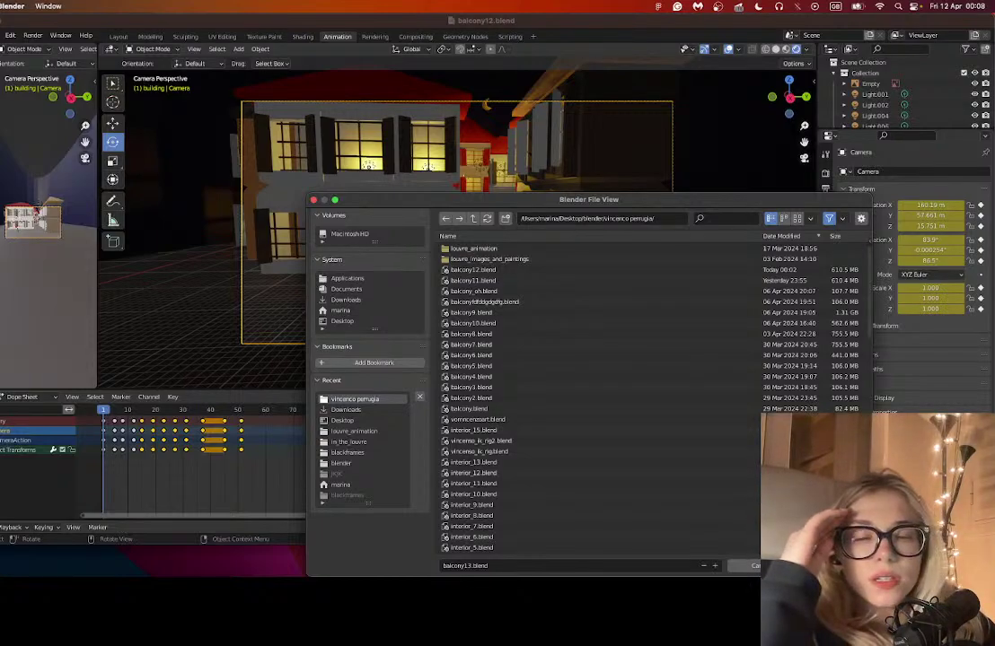
{"action": "left_click", "coordinate": [812, 565]}
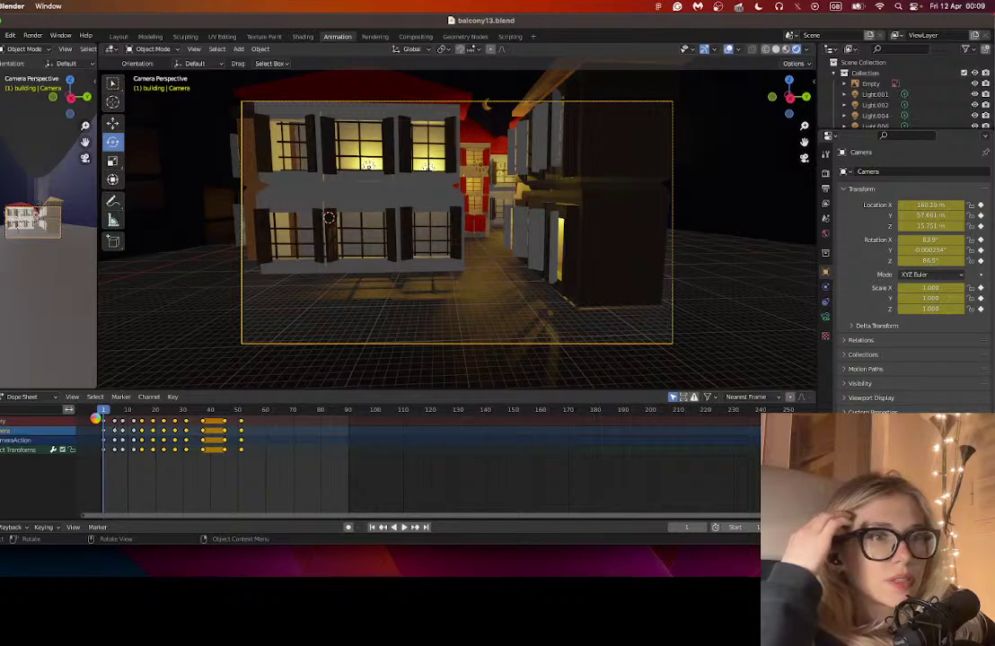
{"action": "key", "text": "ctrl+s"}
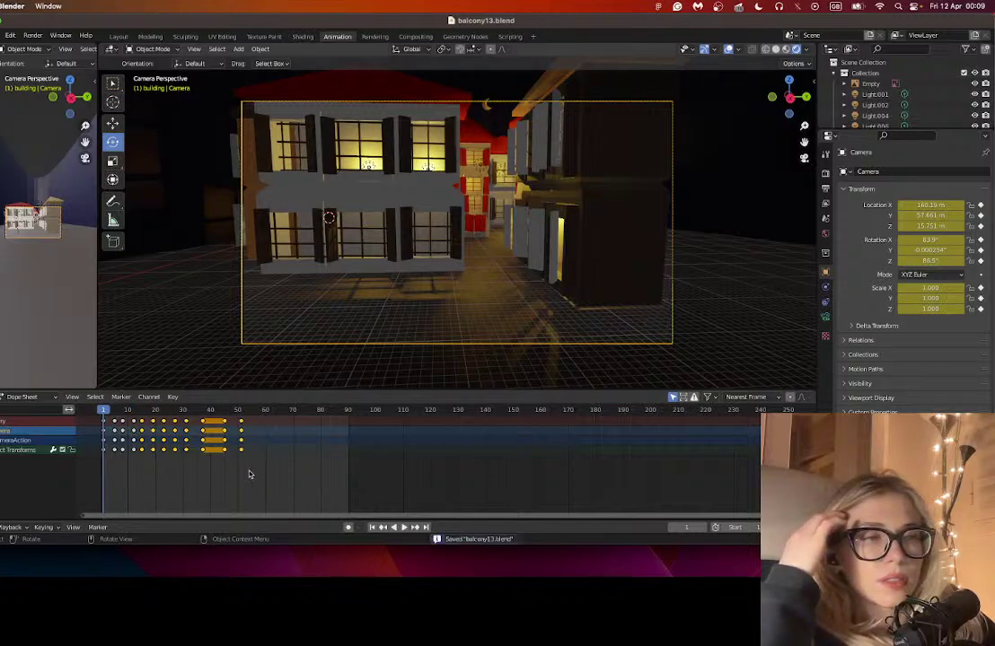
- Delete all of the camera's keyframes
{"action": "left_click_drag", "start_coordinate": [272, 470], "coordinate": [94, 421]}
{"action": "key", "text": "x"}
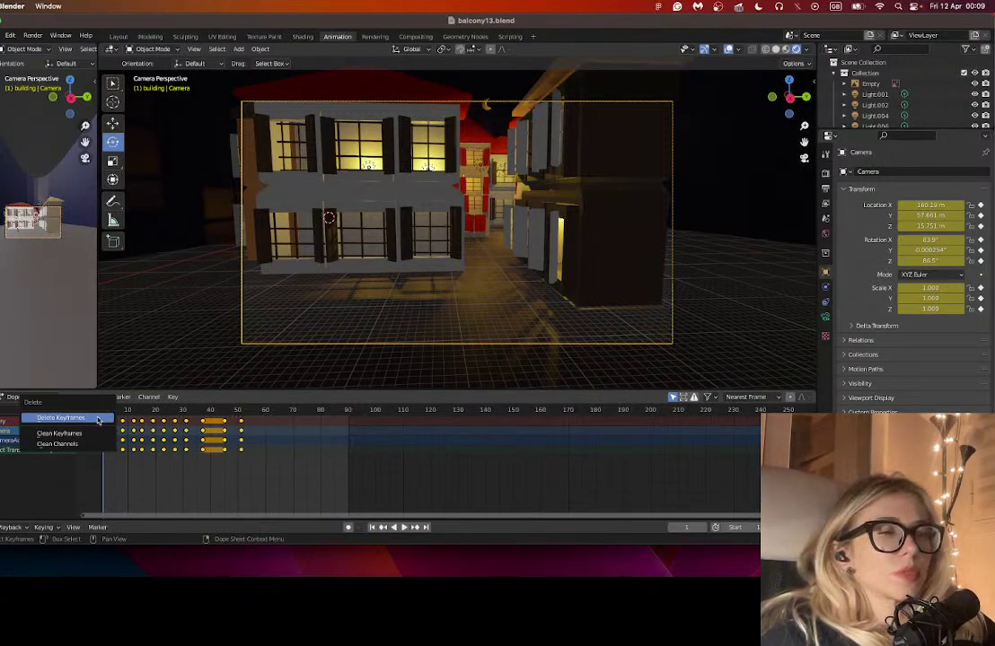
{"action": "left_click", "coordinate": [98, 419]}
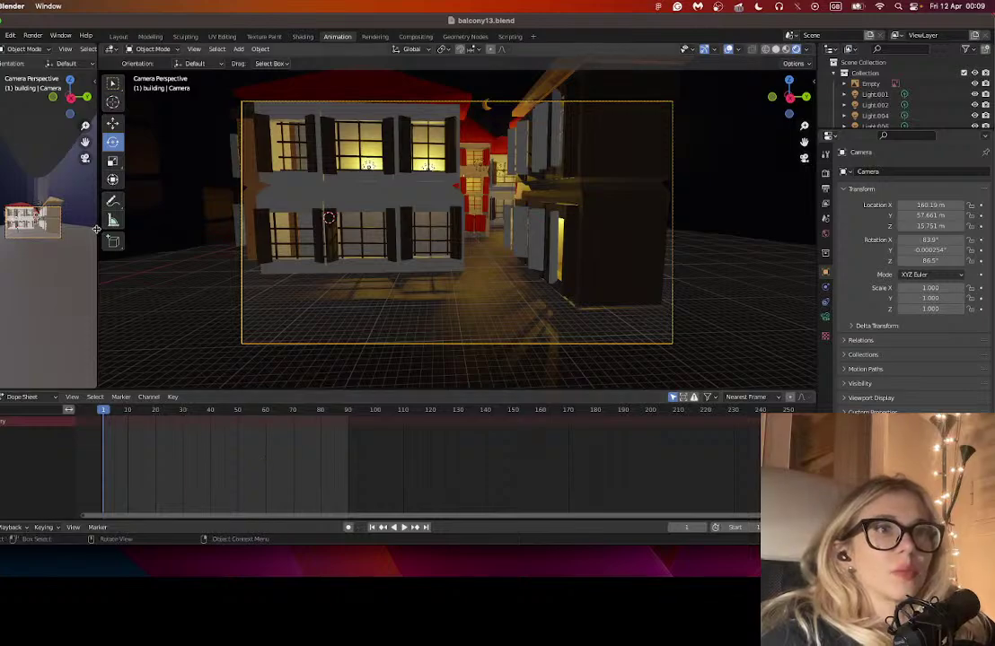
- Enlarge the camera preview viewport and show the whole village from the camera's side in solid shading in the main viewport
{"action": "left_click_drag", "start_coordinate": [96, 229], "coordinate": [257, 229]}
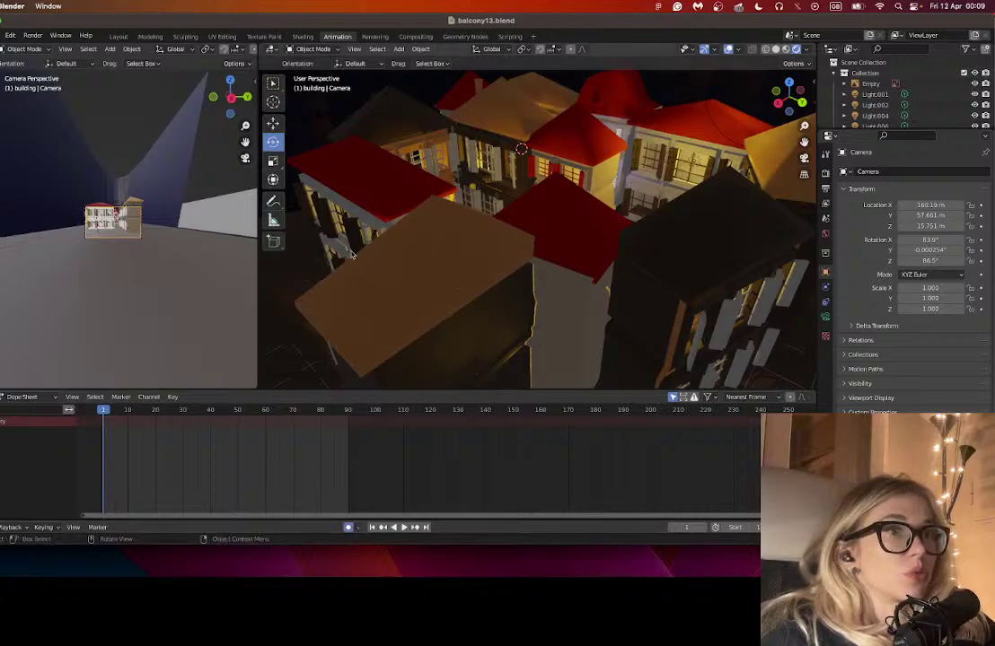
{"action": "scroll", "coordinate": [144, 231], "scroll_direction": "up", "scroll_amount": 5}
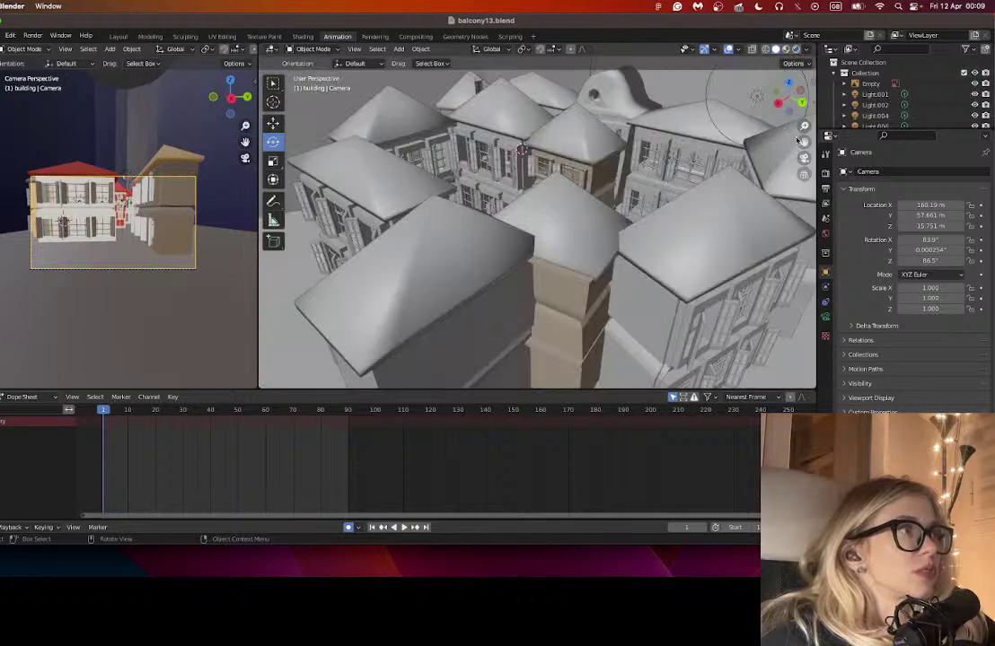
{"action": "left_click_drag", "start_coordinate": [404, 265], "coordinate": [555, 230]}
{"action": "scroll", "coordinate": [473, 305], "scroll_direction": "down", "scroll_amount": 10}
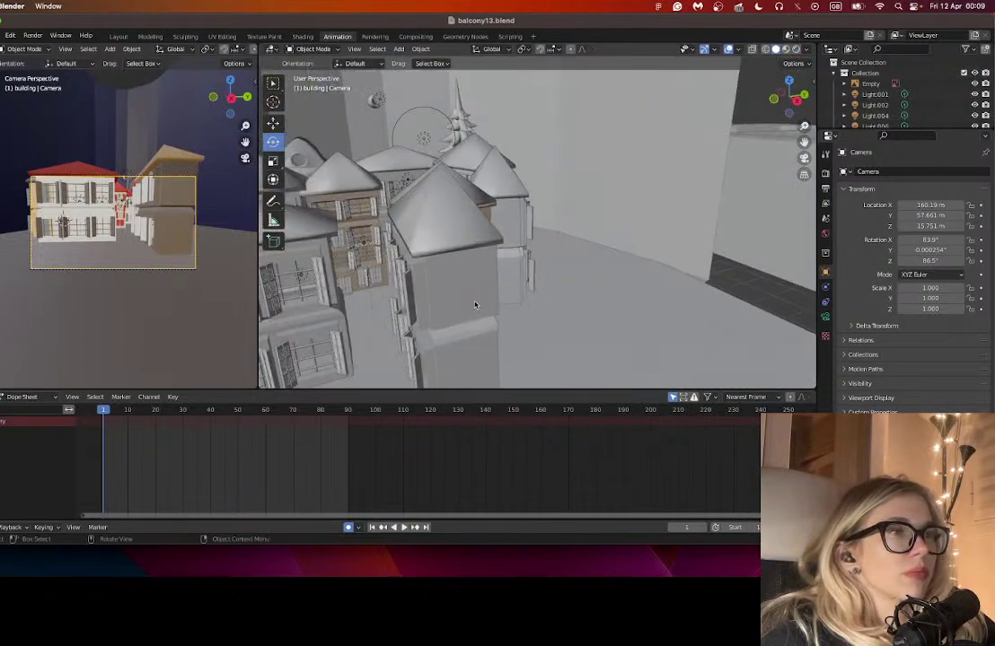
{"action": "left_click_drag", "start_coordinate": [441, 310], "coordinate": [415, 309]}
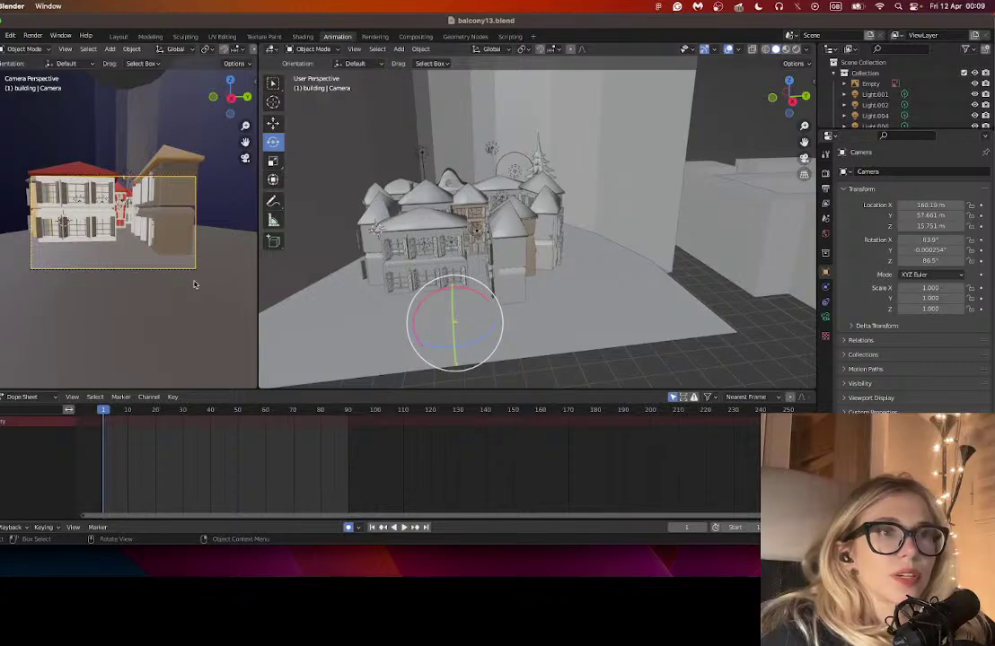
- Set the camera's focal length to 19 mm
{"action": "left_click", "coordinate": [273, 122]}
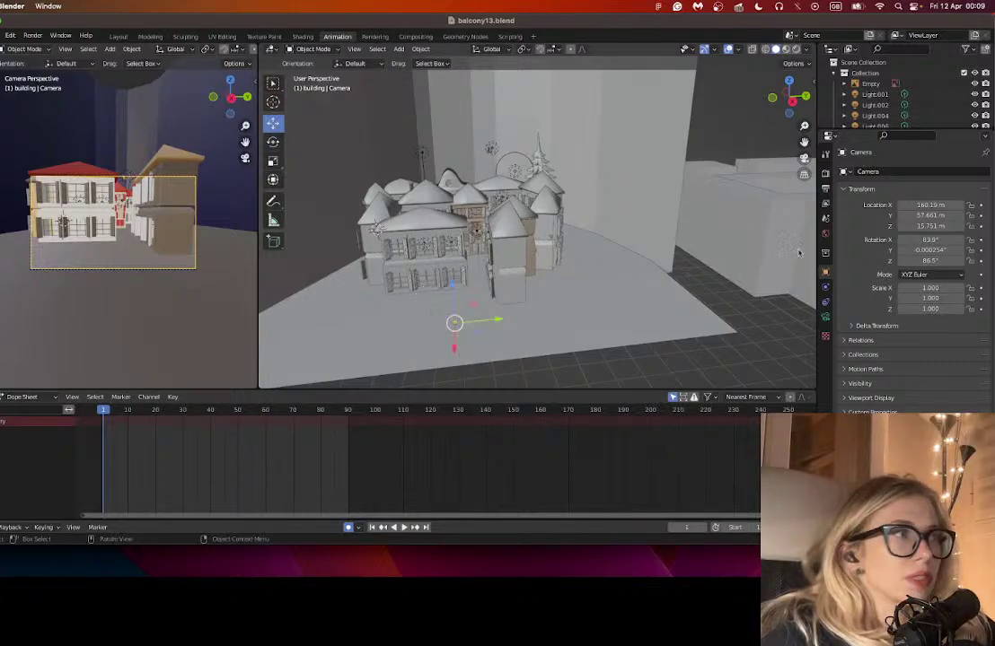
{"action": "left_click", "coordinate": [825, 316]}
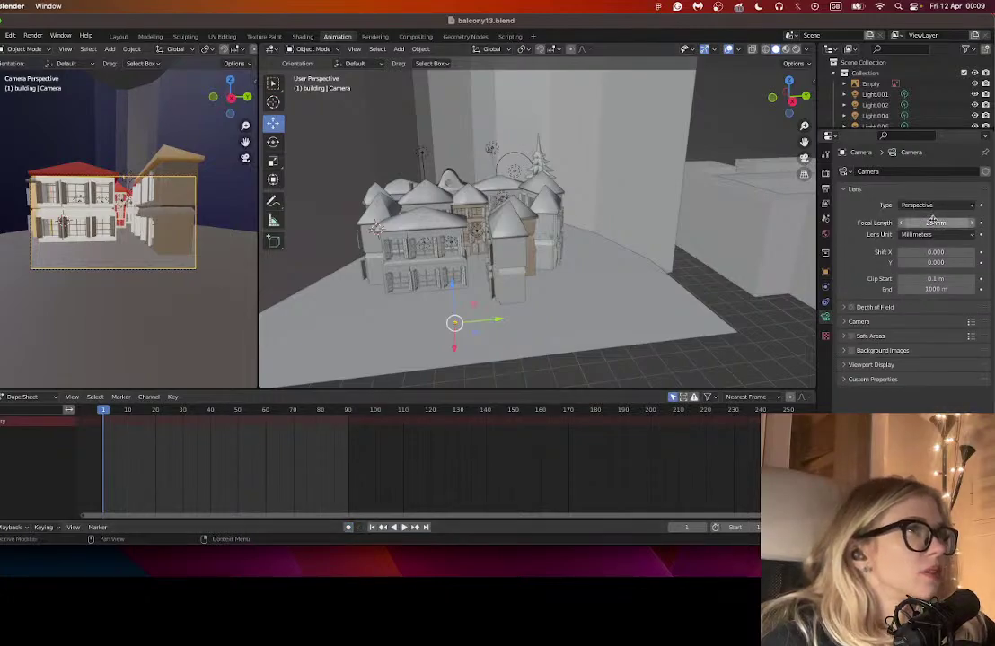
{"action": "left_click_drag", "start_coordinate": [933, 222], "coordinate": [912, 221]}
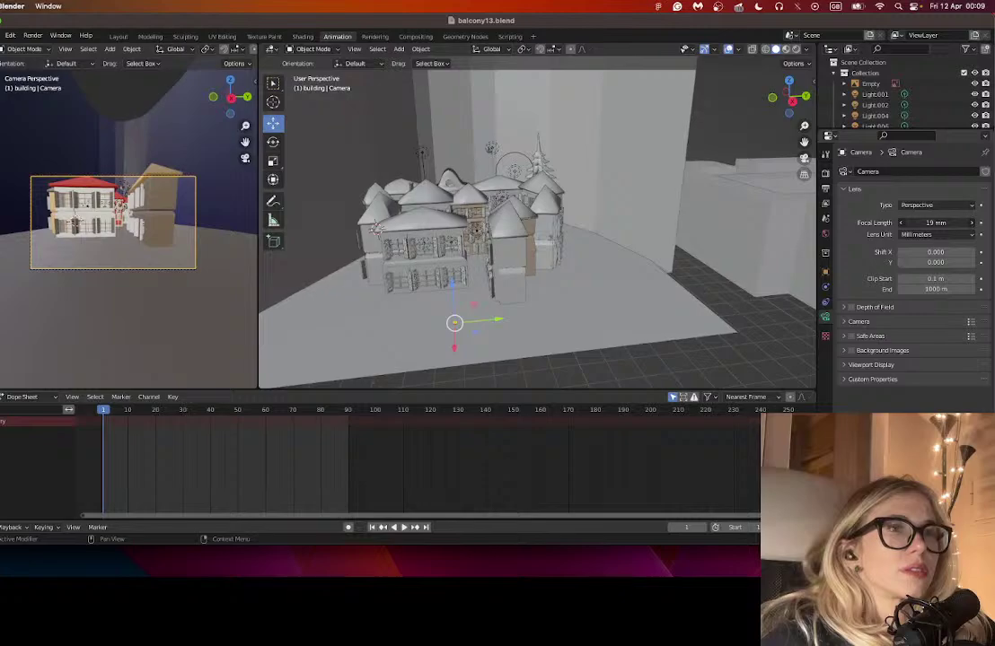
- Tilt the camera slightly upward about the global Y axis at frame 1
{"action": "key", "text": "shift+space"}
{"action": "key", "text": "r"}
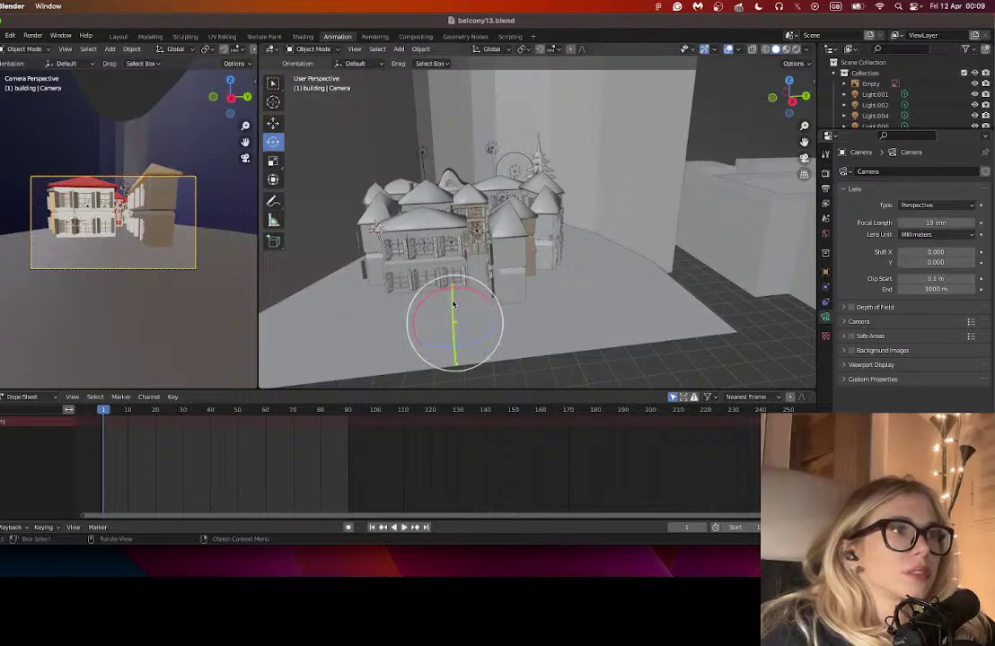
{"action": "left_click_drag", "start_coordinate": [454, 305], "coordinate": [442, 291]}
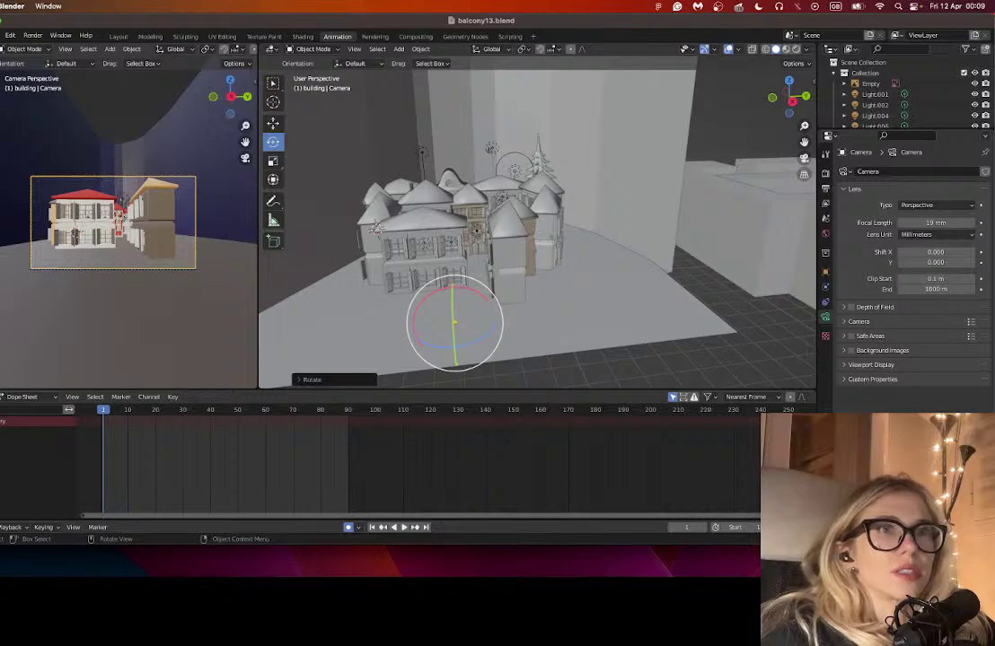
- Move the camera along X towards the gap between the front houses and keyframe its pose at frame 10
{"action": "left_click", "coordinate": [273, 122]}
{"action": "left_click_drag", "start_coordinate": [455, 350], "coordinate": [467, 307]}
{"action": "left_click", "coordinate": [127, 413]}
{"action": "left_click", "coordinate": [273, 141]}
- Move the camera at frame 15 sideways and deeper into the street, towards the red-shuttered house
{"action": "left_click", "coordinate": [141, 410]}
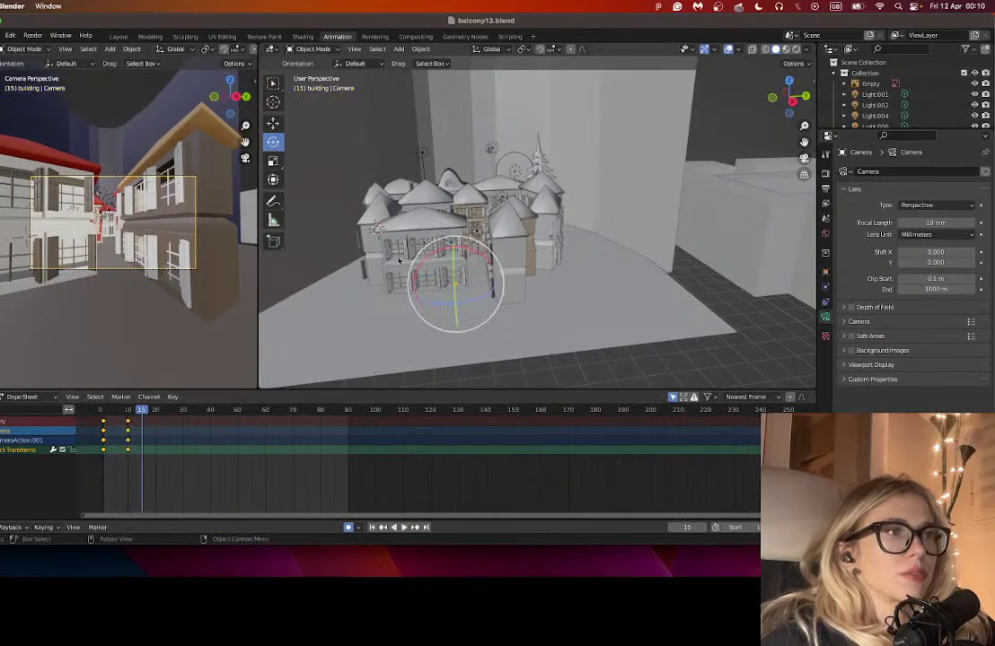
{"action": "left_click", "coordinate": [273, 123]}
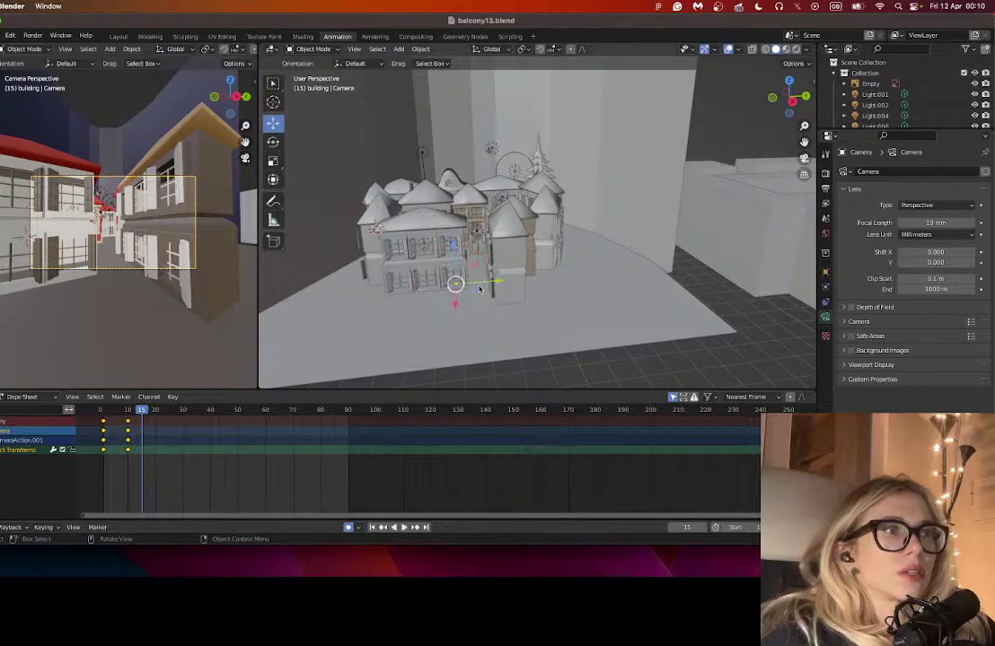
{"action": "left_click_drag", "start_coordinate": [479, 289], "coordinate": [484, 301]}
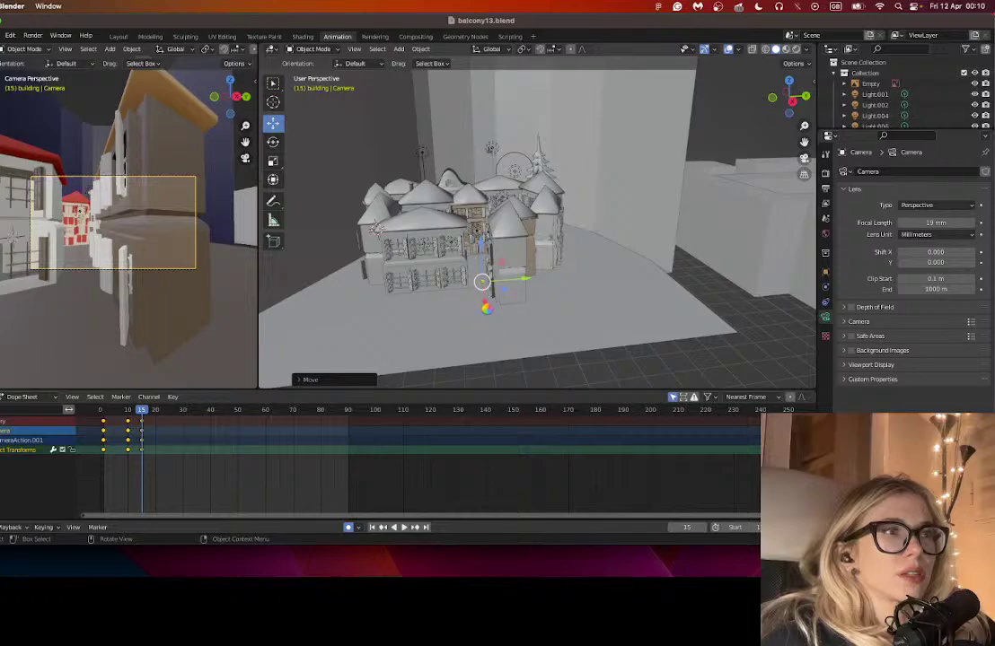
{"action": "key", "text": "super+z"}
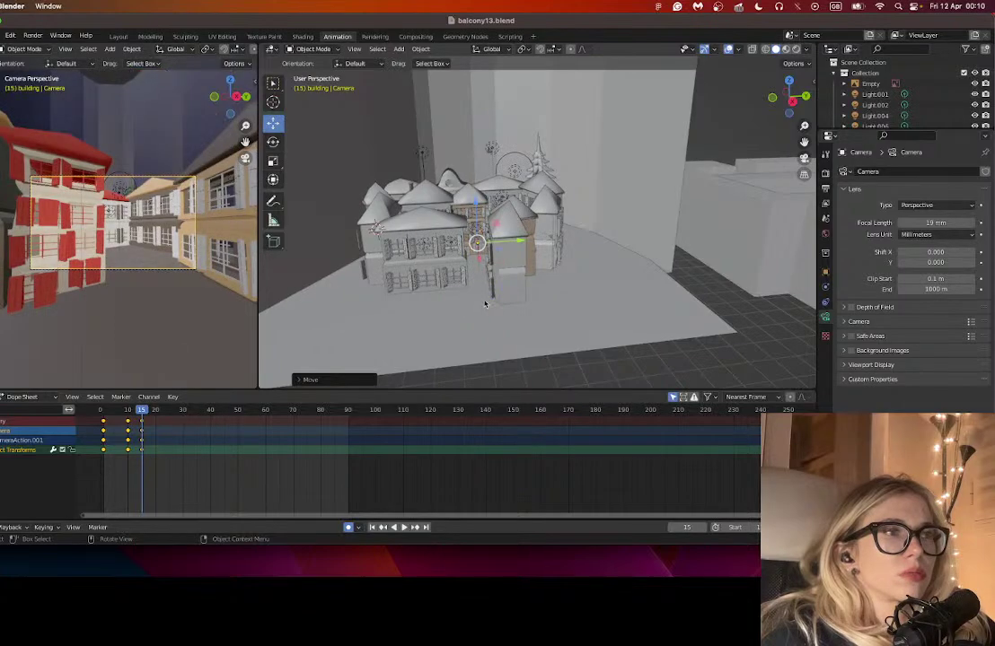
- Undo the last camera moves made at frame 15
{"action": "key", "text": "ctrl"}
{"action": "key", "text": "ctrl+z"}
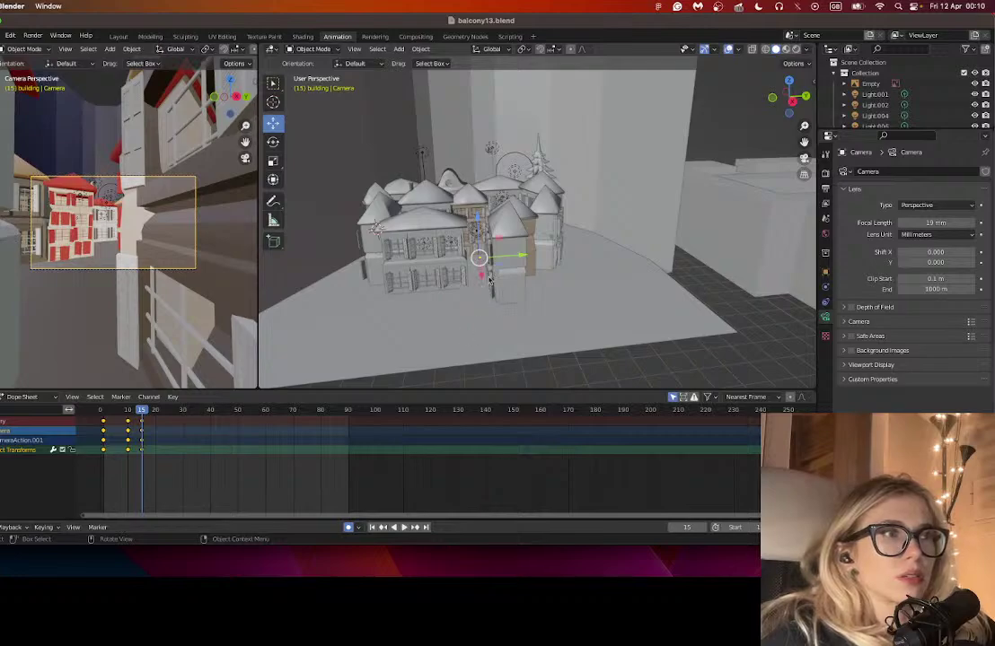
{"action": "key", "text": "ctrl+z"}
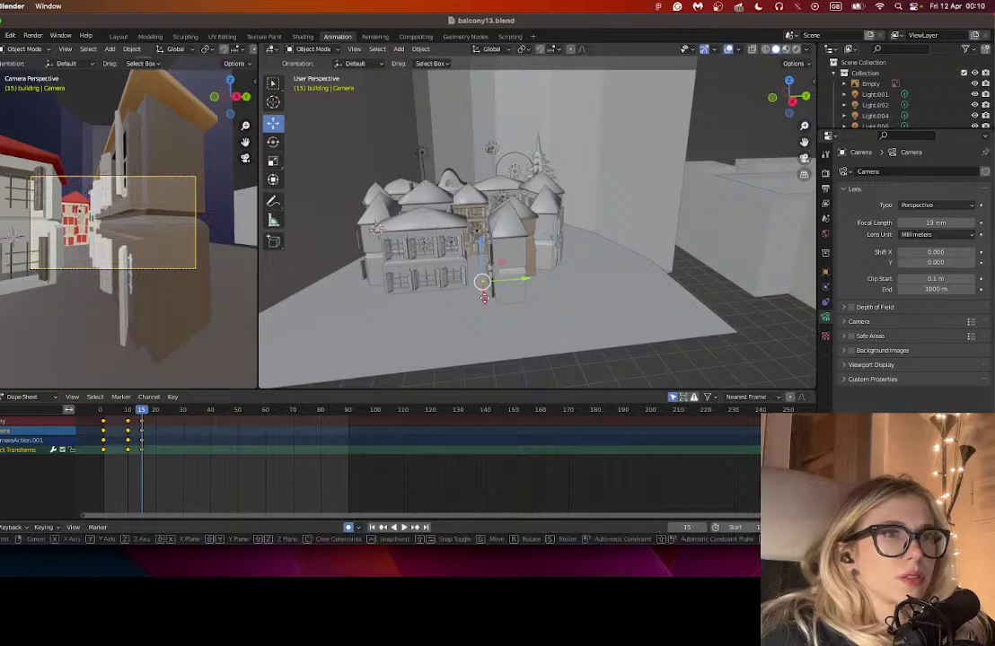
- At frame 15, move the camera about -44 m along X into the street and rotate it about Z to face the red-shuttered house
{"action": "key", "text": "g"}
{"action": "key", "text": "x"}
{"action": "left_click_drag", "start_coordinate": [475, 274], "coordinate": [472, 266]}
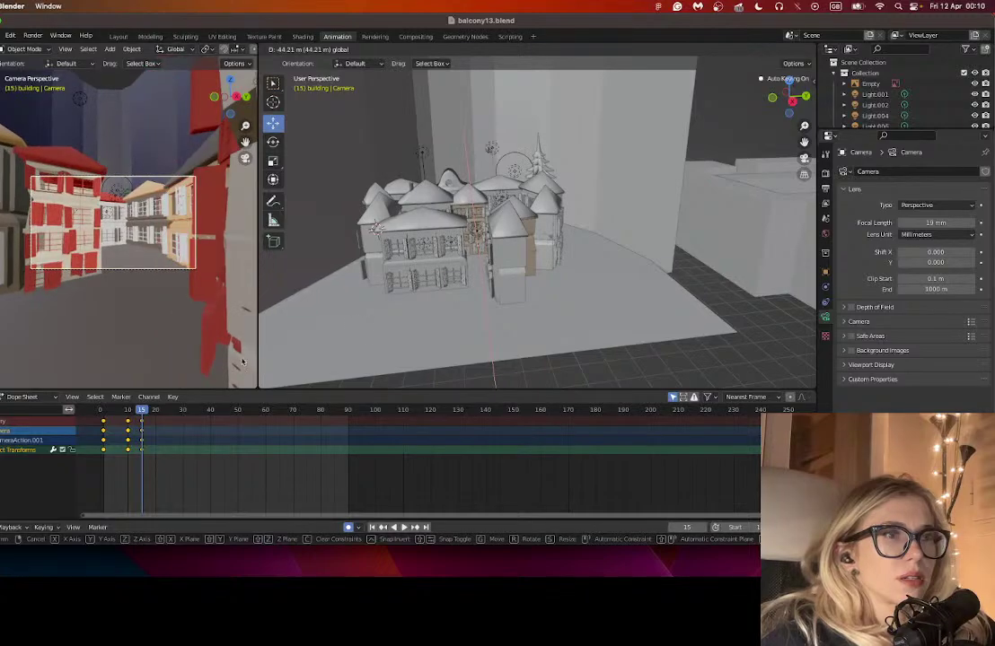
{"action": "left_click", "coordinate": [242, 362]}
{"action": "left_click", "coordinate": [272, 143]}
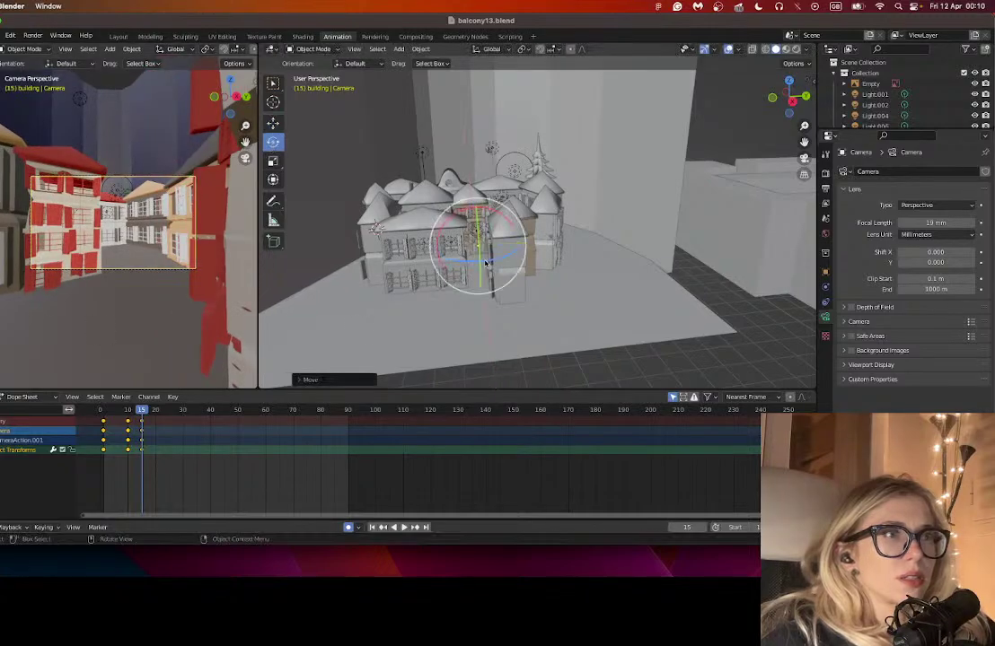
{"action": "left_click_drag", "start_coordinate": [482, 264], "coordinate": [511, 261]}
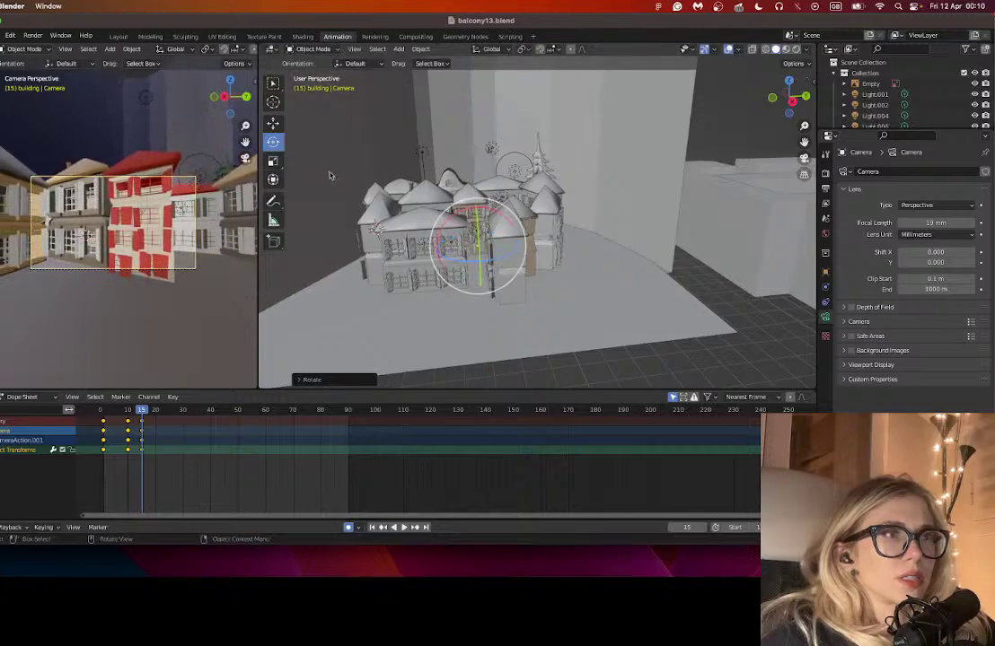
- At frame 20, move the camera deeper along X and rotate it about Z to look past the red-shuttered house down the street
{"action": "left_click", "coordinate": [156, 411]}
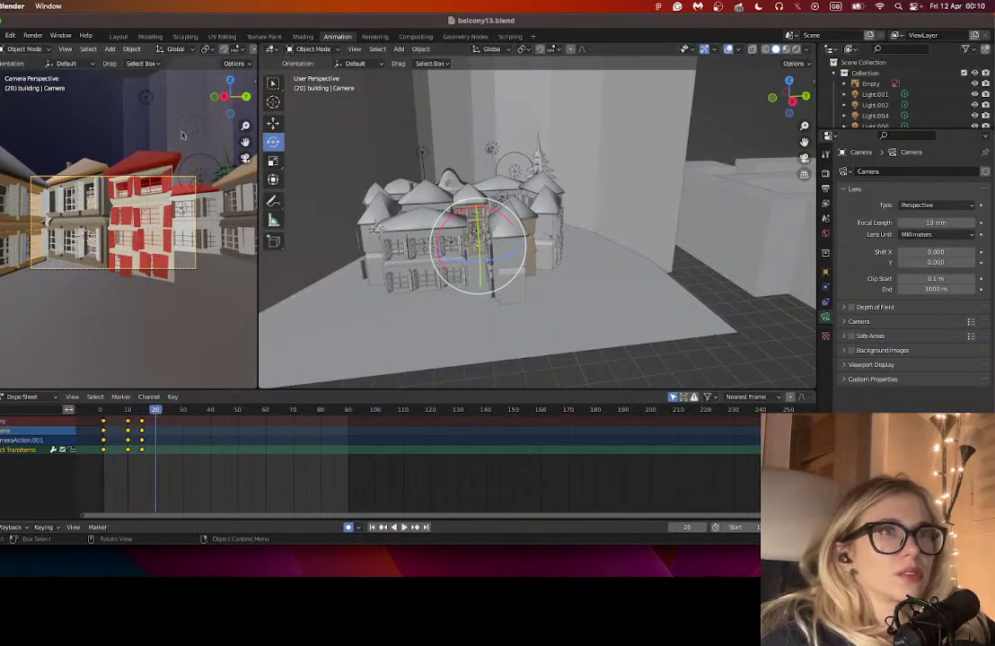
{"action": "left_click", "coordinate": [273, 128]}
{"action": "mouse_move", "coordinate": [479, 258]}
{"action": "left_mouse_down"}
{"action": "mouse_move", "coordinate": [480, 246]}
{"action": "mouse_move", "coordinate": [472, 252]}
{"action": "left_mouse_up"}
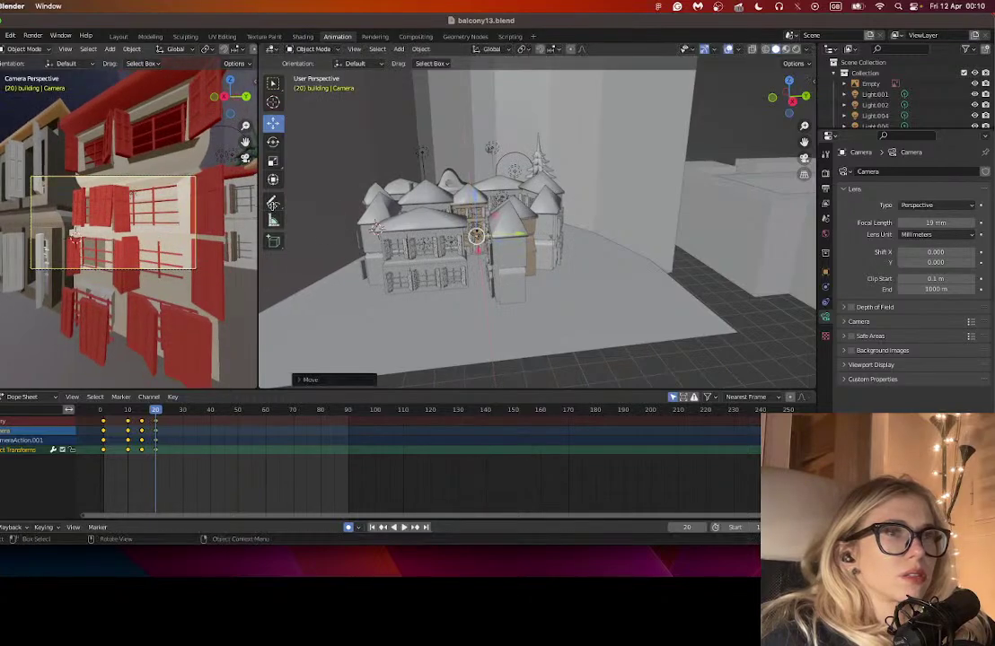
{"action": "left_click", "coordinate": [272, 143]}
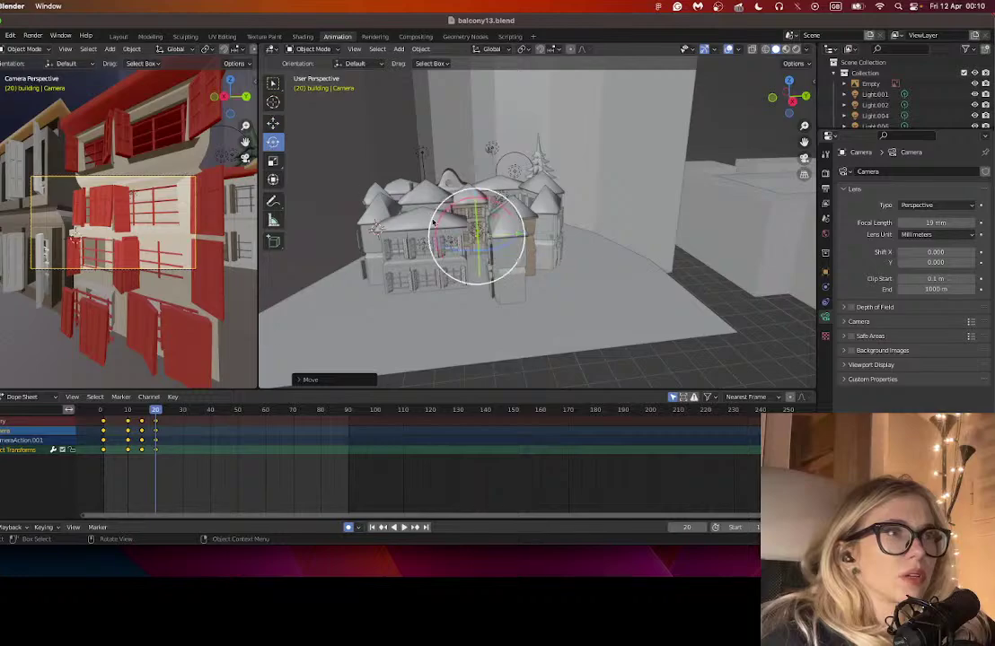
{"action": "left_click_drag", "start_coordinate": [463, 250], "coordinate": [409, 253]}
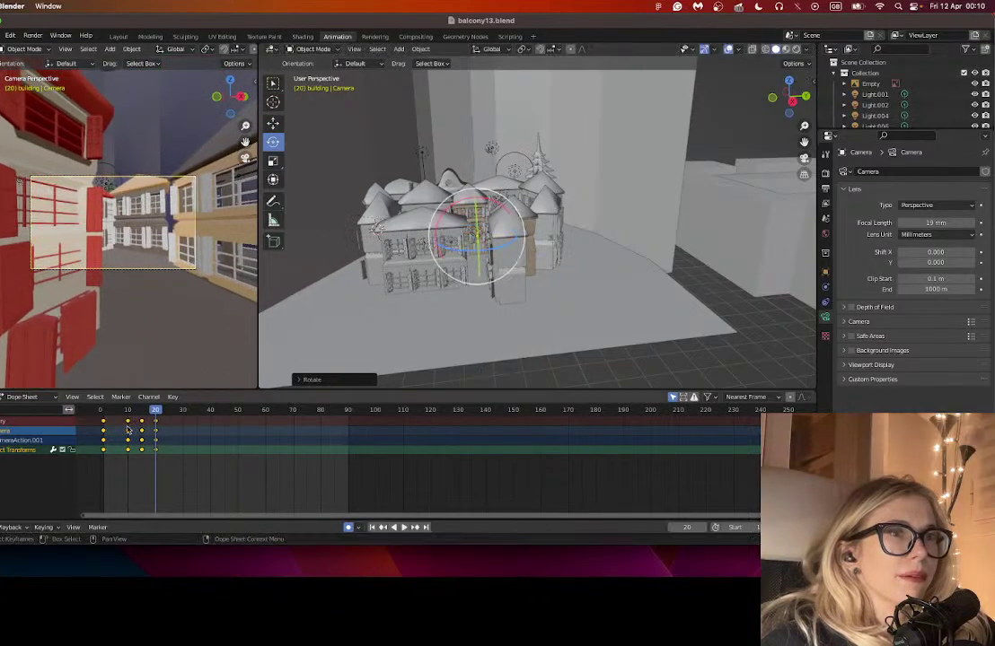
- At frame 25, move the camera further in and sideways to the street corner, and rotate it about Z towards the long white building
{"action": "left_click", "coordinate": [170, 411]}
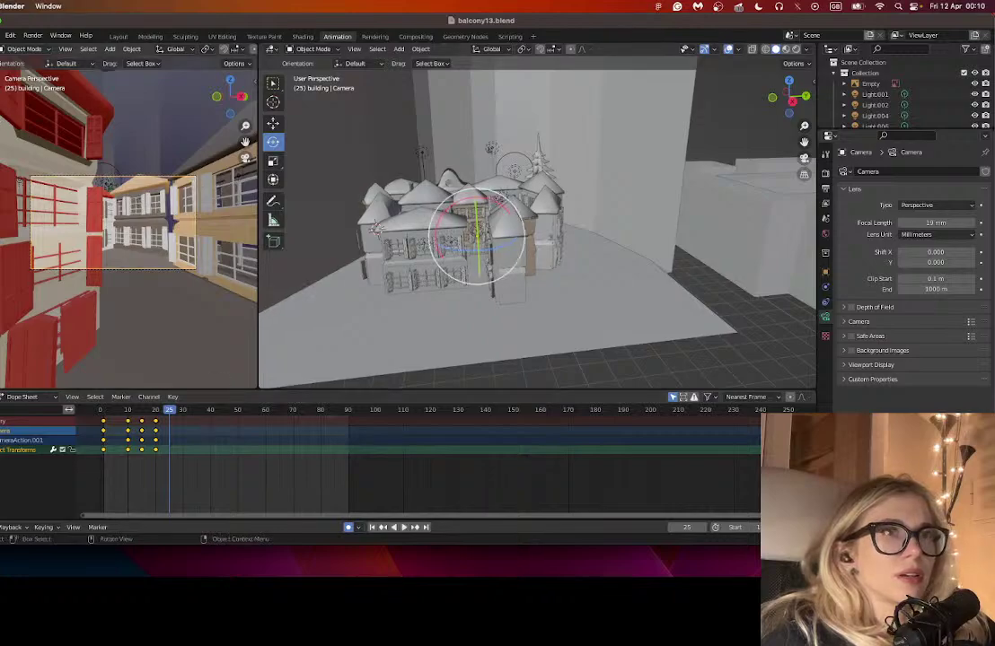
{"action": "left_click", "coordinate": [273, 123]}
{"action": "mouse_move", "coordinate": [516, 235]}
{"action": "left_mouse_down"}
{"action": "mouse_move", "coordinate": [534, 234]}
{"action": "mouse_move", "coordinate": [504, 243]}
{"action": "left_mouse_up"}
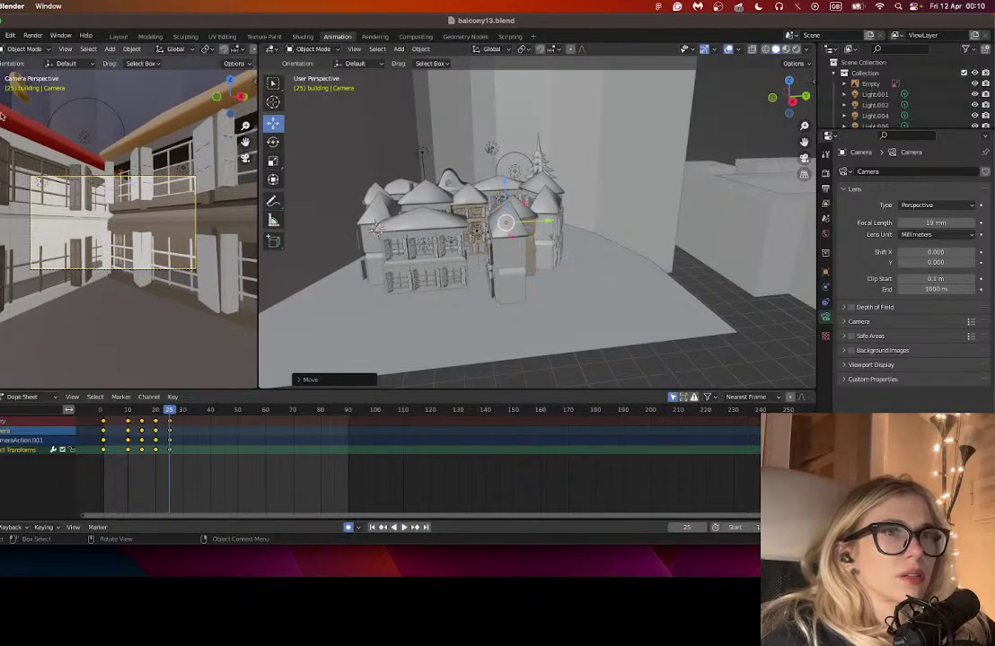
{"action": "left_click", "coordinate": [273, 142]}
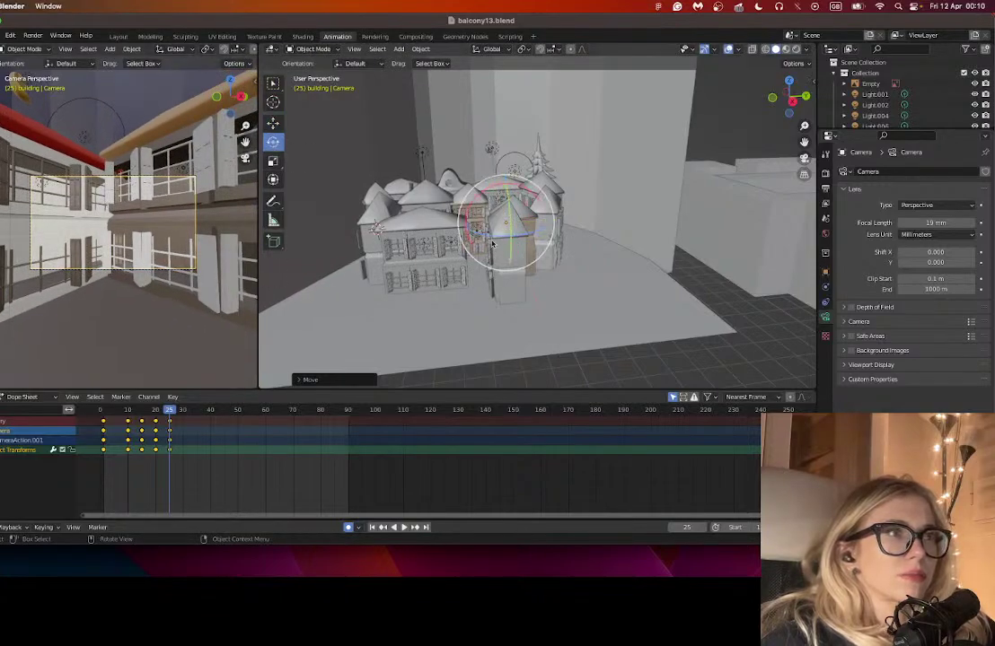
{"action": "left_click_drag", "start_coordinate": [528, 230], "coordinate": [507, 244]}
- At frame 31, move the camera slightly forward along X and rotate it about Z to look down the narrow lane towards the red house
{"action": "left_click", "coordinate": [186, 410]}
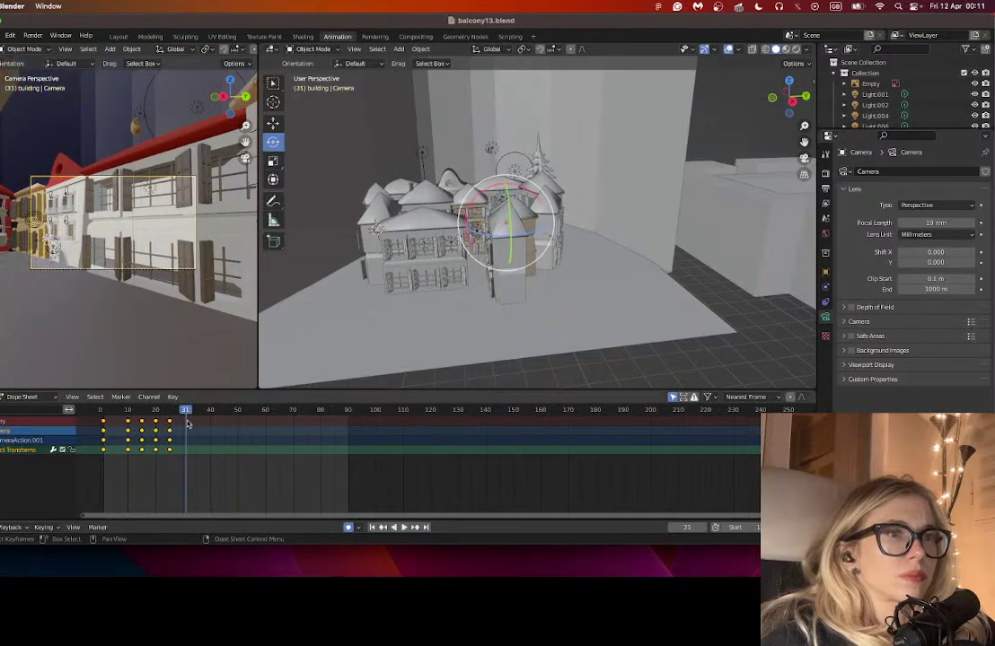
{"action": "left_click", "coordinate": [273, 122]}
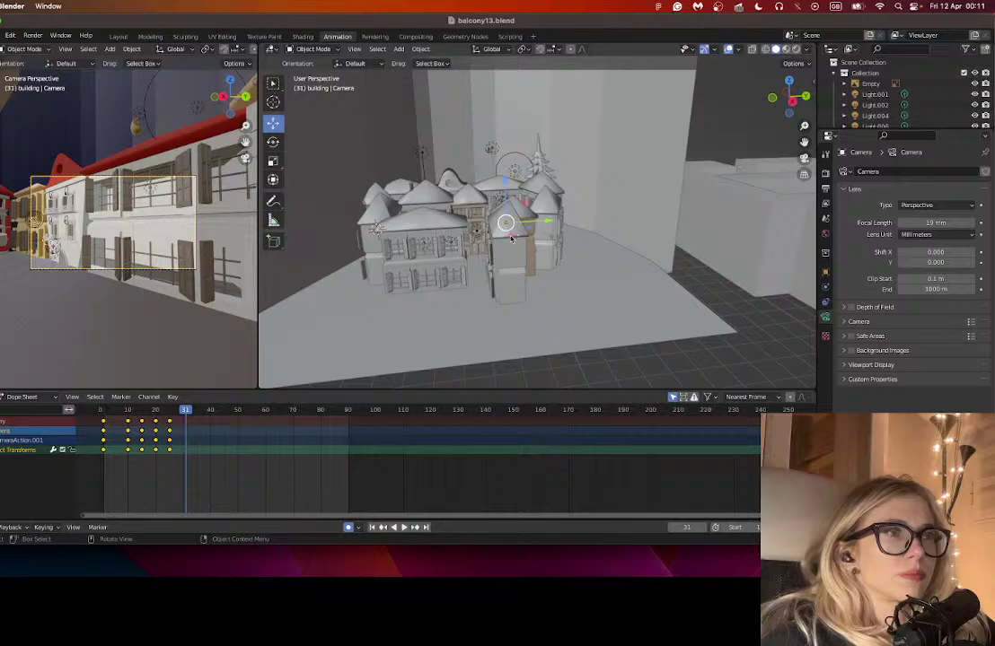
{"action": "left_click_drag", "start_coordinate": [510, 238], "coordinate": [509, 233]}
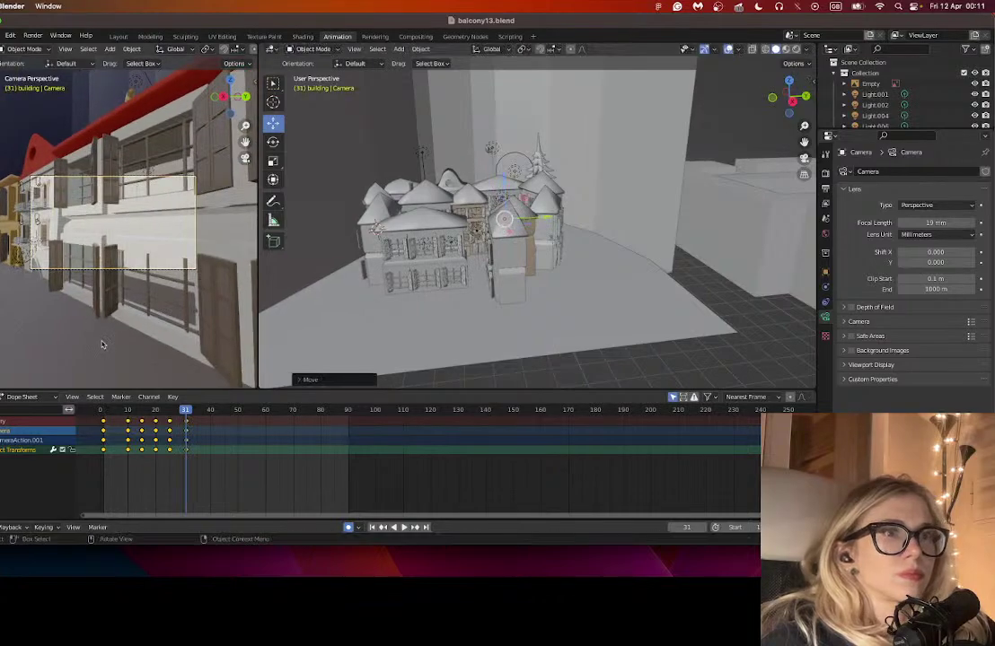
{"action": "left_click", "coordinate": [273, 142]}
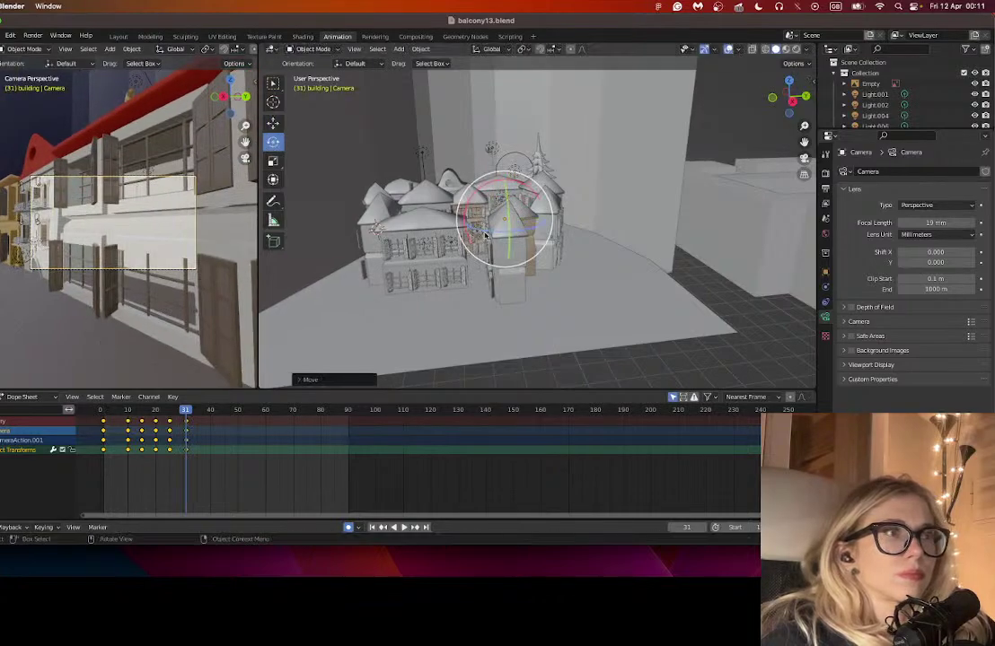
{"action": "left_click_drag", "start_coordinate": [497, 226], "coordinate": [506, 234]}
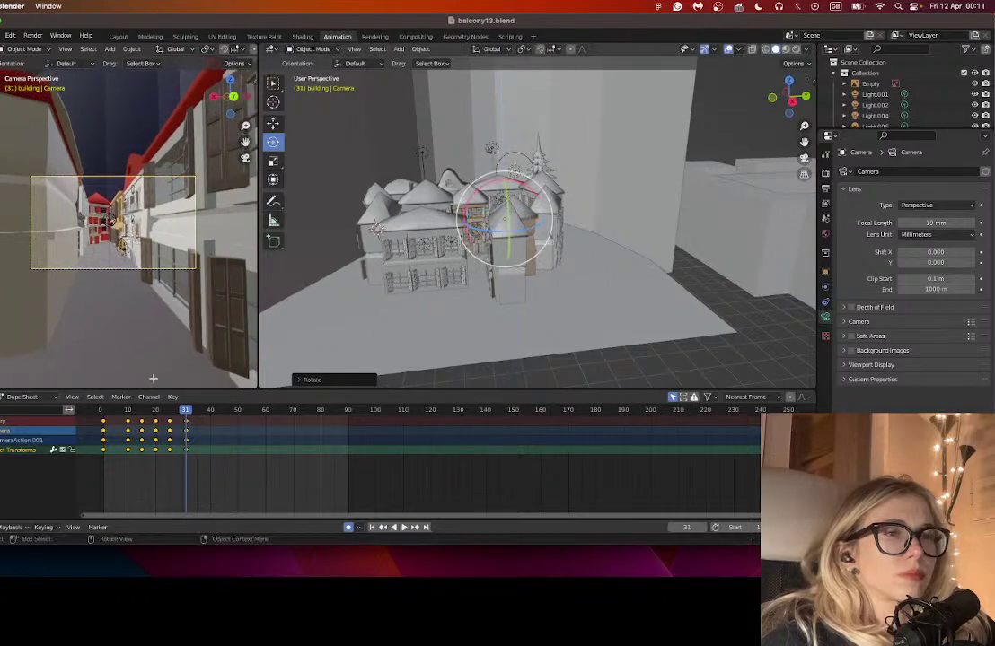
- At frame 34, move the camera along Y down the lane towards the yellow and red houses
{"action": "left_click", "coordinate": [194, 411]}
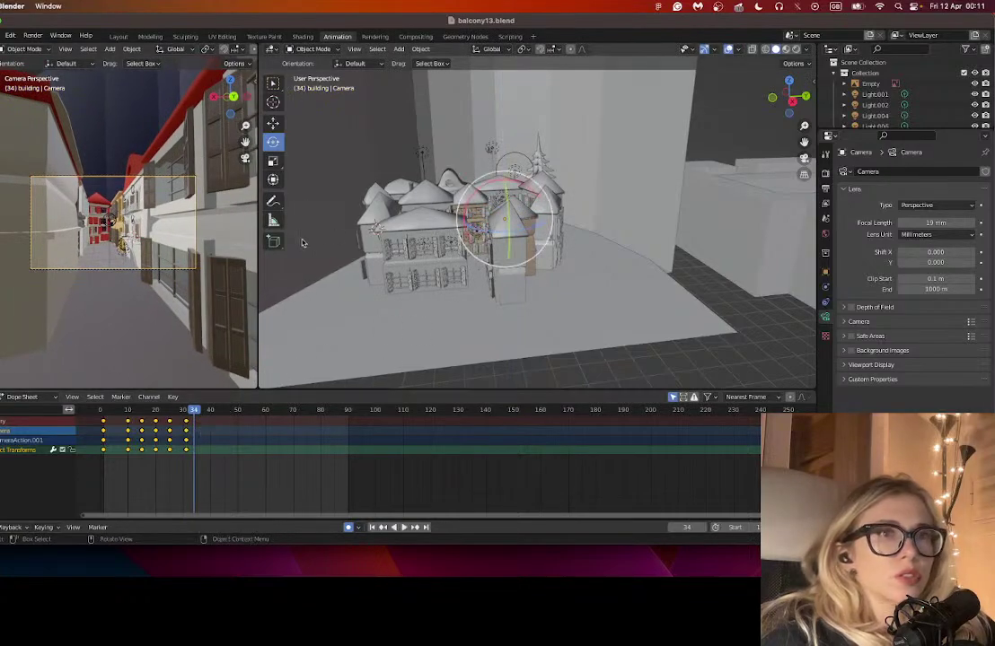
{"action": "left_click", "coordinate": [273, 122]}
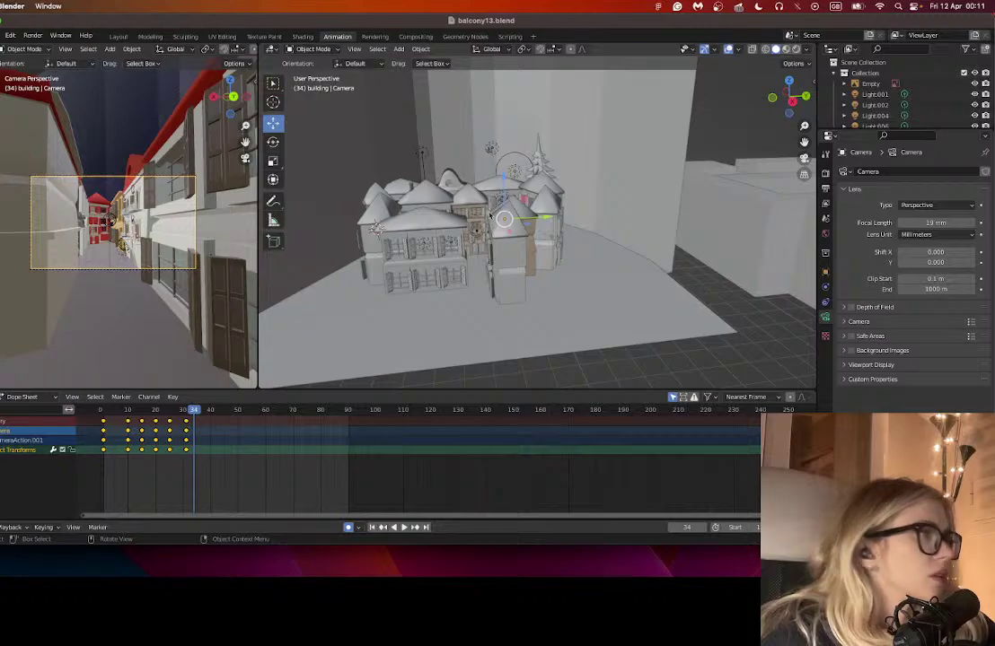
{"action": "left_click_drag", "start_coordinate": [513, 224], "coordinate": [480, 222]}
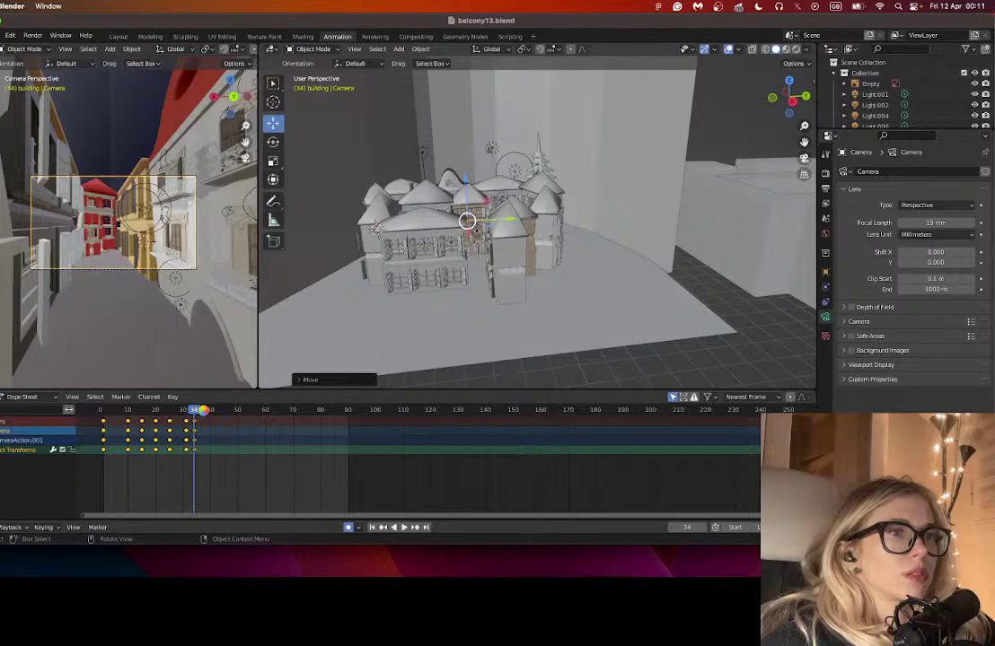
- Advance the timeline to frame 37
{"action": "key", "text": "Right"}
{"action": "key", "text": "Right"}
{"action": "key", "text": "Right"}
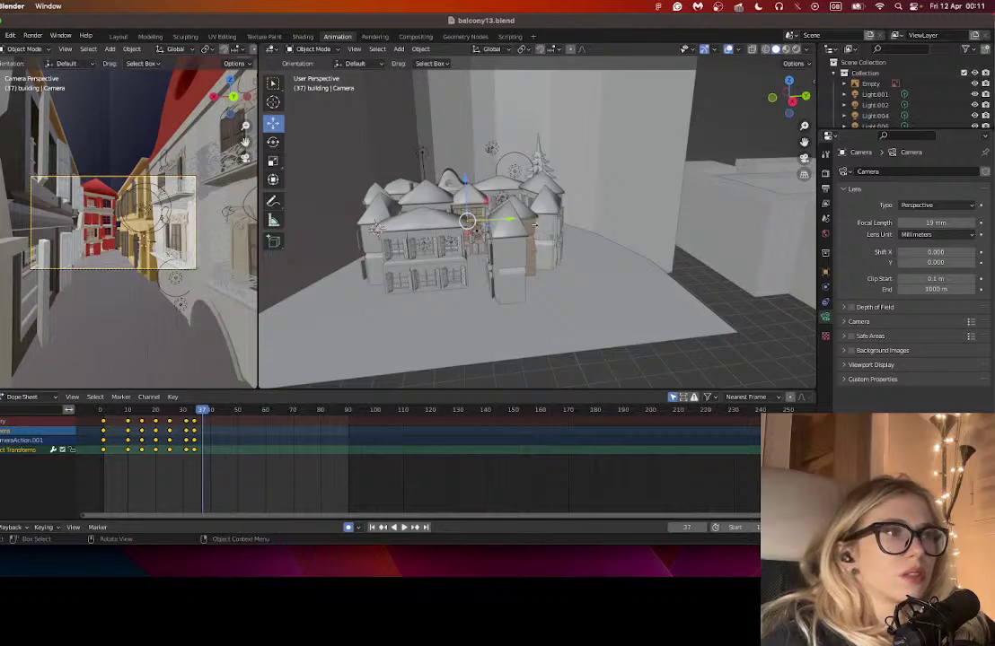
{"action": "left_click", "coordinate": [133, 166]}
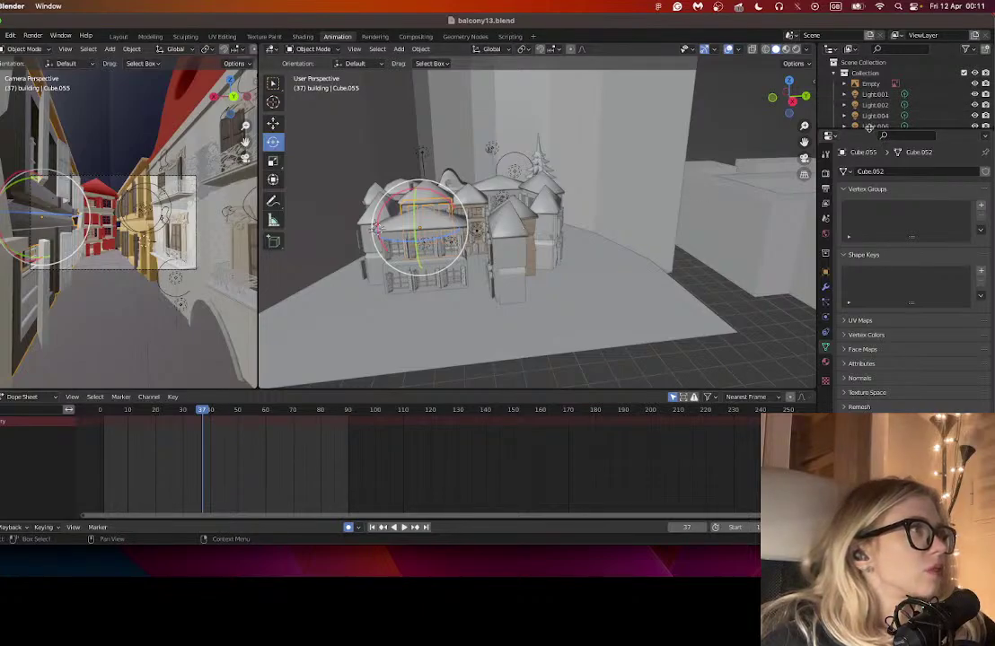
- Enlarge the scene object list and collapse Collection 20, its WINDOW subcollections and the building collection
{"action": "left_click_drag", "start_coordinate": [868, 128], "coordinate": [869, 411]}
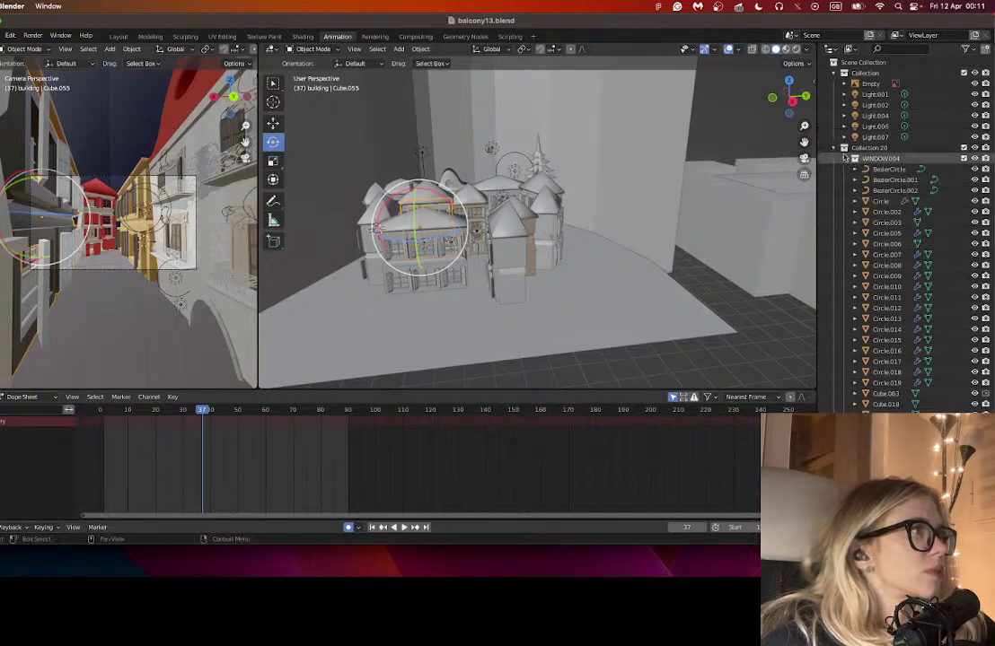
{"action": "left_click", "coordinate": [833, 147]}
{"action": "left_click", "coordinate": [833, 180]}
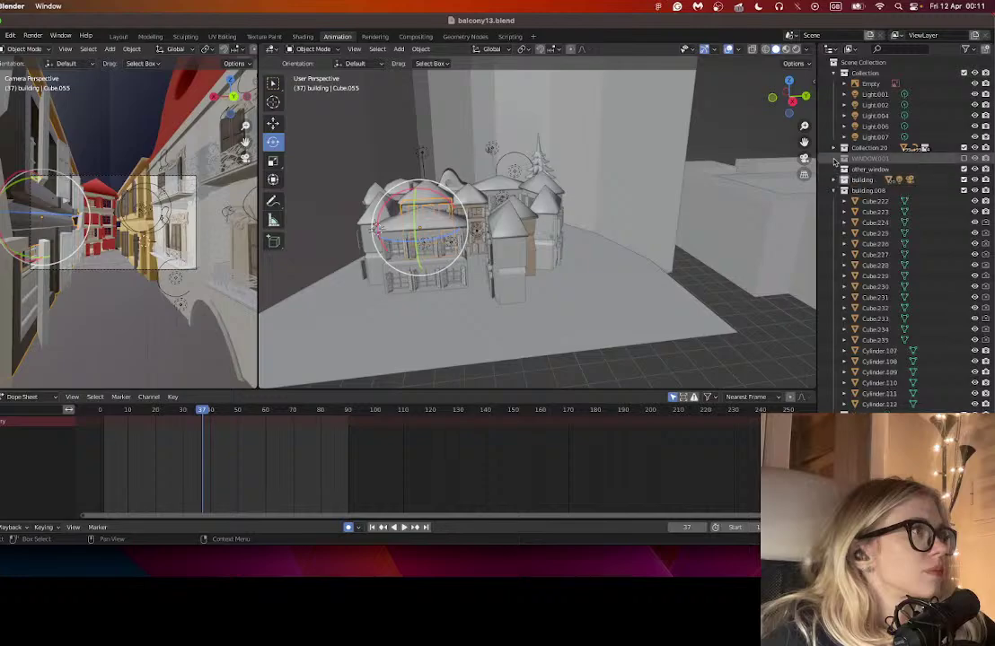
{"action": "left_click", "coordinate": [833, 148]}
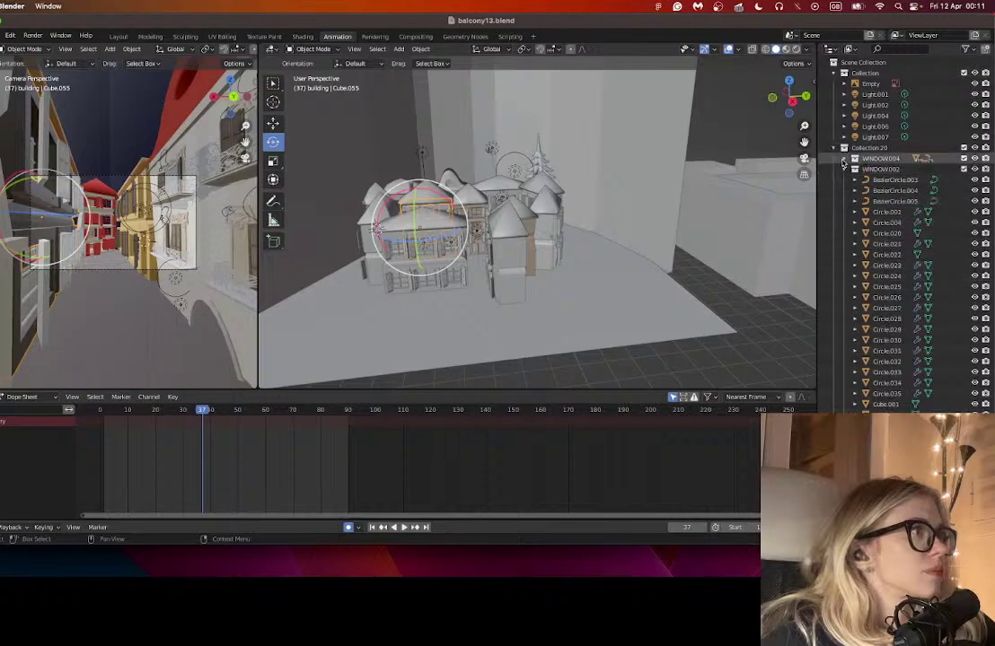
{"action": "left_click", "coordinate": [843, 168]}
{"action": "left_click", "coordinate": [843, 180]}
{"action": "left_click", "coordinate": [843, 191]}
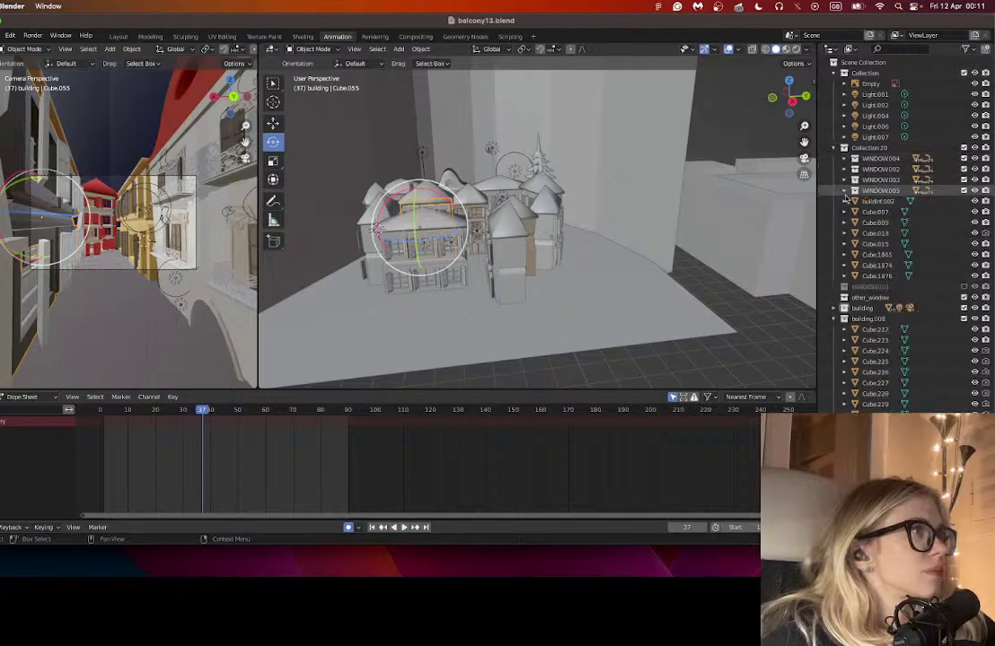
{"action": "left_click", "coordinate": [833, 147]}
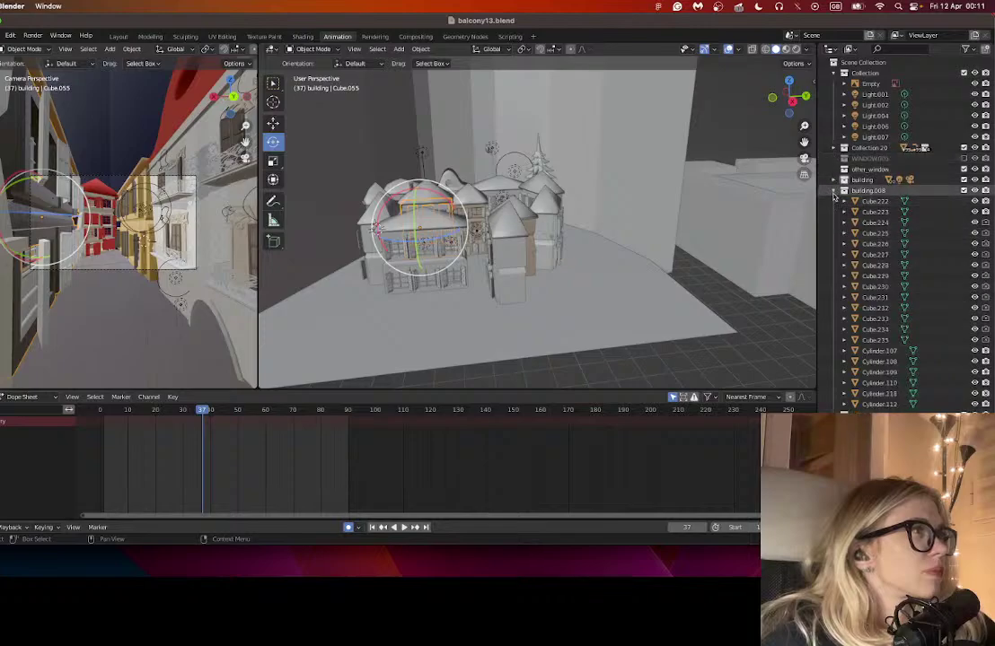
- Find the camera by filtering the scene objects for "cA" and select the Camera object in the building collection
{"action": "scroll", "coordinate": [853, 287], "scroll_direction": "down", "scroll_amount": 15}
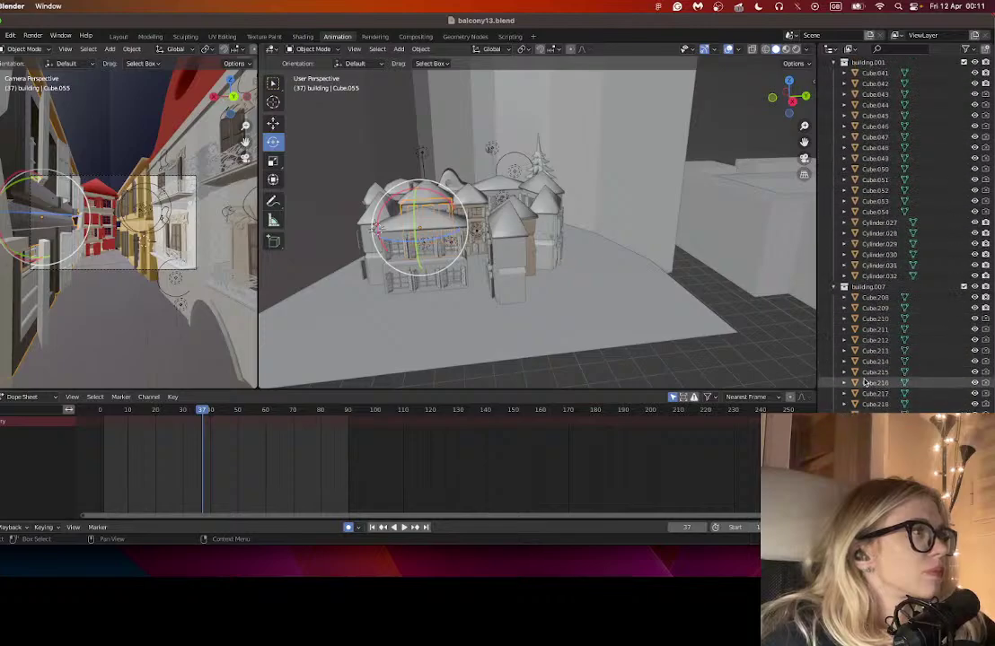
{"action": "scroll", "coordinate": [865, 382], "scroll_direction": "down", "scroll_amount": 5}
{"action": "scroll", "coordinate": [973, 351], "scroll_direction": "down", "scroll_amount": 7}
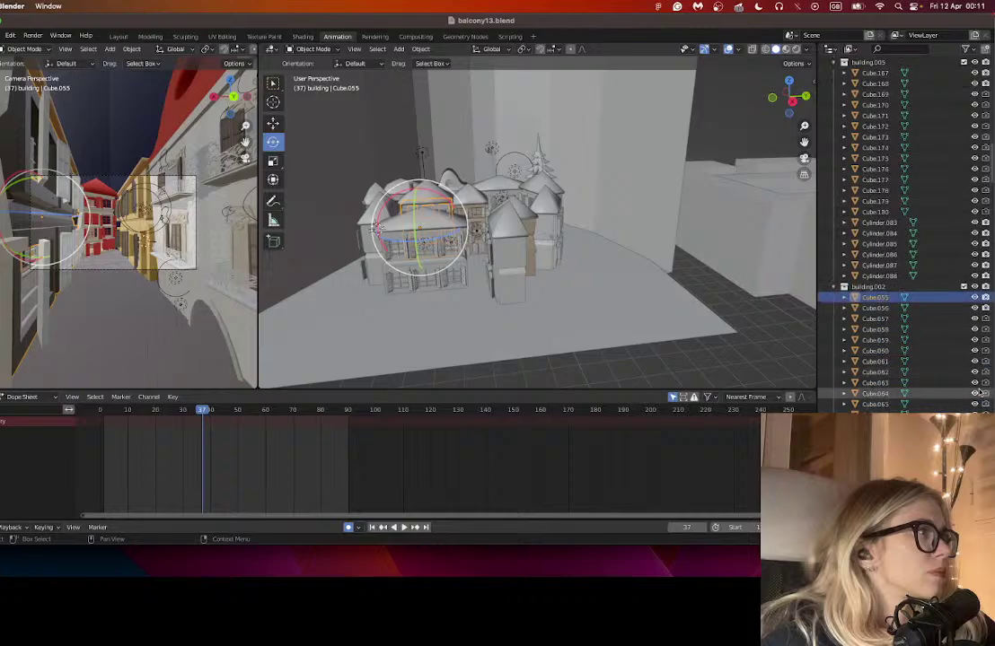
{"action": "scroll", "coordinate": [979, 393], "scroll_direction": "down", "scroll_amount": 5}
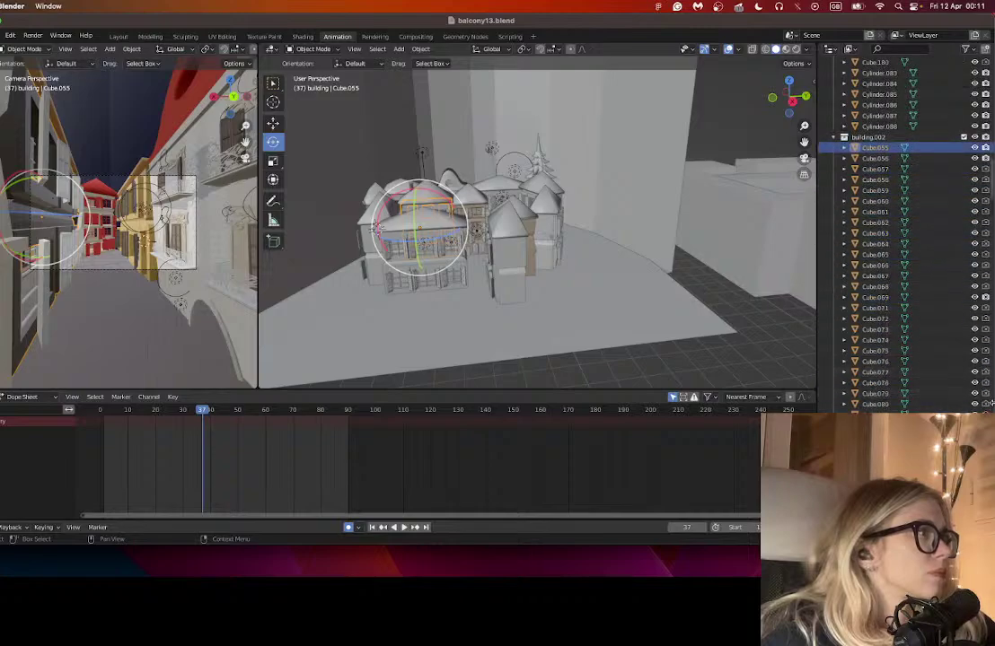
{"action": "scroll", "coordinate": [987, 224], "scroll_direction": "down", "scroll_amount": 10}
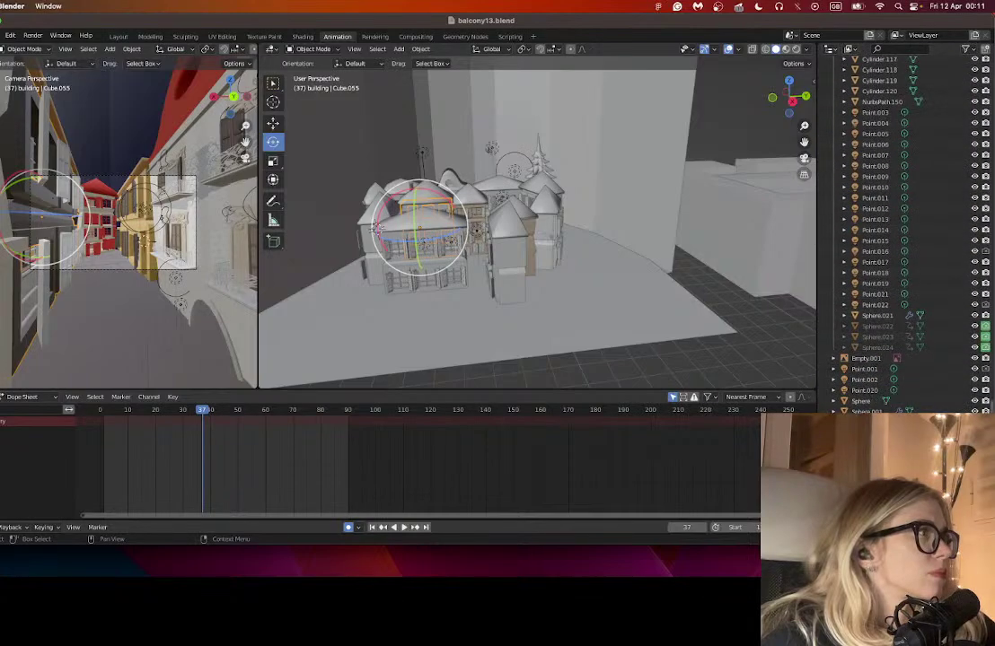
{"action": "scroll", "coordinate": [898, 224], "scroll_direction": "up", "scroll_amount": 15}
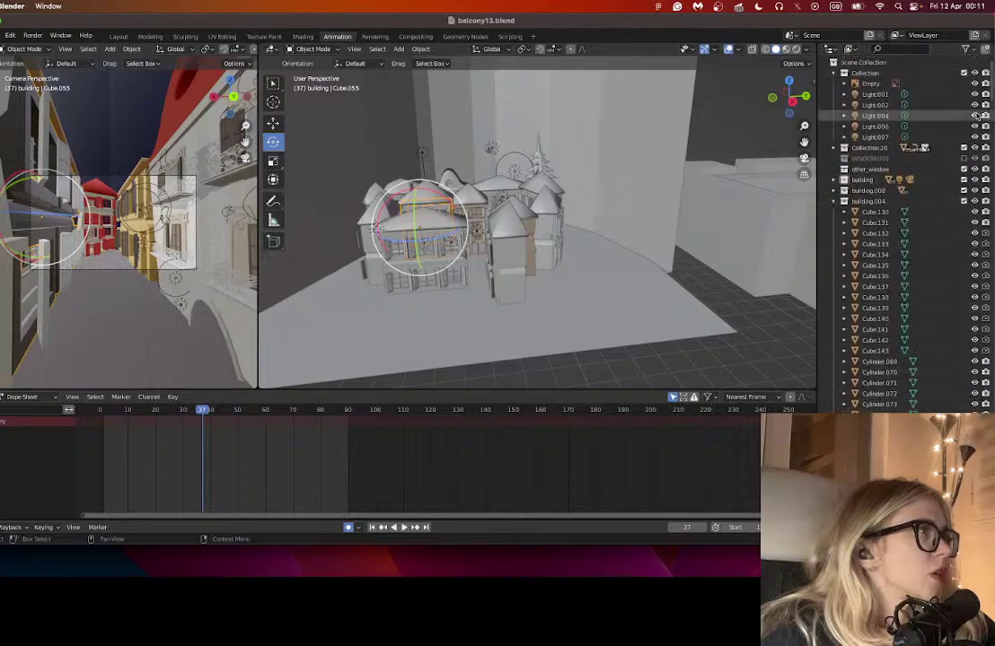
{"action": "left_click", "coordinate": [887, 48]}
{"action": "type", "text": "c"}
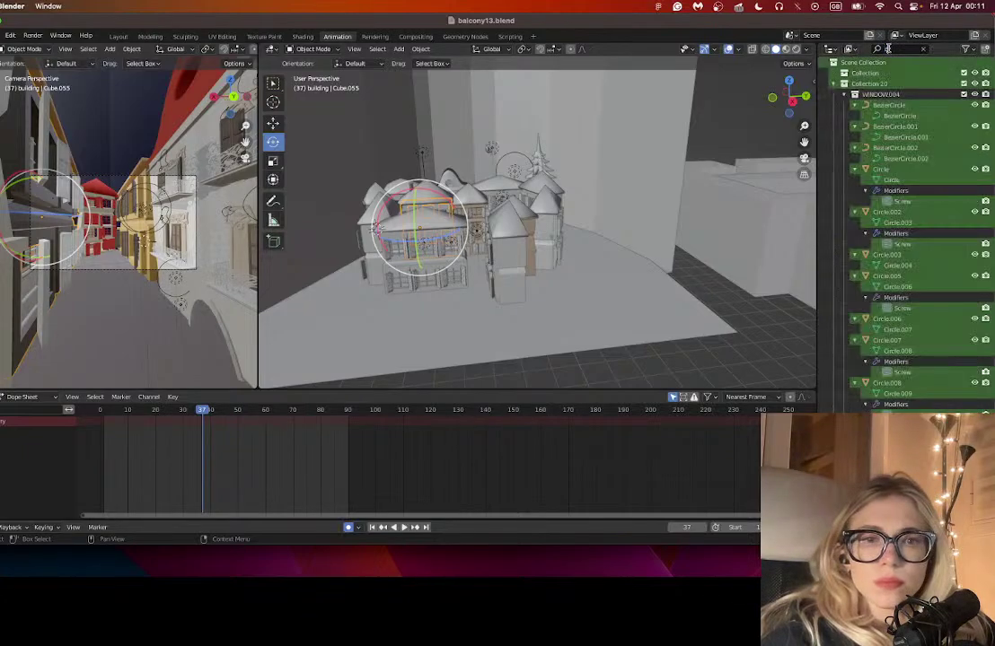
{"action": "type", "text": "a"}
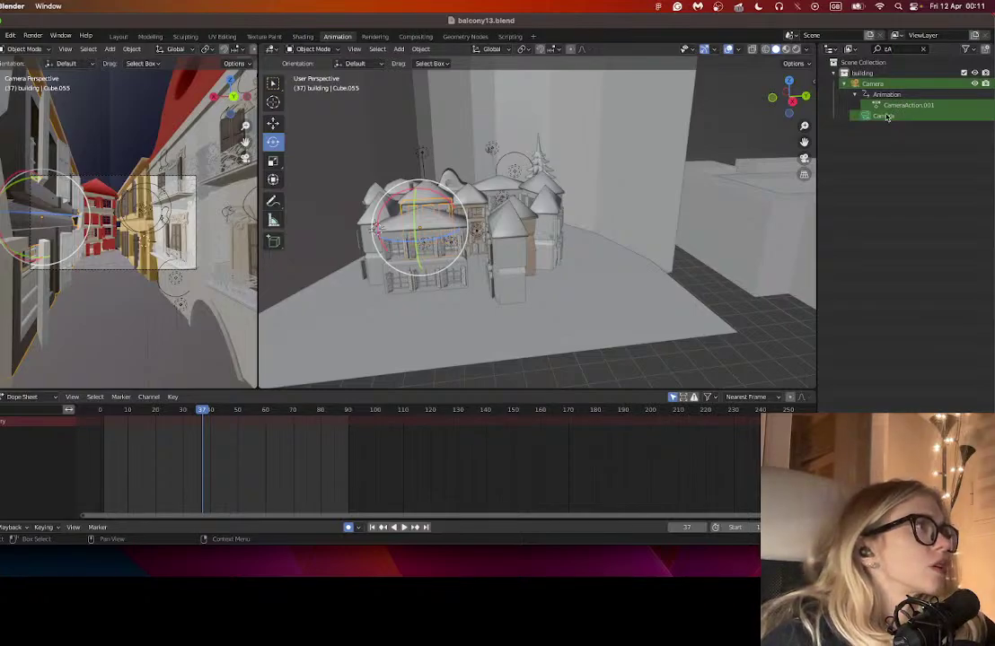
{"action": "left_click", "coordinate": [880, 85]}
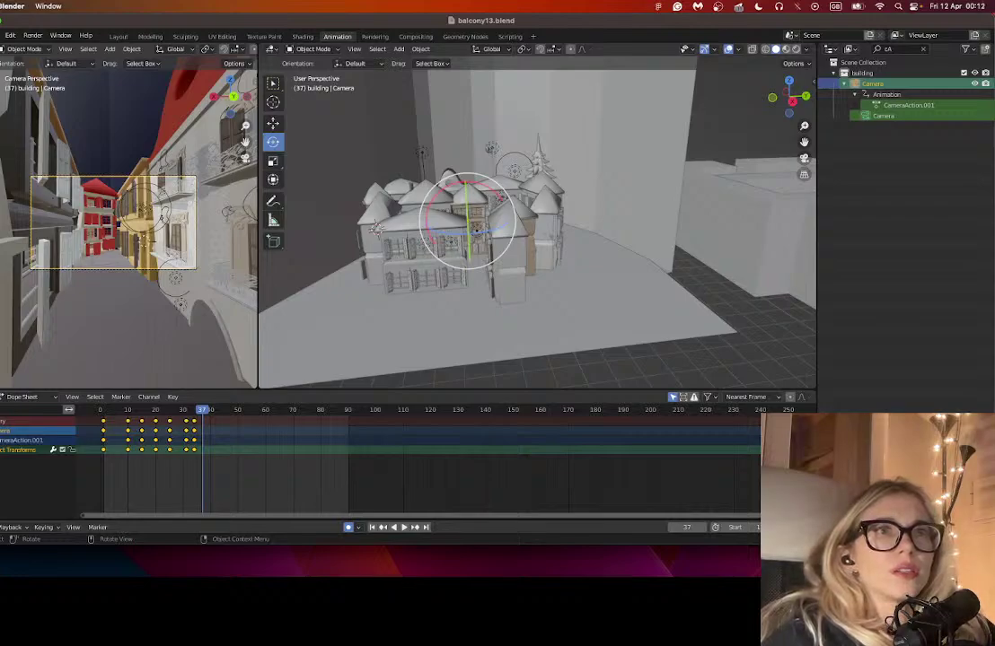
- At frame 37, shift the camera slightly and rotate it to face the white house with the balconies
{"action": "left_click", "coordinate": [273, 123]}
{"action": "left_click_drag", "start_coordinate": [485, 226], "coordinate": [465, 221]}
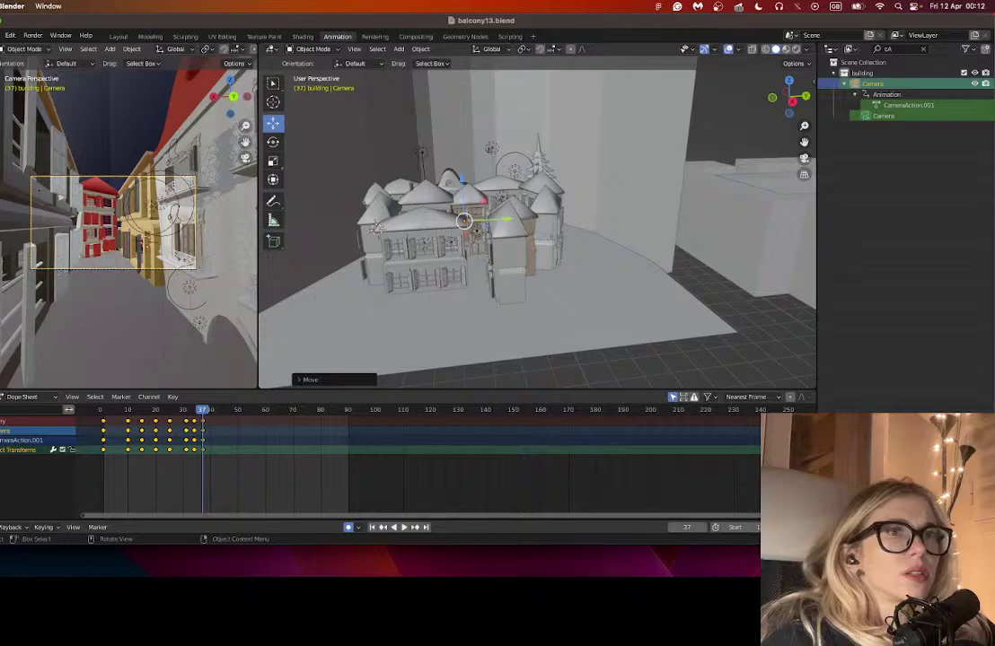
{"action": "key", "text": "shift+space"}
{"action": "key", "text": "r"}
{"action": "left_click_drag", "start_coordinate": [477, 232], "coordinate": [449, 236]}
- At frame 40, raise the camera along Z to the level of the white house's upper balconies
{"action": "left_click", "coordinate": [211, 410]}
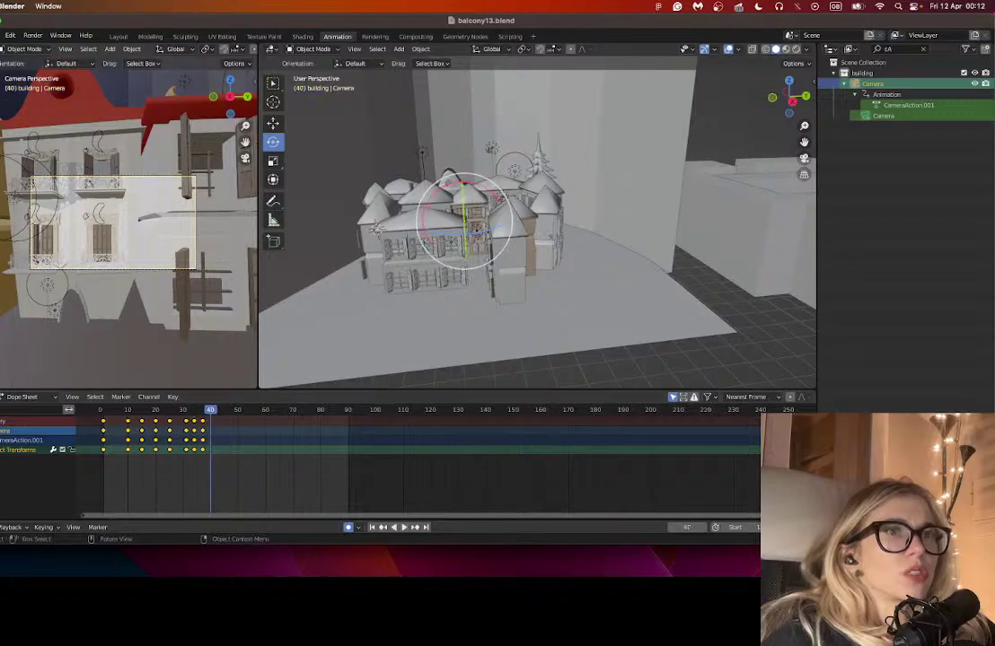
{"action": "left_click", "coordinate": [273, 122]}
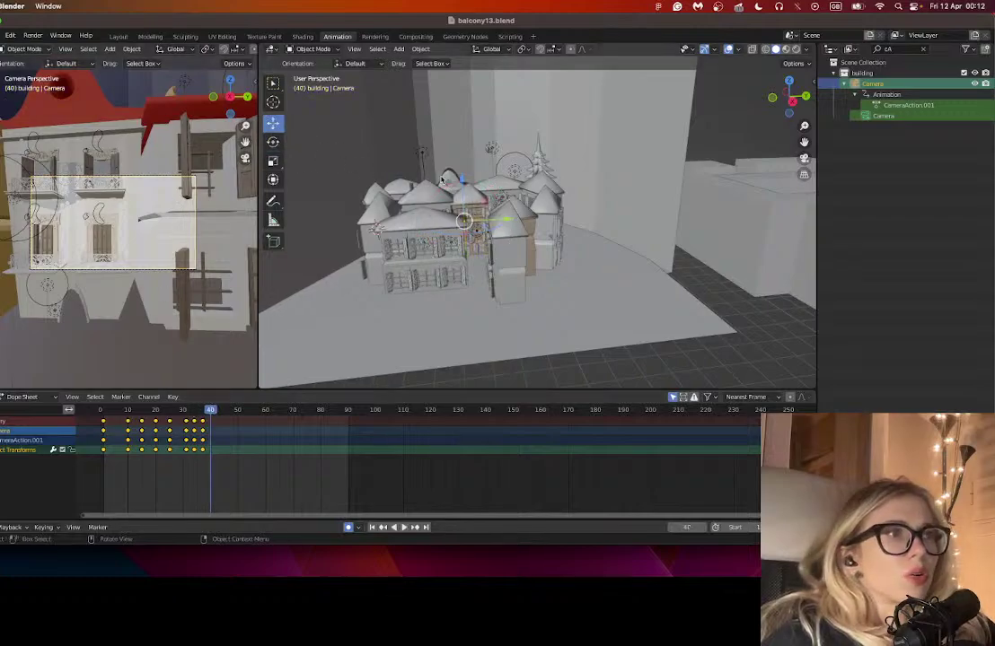
{"action": "left_click_drag", "start_coordinate": [460, 182], "coordinate": [459, 172]}
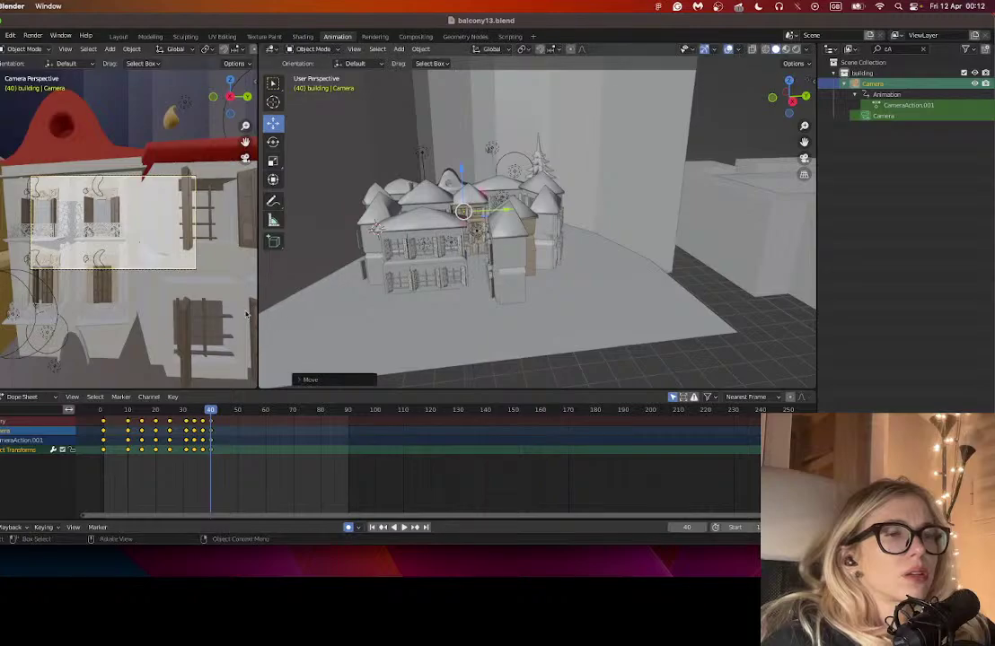
- At frame 42, move the camera forward along X until it is close to the upper balcony railing
{"action": "left_click", "coordinate": [216, 411]}
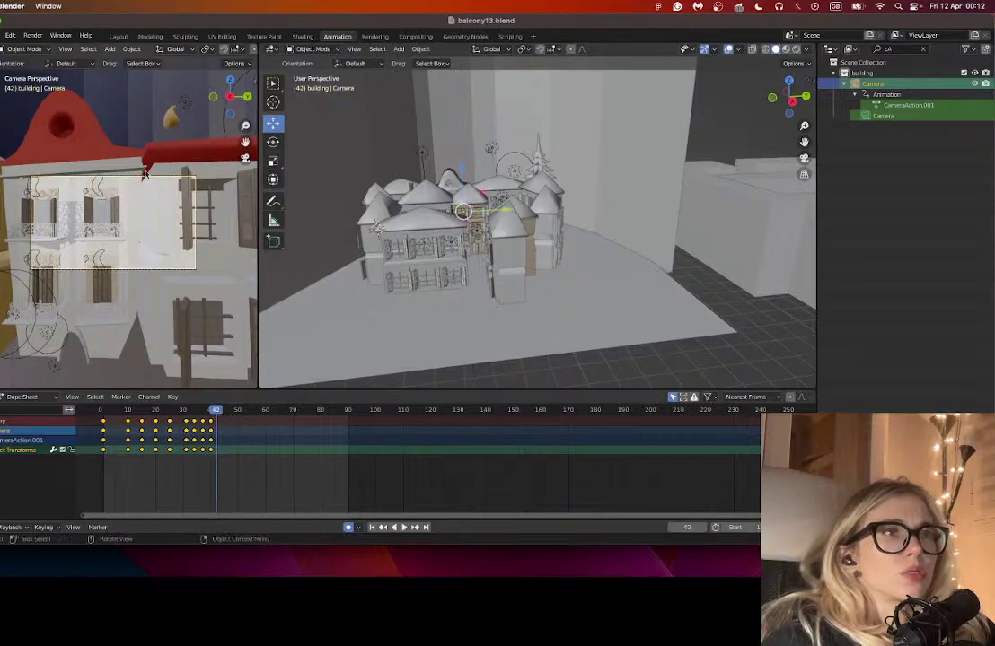
{"action": "left_click_drag", "start_coordinate": [463, 227], "coordinate": [463, 215]}
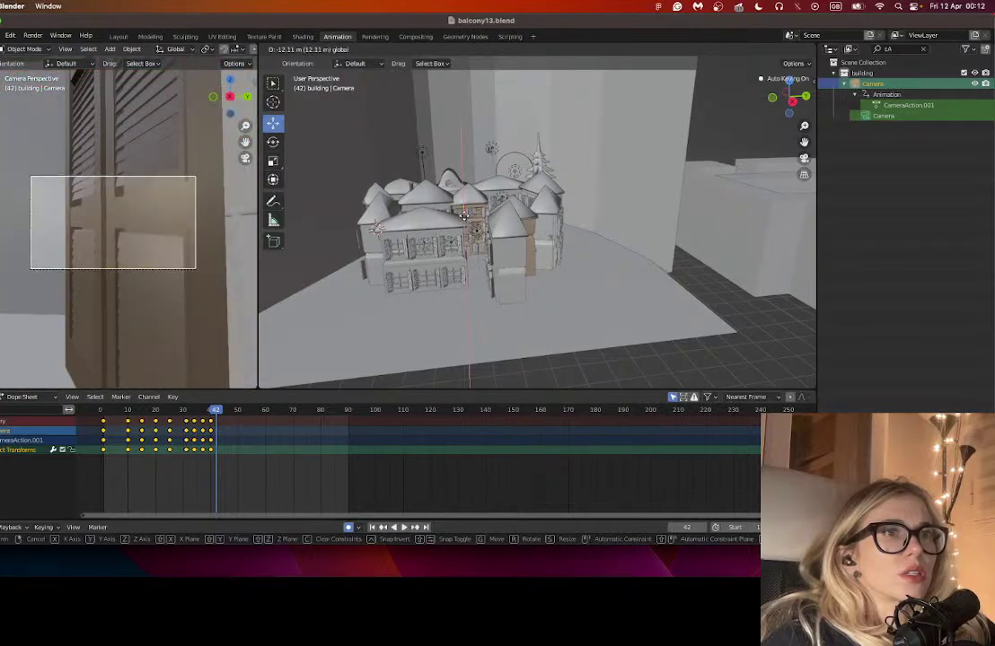
{"action": "left_click", "coordinate": [502, 209]}
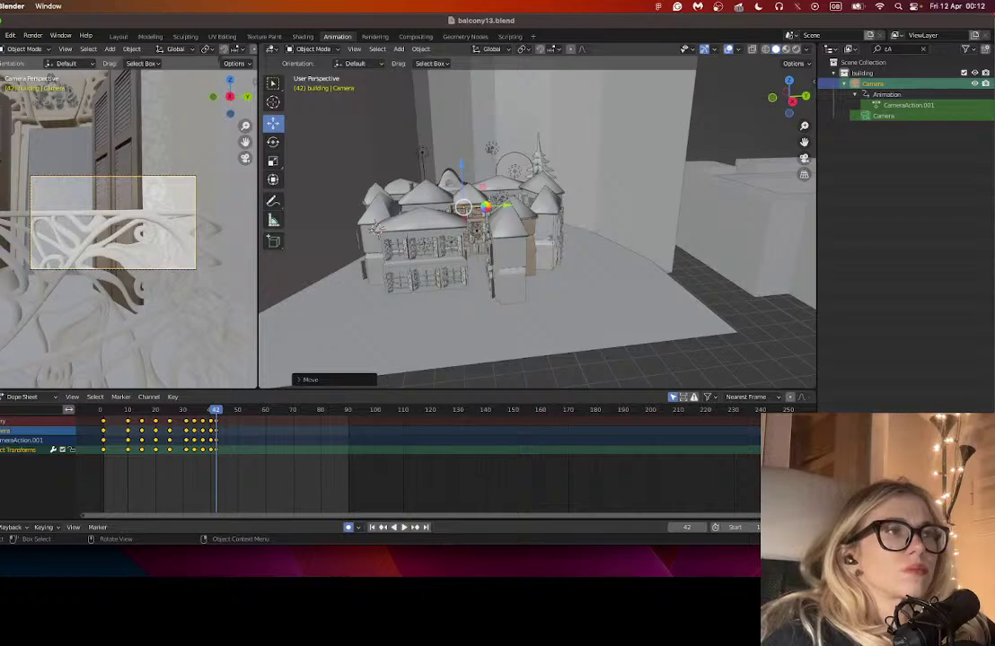
- Centre the camera on the open balcony door by moving it about -4.1 m along Y, and tilt it
{"action": "key", "text": "g"}
{"action": "key", "text": "y"}
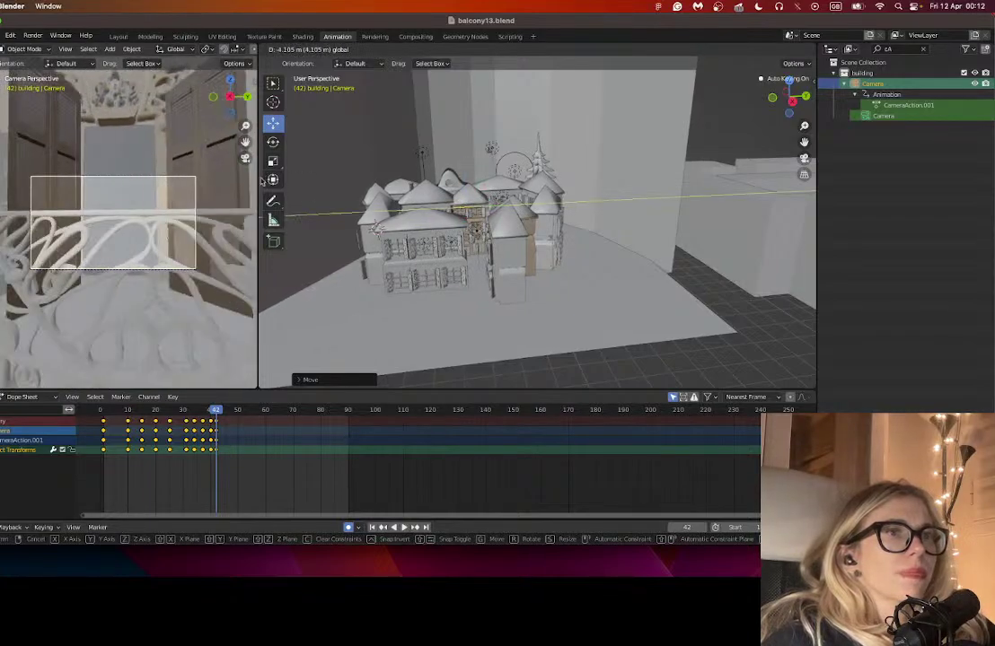
{"action": "left_click", "coordinate": [140, 156]}
{"action": "left_click", "coordinate": [273, 142]}
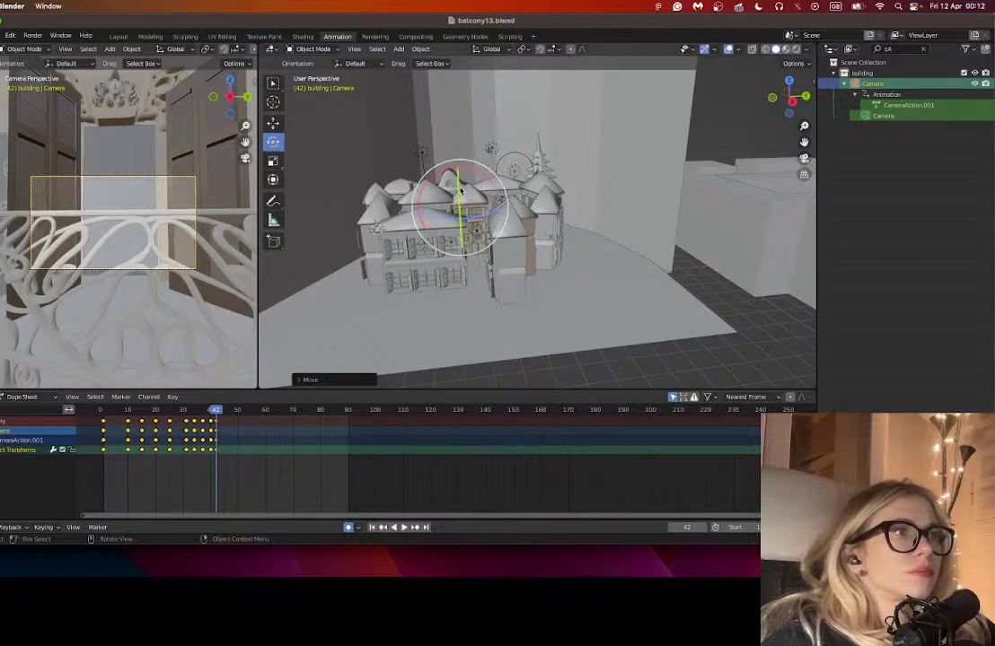
{"action": "left_click_drag", "start_coordinate": [456, 191], "coordinate": [454, 184]}
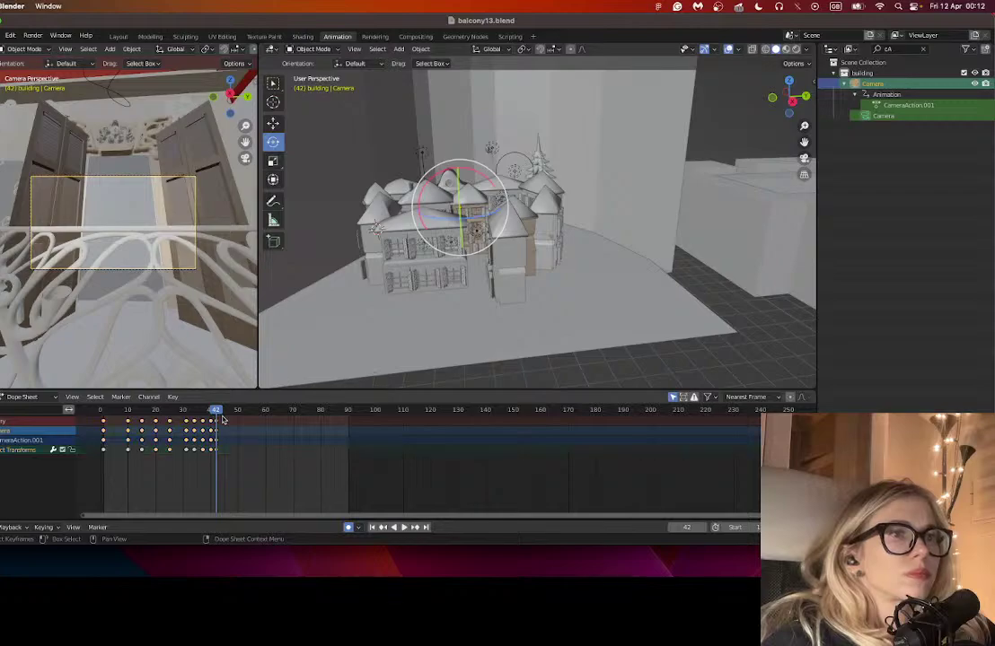
- At frame 45, move the camera into the balcony doorway and turn off automatic keyframing
{"action": "left_click", "coordinate": [223, 410]}
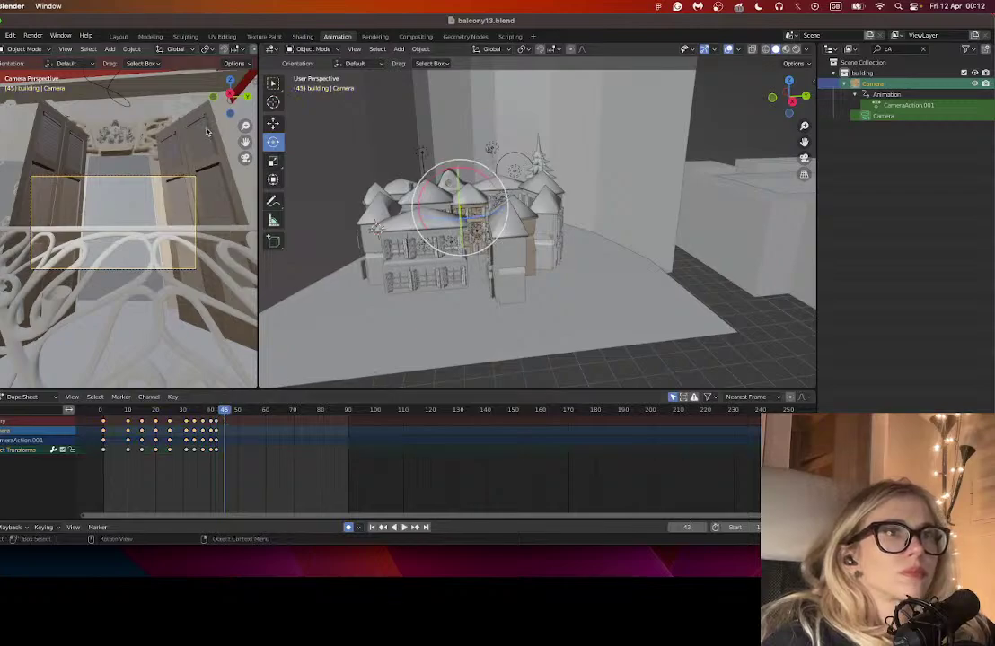
{"action": "left_click", "coordinate": [271, 124]}
{"action": "left_click_drag", "start_coordinate": [457, 165], "coordinate": [456, 158]}
{"action": "left_click", "coordinate": [105, 409]}
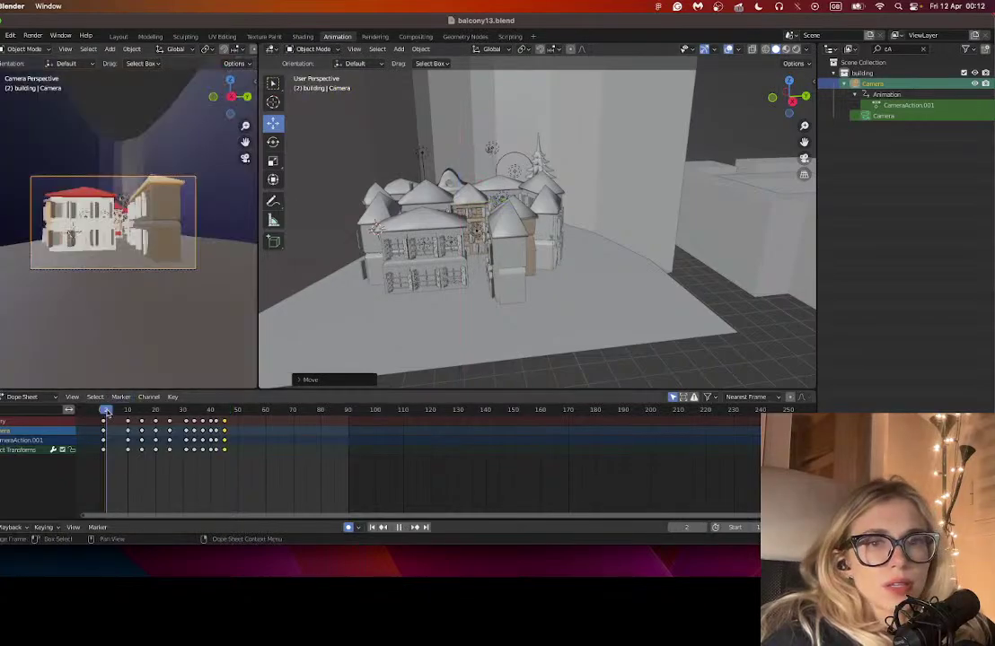
{"action": "left_click", "coordinate": [348, 528]}
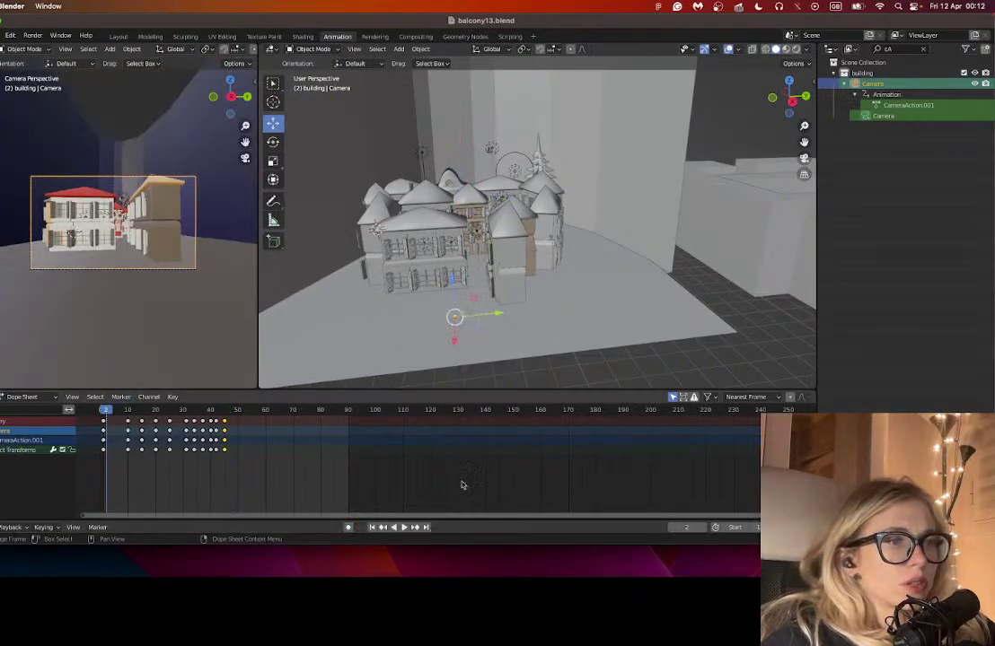
- Show the main viewport as a rendered camera view, enlarge it and go back to frame 0
{"action": "left_click", "coordinate": [795, 49]}
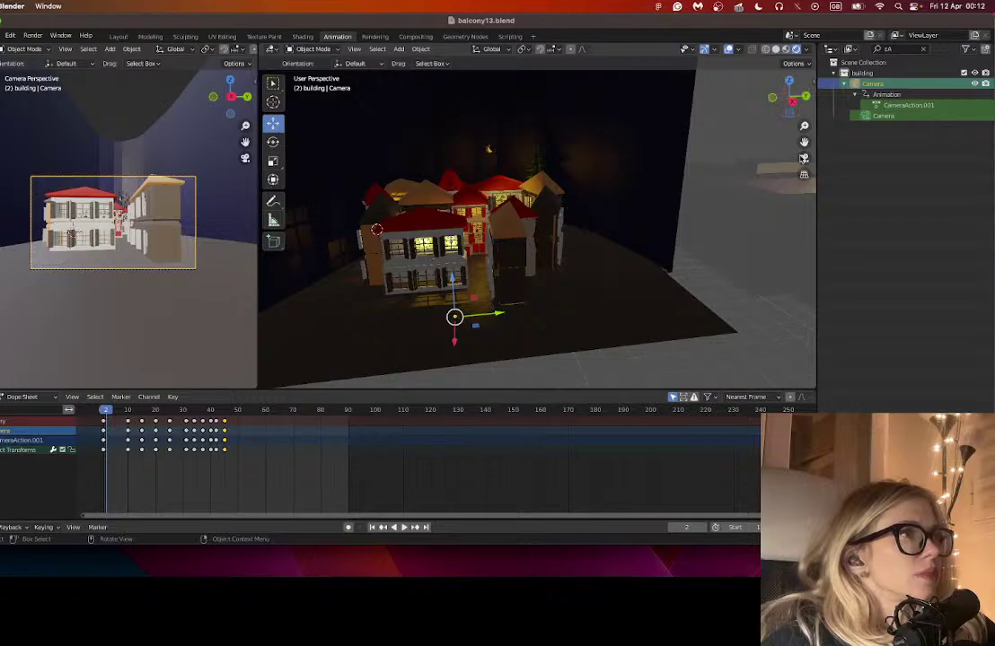
{"action": "left_click", "coordinate": [803, 158]}
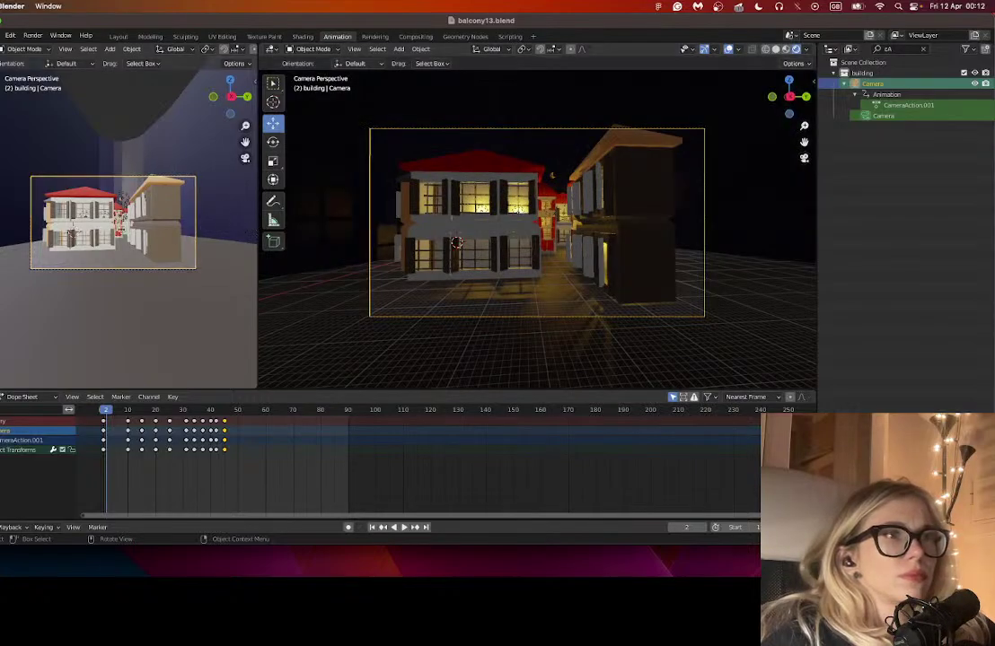
{"action": "left_click_drag", "start_coordinate": [257, 215], "coordinate": [104, 228]}
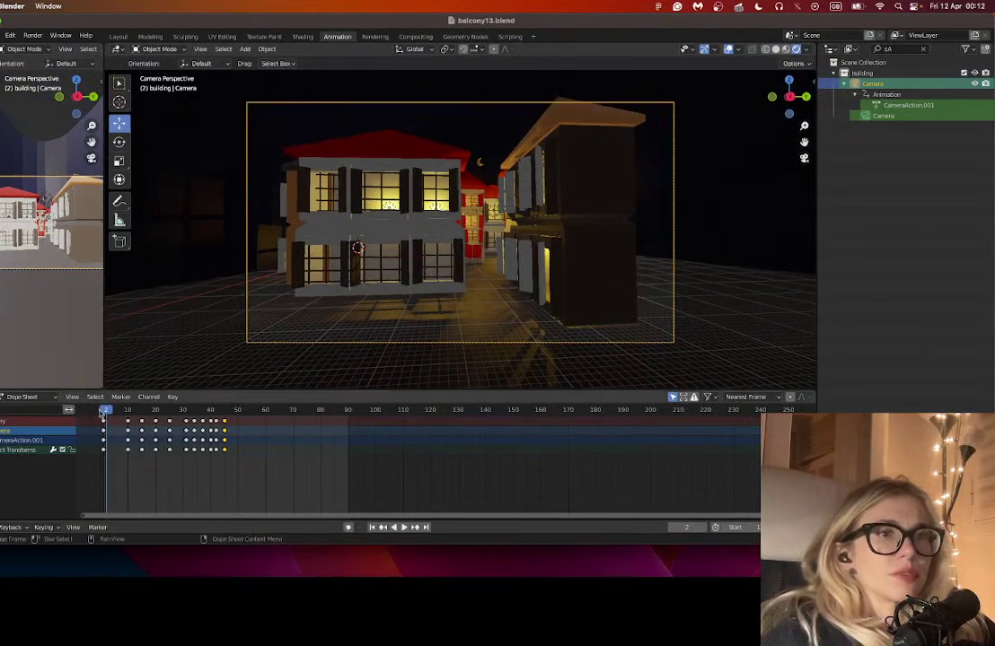
{"action": "left_click", "coordinate": [102, 411]}
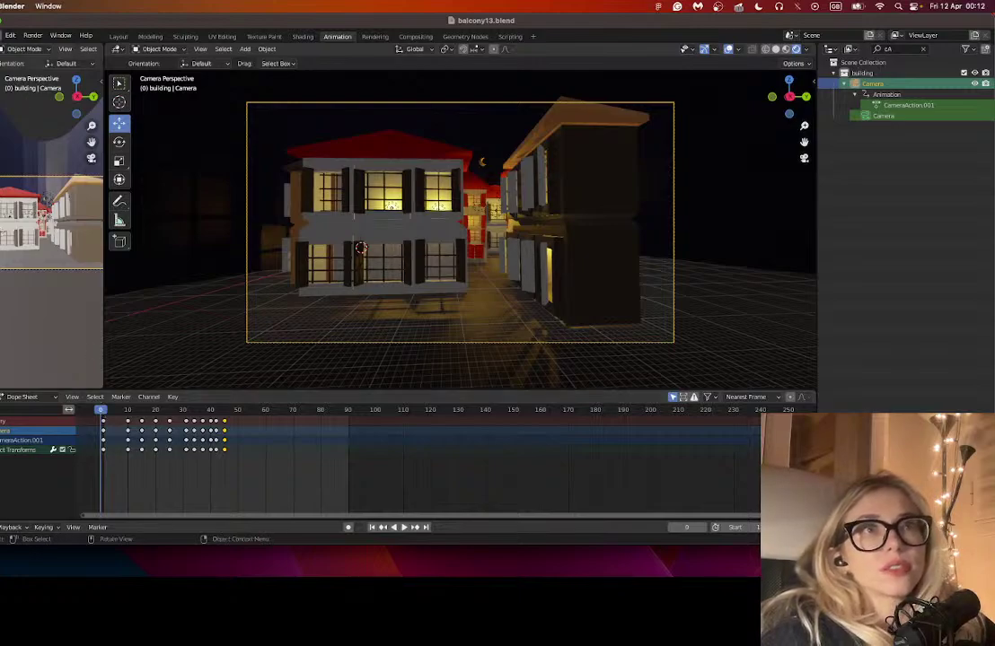
- Save balcony13.blend and play back the camera animation through the village in the rendered view
{"action": "left_click", "coordinate": [2, 36]}
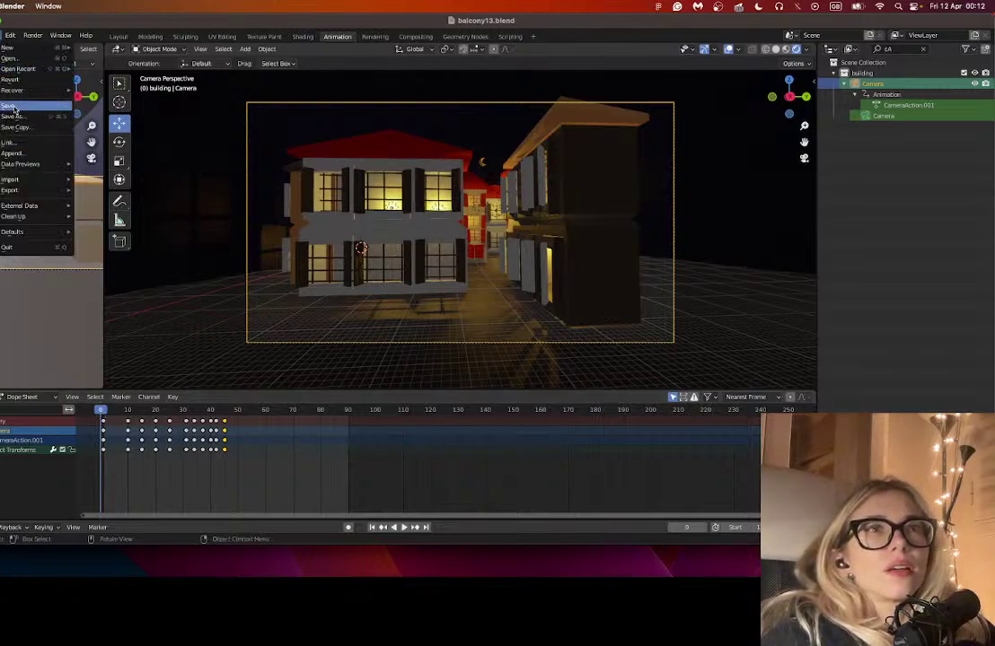
{"action": "left_click", "coordinate": [13, 108]}
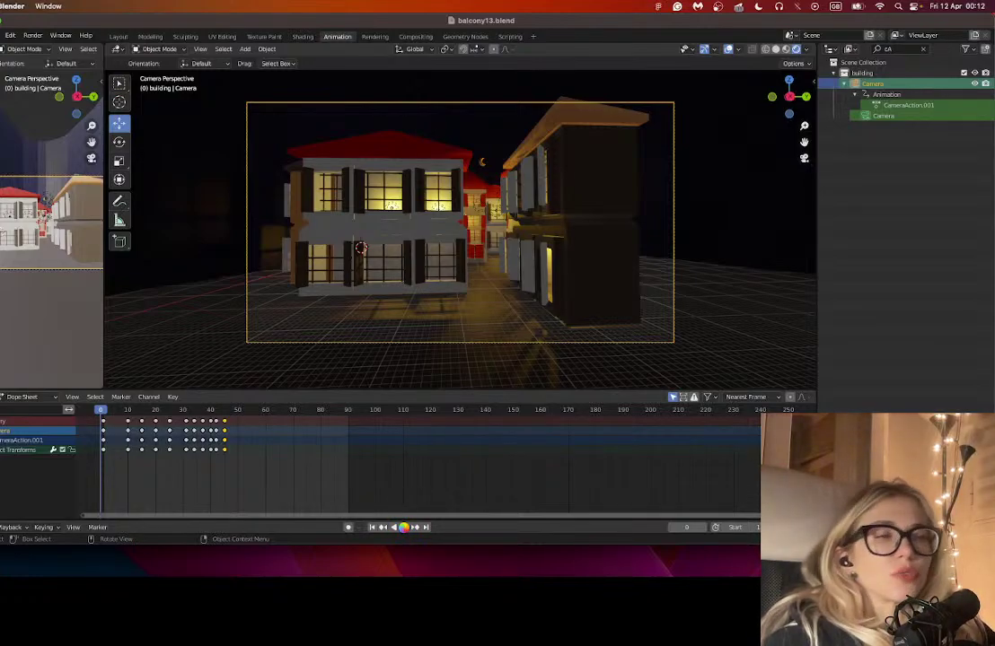
{"action": "key", "text": "super+s"}
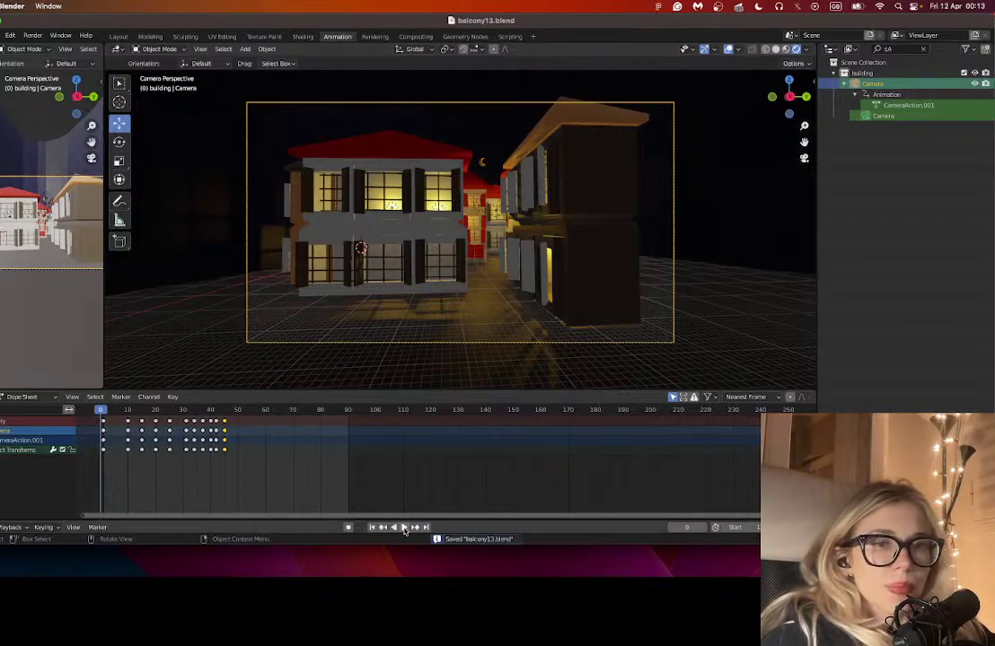
{"action": "left_click", "coordinate": [404, 527]}
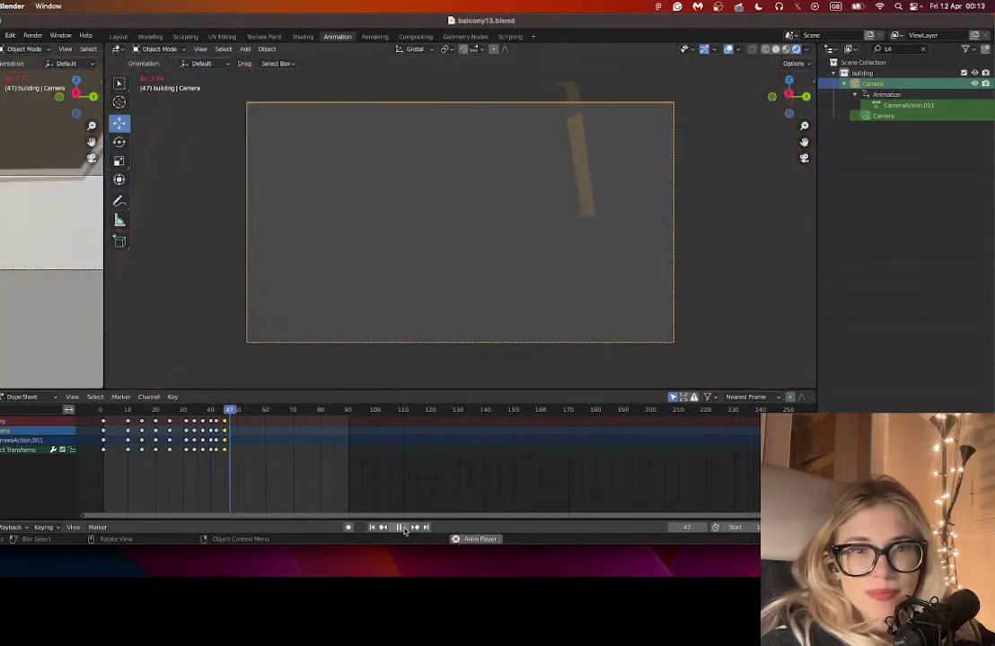
{"action": "left_click", "coordinate": [400, 527]}
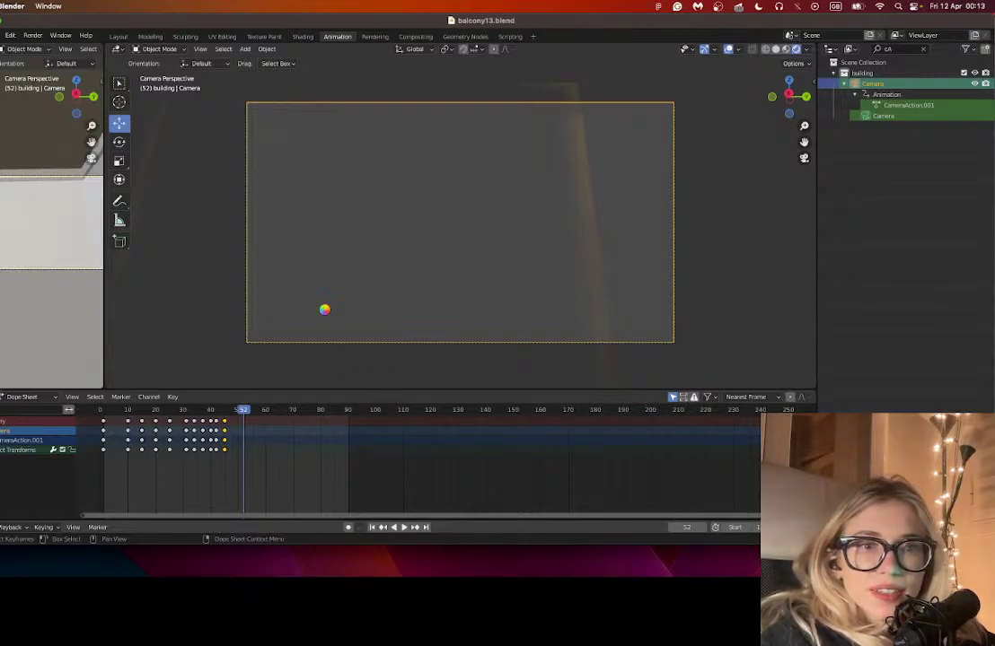
- Limit the playback range to end at frame 50 and return to frame 1
{"action": "key", "text": "super+z"}
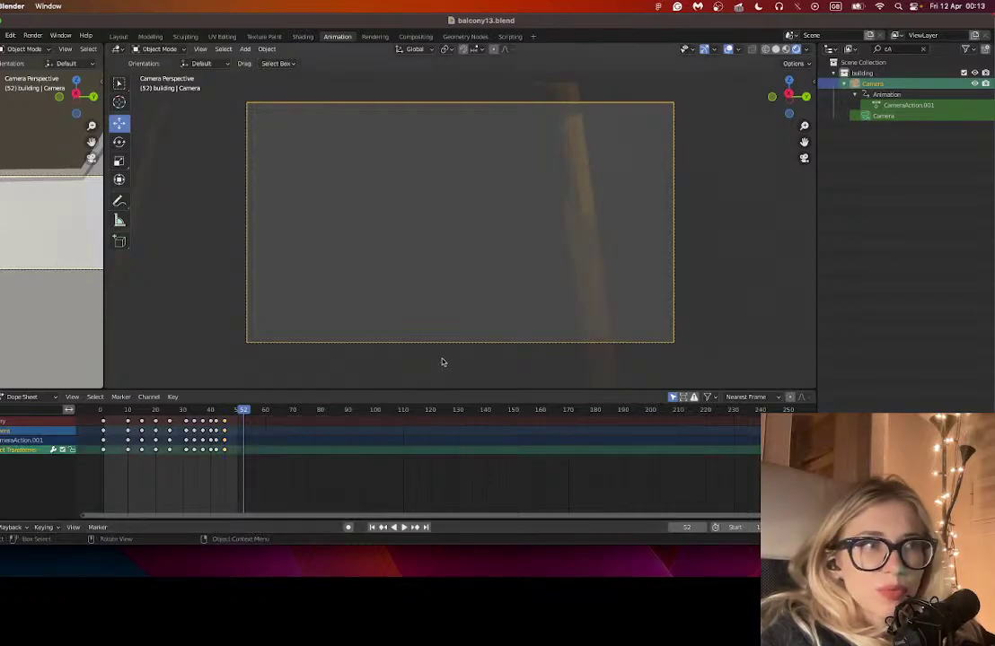
{"action": "scroll", "coordinate": [153, 359], "scroll_direction": "down", "scroll_amount": 3}
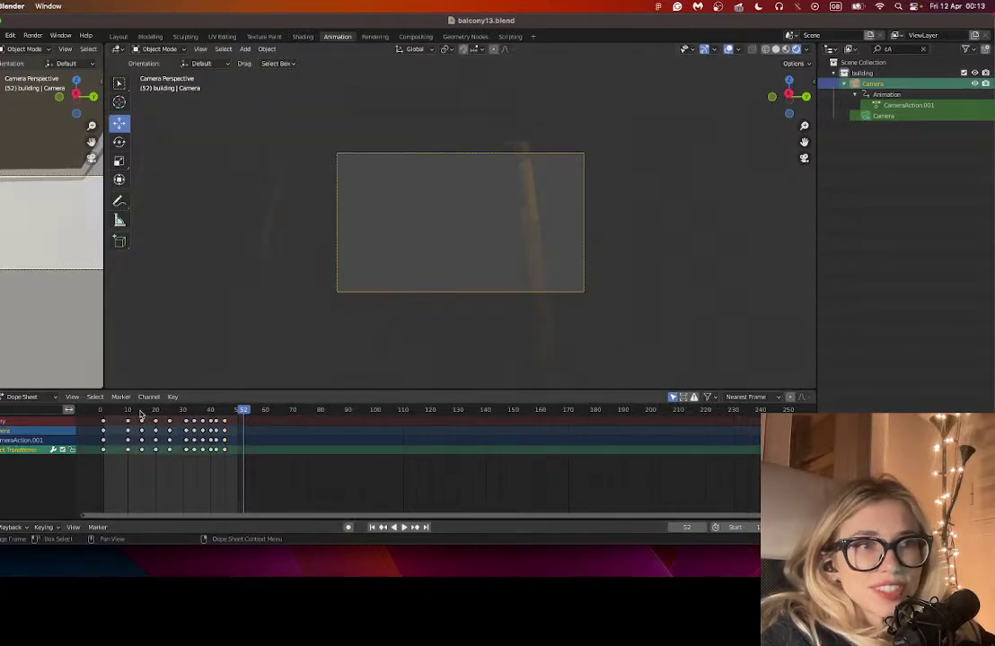
{"action": "left_click_drag", "start_coordinate": [121, 414], "coordinate": [104, 414]}
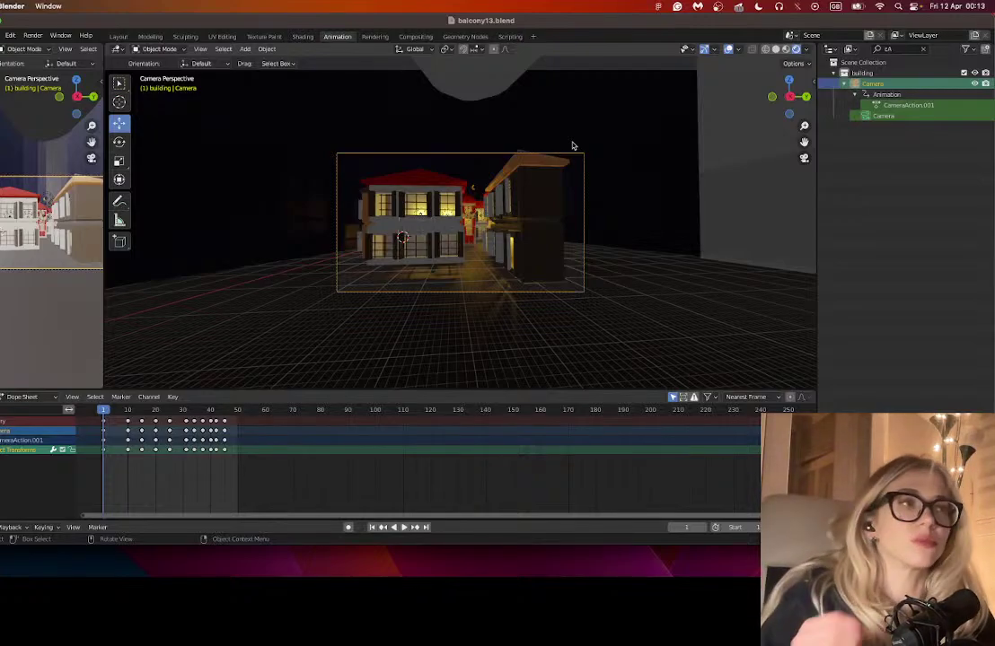
- Switch the main viewport to material preview and move the storyboard reference image beside the village
{"action": "left_click", "coordinate": [784, 48]}
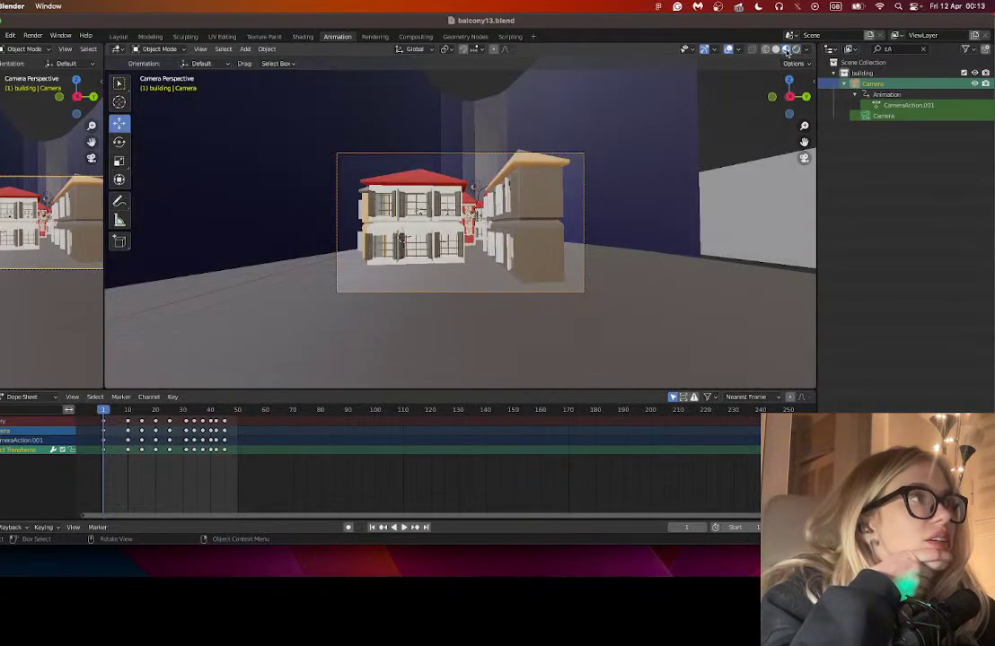
{"action": "scroll", "coordinate": [494, 200], "scroll_direction": "down", "scroll_amount": 2}
{"action": "left_click_drag", "start_coordinate": [494, 200], "coordinate": [518, 259]}
{"action": "scroll", "coordinate": [518, 259], "scroll_direction": "down", "scroll_amount": 6}
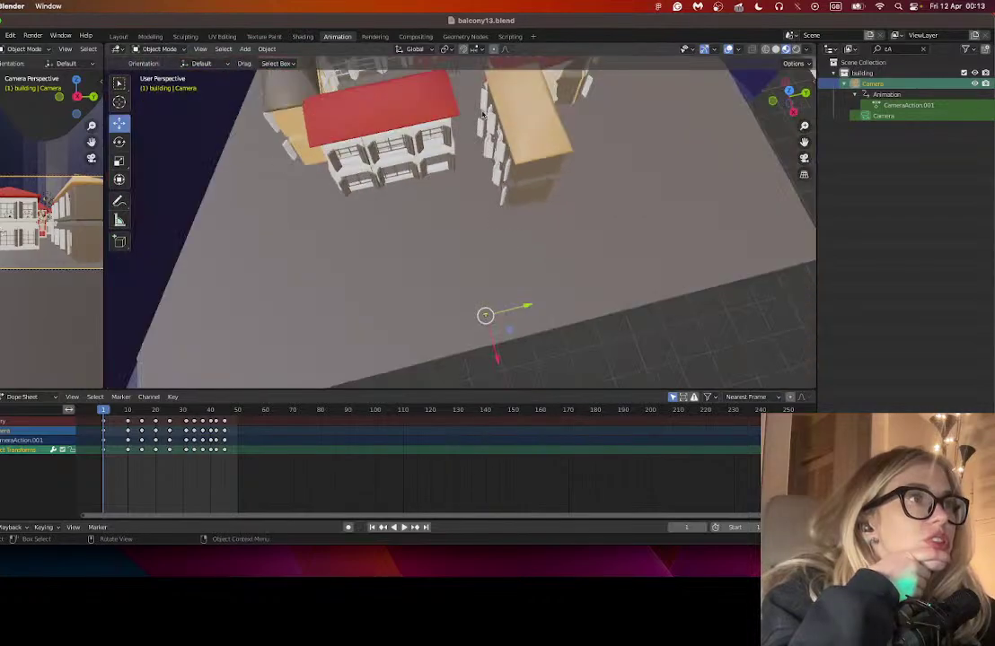
{"action": "left_click_drag", "start_coordinate": [476, 107], "coordinate": [543, 73]}
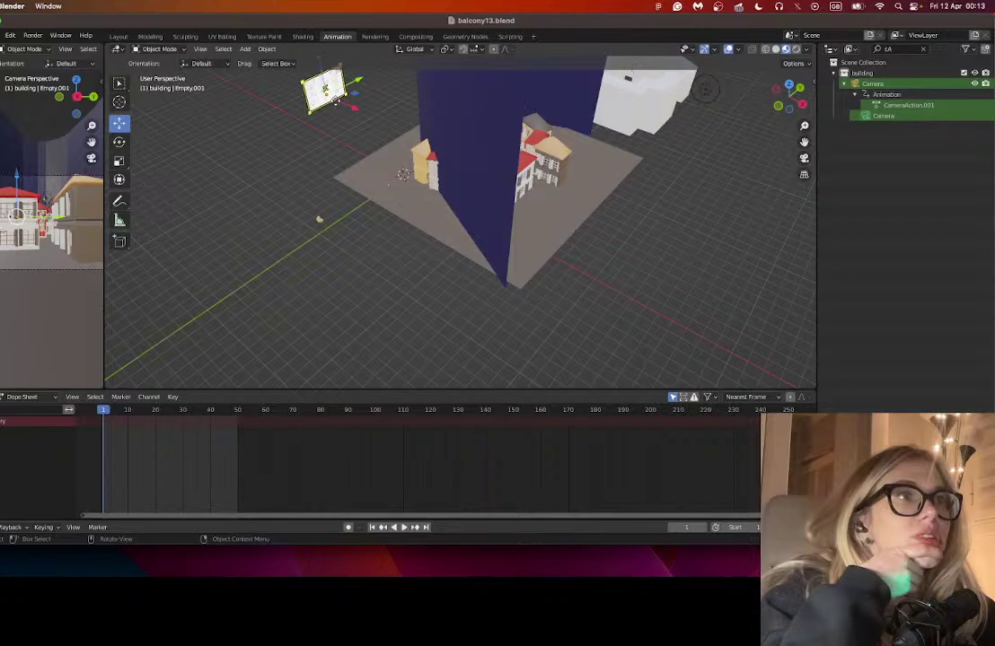
{"action": "left_click_drag", "start_coordinate": [336, 104], "coordinate": [308, 201]}
{"action": "scroll", "coordinate": [274, 179], "scroll_direction": "up", "scroll_amount": 5}
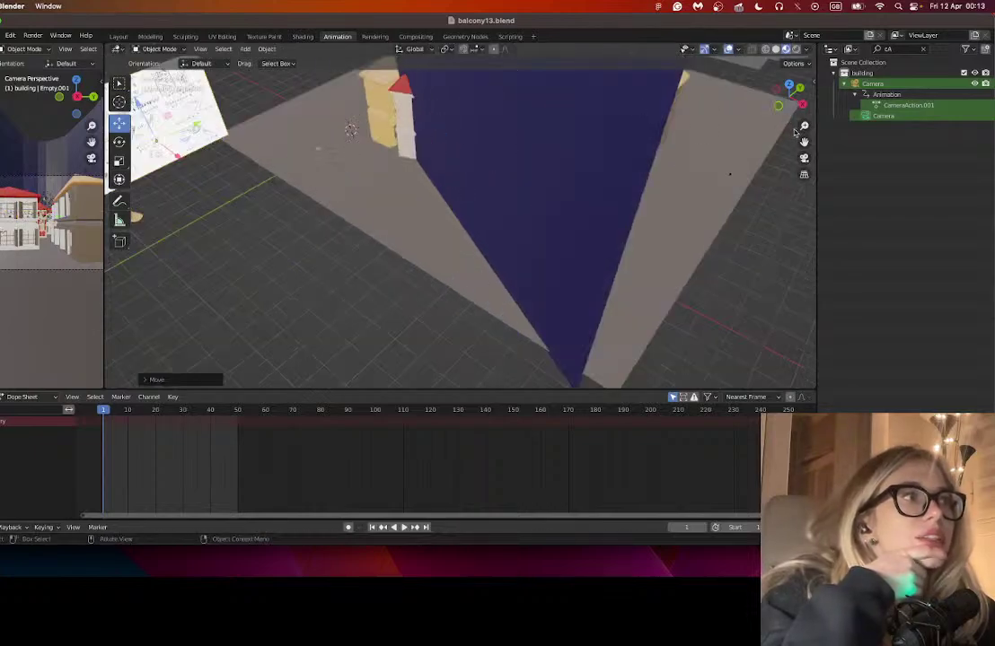
- Examine the storyboard panels for the camera flight, the left turn and the balcony entry, and compare them with the whole village
{"action": "left_click_drag", "start_coordinate": [803, 141], "coordinate": [902, 240]}
{"action": "scroll", "coordinate": [409, 201], "scroll_direction": "up", "scroll_amount": 4}
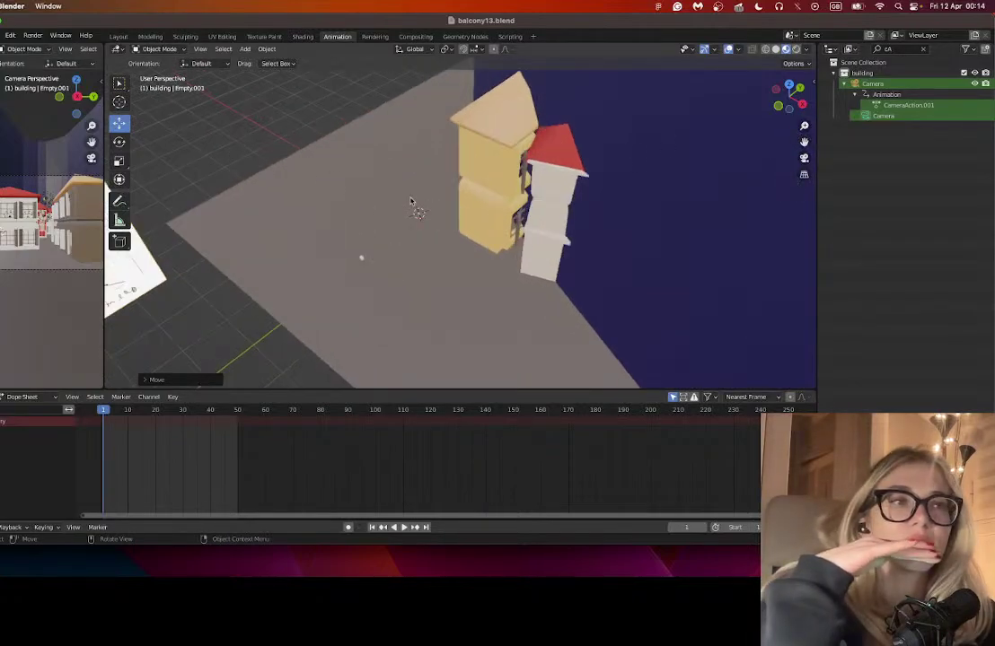
{"action": "left_click_drag", "start_coordinate": [788, 95], "coordinate": [529, 268]}
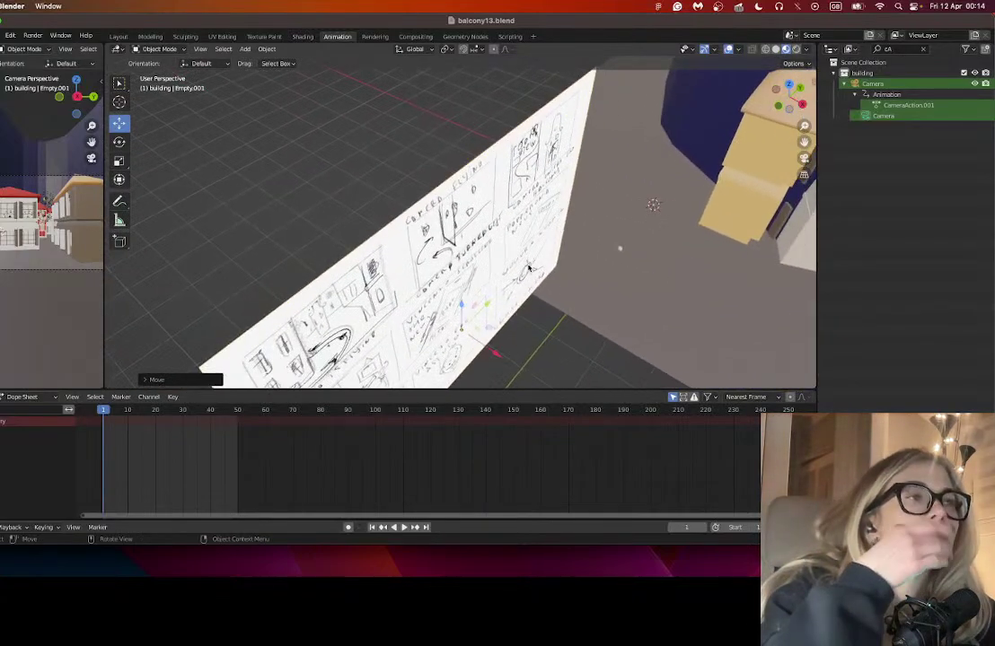
{"action": "scroll", "coordinate": [530, 269], "scroll_direction": "left", "scroll_amount": 8}
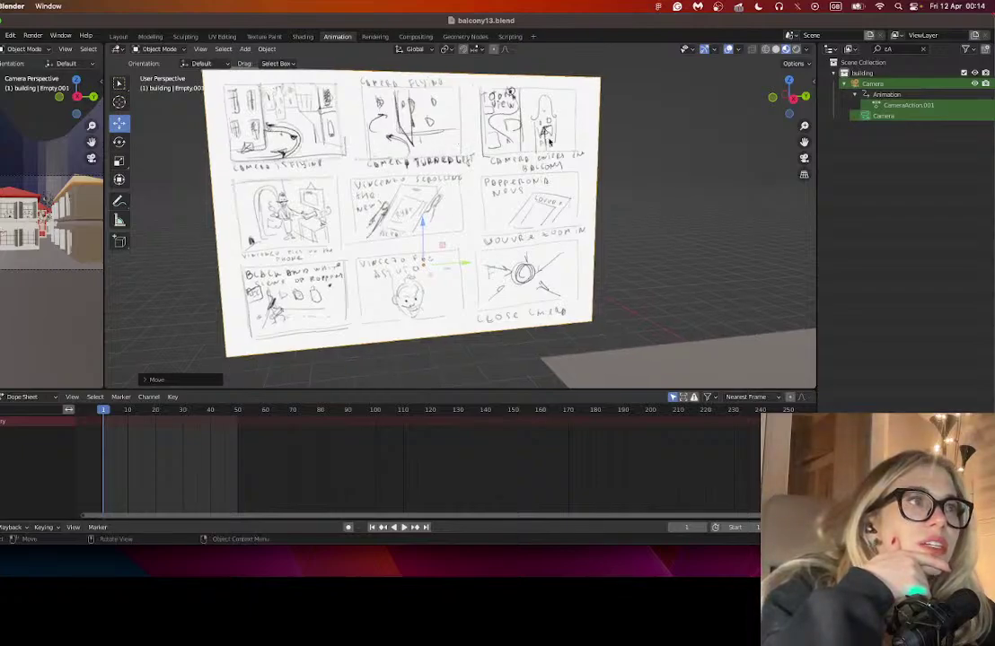
{"action": "scroll", "coordinate": [521, 160], "scroll_direction": "up", "scroll_amount": 2}
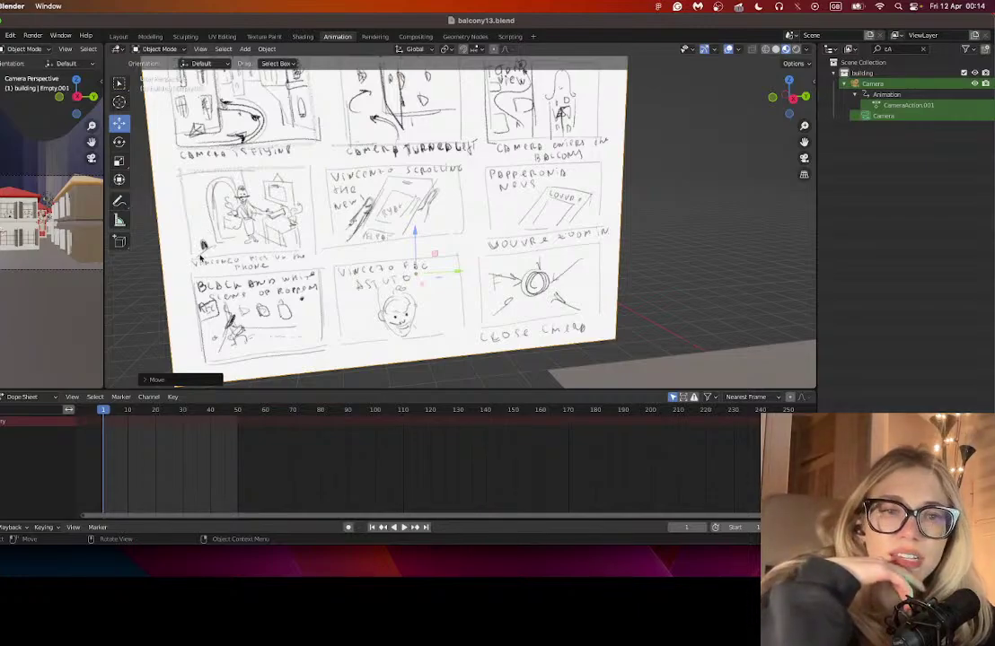
{"action": "left_click_drag", "start_coordinate": [803, 142], "coordinate": [108, 144]}
{"action": "scroll", "coordinate": [542, 252], "scroll_direction": "down", "scroll_amount": 6}
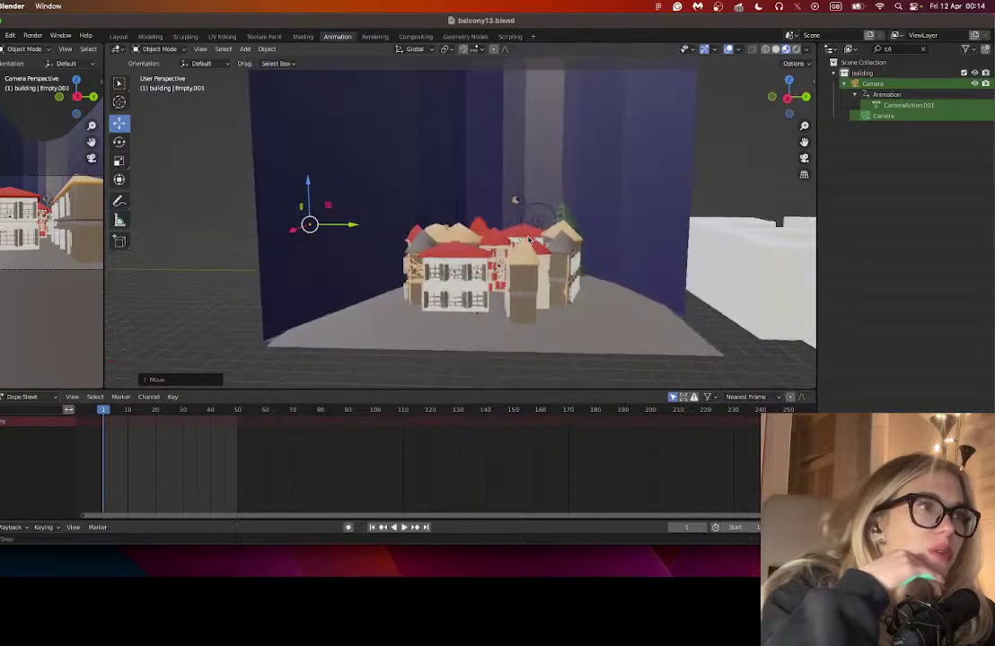
{"action": "left_click_drag", "start_coordinate": [542, 252], "coordinate": [546, 251]}
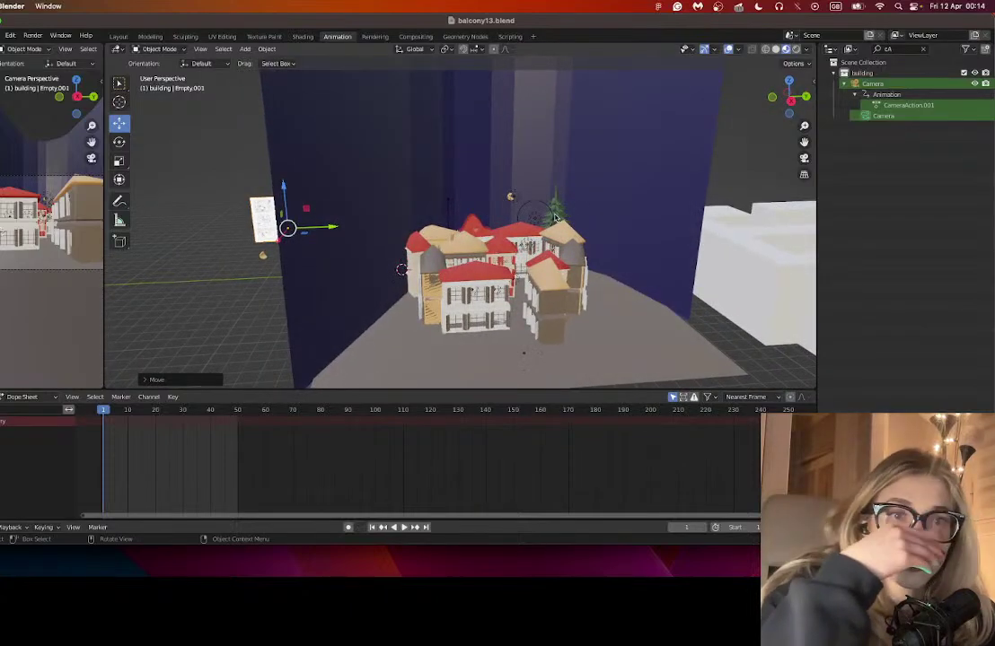
- Duplicate the point light near the rear fir tree and place the copy on the village's opposite side, raised to roof height
{"action": "left_click", "coordinate": [555, 217]}
{"action": "key", "text": "g"}
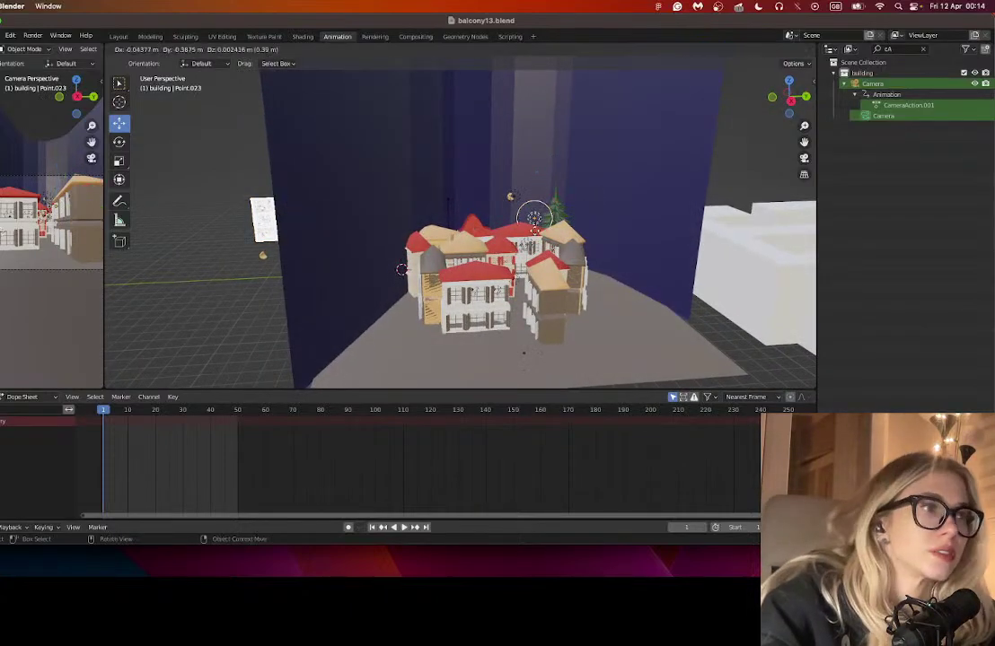
{"action": "left_click", "coordinate": [393, 361]}
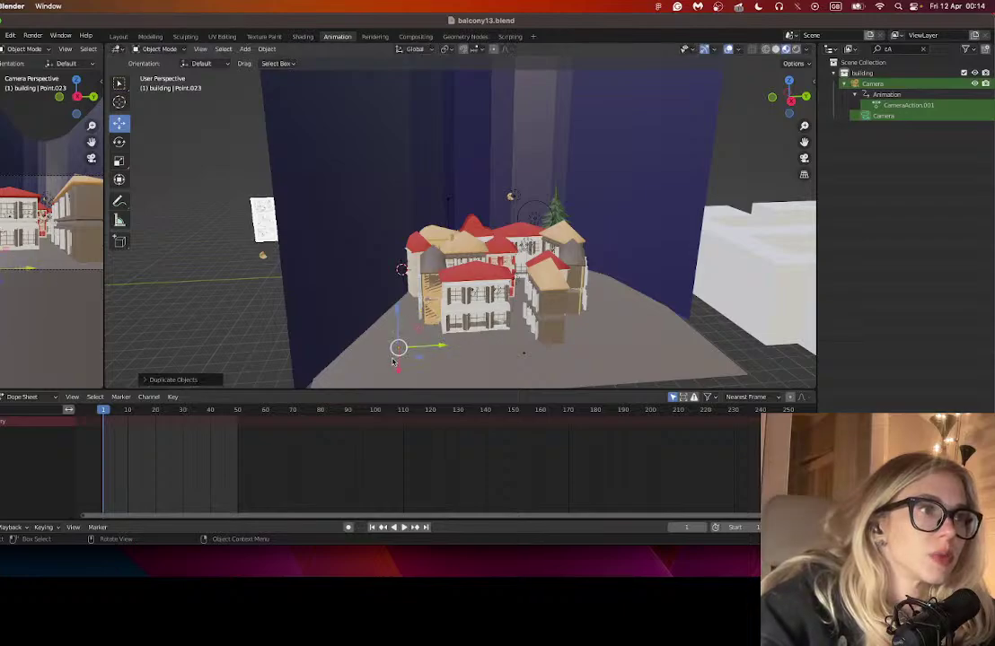
{"action": "key", "text": "g"}
{"action": "key", "text": "z"}
{"action": "left_click", "coordinate": [403, 279]}
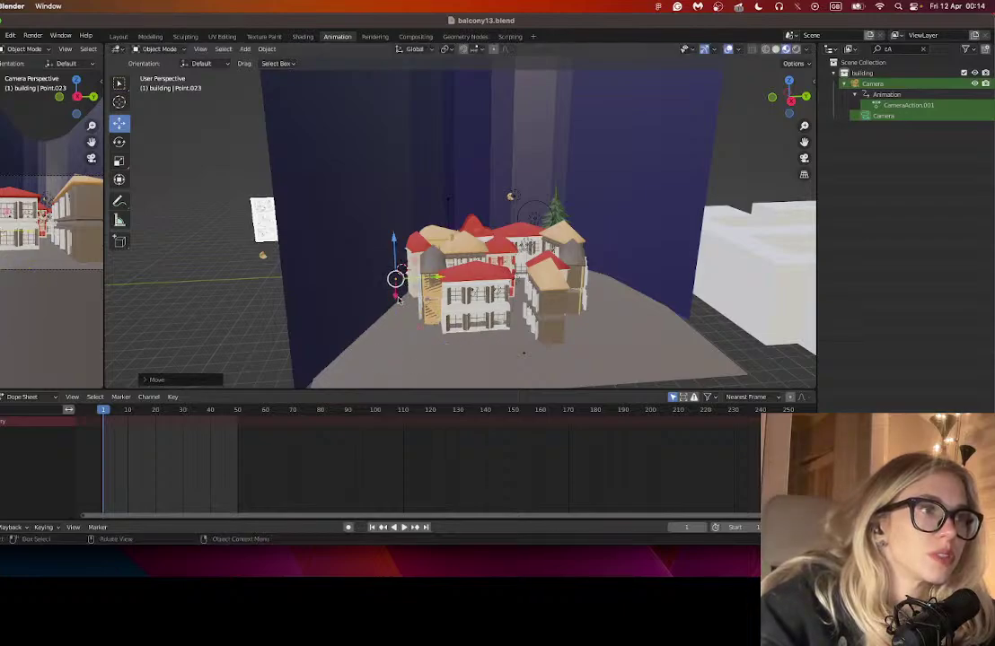
{"action": "key", "text": "g"}
{"action": "key", "text": "z"}
{"action": "left_click", "coordinate": [400, 51]}
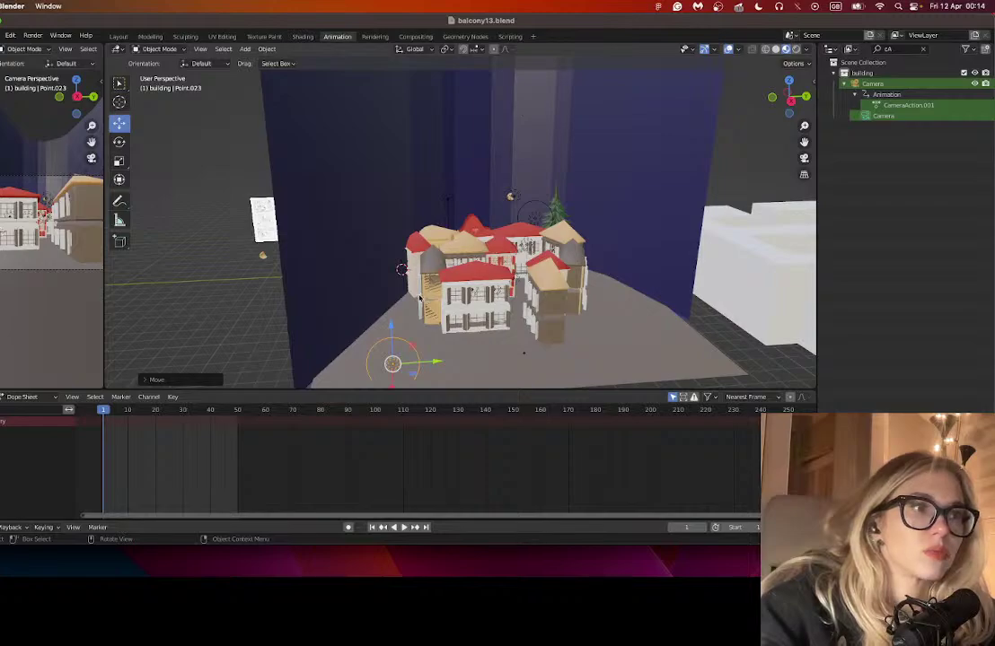
{"action": "left_click_drag", "start_coordinate": [393, 329], "coordinate": [384, 212]}
- Duplicate the fir tree at the rear of the village and move the copy along the Y axis to the opposite side
{"action": "left_click", "coordinate": [557, 216]}
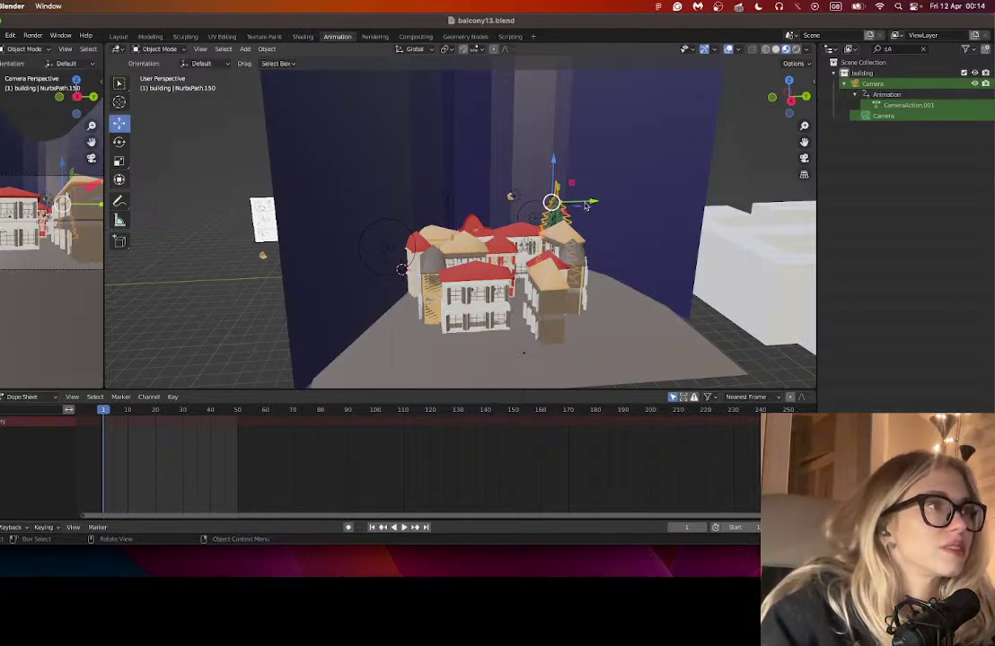
{"action": "key", "text": "shift+d"}
{"action": "mouse_move", "coordinate": [584, 203]}
{"action": "left_mouse_down"}
{"action": "mouse_move", "coordinate": [461, 221]}
{"action": "mouse_move", "coordinate": [570, 218]}
{"action": "left_mouse_up"}
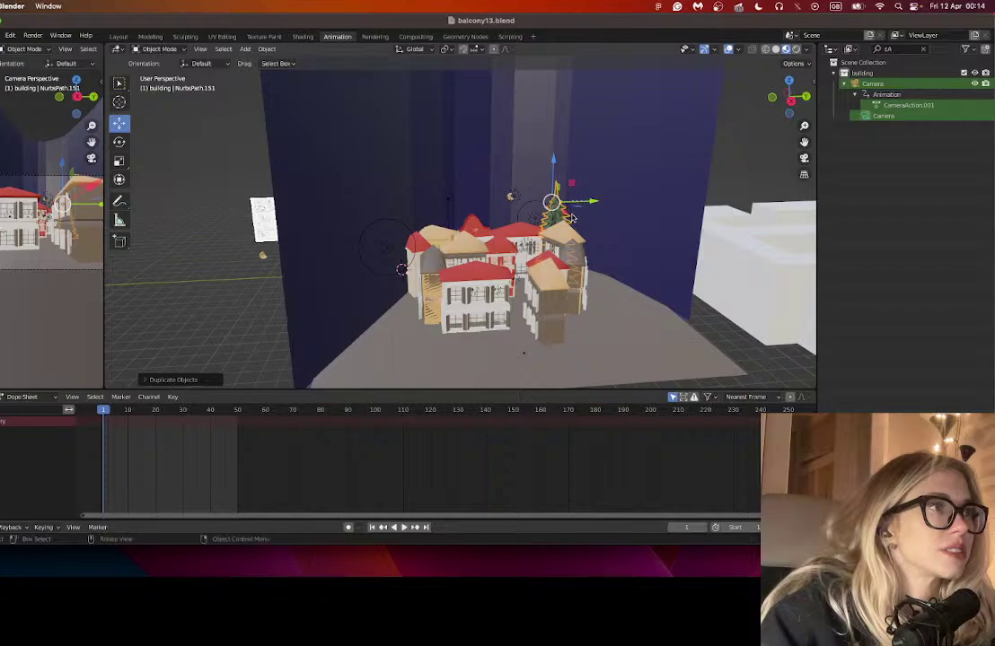
{"action": "key", "text": "g"}
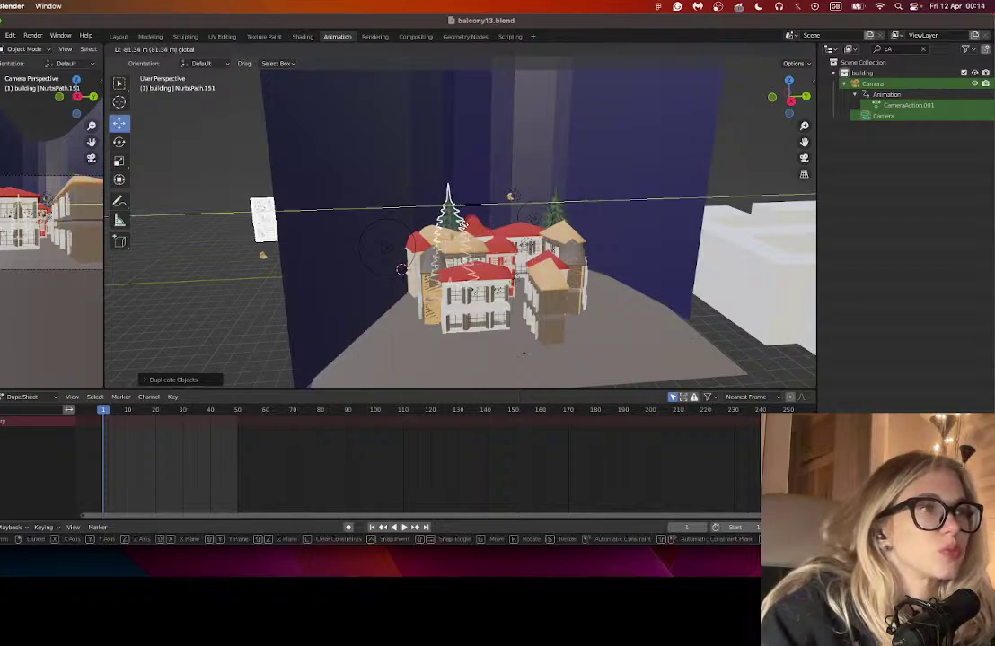
{"action": "left_click", "coordinate": [448, 238]}
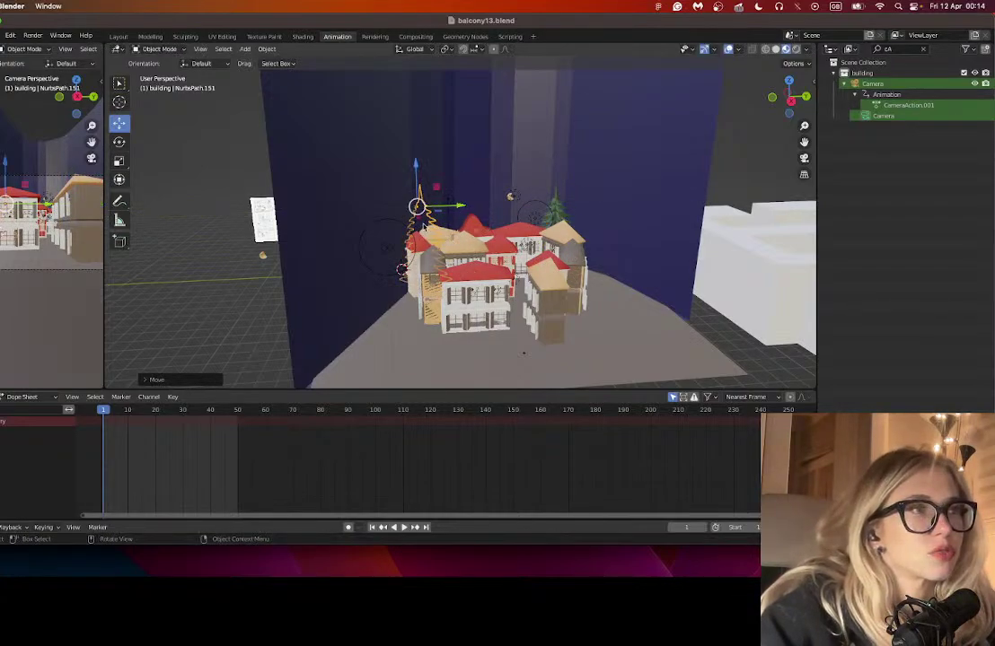
- Bring the copied fir tree forward and shift it along Y so it stands beside the front white house
{"action": "scroll", "coordinate": [448, 240], "scroll_direction": "right", "scroll_amount": 2}
{"action": "left_click_drag", "start_coordinate": [420, 214], "coordinate": [384, 262]}
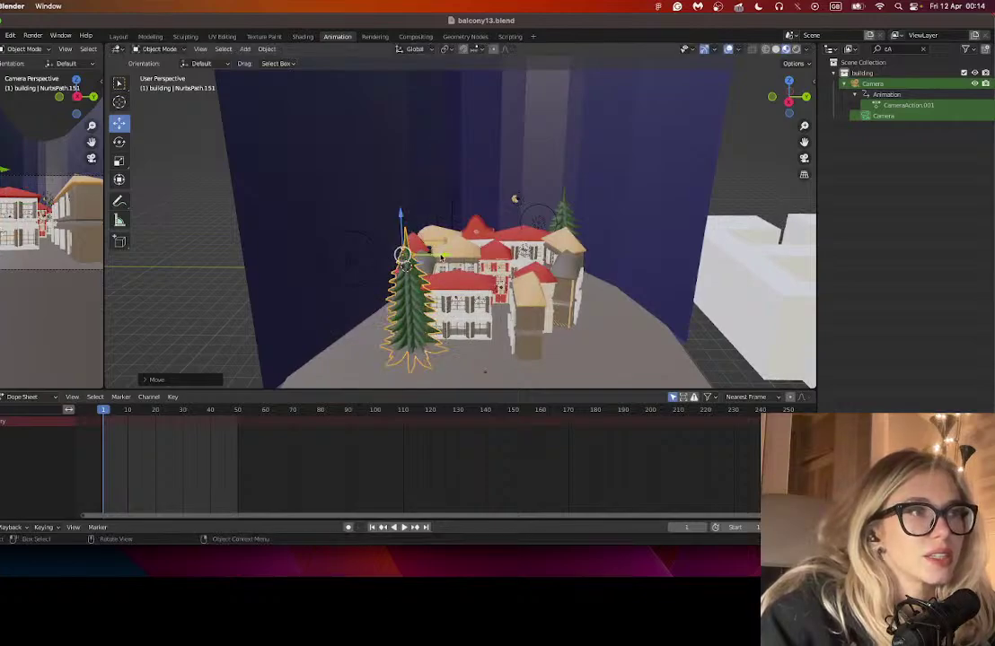
{"action": "key", "text": "g"}
{"action": "key", "text": "y"}
{"action": "left_click_drag", "start_coordinate": [415, 250], "coordinate": [415, 251]}
{"action": "scroll", "coordinate": [469, 259], "scroll_direction": "up", "scroll_amount": 3}
{"action": "scroll", "coordinate": [468, 259], "scroll_direction": "right", "scroll_amount": 2}
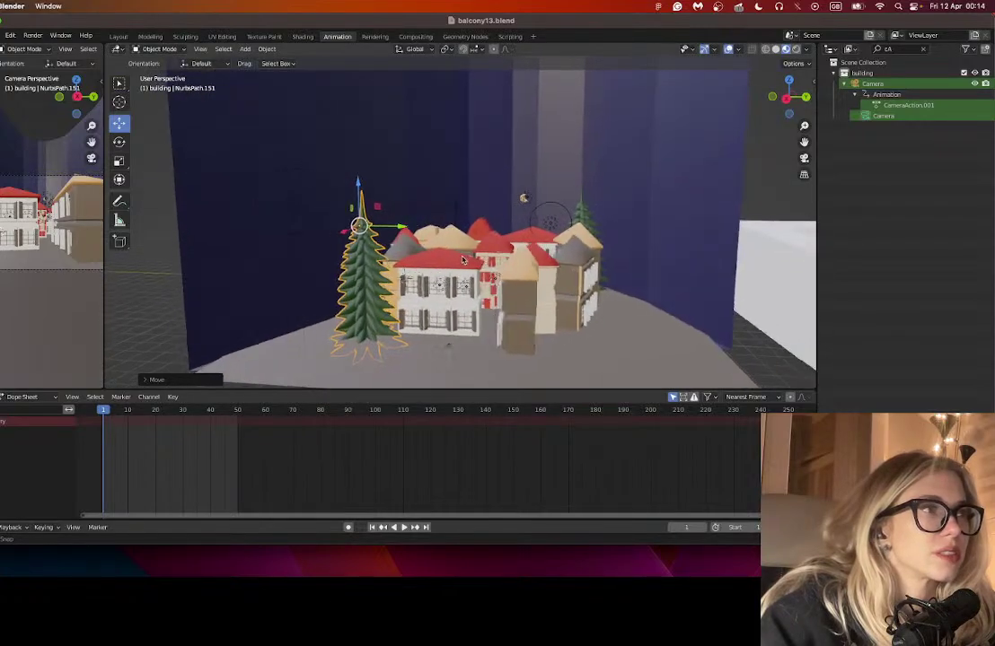
{"action": "scroll", "coordinate": [469, 258], "scroll_direction": "left", "scroll_amount": 2}
- Switch the main viewport to the rendered camera view and check how the new tree and front houses are framed
{"action": "left_click", "coordinate": [804, 158]}
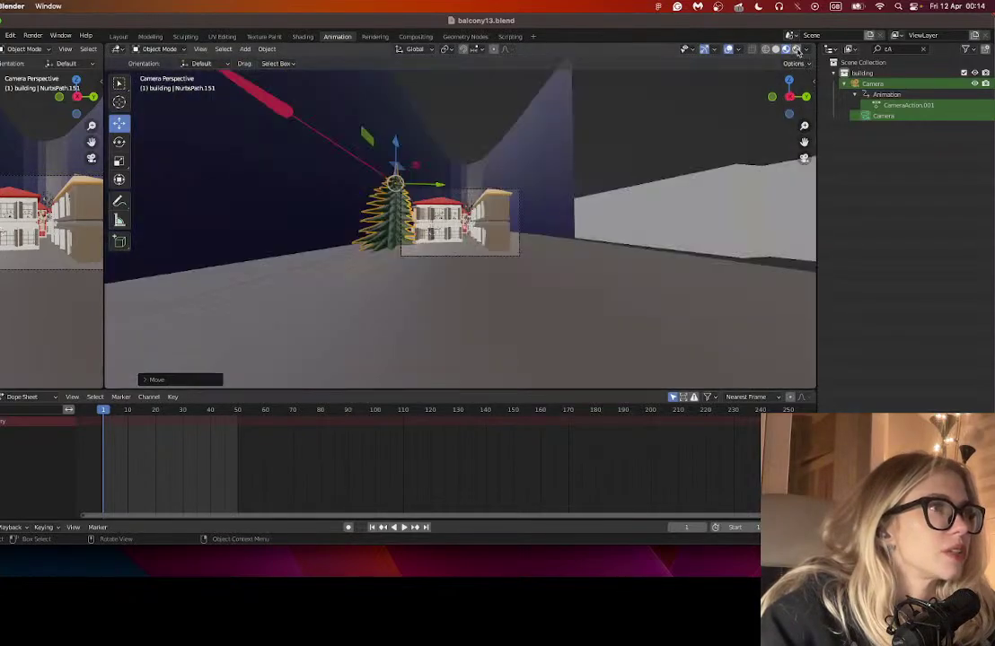
{"action": "left_click", "coordinate": [795, 50]}
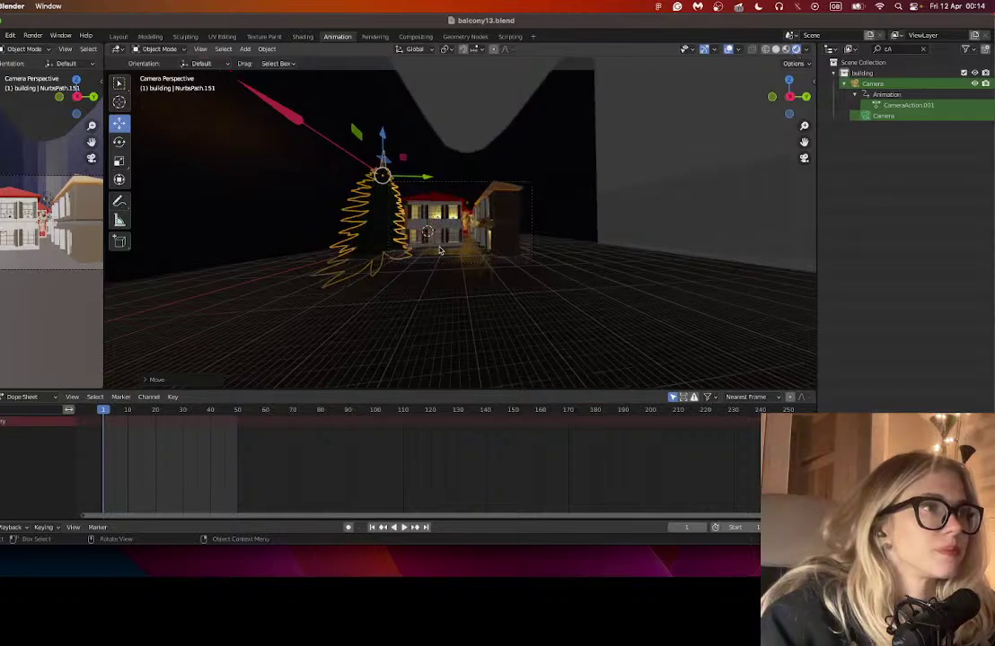
{"action": "scroll", "coordinate": [494, 245], "scroll_direction": "up", "scroll_amount": 8}
{"action": "scroll", "coordinate": [468, 273], "scroll_direction": "down", "scroll_amount": 2}
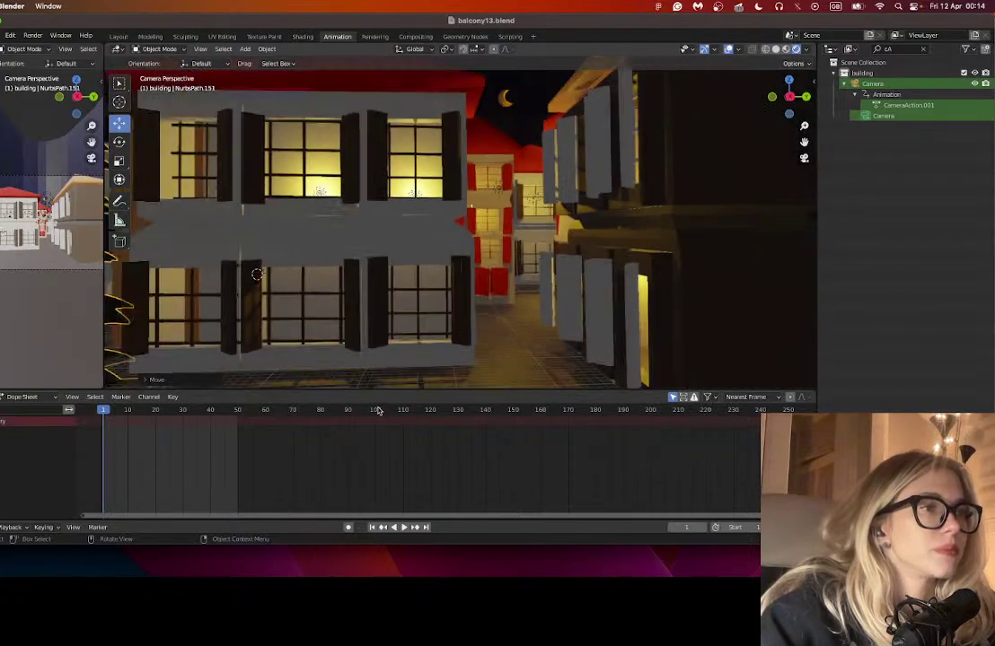
{"action": "scroll", "coordinate": [378, 412], "scroll_direction": "down", "scroll_amount": 2}
{"action": "scroll", "coordinate": [366, 300], "scroll_direction": "down", "scroll_amount": 6}
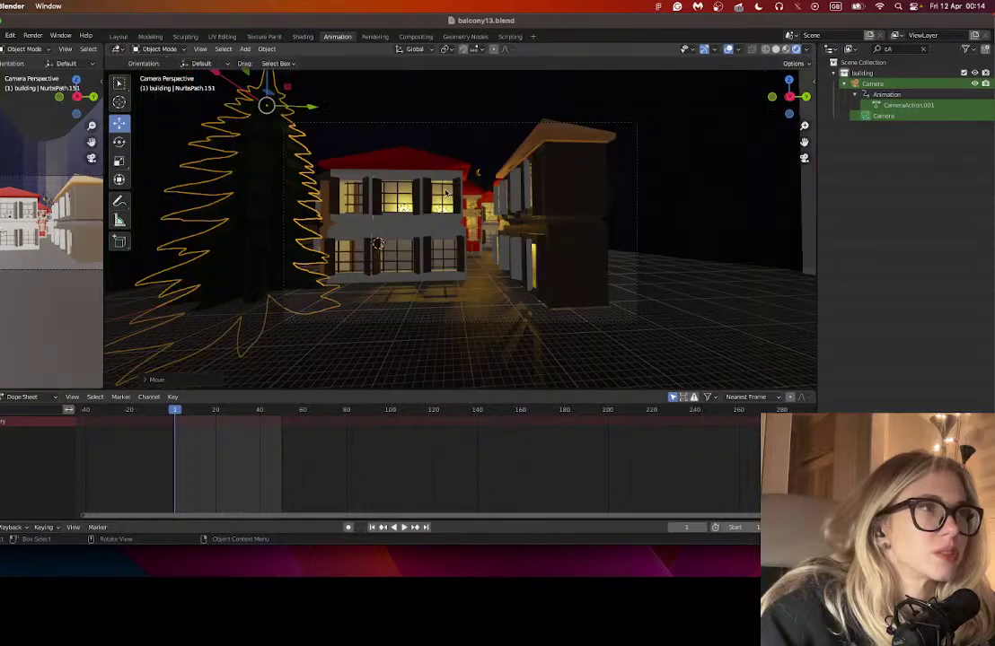
{"action": "scroll", "coordinate": [486, 179], "scroll_direction": "up", "scroll_amount": 2}
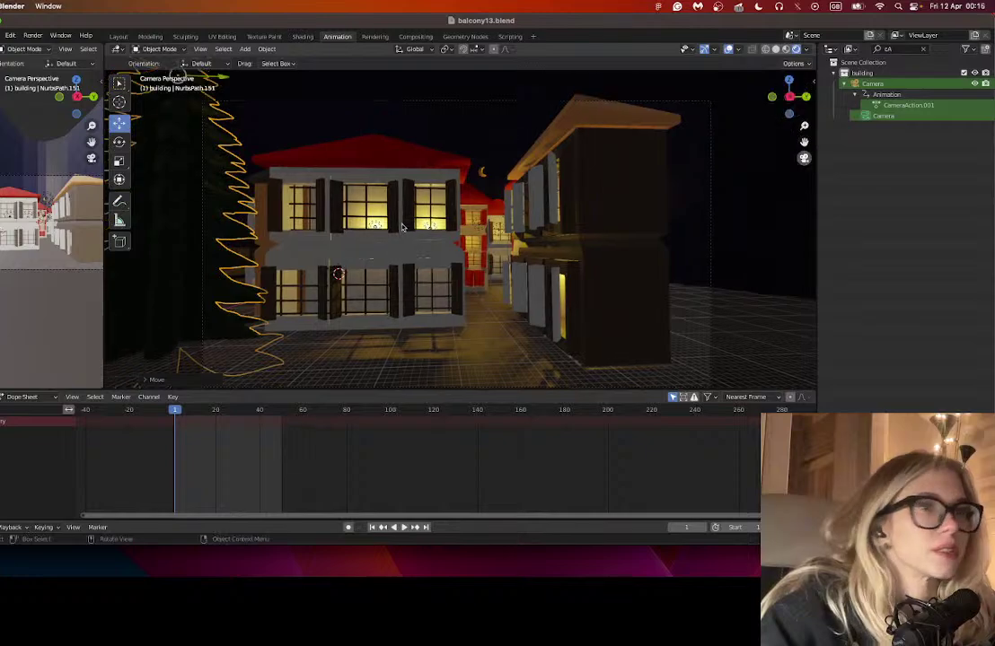
- Select the moon together with its point light and scale both up to about 3.2 times in the free rendered view
{"action": "key", "text": "KP_0"}
{"action": "scroll", "coordinate": [512, 220], "scroll_direction": "up", "scroll_amount": 2}
{"action": "scroll", "coordinate": [561, 179], "scroll_direction": "up", "scroll_amount": 2}
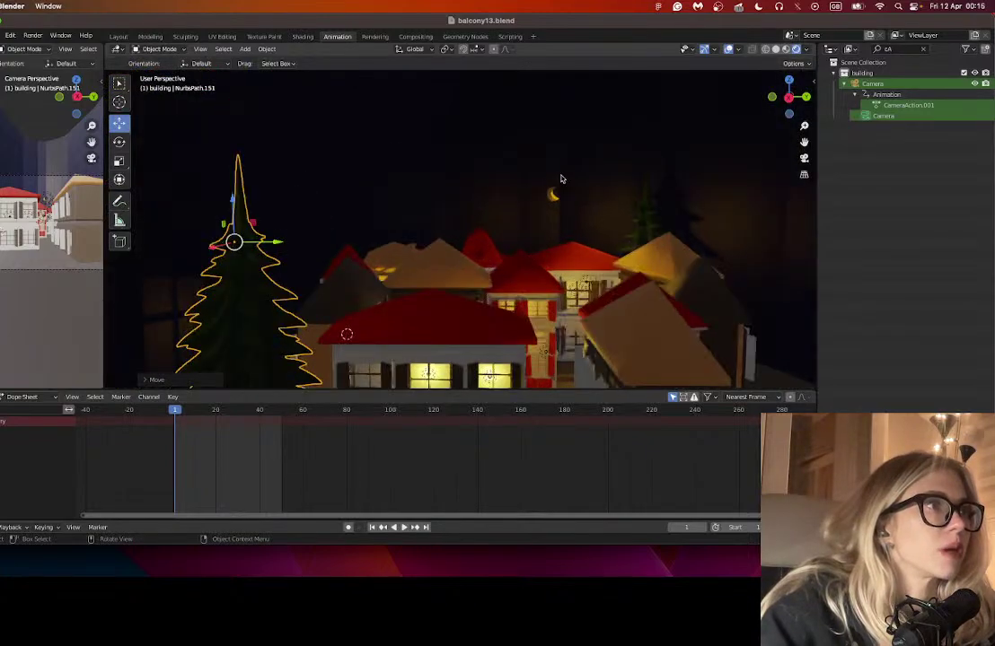
{"action": "scroll", "coordinate": [561, 179], "scroll_direction": "up", "scroll_amount": 2}
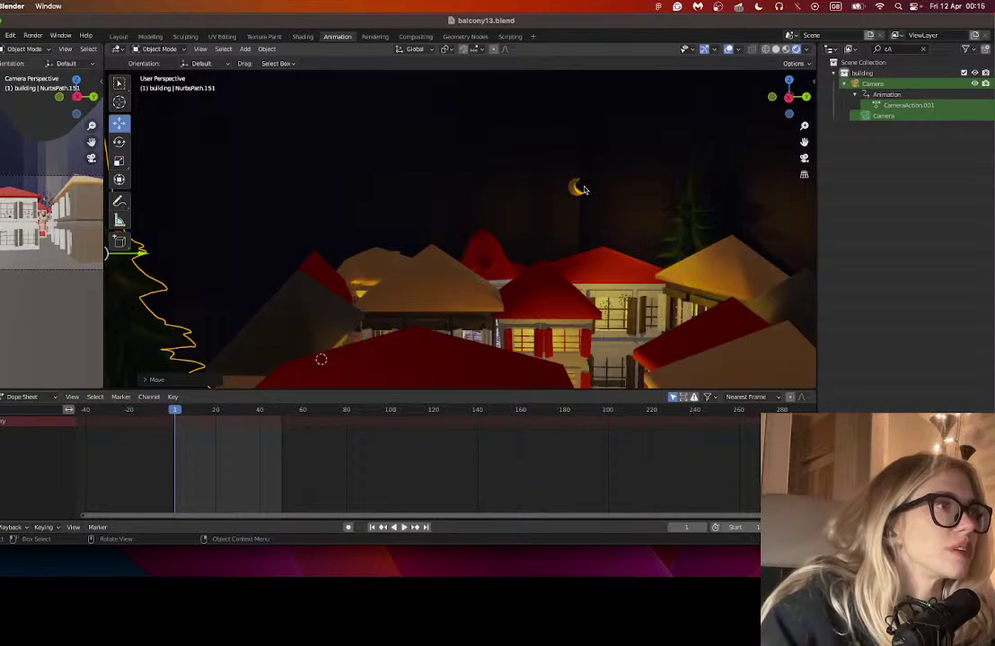
{"action": "left_click", "coordinate": [580, 189]}
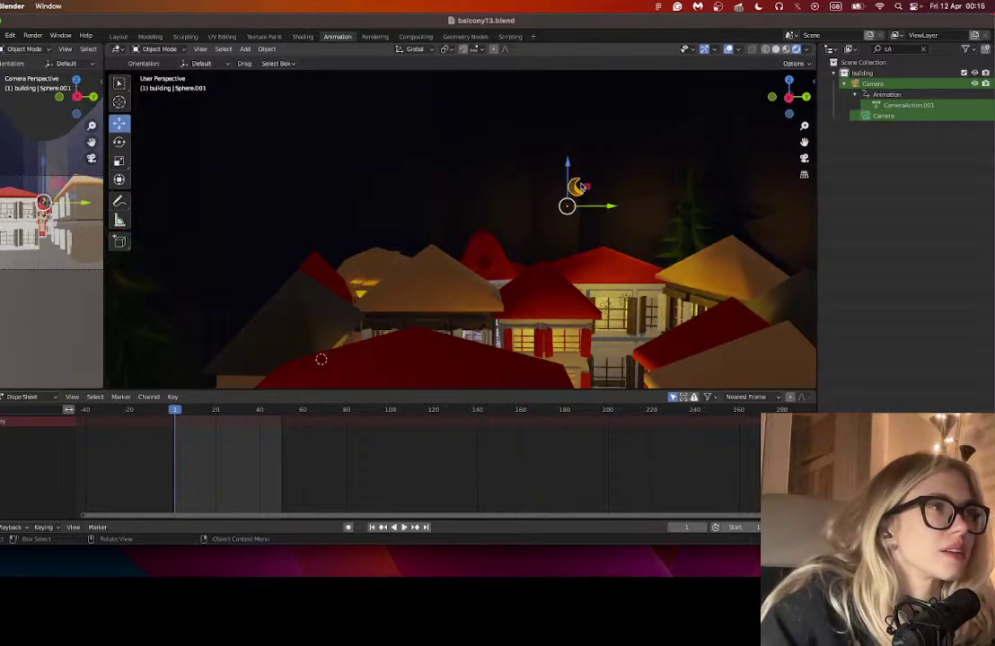
{"action": "left_click", "coordinate": [575, 186]}
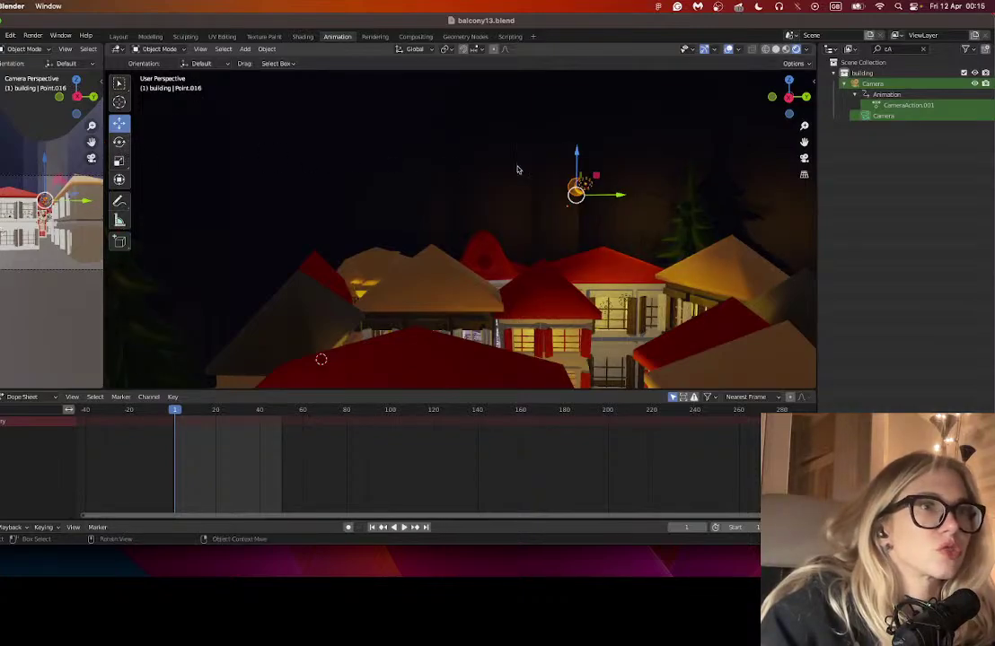
{"action": "left_click", "coordinate": [119, 161]}
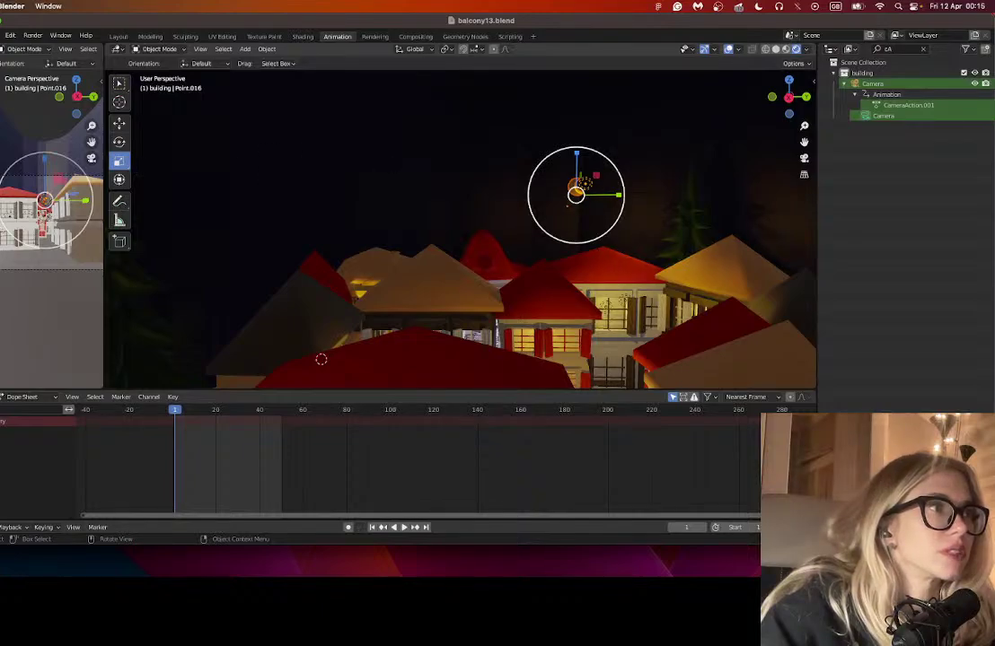
{"action": "key", "text": "s"}
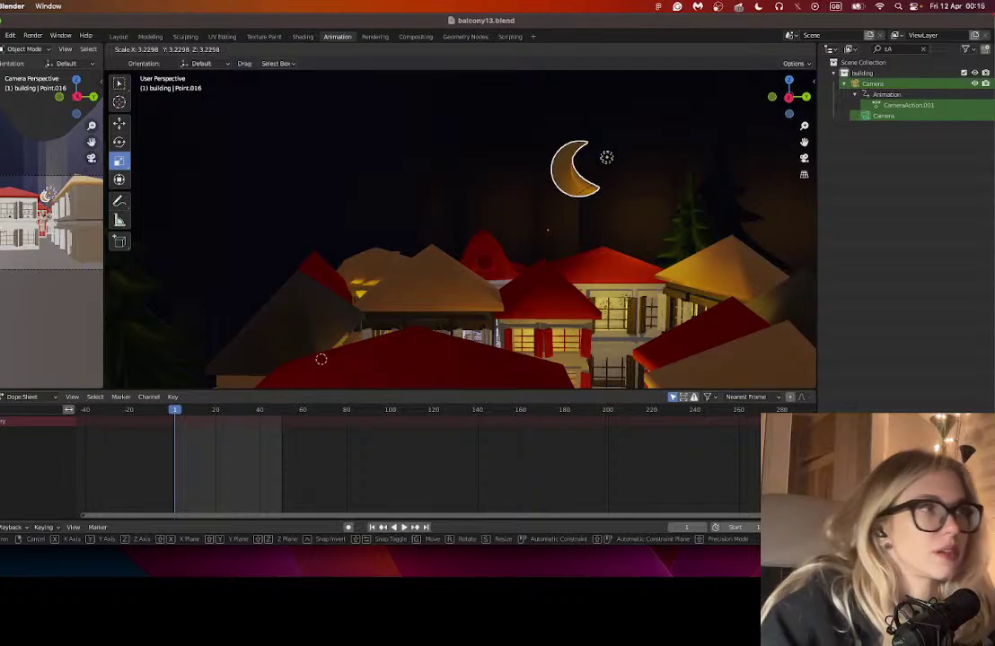
{"action": "left_click", "coordinate": [632, 138]}
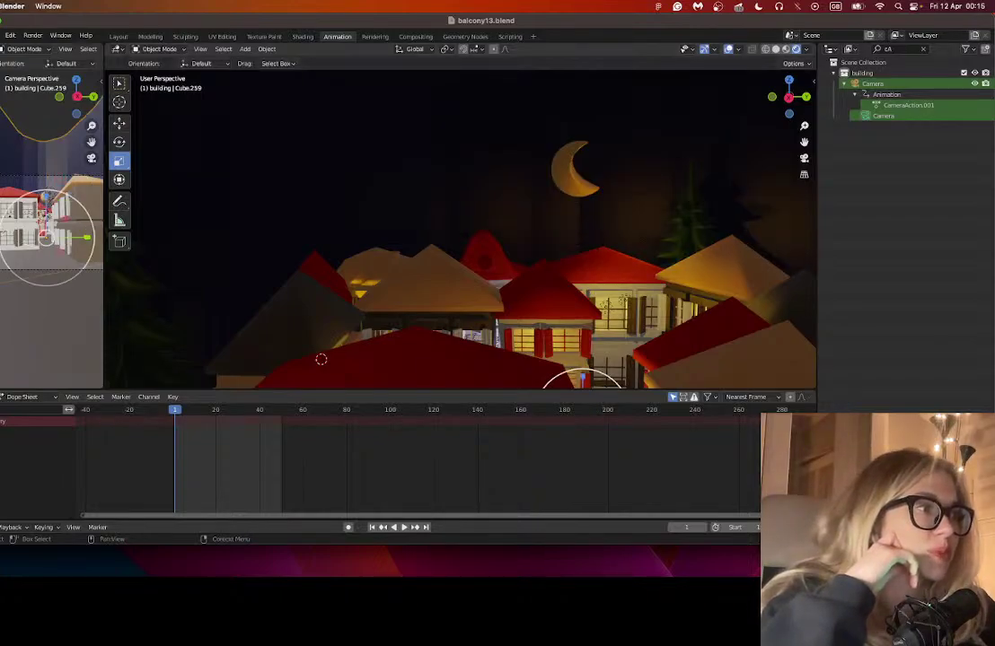
- Enlarge the properties editor, reselect the moon's point light, and check the enlarged moon through the camera in rendered shading
{"action": "left_click_drag", "start_coordinate": [842, 415], "coordinate": [841, 335]}
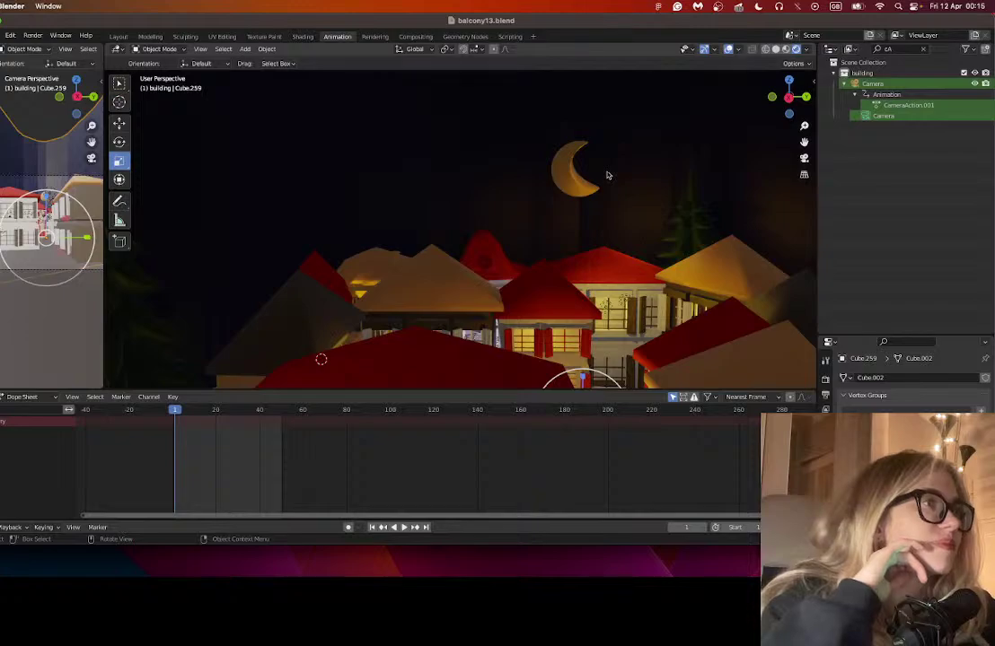
{"action": "key", "text": "ctrl+z"}
{"action": "left_click", "coordinate": [785, 49]}
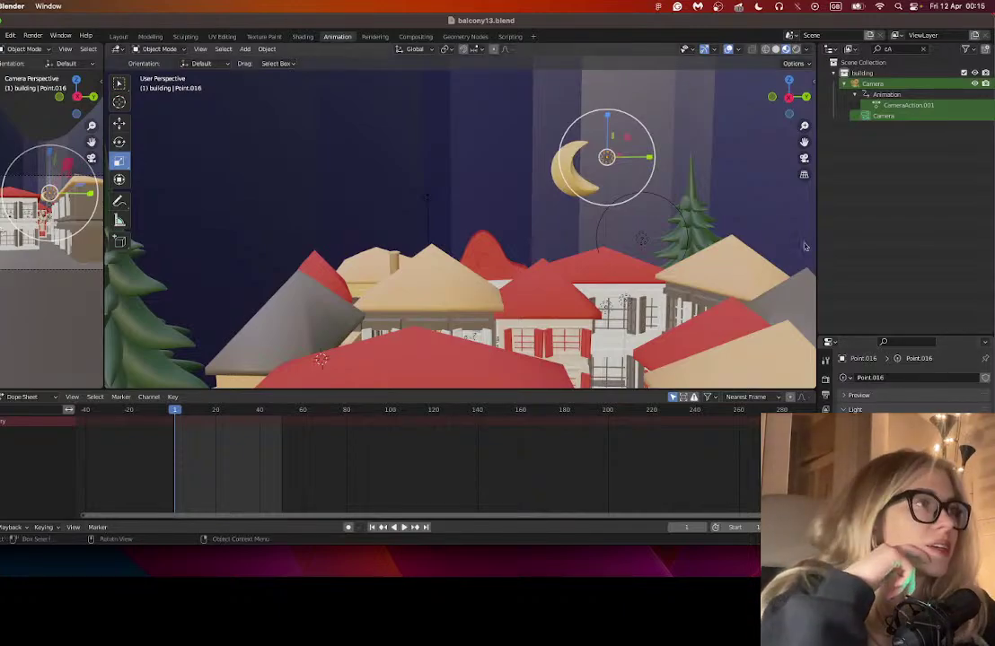
{"action": "left_click", "coordinate": [795, 50]}
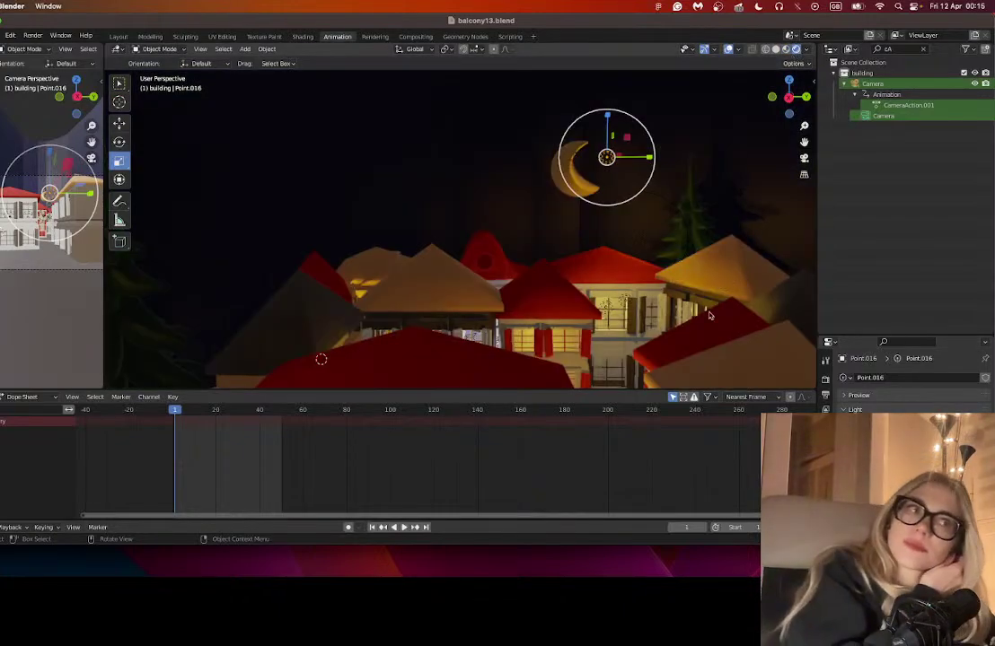
{"action": "scroll", "coordinate": [433, 267], "scroll_direction": "down", "scroll_amount": 2}
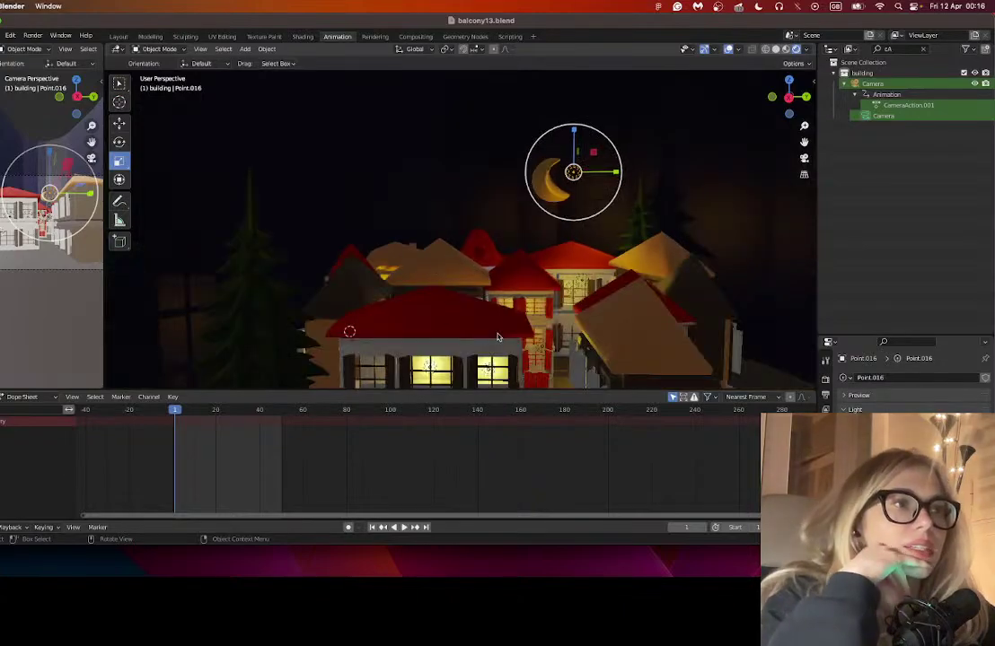
{"action": "scroll", "coordinate": [497, 336], "scroll_direction": "down", "scroll_amount": 5}
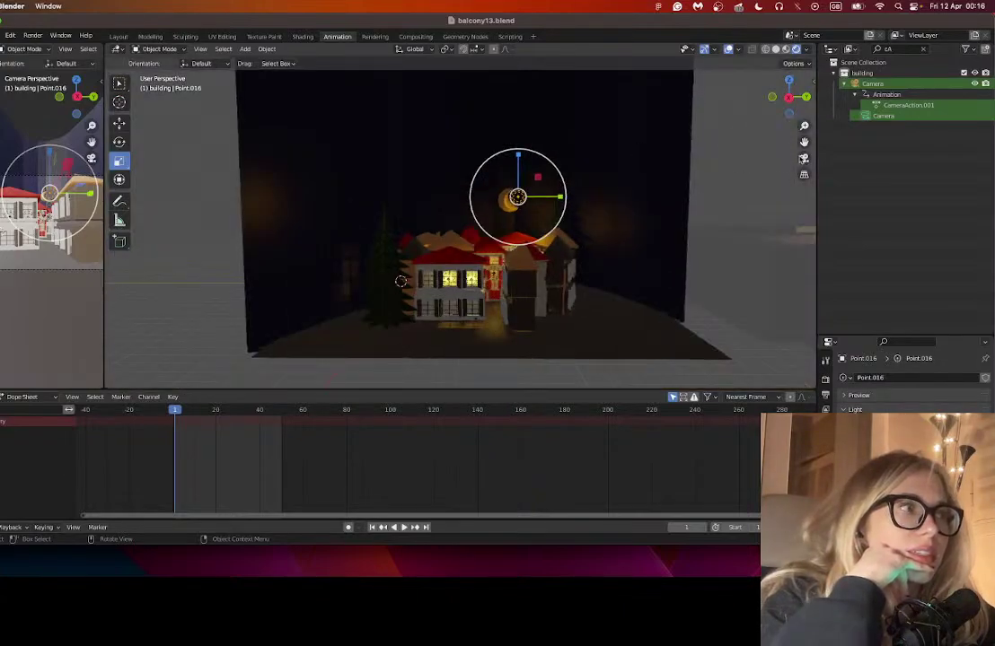
{"action": "left_click", "coordinate": [805, 159]}
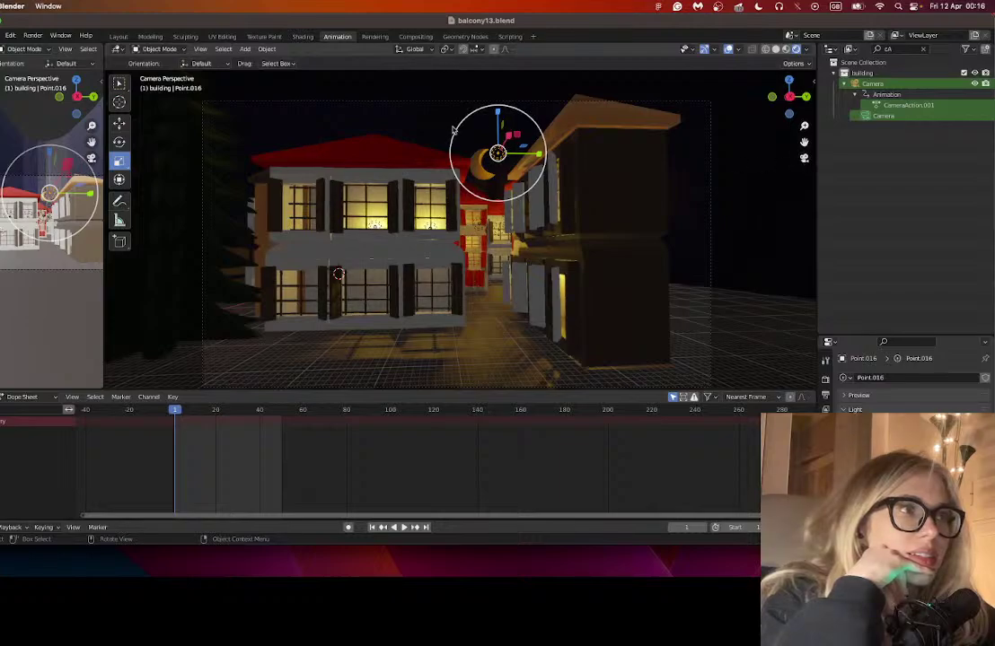
- Rotate the moon by about -15° around the global Z axis, then adjust its rotation further to show a fuller crescent
{"action": "left_click", "coordinate": [120, 123]}
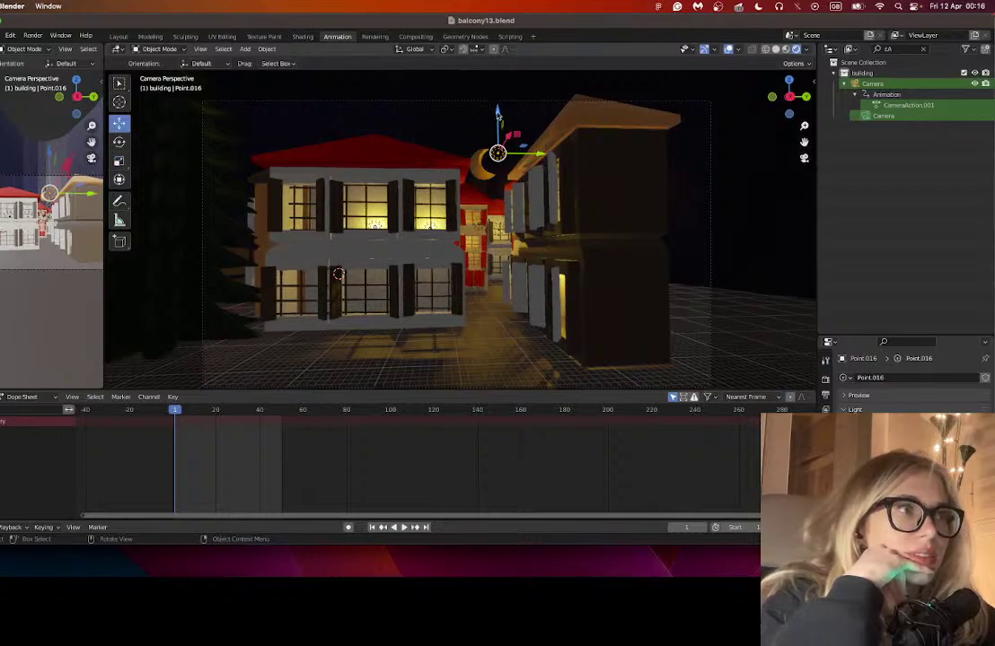
{"action": "left_click_drag", "start_coordinate": [495, 118], "coordinate": [487, 176]}
{"action": "left_click", "coordinate": [486, 176]}
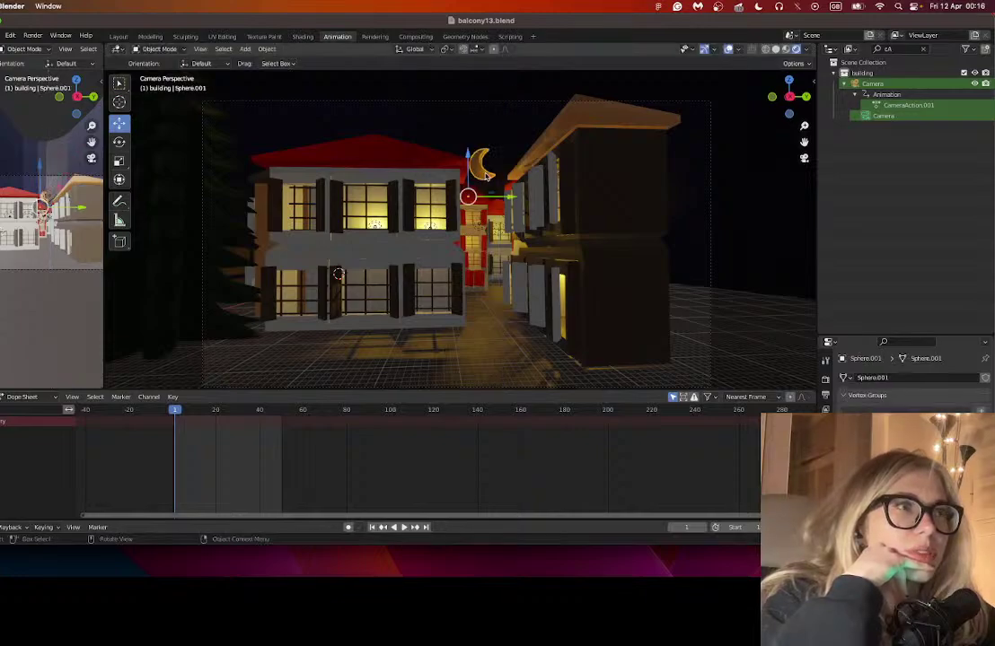
{"action": "left_click", "coordinate": [465, 296]}
{"action": "left_click", "coordinate": [119, 142]}
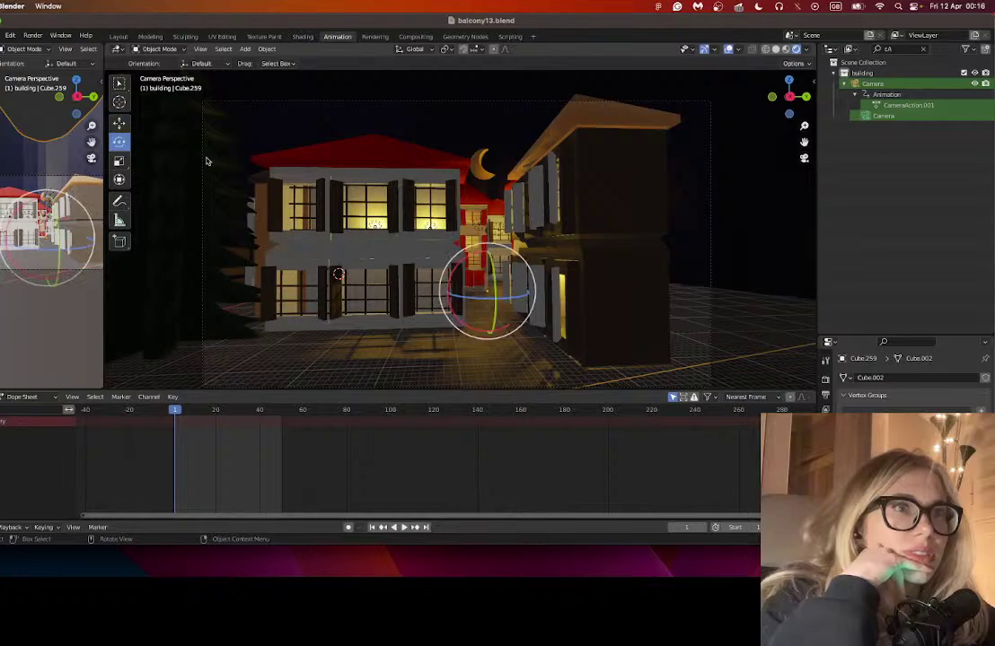
{"action": "left_click", "coordinate": [487, 177]}
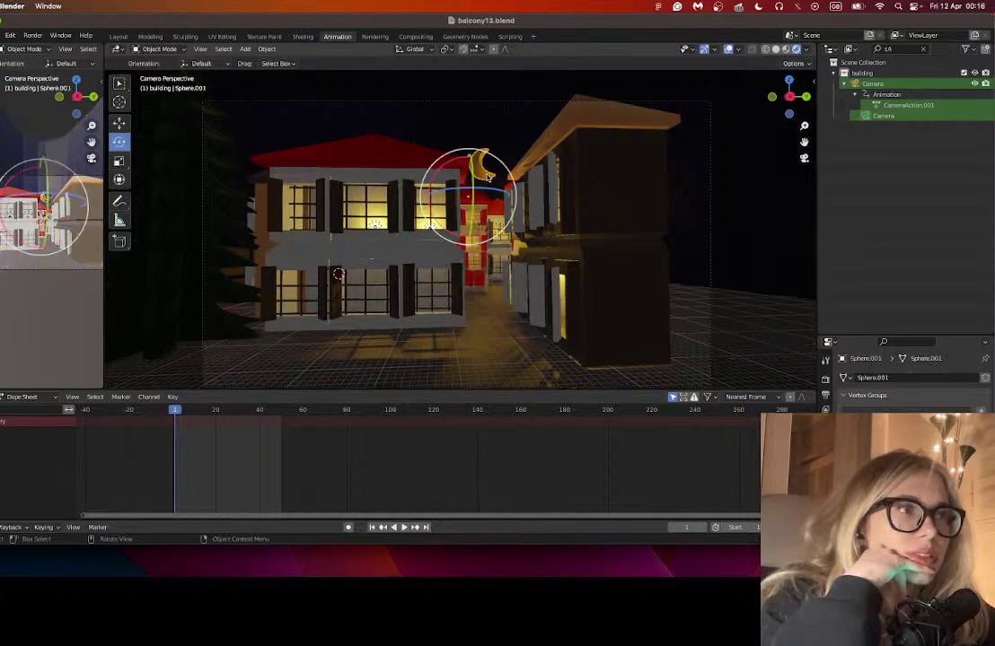
{"action": "key", "text": "r"}
{"action": "key", "text": "z"}
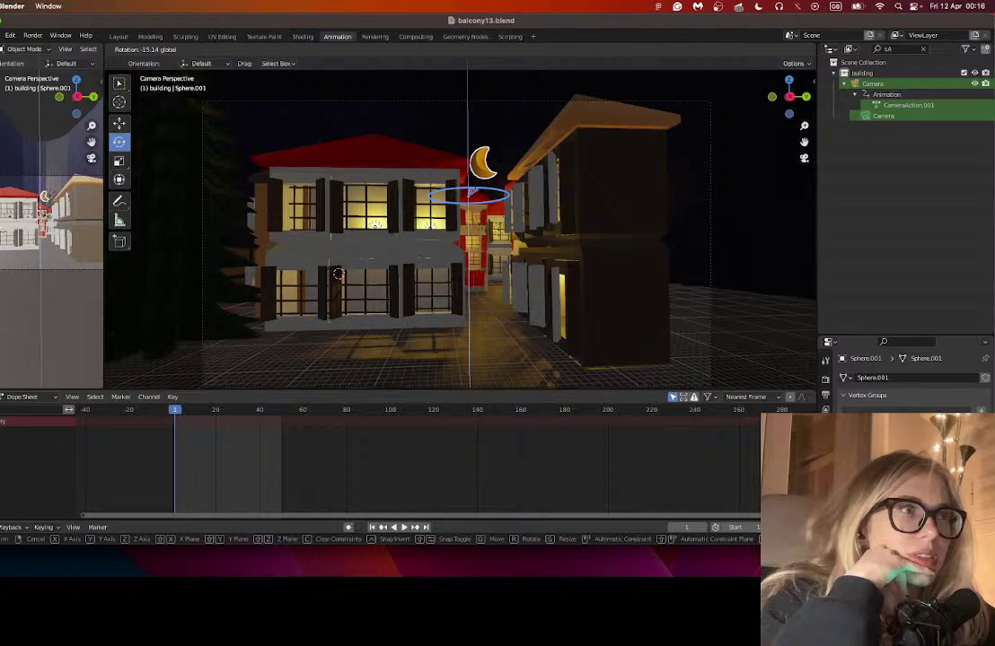
{"action": "left_click", "coordinate": [462, 171]}
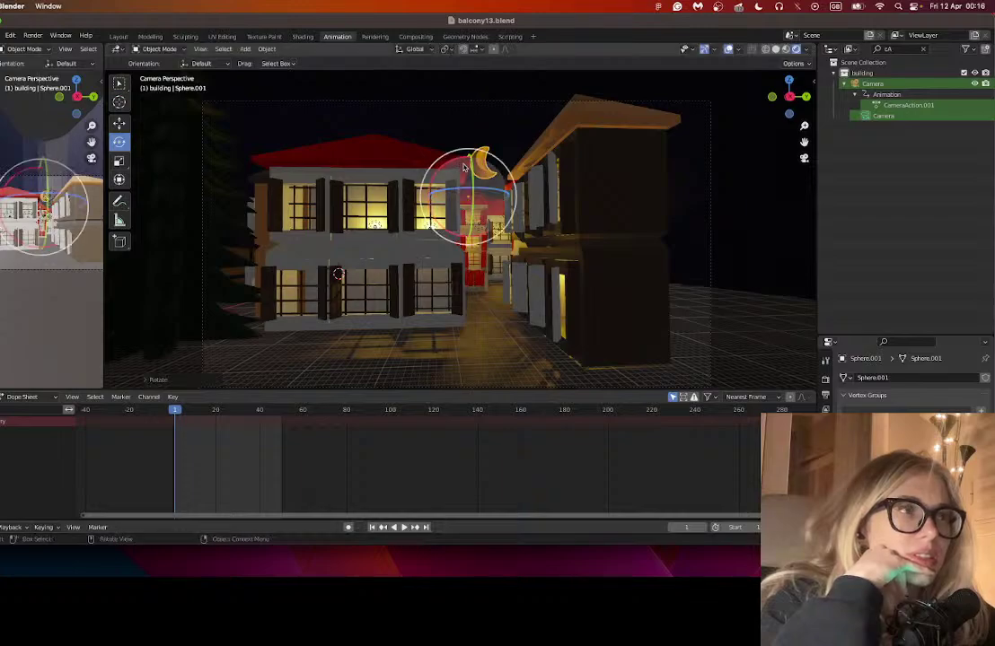
{"action": "left_click_drag", "start_coordinate": [469, 169], "coordinate": [508, 270]}
{"action": "left_click", "coordinate": [508, 269]}
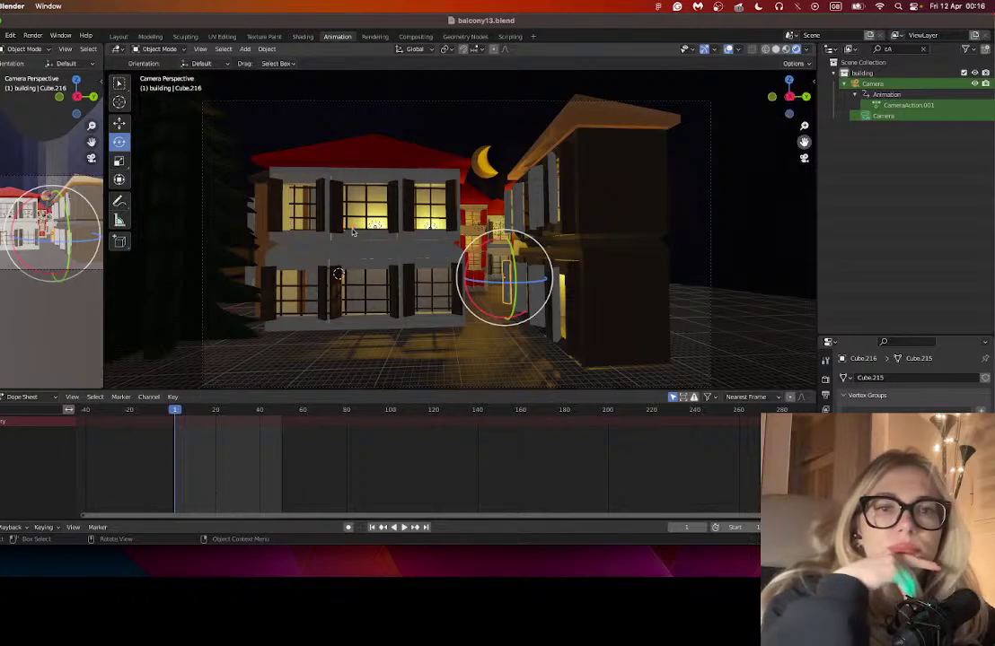
- Leave the camera view and examine the moon, village and trees from several free angles in rendered and material preview shading
{"action": "scroll", "coordinate": [791, 151], "scroll_direction": "down", "scroll_amount": 6}
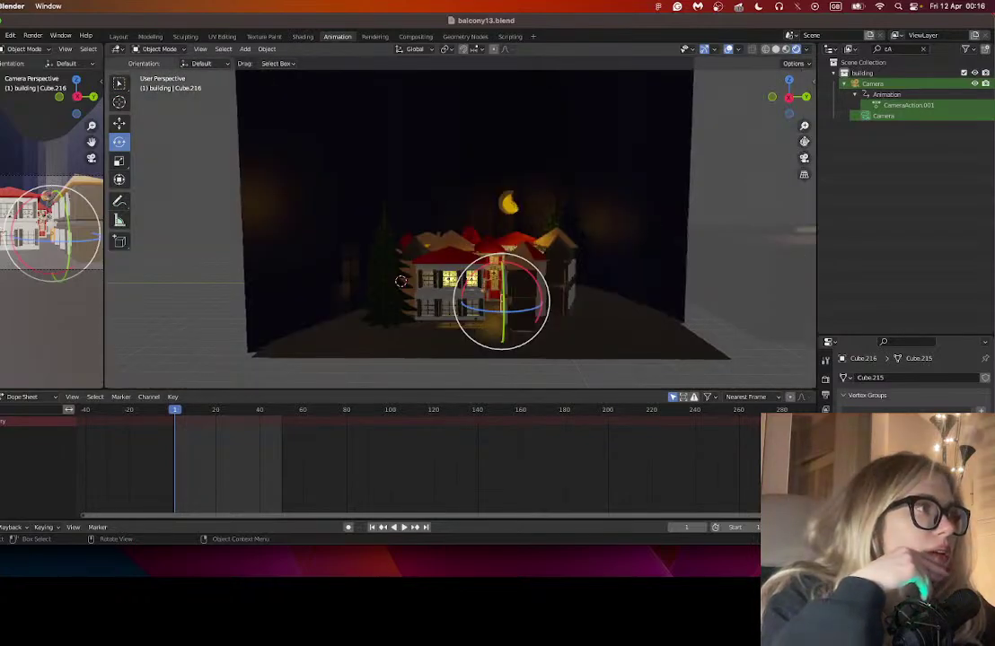
{"action": "scroll", "coordinate": [480, 357], "scroll_direction": "up", "scroll_amount": 2}
{"action": "scroll", "coordinate": [478, 336], "scroll_direction": "up", "scroll_amount": 6}
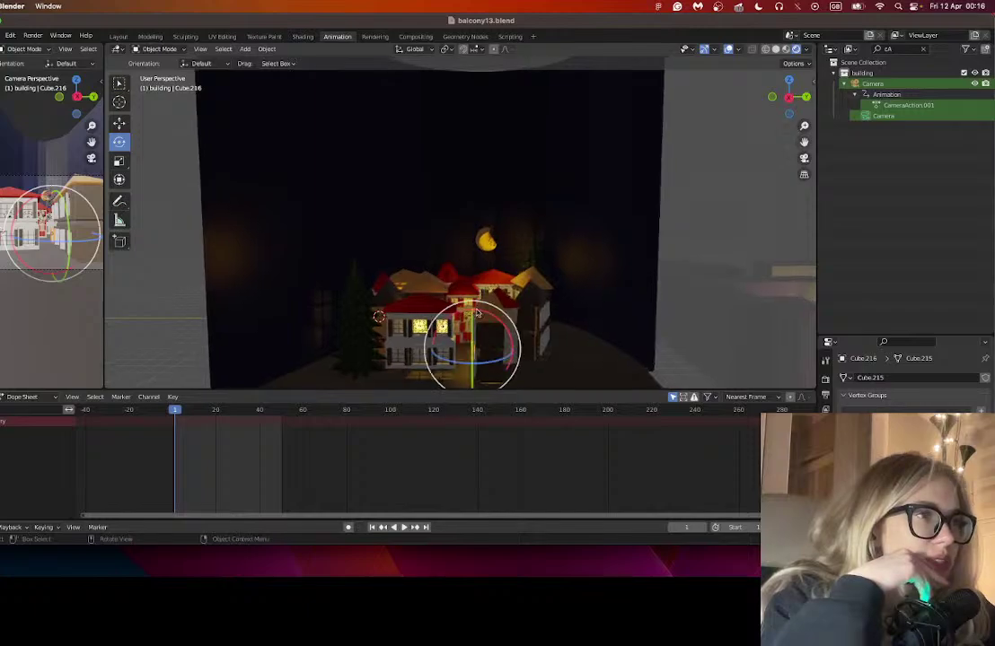
{"action": "scroll", "coordinate": [476, 320], "scroll_direction": "down", "scroll_amount": 4}
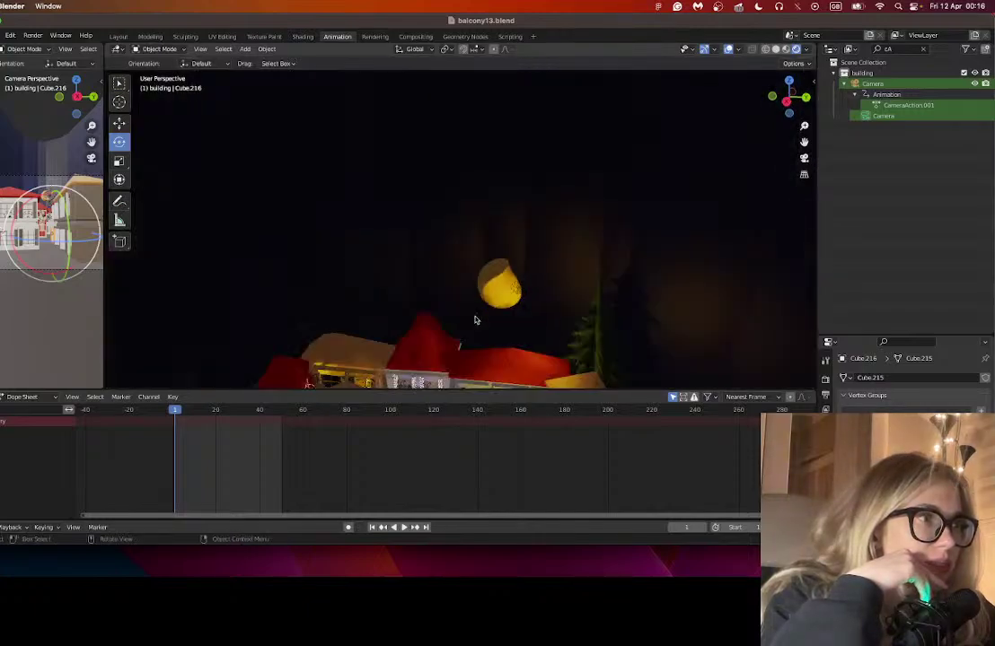
{"action": "left_click_drag", "start_coordinate": [458, 339], "coordinate": [422, 350]}
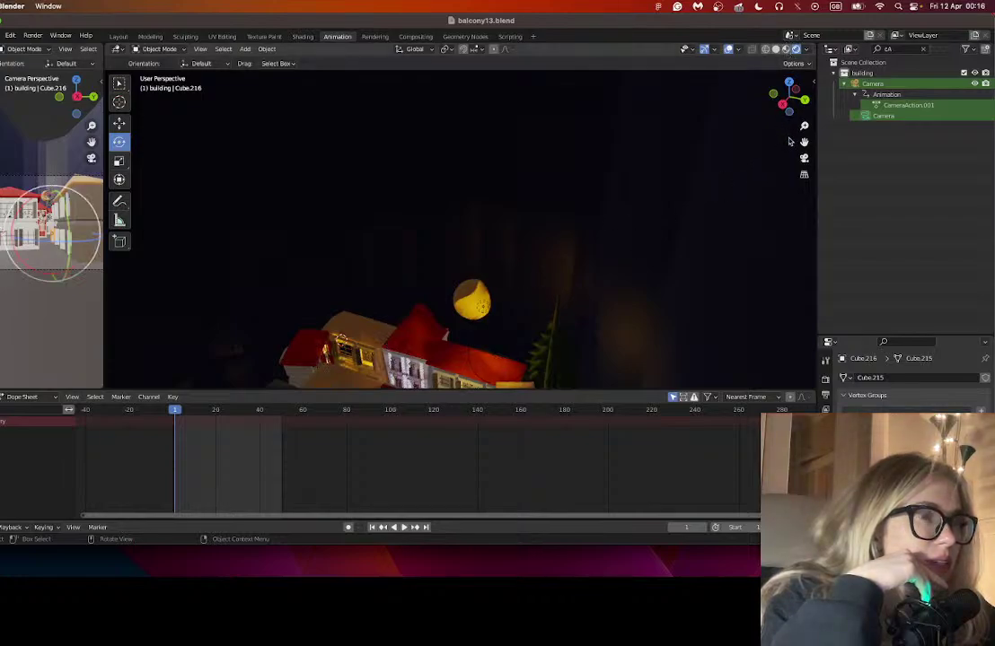
{"action": "left_click", "coordinate": [786, 49]}
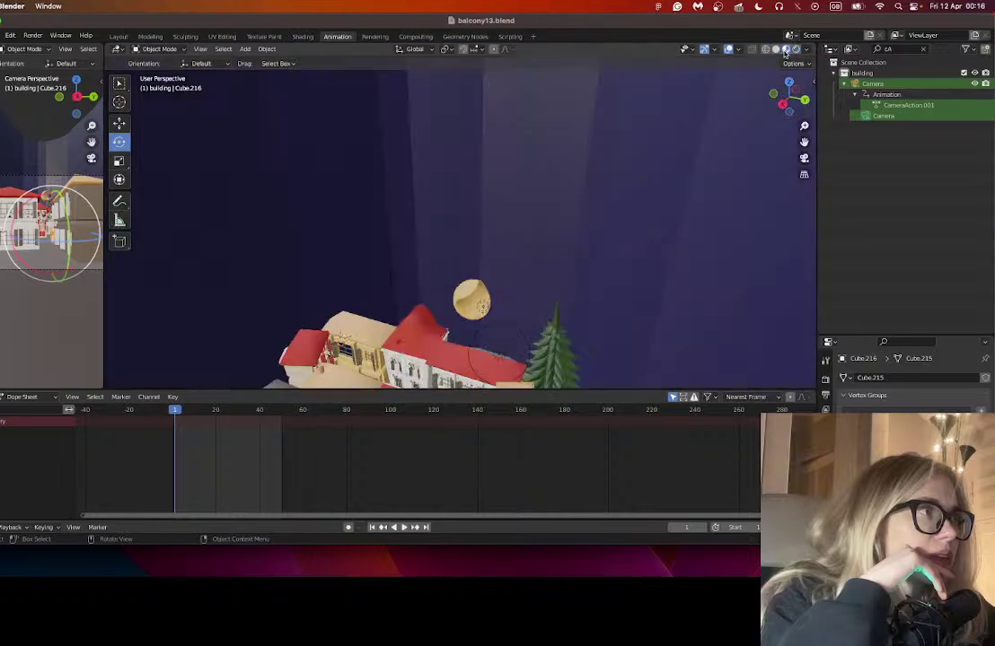
{"action": "left_click_drag", "start_coordinate": [803, 142], "coordinate": [851, 42]}
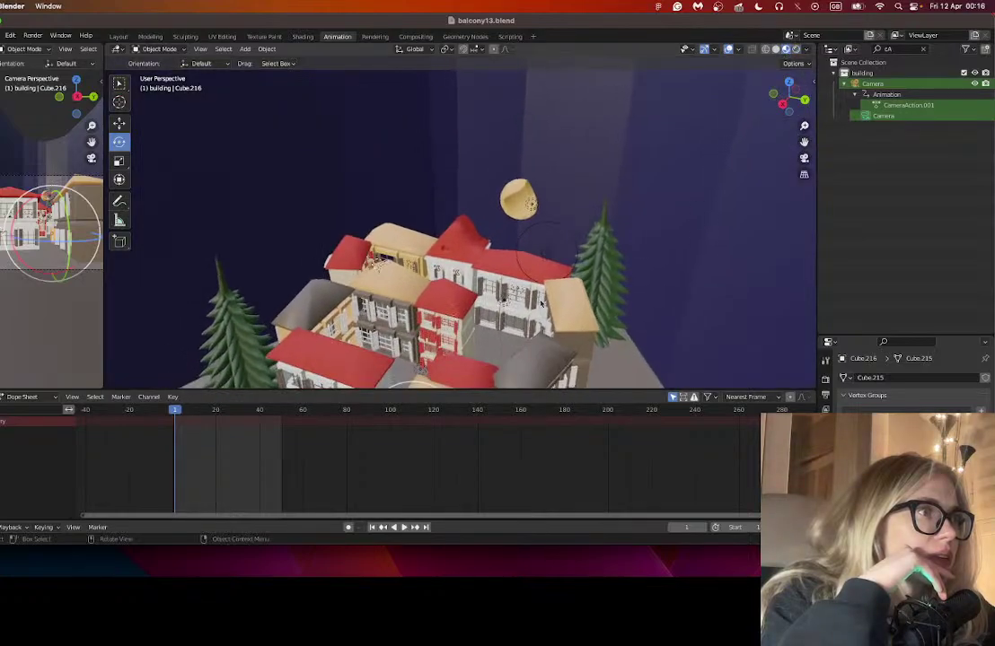
{"action": "scroll", "coordinate": [541, 303], "scroll_direction": "down", "scroll_amount": 2}
{"action": "left_click_drag", "start_coordinate": [804, 142], "coordinate": [803, 142]}
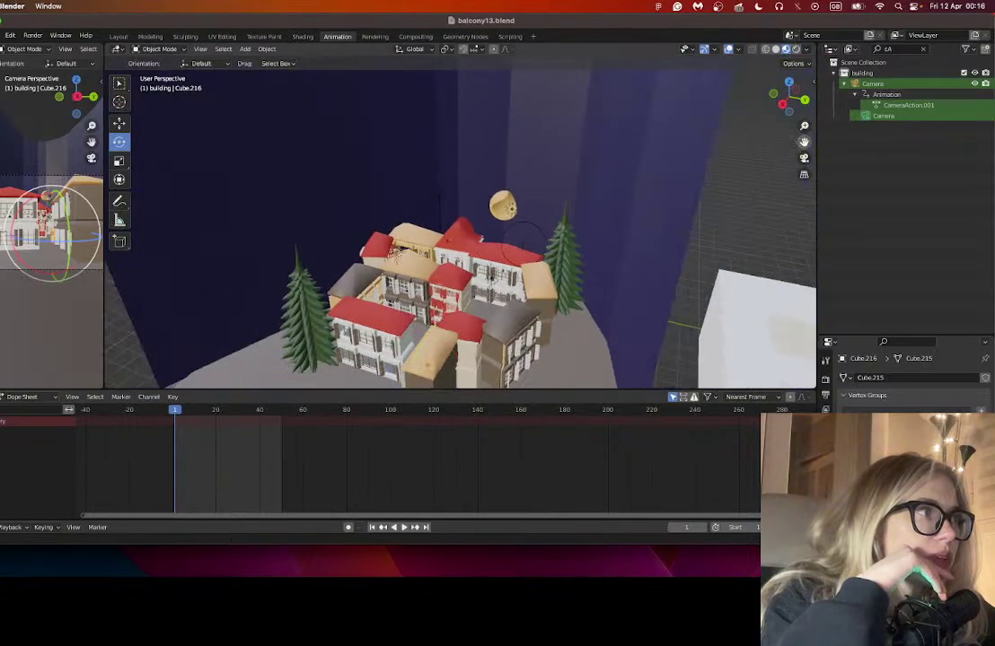
{"action": "scroll", "coordinate": [469, 248], "scroll_direction": "up", "scroll_amount": 5}
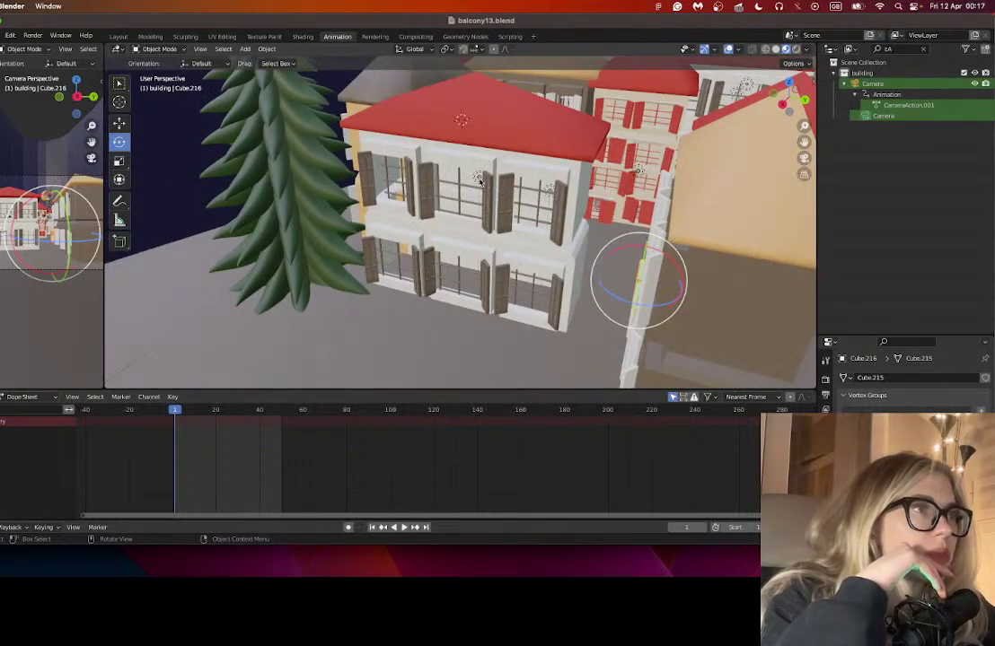
- Duplicate the point light in the white front house, place the copy beside the adjacent tree, and raise it along Z
{"action": "left_click", "coordinate": [479, 179]}
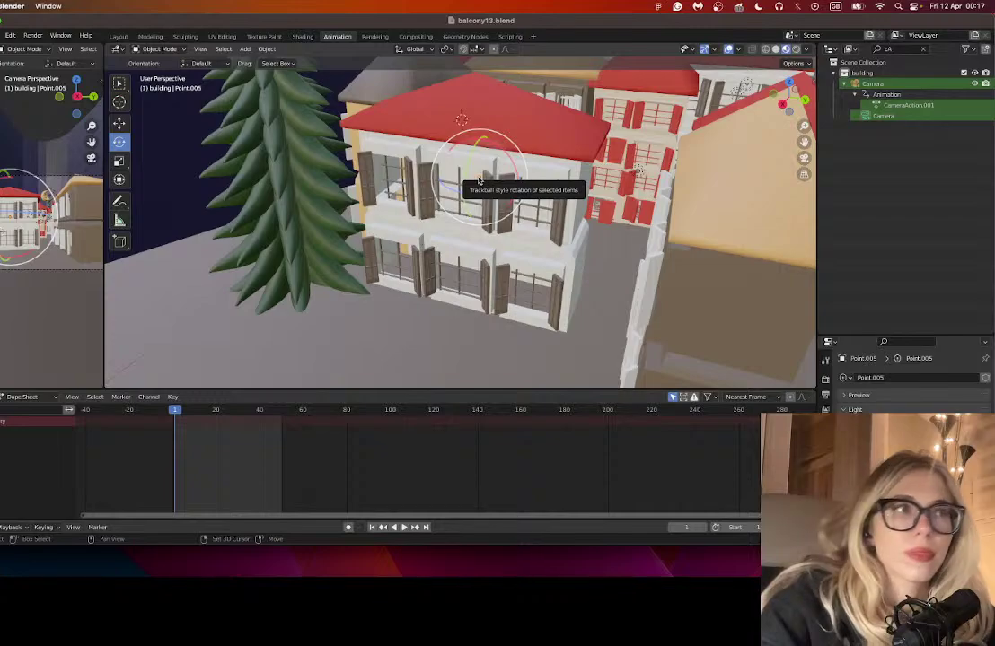
{"action": "key", "text": "shift+d"}
{"action": "left_click", "coordinate": [328, 232]}
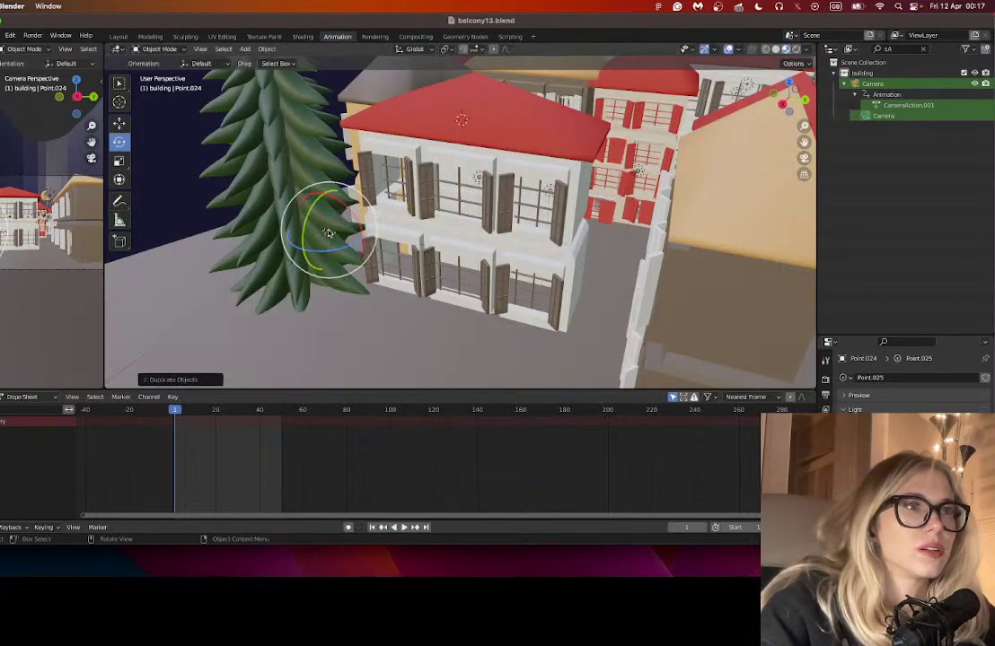
{"action": "left_click", "coordinate": [120, 123]}
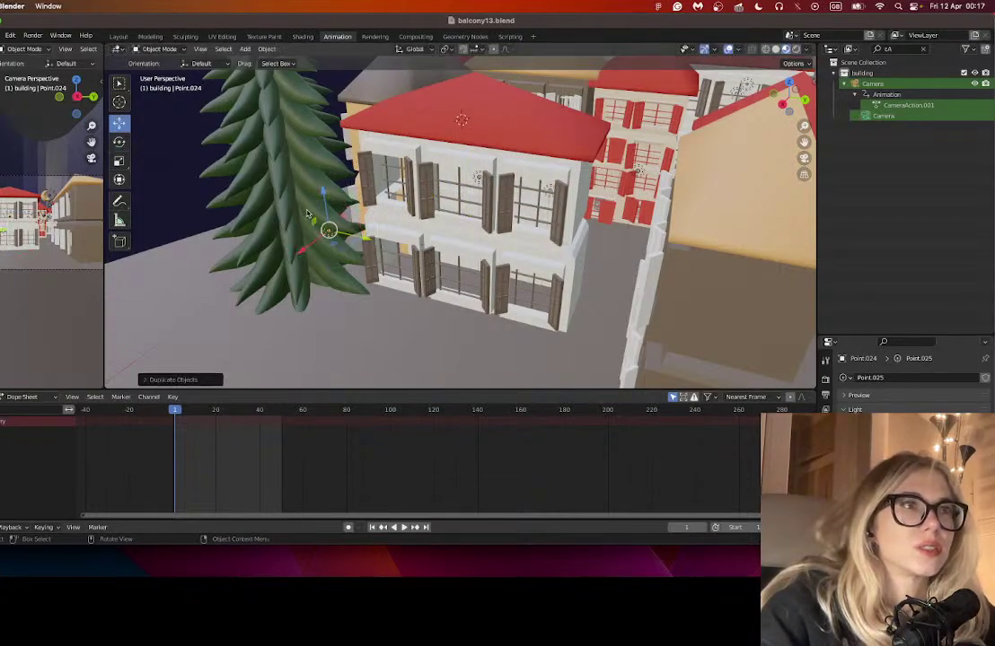
{"action": "left_click_drag", "start_coordinate": [323, 195], "coordinate": [307, 107]}
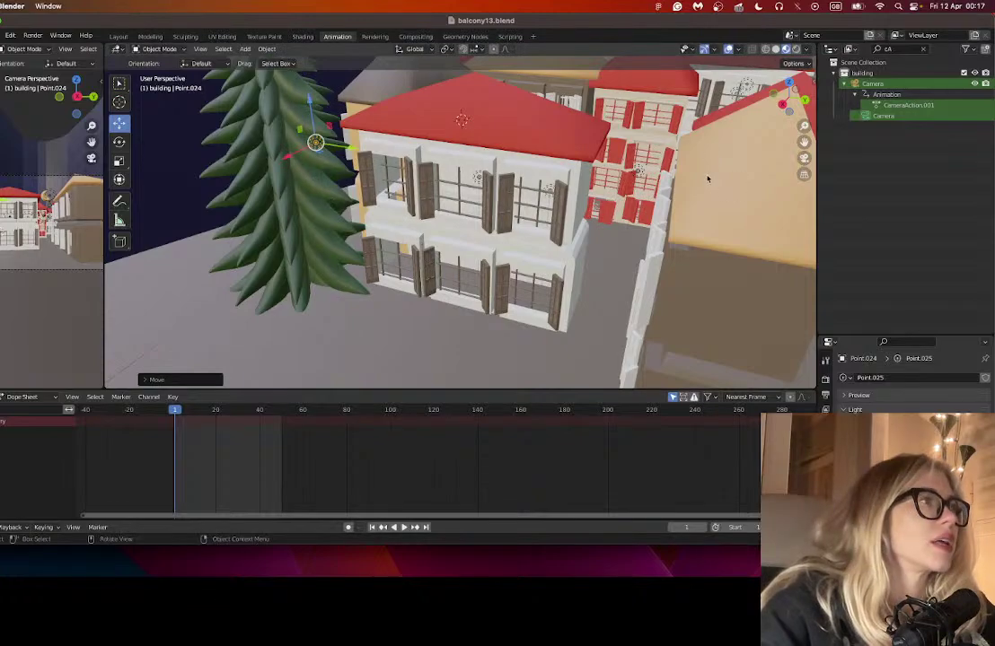
- Select the Sun light above the rear roofs in rendered shading and give it a purple colour
{"action": "left_click_drag", "start_coordinate": [798, 144], "coordinate": [600, 206]}
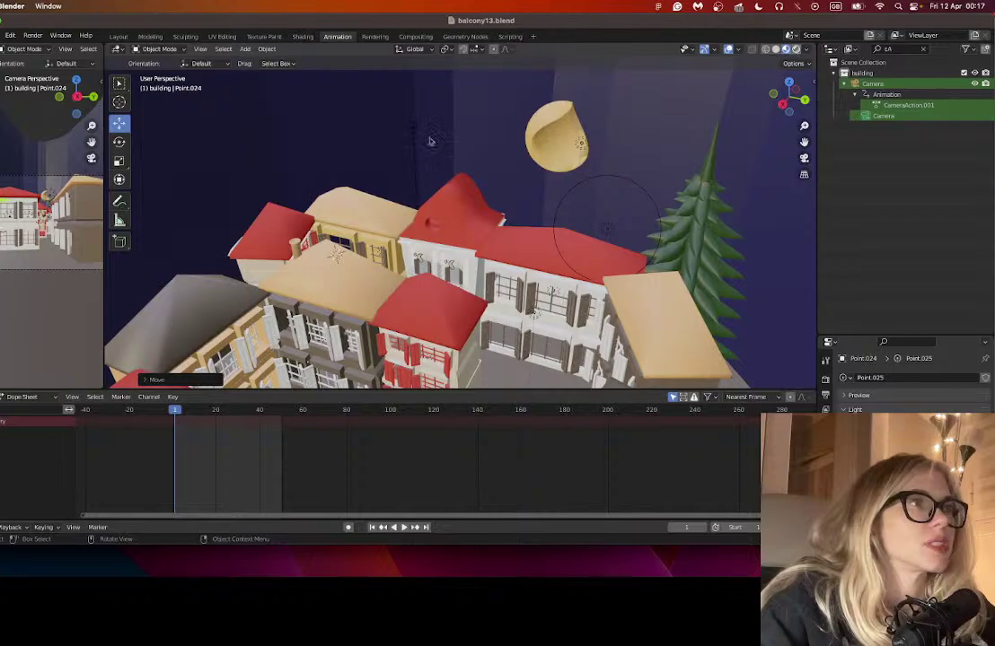
{"action": "key", "text": "z"}
{"action": "key", "text": "8"}
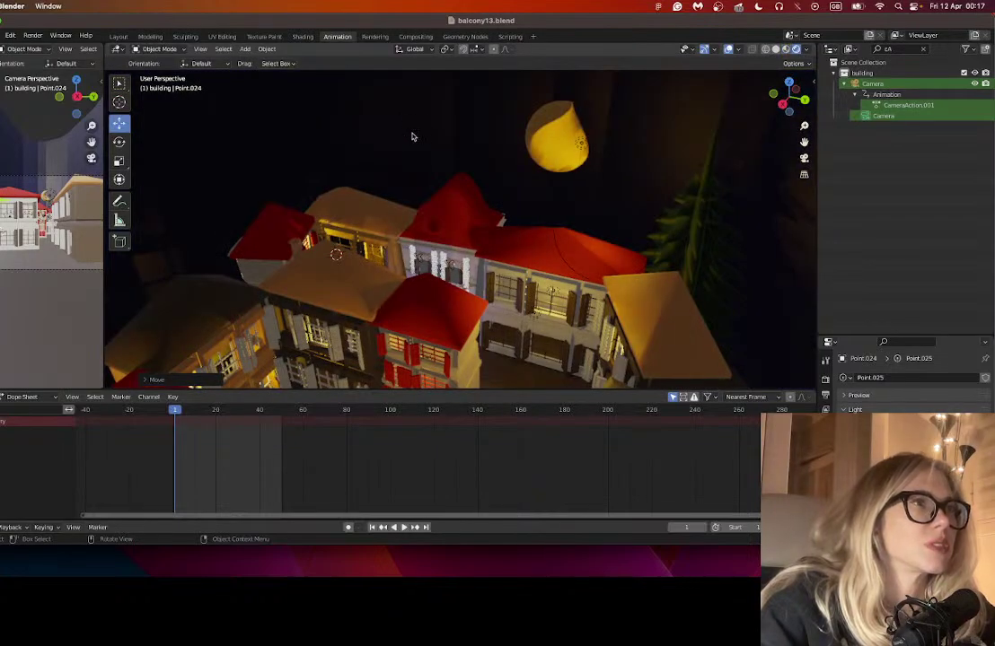
{"action": "left_click", "coordinate": [412, 130]}
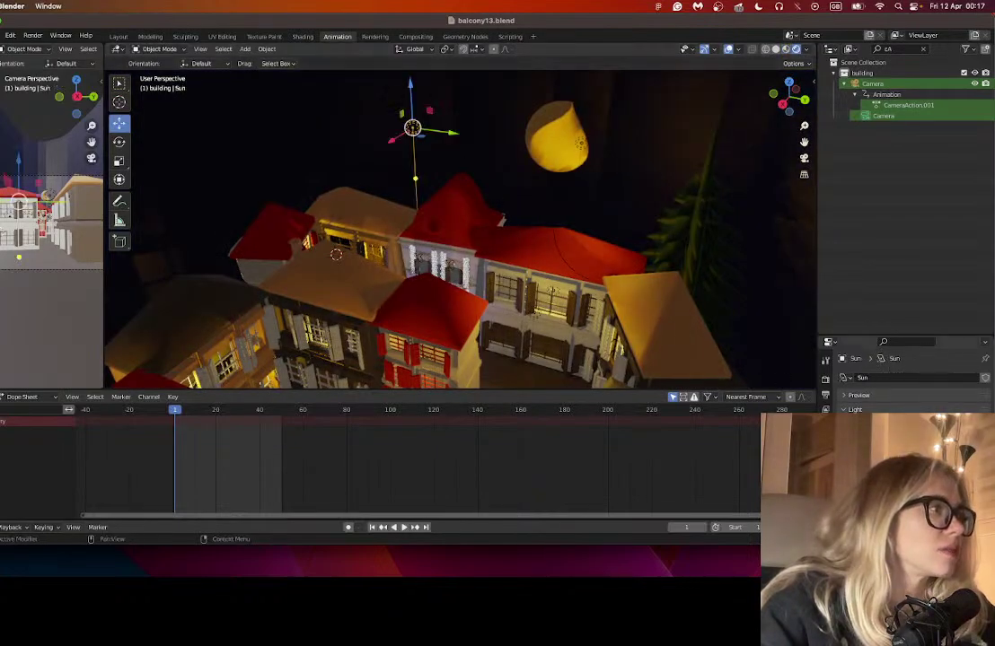
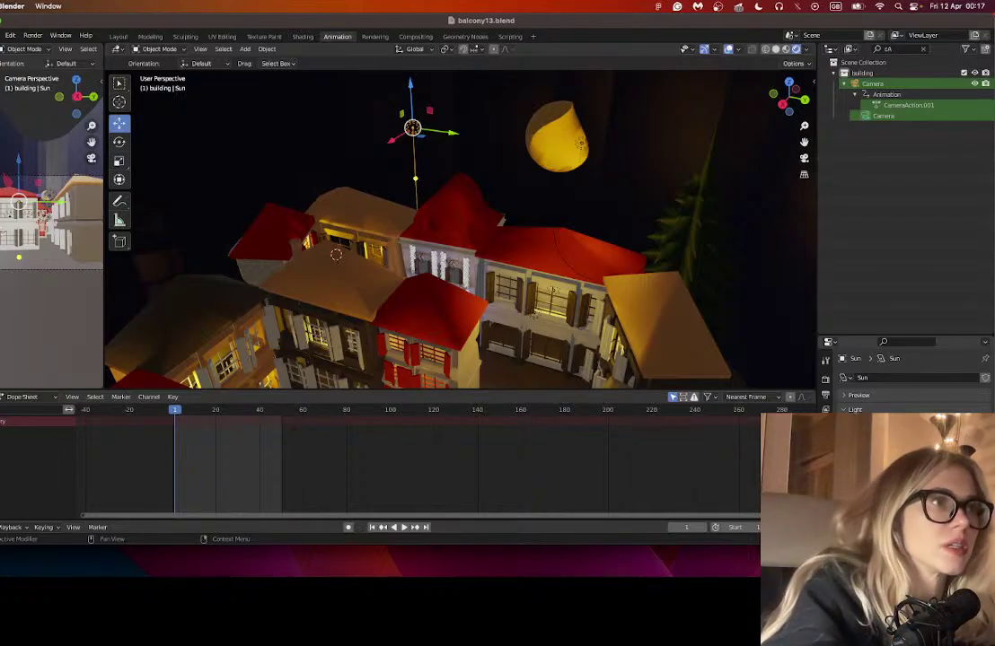
{"action": "left_click", "coordinate": [427, 169]}
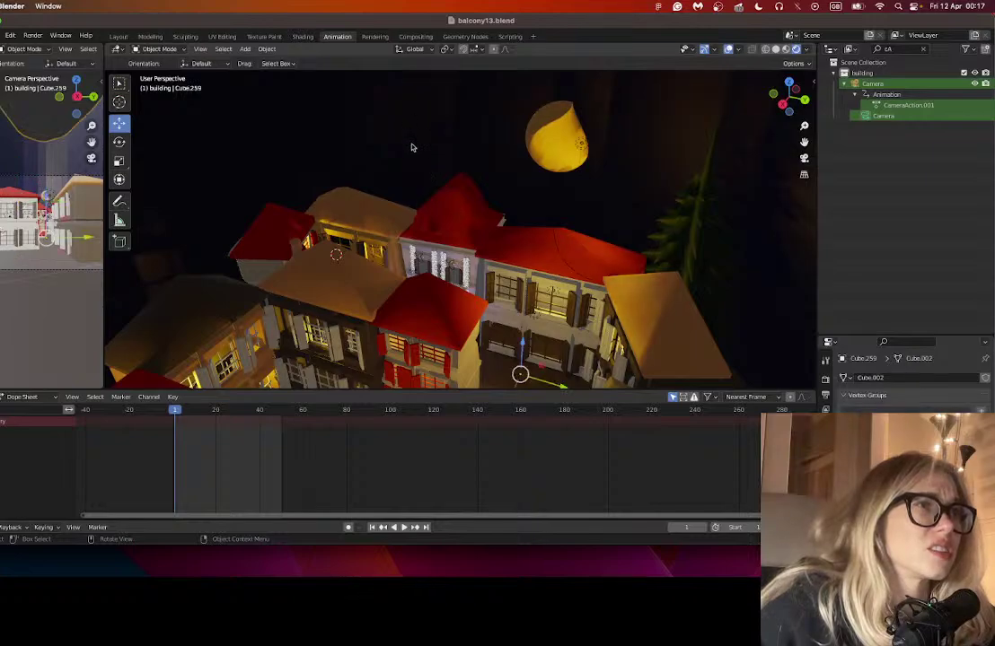
{"action": "left_click", "coordinate": [412, 130]}
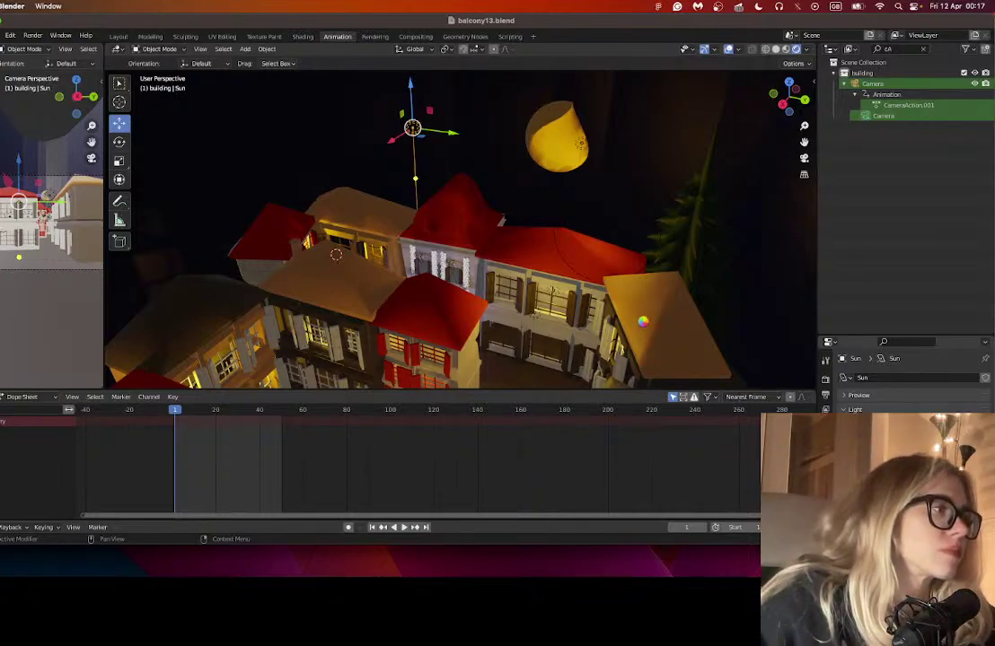
{"action": "left_click", "coordinate": [393, 144]}
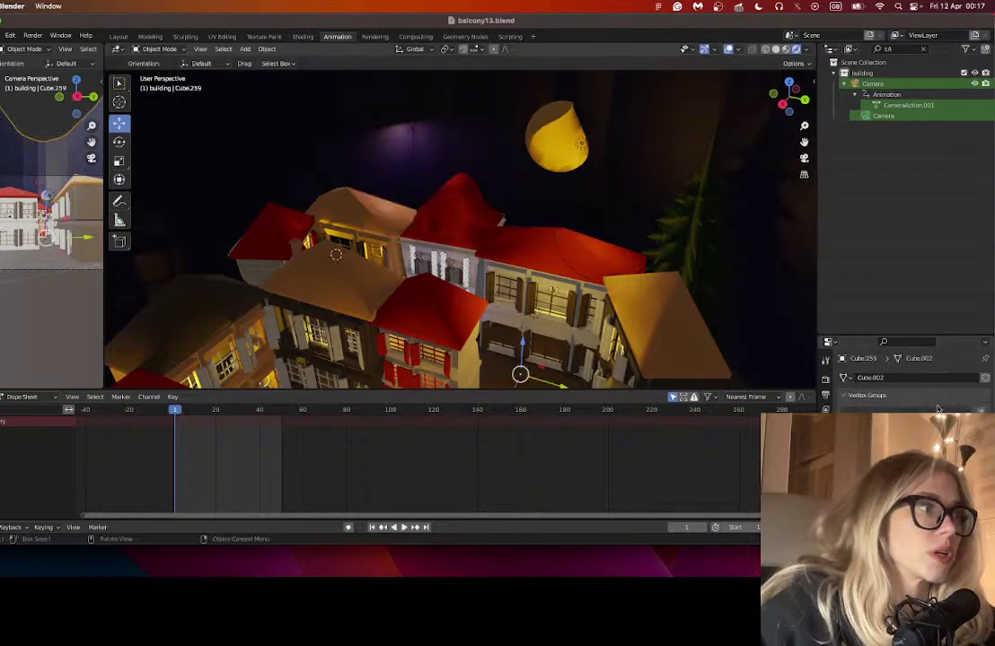
- Undo the last selection change to restore the Sun light selection, and move the light about 2.6 m along the global Y axis
{"action": "left_click_drag", "start_coordinate": [416, 150], "coordinate": [426, 139]}
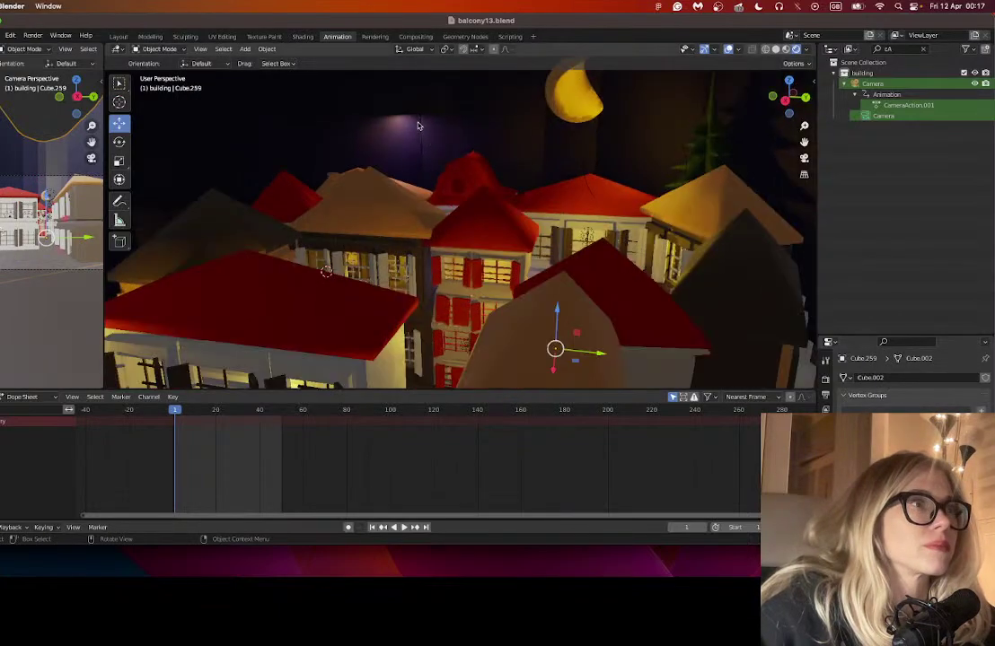
{"action": "scroll", "coordinate": [421, 130], "scroll_direction": "up", "scroll_amount": 2}
{"action": "key", "text": "super+z"}
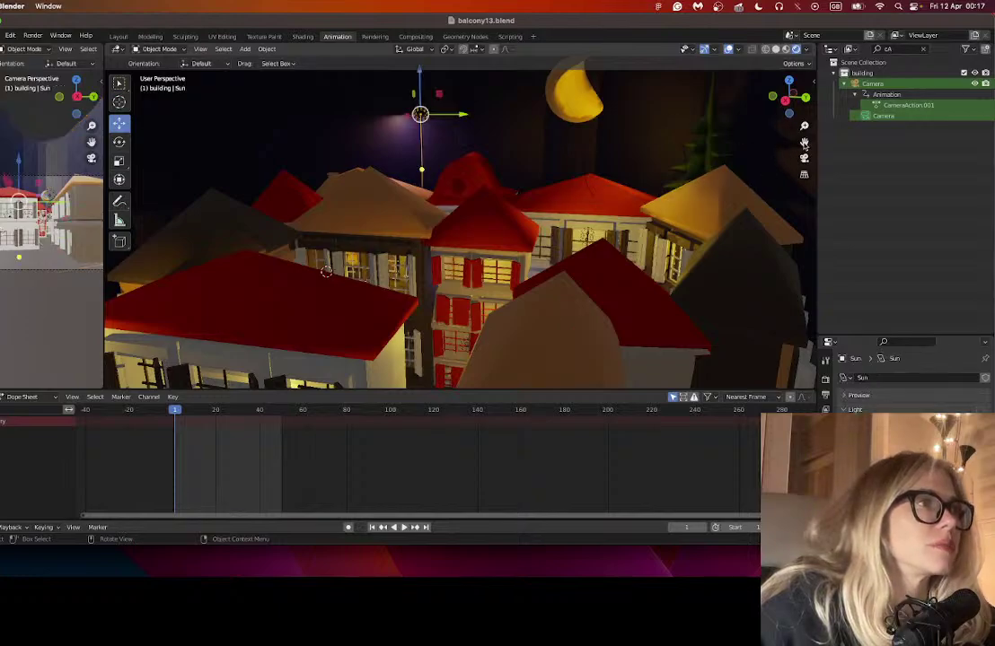
{"action": "key", "text": "super+shift+z"}
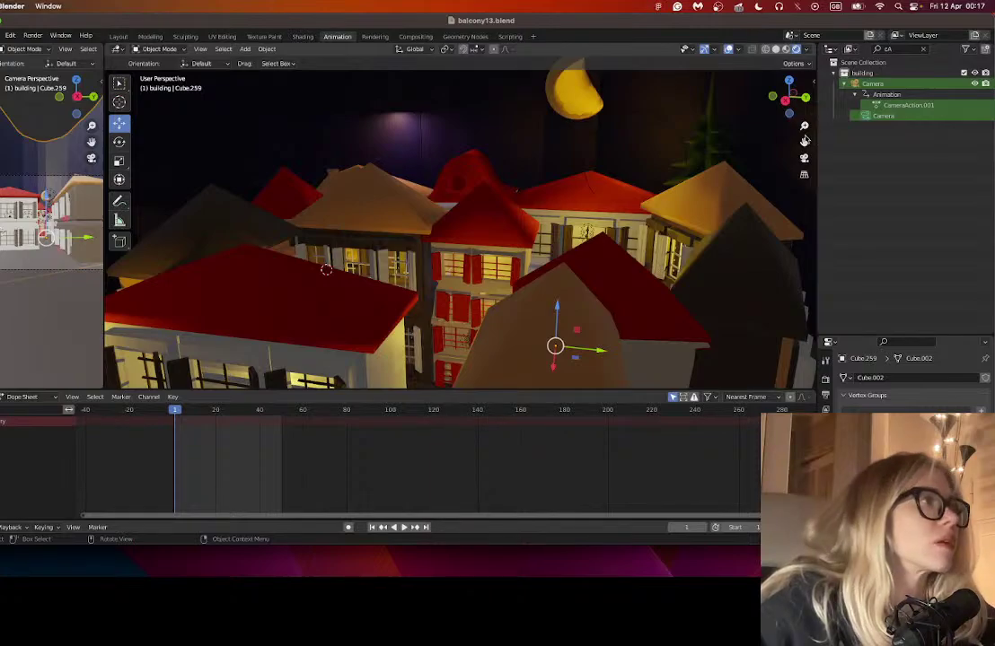
{"action": "key", "text": "super+z"}
{"action": "left_click", "coordinate": [785, 50]}
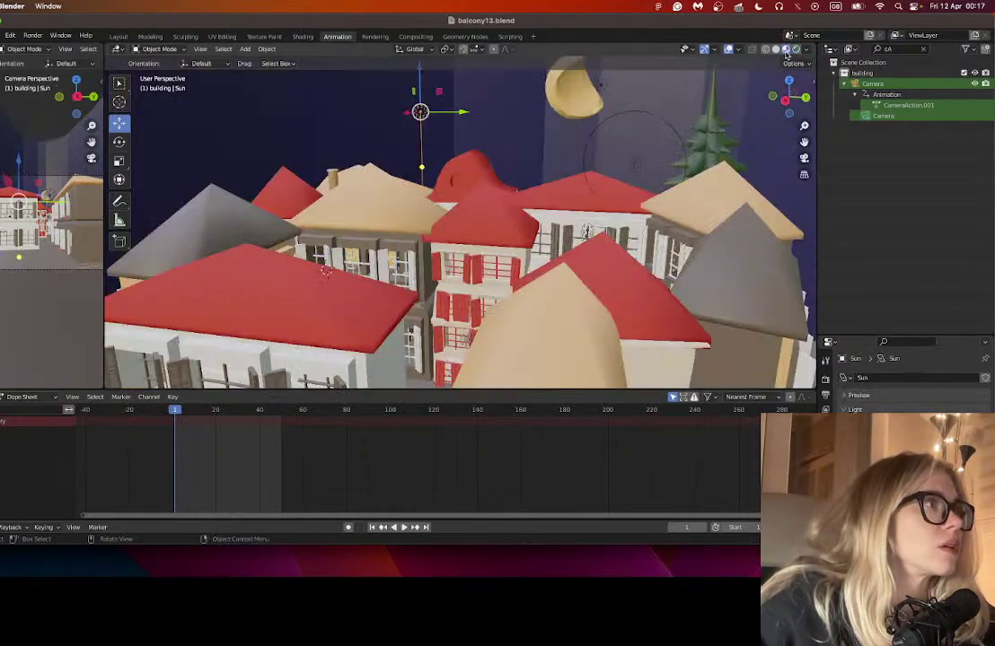
{"action": "left_click_drag", "start_coordinate": [804, 142], "coordinate": [781, 244]}
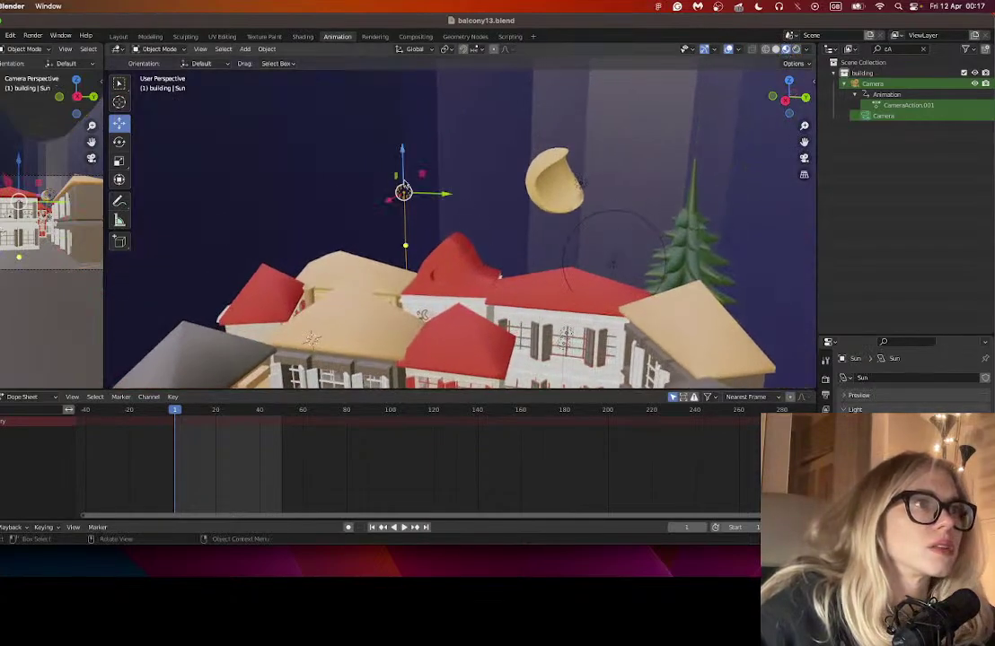
{"action": "key", "text": "g"}
{"action": "key", "text": "x"}
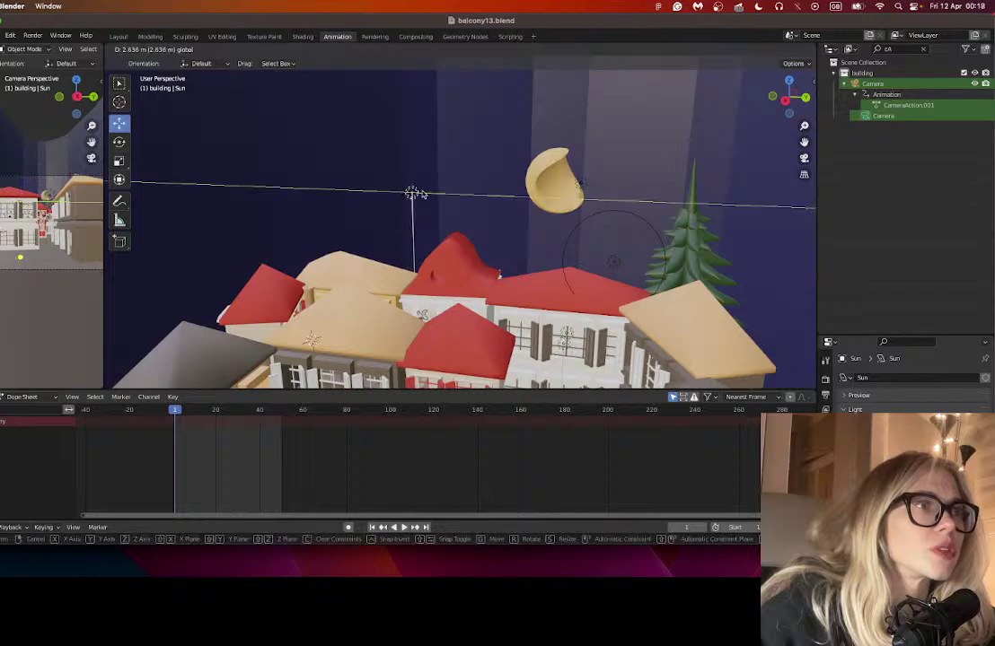
{"action": "left_click", "coordinate": [422, 194]}
- Set the Sun light to a warm orange colour and raise it about 4 m along the global Z axis in rendered shading
{"action": "left_click", "coordinate": [924, 442]}
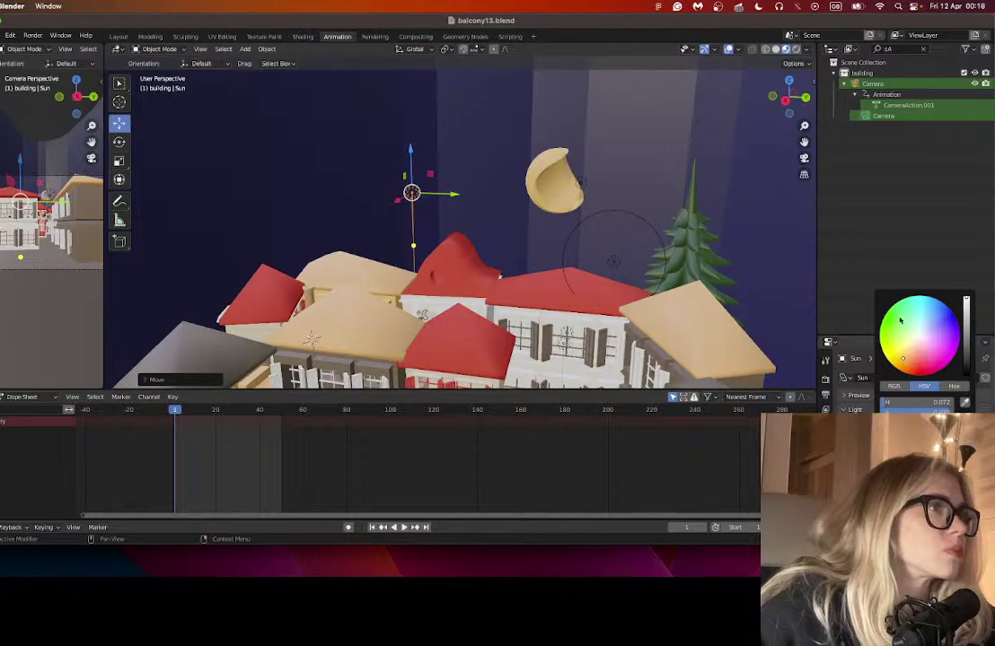
{"action": "left_click", "coordinate": [795, 48]}
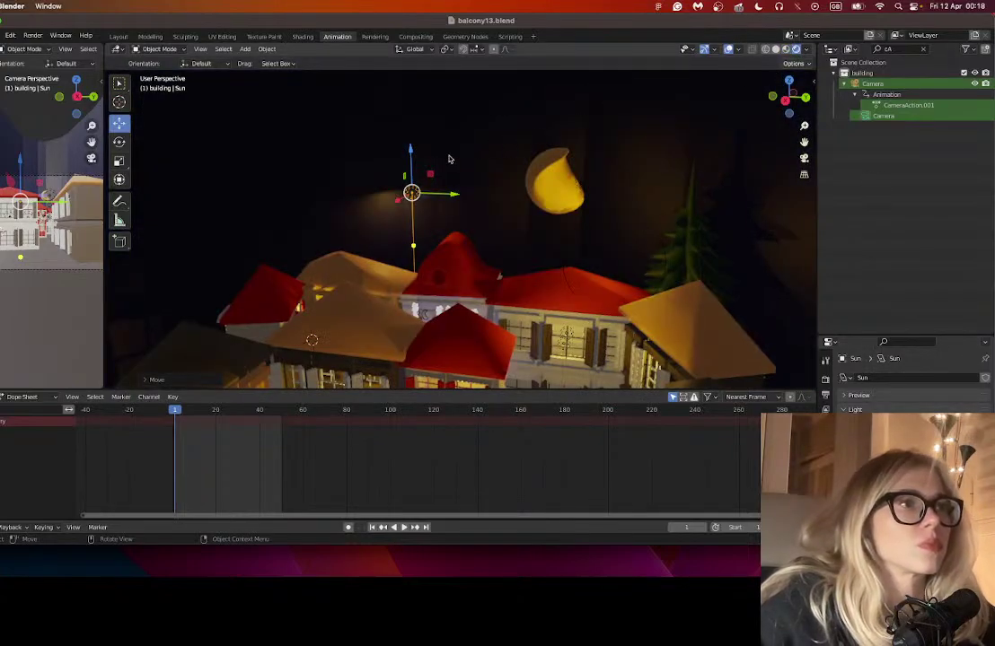
{"action": "key", "text": "g"}
{"action": "key", "text": "z"}
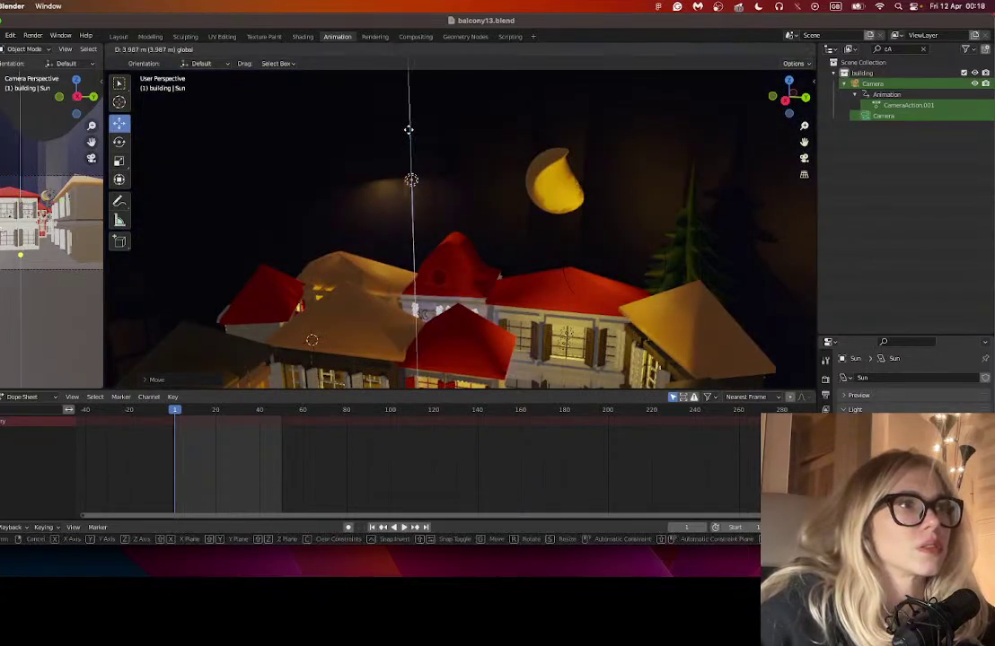
{"action": "left_click", "coordinate": [540, 259]}
- Duplicate the point light inside the white front house and move the copy back along the global X axis over the village
{"action": "scroll", "coordinate": [358, 353], "scroll_direction": "down", "scroll_amount": 5}
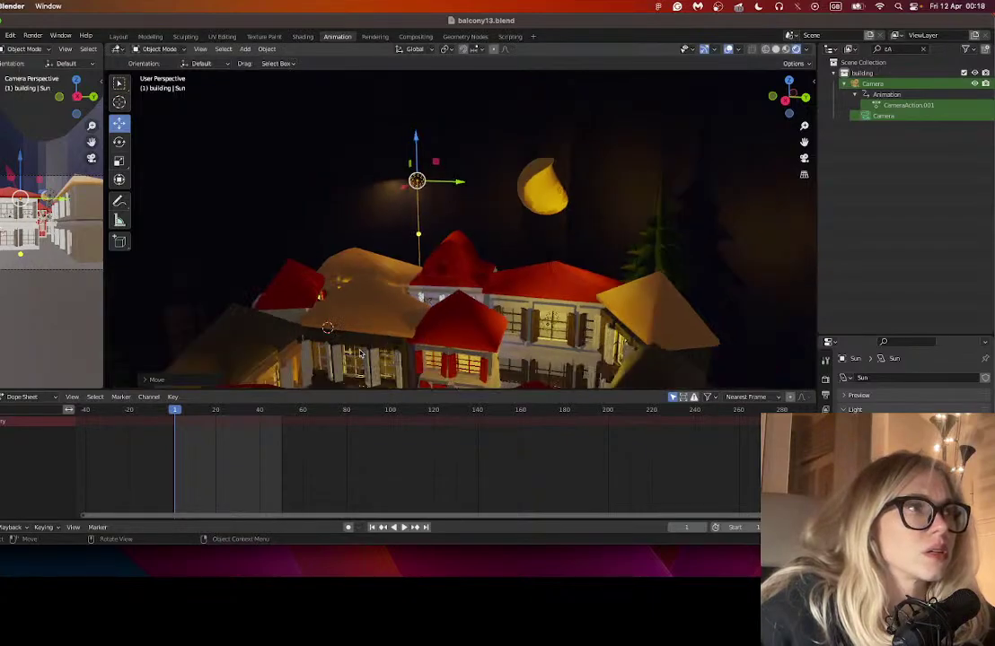
{"action": "scroll", "coordinate": [375, 339], "scroll_direction": "up", "scroll_amount": 5}
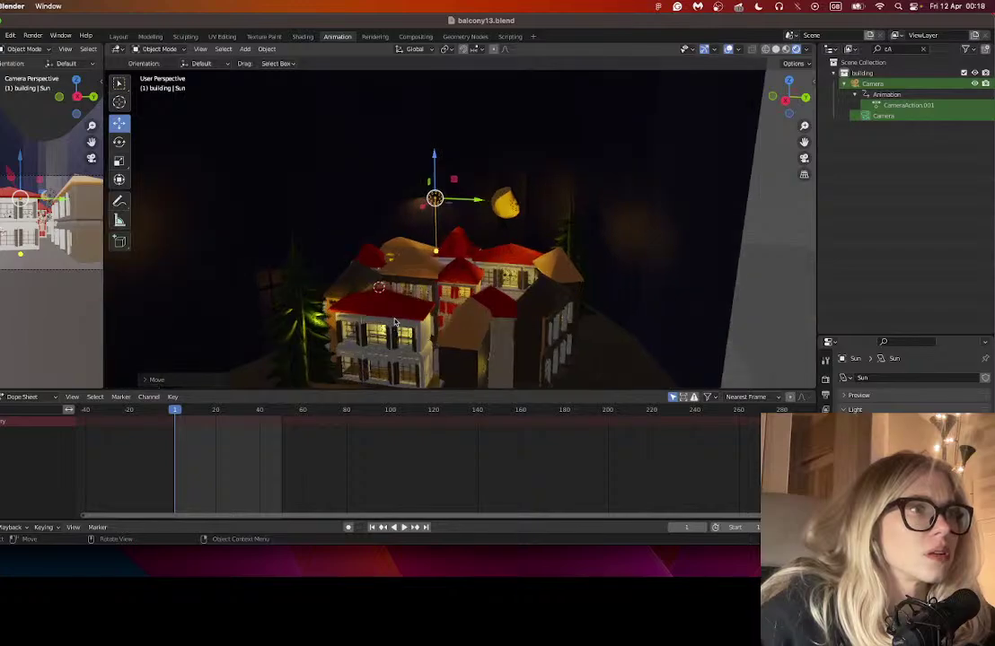
{"action": "scroll", "coordinate": [376, 336], "scroll_direction": "down", "scroll_amount": 2}
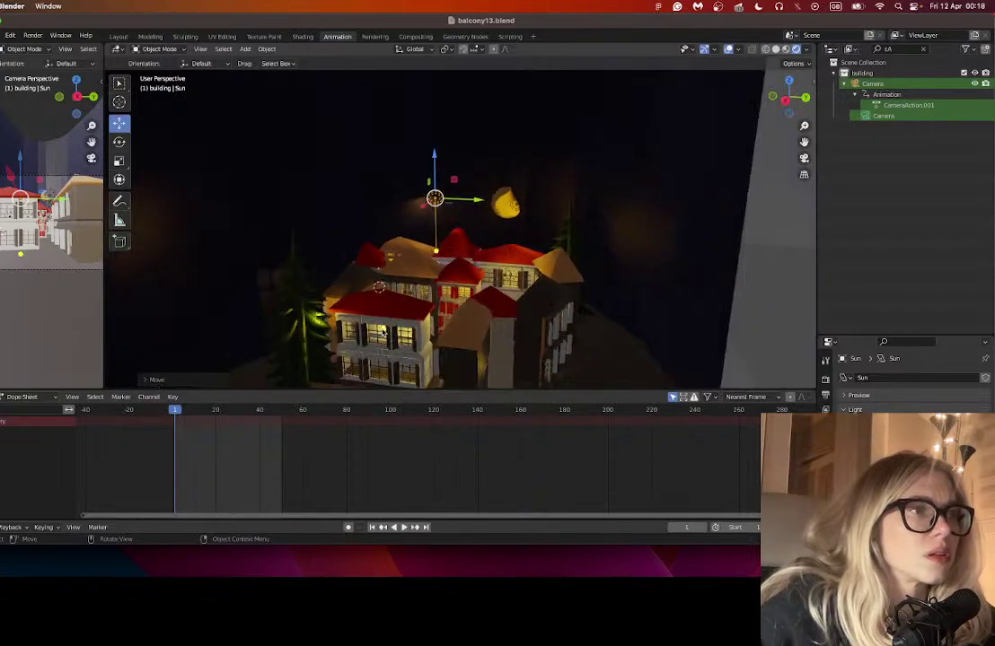
{"action": "left_click", "coordinate": [382, 332]}
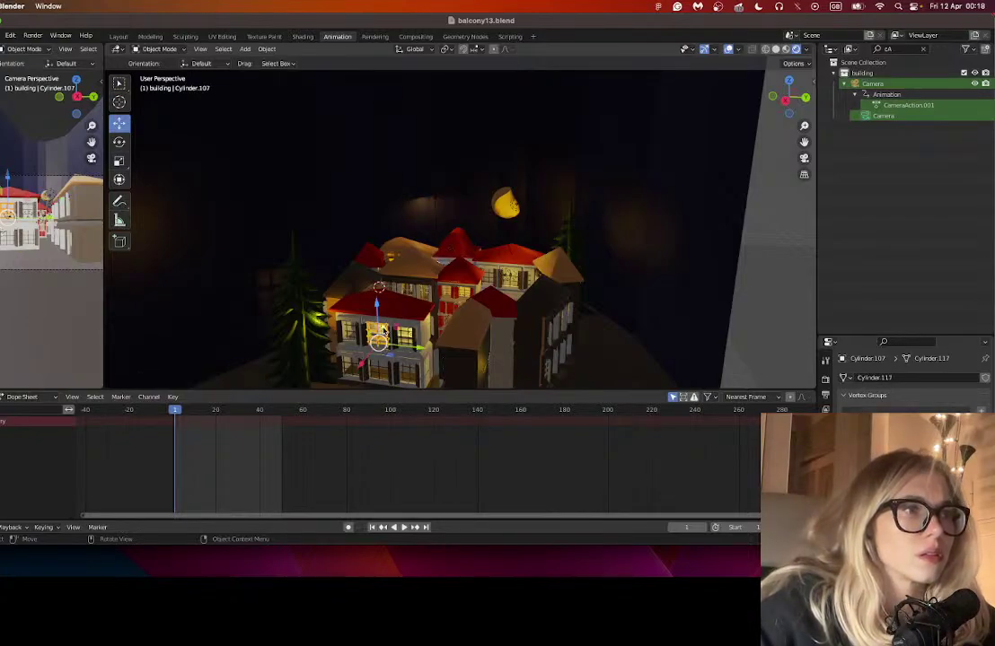
{"action": "left_click", "coordinate": [383, 330]}
{"action": "key", "text": "g"}
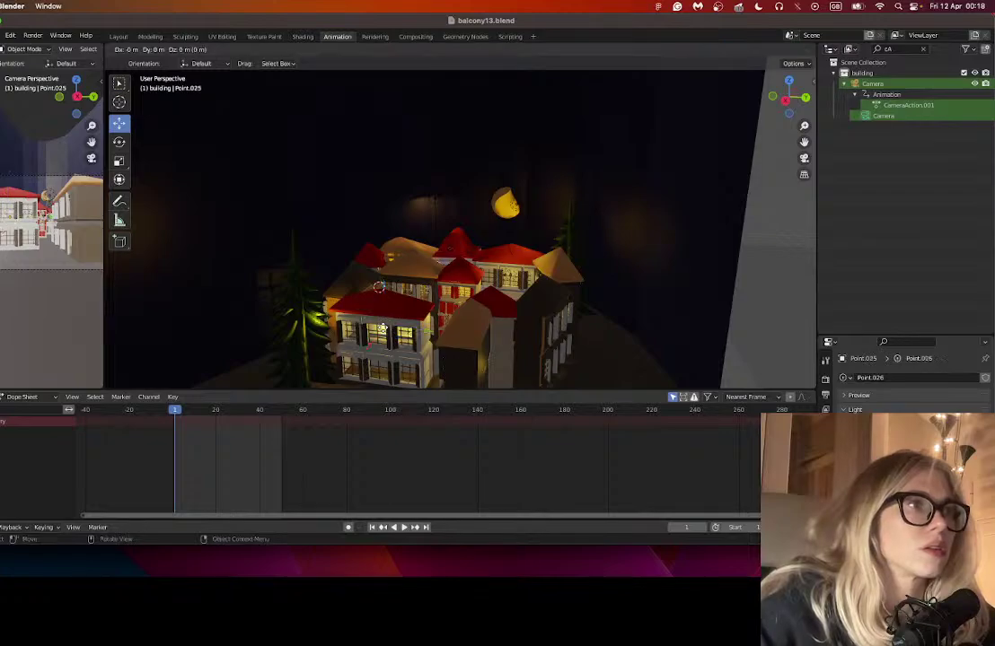
{"action": "left_click", "coordinate": [378, 345]}
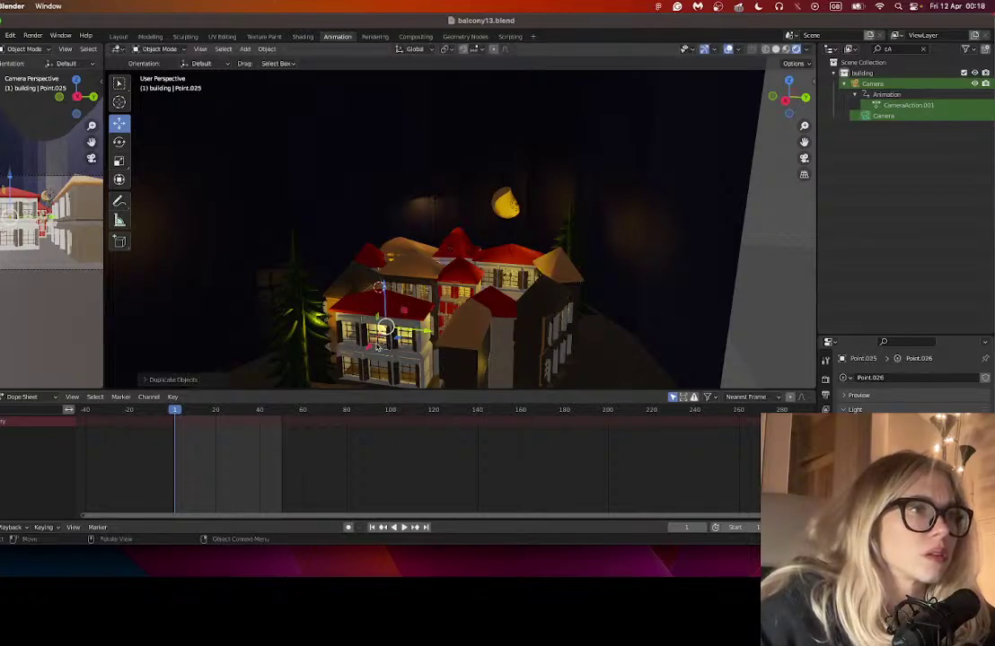
{"action": "key", "text": "g"}
{"action": "key", "text": "x"}
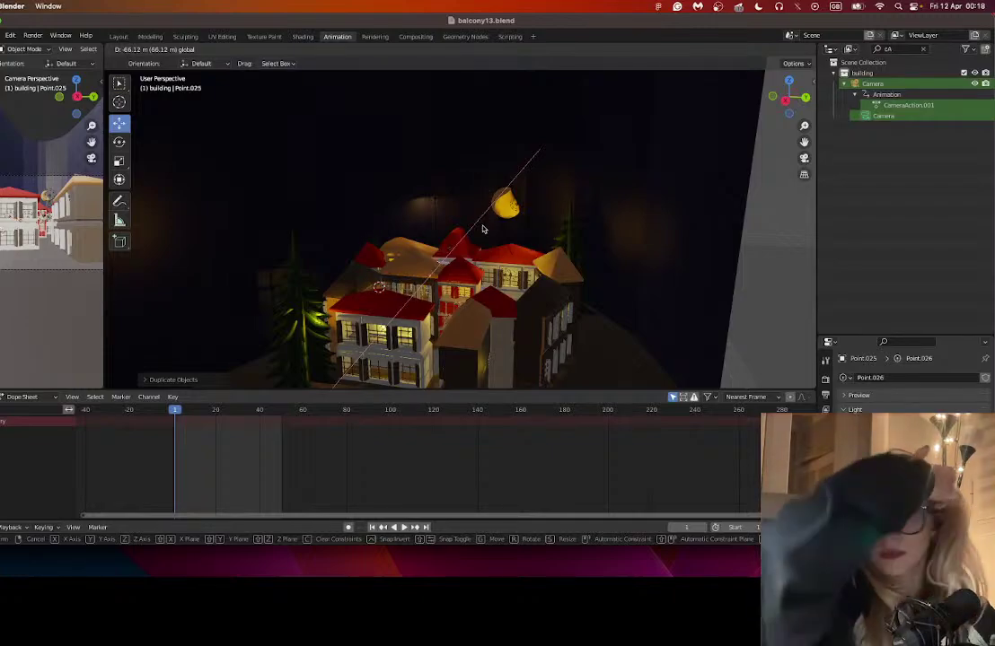
{"action": "left_click", "coordinate": [429, 274]}
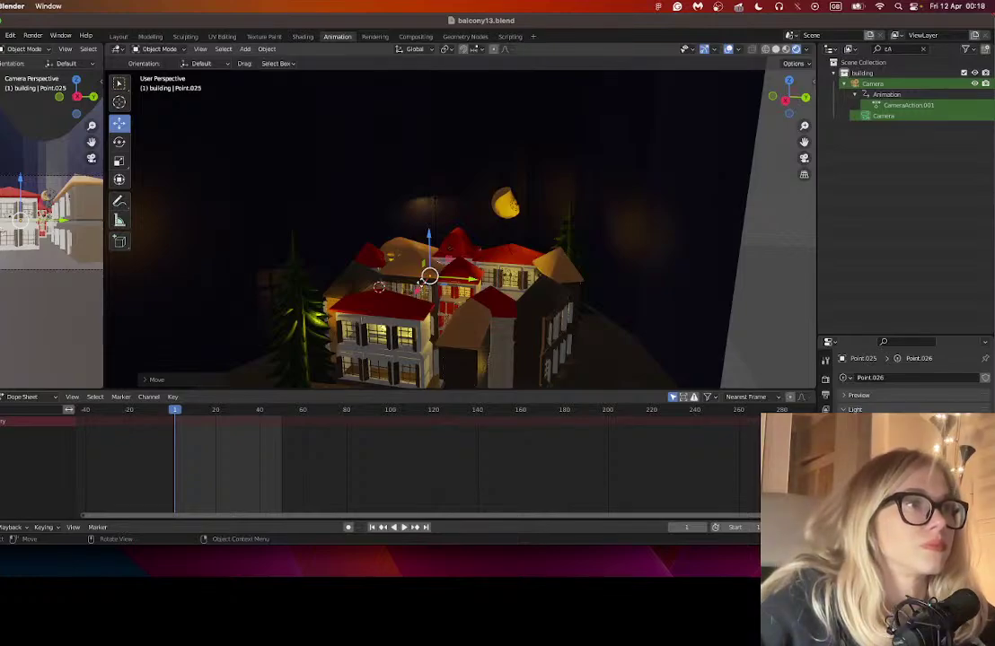
- Push the copied point light farther back along the global X axis and adjust its depth beside the moon in material preview shading
{"action": "left_click_drag", "start_coordinate": [421, 283], "coordinate": [463, 235]}
{"action": "left_click", "coordinate": [786, 49]}
{"action": "scroll", "coordinate": [428, 227], "scroll_direction": "up", "scroll_amount": 5}
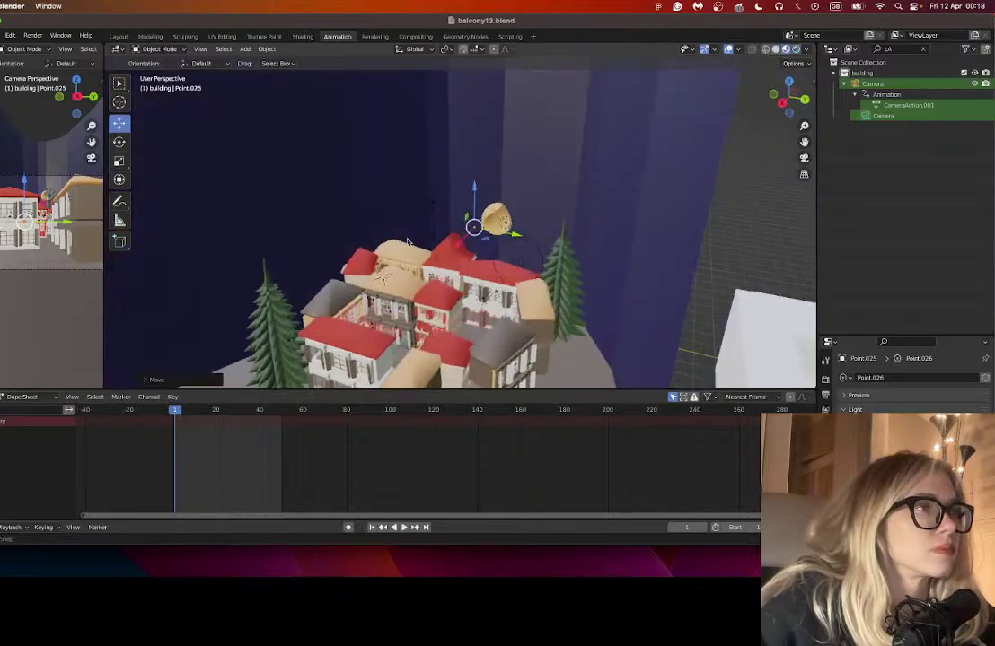
{"action": "left_click_drag", "start_coordinate": [459, 245], "coordinate": [446, 252]}
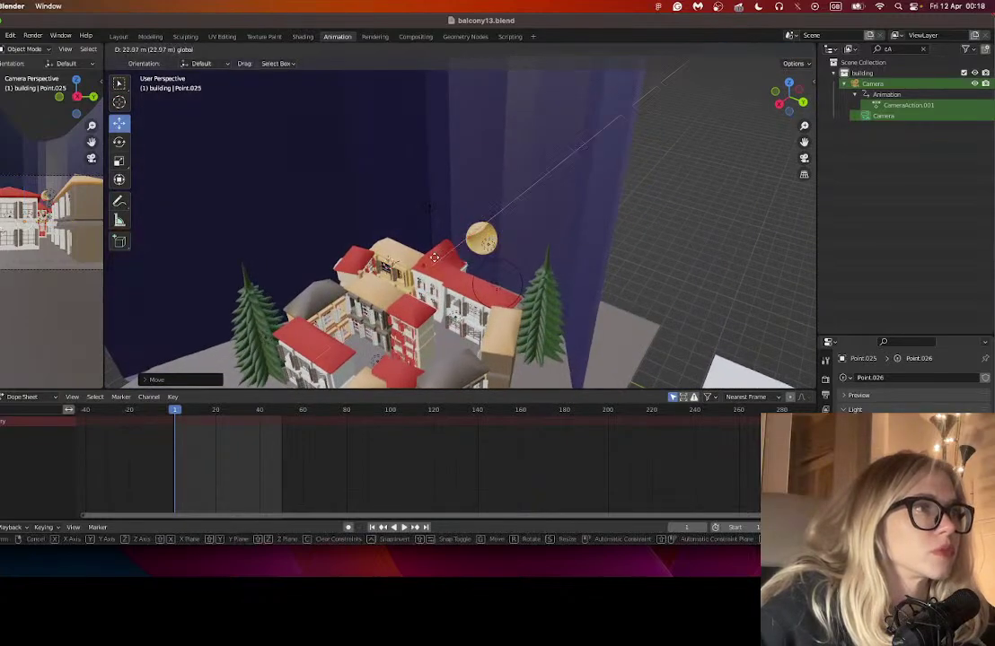
{"action": "left_click", "coordinate": [428, 260]}
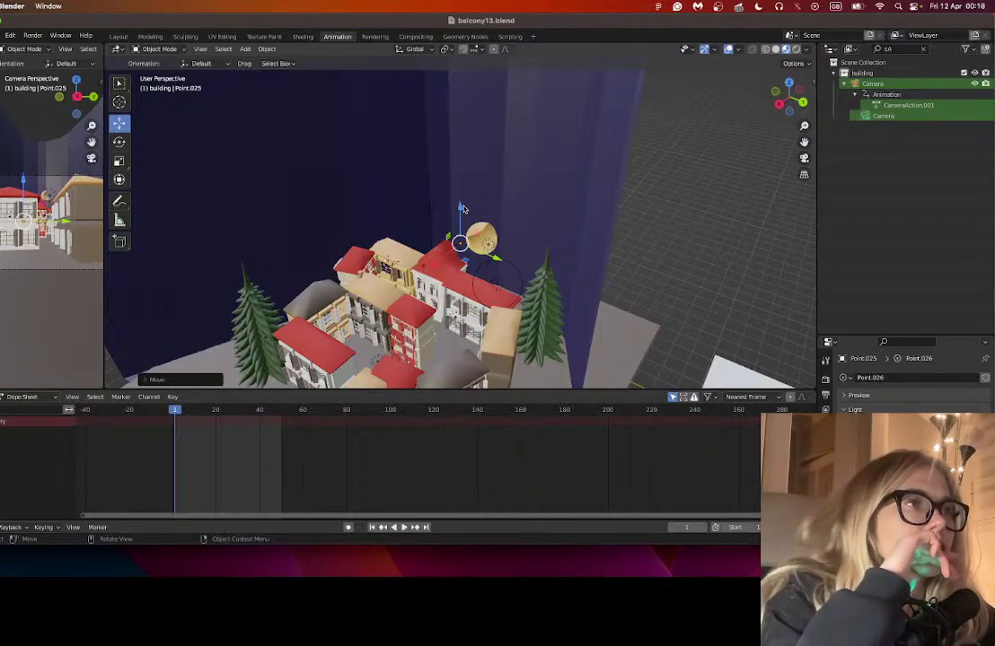
- Raise the copied point light along Z above the rear roofs and shift it into place near the moon
{"action": "left_click_drag", "start_coordinate": [463, 206], "coordinate": [463, 158]}
{"action": "scroll", "coordinate": [463, 210], "scroll_direction": "left", "scroll_amount": 2}
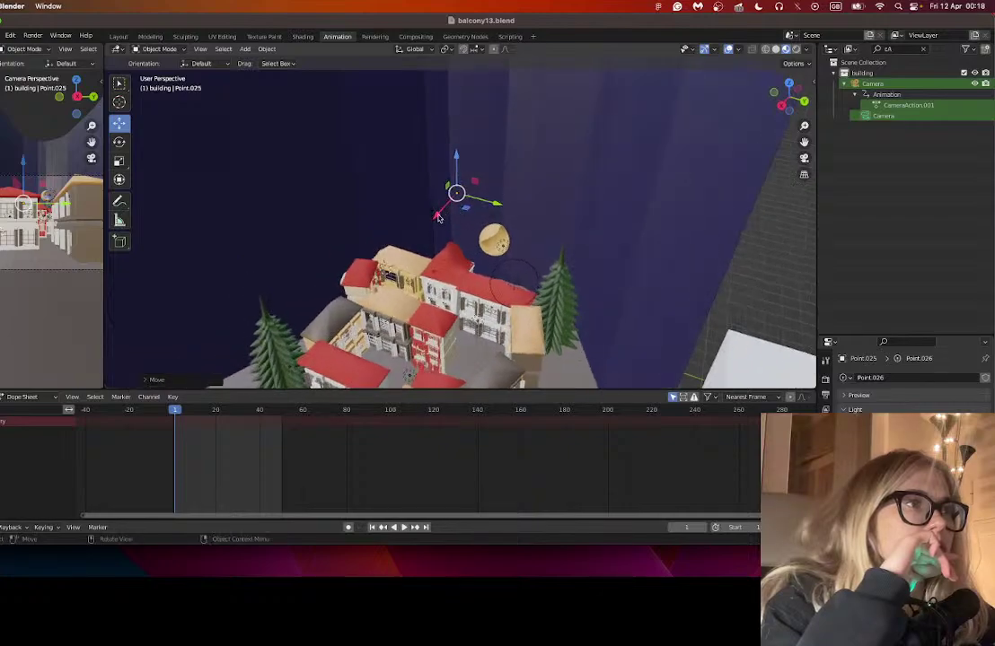
{"action": "key", "text": "g"}
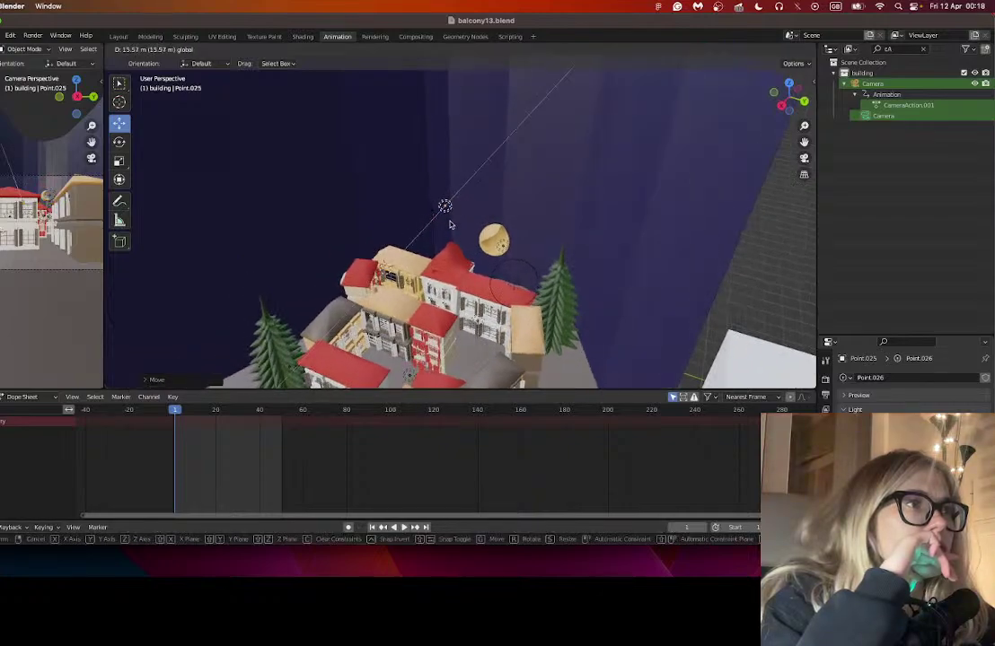
{"action": "left_click_drag", "start_coordinate": [451, 226], "coordinate": [483, 215]}
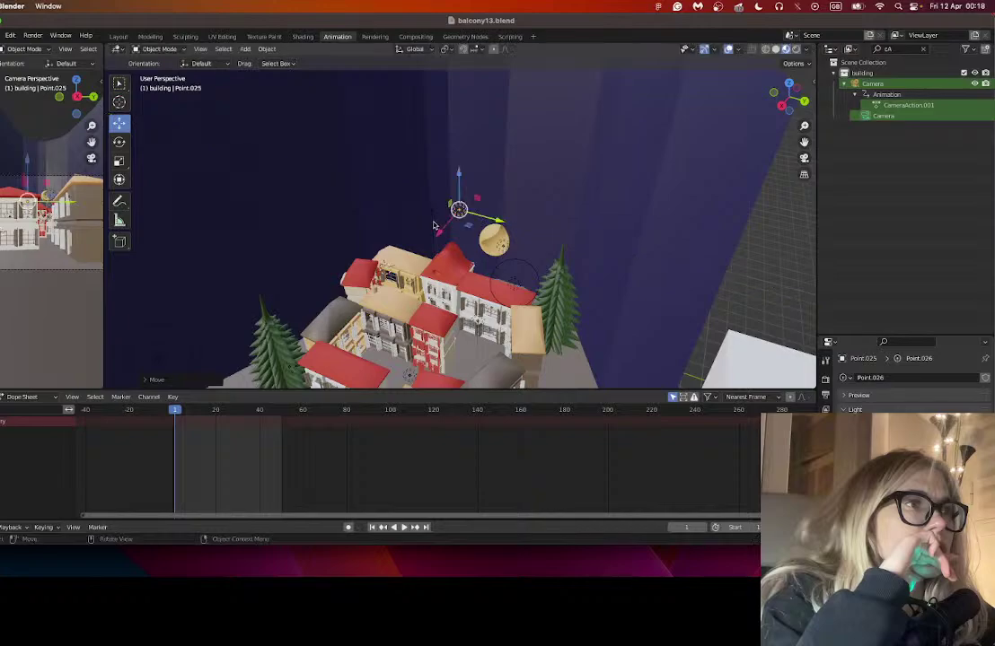
- Delete the Sun light above the rear roofs and switch the viewport to rendered shading
{"action": "left_click", "coordinate": [433, 222]}
{"action": "key", "text": "x"}
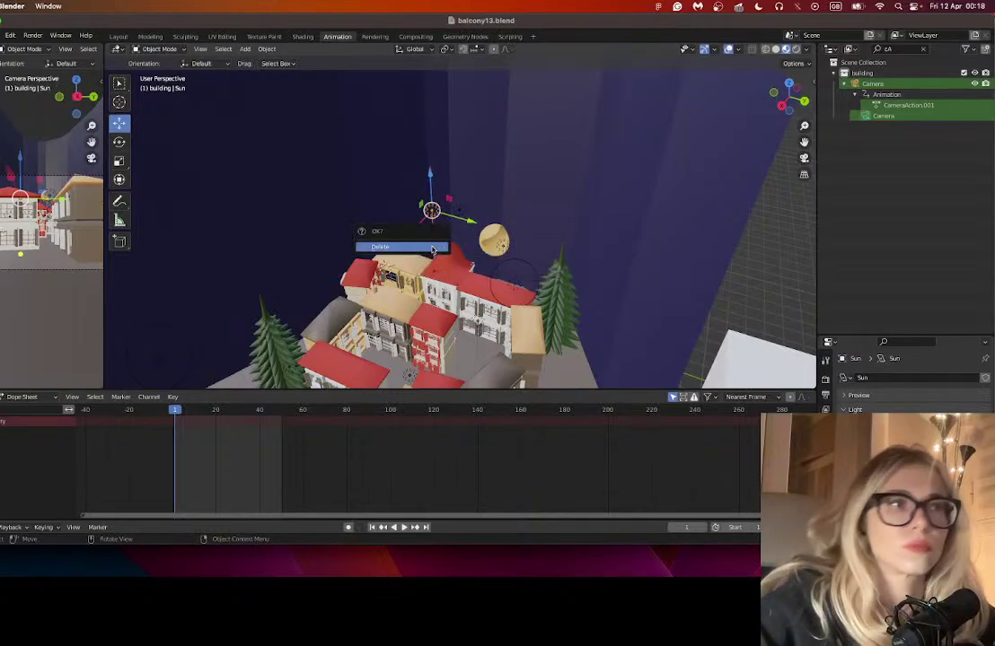
{"action": "left_click", "coordinate": [432, 247]}
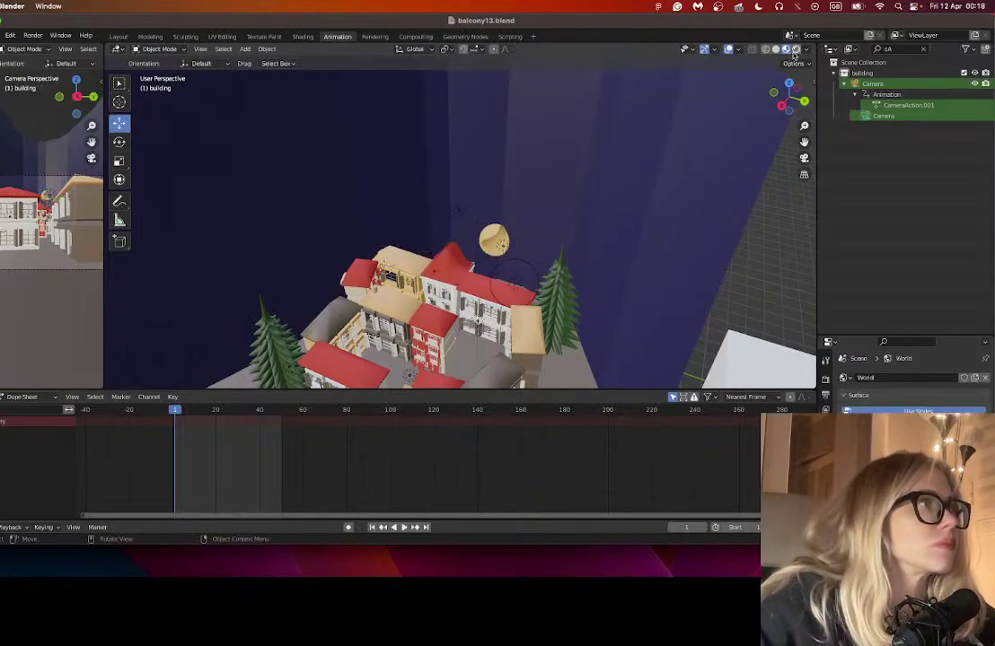
{"action": "left_click", "coordinate": [795, 49]}
{"action": "mouse_move", "coordinate": [446, 290]}
{"action": "left_mouse_down"}
{"action": "mouse_move", "coordinate": [515, 215]}
{"action": "mouse_move", "coordinate": [471, 229]}
{"action": "mouse_move", "coordinate": [453, 223]}
{"action": "left_mouse_up"}
{"action": "scroll", "coordinate": [515, 216], "scroll_direction": "up", "scroll_amount": 10}
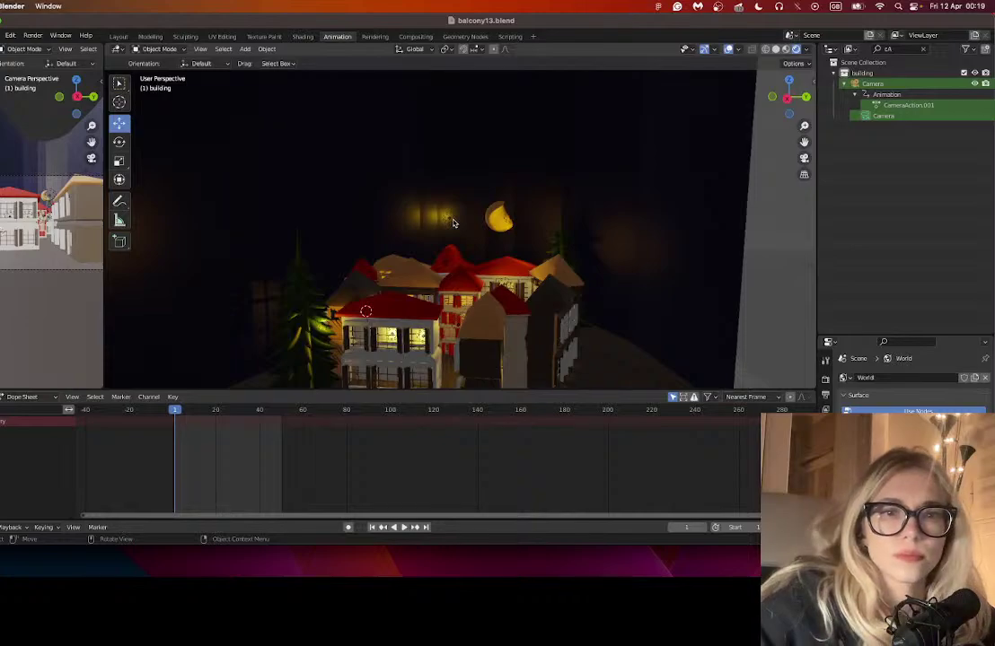
- Duplicate the point light beside the moon, place the copy on the moon's other side, and raise it along Z
{"action": "left_click", "coordinate": [446, 217]}
{"action": "key", "text": "g"}
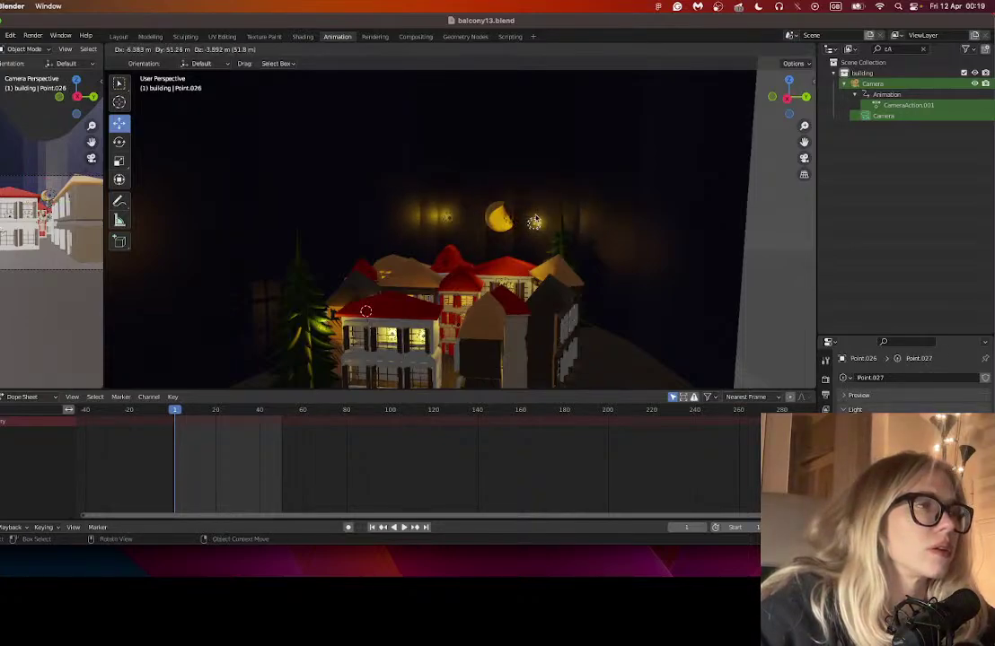
{"action": "left_click", "coordinate": [535, 213]}
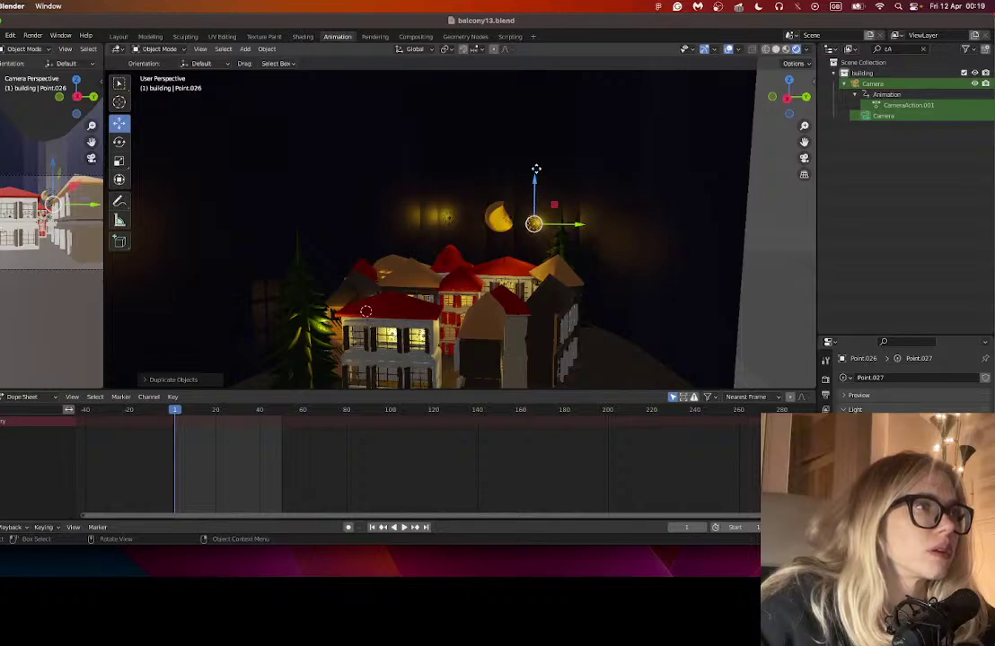
{"action": "mouse_move", "coordinate": [535, 166]}
{"action": "left_mouse_down"}
{"action": "mouse_move", "coordinate": [535, 140]}
{"action": "mouse_move", "coordinate": [532, 161]}
{"action": "left_mouse_up"}
- Duplicate the raised point light and move the new copy about 64 m in the negative direction along the global Y axis
{"action": "key", "text": "shift+d"}
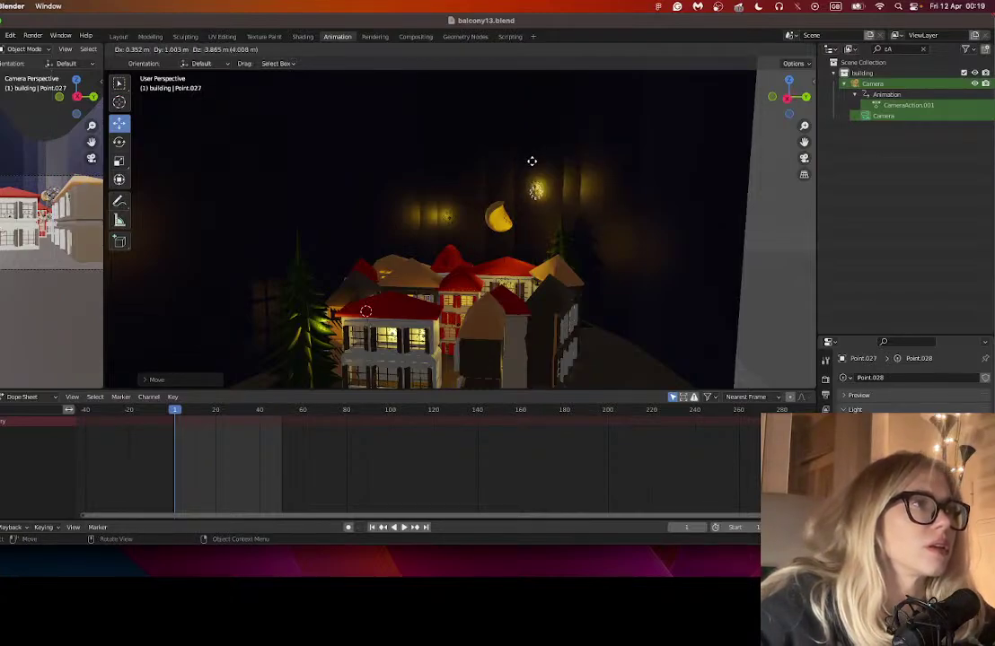
{"action": "left_click", "coordinate": [550, 185]}
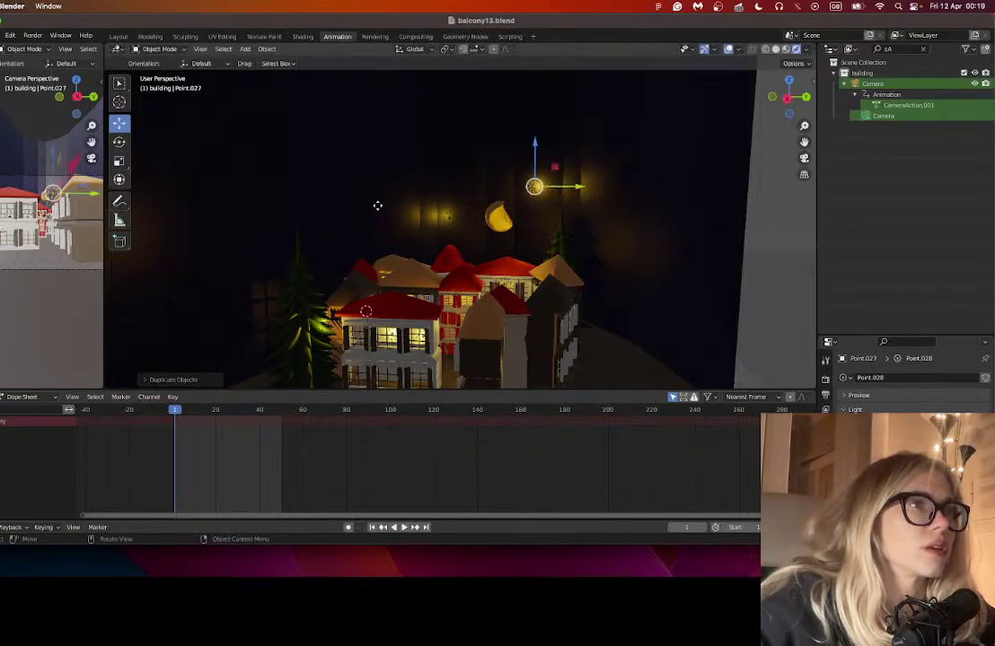
{"action": "key", "text": "shift+d"}
{"action": "key", "text": "y"}
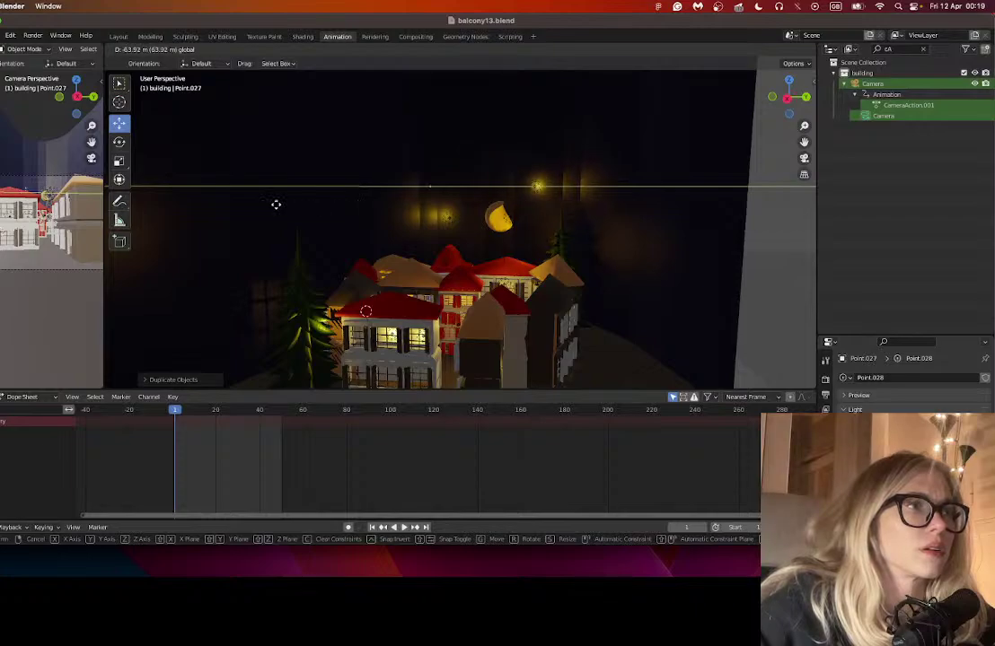
{"action": "left_click", "coordinate": [501, 185]}
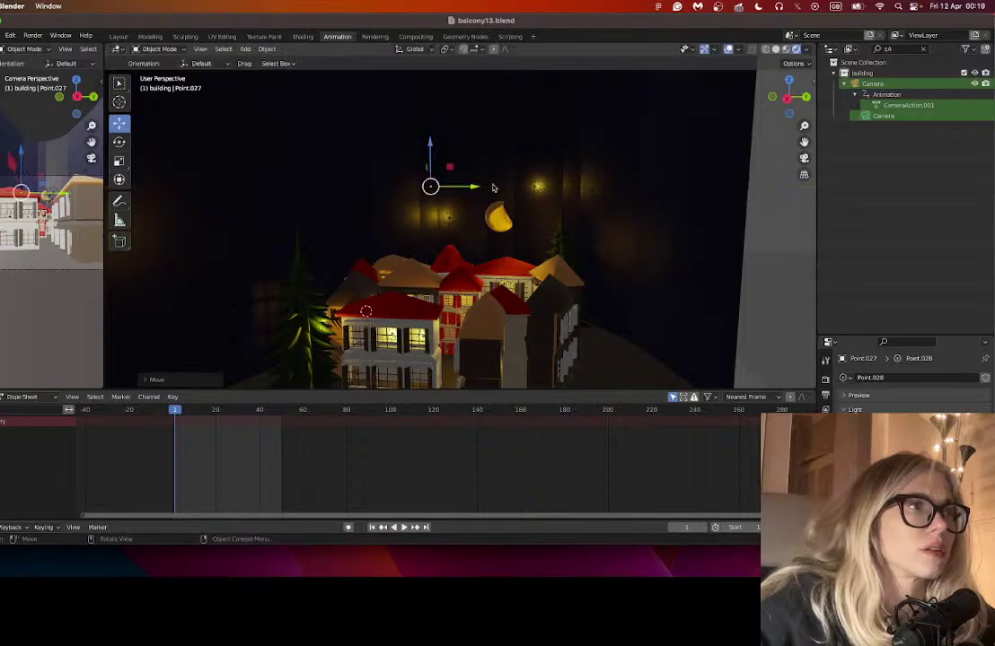
- Bring the new point light forward along the X axis, then shift it sideways along Y above the rear roofs in material preview shading
{"action": "left_click", "coordinate": [786, 48]}
{"action": "left_click_drag", "start_coordinate": [453, 174], "coordinate": [431, 210]}
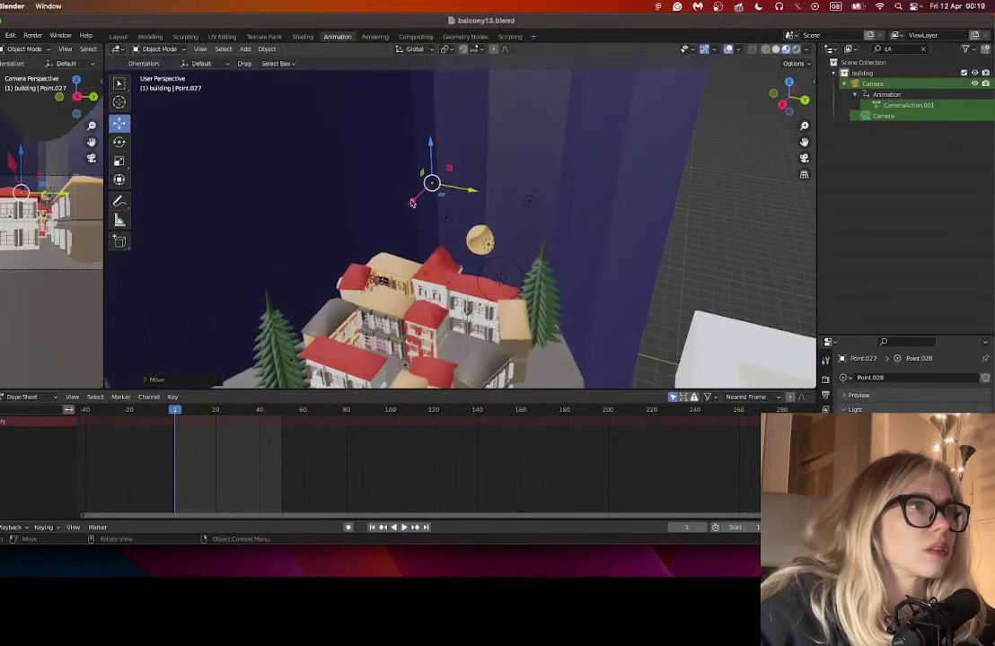
{"action": "key", "text": "g"}
{"action": "key", "text": "y"}
{"action": "left_click", "coordinate": [403, 249]}
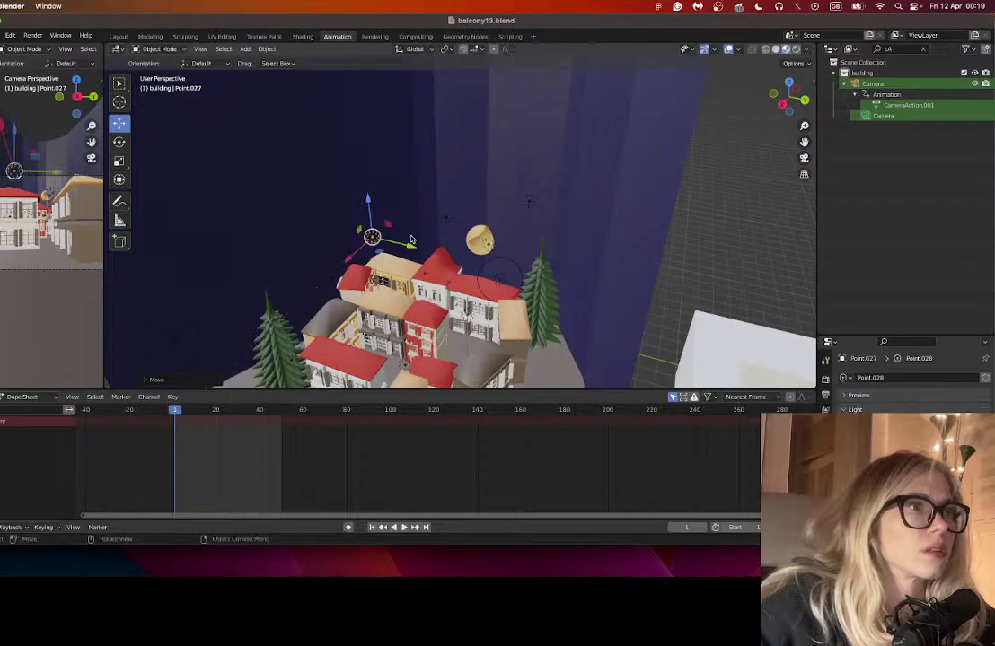
{"action": "key", "text": "g"}
{"action": "key", "text": "y"}
{"action": "left_click", "coordinate": [305, 202]}
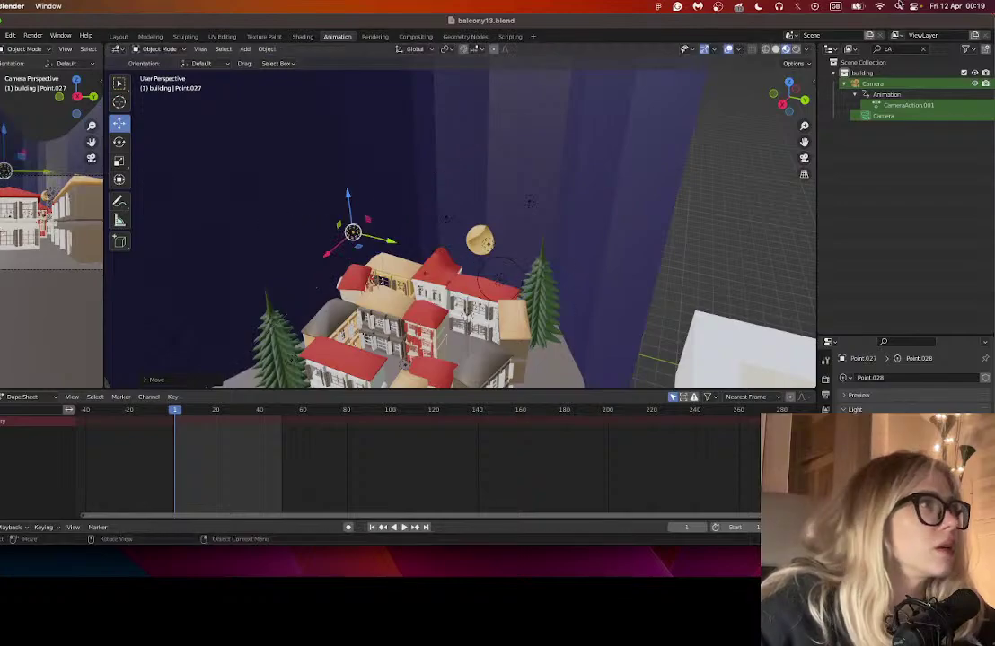
- Move the same point light about 23 m in the negative direction along the global Y axis in rendered shading
{"action": "left_click", "coordinate": [795, 50]}
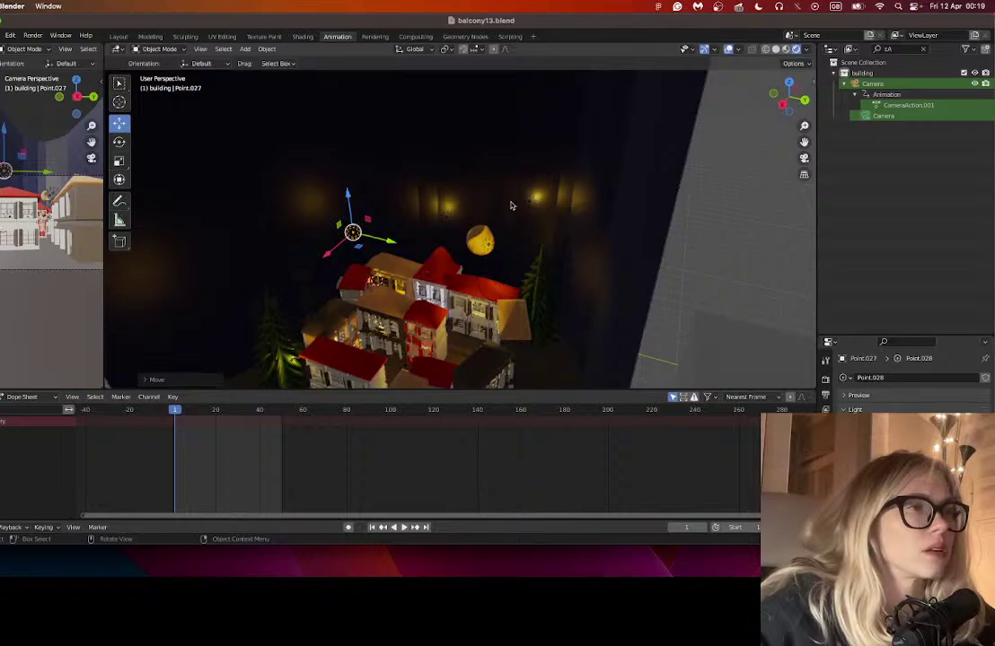
{"action": "left_click_drag", "start_coordinate": [369, 221], "coordinate": [382, 203]}
{"action": "key", "text": "g"}
{"action": "key", "text": "y"}
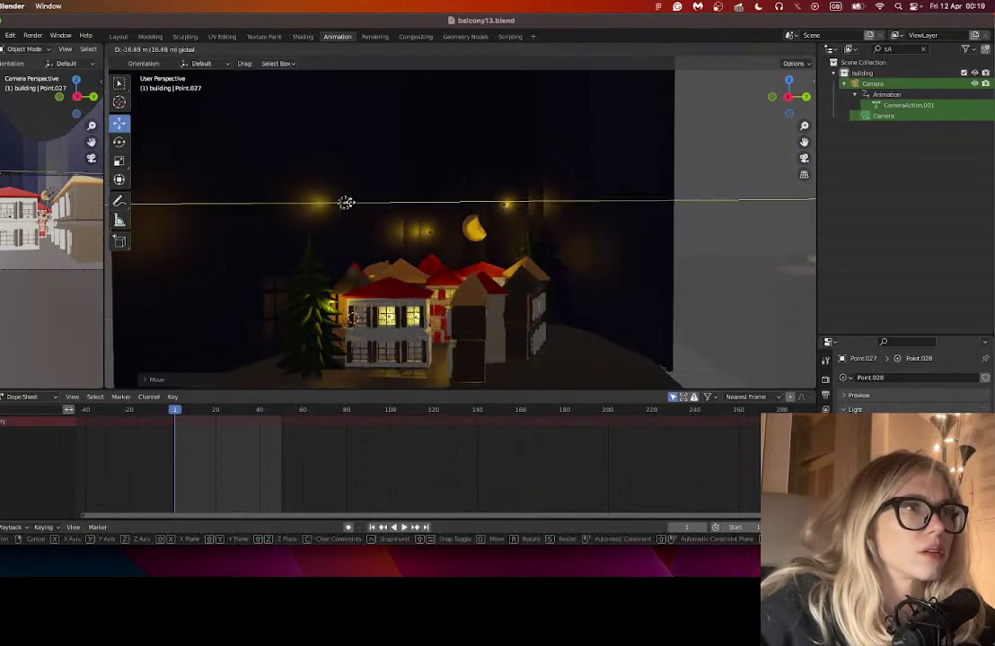
{"action": "left_click", "coordinate": [357, 214]}
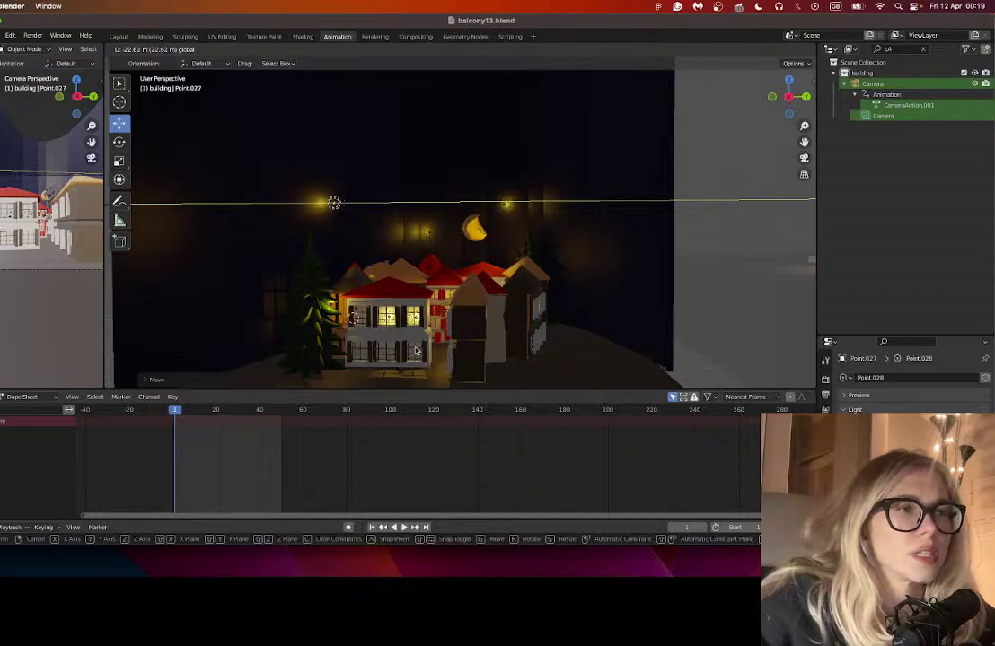
- Stretch the cylindrical chimney on the beige rear roof along Z in material preview shading so it rises well above the roof
{"action": "scroll", "coordinate": [377, 316], "scroll_direction": "up", "scroll_amount": 5}
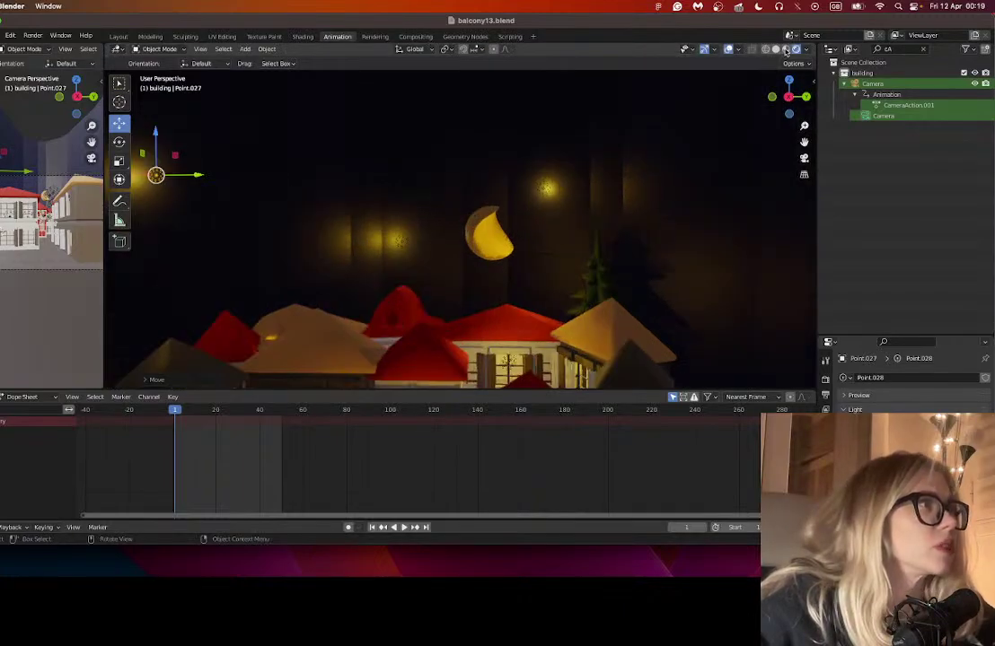
{"action": "left_click", "coordinate": [785, 50]}
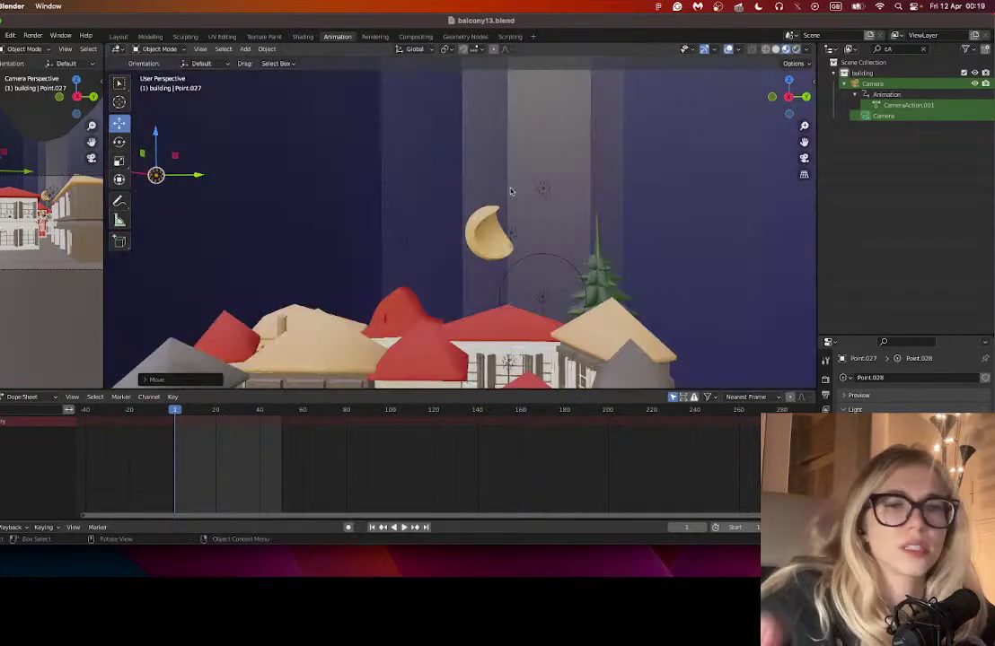
{"action": "left_click", "coordinate": [284, 326]}
{"action": "left_click", "coordinate": [120, 161]}
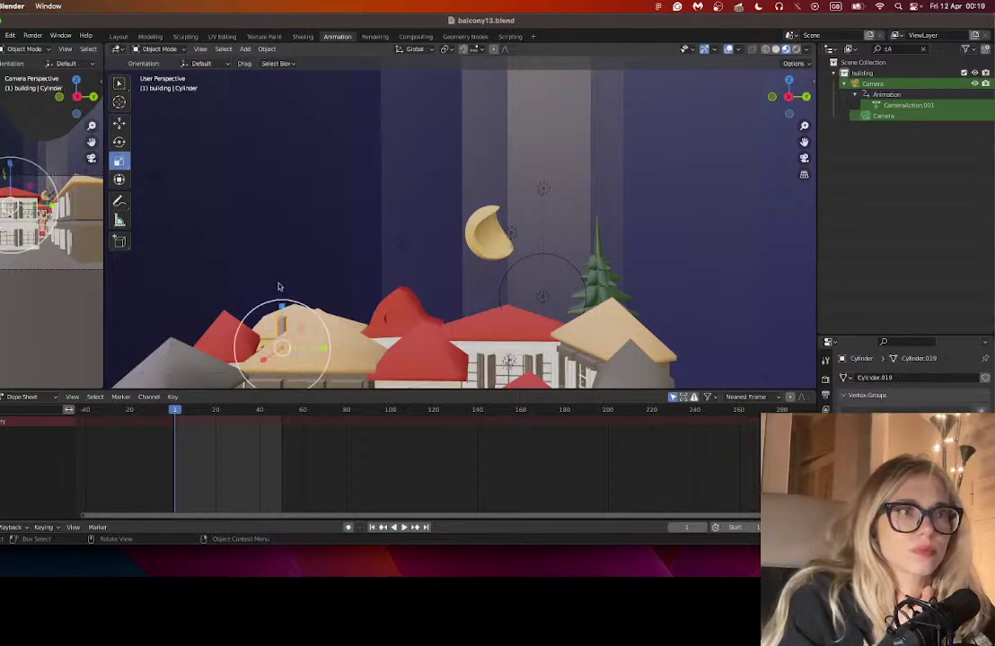
{"action": "left_click_drag", "start_coordinate": [280, 305], "coordinate": [279, 277]}
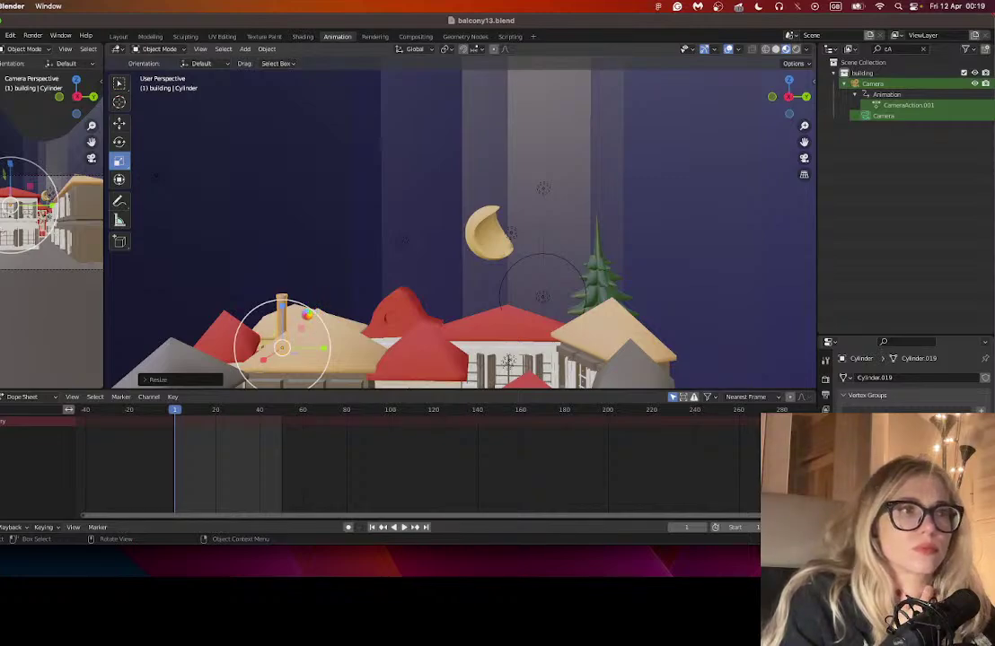
{"action": "key", "text": "super+shift+z"}
{"action": "left_click_drag", "start_coordinate": [305, 319], "coordinate": [283, 318]}
- Duplicate the tall cylindrical chimney about 75 m along Y and adjust the copy's position on the beige roof beside the pine tree
{"action": "left_click", "coordinate": [119, 125]}
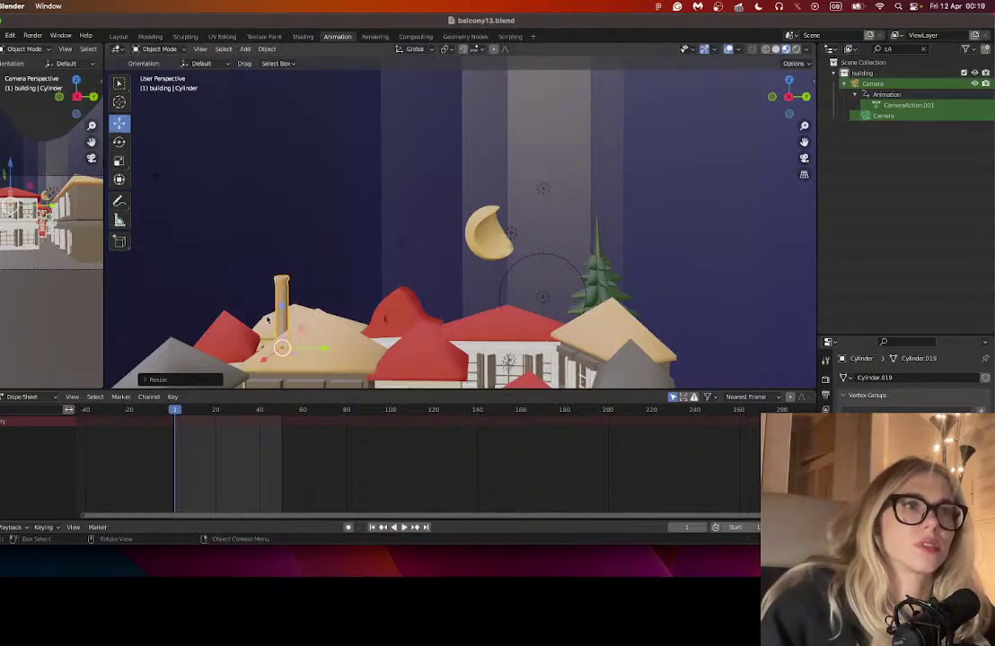
{"action": "key", "text": "shift+d"}
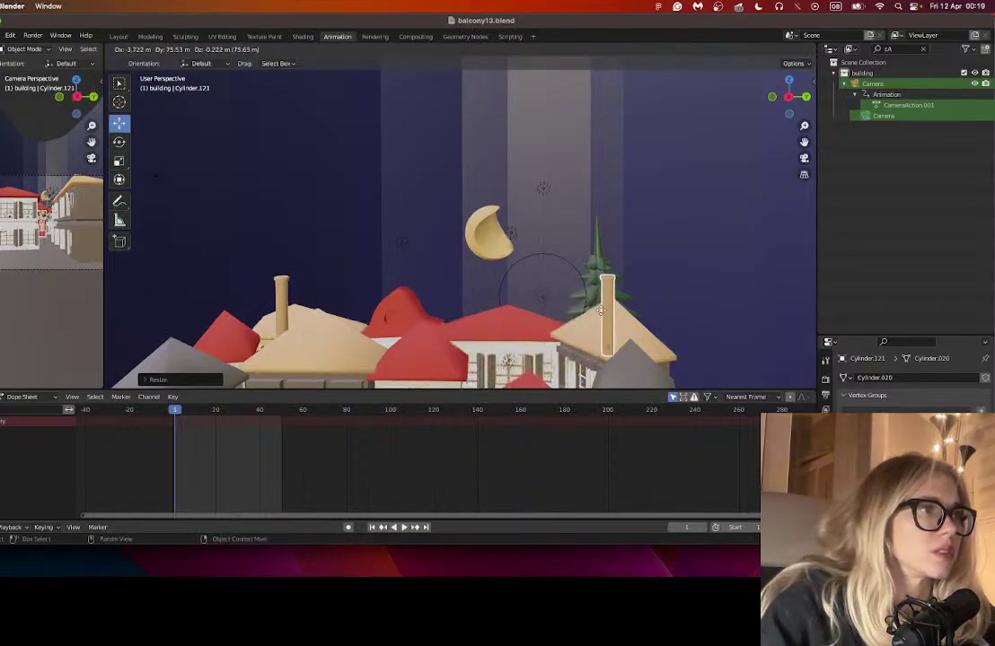
{"action": "left_click", "coordinate": [604, 313]}
{"action": "mouse_move", "coordinate": [475, 330]}
{"action": "left_mouse_down"}
{"action": "mouse_move", "coordinate": [566, 315]}
{"action": "mouse_move", "coordinate": [465, 321]}
{"action": "left_mouse_up"}
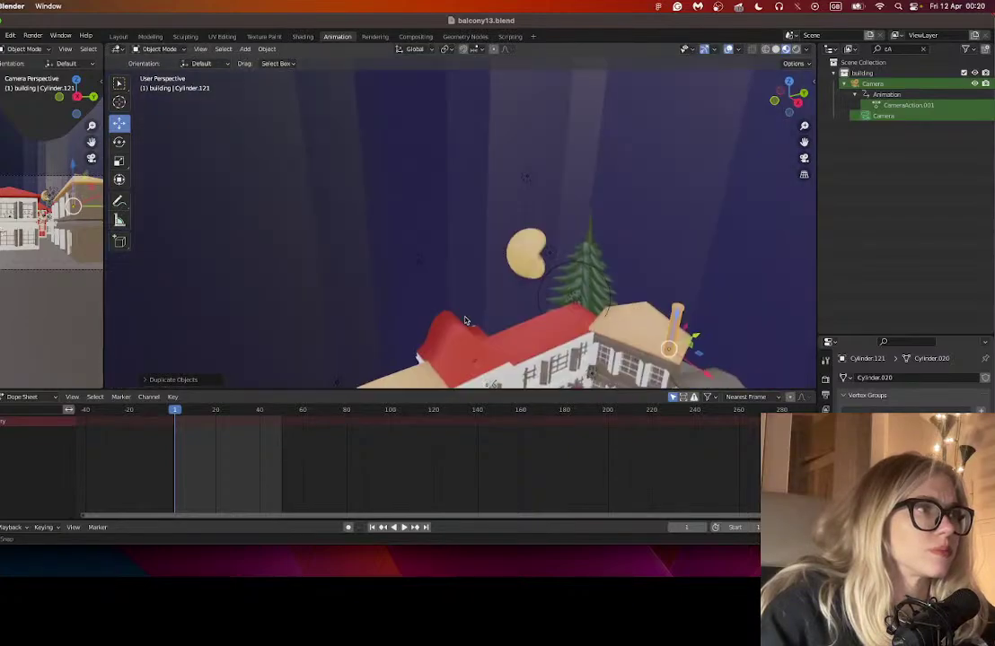
{"action": "key", "text": "g"}
{"action": "left_click", "coordinate": [663, 294]}
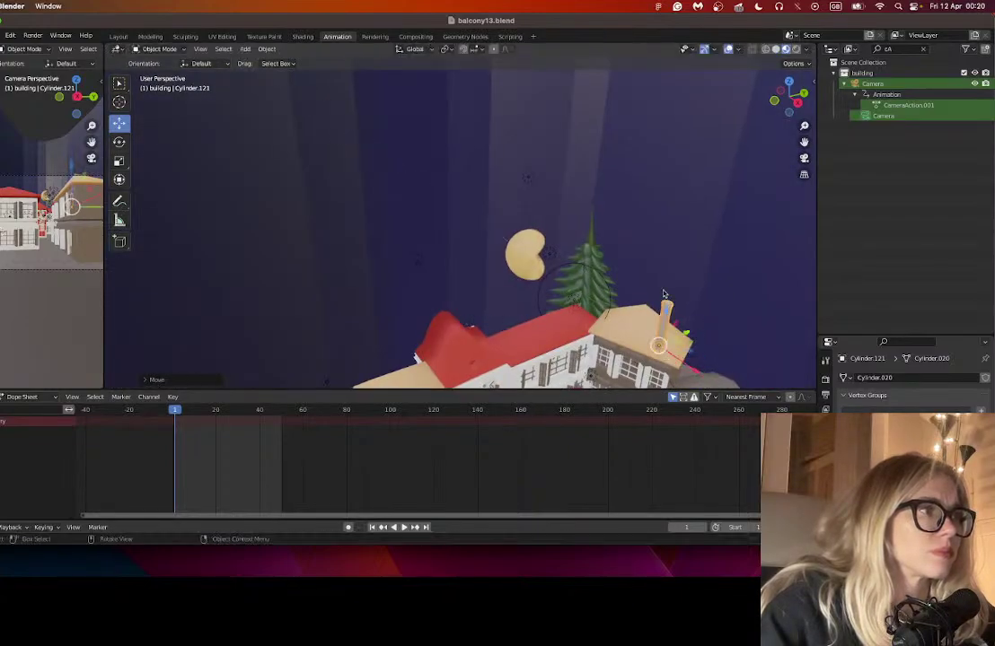
- Lower the original cylindrical chimney slightly along Z and view the village through the camera in rendered shading
{"action": "left_click_drag", "start_coordinate": [666, 310], "coordinate": [439, 282]}
{"action": "scroll", "coordinate": [632, 309], "scroll_direction": "down", "scroll_amount": 3}
{"action": "left_click", "coordinate": [446, 245]}
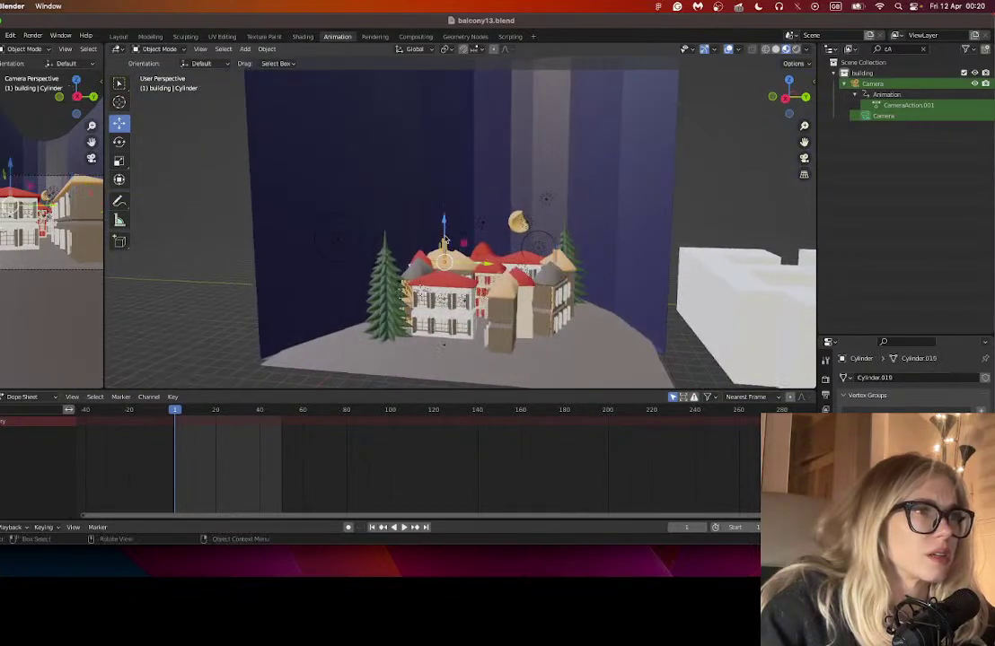
{"action": "left_click_drag", "start_coordinate": [444, 224], "coordinate": [445, 228]}
{"action": "left_click", "coordinate": [804, 158]}
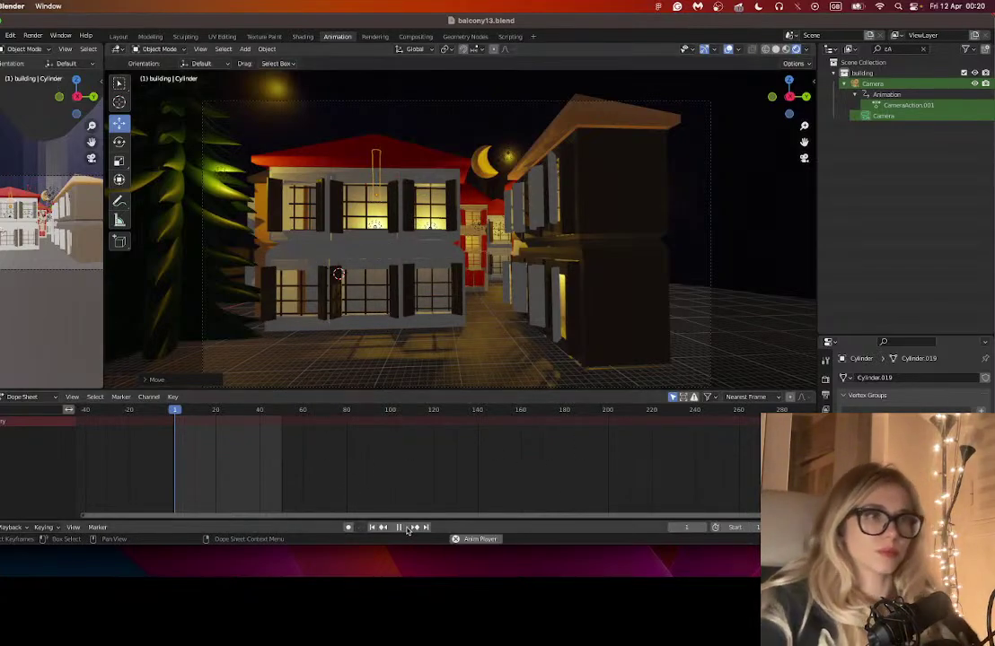
- Play the first few frames of the camera animation in rendered shading, then save balcony13.blend
{"action": "left_click", "coordinate": [405, 527]}
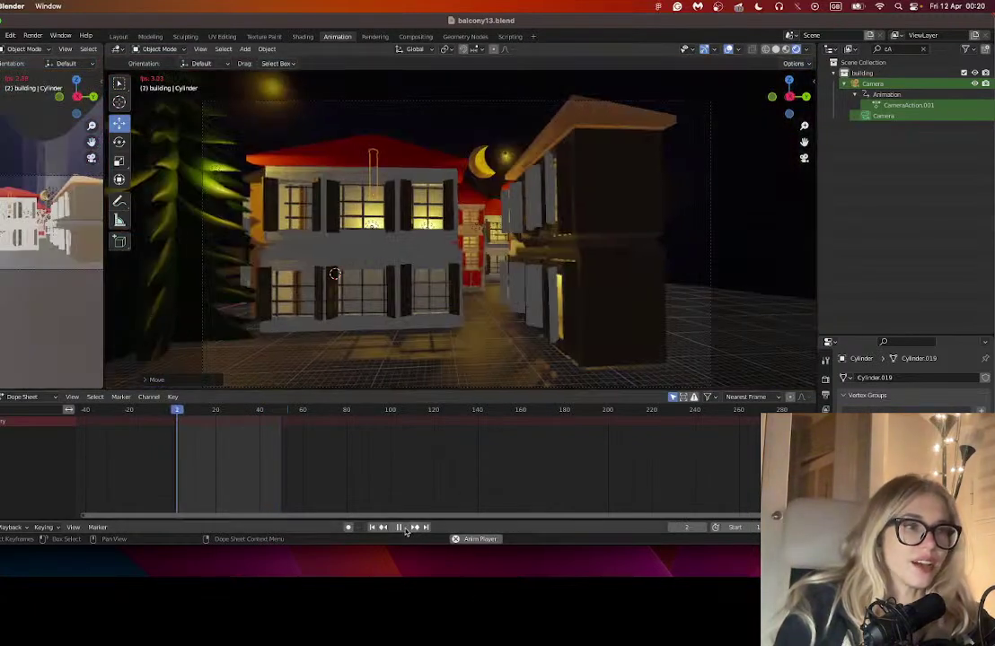
{"action": "left_click", "coordinate": [400, 527]}
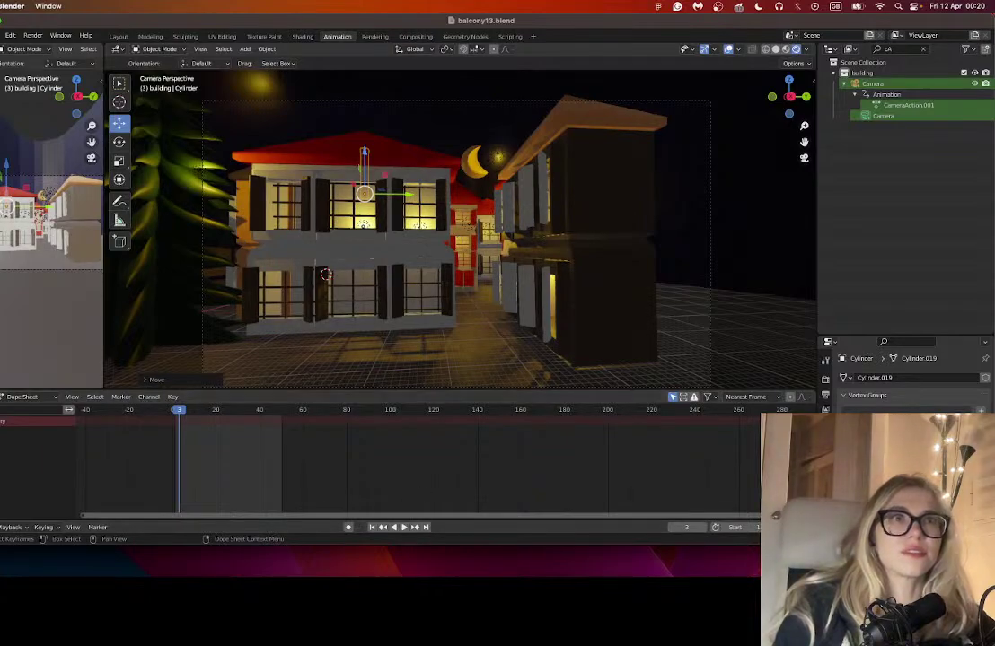
{"action": "left_click", "coordinate": [3, 35]}
{"action": "mouse_move", "coordinate": [5, 68]}
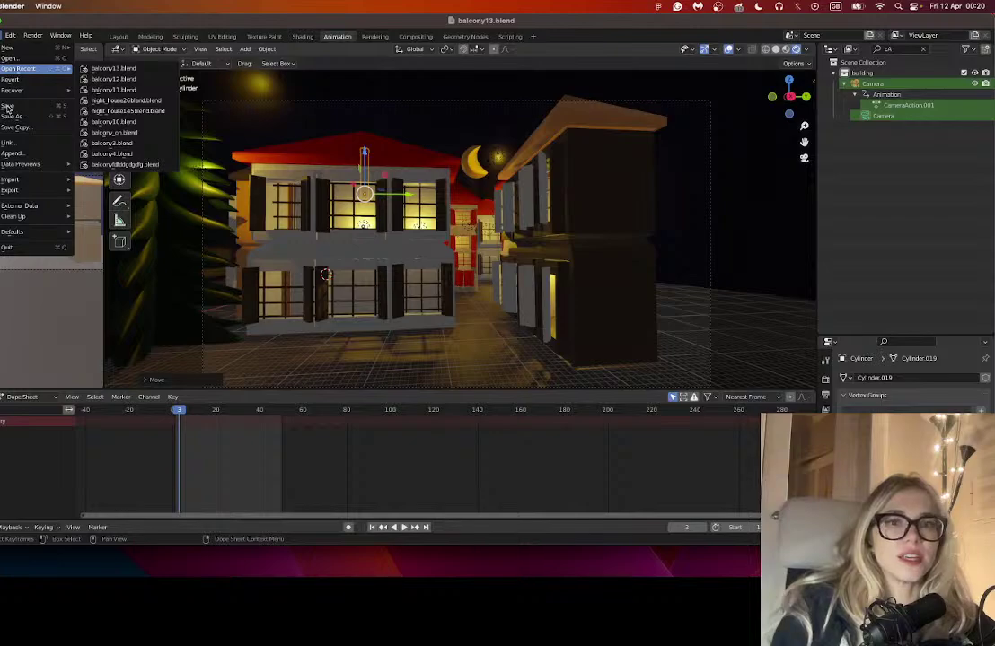
{"action": "left_click", "coordinate": [7, 107]}
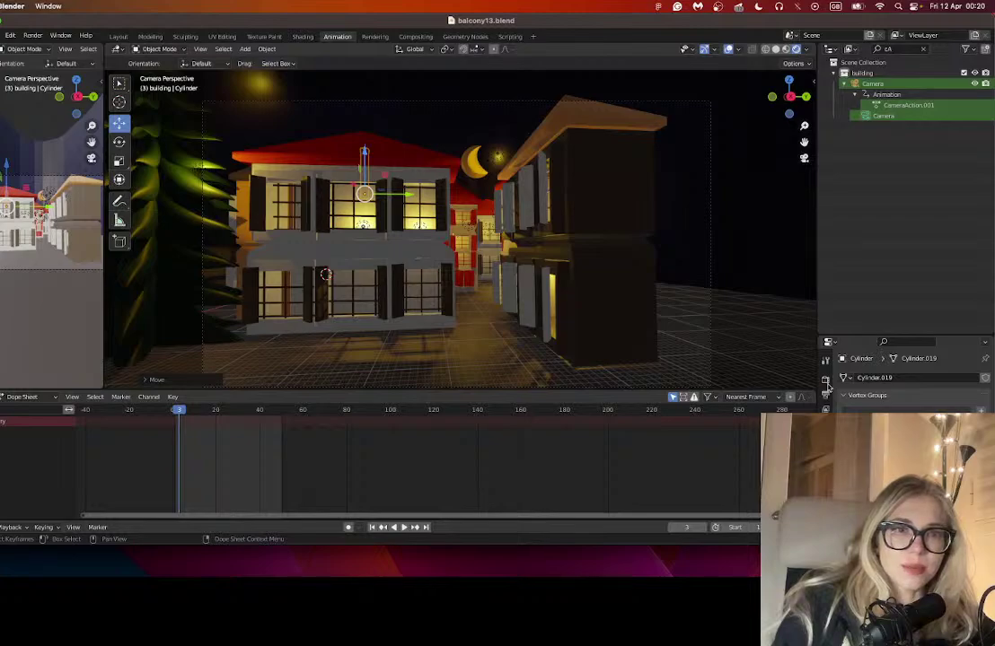
- Save the file and switch the scene's render engine from Eevee to Cycles
{"action": "left_click", "coordinate": [825, 378]}
{"action": "key", "text": "super+s"}
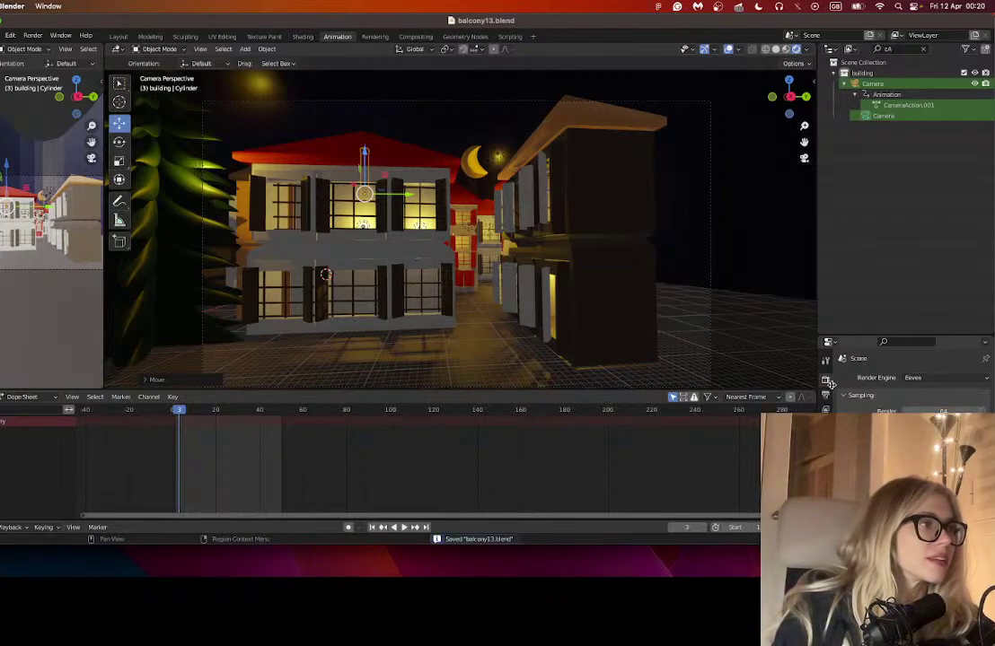
{"action": "left_click", "coordinate": [912, 377]}
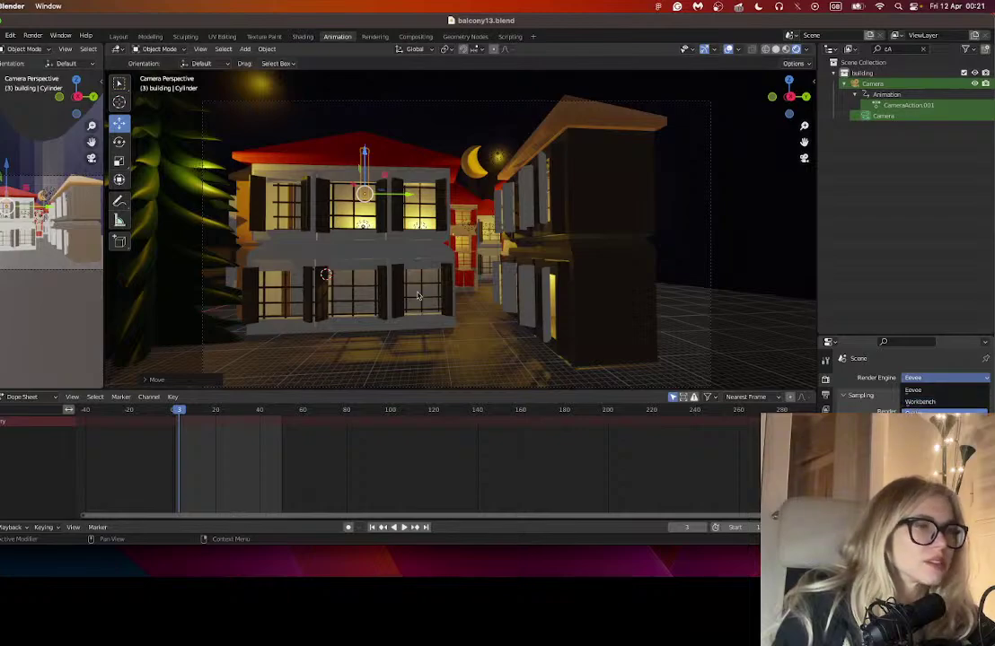
{"action": "left_click", "coordinate": [914, 412]}
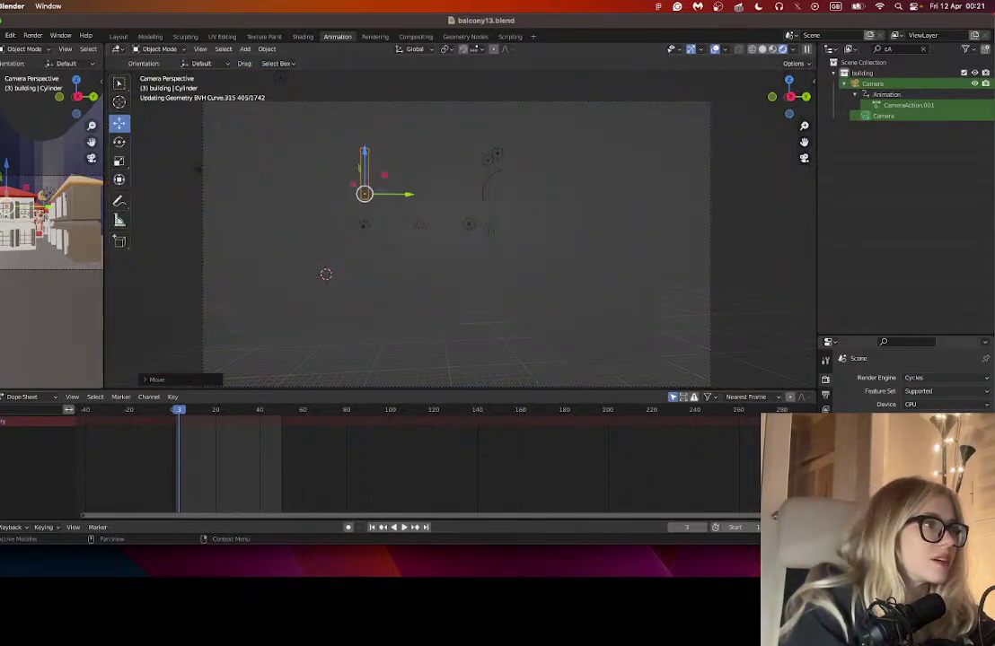
- Review the Cycles sampling and denoising settings and the output resolution and frame range
{"action": "scroll", "coordinate": [909, 382], "scroll_direction": "down", "scroll_amount": 3}
{"action": "scroll", "coordinate": [907, 377], "scroll_direction": "down", "scroll_amount": 5}
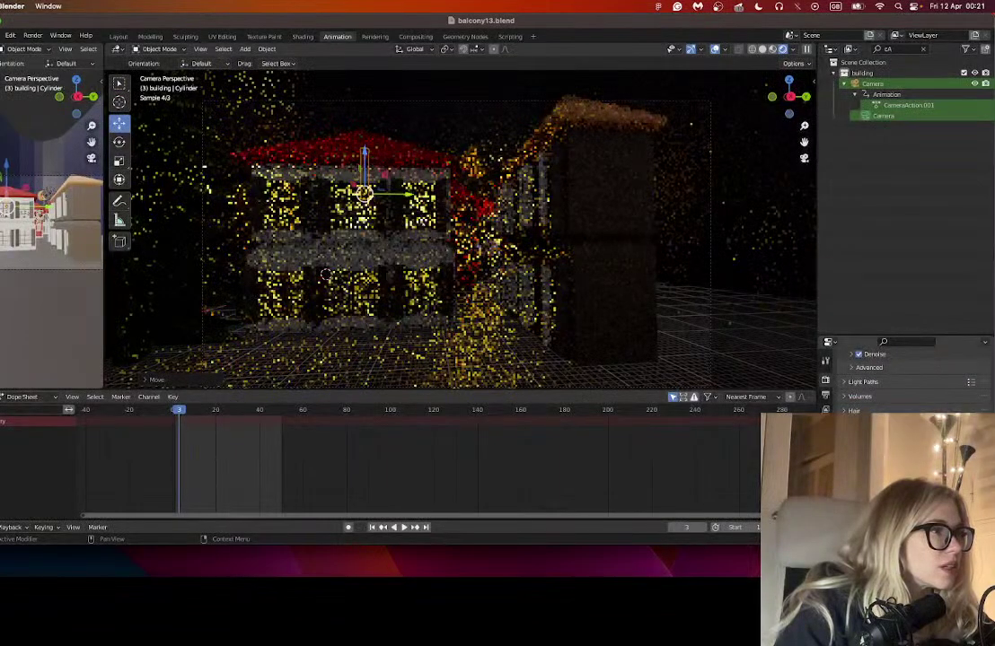
{"action": "scroll", "coordinate": [907, 377], "scroll_direction": "up", "scroll_amount": 5}
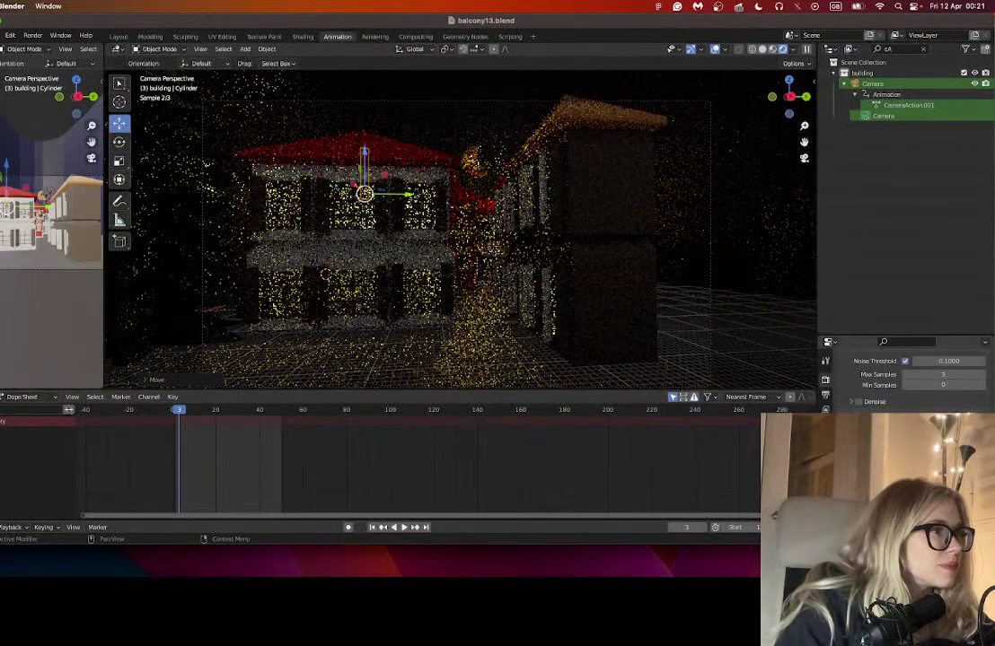
{"action": "left_click", "coordinate": [826, 393]}
{"action": "scroll", "coordinate": [907, 377], "scroll_direction": "down", "scroll_amount": 3}
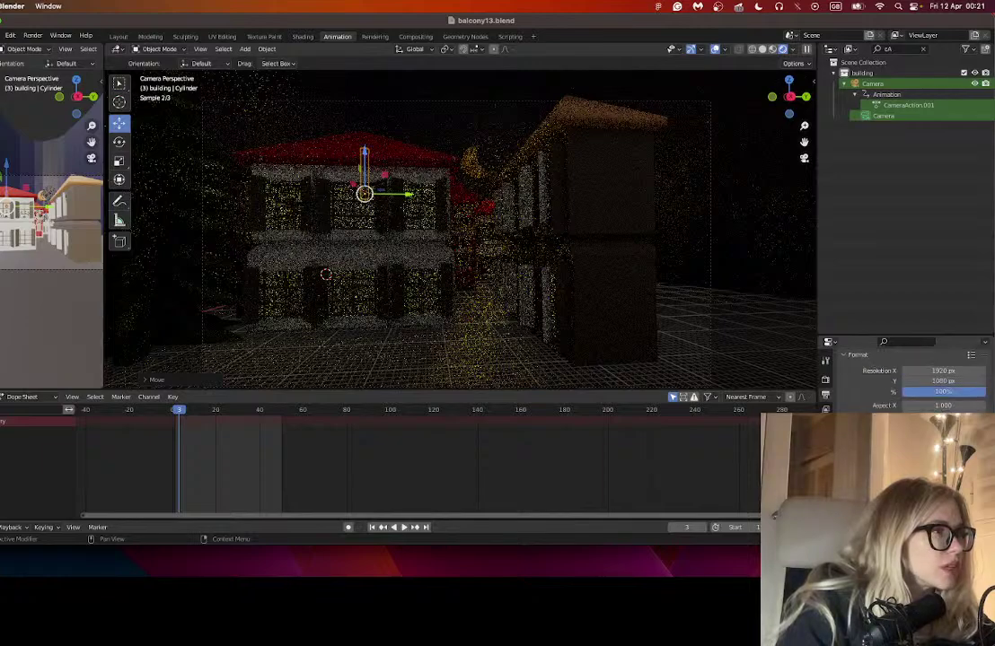
{"action": "scroll", "coordinate": [907, 377], "scroll_direction": "down", "scroll_amount": 1}
{"action": "scroll", "coordinate": [907, 377], "scroll_direction": "down", "scroll_amount": 3}
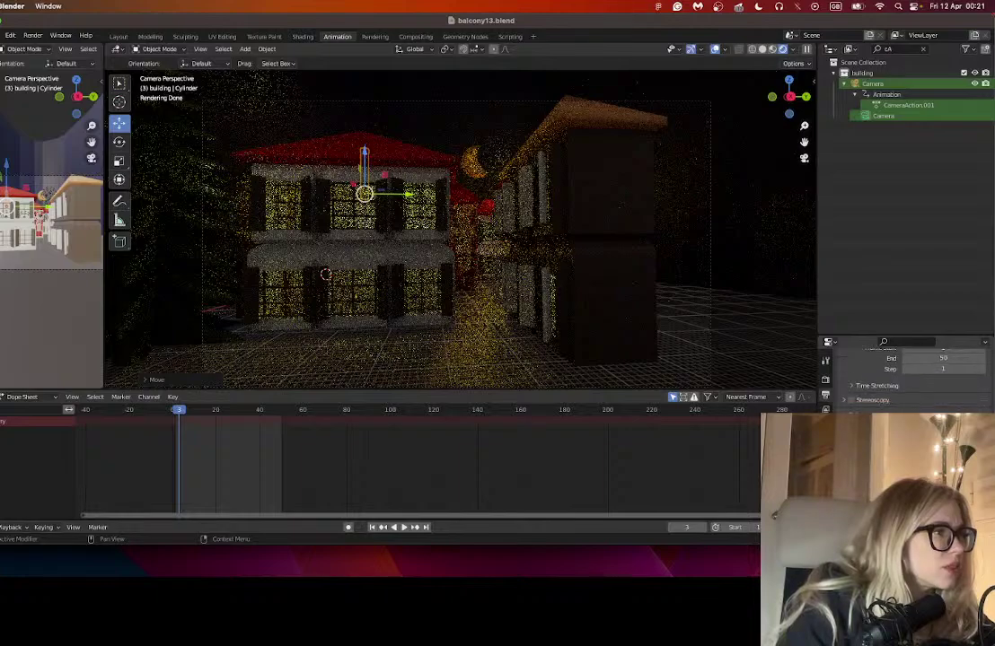
{"action": "scroll", "coordinate": [906, 377], "scroll_direction": "down", "scroll_amount": 3}
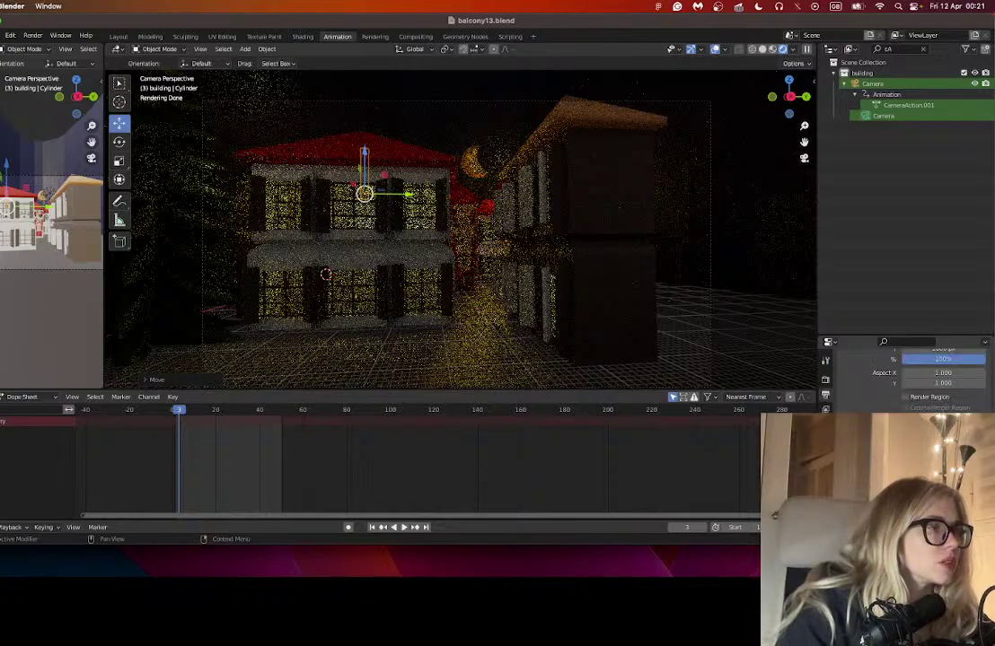
{"action": "left_click", "coordinate": [826, 381]}
{"action": "scroll", "coordinate": [897, 381], "scroll_direction": "up", "scroll_amount": 3}
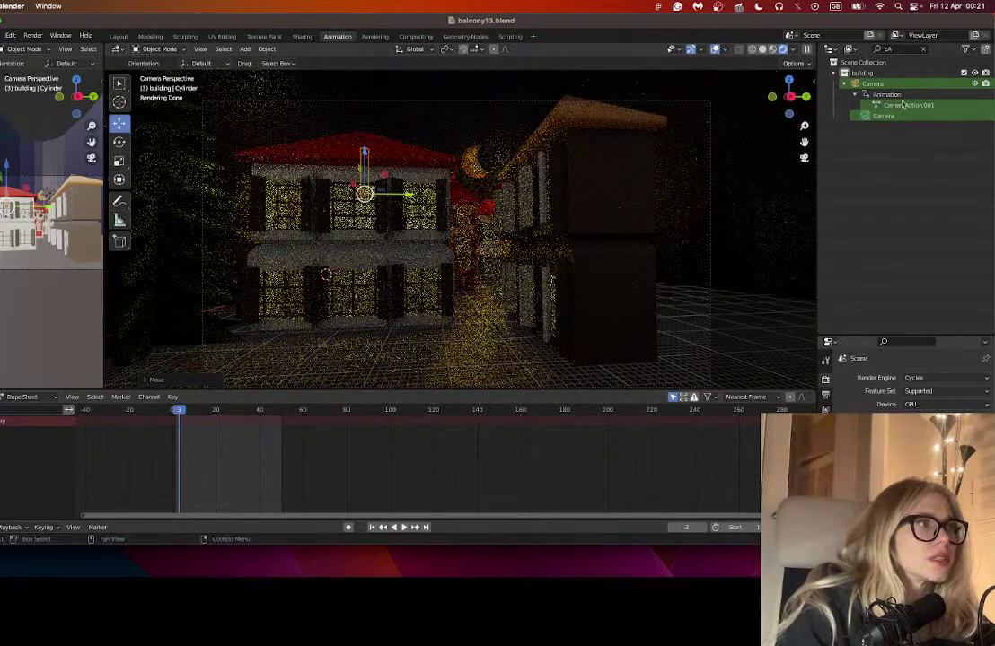
- Go to the camera's last keyframe at frame 45, set the animation's end frame to 45, and save the file
{"action": "left_click", "coordinate": [875, 86]}
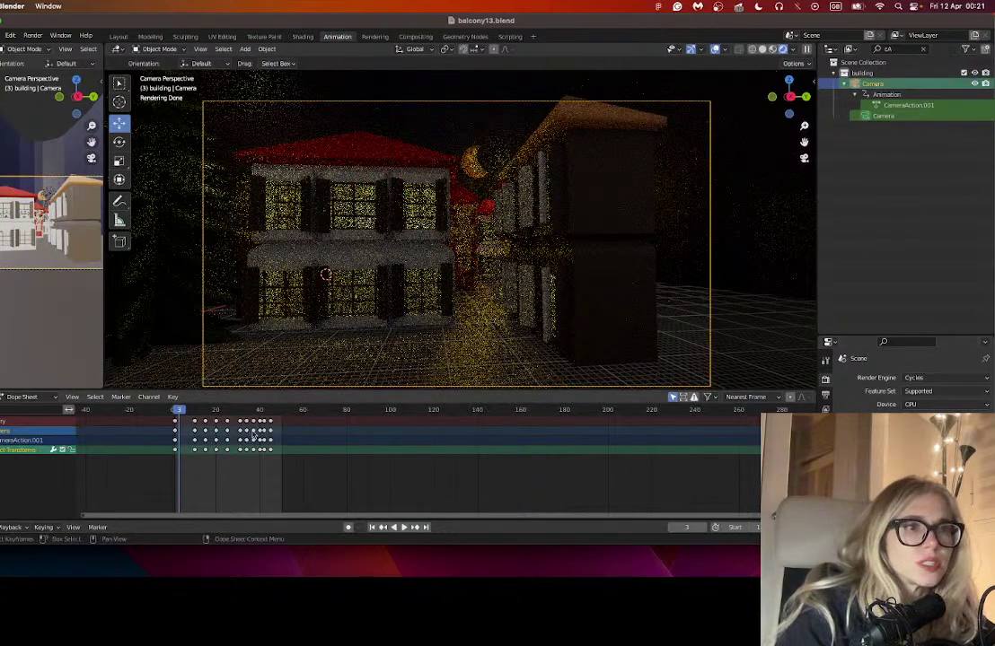
{"action": "scroll", "coordinate": [250, 435], "scroll_direction": "up", "scroll_amount": 6}
{"action": "left_click", "coordinate": [169, 410]}
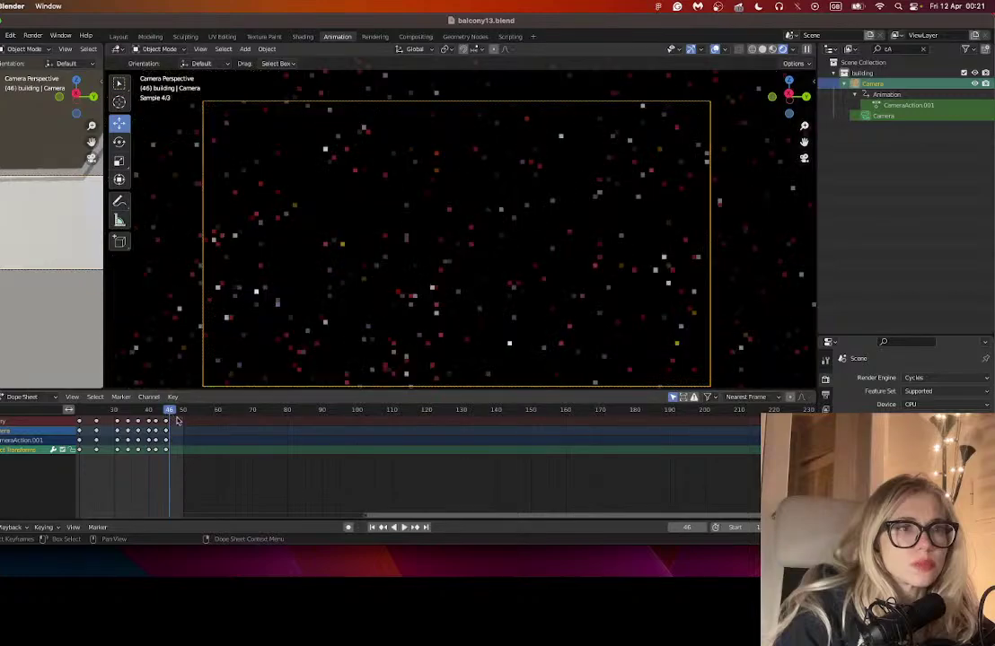
{"action": "scroll", "coordinate": [246, 453], "scroll_direction": "up", "scroll_amount": 4}
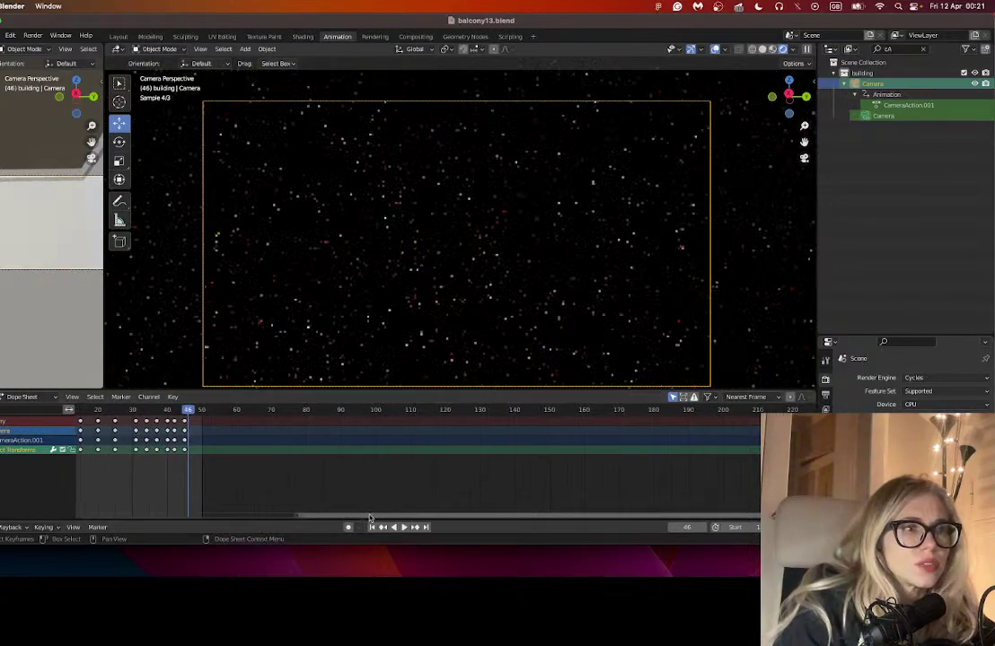
{"action": "left_click", "coordinate": [244, 410]}
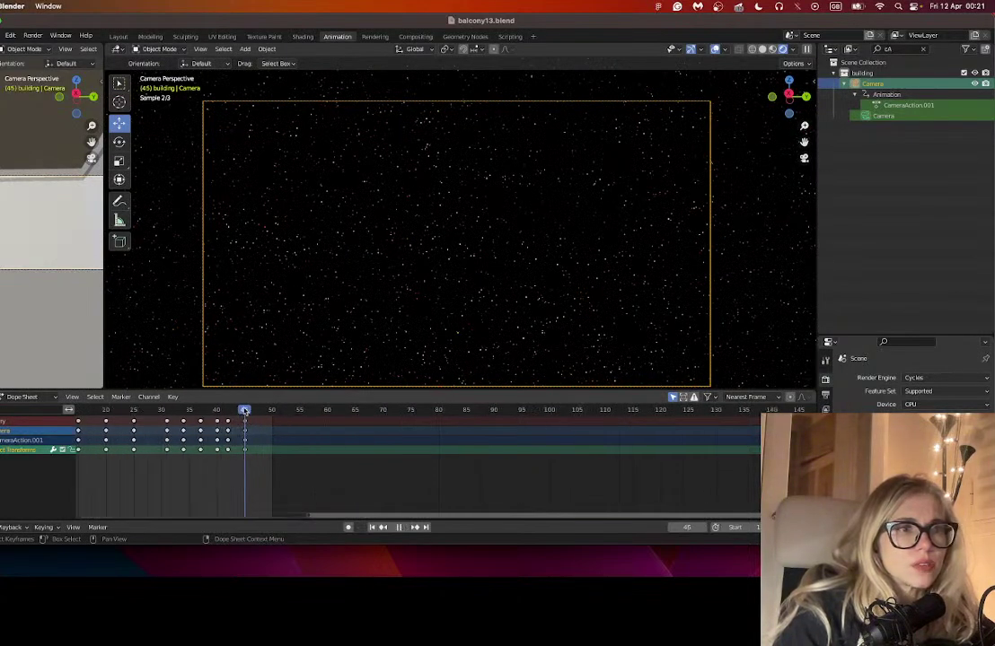
{"action": "key", "text": "Escape"}
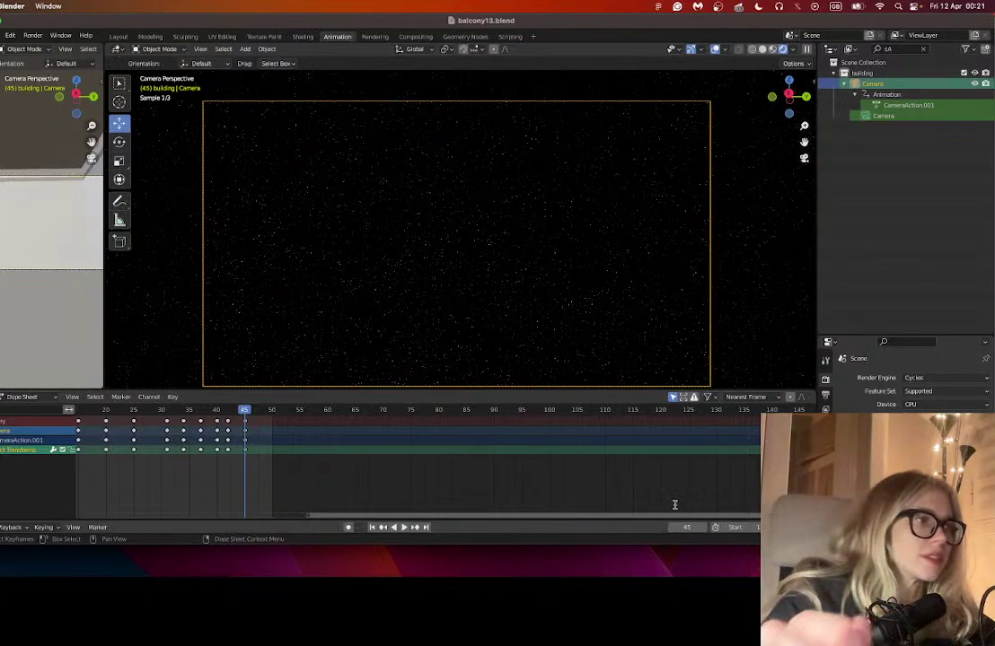
{"action": "left_click", "coordinate": [2, 35]}
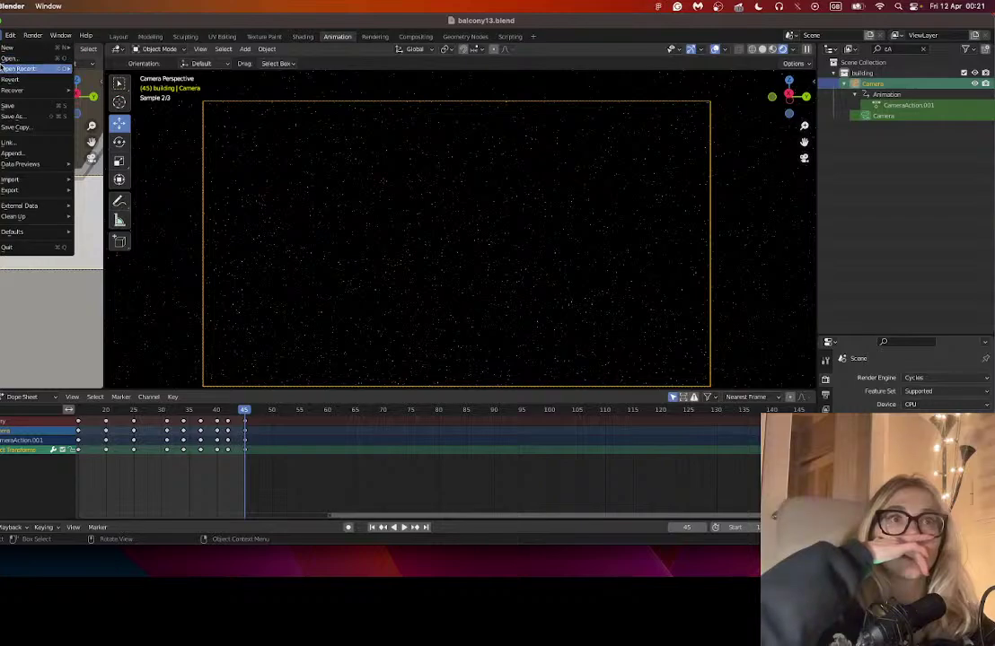
{"action": "left_click", "coordinate": [11, 104]}
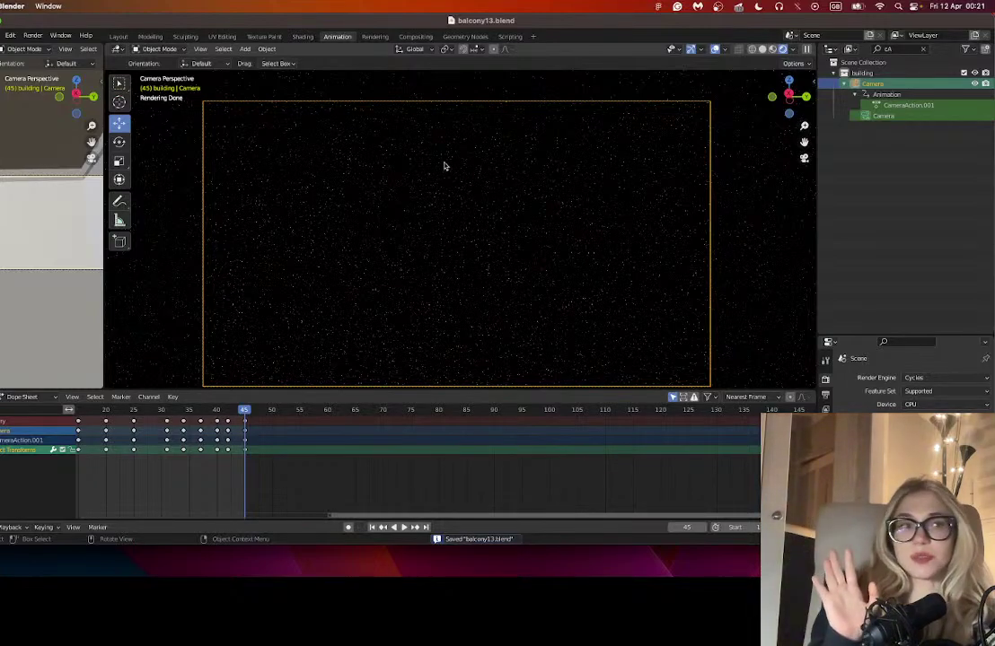
- Check the frame range in the output settings and save balcony13.blend again
{"action": "left_click", "coordinate": [36, 36]}
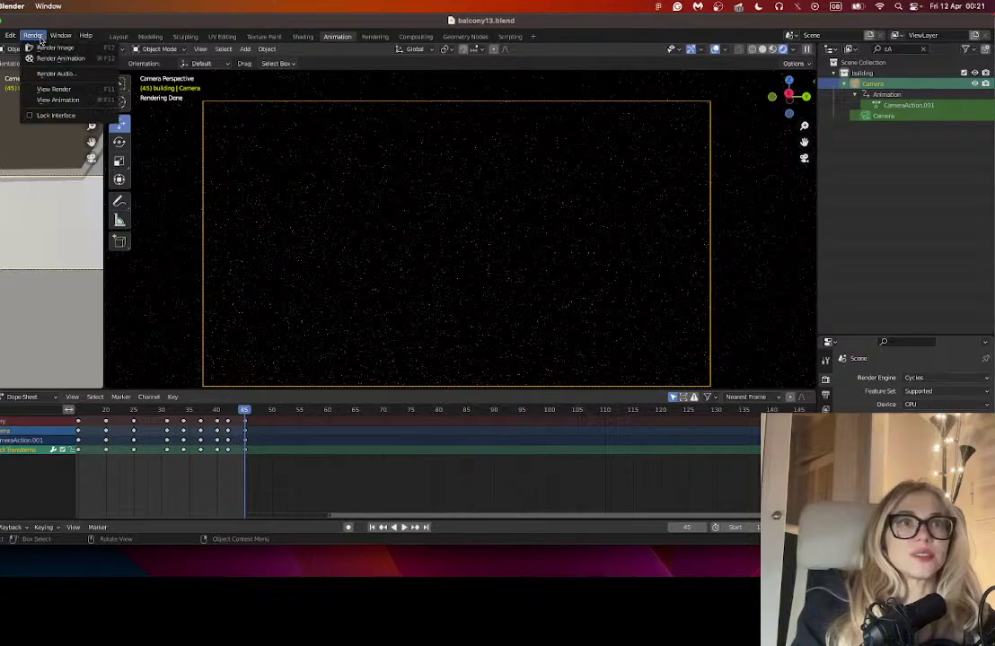
{"action": "left_click", "coordinate": [49, 46]}
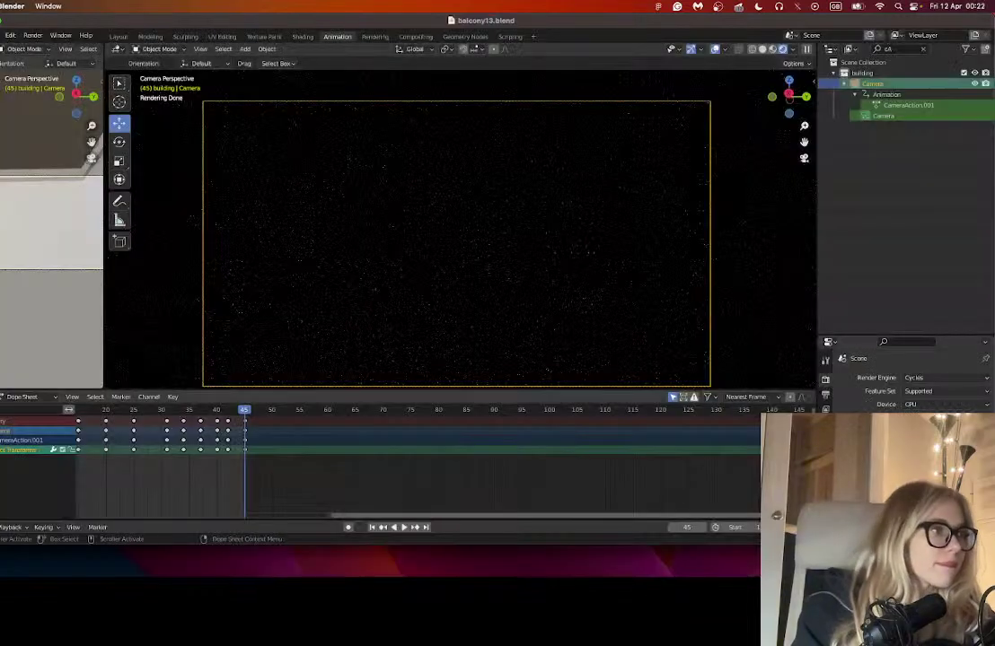
{"action": "left_click", "coordinate": [825, 396]}
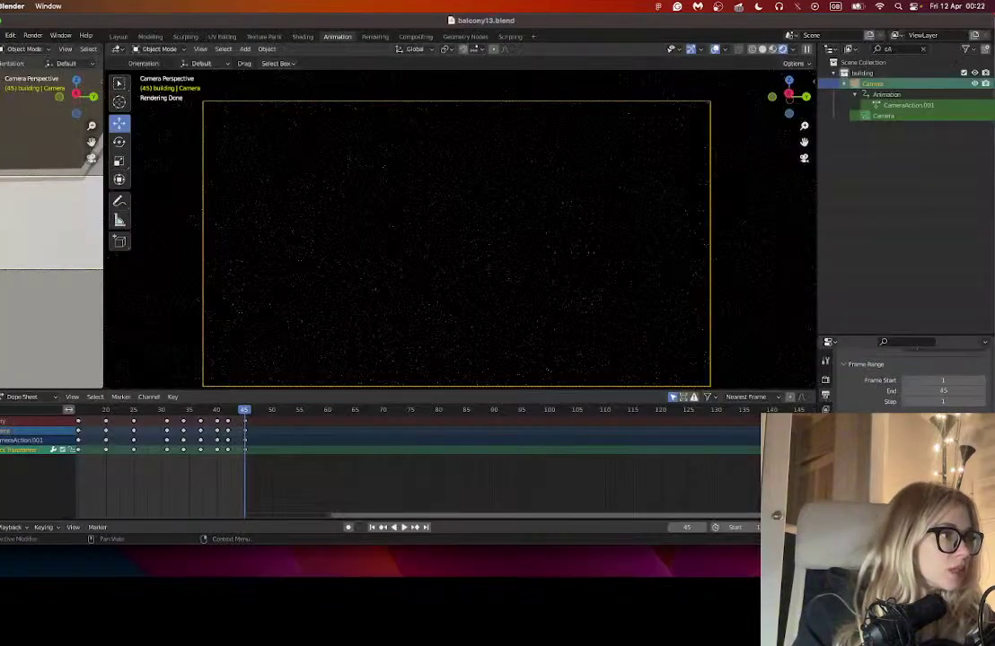
{"action": "left_click", "coordinate": [2, 35]}
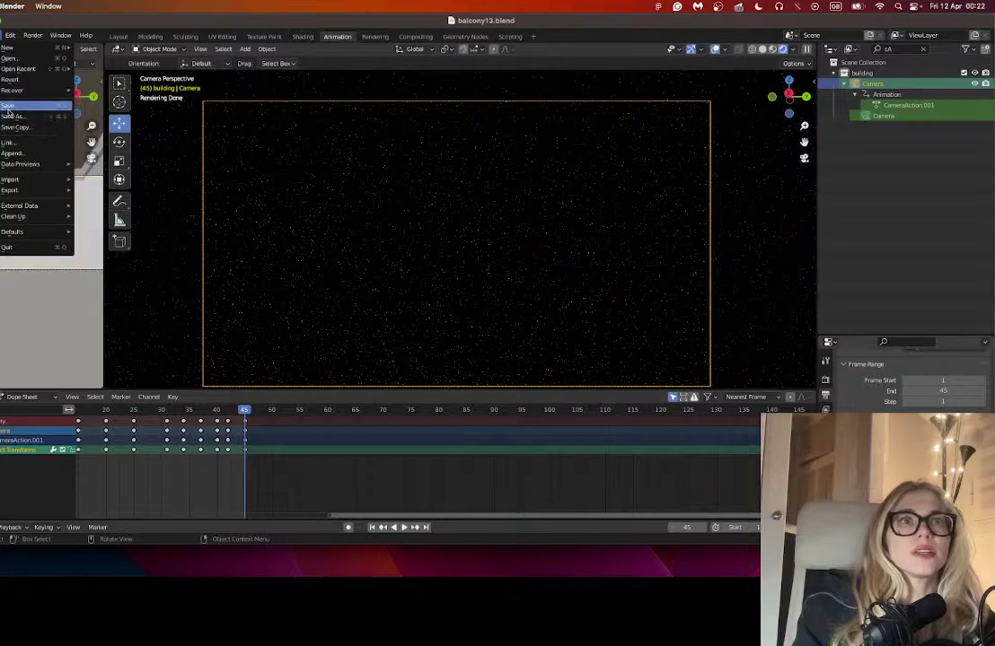
{"action": "left_click", "coordinate": [7, 99]}
{"action": "key", "text": "super+s"}
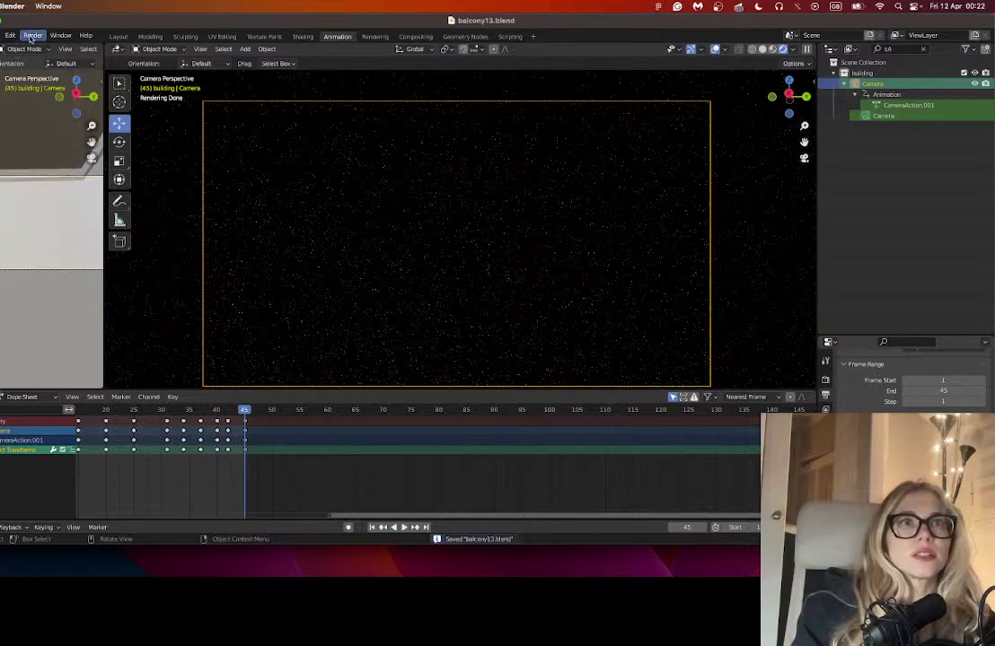
- Render the full camera animation with Cycles
{"action": "left_click", "coordinate": [33, 35]}
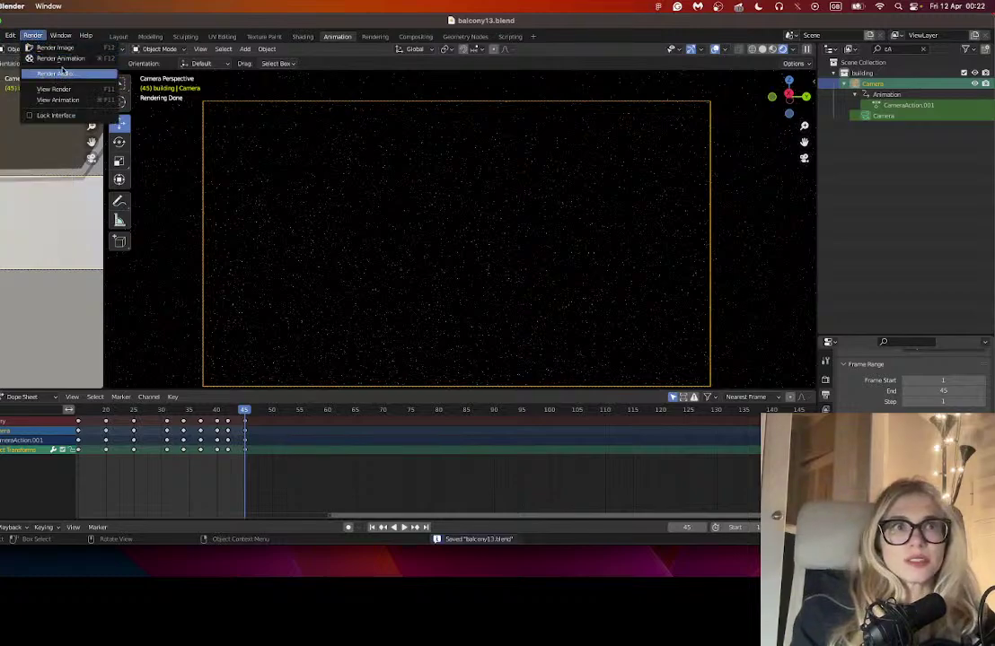
{"action": "left_click", "coordinate": [54, 58]}
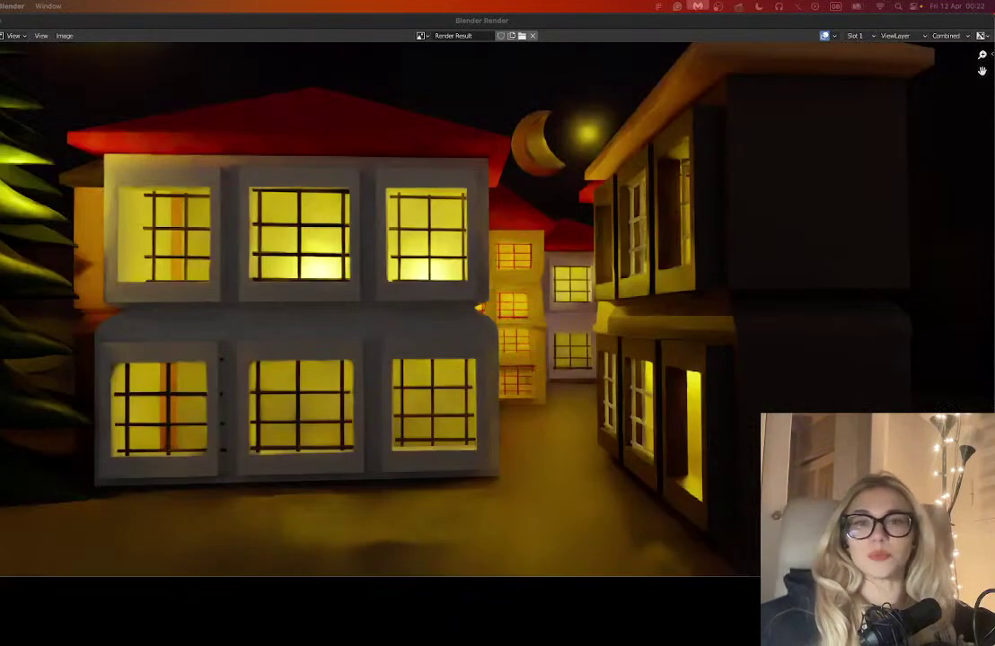
{"action": "key", "text": "F12"}
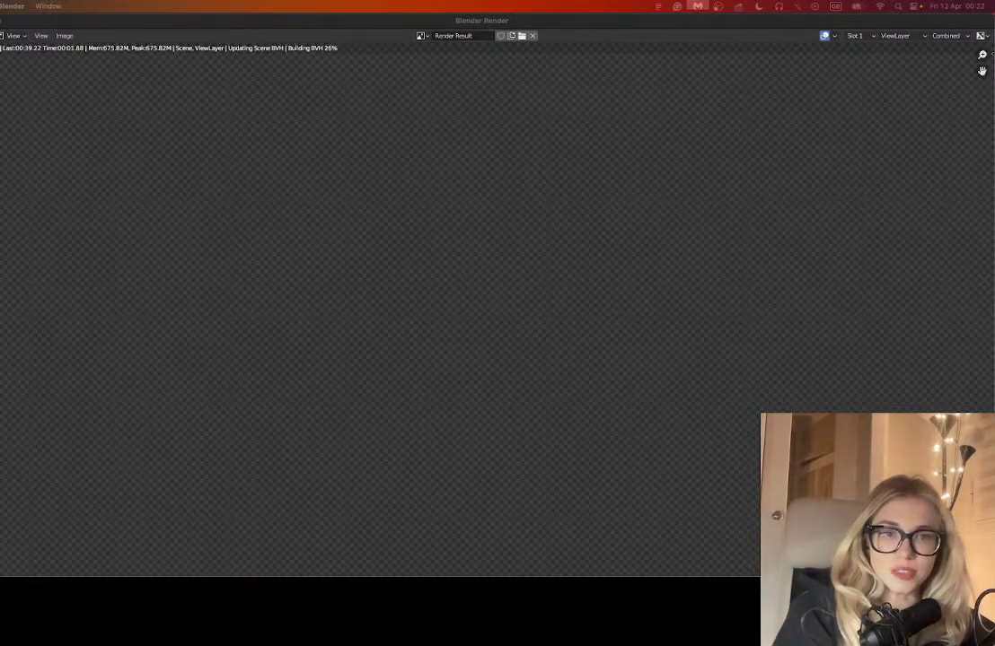